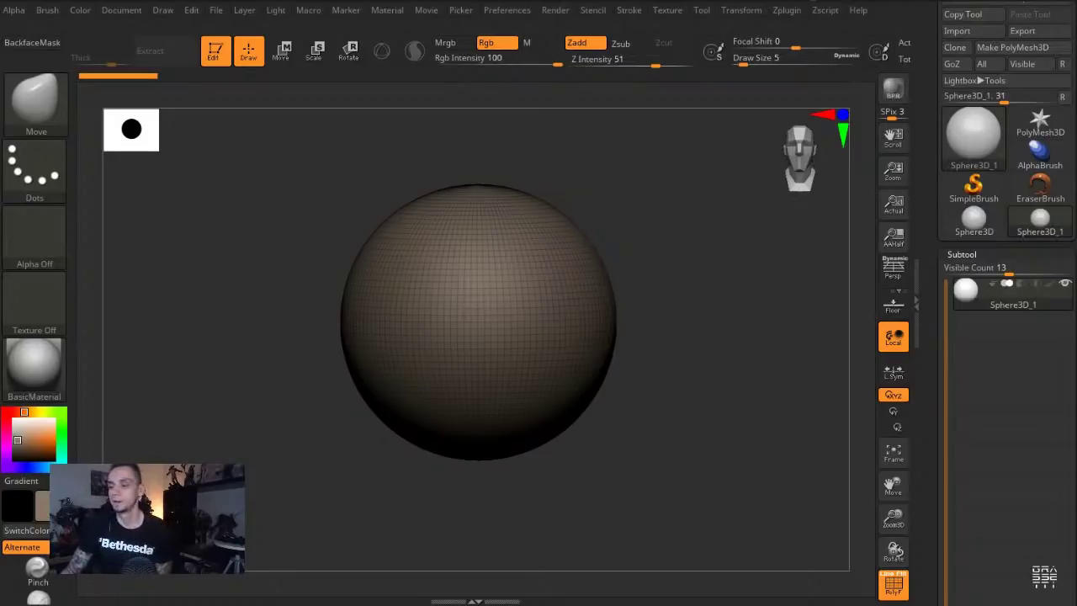
# Convert the sphere primitive to a PolyMesh3D and turn off its polyframe wires
pyautogui.moveTo(260, 181); pyautogui.dragTo(267, 226)
pyautogui.moveTo(939, 387); pyautogui.dragTo(939, 264)
pyautogui.moveTo(933, 306); pyautogui.dragTo(939, 573)
pyautogui.click(1014, 231)
pyautogui.moveTo(938, 430); pyautogui.dragTo(944, 288)
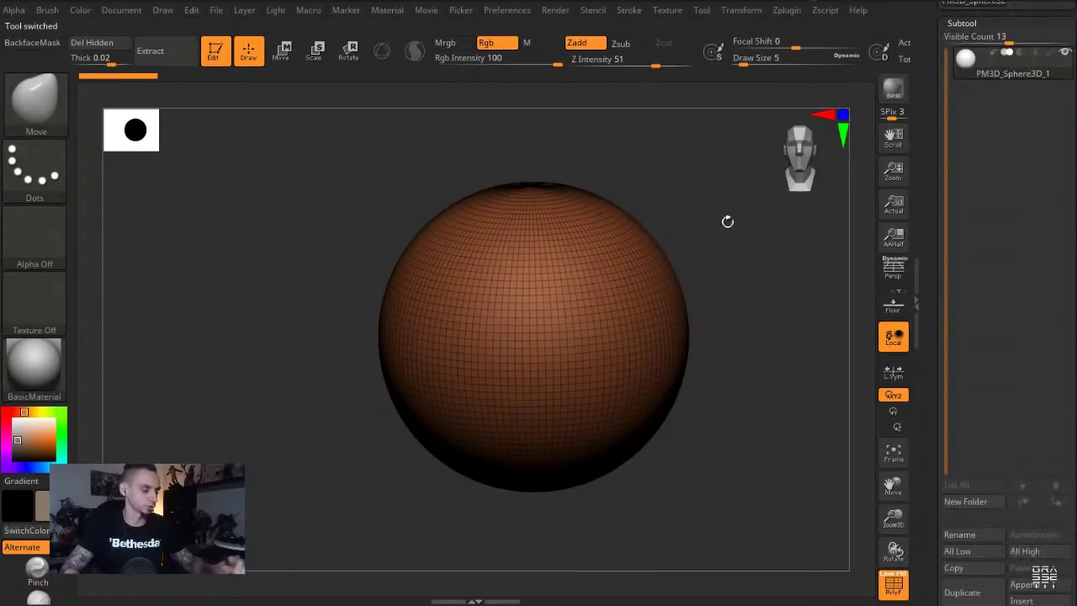
pyautogui.hotkey('shift', 'f')
# Adjust the Move brush's Draw Size from 550 through 379 down to 154 over the sphere
pyautogui.press('s')
pyautogui.moveTo(470, 327); pyautogui.dragTo(545, 327)
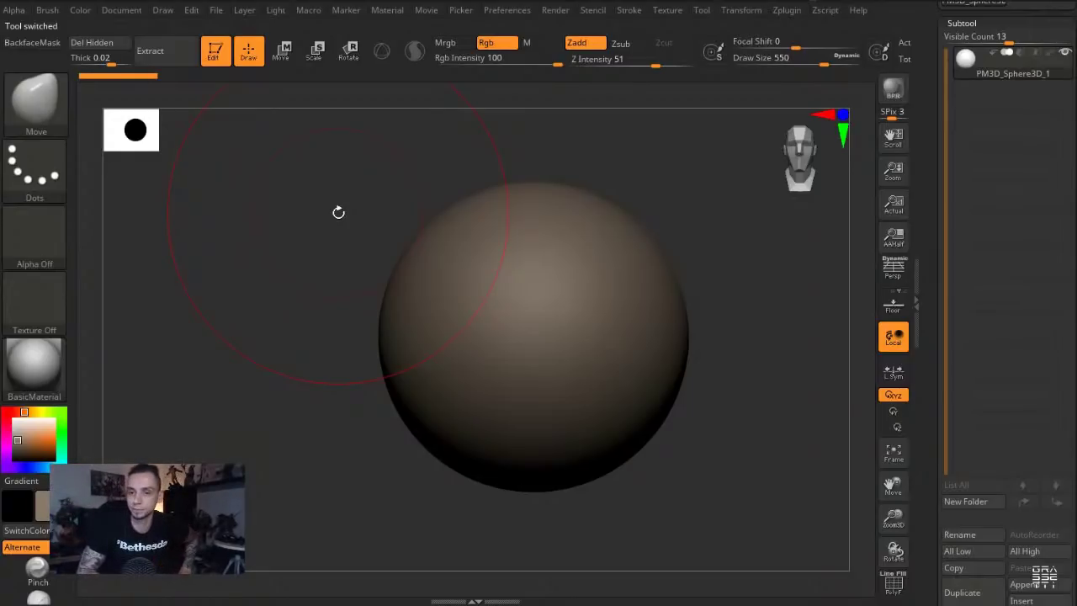
pyautogui.keyDown('alt'); pyautogui.moveTo(349, 266); pyautogui.dragTo(370, 288); pyautogui.keyUp('alt')
pyautogui.press('s')
pyautogui.moveTo(489, 315); pyautogui.dragTo(474, 314)
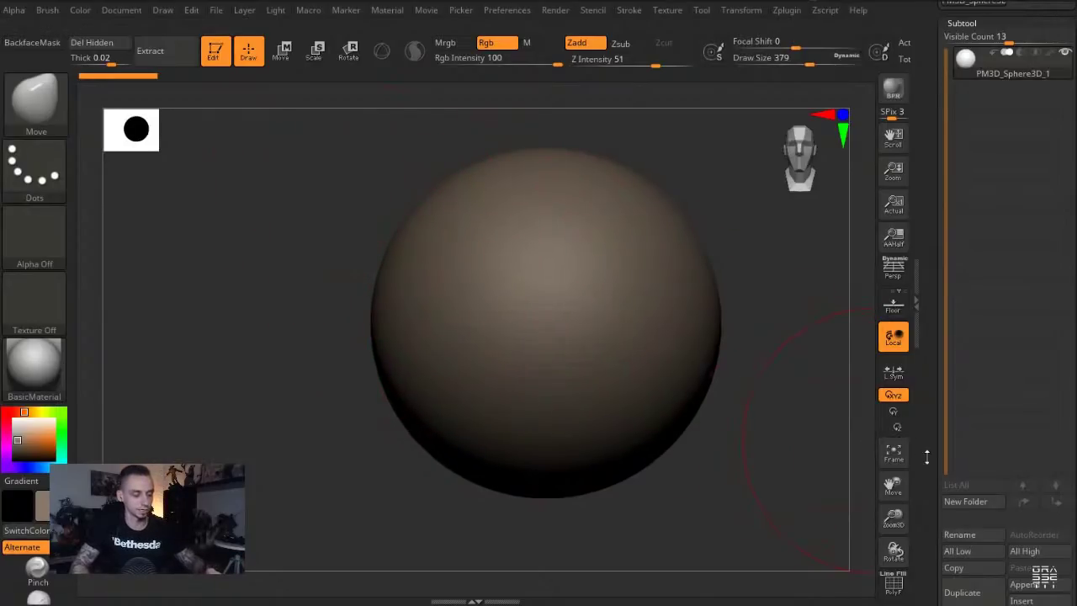
pyautogui.moveTo(940, 522); pyautogui.dragTo(939, 237)
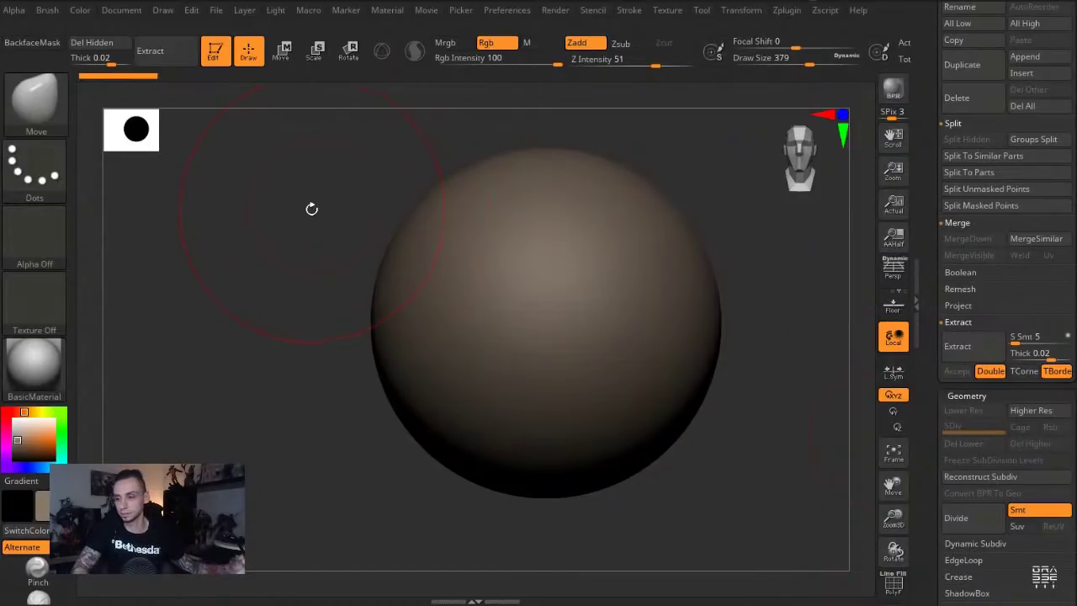
pyautogui.keyDown('alt'); pyautogui.moveTo(295, 212); pyautogui.dragTo(319, 226); pyautogui.keyUp('alt')
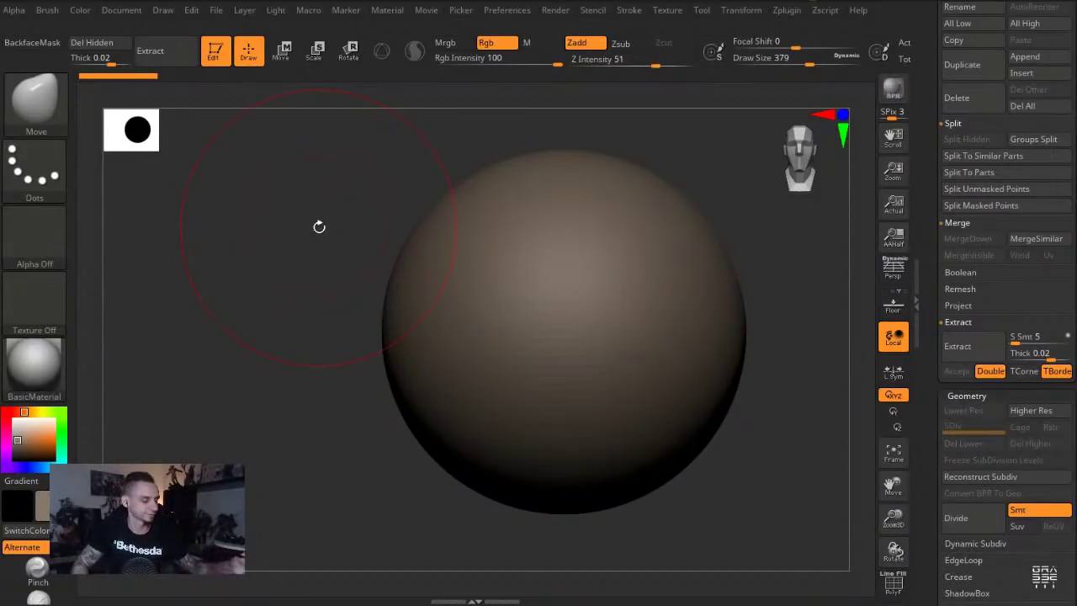
pyautogui.keyDown('alt'); pyautogui.moveTo(291, 265); pyautogui.dragTo(324, 303); pyautogui.keyUp('alt')
pyautogui.press('s')
pyautogui.moveTo(515, 329); pyautogui.dragTo(491, 328)
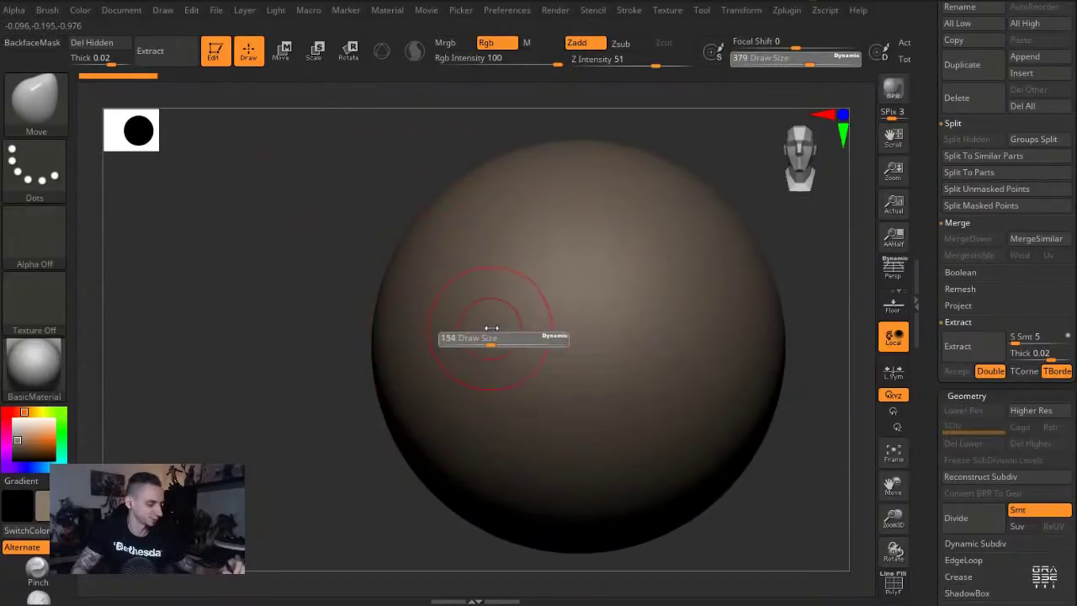
# Switch to the Standard brush at Draw Size 132 and carve two symmetrical eye sockets into the front of the sphere
pyautogui.keyDown('alt'); pyautogui.moveTo(327, 214); pyautogui.dragTo(339, 223); pyautogui.keyUp('alt')
pyautogui.press('b')
pyautogui.press('s')
pyautogui.press('t')
pyautogui.press('s')
pyautogui.moveTo(530, 312); pyautogui.dragTo(527, 311)
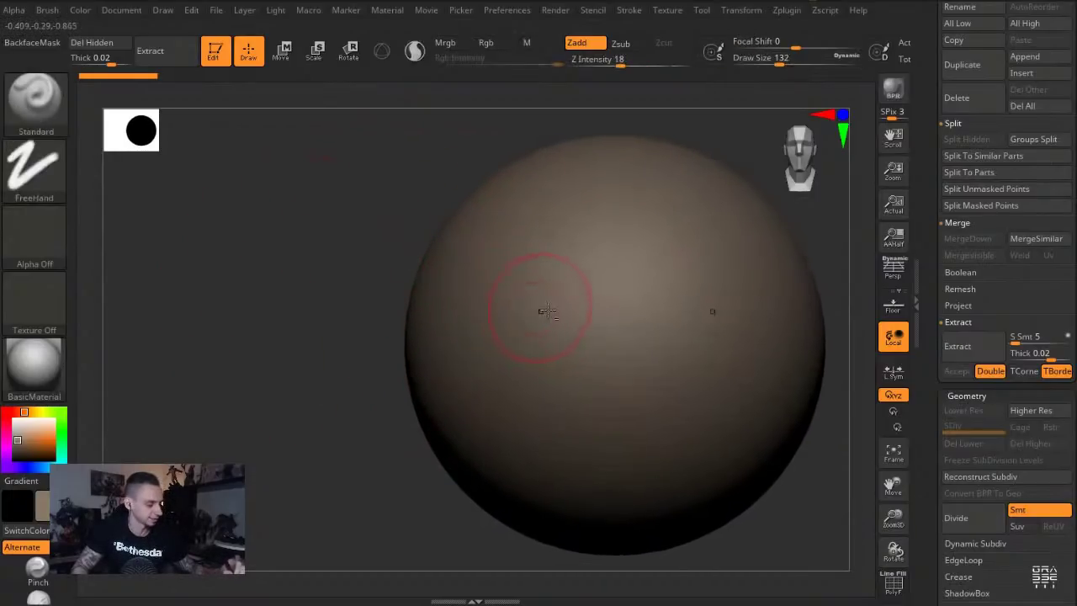
pyautogui.moveTo(551, 346)
pyautogui.keyDown('alt'); pyautogui.mouseDown()
pyautogui.moveTo(532, 305)
pyautogui.moveTo(539, 315)
pyautogui.moveTo(505, 330)
pyautogui.mouseUp(); pyautogui.keyUp('alt')
pyautogui.moveTo(427, 204)
pyautogui.mouseDown()
pyautogui.moveTo(395, 207)
pyautogui.moveTo(365, 245)
pyautogui.moveTo(452, 295)
pyautogui.moveTo(512, 299)
pyautogui.mouseUp()
pyautogui.press('s')
pyautogui.moveTo(498, 327)
pyautogui.keyDown('alt'); pyautogui.mouseDown()
pyautogui.moveTo(539, 341)
pyautogui.moveTo(480, 324)
pyautogui.mouseUp(); pyautogui.keyUp('alt')
pyautogui.moveTo(308, 207)
pyautogui.keyDown('alt'); pyautogui.mouseDown()
pyautogui.moveTo(339, 190)
pyautogui.moveTo(370, 202)
pyautogui.mouseUp(); pyautogui.keyUp('alt')
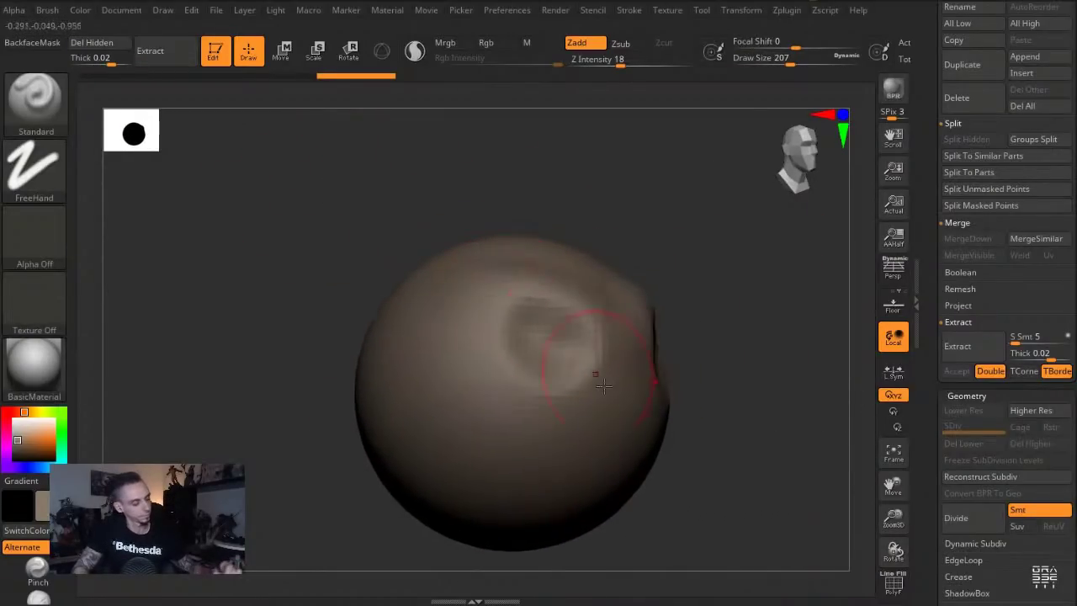
# Use the Clay brush to shape the muzzle and hollow the lower face, raising the Draw Size to 286
pyautogui.press('b')
pyautogui.press('c')
pyautogui.press('l')
pyautogui.moveTo(617, 477)
pyautogui.mouseDown()
pyautogui.moveTo(603, 512)
pyautogui.moveTo(584, 511)
pyautogui.mouseUp()
pyautogui.moveTo(682, 546)
pyautogui.mouseDown()
pyautogui.moveTo(698, 497)
pyautogui.moveTo(669, 471)
pyautogui.mouseUp()
pyautogui.moveTo(591, 441)
pyautogui.mouseDown()
pyautogui.moveTo(601, 455)
pyautogui.moveTo(581, 450)
pyautogui.moveTo(599, 463)
pyautogui.mouseUp()
pyautogui.press('s')
pyautogui.moveTo(483, 377); pyautogui.dragTo(474, 369)
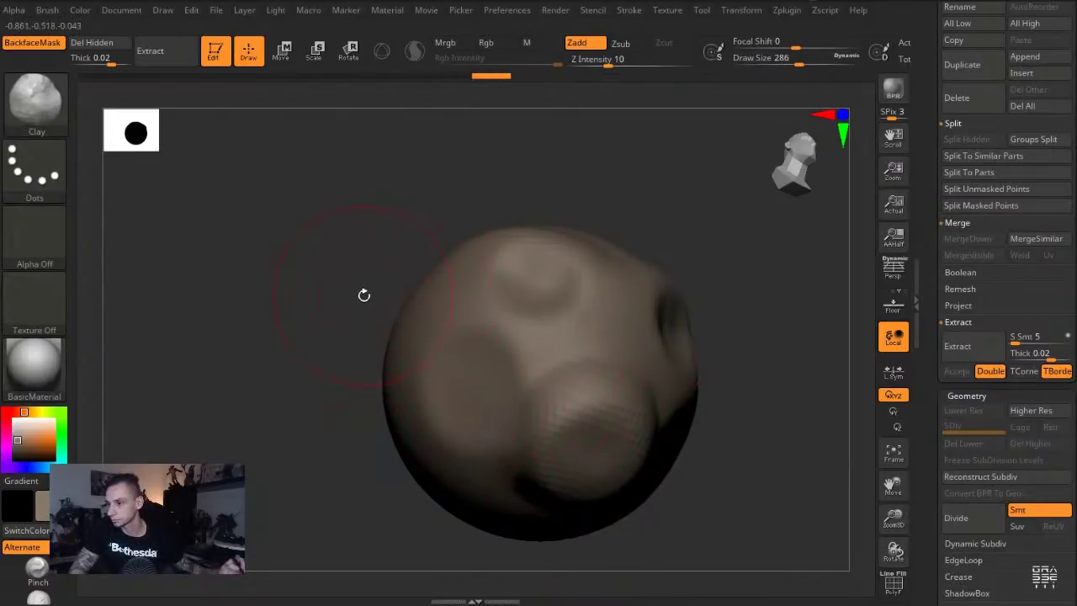
# Work the side hollow between the cheek and jaw with the Clay brush
pyautogui.moveTo(327, 286); pyautogui.dragTo(329, 317)
pyautogui.moveTo(466, 395); pyautogui.dragTo(501, 358)
pyautogui.press('s')
pyautogui.moveTo(326, 242); pyautogui.dragTo(364, 275)
# Switch to the Move brush and pull the lower face forward into a protruding jaw, using Draw Size 207
pyautogui.press('b')
pyautogui.press('m')
pyautogui.press('v')
pyautogui.press('s')
pyautogui.moveTo(457, 297); pyautogui.dragTo(461, 298)
pyautogui.moveTo(579, 470); pyautogui.dragTo(601, 468)
pyautogui.press('s')
pyautogui.moveTo(576, 329); pyautogui.dragTo(567, 329)
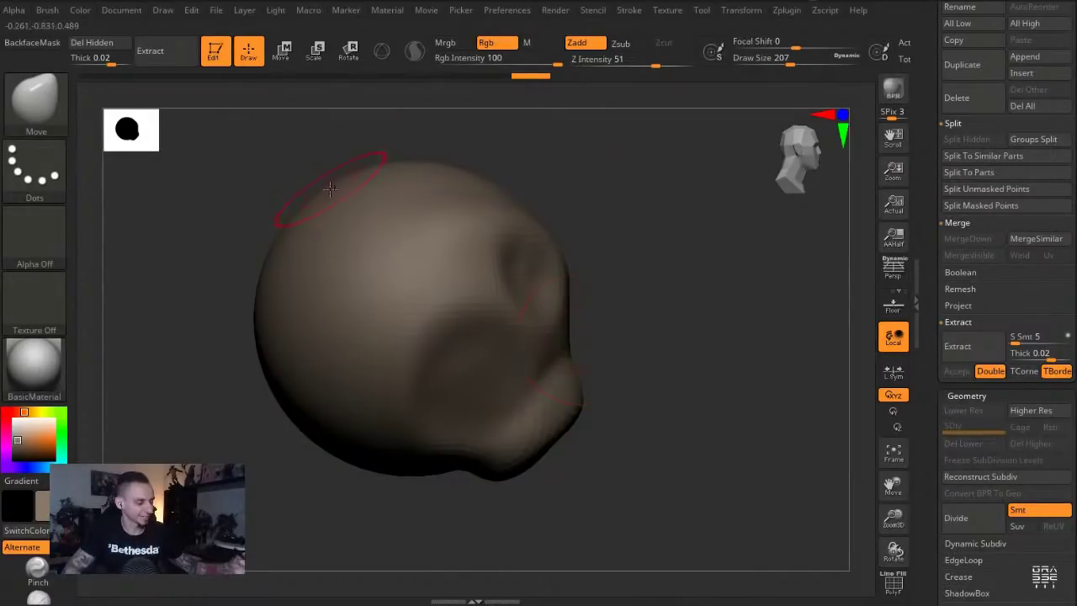
pyautogui.moveTo(252, 202); pyautogui.dragTo(233, 216)
# Sculpt the front of the face from the brow down to the mouth with the Clay brush
pyautogui.press('b')
pyautogui.press('c')
pyautogui.press('l')
pyautogui.moveTo(600, 347); pyautogui.dragTo(589, 380)
pyautogui.press(']')
pyautogui.moveTo(584, 267)
pyautogui.mouseDown()
pyautogui.moveTo(600, 335)
pyautogui.moveTo(594, 418)
pyautogui.moveTo(583, 374)
pyautogui.moveTo(566, 384)
pyautogui.mouseUp()
pyautogui.moveTo(317, 189); pyautogui.dragTo(266, 204)
# Push out the brow ridge above the eye socket with the Move brush
pyautogui.press('b')
pyautogui.press('m')
pyautogui.press('v')
pyautogui.press('s')
pyautogui.moveTo(549, 256); pyautogui.dragTo(555, 255)
pyautogui.moveTo(545, 266); pyautogui.dragTo(557, 258)
pyautogui.moveTo(277, 202); pyautogui.dragTo(326, 199)
pyautogui.press('s')
pyautogui.moveTo(534, 295)
pyautogui.mouseDown()
pyautogui.moveTo(553, 296)
pyautogui.moveTo(537, 360)
pyautogui.mouseUp()
pyautogui.press(']')
pyautogui.hotkey('ctrl', 'z')
# Pull the chin and the nose tip forward in profile with the Move brush
pyautogui.moveTo(511, 435)
pyautogui.mouseDown()
pyautogui.moveTo(496, 465)
pyautogui.moveTo(425, 473)
pyautogui.moveTo(550, 434)
pyautogui.mouseUp()
pyautogui.press('s')
pyautogui.moveTo(475, 311); pyautogui.dragTo(462, 300)
pyautogui.press('s')
pyautogui.moveTo(550, 358); pyautogui.dragTo(532, 358)
pyautogui.moveTo(550, 358); pyautogui.dragTo(586, 356)
# Refine the nose profile and the mouth area beneath it with the Move brush at Draw Size 177
pyautogui.press('[')
pyautogui.moveTo(572, 392); pyautogui.dragTo(550, 389)
pyautogui.moveTo(579, 335); pyautogui.dragTo(580, 353)
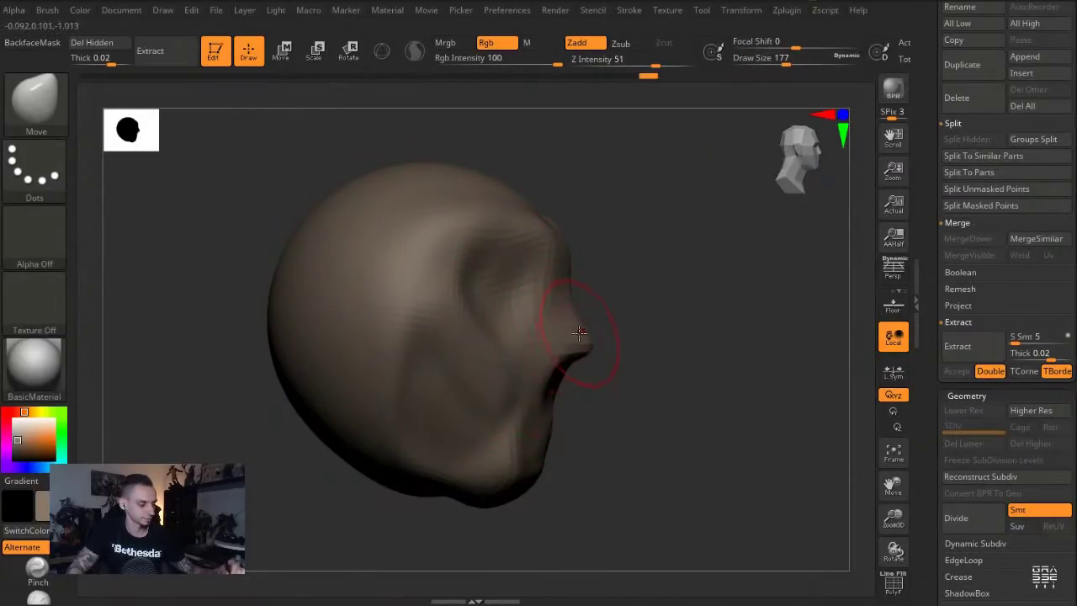
pyautogui.moveTo(549, 396); pyautogui.dragTo(560, 399)
# Enable DynaMesh on the head at resolution 128 and smooth the faceted surface
pyautogui.moveTo(594, 444); pyautogui.dragTo(530, 453)
pyautogui.keyDown('ctrl'); pyautogui.moveTo(310, 247); pyautogui.dragTo(290, 291); pyautogui.keyUp('ctrl')
pyautogui.moveTo(933, 452)
pyautogui.mouseDown()
pyautogui.moveTo(933, 333)
pyautogui.moveTo(934, 352)
pyautogui.mouseUp()
pyautogui.click(957, 328)
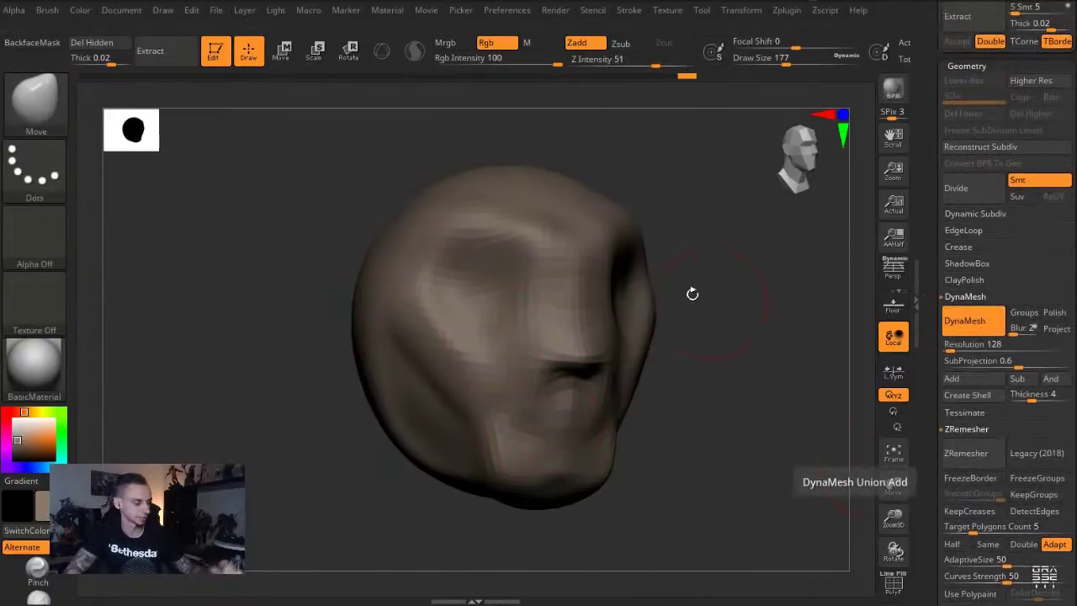
pyautogui.press('shift')
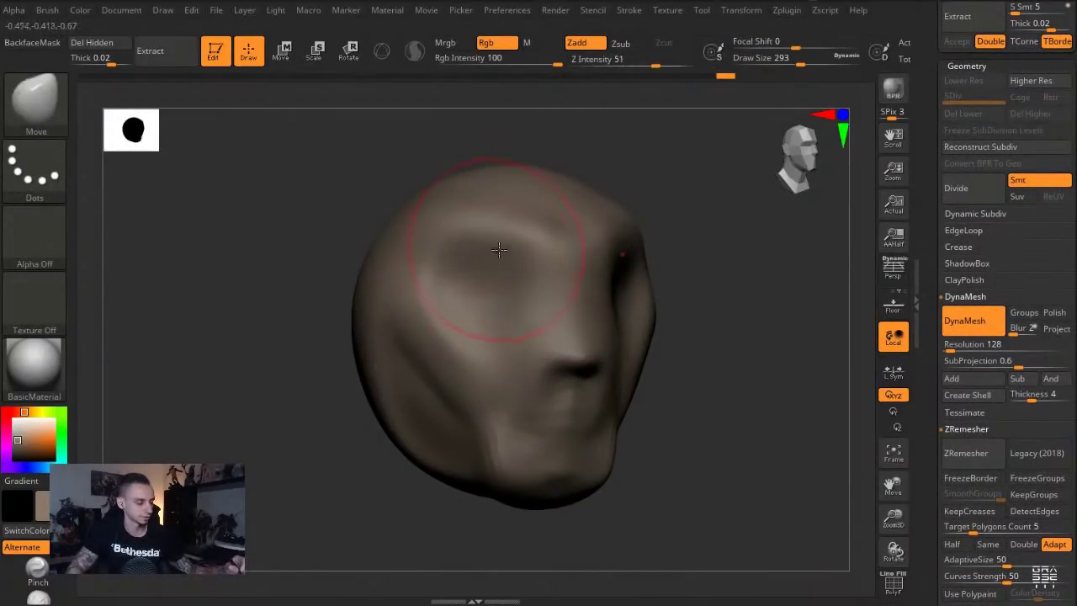
# Use the Clay brush to carve the eye socket and rework the cheek beside the nose
pyautogui.press('b')
pyautogui.press('c')
pyautogui.press('l')
pyautogui.moveTo(504, 283)
pyautogui.keyDown('alt'); pyautogui.mouseDown()
pyautogui.moveTo(476, 288)
pyautogui.moveTo(498, 299)
pyautogui.moveTo(517, 207)
pyautogui.mouseUp(); pyautogui.keyUp('alt')
pyautogui.press('[')
pyautogui.moveTo(533, 375)
pyautogui.mouseDown()
pyautogui.moveTo(540, 357)
pyautogui.moveTo(513, 384)
pyautogui.moveTo(510, 414)
pyautogui.moveTo(463, 351)
pyautogui.mouseUp()
# Carve the underside and side of the skull behind the jaw with the Clay brush at Draw Size 365
pyautogui.moveTo(291, 472)
pyautogui.mouseDown()
pyautogui.moveTo(378, 471)
pyautogui.moveTo(386, 450)
pyautogui.moveTo(378, 438)
pyautogui.moveTo(382, 460)
pyautogui.moveTo(343, 338)
pyautogui.mouseUp()
pyautogui.press(']')
pyautogui.press(']')
pyautogui.moveTo(319, 426); pyautogui.dragTo(358, 469)
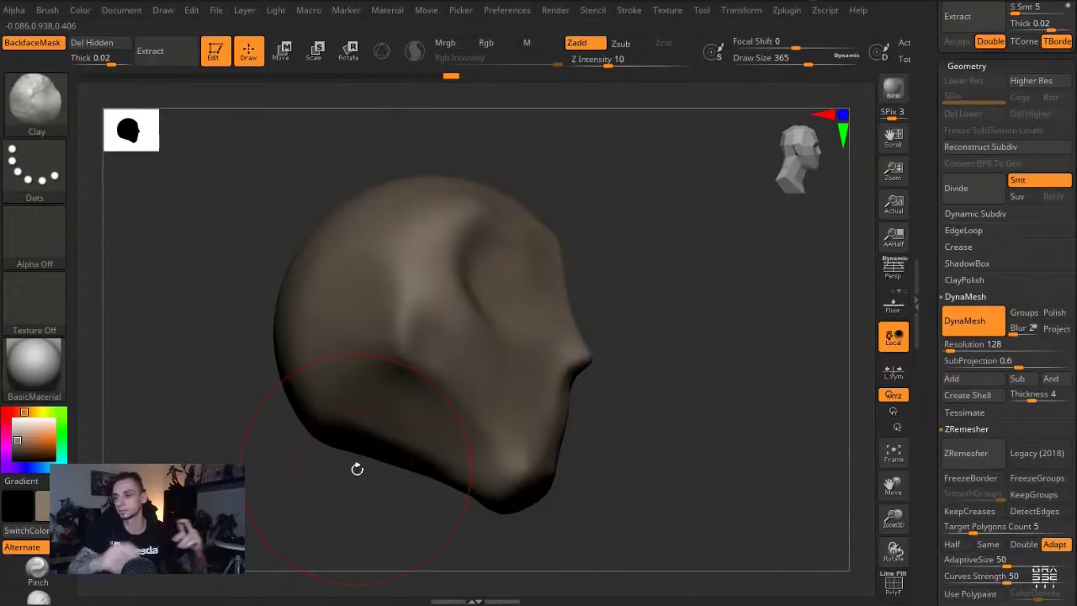
pyautogui.moveTo(388, 445)
pyautogui.keyDown('alt'); pyautogui.mouseDown()
pyautogui.moveTo(294, 416)
pyautogui.moveTo(317, 423)
pyautogui.moveTo(365, 411)
pyautogui.mouseUp(); pyautogui.keyUp('alt')
pyautogui.moveTo(343, 279)
pyautogui.mouseDown()
pyautogui.moveTo(347, 310)
pyautogui.moveTo(361, 315)
pyautogui.mouseUp()
pyautogui.moveTo(258, 213)
pyautogui.keyDown('alt'); pyautogui.mouseDown()
pyautogui.moveTo(278, 275)
pyautogui.moveTo(220, 271)
pyautogui.mouseUp(); pyautogui.keyUp('alt')
# Reshape the overall cranium with the Move brush at Draw Size 476
pyautogui.press('b')
pyautogui.press('m')
pyautogui.press('v')
pyautogui.press('s')
pyautogui.moveTo(410, 281); pyautogui.dragTo(419, 281)
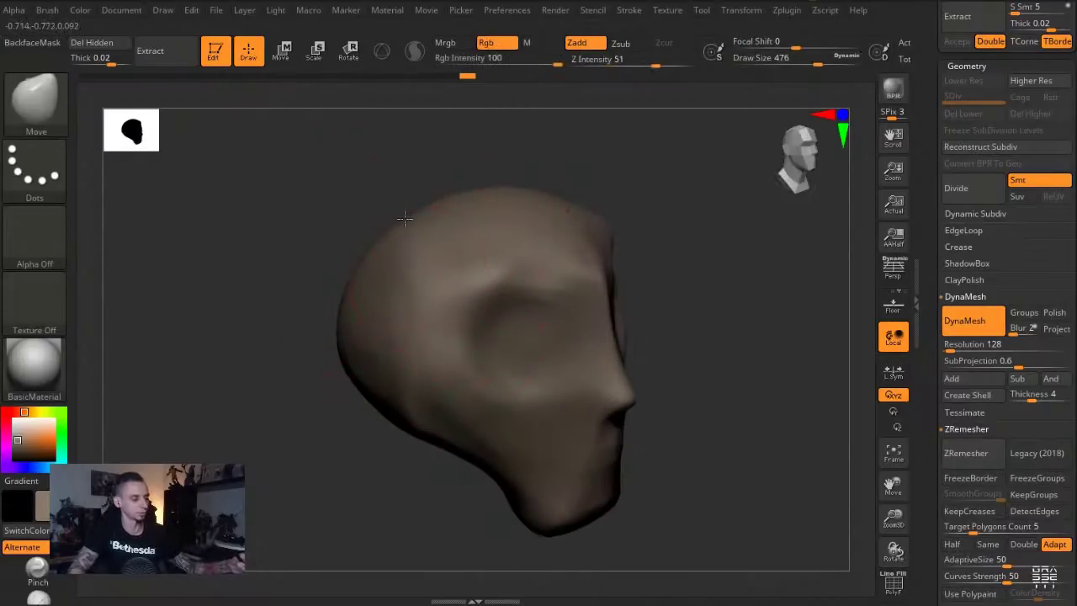
pyautogui.moveTo(383, 209); pyautogui.dragTo(325, 207)
# Narrow the sides of the head and adjust the cheek contour with the Move brush at Draw Size 280
pyautogui.press('s')
pyautogui.click(454, 338)
pyautogui.moveTo(447, 295); pyautogui.dragTo(458, 333)
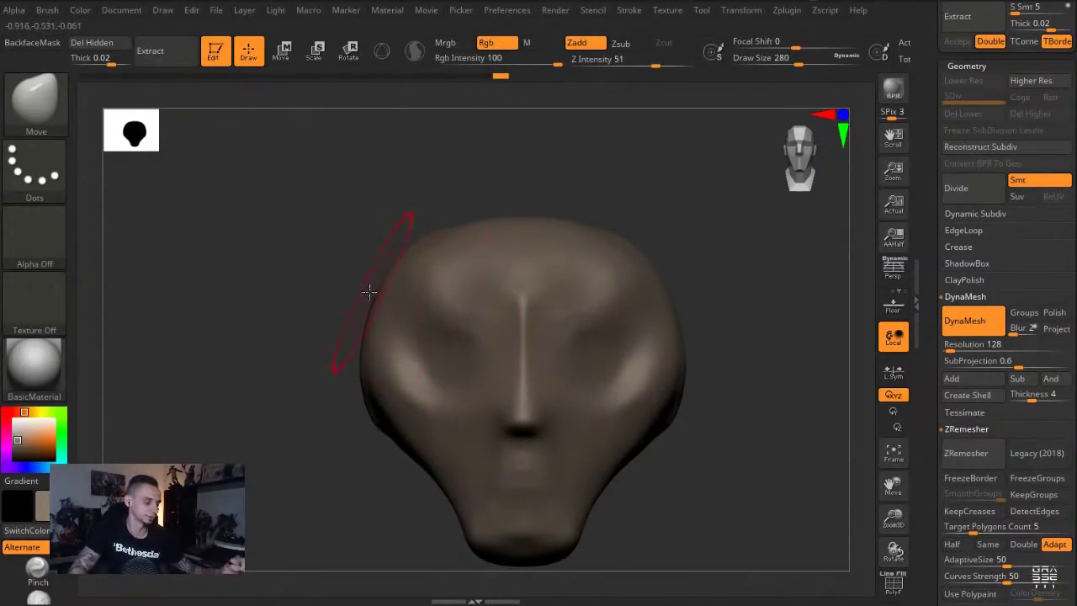
pyautogui.moveTo(346, 307); pyautogui.dragTo(290, 310)
pyautogui.keyDown('alt'); pyautogui.moveTo(414, 465); pyautogui.dragTo(414, 348); pyautogui.keyUp('alt')
pyautogui.moveTo(446, 344); pyautogui.dragTo(409, 334)
# Build up the cheek, mouth and jaw areas with the Clay brush
pyautogui.press('b')
pyautogui.press('c')
pyautogui.press('l')
pyautogui.press('s')
pyautogui.click(510, 396)
pyautogui.moveTo(606, 360)
pyautogui.mouseDown()
pyautogui.moveTo(572, 404)
pyautogui.moveTo(582, 421)
pyautogui.mouseUp()
pyautogui.moveTo(621, 460); pyautogui.dragTo(584, 451)
pyautogui.press('[')
pyautogui.moveTo(582, 395)
pyautogui.mouseDown()
pyautogui.moveTo(582, 370)
pyautogui.moveTo(569, 406)
pyautogui.mouseUp()
pyautogui.moveTo(589, 345)
pyautogui.mouseDown()
pyautogui.moveTo(569, 407)
pyautogui.moveTo(594, 339)
pyautogui.mouseUp()
# Fill out the middle of the face, the forehead and the side of the skull with the Clay brush
pyautogui.moveTo(455, 387)
pyautogui.keyDown('alt'); pyautogui.mouseDown()
pyautogui.moveTo(428, 363)
pyautogui.moveTo(451, 360)
pyautogui.mouseUp(); pyautogui.keyUp('alt')
pyautogui.press('s')
pyautogui.click(531, 353)
pyautogui.moveTo(538, 341); pyautogui.dragTo(552, 396)
pyautogui.moveTo(581, 286)
pyautogui.mouseDown()
pyautogui.moveTo(594, 241)
pyautogui.moveTo(556, 314)
pyautogui.moveTo(515, 225)
pyautogui.mouseUp()
pyautogui.moveTo(390, 248); pyautogui.dragTo(425, 249)
pyautogui.moveTo(459, 367)
pyautogui.mouseDown()
pyautogui.moveTo(445, 404)
pyautogui.moveTo(431, 361)
pyautogui.mouseUp()
# Round out the back and base of the skull with the Clay brush at Draw Sizes 415 and 484
pyautogui.keyDown('alt'); pyautogui.moveTo(362, 168); pyautogui.dragTo(352, 252); pyautogui.keyUp('alt')
pyautogui.moveTo(351, 252); pyautogui.dragTo(368, 324)
pyautogui.moveTo(498, 195); pyautogui.dragTo(496, 248)
pyautogui.moveTo(747, 411); pyautogui.dragTo(584, 235)
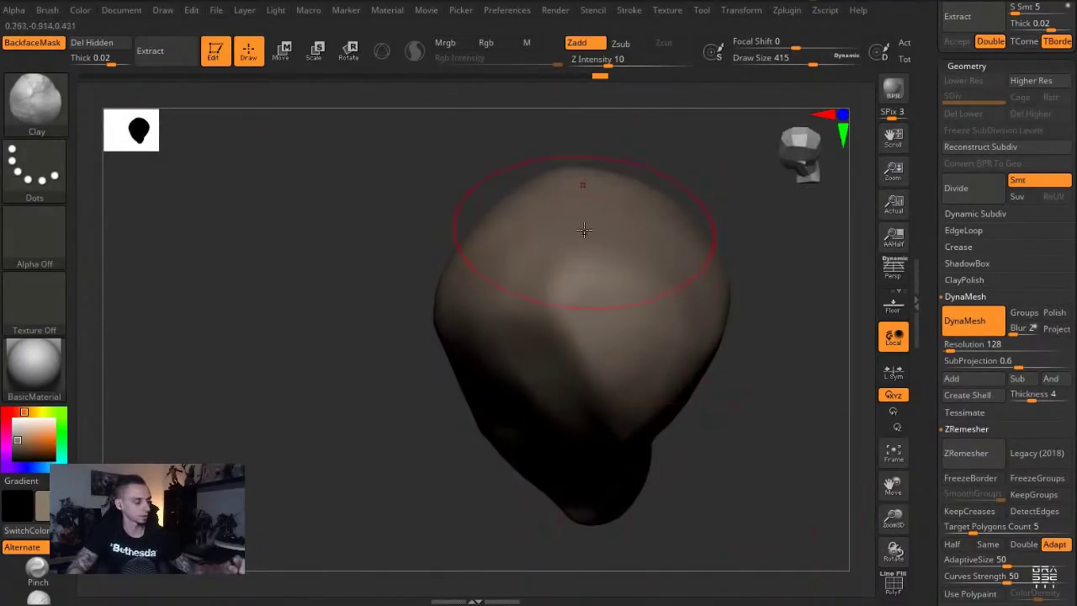
pyautogui.moveTo(437, 222)
pyautogui.mouseDown()
pyautogui.moveTo(425, 276)
pyautogui.moveTo(433, 315)
pyautogui.mouseUp()
pyautogui.moveTo(509, 352); pyautogui.dragTo(529, 444)
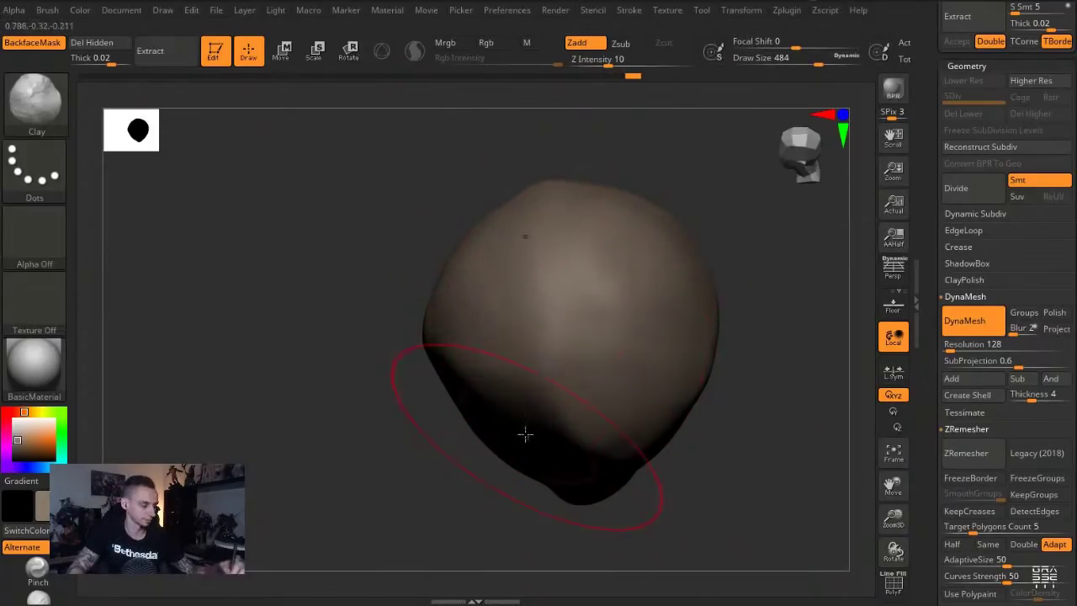
# Remesh the head with DynaMesh, then smooth and adjust the lower back of the skull
pyautogui.moveTo(374, 308)
pyautogui.mouseDown()
pyautogui.moveTo(358, 236)
pyautogui.moveTo(382, 255)
pyautogui.moveTo(375, 219)
pyautogui.moveTo(412, 220)
pyautogui.mouseUp()
pyautogui.keyDown('ctrl'); pyautogui.moveTo(272, 213); pyautogui.dragTo(268, 288); pyautogui.keyUp('ctrl')
pyautogui.moveTo(308, 377)
pyautogui.keyDown('shift'); pyautogui.mouseDown()
pyautogui.moveTo(294, 394)
pyautogui.moveTo(351, 402)
pyautogui.moveTo(359, 367)
pyautogui.mouseUp(); pyautogui.keyUp('shift')
pyautogui.press('s')
pyautogui.moveTo(290, 357); pyautogui.dragTo(343, 360)
pyautogui.moveTo(381, 455); pyautogui.dragTo(397, 442)
pyautogui.moveTo(271, 272)
pyautogui.keyDown('alt'); pyautogui.mouseDown()
pyautogui.moveTo(329, 235)
pyautogui.moveTo(316, 211)
pyautogui.mouseUp(); pyautogui.keyUp('alt')
# Carve the depression under the brow and the front of the face down to the chin with the Clay brush at Draw Size 268
pyautogui.press('b')
pyautogui.press('c')
pyautogui.press('l')
pyautogui.moveTo(555, 318)
pyautogui.keyDown('alt'); pyautogui.mouseDown()
pyautogui.moveTo(568, 288)
pyautogui.moveTo(517, 305)
pyautogui.moveTo(592, 310)
pyautogui.mouseUp(); pyautogui.keyUp('alt')
pyautogui.moveTo(360, 366); pyautogui.dragTo(387, 367)
pyautogui.moveTo(612, 362)
pyautogui.keyDown('alt'); pyautogui.mouseDown()
pyautogui.moveTo(620, 411)
pyautogui.moveTo(644, 336)
pyautogui.moveTo(608, 432)
pyautogui.moveTo(617, 481)
pyautogui.mouseUp(); pyautogui.keyUp('alt')
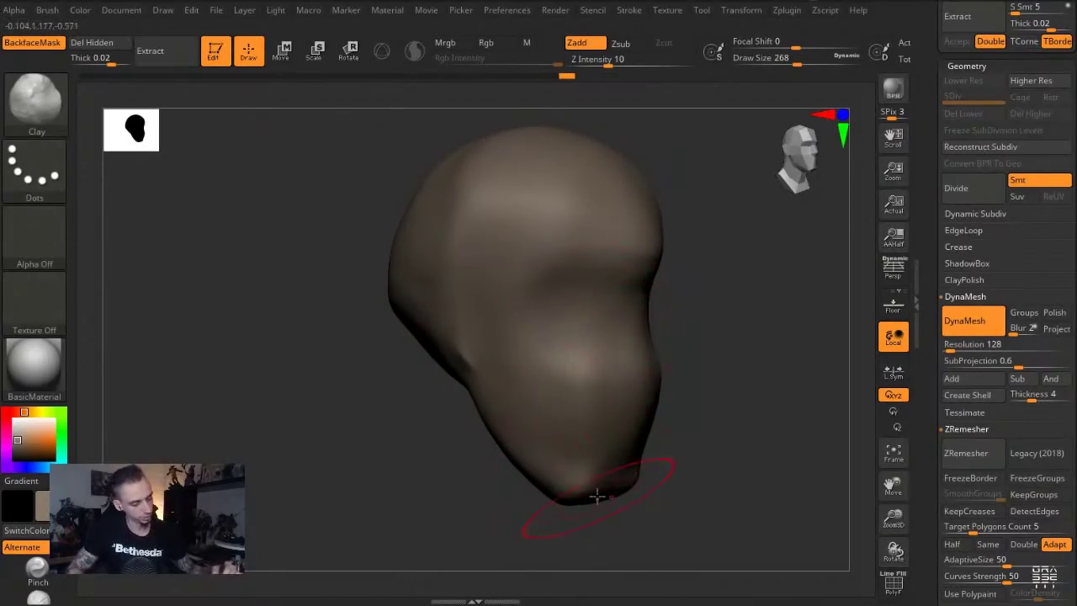
# Soften the brow and adjust the forehead and skull contour with the Move brush at Draw Size 324
pyautogui.moveTo(459, 515)
pyautogui.mouseDown()
pyautogui.moveTo(428, 500)
pyautogui.moveTo(490, 416)
pyautogui.mouseUp()
pyautogui.press('b')
pyautogui.press('m')
pyautogui.press('v')
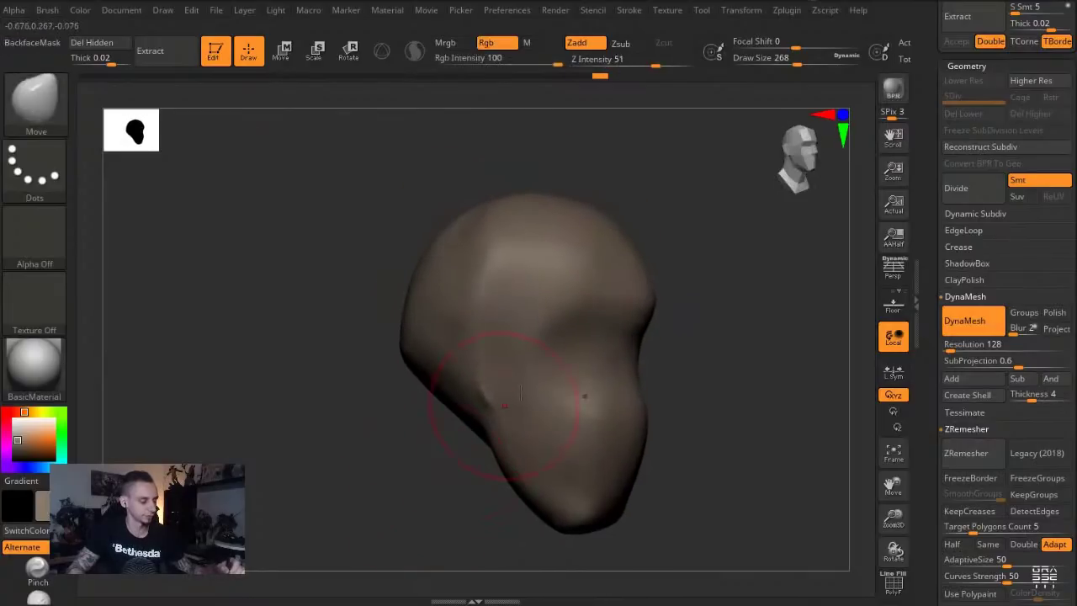
pyautogui.keyDown('shift'); pyautogui.moveTo(644, 311); pyautogui.dragTo(615, 258); pyautogui.keyUp('shift')
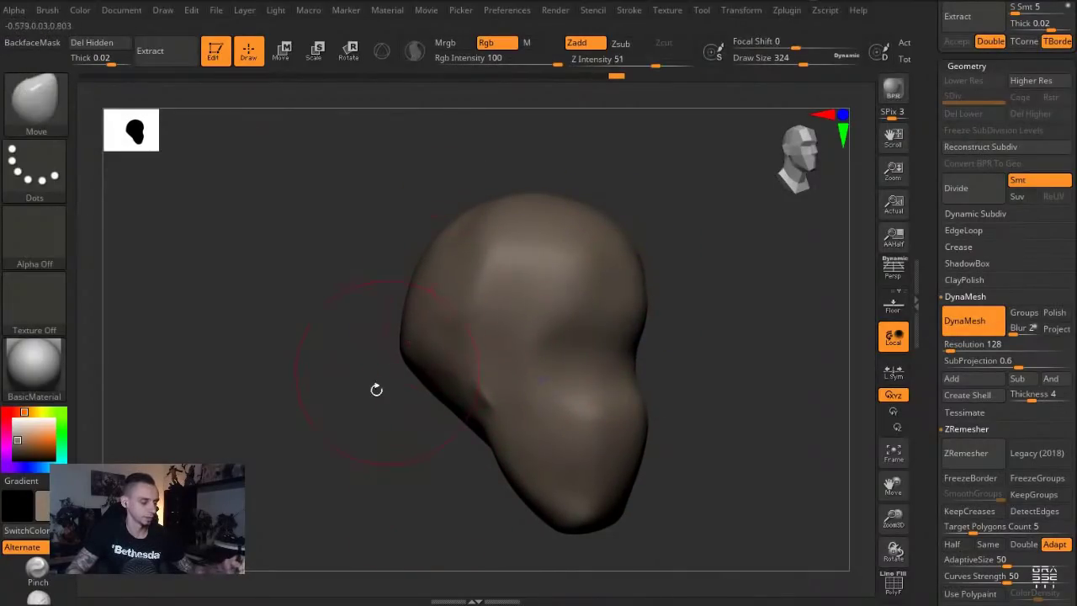
pyautogui.keyDown('alt'); pyautogui.moveTo(367, 391); pyautogui.dragTo(365, 349); pyautogui.keyUp('alt')
pyautogui.moveTo(365, 349); pyautogui.dragTo(383, 348)
pyautogui.press('s')
pyautogui.moveTo(414, 249); pyautogui.dragTo(432, 249)
pyautogui.moveTo(356, 237)
pyautogui.mouseDown()
pyautogui.moveTo(403, 229)
pyautogui.moveTo(381, 364)
pyautogui.mouseUp()
# Rework the area behind the jaw at the base of the skull with the Clay brush and reduce the Draw Size
pyautogui.press('b')
pyautogui.press('c')
pyautogui.press('l')
pyautogui.moveTo(470, 447); pyautogui.dragTo(408, 360)
pyautogui.moveTo(342, 261); pyautogui.dragTo(342, 264)
pyautogui.press('s')
pyautogui.moveTo(569, 376); pyautogui.dragTo(523, 376)
pyautogui.moveTo(524, 444); pyautogui.dragTo(483, 437)
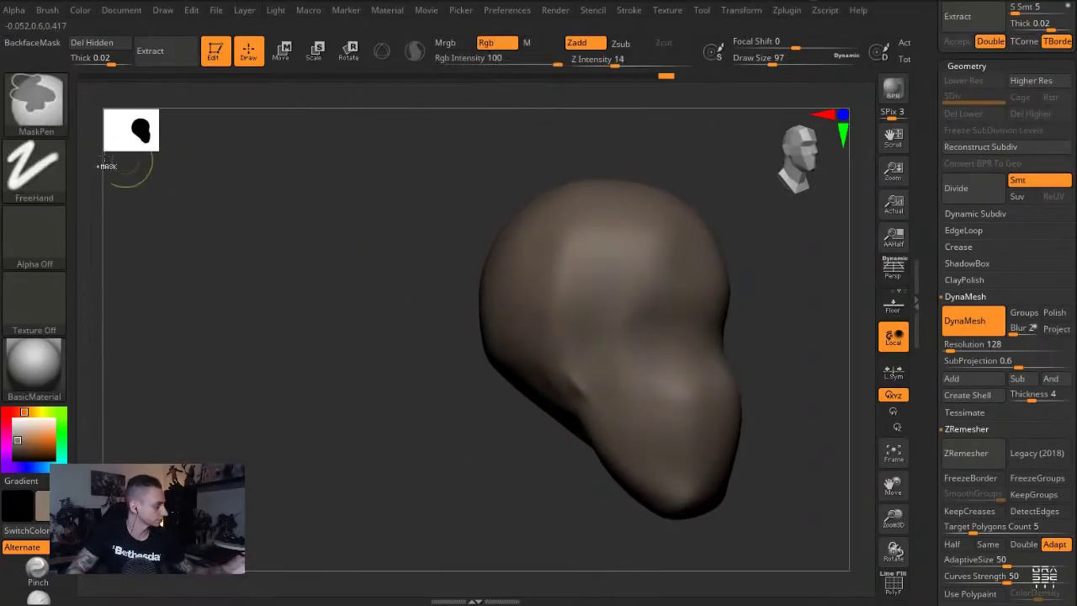
# Mask the ear area on the side of the head, invert the mask, pull out the ear with the Move brush and clear the mask
pyautogui.moveTo(561, 337)
pyautogui.keyDown('ctrl'); pyautogui.mouseDown()
pyautogui.moveTo(548, 325)
pyautogui.moveTo(565, 333)
pyautogui.mouseUp(); pyautogui.keyUp('ctrl')
pyautogui.keyDown('ctrl'); pyautogui.click(516, 446); pyautogui.keyUp('ctrl')
pyautogui.moveTo(512, 447); pyautogui.dragTo(480, 442)
pyautogui.press('b')
pyautogui.press('m')
pyautogui.press('v')
pyautogui.press('s')
pyautogui.moveTo(537, 333)
pyautogui.mouseDown()
pyautogui.moveTo(552, 337)
pyautogui.moveTo(562, 373)
pyautogui.moveTo(547, 378)
pyautogui.moveTo(533, 324)
pyautogui.mouseUp()
pyautogui.press('s')
pyautogui.keyDown('ctrl'); pyautogui.moveTo(497, 276); pyautogui.dragTo(566, 316); pyautogui.keyUp('ctrl')
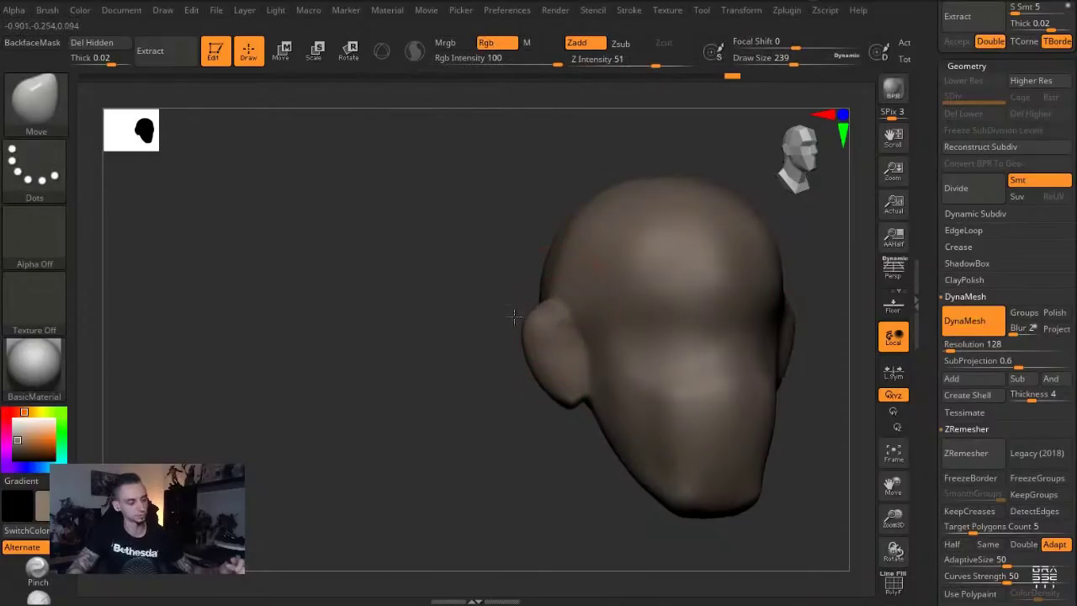
# Refine the ear's outer contour with the Move brush from a three-quarter view
pyautogui.moveTo(480, 438); pyautogui.dragTo(523, 440)
pyautogui.press('s')
pyautogui.moveTo(524, 367); pyautogui.dragTo(528, 367)
pyautogui.moveTo(530, 362)
pyautogui.mouseDown()
pyautogui.moveTo(516, 361)
pyautogui.moveTo(533, 392)
pyautogui.moveTo(521, 399)
pyautogui.moveTo(494, 349)
pyautogui.mouseUp()
pyautogui.press('s')
pyautogui.moveTo(383, 249); pyautogui.dragTo(339, 246)
# Build up the side of the face from the ear toward the jaw with the Clay brush
pyautogui.press('b')
pyautogui.press('c')
pyautogui.press('l')
pyautogui.moveTo(603, 380)
pyautogui.mouseDown()
pyautogui.moveTo(628, 380)
pyautogui.moveTo(680, 428)
pyautogui.mouseUp()
pyautogui.moveTo(554, 507); pyautogui.dragTo(404, 487)
# Adjust the jaw and skull contour with the Move brush at Draw Size 311
pyautogui.press('b')
pyautogui.press('m')
pyautogui.press('v')
pyautogui.moveTo(555, 409); pyautogui.dragTo(564, 400)
pyautogui.press(']')
pyautogui.moveTo(566, 247); pyautogui.dragTo(575, 241)
pyautogui.keyDown('alt'); pyautogui.moveTo(484, 236); pyautogui.dragTo(299, 251); pyautogui.keyUp('alt')
pyautogui.moveTo(299, 251); pyautogui.dragTo(202, 257)
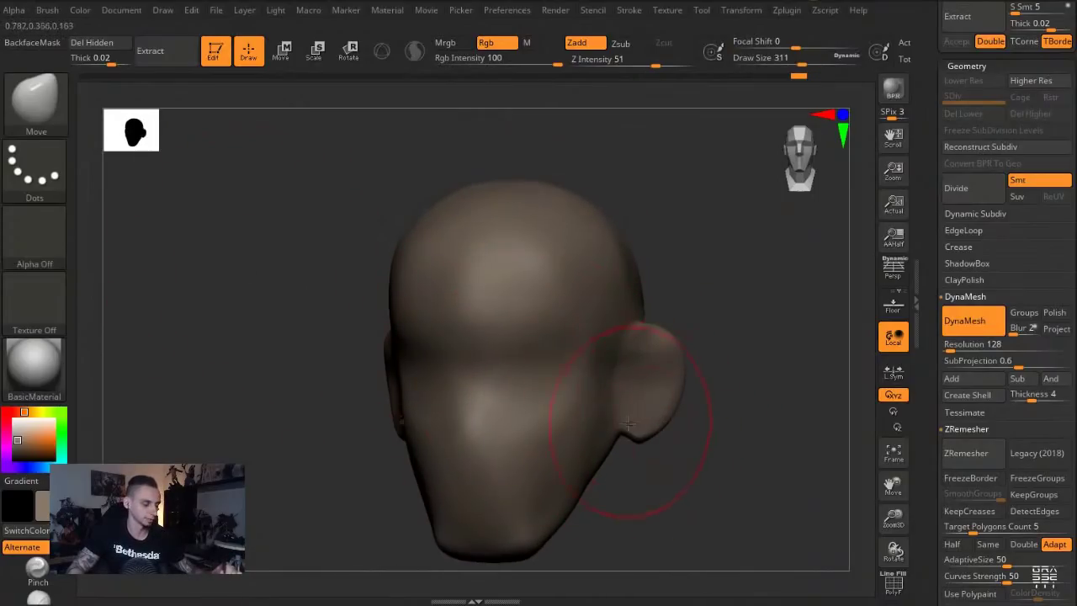
# Smooth the ear's outer edge and reshape the back of the jaw with the Move brush at Draw Size 372
pyautogui.moveTo(360, 336); pyautogui.dragTo(306, 307)
pyautogui.keyDown('shift'); pyautogui.moveTo(680, 305); pyautogui.dragTo(688, 354); pyautogui.keyUp('shift')
pyautogui.moveTo(378, 229); pyautogui.dragTo(344, 232)
pyautogui.moveTo(421, 404); pyautogui.dragTo(337, 407)
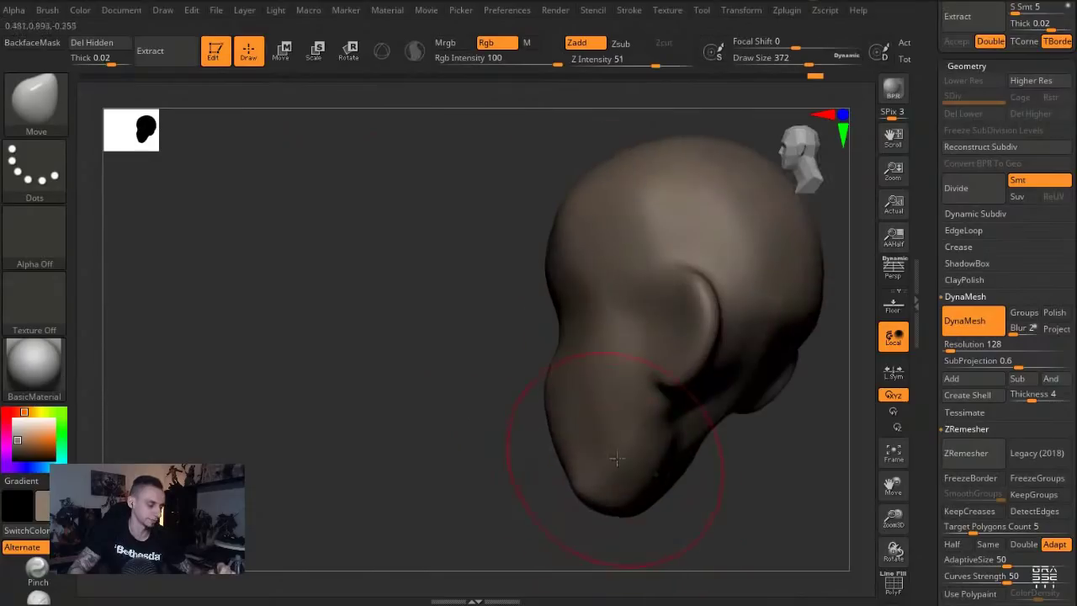
pyautogui.moveTo(672, 448); pyautogui.dragTo(692, 461)
pyautogui.moveTo(729, 496); pyautogui.dragTo(640, 471)
# Mask the neck area under the skull and extract it as a new subtool with a thickness of 0.02
pyautogui.moveTo(660, 389)
pyautogui.keyDown('ctrl'); pyautogui.mouseDown()
pyautogui.moveTo(649, 415)
pyautogui.moveTo(652, 405)
pyautogui.mouseUp(); pyautogui.keyUp('ctrl')
pyautogui.moveTo(932, 201)
pyautogui.mouseDown()
pyautogui.moveTo(933, 360)
pyautogui.moveTo(934, 252)
pyautogui.mouseUp()
pyautogui.click(962, 450)
pyautogui.click(955, 468)
# Stretch the extracted piece downward with the Transpose move line to form a neck, and clear the mask
pyautogui.moveTo(485, 261)
pyautogui.mouseDown()
pyautogui.moveTo(392, 351)
pyautogui.moveTo(334, 322)
pyautogui.moveTo(446, 320)
pyautogui.mouseUp()
pyautogui.press('w')
pyautogui.click(613, 411)
pyautogui.keyDown('shift'); pyautogui.moveTo(621, 373); pyautogui.dragTo(621, 457); pyautogui.keyUp('shift')
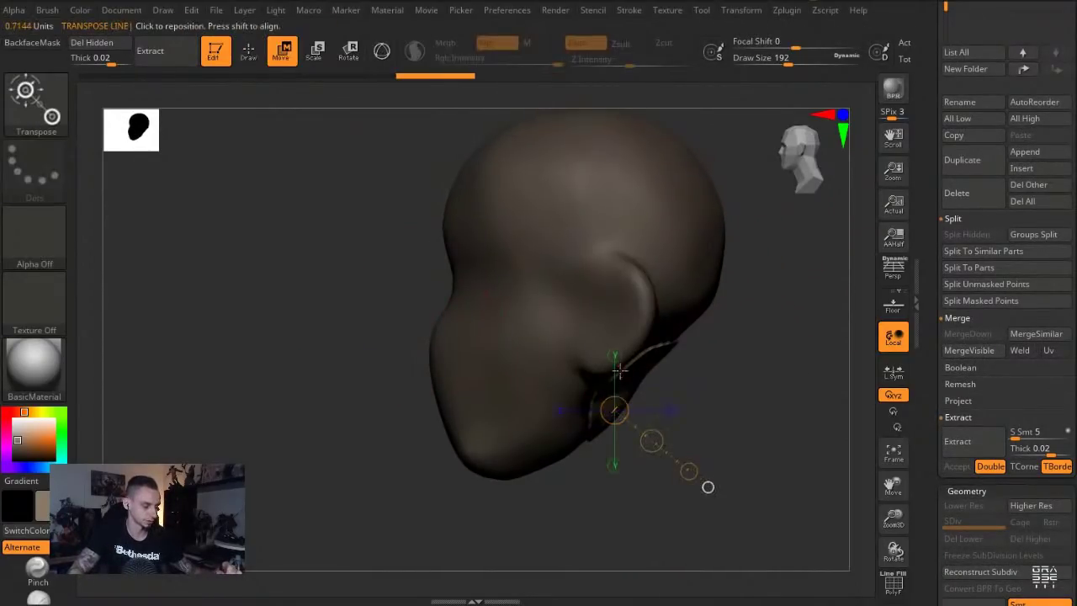
pyautogui.moveTo(622, 414); pyautogui.dragTo(640, 566)
pyautogui.press('q')
pyautogui.moveTo(347, 316)
pyautogui.keyDown('ctrl'); pyautogui.mouseDown()
pyautogui.moveTo(286, 410)
pyautogui.moveTo(321, 341)
pyautogui.moveTo(408, 377)
pyautogui.mouseUp(); pyautogui.keyUp('ctrl')
# Convert the neck piece to DynaMesh at resolution 128 and smooth its ridged surface
pyautogui.moveTo(934, 510); pyautogui.dragTo(934, 369)
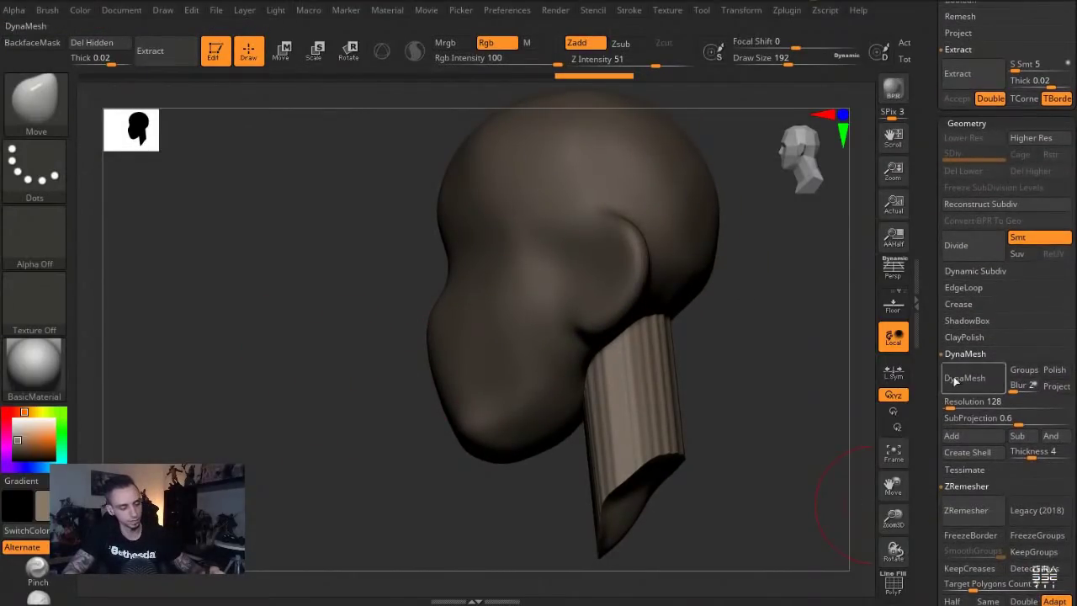
pyautogui.click(953, 380)
pyautogui.press('s')
pyautogui.moveTo(598, 442); pyautogui.dragTo(619, 443)
pyautogui.keyDown('shift'); pyautogui.moveTo(618, 390); pyautogui.dragTo(615, 532); pyautogui.keyUp('shift')
pyautogui.moveTo(527, 541)
pyautogui.keyDown('shift'); pyautogui.mouseDown()
pyautogui.moveTo(429, 550)
pyautogui.moveTo(517, 382)
pyautogui.moveTo(494, 398)
pyautogui.moveTo(492, 462)
pyautogui.moveTo(542, 505)
pyautogui.moveTo(545, 532)
pyautogui.mouseUp(); pyautogui.keyUp('shift')
# Swell the lower neck into a broad shoulder mass with the Move brush and the Inflat brush at Draw Size 437
pyautogui.press('b')
pyautogui.press('i')
pyautogui.press('n')
pyautogui.press('s')
pyautogui.press('b')
pyautogui.press('m')
pyautogui.press('v')
pyautogui.press('b')
pyautogui.press('i')
pyautogui.press('n')
pyautogui.moveTo(542, 483); pyautogui.dragTo(501, 438)
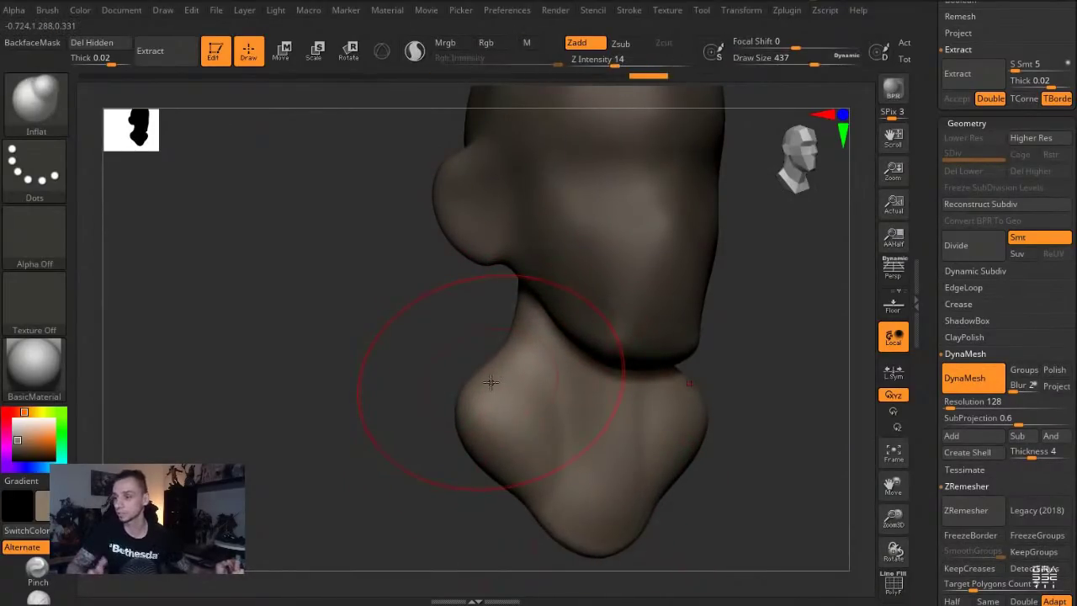
# Round out the shoulders and the lower chest with the Inflat brush
pyautogui.moveTo(566, 496); pyautogui.dragTo(580, 533)
pyautogui.moveTo(429, 484); pyautogui.dragTo(478, 479)
pyautogui.press('s')
pyautogui.moveTo(411, 370)
pyautogui.mouseDown()
pyautogui.moveTo(464, 375)
pyautogui.moveTo(469, 392)
pyautogui.mouseUp()
pyautogui.moveTo(473, 385)
pyautogui.mouseDown()
pyautogui.moveTo(488, 396)
pyautogui.moveTo(458, 402)
pyautogui.mouseUp()
pyautogui.moveTo(375, 316)
pyautogui.mouseDown()
pyautogui.moveTo(351, 318)
pyautogui.moveTo(439, 239)
pyautogui.mouseUp()
# Pull the front of the neck forward with the Move brush at Draw Size 422
pyautogui.press('b')
pyautogui.press('m')
pyautogui.press('v')
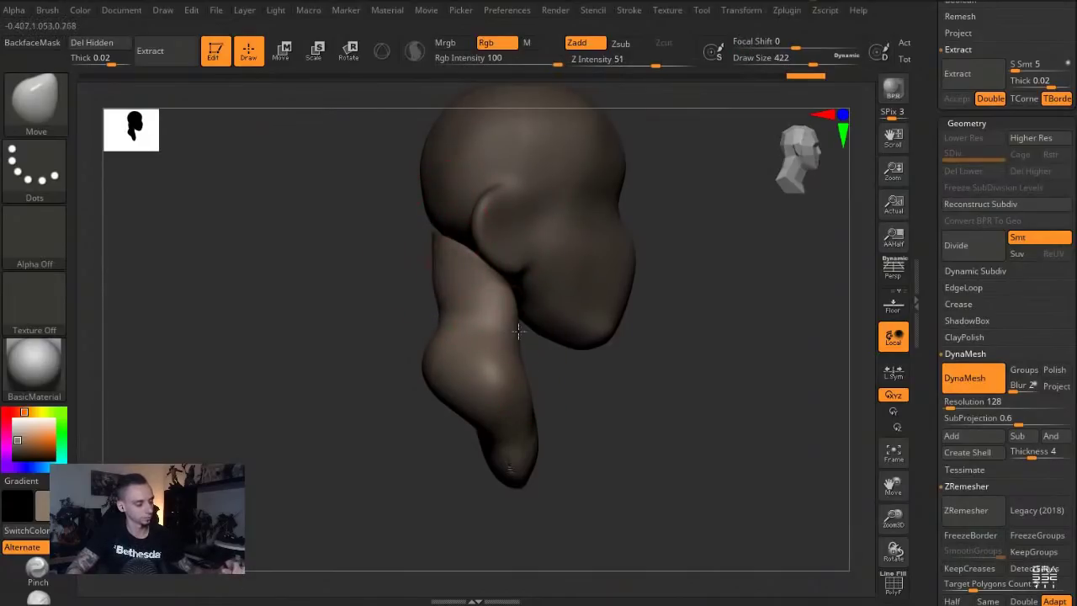
pyautogui.moveTo(515, 333); pyautogui.dragTo(526, 329)
pyautogui.moveTo(731, 316); pyautogui.dragTo(696, 315)
# Select the head and reshape its jaw, chin and face front with the Move brush at Draw Size 318
pyautogui.keyDown('alt'); pyautogui.click(563, 320); pyautogui.keyUp('alt')
pyautogui.press('s')
pyautogui.moveTo(558, 343)
pyautogui.mouseDown()
pyautogui.moveTo(545, 343)
pyautogui.moveTo(549, 330)
pyautogui.mouseUp()
pyautogui.moveTo(594, 358); pyautogui.dragTo(596, 346)
pyautogui.moveTo(608, 429); pyautogui.dragTo(593, 443)
pyautogui.press('s')
pyautogui.moveTo(552, 316); pyautogui.dragTo(591, 340)
pyautogui.moveTo(622, 396); pyautogui.dragTo(646, 393)
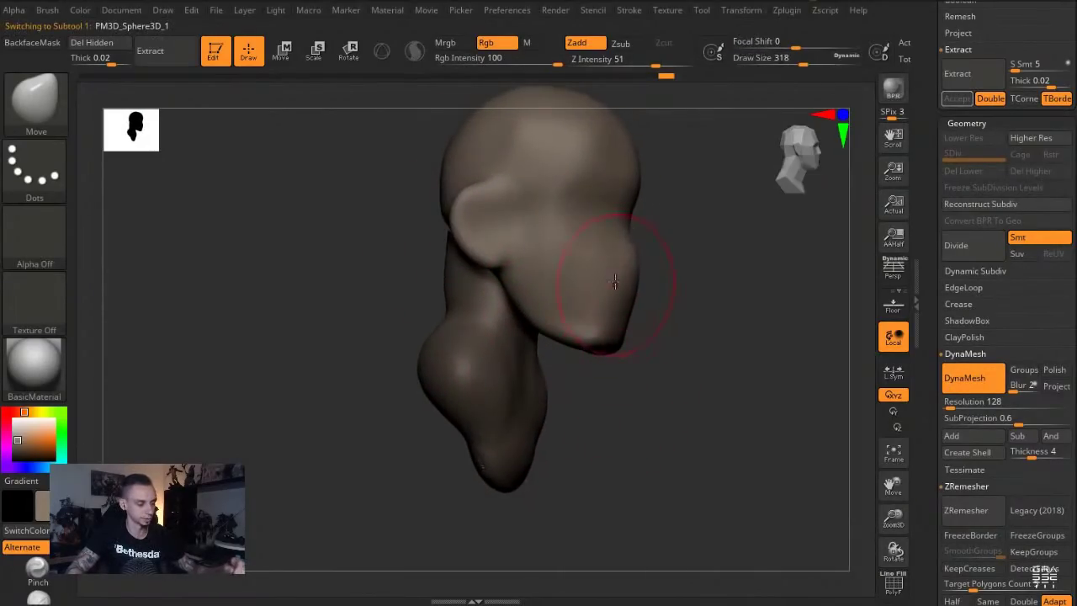
pyautogui.moveTo(618, 277); pyautogui.dragTo(609, 279)
# Select the neck piece and shape the shoulders and lower chest with the Move brush at Draw Size 468
pyautogui.keyDown('shift'); pyautogui.moveTo(652, 428); pyautogui.dragTo(591, 412); pyautogui.keyUp('shift')
pyautogui.moveTo(582, 293)
pyautogui.mouseDown()
pyautogui.moveTo(523, 378)
pyautogui.moveTo(432, 420)
pyautogui.moveTo(351, 496)
pyautogui.moveTo(372, 478)
pyautogui.mouseUp()
pyautogui.keyDown('alt'); pyautogui.click(559, 379); pyautogui.keyUp('alt')
pyautogui.press('s')
pyautogui.press('e')
pyautogui.press('q')
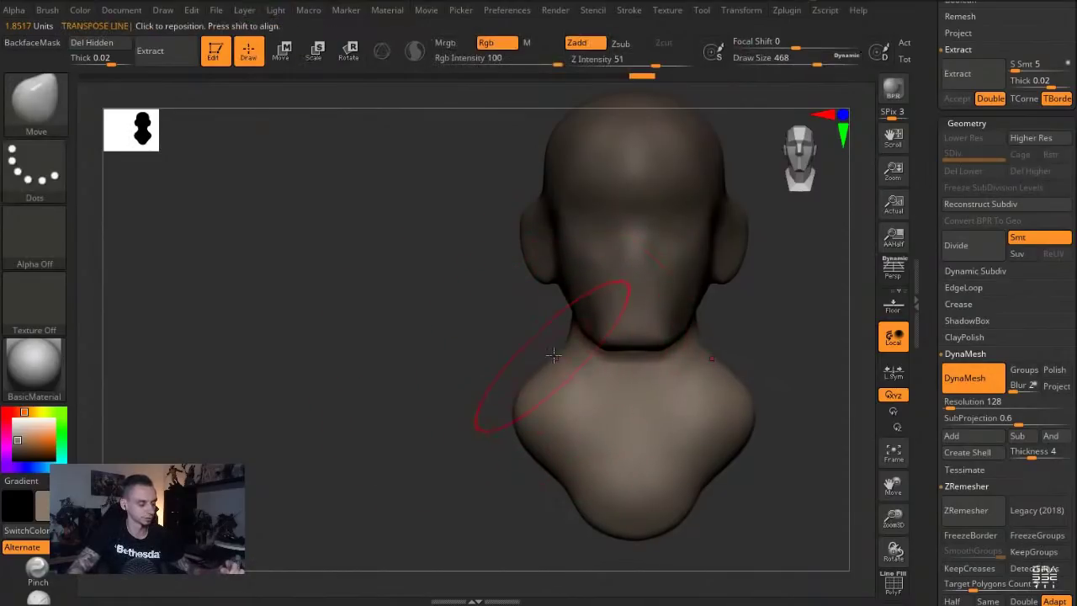
pyautogui.moveTo(550, 359); pyautogui.dragTo(559, 378)
pyautogui.moveTo(514, 334); pyautogui.dragTo(568, 345)
pyautogui.moveTo(543, 459); pyautogui.dragTo(532, 472)
pyautogui.moveTo(581, 500); pyautogui.dragTo(583, 522)
# Extend the lower end of the chest and adjust the upper back in side view
pyautogui.moveTo(465, 364)
pyautogui.keyDown('alt'); pyautogui.mouseDown()
pyautogui.moveTo(401, 292)
pyautogui.moveTo(439, 295)
pyautogui.mouseUp(); pyautogui.keyUp('alt')
pyautogui.moveTo(579, 505); pyautogui.dragTo(551, 512)
pyautogui.keyDown('shift'); pyautogui.moveTo(446, 362); pyautogui.dragTo(512, 344); pyautogui.keyUp('shift')
pyautogui.press('w')
pyautogui.moveTo(523, 405)
pyautogui.mouseDown()
pyautogui.moveTo(445, 405)
pyautogui.moveTo(506, 400)
pyautogui.mouseUp()
pyautogui.press('q')
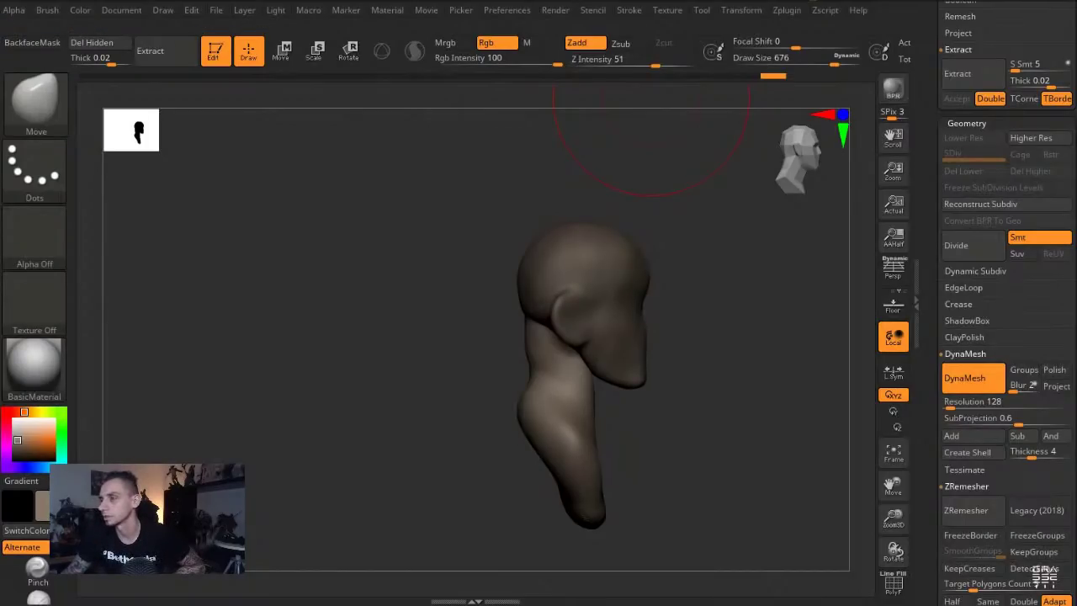
pyautogui.moveTo(356, 234)
pyautogui.mouseDown()
pyautogui.moveTo(428, 320)
pyautogui.moveTo(366, 283)
pyautogui.moveTo(387, 304)
pyautogui.mouseUp()
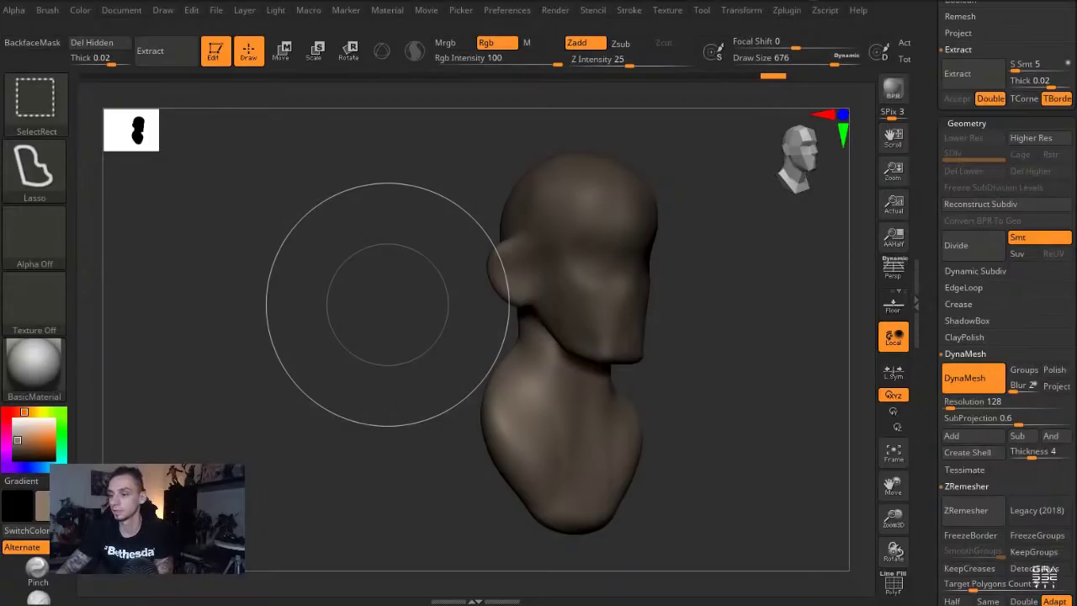
pyautogui.moveTo(413, 268)
pyautogui.mouseDown()
pyautogui.moveTo(412, 301)
pyautogui.moveTo(476, 377)
pyautogui.mouseUp()
# Reshape the lower back and chest base with the Move brush at Draw Size 825, then smooth the back
pyautogui.press('s')
pyautogui.click(482, 417)
pyautogui.moveTo(486, 415)
pyautogui.mouseDown()
pyautogui.moveTo(465, 407)
pyautogui.moveTo(430, 435)
pyautogui.moveTo(367, 402)
pyautogui.moveTo(383, 396)
pyautogui.mouseUp()
pyautogui.press('s')
pyautogui.click(513, 453)
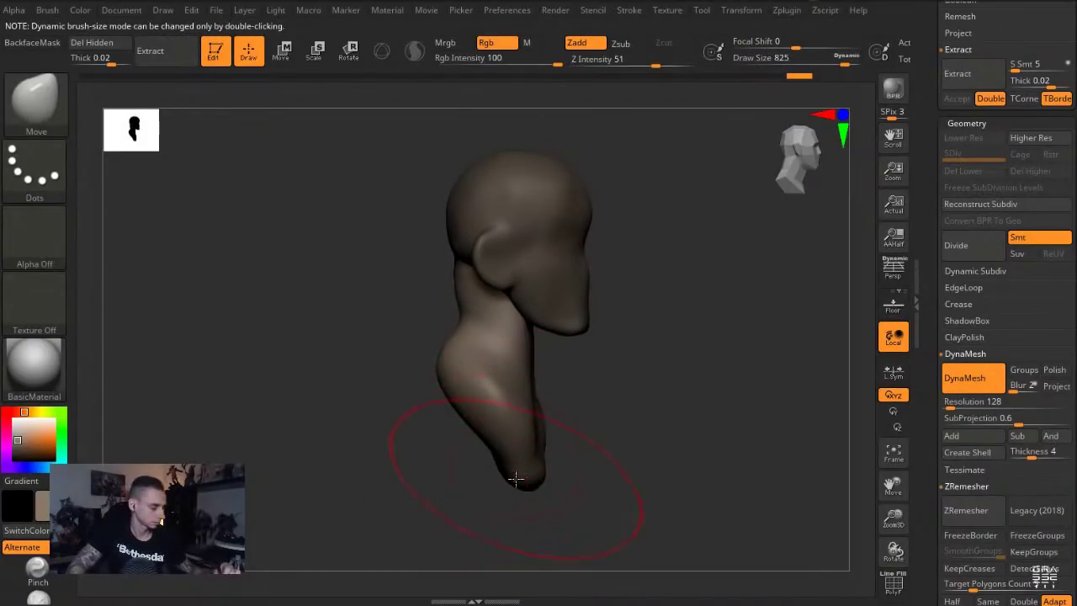
pyautogui.moveTo(507, 459); pyautogui.dragTo(518, 471)
pyautogui.moveTo(440, 499); pyautogui.dragTo(396, 514)
pyautogui.moveTo(515, 424)
pyautogui.keyDown('shift'); pyautogui.mouseDown()
pyautogui.moveTo(518, 386)
pyautogui.moveTo(475, 313)
pyautogui.mouseUp(); pyautogui.keyUp('shift')
# Resize the Move brush, adjust the shoulder and chest of the bust and smooth the neck
pyautogui.press('s')
pyautogui.click(514, 354)
pyautogui.moveTo(427, 343); pyautogui.dragTo(364, 333)
pyautogui.press('s')
pyautogui.click(505, 378)
pyautogui.moveTo(505, 378); pyautogui.dragTo(512, 381)
pyautogui.moveTo(454, 342)
pyautogui.keyDown('shift'); pyautogui.mouseDown()
pyautogui.moveTo(407, 315)
pyautogui.moveTo(458, 296)
pyautogui.moveTo(461, 255)
pyautogui.mouseUp(); pyautogui.keyUp('shift')
pyautogui.moveTo(475, 212)
pyautogui.mouseDown()
pyautogui.moveTo(474, 228)
pyautogui.moveTo(498, 235)
pyautogui.moveTo(386, 286)
pyautogui.mouseUp()
# Select the head and adjust the ear's shape with a smaller Move brush
pyautogui.keyDown('alt'); pyautogui.click(510, 255); pyautogui.keyUp('alt')
pyautogui.press('s')
pyautogui.click(466, 285)
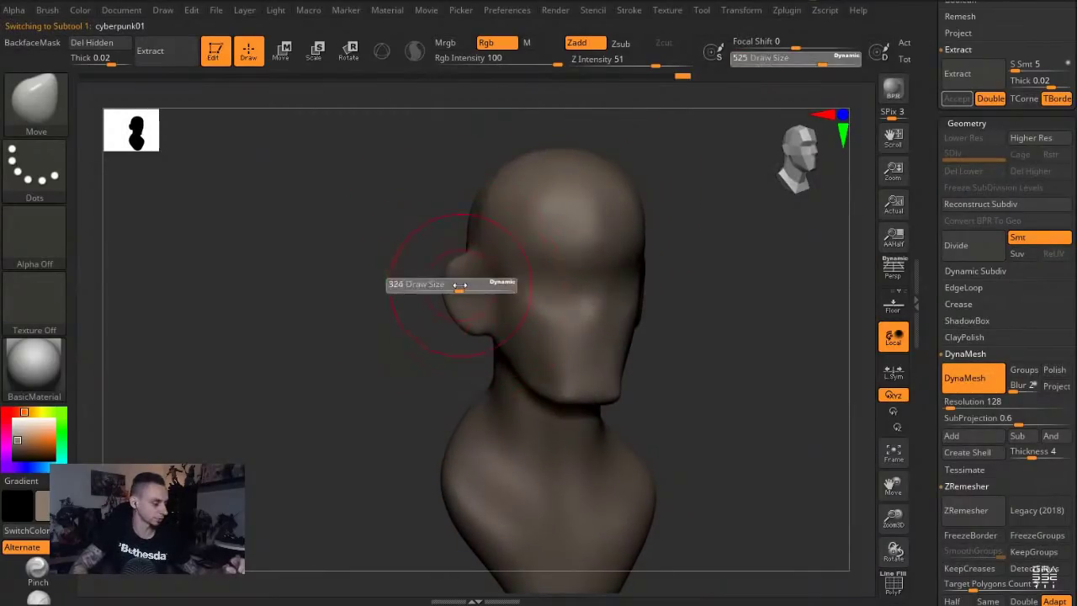
pyautogui.press('s')
pyautogui.click(471, 282)
pyautogui.moveTo(478, 273)
pyautogui.mouseDown()
pyautogui.moveTo(392, 228)
pyautogui.moveTo(432, 276)
pyautogui.mouseUp()
# Build up the side of the jaw with the Clay brush at Draw Size 251
pyautogui.press('b')
pyautogui.press('c')
pyautogui.press('l')
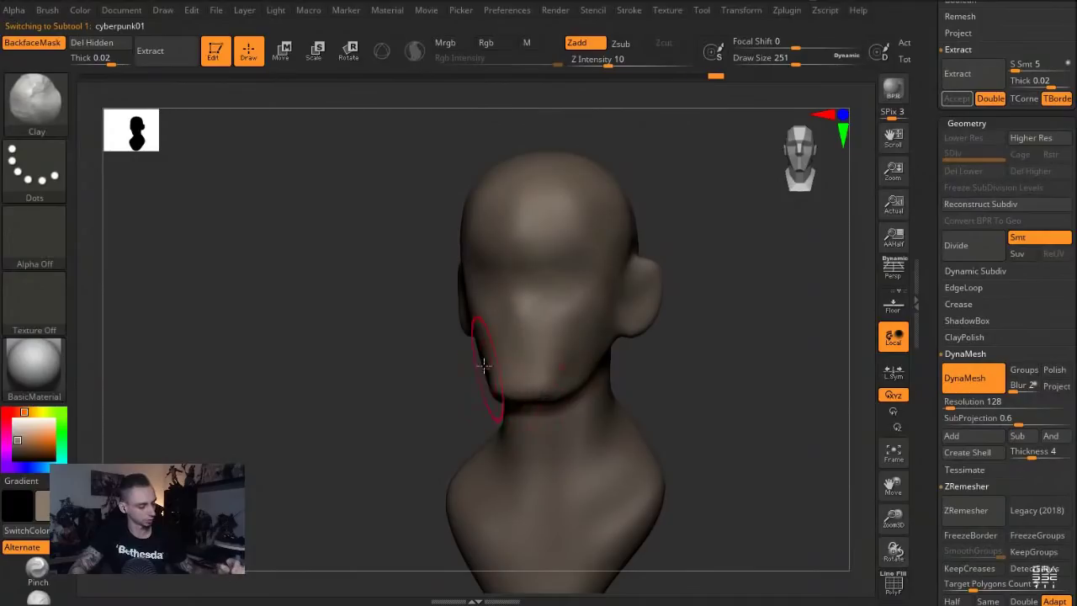
pyautogui.moveTo(501, 384); pyautogui.dragTo(501, 347)
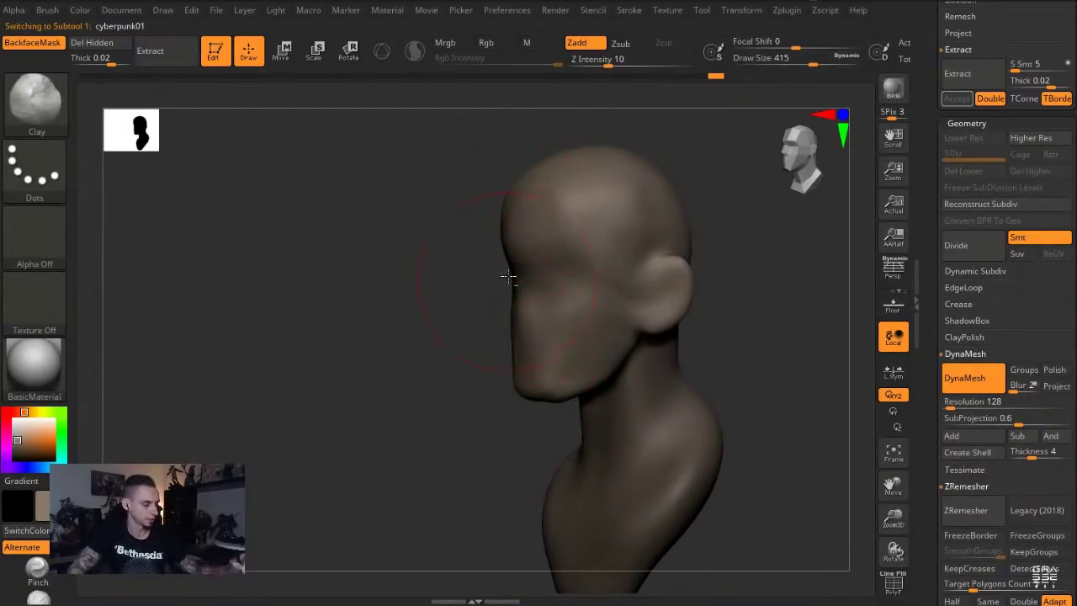
pyautogui.keyDown('alt'); pyautogui.moveTo(514, 182); pyautogui.dragTo(506, 254); pyautogui.keyUp('alt')
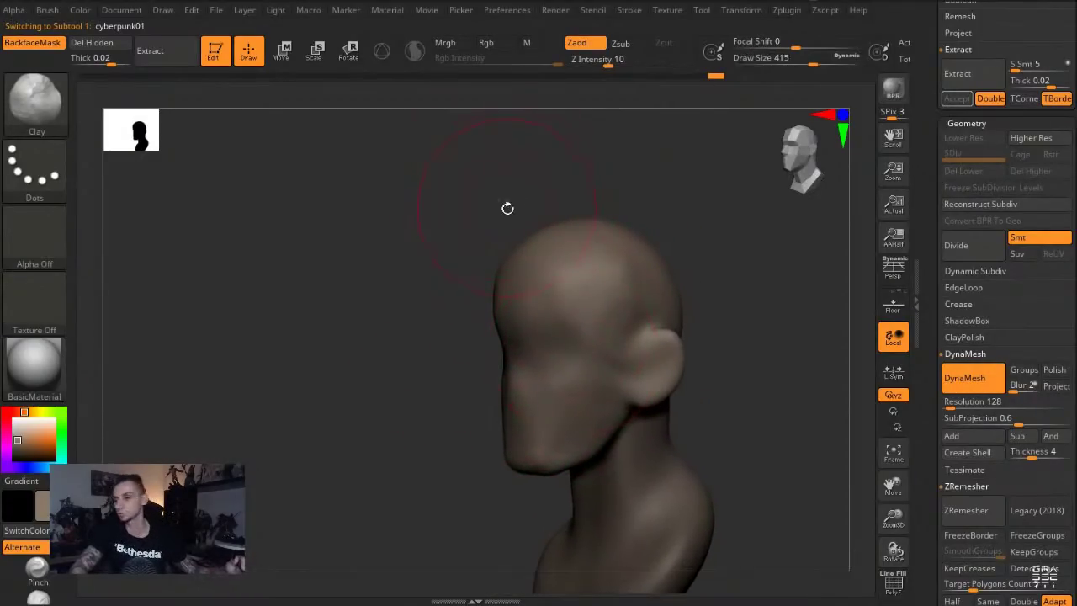
pyautogui.moveTo(507, 197); pyautogui.dragTo(483, 221)
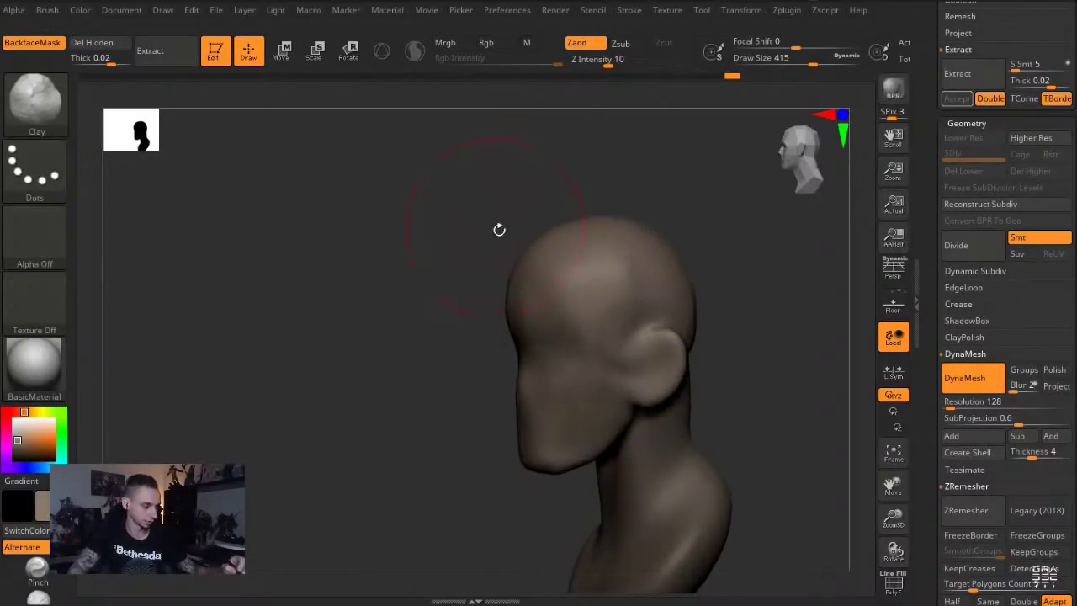
pyautogui.moveTo(487, 273); pyautogui.dragTo(459, 291)
# Adjust the brow profile, the underside of the jaw and the ear with the Move brush at Draw Size 460
pyautogui.press('b')
pyautogui.press('m')
pyautogui.press('v')
pyautogui.press('s')
pyautogui.moveTo(527, 319); pyautogui.dragTo(535, 321)
pyautogui.press('s')
pyautogui.moveTo(590, 467); pyautogui.dragTo(583, 467)
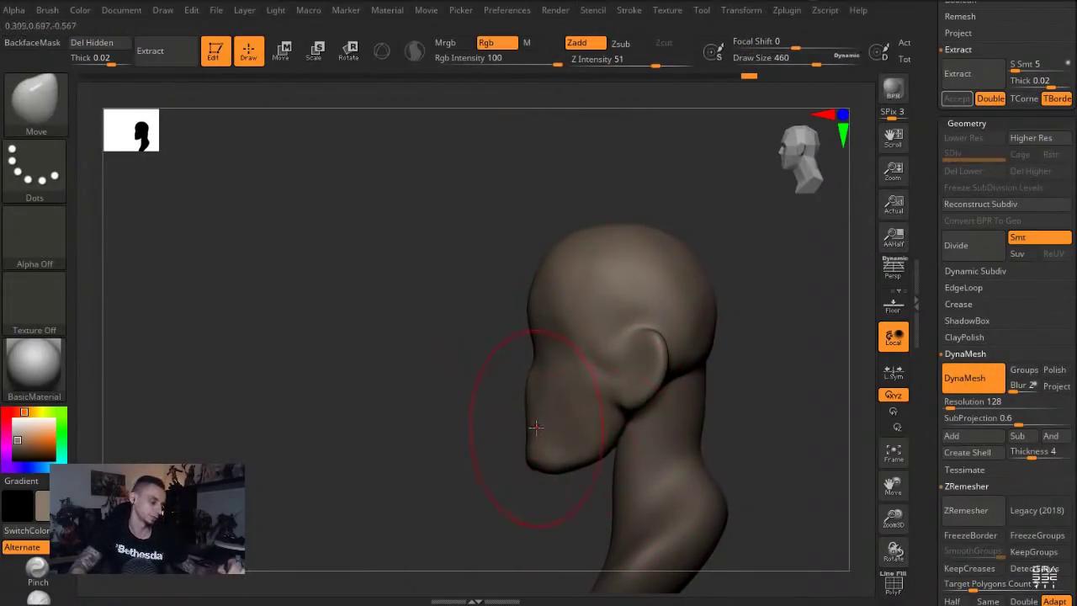
pyautogui.keyDown('alt'); pyautogui.moveTo(460, 411); pyautogui.dragTo(444, 395); pyautogui.keyUp('alt')
pyautogui.press('s')
pyautogui.moveTo(635, 377); pyautogui.dragTo(622, 377)
# Select the neck piece, build up the side of the neck with the Clay brush at Draw Size 228 and return to the Move brush
pyautogui.keyDown('alt'); pyautogui.click(631, 452); pyautogui.keyUp('alt')
pyautogui.keyDown('alt'); pyautogui.moveTo(580, 502); pyautogui.dragTo(596, 442); pyautogui.keyUp('alt')
pyautogui.moveTo(556, 445)
pyautogui.mouseDown()
pyautogui.moveTo(587, 448)
pyautogui.moveTo(572, 410)
pyautogui.moveTo(603, 396)
pyautogui.moveTo(593, 407)
pyautogui.mouseUp()
pyautogui.press('b')
pyautogui.press('c')
pyautogui.press('l')
pyautogui.press('b')
pyautogui.press('m')
pyautogui.press('v')
pyautogui.moveTo(406, 215)
pyautogui.mouseDown()
pyautogui.moveTo(408, 237)
pyautogui.moveTo(365, 233)
pyautogui.moveTo(505, 260)
pyautogui.mouseUp()
pyautogui.press('b')
pyautogui.press('c')
pyautogui.press('l')
pyautogui.press('s')
pyautogui.moveTo(546, 409); pyautogui.dragTo(538, 409)
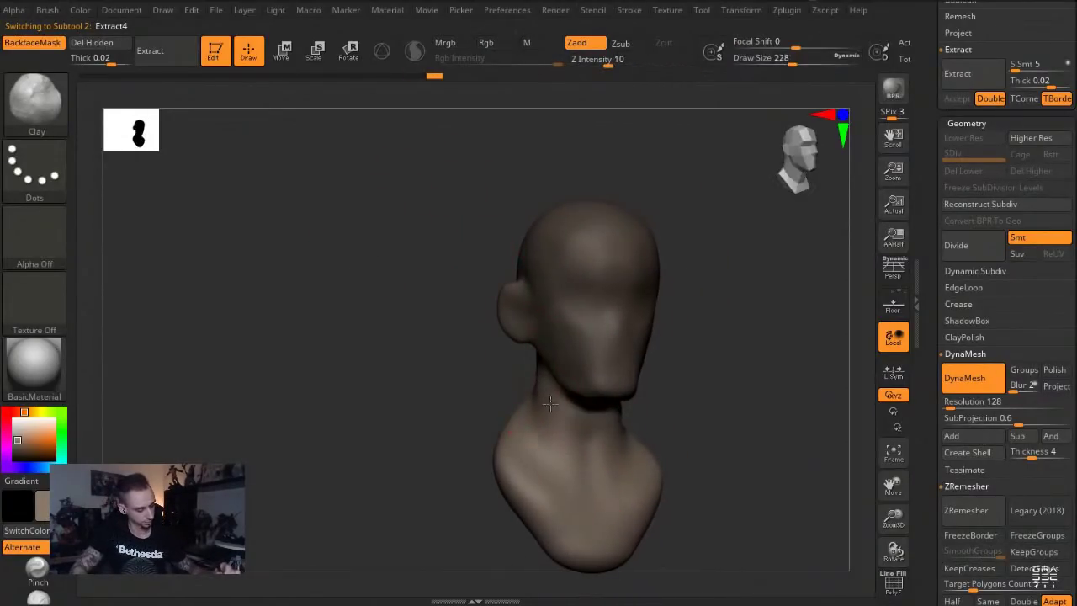
pyautogui.moveTo(437, 335)
pyautogui.mouseDown()
pyautogui.moveTo(396, 262)
pyautogui.moveTo(396, 271)
pyautogui.mouseUp()
pyautogui.press('b')
pyautogui.press('m')
pyautogui.press('v')
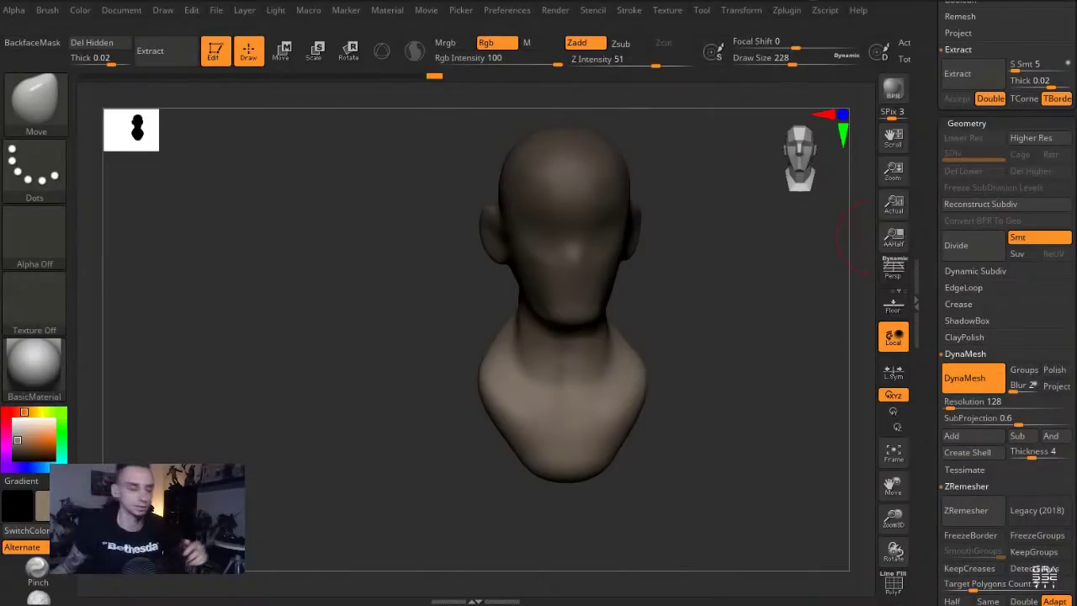
# Reshape the shoulders and chest of the neck piece with the Move brush, raising the Draw Size up to 825
pyautogui.moveTo(435, 310)
pyautogui.mouseDown()
pyautogui.moveTo(440, 278)
pyautogui.moveTo(479, 281)
pyautogui.mouseUp()
pyautogui.press('s')
pyautogui.moveTo(485, 344); pyautogui.dragTo(501, 345)
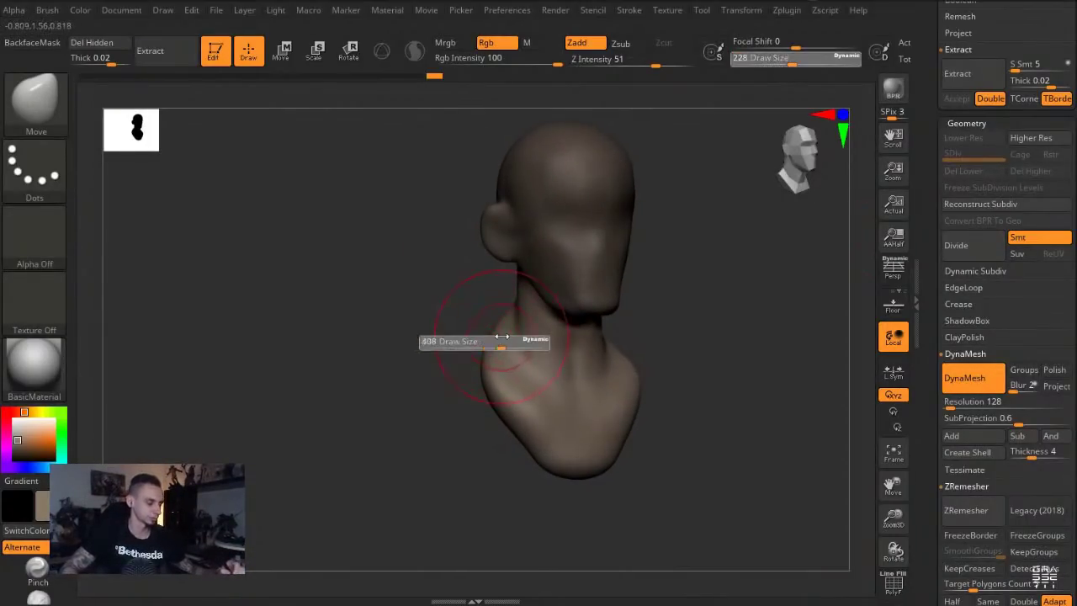
pyautogui.moveTo(449, 307); pyautogui.dragTo(497, 347)
pyautogui.press('s')
pyautogui.moveTo(520, 291); pyautogui.dragTo(515, 276)
pyautogui.press('s')
pyautogui.moveTo(488, 345); pyautogui.dragTo(506, 346)
pyautogui.moveTo(492, 345); pyautogui.dragTo(480, 355)
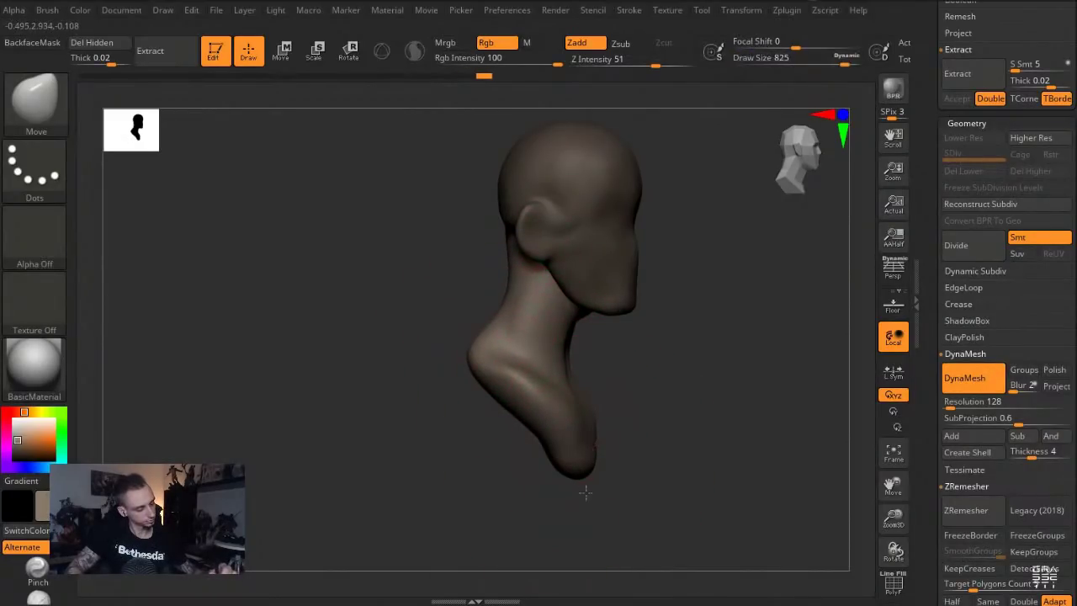
pyautogui.moveTo(577, 481); pyautogui.dragTo(533, 450)
pyautogui.moveTo(517, 338)
pyautogui.mouseDown()
pyautogui.moveTo(523, 343)
pyautogui.moveTo(404, 404)
pyautogui.moveTo(362, 394)
pyautogui.mouseUp()
# Select the head and refine its jaw and ear outline with the Move brush at Draw Size 550
pyautogui.keyDown('alt'); pyautogui.click(515, 267); pyautogui.keyUp('alt')
pyautogui.press('s')
pyautogui.moveTo(446, 220); pyautogui.dragTo(467, 213)
pyautogui.moveTo(425, 360); pyautogui.dragTo(468, 357)
pyautogui.moveTo(444, 227); pyautogui.dragTo(453, 220)
pyautogui.press('s')
pyautogui.moveTo(476, 348); pyautogui.dragTo(466, 348)
pyautogui.moveTo(438, 297); pyautogui.dragTo(447, 296)
pyautogui.moveTo(378, 341); pyautogui.dragTo(421, 338)
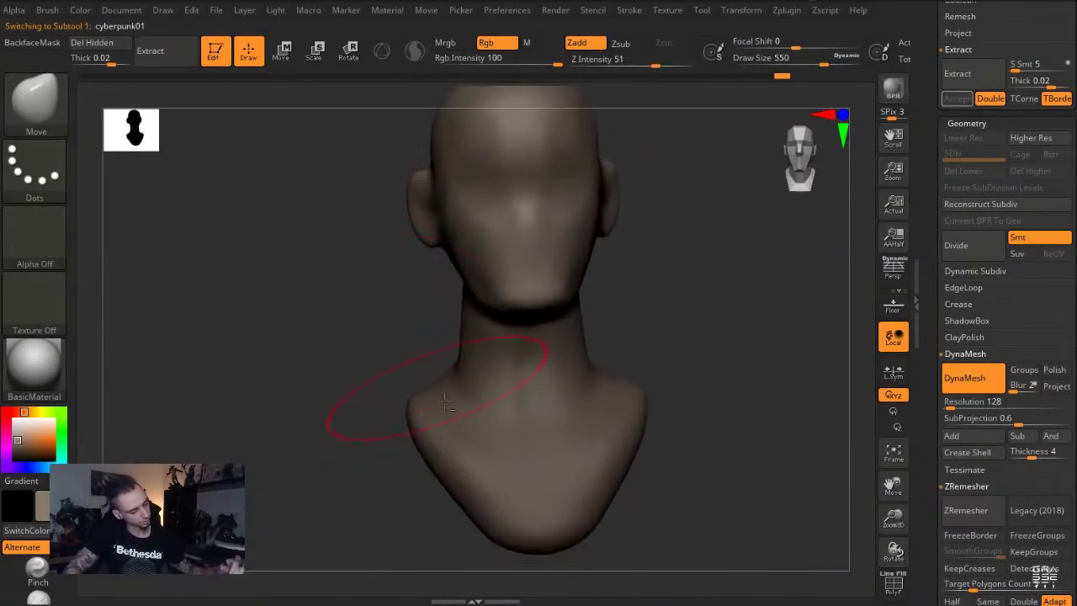
# Adjust the neck and shoulder profile with the Move brush at Draw Size 704
pyautogui.moveTo(373, 396)
pyautogui.mouseDown()
pyautogui.moveTo(445, 421)
pyautogui.moveTo(373, 337)
pyautogui.moveTo(436, 308)
pyautogui.moveTo(421, 260)
pyautogui.mouseUp()
pyautogui.moveTo(422, 254)
pyautogui.mouseDown()
pyautogui.moveTo(409, 228)
pyautogui.moveTo(417, 255)
pyautogui.mouseUp()
pyautogui.press('b')
pyautogui.press('m')
pyautogui.press('v')
pyautogui.press('s')
pyautogui.moveTo(386, 360)
pyautogui.mouseDown()
pyautogui.moveTo(404, 367)
pyautogui.moveTo(389, 369)
pyautogui.mouseUp()
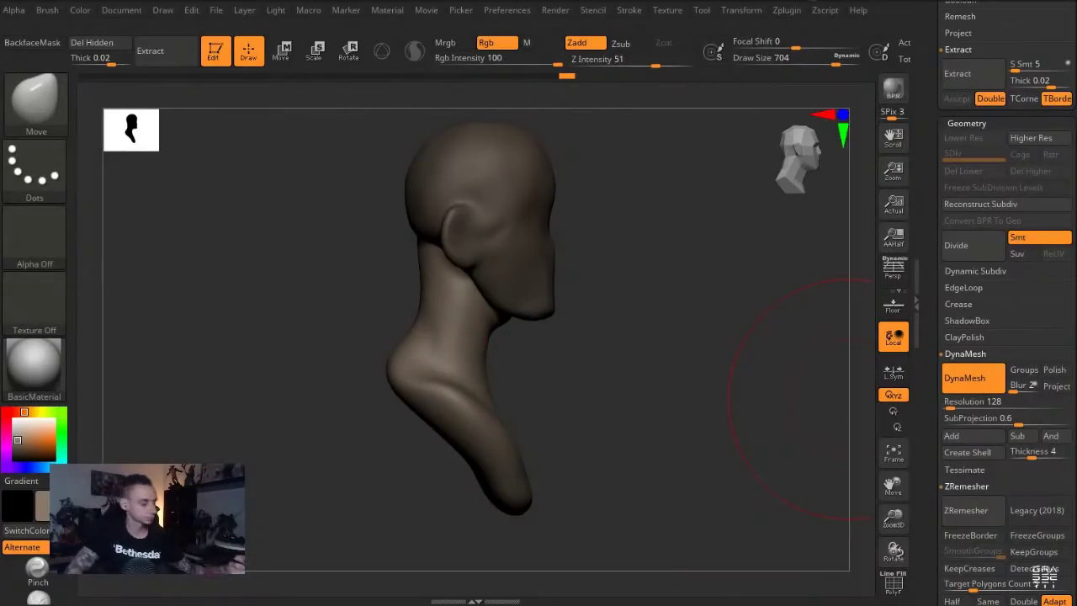
pyautogui.moveTo(257, 276); pyautogui.dragTo(260, 276)
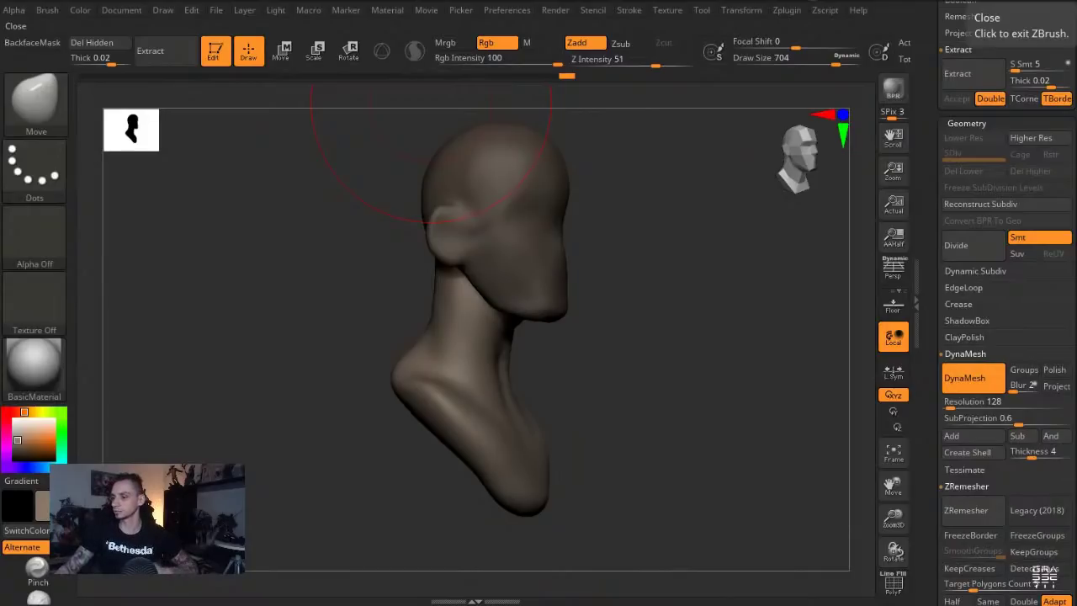
# Smooth the side of the neck at Draw Size 550 and refine the neck's outline with a smaller brush
pyautogui.moveTo(322, 280)
pyautogui.mouseDown()
pyautogui.moveTo(420, 385)
pyautogui.moveTo(427, 347)
pyautogui.mouseUp()
pyautogui.press('[')
pyautogui.press('[')
pyautogui.keyDown('shift'); pyautogui.moveTo(412, 340); pyautogui.dragTo(440, 300); pyautogui.keyUp('shift')
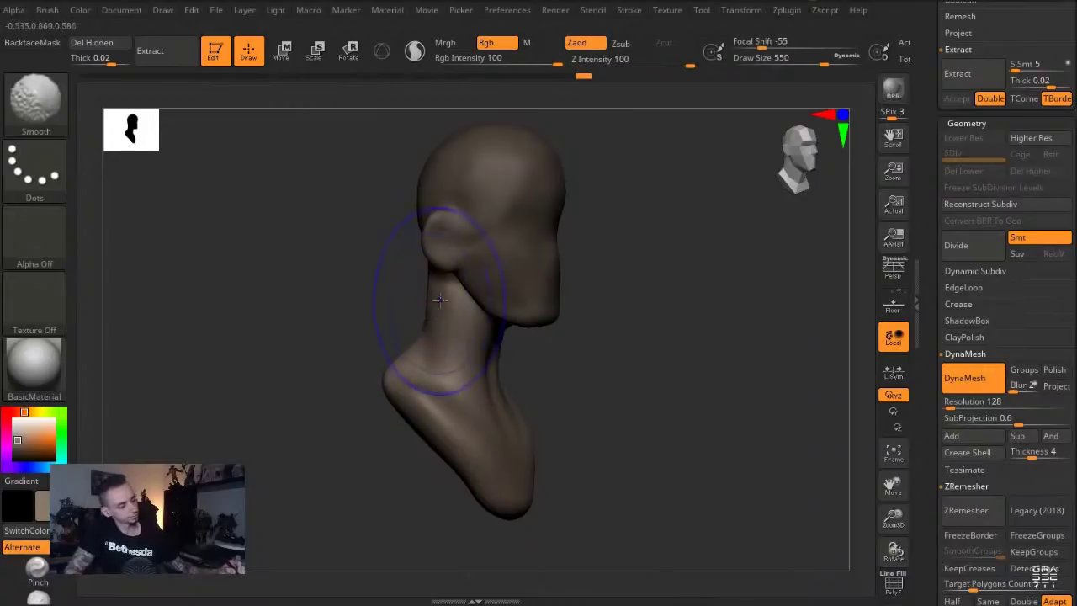
pyautogui.moveTo(440, 301); pyautogui.dragTo(473, 307, button='right')
pyautogui.moveTo(485, 351); pyautogui.dragTo(495, 355)
pyautogui.keyDown('shift'); pyautogui.moveTo(379, 274); pyautogui.dragTo(407, 253); pyautogui.keyUp('shift')
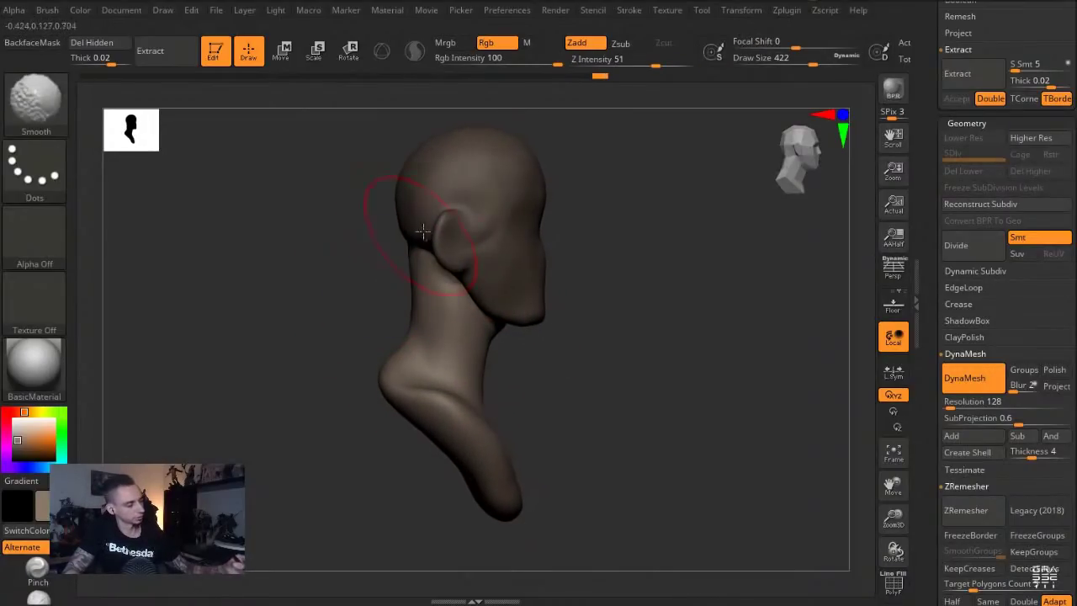
# Select the head and adjust the area around the ear with the Move brush at varied Draw Sizes
pyautogui.moveTo(344, 213)
pyautogui.keyDown('alt'); pyautogui.mouseDown()
pyautogui.moveTo(380, 295)
pyautogui.moveTo(436, 295)
pyautogui.mouseUp(); pyautogui.keyUp('alt')
pyautogui.keyDown('alt'); pyautogui.click(446, 273); pyautogui.keyUp('alt')
pyautogui.press('s')
pyautogui.moveTo(443, 256); pyautogui.dragTo(431, 251)
pyautogui.press('s')
pyautogui.moveTo(449, 249); pyautogui.dragTo(461, 249)
# Select the neck piece and pull the chest downward with the Move brush, raising the Draw Size to 1000
pyautogui.keyDown('alt'); pyautogui.moveTo(366, 376); pyautogui.dragTo(362, 316); pyautogui.keyUp('alt')
pyautogui.moveTo(362, 315); pyautogui.dragTo(324, 320)
pyautogui.keyDown('alt'); pyautogui.click(490, 421); pyautogui.keyUp('alt')
pyautogui.keyDown('alt'); pyautogui.moveTo(392, 413); pyautogui.dragTo(366, 318); pyautogui.keyUp('alt')
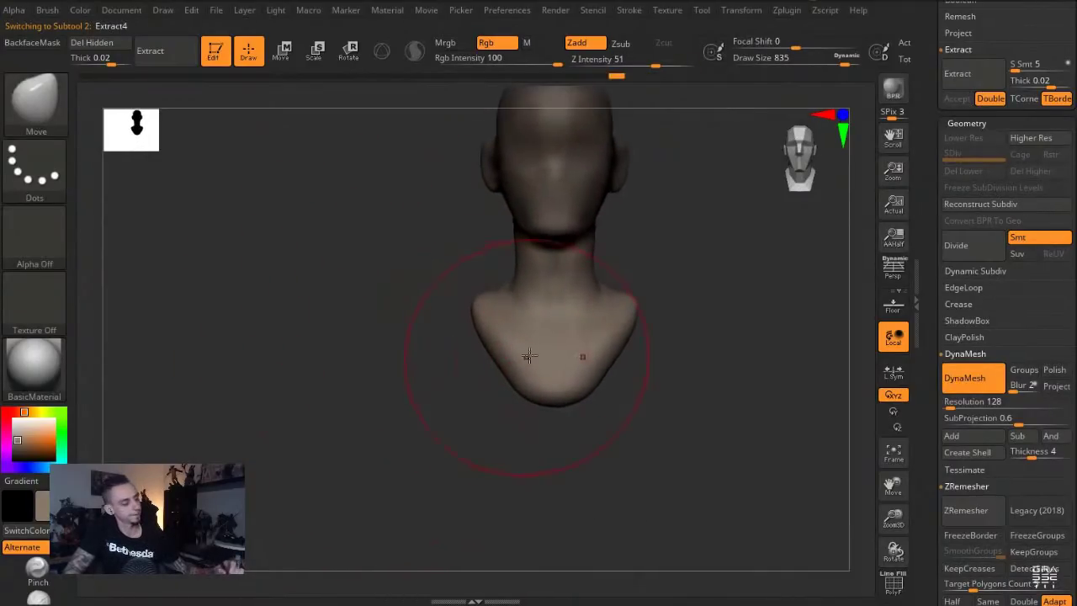
pyautogui.press('s')
pyautogui.moveTo(515, 396)
pyautogui.mouseDown()
pyautogui.moveTo(500, 397)
pyautogui.moveTo(533, 537)
pyautogui.mouseUp()
pyautogui.press('s')
pyautogui.moveTo(497, 432); pyautogui.dragTo(522, 433)
pyautogui.moveTo(497, 421); pyautogui.dragTo(459, 414)
# Mask part of the torso with a changed mask stroke and pull the unmasked area with the Move brush
pyautogui.moveTo(430, 280)
pyautogui.keyDown('ctrl'); pyautogui.mouseDown()
pyautogui.moveTo(432, 427)
pyautogui.moveTo(492, 481)
pyautogui.mouseUp(); pyautogui.keyUp('ctrl')
pyautogui.keyDown('ctrl'); pyautogui.click(43, 179); pyautogui.keyUp('ctrl')
pyautogui.keyDown('ctrl'); pyautogui.click(271, 267); pyautogui.keyUp('ctrl')
pyautogui.moveTo(376, 328)
pyautogui.keyDown('ctrl'); pyautogui.mouseDown()
pyautogui.moveTo(499, 511)
pyautogui.moveTo(497, 290)
pyautogui.moveTo(403, 343)
pyautogui.mouseUp(); pyautogui.keyUp('ctrl')
pyautogui.keyDown('ctrl'); pyautogui.click(430, 250); pyautogui.keyUp('ctrl')
pyautogui.moveTo(478, 387); pyautogui.dragTo(446, 400)
pyautogui.moveTo(435, 447); pyautogui.dragTo(573, 439)
# Thicken the torso with the Inflat brush and remesh it with DynaMesh
pyautogui.press('b')
pyautogui.press('i')
pyautogui.press('n')
pyautogui.moveTo(274, 312)
pyautogui.keyDown('ctrl'); pyautogui.mouseDown()
pyautogui.moveTo(293, 333)
pyautogui.moveTo(288, 348)
pyautogui.moveTo(328, 316)
pyautogui.mouseUp(); pyautogui.keyUp('ctrl')
pyautogui.moveTo(379, 360)
pyautogui.keyDown('ctrl'); pyautogui.mouseDown()
pyautogui.moveTo(438, 510)
pyautogui.moveTo(505, 425)
pyautogui.moveTo(424, 265)
pyautogui.moveTo(341, 286)
pyautogui.moveTo(418, 344)
pyautogui.moveTo(376, 347)
pyautogui.moveTo(404, 379)
pyautogui.mouseUp(); pyautogui.keyUp('ctrl')
# Shape the side profile of the torso with the Move brush at Draw Size 1000 and remesh it with DynaMesh
pyautogui.press('b')
pyautogui.press('m')
pyautogui.press('v')
pyautogui.moveTo(380, 497); pyautogui.dragTo(411, 448)
pyautogui.moveTo(440, 365); pyautogui.dragTo(414, 366)
pyautogui.moveTo(486, 443); pyautogui.dragTo(468, 454)
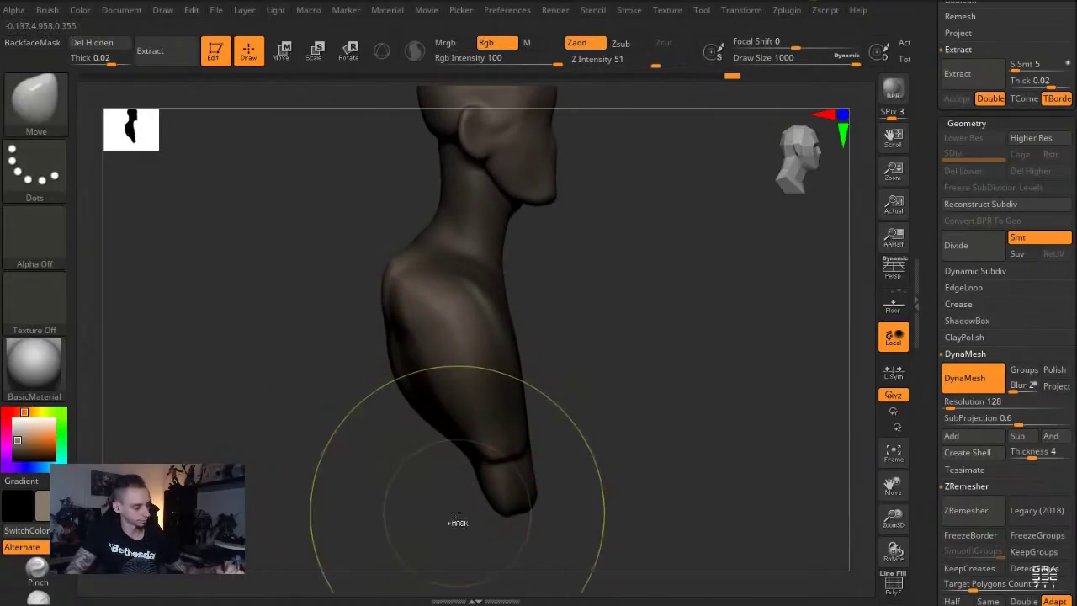
pyautogui.keyDown('ctrl'); pyautogui.moveTo(460, 510); pyautogui.dragTo(448, 526); pyautogui.keyUp('ctrl')
# Widen the chest and upper back with the Move brush at Draw Size 1000 and smooth the lower chest
pyautogui.moveTo(521, 439); pyautogui.dragTo(533, 438)
pyautogui.moveTo(596, 454); pyautogui.dragTo(535, 446)
pyautogui.moveTo(548, 385); pyautogui.dragTo(557, 389)
pyautogui.moveTo(652, 420); pyautogui.dragTo(563, 420)
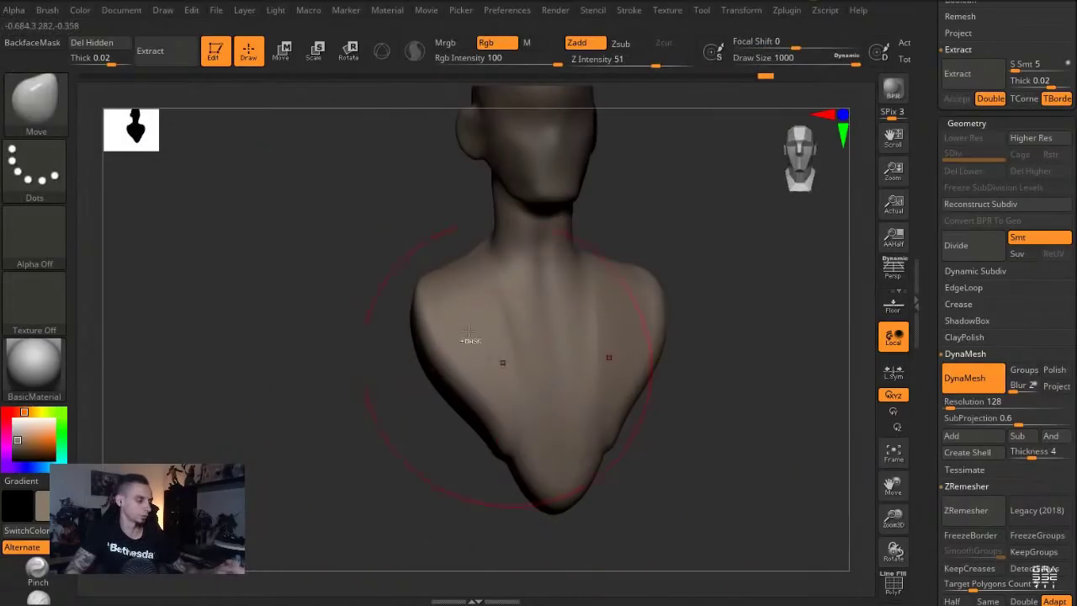
pyautogui.moveTo(313, 291); pyautogui.dragTo(274, 325)
pyautogui.keyDown('shift'); pyautogui.moveTo(509, 408); pyautogui.dragTo(507, 361); pyautogui.keyUp('shift')
pyautogui.moveTo(745, 404); pyautogui.dragTo(688, 413)
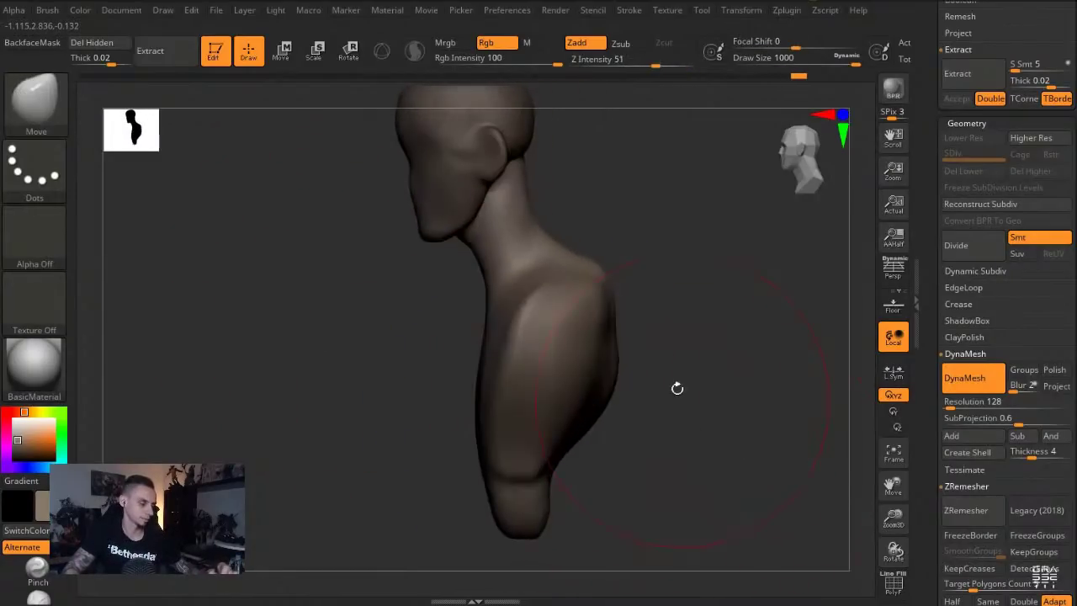
pyautogui.press('b')
pyautogui.press('c')
pyautogui.press('l')
pyautogui.moveTo(582, 393); pyautogui.dragTo(565, 361)
pyautogui.hotkey('ctrl', 'z')
# Form the shoulder with the Move brush and round it out with the Inflat brush
pyautogui.press('b')
pyautogui.press('m')
pyautogui.press('v')
pyautogui.moveTo(471, 363)
pyautogui.mouseDown()
pyautogui.moveTo(592, 358)
pyautogui.moveTo(564, 338)
pyautogui.moveTo(541, 344)
pyautogui.mouseUp()
pyautogui.press('b')
pyautogui.press('i')
pyautogui.press('n')
pyautogui.moveTo(584, 412); pyautogui.dragTo(661, 404)
pyautogui.moveTo(232, 273)
pyautogui.mouseDown()
pyautogui.moveTo(290, 280)
pyautogui.moveTo(351, 344)
pyautogui.moveTo(332, 407)
pyautogui.mouseUp()
# Carve the boundary between shoulder and chest with the DamStandard brush and smooth the collarbone area
pyautogui.press('b')
pyautogui.press('d')
pyautogui.press('s')
pyautogui.keyDown('alt'); pyautogui.moveTo(197, 335); pyautogui.dragTo(322, 337); pyautogui.keyUp('alt')
pyautogui.moveTo(461, 326)
pyautogui.mouseDown()
pyautogui.moveTo(437, 383)
pyautogui.moveTo(460, 342)
pyautogui.mouseUp()
pyautogui.keyDown('shift'); pyautogui.moveTo(476, 290); pyautogui.dragTo(449, 341); pyautogui.keyUp('shift')
# Build up the chest muscles with the Clay brush at Draw Size 386
pyautogui.keyDown('alt'); pyautogui.moveTo(329, 252); pyautogui.dragTo(362, 316); pyautogui.keyUp('alt')
pyautogui.press('b')
pyautogui.press('c')
pyautogui.press('l')
pyautogui.moveTo(425, 461)
pyautogui.mouseDown()
pyautogui.moveTo(480, 406)
pyautogui.moveTo(406, 454)
pyautogui.mouseUp()
pyautogui.moveTo(383, 530); pyautogui.dragTo(455, 489)
pyautogui.press('s')
pyautogui.click(483, 474)
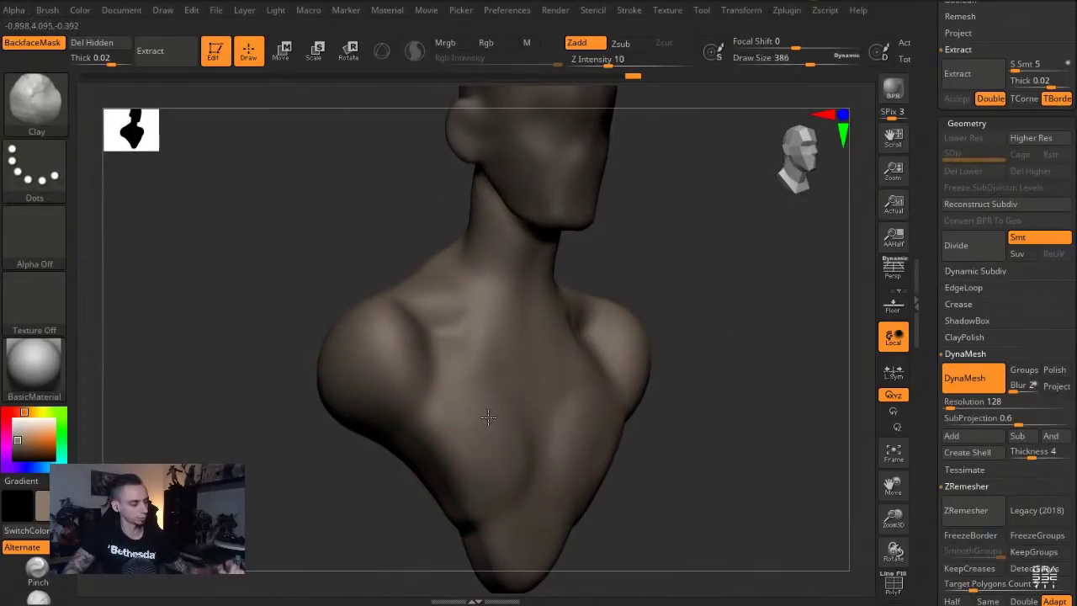
pyautogui.moveTo(501, 449); pyautogui.dragTo(505, 409)
# Push out the lower chest muscles with the Move brush at varied Draw Sizes and smooth the bottom of the torso
pyautogui.press('b')
pyautogui.press('m')
pyautogui.press('v')
pyautogui.press('s')
pyautogui.click(599, 477)
pyautogui.moveTo(601, 477); pyautogui.dragTo(621, 444)
pyautogui.press('s')
pyautogui.click(616, 451)
pyautogui.keyDown('shift'); pyautogui.moveTo(653, 539); pyautogui.dragTo(581, 530); pyautogui.keyUp('shift')
# Build up the upper chest below the neck with the Clay brush, reducing the Draw Size from 430 to 245
pyautogui.press('b')
pyautogui.press('c')
pyautogui.press('l')
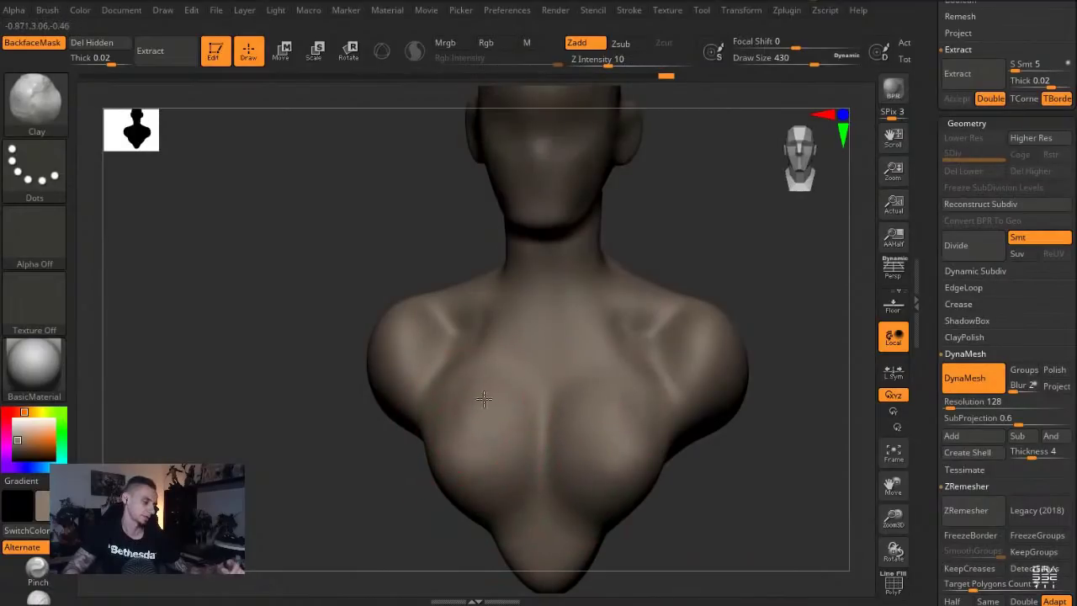
pyautogui.moveTo(413, 479); pyautogui.dragTo(409, 497)
pyautogui.press('s')
pyautogui.click(505, 325)
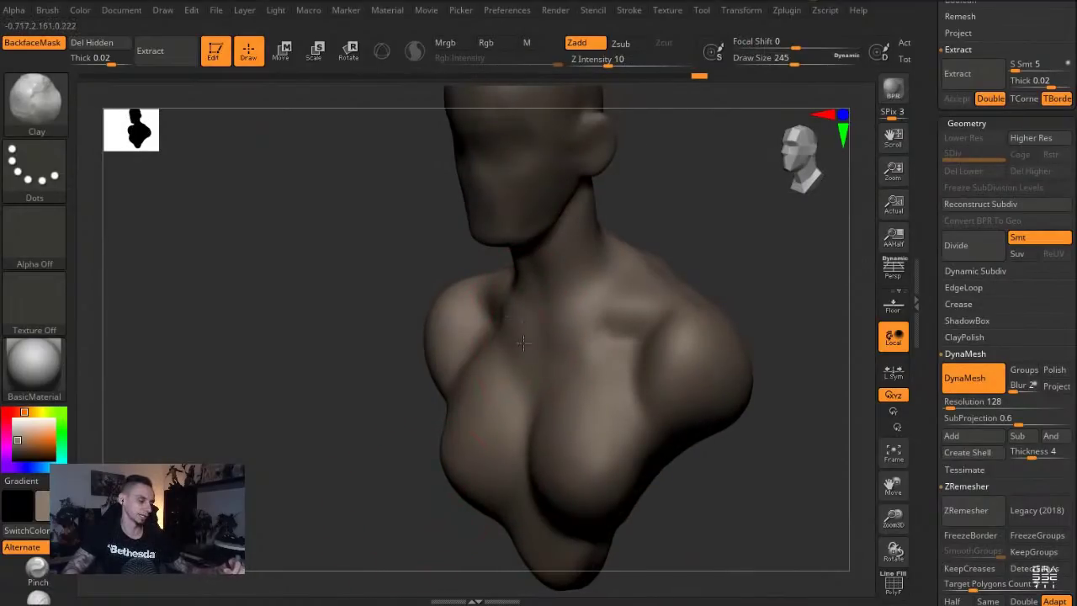
# Add volume to the collarbones and side of the neck with the Clay brush at Draw Sizes 177 and 280
pyautogui.moveTo(414, 276)
pyautogui.mouseDown()
pyautogui.moveTo(345, 236)
pyautogui.moveTo(446, 311)
pyautogui.mouseUp()
pyautogui.moveTo(488, 374); pyautogui.dragTo(463, 261, button='right')
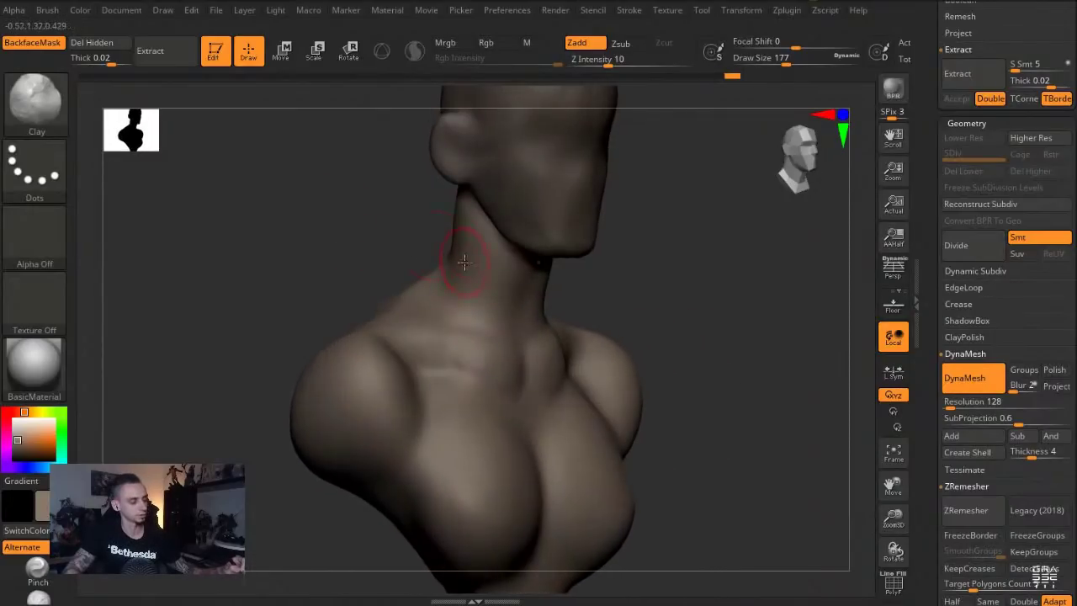
pyautogui.moveTo(462, 201); pyautogui.dragTo(462, 199)
pyautogui.moveTo(476, 202); pyautogui.dragTo(446, 207, button='right')
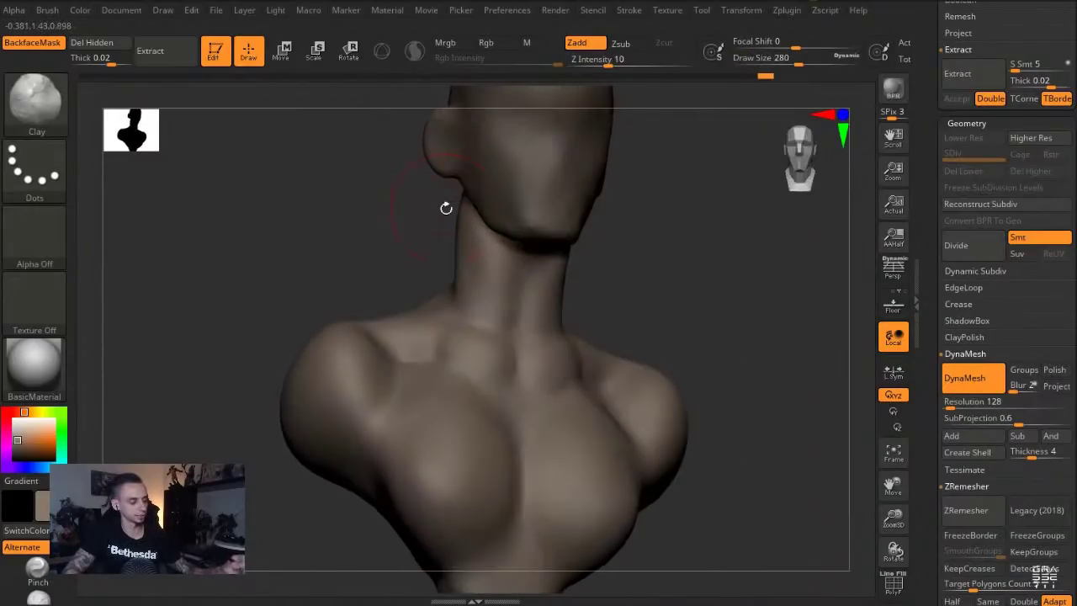
# Carve the pit of the neck and the side neck line with the DamStandard brush at Draw Size 280
pyautogui.press('b')
pyautogui.press('d')
pyautogui.press('s')
pyautogui.moveTo(478, 255); pyautogui.dragTo(420, 273, button='right')
pyautogui.moveTo(513, 321); pyautogui.dragTo(511, 336)
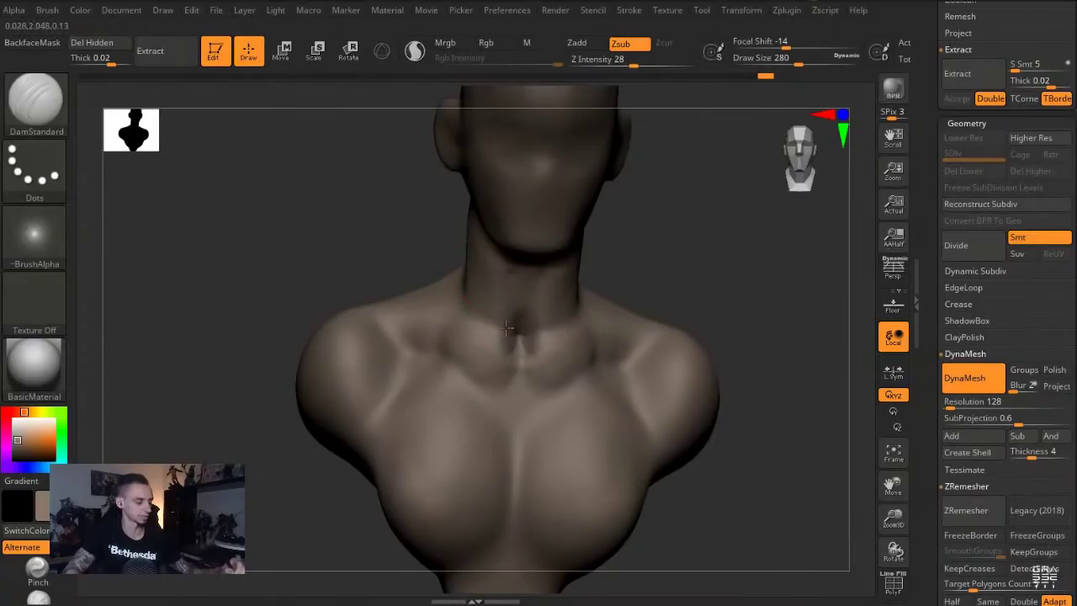
pyautogui.moveTo(420, 235); pyautogui.dragTo(474, 252, button='right')
pyautogui.moveTo(482, 323); pyautogui.dragTo(463, 283)
pyautogui.moveTo(401, 215)
pyautogui.mouseDown(button='right')
pyautogui.moveTo(392, 199)
pyautogui.moveTo(437, 185)
pyautogui.moveTo(427, 221)
pyautogui.mouseUp(button='right')
# Adjust the base of the neck with an enlarged Move brush and smooth the collarbone area
pyautogui.press('b')
pyautogui.press('c')
pyautogui.press('l')
pyautogui.press('b')
pyautogui.press('m')
pyautogui.press('v')
pyautogui.press(']')
pyautogui.press(']')
pyautogui.press(']')
pyautogui.moveTo(538, 313); pyautogui.dragTo(579, 303)
pyautogui.moveTo(605, 363); pyautogui.dragTo(522, 308, button='right')
pyautogui.moveTo(507, 337)
pyautogui.keyDown('shift'); pyautogui.mouseDown()
pyautogui.moveTo(509, 360)
pyautogui.moveTo(576, 331)
pyautogui.mouseUp(); pyautogui.keyUp('shift')
pyautogui.moveTo(496, 274)
pyautogui.mouseDown(button='right')
pyautogui.moveTo(346, 262)
pyautogui.moveTo(435, 298)
pyautogui.moveTo(433, 337)
pyautogui.mouseUp(button='right')
# Sculpt the hollow between the collarbone and the trapezius with the Clay brush at Draw Size 217
pyautogui.press('b')
pyautogui.press('c')
pyautogui.press('l')
pyautogui.moveTo(623, 348)
pyautogui.keyDown('alt'); pyautogui.mouseDown()
pyautogui.moveTo(657, 374)
pyautogui.moveTo(638, 359)
pyautogui.mouseUp(); pyautogui.keyUp('alt')
pyautogui.moveTo(683, 295); pyautogui.dragTo(646, 326, button='right')
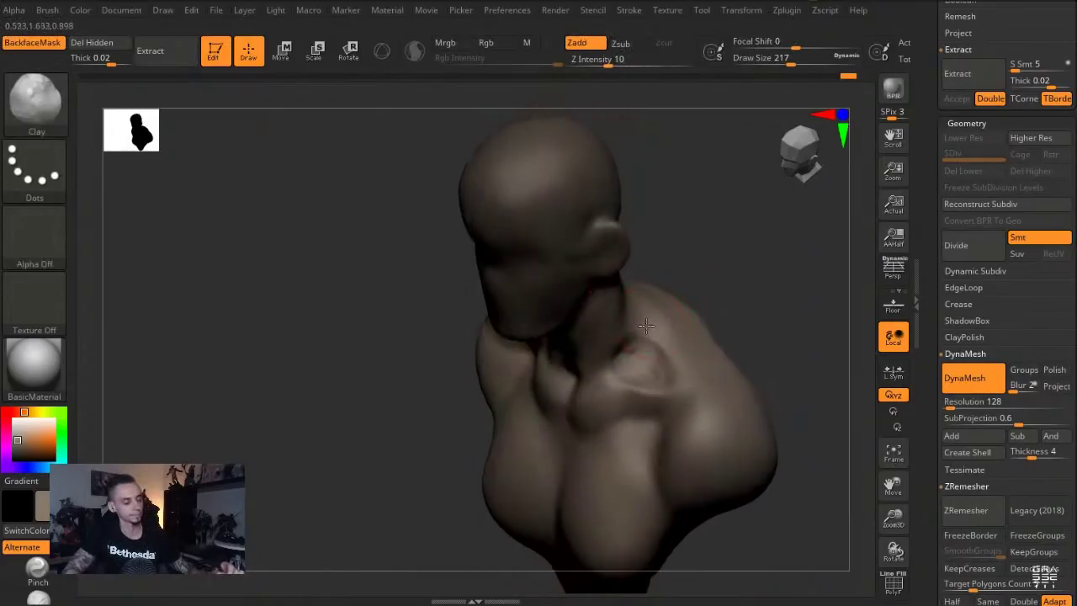
# Sculpt the shoulder blade area on the upper back with the Clay brush at Draw Size 400
pyautogui.keyDown('shift'); pyautogui.moveTo(741, 342); pyautogui.dragTo(687, 312, button='right'); pyautogui.keyUp('shift')
pyautogui.moveTo(446, 312)
pyautogui.mouseDown(button='right')
pyautogui.moveTo(346, 318)
pyautogui.moveTo(389, 315)
pyautogui.mouseUp(button='right')
pyautogui.press('s')
pyautogui.moveTo(655, 368); pyautogui.dragTo(675, 368)
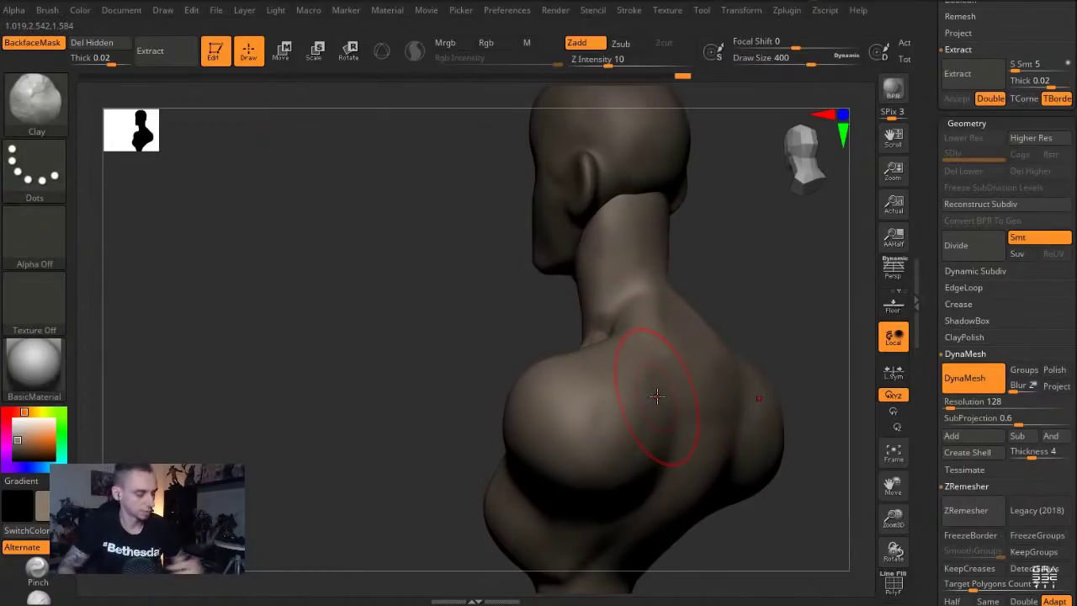
# Adjust the back of the neck and head profile with the Move brush
pyautogui.moveTo(488, 250)
pyautogui.mouseDown(button='right')
pyautogui.moveTo(498, 276)
pyautogui.moveTo(473, 291)
pyautogui.mouseUp(button='right')
pyautogui.press('b')
pyautogui.press('m')
pyautogui.press('v')
pyautogui.moveTo(592, 259); pyautogui.dragTo(569, 255, button='right')
pyautogui.moveTo(640, 244); pyautogui.dragTo(646, 244)
pyautogui.moveTo(618, 242); pyautogui.dragTo(299, 220, button='right')
# Reshape the shoulders, chest and lower torso with the Move brush at varying draw sizes
pyautogui.press('s')
pyautogui.moveTo(498, 337)
pyautogui.mouseDown()
pyautogui.moveTo(512, 350)
pyautogui.moveTo(543, 340)
pyautogui.mouseUp()
pyautogui.press('s')
pyautogui.press('s')
pyautogui.moveTo(544, 340); pyautogui.dragTo(476, 361, button='right')
pyautogui.press('s')
pyautogui.moveTo(555, 483)
pyautogui.mouseDown()
pyautogui.moveTo(581, 481)
pyautogui.moveTo(569, 478)
pyautogui.mouseUp()
pyautogui.moveTo(538, 515)
pyautogui.mouseDown(button='right')
pyautogui.moveTo(483, 533)
pyautogui.moveTo(329, 412)
pyautogui.moveTo(256, 407)
pyautogui.mouseUp(button='right')
pyautogui.moveTo(497, 373); pyautogui.dragTo(488, 376)
pyautogui.moveTo(437, 370); pyautogui.dragTo(414, 384, button='right')
# Build up the chest muscles below the collarbones with the Clay brush at Draw Size 338
pyautogui.press('b')
pyautogui.press('c')
pyautogui.press('l')
pyautogui.press('s')
pyautogui.moveTo(578, 354)
pyautogui.mouseDown()
pyautogui.moveTo(555, 355)
pyautogui.moveTo(576, 350)
pyautogui.moveTo(616, 305)
pyautogui.mouseUp()
pyautogui.press('s')
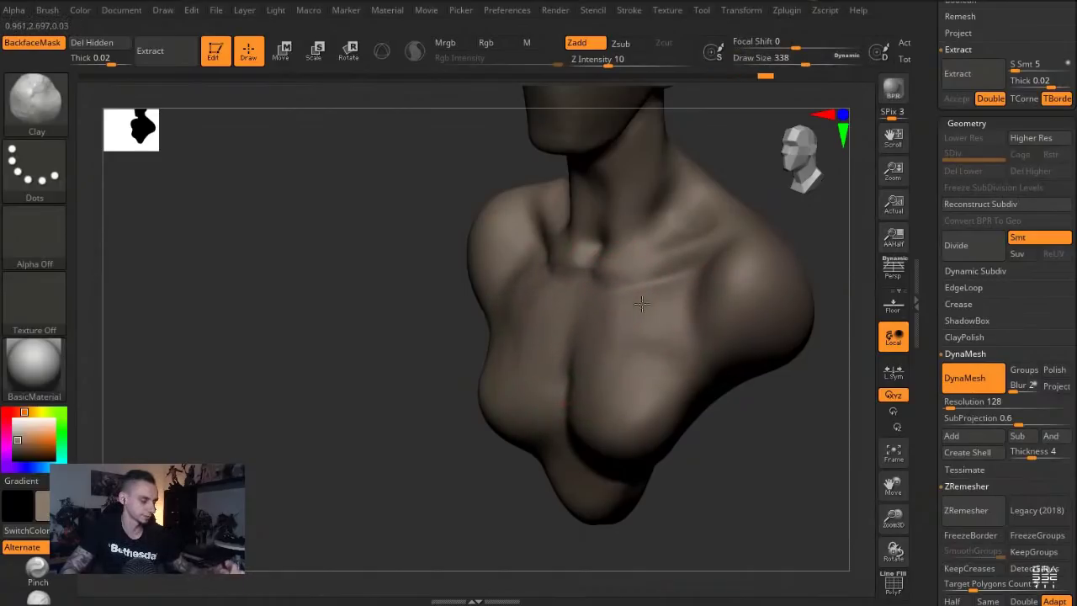
# Carve a crease across the chest muscles with the DamStandard brush at Draw Size 338
pyautogui.press('b')
pyautogui.press('d')
pyautogui.press('s')
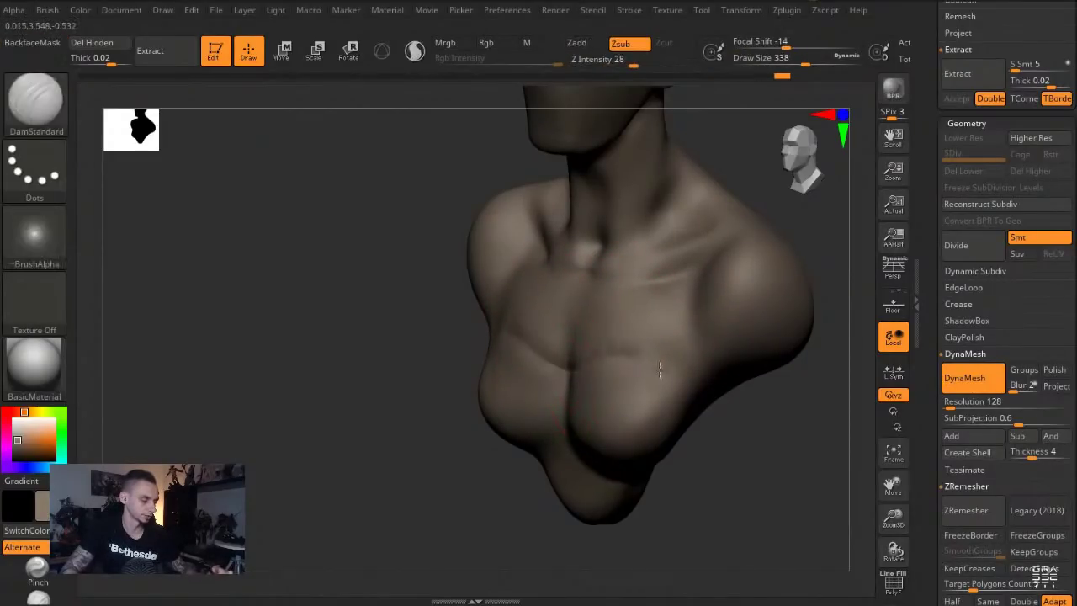
# Blend the crease into the chest and its outer side with the Clay brush at Draw Size 338
pyautogui.press('b')
pyautogui.press('c')
pyautogui.press('l')
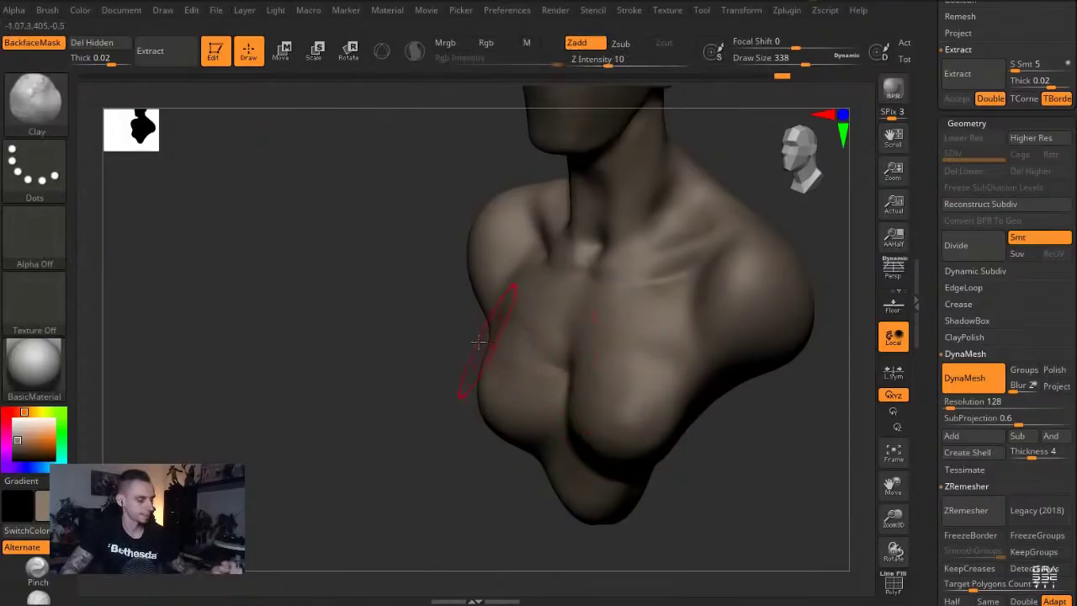
pyautogui.moveTo(525, 340); pyautogui.dragTo(510, 340)
pyautogui.moveTo(428, 351); pyautogui.dragTo(436, 365)
# Adjust the overall shape of the chest and shoulders with the Move brush at Draw Size 476
pyautogui.press('b')
pyautogui.press('m')
pyautogui.press('v')
pyautogui.press('s')
pyautogui.moveTo(478, 401); pyautogui.dragTo(498, 377)
pyautogui.moveTo(257, 253)
pyautogui.keyDown('shift'); pyautogui.mouseDown()
pyautogui.moveTo(306, 250)
pyautogui.moveTo(279, 349)
pyautogui.moveTo(332, 358)
pyautogui.mouseUp(); pyautogui.keyUp('shift')
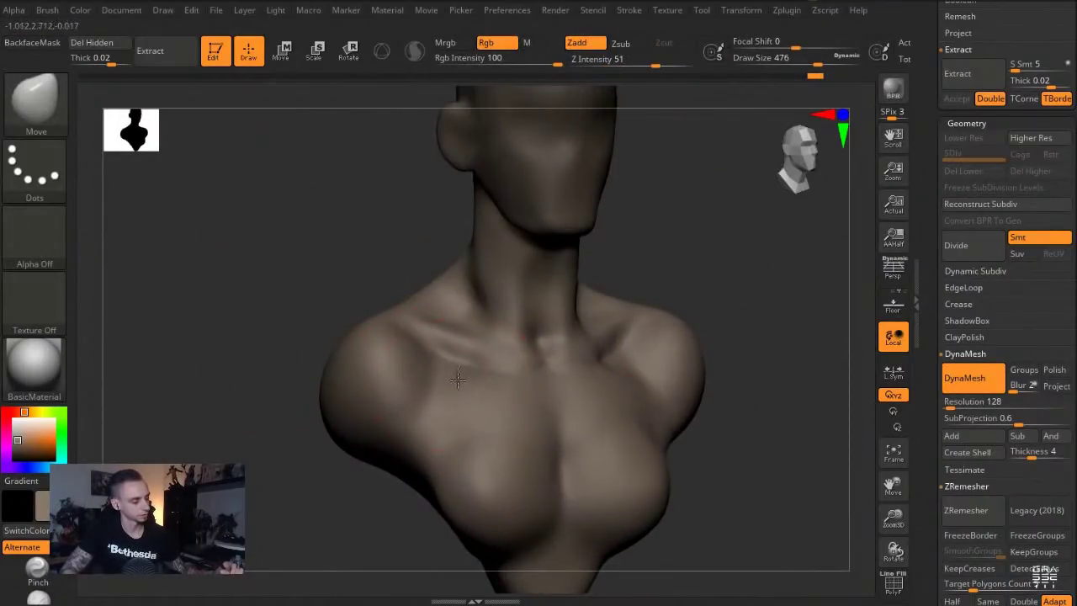
pyautogui.moveTo(303, 262)
pyautogui.mouseDown()
pyautogui.moveTo(340, 267)
pyautogui.moveTo(380, 297)
pyautogui.moveTo(373, 312)
pyautogui.moveTo(418, 313)
pyautogui.mouseUp()
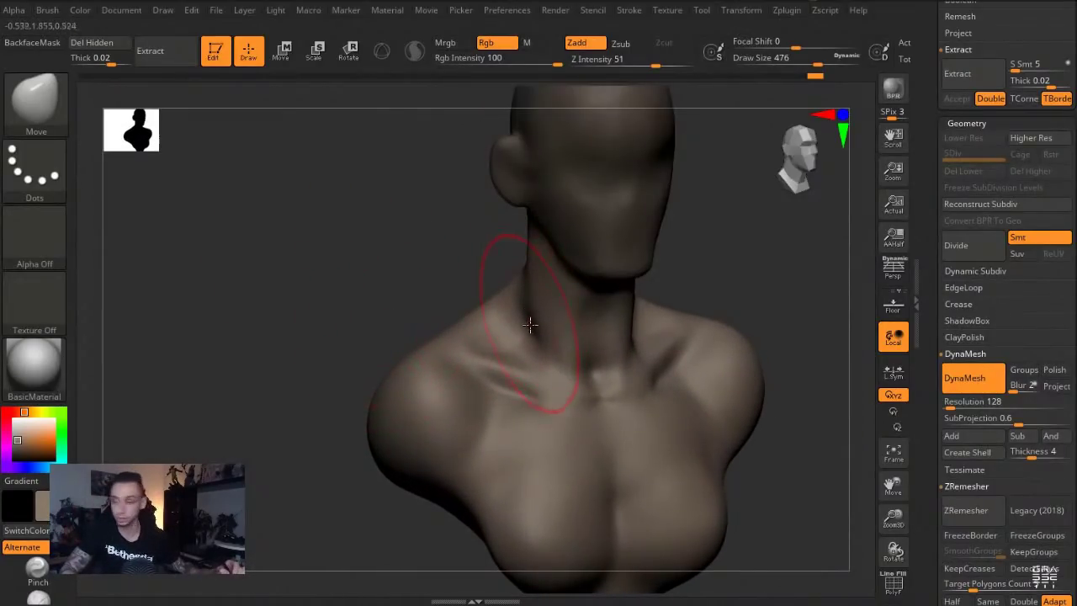
# Shape the transition between the neck and trapezius with the Move brush at Draw Size 182
pyautogui.press('s')
pyautogui.moveTo(533, 326); pyautogui.dragTo(502, 327)
pyautogui.moveTo(420, 279)
pyautogui.mouseDown()
pyautogui.moveTo(428, 267)
pyautogui.moveTo(421, 284)
pyautogui.moveTo(413, 261)
pyautogui.mouseUp()
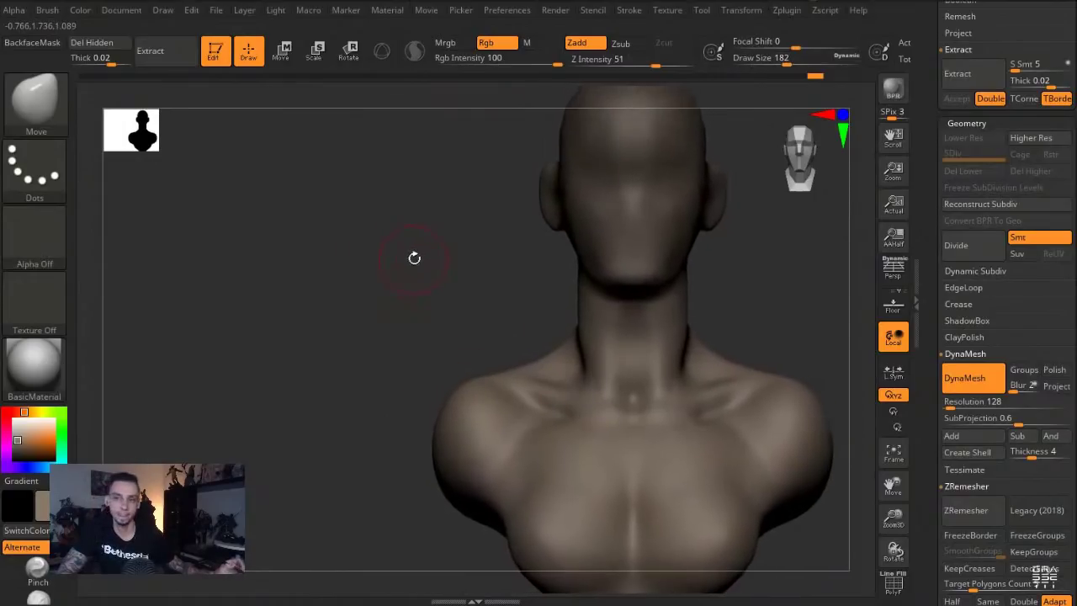
pyautogui.moveTo(510, 291)
pyautogui.mouseDown()
pyautogui.moveTo(494, 340)
pyautogui.moveTo(523, 330)
pyautogui.moveTo(569, 342)
pyautogui.mouseUp()
# Refine the neck, collarbone and shoulder contours with the Move brush, starting at Draw Size 422
pyautogui.press('s')
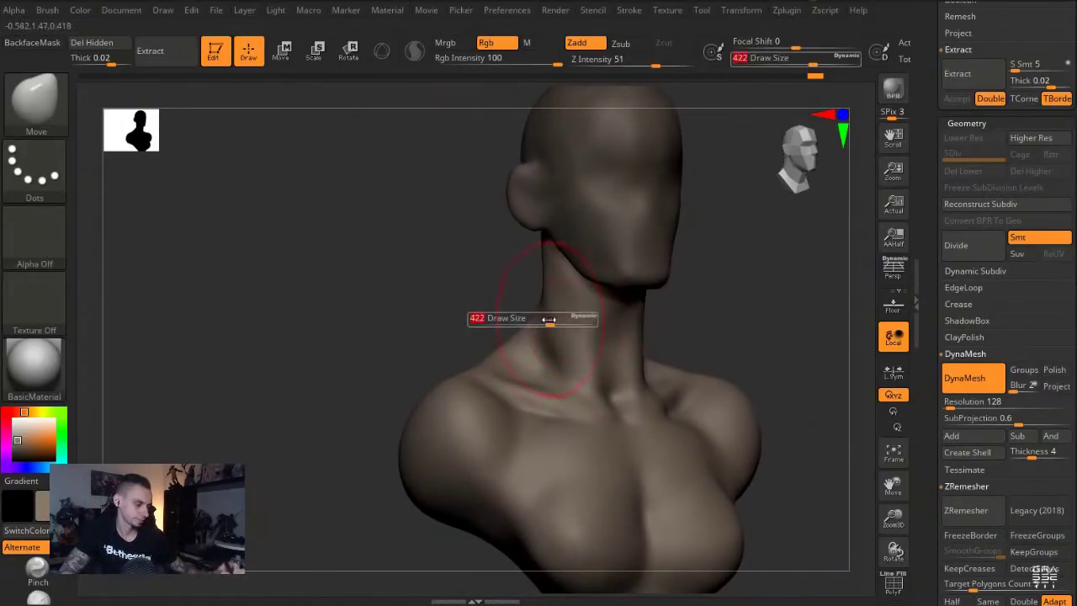
pyautogui.moveTo(452, 252)
pyautogui.keyDown('alt'); pyautogui.mouseDown()
pyautogui.moveTo(447, 305)
pyautogui.moveTo(496, 312)
pyautogui.mouseUp(); pyautogui.keyUp('alt')
pyautogui.press('s')
pyautogui.moveTo(600, 406); pyautogui.dragTo(587, 407)
pyautogui.moveTo(593, 397)
pyautogui.mouseDown()
pyautogui.moveTo(592, 414)
pyautogui.moveTo(596, 405)
pyautogui.mouseUp()
pyautogui.moveTo(659, 418); pyautogui.dragTo(638, 436)
pyautogui.press('s')
pyautogui.moveTo(584, 394); pyautogui.dragTo(612, 393)
pyautogui.keyDown('shift'); pyautogui.moveTo(403, 298); pyautogui.dragTo(464, 303); pyautogui.keyUp('shift')
# Build up a basic nose in the middle of the face with the Clay brush at Draw Size 90
pyautogui.press('s')
pyautogui.moveTo(621, 295); pyautogui.dragTo(627, 295)
pyautogui.press('r')
pyautogui.moveTo(436, 358); pyautogui.dragTo(489, 340)
pyautogui.press('w')
pyautogui.press('q')
pyautogui.moveTo(418, 271)
pyautogui.mouseDown()
pyautogui.moveTo(359, 274)
pyautogui.moveTo(362, 349)
pyautogui.mouseUp()
pyautogui.press('s')
pyautogui.moveTo(720, 360)
pyautogui.mouseDown()
pyautogui.moveTo(667, 358)
pyautogui.moveTo(680, 339)
pyautogui.mouseUp()
pyautogui.press('1')
pyautogui.press('s')
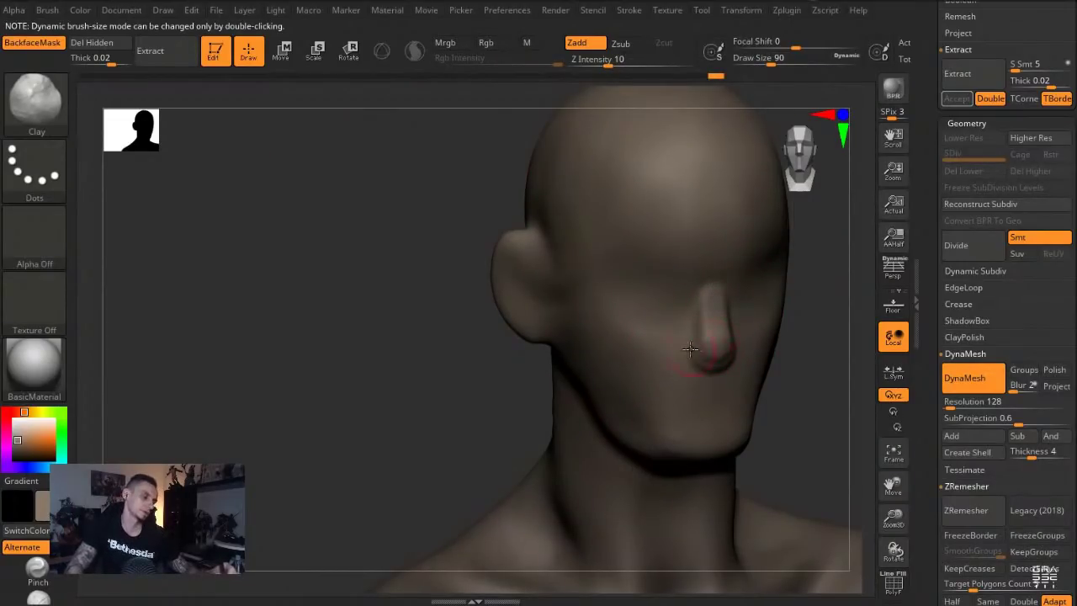
# Carve the edges of the nose and nostril wing with the DamStandard brush at Draw Size 90
pyautogui.press('b')
pyautogui.press('d')
pyautogui.press('s')
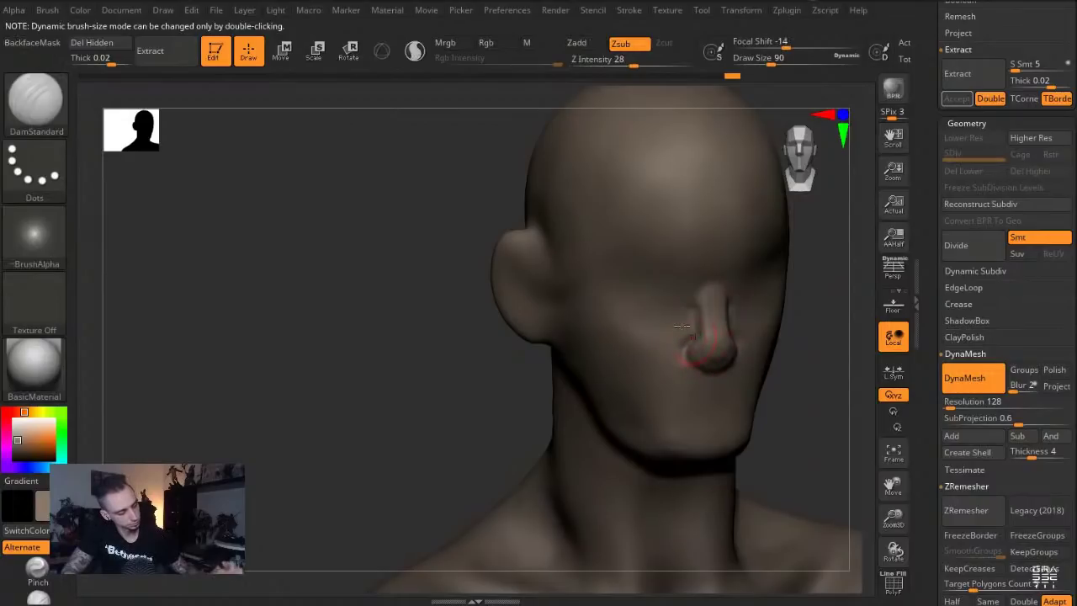
pyautogui.moveTo(431, 209); pyautogui.dragTo(367, 173)
# Adjust the shape of the nose and surrounding face with the Move brush
pyautogui.press('b')
pyautogui.press('m')
pyautogui.press('v')
pyautogui.press('s')
pyautogui.moveTo(705, 363); pyautogui.dragTo(629, 368)
pyautogui.moveTo(637, 312); pyautogui.dragTo(679, 324)
# Carve the nasolabial fold, the eye and the mouth line with the DamStandard brush at Draw Size 132
pyautogui.press('b')
pyautogui.press('d')
pyautogui.press('s')
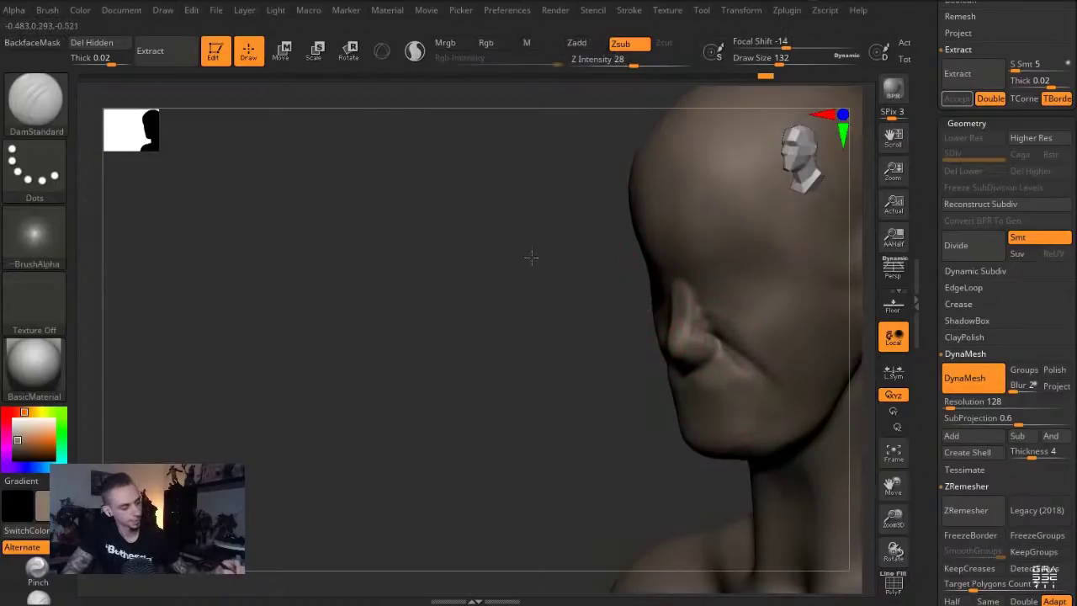
pyautogui.moveTo(558, 256); pyautogui.dragTo(457, 279)
pyautogui.moveTo(568, 314)
pyautogui.keyDown('shift'); pyautogui.mouseDown()
pyautogui.moveTo(580, 317)
pyautogui.moveTo(542, 289)
pyautogui.mouseUp(); pyautogui.keyUp('shift')
pyautogui.moveTo(365, 252); pyautogui.dragTo(416, 312)
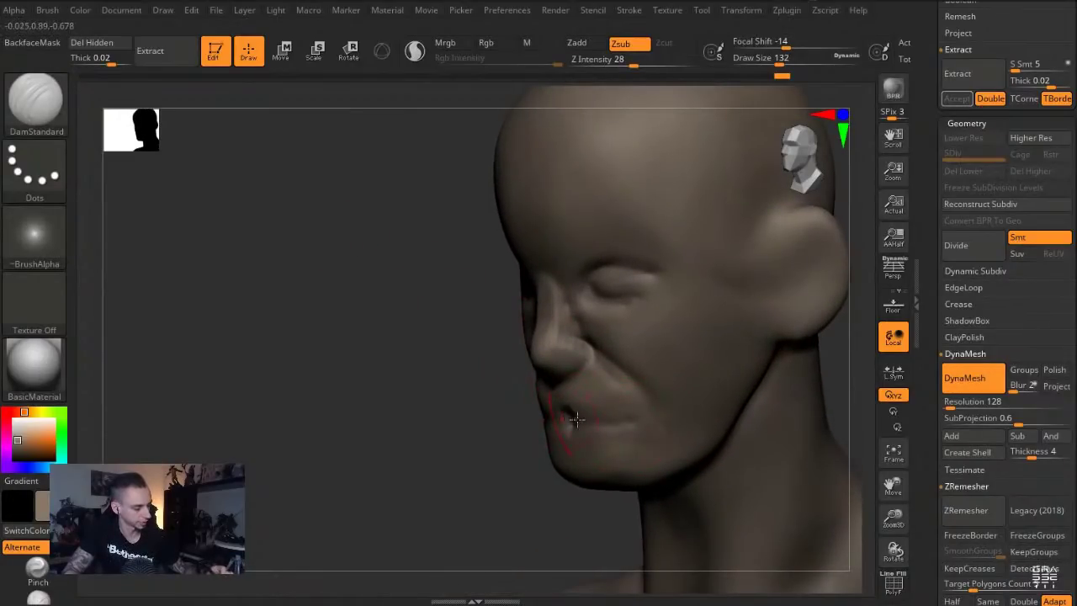
pyautogui.moveTo(493, 398)
pyautogui.mouseDown()
pyautogui.moveTo(562, 411)
pyautogui.moveTo(513, 388)
pyautogui.moveTo(559, 404)
pyautogui.moveTo(554, 427)
pyautogui.moveTo(565, 429)
pyautogui.mouseUp()
# Form the lips around the mouth line with the Move and Standard brushes
pyautogui.press('b')
pyautogui.press('m')
pyautogui.press('v')
pyautogui.press('s')
pyautogui.press('b')
pyautogui.press('s')
pyautogui.press('t')
pyautogui.moveTo(673, 464)
pyautogui.mouseDown()
pyautogui.moveTo(539, 446)
pyautogui.moveTo(499, 458)
pyautogui.moveTo(601, 467)
pyautogui.mouseUp()
# Add volume to the chin and the area around the mouth with the Clay brush
pyautogui.press('s')
pyautogui.press('b')
pyautogui.press('c')
pyautogui.press('l')
pyautogui.moveTo(519, 471)
pyautogui.mouseDown()
pyautogui.moveTo(541, 481)
pyautogui.moveTo(531, 497)
pyautogui.moveTo(542, 493)
pyautogui.mouseUp()
pyautogui.moveTo(409, 423); pyautogui.dragTo(492, 427)
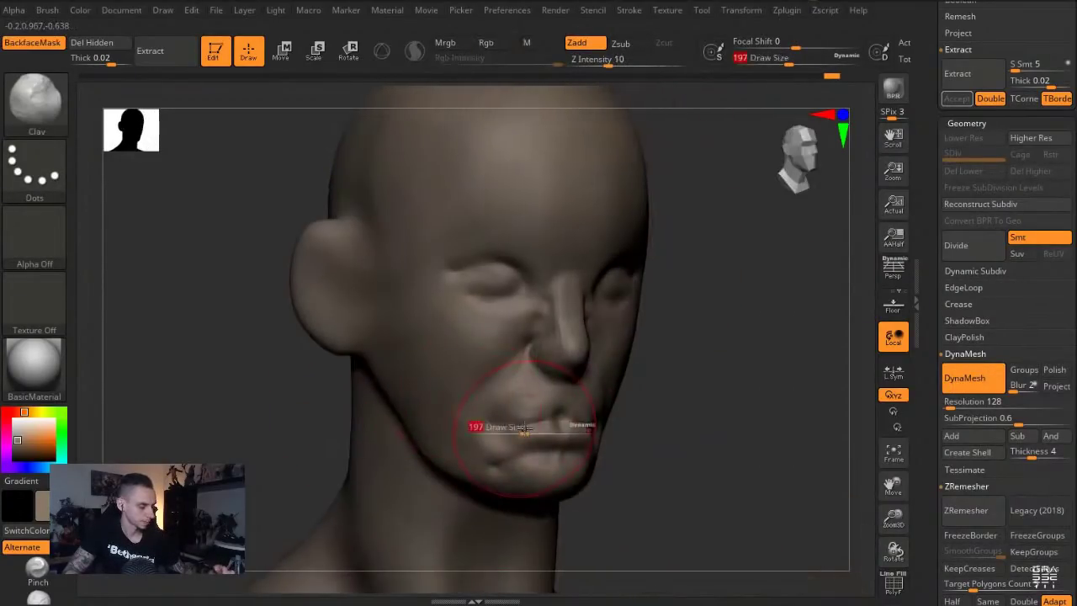
# Build up the upper and lower lips with a smaller Clay brush and the Standard brush at Draw Size 65
pyautogui.press('s')
pyautogui.moveTo(557, 412); pyautogui.dragTo(548, 412)
pyautogui.press('b')
pyautogui.press('s')
pyautogui.press('t')
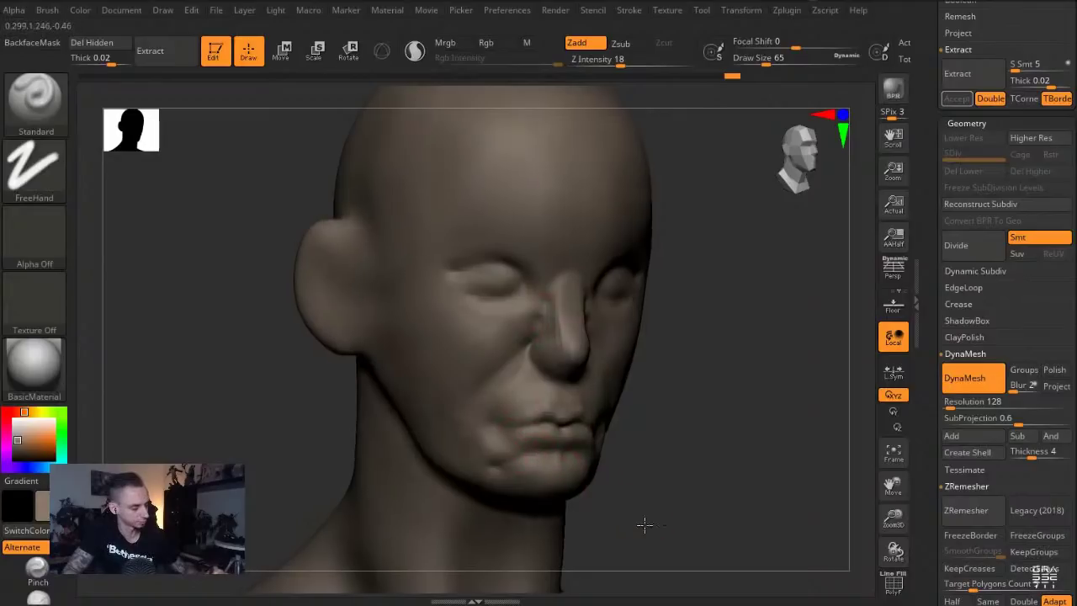
pyautogui.moveTo(647, 525); pyautogui.dragTo(581, 414)
# Deepen the line between the lips out to the mouth corners with the DamStandard brush
pyautogui.press('b')
pyautogui.press('d')
pyautogui.press('s')
pyautogui.moveTo(460, 371)
pyautogui.mouseDown()
pyautogui.moveTo(483, 356)
pyautogui.moveTo(512, 363)
pyautogui.mouseUp()
# Reposition the corners of the mouth with the Move brush at Draw Size 128
pyautogui.press('b')
pyautogui.press('m')
pyautogui.press('v')
pyautogui.press('s')
pyautogui.moveTo(510, 426); pyautogui.dragTo(522, 426)
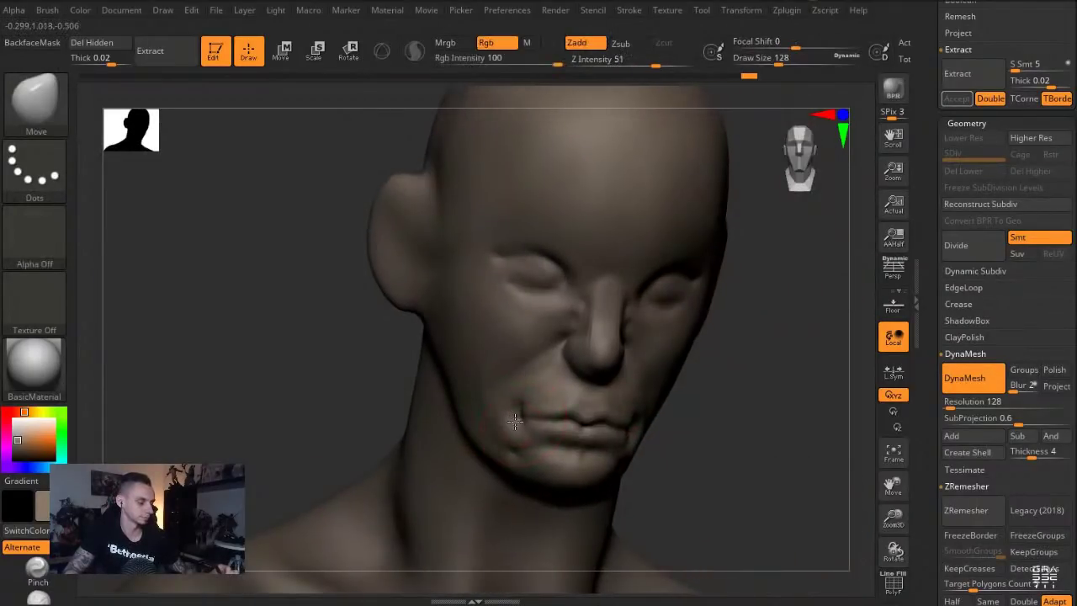
# Adjust the mouth and chin in side view with the Move brush at Draw Size 172 and save the file
pyautogui.moveTo(678, 512); pyautogui.dragTo(611, 432)
pyautogui.moveTo(425, 370); pyautogui.dragTo(394, 372)
pyautogui.press('s')
pyautogui.moveTo(539, 433); pyautogui.dragTo(551, 433)
pyautogui.moveTo(427, 367); pyautogui.dragTo(514, 365)
pyautogui.moveTo(591, 433); pyautogui.dragTo(559, 425)
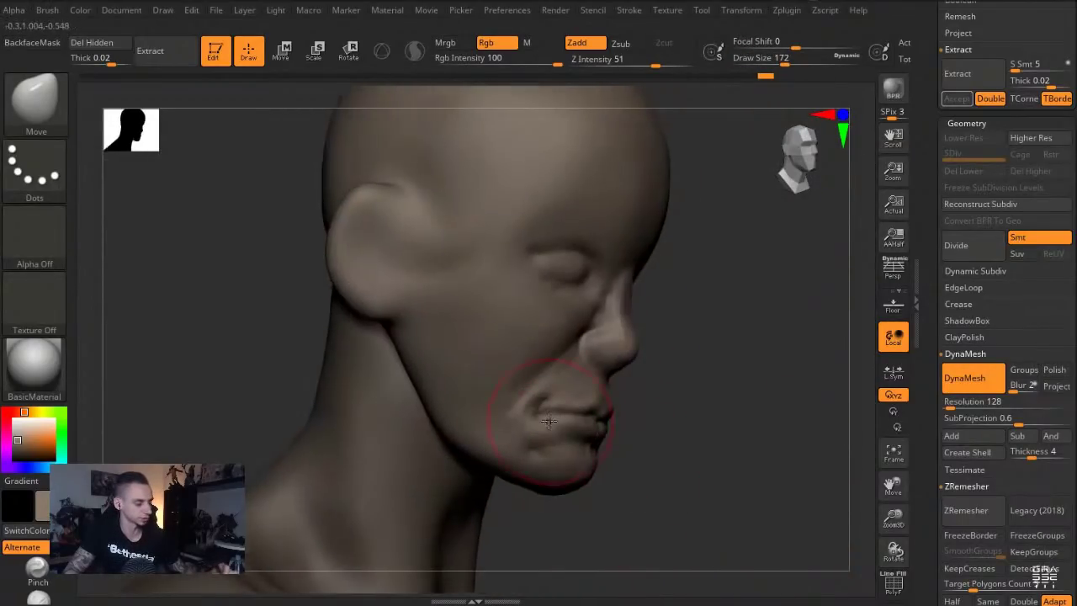
pyautogui.moveTo(634, 520)
pyautogui.mouseDown()
pyautogui.moveTo(661, 518)
pyautogui.moveTo(594, 505)
pyautogui.mouseUp()
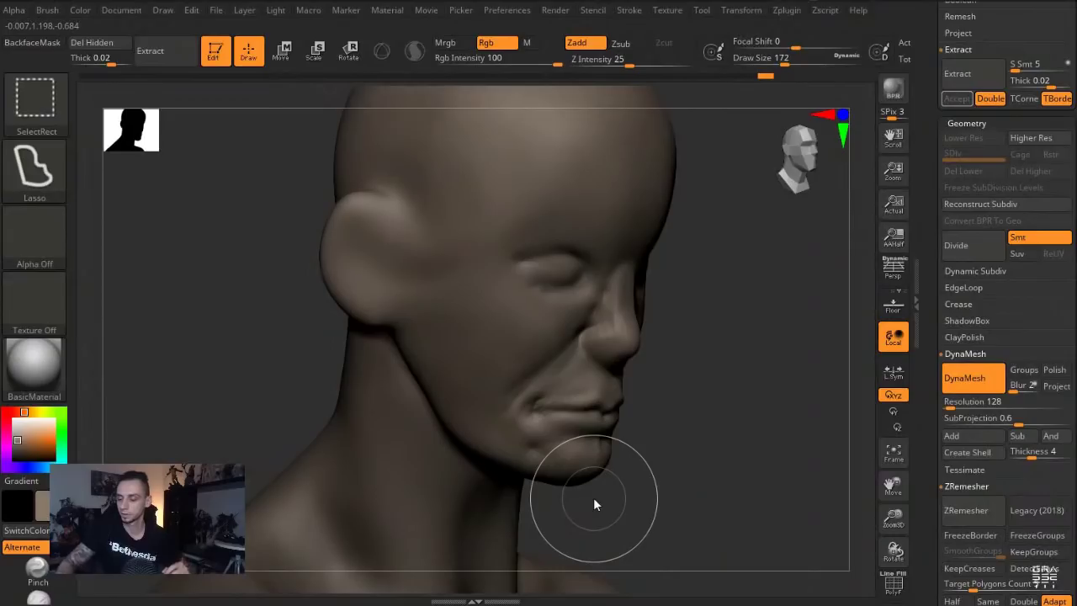
pyautogui.hotkey('ctrl', 's')
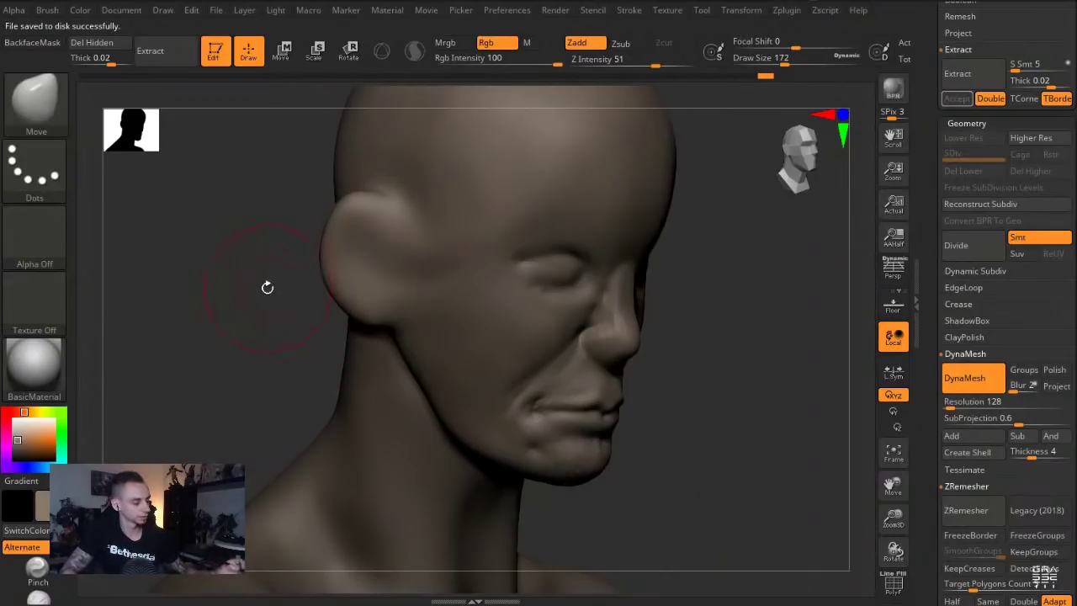
# Adjust the cheek and mouth corner with the Move brush at a changed draw size
pyautogui.moveTo(266, 286); pyautogui.dragTo(316, 285)
pyautogui.press('s')
pyautogui.moveTo(508, 419)
pyautogui.mouseDown()
pyautogui.moveTo(520, 419)
pyautogui.moveTo(521, 398)
pyautogui.mouseUp()
pyautogui.press('s')
pyautogui.moveTo(261, 345)
pyautogui.mouseDown()
pyautogui.moveTo(291, 367)
pyautogui.moveTo(336, 374)
pyautogui.mouseUp()
# Refine the lower lip and mouth corner with the Clay and DamStandard brushes at Draw Size 108
pyautogui.press('b')
pyautogui.press('c')
pyautogui.press('l')
pyautogui.press('s')
pyautogui.moveTo(553, 387); pyautogui.dragTo(535, 386)
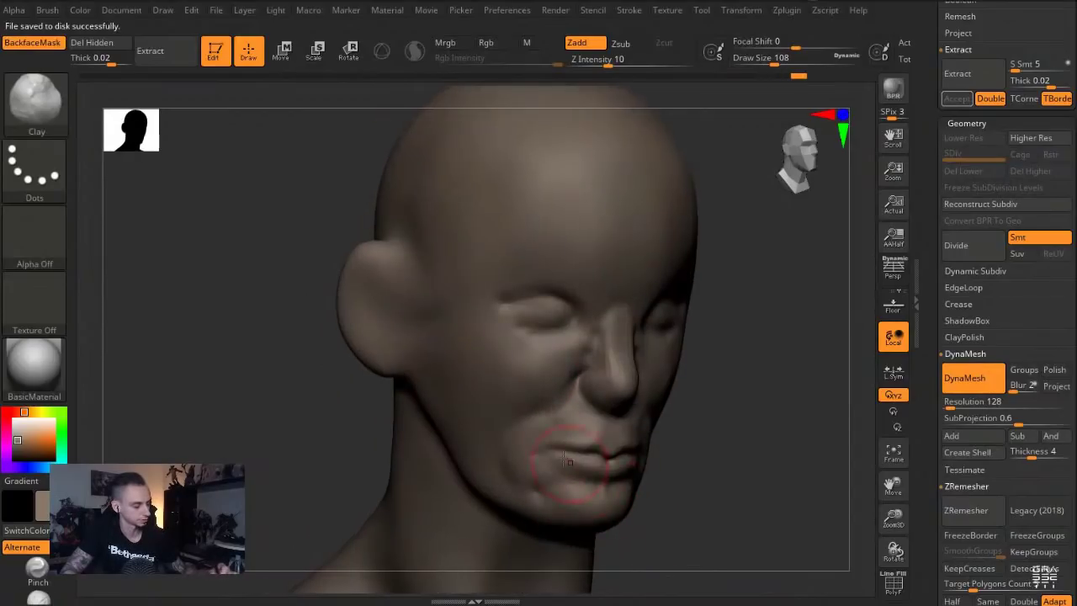
pyautogui.press('b')
pyautogui.press('d')
pyautogui.press('s')
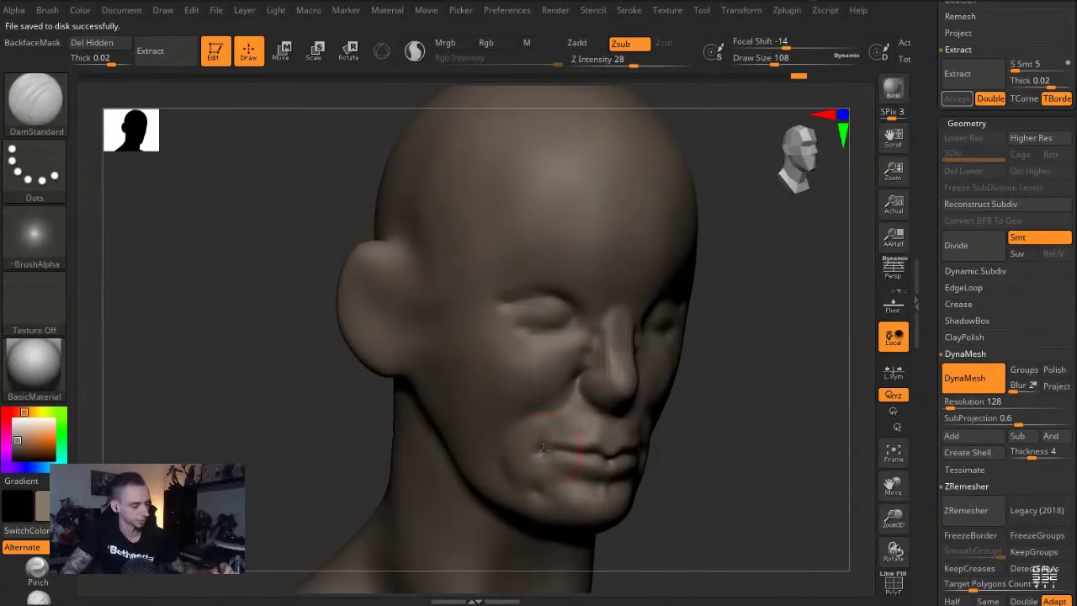
# Remesh the bust with DynaMesh at Resolution 336 and inspect its wireframe
pyautogui.keyDown('ctrl'); pyautogui.moveTo(311, 345); pyautogui.dragTo(202, 320); pyautogui.keyUp('ctrl')
pyautogui.moveTo(173, 310); pyautogui.dragTo(396, 323)
pyautogui.hotkey('shift', 'f')
pyautogui.hotkey('shift', 'f')
pyautogui.moveTo(950, 403); pyautogui.dragTo(956, 404)
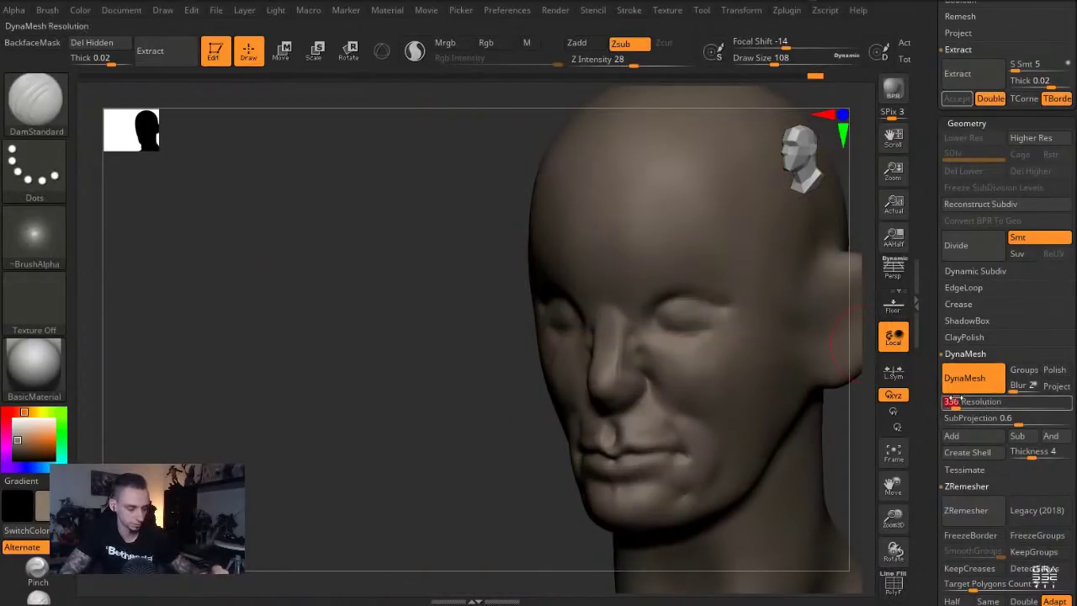
pyautogui.hotkey('shift', 'f')
pyautogui.hotkey('shift', 'f')
pyautogui.moveTo(400, 258)
pyautogui.keyDown('ctrl'); pyautogui.mouseDown()
pyautogui.moveTo(509, 371)
pyautogui.moveTo(524, 432)
pyautogui.mouseUp(); pyautogui.keyUp('ctrl')
pyautogui.hotkey('shift', 'f')
pyautogui.hotkey('shift', 'f')
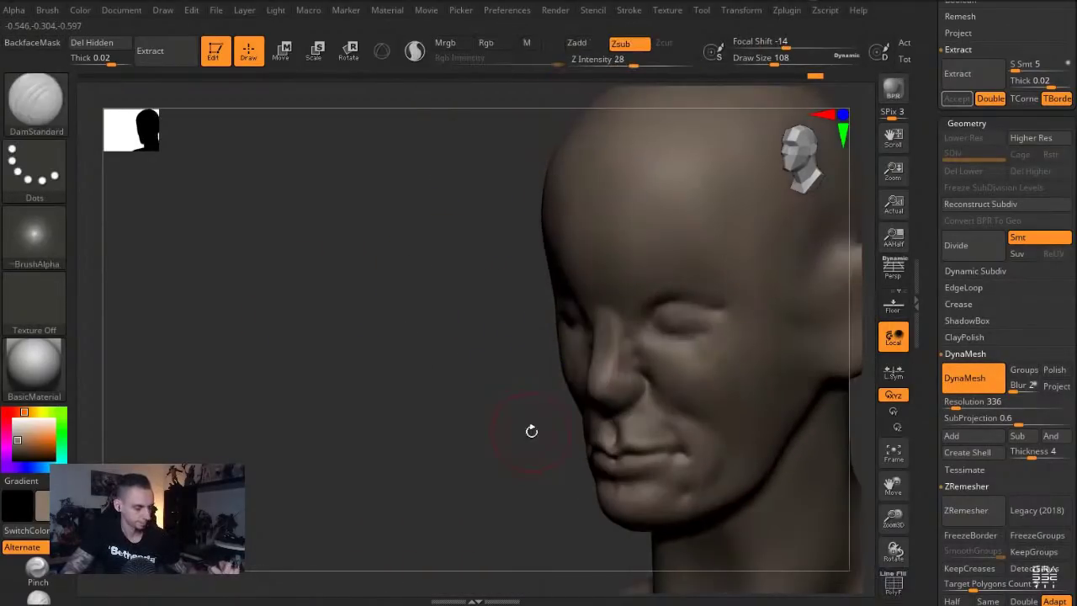
# Set the DynaMesh Resolution to 216 and remesh the bust
pyautogui.moveTo(955, 405); pyautogui.dragTo(953, 405)
pyautogui.keyDown('ctrl'); pyautogui.moveTo(428, 290); pyautogui.dragTo(425, 362); pyautogui.keyUp('ctrl')
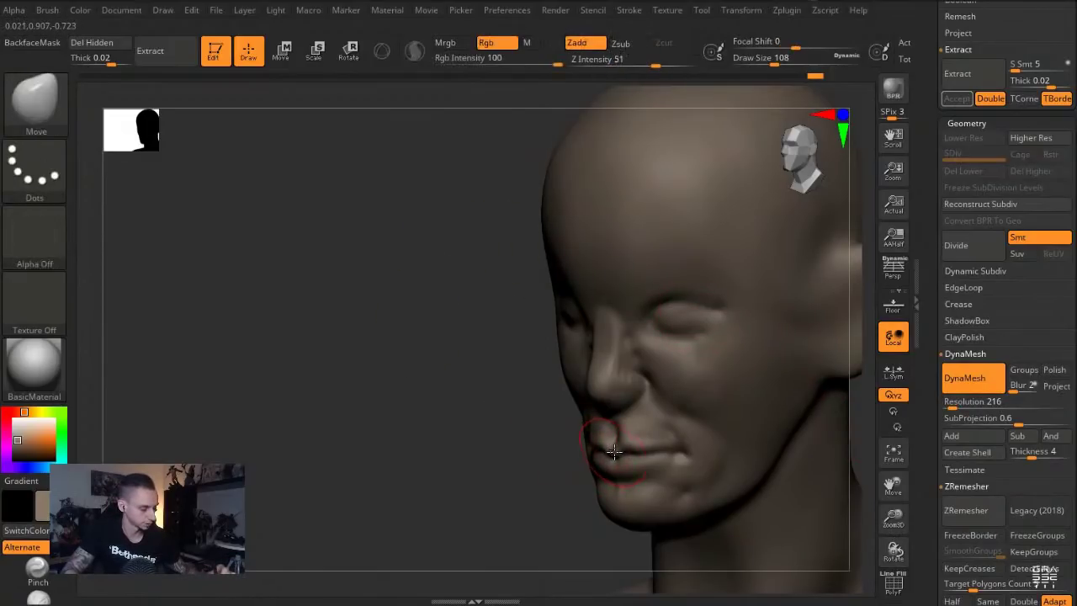
# Define the edge of the upper lip with the Standard brush at Draw Size 39
pyautogui.moveTo(502, 423)
pyautogui.keyDown('alt'); pyautogui.mouseDown()
pyautogui.moveTo(351, 308)
pyautogui.moveTo(357, 364)
pyautogui.mouseUp(); pyautogui.keyUp('alt')
pyautogui.press('b')
pyautogui.press('s')
pyautogui.press('t')
pyautogui.press('s')
pyautogui.moveTo(481, 371); pyautogui.dragTo(474, 371)
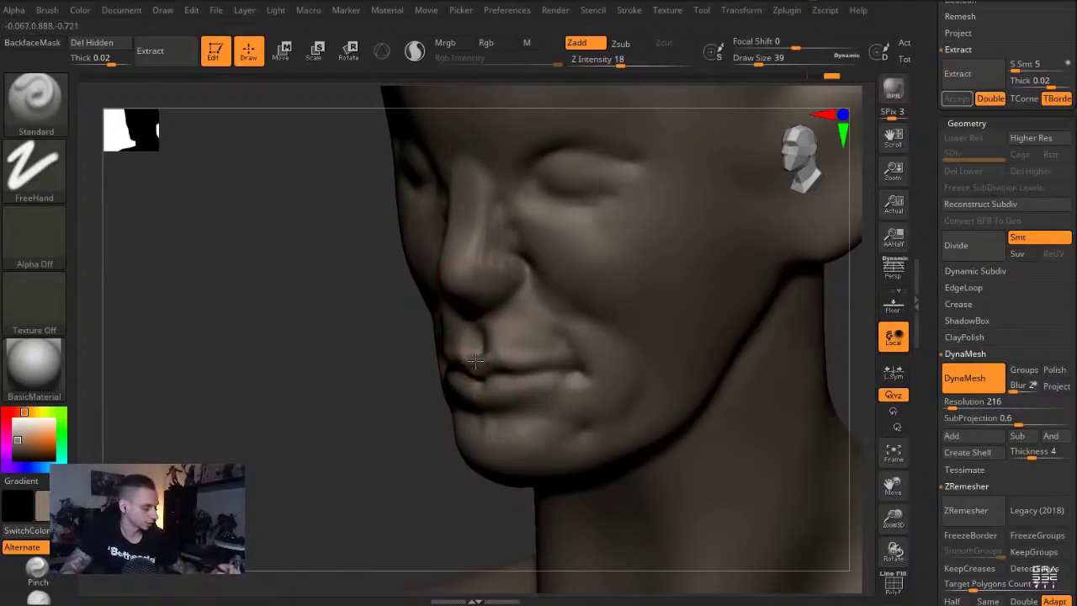
# Build up and smooth the upper lip and philtrum with the Clay brush at Draw Size 46
pyautogui.press('b')
pyautogui.press('c')
pyautogui.press('l')
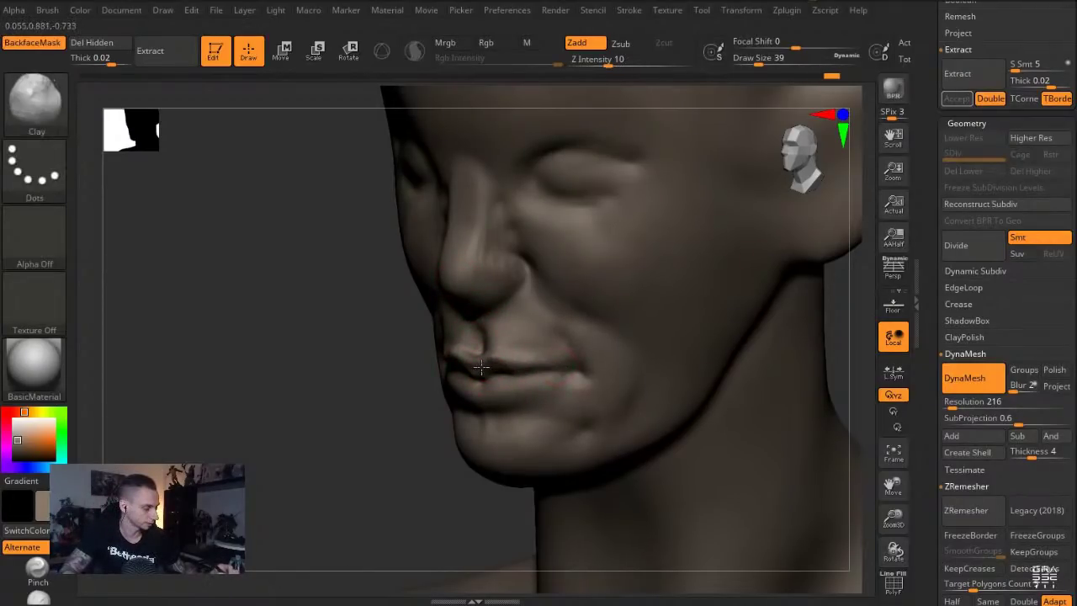
pyautogui.press('b')
pyautogui.press('m')
pyautogui.press('v')
pyautogui.press('b')
pyautogui.press('c')
pyautogui.press('l')
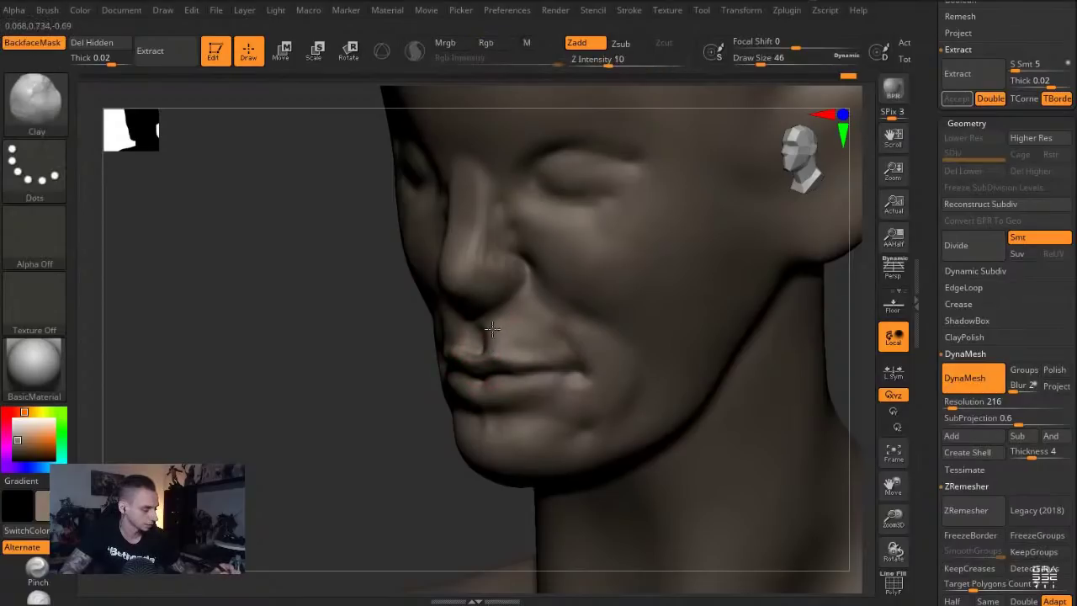
pyautogui.keyDown('shift'); pyautogui.moveTo(304, 288); pyautogui.dragTo(367, 291); pyautogui.keyUp('shift')
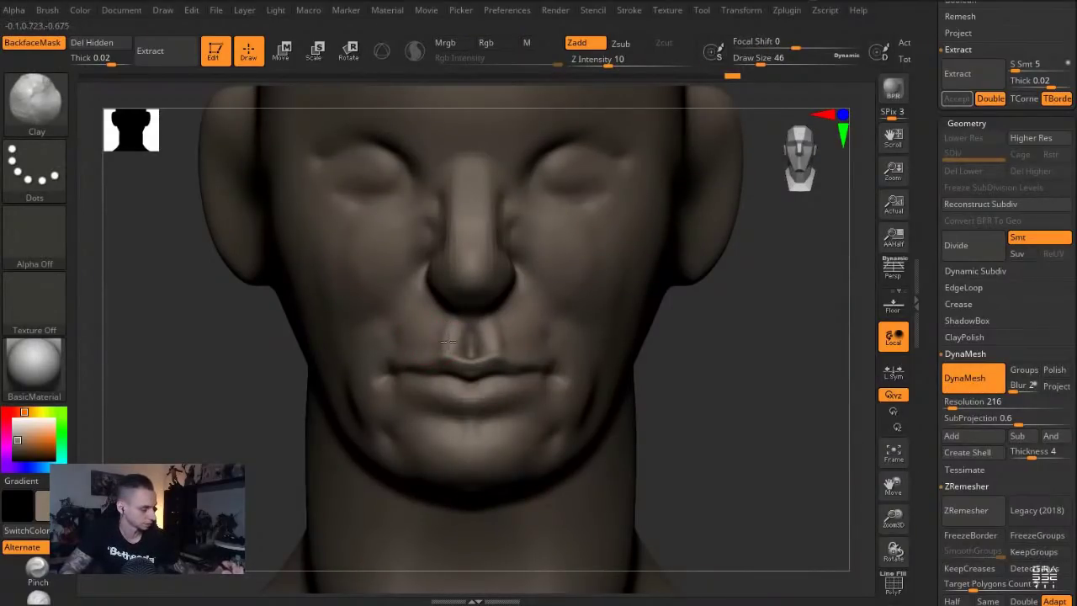
pyautogui.keyDown('alt'); pyautogui.moveTo(734, 483); pyautogui.dragTo(767, 493, button='right'); pyautogui.keyUp('alt')
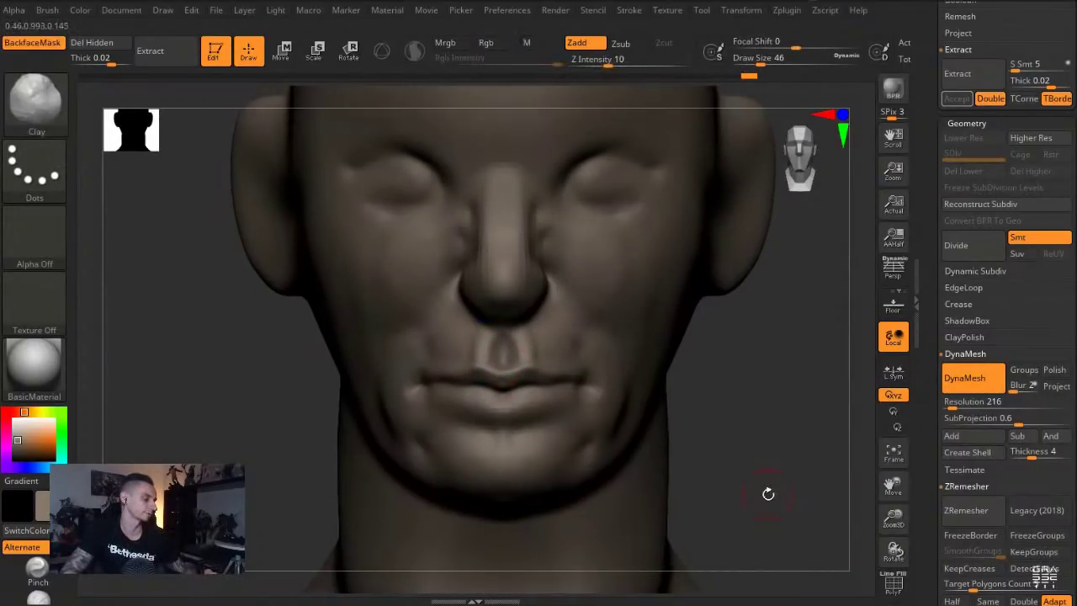
pyautogui.moveTo(461, 343); pyautogui.dragTo(532, 343, button='right')
pyautogui.keyDown('shift'); pyautogui.moveTo(468, 350); pyautogui.dragTo(467, 331); pyautogui.keyUp('shift')
# Carve the creases under and around the nose with the DamStandard brush at Draw Size 56
pyautogui.moveTo(658, 475); pyautogui.dragTo(705, 437)
pyautogui.press('b')
pyautogui.press('d')
pyautogui.press('s')
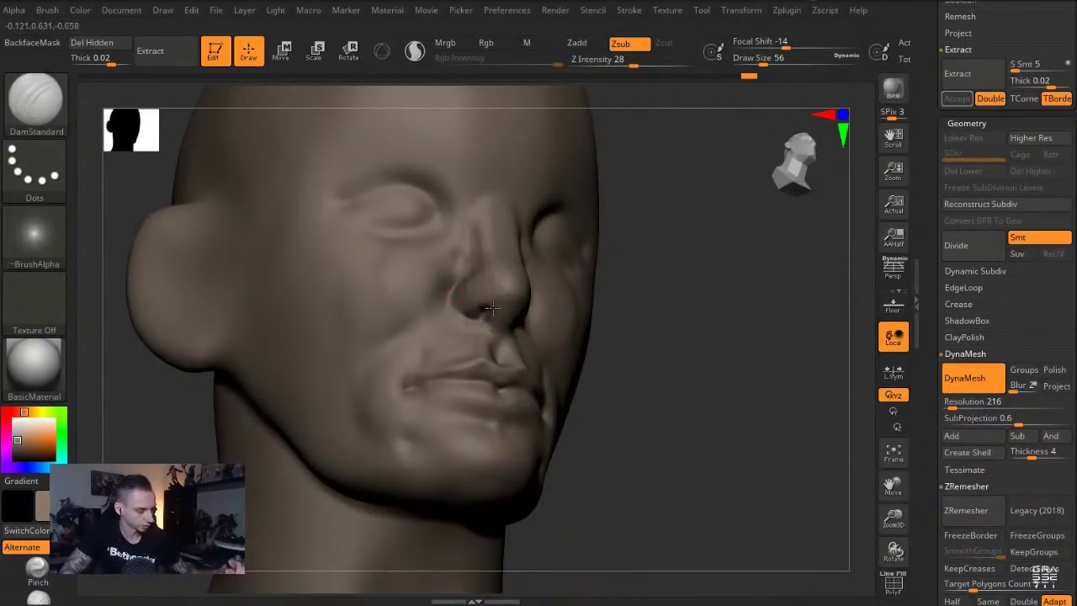
pyautogui.keyDown('shift'); pyautogui.moveTo(676, 454); pyautogui.dragTo(488, 315); pyautogui.keyUp('shift')
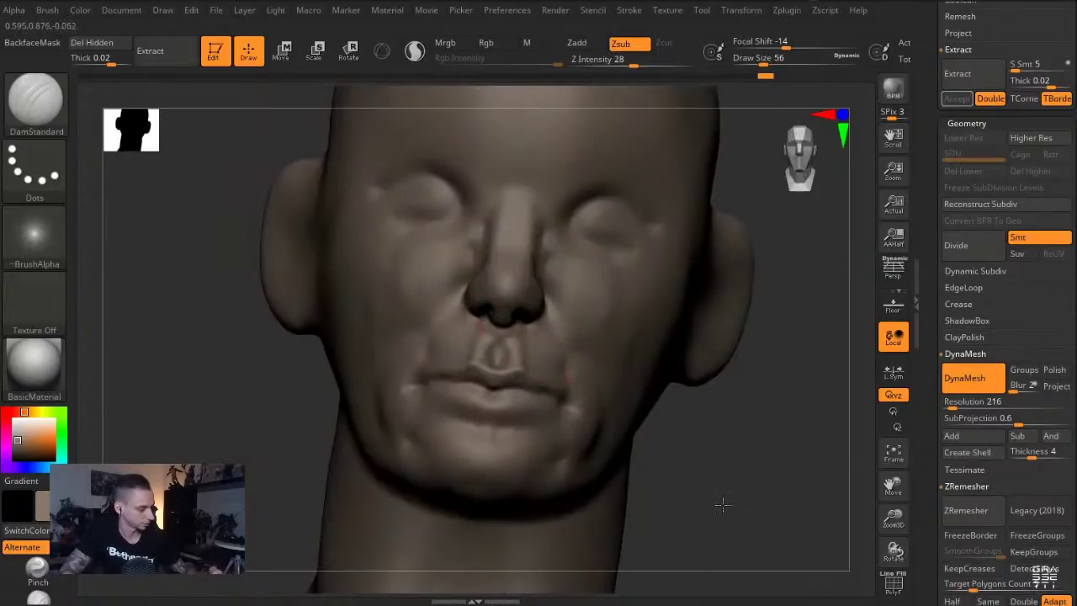
pyautogui.moveTo(720, 498); pyautogui.dragTo(523, 320)
pyautogui.moveTo(467, 255); pyautogui.dragTo(410, 238)
# Adjust the shape of the nose and the inner eye area with the Move brush
pyautogui.press('b')
pyautogui.press('m')
pyautogui.press('v')
pyautogui.press('s')
pyautogui.moveTo(491, 284); pyautogui.dragTo(482, 251)
pyautogui.moveTo(426, 232); pyautogui.dragTo(438, 226)
pyautogui.moveTo(498, 271); pyautogui.dragTo(503, 268)
pyautogui.moveTo(502, 207); pyautogui.dragTo(497, 208)
pyautogui.moveTo(418, 246)
pyautogui.mouseDown()
pyautogui.moveTo(433, 260)
pyautogui.moveTo(522, 244)
pyautogui.mouseUp()
# Add volume around the brow and upper eyelid with the Clay brush
pyautogui.press('b')
pyautogui.press('c')
pyautogui.press('l')
pyautogui.moveTo(595, 211)
pyautogui.mouseDown()
pyautogui.moveTo(612, 240)
pyautogui.moveTo(522, 199)
pyautogui.mouseUp()
pyautogui.moveTo(310, 287); pyautogui.dragTo(399, 283)
# Carve the opening between the upper and lower eyelids with an enlarged DamStandard brush
pyautogui.press('b')
pyautogui.press('d')
pyautogui.press('s')
pyautogui.press('s')
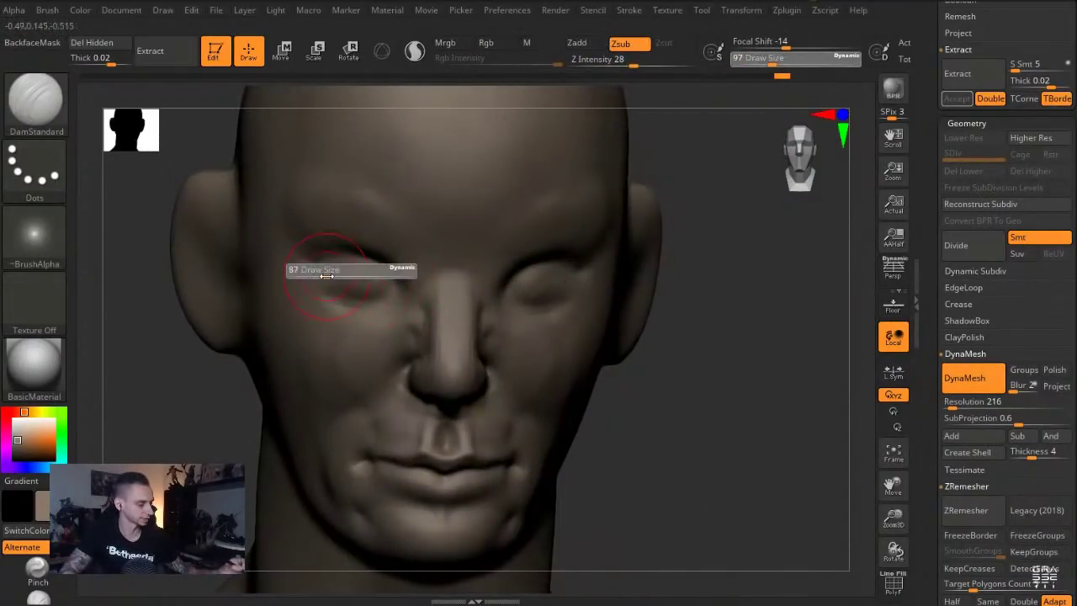
pyautogui.press('ctrl')
pyautogui.moveTo(312, 265)
pyautogui.mouseDown()
pyautogui.moveTo(378, 275)
pyautogui.moveTo(343, 287)
pyautogui.moveTo(375, 288)
pyautogui.mouseUp()
pyautogui.moveTo(739, 517); pyautogui.dragTo(707, 505)
pyautogui.keyDown('alt'); pyautogui.moveTo(707, 504); pyautogui.dragTo(728, 511); pyautogui.keyUp('alt')
pyautogui.moveTo(497, 287); pyautogui.dragTo(567, 290)
pyautogui.press('s')
pyautogui.click(494, 306)
pyautogui.moveTo(476, 301)
pyautogui.mouseDown()
pyautogui.moveTo(584, 284)
pyautogui.moveTo(562, 308)
pyautogui.moveTo(530, 313)
pyautogui.mouseUp()
# Build up the area of the lower eyelid with the Clay brush at Draw Size 120
pyautogui.press('b')
pyautogui.press('c')
pyautogui.press('l')
pyautogui.moveTo(530, 313); pyautogui.dragTo(584, 309)
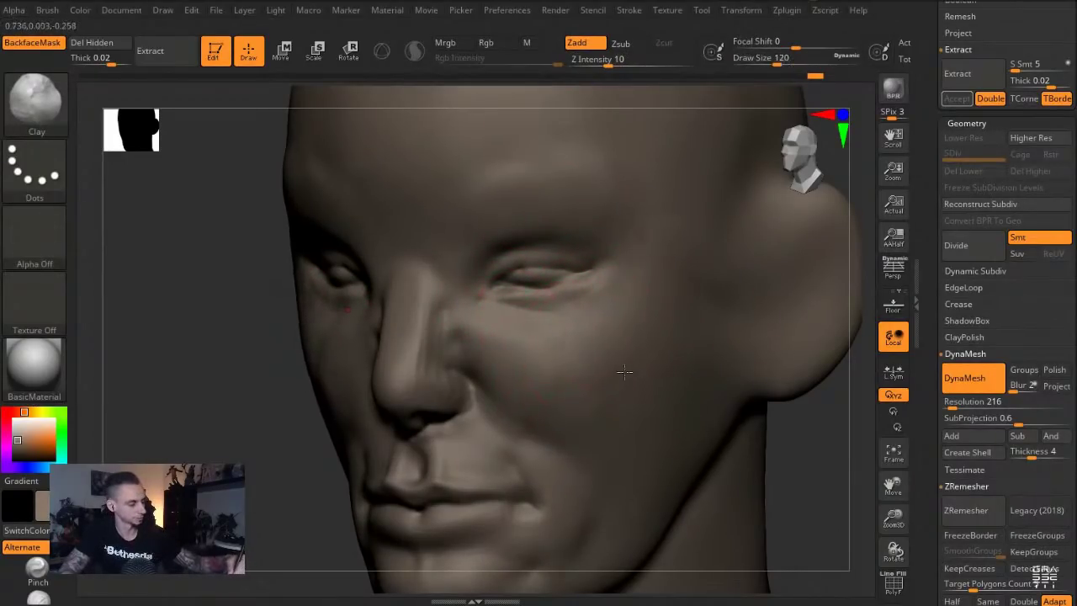
# Reshape the ear outline and its junction with the jaw using the Move brush at Draw Size 207
pyautogui.keyDown('alt'); pyautogui.moveTo(814, 463); pyautogui.dragTo(663, 392); pyautogui.keyUp('alt')
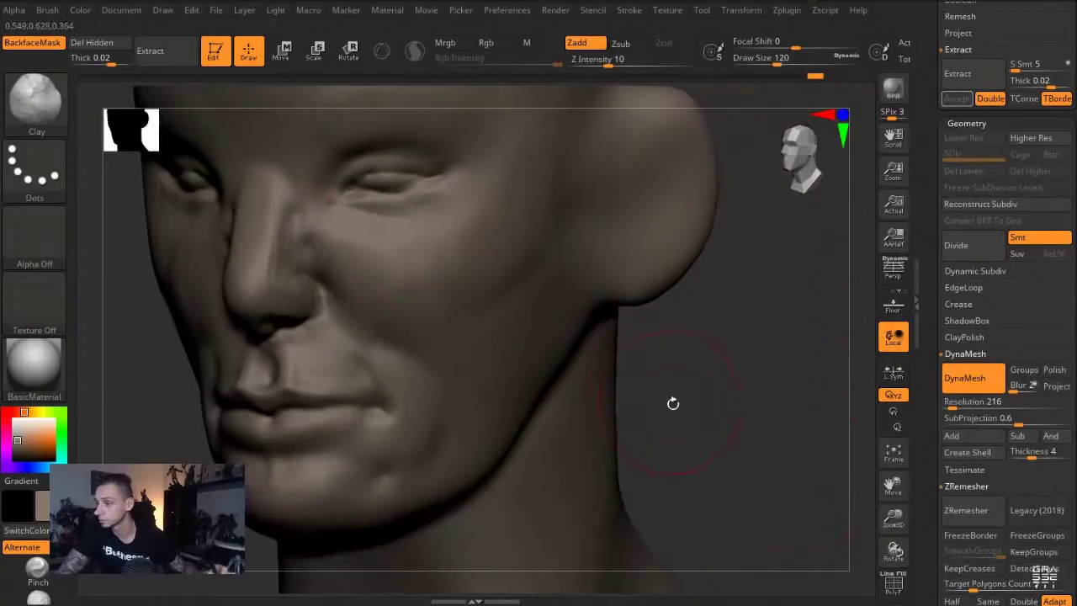
pyautogui.press('b')
pyautogui.press('m')
pyautogui.press('v')
pyautogui.press('s')
pyautogui.click(548, 315)
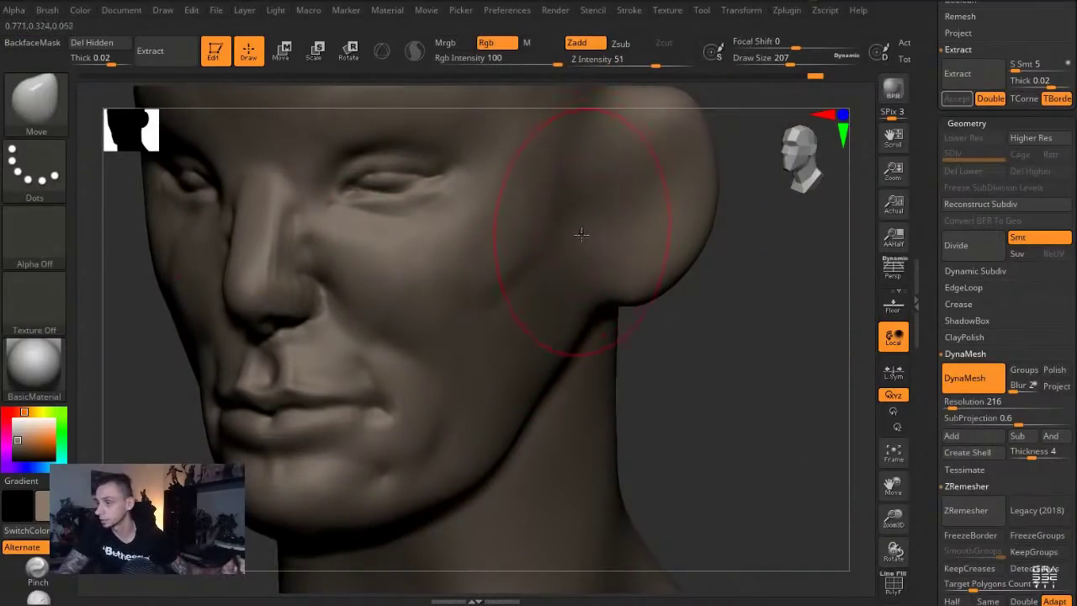
pyautogui.moveTo(586, 292); pyautogui.dragTo(562, 290)
pyautogui.moveTo(668, 368); pyautogui.dragTo(608, 362)
pyautogui.moveTo(594, 297); pyautogui.dragTo(635, 292)
pyautogui.moveTo(678, 230); pyautogui.dragTo(666, 231)
# Pull the back edge of the ear inward with the Move brush at Draw Size 293
pyautogui.keyDown('alt'); pyautogui.moveTo(770, 389); pyautogui.dragTo(764, 488); pyautogui.keyUp('alt')
pyautogui.press(']')
pyautogui.moveTo(713, 334); pyautogui.dragTo(684, 331)
pyautogui.moveTo(686, 268); pyautogui.dragTo(681, 290)
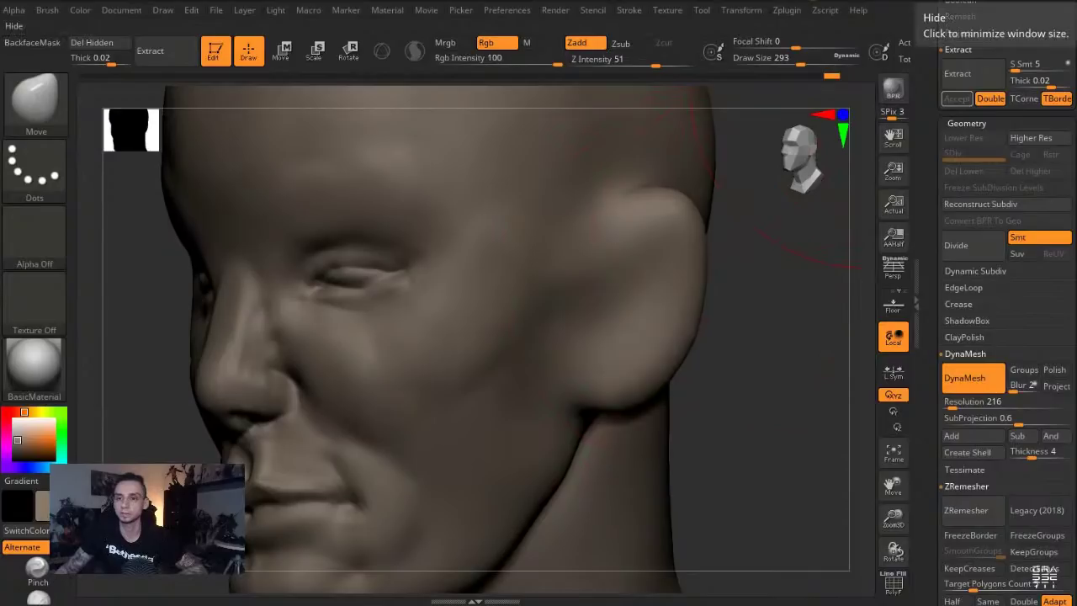
# Carve the upper front edge of the ear with the DamStandard brush at Draw Size 83 and save the file
pyautogui.moveTo(589, 244)
pyautogui.mouseDown(button='right')
pyautogui.moveTo(627, 233)
pyautogui.moveTo(539, 219)
pyautogui.mouseUp(button='right')
pyautogui.press('b')
pyautogui.press('d')
pyautogui.press('s')
pyautogui.press('s')
pyautogui.moveTo(623, 207); pyautogui.dragTo(594, 207)
pyautogui.moveTo(663, 178)
pyautogui.mouseDown()
pyautogui.moveTo(607, 204)
pyautogui.moveTo(574, 250)
pyautogui.mouseUp()
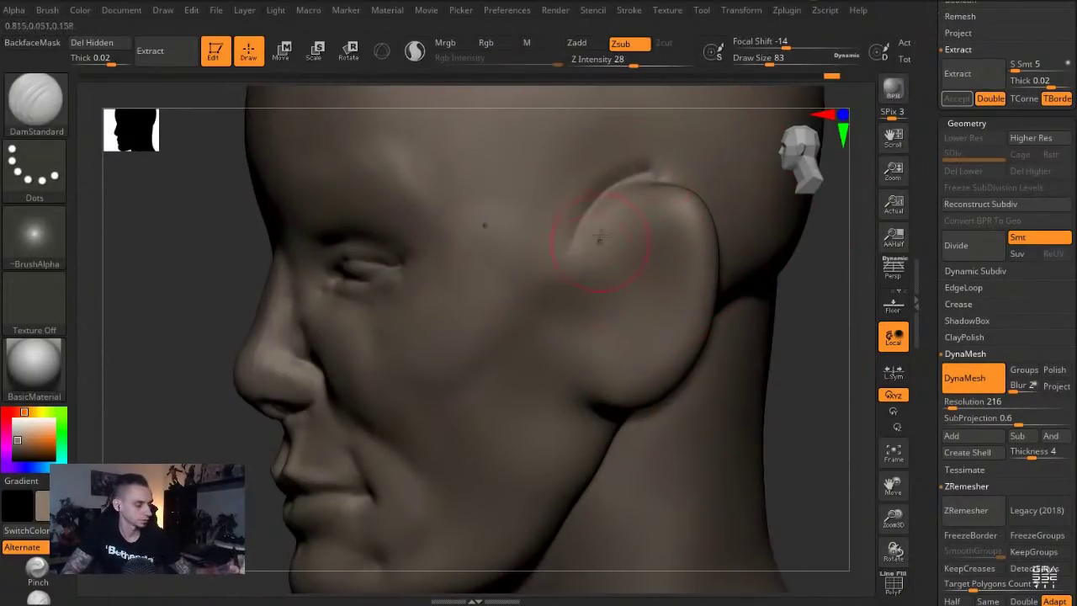
pyautogui.moveTo(829, 481)
pyautogui.mouseDown()
pyautogui.moveTo(780, 487)
pyautogui.moveTo(779, 433)
pyautogui.mouseUp()
pyautogui.hotkey('ctrl', 's')
# Cut the first inner contour of the ear with the DamStandard brush at Draw Size 80, undoing the initial stroke
pyautogui.press('s')
pyautogui.click(566, 281)
pyautogui.moveTo(546, 278); pyautogui.dragTo(621, 284)
pyautogui.hotkey('ctrl', 'z')
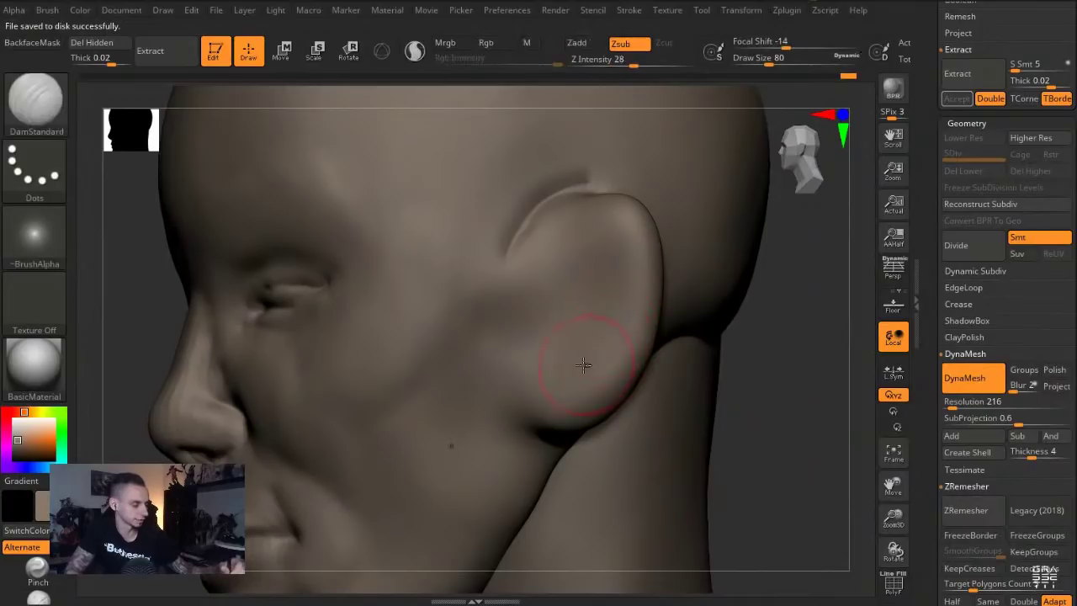
pyautogui.moveTo(554, 361)
pyautogui.mouseDown()
pyautogui.moveTo(610, 360)
pyautogui.moveTo(621, 291)
pyautogui.moveTo(551, 260)
pyautogui.moveTo(543, 288)
pyautogui.moveTo(587, 288)
pyautogui.moveTo(600, 312)
pyautogui.mouseUp()
pyautogui.moveTo(808, 529); pyautogui.dragTo(812, 501)
# Hollow out the inner ear with the Standard brush in subtract mode
pyautogui.press('b')
pyautogui.press('s')
pyautogui.press('t')
pyautogui.moveTo(570, 339)
pyautogui.keyDown('alt'); pyautogui.mouseDown()
pyautogui.moveTo(569, 314)
pyautogui.moveTo(595, 306)
pyautogui.moveTo(611, 333)
pyautogui.moveTo(615, 288)
pyautogui.mouseUp(); pyautogui.keyUp('alt')
# Shape the inner ear surface with the Clay brush and remesh the bust with DynaMesh
pyautogui.press('b')
pyautogui.press('c')
pyautogui.press('l')
pyautogui.press('s')
pyautogui.moveTo(604, 63); pyautogui.dragTo(647, 67)
pyautogui.moveTo(599, 265)
pyautogui.mouseDown()
pyautogui.moveTo(599, 332)
pyautogui.moveTo(623, 336)
pyautogui.moveTo(619, 278)
pyautogui.mouseUp()
pyautogui.keyDown('ctrl'); pyautogui.moveTo(696, 458); pyautogui.dragTo(668, 504); pyautogui.keyUp('ctrl')
# Carve the groove inside the upper ear rim with the DamStandard brush
pyautogui.press('b')
pyautogui.press('d')
pyautogui.press('s')
pyautogui.moveTo(668, 453)
pyautogui.mouseDown()
pyautogui.moveTo(698, 459)
pyautogui.moveTo(631, 461)
pyautogui.mouseUp()
pyautogui.moveTo(593, 255)
pyautogui.mouseDown()
pyautogui.moveTo(558, 308)
pyautogui.moveTo(551, 289)
pyautogui.moveTo(562, 322)
pyautogui.moveTo(584, 271)
pyautogui.moveTo(598, 286)
pyautogui.moveTo(601, 237)
pyautogui.moveTo(622, 282)
pyautogui.moveTo(614, 294)
pyautogui.mouseUp()
# Deepen the central hollow of the ear with the Standard brush in subtract mode
pyautogui.press('b')
pyautogui.press('s')
pyautogui.press('t')
pyautogui.moveTo(737, 497); pyautogui.dragTo(787, 495)
pyautogui.moveTo(567, 339)
pyautogui.keyDown('alt'); pyautogui.mouseDown()
pyautogui.moveTo(578, 323)
pyautogui.moveTo(580, 346)
pyautogui.mouseUp(); pyautogui.keyUp('alt')
pyautogui.press('s')
pyautogui.moveTo(764, 428)
pyautogui.keyDown('alt'); pyautogui.mouseDown()
pyautogui.moveTo(741, 436)
pyautogui.moveTo(761, 434)
pyautogui.mouseUp(); pyautogui.keyUp('alt')
# Adjust the inner folds of the ear with the Move brush at varying sizes and smooth them
pyautogui.press('b')
pyautogui.press('m')
pyautogui.press('v')
pyautogui.press('s')
pyautogui.moveTo(578, 328); pyautogui.dragTo(593, 319)
pyautogui.press('s')
pyautogui.moveTo(599, 312); pyautogui.dragTo(614, 295)
pyautogui.moveTo(757, 421); pyautogui.dragTo(698, 419)
pyautogui.moveTo(599, 265); pyautogui.dragTo(615, 249)
pyautogui.moveTo(810, 436); pyautogui.dragTo(724, 437)
pyautogui.keyDown('shift'); pyautogui.moveTo(599, 271); pyautogui.dragTo(590, 289); pyautogui.keyUp('shift')
# Raise the outer rim and inner ridge of the ear with the Standard brush
pyautogui.press('b')
pyautogui.press('s')
pyautogui.press('t')
pyautogui.moveTo(353, 253); pyautogui.dragTo(286, 249)
pyautogui.press('s')
pyautogui.moveTo(626, 244); pyautogui.dragTo(620, 245)
pyautogui.moveTo(628, 195); pyautogui.dragTo(655, 282)
pyautogui.moveTo(646, 385); pyautogui.dragTo(651, 364)
pyautogui.moveTo(454, 305); pyautogui.dragTo(425, 306)
# Build up the lower rim of the ear toward the lobe with the Clay brush
pyautogui.press('b')
pyautogui.press('c')
pyautogui.press('l')
pyautogui.press('s')
pyautogui.moveTo(641, 328); pyautogui.dragTo(636, 328)
pyautogui.moveTo(641, 365)
pyautogui.mouseDown()
pyautogui.moveTo(657, 320)
pyautogui.moveTo(648, 367)
pyautogui.mouseUp()
# Sharpen the long groove between the ear's outer rim and inner ridge with the DamStandard brush
pyautogui.press('b')
pyautogui.press('d')
pyautogui.press('s')
pyautogui.press('s')
pyautogui.click(630, 285)
pyautogui.moveTo(621, 229)
pyautogui.mouseDown()
pyautogui.moveTo(632, 303)
pyautogui.moveTo(621, 414)
pyautogui.mouseUp()
pyautogui.moveTo(458, 255)
pyautogui.mouseDown()
pyautogui.moveTo(580, 278)
pyautogui.moveTo(586, 308)
pyautogui.mouseUp()
# Nudge the inner ridge above the ear hollow into place with the Move brush
pyautogui.press('b')
pyautogui.press('m')
pyautogui.press('v')
pyautogui.press('s')
pyautogui.moveTo(588, 317); pyautogui.dragTo(596, 320)
pyautogui.moveTo(703, 383); pyautogui.dragTo(680, 379)
# Carve the creases at the front of the ear around the tragus with the DamStandard brush at Draw Size 83
pyautogui.press('b')
pyautogui.press('d')
pyautogui.press('s')
pyautogui.moveTo(510, 259)
pyautogui.mouseDown()
pyautogui.moveTo(554, 337)
pyautogui.moveTo(543, 261)
pyautogui.mouseUp()
pyautogui.moveTo(664, 290); pyautogui.dragTo(506, 271)
pyautogui.press('s')
pyautogui.moveTo(515, 223)
pyautogui.mouseDown()
pyautogui.moveTo(518, 246)
pyautogui.moveTo(579, 320)
pyautogui.mouseUp()
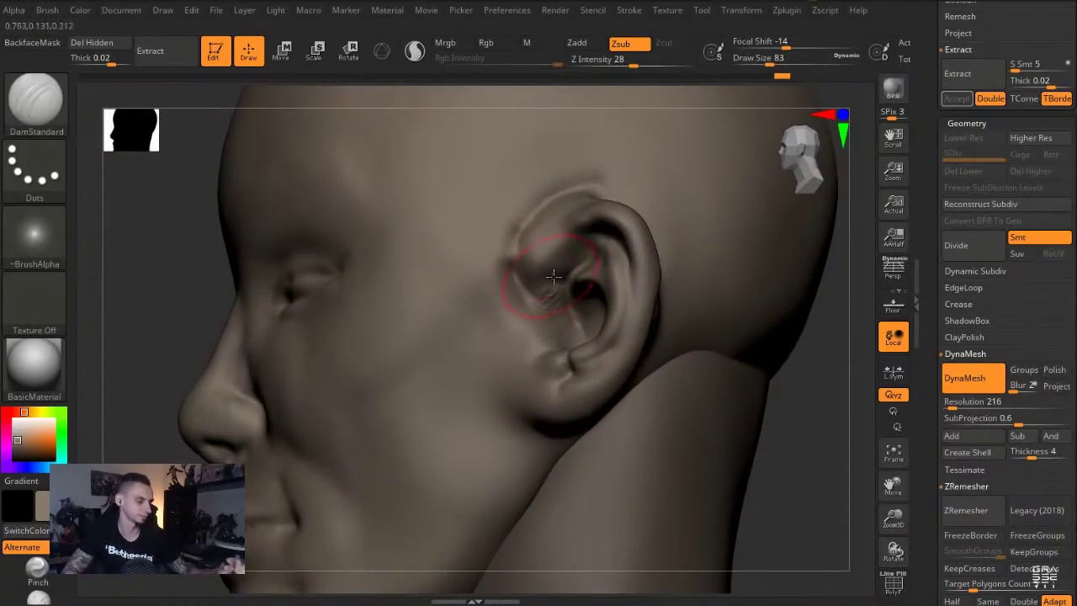
# Update the DynaMesh and shape the area around the tragus and ear hollow with the Standard brush
pyautogui.keyDown('ctrl'); pyautogui.moveTo(825, 468); pyautogui.dragTo(795, 491); pyautogui.keyUp('ctrl')
pyautogui.press('b')
pyautogui.press('s')
pyautogui.press('t')
pyautogui.press('s')
pyautogui.moveTo(542, 322)
pyautogui.mouseDown()
pyautogui.moveTo(523, 332)
pyautogui.moveTo(536, 342)
pyautogui.mouseUp()
pyautogui.moveTo(150, 243); pyautogui.dragTo(206, 243)
pyautogui.keyDown('alt'); pyautogui.moveTo(581, 319); pyautogui.dragTo(586, 331); pyautogui.keyUp('alt')
# Reshape the ear's lobe, inner ridge and outer rim from a three-quarter view with the Move brush
pyautogui.moveTo(665, 364); pyautogui.dragTo(715, 365)
pyautogui.press('b')
pyautogui.press('m')
pyautogui.press('v')
pyautogui.press('s')
pyautogui.moveTo(556, 329); pyautogui.dragTo(565, 367)
pyautogui.press('s')
pyautogui.moveTo(572, 380)
pyautogui.mouseDown()
pyautogui.moveTo(584, 383)
pyautogui.moveTo(579, 419)
pyautogui.mouseUp()
pyautogui.press('s')
pyautogui.moveTo(641, 343); pyautogui.dragTo(631, 349)
pyautogui.press('s')
pyautogui.moveTo(651, 304); pyautogui.dragTo(632, 297)
pyautogui.moveTo(603, 205)
pyautogui.mouseDown()
pyautogui.moveTo(609, 222)
pyautogui.moveTo(617, 207)
pyautogui.mouseUp()
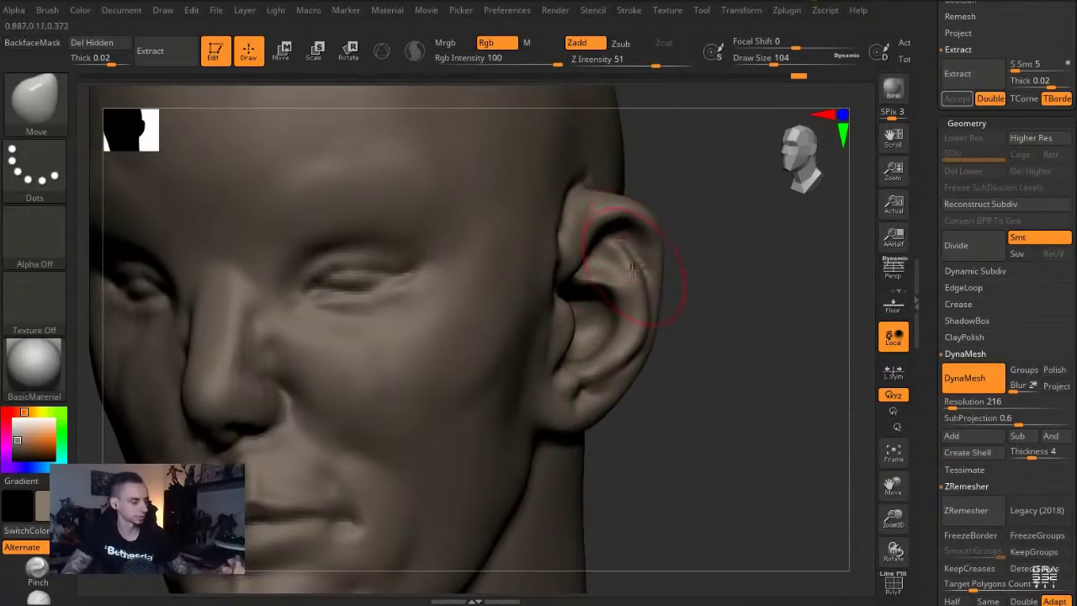
# Adjust where the ear's upper rim and lobe meet the head with the Move brush
pyautogui.keyDown('ctrl'); pyautogui.moveTo(573, 316); pyautogui.dragTo(506, 266, button='right'); pyautogui.keyUp('ctrl')
pyautogui.moveTo(286, 228); pyautogui.dragTo(286, 281)
pyautogui.moveTo(587, 233); pyautogui.dragTo(584, 238)
pyautogui.press('[')
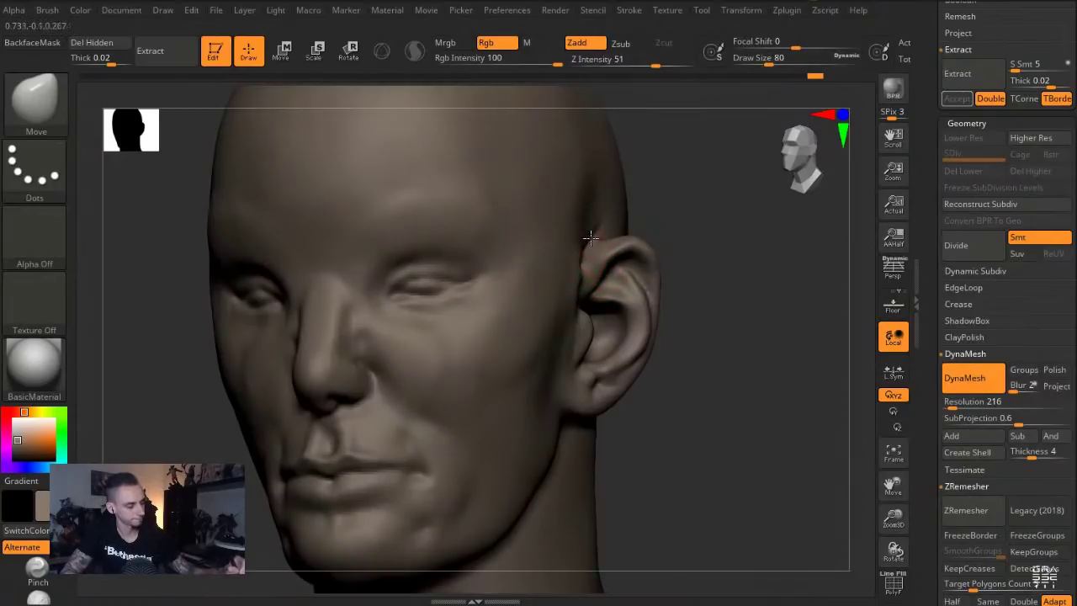
pyautogui.press(']')
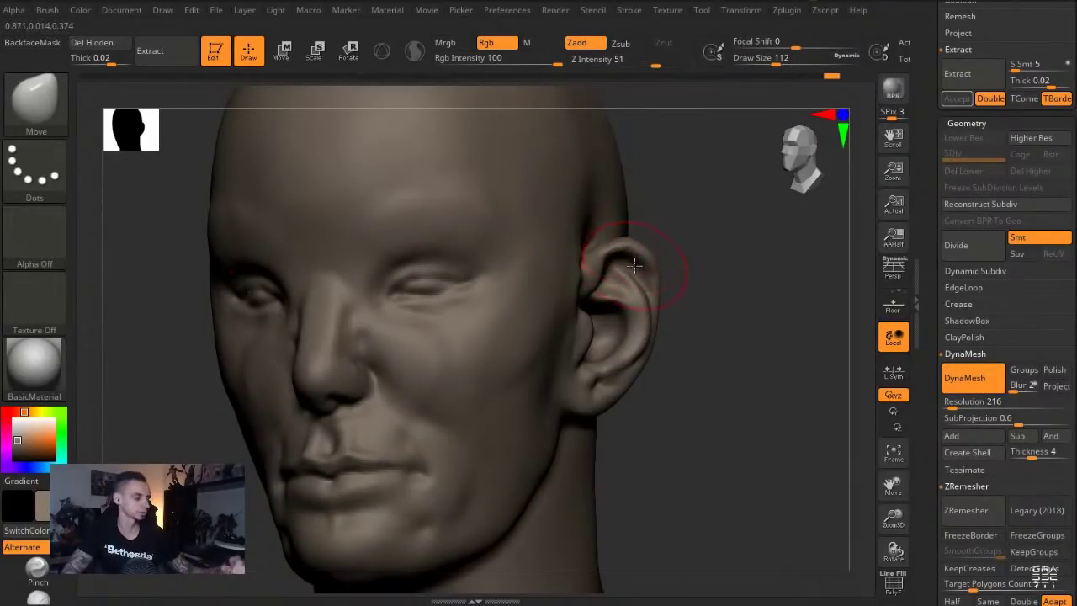
pyautogui.moveTo(697, 422); pyautogui.dragTo(646, 416)
pyautogui.press('s')
pyautogui.moveTo(559, 400); pyautogui.dragTo(567, 399)
pyautogui.moveTo(685, 462); pyautogui.dragTo(607, 454)
pyautogui.press('s')
pyautogui.moveTo(581, 284)
pyautogui.mouseDown()
pyautogui.moveTo(569, 282)
pyautogui.moveTo(580, 278)
pyautogui.mouseUp()
# Refine the folds at the front of the ear above the tragus using the Clay, DamStandard and Standard brushes
pyautogui.moveTo(397, 188); pyautogui.dragTo(514, 196, button='right')
pyautogui.press('b')
pyautogui.press('i')
pyautogui.press('n')
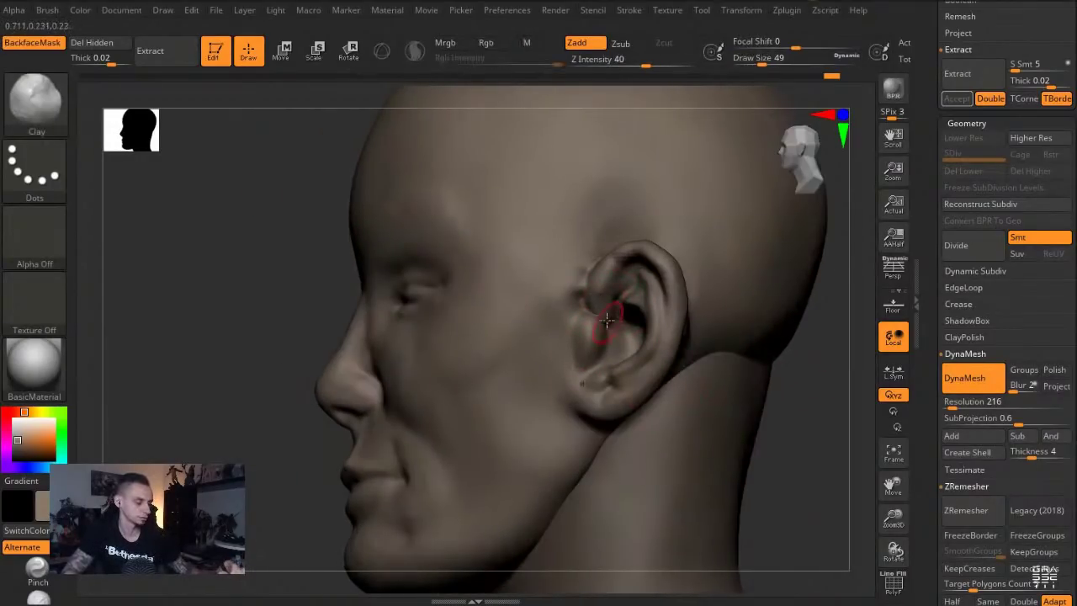
pyautogui.press('b')
pyautogui.press('d')
pyautogui.press('s')
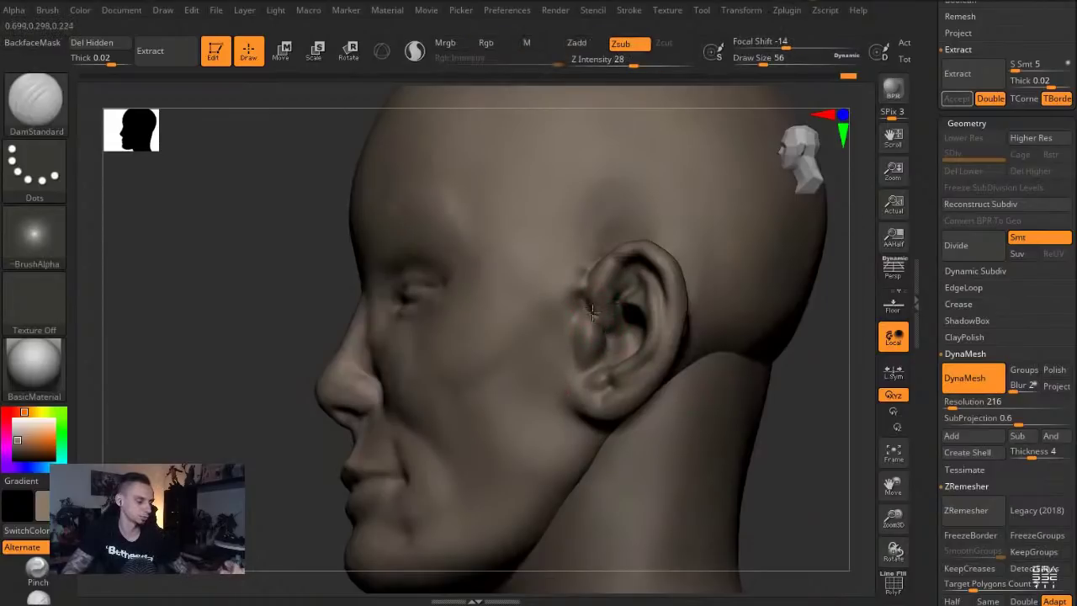
pyautogui.moveTo(274, 257); pyautogui.dragTo(303, 264)
pyautogui.press('b')
pyautogui.press('s')
pyautogui.press('t')
pyautogui.moveTo(625, 272); pyautogui.dragTo(613, 313)
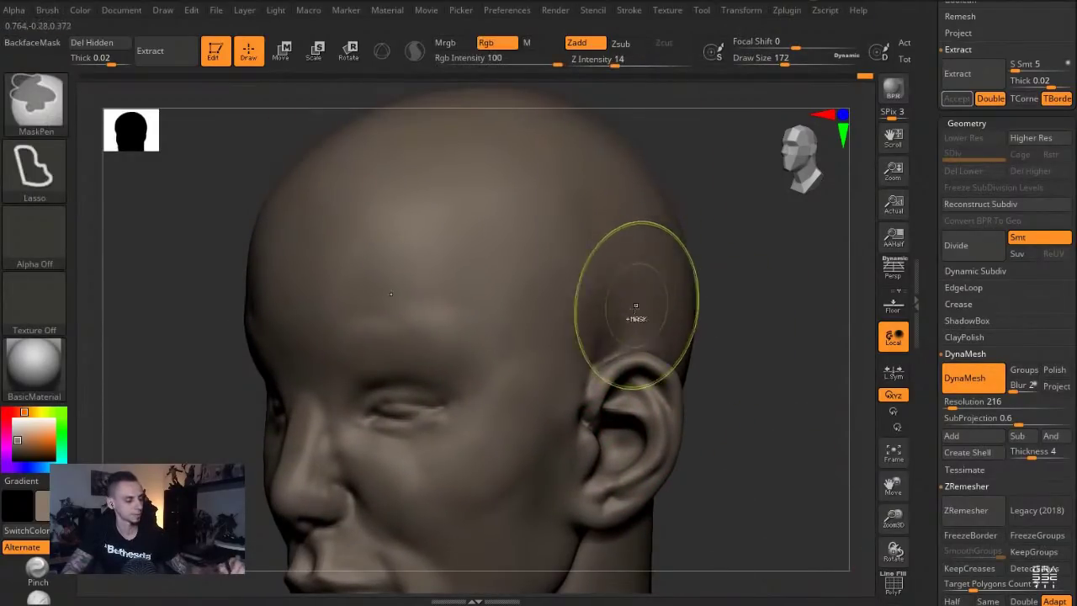
# Set the Clay brush's Z Intensity to 20
pyautogui.click(609, 55)
pyautogui.write('20')
pyautogui.press('Return')
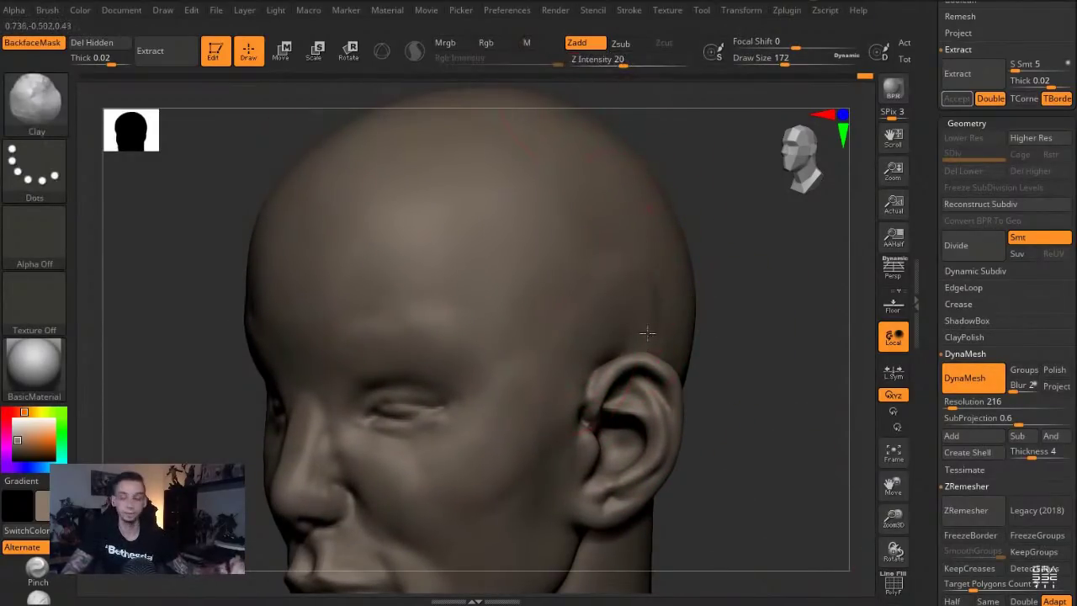
pyautogui.moveTo(756, 498); pyautogui.dragTo(757, 420)
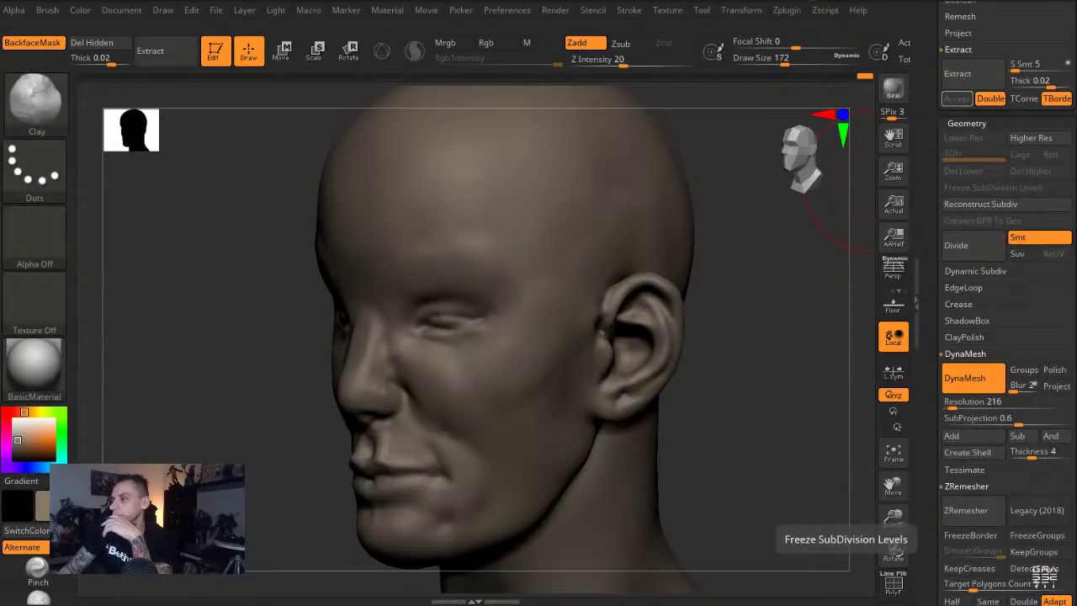
# Define the notch between the tragus and the lobe with the Standard brush at Draw Size 46
pyautogui.moveTo(266, 289); pyautogui.dragTo(247, 298)
pyautogui.press('b')
pyautogui.press('m')
pyautogui.press('v')
pyautogui.keyDown('alt'); pyautogui.moveTo(703, 421); pyautogui.dragTo(705, 497); pyautogui.keyUp('alt')
pyautogui.press('b')
pyautogui.press('s')
pyautogui.press('t')
pyautogui.press('s')
pyautogui.moveTo(579, 476)
pyautogui.mouseDown()
pyautogui.moveTo(569, 476)
pyautogui.moveTo(580, 465)
pyautogui.mouseUp()
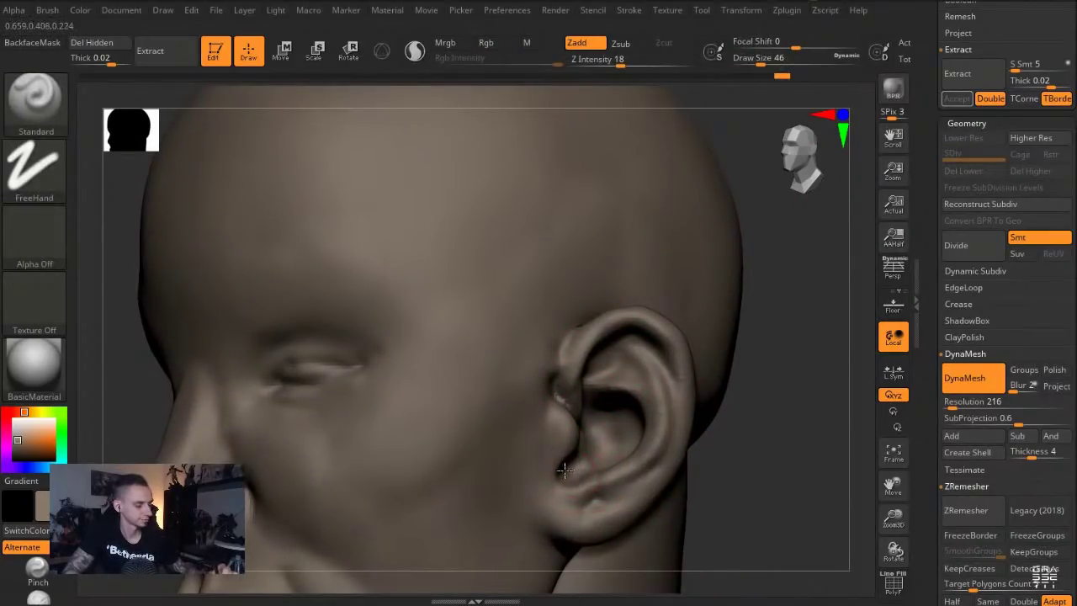
# Nudge the tragus slightly downward with the Move brush
pyautogui.press('b')
pyautogui.press('m')
pyautogui.press('v')
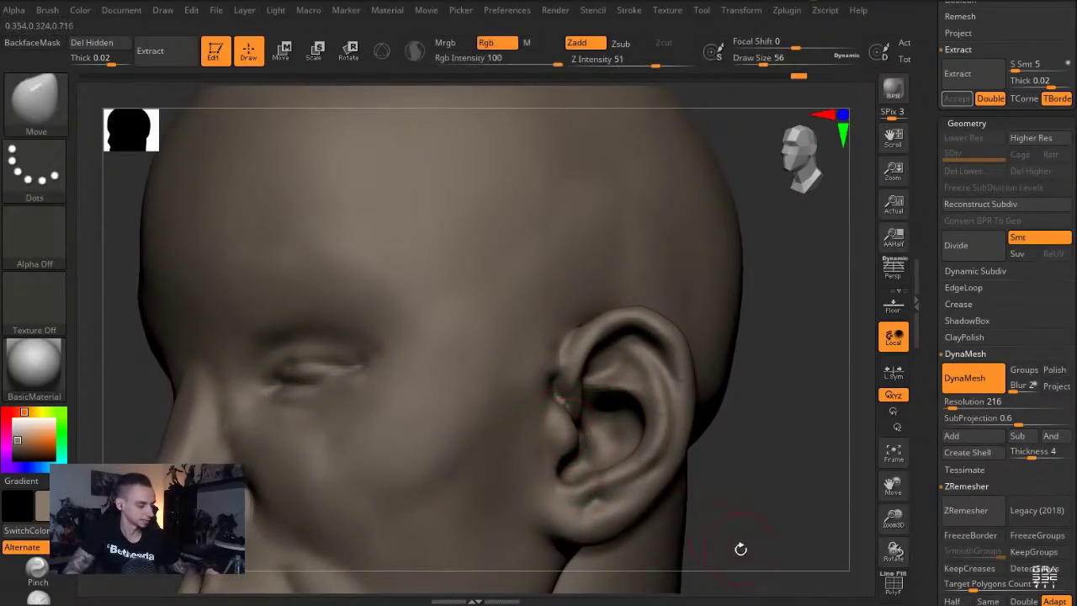
pyautogui.moveTo(729, 538); pyautogui.dragTo(762, 535)
pyautogui.moveTo(566, 415); pyautogui.dragTo(561, 430)
# Adjust the upper part of the ear against the whole head with an enlarged Move brush
pyautogui.keyDown('alt'); pyautogui.moveTo(729, 522); pyautogui.dragTo(720, 433); pyautogui.keyUp('alt')
pyautogui.moveTo(202, 324)
pyautogui.mouseDown()
pyautogui.moveTo(414, 288)
pyautogui.moveTo(348, 306)
pyautogui.mouseUp()
pyautogui.press('s')
pyautogui.moveTo(451, 343)
pyautogui.mouseDown()
pyautogui.moveTo(465, 344)
pyautogui.moveTo(451, 335)
pyautogui.mouseUp()
pyautogui.press('s')
pyautogui.moveTo(399, 287); pyautogui.dragTo(393, 280)
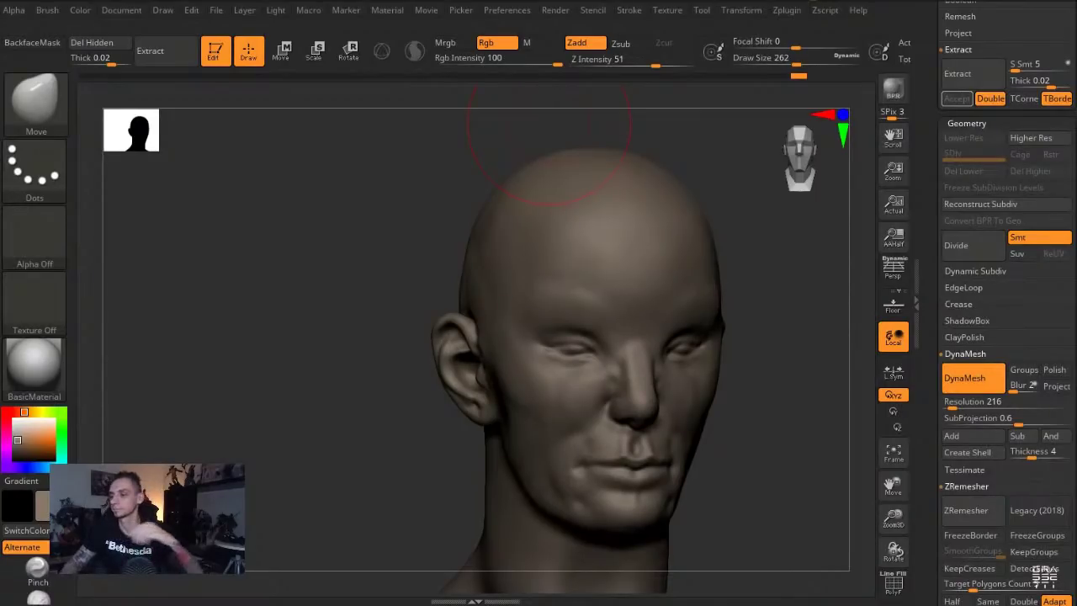
# Reshape the area below the ear and along the side of the head with the Move brush
pyautogui.moveTo(350, 292); pyautogui.dragTo(370, 284)
pyautogui.press('s')
pyautogui.moveTo(503, 378); pyautogui.dragTo(499, 380)
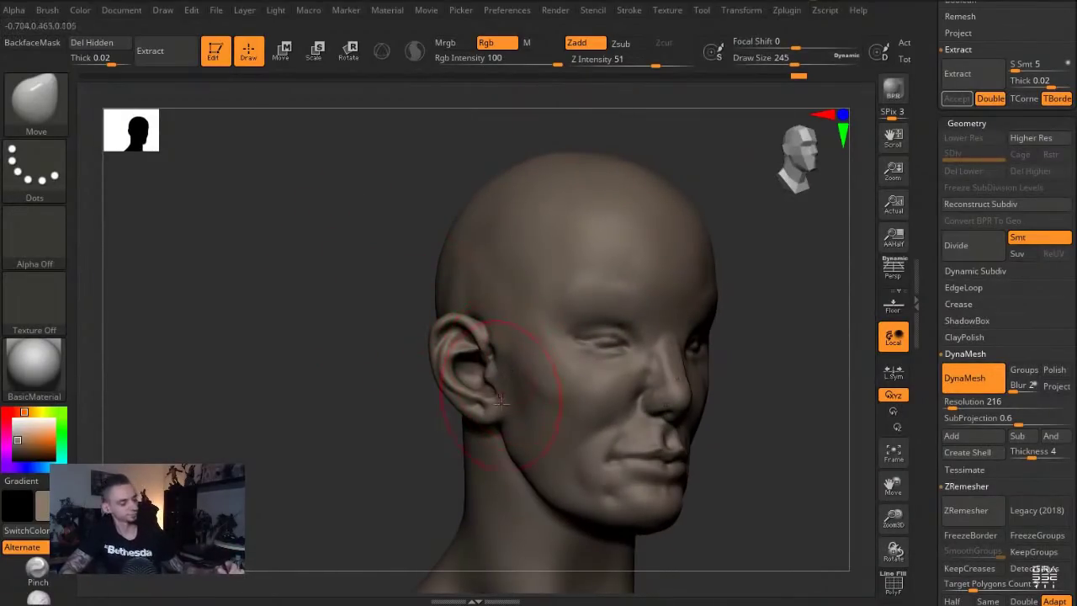
pyautogui.moveTo(414, 455)
pyautogui.mouseDown()
pyautogui.moveTo(488, 460)
pyautogui.moveTo(520, 492)
pyautogui.mouseUp()
pyautogui.moveTo(498, 455); pyautogui.dragTo(490, 451)
pyautogui.moveTo(331, 379)
pyautogui.mouseDown()
pyautogui.moveTo(291, 322)
pyautogui.moveTo(325, 320)
pyautogui.mouseUp()
pyautogui.press('s')
pyautogui.moveTo(454, 301)
pyautogui.mouseDown()
pyautogui.moveTo(445, 301)
pyautogui.moveTo(446, 278)
pyautogui.mouseUp()
pyautogui.press('s')
pyautogui.moveTo(383, 232); pyautogui.dragTo(421, 234)
# Try a stroke along the upper eyelid with the Clay brush at Draw Size 90, and undo it
pyautogui.press('b')
pyautogui.press('c')
pyautogui.press('l')
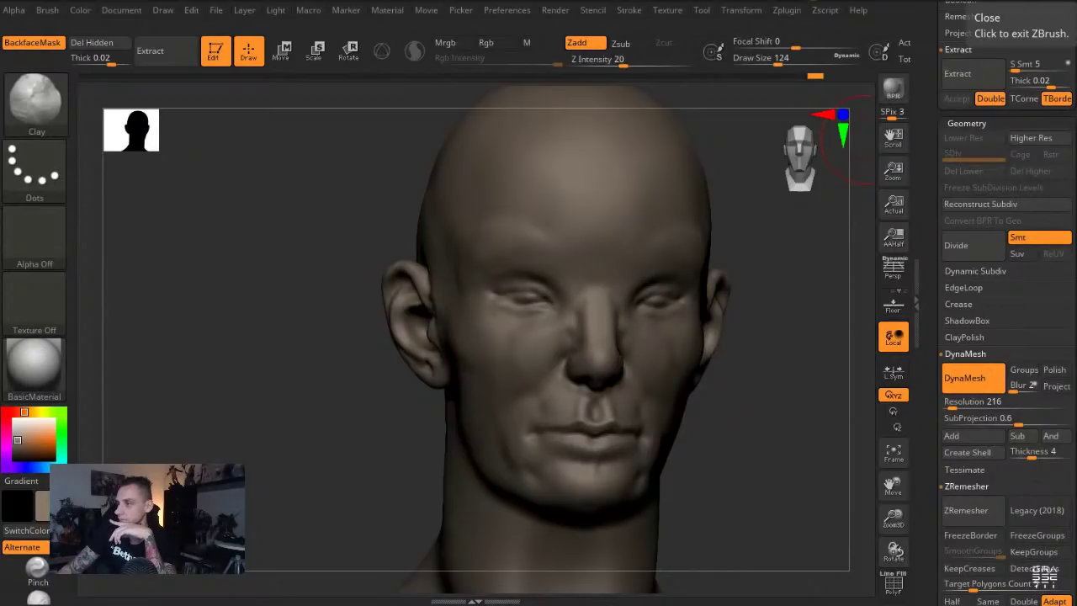
pyautogui.moveTo(295, 272)
pyautogui.mouseDown()
pyautogui.moveTo(297, 290)
pyautogui.moveTo(300, 282)
pyautogui.mouseUp()
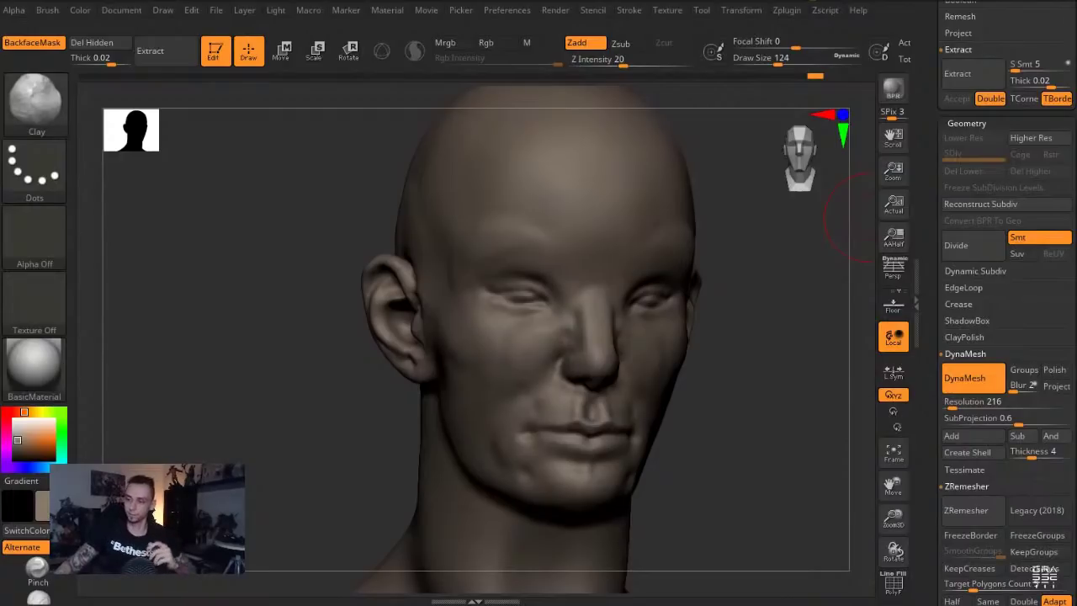
pyautogui.moveTo(255, 271); pyautogui.dragTo(221, 256)
pyautogui.moveTo(320, 252); pyautogui.dragTo(362, 255)
pyautogui.press('3')
pyautogui.press('1')
pyautogui.press('s')
pyautogui.moveTo(594, 298); pyautogui.dragTo(587, 298)
pyautogui.moveTo(584, 291); pyautogui.dragTo(631, 287)
pyautogui.moveTo(421, 239); pyautogui.dragTo(371, 241)
pyautogui.hotkey('ctrl', 'z')
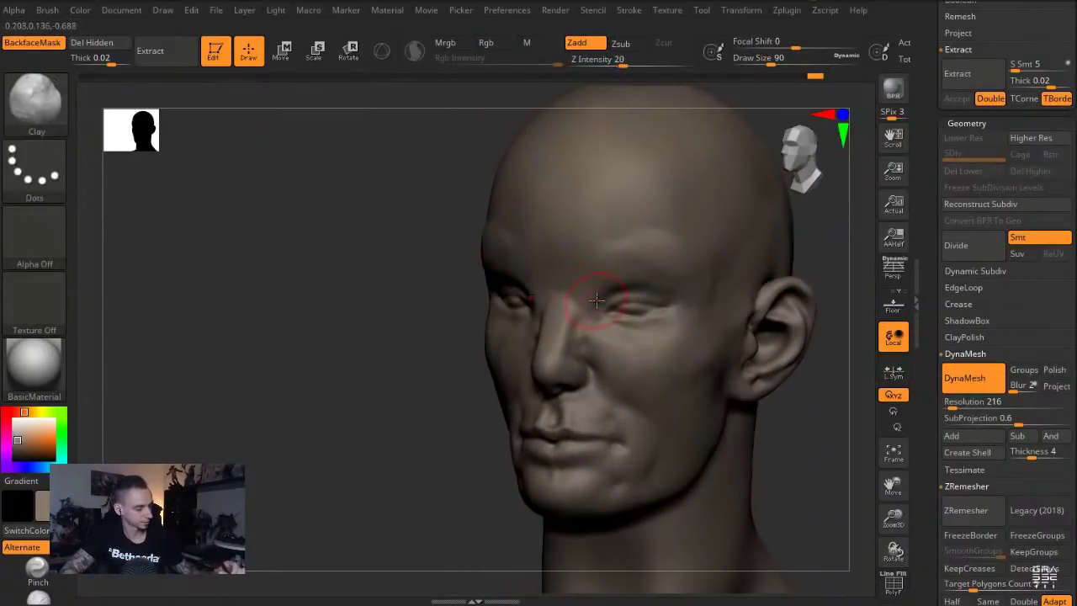
# Smooth the inner eye corner and build up the upper eyelid and brow ridge above it with low-intensity strokes
pyautogui.keyDown('shift'); pyautogui.moveTo(594, 303); pyautogui.dragTo(596, 293); pyautogui.keyUp('shift')
pyautogui.moveTo(615, 66); pyautogui.dragTo(599, 68)
pyautogui.moveTo(584, 296); pyautogui.dragTo(634, 290)
pyautogui.press('2')
pyautogui.moveTo(566, 271); pyautogui.dragTo(615, 260)
pyautogui.moveTo(406, 179)
pyautogui.keyDown('alt'); pyautogui.mouseDown()
pyautogui.moveTo(406, 209)
pyautogui.moveTo(461, 220)
pyautogui.mouseUp(); pyautogui.keyUp('alt')
# Push the cheek area under the eye upward with the Move brush at Draw Size 182
pyautogui.press('1')
pyautogui.press('s')
pyautogui.moveTo(449, 279); pyautogui.dragTo(455, 279)
pyautogui.moveTo(374, 256)
pyautogui.mouseDown()
pyautogui.moveTo(417, 263)
pyautogui.moveTo(424, 286)
pyautogui.mouseUp()
pyautogui.press('s')
pyautogui.press('s')
pyautogui.moveTo(503, 369)
pyautogui.mouseDown()
pyautogui.moveTo(493, 368)
pyautogui.moveTo(510, 353)
pyautogui.mouseUp()
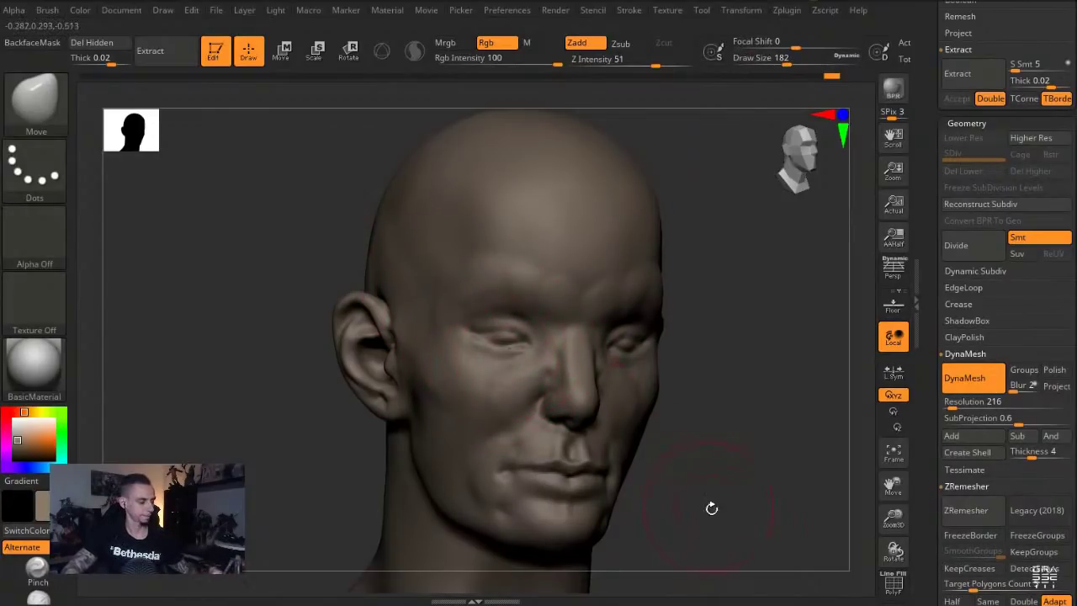
# Set the Standard brush's Z Intensity to 20 and define the outer eye corner and the lower eyelid
pyautogui.keyDown('alt'); pyautogui.moveTo(712, 508); pyautogui.dragTo(727, 551); pyautogui.keyUp('alt')
pyautogui.press('3')
pyautogui.press('s')
pyautogui.moveTo(507, 330); pyautogui.dragTo(488, 330)
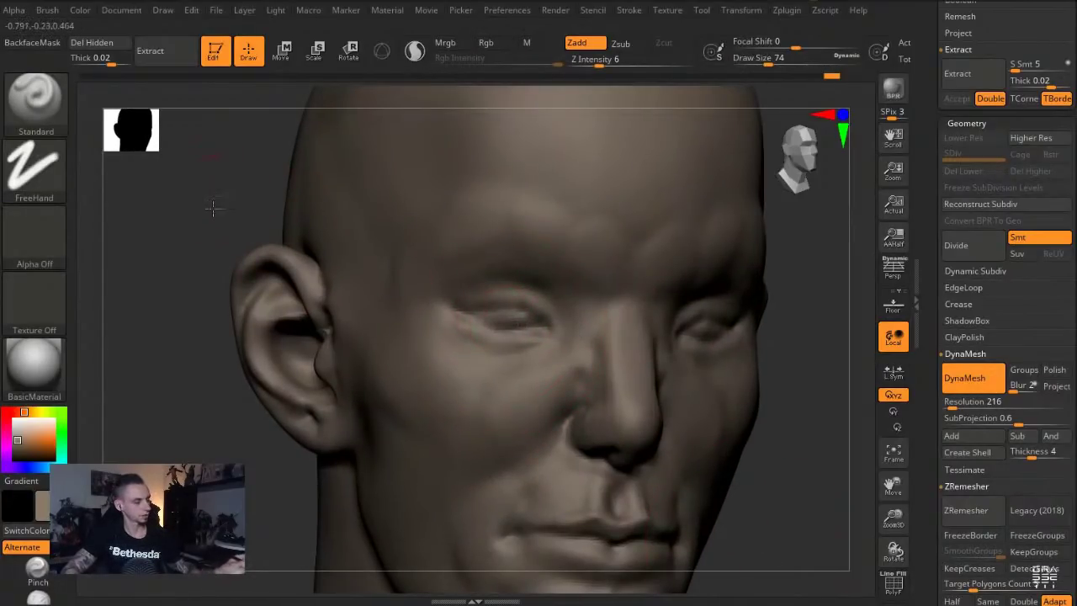
pyautogui.moveTo(212, 207); pyautogui.dragTo(163, 213)
pyautogui.click(622, 64)
pyautogui.press('s')
pyautogui.moveTo(500, 329); pyautogui.dragTo(494, 329)
pyautogui.moveTo(487, 310)
pyautogui.mouseDown()
pyautogui.moveTo(509, 321)
pyautogui.moveTo(493, 312)
pyautogui.moveTo(501, 306)
pyautogui.moveTo(486, 321)
pyautogui.mouseUp()
pyautogui.moveTo(202, 278); pyautogui.dragTo(252, 281)
pyautogui.press('4')
pyautogui.moveTo(453, 321)
pyautogui.mouseDown()
pyautogui.moveTo(545, 354)
pyautogui.moveTo(574, 347)
pyautogui.moveTo(567, 318)
pyautogui.moveTo(577, 328)
pyautogui.moveTo(534, 353)
pyautogui.mouseUp()
# Update the DynaMesh and deepen the eye opening under the upper eyelid
pyautogui.keyDown('ctrl'); pyautogui.moveTo(808, 471); pyautogui.dragTo(753, 527); pyautogui.keyUp('ctrl')
pyautogui.press('s')
pyautogui.moveTo(511, 317)
pyautogui.mouseDown()
pyautogui.moveTo(526, 302)
pyautogui.moveTo(492, 335)
pyautogui.mouseUp()
pyautogui.press('1')
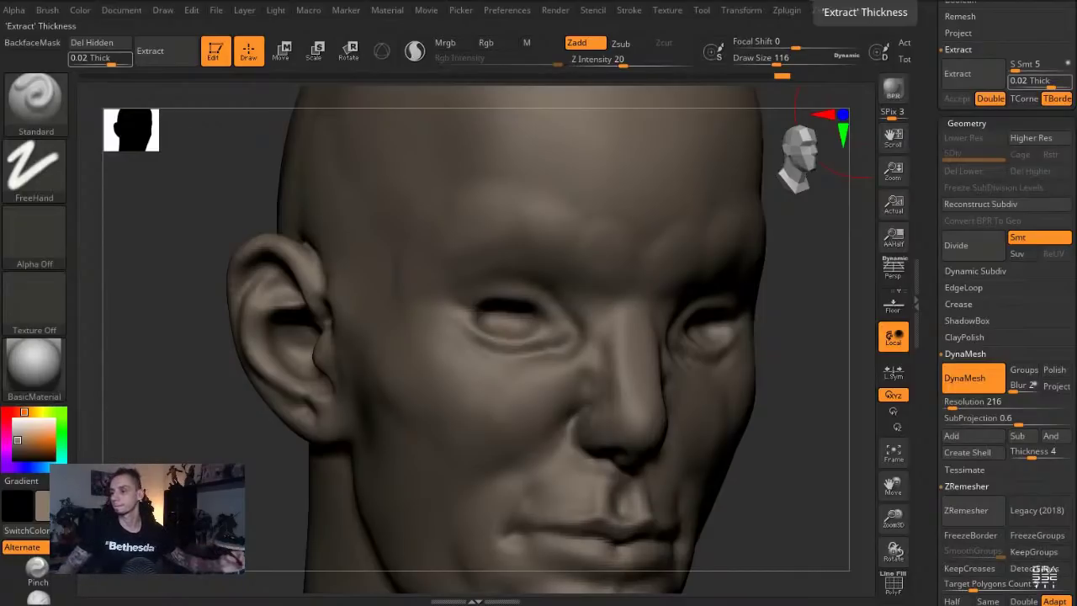
# Carve the crease above the upper eyelid out past the outer corner with the DamStandard brush at Draw Size 116
pyautogui.moveTo(159, 303); pyautogui.dragTo(174, 316)
pyautogui.press('b')
pyautogui.press('d')
pyautogui.press('s')
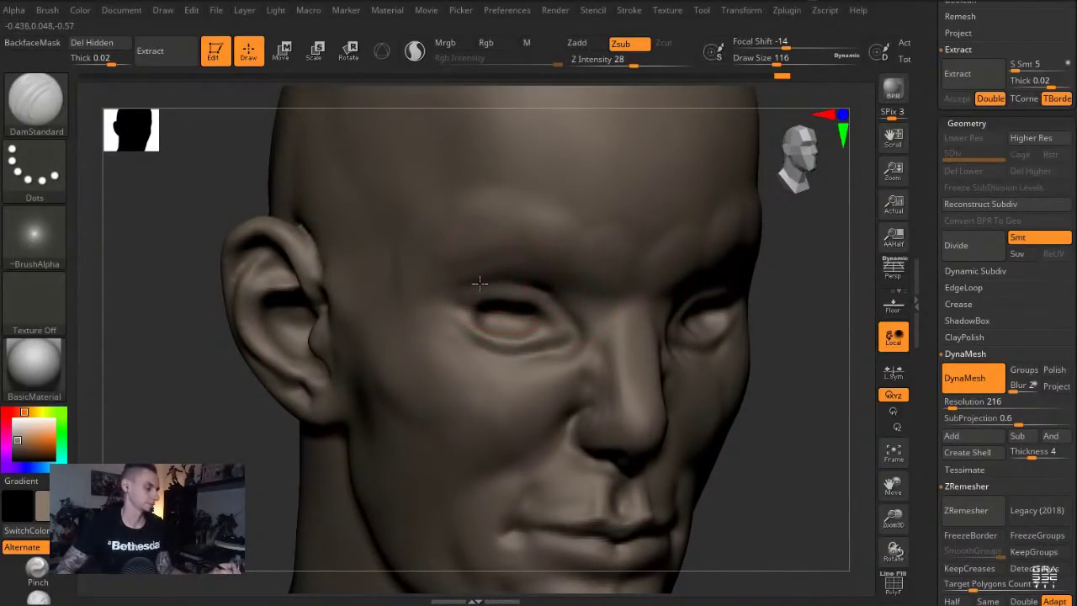
pyautogui.moveTo(500, 280); pyautogui.dragTo(418, 297)
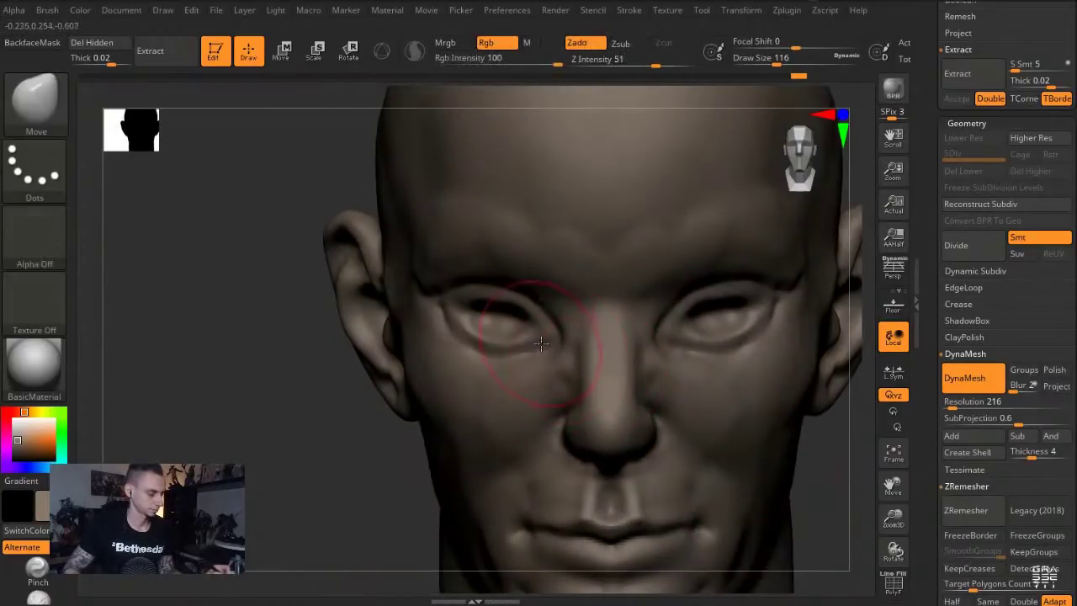
# Lift the lower eyelid near the inner corner with the Move brush and shape the corner with the Standard brush at Z Intensity 10
pyautogui.press('[')
pyautogui.moveTo(539, 346); pyautogui.dragTo(509, 336)
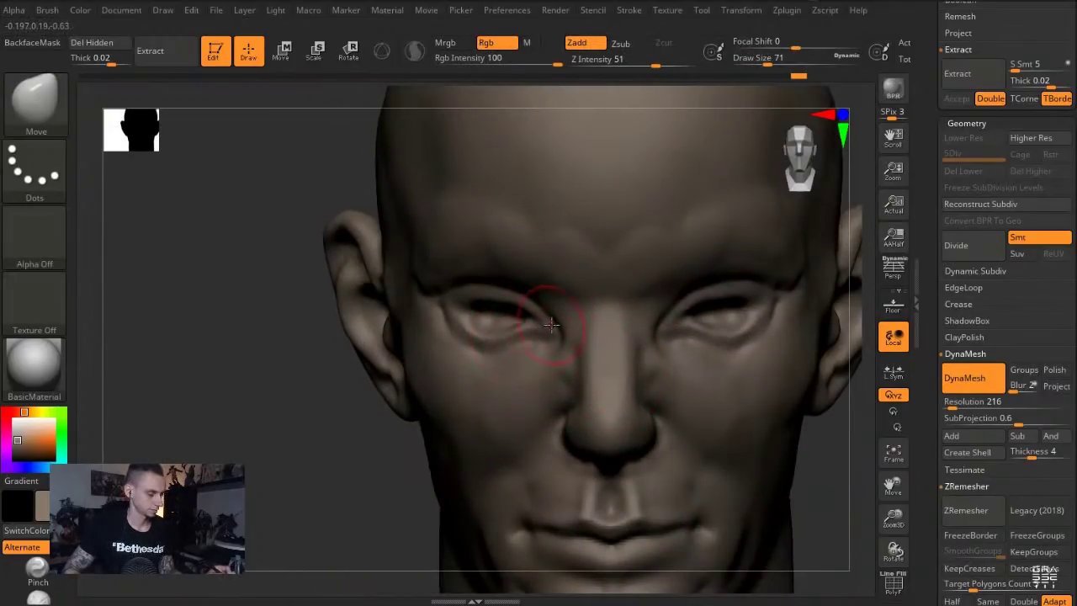
pyautogui.press('b')
pyautogui.press('s')
pyautogui.press('t')
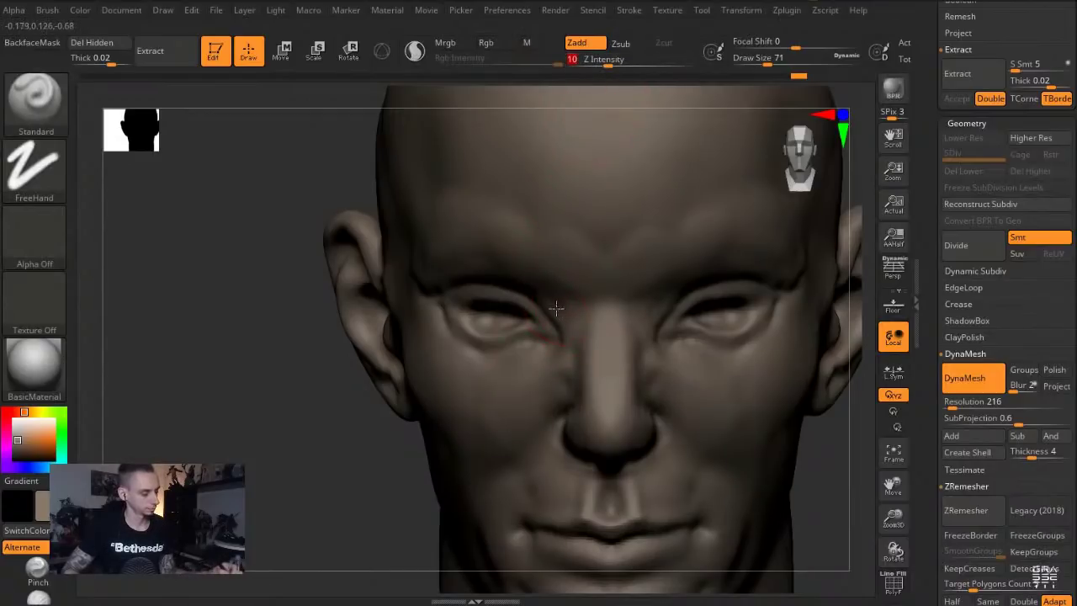
pyautogui.moveTo(555, 306)
pyautogui.mouseDown()
pyautogui.moveTo(561, 332)
pyautogui.moveTo(562, 318)
pyautogui.mouseUp()
# Reshape the inner eye corner and lower eyelid from a three-quarter view with the Move brush
pyautogui.moveTo(298, 365)
pyautogui.mouseDown()
pyautogui.moveTo(314, 361)
pyautogui.moveTo(269, 383)
pyautogui.mouseUp()
pyautogui.press('b')
pyautogui.press('m')
pyautogui.press('v')
pyautogui.moveTo(598, 360); pyautogui.dragTo(626, 354)
pyautogui.press(']')
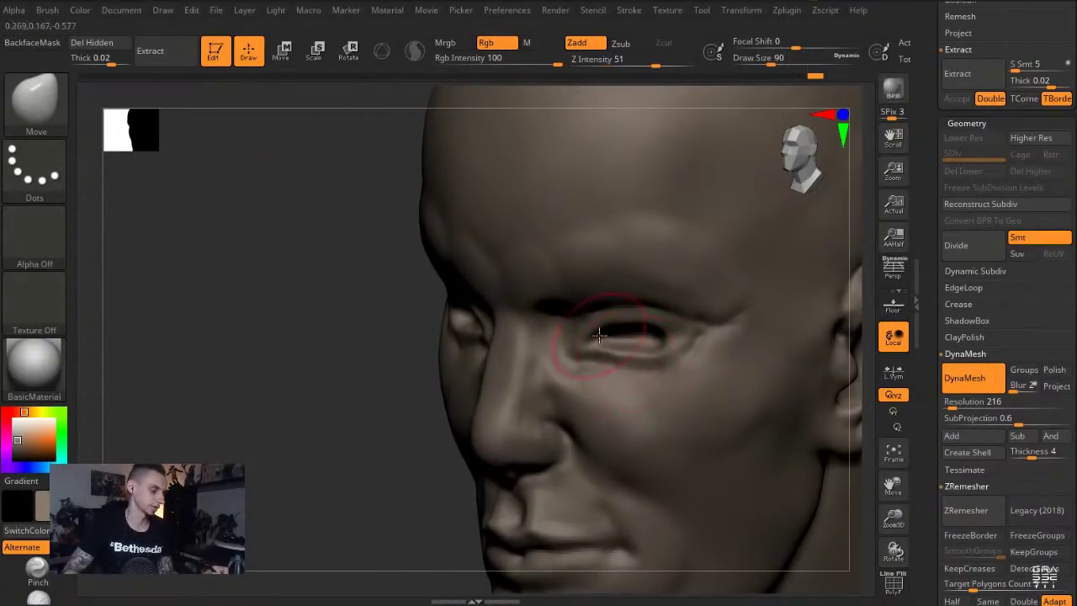
pyautogui.moveTo(421, 308); pyautogui.dragTo(362, 307)
pyautogui.press('s')
pyautogui.moveTo(610, 343); pyautogui.dragTo(606, 344)
pyautogui.moveTo(482, 337); pyautogui.dragTo(496, 383)
pyautogui.press('s')
pyautogui.moveTo(640, 362); pyautogui.dragTo(645, 373)
# Carve a crease below the outer eye corner with the DamStandard brush at Draw Size 77
pyautogui.moveTo(361, 337); pyautogui.dragTo(421, 333)
pyautogui.press('b')
pyautogui.press('d')
pyautogui.press('s')
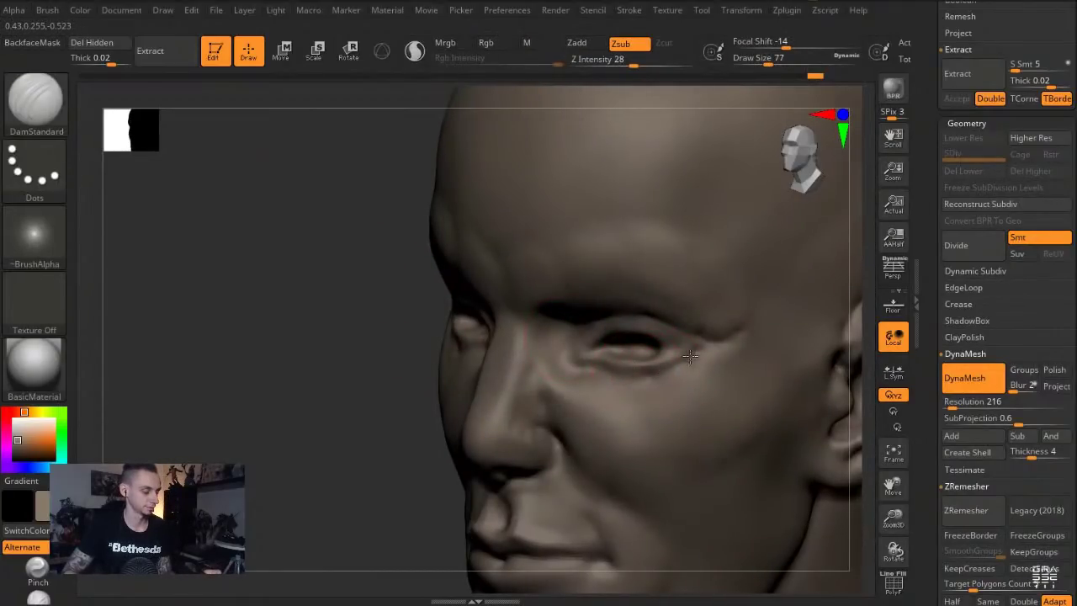
pyautogui.moveTo(667, 341); pyautogui.dragTo(726, 355)
# Cut another short fold line beyond the outer eye corner with the DamStandard brush
pyautogui.moveTo(421, 335); pyautogui.dragTo(371, 335)
pyautogui.press('b')
pyautogui.press('c')
pyautogui.press('l')
pyautogui.press('b')
pyautogui.press('d')
pyautogui.press('s')
pyautogui.moveTo(713, 355); pyautogui.dragTo(737, 369)
# Adjust the contour of the brow and forehead with the Move brush, enlarging it to Draw Size 324
pyautogui.moveTo(375, 345)
pyautogui.mouseDown()
pyautogui.moveTo(281, 369)
pyautogui.moveTo(365, 281)
pyautogui.mouseUp()
pyautogui.press('b')
pyautogui.press('m')
pyautogui.press('v')
pyautogui.press('s')
pyautogui.moveTo(368, 279); pyautogui.dragTo(382, 274)
pyautogui.press('s')
pyautogui.moveTo(401, 223); pyautogui.dragTo(424, 220)
pyautogui.keyDown('alt'); pyautogui.moveTo(365, 202); pyautogui.dragTo(369, 260); pyautogui.keyUp('alt')
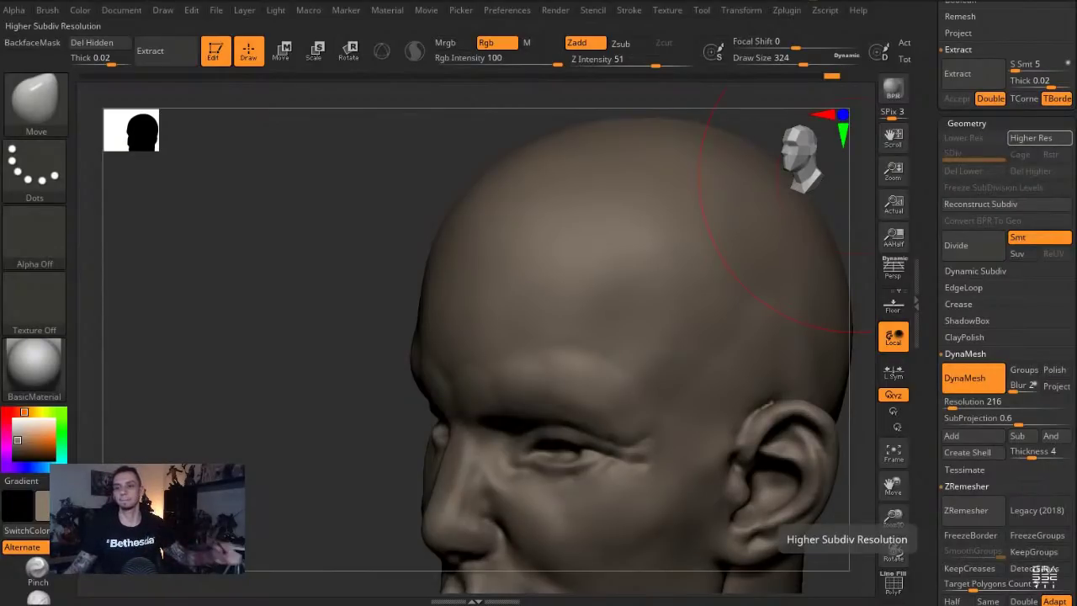
# Build up the nose tip with the Clay brush at Draw Size 101 and reshape it with the Move brush at Draw Size 112
pyautogui.moveTo(221, 347); pyautogui.dragTo(313, 354)
pyautogui.press('s')
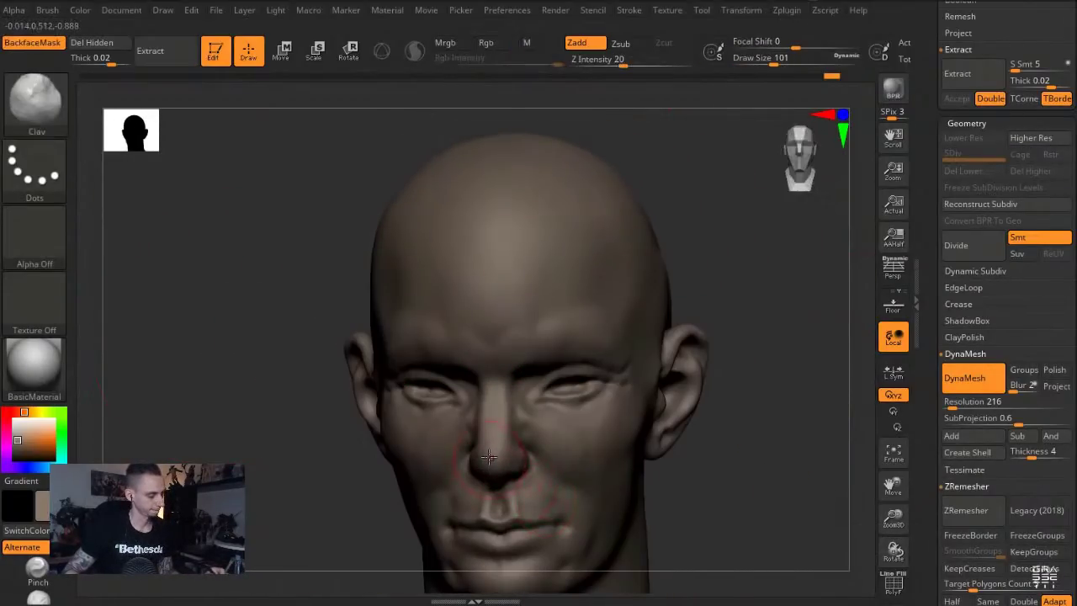
pyautogui.moveTo(489, 456); pyautogui.dragTo(478, 464)
pyautogui.moveTo(265, 450); pyautogui.dragTo(337, 450)
pyautogui.press('b')
pyautogui.press('m')
pyautogui.press('v')
pyautogui.press('s')
pyautogui.moveTo(497, 468); pyautogui.dragTo(481, 453)
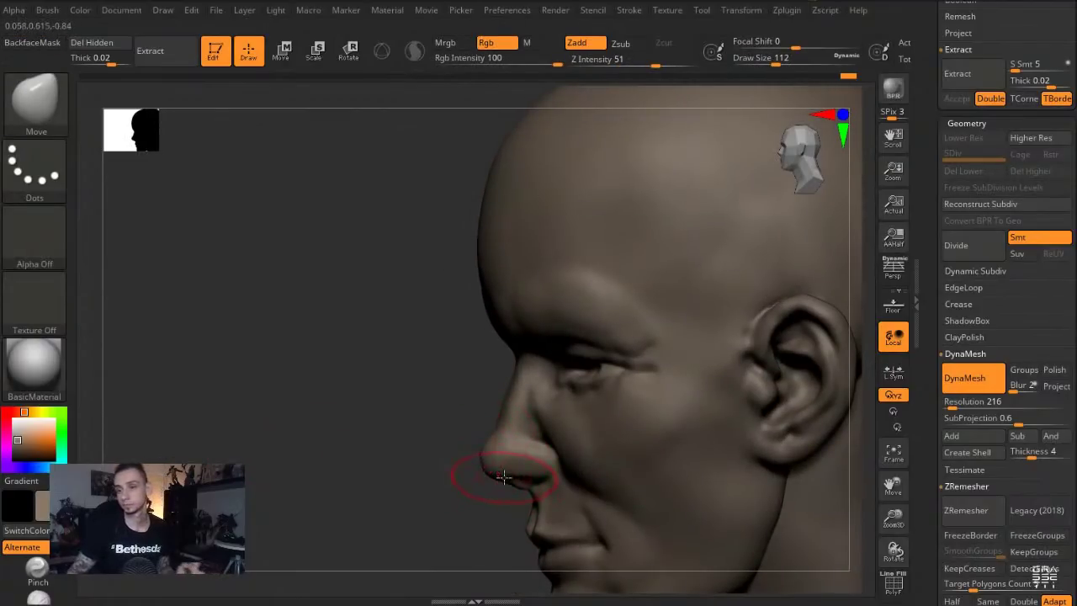
# Add volume to the wing of the nose with the Clay brush at Draw Size 59
pyautogui.moveTo(314, 401); pyautogui.dragTo(345, 403)
pyautogui.press('b')
pyautogui.press('c')
pyautogui.press('l')
pyautogui.press('s')
pyautogui.moveTo(543, 449); pyautogui.dragTo(532, 447)
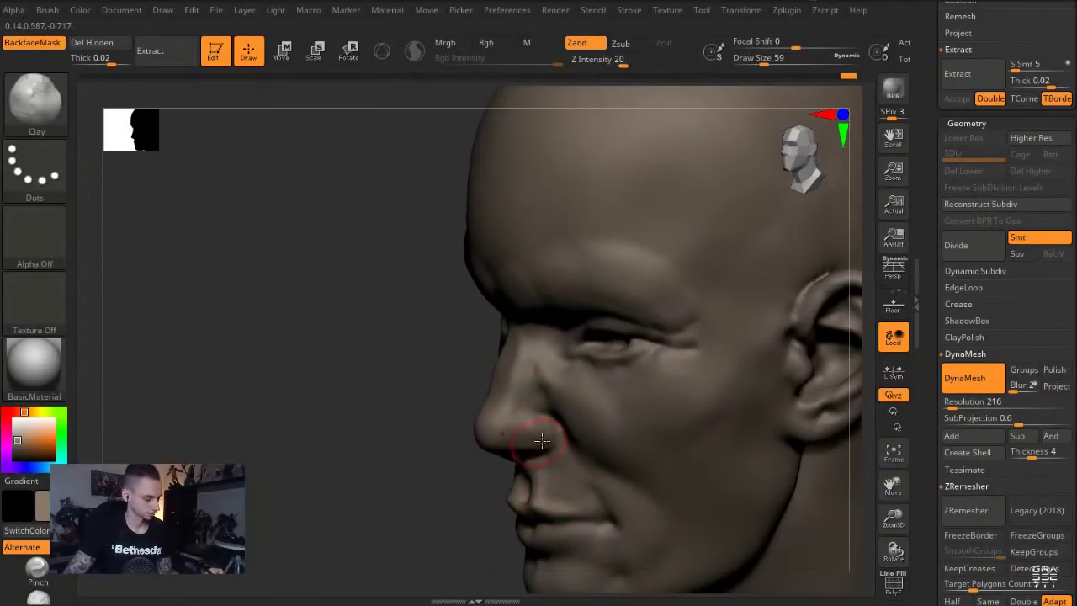
# Pull the lower edge of the nostril wing up and forward with the Move brush
pyautogui.moveTo(424, 433); pyautogui.dragTo(428, 414)
pyautogui.press('b')
pyautogui.press('m')
pyautogui.press('v')
pyautogui.moveTo(547, 454); pyautogui.dragTo(522, 446)
pyautogui.moveTo(437, 433); pyautogui.dragTo(463, 430)
# Refine the underside of the nose with the Standard brush
pyautogui.moveTo(307, 429)
pyautogui.mouseDown()
pyautogui.moveTo(308, 445)
pyautogui.moveTo(320, 408)
pyautogui.mouseUp()
pyautogui.press('b')
pyautogui.press('s')
pyautogui.press('t')
pyautogui.moveTo(499, 464); pyautogui.dragTo(493, 473)
# Adjust the shape of the eye area from several angles with the Move brush, down to Draw Size 94
pyautogui.moveTo(208, 445)
pyautogui.keyDown('shift'); pyautogui.mouseDown()
pyautogui.moveTo(204, 460)
pyautogui.moveTo(168, 449)
pyautogui.moveTo(291, 451)
pyautogui.mouseUp(); pyautogui.keyUp('shift')
pyautogui.press('b')
pyautogui.press('m')
pyautogui.press('v')
pyautogui.press('s')
pyautogui.moveTo(508, 375); pyautogui.dragTo(547, 371)
pyautogui.moveTo(345, 374); pyautogui.dragTo(227, 377)
pyautogui.press('s')
pyautogui.moveTo(535, 393); pyautogui.dragTo(537, 387)
pyautogui.moveTo(303, 392); pyautogui.dragTo(433, 392)
pyautogui.press('s')
pyautogui.moveTo(537, 394); pyautogui.dragTo(523, 389)
pyautogui.moveTo(268, 380); pyautogui.dragTo(387, 370)
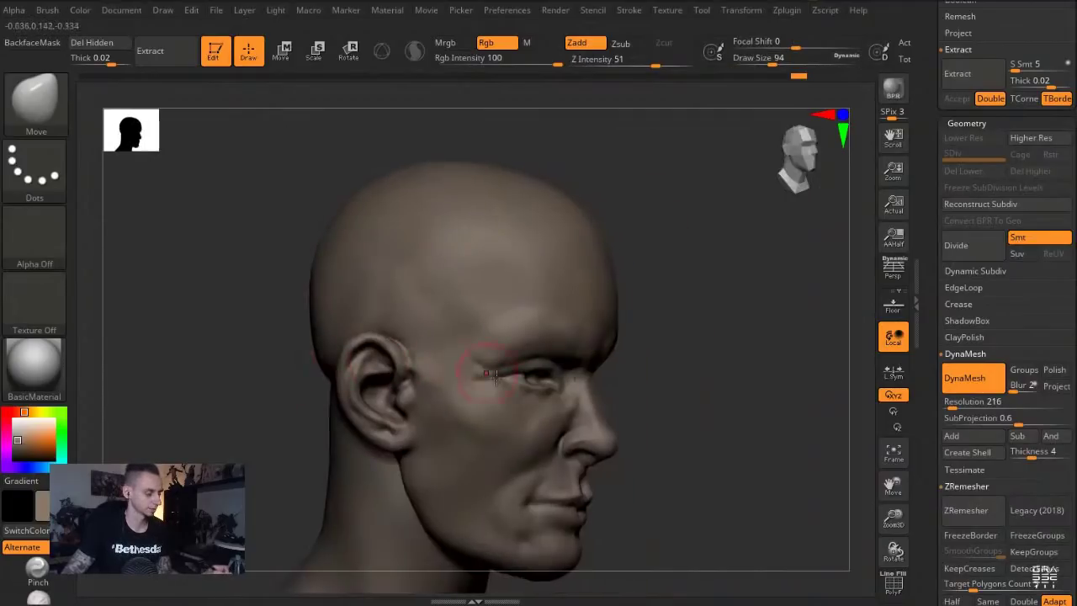
# Build up the area around the outer eye corner and upper cheek with the Clay brush at Z Intensity 11
pyautogui.moveTo(659, 478); pyautogui.dragTo(577, 472)
pyautogui.press('b')
pyautogui.press('c')
pyautogui.press('l')
pyautogui.press('s')
pyautogui.moveTo(486, 403); pyautogui.dragTo(493, 403)
pyautogui.click(609, 65)
pyautogui.moveTo(486, 353)
pyautogui.mouseDown()
pyautogui.moveTo(495, 366)
pyautogui.moveTo(484, 430)
pyautogui.moveTo(498, 383)
pyautogui.moveTo(530, 411)
pyautogui.mouseUp()
# Refine the eyelid surface with a stroke of the Standard brush
pyautogui.moveTo(261, 375)
pyautogui.mouseDown()
pyautogui.moveTo(308, 384)
pyautogui.moveTo(360, 368)
pyautogui.moveTo(317, 382)
pyautogui.moveTo(271, 425)
pyautogui.mouseUp()
pyautogui.press('b')
pyautogui.press('s')
pyautogui.press('t')
pyautogui.press('s')
pyautogui.moveTo(553, 373)
pyautogui.mouseDown()
pyautogui.moveTo(538, 373)
pyautogui.moveTo(534, 342)
pyautogui.moveTo(568, 348)
pyautogui.mouseUp()
# Carve the crease along the upper eyelid with the DamStandard brush at Draw Size 65
pyautogui.moveTo(240, 432)
pyautogui.keyDown('alt'); pyautogui.mouseDown()
pyautogui.moveTo(253, 412)
pyautogui.moveTo(261, 429)
pyautogui.mouseUp(); pyautogui.keyUp('alt')
pyautogui.press('b')
pyautogui.press('d')
pyautogui.press('s')
pyautogui.moveTo(513, 320)
pyautogui.mouseDown()
pyautogui.moveTo(583, 308)
pyautogui.moveTo(652, 335)
pyautogui.mouseUp()
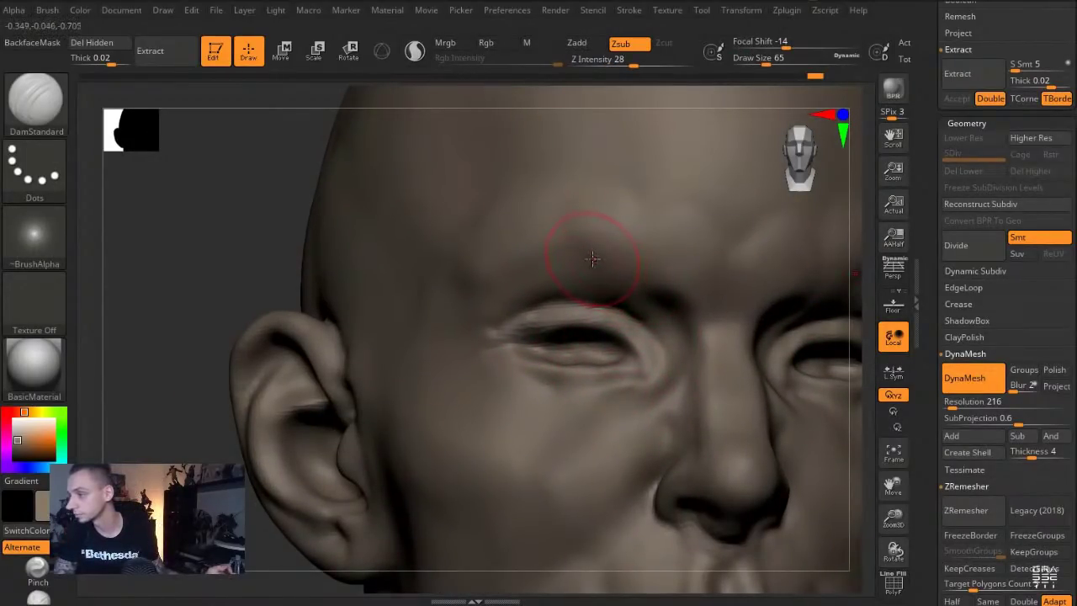
# Deepen the hollow between the inner eye corner and the brow with the Standard brush
pyautogui.press('b')
pyautogui.press('s')
pyautogui.press('t')
pyautogui.moveTo(646, 324)
pyautogui.keyDown('alt'); pyautogui.mouseDown()
pyautogui.moveTo(630, 298)
pyautogui.moveTo(690, 308)
pyautogui.mouseUp(); pyautogui.keyUp('alt')
# Soften the outer eye corner with the Clay brush at Draw Size 68 and smooth the side of the nostril wing
pyautogui.press('[')
pyautogui.press('b')
pyautogui.press('c')
pyautogui.press('l')
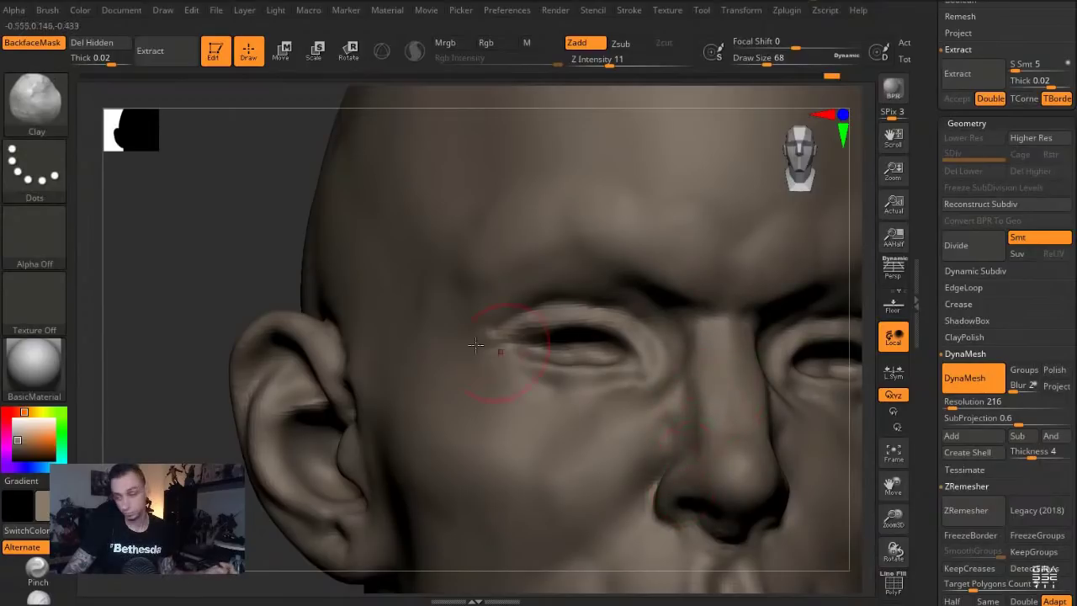
pyautogui.moveTo(209, 401)
pyautogui.mouseDown()
pyautogui.moveTo(183, 392)
pyautogui.moveTo(188, 423)
pyautogui.moveTo(196, 404)
pyautogui.mouseUp()
pyautogui.keyDown('shift'); pyautogui.moveTo(677, 440); pyautogui.dragTo(690, 450); pyautogui.keyUp('shift')
# Reshape the crease beside the nostril wing with the Move brush at Draw Size 77
pyautogui.press('s')
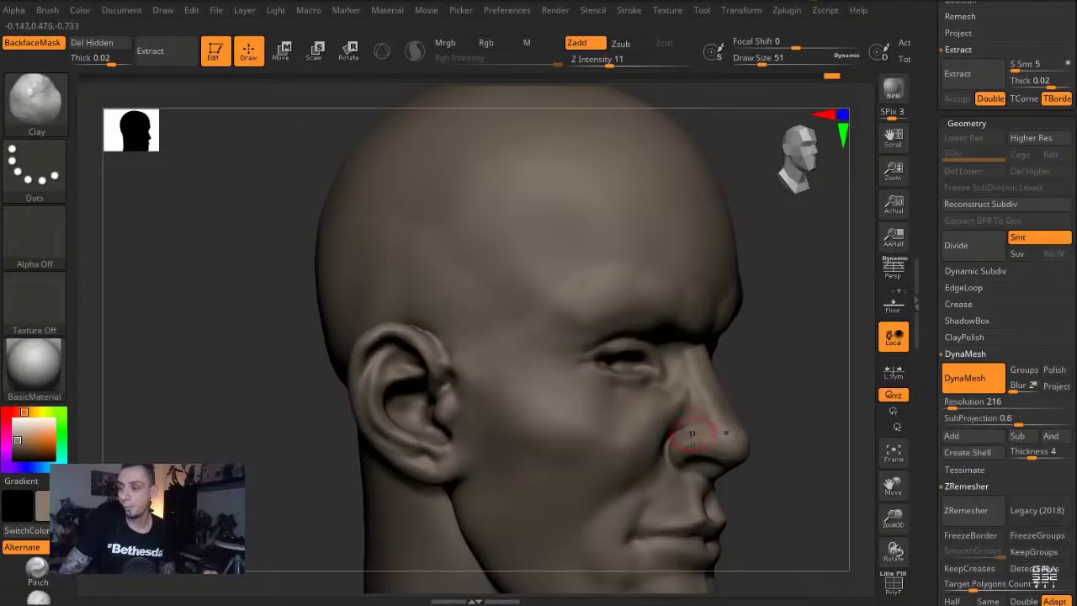
pyautogui.moveTo(783, 510)
pyautogui.mouseDown()
pyautogui.moveTo(798, 517)
pyautogui.moveTo(779, 509)
pyautogui.moveTo(747, 530)
pyautogui.mouseUp()
pyautogui.press('b')
pyautogui.press('m')
pyautogui.press('v')
pyautogui.moveTo(678, 454); pyautogui.dragTo(665, 438)
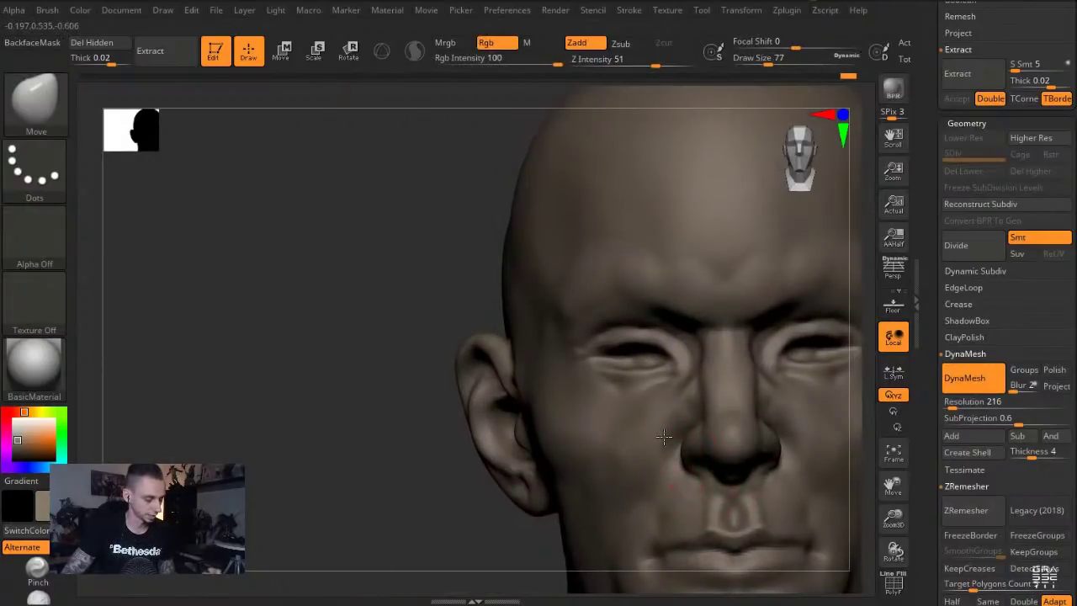
pyautogui.moveTo(332, 376); pyautogui.dragTo(455, 392)
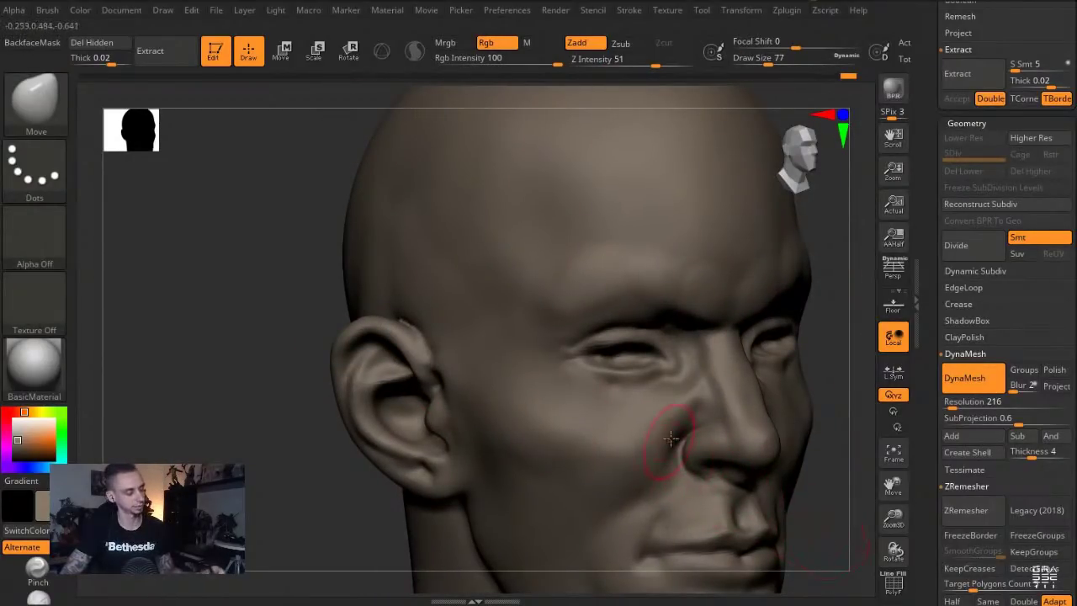
# Fill out the side of the nose below the inner eye corner with the Clay brush at Draw Size 87
pyautogui.press('b')
pyautogui.press('c')
pyautogui.press('l')
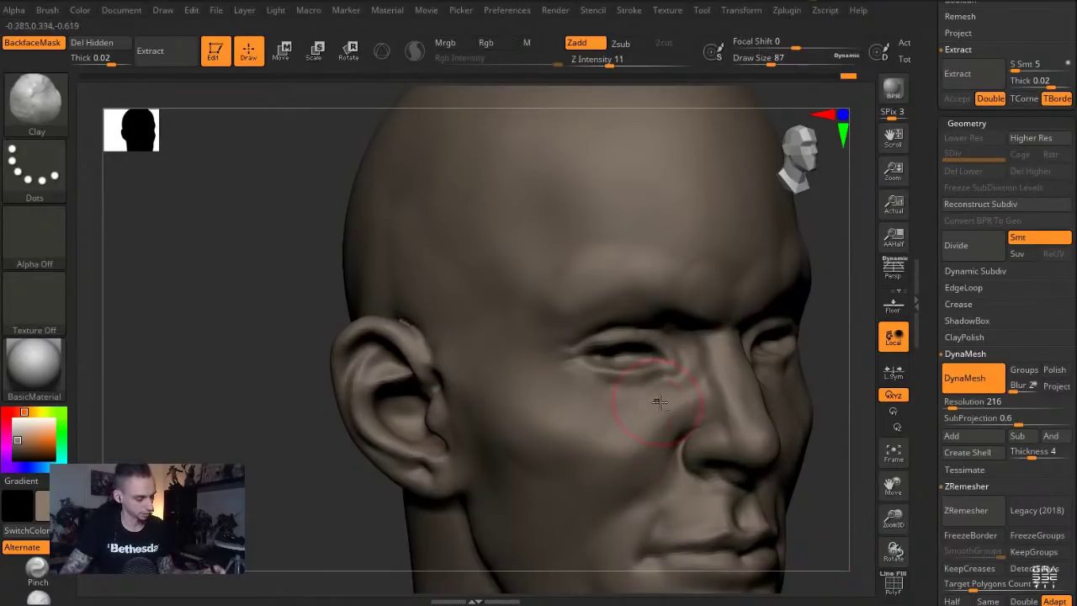
pyautogui.moveTo(718, 386); pyautogui.dragTo(730, 410)
# Refine the eyelid rim from a low angle with the Standard brush at Draw Size 77 and Z Intensity 10
pyautogui.moveTo(252, 375)
pyautogui.mouseDown()
pyautogui.moveTo(271, 311)
pyautogui.moveTo(313, 389)
pyautogui.mouseUp()
pyautogui.press('b')
pyautogui.press('s')
pyautogui.press('t')
pyautogui.press('s')
pyautogui.moveTo(602, 365); pyautogui.dragTo(584, 365)
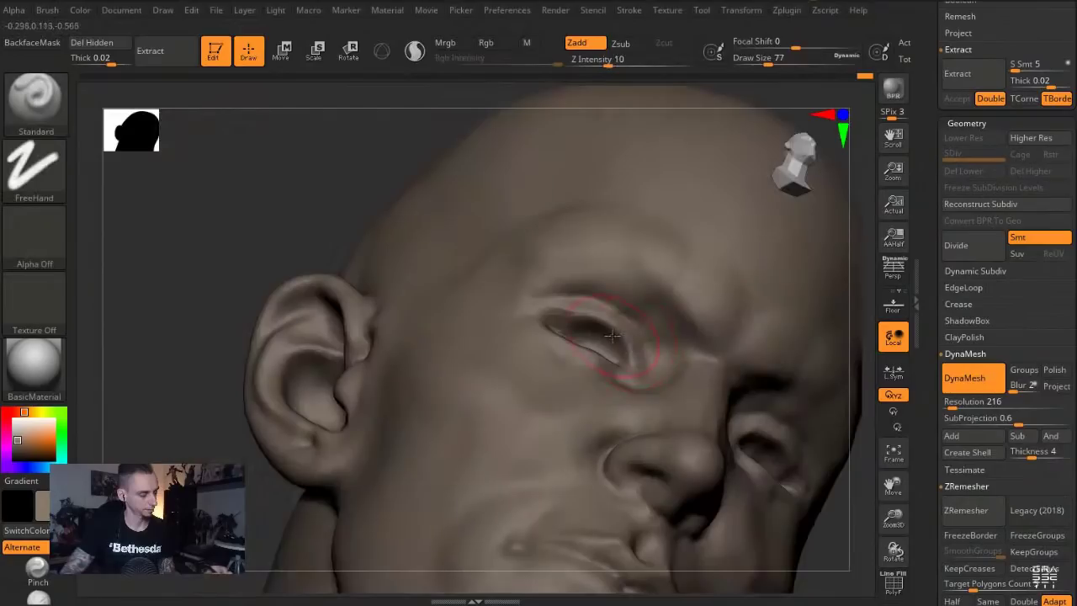
# Reshape the brow and cheek contours of the face with the Move brush at a large size around 197
pyautogui.moveTo(290, 209)
pyautogui.keyDown('alt'); pyautogui.mouseDown()
pyautogui.moveTo(219, 245)
pyautogui.moveTo(262, 312)
pyautogui.moveTo(324, 322)
pyautogui.moveTo(264, 309)
pyautogui.mouseUp(); pyautogui.keyUp('alt')
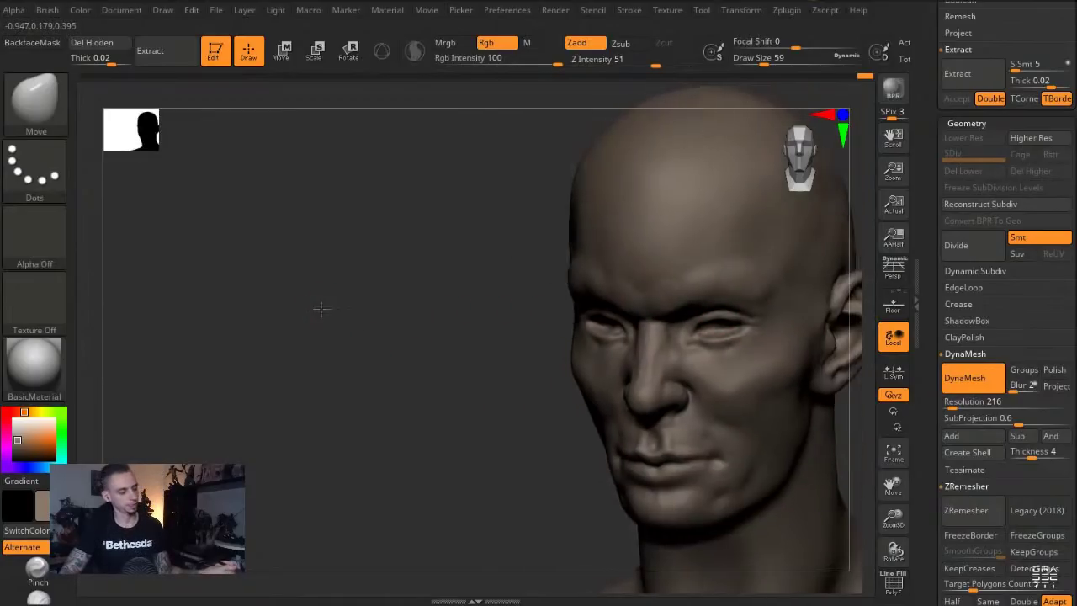
pyautogui.press('s')
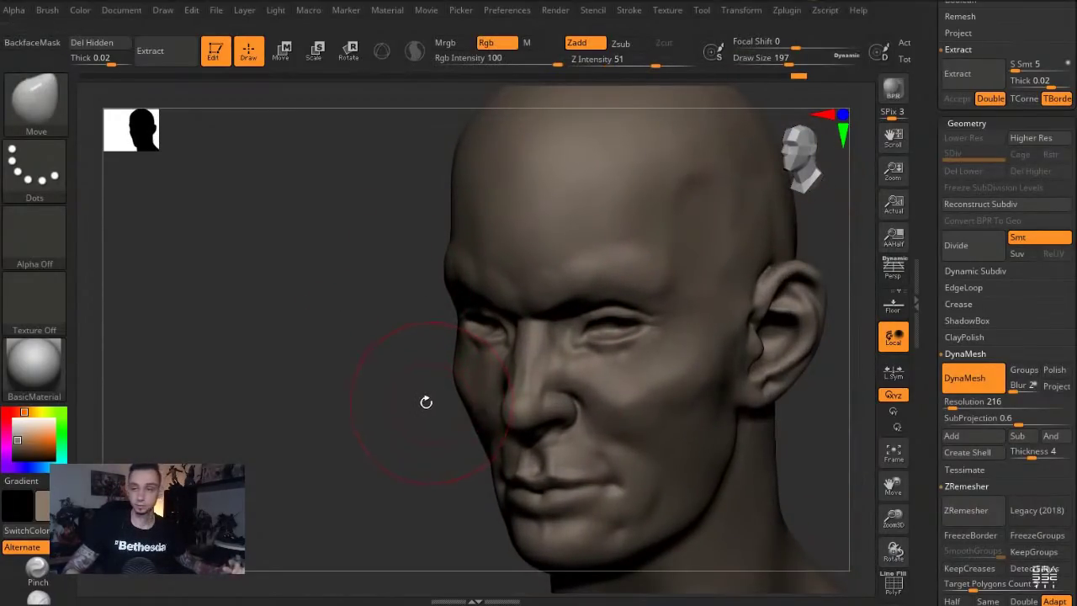
pyautogui.moveTo(426, 401)
pyautogui.mouseDown()
pyautogui.moveTo(458, 341)
pyautogui.moveTo(465, 348)
pyautogui.mouseUp()
pyautogui.press('s')
pyautogui.click(458, 345)
pyautogui.moveTo(511, 412)
pyautogui.mouseDown()
pyautogui.moveTo(503, 469)
pyautogui.moveTo(476, 423)
pyautogui.mouseUp()
pyautogui.press('s')
pyautogui.click(511, 461)
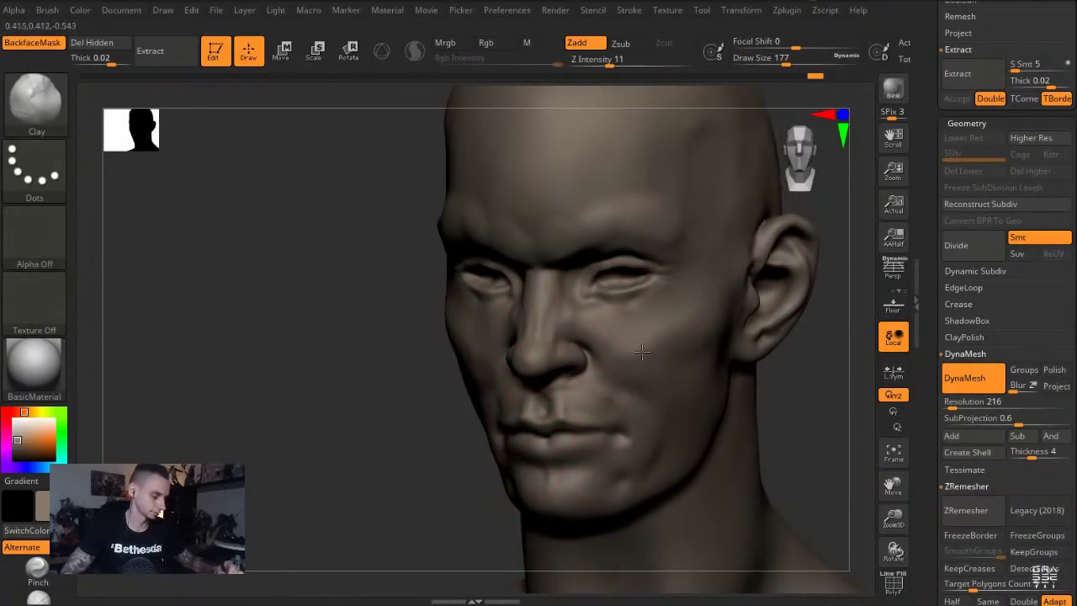
# Build up the cheek softly with the Clay brush at Draw Size 177 and Z Intensity 7
pyautogui.click(602, 63)
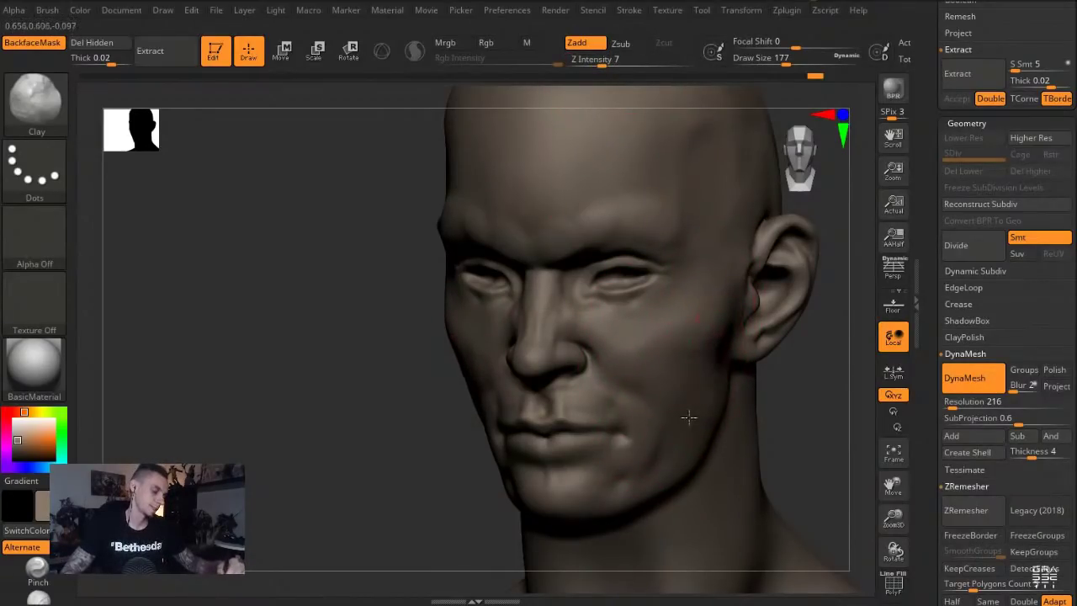
pyautogui.moveTo(352, 324); pyautogui.dragTo(424, 340)
pyautogui.moveTo(530, 343)
pyautogui.mouseDown()
pyautogui.moveTo(508, 411)
pyautogui.moveTo(531, 375)
pyautogui.mouseUp()
# Adjust the mouth area around the upper lip with the Move brush at Draw Size 108
pyautogui.moveTo(377, 391); pyautogui.dragTo(442, 389)
pyautogui.press('b')
pyautogui.press('m')
pyautogui.press('v')
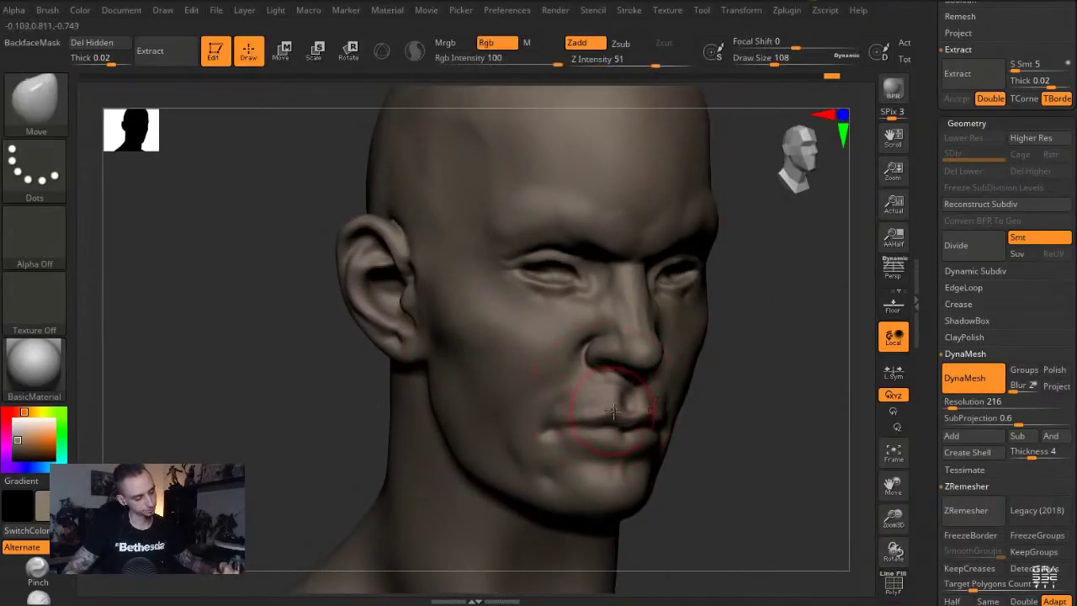
pyautogui.moveTo(690, 507); pyautogui.dragTo(621, 508)
pyautogui.moveTo(314, 361)
pyautogui.keyDown('alt'); pyautogui.mouseDown()
pyautogui.moveTo(247, 284)
pyautogui.moveTo(261, 358)
pyautogui.moveTo(337, 355)
pyautogui.mouseUp(); pyautogui.keyUp('alt')
# Add volume across the lips with the Clay brush at a reduced size
pyautogui.press('b')
pyautogui.press('s')
pyautogui.press('t')
pyautogui.press('[')
pyautogui.press('[')
pyautogui.press('[')
pyautogui.press('b')
pyautogui.press('c')
pyautogui.press('l')
pyautogui.press('s')
pyautogui.click(585, 421)
pyautogui.moveTo(547, 405); pyautogui.dragTo(630, 409)
# Define the border of the upper lip with a Standard brush stroke
pyautogui.moveTo(713, 447); pyautogui.dragTo(652, 446)
pyautogui.press('b')
pyautogui.press('s')
pyautogui.press('t')
pyautogui.moveTo(581, 393)
pyautogui.mouseDown()
pyautogui.moveTo(668, 405)
pyautogui.moveTo(657, 410)
pyautogui.mouseUp()
# Sharpen a crease on the face with the DamStandard brush at Draw Size 54
pyautogui.moveTo(268, 357); pyautogui.dragTo(337, 353)
pyautogui.press('b')
pyautogui.press('d')
pyautogui.press('s')
pyautogui.moveTo(518, 360); pyautogui.dragTo(589, 371)
# Raise the DynaMesh resolution to 408, remesh the head and check the new mesh density in wireframe
pyautogui.moveTo(953, 406); pyautogui.dragTo(958, 405)
pyautogui.keyDown('ctrl'); pyautogui.moveTo(766, 452); pyautogui.dragTo(779, 438); pyautogui.keyUp('ctrl')
pyautogui.hotkey('shift', 'f')
pyautogui.moveTo(180, 323)
pyautogui.keyDown('alt'); pyautogui.mouseDown()
pyautogui.moveTo(180, 397)
pyautogui.moveTo(157, 395)
pyautogui.moveTo(278, 404)
pyautogui.mouseUp(); pyautogui.keyUp('alt')
pyautogui.hotkey('shift', 'f')
pyautogui.keyDown('alt'); pyautogui.moveTo(286, 452); pyautogui.dragTo(288, 366); pyautogui.keyUp('alt')
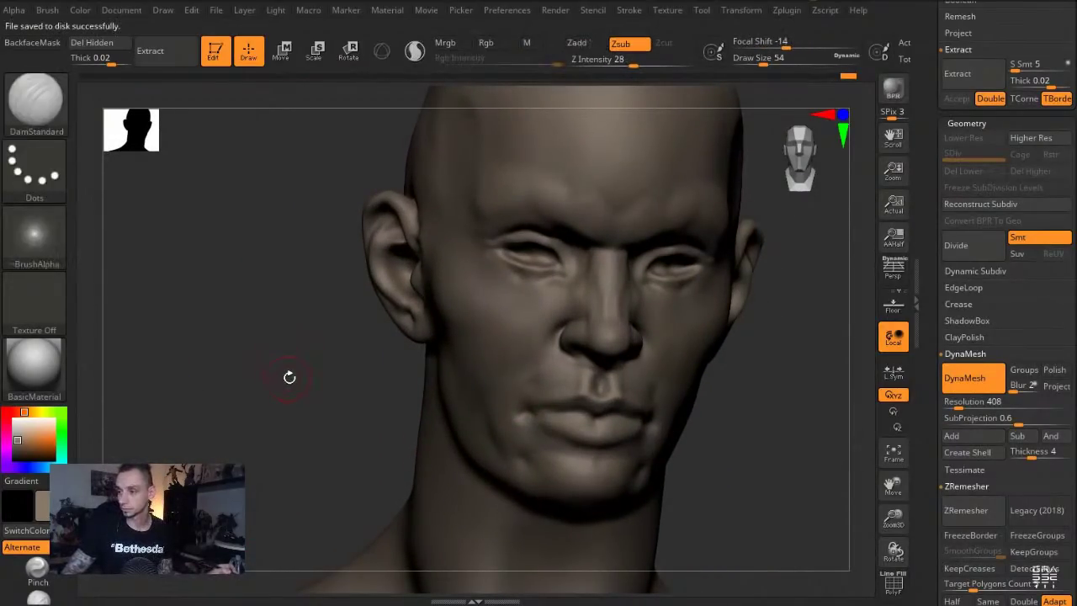
# Deepen the crease between the lips with DamStandard strokes at Draw Size 44
pyautogui.keyDown('alt'); pyautogui.moveTo(290, 380); pyautogui.dragTo(299, 414); pyautogui.keyUp('alt')
pyautogui.moveTo(547, 412); pyautogui.dragTo(628, 410)
pyautogui.moveTo(217, 388); pyautogui.dragTo(219, 423)
pyautogui.moveTo(537, 412); pyautogui.dragTo(626, 423)
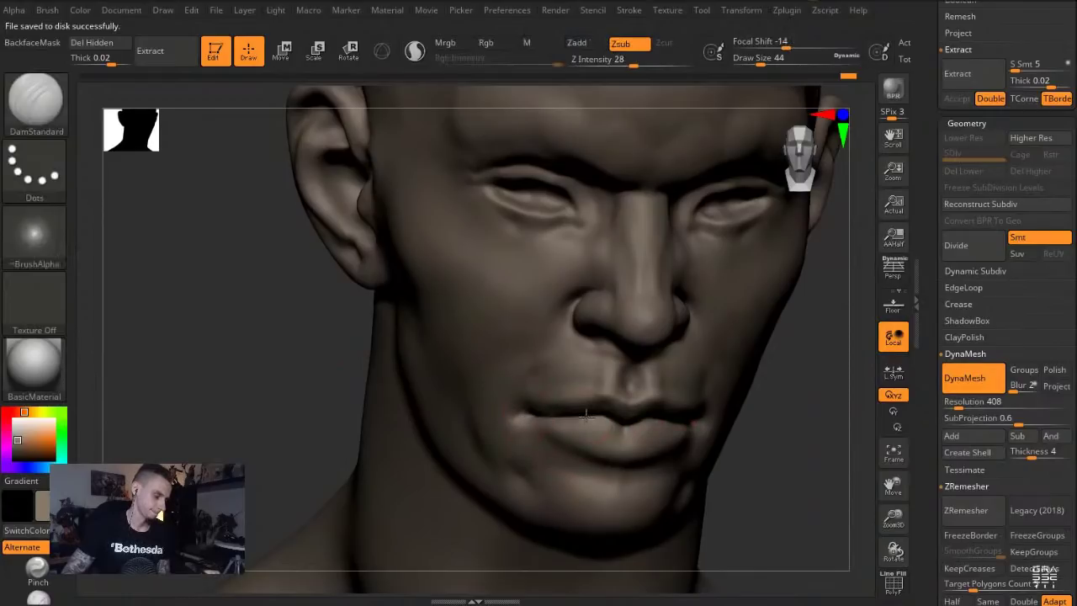
pyautogui.moveTo(264, 395); pyautogui.dragTo(310, 395)
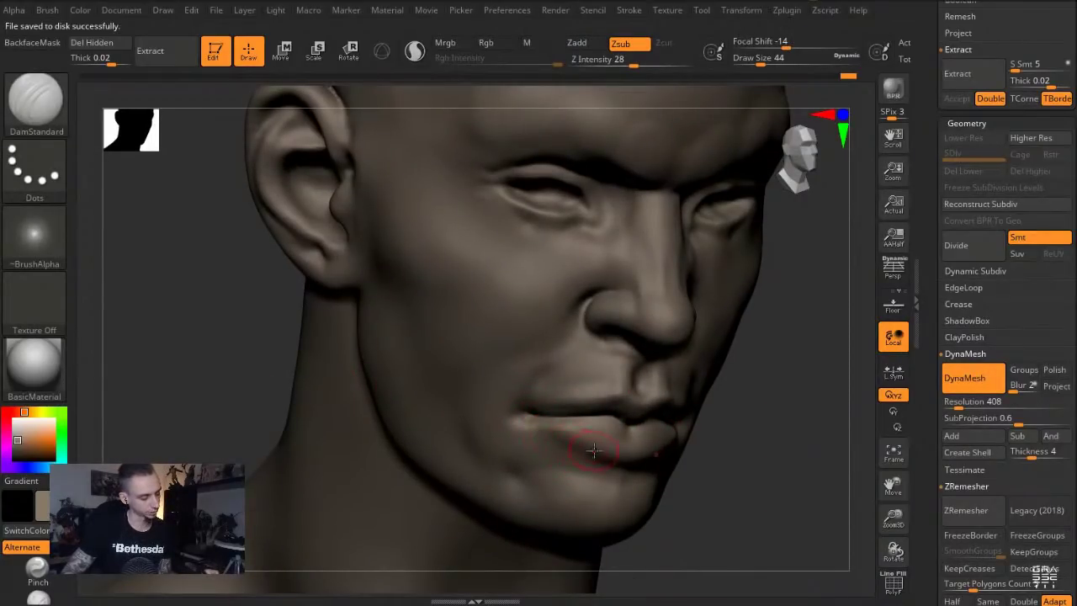
# Add fullness along the lower lip with a Standard brush stroke at Draw Size 56
pyautogui.press('b')
pyautogui.press('s')
pyautogui.press('t')
pyautogui.moveTo(577, 435); pyautogui.dragTo(658, 452)
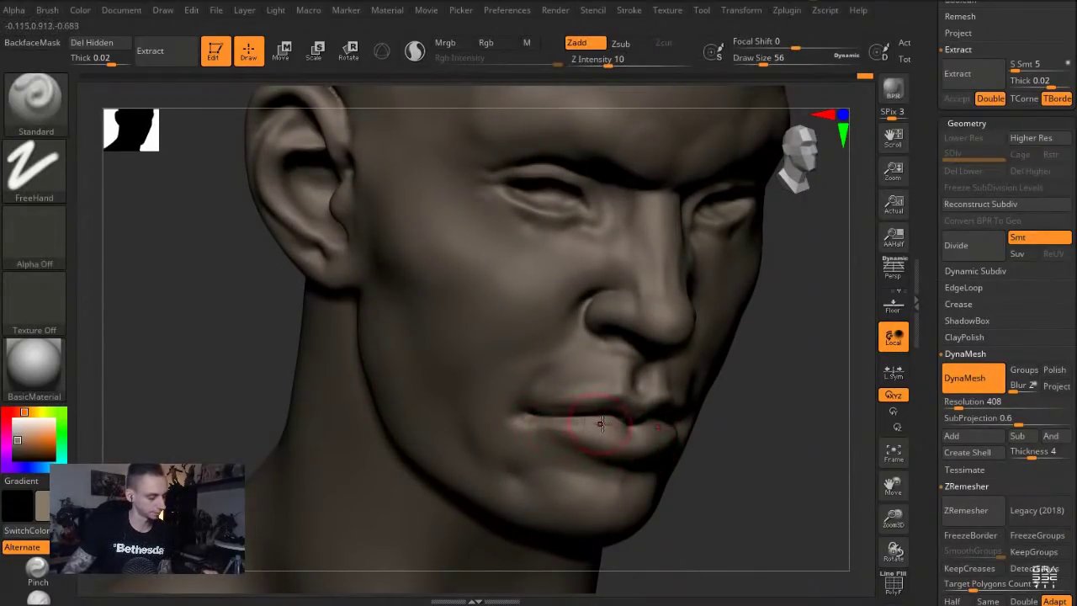
# Work the area between the nose and upper lip with the Clay brush at Draw Size 59
pyautogui.moveTo(748, 520); pyautogui.dragTo(680, 515)
pyautogui.press('b')
pyautogui.press('c')
pyautogui.press('l')
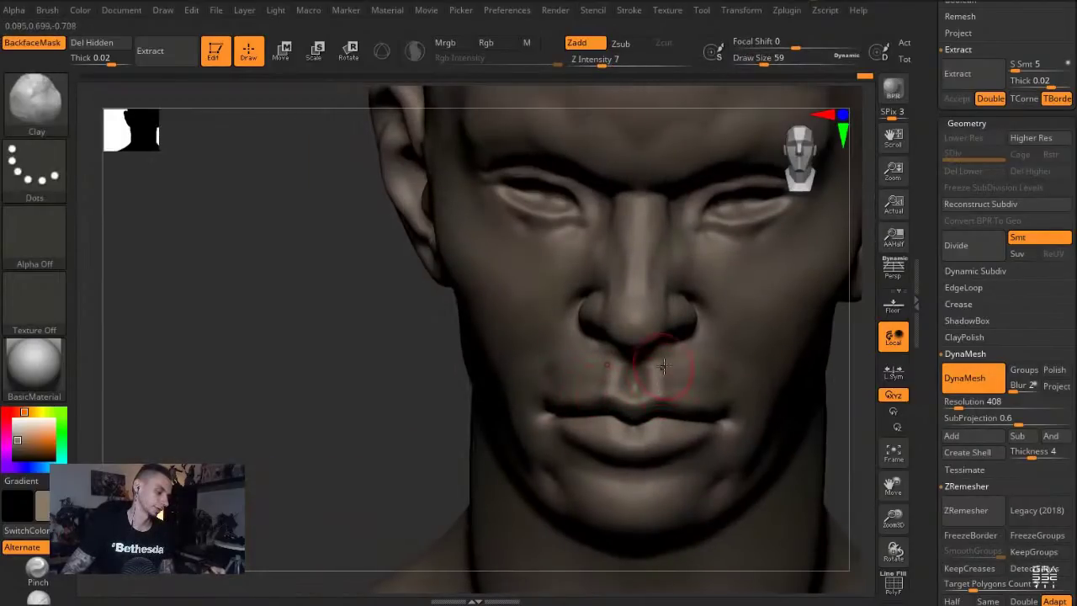
# Nudge the wing of the nose inward with the Move brush
pyautogui.press('b')
pyautogui.press('m')
pyautogui.press('v')
pyautogui.moveTo(310, 372); pyautogui.dragTo(313, 323)
pyautogui.press('s')
pyautogui.moveTo(577, 329); pyautogui.dragTo(590, 327)
# Build up the cheek beside the nose and mouth with the Clay brush at Draw Size 149
pyautogui.moveTo(249, 402)
pyautogui.mouseDown()
pyautogui.moveTo(245, 418)
pyautogui.moveTo(307, 428)
pyautogui.mouseUp()
pyautogui.press('b')
pyautogui.press('c')
pyautogui.press('l')
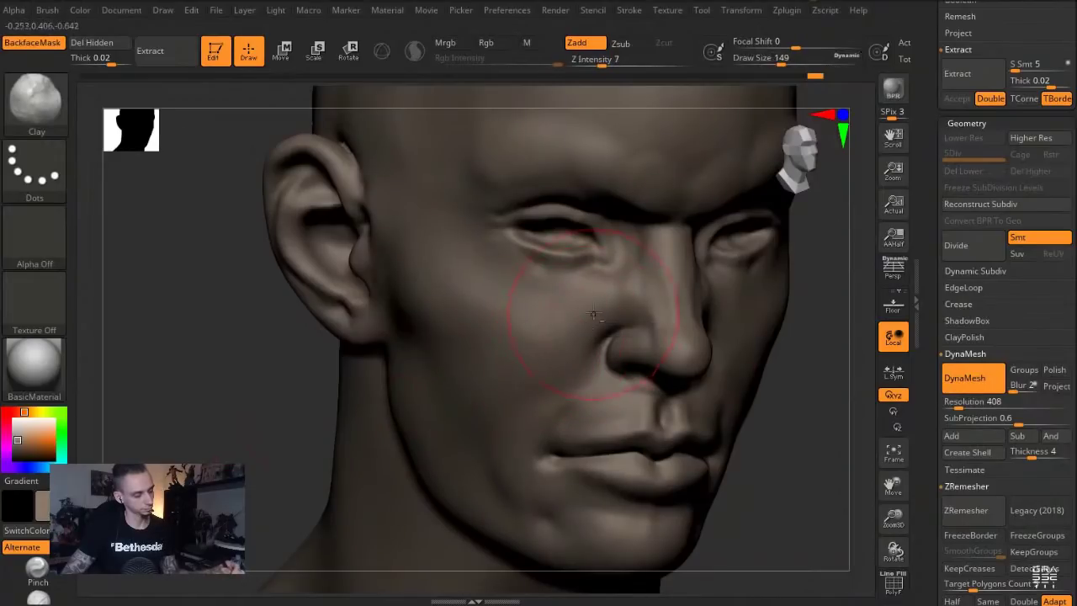
pyautogui.press('s')
pyautogui.moveTo(630, 297); pyautogui.dragTo(576, 356)
pyautogui.press(']')
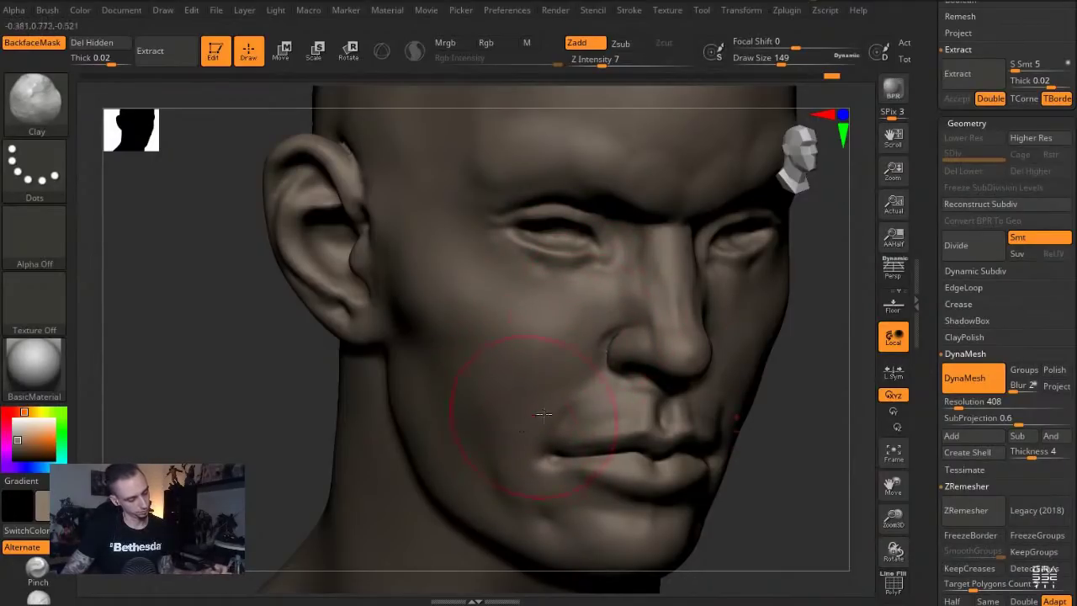
pyautogui.press('[')
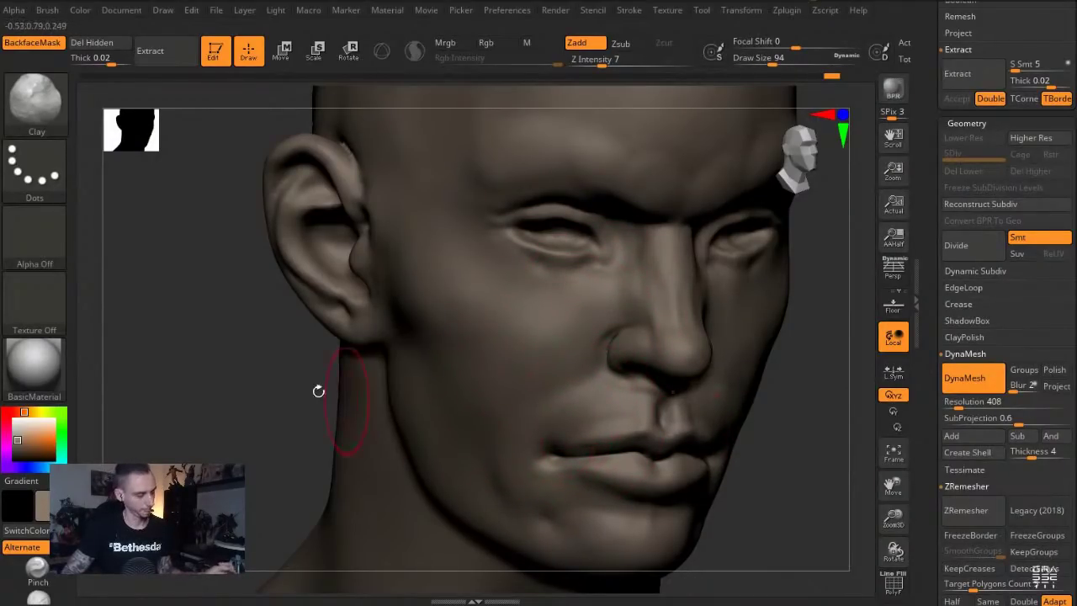
# Blend the forms around the mouth corner and chin with the Clay brush at Draw Sizes 54 and 77
pyautogui.moveTo(237, 387); pyautogui.dragTo(235, 384)
pyautogui.press('[')
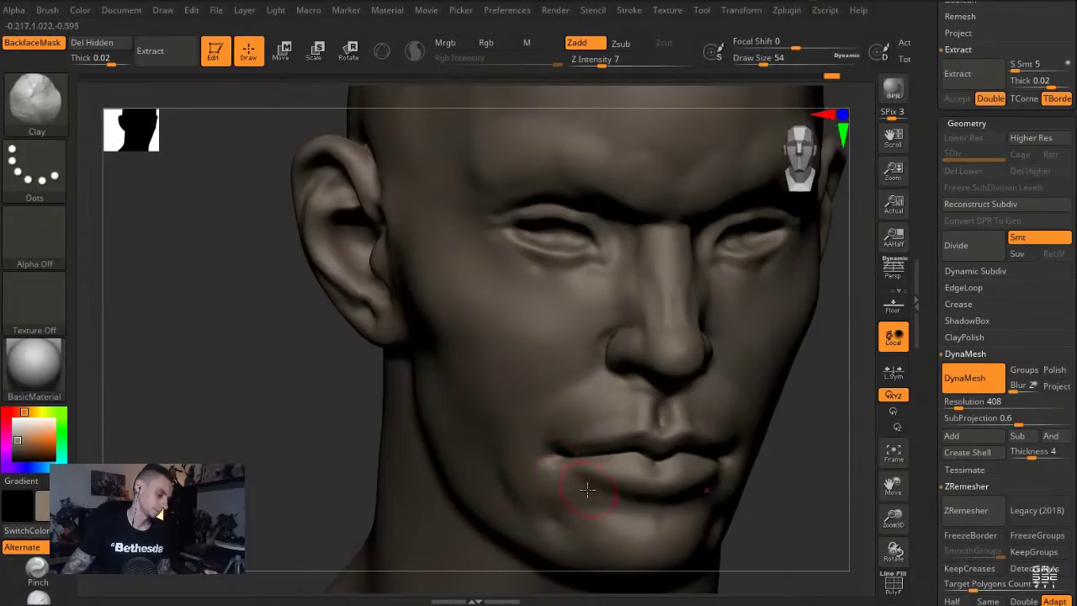
pyautogui.press('s')
pyautogui.click(560, 501)
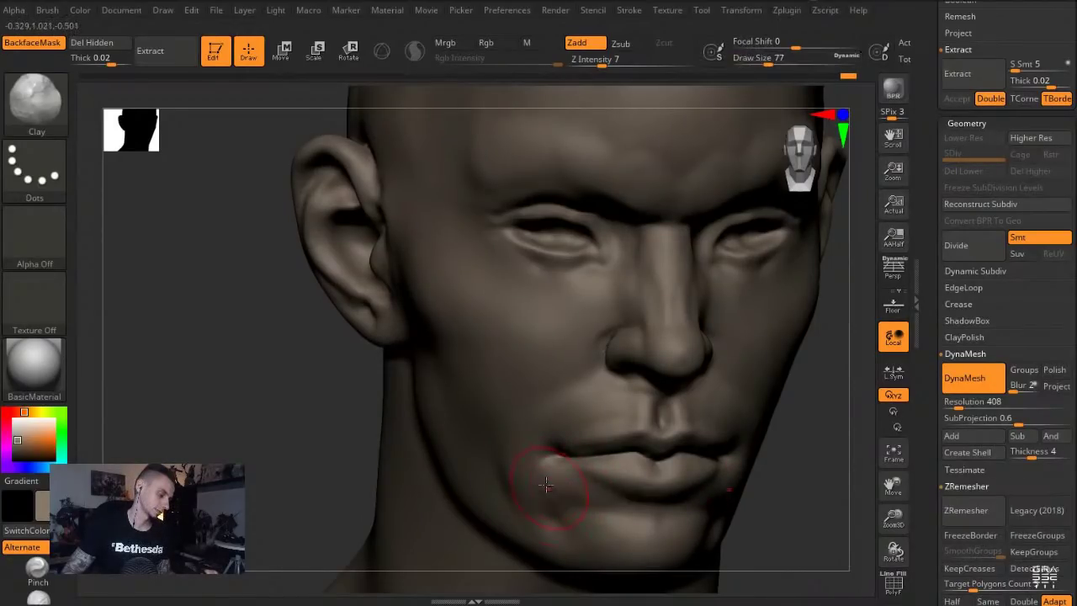
pyautogui.moveTo(317, 421); pyautogui.dragTo(253, 420)
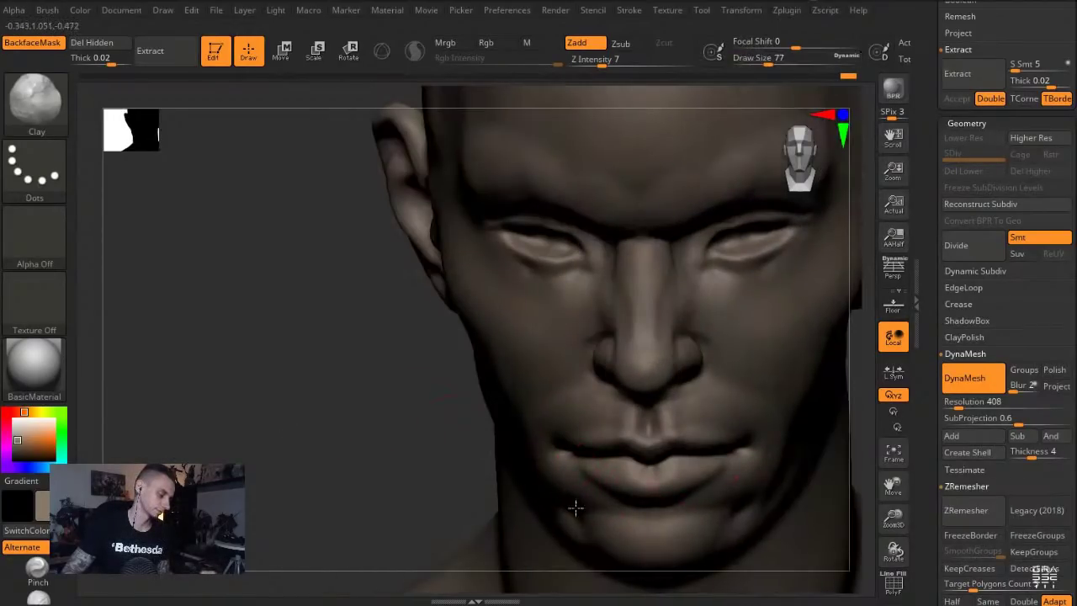
pyautogui.moveTo(378, 443); pyautogui.dragTo(278, 433)
pyautogui.press('s')
pyautogui.click(693, 493)
# Lift the middle of the lips slightly and adjust the mouth shape with the Move brush
pyautogui.press('b')
pyautogui.press('m')
pyautogui.press('v')
pyautogui.press('[')
pyautogui.moveTo(663, 461); pyautogui.dragTo(661, 442)
pyautogui.moveTo(360, 399)
pyautogui.mouseDown()
pyautogui.moveTo(376, 426)
pyautogui.moveTo(337, 421)
pyautogui.mouseUp()
pyautogui.press(']')
pyautogui.moveTo(660, 437); pyautogui.dragTo(666, 429)
pyautogui.moveTo(393, 413); pyautogui.dragTo(370, 393)
pyautogui.moveTo(444, 331); pyautogui.dragTo(438, 329)
# Smooth and shape the brow and forehead with the Clay brush at Draw Size 251
pyautogui.keyDown('alt'); pyautogui.moveTo(332, 337); pyautogui.dragTo(345, 404); pyautogui.keyUp('alt')
pyautogui.press(']')
pyautogui.keyDown('shift'); pyautogui.moveTo(302, 260); pyautogui.dragTo(315, 312); pyautogui.keyUp('shift')
pyautogui.press('s')
pyautogui.moveTo(401, 295); pyautogui.dragTo(407, 295)
pyautogui.moveTo(407, 240); pyautogui.dragTo(420, 234)
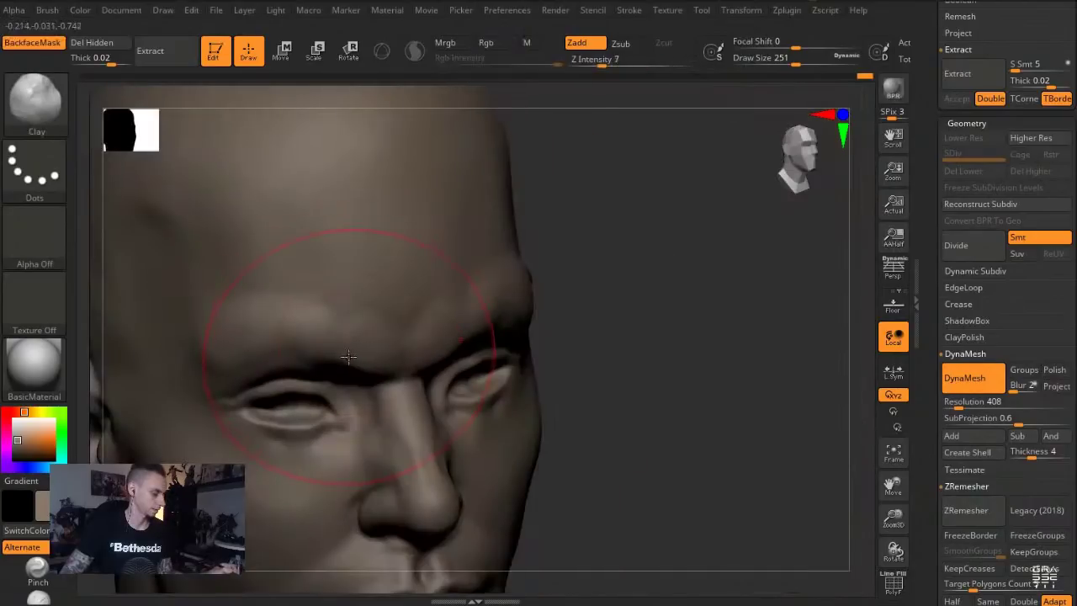
pyautogui.press('[')
pyautogui.moveTo(651, 518)
pyautogui.mouseDown()
pyautogui.moveTo(474, 337)
pyautogui.moveTo(469, 303)
pyautogui.moveTo(484, 337)
pyautogui.mouseUp()
# Carve a frown crease between the eyebrows with the DamStandard brush
pyautogui.press('b')
pyautogui.press('d')
pyautogui.press('s')
pyautogui.moveTo(715, 396); pyautogui.dragTo(503, 368)
# Fill and blend the inner brow and forehead with the Clay brush at Draw Sizes 124, 87 and 101
pyautogui.press('b')
pyautogui.press('c')
pyautogui.press('l')
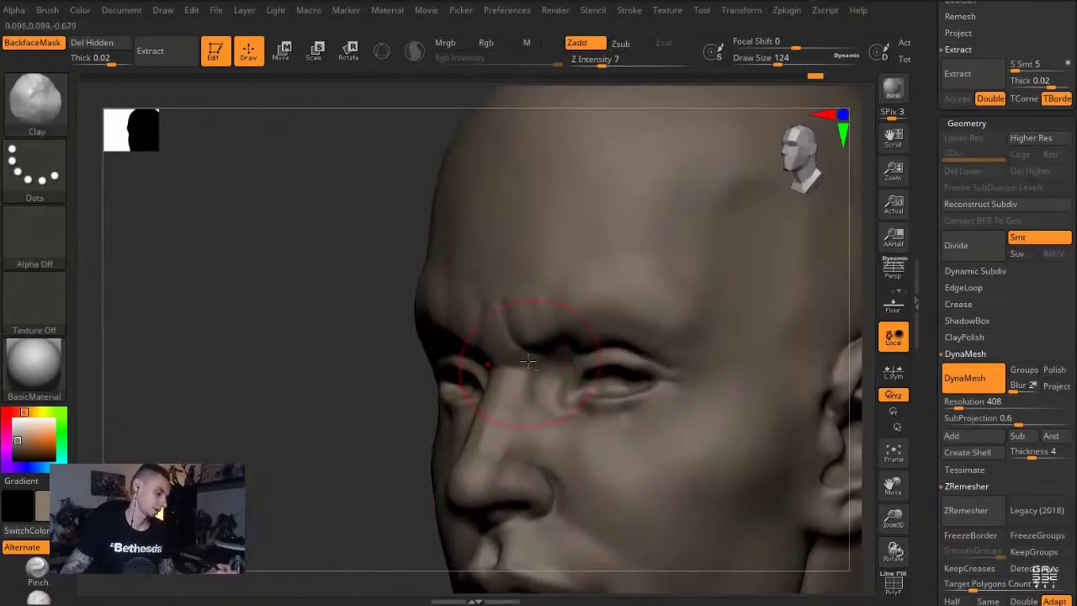
pyautogui.moveTo(395, 315); pyautogui.dragTo(381, 291)
pyautogui.moveTo(739, 476); pyautogui.dragTo(778, 494)
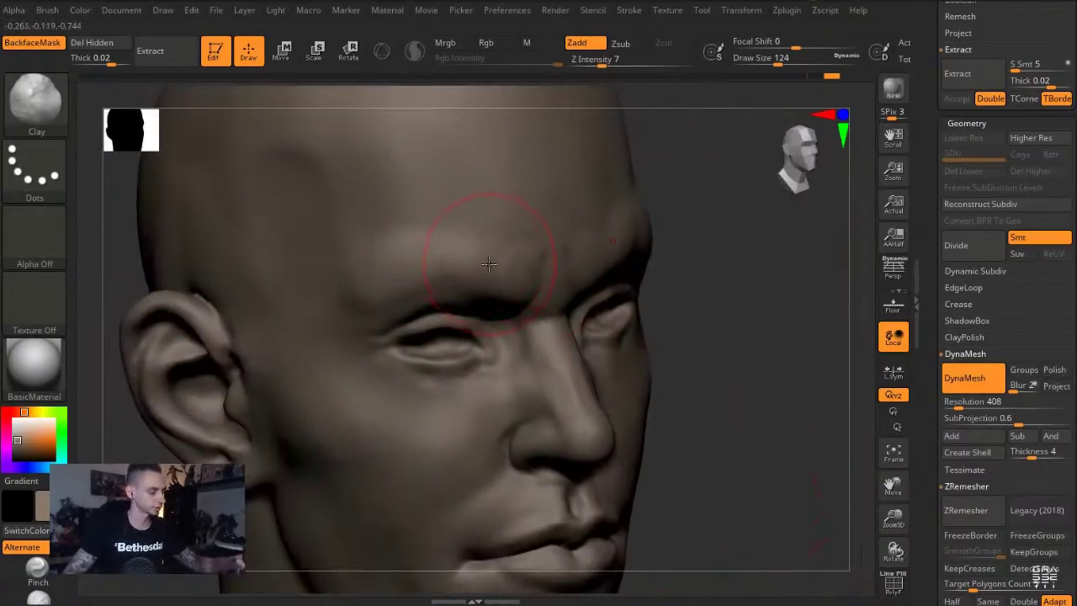
pyautogui.press('[')
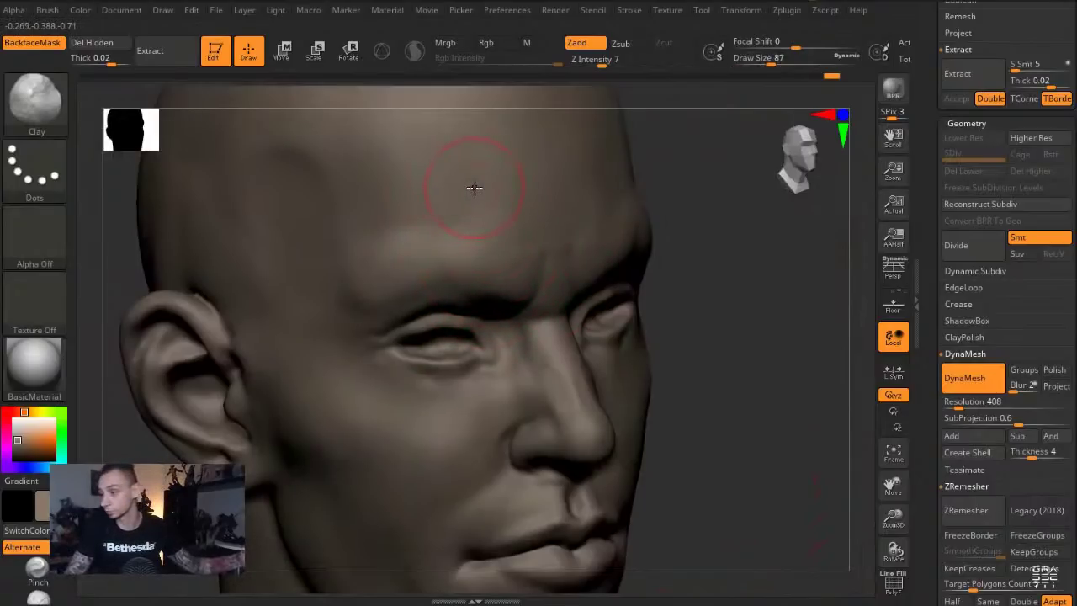
pyautogui.press(']')
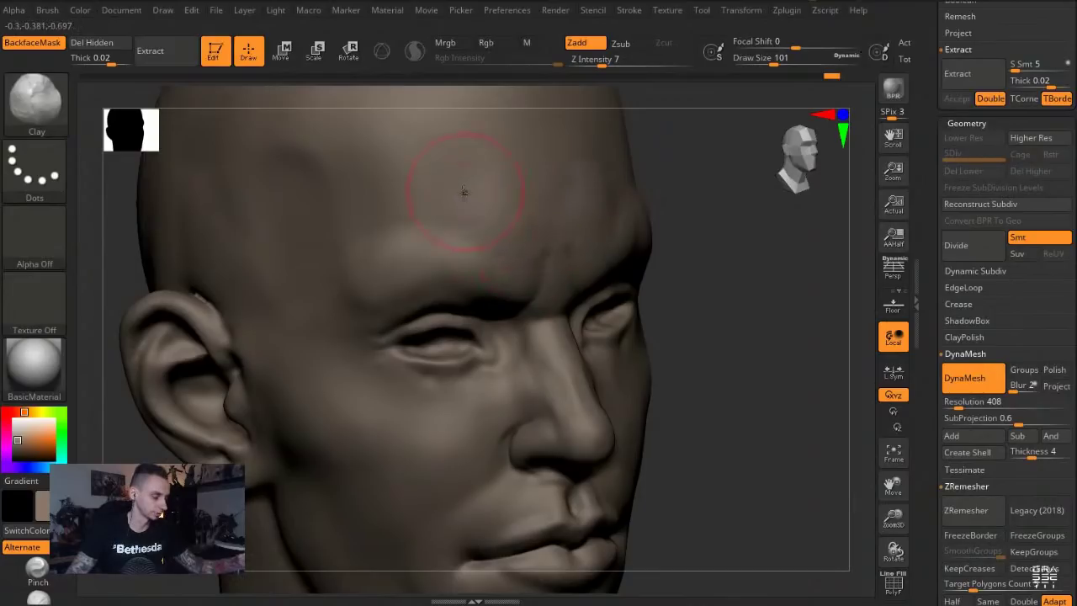
# Reshape the forehead and brow ridge with the Move brush at Draw Sizes 212 and 172
pyautogui.press('b')
pyautogui.press('m')
pyautogui.press('v')
pyautogui.press('s')
pyautogui.moveTo(559, 227); pyautogui.dragTo(571, 227)
pyautogui.moveTo(685, 329); pyautogui.dragTo(731, 331)
pyautogui.press('s')
pyautogui.moveTo(484, 225); pyautogui.dragTo(491, 226)
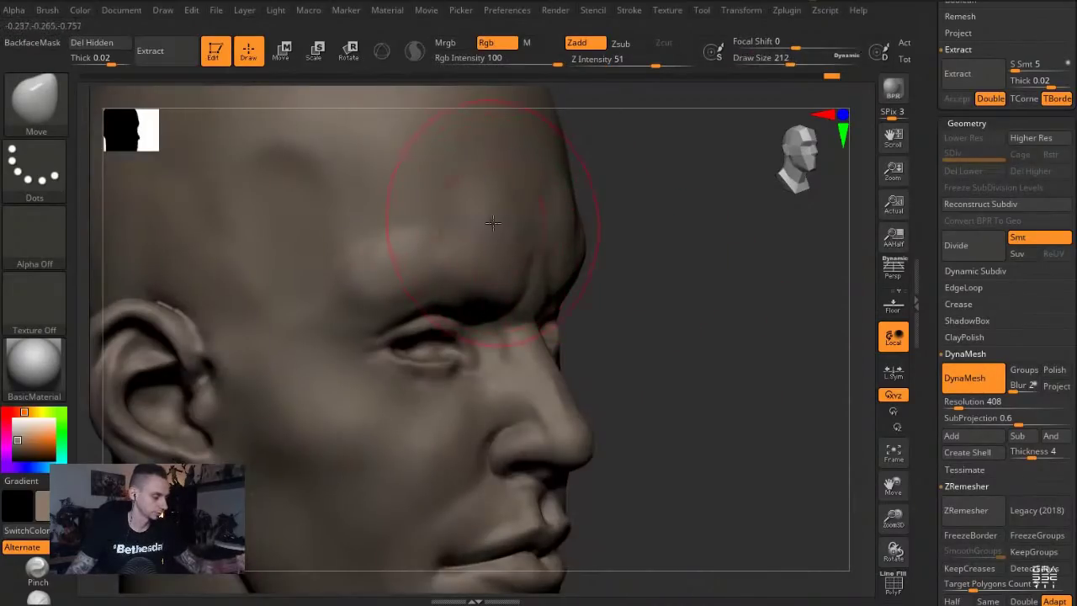
pyautogui.moveTo(622, 277); pyautogui.dragTo(560, 274)
pyautogui.press('s')
pyautogui.moveTo(587, 213); pyautogui.dragTo(579, 213)
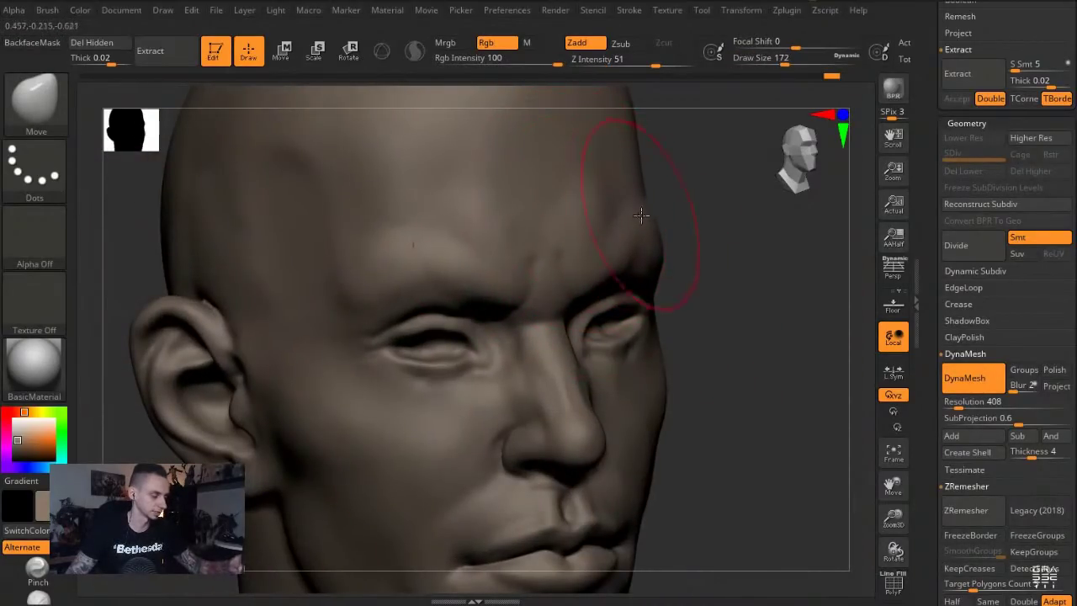
# Build up the temple and outer brow with the Clay brush at Draw Size 112
pyautogui.moveTo(705, 275); pyautogui.dragTo(644, 275)
pyautogui.press('b')
pyautogui.press('c')
pyautogui.press('l')
pyautogui.moveTo(151, 315); pyautogui.dragTo(237, 290)
pyautogui.press('s')
pyautogui.moveTo(382, 288); pyautogui.dragTo(373, 288)
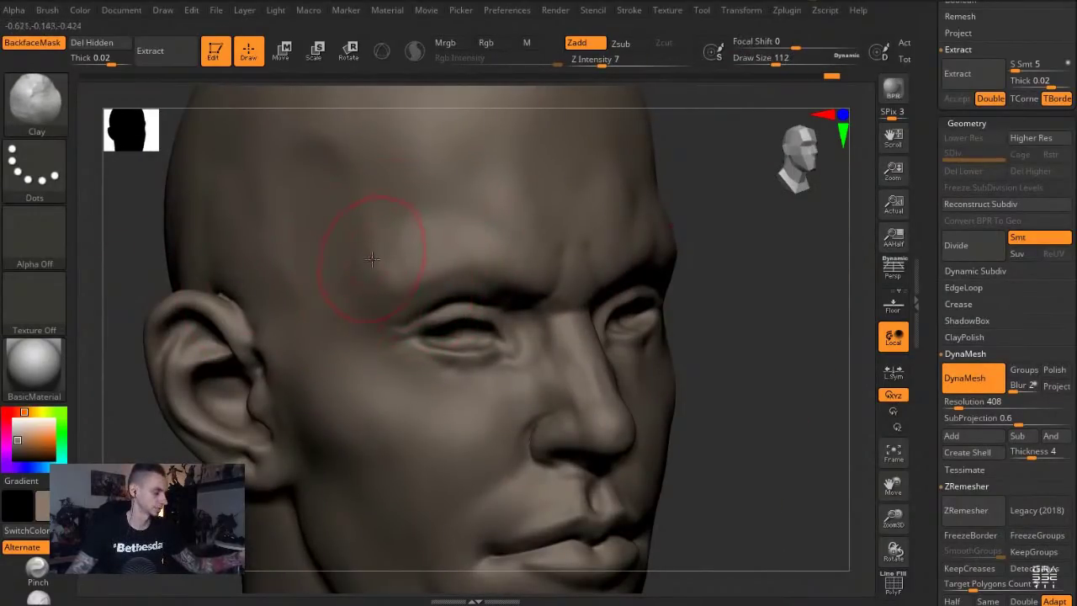
# Adjust the outer end of the brow above the eye with the Move brush at Draw Size 112
pyautogui.press('b')
pyautogui.press('m')
pyautogui.press('v')
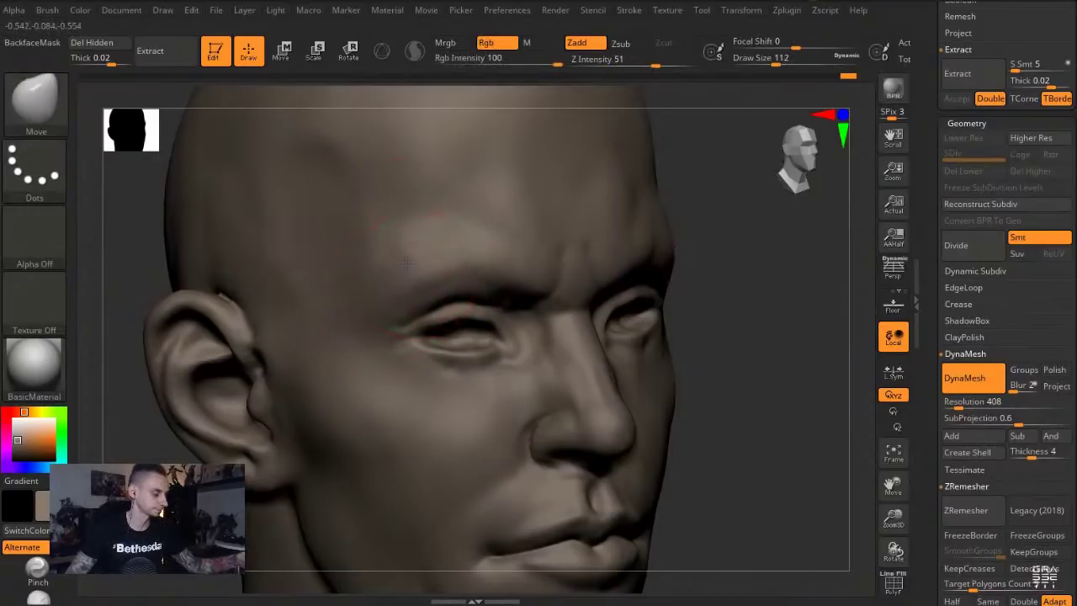
pyautogui.moveTo(755, 447)
pyautogui.mouseDown()
pyautogui.moveTo(798, 469)
pyautogui.moveTo(800, 505)
pyautogui.mouseUp()
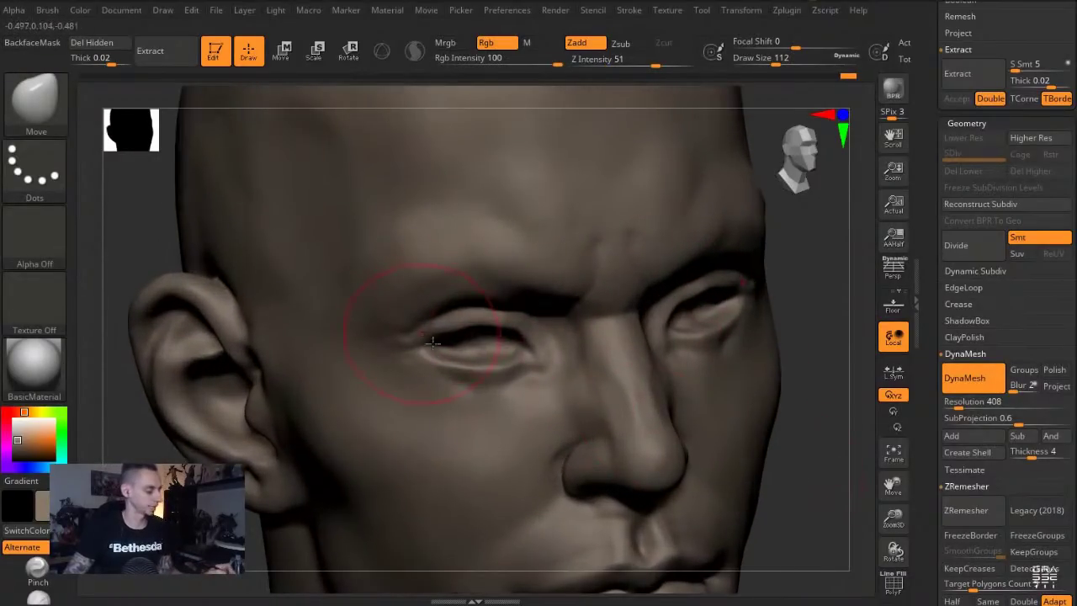
# Carve a crease beneath the lower eyelid with the DamStandard brush
pyautogui.press('b')
pyautogui.press('d')
pyautogui.press('s')
pyautogui.moveTo(414, 364)
pyautogui.mouseDown()
pyautogui.moveTo(483, 383)
pyautogui.moveTo(545, 373)
pyautogui.moveTo(443, 381)
pyautogui.mouseUp()
# Soften the area under the inner eye with the Clay brush at Draw Size 49 and smooth it
pyautogui.press('b')
pyautogui.press('c')
pyautogui.press('l')
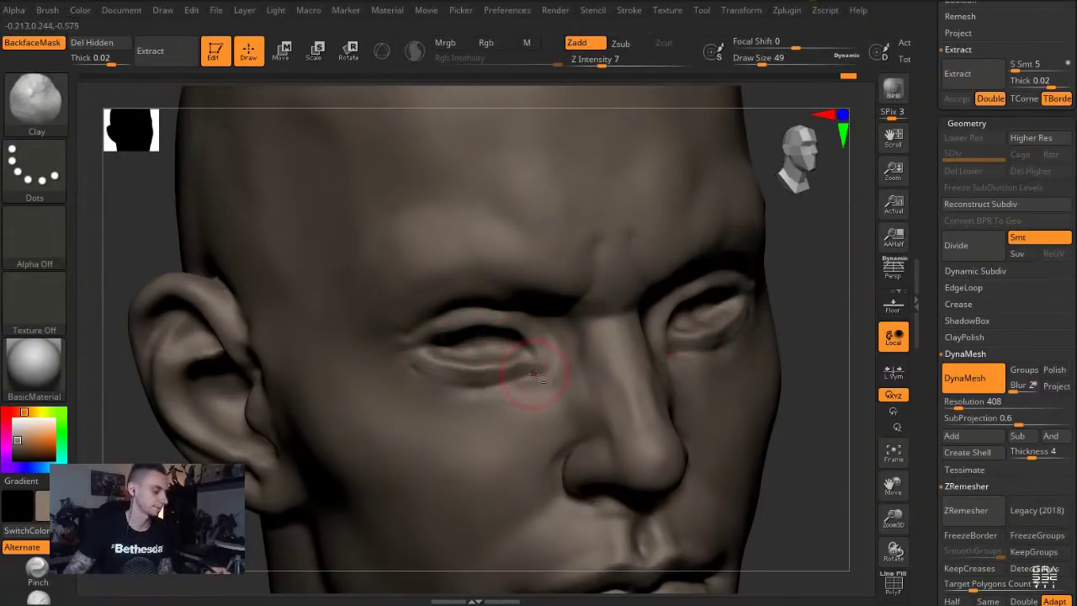
pyautogui.keyDown('shift'); pyautogui.moveTo(524, 367); pyautogui.dragTo(540, 365); pyautogui.keyUp('shift')
pyautogui.press('s')
# Define the inner corner of the eye with the DamStandard brush at Draw Size 20
pyautogui.press('b')
pyautogui.press('d')
pyautogui.press('s')
pyautogui.press('s')
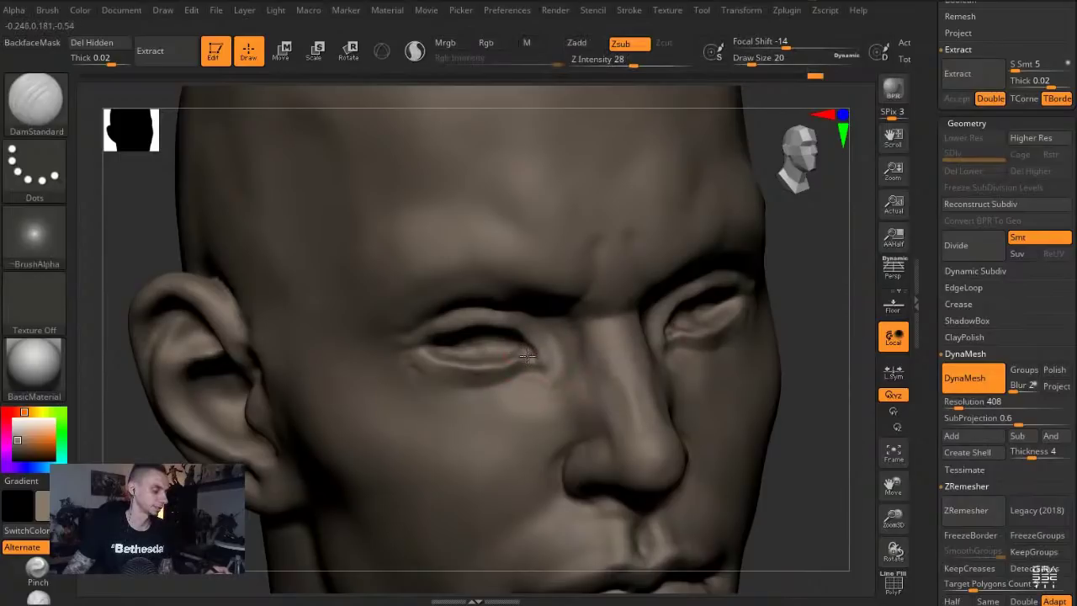
# Swell the lower eyelid near the inner eye corner with an Inflate brush stroke
pyautogui.press('b')
pyautogui.press('s')
pyautogui.press('t')
pyautogui.press('b')
pyautogui.press('i')
pyautogui.press('n')
pyautogui.moveTo(521, 362)
pyautogui.mouseDown()
pyautogui.moveTo(538, 367)
pyautogui.moveTo(542, 357)
pyautogui.mouseUp()
# Adjust the inner eye corner with the Move brush and smooth the socket beside the nose bridge
pyautogui.press('b')
pyautogui.press('m')
pyautogui.press('v')
pyautogui.press('s')
pyautogui.click(535, 366)
pyautogui.moveTo(831, 527); pyautogui.dragTo(789, 496)
pyautogui.keyDown('shift'); pyautogui.moveTo(666, 312); pyautogui.dragTo(669, 316); pyautogui.keyUp('shift')
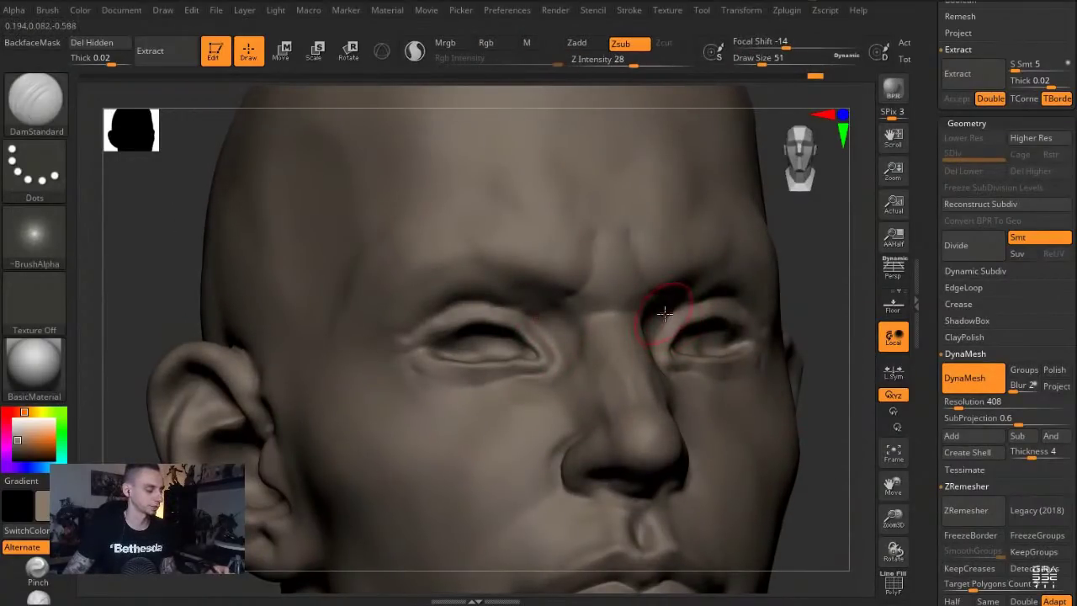
# Push in the fold above the upper eyelid with an inverted Standard brush stroke
pyautogui.press('b')
pyautogui.press('s')
pyautogui.press('t')
pyautogui.moveTo(502, 300)
pyautogui.keyDown('alt'); pyautogui.mouseDown()
pyautogui.moveTo(556, 328)
pyautogui.moveTo(433, 301)
pyautogui.mouseUp(); pyautogui.keyUp('alt')
pyautogui.moveTo(139, 297); pyautogui.dragTo(107, 311)
# Sharpen the fold above the upper eyelid with the DamStandard brush at Draw Size 39
pyautogui.press('b')
pyautogui.press('d')
pyautogui.press('s')
pyautogui.press('s')
pyautogui.click(452, 313)
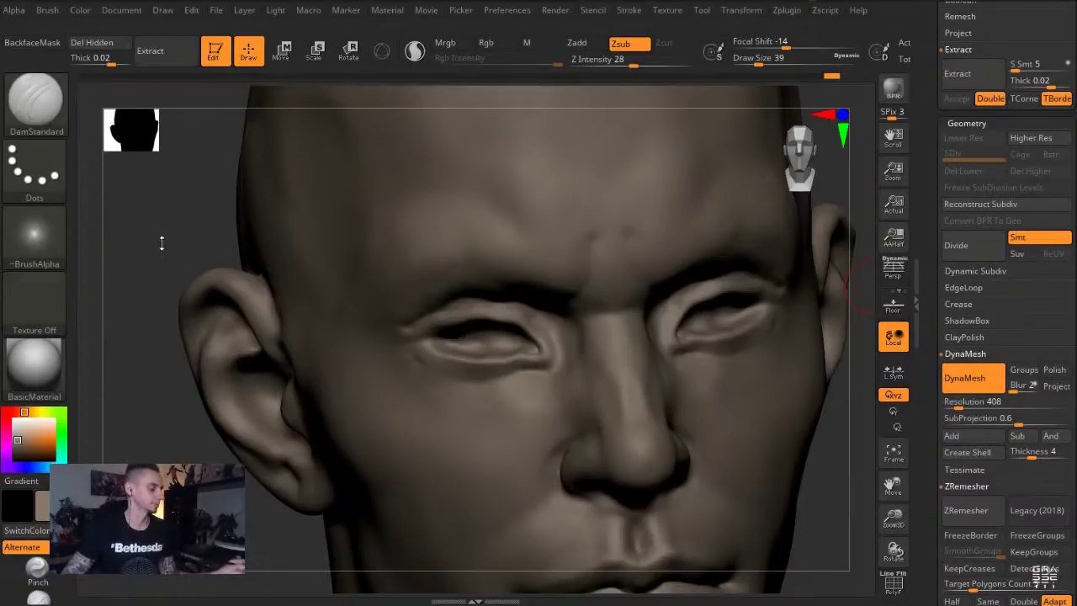
pyautogui.moveTo(161, 244); pyautogui.dragTo(195, 244)
# Trace the upper eyelid line from the inner to the outer eye corner with DamStandard strokes
pyautogui.moveTo(828, 516); pyautogui.dragTo(635, 523)
pyautogui.moveTo(587, 308)
pyautogui.mouseDown()
pyautogui.moveTo(680, 310)
pyautogui.moveTo(705, 334)
pyautogui.mouseUp()
pyautogui.moveTo(630, 301); pyautogui.dragTo(728, 341)
pyautogui.moveTo(226, 312); pyautogui.dragTo(373, 303)
pyautogui.moveTo(584, 309); pyautogui.dragTo(657, 308)
# Cut in the edge beneath the upper eyelid with DamStandard and smooth the lid
pyautogui.keyDown('ctrl'); pyautogui.moveTo(215, 318); pyautogui.dragTo(253, 364); pyautogui.keyUp('ctrl')
pyautogui.moveTo(282, 489); pyautogui.dragTo(241, 369)
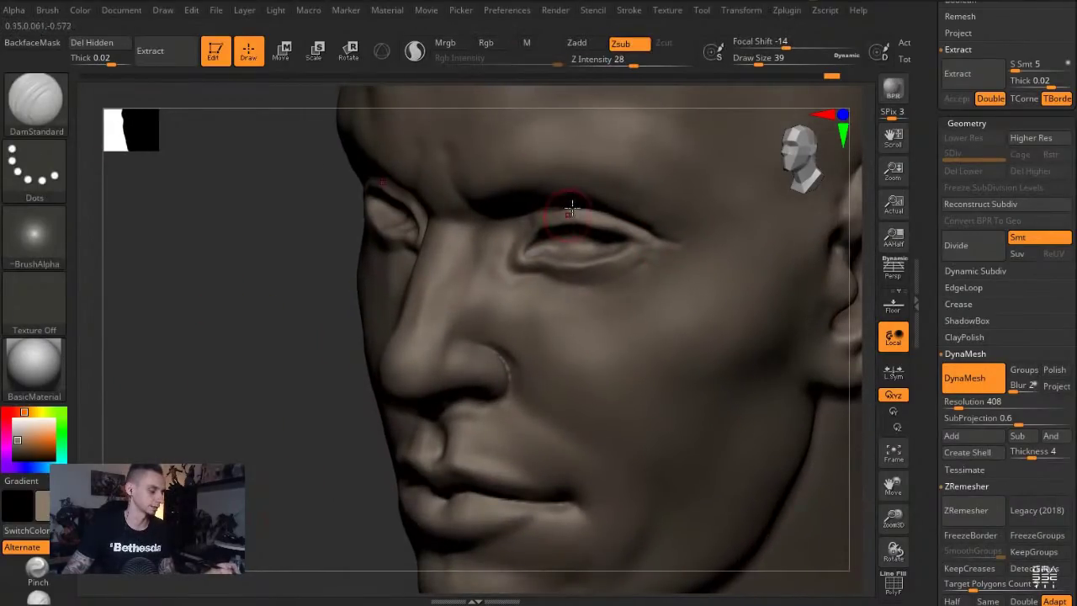
pyautogui.moveTo(571, 228); pyautogui.dragTo(616, 233)
pyautogui.keyDown('shift'); pyautogui.moveTo(592, 229); pyautogui.dragTo(608, 225); pyautogui.keyUp('shift')
# Reshape the eyelids from a near-profile view with the Move brush at Draw Size 116
pyautogui.press('b')
pyautogui.press('m')
pyautogui.press('v')
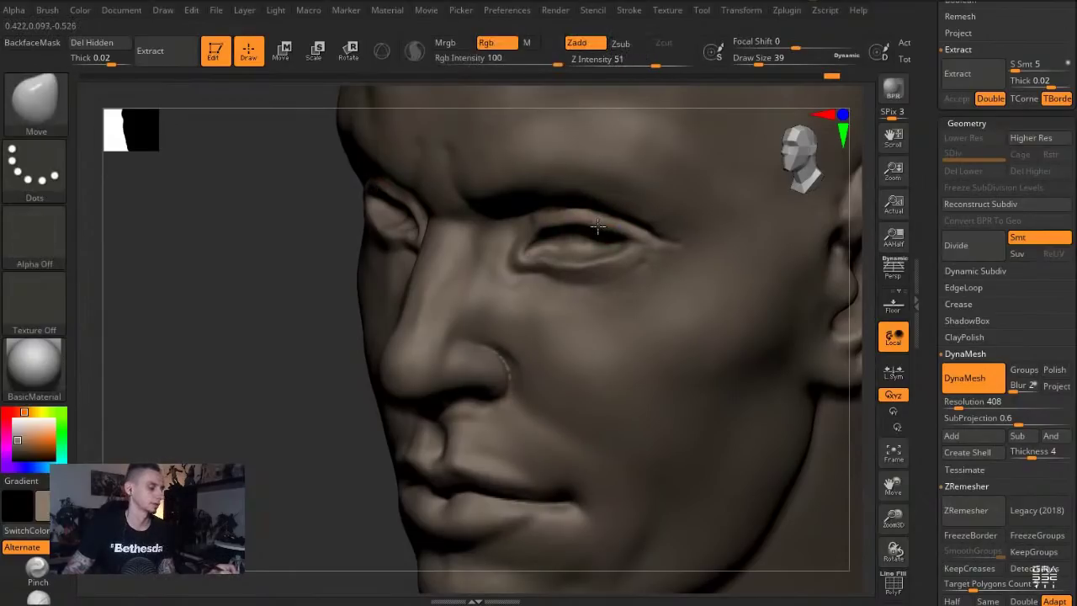
pyautogui.moveTo(260, 282); pyautogui.dragTo(209, 283)
pyautogui.press('s')
pyautogui.moveTo(584, 263)
pyautogui.mouseDown()
pyautogui.moveTo(602, 255)
pyautogui.moveTo(587, 242)
pyautogui.mouseUp()
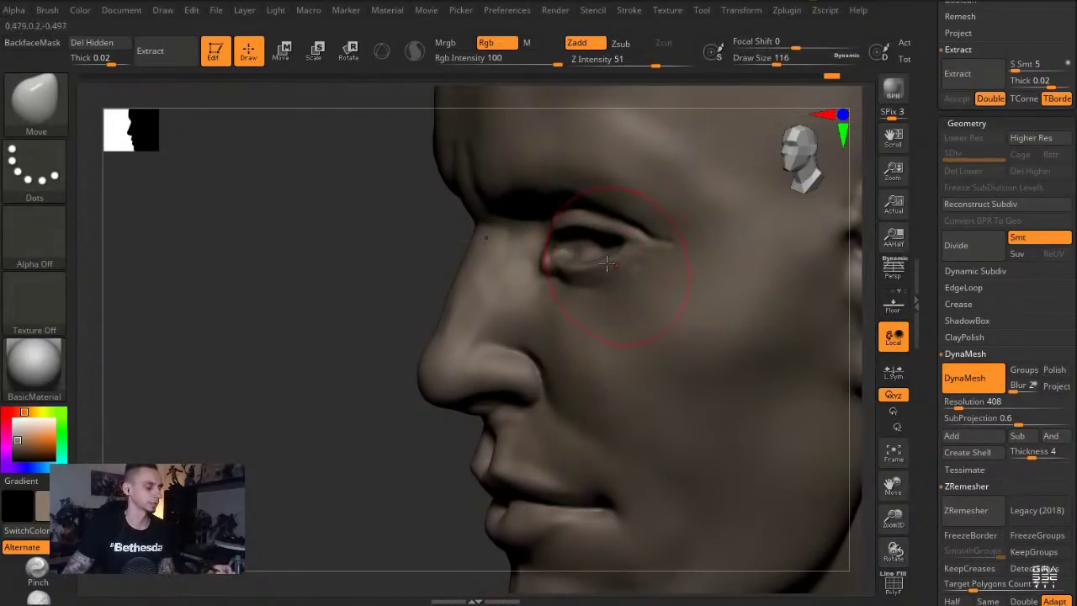
# Reposition the eye and lower eyelid area in profile with a larger Move brush
pyautogui.moveTo(367, 255); pyautogui.dragTo(354, 256)
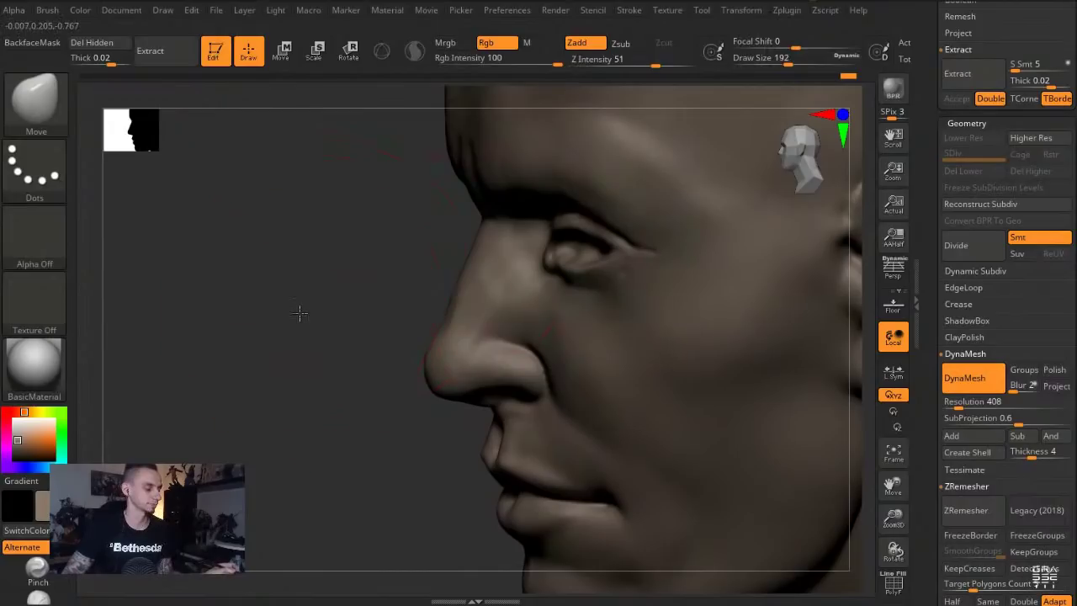
pyautogui.moveTo(298, 308); pyautogui.dragTo(453, 311)
pyautogui.press('s')
pyautogui.moveTo(545, 312); pyautogui.dragTo(535, 312)
pyautogui.moveTo(314, 290); pyautogui.dragTo(266, 289)
pyautogui.moveTo(564, 308); pyautogui.dragTo(583, 317)
# Add volume around the outer eye and brow with the Standard brush at Z Intensity 10 and Draw Size 104
pyautogui.moveTo(284, 339); pyautogui.dragTo(830, 495)
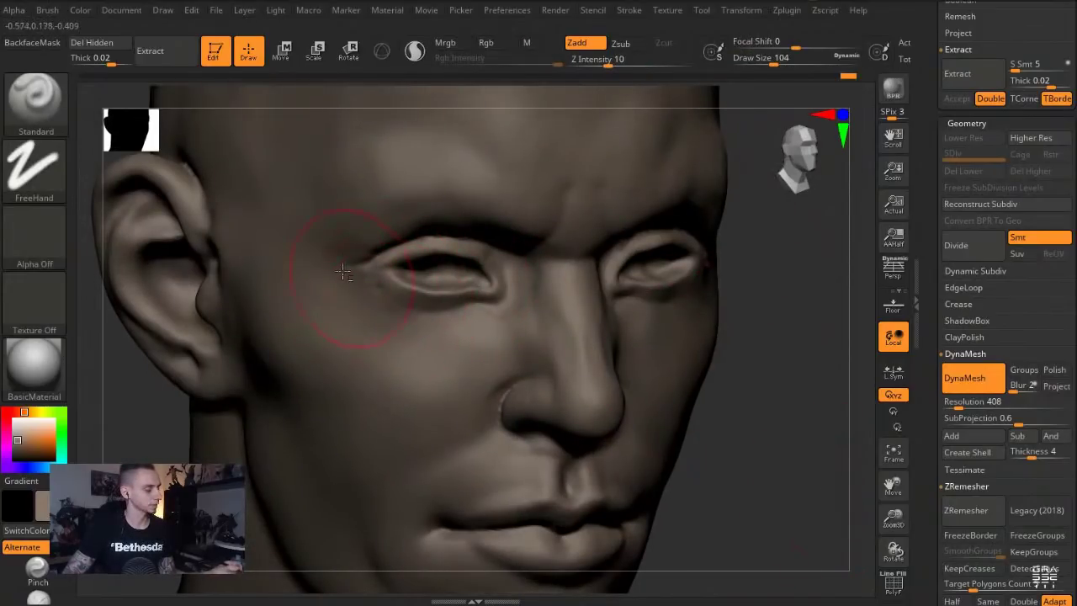
pyautogui.click(608, 61)
pyautogui.write('10')
pyautogui.press('Return')
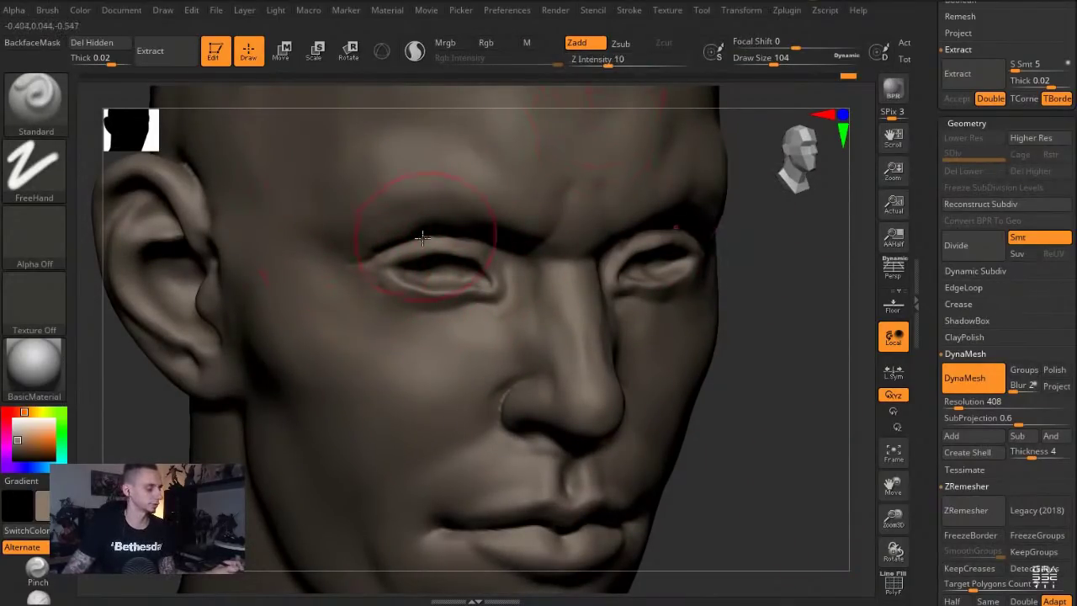
# Shape the cheekbone and cheek below the eye with the Clay brush at Draw Sizes 120 and 163
pyautogui.moveTo(745, 450); pyautogui.dragTo(780, 460)
pyautogui.press('b')
pyautogui.press('c')
pyautogui.press('l')
pyautogui.press('s')
pyautogui.click(348, 315)
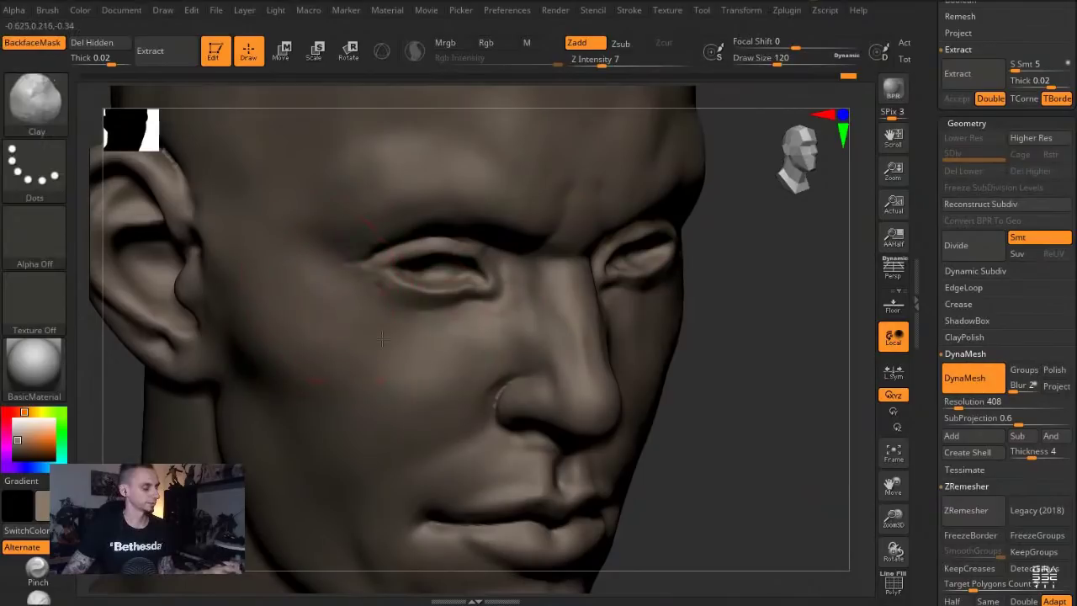
pyautogui.keyDown('alt'); pyautogui.moveTo(724, 491); pyautogui.dragTo(783, 492); pyautogui.keyUp('alt')
pyautogui.press(']')
pyautogui.press(']')
pyautogui.press(']')
pyautogui.keyDown('alt'); pyautogui.moveTo(346, 376); pyautogui.dragTo(291, 313); pyautogui.keyUp('alt')
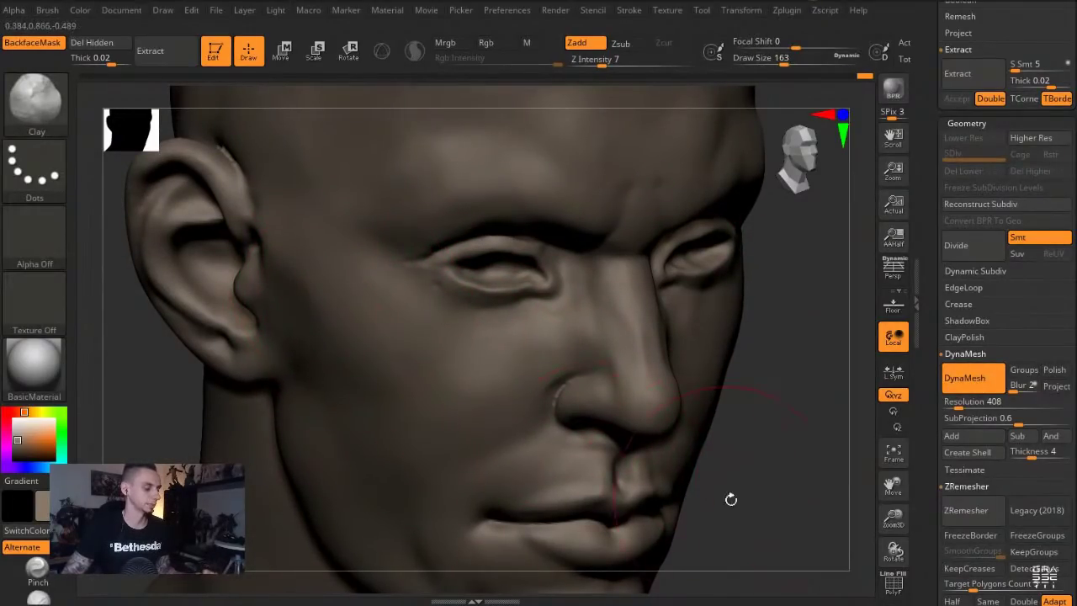
# Refine the inner eye corner and side of the nose with the Clay brush at Draw Sizes 97 and 74
pyautogui.press('s')
pyautogui.click(463, 329)
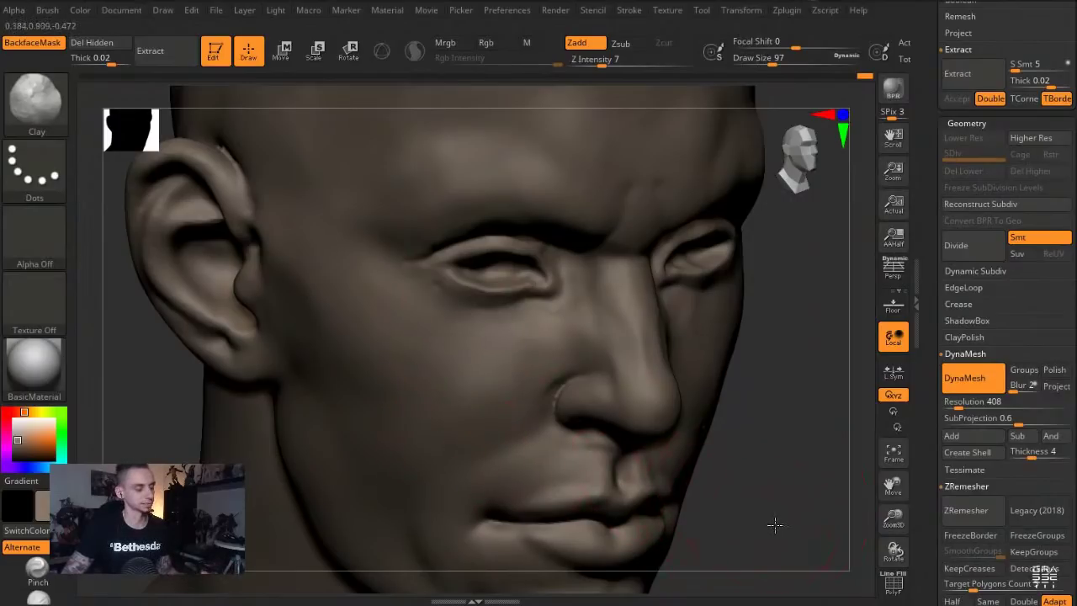
pyautogui.moveTo(773, 524); pyautogui.dragTo(664, 373)
pyautogui.press('[')
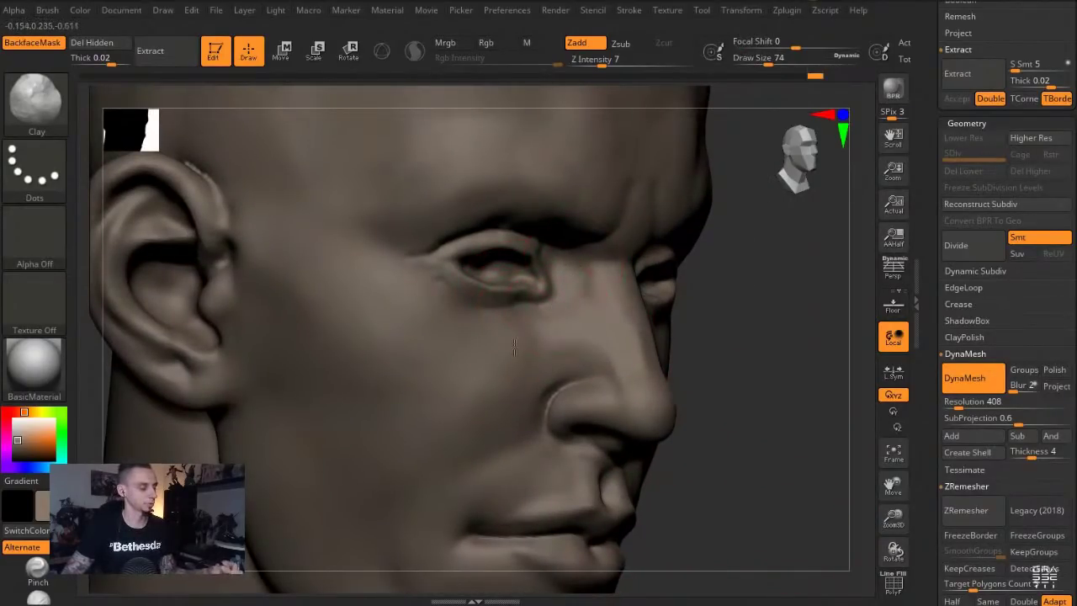
pyautogui.moveTo(720, 515)
pyautogui.keyDown('alt'); pyautogui.mouseDown()
pyautogui.moveTo(236, 363)
pyautogui.moveTo(228, 390)
pyautogui.moveTo(520, 447)
pyautogui.mouseUp(); pyautogui.keyUp('alt')
# Adjust the forms around the eye with a resized Move brush
pyautogui.press('b')
pyautogui.press('m')
pyautogui.press('v')
pyautogui.press('s')
pyautogui.click(620, 467)
pyautogui.moveTo(347, 432)
pyautogui.keyDown('alt'); pyautogui.mouseDown()
pyautogui.moveTo(334, 362)
pyautogui.moveTo(285, 367)
pyautogui.mouseUp(); pyautogui.keyUp('alt')
# Add soft volume around the eye and upper cheek with the Standard brush
pyautogui.press('b')
pyautogui.press('s')
pyautogui.press('t')
pyautogui.press('s')
pyautogui.click(519, 404)
pyautogui.moveTo(382, 399)
pyautogui.mouseDown()
pyautogui.moveTo(449, 384)
pyautogui.moveTo(471, 404)
pyautogui.mouseUp()
pyautogui.press('s')
pyautogui.click(565, 393)
# Reshape the eye area and neighbouring nose side with the Move brush from several angles
pyautogui.press('b')
pyautogui.press('m')
pyautogui.press('v')
pyautogui.moveTo(591, 356); pyautogui.dragTo(603, 363)
pyautogui.moveTo(429, 379); pyautogui.dragTo(378, 375)
pyautogui.moveTo(640, 355); pyautogui.dragTo(611, 373)
pyautogui.press('s')
pyautogui.click(589, 420)
# Reposition the lower eyelid and upper cheek in near profile with the Move brush at Draw Size 120
pyautogui.moveTo(494, 404); pyautogui.dragTo(515, 423)
pyautogui.press('s')
pyautogui.click(656, 410)
pyautogui.moveTo(651, 386); pyautogui.dragTo(655, 375)
pyautogui.moveTo(457, 368); pyautogui.dragTo(464, 364)
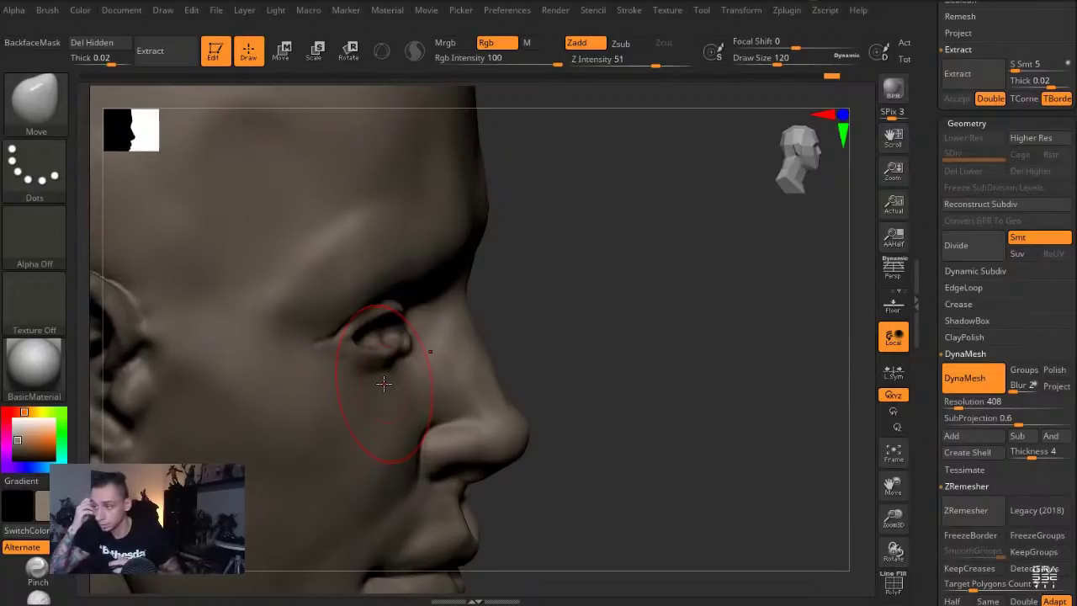
pyautogui.moveTo(725, 294)
pyautogui.mouseDown()
pyautogui.moveTo(666, 294)
pyautogui.moveTo(759, 332)
pyautogui.moveTo(695, 331)
pyautogui.mouseUp()
# Shape the forehead, brow and temple with the Clay brush at Draw Size 128
pyautogui.press('s')
pyautogui.moveTo(663, 237); pyautogui.dragTo(667, 235)
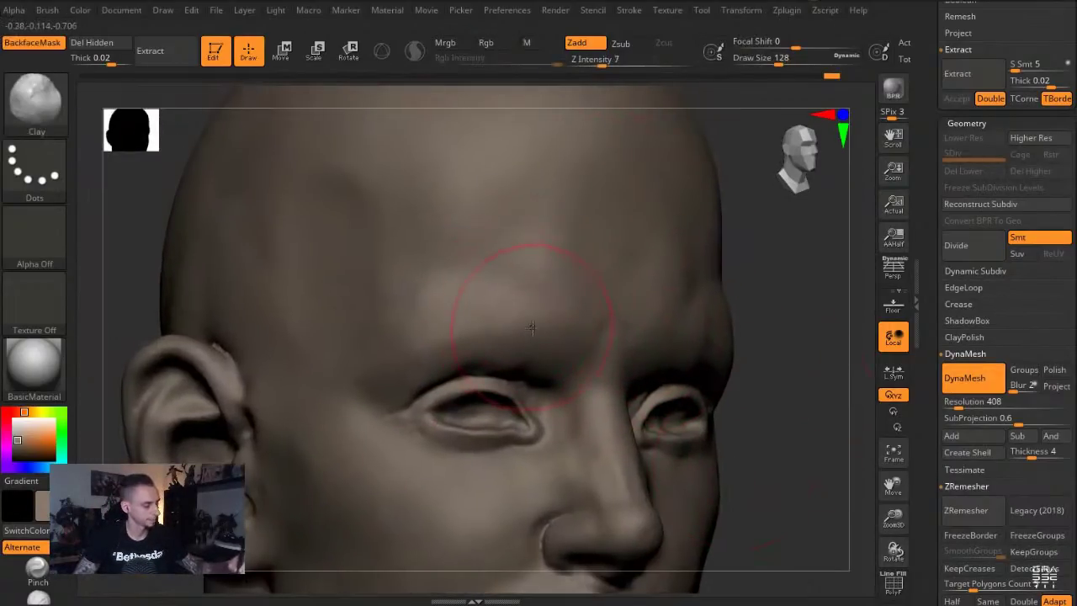
pyautogui.keyDown('alt'); pyautogui.moveTo(423, 313); pyautogui.dragTo(362, 312); pyautogui.keyUp('alt')
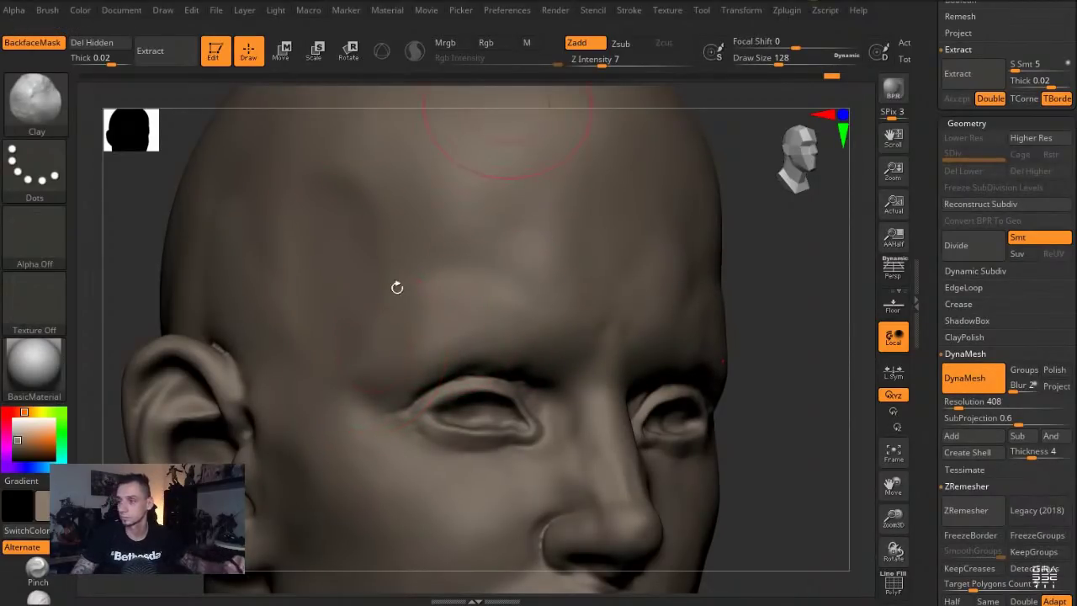
pyautogui.moveTo(781, 518); pyautogui.dragTo(761, 534)
pyautogui.keyDown('alt'); pyautogui.moveTo(381, 310); pyautogui.dragTo(331, 250); pyautogui.keyUp('alt')
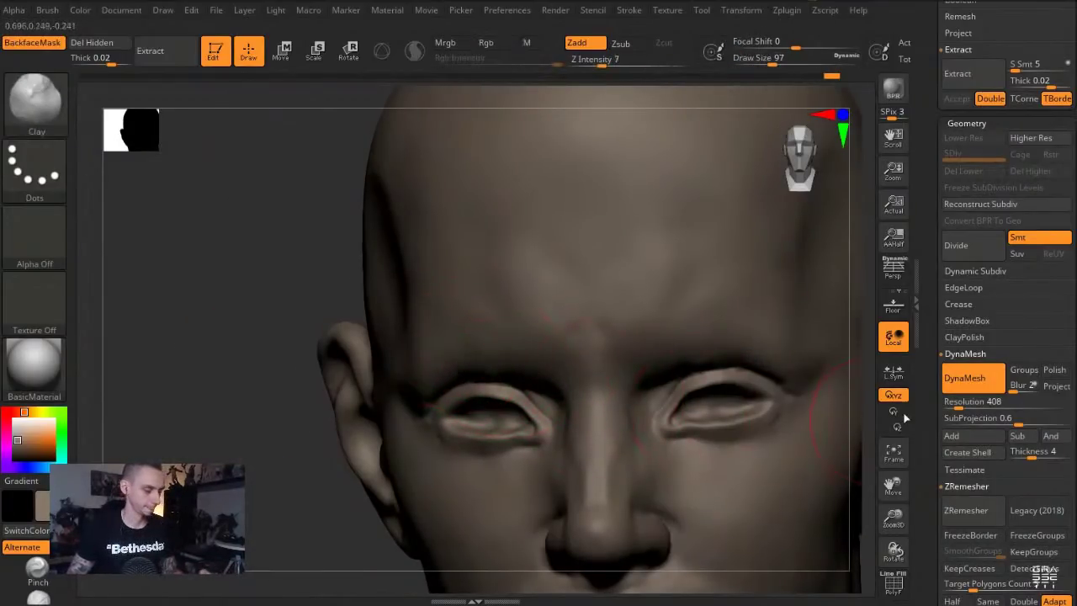
# Bring the Subtool list into view and refine the forehead above the brows with the Clay brush from Draw Size 97 downward
pyautogui.scroll(3, 935, 437)
pyautogui.moveTo(935, 438); pyautogui.dragTo(934, 579)
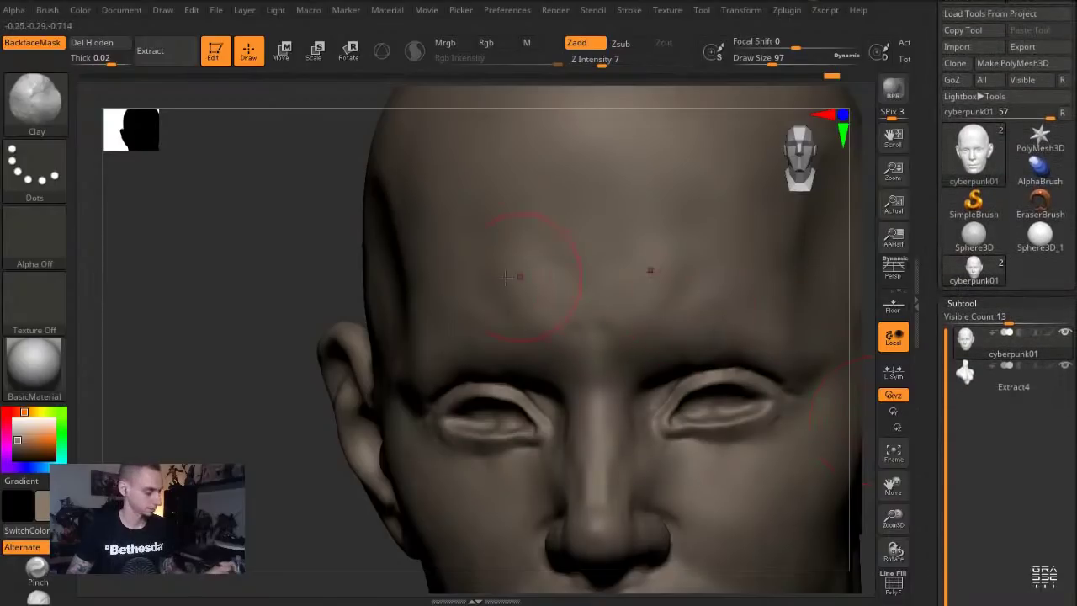
pyautogui.moveTo(256, 303); pyautogui.dragTo(185, 303)
pyautogui.press('[')
pyautogui.press('[')
pyautogui.press('[')
pyautogui.press('[')
pyautogui.moveTo(659, 357); pyautogui.dragTo(733, 371)
pyautogui.keyDown('alt'); pyautogui.moveTo(347, 368); pyautogui.dragTo(237, 273); pyautogui.keyUp('alt')
pyautogui.moveTo(279, 354)
pyautogui.keyDown('shift'); pyautogui.mouseDown()
pyautogui.moveTo(181, 322)
pyautogui.moveTo(113, 324)
pyautogui.mouseUp(); pyautogui.keyUp('shift')
# Adjust the facial proportions with the Move brush at two different sizes
pyautogui.press('b')
pyautogui.press('m')
pyautogui.press('v')
pyautogui.press('s')
pyautogui.moveTo(657, 462); pyautogui.dragTo(677, 462)
pyautogui.moveTo(309, 400); pyautogui.dragTo(261, 400)
pyautogui.press('s')
pyautogui.moveTo(709, 441); pyautogui.dragTo(726, 406)
pyautogui.moveTo(388, 326); pyautogui.dragTo(450, 409)
# Build up the forehead and temple transition with the Clay brush
pyautogui.press('b')
pyautogui.press('c')
pyautogui.press('l')
pyautogui.moveTo(430, 214)
pyautogui.mouseDown()
pyautogui.moveTo(404, 233)
pyautogui.moveTo(482, 250)
pyautogui.mouseUp()
# Correct the larger head and face shapes with the Move brush, starting at Draw Size 207 and resizing it as needed
pyautogui.press('b')
pyautogui.press('m')
pyautogui.press('v')
pyautogui.press('s')
pyautogui.moveTo(570, 342); pyautogui.dragTo(554, 343)
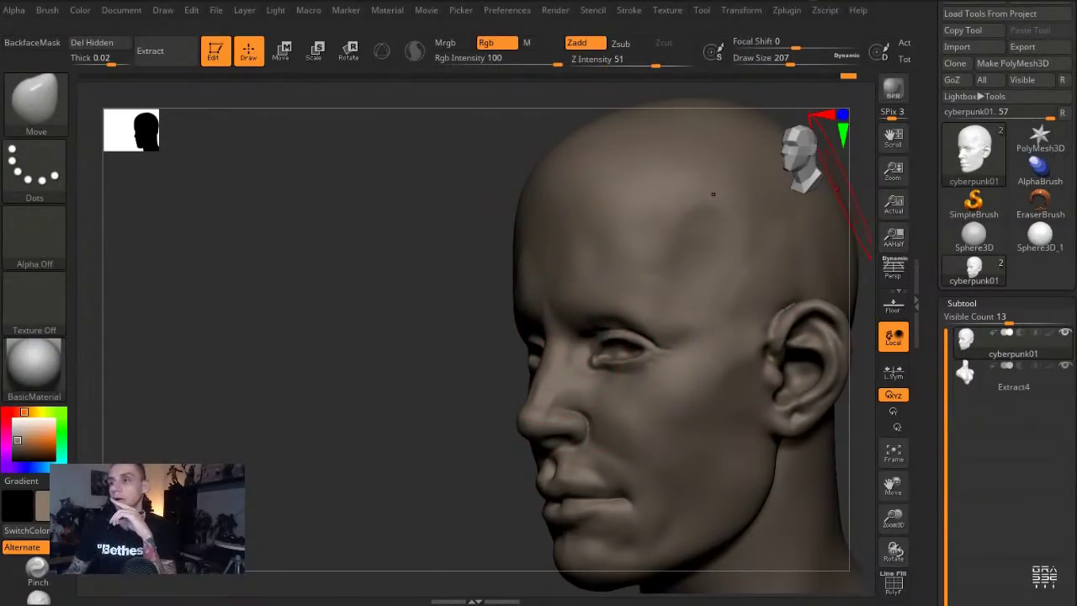
pyautogui.moveTo(326, 330)
pyautogui.mouseDown()
pyautogui.moveTo(318, 338)
pyautogui.moveTo(347, 356)
pyautogui.mouseUp()
pyautogui.press('s')
pyautogui.moveTo(557, 413)
pyautogui.mouseDown()
pyautogui.moveTo(546, 413)
pyautogui.moveTo(590, 418)
pyautogui.mouseUp()
pyautogui.press('s')
pyautogui.moveTo(586, 421); pyautogui.dragTo(533, 421, button='right')
pyautogui.press('s')
pyautogui.moveTo(607, 443); pyautogui.dragTo(615, 425)
# Fill out the cheek below the eye with the Clay brush at Draw Size 163
pyautogui.press('b')
pyautogui.press('c')
pyautogui.press('l')
pyautogui.press('s')
pyautogui.moveTo(413, 354); pyautogui.dragTo(482, 384)
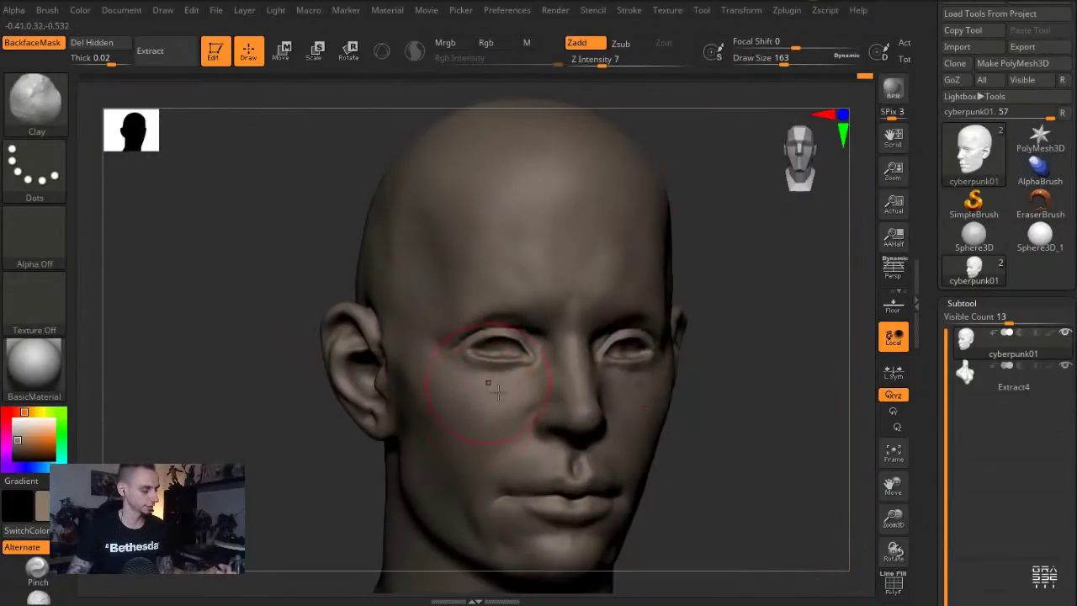
# Reshape the area between the nose and upper lip with the Move brush at Draw Size 90
pyautogui.moveTo(243, 418)
pyautogui.keyDown('alt'); pyautogui.mouseDown()
pyautogui.moveTo(309, 349)
pyautogui.moveTo(240, 348)
pyautogui.mouseUp(); pyautogui.keyUp('alt')
pyautogui.press('b')
pyautogui.press('m')
pyautogui.press('v')
pyautogui.press('s')
pyautogui.moveTo(606, 433)
pyautogui.mouseDown()
pyautogui.moveTo(592, 431)
pyautogui.moveTo(615, 434)
pyautogui.mouseUp()
pyautogui.moveTo(433, 433)
pyautogui.keyDown('alt'); pyautogui.mouseDown()
pyautogui.moveTo(388, 385)
pyautogui.moveTo(369, 388)
pyautogui.mouseUp(); pyautogui.keyUp('alt')
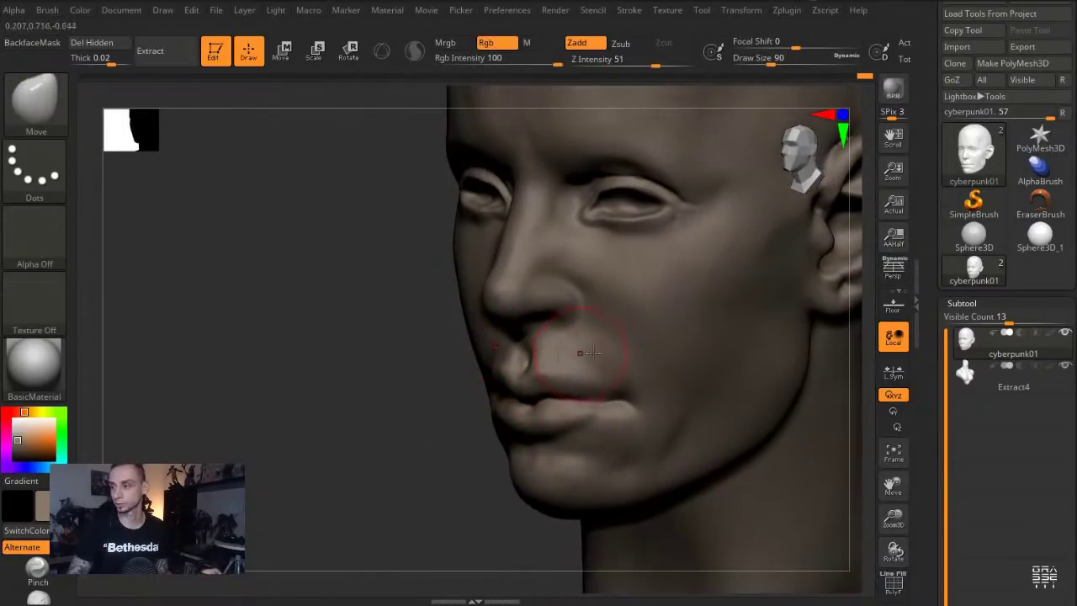
# Try to deepen the line between the lips with the DamStandard brush at Draw Size 37, undoing the stroke
pyautogui.press('b')
pyautogui.press('d')
pyautogui.press('s')
pyautogui.press('s')
pyautogui.moveTo(627, 435); pyautogui.dragTo(613, 430)
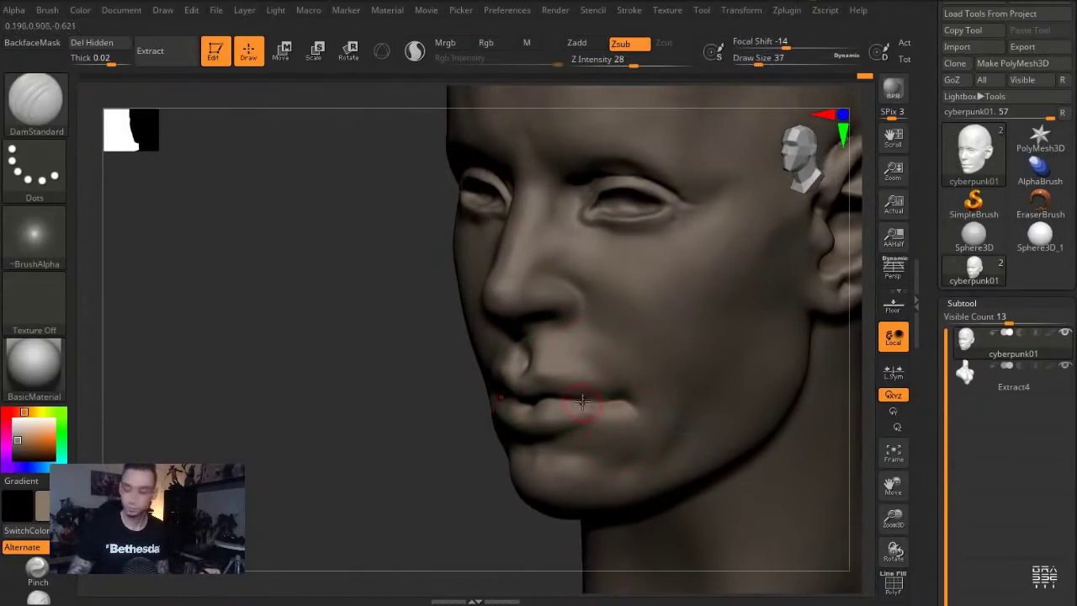
pyautogui.moveTo(552, 396)
pyautogui.mouseDown()
pyautogui.moveTo(615, 402)
pyautogui.moveTo(543, 419)
pyautogui.moveTo(565, 408)
pyautogui.mouseUp()
pyautogui.hotkey('ctrl', 'z')
# Build up the lower lip with the Clay brush at Draw Size 37
pyautogui.press('b')
pyautogui.press('c')
pyautogui.press('l')
pyautogui.press('s')
pyautogui.click(569, 405)
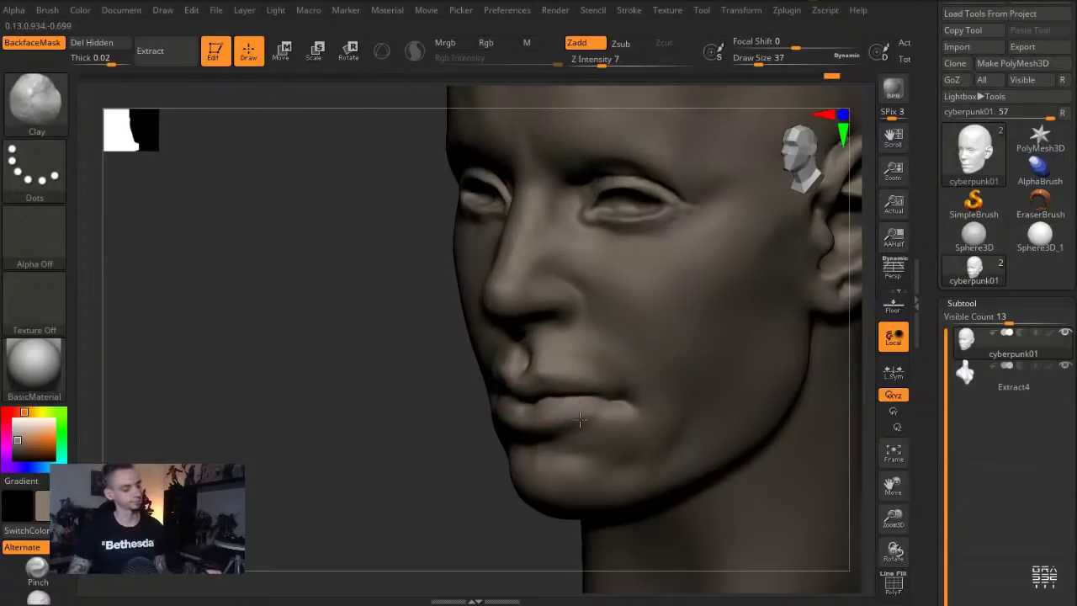
pyautogui.moveTo(325, 398); pyautogui.dragTo(450, 400)
# Sharpen the creases around the mouth with the DamStandard brush
pyautogui.press('b')
pyautogui.press('d')
pyautogui.press('s')
pyautogui.moveTo(606, 464); pyautogui.dragTo(721, 486)
# Reposition the lips and mouth corner with a resized Move brush
pyautogui.press('b')
pyautogui.press('m')
pyautogui.press('v')
pyautogui.press('s')
pyautogui.moveTo(495, 435); pyautogui.dragTo(526, 430)
pyautogui.moveTo(611, 497); pyautogui.dragTo(537, 495)
pyautogui.moveTo(491, 432); pyautogui.dragTo(515, 430)
# Adjust the midface shape with the Move brush at Draw Size 124
pyautogui.keyDown('alt'); pyautogui.moveTo(239, 357); pyautogui.dragTo(298, 421); pyautogui.keyUp('alt')
pyautogui.press('s')
pyautogui.moveTo(619, 331); pyautogui.dragTo(627, 332)
pyautogui.moveTo(809, 473); pyautogui.dragTo(686, 459)
pyautogui.moveTo(427, 270); pyautogui.dragTo(446, 274)
# Add soft volume to the cheek beside the nose and mouth with the Standard brush at Z Intensity 8 and Draw Size 124
pyautogui.press('b')
pyautogui.press('s')
pyautogui.press('t')
pyautogui.click(604, 62)
pyautogui.moveTo(604, 343); pyautogui.dragTo(613, 310)
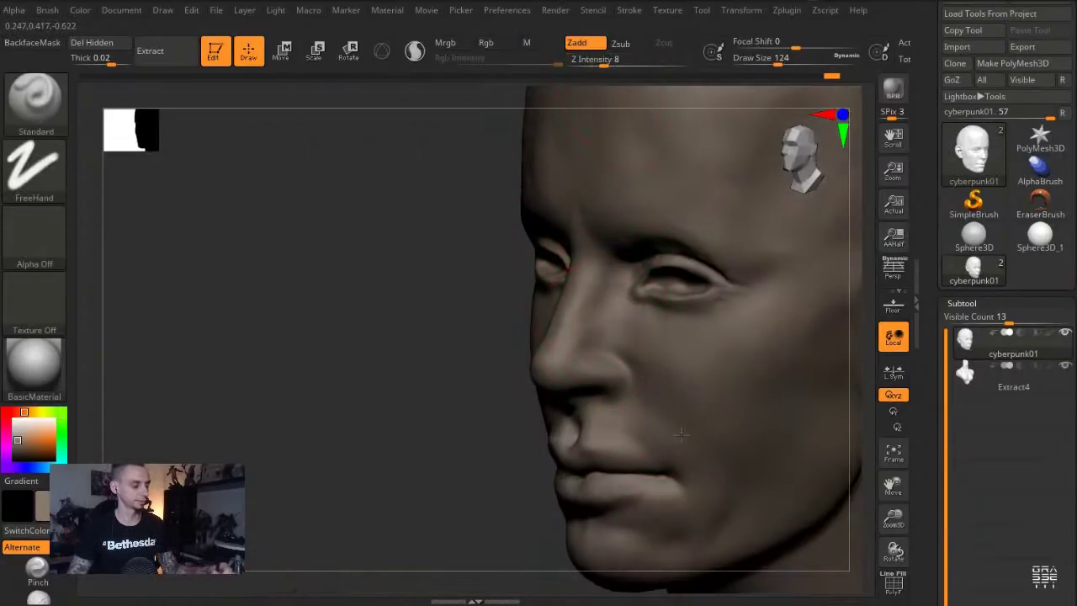
pyautogui.moveTo(414, 288); pyautogui.dragTo(494, 303)
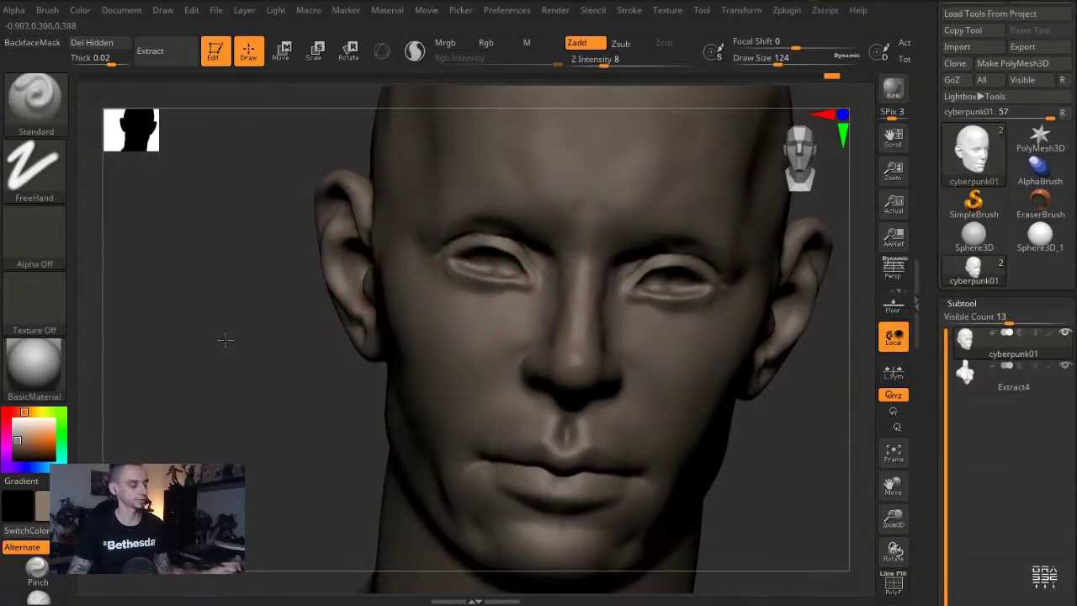
# Reshape the nose wing with the Move brush at Draw Size 104
pyautogui.moveTo(224, 337); pyautogui.dragTo(222, 325)
pyautogui.press('b')
pyautogui.press('m')
pyautogui.press('v')
pyautogui.moveTo(525, 367); pyautogui.dragTo(530, 350)
pyautogui.moveTo(240, 363); pyautogui.dragTo(324, 357)
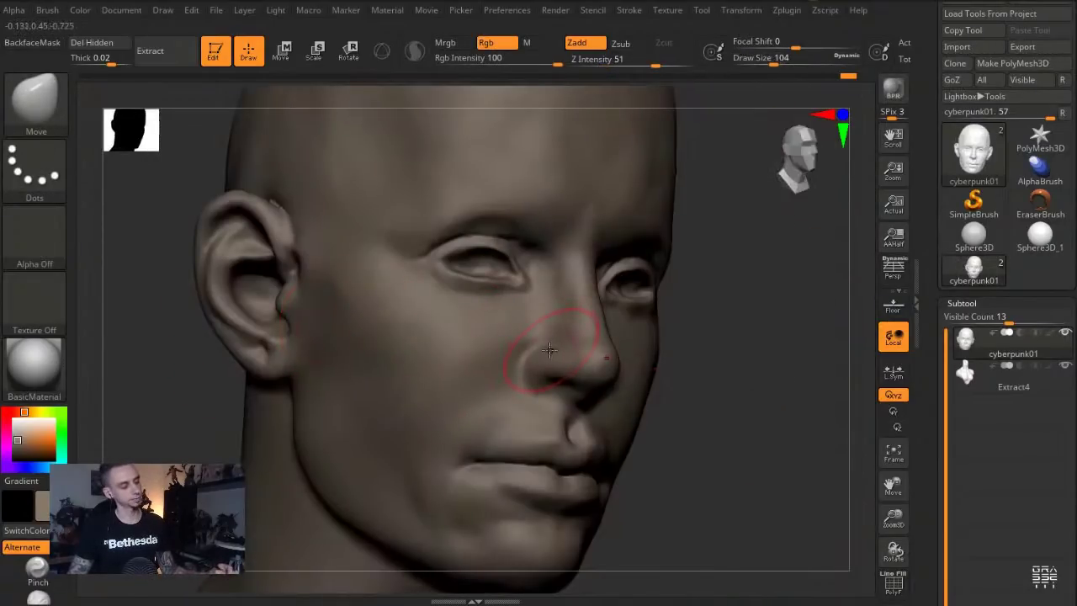
pyautogui.moveTo(681, 496); pyautogui.dragTo(721, 495)
# Refine the nostril and base of the nose with the Clay brush at Draw Size 62
pyautogui.press('b')
pyautogui.press('d')
pyautogui.press('s')
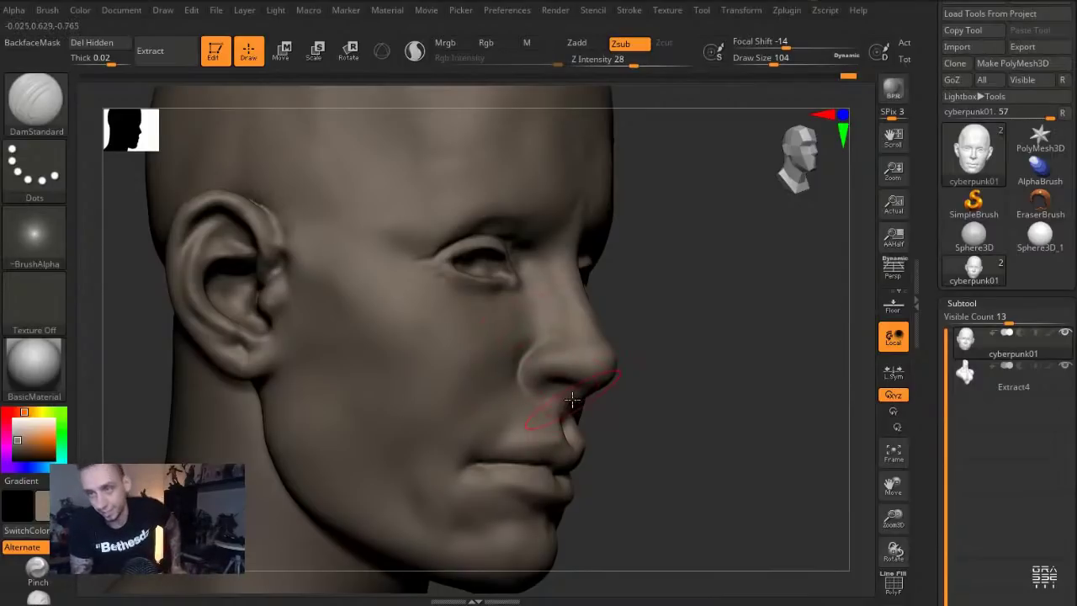
pyautogui.press('b')
pyautogui.press('c')
pyautogui.press('l')
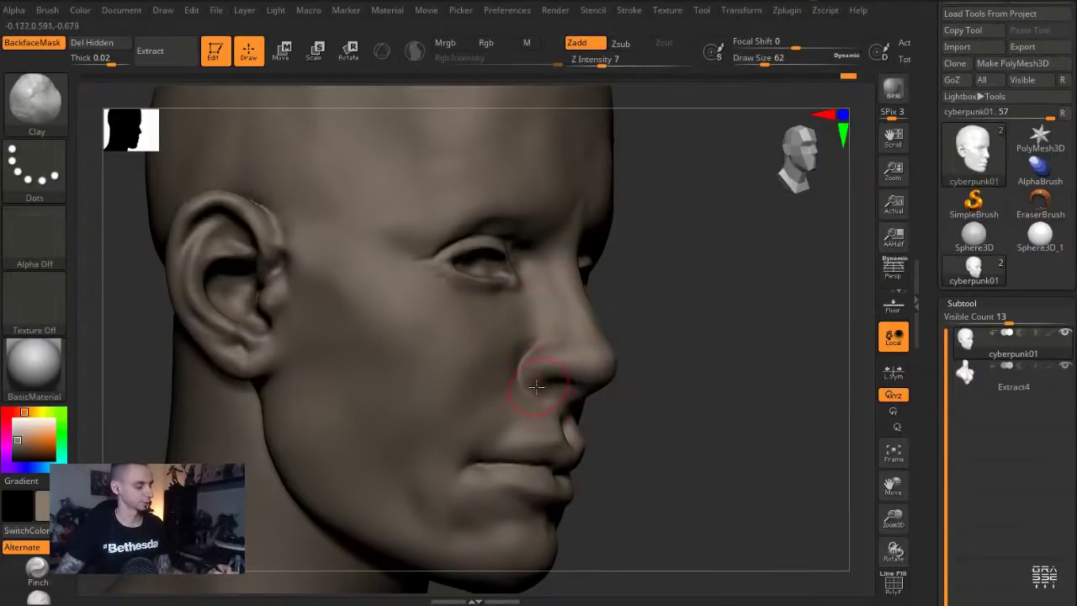
pyautogui.moveTo(721, 495)
pyautogui.mouseDown()
pyautogui.moveTo(757, 494)
pyautogui.moveTo(580, 411)
pyautogui.mouseUp()
# Adjust the side of the head around the ear and jaw with the Move brush, starting at Draw Size 149
pyautogui.press('b')
pyautogui.press('m')
pyautogui.press('v')
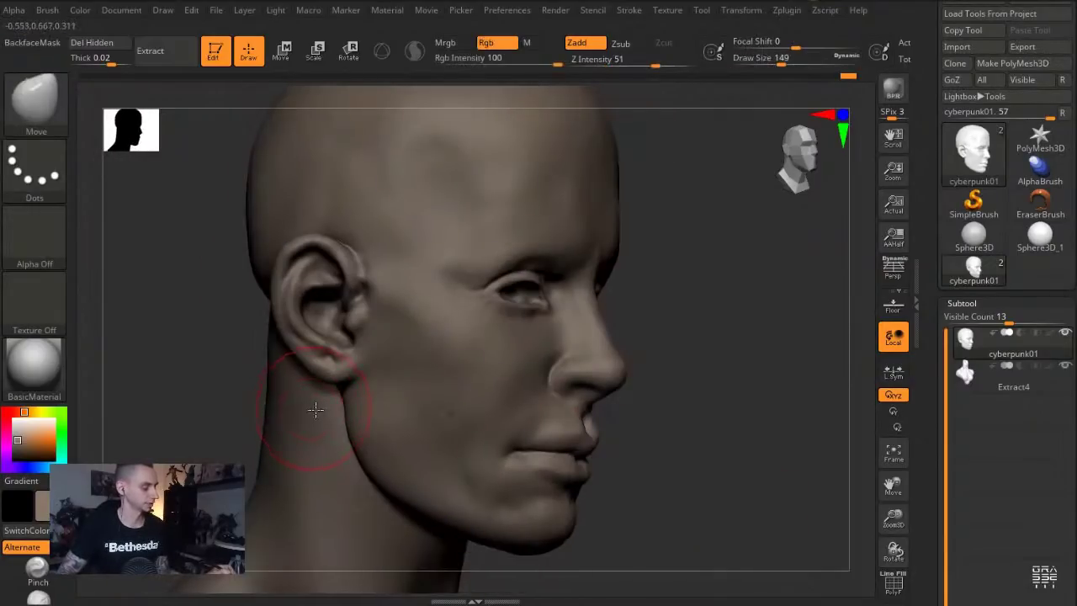
pyautogui.moveTo(352, 443); pyautogui.dragTo(365, 459)
pyautogui.moveTo(681, 494); pyautogui.dragTo(740, 460)
pyautogui.press('s')
pyautogui.moveTo(399, 395); pyautogui.dragTo(408, 392)
pyautogui.moveTo(216, 387)
pyautogui.keyDown('alt'); pyautogui.mouseDown()
pyautogui.moveTo(315, 419)
pyautogui.moveTo(286, 418)
pyautogui.mouseUp(); pyautogui.keyUp('alt')
# Reshape the ear with short strokes of a smaller Move brush
pyautogui.press('s')
pyautogui.moveTo(450, 340); pyautogui.dragTo(462, 331)
pyautogui.moveTo(471, 373); pyautogui.dragTo(468, 382)
pyautogui.moveTo(460, 301); pyautogui.dragTo(452, 297)
pyautogui.moveTo(470, 342); pyautogui.dragTo(463, 345)
pyautogui.moveTo(469, 384); pyautogui.dragTo(472, 379)
pyautogui.moveTo(465, 287); pyautogui.dragTo(467, 297)
pyautogui.press('[')
pyautogui.moveTo(441, 340); pyautogui.dragTo(468, 318)
pyautogui.moveTo(296, 348); pyautogui.dragTo(266, 350)
# Adjust the side of the face near the eye and cheekbone with the Move brush at Draw Size 228
pyautogui.moveTo(740, 529)
pyautogui.mouseDown()
pyautogui.moveTo(755, 534)
pyautogui.moveTo(697, 501)
pyautogui.mouseUp()
pyautogui.moveTo(696, 502); pyautogui.dragTo(715, 512)
pyautogui.press('s')
pyautogui.moveTo(608, 325)
pyautogui.mouseDown()
pyautogui.moveTo(624, 324)
pyautogui.moveTo(637, 299)
pyautogui.moveTo(570, 274)
pyautogui.mouseUp()
pyautogui.press('s')
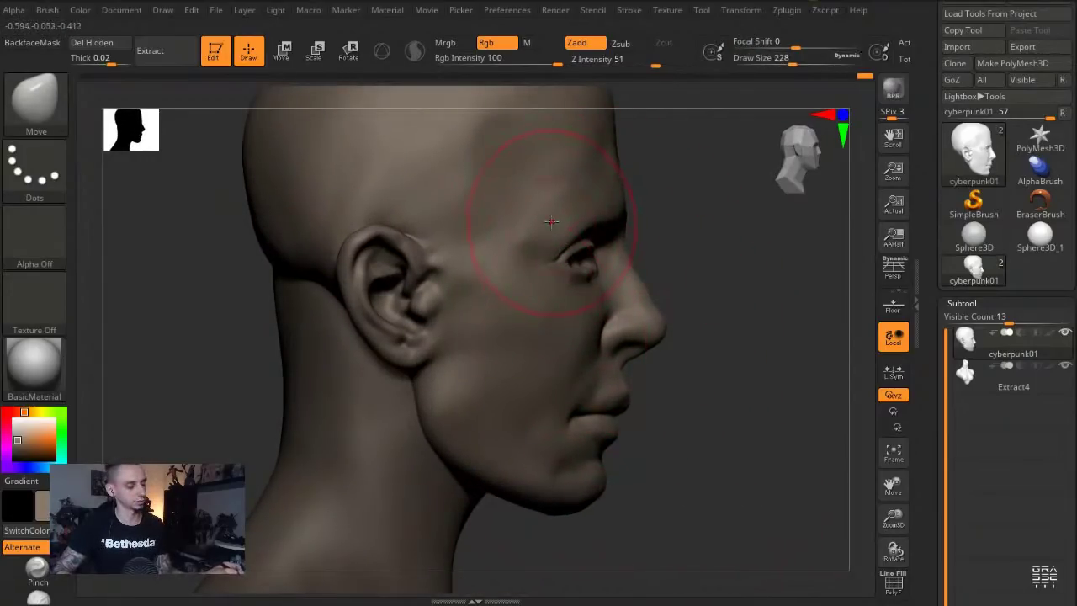
# Rework the area around the eye and cheekbone with a smaller brush, and smooth beneath the lower eyelid at Draw Size 108
pyautogui.keyDown('alt'); pyautogui.moveTo(760, 386); pyautogui.dragTo(773, 461); pyautogui.keyUp('alt')
pyautogui.moveTo(772, 461); pyautogui.dragTo(695, 460)
pyautogui.press('b')
pyautogui.press('d')
pyautogui.press('s')
pyautogui.press('[')
pyautogui.press('[')
pyautogui.moveTo(612, 298); pyautogui.dragTo(560, 336)
pyautogui.moveTo(316, 278); pyautogui.dragTo(282, 280)
pyautogui.press('s')
pyautogui.moveTo(593, 326)
pyautogui.keyDown('shift'); pyautogui.mouseDown()
pyautogui.moveTo(581, 308)
pyautogui.moveTo(637, 363)
pyautogui.mouseUp(); pyautogui.keyUp('shift')
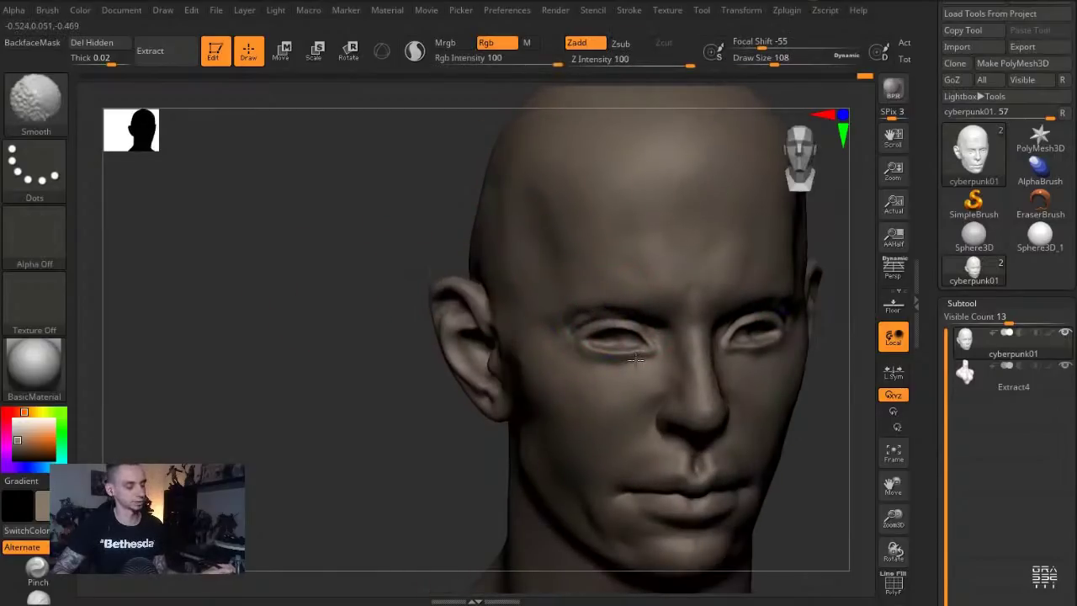
pyautogui.moveTo(354, 303); pyautogui.dragTo(295, 305)
pyautogui.keyDown('shift'); pyautogui.moveTo(608, 356); pyautogui.dragTo(589, 351); pyautogui.keyUp('shift')
# Refine the eyelid and outer eye corner with the Standard brush at Draw Size 44 and Z Intensity 8
pyautogui.moveTo(375, 342)
pyautogui.mouseDown()
pyautogui.moveTo(432, 345)
pyautogui.moveTo(433, 370)
pyautogui.mouseUp()
pyautogui.press('b')
pyautogui.press('s')
pyautogui.press('t')
pyautogui.moveTo(618, 328)
pyautogui.mouseDown()
pyautogui.moveTo(593, 323)
pyautogui.moveTo(600, 326)
pyautogui.mouseUp()
pyautogui.moveTo(355, 330); pyautogui.dragTo(405, 331)
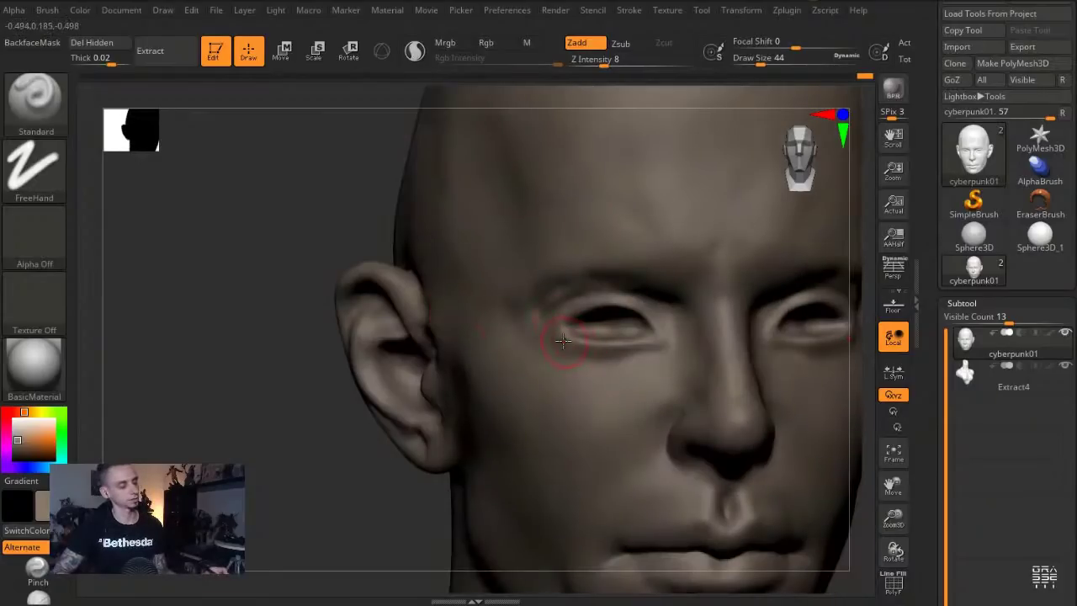
# Reshape the lower eyelid and the area just beneath it with the Move brush
pyautogui.press('b')
pyautogui.press('m')
pyautogui.press('v')
pyautogui.moveTo(564, 343); pyautogui.dragTo(607, 348)
pyautogui.press('s')
pyautogui.click(599, 359)
# Build up the cheek beside the nose with the Clay brush at Draw Size 97 and Z Intensity 7
pyautogui.moveTo(318, 416)
pyautogui.keyDown('alt'); pyautogui.mouseDown()
pyautogui.moveTo(245, 367)
pyautogui.moveTo(292, 372)
pyautogui.mouseUp(); pyautogui.keyUp('alt')
pyautogui.moveTo(293, 403)
pyautogui.keyDown('alt'); pyautogui.mouseDown()
pyautogui.moveTo(291, 329)
pyautogui.moveTo(295, 358)
pyautogui.mouseUp(); pyautogui.keyUp('alt')
pyautogui.press('b')
pyautogui.press('c')
pyautogui.press('l')
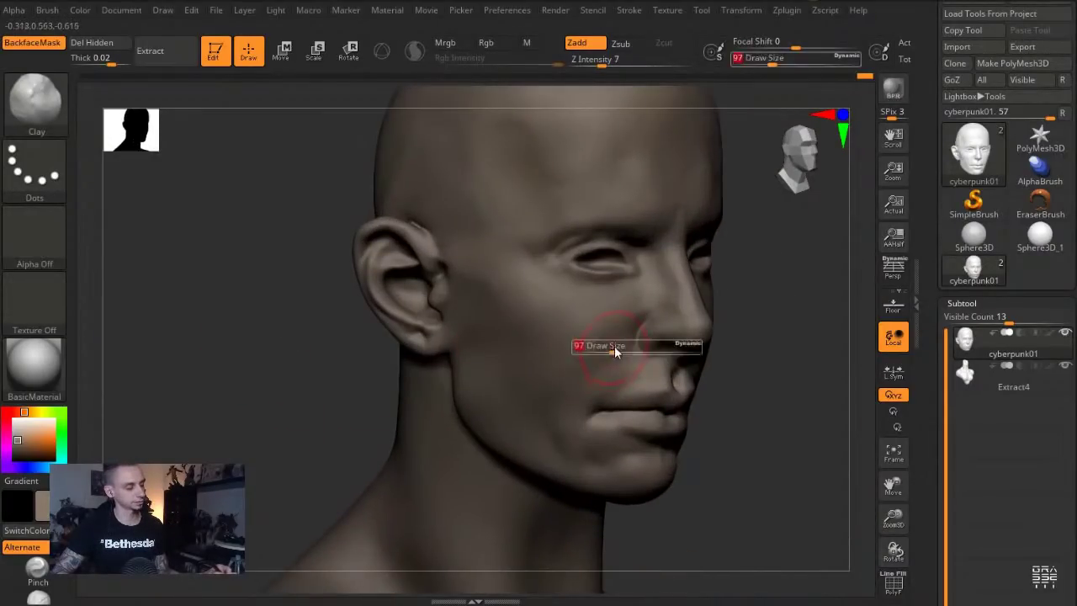
pyautogui.moveTo(754, 461); pyautogui.dragTo(733, 451)
# Reshape the mouth area and lower cheek with the Move brush, enlarging it to Draw Size 338
pyautogui.press('b')
pyautogui.press('m')
pyautogui.press('v')
pyautogui.press('s')
pyautogui.click(706, 408)
pyautogui.moveTo(728, 491); pyautogui.dragTo(744, 488)
pyautogui.press('s')
pyautogui.click(603, 396)
pyautogui.moveTo(680, 496); pyautogui.dragTo(714, 479)
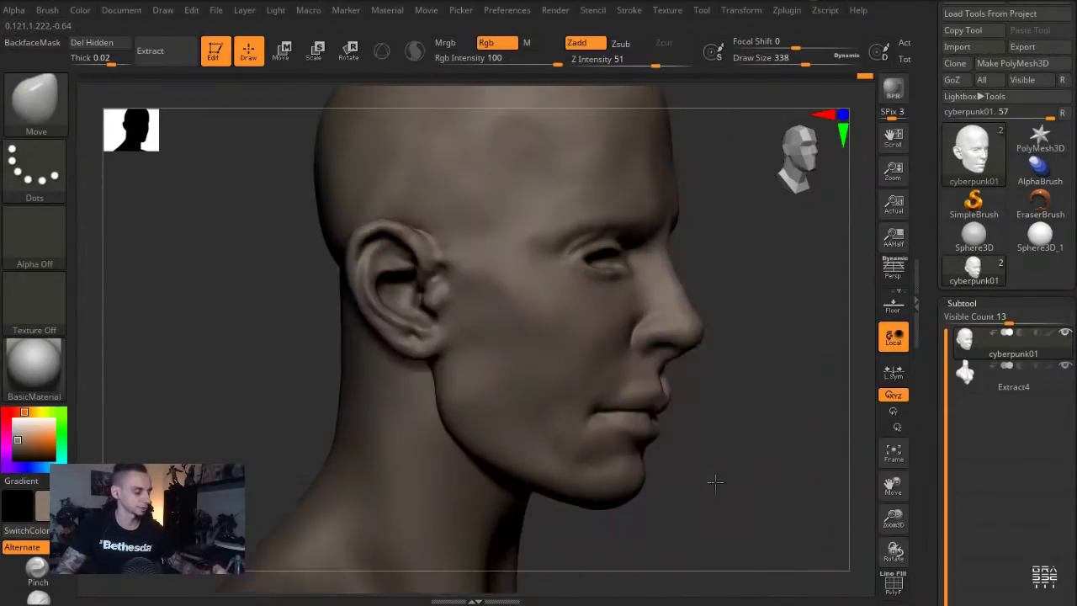
# Adjust the chin and jawline with large strokes of the Move brush
pyautogui.press('s')
pyautogui.click(609, 441)
pyautogui.moveTo(625, 448); pyautogui.dragTo(637, 449)
pyautogui.moveTo(692, 519); pyautogui.dragTo(648, 513)
pyautogui.press('s')
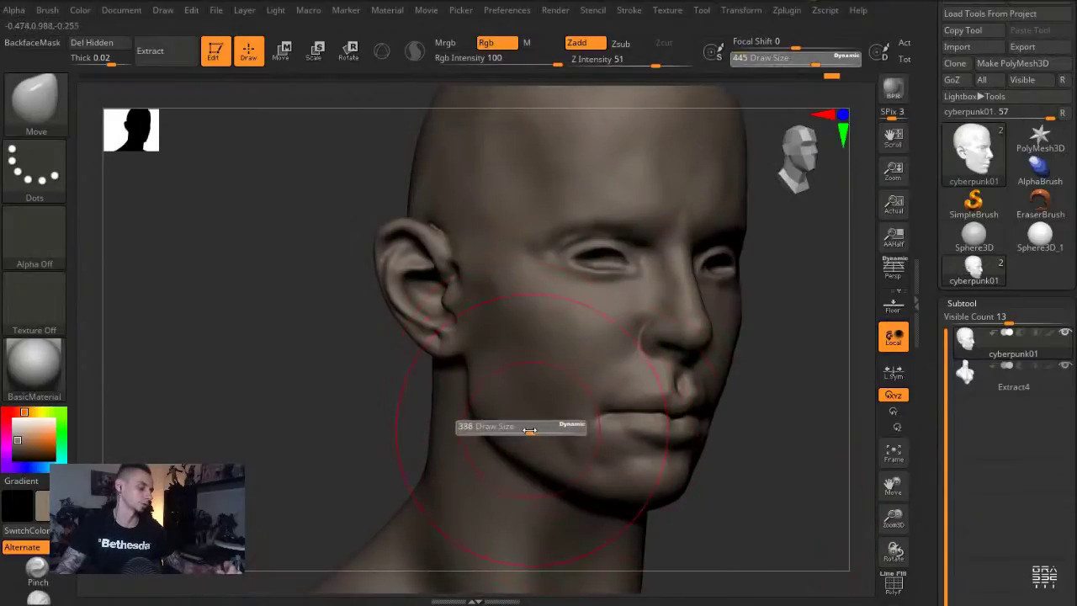
pyautogui.click(542, 431)
# Refine the cheek surface with the Clay brush
pyautogui.press('b')
pyautogui.press('c')
pyautogui.press('l')
pyautogui.press('s')
pyautogui.click(542, 367)
pyautogui.moveTo(366, 243)
pyautogui.mouseDown()
pyautogui.moveTo(318, 293)
pyautogui.moveTo(646, 326)
pyautogui.mouseUp()
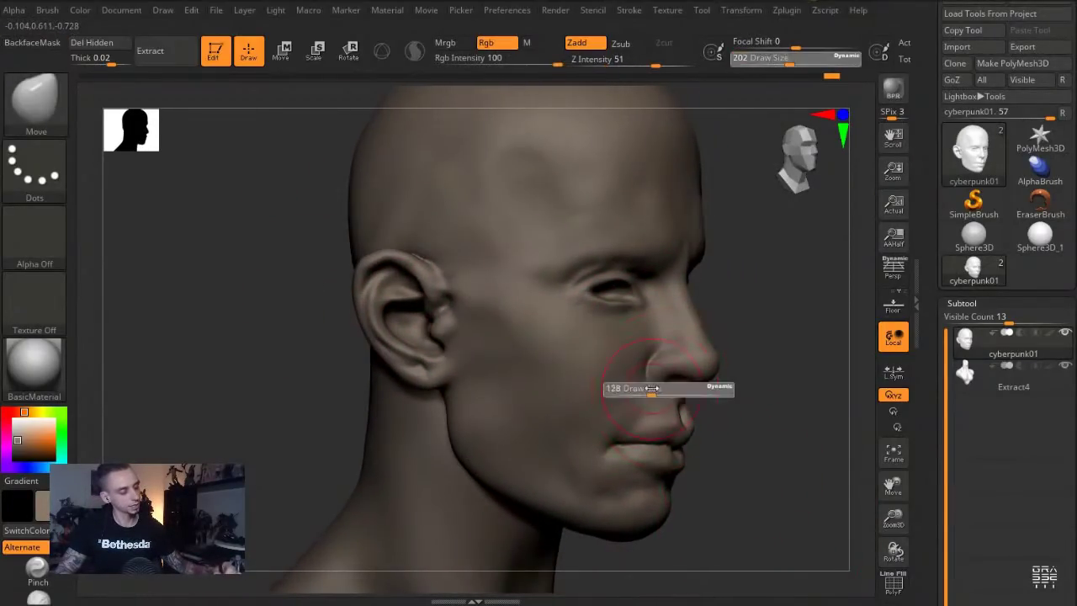
# Adjust the nose and the base above the upper lip with the Move brush, including at Draw Size 74
pyautogui.moveTo(749, 493)
pyautogui.keyDown('alt'); pyautogui.mouseDown()
pyautogui.moveTo(738, 404)
pyautogui.moveTo(692, 429)
pyautogui.moveTo(709, 441)
pyautogui.mouseUp(); pyautogui.keyUp('alt')
pyautogui.press(']')
pyautogui.press(']')
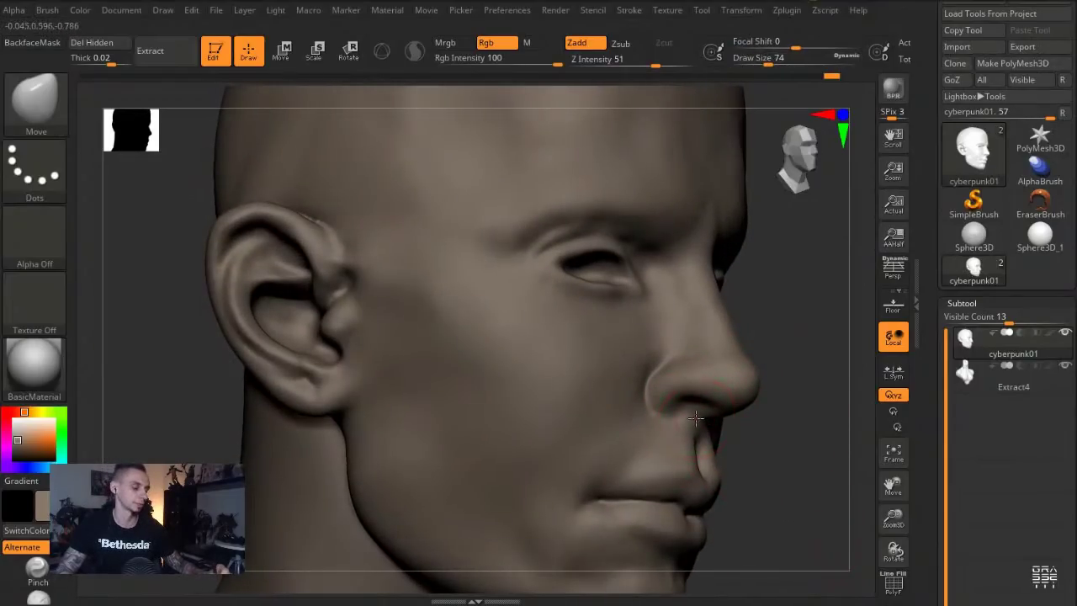
pyautogui.press('s')
pyautogui.click(751, 373)
pyautogui.press('s')
pyautogui.click(718, 329)
# Refine the forehead and face volumes with the Clay brush at Draw Size 517 and Z Intensity 7, and smooth the forehead
pyautogui.moveTo(804, 465)
pyautogui.keyDown('alt'); pyautogui.mouseDown()
pyautogui.moveTo(800, 518)
pyautogui.moveTo(315, 241)
pyautogui.moveTo(450, 284)
pyautogui.moveTo(601, 204)
pyautogui.mouseUp(); pyautogui.keyUp('alt')
pyautogui.press('s')
pyautogui.click(649, 229)
pyautogui.press('b')
pyautogui.press('c')
pyautogui.press('l')
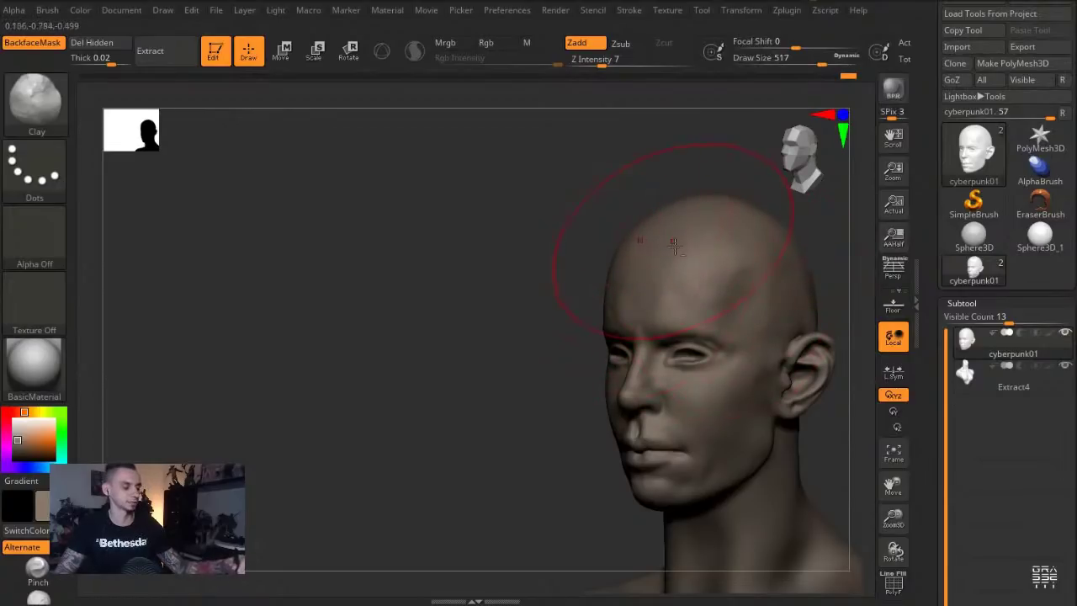
pyautogui.keyDown('alt'); pyautogui.moveTo(532, 211); pyautogui.dragTo(295, 232); pyautogui.keyUp('alt')
pyautogui.moveTo(750, 362)
pyautogui.mouseDown()
pyautogui.moveTo(703, 389)
pyautogui.moveTo(728, 348)
pyautogui.mouseUp()
pyautogui.moveTo(721, 392); pyautogui.dragTo(730, 337)
pyautogui.moveTo(726, 414); pyautogui.dragTo(723, 312)
pyautogui.moveTo(707, 268); pyautogui.dragTo(722, 391)
pyautogui.moveTo(551, 198)
pyautogui.keyDown('shift'); pyautogui.mouseDown()
pyautogui.moveTo(529, 166)
pyautogui.moveTo(656, 172)
pyautogui.mouseUp(); pyautogui.keyUp('shift')
# Adjust the side of the head and the neck below the ear with the Move brush at Draw Sizes 305 and 262
pyautogui.press('b')
pyautogui.press('m')
pyautogui.press('v')
pyautogui.moveTo(659, 366); pyautogui.dragTo(668, 370)
pyautogui.press('[')
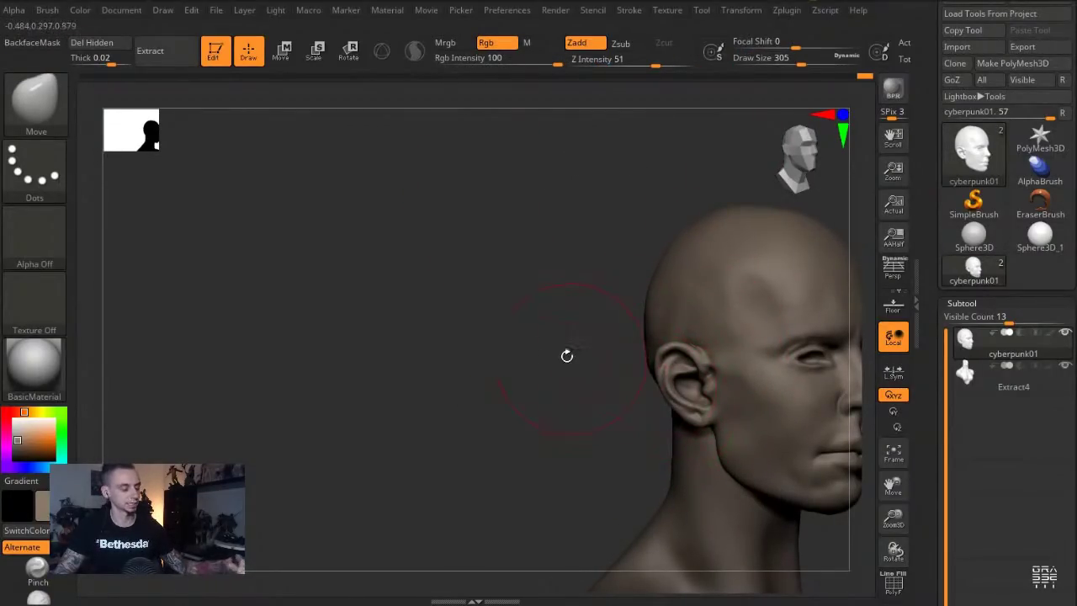
pyautogui.keyDown('alt'); pyautogui.moveTo(568, 356); pyautogui.dragTo(325, 327); pyautogui.keyUp('alt')
pyautogui.press('s')
pyautogui.moveTo(501, 442); pyautogui.dragTo(495, 442)
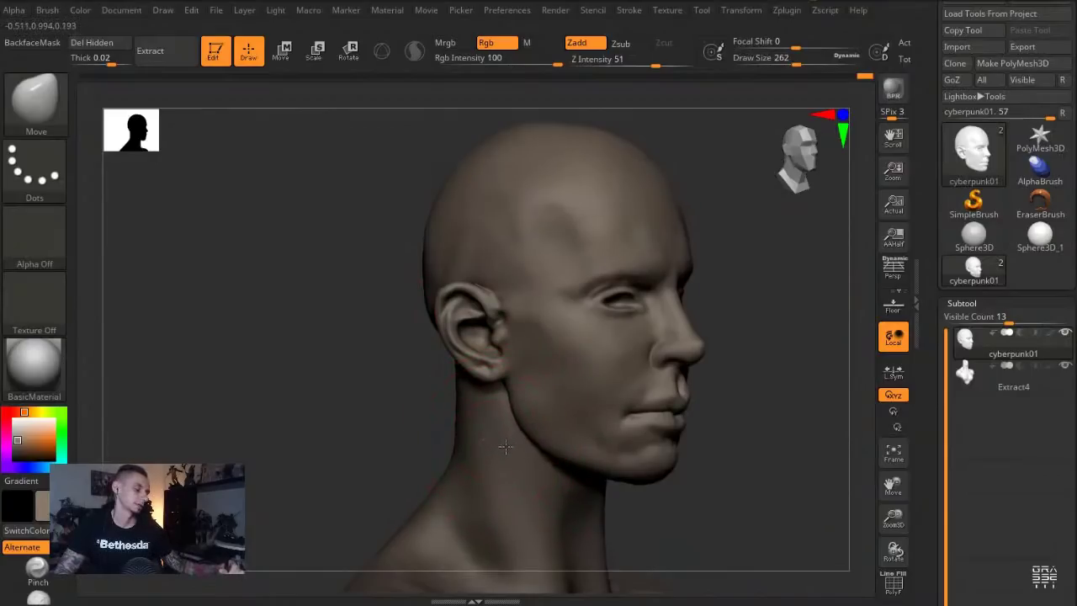
# Reshape the eye and brow area with the Move brush at Draw Size 167
pyautogui.moveTo(662, 533); pyautogui.dragTo(629, 493)
pyautogui.press('s')
pyautogui.moveTo(624, 278); pyautogui.dragTo(613, 279)
pyautogui.moveTo(766, 411)
pyautogui.mouseDown()
pyautogui.moveTo(779, 473)
pyautogui.moveTo(749, 467)
pyautogui.mouseUp()
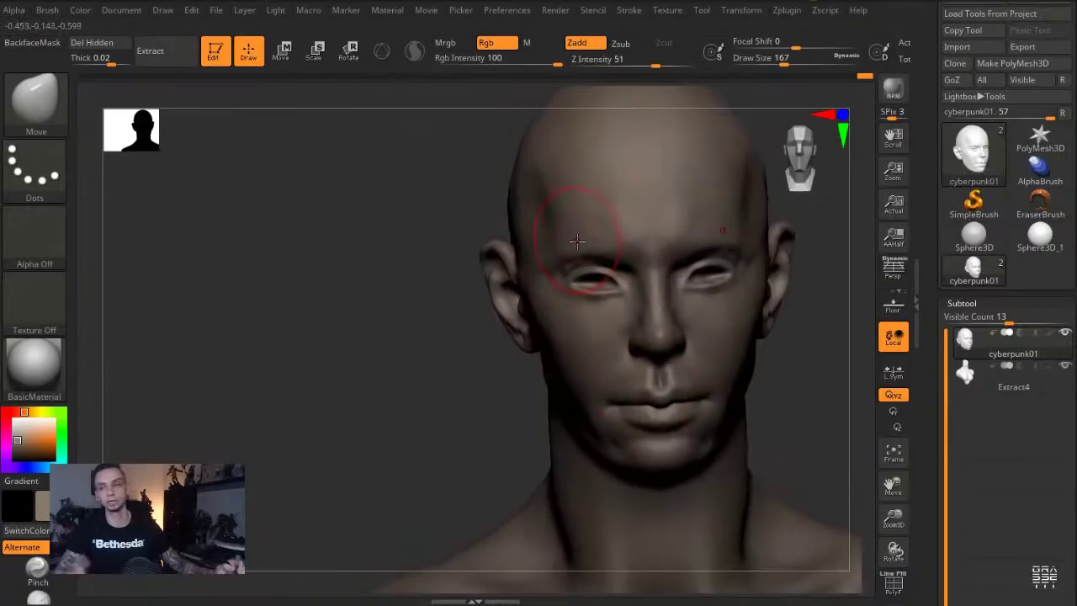
# Add volume to the outer brow with the Inflat brush at about Draw Size 120, lowering Z Intensity to 7
pyautogui.moveTo(412, 231); pyautogui.dragTo(454, 237)
pyautogui.press('1')
pyautogui.press('2')
pyautogui.press('3')
pyautogui.press('s')
pyautogui.moveTo(564, 249); pyautogui.dragTo(568, 249)
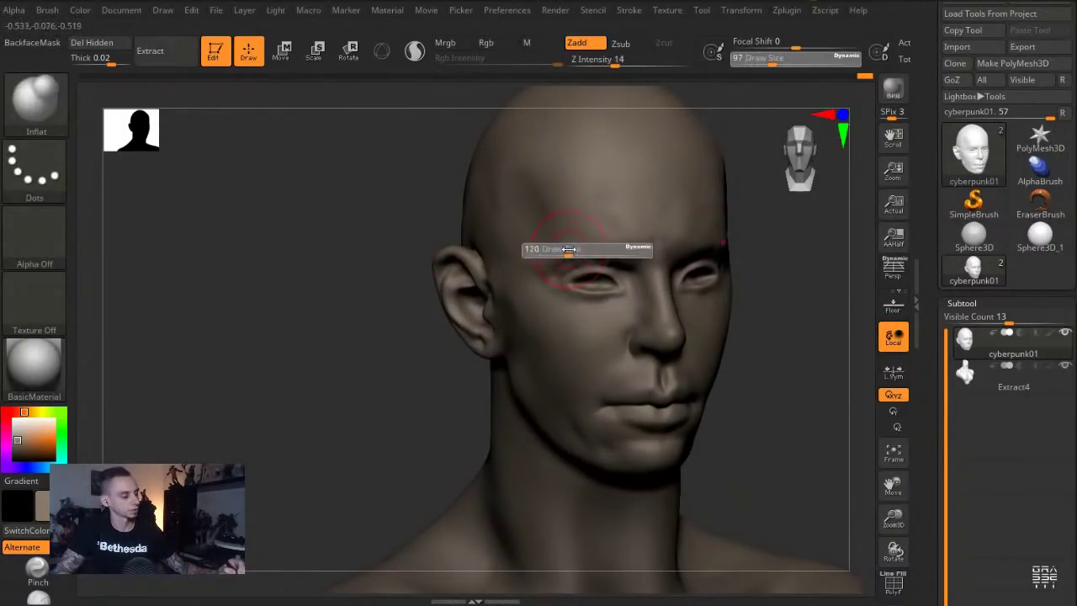
pyautogui.moveTo(434, 194); pyautogui.dragTo(455, 191)
pyautogui.click(602, 62)
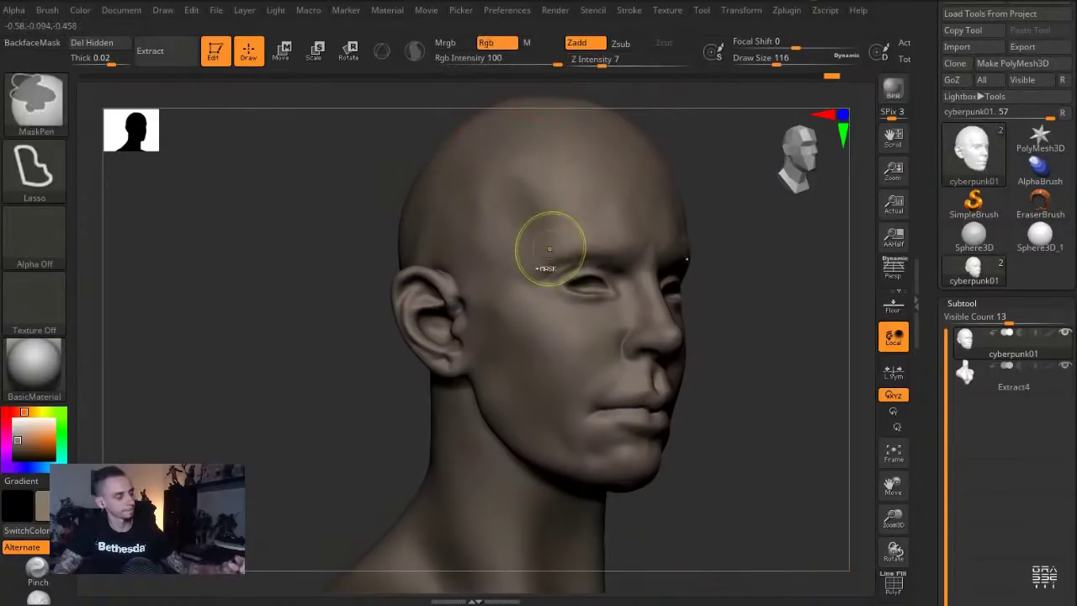
# Build up the inner brow and lower forehead with the Inflat brush at Draw Sizes 145 and 167
pyautogui.moveTo(700, 400); pyautogui.dragTo(611, 259)
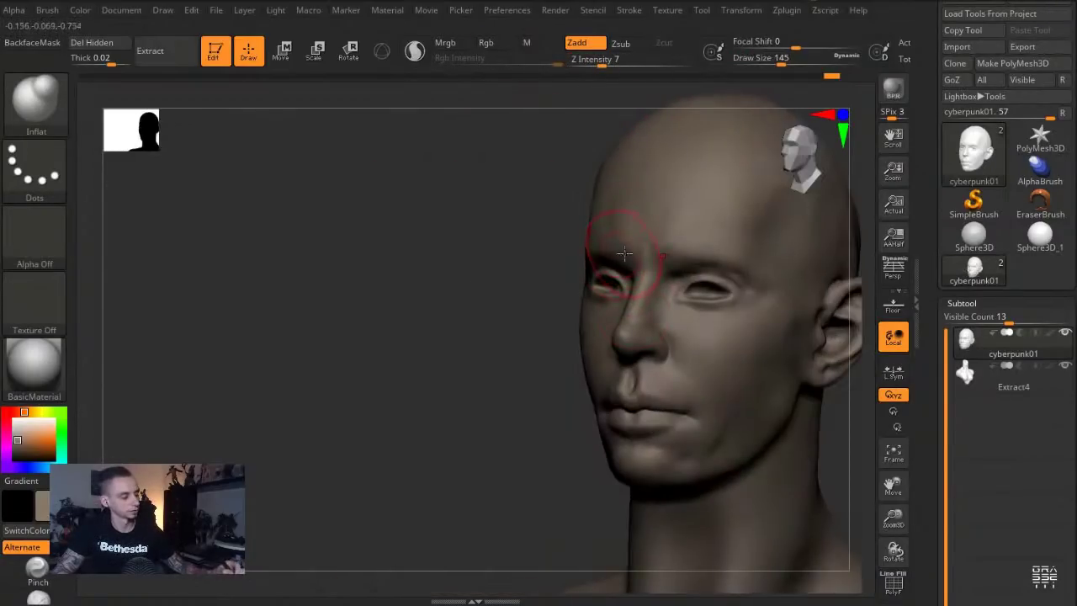
pyautogui.moveTo(579, 225); pyautogui.dragTo(543, 231)
pyautogui.press('s')
pyautogui.moveTo(621, 244); pyautogui.dragTo(630, 244)
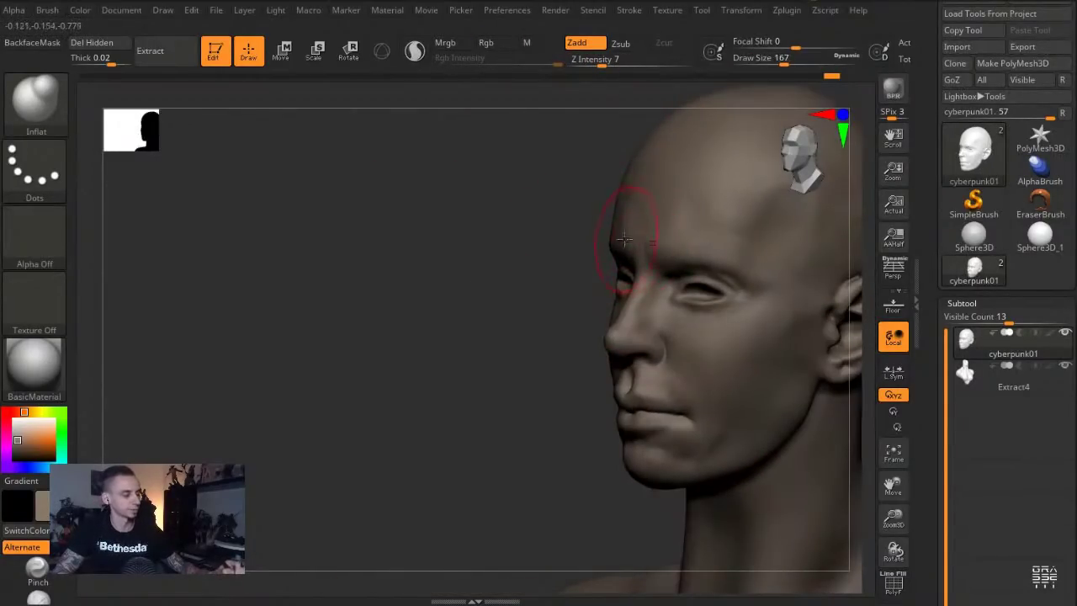
pyautogui.moveTo(524, 217)
pyautogui.mouseDown()
pyautogui.moveTo(379, 217)
pyautogui.moveTo(488, 382)
pyautogui.mouseUp()
# Reshape the chin and jaw in profile with the Move brush at Draw Sizes 257 and 286
pyautogui.moveTo(498, 434); pyautogui.dragTo(370, 404)
pyautogui.press('b')
pyautogui.press('m')
pyautogui.press('v')
pyautogui.press('s')
pyautogui.moveTo(564, 510); pyautogui.dragTo(573, 509)
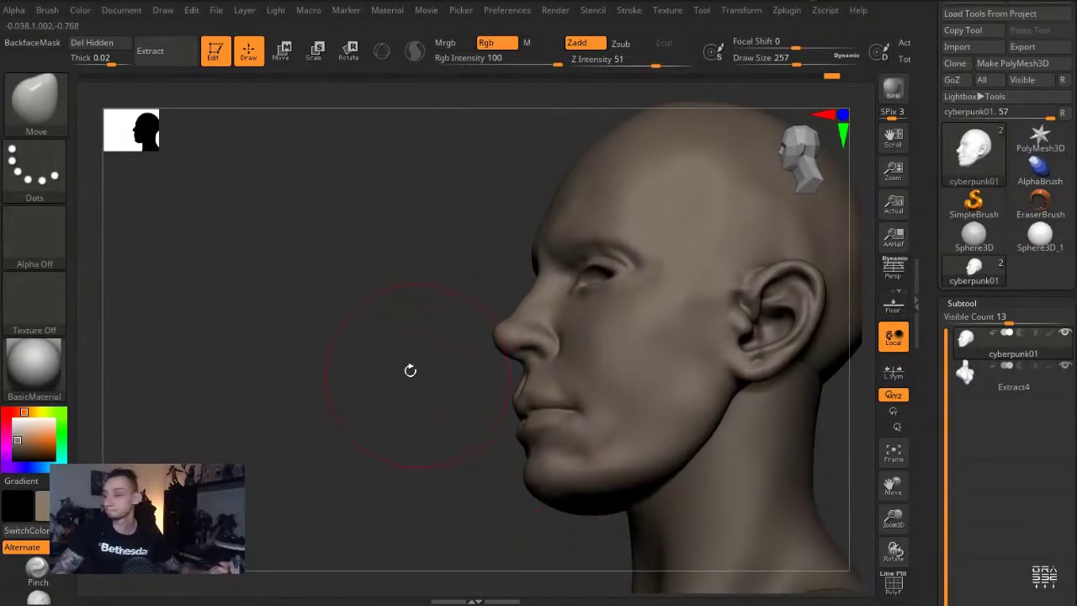
pyautogui.moveTo(375, 313)
pyautogui.mouseDown()
pyautogui.moveTo(366, 317)
pyautogui.moveTo(421, 330)
pyautogui.mouseUp()
pyautogui.press('s')
pyautogui.moveTo(642, 476); pyautogui.dragTo(656, 461)
pyautogui.press('s')
pyautogui.moveTo(683, 454)
pyautogui.mouseDown()
pyautogui.moveTo(697, 455)
pyautogui.moveTo(685, 453)
pyautogui.mouseUp()
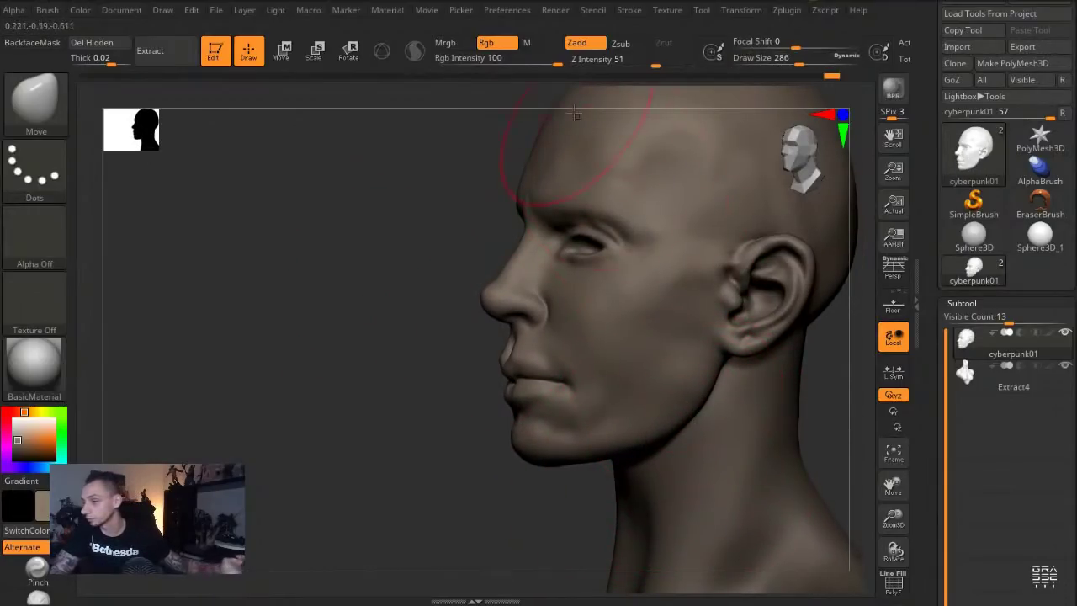
# Refine the jaw and the cheek in front of the ear with the Clay brush, reducing it to Draw Size 192
pyautogui.moveTo(355, 263); pyautogui.dragTo(424, 290)
pyautogui.press('b')
pyautogui.press('c')
pyautogui.press('l')
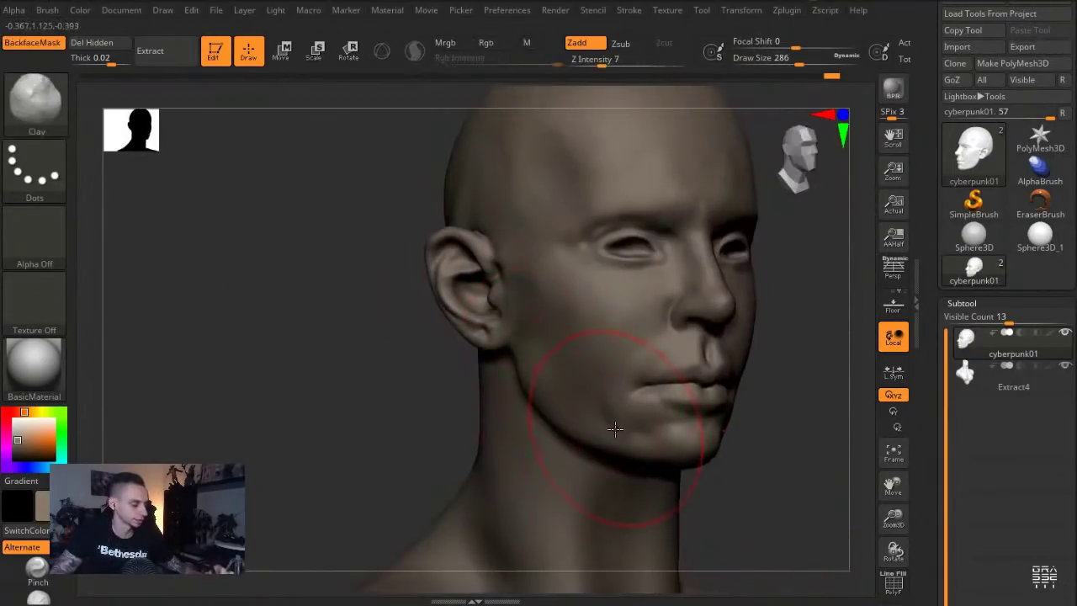
pyautogui.press('s')
pyautogui.moveTo(618, 426); pyautogui.dragTo(607, 421)
pyautogui.moveTo(738, 503); pyautogui.dragTo(675, 484)
pyautogui.moveTo(575, 420); pyautogui.dragTo(601, 405)
pyautogui.press('s')
pyautogui.moveTo(611, 422); pyautogui.dragTo(615, 423)
pyautogui.moveTo(530, 397); pyautogui.dragTo(550, 335)
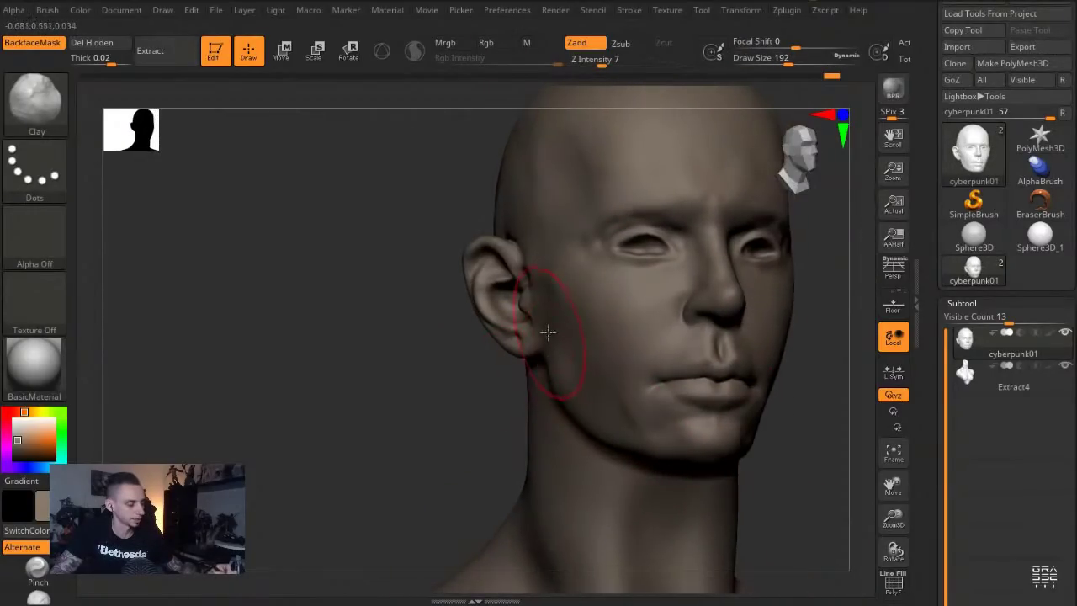
pyautogui.moveTo(520, 402); pyautogui.dragTo(465, 395)
# Reshape the jaw angle below the ear with the Move brush at Draw Size 293
pyautogui.press('b')
pyautogui.press('m')
pyautogui.press('v')
pyautogui.press('s')
pyautogui.moveTo(559, 387)
pyautogui.mouseDown()
pyautogui.moveTo(562, 354)
pyautogui.moveTo(584, 401)
pyautogui.mouseUp()
pyautogui.press('s')
pyautogui.moveTo(528, 402); pyautogui.dragTo(538, 403)
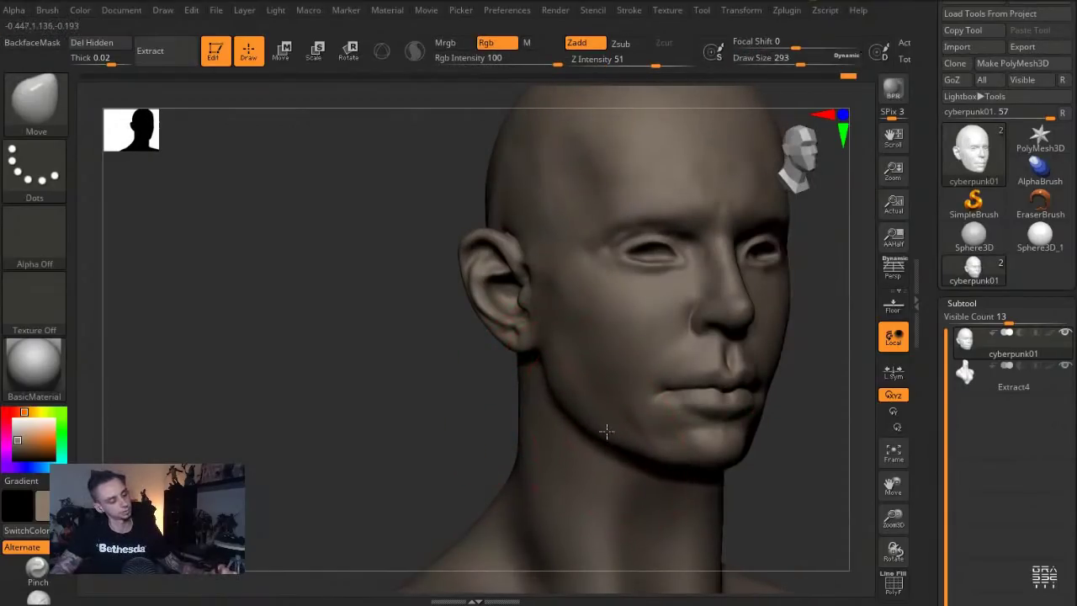
# Adjust the outer brow and temple with a resized Move brush
pyautogui.keyDown('alt'); pyautogui.moveTo(409, 259); pyautogui.dragTo(370, 304); pyautogui.keyUp('alt')
pyautogui.press('s')
pyautogui.moveTo(570, 262)
pyautogui.mouseDown()
pyautogui.moveTo(543, 260)
pyautogui.moveTo(555, 277)
pyautogui.mouseUp()
# Refine the cheekbone and the outer eye area with the Clay brush at Draw Size 71
pyautogui.press('b')
pyautogui.press('c')
pyautogui.press('l')
pyautogui.press('s')
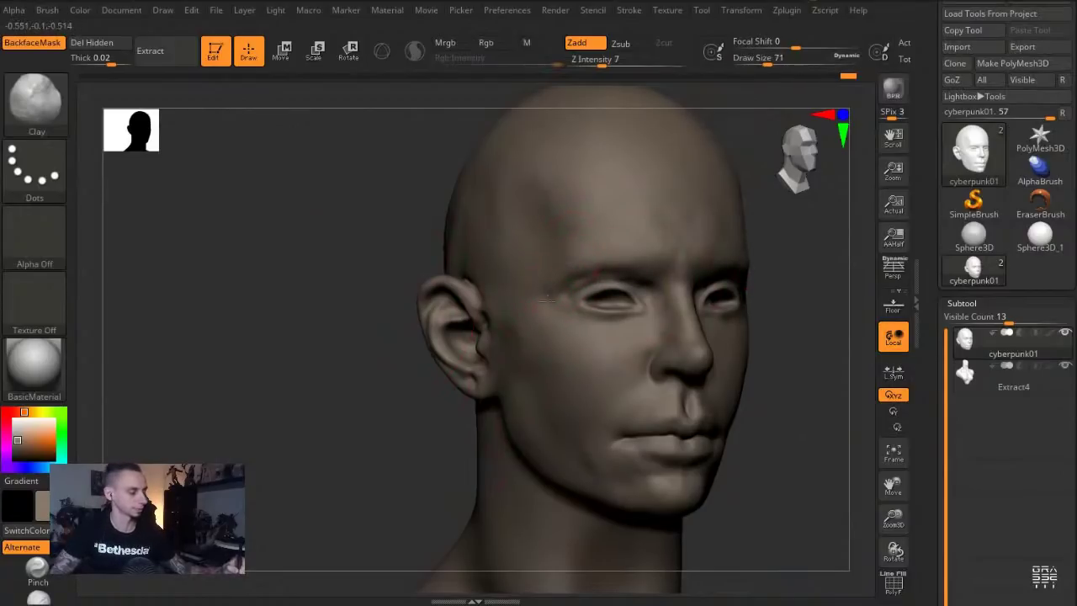
pyautogui.moveTo(401, 233); pyautogui.dragTo(378, 261)
# Reshape the inner eye corner and lower eyelid with a resized Move brush
pyautogui.press('b')
pyautogui.press('m')
pyautogui.press('v')
pyautogui.keyDown('alt'); pyautogui.moveTo(373, 218); pyautogui.dragTo(360, 250); pyautogui.keyUp('alt')
pyautogui.press('s')
pyautogui.moveTo(668, 317); pyautogui.dragTo(660, 310)
pyautogui.moveTo(279, 199); pyautogui.dragTo(256, 190)
pyautogui.press('s')
pyautogui.moveTo(607, 346); pyautogui.dragTo(606, 323)
pyautogui.moveTo(418, 228); pyautogui.dragTo(367, 231)
# Build up the area below the eyes and beside the nose with the Standard brush, starting at Draw Size 90
pyautogui.press('b')
pyautogui.press('s')
pyautogui.press('t')
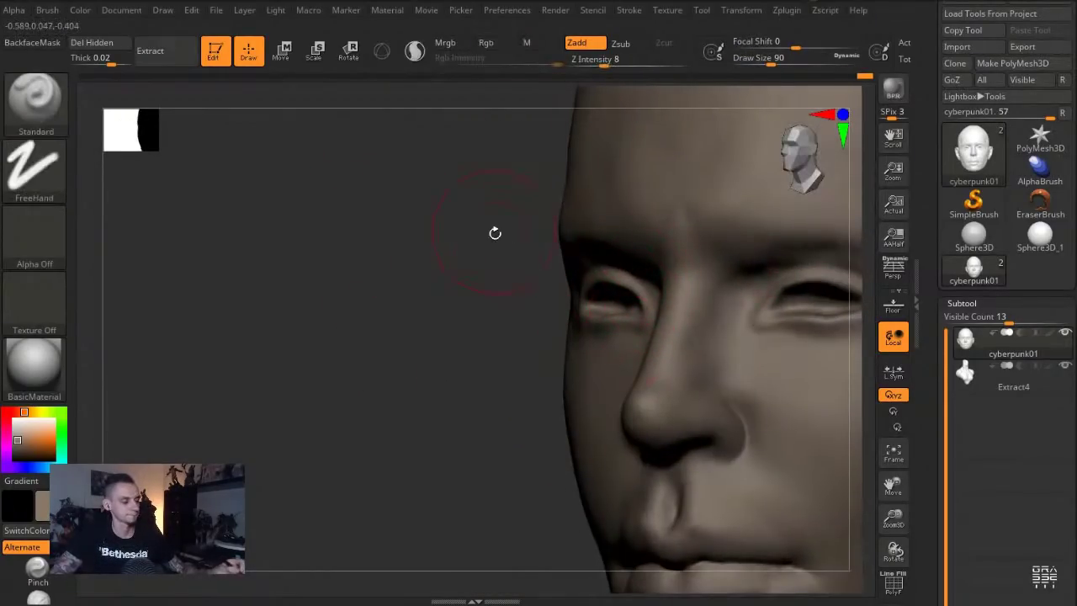
pyautogui.moveTo(495, 233); pyautogui.dragTo(770, 298)
pyautogui.moveTo(476, 187); pyautogui.dragTo(488, 263)
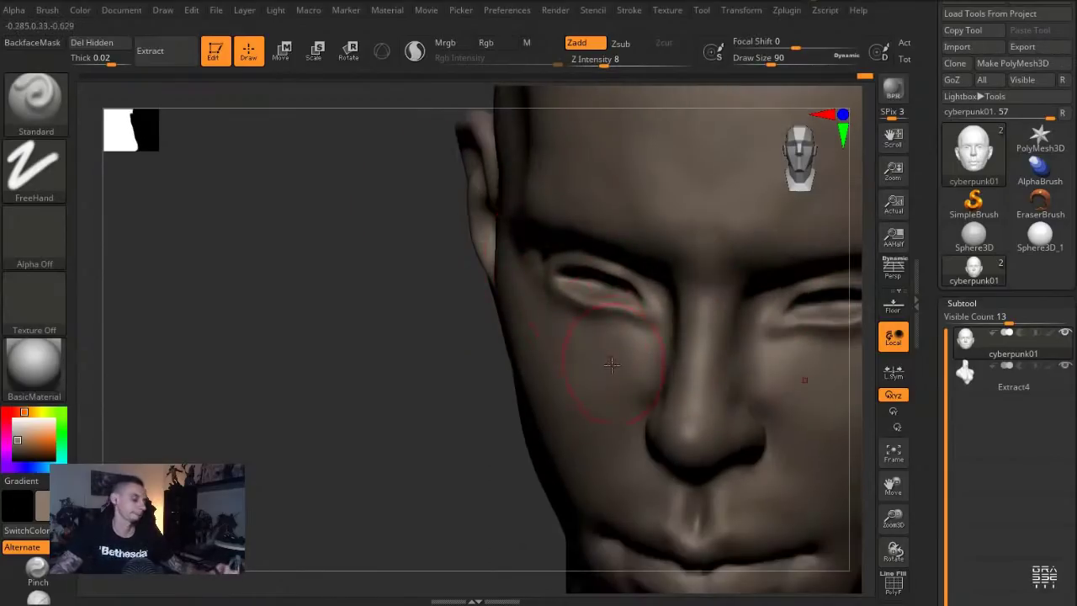
pyautogui.press('s')
pyautogui.moveTo(589, 350); pyautogui.dragTo(597, 349)
pyautogui.moveTo(391, 402)
pyautogui.mouseDown()
pyautogui.moveTo(348, 500)
pyautogui.moveTo(370, 346)
pyautogui.moveTo(370, 389)
pyautogui.mouseUp()
pyautogui.moveTo(357, 244); pyautogui.dragTo(273, 225)
# Adjust the lower eyelid and inner eye contour with the Move brush, reducing it to Draw Size 62
pyautogui.press('b')
pyautogui.press('m')
pyautogui.press('v')
pyautogui.press('s')
pyautogui.moveTo(615, 335)
pyautogui.mouseDown()
pyautogui.moveTo(601, 335)
pyautogui.moveTo(630, 319)
pyautogui.mouseUp()
pyautogui.press('s')
pyautogui.moveTo(313, 223); pyautogui.dragTo(337, 274)
pyautogui.keyDown('alt'); pyautogui.moveTo(484, 269); pyautogui.dragTo(330, 282); pyautogui.keyUp('alt')
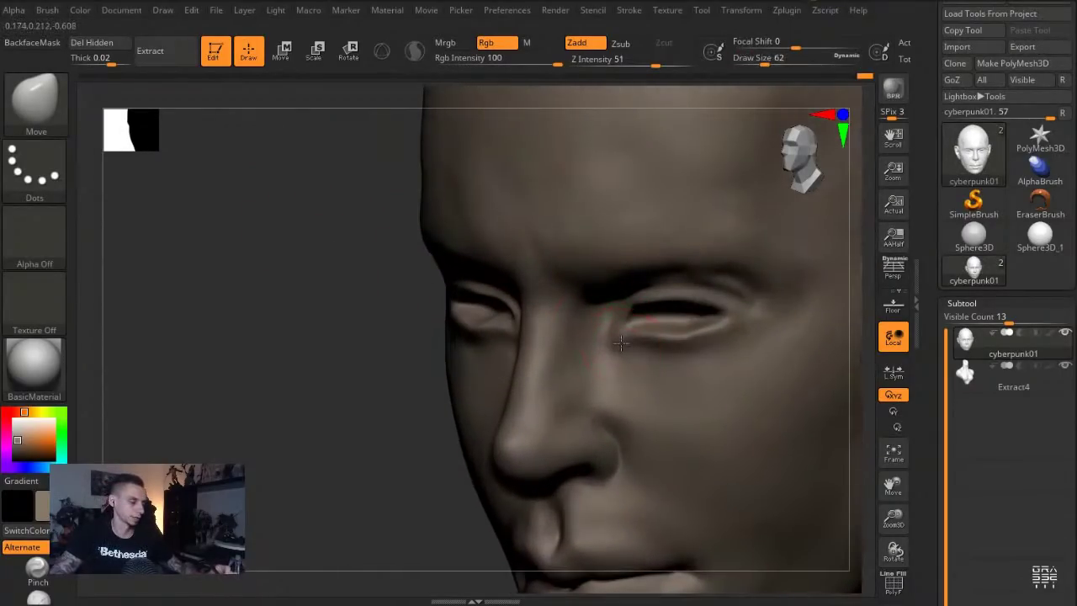
# Carve the creases around the upper and lower eyelids with the DamStandard brush at Draw Size 62 and Z Intensity 19
pyautogui.press('b')
pyautogui.press('d')
pyautogui.press('s')
pyautogui.moveTo(634, 64); pyautogui.dragTo(623, 64)
pyautogui.moveTo(626, 339)
pyautogui.mouseDown()
pyautogui.moveTo(659, 349)
pyautogui.moveTo(746, 328)
pyautogui.mouseUp()
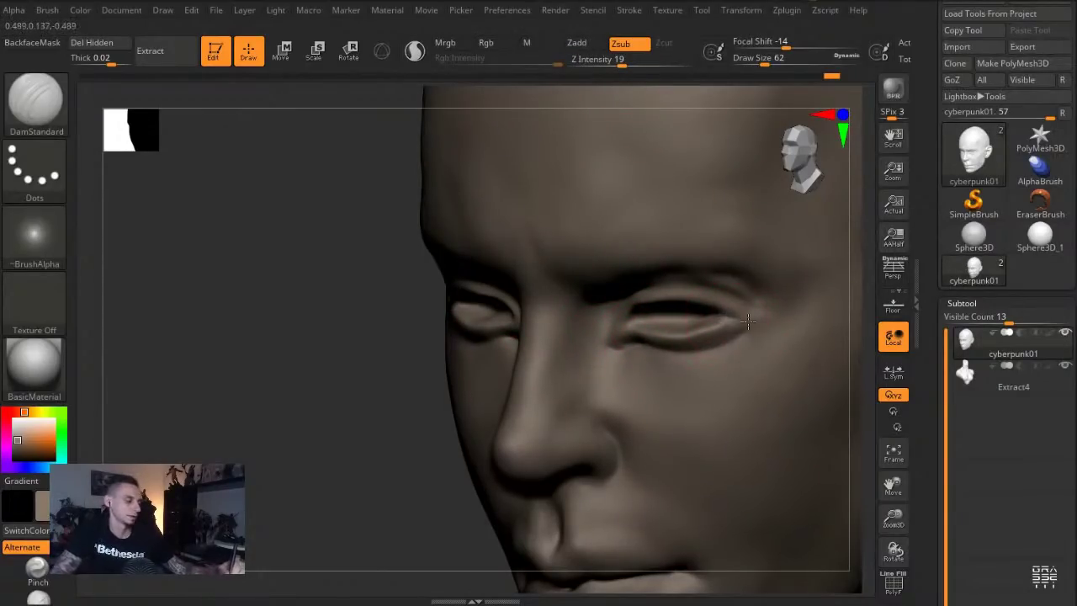
pyautogui.moveTo(432, 307); pyautogui.dragTo(643, 302)
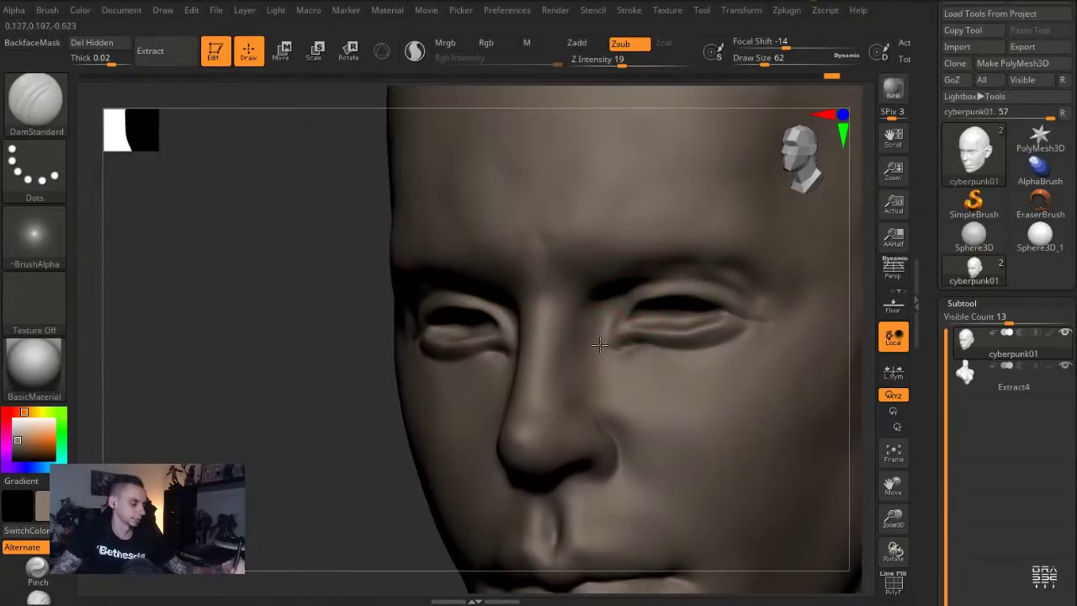
pyautogui.moveTo(325, 223)
pyautogui.mouseDown()
pyautogui.moveTo(315, 239)
pyautogui.moveTo(299, 229)
pyautogui.mouseUp()
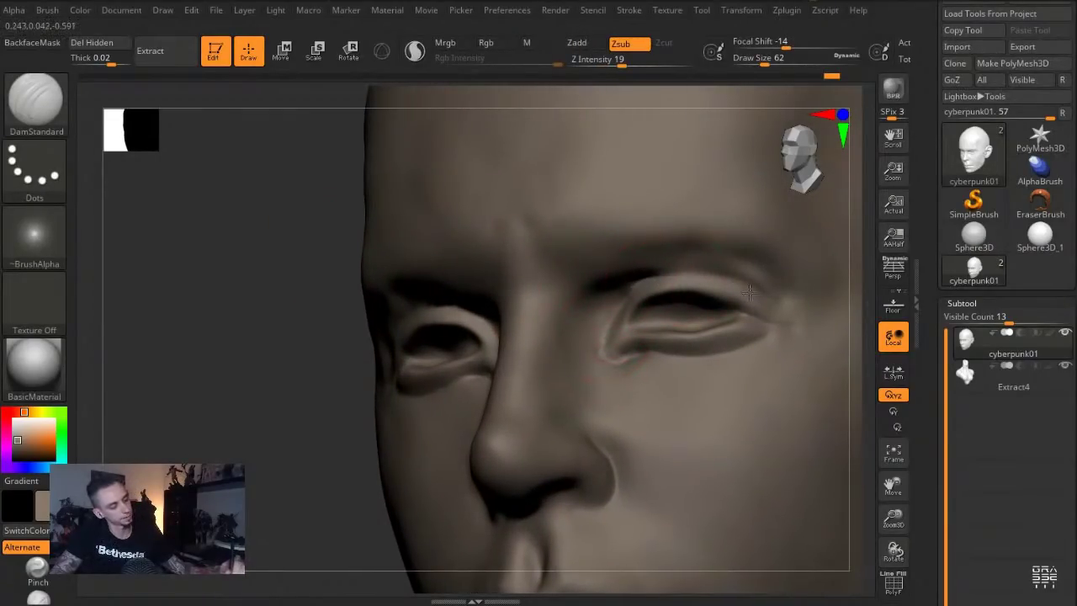
pyautogui.moveTo(659, 279); pyautogui.dragTo(778, 307)
# Adjust the eyelids with the Move brush, and add volume at the eye opening with the Standard brush at Draw Size 35
pyautogui.moveTo(271, 252); pyautogui.dragTo(479, 268)
pyautogui.press('b')
pyautogui.press('m')
pyautogui.press('v')
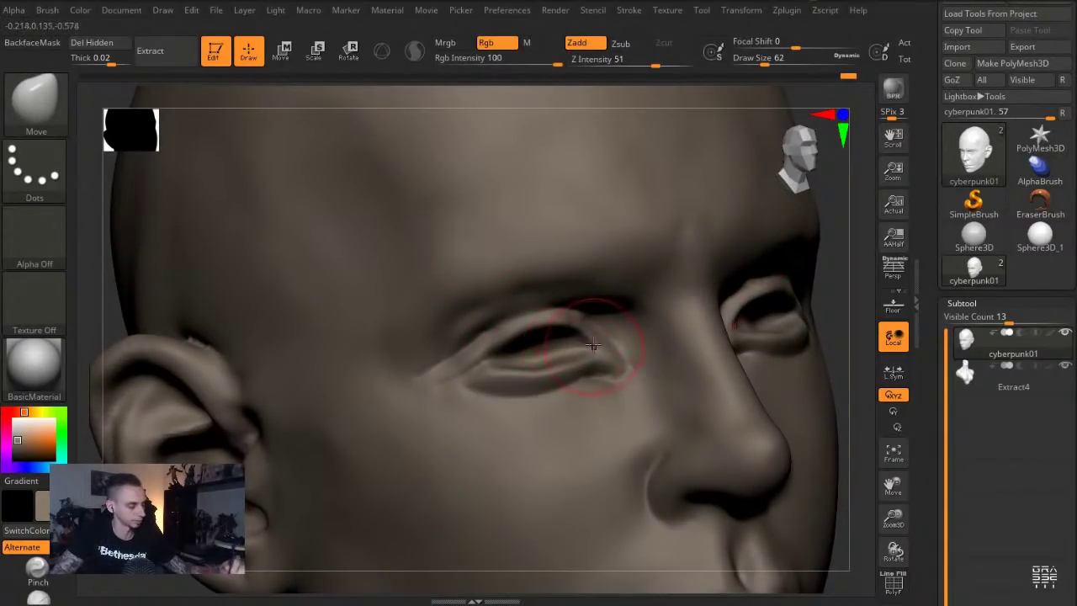
pyautogui.press('b')
pyautogui.press('s')
pyautogui.press('t')
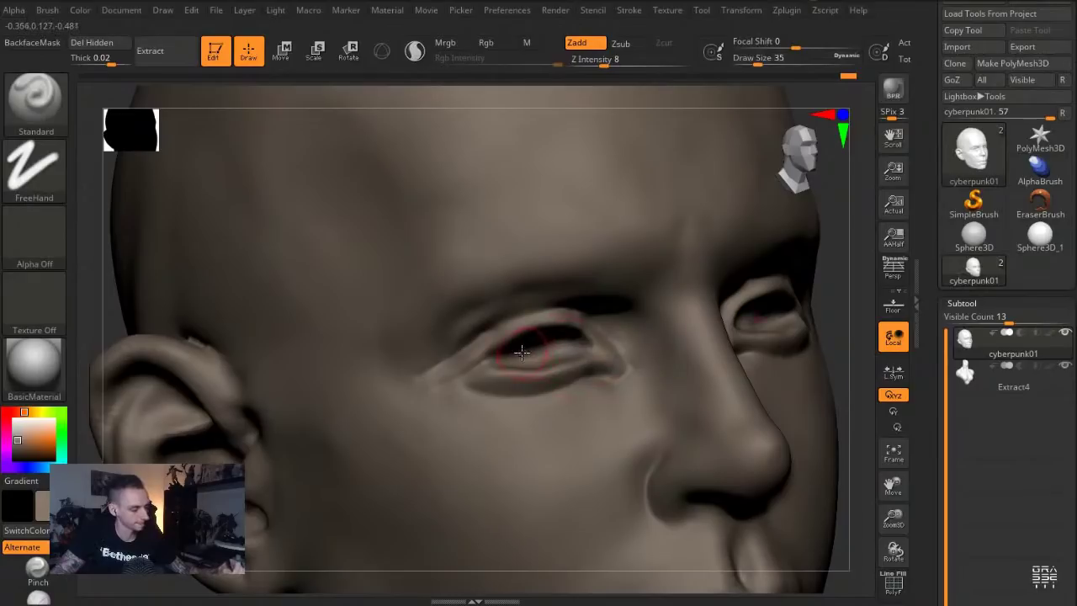
pyautogui.moveTo(529, 348); pyautogui.dragTo(547, 347)
pyautogui.keyDown('alt'); pyautogui.moveTo(862, 542); pyautogui.dragTo(849, 421); pyautogui.keyUp('alt')
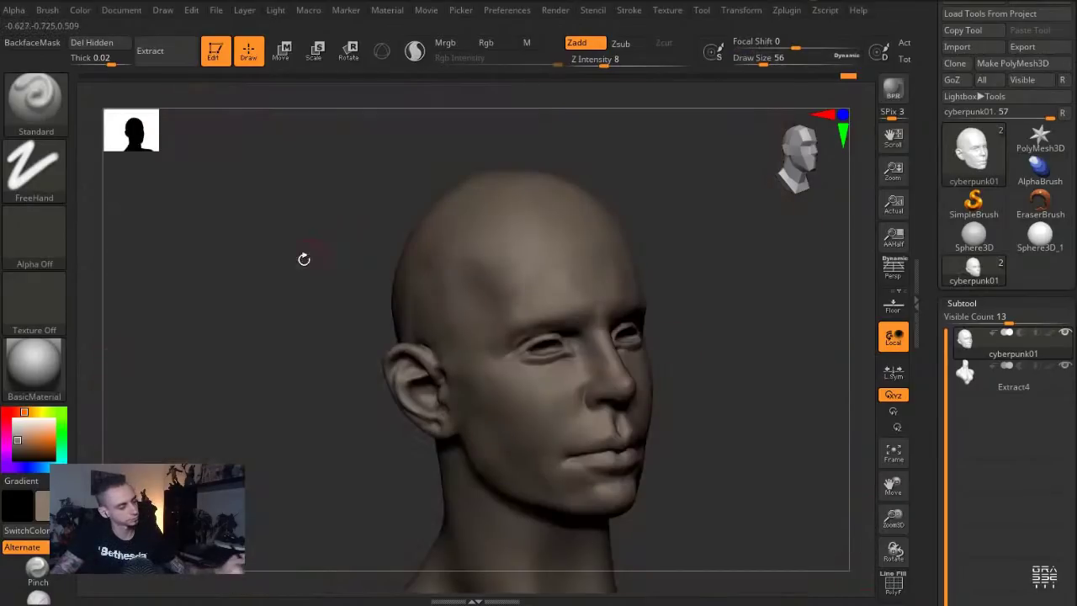
# Smooth the area between the eye, cheek and temple with the brush at Draw Size 74
pyautogui.moveTo(303, 257); pyautogui.dragTo(160, 263)
pyautogui.press('shift')
pyautogui.moveTo(366, 313)
pyautogui.mouseDown()
pyautogui.moveTo(446, 318)
pyautogui.moveTo(394, 260)
pyautogui.mouseUp()
pyautogui.keyDown('ctrl'); pyautogui.moveTo(394, 260); pyautogui.dragTo(350, 187, button='right'); pyautogui.keyUp('ctrl')
pyautogui.press('s')
pyautogui.moveTo(620, 347); pyautogui.dragTo(608, 347)
pyautogui.keyDown('shift'); pyautogui.moveTo(599, 363); pyautogui.dragTo(529, 292); pyautogui.keyUp('shift')
pyautogui.moveTo(310, 210); pyautogui.dragTo(383, 207)
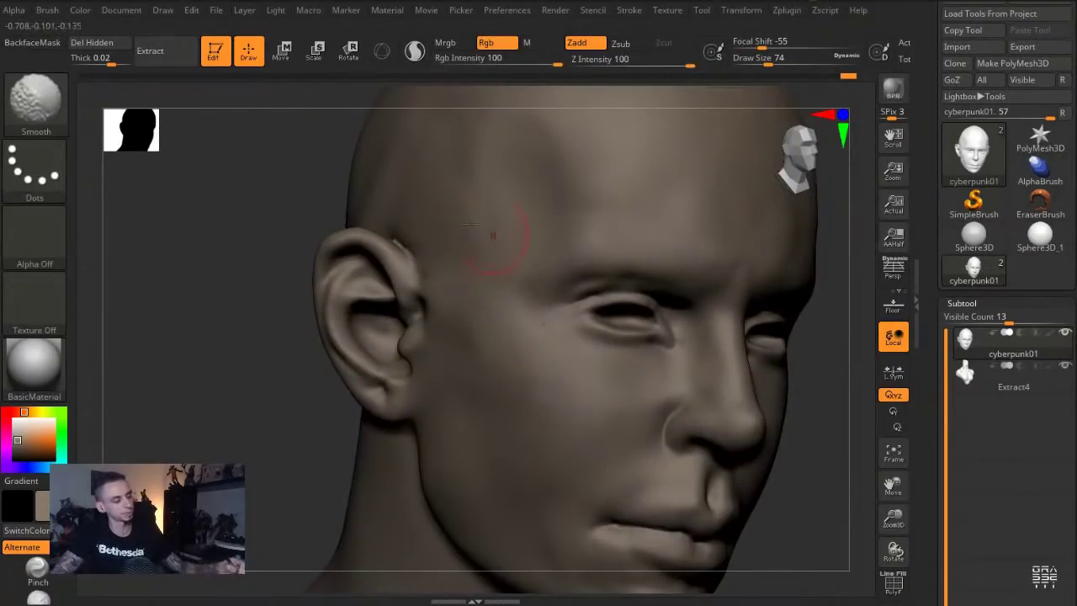
pyautogui.keyDown('ctrl'); pyautogui.moveTo(253, 235); pyautogui.dragTo(226, 192, button='right'); pyautogui.keyUp('ctrl')
pyautogui.keyDown('shift'); pyautogui.moveTo(226, 193); pyautogui.dragTo(185, 197); pyautogui.keyUp('shift')
pyautogui.moveTo(319, 281); pyautogui.dragTo(252, 273)
pyautogui.moveTo(405, 239); pyautogui.dragTo(446, 233)
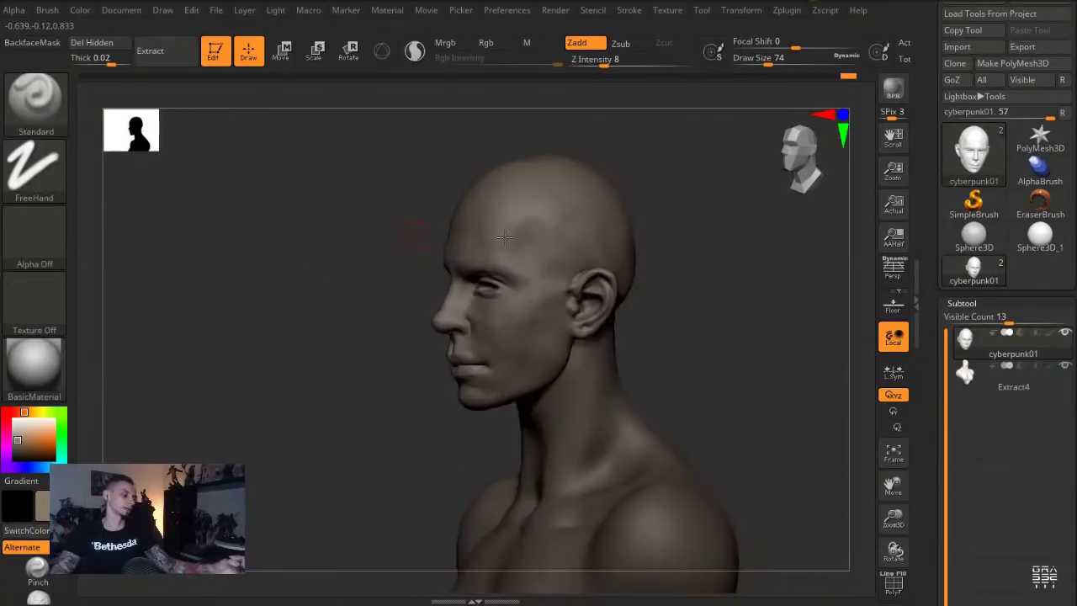
# Refine the temple and side of the head with the Clay brush at Draw Size 358
pyautogui.press('b')
pyautogui.press('c')
pyautogui.press('l')
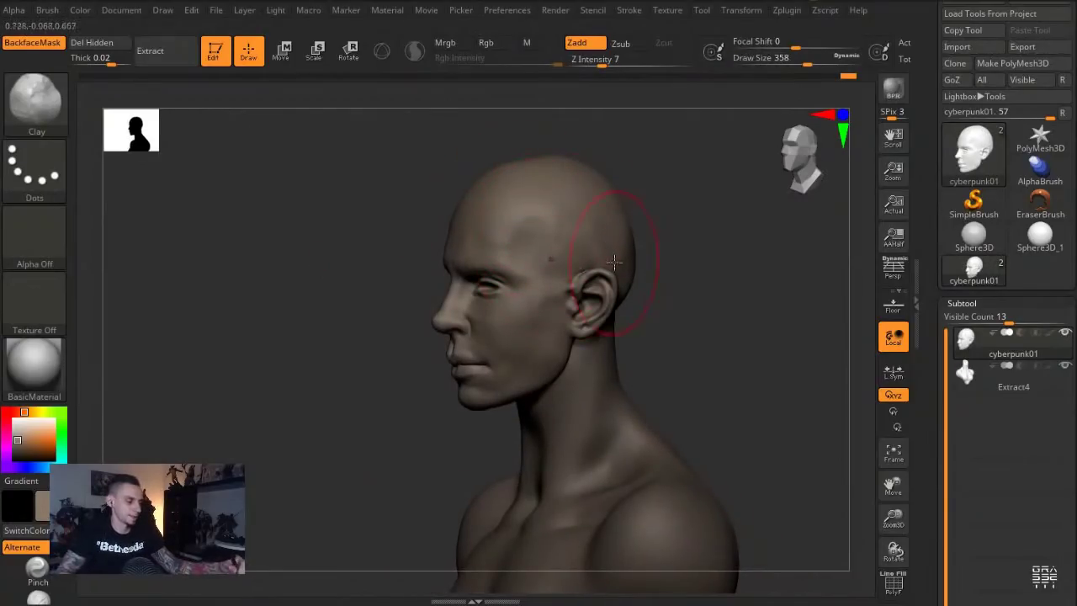
pyautogui.moveTo(357, 229)
pyautogui.mouseDown()
pyautogui.moveTo(387, 236)
pyautogui.moveTo(404, 272)
pyautogui.mouseUp()
pyautogui.keyDown('ctrl'); pyautogui.moveTo(403, 271); pyautogui.dragTo(428, 313, button='right'); pyautogui.keyUp('ctrl')
# Reshape the underside of the chin and jaw in profile with the Move brush at Draw Sizes 239 and 286
pyautogui.press('b')
pyautogui.press('m')
pyautogui.press('v')
pyautogui.press('s')
pyautogui.click(522, 428)
pyautogui.moveTo(520, 427); pyautogui.dragTo(534, 404)
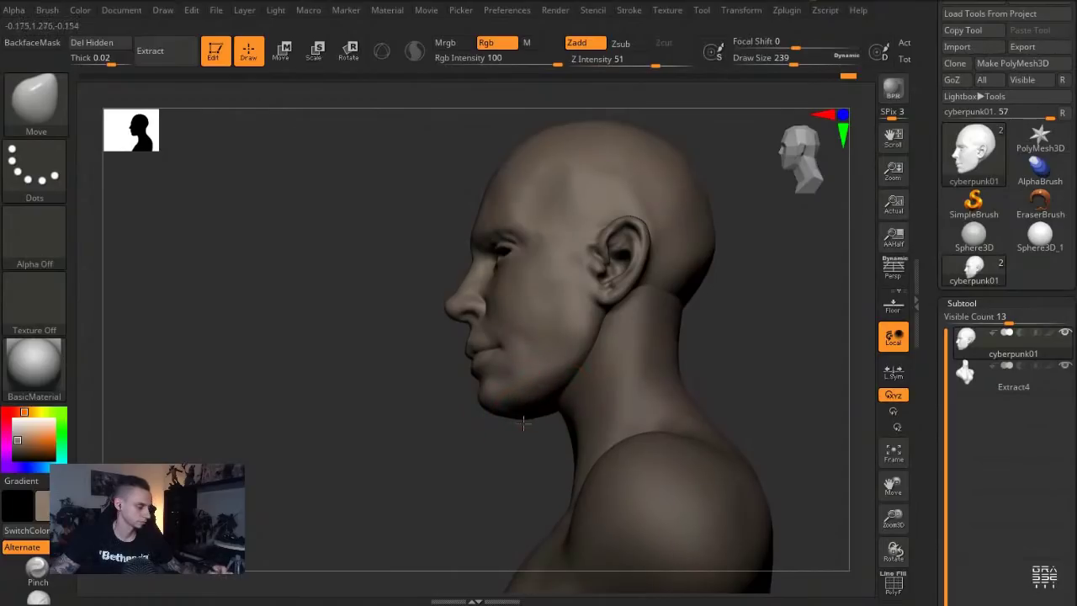
pyautogui.moveTo(492, 447); pyautogui.dragTo(545, 409)
# Refine the brow and cheek with resized Clay and Move brushes, setting the Move brush to Draw Size 177
pyautogui.press('b')
pyautogui.press('c')
pyautogui.press('l')
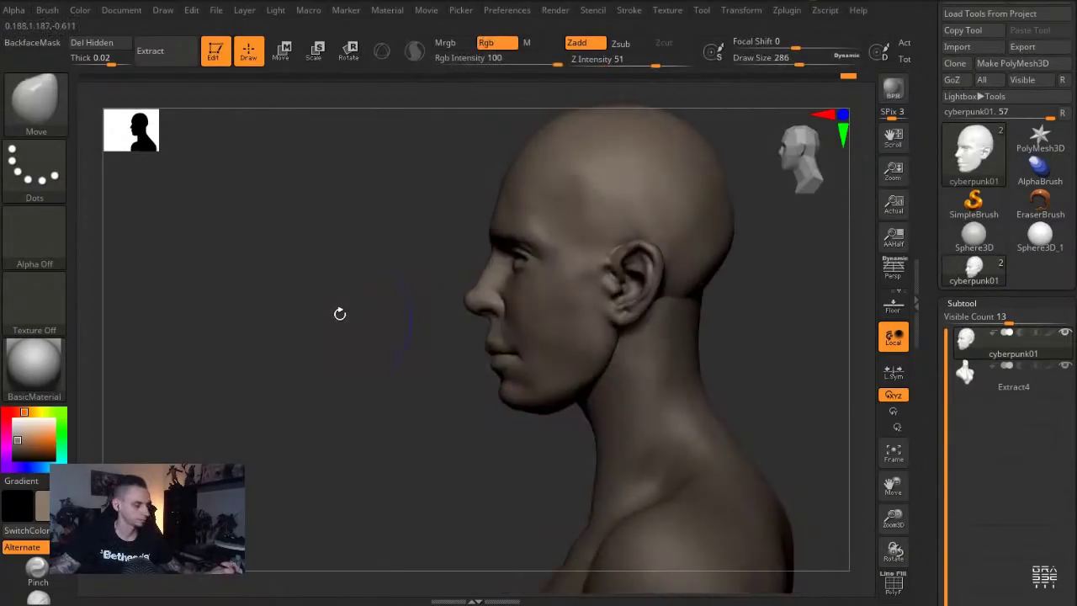
pyautogui.moveTo(340, 314)
pyautogui.mouseDown()
pyautogui.moveTo(390, 392)
pyautogui.moveTo(469, 252)
pyautogui.mouseUp()
pyautogui.moveTo(410, 238)
pyautogui.keyDown('shift'); pyautogui.mouseDown()
pyautogui.moveTo(471, 240)
pyautogui.moveTo(494, 332)
pyautogui.moveTo(518, 336)
pyautogui.moveTo(527, 313)
pyautogui.mouseUp(); pyautogui.keyUp('shift')
pyautogui.press('s')
pyautogui.press('s')
pyautogui.press('s')
pyautogui.moveTo(494, 240); pyautogui.dragTo(505, 238)
pyautogui.moveTo(459, 203)
pyautogui.keyDown('alt'); pyautogui.mouseDown()
pyautogui.moveTo(449, 245)
pyautogui.moveTo(332, 199)
pyautogui.moveTo(423, 318)
pyautogui.mouseUp(); pyautogui.keyUp('alt')
pyautogui.press('s')
pyautogui.click(403, 314)
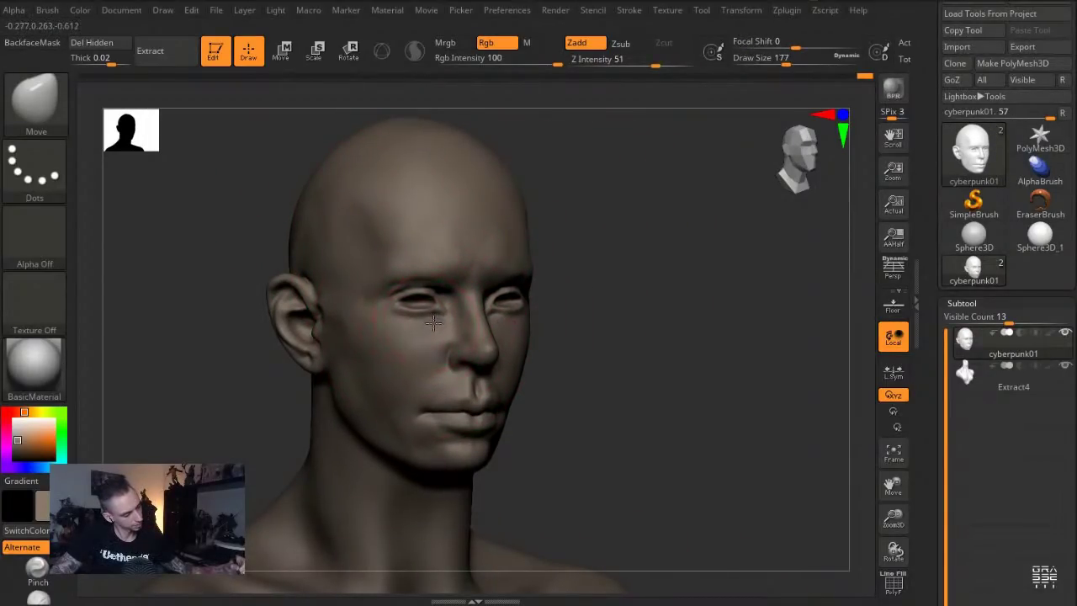
# Adjust the mouth corners and lower cheeks from the front with the Move brush at Draw Size 262
pyautogui.moveTo(221, 234); pyautogui.dragTo(174, 238)
pyautogui.keyDown('alt'); pyautogui.moveTo(245, 244); pyautogui.dragTo(333, 241); pyautogui.keyUp('alt')
pyautogui.press('s')
pyautogui.click(512, 443)
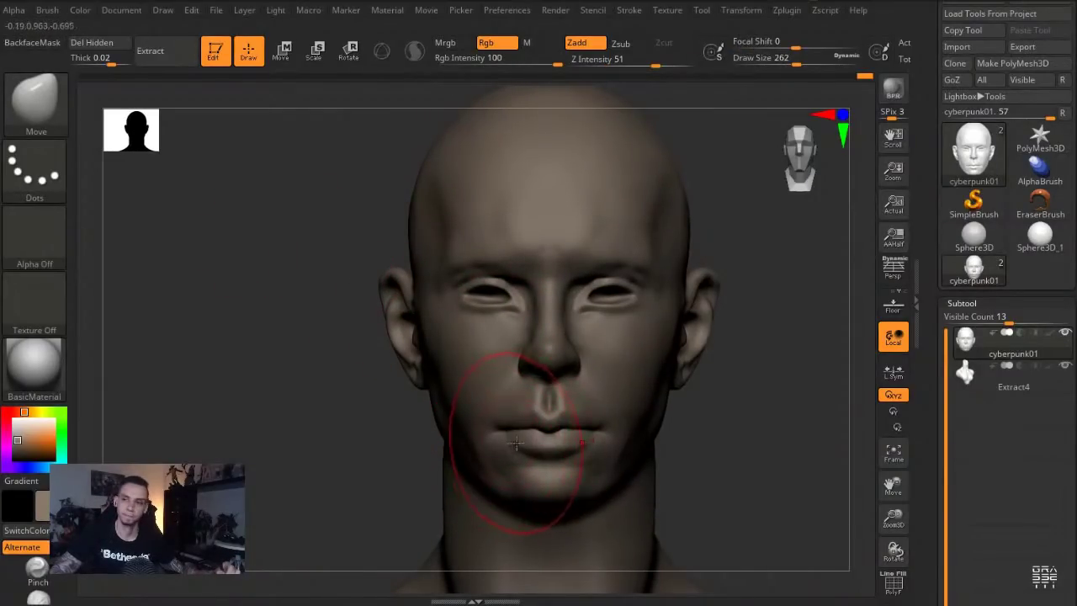
pyautogui.moveTo(523, 439); pyautogui.dragTo(499, 423)
pyautogui.press('s')
pyautogui.click(520, 361)
pyautogui.moveTo(300, 259); pyautogui.dragTo(249, 257)
pyautogui.moveTo(249, 257)
pyautogui.keyDown('alt'); pyautogui.mouseDown()
pyautogui.moveTo(308, 269)
pyautogui.moveTo(310, 254)
pyautogui.moveTo(296, 257)
pyautogui.mouseUp(); pyautogui.keyUp('alt')
# Define the creases around the nostril wing with the DamStandard brush at Draw Sizes 51 and 56
pyautogui.press('b')
pyautogui.press('d')
pyautogui.press('s')
pyautogui.press('s')
pyautogui.click(598, 377)
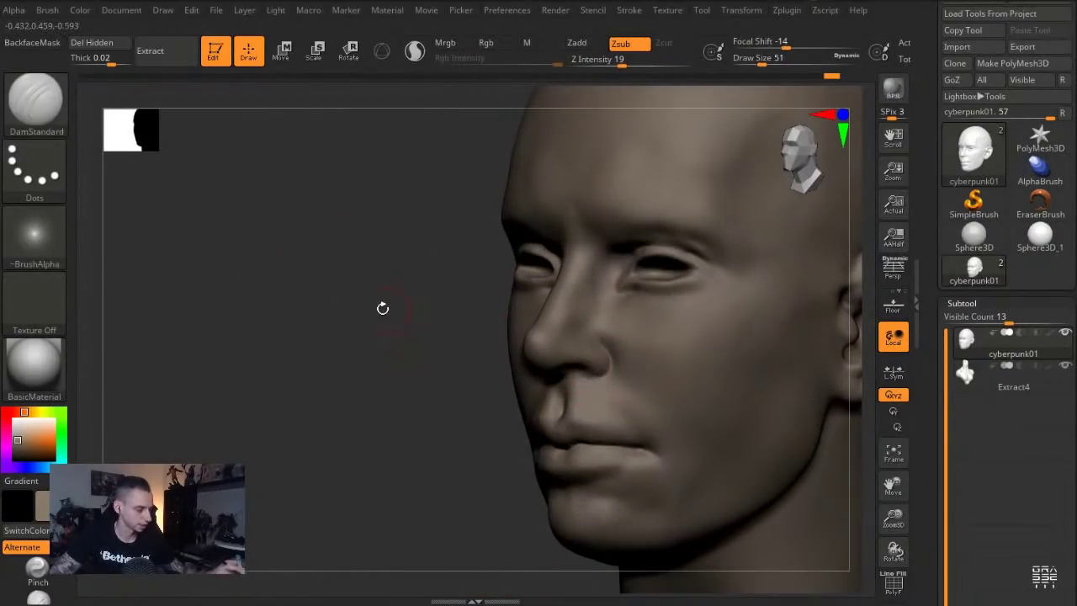
pyautogui.moveTo(394, 311); pyautogui.dragTo(384, 282)
pyautogui.press('s')
pyautogui.click(578, 377)
pyautogui.moveTo(440, 302); pyautogui.dragTo(315, 262)
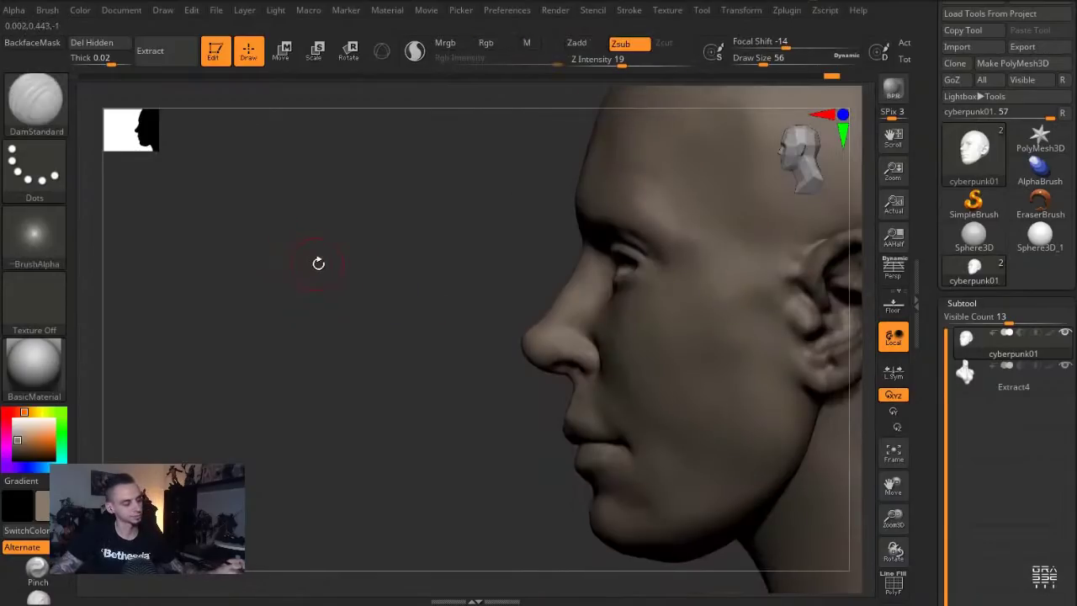
# Reshape the nose tip in profile with the Move brush at Draw Size 108
pyautogui.press('b')
pyautogui.press('m')
pyautogui.press('v')
pyautogui.press('s')
pyautogui.click(538, 356)
pyautogui.moveTo(535, 347); pyautogui.dragTo(524, 333)
pyautogui.press('s')
pyautogui.click(534, 354)
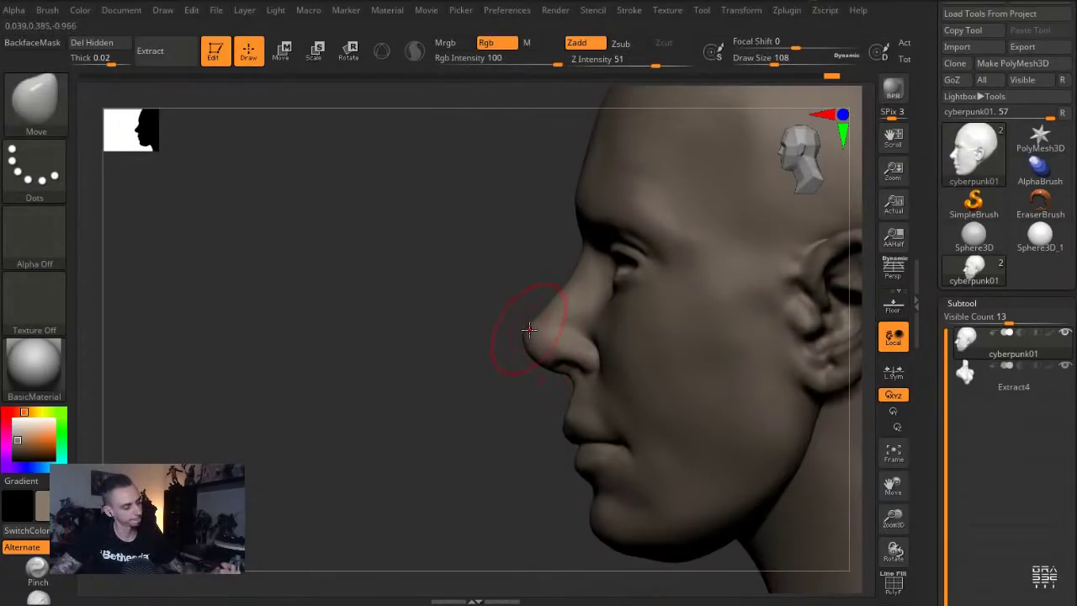
pyautogui.keyDown('alt'); pyautogui.moveTo(420, 294); pyautogui.dragTo(317, 260); pyautogui.keyUp('alt')
pyautogui.moveTo(202, 252); pyautogui.dragTo(421, 293)
# Adjust the jaw and chin with the Move brush at Draw Size 239 and save the project
pyautogui.press('s')
pyautogui.click(557, 456)
pyautogui.moveTo(316, 283); pyautogui.dragTo(308, 271)
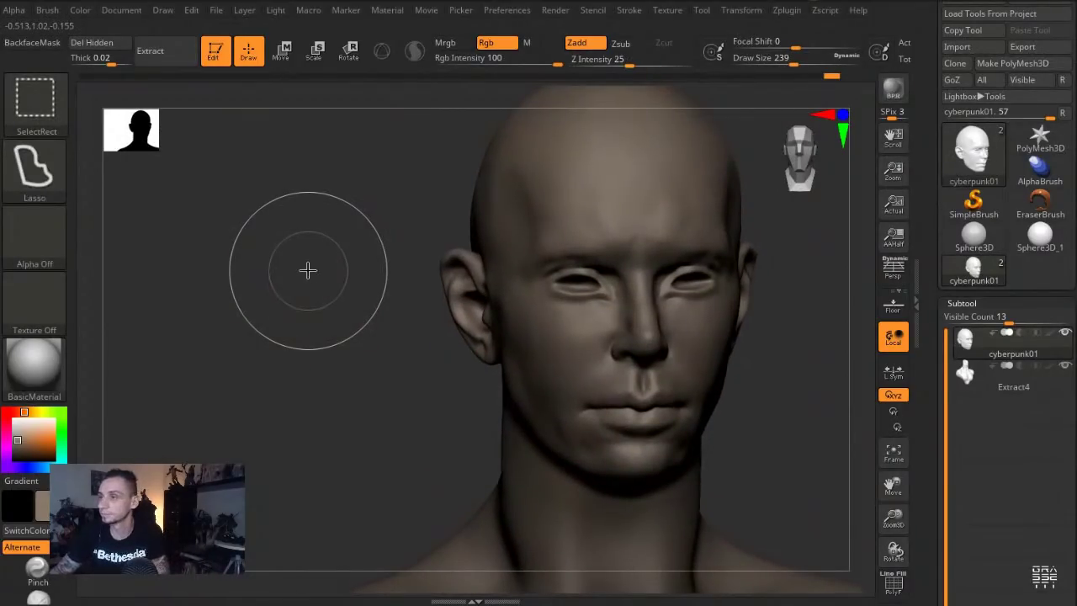
pyautogui.hotkey('ctrl', 's')
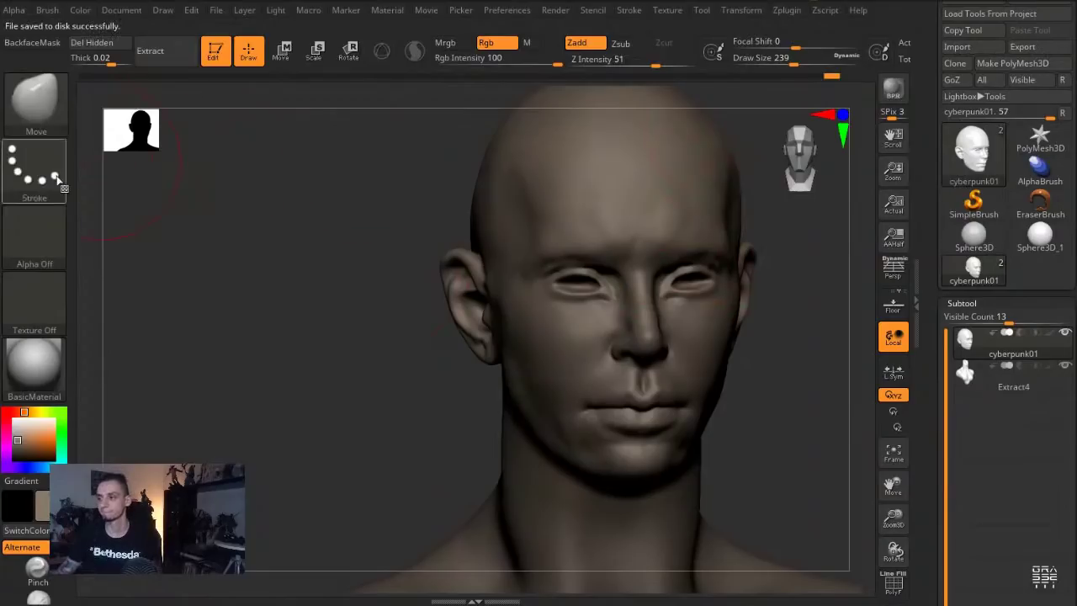
# Convert the Sphere3D_1 primitive to a polymesh and append it to the cyberpunk01 tool as a new subtool
pyautogui.click(1037, 243)
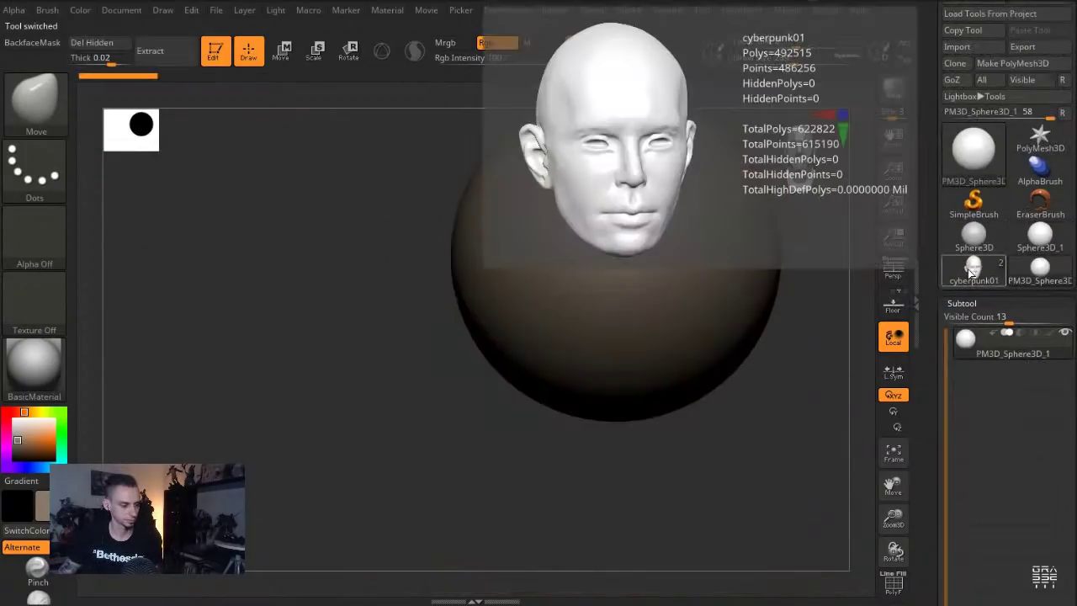
pyautogui.click(972, 271)
pyautogui.scroll(-5, 978, 407)
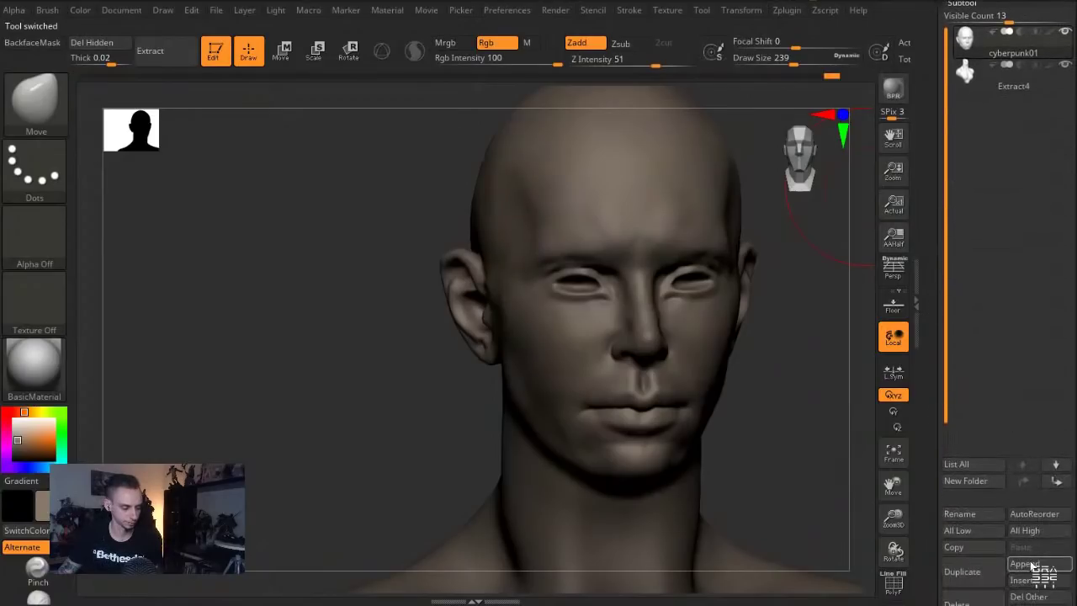
pyautogui.click(1033, 565)
pyautogui.click(826, 290)
# Scale the sphere down to eyeball size and move it toward one eye socket, checking front and profile views
pyautogui.moveTo(394, 205)
pyautogui.keyDown('shift'); pyautogui.mouseDown()
pyautogui.moveTo(376, 214)
pyautogui.moveTo(375, 294)
pyautogui.mouseUp(); pyautogui.keyUp('shift')
pyautogui.press('e')
pyautogui.moveTo(607, 335)
pyautogui.mouseDown()
pyautogui.moveTo(415, 235)
pyautogui.moveTo(525, 305)
pyautogui.mouseUp()
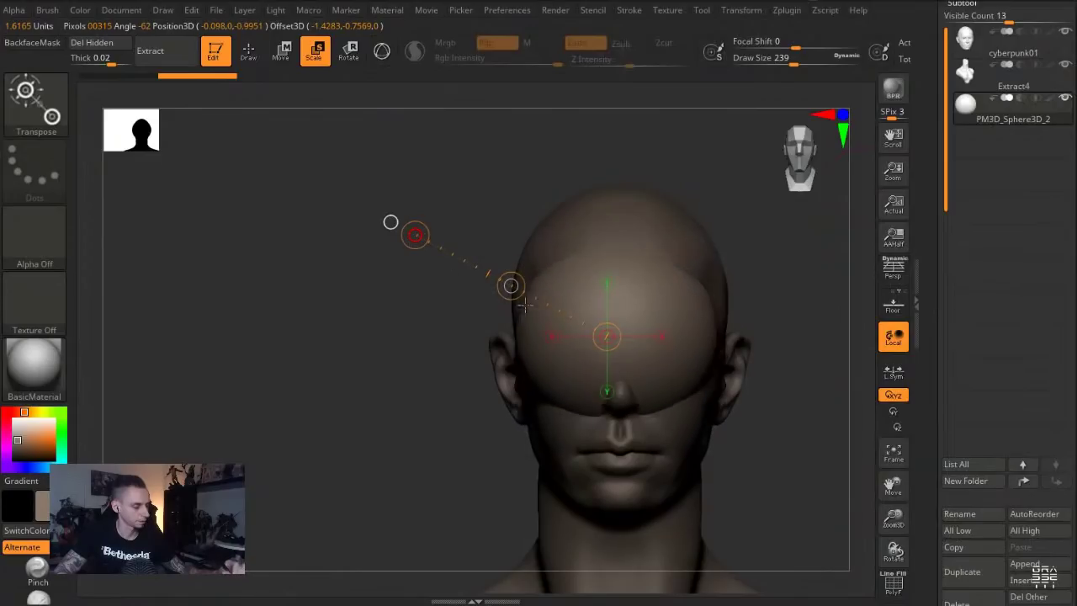
pyautogui.moveTo(415, 235)
pyautogui.mouseDown()
pyautogui.moveTo(522, 307)
pyautogui.moveTo(527, 335)
pyautogui.mouseUp()
pyautogui.press('w')
pyautogui.moveTo(510, 287); pyautogui.dragTo(392, 281)
pyautogui.keyDown('shift'); pyautogui.moveTo(392, 281); pyautogui.dragTo(471, 295); pyautogui.keyUp('shift')
pyautogui.moveTo(551, 353)
pyautogui.keyDown('shift'); pyautogui.mouseDown()
pyautogui.moveTo(552, 443)
pyautogui.moveTo(550, 399)
pyautogui.moveTo(521, 404)
pyautogui.mouseUp(); pyautogui.keyUp('shift')
# Fit the eyeball sphere into the socket from the side, fine-tuning its position and scale
pyautogui.press('e')
pyautogui.press('w')
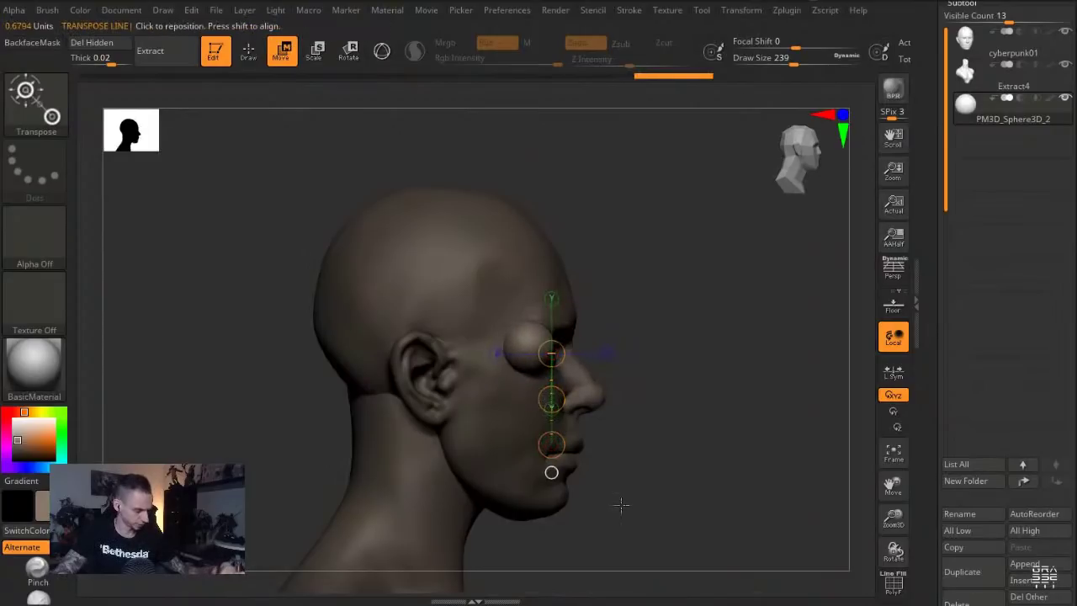
pyautogui.keyDown('shift'); pyautogui.moveTo(619, 508); pyautogui.dragTo(565, 503); pyautogui.keyUp('shift')
pyautogui.moveTo(552, 400); pyautogui.dragTo(555, 432)
pyautogui.press('e')
pyautogui.moveTo(613, 353); pyautogui.dragTo(477, 430)
pyautogui.press('q')
pyautogui.moveTo(458, 271)
pyautogui.mouseDown()
pyautogui.moveTo(407, 274)
pyautogui.moveTo(449, 303)
pyautogui.moveTo(455, 215)
pyautogui.mouseUp()
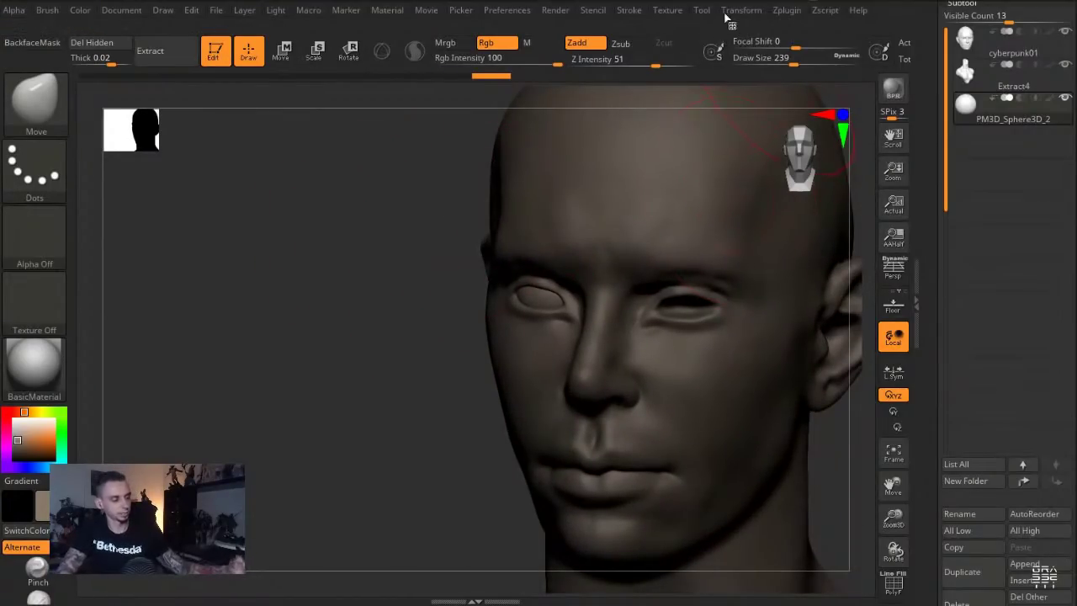
# Mirror the eyeball across the X axis with SubTool Master, merging both eyes into one subtool
pyautogui.click(787, 10)
pyautogui.click(832, 250)
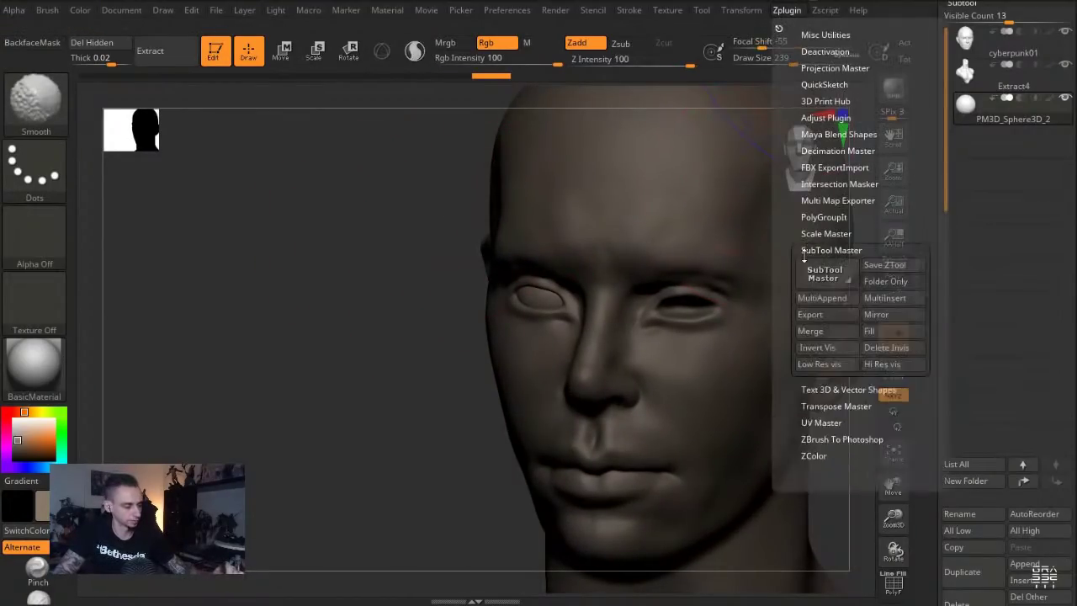
pyautogui.click(876, 315)
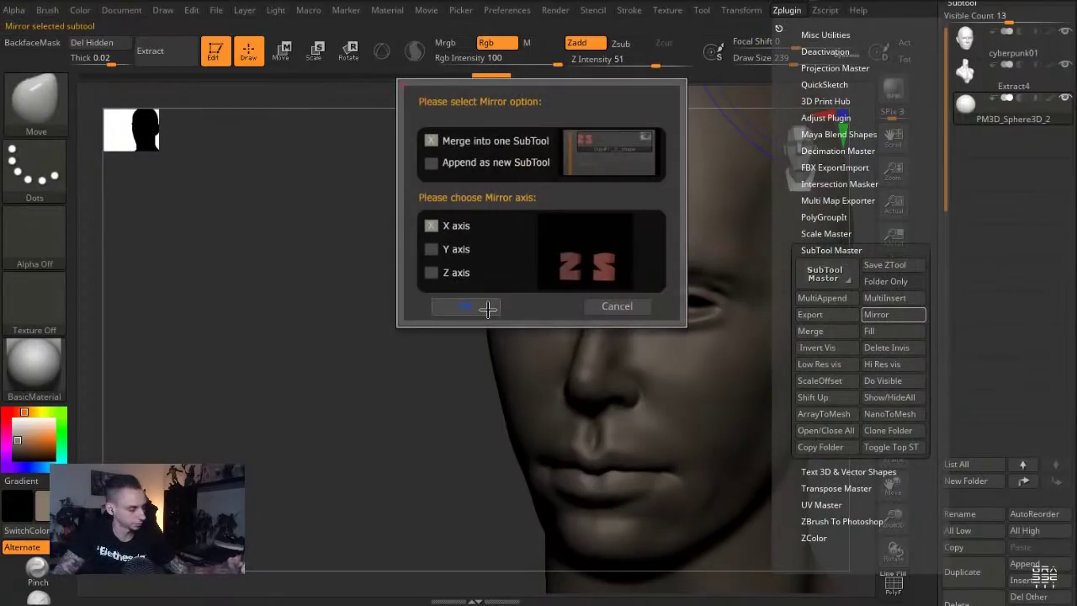
pyautogui.click(485, 307)
pyautogui.keyDown('shift'); pyautogui.moveTo(371, 279); pyautogui.dragTo(373, 267); pyautogui.keyUp('shift')
# Fill the eyeballs with a light grey colour
pyautogui.click(16, 427)
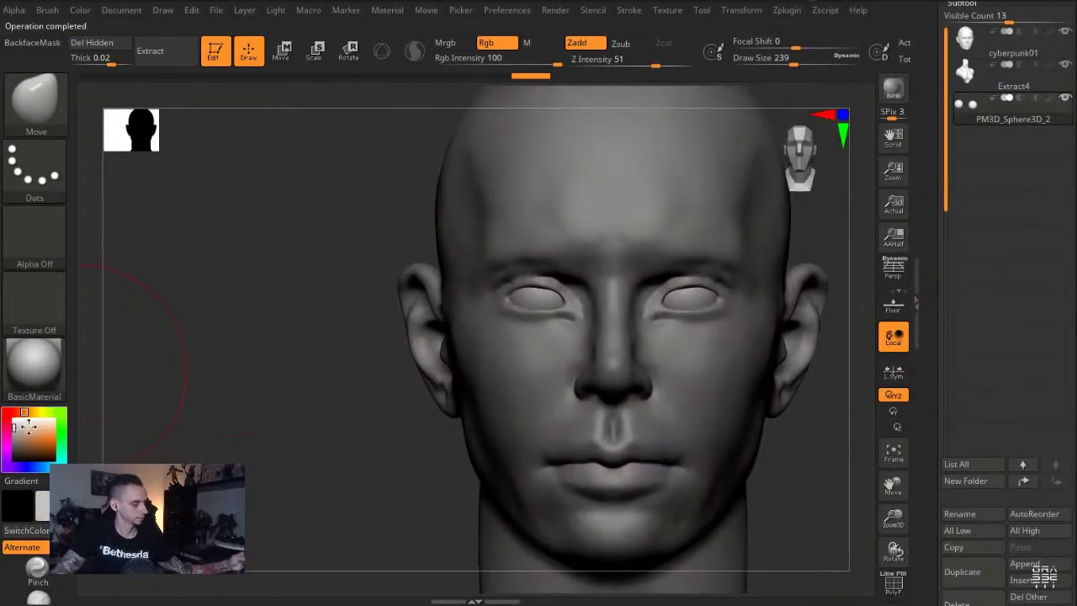
pyautogui.click(13, 421)
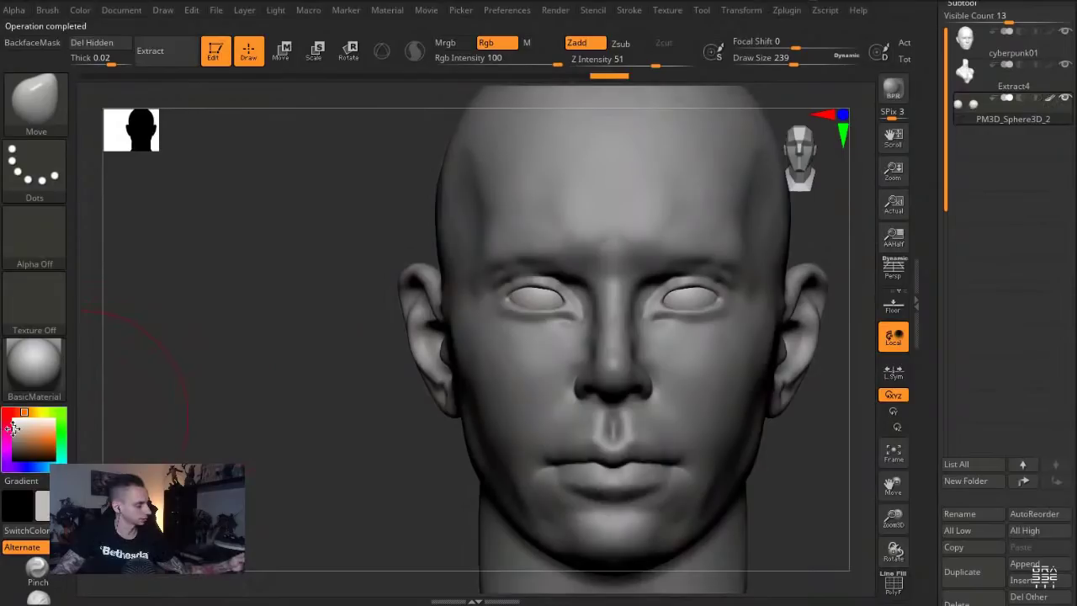
pyautogui.click(12, 429)
pyautogui.moveTo(272, 379); pyautogui.dragTo(274, 303)
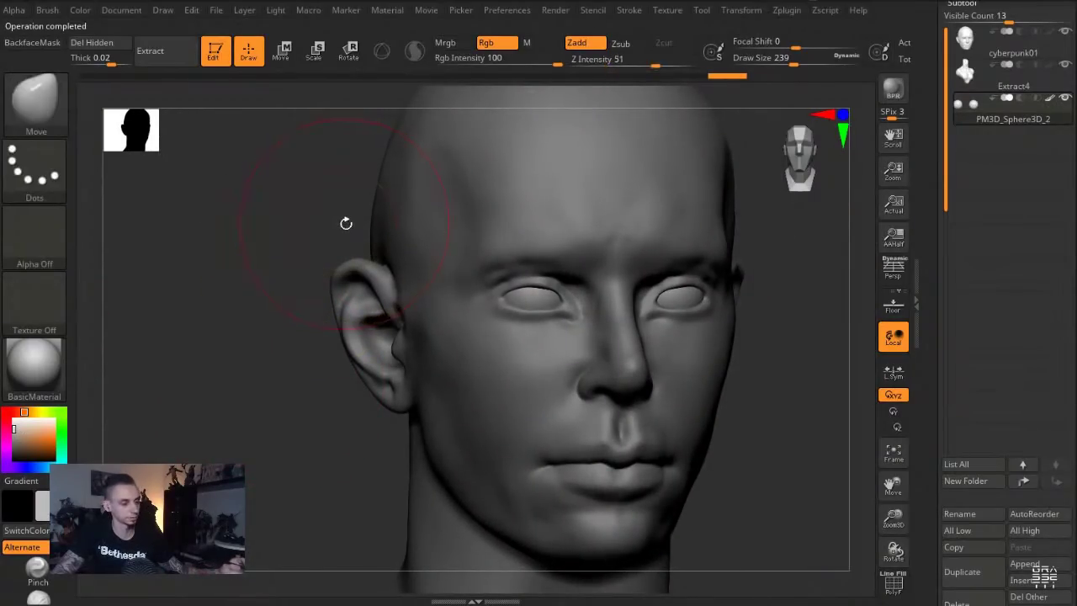
# Select the cyberpunk01 head subtool and fill it with a brownish skin colour
pyautogui.click(972, 47)
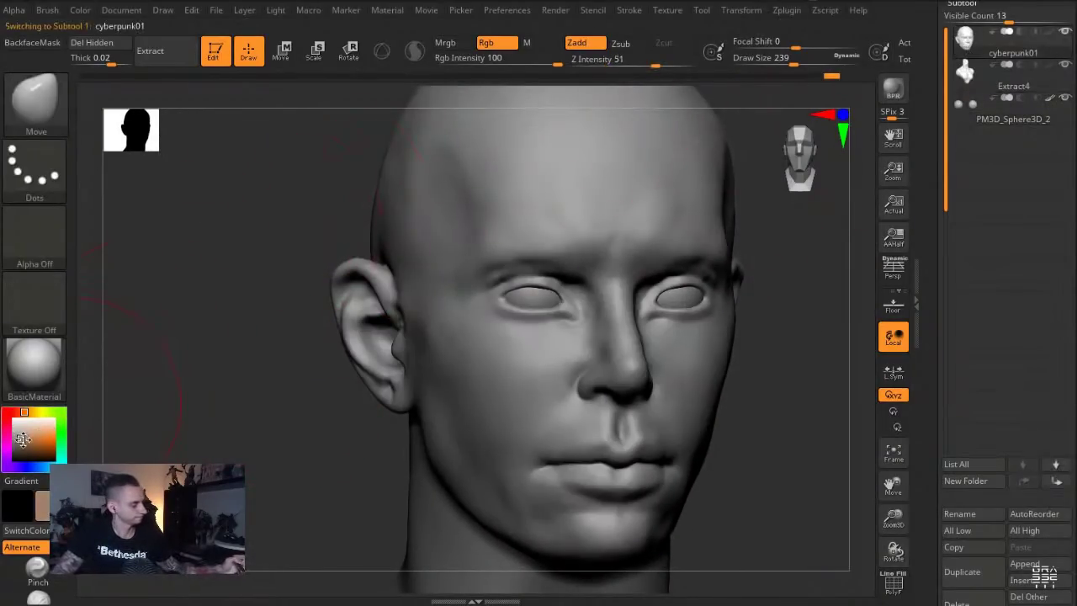
pyautogui.hotkey('ctrl', 'f')
pyautogui.moveTo(233, 300); pyautogui.dragTo(274, 304)
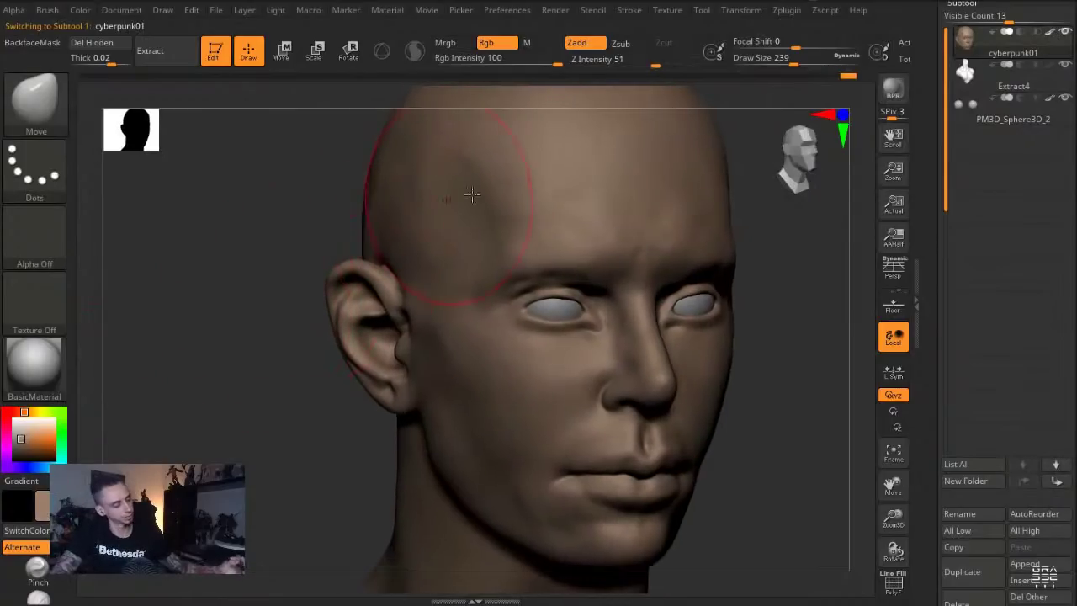
# Select the eyeball subtool, build a slight bulge on the front of the eyes with the Clay brush, and smooth it
pyautogui.keyDown('alt'); pyautogui.click(560, 305); pyautogui.keyUp('alt')
pyautogui.moveTo(315, 228)
pyautogui.keyDown('shift'); pyautogui.mouseDown()
pyautogui.moveTo(295, 223)
pyautogui.moveTo(296, 257)
pyautogui.mouseUp(); pyautogui.keyUp('shift')
pyautogui.press('1')
pyautogui.press('s')
pyautogui.click(547, 306)
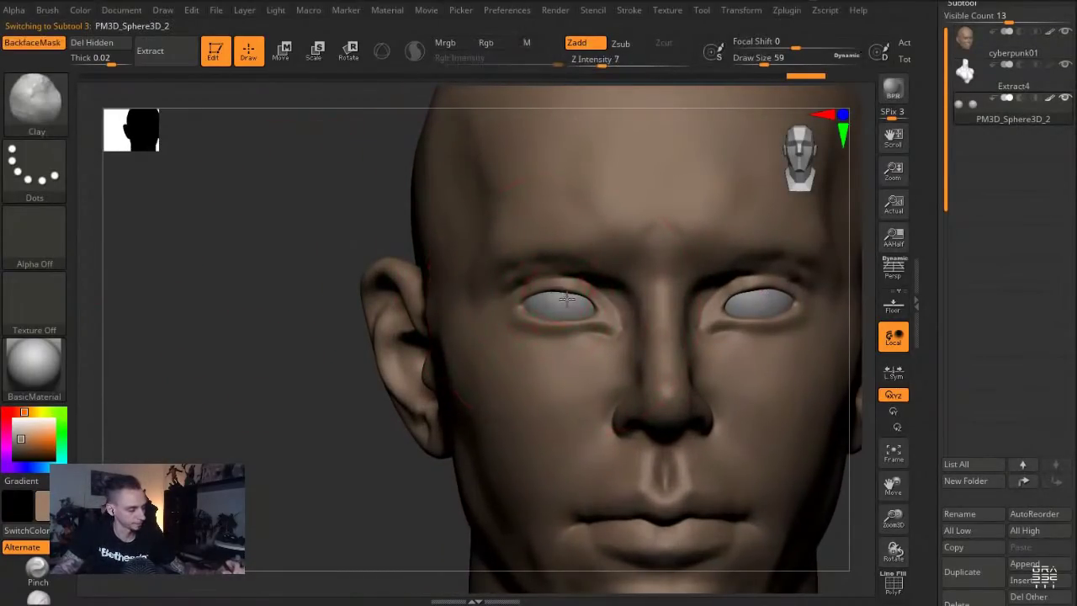
pyautogui.press('[')
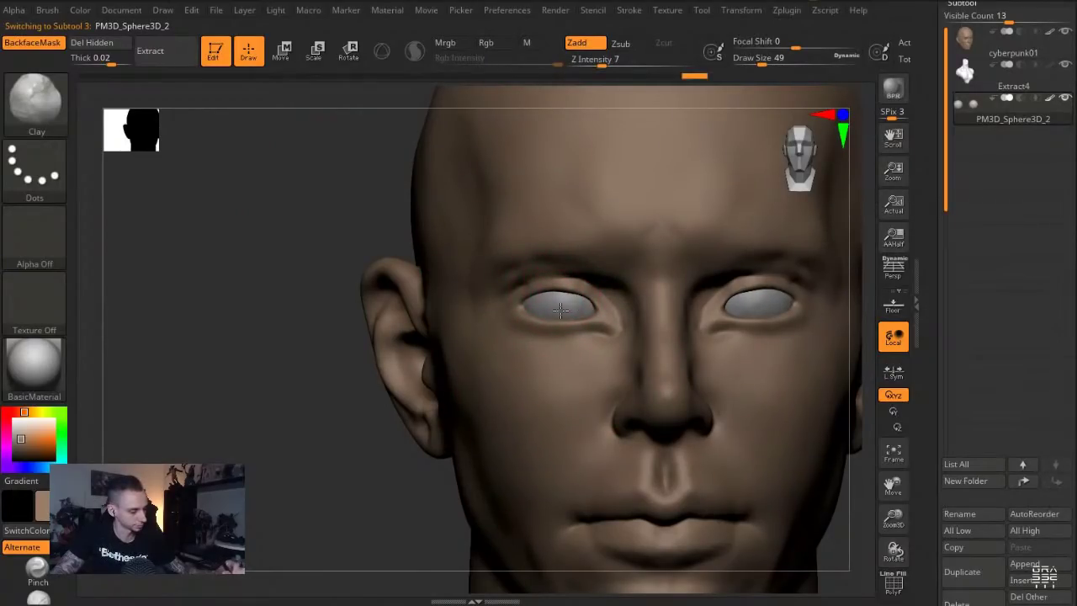
pyautogui.moveTo(539, 299); pyautogui.dragTo(563, 304)
pyautogui.moveTo(615, 253); pyautogui.dragTo(524, 250)
pyautogui.keyDown('shift'); pyautogui.moveTo(565, 298); pyautogui.dragTo(581, 303); pyautogui.keyUp('shift')
pyautogui.moveTo(428, 252)
pyautogui.keyDown('shift'); pyautogui.mouseDown()
pyautogui.moveTo(319, 258)
pyautogui.moveTo(330, 251)
pyautogui.moveTo(308, 220)
pyautogui.mouseUp(); pyautogui.keyUp('shift')
# Select the cyberpunk01 head subtool and build up the inner eye corner with small Clay strokes
pyautogui.keyDown('alt'); pyautogui.click(490, 345); pyautogui.keyUp('alt')
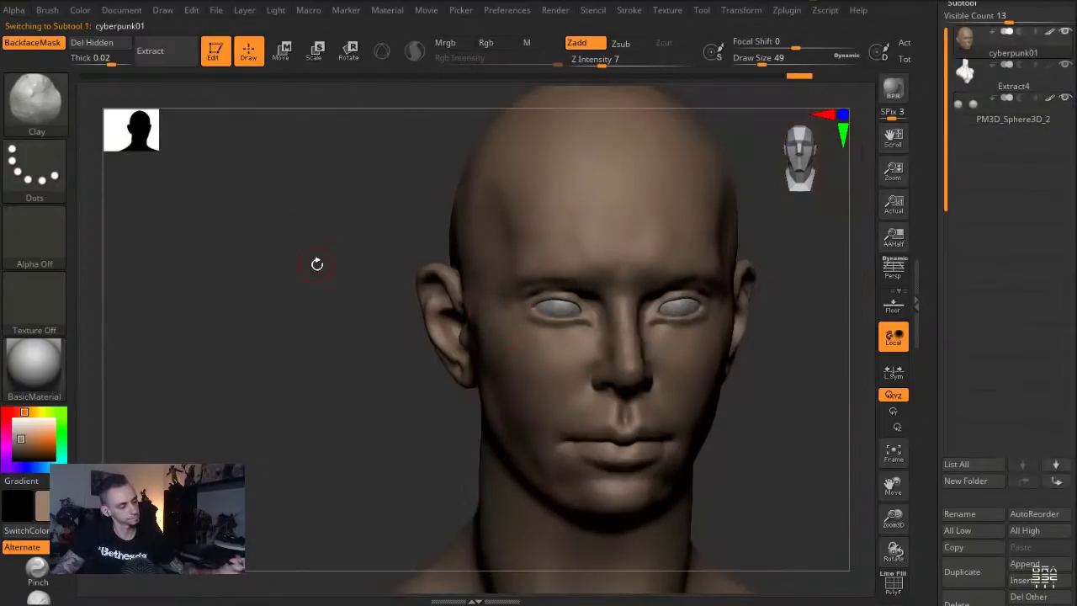
pyautogui.moveTo(314, 265); pyautogui.dragTo(383, 261)
pyautogui.keyDown('alt'); pyautogui.moveTo(294, 241); pyautogui.dragTo(379, 271); pyautogui.keyUp('alt')
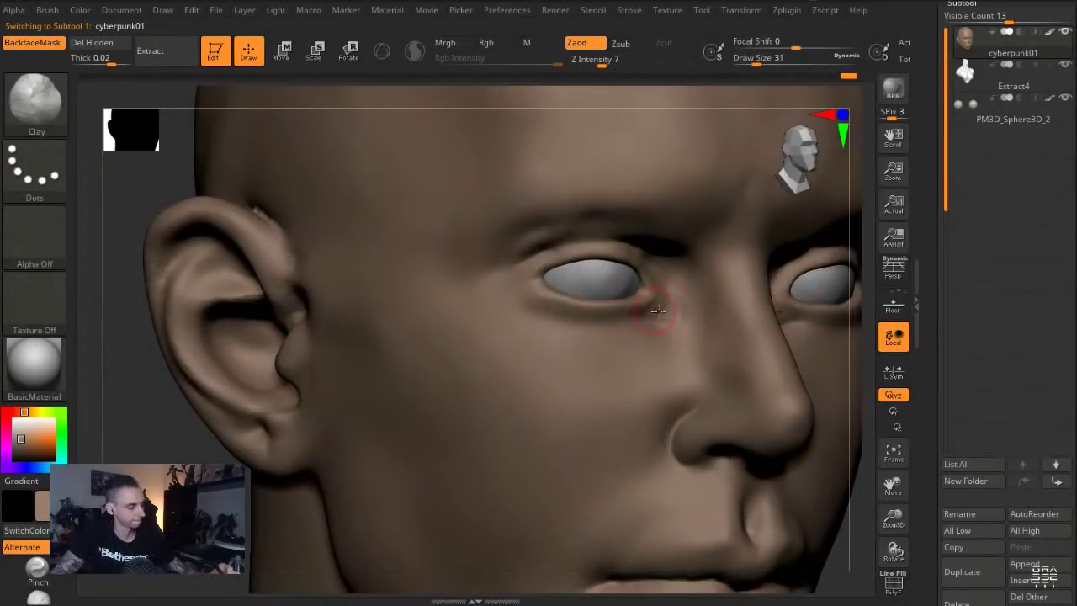
pyautogui.moveTo(646, 298); pyautogui.dragTo(658, 306)
pyautogui.press('s')
pyautogui.moveTo(200, 238); pyautogui.dragTo(150, 241)
pyautogui.moveTo(637, 288); pyautogui.dragTo(640, 280)
pyautogui.moveTo(309, 248); pyautogui.dragTo(362, 282)
pyautogui.moveTo(627, 300); pyautogui.dragTo(623, 305)
pyautogui.moveTo(319, 226); pyautogui.dragTo(312, 261)
# Refine the outer eye corner and lower eyelid with the Standard and Clay brushes at a small draw size
pyautogui.press('b')
pyautogui.press('d')
pyautogui.press('s')
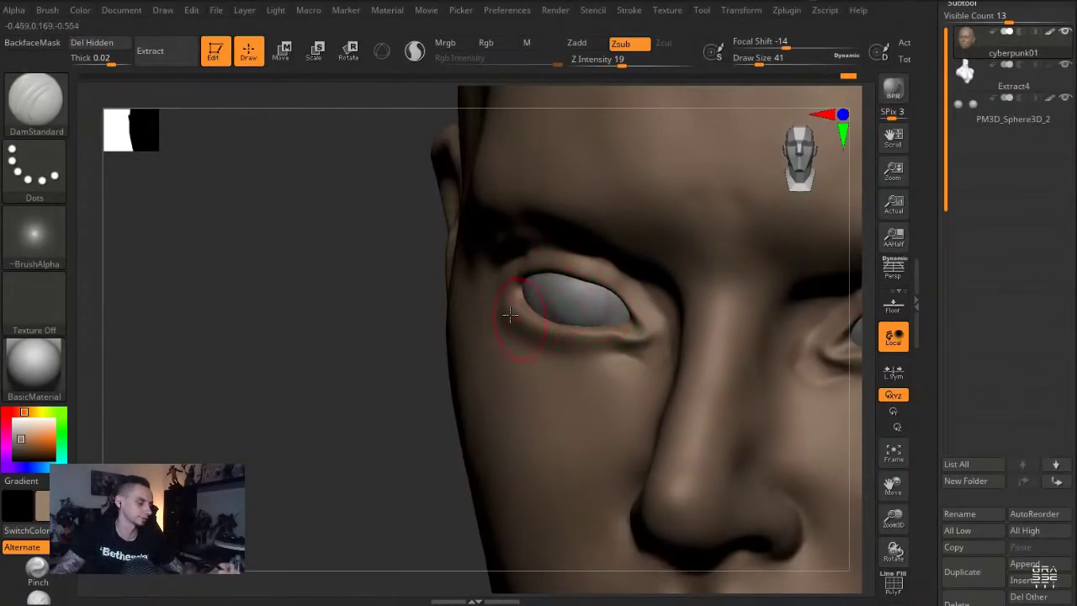
pyautogui.press('b')
pyautogui.press('s')
pyautogui.press('t')
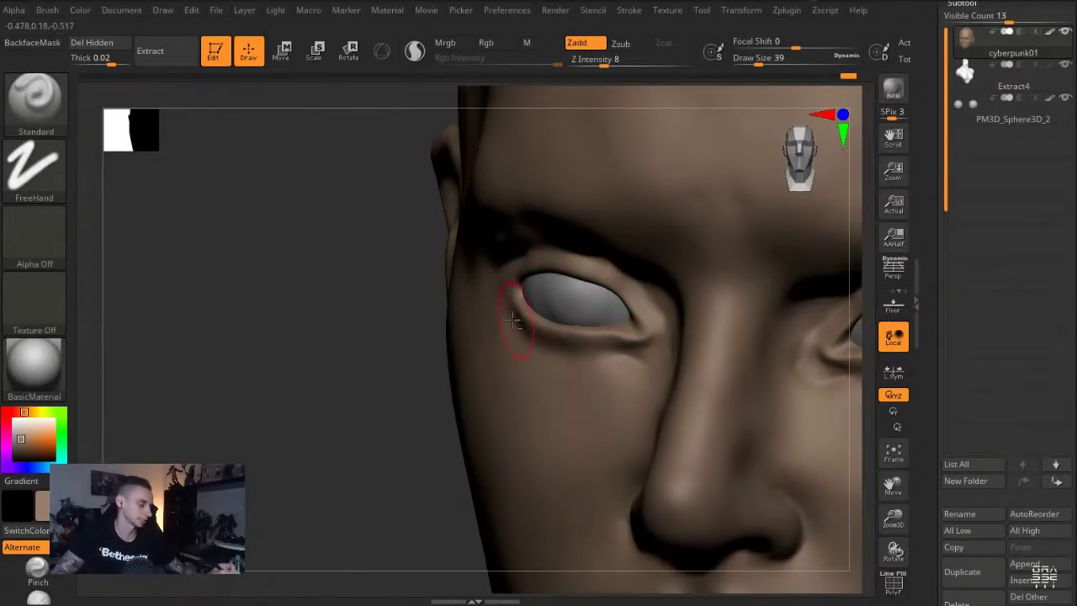
pyautogui.moveTo(350, 256); pyautogui.dragTo(396, 252)
pyautogui.press('b')
pyautogui.press('c')
pyautogui.press('l')
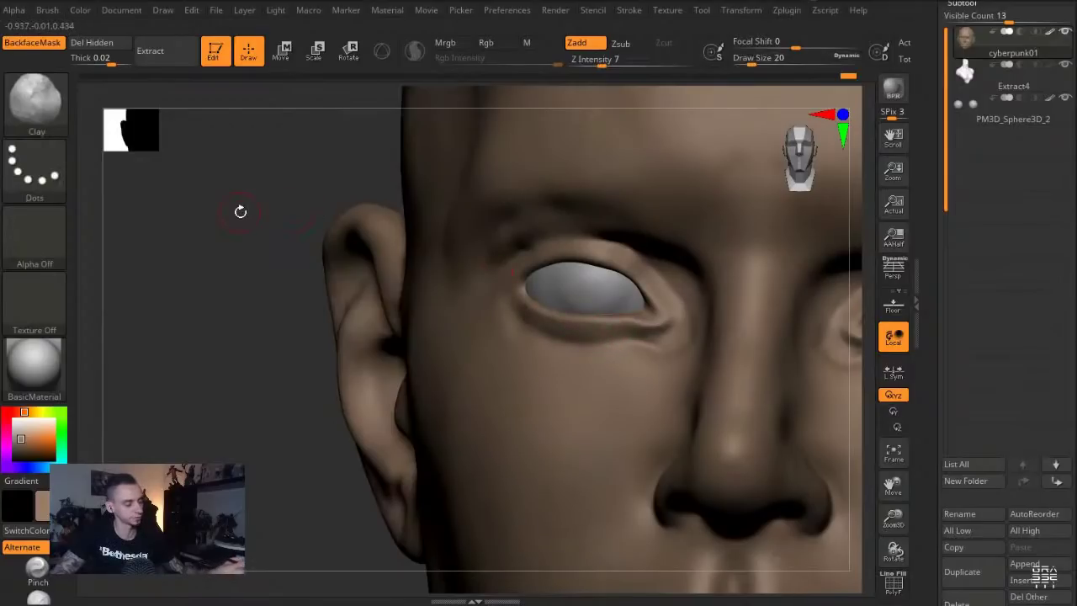
pyautogui.moveTo(244, 208); pyautogui.dragTo(307, 210)
# Carve the upper eyelid crease from the outer to the inner eye corner with the DamStandard brush
pyautogui.press('b')
pyautogui.press('d')
pyautogui.press('s')
pyautogui.moveTo(201, 251); pyautogui.dragTo(228, 250)
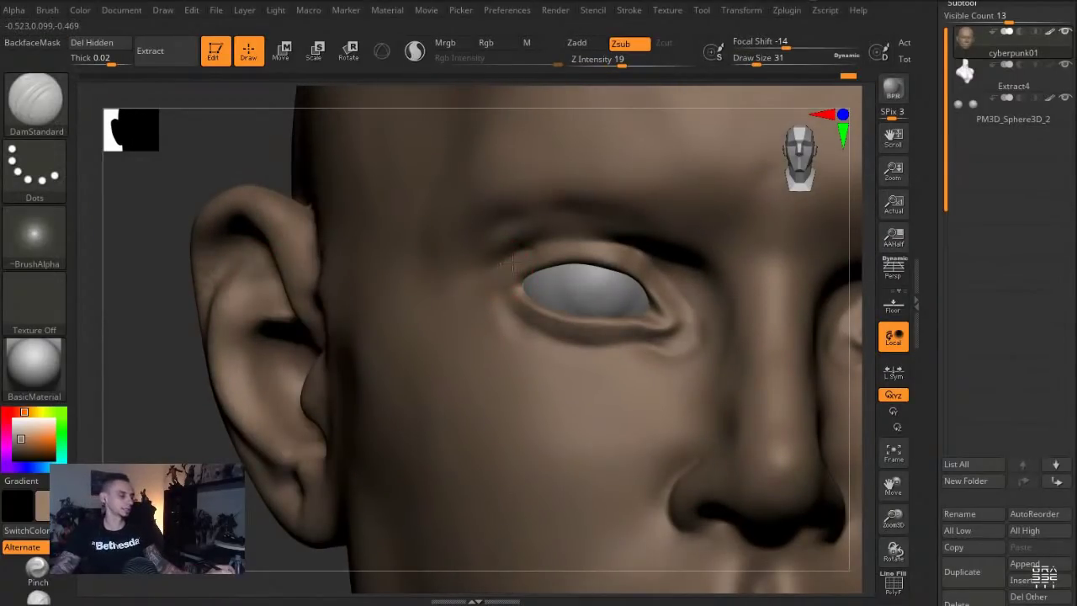
pyautogui.moveTo(495, 267); pyautogui.dragTo(654, 263)
pyautogui.moveTo(559, 245)
pyautogui.mouseDown()
pyautogui.moveTo(659, 271)
pyautogui.moveTo(640, 249)
pyautogui.mouseUp()
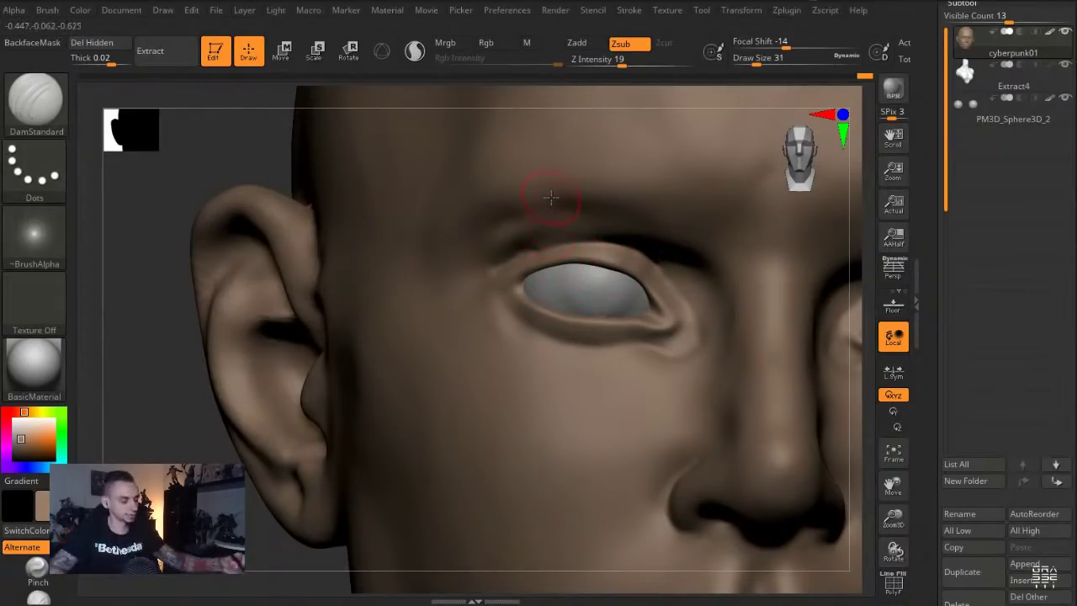
pyautogui.moveTo(180, 193)
pyautogui.mouseDown()
pyautogui.moveTo(640, 277)
pyautogui.moveTo(603, 245)
pyautogui.moveTo(637, 255)
pyautogui.moveTo(516, 256)
pyautogui.mouseUp()
pyautogui.moveTo(607, 248)
pyautogui.mouseDown()
pyautogui.moveTo(658, 270)
pyautogui.moveTo(685, 335)
pyautogui.mouseUp()
pyautogui.press('s')
pyautogui.moveTo(545, 314); pyautogui.dragTo(540, 316)
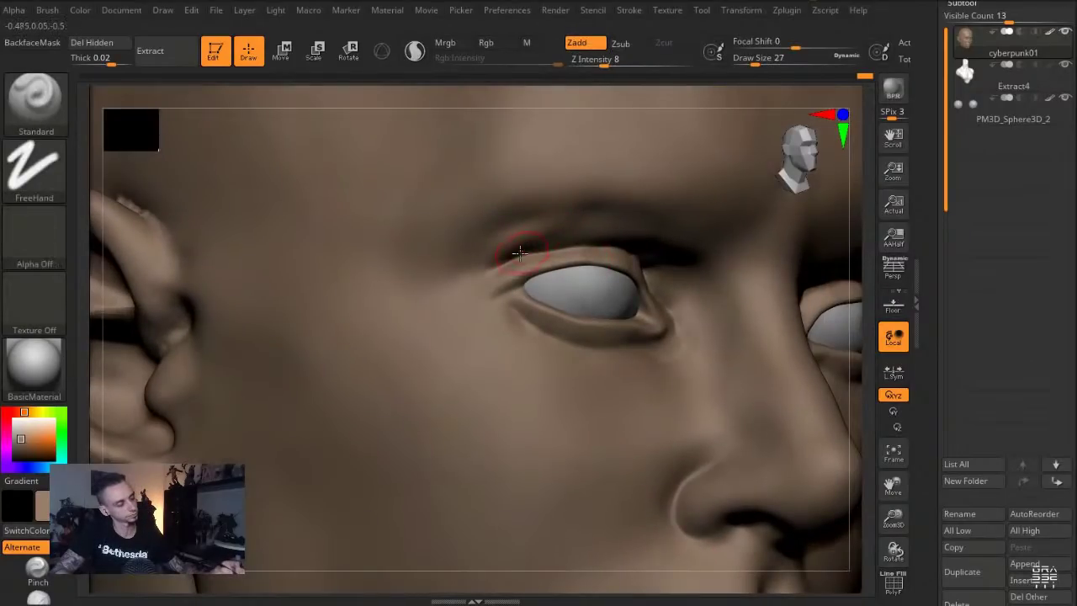
# Shape the skin fold above the upper eyelid with the Standard brush
pyautogui.moveTo(523, 251); pyautogui.dragTo(504, 251)
pyautogui.click(620, 65)
pyautogui.moveTo(620, 91); pyautogui.dragTo(586, 94)
pyautogui.moveTo(512, 250)
pyautogui.mouseDown()
pyautogui.moveTo(645, 246)
pyautogui.moveTo(622, 227)
pyautogui.mouseUp()
pyautogui.moveTo(473, 269)
pyautogui.mouseDown()
pyautogui.moveTo(629, 232)
pyautogui.moveTo(617, 216)
pyautogui.mouseUp()
# Build up the outer brow area above the eye with a larger Clay brush
pyautogui.press('b')
pyautogui.press('c')
pyautogui.press('l')
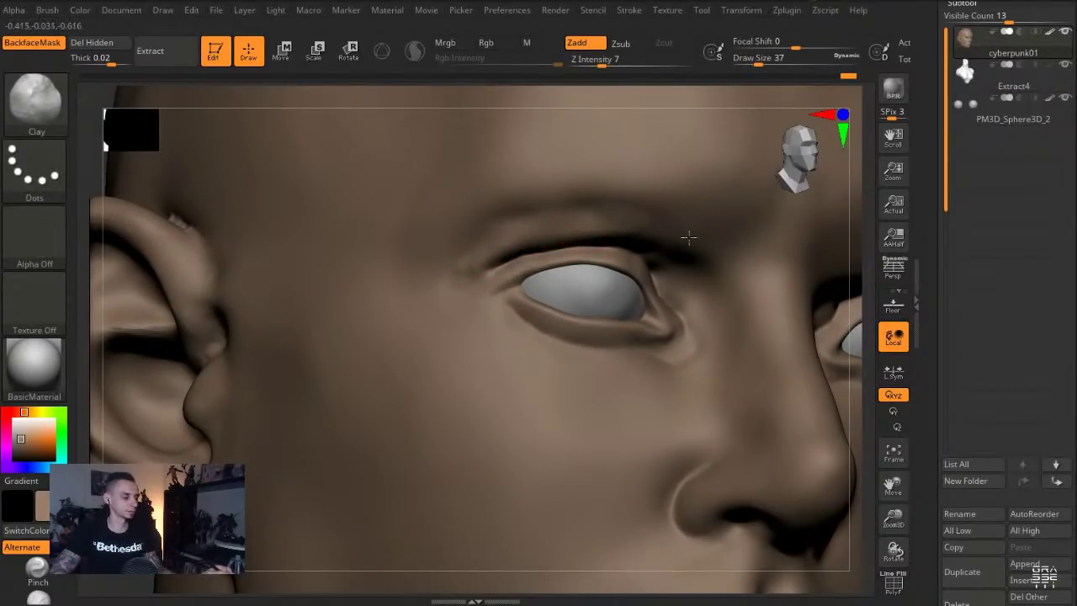
pyautogui.press(']')
pyautogui.press(']')
pyautogui.moveTo(468, 228)
pyautogui.mouseDown()
pyautogui.moveTo(489, 218)
pyautogui.moveTo(449, 257)
pyautogui.moveTo(483, 276)
pyautogui.moveTo(461, 281)
pyautogui.moveTo(481, 254)
pyautogui.mouseUp()
# Examine the whole head from above and from a three-quarter view
pyautogui.press('b')
pyautogui.press('d')
pyautogui.press('s')
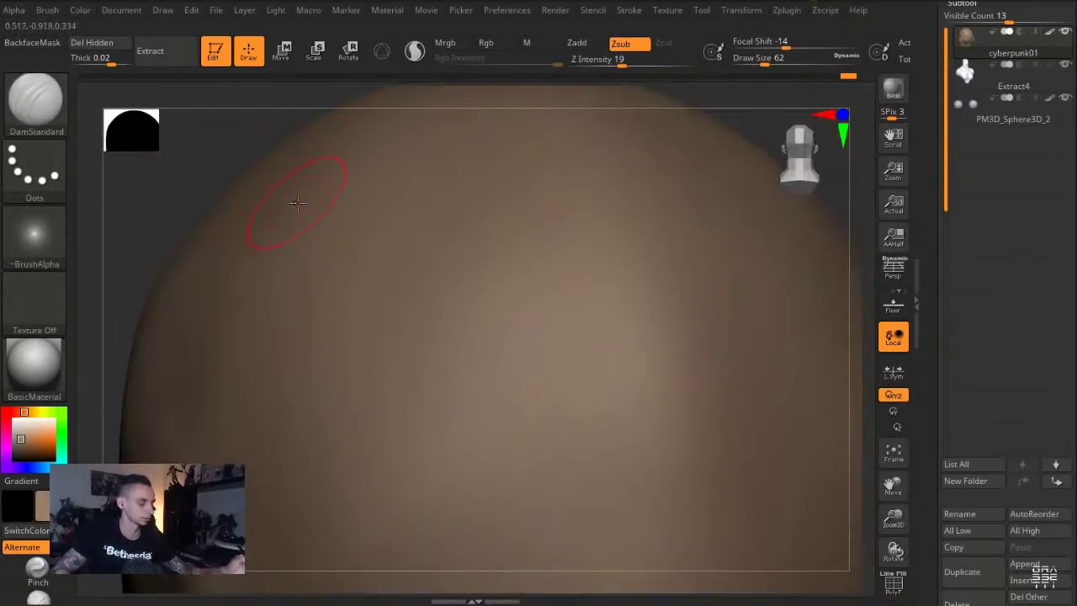
pyautogui.moveTo(183, 185); pyautogui.dragTo(216, 233)
pyautogui.keyDown('alt'); pyautogui.moveTo(329, 409); pyautogui.dragTo(271, 225); pyautogui.keyUp('alt')
pyautogui.keyDown('alt'); pyautogui.moveTo(270, 394); pyautogui.dragTo(307, 308); pyautogui.keyUp('alt')
pyautogui.keyDown('alt'); pyautogui.moveTo(757, 490); pyautogui.dragTo(748, 457); pyautogui.keyUp('alt')
pyautogui.keyDown('alt'); pyautogui.moveTo(748, 457); pyautogui.dragTo(780, 440); pyautogui.keyUp('alt')
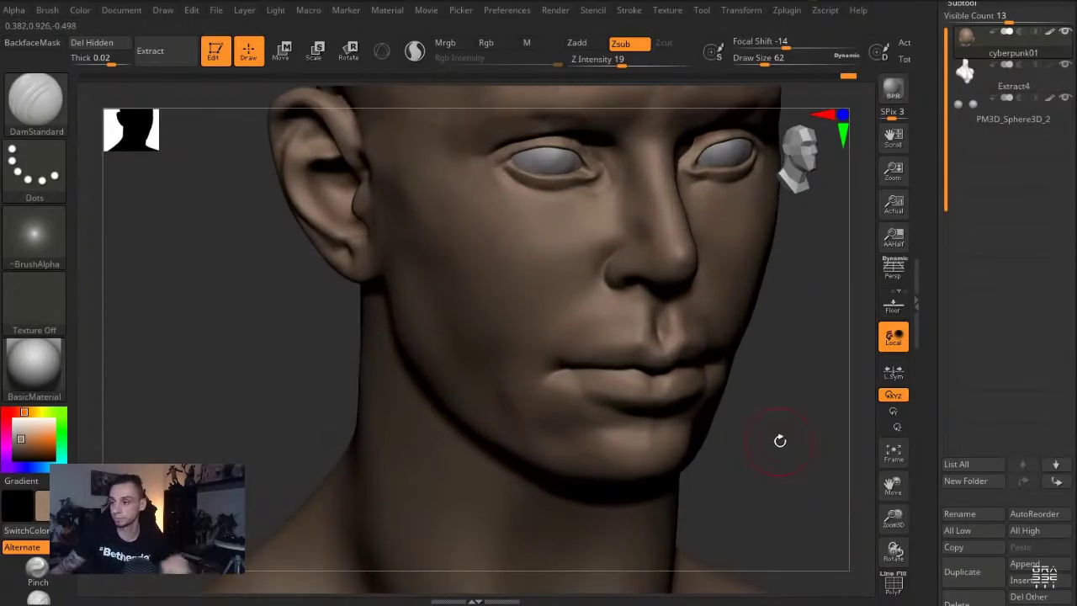
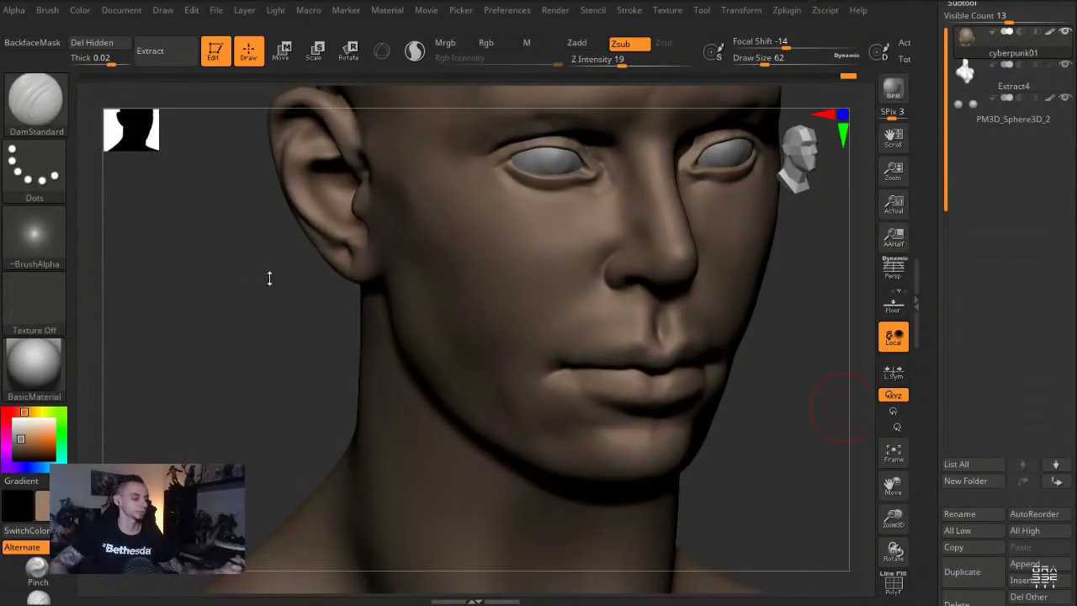
# Accentuate the edge of the lower lip near the mouth corner with the Standard brush
pyautogui.moveTo(235, 282); pyautogui.dragTo(277, 303)
pyautogui.press('b')
pyautogui.press('s')
pyautogui.press('t')
pyautogui.press('s')
pyautogui.moveTo(633, 392)
pyautogui.mouseDown()
pyautogui.moveTo(622, 392)
pyautogui.moveTo(661, 377)
pyautogui.moveTo(626, 396)
pyautogui.mouseUp()
# Build up the area below the lower lip and around the mouth corner with the Clay brush
pyautogui.press('b')
pyautogui.press('c')
pyautogui.press('l')
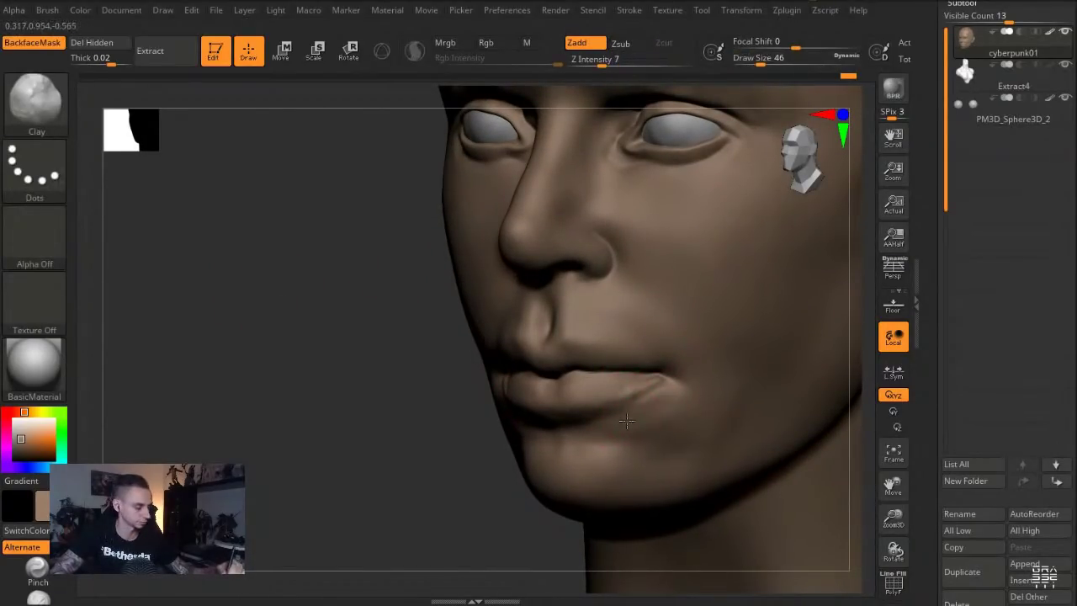
pyautogui.moveTo(380, 447)
pyautogui.mouseDown()
pyautogui.moveTo(370, 450)
pyautogui.moveTo(382, 433)
pyautogui.mouseUp()
pyautogui.press('s')
pyautogui.moveTo(659, 410); pyautogui.dragTo(665, 411)
pyautogui.moveTo(399, 332)
pyautogui.mouseDown()
pyautogui.moveTo(372, 360)
pyautogui.moveTo(498, 370)
pyautogui.mouseUp()
pyautogui.press('s')
pyautogui.moveTo(488, 398); pyautogui.dragTo(497, 398)
# Refine the lips with the Clay brush from several angles, adapting the draw size to each area
pyautogui.moveTo(736, 510); pyautogui.dragTo(639, 505)
pyautogui.press('s')
pyautogui.moveTo(598, 375); pyautogui.dragTo(610, 365)
pyautogui.moveTo(355, 329)
pyautogui.mouseDown()
pyautogui.moveTo(345, 340)
pyautogui.moveTo(455, 343)
pyautogui.moveTo(434, 349)
pyautogui.mouseUp()
pyautogui.press('s')
pyautogui.moveTo(402, 315)
pyautogui.mouseDown()
pyautogui.moveTo(413, 334)
pyautogui.moveTo(390, 310)
pyautogui.mouseUp()
pyautogui.moveTo(699, 498)
pyautogui.mouseDown()
pyautogui.moveTo(713, 499)
pyautogui.moveTo(625, 492)
pyautogui.mouseUp()
pyautogui.moveTo(306, 307); pyautogui.dragTo(273, 304)
# Define the border of the upper lip with the Standard brush and smooth the transition
pyautogui.press('b')
pyautogui.press('s')
pyautogui.press('t')
pyautogui.press('s')
pyautogui.moveTo(451, 299); pyautogui.dragTo(547, 322)
pyautogui.moveTo(459, 290)
pyautogui.keyDown('shift'); pyautogui.mouseDown()
pyautogui.moveTo(464, 298)
pyautogui.moveTo(448, 298)
pyautogui.moveTo(496, 295)
pyautogui.mouseUp(); pyautogui.keyUp('shift')
# Adjust the middle of the upper lip with the Move brush
pyautogui.press('b')
pyautogui.press('m')
pyautogui.press('v')
pyautogui.press('s')
pyautogui.press('s')
pyautogui.moveTo(433, 298); pyautogui.dragTo(418, 299)
# Soften the philtrum above the upper lip with Clay and smoothing, and undo the last stroke
pyautogui.press('b')
pyautogui.press('c')
pyautogui.press('l')
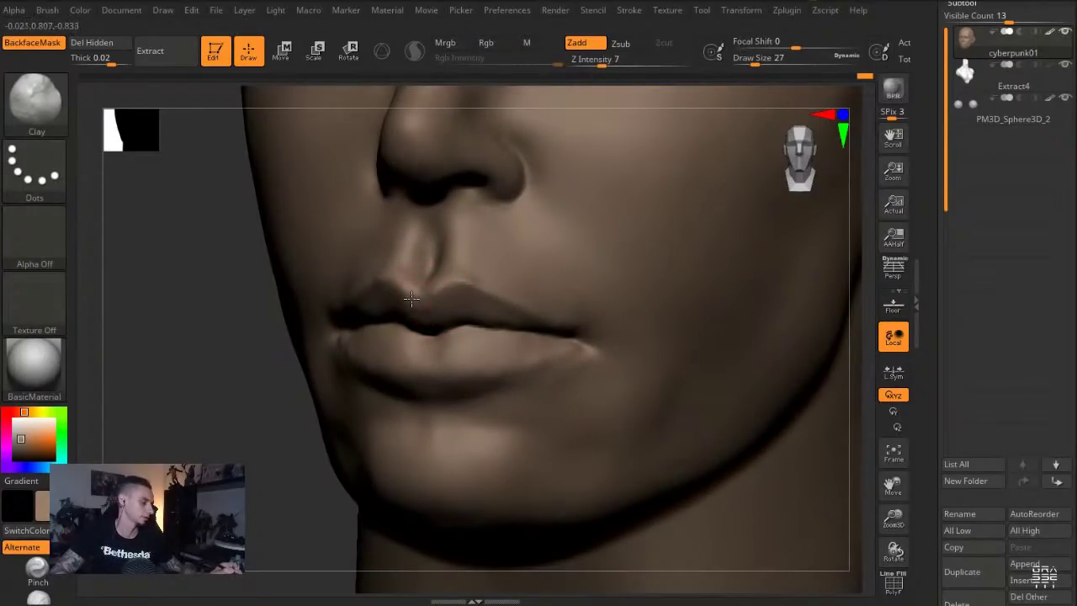
pyautogui.moveTo(154, 253); pyautogui.dragTo(265, 255)
pyautogui.press('s')
pyautogui.moveTo(423, 271); pyautogui.dragTo(429, 271)
pyautogui.keyDown('shift'); pyautogui.moveTo(422, 267); pyautogui.dragTo(414, 256); pyautogui.keyUp('shift')
pyautogui.moveTo(663, 474); pyautogui.dragTo(419, 311)
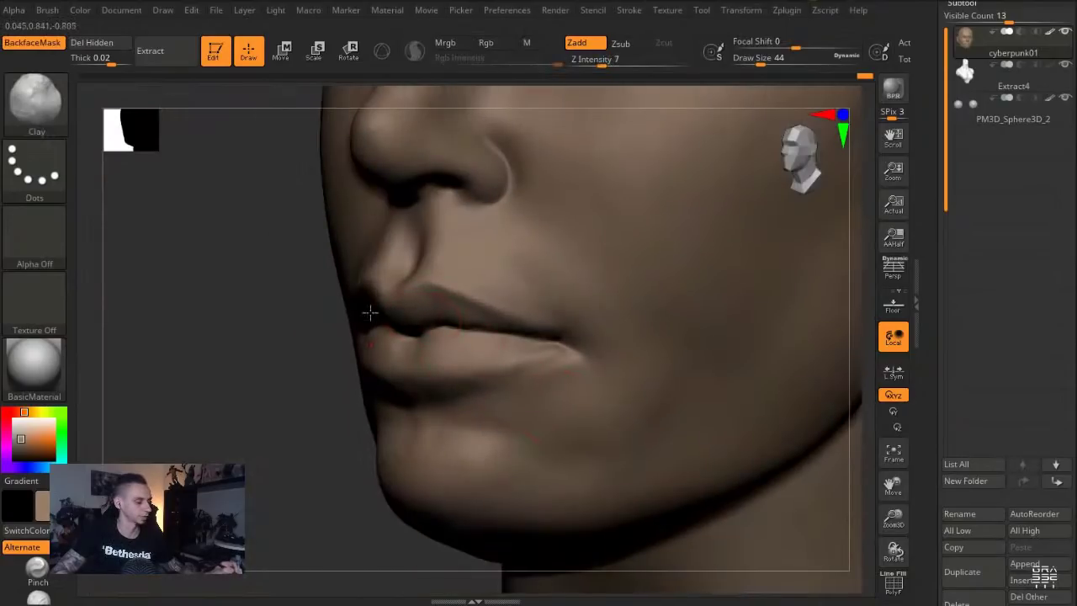
pyautogui.moveTo(278, 315); pyautogui.dragTo(267, 323)
pyautogui.hotkey('ctrl', 'z')
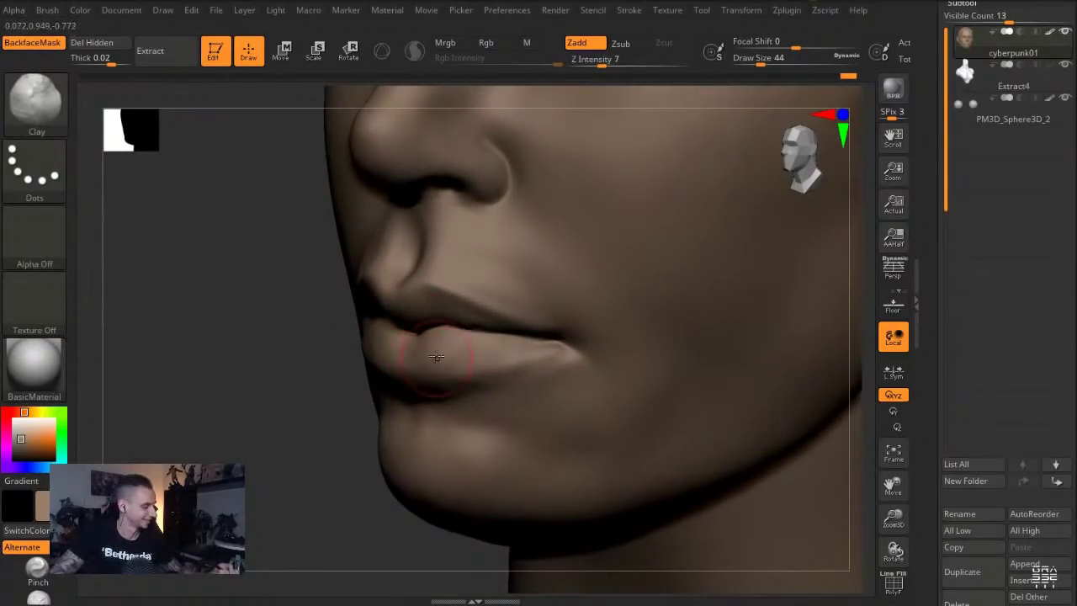
pyautogui.moveTo(247, 315)
pyautogui.mouseDown()
pyautogui.moveTo(280, 339)
pyautogui.moveTo(289, 308)
pyautogui.moveTo(279, 316)
pyautogui.mouseUp()
# Adjust the shape of the lips and chin with the Move brush
pyautogui.press('b')
pyautogui.press('m')
pyautogui.press('v')
pyautogui.press('s')
pyautogui.moveTo(553, 479)
pyautogui.mouseDown()
pyautogui.moveTo(578, 476)
pyautogui.moveTo(590, 439)
pyautogui.mouseUp()
pyautogui.moveTo(338, 345)
pyautogui.mouseDown()
pyautogui.moveTo(325, 407)
pyautogui.moveTo(378, 421)
pyautogui.moveTo(652, 364)
pyautogui.mouseUp()
pyautogui.moveTo(726, 457); pyautogui.dragTo(513, 429)
# Build up the side of the nose and the adjoining cheek with the Clay brush
pyautogui.press('b')
pyautogui.press('c')
pyautogui.press('l')
pyautogui.press('s')
pyautogui.moveTo(477, 291); pyautogui.dragTo(462, 290)
pyautogui.moveTo(265, 250); pyautogui.dragTo(240, 254)
pyautogui.press('s')
pyautogui.moveTo(454, 294); pyautogui.dragTo(444, 295)
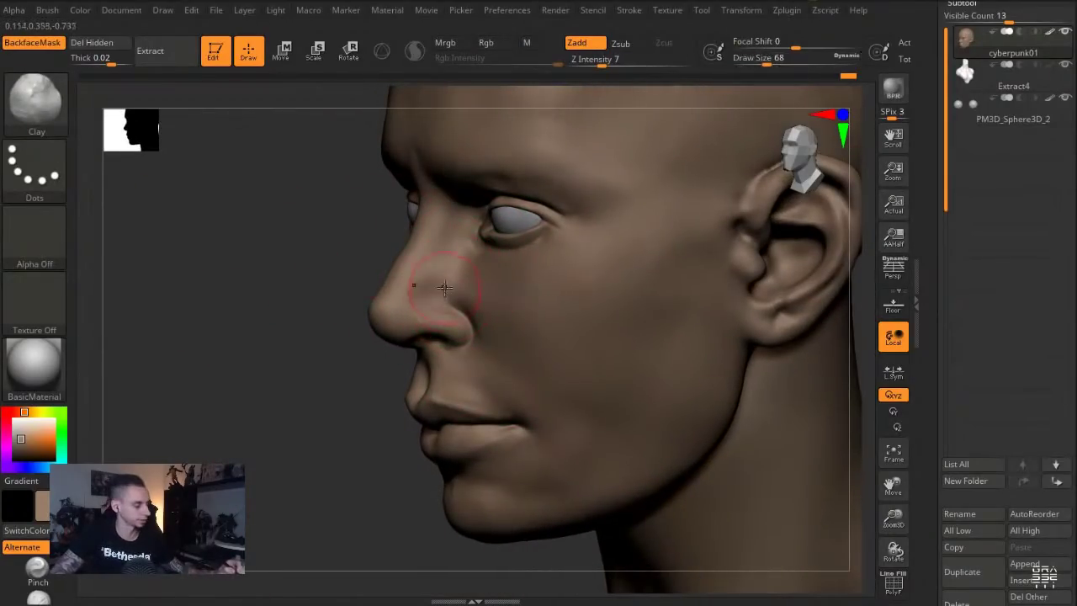
pyautogui.press(']')
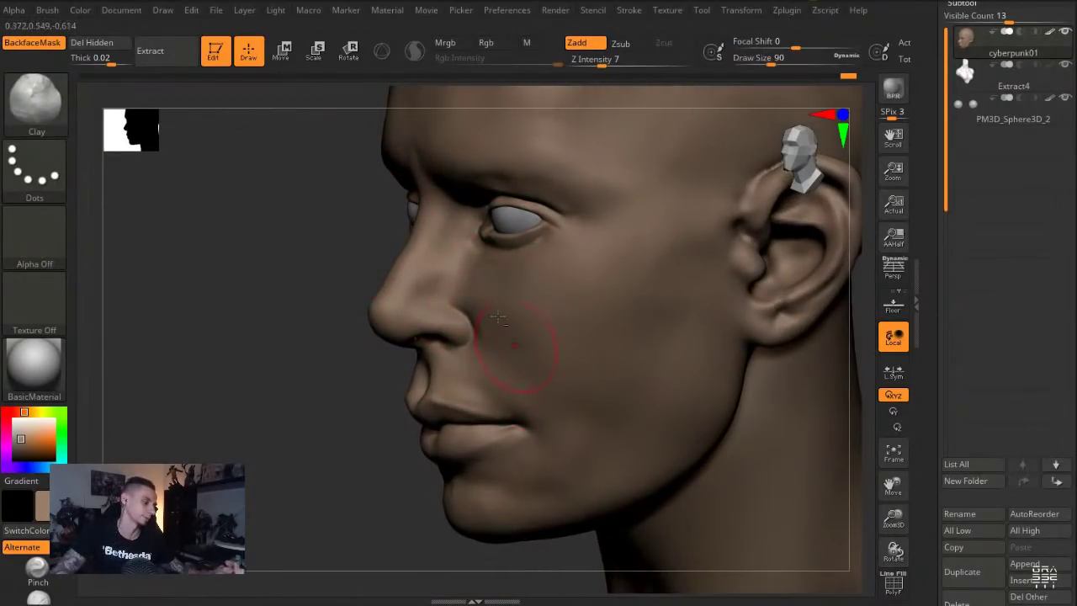
pyautogui.press('s')
pyautogui.moveTo(459, 324); pyautogui.dragTo(471, 317)
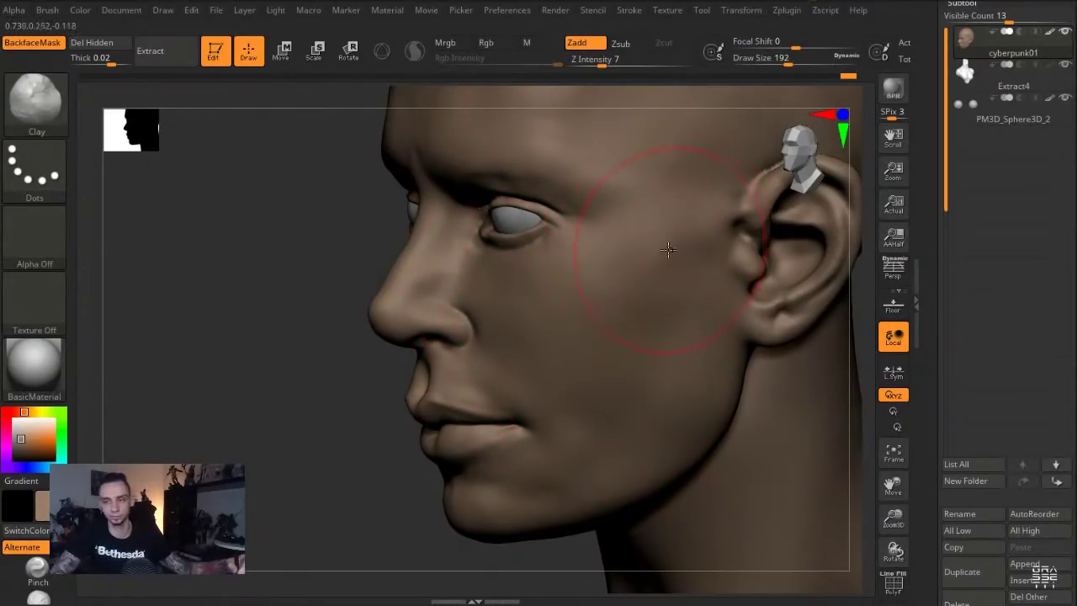
# Blend the cheek in front of the ear with Clay and reshape the tragus with the Move brush
pyautogui.press('s')
pyautogui.moveTo(744, 220); pyautogui.dragTo(731, 231)
pyautogui.press('s')
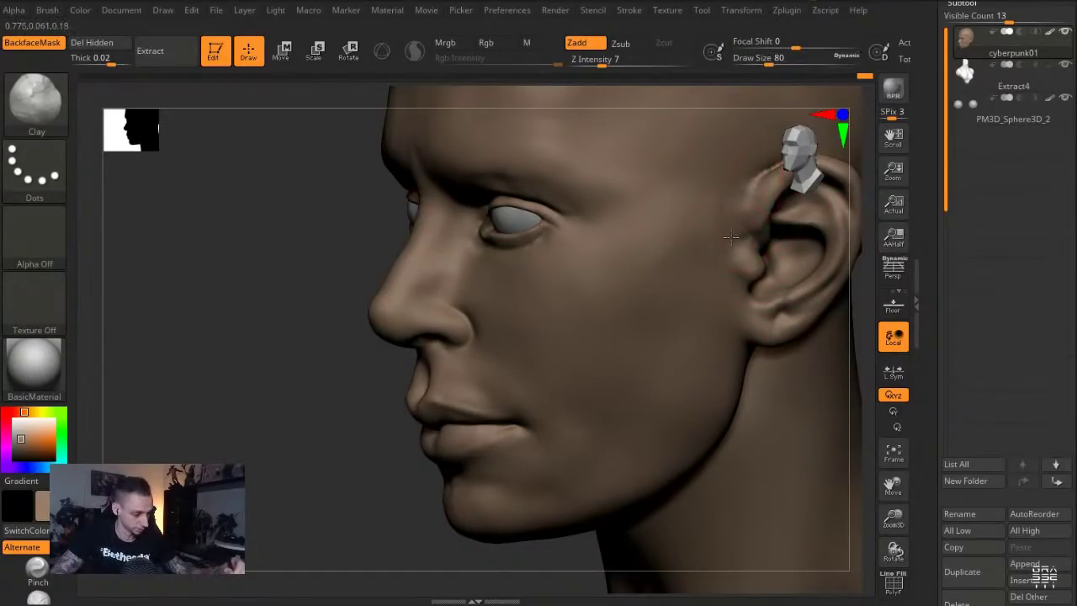
pyautogui.press('b')
pyautogui.press('m')
pyautogui.press('v')
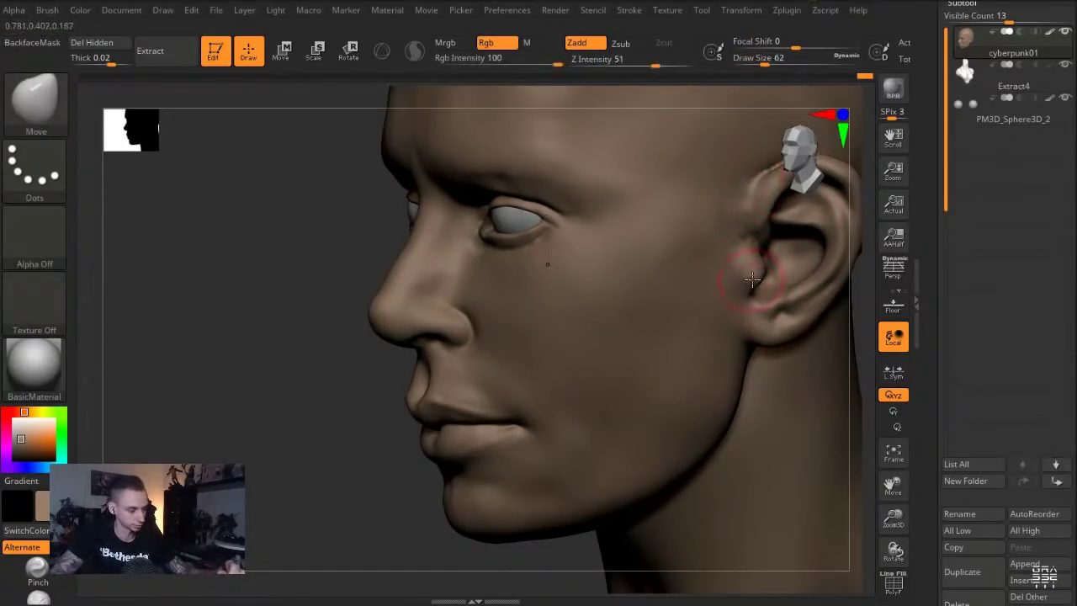
pyautogui.moveTo(754, 268); pyautogui.dragTo(746, 274)
pyautogui.moveTo(306, 265)
pyautogui.keyDown('alt'); pyautogui.mouseDown()
pyautogui.moveTo(276, 277)
pyautogui.moveTo(376, 287)
pyautogui.mouseUp(); pyautogui.keyUp('alt')
# Adjust the jawline and chin underside with a large Move brush
pyautogui.press('s')
pyautogui.moveTo(654, 418); pyautogui.dragTo(672, 419)
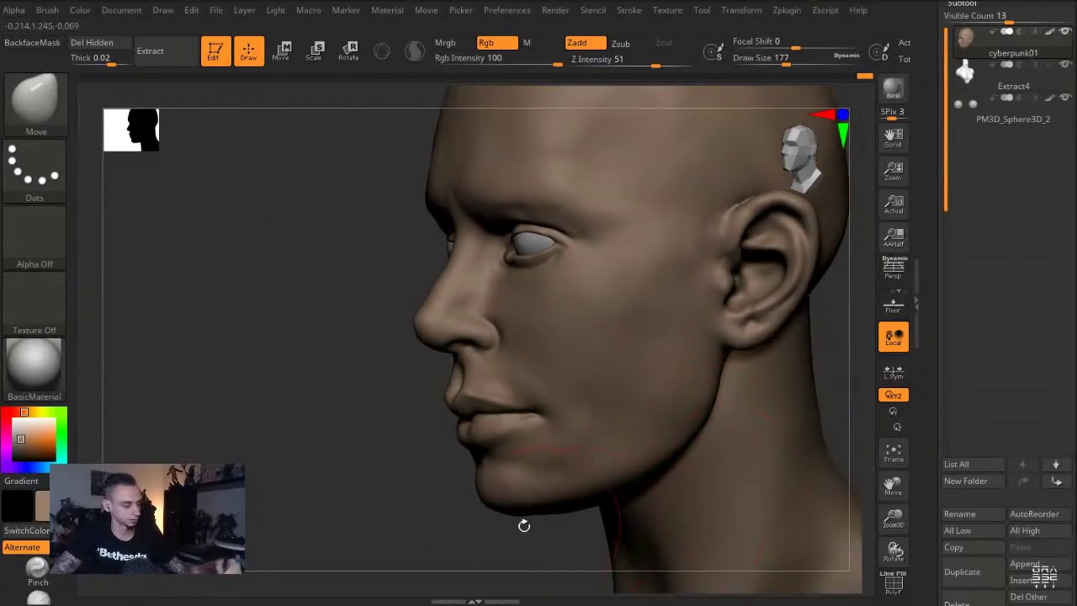
pyautogui.moveTo(567, 524); pyautogui.dragTo(381, 416)
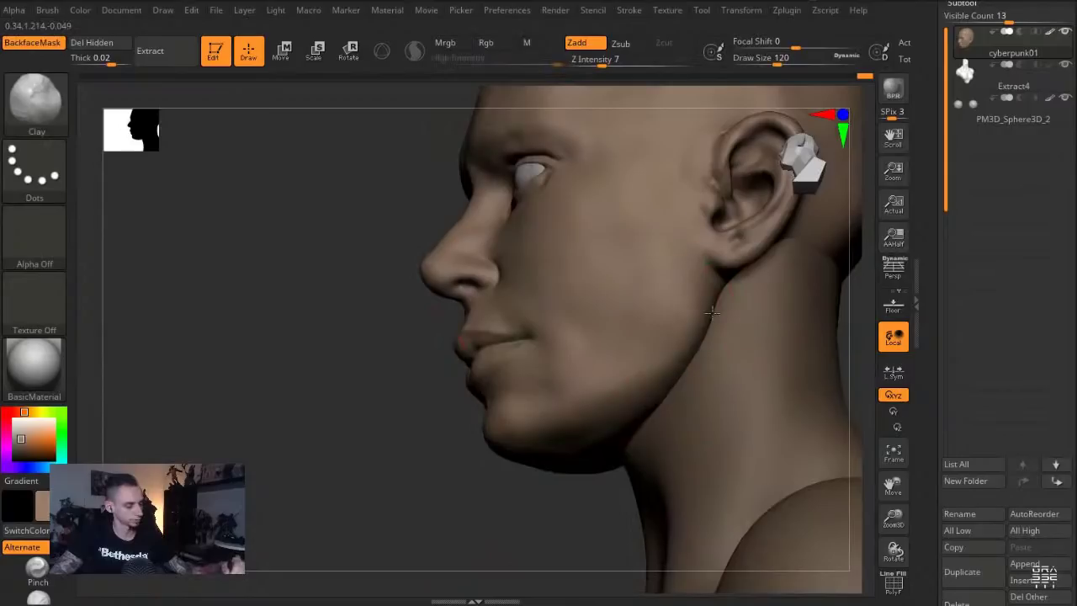
pyautogui.moveTo(712, 312); pyautogui.dragTo(646, 419)
pyautogui.hotkey('ctrl', 'z')
pyautogui.hotkey('ctrl', 'z')
# Build up the jaw and cheek towards the mouth corner with the Clay brush, smoothing between strokes
pyautogui.press('s')
pyautogui.moveTo(664, 342); pyautogui.dragTo(670, 342)
pyautogui.moveTo(648, 348); pyautogui.dragTo(688, 278)
pyautogui.moveTo(349, 245)
pyautogui.keyDown('shift'); pyautogui.mouseDown()
pyautogui.moveTo(238, 276)
pyautogui.moveTo(353, 303)
pyautogui.mouseUp(); pyautogui.keyUp('shift')
pyautogui.press('s')
pyautogui.moveTo(473, 322); pyautogui.dragTo(478, 323)
pyautogui.moveTo(512, 345); pyautogui.dragTo(500, 314)
pyautogui.moveTo(709, 470)
pyautogui.keyDown('alt'); pyautogui.mouseDown()
pyautogui.moveTo(707, 541)
pyautogui.moveTo(643, 535)
pyautogui.mouseUp(); pyautogui.keyUp('alt')
# Adjust the lower face around the mouth and chin with the Move brush
pyautogui.press('b')
pyautogui.press('m')
pyautogui.press('v')
pyautogui.press('s')
pyautogui.moveTo(492, 425)
pyautogui.mouseDown()
pyautogui.moveTo(502, 425)
pyautogui.moveTo(499, 398)
pyautogui.mouseUp()
pyautogui.moveTo(353, 412)
pyautogui.keyDown('alt'); pyautogui.mouseDown()
pyautogui.moveTo(352, 345)
pyautogui.moveTo(399, 309)
pyautogui.mouseUp(); pyautogui.keyUp('alt')
pyautogui.press('s')
pyautogui.moveTo(553, 380); pyautogui.dragTo(538, 381)
# Refine the mouth corner with the Pinch and Inflat brushes
pyautogui.click(37, 568)
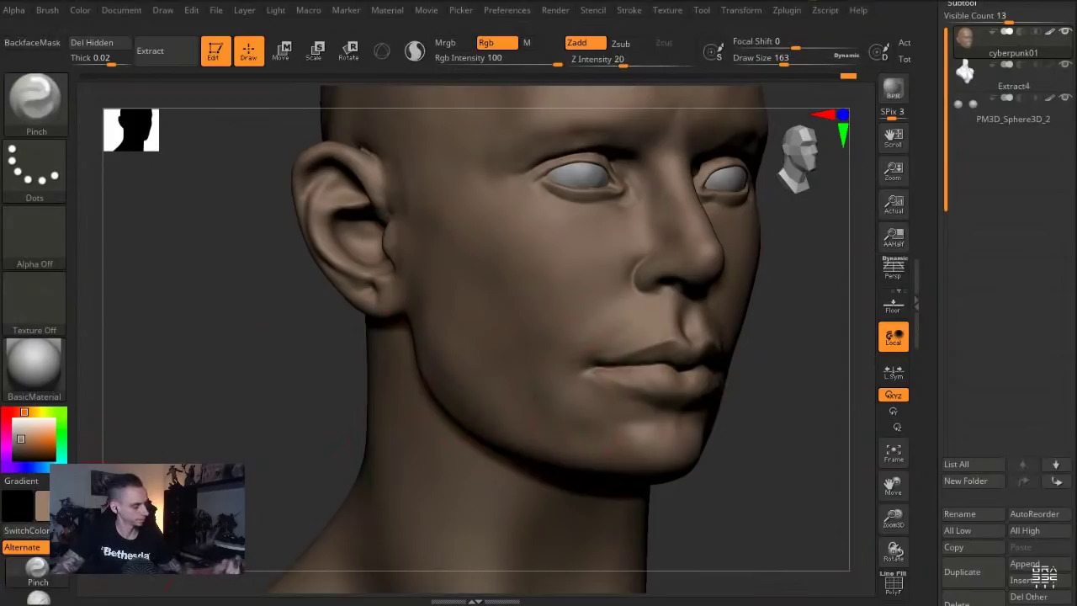
pyautogui.keyDown('alt'); pyautogui.moveTo(246, 385); pyautogui.dragTo(253, 431); pyautogui.keyUp('alt')
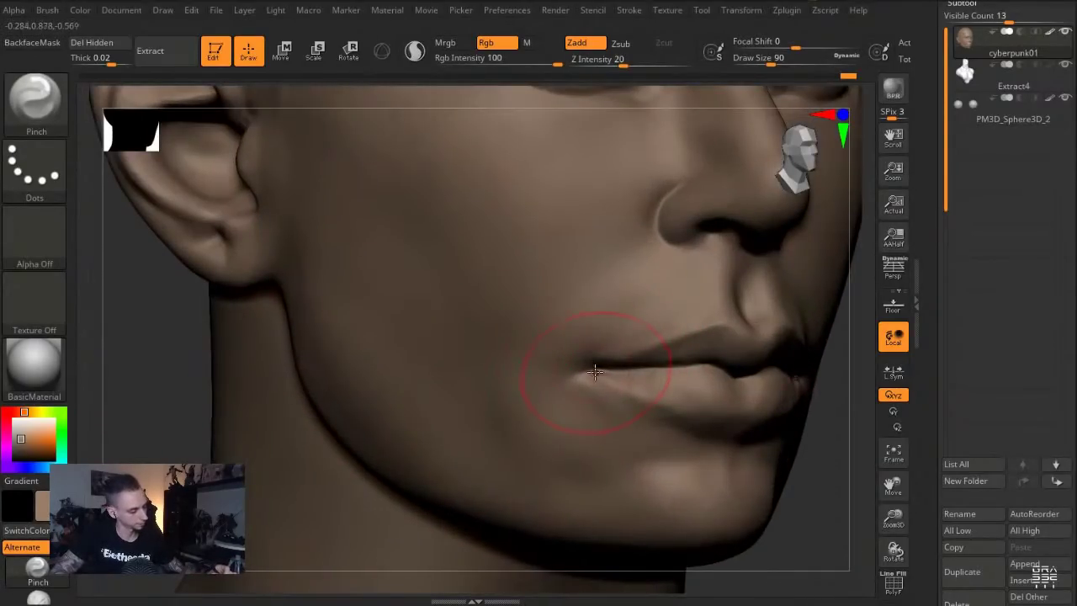
pyautogui.press('b')
pyautogui.press('i')
pyautogui.press('n')
pyautogui.moveTo(609, 364); pyautogui.dragTo(597, 366)
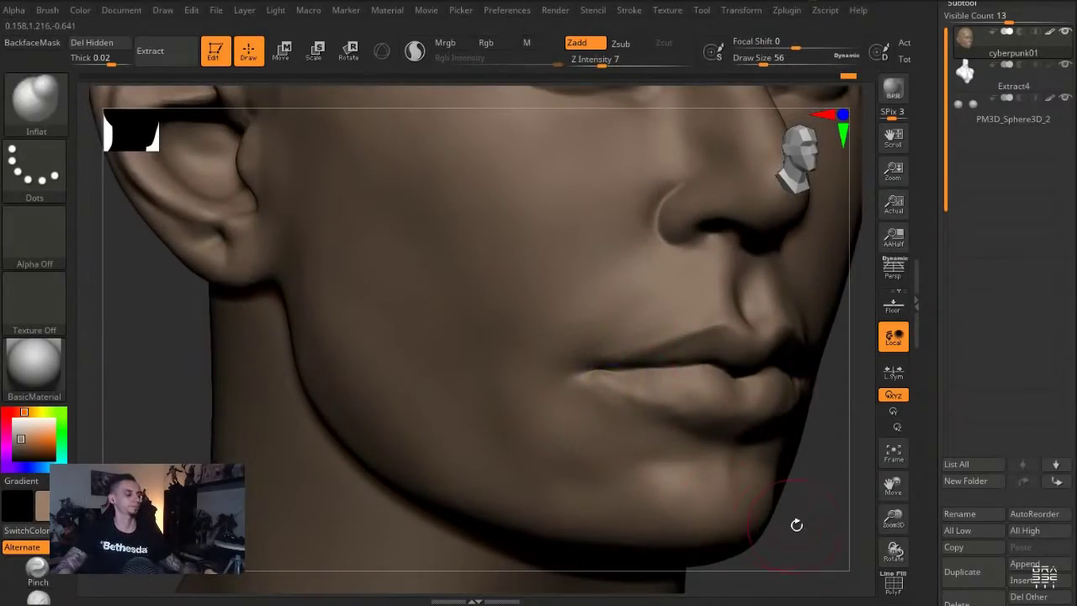
# Build up the brow and the area above the eye with the Clay brush at draw size 77
pyautogui.keyDown('alt'); pyautogui.moveTo(796, 524); pyautogui.dragTo(786, 472); pyautogui.keyUp('alt')
pyautogui.moveTo(308, 284)
pyautogui.keyDown('shift'); pyautogui.mouseDown()
pyautogui.moveTo(301, 294)
pyautogui.moveTo(306, 287)
pyautogui.moveTo(341, 345)
pyautogui.mouseUp(); pyautogui.keyUp('shift')
pyautogui.keyDown('alt'); pyautogui.moveTo(773, 486); pyautogui.dragTo(606, 521); pyautogui.keyUp('alt')
pyautogui.moveTo(433, 308)
pyautogui.mouseDown()
pyautogui.moveTo(413, 317)
pyautogui.moveTo(358, 268)
pyautogui.moveTo(340, 274)
pyautogui.mouseUp()
pyautogui.press('1')
pyautogui.press('s')
pyautogui.click(518, 251)
pyautogui.moveTo(408, 246); pyautogui.dragTo(515, 256)
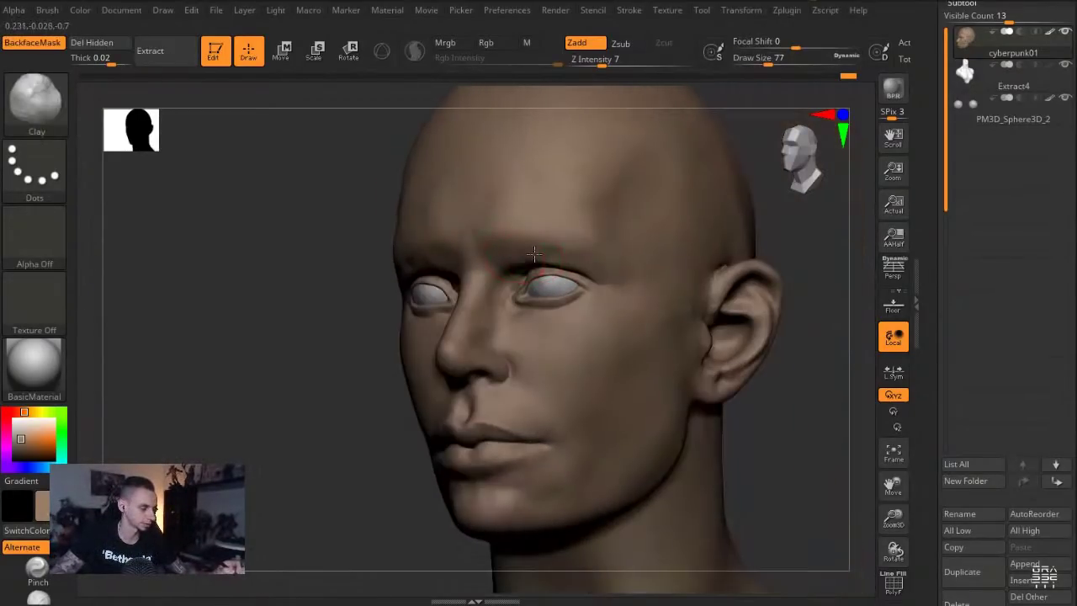
# Refine the upper eye area and outer brow towards the temple with the Clay brush at draw sizes 59 and 94
pyautogui.moveTo(313, 219); pyautogui.dragTo(298, 227)
pyautogui.keyDown('alt'); pyautogui.moveTo(298, 227); pyautogui.dragTo(317, 253); pyautogui.keyUp('alt')
pyautogui.press('s')
pyautogui.click(546, 273)
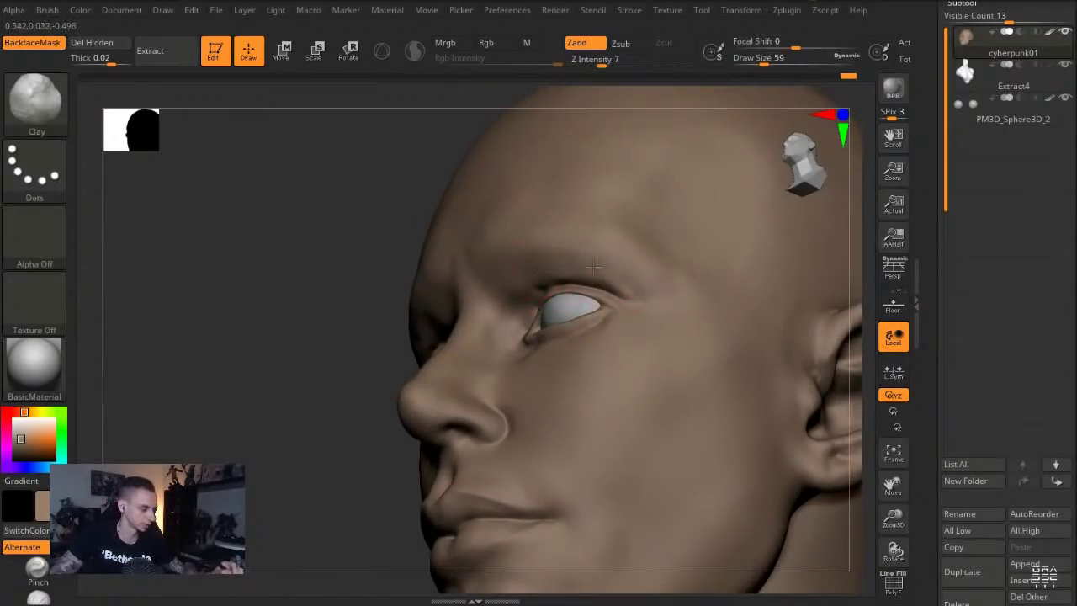
pyautogui.press('s')
pyautogui.click(652, 265)
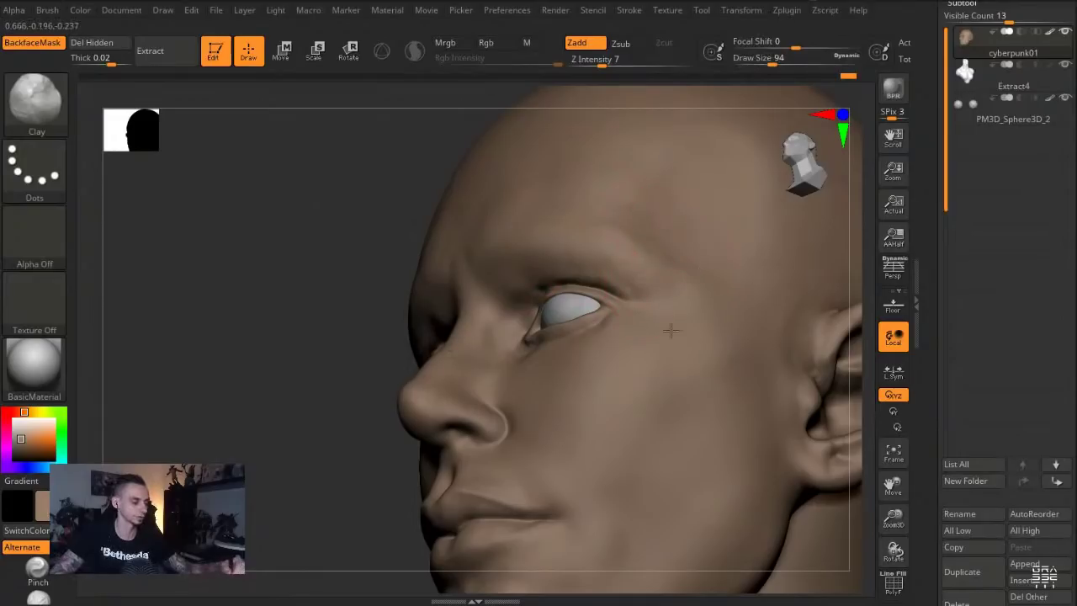
# Shape the lower forehead and the area between the brows with the Clay brush at draw size 128
pyautogui.moveTo(302, 265); pyautogui.dragTo(500, 220)
pyautogui.moveTo(470, 305); pyautogui.dragTo(465, 227)
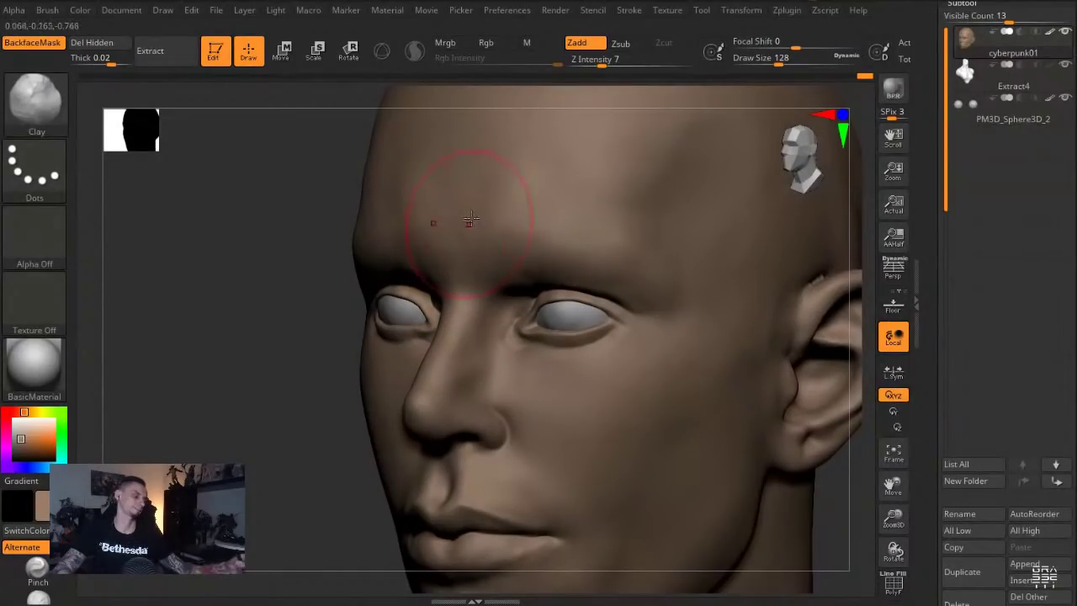
pyautogui.moveTo(278, 253); pyautogui.dragTo(406, 220)
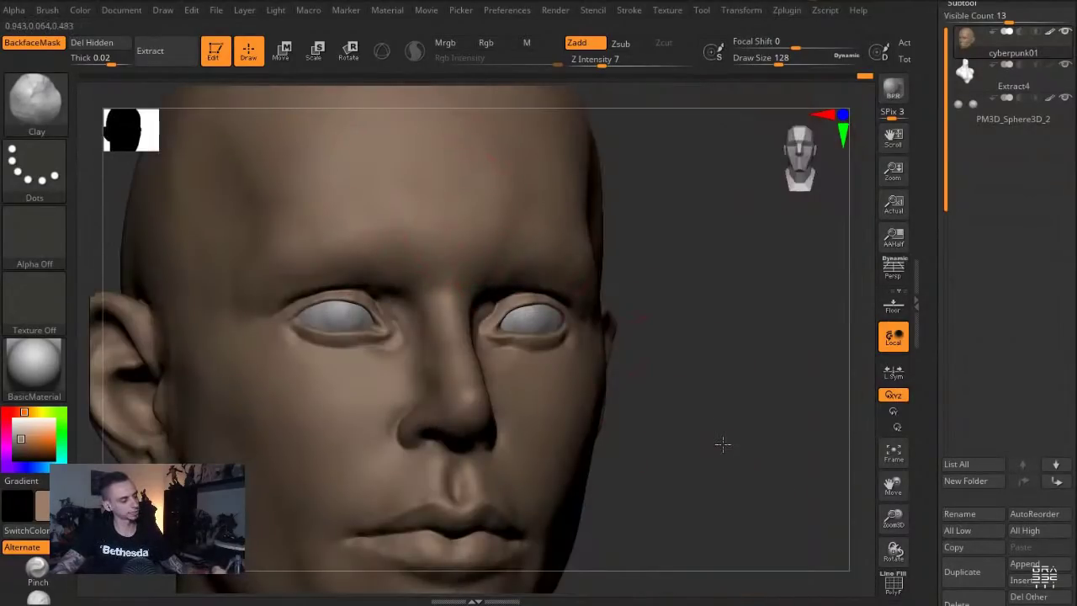
pyautogui.moveTo(723, 443); pyautogui.dragTo(809, 459)
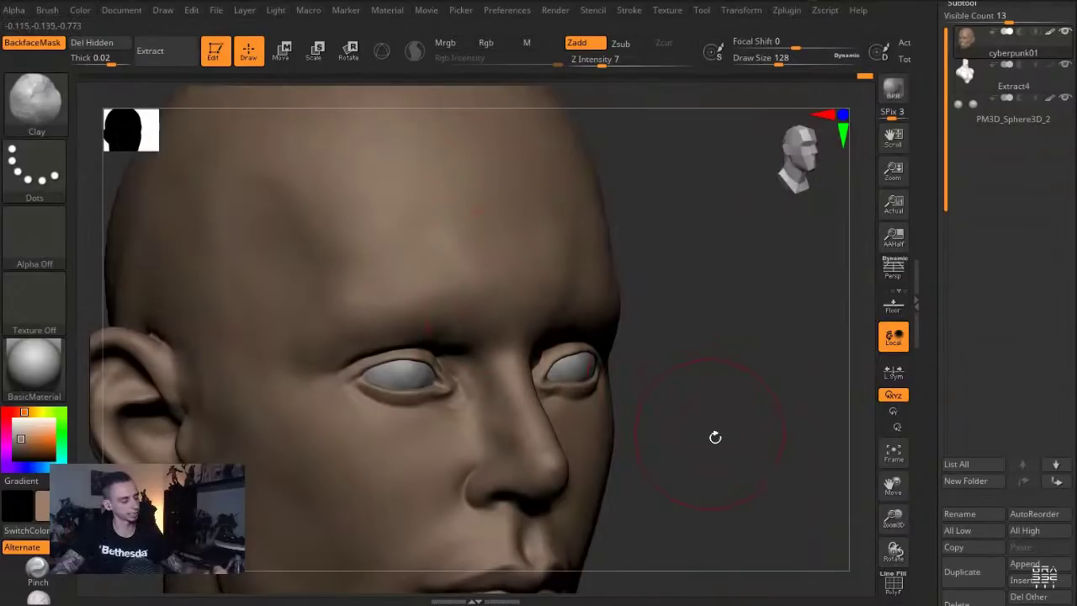
pyautogui.moveTo(715, 438); pyautogui.dragTo(549, 278)
# Adjust the forehead contour and outer brow with the Move brush at draw size 149
pyautogui.press('b')
pyautogui.press('m')
pyautogui.press('v')
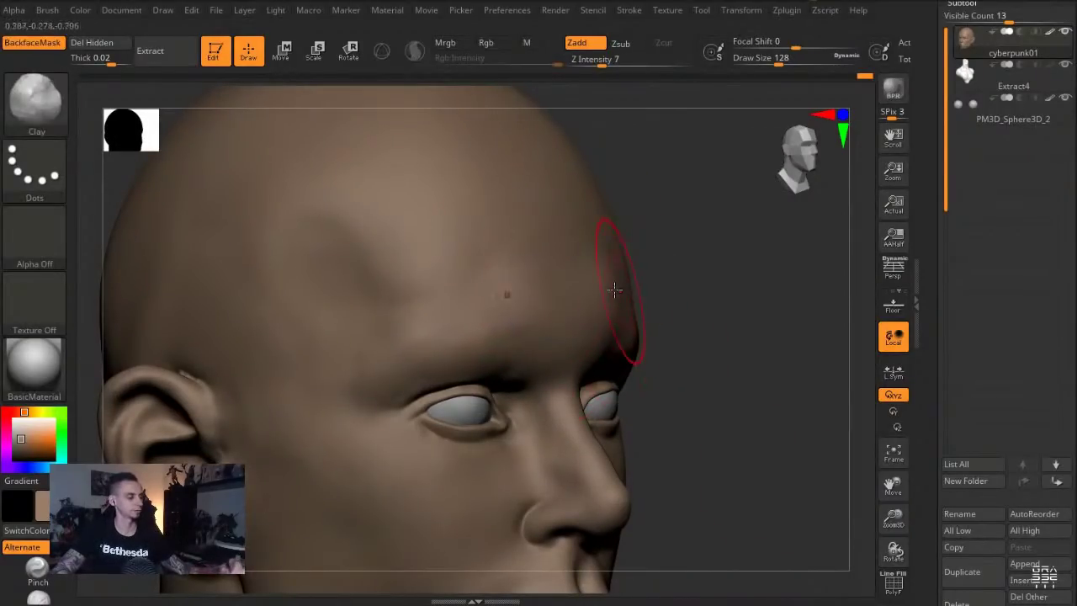
pyautogui.moveTo(607, 291)
pyautogui.mouseDown()
pyautogui.moveTo(605, 299)
pyautogui.moveTo(604, 283)
pyautogui.mouseUp()
pyautogui.moveTo(693, 443); pyautogui.dragTo(601, 440)
pyautogui.moveTo(199, 298)
pyautogui.mouseDown()
pyautogui.moveTo(180, 304)
pyautogui.moveTo(246, 305)
pyautogui.mouseUp()
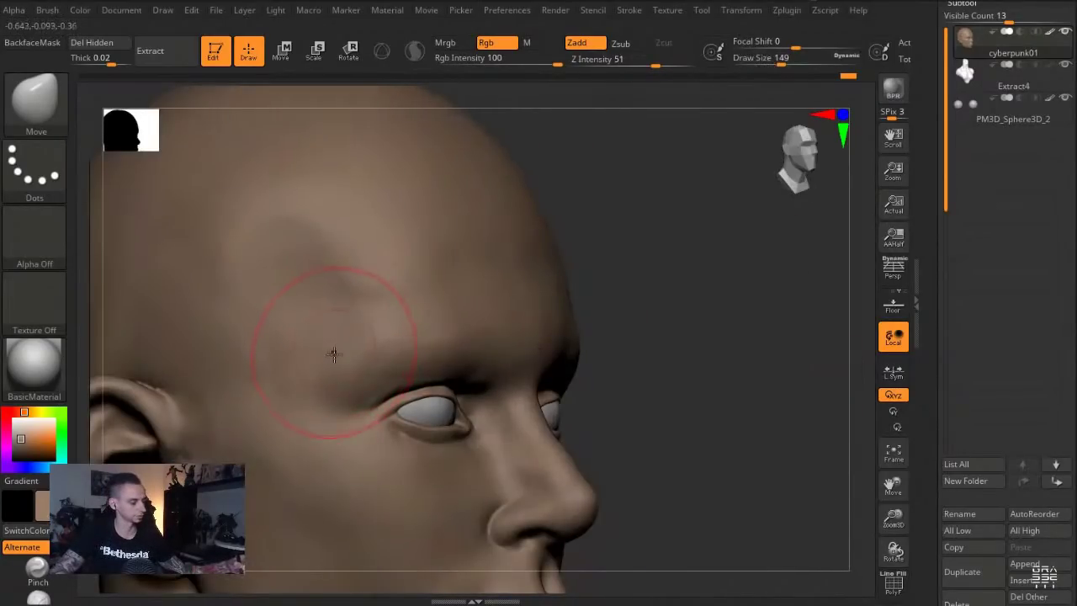
# Reshape the top of the skull with a large Move brush at draw size 311
pyautogui.press('b')
pyautogui.press('c')
pyautogui.press('l')
pyautogui.moveTo(632, 439)
pyautogui.keyDown('alt'); pyautogui.mouseDown()
pyautogui.moveTo(250, 202)
pyautogui.moveTo(220, 221)
pyautogui.mouseUp(); pyautogui.keyUp('alt')
pyautogui.keyDown('alt'); pyautogui.moveTo(220, 220); pyautogui.dragTo(282, 252); pyautogui.keyUp('alt')
pyautogui.press('b')
pyautogui.press('m')
pyautogui.press('v')
pyautogui.press('s')
pyautogui.moveTo(373, 269); pyautogui.dragTo(394, 269)
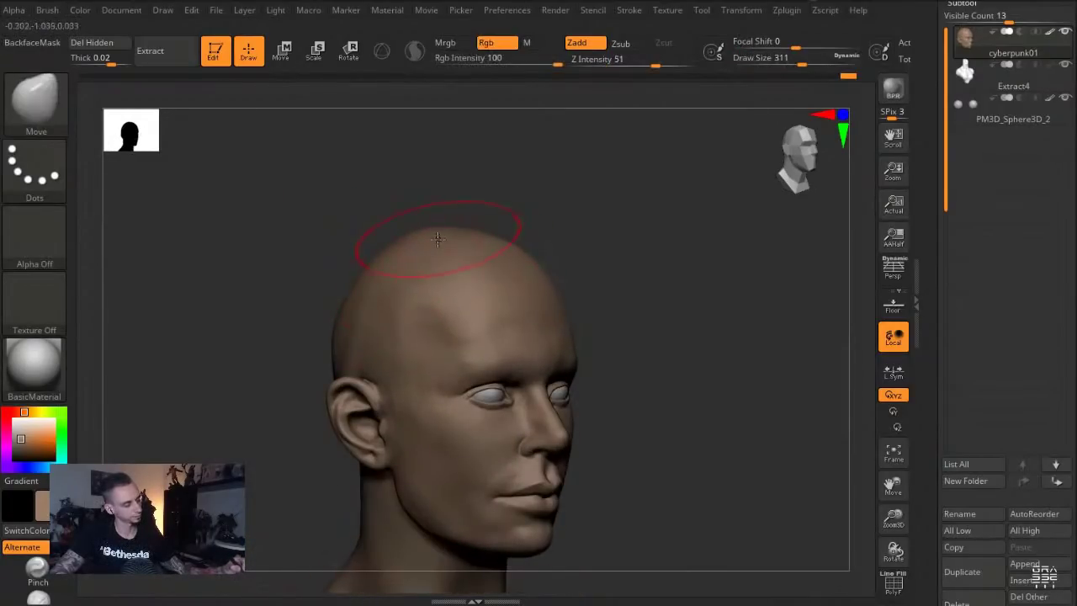
# Adjust the nose profile with the Move brush at draw size 192
pyautogui.moveTo(282, 253)
pyautogui.mouseDown()
pyautogui.moveTo(300, 252)
pyautogui.moveTo(327, 188)
pyautogui.moveTo(627, 441)
pyautogui.mouseUp()
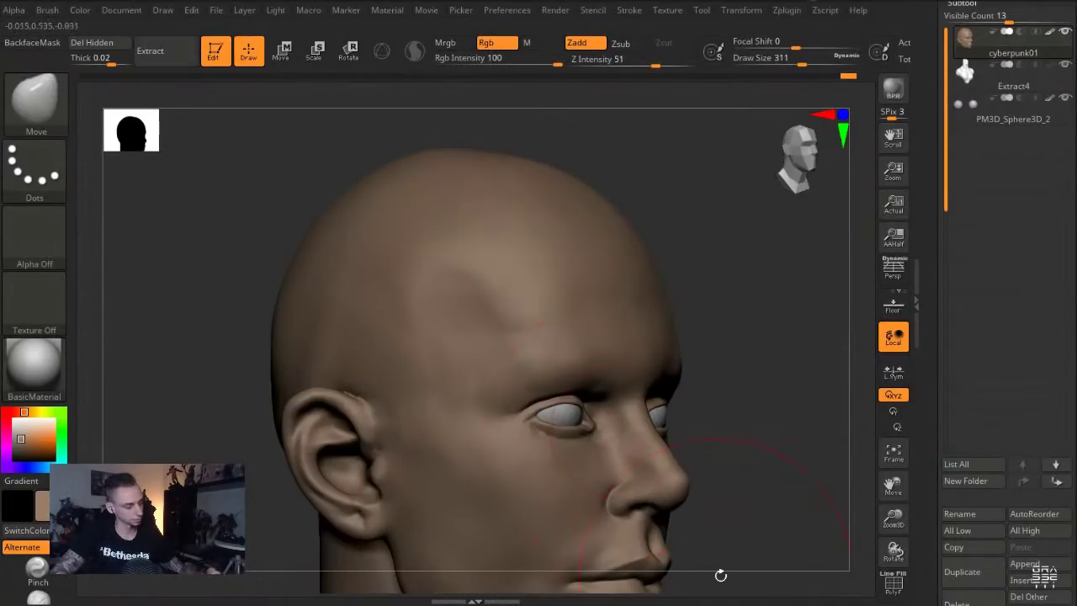
pyautogui.moveTo(721, 577); pyautogui.dragTo(757, 572)
pyautogui.press('s')
pyautogui.moveTo(667, 464)
pyautogui.mouseDown()
pyautogui.moveTo(654, 463)
pyautogui.moveTo(662, 454)
pyautogui.moveTo(673, 477)
pyautogui.mouseUp()
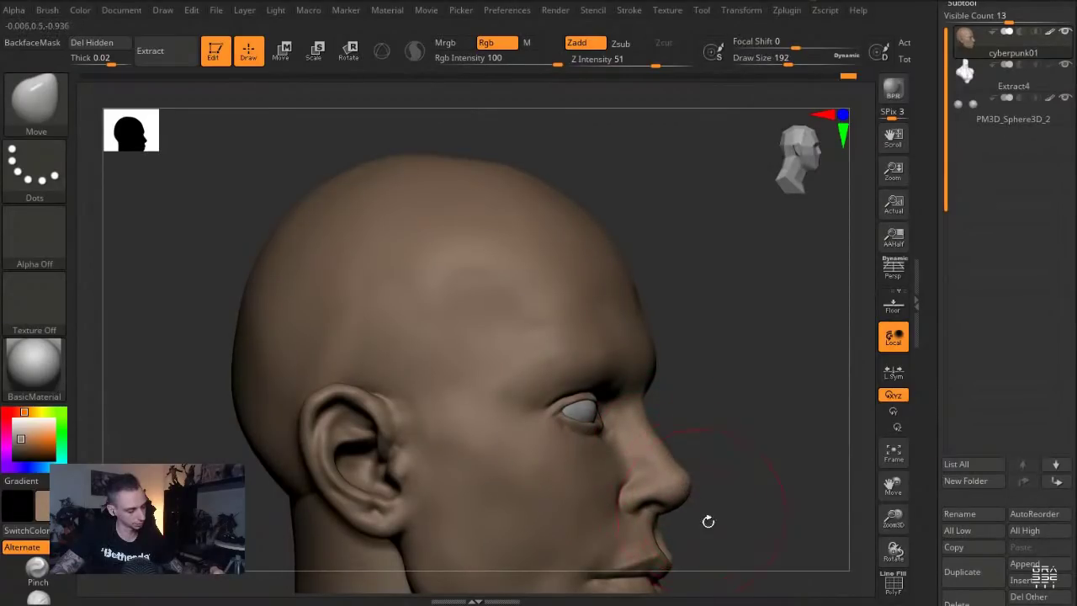
# Refine the nose sides and nostril wings with the Move brush at draw size 87
pyautogui.moveTo(719, 534)
pyautogui.mouseDown()
pyautogui.moveTo(382, 548)
pyautogui.moveTo(404, 572)
pyautogui.mouseUp()
pyautogui.press('s')
pyautogui.moveTo(650, 450)
pyautogui.mouseDown()
pyautogui.moveTo(634, 450)
pyautogui.moveTo(665, 433)
pyautogui.mouseUp()
pyautogui.moveTo(258, 272); pyautogui.dragTo(236, 293)
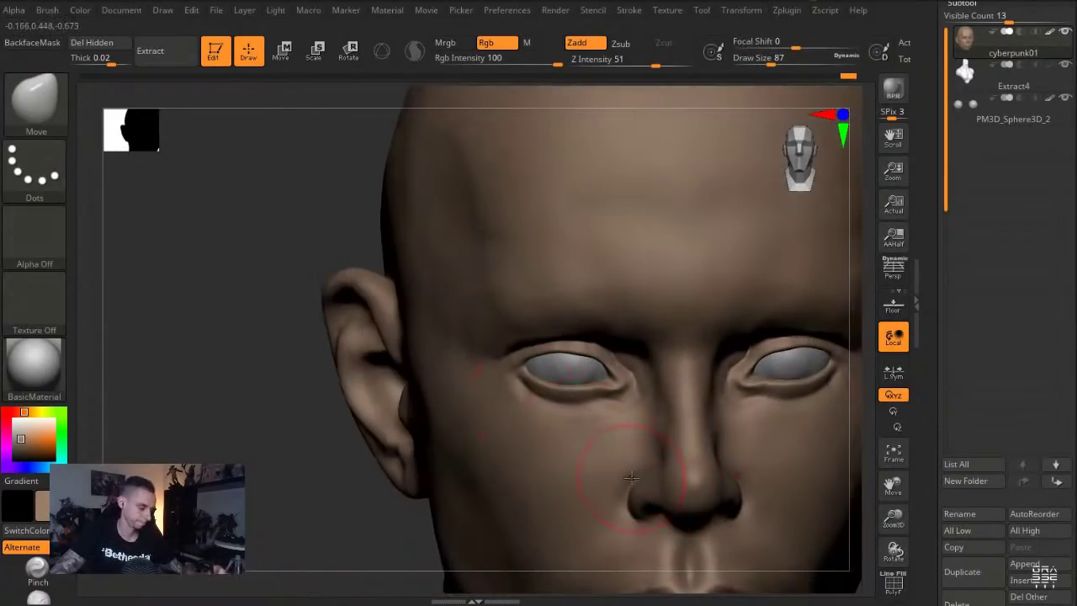
pyautogui.moveTo(629, 497); pyautogui.dragTo(639, 507)
pyautogui.moveTo(236, 281); pyautogui.dragTo(256, 266)
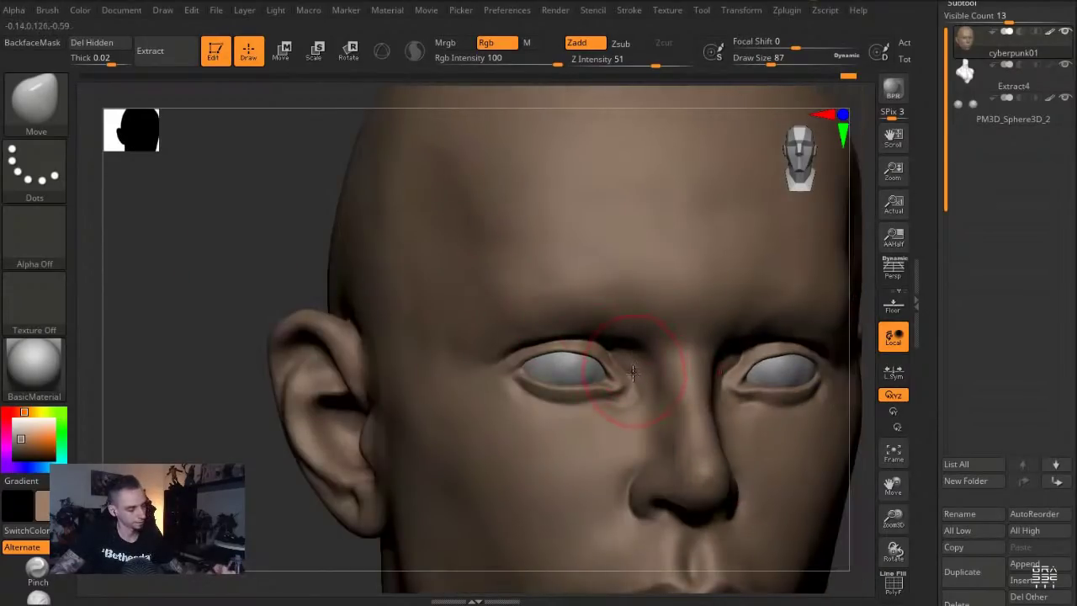
# Build up the area below the inner eye corner with the Clay brush at draw size 62
pyautogui.press('1')
pyautogui.press(']')
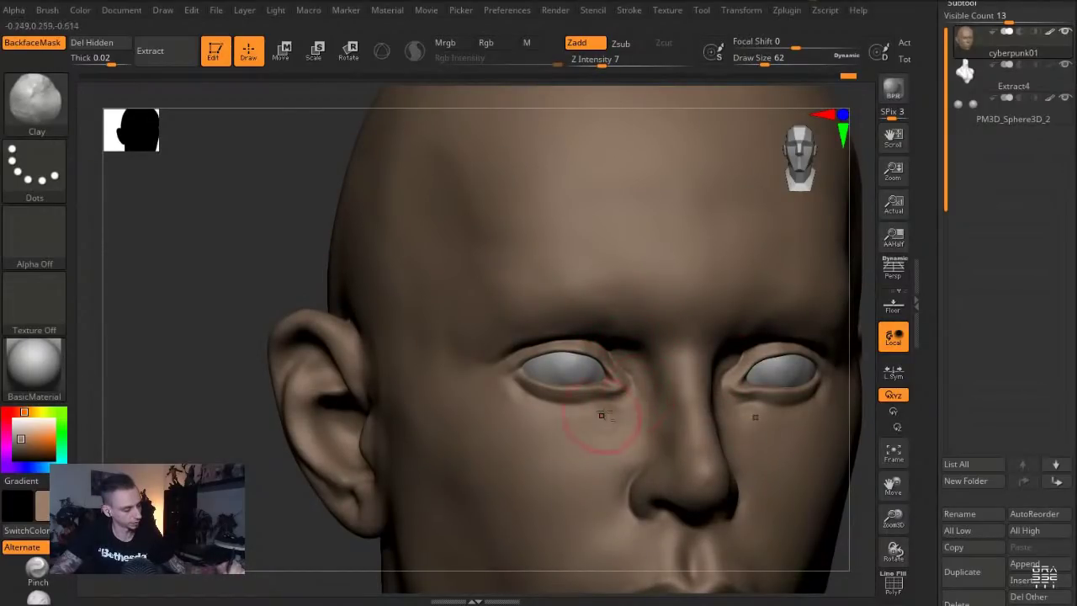
pyautogui.moveTo(261, 240)
pyautogui.keyDown('alt'); pyautogui.mouseDown()
pyautogui.moveTo(371, 356)
pyautogui.moveTo(259, 259)
pyautogui.mouseUp(); pyautogui.keyUp('alt')
# Adjust the lower face around the mouth and chin with the Move brush, enlarging it to draw size 187
pyautogui.moveTo(259, 259); pyautogui.dragTo(432, 435)
pyautogui.press('b')
pyautogui.press('m')
pyautogui.press('v')
pyautogui.press('s')
pyautogui.click(463, 468)
pyautogui.moveTo(393, 478)
pyautogui.keyDown('alt'); pyautogui.mouseDown()
pyautogui.moveTo(378, 397)
pyautogui.moveTo(421, 428)
pyautogui.moveTo(495, 394)
pyautogui.mouseUp(); pyautogui.keyUp('alt')
pyautogui.press('s')
pyautogui.click(502, 424)
pyautogui.press('s')
pyautogui.click(494, 408)
pyautogui.moveTo(413, 391); pyautogui.dragTo(589, 399)
pyautogui.moveTo(484, 405); pyautogui.dragTo(490, 415)
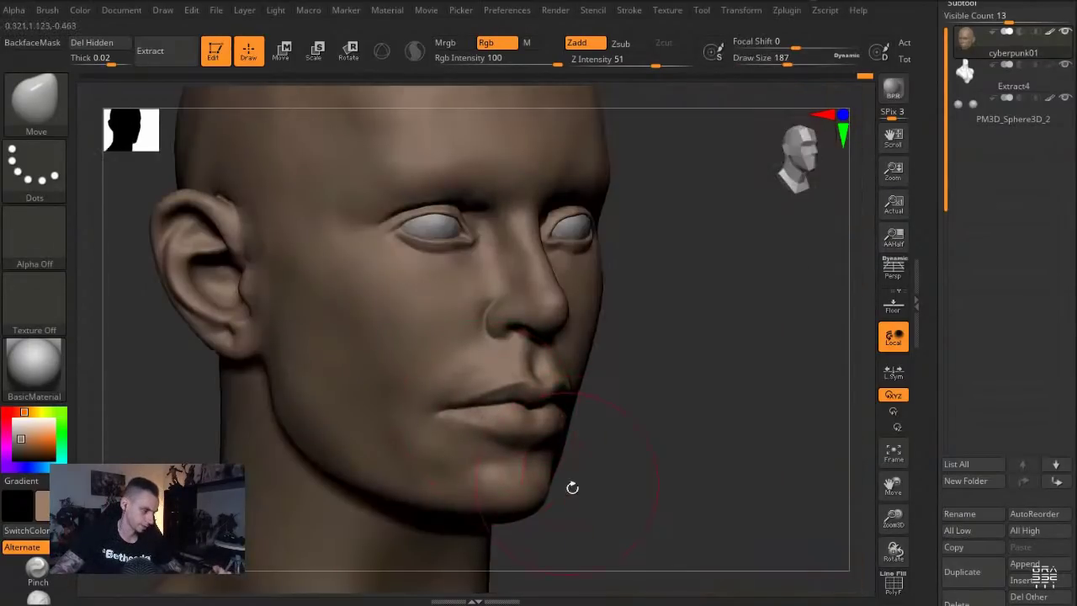
# Shift the cheek surface beside the mouth corner with a resized Move brush
pyautogui.moveTo(586, 501); pyautogui.dragTo(656, 497)
pyautogui.press('s')
pyautogui.click(411, 413)
pyautogui.moveTo(412, 415); pyautogui.dragTo(421, 437)
# Build up the cheek and chin side around the mouth corner with the Clay brush at draw sizes 120 and 145
pyautogui.press('b')
pyautogui.press('c')
pyautogui.press('l')
pyautogui.moveTo(564, 523)
pyautogui.mouseDown()
pyautogui.moveTo(521, 529)
pyautogui.moveTo(545, 524)
pyautogui.moveTo(413, 394)
pyautogui.mouseUp()
pyautogui.press('s')
pyautogui.click(412, 410)
pyautogui.moveTo(167, 365); pyautogui.dragTo(436, 365)
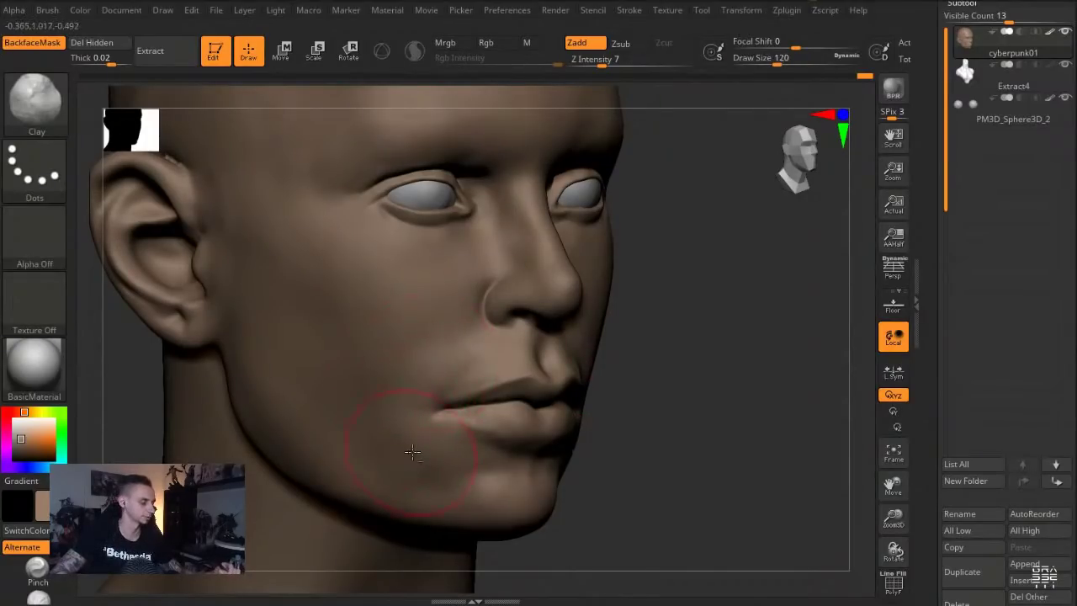
pyautogui.moveTo(632, 534); pyautogui.dragTo(619, 378)
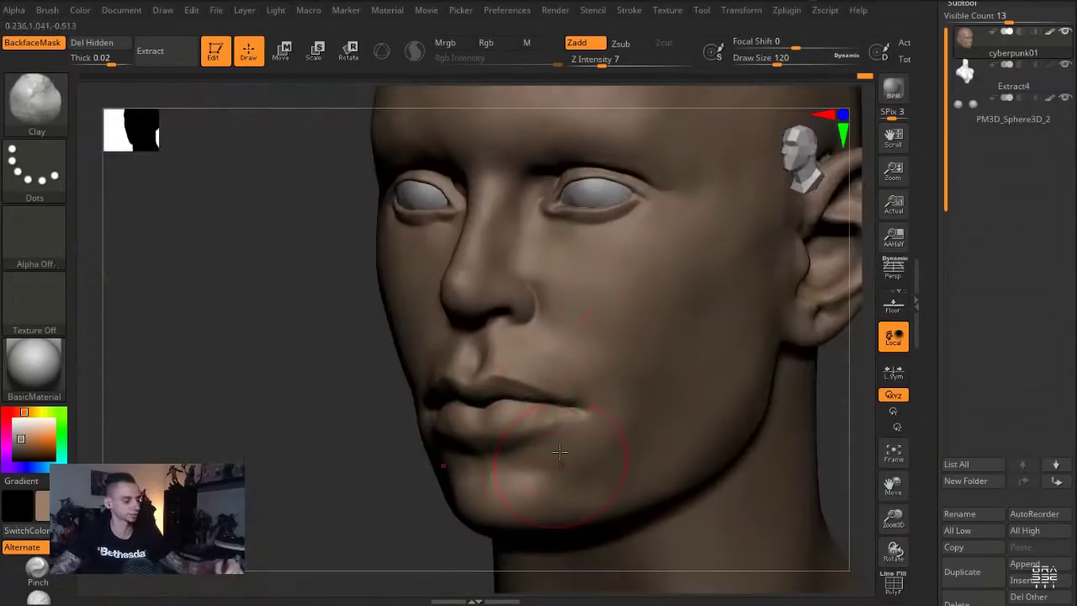
pyautogui.press('s')
pyautogui.moveTo(623, 414); pyautogui.dragTo(628, 414)
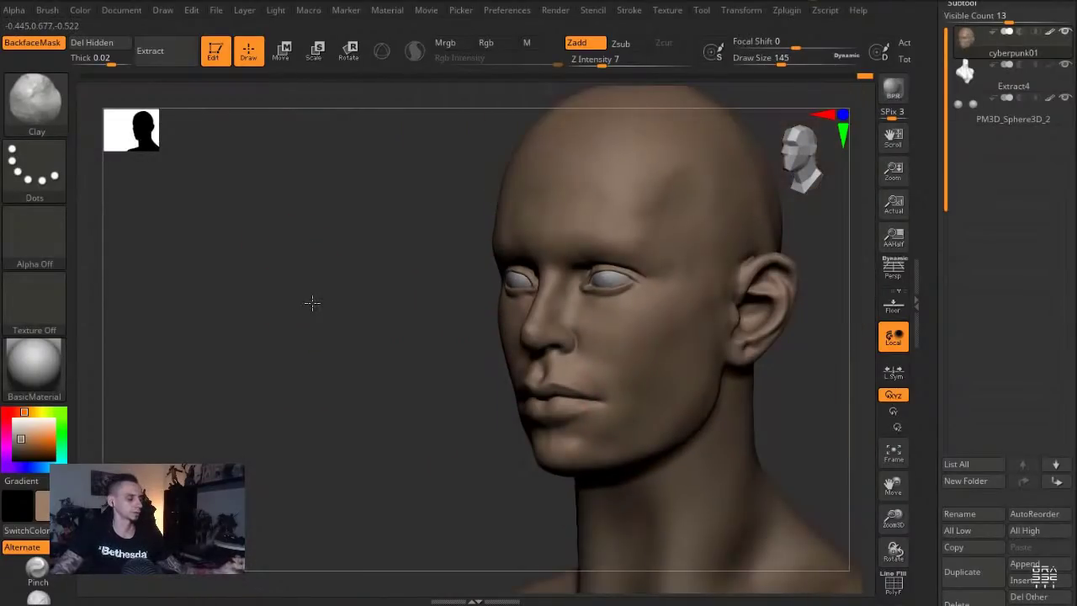
# Adjust the nose tip, nostrils and upper lip with the Move brush from several angles
pyautogui.moveTo(312, 301)
pyautogui.mouseDown()
pyautogui.moveTo(296, 317)
pyautogui.moveTo(396, 349)
pyautogui.moveTo(496, 309)
pyautogui.moveTo(511, 335)
pyautogui.mouseUp()
pyautogui.press('s')
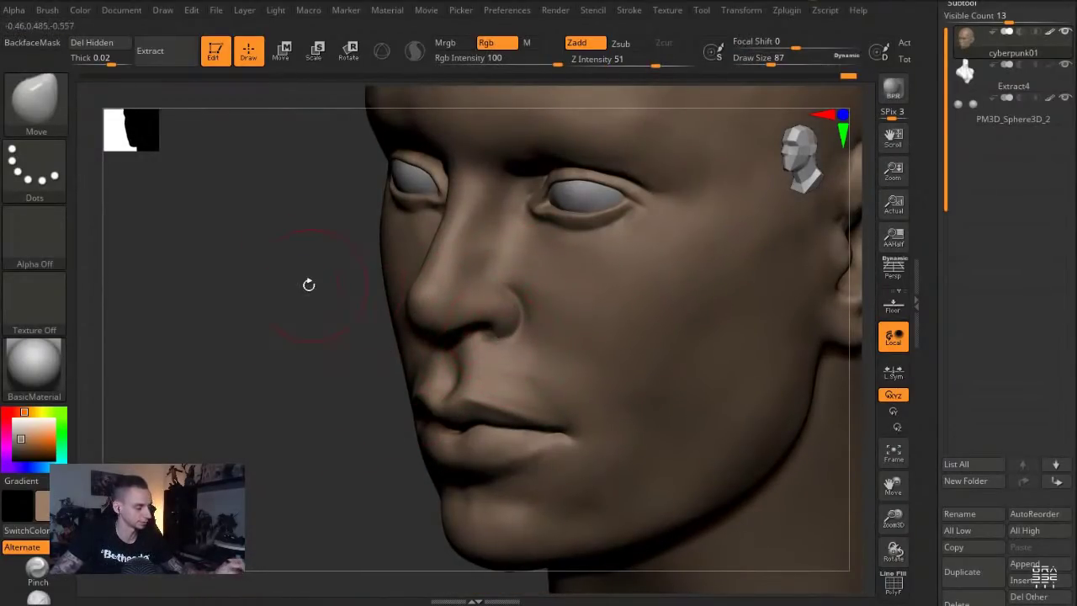
pyautogui.moveTo(337, 285); pyautogui.dragTo(286, 289)
pyautogui.press('s')
pyautogui.moveTo(473, 339); pyautogui.dragTo(466, 339)
pyautogui.moveTo(465, 334); pyautogui.dragTo(448, 320)
pyautogui.moveTo(354, 308)
pyautogui.mouseDown()
pyautogui.moveTo(391, 310)
pyautogui.moveTo(418, 276)
pyautogui.moveTo(368, 273)
pyautogui.mouseUp()
pyautogui.press('s')
pyautogui.moveTo(406, 304); pyautogui.dragTo(411, 304)
pyautogui.moveTo(425, 330); pyautogui.dragTo(421, 301)
pyautogui.moveTo(314, 294)
pyautogui.keyDown('alt'); pyautogui.mouseDown()
pyautogui.moveTo(349, 308)
pyautogui.moveTo(323, 291)
pyautogui.moveTo(328, 324)
pyautogui.mouseUp(); pyautogui.keyUp('alt')
# Refine the outer corner of the lower eyelid with the DamStandard and Clay brushes, and save the file
pyautogui.press('b')
pyautogui.press('d')
pyautogui.press('s')
pyautogui.press('[')
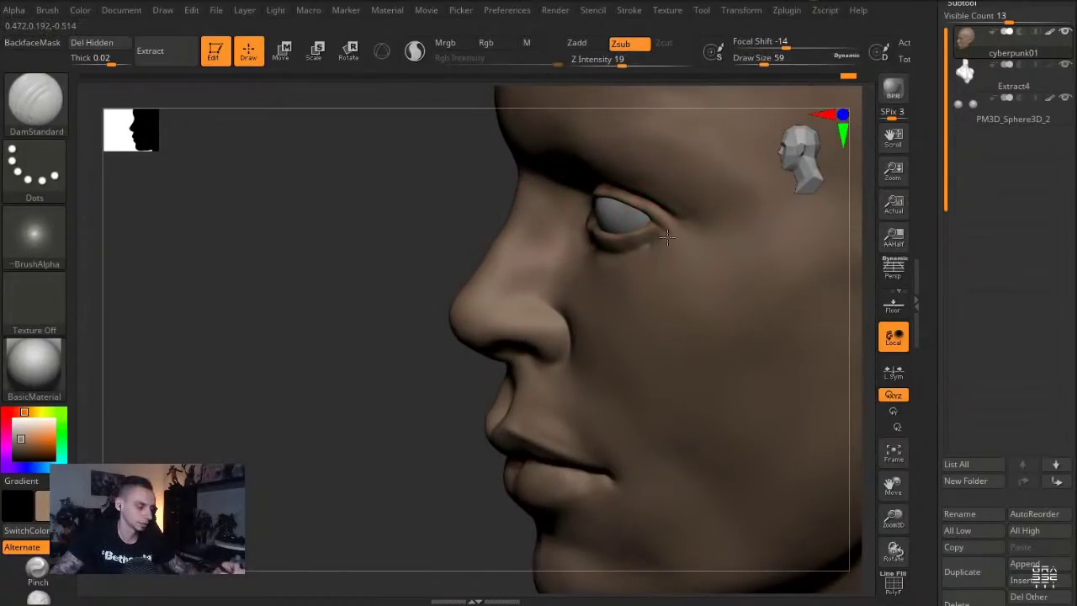
pyautogui.press('b')
pyautogui.press('c')
pyautogui.press('l')
pyautogui.moveTo(418, 213); pyautogui.dragTo(471, 219)
pyautogui.moveTo(272, 237)
pyautogui.keyDown('alt'); pyautogui.mouseDown()
pyautogui.moveTo(239, 272)
pyautogui.moveTo(197, 281)
pyautogui.moveTo(209, 309)
pyautogui.mouseUp(); pyautogui.keyUp('alt')
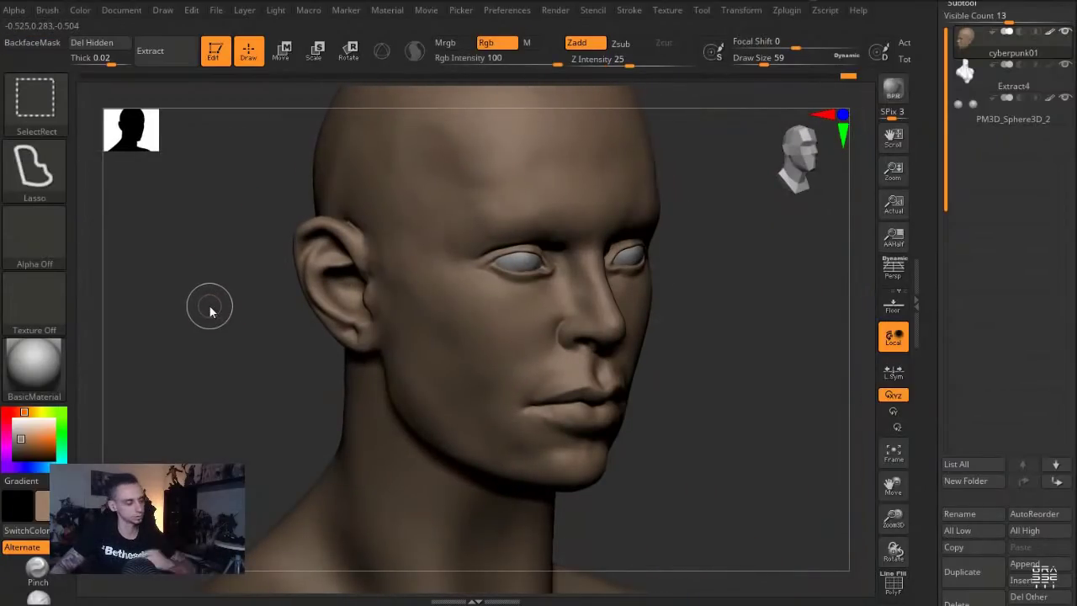
pyautogui.hotkey('ctrl', 's')
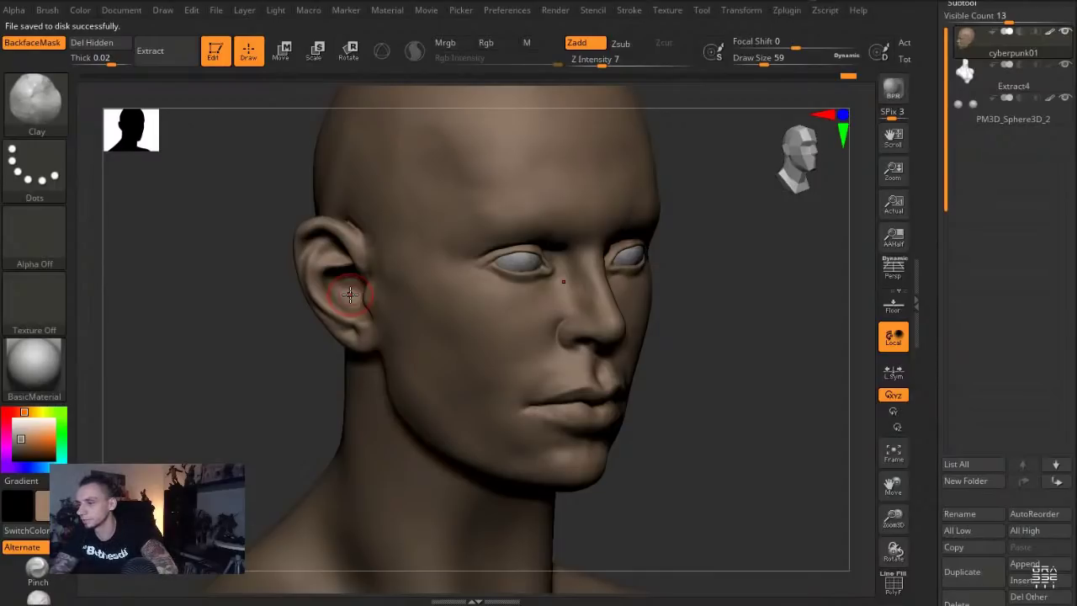
# Build up the cheek and the temple in front of the ear with the Clay brush at draw size 97
pyautogui.moveTo(231, 261)
pyautogui.mouseDown()
pyautogui.moveTo(243, 248)
pyautogui.moveTo(253, 291)
pyautogui.mouseUp()
pyautogui.press('s')
pyautogui.moveTo(515, 328); pyautogui.dragTo(523, 328)
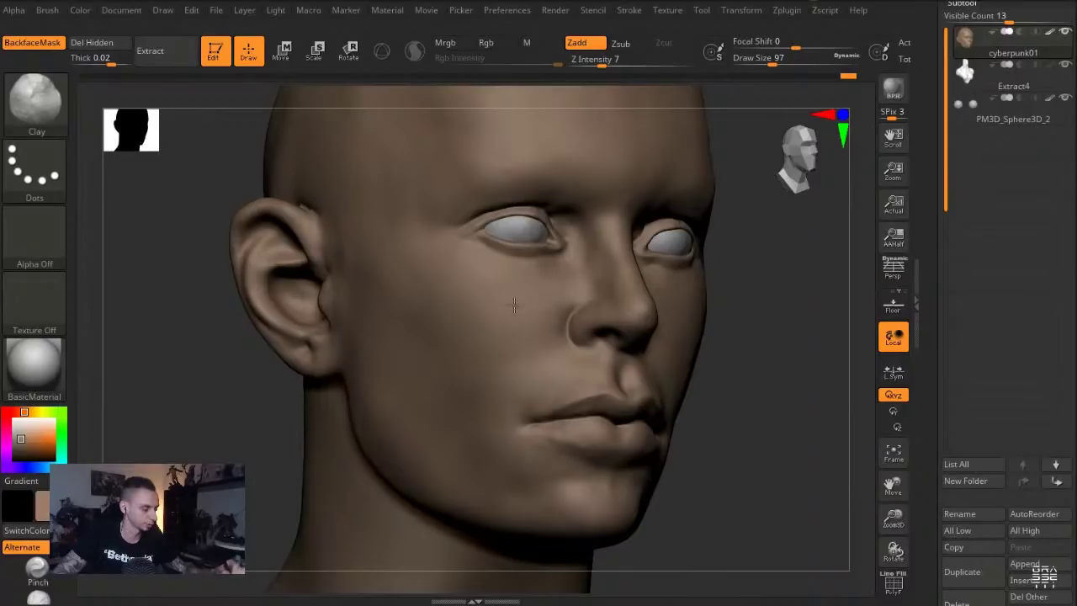
pyautogui.keyDown('alt'); pyautogui.moveTo(199, 394); pyautogui.dragTo(316, 372); pyautogui.keyUp('alt')
pyautogui.press('shift')
pyautogui.keyDown('alt'); pyautogui.moveTo(216, 303); pyautogui.dragTo(231, 378); pyautogui.keyUp('alt')
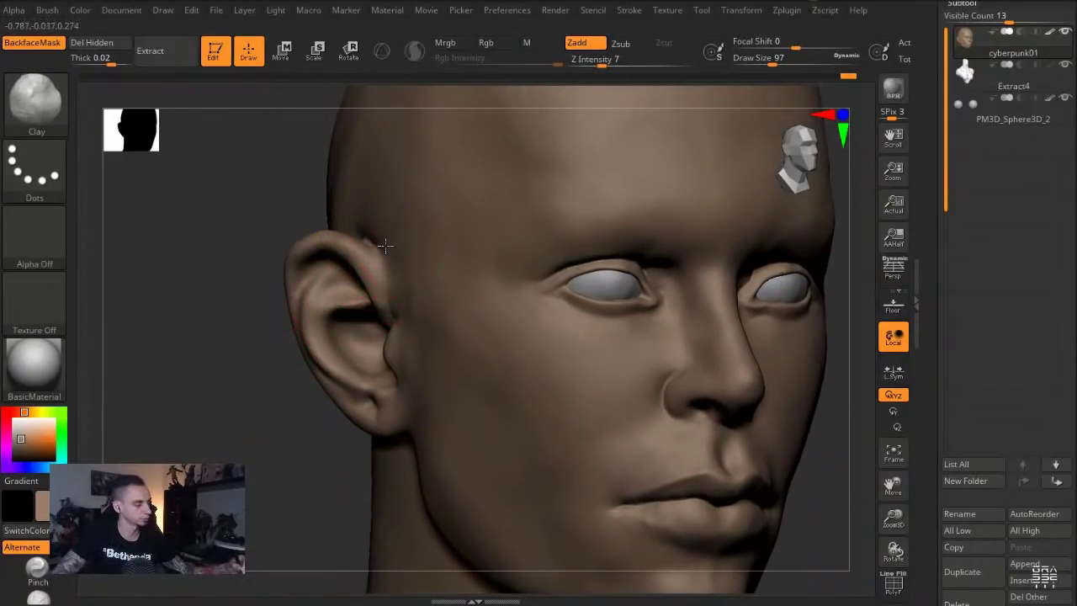
pyautogui.press(']')
pyautogui.moveTo(414, 295); pyautogui.dragTo(397, 243)
# Adjust the upper eyelid and the side of the head above the ear with the Move brush at draw size 74
pyautogui.moveTo(234, 361); pyautogui.dragTo(221, 361)
pyautogui.press('b')
pyautogui.press('m')
pyautogui.press('v')
pyautogui.press('[')
pyautogui.press('s')
pyautogui.press('[')
pyautogui.moveTo(579, 254); pyautogui.dragTo(568, 241)
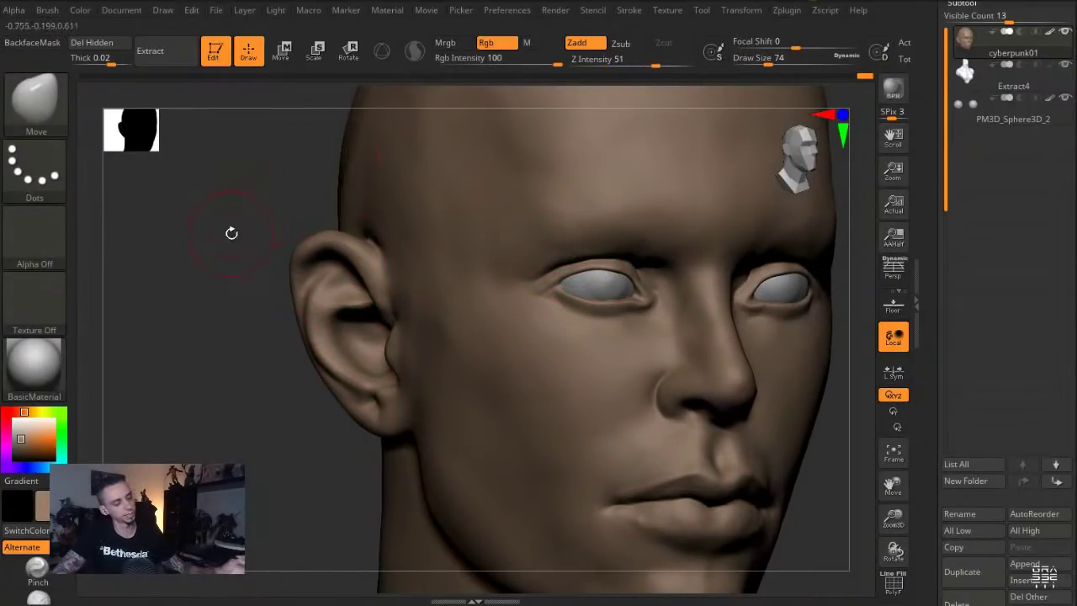
# Carve the crease above the nostril wing with the DamStandard brush at draw size 62
pyautogui.press('b')
pyautogui.press('d')
pyautogui.press('s')
pyautogui.press('b')
pyautogui.press('s')
pyautogui.press('t')
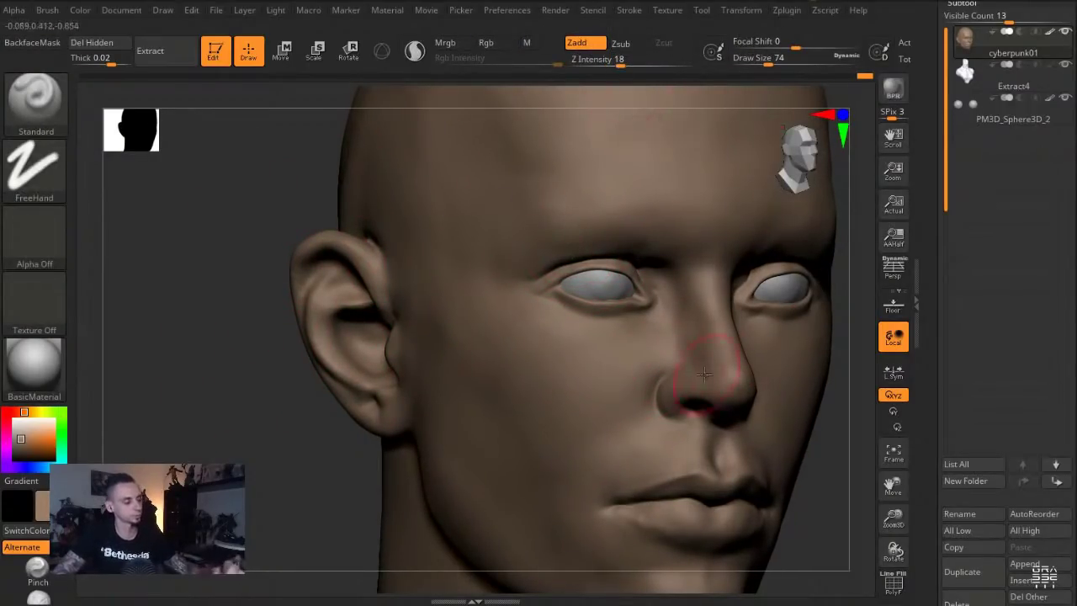
pyautogui.press('b')
pyautogui.press('d')
pyautogui.press('s')
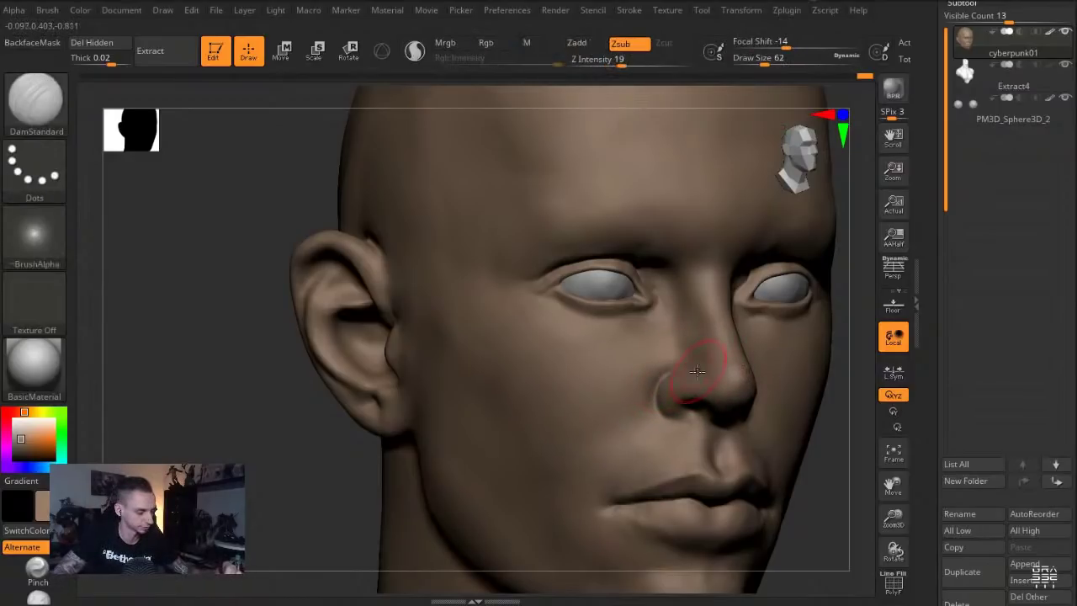
pyautogui.moveTo(173, 404); pyautogui.dragTo(413, 366)
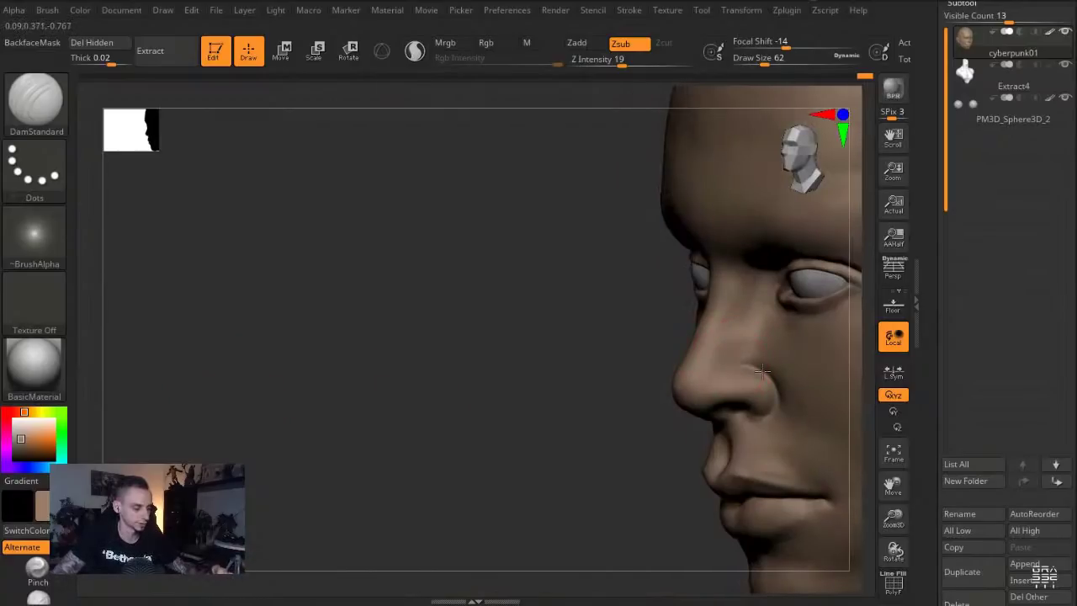
pyautogui.moveTo(728, 367); pyautogui.dragTo(752, 371)
pyautogui.keyDown('alt'); pyautogui.moveTo(526, 323); pyautogui.dragTo(547, 277); pyautogui.keyUp('alt')
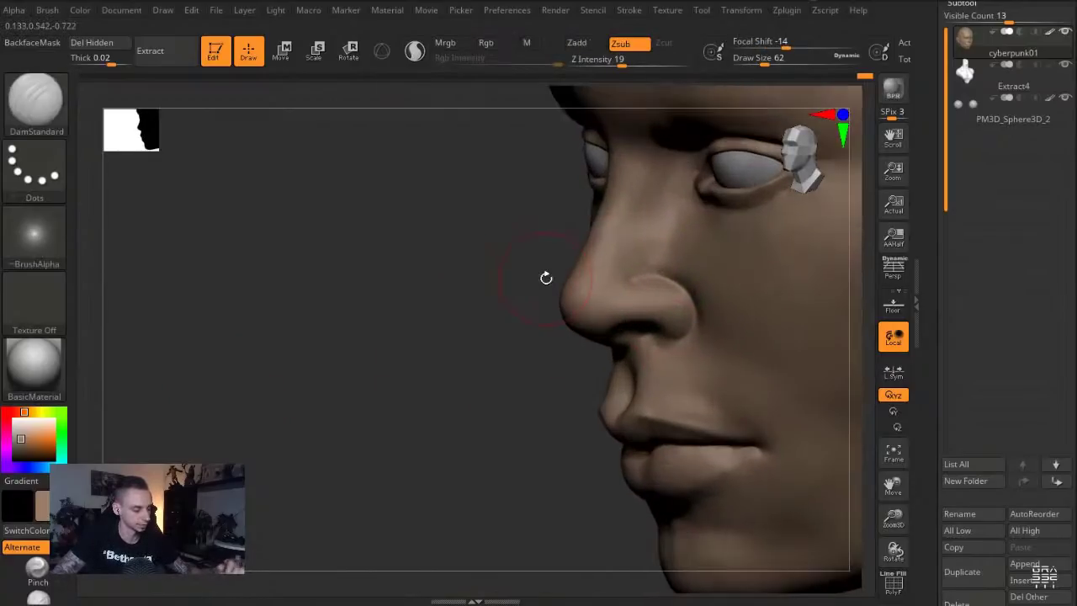
# Raise the lower lip edge near the mouth corner with the Standard brush at draw size 31
pyautogui.press('b')
pyautogui.press('s')
pyautogui.press('t')
pyautogui.press('s')
pyautogui.moveTo(726, 482); pyautogui.dragTo(717, 482)
pyautogui.moveTo(645, 510); pyautogui.dragTo(715, 505)
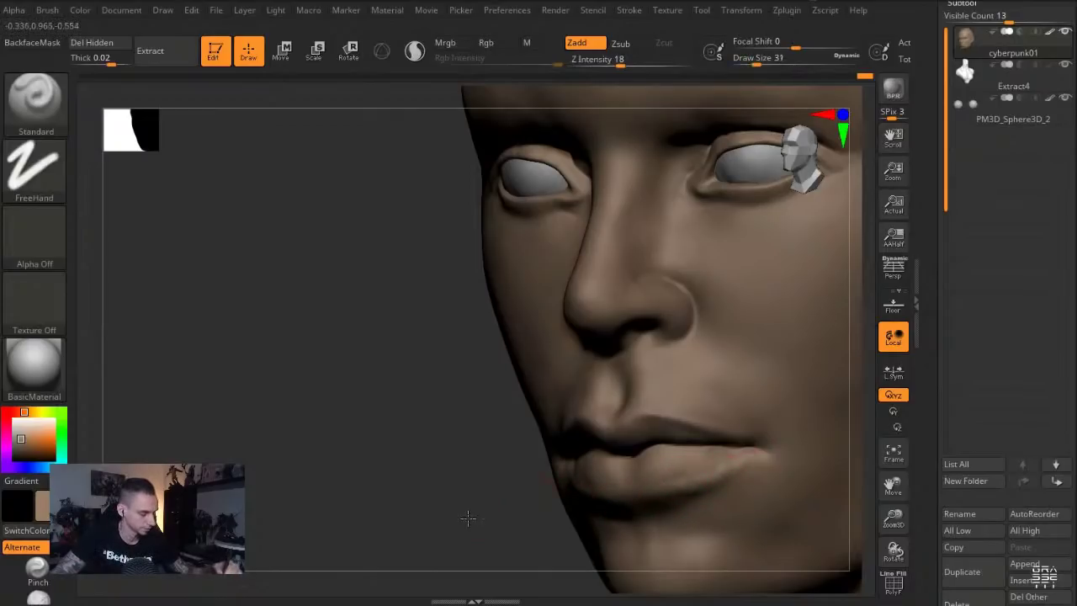
# Smooth out and fill the lip surfaces with the Clay brush at draw size 31
pyautogui.moveTo(468, 519); pyautogui.dragTo(680, 489)
pyautogui.press('b')
pyautogui.press('c')
pyautogui.press('l')
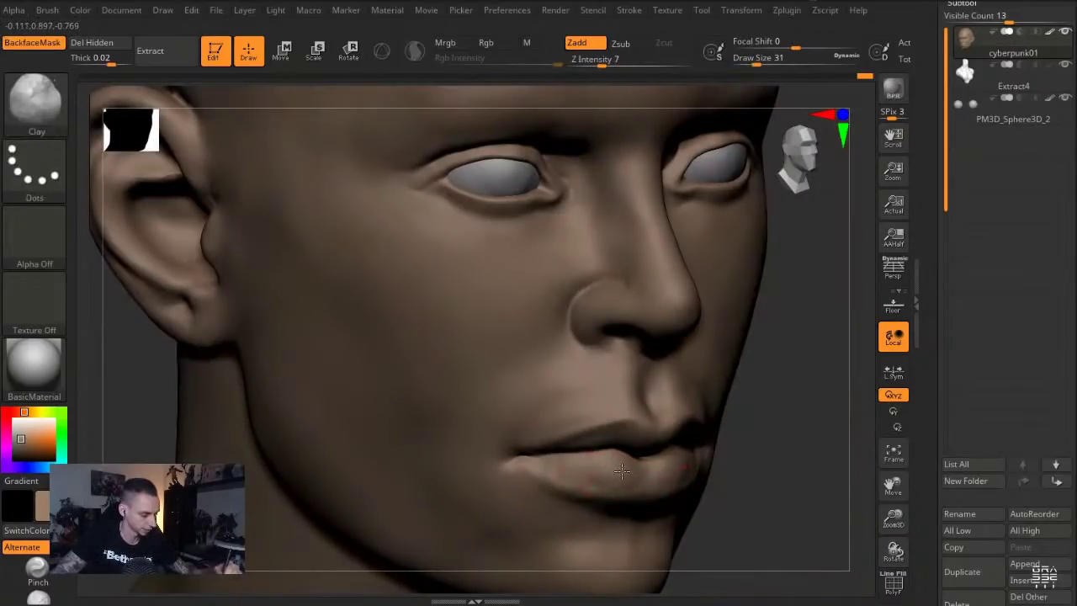
pyautogui.moveTo(782, 558); pyautogui.dragTo(645, 447)
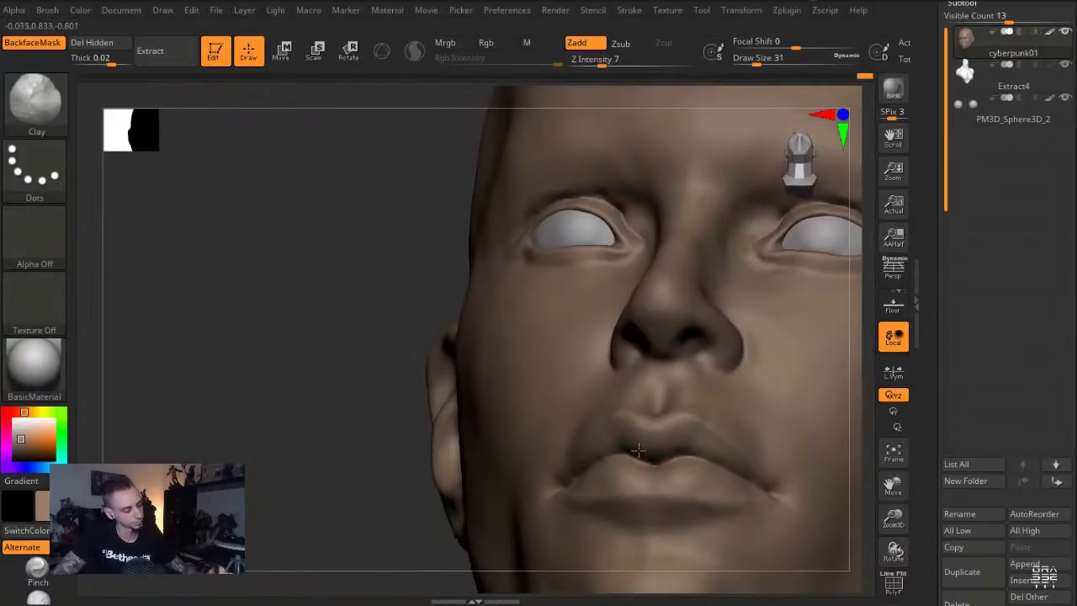
pyautogui.moveTo(469, 302); pyautogui.dragTo(680, 433)
pyautogui.moveTo(471, 311); pyautogui.dragTo(395, 327)
# Deepen the crease at the mouth corner with the DamStandard brush at draw size 31
pyautogui.press('b')
pyautogui.press('d')
pyautogui.press('s')
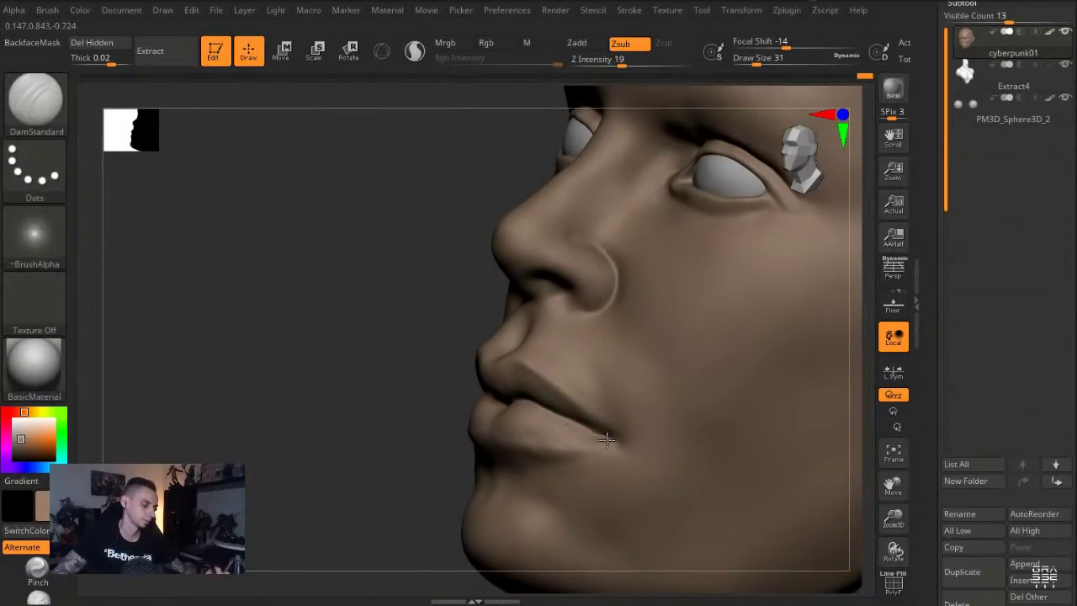
pyautogui.moveTo(356, 315)
pyautogui.mouseDown()
pyautogui.moveTo(294, 300)
pyautogui.moveTo(277, 308)
pyautogui.moveTo(301, 315)
pyautogui.moveTo(282, 357)
pyautogui.mouseUp()
# Reshape the area below the lower lip and mouth corner with the Move brush at draw size 80
pyautogui.press('b')
pyautogui.press('m')
pyautogui.press('v')
pyautogui.press('s')
pyautogui.click(506, 420)
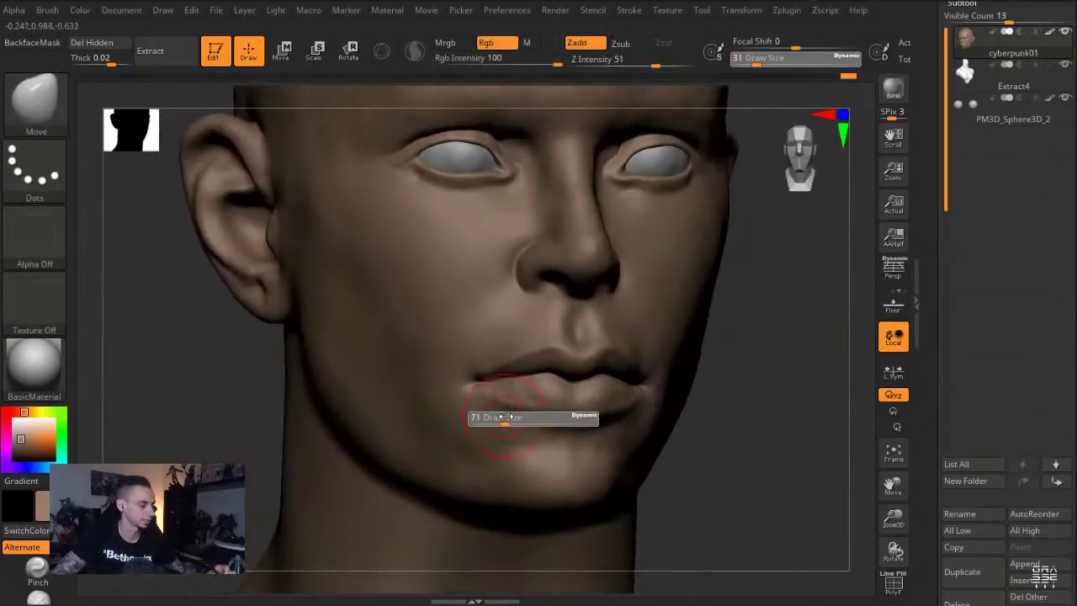
pyautogui.moveTo(727, 525); pyautogui.dragTo(801, 509)
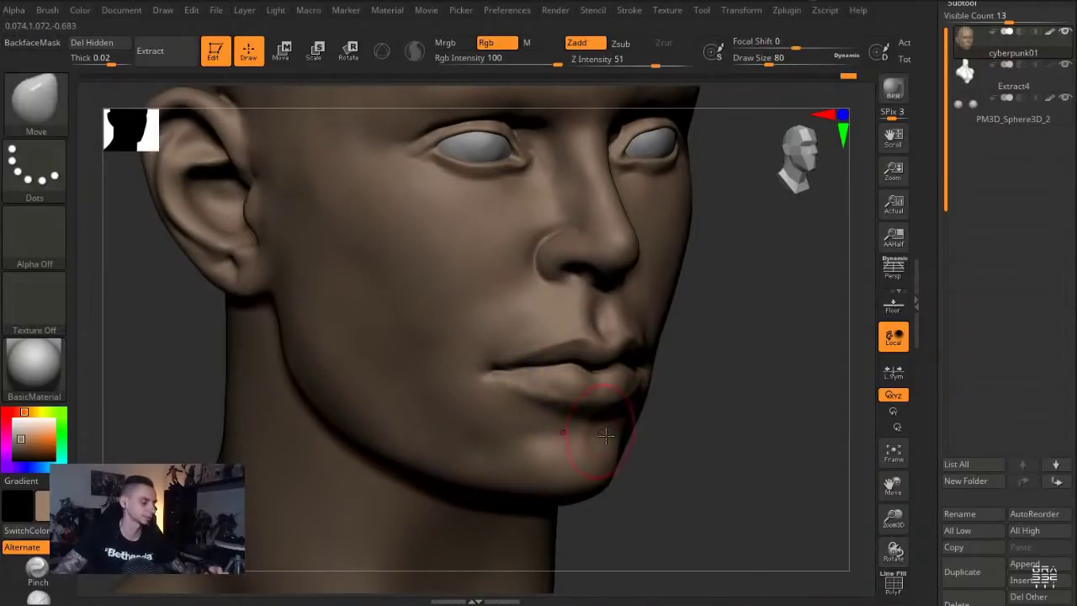
pyautogui.moveTo(673, 496); pyautogui.dragTo(724, 495)
# Fill the area below the mouth corner with the Clay brush at draw size 97
pyautogui.press('b')
pyautogui.press('c')
pyautogui.press('l')
pyautogui.moveTo(642, 499); pyautogui.dragTo(621, 500)
pyautogui.press('s')
pyautogui.click(495, 413)
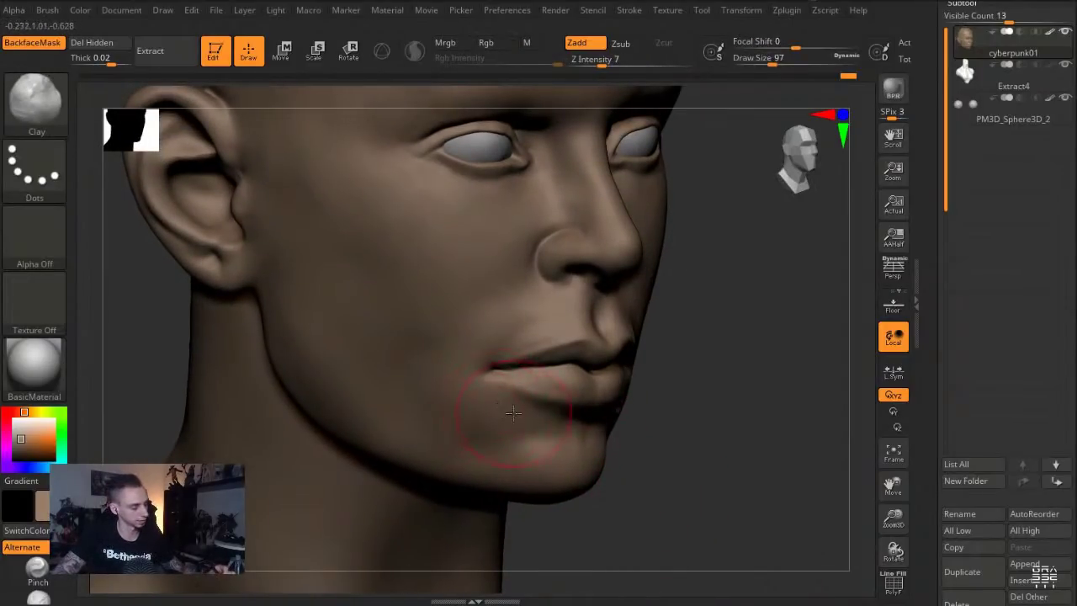
# Define the hollow under the lower lip with the DamStandard brush at draw size 97, and smooth it
pyautogui.press('b')
pyautogui.press('d')
pyautogui.press('s')
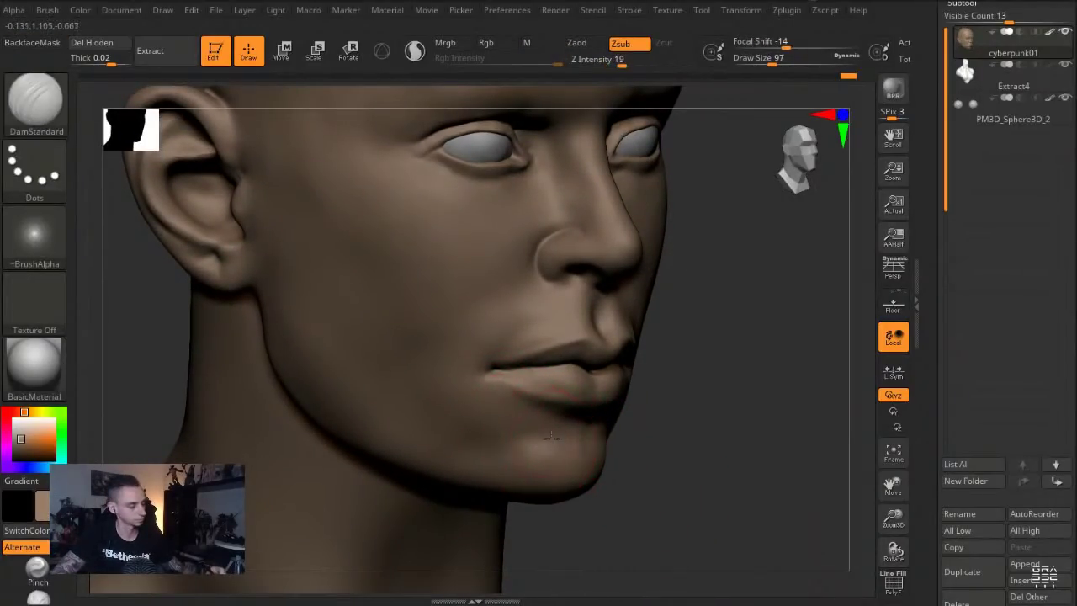
pyautogui.moveTo(642, 489); pyautogui.dragTo(553, 485)
pyautogui.moveTo(553, 438); pyautogui.dragTo(576, 423)
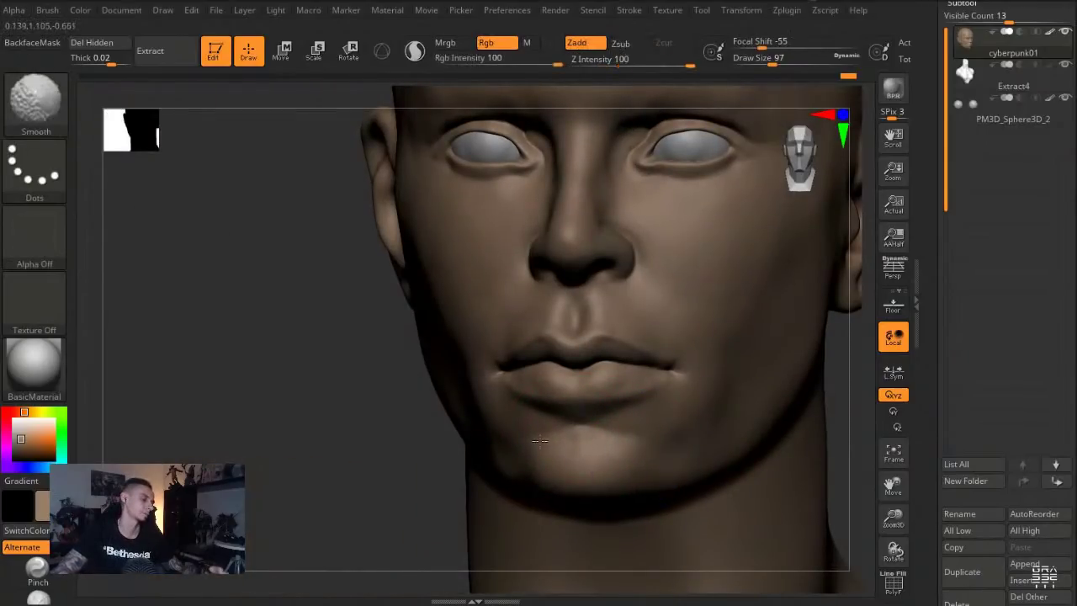
# Fill and smooth the lower cheek and jaw with the Clay brush at draw size 136
pyautogui.moveTo(333, 370); pyautogui.dragTo(384, 368)
pyautogui.press('b')
pyautogui.press('c')
pyautogui.press('l')
pyautogui.moveTo(298, 398); pyautogui.dragTo(361, 382)
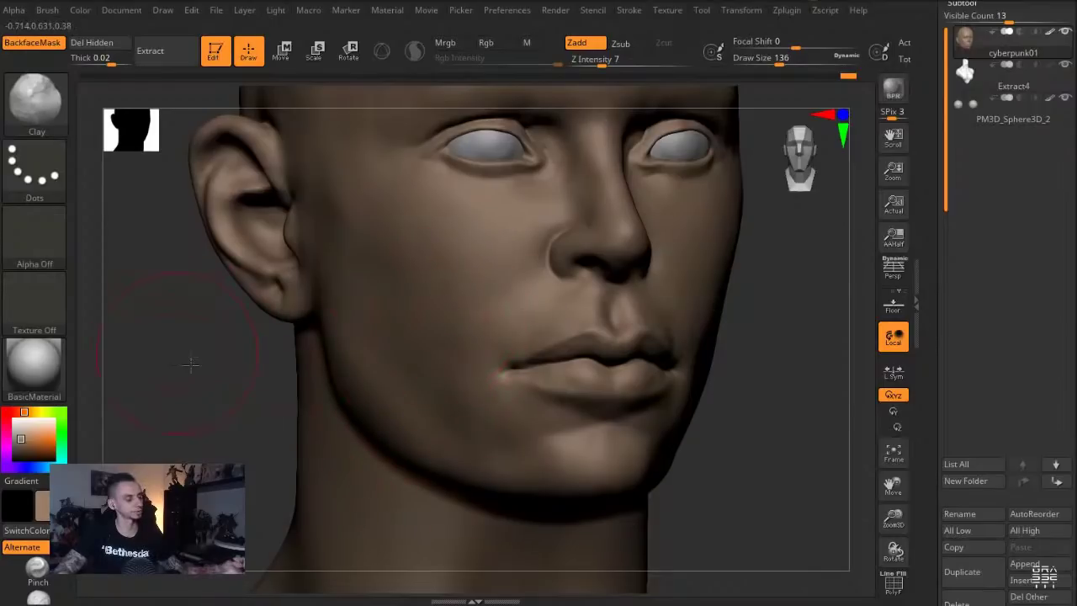
pyautogui.moveTo(174, 348); pyautogui.dragTo(262, 375)
pyautogui.keyDown('shift'); pyautogui.moveTo(473, 477); pyautogui.dragTo(426, 345); pyautogui.keyUp('shift')
# Fill out the temple in front of the ear with the Clay brush at draw size 145
pyautogui.press('s')
pyautogui.click(394, 402)
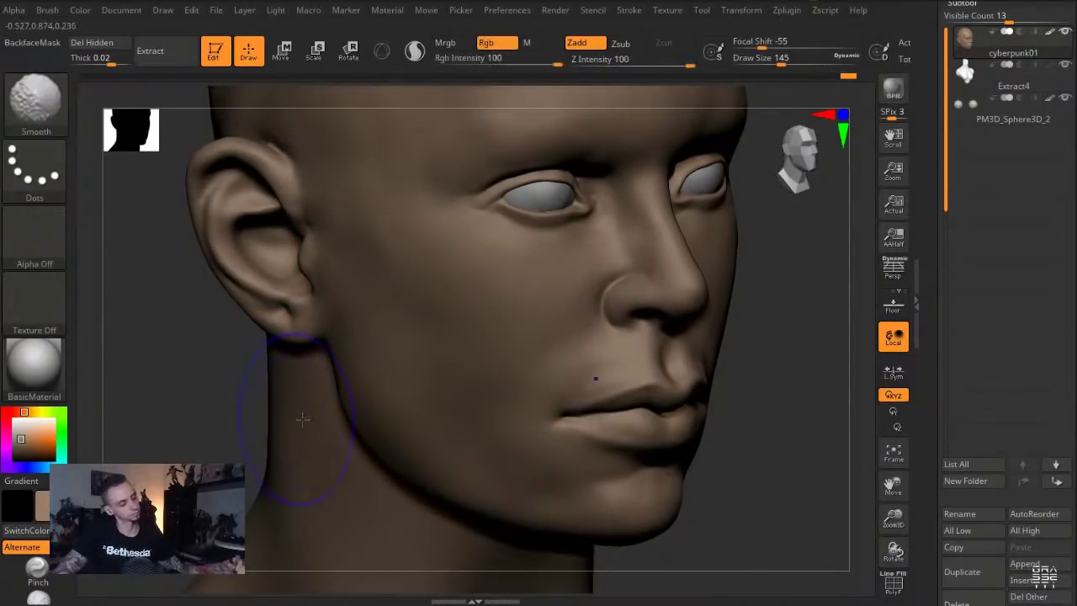
pyautogui.keyDown('alt'); pyautogui.moveTo(194, 340); pyautogui.dragTo(261, 484); pyautogui.keyUp('alt')
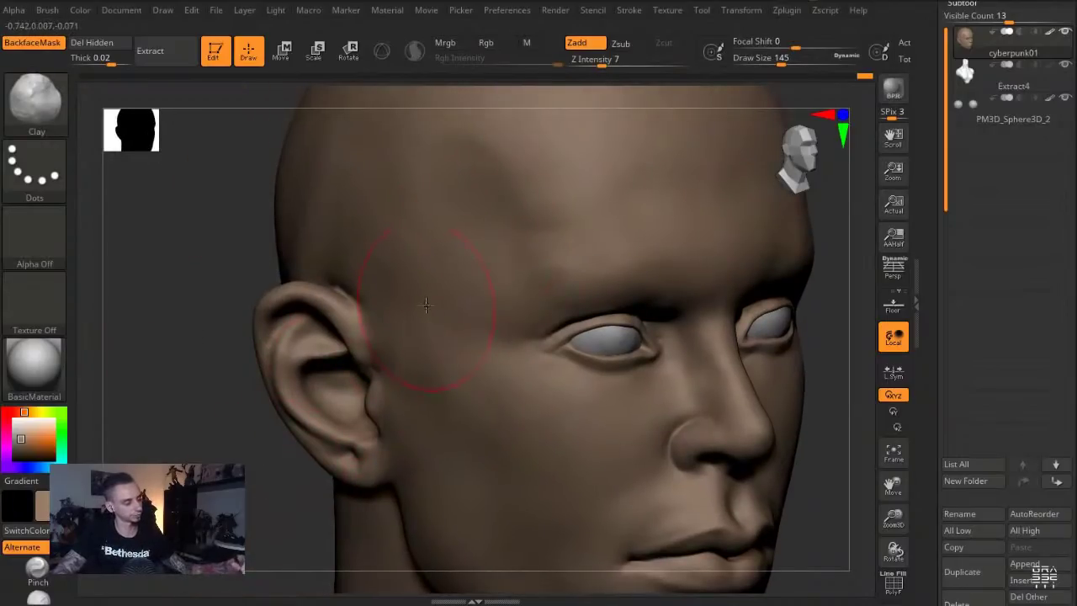
pyautogui.keyDown('alt'); pyautogui.moveTo(228, 454); pyautogui.dragTo(213, 495); pyautogui.keyUp('alt')
# Reshape the temple and brow with the Move brush at draw size 163
pyautogui.press('b')
pyautogui.press('m')
pyautogui.press('v')
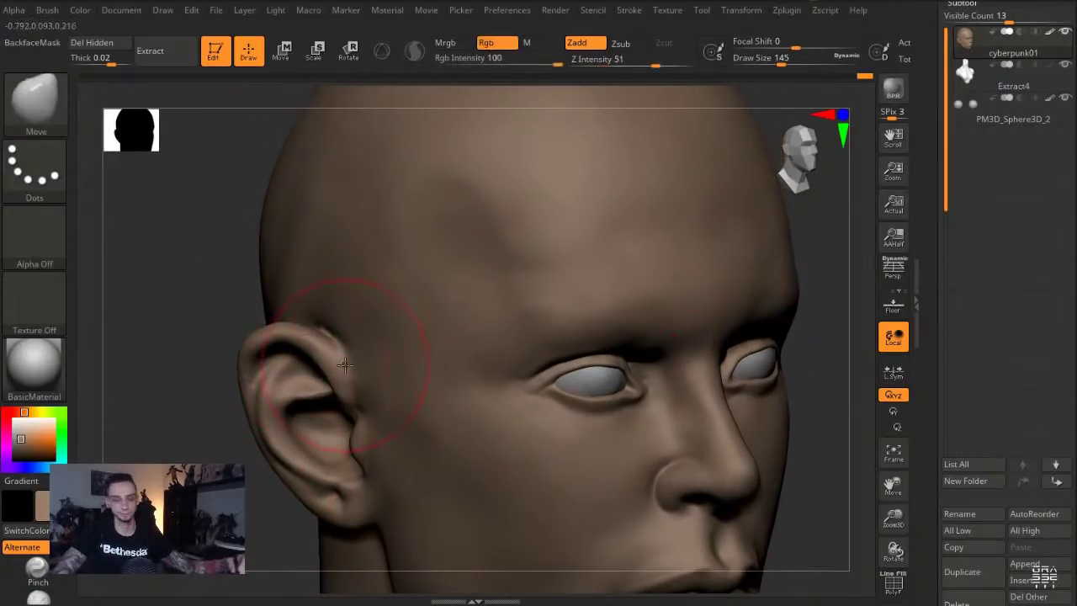
pyautogui.press('s')
pyautogui.click(721, 311)
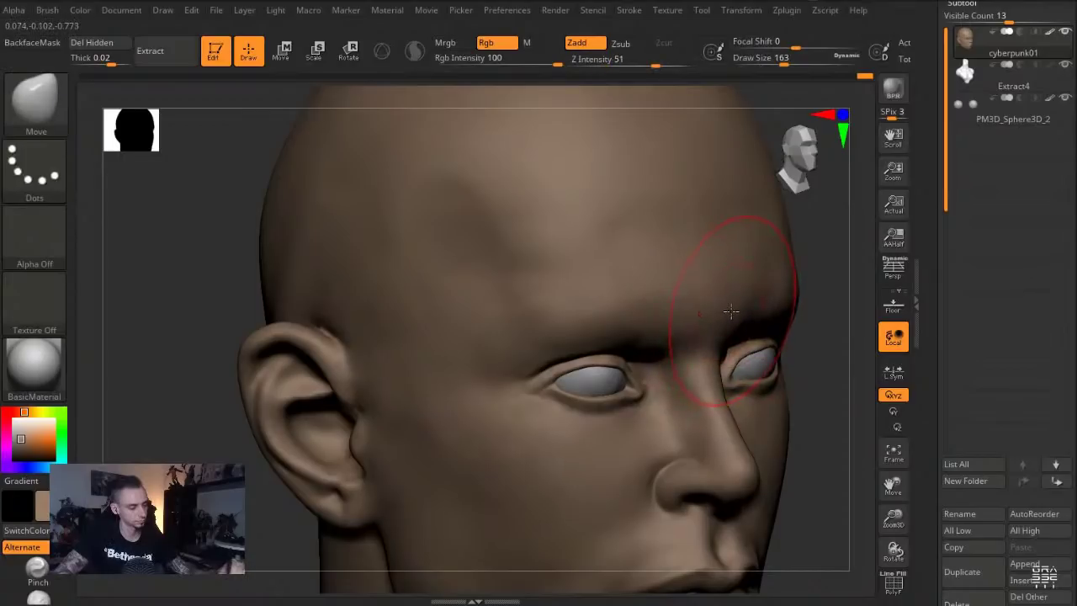
# Refine the shape of the eyelids and eye surroundings with the Move brush, starting at draw size 49
pyautogui.moveTo(830, 467)
pyautogui.keyDown('alt'); pyautogui.mouseDown()
pyautogui.moveTo(799, 429)
pyautogui.moveTo(791, 488)
pyautogui.mouseUp(); pyautogui.keyUp('alt')
pyautogui.press('s')
pyautogui.click(712, 323)
pyautogui.moveTo(709, 319); pyautogui.dragTo(707, 312)
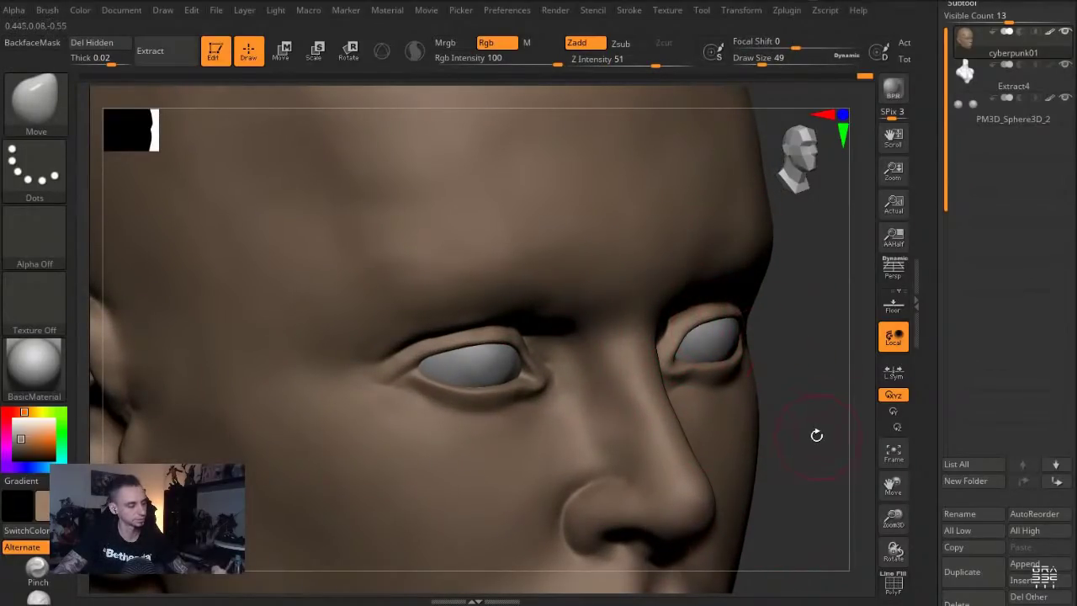
pyautogui.moveTo(817, 435); pyautogui.dragTo(648, 427)
pyautogui.moveTo(271, 399)
pyautogui.mouseDown()
pyautogui.moveTo(253, 385)
pyautogui.moveTo(251, 402)
pyautogui.mouseUp()
pyautogui.press('s')
pyautogui.click(495, 345)
pyautogui.moveTo(497, 340); pyautogui.dragTo(494, 346)
pyautogui.keyDown('alt'); pyautogui.moveTo(258, 320); pyautogui.dragTo(246, 278); pyautogui.keyUp('alt')
pyautogui.moveTo(240, 296)
pyautogui.keyDown('shift'); pyautogui.mouseDown()
pyautogui.moveTo(233, 250)
pyautogui.moveTo(262, 236)
pyautogui.moveTo(264, 321)
pyautogui.moveTo(255, 321)
pyautogui.mouseUp(); pyautogui.keyUp('shift')
pyautogui.press('s')
pyautogui.click(500, 404)
pyautogui.moveTo(367, 333)
pyautogui.mouseDown()
pyautogui.moveTo(385, 308)
pyautogui.moveTo(362, 296)
pyautogui.mouseUp()
# Darken the eyelid rims in black with the Inflat brush set to colour only at Rgb Intensity 10
pyautogui.moveTo(362, 295)
pyautogui.keyDown('alt'); pyautogui.mouseDown()
pyautogui.moveTo(368, 336)
pyautogui.moveTo(346, 306)
pyautogui.moveTo(305, 320)
pyautogui.mouseUp(); pyautogui.keyUp('alt')
pyautogui.press('b')
pyautogui.press('i')
pyautogui.press('n')
pyautogui.click(14, 456)
pyautogui.click(494, 42)
pyautogui.click(578, 42)
pyautogui.moveTo(538, 59); pyautogui.dragTo(475, 77)
pyautogui.moveTo(614, 326); pyautogui.dragTo(664, 328)
pyautogui.moveTo(376, 304); pyautogui.dragTo(473, 313)
pyautogui.moveTo(550, 322); pyautogui.dragTo(509, 311)
# Darken the upper eyelid and eye corners further with a smaller Inflat brush, ending at draw size 59
pyautogui.press('[')
pyautogui.moveTo(231, 241); pyautogui.dragTo(282, 244)
pyautogui.keyDown('alt'); pyautogui.moveTo(282, 244); pyautogui.dragTo(277, 291); pyautogui.keyUp('alt')
pyautogui.press('[')
pyautogui.moveTo(452, 295); pyautogui.dragTo(546, 313)
pyautogui.press('s')
pyautogui.moveTo(450, 292); pyautogui.dragTo(450, 313)
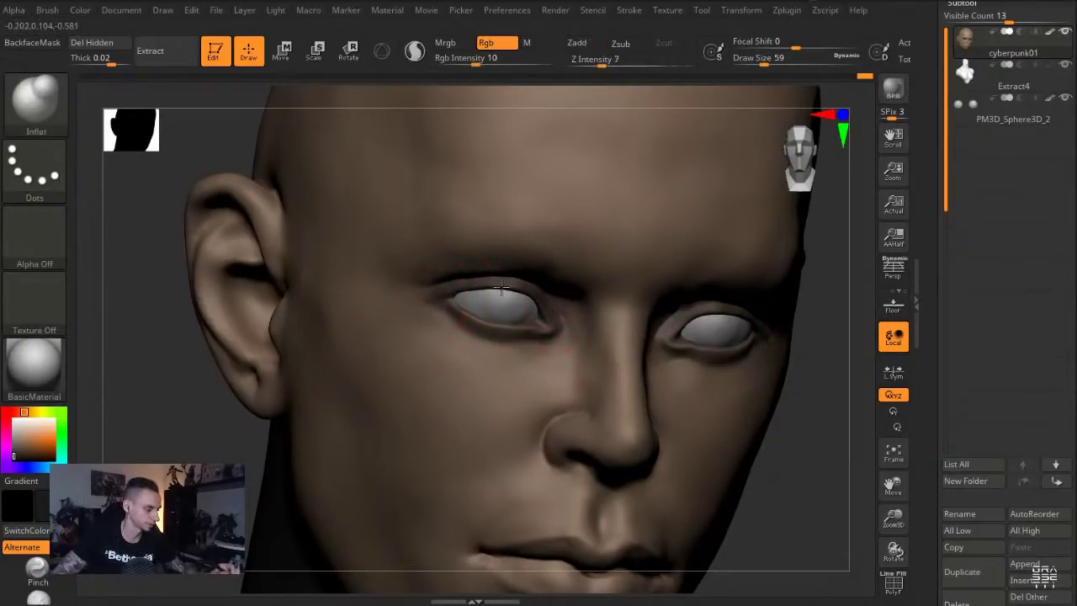
pyautogui.moveTo(440, 290); pyautogui.dragTo(519, 287)
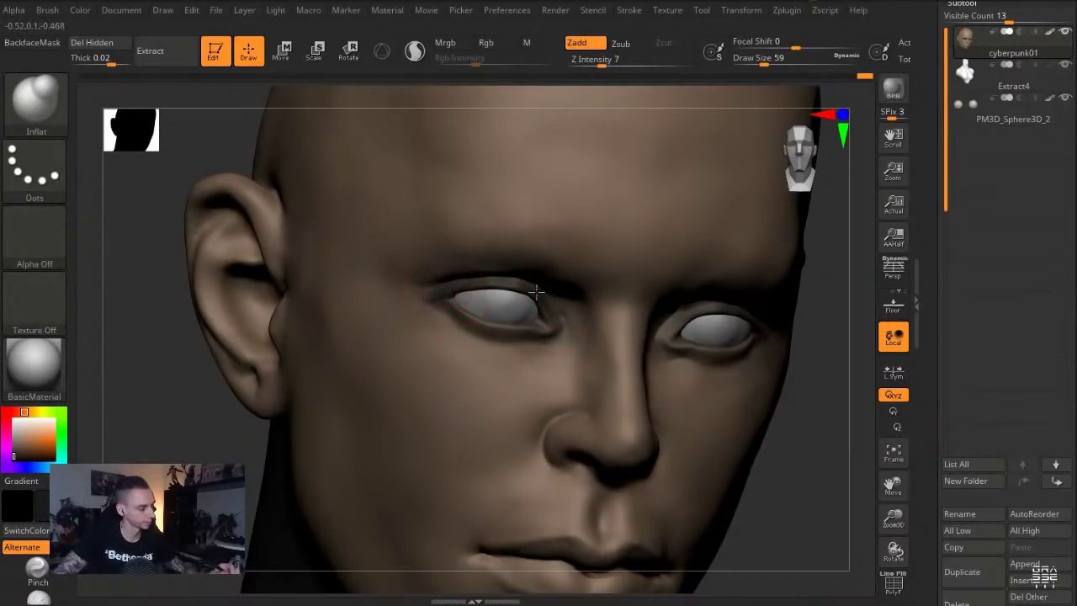
# Thicken the upper eyelid with the Inflat brush in Zadd mode at Z Intensity 7 and draw size 59
pyautogui.moveTo(441, 294); pyautogui.dragTo(538, 305)
pyautogui.press('f')
pyautogui.moveTo(296, 221)
pyautogui.keyDown('shift'); pyautogui.mouseDown()
pyautogui.moveTo(254, 252)
pyautogui.moveTo(247, 243)
pyautogui.moveTo(250, 290)
pyautogui.mouseUp(); pyautogui.keyUp('shift')
# Reshape the cheek below the outer eye corner with the Move brush at draw size 132
pyautogui.press('b')
pyautogui.press('m')
pyautogui.press('v')
pyautogui.press('s')
pyautogui.moveTo(658, 299); pyautogui.dragTo(668, 299)
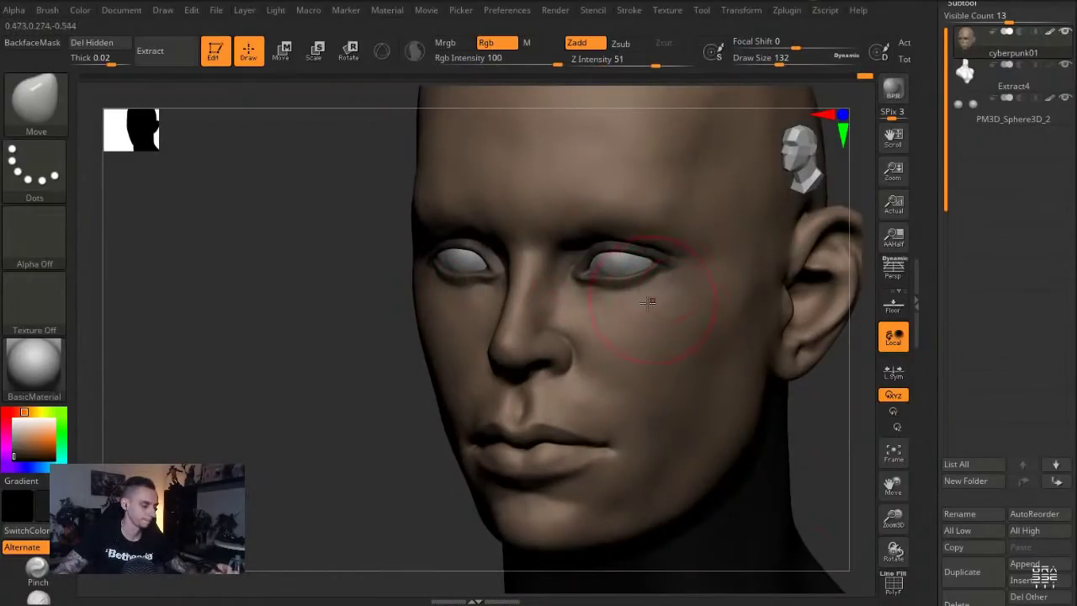
pyautogui.moveTo(331, 265); pyautogui.dragTo(447, 311)
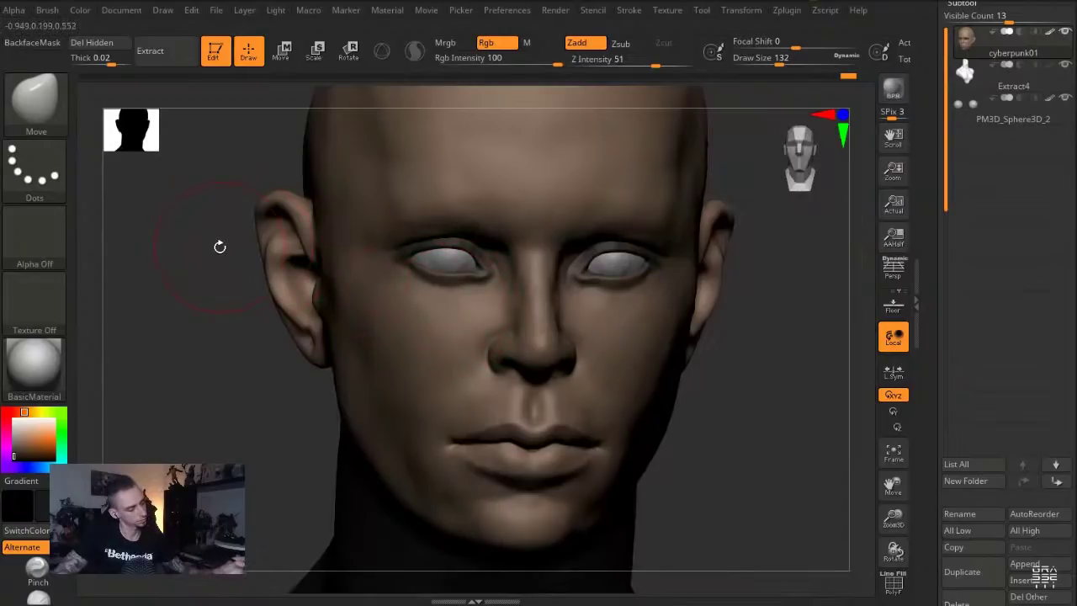
pyautogui.moveTo(223, 247); pyautogui.dragTo(261, 245)
# Build up the cheekbone beside the eye with the Standard brush at Z Intensity 11 and draw size 132
pyautogui.moveTo(180, 255)
pyautogui.keyDown('alt'); pyautogui.mouseDown()
pyautogui.moveTo(257, 257)
pyautogui.moveTo(233, 255)
pyautogui.mouseUp(); pyautogui.keyUp('alt')
pyautogui.press('b')
pyautogui.press('s')
pyautogui.press('t')
pyautogui.moveTo(619, 67); pyautogui.dragTo(609, 67)
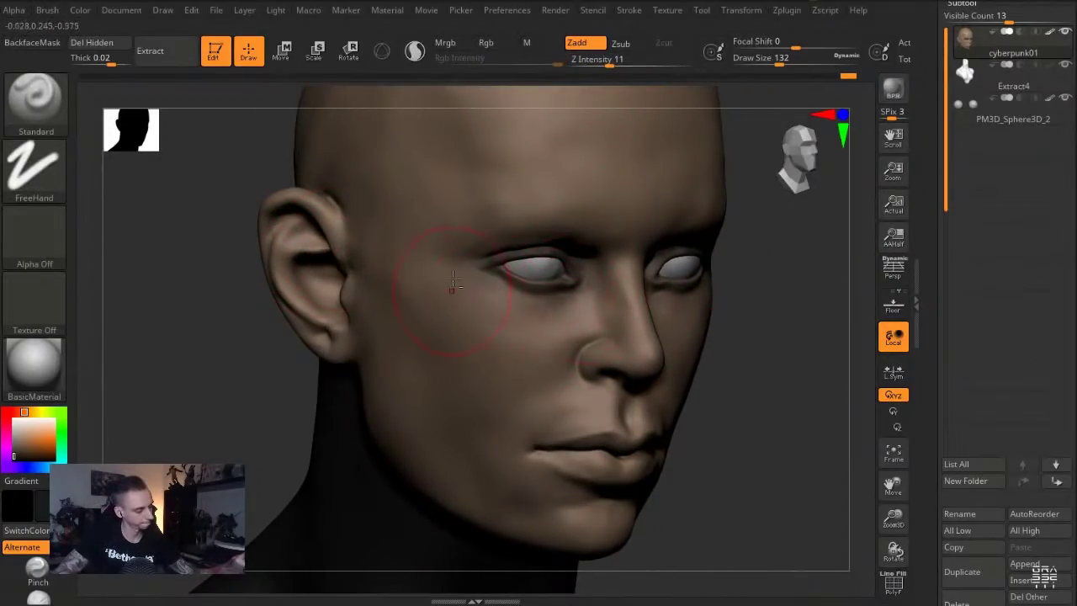
# Fill the area under the eye with the Clay brush, reducing its draw size to 87
pyautogui.press('b')
pyautogui.press('c')
pyautogui.press('l')
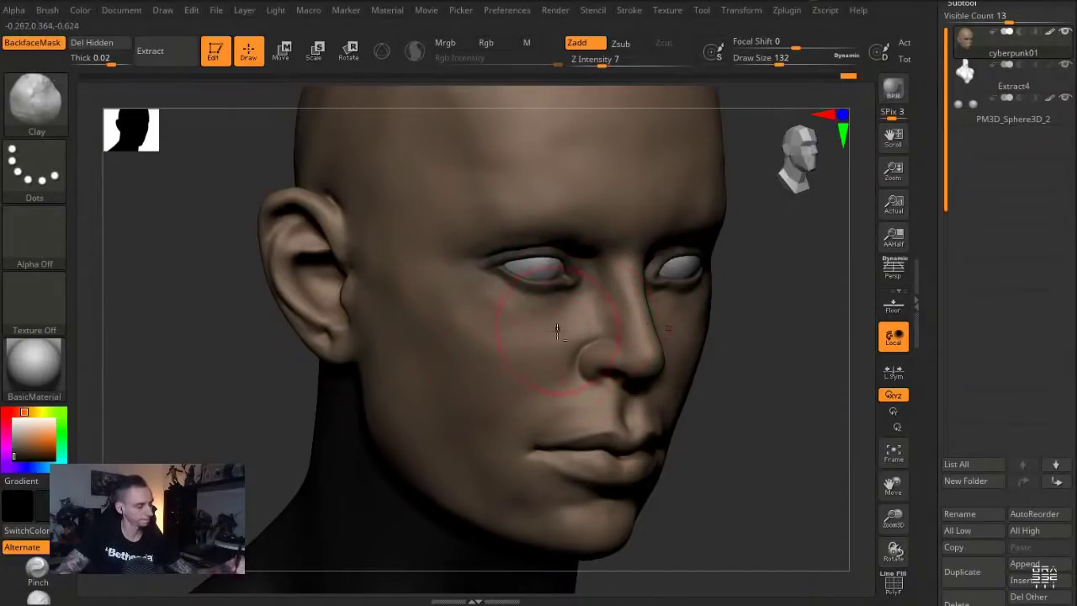
pyautogui.moveTo(226, 196); pyautogui.dragTo(477, 301)
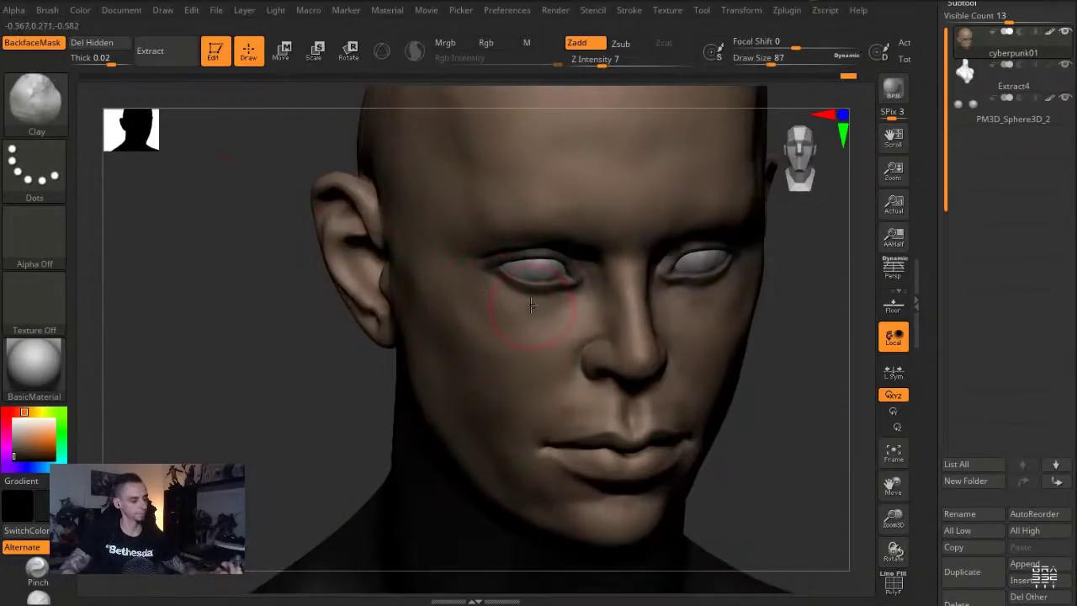
pyautogui.moveTo(265, 249); pyautogui.dragTo(287, 226)
# Accentuate the cheekbone with the Standard brush at draw size 120 and smooth the cheek below it
pyautogui.press('b')
pyautogui.press('s')
pyautogui.press('t')
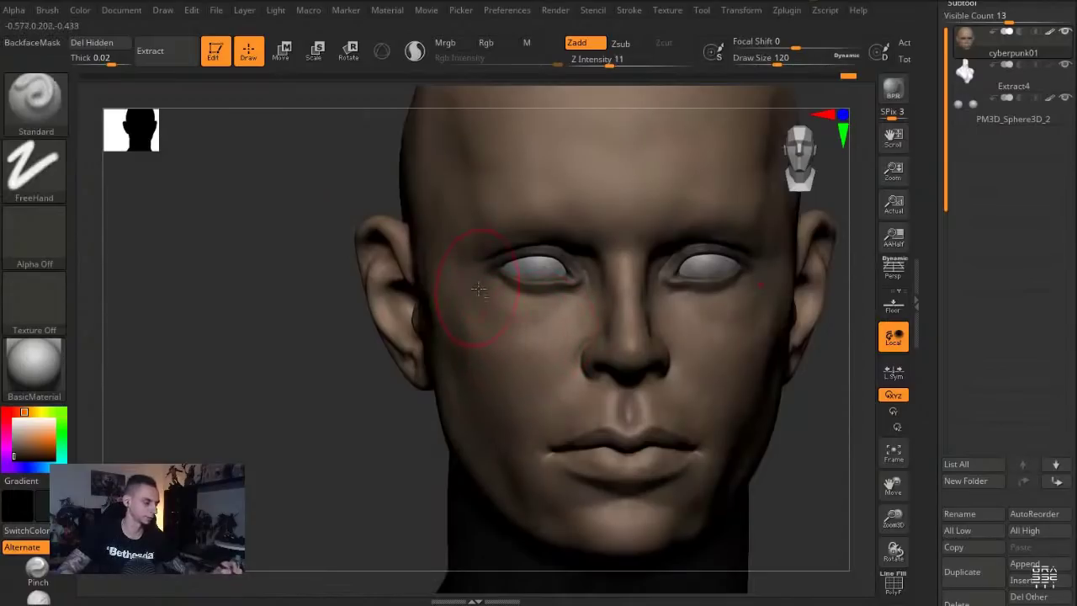
pyautogui.moveTo(257, 262); pyautogui.dragTo(236, 262)
pyautogui.press('s')
pyautogui.keyDown('shift'); pyautogui.moveTo(509, 334); pyautogui.dragTo(490, 328); pyautogui.keyUp('shift')
pyautogui.moveTo(294, 338); pyautogui.dragTo(378, 338)
# Fill out the cheek with the Clay brush at draw size 120 and adjust the lower face with a smaller Move brush
pyautogui.press('b')
pyautogui.press('c')
pyautogui.press('l')
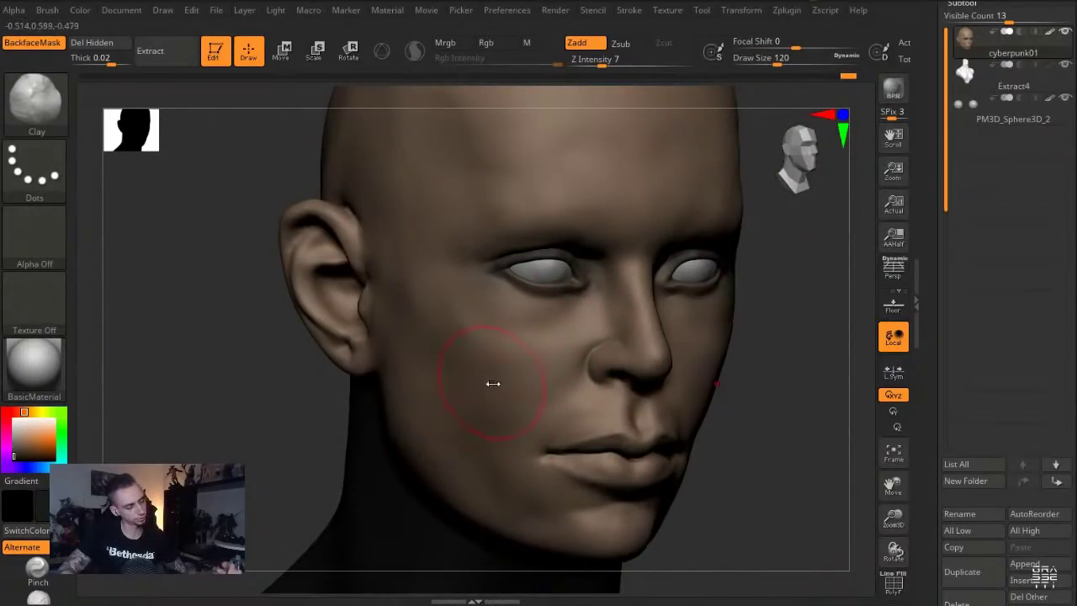
pyautogui.moveTo(725, 536)
pyautogui.keyDown('alt'); pyautogui.mouseDown()
pyautogui.moveTo(714, 500)
pyautogui.moveTo(728, 493)
pyautogui.moveTo(714, 522)
pyautogui.moveTo(673, 510)
pyautogui.mouseUp(); pyautogui.keyUp('alt')
pyautogui.press('b')
pyautogui.press('m')
pyautogui.press('v')
pyautogui.press('[')
# Add volume to the lips with the Standard brush at draw size 83
pyautogui.press('b')
pyautogui.press('s')
pyautogui.press('t')
pyautogui.press('[')
pyautogui.moveTo(185, 308); pyautogui.dragTo(242, 332)
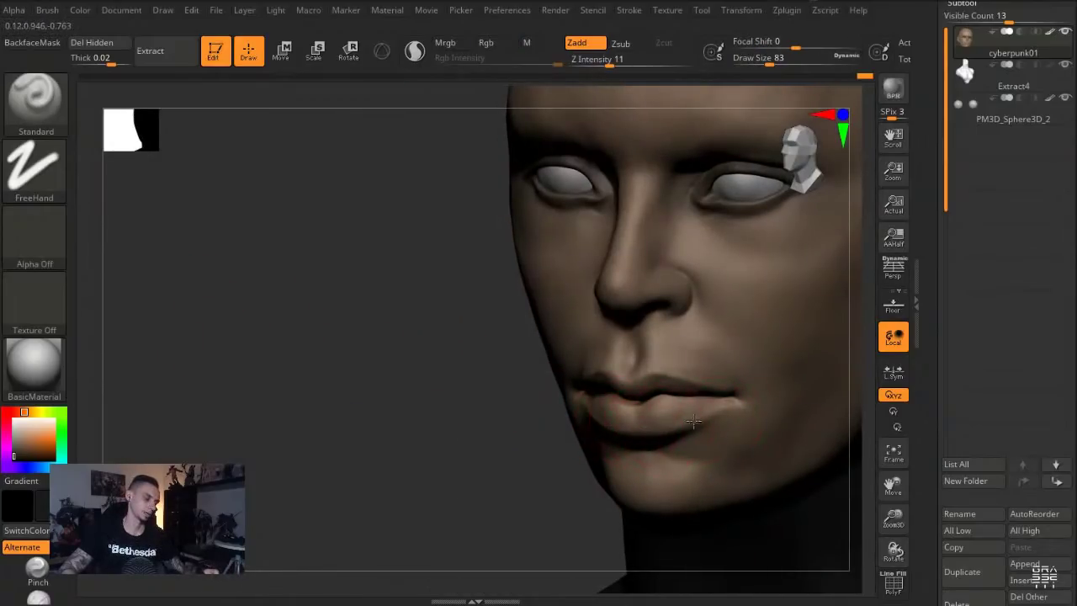
pyautogui.moveTo(405, 346); pyautogui.dragTo(644, 439)
pyautogui.moveTo(724, 518); pyautogui.dragTo(633, 385)
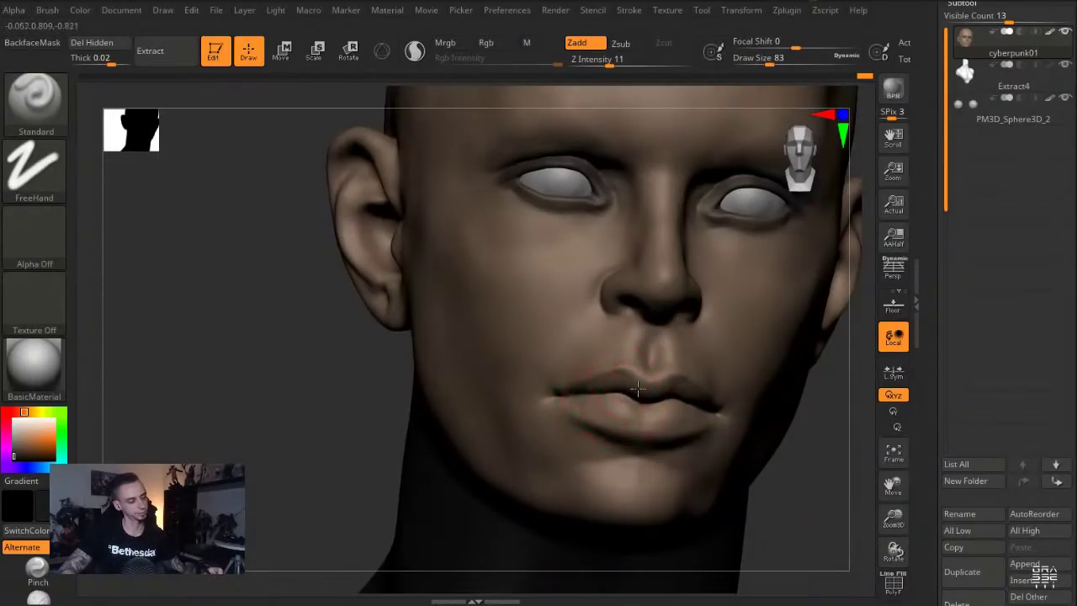
pyautogui.moveTo(303, 278); pyautogui.dragTo(245, 297)
# Adjust the upper lip and nose base from the side with the Move brush
pyautogui.moveTo(416, 245); pyautogui.dragTo(337, 253)
pyautogui.press('b')
pyautogui.press('m')
pyautogui.press('v')
pyautogui.press('s')
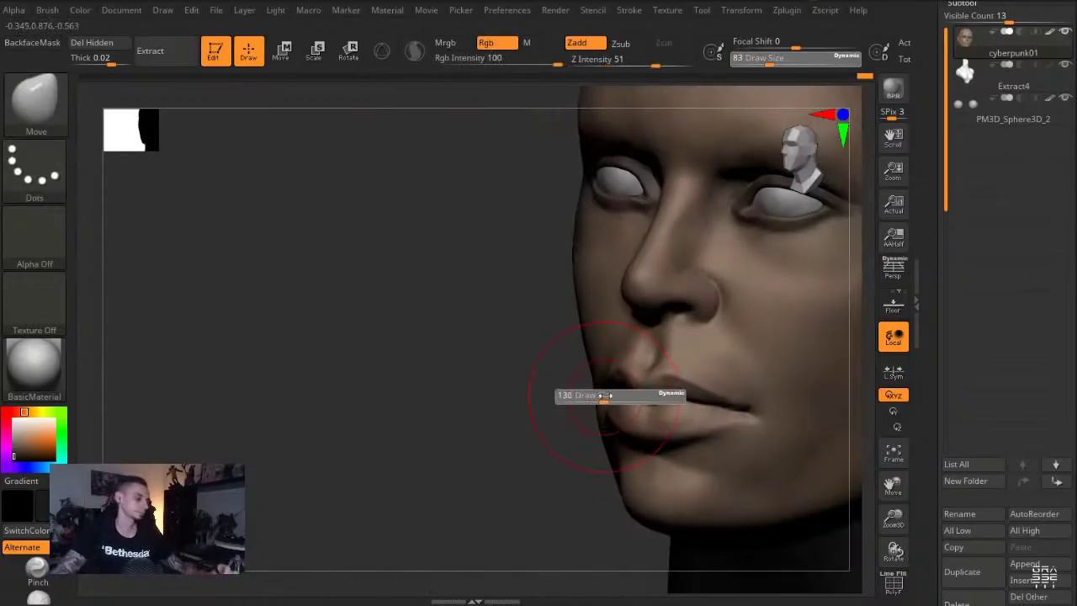
pyautogui.moveTo(630, 367); pyautogui.dragTo(631, 372)
pyautogui.moveTo(505, 337); pyautogui.dragTo(441, 333)
pyautogui.press('s')
pyautogui.moveTo(644, 316)
pyautogui.mouseDown()
pyautogui.moveTo(619, 280)
pyautogui.moveTo(659, 305)
pyautogui.mouseUp()
# Build up the underside of the nose beside the nostril with the Standard brush at draw size 37
pyautogui.press('b')
pyautogui.press('s')
pyautogui.press('t')
pyautogui.press('s')
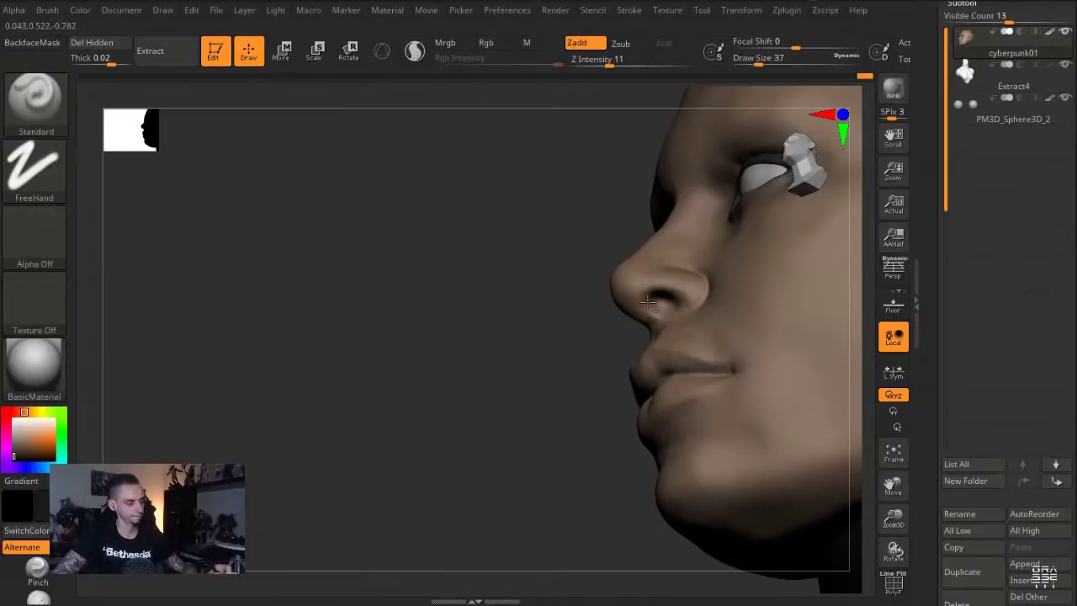
pyautogui.moveTo(515, 248); pyautogui.dragTo(569, 264)
pyautogui.moveTo(371, 240); pyautogui.dragTo(438, 244)
pyautogui.moveTo(260, 255); pyautogui.dragTo(328, 252)
# Correct the proportions of the lower face with the Move brush at varying draw sizes
pyautogui.moveTo(232, 270)
pyautogui.keyDown('ctrl'); pyautogui.mouseDown(button='right')
pyautogui.moveTo(226, 247)
pyautogui.moveTo(236, 274)
pyautogui.mouseUp(button='right'); pyautogui.keyUp('ctrl')
pyautogui.press('b')
pyautogui.press('m')
pyautogui.press('v')
pyautogui.press('s')
pyautogui.moveTo(405, 427); pyautogui.dragTo(424, 428)
pyautogui.moveTo(257, 352)
pyautogui.keyDown('alt'); pyautogui.mouseDown()
pyautogui.moveTo(266, 320)
pyautogui.moveTo(273, 337)
pyautogui.mouseUp(); pyautogui.keyUp('alt')
pyautogui.press('s')
pyautogui.moveTo(481, 436)
pyautogui.mouseDown()
pyautogui.moveTo(498, 437)
pyautogui.moveTo(493, 394)
pyautogui.mouseUp()
# Fill and even out the lower cheek and mouth area with the Clay brush
pyautogui.moveTo(275, 342); pyautogui.dragTo(330, 344)
pyautogui.press('b')
pyautogui.press('c')
pyautogui.press('l')
pyautogui.moveTo(679, 504); pyautogui.dragTo(599, 433)
pyautogui.moveTo(717, 510); pyautogui.dragTo(650, 520)
pyautogui.press('s')
pyautogui.moveTo(596, 409); pyautogui.dragTo(588, 408)
pyautogui.moveTo(491, 356)
pyautogui.mouseDown()
pyautogui.moveTo(545, 386)
pyautogui.moveTo(541, 351)
pyautogui.moveTo(593, 398)
pyautogui.moveTo(552, 381)
pyautogui.mouseUp()
# Build up the fold between the nostril wing and cheek with the Standard brush at draw size 87
pyautogui.moveTo(339, 315)
pyautogui.keyDown('alt'); pyautogui.mouseDown()
pyautogui.moveTo(344, 348)
pyautogui.moveTo(319, 314)
pyautogui.moveTo(311, 327)
pyautogui.moveTo(356, 354)
pyautogui.moveTo(308, 344)
pyautogui.moveTo(315, 356)
pyautogui.moveTo(336, 354)
pyautogui.moveTo(339, 371)
pyautogui.mouseUp(); pyautogui.keyUp('alt')
pyautogui.press('b')
pyautogui.press('s')
pyautogui.press('t')
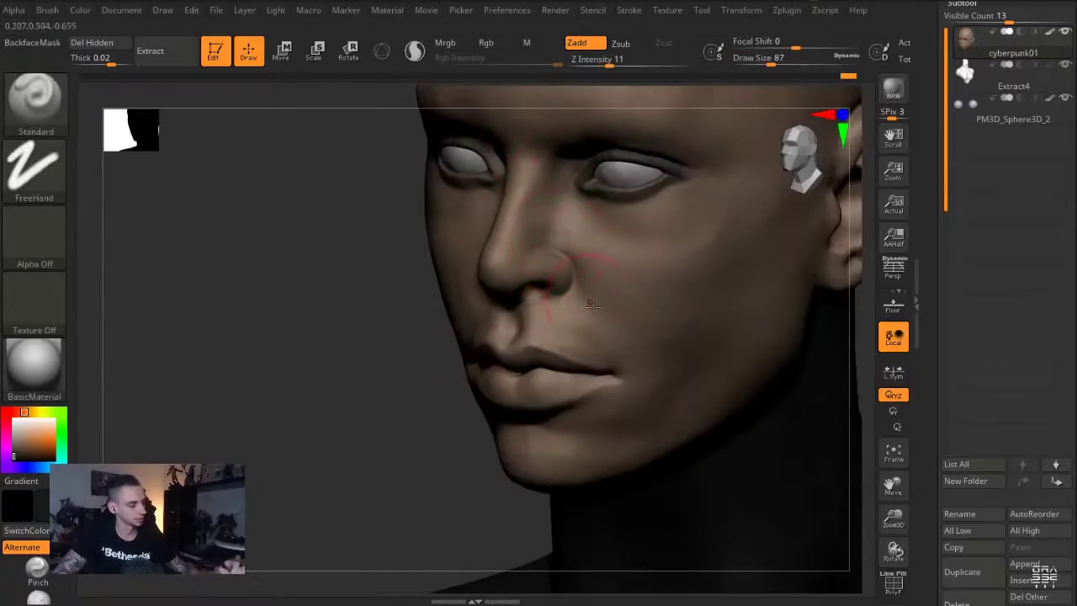
# Carve the crease around the nostril wing with the DamStandard brush at draw size 68, and smooth it
pyautogui.press('b')
pyautogui.press('d')
pyautogui.press('s')
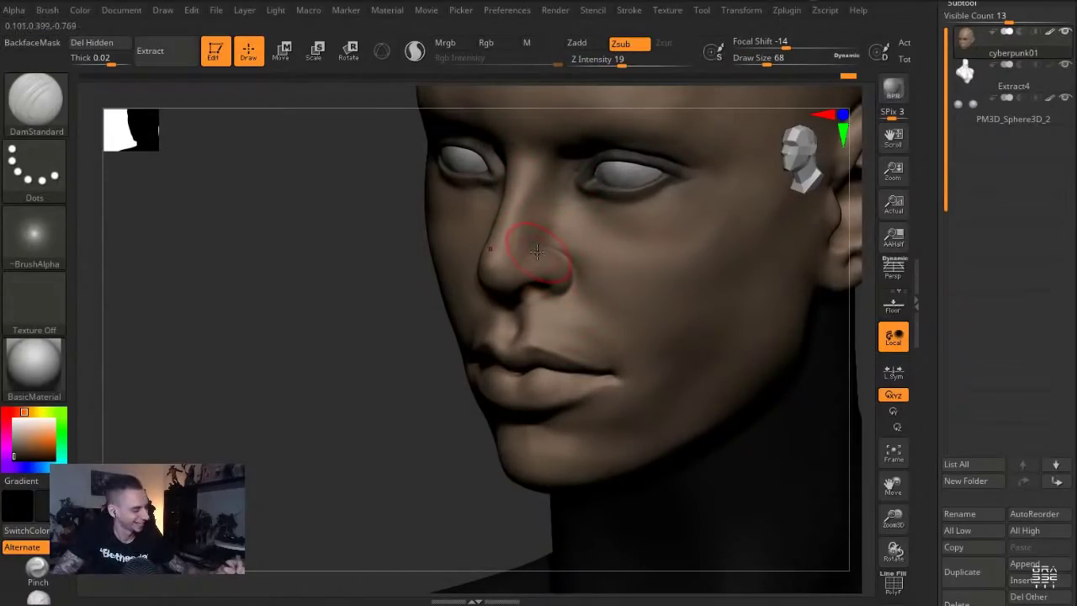
pyautogui.moveTo(550, 255)
pyautogui.keyDown('shift'); pyautogui.mouseDown()
pyautogui.moveTo(539, 252)
pyautogui.moveTo(562, 255)
pyautogui.mouseUp(); pyautogui.keyUp('shift')
# Refine the crease around the nostril wing with the DamStandard brush at draw size 87, and smooth it
pyautogui.press('b')
pyautogui.press('m')
pyautogui.press('v')
pyautogui.press('s')
pyautogui.press('b')
pyautogui.press('d')
pyautogui.press('s')
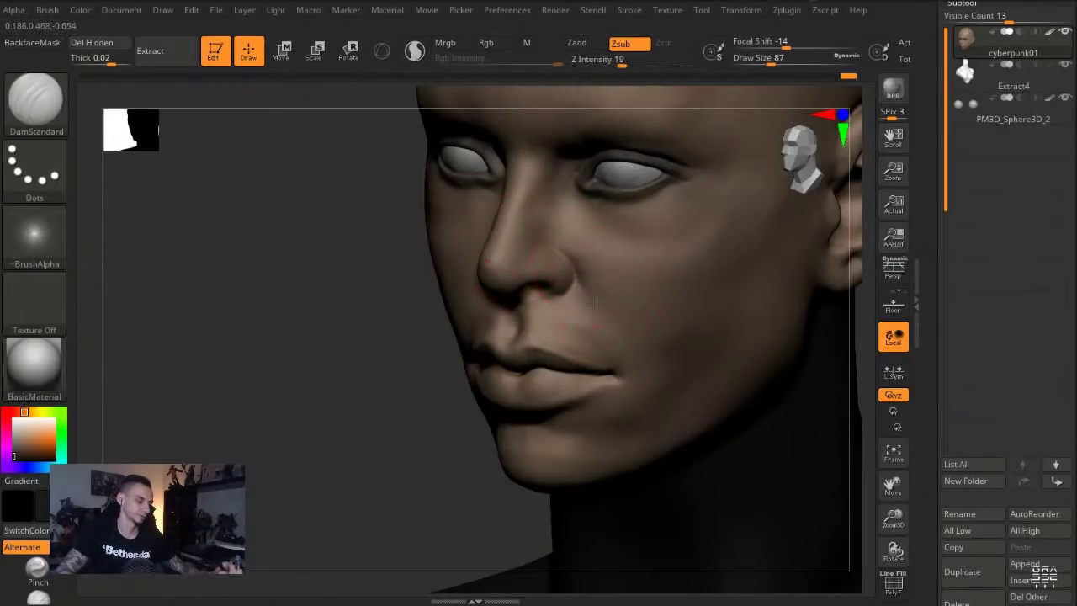
pyautogui.keyDown('shift'); pyautogui.moveTo(584, 281); pyautogui.dragTo(581, 290); pyautogui.keyUp('shift')
# Fill and soften the cheek and mouth-corner area with the Clay brush at draw sizes 167 and 182
pyautogui.moveTo(344, 210)
pyautogui.keyDown('alt'); pyautogui.mouseDown()
pyautogui.moveTo(270, 231)
pyautogui.moveTo(311, 253)
pyautogui.mouseUp(); pyautogui.keyUp('alt')
pyautogui.press('b')
pyautogui.press('c')
pyautogui.press('l')
pyautogui.press('s')
pyautogui.moveTo(607, 385); pyautogui.dragTo(629, 386)
pyautogui.moveTo(705, 269); pyautogui.dragTo(606, 355)
pyautogui.moveTo(331, 301); pyautogui.dragTo(336, 370)
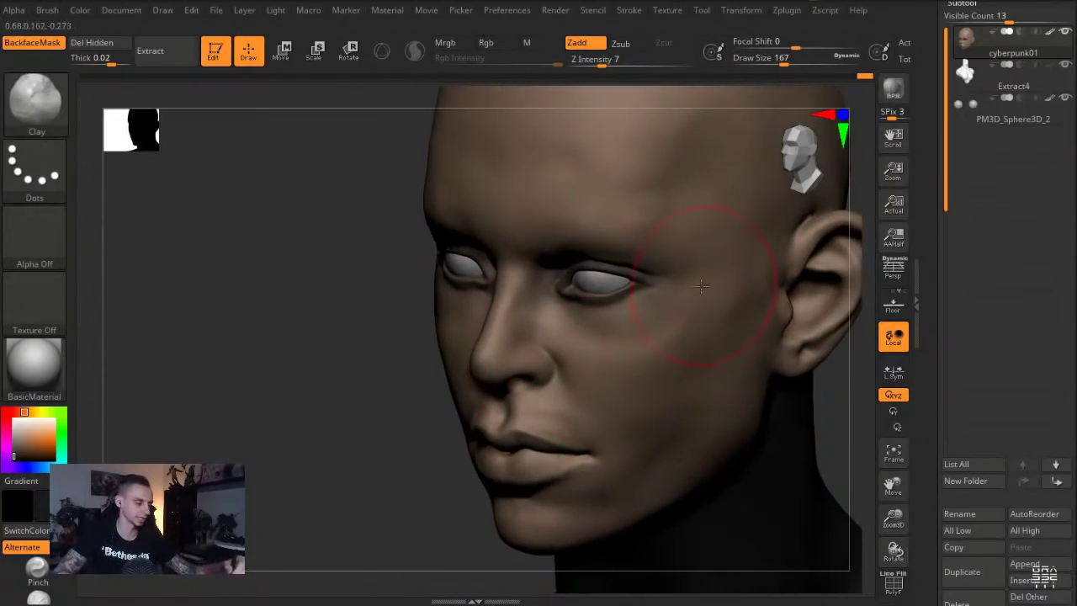
pyautogui.press('s')
pyautogui.moveTo(716, 414); pyautogui.dragTo(719, 414)
pyautogui.moveTo(336, 247); pyautogui.dragTo(416, 311)
# Carve the fold under the eye and the cheek creases with the DamStandard brush at Z intensity 10 and draw size 74
pyautogui.press('b')
pyautogui.press('d')
pyautogui.press('s')
pyautogui.click(608, 60)
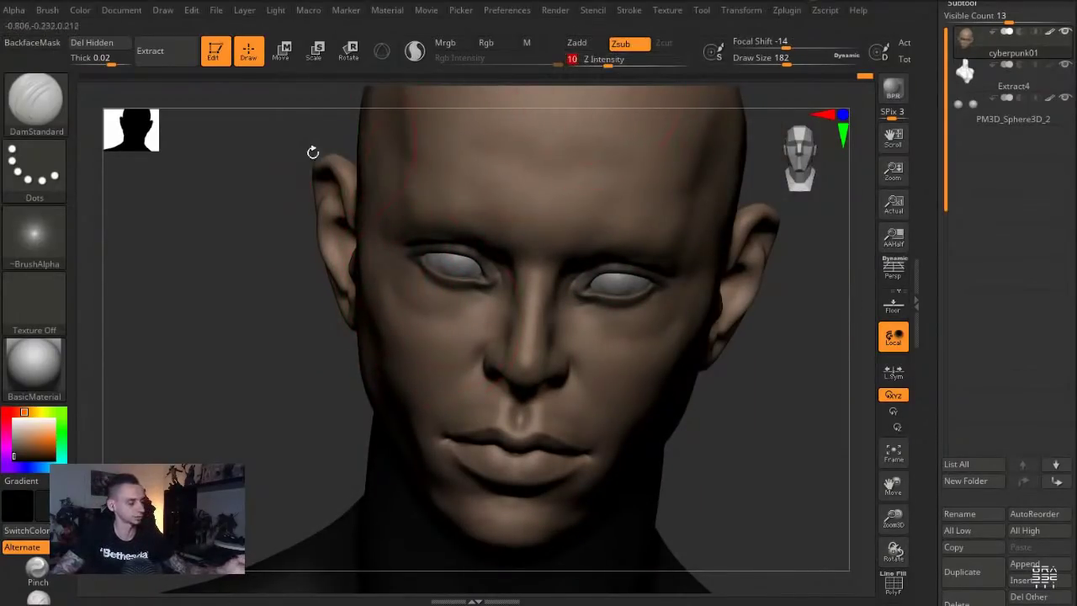
pyautogui.moveTo(227, 244); pyautogui.dragTo(337, 258)
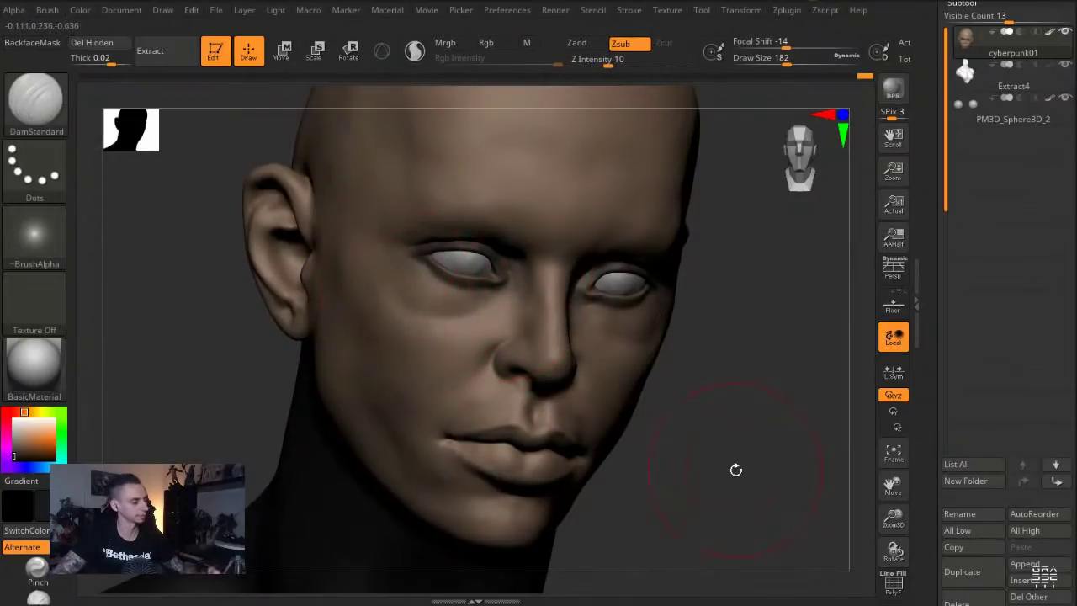
pyautogui.moveTo(729, 466); pyautogui.dragTo(505, 446)
pyautogui.keyDown('alt'); pyautogui.moveTo(259, 246); pyautogui.dragTo(314, 286); pyautogui.keyUp('alt')
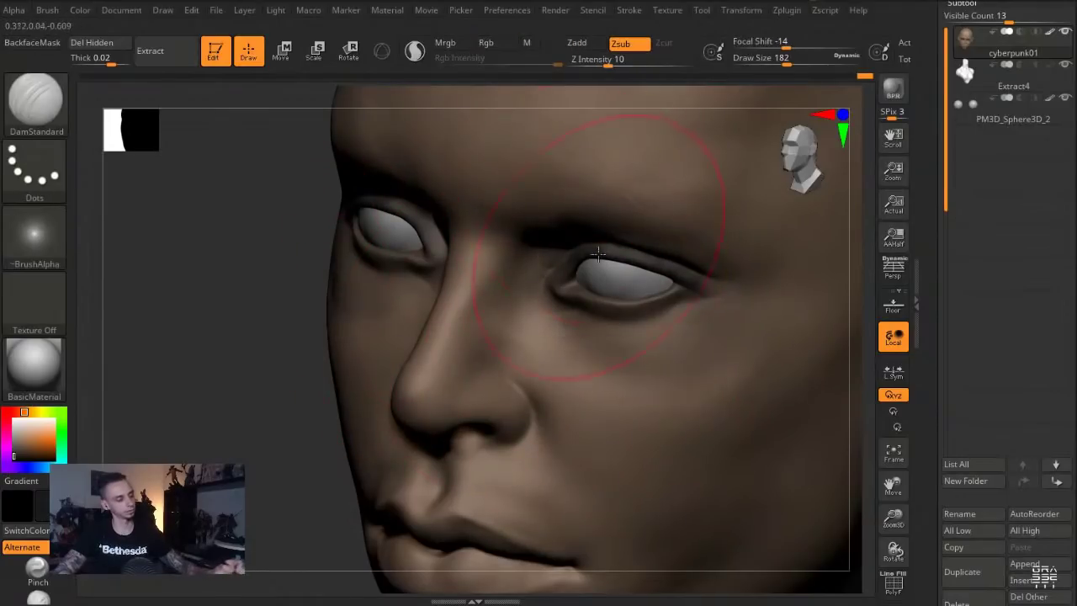
pyautogui.moveTo(227, 286)
pyautogui.keyDown('alt'); pyautogui.mouseDown()
pyautogui.moveTo(178, 288)
pyautogui.moveTo(254, 305)
pyautogui.mouseUp(); pyautogui.keyUp('alt')
pyautogui.press('b')
pyautogui.press('c')
pyautogui.press('l')
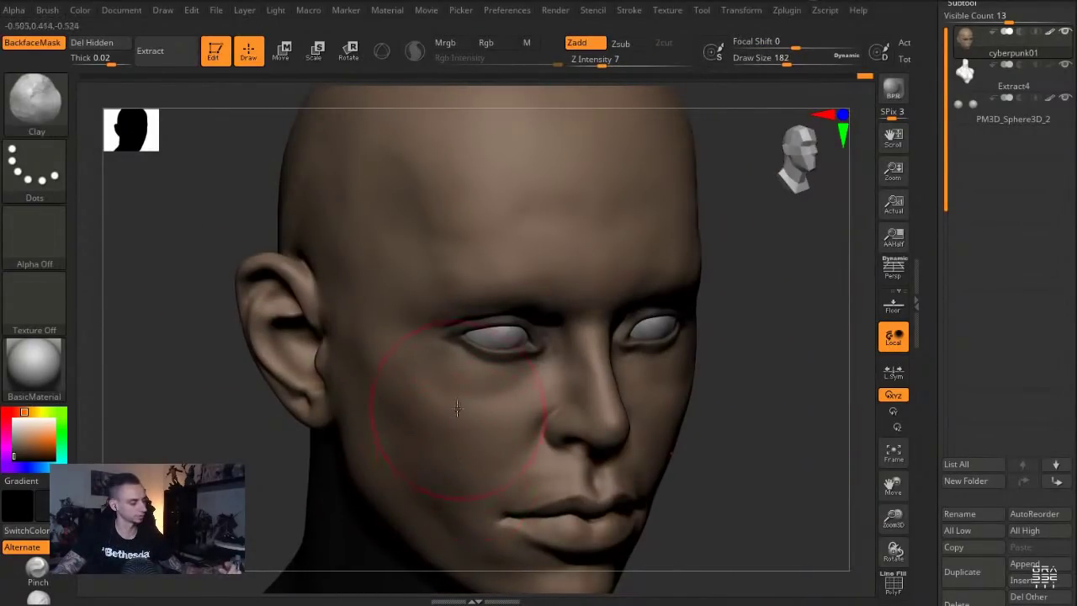
pyautogui.keyDown('alt'); pyautogui.moveTo(268, 510); pyautogui.dragTo(284, 421); pyautogui.keyUp('alt')
pyautogui.press('b')
pyautogui.press('d')
pyautogui.press('s')
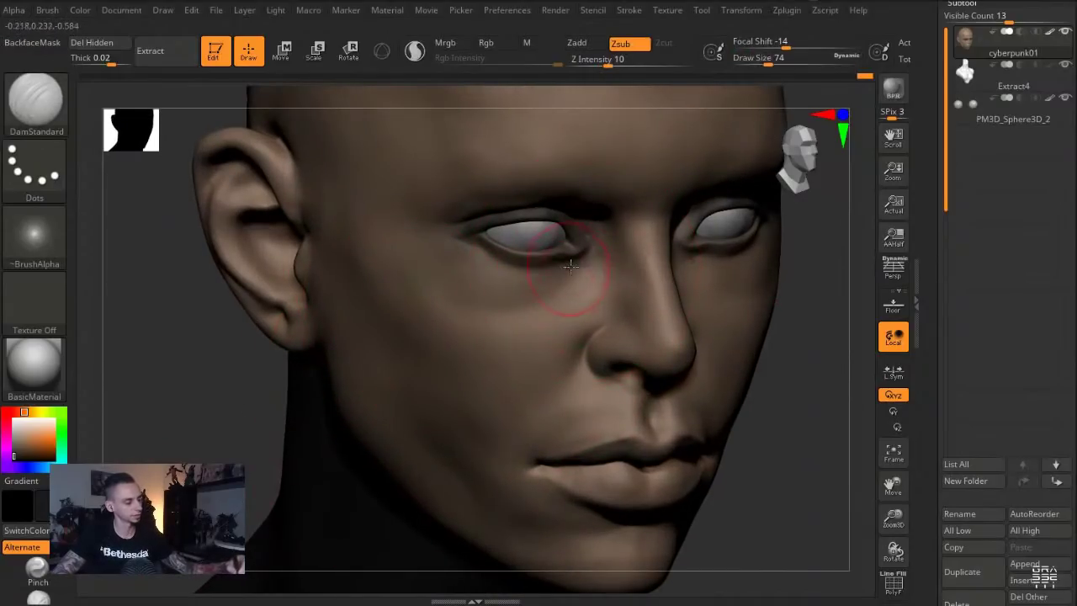
pyautogui.moveTo(569, 282); pyautogui.dragTo(459, 296)
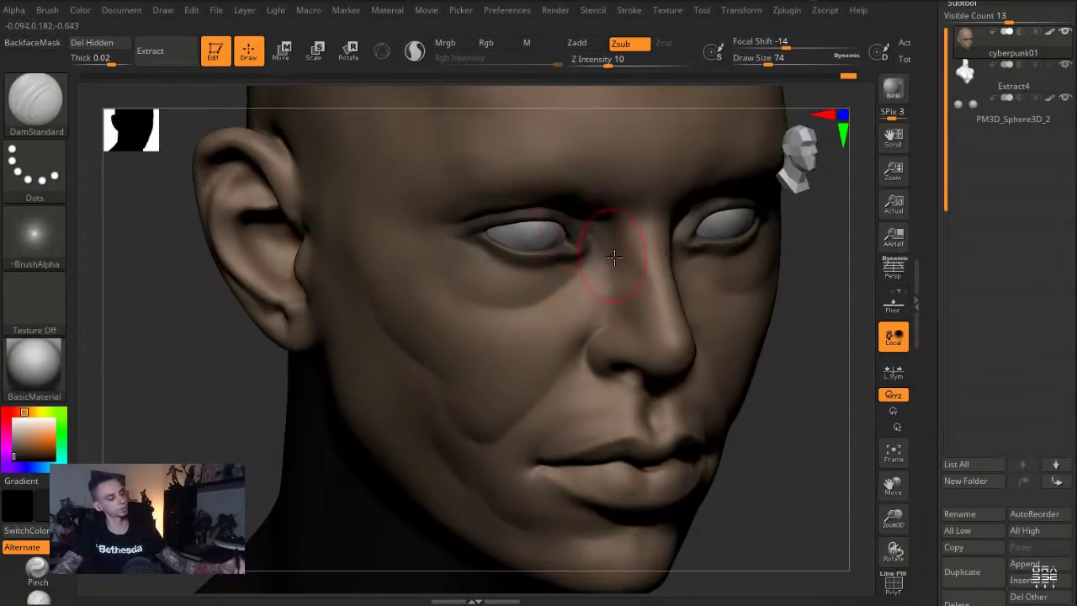
# Smooth the carved cheek creases at draw size 136, and undo the last stroke
pyautogui.keyDown('shift'); pyautogui.moveTo(195, 335); pyautogui.dragTo(451, 380); pyautogui.keyUp('shift')
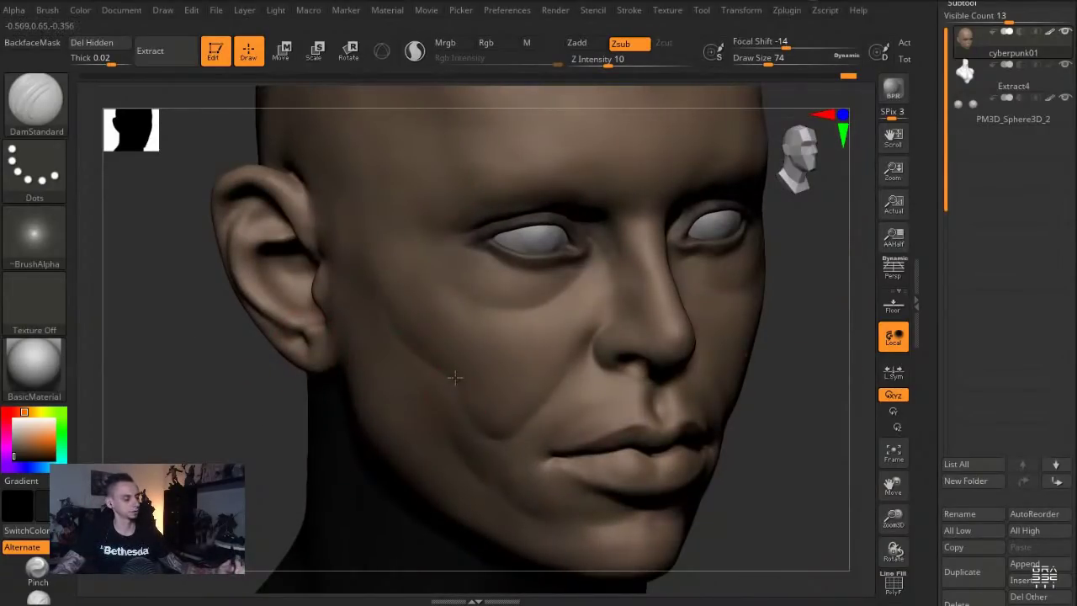
pyautogui.keyDown('alt'); pyautogui.moveTo(236, 393); pyautogui.dragTo(225, 336); pyautogui.keyUp('alt')
pyautogui.moveTo(320, 341); pyautogui.dragTo(256, 368)
pyautogui.press('s')
pyautogui.moveTo(581, 398); pyautogui.dragTo(593, 398)
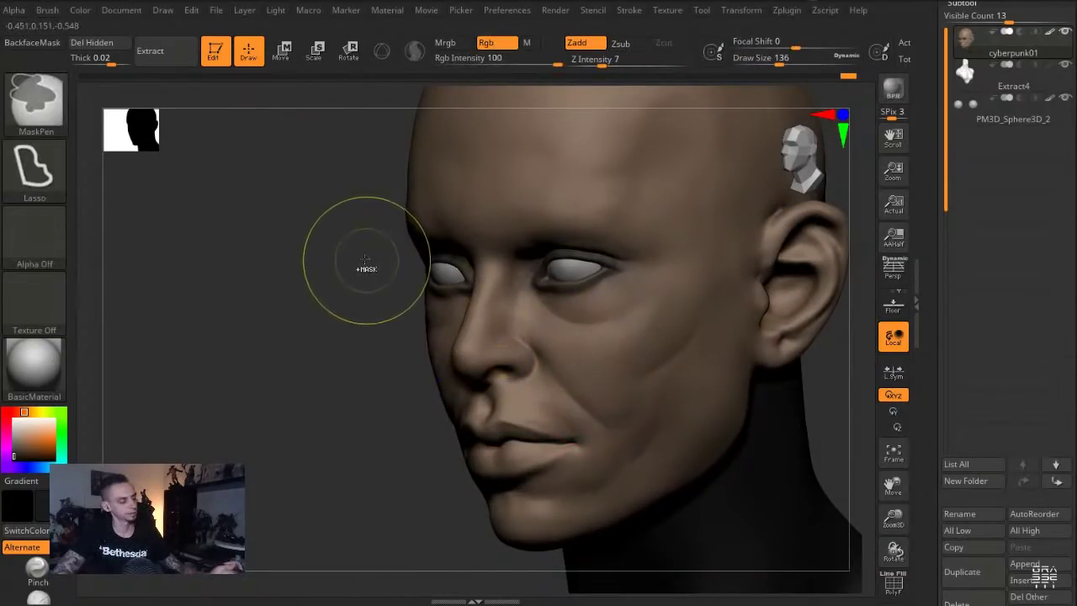
pyautogui.moveTo(294, 262)
pyautogui.mouseDown()
pyautogui.moveTo(300, 279)
pyautogui.moveTo(640, 431)
pyautogui.mouseUp()
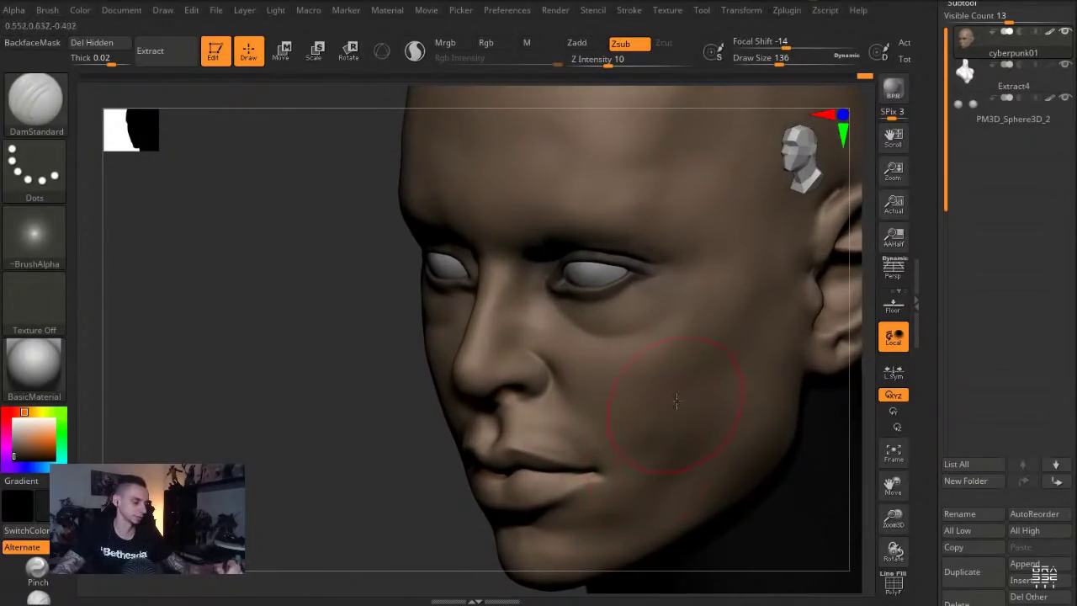
pyautogui.hotkey('ctrl', 'z')
# Even out the cheek and temple surface with the Clay brush at draw size 187
pyautogui.moveTo(289, 243); pyautogui.dragTo(288, 256)
pyautogui.press('b')
pyautogui.press('c')
pyautogui.press('l')
pyautogui.press('s')
pyautogui.moveTo(726, 332); pyautogui.dragTo(734, 327)
pyautogui.press('s')
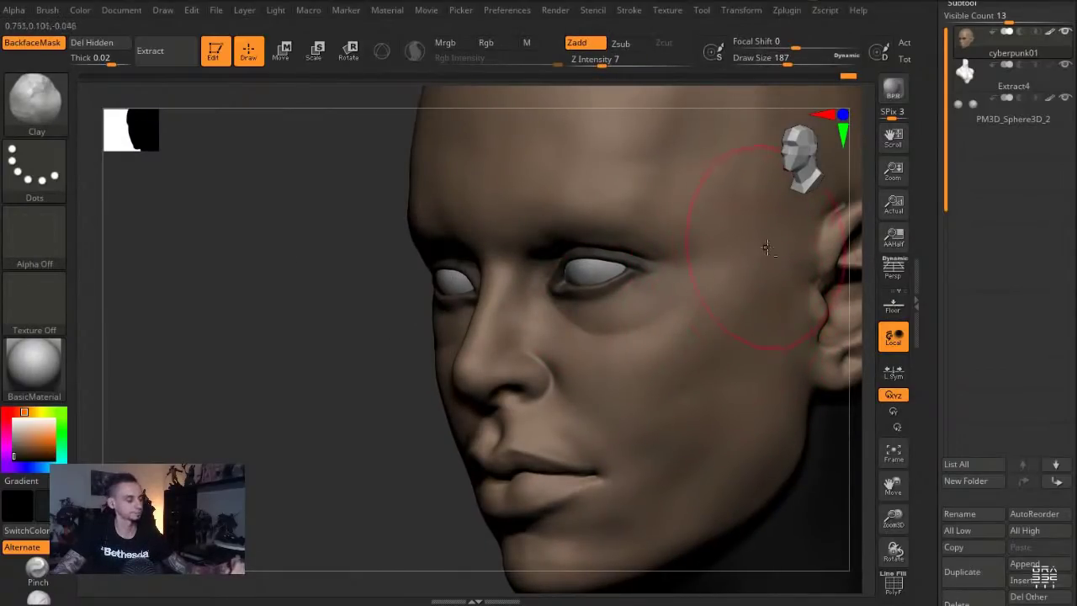
# Blend the cheekbone area below the outer eye corner by smoothing at draw sizes 128 and 163
pyautogui.moveTo(306, 204); pyautogui.dragTo(444, 348)
pyautogui.press('s')
pyautogui.moveTo(564, 365); pyautogui.dragTo(551, 365)
pyautogui.moveTo(517, 342)
pyautogui.keyDown('shift'); pyautogui.mouseDown()
pyautogui.moveTo(599, 345)
pyautogui.moveTo(499, 341)
pyautogui.mouseUp(); pyautogui.keyUp('shift')
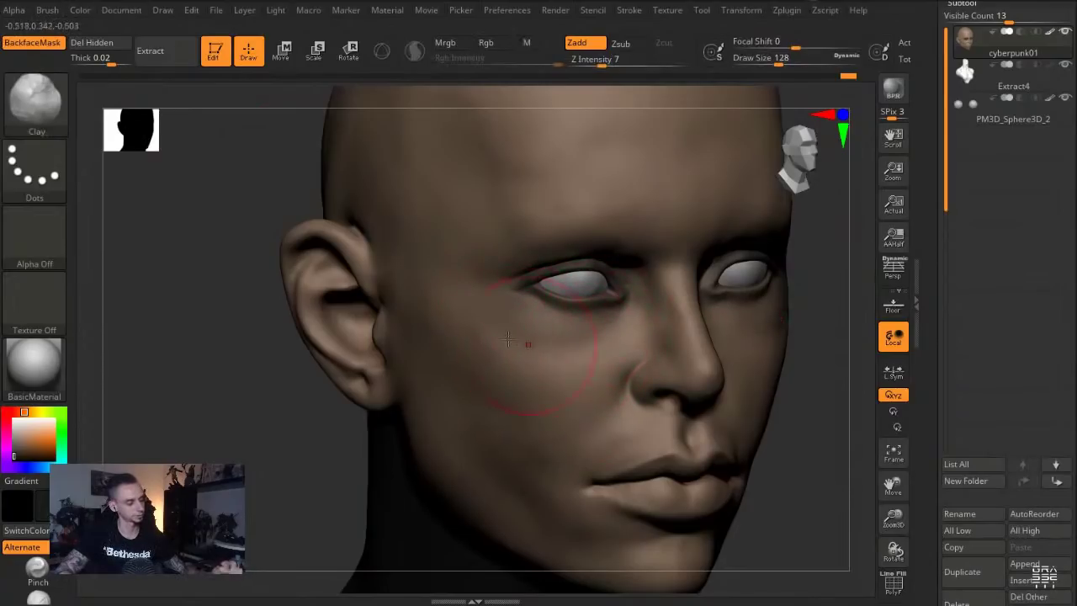
pyautogui.moveTo(183, 226); pyautogui.dragTo(522, 358)
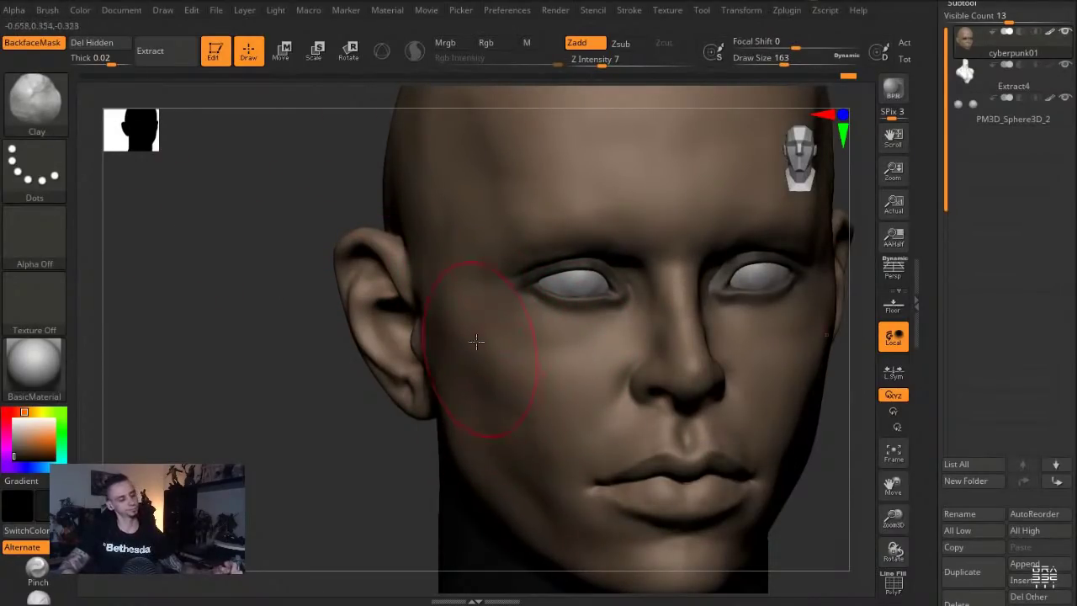
pyautogui.moveTo(264, 295)
pyautogui.keyDown('alt'); pyautogui.mouseDown()
pyautogui.moveTo(224, 268)
pyautogui.moveTo(229, 305)
pyautogui.mouseUp(); pyautogui.keyUp('alt')
# Set up the Inflat brush for colour-only painting with muted red (193, 122, 122), Rgb intensity 10 and draw size 87
pyautogui.press('b')
pyautogui.press('i')
pyautogui.press('n')
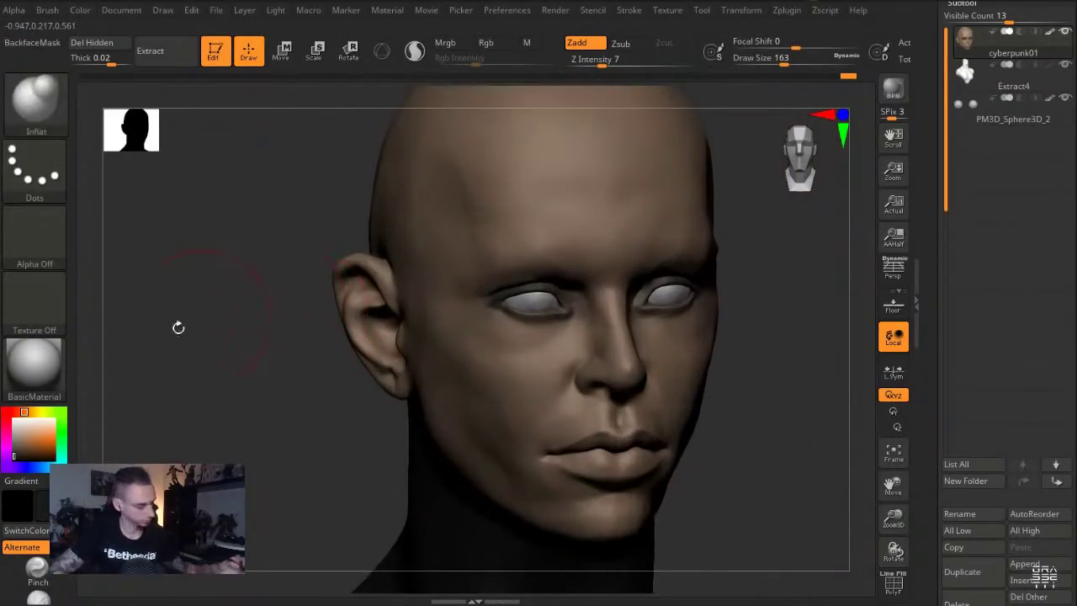
pyautogui.click(6, 412)
pyautogui.click(53, 440)
pyautogui.click(27, 434)
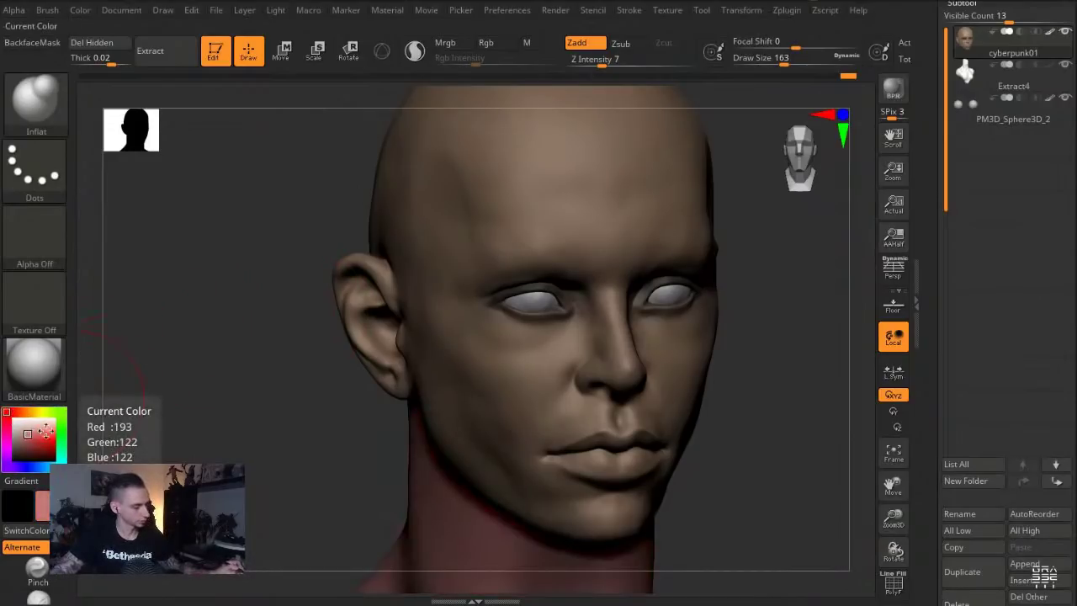
pyautogui.press('r')
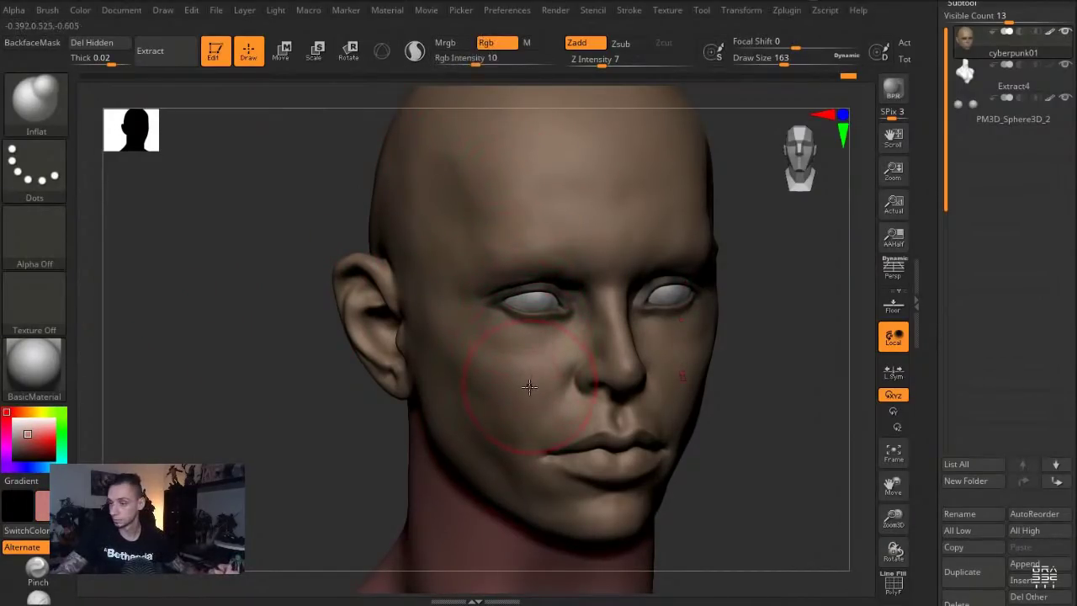
pyautogui.press('z')
pyautogui.press('s')
pyautogui.moveTo(598, 479); pyautogui.dragTo(584, 478)
# Tint the lips with the muted red at Rgb intensity 10
pyautogui.keyDown('alt'); pyautogui.moveTo(244, 337); pyautogui.dragTo(232, 316); pyautogui.keyUp('alt')
pyautogui.press('r')
pyautogui.press('z')
pyautogui.press('r')
pyautogui.press('z')
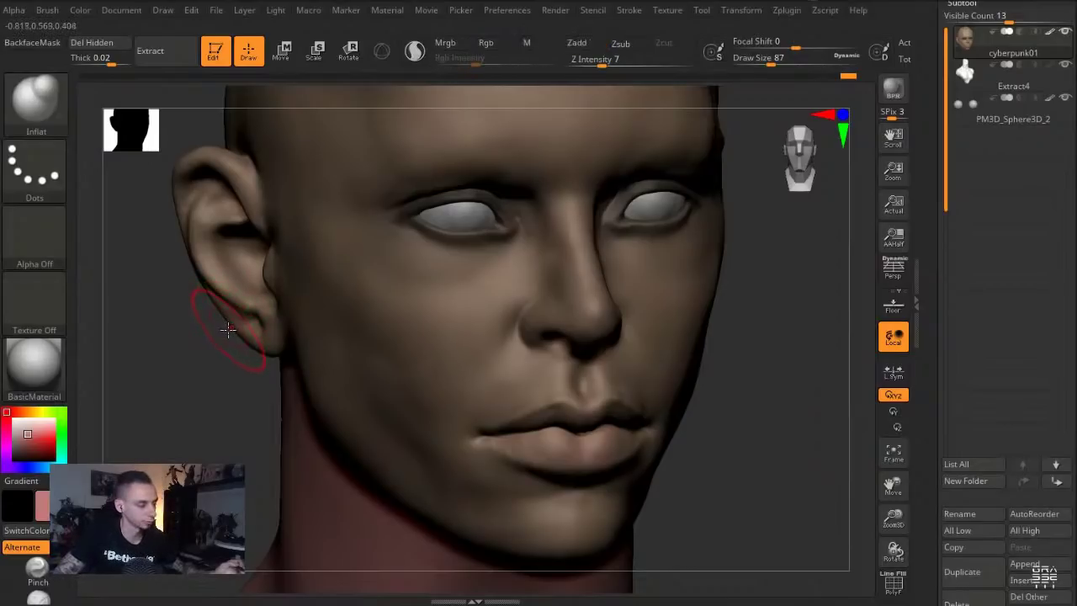
pyautogui.moveTo(704, 533); pyautogui.dragTo(581, 521)
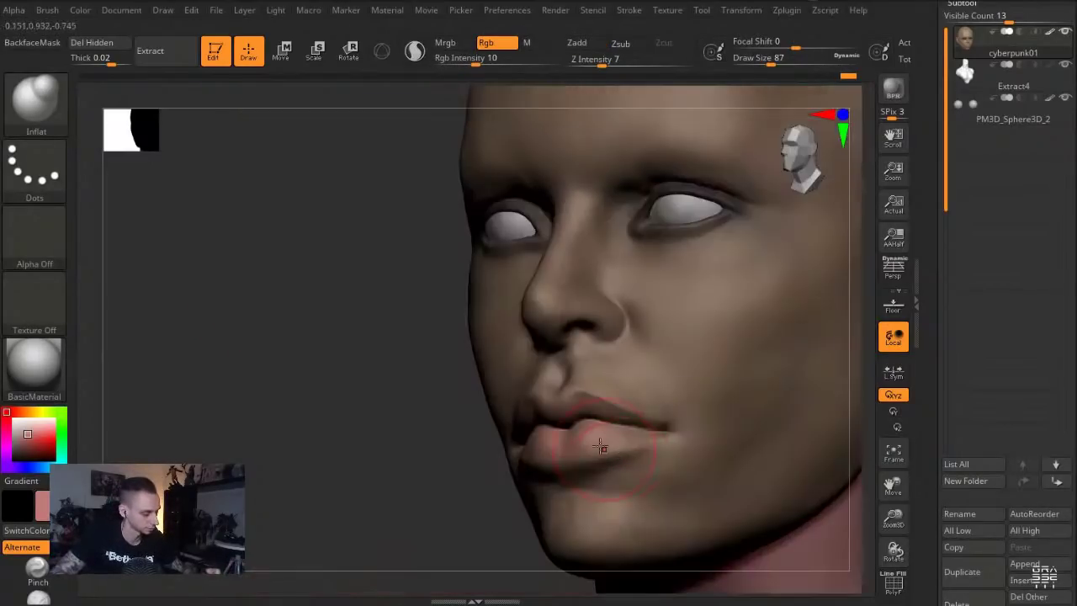
pyautogui.moveTo(606, 442); pyautogui.dragTo(512, 428, button='right')
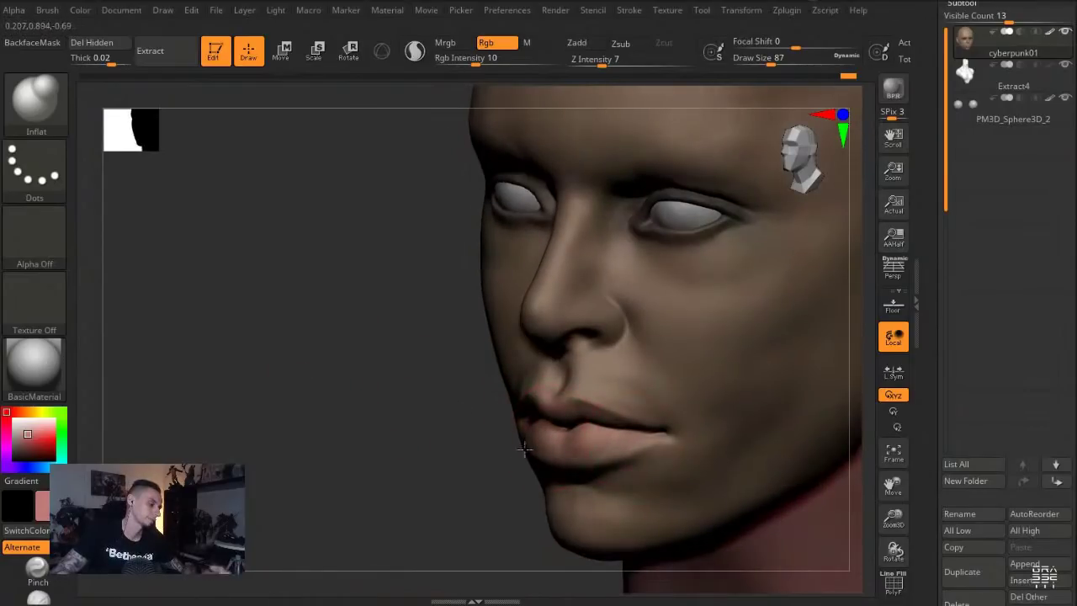
# Choose a darker red and deepen the colour of the lips
pyautogui.click(23, 452)
pyautogui.moveTo(270, 426); pyautogui.dragTo(308, 374)
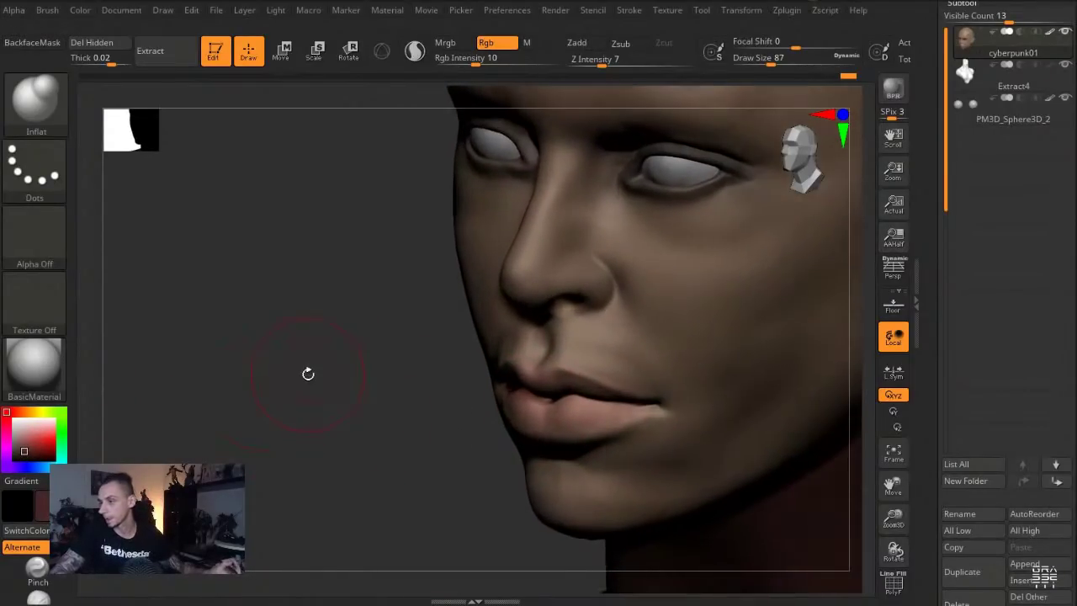
pyautogui.moveTo(516, 410)
pyautogui.mouseDown()
pyautogui.moveTo(610, 416)
pyautogui.moveTo(604, 395)
pyautogui.mouseUp()
pyautogui.moveTo(375, 394); pyautogui.dragTo(331, 391)
pyautogui.moveTo(420, 404)
pyautogui.keyDown('alt'); pyautogui.mouseDown()
pyautogui.moveTo(419, 416)
pyautogui.moveTo(420, 374)
pyautogui.mouseUp(); pyautogui.keyUp('alt')
# Tint the cheeks and nose area with the dark red at Rgb intensity 7, enlarging the draw size to 358
pyautogui.press('s')
pyautogui.moveTo(533, 397); pyautogui.dragTo(555, 391)
pyautogui.click(470, 63)
pyautogui.moveTo(568, 315)
pyautogui.mouseDown()
pyautogui.moveTo(582, 340)
pyautogui.moveTo(691, 353)
pyautogui.mouseUp()
pyautogui.press(']')
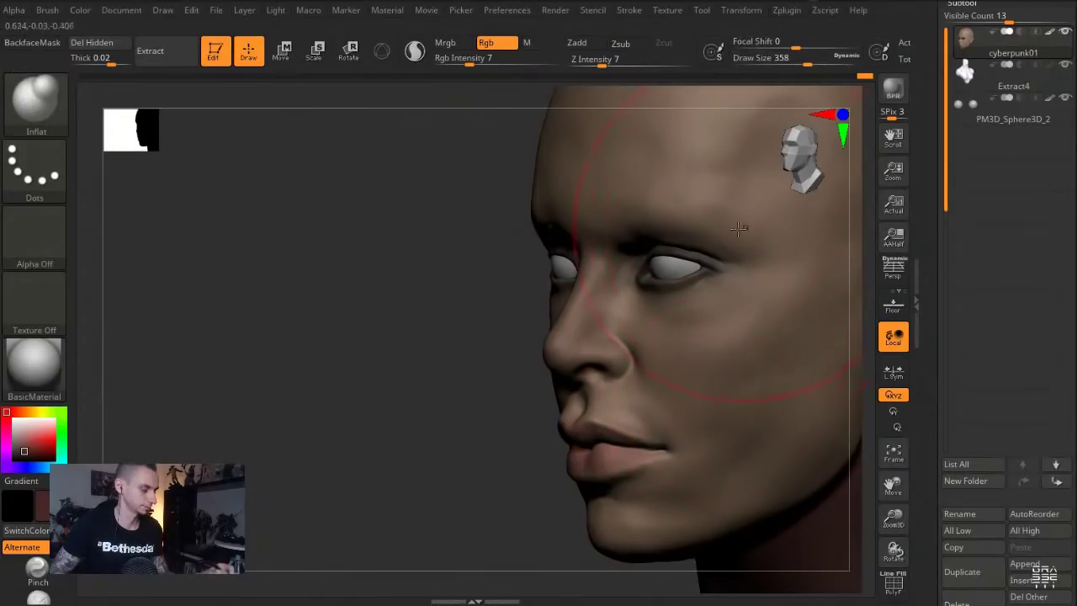
pyautogui.moveTo(462, 152); pyautogui.dragTo(503, 168)
pyautogui.moveTo(286, 303); pyautogui.dragTo(355, 264)
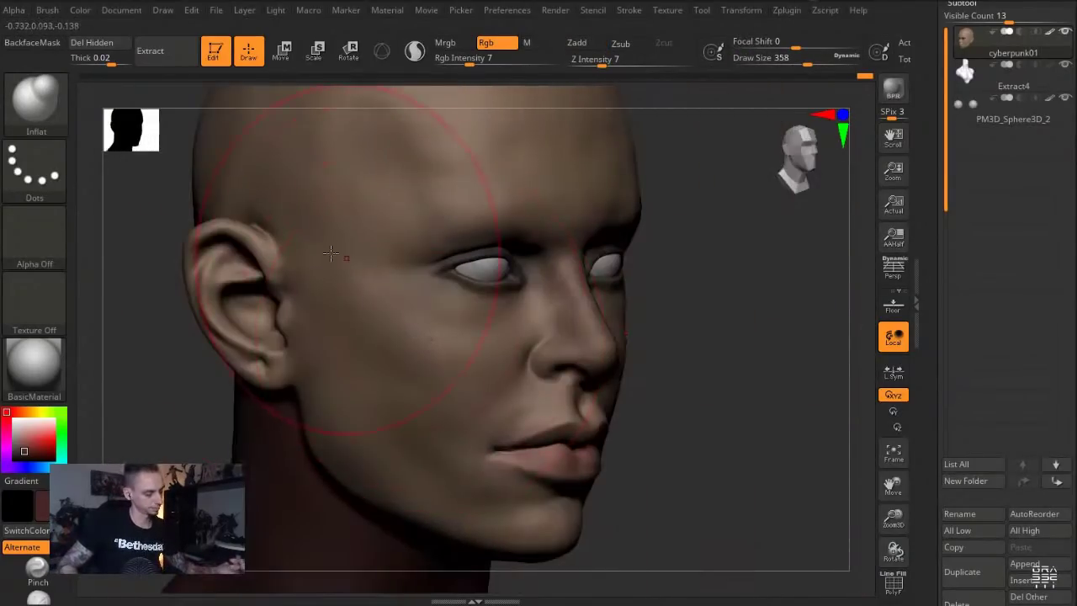
# Adjust the shape of the upper eyelid with the Move brush at draw size 90
pyautogui.moveTo(688, 512)
pyautogui.mouseDown()
pyautogui.moveTo(778, 500)
pyautogui.moveTo(640, 484)
pyautogui.mouseUp()
pyautogui.press('b')
pyautogui.press('m')
pyautogui.press('v')
pyautogui.press('s')
pyautogui.moveTo(520, 291); pyautogui.dragTo(507, 291)
pyautogui.moveTo(216, 242); pyautogui.dragTo(139, 222)
pyautogui.moveTo(514, 239); pyautogui.dragTo(505, 236)
pyautogui.moveTo(337, 226); pyautogui.dragTo(412, 249)
pyautogui.moveTo(539, 246); pyautogui.dragTo(537, 239)
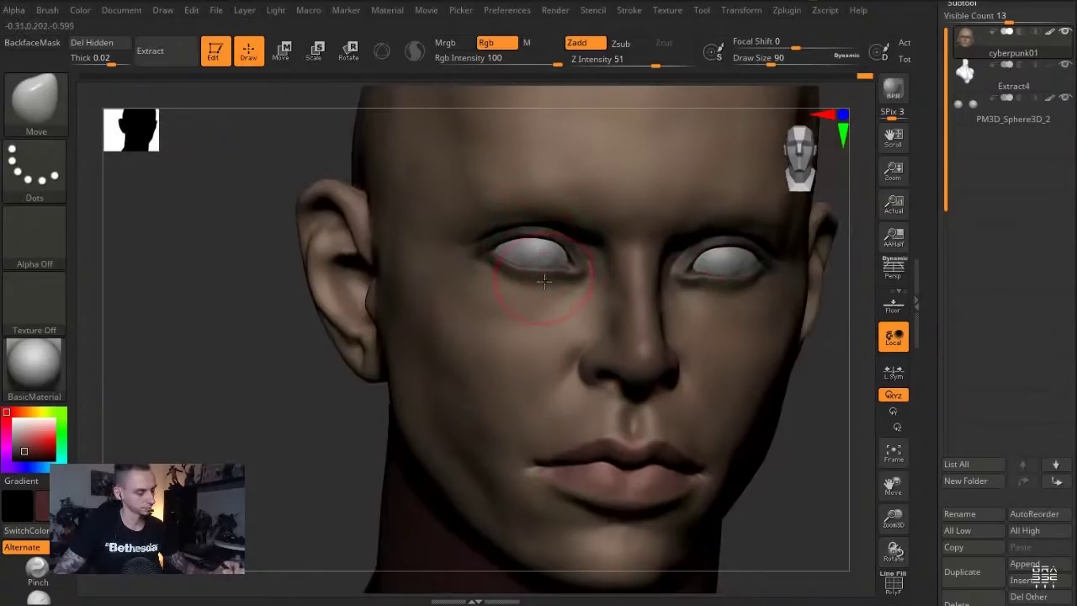
# Reshape the side of the face between the eye and ear with the Move brush at draw size 217
pyautogui.moveTo(211, 229); pyautogui.dragTo(387, 267)
pyautogui.press('s')
pyautogui.moveTo(438, 289)
pyautogui.mouseDown()
pyautogui.moveTo(453, 290)
pyautogui.moveTo(441, 264)
pyautogui.mouseUp()
pyautogui.press('s')
pyautogui.moveTo(447, 264); pyautogui.dragTo(425, 261, button='right')
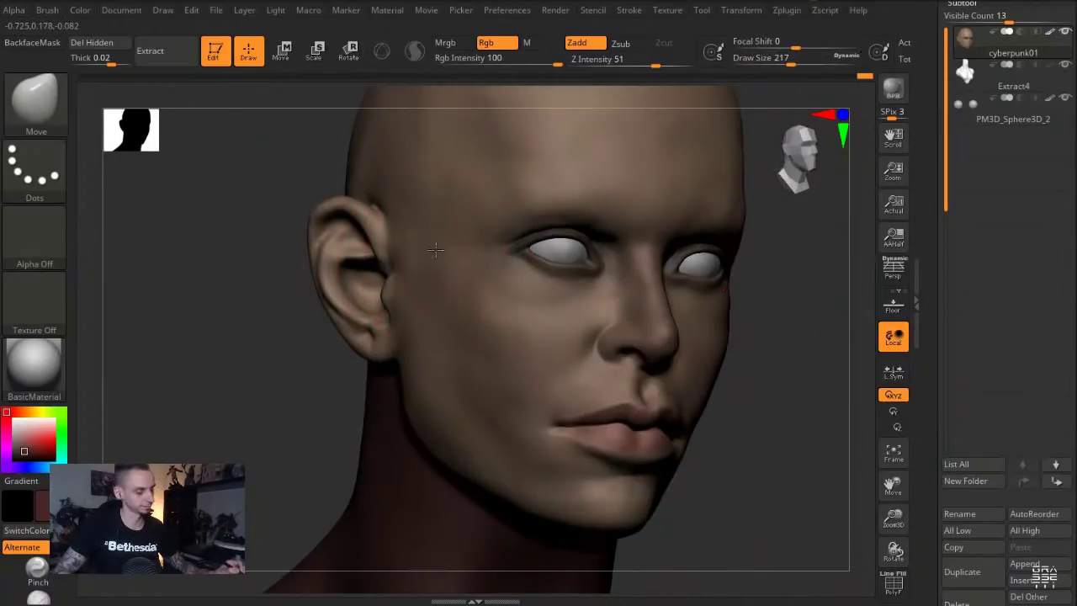
# Even out the cheek hollow with the Clay brush at draw size 217
pyautogui.moveTo(211, 234)
pyautogui.mouseDown()
pyautogui.moveTo(147, 237)
pyautogui.moveTo(270, 247)
pyautogui.mouseUp()
pyautogui.press('b')
pyautogui.press('c')
pyautogui.press('l')
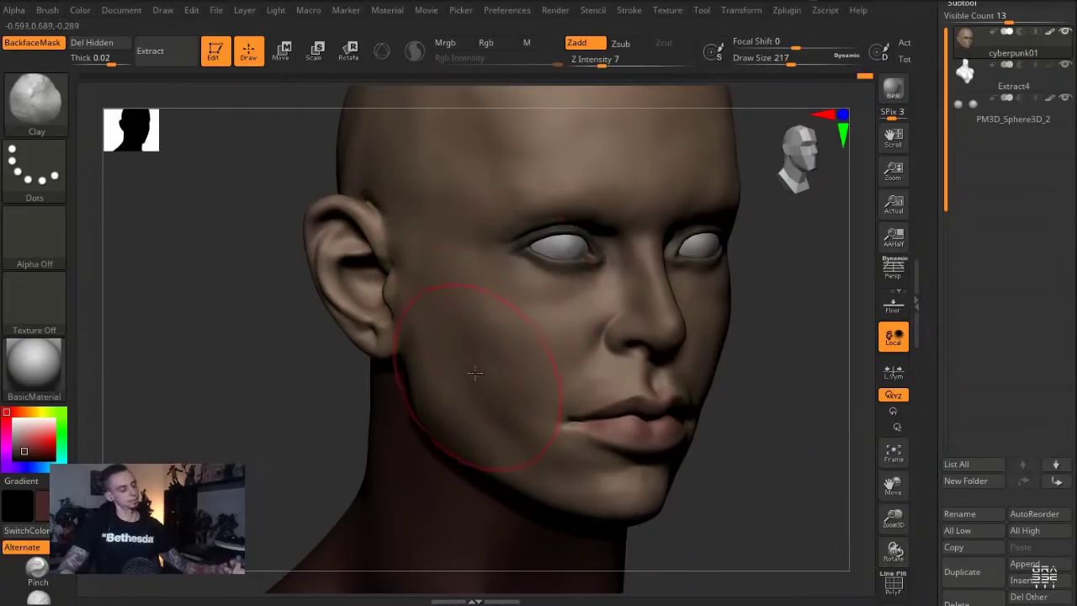
# Adjust the contour of the lower cheek above the jaw with the Move brush
pyautogui.moveTo(230, 266); pyautogui.dragTo(168, 266)
pyautogui.press('b')
pyautogui.press('m')
pyautogui.press('v')
pyautogui.moveTo(481, 383); pyautogui.dragTo(488, 363)
pyautogui.moveTo(374, 367); pyautogui.dragTo(436, 370, button='right')
# Switch to the neck and shoulders subtool, Extract4, and sample the face's skin colour from the forehead for it
pyautogui.press('b')
pyautogui.press('c')
pyautogui.press('l')
pyautogui.moveTo(213, 294)
pyautogui.mouseDown()
pyautogui.moveTo(194, 306)
pyautogui.moveTo(216, 332)
pyautogui.moveTo(229, 327)
pyautogui.moveTo(262, 436)
pyautogui.mouseUp()
pyautogui.keyDown('alt'); pyautogui.click(376, 445); pyautogui.keyUp('alt')
pyautogui.moveTo(35, 437); pyautogui.dragTo(496, 150)
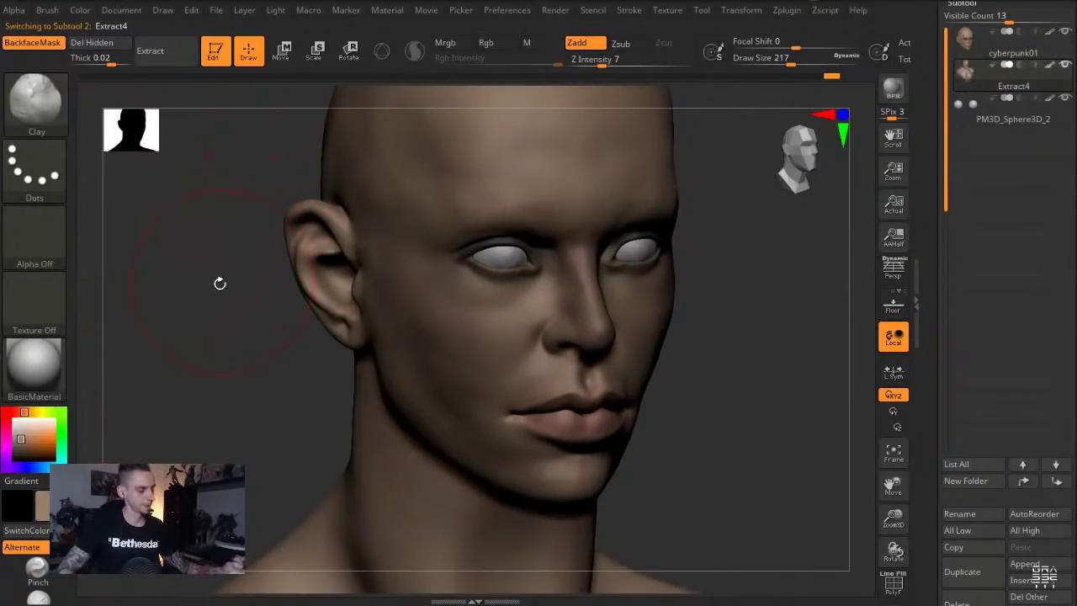
pyautogui.moveTo(212, 293); pyautogui.dragTo(221, 300)
pyautogui.hotkey('ctrl', 'shift')
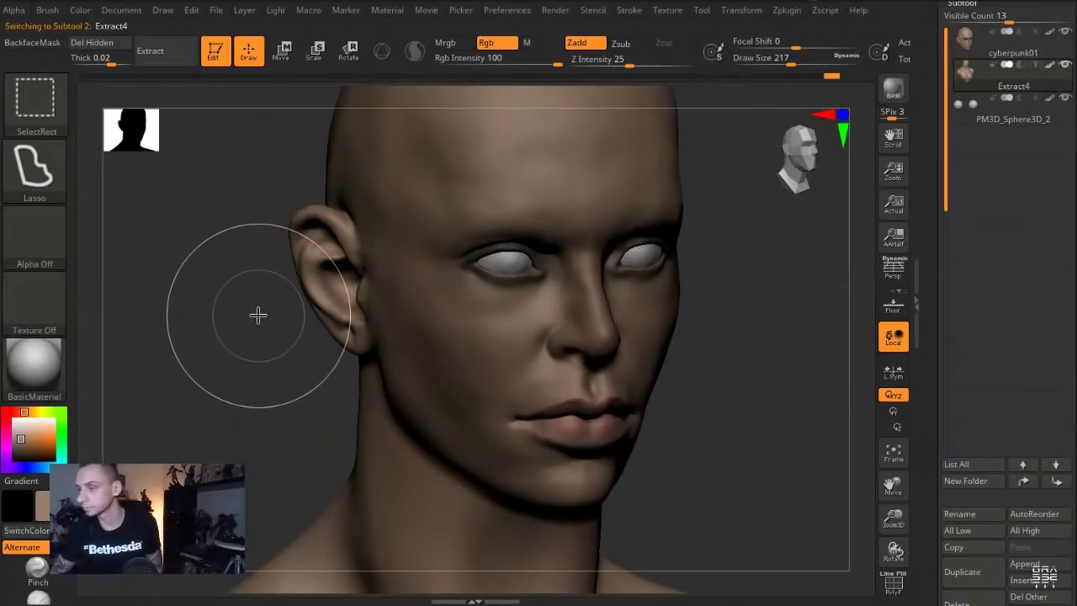
# Save the project and adjust the contour of the bust's neck with the Move brush
pyautogui.hotkey('ctrl', 's')
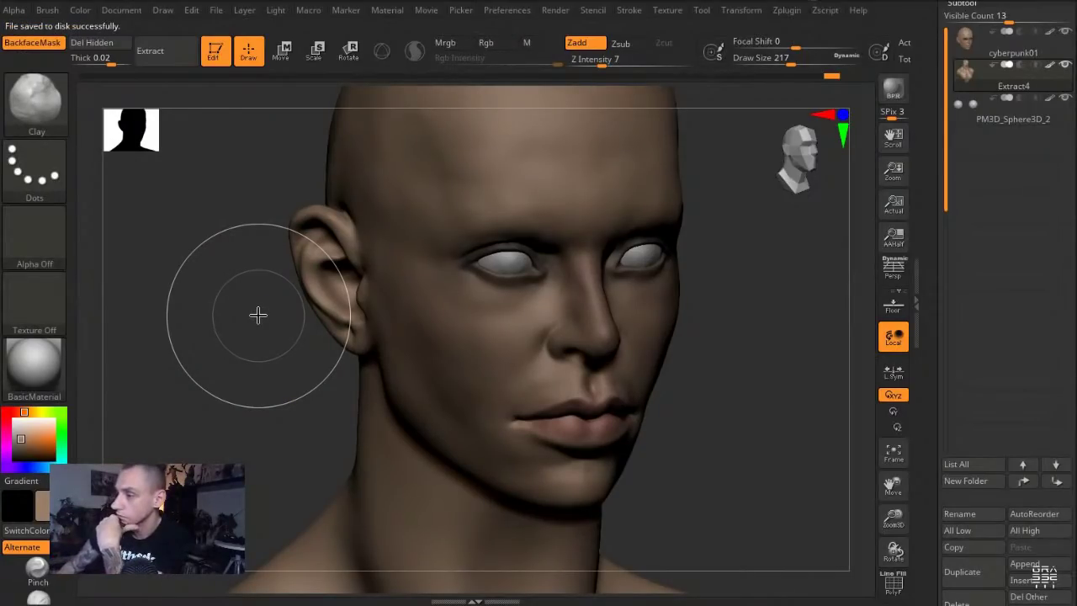
pyautogui.moveTo(218, 264)
pyautogui.mouseDown()
pyautogui.moveTo(239, 286)
pyautogui.moveTo(221, 298)
pyautogui.moveTo(244, 317)
pyautogui.moveTo(238, 255)
pyautogui.moveTo(270, 374)
pyautogui.moveTo(206, 281)
pyautogui.mouseUp()
pyautogui.press('b')
pyautogui.press('m')
pyautogui.press('v')
pyautogui.press('s')
pyautogui.moveTo(537, 377)
pyautogui.mouseDown()
pyautogui.moveTo(558, 375)
pyautogui.moveTo(556, 407)
pyautogui.mouseUp()
pyautogui.moveTo(219, 312); pyautogui.dragTo(198, 313)
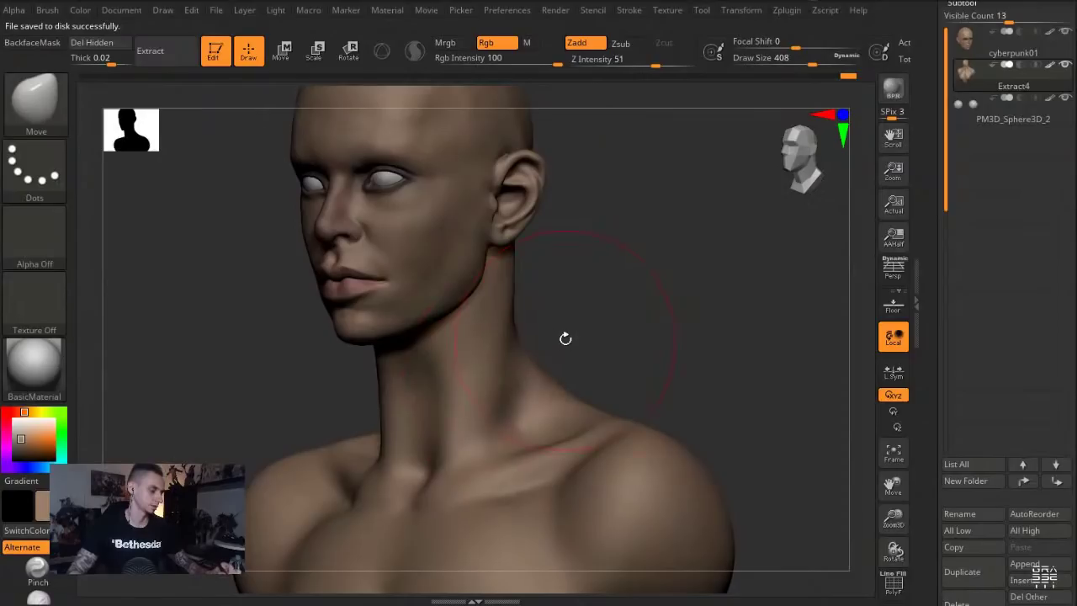
pyautogui.moveTo(564, 337); pyautogui.dragTo(522, 340)
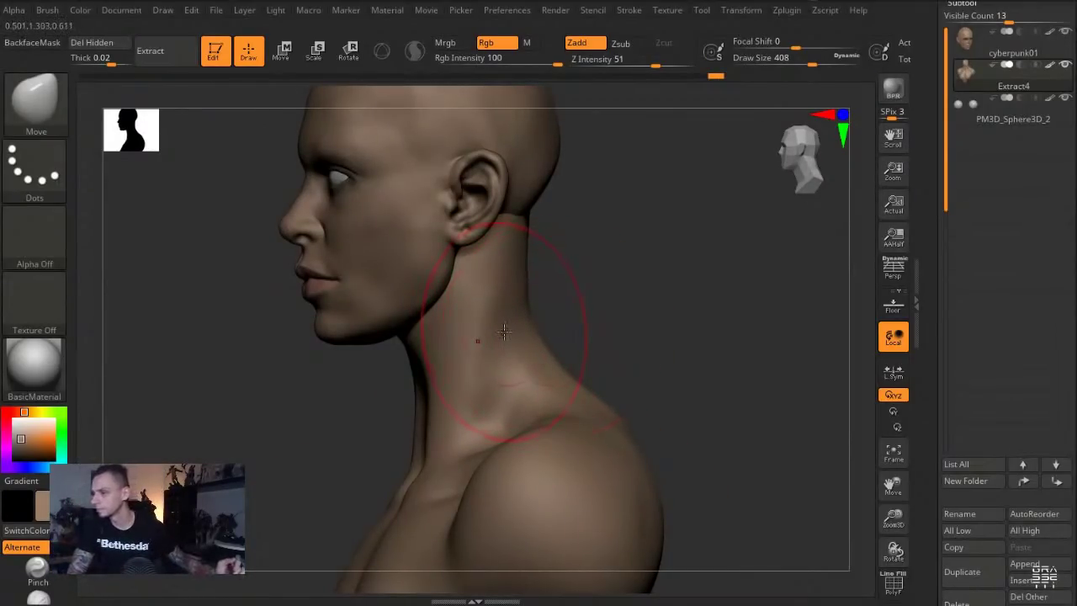
# Reshape the nape and the neck-to-shoulder transition with the Move brush enlarged to draw size 550
pyautogui.moveTo(237, 223); pyautogui.dragTo(221, 225)
pyautogui.moveTo(532, 273); pyautogui.dragTo(519, 271)
pyautogui.press('s')
pyautogui.moveTo(608, 442); pyautogui.dragTo(621, 443)
pyautogui.moveTo(278, 387); pyautogui.dragTo(240, 387)
pyautogui.moveTo(630, 449); pyautogui.dragTo(604, 433)
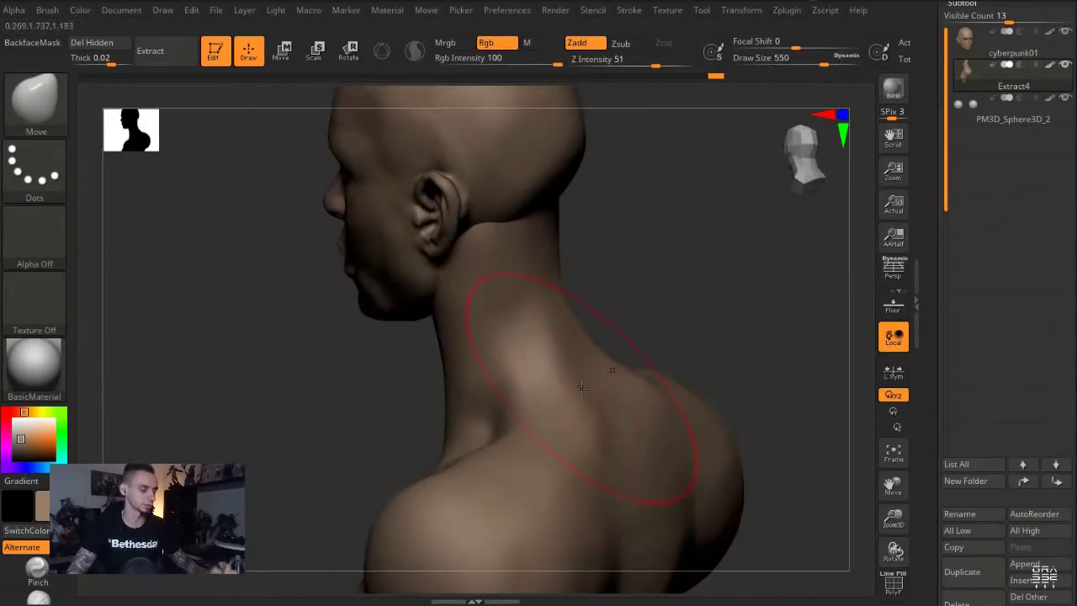
# Push the trapezius and upper back into shape with the Move brush at varying draw sizes
pyautogui.moveTo(293, 391); pyautogui.dragTo(227, 391)
pyautogui.moveTo(500, 412)
pyautogui.mouseDown()
pyautogui.moveTo(531, 411)
pyautogui.moveTo(512, 424)
pyautogui.mouseUp()
pyautogui.press('s')
pyautogui.moveTo(510, 409); pyautogui.dragTo(498, 398)
pyautogui.moveTo(433, 387); pyautogui.dragTo(505, 389)
pyautogui.press('s')
pyautogui.moveTo(546, 433); pyautogui.dragTo(558, 427)
pyautogui.moveTo(558, 428); pyautogui.dragTo(536, 424, button='right')
# Refine the shoulder slope and the side of the neck with the Move brush at draw size 484
pyautogui.moveTo(272, 318)
pyautogui.keyDown('shift'); pyautogui.mouseDown()
pyautogui.moveTo(248, 291)
pyautogui.moveTo(249, 268)
pyautogui.mouseUp(); pyautogui.keyUp('shift')
pyautogui.moveTo(392, 448); pyautogui.dragTo(407, 451)
pyautogui.moveTo(267, 429); pyautogui.dragTo(340, 424)
pyautogui.moveTo(214, 324)
pyautogui.keyDown('alt'); pyautogui.mouseDown()
pyautogui.moveTo(294, 291)
pyautogui.moveTo(326, 294)
pyautogui.mouseUp(); pyautogui.keyUp('alt')
pyautogui.moveTo(404, 385); pyautogui.dragTo(411, 381)
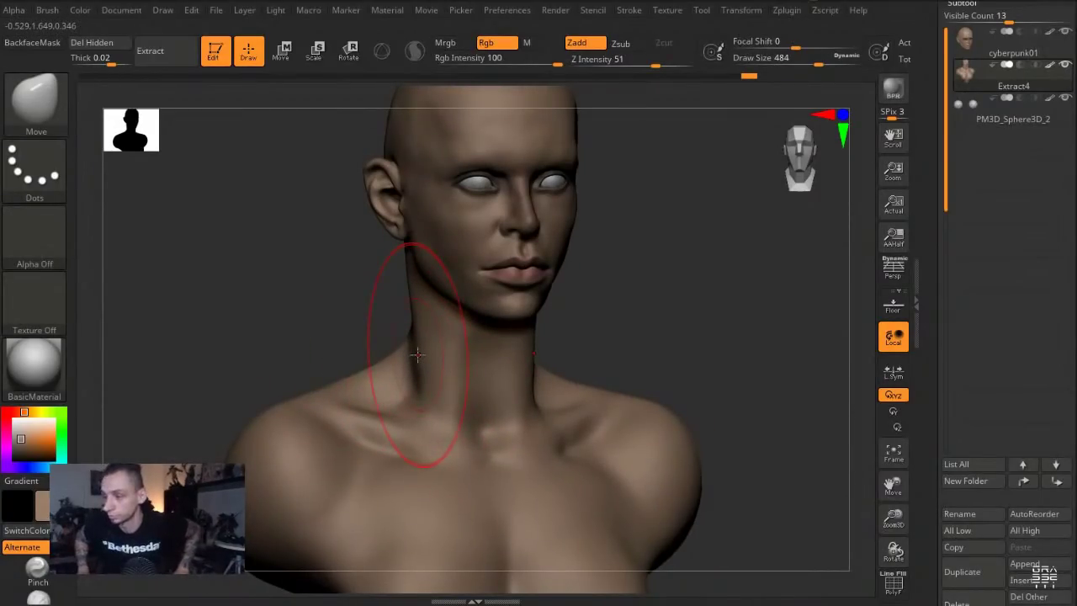
pyautogui.moveTo(262, 284); pyautogui.dragTo(285, 269)
pyautogui.moveTo(346, 212)
pyautogui.keyDown('alt'); pyautogui.mouseDown()
pyautogui.moveTo(403, 343)
pyautogui.moveTo(416, 326)
pyautogui.moveTo(370, 283)
pyautogui.moveTo(408, 282)
pyautogui.moveTo(393, 271)
pyautogui.mouseUp(); pyautogui.keyUp('alt')
# Make the cyberpunk01 head active and sculpt the ear's outer rim with the Standard brush at Z Intensity 24
pyautogui.keyDown('alt'); pyautogui.click(431, 308); pyautogui.keyUp('alt')
pyautogui.press('s')
pyautogui.press('b')
pyautogui.press('s')
pyautogui.press('t')
pyautogui.press('s')
pyautogui.moveTo(391, 335); pyautogui.dragTo(393, 289)
pyautogui.press('s')
pyautogui.click(628, 62)
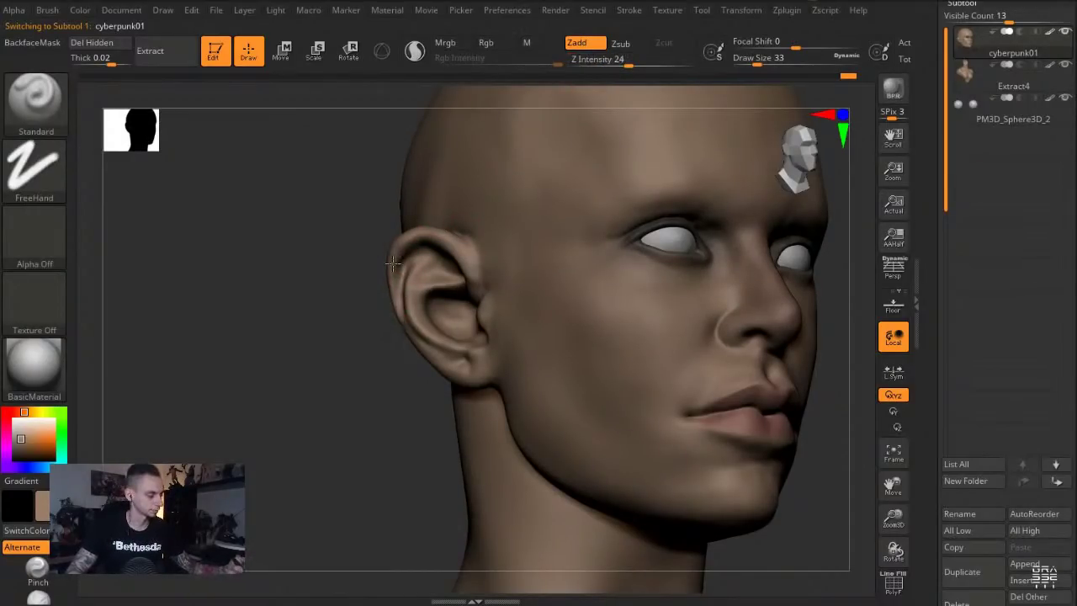
# Shift the ear's outer rim with the Move brush and add form inside it with the Standard brush
pyautogui.moveTo(361, 238); pyautogui.dragTo(324, 242)
pyautogui.press('b')
pyautogui.press('m')
pyautogui.press('v')
pyautogui.moveTo(401, 269)
pyautogui.mouseDown()
pyautogui.moveTo(411, 288)
pyautogui.moveTo(392, 281)
pyautogui.moveTo(426, 272)
pyautogui.mouseUp()
pyautogui.press('b')
pyautogui.press('s')
pyautogui.press('t')
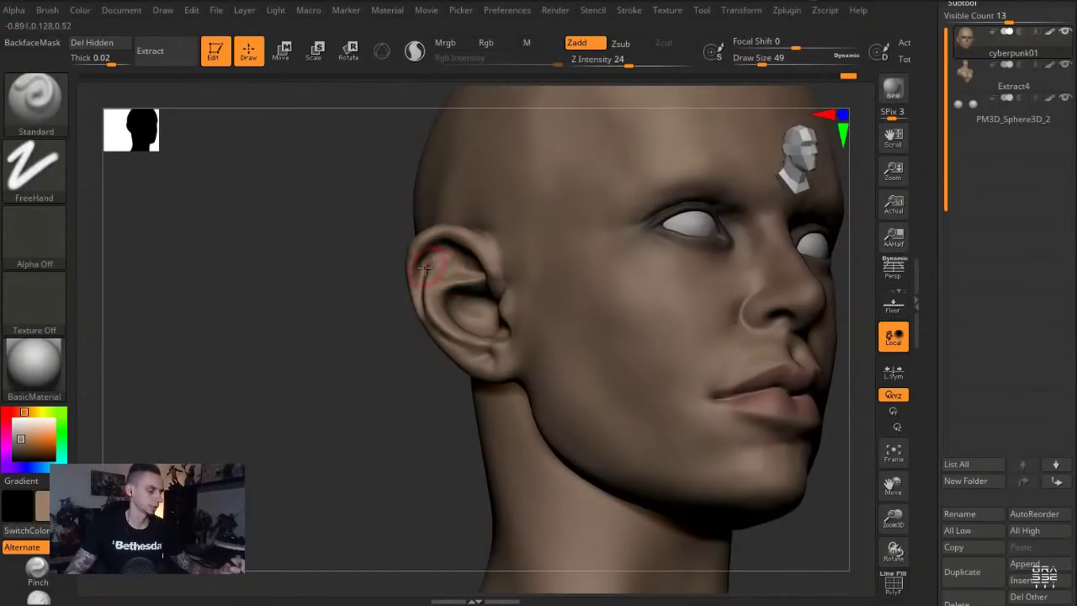
pyautogui.moveTo(353, 233); pyautogui.dragTo(449, 278)
# Adjust the ear's rim, inner folds and rear edge with the Move brush at several draw sizes
pyautogui.press('b')
pyautogui.press('m')
pyautogui.press('v')
pyautogui.press('s')
pyautogui.click(431, 302)
pyautogui.moveTo(423, 334); pyautogui.dragTo(432, 327)
pyautogui.moveTo(383, 253)
pyautogui.mouseDown()
pyautogui.moveTo(418, 250)
pyautogui.moveTo(401, 233)
pyautogui.mouseUp()
pyautogui.press('s')
pyautogui.click(442, 271)
pyautogui.press('s')
pyautogui.click(432, 329)
# Correct the ear's top, side and lobe contours as seen from the front with the Move brush
pyautogui.moveTo(328, 426); pyautogui.dragTo(308, 428)
pyautogui.press('f')
pyautogui.moveTo(311, 316)
pyautogui.mouseDown()
pyautogui.moveTo(276, 307)
pyautogui.moveTo(285, 367)
pyautogui.mouseUp()
pyautogui.press('s')
pyautogui.click(403, 254)
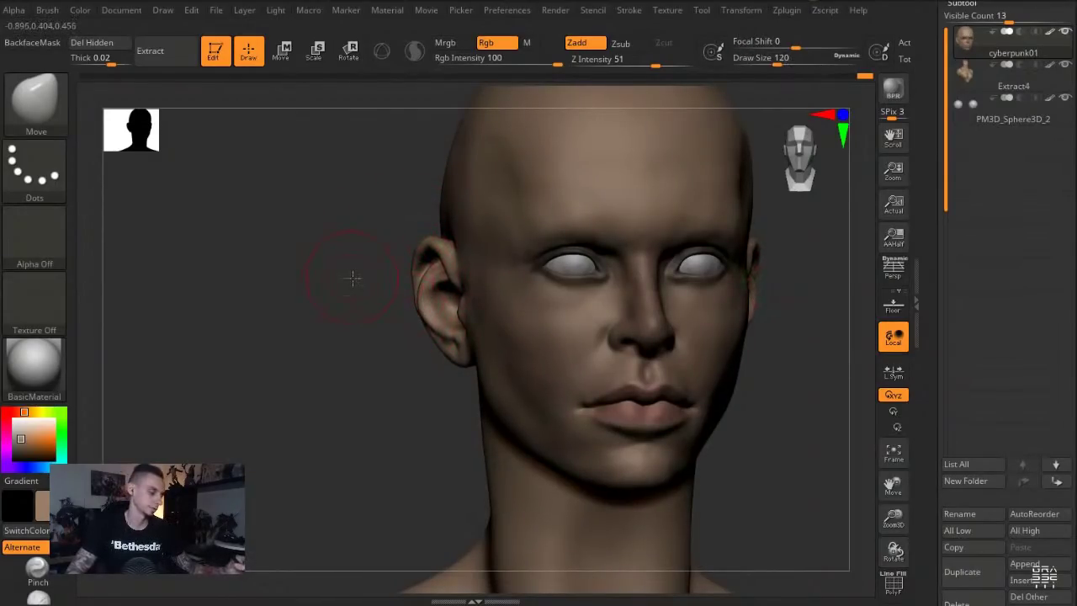
pyautogui.moveTo(353, 278); pyautogui.dragTo(384, 283)
pyautogui.press('s')
pyautogui.click(431, 317)
pyautogui.moveTo(399, 363); pyautogui.dragTo(448, 372)
# Reshape the jaw and chin from below with the Move brush at draw size 234, and switch to the Clay brush
pyautogui.moveTo(340, 460)
pyautogui.keyDown('alt'); pyautogui.mouseDown()
pyautogui.moveTo(313, 363)
pyautogui.moveTo(302, 388)
pyautogui.moveTo(312, 330)
pyautogui.moveTo(314, 340)
pyautogui.mouseUp(); pyautogui.keyUp('alt')
pyautogui.press('s')
pyautogui.click(598, 407)
pyautogui.moveTo(695, 464); pyautogui.dragTo(652, 388)
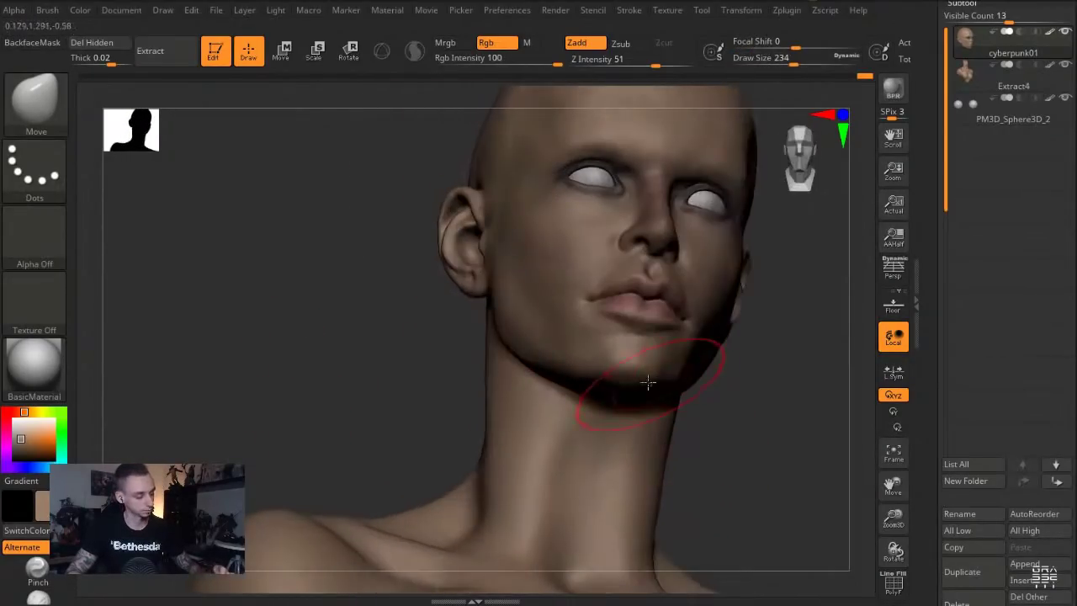
pyautogui.press('b')
pyautogui.press('c')
pyautogui.press('l')
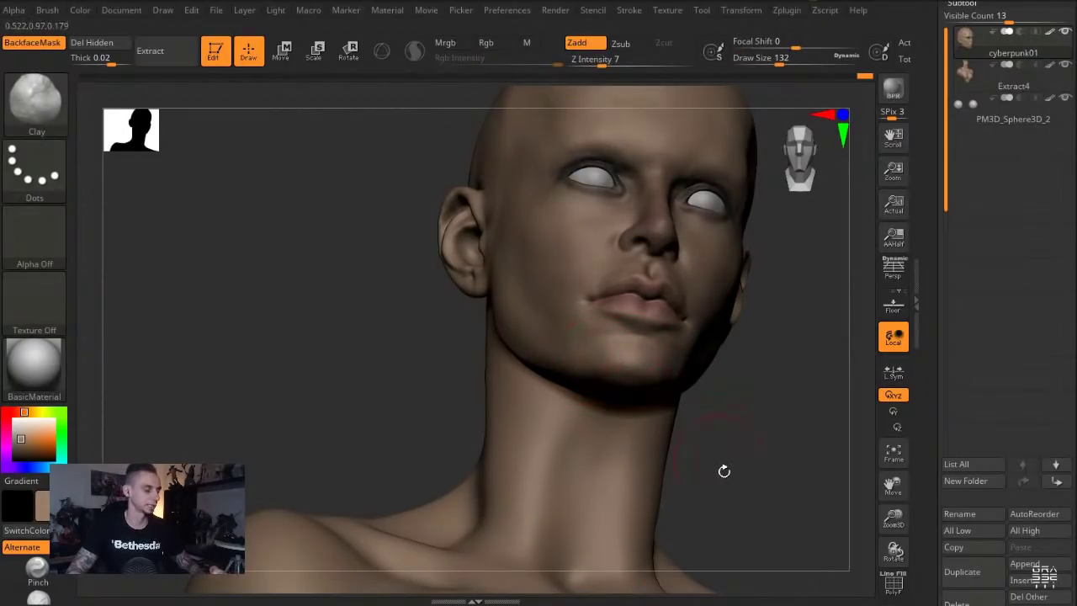
pyautogui.moveTo(720, 455); pyautogui.dragTo(581, 376)
pyautogui.moveTo(404, 292)
pyautogui.keyDown('shift'); pyautogui.mouseDown()
pyautogui.moveTo(279, 262)
pyautogui.moveTo(328, 273)
pyautogui.moveTo(294, 337)
pyautogui.mouseUp(); pyautogui.keyUp('shift')
# Adjust the brow and nose bridge area between the eyes with the Move brush, reducing its draw size
pyautogui.press('b')
pyautogui.press('m')
pyautogui.press('v')
pyautogui.press('s')
pyautogui.click(596, 226)
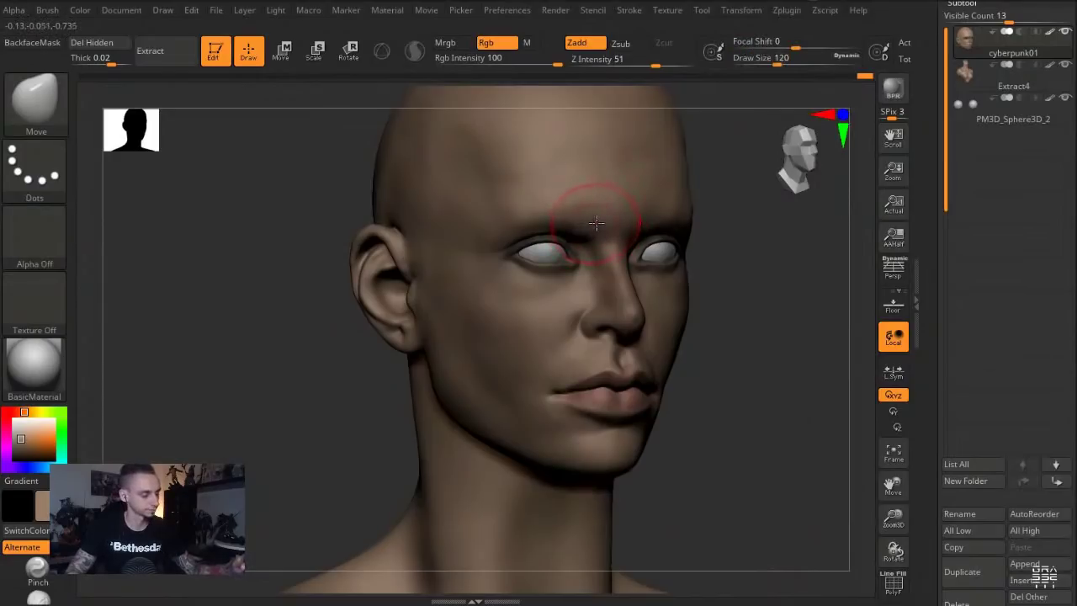
pyautogui.moveTo(740, 430)
pyautogui.mouseDown()
pyautogui.moveTo(769, 483)
pyautogui.moveTo(767, 510)
pyautogui.moveTo(665, 504)
pyautogui.mouseUp()
pyautogui.keyDown('alt'); pyautogui.moveTo(665, 503); pyautogui.dragTo(707, 547); pyautogui.keyUp('alt')
pyautogui.press('s')
pyautogui.click(566, 232)
# Mark the inner ends of both eyebrows in dark colour using ClayBuildup at Rgb Intensity 31, and turn colour painting off
pyautogui.keyDown('alt'); pyautogui.moveTo(335, 178); pyautogui.dragTo(288, 201); pyautogui.keyUp('alt')
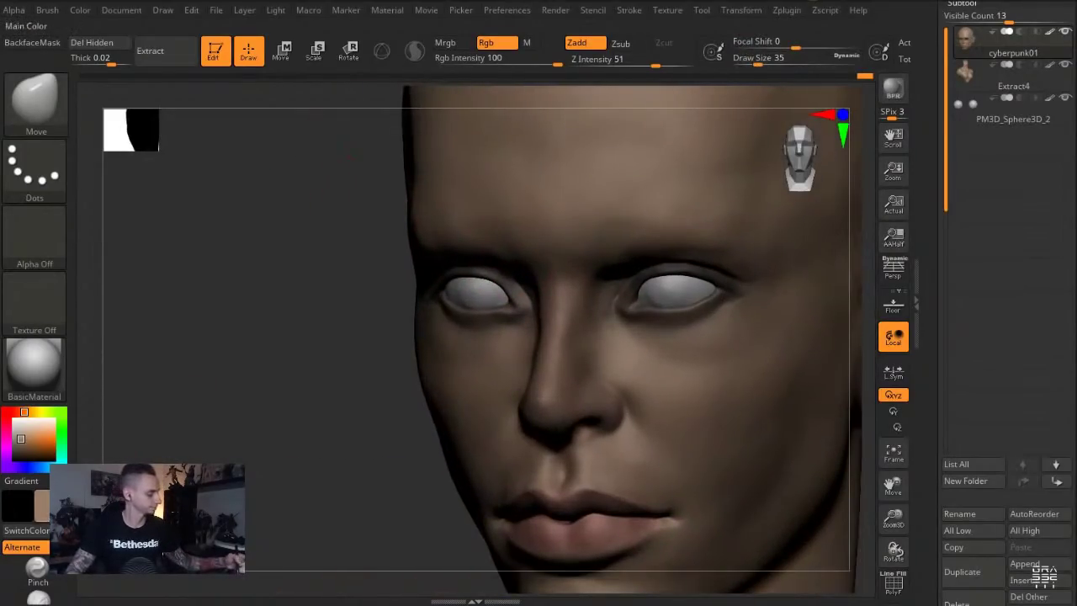
pyautogui.click(37, 601)
pyautogui.moveTo(291, 149); pyautogui.dragTo(402, 134)
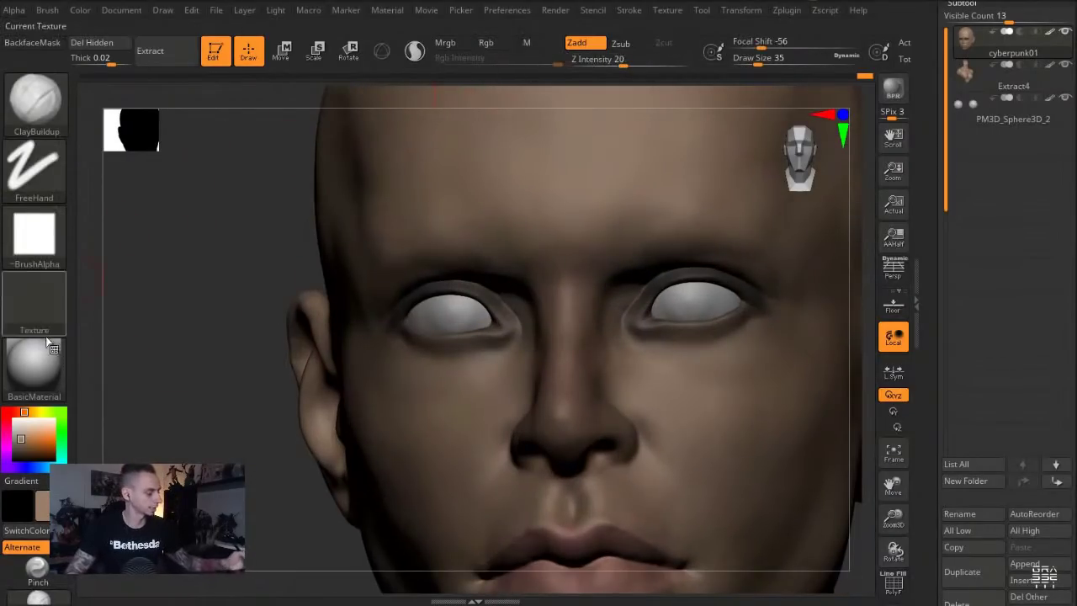
pyautogui.moveTo(19, 448); pyautogui.dragTo(15, 454)
pyautogui.click(496, 44)
pyautogui.click(503, 61)
pyautogui.moveTo(502, 240); pyautogui.dragTo(490, 241)
pyautogui.moveTo(248, 188); pyautogui.dragTo(262, 198)
pyautogui.click(496, 44)
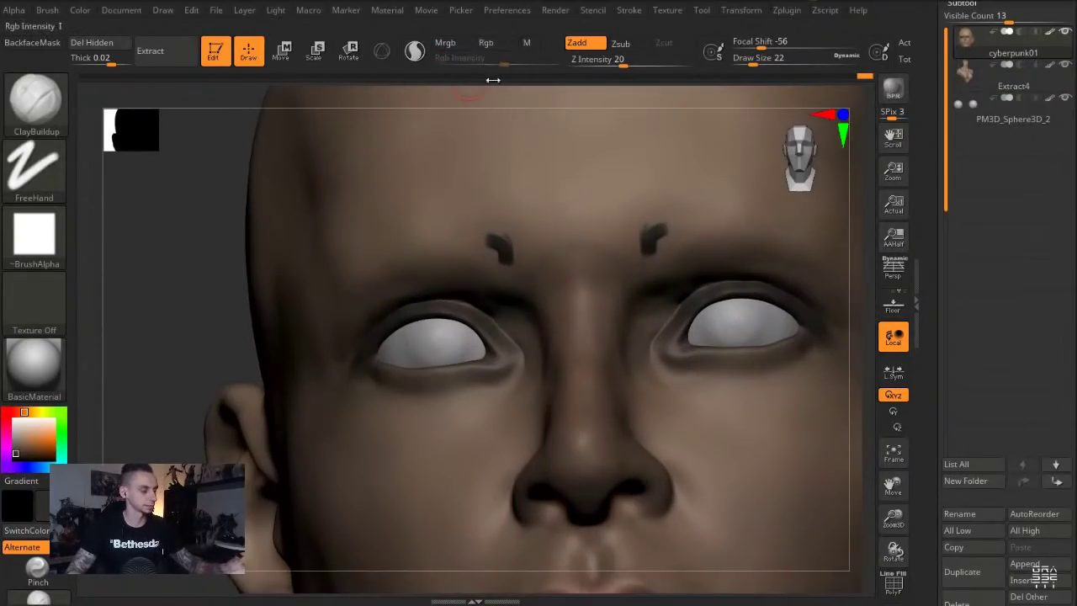
# Sculpt slanted hair strokes along both eyebrows from the inner to the outer end with the ClayBuildup brush
pyautogui.moveTo(500, 262); pyautogui.dragTo(478, 243)
pyautogui.moveTo(493, 263); pyautogui.dragTo(448, 231)
pyautogui.moveTo(474, 256)
pyautogui.mouseDown()
pyautogui.moveTo(442, 234)
pyautogui.moveTo(422, 237)
pyautogui.mouseUp()
pyautogui.moveTo(450, 258); pyautogui.dragTo(409, 236)
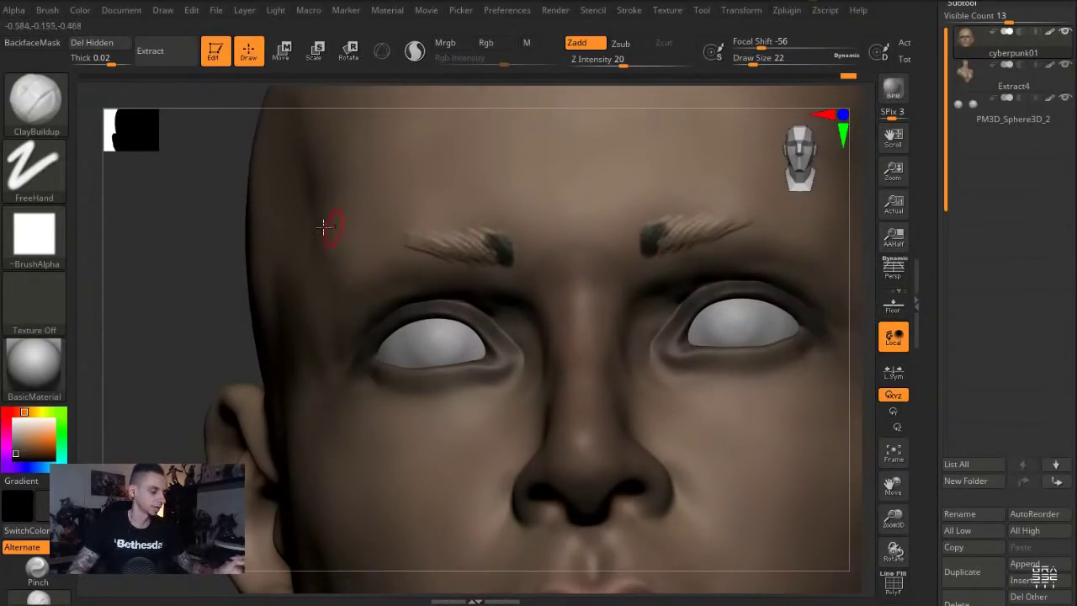
pyautogui.moveTo(184, 248); pyautogui.dragTo(209, 250)
pyautogui.moveTo(421, 252); pyautogui.dragTo(324, 259)
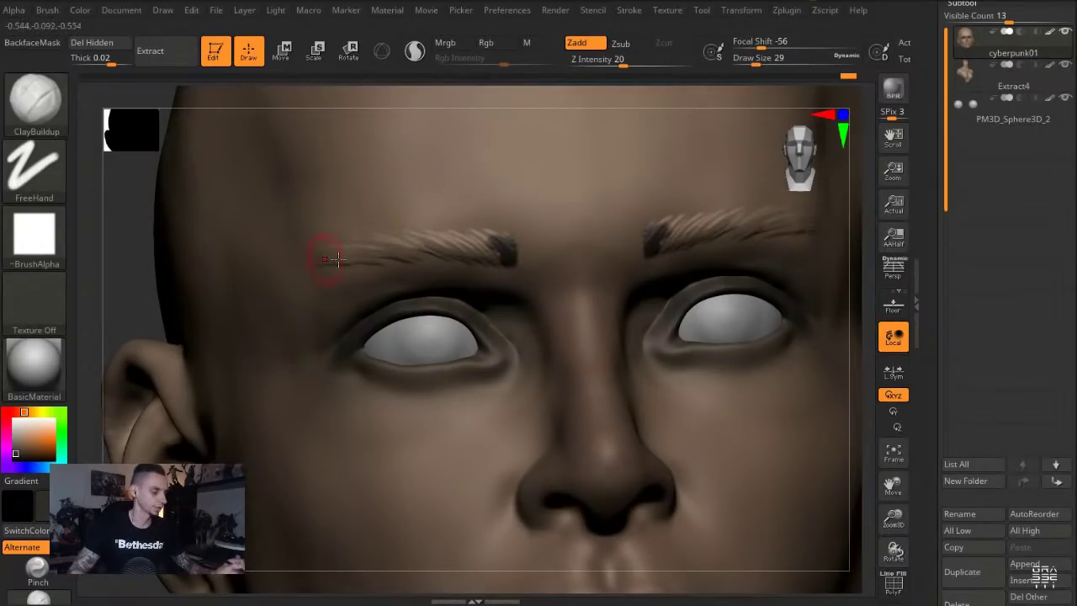
pyautogui.moveTo(112, 245); pyautogui.dragTo(291, 274)
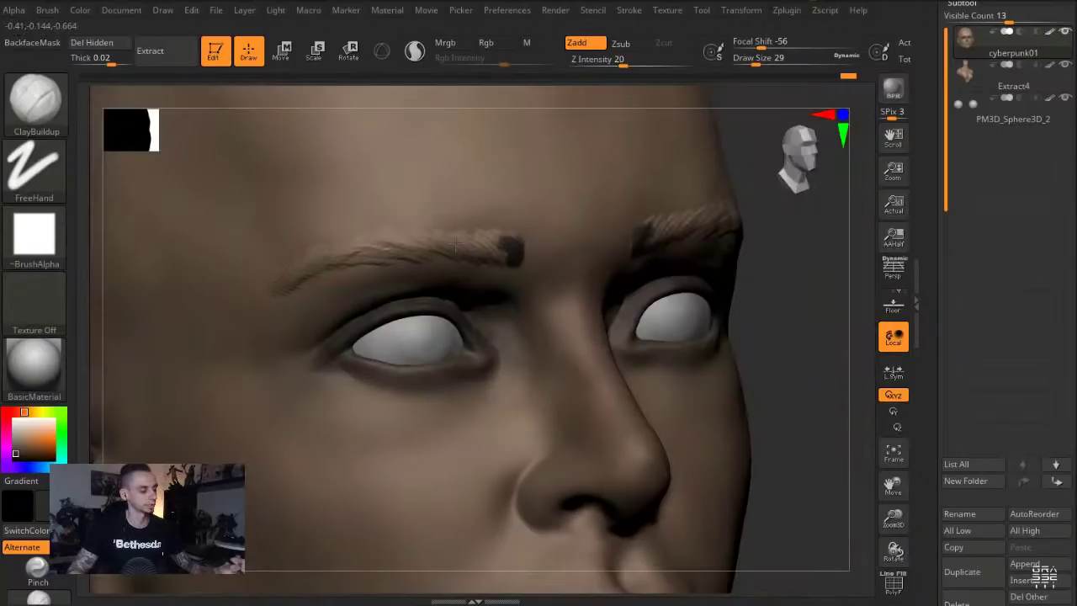
# Fill the full length of both eyebrows with dark colour at Rgb Intensity 31 and smooth the hair strokes
pyautogui.moveTo(512, 255)
pyautogui.mouseDown()
pyautogui.moveTo(457, 243)
pyautogui.moveTo(391, 246)
pyautogui.moveTo(375, 257)
pyautogui.moveTo(320, 253)
pyautogui.moveTo(270, 293)
pyautogui.mouseUp()
pyautogui.keyDown('shift'); pyautogui.moveTo(317, 267); pyautogui.dragTo(508, 270); pyautogui.keyUp('shift')
pyautogui.moveTo(680, 433)
pyautogui.keyDown('alt'); pyautogui.mouseDown()
pyautogui.moveTo(266, 231)
pyautogui.moveTo(245, 231)
pyautogui.moveTo(307, 260)
pyautogui.moveTo(270, 244)
pyautogui.moveTo(204, 255)
pyautogui.moveTo(224, 247)
pyautogui.mouseUp(); pyautogui.keyUp('alt')
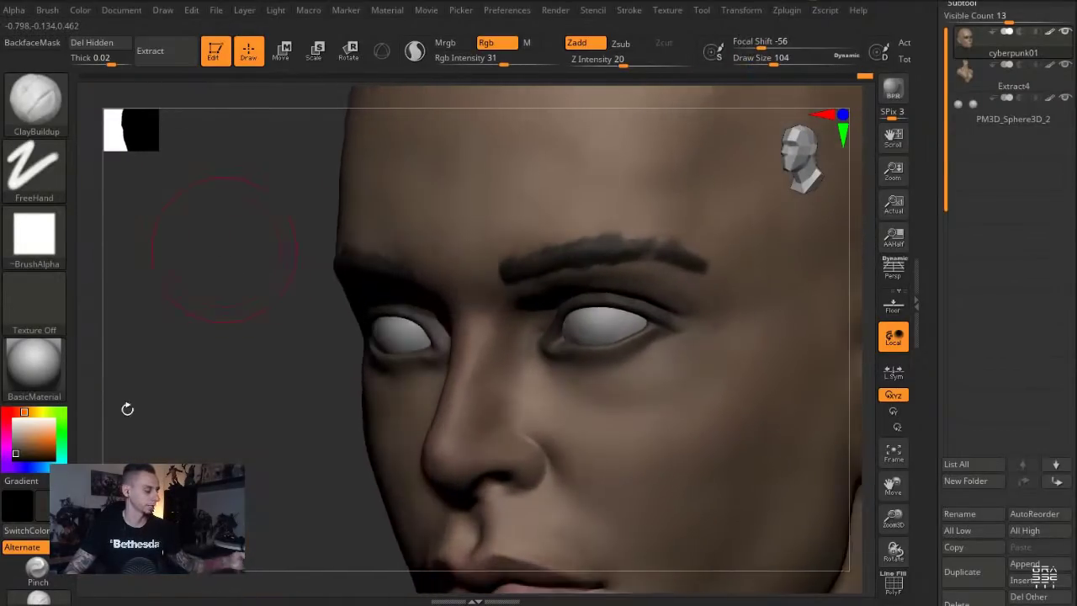
# Tighten the eyebrow's upper edge with the Pinch brush
pyautogui.click(47, 579)
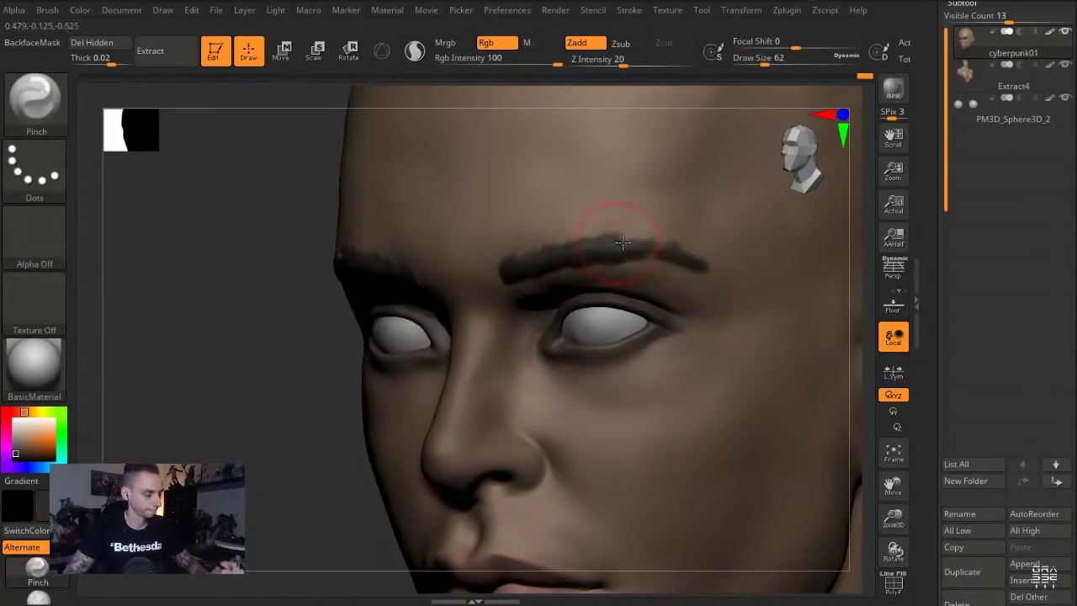
pyautogui.moveTo(210, 236); pyautogui.dragTo(379, 225)
pyautogui.moveTo(193, 365); pyautogui.dragTo(86, 387)
# Soften the eyebrow's upper edge with skin colour using the colour-only Inflat brush at Rgb Intensity 7, and smooth it
pyautogui.press('b')
pyautogui.press('i')
pyautogui.press('n')
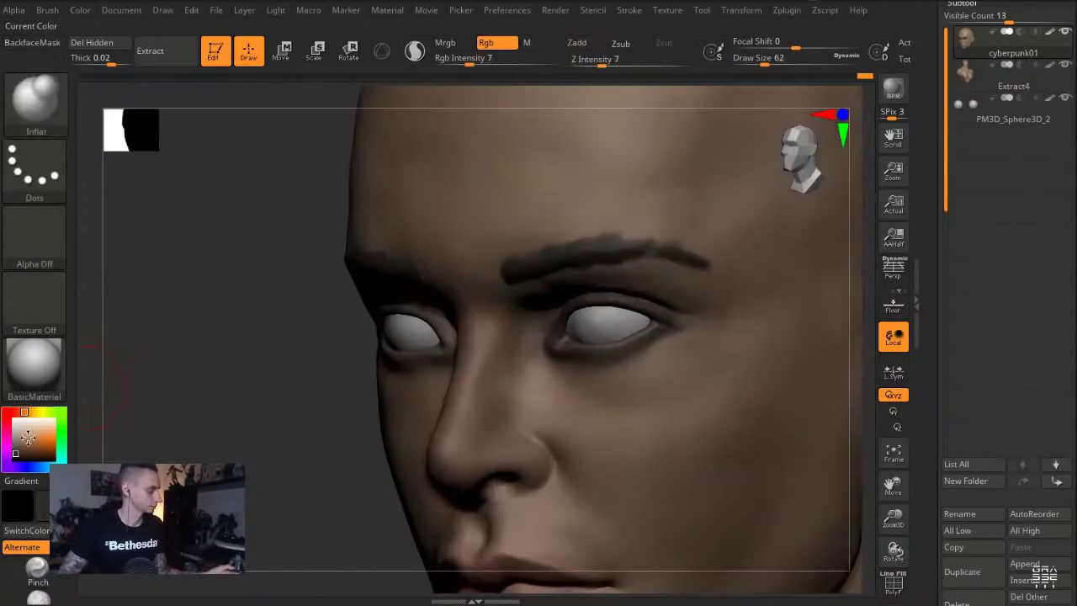
pyautogui.moveTo(36, 436); pyautogui.dragTo(571, 205)
pyautogui.press('s')
pyautogui.moveTo(609, 237); pyautogui.dragTo(597, 238)
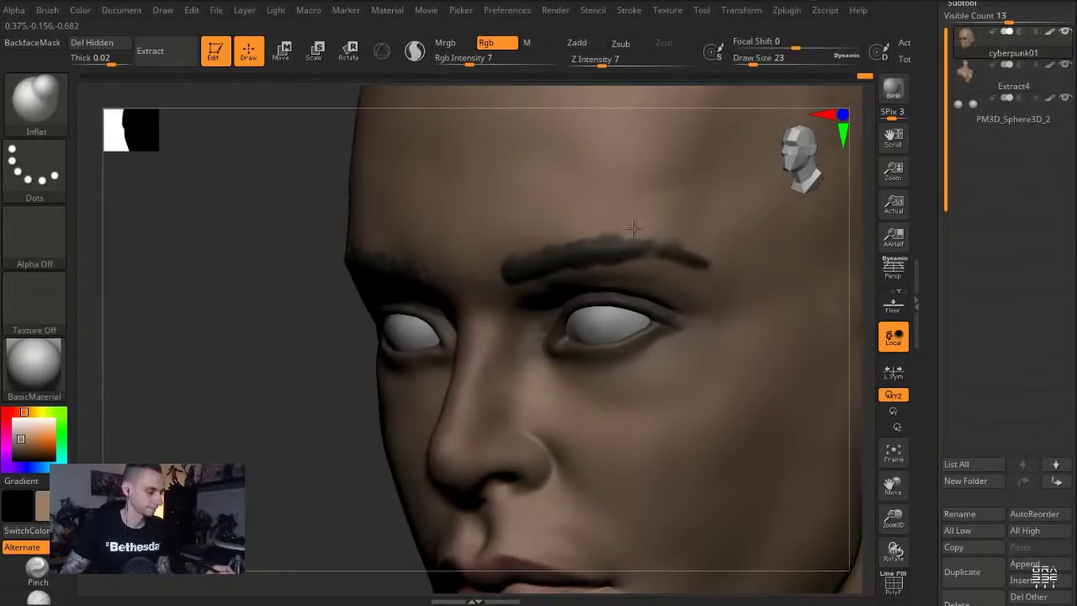
pyautogui.moveTo(415, 309); pyautogui.dragTo(340, 308)
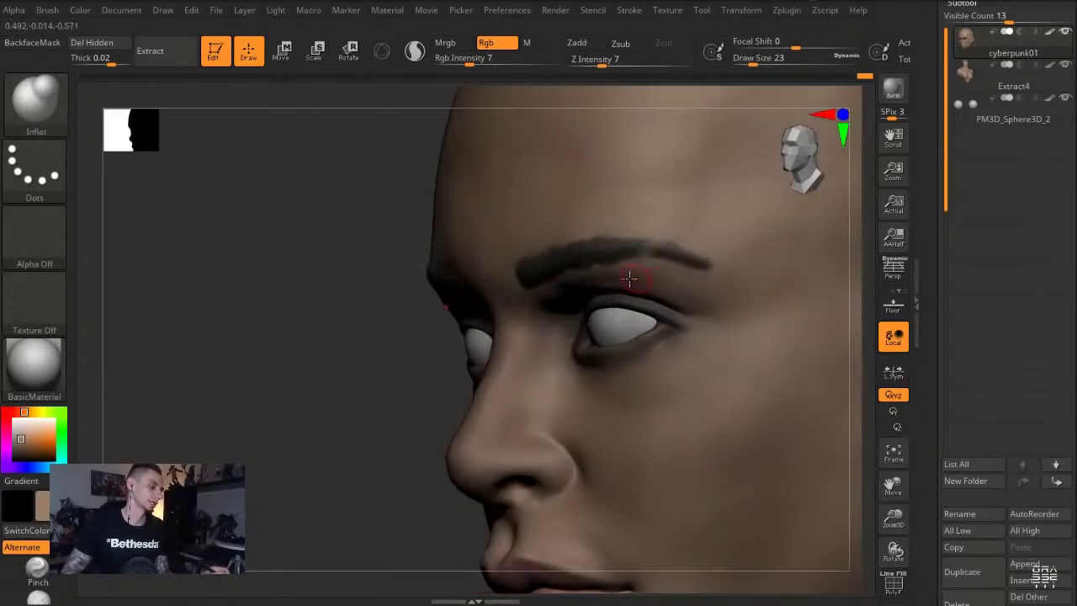
pyautogui.press('shift')
pyautogui.keyDown('shift'); pyautogui.moveTo(571, 241); pyautogui.dragTo(671, 231); pyautogui.keyUp('shift')
# Reposition the eyebrow's inner and middle sections with the Move brush
pyautogui.moveTo(291, 344)
pyautogui.mouseDown()
pyautogui.moveTo(163, 363)
pyautogui.moveTo(286, 375)
pyautogui.moveTo(242, 380)
pyautogui.mouseUp()
pyautogui.press('b')
pyautogui.press('m')
pyautogui.press('v')
pyautogui.press('s')
pyautogui.moveTo(562, 242); pyautogui.dragTo(592, 236)
# Adjust the brow ridge profile and the nose bridge with the Move brush, reducing its draw size to 136
pyautogui.keyDown('alt'); pyautogui.moveTo(412, 278); pyautogui.dragTo(304, 315); pyautogui.keyUp('alt')
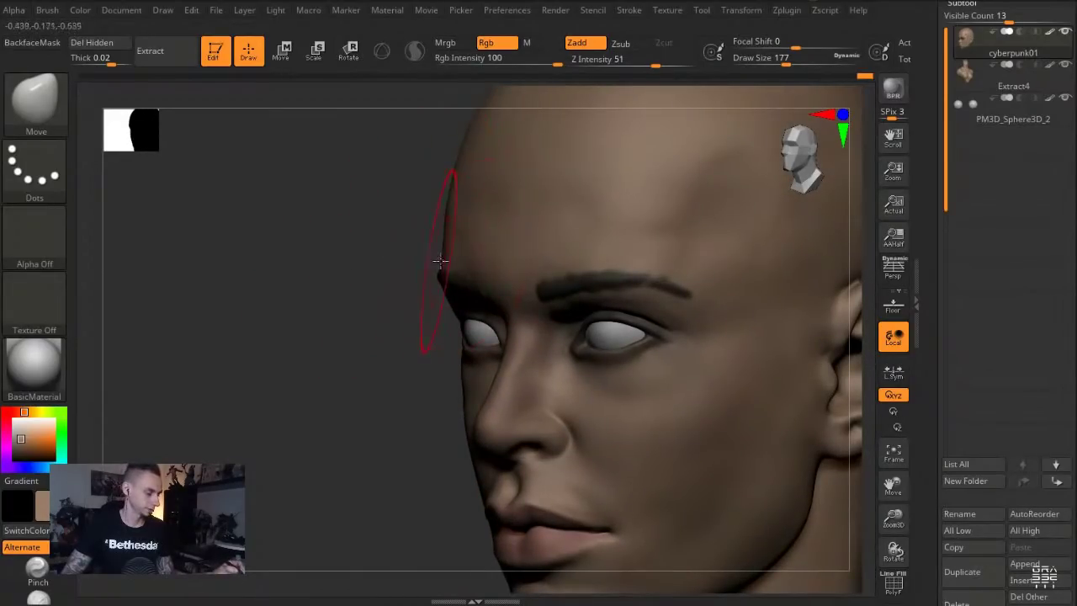
pyautogui.moveTo(451, 258)
pyautogui.mouseDown()
pyautogui.moveTo(491, 284)
pyautogui.moveTo(455, 298)
pyautogui.mouseUp()
pyautogui.press('s')
pyautogui.press('s')
pyautogui.moveTo(528, 343); pyautogui.dragTo(531, 343)
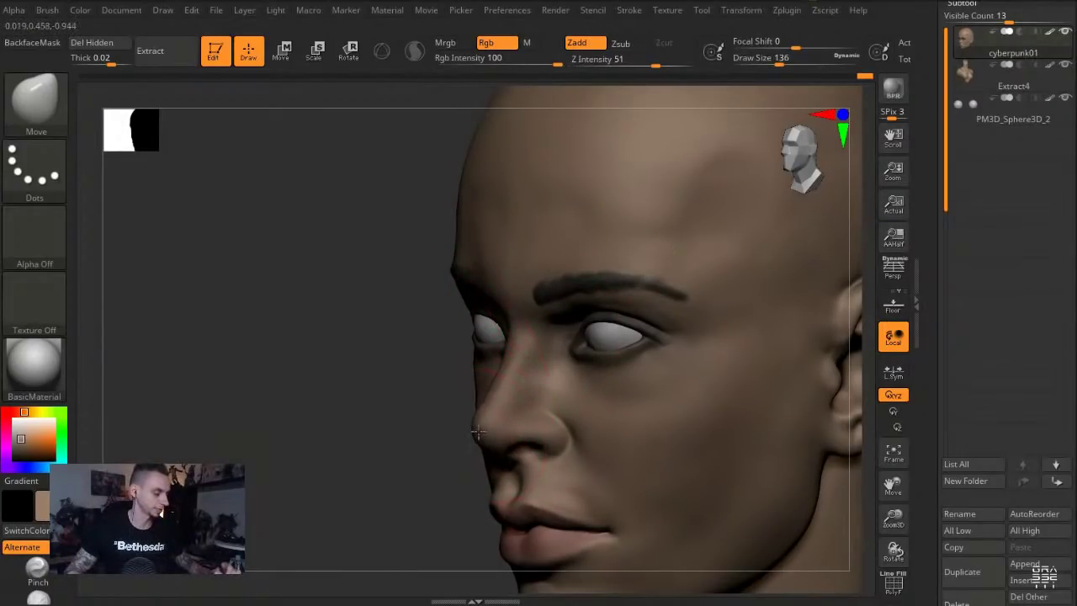
# Reshape the nose tip, underside and bridge profile with the Move brush
pyautogui.moveTo(461, 468); pyautogui.dragTo(440, 466)
pyautogui.press('s')
pyautogui.moveTo(491, 462); pyautogui.dragTo(491, 438)
pyautogui.press('s')
pyautogui.press('s')
pyautogui.moveTo(486, 401); pyautogui.dragTo(498, 404)
pyautogui.moveTo(425, 394); pyautogui.dragTo(446, 395)
# Lift the nostril wing and adjust the inner corner of the eye with the Move brush
pyautogui.press('s')
pyautogui.moveTo(564, 447); pyautogui.dragTo(561, 429)
pyautogui.moveTo(378, 325); pyautogui.dragTo(392, 326)
pyautogui.press('s')
pyautogui.moveTo(573, 359); pyautogui.dragTo(560, 358)
# Raise the inner end of the eyebrow with the Move brush
pyautogui.moveTo(352, 309); pyautogui.dragTo(419, 311)
pyautogui.moveTo(710, 559)
pyautogui.mouseDown()
pyautogui.moveTo(725, 559)
pyautogui.moveTo(636, 535)
pyautogui.mouseUp()
pyautogui.moveTo(243, 269)
pyautogui.mouseDown()
pyautogui.moveTo(257, 309)
pyautogui.moveTo(296, 284)
pyautogui.mouseUp()
pyautogui.press('s')
pyautogui.moveTo(495, 300)
pyautogui.mouseDown()
pyautogui.moveTo(514, 300)
pyautogui.moveTo(485, 284)
pyautogui.mouseUp()
# Build up the area between the eyebrow's inner end and the eye with the Clay brush at draw size 74
pyautogui.moveTo(245, 255)
pyautogui.mouseDown()
pyautogui.moveTo(213, 230)
pyautogui.moveTo(219, 282)
pyautogui.mouseUp()
pyautogui.press('b')
pyautogui.press('c')
pyautogui.press('l')
pyautogui.press('s')
pyautogui.moveTo(493, 340); pyautogui.dragTo(479, 339)
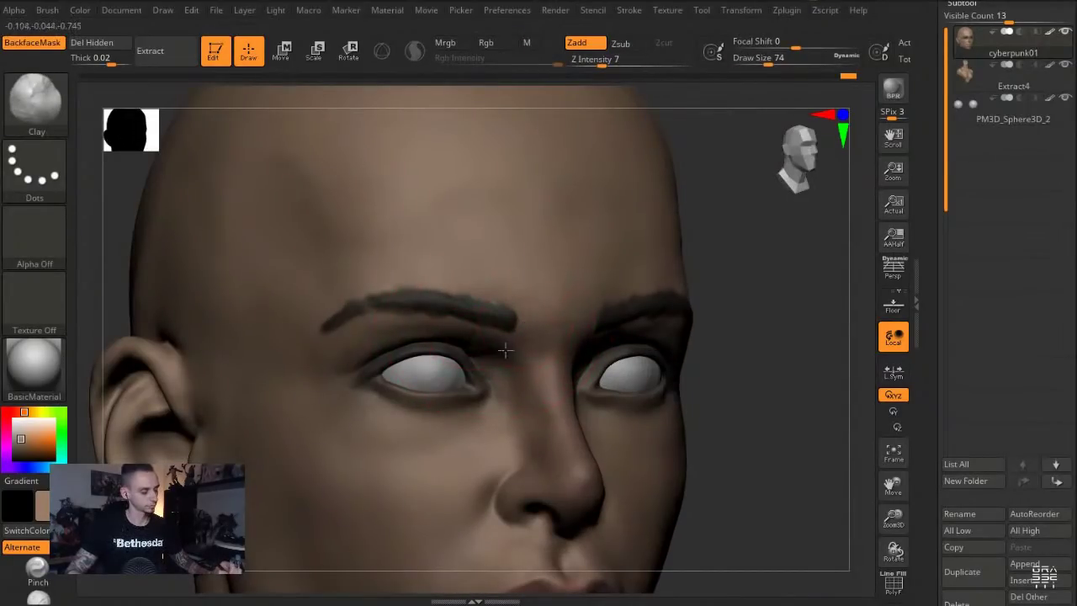
# Turn off Zadd for the Smooth brush and refine the brow and lower forehead with the Clay brush
pyautogui.press('s')
pyautogui.moveTo(546, 325)
pyautogui.mouseDown()
pyautogui.moveTo(556, 325)
pyautogui.moveTo(541, 301)
pyautogui.mouseUp()
pyautogui.press('s')
pyautogui.keyDown('shift'); pyautogui.click(581, 43); pyautogui.keyUp('shift')
pyautogui.moveTo(126, 244)
pyautogui.keyDown('alt'); pyautogui.mouseDown()
pyautogui.moveTo(341, 198)
pyautogui.moveTo(300, 267)
pyautogui.moveTo(271, 271)
pyautogui.mouseUp(); pyautogui.keyUp('alt')
pyautogui.keyDown('alt'); pyautogui.moveTo(271, 271); pyautogui.dragTo(336, 294); pyautogui.keyUp('alt')
pyautogui.moveTo(346, 128)
pyautogui.mouseDown()
pyautogui.moveTo(404, 205)
pyautogui.moveTo(410, 234)
pyautogui.mouseUp()
pyautogui.press('s')
pyautogui.moveTo(529, 252); pyautogui.dragTo(541, 252)
# Shape the forehead and temple with the Clay brush, enlarging the draw size to 223
pyautogui.keyDown('alt'); pyautogui.moveTo(413, 178); pyautogui.dragTo(418, 244); pyautogui.keyUp('alt')
pyautogui.press('s')
pyautogui.moveTo(517, 236); pyautogui.dragTo(532, 234)
pyautogui.moveTo(422, 157); pyautogui.dragTo(436, 180)
pyautogui.press('s')
pyautogui.moveTo(511, 205); pyautogui.dragTo(522, 206)
pyautogui.moveTo(464, 179); pyautogui.dragTo(549, 199)
pyautogui.moveTo(468, 245); pyautogui.dragTo(525, 199)
pyautogui.moveTo(327, 212)
pyautogui.keyDown('shift'); pyautogui.mouseDown()
pyautogui.moveTo(363, 474)
pyautogui.moveTo(317, 373)
pyautogui.moveTo(410, 351)
pyautogui.mouseUp(); pyautogui.keyUp('shift')
pyautogui.press('s')
pyautogui.moveTo(579, 280); pyautogui.dragTo(544, 280)
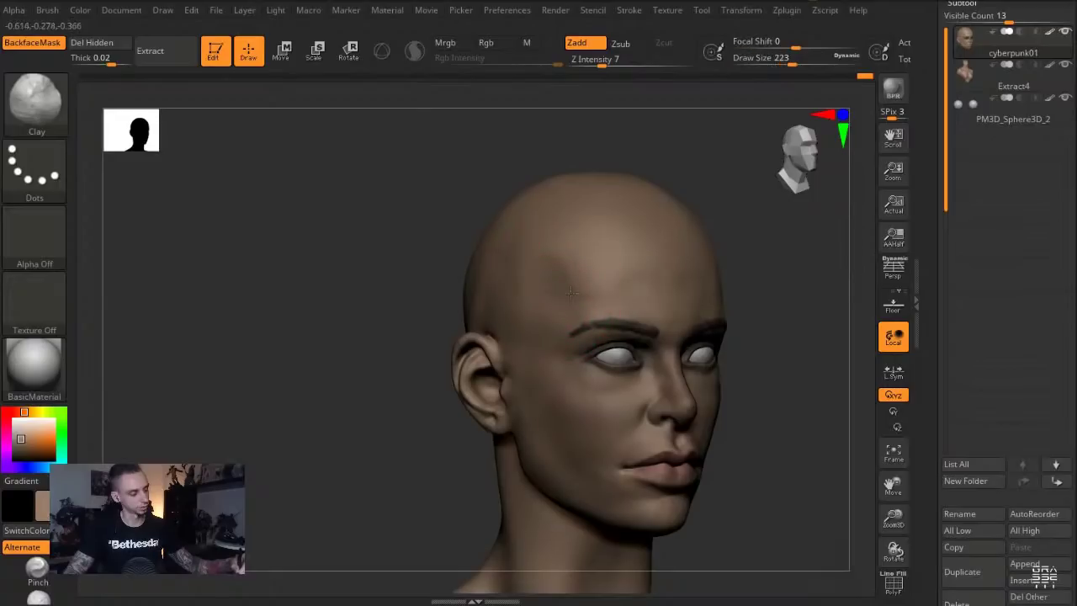
# Reshape the crown and upper forehead outline with the Move brush at draw size 415
pyautogui.moveTo(471, 151); pyautogui.dragTo(482, 152)
pyautogui.press('b')
pyautogui.press('m')
pyautogui.press('v')
pyautogui.press('s')
pyautogui.moveTo(665, 243); pyautogui.dragTo(682, 241)
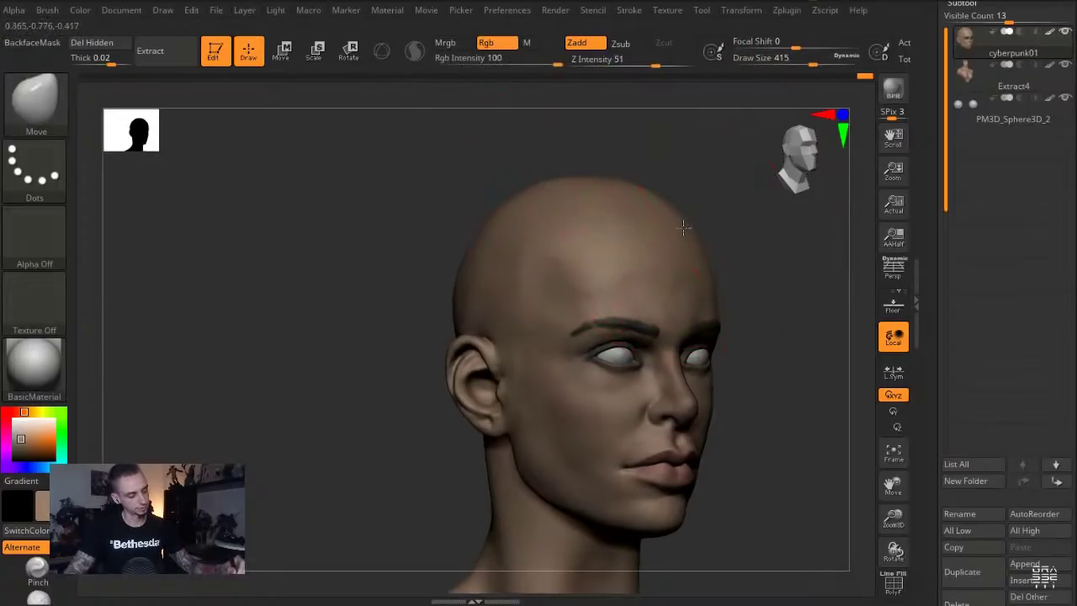
# Smooth the forehead and refine the skull contour with the Move brush at draw size 217
pyautogui.keyDown('shift'); pyautogui.moveTo(498, 169); pyautogui.dragTo(450, 172); pyautogui.keyUp('shift')
pyautogui.press('s')
pyautogui.moveTo(614, 255); pyautogui.dragTo(596, 255)
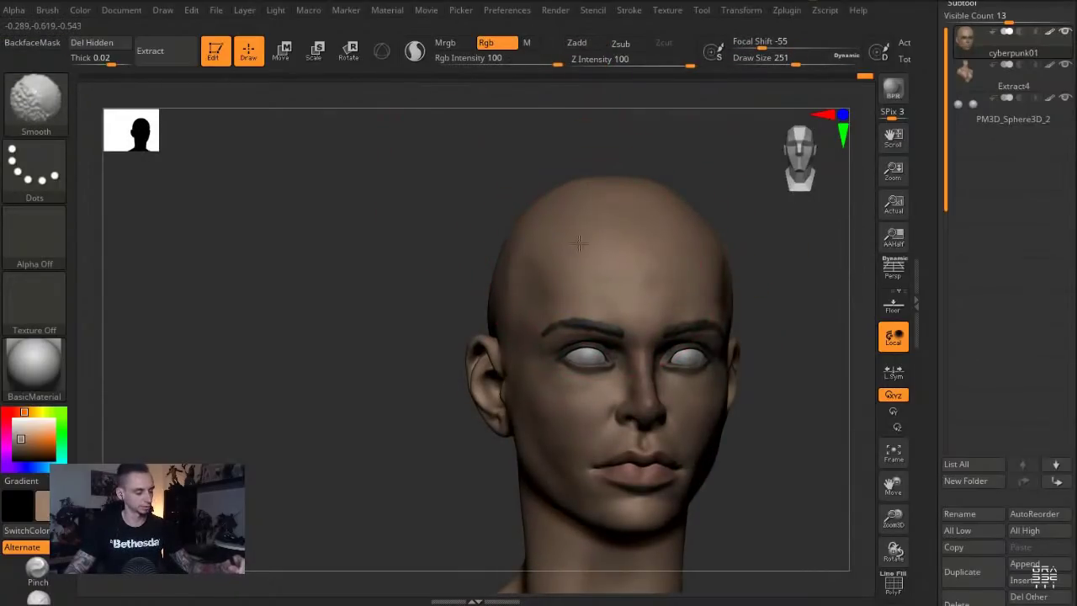
pyautogui.moveTo(539, 176); pyautogui.dragTo(469, 197)
pyautogui.press('s')
pyautogui.moveTo(607, 278)
pyautogui.mouseDown()
pyautogui.moveTo(598, 278)
pyautogui.moveTo(619, 277)
pyautogui.moveTo(606, 255)
pyautogui.mouseUp()
pyautogui.press('s')
pyautogui.keyDown('alt'); pyautogui.moveTo(558, 199); pyautogui.dragTo(412, 182); pyautogui.keyUp('alt')
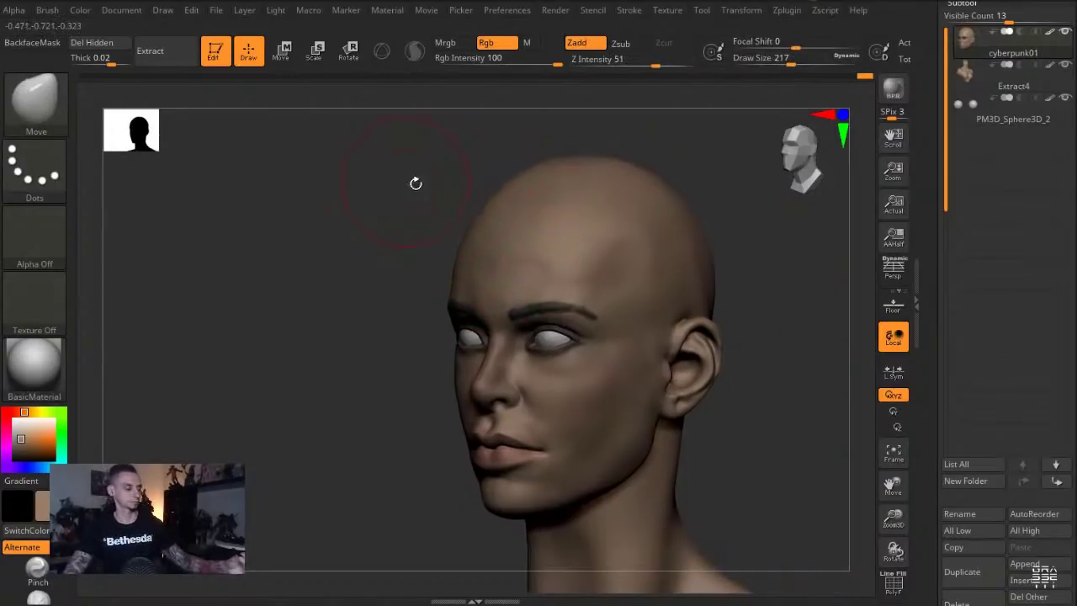
pyautogui.moveTo(939, 422); pyautogui.dragTo(930, 280)
pyautogui.press('s')
pyautogui.moveTo(584, 219); pyautogui.dragTo(579, 228)
# Shape the forehead and temple with the Clay brush at Z Intensity 6 and draw size 234
pyautogui.press('b')
pyautogui.press('c')
pyautogui.press('l')
pyautogui.press('s')
pyautogui.moveTo(527, 272); pyautogui.dragTo(534, 271)
pyautogui.moveTo(601, 61); pyautogui.dragTo(598, 61)
pyautogui.moveTo(395, 211)
pyautogui.mouseDown()
pyautogui.moveTo(404, 241)
pyautogui.moveTo(430, 260)
pyautogui.mouseUp()
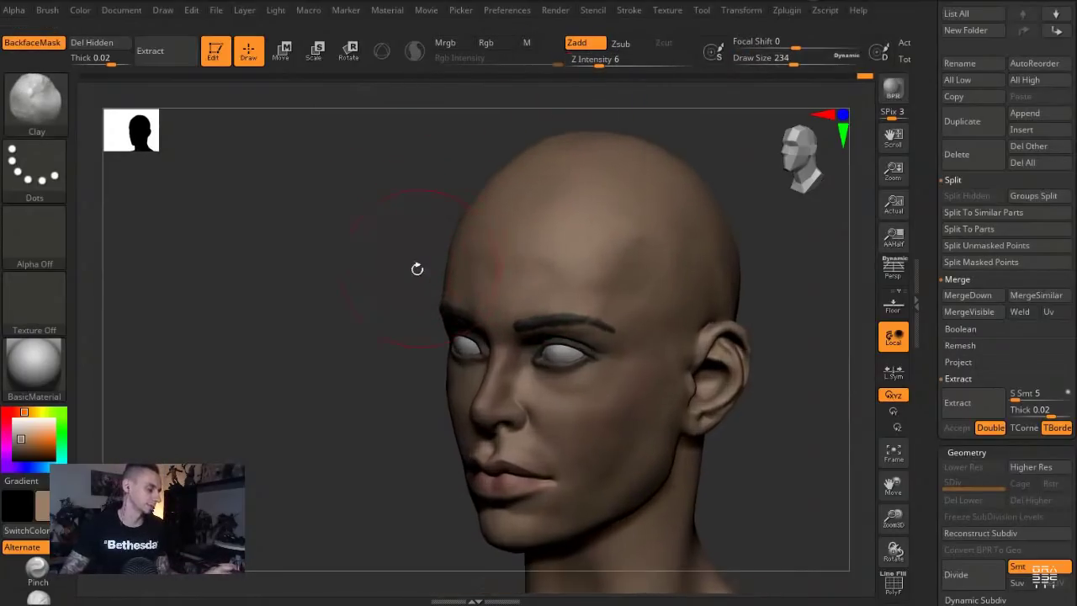
pyautogui.hotkey('shift', 'f')
pyautogui.keyDown('alt'); pyautogui.moveTo(325, 308); pyautogui.dragTo(442, 337); pyautogui.keyUp('alt')
pyautogui.hotkey('shift', 'f')
pyautogui.keyDown('alt'); pyautogui.moveTo(294, 344); pyautogui.dragTo(215, 328); pyautogui.keyUp('alt')
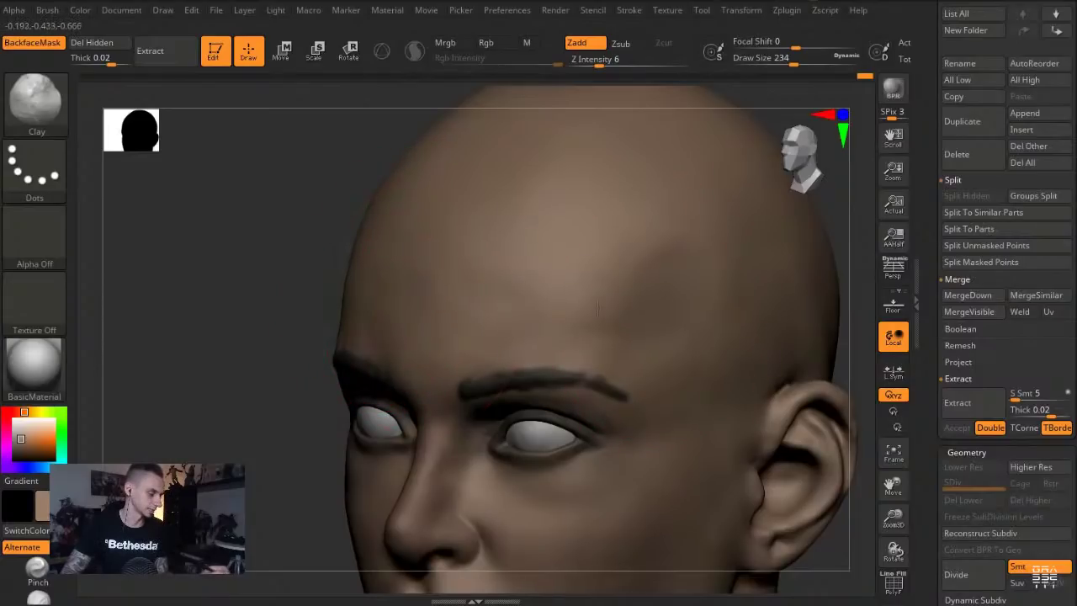
# Even out the upper forehead and temple with the Clay brush at draw size 280
pyautogui.keyDown('alt'); pyautogui.moveTo(248, 314); pyautogui.dragTo(212, 372); pyautogui.keyUp('alt')
pyautogui.press('s')
pyautogui.moveTo(459, 326); pyautogui.dragTo(463, 326)
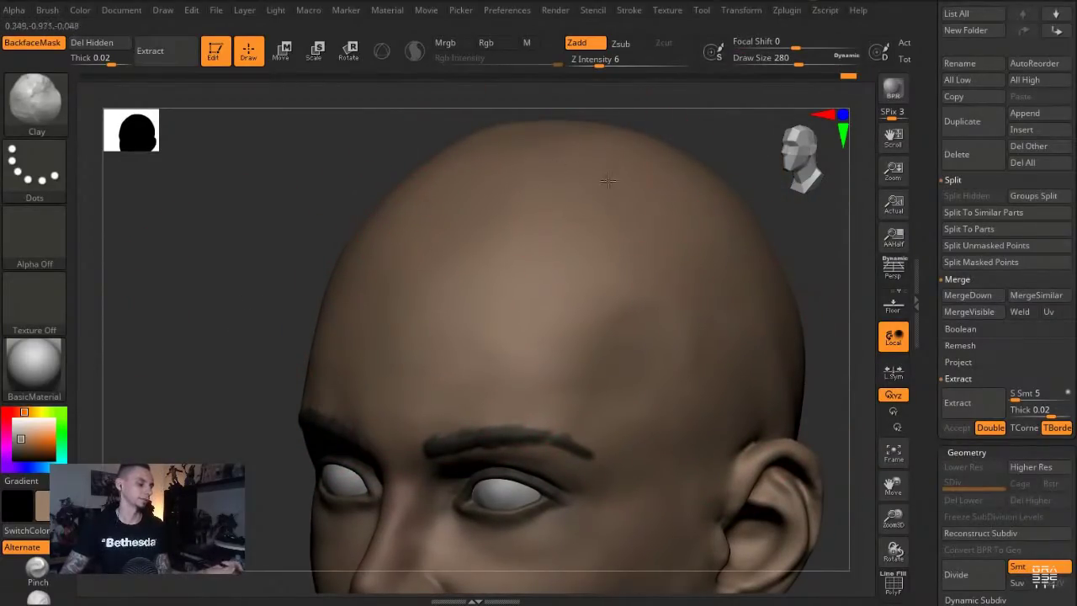
pyautogui.moveTo(207, 271); pyautogui.dragTo(424, 332)
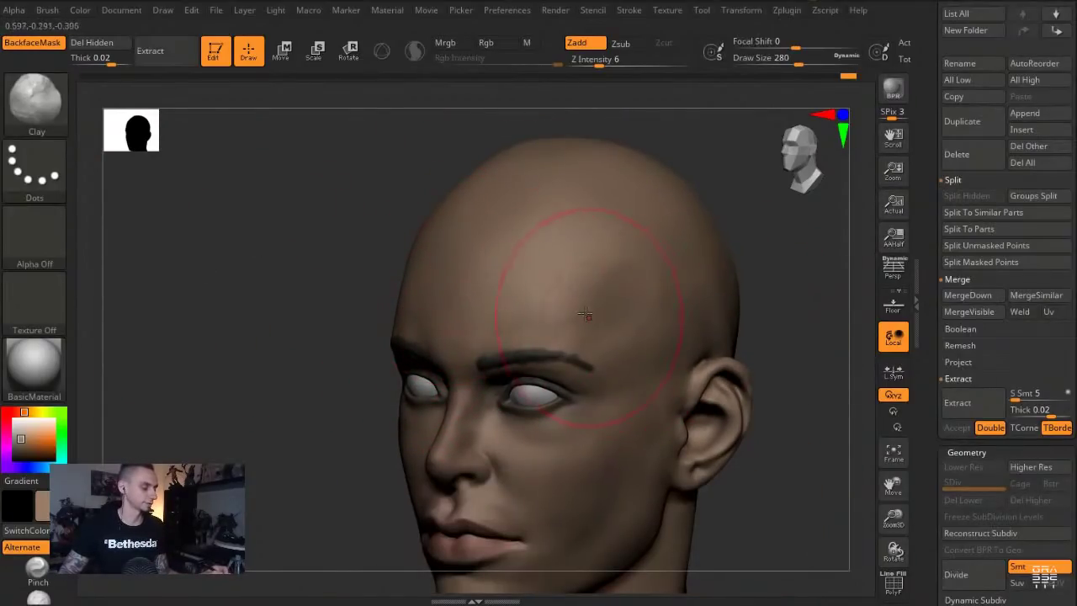
pyautogui.keyDown('alt'); pyautogui.moveTo(334, 200); pyautogui.dragTo(244, 337); pyautogui.keyUp('alt')
pyautogui.moveTo(307, 292)
pyautogui.mouseDown()
pyautogui.moveTo(304, 280)
pyautogui.moveTo(411, 283)
pyautogui.mouseUp()
# Reshape the side and back of the skull with the Move brush at draw size 484
pyautogui.press('b')
pyautogui.press('m')
pyautogui.press('v')
pyautogui.press('s')
pyautogui.moveTo(544, 290)
pyautogui.mouseDown()
pyautogui.moveTo(561, 290)
pyautogui.moveTo(553, 264)
pyautogui.moveTo(508, 281)
pyautogui.moveTo(517, 288)
pyautogui.mouseUp()
pyautogui.moveTo(419, 306); pyautogui.dragTo(349, 304)
pyautogui.moveTo(349, 305)
pyautogui.keyDown('alt'); pyautogui.mouseDown()
pyautogui.moveTo(301, 265)
pyautogui.moveTo(271, 271)
pyautogui.mouseUp(); pyautogui.keyUp('alt')
pyautogui.press('[')
pyautogui.moveTo(468, 250); pyautogui.dragTo(477, 252)
pyautogui.moveTo(390, 253); pyautogui.dragTo(433, 258)
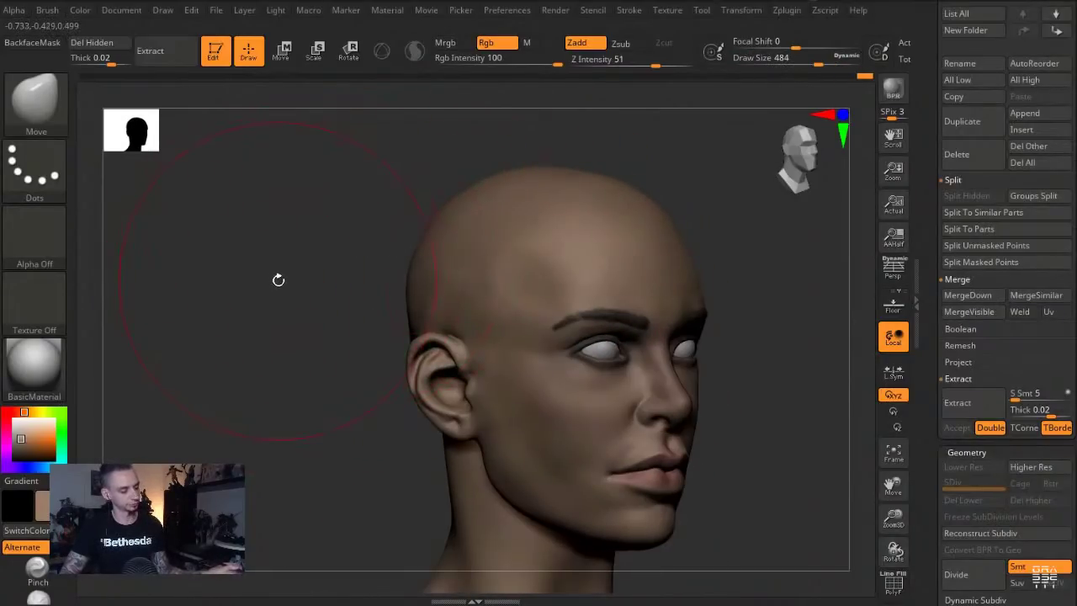
pyautogui.moveTo(279, 280); pyautogui.dragTo(304, 281)
pyautogui.moveTo(340, 242)
pyautogui.mouseDown()
pyautogui.moveTo(315, 279)
pyautogui.moveTo(303, 253)
pyautogui.moveTo(346, 256)
pyautogui.mouseUp()
# Refine the temple, cheek and jawline in side view with the Clay brush at draw size 268
pyautogui.press('b')
pyautogui.press('c')
pyautogui.press('l')
pyautogui.press('s')
pyautogui.moveTo(502, 469); pyautogui.dragTo(469, 468)
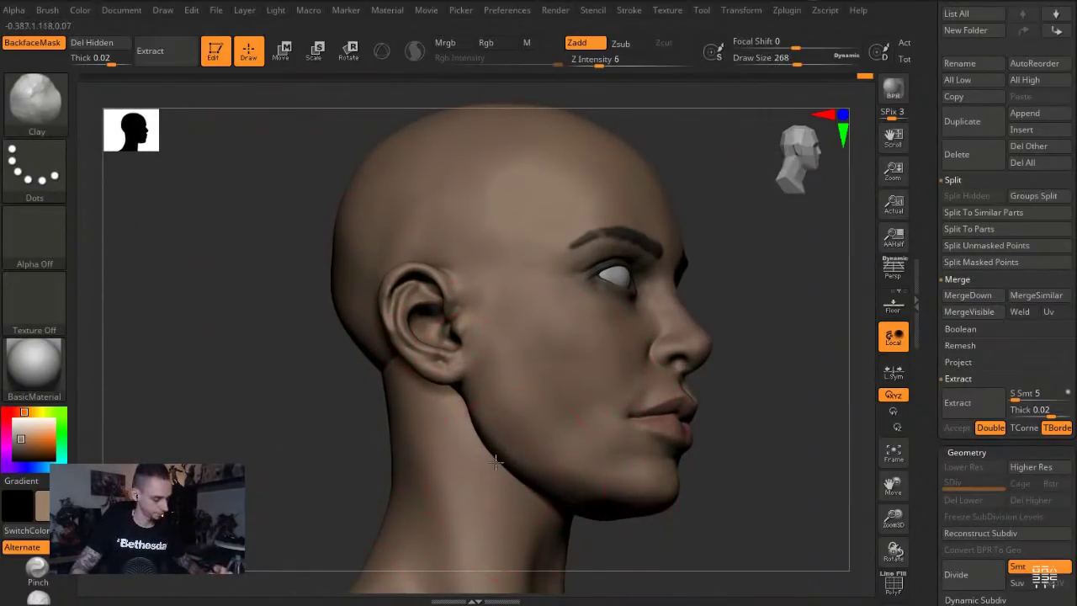
pyautogui.moveTo(643, 549)
pyautogui.mouseDown()
pyautogui.moveTo(632, 565)
pyautogui.moveTo(539, 509)
pyautogui.mouseUp()
pyautogui.moveTo(383, 390)
pyautogui.keyDown('shift'); pyautogui.mouseDown()
pyautogui.moveTo(354, 409)
pyautogui.moveTo(358, 392)
pyautogui.mouseUp(); pyautogui.keyUp('shift')
# Adjust the jaw contour below the ear with the Move brush at draw size 311
pyautogui.press('b')
pyautogui.press('m')
pyautogui.press('v')
pyautogui.press('s')
pyautogui.moveTo(474, 423)
pyautogui.mouseDown()
pyautogui.moveTo(494, 429)
pyautogui.moveTo(454, 426)
pyautogui.moveTo(500, 429)
pyautogui.mouseUp()
# Fill out the side of the face between ear and cheek with the Clay brush at Z Intensity 6
pyautogui.press('b')
pyautogui.press('c')
pyautogui.press('l')
pyautogui.press('s')
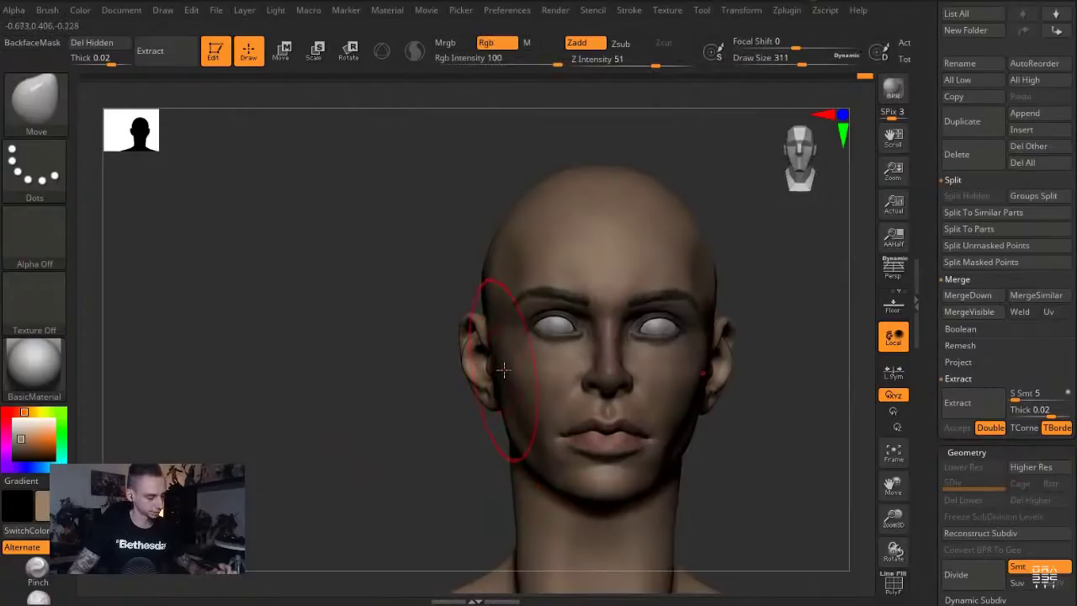
pyautogui.moveTo(420, 321); pyautogui.dragTo(432, 301)
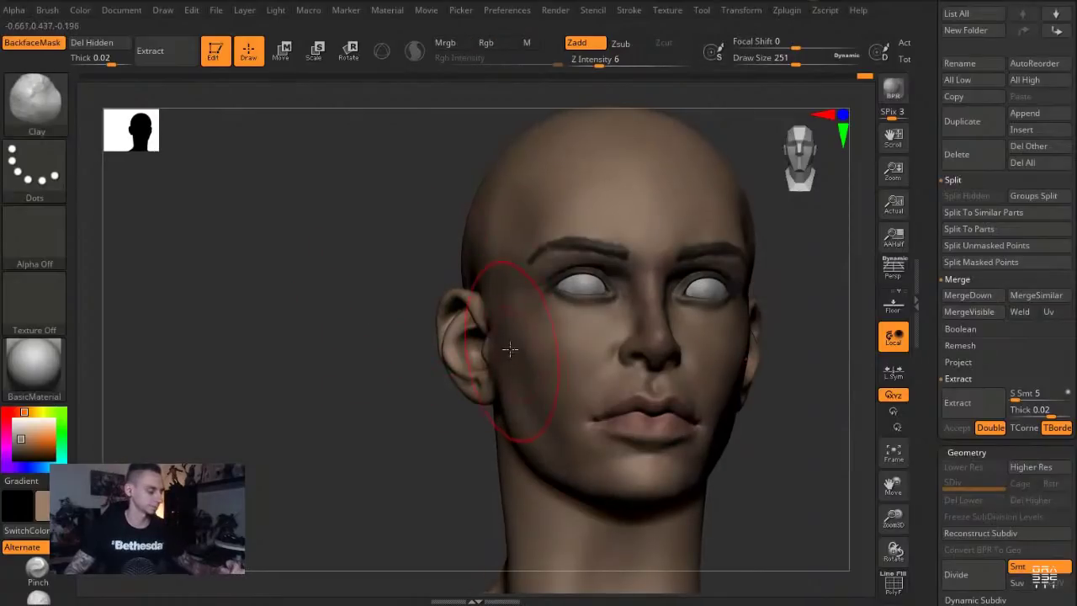
pyautogui.moveTo(506, 331); pyautogui.dragTo(514, 377)
pyautogui.press(']')
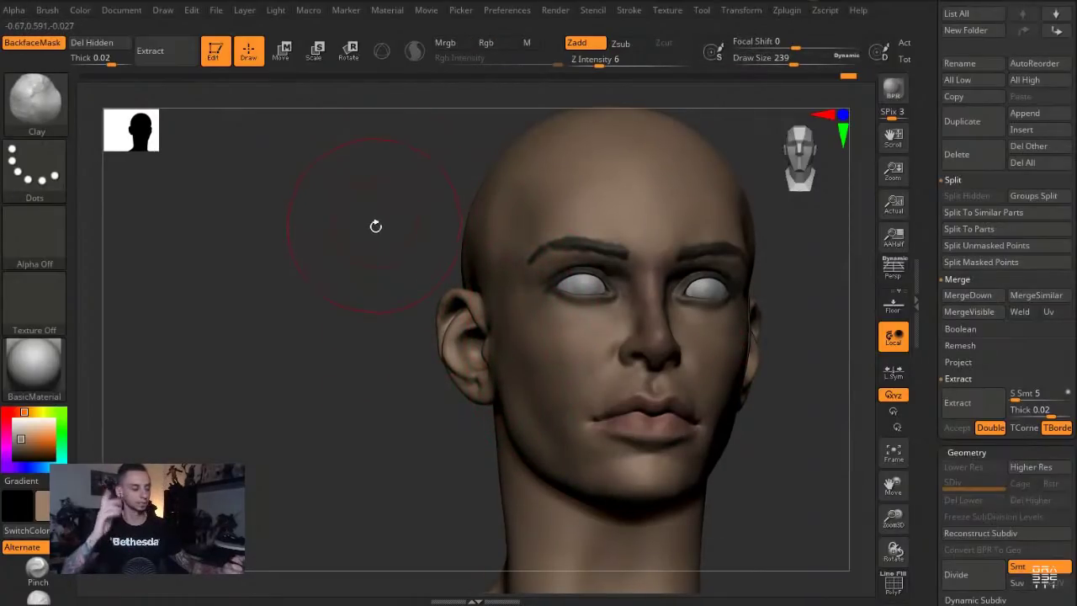
# Adjust the head outline above the ear with the Move brush at draw size 331
pyautogui.moveTo(375, 226); pyautogui.dragTo(376, 232)
pyautogui.press('b')
pyautogui.press('m')
pyautogui.press('v')
pyautogui.press('s')
pyautogui.moveTo(464, 234); pyautogui.dragTo(473, 234)
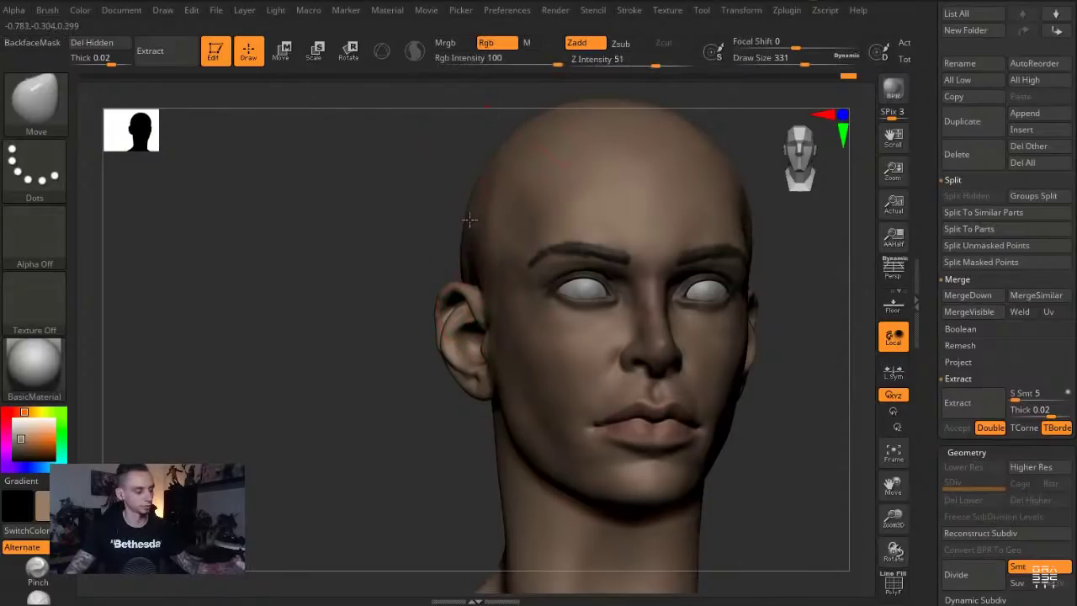
pyautogui.moveTo(402, 223)
pyautogui.mouseDown()
pyautogui.moveTo(353, 253)
pyautogui.moveTo(345, 207)
pyautogui.moveTo(400, 229)
pyautogui.mouseUp()
pyautogui.press('s')
pyautogui.moveTo(634, 351)
pyautogui.mouseDown()
pyautogui.moveTo(614, 354)
pyautogui.moveTo(630, 353)
pyautogui.mouseUp()
pyautogui.moveTo(322, 219); pyautogui.dragTo(244, 221)
# Touch up the side of the head near the ear with the Dam Standard and Move brushes
pyautogui.press('b')
pyautogui.press('d')
pyautogui.press('s')
pyautogui.moveTo(494, 267); pyautogui.dragTo(469, 272)
pyautogui.press('b')
pyautogui.press('m')
pyautogui.press('v')
pyautogui.press('s')
pyautogui.moveTo(561, 368)
pyautogui.mouseDown()
pyautogui.moveTo(292, 241)
pyautogui.moveTo(359, 241)
pyautogui.moveTo(269, 245)
pyautogui.moveTo(316, 261)
pyautogui.moveTo(288, 269)
pyautogui.moveTo(266, 260)
pyautogui.mouseUp()
# Adjust the mouth corner and adjoining cheek with the Move brush at reduced draw sizes
pyautogui.press('s')
pyautogui.click(567, 451)
pyautogui.press('[')
pyautogui.moveTo(591, 416); pyautogui.dragTo(602, 396)
pyautogui.press('[')
pyautogui.moveTo(675, 482)
pyautogui.mouseDown()
pyautogui.moveTo(478, 373)
pyautogui.moveTo(584, 440)
pyautogui.mouseUp()
pyautogui.press('[')
pyautogui.moveTo(599, 404); pyautogui.dragTo(603, 408)
pyautogui.press('s')
pyautogui.click(605, 408)
# Adjust the eye area and the cheek below it with the Move brush at draw size 145
pyautogui.moveTo(464, 356)
pyautogui.keyDown('alt'); pyautogui.mouseDown()
pyautogui.moveTo(340, 300)
pyautogui.moveTo(352, 295)
pyautogui.moveTo(328, 304)
pyautogui.moveTo(313, 370)
pyautogui.mouseUp(); pyautogui.keyUp('alt')
pyautogui.moveTo(284, 315); pyautogui.dragTo(232, 291)
pyautogui.press('s')
pyautogui.click(533, 265)
pyautogui.press('s')
pyautogui.click(557, 293)
pyautogui.moveTo(394, 284); pyautogui.dragTo(395, 240)
pyautogui.moveTo(565, 313); pyautogui.dragTo(567, 308)
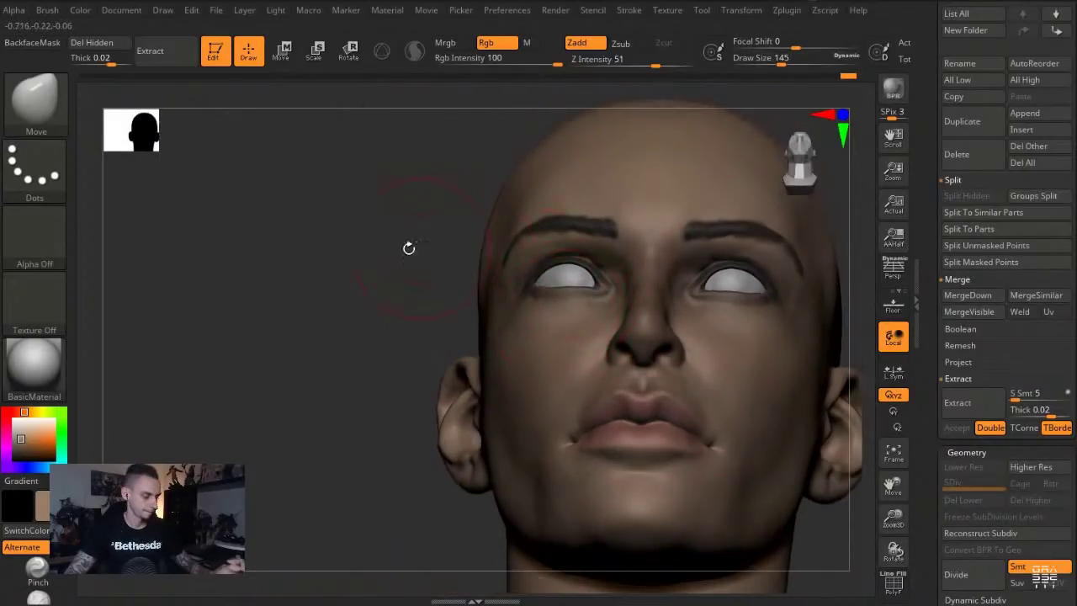
pyautogui.moveTo(420, 247); pyautogui.dragTo(369, 249)
pyautogui.moveTo(397, 293); pyautogui.dragTo(221, 266)
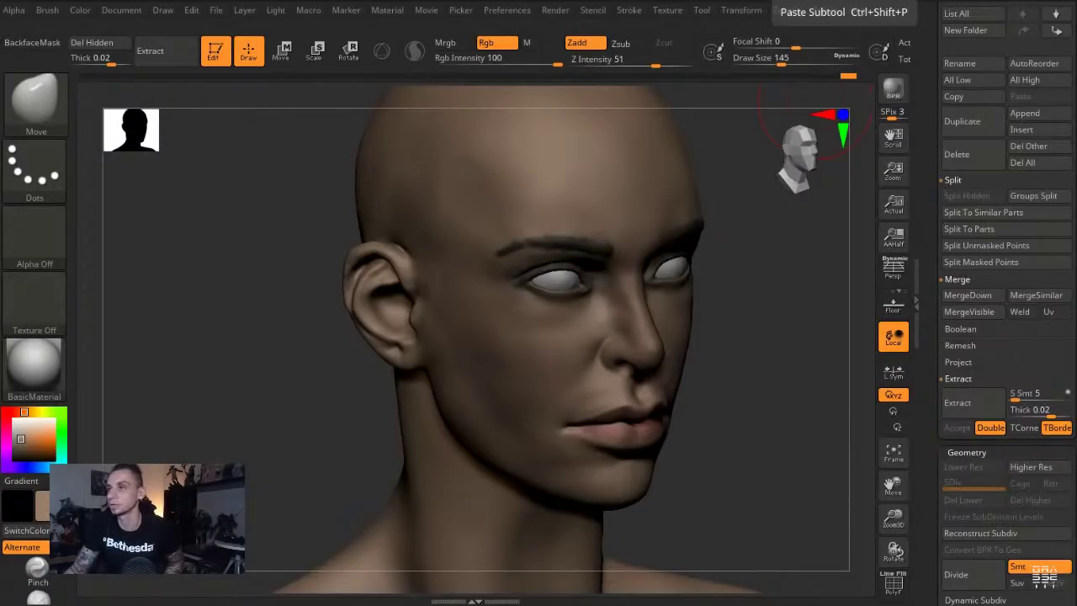
pyautogui.moveTo(239, 267); pyautogui.dragTo(291, 252)
# Select the Extract4 bust subtool and reshape the shoulder line with the Move brush at draw size 835
pyautogui.keyDown('alt'); pyautogui.click(580, 227); pyautogui.keyUp('alt')
pyautogui.moveTo(448, 390)
pyautogui.keyDown('shift'); pyautogui.mouseDown()
pyautogui.moveTo(378, 356)
pyautogui.moveTo(329, 308)
pyautogui.moveTo(395, 324)
pyautogui.mouseUp(); pyautogui.keyUp('shift')
pyautogui.press('s')
pyautogui.moveTo(433, 424); pyautogui.dragTo(496, 425)
pyautogui.moveTo(435, 345); pyautogui.dragTo(366, 349)
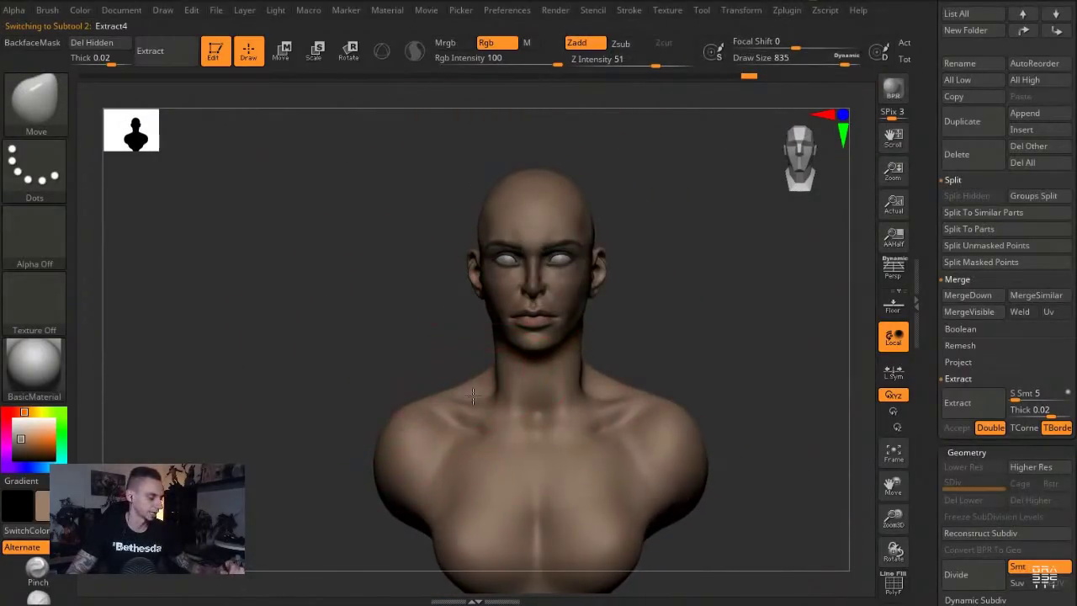
pyautogui.moveTo(473, 397); pyautogui.dragTo(474, 404)
# Refine the shoulder and collarbone silhouette of the bust from several angles
pyautogui.moveTo(413, 366); pyautogui.dragTo(481, 375)
pyautogui.moveTo(450, 342); pyautogui.dragTo(485, 345)
pyautogui.press('s')
pyautogui.moveTo(473, 428); pyautogui.dragTo(491, 427)
pyautogui.keyDown('shift'); pyautogui.moveTo(414, 346); pyautogui.dragTo(450, 340); pyautogui.keyUp('shift')
pyautogui.press('w')
pyautogui.moveTo(503, 299)
pyautogui.keyDown('shift'); pyautogui.mouseDown()
pyautogui.moveTo(498, 579)
pyautogui.moveTo(503, 544)
pyautogui.mouseUp(); pyautogui.keyUp('shift')
pyautogui.press('q')
# Reshape the slope between neck and shoulder with the Move brush at draw size 620
pyautogui.moveTo(382, 323)
pyautogui.mouseDown()
pyautogui.moveTo(372, 323)
pyautogui.moveTo(518, 364)
pyautogui.moveTo(530, 354)
pyautogui.mouseUp()
pyautogui.keyDown('shift'); pyautogui.moveTo(434, 310); pyautogui.dragTo(387, 312); pyautogui.keyUp('shift')
pyautogui.press('s')
pyautogui.moveTo(511, 367); pyautogui.dragTo(494, 369)
pyautogui.moveTo(505, 372); pyautogui.dragTo(496, 375)
pyautogui.moveTo(416, 347); pyautogui.dragTo(375, 349)
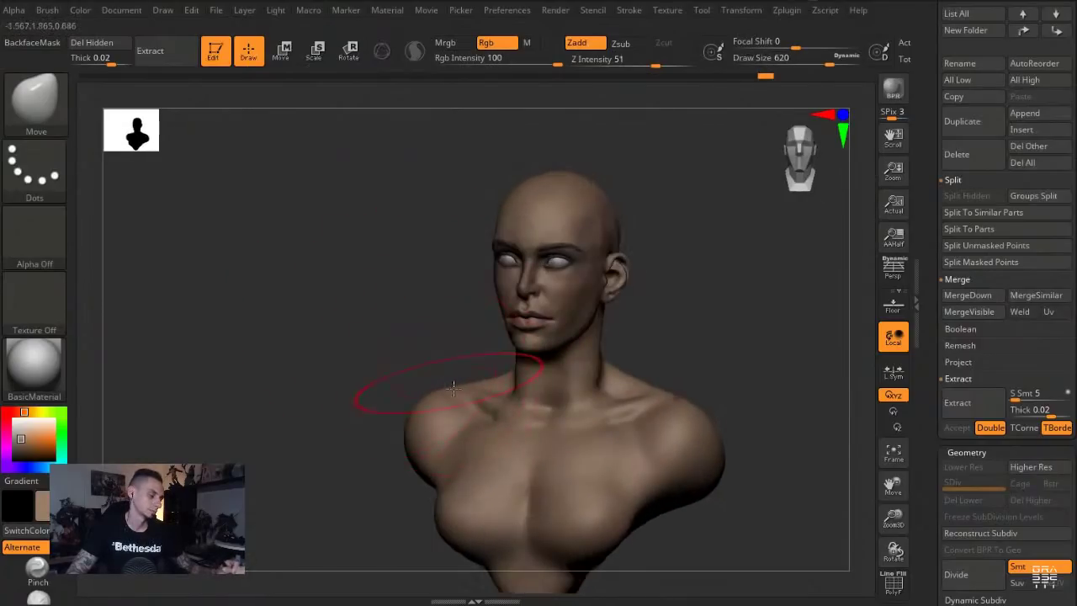
pyautogui.moveTo(320, 326); pyautogui.dragTo(381, 317)
pyautogui.keyDown('alt'); pyautogui.moveTo(382, 316); pyautogui.dragTo(378, 329); pyautogui.keyUp('alt')
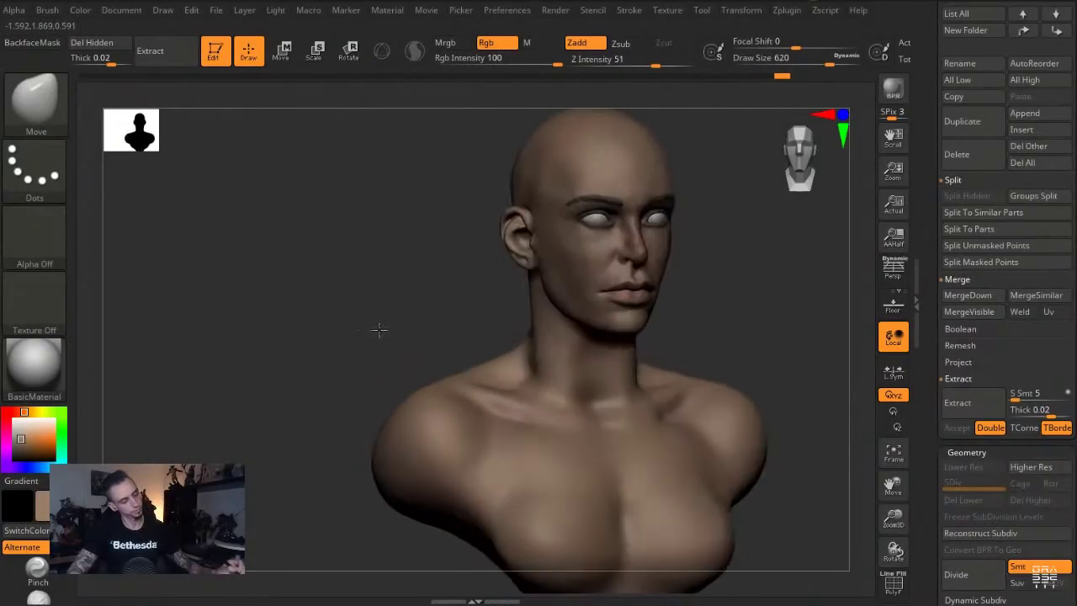
# Select the cyberpunk01 head subtool and adjust the jaw and upper neck with the Move brush at draw size 305
pyautogui.press('s')
pyautogui.moveTo(565, 340)
pyautogui.mouseDown()
pyautogui.moveTo(547, 336)
pyautogui.moveTo(555, 321)
pyautogui.mouseUp()
pyautogui.press('s')
pyautogui.keyDown('alt'); pyautogui.click(549, 295); pyautogui.keyUp('alt')
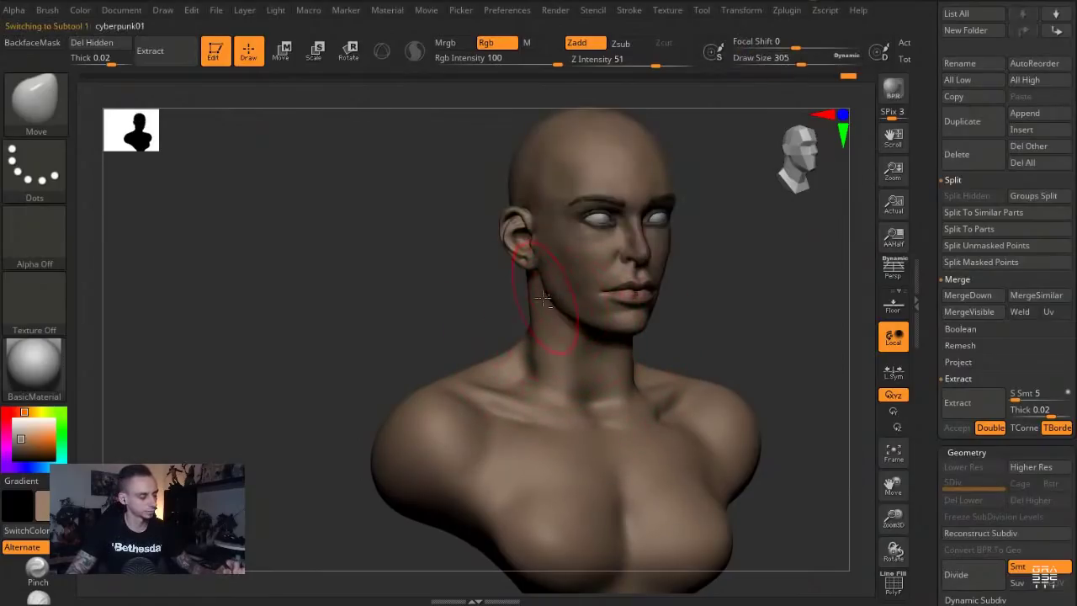
pyautogui.moveTo(483, 287); pyautogui.dragTo(523, 295)
pyautogui.press('s')
pyautogui.moveTo(556, 336)
pyautogui.mouseDown()
pyautogui.moveTo(573, 347)
pyautogui.moveTo(565, 340)
pyautogui.mouseUp()
# Refine the neck below the jaw with the Move brush at draw size 318
pyautogui.press('s')
pyautogui.moveTo(448, 228)
pyautogui.mouseDown()
pyautogui.moveTo(404, 231)
pyautogui.moveTo(383, 264)
pyautogui.mouseUp()
pyautogui.press('s')
pyautogui.moveTo(666, 331); pyautogui.dragTo(661, 329)
pyautogui.moveTo(497, 288); pyautogui.dragTo(686, 295)
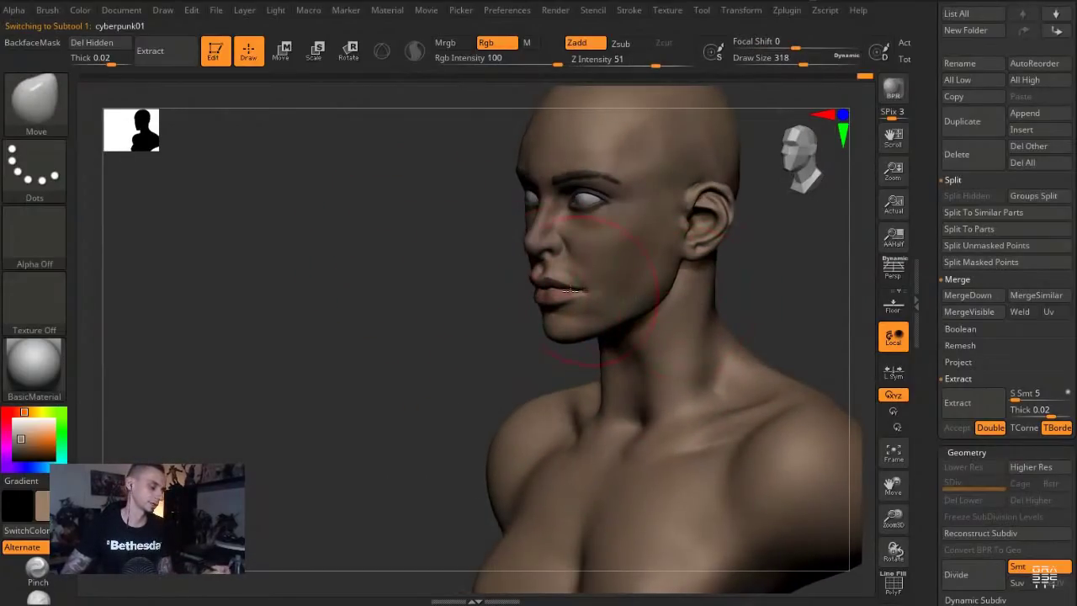
# Mask the mouth on the head and invert the mask so only the lips stay editable
pyautogui.moveTo(411, 306); pyautogui.dragTo(386, 341)
pyautogui.moveTo(760, 457)
pyautogui.mouseDown()
pyautogui.moveTo(561, 381)
pyautogui.moveTo(382, 378)
pyautogui.moveTo(373, 394)
pyautogui.mouseUp()
pyautogui.keyDown('ctrl'); pyautogui.click(36, 171); pyautogui.keyUp('ctrl')
pyautogui.keyDown('ctrl'); pyautogui.click(271, 177); pyautogui.keyUp('ctrl')
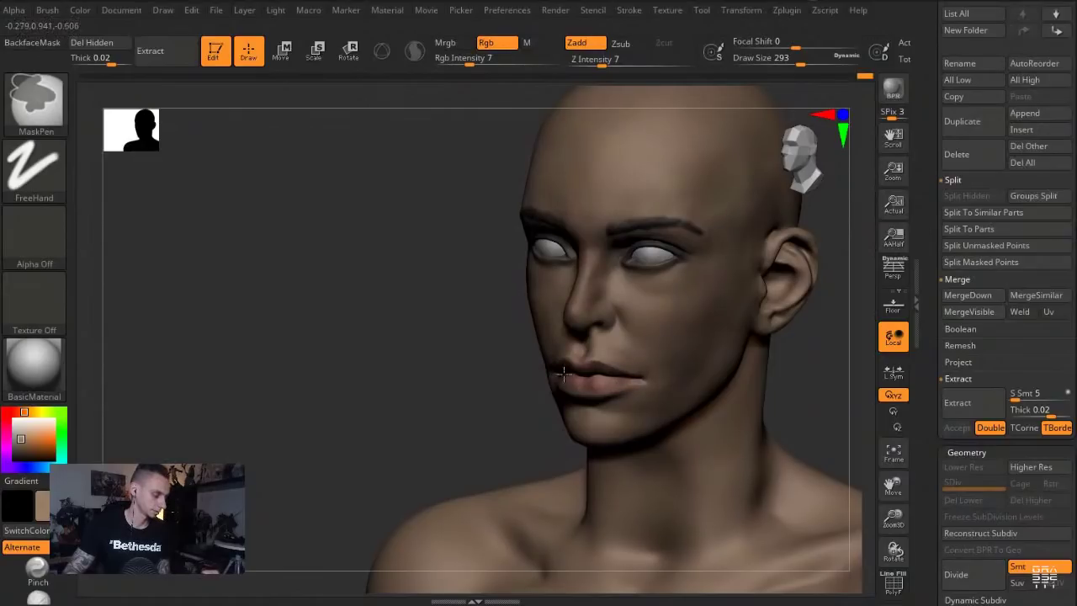
pyautogui.keyDown('ctrl'); pyautogui.moveTo(631, 379); pyautogui.dragTo(562, 373); pyautogui.keyUp('ctrl')
pyautogui.keyDown('ctrl'); pyautogui.click(396, 374); pyautogui.keyUp('ctrl')
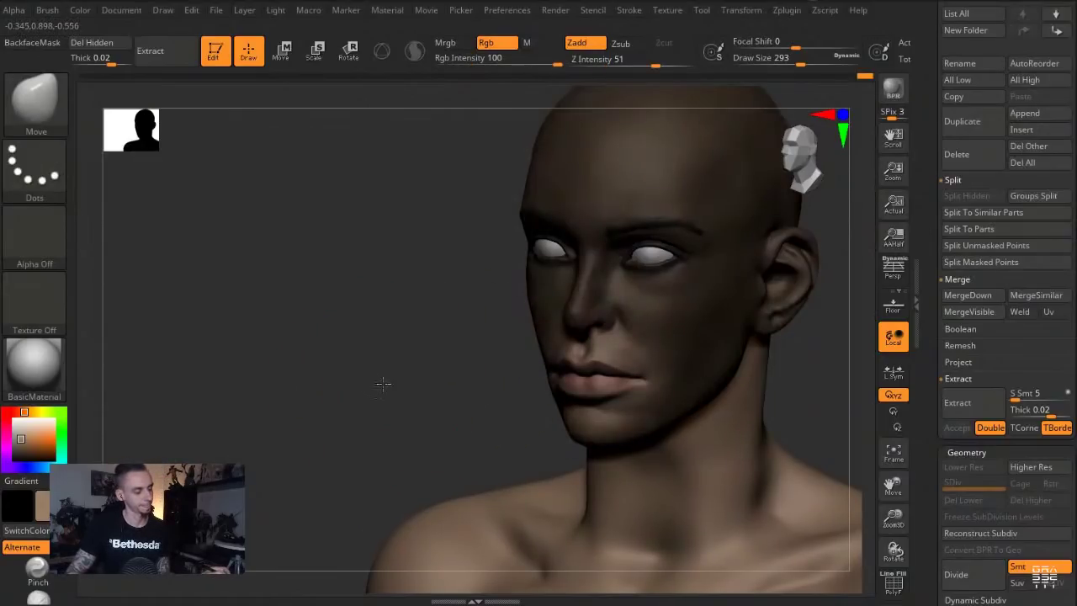
# Scale the unmasked mouth with the Transpose line from the front, and clear the mask
pyautogui.keyDown('shift'); pyautogui.moveTo(382, 382); pyautogui.dragTo(394, 372); pyautogui.keyUp('shift')
pyautogui.press('e')
pyautogui.moveTo(584, 374); pyautogui.dragTo(347, 353)
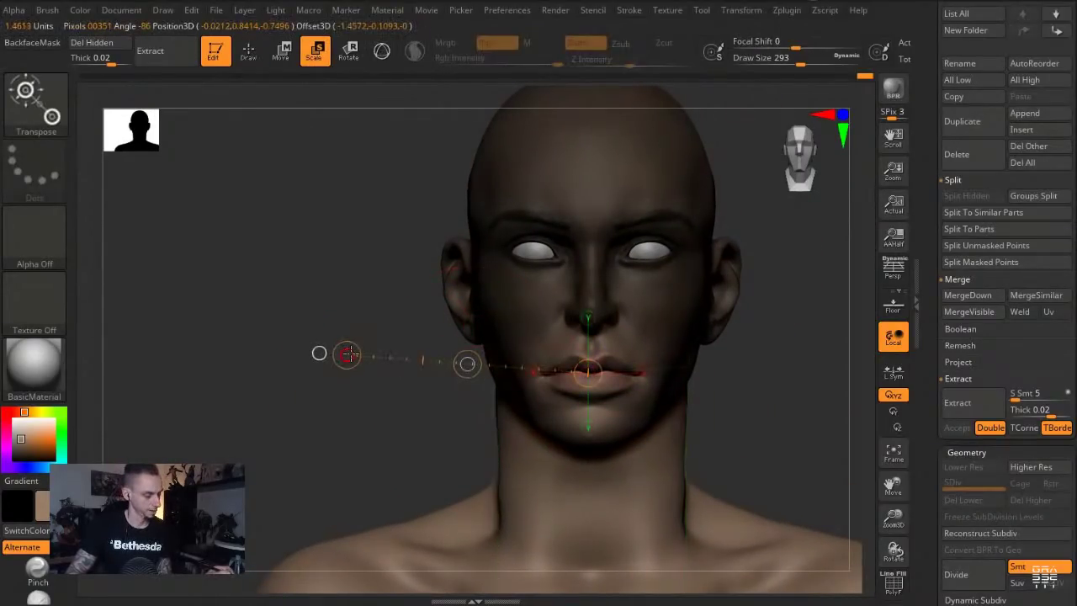
pyautogui.press('q')
pyautogui.moveTo(384, 385)
pyautogui.keyDown('ctrl'); pyautogui.mouseDown()
pyautogui.moveTo(399, 421)
pyautogui.moveTo(324, 427)
pyautogui.mouseUp(); pyautogui.keyUp('ctrl')
# Mask the lips again with the MaskPen at draw size 212 and invert the mask
pyautogui.press('s')
pyautogui.moveTo(568, 403); pyautogui.dragTo(560, 404)
pyautogui.moveTo(448, 398); pyautogui.dragTo(492, 396)
pyautogui.keyDown('alt'); pyautogui.moveTo(278, 411); pyautogui.dragTo(308, 405); pyautogui.keyUp('alt')
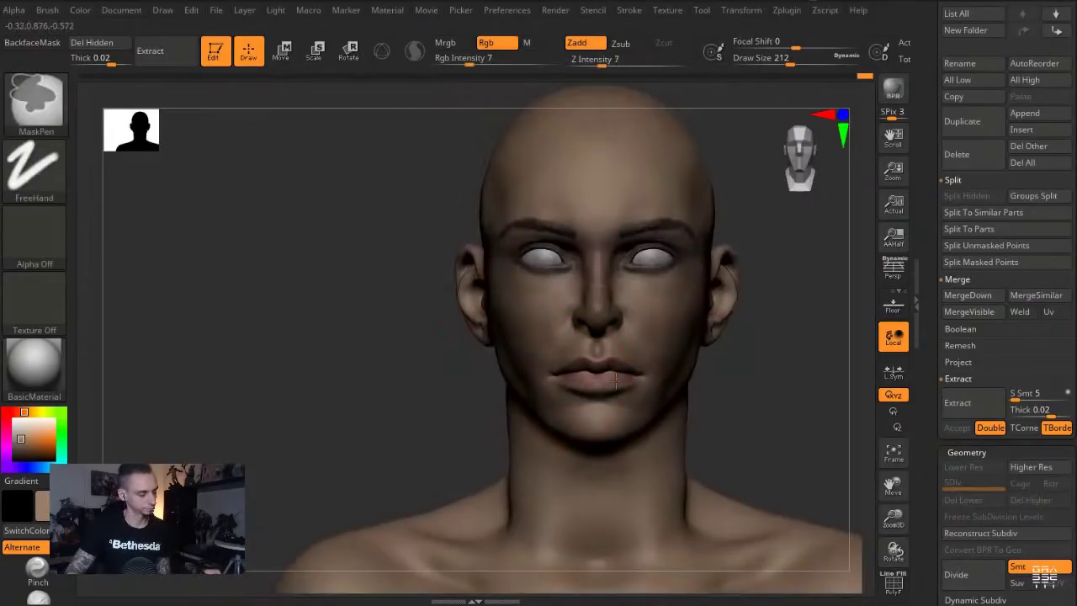
pyautogui.keyDown('ctrl'); pyautogui.moveTo(617, 383); pyautogui.dragTo(589, 384); pyautogui.keyUp('ctrl')
pyautogui.keyDown('ctrl'); pyautogui.click(398, 360); pyautogui.keyUp('ctrl')
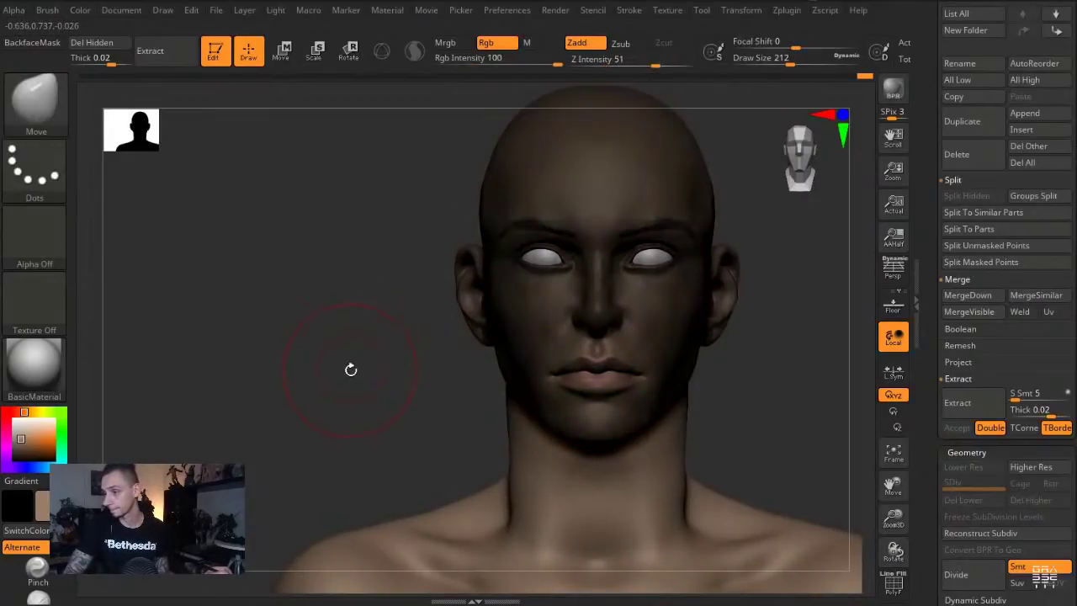
# Refine the lip mask at the mouth corners and rescale the lips with the Transpose line, clearing the mask
pyautogui.keyDown('alt'); pyautogui.moveTo(349, 368); pyautogui.dragTo(351, 390); pyautogui.keyUp('alt')
pyautogui.press('e')
pyautogui.press('q')
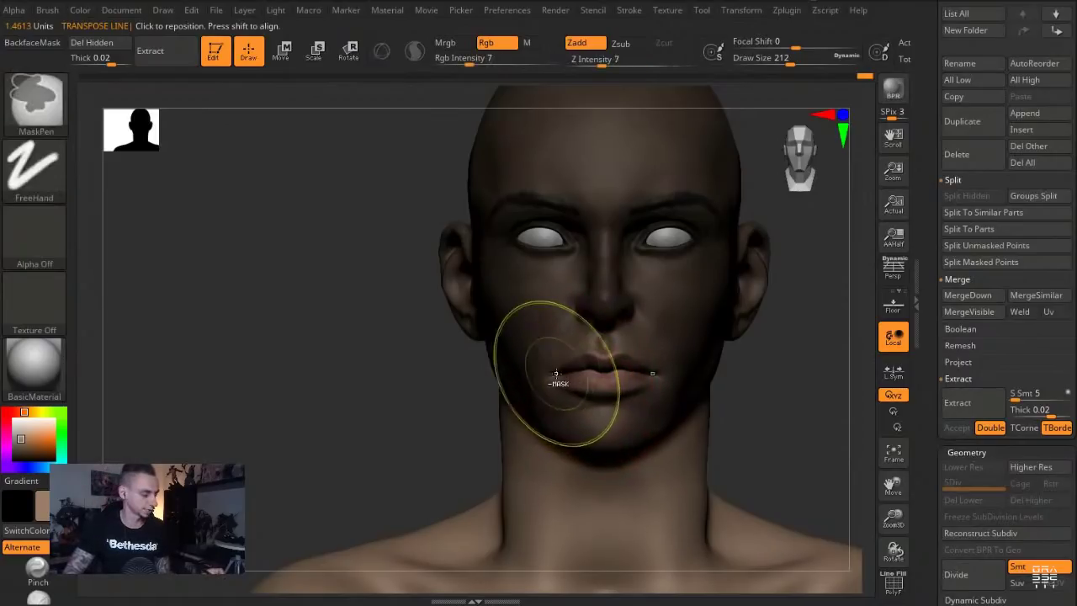
pyautogui.keyDown('ctrl'); pyautogui.click(621, 372); pyautogui.keyUp('ctrl')
pyautogui.keyDown('ctrl'); pyautogui.click(389, 379); pyautogui.keyUp('ctrl')
pyautogui.press('e')
pyautogui.keyDown('ctrl'); pyautogui.click(392, 379); pyautogui.keyUp('ctrl')
pyautogui.click(600, 447)
pyautogui.moveTo(602, 371)
pyautogui.mouseDown()
pyautogui.moveTo(398, 400)
pyautogui.moveTo(411, 398)
pyautogui.mouseUp()
pyautogui.keyDown('ctrl'); pyautogui.moveTo(440, 446); pyautogui.dragTo(472, 471); pyautogui.keyUp('ctrl')
pyautogui.press('q')
# Refine the jawline with the Move brush, enlarging the draw size to 602
pyautogui.moveTo(493, 461)
pyautogui.mouseDown()
pyautogui.moveTo(417, 455)
pyautogui.moveTo(620, 385)
pyautogui.mouseUp()
pyautogui.press('[')
pyautogui.moveTo(449, 411); pyautogui.dragTo(443, 366)
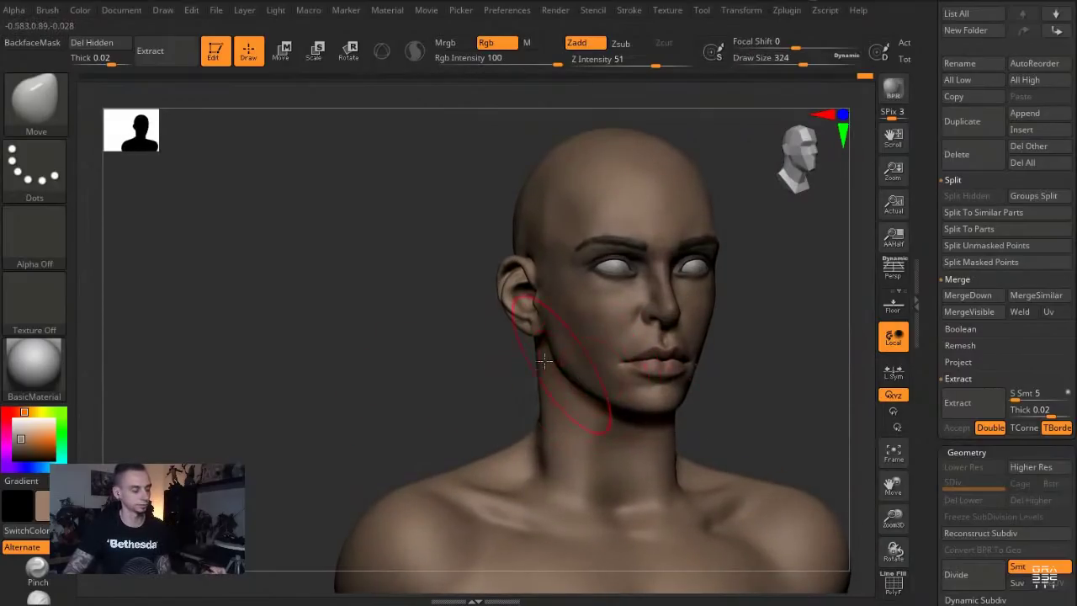
pyautogui.moveTo(580, 370); pyautogui.dragTo(567, 375, button='right')
pyautogui.press('s')
pyautogui.moveTo(569, 376); pyautogui.dragTo(596, 378)
pyautogui.moveTo(604, 393); pyautogui.dragTo(606, 396)
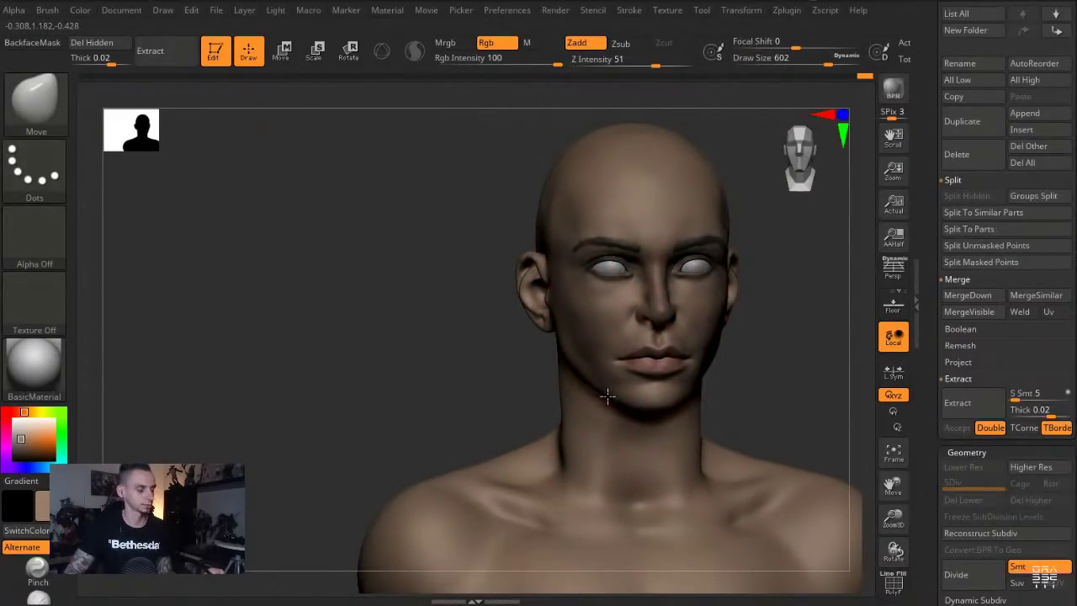
# Mask the eye areas with the MaskPen at draw size 257 and invert the mask
pyautogui.keyDown('alt'); pyautogui.moveTo(437, 303); pyautogui.dragTo(431, 362); pyautogui.keyUp('alt')
pyautogui.press('[')
pyautogui.moveTo(392, 332); pyautogui.dragTo(416, 343)
pyautogui.moveTo(588, 288)
pyautogui.keyDown('ctrl'); pyautogui.mouseDown()
pyautogui.moveTo(574, 258)
pyautogui.moveTo(629, 266)
pyautogui.moveTo(615, 289)
pyautogui.moveTo(430, 347)
pyautogui.mouseUp(); pyautogui.keyUp('ctrl')
pyautogui.keyDown('ctrl'); pyautogui.click(426, 250); pyautogui.keyUp('ctrl')
# Scale the unmasked eye areas with the Transpose line and clear the mask
pyautogui.press('e')
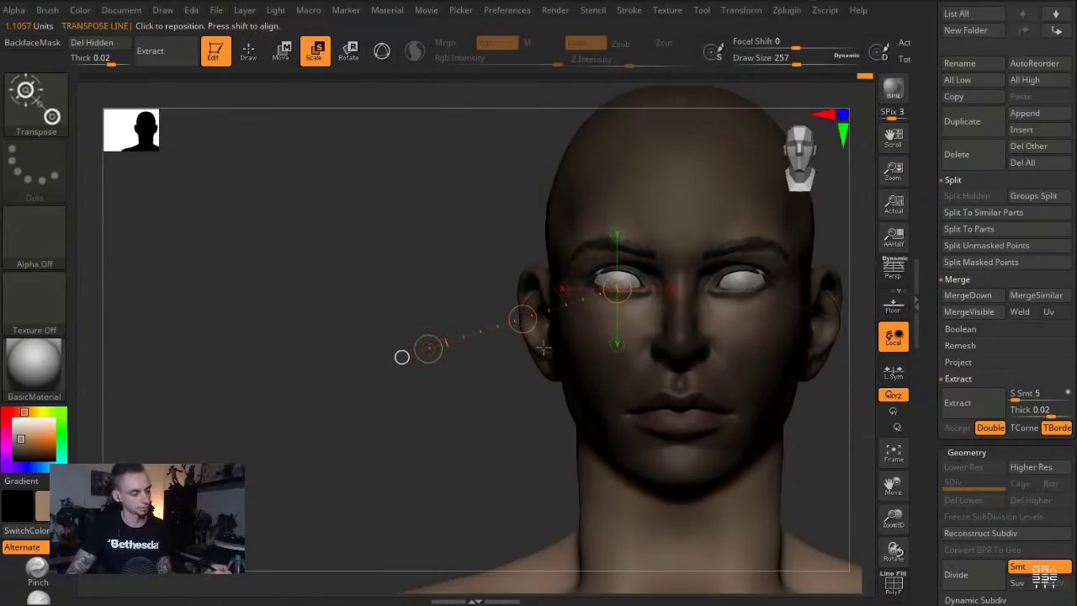
pyautogui.press('q')
pyautogui.moveTo(473, 264); pyautogui.dragTo(399, 269)
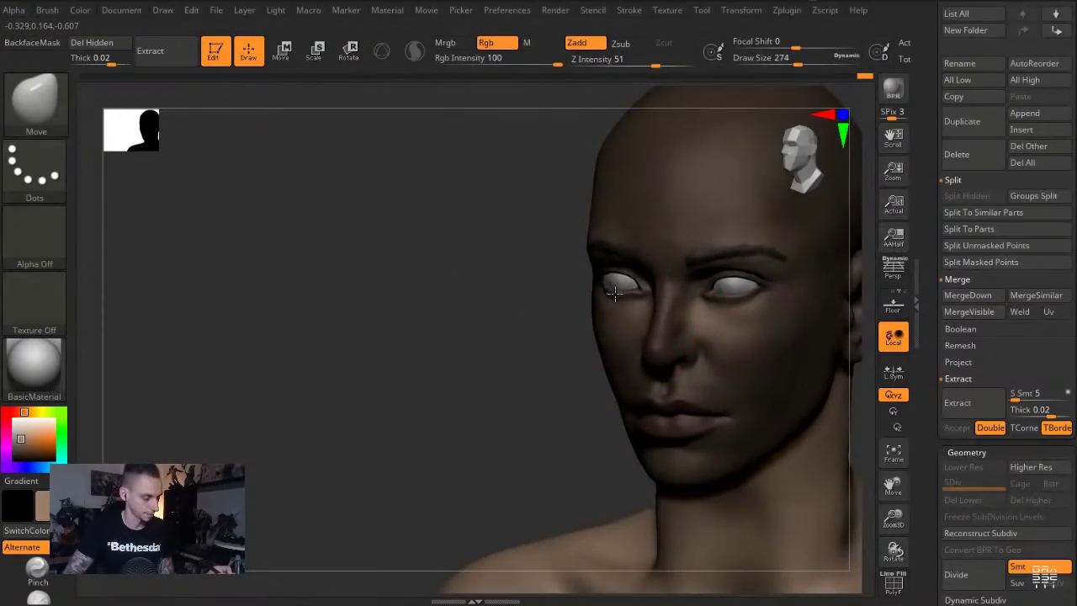
pyautogui.keyDown('ctrl'); pyautogui.moveTo(480, 344); pyautogui.dragTo(450, 371); pyautogui.keyUp('ctrl')
# Adjust the area beside the nostril with the Move brush at draw size 116
pyautogui.moveTo(438, 362)
pyautogui.keyDown('alt'); pyautogui.mouseDown()
pyautogui.moveTo(378, 390)
pyautogui.moveTo(375, 412)
pyautogui.moveTo(358, 386)
pyautogui.moveTo(386, 363)
pyautogui.moveTo(397, 333)
pyautogui.mouseUp(); pyautogui.keyUp('alt')
pyautogui.press('s')
pyautogui.moveTo(684, 337); pyautogui.dragTo(662, 335)
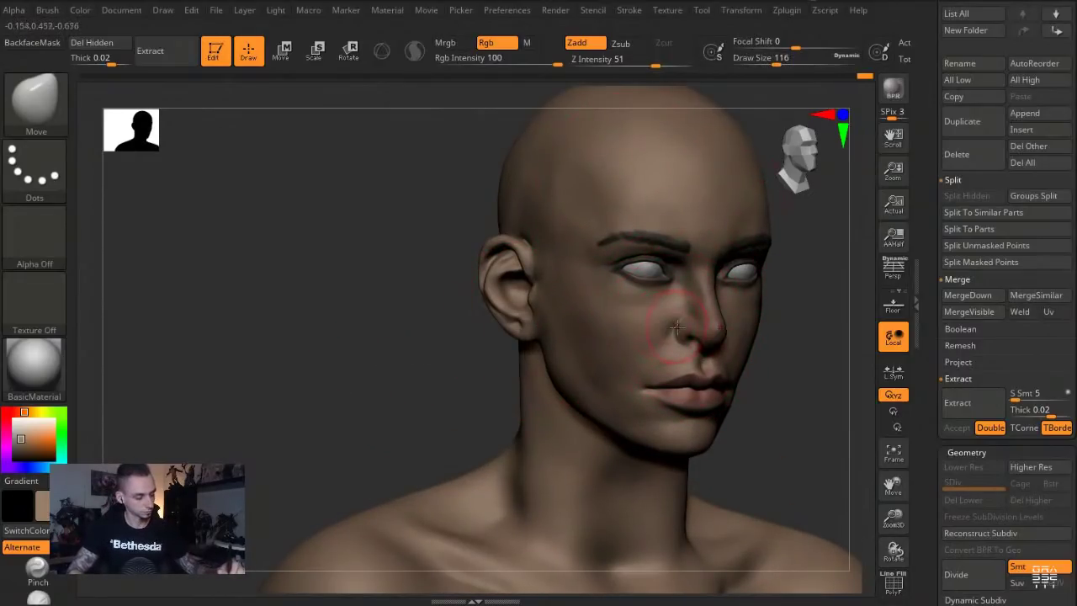
pyautogui.moveTo(432, 385); pyautogui.dragTo(596, 390)
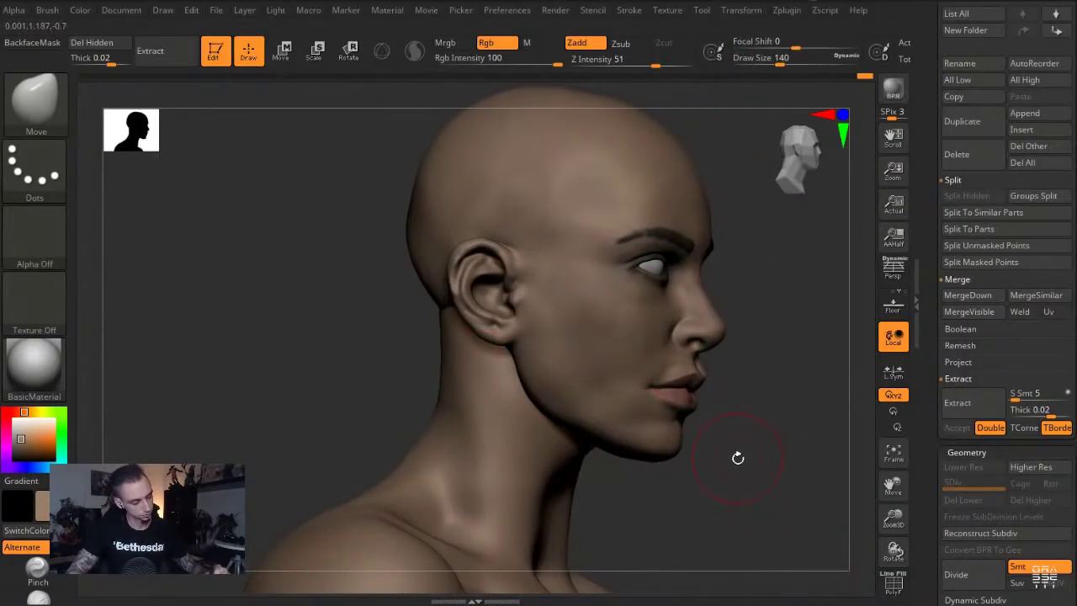
# Refine the nose tip and nostril in profile with the Move brush, starting at draw size 74
pyautogui.keyDown('alt'); pyautogui.moveTo(738, 457); pyautogui.dragTo(734, 394); pyautogui.keyUp('alt')
pyautogui.press('s')
pyautogui.moveTo(722, 352); pyautogui.dragTo(710, 352)
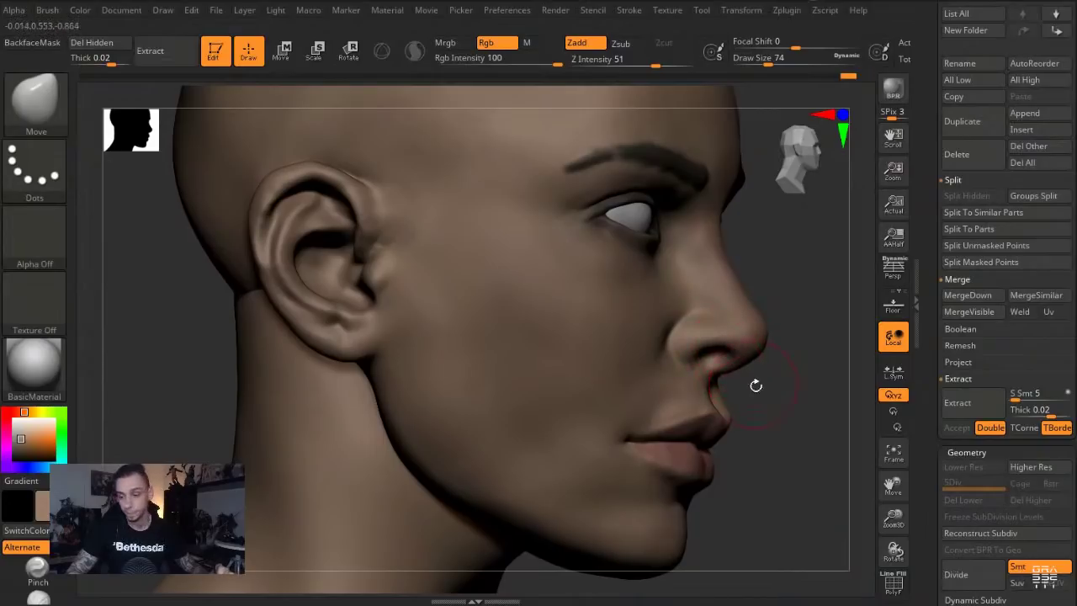
pyautogui.moveTo(746, 371); pyautogui.dragTo(736, 354, button='right')
pyautogui.press('s')
pyautogui.moveTo(757, 324); pyautogui.dragTo(747, 318)
pyautogui.moveTo(749, 313); pyautogui.dragTo(760, 339)
pyautogui.press('s')
pyautogui.moveTo(760, 340); pyautogui.dragTo(738, 340, button='right')
# Make the cyberpunk01 head the active subtool and show it alone from the front
pyautogui.keyDown('alt'); pyautogui.moveTo(397, 372); pyautogui.dragTo(242, 267); pyautogui.keyUp('alt')
pyautogui.moveTo(336, 267); pyautogui.dragTo(302, 268)
pyautogui.keyDown('alt'); pyautogui.click(497, 354); pyautogui.keyUp('alt')
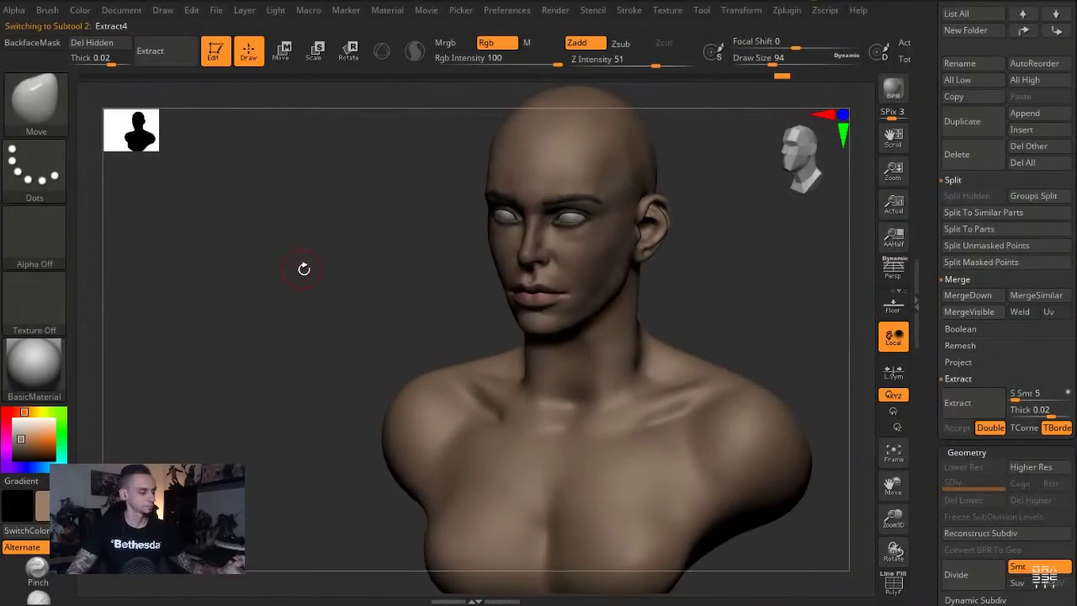
pyautogui.keyDown('alt'); pyautogui.moveTo(367, 254); pyautogui.dragTo(392, 387); pyautogui.keyUp('alt')
pyautogui.keyDown('alt'); pyautogui.click(561, 281); pyautogui.keyUp('alt')
pyautogui.keyDown('shift'); pyautogui.moveTo(425, 198); pyautogui.dragTo(483, 203); pyautogui.keyUp('shift')
pyautogui.click(483, 203)
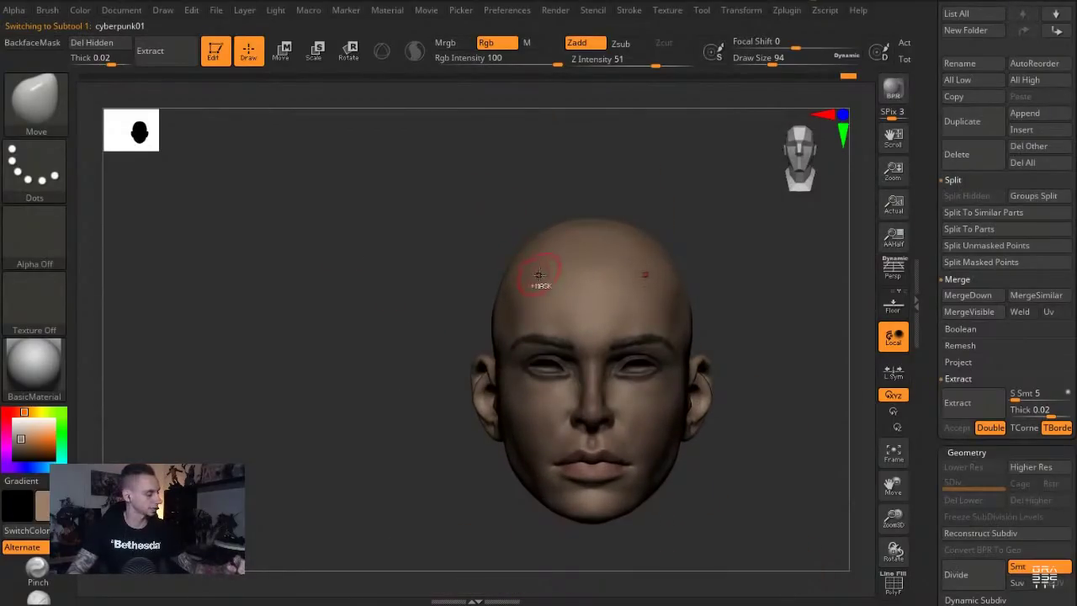
# Turn off symmetry and mask a strip along the top of the skull at draw size 145
pyautogui.press('s')
pyautogui.moveTo(516, 268); pyautogui.dragTo(526, 265)
pyautogui.press('ctrl')
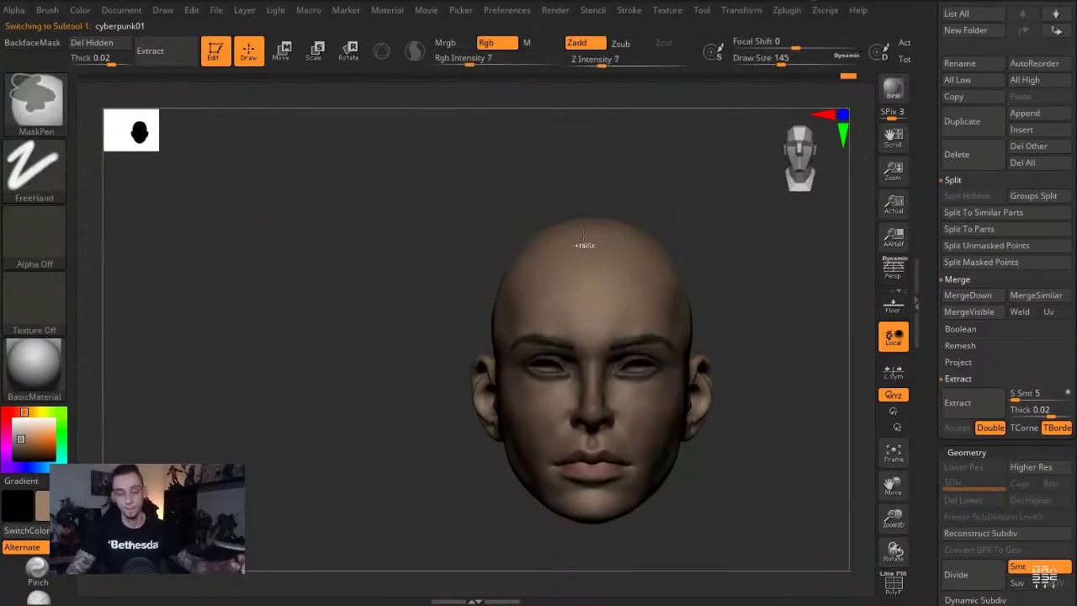
pyautogui.moveTo(496, 59); pyautogui.dragTo(572, 67)
pyautogui.moveTo(529, 165); pyautogui.dragTo(543, 198)
pyautogui.keyDown('ctrl'); pyautogui.moveTo(569, 191); pyautogui.dragTo(600, 265); pyautogui.keyUp('ctrl')
pyautogui.moveTo(443, 173)
pyautogui.keyDown('alt'); pyautogui.mouseDown()
pyautogui.moveTo(474, 204)
pyautogui.moveTo(494, 260)
pyautogui.mouseUp(); pyautogui.keyUp('alt')
pyautogui.press('Escape')
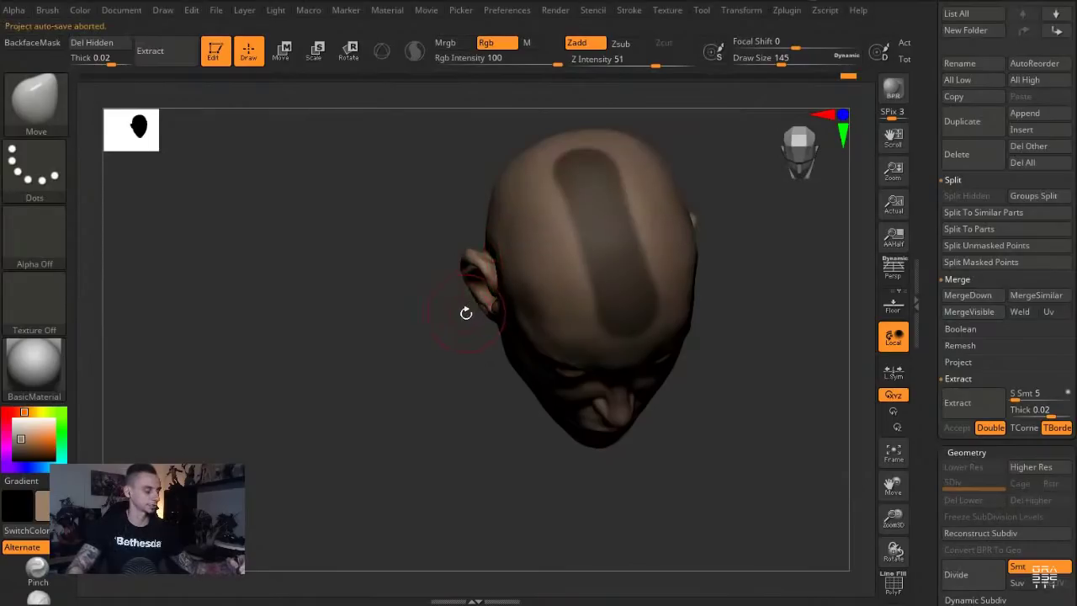
# Extend the scalp mask along the crown toward the back of the skull
pyautogui.moveTo(413, 172); pyautogui.dragTo(399, 166)
pyautogui.keyDown('alt'); pyautogui.moveTo(399, 166); pyautogui.dragTo(426, 263); pyautogui.keyUp('alt')
pyautogui.keyDown('ctrl'); pyautogui.moveTo(594, 266); pyautogui.dragTo(597, 273); pyautogui.keyUp('ctrl')
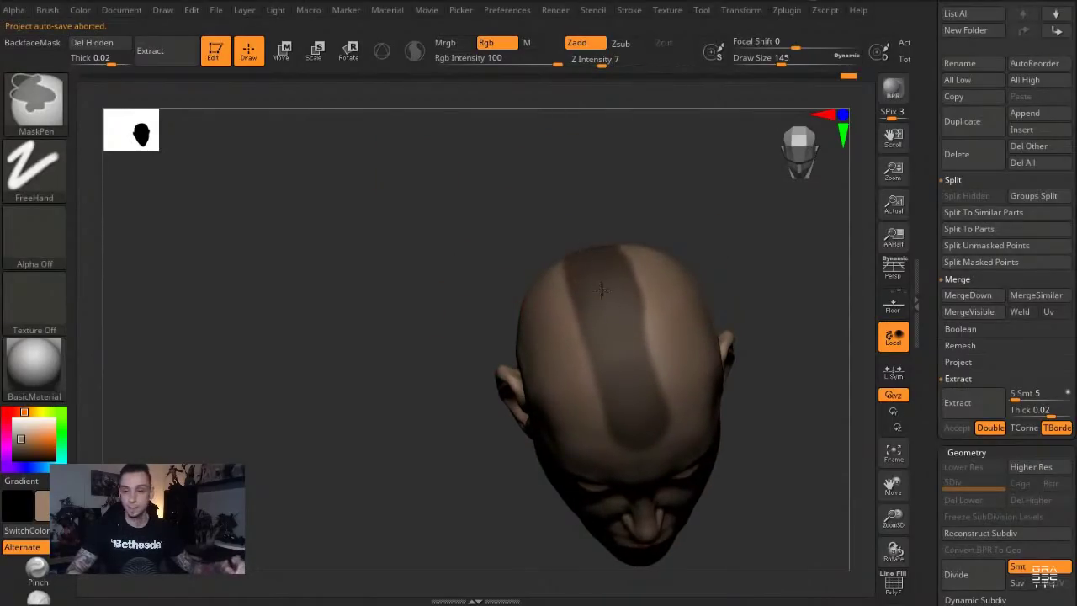
pyautogui.moveTo(477, 207)
pyautogui.mouseDown()
pyautogui.moveTo(464, 192)
pyautogui.moveTo(499, 171)
pyautogui.moveTo(482, 210)
pyautogui.mouseUp()
pyautogui.moveTo(594, 328)
pyautogui.keyDown('ctrl'); pyautogui.mouseDown()
pyautogui.moveTo(652, 339)
pyautogui.moveTo(633, 411)
pyautogui.mouseUp(); pyautogui.keyUp('ctrl')
# Fill in the mask over one side of the scalp, from the hairline to above the ear
pyautogui.moveTo(638, 263); pyautogui.dragTo(513, 263)
pyautogui.moveTo(638, 362)
pyautogui.keyDown('ctrl'); pyautogui.mouseDown()
pyautogui.moveTo(602, 427)
pyautogui.moveTo(631, 435)
pyautogui.mouseUp(); pyautogui.keyUp('ctrl')
pyautogui.moveTo(620, 261); pyautogui.dragTo(551, 263)
pyautogui.moveTo(648, 362)
pyautogui.keyDown('ctrl'); pyautogui.mouseDown()
pyautogui.moveTo(637, 391)
pyautogui.moveTo(603, 388)
pyautogui.mouseUp(); pyautogui.keyUp('ctrl')
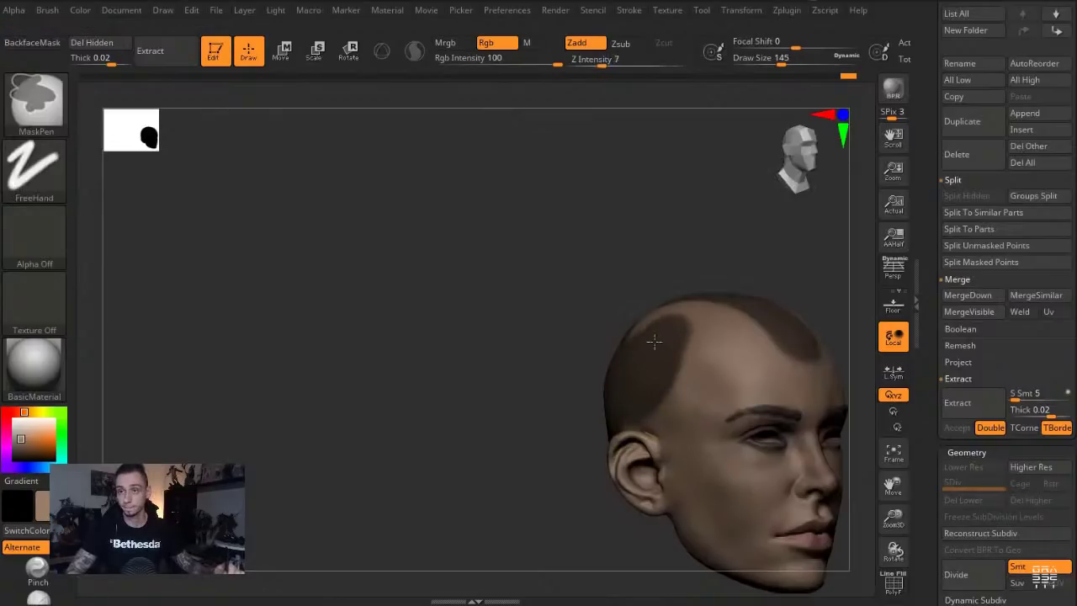
pyautogui.keyDown('ctrl'); pyautogui.moveTo(659, 359); pyautogui.dragTo(775, 339); pyautogui.keyUp('ctrl')
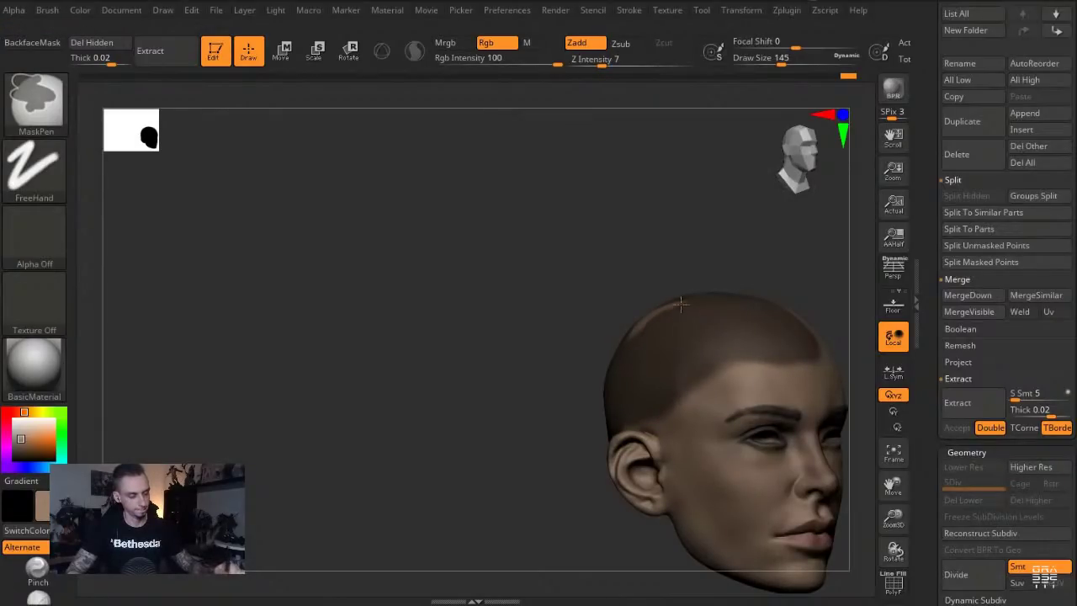
# Extract the masked scalp as a separate hair mesh with S Smt 5 and thickness 0.02
pyautogui.keyDown('shift'); pyautogui.moveTo(585, 260); pyautogui.dragTo(505, 264); pyautogui.keyUp('shift')
pyautogui.keyDown('alt'); pyautogui.moveTo(442, 253); pyautogui.dragTo(351, 219); pyautogui.keyUp('alt')
pyautogui.moveTo(443, 206); pyautogui.dragTo(448, 250)
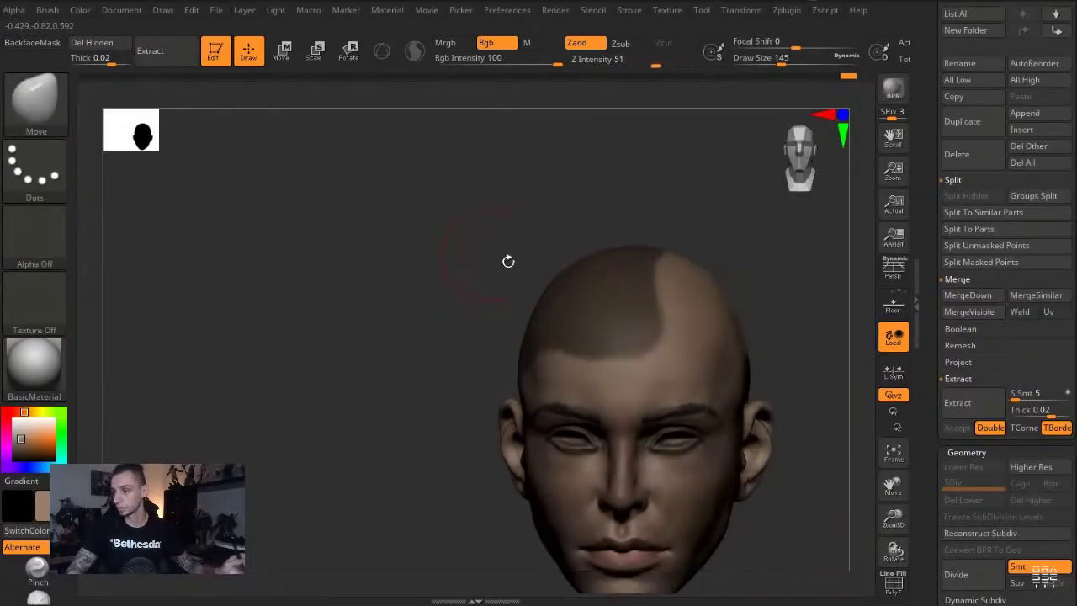
pyautogui.moveTo(932, 269)
pyautogui.mouseDown()
pyautogui.moveTo(933, 334)
pyautogui.moveTo(933, 277)
pyautogui.mouseUp()
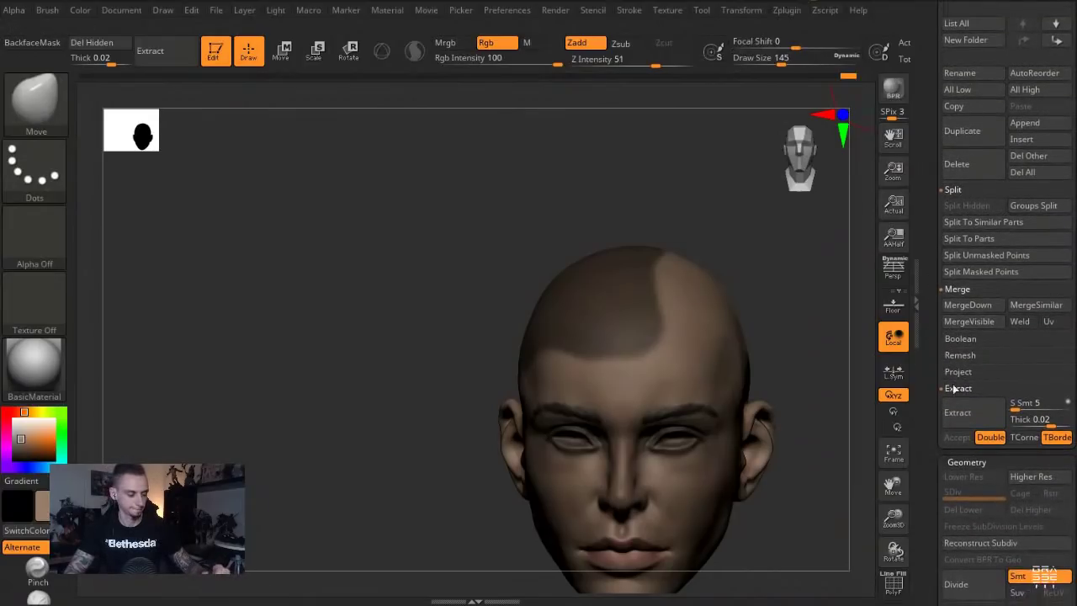
pyautogui.click(955, 437)
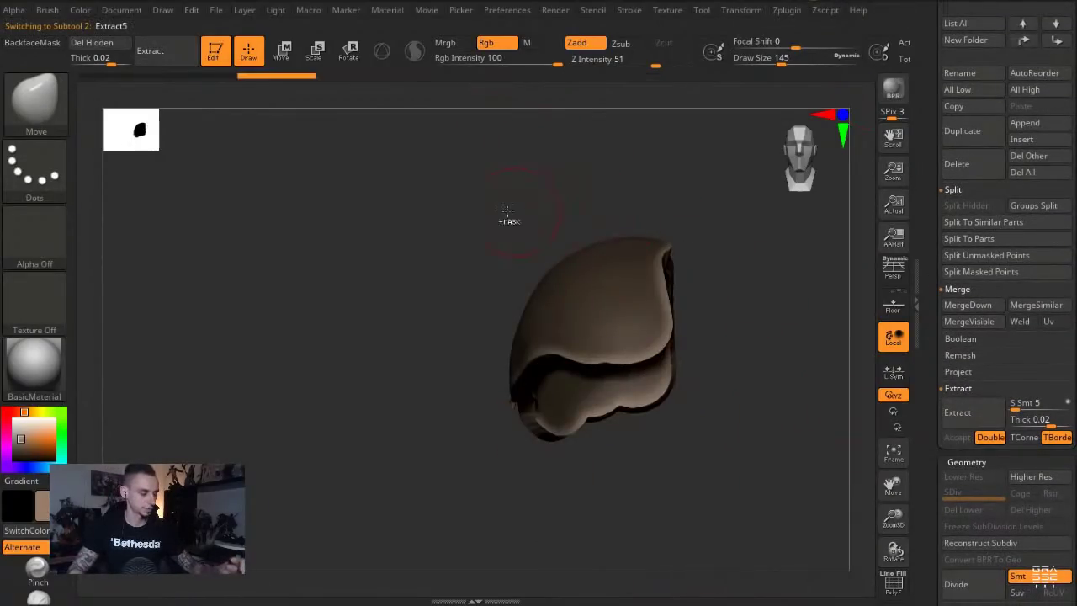
pyautogui.keyDown('ctrl'); pyautogui.moveTo(463, 239); pyautogui.dragTo(446, 255); pyautogui.keyUp('ctrl')
# Move the extracted hair's outer surface up and away from the skull with the Transpose line, and clear the mask
pyautogui.keyDown('alt'); pyautogui.click(500, 291); pyautogui.keyUp('alt')
pyautogui.press('w')
pyautogui.moveTo(553, 236); pyautogui.dragTo(464, 165)
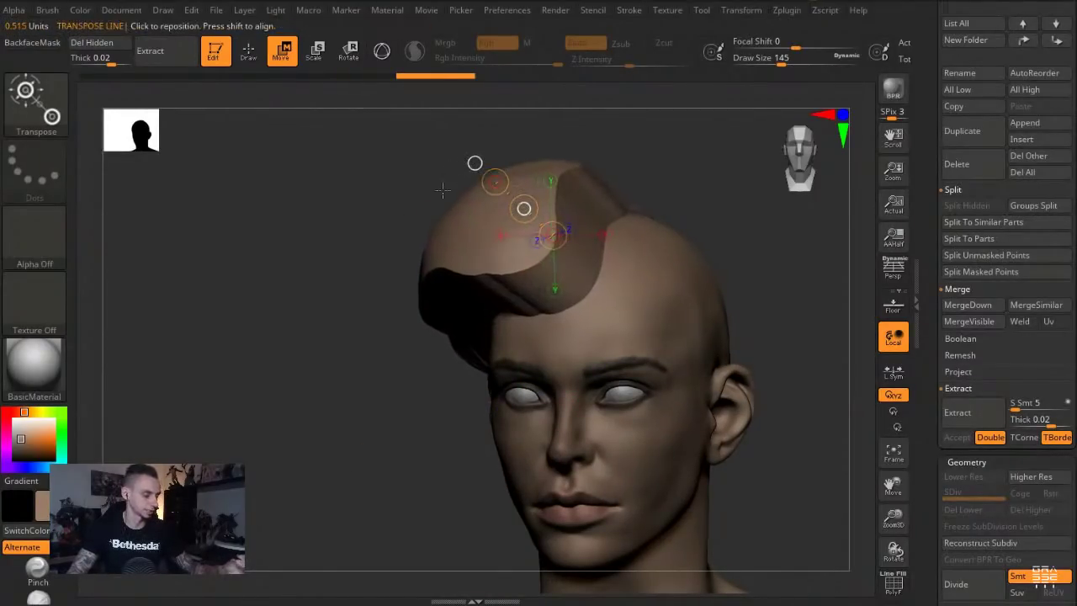
pyautogui.press('q')
pyautogui.moveTo(361, 213); pyautogui.dragTo(347, 221)
pyautogui.keyDown('ctrl'); pyautogui.moveTo(336, 225); pyautogui.dragTo(376, 252); pyautogui.keyUp('ctrl')
# Check the hair mesh's polyframe and convert it to DynaMesh at resolution 128
pyautogui.hotkey('shift', 'f')
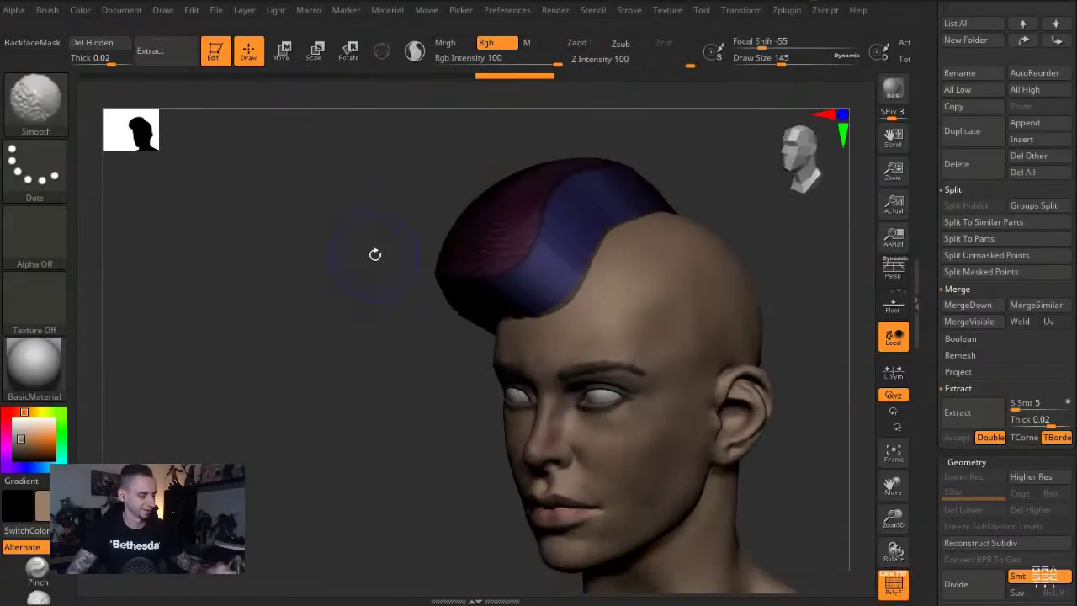
pyautogui.hotkey('shift', 'f')
pyautogui.moveTo(935, 497); pyautogui.dragTo(937, 362)
pyautogui.scroll(3, 937, 361)
pyautogui.click(964, 360)
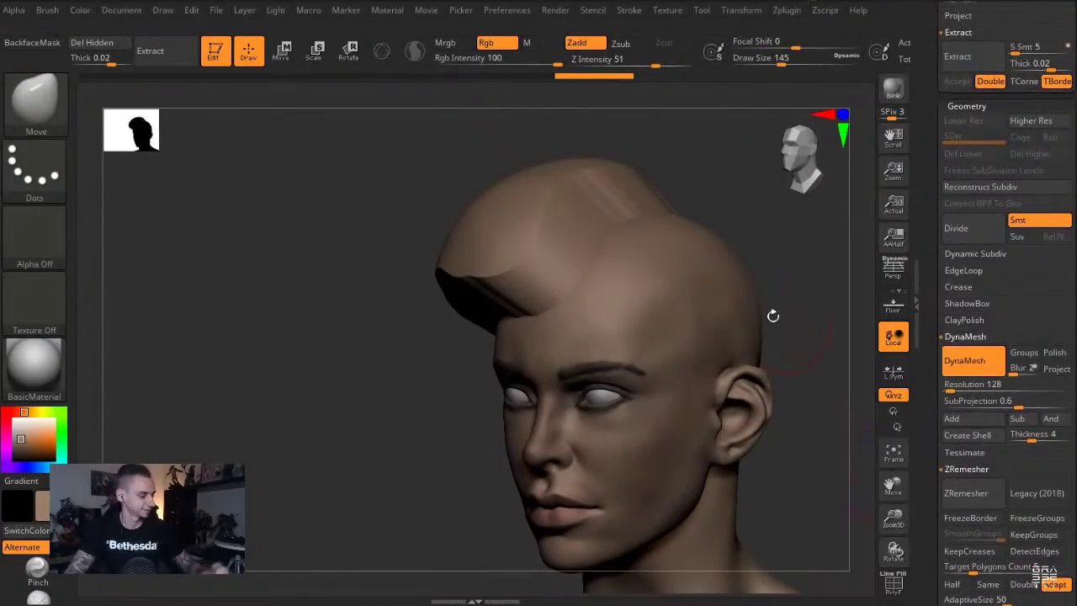
# Smooth the outer surface and front edge of the hair at draw size 492
pyautogui.keyDown('shift'); pyautogui.moveTo(524, 245); pyautogui.dragTo(510, 214); pyautogui.keyUp('shift')
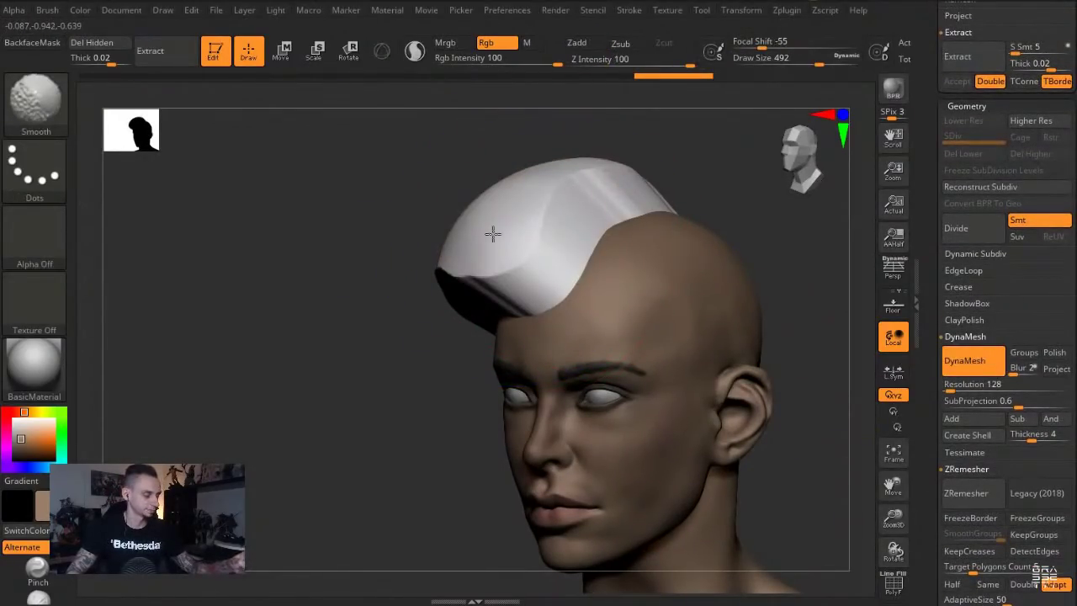
pyautogui.moveTo(373, 207); pyautogui.dragTo(392, 202)
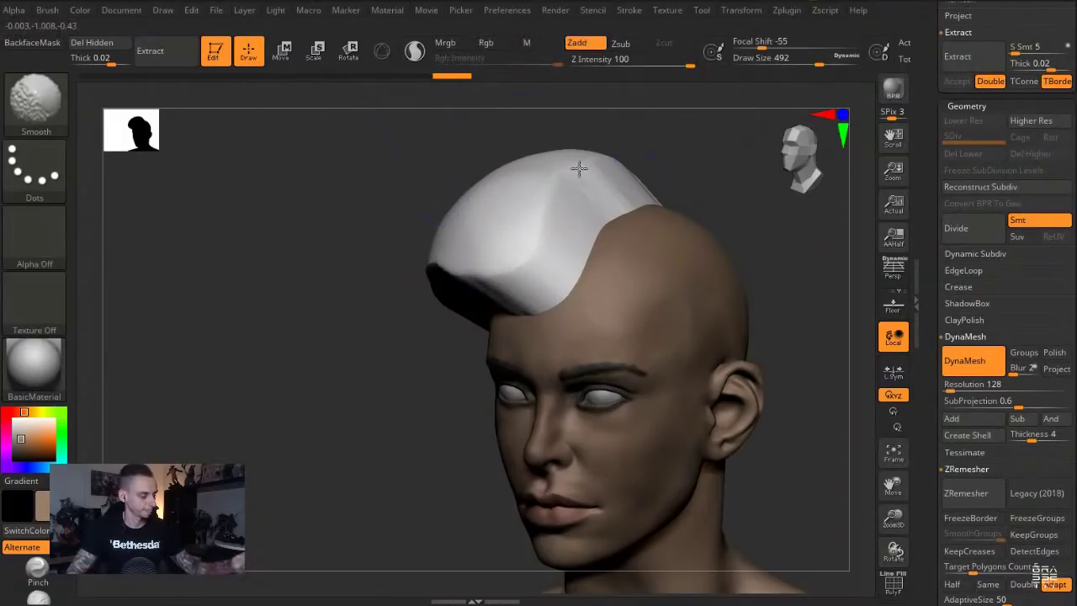
pyautogui.keyDown('shift'); pyautogui.moveTo(495, 276); pyautogui.dragTo(481, 281); pyautogui.keyUp('shift')
# Reshape the hair piece's lower edge with the Move brush at draw size 386, viewing it from below
pyautogui.moveTo(417, 336); pyautogui.dragTo(411, 345)
pyautogui.moveTo(362, 362)
pyautogui.mouseDown()
pyautogui.moveTo(463, 357)
pyautogui.moveTo(392, 416)
pyautogui.mouseUp()
pyautogui.press(']')
pyautogui.moveTo(336, 438)
pyautogui.mouseDown()
pyautogui.moveTo(589, 485)
pyautogui.moveTo(497, 328)
pyautogui.mouseUp()
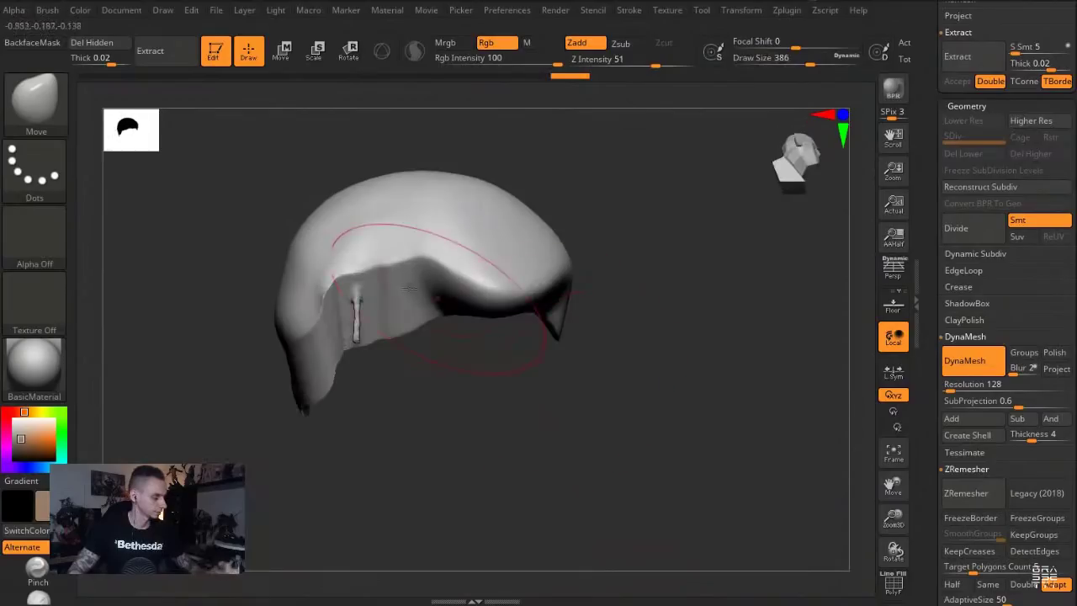
pyautogui.moveTo(261, 337); pyautogui.dragTo(248, 240)
# Try to thicken the thin inner wall of the hair piece with the Inflat brush
pyautogui.press('b')
pyautogui.press('i')
pyautogui.press('n')
pyautogui.moveTo(366, 345)
pyautogui.mouseDown()
pyautogui.moveTo(383, 324)
pyautogui.moveTo(384, 386)
pyautogui.mouseUp()
pyautogui.click(593, 49)
pyautogui.hotkey('ctrl', 'z')
# Remesh the hair with DynaMesh and smooth its inner side
pyautogui.moveTo(322, 276)
pyautogui.keyDown('ctrl'); pyautogui.mouseDown()
pyautogui.moveTo(291, 296)
pyautogui.moveTo(299, 327)
pyautogui.mouseUp(); pyautogui.keyUp('ctrl')
pyautogui.moveTo(383, 324)
pyautogui.keyDown('shift'); pyautogui.mouseDown()
pyautogui.moveTo(441, 412)
pyautogui.moveTo(387, 392)
pyautogui.mouseUp(); pyautogui.keyUp('shift')
pyautogui.moveTo(277, 296)
pyautogui.keyDown('alt'); pyautogui.mouseDown()
pyautogui.moveTo(248, 269)
pyautogui.moveTo(260, 275)
pyautogui.mouseUp(); pyautogui.keyUp('alt')
pyautogui.click(260, 274)
# Pull the side of the hair down past the ear with the Move brush at draw size 550
pyautogui.press('b')
pyautogui.press('m')
pyautogui.press('v')
pyautogui.moveTo(411, 330)
pyautogui.mouseDown()
pyautogui.moveTo(387, 370)
pyautogui.moveTo(397, 385)
pyautogui.mouseUp()
pyautogui.press('s')
pyautogui.press('s')
pyautogui.moveTo(392, 353); pyautogui.dragTo(393, 376)
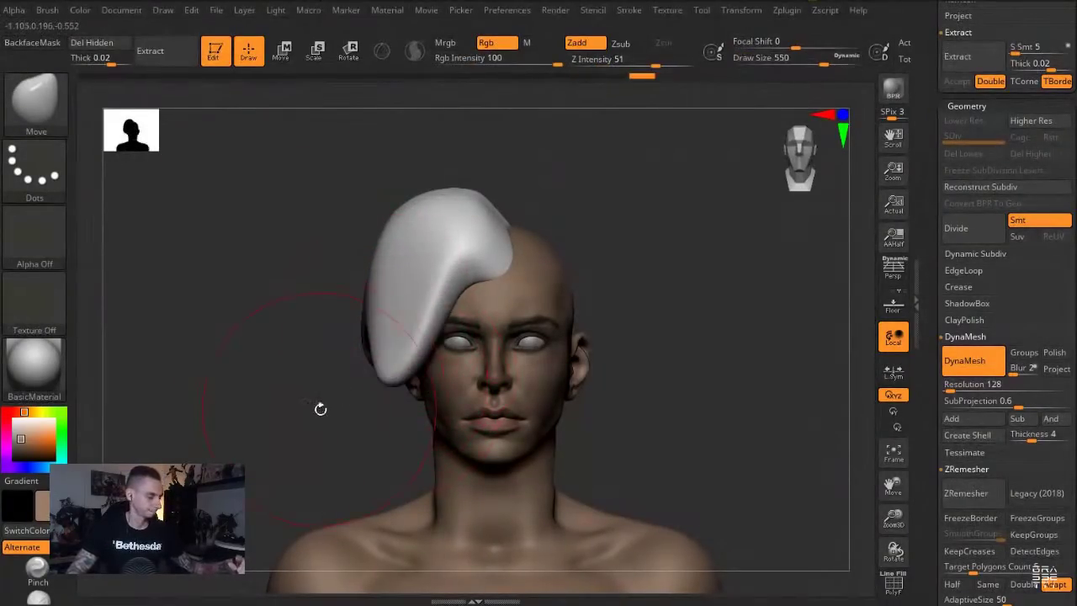
# Lengthen the side hair down toward the shoulder with the Move brush at draw size 714
pyautogui.moveTo(320, 409); pyautogui.dragTo(421, 404)
pyautogui.moveTo(322, 375); pyautogui.dragTo(316, 423)
pyautogui.moveTo(233, 446); pyautogui.dragTo(278, 441)
pyautogui.press('s')
pyautogui.moveTo(236, 429); pyautogui.dragTo(248, 430)
pyautogui.moveTo(254, 377)
pyautogui.mouseDown()
pyautogui.moveTo(256, 433)
pyautogui.moveTo(224, 362)
pyautogui.mouseUp()
pyautogui.moveTo(293, 438); pyautogui.dragTo(346, 492)
pyautogui.moveTo(412, 503); pyautogui.dragTo(290, 496)
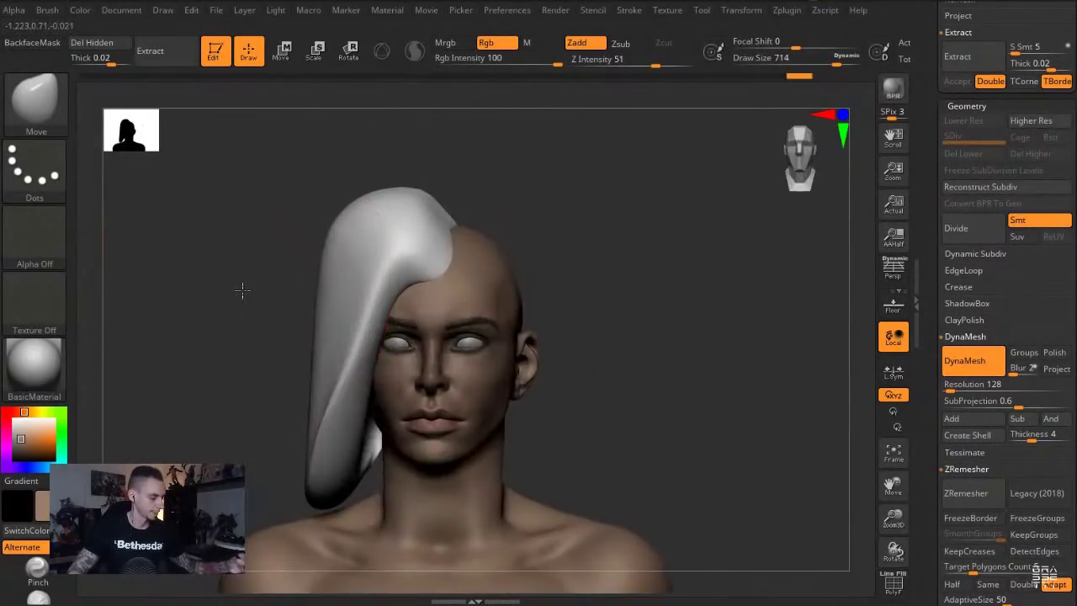
# Shape the hair's outer silhouette and front edge from the side with the Move brush at draw size 542
pyautogui.moveTo(241, 288); pyautogui.dragTo(172, 291)
pyautogui.moveTo(276, 298); pyautogui.dragTo(313, 281)
pyautogui.moveTo(214, 252); pyautogui.dragTo(273, 258)
pyautogui.press('s')
pyautogui.moveTo(244, 305)
pyautogui.mouseDown()
pyautogui.moveTo(232, 304)
pyautogui.moveTo(254, 305)
pyautogui.mouseUp()
pyautogui.moveTo(213, 289)
pyautogui.keyDown('alt'); pyautogui.mouseDown()
pyautogui.moveTo(363, 264)
pyautogui.moveTo(454, 267)
pyautogui.mouseUp(); pyautogui.keyUp('alt')
pyautogui.moveTo(399, 276); pyautogui.dragTo(416, 292)
pyautogui.moveTo(397, 328); pyautogui.dragTo(414, 350)
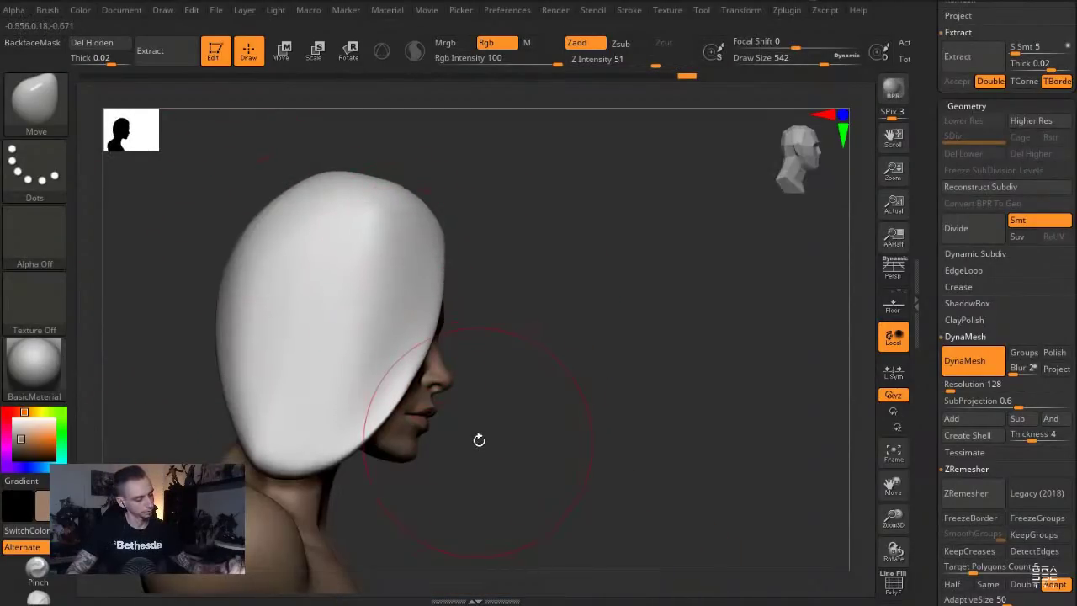
pyautogui.moveTo(479, 440); pyautogui.dragTo(362, 433)
pyautogui.moveTo(347, 282); pyautogui.dragTo(294, 280)
pyautogui.press('b')
pyautogui.press('s')
pyautogui.press('t')
pyautogui.press('s')
pyautogui.moveTo(497, 225)
pyautogui.keyDown('alt'); pyautogui.mouseDown()
pyautogui.moveTo(447, 282)
pyautogui.moveTo(454, 274)
pyautogui.mouseUp(); pyautogui.keyUp('alt')
pyautogui.moveTo(361, 222); pyautogui.dragTo(299, 224)
# Reshape the hair volume above the forehead with the Move brush at draw size 437
pyautogui.press('b')
pyautogui.press('m')
pyautogui.press('v')
pyautogui.press('s')
pyautogui.moveTo(482, 255); pyautogui.dragTo(491, 255)
pyautogui.moveTo(468, 198); pyautogui.dragTo(456, 210)
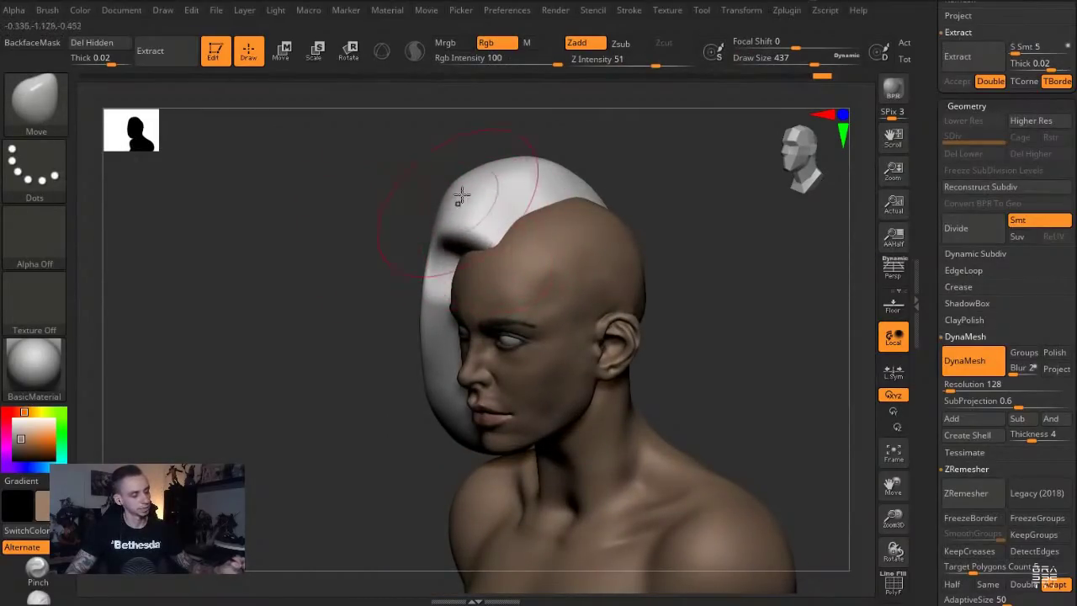
# Push the hair against the back of the scalp with the Move brush at draw size 550
pyautogui.press('s')
pyautogui.moveTo(555, 212); pyautogui.dragTo(565, 213)
pyautogui.moveTo(680, 266); pyautogui.dragTo(635, 224)
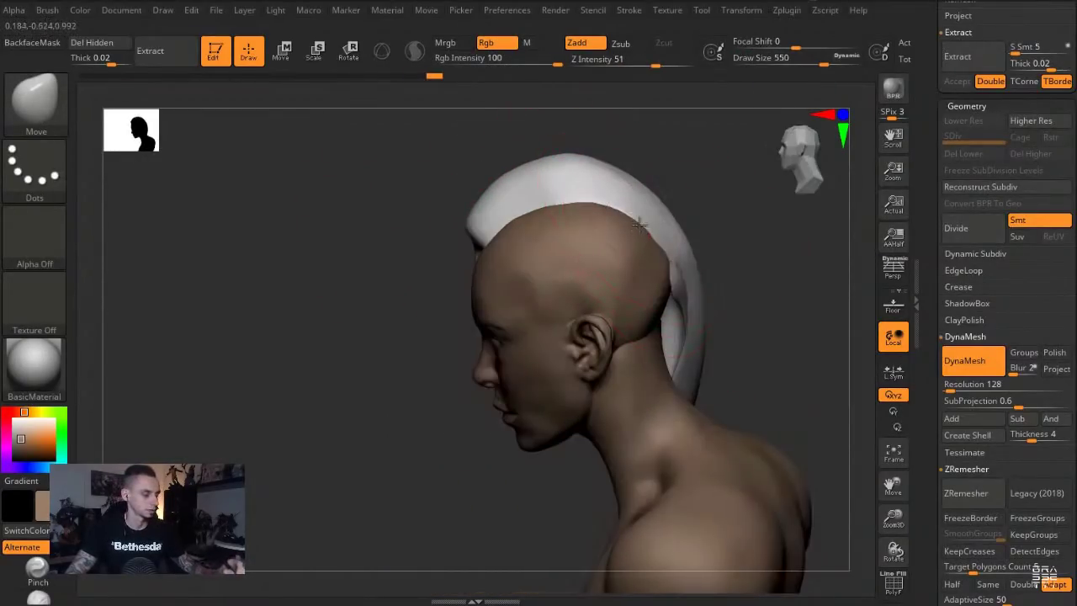
pyautogui.moveTo(736, 334); pyautogui.dragTo(692, 324)
# Smooth the ragged hair edge along the shaved scalp at the back of the head, and undo the last Inflat stroke
pyautogui.keyDown('shift'); pyautogui.moveTo(680, 272); pyautogui.dragTo(713, 345); pyautogui.keyUp('shift')
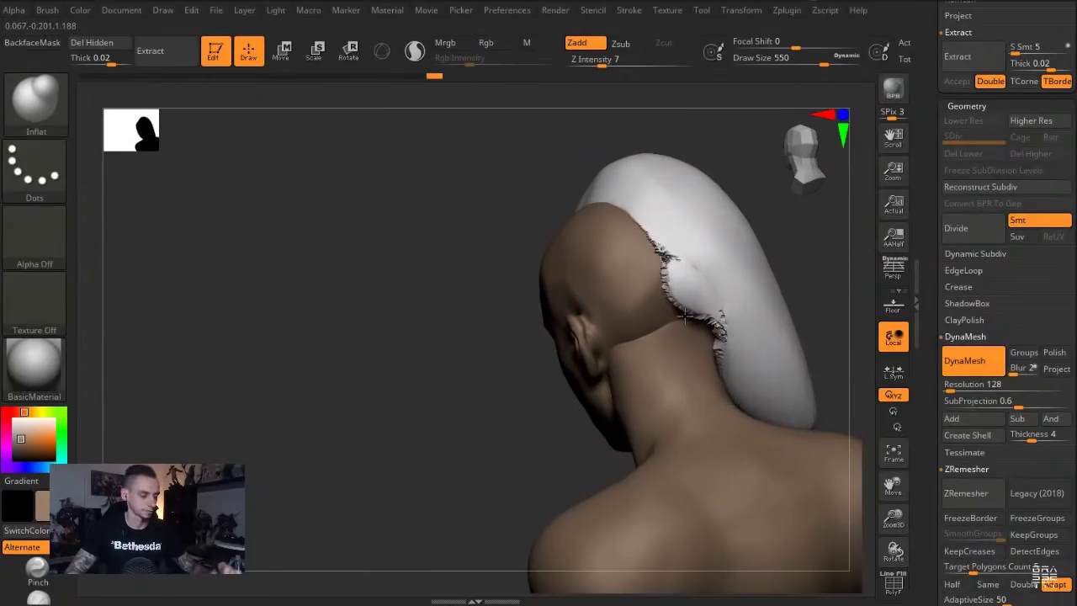
pyautogui.moveTo(438, 253); pyautogui.dragTo(498, 261)
pyautogui.keyDown('shift'); pyautogui.moveTo(690, 305); pyautogui.dragTo(705, 338); pyautogui.keyUp('shift')
pyautogui.moveTo(769, 376); pyautogui.dragTo(808, 376)
pyautogui.moveTo(687, 298); pyautogui.dragTo(703, 391)
pyautogui.hotkey('ctrl', 'z')
# Adjust the hair edge at the nape with the Move brush at draw size 657
pyautogui.press('b')
pyautogui.press('m')
pyautogui.press('v')
pyautogui.press('s')
pyautogui.moveTo(667, 343); pyautogui.dragTo(675, 360)
pyautogui.moveTo(399, 214); pyautogui.dragTo(279, 241)
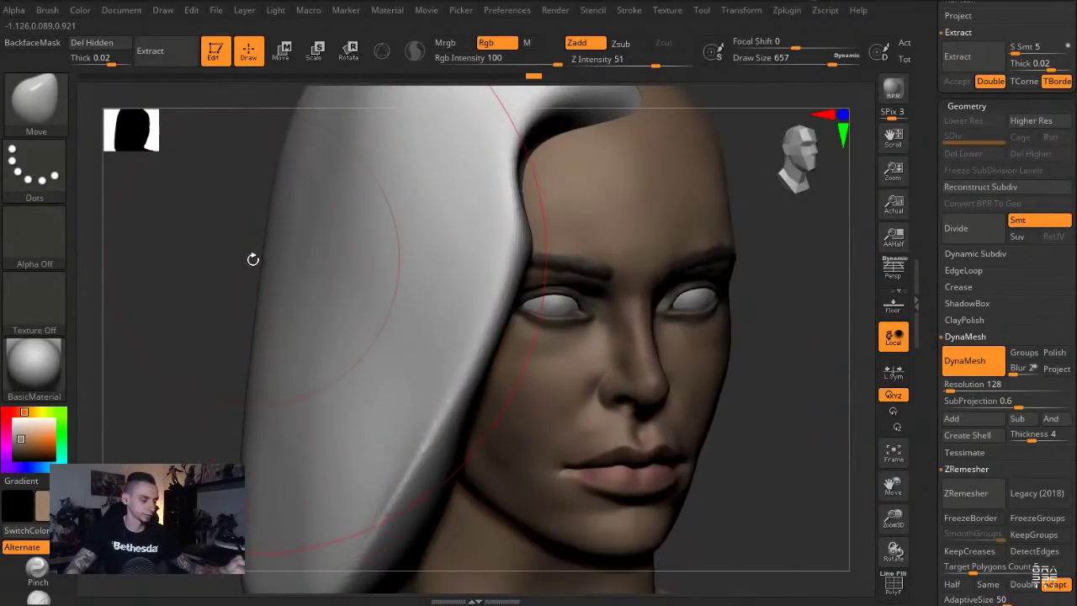
pyautogui.moveTo(231, 293); pyautogui.dragTo(194, 288)
pyautogui.moveTo(669, 477); pyautogui.dragTo(215, 298)
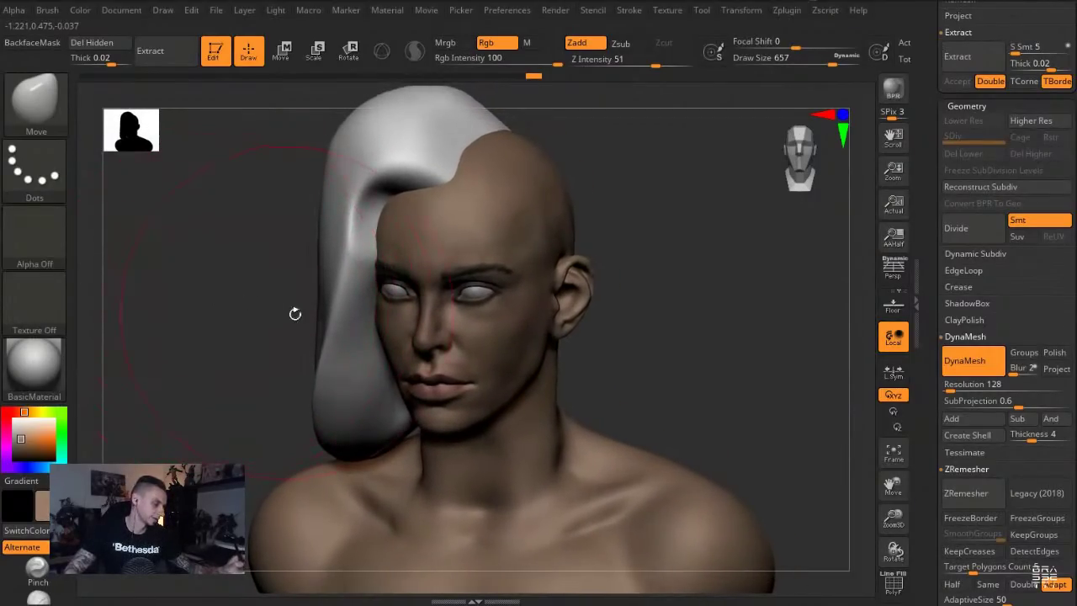
# Smooth the fold of hair that turns down beside the forehead and temple
pyautogui.moveTo(379, 189)
pyautogui.keyDown('shift'); pyautogui.mouseDown()
pyautogui.moveTo(392, 220)
pyautogui.moveTo(350, 273)
pyautogui.moveTo(355, 284)
pyautogui.mouseUp(); pyautogui.keyUp('shift')
pyautogui.press('s')
pyautogui.moveTo(377, 215)
pyautogui.keyDown('shift'); pyautogui.mouseDown()
pyautogui.moveTo(382, 205)
pyautogui.moveTo(374, 229)
pyautogui.mouseUp(); pyautogui.keyUp('shift')
# Sculpt lengthwise folds on the isolated hair's inner surface with the Standard brush at draw size 305
pyautogui.press('b')
pyautogui.press('s')
pyautogui.press('t')
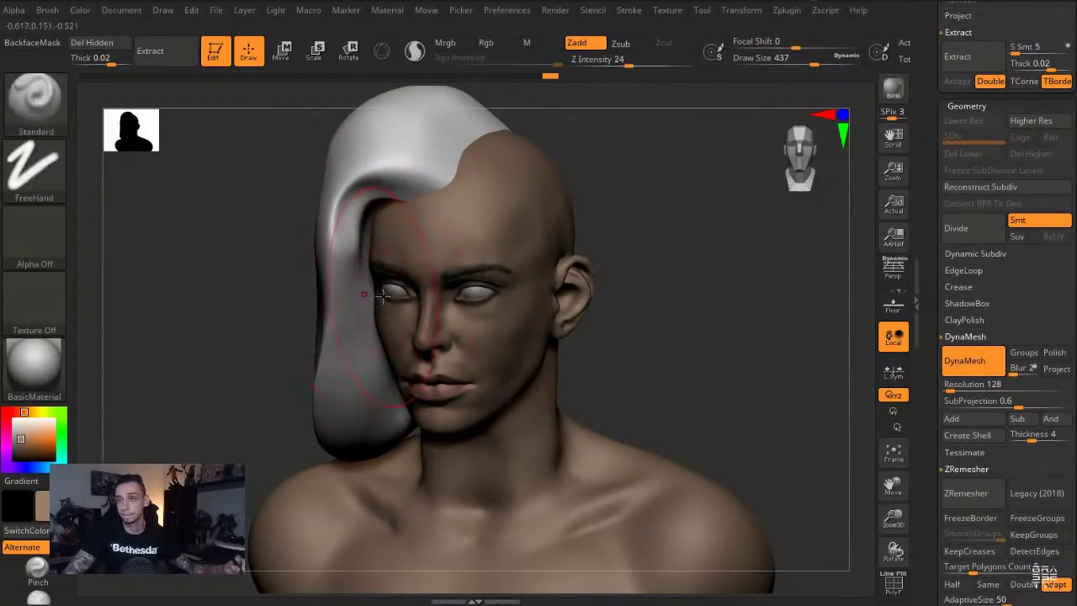
pyautogui.press('s')
pyautogui.moveTo(383, 267); pyautogui.dragTo(375, 383)
pyautogui.moveTo(386, 247); pyautogui.dragTo(392, 413)
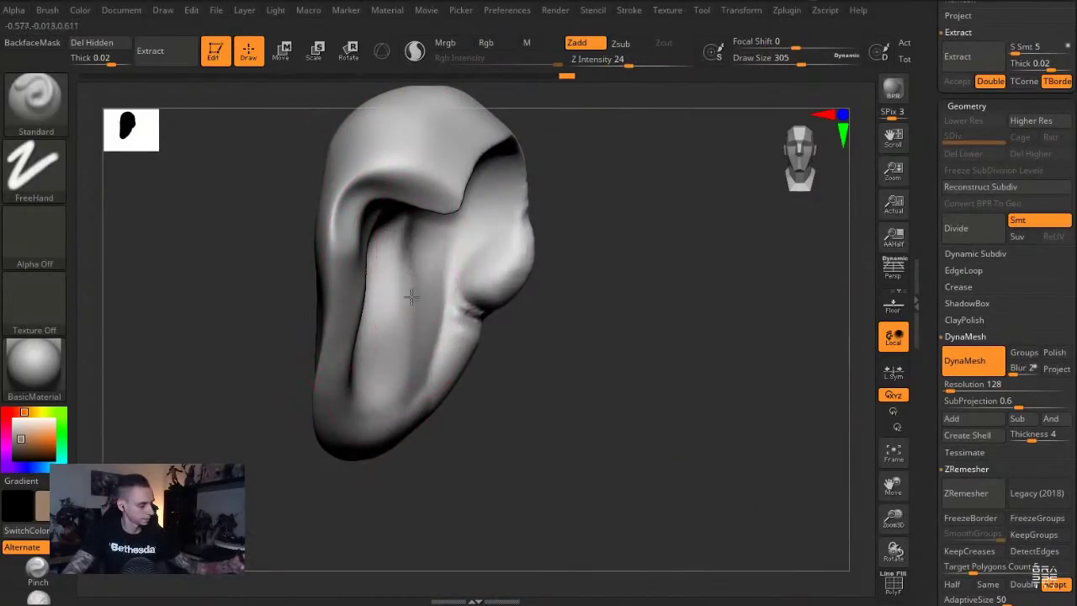
pyautogui.moveTo(415, 259); pyautogui.dragTo(404, 404)
pyautogui.moveTo(446, 247); pyautogui.dragTo(438, 370)
pyautogui.moveTo(482, 203); pyautogui.dragTo(460, 337)
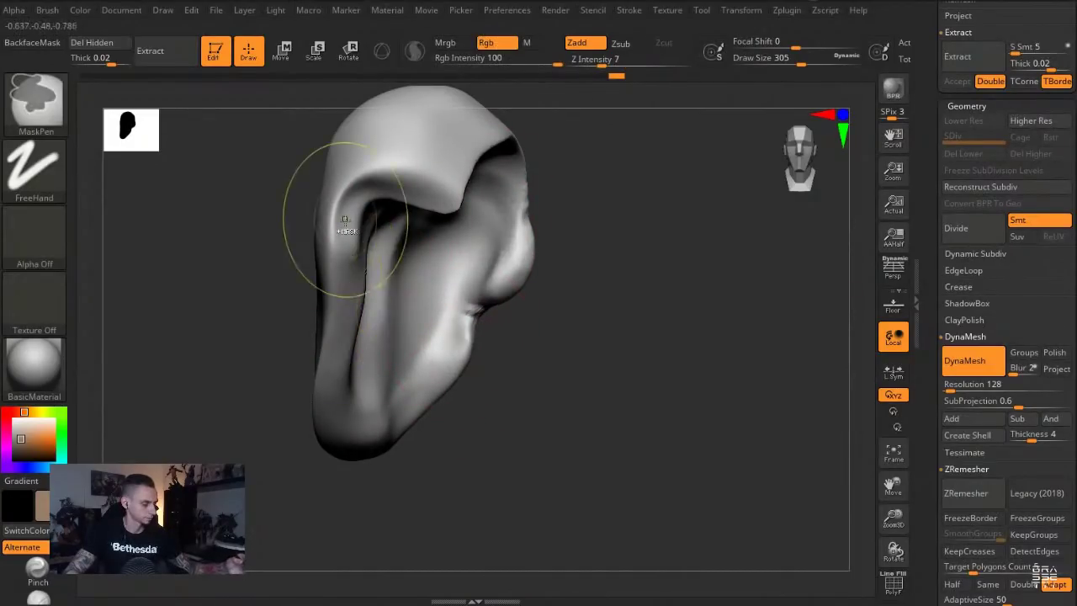
pyautogui.hotkey('shift', 's')
# Lengthen the hair's lower end toward the shoulder and draw in its outer edge with the Move brush at draw sizes 358 and 386
pyautogui.press('b')
pyautogui.press('m')
pyautogui.press('v')
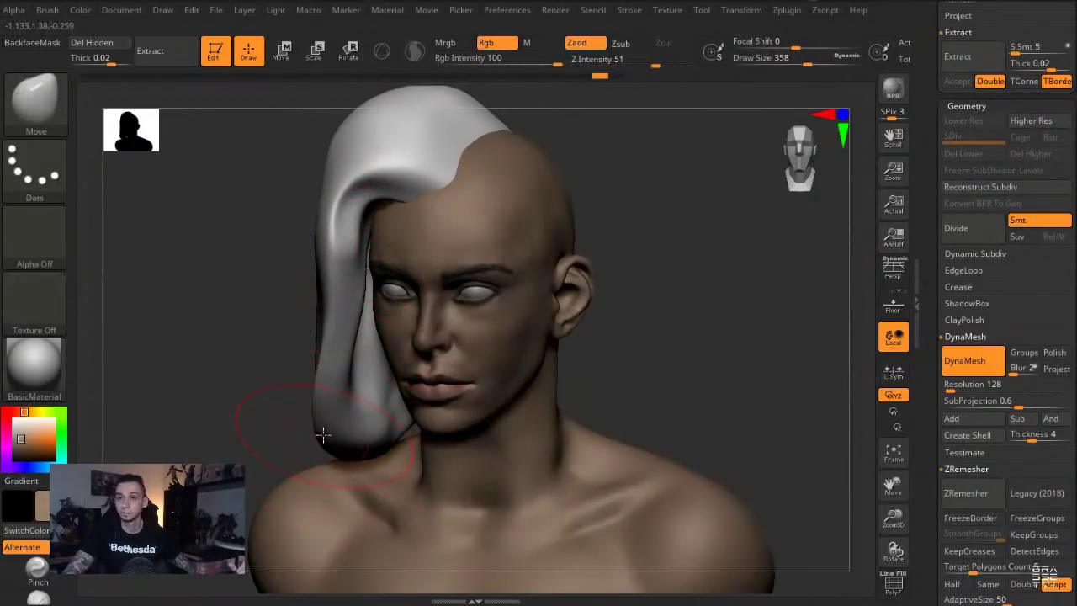
pyautogui.press('s')
pyautogui.moveTo(383, 455); pyautogui.dragTo(388, 474)
pyautogui.press('s')
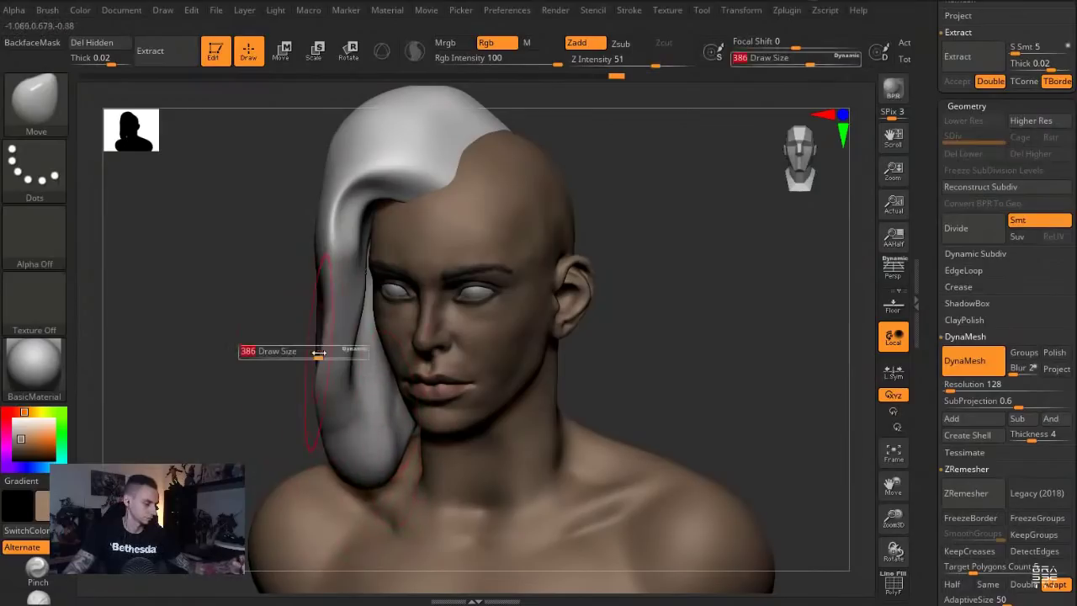
pyautogui.moveTo(337, 395); pyautogui.dragTo(345, 394)
# Reshape the crown and upper side of the hair with the Move brush at draw size 666
pyautogui.press('s')
pyautogui.moveTo(368, 166); pyautogui.dragTo(377, 166)
pyautogui.moveTo(365, 120); pyautogui.dragTo(374, 128)
pyautogui.keyDown('alt'); pyautogui.moveTo(274, 200); pyautogui.dragTo(309, 334); pyautogui.keyUp('alt')
pyautogui.moveTo(444, 253)
pyautogui.mouseDown()
pyautogui.moveTo(399, 291)
pyautogui.moveTo(453, 260)
pyautogui.mouseUp()
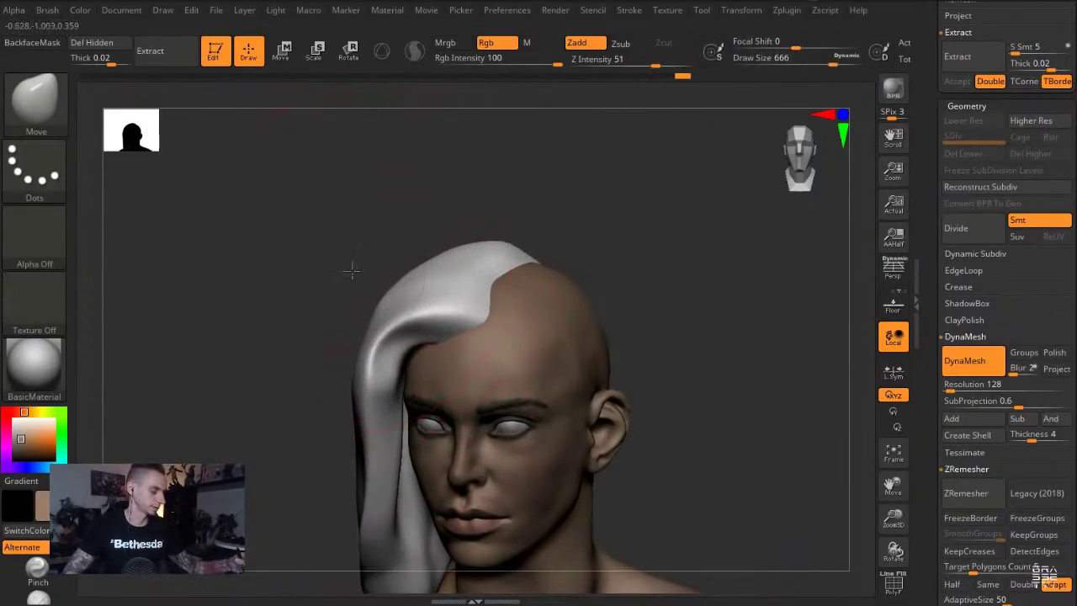
pyautogui.moveTo(351, 270); pyautogui.dragTo(387, 271)
pyautogui.moveTo(488, 270); pyautogui.dragTo(500, 269)
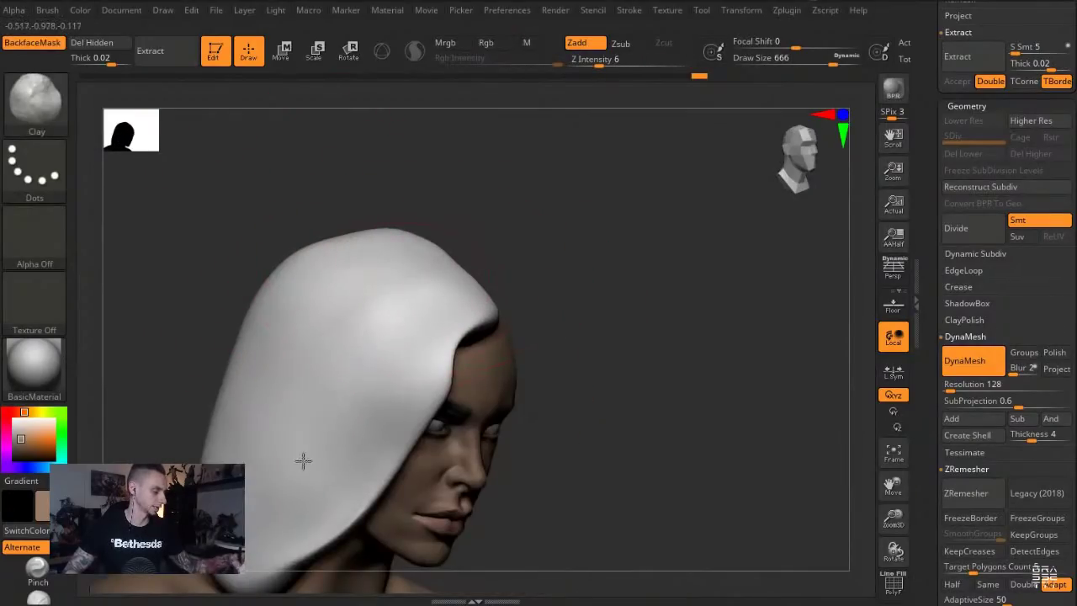
pyautogui.moveTo(334, 399); pyautogui.dragTo(193, 276)
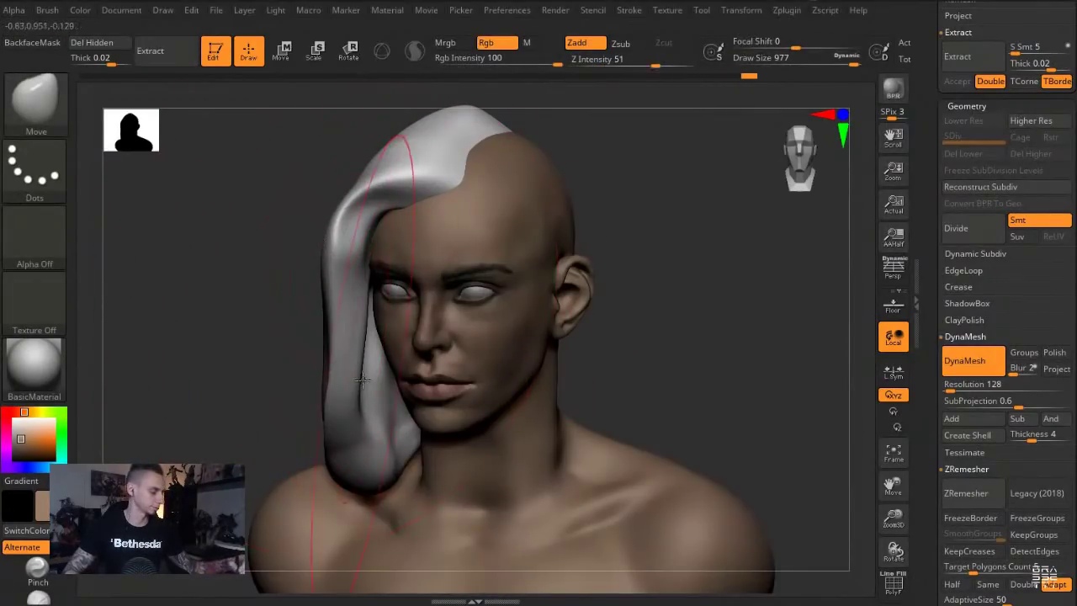
# Extend the hair onto the shoulder with the Move brush at draw size 500 and straighten its outer edge at draw size 386
pyautogui.press('s')
pyautogui.moveTo(385, 438); pyautogui.dragTo(350, 438)
pyautogui.press('s')
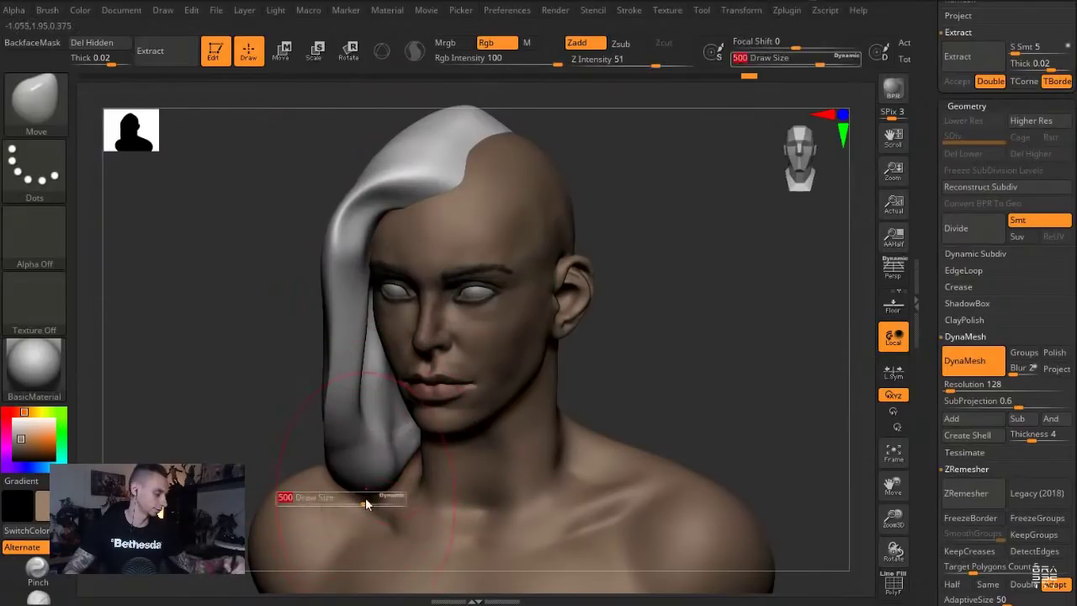
pyautogui.moveTo(343, 543); pyautogui.dragTo(339, 455)
pyautogui.press('s')
pyautogui.moveTo(339, 409); pyautogui.dragTo(344, 397)
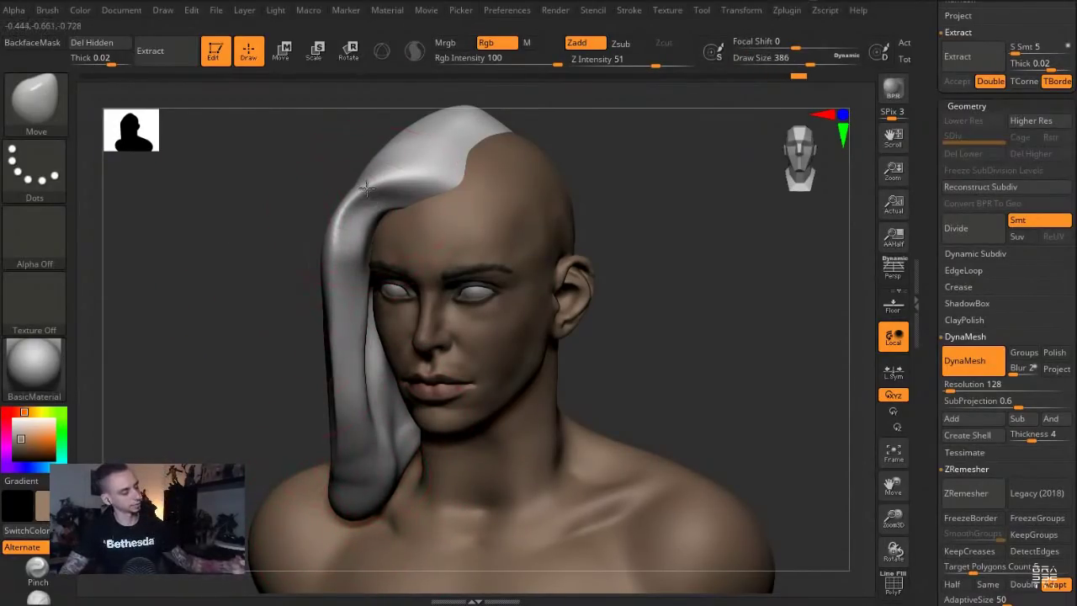
pyautogui.moveTo(253, 217)
pyautogui.mouseDown()
pyautogui.moveTo(260, 180)
pyautogui.moveTo(295, 219)
pyautogui.mouseUp()
pyautogui.moveTo(231, 285)
pyautogui.mouseDown()
pyautogui.moveTo(455, 378)
pyautogui.moveTo(475, 346)
pyautogui.mouseUp()
pyautogui.press('s')
pyautogui.press(']')
pyautogui.moveTo(227, 234); pyautogui.dragTo(334, 328)
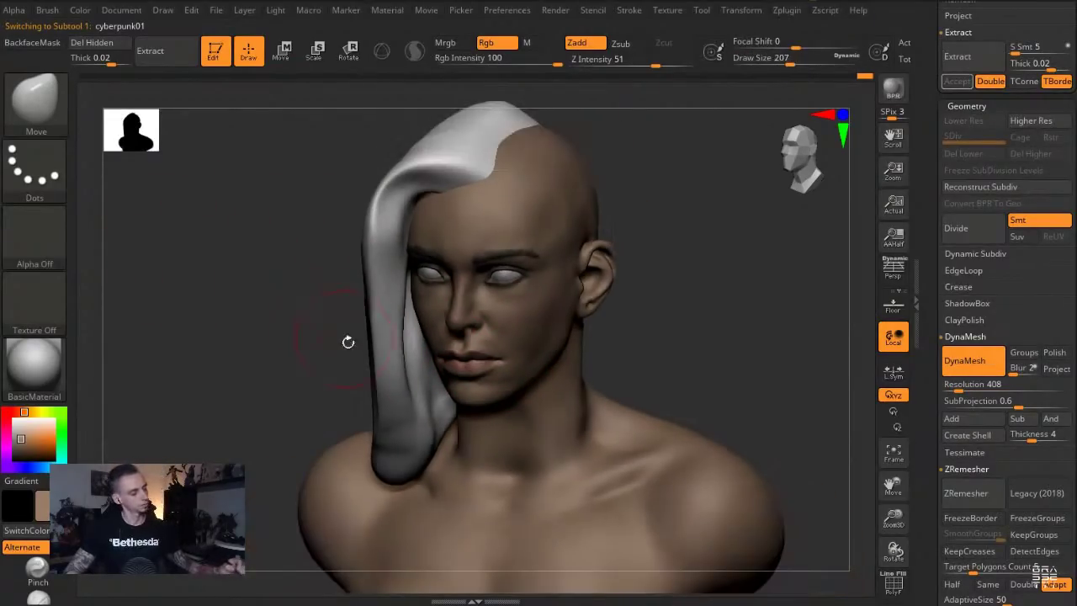
pyautogui.keyDown('alt'); pyautogui.click(378, 376); pyautogui.keyUp('alt')
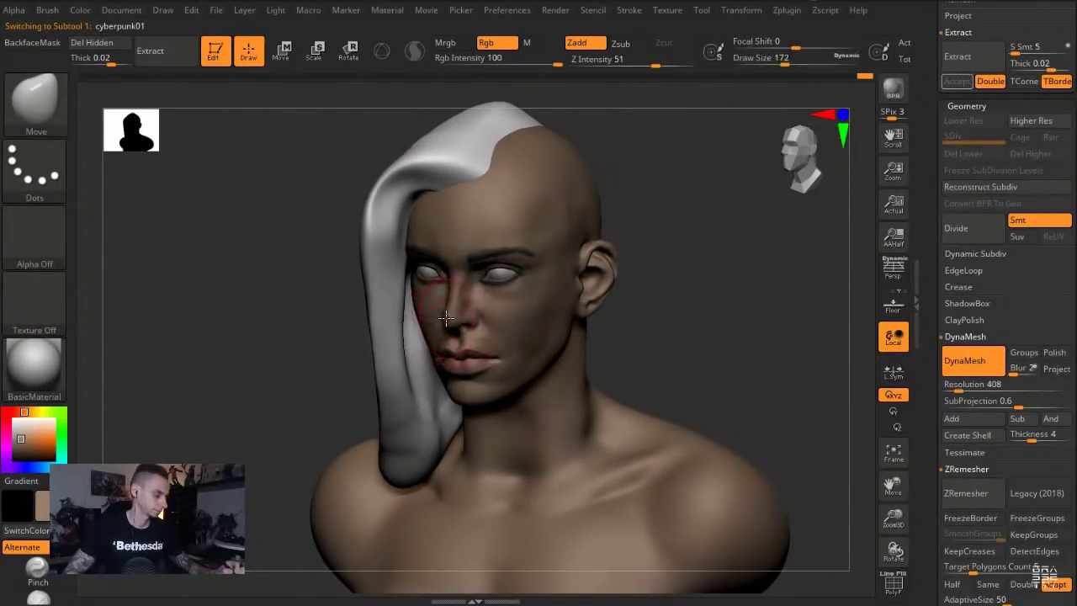
pyautogui.press('[')
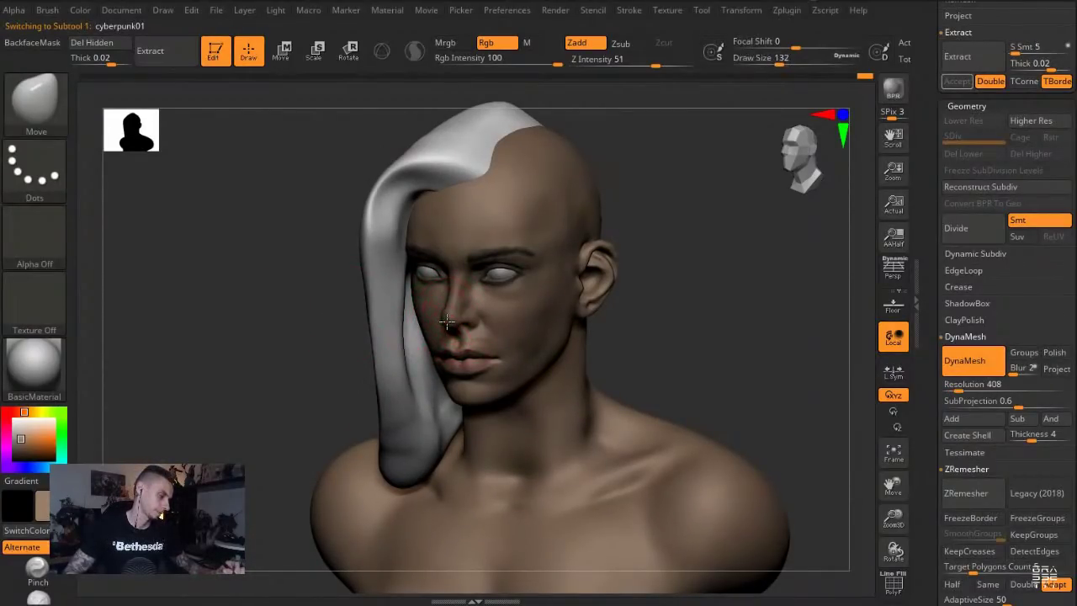
pyautogui.moveTo(247, 264); pyautogui.dragTo(188, 298)
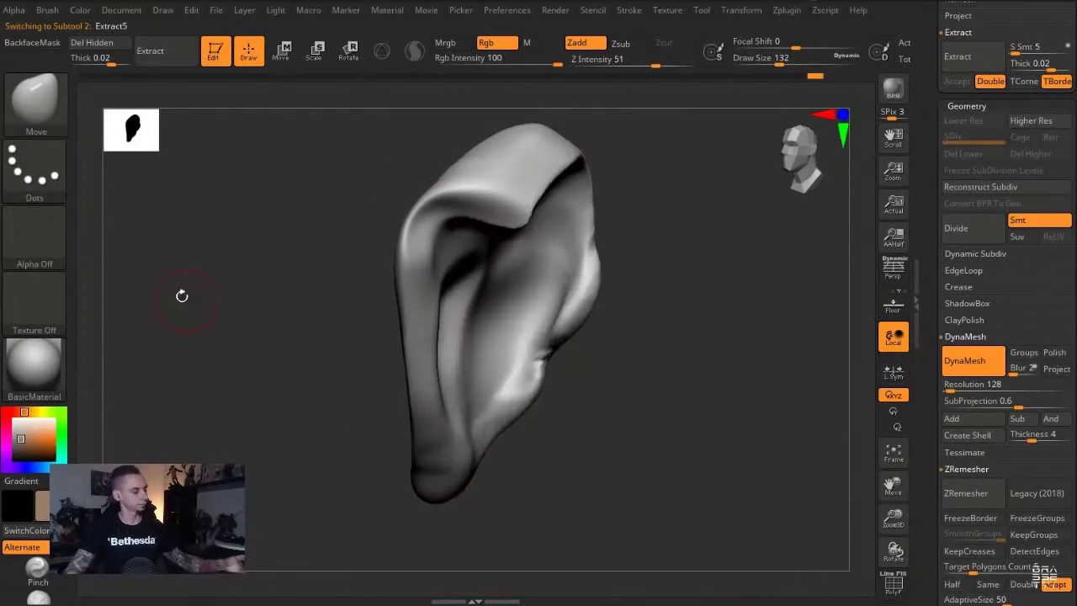
# Try ClayBuildup strokes along the hair's front fold at draw size 132, and undo them
pyautogui.click(45, 601)
pyautogui.moveTo(507, 194); pyautogui.dragTo(419, 233)
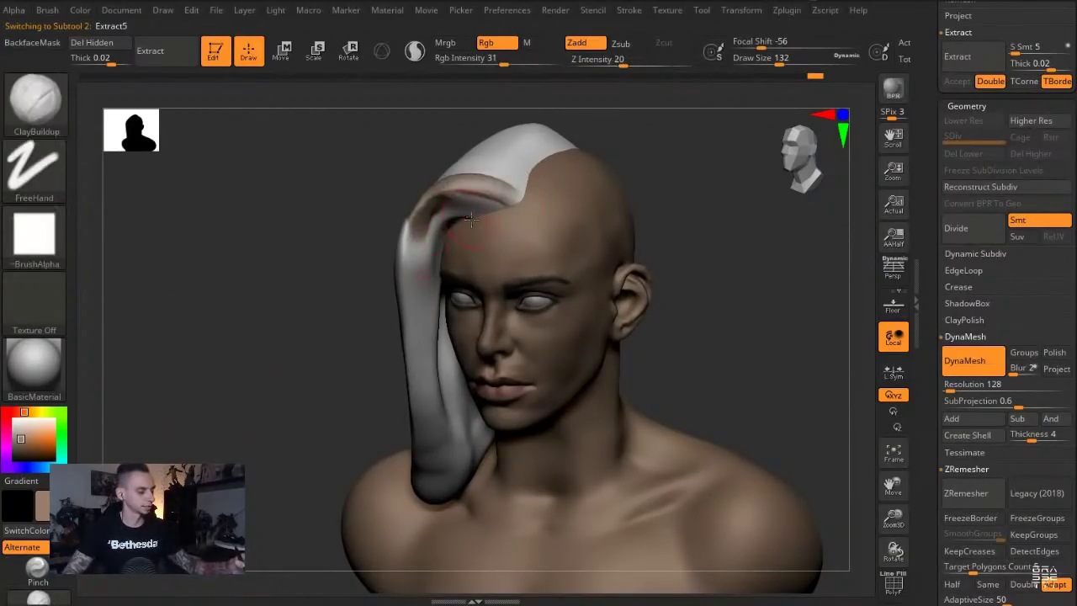
pyautogui.hotkey('ctrl', 'z')
pyautogui.hotkey('ctrl', 'z')
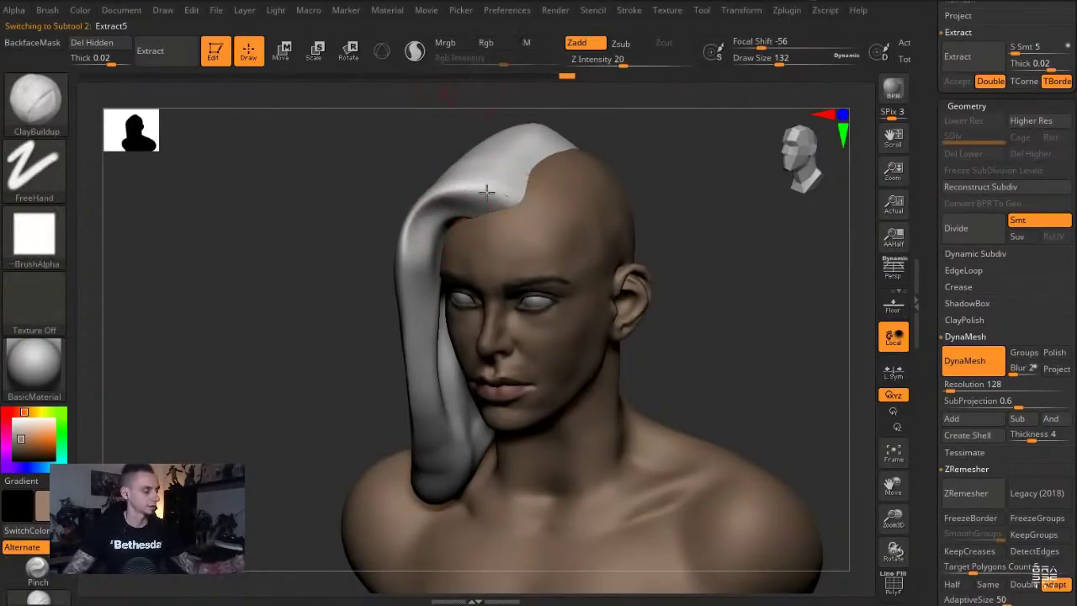
pyautogui.moveTo(509, 197); pyautogui.dragTo(398, 267)
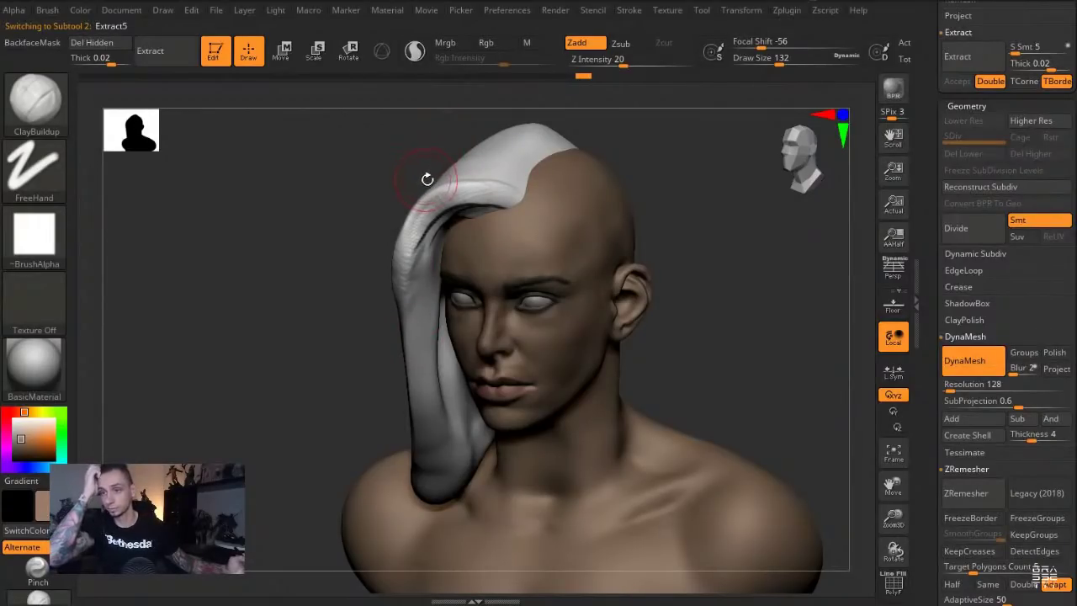
pyautogui.hotkey('ctrl', 'z')
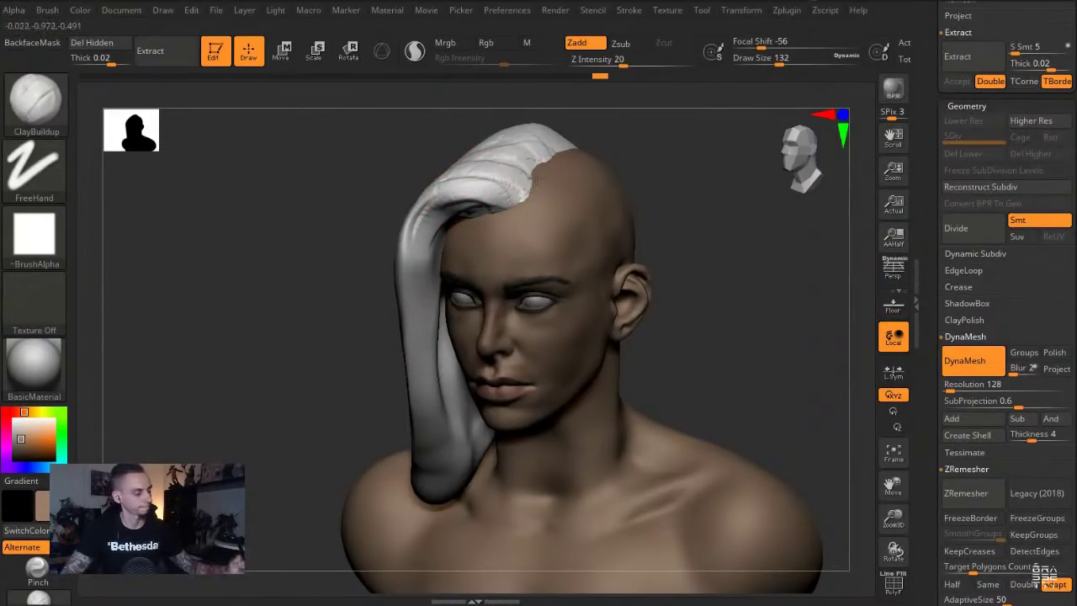
# Build up lengthwise strands down the front of the side hair with ClayBuildup at draw size 132
pyautogui.moveTo(442, 189)
pyautogui.mouseDown()
pyautogui.moveTo(406, 329)
pyautogui.moveTo(412, 489)
pyautogui.moveTo(439, 520)
pyautogui.mouseUp()
pyautogui.hotkey('alt', 's')
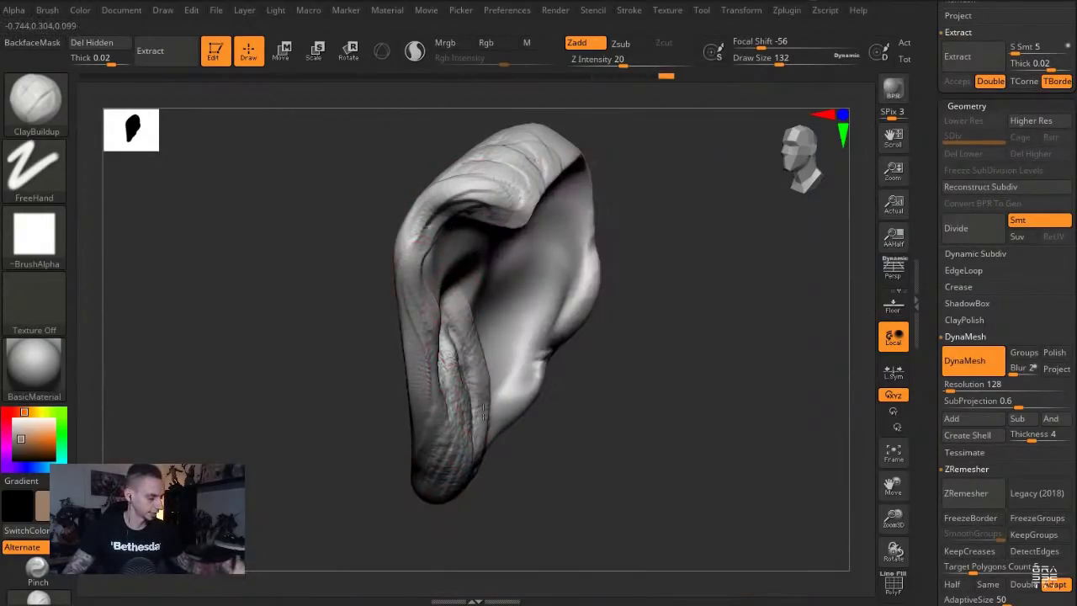
pyautogui.moveTo(478, 359); pyautogui.dragTo(471, 435)
# Build long strands from the crown down the outer side of the isolated hair with ClayBuildup, and show the whole bust again
pyautogui.moveTo(307, 322)
pyautogui.mouseDown()
pyautogui.moveTo(334, 286)
pyautogui.moveTo(389, 324)
pyautogui.mouseUp()
pyautogui.moveTo(469, 264); pyautogui.dragTo(422, 464)
pyautogui.moveTo(491, 202); pyautogui.dragTo(431, 461)
pyautogui.moveTo(535, 150); pyautogui.dragTo(448, 384)
pyautogui.moveTo(503, 155); pyautogui.dragTo(443, 383)
pyautogui.moveTo(471, 160); pyautogui.dragTo(413, 438)
pyautogui.moveTo(367, 246); pyautogui.dragTo(311, 238)
pyautogui.hotkey('alt', 's')
pyautogui.keyDown('alt'); pyautogui.moveTo(247, 454); pyautogui.dragTo(311, 353); pyautogui.keyUp('alt')
# Tighten the front strand and the hair's tip with the Pinch brush at draw size 202, and undo the last stroke
pyautogui.click(37, 571)
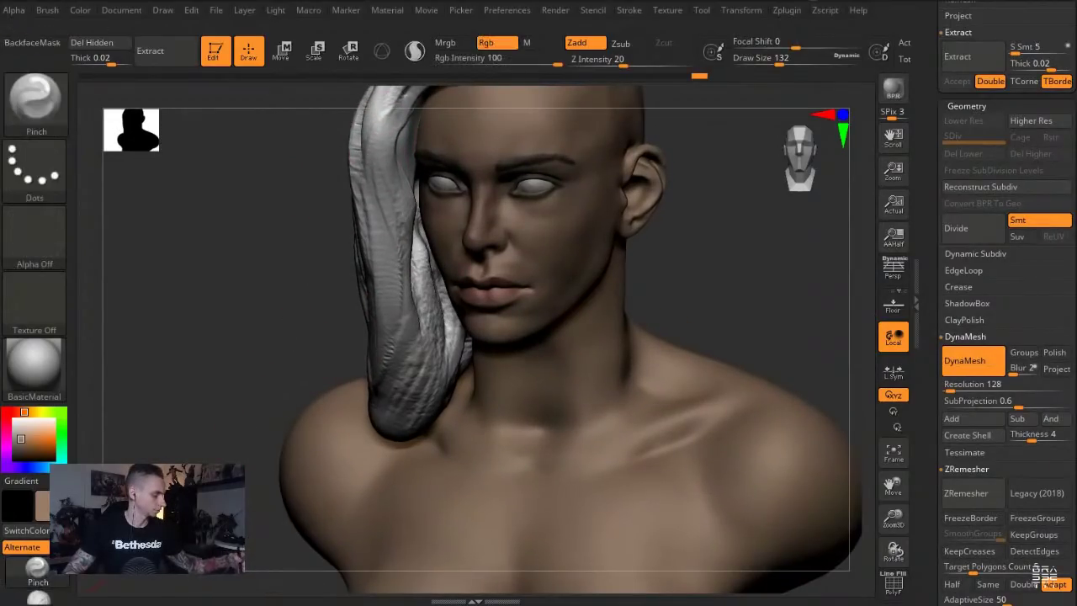
pyautogui.keyDown('alt'); pyautogui.moveTo(292, 300); pyautogui.dragTo(309, 377); pyautogui.keyUp('alt')
pyautogui.moveTo(392, 198); pyautogui.dragTo(411, 378)
pyautogui.moveTo(399, 218); pyautogui.dragTo(414, 472)
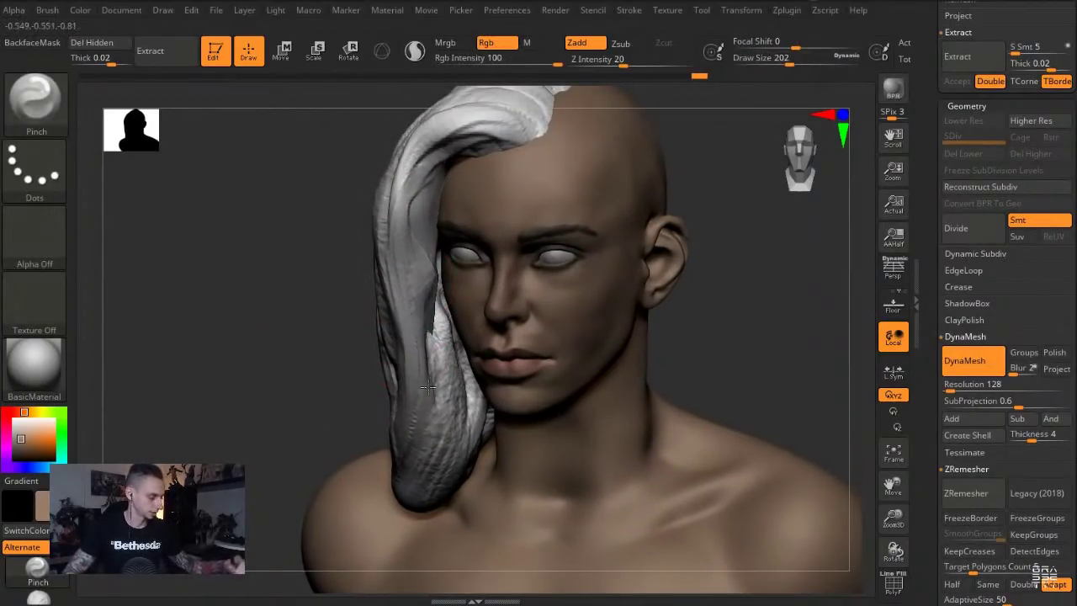
pyautogui.moveTo(411, 396); pyautogui.dragTo(412, 512)
pyautogui.moveTo(407, 336); pyautogui.dragTo(403, 525)
pyautogui.moveTo(449, 474); pyautogui.dragTo(420, 505)
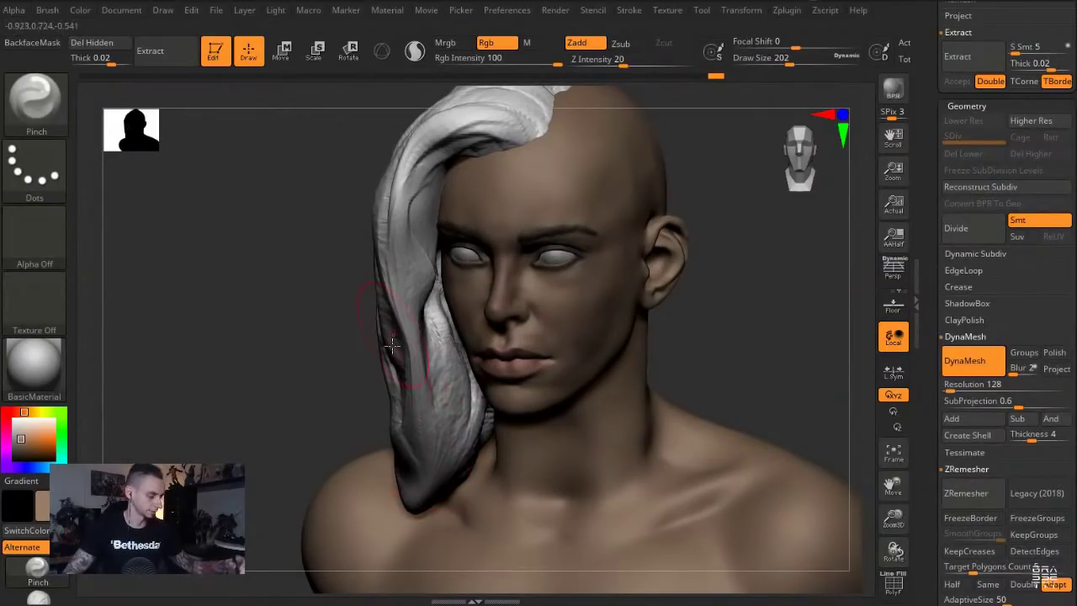
pyautogui.hotkey('ctrl', 'z')
# Bend the side hair inward and shape its lower end with the Move brush at draw sizes 358 and 422
pyautogui.press('b')
pyautogui.press('m')
pyautogui.press('v')
pyautogui.press('s')
pyautogui.moveTo(373, 406)
pyautogui.mouseDown()
pyautogui.moveTo(414, 402)
pyautogui.moveTo(417, 379)
pyautogui.mouseUp()
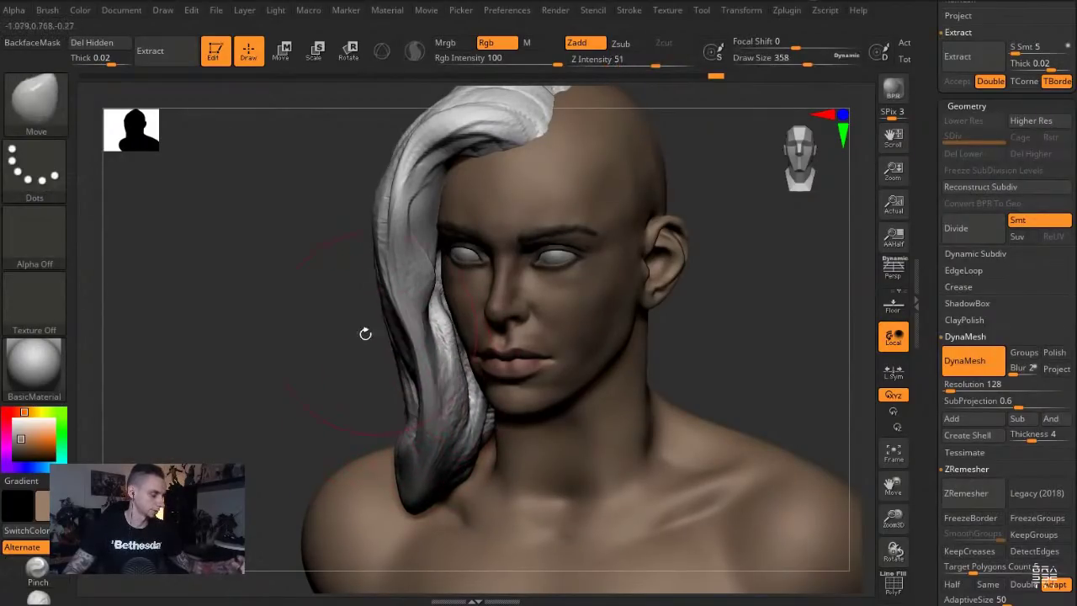
pyautogui.moveTo(303, 354); pyautogui.dragTo(358, 345)
pyautogui.press(']')
pyautogui.moveTo(370, 278); pyautogui.dragTo(386, 276)
pyautogui.moveTo(411, 454); pyautogui.dragTo(396, 461)
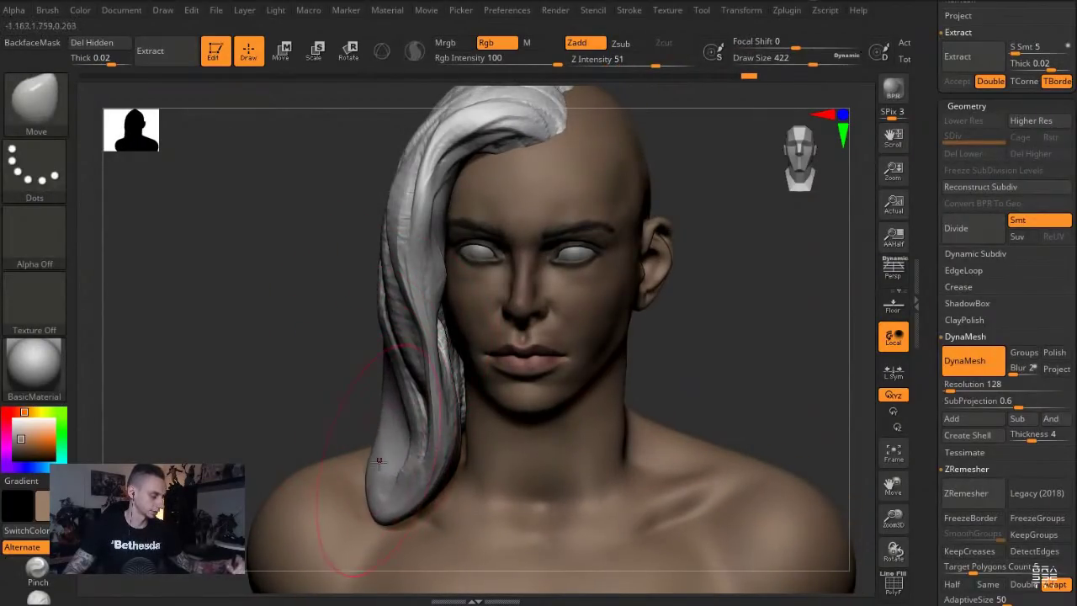
# Add strand volume to the outer side of the hair with the ClayBuildup brush
pyautogui.moveTo(264, 348); pyautogui.dragTo(317, 327)
pyautogui.click(37, 598)
pyautogui.press('s')
pyautogui.click(378, 331)
# Shape the hair's tip above the shoulder with the Move brush at draw size 324
pyautogui.press('b')
pyautogui.press('m')
pyautogui.press('v')
pyautogui.press('s')
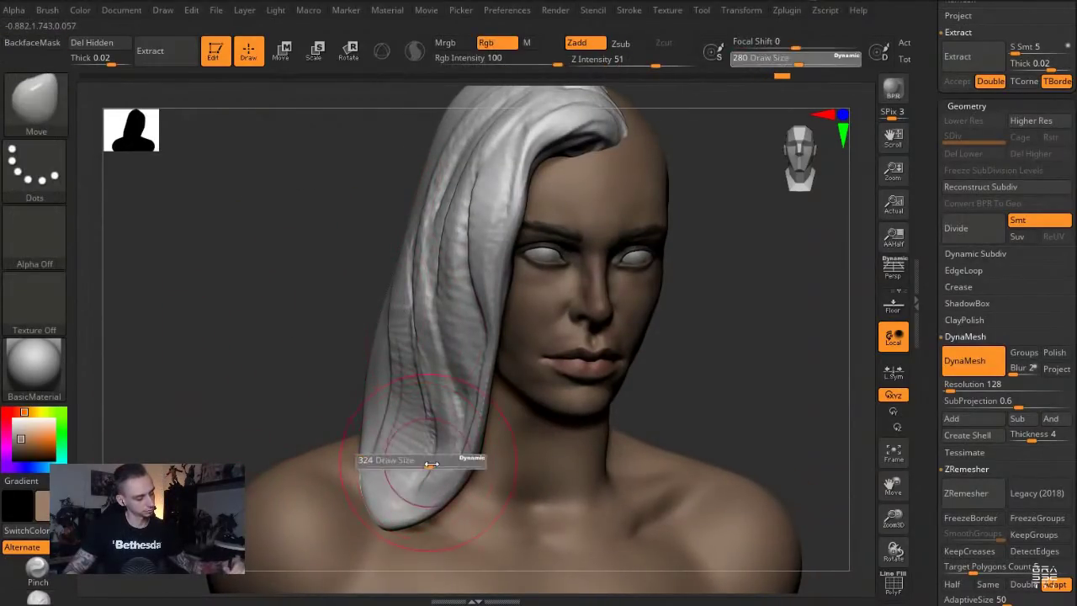
pyautogui.moveTo(341, 454)
pyautogui.mouseDown()
pyautogui.moveTo(396, 471)
pyautogui.moveTo(411, 513)
pyautogui.moveTo(423, 508)
pyautogui.mouseUp()
# Draw the lower hair inward toward the chest into a tapered lock with the Move brush at draw size 542
pyautogui.moveTo(289, 344); pyautogui.dragTo(342, 340)
pyautogui.press(']')
pyautogui.moveTo(437, 428)
pyautogui.mouseDown()
pyautogui.moveTo(452, 423)
pyautogui.moveTo(443, 439)
pyautogui.mouseUp()
pyautogui.moveTo(269, 315); pyautogui.dragTo(362, 324)
pyautogui.moveTo(412, 364)
pyautogui.mouseDown()
pyautogui.moveTo(428, 358)
pyautogui.moveTo(427, 343)
pyautogui.mouseUp()
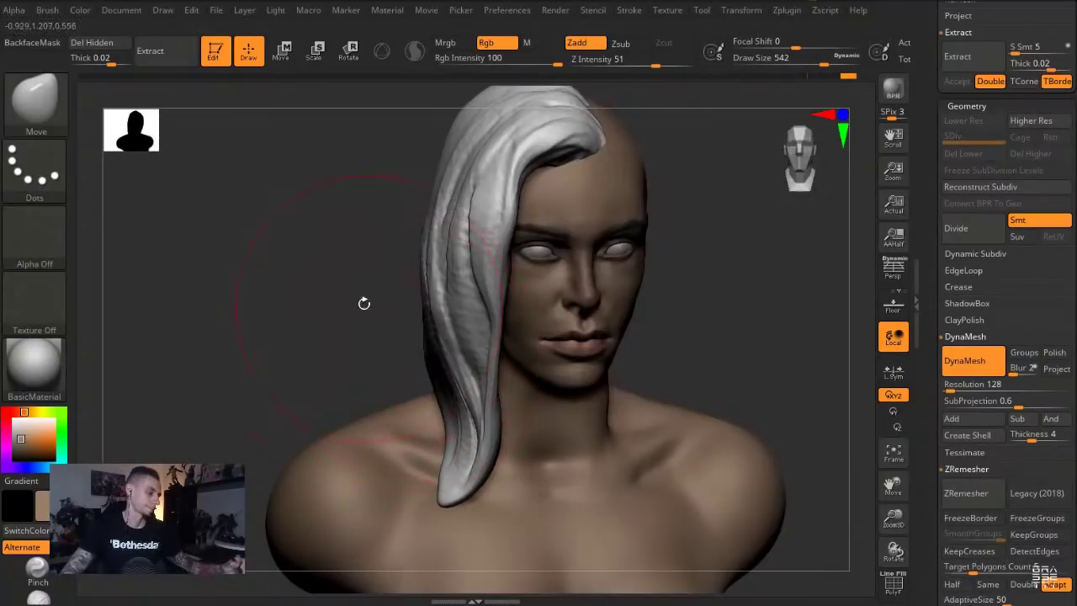
# Build up strands on the hair's inner side next to the temple with the ClayBuildup brush
pyautogui.moveTo(377, 315); pyautogui.dragTo(290, 295)
pyautogui.keyDown('alt'); pyautogui.click(337, 325); pyautogui.keyUp('alt')
pyautogui.click(37, 598)
pyautogui.press('s')
pyautogui.moveTo(390, 218); pyautogui.dragTo(376, 219)
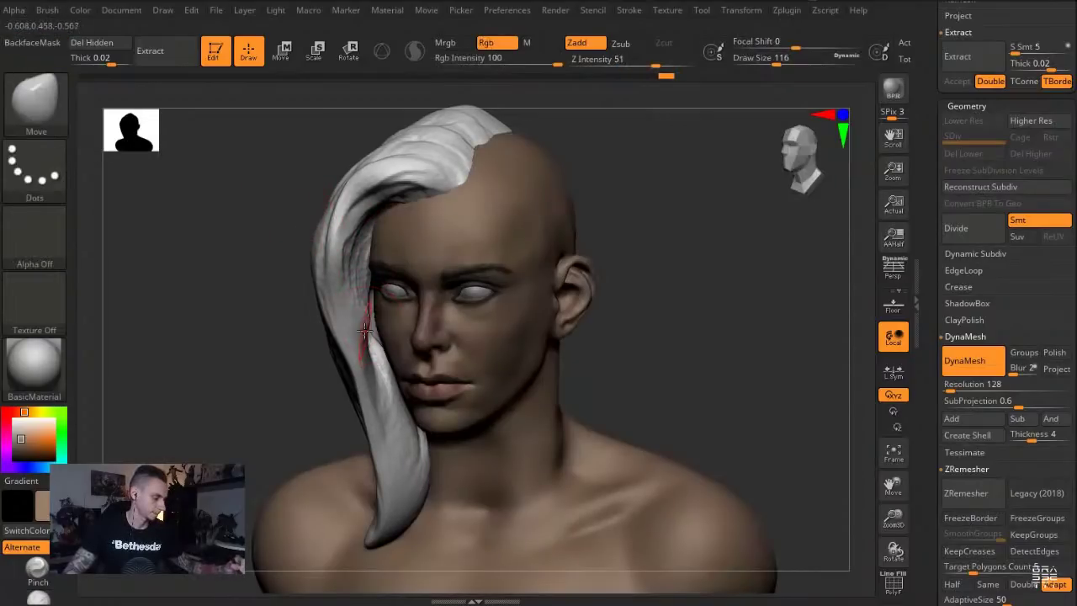
# Adjust the edge of the front strand beside the cheek with the Move brush at draw sizes 116 and 135
pyautogui.moveTo(365, 331); pyautogui.dragTo(365, 339)
pyautogui.press('s')
pyautogui.moveTo(362, 351); pyautogui.dragTo(368, 351)
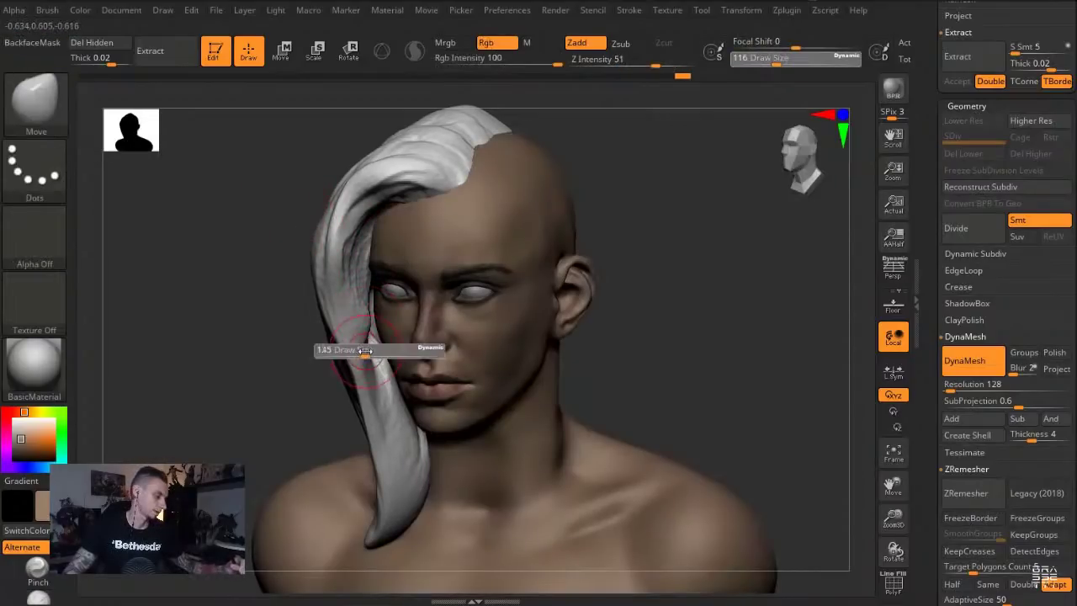
pyautogui.press('s')
pyautogui.moveTo(360, 304); pyautogui.dragTo(354, 304)
# Carve grooves between the strands beside the cheek with DamStandard at Z intensity 59, and remesh the hair with DynaMesh
pyautogui.press('b')
pyautogui.press('d')
pyautogui.press('s')
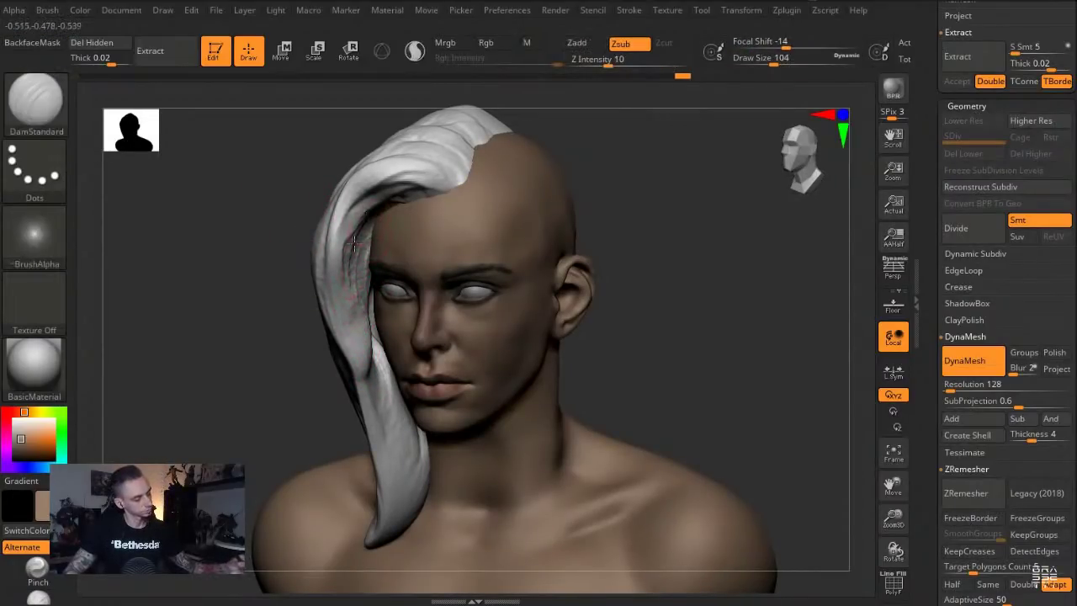
pyautogui.click(661, 64)
pyautogui.moveTo(372, 222)
pyautogui.mouseDown()
pyautogui.moveTo(352, 254)
pyautogui.moveTo(370, 362)
pyautogui.mouseUp()
pyautogui.moveTo(346, 271)
pyautogui.mouseDown()
pyautogui.moveTo(375, 412)
pyautogui.moveTo(386, 397)
pyautogui.mouseUp()
pyautogui.moveTo(368, 227); pyautogui.dragTo(382, 411)
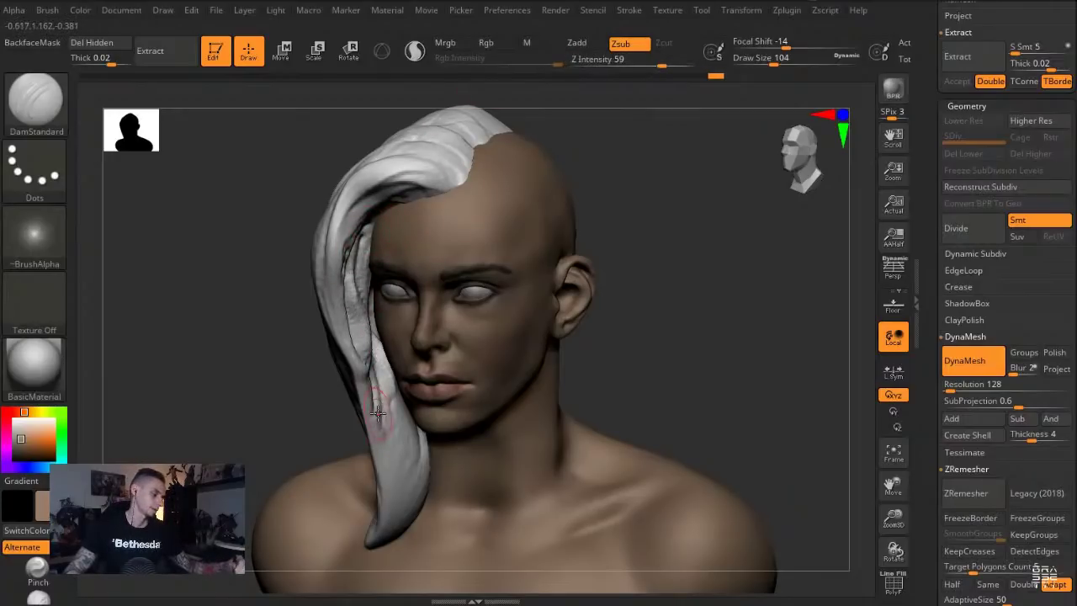
pyautogui.keyDown('ctrl'); pyautogui.moveTo(263, 295); pyautogui.dragTo(276, 318); pyautogui.keyUp('ctrl')
# Pull the front strand's tip down and outward beside the jaw with the Move brush at draw size 132
pyautogui.press('b')
pyautogui.press('m')
pyautogui.press('v')
pyautogui.press('s')
pyautogui.moveTo(354, 387); pyautogui.dragTo(350, 387)
pyautogui.moveTo(355, 380)
pyautogui.mouseDown()
pyautogui.moveTo(347, 412)
pyautogui.moveTo(357, 393)
pyautogui.mouseUp()
pyautogui.press('s')
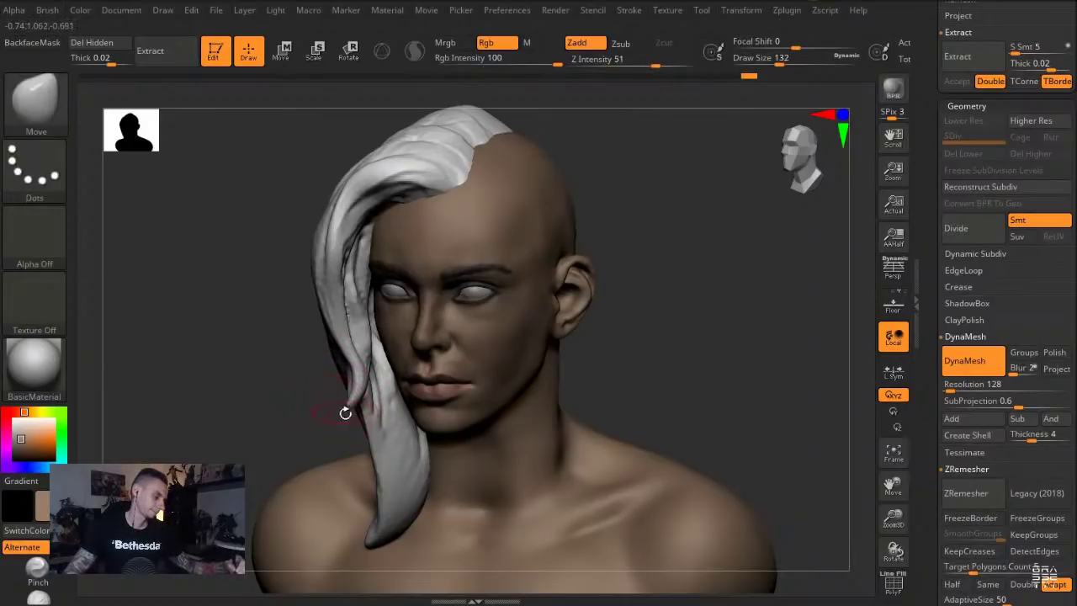
# Select the head and refine the area between nose and mouth with the Clay brush at draw sizes 74 and 120, Z intensity 6
pyautogui.press('s')
pyautogui.press('shift')
pyautogui.moveTo(220, 268)
pyautogui.mouseDown()
pyautogui.moveTo(252, 261)
pyautogui.moveTo(272, 224)
pyautogui.mouseUp()
pyautogui.press('Up')
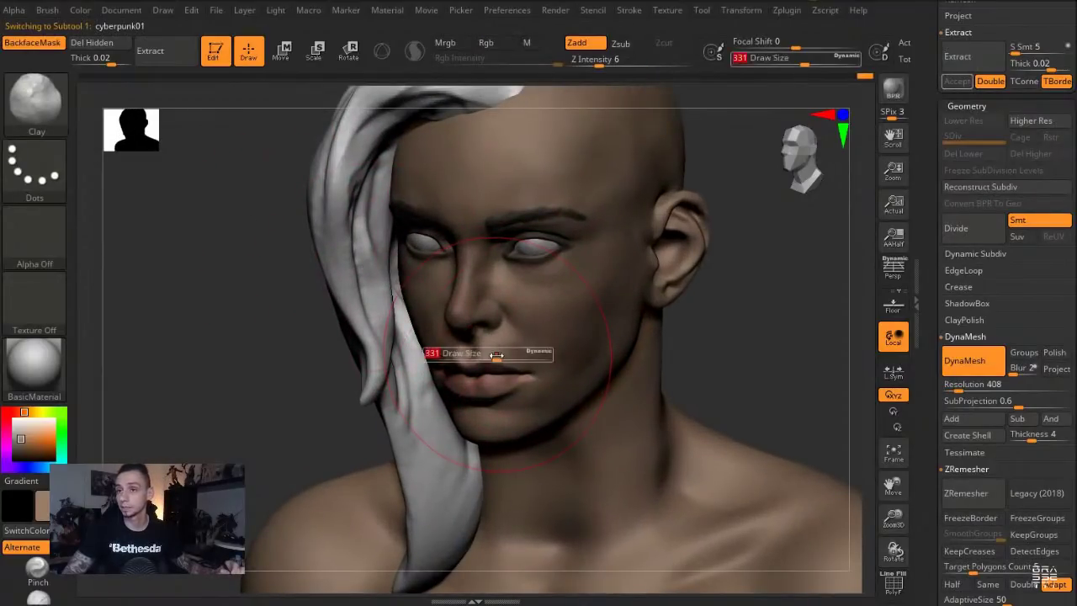
pyautogui.moveTo(497, 355); pyautogui.dragTo(455, 293)
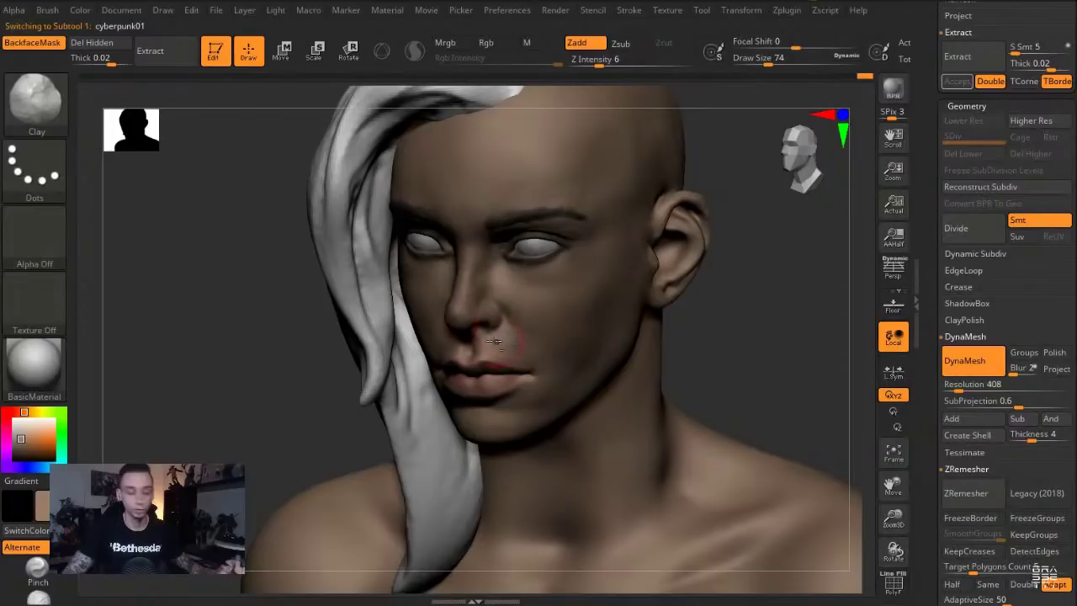
pyautogui.press('s')
pyautogui.press('s')
pyautogui.moveTo(433, 359); pyautogui.dragTo(439, 358)
pyautogui.press(']')
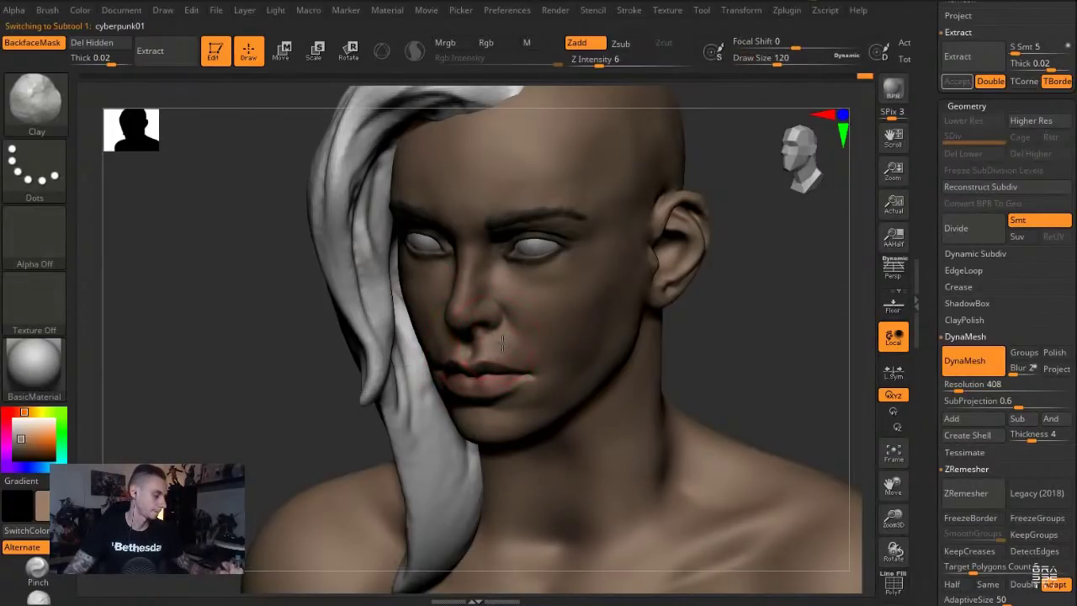
# Refine the crease below the eye with the DamStandard brush at draw size 68 and Z intensity 6
pyautogui.moveTo(224, 212)
pyautogui.keyDown('alt'); pyautogui.mouseDown()
pyautogui.moveTo(221, 250)
pyautogui.moveTo(324, 252)
pyautogui.mouseUp(); pyautogui.keyUp('alt')
pyautogui.press('b')
pyautogui.press('d')
pyautogui.press('s')
pyautogui.press('s')
pyautogui.moveTo(553, 295)
pyautogui.mouseDown()
pyautogui.moveTo(542, 295)
pyautogui.moveTo(590, 268)
pyautogui.mouseUp()
pyautogui.click(599, 65)
pyautogui.hotkey('ctrl', 'z')
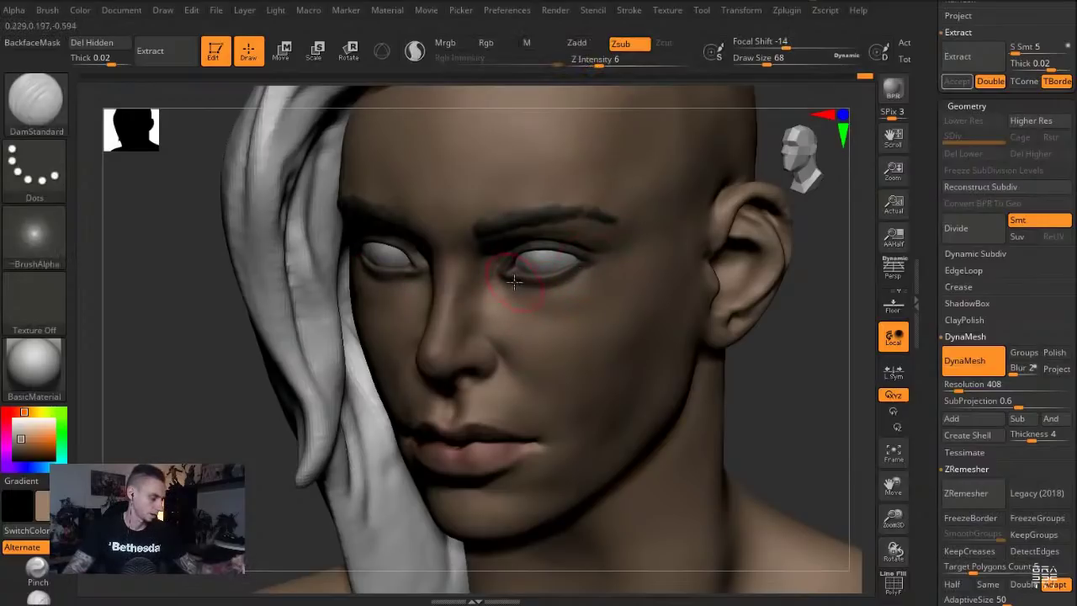
# Select the eyeball subtool and set the draw size to 44
pyautogui.press('b')
pyautogui.press('m')
pyautogui.press('v')
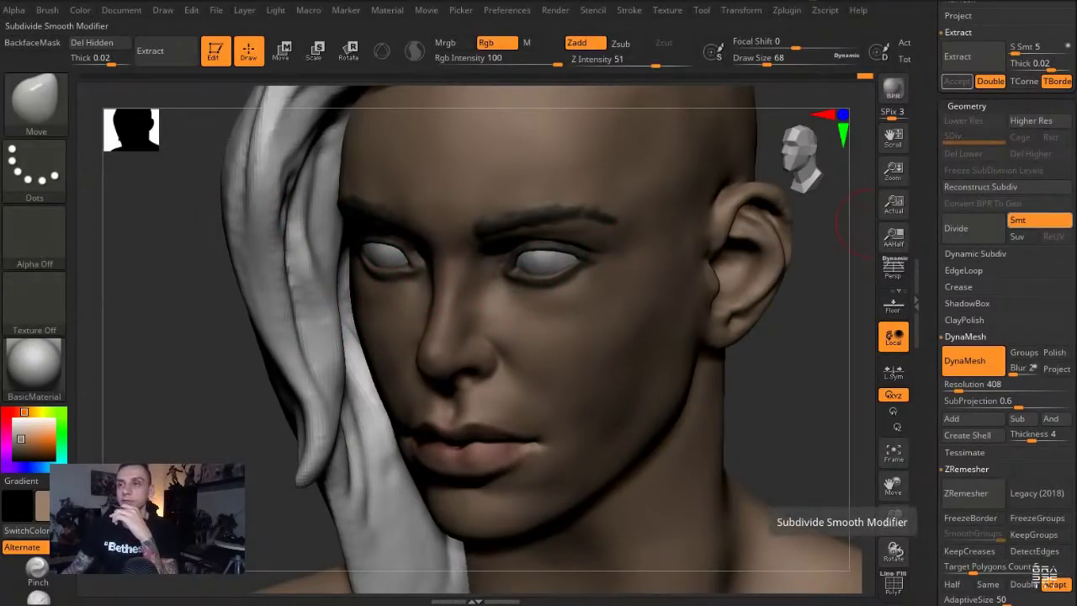
pyautogui.keyDown('alt'); pyautogui.click(381, 261); pyautogui.keyUp('alt')
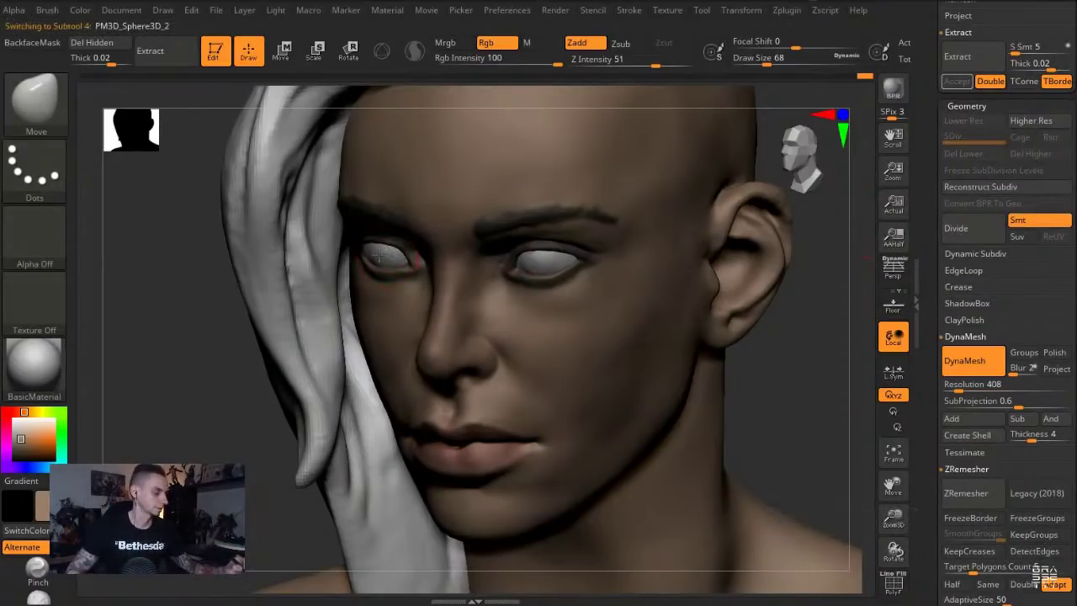
pyautogui.press('s')
pyautogui.moveTo(384, 255); pyautogui.dragTo(379, 255)
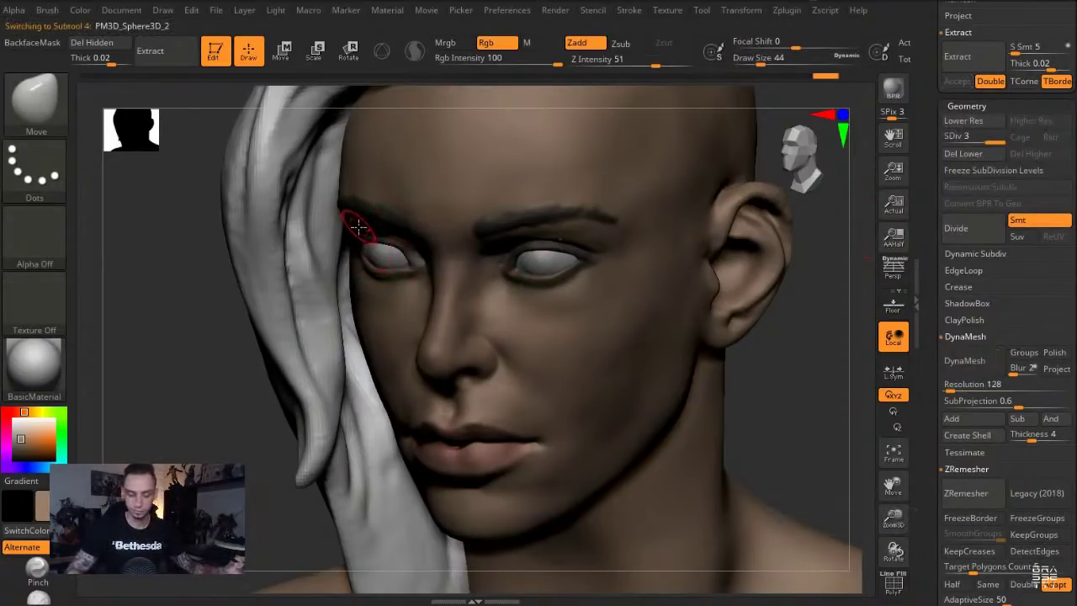
# Set the Inflat brush to paint colour only, in black at Rgb intensity 79
pyautogui.press('b')
pyautogui.press('i')
pyautogui.press('n')
pyautogui.press('r')
pyautogui.press('z')
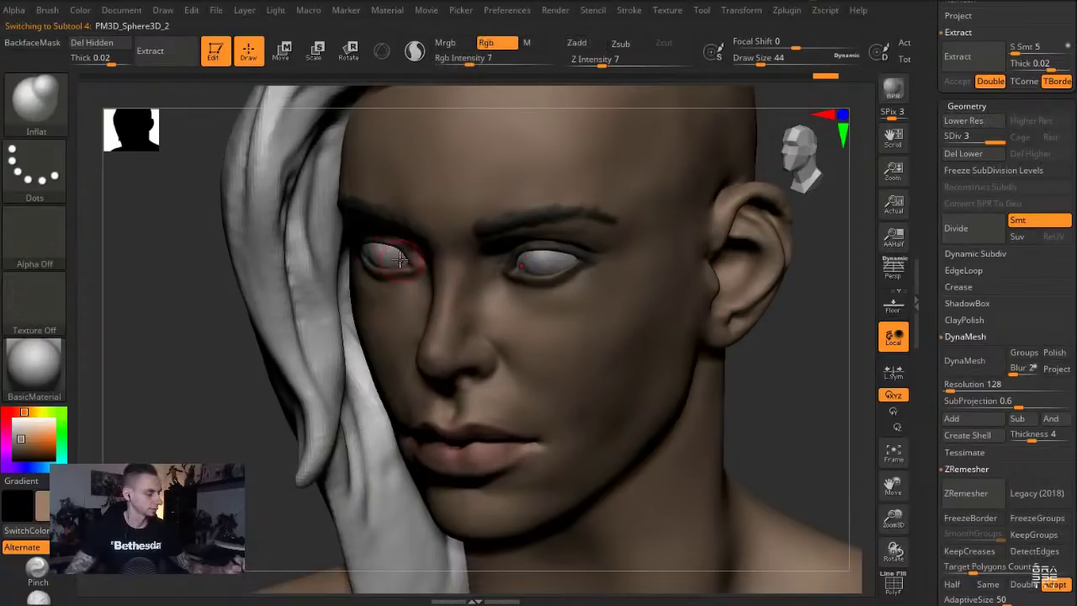
pyautogui.moveTo(508, 62); pyautogui.dragTo(545, 64)
pyautogui.moveTo(26, 452); pyautogui.dragTo(10, 465)
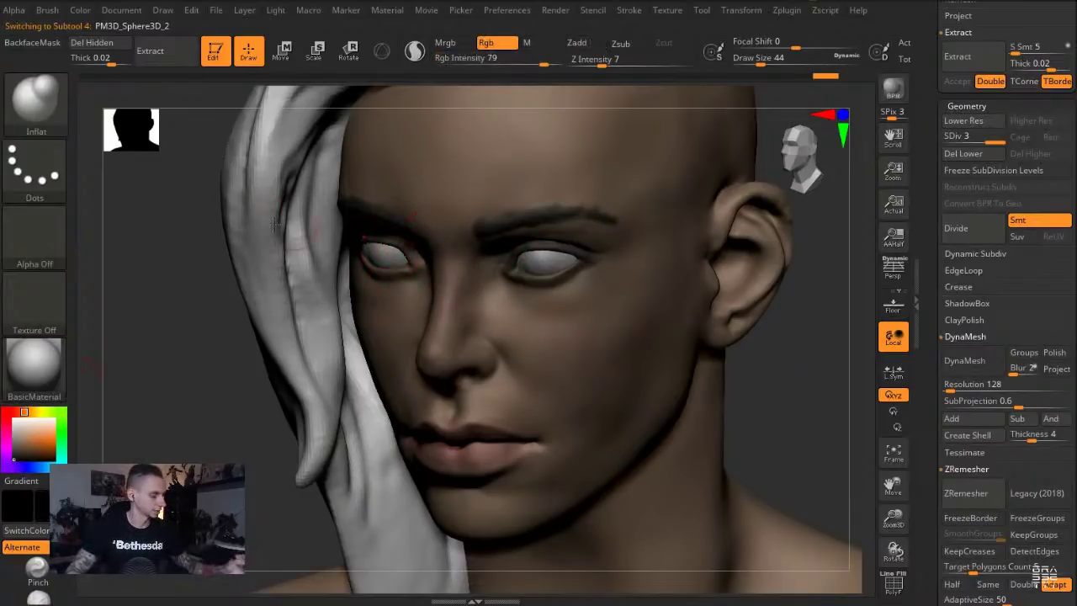
# Paint an orange iris on the eyeball beside the hair
pyautogui.keyDown('alt'); pyautogui.moveTo(145, 243); pyautogui.dragTo(142, 295); pyautogui.keyUp('alt')
pyautogui.moveTo(389, 252); pyautogui.dragTo(391, 255)
pyautogui.click(35, 440)
# Paint a black pupil at draw size 31 and darken the iris's surroundings at draw size 54
pyautogui.moveTo(24, 453); pyautogui.dragTo(11, 463)
pyautogui.press('[')
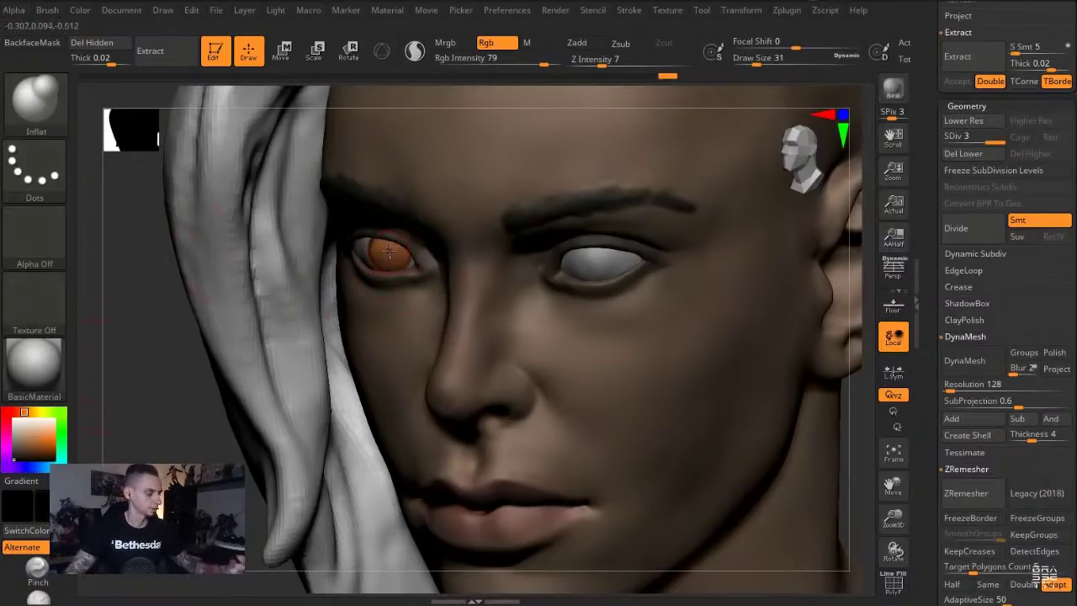
pyautogui.click(391, 251)
pyautogui.press(']')
pyautogui.press(']')
pyautogui.moveTo(355, 230); pyautogui.dragTo(340, 235)
pyautogui.keyDown('alt'); pyautogui.moveTo(141, 260); pyautogui.dragTo(209, 289); pyautogui.keyUp('alt')
# Apply the ToyPlastic material to the eyeballs through the material-only channel and restore BasicMaterial as the active material
pyautogui.moveTo(38, 367); pyautogui.dragTo(392, 424)
pyautogui.press('m')
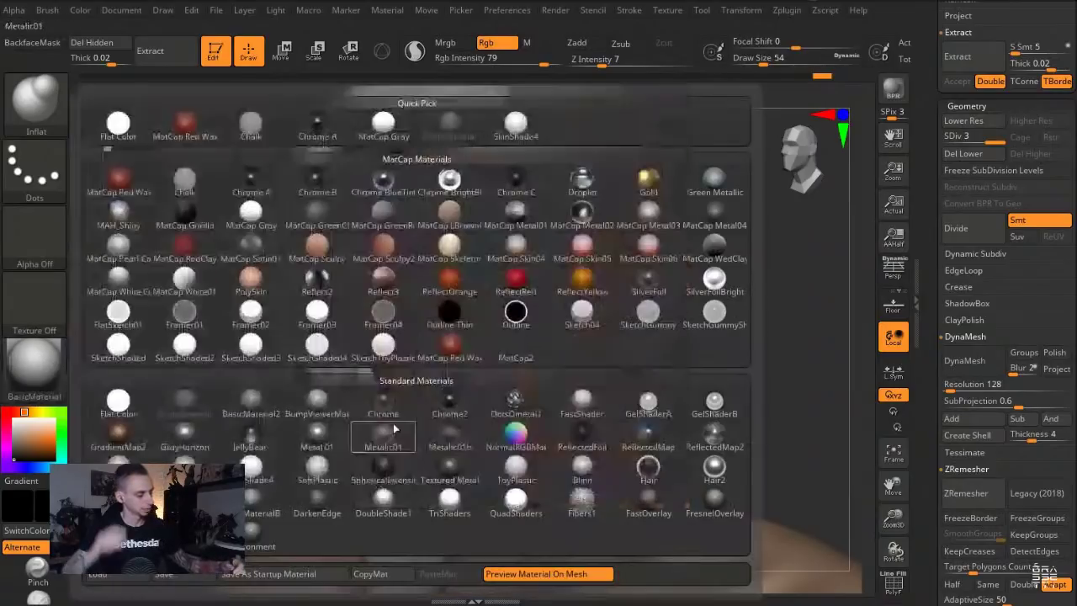
pyautogui.click(453, 96)
pyautogui.click(529, 42)
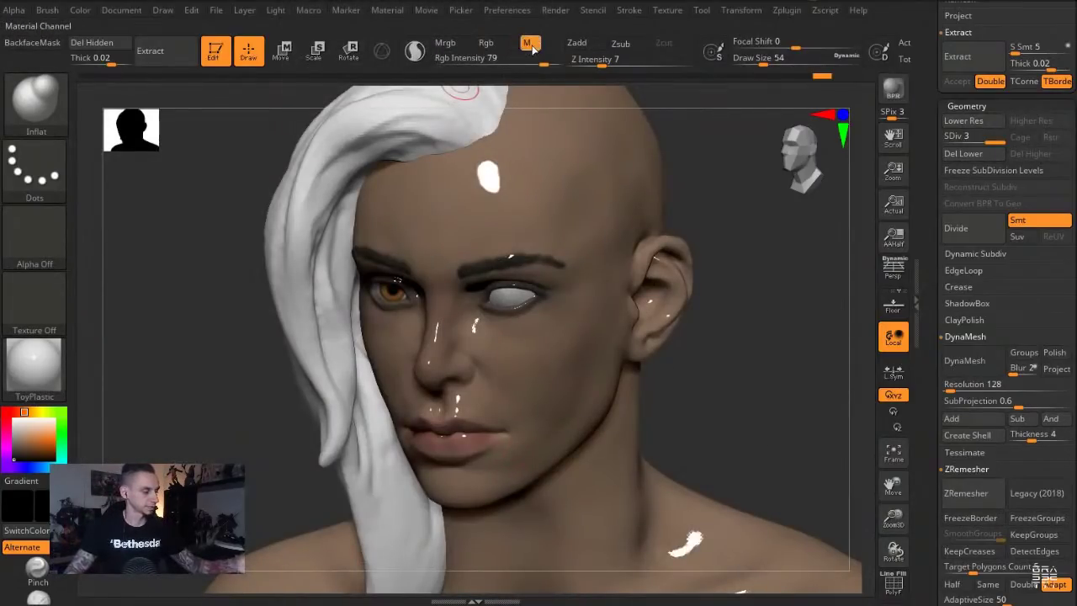
pyautogui.click(36, 376)
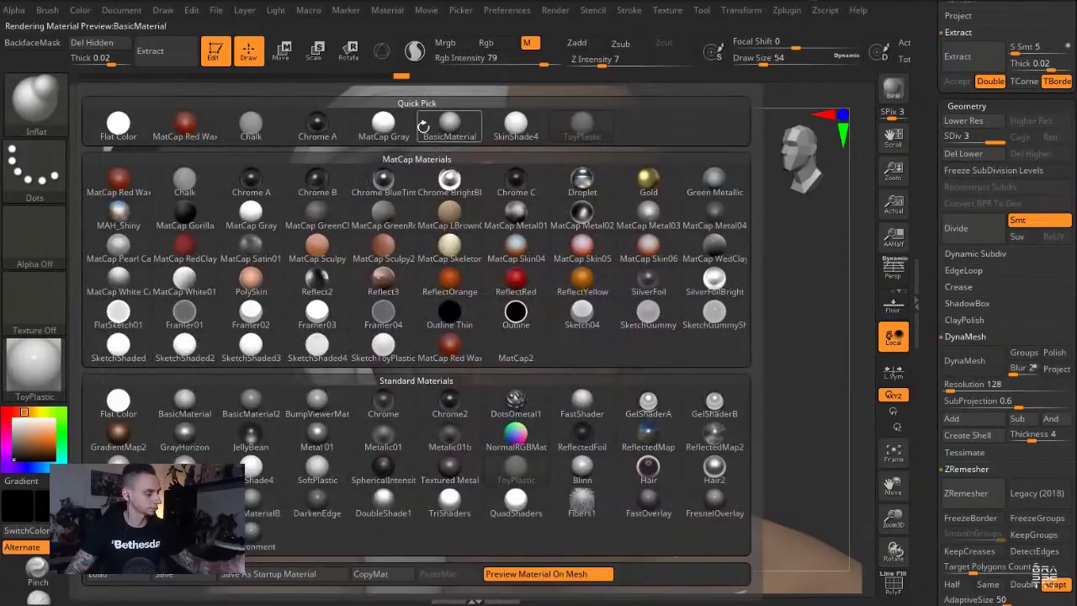
pyautogui.click(449, 124)
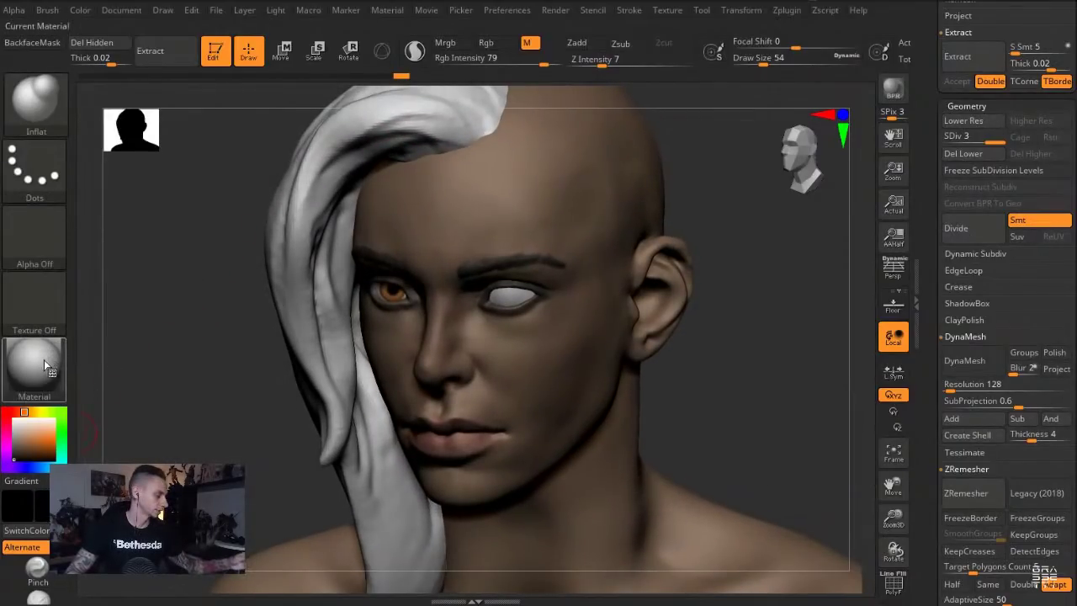
# Select the head and adjust the cheek beside the nose with the Move brush at draw size 154
pyautogui.press('f')
pyautogui.moveTo(190, 319)
pyautogui.mouseDown()
pyautogui.moveTo(228, 300)
pyautogui.moveTo(240, 324)
pyautogui.mouseUp()
pyautogui.keyDown('alt'); pyautogui.click(396, 358); pyautogui.keyUp('alt')
pyautogui.press('b')
pyautogui.press('m')
pyautogui.press('v')
pyautogui.press('s')
pyautogui.moveTo(396, 389); pyautogui.dragTo(421, 379)
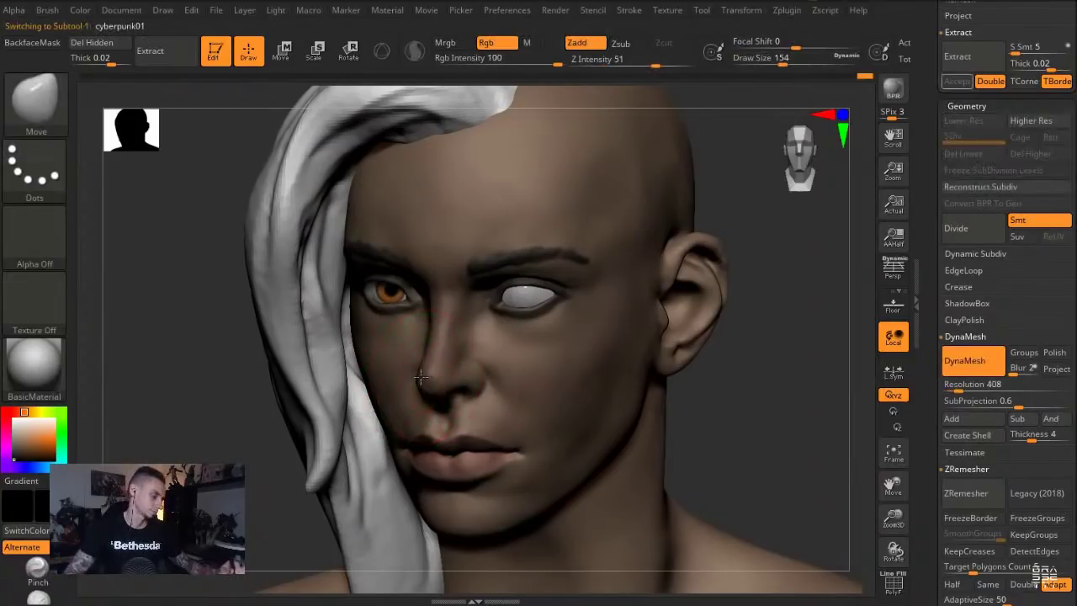
# Reshape the nose and the adjoining cheek with the Move brush at draw sizes 197 and 172
pyautogui.moveTo(181, 331); pyautogui.dragTo(126, 332)
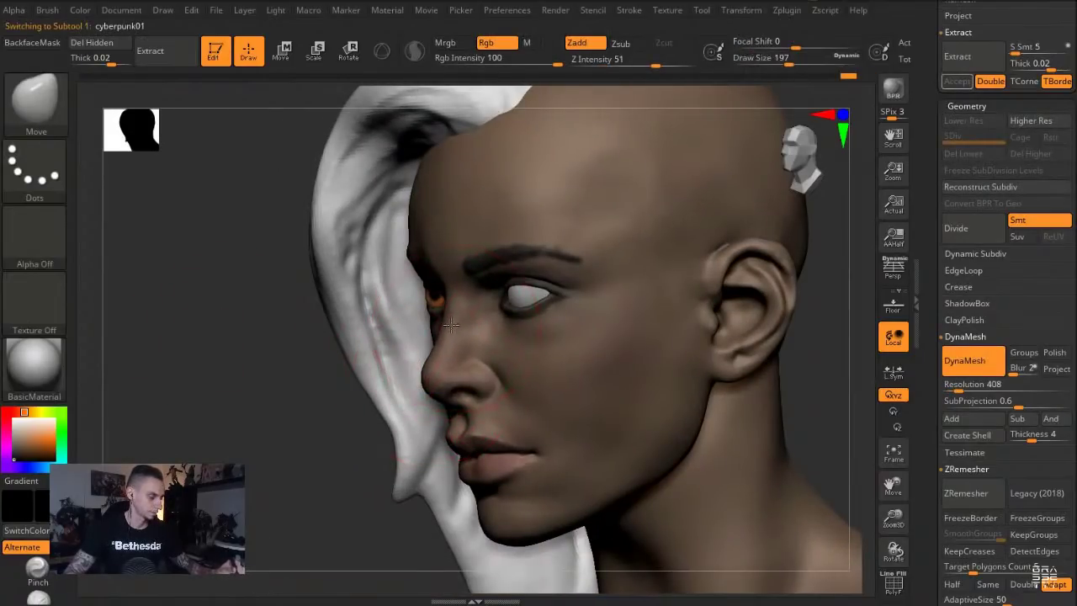
pyautogui.moveTo(449, 339); pyautogui.dragTo(450, 327)
pyautogui.moveTo(449, 326); pyautogui.dragTo(445, 318)
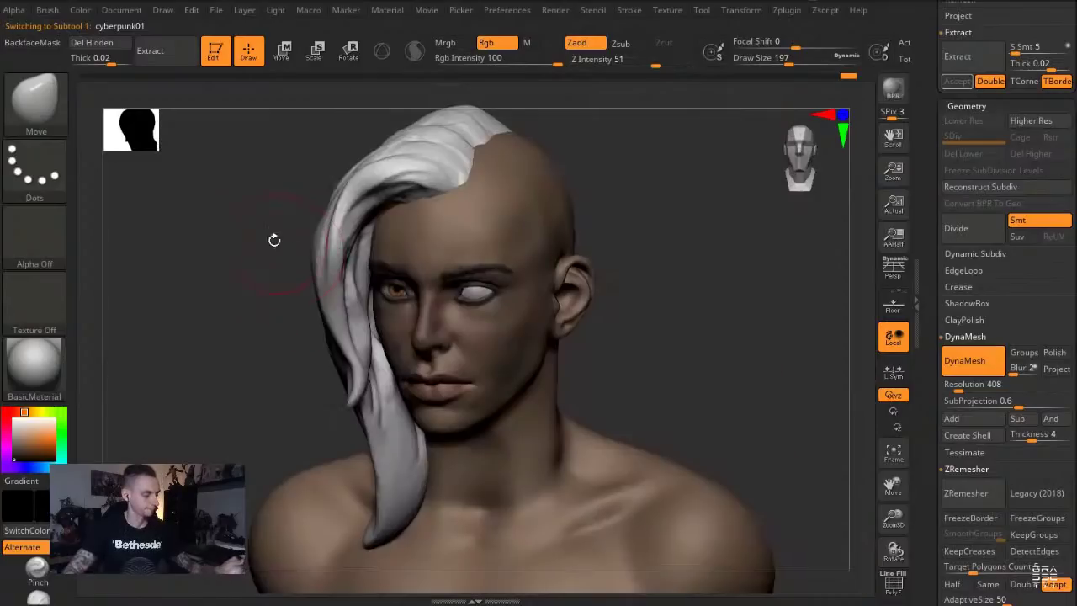
pyautogui.moveTo(201, 294)
pyautogui.mouseDown()
pyautogui.moveTo(223, 292)
pyautogui.moveTo(229, 337)
pyautogui.mouseUp()
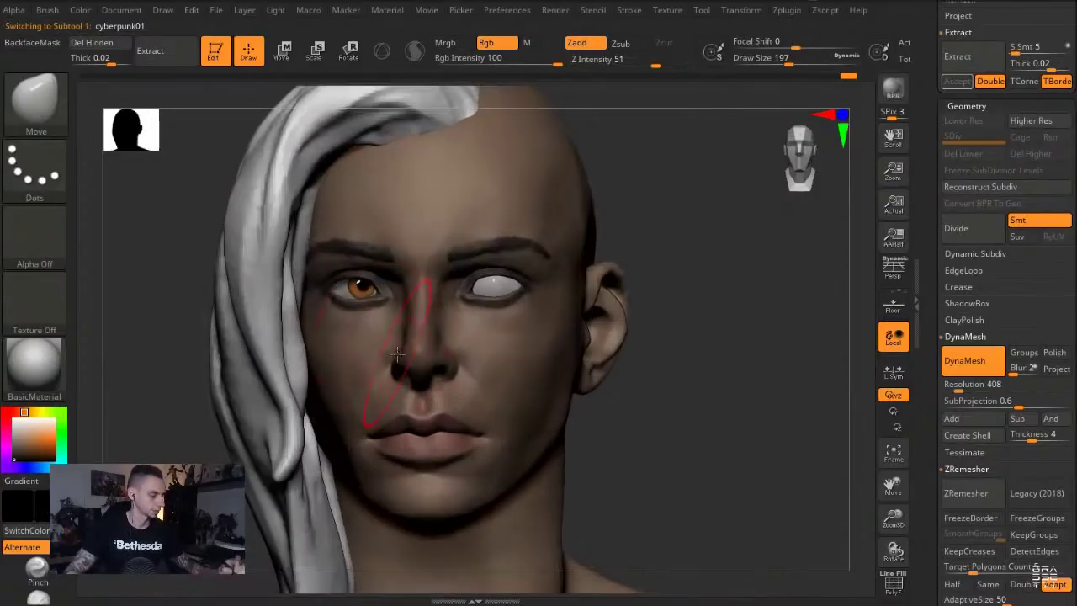
pyautogui.moveTo(393, 362); pyautogui.dragTo(396, 360)
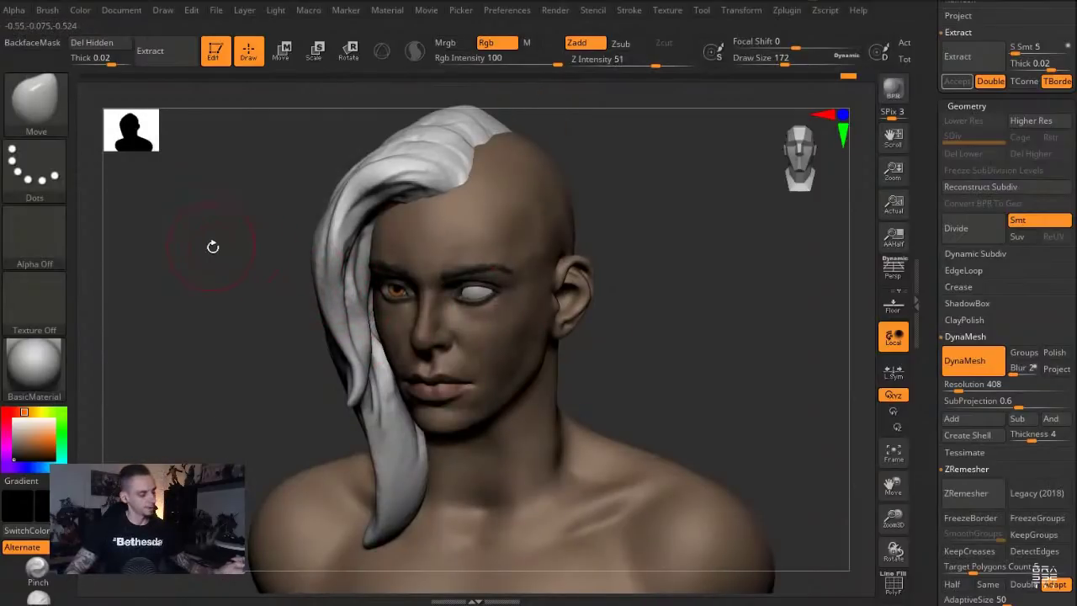
pyautogui.moveTo(213, 247)
pyautogui.mouseDown()
pyautogui.moveTo(243, 234)
pyautogui.moveTo(245, 281)
pyautogui.mouseUp()
pyautogui.press('s')
pyautogui.moveTo(486, 347); pyautogui.dragTo(474, 347)
# Deepen the crease around the nostrils with DamStandard at draw size 94 and Z intensity 15
pyautogui.moveTo(208, 288)
pyautogui.mouseDown()
pyautogui.moveTo(221, 306)
pyautogui.moveTo(268, 315)
pyautogui.mouseUp()
pyautogui.press('b')
pyautogui.press('d')
pyautogui.press('s')
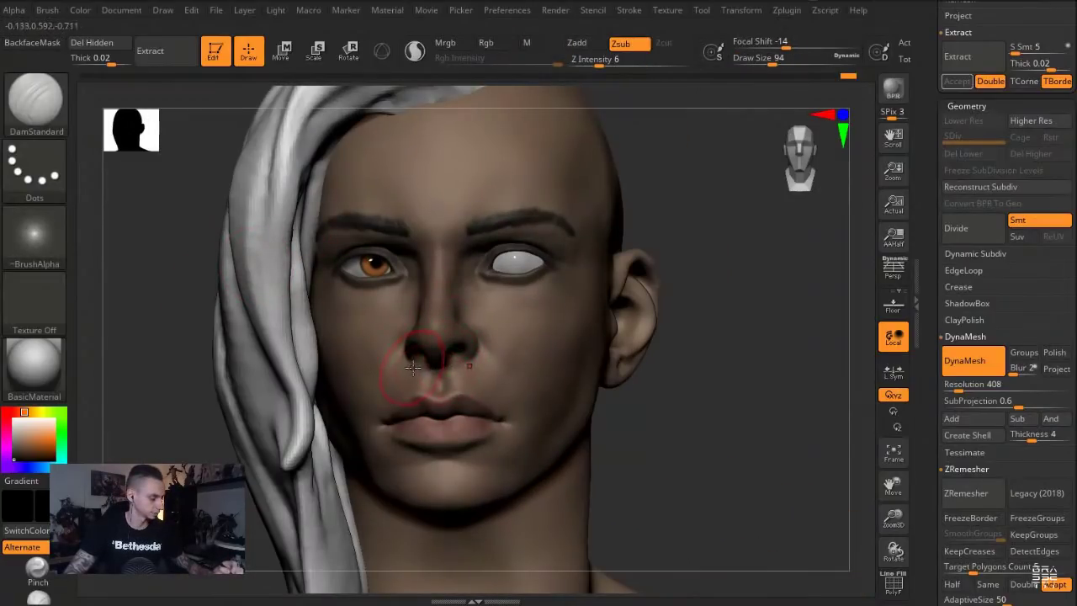
pyautogui.click(617, 64)
pyautogui.moveTo(680, 196); pyautogui.dragTo(641, 210)
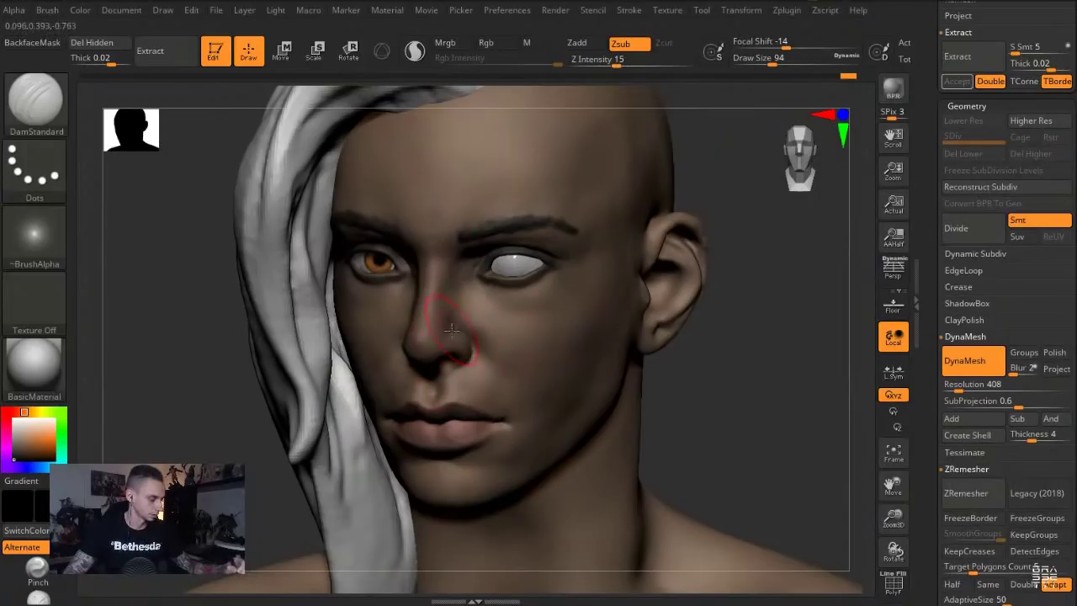
# Adjust the side of the nose with the Move brush and define the nose wing with DamStandard at draw size 94
pyautogui.press('f')
pyautogui.moveTo(206, 260)
pyautogui.keyDown('alt'); pyautogui.mouseDown()
pyautogui.moveTo(253, 238)
pyautogui.moveTo(312, 261)
pyautogui.mouseUp(); pyautogui.keyUp('alt')
pyautogui.press('b')
pyautogui.press('m')
pyautogui.press('v')
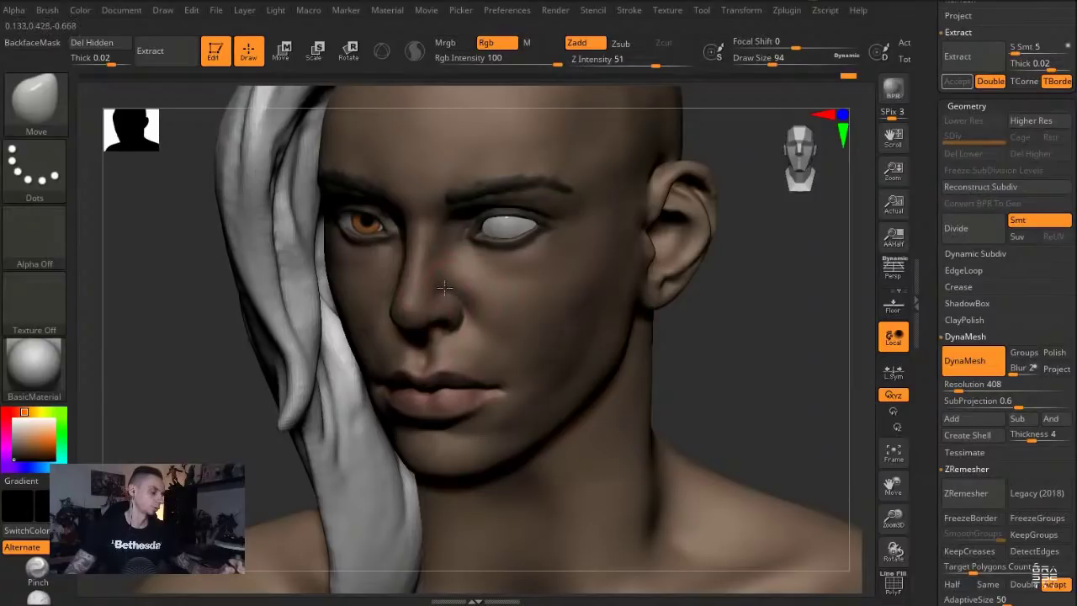
pyautogui.press('b')
pyautogui.press('d')
pyautogui.press('s')
pyautogui.moveTo(432, 297); pyautogui.dragTo(458, 332)
pyautogui.press('f')
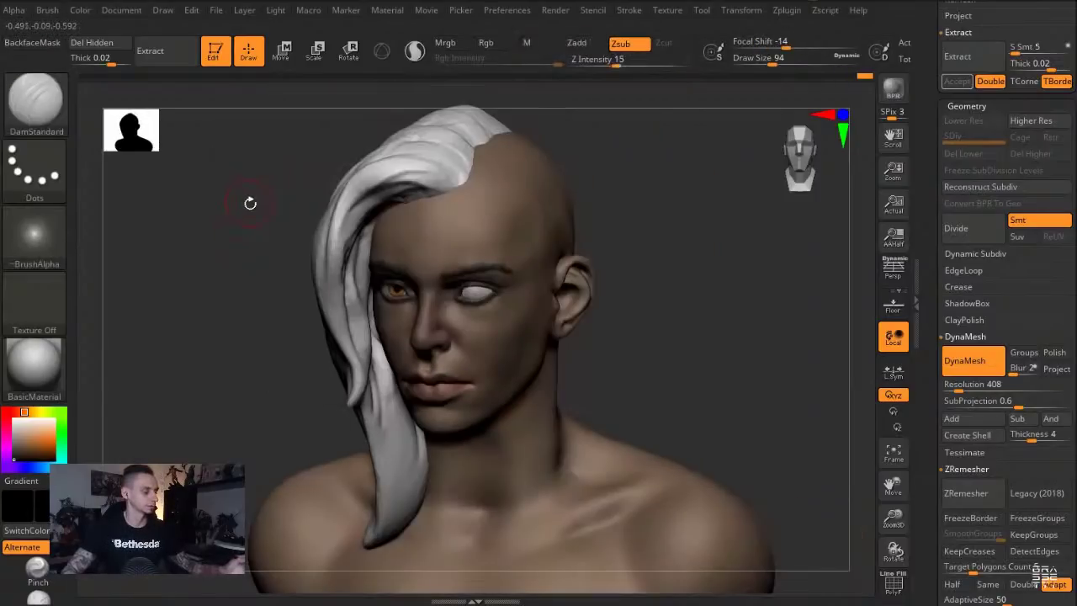
# Reshape the inner brow area above the eyes with the Move brush at draw size 101 and smooth it at draw size 90
pyautogui.keyDown('alt'); pyautogui.moveTo(224, 222); pyautogui.dragTo(249, 265); pyautogui.keyUp('alt')
pyautogui.press('b')
pyautogui.press('m')
pyautogui.press('v')
pyautogui.press('s')
pyautogui.moveTo(384, 256); pyautogui.dragTo(395, 256)
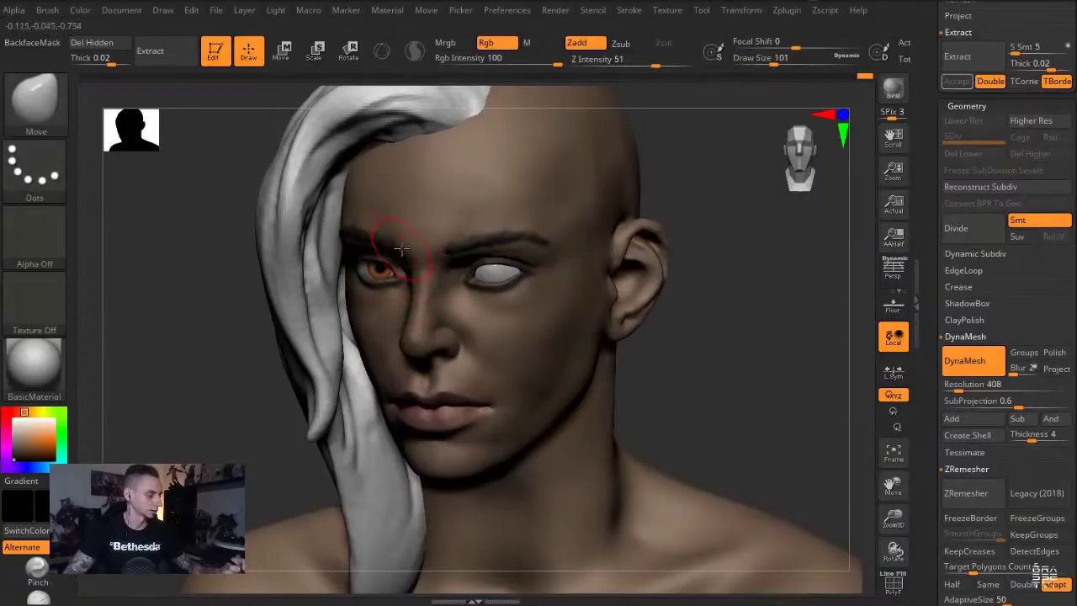
pyautogui.press('s')
pyautogui.moveTo(374, 234); pyautogui.dragTo(402, 231)
pyautogui.press('s')
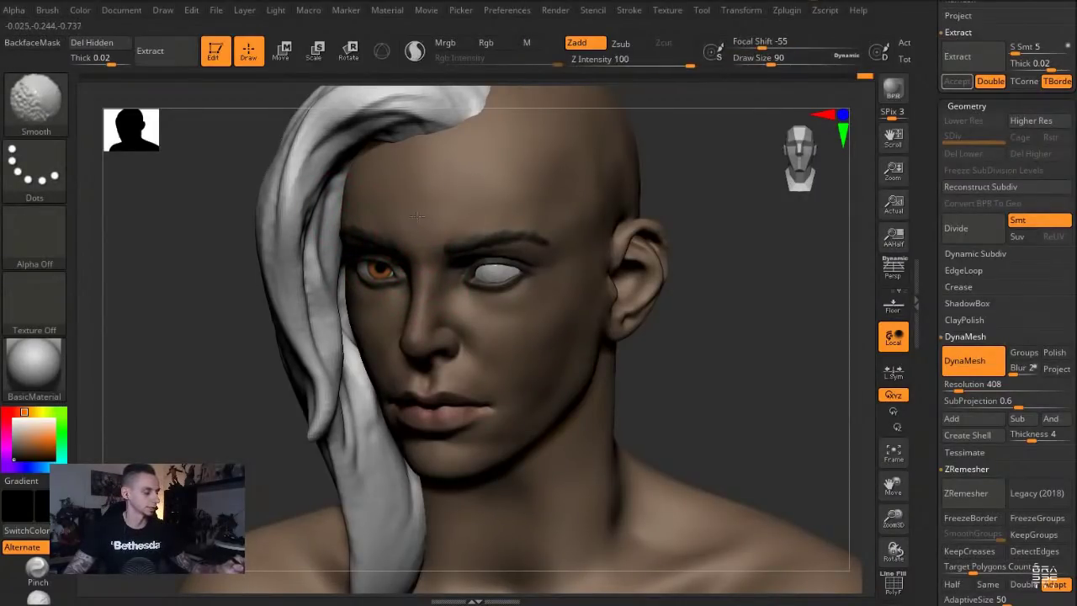
# Build up the cheek volume with the Clay brush at draw size 217 and Z intensity 6
pyautogui.press('f')
pyautogui.keyDown('alt'); pyautogui.moveTo(234, 216); pyautogui.dragTo(257, 244); pyautogui.keyUp('alt')
pyautogui.press('b')
pyautogui.press('c')
pyautogui.press('l')
pyautogui.press('s')
pyautogui.moveTo(375, 376); pyautogui.dragTo(389, 377)
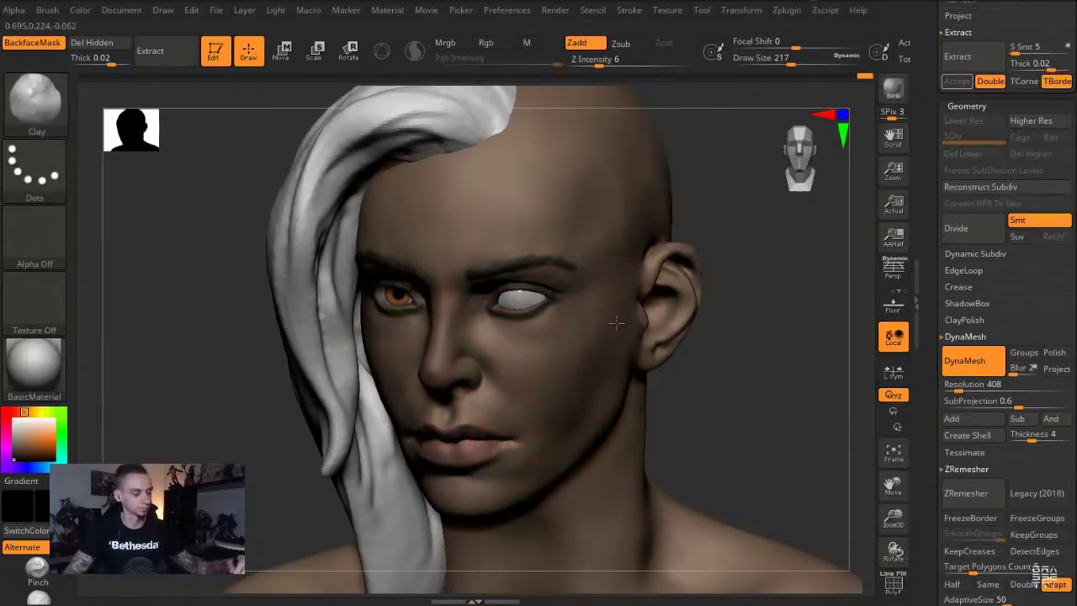
# Refine the rear cheek and jaw with the Clay brush at draw sizes 140 and 177
pyautogui.press('s')
pyautogui.moveTo(586, 431); pyautogui.dragTo(575, 432)
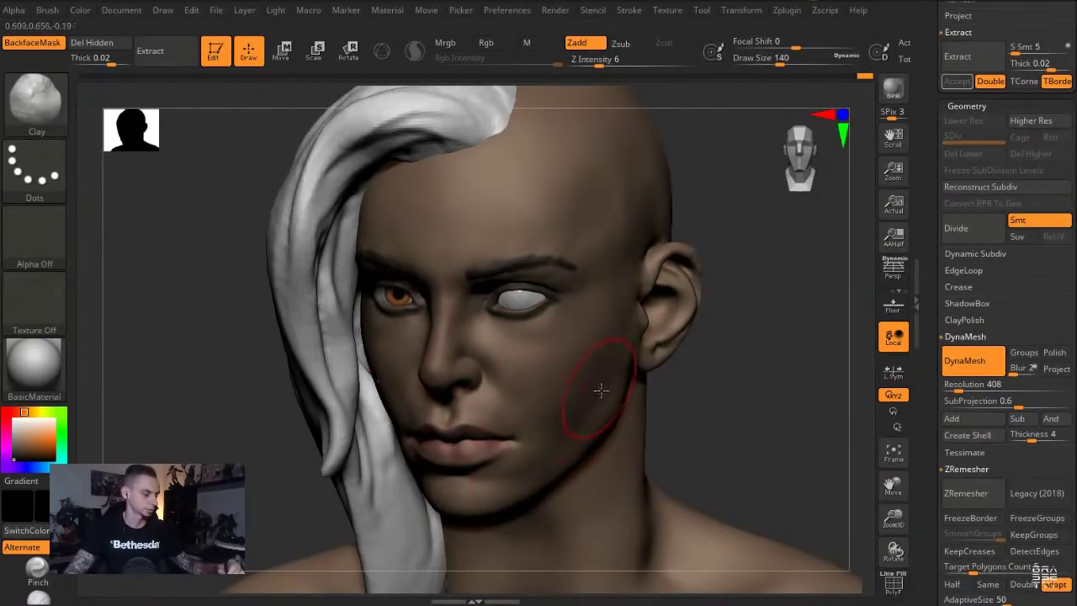
pyautogui.moveTo(693, 441); pyautogui.dragTo(619, 433)
pyautogui.moveTo(492, 339); pyautogui.dragTo(296, 177, button='right')
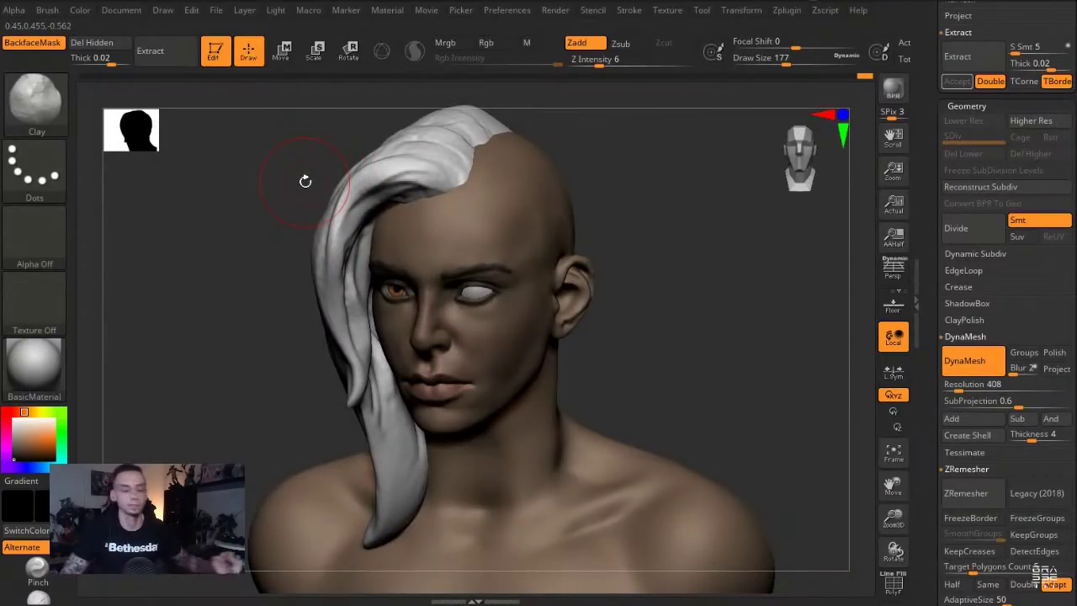
# Define the area under and beside the eye with DamStandard at draw size 177 and Z intensity 10
pyautogui.moveTo(261, 346)
pyautogui.mouseDown(button='right')
pyautogui.moveTo(252, 329)
pyautogui.moveTo(297, 335)
pyautogui.mouseUp(button='right')
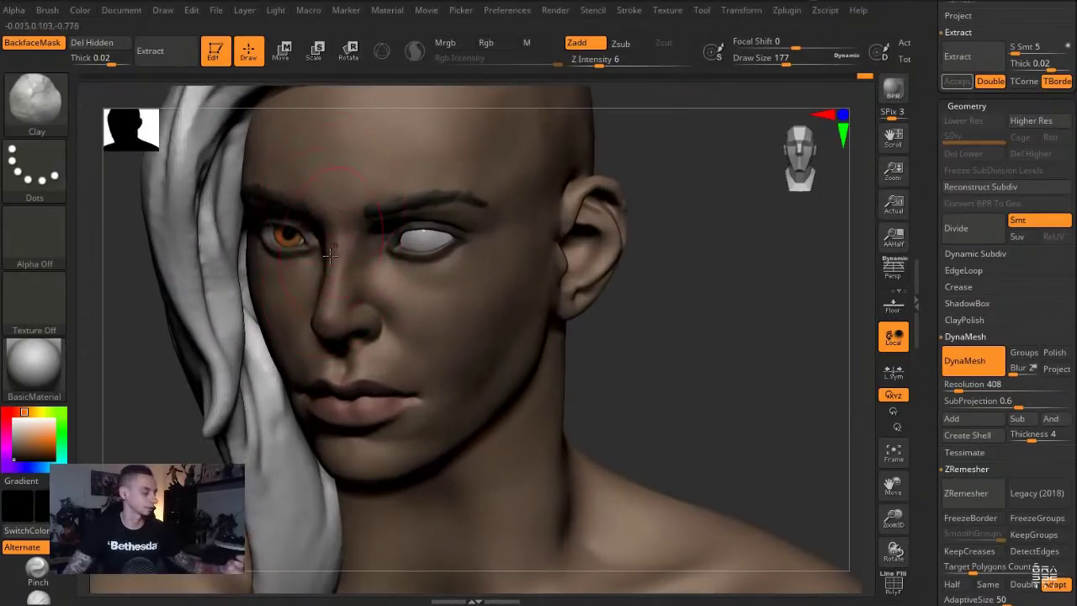
pyautogui.press('b')
pyautogui.press('d')
pyautogui.press('s')
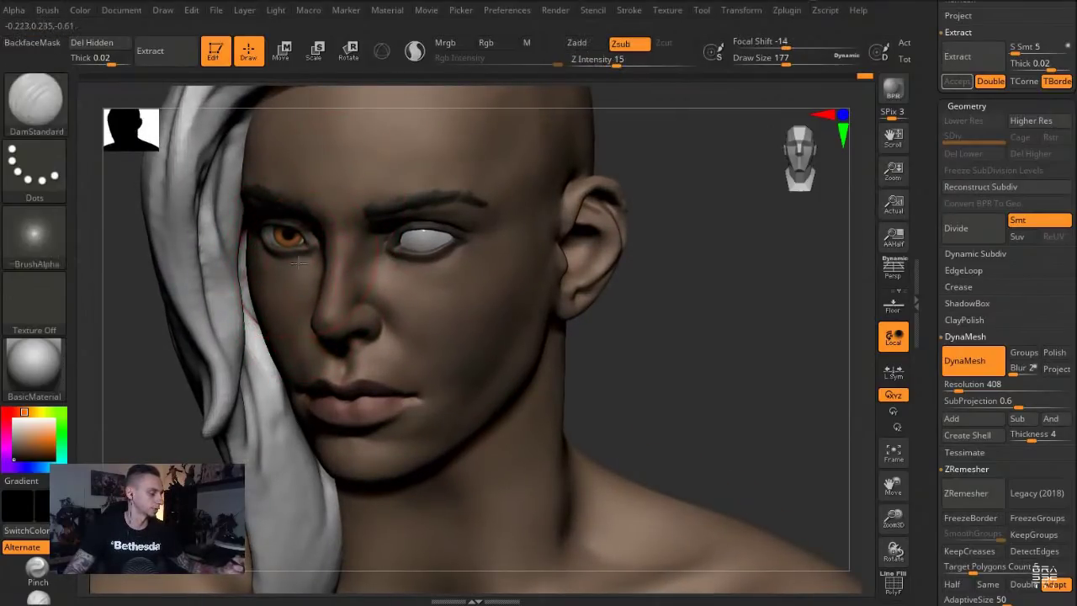
pyautogui.click(606, 64)
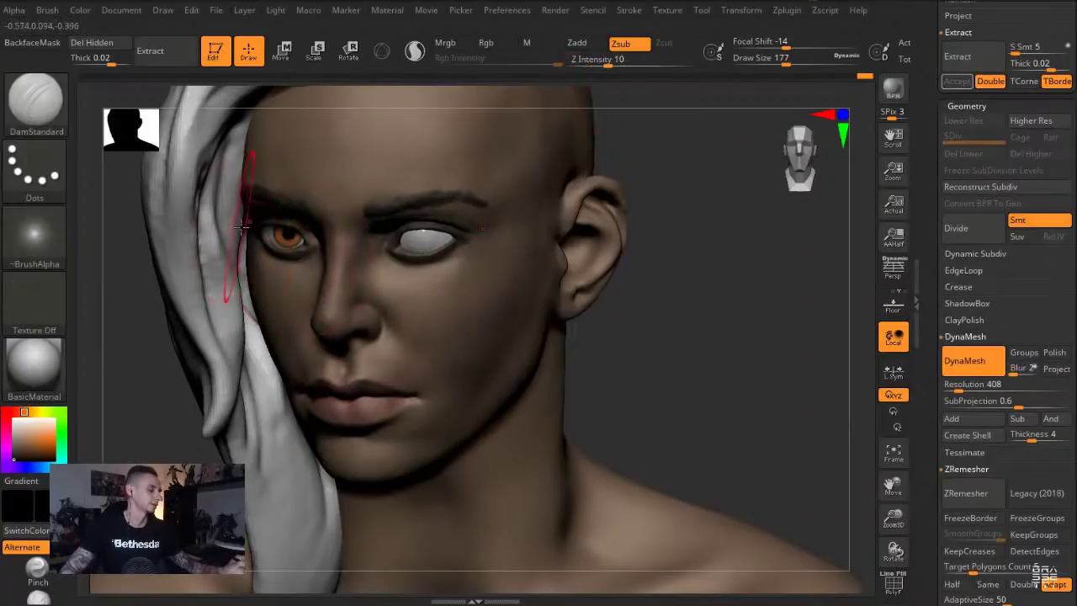
# Adjust the outer corner of the eyelids with the Move brush at draw size 71
pyautogui.press('b')
pyautogui.press('m')
pyautogui.press('v')
pyautogui.moveTo(132, 257)
pyautogui.mouseDown()
pyautogui.moveTo(94, 253)
pyautogui.moveTo(145, 299)
pyautogui.moveTo(246, 295)
pyautogui.moveTo(169, 286)
pyautogui.mouseUp()
pyautogui.press('s')
pyautogui.click(279, 267)
pyautogui.press('s')
pyautogui.moveTo(409, 264); pyautogui.dragTo(397, 262)
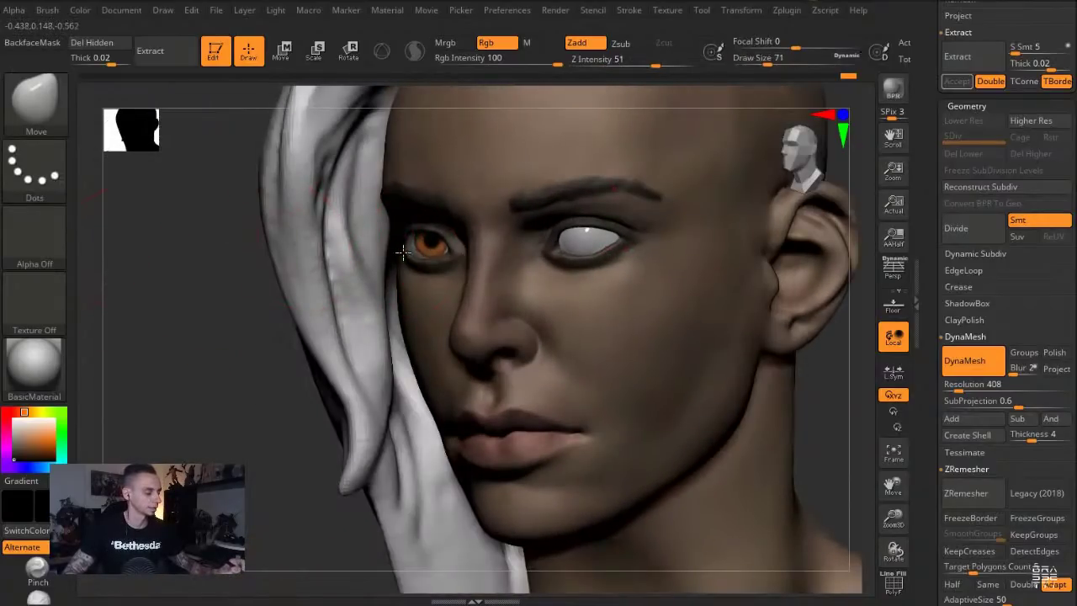
# Shape the lower eyelid beneath the painted iris with the Move brush at draw sizes 62 and 37
pyautogui.press('f')
pyautogui.moveTo(227, 215)
pyautogui.mouseDown()
pyautogui.moveTo(247, 217)
pyautogui.moveTo(261, 320)
pyautogui.mouseUp()
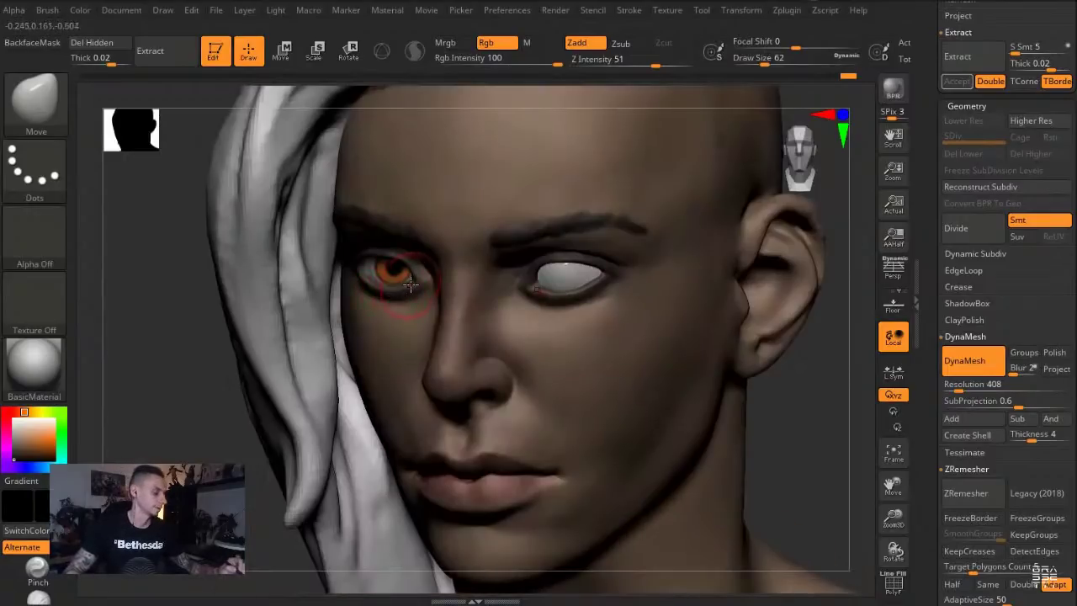
pyautogui.press('b')
pyautogui.press('i')
pyautogui.press('n')
pyautogui.keyDown('alt'); pyautogui.moveTo(142, 234); pyautogui.dragTo(153, 291); pyautogui.keyUp('alt')
pyautogui.press('b')
pyautogui.press('m')
pyautogui.press('v')
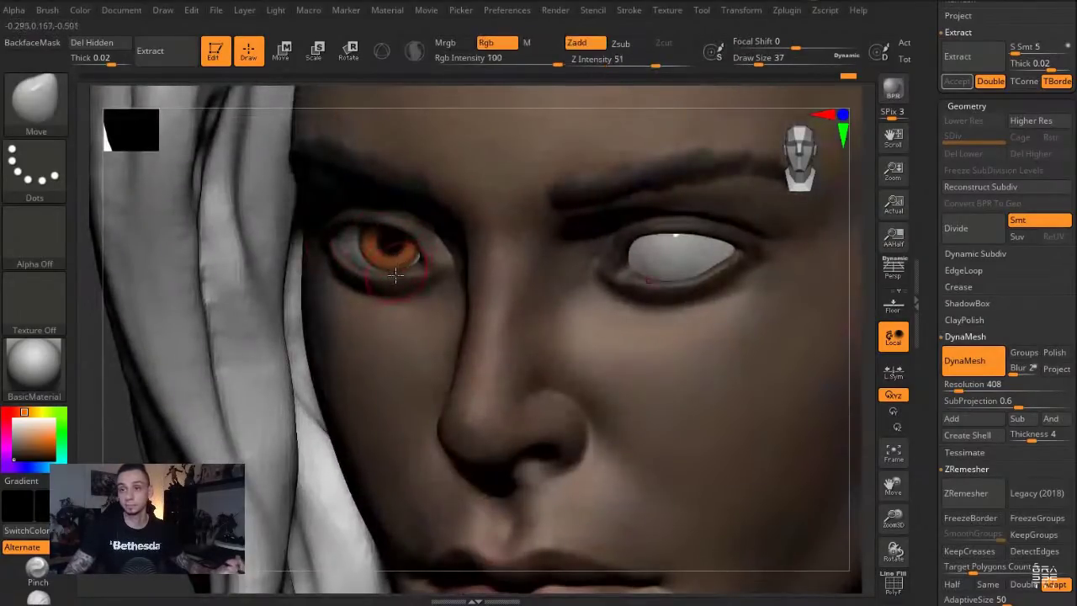
# Carve the inner corner of the painted eye with DamStandard at Z intensity 30 and draw sizes 16 and 27
pyautogui.press('b')
pyautogui.press('c')
pyautogui.press('l')
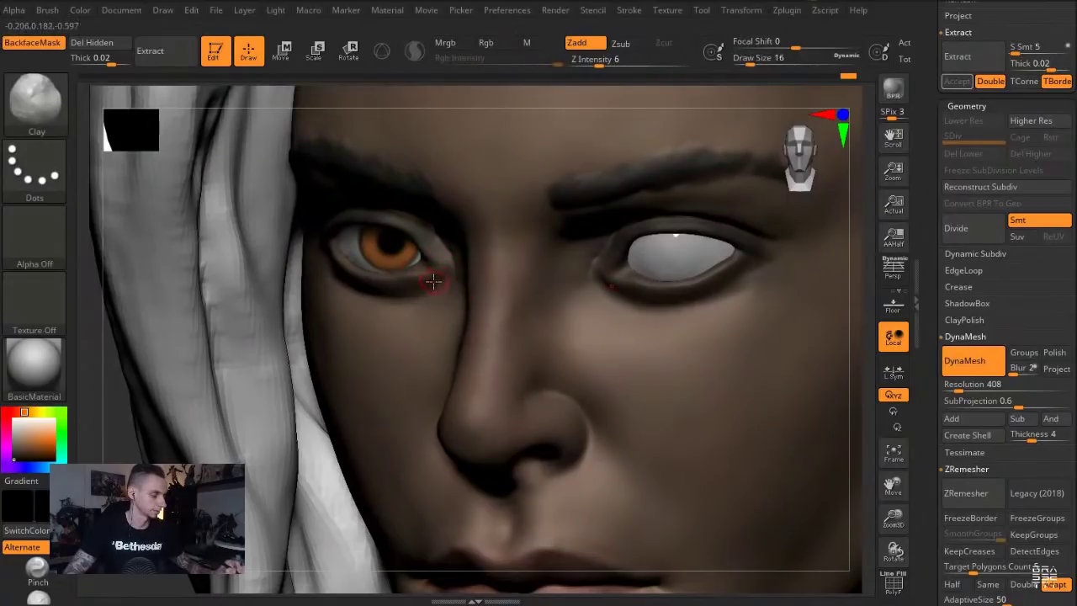
pyautogui.press('b')
pyautogui.press('d')
pyautogui.press('s')
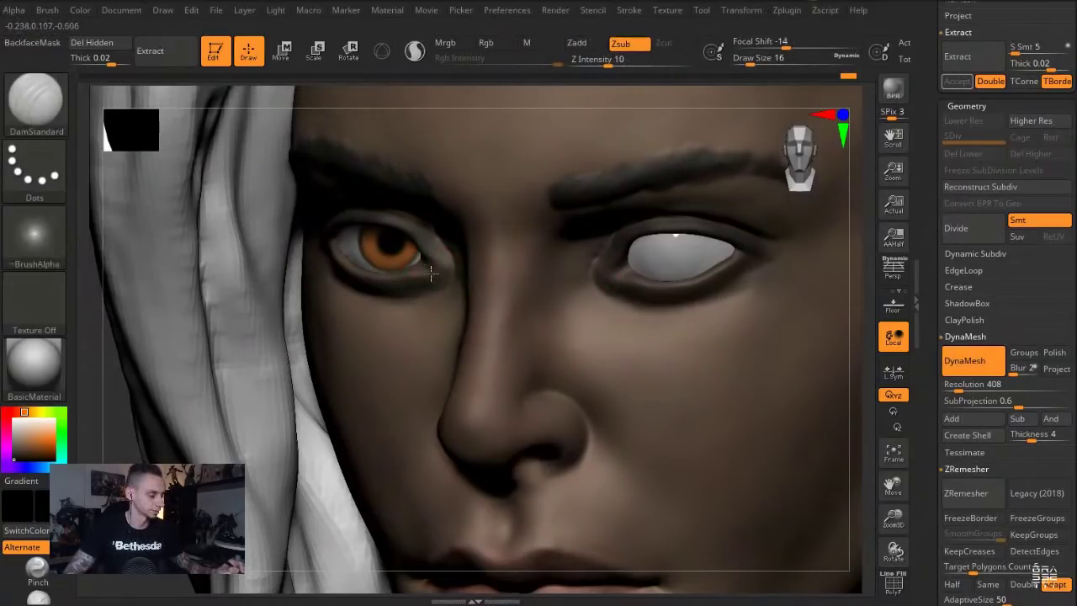
pyautogui.click(621, 62)
pyautogui.moveTo(425, 276)
pyautogui.mouseDown()
pyautogui.moveTo(425, 258)
pyautogui.moveTo(426, 270)
pyautogui.mouseUp()
pyautogui.write('30')
pyautogui.press('Return')
pyautogui.press('s')
pyautogui.moveTo(423, 270); pyautogui.dragTo(440, 258)
pyautogui.press('s')
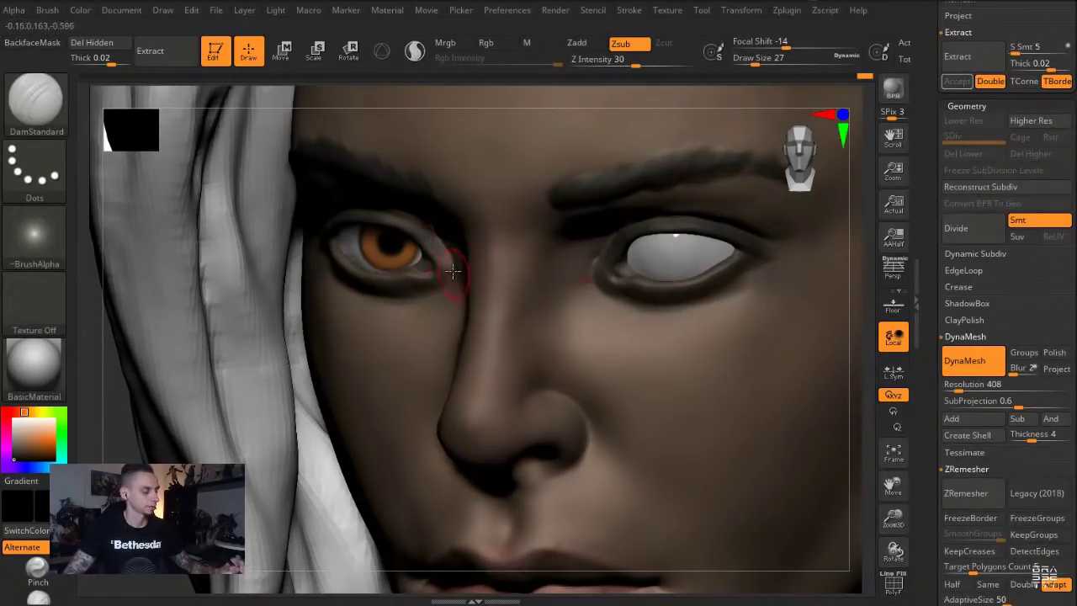
pyautogui.press('f')
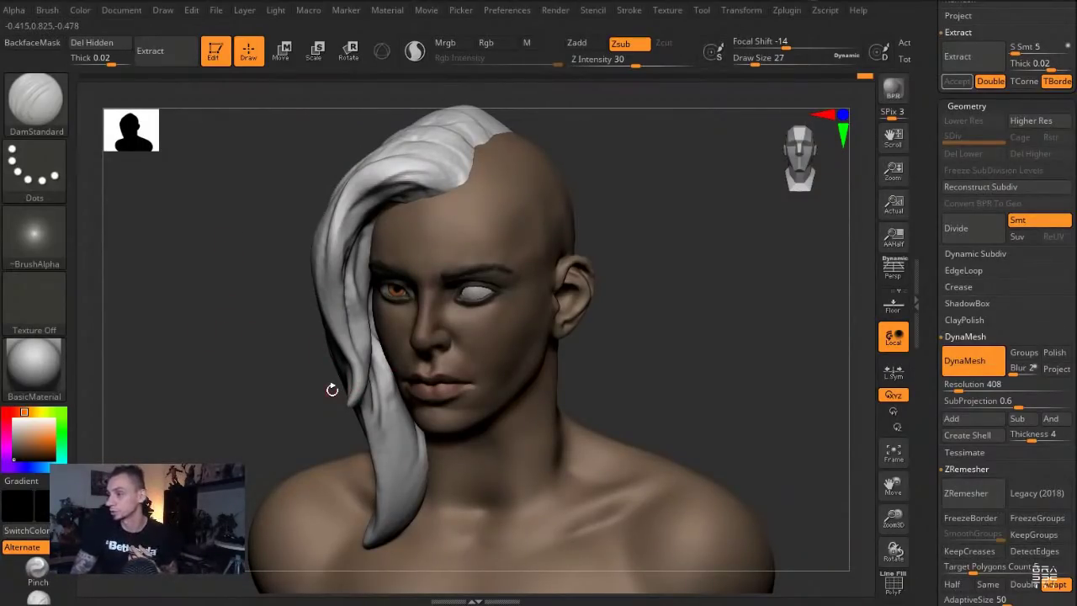
# Define the mouth corner with DamStandard at Z intensity 10 and draw size 128, and smooth the skin beside it
pyautogui.moveTo(256, 414)
pyautogui.keyDown('alt'); pyautogui.mouseDown()
pyautogui.moveTo(253, 399)
pyautogui.moveTo(254, 429)
pyautogui.mouseUp(); pyautogui.keyUp('alt')
pyautogui.press('b')
pyautogui.press('m')
pyautogui.press('v')
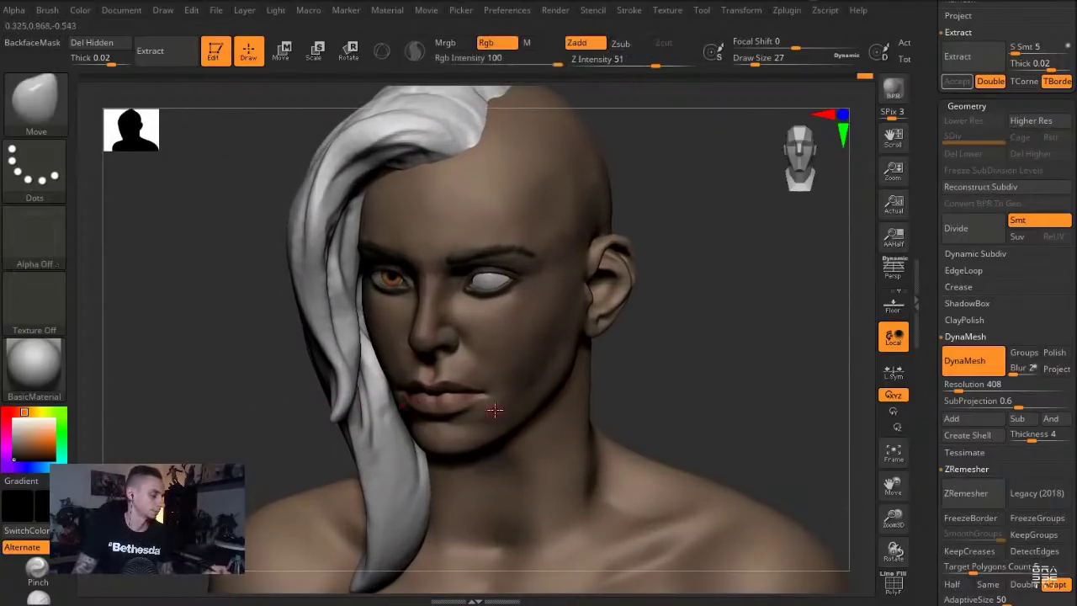
pyautogui.moveTo(207, 396)
pyautogui.keyDown('alt'); pyautogui.mouseDown()
pyautogui.moveTo(211, 371)
pyautogui.moveTo(212, 406)
pyautogui.mouseUp(); pyautogui.keyUp('alt')
pyautogui.press('b')
pyautogui.press('d')
pyautogui.press('s')
pyautogui.press('s')
pyautogui.click(549, 466)
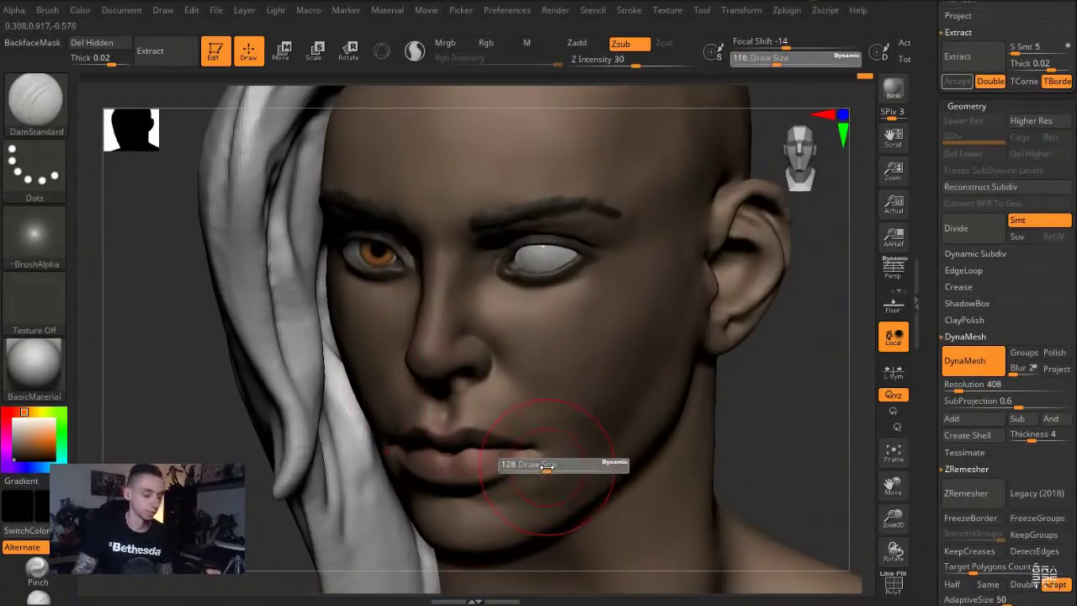
pyautogui.click(607, 60)
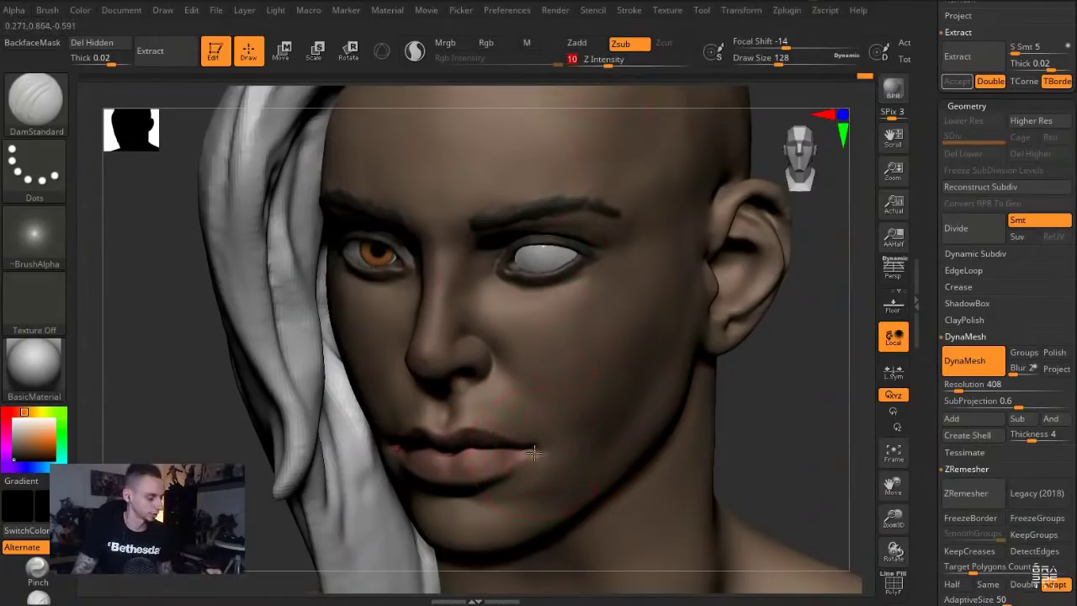
pyautogui.press('s')
pyautogui.click(563, 461)
pyautogui.keyDown('shift'); pyautogui.moveTo(548, 458); pyautogui.dragTo(540, 453); pyautogui.keyUp('shift')
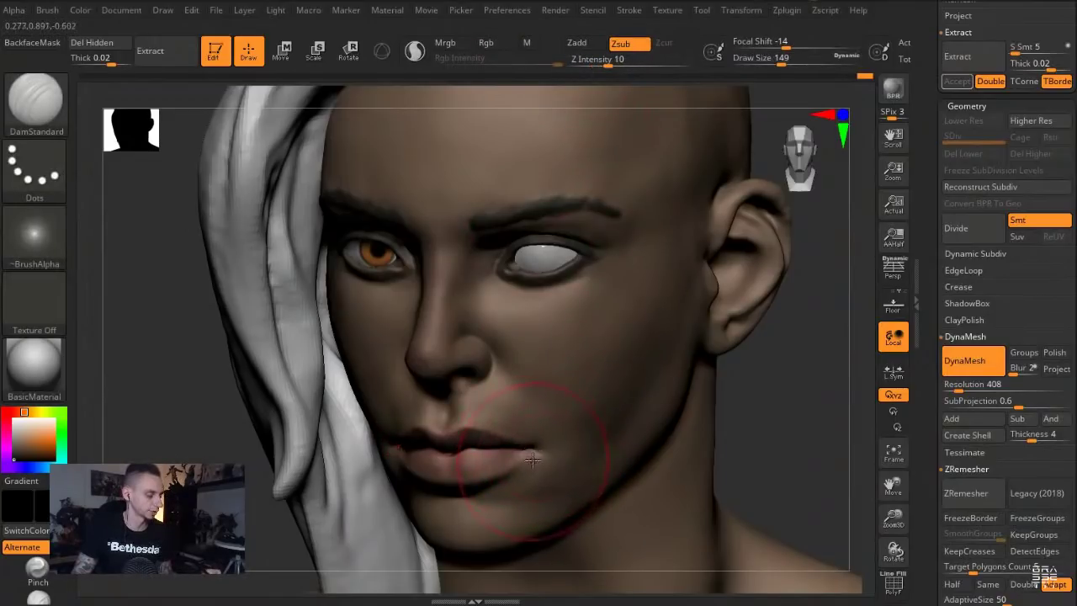
# Soften the cheek around the mouth corner with DamStandard at draw sizes 163 and 94, lowering Z intensity to 9, and smooth it
pyautogui.press('s')
pyautogui.click(555, 458)
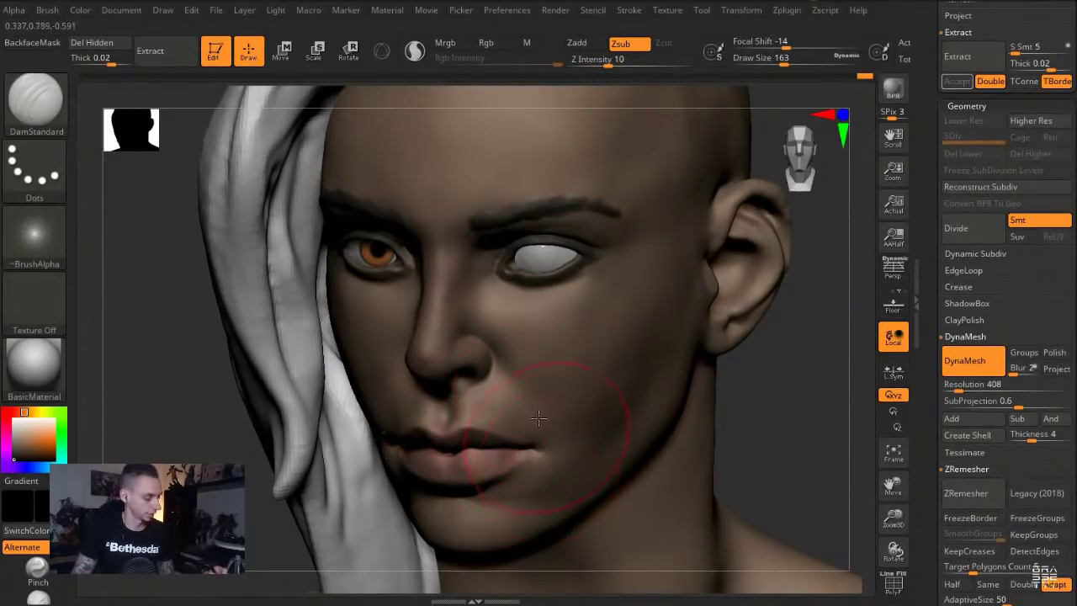
pyautogui.click(605, 61)
pyautogui.press('s')
pyautogui.click(566, 443)
pyautogui.press('s')
pyautogui.click(552, 506)
pyautogui.keyDown('shift'); pyautogui.moveTo(572, 465); pyautogui.dragTo(580, 450); pyautogui.keyUp('shift')
pyautogui.keyDown('alt'); pyautogui.moveTo(190, 404); pyautogui.dragTo(287, 392); pyautogui.keyUp('alt')
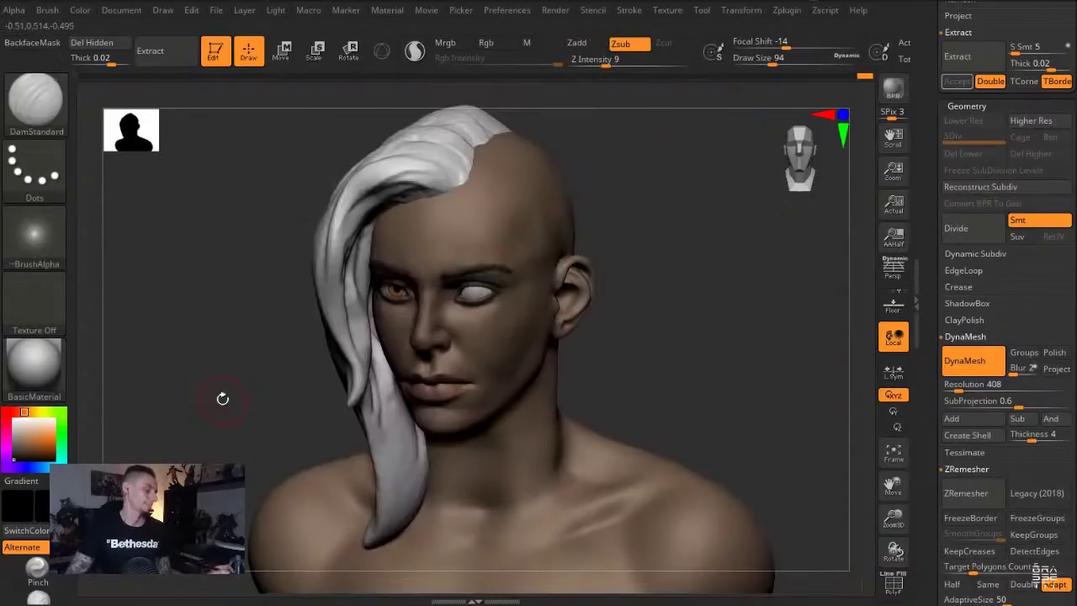
# Adjust the lower face around the mouth and jaw with the Move brush at draw size 351
pyautogui.keyDown('alt'); pyautogui.moveTo(209, 396); pyautogui.dragTo(246, 421); pyautogui.keyUp('alt')
pyautogui.press('b')
pyautogui.press('c')
pyautogui.press('l')
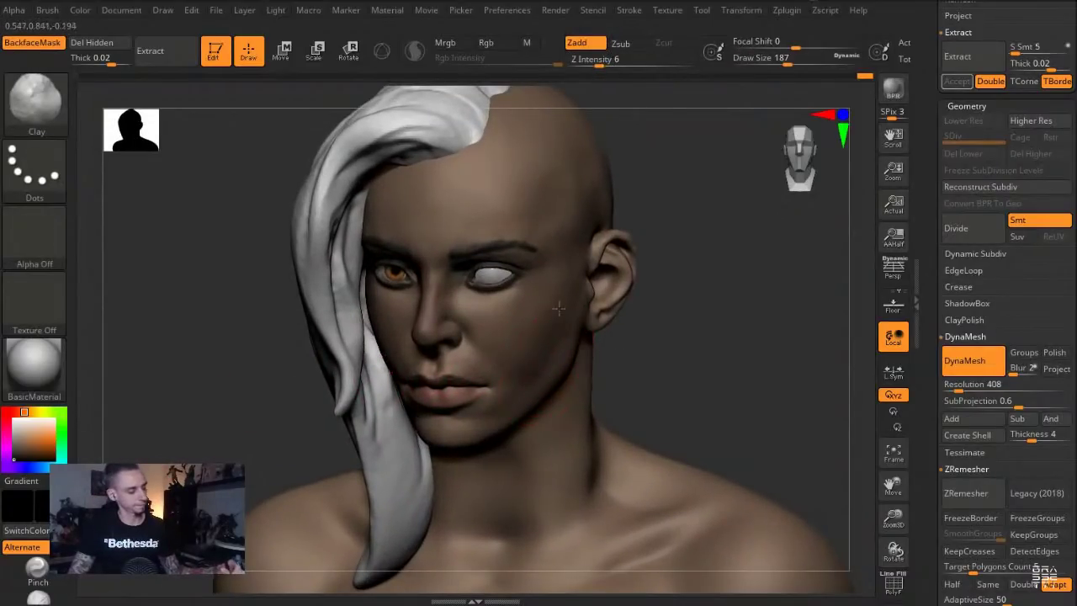
pyautogui.press('b')
pyautogui.press('m')
pyautogui.press('v')
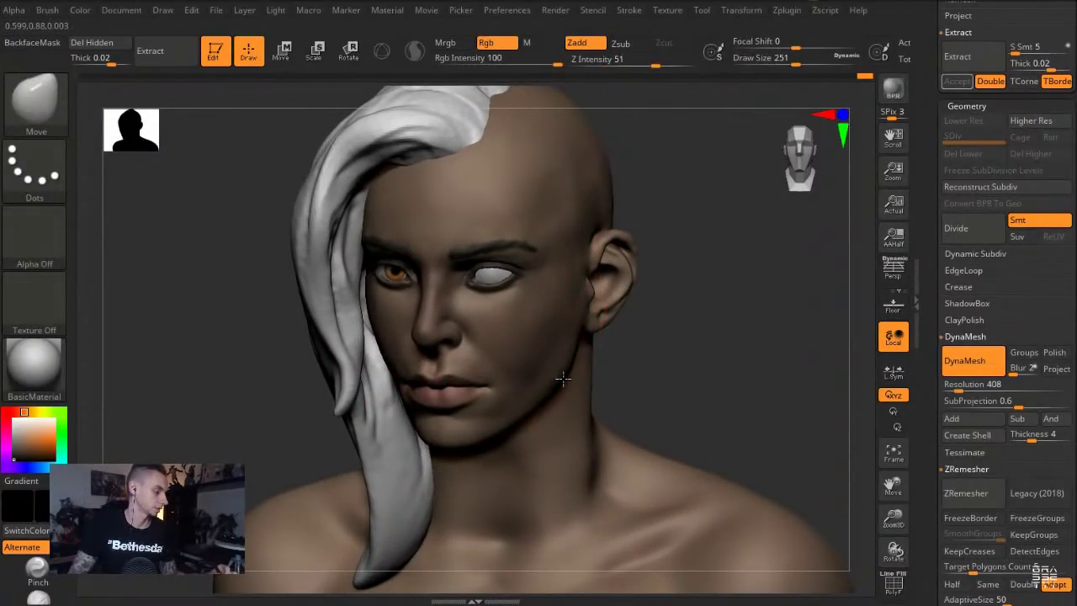
pyautogui.keyDown('alt'); pyautogui.moveTo(189, 368); pyautogui.dragTo(172, 396); pyautogui.keyUp('alt')
pyautogui.press('s')
pyautogui.moveTo(470, 415)
pyautogui.mouseDown()
pyautogui.moveTo(481, 414)
pyautogui.moveTo(478, 402)
pyautogui.mouseUp()
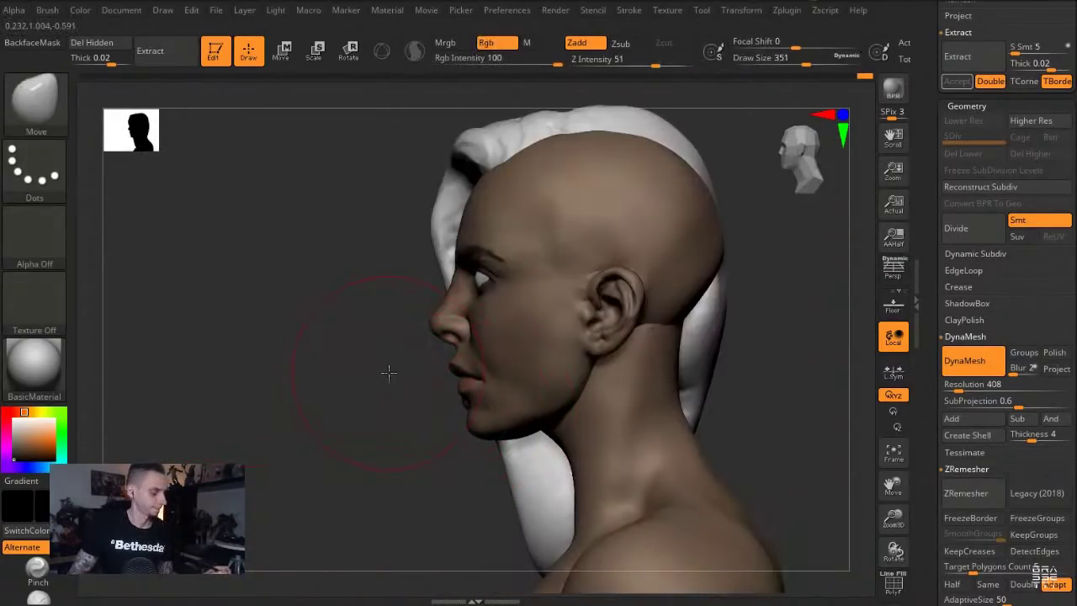
# Reshape the nose tip and the brow bridge in profile with the Move brush, starting at draw size 90
pyautogui.keyDown('alt'); pyautogui.moveTo(389, 373); pyautogui.dragTo(399, 352); pyautogui.keyUp('alt')
pyautogui.press('s')
pyautogui.press('s')
pyautogui.moveTo(445, 307)
pyautogui.mouseDown()
pyautogui.moveTo(423, 307)
pyautogui.moveTo(436, 309)
pyautogui.mouseUp()
pyautogui.press('[')
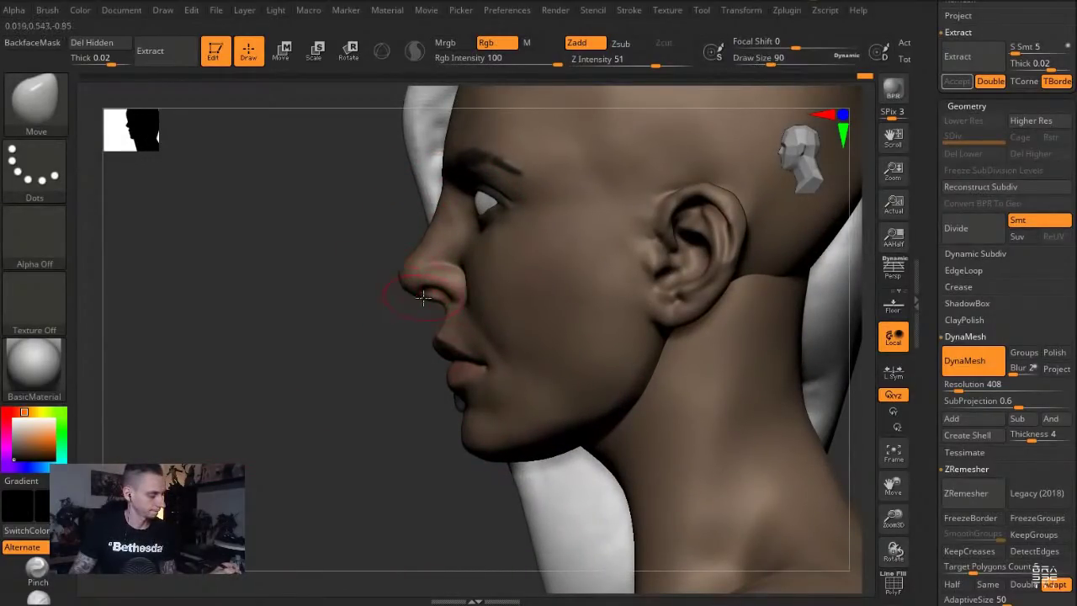
pyautogui.press('s')
pyautogui.moveTo(400, 296)
pyautogui.mouseDown()
pyautogui.moveTo(411, 295)
pyautogui.moveTo(408, 282)
pyautogui.mouseUp()
pyautogui.moveTo(436, 204); pyautogui.dragTo(446, 203)
pyautogui.press('s')
pyautogui.moveTo(446, 203); pyautogui.dragTo(439, 204)
pyautogui.moveTo(372, 227)
pyautogui.mouseDown()
pyautogui.moveTo(349, 381)
pyautogui.moveTo(410, 369)
pyautogui.mouseUp()
pyautogui.press('s')
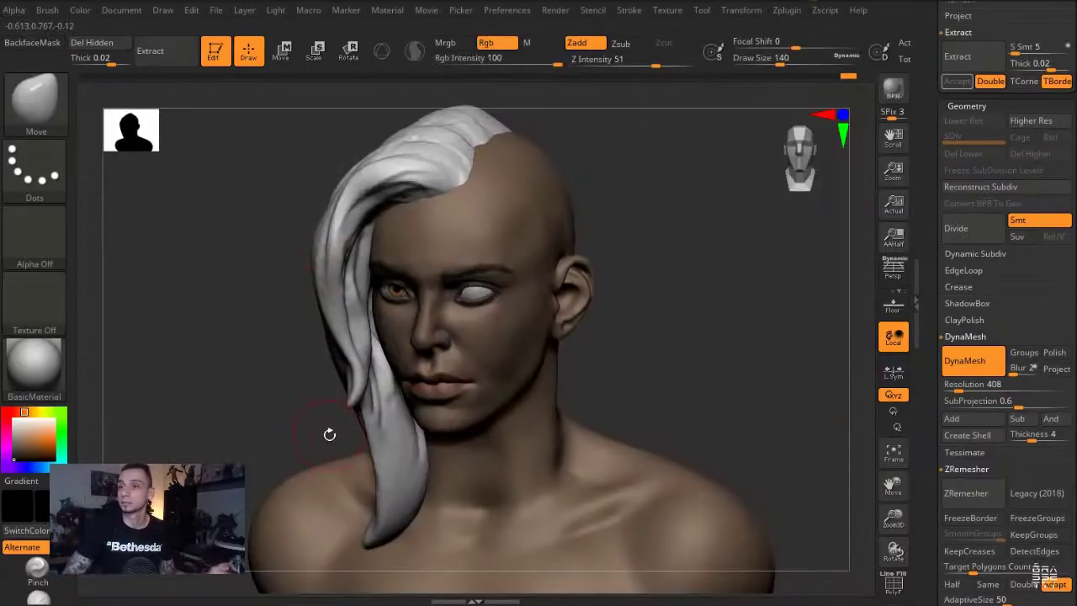
# Refine the jaw and cheek with the Clay brush at draw sizes 202 and 124, and save the project
pyautogui.press('1')
pyautogui.press(']')
pyautogui.press(']')
pyautogui.press(']')
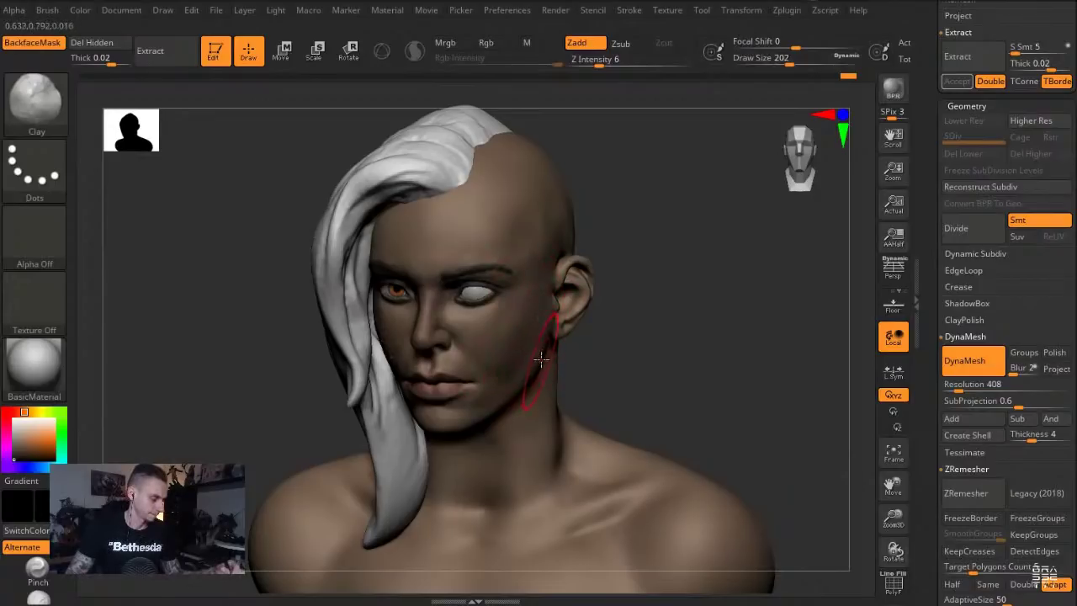
pyautogui.moveTo(598, 369); pyautogui.dragTo(557, 347)
pyautogui.moveTo(178, 421); pyautogui.dragTo(238, 432)
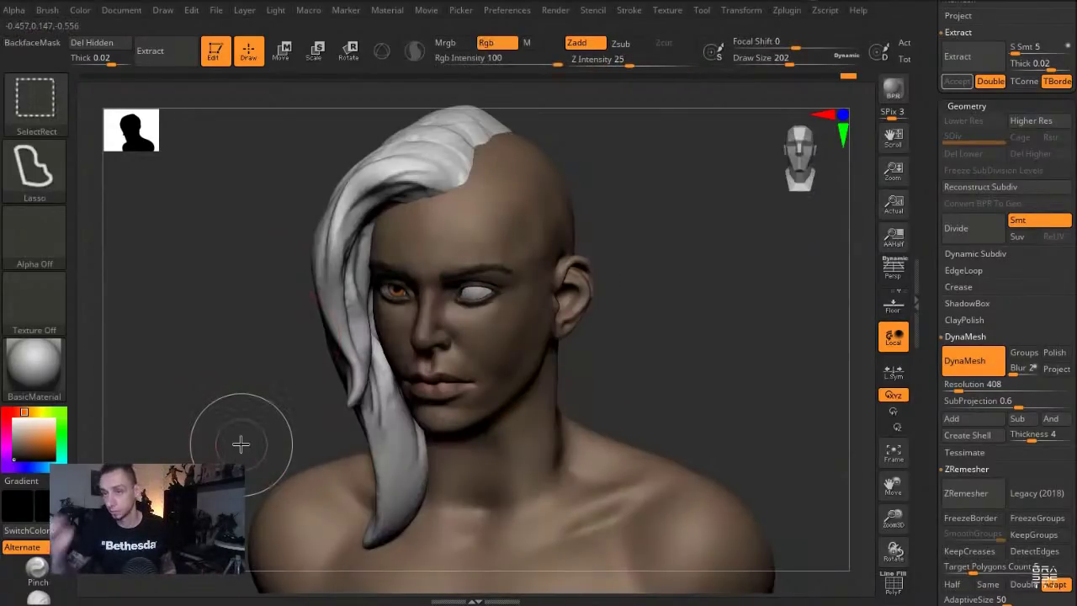
pyautogui.hotkey('ctrl', 's')
pyautogui.press('s')
pyautogui.moveTo(485, 362); pyautogui.dragTo(473, 363)
pyautogui.moveTo(211, 383)
pyautogui.keyDown('alt'); pyautogui.mouseDown()
pyautogui.moveTo(257, 395)
pyautogui.moveTo(263, 414)
pyautogui.mouseUp(); pyautogui.keyUp('alt')
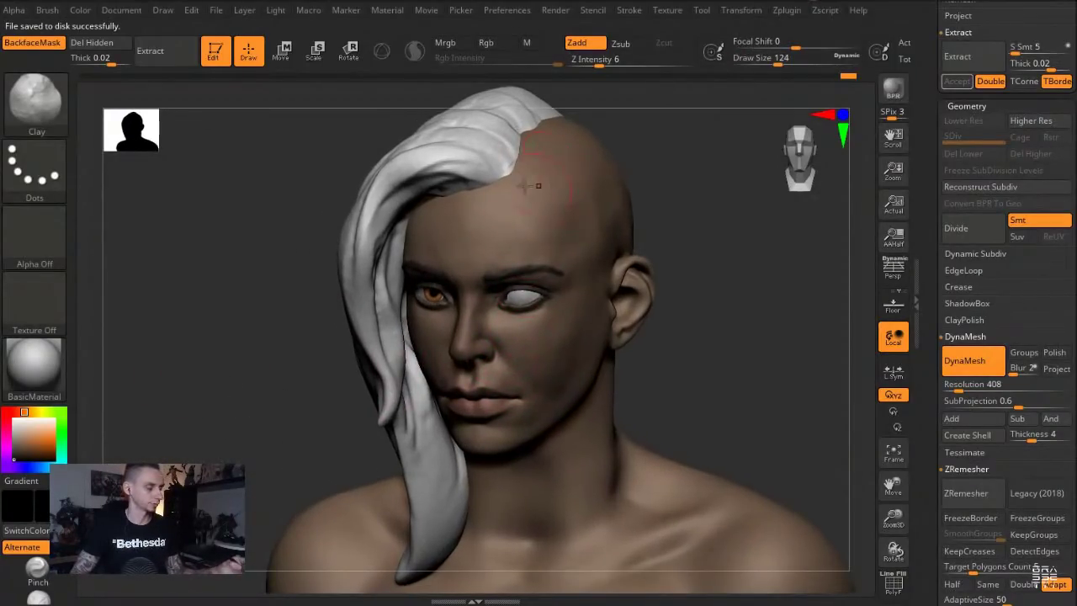
# Carve grooves into the front edge of the hair with DamStandard at Z intensity 47
pyautogui.moveTo(227, 286); pyautogui.dragTo(348, 308)
pyautogui.keyDown('alt'); pyautogui.click(437, 239); pyautogui.keyUp('alt')
pyautogui.moveTo(308, 247); pyautogui.dragTo(339, 271)
pyautogui.press('b')
pyautogui.press('d')
pyautogui.press('s')
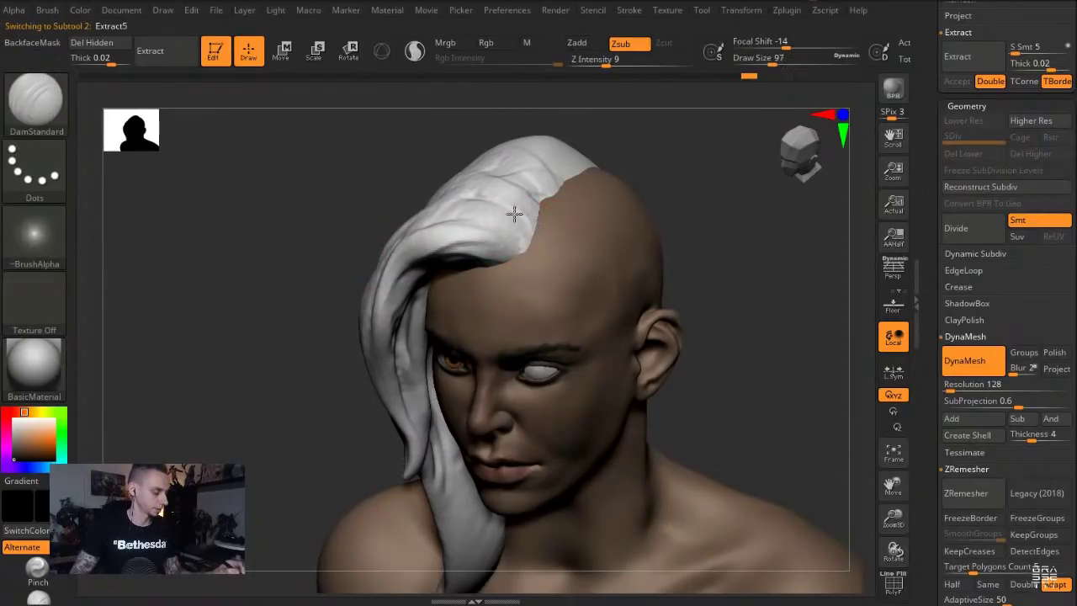
pyautogui.click(652, 64)
pyautogui.hotkey('ctrl', 'z')
pyautogui.moveTo(535, 224)
pyautogui.mouseDown()
pyautogui.moveTo(480, 186)
pyautogui.moveTo(483, 202)
pyautogui.mouseUp()
pyautogui.moveTo(552, 190)
pyautogui.mouseDown()
pyautogui.moveTo(505, 173)
pyautogui.moveTo(549, 186)
pyautogui.mouseUp()
pyautogui.moveTo(507, 171); pyautogui.dragTo(510, 182, button='right')
# Push the hair edge in between the front strands with the Move brush to separate their tips
pyautogui.press('b')
pyautogui.press('m')
pyautogui.press('v')
pyautogui.moveTo(535, 209)
pyautogui.mouseDown()
pyautogui.moveTo(551, 212)
pyautogui.moveTo(547, 228)
pyautogui.moveTo(506, 241)
pyautogui.mouseUp()
pyautogui.moveTo(448, 233); pyautogui.dragTo(510, 273, button='right')
pyautogui.press('s')
pyautogui.click(519, 276)
# Cut another gap further back in the hair edge with DamStandard and shape the neighbouring strand tip with Move at draw size 132
pyautogui.moveTo(256, 234); pyautogui.dragTo(221, 249)
pyautogui.press('b')
pyautogui.press('d')
pyautogui.press('s')
pyautogui.moveTo(588, 158)
pyautogui.mouseDown()
pyautogui.moveTo(545, 141)
pyautogui.moveTo(554, 138)
pyautogui.mouseUp()
pyautogui.moveTo(420, 165)
pyautogui.mouseDown()
pyautogui.moveTo(306, 242)
pyautogui.moveTo(301, 268)
pyautogui.mouseUp()
pyautogui.press('b')
pyautogui.press('m')
pyautogui.press('v')
pyautogui.moveTo(558, 217); pyautogui.dragTo(574, 224)
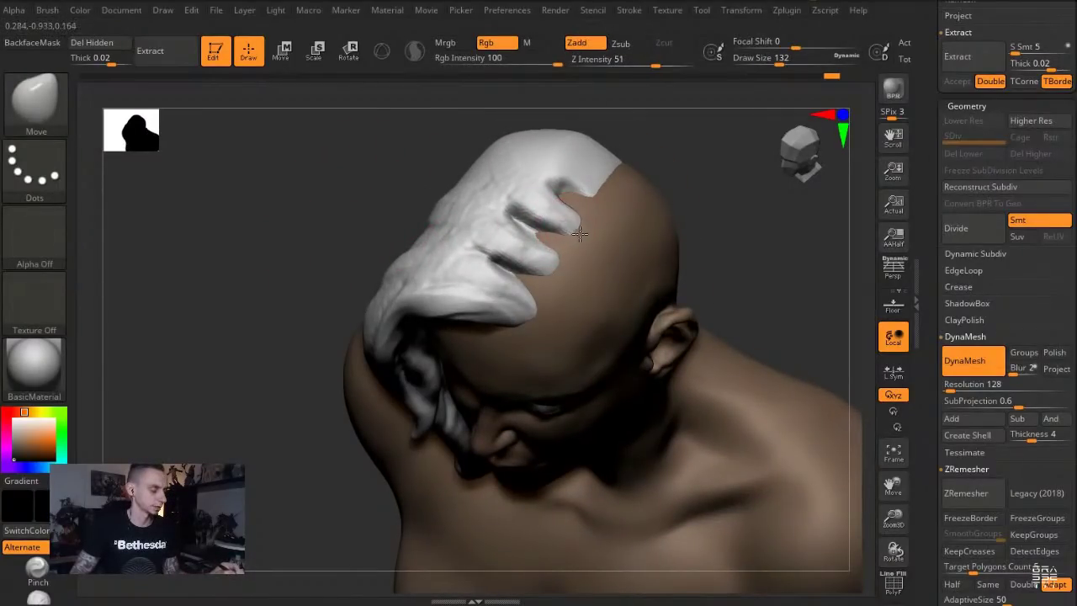
# Cut the rearmost gap near the crown with DamStandard at draw size 132 and adjust the hair outline with Move
pyautogui.moveTo(354, 234); pyautogui.dragTo(346, 261)
pyautogui.press('b')
pyautogui.press('d')
pyautogui.press('s')
pyautogui.moveTo(604, 166); pyautogui.dragTo(584, 146)
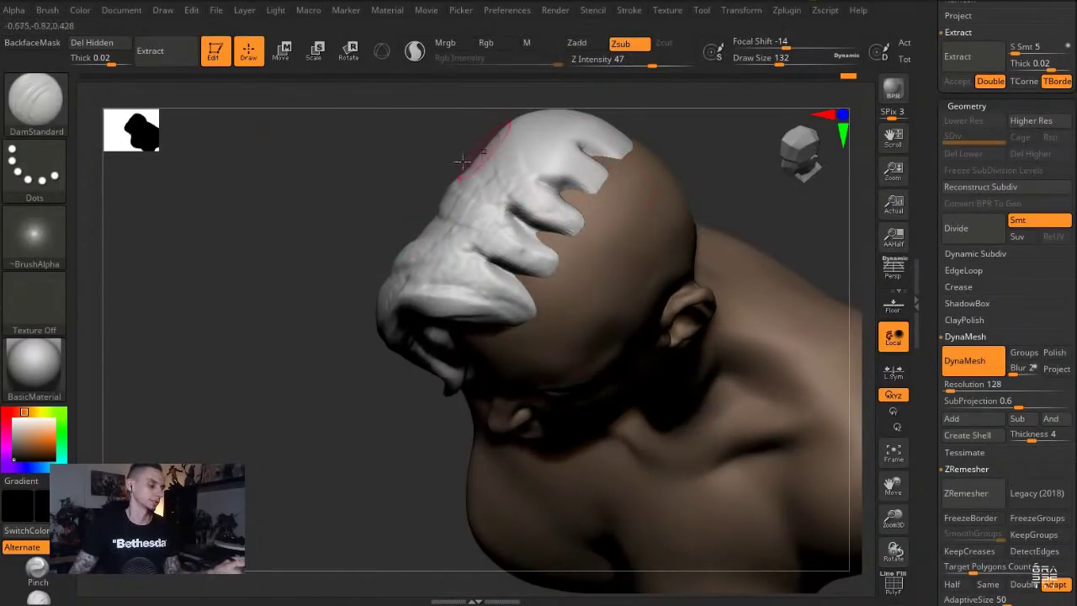
pyautogui.moveTo(311, 278); pyautogui.dragTo(353, 210)
pyautogui.press('b')
pyautogui.press('m')
pyautogui.press('v')
pyautogui.moveTo(493, 147); pyautogui.dragTo(510, 139)
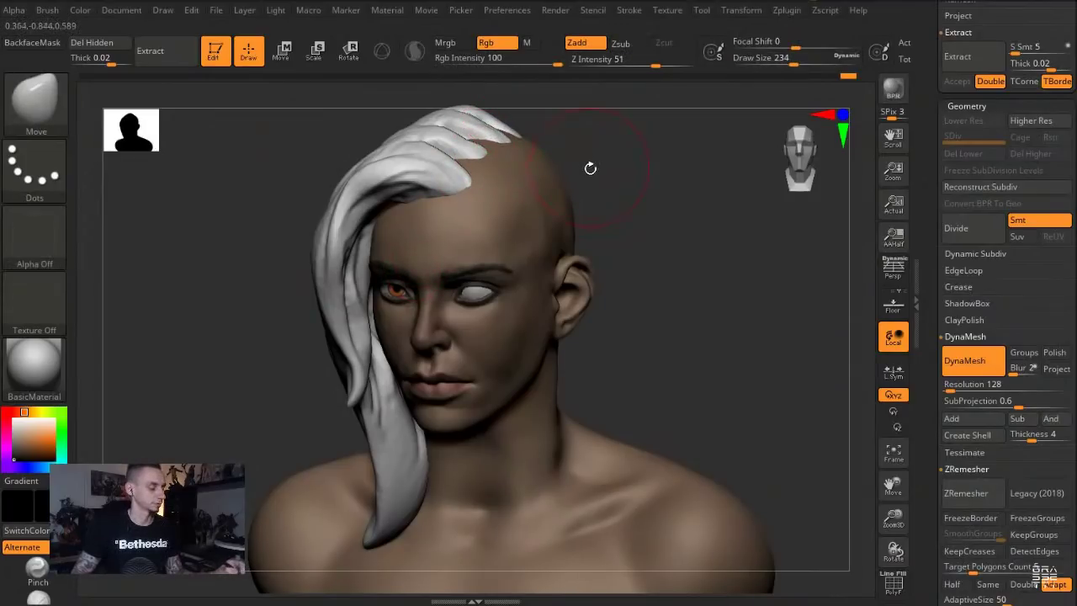
# Refine the strand tips along the parting with the Move brush at draw sizes 167 and 187
pyautogui.moveTo(590, 168); pyautogui.dragTo(592, 192)
pyautogui.moveTo(525, 136); pyautogui.dragTo(529, 140)
pyautogui.moveTo(473, 201)
pyautogui.mouseDown()
pyautogui.moveTo(483, 207)
pyautogui.moveTo(511, 182)
pyautogui.moveTo(497, 173)
pyautogui.mouseUp()
pyautogui.press('s')
pyautogui.press('s')
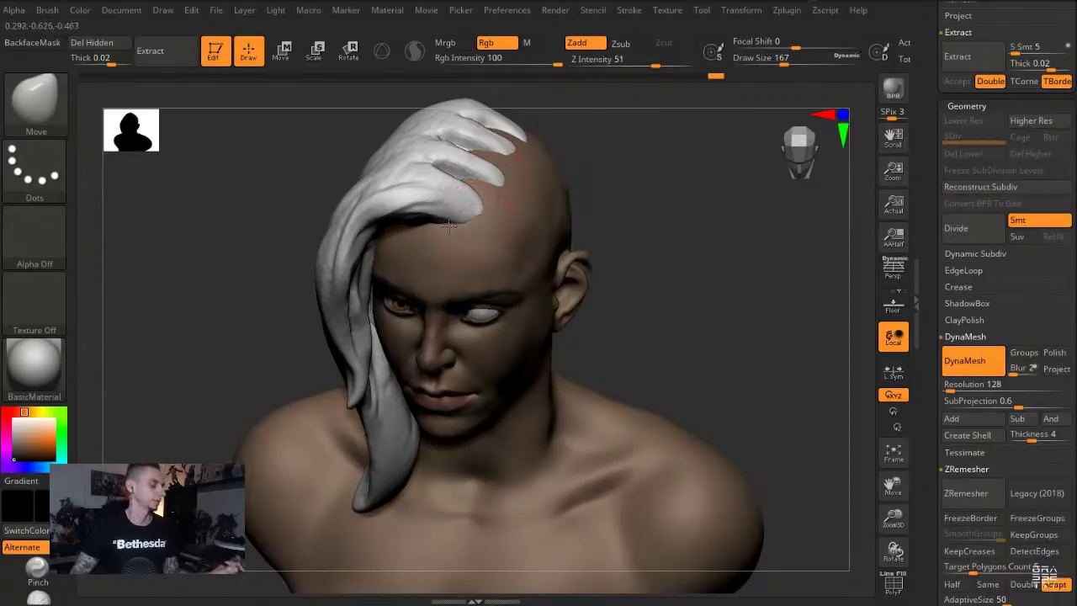
pyautogui.moveTo(278, 418); pyautogui.dragTo(283, 380)
pyautogui.press(']')
pyautogui.moveTo(503, 139); pyautogui.dragTo(485, 168)
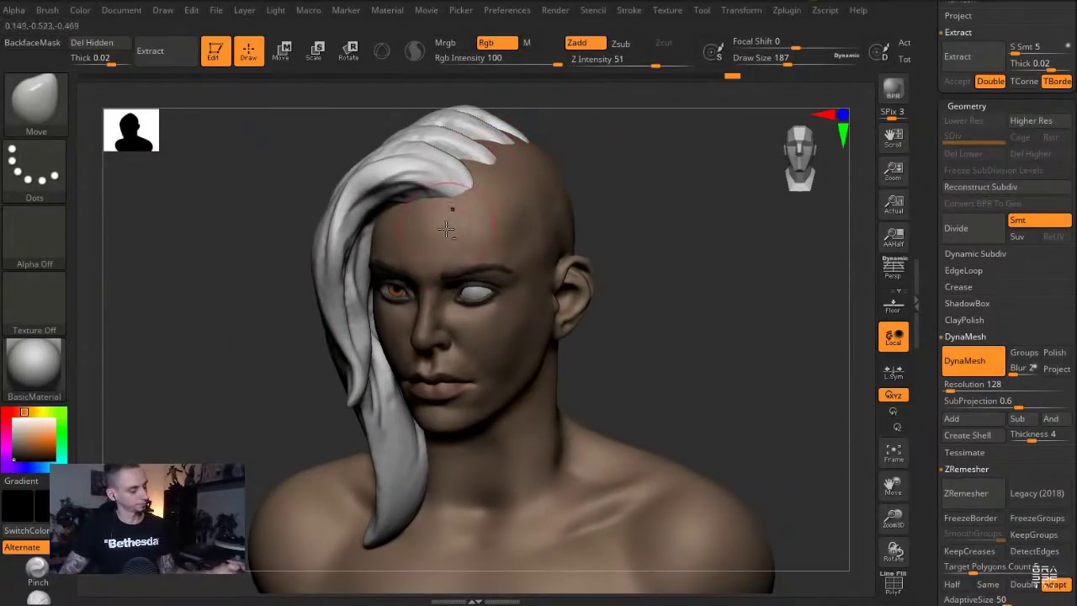
# Set up the Inflat brush on the head subtool for colour-only painting in a near-black tone at Rgb intensity 93
pyautogui.keyDown('alt'); pyautogui.click(485, 317); pyautogui.keyUp('alt')
pyautogui.press('s')
pyautogui.click(509, 308)
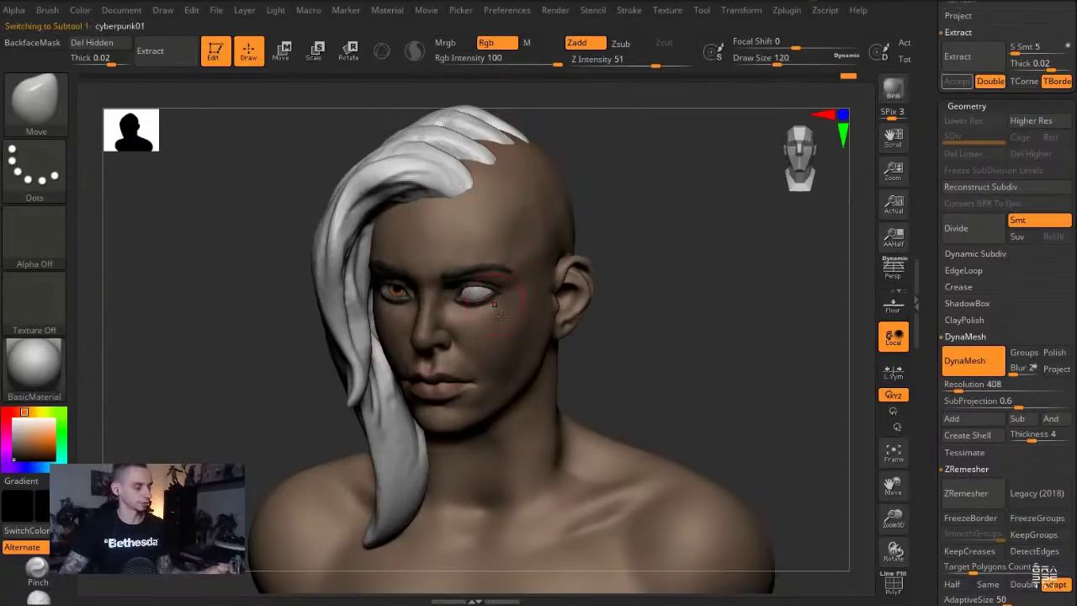
pyautogui.press('b')
pyautogui.press('c')
pyautogui.press('l')
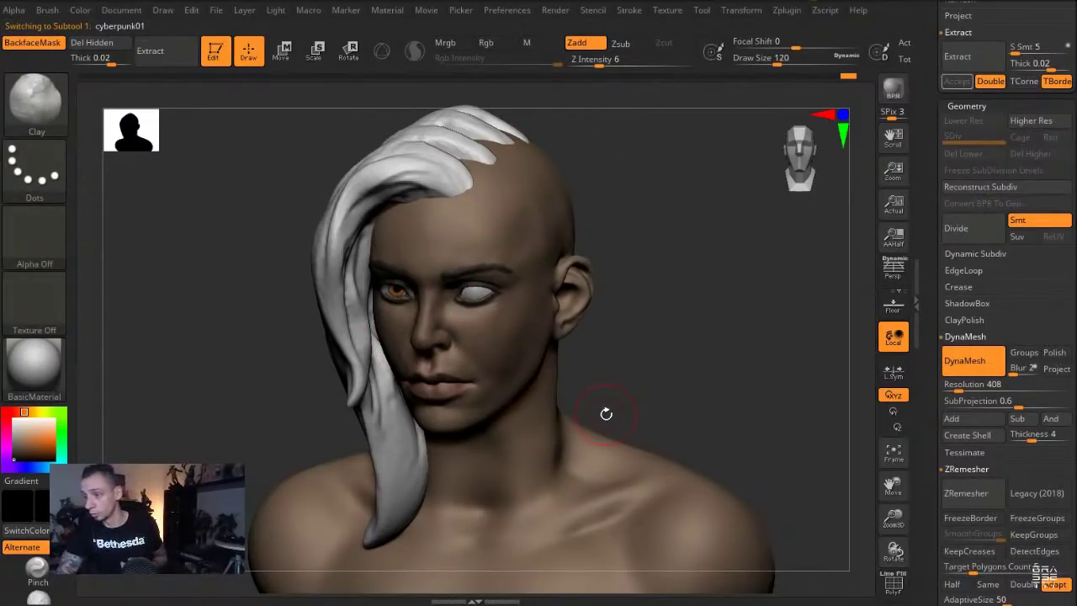
pyautogui.press('b')
pyautogui.press('i')
pyautogui.press('n')
pyautogui.click(502, 48)
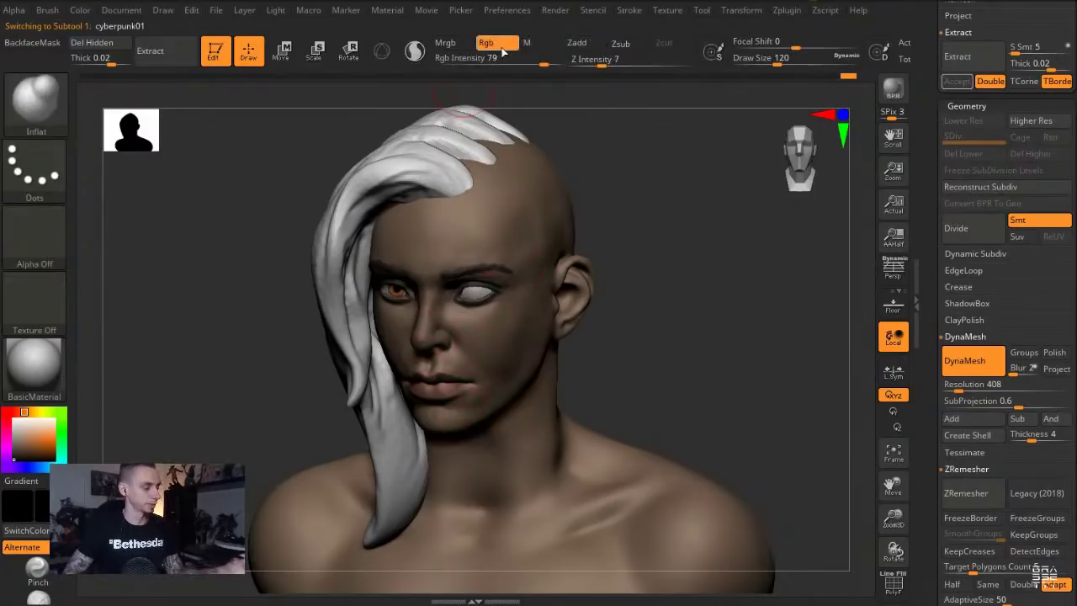
pyautogui.click(552, 61)
pyautogui.moveTo(25, 439); pyautogui.dragTo(9, 449)
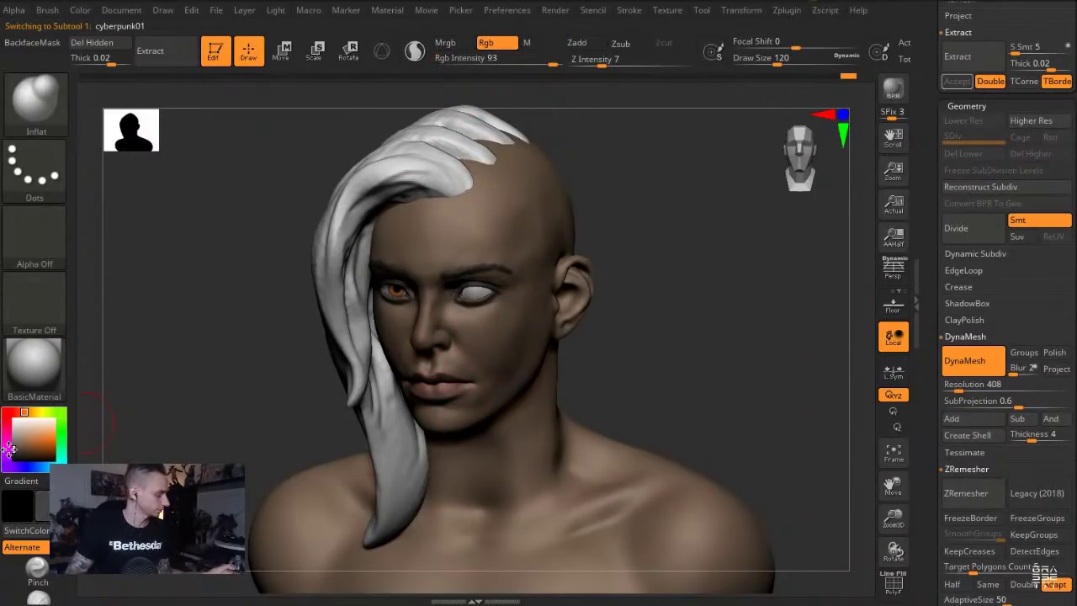
# Paint the shaved side of the head dark from the parting down to the temple and ear, using draw size 104
pyautogui.press('s')
pyautogui.click(512, 224)
pyautogui.moveTo(539, 183)
pyautogui.mouseDown()
pyautogui.moveTo(565, 212)
pyautogui.moveTo(548, 260)
pyautogui.moveTo(537, 184)
pyautogui.moveTo(515, 268)
pyautogui.mouseUp()
pyautogui.moveTo(712, 310)
pyautogui.keyDown('alt'); pyautogui.mouseDown()
pyautogui.moveTo(718, 392)
pyautogui.moveTo(665, 446)
pyautogui.mouseUp(); pyautogui.keyUp('alt')
pyautogui.hotkey('ctrl', 'z')
pyautogui.moveTo(536, 312)
pyautogui.mouseDown()
pyautogui.moveTo(529, 362)
pyautogui.moveTo(527, 288)
pyautogui.moveTo(487, 264)
pyautogui.mouseUp()
pyautogui.press('s')
pyautogui.press('s')
pyautogui.moveTo(670, 297); pyautogui.dragTo(624, 332)
pyautogui.moveTo(529, 237)
pyautogui.mouseDown()
pyautogui.moveTo(507, 218)
pyautogui.moveTo(518, 244)
pyautogui.mouseUp()
pyautogui.moveTo(572, 223)
pyautogui.mouseDown()
pyautogui.moveTo(560, 221)
pyautogui.moveTo(613, 207)
pyautogui.mouseUp()
pyautogui.moveTo(356, 277); pyautogui.dragTo(262, 372)
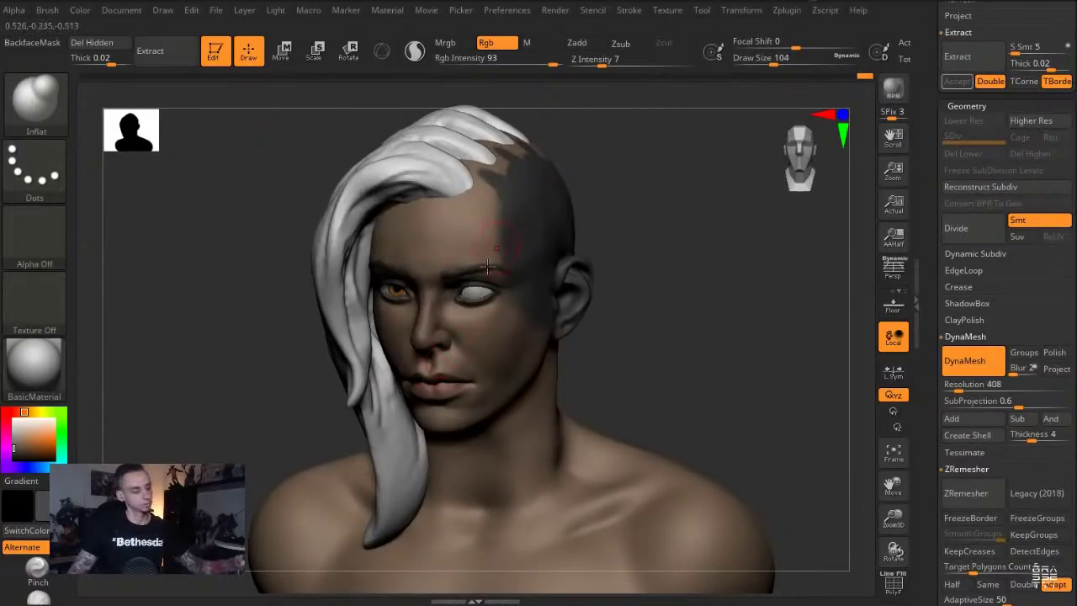
# Paint dark shading around the blank eye at draw size 154
pyautogui.press('[')
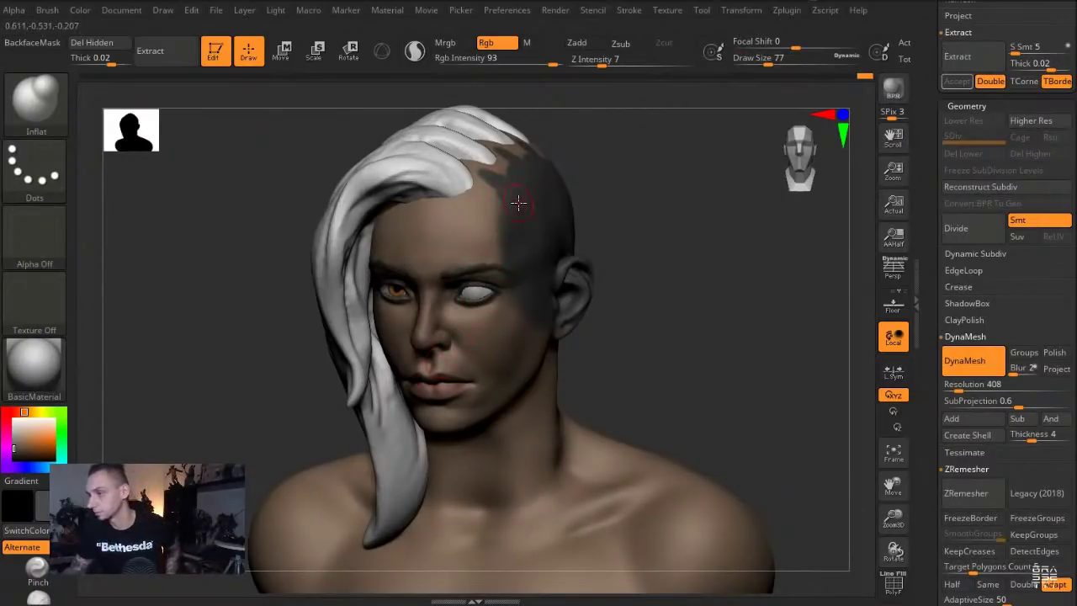
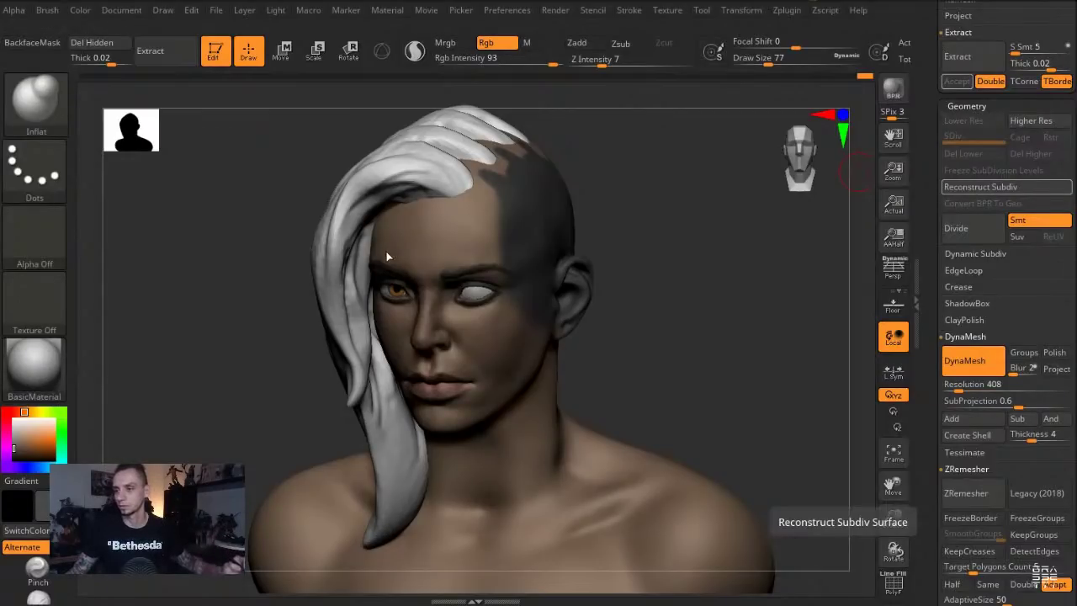
pyautogui.moveTo(282, 215); pyautogui.dragTo(281, 225)
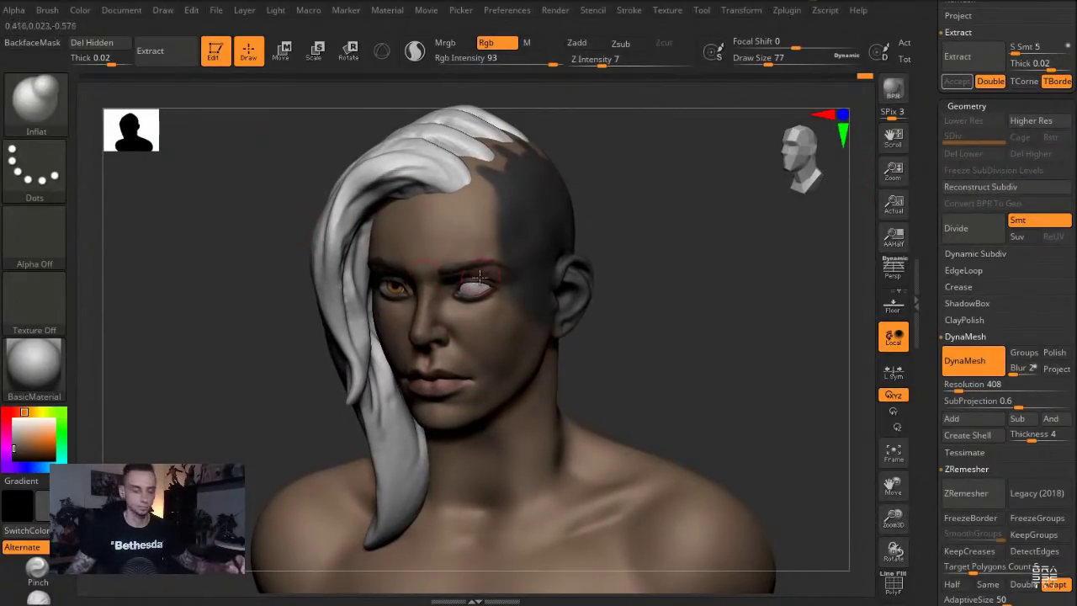
pyautogui.press(']')
pyautogui.moveTo(478, 286); pyautogui.dragTo(498, 282)
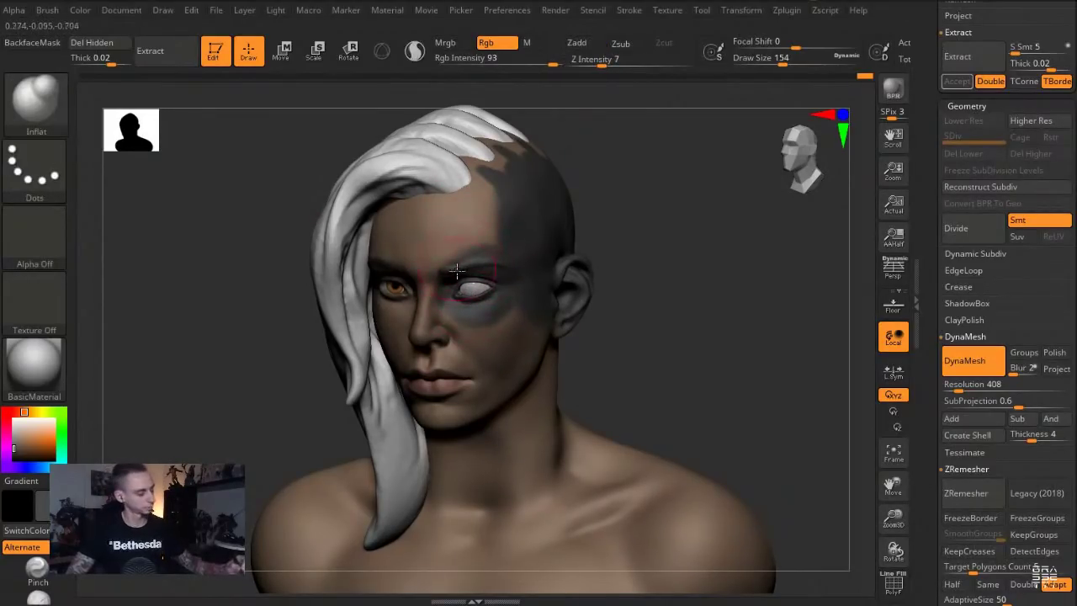
# On the eyes subtool, isolate the painted amber eye, delete the lower subdivision levels, and delete the hidden blank eye
pyautogui.keyDown('alt'); pyautogui.click(464, 292); pyautogui.keyUp('alt')
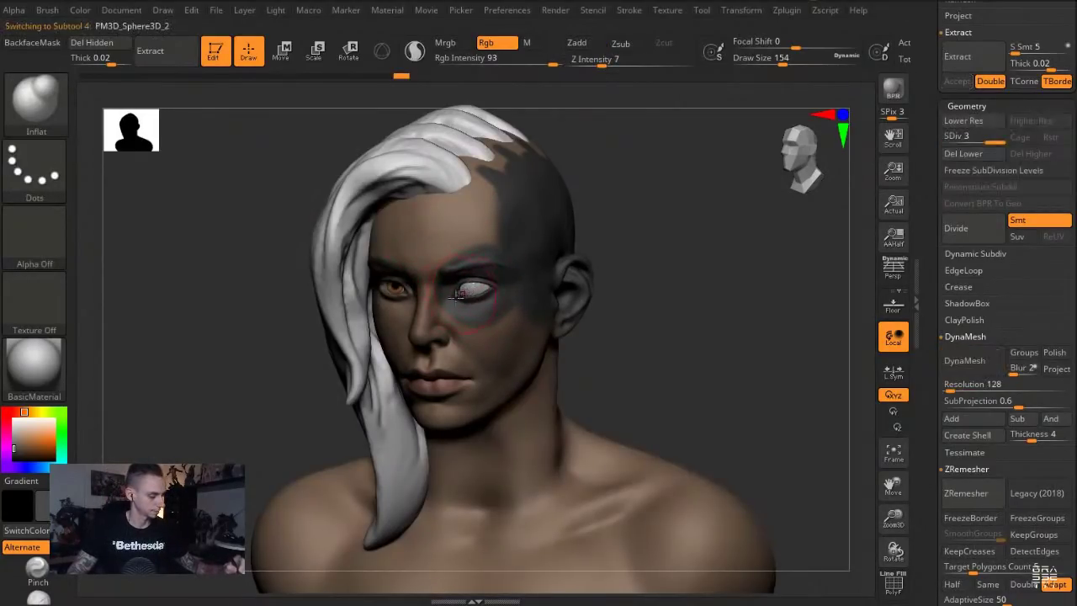
pyautogui.hotkey('alt', 's')
pyautogui.moveTo(545, 350)
pyautogui.keyDown('ctrl'); pyautogui.keyDown('alt'); pyautogui.keyDown('shift'); pyautogui.mouseDown()
pyautogui.moveTo(488, 236)
pyautogui.moveTo(495, 369)
pyautogui.moveTo(507, 369)
pyautogui.mouseUp(); pyautogui.keyUp('shift'); pyautogui.keyUp('alt'); pyautogui.keyUp('ctrl')
pyautogui.click(91, 42)
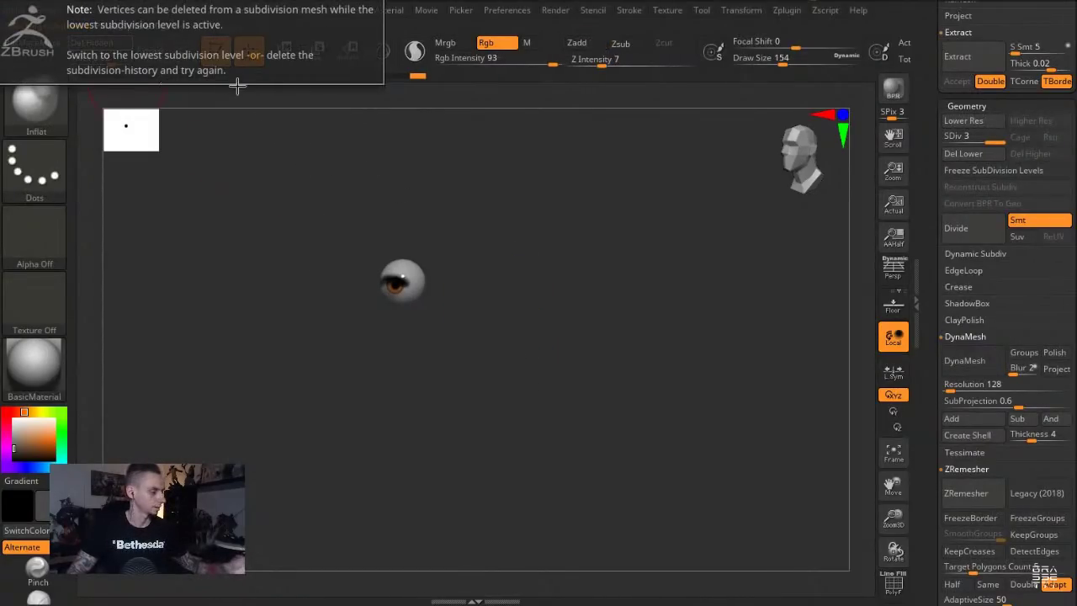
pyautogui.click(962, 154)
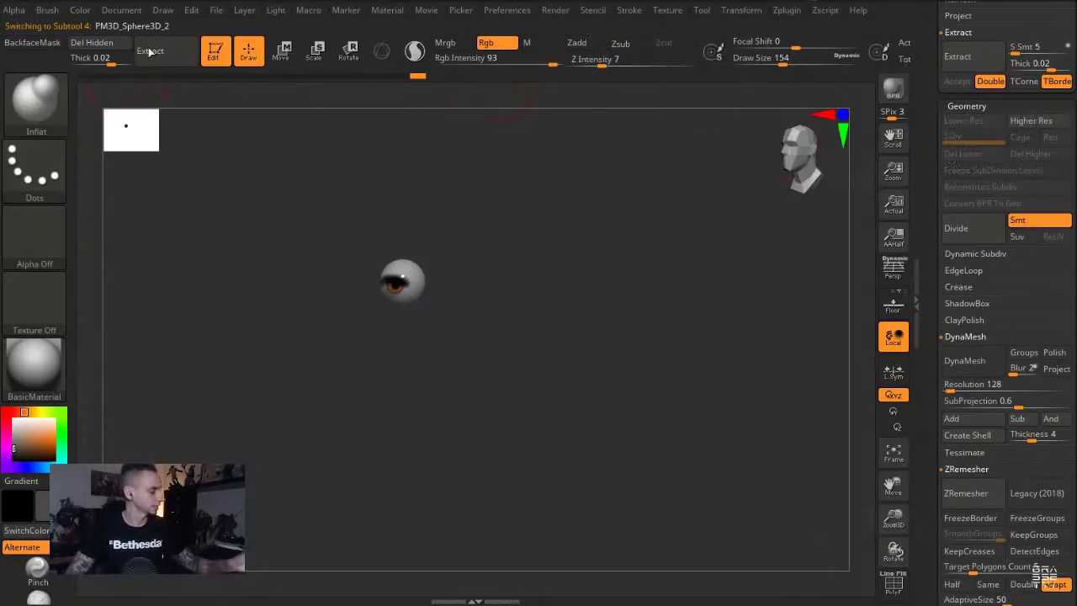
pyautogui.click(109, 45)
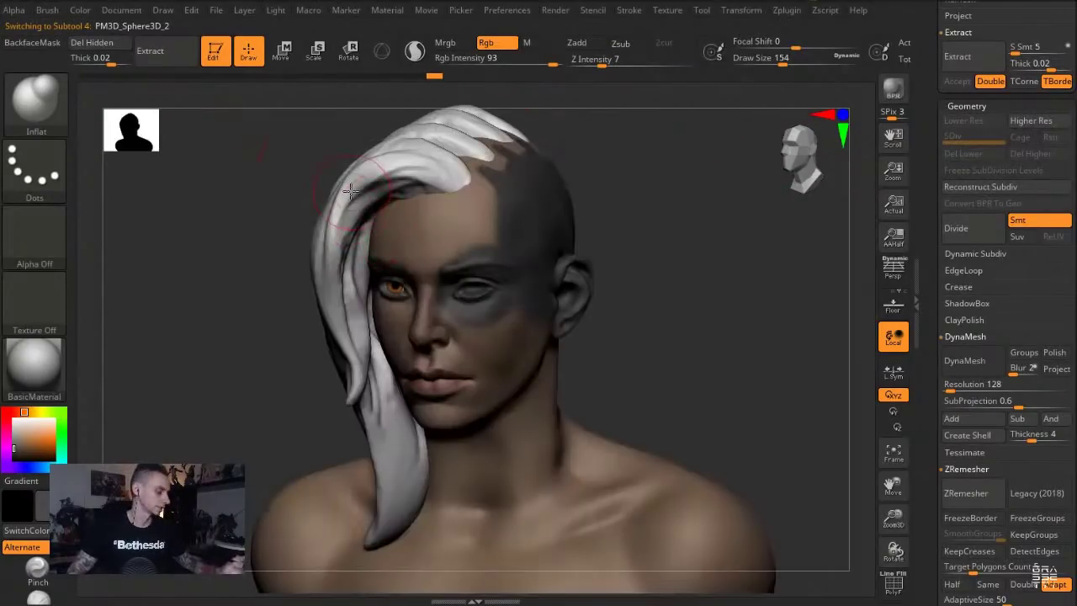
# Switch to the head subtool with the DamStandard brush and try a groove under the eyes at draw size 51
pyautogui.keyDown('alt'); pyautogui.click(470, 326); pyautogui.keyUp('alt')
pyautogui.press('s')
pyautogui.moveTo(507, 322); pyautogui.dragTo(509, 323)
pyautogui.press('s')
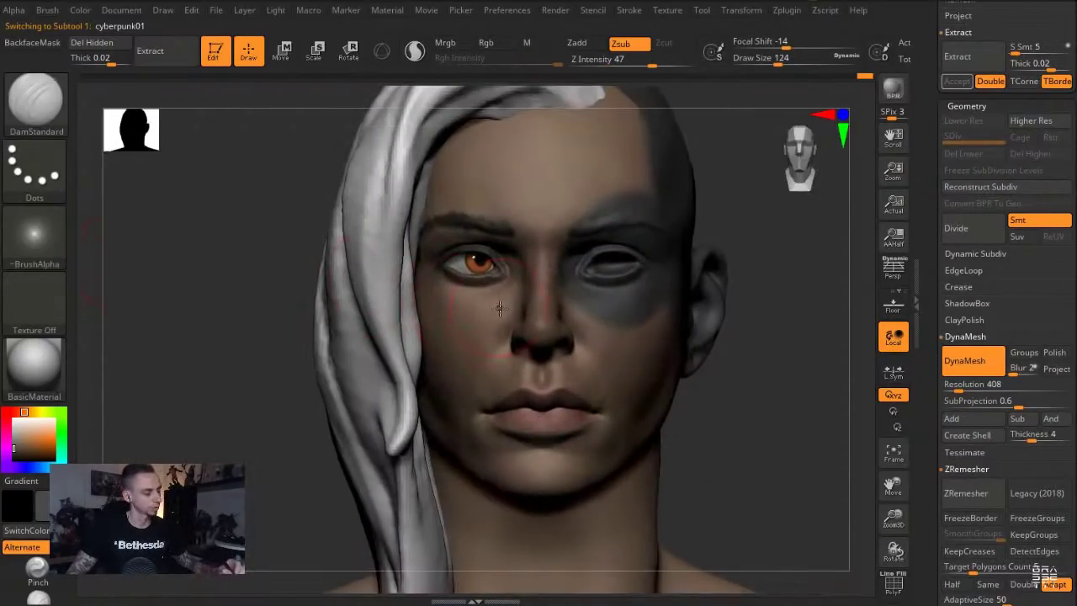
pyautogui.moveTo(514, 290); pyautogui.dragTo(483, 315)
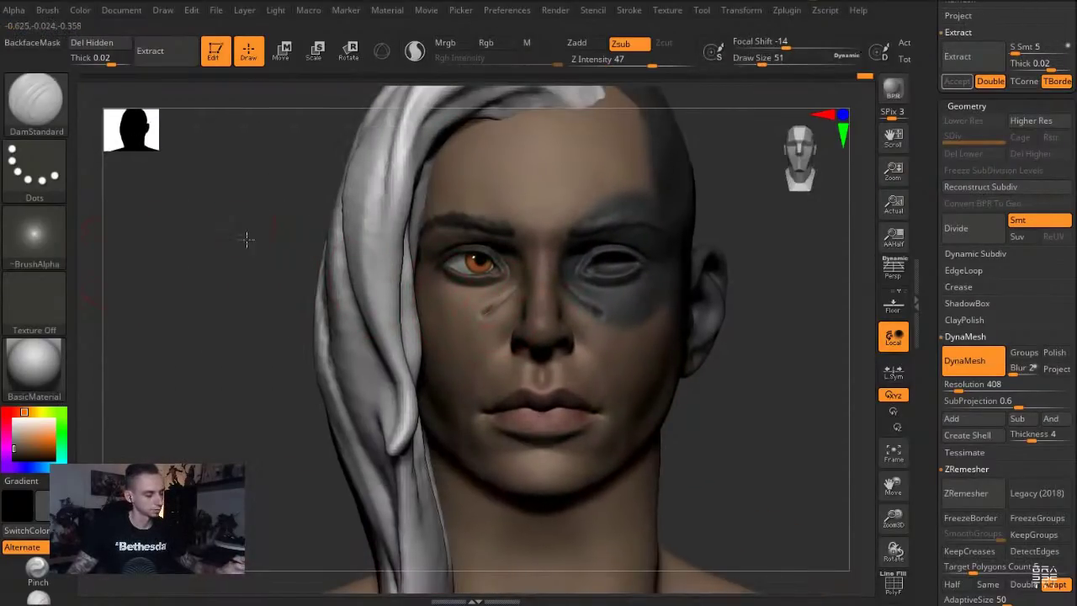
pyautogui.moveTo(244, 241); pyautogui.dragTo(247, 249)
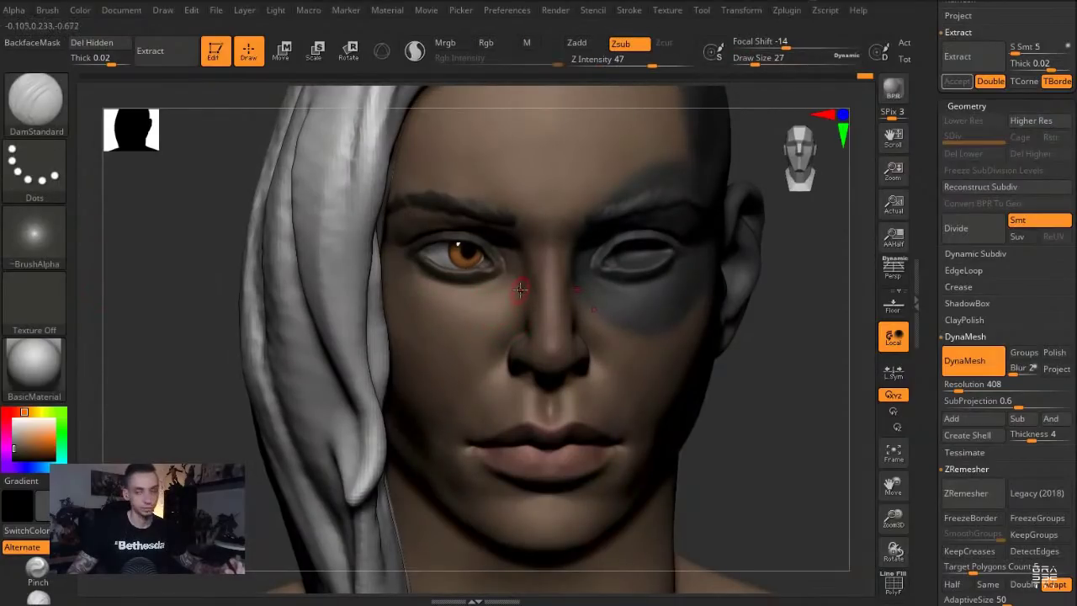
# Isolate the head and carve an angular panel line from below the eye across the cheek to the temple at draw size 20
pyautogui.moveTo(214, 238); pyautogui.dragTo(264, 233)
pyautogui.press('s')
pyautogui.click(483, 303)
pyautogui.moveTo(469, 312); pyautogui.dragTo(466, 314)
pyautogui.moveTo(205, 225); pyautogui.dragTo(256, 229)
pyautogui.hotkey('alt', 's')
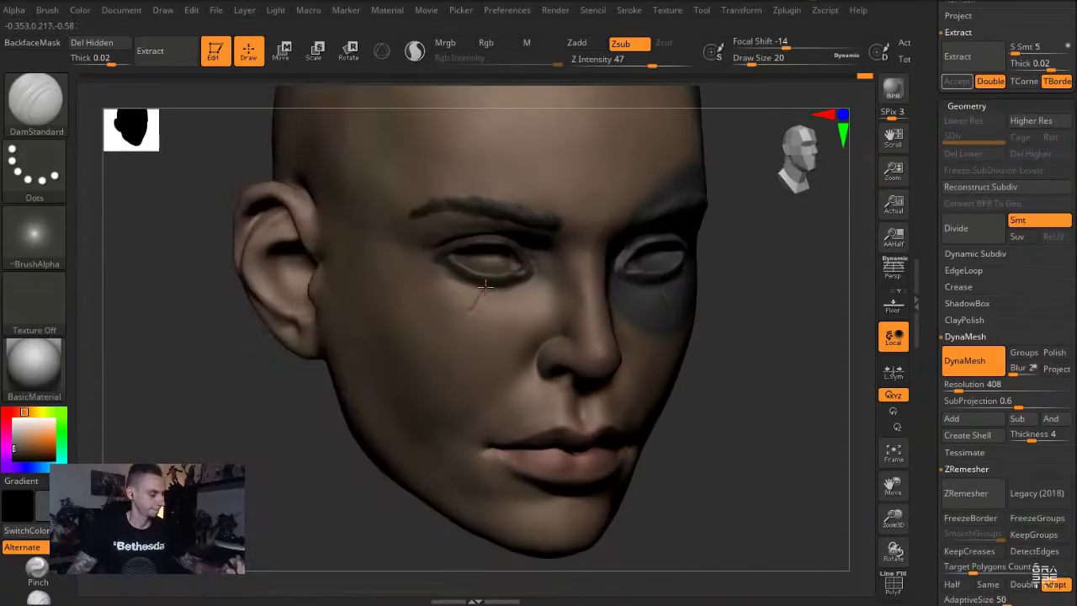
pyautogui.hotkey('ctrl', 'z')
pyautogui.moveTo(484, 289)
pyautogui.mouseDown()
pyautogui.moveTo(474, 303)
pyautogui.moveTo(377, 297)
pyautogui.moveTo(335, 173)
pyautogui.mouseUp()
pyautogui.moveTo(252, 144); pyautogui.dragTo(205, 194)
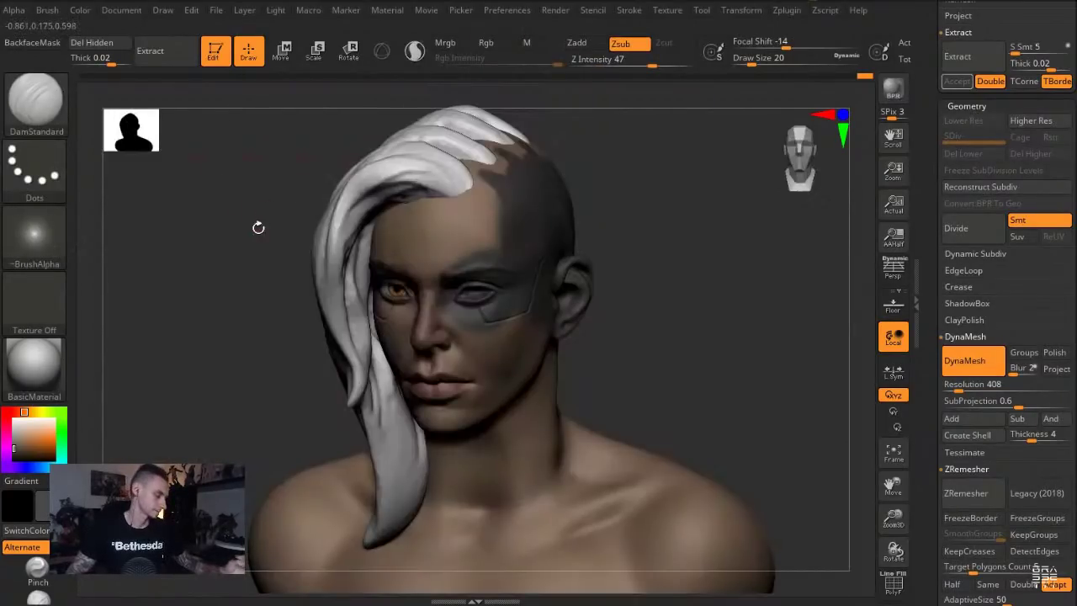
# Set the Inflat brush to draw size 51 and paint sampled skin tone along the underside of the cheek panel line
pyautogui.keyDown('alt'); pyautogui.moveTo(263, 219); pyautogui.dragTo(266, 271); pyautogui.keyUp('alt')
pyautogui.press('b')
pyautogui.press('i')
pyautogui.press('n')
pyautogui.press('s')
pyautogui.click(556, 332)
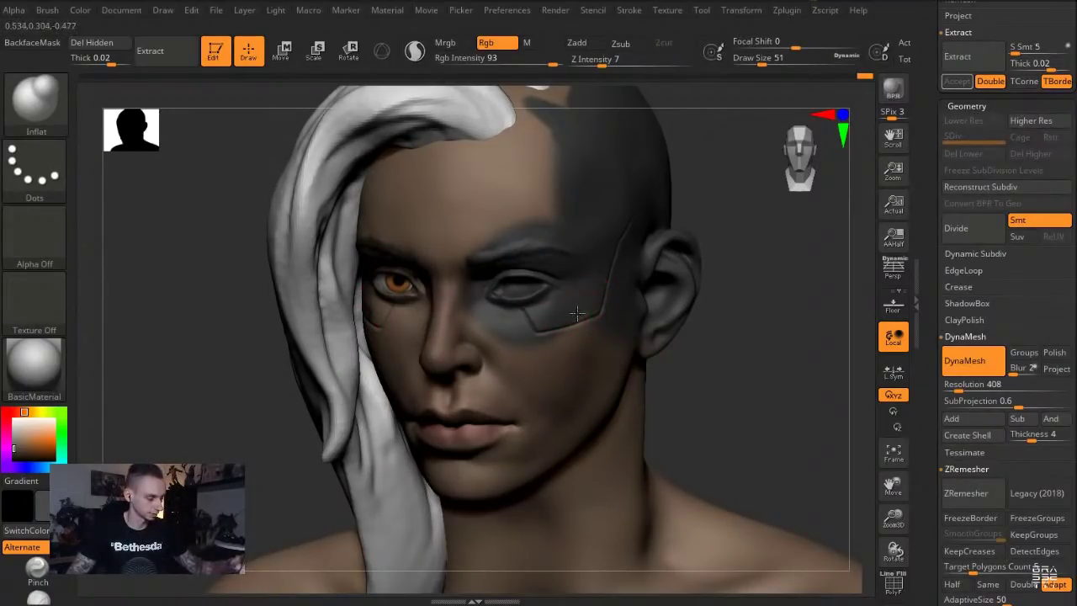
pyautogui.moveTo(32, 439); pyautogui.dragTo(554, 382)
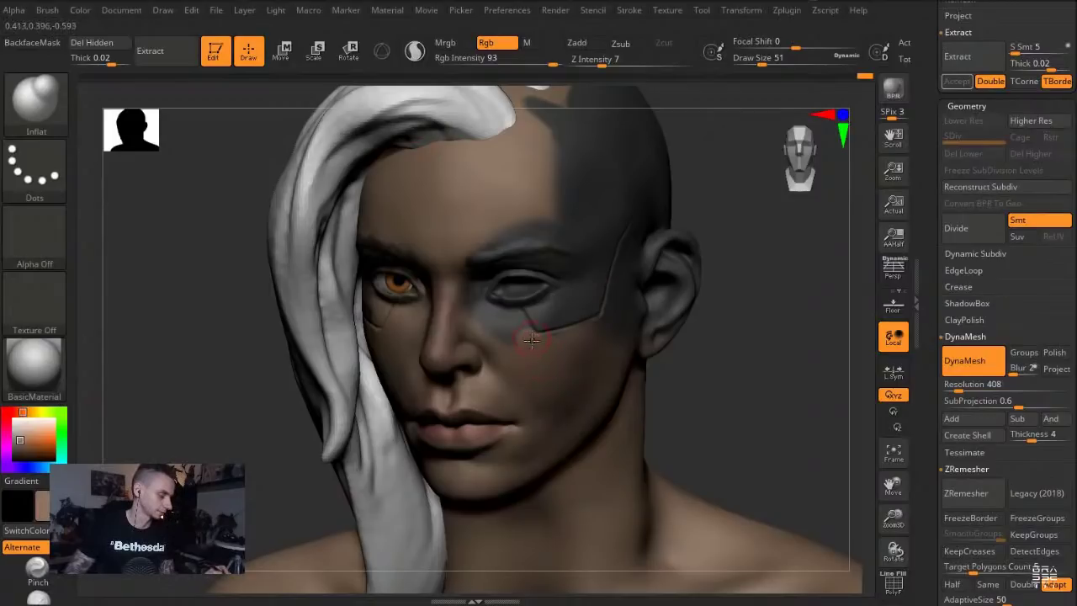
# Paint skin tone over the dark spill on the cheek and beside the nose, using draw sizes 90, 65 and 108
pyautogui.press('s')
pyautogui.click(386, 329)
pyautogui.moveTo(235, 320)
pyautogui.mouseDown()
pyautogui.moveTo(362, 321)
pyautogui.moveTo(311, 192)
pyautogui.mouseUp()
pyautogui.press('s')
pyautogui.click(362, 320)
pyautogui.moveTo(379, 336)
pyautogui.mouseDown()
pyautogui.moveTo(271, 340)
pyautogui.moveTo(229, 395)
pyautogui.mouseUp()
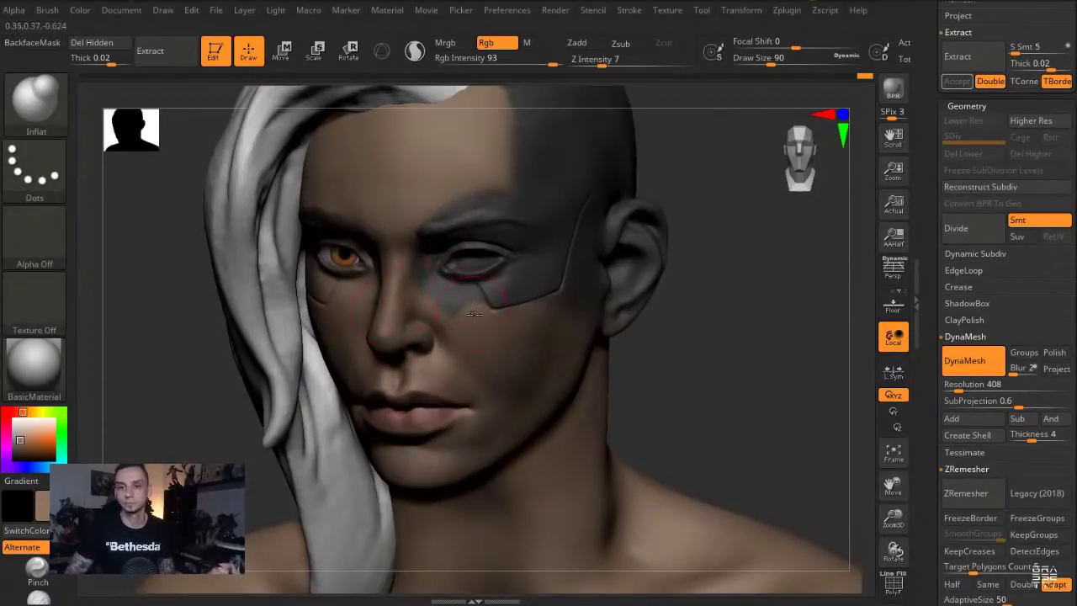
pyautogui.moveTo(465, 315); pyautogui.dragTo(457, 308)
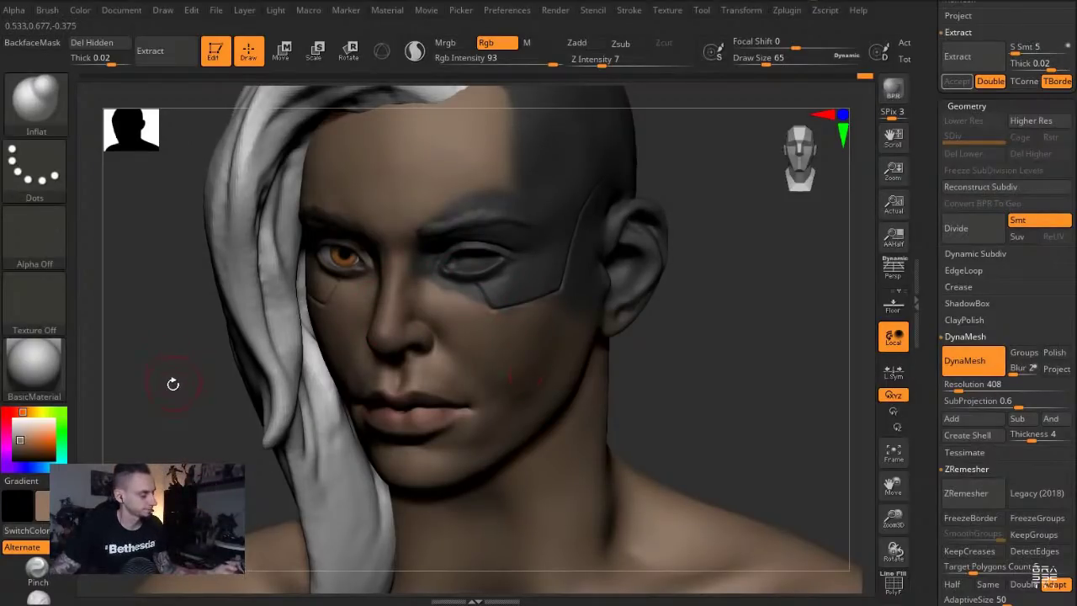
pyautogui.moveTo(176, 398); pyautogui.dragTo(150, 396)
pyautogui.press('s')
pyautogui.moveTo(594, 334); pyautogui.dragTo(603, 334)
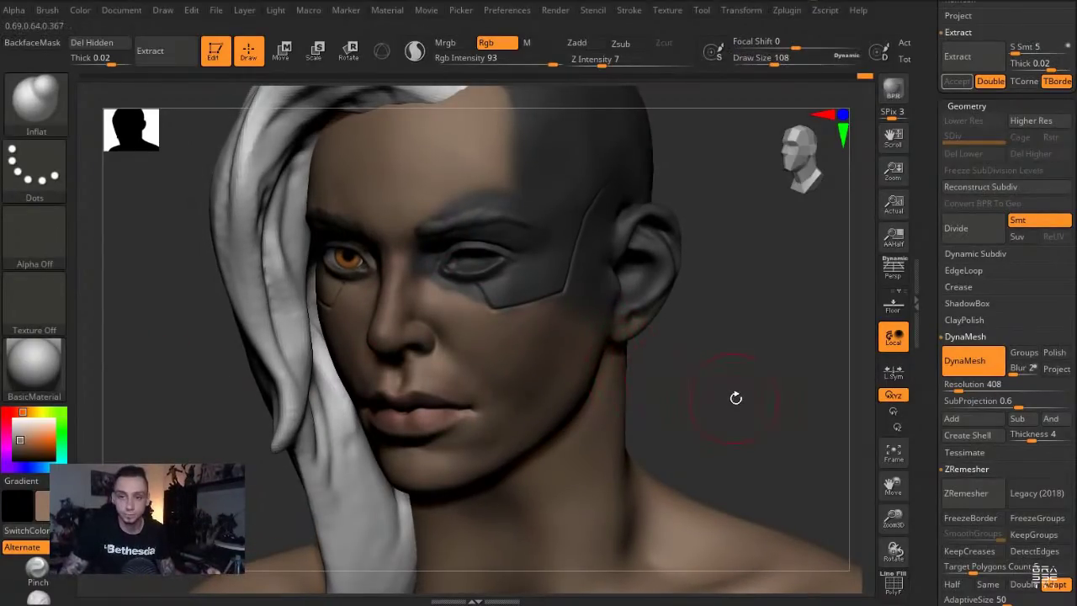
# Paint near-black slanted stripes from in front of the ear across the cheek and jaw at draw size 37
pyautogui.keyDown('alt'); pyautogui.moveTo(749, 409); pyautogui.dragTo(750, 432); pyautogui.keyUp('alt')
pyautogui.moveTo(29, 437); pyautogui.dragTo(515, 294)
pyautogui.press('s')
pyautogui.moveTo(564, 356); pyautogui.dragTo(553, 375)
pyautogui.press('s')
pyautogui.moveTo(556, 373); pyautogui.dragTo(553, 373)
pyautogui.hotkey('ctrl', 'z')
pyautogui.moveTo(567, 322)
pyautogui.mouseDown()
pyautogui.moveTo(544, 358)
pyautogui.moveTo(561, 376)
pyautogui.moveTo(548, 428)
pyautogui.mouseUp()
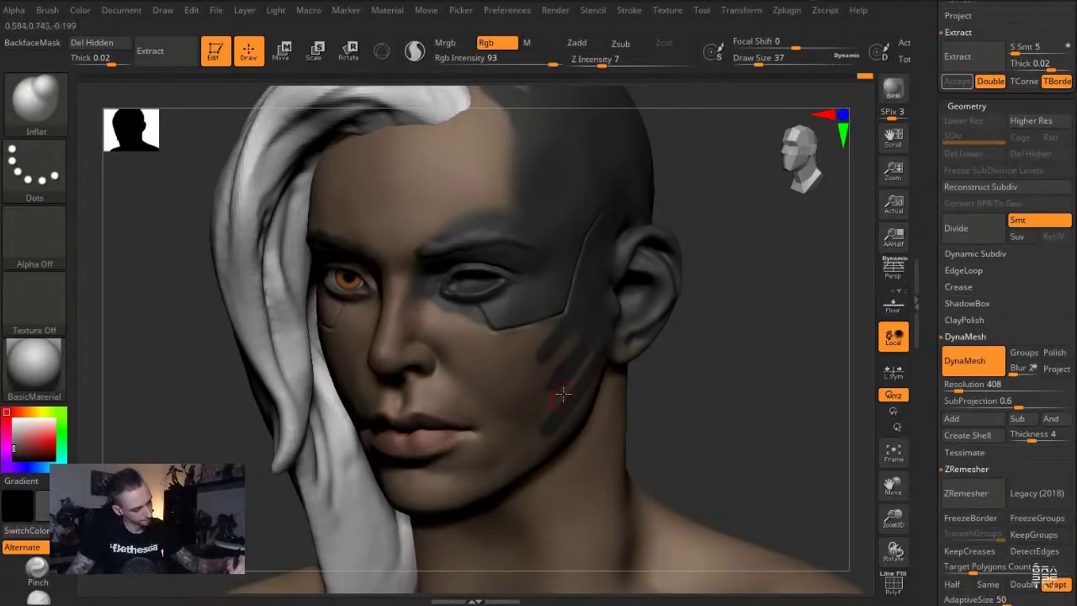
pyautogui.press('s')
pyautogui.moveTo(609, 350); pyautogui.dragTo(627, 350)
pyautogui.moveTo(368, 118); pyautogui.dragTo(589, 383)
# Clean up the dark patch's edge along the forehead and hairline with skin tone and near-black at draw sizes 37 and 41
pyautogui.moveTo(58, 413); pyautogui.dragTo(433, 333)
pyautogui.press('s')
pyautogui.moveTo(451, 261); pyautogui.dragTo(434, 260)
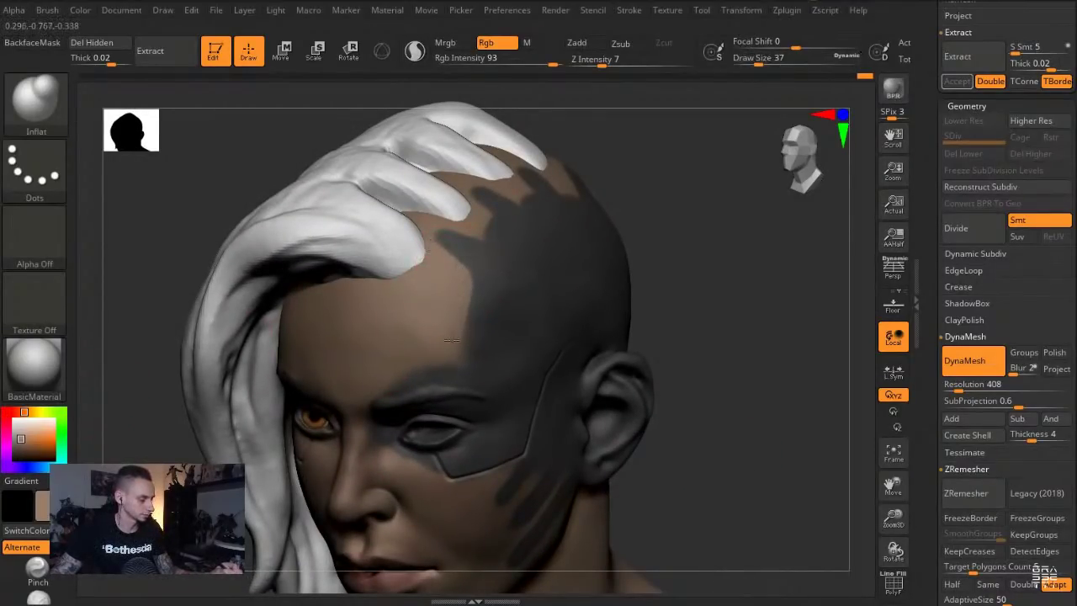
pyautogui.moveTo(39, 437)
pyautogui.mouseDown()
pyautogui.moveTo(301, 361)
pyautogui.moveTo(517, 328)
pyautogui.mouseUp()
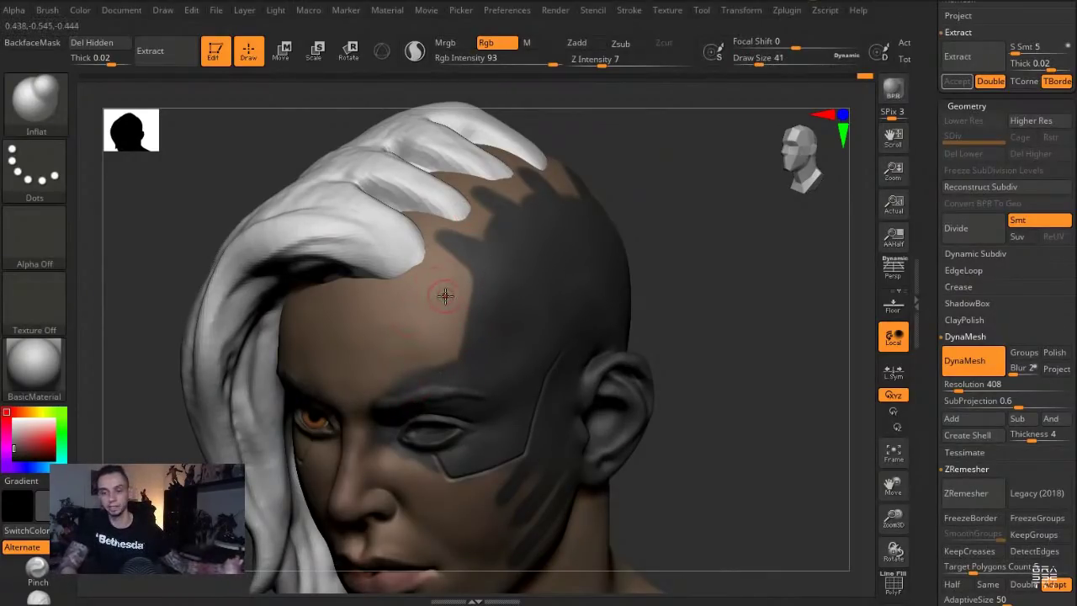
pyautogui.moveTo(196, 234); pyautogui.dragTo(227, 204)
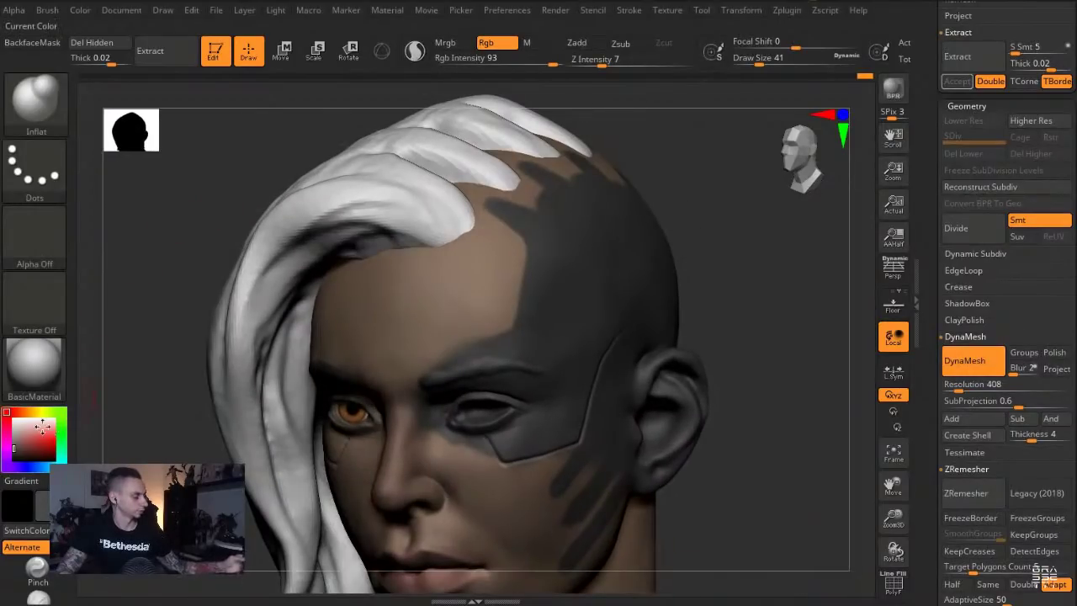
# Paint skin tone over the forehead, brow and nose bridge beside the empty eye, using draw sizes 74 and 71
pyautogui.press('c')
pyautogui.press(']')
pyautogui.moveTo(453, 346)
pyautogui.mouseDown()
pyautogui.moveTo(431, 367)
pyautogui.moveTo(491, 352)
pyautogui.moveTo(504, 307)
pyautogui.moveTo(509, 367)
pyautogui.mouseUp()
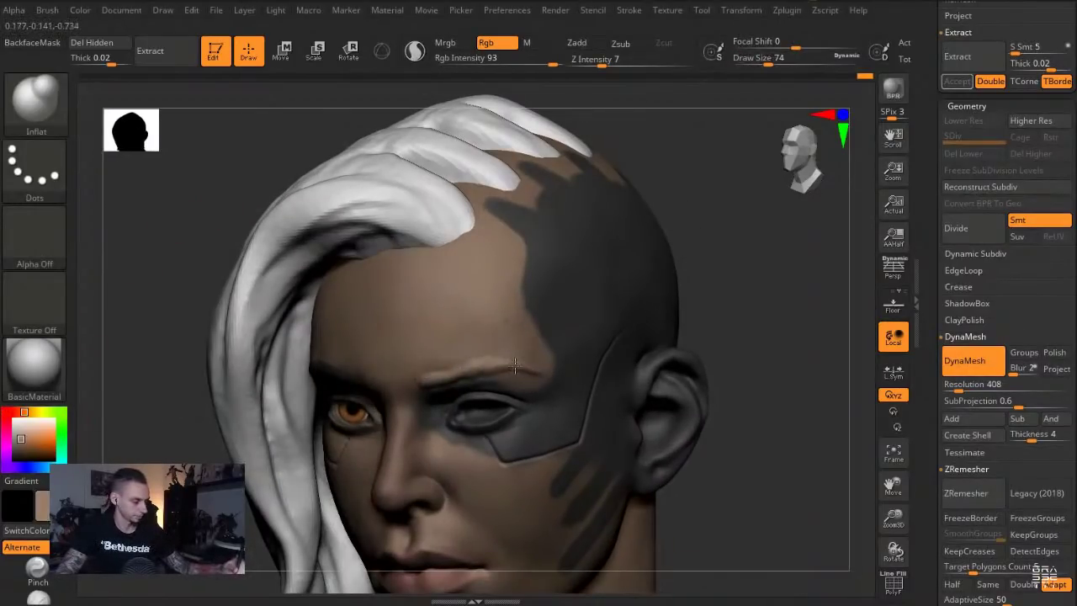
pyautogui.hotkey('ctrl', 'z')
pyautogui.moveTo(511, 330)
pyautogui.mouseDown()
pyautogui.moveTo(528, 347)
pyautogui.moveTo(513, 362)
pyautogui.moveTo(503, 350)
pyautogui.moveTo(417, 381)
pyautogui.mouseUp()
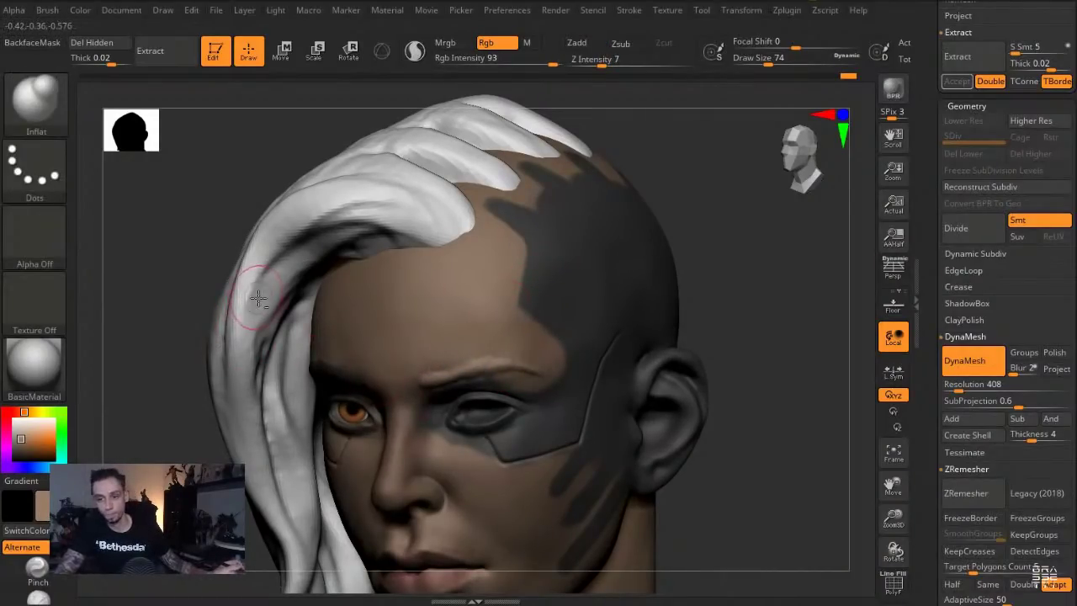
pyautogui.press('s')
pyautogui.click(437, 386)
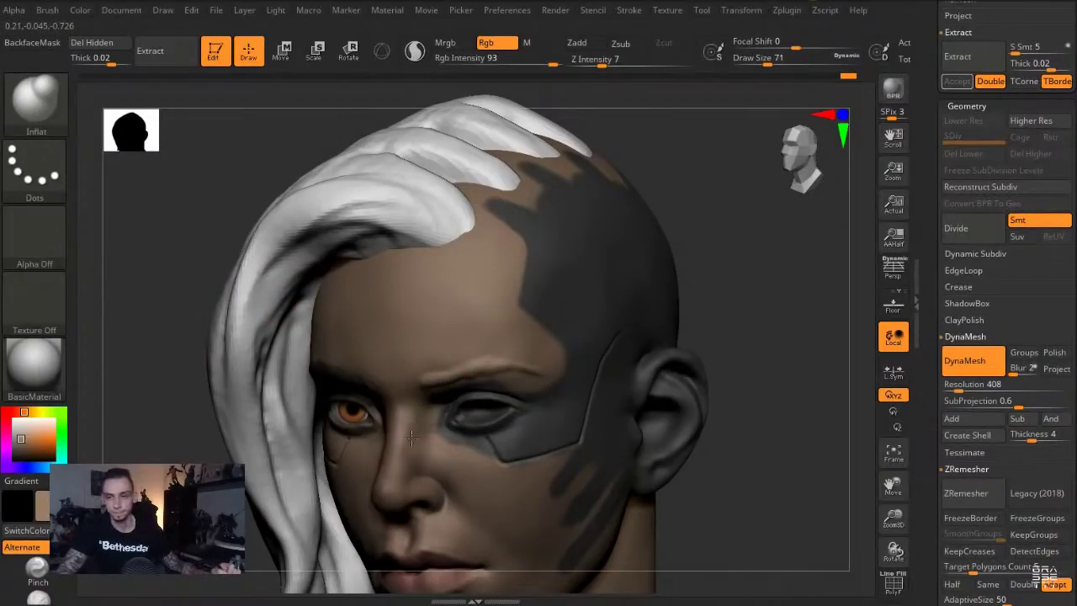
pyautogui.keyDown('alt'); pyautogui.moveTo(200, 422); pyautogui.dragTo(217, 382); pyautogui.keyUp('alt')
# Sharpen the dark patch's edge at the temple and below the cheek panel line with near-black at draw sizes 71 and 51
pyautogui.moveTo(41, 430); pyautogui.dragTo(571, 252)
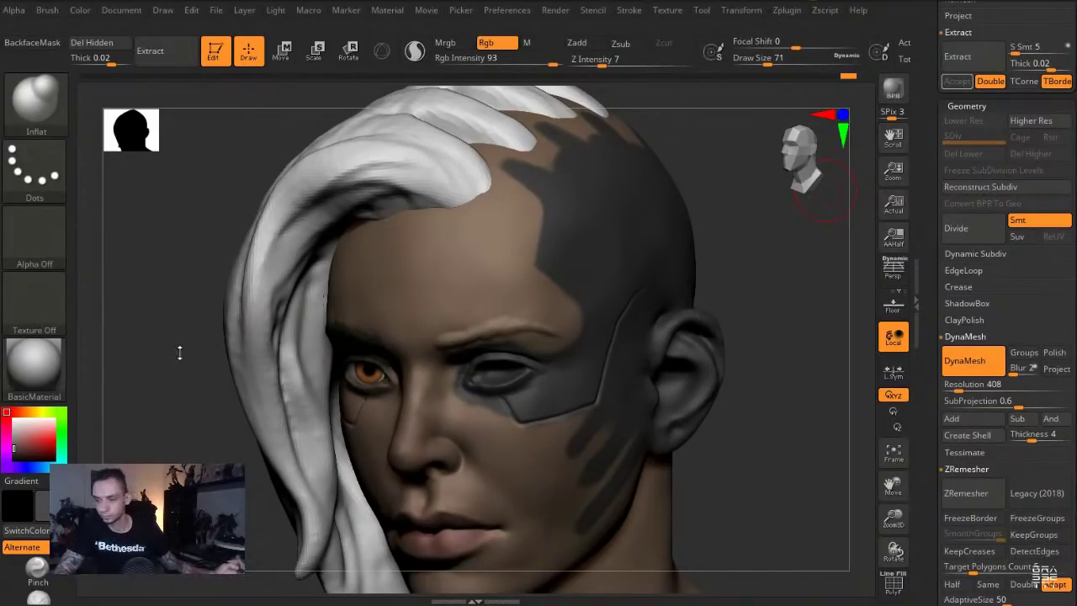
pyautogui.moveTo(188, 359); pyautogui.dragTo(195, 363)
pyautogui.press('[')
pyautogui.press('[')
pyautogui.moveTo(506, 414); pyautogui.dragTo(542, 426)
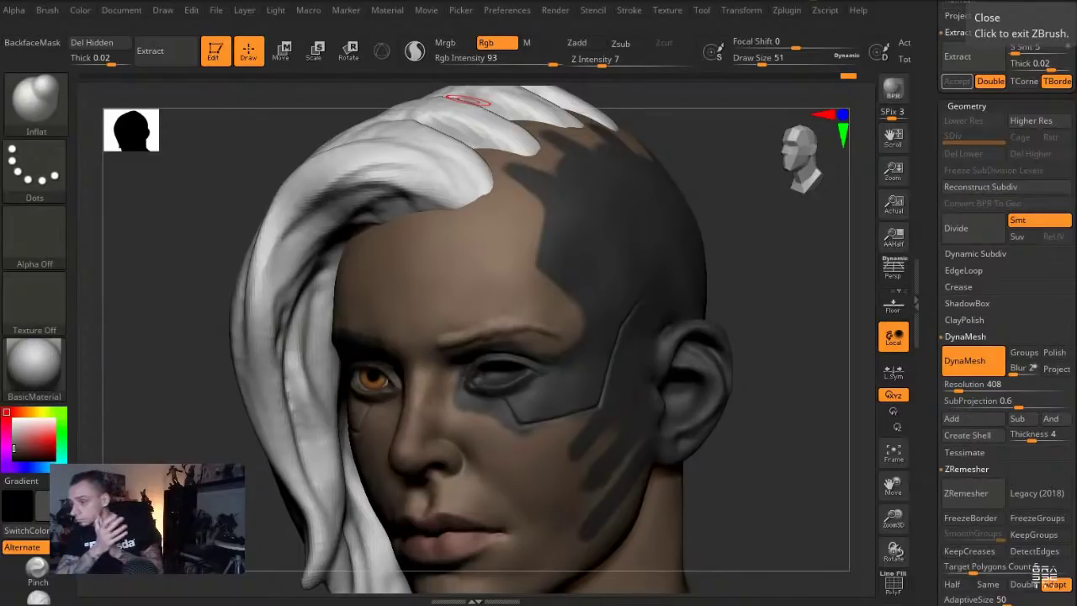
# Refine the cheek stripes with near-black and redefine the gaps between them with skin tone at draw size 35
pyautogui.moveTo(174, 266)
pyautogui.mouseDown()
pyautogui.moveTo(182, 228)
pyautogui.moveTo(187, 244)
pyautogui.mouseUp()
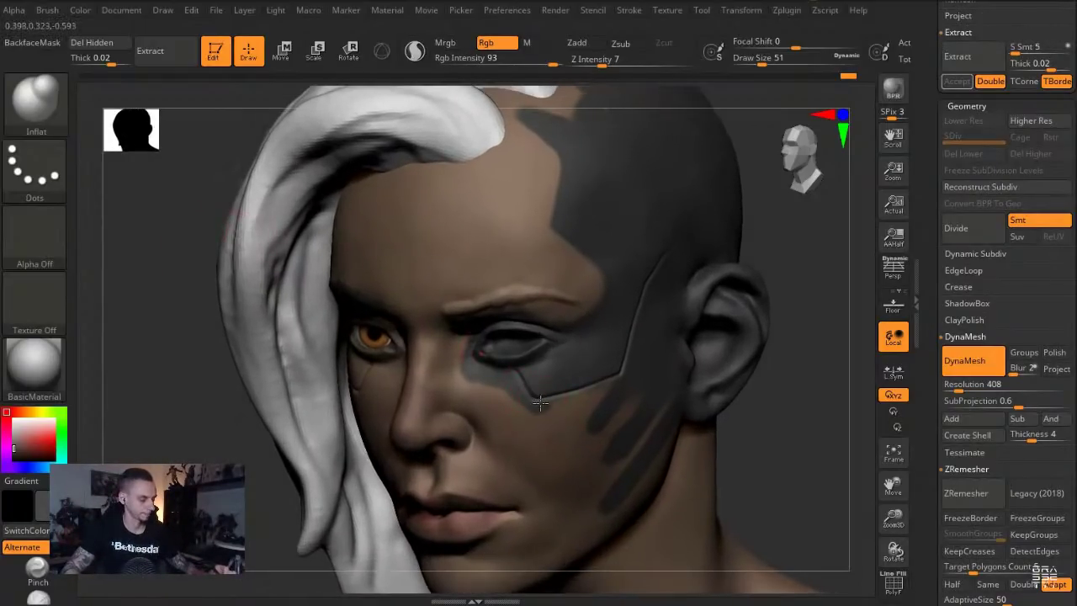
pyautogui.press('ctrl')
pyautogui.moveTo(588, 420)
pyautogui.mouseDown()
pyautogui.moveTo(628, 374)
pyautogui.moveTo(607, 453)
pyautogui.mouseUp()
pyautogui.moveTo(47, 439); pyautogui.dragTo(532, 467)
pyautogui.press('s')
pyautogui.moveTo(616, 431); pyautogui.dragTo(610, 431)
pyautogui.moveTo(647, 440); pyautogui.dragTo(655, 424)
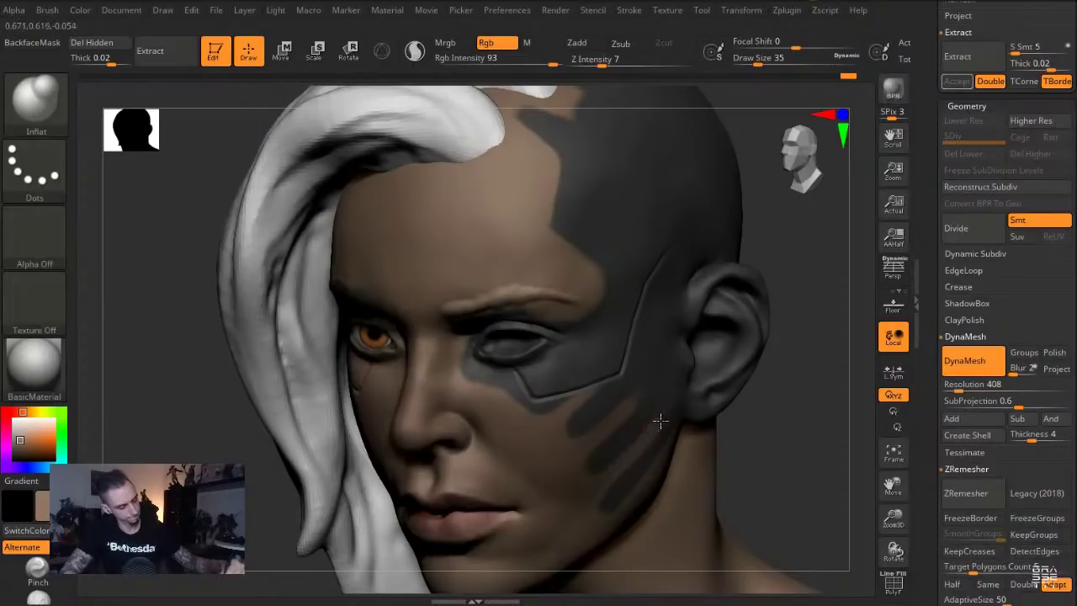
# Fill in the dark stripes near the earlobe with near-black at draw size 35 and undo the last stroke
pyautogui.moveTo(159, 349); pyautogui.dragTo(87, 358)
pyautogui.moveTo(34, 439); pyautogui.dragTo(646, 356)
pyautogui.moveTo(662, 417)
pyautogui.mouseDown()
pyautogui.moveTo(681, 401)
pyautogui.moveTo(621, 501)
pyautogui.moveTo(703, 422)
pyautogui.mouseUp()
pyautogui.hotkey('ctrl', 'z')
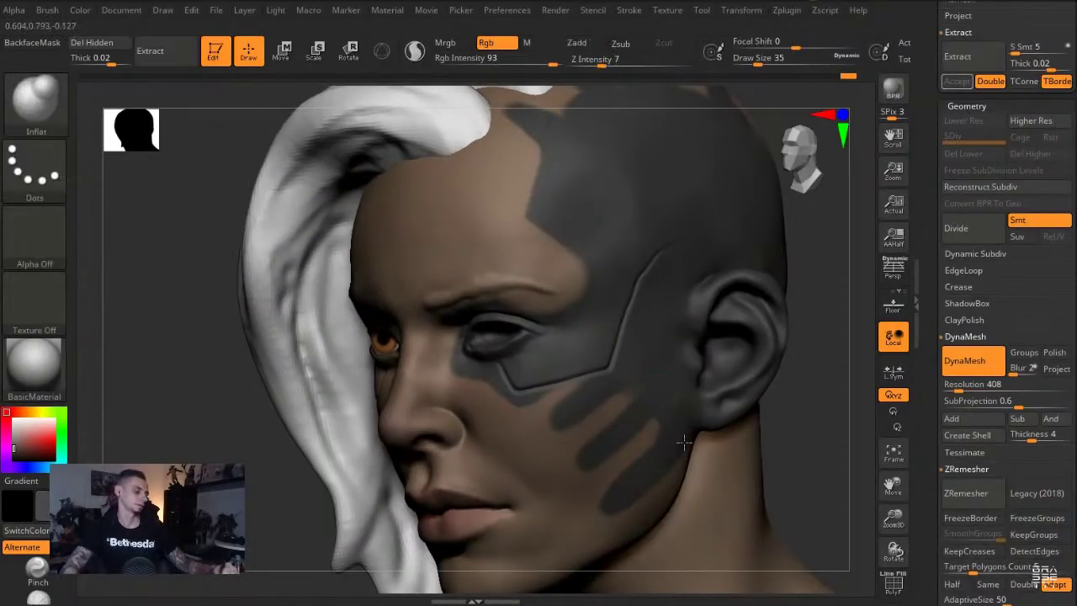
pyautogui.moveTo(200, 253); pyautogui.dragTo(259, 255)
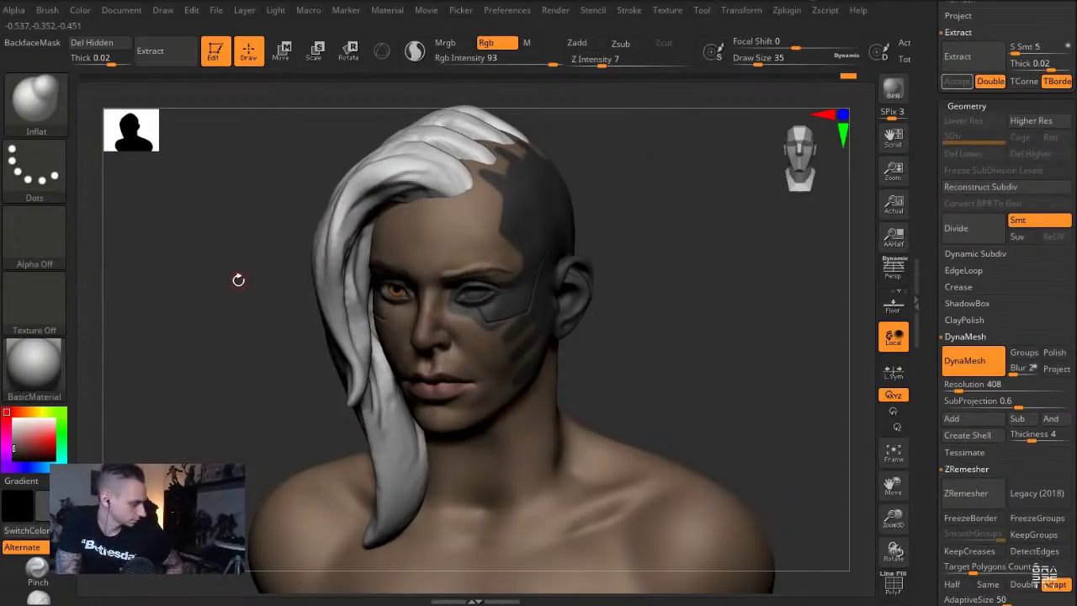
# Fill the empty eye socket on the dark side using the Clay brush at Z Intensity 26 and draw size 71
pyautogui.moveTo(237, 212)
pyautogui.mouseDown()
pyautogui.moveTo(226, 209)
pyautogui.moveTo(253, 278)
pyautogui.mouseUp()
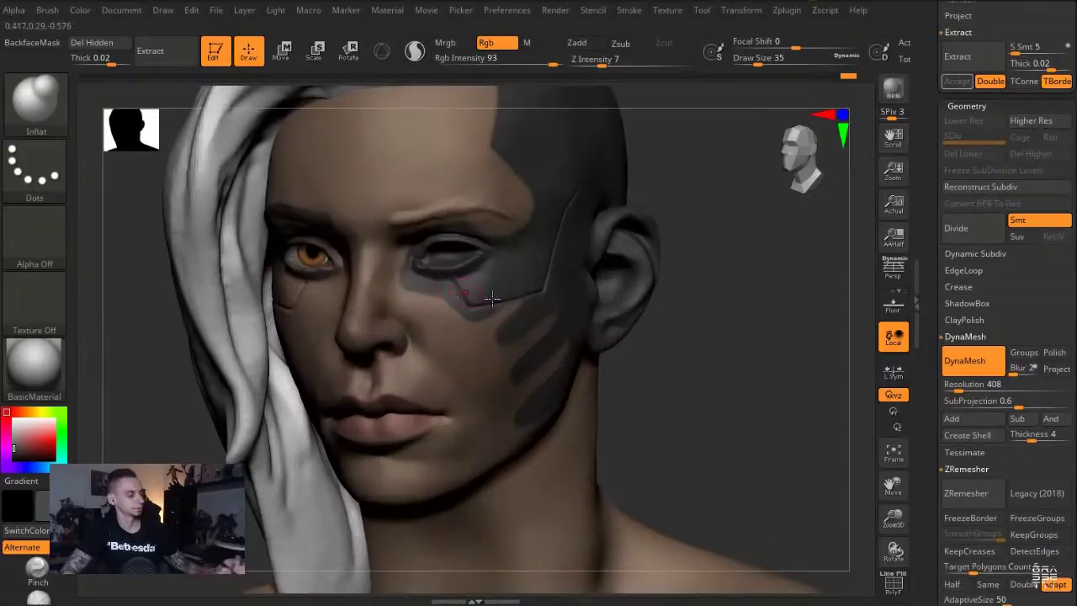
pyautogui.press('b')
pyautogui.press('c')
pyautogui.press('l')
pyautogui.press('s')
pyautogui.click(442, 267)
pyautogui.hotkey('alt', 's')
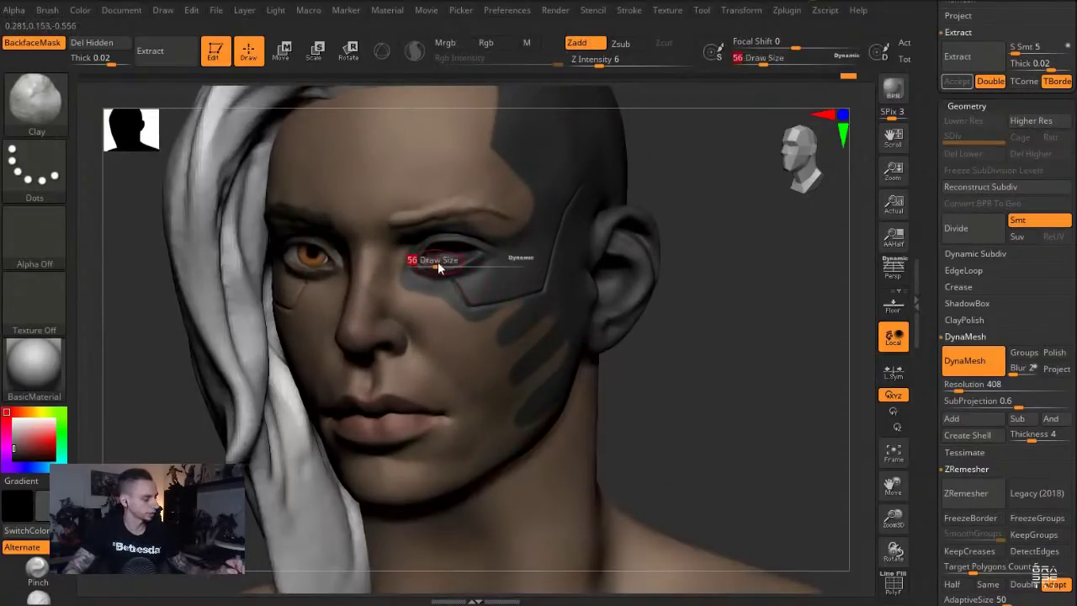
pyautogui.moveTo(663, 390)
pyautogui.keyDown('alt'); pyautogui.mouseDown()
pyautogui.moveTo(721, 479)
pyautogui.moveTo(770, 477)
pyautogui.mouseUp(); pyautogui.keyUp('alt')
pyautogui.click(630, 61)
pyautogui.moveTo(493, 311)
pyautogui.mouseDown()
pyautogui.moveTo(475, 315)
pyautogui.moveTo(493, 305)
pyautogui.moveTo(466, 301)
pyautogui.moveTo(490, 314)
pyautogui.moveTo(464, 300)
pyautogui.moveTo(482, 311)
pyautogui.moveTo(493, 301)
pyautogui.mouseUp()
pyautogui.keyDown('alt'); pyautogui.moveTo(697, 414); pyautogui.dragTo(373, 162); pyautogui.keyUp('alt')
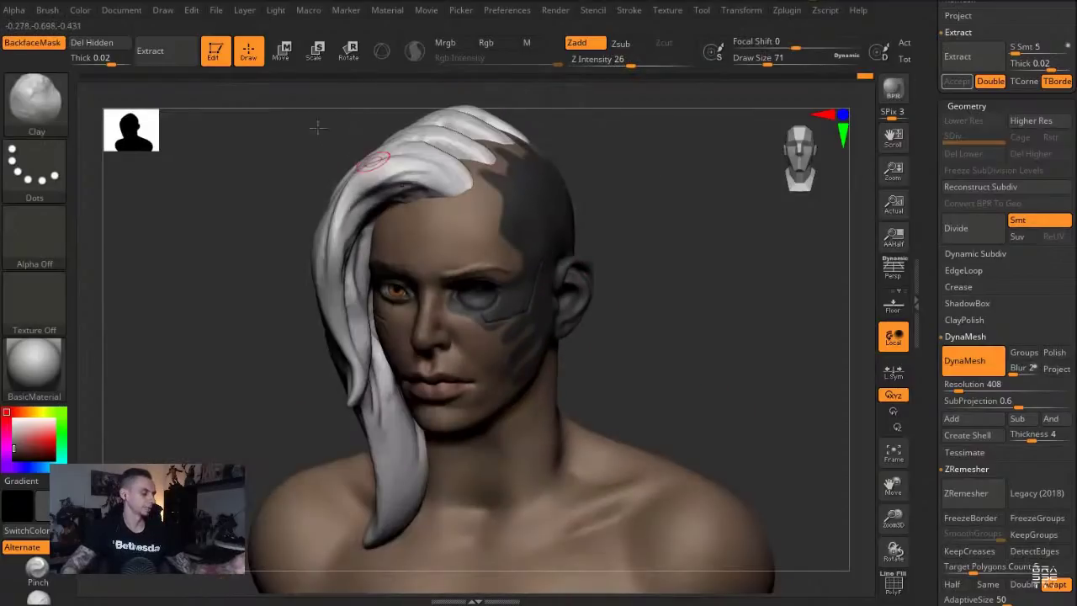
# Shape a rounded form inside the filled eye socket with the Clay brush at draw size 83
pyautogui.keyDown('alt'); pyautogui.moveTo(259, 204); pyautogui.dragTo(362, 278); pyautogui.keyUp('alt')
pyautogui.press('s')
pyautogui.moveTo(473, 297); pyautogui.dragTo(231, 173)
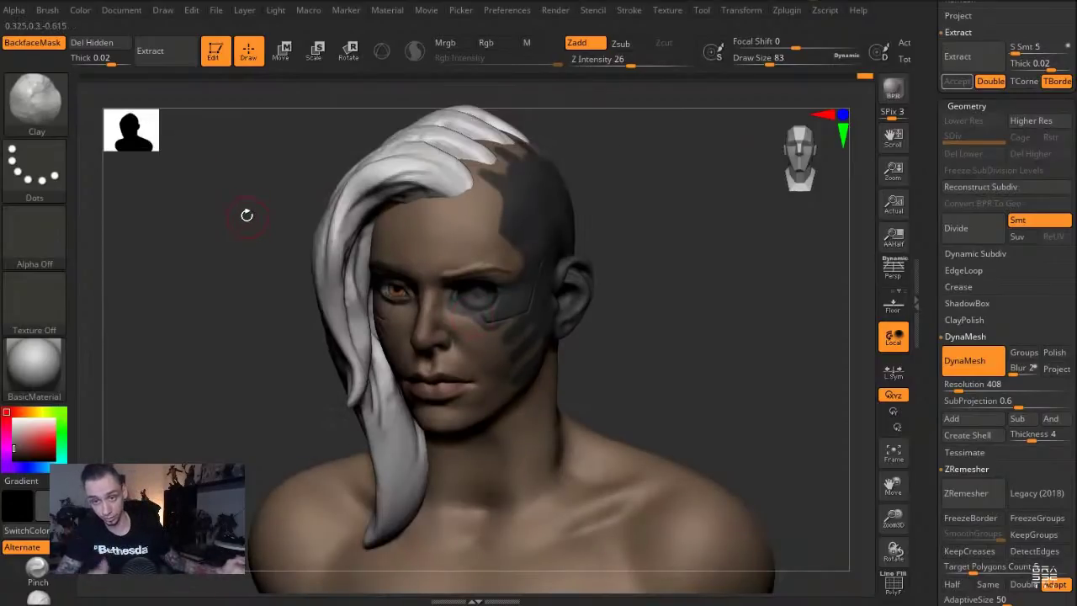
# Adjust the lower face around the mouth and chin with the Move brush
pyautogui.moveTo(246, 330)
pyautogui.mouseDown()
pyautogui.moveTo(252, 317)
pyautogui.moveTo(362, 387)
pyautogui.mouseUp()
pyautogui.press('b')
pyautogui.press('m')
pyautogui.press('v')
pyautogui.press('s')
pyautogui.moveTo(478, 414); pyautogui.dragTo(484, 414)
pyautogui.moveTo(147, 325)
pyautogui.mouseDown()
pyautogui.moveTo(275, 323)
pyautogui.moveTo(333, 344)
pyautogui.mouseUp()
# Build up the cheek and jaw with the Clay brush at draw size 177 and Z Intensity 11
pyautogui.press('b')
pyautogui.press('c')
pyautogui.press('l')
pyautogui.press(']')
pyautogui.moveTo(207, 337); pyautogui.dragTo(336, 335)
pyautogui.moveTo(630, 61); pyautogui.dragTo(609, 61)
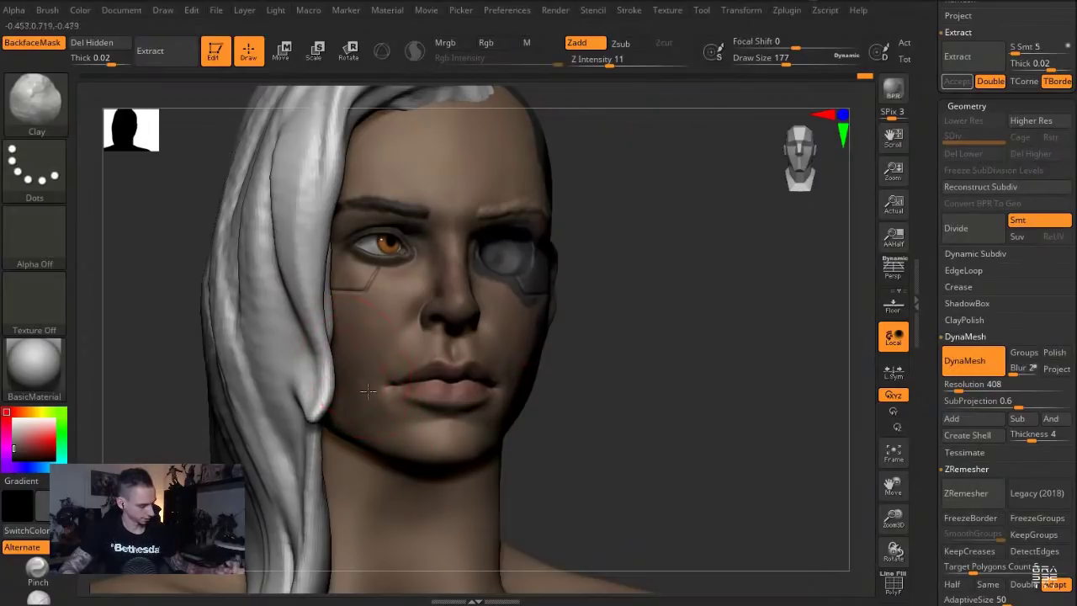
pyautogui.moveTo(619, 423); pyautogui.dragTo(498, 419)
# Refine the lower cheek and chin with the Clay brush at draw size 128, lowering the Z Intensity to 5
pyautogui.press('[')
pyautogui.press('[')
pyautogui.press('[')
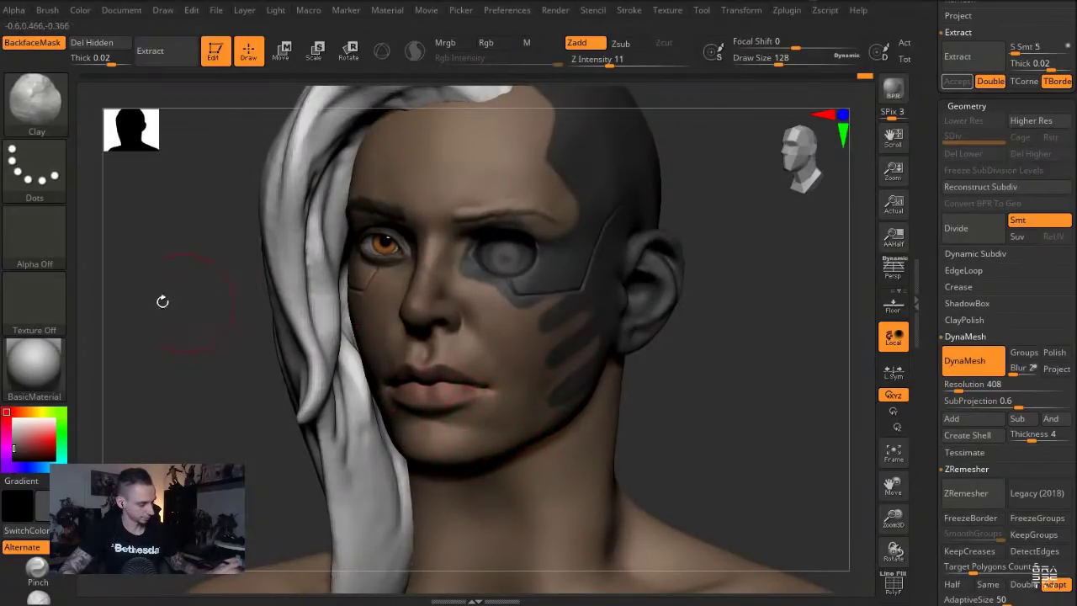
pyautogui.moveTo(192, 301); pyautogui.dragTo(168, 311)
pyautogui.moveTo(610, 61); pyautogui.dragTo(597, 61)
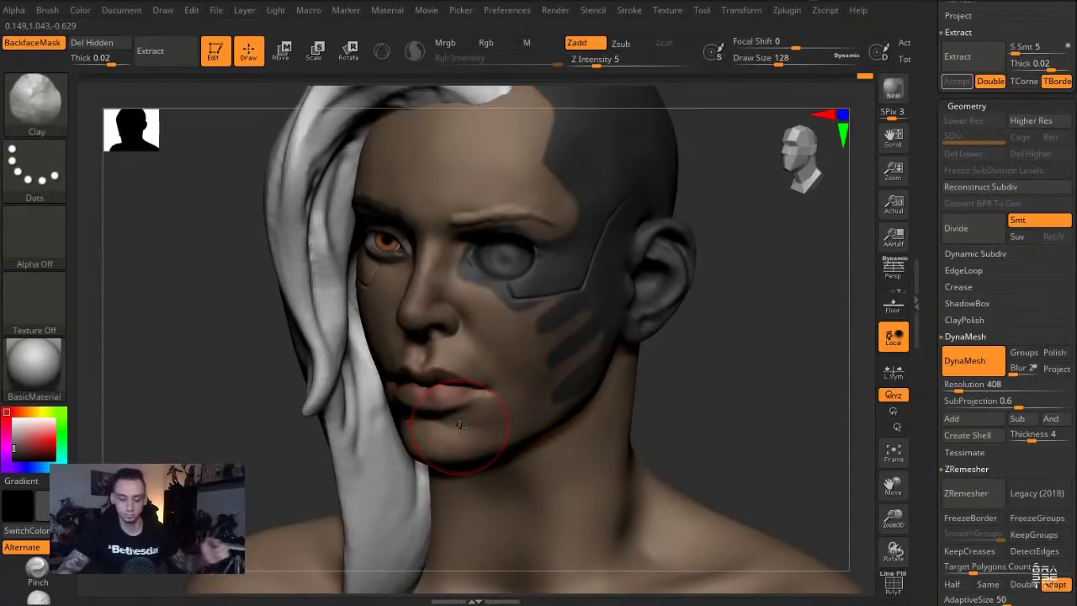
pyautogui.moveTo(223, 250)
pyautogui.mouseDown()
pyautogui.moveTo(202, 268)
pyautogui.moveTo(213, 283)
pyautogui.moveTo(284, 302)
pyautogui.mouseUp()
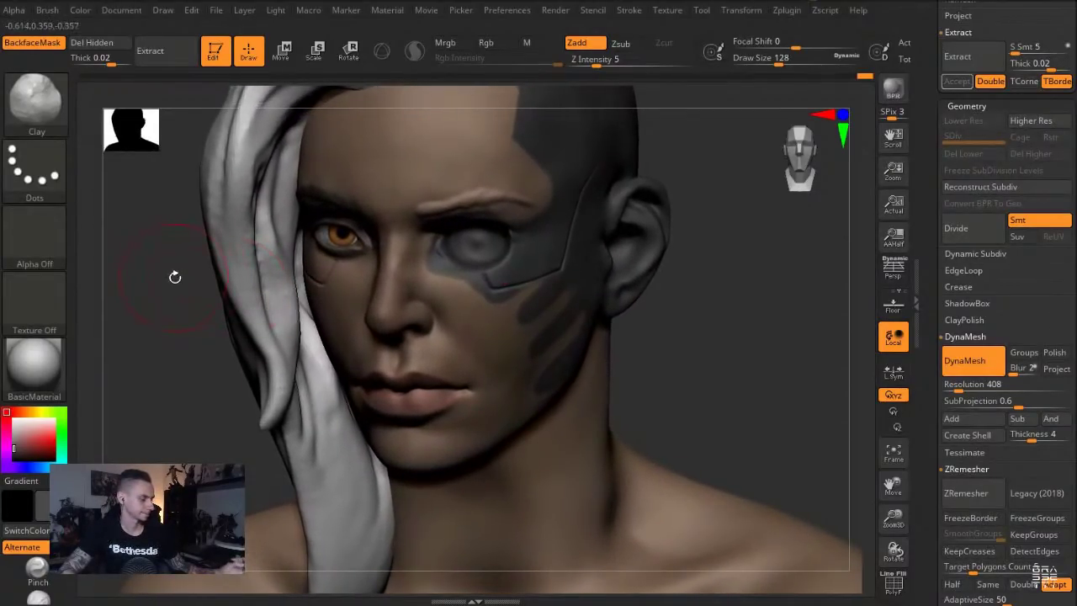
# Carve mirrored panel lines from the cheek seams down to the mouth corners with the DamStandard brush at draw size 39
pyautogui.moveTo(173, 277); pyautogui.dragTo(188, 278)
pyautogui.press('s')
pyautogui.press('b')
pyautogui.press('d')
pyautogui.press('s')
pyautogui.moveTo(321, 282); pyautogui.dragTo(352, 351)
pyautogui.moveTo(147, 247); pyautogui.dragTo(157, 233)
pyautogui.hotkey('ctrl', 'z')
pyautogui.moveTo(322, 284); pyautogui.dragTo(364, 378)
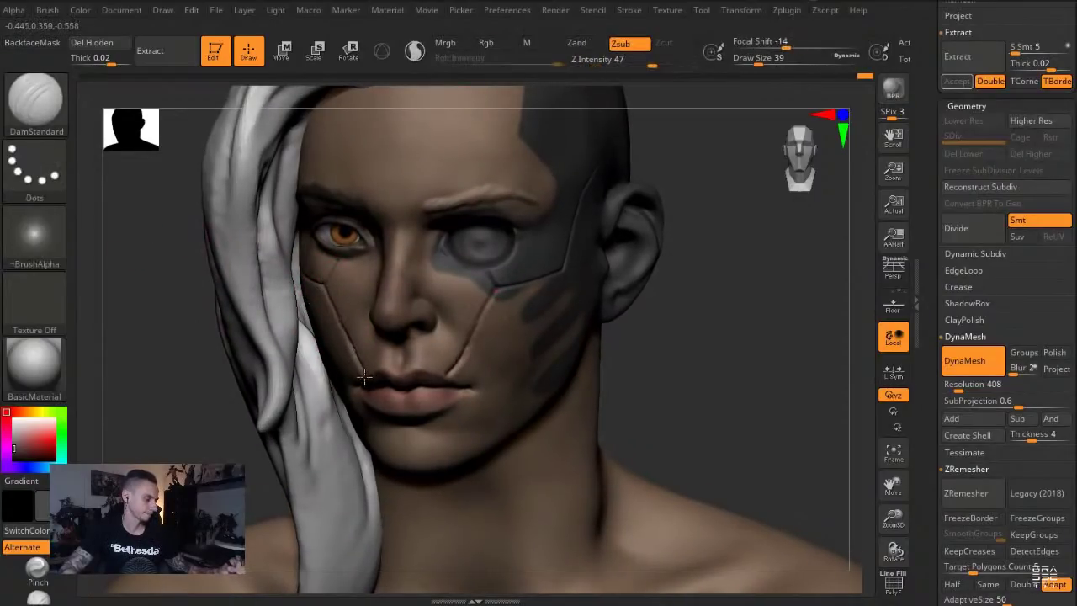
pyautogui.press('f')
pyautogui.moveTo(209, 274); pyautogui.dragTo(298, 286)
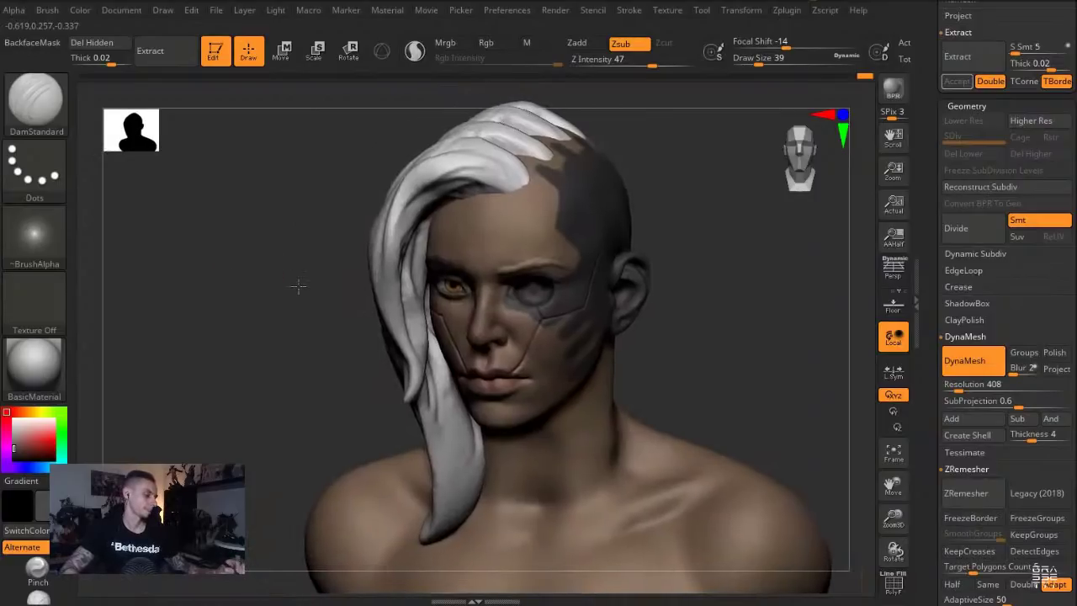
pyautogui.press('f')
pyautogui.hotkey('ctrl', 'z')
pyautogui.moveTo(440, 317); pyautogui.dragTo(494, 446)
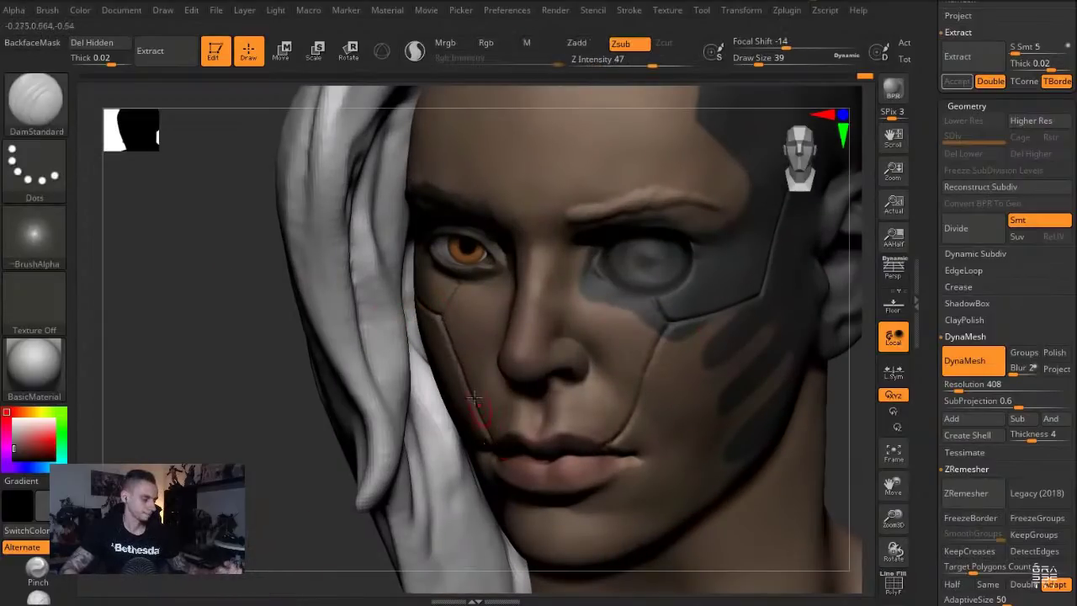
pyautogui.moveTo(196, 276); pyautogui.dragTo(319, 282)
pyautogui.hotkey('ctrl', 'z')
pyautogui.moveTo(441, 314); pyautogui.dragTo(499, 450)
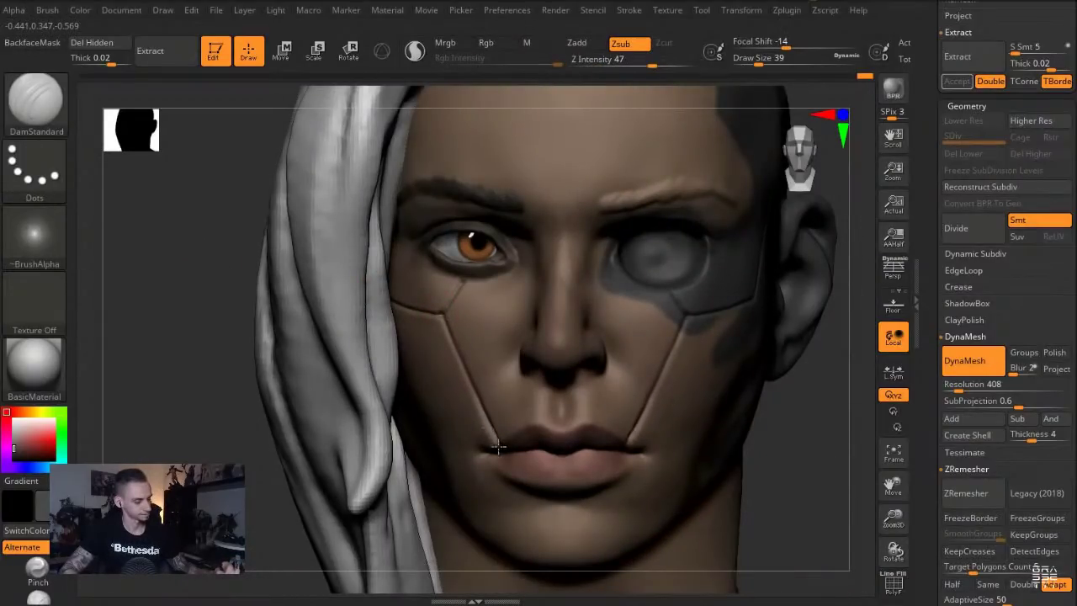
pyautogui.press('f')
pyautogui.moveTo(198, 269)
pyautogui.mouseDown()
pyautogui.moveTo(220, 272)
pyautogui.moveTo(211, 300)
pyautogui.moveTo(267, 285)
pyautogui.mouseUp()
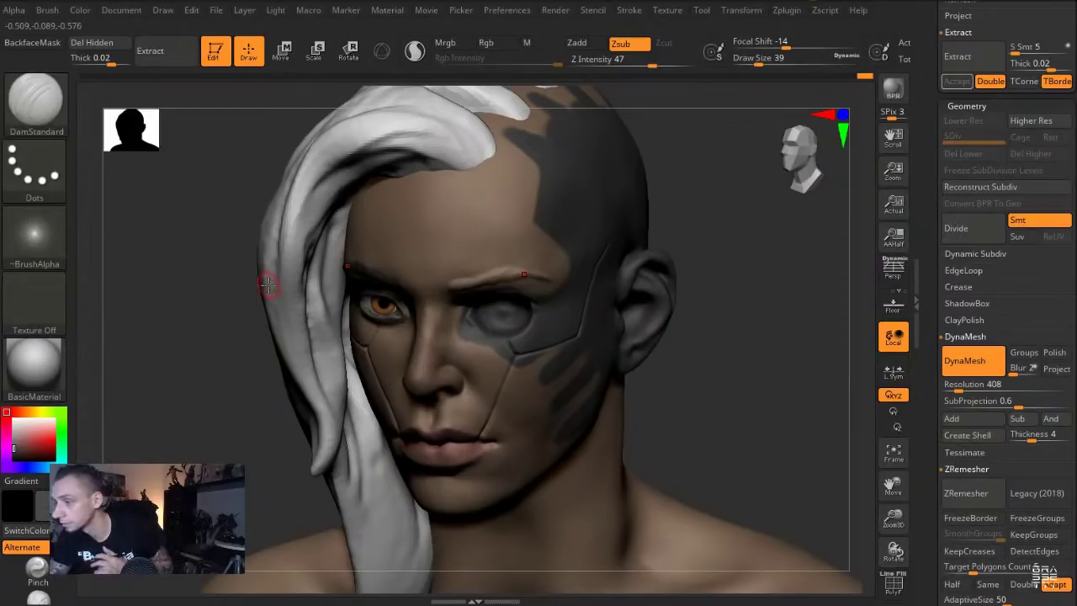
# Adjust the head mesh around the open eye with the Move brush, raising the draw size from 56 to 97
pyautogui.moveTo(224, 195); pyautogui.dragTo(198, 220)
pyautogui.keyDown('alt'); pyautogui.click(284, 254); pyautogui.keyUp('alt')
pyautogui.moveTo(198, 221); pyautogui.dragTo(256, 295)
pyautogui.keyDown('alt'); pyautogui.click(449, 383); pyautogui.keyUp('alt')
pyautogui.press('b')
pyautogui.press('m')
pyautogui.press('v')
pyautogui.press('s')
pyautogui.moveTo(452, 365); pyautogui.dragTo(457, 364)
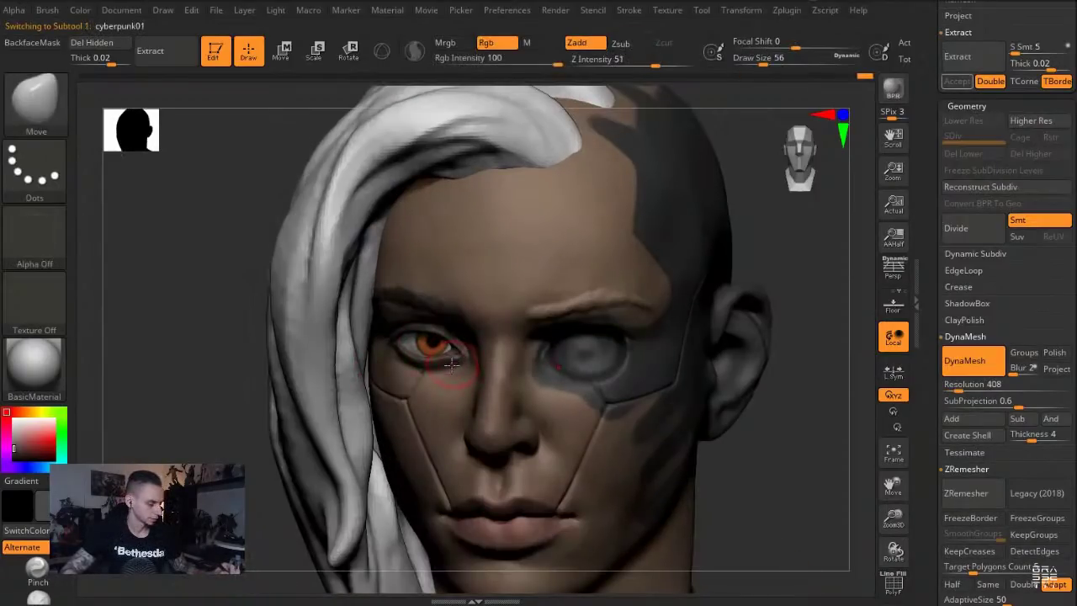
pyautogui.press('s')
pyautogui.moveTo(411, 371); pyautogui.dragTo(418, 371)
pyautogui.moveTo(207, 313)
pyautogui.mouseDown()
pyautogui.moveTo(177, 314)
pyautogui.moveTo(202, 305)
pyautogui.moveTo(203, 354)
pyautogui.mouseUp()
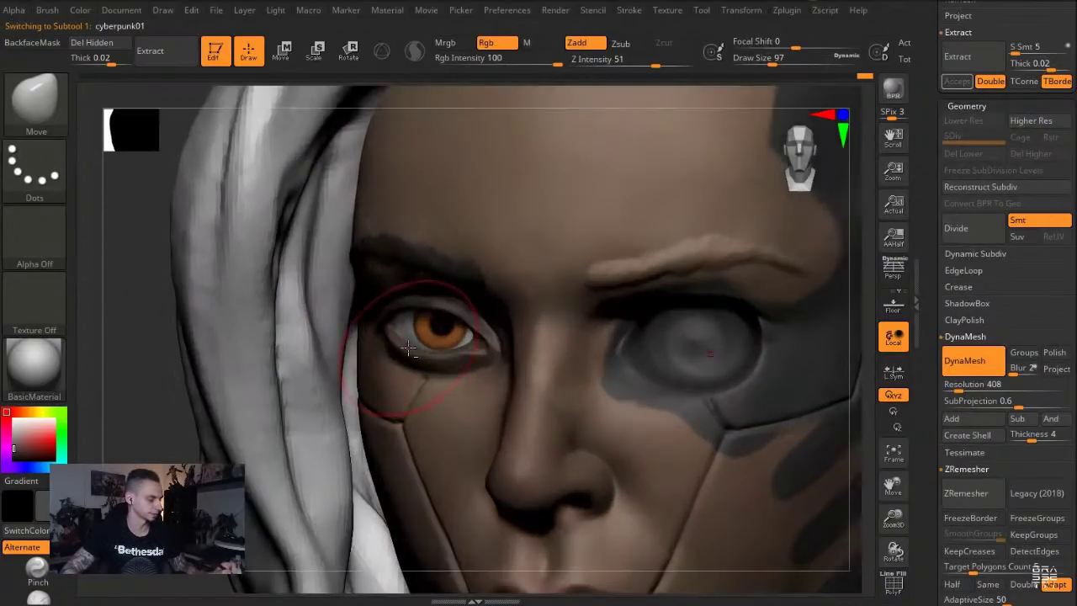
# Switch to the eyeball subtool PM3D_Sphere3D_2 and check the eye against the whole bust
pyautogui.keyDown('alt'); pyautogui.click(428, 339); pyautogui.keyUp('alt')
pyautogui.moveTo(126, 279); pyautogui.dragTo(141, 281)
pyautogui.press('1')
pyautogui.moveTo(390, 295)
pyautogui.mouseDown()
pyautogui.moveTo(399, 313)
pyautogui.moveTo(388, 321)
pyautogui.mouseUp()
pyautogui.press('shift')
pyautogui.press('f')
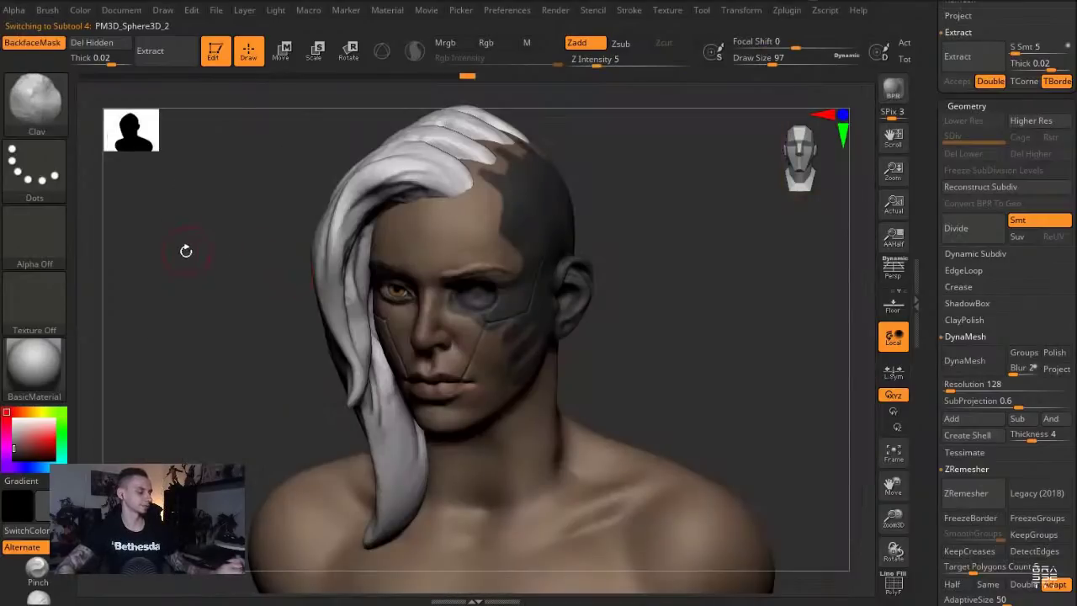
pyautogui.moveTo(206, 259)
pyautogui.mouseDown()
pyautogui.moveTo(217, 260)
pyautogui.moveTo(218, 244)
pyautogui.mouseUp()
pyautogui.moveTo(218, 263)
pyautogui.mouseDown()
pyautogui.moveTo(228, 249)
pyautogui.moveTo(236, 271)
pyautogui.mouseUp()
# Carve a line along the lower edge of the dark eye-socket patch on the head with DamStandard at draw size 35
pyautogui.keyDown('alt'); pyautogui.click(551, 265); pyautogui.keyUp('alt')
pyautogui.keyDown('alt'); pyautogui.moveTo(692, 348); pyautogui.dragTo(748, 427); pyautogui.keyUp('alt')
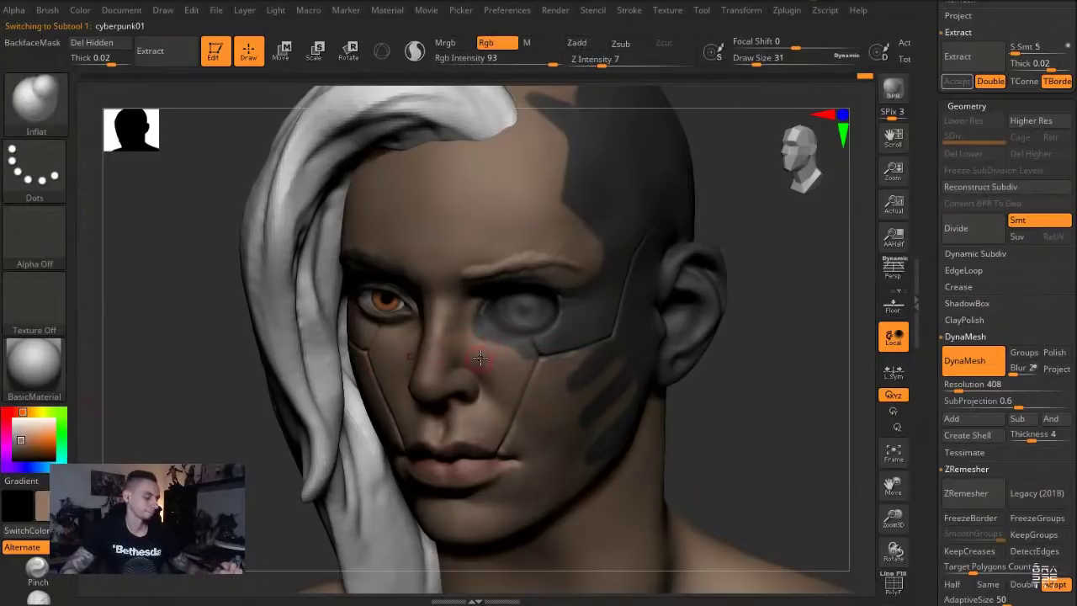
pyautogui.press('b')
pyautogui.press('d')
pyautogui.press('s')
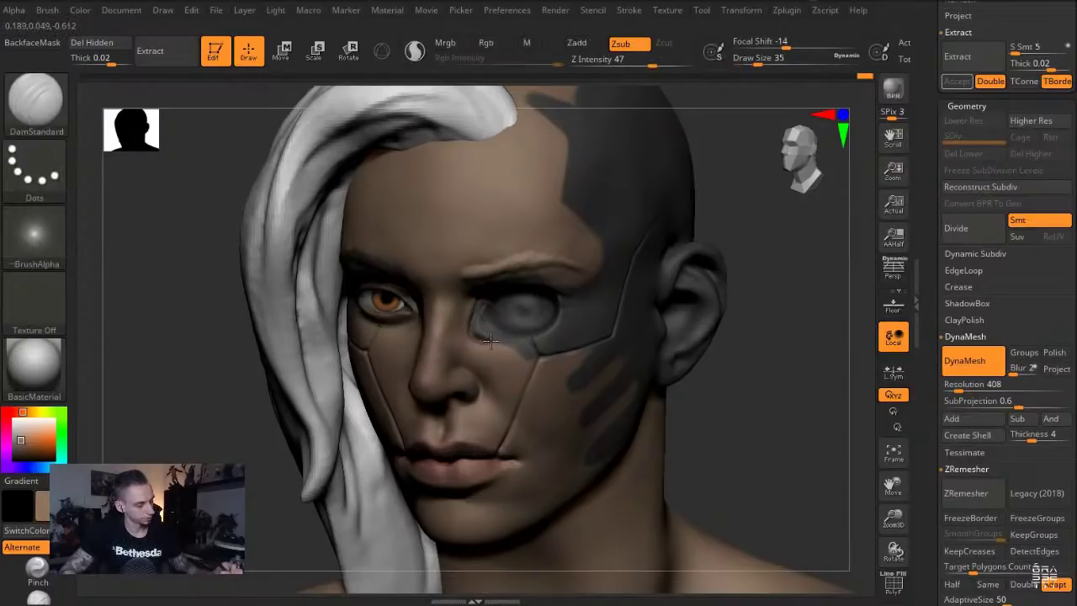
pyautogui.moveTo(517, 353); pyautogui.dragTo(531, 362)
pyautogui.moveTo(177, 248); pyautogui.dragTo(227, 238)
pyautogui.moveTo(537, 358)
pyautogui.mouseDown()
pyautogui.moveTo(612, 334)
pyautogui.moveTo(571, 379)
pyautogui.mouseUp()
pyautogui.hotkey('ctrl', 'z')
pyautogui.hotkey('ctrl', 'z')
# Outline the dark cheek stripes and carve a line from the outer eyebrow to the temple with DamStandard at draw size 35
pyautogui.moveTo(612, 334); pyautogui.dragTo(594, 349)
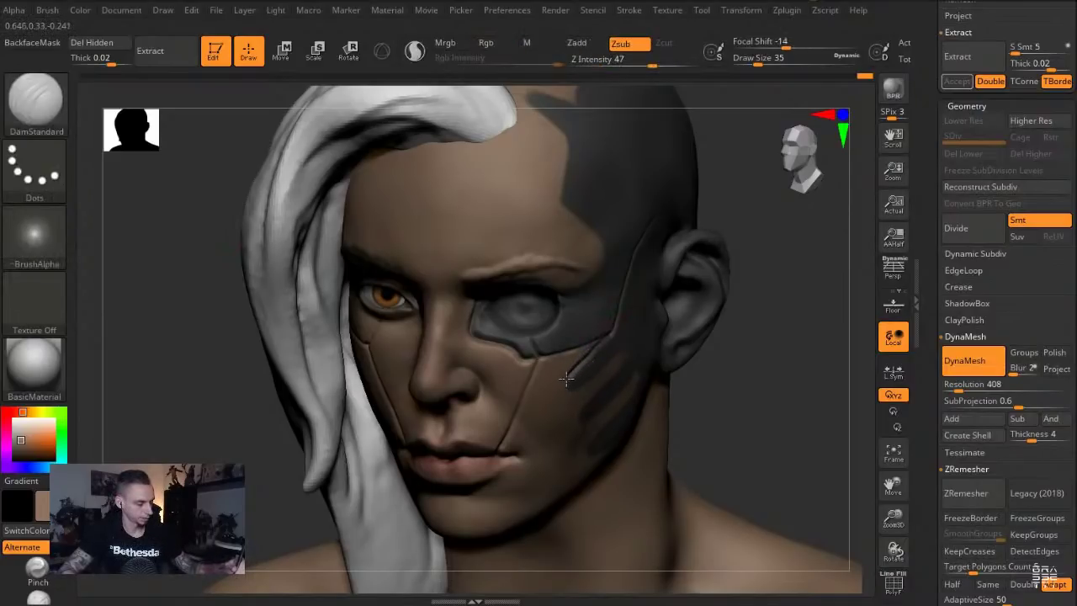
pyautogui.moveTo(711, 433); pyautogui.dragTo(644, 430)
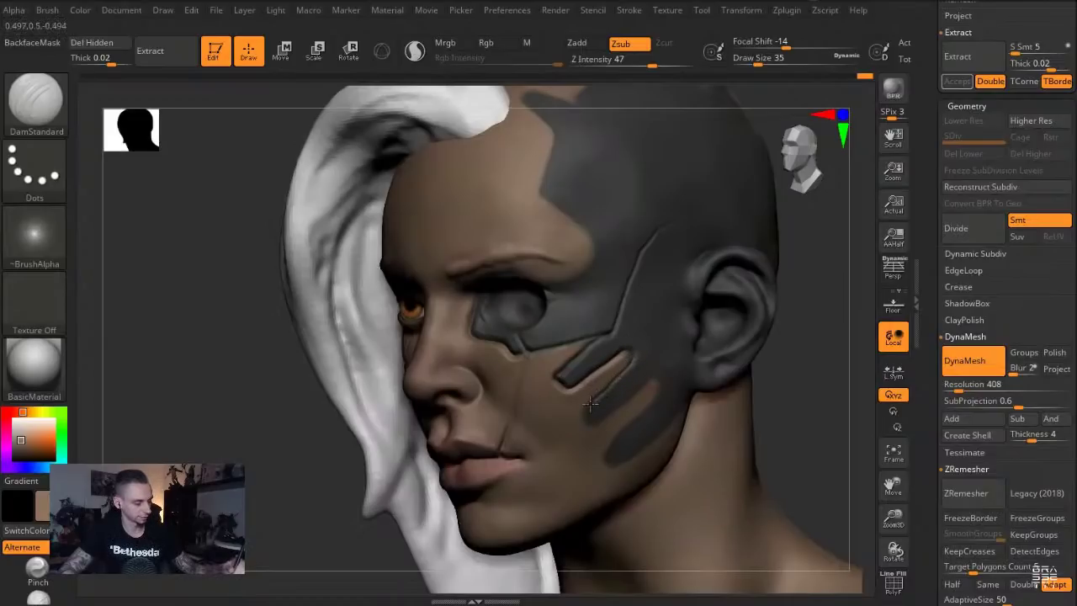
pyautogui.moveTo(614, 412); pyautogui.dragTo(652, 382)
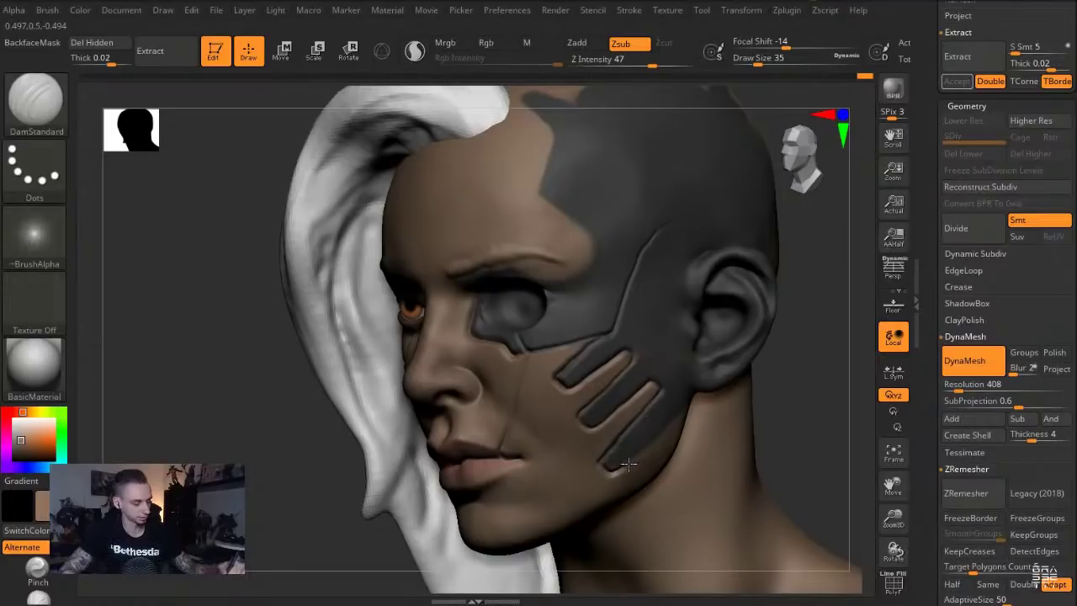
pyautogui.keyDown('alt'); pyautogui.moveTo(220, 220); pyautogui.dragTo(230, 378); pyautogui.keyUp('alt')
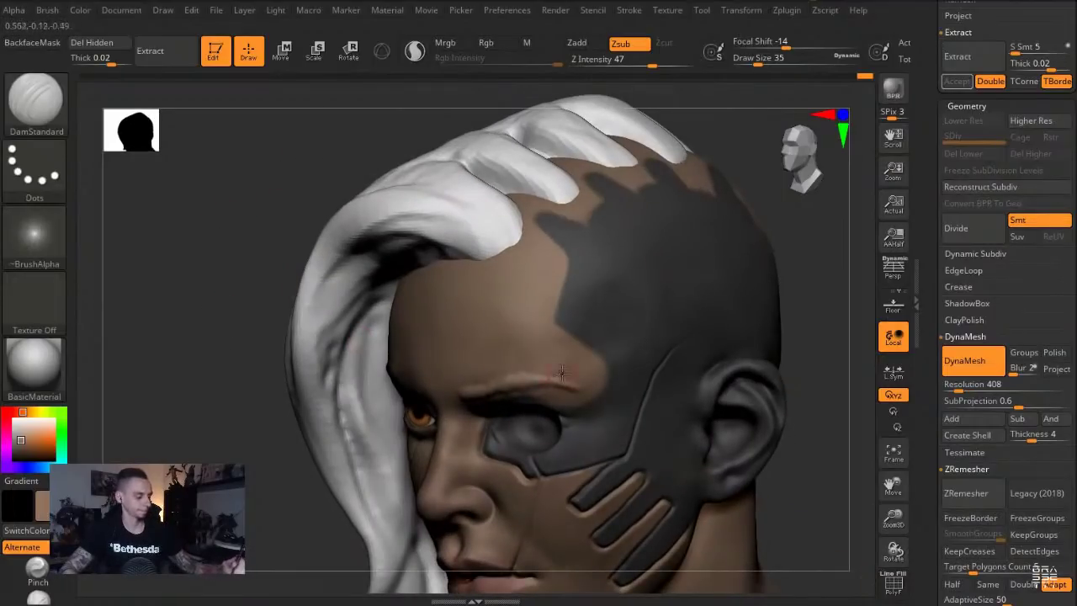
pyautogui.moveTo(212, 260)
pyautogui.mouseDown()
pyautogui.moveTo(205, 244)
pyautogui.moveTo(217, 245)
pyautogui.moveTo(216, 277)
pyautogui.moveTo(212, 247)
pyautogui.moveTo(196, 274)
pyautogui.moveTo(192, 265)
pyautogui.mouseUp()
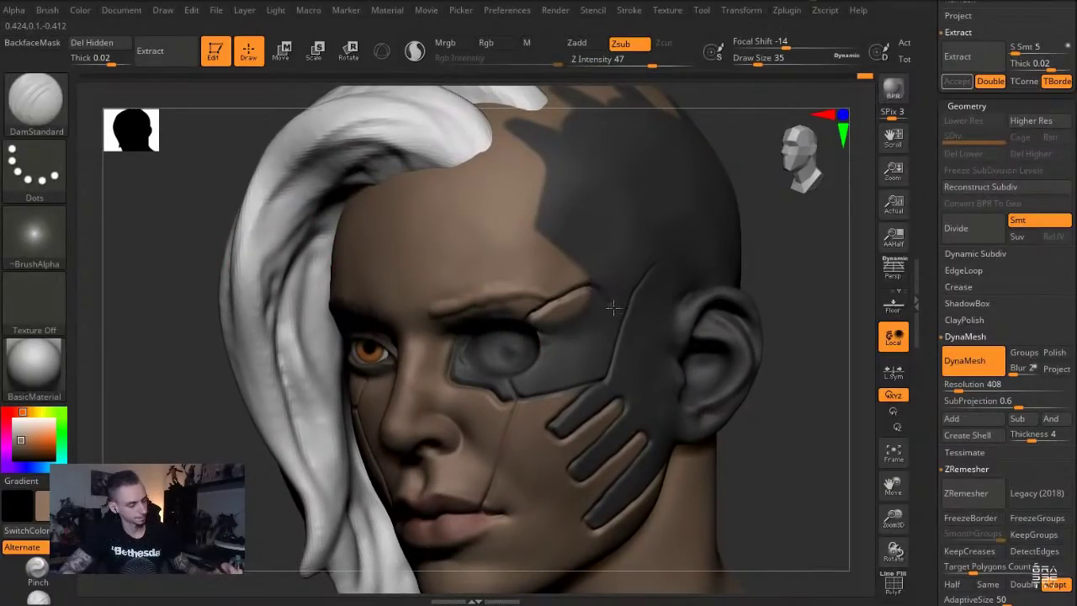
# Paint the skin below the outer brow line in the dark patch colour with the Clay brush, draw size 68, Z Intensity 19, Rgb on
pyautogui.press('b')
pyautogui.press('c')
pyautogui.press('l')
pyautogui.press('s')
pyautogui.moveTo(565, 333); pyautogui.dragTo(574, 333)
pyautogui.click(622, 65)
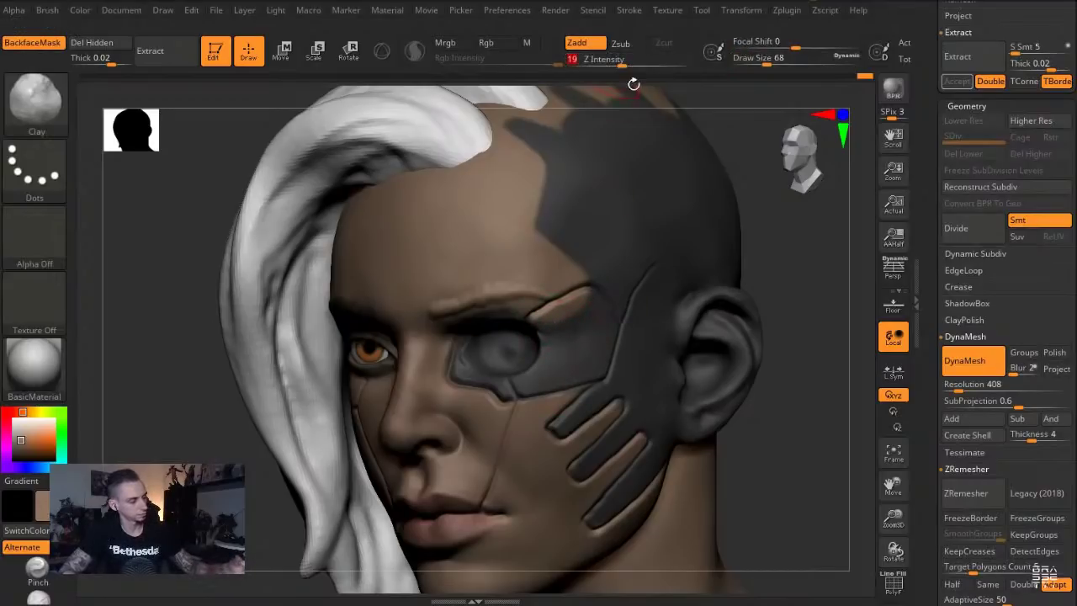
pyautogui.hotkey('ctrl', 'z')
pyautogui.click(497, 43)
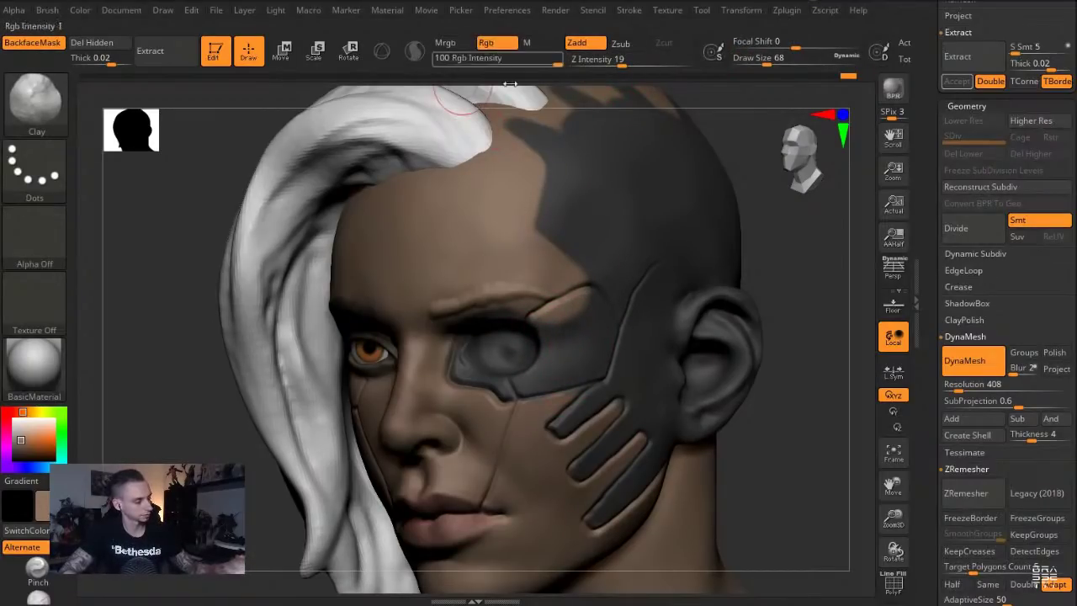
pyautogui.moveTo(547, 317); pyautogui.dragTo(561, 357)
pyautogui.moveTo(33, 439); pyautogui.dragTo(600, 221)
pyautogui.moveTo(549, 320)
pyautogui.mouseDown()
pyautogui.moveTo(564, 358)
pyautogui.moveTo(562, 311)
pyautogui.mouseUp()
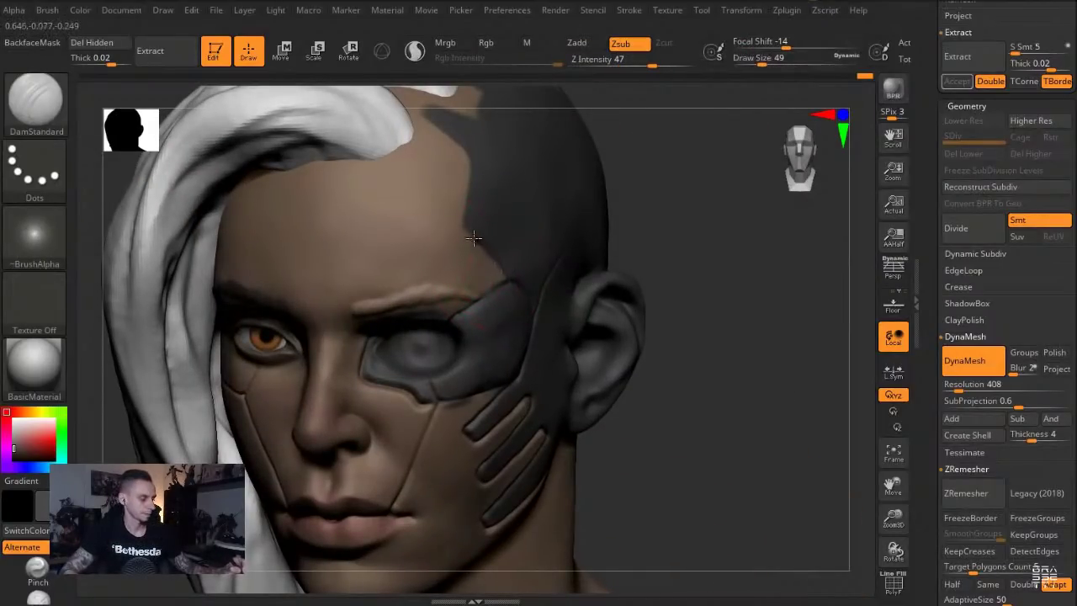
# Carve the jagged outline of the dark scalp patch from the forehead over the crown with DamStandard at draw size 49
pyautogui.moveTo(471, 234)
pyautogui.mouseDown()
pyautogui.moveTo(462, 200)
pyautogui.moveTo(473, 157)
pyautogui.mouseUp()
pyautogui.keyDown('alt'); pyautogui.moveTo(748, 234); pyautogui.dragTo(745, 438); pyautogui.keyUp('alt')
pyautogui.moveTo(491, 396)
pyautogui.mouseDown()
pyautogui.moveTo(492, 376)
pyautogui.moveTo(450, 341)
pyautogui.mouseUp()
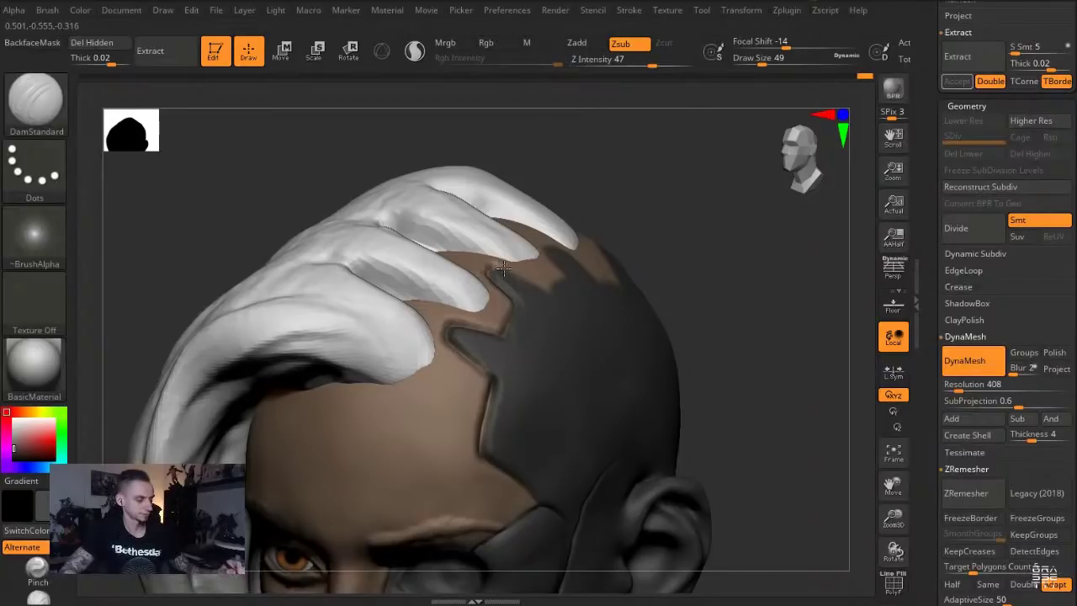
pyautogui.moveTo(293, 128); pyautogui.dragTo(267, 175)
pyautogui.moveTo(526, 247)
pyautogui.mouseDown()
pyautogui.moveTo(583, 254)
pyautogui.moveTo(564, 206)
pyautogui.moveTo(631, 246)
pyautogui.moveTo(652, 187)
pyautogui.mouseUp()
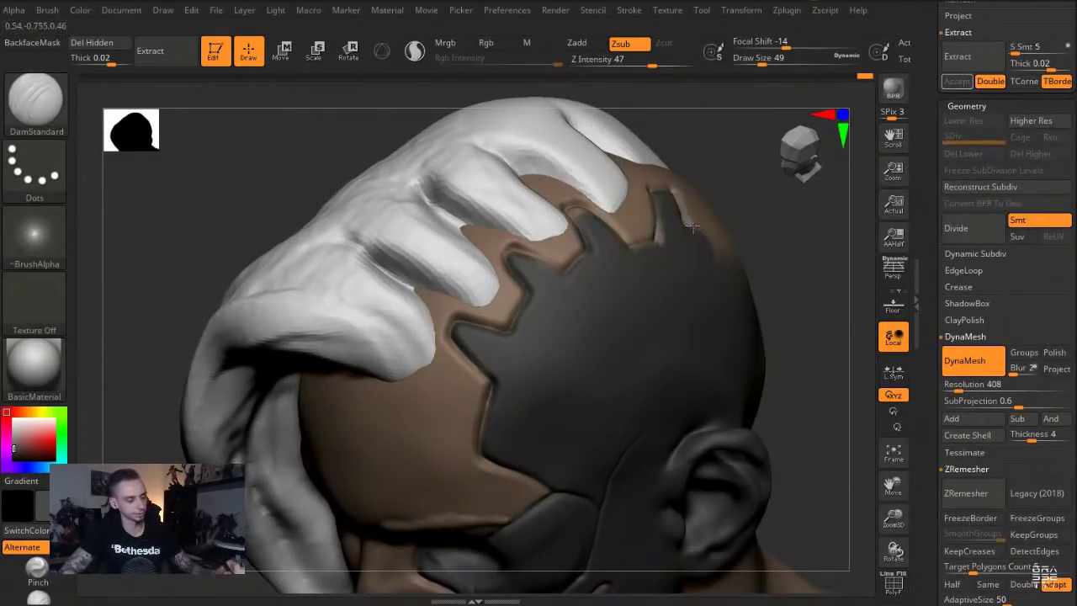
pyautogui.moveTo(691, 224); pyautogui.dragTo(718, 253)
pyautogui.moveTo(231, 173); pyautogui.dragTo(192, 157)
pyautogui.moveTo(730, 234); pyautogui.dragTo(749, 255)
# Carve a line around the front of the ear down to the jaw with DamStandard at draw size 49
pyautogui.moveTo(198, 229); pyautogui.dragTo(230, 245)
pyautogui.keyDown('alt'); pyautogui.moveTo(674, 291); pyautogui.dragTo(680, 363); pyautogui.keyUp('alt')
pyautogui.moveTo(688, 448)
pyautogui.mouseDown()
pyautogui.moveTo(693, 377)
pyautogui.moveTo(647, 387)
pyautogui.mouseUp()
pyautogui.press('b')
pyautogui.press('c')
pyautogui.press('l')
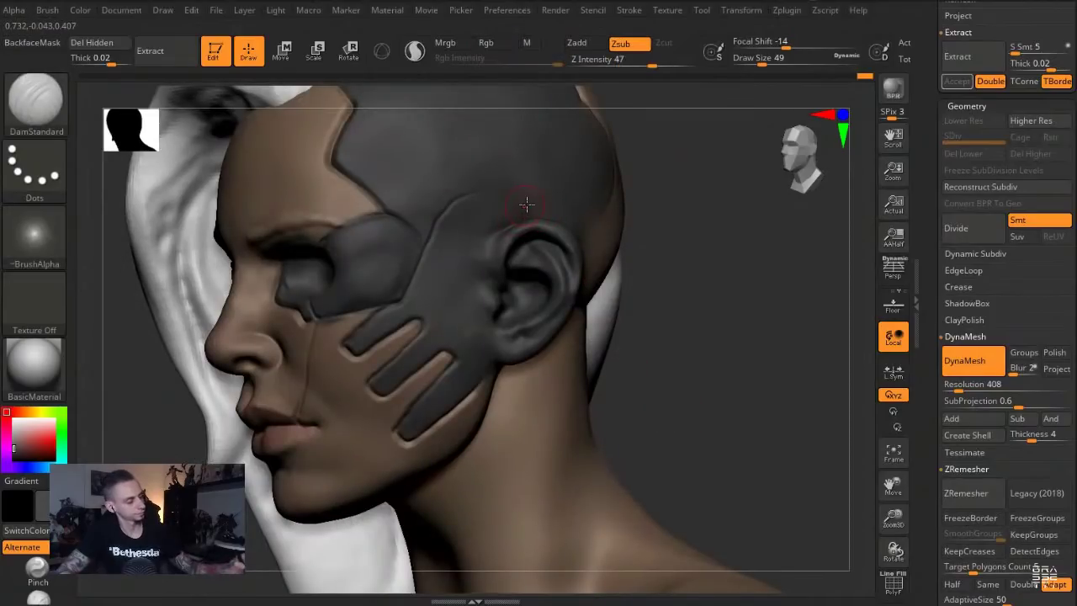
pyautogui.moveTo(530, 204)
pyautogui.mouseDown()
pyautogui.moveTo(486, 230)
pyautogui.moveTo(471, 292)
pyautogui.moveTo(483, 362)
pyautogui.mouseUp()
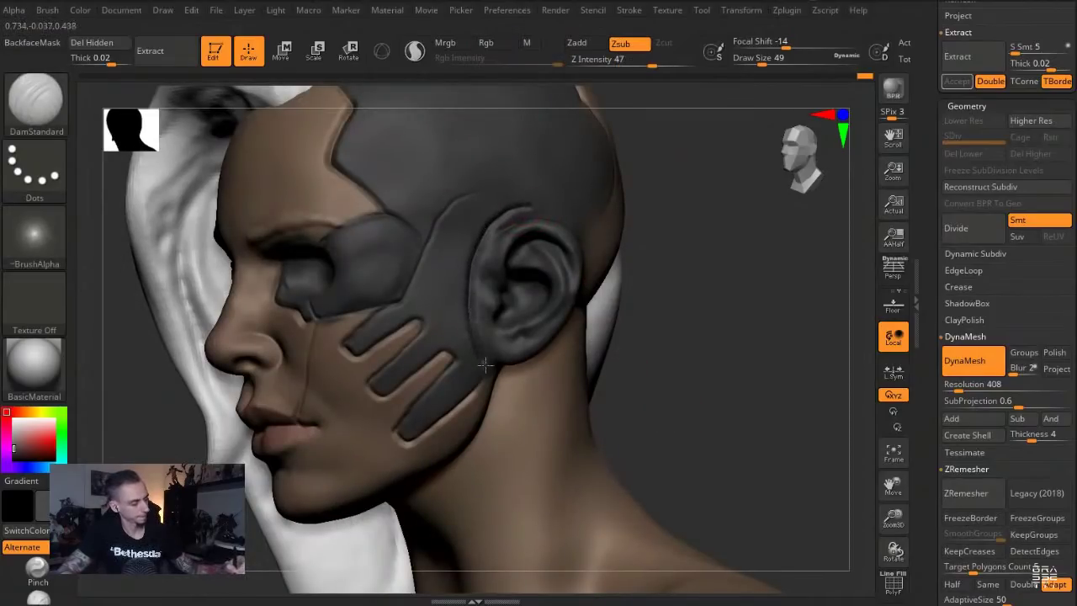
pyautogui.moveTo(672, 381)
pyautogui.mouseDown()
pyautogui.moveTo(511, 213)
pyautogui.moveTo(587, 239)
pyautogui.mouseUp()
pyautogui.moveTo(587, 239); pyautogui.dragTo(563, 317)
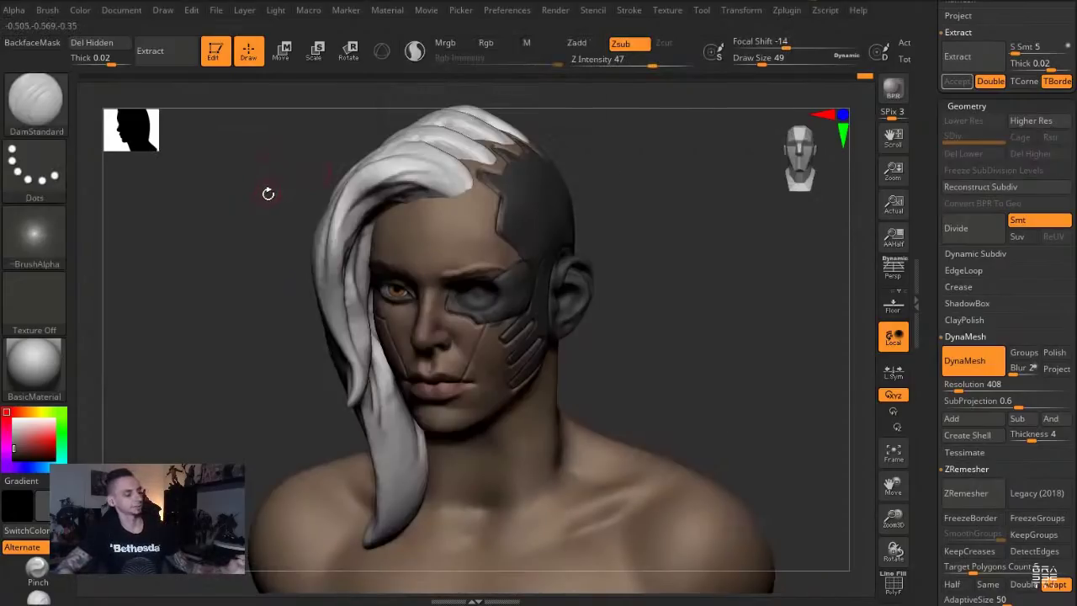
# Adjust the side of the head around the ear with the Move brush at draw size 145
pyautogui.moveTo(249, 218)
pyautogui.mouseDown()
pyautogui.moveTo(204, 216)
pyautogui.moveTo(227, 278)
pyautogui.mouseUp()
pyautogui.press('b')
pyautogui.press('m')
pyautogui.press('v')
pyautogui.press('s')
pyautogui.moveTo(531, 308); pyautogui.dragTo(549, 308)
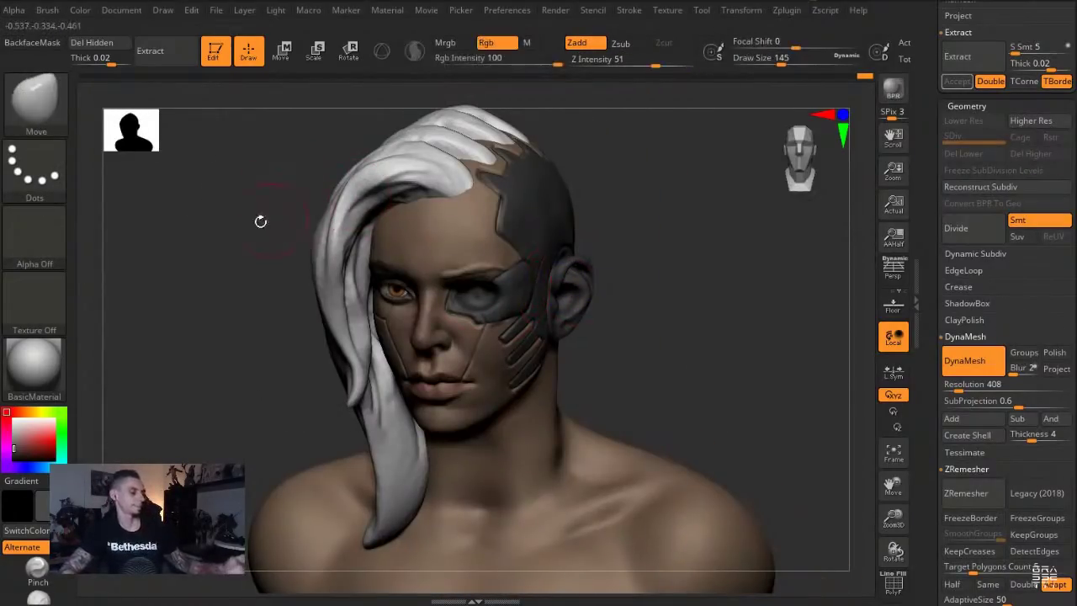
pyautogui.moveTo(221, 283); pyautogui.dragTo(246, 291)
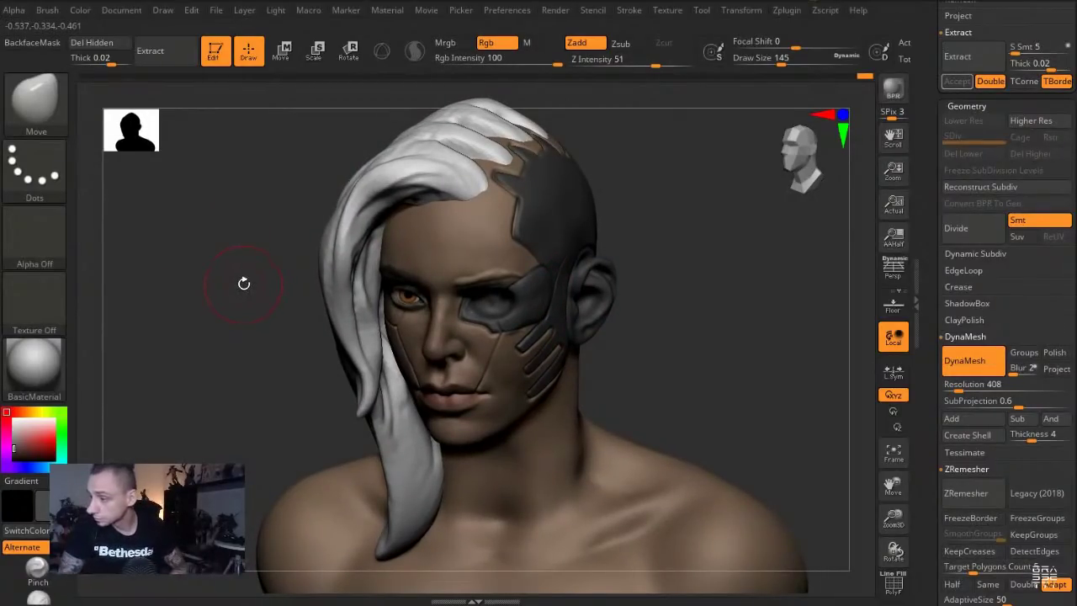
pyautogui.moveTo(280, 316); pyautogui.dragTo(319, 308)
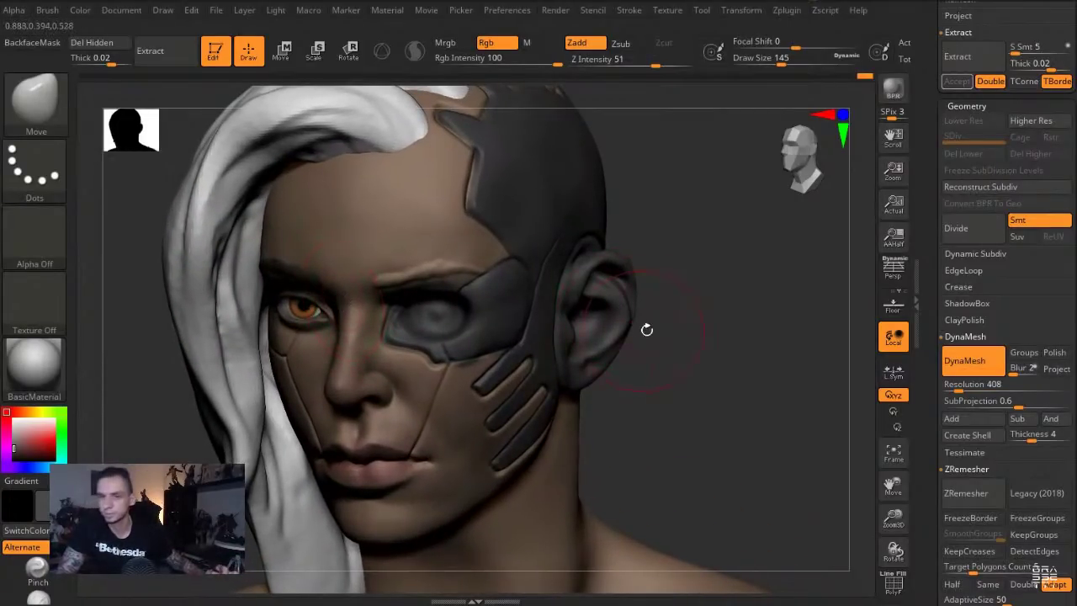
# Extend the dark patch at the filled socket's inner corner with Move at draw size 56 and Clay at draw size 29
pyautogui.moveTo(739, 439)
pyautogui.mouseDown()
pyautogui.moveTo(724, 442)
pyautogui.moveTo(733, 454)
pyautogui.mouseUp()
pyautogui.press('s')
pyautogui.moveTo(333, 367); pyautogui.dragTo(319, 341)
pyautogui.press('s')
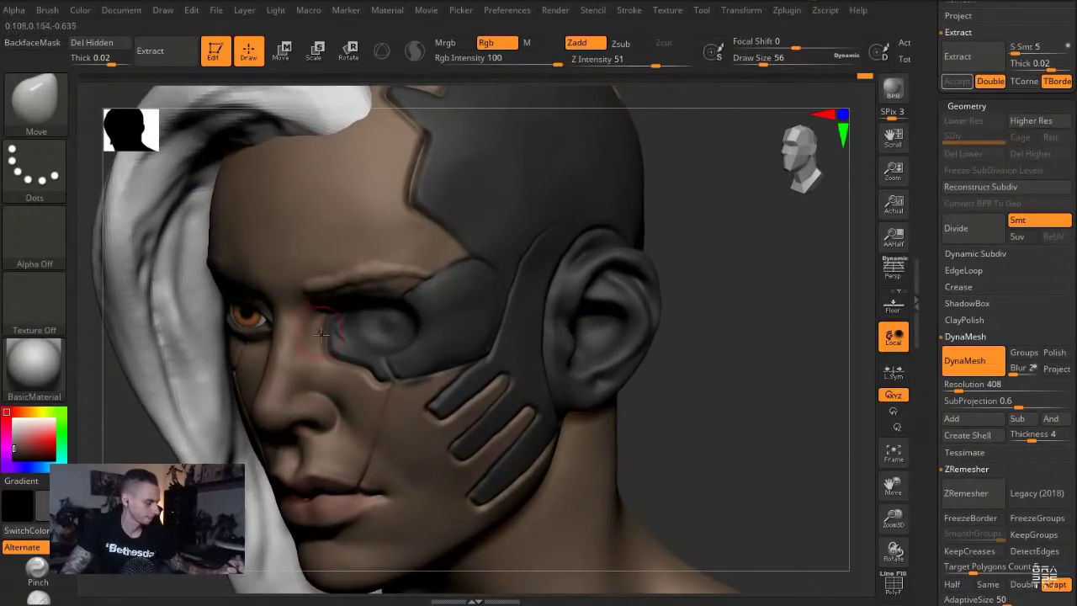
pyautogui.press('b')
pyautogui.press('c')
pyautogui.press('l')
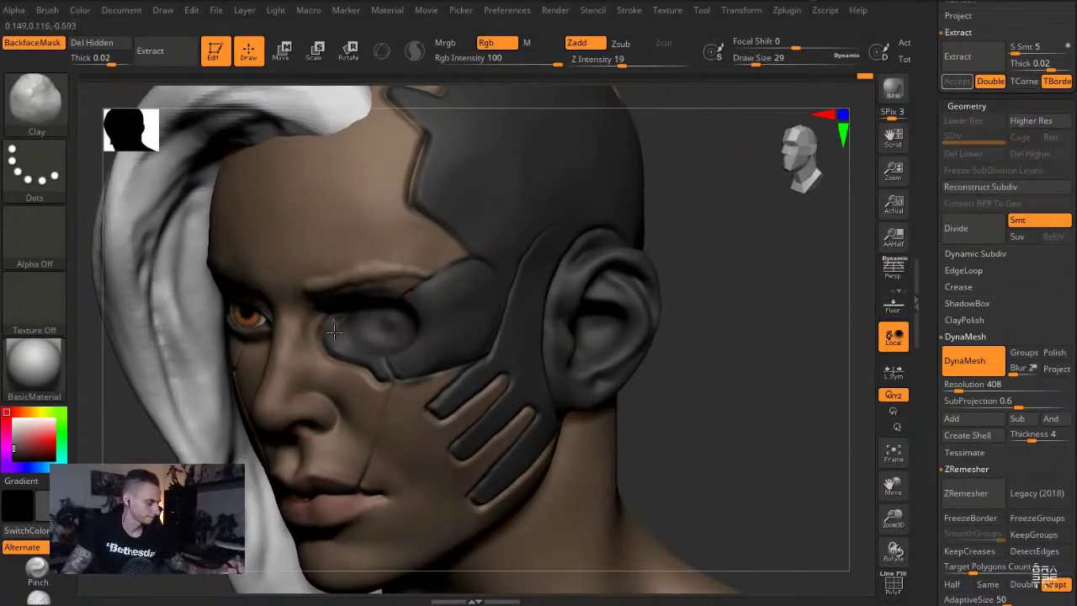
# Carve a groove inside the inner corner of the filled eye socket with DamStandard at draw size 29
pyautogui.press('b')
pyautogui.press('d')
pyautogui.press('s')
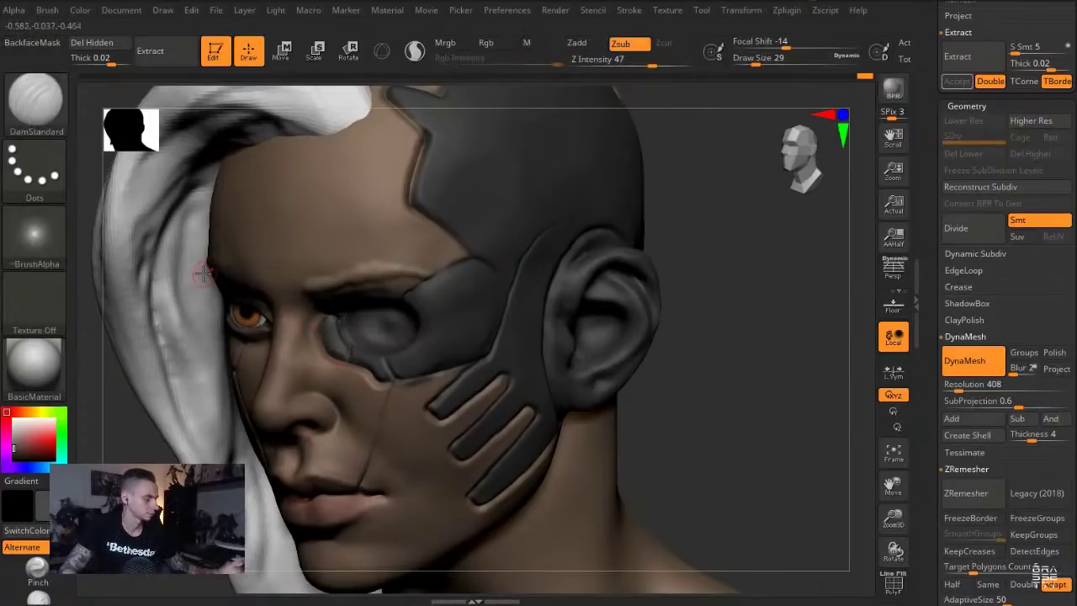
pyautogui.press('f')
# Turn off Rgb painting for the Clay brush and undo the dark stroke in the filled eye socket
pyautogui.keyDown('alt'); pyautogui.moveTo(210, 282); pyautogui.dragTo(215, 362); pyautogui.keyUp('alt')
pyautogui.press('b')
pyautogui.press('c')
pyautogui.press('l')
pyautogui.press('s')
pyautogui.click(484, 328)
pyautogui.moveTo(507, 305); pyautogui.dragTo(505, 291)
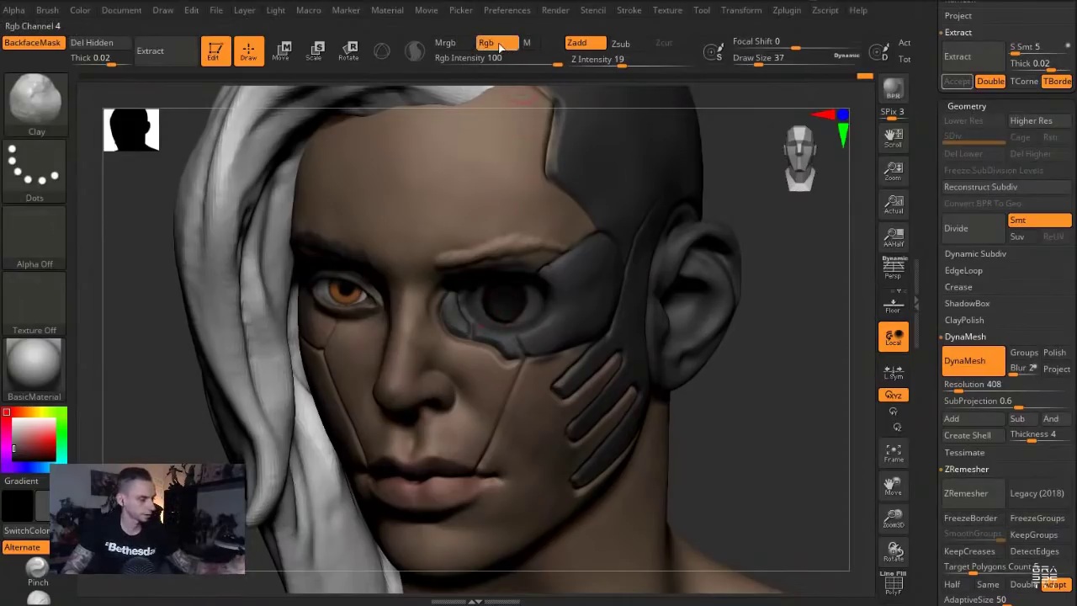
pyautogui.click(497, 44)
pyautogui.hotkey('ctrl', 'z')
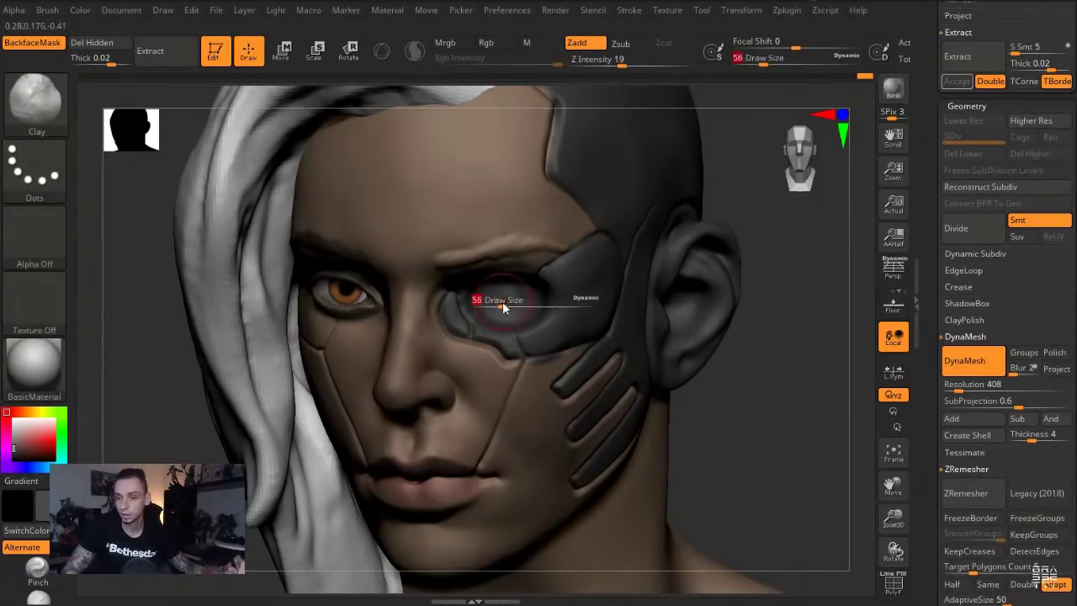
# Smooth the centre of the filled eye socket and mask a round spot there at draw size 44
pyautogui.moveTo(143, 221); pyautogui.dragTo(210, 210)
pyautogui.keyDown('alt'); pyautogui.moveTo(746, 499); pyautogui.dragTo(730, 539); pyautogui.keyUp('alt')
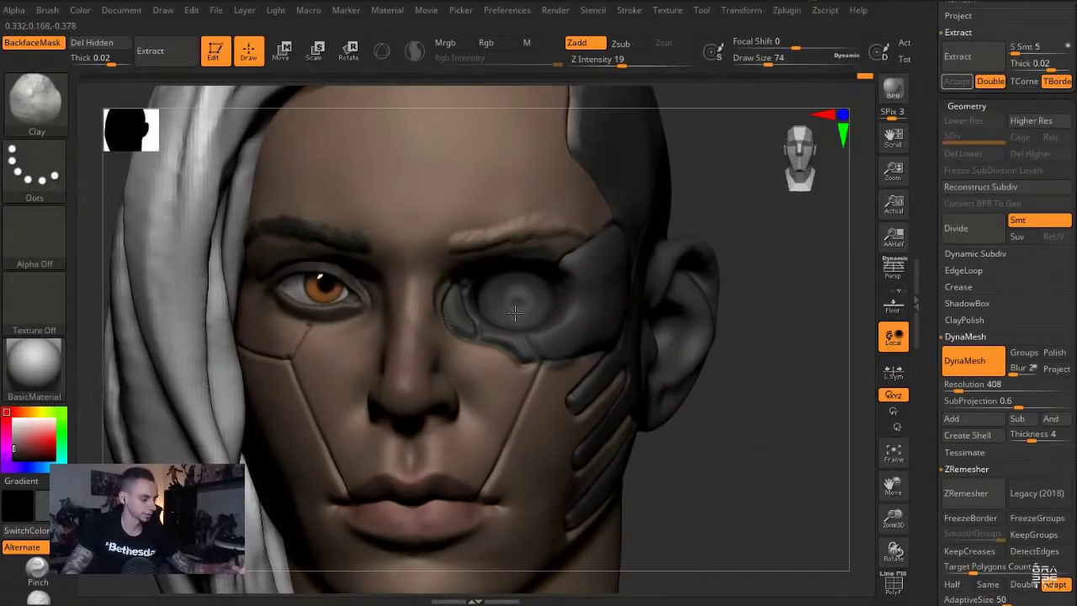
pyautogui.keyDown('alt'); pyautogui.moveTo(717, 503); pyautogui.dragTo(713, 538); pyautogui.keyUp('alt')
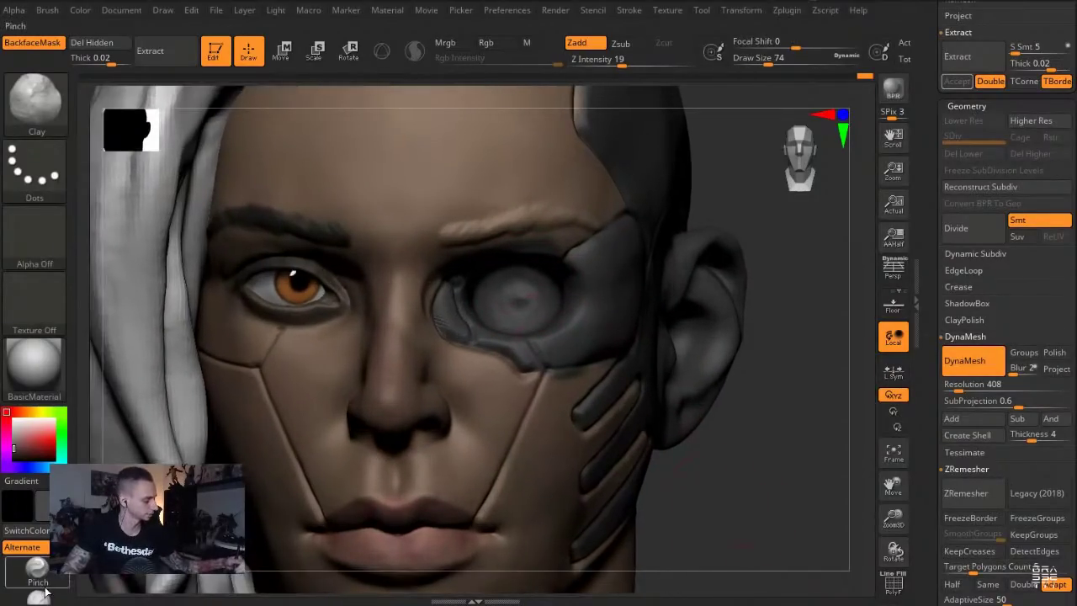
pyautogui.keyDown('shift'); pyautogui.moveTo(511, 301); pyautogui.dragTo(519, 299); pyautogui.keyUp('shift')
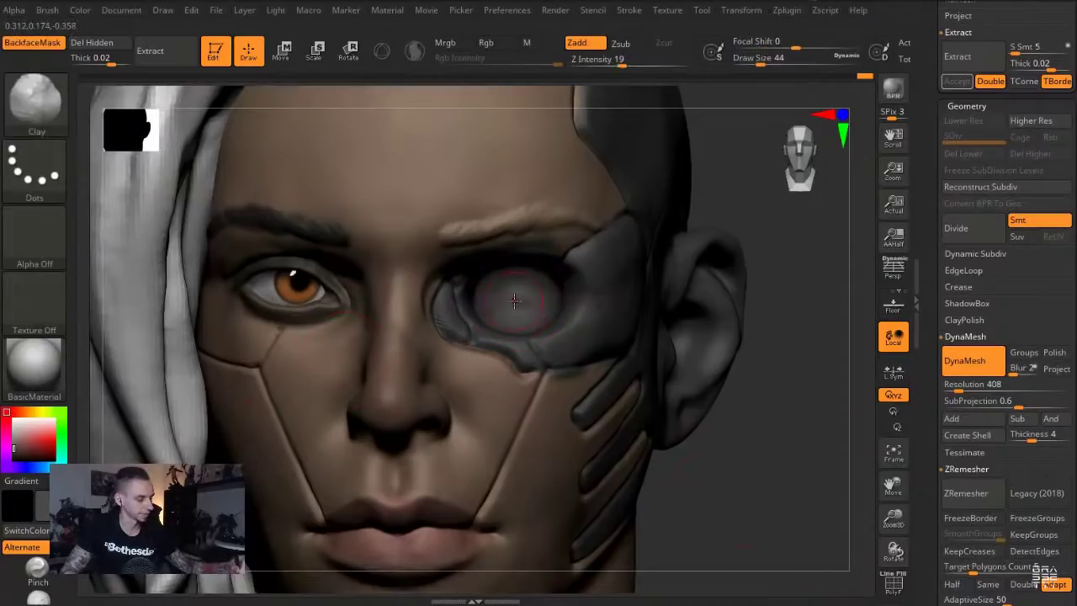
pyautogui.keyDown('ctrl'); pyautogui.click(515, 300); pyautogui.keyUp('ctrl')
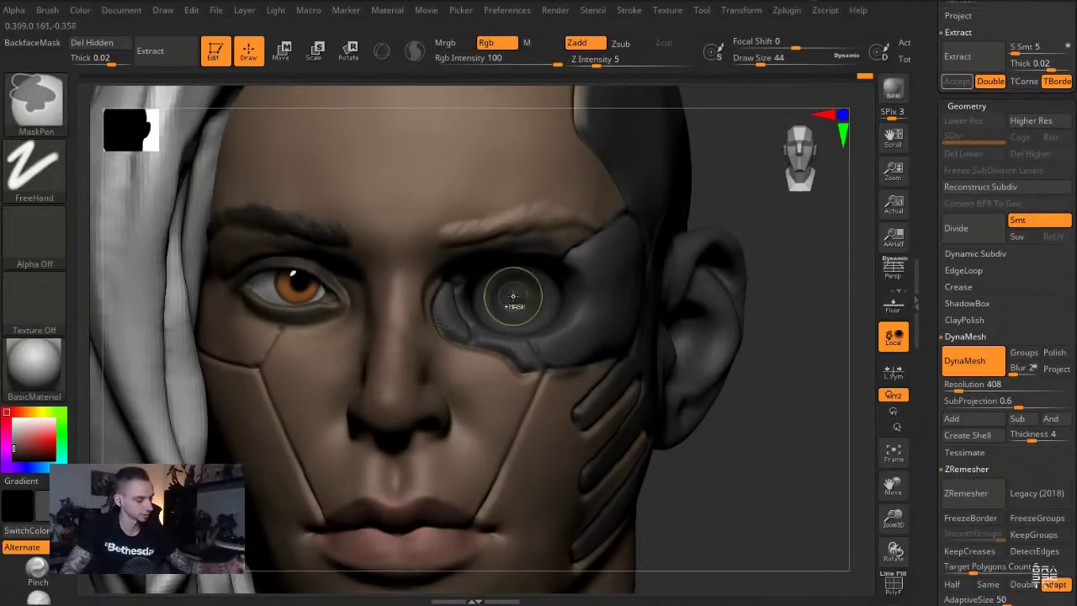
# Extract the masked round spot as a new subtool with thickness 0.02 and clear the mask
pyautogui.moveTo(932, 259); pyautogui.dragTo(936, 368)
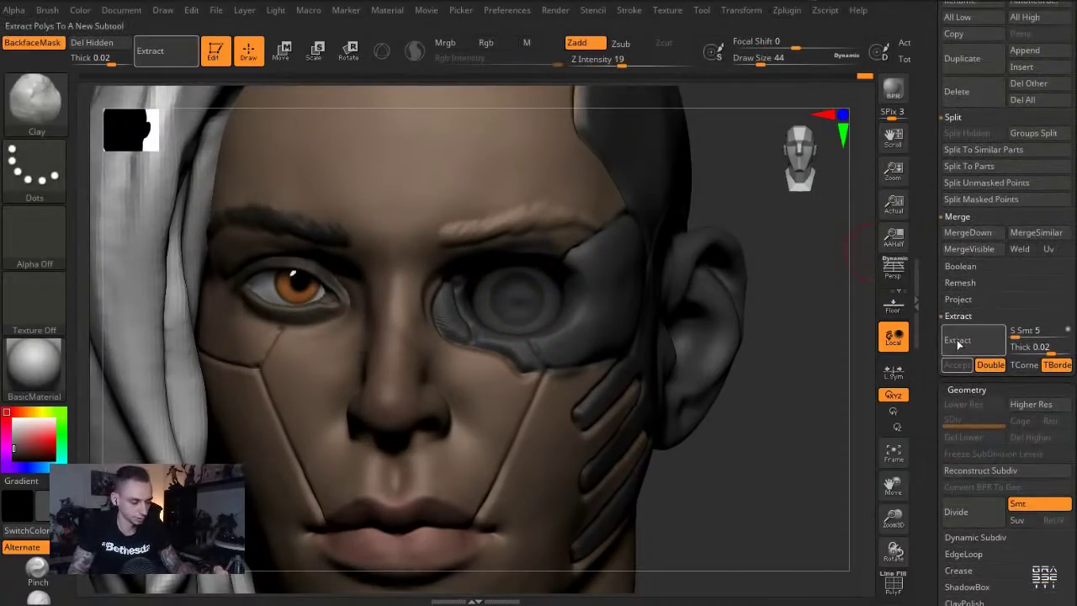
pyautogui.click(958, 345)
pyautogui.click(1044, 350)
pyautogui.click(969, 348)
pyautogui.click(951, 367)
pyautogui.keyDown('ctrl'); pyautogui.moveTo(817, 484); pyautogui.dragTo(657, 514); pyautogui.keyUp('ctrl')
# Isolate the extracted disc and stretch it into a cylinder with the Transpose Move line
pyautogui.press('w')
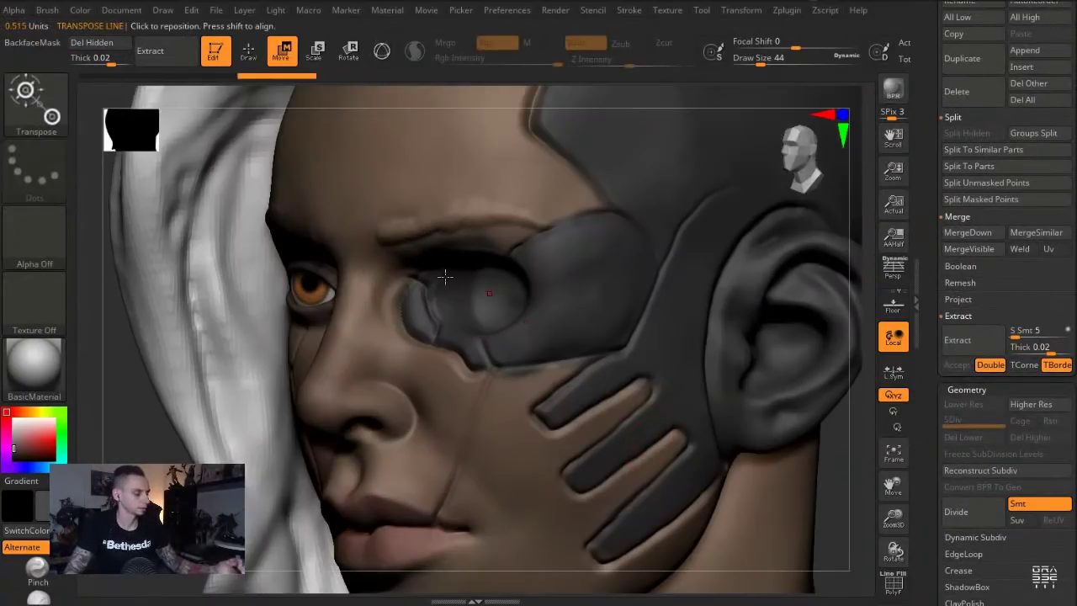
pyautogui.hotkey('alt', 's')
pyautogui.moveTo(457, 275)
pyautogui.mouseDown()
pyautogui.moveTo(294, 258)
pyautogui.moveTo(346, 341)
pyautogui.moveTo(344, 367)
pyautogui.mouseUp()
pyautogui.moveTo(413, 411)
pyautogui.mouseDown()
pyautogui.moveTo(320, 400)
pyautogui.moveTo(420, 371)
pyautogui.mouseUp()
pyautogui.click(370, 376)
pyautogui.moveTo(309, 383); pyautogui.dragTo(234, 347)
pyautogui.keyDown('ctrl'); pyautogui.moveTo(315, 371); pyautogui.dragTo(204, 359); pyautogui.keyUp('ctrl')
pyautogui.moveTo(168, 346); pyautogui.dragTo(233, 337)
pyautogui.press('q')
# Retopologize the cylinder with ZRemesher and smooth its edges with the brush enlarged to draw size 311
pyautogui.moveTo(576, 490); pyautogui.dragTo(719, 476)
pyautogui.moveTo(929, 477); pyautogui.dragTo(932, 356)
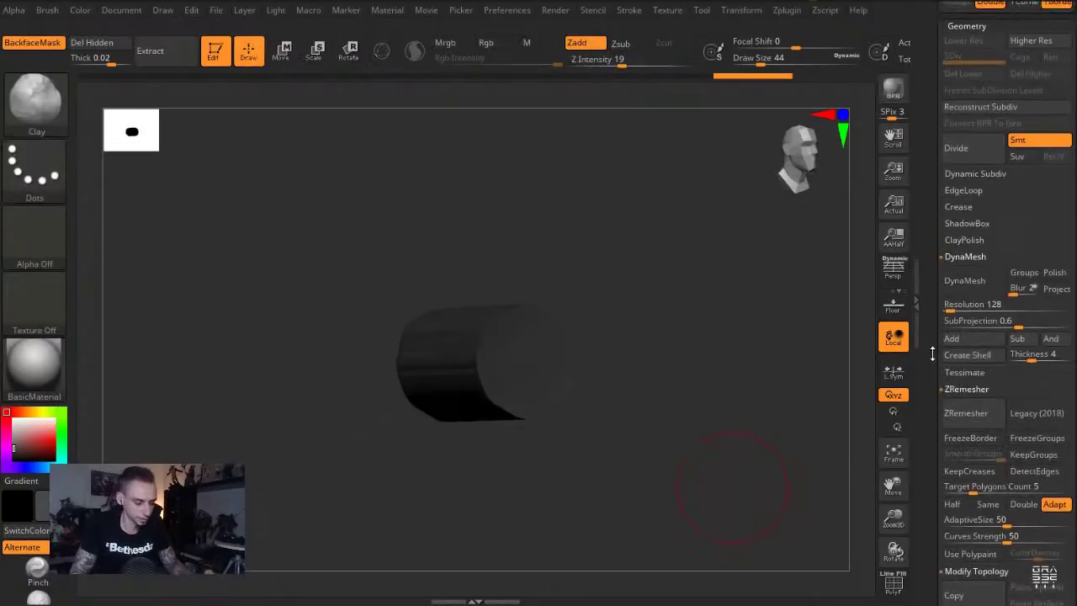
pyautogui.click(964, 401)
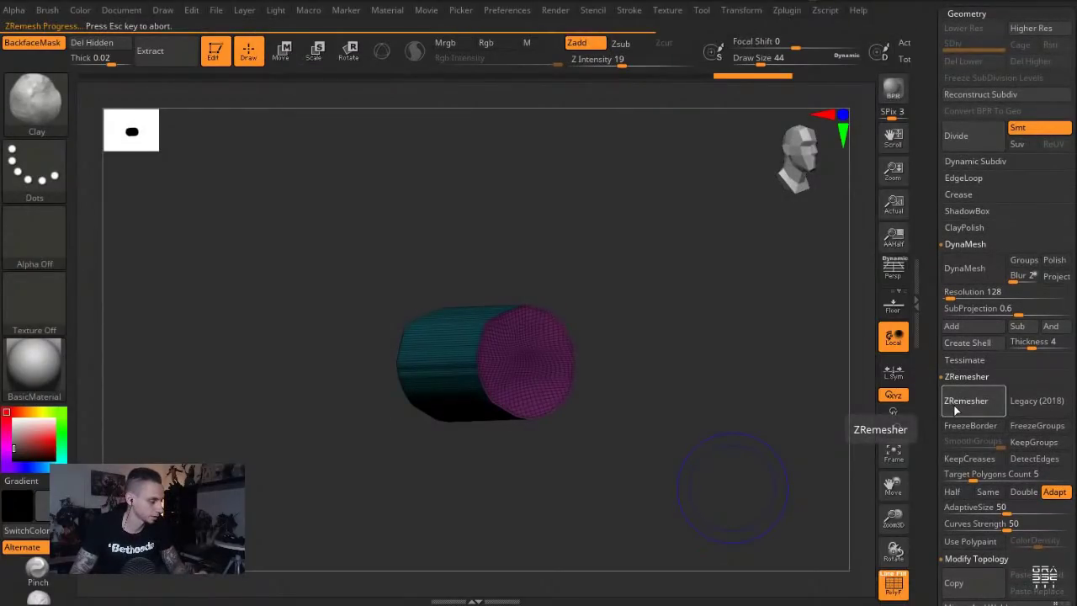
pyautogui.hotkey('shift', 'f')
pyautogui.keyDown('shift'); pyautogui.moveTo(335, 313); pyautogui.dragTo(338, 319); pyautogui.keyUp('shift')
pyautogui.press('s')
pyautogui.keyDown('shift'); pyautogui.moveTo(460, 374); pyautogui.dragTo(470, 378); pyautogui.keyUp('shift')
pyautogui.press('f')
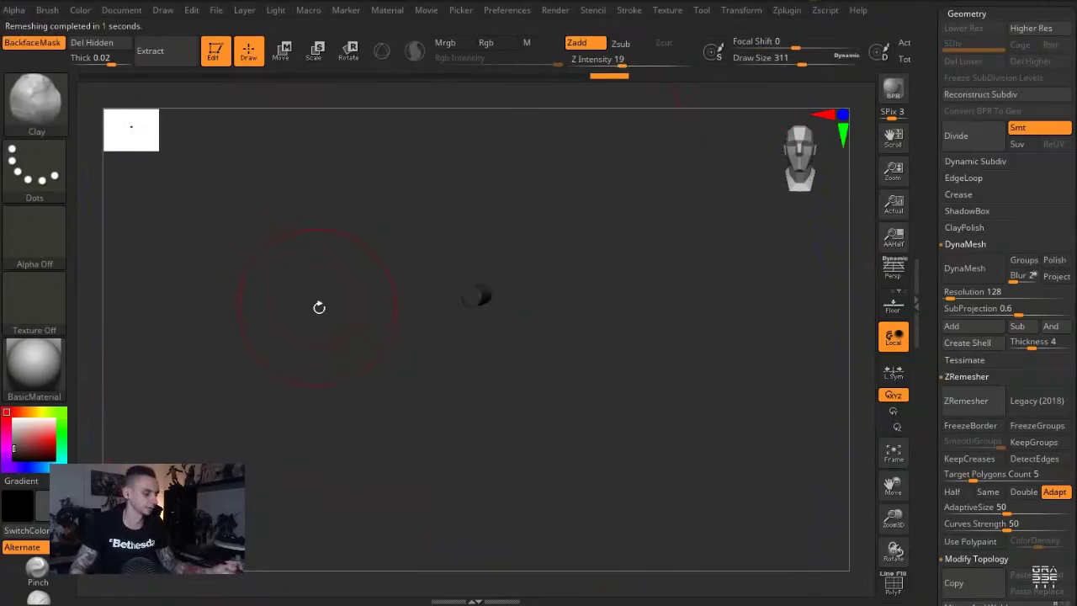
# Scale the smoothed cylinder and fit it into the cybernetic eye socket with Transpose
pyautogui.moveTo(312, 305); pyautogui.dragTo(278, 305)
pyautogui.press('w')
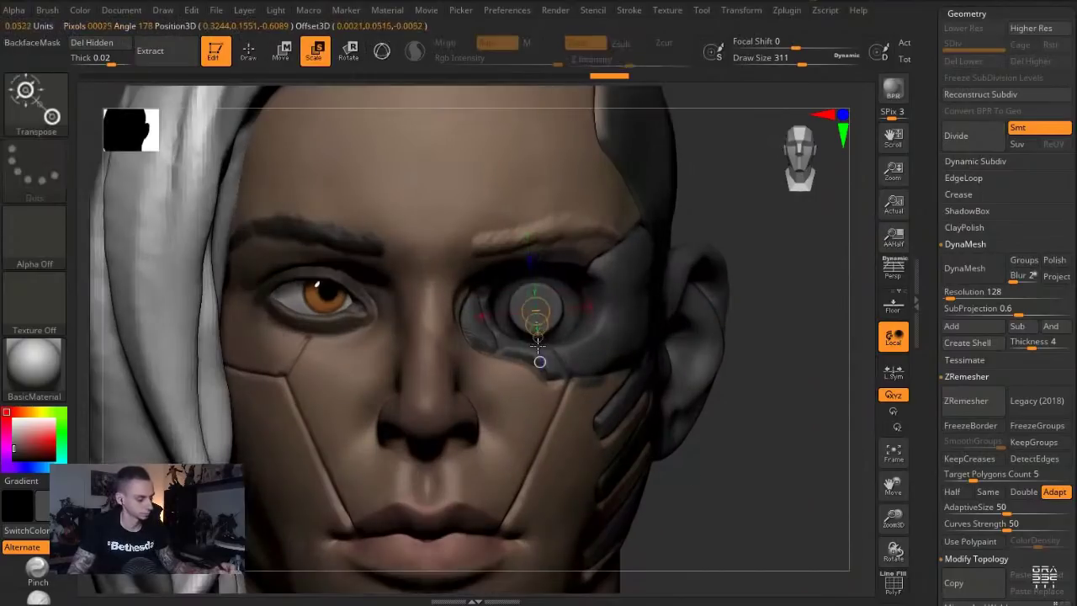
pyautogui.moveTo(538, 345)
pyautogui.mouseDown()
pyautogui.moveTo(544, 484)
pyautogui.moveTo(543, 358)
pyautogui.mouseUp()
pyautogui.press('w')
pyautogui.press('q')
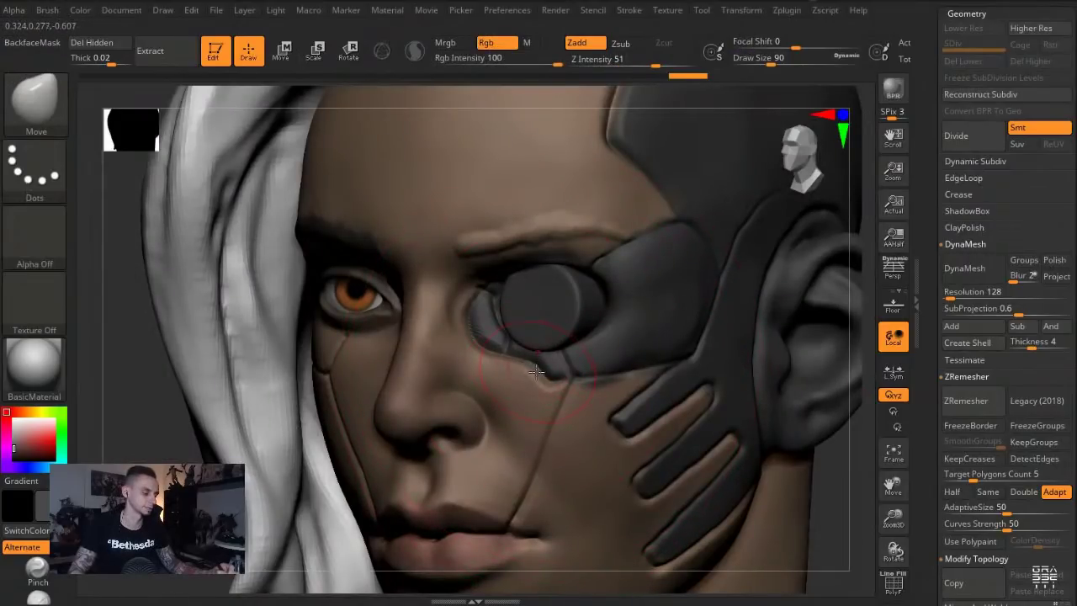
# Set the Move brush's draw size to 154 and reposition the cylinder front to back in the eye socket
pyautogui.keyDown('alt'); pyautogui.click(536, 371); pyautogui.keyUp('alt')
pyautogui.press('s')
pyautogui.moveTo(539, 365)
pyautogui.mouseDown()
pyautogui.moveTo(542, 376)
pyautogui.moveTo(573, 367)
pyautogui.mouseUp()
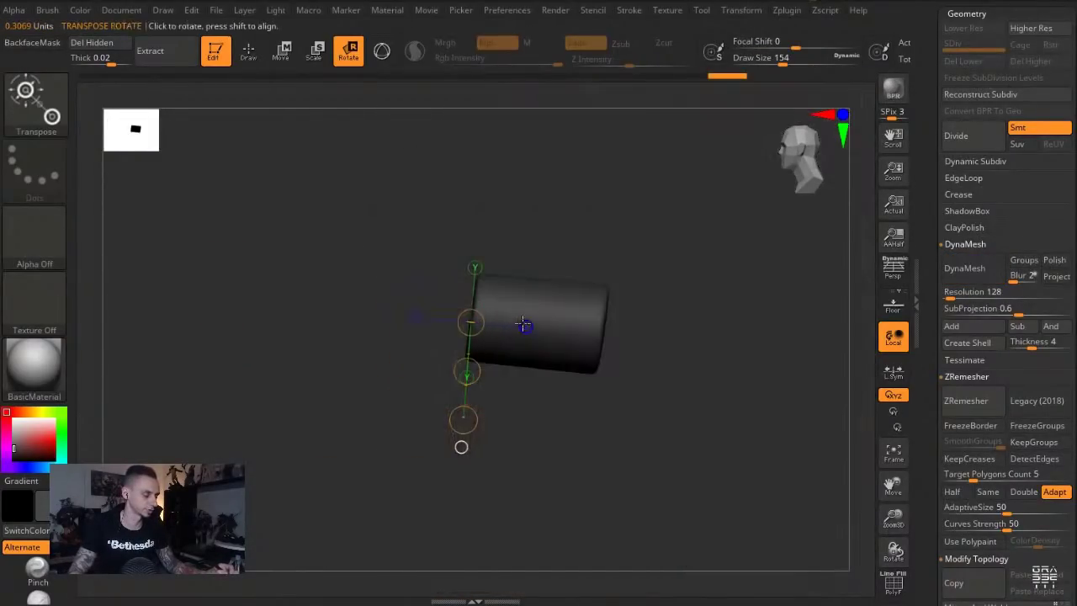
pyautogui.moveTo(569, 311); pyautogui.dragTo(343, 314)
pyautogui.press('w')
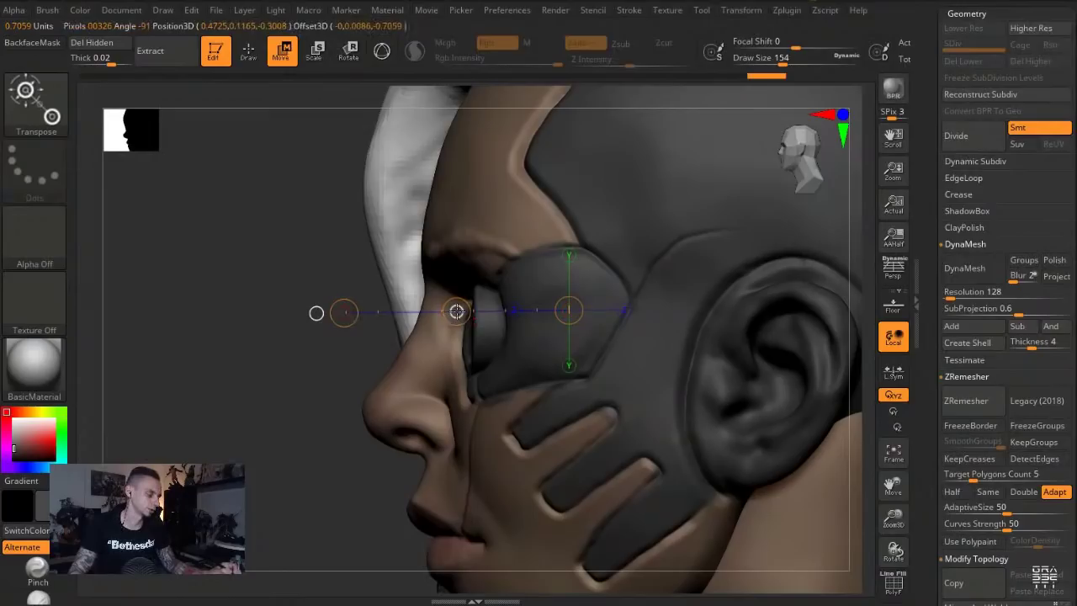
pyautogui.press('q')
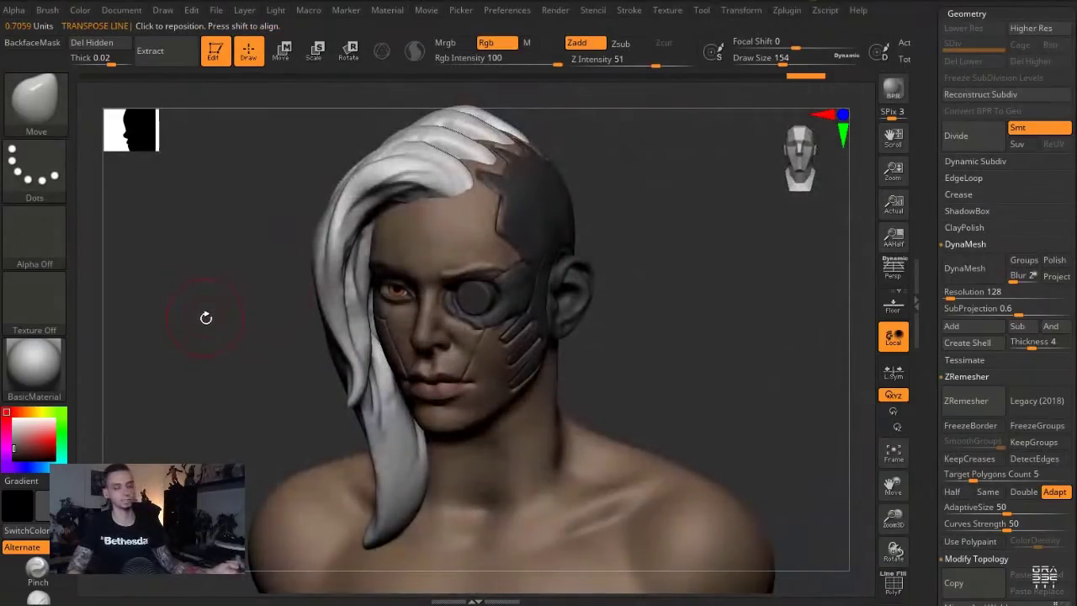
pyautogui.moveTo(205, 316); pyautogui.dragTo(239, 314)
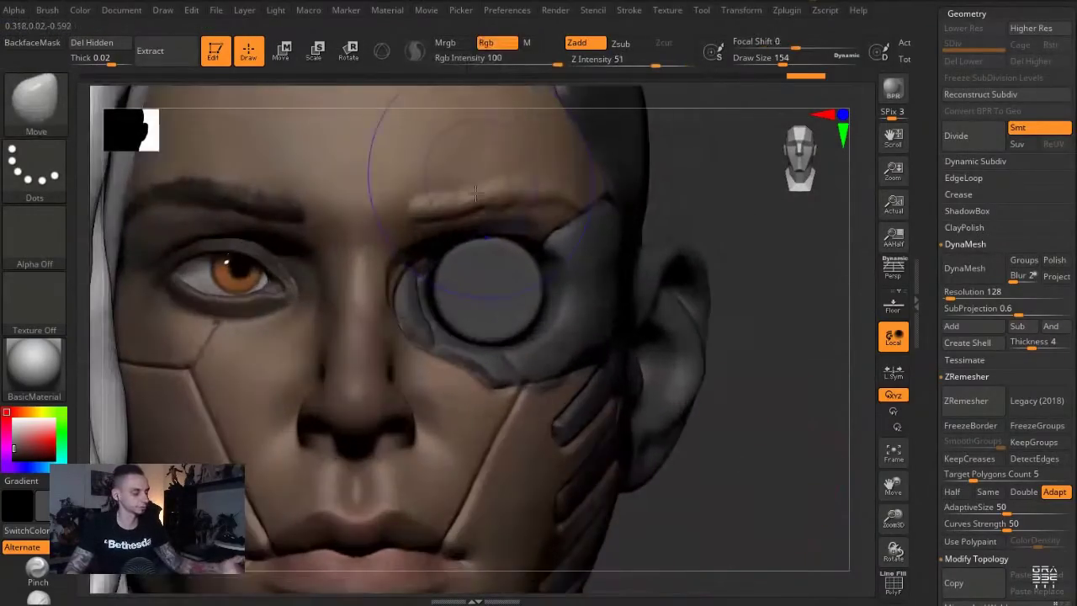
# Set the Move brush's draw size to 39 and subdivide the eye cylinder to level 2
pyautogui.hotkey('shift', 'f')
pyautogui.hotkey('shift', 'f')
pyautogui.press('s')
pyautogui.click(468, 295)
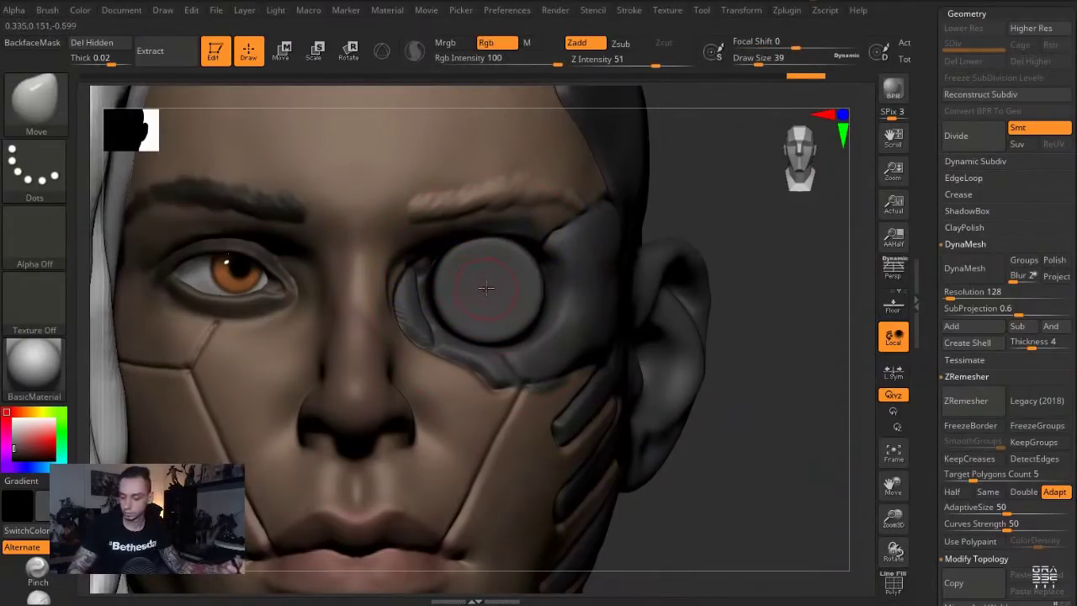
pyautogui.hotkey('ctrl', 'd')
# Carve a round recess into the cylinder's front face with the Standard brush, redoing the stroke at draw size 56
pyautogui.press('b')
pyautogui.press('s')
pyautogui.press('t')
pyautogui.keyDown('alt'); pyautogui.moveTo(484, 294); pyautogui.dragTo(481, 286); pyautogui.keyUp('alt')
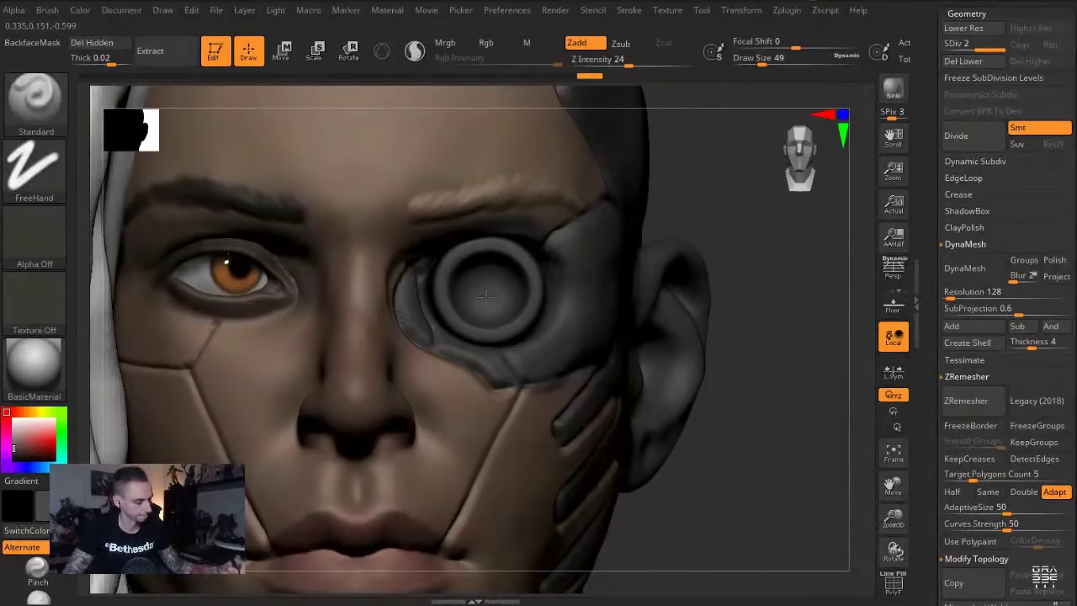
pyautogui.keyDown('alt'); pyautogui.moveTo(494, 293); pyautogui.dragTo(481, 290); pyautogui.keyUp('alt')
pyautogui.hotkey('ctrl', 'z')
pyautogui.press('s')
pyautogui.click(488, 290)
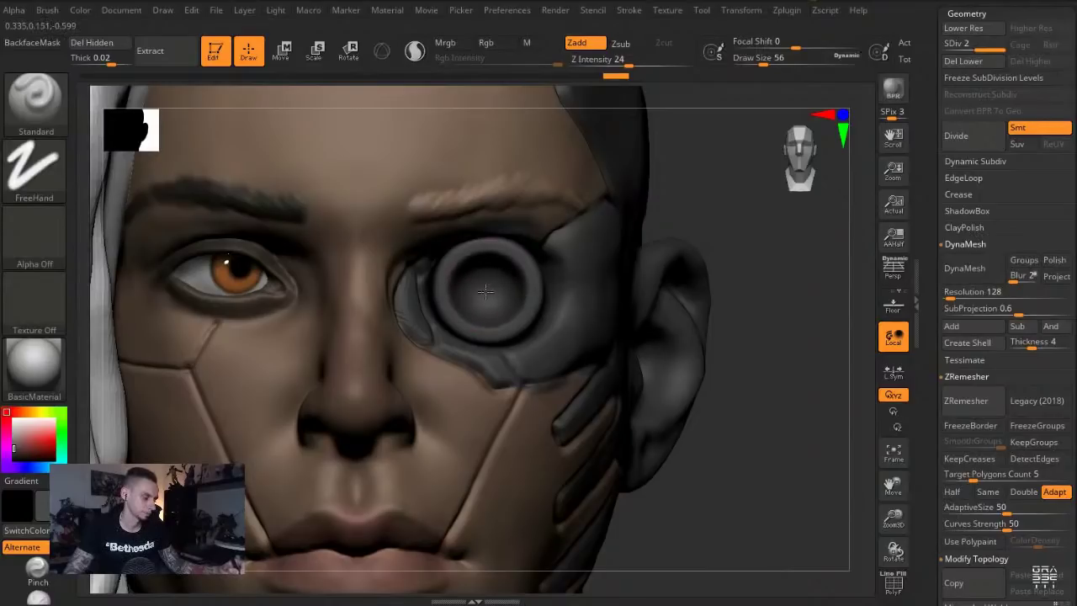
# Try to build up a rounded centre inside the cylinder's recess with the Clay brush, smooth it and undo the strokes
pyautogui.press('b')
pyautogui.press('c')
pyautogui.press('l')
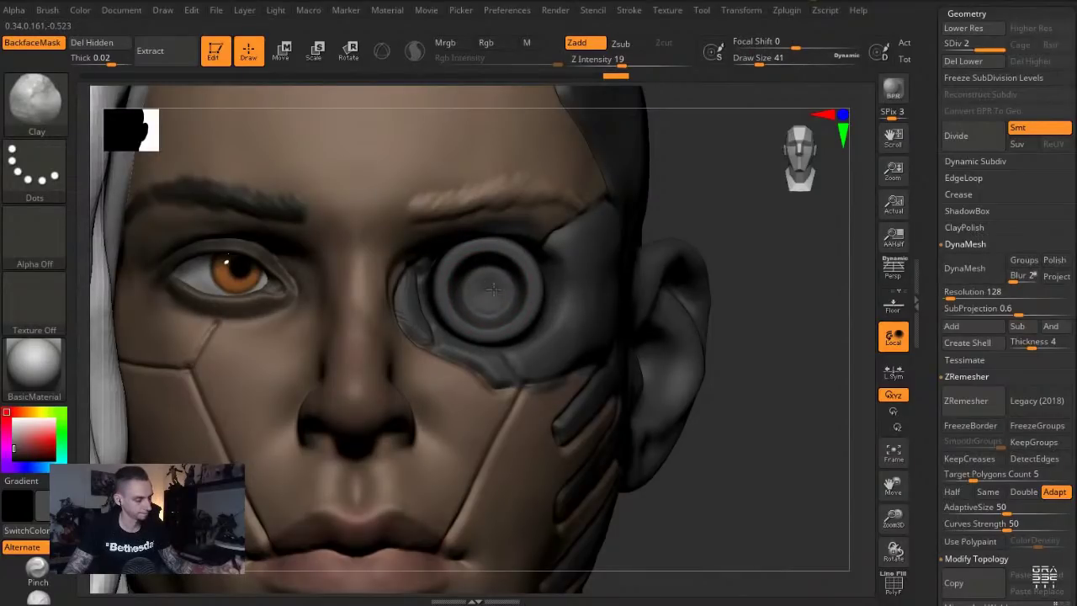
pyautogui.moveTo(489, 291); pyautogui.dragTo(490, 290)
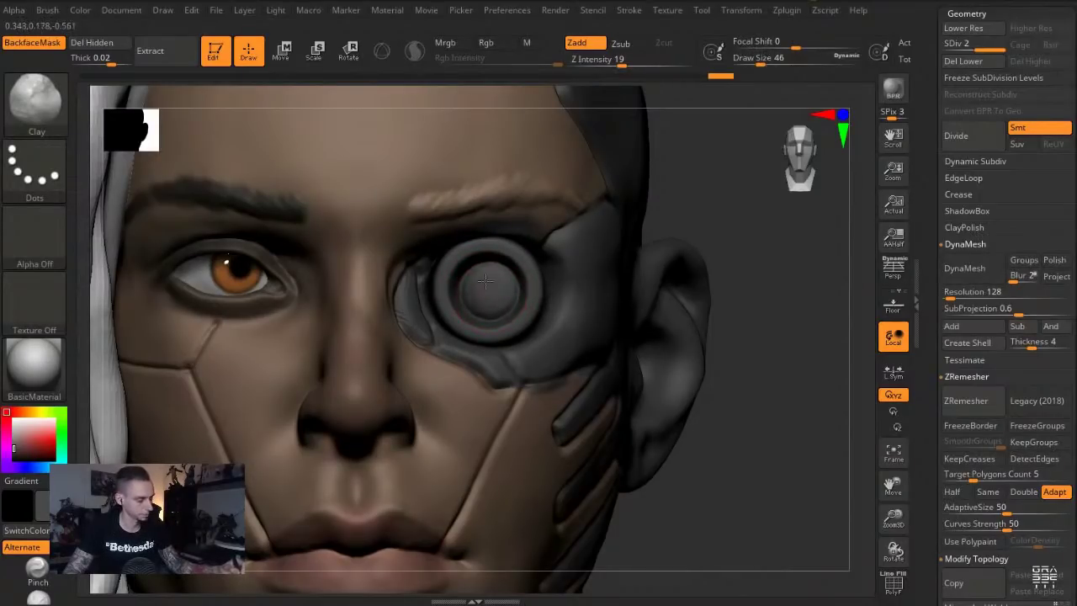
pyautogui.press('shift')
pyautogui.keyDown('shift'); pyautogui.moveTo(492, 285); pyautogui.dragTo(492, 287); pyautogui.keyUp('shift')
pyautogui.hotkey('ctrl', 'z')
pyautogui.hotkey('ctrl', 'z')
pyautogui.hotkey('ctrl', 'z')
pyautogui.hotkey('ctrl', 'z')
# Mask a circle in the cylinder's recess at draw size 35, extract it with thickness 0.00985 and clear the mask
pyautogui.press('ctrl')
pyautogui.moveTo(932, 288); pyautogui.dragTo(933, 367)
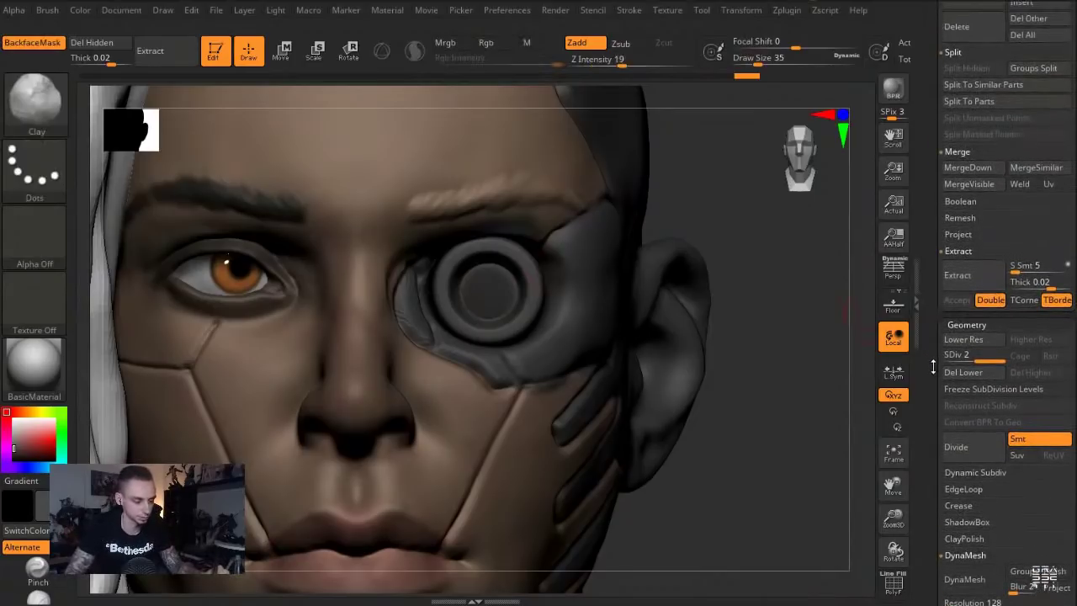
pyautogui.click(958, 282)
pyautogui.click(1038, 279)
pyautogui.write('0')
pyautogui.click(966, 276)
pyautogui.moveTo(1041, 279); pyautogui.dragTo(1050, 280)
pyautogui.click(966, 276)
pyautogui.click(957, 299)
pyautogui.keyDown('ctrl'); pyautogui.moveTo(813, 426); pyautogui.dragTo(801, 433); pyautogui.keyUp('ctrl')
# Scale up the extracted disc to fill the cylinder's recess and return to the head subtool
pyautogui.press('e')
pyautogui.moveTo(485, 292); pyautogui.dragTo(525, 437)
pyautogui.press('q')
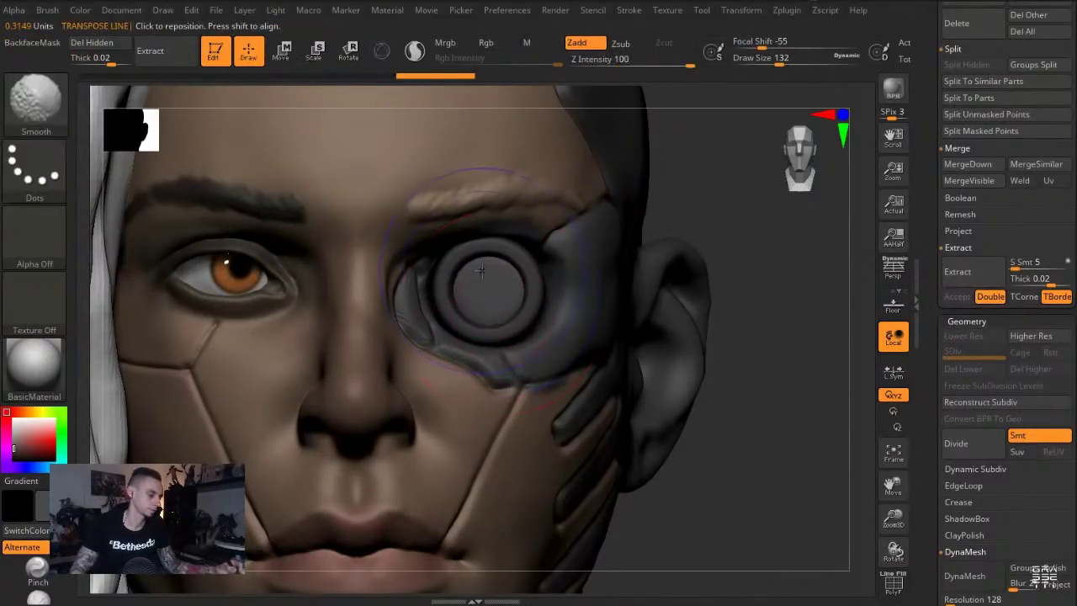
pyautogui.keyDown('alt'); pyautogui.click(258, 222); pyautogui.keyUp('alt')
pyautogui.press('f')
pyautogui.moveTo(220, 260); pyautogui.dragTo(239, 251)
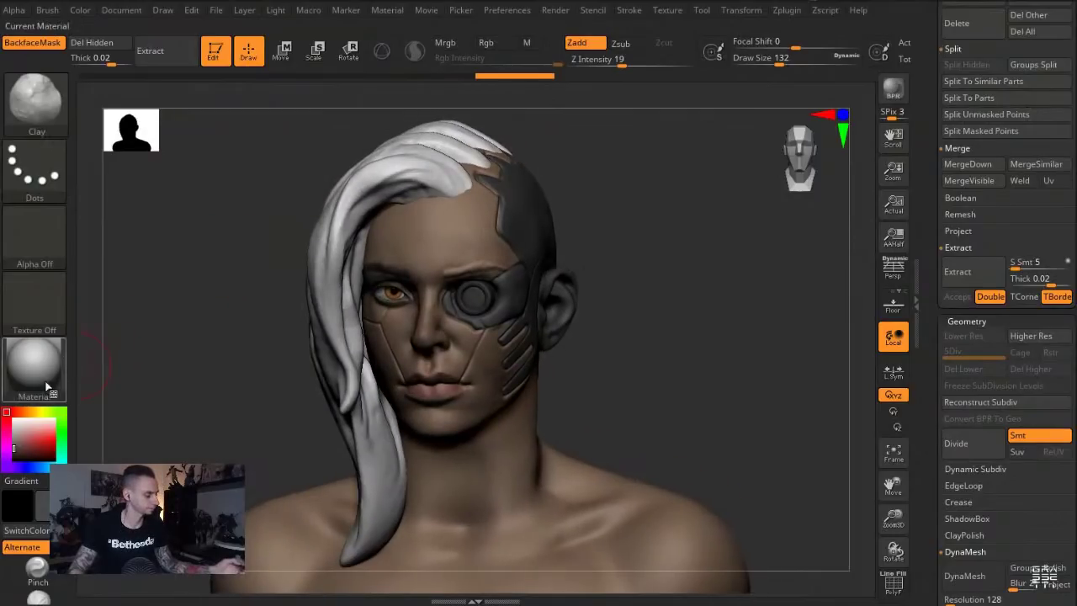
# Colour the extracted lens disc cyan and the surrounding cylinder dark grey
pyautogui.click(62, 463)
pyautogui.click(39, 439)
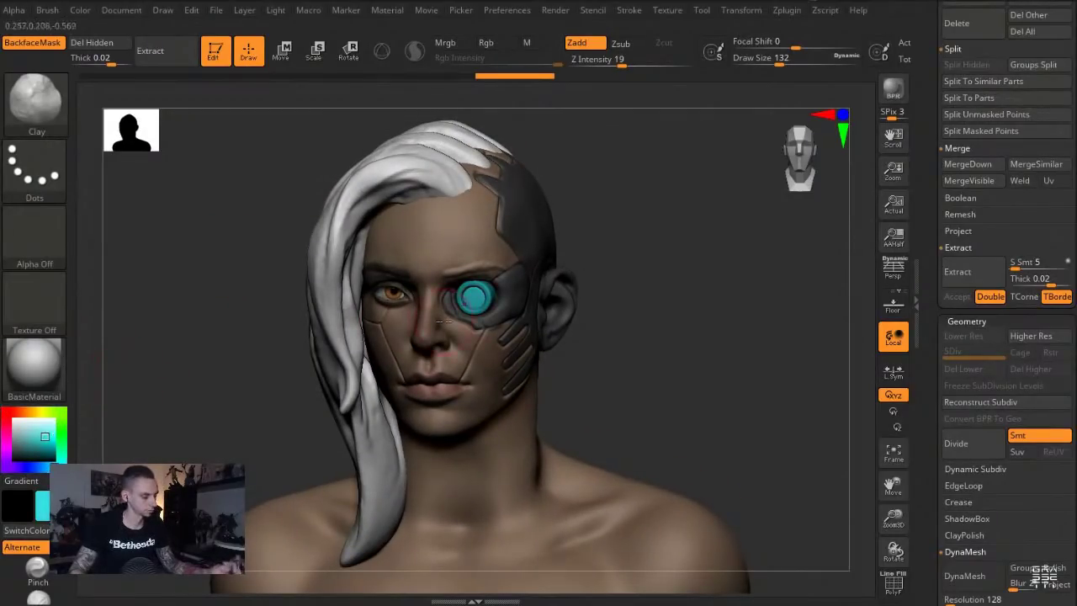
pyautogui.keyDown('alt'); pyautogui.click(482, 308); pyautogui.keyUp('alt')
pyautogui.moveTo(39, 438); pyautogui.dragTo(508, 316)
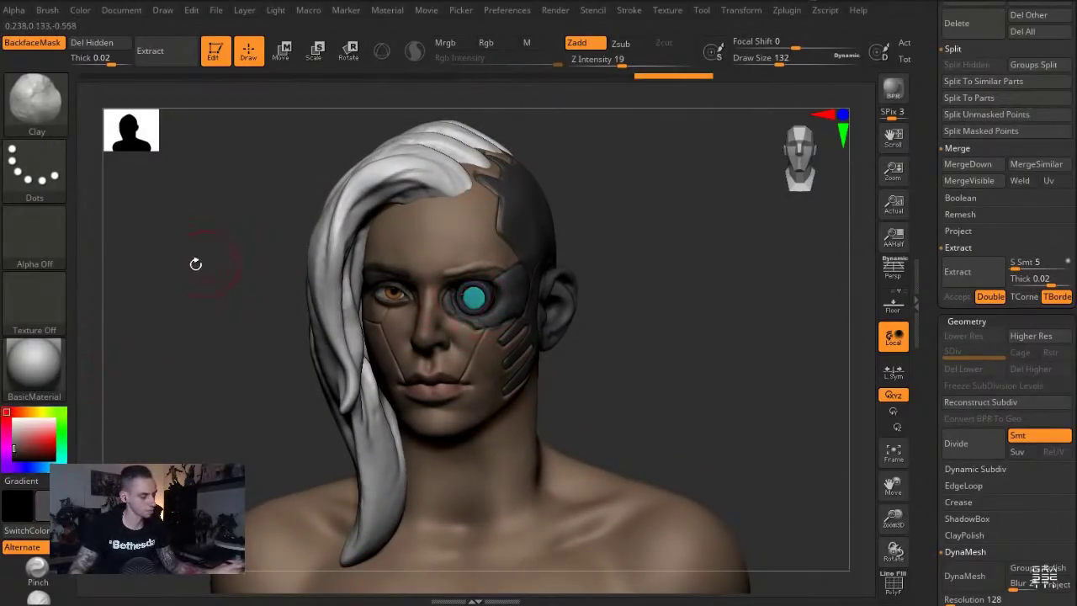
pyautogui.keyDown('alt'); pyautogui.moveTo(195, 264); pyautogui.dragTo(204, 324); pyautogui.keyUp('alt')
pyautogui.keyDown('alt'); pyautogui.click(486, 309); pyautogui.keyUp('alt')
pyautogui.keyDown('alt'); pyautogui.moveTo(674, 468); pyautogui.dragTo(669, 420); pyautogui.keyUp('alt')
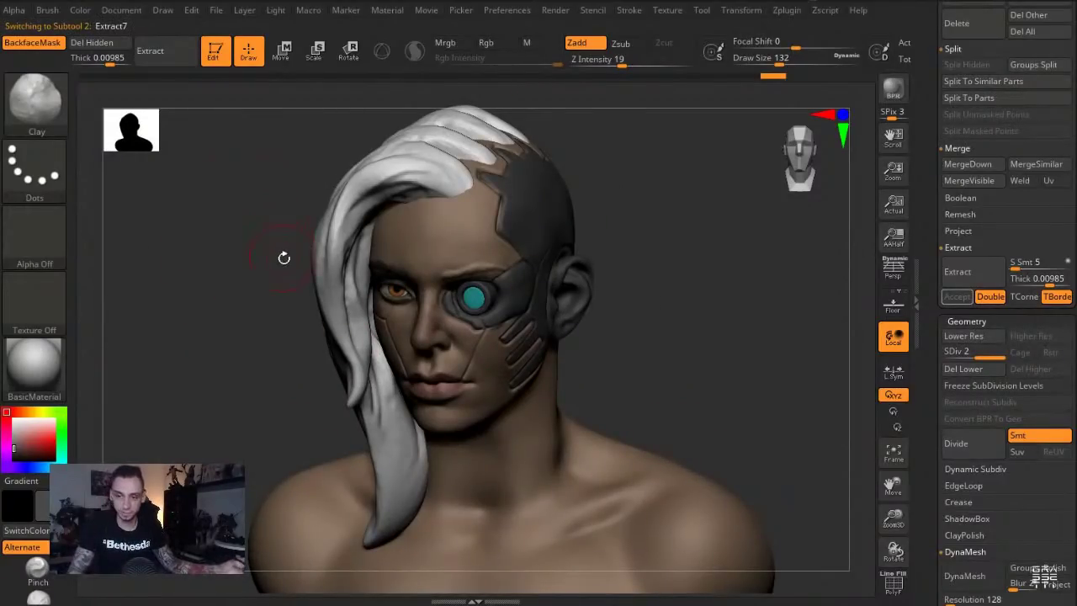
# Push the cyan disc slightly back into the cylinder along a horizontal Transpose Move line
pyautogui.moveTo(247, 284); pyautogui.dragTo(199, 269)
pyautogui.keyDown('alt'); pyautogui.moveTo(199, 269); pyautogui.dragTo(220, 354); pyautogui.keyUp('alt')
pyautogui.press('w')
pyautogui.keyDown('shift'); pyautogui.moveTo(505, 277); pyautogui.dragTo(333, 277); pyautogui.keyUp('shift')
pyautogui.moveTo(419, 277); pyautogui.dragTo(426, 278)
pyautogui.keyDown('alt'); pyautogui.click(486, 286); pyautogui.keyUp('alt')
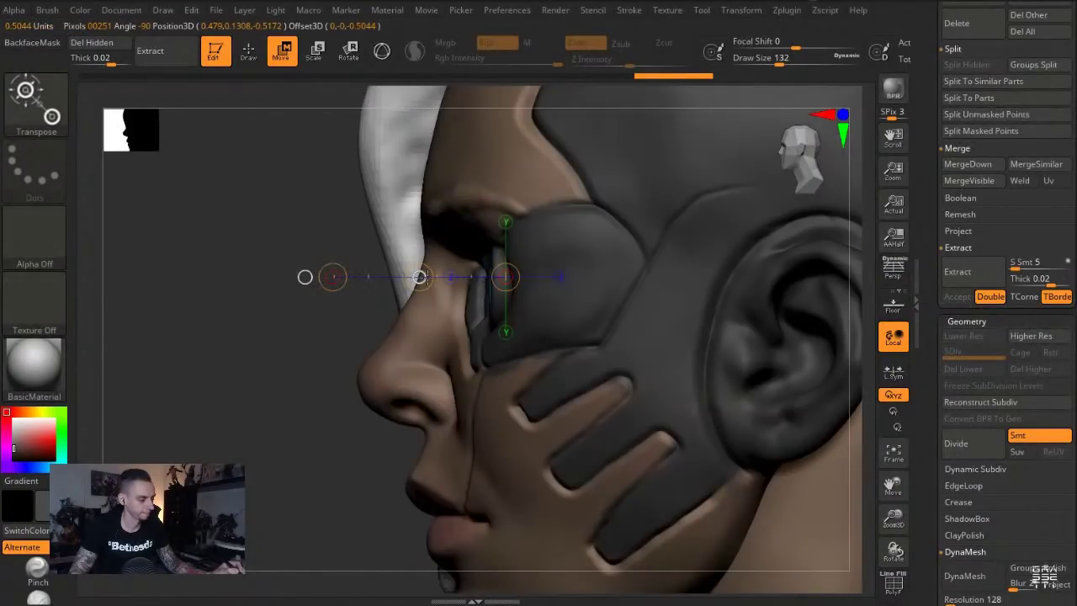
pyautogui.press('q')
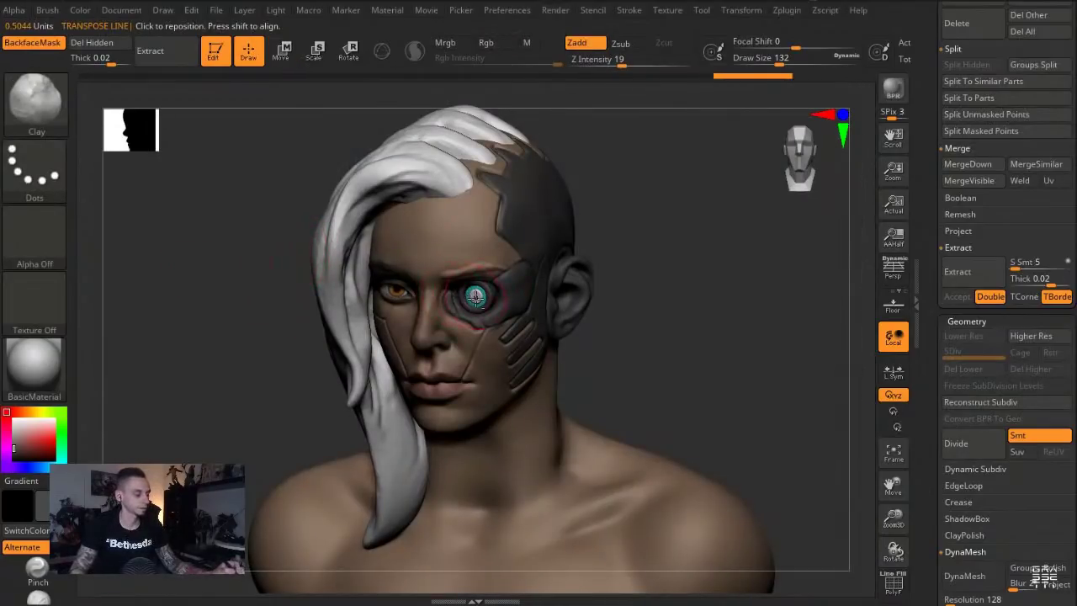
# Isolate the eye cylinder, smooth the inside of its recess, clear its mask and show all subtools again
pyautogui.keyDown('alt'); pyautogui.click(476, 295); pyautogui.keyUp('alt')
pyautogui.hotkey('ctrl', 'shift', 's')
pyautogui.keyDown('alt'); pyautogui.moveTo(230, 269); pyautogui.dragTo(290, 307); pyautogui.keyUp('alt')
pyautogui.keyDown('alt'); pyautogui.moveTo(290, 307); pyautogui.dragTo(307, 345); pyautogui.keyUp('alt')
pyautogui.moveTo(466, 291); pyautogui.dragTo(485, 290)
pyautogui.moveTo(365, 254); pyautogui.dragTo(398, 254)
pyautogui.keyDown('shift'); pyautogui.moveTo(483, 279); pyautogui.dragTo(480, 306); pyautogui.keyUp('shift')
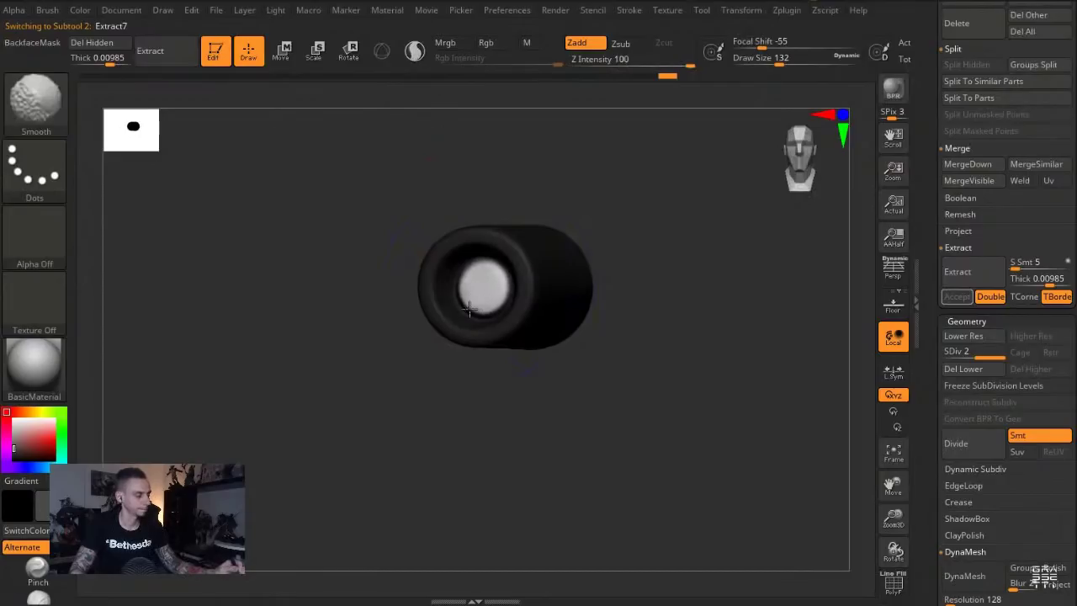
pyautogui.keyDown('ctrl'); pyautogui.moveTo(312, 258); pyautogui.dragTo(296, 315); pyautogui.keyUp('ctrl')
pyautogui.hotkey('ctrl', 'shift', 's')
pyautogui.keyDown('alt'); pyautogui.moveTo(308, 275); pyautogui.dragTo(250, 258); pyautogui.keyUp('alt')
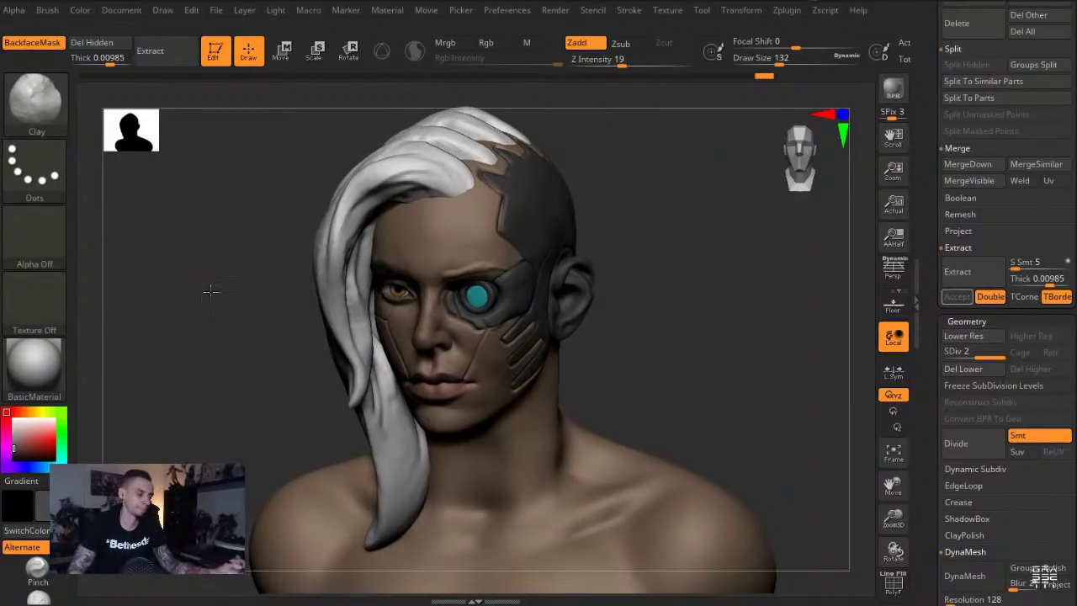
# Paint the eyebrow above the cybernetic eye dark brown with Inflat at Rgb intensity 25 and draw size 33
pyautogui.keyDown('alt'); pyautogui.moveTo(211, 291); pyautogui.dragTo(249, 328); pyautogui.keyUp('alt')
pyautogui.keyDown('alt'); pyautogui.click(365, 249); pyautogui.keyUp('alt')
pyautogui.moveTo(164, 263); pyautogui.dragTo(181, 287)
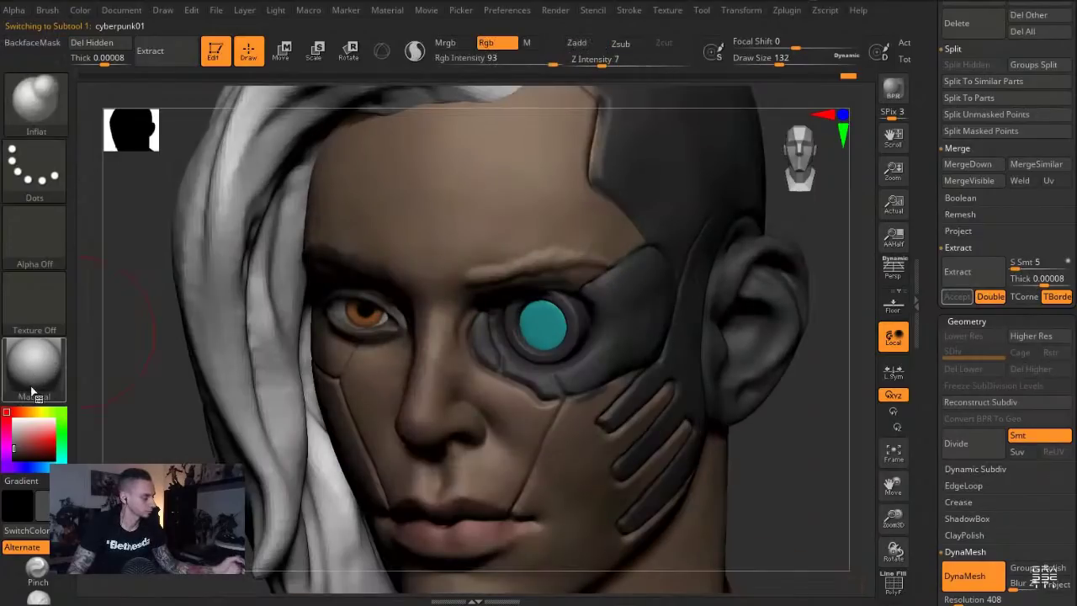
pyautogui.moveTo(305, 264); pyautogui.dragTo(319, 260)
pyautogui.moveTo(126, 274); pyautogui.dragTo(121, 255)
pyautogui.click(497, 60)
pyautogui.press('[')
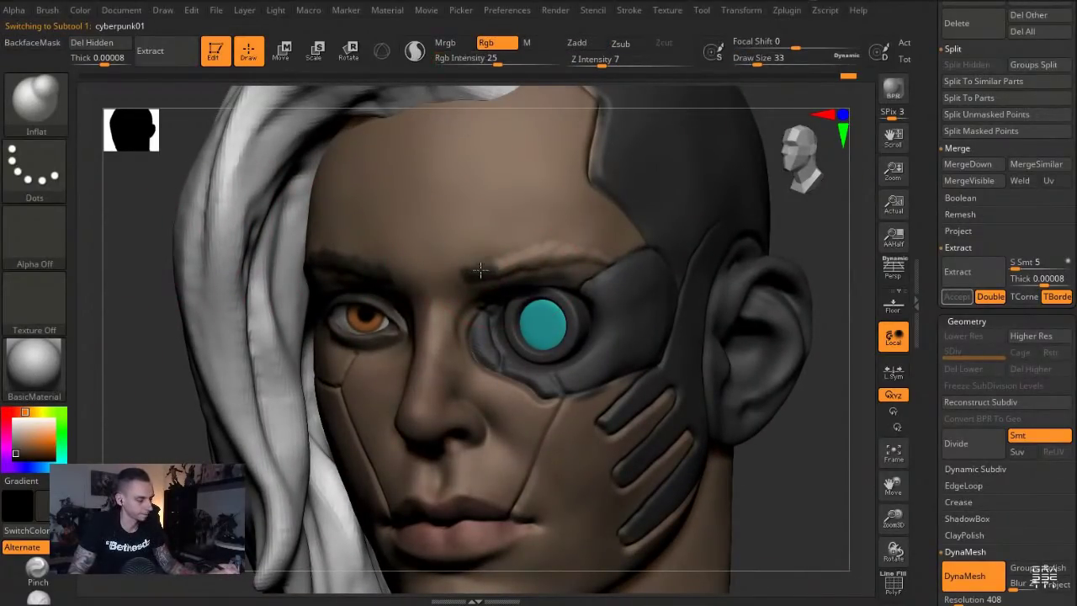
pyautogui.moveTo(489, 269); pyautogui.dragTo(537, 260)
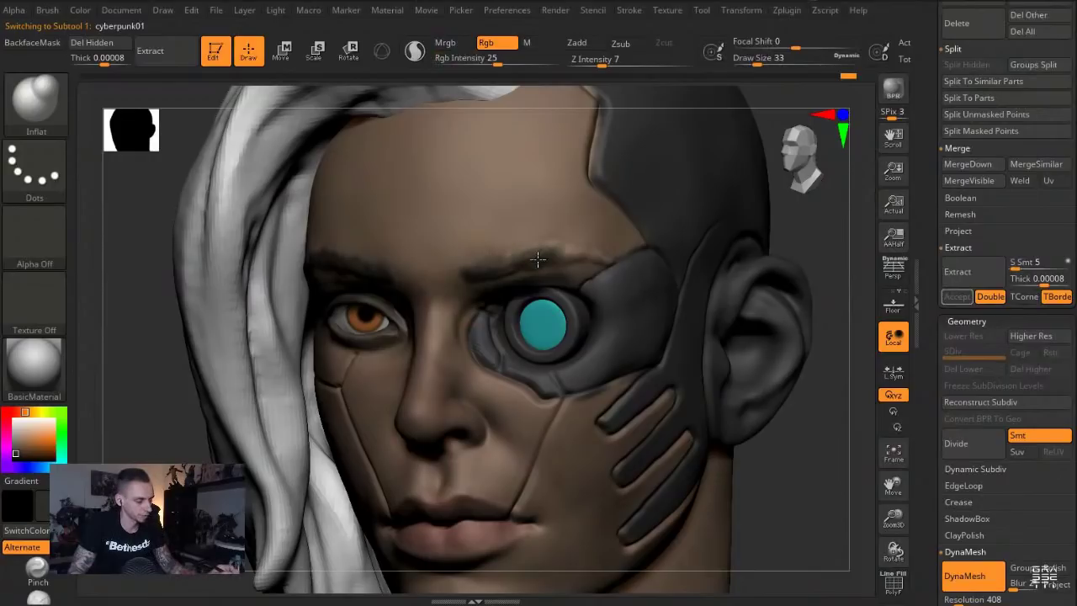
# Adjust the forms around the cybernetic eye and temple with the Move brush at draw sizes 120 and 77
pyautogui.moveTo(135, 244)
pyautogui.mouseDown()
pyautogui.moveTo(164, 244)
pyautogui.moveTo(154, 248)
pyautogui.moveTo(160, 294)
pyautogui.mouseUp()
pyautogui.press('b')
pyautogui.press('m')
pyautogui.press('v')
pyautogui.press('s')
pyautogui.moveTo(499, 250); pyautogui.dragTo(517, 250)
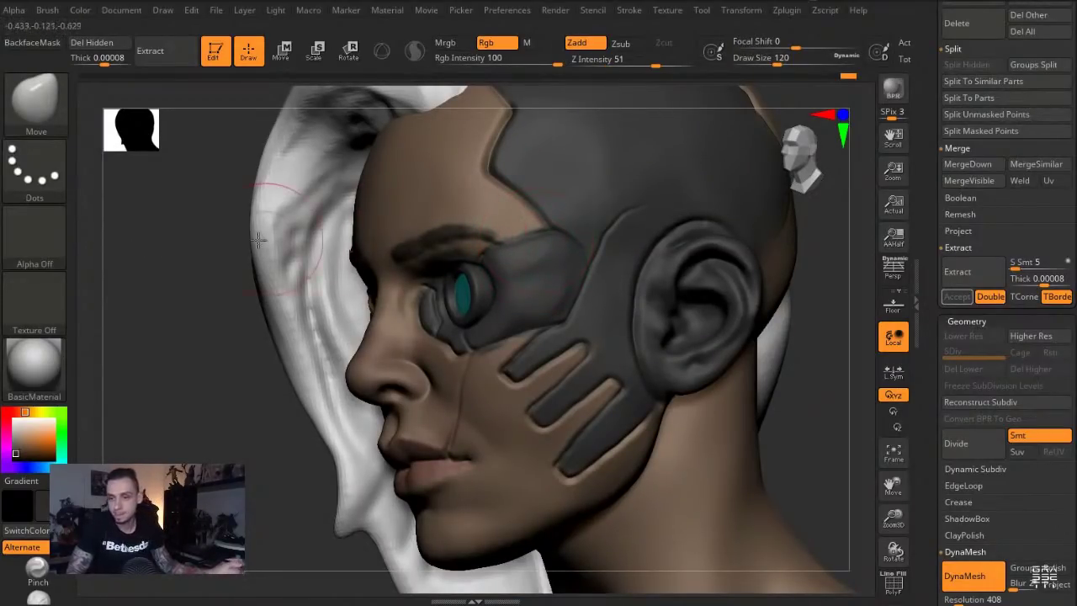
pyautogui.moveTo(209, 258); pyautogui.dragTo(270, 261)
pyautogui.press('s')
pyautogui.moveTo(519, 269); pyautogui.dragTo(510, 269)
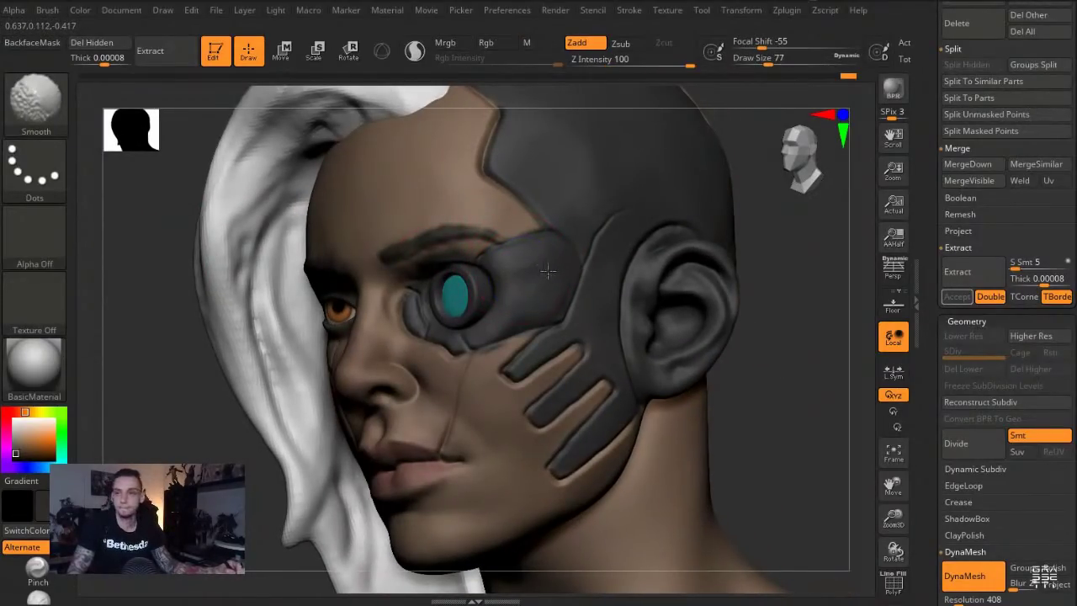
pyautogui.keyDown('alt'); pyautogui.moveTo(169, 278); pyautogui.dragTo(173, 232); pyautogui.keyUp('alt')
pyautogui.moveTo(240, 242)
pyautogui.mouseDown()
pyautogui.moveTo(297, 241)
pyautogui.moveTo(239, 241)
pyautogui.moveTo(253, 241)
pyautogui.moveTo(258, 291)
pyautogui.mouseUp()
pyautogui.keyDown('alt'); pyautogui.moveTo(743, 303); pyautogui.dragTo(752, 398); pyautogui.keyUp('alt')
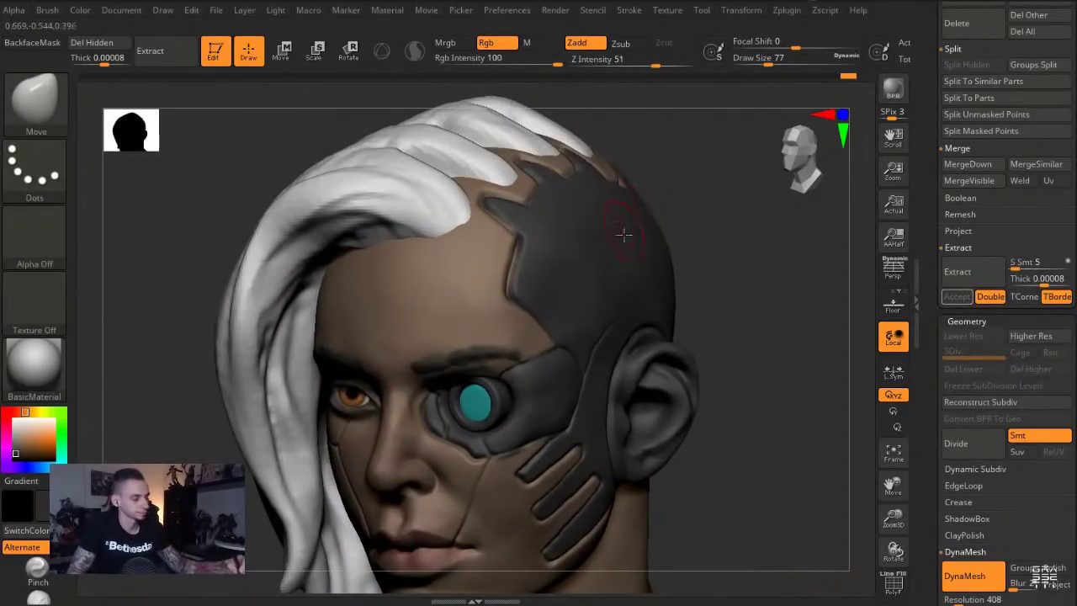
# Mask a curved band on the dark panel above the ear with a MaskPen lasso and invert the mask
pyautogui.moveTo(740, 277); pyautogui.dragTo(686, 275)
pyautogui.keyDown('ctrl'); pyautogui.click(38, 200); pyautogui.keyUp('ctrl')
pyautogui.keyDown('ctrl'); pyautogui.click(255, 211); pyautogui.keyUp('ctrl')
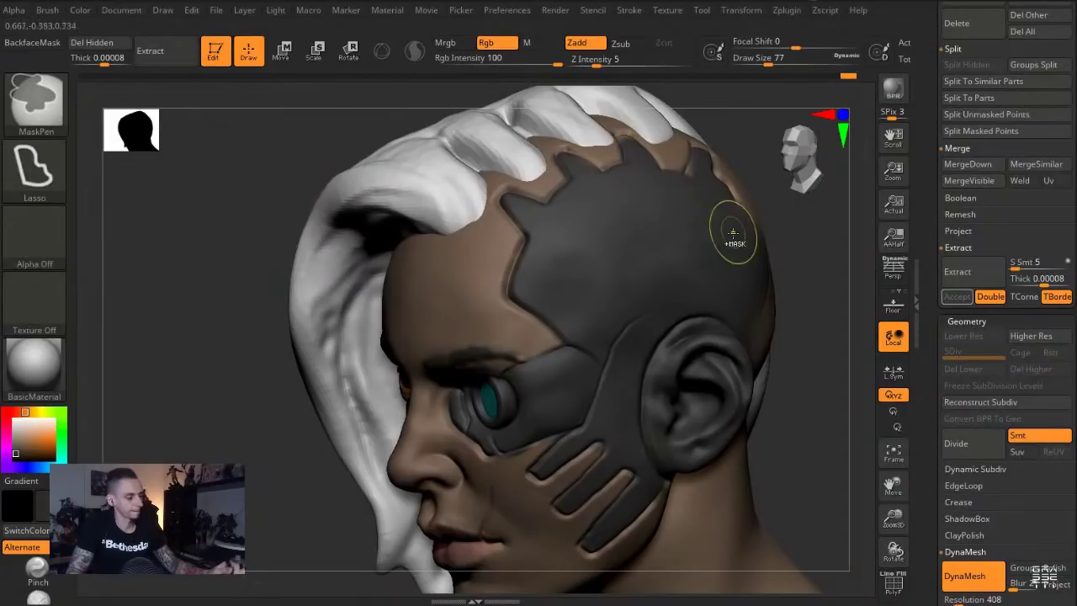
pyautogui.moveTo(648, 214)
pyautogui.mouseDown()
pyautogui.moveTo(564, 268)
pyautogui.moveTo(603, 290)
pyautogui.mouseUp()
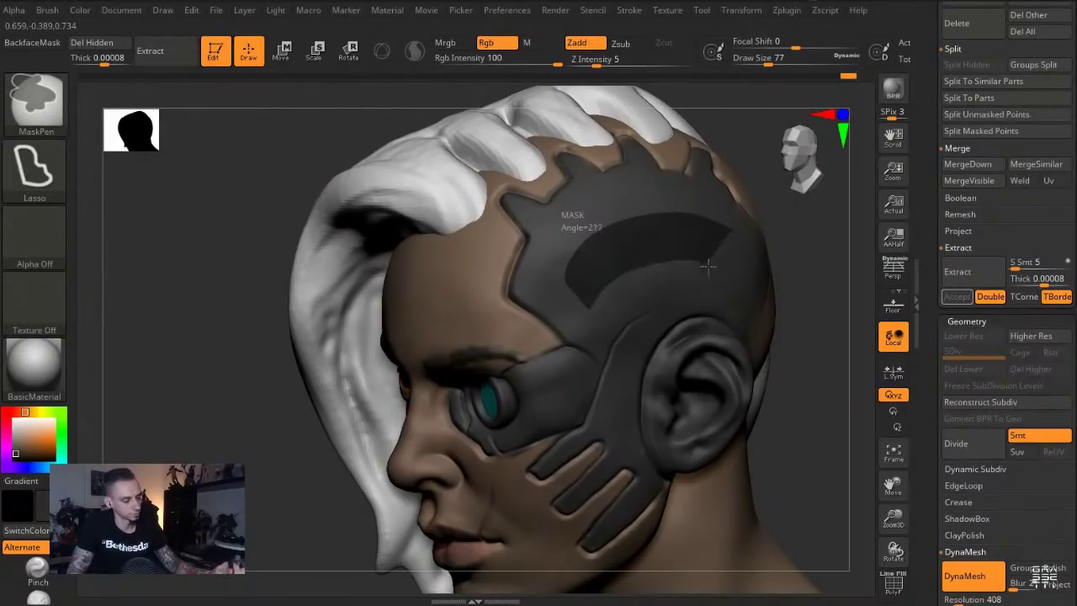
pyautogui.keyDown('ctrl'); pyautogui.click(190, 216); pyautogui.keyUp('ctrl')
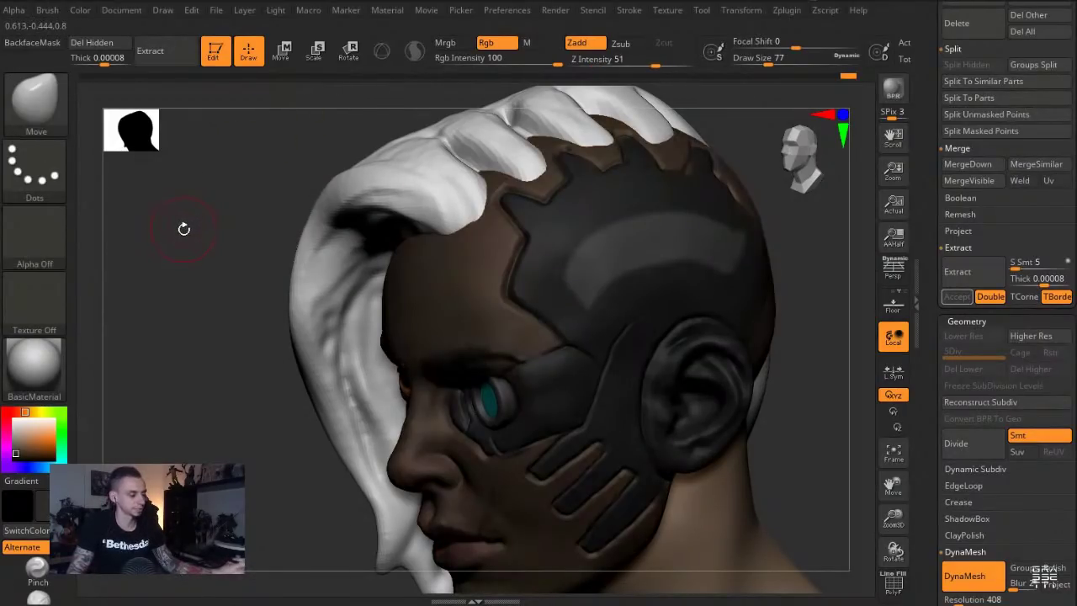
pyautogui.moveTo(184, 228); pyautogui.dragTo(193, 212)
pyautogui.moveTo(602, 305)
pyautogui.keyDown('ctrl'); pyautogui.mouseDown()
pyautogui.moveTo(384, 216)
pyautogui.moveTo(389, 209)
pyautogui.moveTo(332, 198)
pyautogui.mouseUp(); pyautogui.keyUp('ctrl')
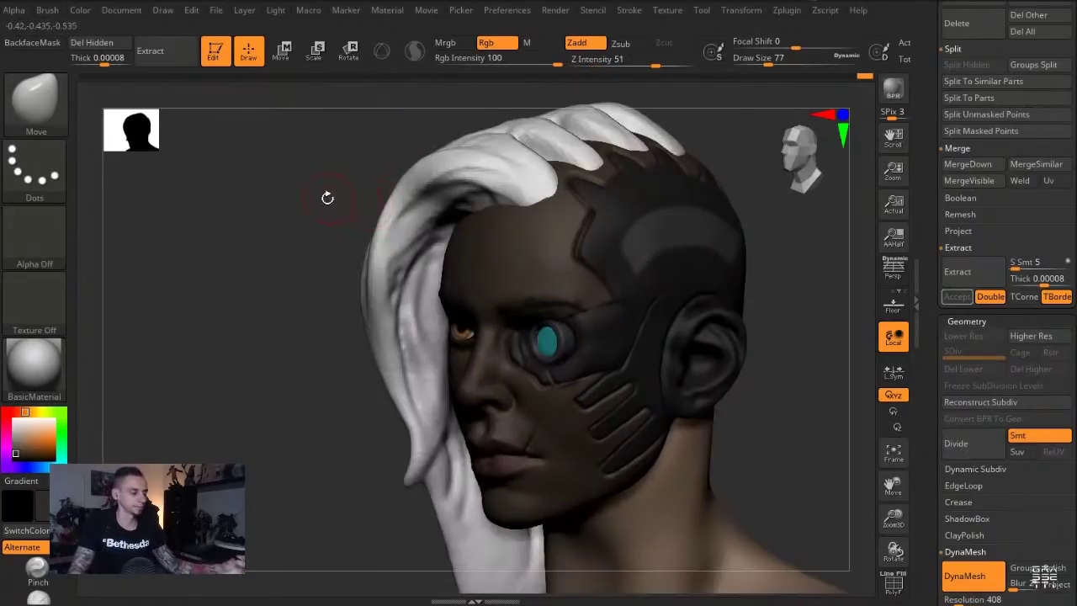
pyautogui.moveTo(823, 323); pyautogui.dragTo(764, 327)
pyautogui.moveTo(802, 271)
pyautogui.keyDown('ctrl'); pyautogui.mouseDown()
pyautogui.moveTo(764, 217)
pyautogui.moveTo(722, 217)
pyautogui.moveTo(744, 262)
pyautogui.moveTo(744, 241)
pyautogui.mouseUp(); pyautogui.keyUp('ctrl')
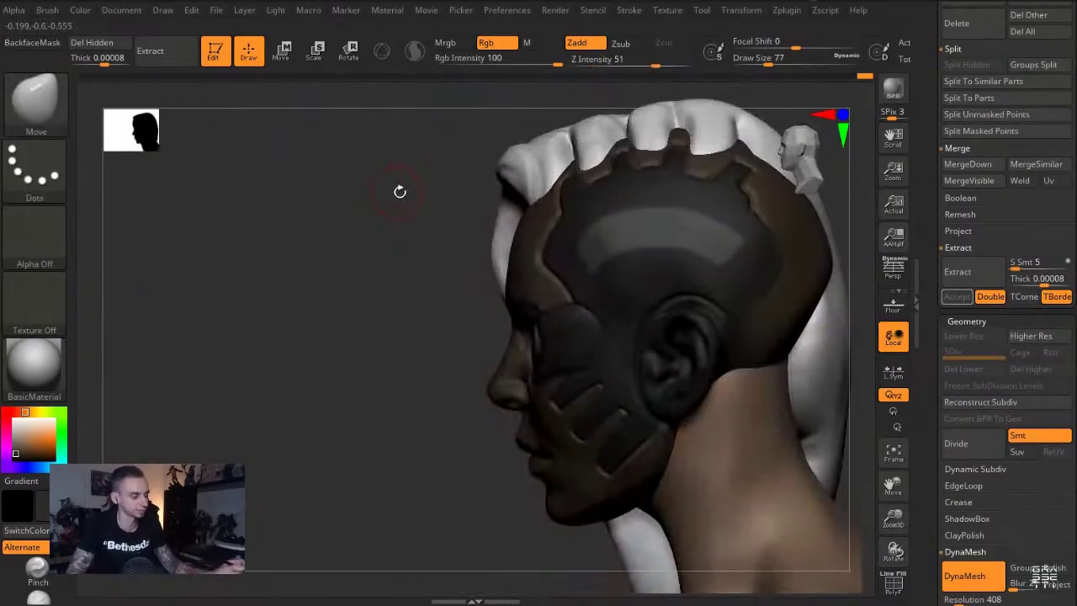
pyautogui.moveTo(400, 191); pyautogui.dragTo(348, 202)
pyautogui.keyDown('ctrl'); pyautogui.click(348, 203); pyautogui.keyUp('ctrl')
pyautogui.keyDown('ctrl'); pyautogui.click(345, 203); pyautogui.keyUp('ctrl')
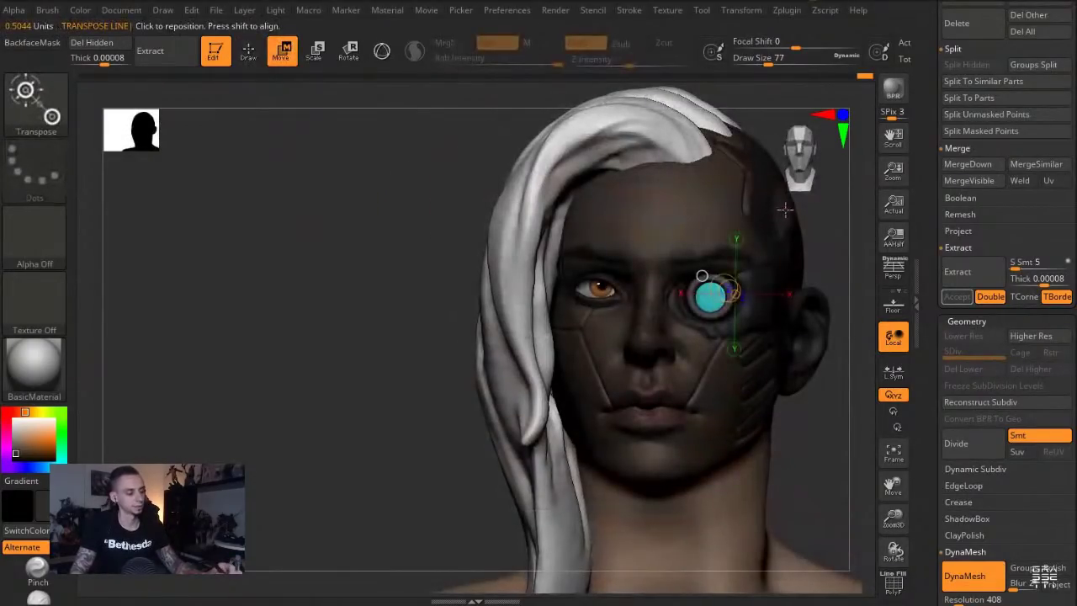
# Push the unmasked curved band into the head with a Transpose Move line and clear the mask
pyautogui.moveTo(590, 224); pyautogui.dragTo(329, 266)
pyautogui.hotkey('ctrl', 'z')
pyautogui.keyDown('alt'); pyautogui.moveTo(285, 231); pyautogui.dragTo(220, 290); pyautogui.keyUp('alt')
pyautogui.click(644, 273)
pyautogui.moveTo(677, 265); pyautogui.dragTo(667, 268)
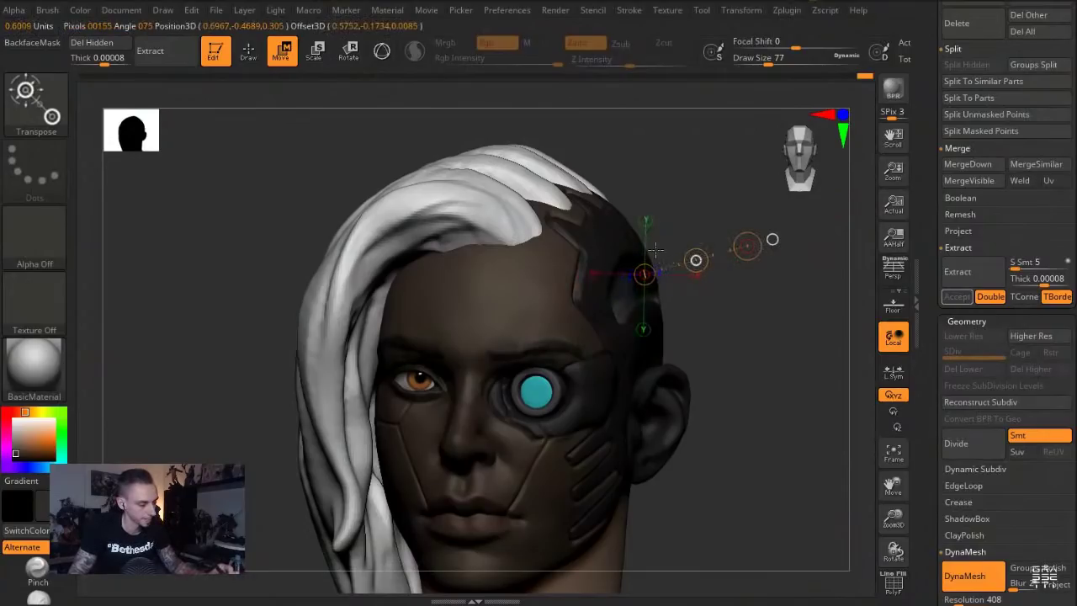
pyautogui.moveTo(262, 202); pyautogui.dragTo(258, 197)
pyautogui.moveTo(258, 197)
pyautogui.keyDown('ctrl'); pyautogui.mouseDown()
pyautogui.moveTo(248, 225)
pyautogui.moveTo(229, 214)
pyautogui.moveTo(249, 266)
pyautogui.mouseUp(); pyautogui.keyUp('ctrl')
# Reshape the floor and edges of the curved recess with the Move brush at draw sizes between 149 and 187
pyautogui.press('q')
pyautogui.press('s')
pyautogui.moveTo(558, 255); pyautogui.dragTo(558, 239)
pyautogui.press('s')
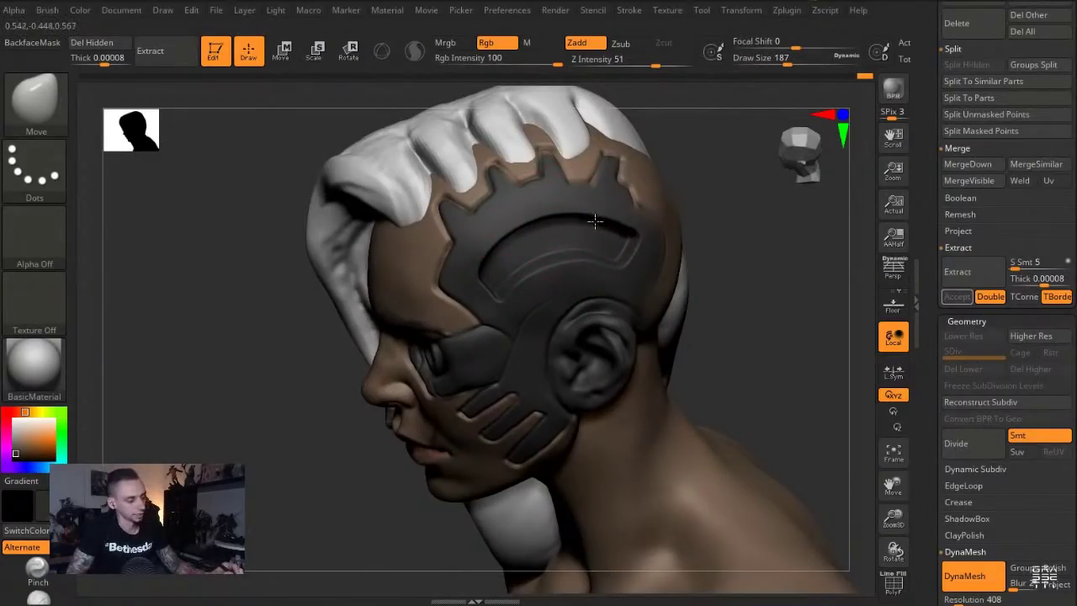
pyautogui.moveTo(211, 264); pyautogui.dragTo(187, 254)
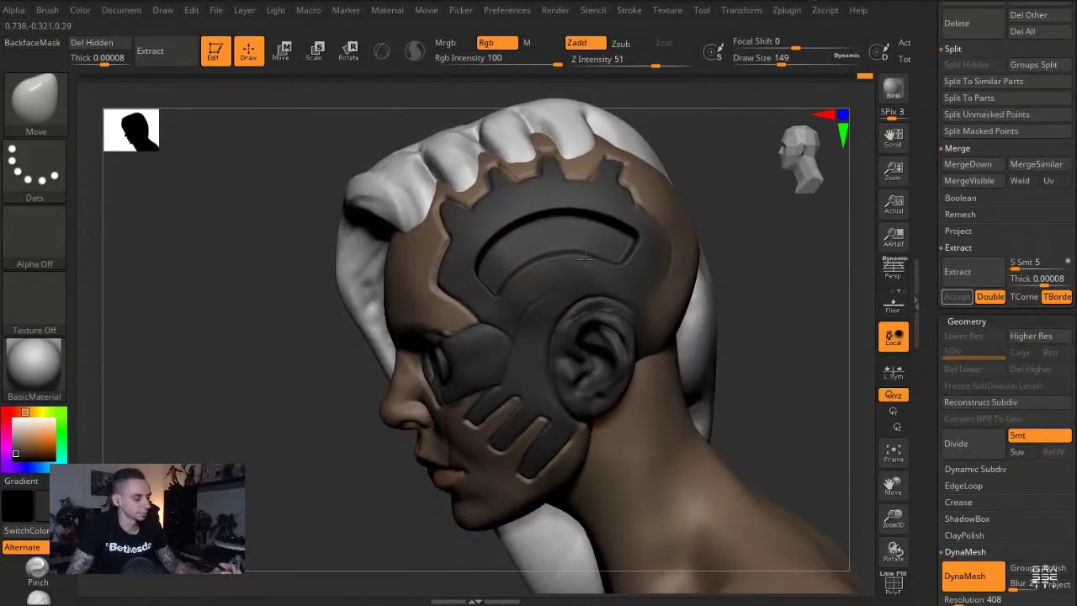
pyautogui.moveTo(263, 234); pyautogui.dragTo(222, 236)
pyautogui.press('s')
pyautogui.moveTo(590, 234); pyautogui.dragTo(597, 231)
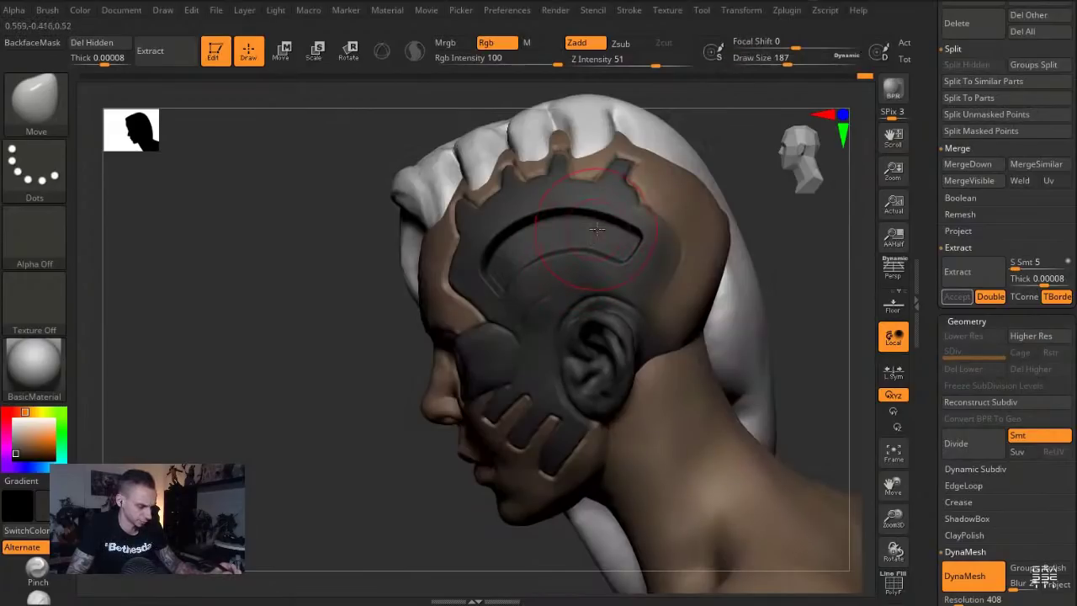
pyautogui.moveTo(316, 209); pyautogui.dragTo(363, 220)
pyautogui.press('s')
pyautogui.moveTo(594, 234); pyautogui.dragTo(601, 232)
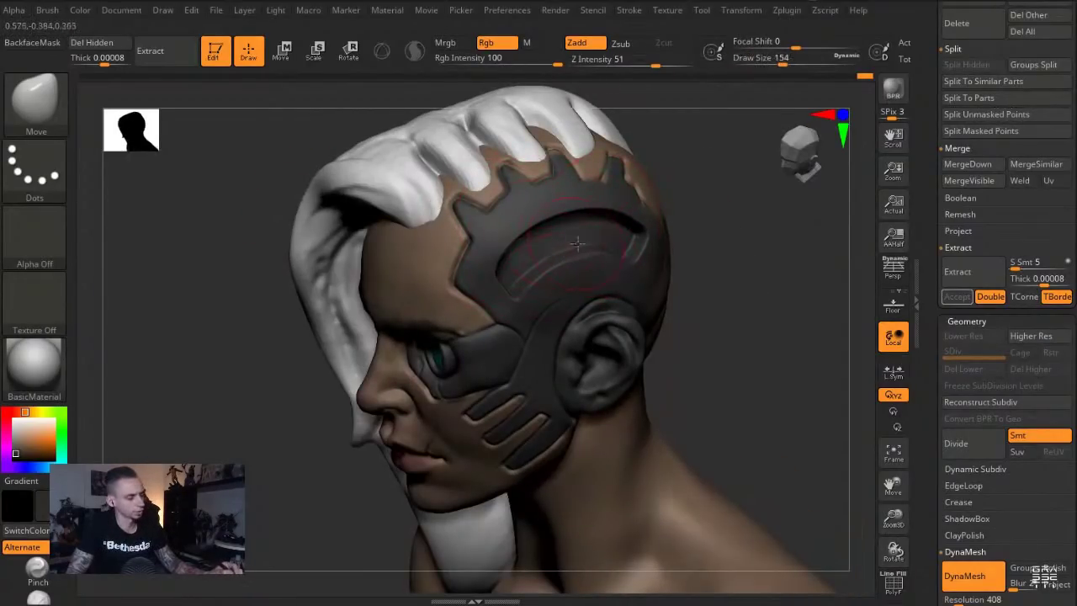
pyautogui.moveTo(250, 222); pyautogui.dragTo(517, 294)
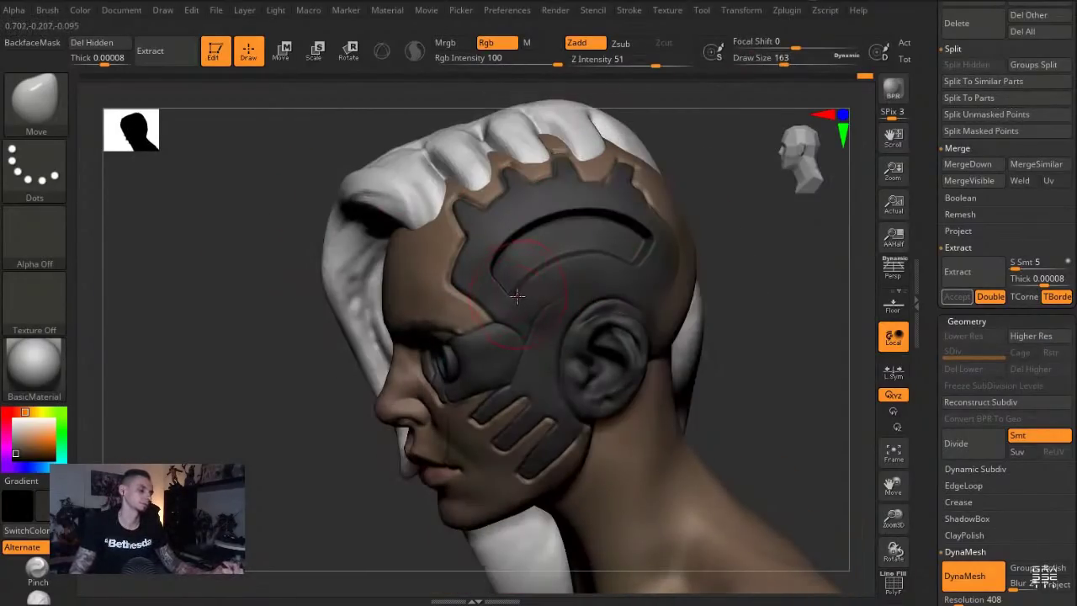
pyautogui.moveTo(239, 220); pyautogui.dragTo(292, 210)
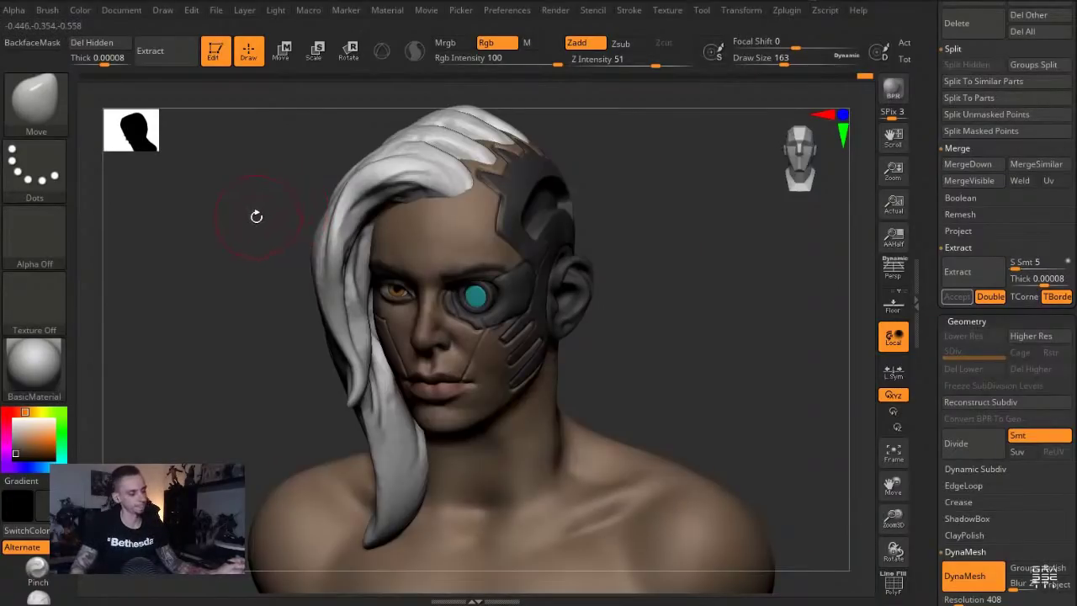
# Mask the foremost tooth of the dark side-head panel with a freehand MaskPen stroke at draw size 18
pyautogui.moveTo(195, 261); pyautogui.dragTo(231, 328)
pyautogui.keyDown('alt'); pyautogui.moveTo(710, 294); pyautogui.dragTo(691, 379); pyautogui.keyUp('alt')
pyautogui.press('s')
pyautogui.moveTo(505, 258); pyautogui.dragTo(474, 259)
pyautogui.moveTo(765, 385); pyautogui.dragTo(708, 381)
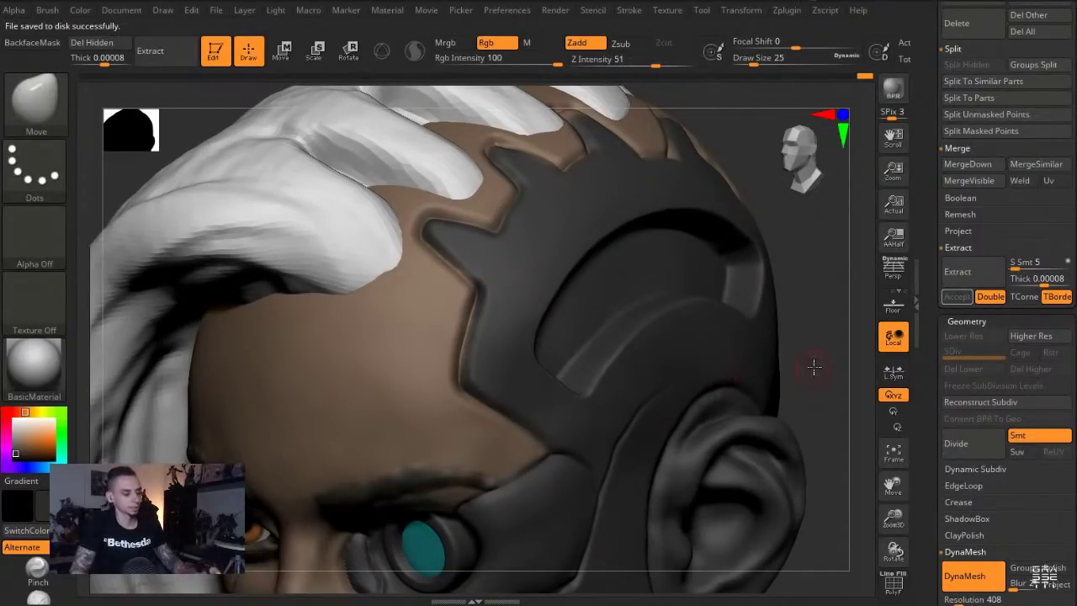
pyautogui.moveTo(815, 367); pyautogui.dragTo(744, 360)
pyautogui.press('s')
pyautogui.press('s')
pyautogui.moveTo(439, 248); pyautogui.dragTo(435, 248)
pyautogui.keyDown('ctrl'); pyautogui.click(47, 166); pyautogui.keyUp('ctrl')
pyautogui.keyDown('ctrl'); pyautogui.click(254, 184); pyautogui.keyUp('ctrl')
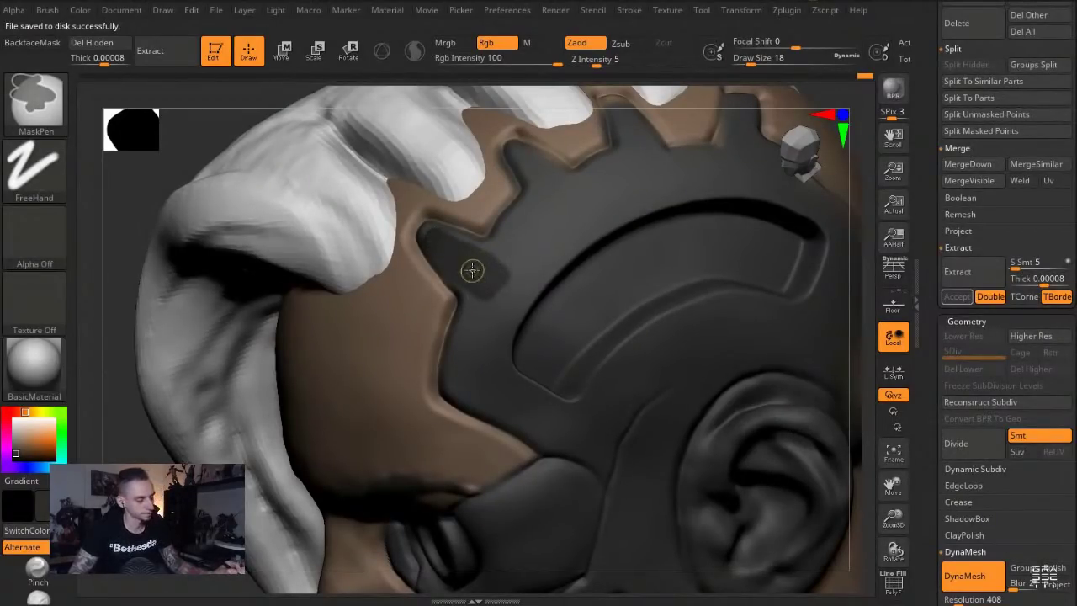
# Extract the masked tooth as a separate piece with thickness 0.02 and isolate it
pyautogui.click(983, 277)
pyautogui.click(955, 300)
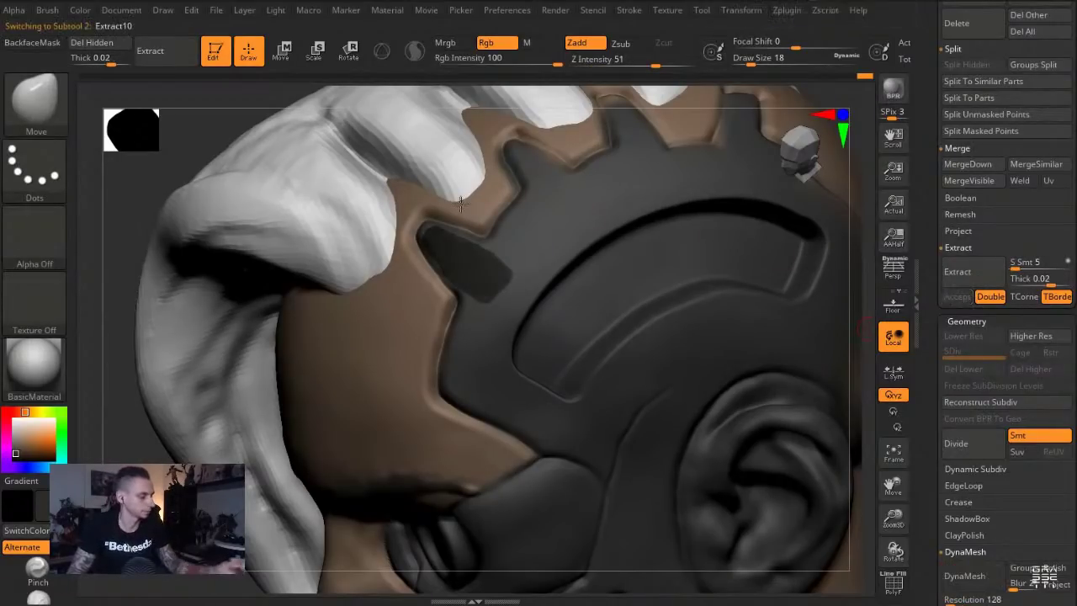
pyautogui.hotkey('ctrl', 'shift', 's')
# Thicken the extracted piece by pulling its outer face outward along a Transpose Move line
pyautogui.keyDown('shift'); pyautogui.moveTo(207, 271); pyautogui.dragTo(282, 316); pyautogui.keyUp('shift')
pyautogui.press('w')
pyautogui.click(452, 272)
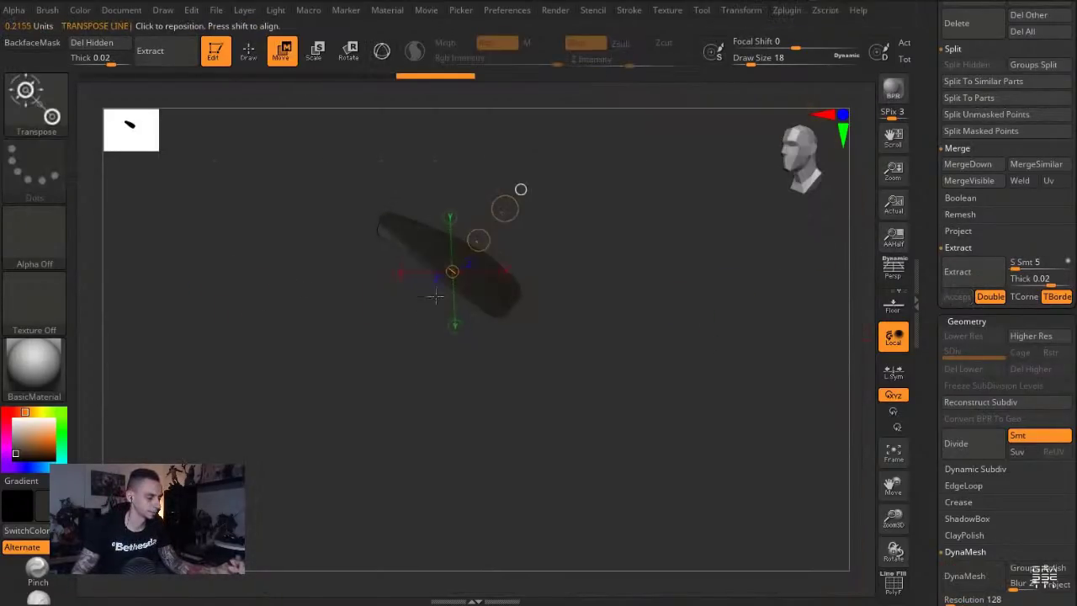
pyautogui.keyDown('shift'); pyautogui.moveTo(431, 304); pyautogui.dragTo(459, 295); pyautogui.keyUp('shift')
pyautogui.moveTo(487, 233); pyautogui.dragTo(502, 210)
pyautogui.press('q')
pyautogui.moveTo(319, 213); pyautogui.dragTo(276, 247)
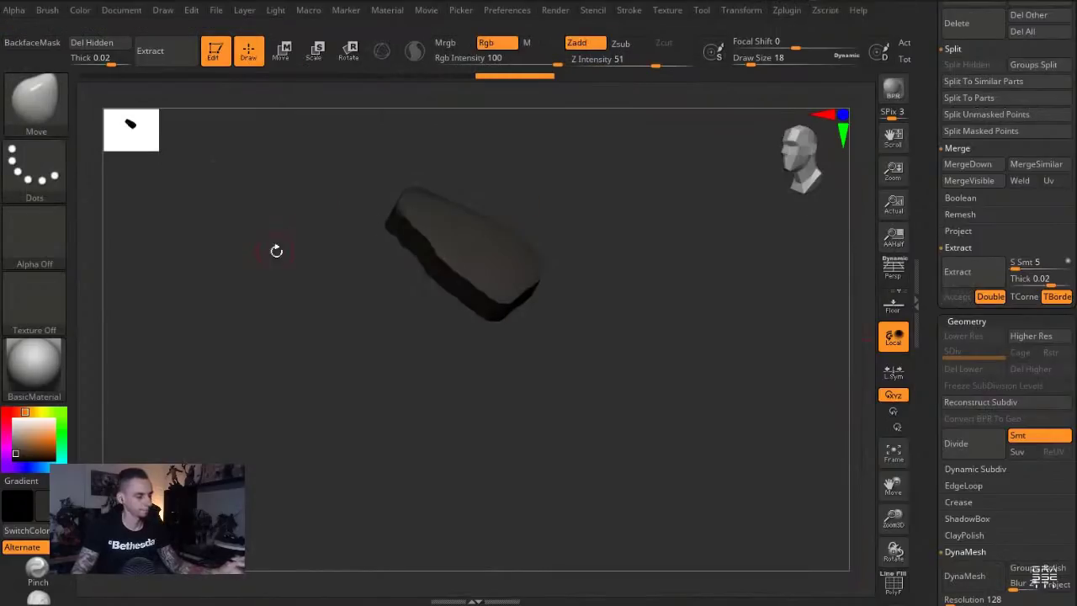
# Set the DynaMesh resolution to 360 and convert the extracted piece to DynaMesh
pyautogui.moveTo(937, 464); pyautogui.dragTo(938, 335)
pyautogui.click(952, 473)
pyautogui.write('360')
pyautogui.press('Return')
pyautogui.click(966, 450)
# Soften the piece with the Smooth brush at draw size 207, undo the excess smoothing and retopologise it with ZRemesher
pyautogui.press('s')
pyautogui.moveTo(443, 249); pyautogui.dragTo(482, 249)
pyautogui.keyDown('shift'); pyautogui.moveTo(482, 252); pyautogui.dragTo(443, 301); pyautogui.keyUp('shift')
pyautogui.hotkey('ctrl', 'z')
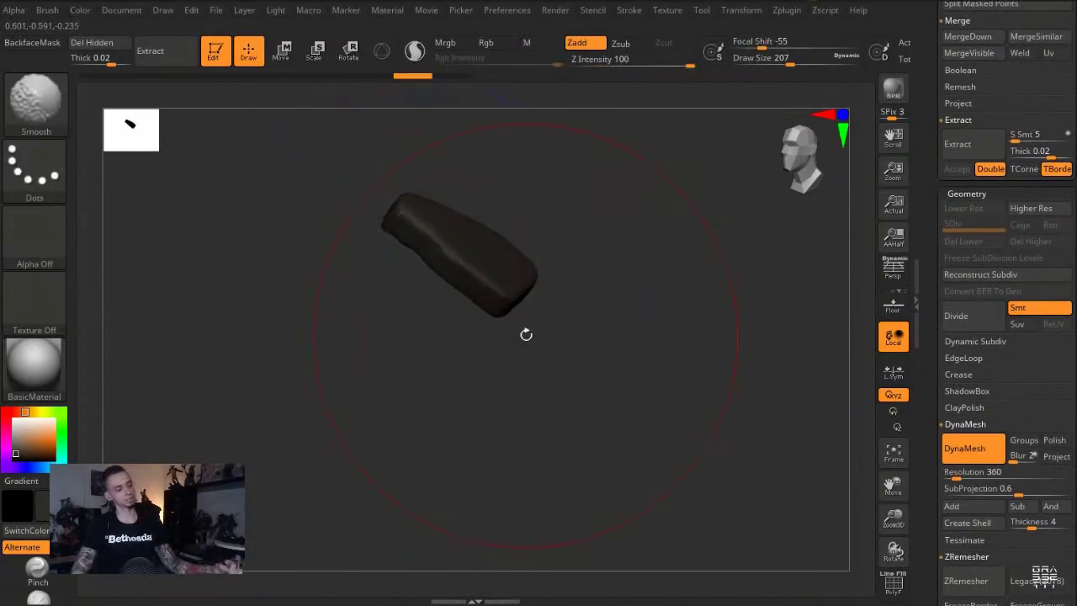
pyautogui.hotkey('ctrl', 'z')
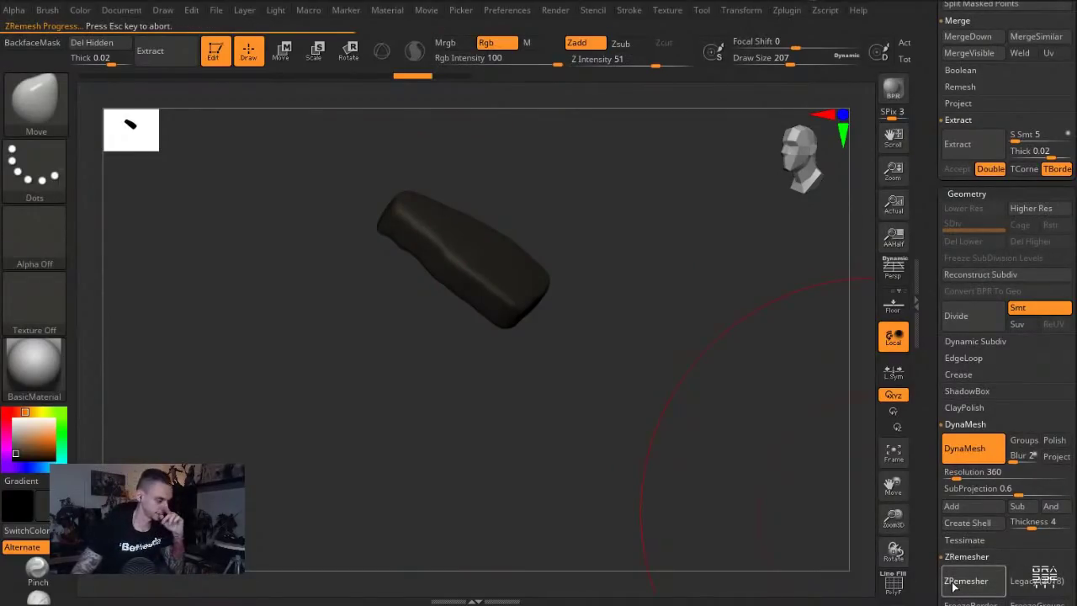
# Smooth the remeshed piece and even out its shape with the Move brush
pyautogui.moveTo(361, 221)
pyautogui.keyDown('shift'); pyautogui.mouseDown()
pyautogui.moveTo(413, 242)
pyautogui.moveTo(404, 246)
pyautogui.mouseUp(); pyautogui.keyUp('shift')
pyautogui.press('s')
pyautogui.moveTo(524, 369)
pyautogui.mouseDown()
pyautogui.moveTo(454, 357)
pyautogui.moveTo(471, 277)
pyautogui.moveTo(462, 264)
pyautogui.mouseUp()
pyautogui.press('w')
pyautogui.press('q')
pyautogui.press('s')
pyautogui.moveTo(349, 177); pyautogui.dragTo(334, 231)
# Mask part of the piece with a MaskPen lasso, stretch it lengthwise along a Transpose Move line and clear the mask
pyautogui.moveTo(543, 339)
pyautogui.keyDown('ctrl'); pyautogui.mouseDown()
pyautogui.moveTo(477, 336)
pyautogui.moveTo(474, 283)
pyautogui.mouseUp(); pyautogui.keyUp('ctrl')
pyautogui.keyDown('ctrl'); pyautogui.click(49, 174); pyautogui.keyUp('ctrl')
pyautogui.keyDown('ctrl'); pyautogui.click(250, 215); pyautogui.keyUp('ctrl')
pyautogui.moveTo(530, 323)
pyautogui.keyDown('ctrl'); pyautogui.mouseDown()
pyautogui.moveTo(518, 138)
pyautogui.moveTo(485, 232)
pyautogui.moveTo(498, 398)
pyautogui.mouseUp(); pyautogui.keyUp('ctrl')
pyautogui.moveTo(430, 283); pyautogui.dragTo(450, 267)
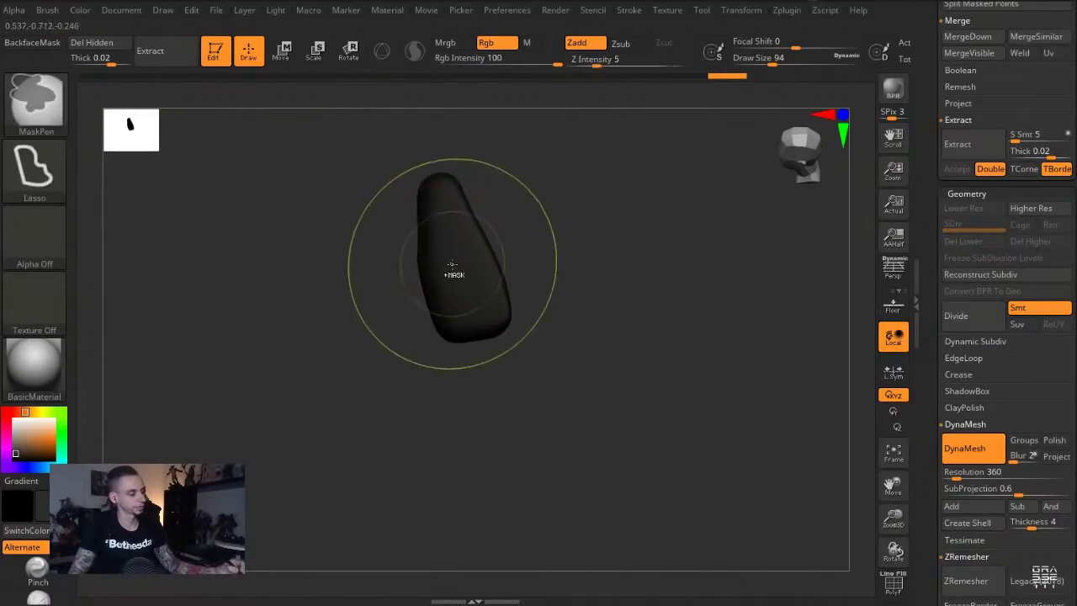
pyautogui.keyDown('shift'); pyautogui.moveTo(379, 250); pyautogui.dragTo(368, 228); pyautogui.keyUp('shift')
pyautogui.press('w')
pyautogui.moveTo(454, 260); pyautogui.dragTo(477, 375)
pyautogui.moveTo(464, 317); pyautogui.dragTo(469, 316)
pyautogui.moveTo(289, 252)
pyautogui.keyDown('ctrl'); pyautogui.mouseDown()
pyautogui.moveTo(305, 276)
pyautogui.moveTo(289, 219)
pyautogui.moveTo(365, 235)
pyautogui.mouseUp(); pyautogui.keyUp('ctrl')
pyautogui.press('q')
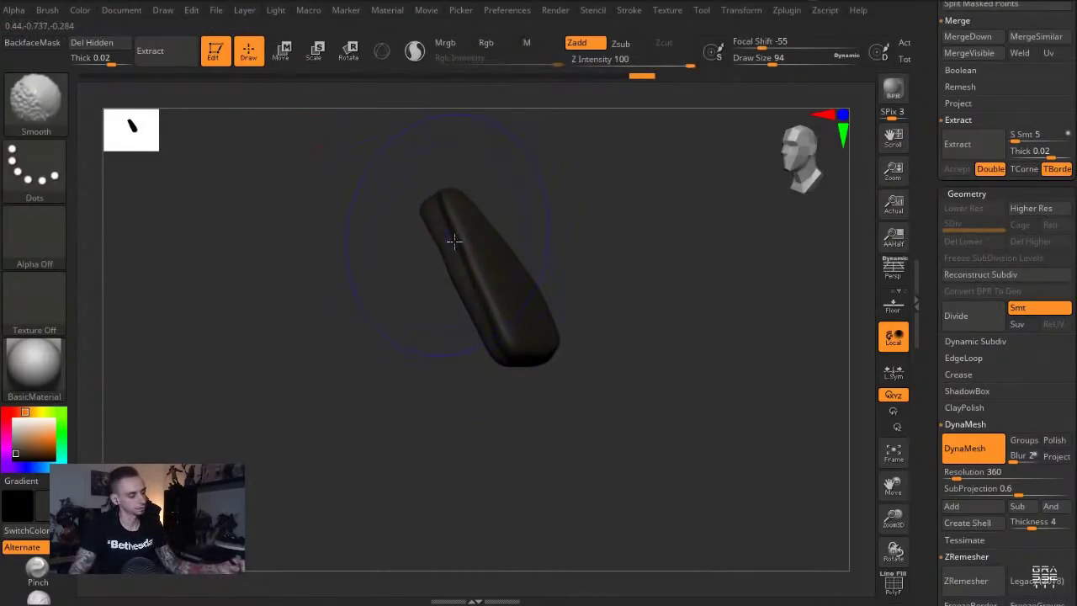
# Smooth the long sides of the piece and refine its outline with the Move brush at draw sizes 51 and 74
pyautogui.keyDown('shift'); pyautogui.moveTo(447, 235); pyautogui.dragTo(514, 362); pyautogui.keyUp('shift')
pyautogui.moveTo(536, 421); pyautogui.dragTo(524, 389)
pyautogui.keyDown('shift'); pyautogui.moveTo(492, 325); pyautogui.dragTo(516, 379); pyautogui.keyUp('shift')
pyautogui.moveTo(384, 189); pyautogui.dragTo(375, 216)
pyautogui.moveTo(478, 348); pyautogui.dragTo(472, 373)
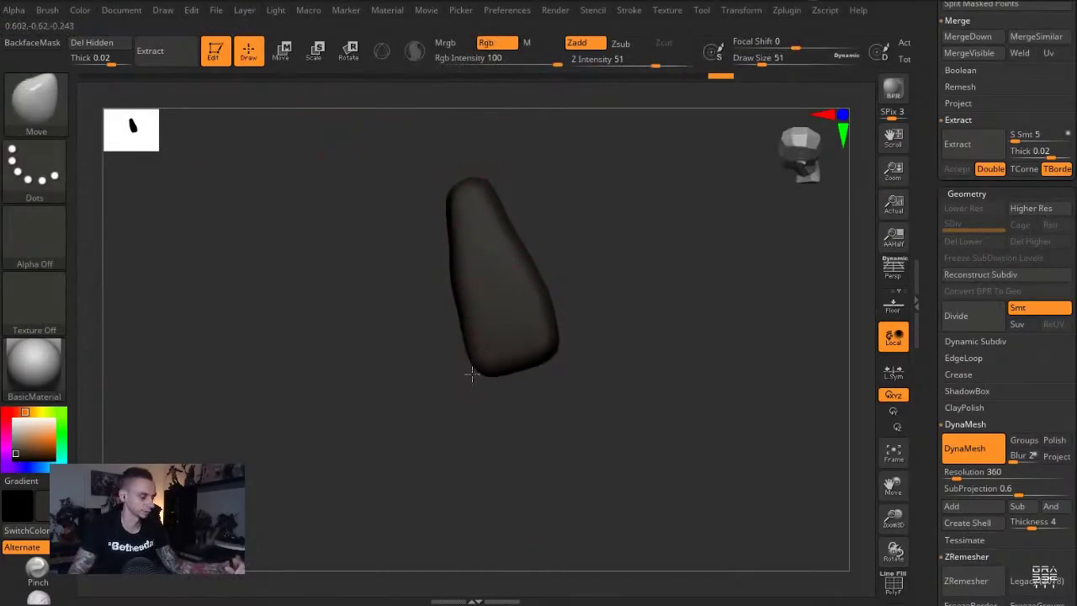
pyautogui.moveTo(450, 229); pyautogui.dragTo(456, 231)
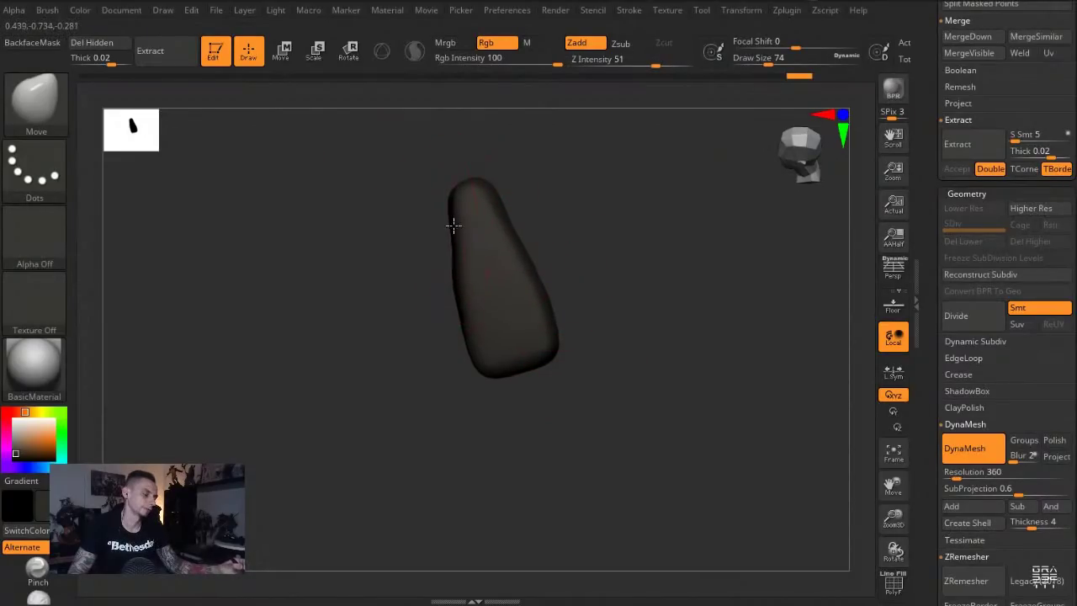
# Subdivide the piece twice to SDiv 3 and check its form from several angles
pyautogui.hotkey('ctrl', 'd')
pyautogui.hotkey('ctrl', 'd')
pyautogui.moveTo(345, 192)
pyautogui.mouseDown()
pyautogui.moveTo(358, 240)
pyautogui.moveTo(331, 187)
pyautogui.mouseUp()
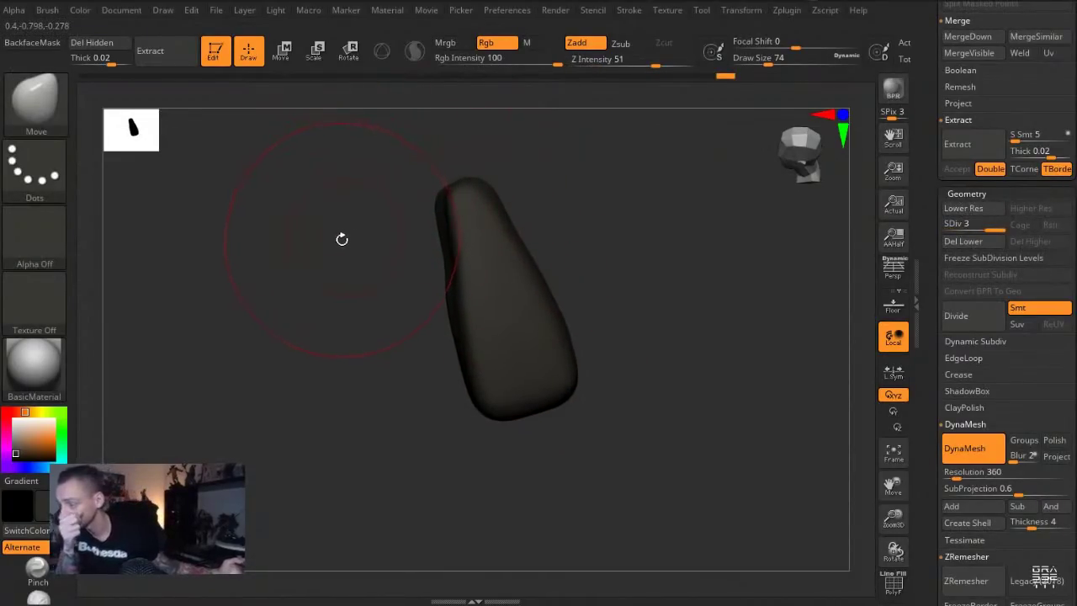
pyautogui.moveTo(386, 239); pyautogui.dragTo(388, 275)
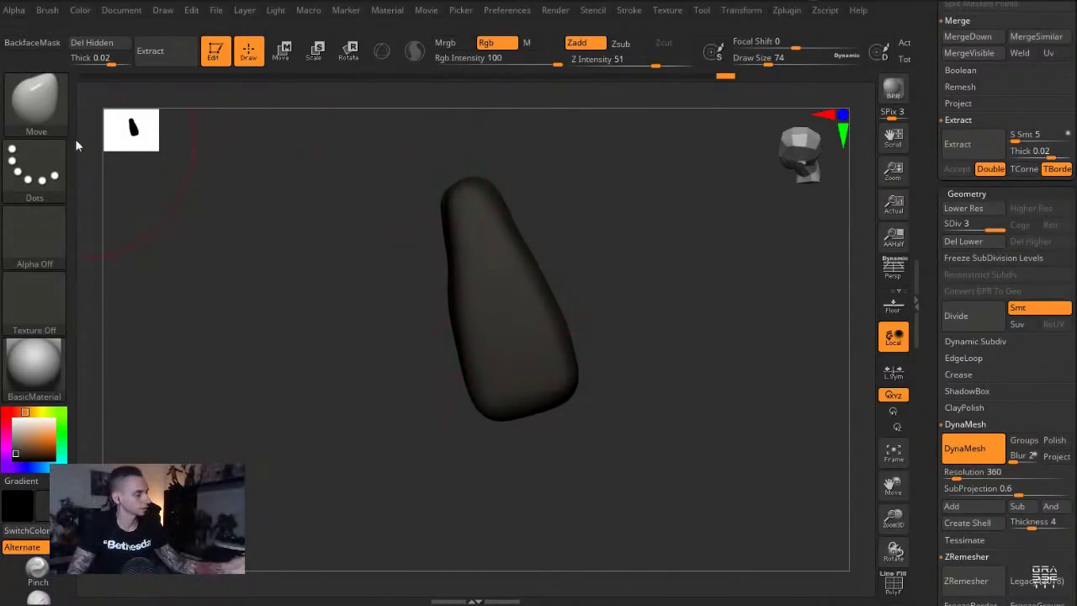
# Subdivide the piece to SDiv 4 and carve a groove across its wider half with Slash3 at draw size 13
pyautogui.press('b')
pyautogui.press('s')
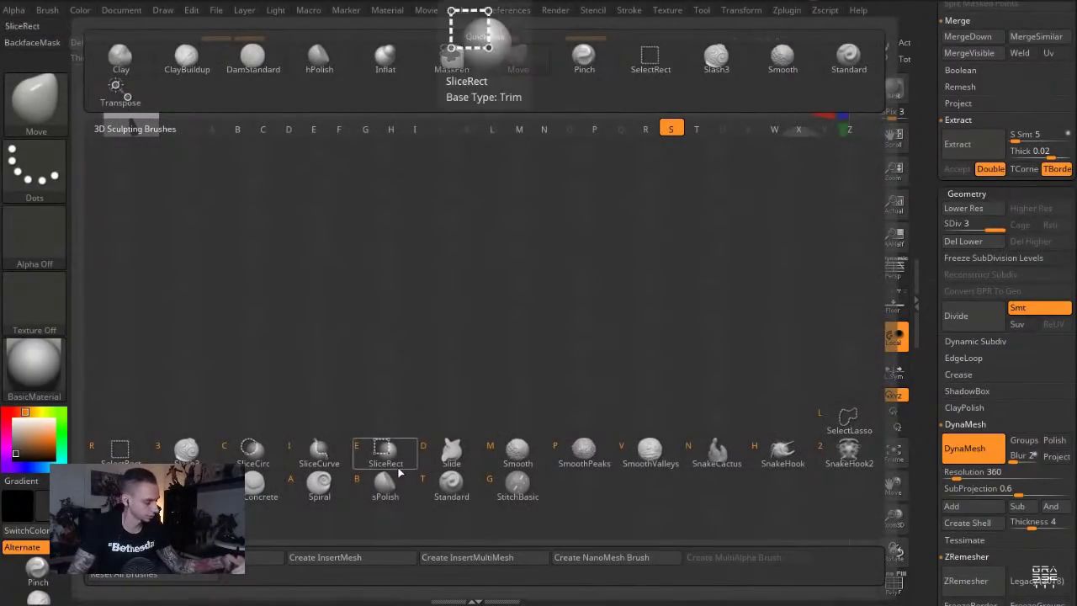
pyautogui.click(185, 447)
pyautogui.hotkey('ctrl', 'd')
pyautogui.moveTo(337, 274); pyautogui.dragTo(368, 332)
pyautogui.press('s')
pyautogui.moveTo(552, 342)
pyautogui.mouseDown()
pyautogui.moveTo(457, 374)
pyautogui.moveTo(494, 371)
pyautogui.mouseUp()
pyautogui.hotkey('ctrl', 'z')
pyautogui.moveTo(376, 332); pyautogui.dragTo(515, 349)
pyautogui.moveTo(431, 396); pyautogui.dragTo(382, 396)
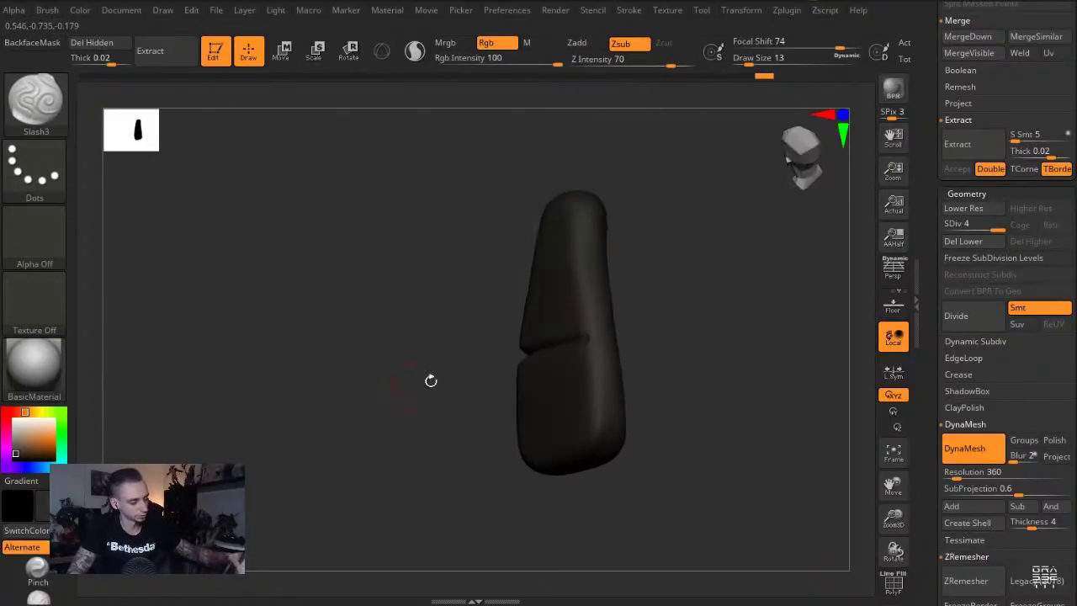
pyautogui.moveTo(657, 334); pyautogui.dragTo(569, 278)
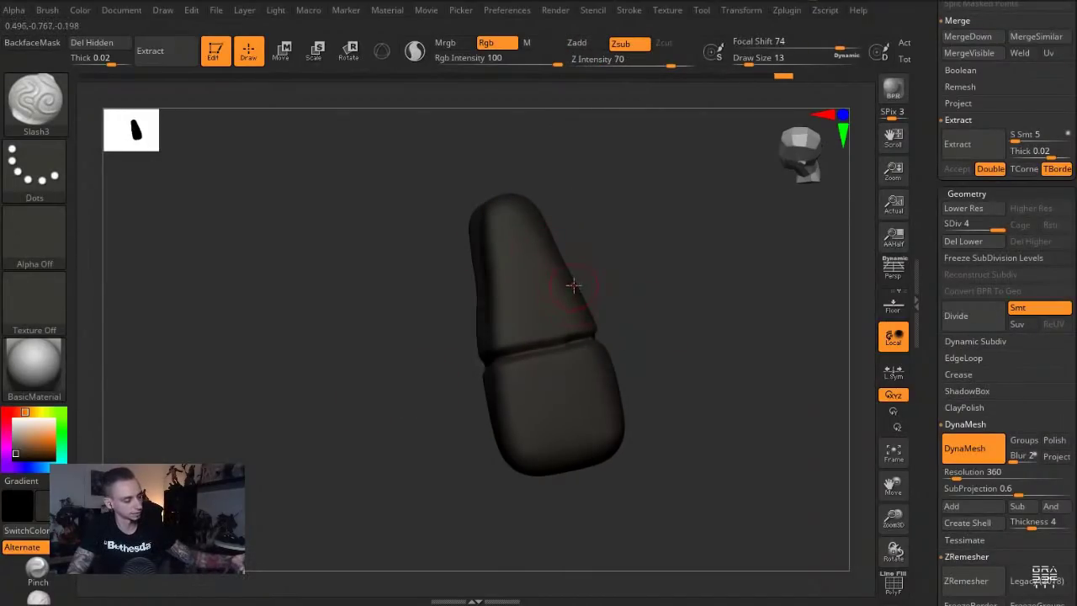
# Carve a second Slash3 groove around the piece between the first groove and its narrow end
pyautogui.moveTo(478, 297); pyautogui.dragTo(460, 304)
pyautogui.moveTo(428, 319); pyautogui.dragTo(513, 303)
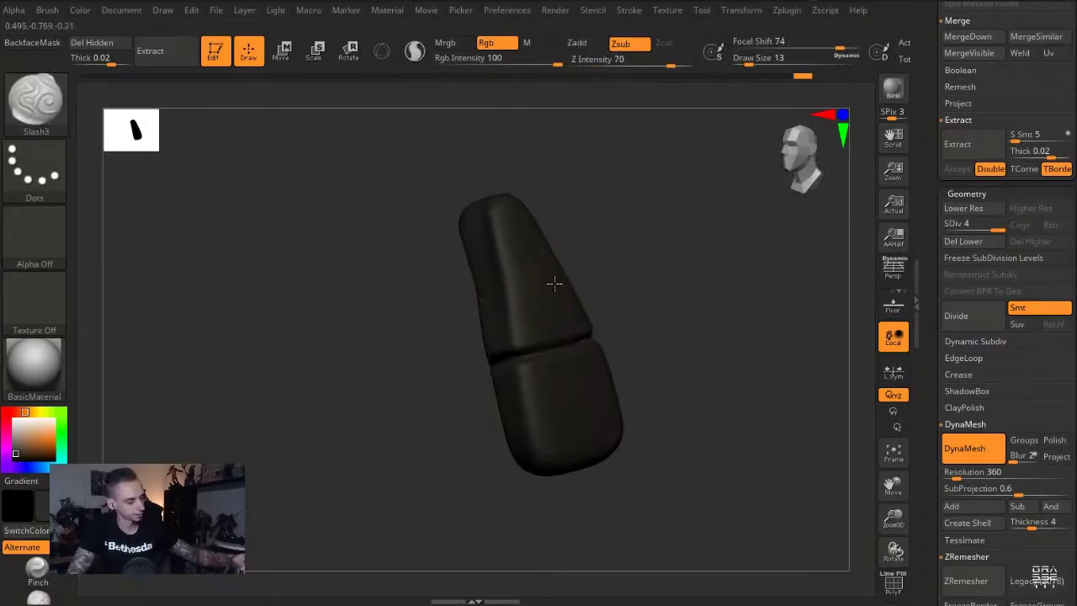
pyautogui.moveTo(437, 327); pyautogui.dragTo(338, 350)
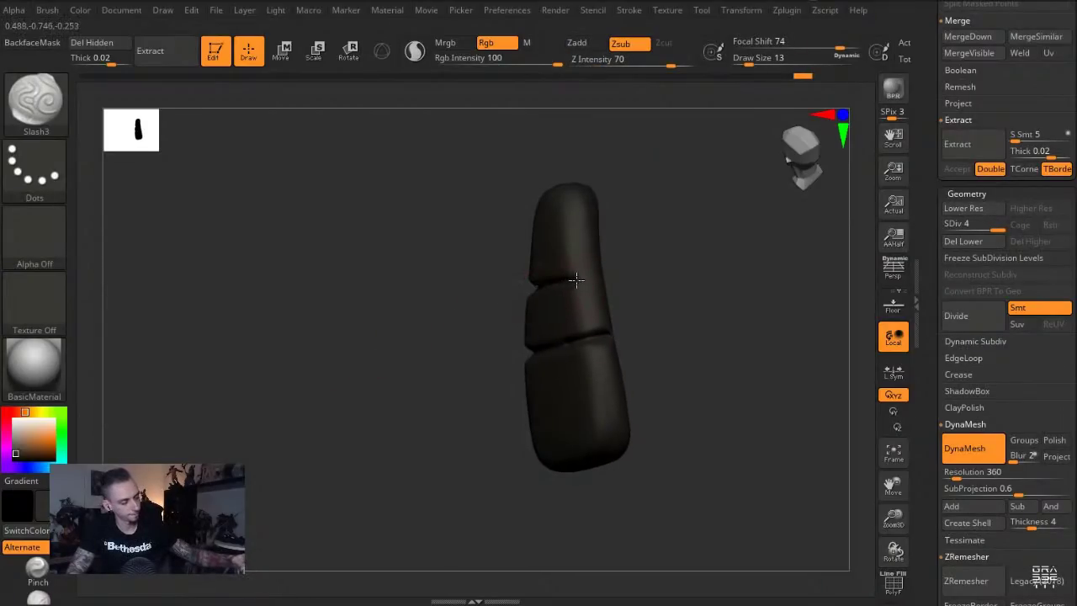
pyautogui.moveTo(644, 265); pyautogui.dragTo(392, 236)
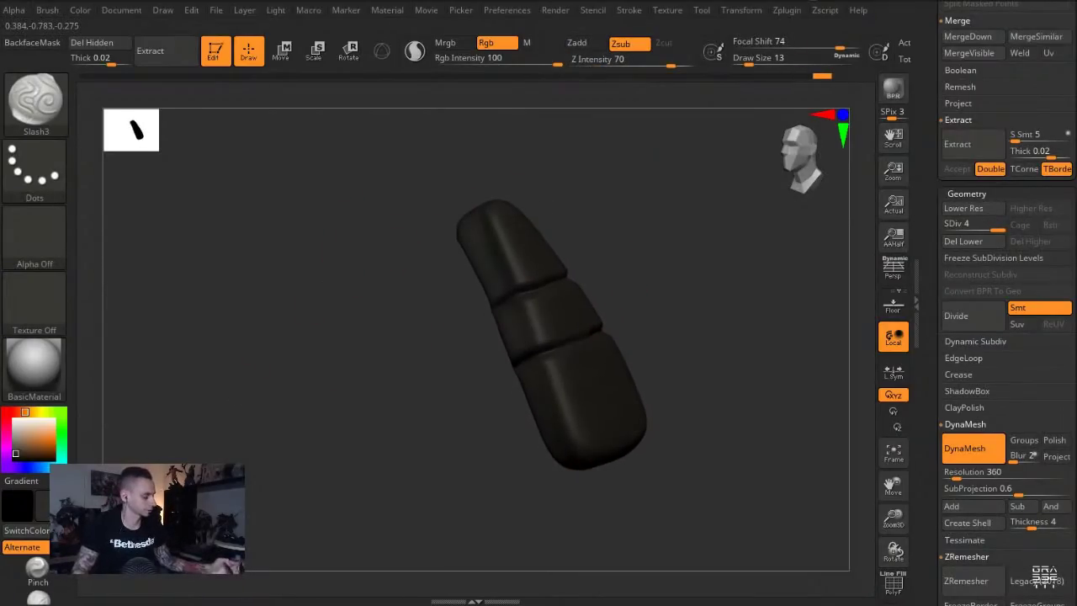
# Flatten the faces and sharpen the bevelled edges of the grooved piece with the hPolish brush at draw size 87
pyautogui.click(39, 116)
pyautogui.press('h')
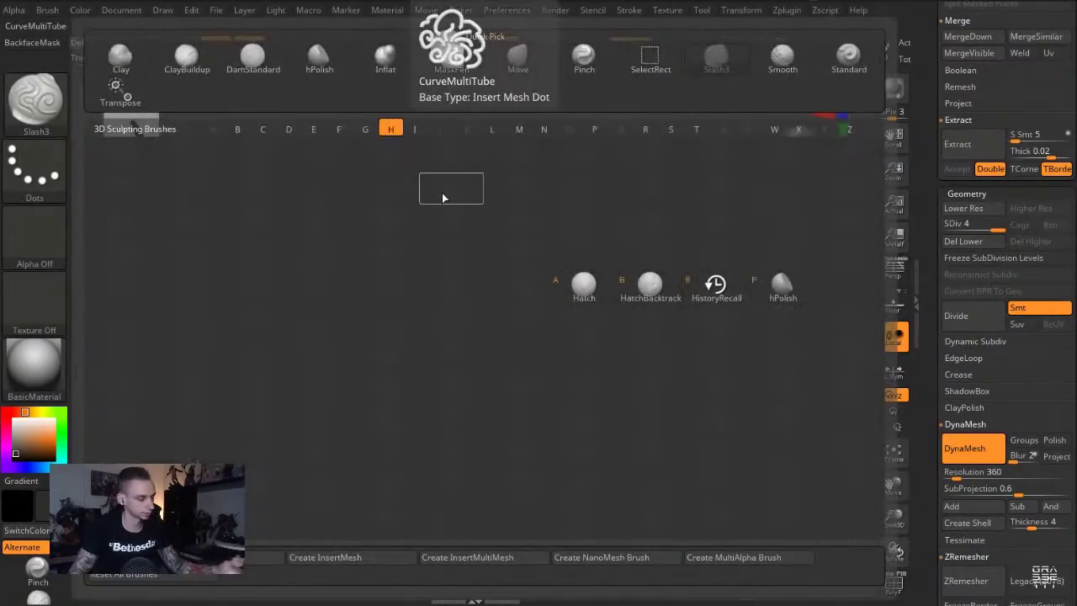
pyautogui.click(782, 286)
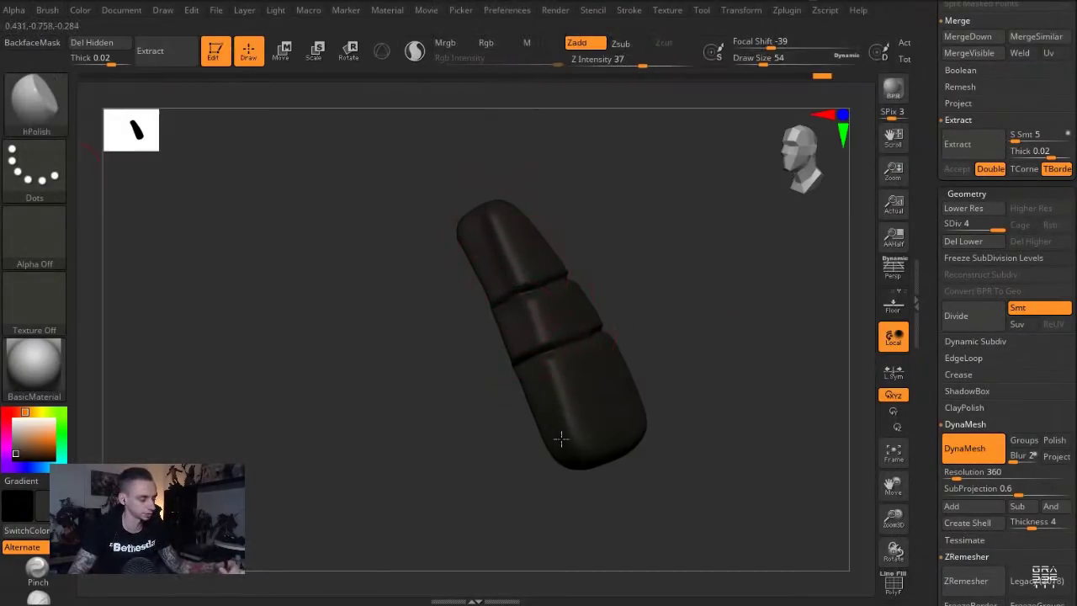
pyautogui.moveTo(336, 226); pyautogui.dragTo(411, 246)
pyautogui.moveTo(571, 236); pyautogui.dragTo(498, 291)
pyautogui.press('s')
pyautogui.moveTo(496, 294); pyautogui.dragTo(504, 295)
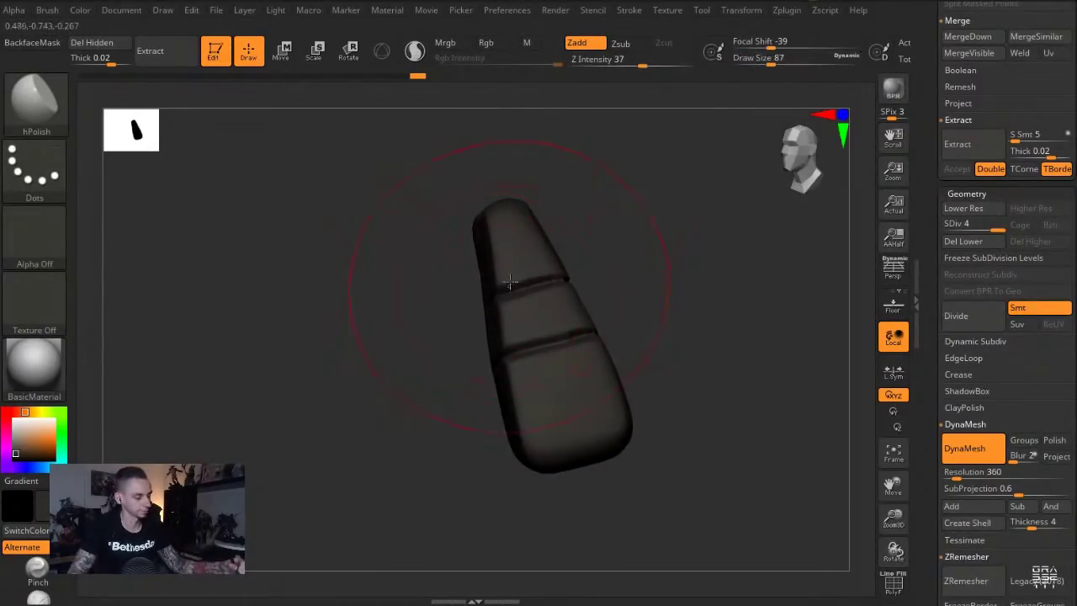
pyautogui.hotkey('ctrl', 'z')
pyautogui.moveTo(558, 340); pyautogui.dragTo(532, 245)
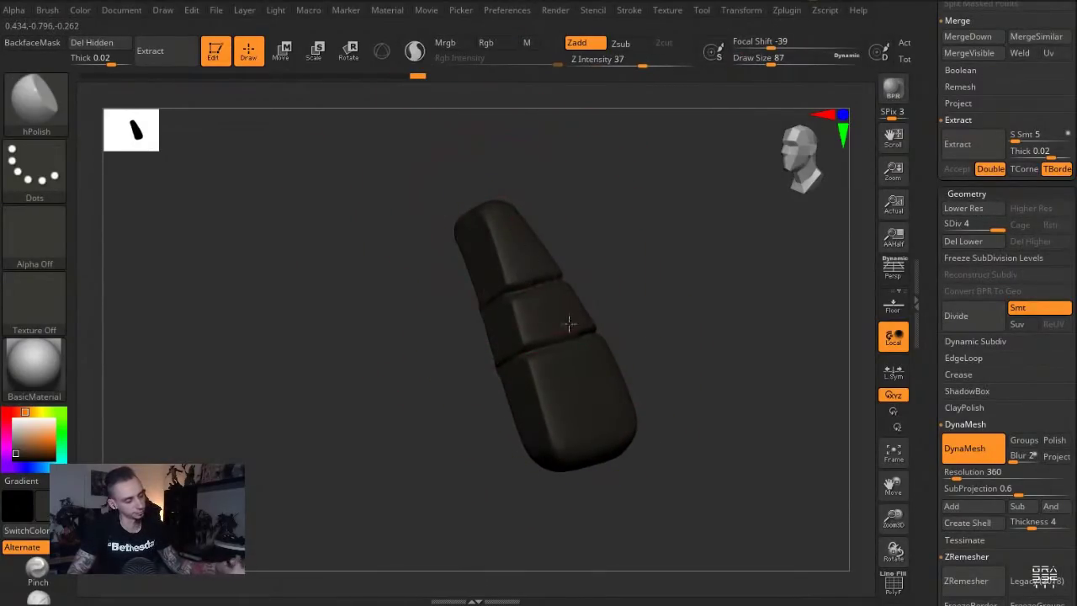
pyautogui.moveTo(409, 210)
pyautogui.mouseDown()
pyautogui.moveTo(385, 245)
pyautogui.moveTo(387, 290)
pyautogui.mouseUp()
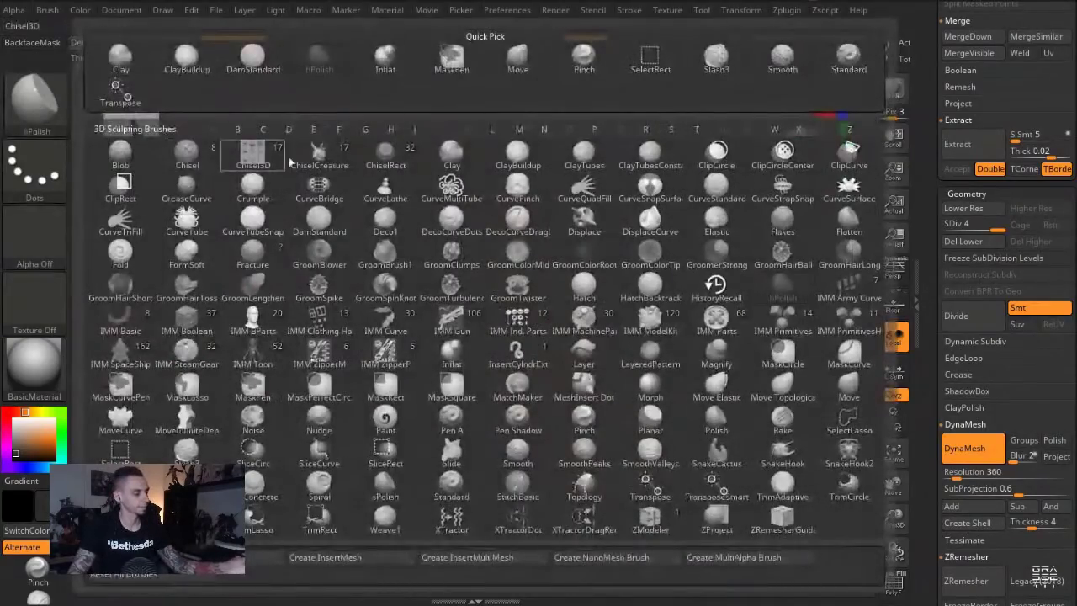
# Recut the ends of both grooves across the piece with the Slash3 brush to sharpen them
pyautogui.press('b')
pyautogui.click(724, 76)
pyautogui.press('s')
pyautogui.moveTo(528, 295); pyautogui.dragTo(515, 302)
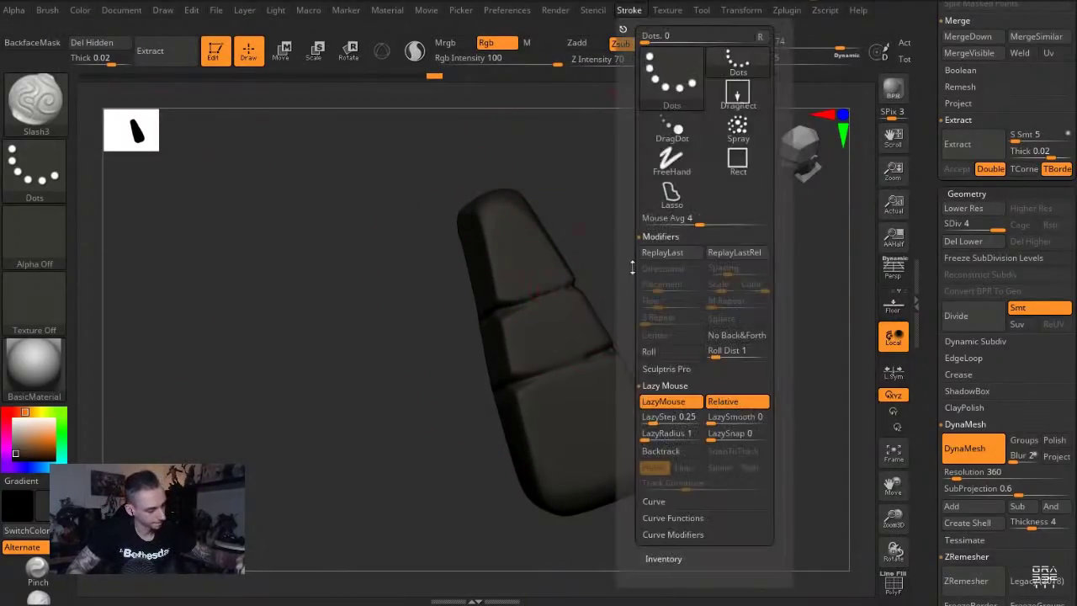
pyautogui.moveTo(554, 291); pyautogui.dragTo(580, 281)
pyautogui.moveTo(581, 363); pyautogui.dragTo(614, 345)
pyautogui.moveTo(653, 313); pyautogui.dragTo(584, 312)
pyautogui.moveTo(574, 230)
pyautogui.mouseDown()
pyautogui.moveTo(378, 149)
pyautogui.moveTo(328, 178)
pyautogui.moveTo(327, 252)
pyautogui.moveTo(350, 304)
pyautogui.moveTo(334, 277)
pyautogui.mouseUp()
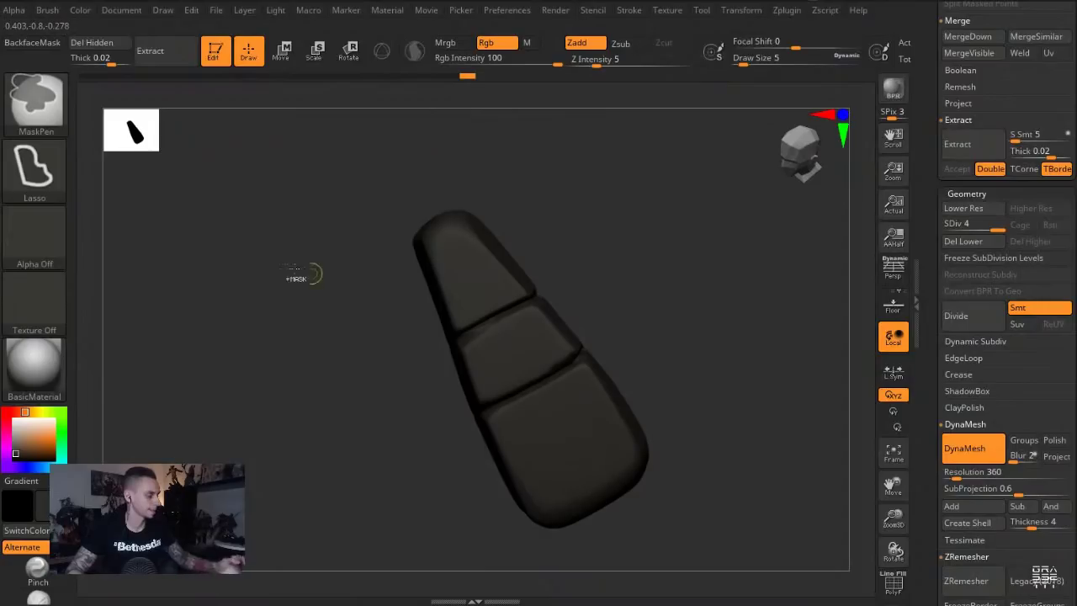
# Isolate the middle segment with an inverted lasso mask and scale and reposition it into a raised band
pyautogui.moveTo(486, 318)
pyautogui.keyDown('ctrl'); pyautogui.mouseDown()
pyautogui.moveTo(440, 365)
pyautogui.moveTo(471, 409)
pyautogui.moveTo(568, 362)
pyautogui.moveTo(606, 324)
pyautogui.mouseUp(); pyautogui.keyUp('ctrl')
pyautogui.keyDown('ctrl'); pyautogui.click(524, 182); pyautogui.keyUp('ctrl')
pyautogui.press('e')
pyautogui.moveTo(520, 348); pyautogui.dragTo(375, 426)
pyautogui.moveTo(349, 370)
pyautogui.mouseDown()
pyautogui.moveTo(399, 317)
pyautogui.moveTo(441, 376)
pyautogui.moveTo(418, 428)
pyautogui.mouseUp()
pyautogui.press('w')
pyautogui.moveTo(482, 380)
pyautogui.mouseDown()
pyautogui.moveTo(441, 415)
pyautogui.moveTo(474, 389)
pyautogui.mouseUp()
pyautogui.press('q')
# Carve a tapered tab outline into the wide end of the piece with Slash3 at draw size 5
pyautogui.moveTo(399, 349); pyautogui.dragTo(325, 438)
pyautogui.moveTo(366, 351); pyautogui.dragTo(301, 272)
pyautogui.moveTo(301, 271); pyautogui.dragTo(428, 438, button='right')
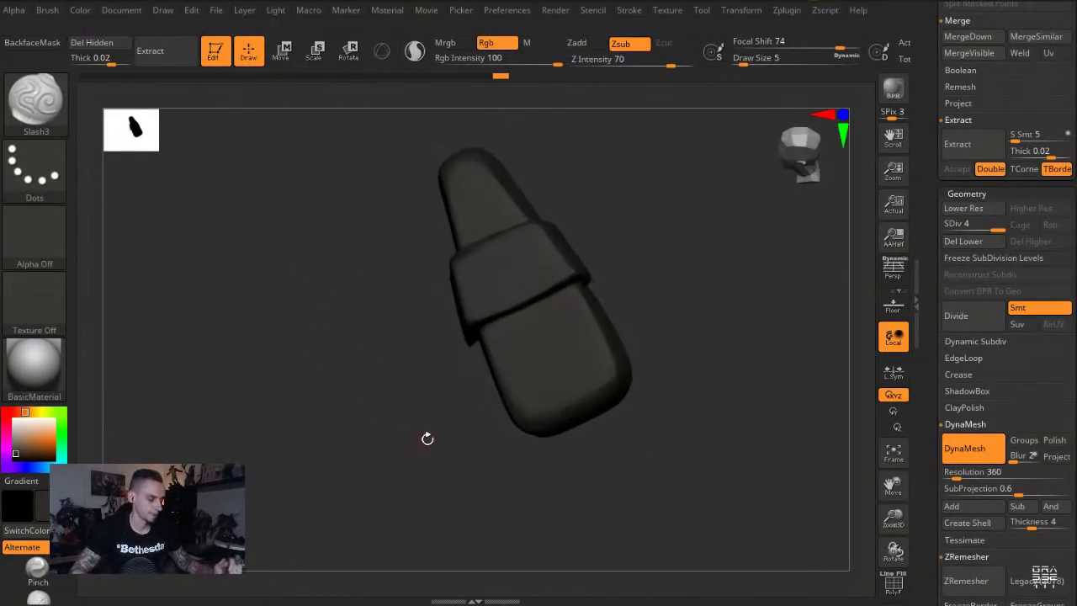
pyautogui.moveTo(583, 465); pyautogui.dragTo(592, 480)
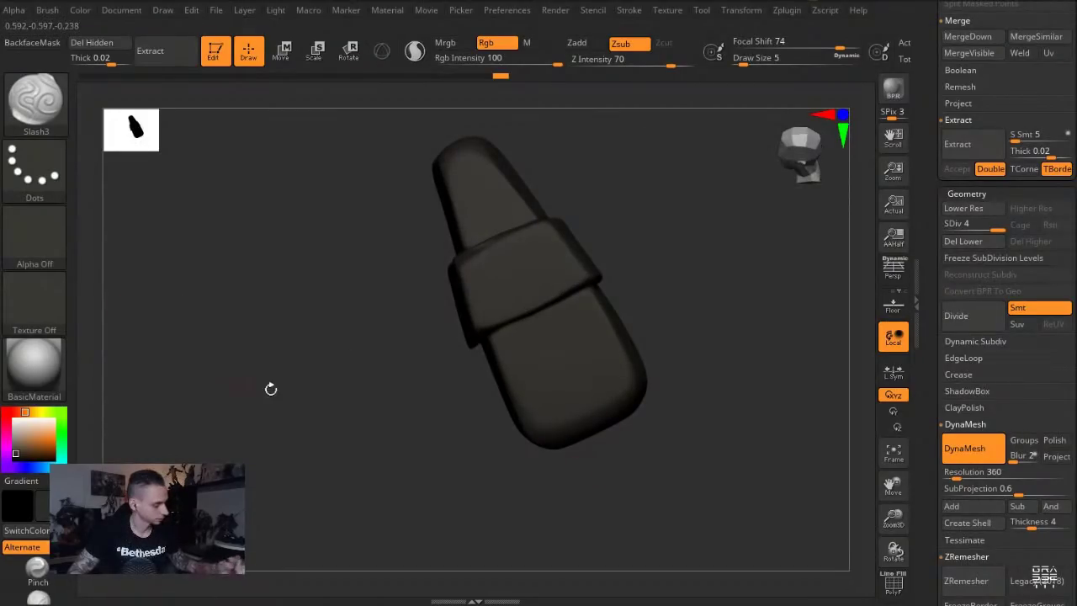
pyautogui.click(36, 123)
pyautogui.click(576, 363)
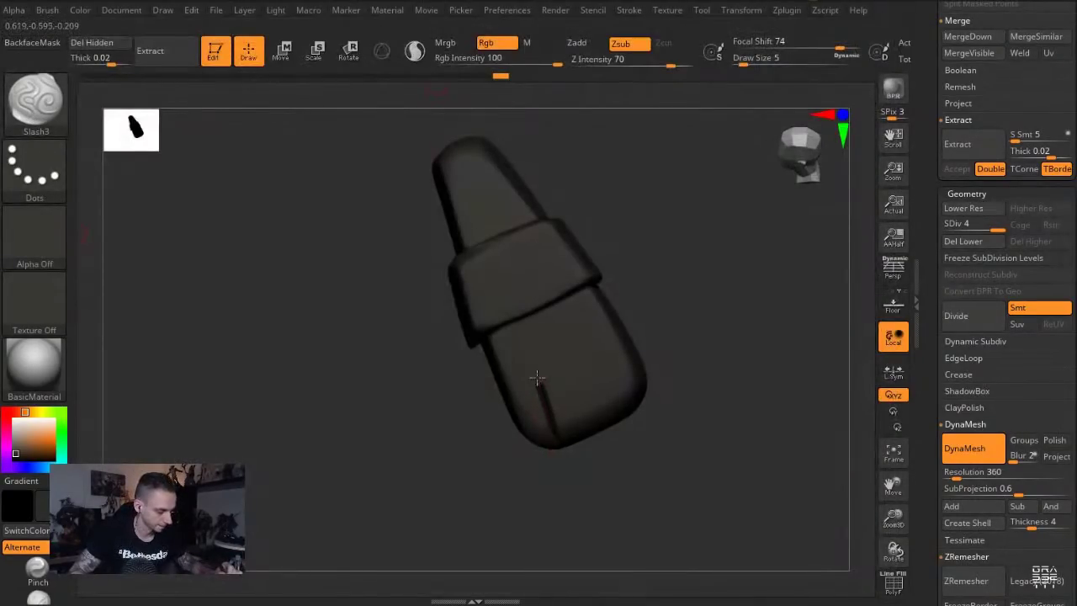
# Mask the tab at the wide end, invert the mask, move the tab outward and clear the mask
pyautogui.press('ctrl')
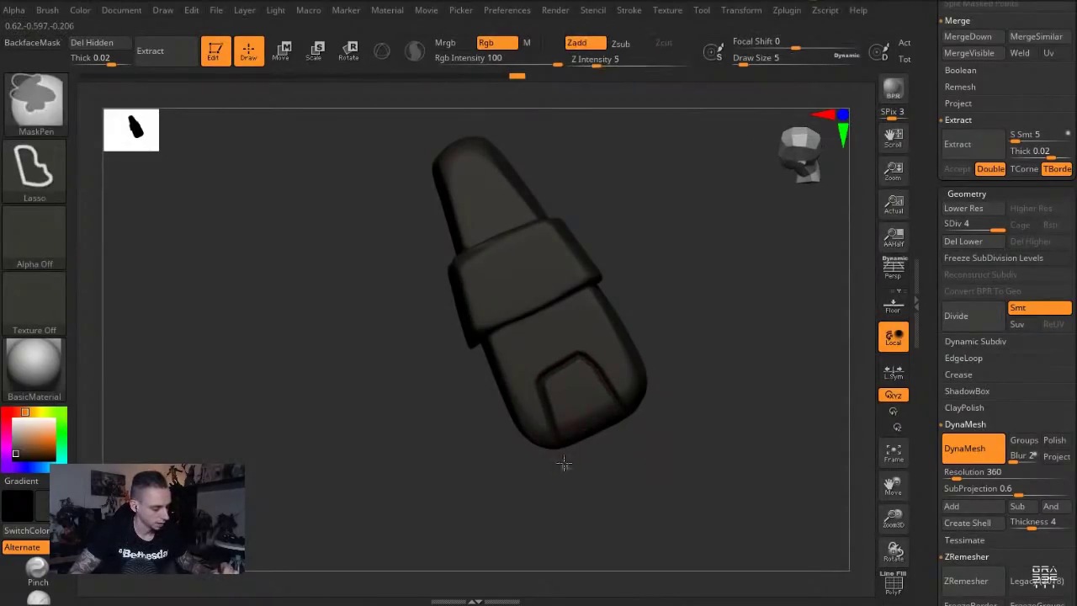
pyautogui.moveTo(543, 388)
pyautogui.keyDown('ctrl'); pyautogui.mouseDown()
pyautogui.moveTo(559, 366)
pyautogui.moveTo(625, 408)
pyautogui.mouseUp(); pyautogui.keyUp('ctrl')
pyautogui.hotkey('ctrl', 'i')
pyautogui.press('w')
pyautogui.moveTo(565, 379); pyautogui.dragTo(607, 467)
pyautogui.moveTo(585, 419); pyautogui.dragTo(585, 423)
pyautogui.press('q')
pyautogui.moveTo(335, 242)
pyautogui.keyDown('ctrl'); pyautogui.mouseDown()
pyautogui.moveTo(344, 250)
pyautogui.moveTo(379, 230)
pyautogui.moveTo(346, 204)
pyautogui.moveTo(363, 256)
pyautogui.mouseUp(); pyautogui.keyUp('ctrl')
# Refine the form around the raised tab with the Move brush at draw size 17
pyautogui.press('b')
pyautogui.press('m')
pyautogui.press('v')
pyautogui.press('s')
pyautogui.moveTo(549, 460); pyautogui.dragTo(573, 459)
pyautogui.press('s')
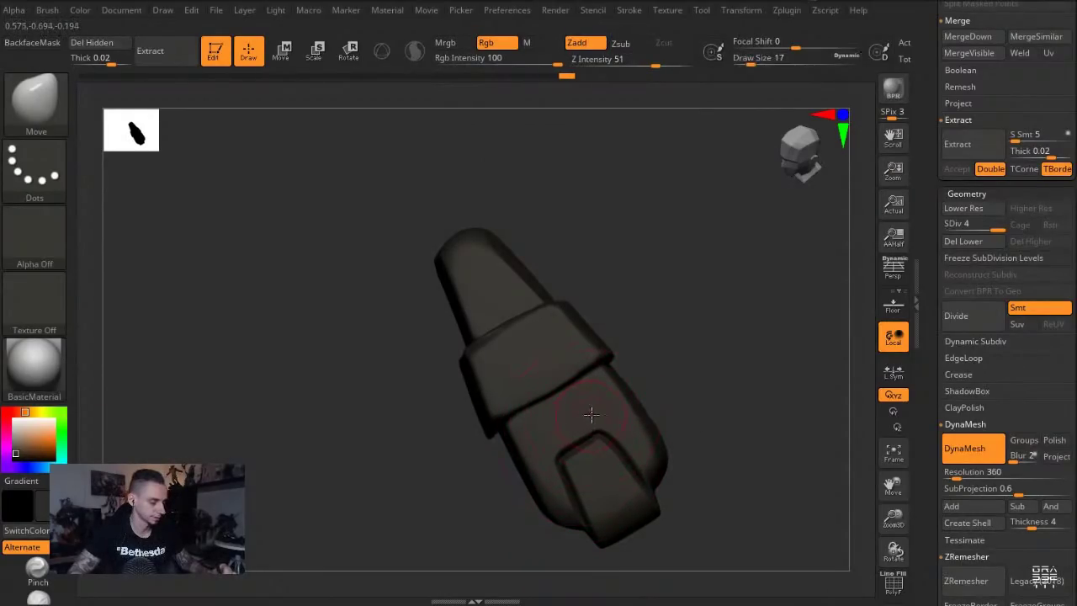
# Isolate a rounded notch at the narrow tip with an inverted mask and move it to form a recess
pyautogui.moveTo(440, 227)
pyautogui.keyDown('ctrl'); pyautogui.mouseDown()
pyautogui.moveTo(452, 251)
pyautogui.moveTo(474, 226)
pyautogui.moveTo(429, 196)
pyautogui.mouseUp(); pyautogui.keyUp('ctrl')
pyautogui.keyDown('ctrl'); pyautogui.click(415, 202); pyautogui.keyUp('ctrl')
pyautogui.press('w')
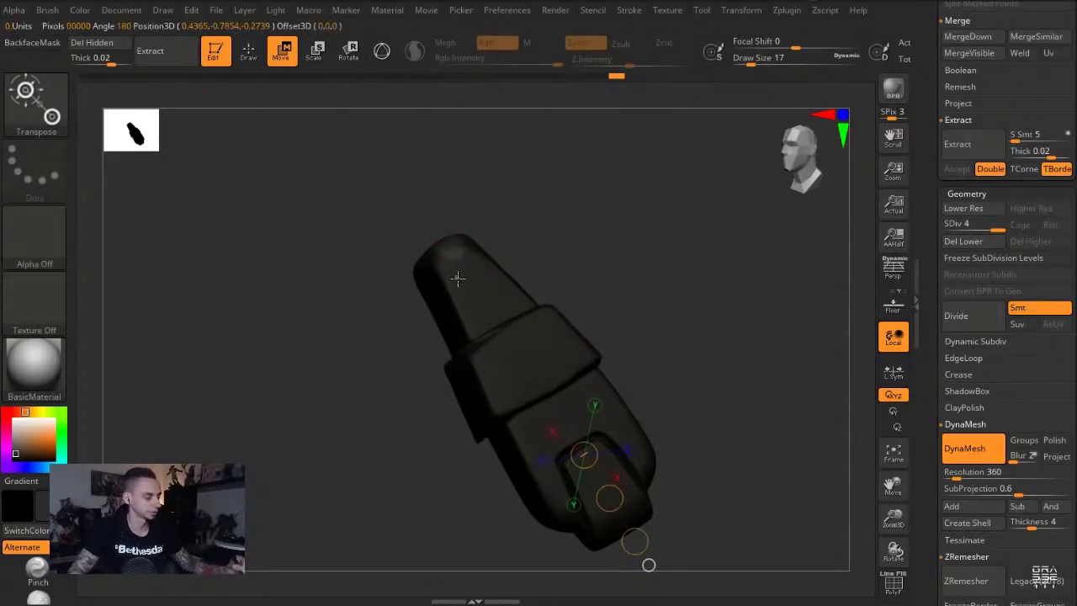
pyautogui.moveTo(452, 254); pyautogui.dragTo(451, 181)
pyautogui.moveTo(377, 205); pyautogui.dragTo(403, 223)
pyautogui.moveTo(405, 269); pyautogui.dragTo(486, 208)
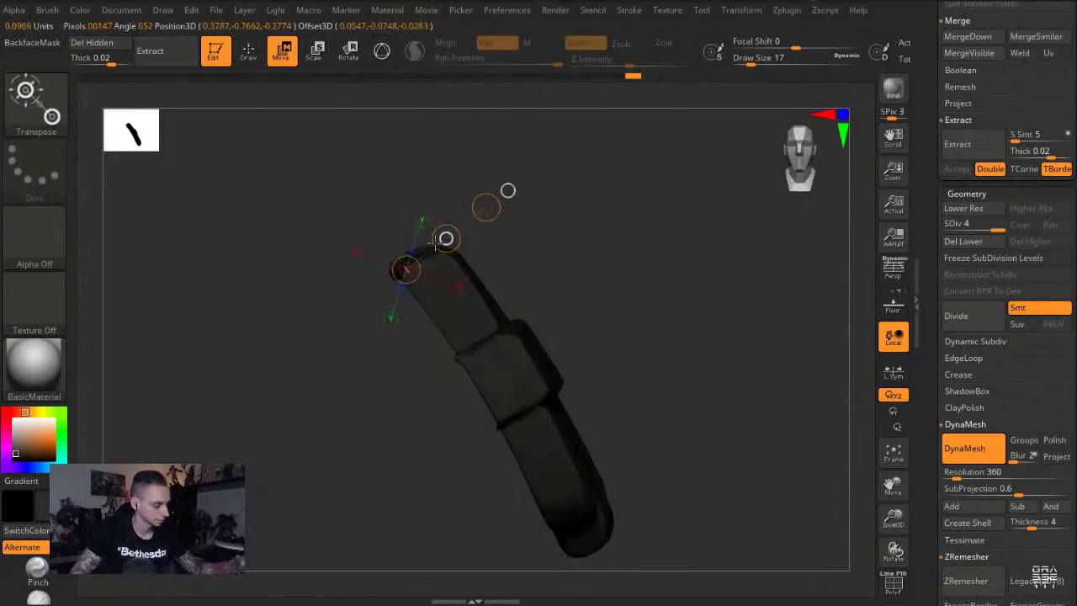
pyautogui.moveTo(398, 173)
pyautogui.mouseDown()
pyautogui.moveTo(362, 180)
pyautogui.moveTo(406, 204)
pyautogui.moveTo(418, 267)
pyautogui.mouseUp()
# Adjust the tip recess with the Move brush at draw size 44 and clear the mask
pyautogui.press('q')
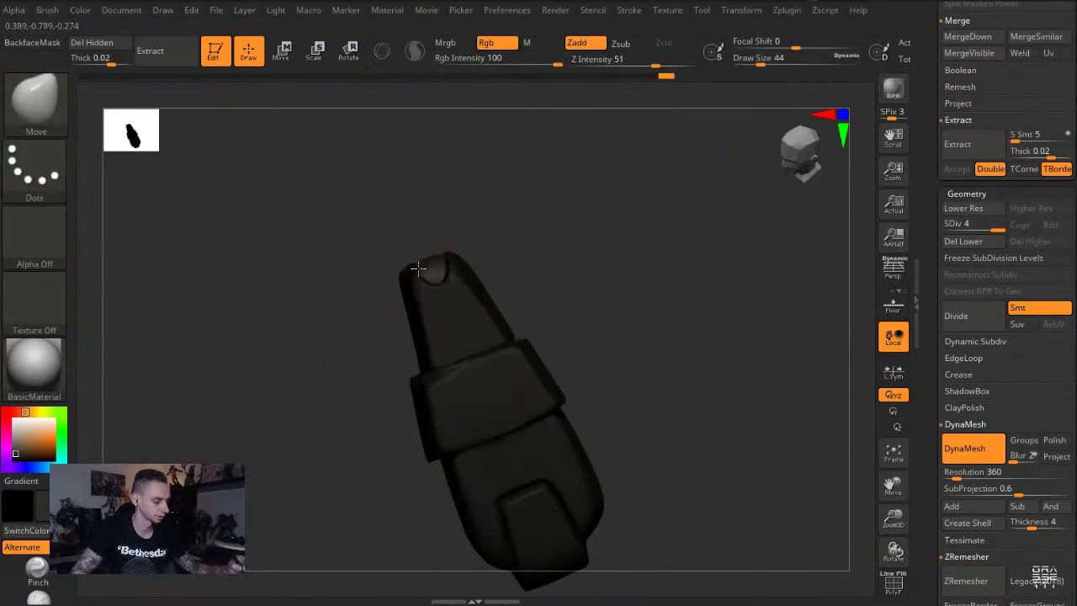
pyautogui.moveTo(352, 245); pyautogui.dragTo(428, 284)
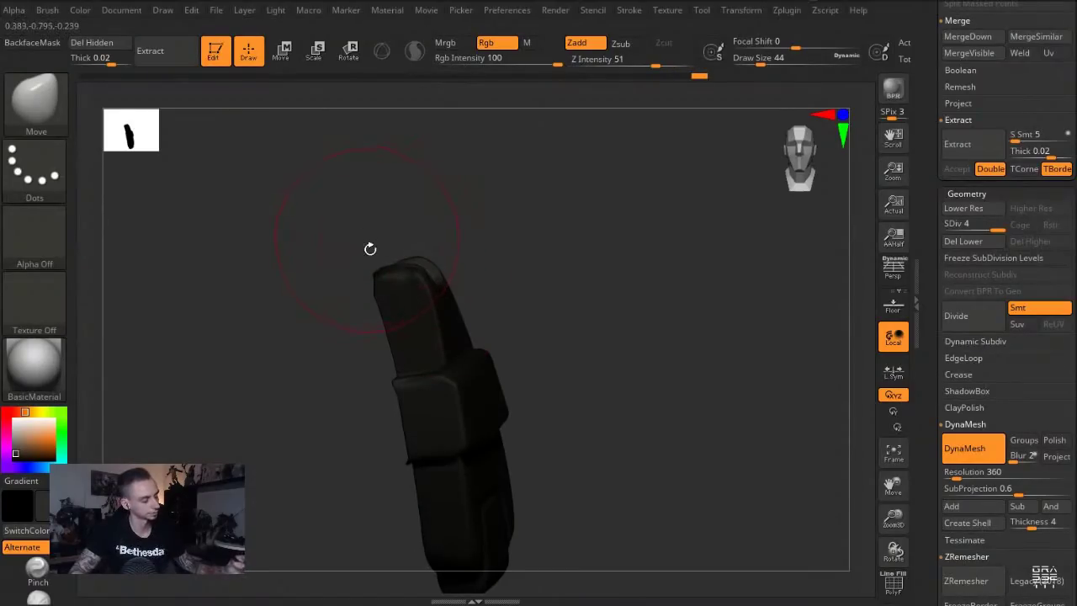
pyautogui.moveTo(370, 242); pyautogui.dragTo(443, 304)
pyautogui.keyDown('ctrl'); pyautogui.moveTo(358, 226); pyautogui.dragTo(307, 269); pyautogui.keyUp('ctrl')
# Cut two short notches beside the raised band on the narrow half with Slash3 at draw size 6
pyautogui.click(29, 101)
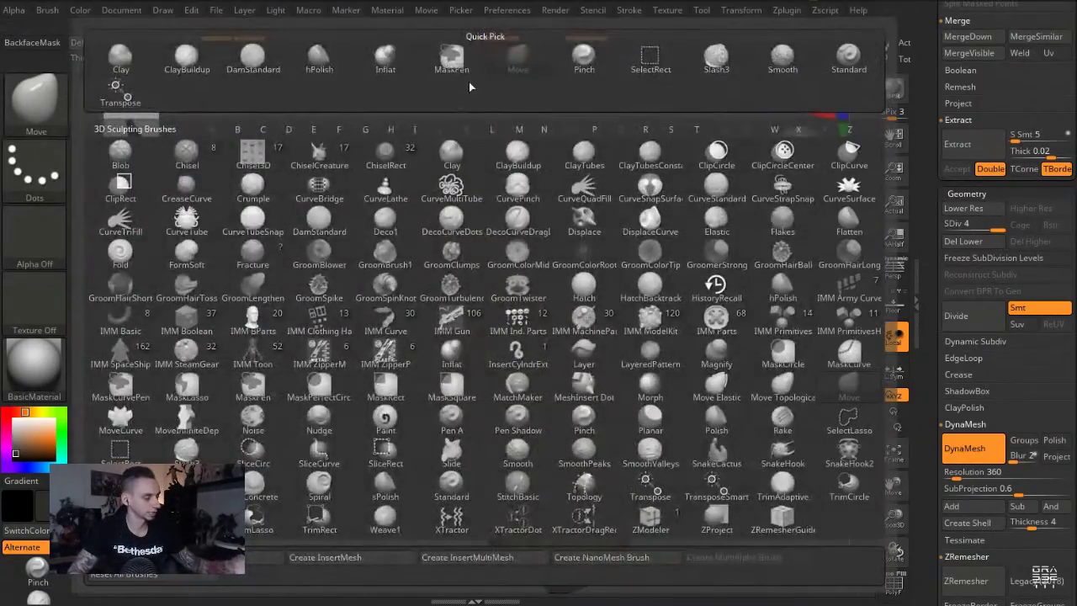
pyautogui.click(708, 73)
pyautogui.press('s')
pyautogui.click(440, 313)
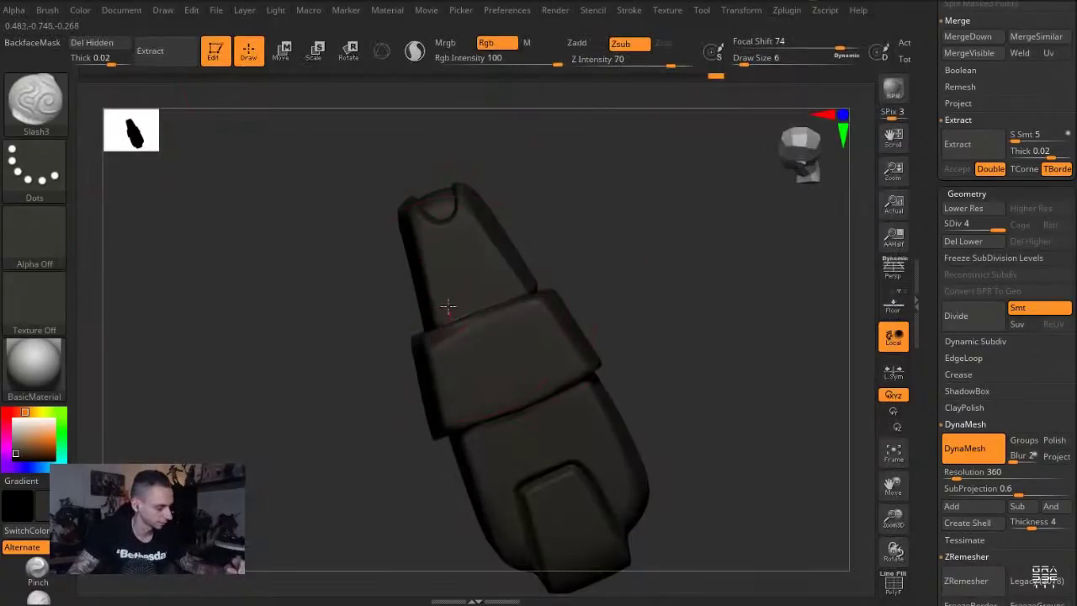
pyautogui.hotkey('ctrl', 'z')
pyautogui.hotkey('ctrl', 'z')
pyautogui.moveTo(509, 300); pyautogui.dragTo(498, 276)
pyautogui.hotkey('ctrl', 'z')
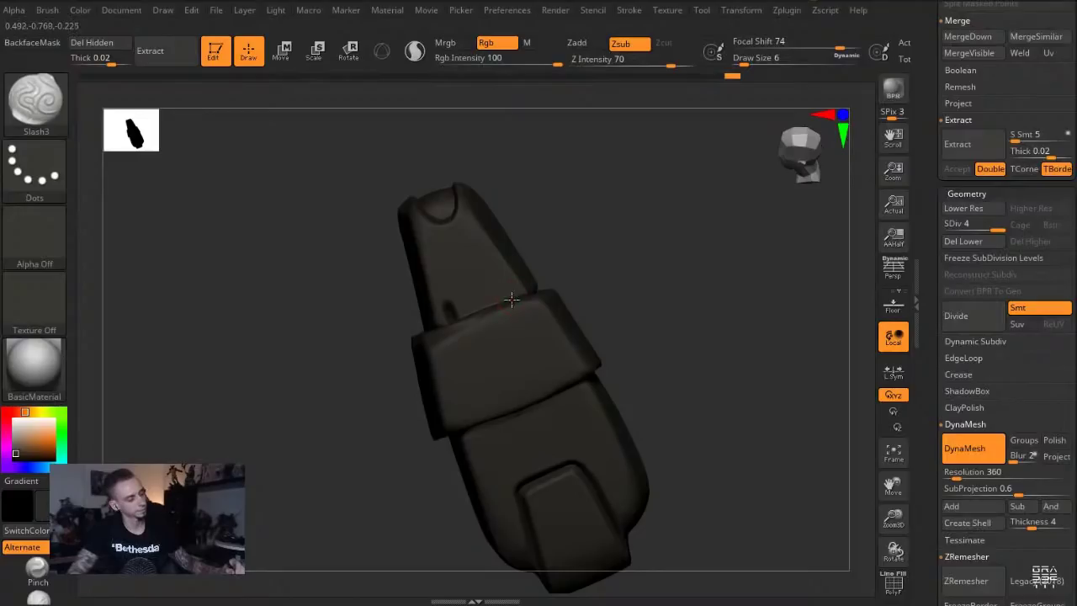
# Move and rotate the piece into place between the hair and the upper edge of the side-head panel
pyautogui.moveTo(365, 212)
pyautogui.keyDown('alt'); pyautogui.mouseDown()
pyautogui.moveTo(245, 160)
pyautogui.moveTo(291, 262)
pyautogui.moveTo(297, 238)
pyautogui.moveTo(310, 247)
pyautogui.moveTo(269, 317)
pyautogui.moveTo(290, 396)
pyautogui.mouseUp(); pyautogui.keyUp('alt')
pyautogui.press('w')
pyautogui.moveTo(537, 269); pyautogui.dragTo(480, 371)
pyautogui.moveTo(499, 306)
pyautogui.mouseDown()
pyautogui.moveTo(427, 280)
pyautogui.moveTo(456, 288)
pyautogui.mouseUp()
pyautogui.press('r')
pyautogui.moveTo(474, 219)
pyautogui.mouseDown()
pyautogui.moveTo(449, 253)
pyautogui.moveTo(454, 244)
pyautogui.mouseUp()
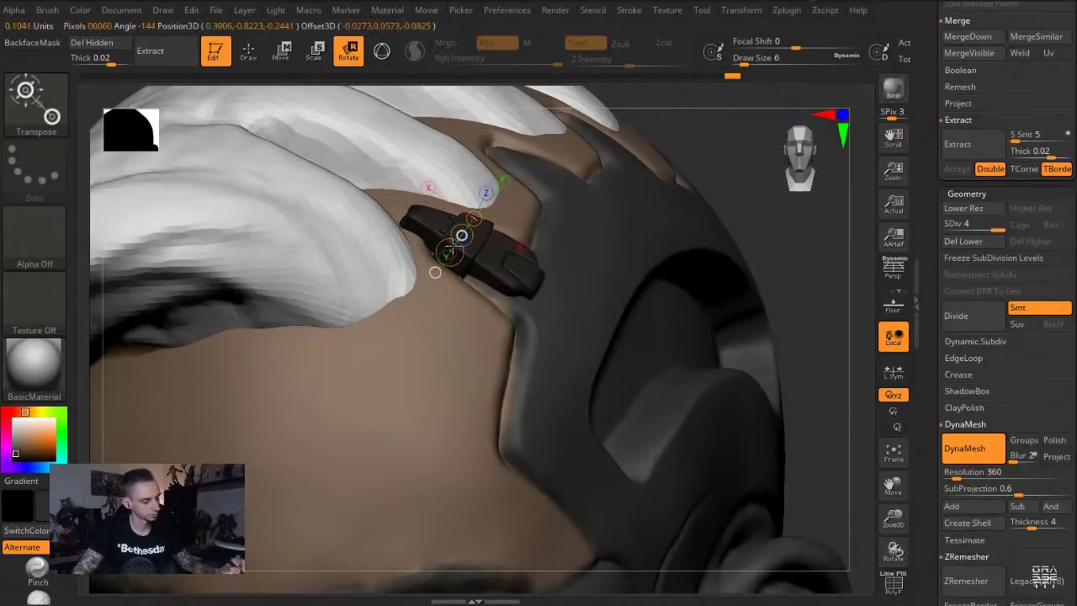
# Delete the piece's lower subdivision levels and isolate it for painting
pyautogui.click(963, 242)
pyautogui.press('q')
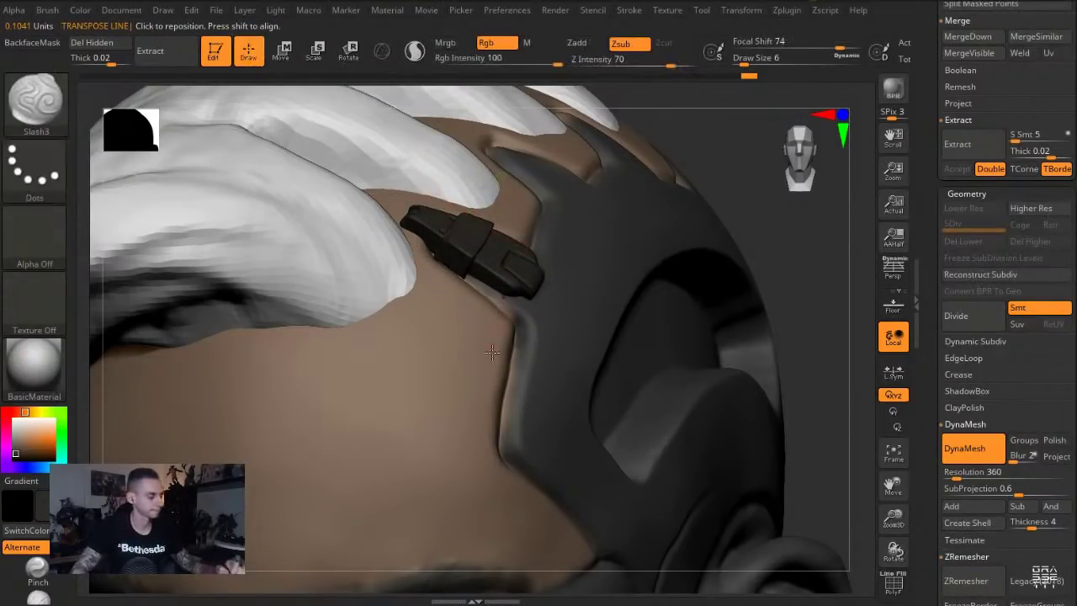
pyautogui.hotkey('alt', 's')
pyautogui.keyDown('alt'); pyautogui.moveTo(423, 173); pyautogui.dragTo(433, 240); pyautogui.keyUp('alt')
pyautogui.moveTo(414, 164)
pyautogui.mouseDown()
pyautogui.moveTo(416, 193)
pyautogui.moveTo(458, 231)
pyautogui.moveTo(418, 190)
pyautogui.mouseUp()
pyautogui.press('w')
pyautogui.press('q')
pyautogui.keyDown('alt'); pyautogui.moveTo(353, 153); pyautogui.dragTo(365, 224); pyautogui.keyUp('alt')
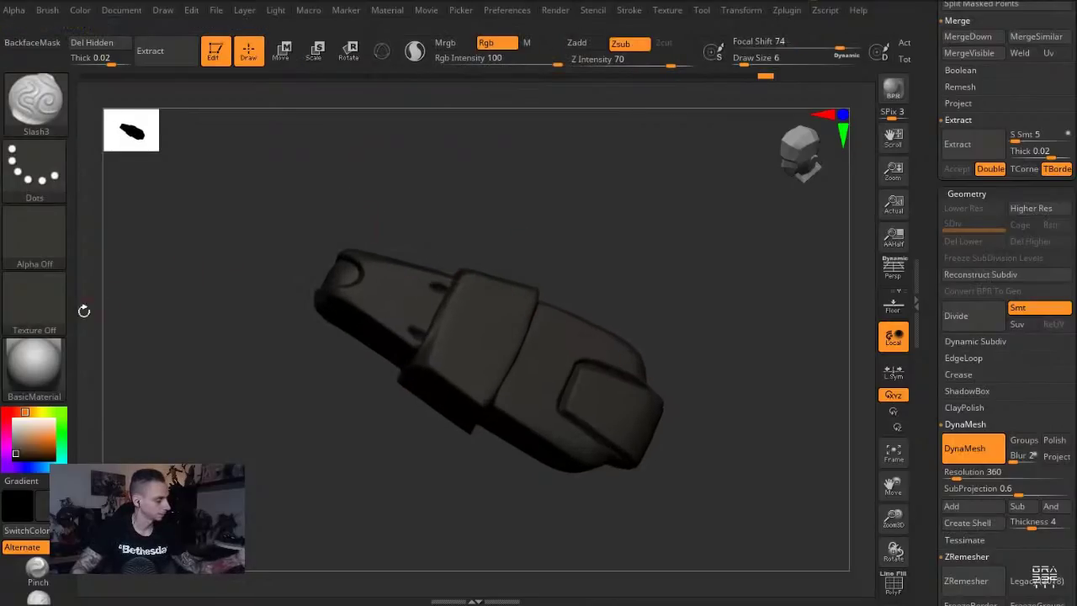
# Switch to the Inflat brush and fill the whole piece with a lighter dark grey at RGB intensity 100
pyautogui.click(38, 596)
pyautogui.moveTo(16, 442); pyautogui.dragTo(12, 449)
pyautogui.hotkey('ctrl', 'f')
pyautogui.hotkey('ctrl', 'f')
pyautogui.hotkey('ctrl', 'f')
pyautogui.hotkey('ctrl', 'f')
pyautogui.moveTo(505, 59); pyautogui.dragTo(562, 59)
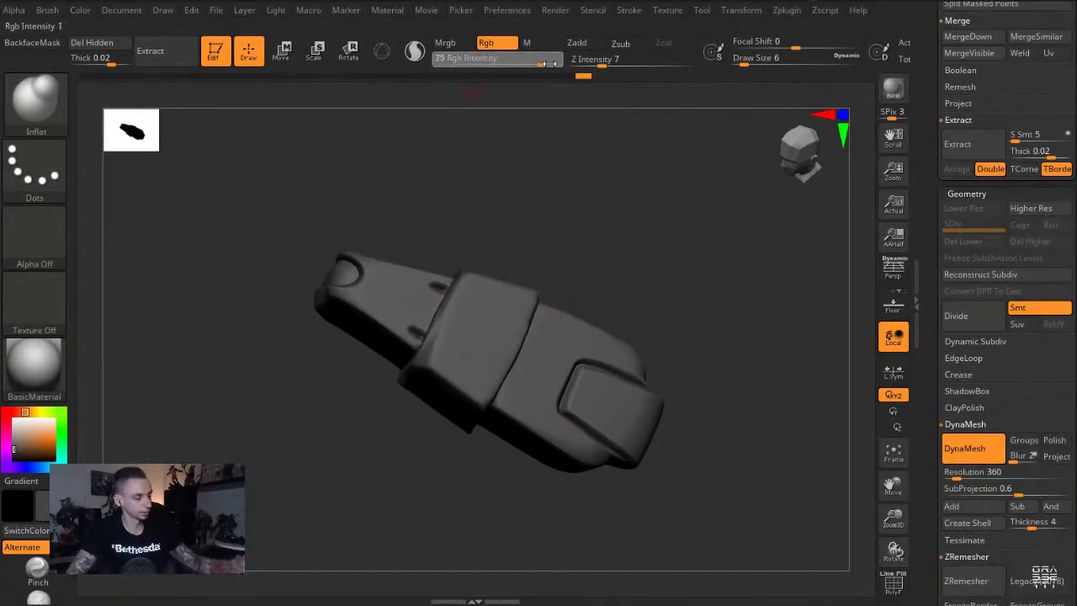
pyautogui.hotkey('ctrl', 'f')
pyautogui.moveTo(235, 311); pyautogui.dragTo(219, 338)
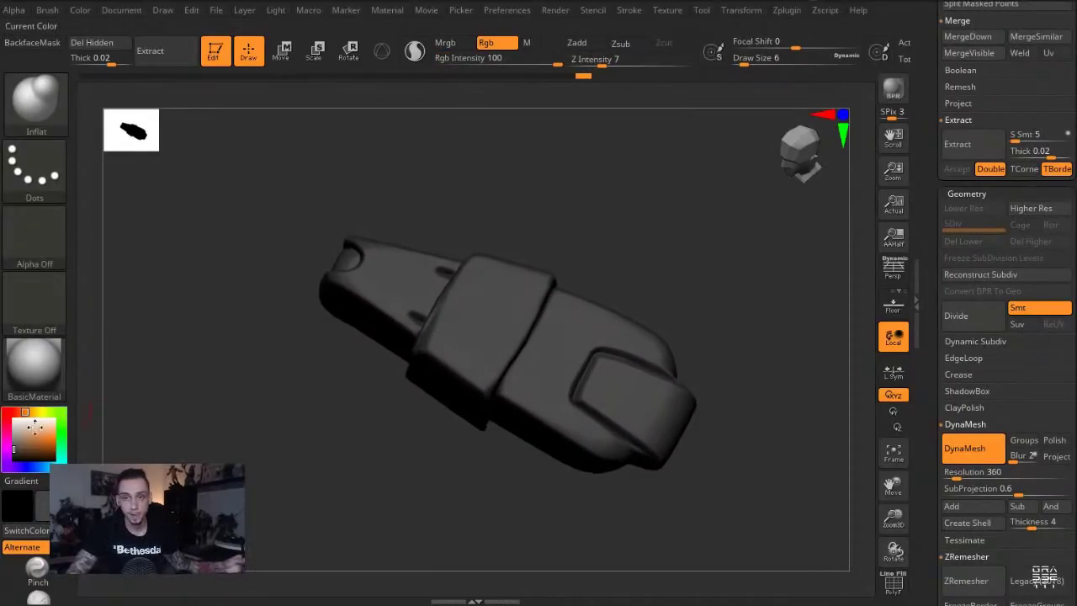
# Paint the raised middle band of the piece purple
pyautogui.click(30, 413)
pyautogui.click(20, 412)
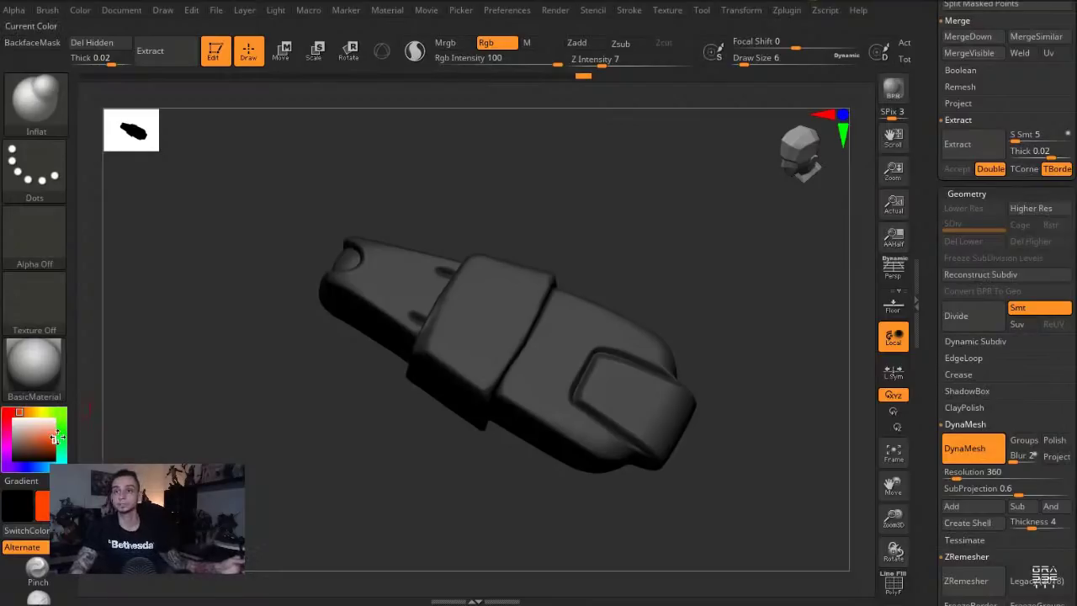
pyautogui.click(6, 466)
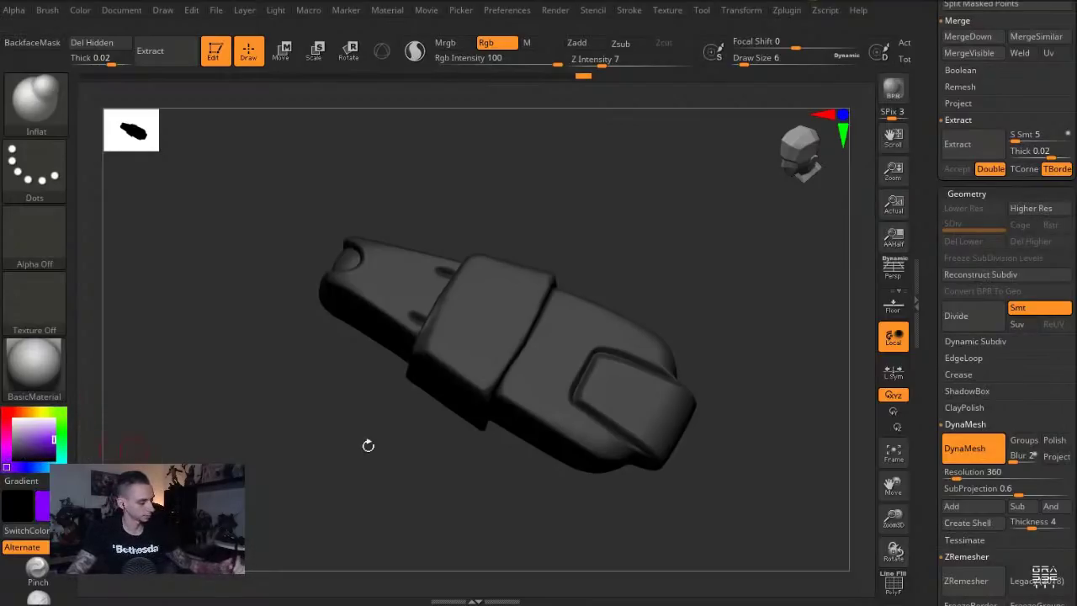
pyautogui.moveTo(473, 330); pyautogui.dragTo(496, 286)
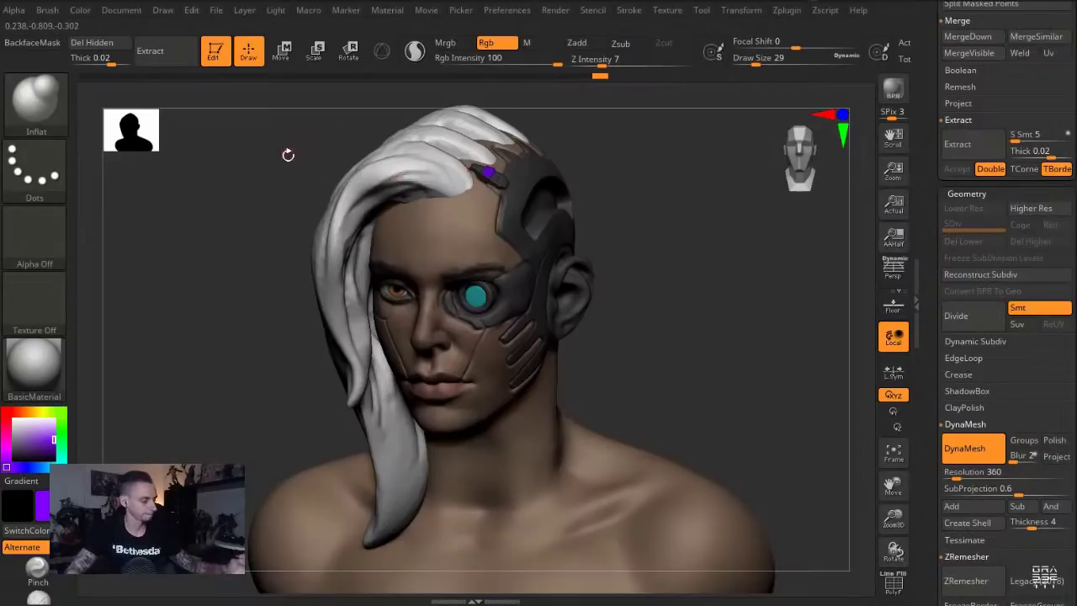
# Repaint the raised middle band dark blue with the Inflat brush at draw size 17
pyautogui.click(30, 468)
pyautogui.hotkey('ctrl', 'f')
pyautogui.hotkey('ctrl', 'z')
pyautogui.hotkey('alt', 's')
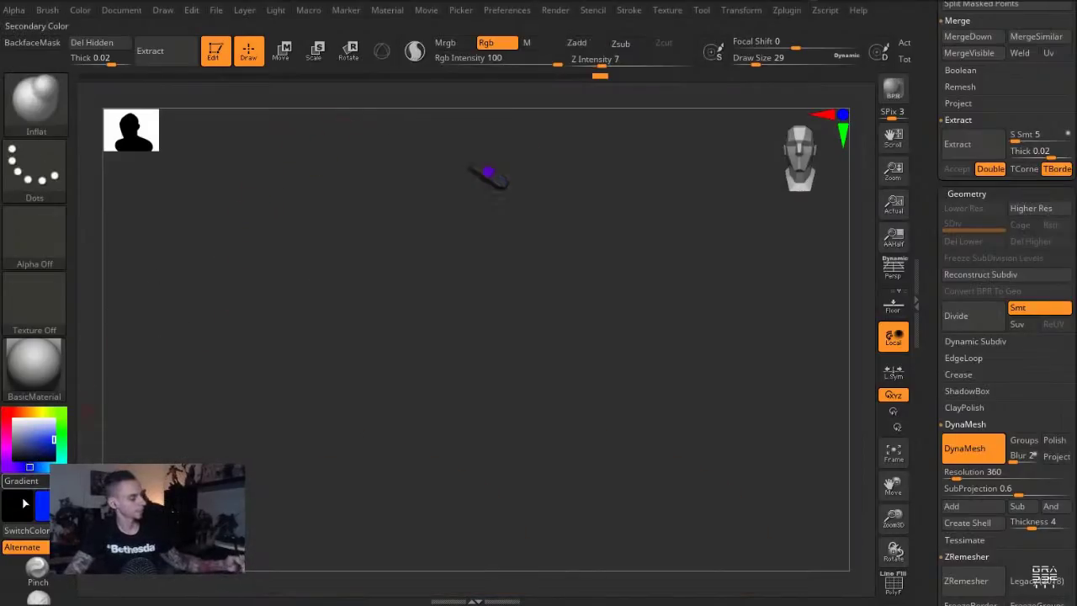
pyautogui.click(43, 447)
pyautogui.keyDown('alt'); pyautogui.moveTo(334, 189); pyautogui.dragTo(361, 394); pyautogui.keyUp('alt')
pyautogui.moveTo(498, 269)
pyautogui.mouseDown()
pyautogui.moveTo(503, 253)
pyautogui.moveTo(521, 250)
pyautogui.mouseUp()
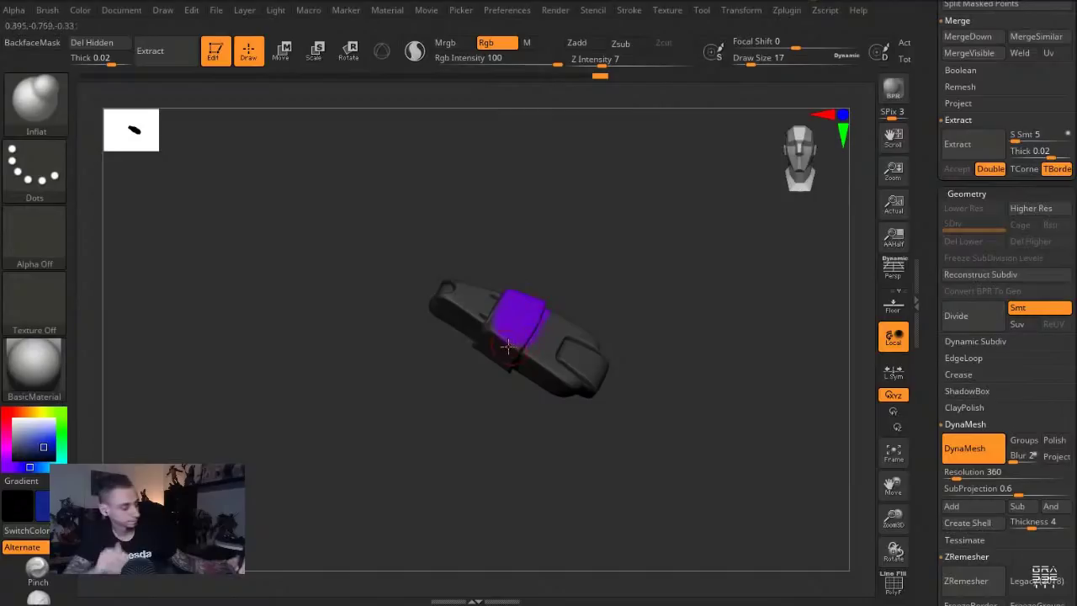
pyautogui.moveTo(510, 347); pyautogui.dragTo(526, 304)
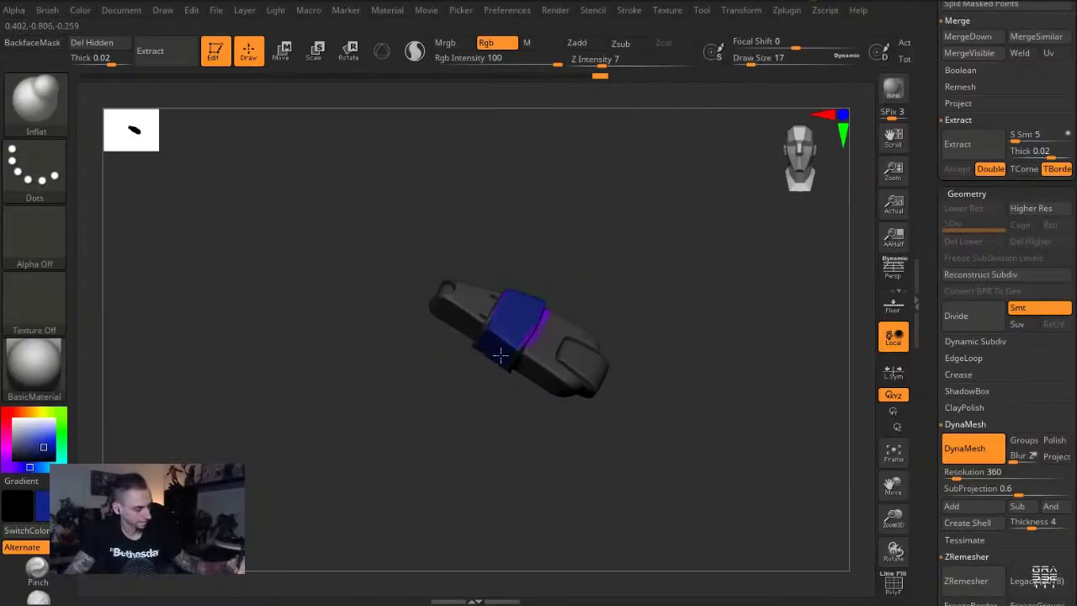
# Clean up the band's colour edges with sampled grey and dark blue at draw size 11
pyautogui.moveTo(49, 439)
pyautogui.mouseDown()
pyautogui.moveTo(535, 373)
pyautogui.moveTo(537, 353)
pyautogui.mouseUp()
pyautogui.press('[')
pyautogui.moveTo(493, 241); pyautogui.dragTo(473, 276)
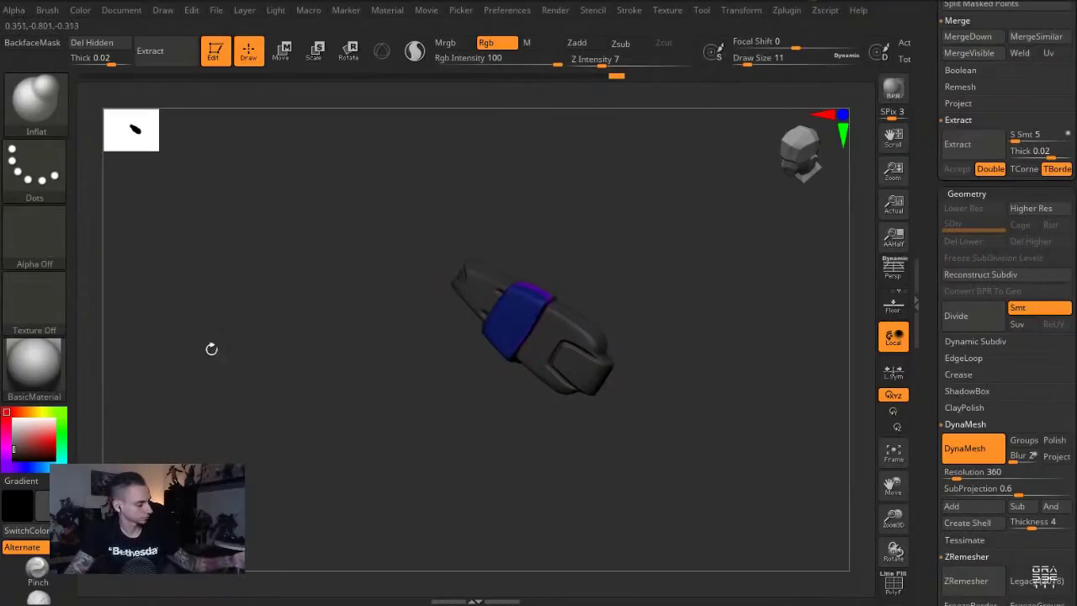
pyautogui.press('c')
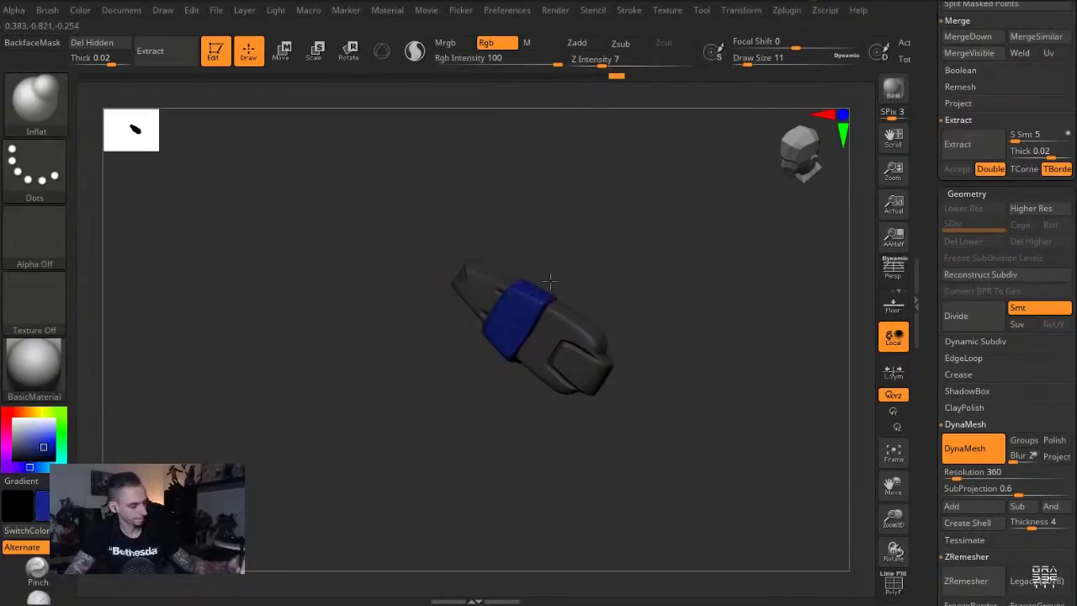
pyautogui.moveTo(494, 250)
pyautogui.mouseDown()
pyautogui.moveTo(491, 197)
pyautogui.moveTo(508, 227)
pyautogui.mouseUp()
# Adjust the shape of the blue band with the Move brush
pyautogui.press('b')
pyautogui.press('m')
pyautogui.press('v')
pyautogui.press('s')
pyautogui.click(520, 308)
pyautogui.moveTo(461, 382); pyautogui.dragTo(442, 397)
# Touch up the boundary between the blue band and grey body using the Inflat brush at draw size 7
pyautogui.moveTo(39, 438)
pyautogui.mouseDown()
pyautogui.moveTo(431, 392)
pyautogui.moveTo(538, 363)
pyautogui.mouseUp()
pyautogui.press('s')
pyautogui.click(549, 326)
pyautogui.press('b')
pyautogui.press('i')
pyautogui.press('n')
pyautogui.moveTo(559, 316); pyautogui.dragTo(537, 349)
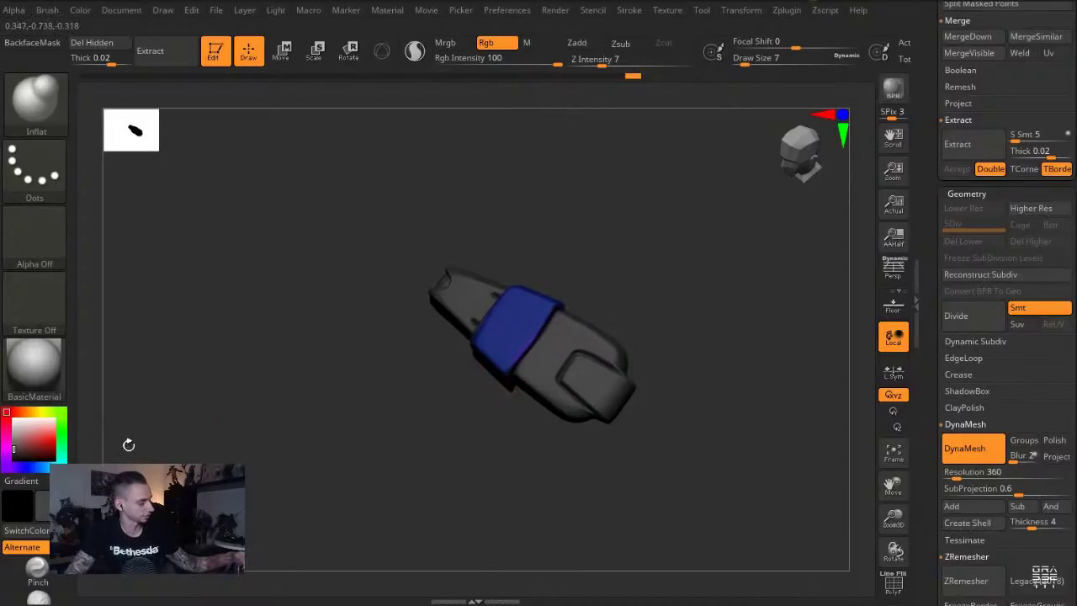
pyautogui.press('c')
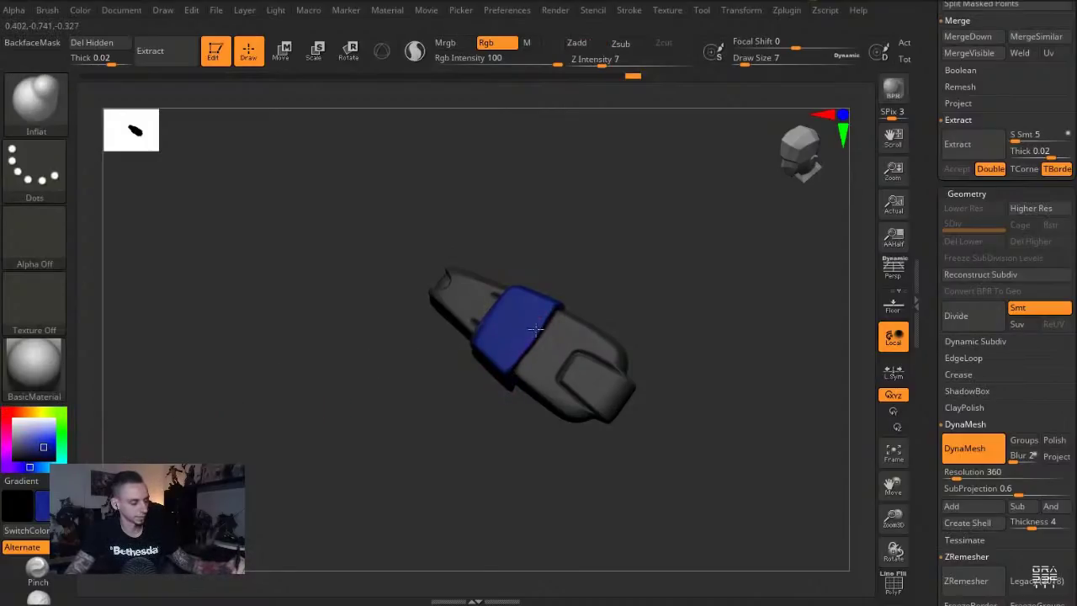
pyautogui.moveTo(377, 248)
pyautogui.mouseDown()
pyautogui.moveTo(402, 224)
pyautogui.moveTo(398, 234)
pyautogui.mouseUp()
pyautogui.press(']')
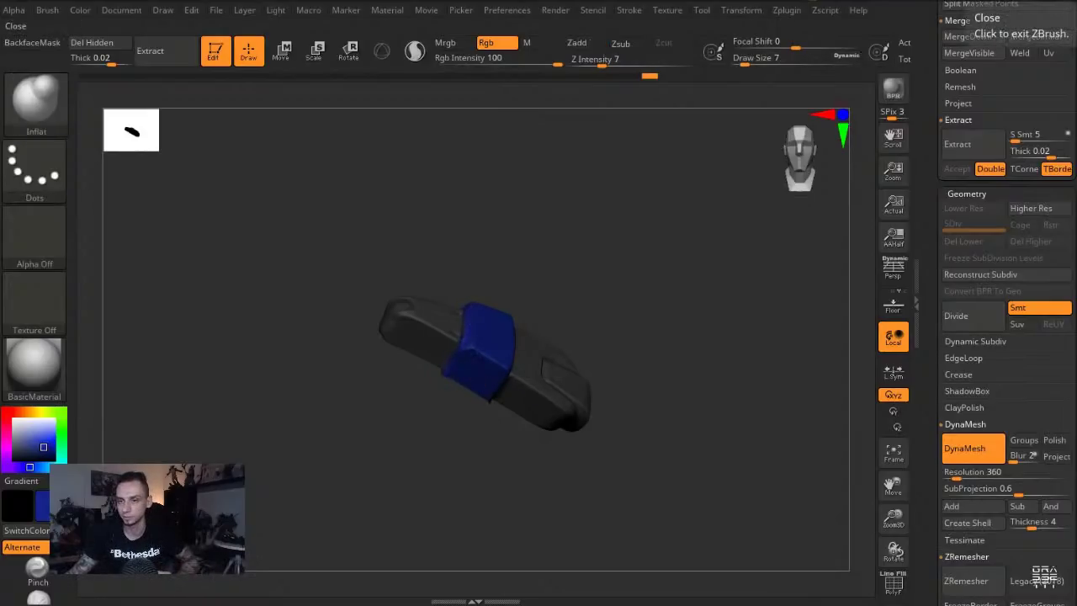
# Switch to the hPolish brush and undo the last change to the blue-banded piece
pyautogui.moveTo(442, 207); pyautogui.dragTo(147, 445)
pyautogui.press('b')
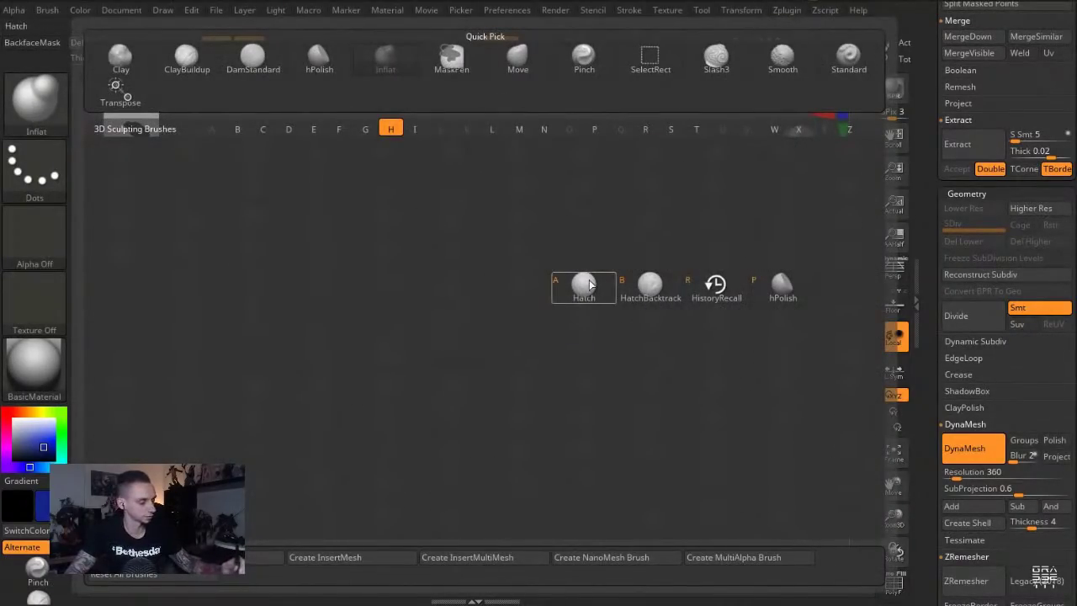
pyautogui.press('p')
pyautogui.hotkey('ctrl', 'z')
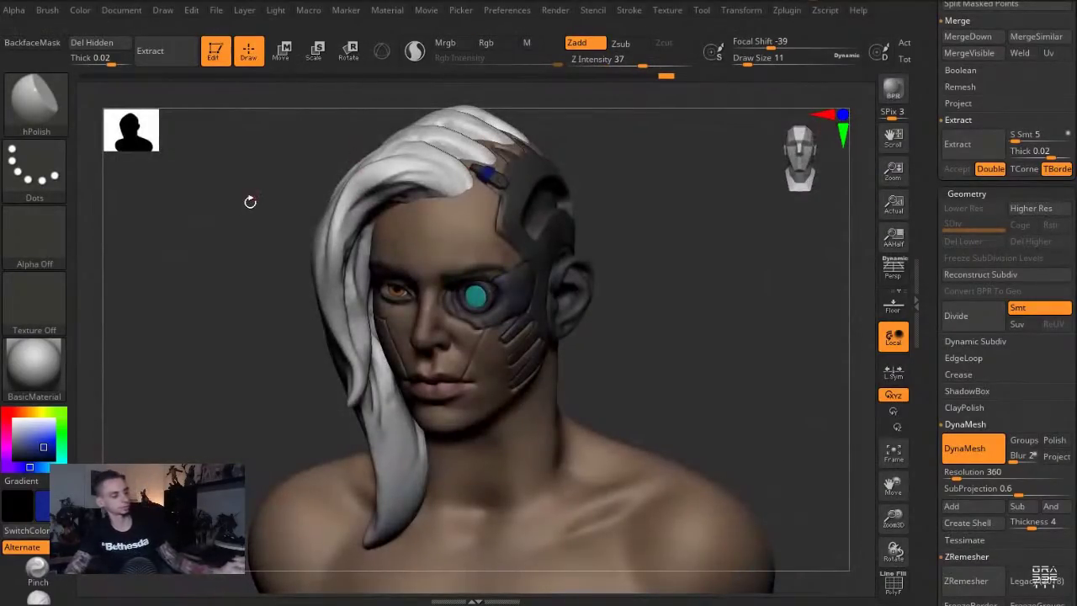
# Duplicate the blue-banded piece into the second notch along the side-head panel's edge and rotate it to follow the notch
pyautogui.moveTo(250, 202); pyautogui.dragTo(225, 306)
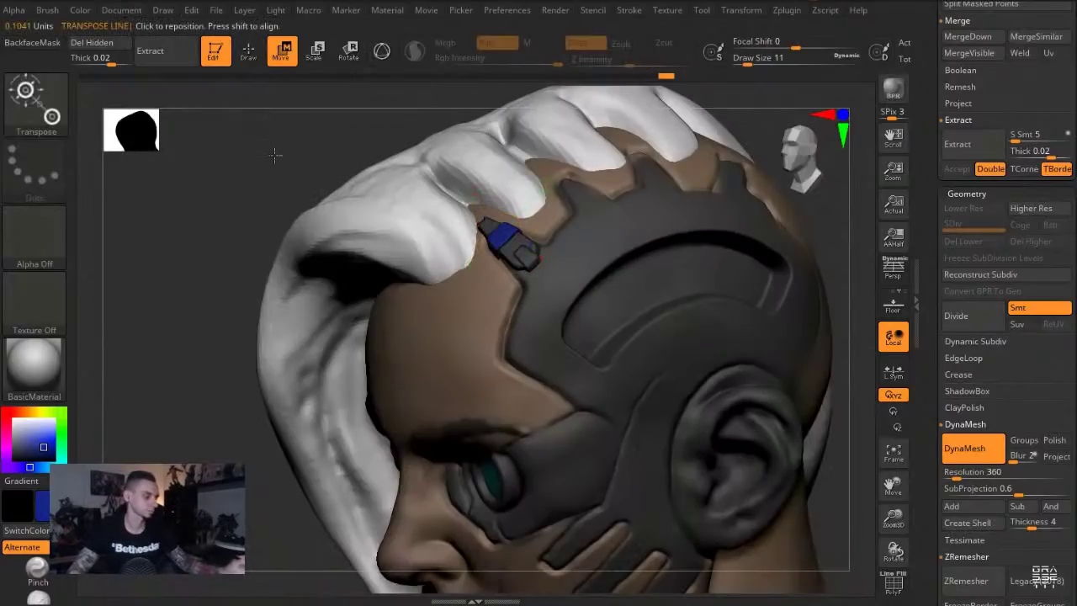
pyautogui.moveTo(274, 155)
pyautogui.mouseDown()
pyautogui.moveTo(231, 169)
pyautogui.moveTo(233, 220)
pyautogui.mouseUp()
pyautogui.moveTo(521, 296); pyautogui.dragTo(480, 332)
pyautogui.keyDown('ctrl'); pyautogui.moveTo(548, 271); pyautogui.dragTo(606, 235); pyautogui.keyUp('ctrl')
pyautogui.press('r')
pyautogui.moveTo(597, 176)
pyautogui.mouseDown()
pyautogui.moveTo(643, 223)
pyautogui.moveTo(628, 235)
pyautogui.mouseUp()
pyautogui.moveTo(620, 199); pyautogui.dragTo(609, 211)
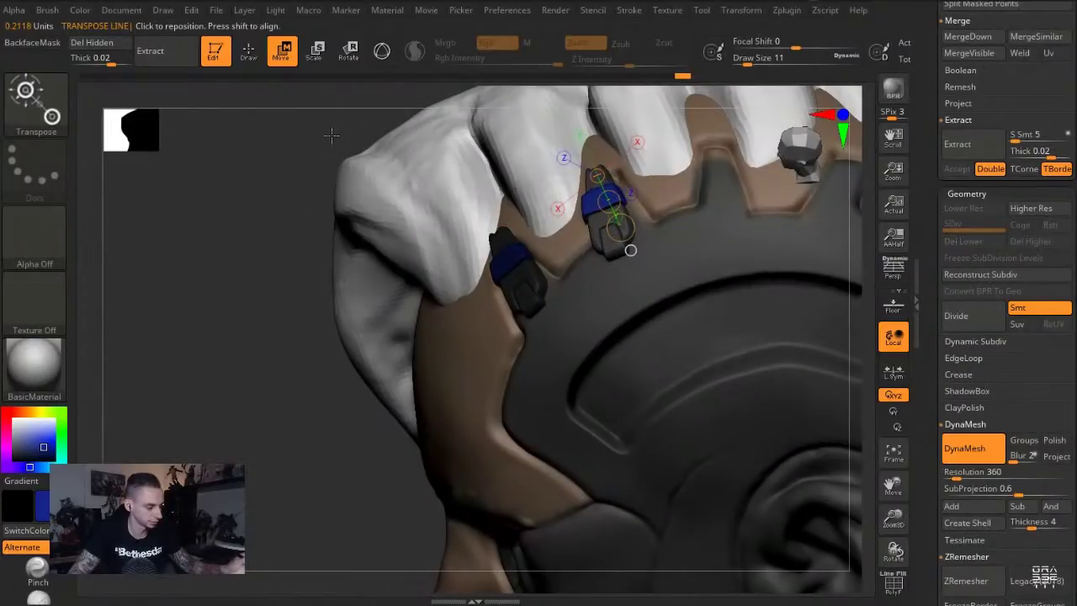
# Adjust the second piece's position and tilt so it sits against the curved head surface
pyautogui.moveTo(331, 135); pyautogui.dragTo(348, 144)
pyautogui.moveTo(612, 205); pyautogui.dragTo(581, 222)
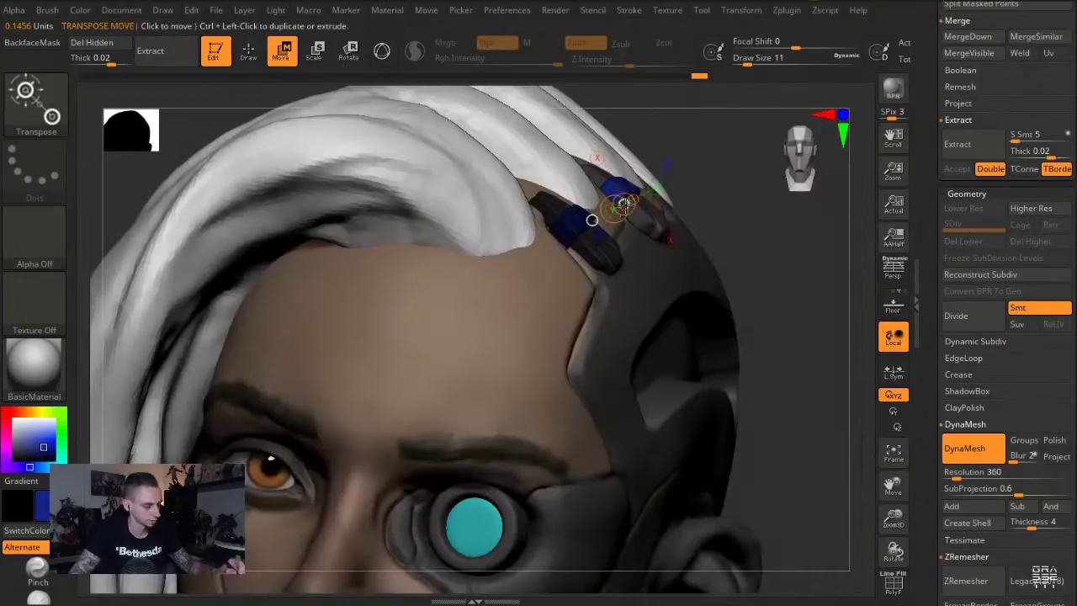
pyautogui.moveTo(624, 205); pyautogui.dragTo(624, 207)
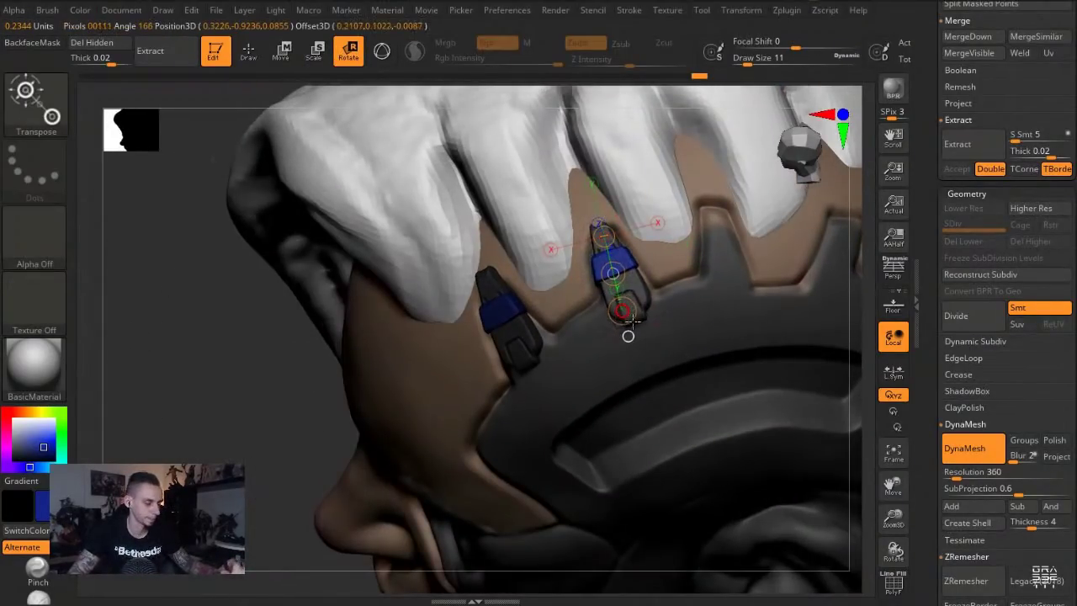
# Duplicate the second blue-banded piece into the third notch of the panel and rotate it to follow the head's curve
pyautogui.press('w')
pyautogui.moveTo(613, 275)
pyautogui.keyDown('ctrl'); pyautogui.mouseDown()
pyautogui.moveTo(710, 251)
pyautogui.moveTo(721, 290)
pyautogui.moveTo(718, 249)
pyautogui.mouseUp(); pyautogui.keyUp('ctrl')
pyautogui.press('r')
pyautogui.press('w')
pyautogui.press('r')
pyautogui.moveTo(683, 232); pyautogui.dragTo(720, 252, button='right')
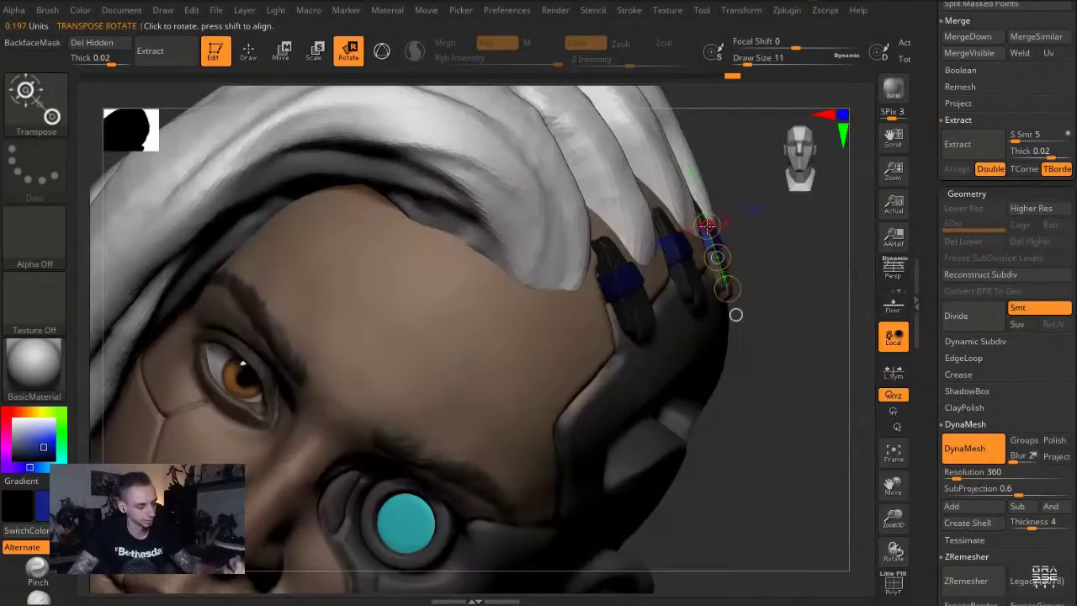
pyautogui.moveTo(751, 242); pyautogui.dragTo(665, 245)
# Move the third piece slightly and refine its rotation to seat it in its notch
pyautogui.press('w')
pyautogui.moveTo(719, 258); pyautogui.dragTo(724, 257)
pyautogui.moveTo(177, 359); pyautogui.dragTo(220, 328)
pyautogui.press('r')
pyautogui.moveTo(688, 314); pyautogui.dragTo(689, 322)
pyautogui.moveTo(502, 156); pyautogui.dragTo(556, 114)
# Duplicate the third blue-banded piece into the fourth notch towards the back of the head and shift it into place
pyautogui.press('w')
pyautogui.moveTo(671, 317)
pyautogui.keyDown('ctrl'); pyautogui.mouseDown()
pyautogui.moveTo(685, 324)
pyautogui.moveTo(693, 362)
pyautogui.moveTo(690, 405)
pyautogui.moveTo(674, 396)
pyautogui.mouseUp(); pyautogui.keyUp('ctrl')
pyautogui.press('r')
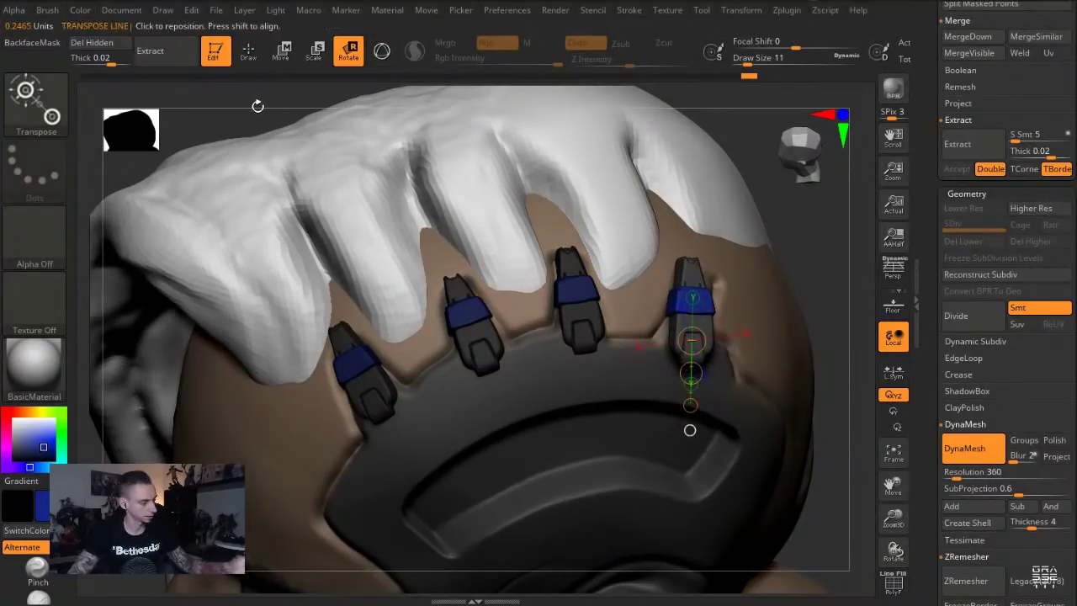
pyautogui.moveTo(258, 106); pyautogui.dragTo(371, 105)
pyautogui.press('w')
pyautogui.moveTo(666, 374); pyautogui.dragTo(650, 370)
# Rotate the fourth piece to angle it with the panel's curved edge
pyautogui.moveTo(673, 430); pyautogui.dragTo(581, 425)
pyautogui.press('r')
pyautogui.moveTo(706, 301); pyautogui.dragTo(678, 388)
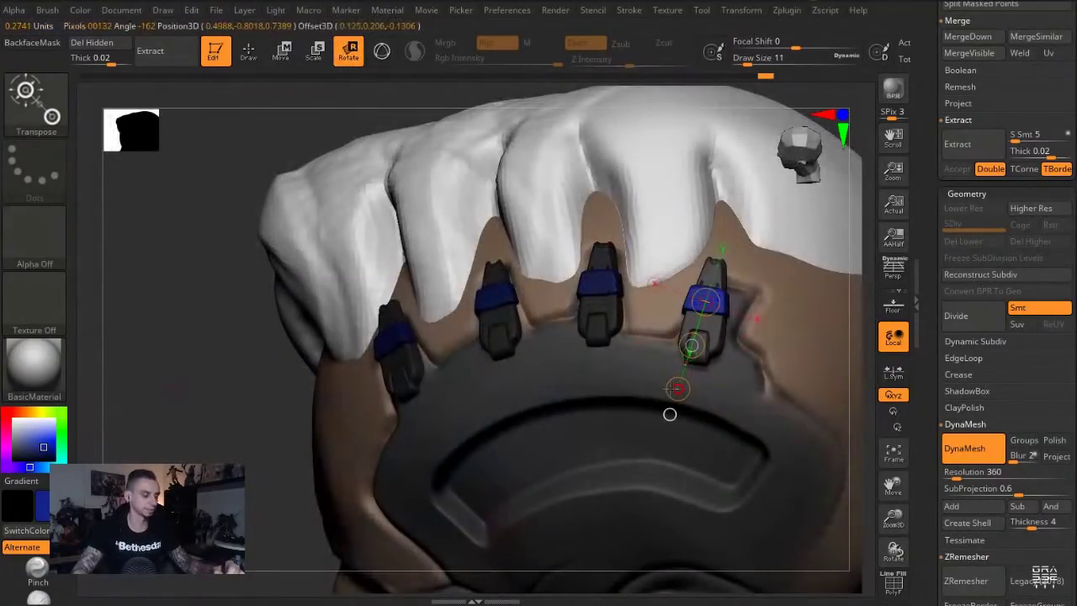
pyautogui.moveTo(690, 351); pyautogui.dragTo(703, 346)
# Fine-tune the fourth piece's tilt and position so it lies flush in the rear notch
pyautogui.press('w')
pyautogui.moveTo(245, 257); pyautogui.dragTo(532, 318)
pyautogui.press('r')
pyautogui.moveTo(712, 347); pyautogui.dragTo(685, 343)
pyautogui.press('w')
pyautogui.moveTo(581, 281); pyautogui.dragTo(680, 357)
pyautogui.press('r')
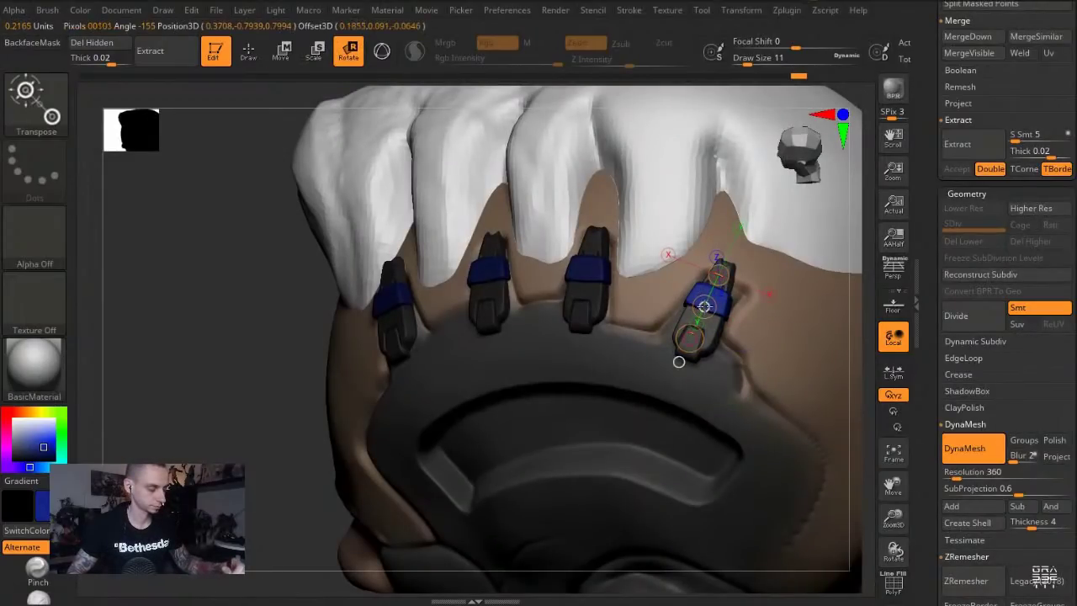
# Switch to the hPolish brush and make the cyberpunk01 head subtool active for work around the cybernetic eye
pyautogui.moveTo(230, 316); pyautogui.dragTo(717, 324)
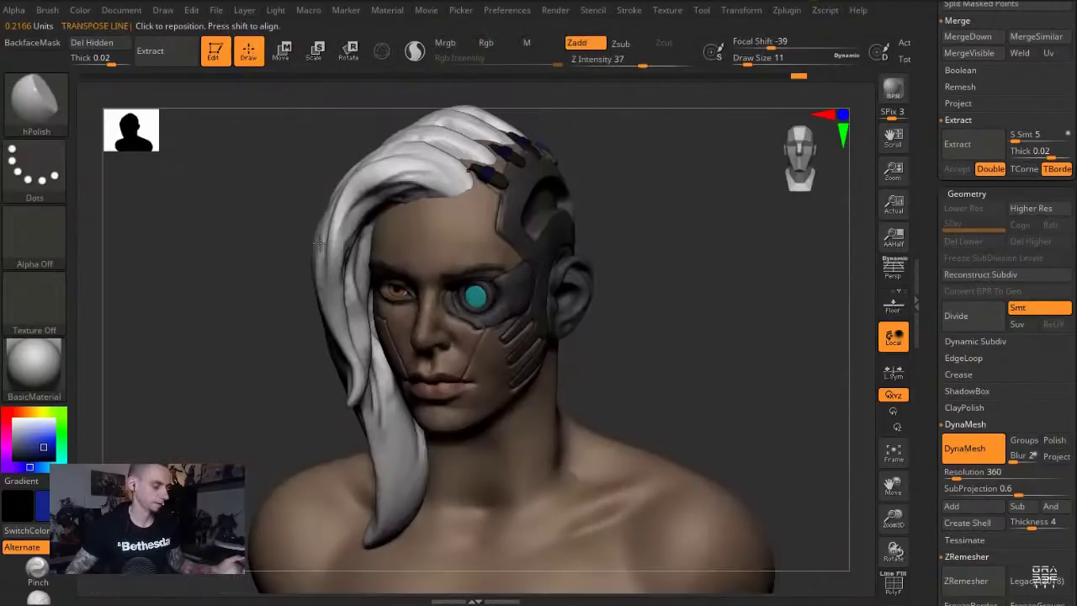
pyautogui.press('b')
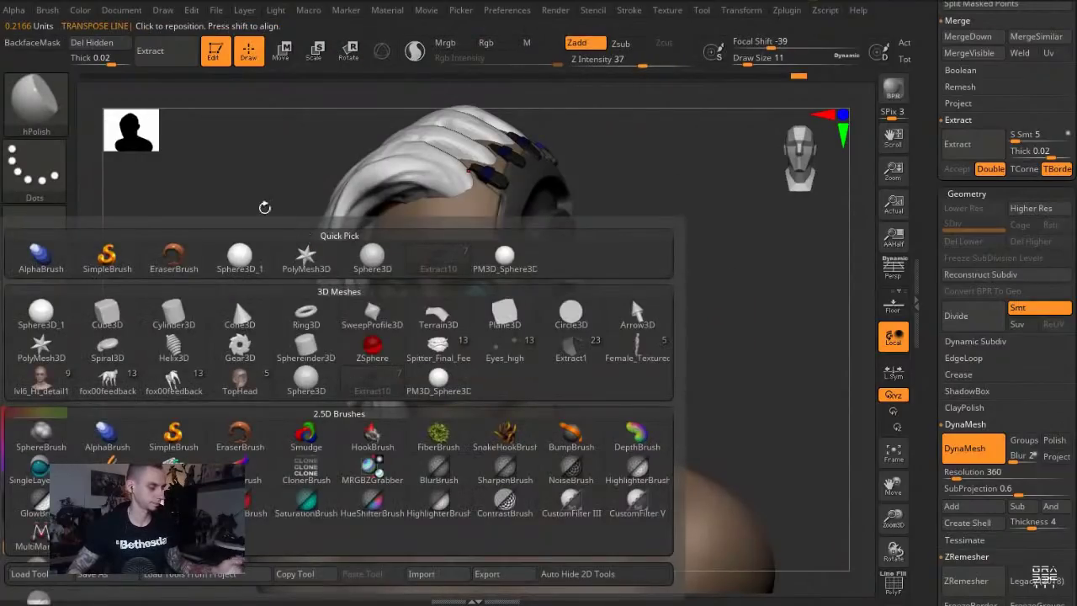
pyautogui.press('h')
pyautogui.press('p')
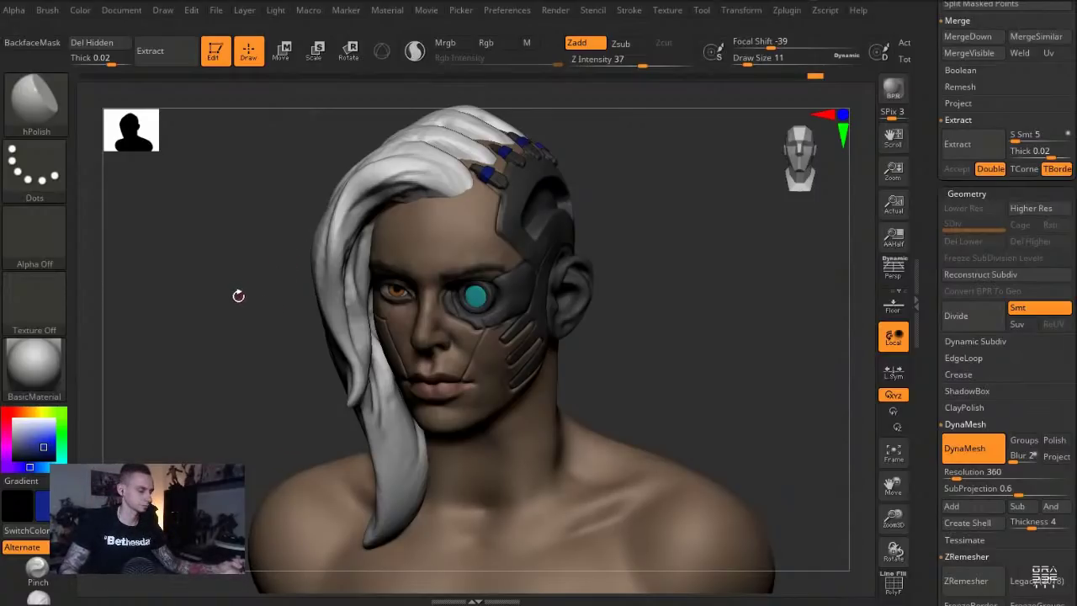
pyautogui.moveTo(243, 290); pyautogui.dragTo(251, 379)
pyautogui.keyDown('alt'); pyautogui.click(588, 361); pyautogui.keyUp('alt')
pyautogui.keyDown('alt'); pyautogui.moveTo(719, 457); pyautogui.dragTo(766, 343); pyautogui.keyUp('alt')
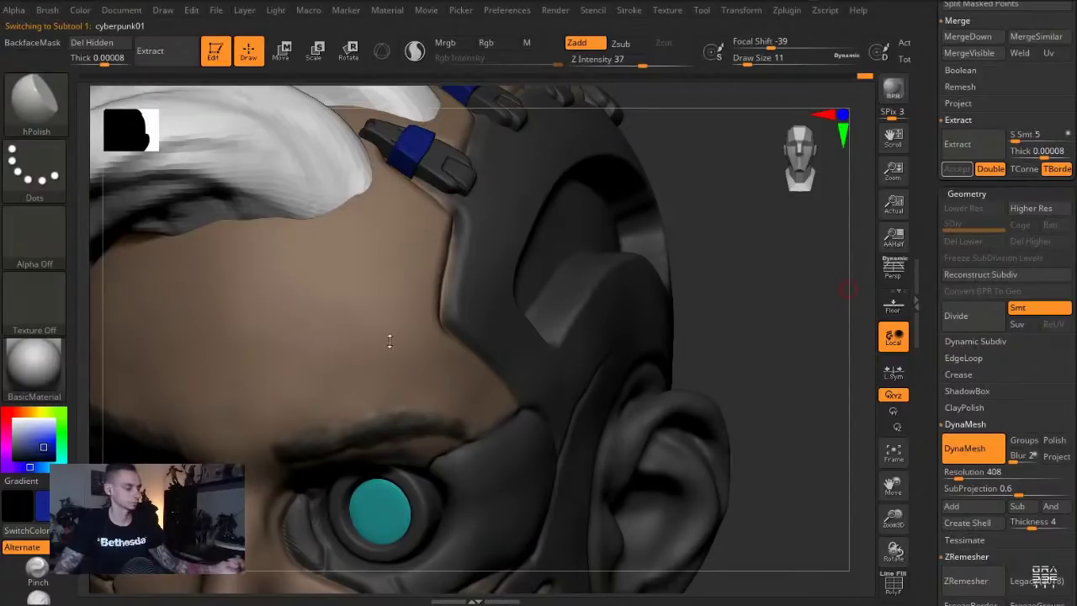
pyautogui.moveTo(745, 389); pyautogui.dragTo(732, 289)
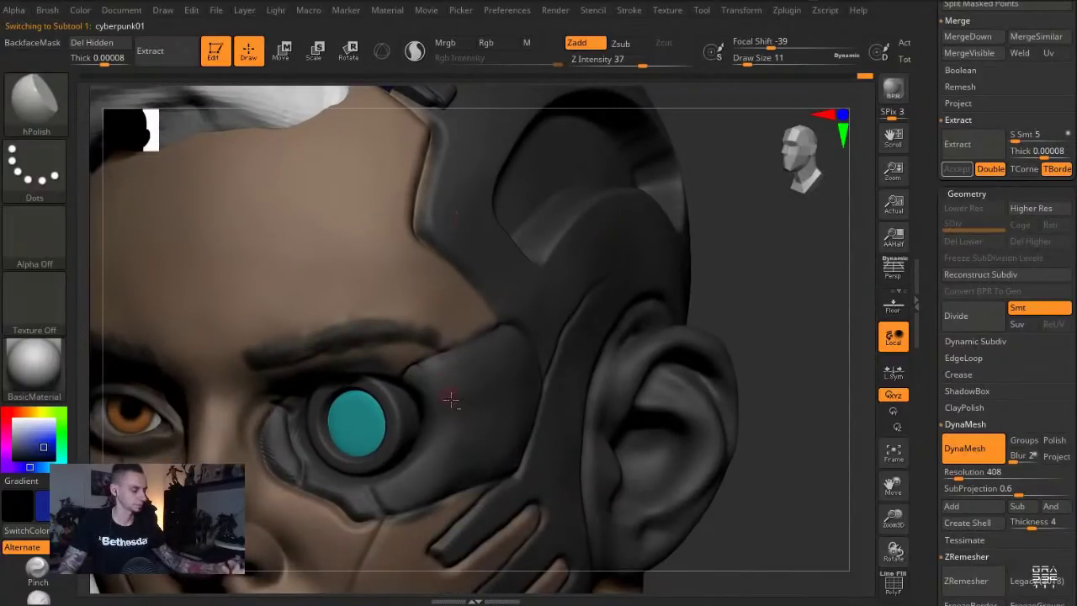
# Carve a sharper seam along the upper edge of the temple plate beside the cybernetic eye with DamStandard at draw size 22
pyautogui.press('s')
pyautogui.press('b')
pyautogui.press('d')
pyautogui.press('s')
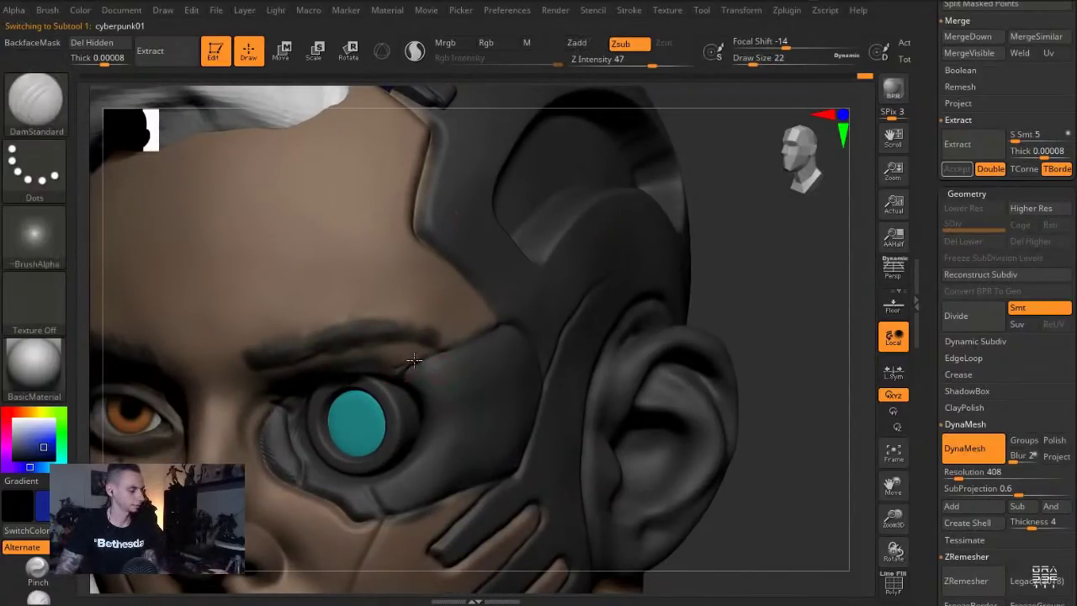
pyautogui.moveTo(499, 328); pyautogui.dragTo(408, 367)
pyautogui.moveTo(485, 328); pyautogui.dragTo(402, 368)
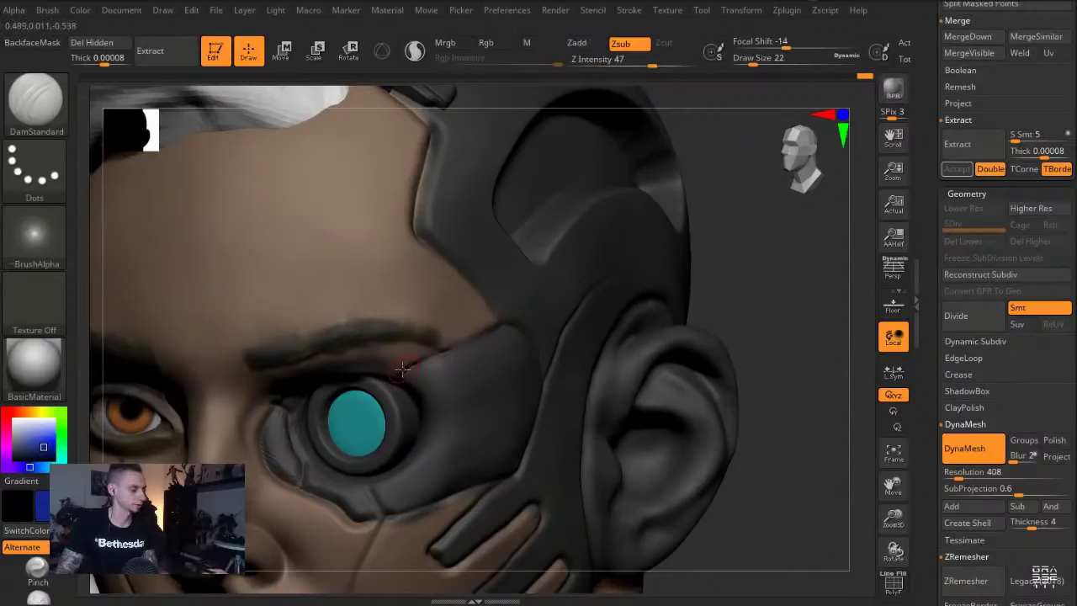
pyautogui.keyDown('shift'); pyautogui.moveTo(489, 328); pyautogui.dragTo(408, 368); pyautogui.keyUp('shift')
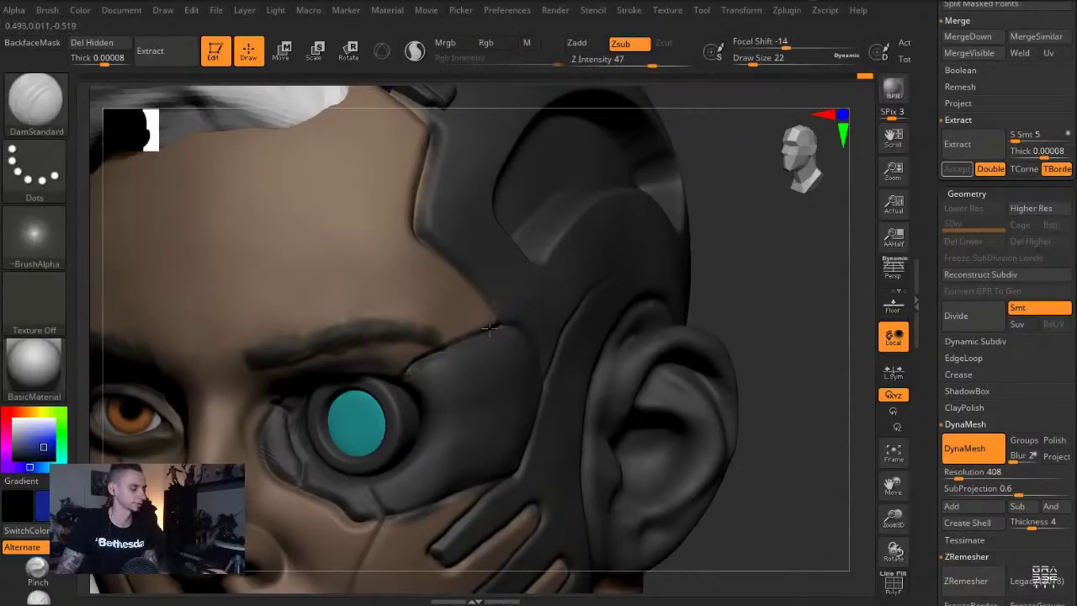
# Raise a rim along the temple plate's upper and eye-side edges with the Standard brush, masking the plate's inner area
pyautogui.press('f')
pyautogui.moveTo(202, 342)
pyautogui.mouseDown()
pyautogui.moveTo(194, 337)
pyautogui.moveTo(183, 352)
pyautogui.moveTo(198, 348)
pyautogui.mouseUp()
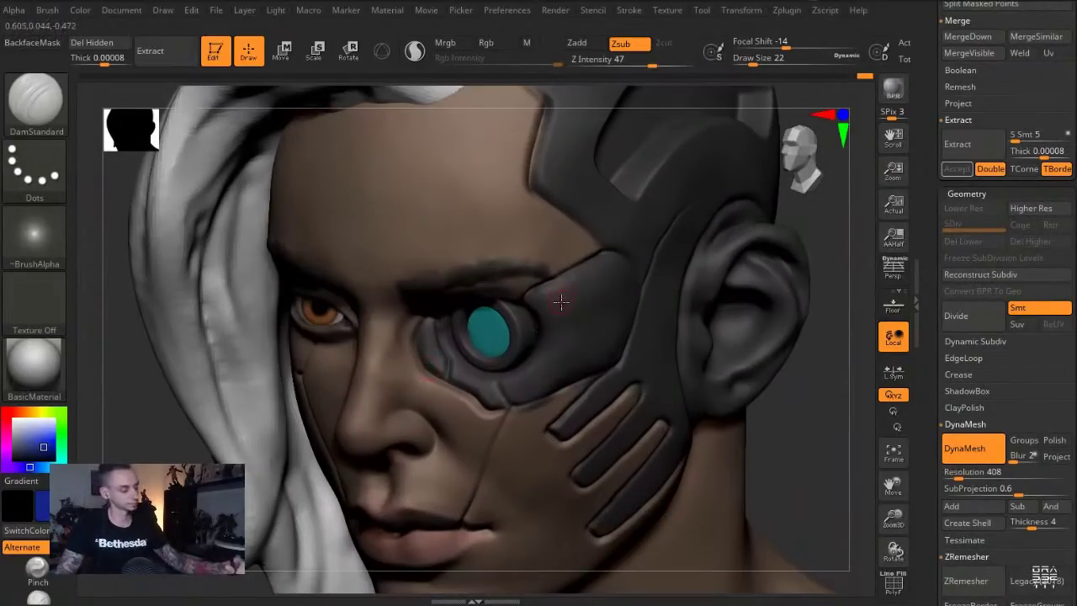
pyautogui.press('ctrl')
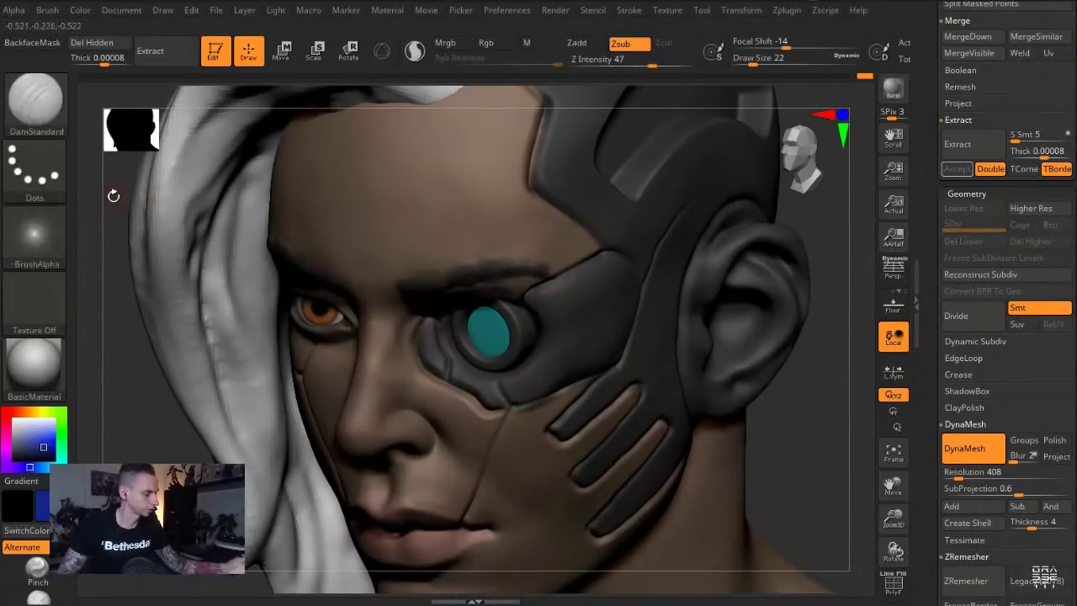
pyautogui.moveTo(107, 192); pyautogui.dragTo(188, 324)
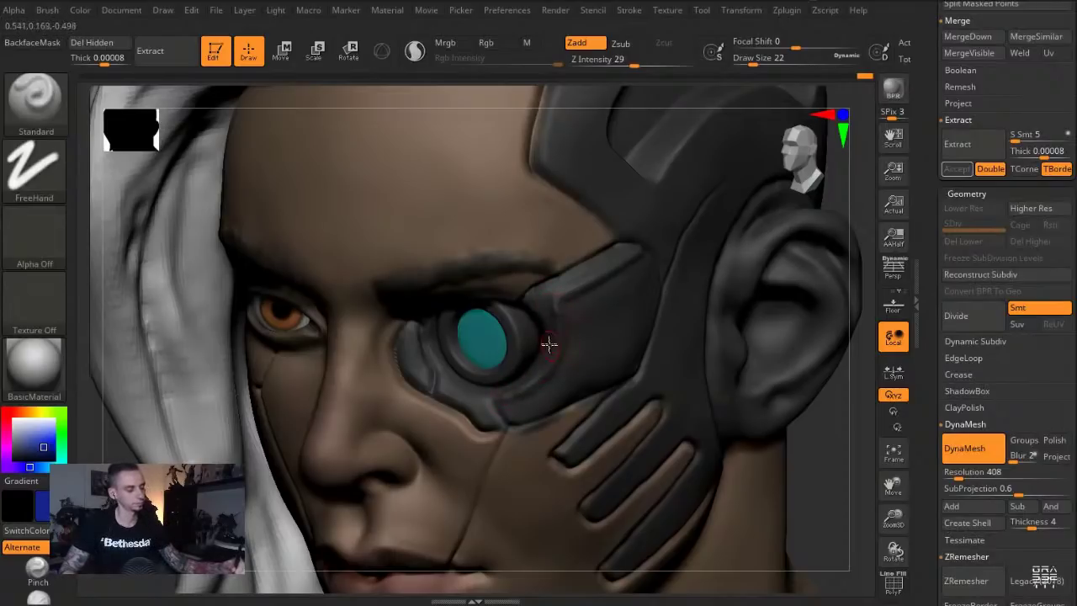
pyautogui.moveTo(517, 298)
pyautogui.keyDown('ctrl'); pyautogui.mouseDown()
pyautogui.moveTo(510, 413)
pyautogui.moveTo(569, 256)
pyautogui.mouseUp(); pyautogui.keyUp('ctrl')
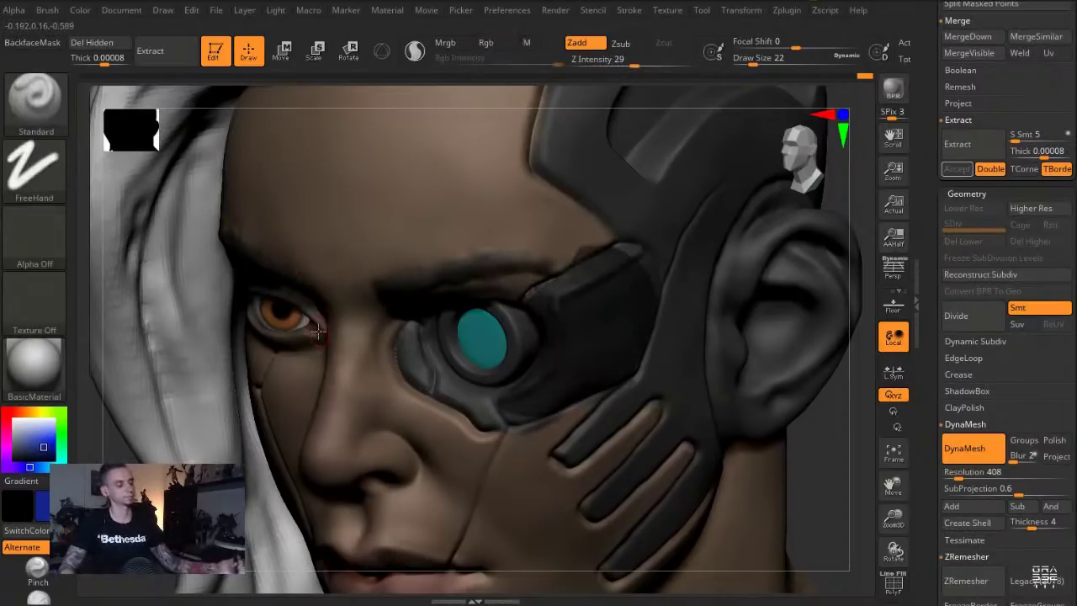
# Flatten and sharpen the temple plate's upper and eye-side rim with the hPolish brush at draw size 46
pyautogui.moveTo(87, 538); pyautogui.dragTo(79, 574)
pyautogui.click(34, 97)
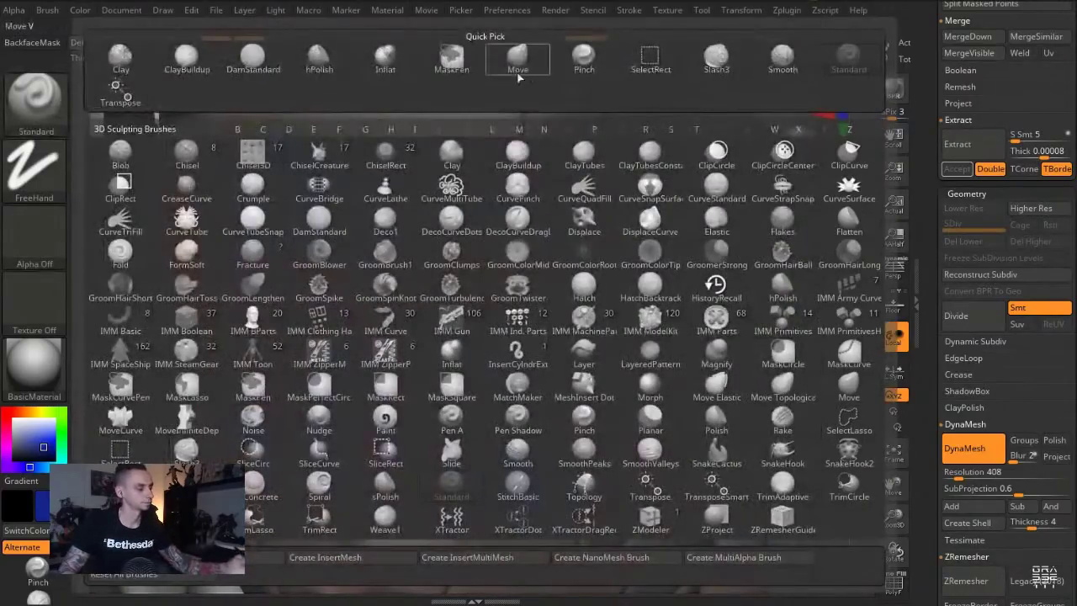
pyautogui.click(319, 58)
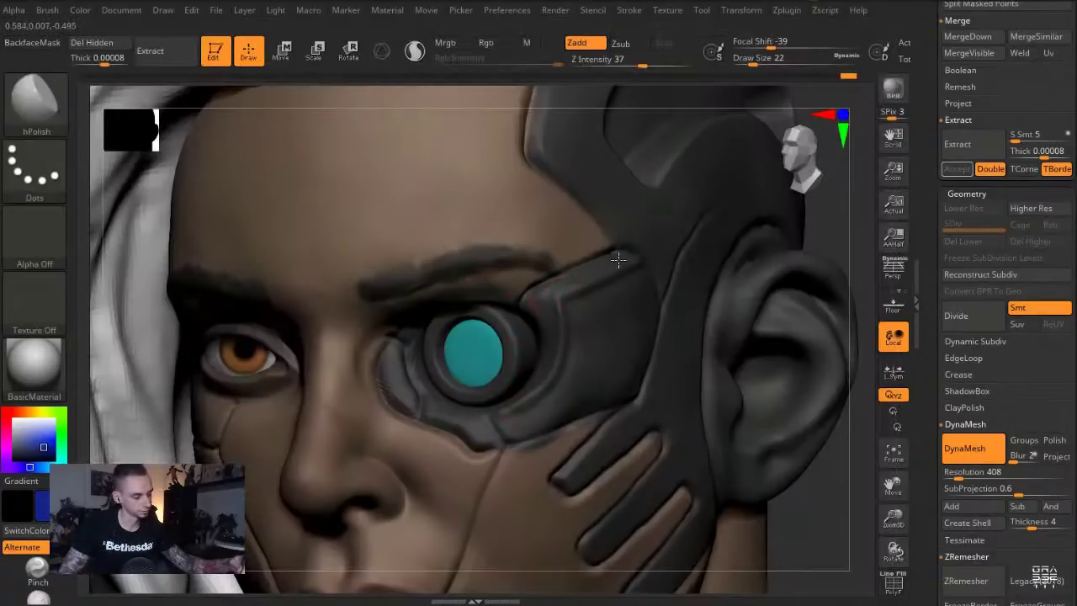
pyautogui.press('s')
pyautogui.click(574, 307)
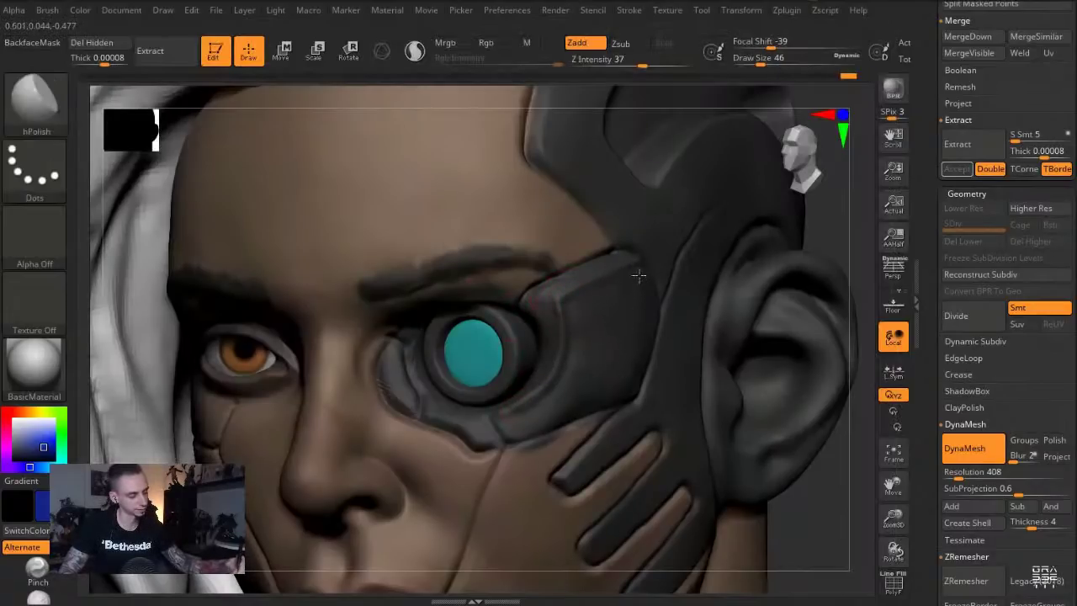
pyautogui.moveTo(816, 541); pyautogui.dragTo(716, 539)
# Build a raised ridge along the temple plate's rear and lower edge with the Standard brush
pyautogui.press('s')
pyautogui.click(549, 421)
pyautogui.press('b')
pyautogui.press('s')
pyautogui.press('t')
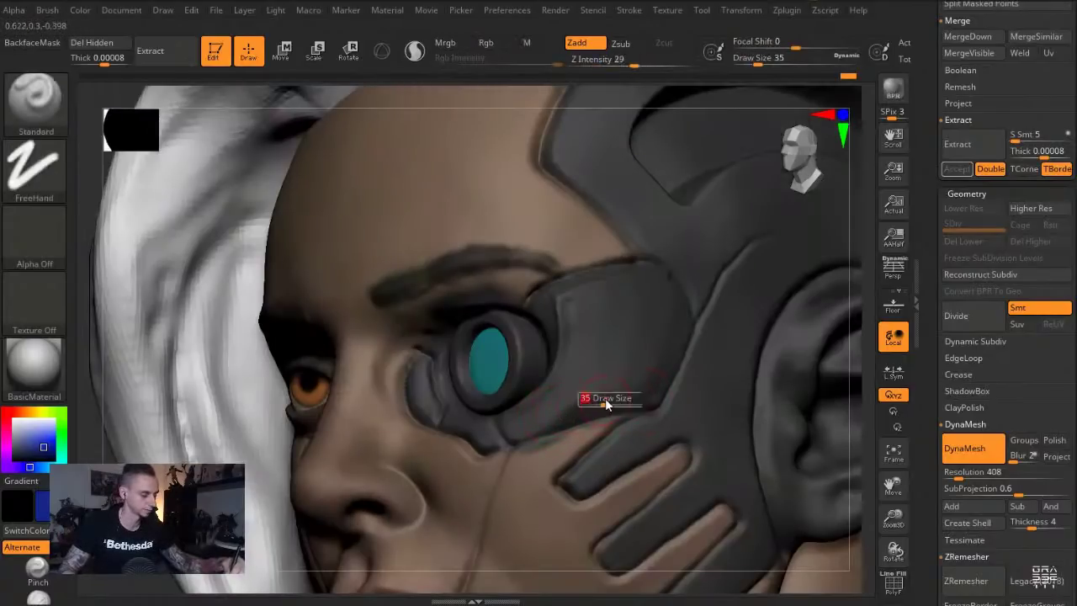
pyautogui.moveTo(659, 359); pyautogui.dragTo(525, 432)
# Fill in the surface behind the lower ridge at the plate's rear corner with the Clay brush at draw size 31
pyautogui.press('b')
pyautogui.press('c')
pyautogui.press('l')
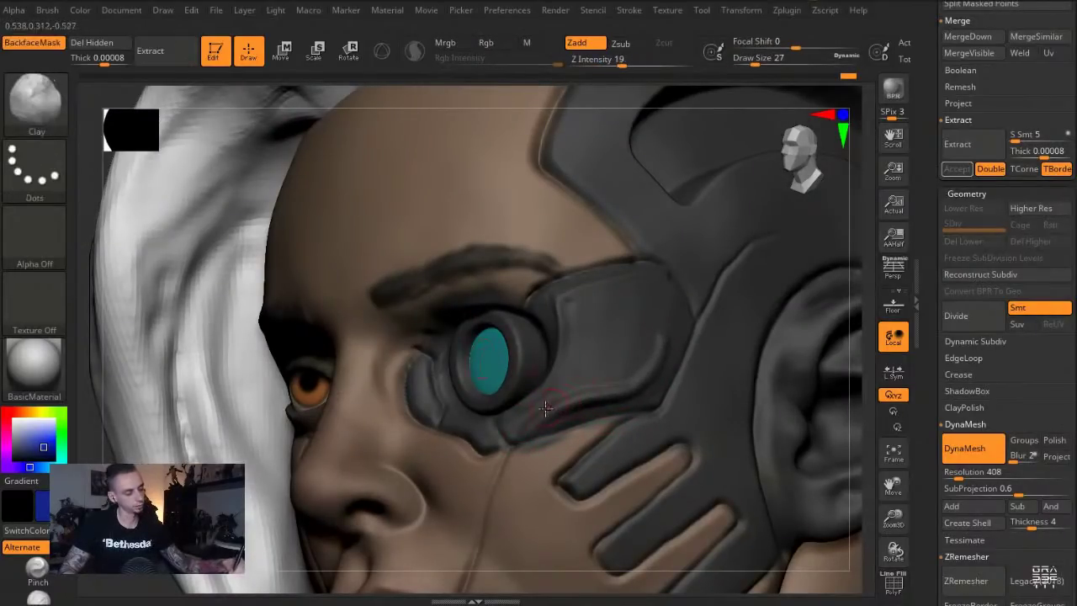
pyautogui.press('s')
pyautogui.click(659, 320)
pyautogui.moveTo(659, 323); pyautogui.dragTo(626, 375)
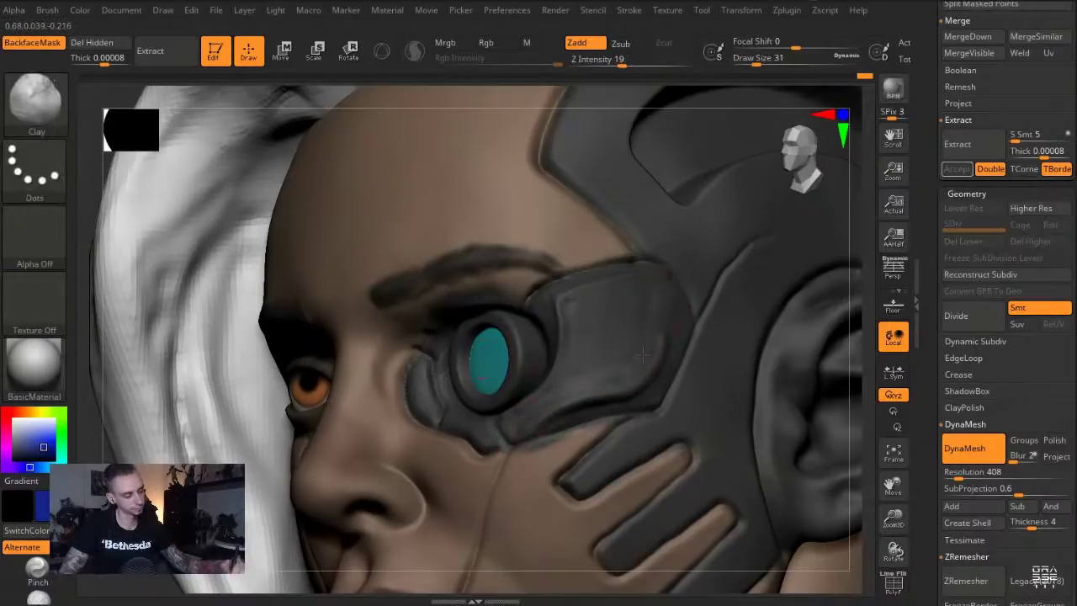
# Polish the temple plate's rear and lower edges flat with hPolish, reducing the draw size to 35
pyautogui.click(37, 104)
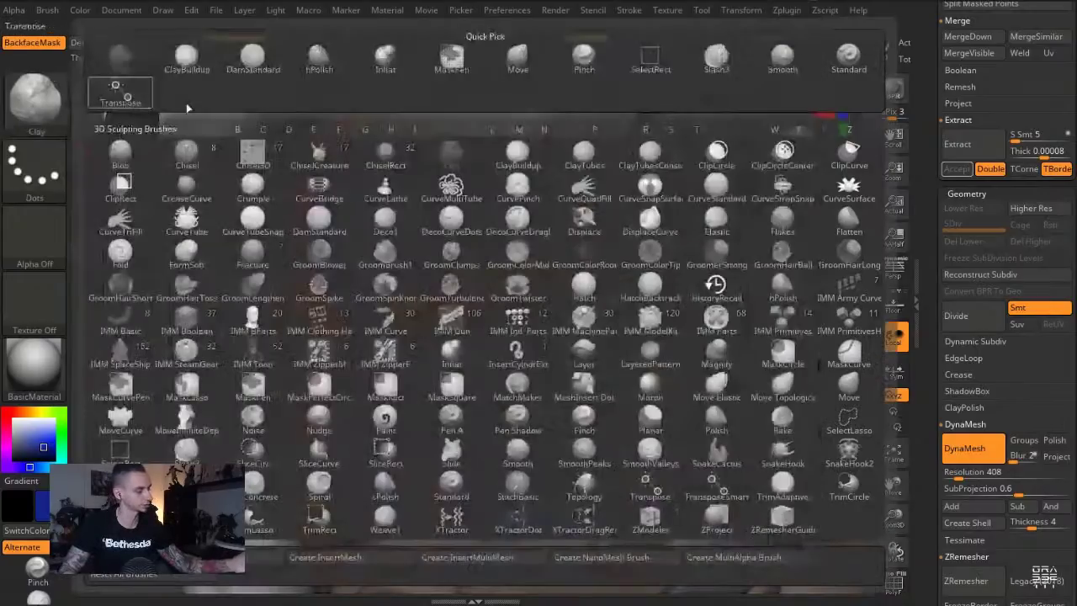
pyautogui.click(319, 59)
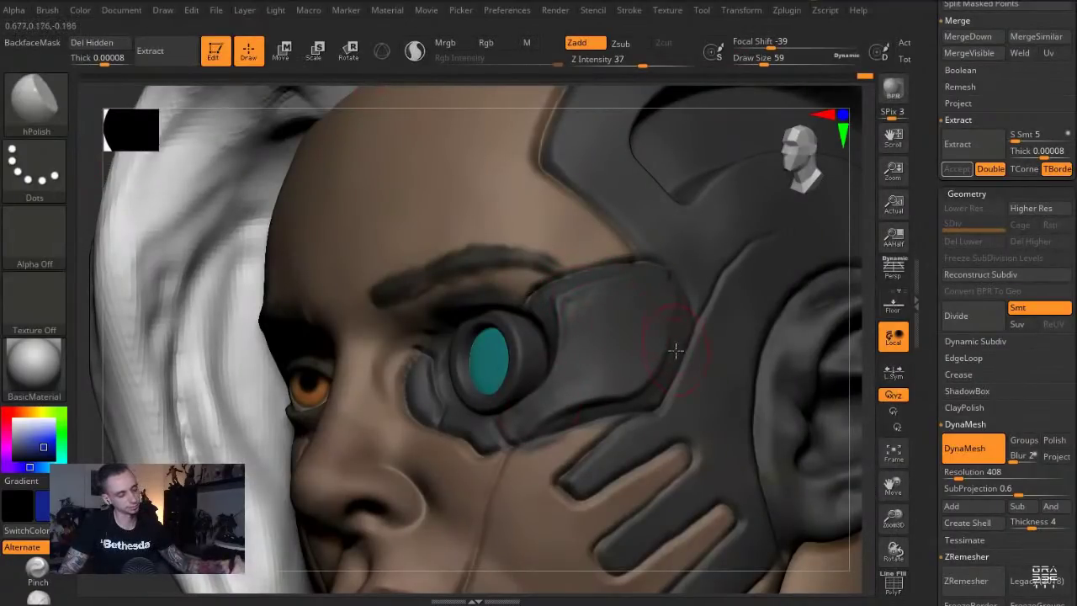
pyautogui.press('s')
pyautogui.click(565, 419)
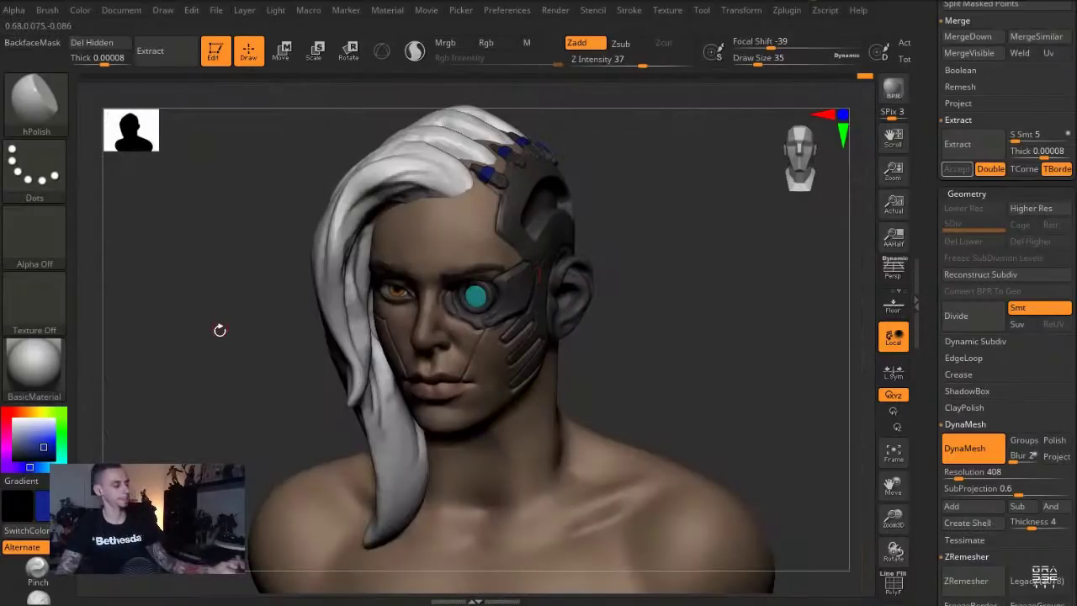
# Smooth the plate's inner rim beneath and beside the cybernetic eye and polish its upper front corner
pyautogui.moveTo(219, 331); pyautogui.dragTo(211, 327)
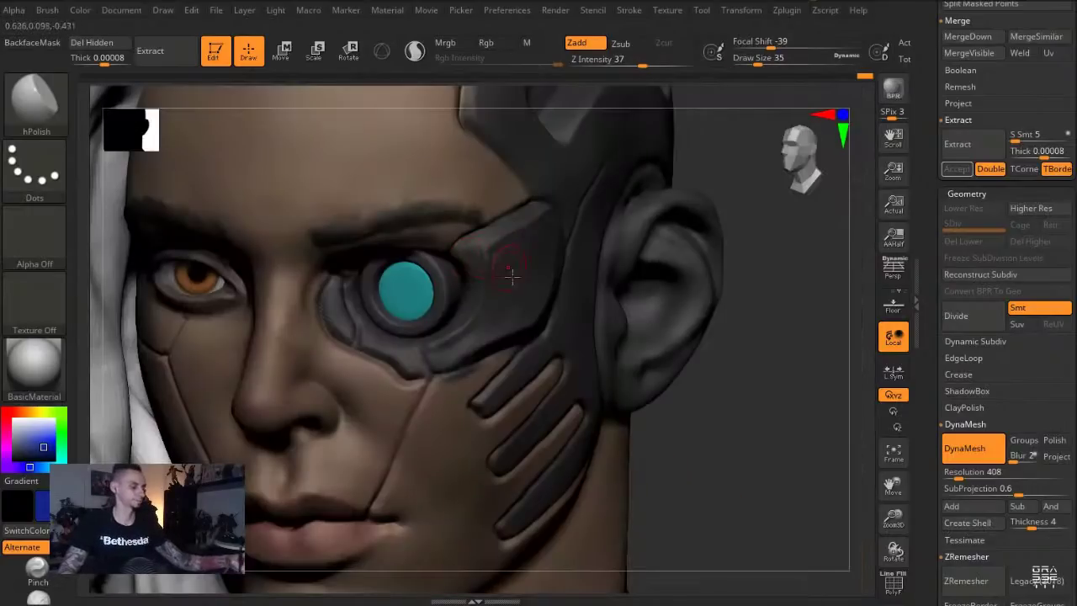
pyautogui.keyDown('shift'); pyautogui.moveTo(444, 358); pyautogui.dragTo(498, 310); pyautogui.keyUp('shift')
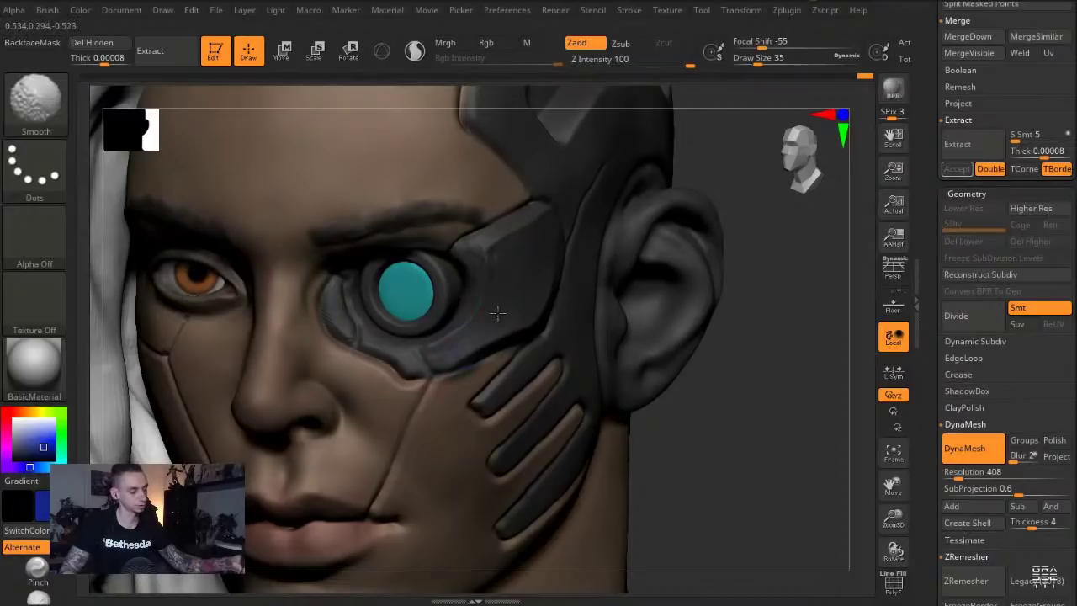
pyautogui.moveTo(486, 256); pyautogui.dragTo(465, 251)
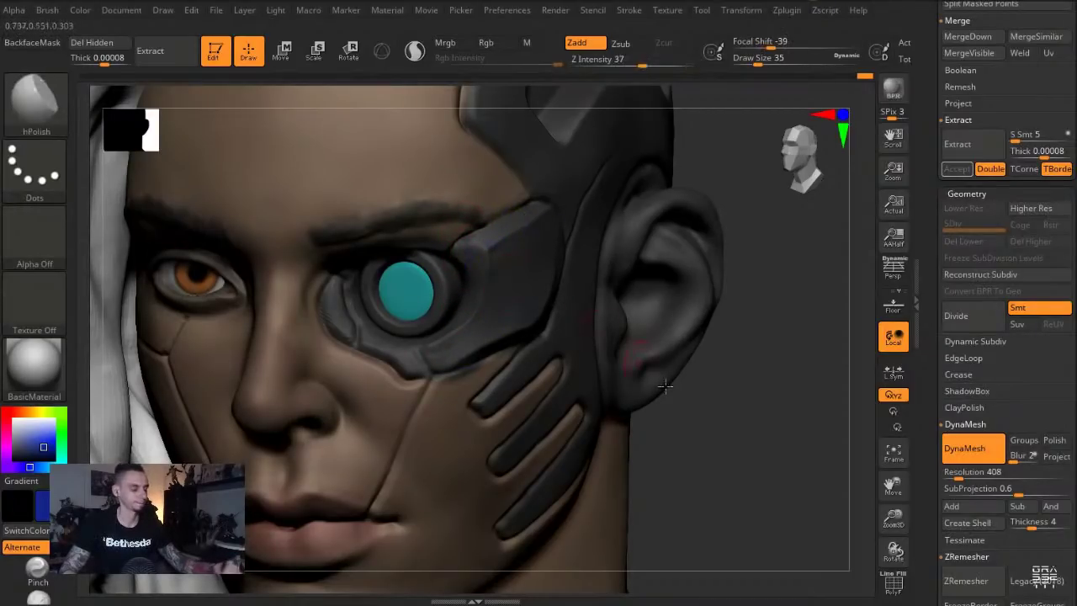
pyautogui.moveTo(720, 449); pyautogui.dragTo(655, 446)
pyautogui.moveTo(492, 281)
pyautogui.keyDown('ctrl'); pyautogui.mouseDown()
pyautogui.moveTo(483, 318)
pyautogui.moveTo(503, 281)
pyautogui.moveTo(491, 212)
pyautogui.mouseUp(); pyautogui.keyUp('ctrl')
pyautogui.press('ctrl')
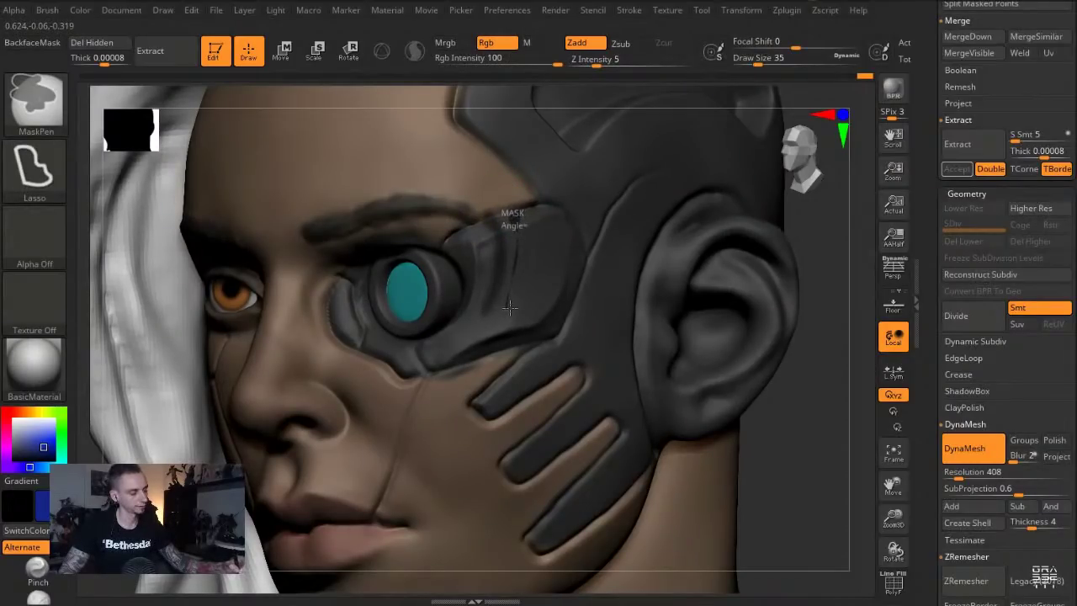
pyautogui.keyDown('ctrl'); pyautogui.moveTo(530, 248); pyautogui.dragTo(524, 212); pyautogui.keyUp('ctrl')
pyautogui.moveTo(769, 457)
pyautogui.mouseDown()
pyautogui.moveTo(794, 464)
pyautogui.moveTo(796, 505)
pyautogui.mouseUp()
pyautogui.hotkey('ctrl', 'z')
pyautogui.moveTo(503, 220)
pyautogui.keyDown('ctrl'); pyautogui.mouseDown()
pyautogui.moveTo(512, 247)
pyautogui.moveTo(497, 335)
pyautogui.moveTo(519, 237)
pyautogui.moveTo(511, 216)
pyautogui.moveTo(516, 254)
pyautogui.moveTo(496, 339)
pyautogui.moveTo(509, 331)
pyautogui.moveTo(525, 212)
pyautogui.mouseUp(); pyautogui.keyUp('ctrl')
# Subdivide the isolated head to level 2 and mask four curved stripes across the temple plate, trimming their edges
pyautogui.hotkey('alt', 's')
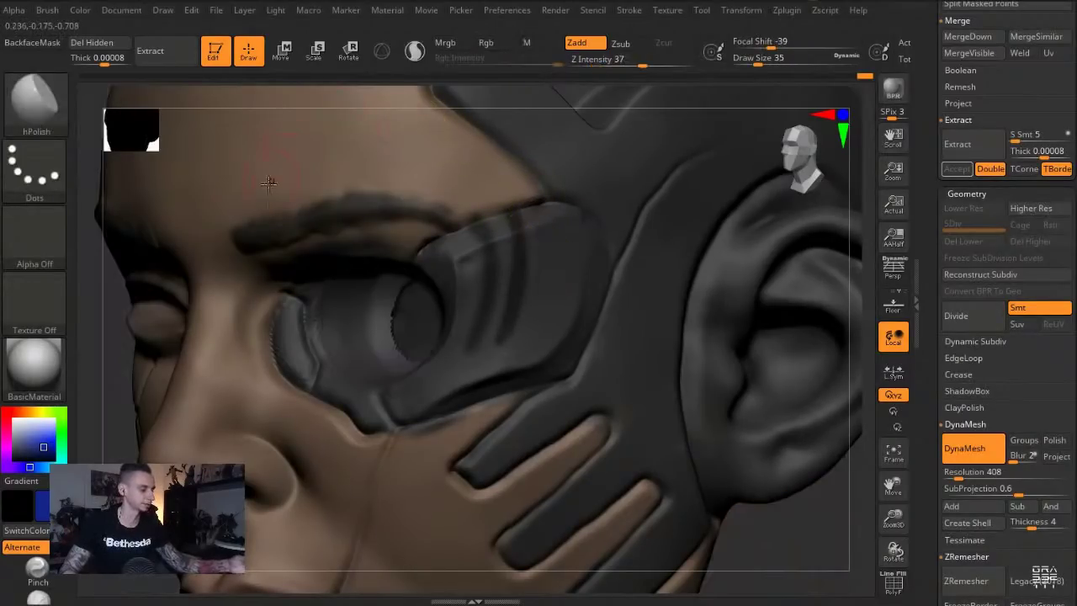
pyautogui.hotkey('ctrl', 'd')
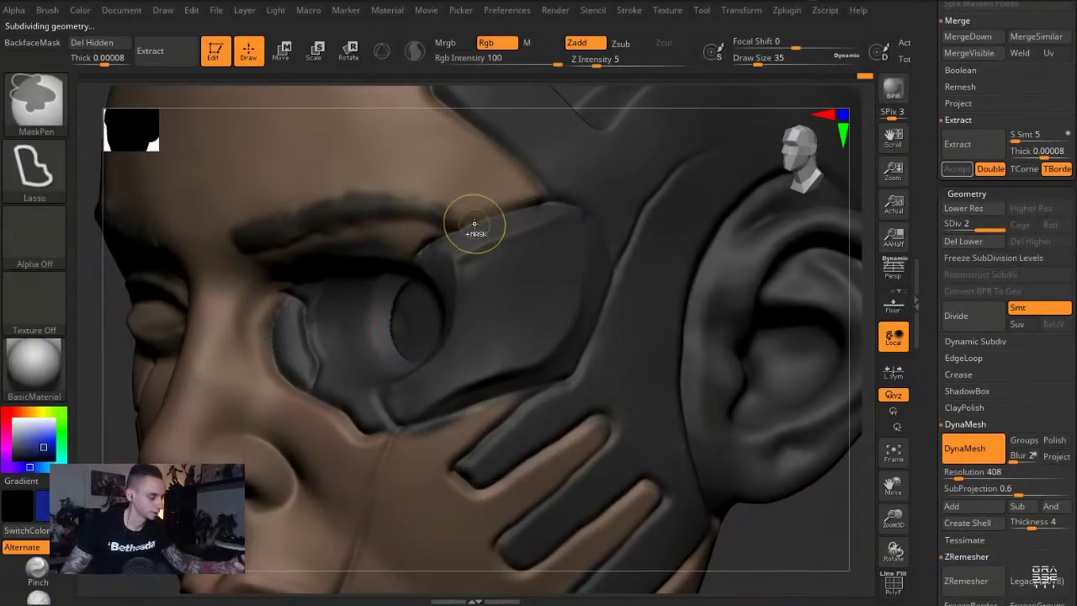
pyautogui.moveTo(477, 293)
pyautogui.keyDown('ctrl'); pyautogui.mouseDown()
pyautogui.moveTo(457, 354)
pyautogui.moveTo(471, 351)
pyautogui.moveTo(492, 301)
pyautogui.moveTo(477, 215)
pyautogui.mouseUp(); pyautogui.keyUp('ctrl')
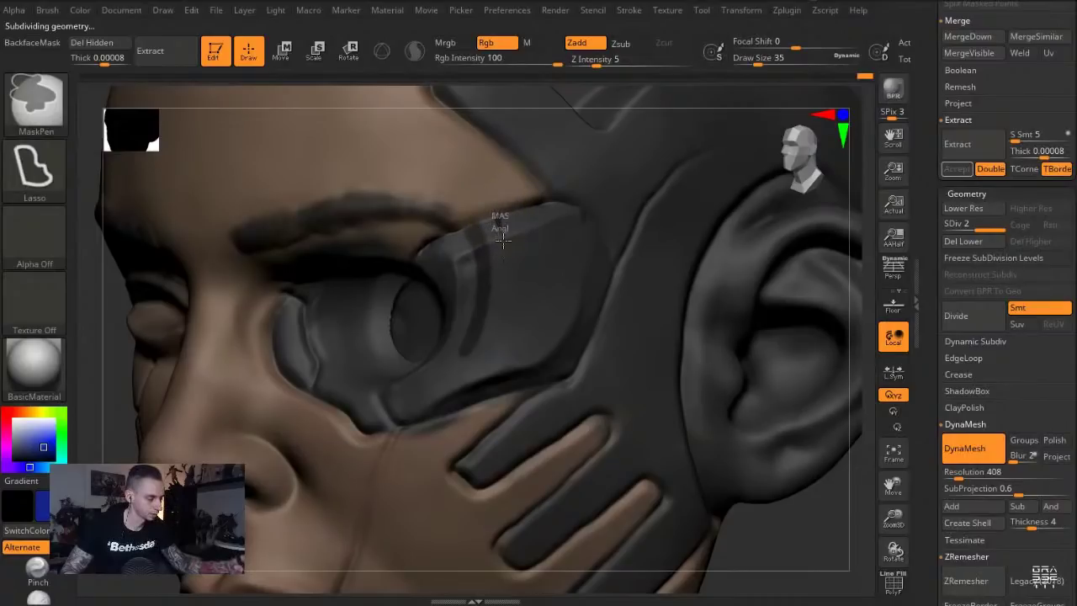
pyautogui.moveTo(499, 328)
pyautogui.keyDown('ctrl'); pyautogui.mouseDown()
pyautogui.moveTo(505, 347)
pyautogui.moveTo(524, 274)
pyautogui.moveTo(507, 215)
pyautogui.mouseUp(); pyautogui.keyUp('ctrl')
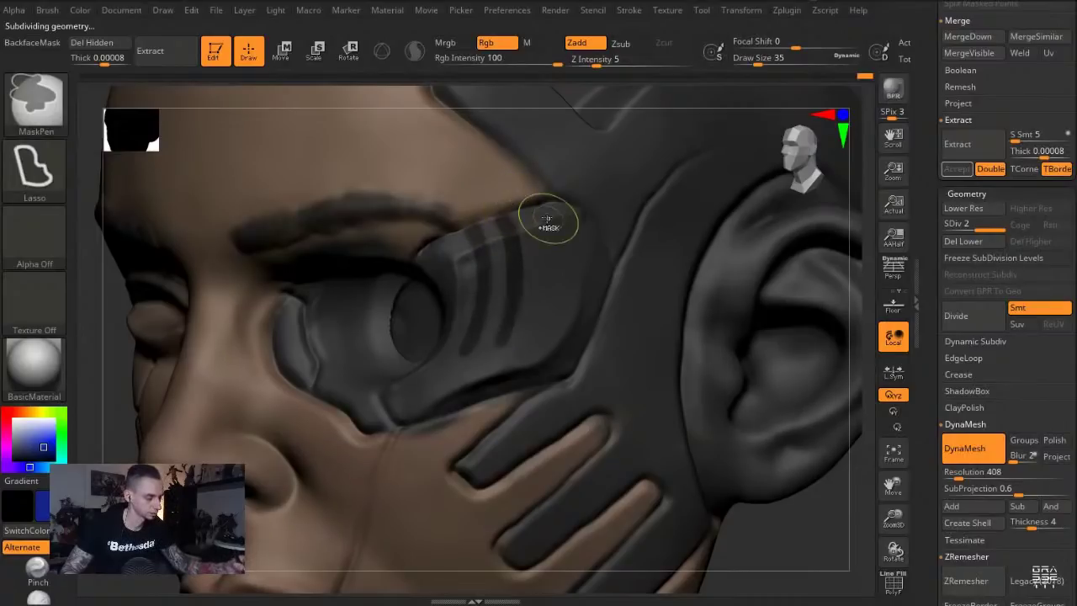
pyautogui.moveTo(539, 254)
pyautogui.keyDown('ctrl'); pyautogui.mouseDown()
pyautogui.moveTo(525, 330)
pyautogui.moveTo(537, 331)
pyautogui.moveTo(527, 188)
pyautogui.moveTo(511, 183)
pyautogui.mouseUp(); pyautogui.keyUp('ctrl')
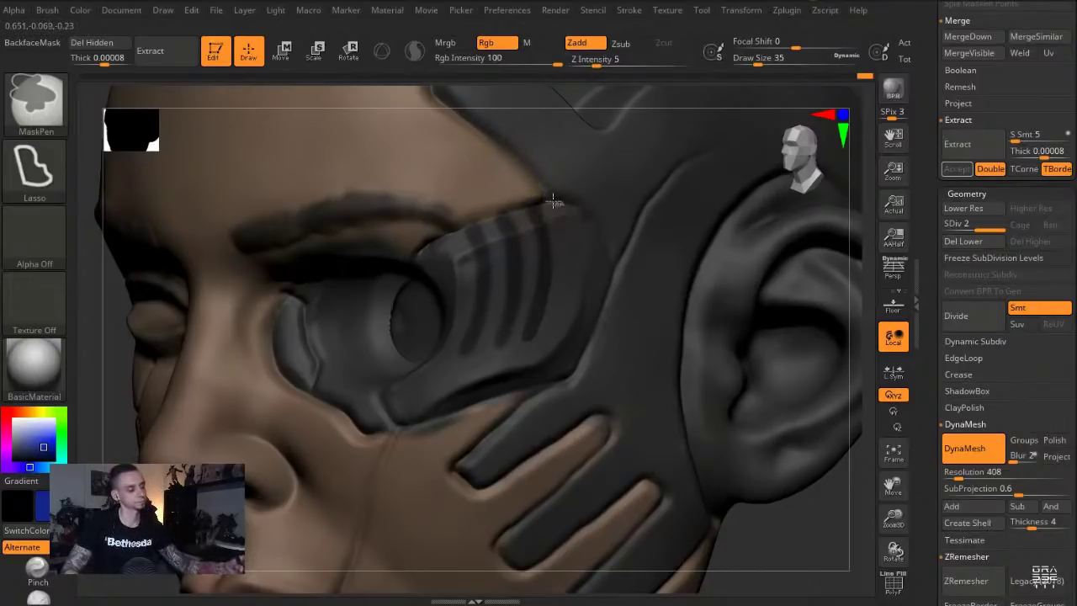
pyautogui.keyDown('ctrl'); pyautogui.moveTo(565, 315); pyautogui.dragTo(574, 205); pyautogui.keyUp('ctrl')
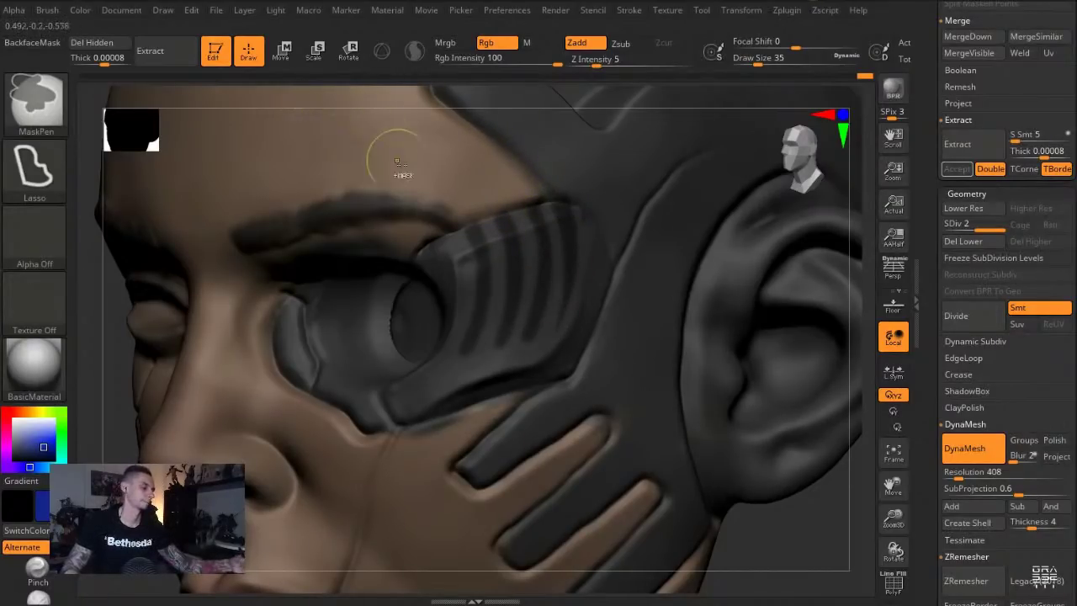
pyautogui.moveTo(589, 258)
pyautogui.keyDown('ctrl'); pyautogui.keyDown('alt'); pyautogui.mouseDown()
pyautogui.moveTo(501, 338)
pyautogui.moveTo(605, 356)
pyautogui.moveTo(633, 267)
pyautogui.mouseUp(); pyautogui.keyUp('alt'); pyautogui.keyUp('ctrl')
pyautogui.moveTo(112, 412); pyautogui.dragTo(219, 467)
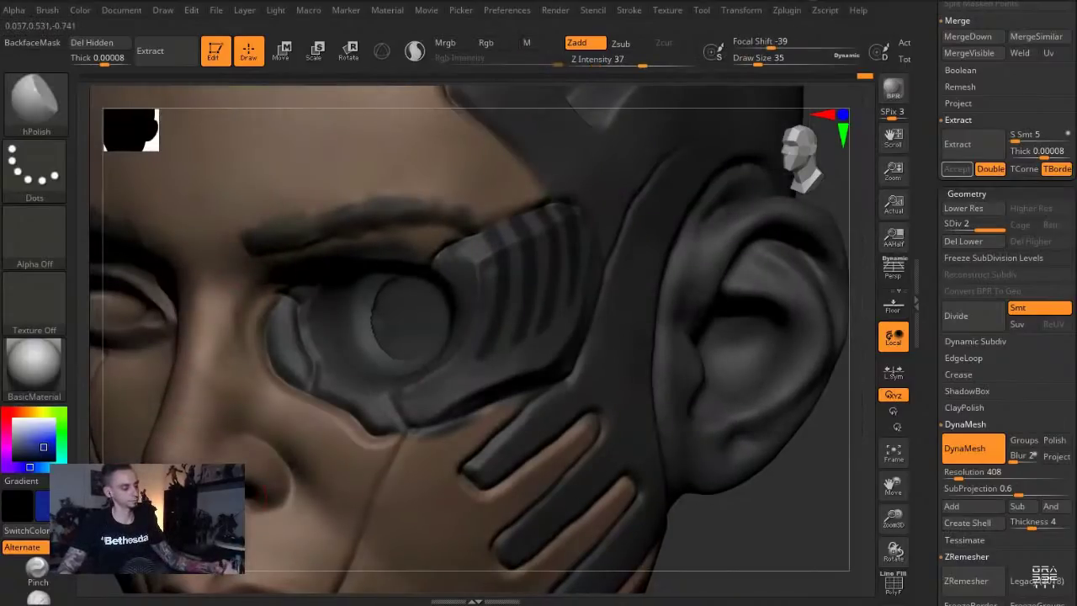
pyautogui.moveTo(777, 542); pyautogui.dragTo(731, 542)
pyautogui.moveTo(627, 326)
pyautogui.keyDown('ctrl'); pyautogui.keyDown('alt'); pyautogui.mouseDown()
pyautogui.moveTo(596, 178)
pyautogui.moveTo(558, 216)
pyautogui.moveTo(625, 333)
pyautogui.mouseUp(); pyautogui.keyUp('alt'); pyautogui.keyUp('ctrl')
# Invert the mask and shift the unmasked stripes with the Transpose Move tool to form ribbed relief on the temple plate
pyautogui.keyDown('ctrl'); pyautogui.click(795, 562); pyautogui.keyUp('ctrl')
pyautogui.keyDown('shift'); pyautogui.moveTo(779, 552); pyautogui.dragTo(820, 551); pyautogui.keyUp('shift')
pyautogui.press('w')
pyautogui.click(589, 248)
pyautogui.click(582, 224)
pyautogui.moveTo(612, 187); pyautogui.dragTo(611, 186)
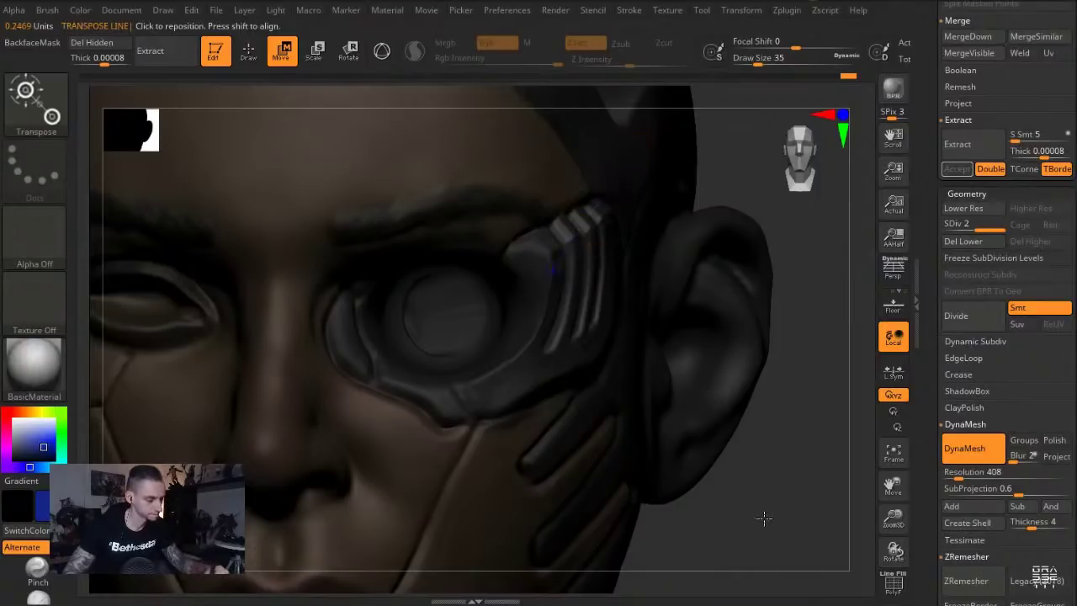
# Return to draw mode, clear the mask and bring back the hidden hair, eyes and other subtools
pyautogui.moveTo(764, 517); pyautogui.dragTo(715, 517)
pyautogui.press('q')
pyautogui.keyDown('ctrl'); pyautogui.moveTo(241, 197); pyautogui.dragTo(269, 244); pyautogui.keyUp('ctrl')
pyautogui.moveTo(253, 242)
pyautogui.keyDown('alt'); pyautogui.mouseDown()
pyautogui.moveTo(247, 211)
pyautogui.moveTo(244, 256)
pyautogui.mouseUp(); pyautogui.keyUp('alt')
pyautogui.click(243, 256)
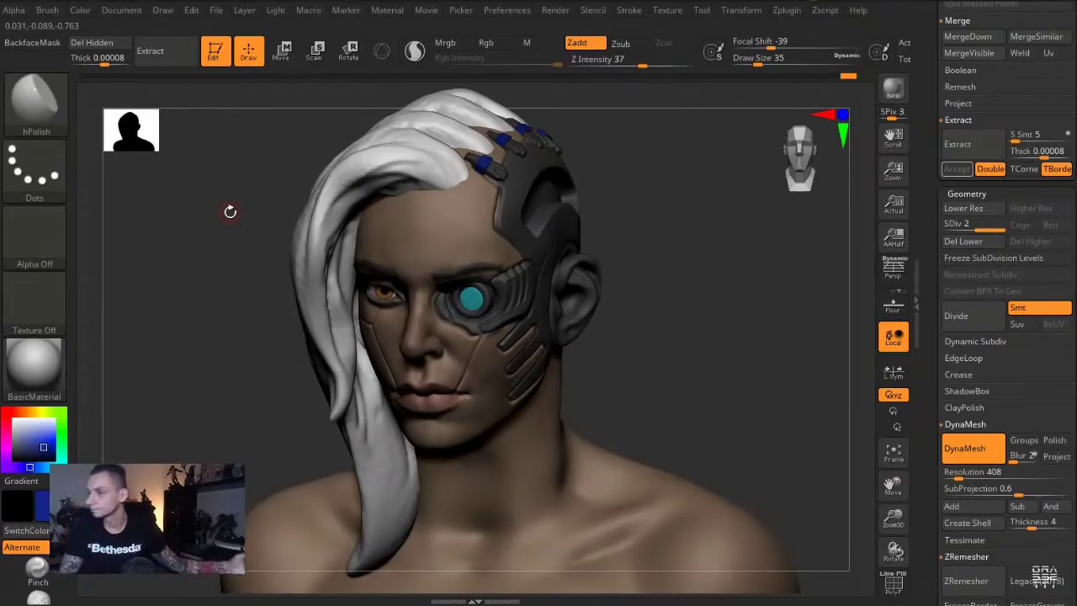
# Cut short cross grooves through the skin strips between the dark cheek panels with the DamStandard brush
pyautogui.moveTo(228, 250); pyautogui.dragTo(293, 236)
pyautogui.keyDown('alt'); pyautogui.moveTo(705, 474); pyautogui.dragTo(697, 434); pyautogui.keyUp('alt')
pyautogui.press('b')
pyautogui.press('d')
pyautogui.press('s')
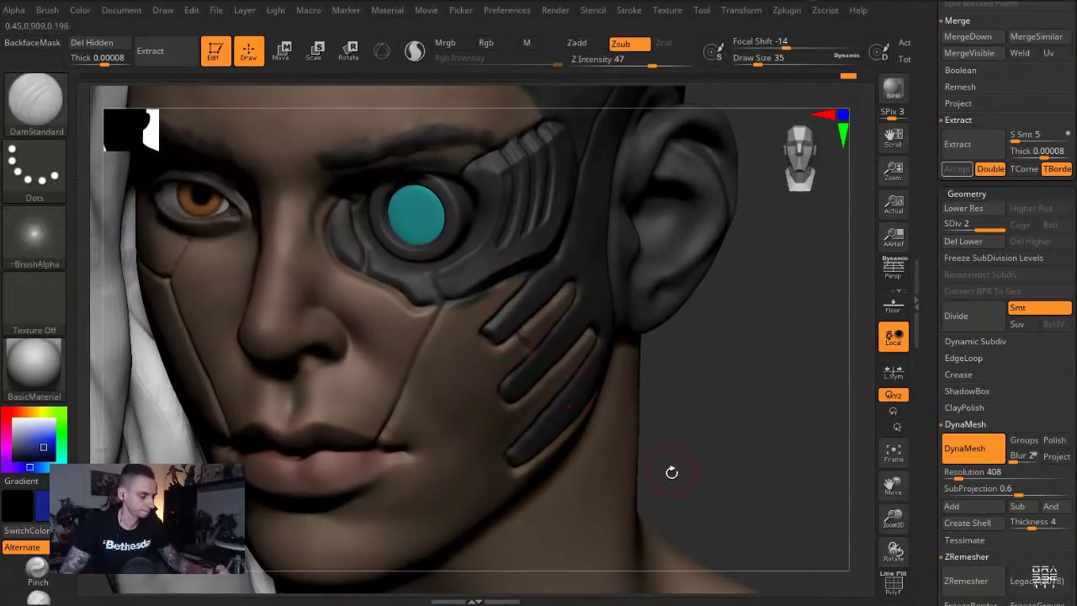
pyautogui.moveTo(672, 472); pyautogui.dragTo(601, 470)
pyautogui.hotkey('ctrl', 'z')
pyautogui.moveTo(519, 327); pyautogui.dragTo(563, 388)
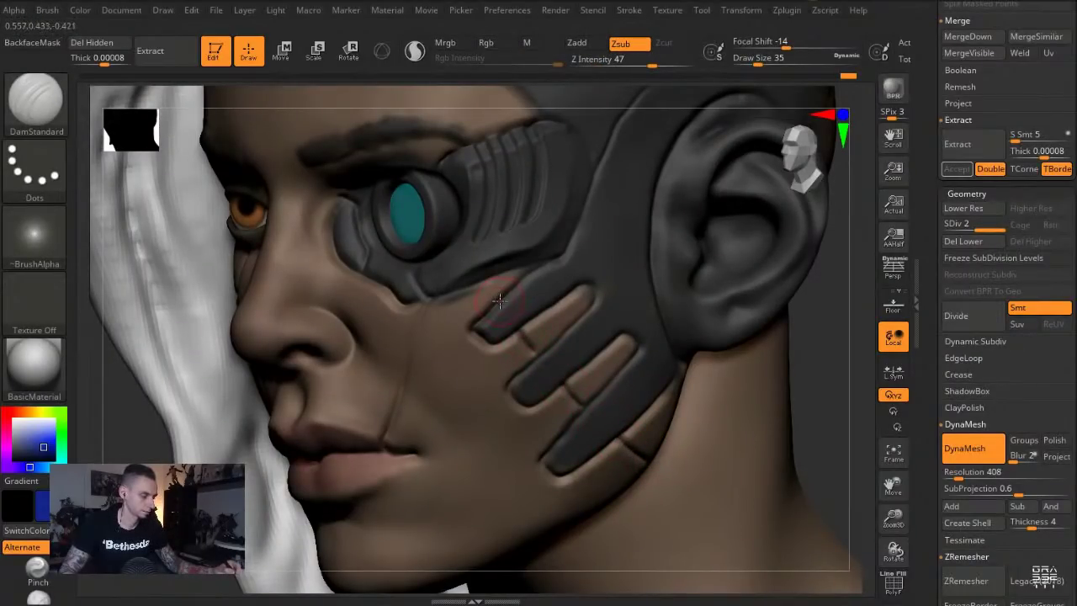
# Paint the ear-side segments of the skin strips between the cheek panels dark, using the Inflat brush with Rgb at intensity 100
pyautogui.press('b')
pyautogui.press('i')
pyautogui.press('n')
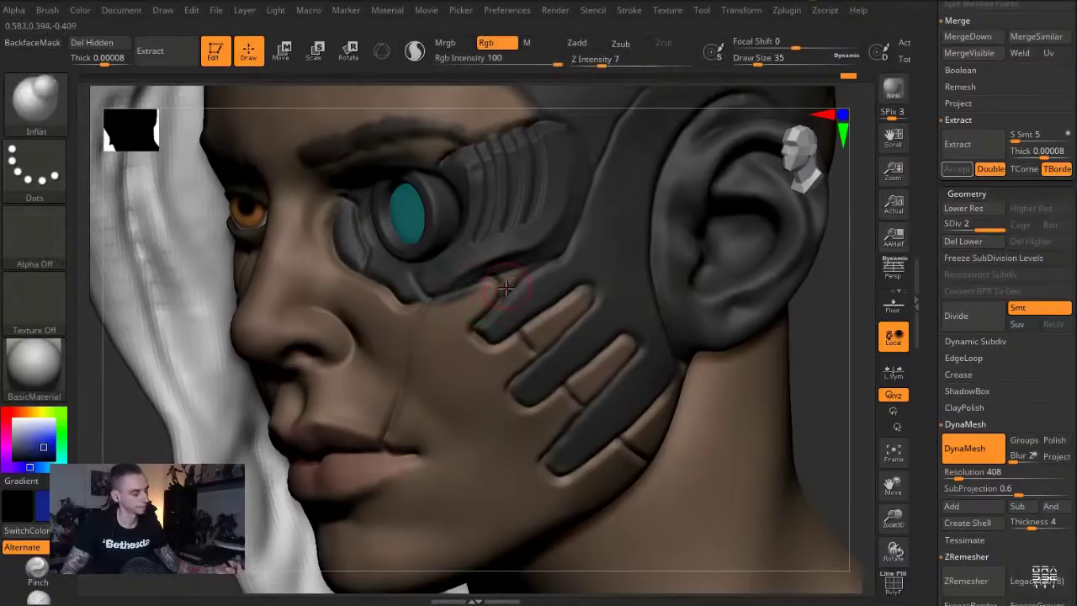
pyautogui.moveTo(35, 437); pyautogui.dragTo(580, 244)
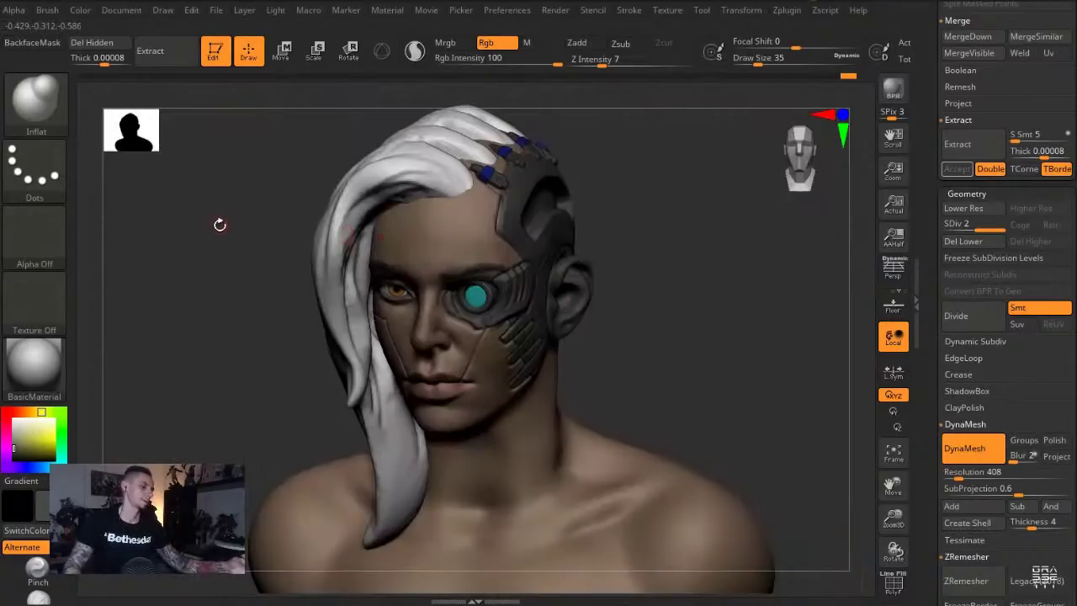
pyautogui.moveTo(220, 226); pyautogui.dragTo(212, 224)
pyautogui.moveTo(214, 225); pyautogui.dragTo(208, 298)
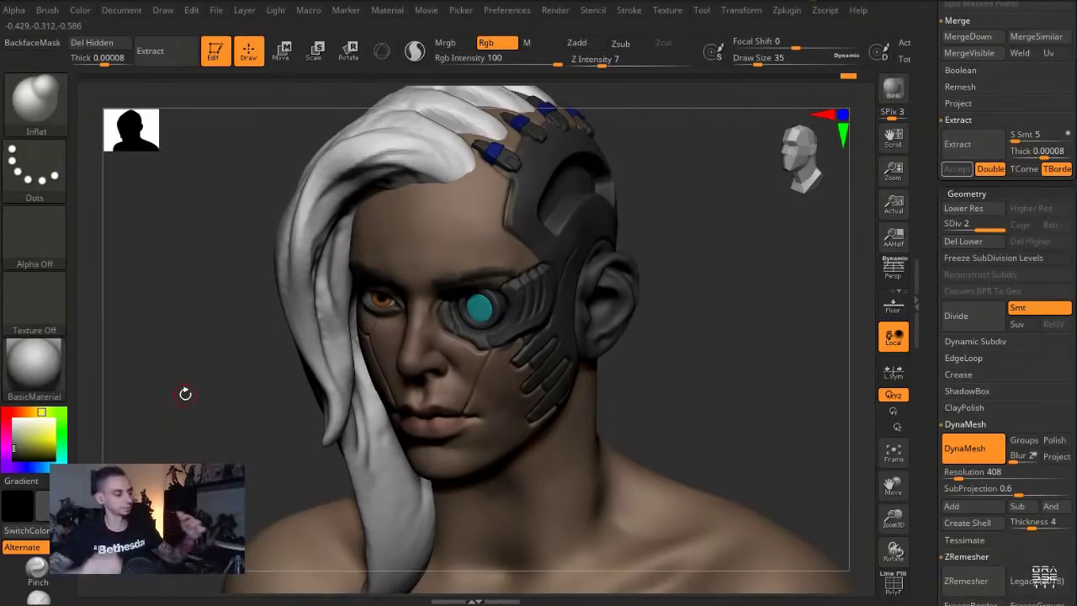
pyautogui.moveTo(247, 205)
pyautogui.mouseDown()
pyautogui.moveTo(218, 209)
pyautogui.moveTo(229, 265)
pyautogui.mouseUp()
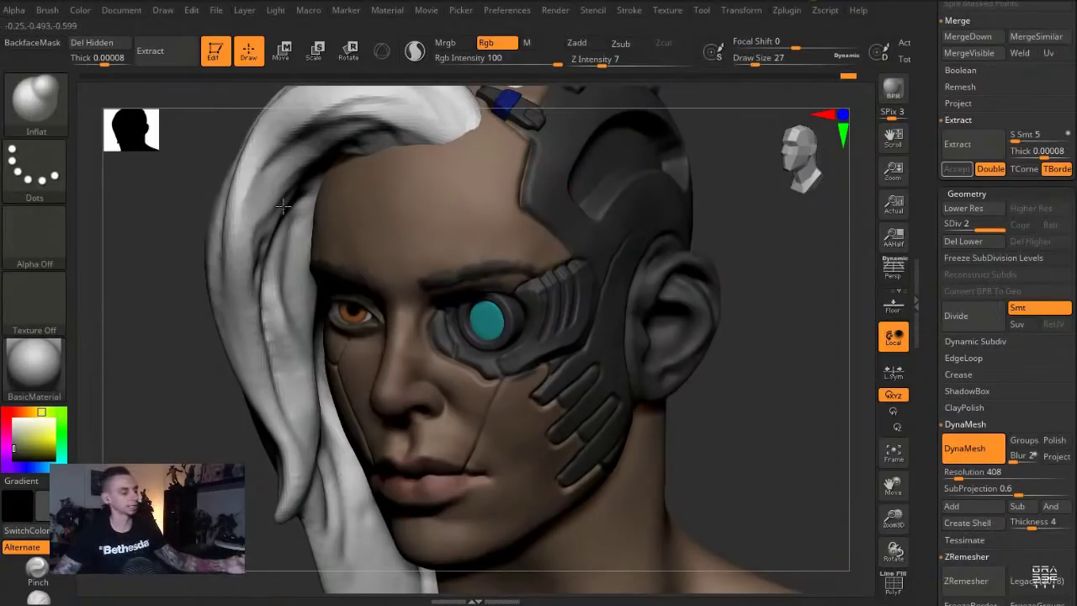
pyautogui.moveTo(168, 332); pyautogui.dragTo(199, 374)
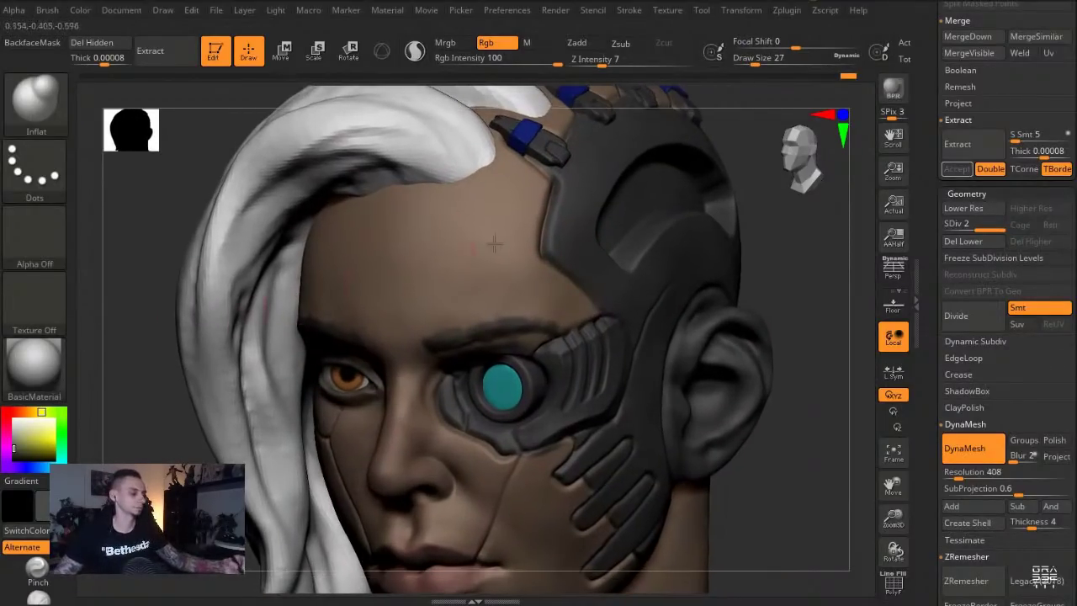
# Carve a crisp groove around the base of the front hair connector at the head plate with the Slash3 brush at draw size 14
pyautogui.press('b')
pyautogui.press('d')
pyautogui.press('s')
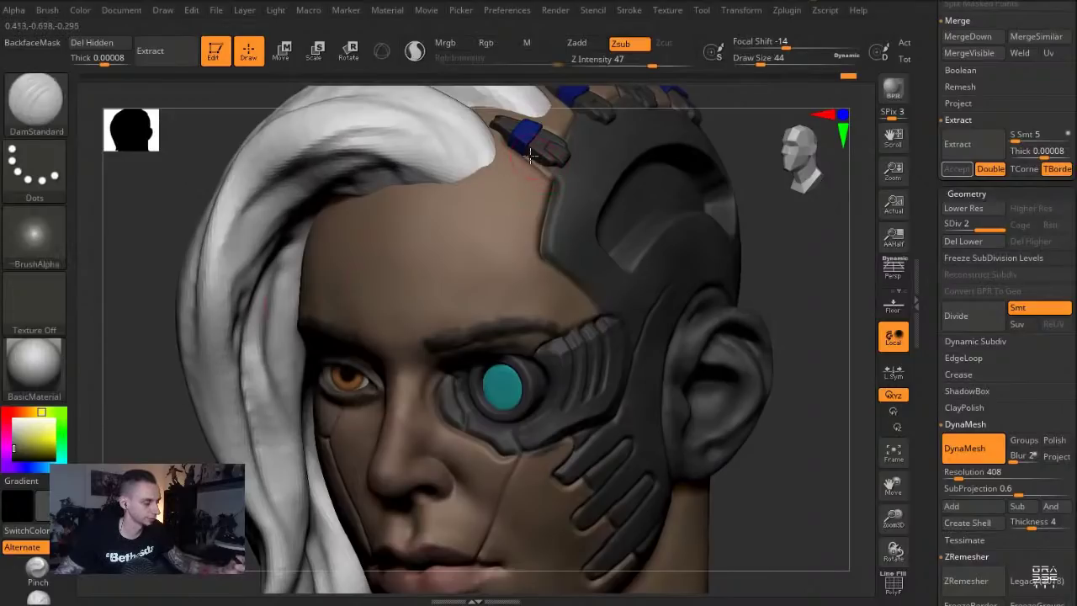
pyautogui.moveTo(794, 289); pyautogui.dragTo(810, 394)
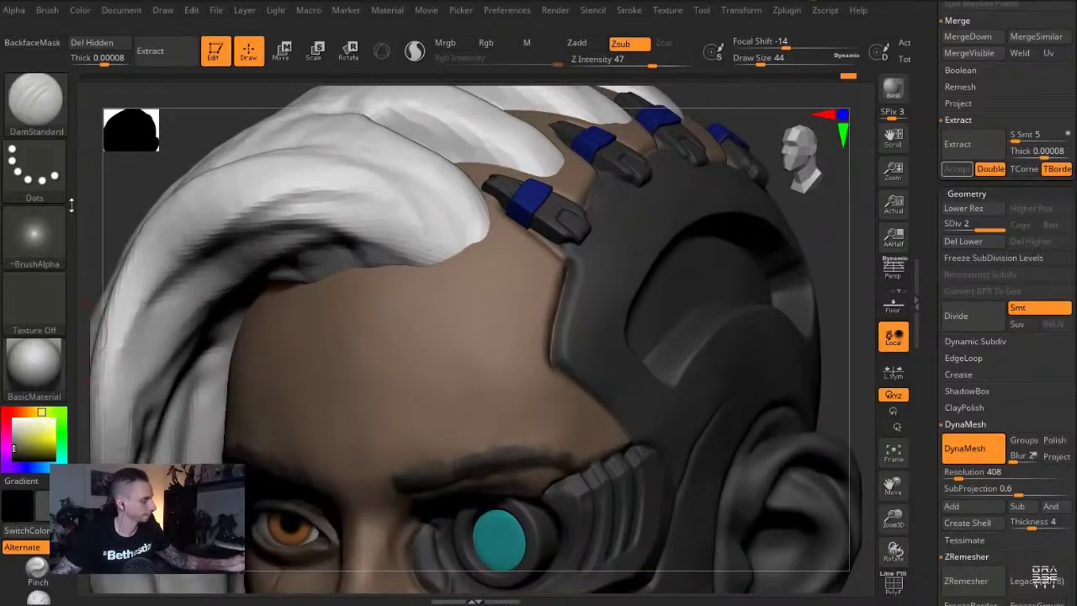
pyautogui.press('b')
pyautogui.click(713, 61)
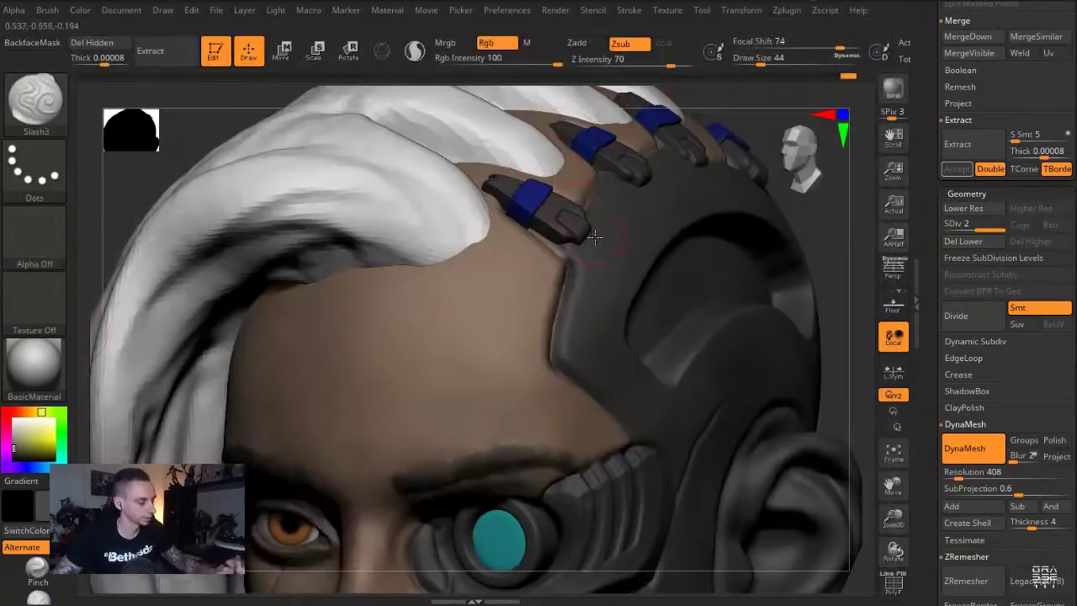
pyautogui.moveTo(839, 349); pyautogui.dragTo(796, 367)
pyautogui.press('s')
pyautogui.click(559, 250)
pyautogui.moveTo(595, 222); pyautogui.dragTo(579, 198)
pyautogui.click(299, 137)
pyautogui.keyDown('alt'); pyautogui.moveTo(211, 168); pyautogui.dragTo(215, 244); pyautogui.keyUp('alt')
pyautogui.hotkey('ctrl', 'z')
pyautogui.moveTo(506, 282); pyautogui.dragTo(543, 323)
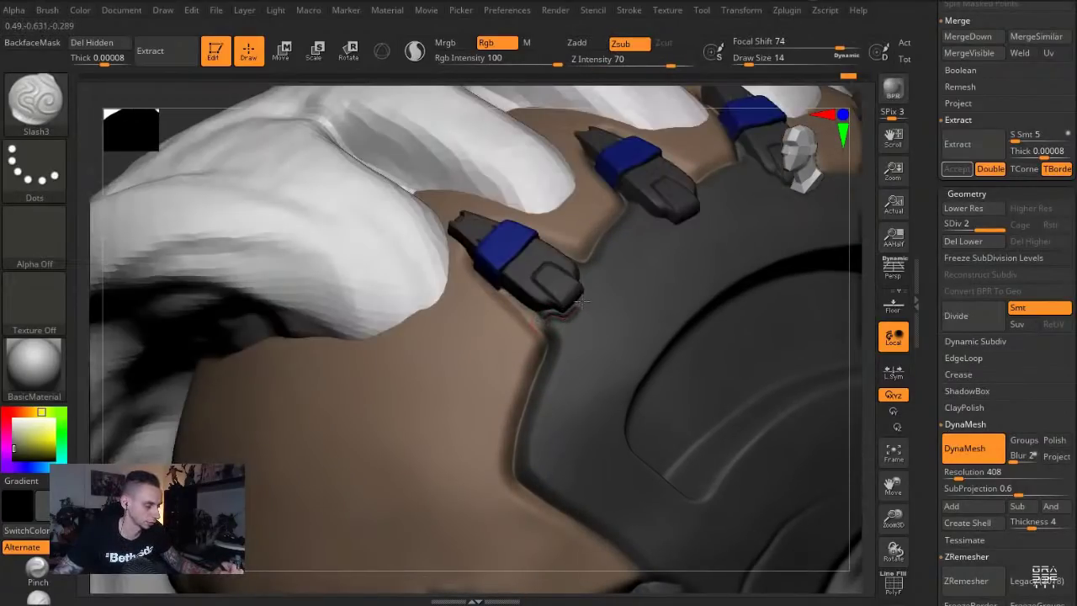
pyautogui.moveTo(588, 281); pyautogui.dragTo(581, 257)
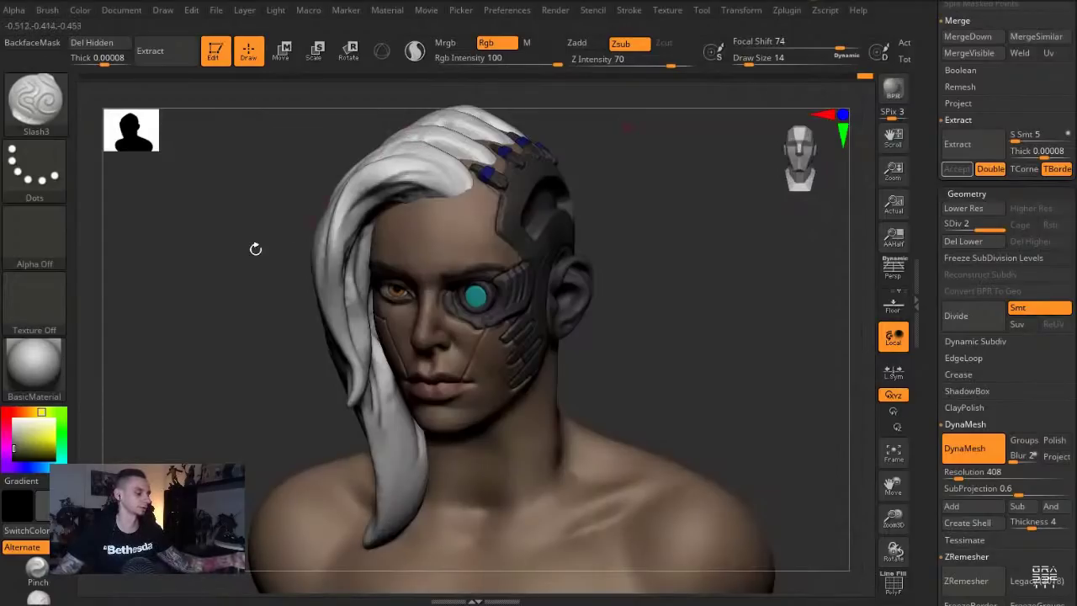
# Isolate the head subtool and enable LazyMouse for the MaskPen brush with the FreeHand stroke
pyautogui.keyDown('alt'); pyautogui.moveTo(222, 225); pyautogui.dragTo(233, 264); pyautogui.keyUp('alt')
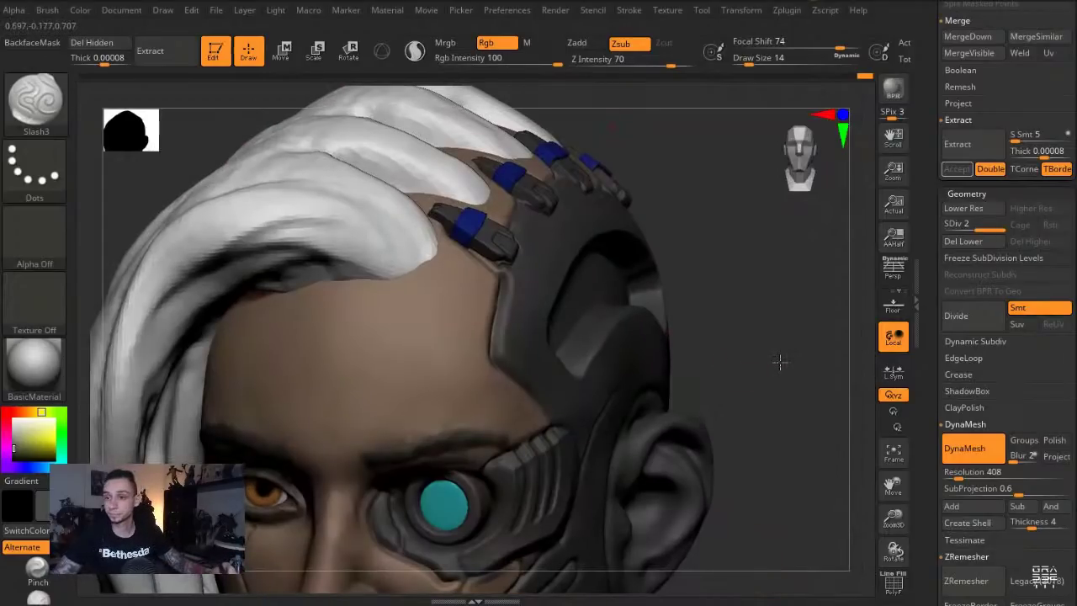
pyautogui.keyDown('alt'); pyautogui.moveTo(780, 362); pyautogui.dragTo(769, 310); pyautogui.keyUp('alt')
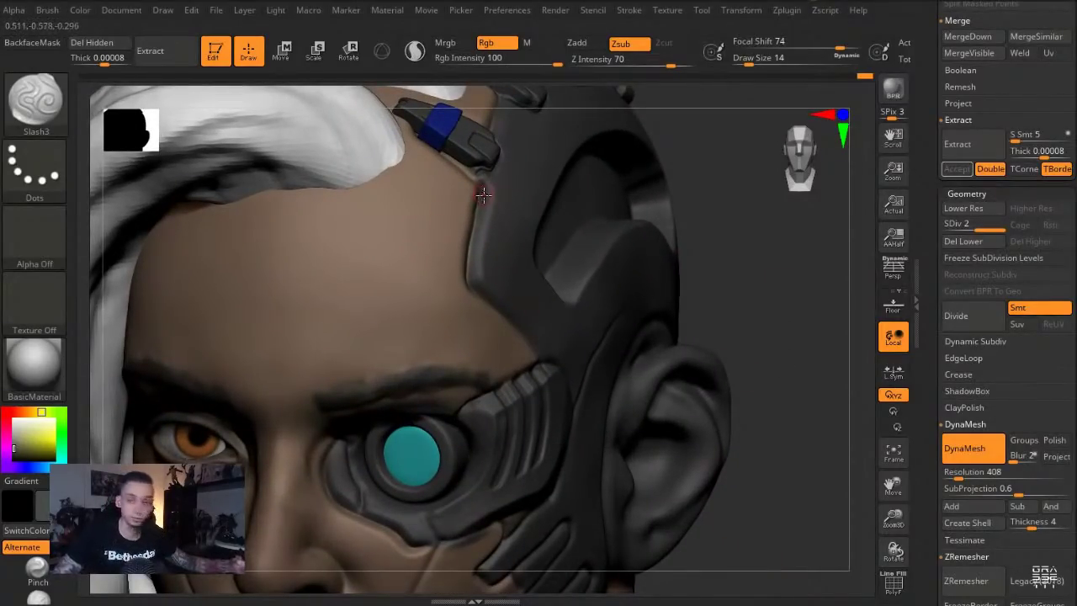
pyautogui.moveTo(741, 260)
pyautogui.mouseDown()
pyautogui.moveTo(733, 337)
pyautogui.moveTo(762, 284)
pyautogui.moveTo(750, 354)
pyautogui.mouseUp()
pyautogui.hotkey('alt', 's')
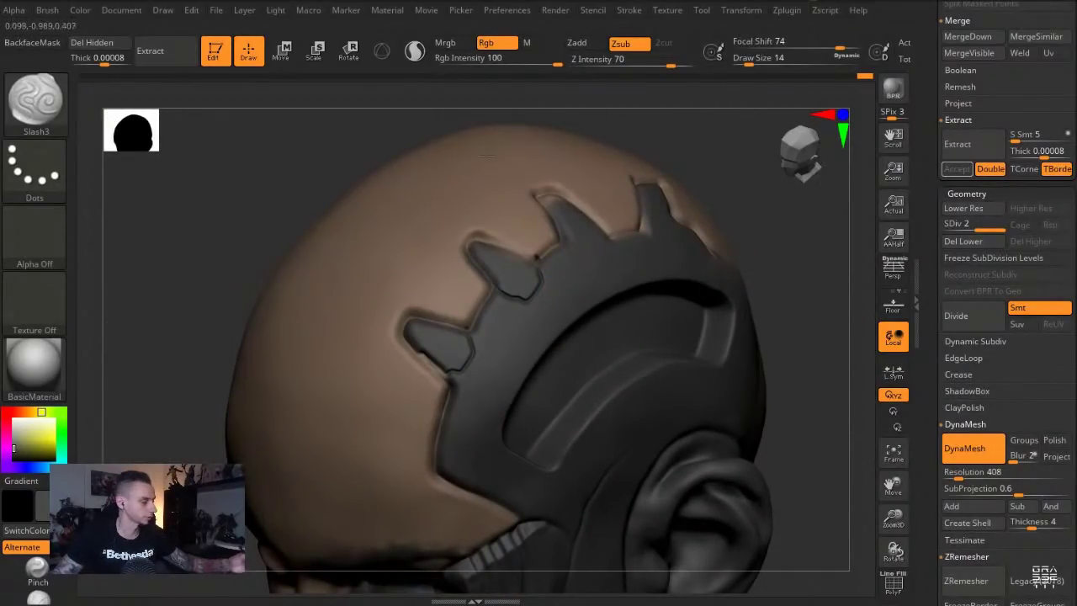
pyautogui.click(34, 169)
pyautogui.click(248, 180)
pyautogui.click(629, 11)
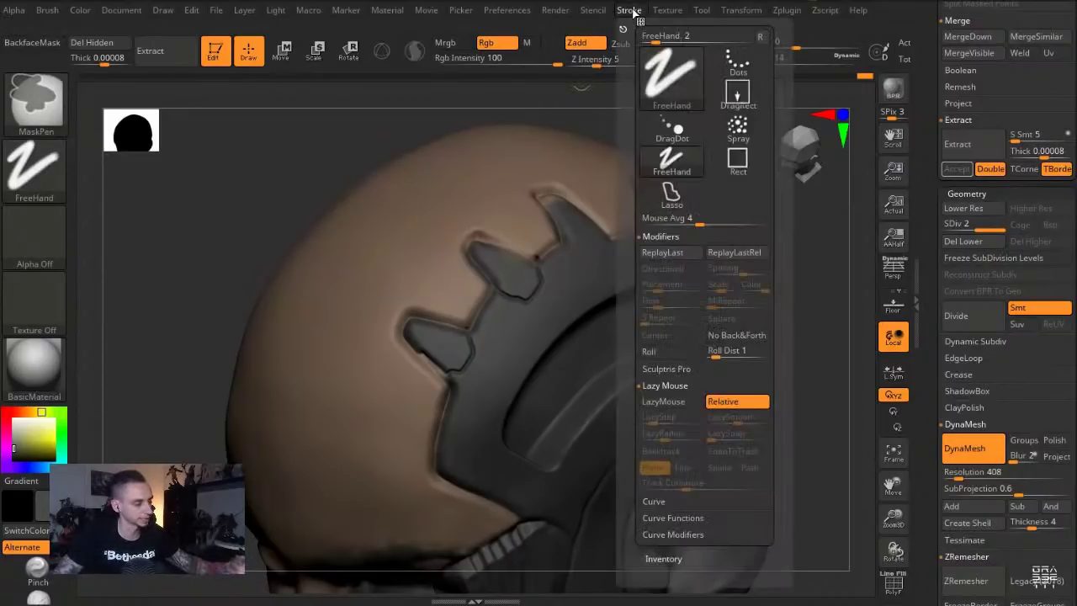
pyautogui.keyDown('ctrl'); pyautogui.click(663, 402); pyautogui.keyUp('ctrl')
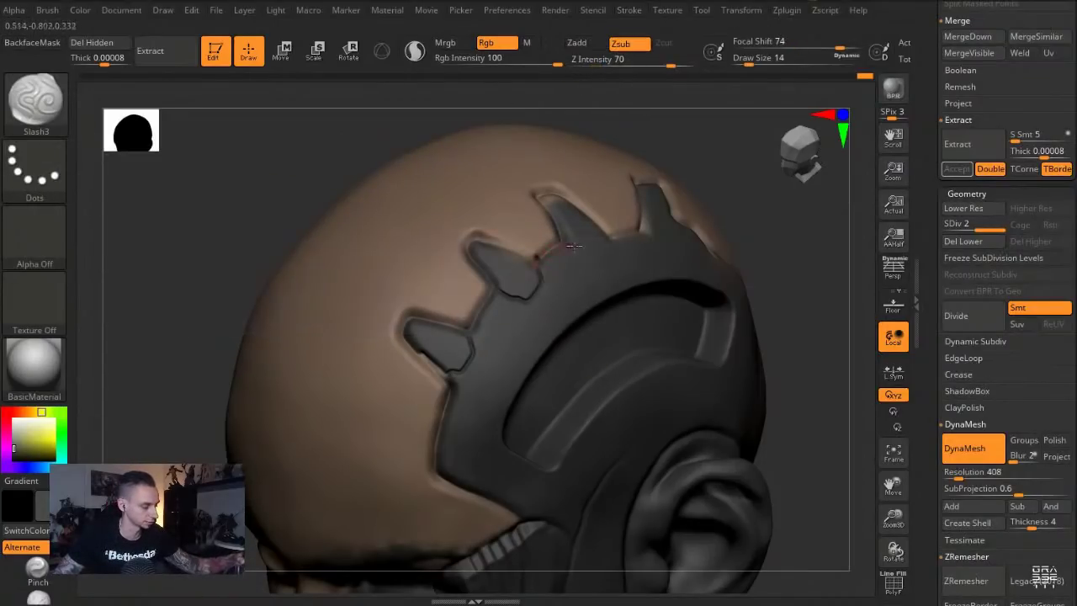
# Mask a band along the outer edge of the head plate down to the temple and trim its lower end
pyautogui.moveTo(734, 222)
pyautogui.mouseDown()
pyautogui.moveTo(704, 226)
pyautogui.moveTo(715, 238)
pyautogui.moveTo(614, 245)
pyautogui.moveTo(543, 279)
pyautogui.moveTo(477, 366)
pyautogui.moveTo(447, 428)
pyautogui.moveTo(443, 484)
pyautogui.mouseUp()
pyautogui.moveTo(220, 380); pyautogui.dragTo(214, 340)
pyautogui.keyDown('ctrl'); pyautogui.moveTo(411, 318); pyautogui.dragTo(576, 392); pyautogui.keyUp('ctrl')
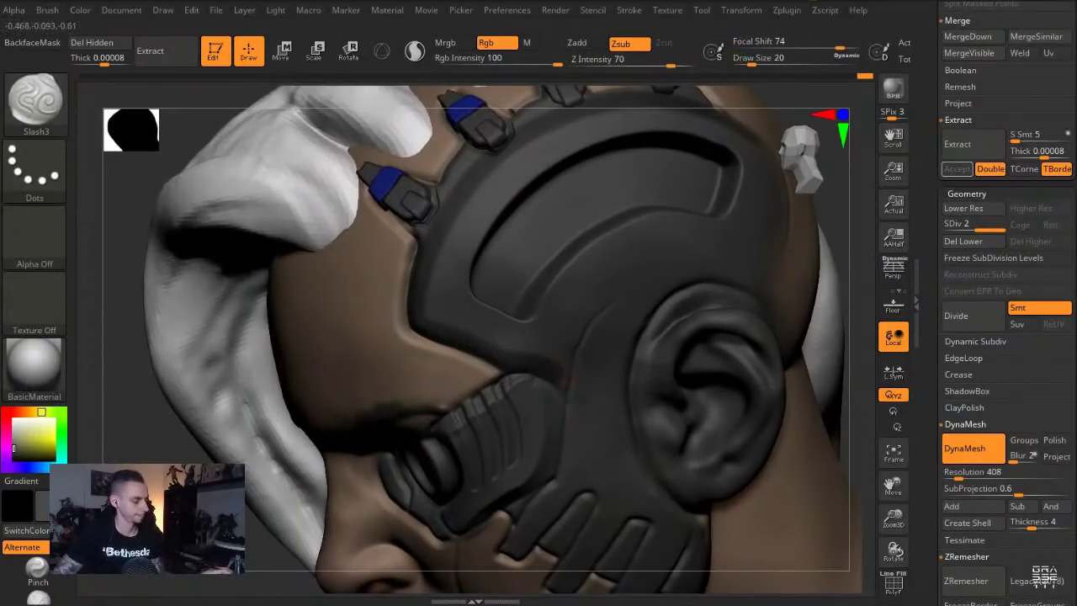
pyautogui.moveTo(193, 353); pyautogui.dragTo(257, 374)
pyautogui.keyDown('ctrl'); pyautogui.moveTo(542, 370); pyautogui.dragTo(574, 413); pyautogui.keyUp('ctrl')
pyautogui.keyDown('ctrl'); pyautogui.moveTo(575, 362); pyautogui.dragTo(557, 427); pyautogui.keyUp('ctrl')
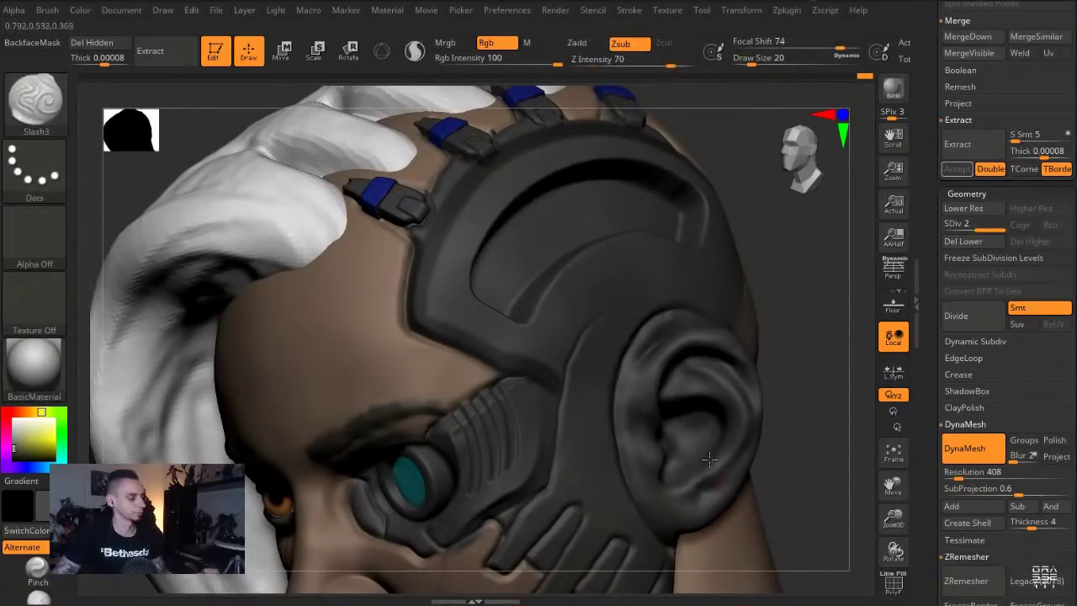
# Extract the masked band along the head plate's edge and accept it as a new subtool
pyautogui.moveTo(822, 477); pyautogui.dragTo(879, 465)
pyautogui.scroll(8, 951, 471)
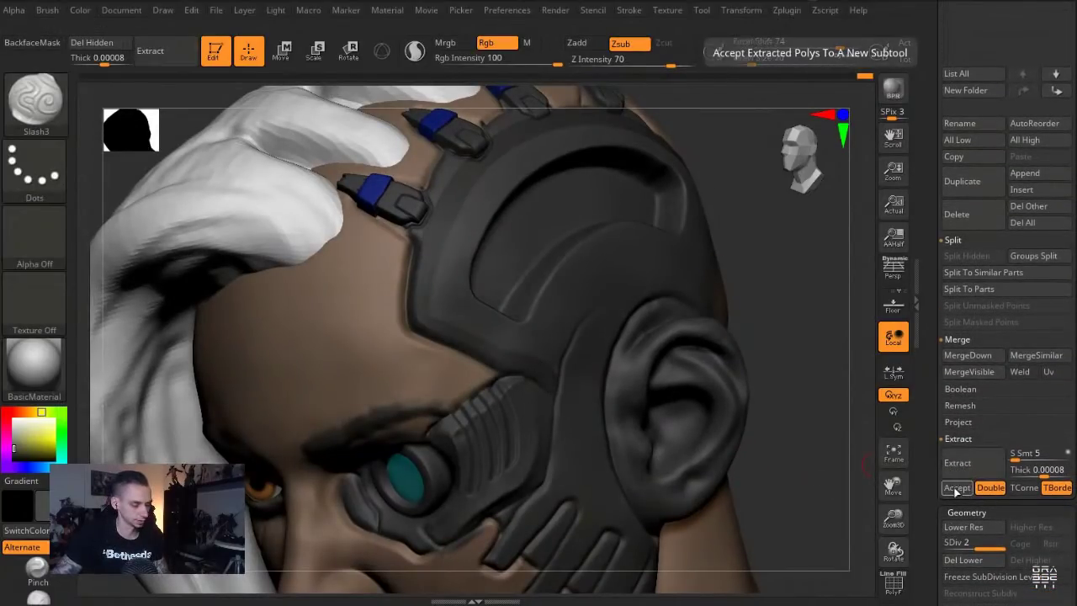
pyautogui.click(956, 490)
# Clear the mask, mask polygroups on the extracted band and offset its unmasked faces with Transpose Move to give it thickness
pyautogui.keyDown('ctrl'); pyautogui.moveTo(838, 485); pyautogui.dragTo(812, 473); pyautogui.keyUp('ctrl')
pyautogui.press('w')
pyautogui.keyDown('ctrl'); pyautogui.click(451, 337); pyautogui.keyUp('ctrl')
pyautogui.press('q')
pyautogui.keyDown('ctrl'); pyautogui.moveTo(812, 522); pyautogui.dragTo(702, 385); pyautogui.keyUp('ctrl')
pyautogui.press('w')
pyautogui.keyDown('ctrl'); pyautogui.click(429, 244); pyautogui.keyUp('ctrl')
pyautogui.moveTo(463, 218); pyautogui.dragTo(476, 214)
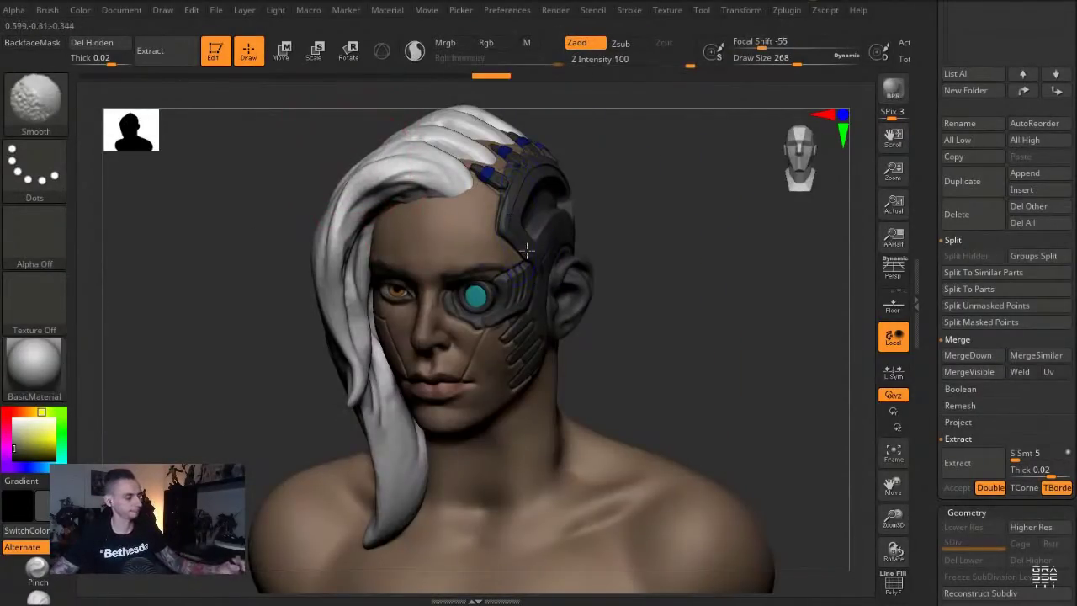
# Select the hair connectors and nudge the front one with the Move brush at draw size 94
pyautogui.moveTo(223, 236); pyautogui.dragTo(212, 241)
pyautogui.keyDown('alt'); pyautogui.moveTo(724, 177); pyautogui.dragTo(729, 228); pyautogui.keyUp('alt')
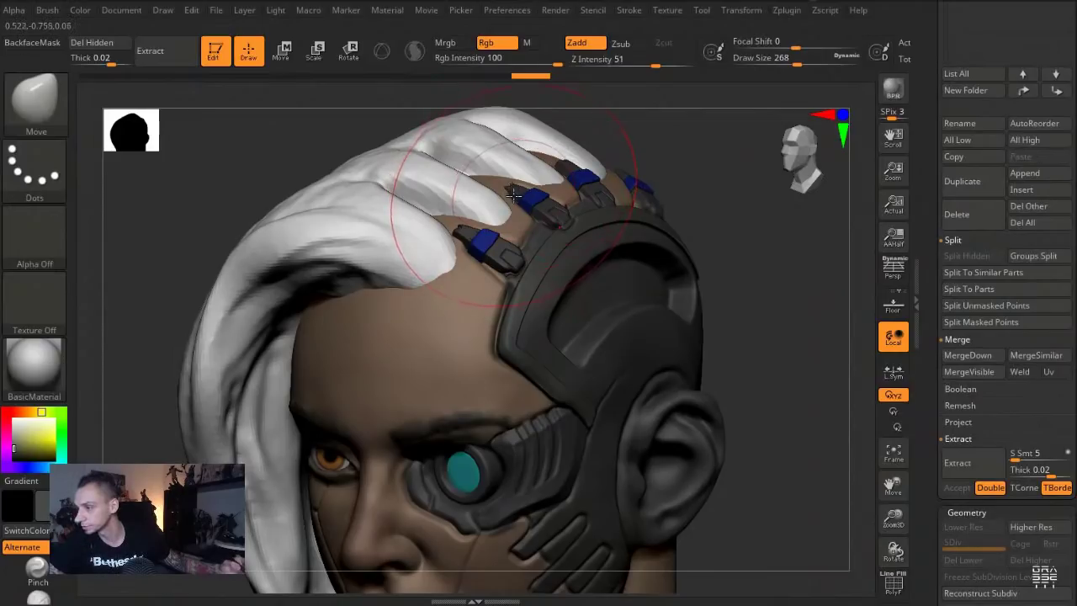
pyautogui.moveTo(225, 187); pyautogui.dragTo(222, 219)
pyautogui.keyDown('alt'); pyautogui.click(507, 252); pyautogui.keyUp('alt')
pyautogui.press('s')
pyautogui.moveTo(506, 253); pyautogui.dragTo(481, 252)
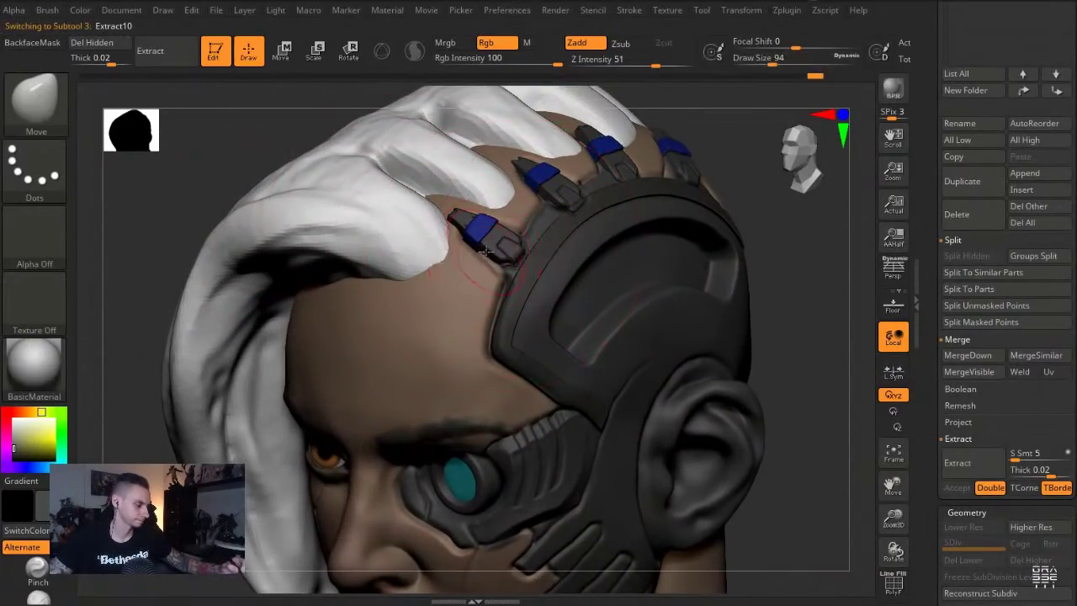
# Isolate the head subtool and rework its side surface with the Clay brush at draw size 140 with BackfaceMask on
pyautogui.keyDown('alt'); pyautogui.click(514, 298); pyautogui.keyUp('alt')
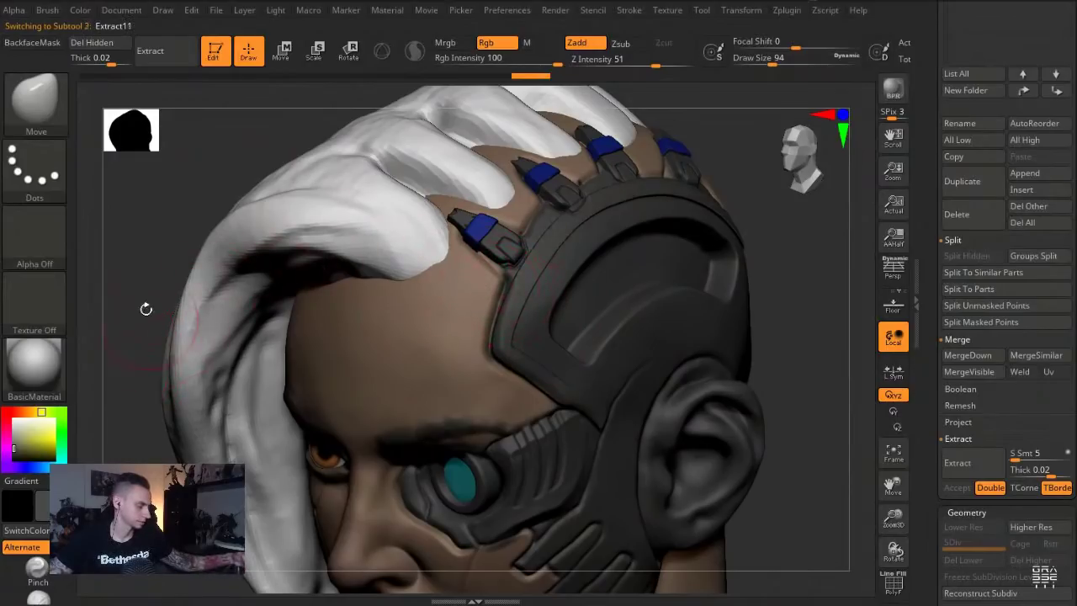
pyautogui.moveTo(132, 270); pyautogui.dragTo(168, 244)
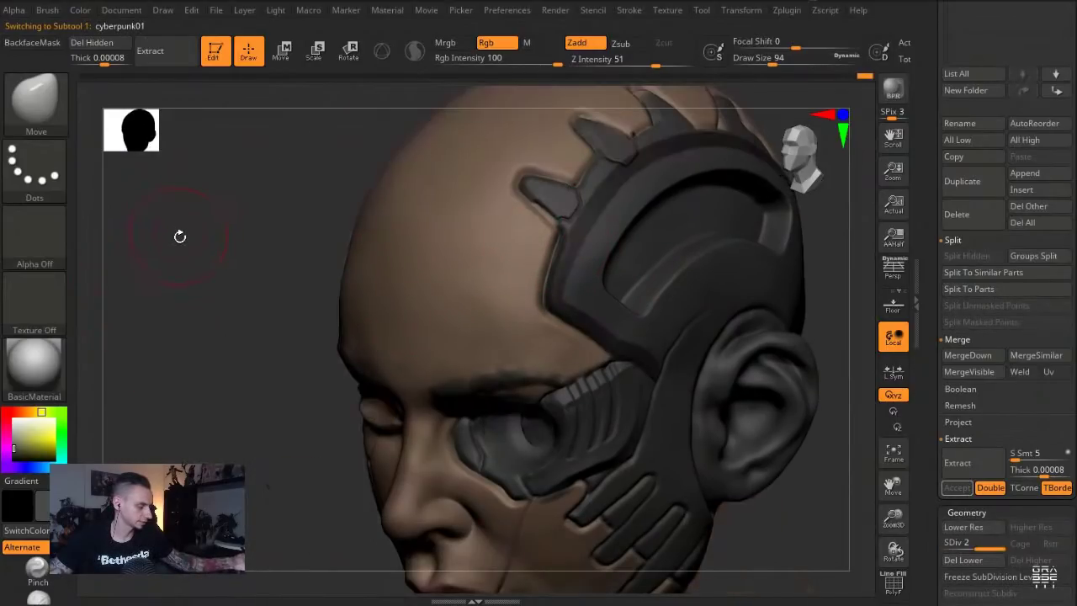
pyautogui.moveTo(180, 233)
pyautogui.mouseDown()
pyautogui.moveTo(221, 238)
pyautogui.moveTo(233, 281)
pyautogui.moveTo(253, 277)
pyautogui.mouseUp()
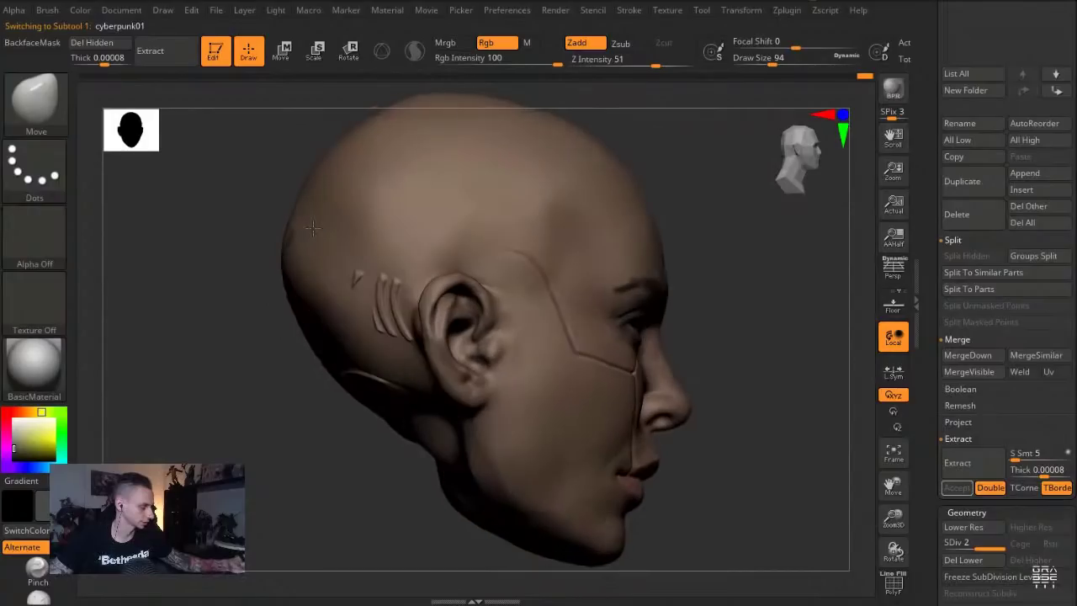
pyautogui.moveTo(354, 280); pyautogui.dragTo(551, 280)
pyautogui.press('s')
pyautogui.moveTo(580, 326); pyautogui.dragTo(522, 269)
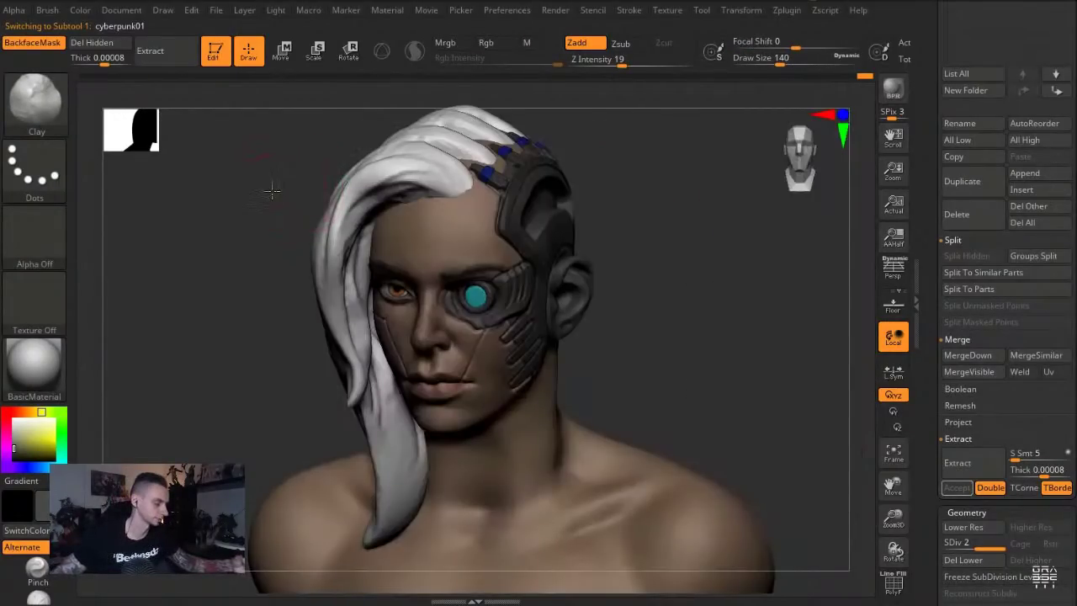
pyautogui.moveTo(745, 483); pyautogui.dragTo(645, 363)
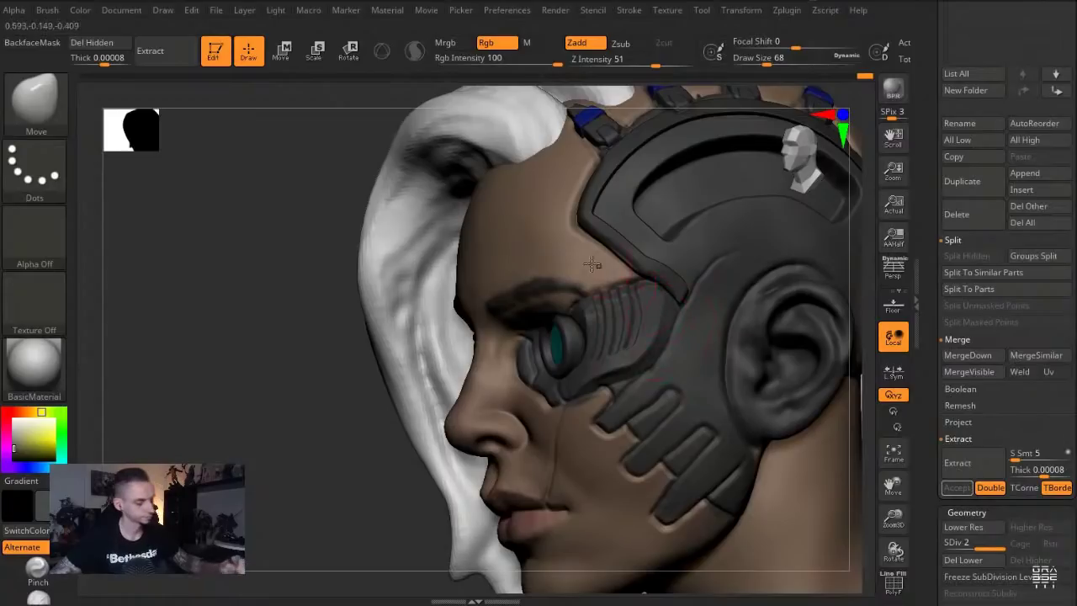
# Polish the lower rear edge of the ribbed temple plate with hPolish, and refine it with DamStandard and smoothing
pyautogui.click(56, 110)
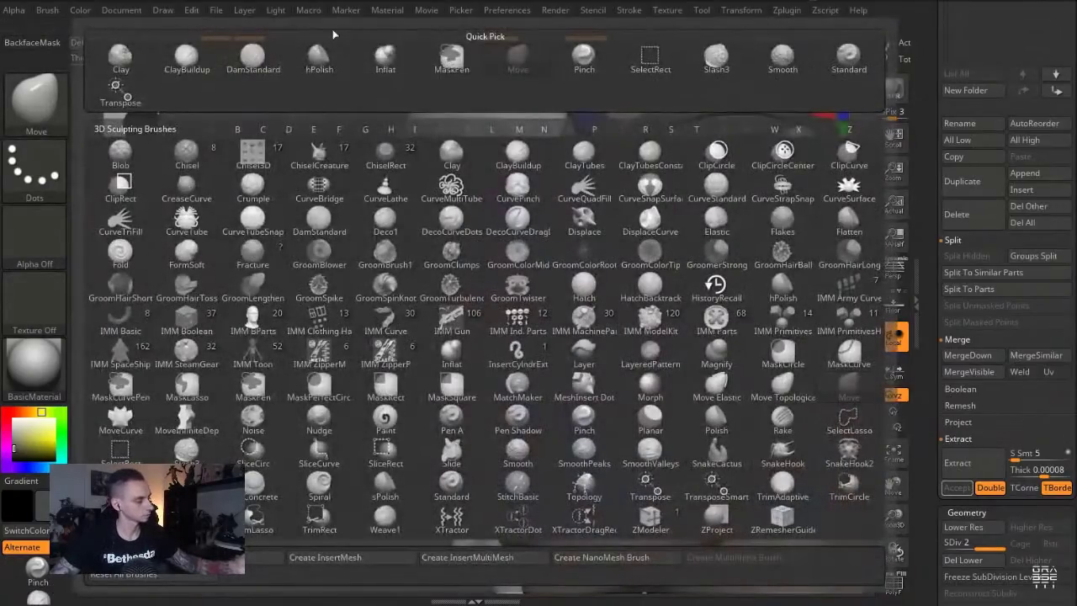
pyautogui.click(320, 60)
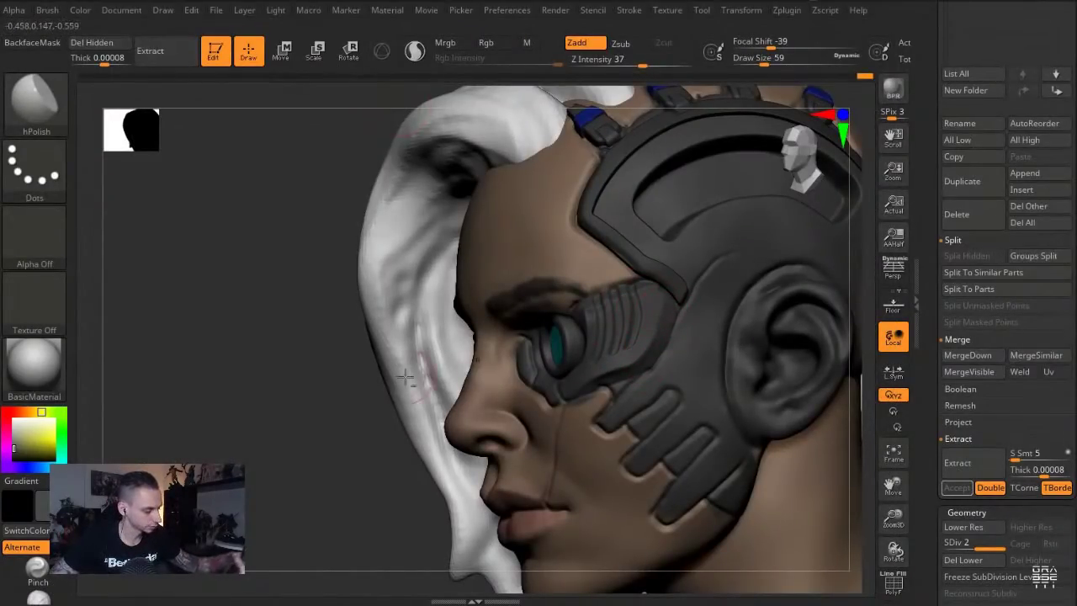
pyautogui.keyDown('alt'); pyautogui.moveTo(318, 427); pyautogui.dragTo(324, 484); pyautogui.keyUp('alt')
pyautogui.press('s')
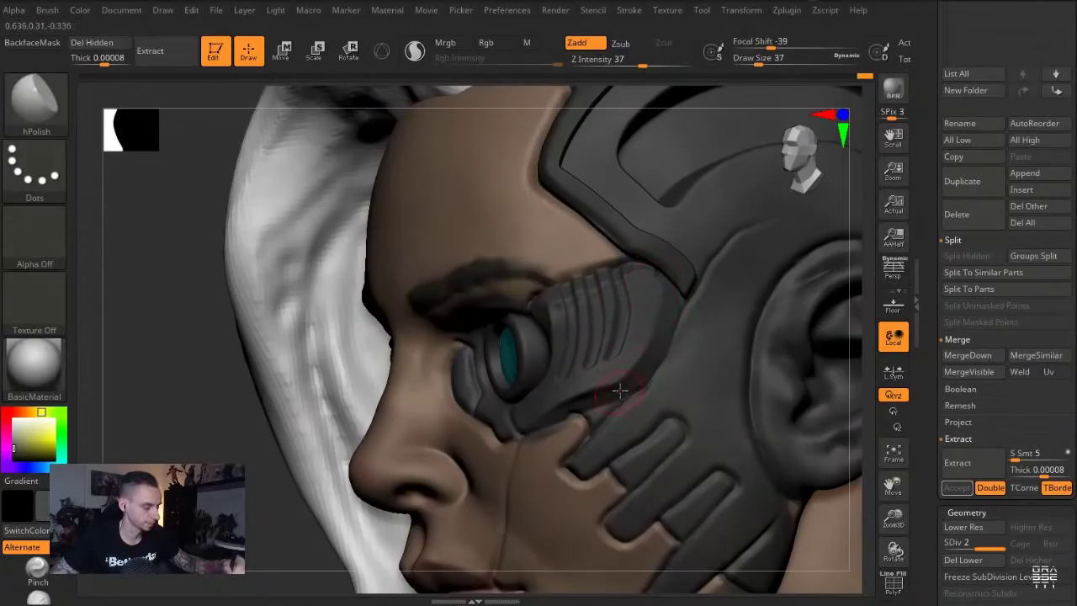
pyautogui.press('b')
pyautogui.press('d')
pyautogui.press('s')
pyautogui.moveTo(652, 380)
pyautogui.keyDown('shift'); pyautogui.mouseDown()
pyautogui.moveTo(680, 316)
pyautogui.moveTo(667, 352)
pyautogui.mouseUp(); pyautogui.keyUp('shift')
# Isolate the hair connector subtool, examine it with the polyframe display, and bring the other subtools back
pyautogui.keyDown('alt'); pyautogui.moveTo(202, 278); pyautogui.dragTo(202, 210); pyautogui.keyUp('alt')
pyautogui.moveTo(169, 210); pyautogui.dragTo(261, 379)
pyautogui.keyDown('alt'); pyautogui.moveTo(749, 298); pyautogui.dragTo(758, 424); pyautogui.keyUp('alt')
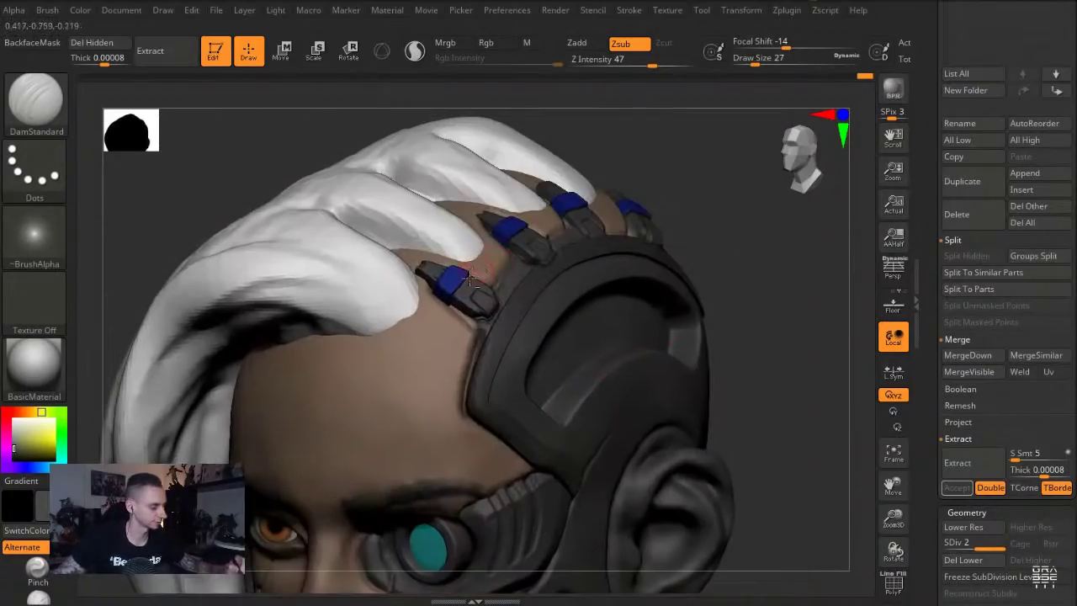
pyautogui.keyDown('alt'); pyautogui.click(473, 275); pyautogui.keyUp('alt')
pyautogui.hotkey('alt', 's')
pyautogui.moveTo(318, 163)
pyautogui.keyDown('alt'); pyautogui.mouseDown()
pyautogui.moveTo(337, 224)
pyautogui.moveTo(336, 204)
pyautogui.mouseUp(); pyautogui.keyUp('alt')
pyautogui.hotkey('shift', 'f')
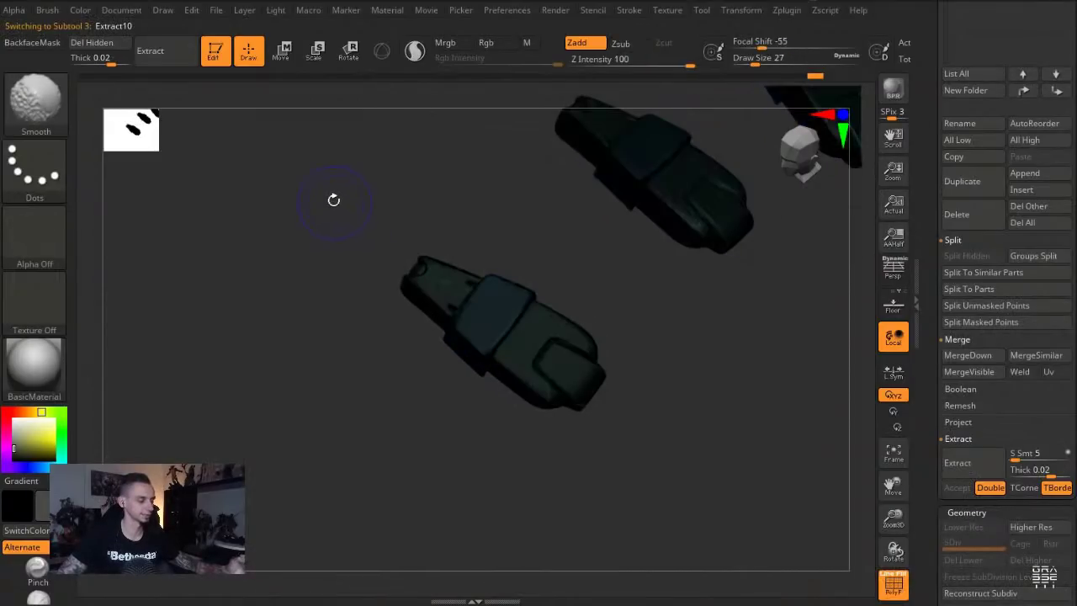
pyautogui.hotkey('shift', 'f')
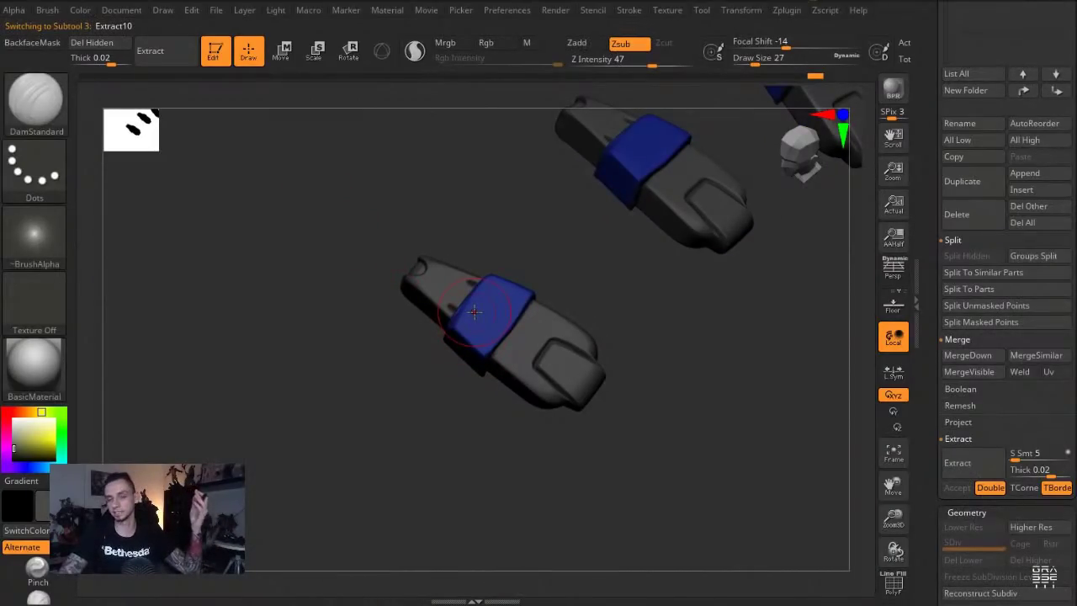
pyautogui.hotkey('alt', 's')
pyautogui.press('f')
pyautogui.moveTo(279, 177); pyautogui.dragTo(274, 270)
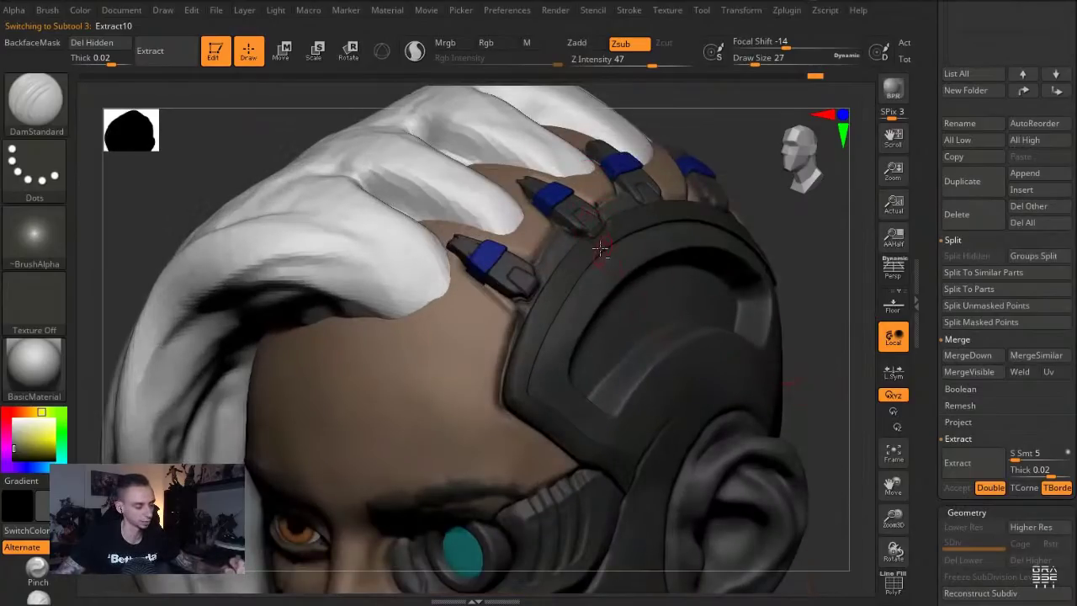
# Polish the head plate band's upper edge below the second hair connector with hPolish
pyautogui.keyDown('alt'); pyautogui.click(593, 242); pyautogui.keyUp('alt')
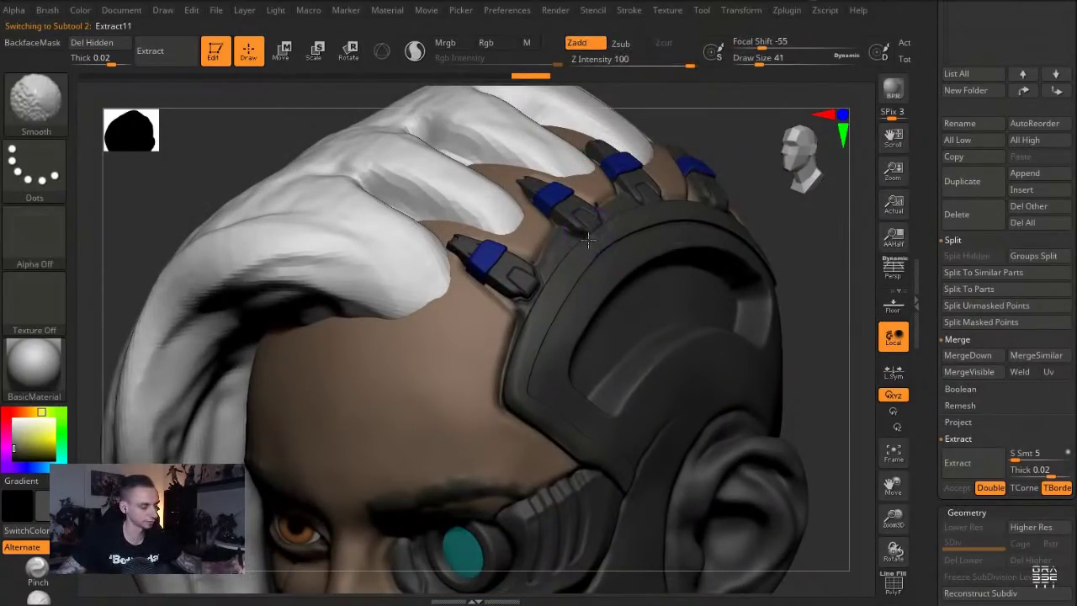
pyautogui.hotkey('ctrl', 'shift', 'z')
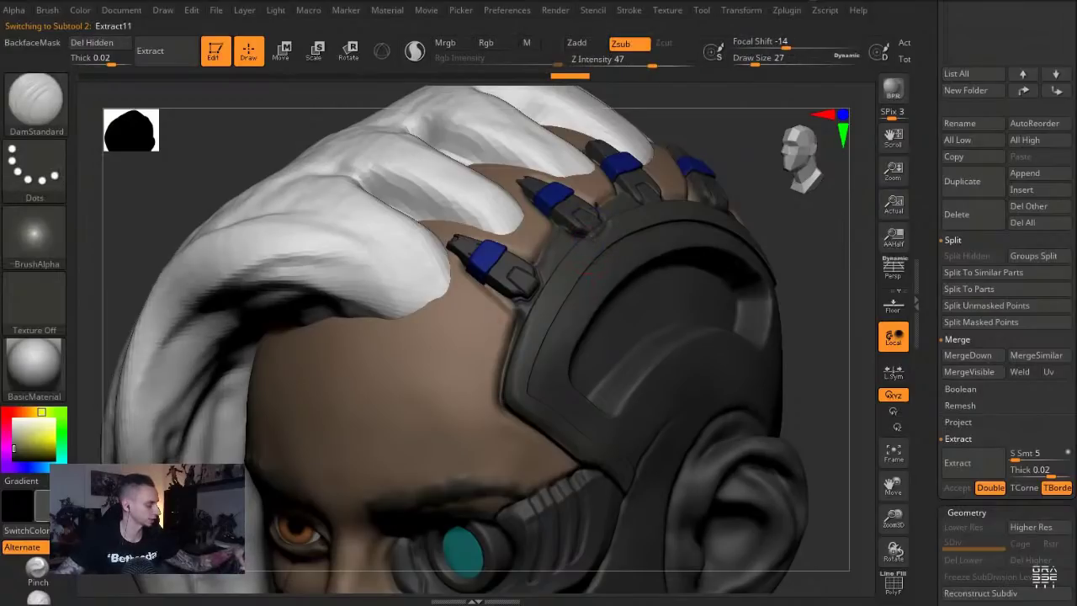
pyautogui.press('b')
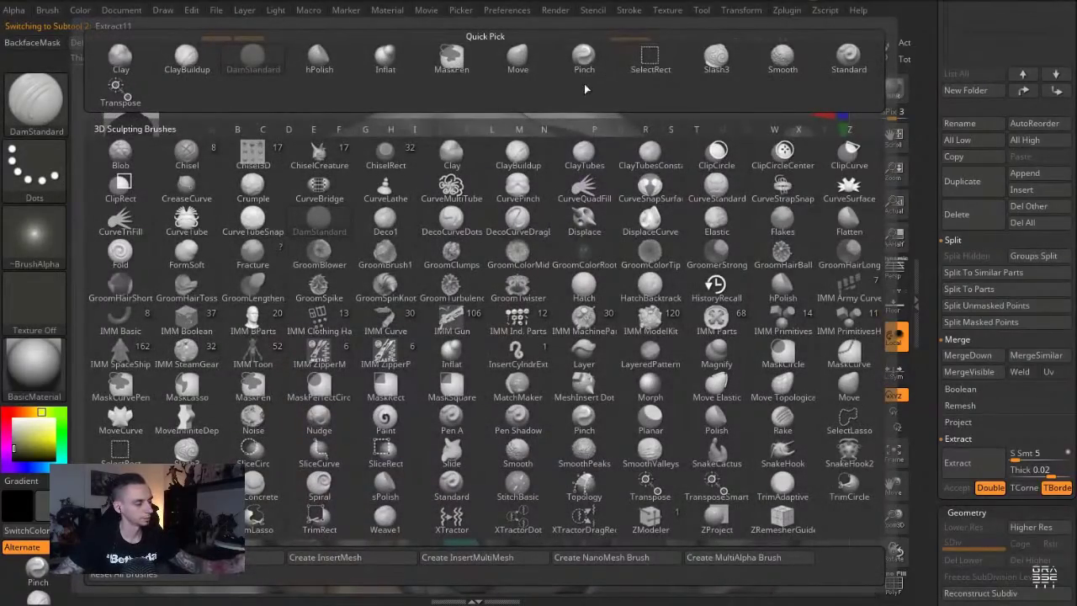
pyautogui.click(320, 58)
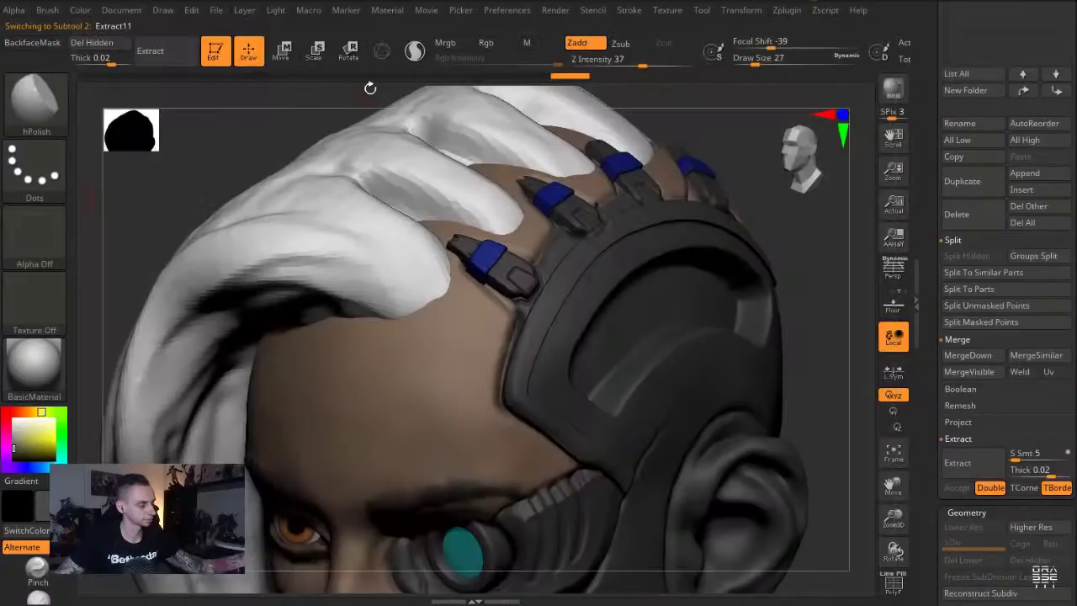
pyautogui.moveTo(602, 231); pyautogui.dragTo(582, 254)
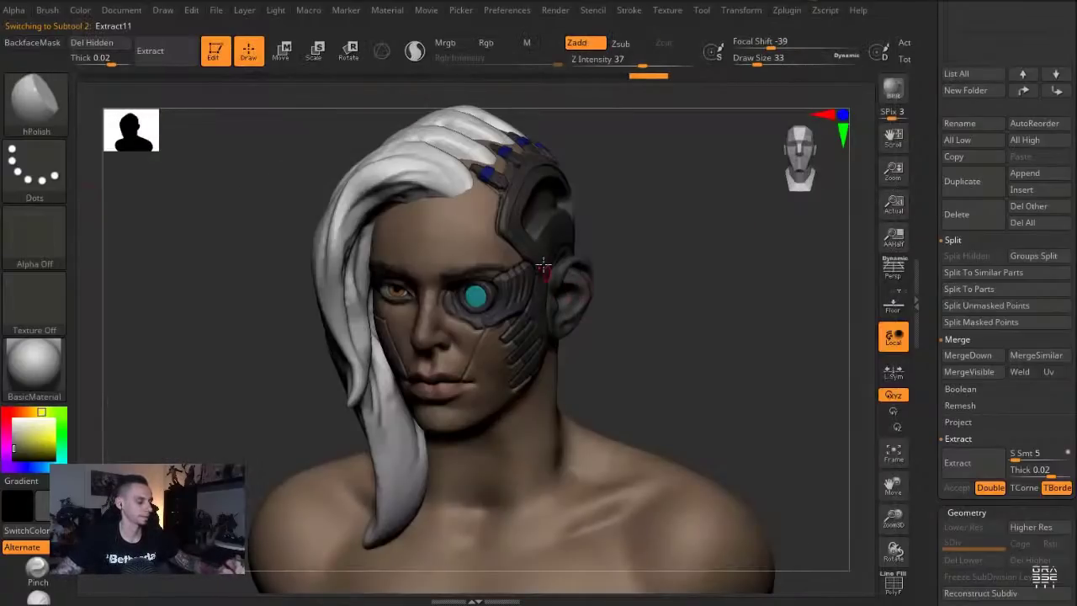
# Select the head plate band and polish its lower front edge near the temple with hPolish at draw size 33
pyautogui.keyDown('alt'); pyautogui.click(532, 234); pyautogui.keyUp('alt')
pyautogui.moveTo(665, 353)
pyautogui.mouseDown()
pyautogui.moveTo(272, 173)
pyautogui.moveTo(239, 244)
pyautogui.moveTo(249, 320)
pyautogui.mouseUp()
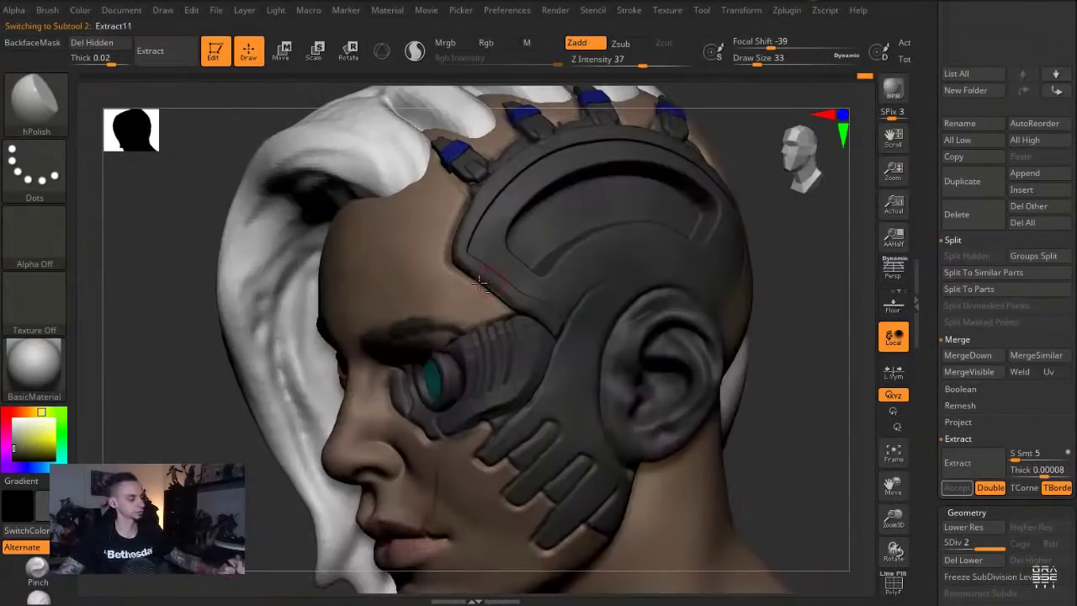
pyautogui.keyDown('alt'); pyautogui.click(483, 277); pyautogui.keyUp('alt')
pyautogui.keyDown('alt'); pyautogui.moveTo(176, 209); pyautogui.dragTo(169, 245); pyautogui.keyUp('alt')
pyautogui.moveTo(511, 291); pyautogui.dragTo(535, 311)
# Select the head subtool and carve a curved groove above the ear with DamStandard at draw size 20
pyautogui.keyDown('alt'); pyautogui.click(597, 429); pyautogui.keyUp('alt')
pyautogui.moveTo(778, 531)
pyautogui.keyDown('alt'); pyautogui.mouseDown()
pyautogui.moveTo(759, 436)
pyautogui.moveTo(761, 496)
pyautogui.mouseUp(); pyautogui.keyUp('alt')
pyautogui.press('b')
pyautogui.press('d')
pyautogui.press('s')
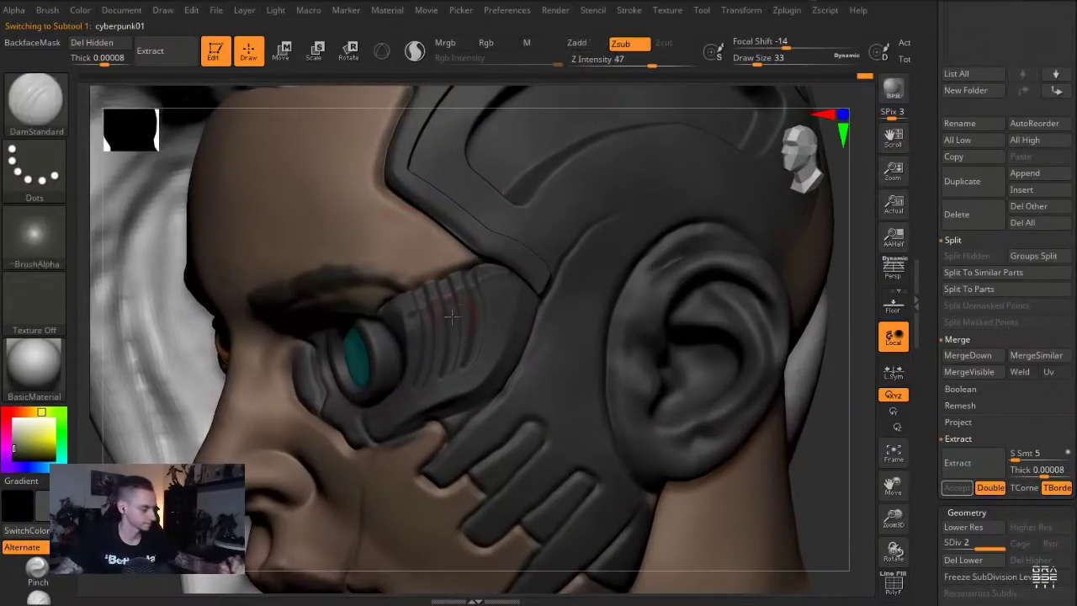
pyautogui.press('s')
pyautogui.moveTo(592, 251); pyautogui.dragTo(565, 263)
pyautogui.press('s')
pyautogui.press('s')
pyautogui.moveTo(547, 291); pyautogui.dragTo(577, 244)
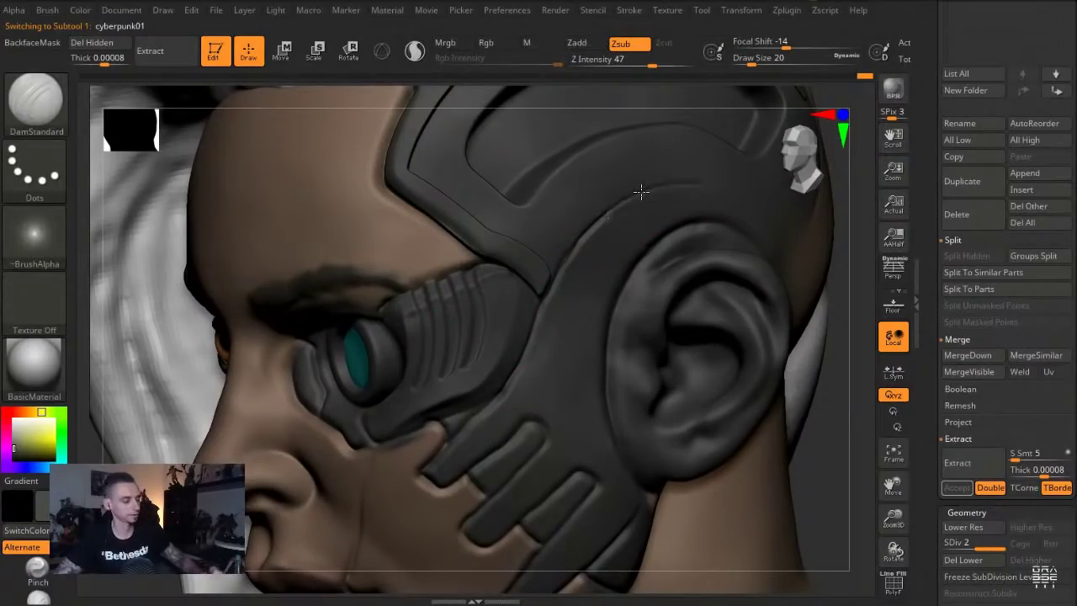
pyautogui.moveTo(729, 183); pyautogui.dragTo(747, 185)
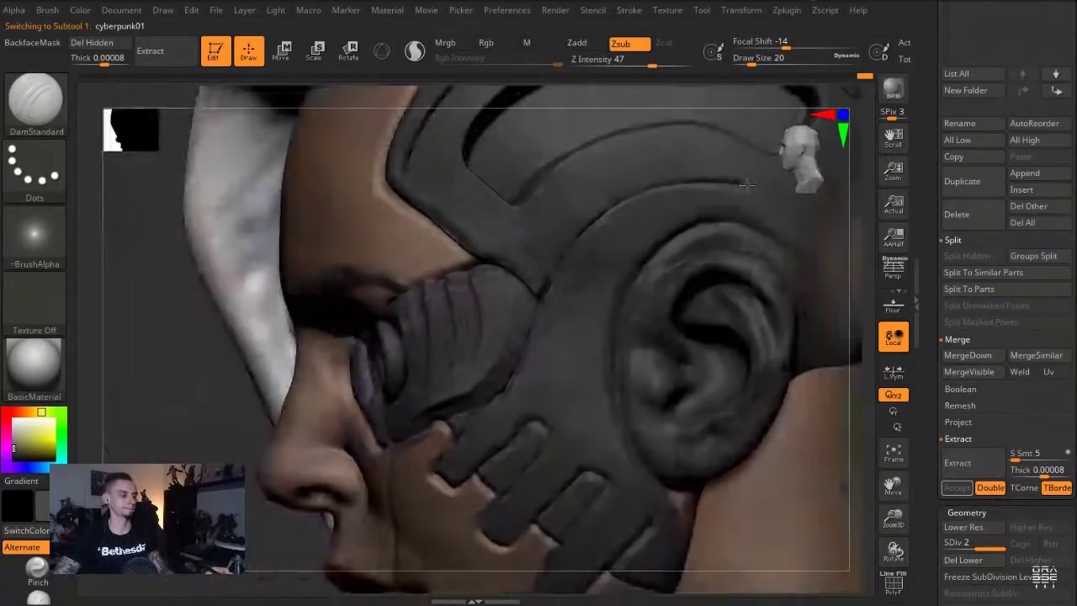
# Mask a curved strip from behind the ear along the groove to the cheek panels and extract it as a new subtool
pyautogui.moveTo(746, 185); pyautogui.dragTo(771, 189, button='right')
pyautogui.keyDown('ctrl'); pyautogui.moveTo(140, 329); pyautogui.dragTo(139, 288, button='right'); pyautogui.keyUp('ctrl')
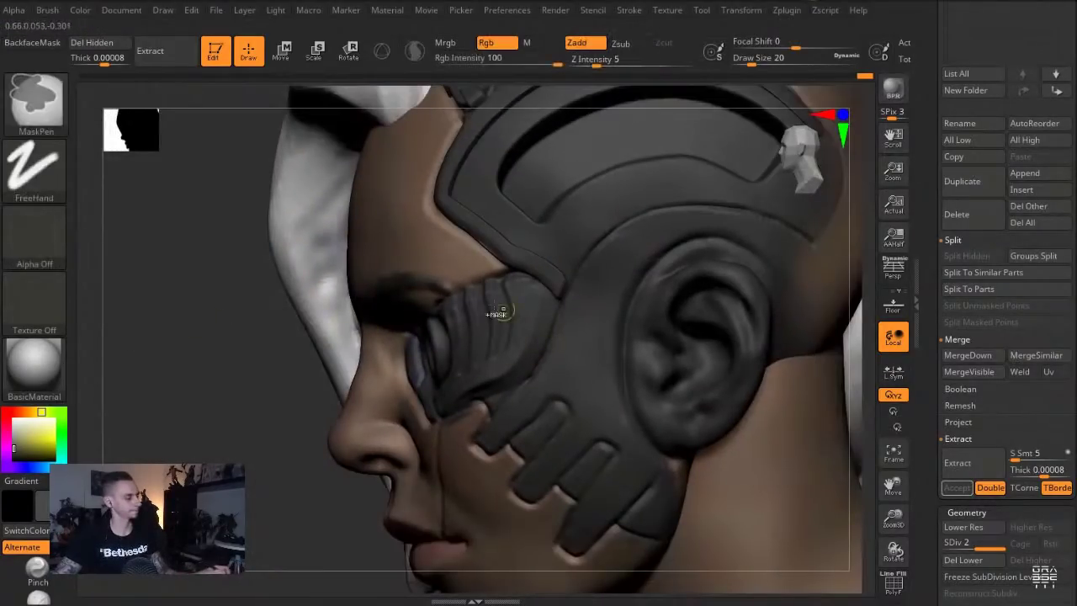
pyautogui.moveTo(768, 226)
pyautogui.keyDown('ctrl'); pyautogui.mouseDown()
pyautogui.moveTo(701, 217)
pyautogui.moveTo(635, 227)
pyautogui.moveTo(593, 266)
pyautogui.moveTo(525, 395)
pyautogui.mouseUp(); pyautogui.keyUp('ctrl')
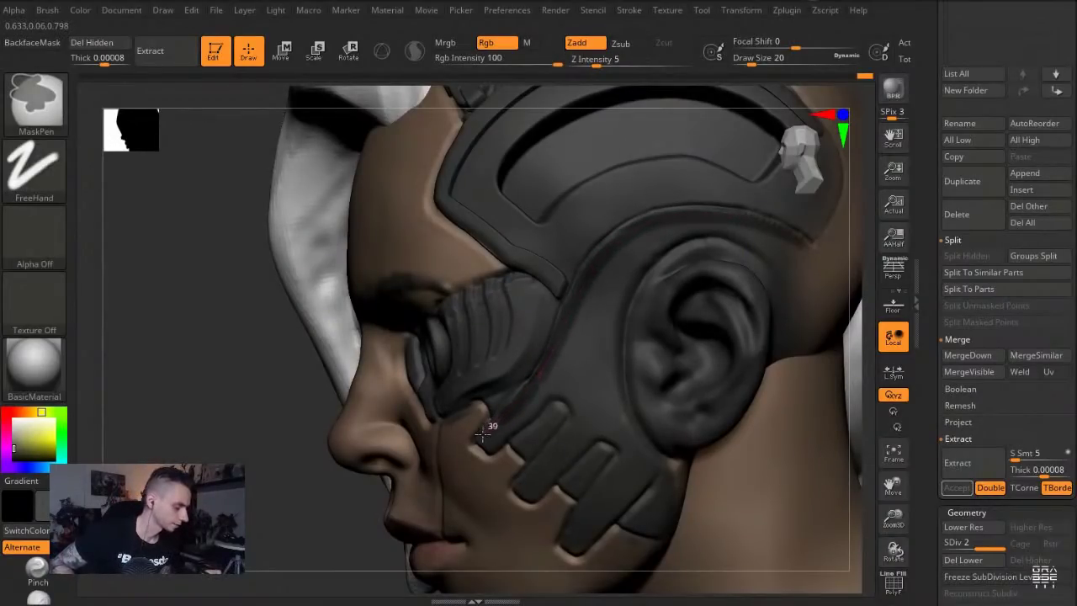
pyautogui.moveTo(207, 400); pyautogui.dragTo(207, 434)
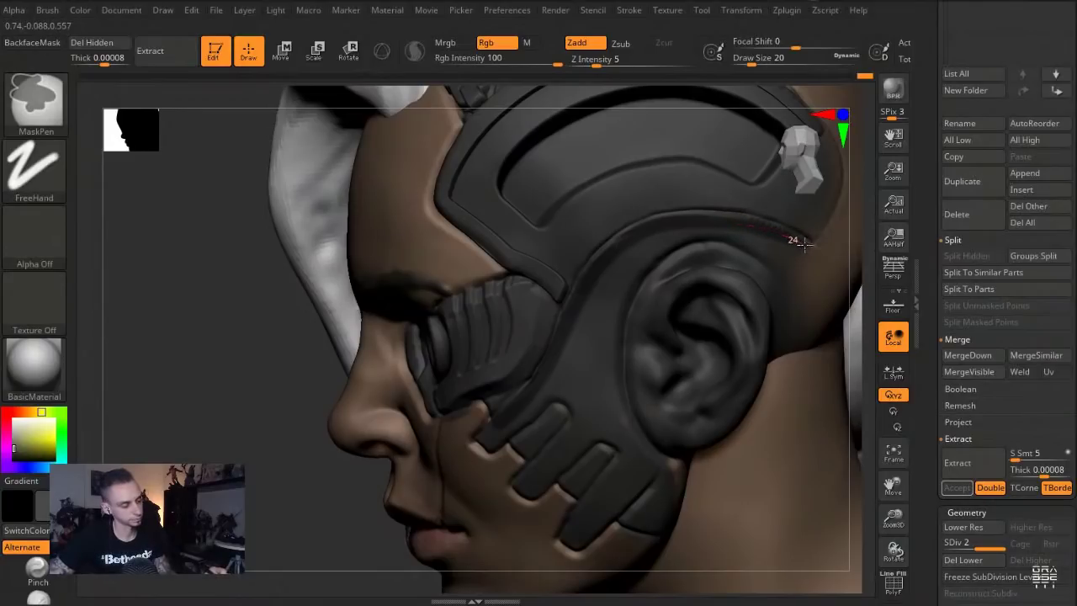
pyautogui.keyDown('ctrl'); pyautogui.moveTo(827, 263); pyautogui.dragTo(803, 270); pyautogui.keyUp('ctrl')
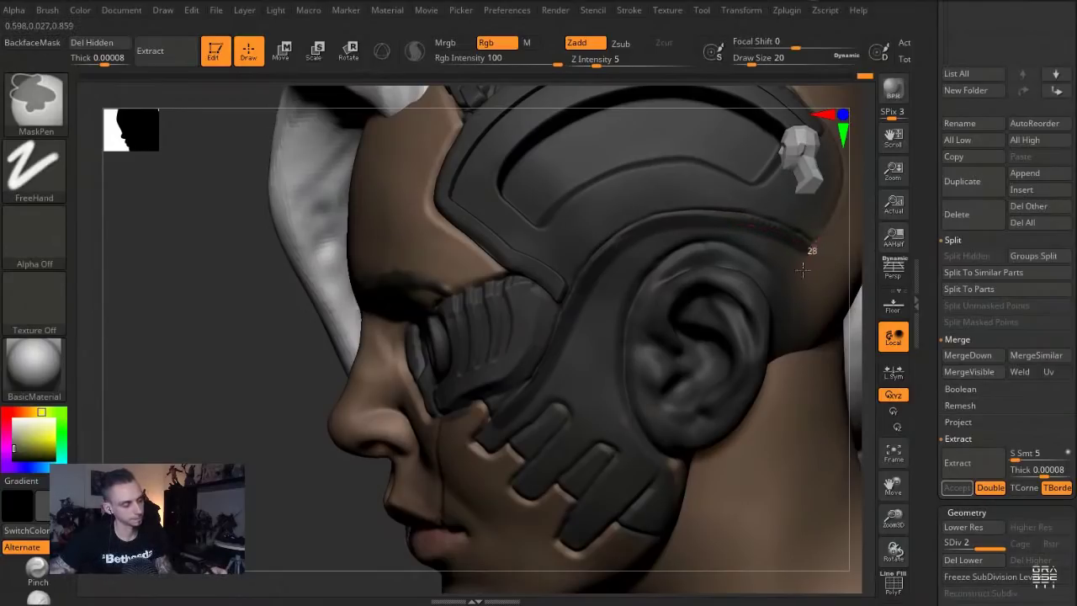
pyautogui.click(964, 470)
pyautogui.click(955, 488)
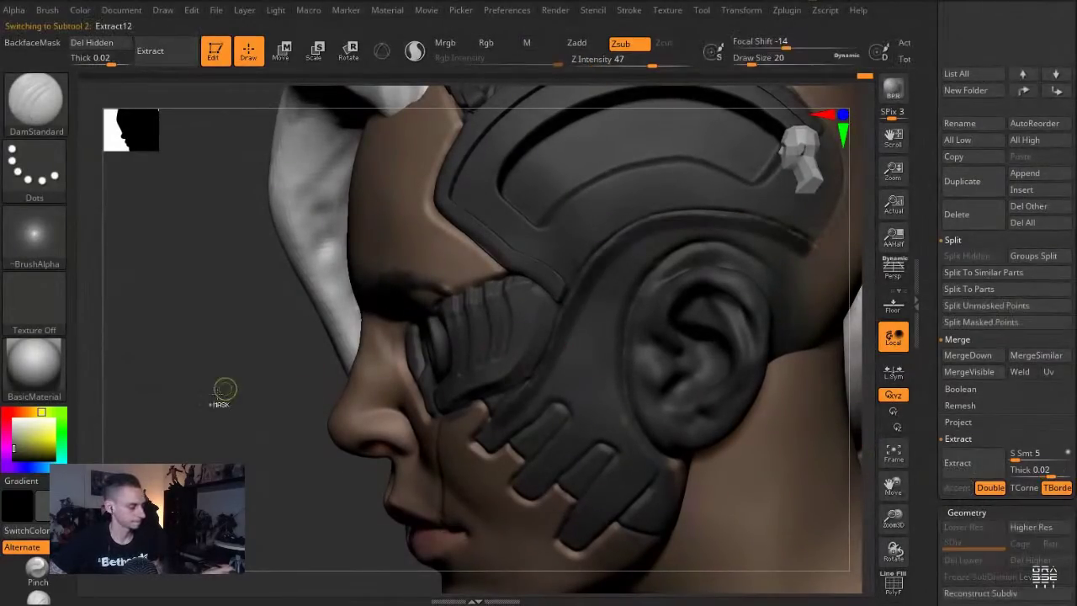
# Offset the extracted strip outward with the transpose line, group and isolate its surface, and delete the hidden geometry
pyautogui.press('w')
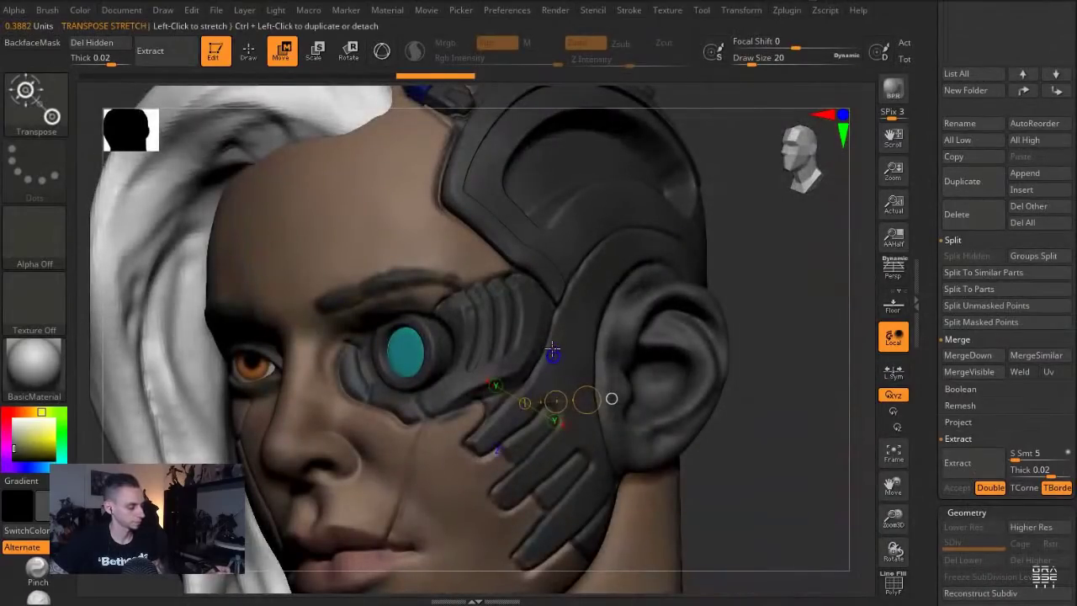
pyautogui.moveTo(589, 328); pyautogui.dragTo(594, 329)
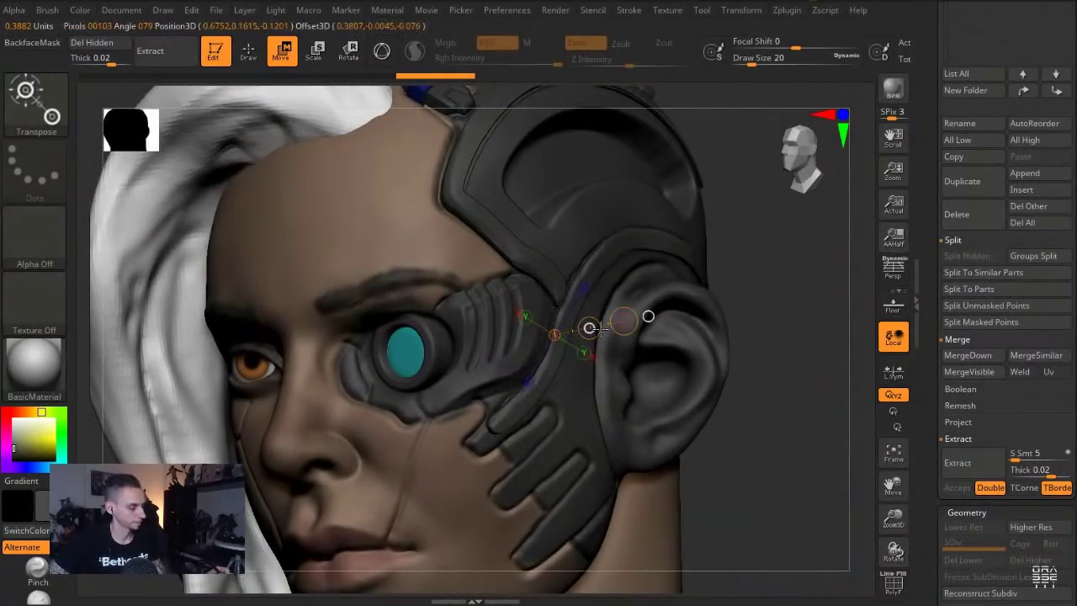
pyautogui.keyDown('ctrl'); pyautogui.keyDown('shift'); pyautogui.click(794, 480); pyautogui.keyUp('shift'); pyautogui.keyUp('ctrl')
pyautogui.keyDown('ctrl'); pyautogui.moveTo(551, 273); pyautogui.dragTo(717, 487); pyautogui.keyUp('ctrl')
pyautogui.hotkey('ctrl', 'w')
pyautogui.keyDown('ctrl'); pyautogui.keyDown('shift'); pyautogui.click(547, 369); pyautogui.keyUp('shift'); pyautogui.keyUp('ctrl')
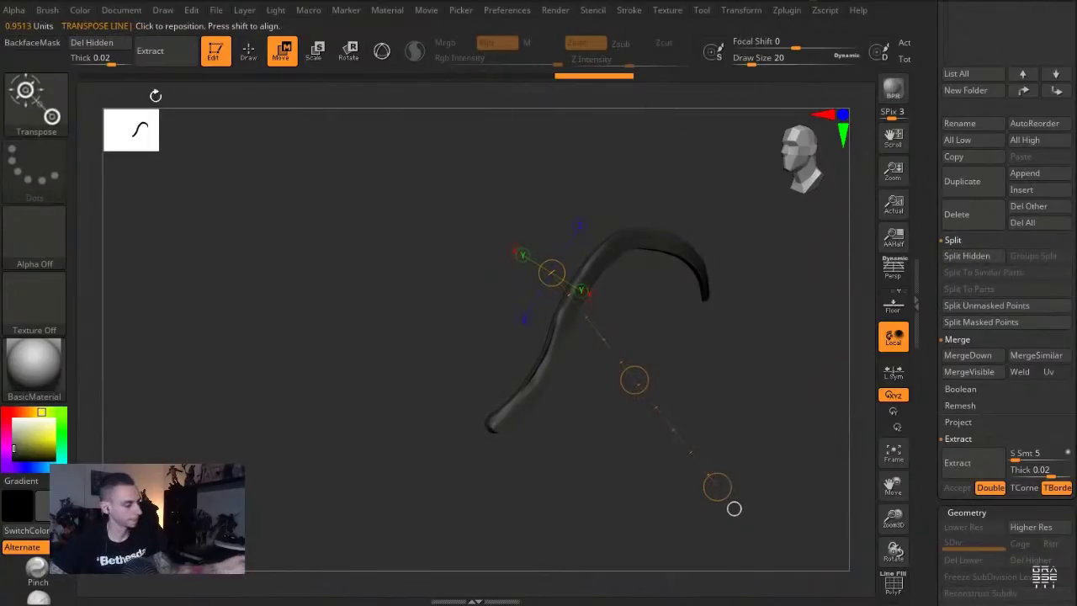
pyautogui.press('q')
pyautogui.click(95, 44)
pyautogui.click(379, 218)
pyautogui.moveTo(353, 196); pyautogui.dragTo(320, 218, button='right')
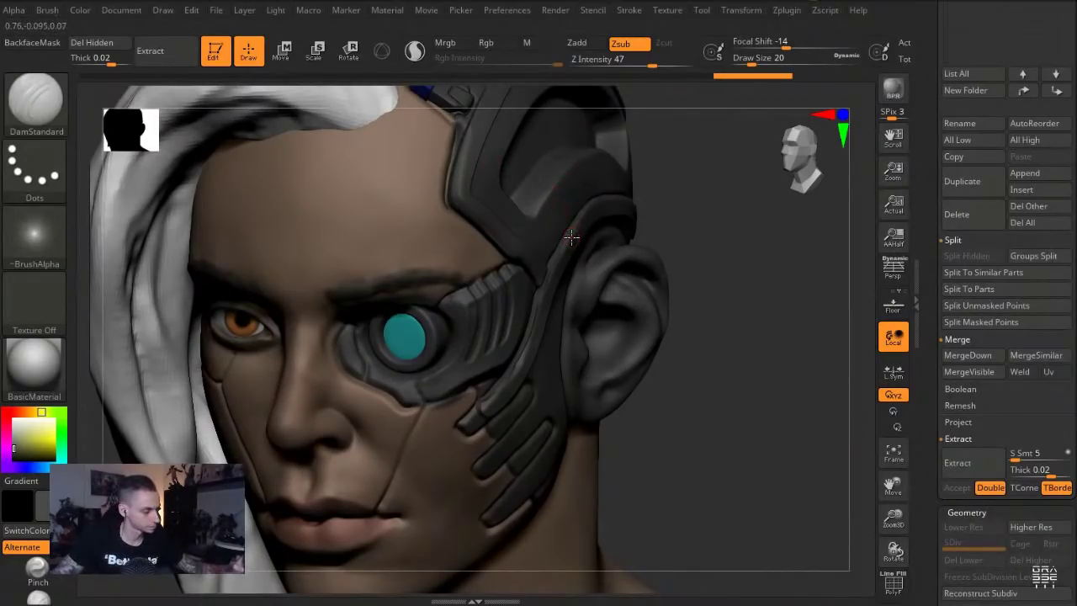
# Fit the extracted strip around the front and top of the ear with the Move brush at draw size 187
pyautogui.press('b')
pyautogui.press('m')
pyautogui.press('v')
pyautogui.press('s')
pyautogui.moveTo(556, 249); pyautogui.dragTo(593, 249)
pyautogui.moveTo(695, 317); pyautogui.dragTo(665, 301, button='right')
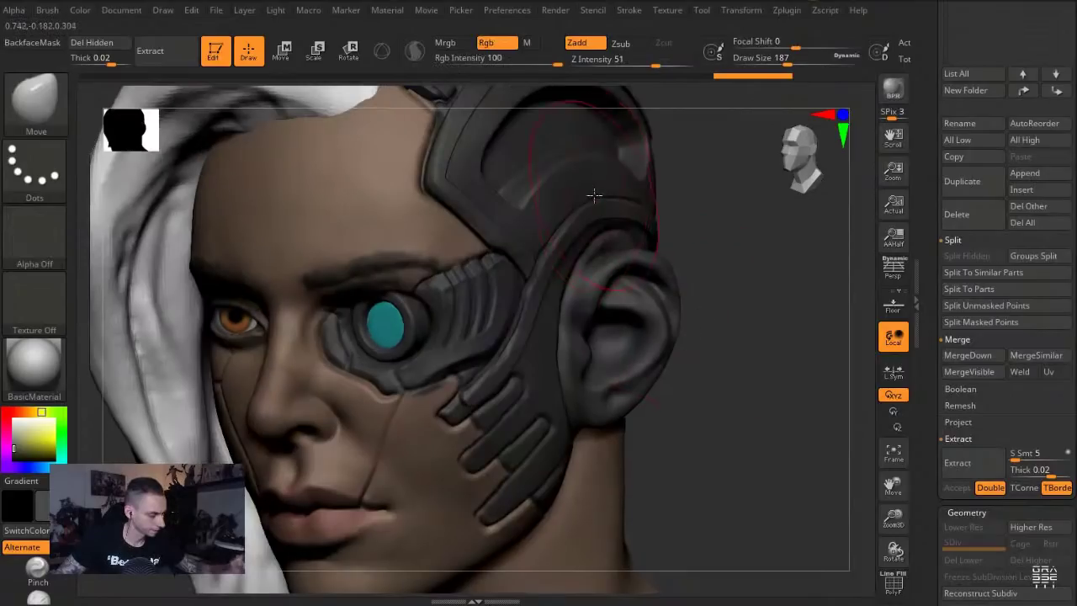
pyautogui.keyDown('alt'); pyautogui.click(593, 194); pyautogui.keyUp('alt')
pyautogui.press('s')
pyautogui.moveTo(611, 185)
pyautogui.mouseDown()
pyautogui.moveTo(601, 184)
pyautogui.moveTo(618, 203)
pyautogui.mouseUp()
# Select the strip, nudge its section beside the ribbed temple plate upward, and set the Move draw size to 245
pyautogui.keyDown('alt'); pyautogui.click(504, 394); pyautogui.keyUp('alt')
pyautogui.moveTo(500, 333); pyautogui.dragTo(500, 319)
pyautogui.moveTo(685, 475); pyautogui.dragTo(633, 473)
pyautogui.press('[')
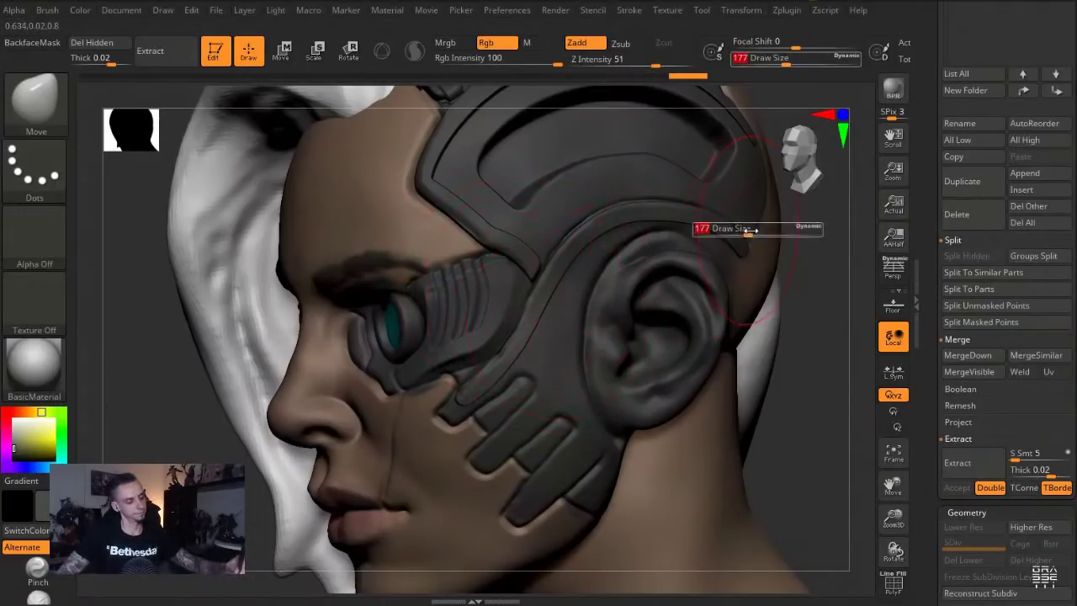
pyautogui.press(']')
pyautogui.moveTo(749, 230); pyautogui.dragTo(764, 237)
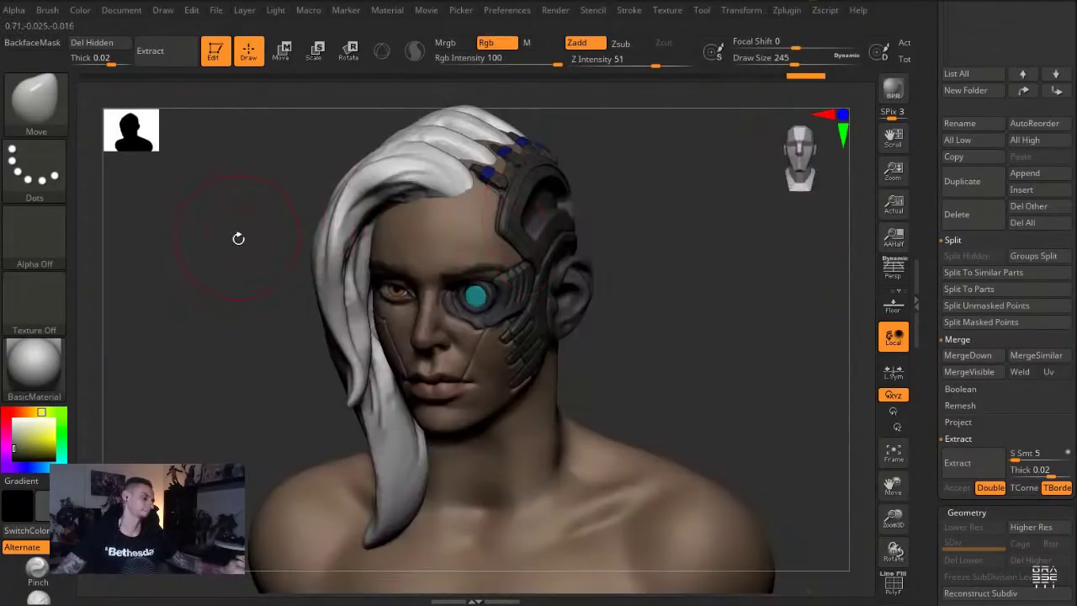
# Adjust the strip's lower front tip at the cheek panels with the Move brush at draw sizes 97 down to 83
pyautogui.moveTo(236, 245); pyautogui.dragTo(243, 311)
pyautogui.press('s')
pyautogui.moveTo(457, 402); pyautogui.dragTo(436, 402)
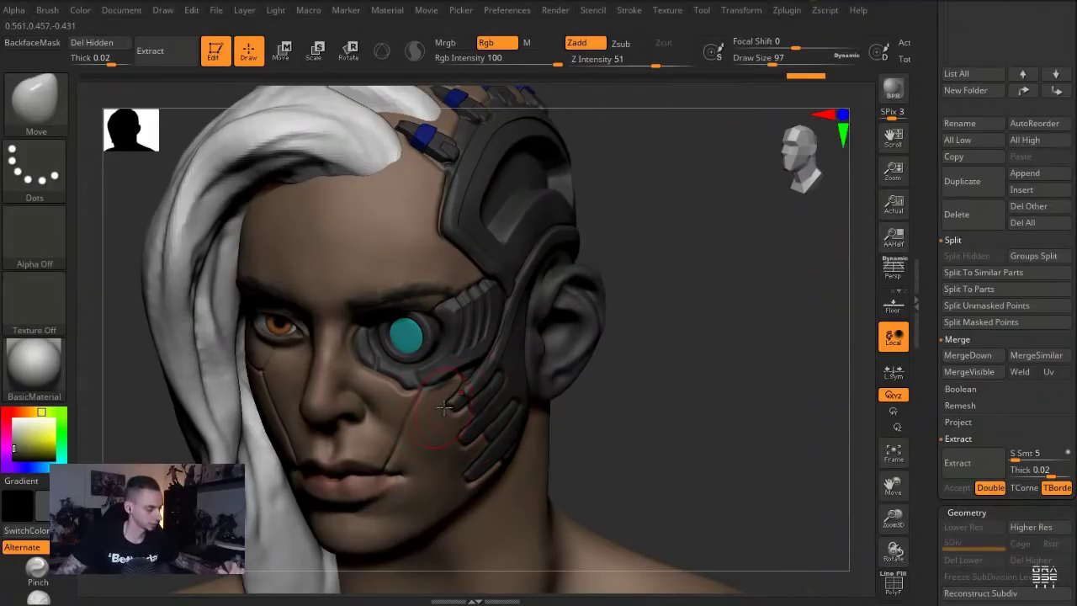
pyautogui.keyDown('alt'); pyautogui.click(450, 402); pyautogui.keyUp('alt')
pyautogui.moveTo(605, 480); pyautogui.dragTo(412, 392, button='right')
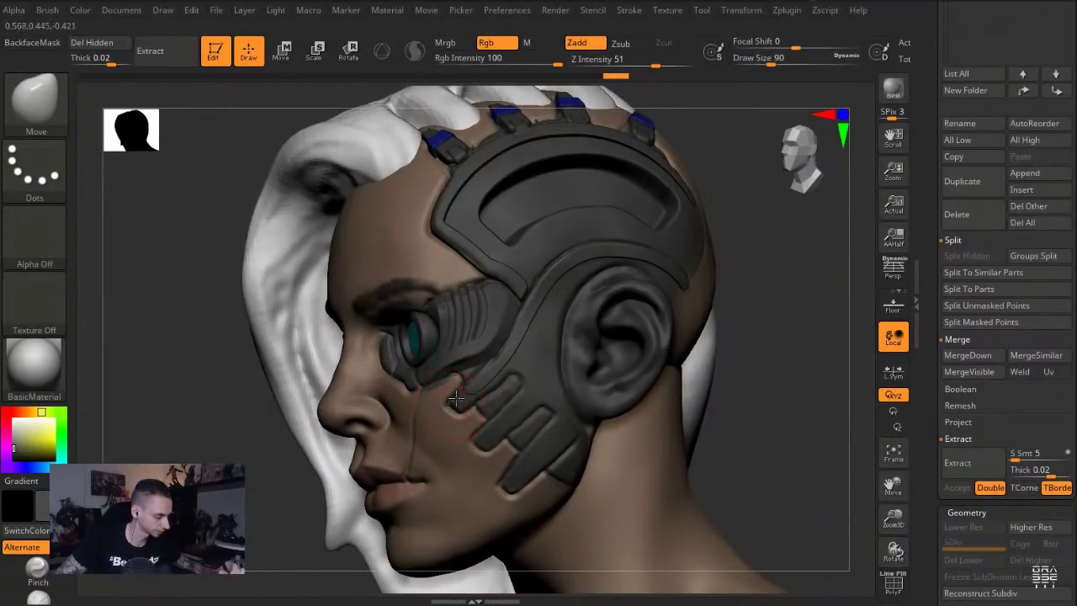
pyautogui.moveTo(456, 396)
pyautogui.mouseDown()
pyautogui.moveTo(468, 379)
pyautogui.moveTo(454, 400)
pyautogui.mouseUp()
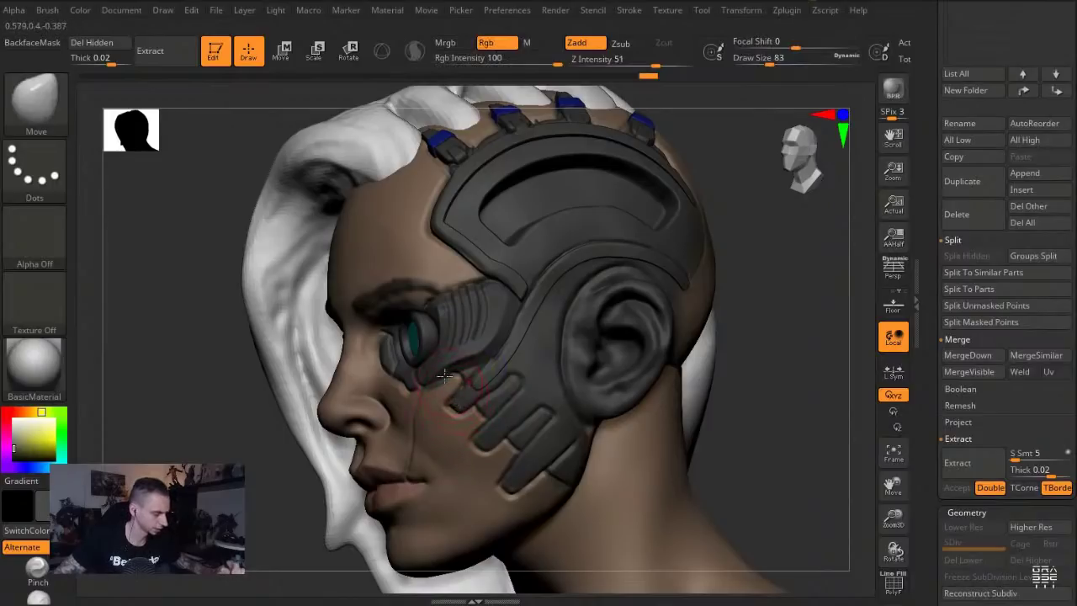
# Smooth the strip between the ribbed temple plate and the ear at draw size 197
pyautogui.moveTo(452, 385); pyautogui.dragTo(179, 242, button='right')
pyautogui.keyDown('ctrl'); pyautogui.moveTo(227, 267); pyautogui.dragTo(244, 336, button='right'); pyautogui.keyUp('ctrl')
pyautogui.press('s')
pyautogui.moveTo(520, 295)
pyautogui.mouseDown()
pyautogui.moveTo(535, 294)
pyautogui.moveTo(549, 261)
pyautogui.mouseUp()
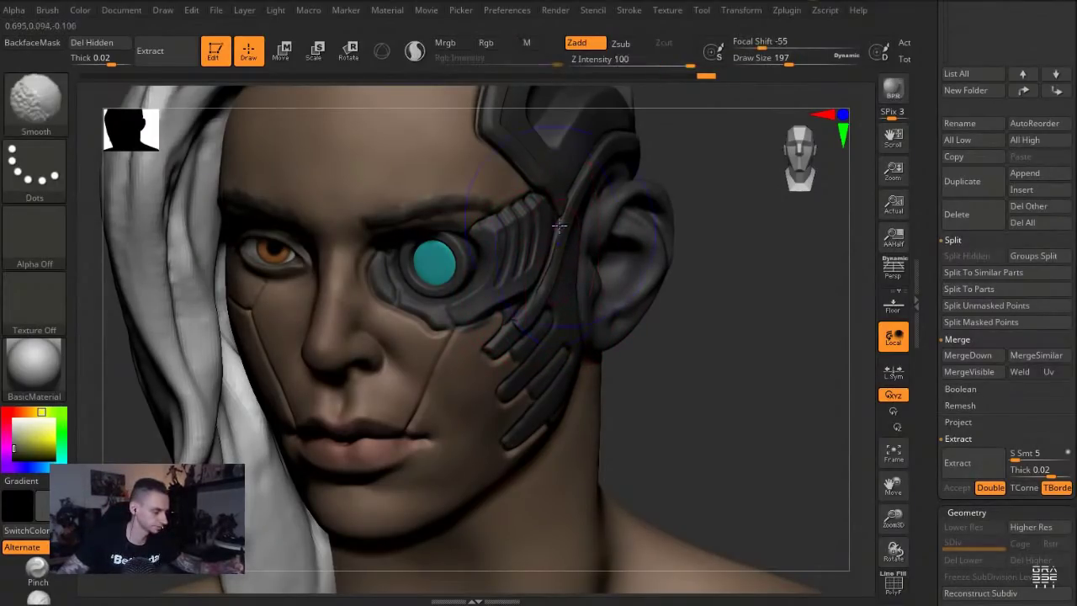
pyautogui.keyDown('shift'); pyautogui.moveTo(505, 261); pyautogui.dragTo(512, 312); pyautogui.keyUp('shift')
pyautogui.moveTo(273, 325)
pyautogui.keyDown('ctrl'); pyautogui.mouseDown(button='right')
pyautogui.moveTo(221, 315)
pyautogui.moveTo(195, 347)
pyautogui.moveTo(222, 344)
pyautogui.moveTo(220, 364)
pyautogui.mouseUp(button='right'); pyautogui.keyUp('ctrl')
pyautogui.moveTo(686, 317); pyautogui.dragTo(633, 305, button='right')
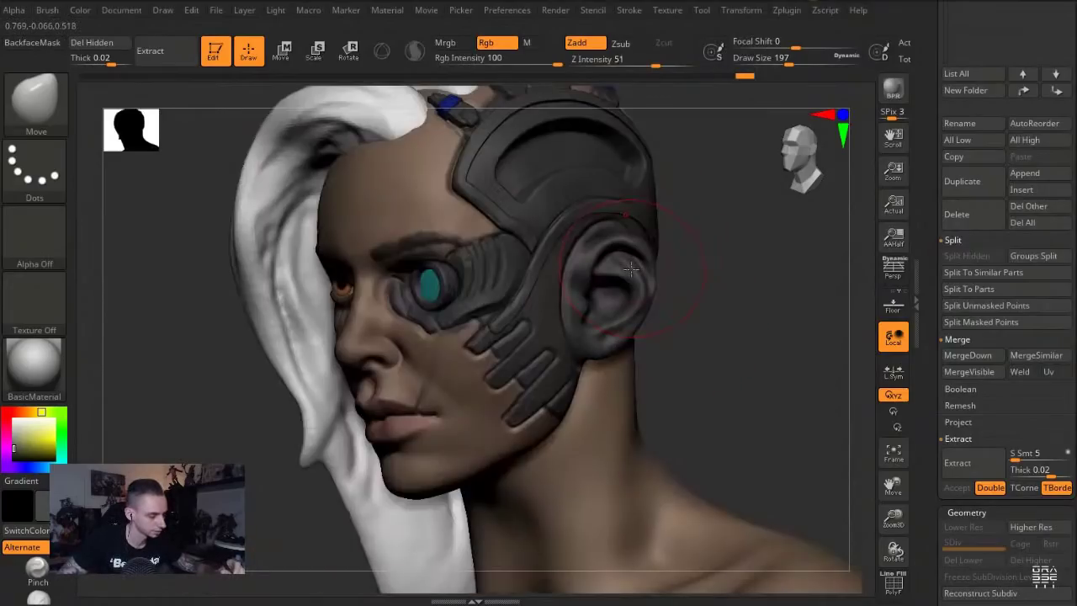
# Select the head subtool and adjust the ear's shape with the Move brush at draw size 108
pyautogui.keyDown('alt'); pyautogui.click(635, 271); pyautogui.keyUp('alt')
pyautogui.press('s')
pyautogui.moveTo(634, 270)
pyautogui.mouseDown()
pyautogui.moveTo(614, 270)
pyautogui.moveTo(638, 245)
pyautogui.moveTo(604, 252)
pyautogui.mouseUp()
pyautogui.press('s')
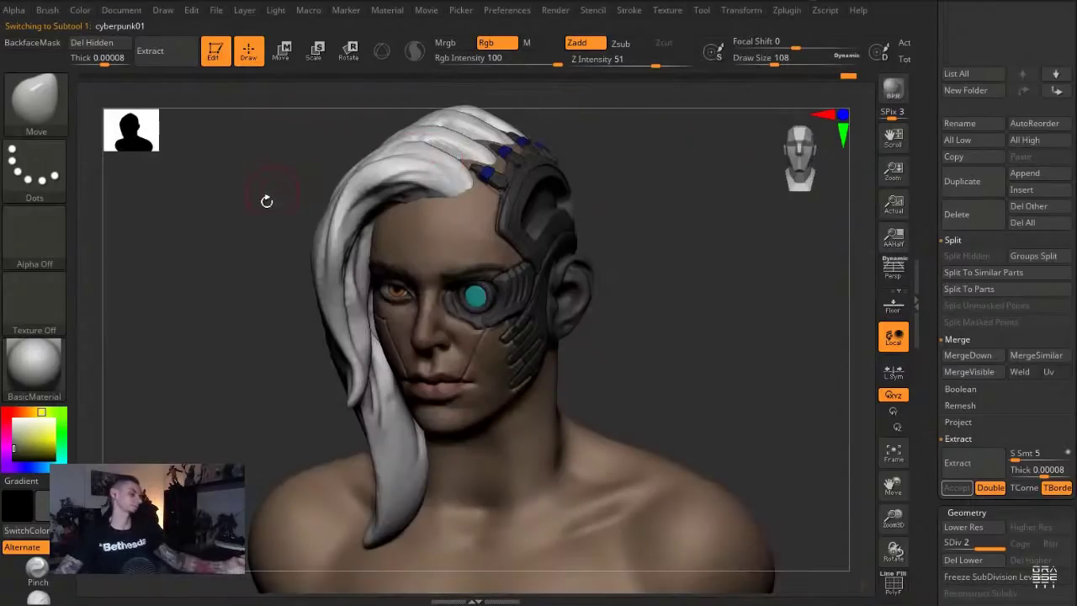
pyautogui.moveTo(239, 254)
pyautogui.mouseDown()
pyautogui.moveTo(206, 252)
pyautogui.moveTo(206, 299)
pyautogui.mouseUp()
pyautogui.press('s')
pyautogui.moveTo(589, 304); pyautogui.dragTo(614, 308)
pyautogui.hotkey('alt', 's')
pyautogui.keyDown('alt'); pyautogui.moveTo(201, 253); pyautogui.dragTo(230, 291); pyautogui.keyUp('alt')
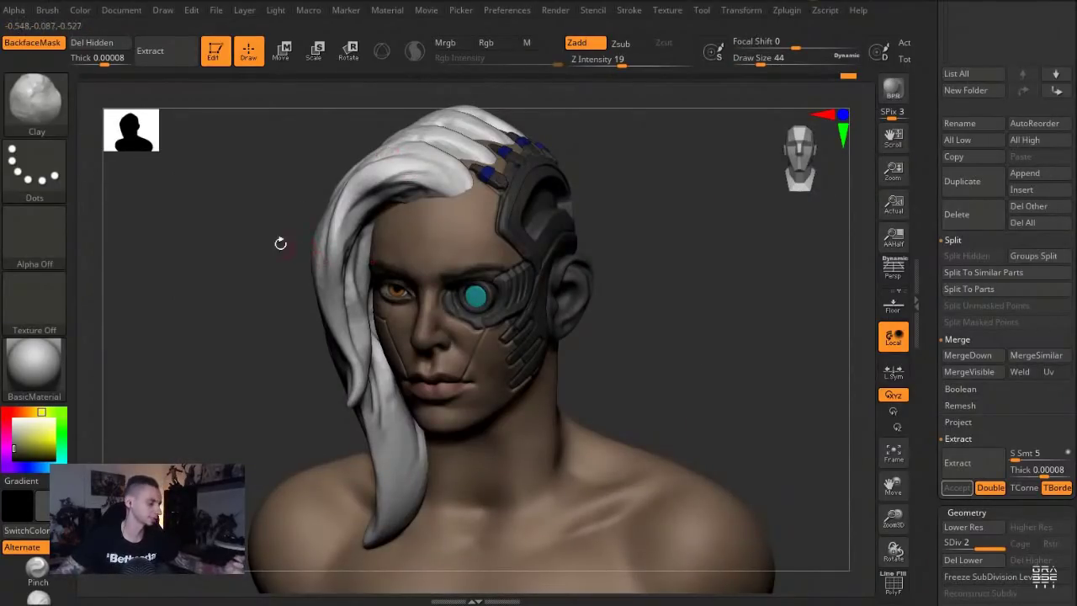
# Render a BPR preview of the bust from a three-quarter angle and dismiss the abnormal termination notice
pyautogui.moveTo(281, 242)
pyautogui.mouseDown()
pyautogui.moveTo(228, 255)
pyautogui.moveTo(217, 242)
pyautogui.mouseUp()
pyautogui.hotkey('shift', 'r')
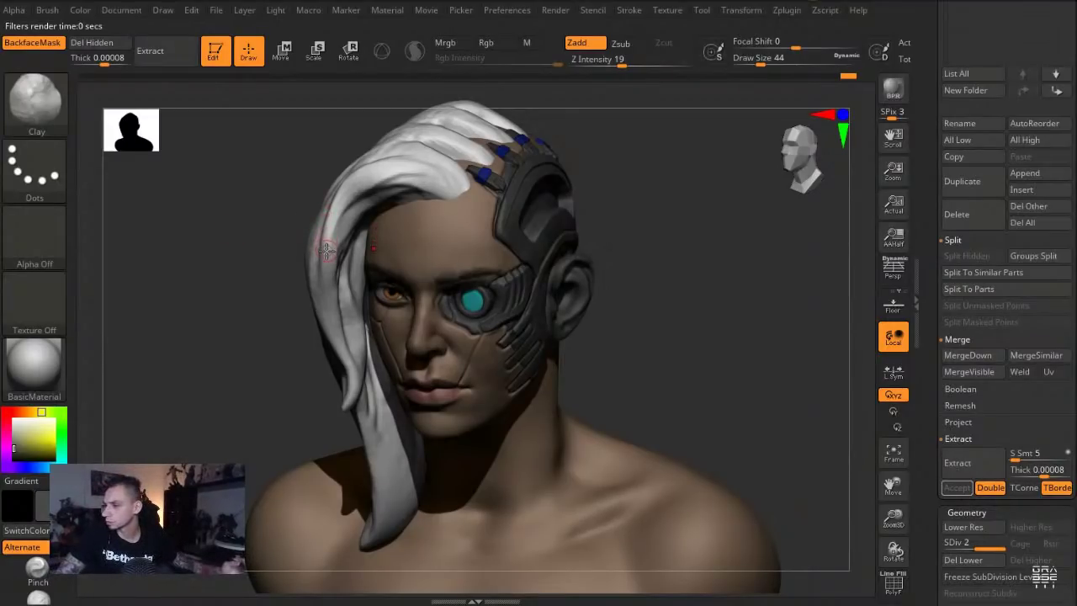
pyautogui.click(207, 297)
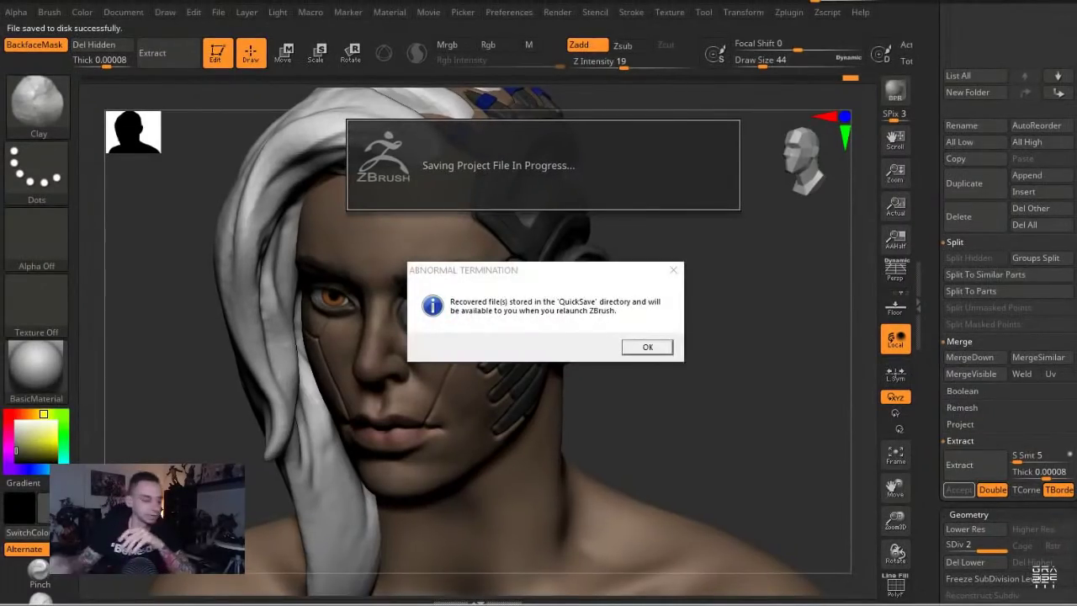
pyautogui.click(648, 347)
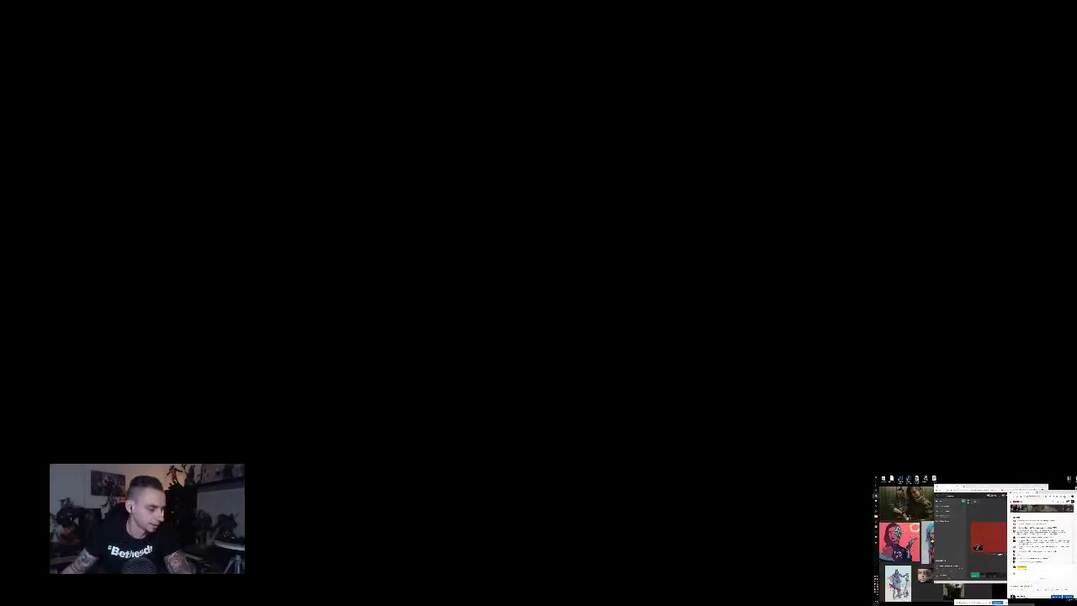
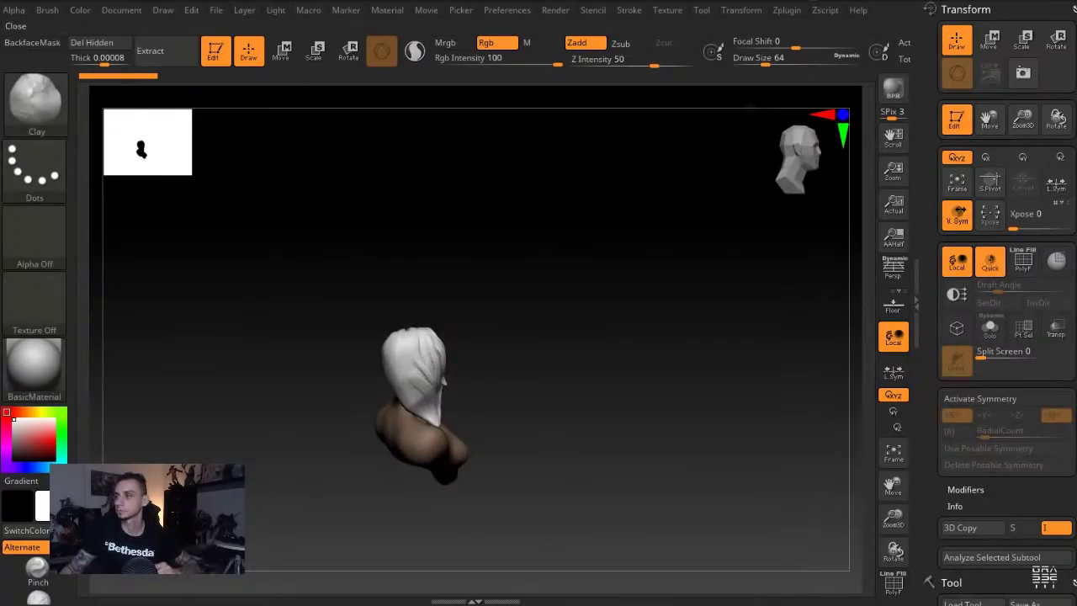
# Turn the recovered bust to face forward and set the document's background gradient rate to 0
pyautogui.moveTo(286, 322); pyautogui.dragTo(240, 345)
pyautogui.keyDown('alt'); pyautogui.moveTo(244, 332); pyautogui.dragTo(300, 338); pyautogui.keyUp('alt')
pyautogui.moveTo(300, 339); pyautogui.dragTo(265, 315)
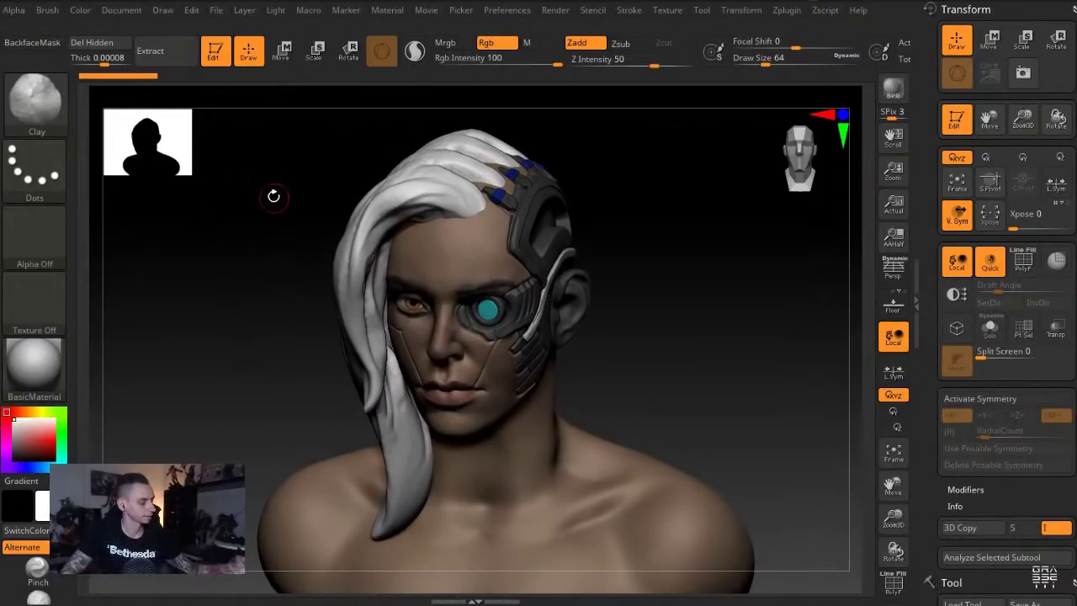
pyautogui.moveTo(275, 197); pyautogui.dragTo(252, 160)
pyautogui.click(126, 13)
pyautogui.click(233, 293)
pyautogui.write('0')
pyautogui.press('Return')
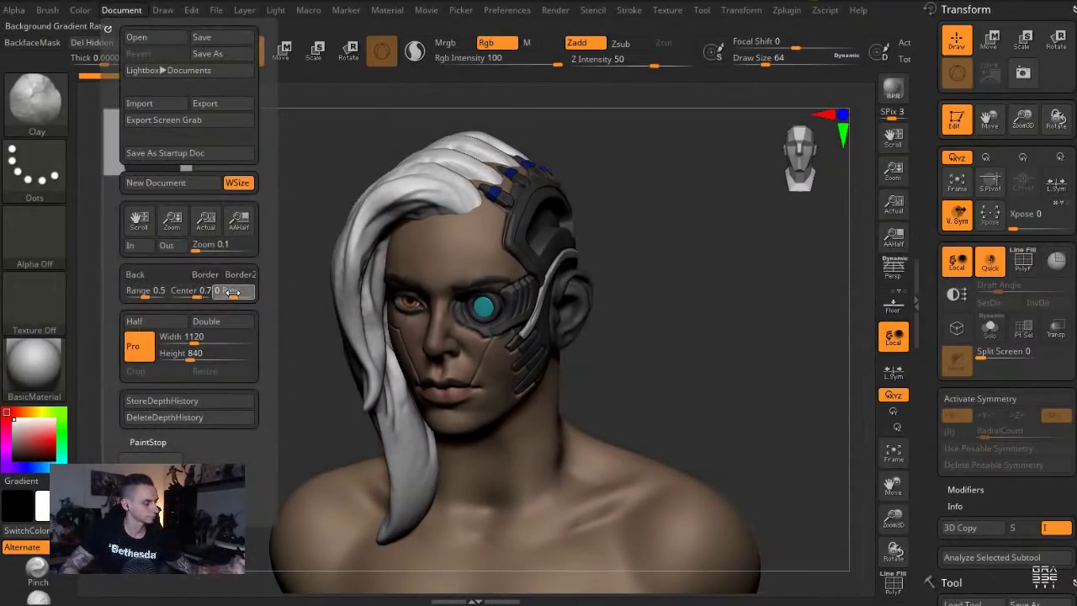
pyautogui.moveTo(230, 286); pyautogui.dragTo(256, 255)
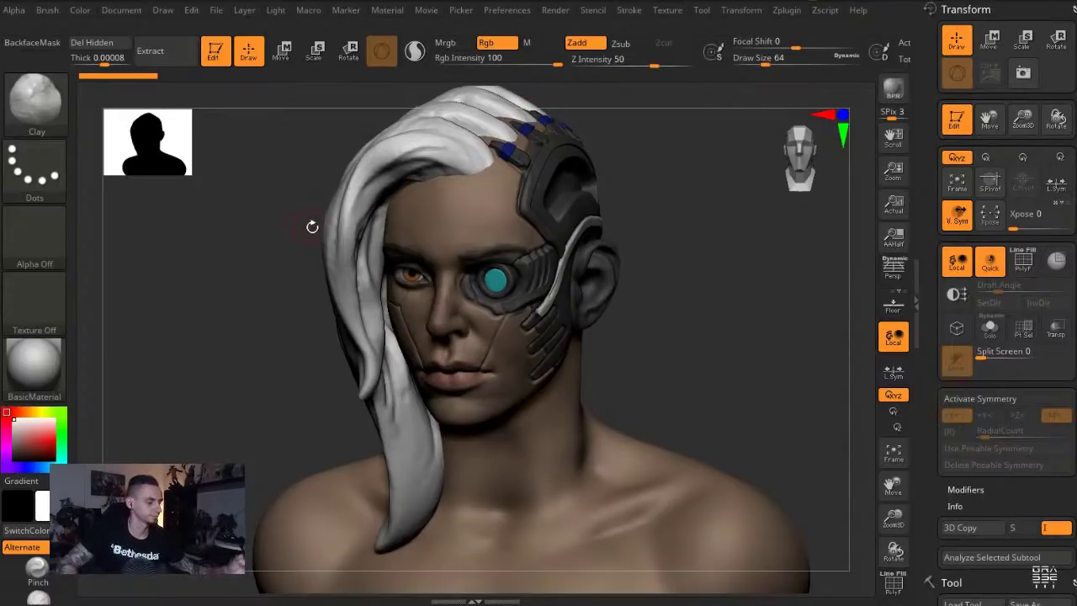
# Select the Move brush at draw size 112 and examine the head plate and ear strip from three-quarter and side views
pyautogui.moveTo(269, 243); pyautogui.dragTo(331, 310)
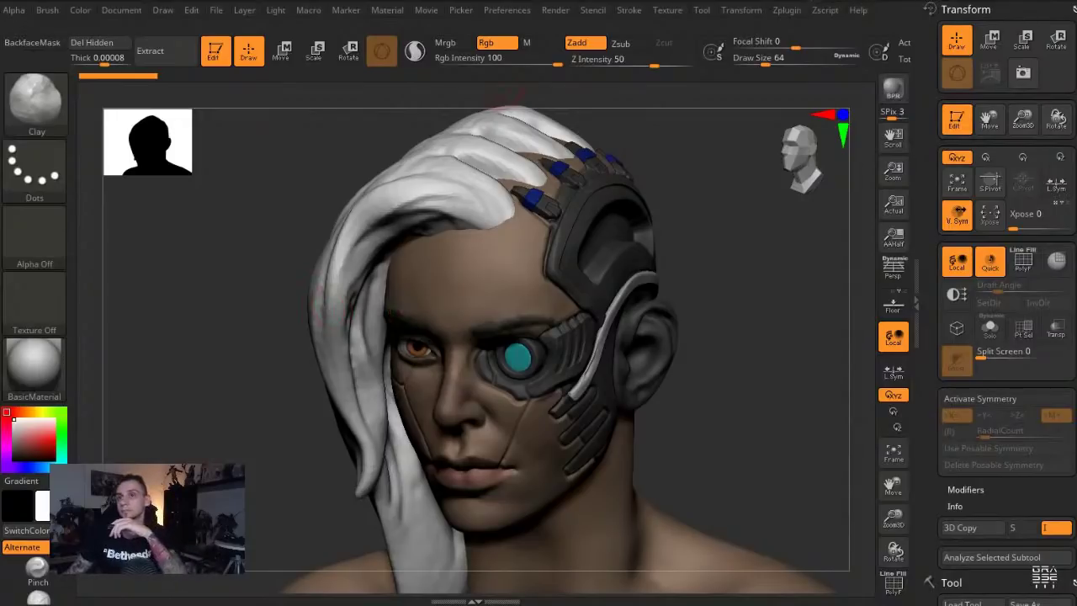
pyautogui.moveTo(265, 236); pyautogui.dragTo(268, 241)
pyautogui.moveTo(760, 418); pyautogui.dragTo(747, 429)
pyautogui.moveTo(747, 430)
pyautogui.keyDown('alt'); pyautogui.mouseDown()
pyautogui.moveTo(753, 503)
pyautogui.moveTo(777, 517)
pyautogui.moveTo(699, 509)
pyautogui.mouseUp(); pyautogui.keyUp('alt')
pyautogui.press('b')
pyautogui.press('m')
pyautogui.press('v')
pyautogui.press('s')
pyautogui.moveTo(615, 304); pyautogui.dragTo(627, 305)
pyautogui.moveTo(455, 165); pyautogui.dragTo(451, 180)
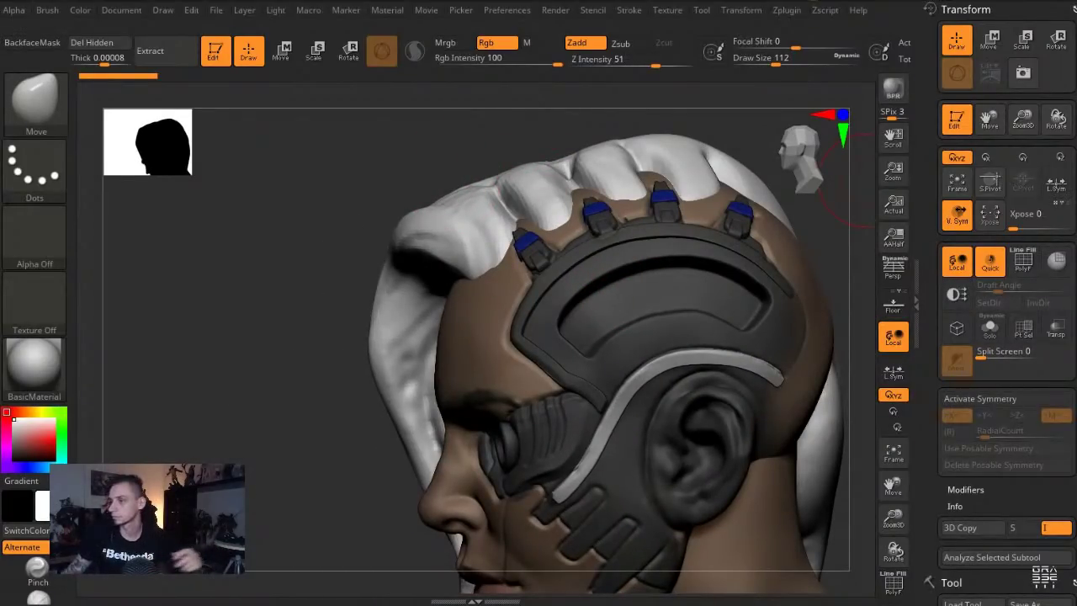
pyautogui.moveTo(241, 297); pyautogui.dragTo(280, 262)
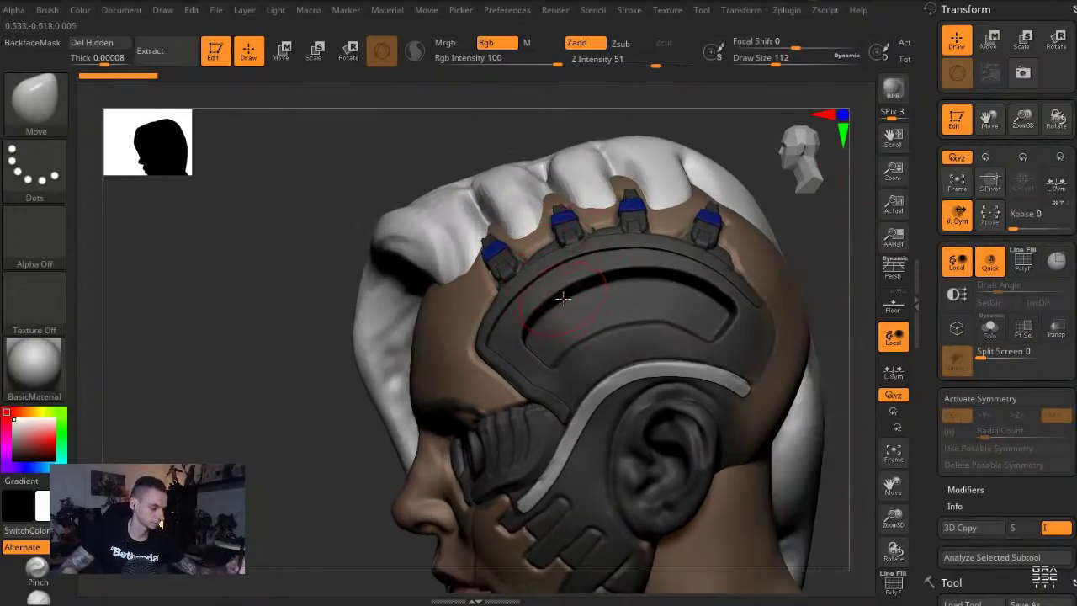
pyautogui.moveTo(407, 165); pyautogui.dragTo(420, 172)
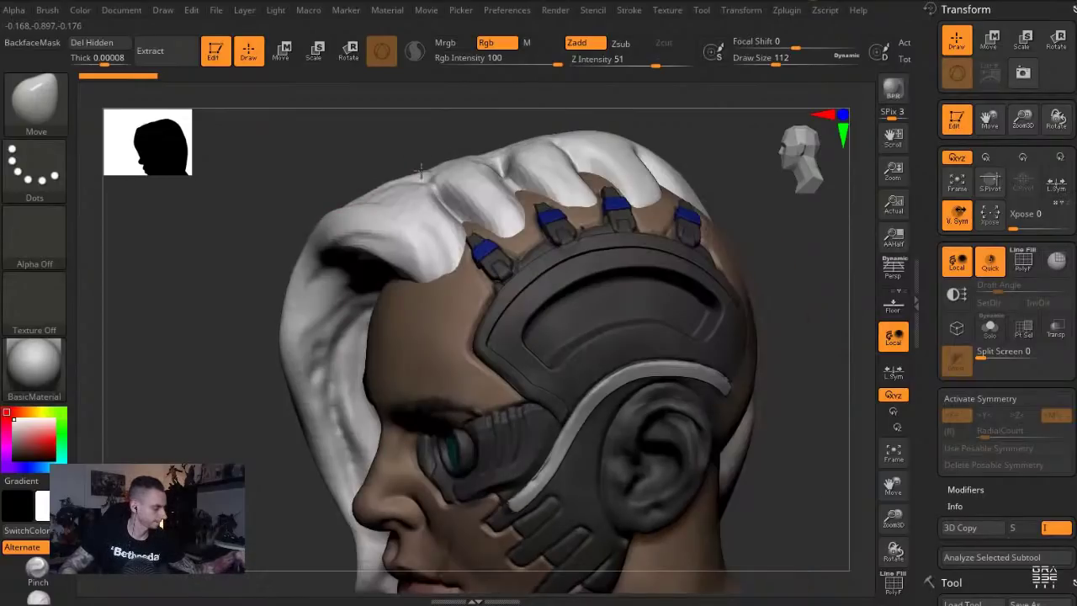
# Colour the strip over the ear dark grey and adjust the plating above the ear with the Move brush at draw size 140
pyautogui.moveTo(420, 171); pyautogui.dragTo(431, 178)
pyautogui.keyDown('alt'); pyautogui.click(510, 339); pyautogui.keyUp('alt')
pyautogui.moveTo(317, 174); pyautogui.dragTo(304, 246)
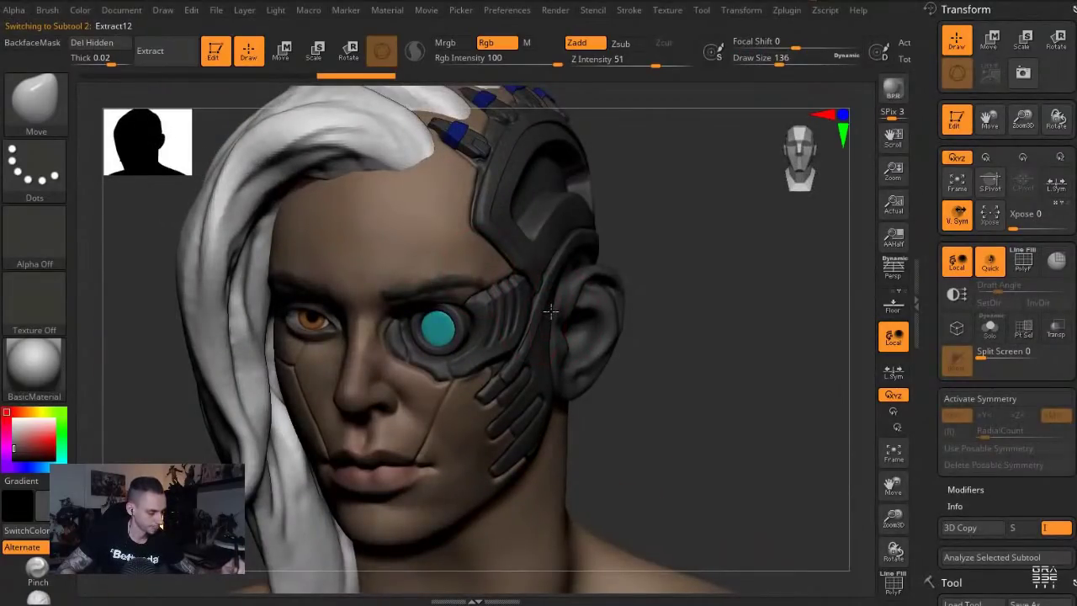
pyautogui.moveTo(551, 312); pyautogui.dragTo(557, 313)
pyautogui.press('[')
pyautogui.press(']')
pyautogui.moveTo(559, 229); pyautogui.dragTo(589, 244)
pyautogui.moveTo(660, 390); pyautogui.dragTo(624, 389)
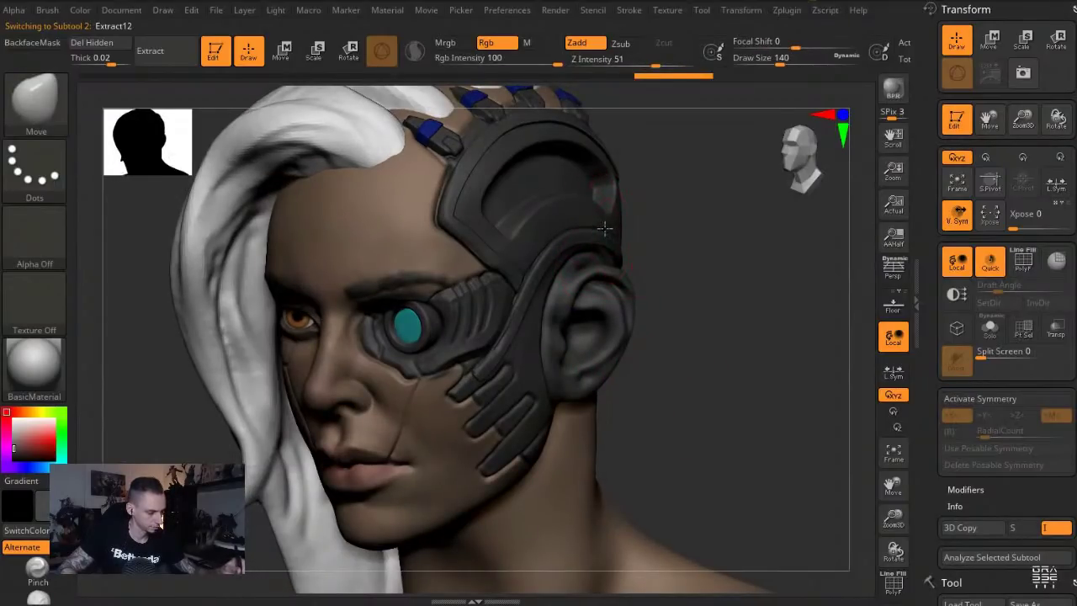
# Select the head subtool and adjust the brow and upper face with the Move brush at draw size 163
pyautogui.press('f')
pyautogui.moveTo(262, 240)
pyautogui.mouseDown()
pyautogui.moveTo(250, 264)
pyautogui.moveTo(262, 247)
pyautogui.moveTo(284, 254)
pyautogui.mouseUp()
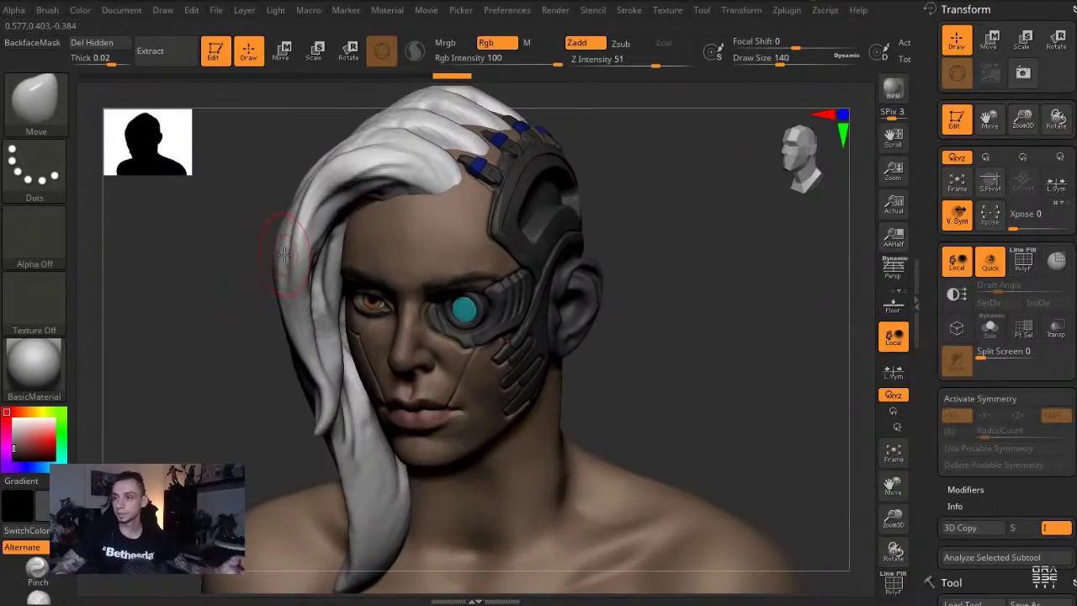
pyautogui.keyDown('alt'); pyautogui.click(398, 381); pyautogui.keyUp('alt')
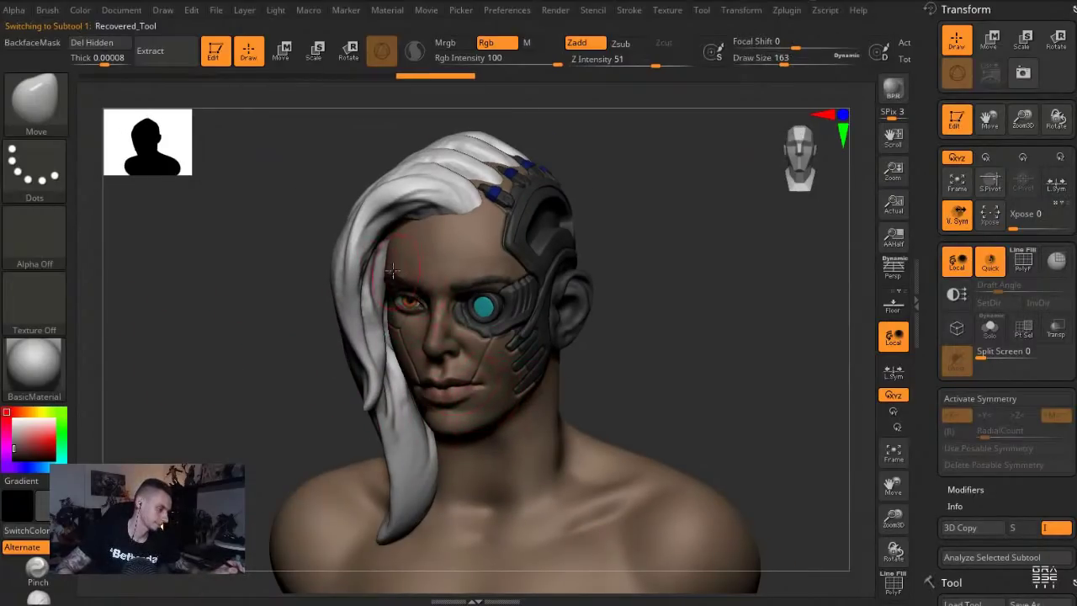
pyautogui.keyDown('alt'); pyautogui.moveTo(268, 257); pyautogui.dragTo(274, 295); pyautogui.keyUp('alt')
pyautogui.moveTo(414, 264); pyautogui.dragTo(409, 273)
pyautogui.press(']')
pyautogui.moveTo(485, 277); pyautogui.dragTo(484, 291)
pyautogui.press('[')
# Adjust the neck area with the Move brush at draw size 140 and select the shoulders subtool
pyautogui.moveTo(478, 449); pyautogui.dragTo(522, 452)
pyautogui.press('s')
pyautogui.moveTo(258, 342); pyautogui.dragTo(181, 345)
pyautogui.moveTo(552, 441); pyautogui.dragTo(563, 447)
pyautogui.press('s')
pyautogui.moveTo(563, 448); pyautogui.dragTo(561, 446)
pyautogui.moveTo(211, 340); pyautogui.dragTo(277, 370)
pyautogui.keyDown('alt'); pyautogui.click(318, 399); pyautogui.keyUp('alt')
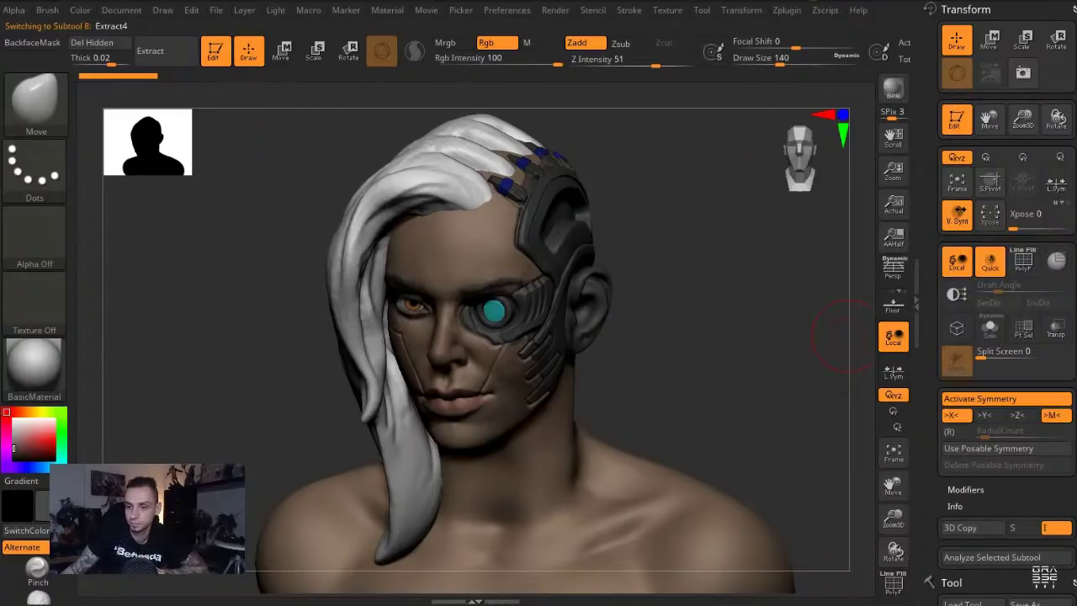
# Select the natural eye's subtool and paint its iris the same teal as the cybernetic eye with the Inflat brush
pyautogui.moveTo(296, 241); pyautogui.dragTo(474, 432)
pyautogui.keyDown('alt'); pyautogui.click(409, 298); pyautogui.keyUp('alt')
pyautogui.hotkey('alt', 's')
pyautogui.hotkey('ctrl', 'shift', 's')
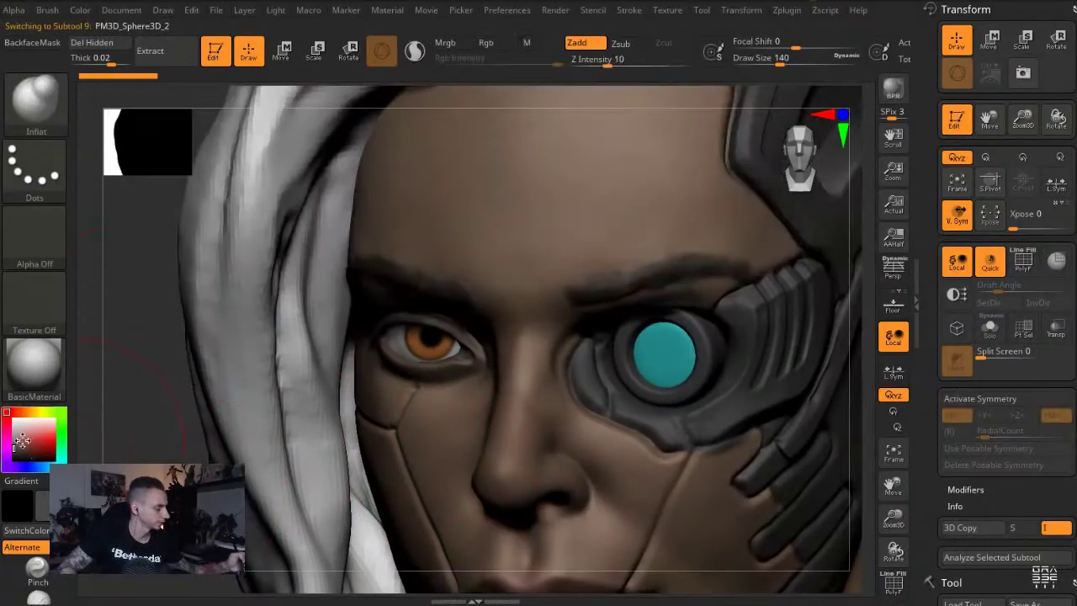
pyautogui.press('c')
pyautogui.press('r')
pyautogui.press('s')
pyautogui.click(399, 343)
pyautogui.press('s')
pyautogui.click(413, 335)
pyautogui.press(']')
pyautogui.moveTo(412, 343)
pyautogui.mouseDown()
pyautogui.moveTo(447, 334)
pyautogui.moveTo(421, 344)
pyautogui.moveTo(478, 342)
pyautogui.moveTo(447, 323)
pyautogui.mouseUp()
# Shade the natural eye with black at Rgb Intensity 13 and draw size 59
pyautogui.press('c')
pyautogui.click(480, 61)
pyautogui.press(']')
pyautogui.press(']')
pyautogui.press(']')
pyautogui.press(']')
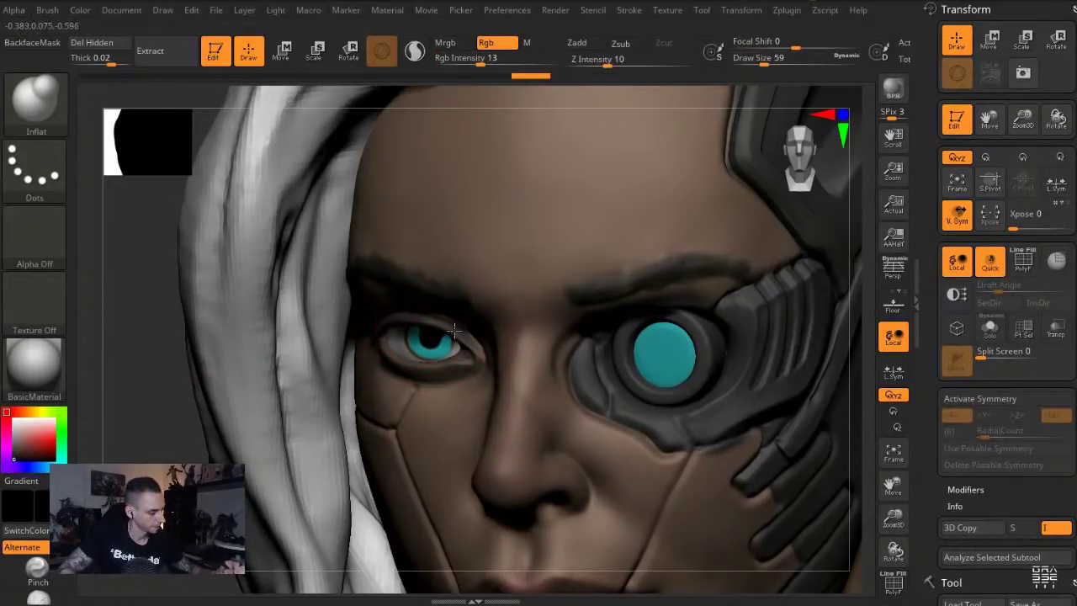
# Select the hair subtool and adjust its strands around the face with the Move brush, ending at draw size 74
pyautogui.keyDown('alt'); pyautogui.click(301, 258); pyautogui.keyUp('alt')
pyautogui.press('f')
pyautogui.moveTo(245, 262); pyautogui.dragTo(262, 313)
pyautogui.press('b')
pyautogui.press('m')
pyautogui.press('v')
pyautogui.press(']')
pyautogui.press(']')
pyautogui.press(']')
pyautogui.moveTo(302, 276); pyautogui.dragTo(297, 277)
pyautogui.moveTo(225, 274); pyautogui.dragTo(277, 273)
pyautogui.press('[')
pyautogui.press('[')
pyautogui.moveTo(419, 311); pyautogui.dragTo(421, 305)
pyautogui.press('f')
pyautogui.moveTo(342, 273)
pyautogui.mouseDown()
pyautogui.moveTo(289, 247)
pyautogui.moveTo(267, 259)
pyautogui.mouseUp()
# Select the head subtool and set the Move brush's draw size to 172
pyautogui.keyDown('alt'); pyautogui.click(427, 420); pyautogui.keyUp('alt')
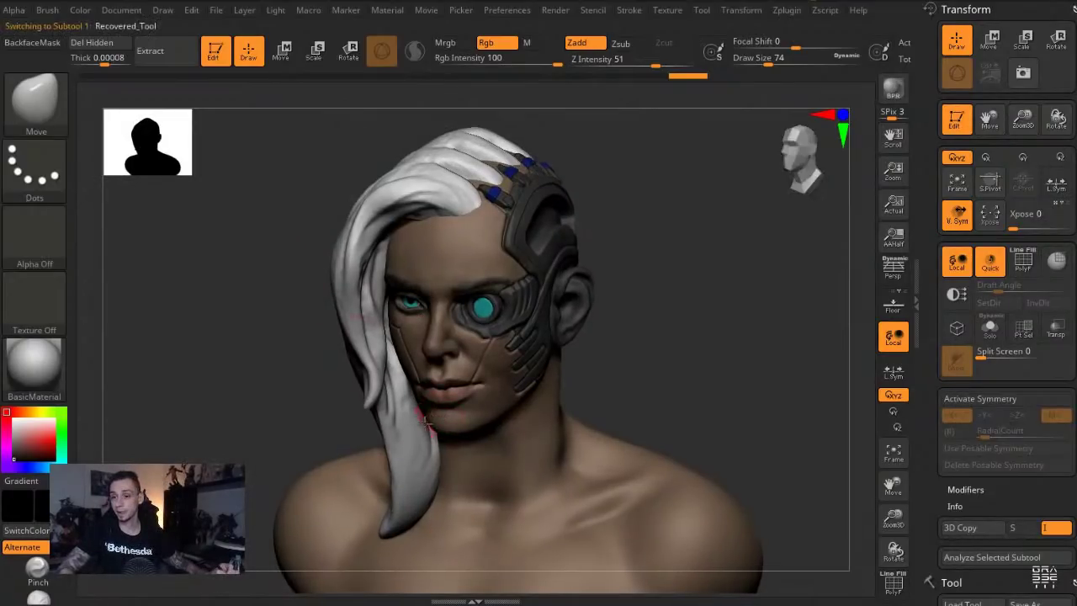
pyautogui.press('s')
pyautogui.moveTo(427, 434); pyautogui.dragTo(437, 434)
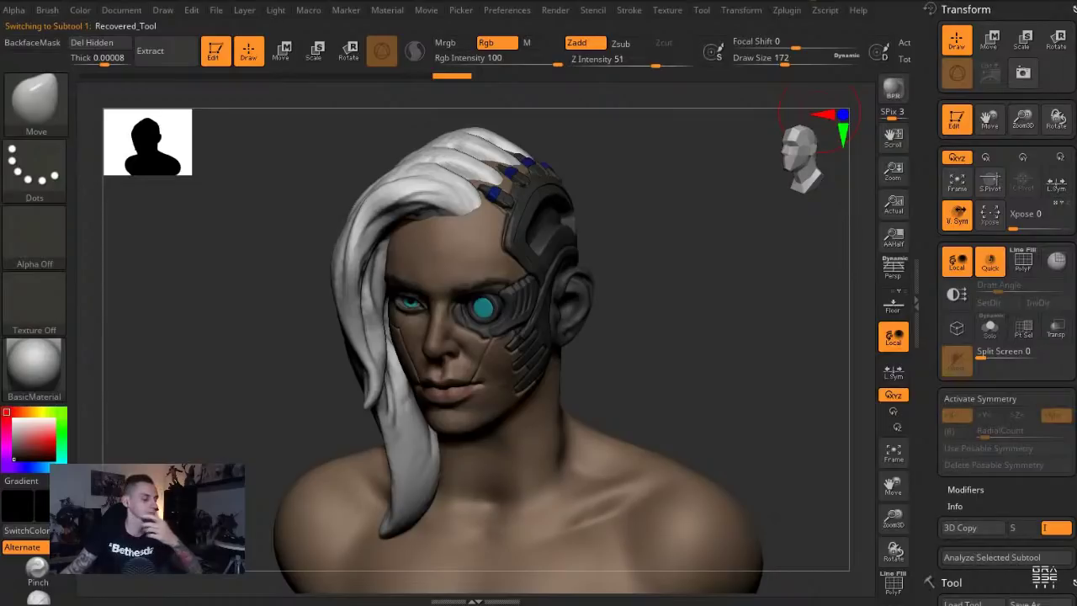
# Carve vertical panel seams down both sides of the forehead to the brows with the DamStandard brush at draw size 39
pyautogui.moveTo(301, 200); pyautogui.dragTo(302, 225)
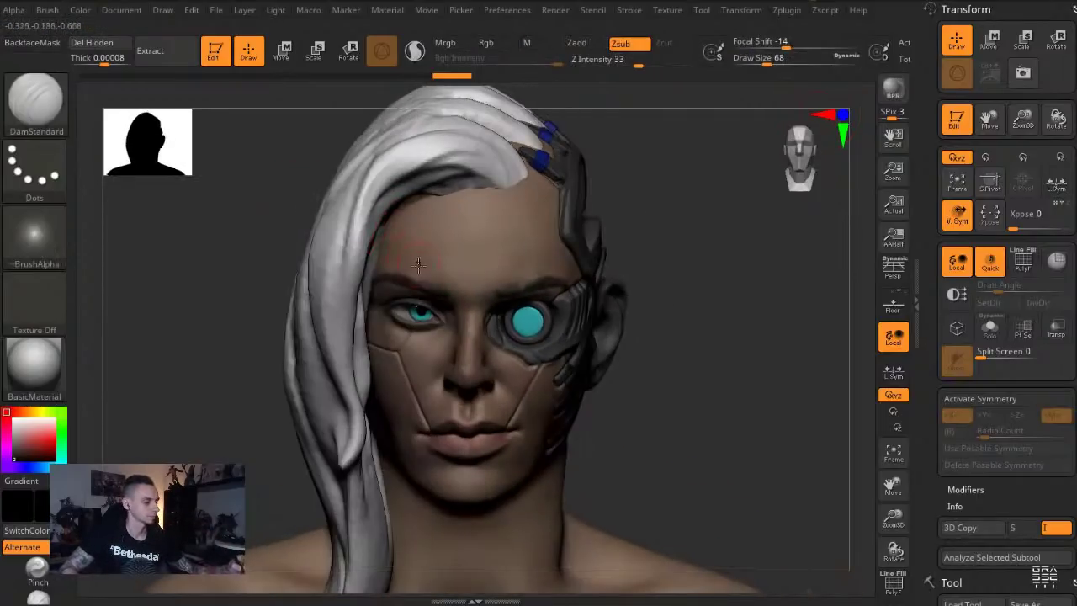
pyautogui.moveTo(287, 225); pyautogui.dragTo(421, 270)
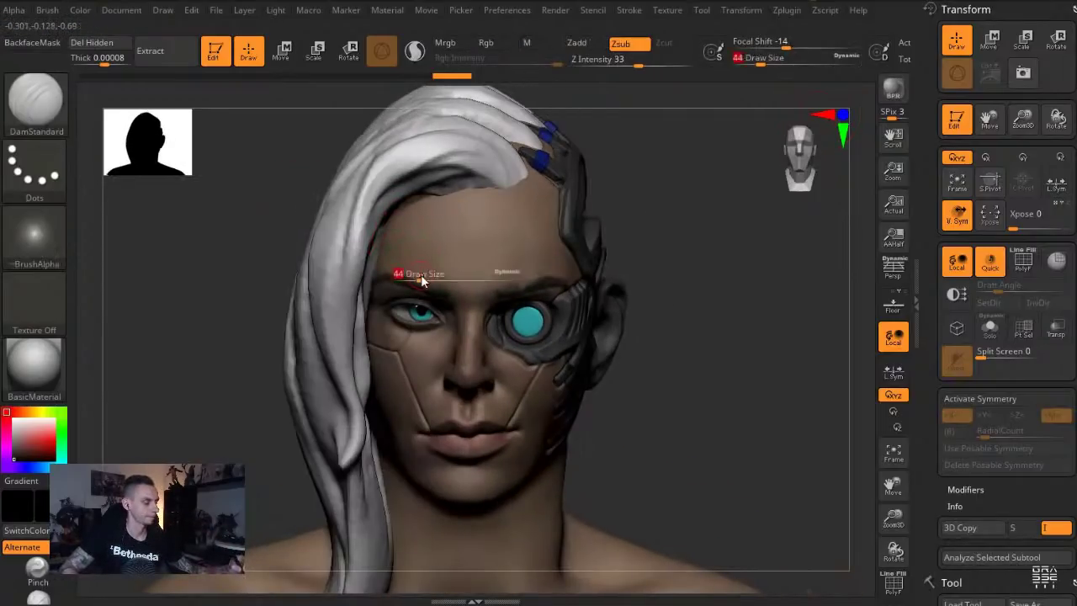
pyautogui.moveTo(294, 149)
pyautogui.mouseDown()
pyautogui.moveTo(576, 244)
pyautogui.moveTo(540, 286)
pyautogui.mouseUp()
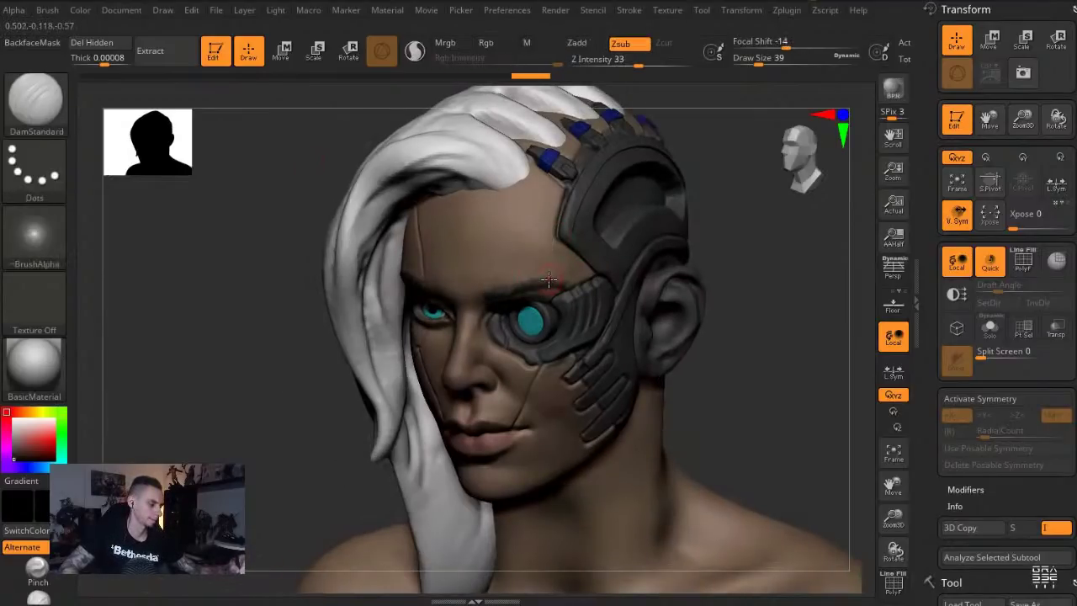
pyautogui.moveTo(556, 219); pyautogui.dragTo(550, 282)
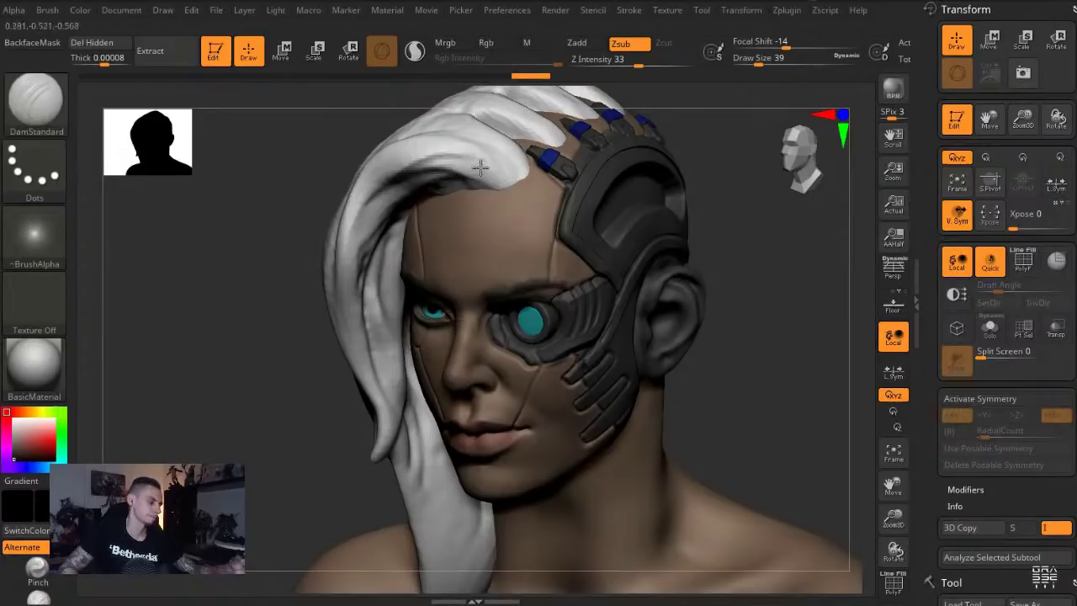
pyautogui.moveTo(322, 182); pyautogui.dragTo(305, 185)
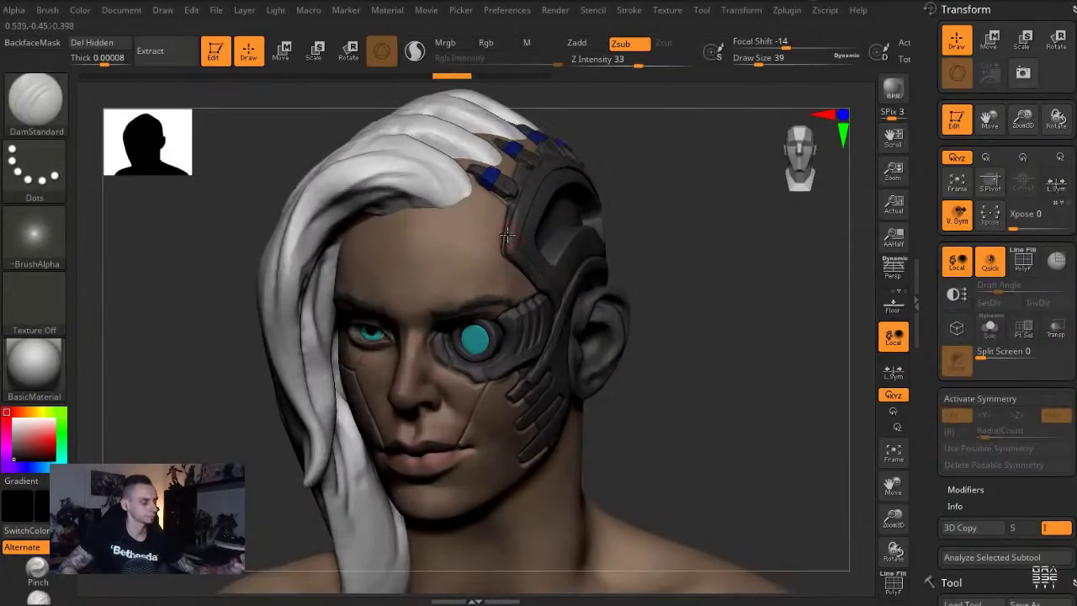
pyautogui.moveTo(501, 259); pyautogui.dragTo(500, 298)
pyautogui.moveTo(226, 205); pyautogui.dragTo(252, 205)
pyautogui.moveTo(326, 203); pyautogui.dragTo(362, 303)
pyautogui.click(264, 169)
pyautogui.moveTo(264, 168)
pyautogui.mouseDown()
pyautogui.moveTo(277, 174)
pyautogui.moveTo(279, 199)
pyautogui.moveTo(269, 167)
pyautogui.mouseUp()
pyautogui.keyDown('alt'); pyautogui.moveTo(279, 234); pyautogui.dragTo(284, 282); pyautogui.keyUp('alt')
# Switch to the Clay brush, undo the stroke at the mouth corner, turn Rgb off and set Z Intensity to 11
pyautogui.press('b')
pyautogui.press('m')
pyautogui.press('v')
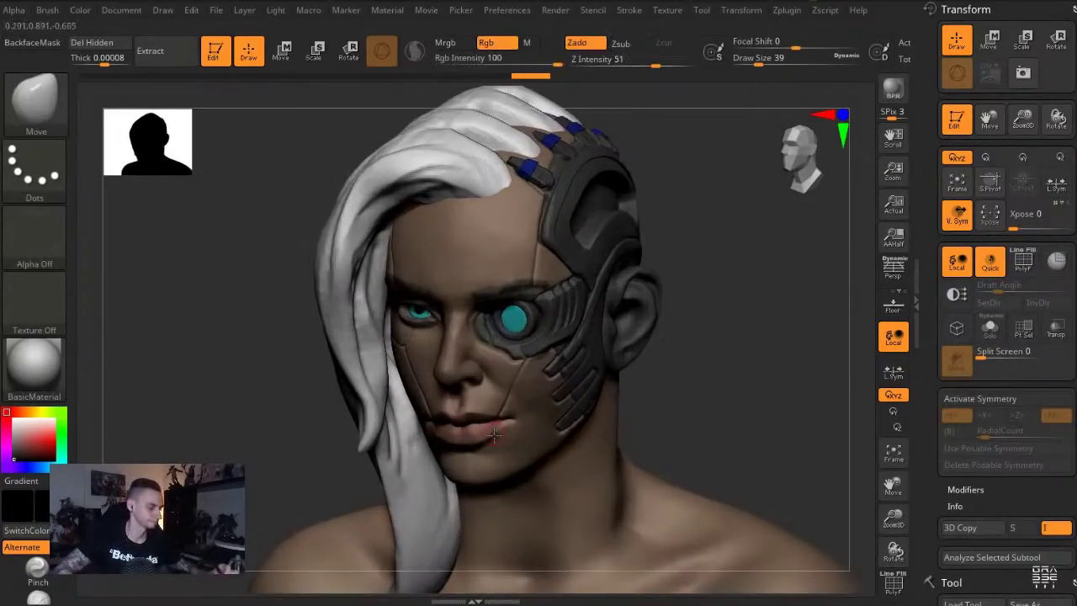
pyautogui.press('b')
pyautogui.press('c')
pyautogui.press('l')
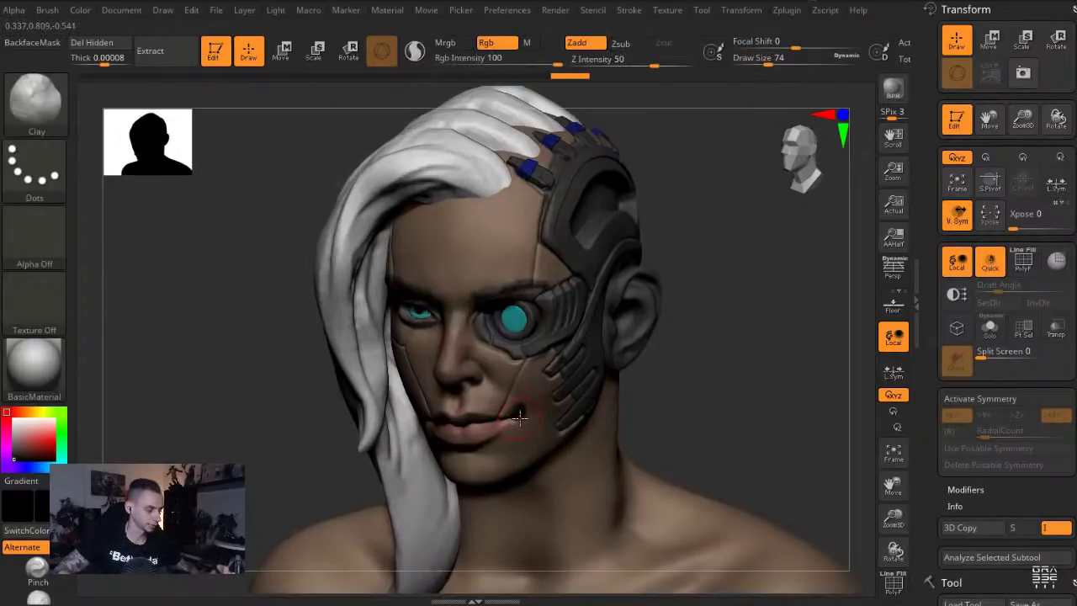
pyautogui.hotkey('ctrl', 'z')
pyautogui.click(497, 43)
pyautogui.click(609, 63)
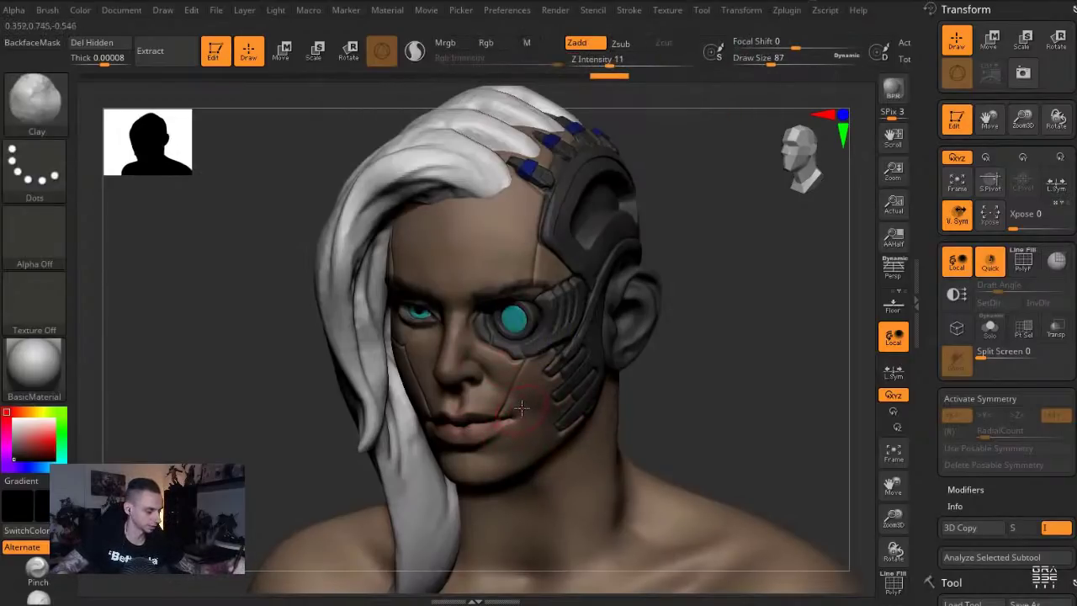
# Undo the last stroke and build up the cheek beside the mouth with the Clay brush at Z Intensity 6 and draw size 140
pyautogui.hotkey('ctrl', 'z')
pyautogui.moveTo(520, 419); pyautogui.dragTo(510, 401)
pyautogui.click(600, 63)
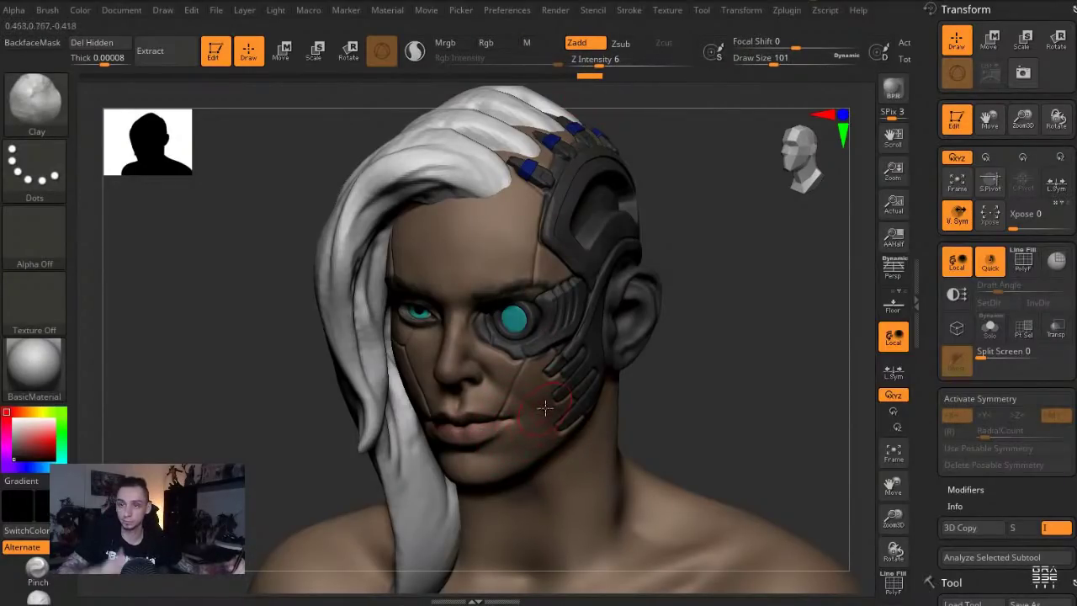
pyautogui.press('s')
pyautogui.moveTo(520, 418)
pyautogui.mouseDown()
pyautogui.moveTo(517, 407)
pyautogui.moveTo(520, 436)
pyautogui.mouseUp()
pyautogui.press('s')
pyautogui.moveTo(523, 425); pyautogui.dragTo(533, 413)
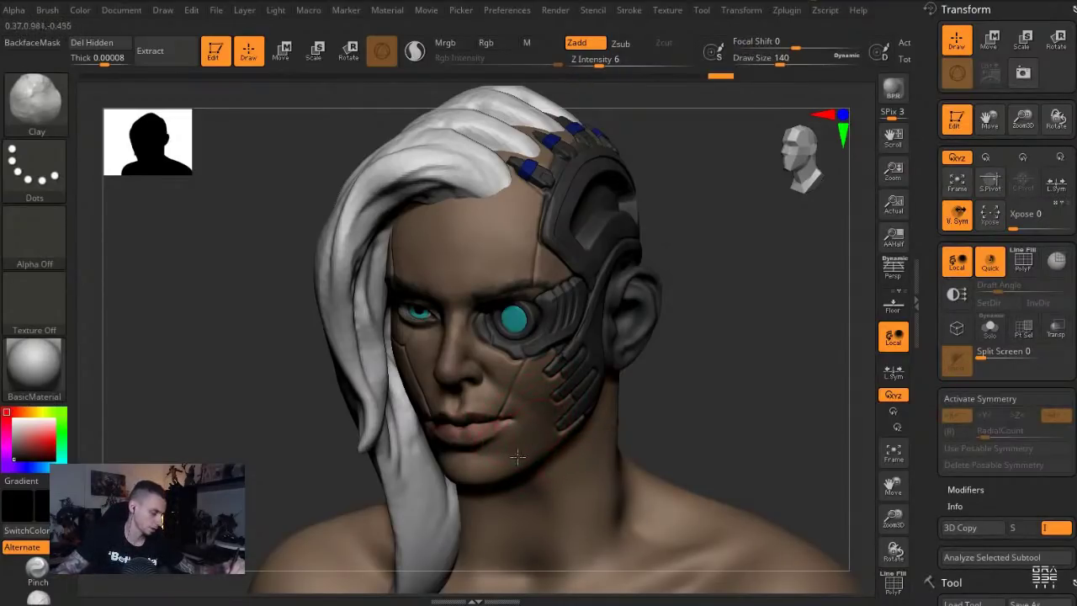
# Nudge the lower lip with the Move brush at draw size 234 and reduce the draw size to 172 for the nose area
pyautogui.press('b')
pyautogui.press('m')
pyautogui.press('v')
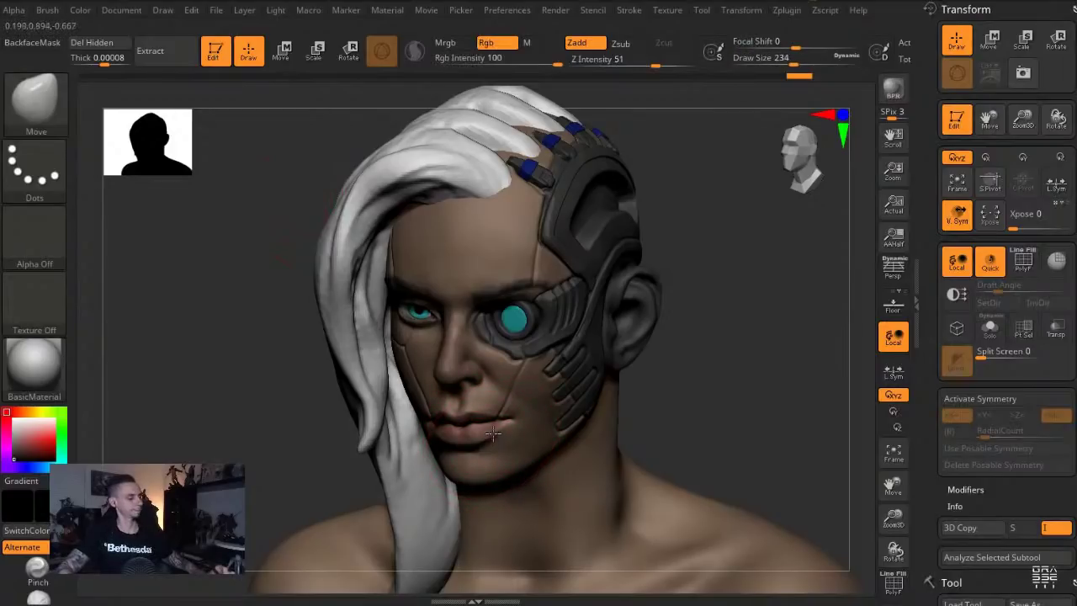
pyautogui.moveTo(493, 435); pyautogui.dragTo(494, 436)
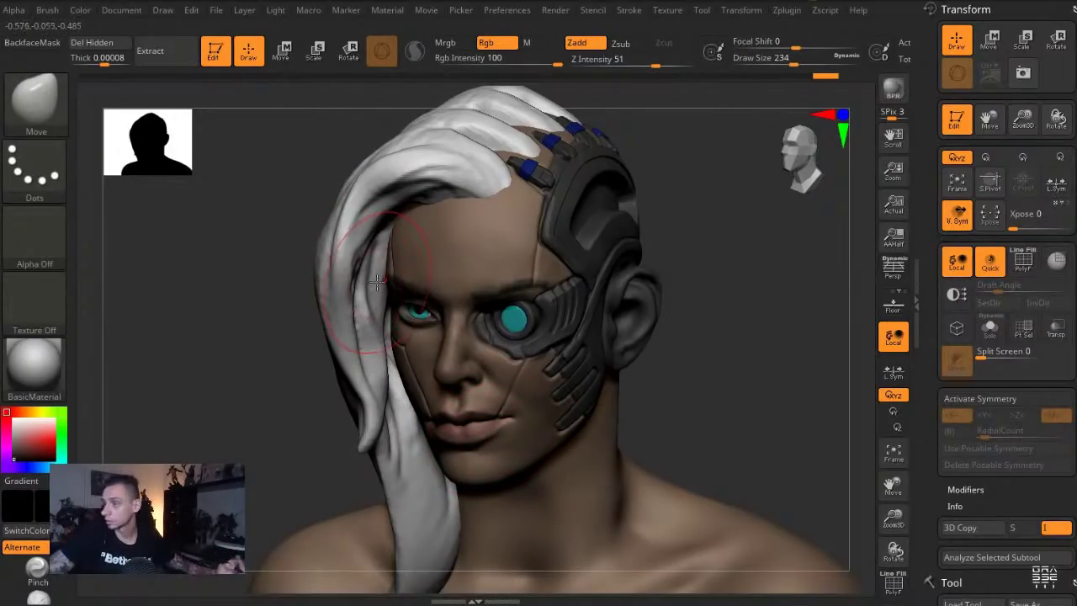
pyautogui.moveTo(244, 311)
pyautogui.keyDown('alt'); pyautogui.mouseDown()
pyautogui.moveTo(279, 306)
pyautogui.moveTo(282, 333)
pyautogui.mouseUp(); pyautogui.keyUp('alt')
pyautogui.press('s')
pyautogui.moveTo(472, 368); pyautogui.dragTo(463, 366)
pyautogui.keyDown('alt'); pyautogui.click(469, 334); pyautogui.keyUp('alt')
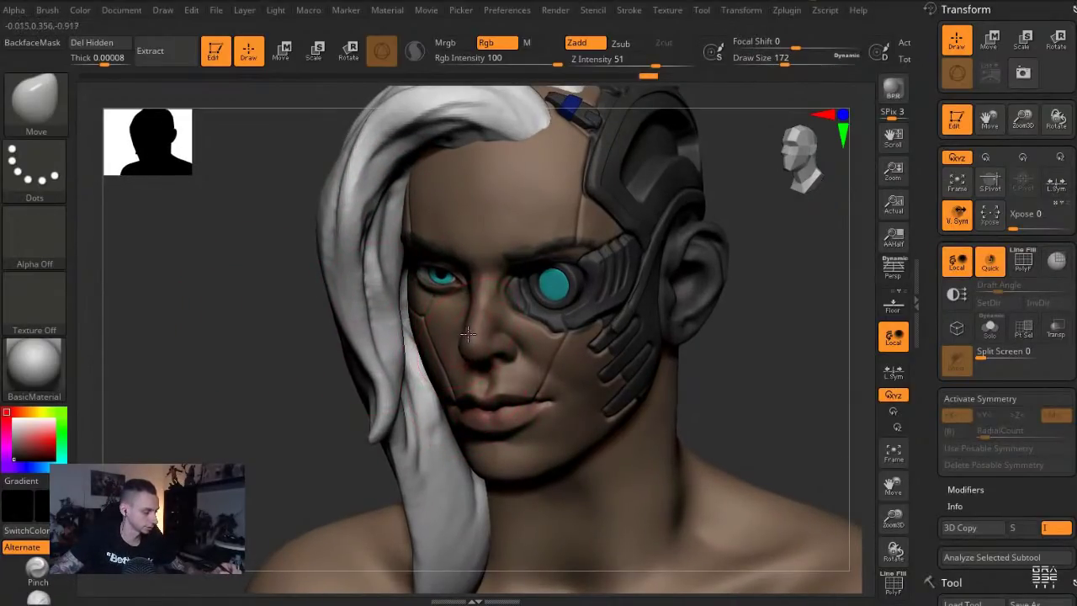
# Refine the side of the nose bridge with the Clay brush at draw size 97 and Z Intensity 6
pyautogui.press('b')
pyautogui.press('c')
pyautogui.press('l')
pyautogui.press('s')
pyautogui.moveTo(484, 297); pyautogui.dragTo(478, 295)
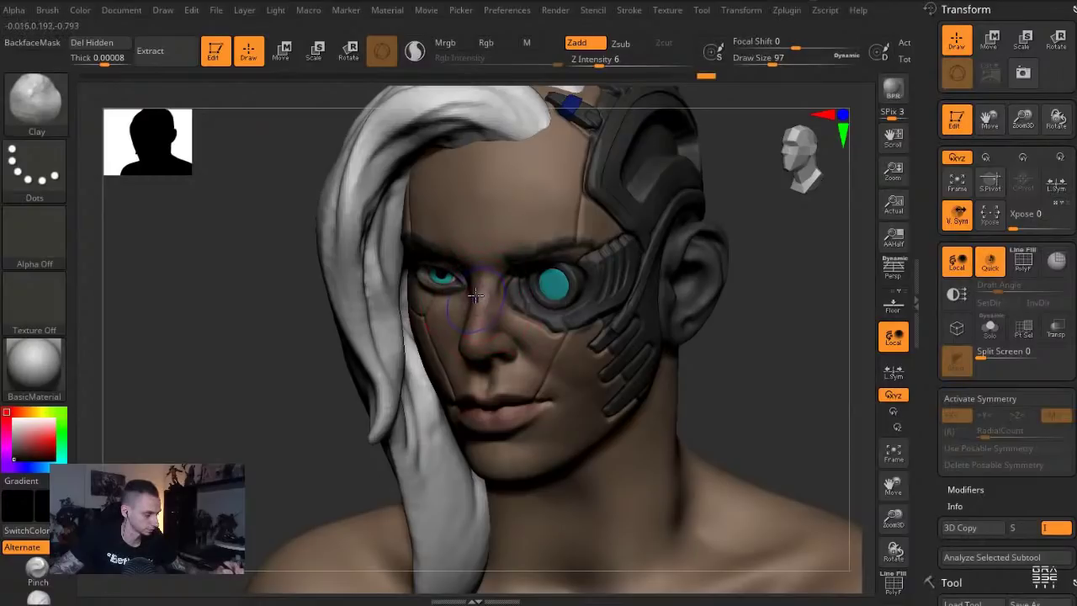
pyautogui.press('shift')
# Carve a crease in the skin along the lower edge of the cybernetic eye socket with DamStandard at draw size 56
pyautogui.keyDown('alt'); pyautogui.moveTo(262, 255); pyautogui.dragTo(263, 290); pyautogui.keyUp('alt')
pyautogui.press('b')
pyautogui.press('d')
pyautogui.press('s')
pyautogui.press('s')
pyautogui.moveTo(507, 313); pyautogui.dragTo(505, 312)
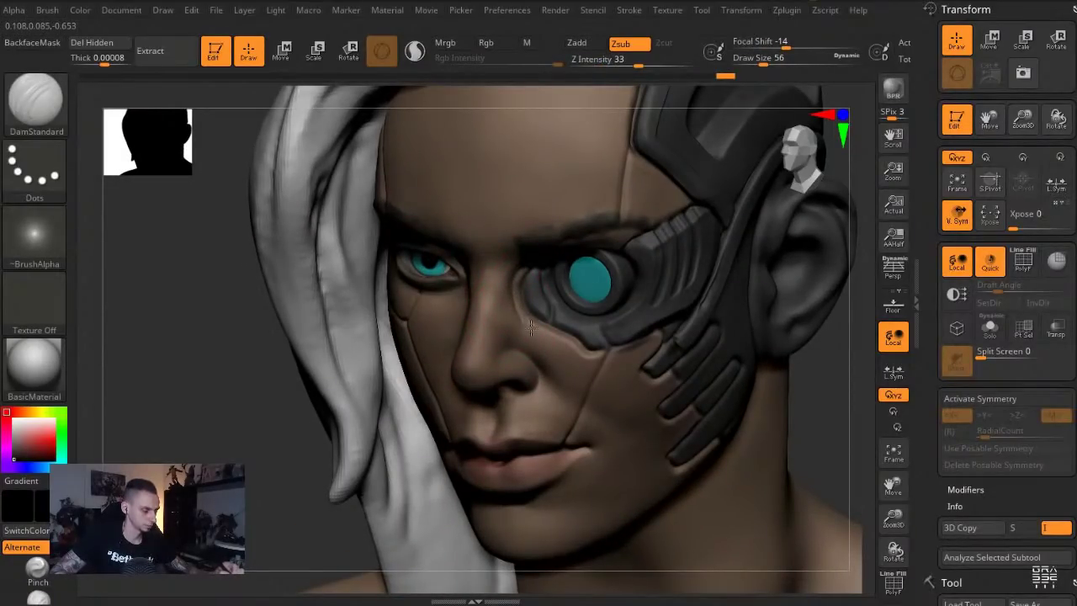
pyautogui.moveTo(554, 339)
pyautogui.mouseDown()
pyautogui.moveTo(575, 357)
pyautogui.moveTo(543, 335)
pyautogui.mouseUp()
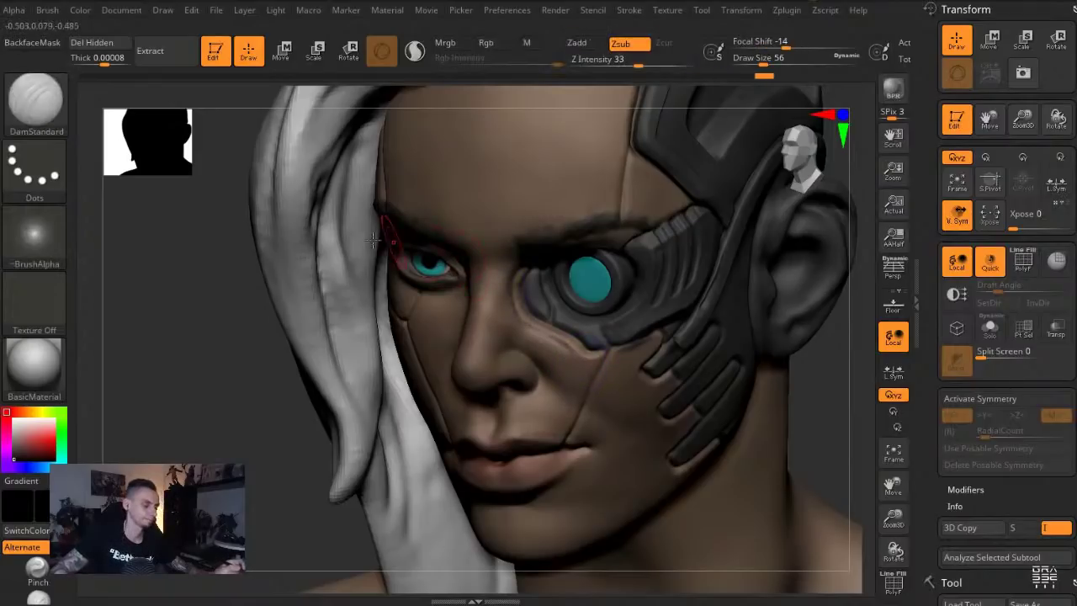
# Select the cybernetic eye's subtool and merge its teal lens and dark ring into one subtool, accepting the non-undoable operation permanently
pyautogui.press('f')
pyautogui.moveTo(277, 249)
pyautogui.mouseDown()
pyautogui.moveTo(272, 269)
pyautogui.moveTo(288, 293)
pyautogui.mouseUp()
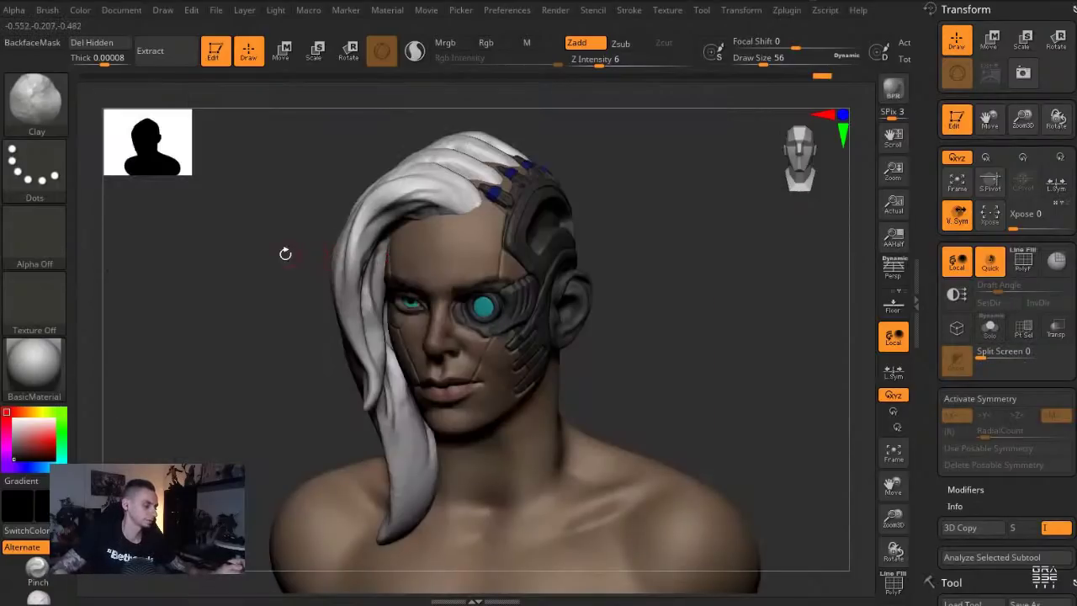
pyautogui.moveTo(283, 247)
pyautogui.mouseDown()
pyautogui.moveTo(272, 264)
pyautogui.moveTo(279, 374)
pyautogui.mouseUp()
pyautogui.keyDown('alt'); pyautogui.click(506, 326); pyautogui.keyUp('alt')
pyautogui.moveTo(932, 476); pyautogui.dragTo(933, 149)
pyautogui.keyDown('shift'); pyautogui.click(962, 322); pyautogui.keyUp('shift')
pyautogui.moveTo(933, 404); pyautogui.dragTo(935, 290)
pyautogui.click(961, 407)
pyautogui.click(954, 577)
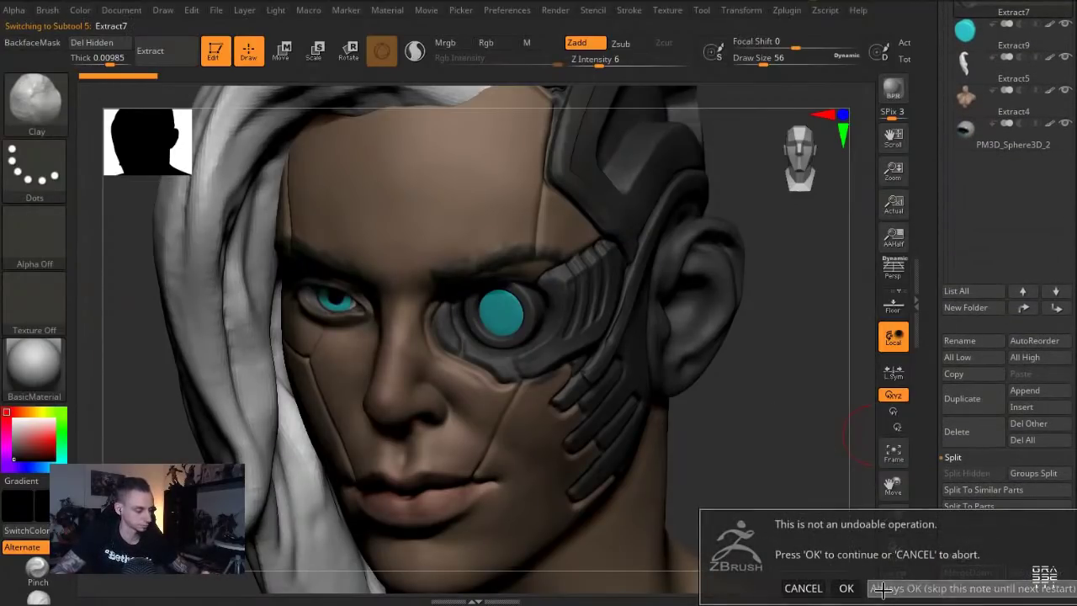
pyautogui.click(881, 586)
# Reposition the merged cybernetic eye in its socket with a vertical transpose line
pyautogui.keyDown('shift'); pyautogui.moveTo(146, 388); pyautogui.dragTo(166, 388); pyautogui.keyUp('shift')
pyautogui.press('r')
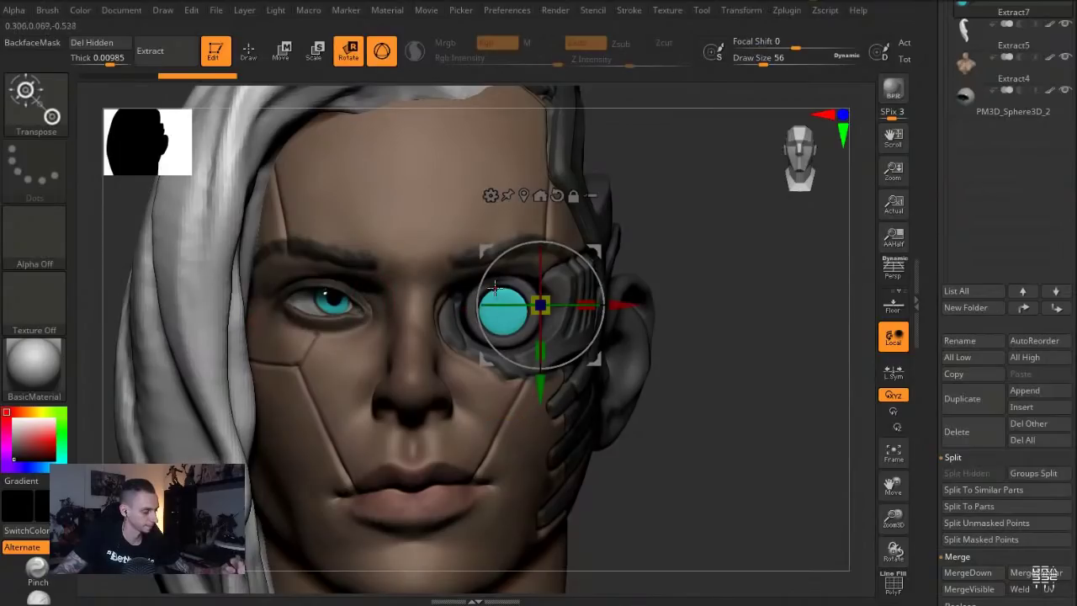
pyautogui.press('y')
pyautogui.moveTo(499, 253); pyautogui.dragTo(499, 377)
pyautogui.moveTo(499, 315); pyautogui.dragTo(502, 313)
pyautogui.press('w')
pyautogui.moveTo(655, 483); pyautogui.dragTo(585, 480)
pyautogui.press('e')
pyautogui.press('r')
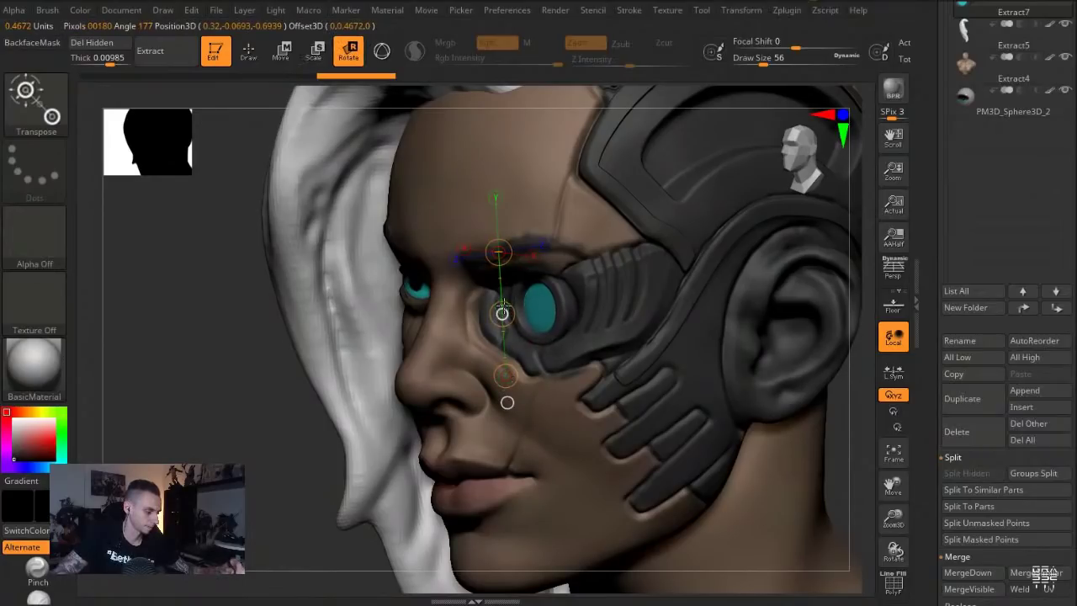
pyautogui.moveTo(204, 228); pyautogui.dragTo(246, 238)
# Switch back to the Move brush and set its draw size to 177
pyautogui.press('q')
pyautogui.moveTo(164, 257)
pyautogui.mouseDown()
pyautogui.moveTo(185, 271)
pyautogui.moveTo(217, 263)
pyautogui.mouseUp()
pyautogui.press('s')
pyautogui.moveTo(523, 337); pyautogui.dragTo(533, 337)
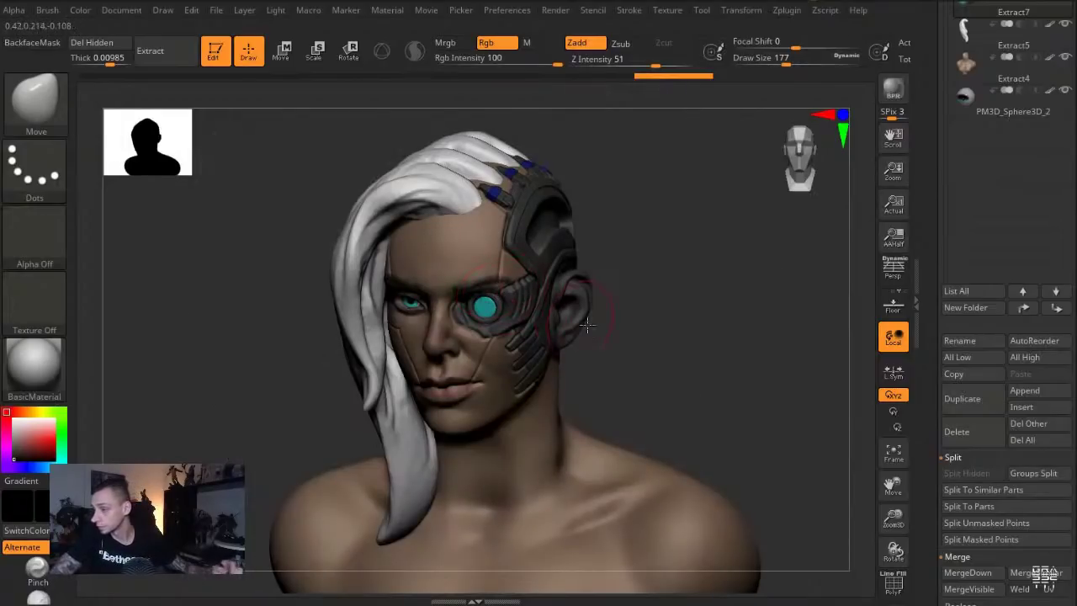
# Isolate the merged cybernetic eye and reposition it with transpose move lines
pyautogui.hotkey('alt', 's')
pyautogui.moveTo(264, 258)
pyautogui.mouseDown()
pyautogui.moveTo(231, 254)
pyautogui.moveTo(429, 326)
pyautogui.mouseUp()
pyautogui.press('w')
pyautogui.moveTo(371, 233)
pyautogui.mouseDown()
pyautogui.moveTo(409, 233)
pyautogui.moveTo(364, 220)
pyautogui.mouseUp()
pyautogui.moveTo(456, 340); pyautogui.dragTo(465, 324)
pyautogui.moveTo(525, 275)
pyautogui.mouseDown()
pyautogui.moveTo(407, 279)
pyautogui.moveTo(463, 291)
pyautogui.moveTo(442, 319)
pyautogui.moveTo(460, 309)
pyautogui.moveTo(460, 385)
pyautogui.mouseUp()
pyautogui.press('q')
# Adjust the cybernetic eye's size and placement with a downward transpose line and bring the full bust back into view
pyautogui.moveTo(354, 276)
pyautogui.mouseDown()
pyautogui.moveTo(420, 291)
pyautogui.moveTo(449, 402)
pyautogui.mouseUp()
pyautogui.press('e')
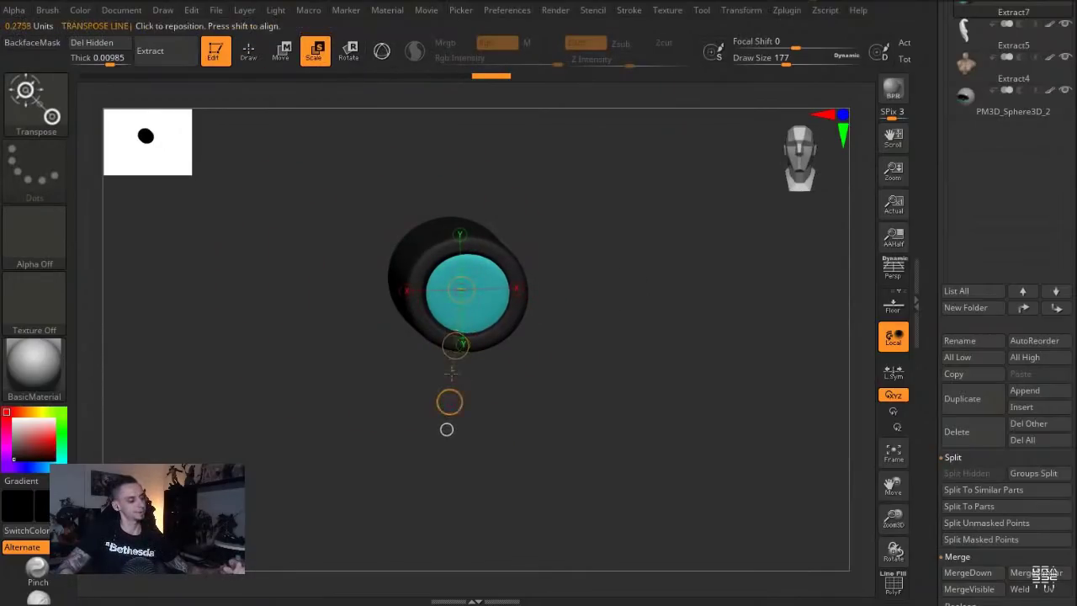
pyautogui.press('w')
pyautogui.moveTo(522, 425); pyautogui.dragTo(471, 428)
pyautogui.press('q')
pyautogui.keyDown('alt'); pyautogui.moveTo(366, 329); pyautogui.dragTo(351, 261); pyautogui.keyUp('alt')
pyautogui.hotkey('ctrl', 'shift', 's')
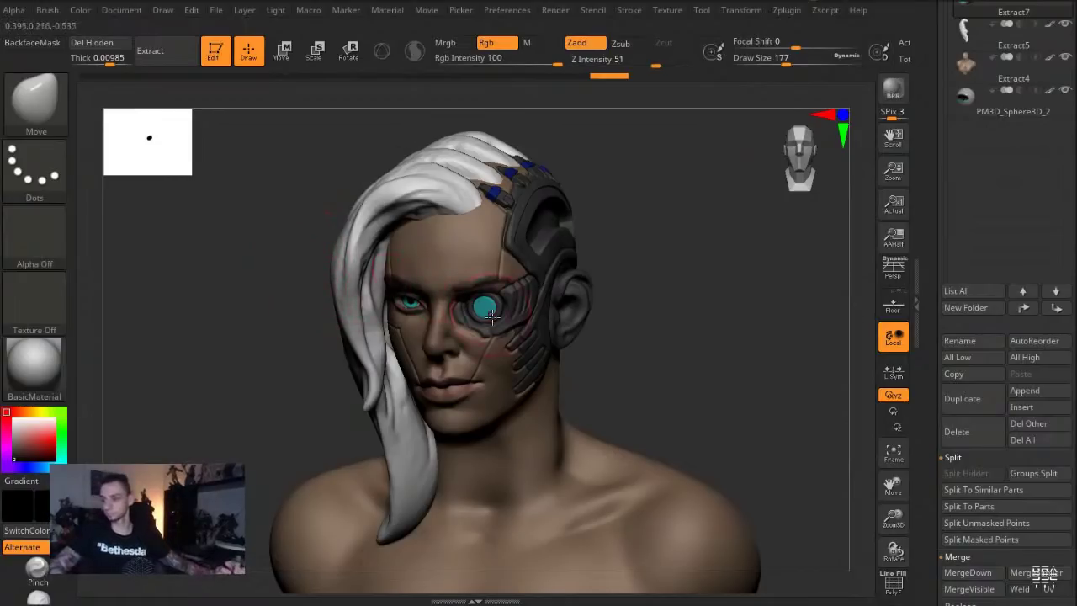
# Select the head subtool and set the Move brush's draw size to 128 for the area below the cybernetic eye
pyautogui.keyDown('alt'); pyautogui.click(477, 383); pyautogui.keyUp('alt')
pyautogui.keyDown('alt'); pyautogui.moveTo(257, 334); pyautogui.dragTo(266, 378); pyautogui.keyUp('alt')
pyautogui.press('s')
pyautogui.moveTo(469, 423)
pyautogui.mouseDown()
pyautogui.moveTo(480, 427)
pyautogui.moveTo(493, 388)
pyautogui.mouseUp()
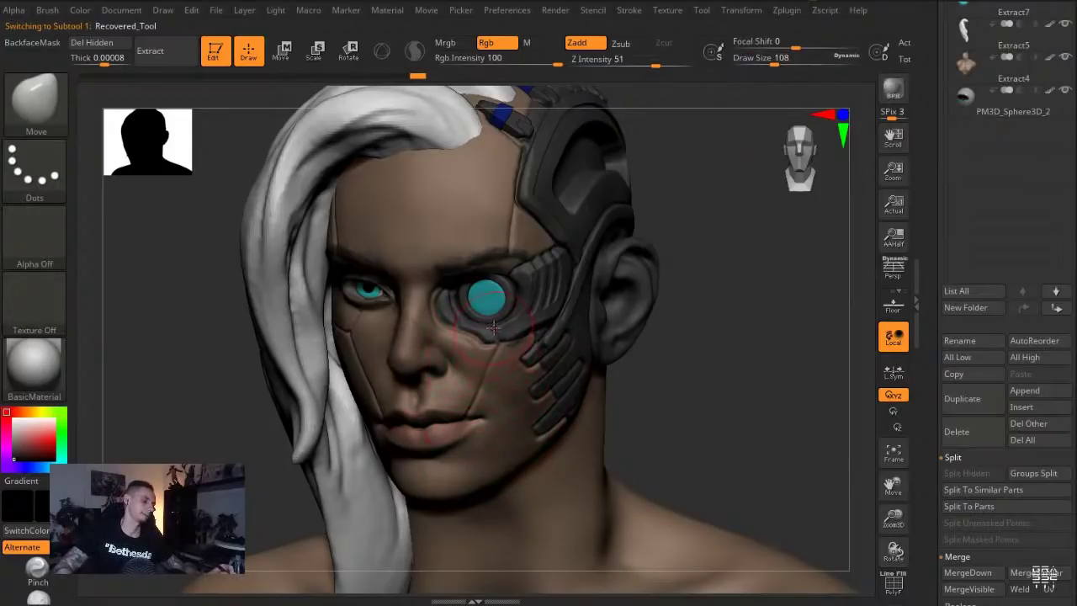
pyautogui.press(']')
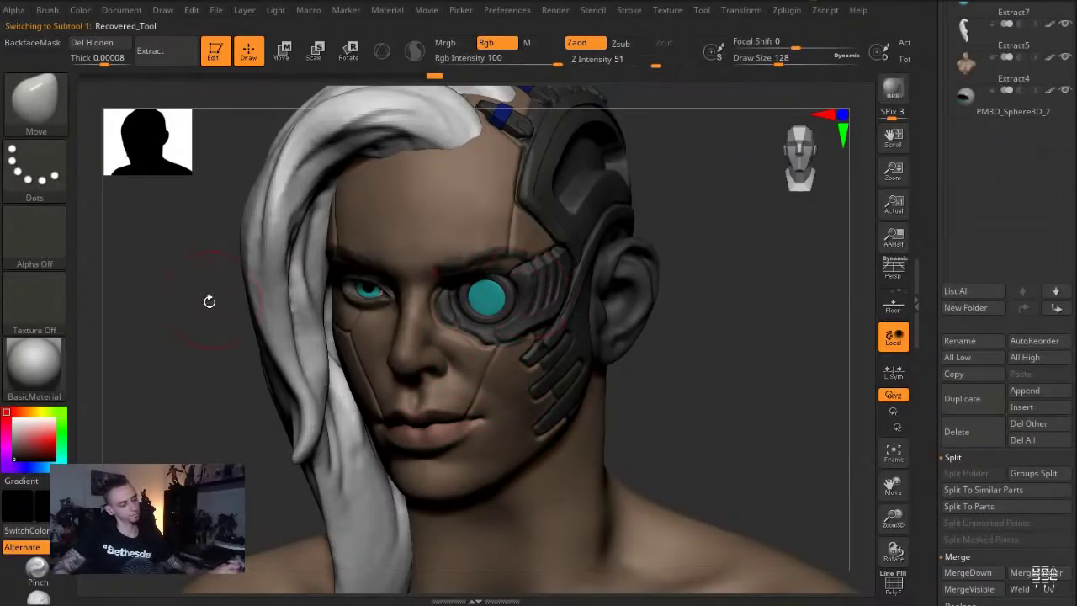
# Switch to the Clay brush and reduce its draw size to 41 for the cybernetic side of the face
pyautogui.moveTo(183, 344); pyautogui.dragTo(110, 340)
pyautogui.press('b')
pyautogui.press('c')
pyautogui.press('l')
pyautogui.press('[')
pyautogui.press('[')
pyautogui.press('[')
pyautogui.press('[')
pyautogui.press('[')
pyautogui.press('[')
pyautogui.press('[')
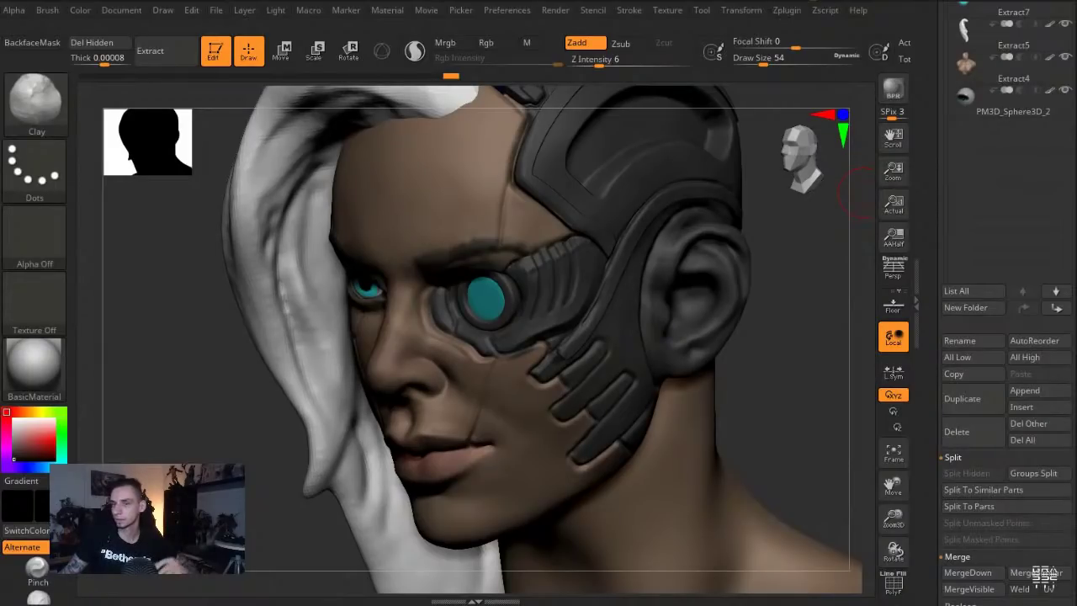
pyautogui.moveTo(170, 305); pyautogui.dragTo(248, 281)
pyautogui.press('[')
# Mask everything except the triangular area in front of the ear, using the MaskPen with a Lasso stroke
pyautogui.press('ctrl')
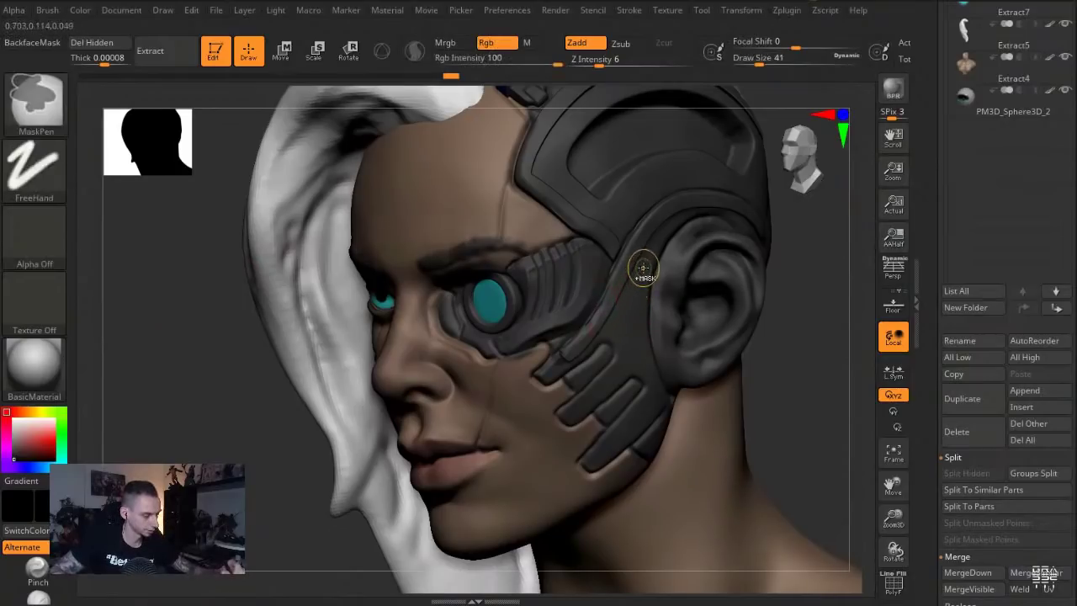
pyautogui.keyDown('ctrl'); pyautogui.click(47, 165); pyautogui.keyUp('ctrl')
pyautogui.keyDown('ctrl'); pyautogui.click(251, 212); pyautogui.keyUp('ctrl')
pyautogui.moveTo(646, 261)
pyautogui.keyDown('ctrl'); pyautogui.mouseDown()
pyautogui.moveTo(621, 316)
pyautogui.moveTo(644, 292)
pyautogui.moveTo(646, 268)
pyautogui.moveTo(652, 284)
pyautogui.mouseUp(); pyautogui.keyUp('ctrl')
pyautogui.keyDown('ctrl'); pyautogui.click(178, 255); pyautogui.keyUp('ctrl')
pyautogui.moveTo(654, 228)
pyautogui.keyDown('ctrl'); pyautogui.mouseDown()
pyautogui.moveTo(637, 264)
pyautogui.moveTo(680, 244)
pyautogui.mouseUp(); pyautogui.keyUp('ctrl')
# Lay a transpose move line outward from the unmasked triangular area across the ear
pyautogui.moveTo(801, 464); pyautogui.dragTo(845, 465)
pyautogui.press('w')
pyautogui.moveTo(652, 326); pyautogui.dragTo(772, 325)
pyautogui.press('ctrl')
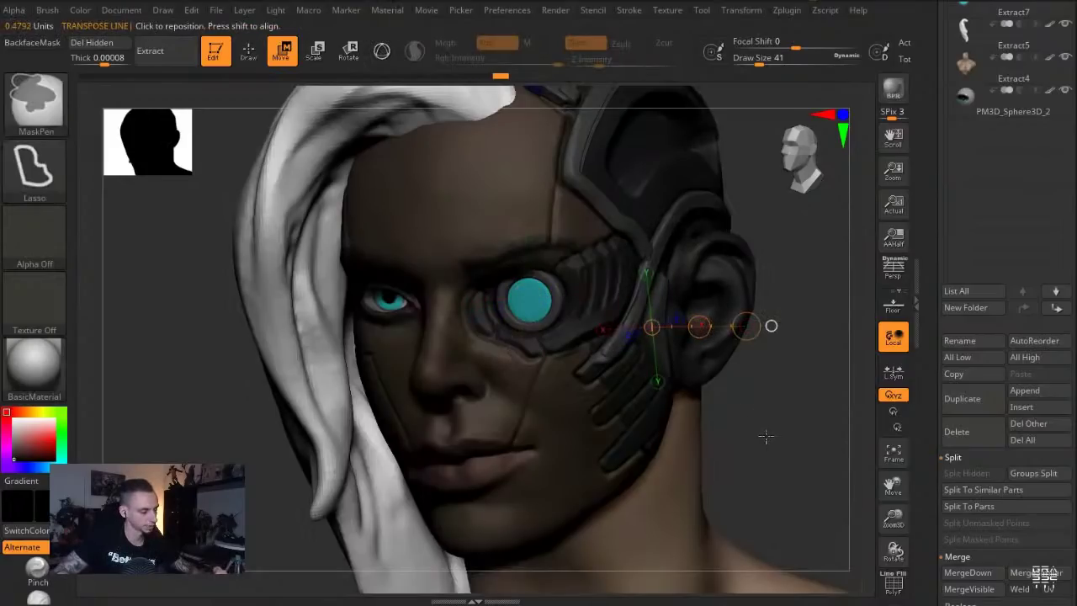
pyautogui.hotkey('ctrl', 'shift', 's')
pyautogui.moveTo(772, 472); pyautogui.dragTo(664, 468)
pyautogui.keyDown('alt'); pyautogui.moveTo(332, 241); pyautogui.dragTo(303, 310); pyautogui.keyUp('alt')
pyautogui.moveTo(299, 306)
pyautogui.keyDown('ctrl'); pyautogui.mouseDown()
pyautogui.moveTo(516, 509)
pyautogui.moveTo(601, 395)
pyautogui.moveTo(720, 333)
pyautogui.moveTo(522, 76)
pyautogui.moveTo(298, 228)
pyautogui.moveTo(406, 236)
pyautogui.mouseUp(); pyautogui.keyUp('ctrl')
pyautogui.hotkey('ctrl', 'shift', 's')
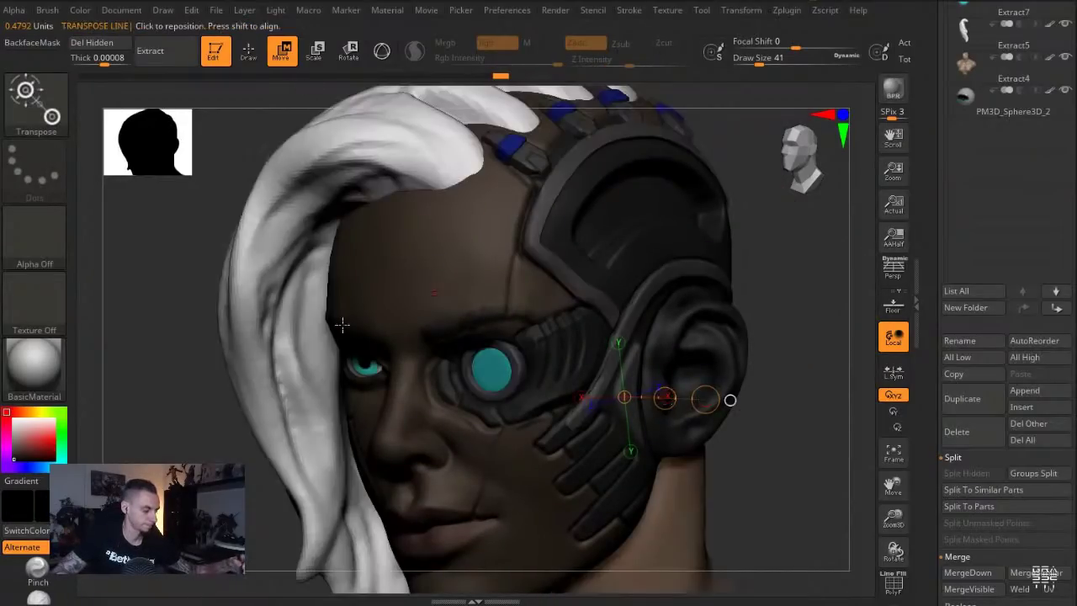
# Raise the unmasked triangular plate slightly outward from the face along the transpose line and clear the mask
pyautogui.press('q')
pyautogui.moveTo(217, 435)
pyautogui.keyDown('ctrl'); pyautogui.mouseDown()
pyautogui.moveTo(191, 413)
pyautogui.moveTo(207, 414)
pyautogui.mouseUp(); pyautogui.keyUp('ctrl')
pyautogui.hotkey('ctrl', 'z')
pyautogui.moveTo(607, 421); pyautogui.dragTo(621, 469, button='right')
pyautogui.press('w')
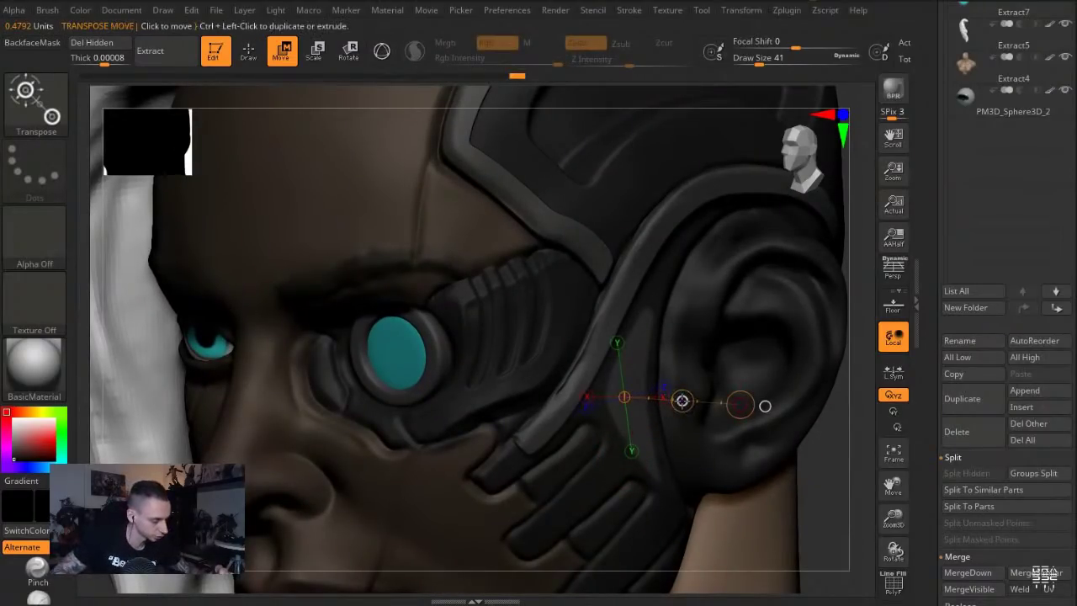
pyautogui.moveTo(683, 400); pyautogui.dragTo(687, 400)
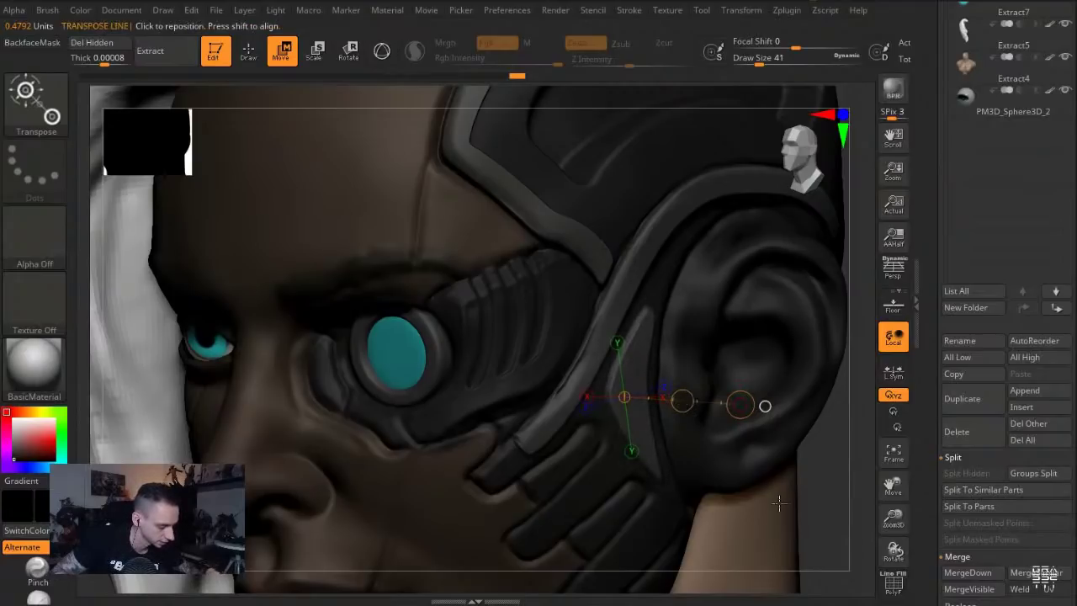
pyautogui.keyDown('ctrl'); pyautogui.moveTo(828, 519); pyautogui.dragTo(833, 526); pyautogui.keyUp('ctrl')
# Set the draw size to 87 and smooth the transitions around the raised triangular plate in front of the ear
pyautogui.press('q')
pyautogui.press('s')
pyautogui.moveTo(615, 393); pyautogui.dragTo(626, 393)
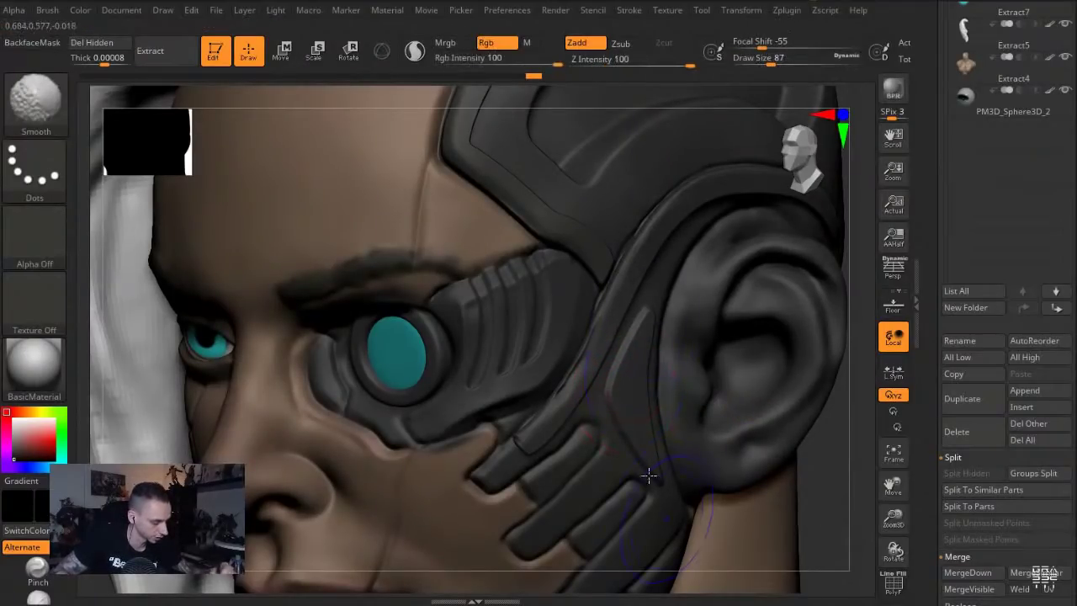
pyautogui.press('f')
pyautogui.click(312, 209)
pyautogui.click(282, 249)
pyautogui.keyDown('alt'); pyautogui.moveTo(263, 300); pyautogui.dragTo(281, 345); pyautogui.keyUp('alt')
pyautogui.click(720, 391)
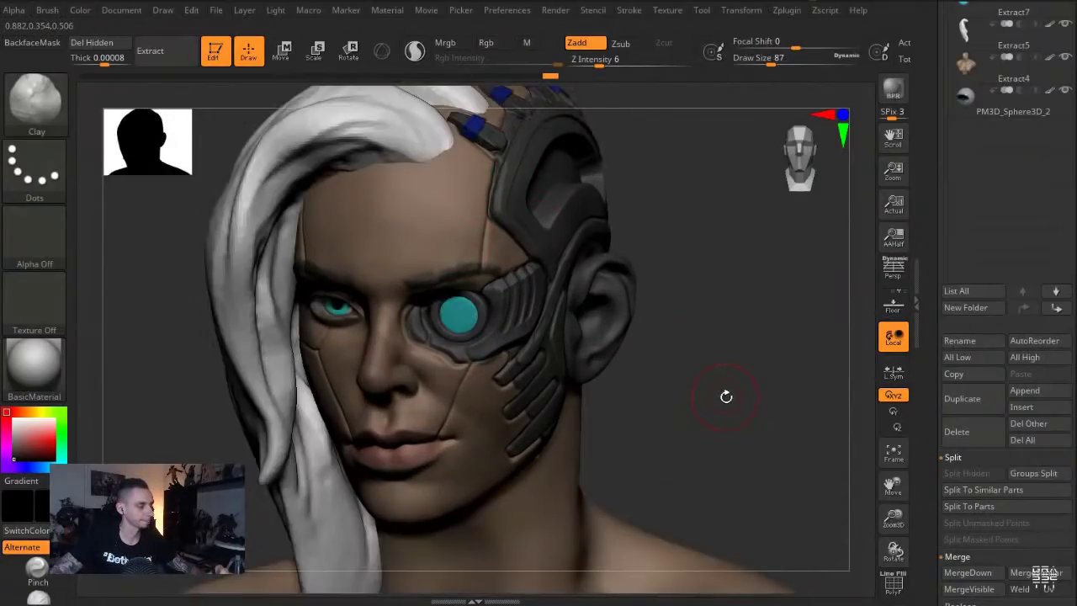
# Select the blue scalp connectors' subtool and darken its colour with black paint at RGB intensity 29
pyautogui.keyDown('alt'); pyautogui.moveTo(726, 395); pyautogui.dragTo(728, 441); pyautogui.keyUp('alt')
pyautogui.keyDown('alt'); pyautogui.click(574, 222); pyautogui.keyUp('alt')
pyautogui.click(796, 447)
pyautogui.moveTo(796, 448); pyautogui.dragTo(742, 463)
pyautogui.moveTo(29, 449); pyautogui.dragTo(524, 222)
pyautogui.click(498, 44)
pyautogui.click(502, 61)
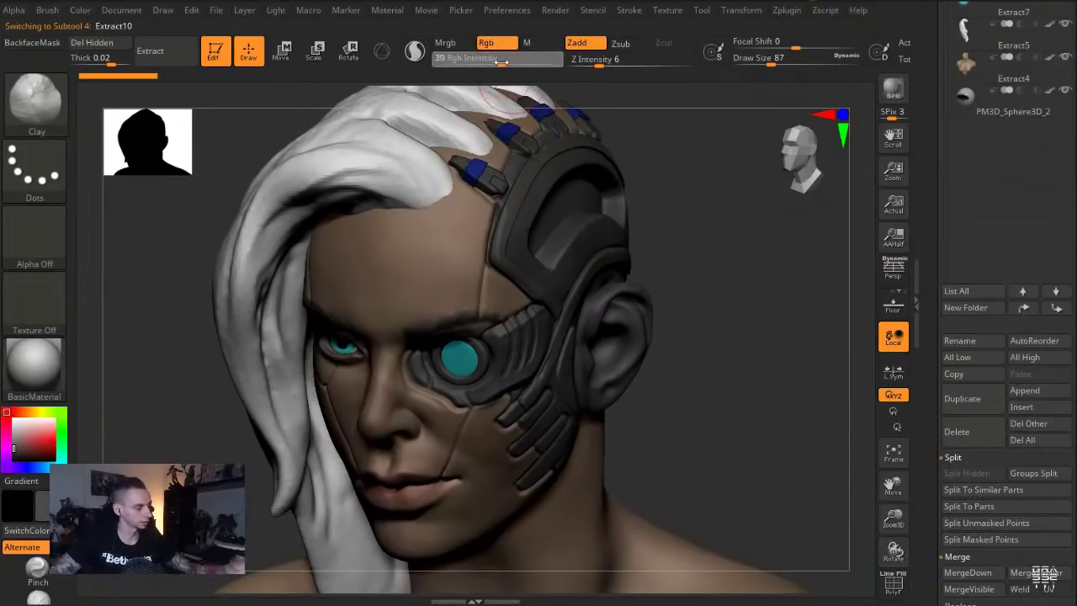
pyautogui.moveTo(198, 284); pyautogui.dragTo(412, 269)
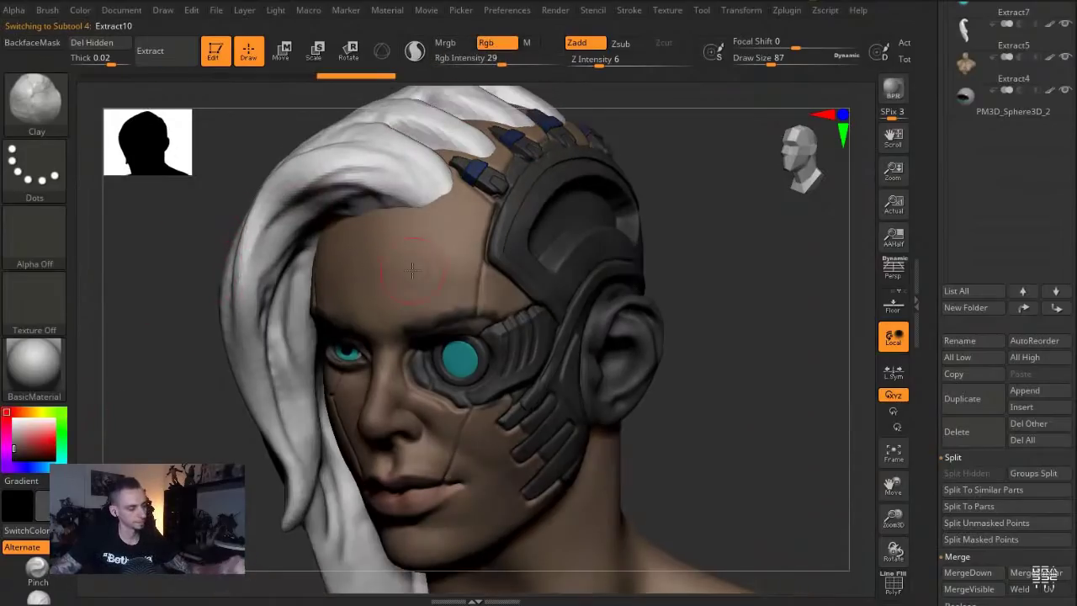
# Duplicate the scalp connectors' subtool and move the copy down from the scalp with a vertical transpose line
pyautogui.click(949, 399)
pyautogui.moveTo(767, 498); pyautogui.dragTo(664, 495)
pyautogui.press('w')
pyautogui.moveTo(481, 195)
pyautogui.keyDown('shift'); pyautogui.mouseDown()
pyautogui.moveTo(482, 291)
pyautogui.moveTo(555, 254)
pyautogui.moveTo(575, 187)
pyautogui.mouseUp(); pyautogui.keyUp('shift')
pyautogui.press('r')
pyautogui.press('w')
pyautogui.hotkey('ctrl', 'z')
pyautogui.hotkey('ctrl', 'z')
pyautogui.hotkey('ctrl', 'z')
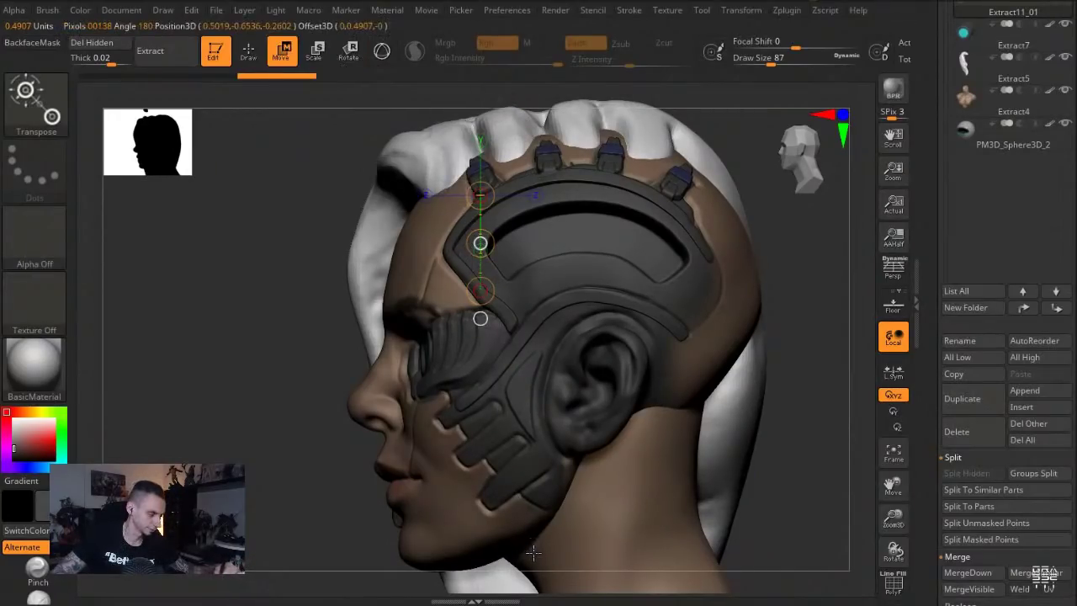
pyautogui.hotkey('ctrl', 'shift', 'z')
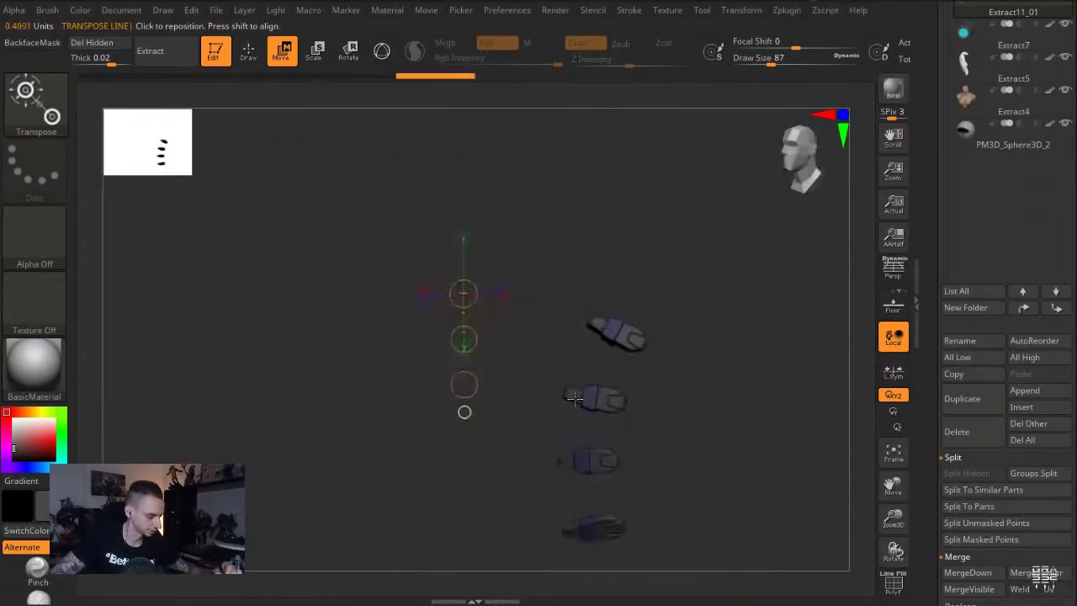
# Rotate the duplicated connectors and move them from the neck toward the cheek strips with transpose lines
pyautogui.press('e')
pyautogui.moveTo(575, 399)
pyautogui.mouseDown()
pyautogui.moveTo(534, 452)
pyautogui.moveTo(558, 435)
pyautogui.moveTo(561, 404)
pyautogui.mouseUp()
pyautogui.press('r')
pyautogui.moveTo(559, 471); pyautogui.dragTo(554, 441)
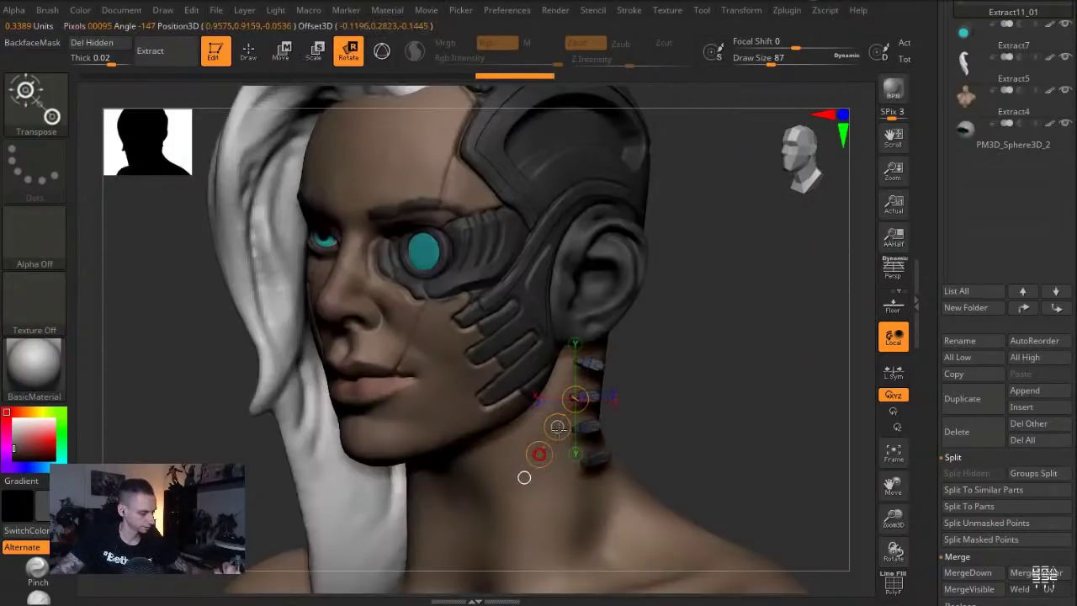
pyautogui.press('w')
pyautogui.moveTo(670, 464); pyautogui.dragTo(492, 375)
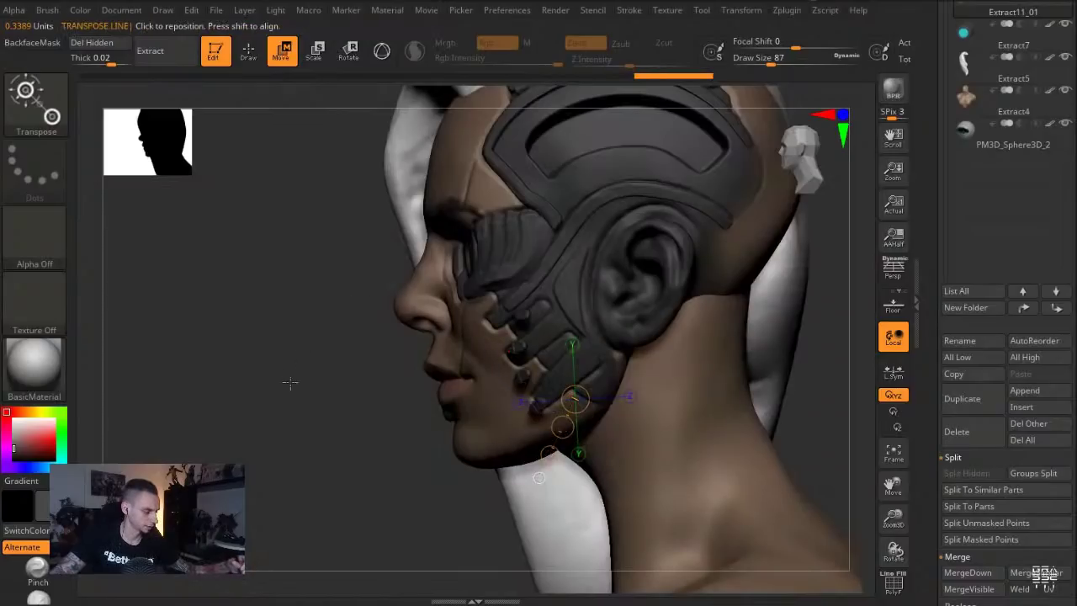
pyautogui.moveTo(289, 389); pyautogui.dragTo(376, 392)
pyautogui.moveTo(557, 384); pyautogui.dragTo(546, 362)
# Move the duplicated connectors inward from beside the ear to the side of the jaw
pyautogui.press('r')
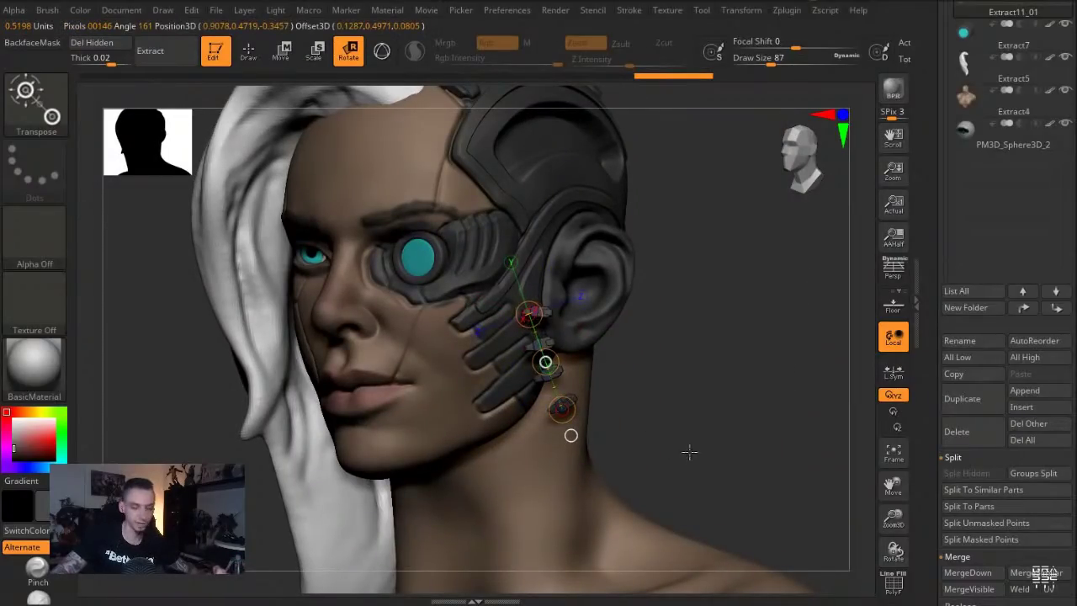
pyautogui.moveTo(680, 431); pyautogui.dragTo(729, 431)
pyautogui.moveTo(568, 486); pyautogui.dragTo(589, 486)
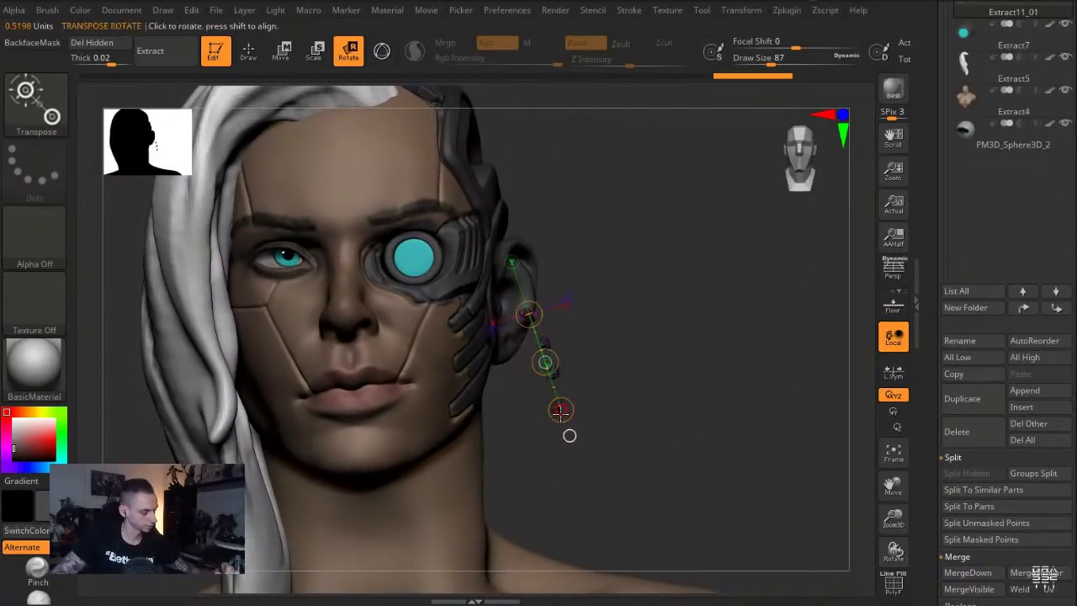
pyautogui.press('w')
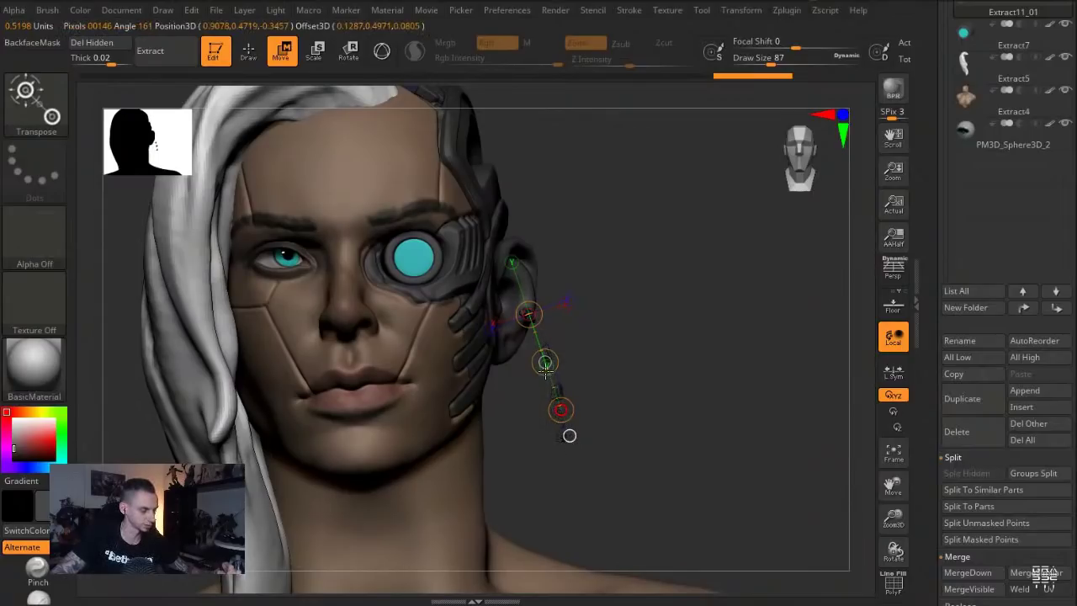
pyautogui.moveTo(545, 363); pyautogui.dragTo(471, 372)
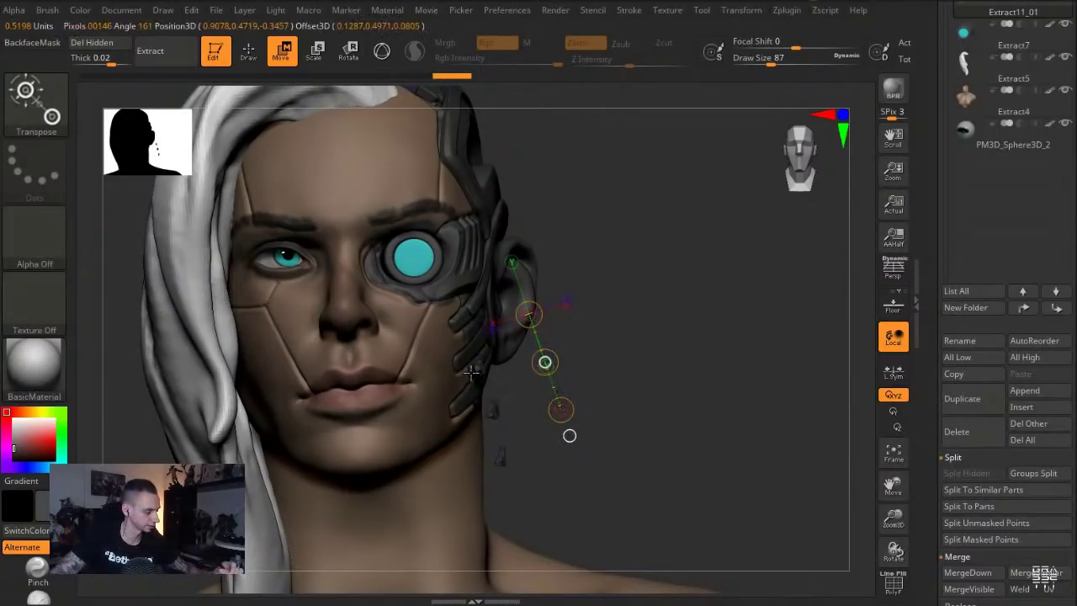
# Rotate the row of duplicated connectors with transpose lines to follow the front ends of the cheek strips
pyautogui.moveTo(628, 471); pyautogui.dragTo(543, 468)
pyautogui.moveTo(558, 336); pyautogui.dragTo(452, 389)
pyautogui.press('r')
pyautogui.moveTo(545, 320); pyautogui.dragTo(538, 312)
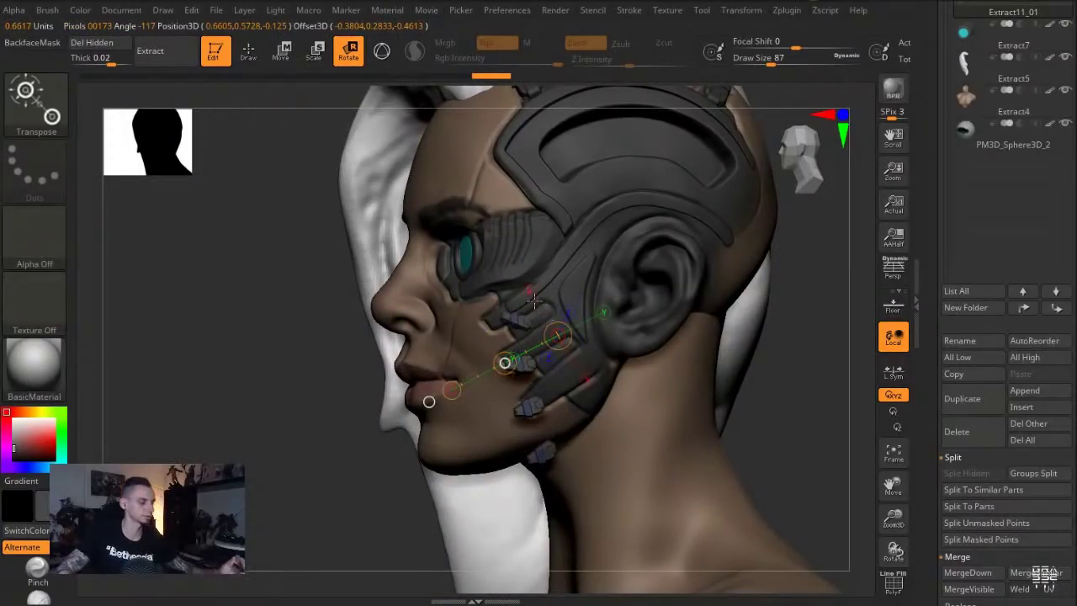
pyautogui.moveTo(245, 193); pyautogui.dragTo(326, 191)
pyautogui.press('q')
pyautogui.moveTo(264, 277)
pyautogui.mouseDown()
pyautogui.moveTo(254, 263)
pyautogui.moveTo(282, 262)
pyautogui.moveTo(283, 316)
pyautogui.mouseUp()
pyautogui.press('r')
pyautogui.moveTo(541, 325); pyautogui.dragTo(565, 465)
pyautogui.moveTo(685, 497)
pyautogui.mouseDown()
pyautogui.moveTo(654, 474)
pyautogui.moveTo(673, 481)
pyautogui.moveTo(589, 473)
pyautogui.mouseUp()
pyautogui.moveTo(550, 374); pyautogui.dragTo(559, 421)
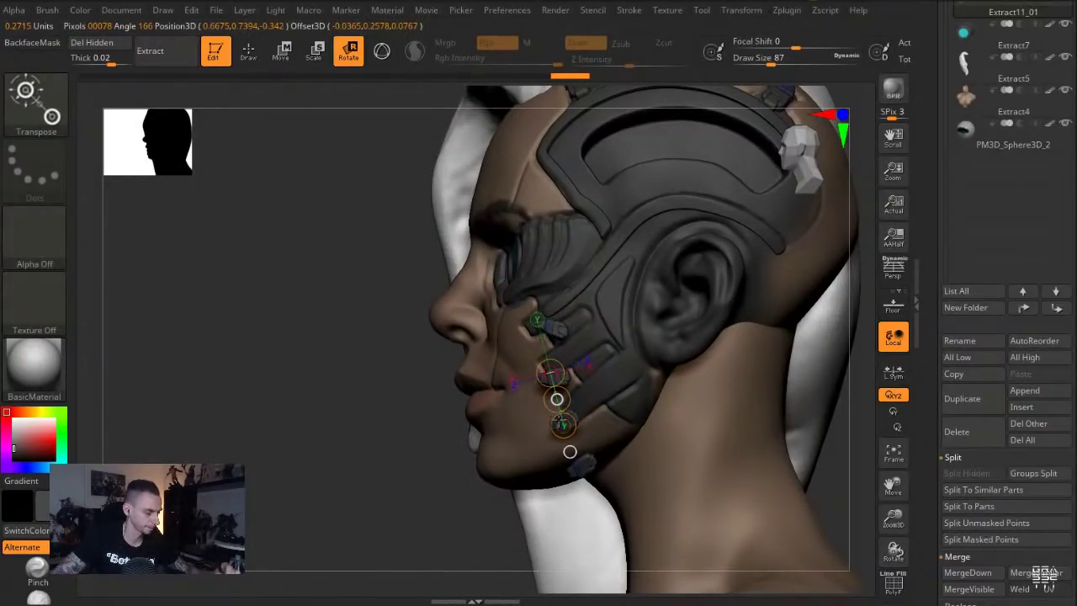
# Isolate the duplicated connectors, hide all but one and delete the hidden geometry
pyautogui.press('q')
pyautogui.hotkey('alt', 's')
pyautogui.keyDown('ctrl'); pyautogui.keyDown('alt'); pyautogui.keyDown('shift'); pyautogui.moveTo(533, 285); pyautogui.dragTo(589, 353); pyautogui.keyUp('shift'); pyautogui.keyUp('alt'); pyautogui.keyUp('ctrl')
pyautogui.keyDown('ctrl'); pyautogui.keyDown('shift'); pyautogui.click(42, 171); pyautogui.keyUp('shift'); pyautogui.keyUp('ctrl')
pyautogui.keyDown('ctrl'); pyautogui.keyDown('shift'); pyautogui.click(317, 180); pyautogui.keyUp('shift'); pyautogui.keyUp('ctrl')
pyautogui.moveTo(621, 507)
pyautogui.keyDown('ctrl'); pyautogui.keyDown('shift'); pyautogui.mouseDown()
pyautogui.moveTo(506, 440)
pyautogui.moveTo(641, 481)
pyautogui.mouseUp(); pyautogui.keyUp('shift'); pyautogui.keyUp('ctrl')
pyautogui.click(108, 46)
pyautogui.moveTo(362, 291); pyautogui.dragTo(399, 295)
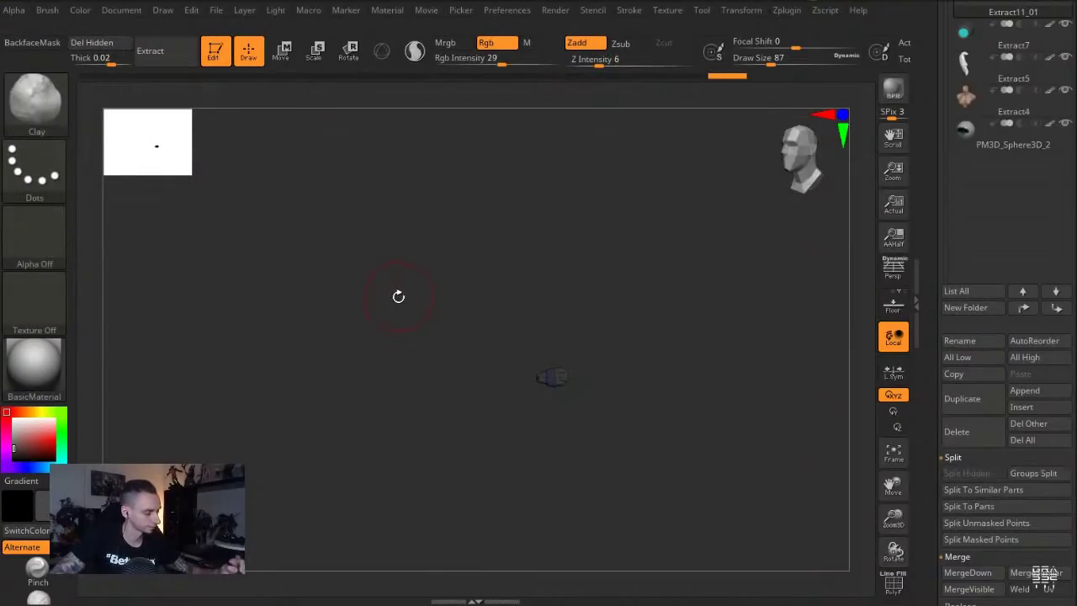
# Show the whole bust and move the remaining connector to the front end of the uppermost cheek strip
pyautogui.hotkey('alt', 's')
pyautogui.press('e')
pyautogui.moveTo(553, 382); pyautogui.dragTo(505, 443)
pyautogui.press('r')
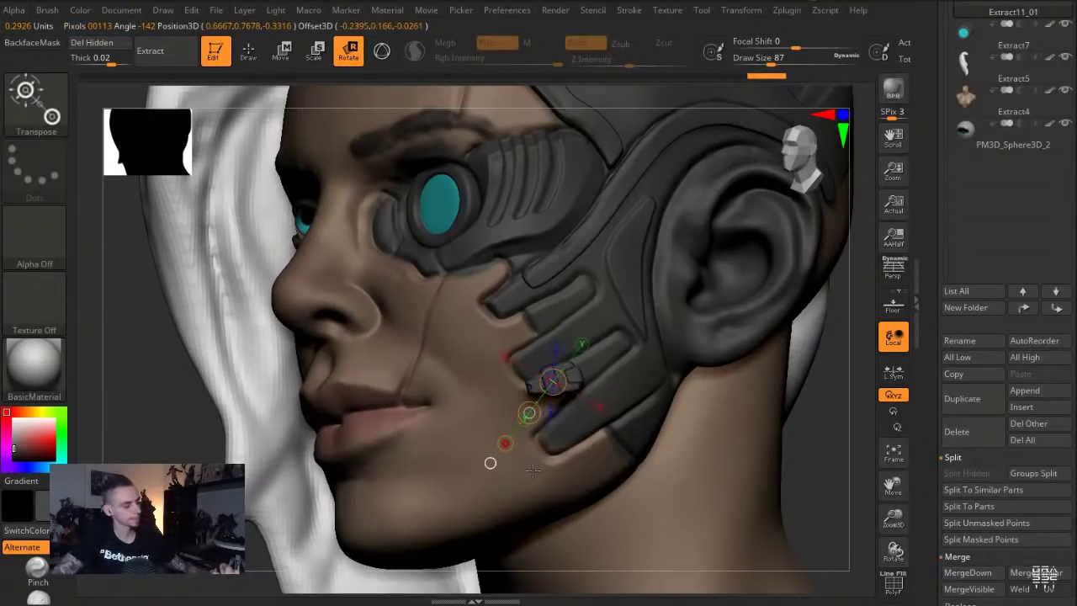
pyautogui.press('w')
pyautogui.moveTo(529, 412); pyautogui.dragTo(458, 317)
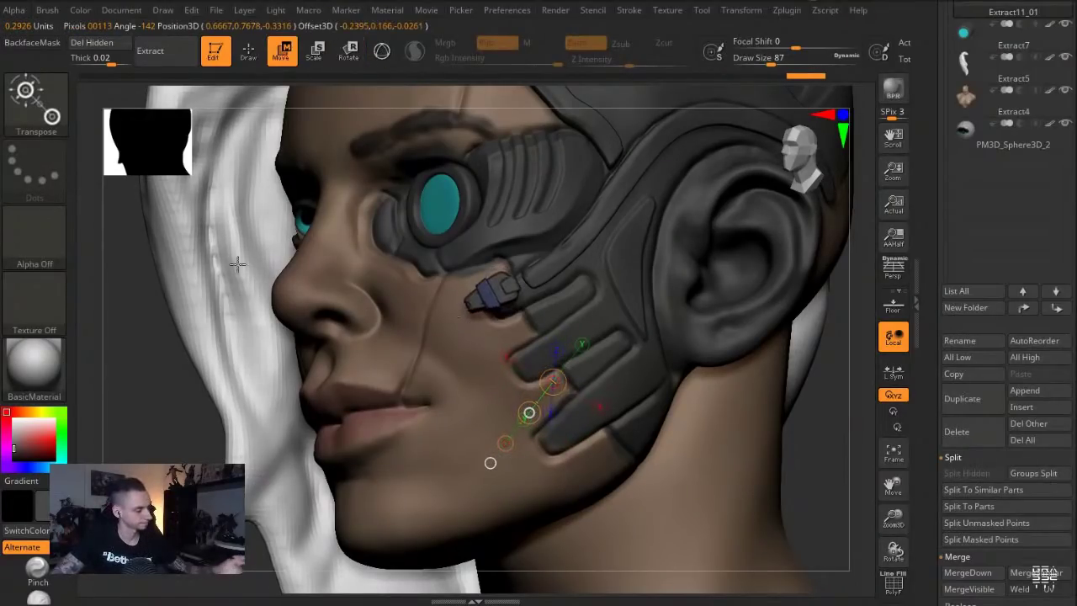
# Fine-tune the uppermost cheek connector's position and rotation so it sits against the skin edge
pyautogui.keyDown('shift'); pyautogui.moveTo(123, 286); pyautogui.dragTo(269, 295); pyautogui.keyUp('shift')
pyautogui.moveTo(497, 340); pyautogui.dragTo(487, 348)
pyautogui.keyDown('shift'); pyautogui.moveTo(598, 477); pyautogui.dragTo(498, 468); pyautogui.keyUp('shift')
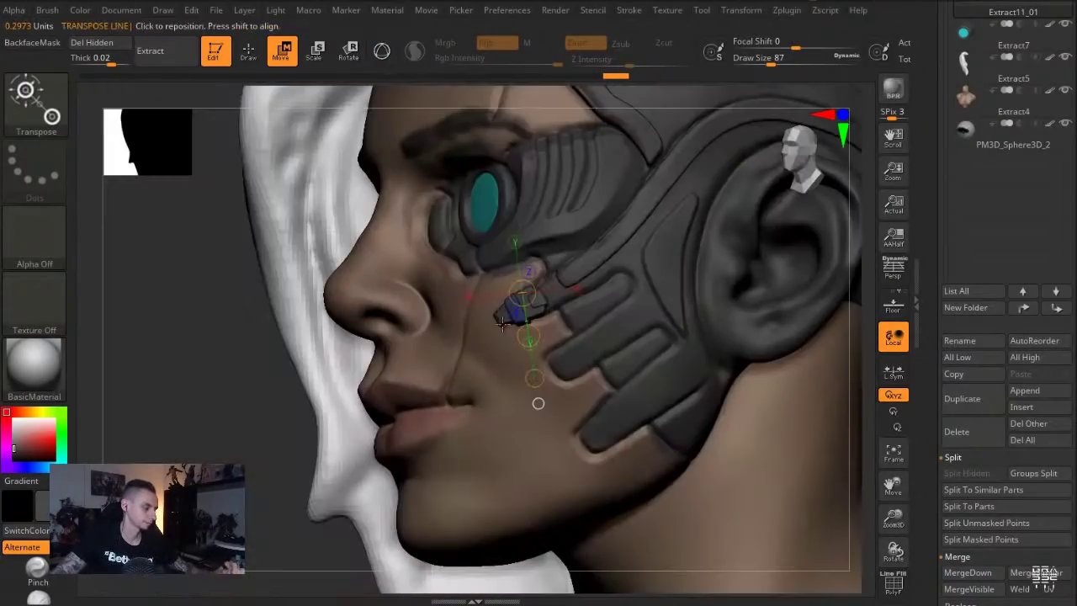
pyautogui.moveTo(514, 352); pyautogui.dragTo(526, 347)
pyautogui.moveTo(528, 291); pyautogui.dragTo(563, 365)
pyautogui.press('r')
pyautogui.moveTo(180, 269); pyautogui.dragTo(226, 267)
# Copy the connector down to the next cheek strip with Transpose Move and shift the copy into place
pyautogui.press('w')
pyautogui.keyDown('ctrl'); pyautogui.moveTo(545, 327); pyautogui.dragTo(578, 378); pyautogui.keyUp('ctrl')
pyautogui.moveTo(517, 349)
pyautogui.mouseDown()
pyautogui.moveTo(552, 400)
pyautogui.moveTo(537, 365)
pyautogui.mouseUp()
pyautogui.press('r')
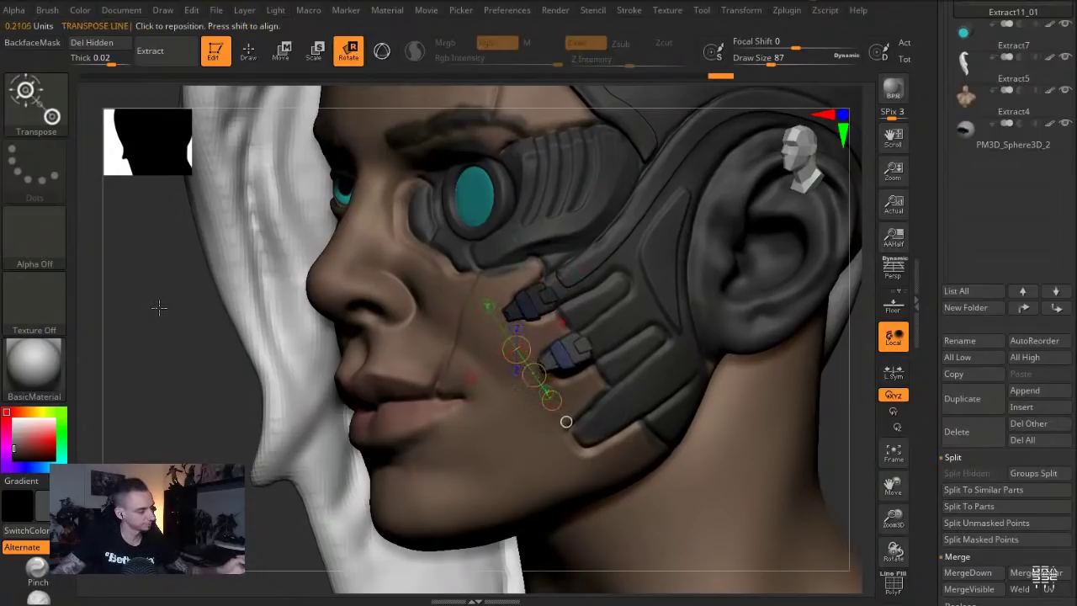
pyautogui.moveTo(159, 308); pyautogui.dragTo(220, 276)
pyautogui.press('w')
pyautogui.moveTo(521, 381); pyautogui.dragTo(584, 367)
# Align the second cheek connector with its strip using transpose lines along its length
pyautogui.press('r')
pyautogui.moveTo(610, 445); pyautogui.dragTo(547, 471)
pyautogui.press('w')
pyautogui.moveTo(571, 371); pyautogui.dragTo(496, 385)
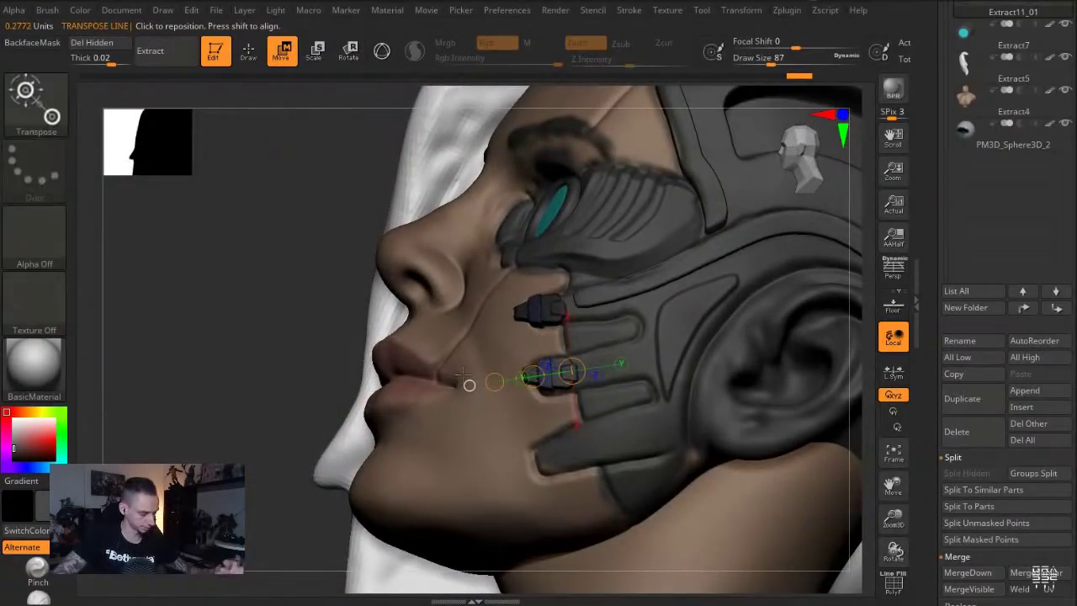
pyautogui.press('r')
pyautogui.moveTo(304, 284); pyautogui.dragTo(471, 290)
pyautogui.press('w')
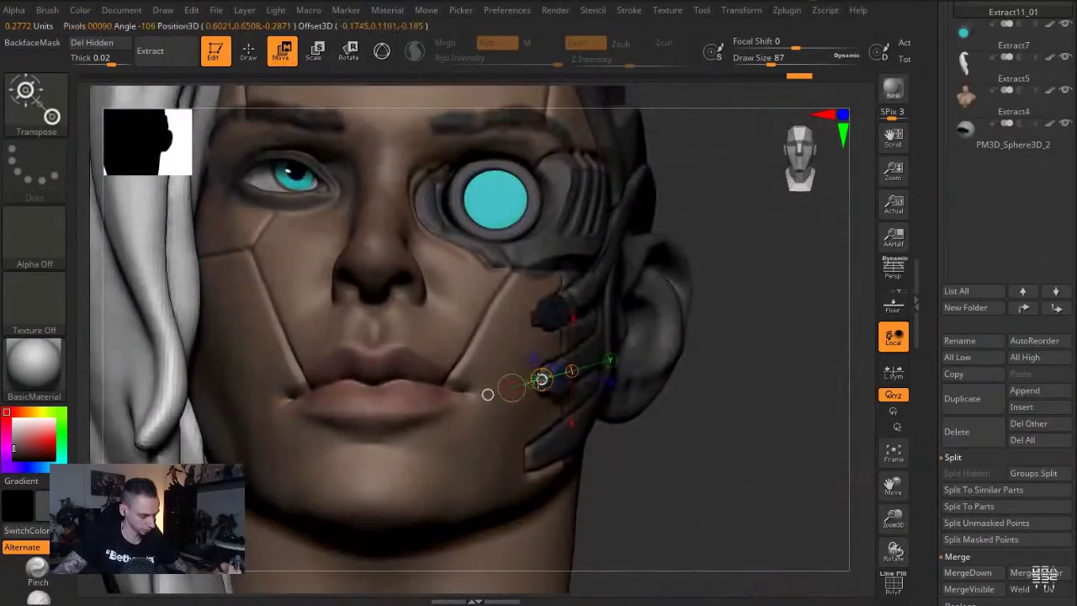
# Copy the second connector down to the front end of the lowest cheek strip and angle it along the strip
pyautogui.moveTo(618, 504); pyautogui.dragTo(459, 502)
pyautogui.moveTo(530, 378)
pyautogui.keyDown('ctrl'); pyautogui.mouseDown()
pyautogui.moveTo(556, 452)
pyautogui.moveTo(508, 481)
pyautogui.mouseUp(); pyautogui.keyUp('ctrl')
pyautogui.press('r')
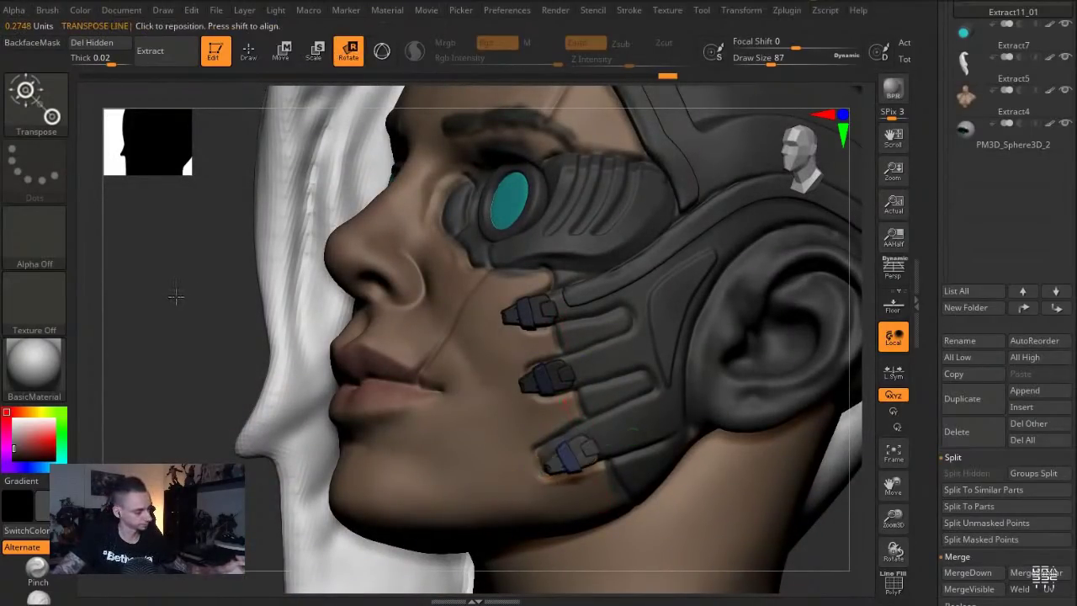
pyautogui.moveTo(175, 296); pyautogui.dragTo(336, 299)
pyautogui.press('w')
# Rotate and reposition the lowest cheek connector with a transpose line so it follows its strip
pyautogui.keyDown('alt'); pyautogui.moveTo(707, 510); pyautogui.dragTo(673, 455); pyautogui.keyUp('alt')
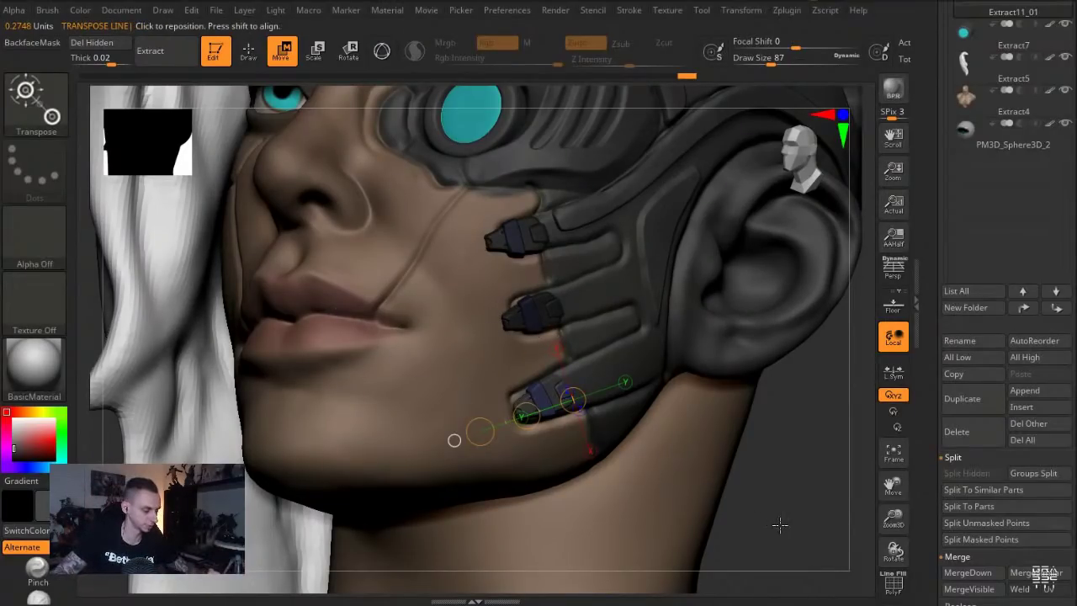
pyautogui.moveTo(780, 525); pyautogui.dragTo(745, 520)
pyautogui.press('r')
pyautogui.moveTo(578, 384); pyautogui.dragTo(506, 418)
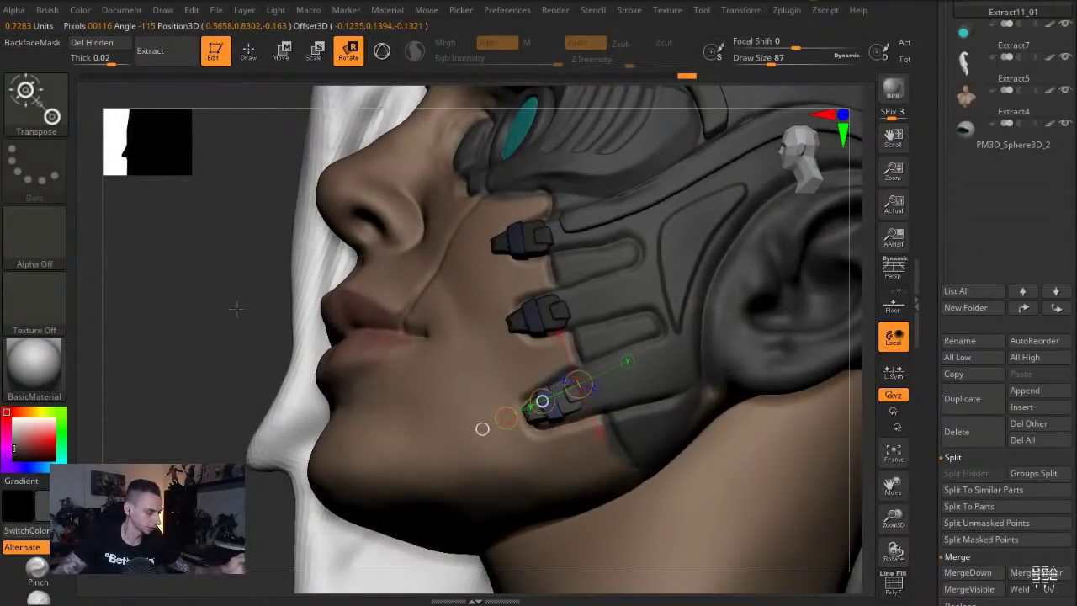
pyautogui.moveTo(218, 318); pyautogui.dragTo(267, 276)
pyautogui.press('w')
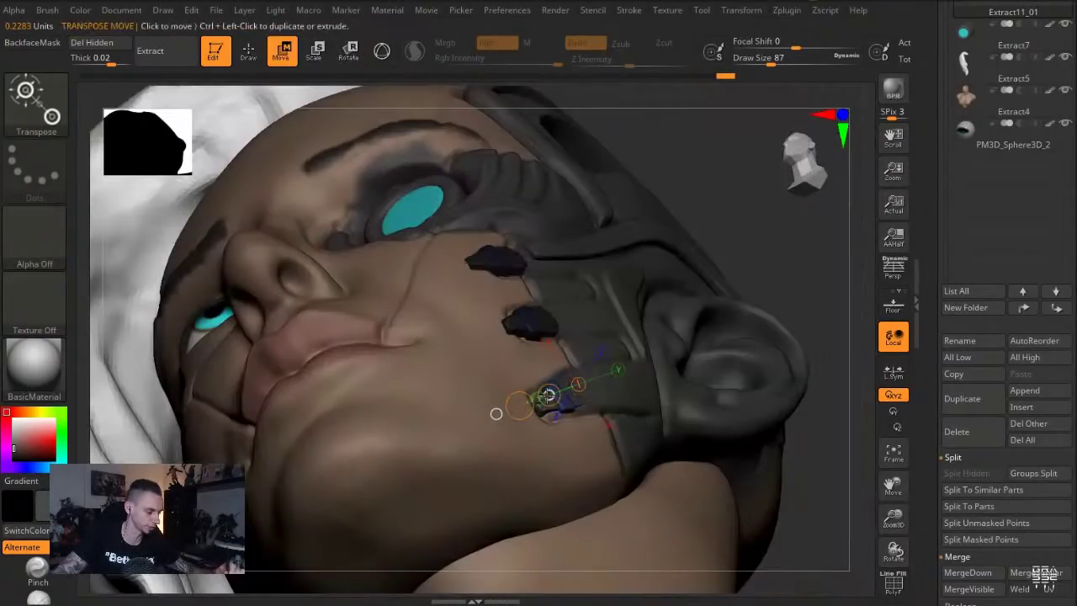
# Make the head mesh active and reshape the skin edge around the lowest cheek connector with the Pinch and Move brushes
pyautogui.keyDown('alt'); pyautogui.click(643, 340); pyautogui.keyUp('alt')
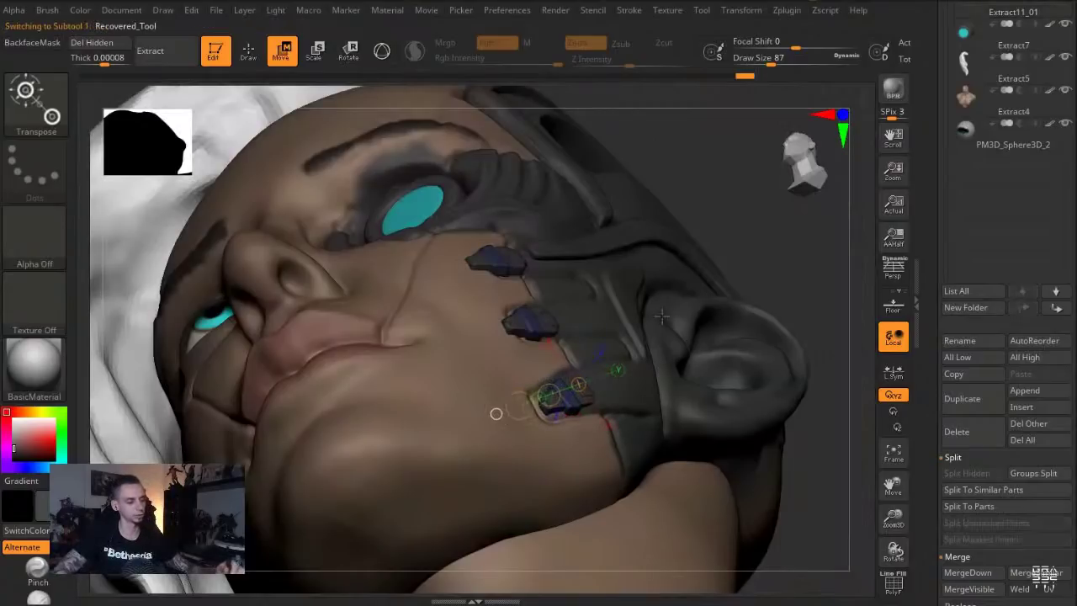
pyautogui.moveTo(719, 189); pyautogui.dragTo(817, 404)
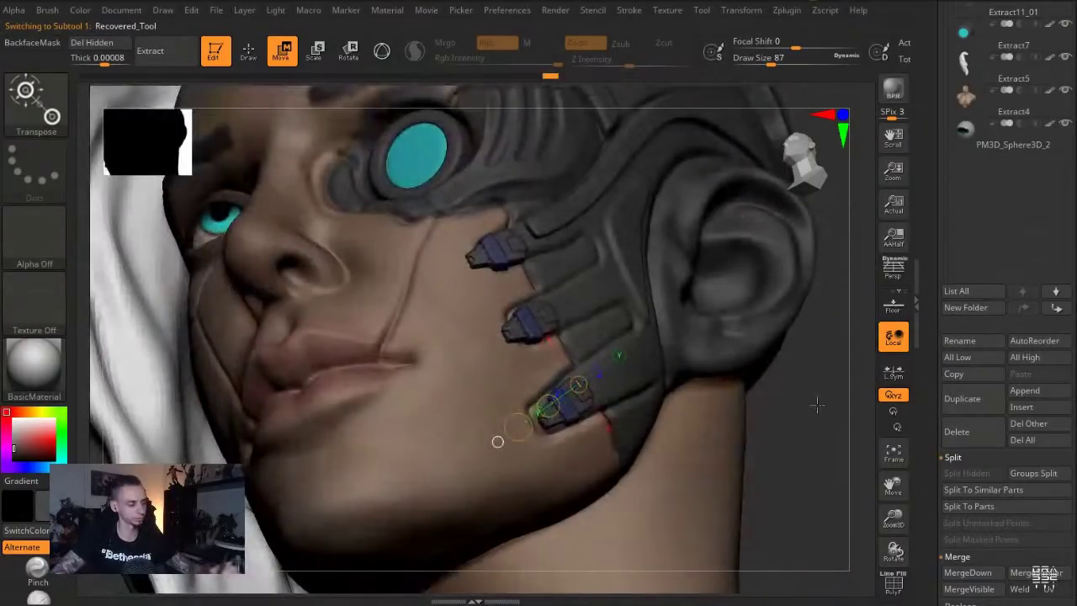
pyautogui.click(38, 572)
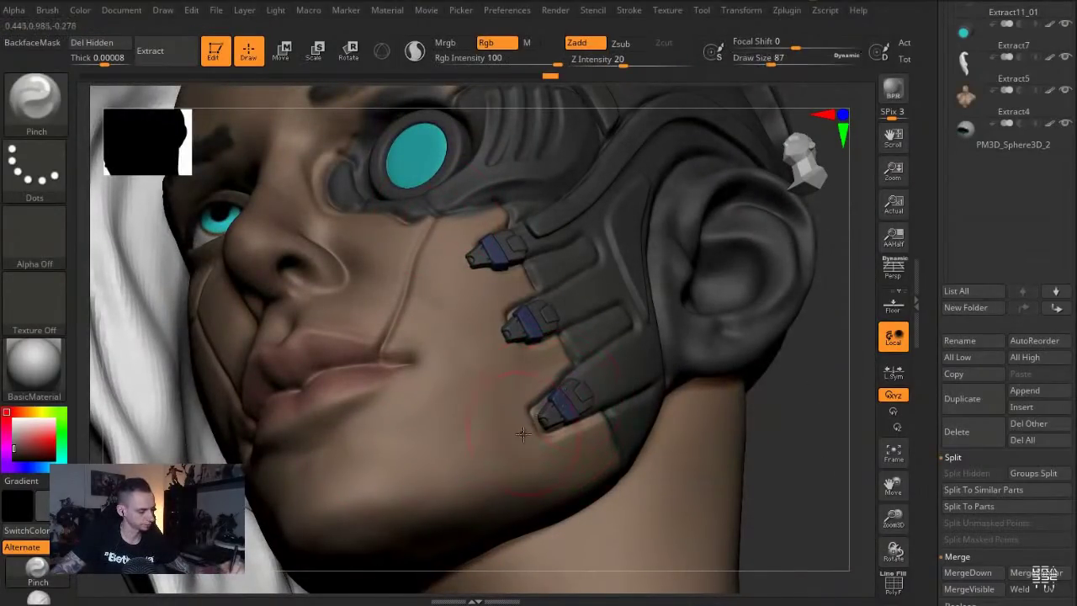
pyautogui.moveTo(583, 380); pyautogui.dragTo(574, 388)
pyautogui.press('b')
pyautogui.press('m')
pyautogui.press('v')
pyautogui.moveTo(530, 421); pyautogui.dragTo(536, 425)
pyautogui.press(']')
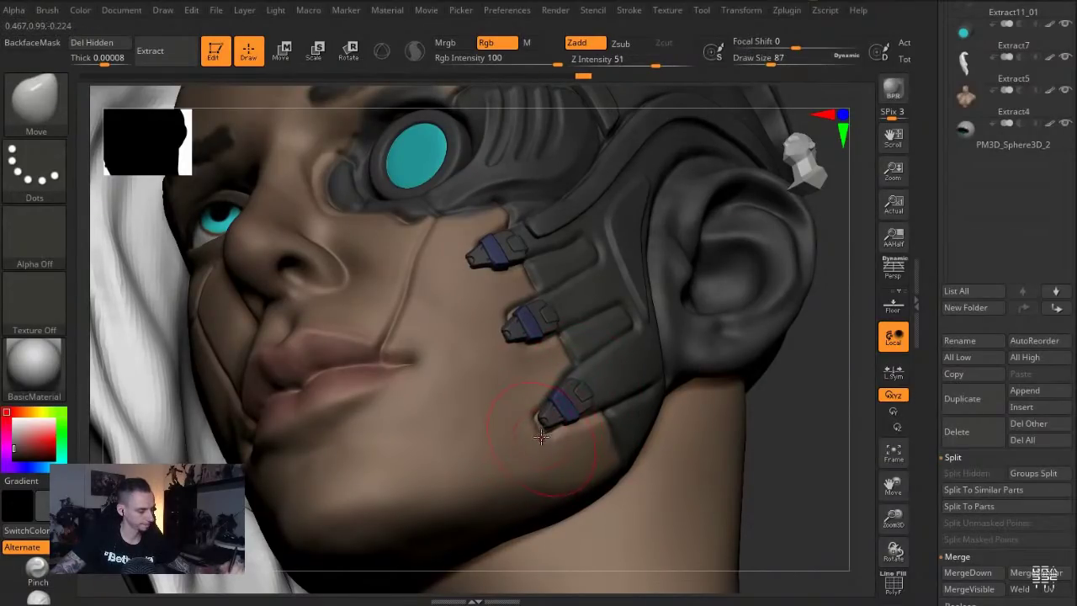
# Isolate the lowest cheek connector with a mask, tilt it more steeply along its strip, and clear the mask
pyautogui.moveTo(782, 502); pyautogui.dragTo(681, 507)
pyautogui.keyDown('alt'); pyautogui.click(568, 398); pyautogui.keyUp('alt')
pyautogui.press('r')
pyautogui.keyDown('ctrl'); pyautogui.click(564, 405); pyautogui.keyUp('ctrl')
pyautogui.moveTo(542, 421); pyautogui.dragTo(618, 366)
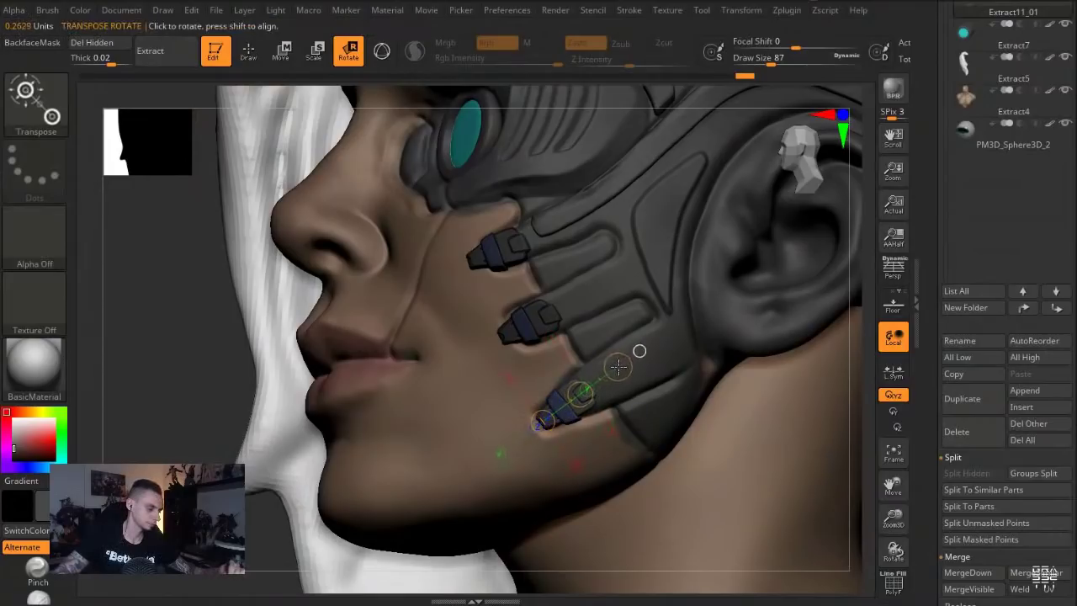
pyautogui.press('w')
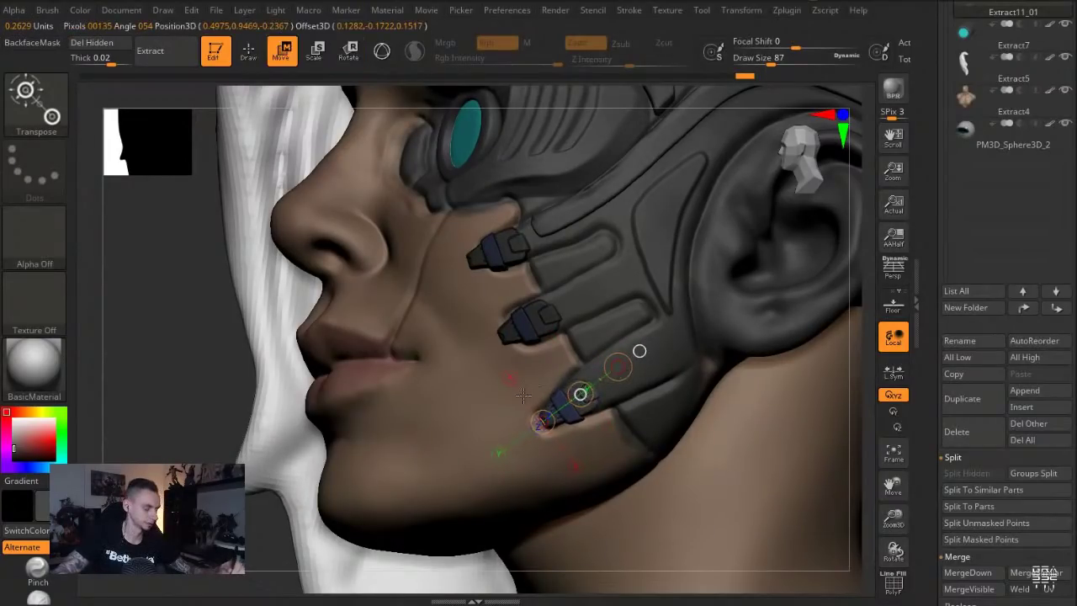
pyautogui.keyDown('ctrl'); pyautogui.moveTo(181, 431); pyautogui.dragTo(199, 454); pyautogui.keyUp('ctrl')
# Pull the skin on the head mesh in around the lowest connector's tip with a smaller Move brush
pyautogui.press('q')
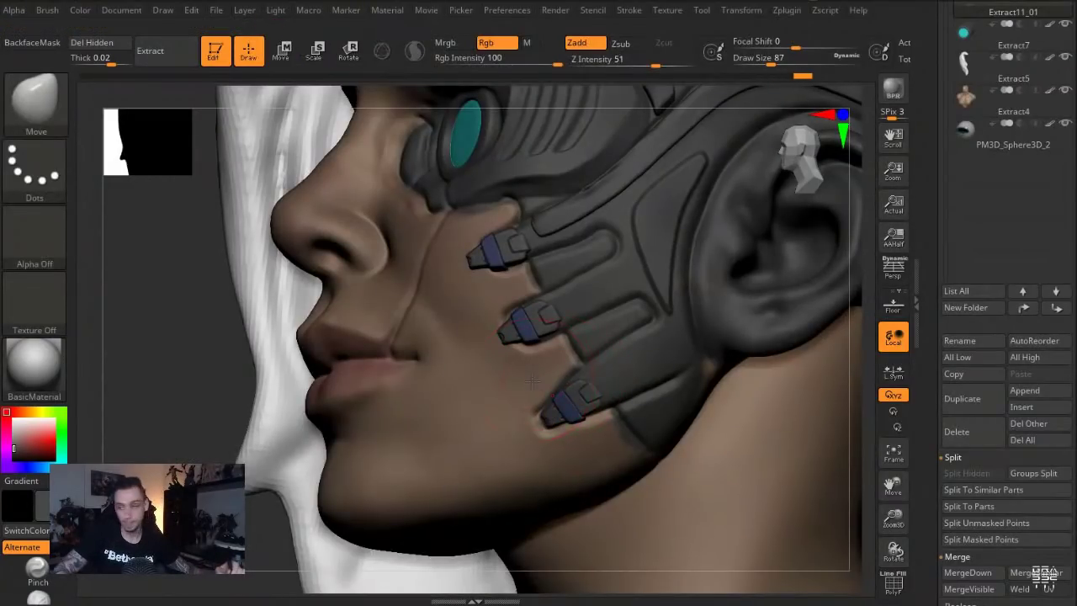
pyautogui.keyDown('alt'); pyautogui.click(528, 425); pyautogui.keyUp('alt')
pyautogui.press('s')
pyautogui.moveTo(534, 427)
pyautogui.mouseDown()
pyautogui.moveTo(518, 426)
pyautogui.moveTo(548, 420)
pyautogui.moveTo(557, 386)
pyautogui.mouseUp()
pyautogui.press('s')
pyautogui.moveTo(148, 391)
pyautogui.mouseDown()
pyautogui.moveTo(154, 406)
pyautogui.moveTo(179, 409)
pyautogui.mouseUp()
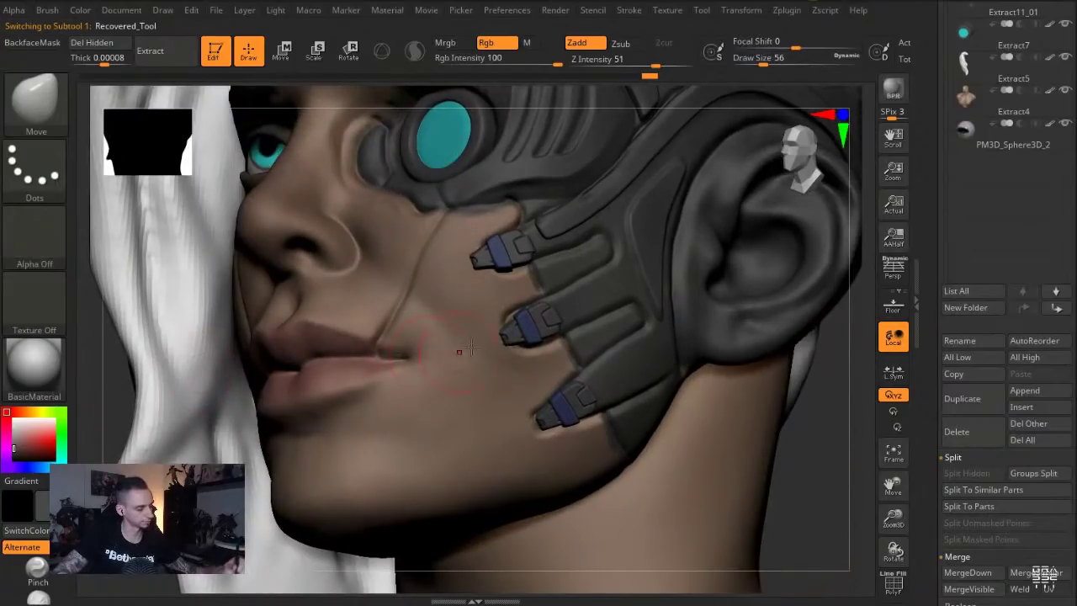
# Nudge the skin edge around the middle and uppermost cheek connectors with the Move brush at draw sizes of about 60 to 70
pyautogui.moveTo(489, 345); pyautogui.dragTo(488, 329)
pyautogui.press('s')
pyautogui.moveTo(489, 327); pyautogui.dragTo(494, 325)
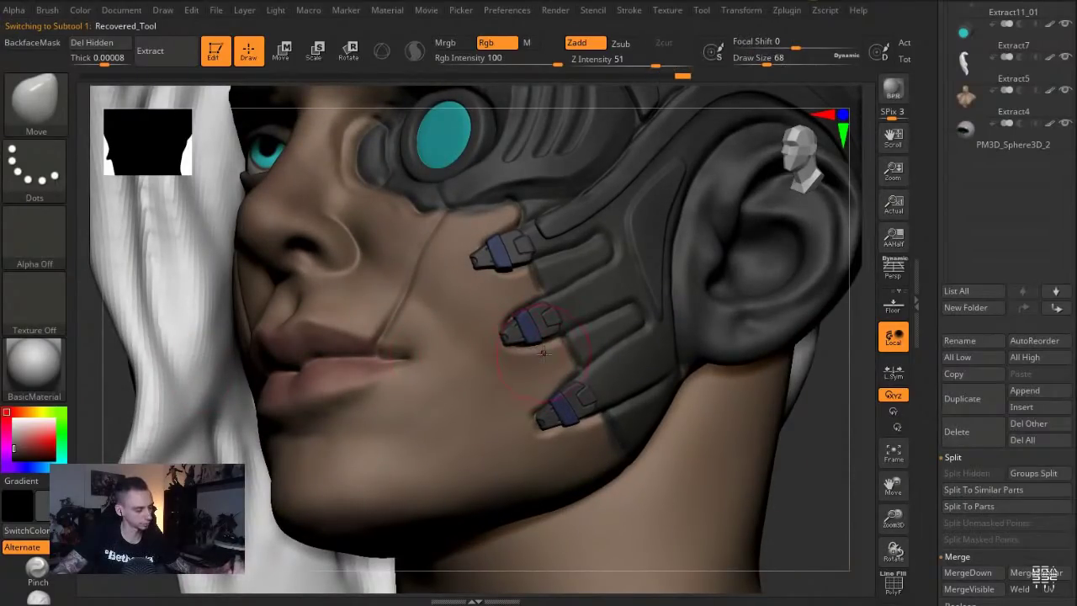
pyautogui.press('s')
pyautogui.moveTo(479, 266); pyautogui.dragTo(478, 265)
pyautogui.moveTo(475, 261); pyautogui.dragTo(469, 265)
pyautogui.press('s')
pyautogui.click(476, 271)
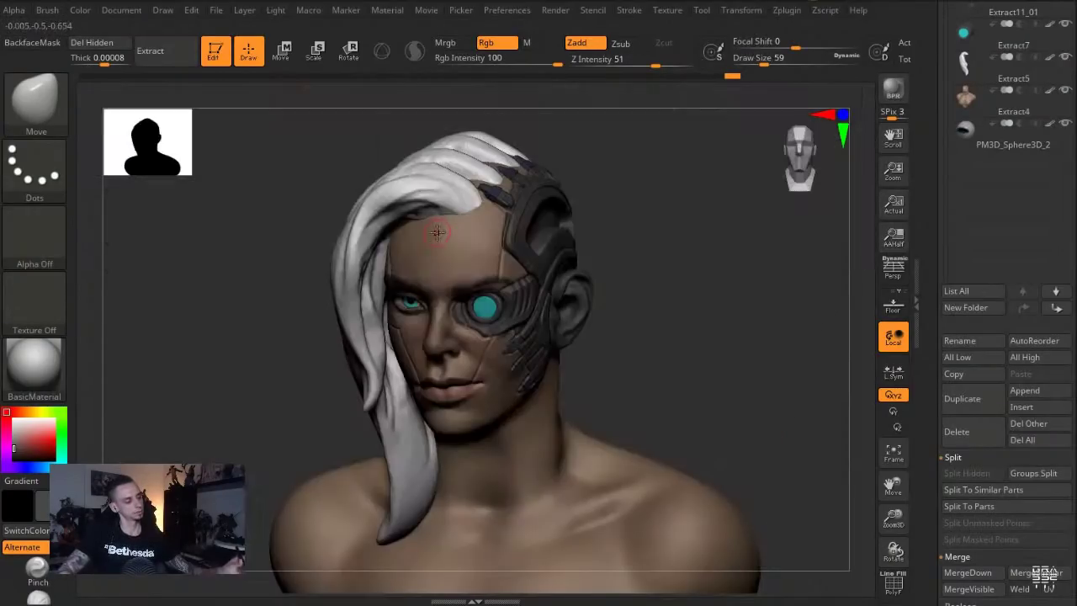
pyautogui.moveTo(259, 284); pyautogui.dragTo(220, 359)
pyautogui.hotkey('alt', 's')
pyautogui.moveTo(538, 299)
pyautogui.mouseDown()
pyautogui.moveTo(529, 289)
pyautogui.moveTo(557, 320)
pyautogui.mouseUp()
pyautogui.press('s')
pyautogui.moveTo(361, 194); pyautogui.dragTo(326, 231)
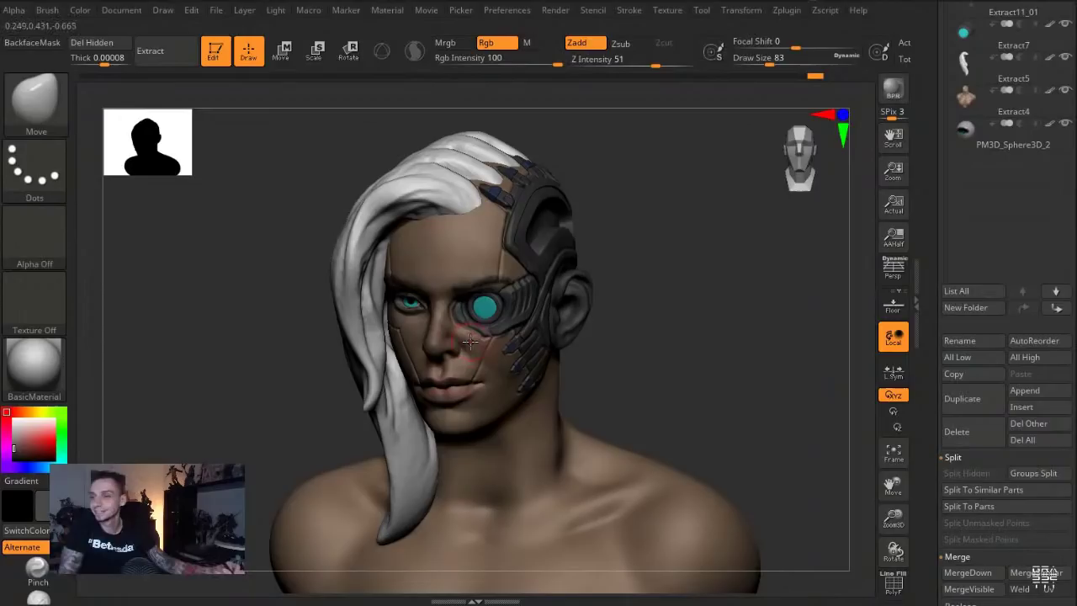
# Sharpen the crease on the plate just below the cybernetic eye with the DamStandard brush
pyautogui.keyDown('alt'); pyautogui.moveTo(262, 288); pyautogui.dragTo(434, 316); pyautogui.keyUp('alt')
pyautogui.moveTo(766, 423)
pyautogui.keyDown('alt'); pyautogui.mouseDown()
pyautogui.moveTo(779, 479)
pyautogui.moveTo(767, 451)
pyautogui.mouseUp(); pyautogui.keyUp('alt')
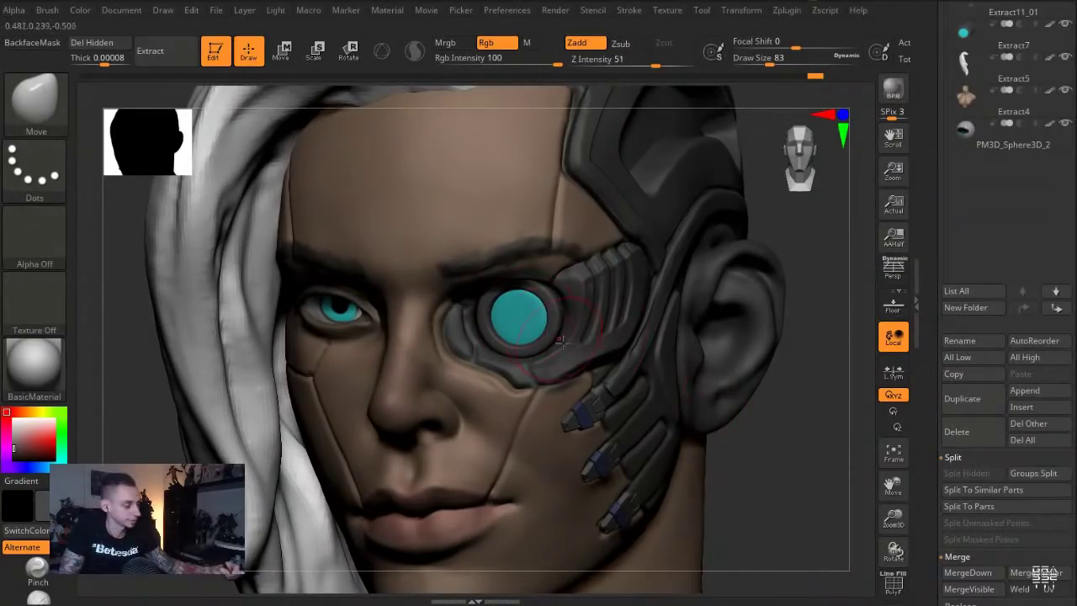
pyautogui.press('b')
pyautogui.press('d')
pyautogui.press('s')
pyautogui.press('s')
pyautogui.moveTo(571, 357); pyautogui.dragTo(557, 359)
# Build up the plate edge below the cybernetic eye with the Clay brush at Z intensity 6, and switch to hPolish
pyautogui.press('b')
pyautogui.press('c')
pyautogui.press('l')
pyautogui.moveTo(806, 519); pyautogui.dragTo(760, 515)
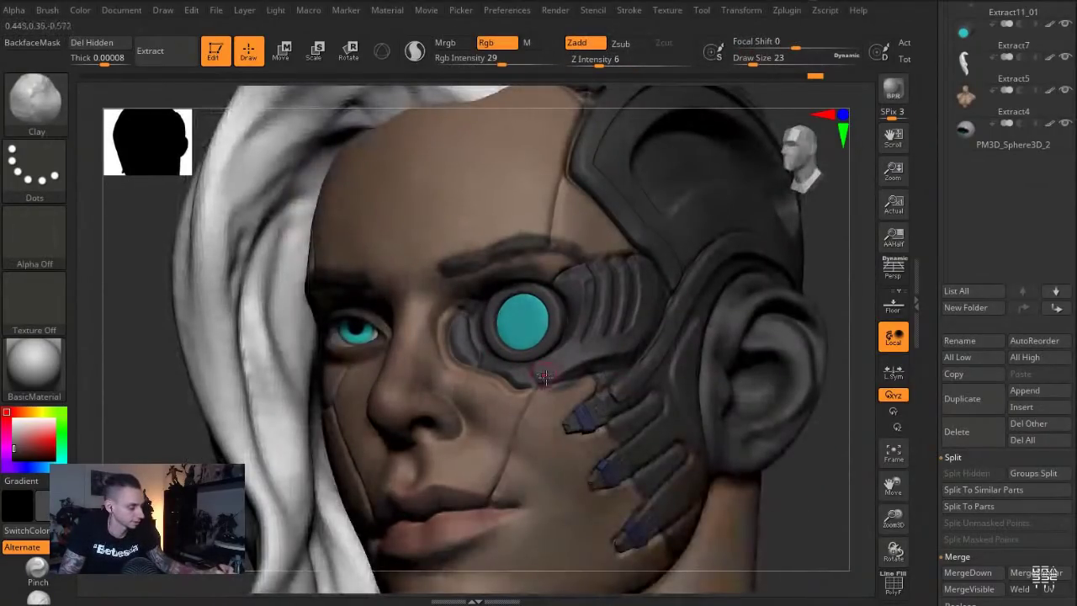
pyautogui.keyDown('alt'); pyautogui.click(544, 356); pyautogui.keyUp('alt')
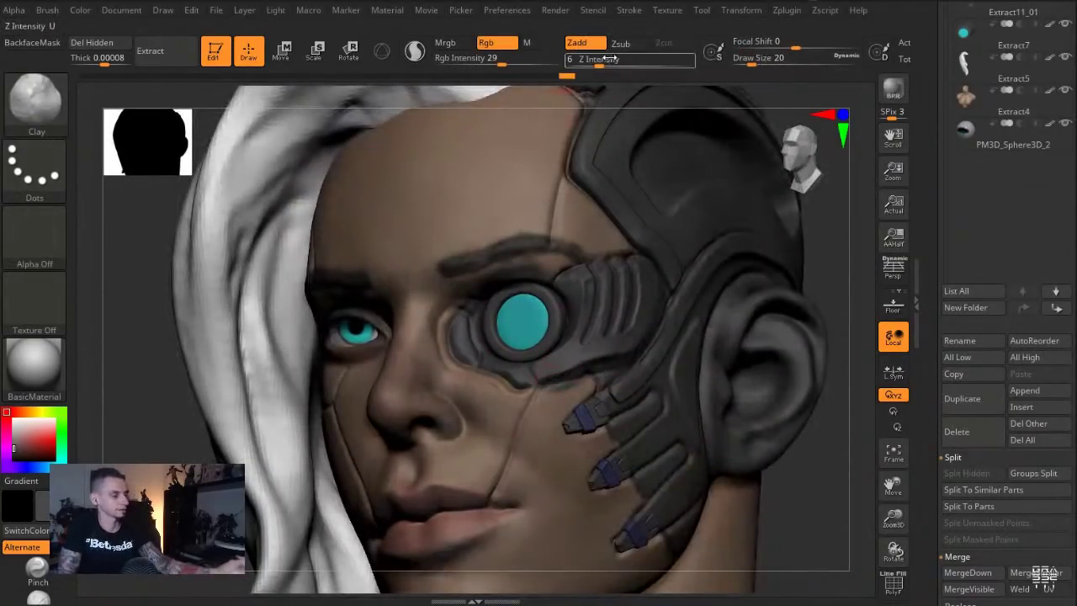
pyautogui.moveTo(545, 377); pyautogui.dragTo(596, 363)
pyautogui.press(']')
pyautogui.click(48, 113)
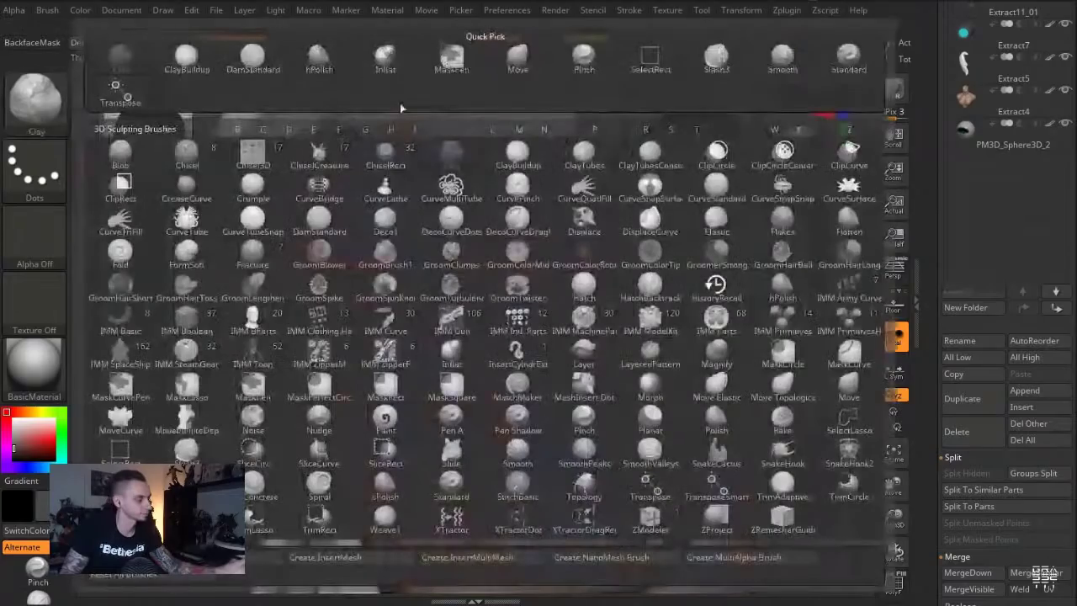
pyautogui.click(337, 67)
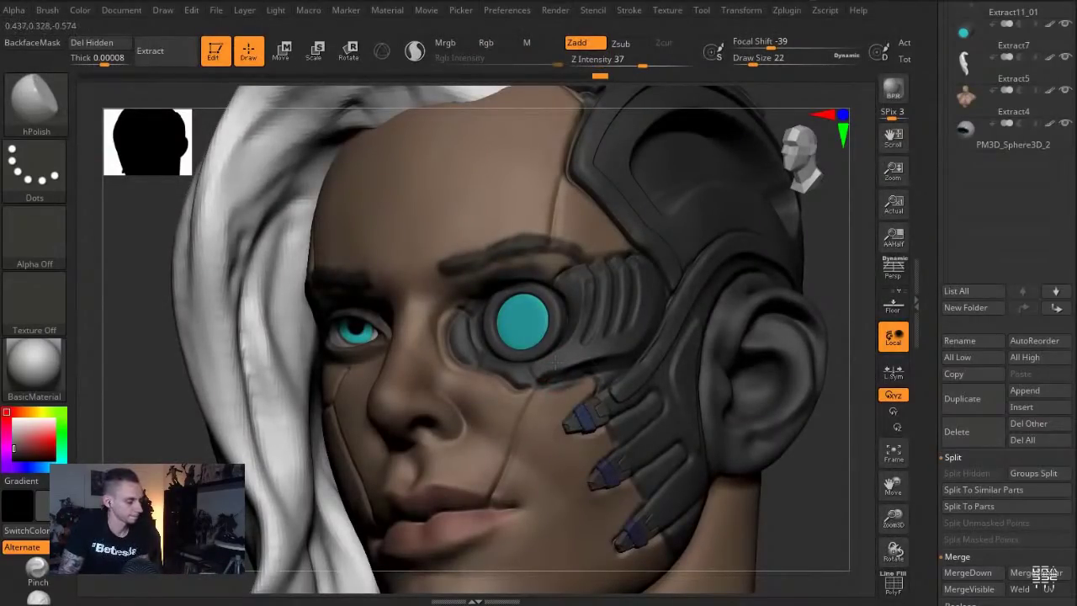
# Duplicate the Extract11 subtool and shift the copy down with Transpose Move so its rim sits inside the side plate's recess
pyautogui.press('f')
pyautogui.keyDown('alt'); pyautogui.moveTo(248, 257); pyautogui.dragTo(276, 369); pyautogui.keyUp('alt')
pyautogui.keyDown('alt'); pyautogui.moveTo(789, 444); pyautogui.dragTo(703, 547); pyautogui.keyUp('alt')
pyautogui.keyDown('alt'); pyautogui.click(510, 255); pyautogui.keyUp('alt')
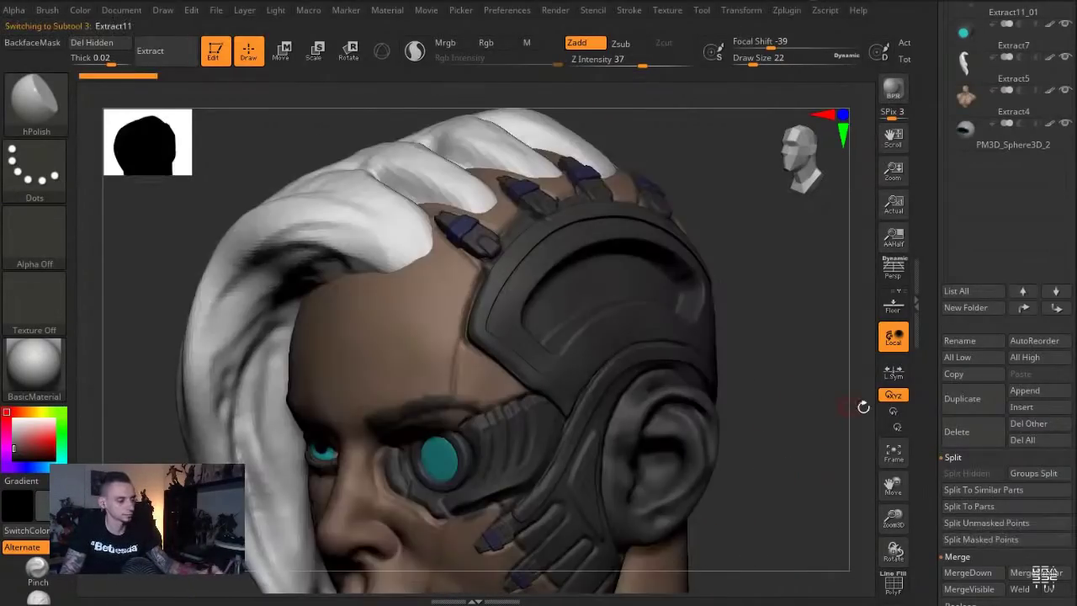
pyautogui.click(952, 395)
pyautogui.press('Down')
pyautogui.moveTo(789, 462); pyautogui.dragTo(724, 457)
pyautogui.press('w')
pyautogui.moveTo(567, 218); pyautogui.dragTo(618, 353)
pyautogui.moveTo(593, 286); pyautogui.dragTo(605, 340)
# Hide the unneeded parts of the duplicated head plate and delete the hidden geometry
pyautogui.moveTo(292, 325)
pyautogui.keyDown('ctrl'); pyautogui.keyDown('shift'); pyautogui.mouseDown()
pyautogui.moveTo(459, 530)
pyautogui.moveTo(530, 339)
pyautogui.moveTo(404, 274)
pyautogui.mouseUp(); pyautogui.keyUp('shift'); pyautogui.keyUp('ctrl')
pyautogui.moveTo(718, 267)
pyautogui.keyDown('ctrl'); pyautogui.mouseDown()
pyautogui.moveTo(753, 319)
pyautogui.moveTo(774, 310)
pyautogui.mouseUp(); pyautogui.keyUp('ctrl')
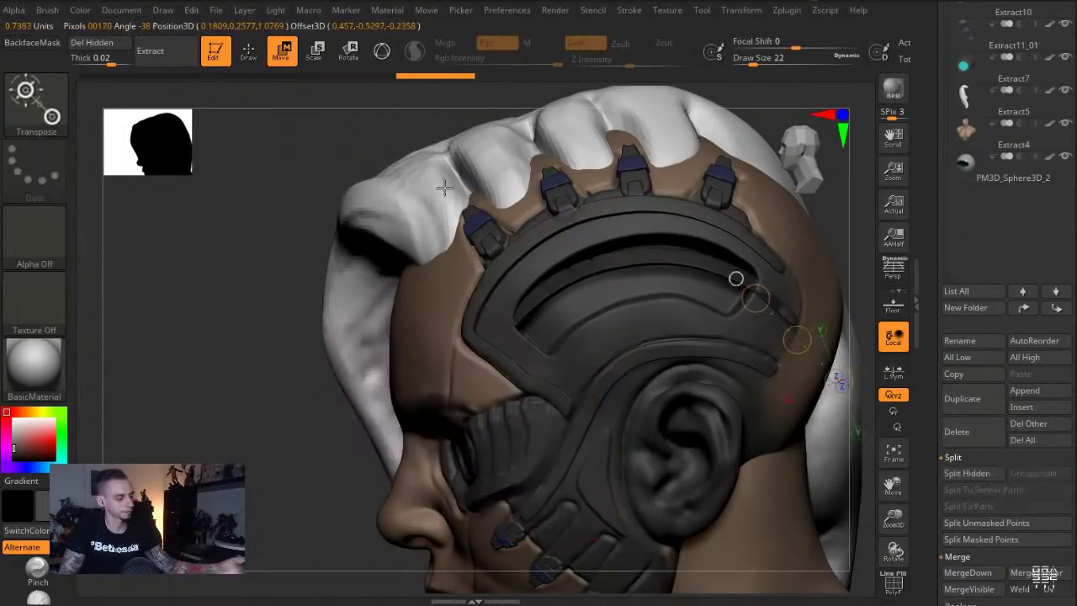
pyautogui.hotkey('shift', 's')
pyautogui.keyDown('ctrl'); pyautogui.click(395, 245); pyautogui.keyUp('ctrl')
pyautogui.keyDown('ctrl'); pyautogui.keyDown('alt'); pyautogui.keyDown('shift'); pyautogui.moveTo(722, 388); pyautogui.dragTo(819, 383); pyautogui.keyUp('shift'); pyautogui.keyUp('alt'); pyautogui.keyUp('ctrl')
pyautogui.hotkey('shift', 's')
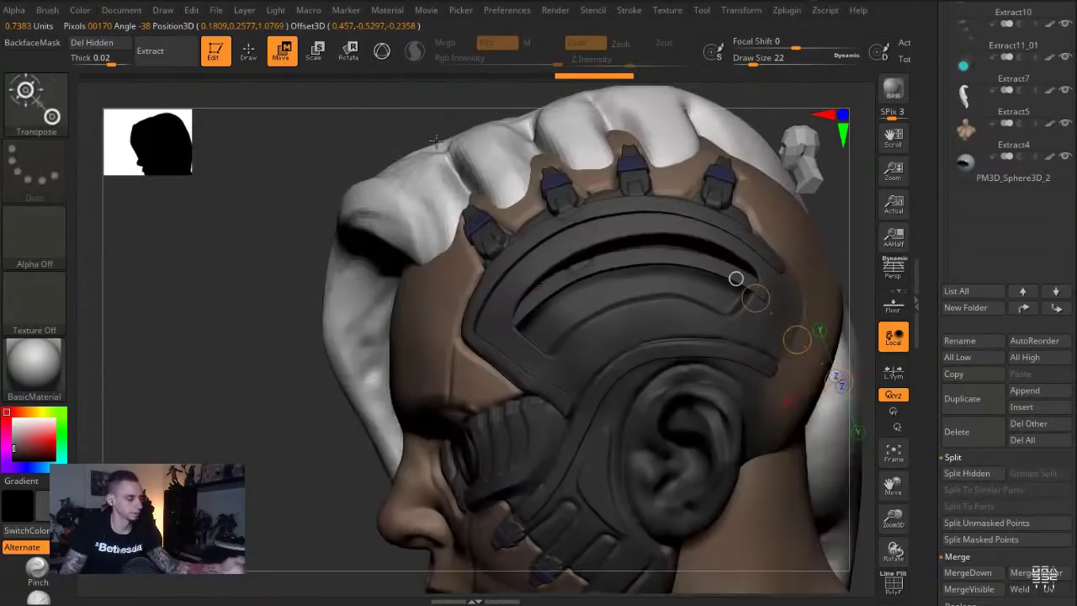
pyautogui.click(90, 45)
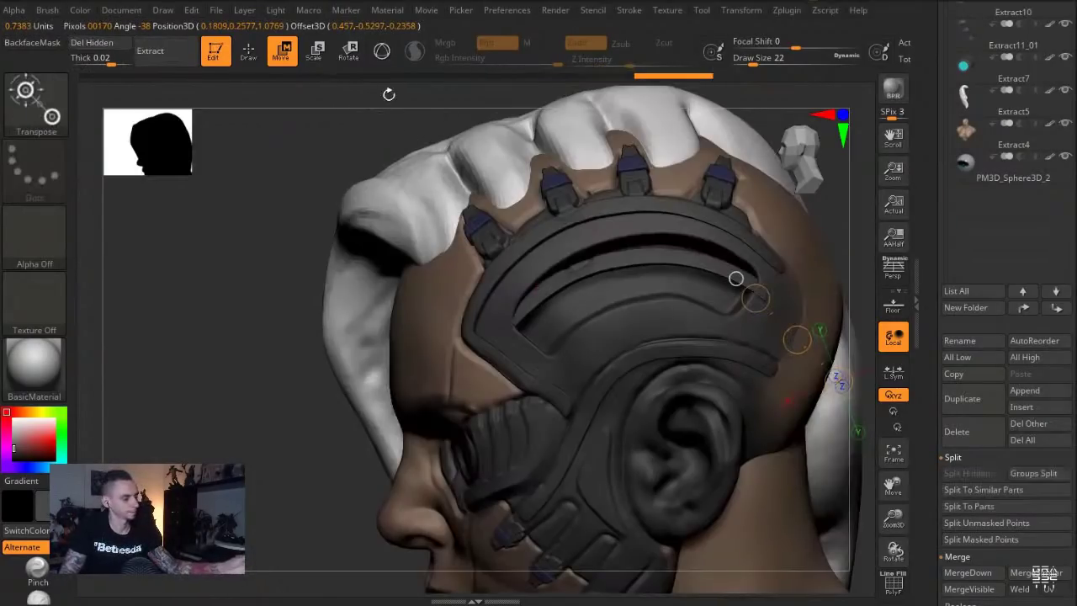
# Rotate and move the remaining curved band with transpose lines so it lies within the head plate's recess
pyautogui.press('r')
pyautogui.moveTo(662, 254)
pyautogui.mouseDown()
pyautogui.moveTo(551, 278)
pyautogui.moveTo(505, 244)
pyautogui.moveTo(285, 196)
pyautogui.moveTo(395, 202)
pyautogui.mouseUp()
pyautogui.moveTo(624, 262); pyautogui.dragTo(631, 287)
pyautogui.press('w')
pyautogui.moveTo(799, 439); pyautogui.dragTo(773, 453)
# Bend the inner band along the recess of the head plate with the Move brush at draw size 268
pyautogui.press('q')
pyautogui.press('s')
pyautogui.moveTo(513, 343)
pyautogui.mouseDown()
pyautogui.moveTo(552, 343)
pyautogui.moveTo(547, 328)
pyautogui.mouseUp()
pyautogui.moveTo(222, 219); pyautogui.dragTo(189, 221)
pyautogui.press('s')
pyautogui.moveTo(764, 309); pyautogui.dragTo(758, 335)
pyautogui.moveTo(637, 330); pyautogui.dragTo(632, 345)
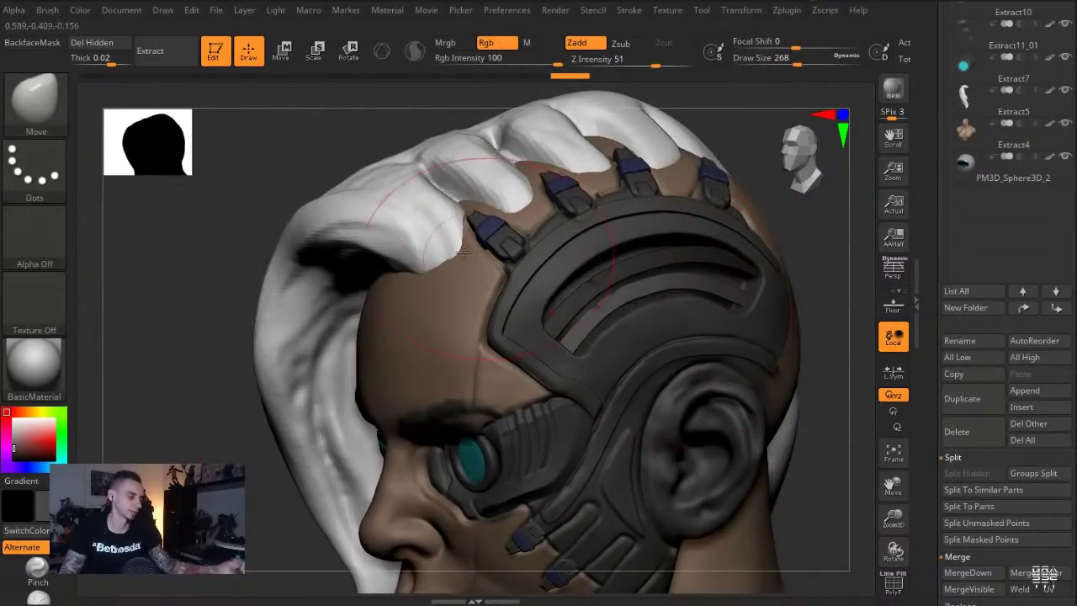
# Refine the inner band's curve and depth in the recess with the Move brush at draw size 286, and clear the mask
pyautogui.keyDown('ctrl'); pyautogui.click(295, 235); pyautogui.keyUp('ctrl')
pyautogui.press('s')
pyautogui.moveTo(552, 318); pyautogui.dragTo(593, 306)
pyautogui.moveTo(786, 301); pyautogui.dragTo(777, 331)
pyautogui.moveTo(624, 301); pyautogui.dragTo(625, 291)
pyautogui.press('s')
pyautogui.moveTo(612, 242); pyautogui.dragTo(608, 243)
pyautogui.moveTo(691, 261); pyautogui.dragTo(694, 268)
pyautogui.moveTo(149, 226)
pyautogui.keyDown('ctrl'); pyautogui.mouseDown()
pyautogui.moveTo(164, 240)
pyautogui.moveTo(268, 222)
pyautogui.moveTo(220, 277)
pyautogui.mouseUp(); pyautogui.keyUp('ctrl')
pyautogui.press('r')
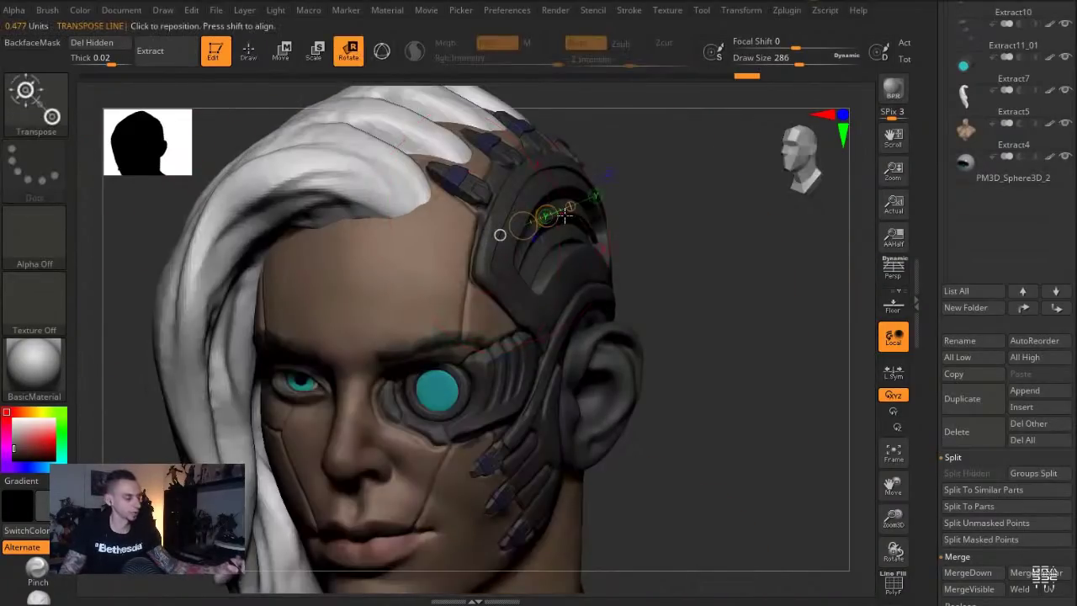
pyautogui.press('q')
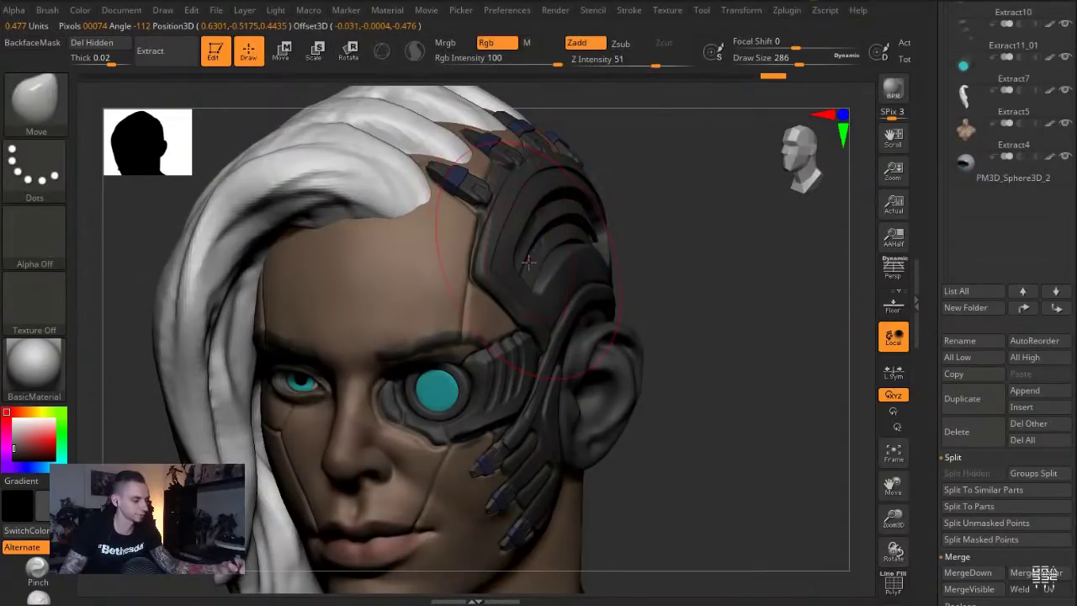
pyautogui.press('r')
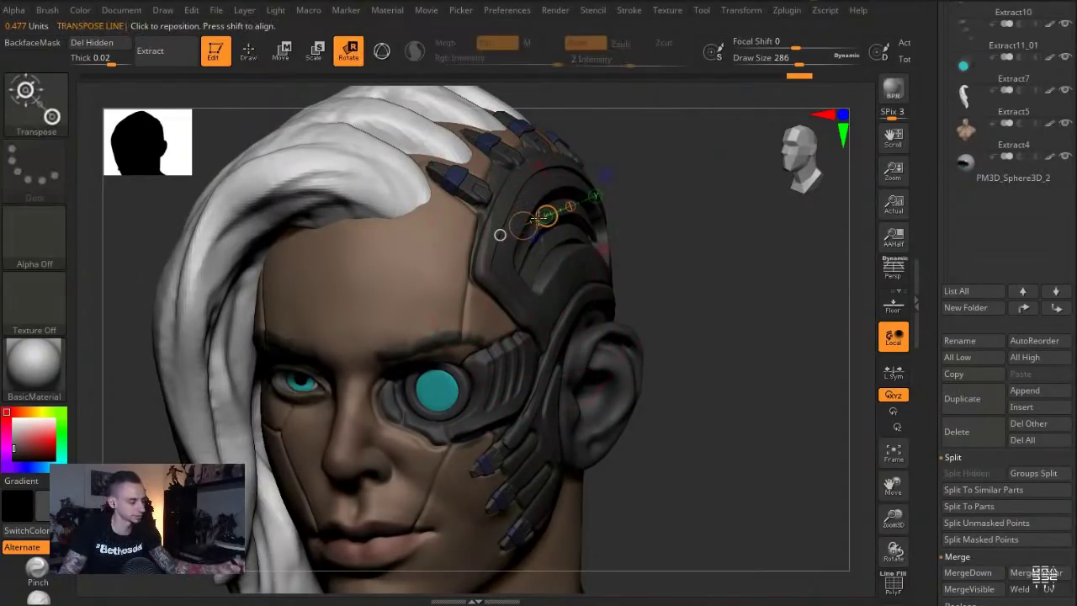
pyautogui.press('q')
# Save the file with the updated bust
pyautogui.moveTo(126, 261); pyautogui.dragTo(160, 267)
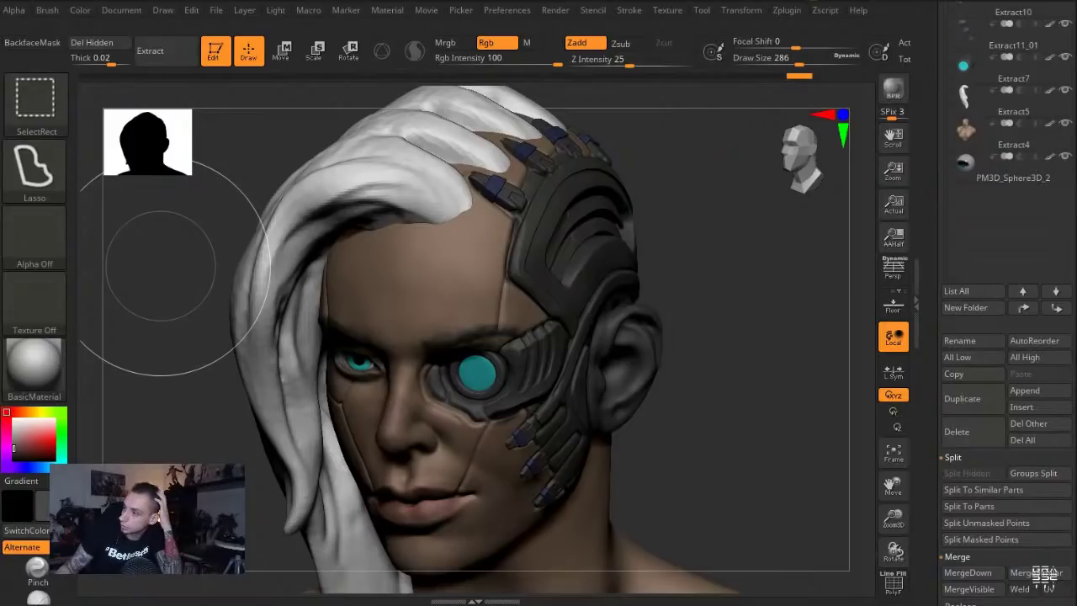
pyautogui.hotkey('ctrl', 's')
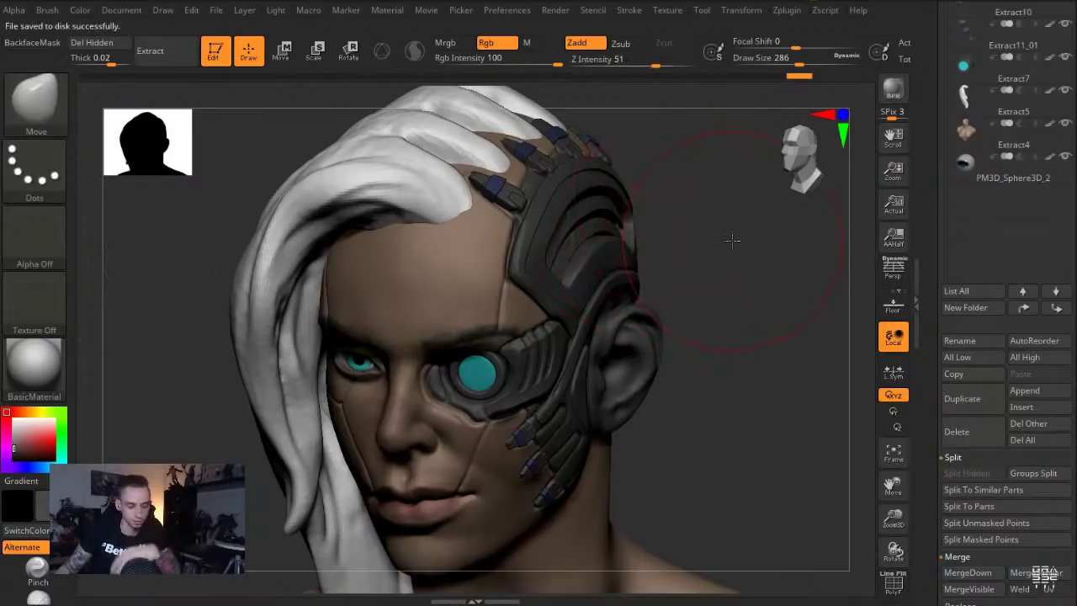
pyautogui.moveTo(734, 240); pyautogui.dragTo(733, 236)
# Load the Light_04 alpha from the Lights folder of the JR Hardsurface Alpha Pack
pyautogui.press(',')
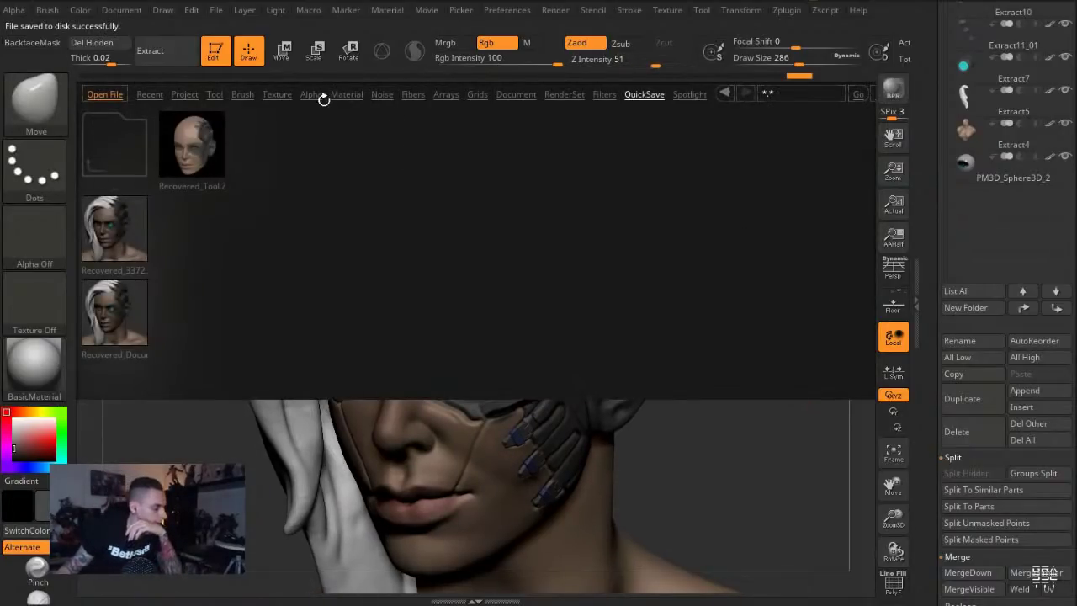
pyautogui.click(311, 95)
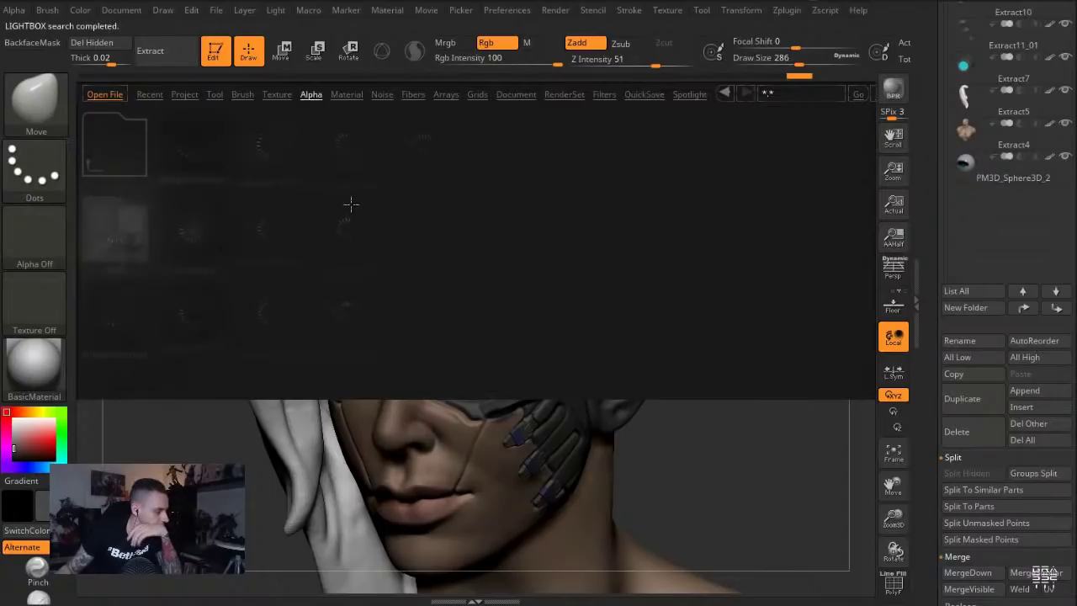
pyautogui.click(242, 94)
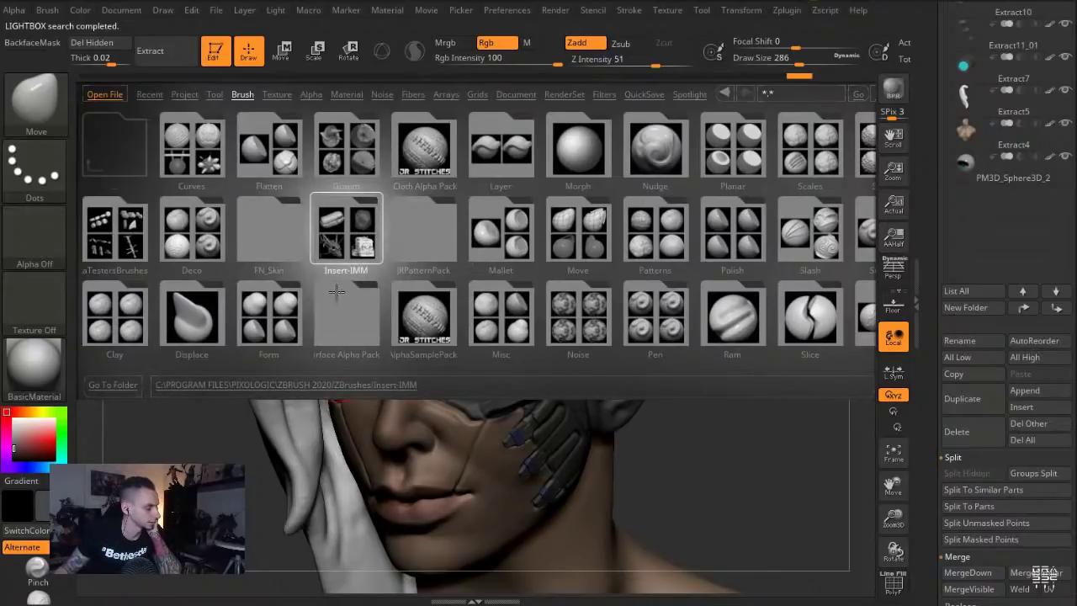
pyautogui.doubleClick(343, 257)
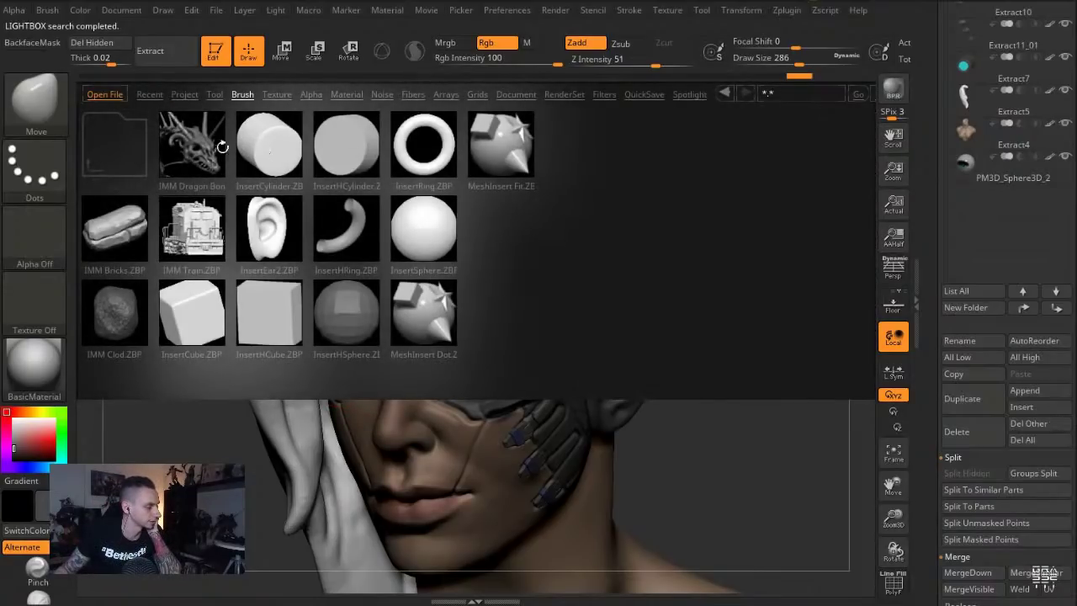
pyautogui.doubleClick(126, 152)
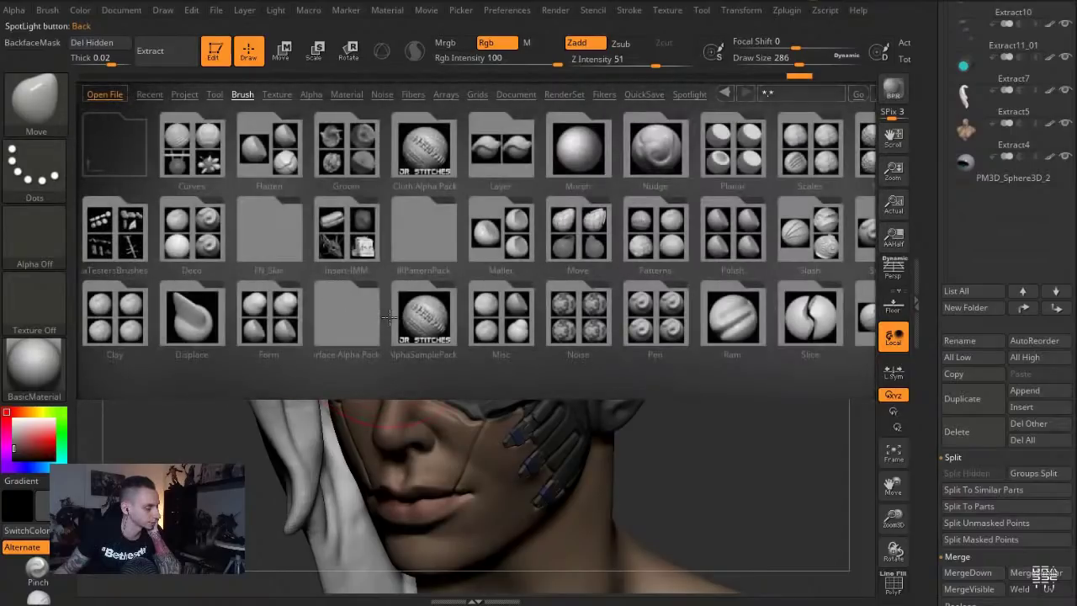
pyautogui.doubleClick(348, 317)
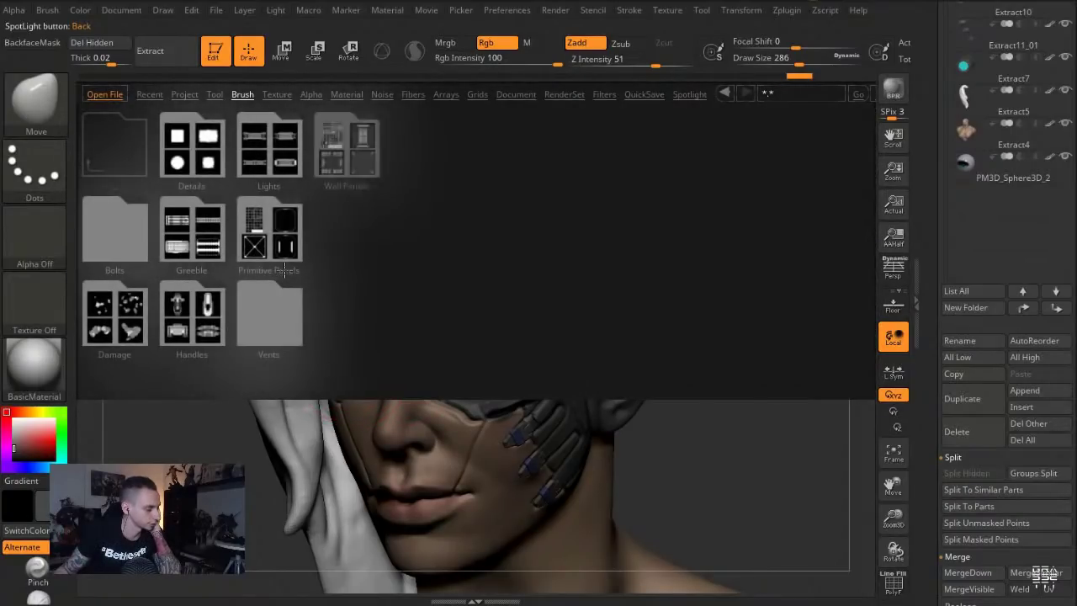
pyautogui.doubleClick(273, 160)
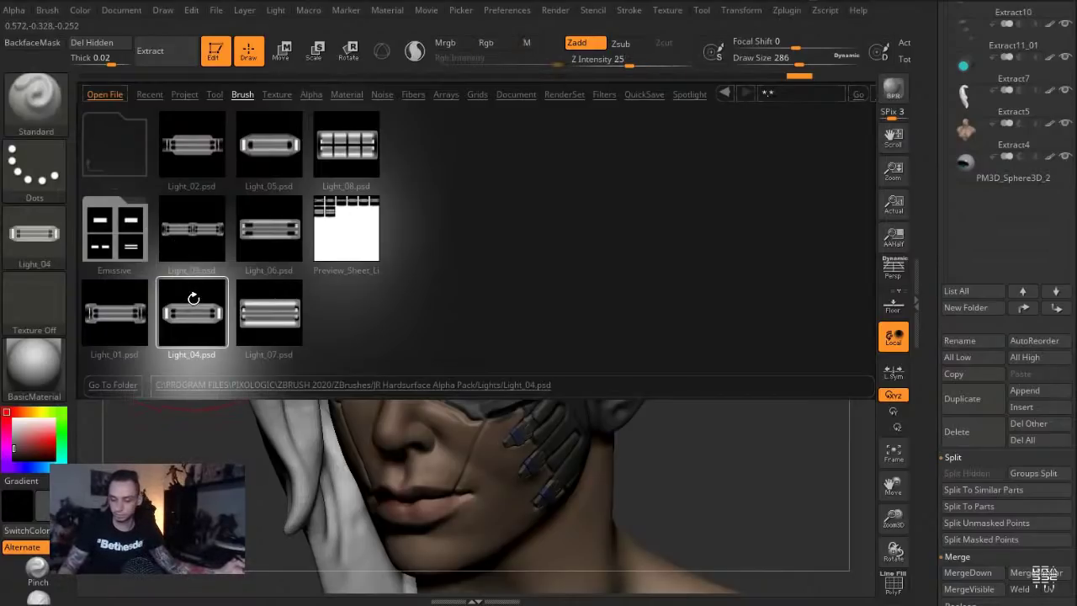
pyautogui.press(',')
# Make the head mesh the active subtool and try the Light_04 alpha on the head plate at draw size 49
pyautogui.moveTo(190, 287)
pyautogui.mouseDown()
pyautogui.moveTo(171, 291)
pyautogui.moveTo(186, 285)
pyautogui.moveTo(190, 308)
pyautogui.mouseUp()
pyautogui.keyDown('alt'); pyautogui.click(370, 283); pyautogui.keyUp('alt')
pyautogui.hotkey('alt', 's')
pyautogui.moveTo(139, 281)
pyautogui.mouseDown()
pyautogui.moveTo(235, 310)
pyautogui.moveTo(244, 336)
pyautogui.mouseUp()
pyautogui.press('s')
pyautogui.moveTo(564, 305); pyautogui.dragTo(532, 307)
pyautogui.press('s')
pyautogui.moveTo(587, 330); pyautogui.dragTo(581, 331)
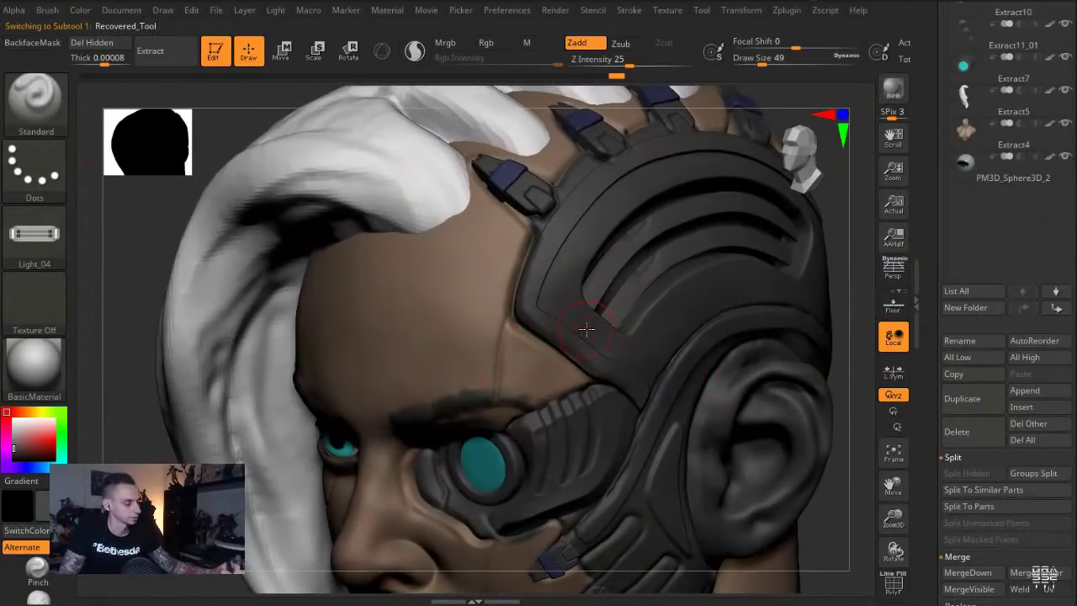
pyautogui.hotkey('ctrl', 'z')
# Set the Standard brush to the DragRect stroke with Z Intensity 41 and try stamping Light_04 near the head plate's lower front corner
pyautogui.click(33, 171)
pyautogui.click(245, 180)
pyautogui.click(33, 182)
pyautogui.click(185, 179)
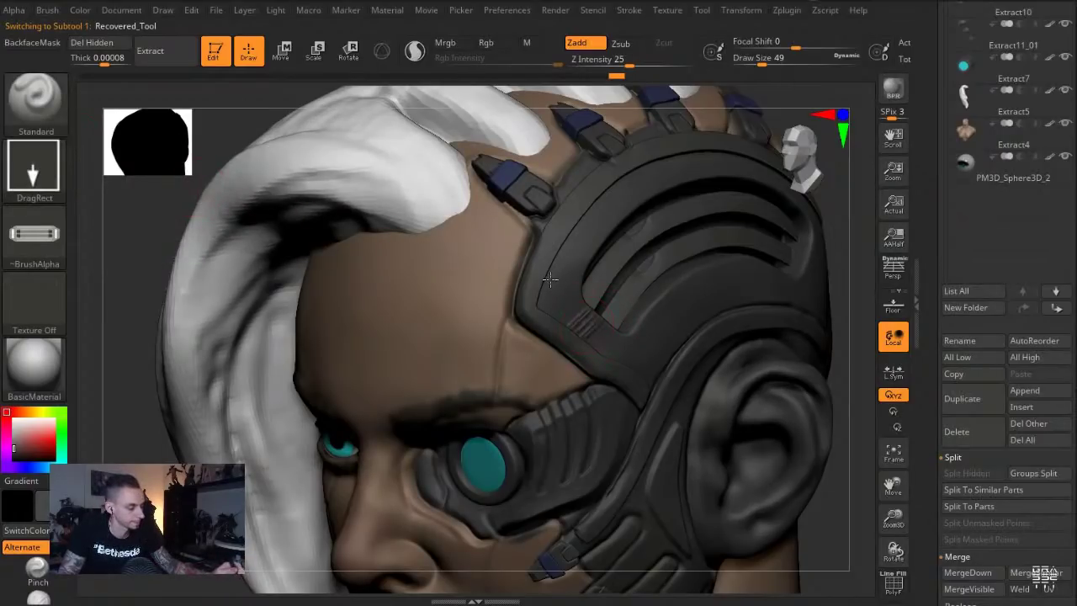
pyautogui.moveTo(629, 62); pyautogui.dragTo(646, 63)
pyautogui.hotkey('ctrl', 'z')
pyautogui.moveTo(590, 324); pyautogui.dragTo(634, 264)
pyautogui.hotkey('ctrl', 'z')
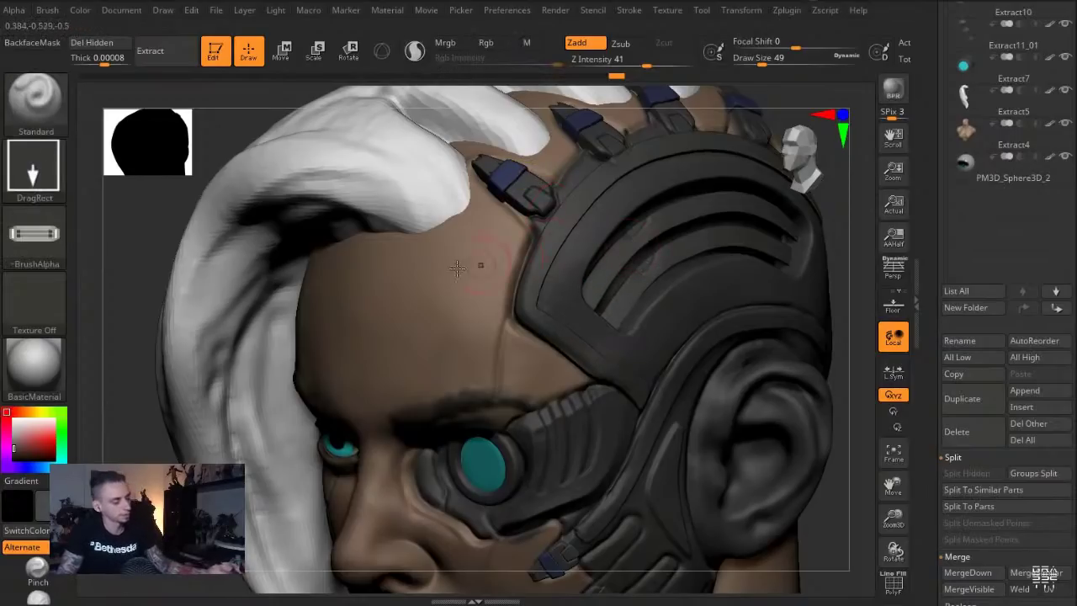
# Mask the slanted strip along the head plate's lower front edge with a lasso and invert the mask
pyautogui.moveTo(106, 336); pyautogui.dragTo(84, 338)
pyautogui.moveTo(579, 338)
pyautogui.keyDown('ctrl'); pyautogui.mouseDown()
pyautogui.moveTo(657, 387)
pyautogui.moveTo(666, 365)
pyautogui.moveTo(555, 283)
pyautogui.moveTo(593, 339)
pyautogui.moveTo(635, 342)
pyautogui.mouseUp(); pyautogui.keyUp('ctrl')
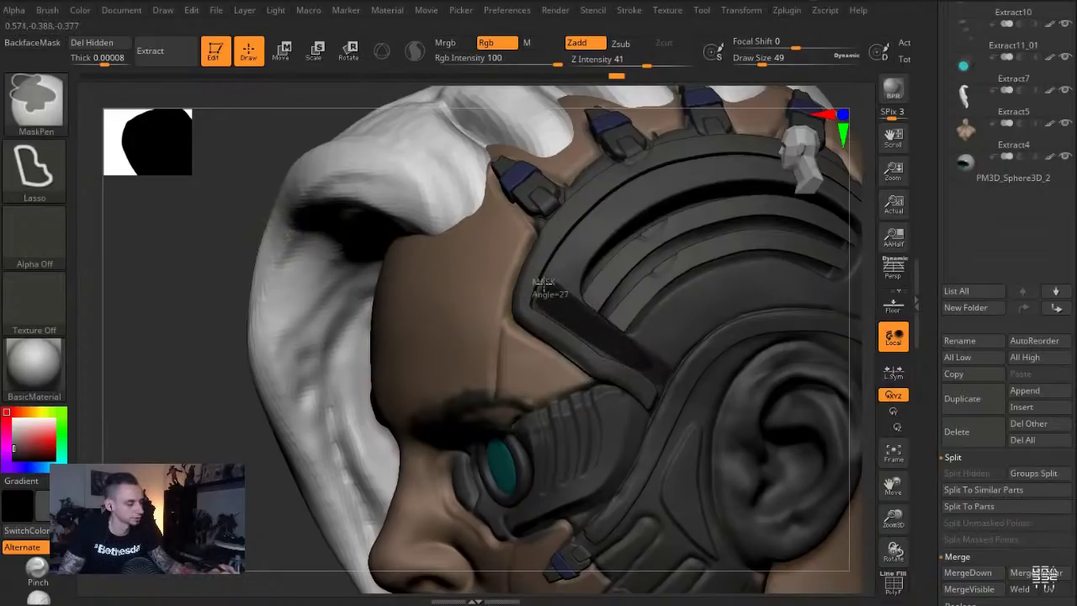
pyautogui.keyDown('ctrl'); pyautogui.moveTo(545, 282); pyautogui.dragTo(537, 288); pyautogui.keyUp('ctrl')
pyautogui.keyDown('ctrl'); pyautogui.click(160, 277); pyautogui.keyUp('ctrl')
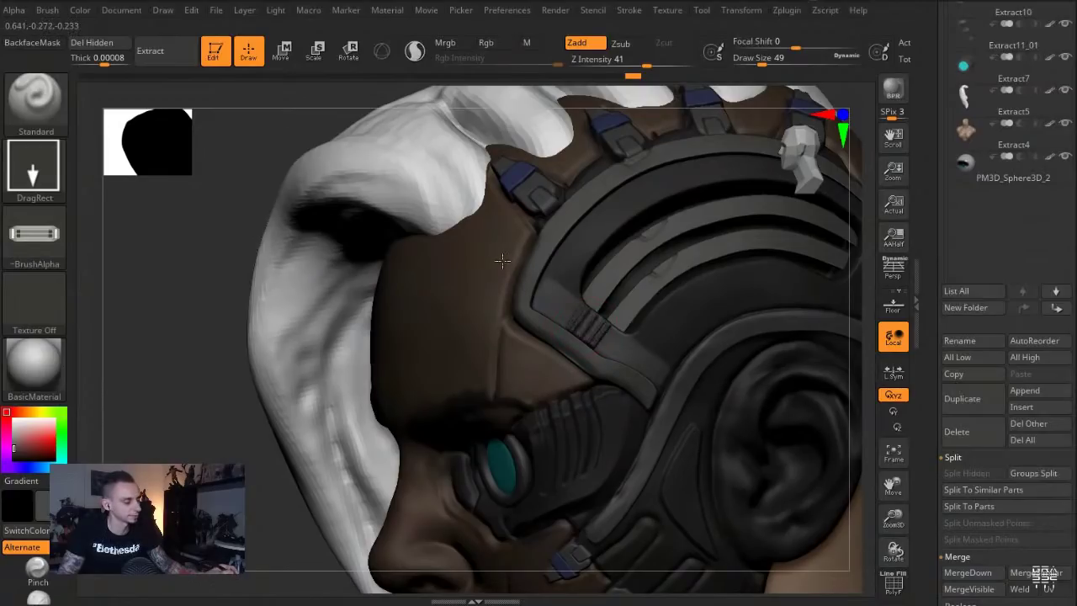
# Stamp the Light_04 alpha along the unmasked strip of the head plate, clear the mask and set the draw size to 94
pyautogui.moveTo(609, 229); pyautogui.dragTo(650, 218)
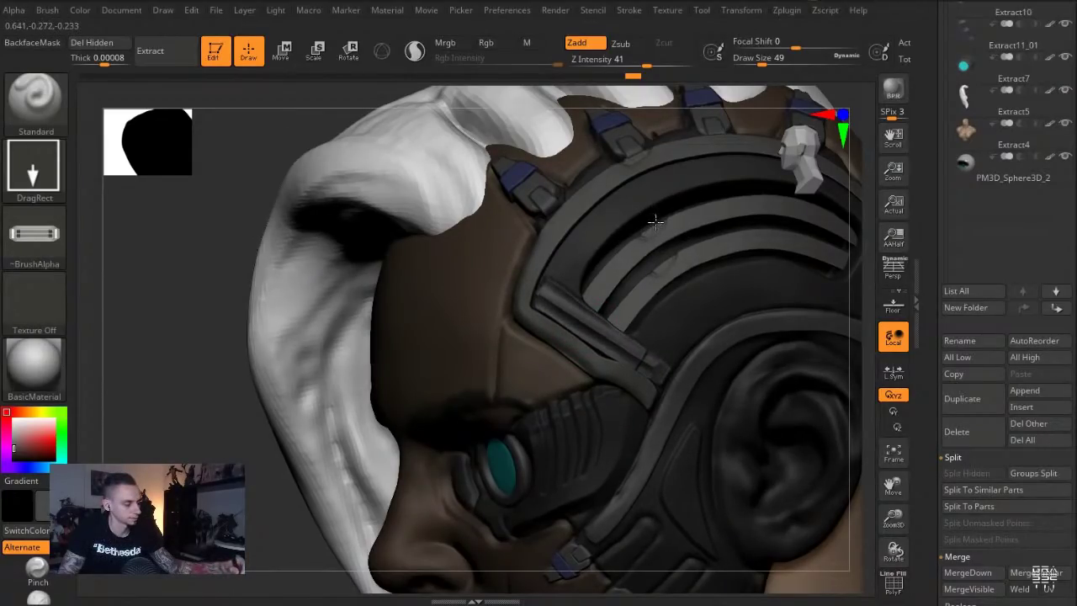
pyautogui.keyDown('ctrl'); pyautogui.moveTo(181, 286); pyautogui.dragTo(192, 308); pyautogui.keyUp('ctrl')
pyautogui.moveTo(190, 311); pyautogui.dragTo(169, 305)
pyautogui.press('s')
pyautogui.click(599, 360)
pyautogui.keyDown('shift'); pyautogui.moveTo(539, 280); pyautogui.dragTo(472, 258); pyautogui.keyUp('shift')
pyautogui.keyDown('alt'); pyautogui.moveTo(194, 286); pyautogui.dragTo(190, 244); pyautogui.keyUp('alt')
pyautogui.moveTo(190, 244)
pyautogui.mouseDown()
pyautogui.moveTo(221, 240)
pyautogui.moveTo(243, 271)
pyautogui.mouseUp()
pyautogui.keyDown('alt'); pyautogui.moveTo(686, 362); pyautogui.dragTo(723, 502); pyautogui.keyUp('alt')
pyautogui.moveTo(724, 502)
pyautogui.mouseDown()
pyautogui.moveTo(753, 516)
pyautogui.moveTo(760, 507)
pyautogui.moveTo(755, 532)
pyautogui.moveTo(781, 531)
pyautogui.moveTo(774, 496)
pyautogui.mouseUp()
# Load the round Detail_03 alpha from the Details folder of the JR Hardsurface Alpha Pack
pyautogui.press(',')
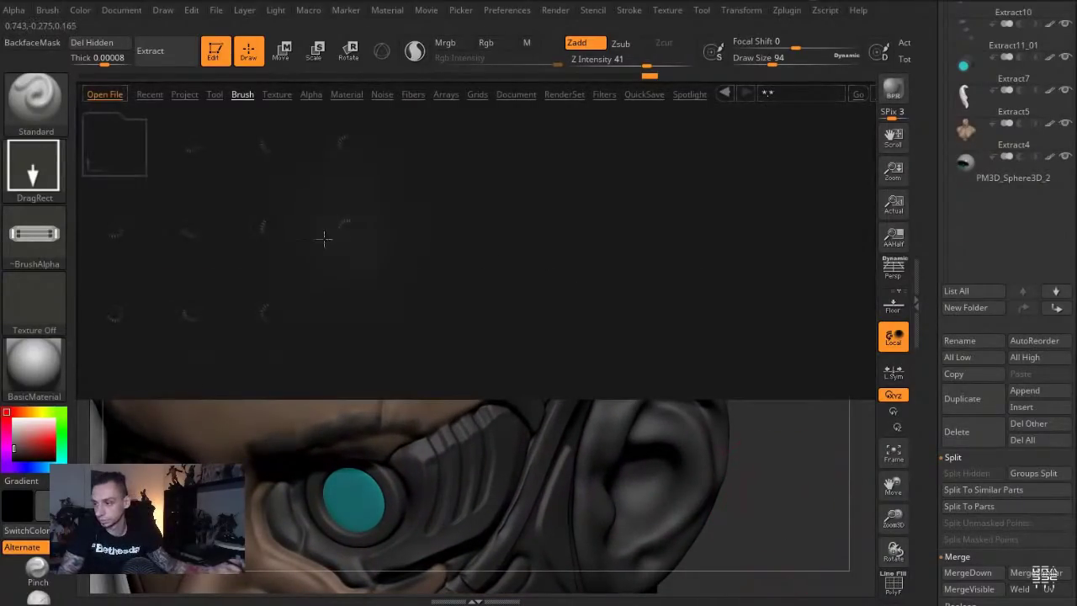
pyautogui.click(108, 171)
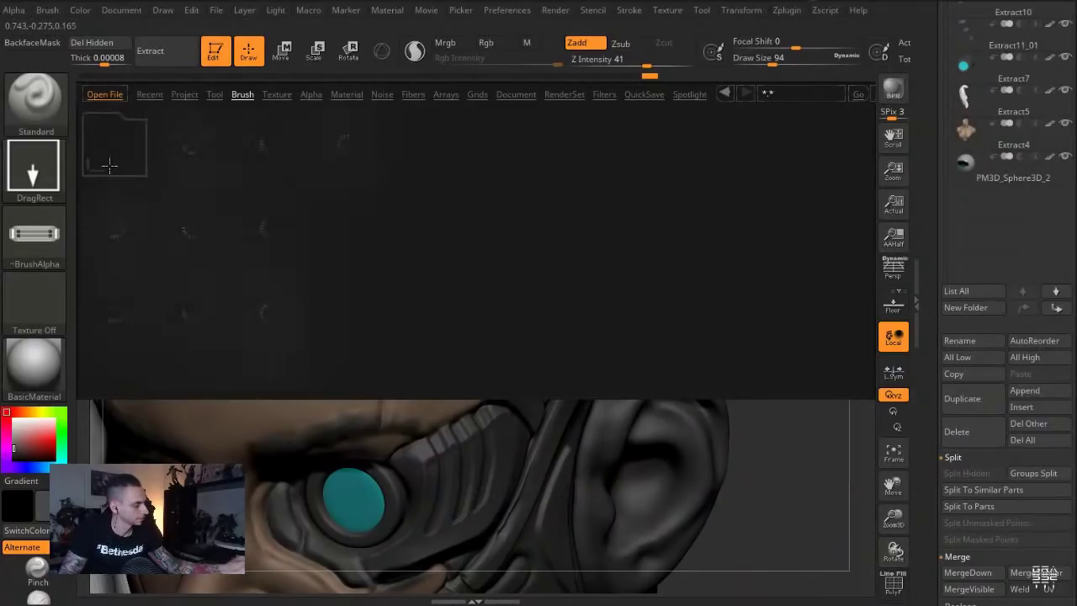
pyautogui.click(178, 170)
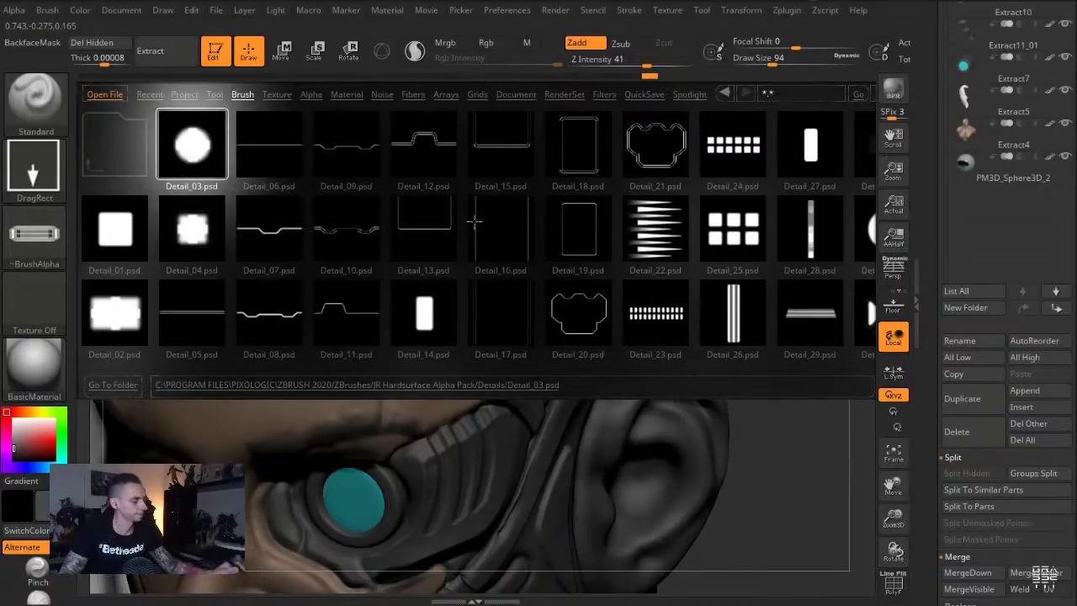
pyautogui.doubleClick(209, 154)
pyautogui.press(',')
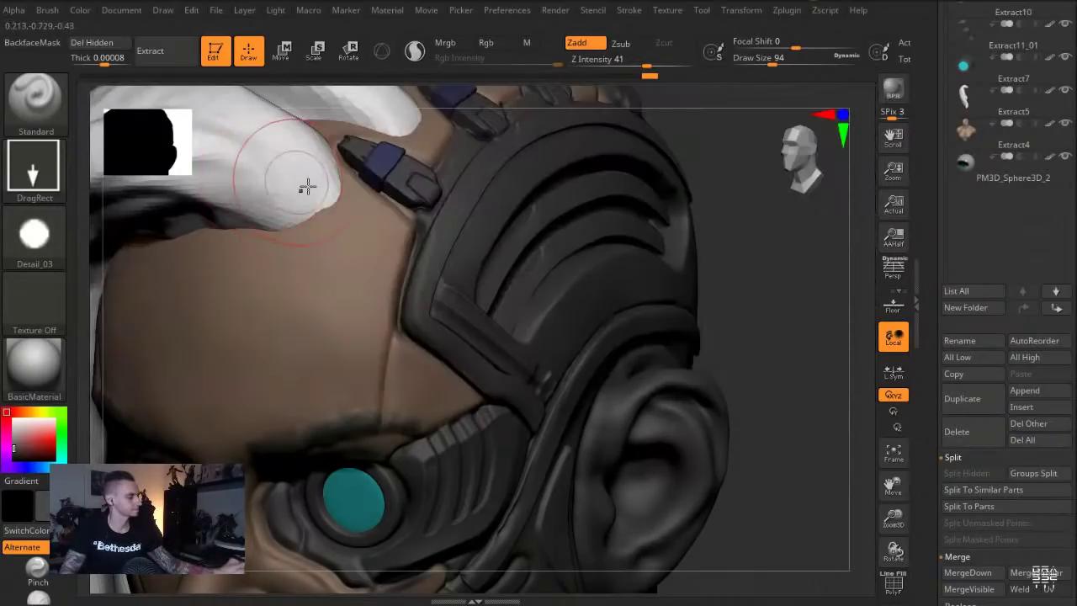
# Stamp a round Detail_03 mark below the head plate's slots at draw size 54 and Z Intensity 70
pyautogui.press('[')
pyautogui.press('[')
pyautogui.press('[')
pyautogui.press('[')
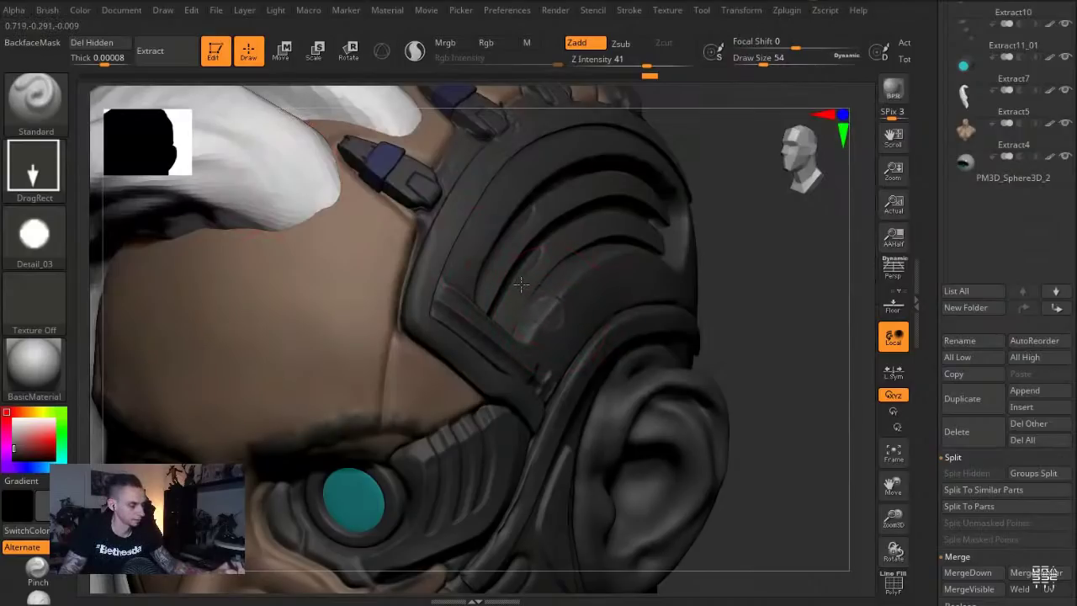
pyautogui.moveTo(521, 285); pyautogui.dragTo(520, 282)
pyautogui.click(670, 64)
pyautogui.hotkey('ctrl', 'z')
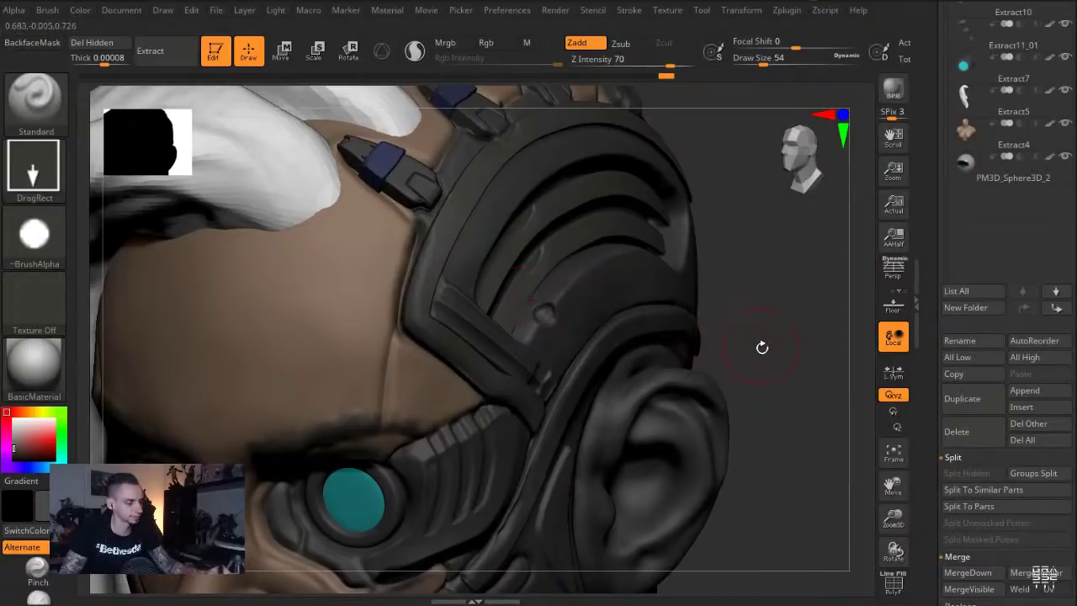
# Stamp more round Detail_03 marks along the curved edge under the head plate's slots, up to its rear
pyautogui.moveTo(759, 358); pyautogui.dragTo(721, 295)
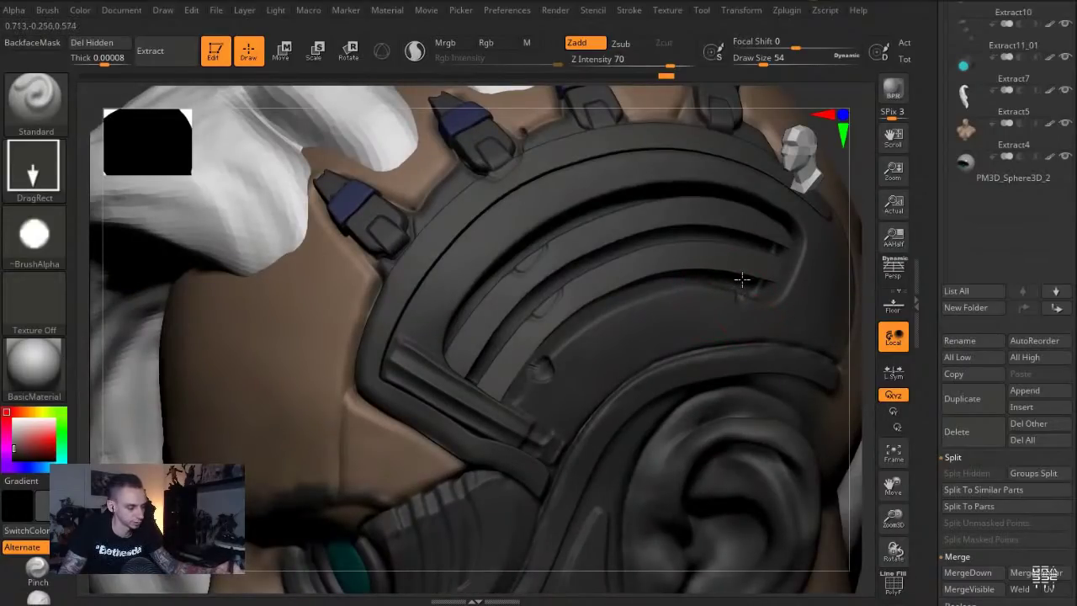
pyautogui.moveTo(582, 310); pyautogui.dragTo(578, 303)
pyautogui.moveTo(654, 297); pyautogui.dragTo(647, 270)
pyautogui.hotkey('ctrl', 'z')
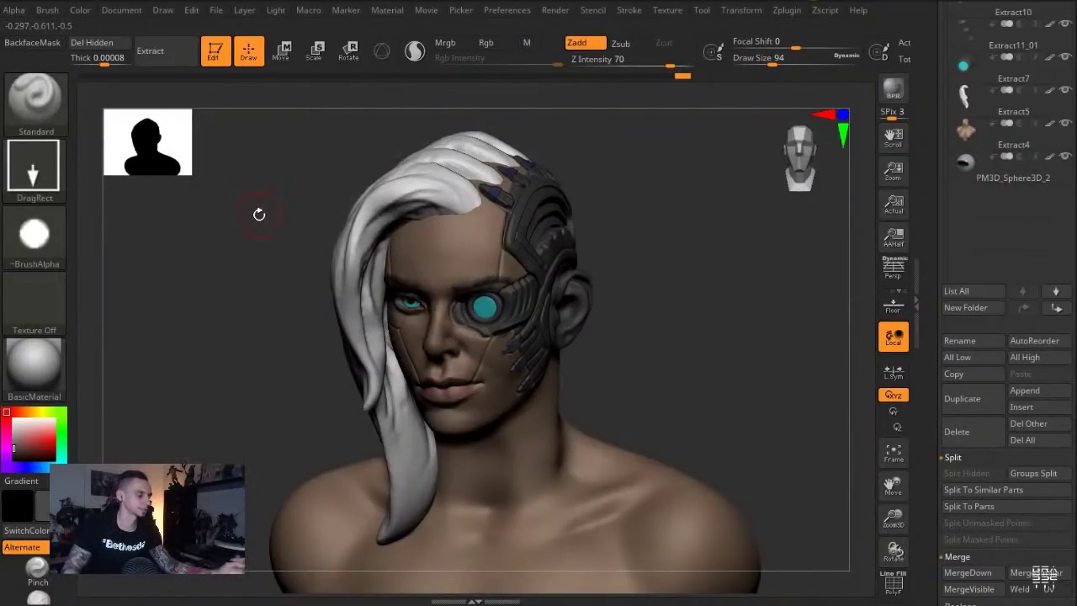
pyautogui.moveTo(259, 214); pyautogui.dragTo(308, 224)
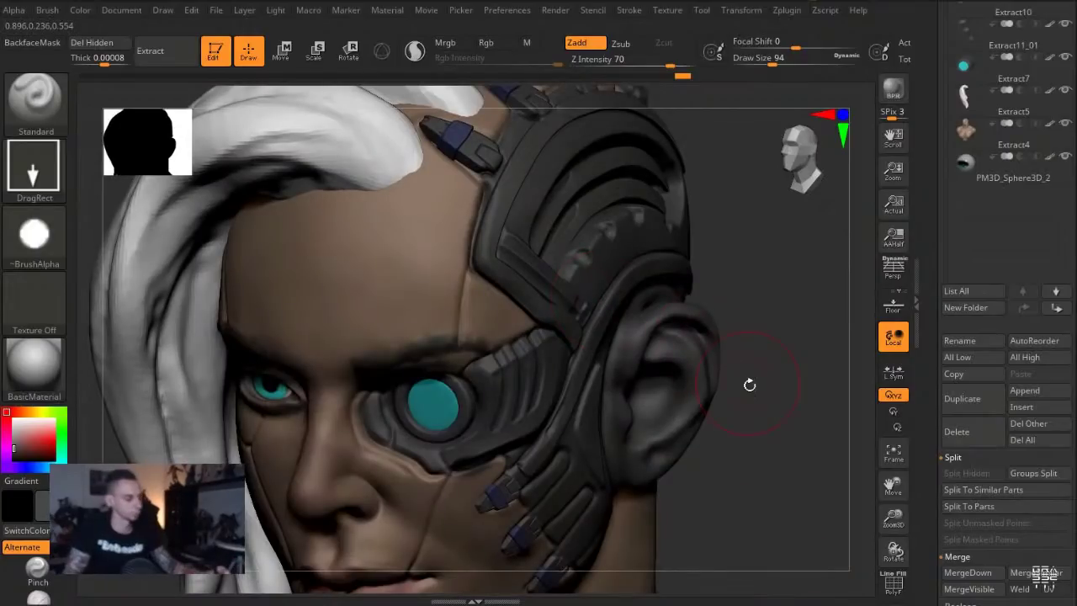
pyautogui.moveTo(750, 385); pyautogui.dragTo(744, 412)
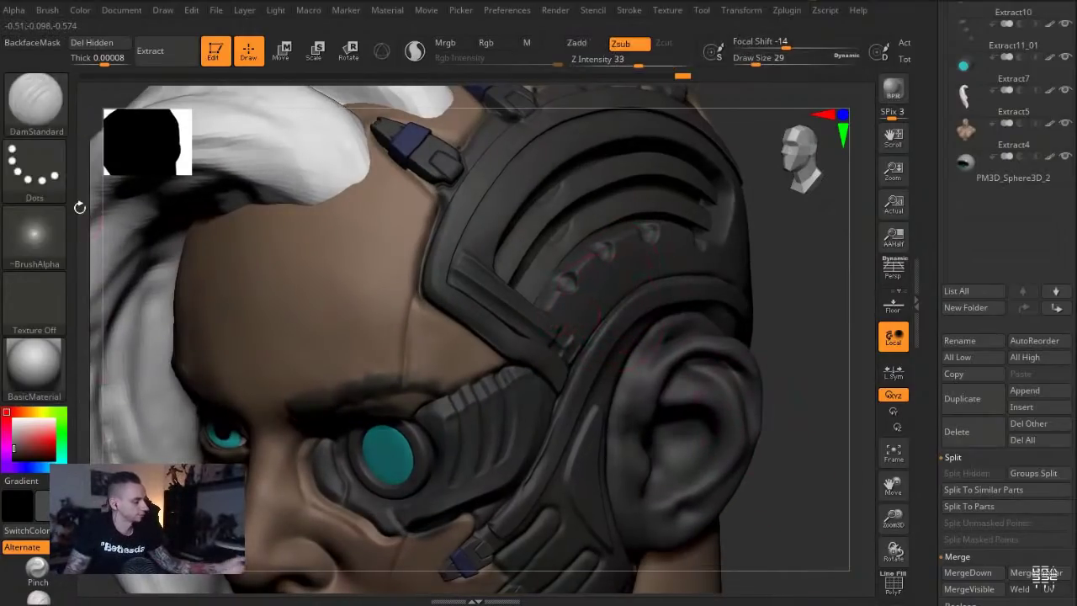
# Carve a curved groove into the head plate above the ear trim with the Slash3 brush at draw size 18
pyautogui.click(35, 99)
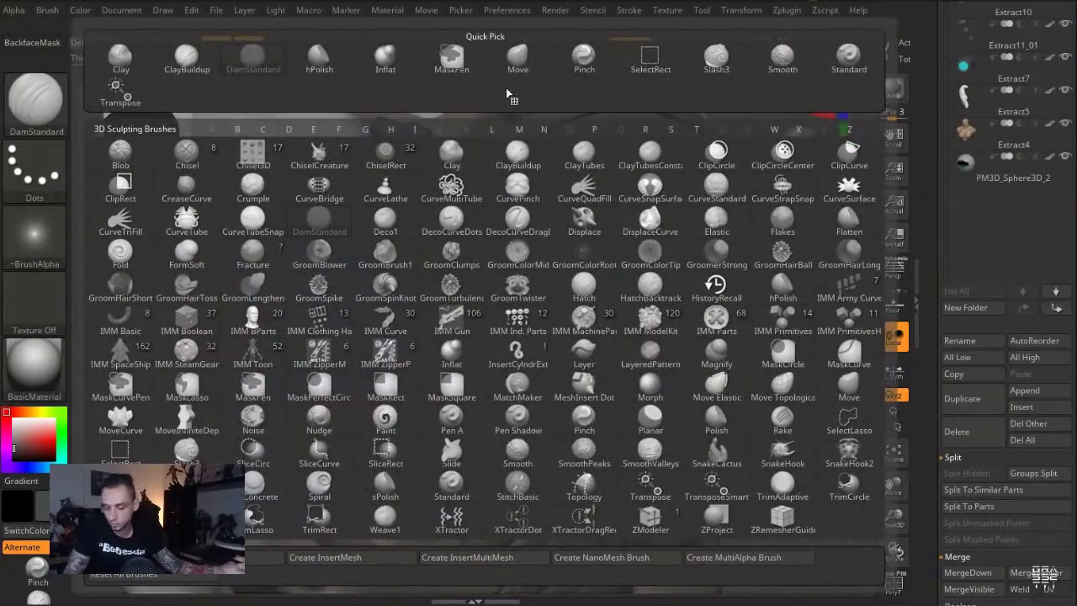
pyautogui.click(716, 57)
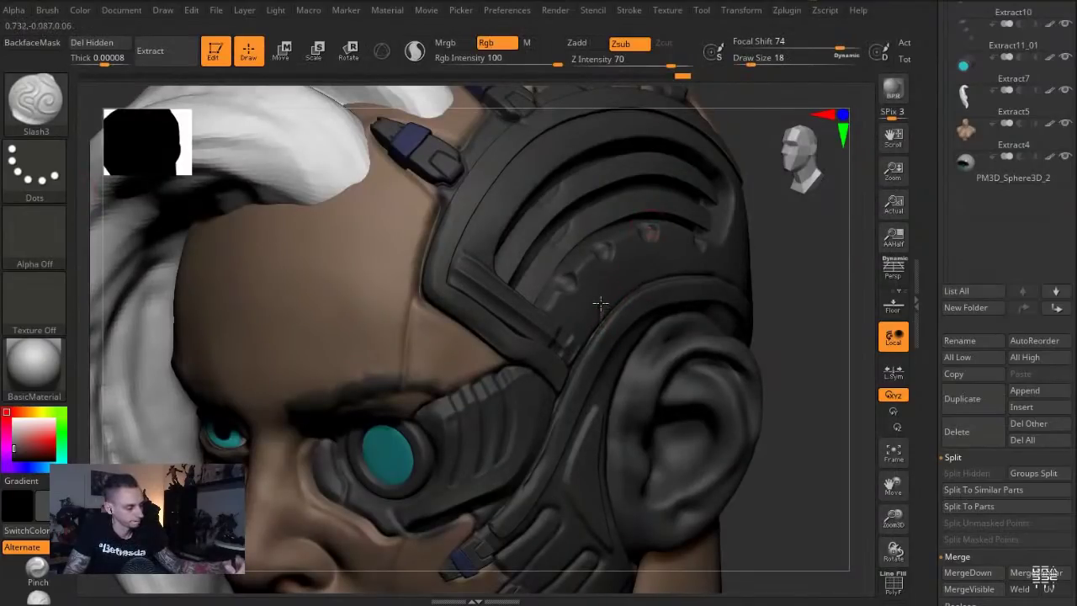
pyautogui.click(630, 13)
pyautogui.click(662, 435)
pyautogui.moveTo(835, 366); pyautogui.dragTo(749, 353)
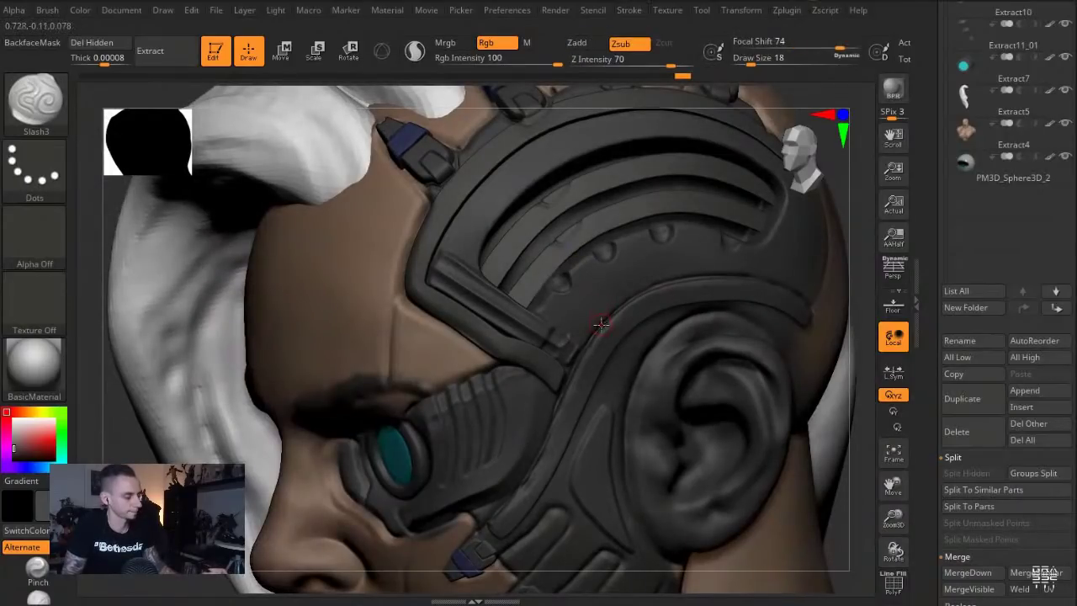
pyautogui.moveTo(692, 266); pyautogui.dragTo(729, 264)
pyautogui.hotkey('ctrl', 'z')
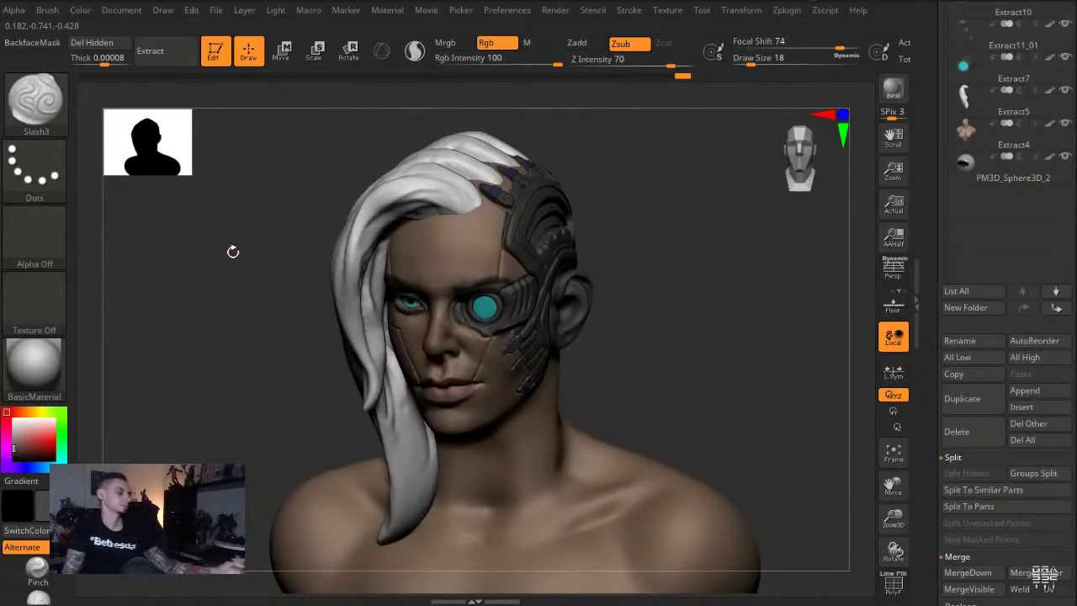
# Make the head plate's outer band the active subtool and carve short cross grooves into its rim with Slash3
pyautogui.moveTo(233, 252); pyautogui.dragTo(253, 354)
pyautogui.keyDown('alt'); pyautogui.click(482, 202); pyautogui.keyUp('alt')
pyautogui.hotkey('alt', 'shift', 's')
pyautogui.keyDown('alt'); pyautogui.moveTo(710, 335); pyautogui.dragTo(717, 396); pyautogui.keyUp('alt')
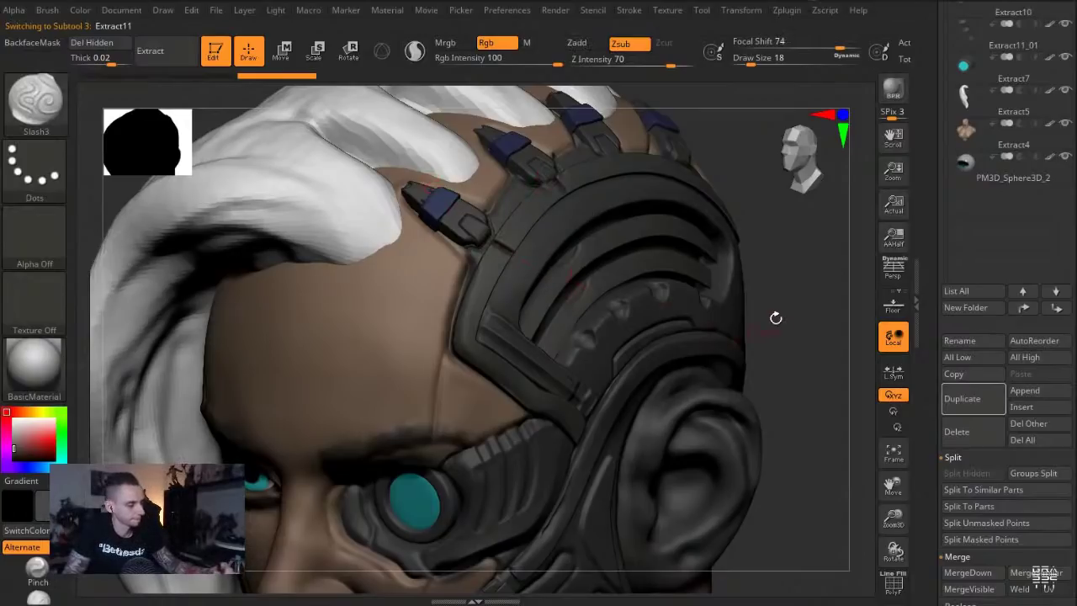
pyautogui.moveTo(794, 312); pyautogui.dragTo(724, 310)
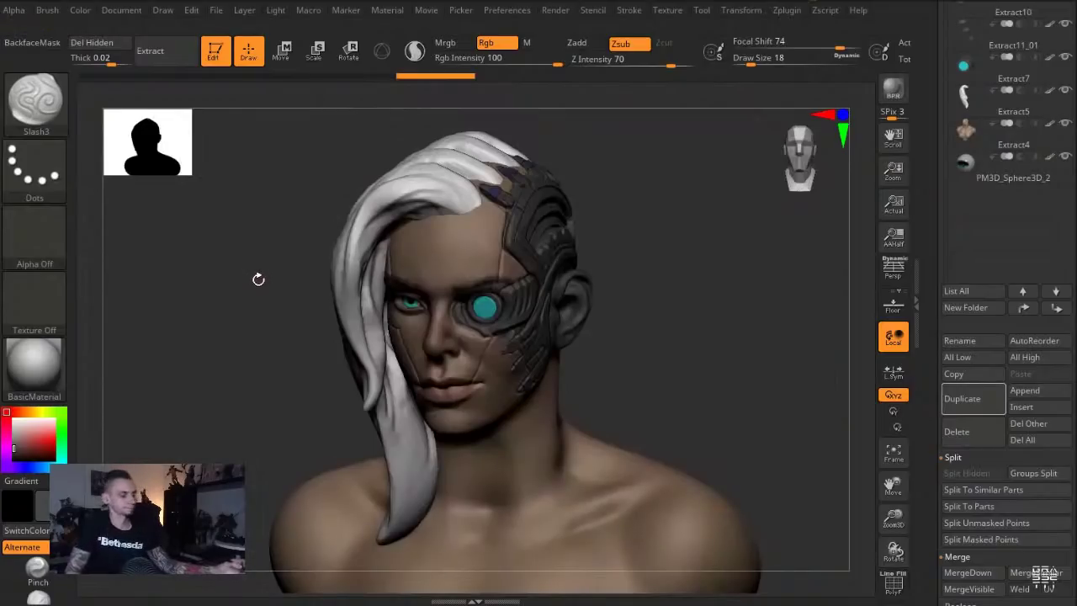
pyautogui.keyDown('alt'); pyautogui.moveTo(234, 292); pyautogui.dragTo(235, 362); pyautogui.keyUp('alt')
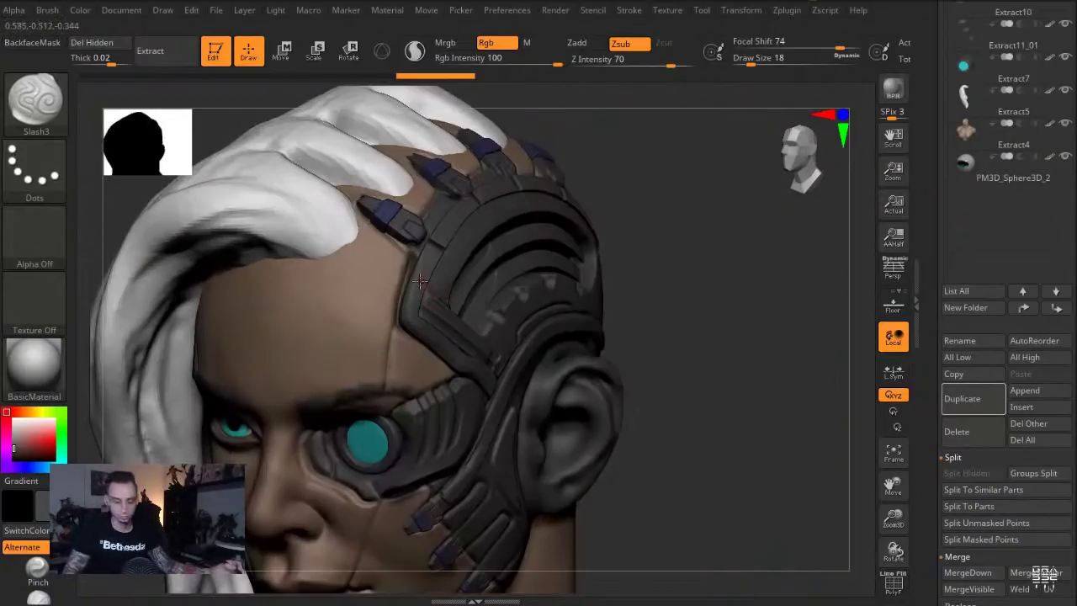
# Load the Handle_05 alpha from the Handles folder of the JR Hardsurface Alpha Pack
pyautogui.press(',')
pyautogui.click(122, 150)
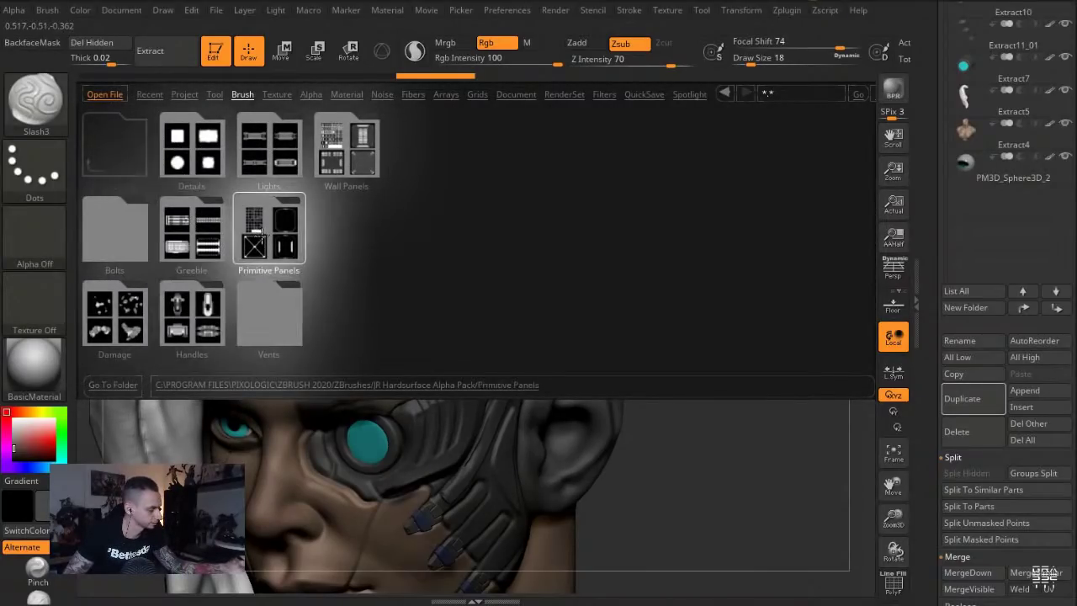
pyautogui.click(197, 308)
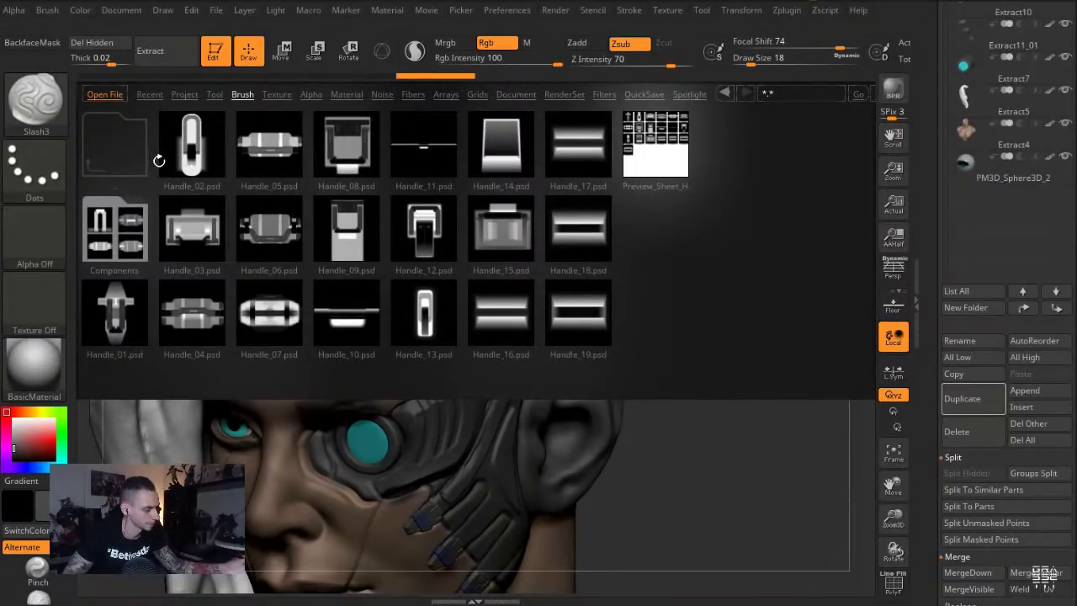
pyautogui.doubleClick(253, 167)
pyautogui.press(',')
# Make the head mesh active and set up the Standard brush with the DragRect stroke and the Handle_05 alpha
pyautogui.moveTo(695, 354); pyautogui.dragTo(468, 225)
pyautogui.keyDown('alt'); pyautogui.click(467, 221); pyautogui.keyUp('alt')
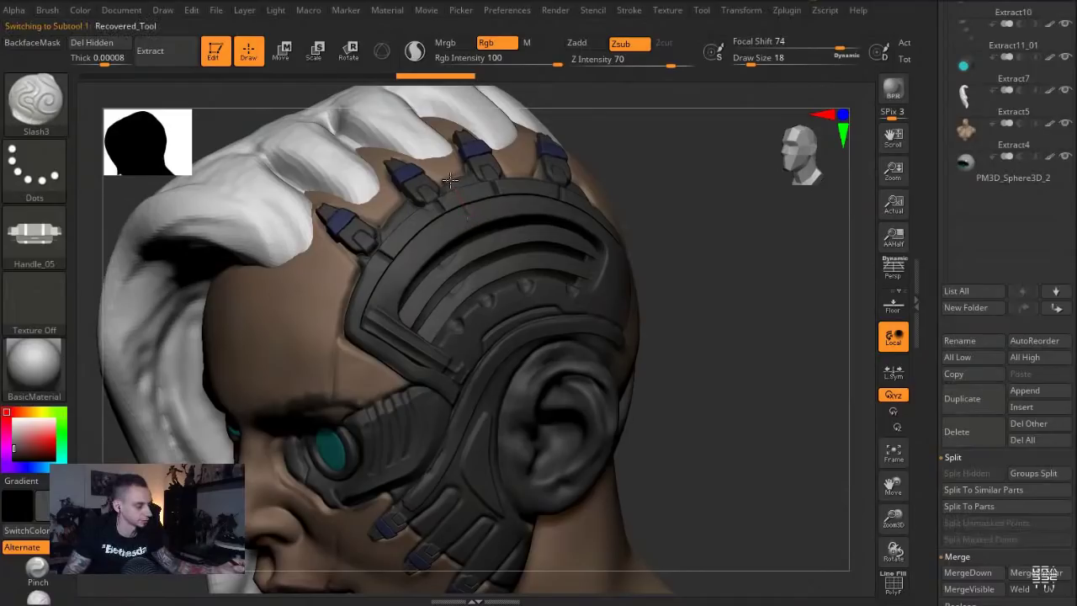
pyautogui.press('b')
pyautogui.press('s')
pyautogui.press('t')
pyautogui.hotkey('ctrl', 'z')
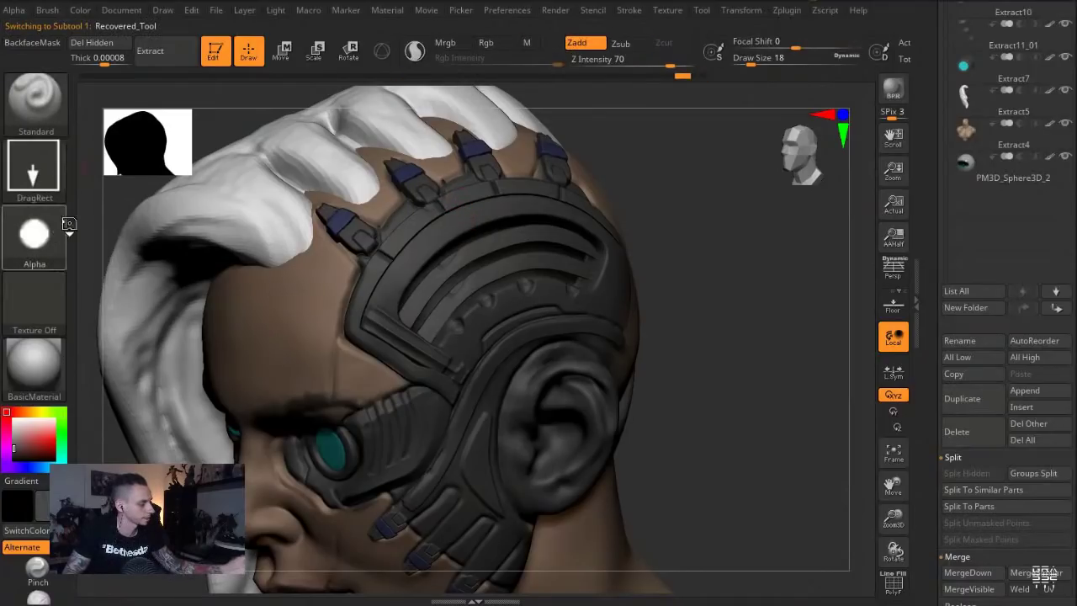
pyautogui.click(59, 227)
pyautogui.click(712, 244)
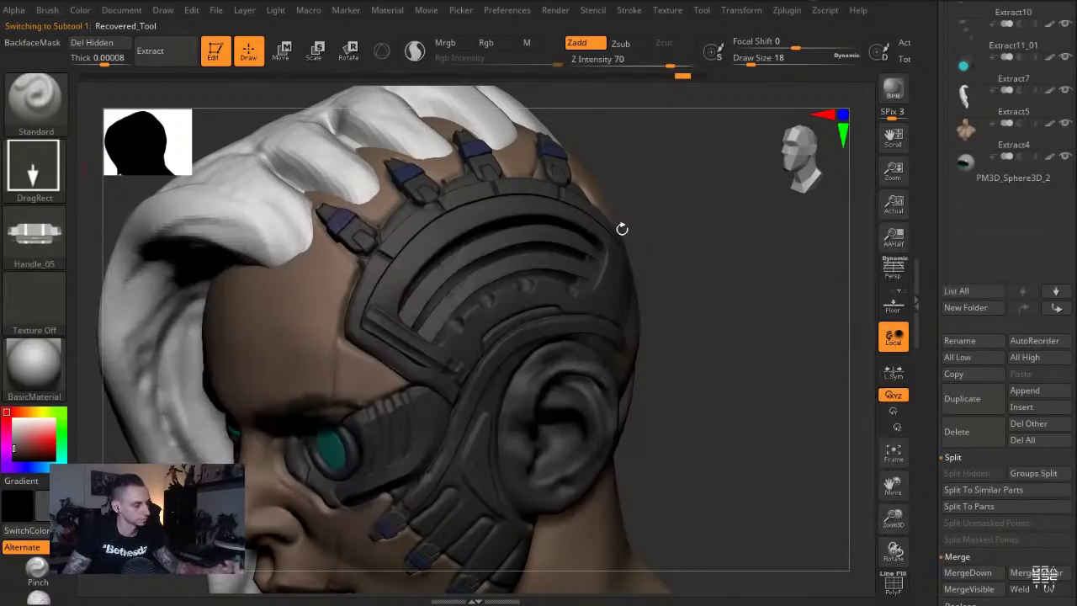
# Load the Handle_13 alpha from the Handles folder for the Standard brush
pyautogui.moveTo(477, 221); pyautogui.dragTo(468, 190)
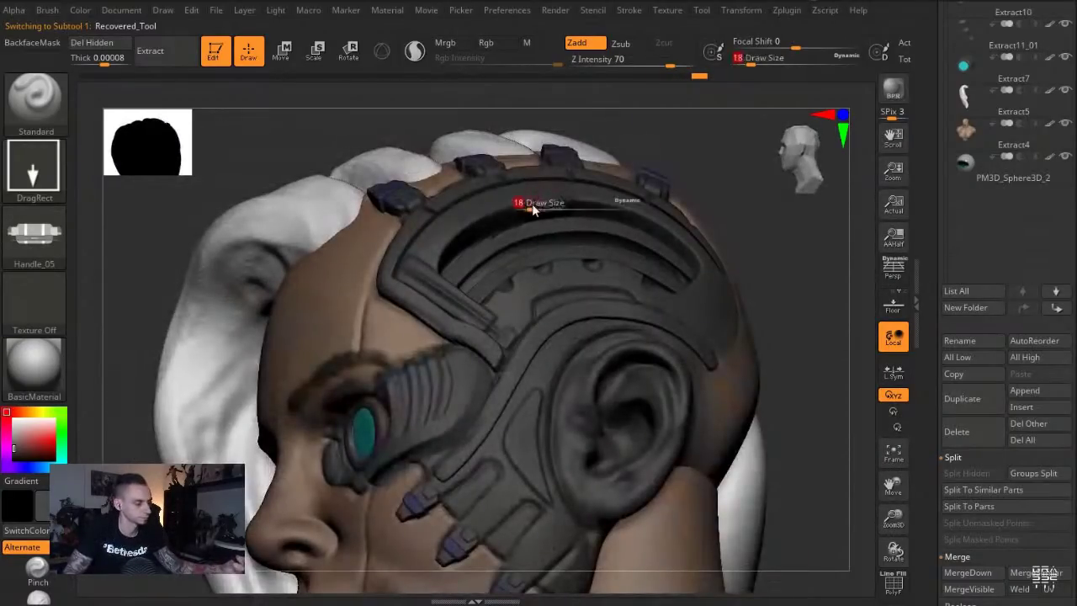
pyautogui.press('shift')
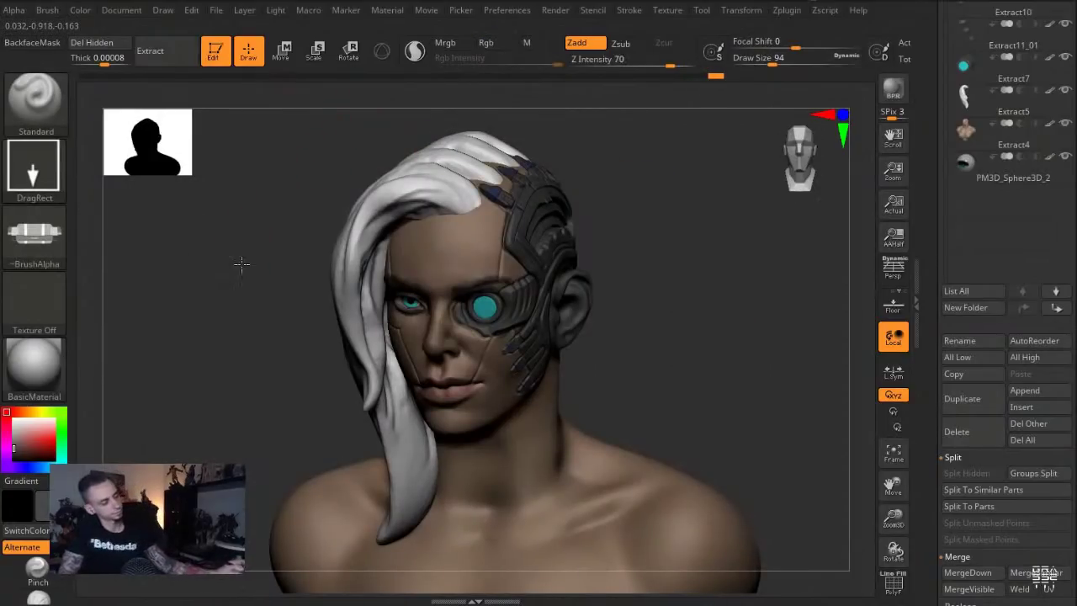
pyautogui.moveTo(242, 265)
pyautogui.mouseDown()
pyautogui.moveTo(234, 280)
pyautogui.moveTo(228, 221)
pyautogui.moveTo(231, 282)
pyautogui.mouseUp()
pyautogui.keyDown('alt'); pyautogui.moveTo(752, 510); pyautogui.dragTo(752, 381); pyautogui.keyUp('alt')
pyautogui.press(',')
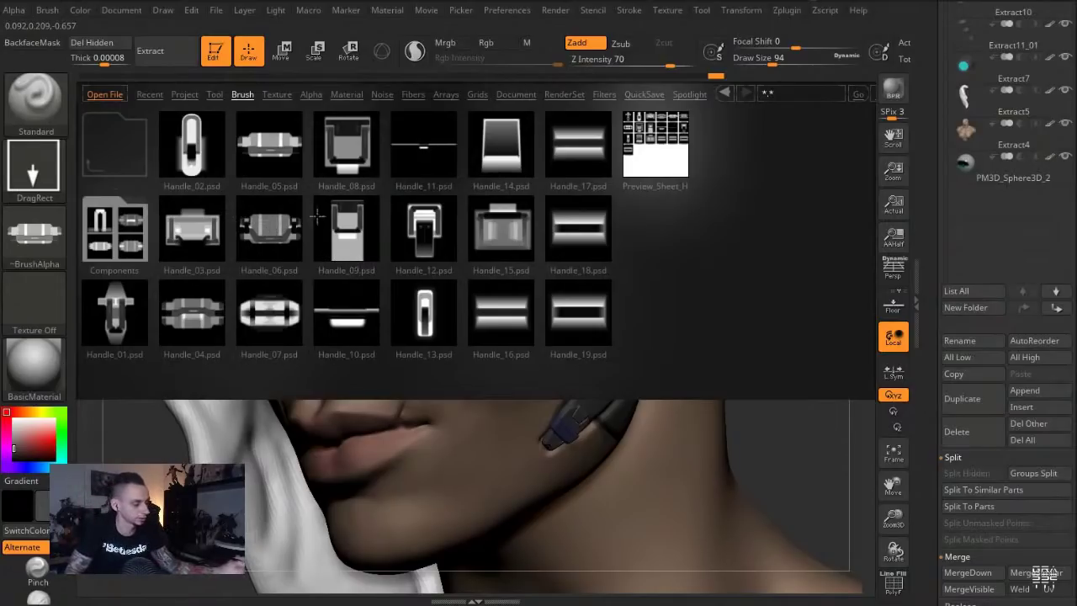
pyautogui.click(425, 310)
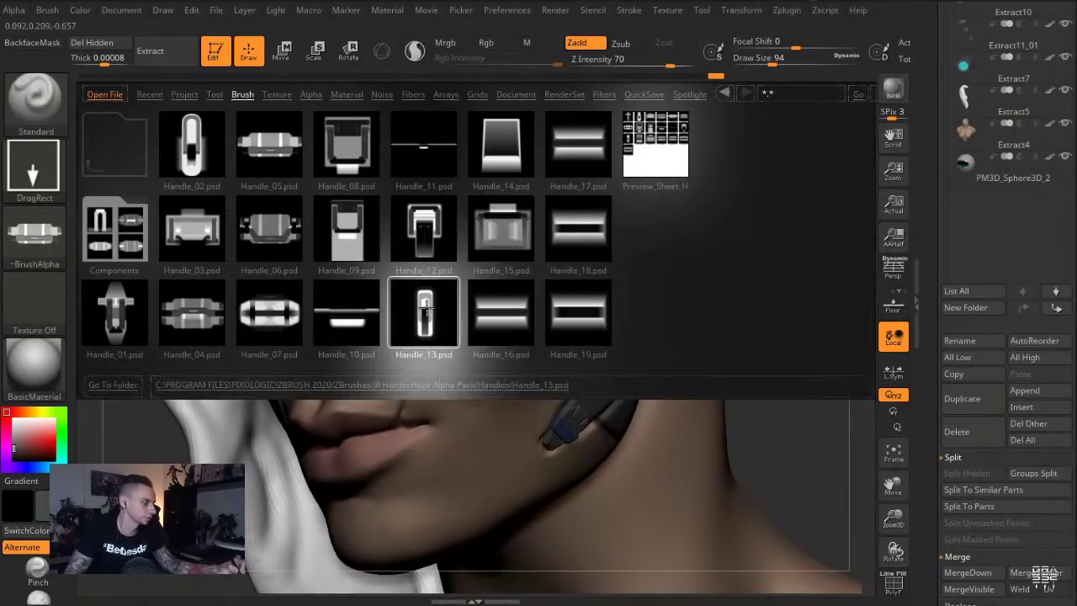
pyautogui.doubleClick(425, 308)
pyautogui.press(',')
# Stamp Handle_13 into the recess between the upper two cheek clamps using draw size 46, Focal Shift -83 and Z Intensity 33
pyautogui.press('s')
pyautogui.click(539, 319)
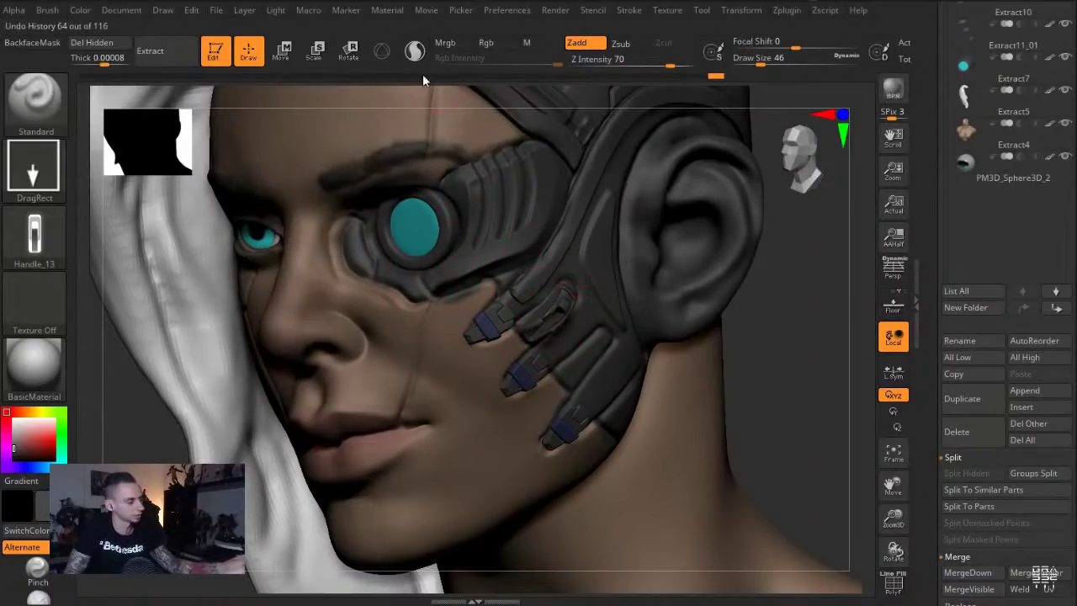
pyautogui.moveTo(768, 42); pyautogui.dragTo(746, 43)
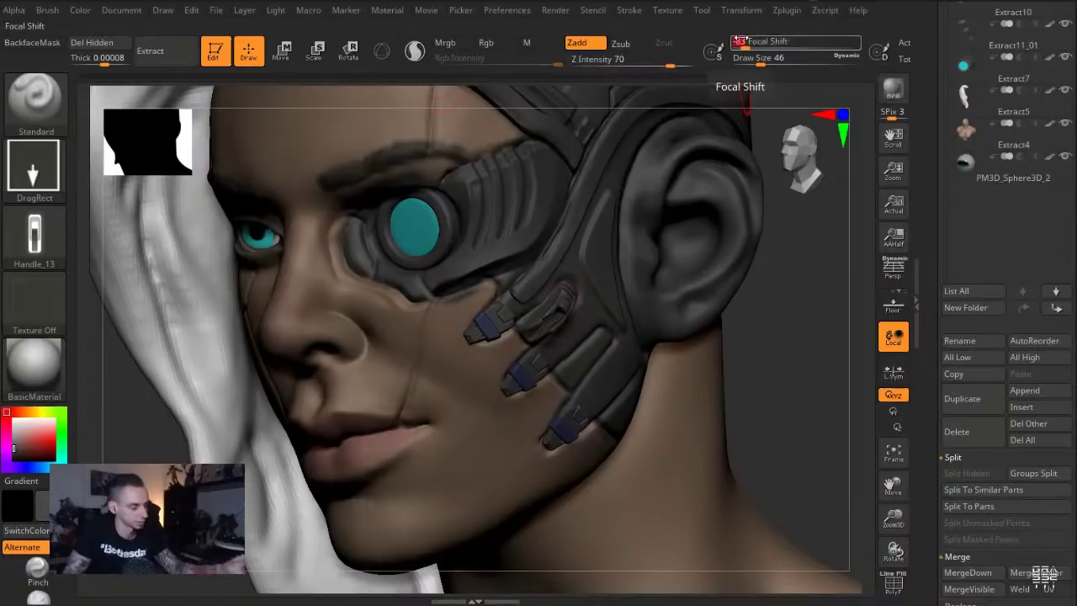
pyautogui.hotkey('ctrl', 'z')
pyautogui.click(638, 61)
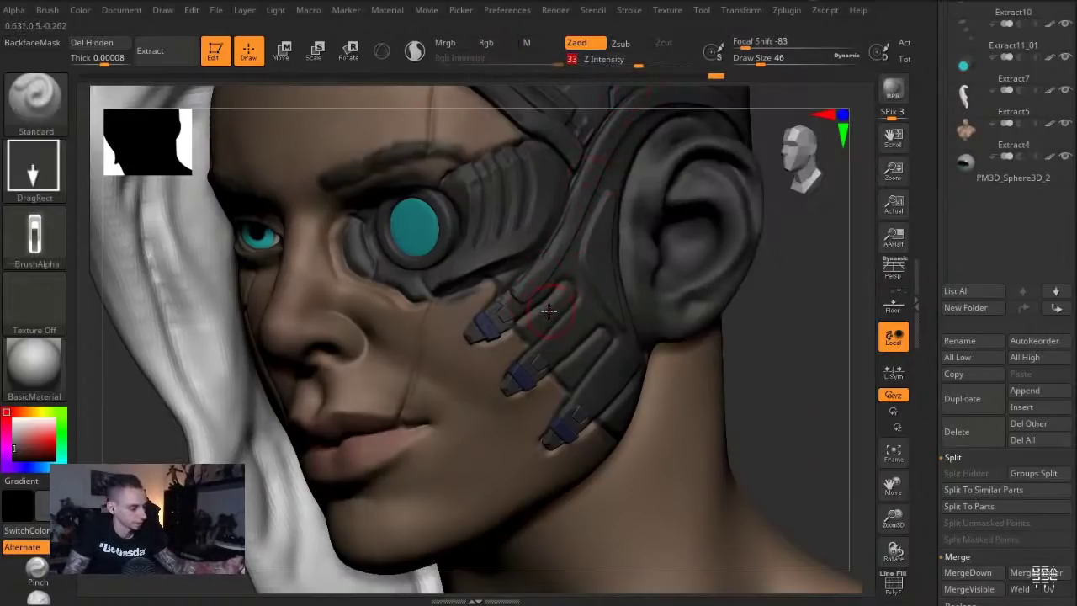
pyautogui.moveTo(574, 282); pyautogui.dragTo(606, 260)
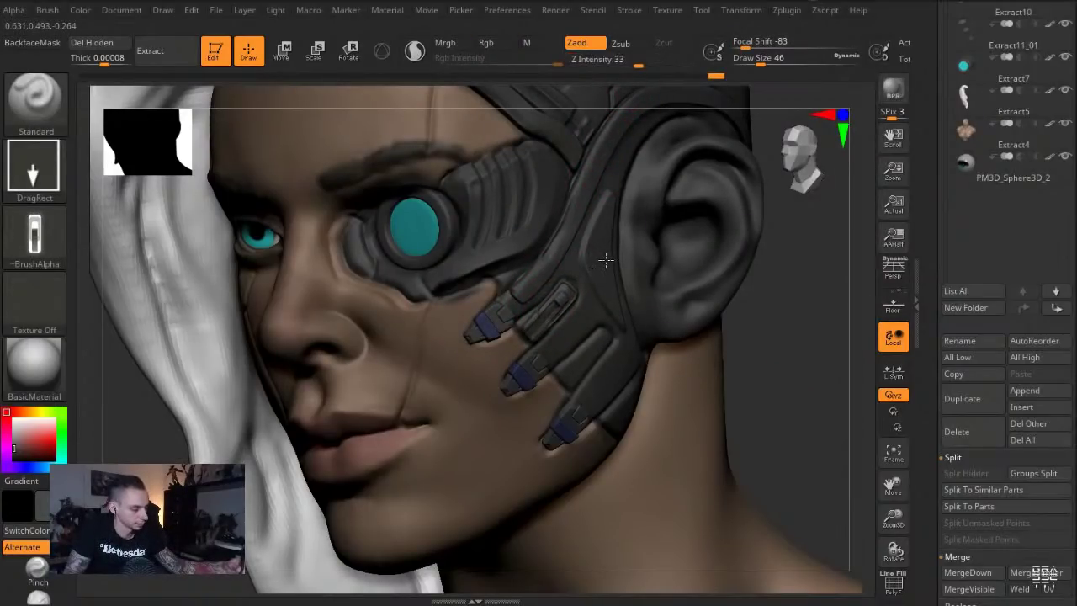
# Stamp the Handle_13 detail into the recess between the lower two cheek clamps, redoing the first try
pyautogui.moveTo(746, 364); pyautogui.dragTo(704, 363)
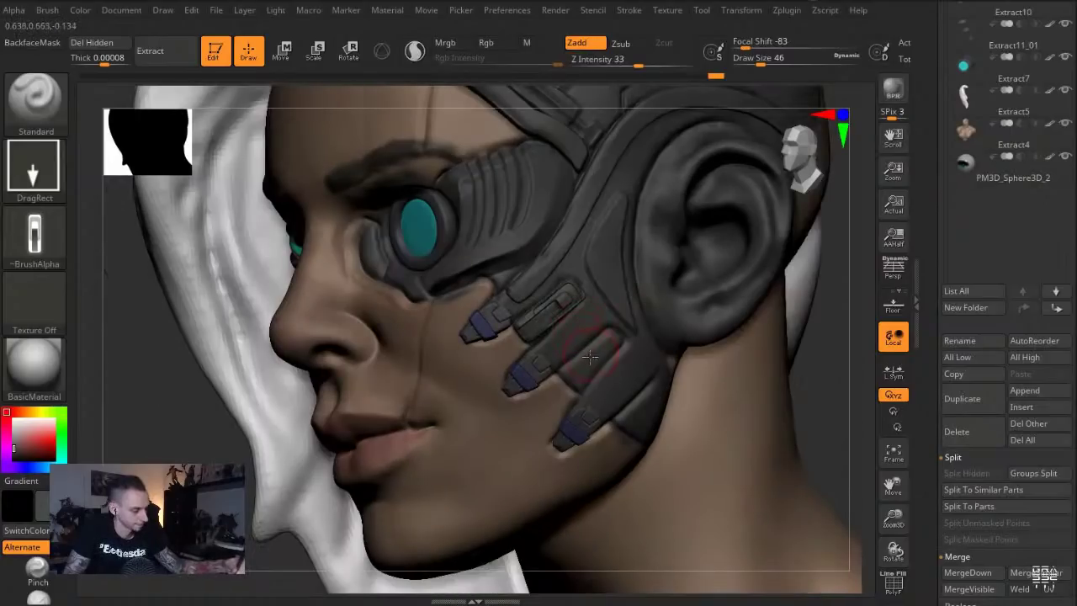
pyautogui.moveTo(589, 362); pyautogui.dragTo(652, 303)
pyautogui.hotkey('ctrl', 'z')
pyautogui.press('s')
pyautogui.moveTo(532, 328); pyautogui.dragTo(545, 329)
pyautogui.keyDown('shift'); pyautogui.moveTo(618, 330); pyautogui.dragTo(584, 366); pyautogui.keyUp('shift')
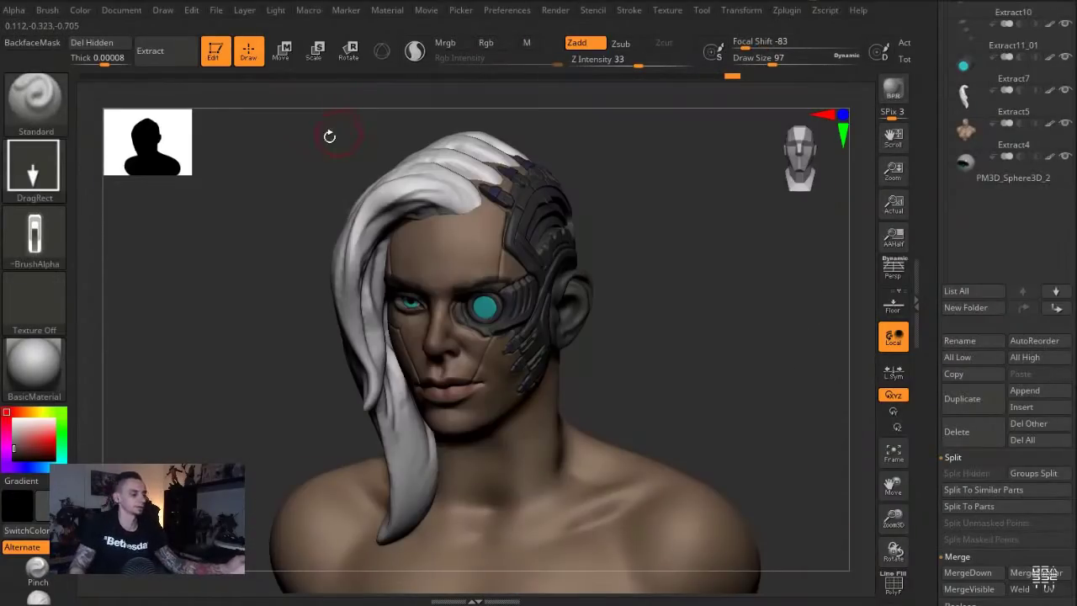
# Examine the head plate's grooves, stamped knobs and ear trim up close from several angles
pyautogui.moveTo(233, 308)
pyautogui.mouseDown()
pyautogui.moveTo(222, 303)
pyautogui.moveTo(298, 385)
pyautogui.mouseUp()
pyautogui.moveTo(778, 404)
pyautogui.keyDown('alt'); pyautogui.mouseDown()
pyautogui.moveTo(805, 507)
pyautogui.moveTo(833, 497)
pyautogui.mouseUp(); pyautogui.keyUp('alt')
pyautogui.moveTo(822, 459); pyautogui.dragTo(813, 464)
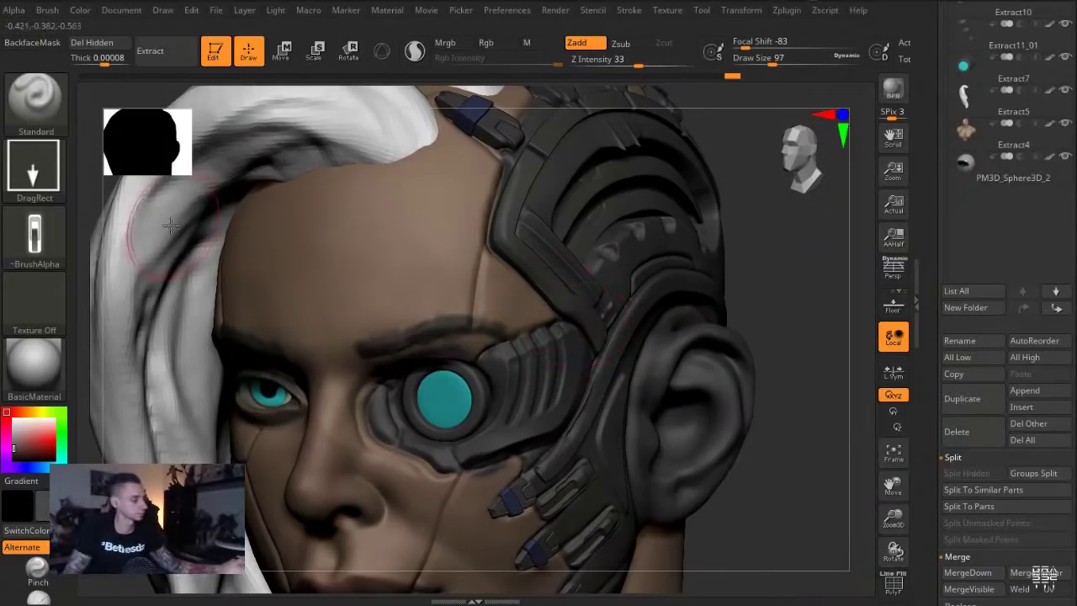
pyautogui.moveTo(777, 531); pyautogui.dragTo(772, 519)
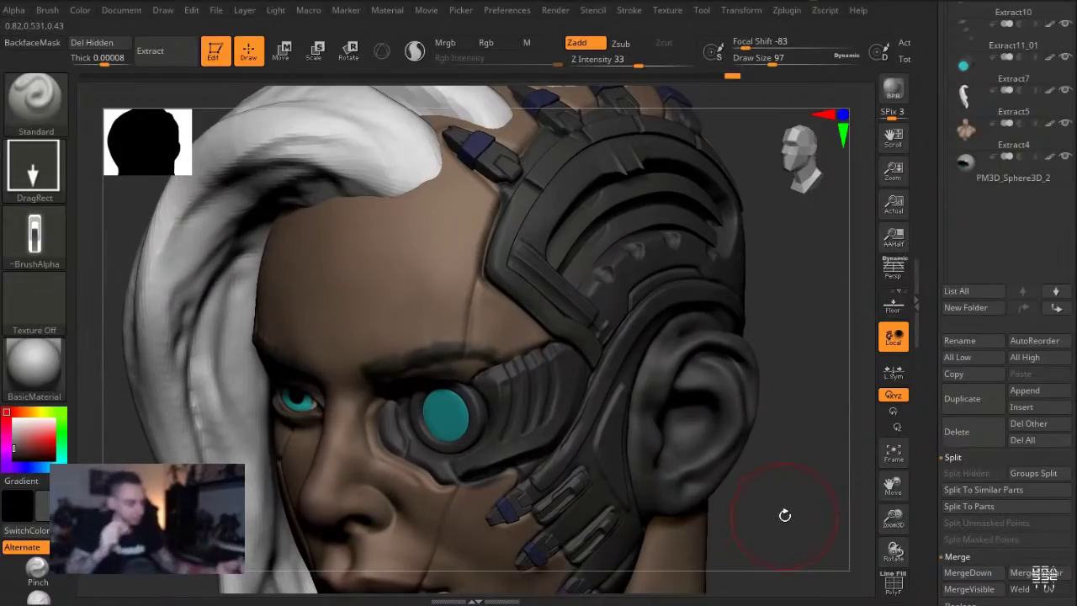
pyautogui.moveTo(787, 500); pyautogui.dragTo(843, 472)
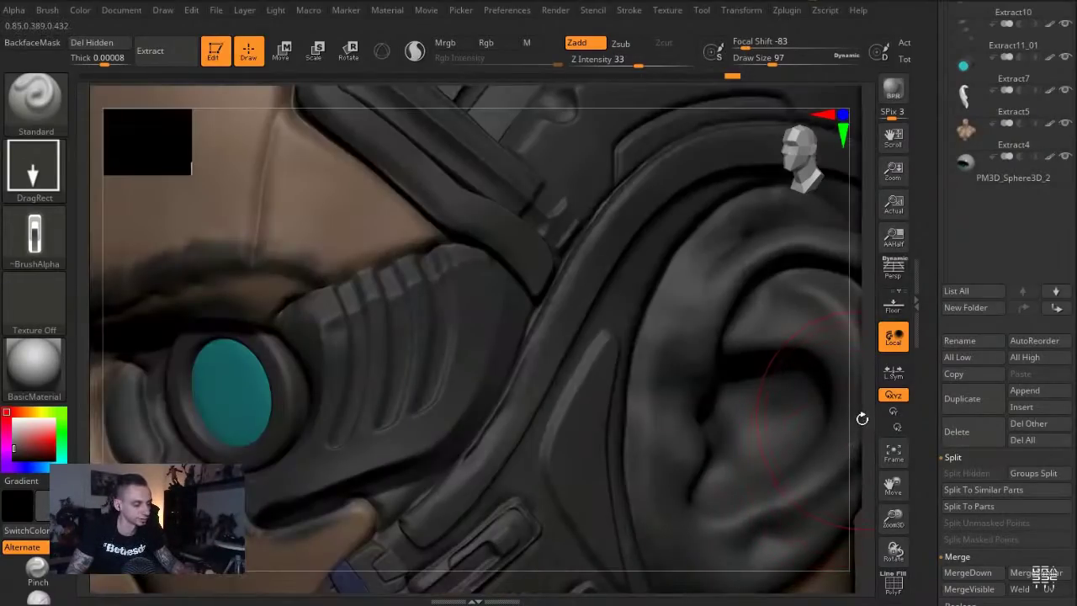
pyautogui.keyDown('alt'); pyautogui.moveTo(861, 418); pyautogui.dragTo(835, 589); pyautogui.keyUp('alt')
pyautogui.hotkey('ctrl', 'z')
pyautogui.hotkey('ctrl', 'shift', 'z')
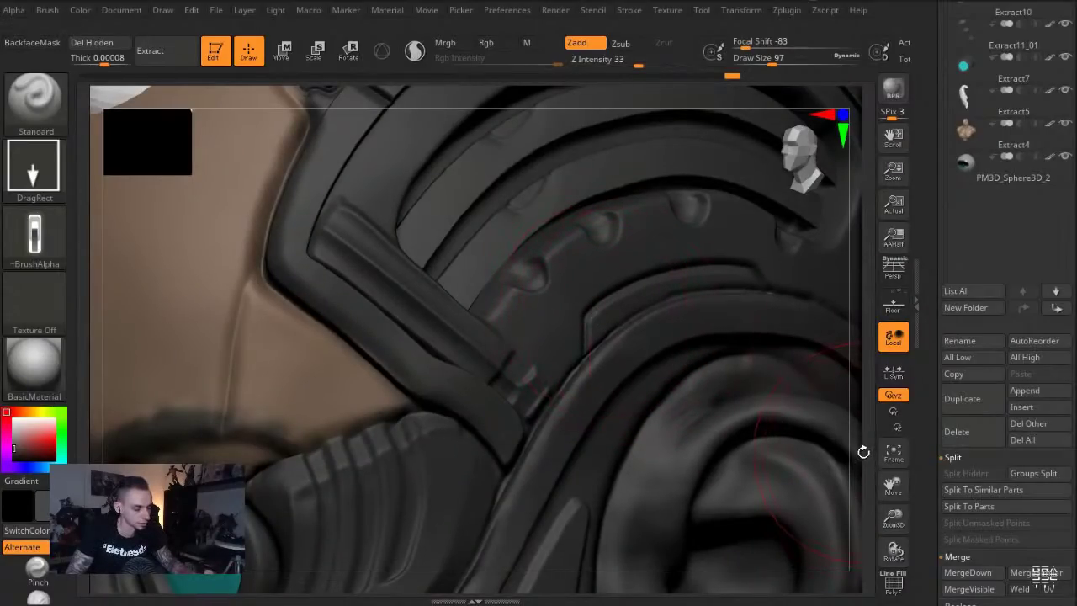
pyautogui.keyDown('alt'); pyautogui.moveTo(872, 474); pyautogui.dragTo(874, 538); pyautogui.keyUp('alt')
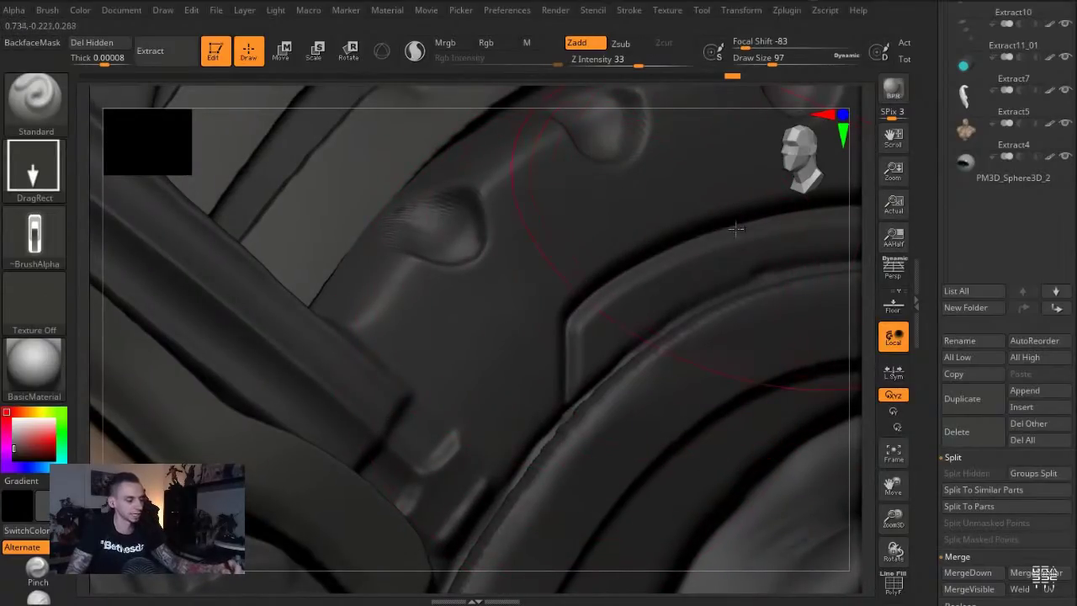
pyautogui.keyDown('alt'); pyautogui.moveTo(567, 591); pyautogui.dragTo(510, 523); pyautogui.keyUp('alt')
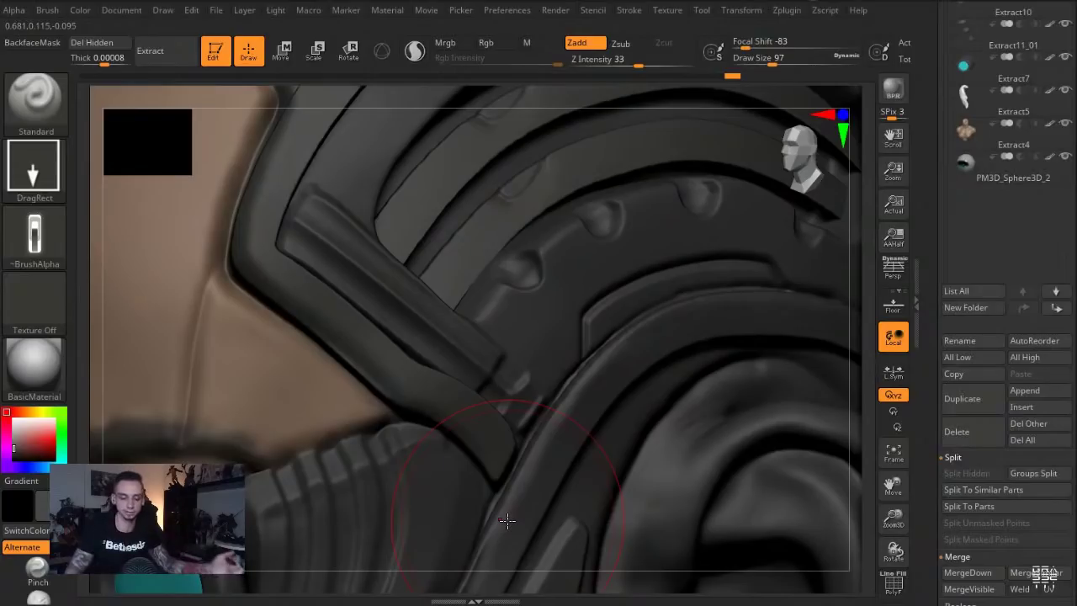
# Build up the inside of the ear with the Clay brush, with Rgb turned off
pyautogui.press('f')
pyautogui.moveTo(245, 244); pyautogui.dragTo(254, 294)
pyautogui.moveTo(649, 440)
pyautogui.keyDown('alt'); pyautogui.mouseDown()
pyautogui.moveTo(666, 449)
pyautogui.moveTo(626, 344)
pyautogui.mouseUp(); pyautogui.keyUp('alt')
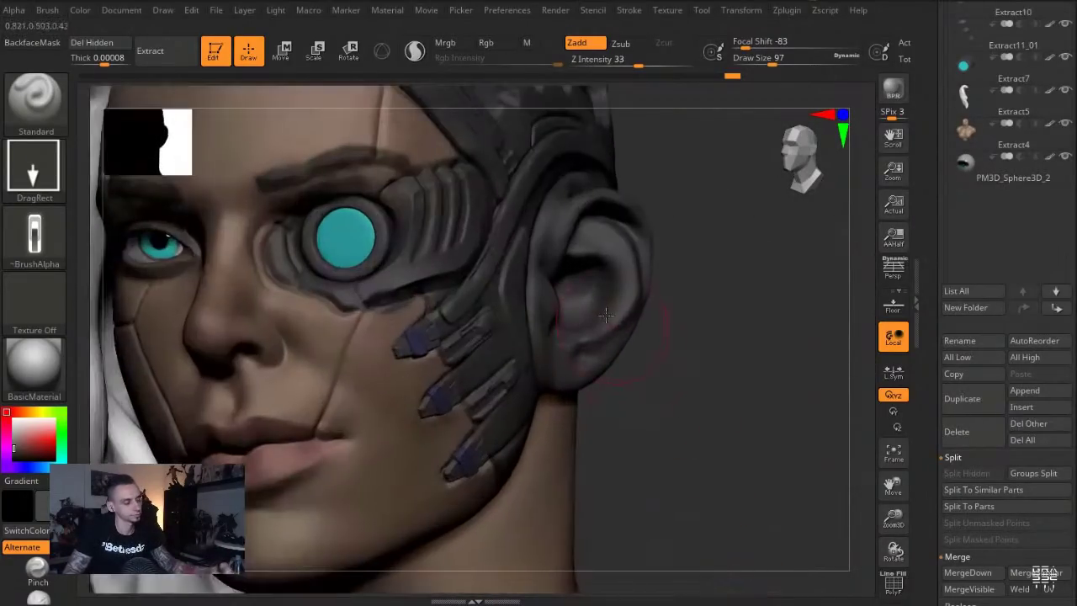
pyautogui.press('b')
pyautogui.press('c')
pyautogui.press('l')
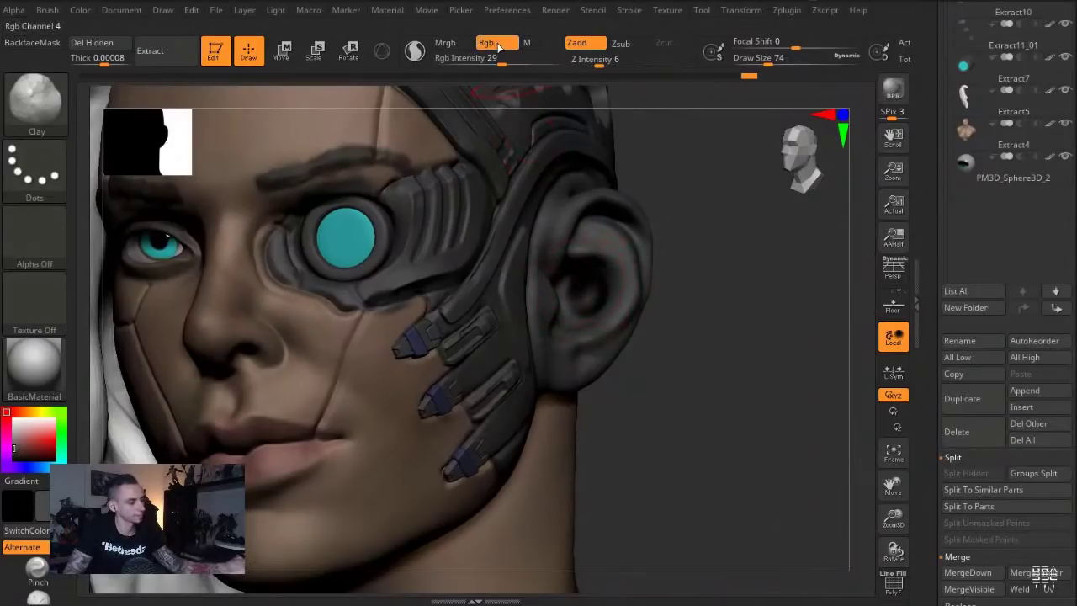
pyautogui.click(494, 43)
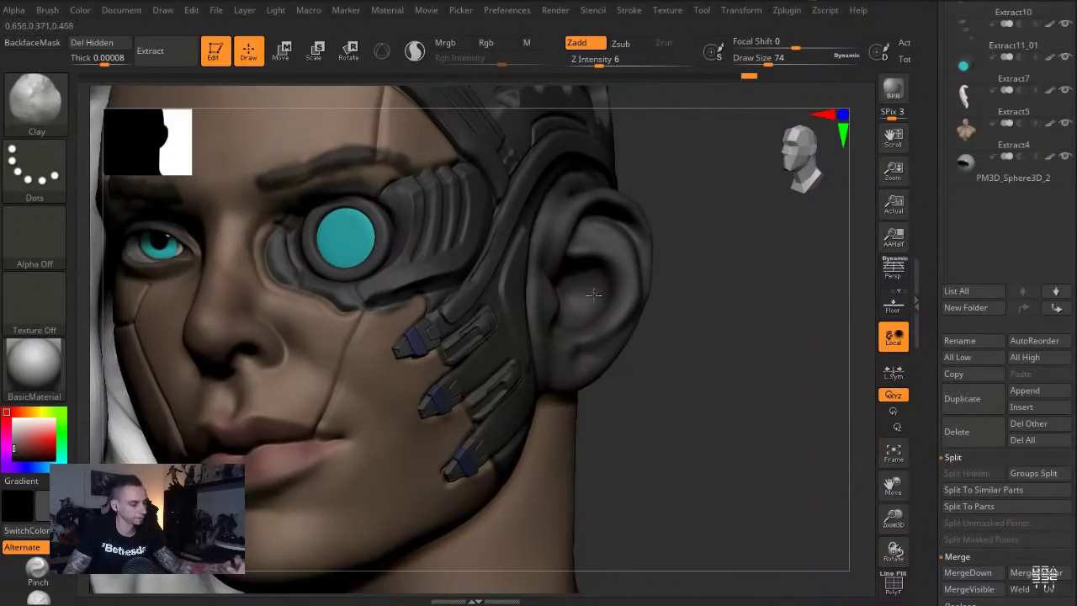
pyautogui.moveTo(593, 293); pyautogui.dragTo(615, 271)
# Adjust the ear's overall shape from the front using the Move brush at draw size 140
pyautogui.press('b')
pyautogui.press('m')
pyautogui.press('v')
pyautogui.press('s')
pyautogui.press('f')
pyautogui.moveTo(273, 135); pyautogui.dragTo(325, 139)
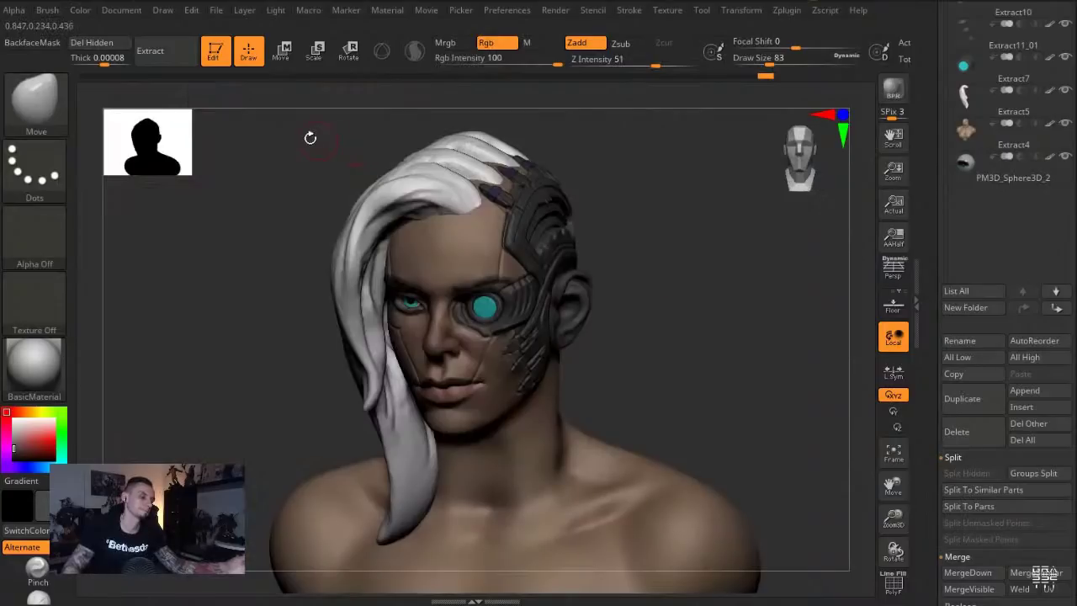
pyautogui.press('s')
pyautogui.click(565, 305)
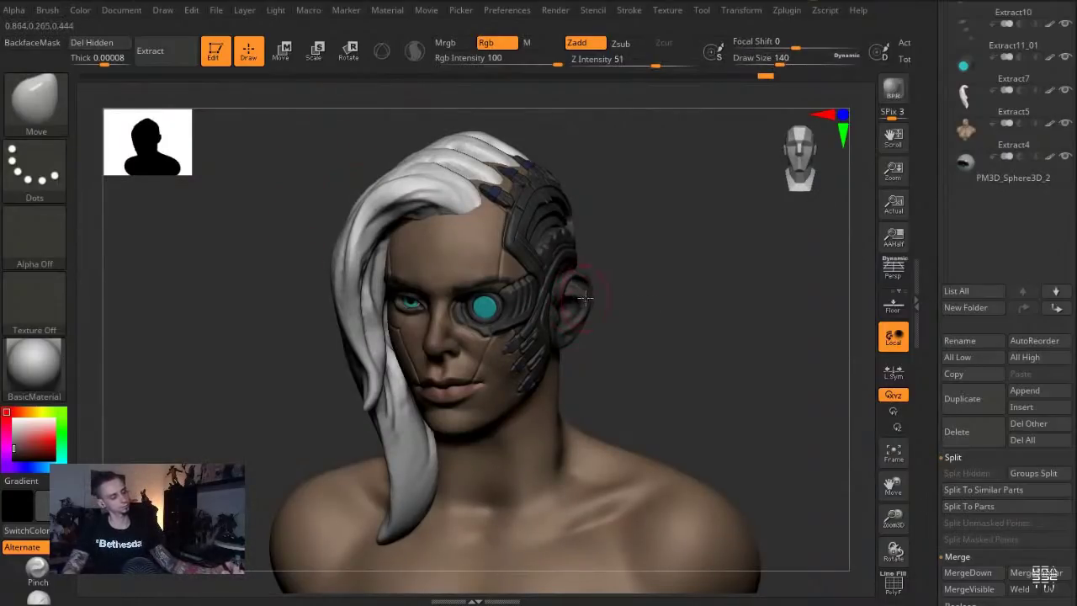
# Refine the ear's upper rim with the Move brush and smooth it
pyautogui.moveTo(630, 334); pyautogui.dragTo(665, 333)
pyautogui.keyDown('alt'); pyautogui.moveTo(665, 332); pyautogui.dragTo(643, 379); pyautogui.keyUp('alt')
pyautogui.press('s')
pyautogui.click(578, 259)
pyautogui.keyDown('shift'); pyautogui.moveTo(568, 249); pyautogui.dragTo(589, 267); pyautogui.keyUp('shift')
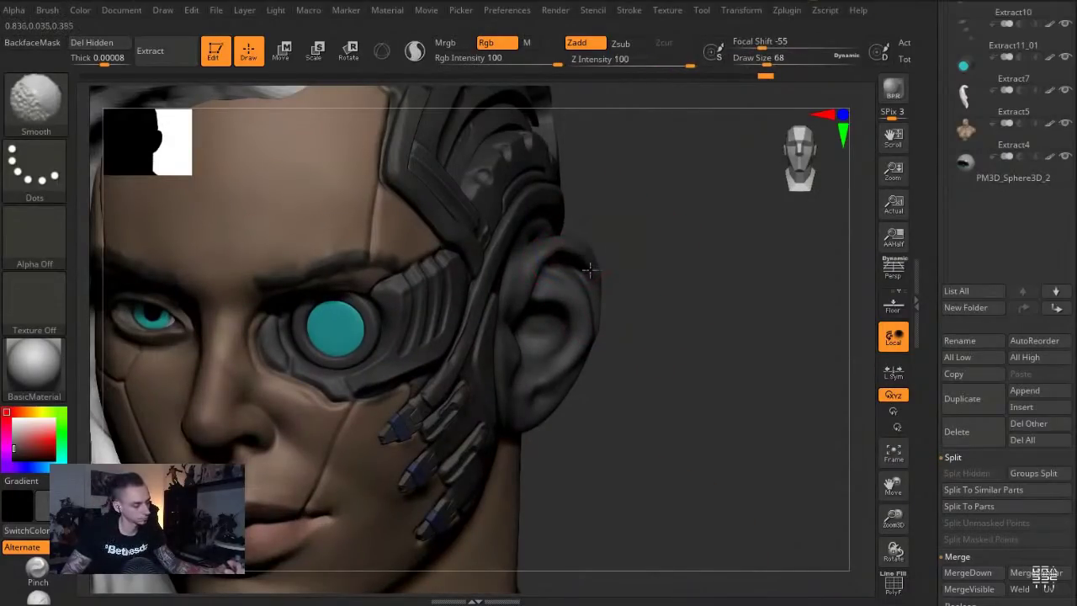
# Set up the Inflat brush for Rgb painting and sample the dark blue of the head clamps
pyautogui.press('f')
pyautogui.moveTo(244, 218)
pyautogui.mouseDown()
pyautogui.moveTo(213, 255)
pyautogui.moveTo(99, 320)
pyautogui.mouseUp()
pyautogui.press('b')
pyautogui.press('i')
pyautogui.press('n')
pyautogui.moveTo(30, 441); pyautogui.dragTo(401, 144)
# Paint the entire ear dark blue with the Inflat brush, raising Rgb Intensity to 100
pyautogui.press('s')
pyautogui.click(557, 319)
pyautogui.moveTo(563, 312); pyautogui.dragTo(556, 346)
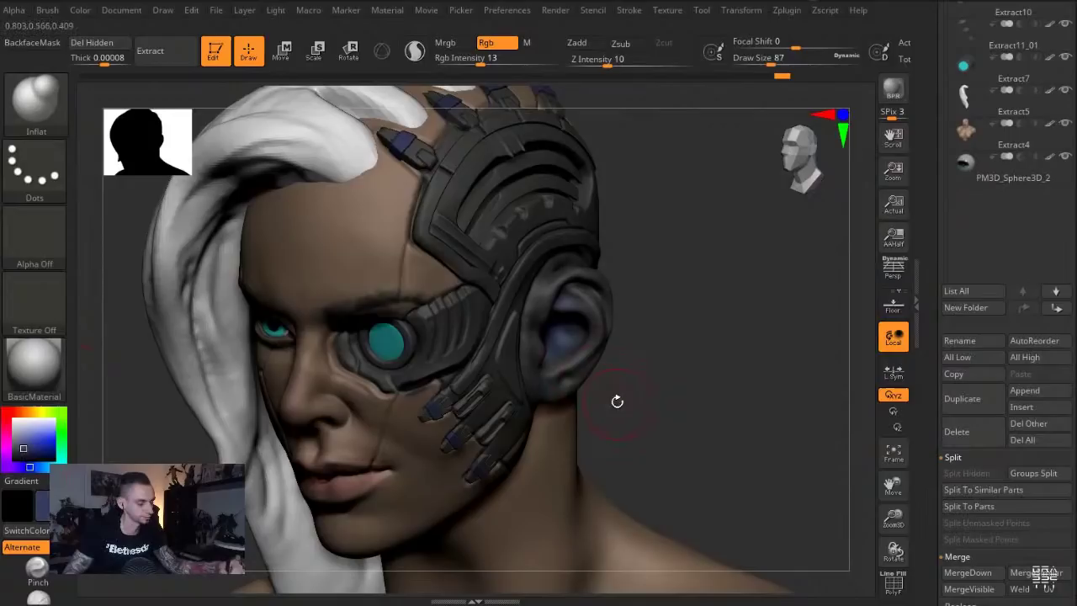
pyautogui.moveTo(617, 401); pyautogui.dragTo(536, 306)
pyautogui.moveTo(557, 365); pyautogui.dragTo(536, 303)
pyautogui.moveTo(493, 58); pyautogui.dragTo(566, 64)
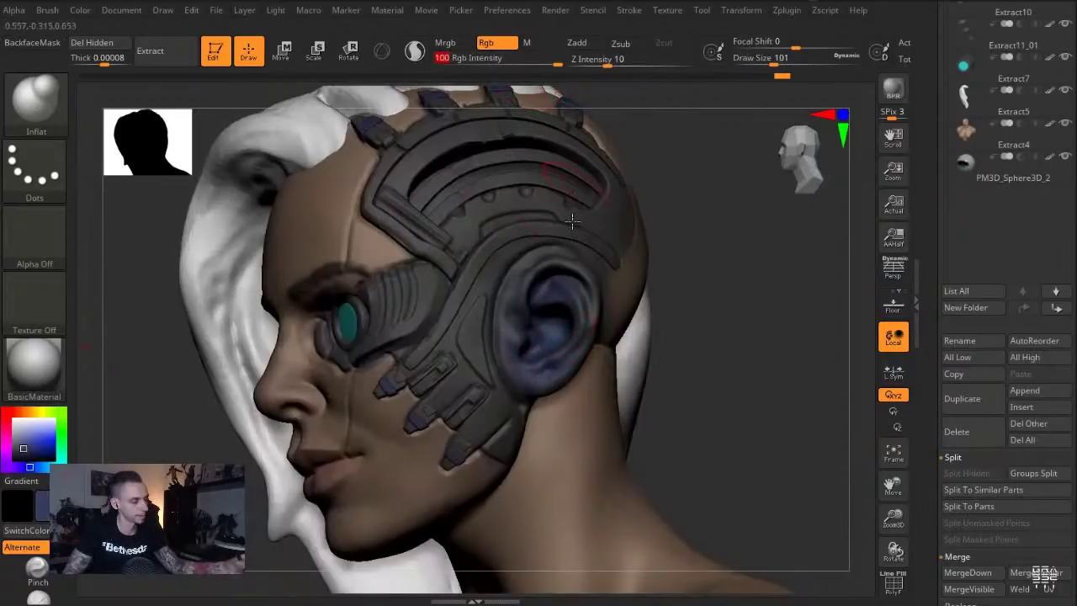
pyautogui.press('Return')
pyautogui.moveTo(564, 313); pyautogui.dragTo(539, 326)
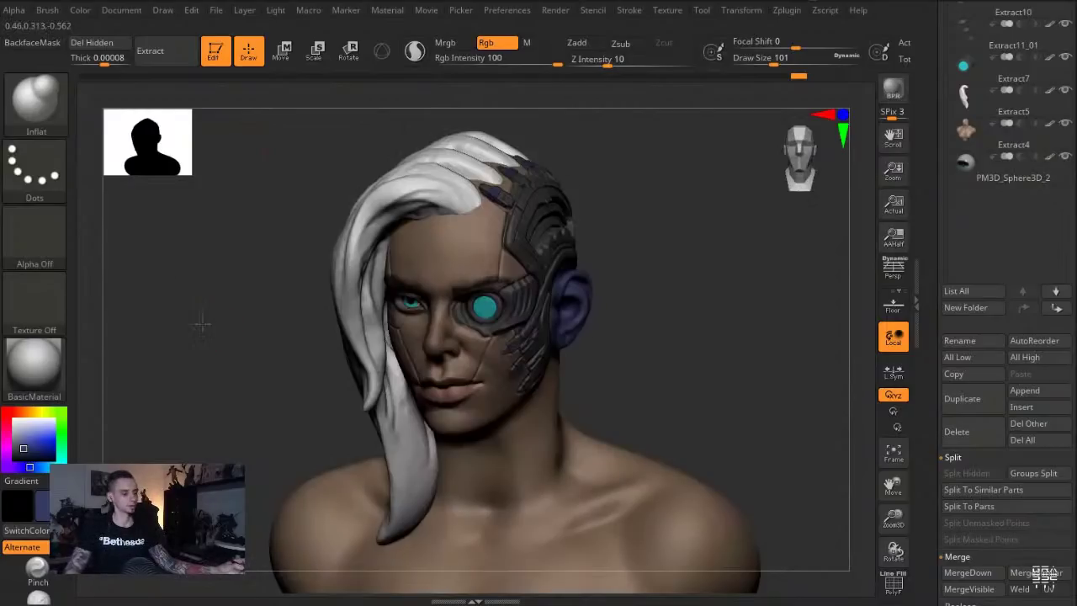
pyautogui.moveTo(202, 324); pyautogui.dragTo(110, 319)
pyautogui.keyDown('alt'); pyautogui.moveTo(109, 319); pyautogui.dragTo(126, 378); pyautogui.keyUp('alt')
pyautogui.press('b')
pyautogui.press('m')
pyautogui.press('v')
pyautogui.moveTo(193, 281)
pyautogui.mouseDown()
pyautogui.moveTo(264, 281)
pyautogui.moveTo(202, 277)
pyautogui.mouseUp()
pyautogui.keyDown('alt'); pyautogui.moveTo(202, 278); pyautogui.dragTo(220, 353); pyautogui.keyUp('alt')
# Paint the raised edge strip in front of the ear dark blue with the Inflat brush at draw size 23
pyautogui.press('b')
pyautogui.press('i')
pyautogui.press('n')
pyautogui.press('s')
pyautogui.moveTo(524, 283); pyautogui.dragTo(504, 283)
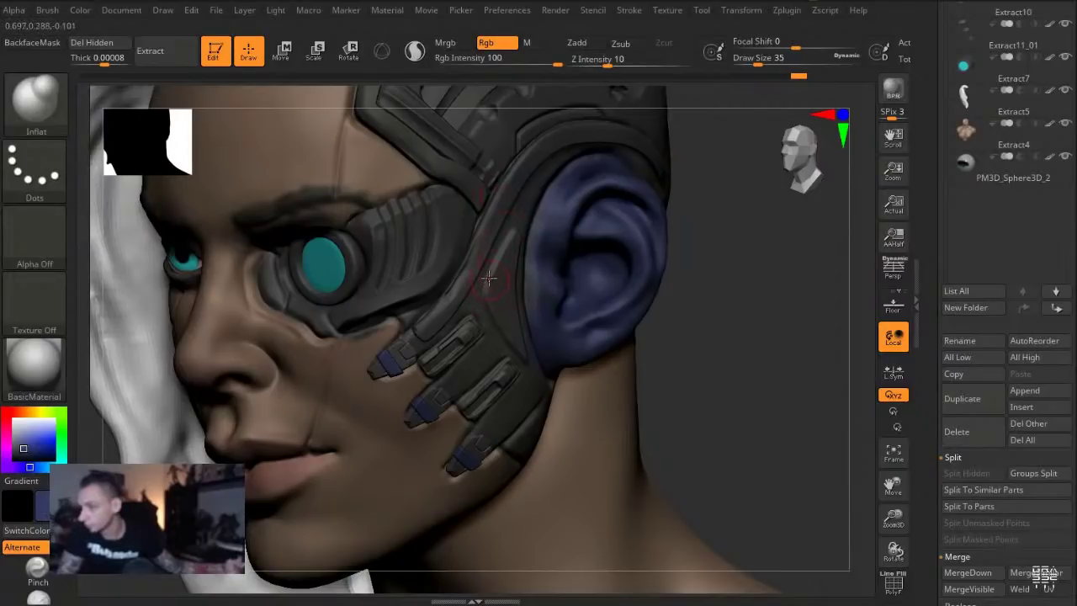
pyautogui.press('s')
pyautogui.moveTo(483, 257); pyautogui.dragTo(505, 251)
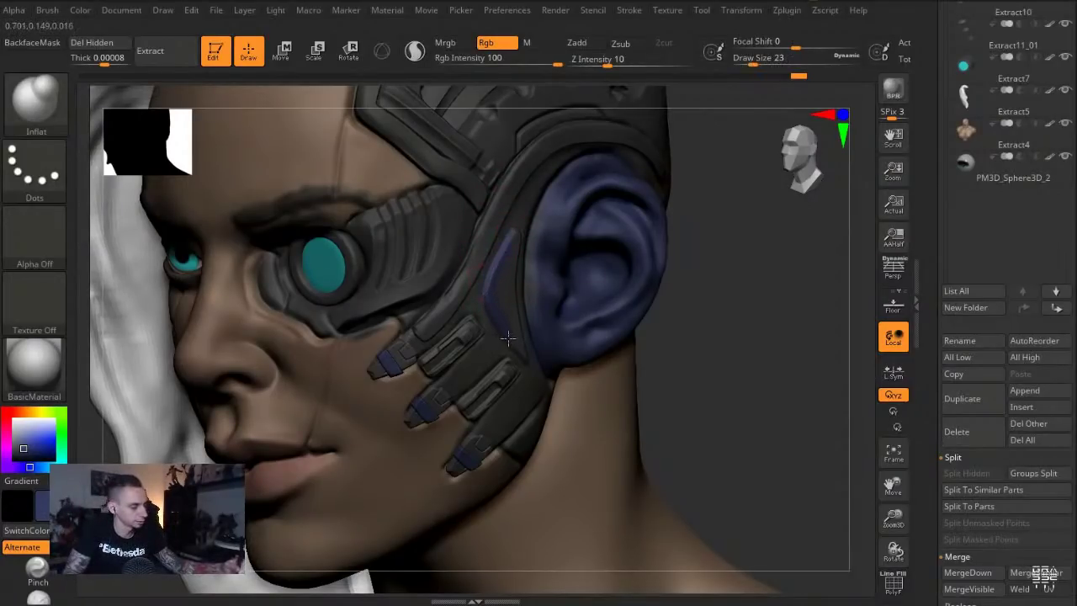
pyautogui.press('s')
pyautogui.moveTo(537, 271); pyautogui.dragTo(541, 271)
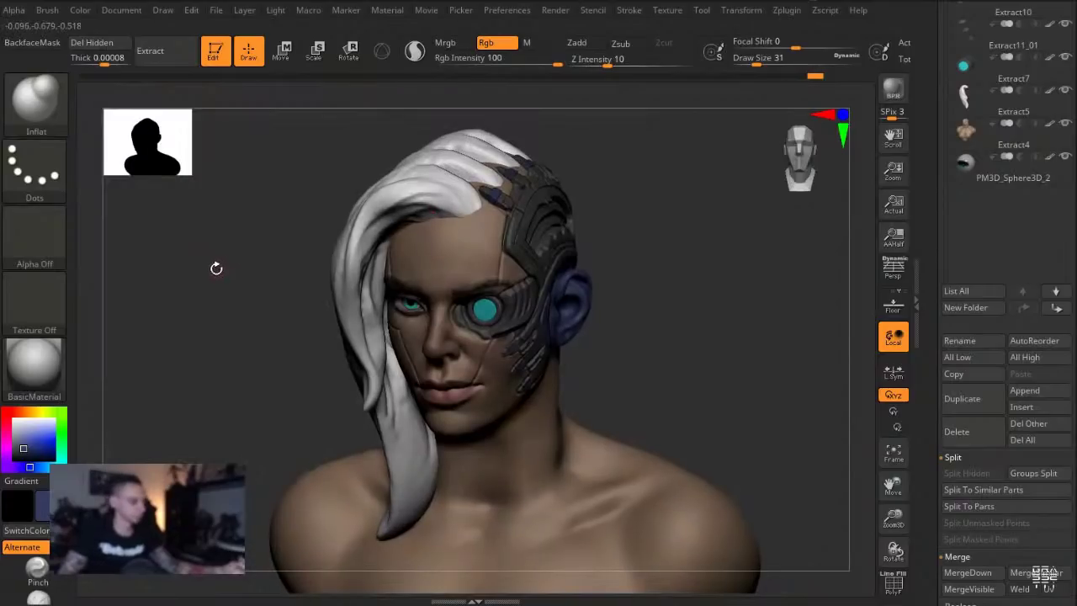
# Make the artificial eye's lens the active subtool and draw a Transpose line from its centre down to the neck
pyautogui.keyDown('alt'); pyautogui.moveTo(214, 267); pyautogui.dragTo(262, 288); pyautogui.keyUp('alt')
pyautogui.keyDown('alt'); pyautogui.click(497, 335); pyautogui.keyUp('alt')
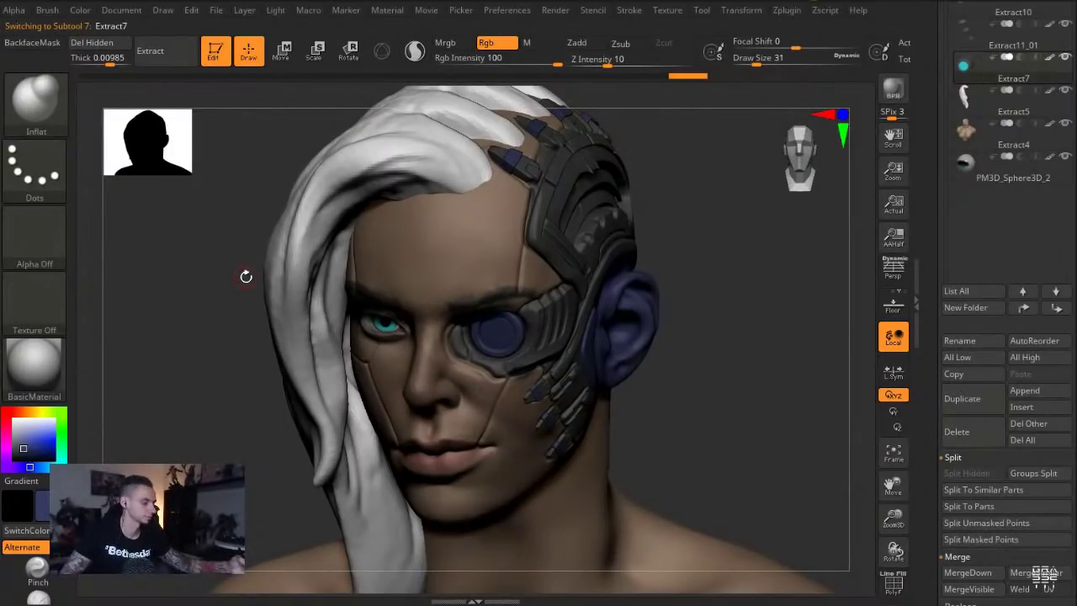
pyautogui.moveTo(217, 254); pyautogui.dragTo(221, 248)
pyautogui.press('w')
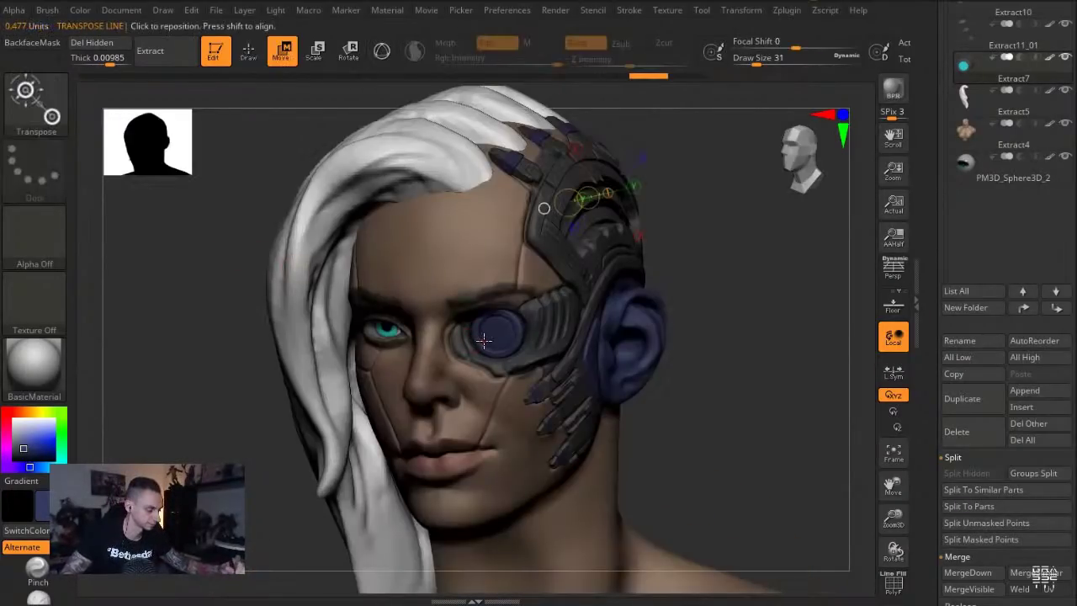
pyautogui.hotkey('ctrl', 'z')
pyautogui.moveTo(492, 335); pyautogui.dragTo(545, 538)
pyautogui.keyDown('ctrl'); pyautogui.click(227, 244); pyautogui.keyUp('ctrl')
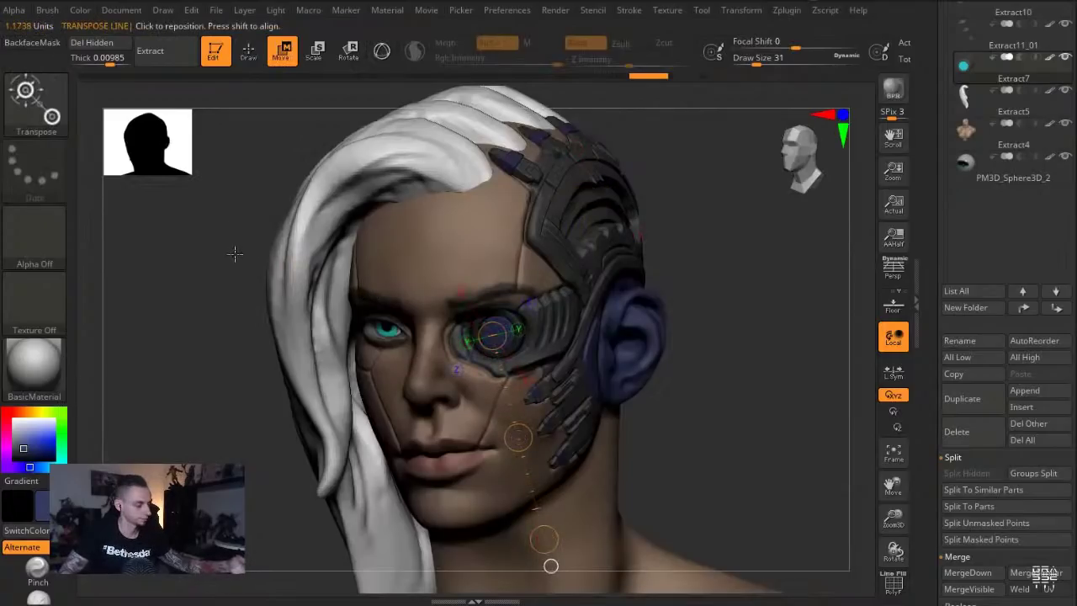
pyautogui.press('q')
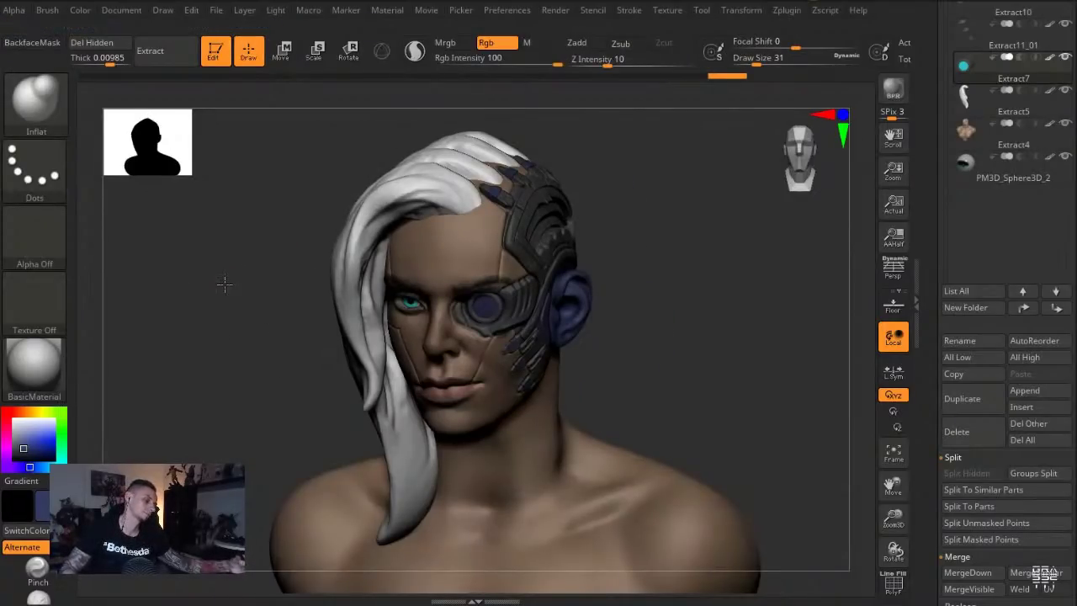
# Run a BPR render of the bust and inspect the artificial eye up close
pyautogui.moveTo(224, 284)
pyautogui.mouseDown()
pyautogui.moveTo(238, 274)
pyautogui.moveTo(234, 296)
pyautogui.moveTo(229, 287)
pyautogui.mouseUp()
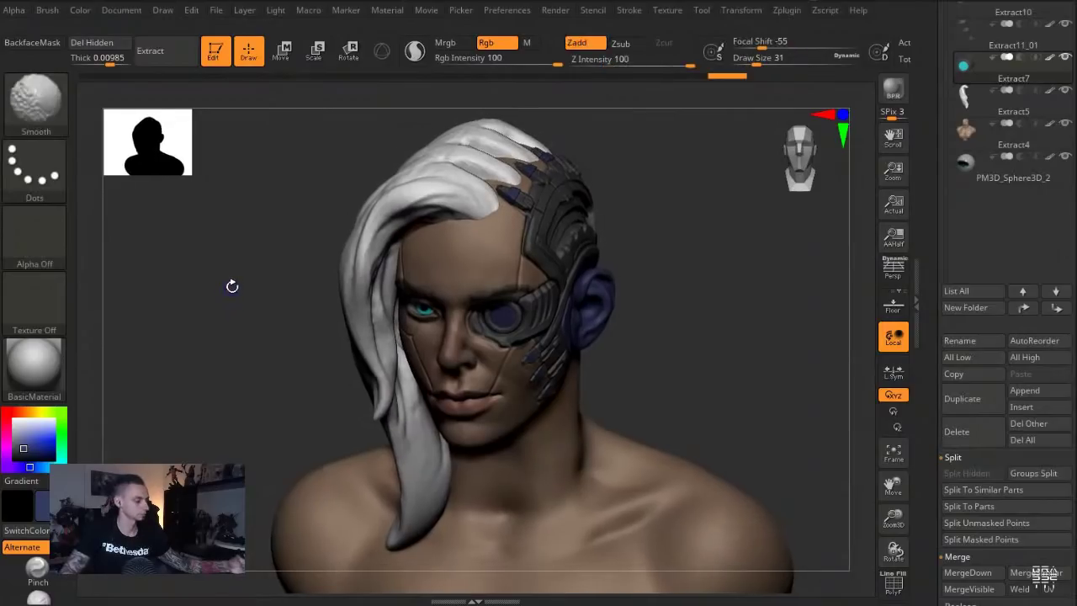
pyautogui.hotkey('shift', 'r')
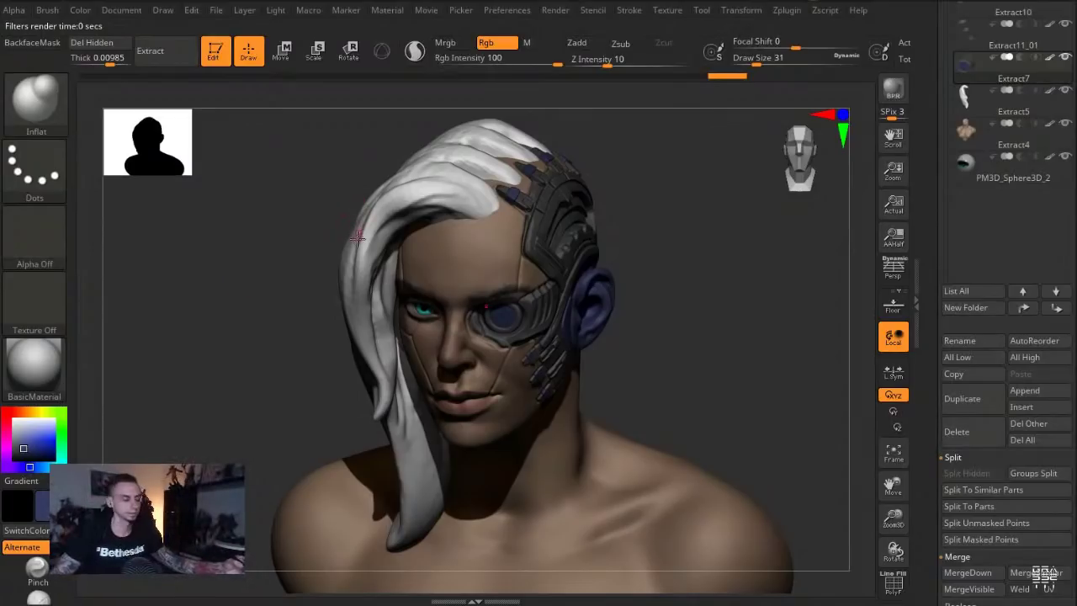
pyautogui.moveTo(313, 266)
pyautogui.mouseDown()
pyautogui.moveTo(294, 254)
pyautogui.moveTo(296, 333)
pyautogui.mouseUp()
pyautogui.click(536, 310)
pyautogui.moveTo(738, 475); pyautogui.dragTo(739, 470)
pyautogui.keyDown('ctrl'); pyautogui.moveTo(740, 470); pyautogui.dragTo(769, 488, button='right'); pyautogui.keyUp('ctrl')
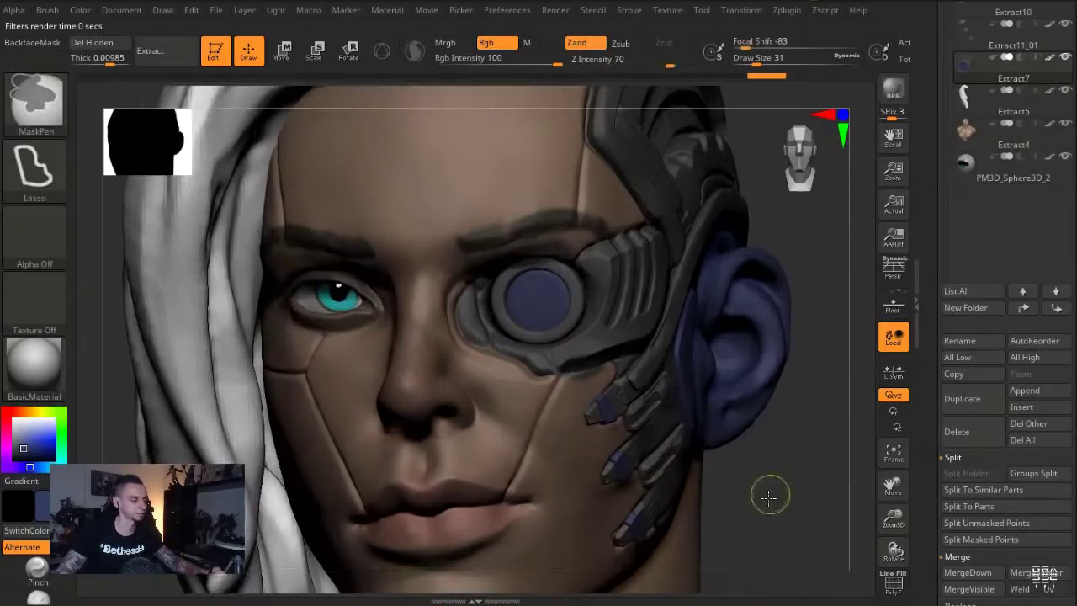
# Try to reshape the artificial eye's blue lens with the Move brush and undo the change
pyautogui.moveTo(762, 516); pyautogui.dragTo(744, 510)
pyautogui.hotkey('shift', 's')
pyautogui.hotkey('shift', 's')
pyautogui.press('b')
pyautogui.press('m')
pyautogui.press('v')
pyautogui.press('s')
pyautogui.moveTo(539, 326)
pyautogui.mouseDown()
pyautogui.moveTo(553, 326)
pyautogui.moveTo(531, 288)
pyautogui.mouseUp()
pyautogui.press('f')
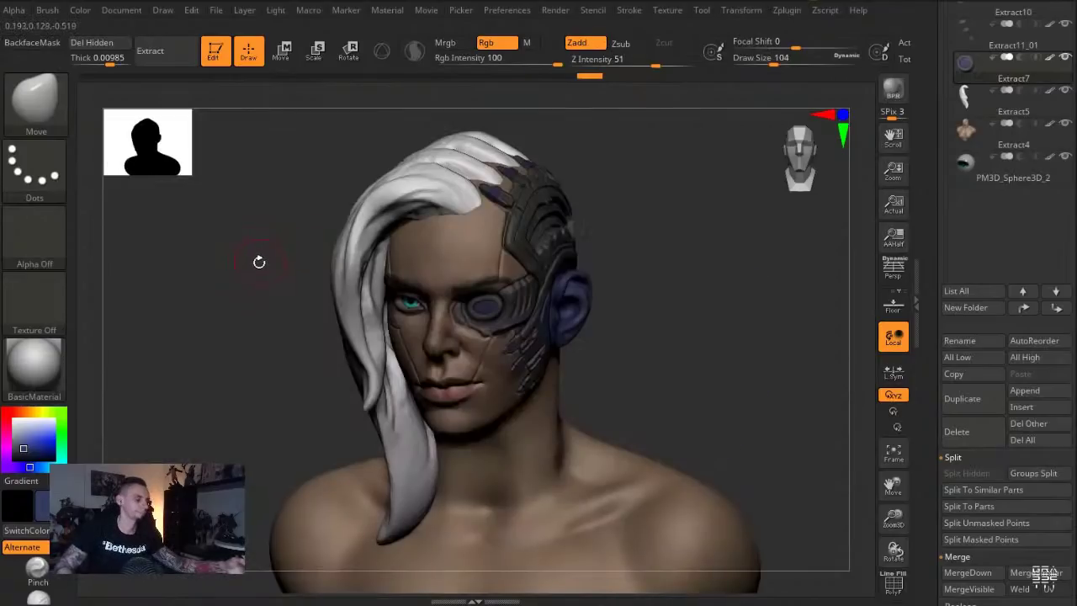
pyautogui.hotkey('ctrl', 'z')
pyautogui.hotkey('ctrl', 'z')
pyautogui.keyDown('alt'); pyautogui.moveTo(255, 268); pyautogui.dragTo(286, 404); pyautogui.keyUp('alt')
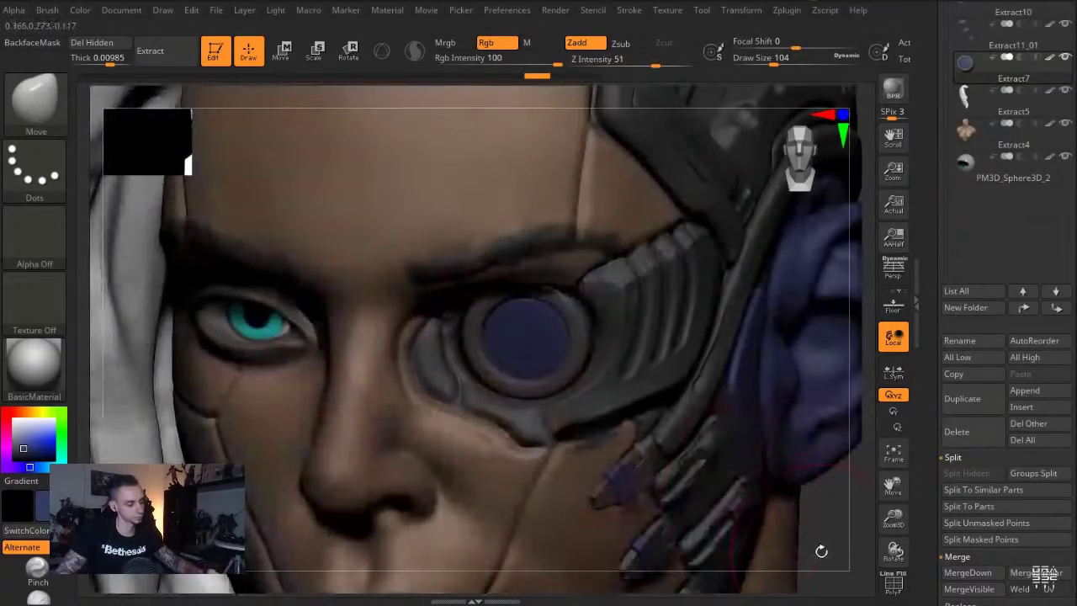
# Isolate the artificial eye and mask its blue lens, leaving the surrounding ring unmasked
pyautogui.moveTo(823, 550); pyautogui.dragTo(783, 538)
pyautogui.press('w')
pyautogui.moveTo(524, 339)
pyautogui.keyDown('ctrl'); pyautogui.mouseDown()
pyautogui.moveTo(497, 305)
pyautogui.moveTo(524, 303)
pyautogui.mouseUp(); pyautogui.keyUp('ctrl')
pyautogui.press('q')
pyautogui.keyDown('alt'); pyautogui.click(528, 305); pyautogui.keyUp('alt')
pyautogui.press('w')
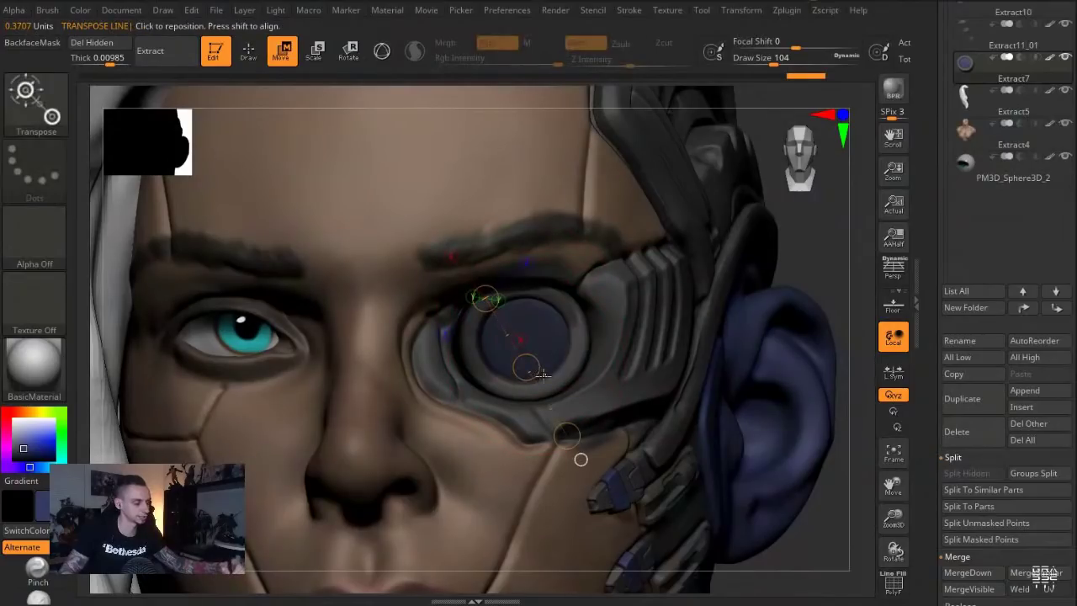
pyautogui.keyDown('alt'); pyautogui.click(563, 385); pyautogui.keyUp('alt')
pyautogui.hotkey('alt', 's')
pyautogui.keyDown('ctrl'); pyautogui.moveTo(800, 541); pyautogui.dragTo(757, 515); pyautogui.keyUp('ctrl')
pyautogui.keyDown('ctrl'); pyautogui.moveTo(532, 316); pyautogui.dragTo(498, 308); pyautogui.keyUp('ctrl')
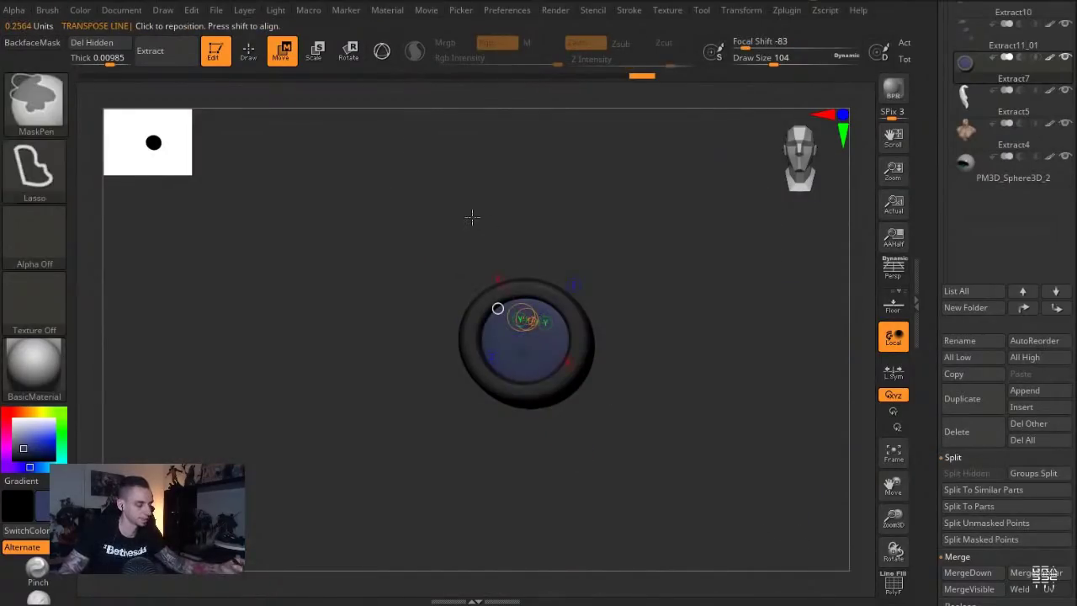
pyautogui.keyDown('ctrl'); pyautogui.click(476, 220); pyautogui.keyUp('ctrl')
# Adjust the artificial eye with the Move brush at draw size 65 and show the rest of the bust again
pyautogui.press('q')
pyautogui.press('s')
pyautogui.moveTo(537, 367); pyautogui.dragTo(524, 367)
pyautogui.press('s')
pyautogui.moveTo(536, 368); pyautogui.dragTo(544, 368)
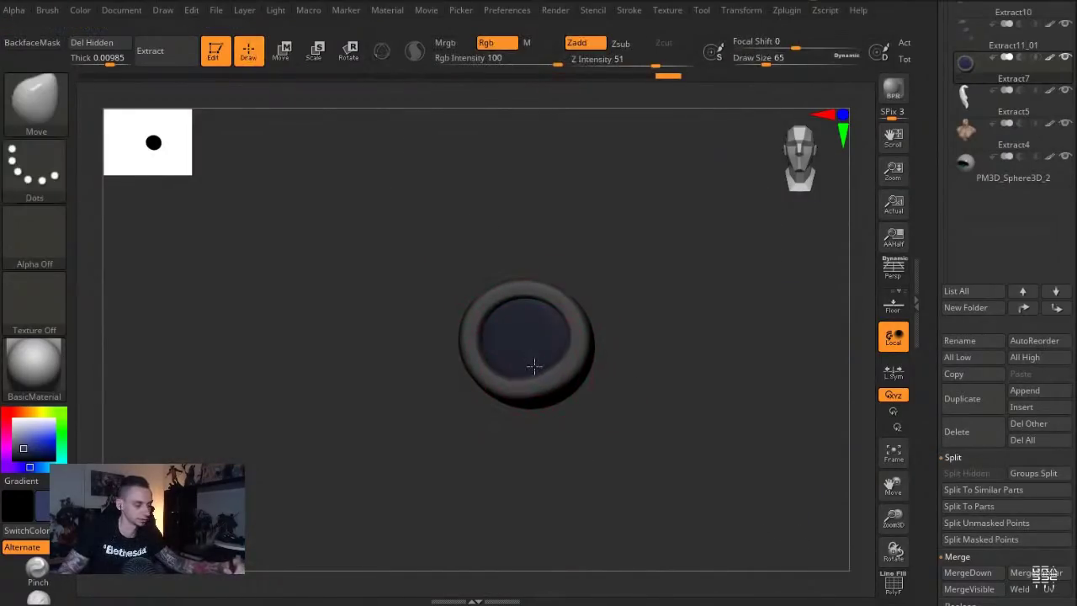
pyautogui.moveTo(443, 219)
pyautogui.mouseDown()
pyautogui.moveTo(422, 261)
pyautogui.moveTo(418, 245)
pyautogui.mouseUp()
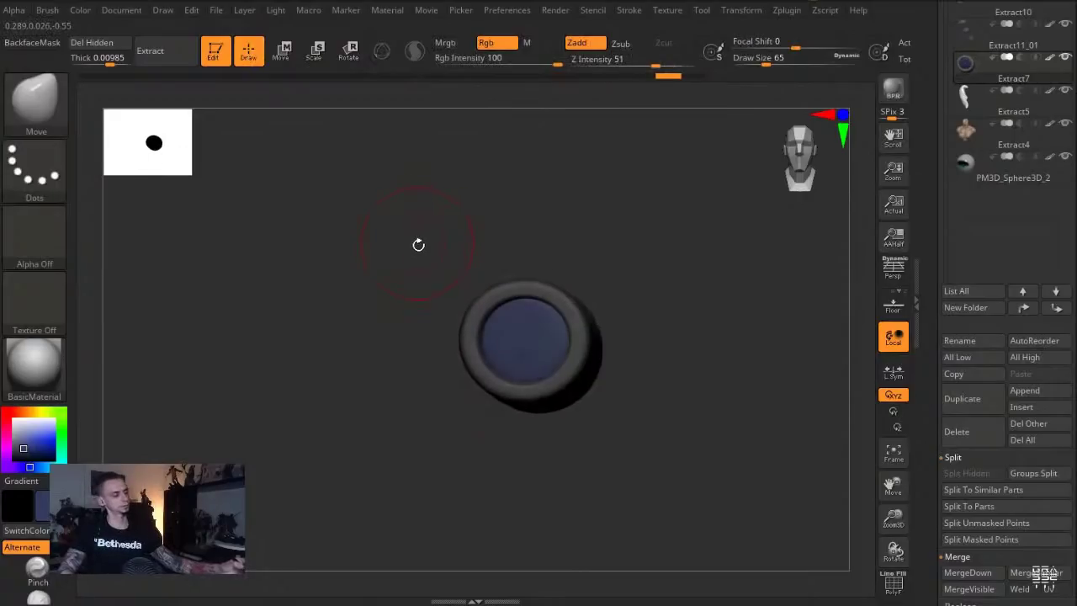
pyautogui.hotkey('alt', 's')
pyautogui.keyDown('alt'); pyautogui.moveTo(261, 281); pyautogui.dragTo(278, 362); pyautogui.keyUp('alt')
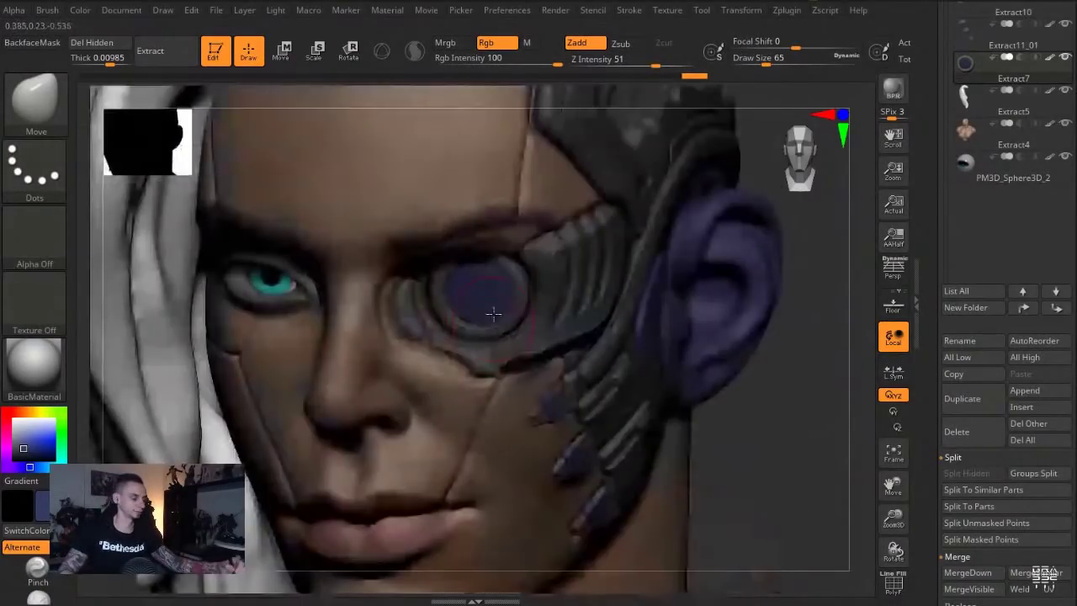
pyautogui.scroll(-5, 463, 293)
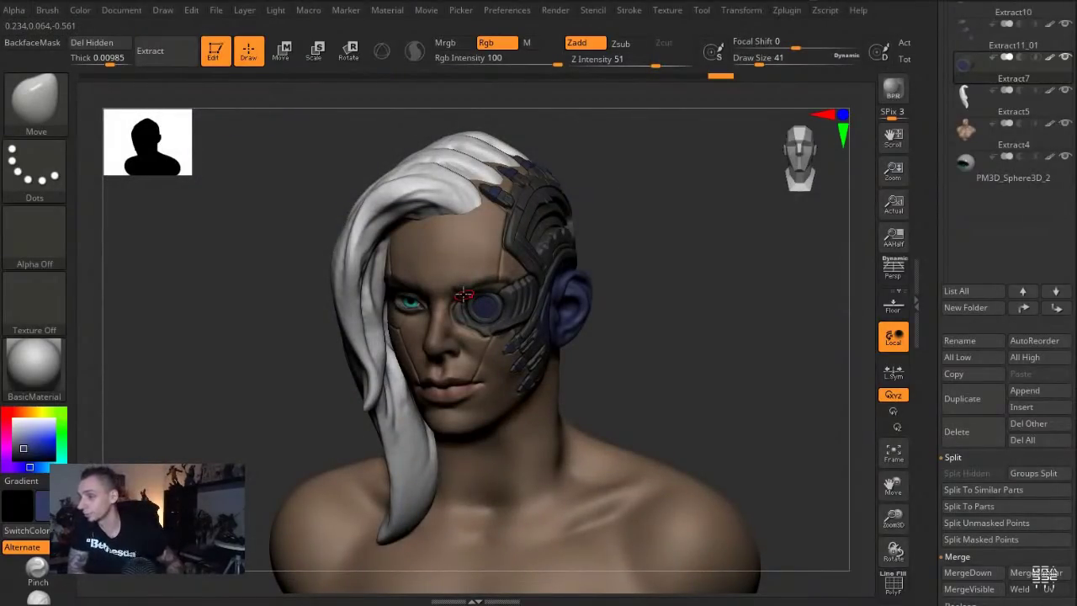
# Build up the skin of the temple beside the forehead seam with the Clay brush at Z Intensity 19 and smooth it
pyautogui.moveTo(332, 167); pyautogui.dragTo(314, 177)
pyautogui.keyDown('alt'); pyautogui.click(464, 251); pyautogui.keyUp('alt')
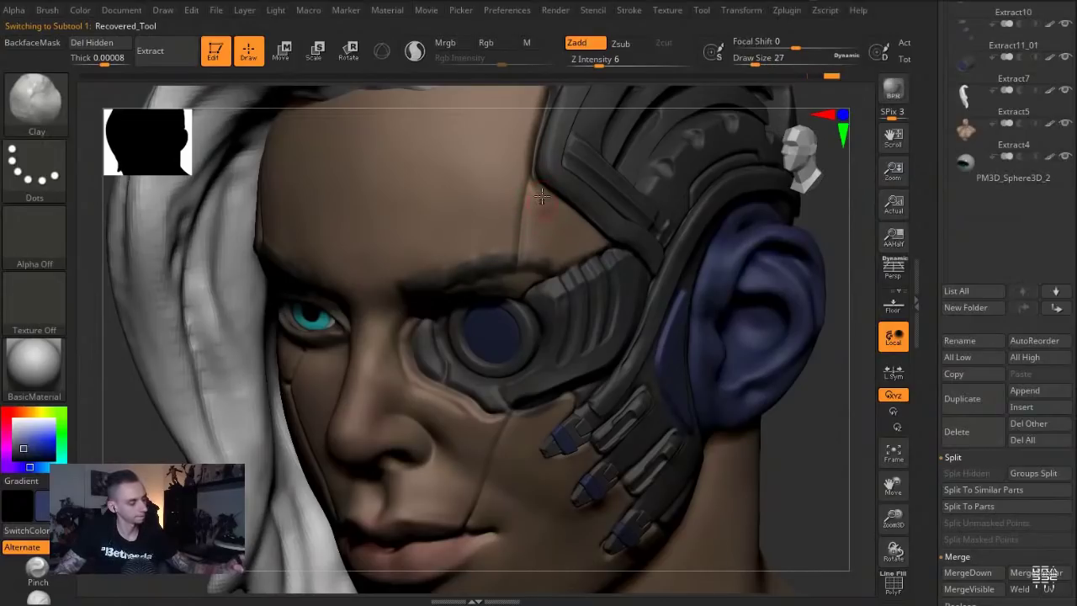
pyautogui.click(622, 62)
pyautogui.moveTo(557, 212); pyautogui.dragTo(600, 230)
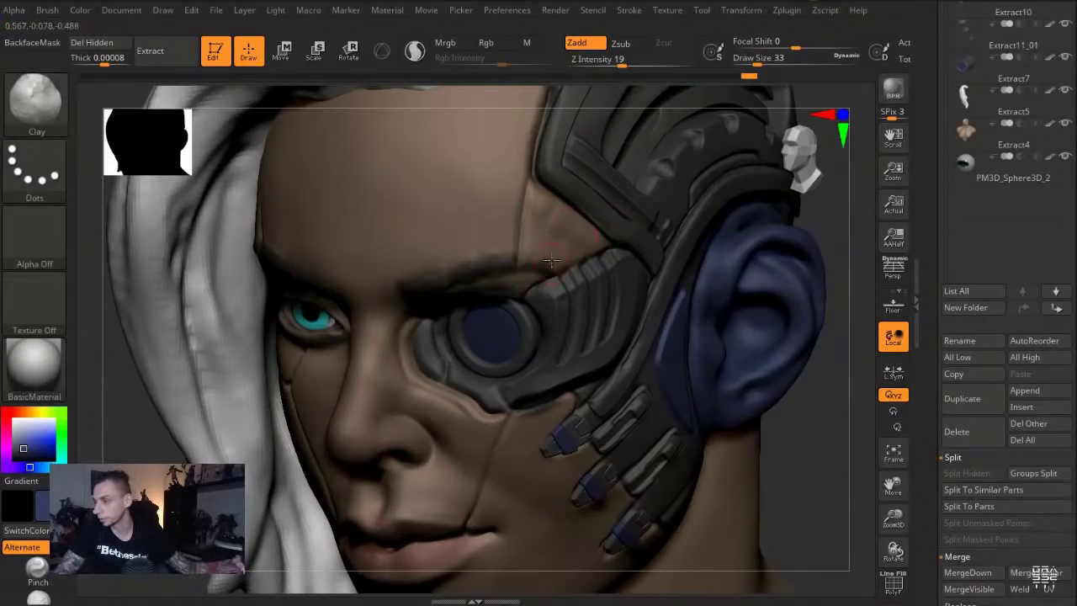
pyautogui.keyDown('shift'); pyautogui.moveTo(528, 230); pyautogui.dragTo(542, 220); pyautogui.keyUp('shift')
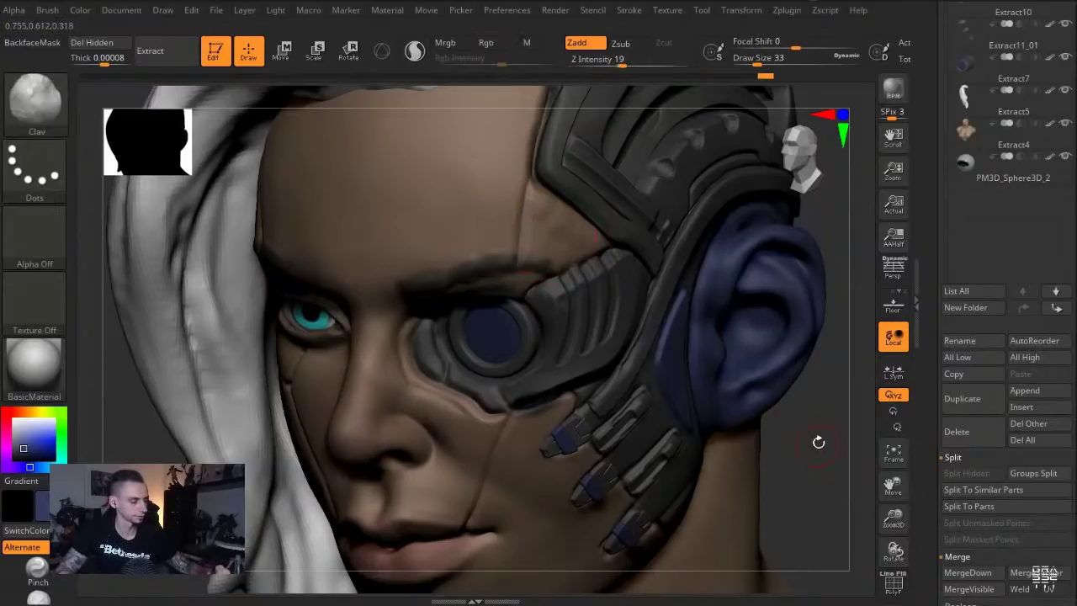
pyautogui.keyDown('alt'); pyautogui.moveTo(817, 442); pyautogui.dragTo(803, 584); pyautogui.keyUp('alt')
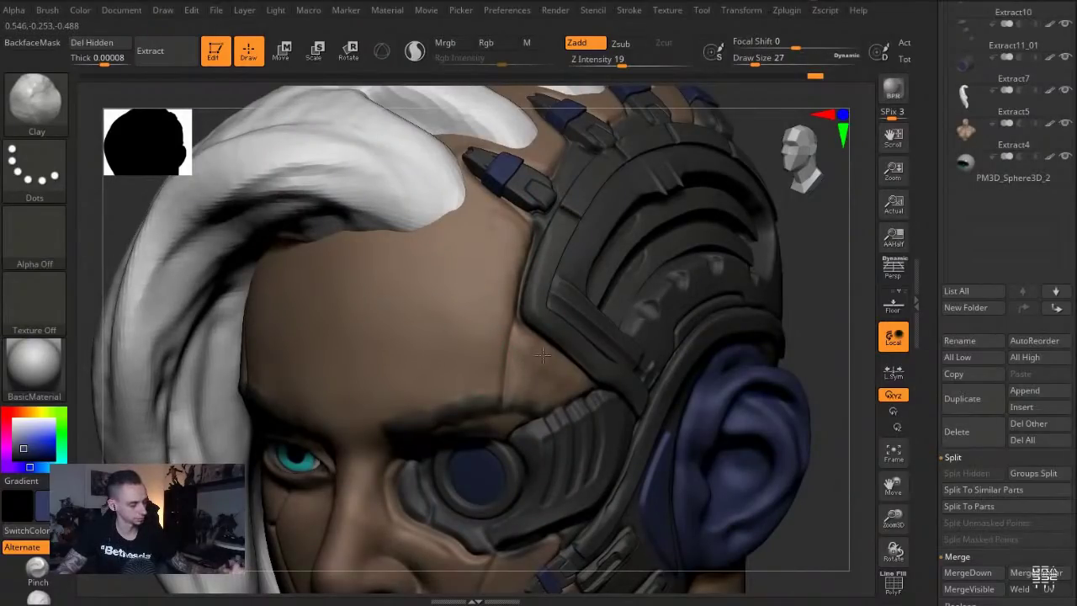
pyautogui.keyDown('shift'); pyautogui.moveTo(555, 392); pyautogui.dragTo(535, 372); pyautogui.keyUp('shift')
pyautogui.press(']')
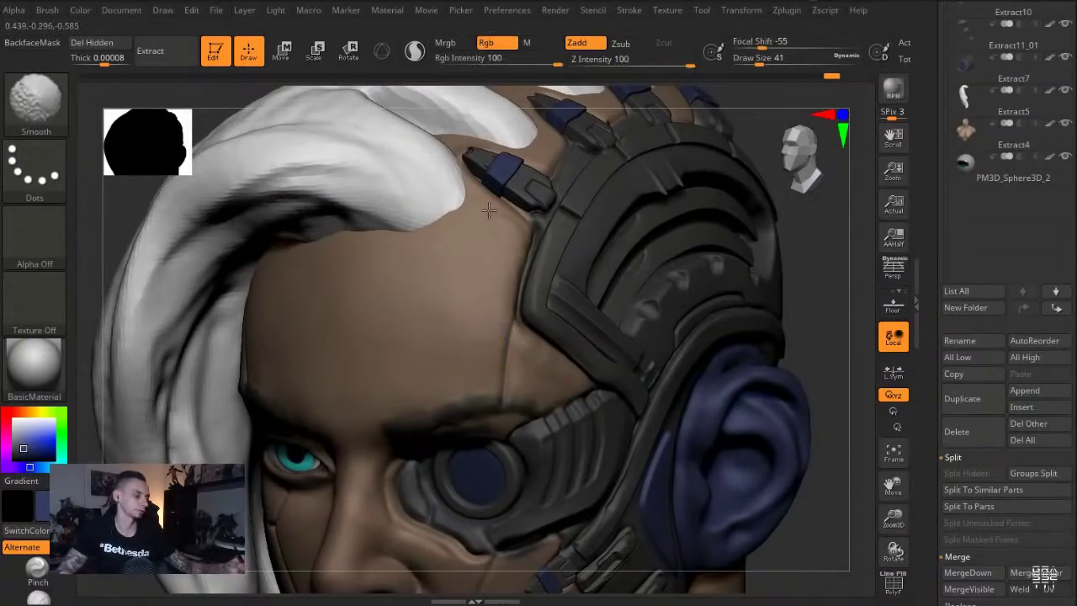
pyautogui.press('[')
pyautogui.press('f')
pyautogui.moveTo(276, 267); pyautogui.dragTo(243, 298)
pyautogui.press('f')
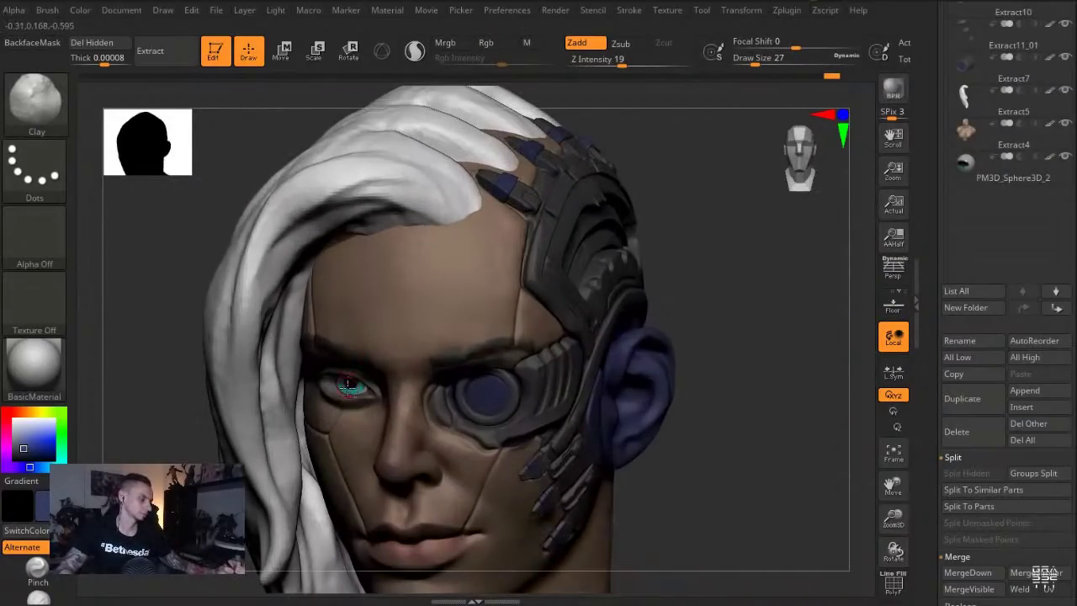
# Paint over the natural eye's iris and pupil in muted teal with the Inflat brush at draw size 35
pyautogui.keyDown('alt'); pyautogui.click(351, 385); pyautogui.keyUp('alt')
pyautogui.press('b')
pyautogui.press('i')
pyautogui.press('n')
pyautogui.click(53, 466)
pyautogui.moveTo(160, 409); pyautogui.dragTo(182, 421)
pyautogui.moveTo(398, 337); pyautogui.dragTo(399, 335)
pyautogui.press('s')
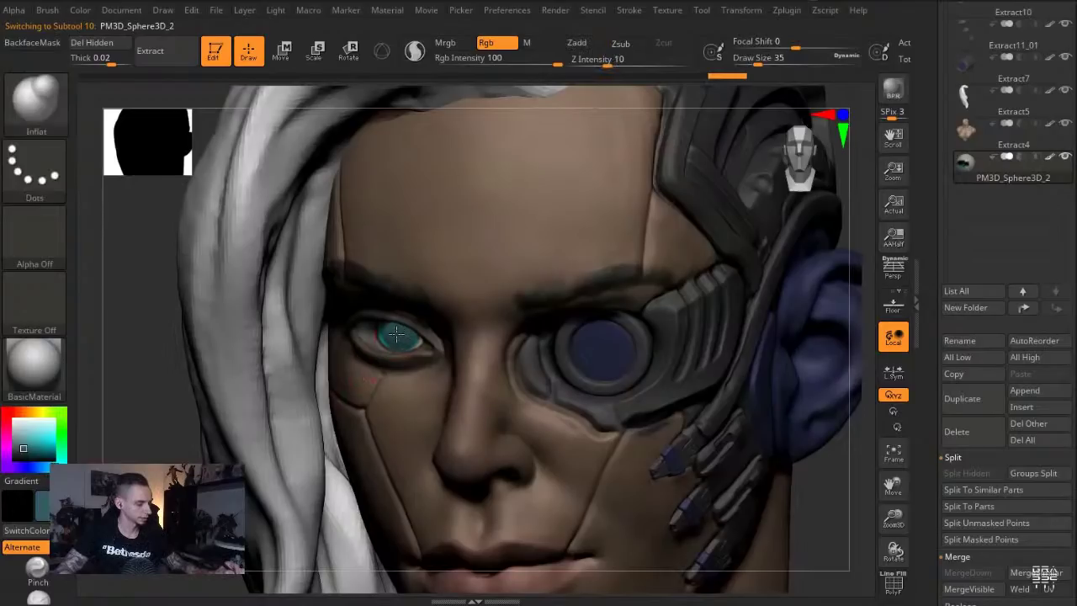
pyautogui.press('f')
pyautogui.keyDown('alt'); pyautogui.moveTo(195, 361); pyautogui.dragTo(267, 378); pyautogui.keyUp('alt')
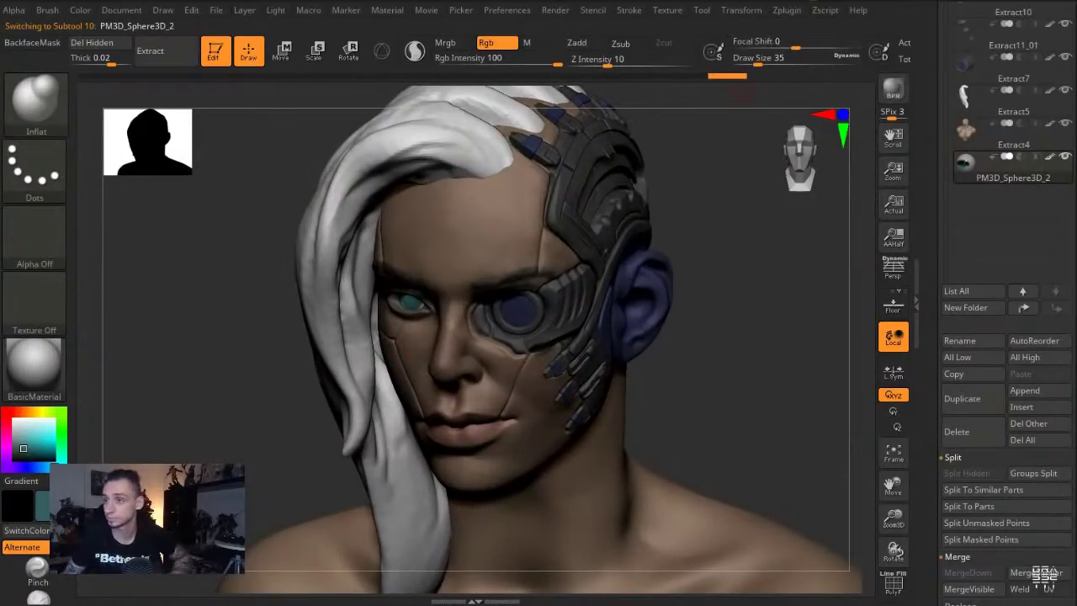
# Make the artificial eye the active subtool and roll its undo history back to before the lens was painted blue
pyautogui.keyDown('alt'); pyautogui.click(512, 311); pyautogui.keyUp('alt')
pyautogui.moveTo(222, 272); pyautogui.dragTo(236, 316)
pyautogui.press('w')
pyautogui.moveTo(559, 326); pyautogui.dragTo(601, 469)
pyautogui.press('q')
pyautogui.hotkey('ctrl', 'z')
pyautogui.hotkey('ctrl', 'z')
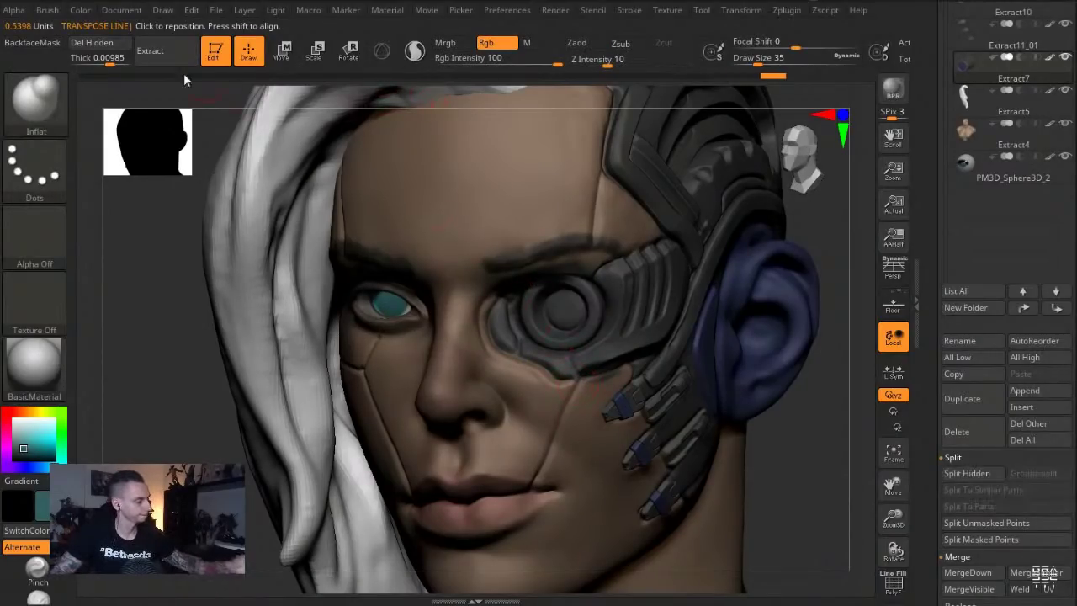
pyautogui.click(92, 47)
# Try sculpting details on the artificial eye's lens with the Clay and DamStandard brushes and undo the strokes
pyautogui.press('s')
pyautogui.press('s')
pyautogui.press('b')
pyautogui.press('c')
pyautogui.press('l')
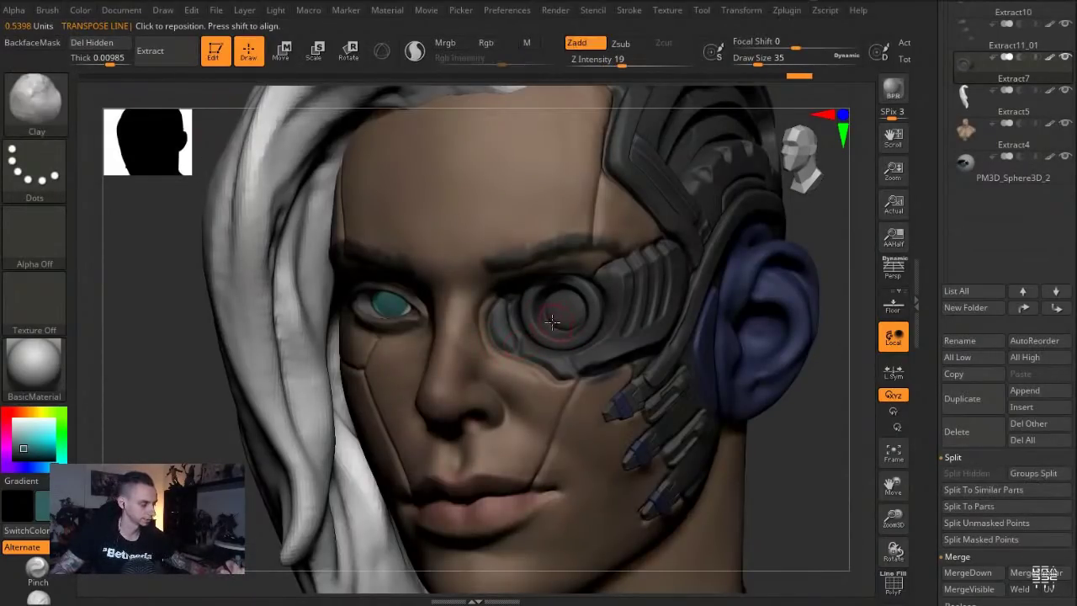
pyautogui.moveTo(559, 316); pyautogui.dragTo(555, 315)
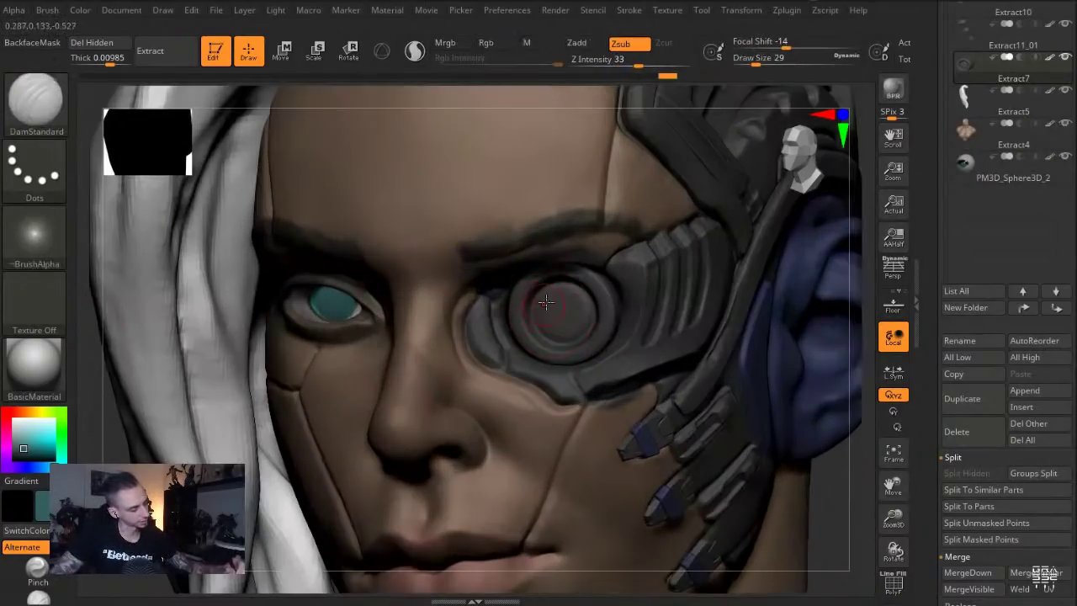
pyautogui.moveTo(557, 328); pyautogui.dragTo(561, 281)
pyautogui.hotkey('ctrl', 'z')
pyautogui.hotkey('ctrl', 'z')
pyautogui.hotkey('ctrl', 'z')
pyautogui.hotkey('ctrl', 'z')
# Sculpt slanted bars across the artificial eye's lens with the Clay brush at draw size 17 and Z Intensity 65
pyautogui.press('b')
pyautogui.press('c')
pyautogui.press('l')
pyautogui.press('s')
pyautogui.click(547, 308)
pyautogui.click(652, 66)
pyautogui.moveTo(548, 321); pyautogui.dragTo(556, 291)
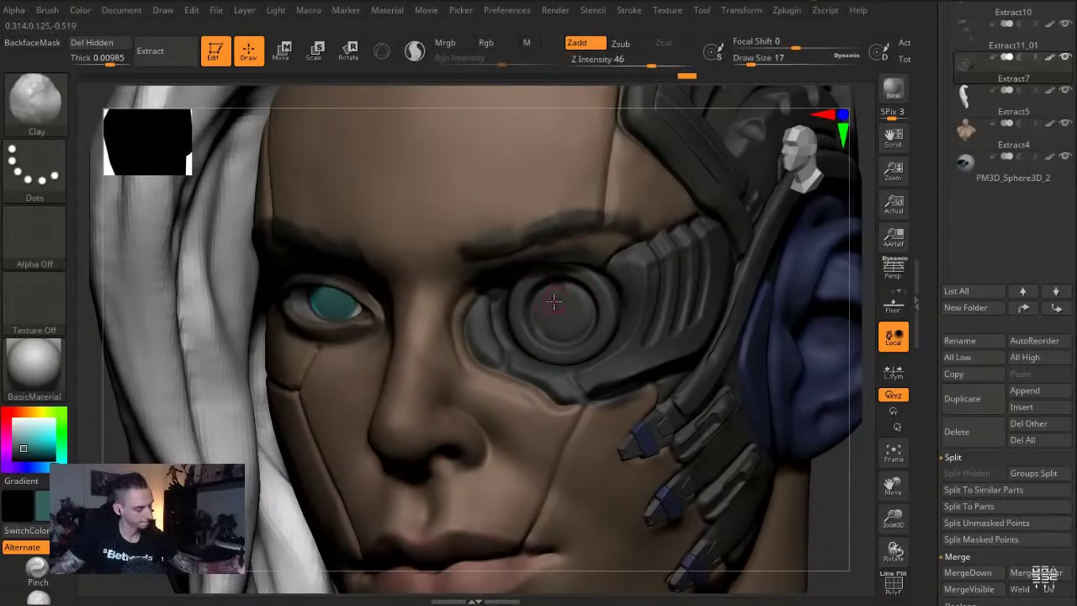
pyautogui.hotkey('ctrl', 'z')
pyautogui.moveTo(642, 63); pyautogui.dragTo(658, 63)
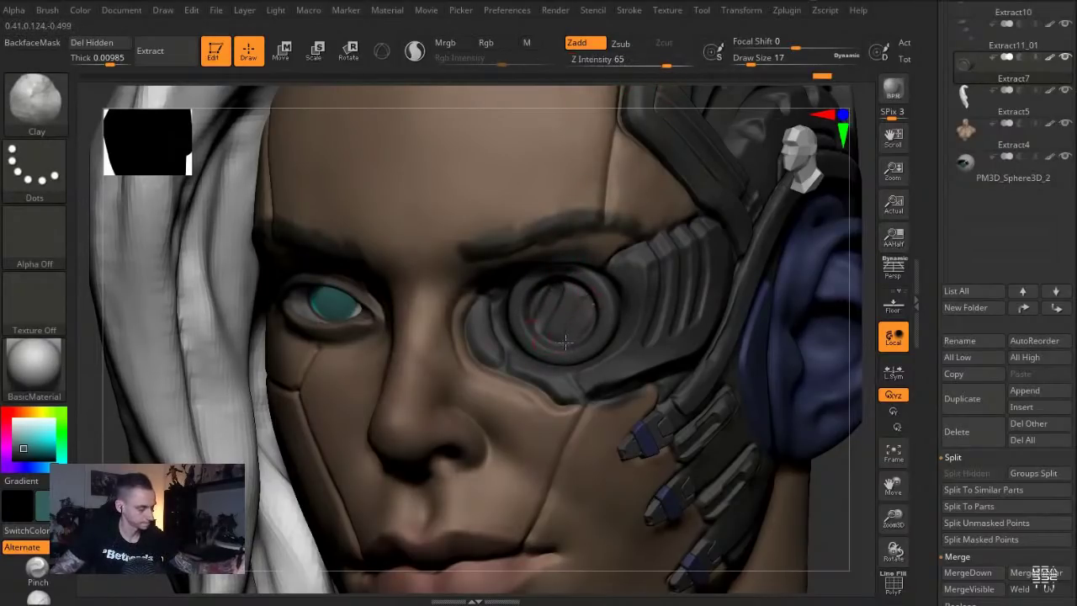
pyautogui.moveTo(584, 295); pyautogui.dragTo(569, 330)
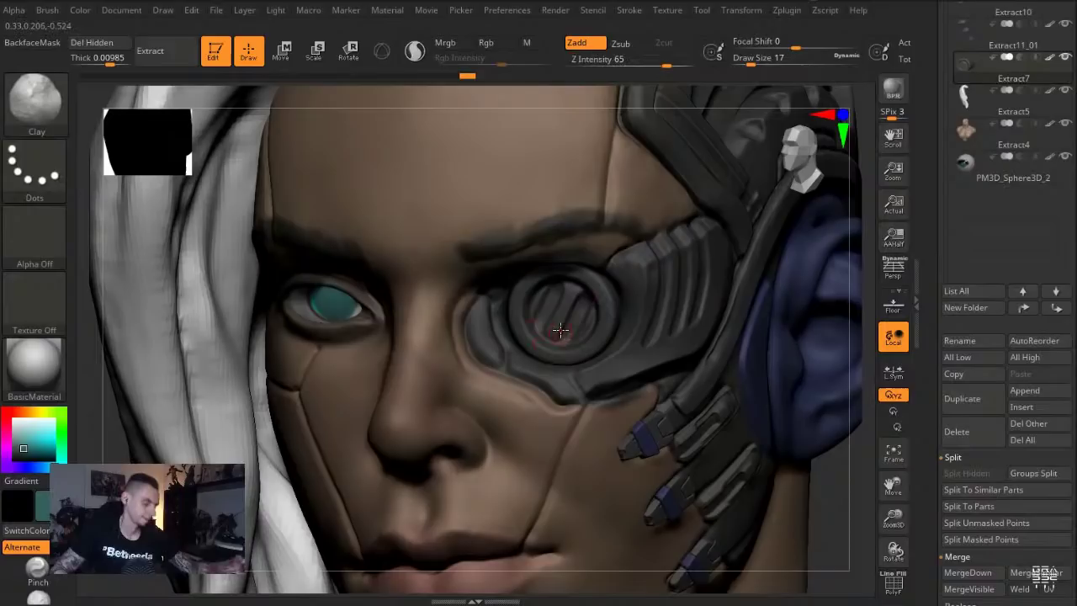
# Paint the strips around the lens's central slanted bar teal with the Inflat brush at draw size 16
pyautogui.press('f')
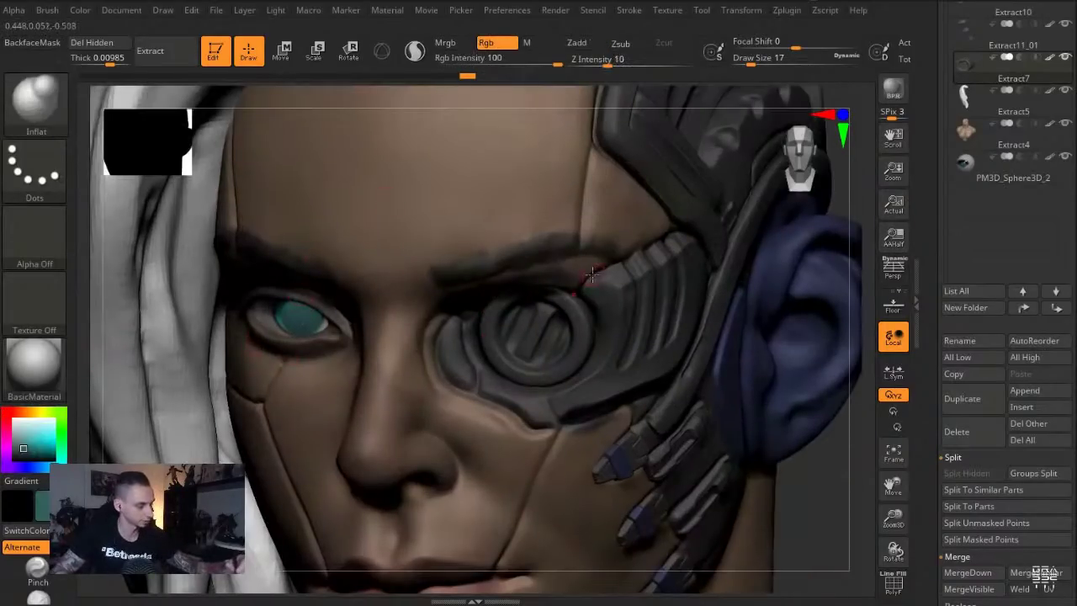
pyautogui.press('s')
pyautogui.click(522, 323)
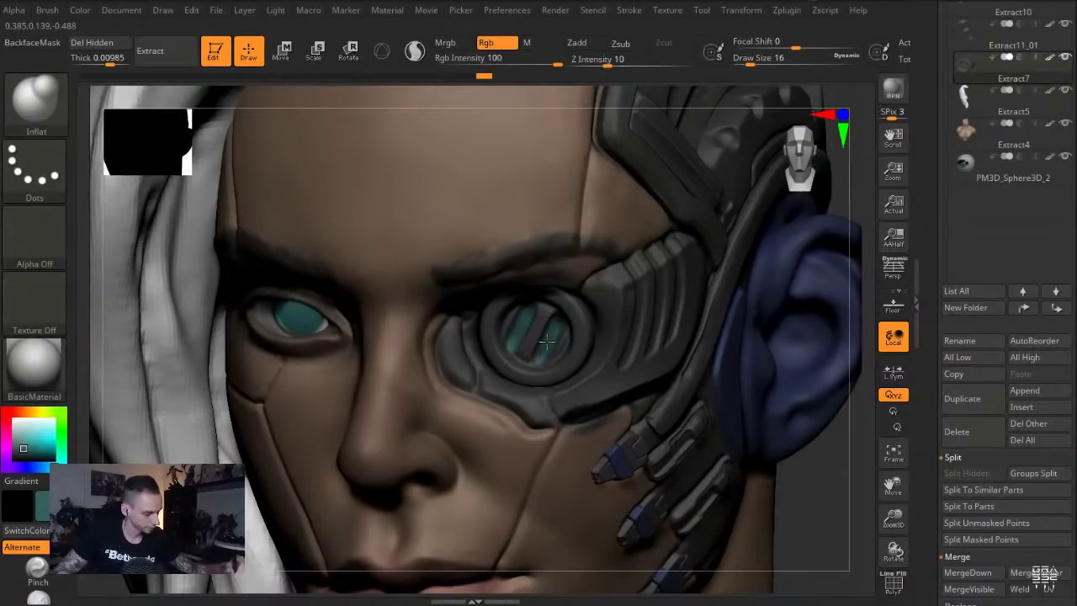
pyautogui.press('f')
pyautogui.moveTo(210, 371)
pyautogui.mouseDown()
pyautogui.moveTo(214, 356)
pyautogui.moveTo(219, 395)
pyautogui.mouseUp()
# Isolate the head subtool, fill the ear into a flat pad with the Clay brush at draw size 136, and show the full bust again
pyautogui.keyDown('alt'); pyautogui.click(622, 320); pyautogui.keyUp('alt')
pyautogui.hotkey('alt', 's')
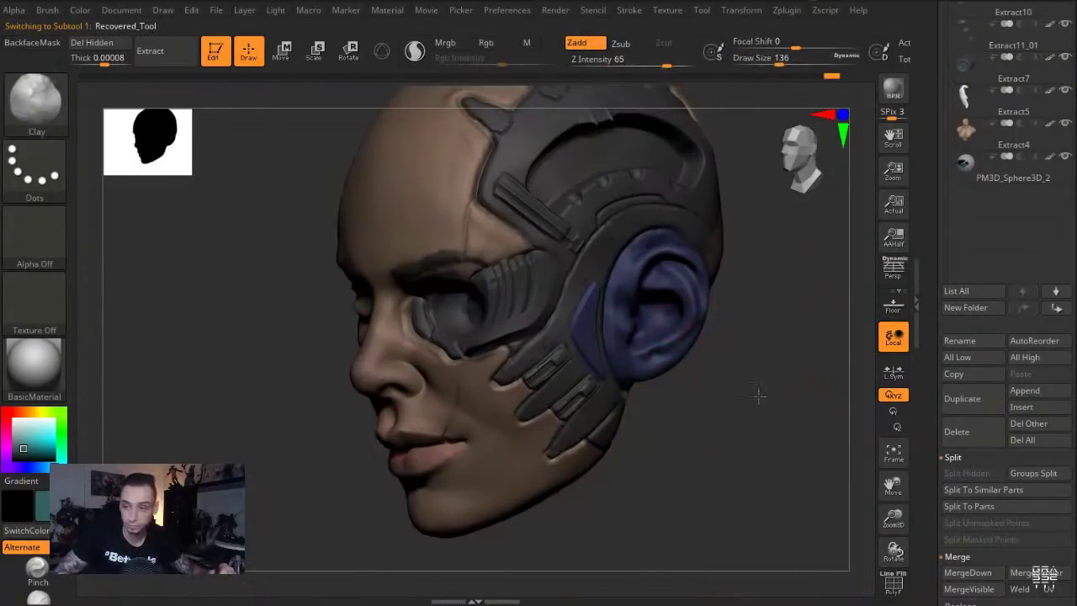
pyautogui.keyDown('alt'); pyautogui.moveTo(759, 396); pyautogui.dragTo(717, 448); pyautogui.keyUp('alt')
pyautogui.moveTo(652, 337); pyautogui.dragTo(650, 347)
pyautogui.moveTo(708, 442); pyautogui.dragTo(776, 488)
pyautogui.moveTo(714, 460)
pyautogui.mouseDown()
pyautogui.moveTo(698, 462)
pyautogui.moveTo(740, 460)
pyautogui.mouseUp()
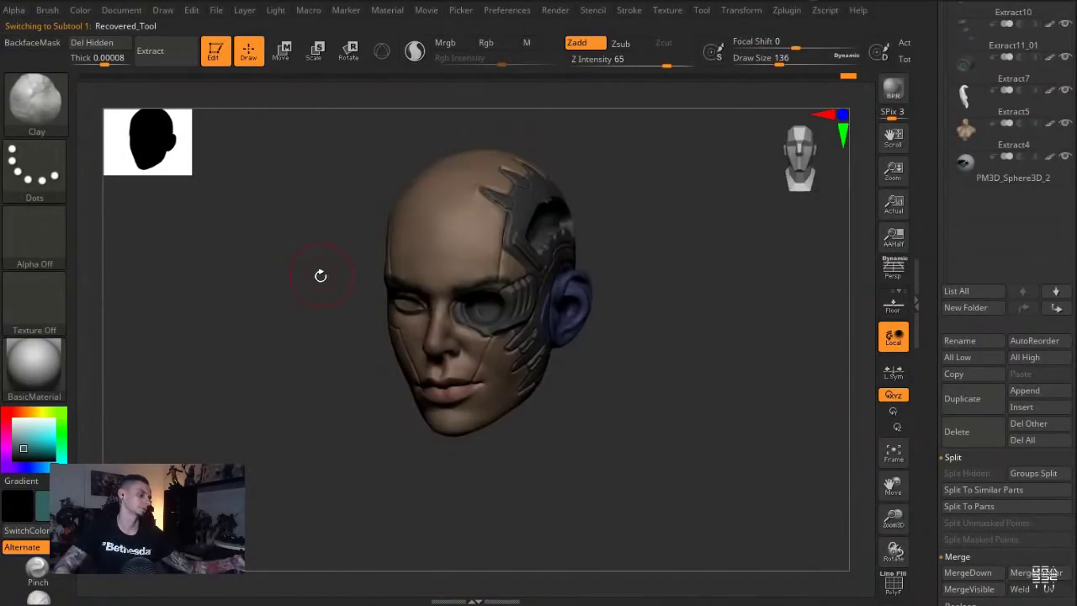
pyautogui.moveTo(299, 301); pyautogui.dragTo(271, 303)
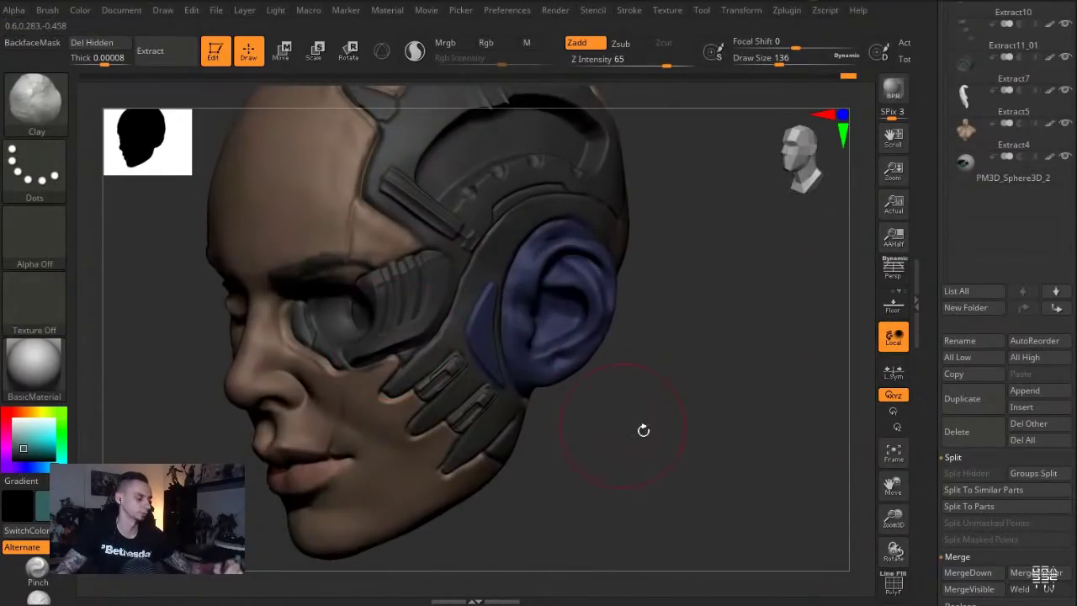
pyautogui.moveTo(656, 442); pyautogui.dragTo(686, 432)
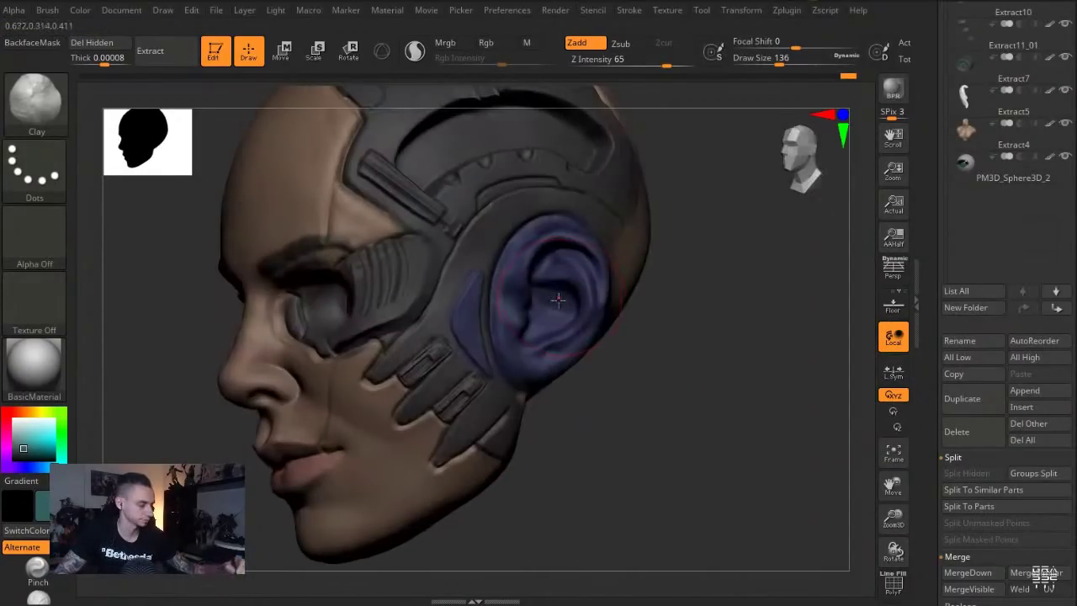
pyautogui.moveTo(555, 324)
pyautogui.mouseDown()
pyautogui.moveTo(548, 287)
pyautogui.moveTo(558, 304)
pyautogui.moveTo(548, 318)
pyautogui.mouseUp()
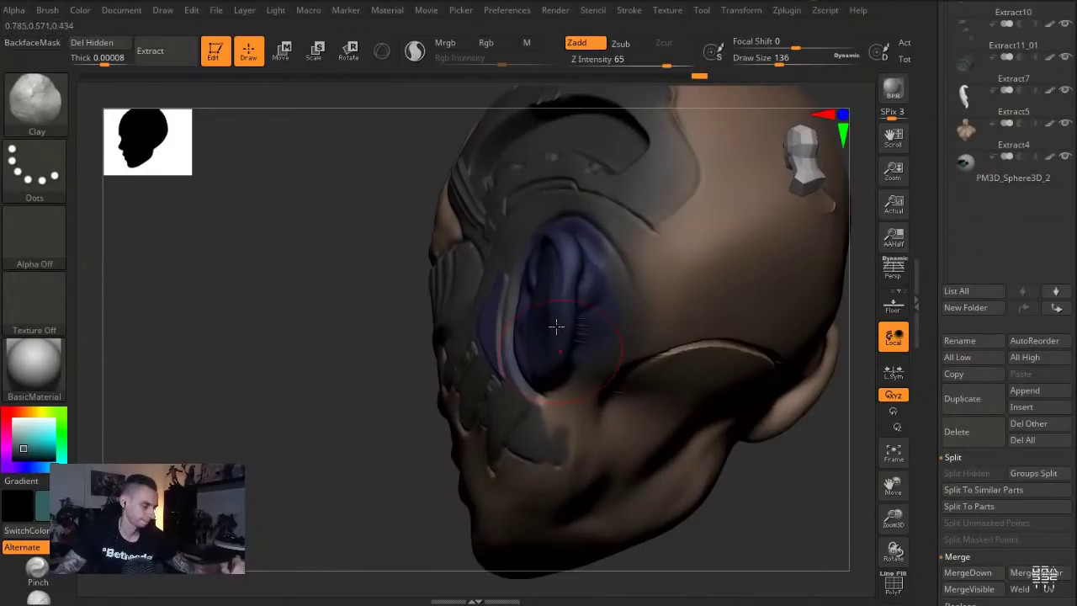
pyautogui.moveTo(554, 325)
pyautogui.mouseDown()
pyautogui.moveTo(547, 255)
pyautogui.moveTo(552, 336)
pyautogui.mouseUp()
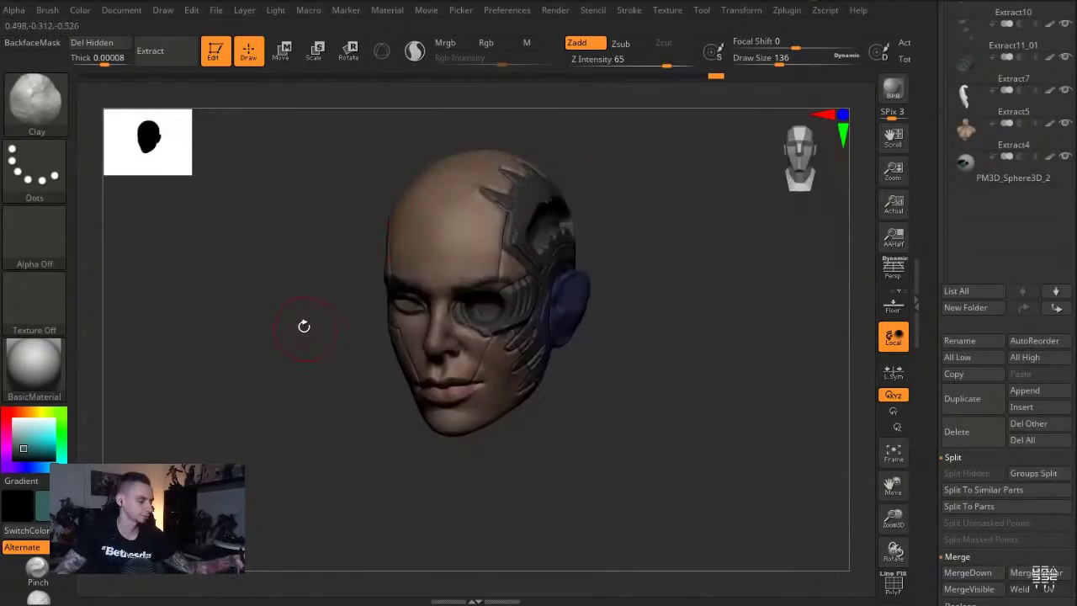
pyautogui.moveTo(304, 327); pyautogui.dragTo(298, 325)
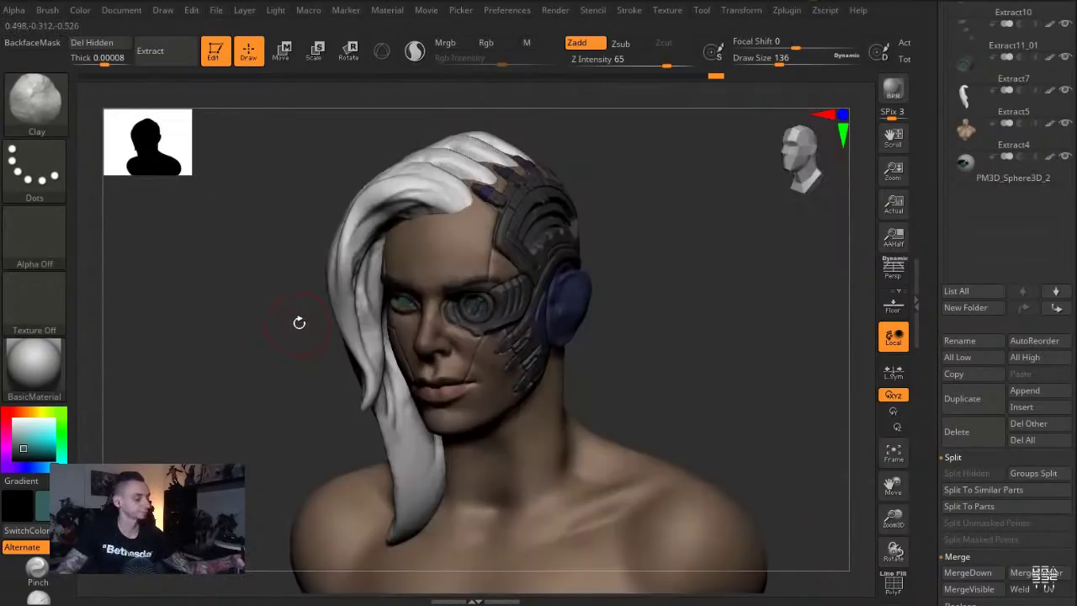
pyautogui.moveTo(222, 345)
pyautogui.mouseDown()
pyautogui.moveTo(217, 371)
pyautogui.moveTo(216, 352)
pyautogui.mouseUp()
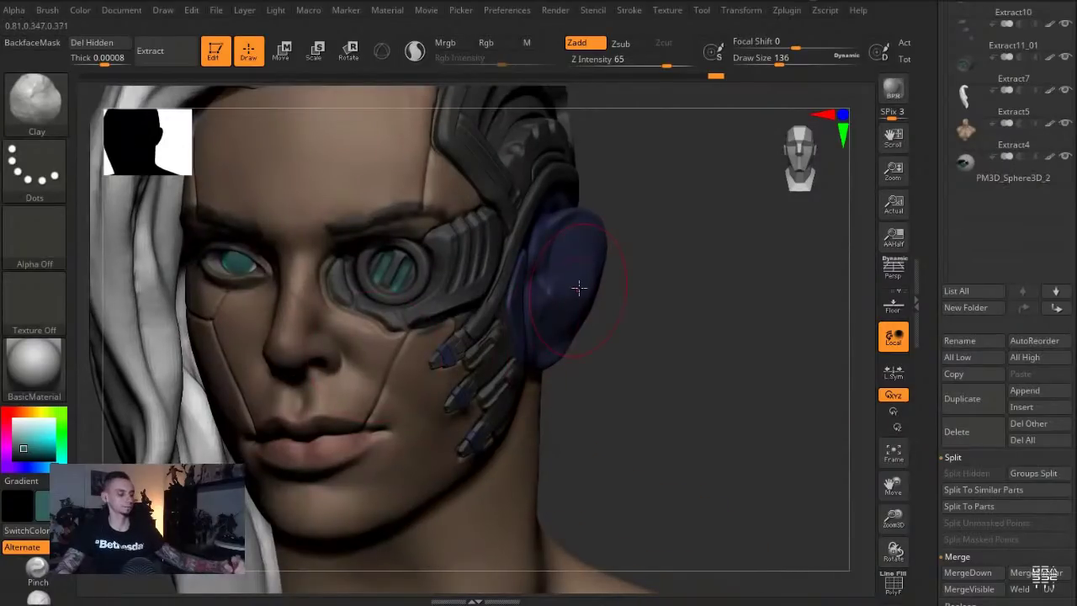
# Smooth the surface of the blue ear pad with the Smooth brush at draw size 140
pyautogui.keyDown('shift'); pyautogui.moveTo(579, 287); pyautogui.dragTo(578, 253); pyautogui.keyUp('shift')
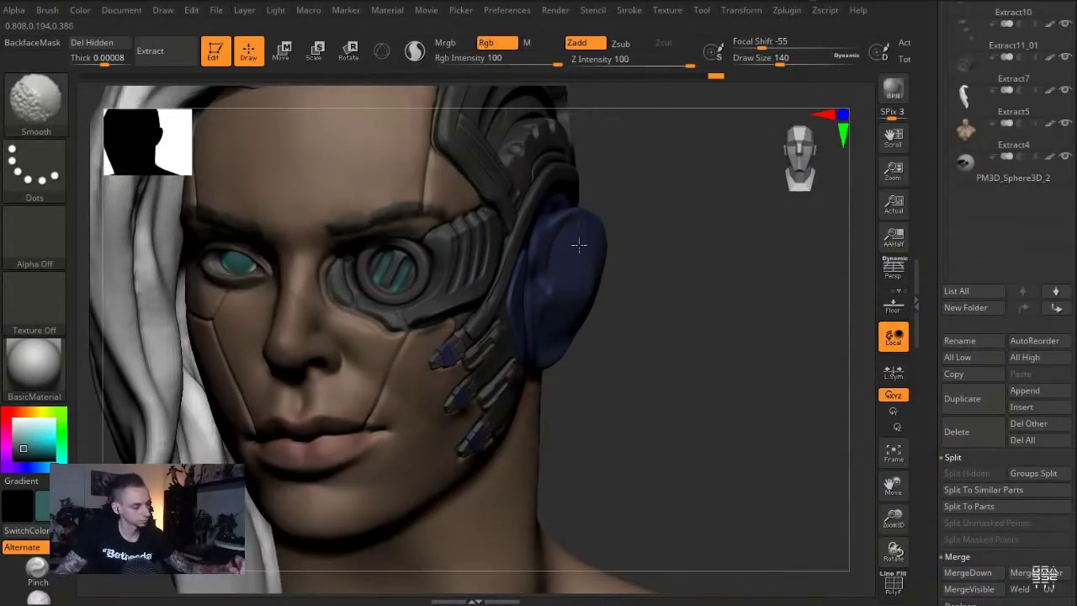
pyautogui.moveTo(704, 382); pyautogui.dragTo(567, 300)
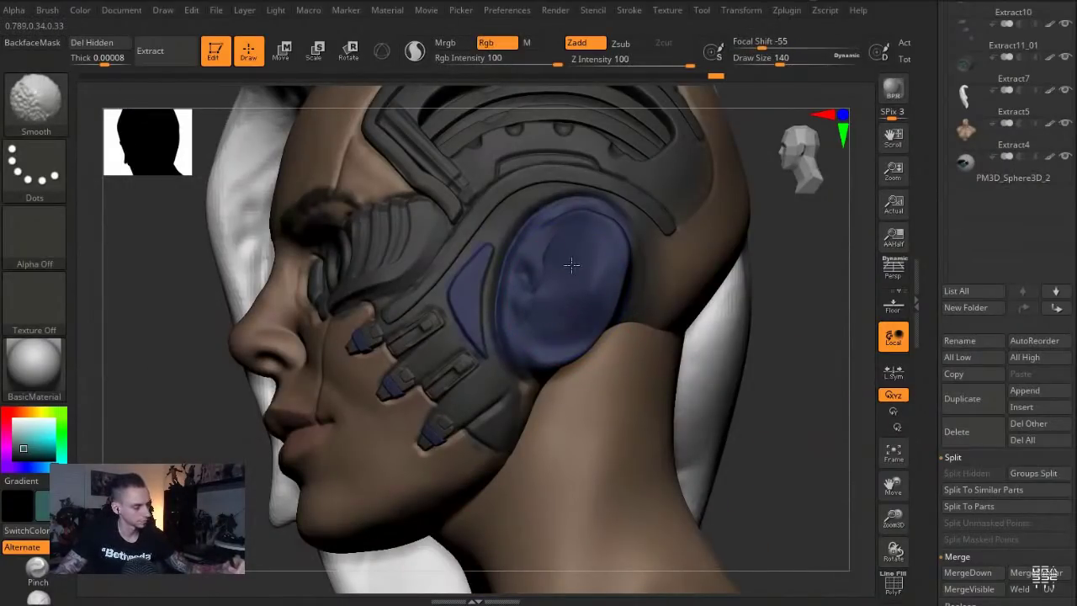
pyautogui.moveTo(565, 257)
pyautogui.keyDown('shift'); pyautogui.mouseDown()
pyautogui.moveTo(567, 289)
pyautogui.moveTo(533, 294)
pyautogui.moveTo(568, 256)
pyautogui.mouseUp(); pyautogui.keyUp('shift')
pyautogui.click(625, 61)
# Inflate the blue ear pad from the side and rear with the Inflat brush, using Zadd without Rgb at Z Intensity 10, and smooth it
pyautogui.press('b')
pyautogui.press('i')
pyautogui.press('n')
pyautogui.press('s')
pyautogui.moveTo(565, 310); pyautogui.dragTo(581, 314)
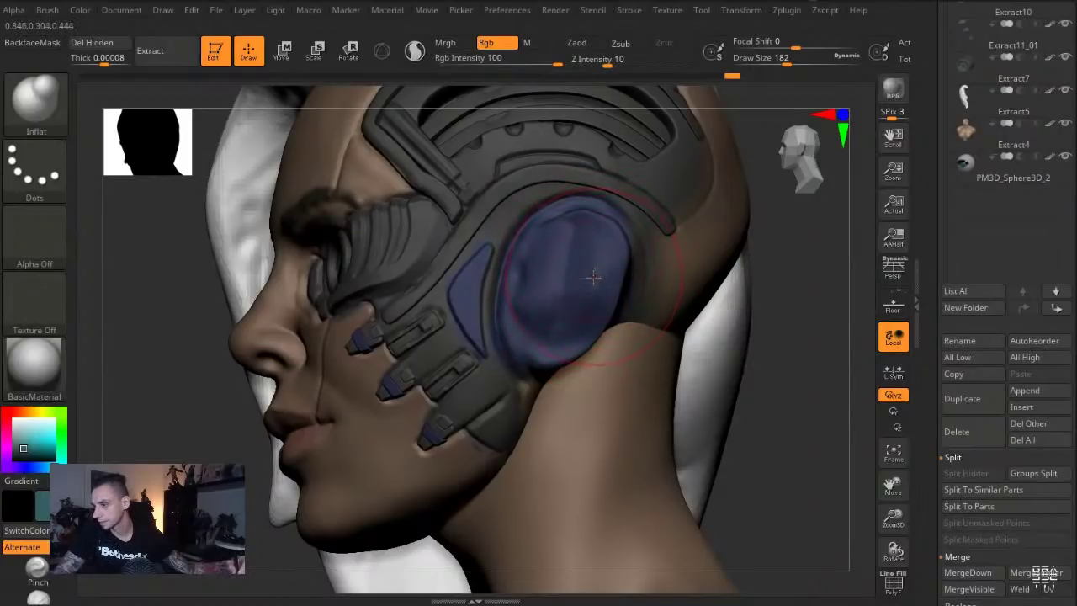
pyautogui.click(498, 44)
pyautogui.click(582, 44)
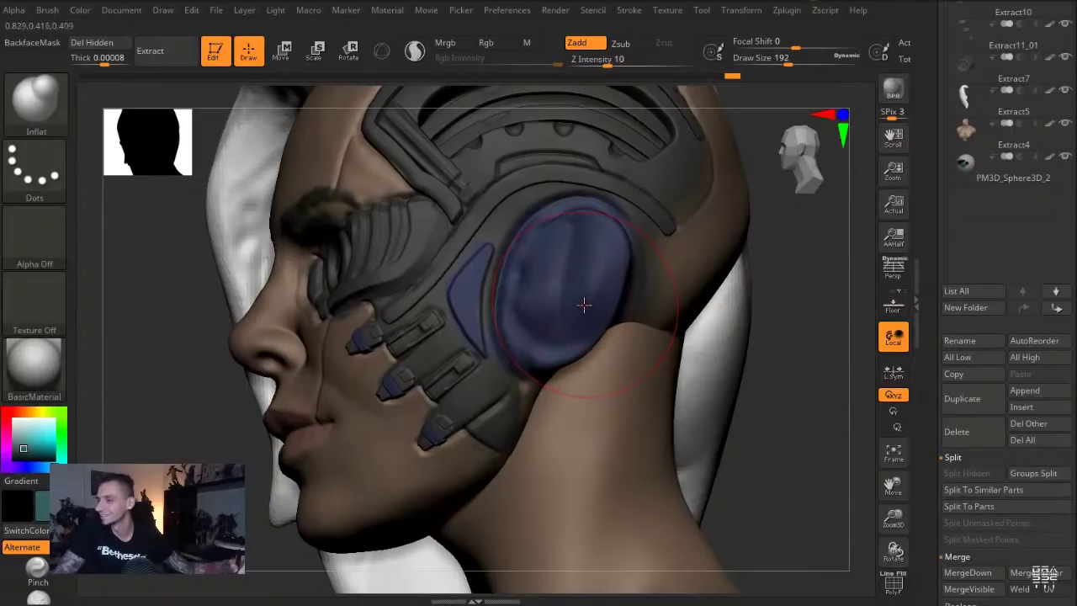
pyautogui.moveTo(791, 438); pyautogui.dragTo(648, 425)
pyautogui.moveTo(595, 272); pyautogui.dragTo(581, 320)
pyautogui.moveTo(419, 330); pyautogui.dragTo(424, 337)
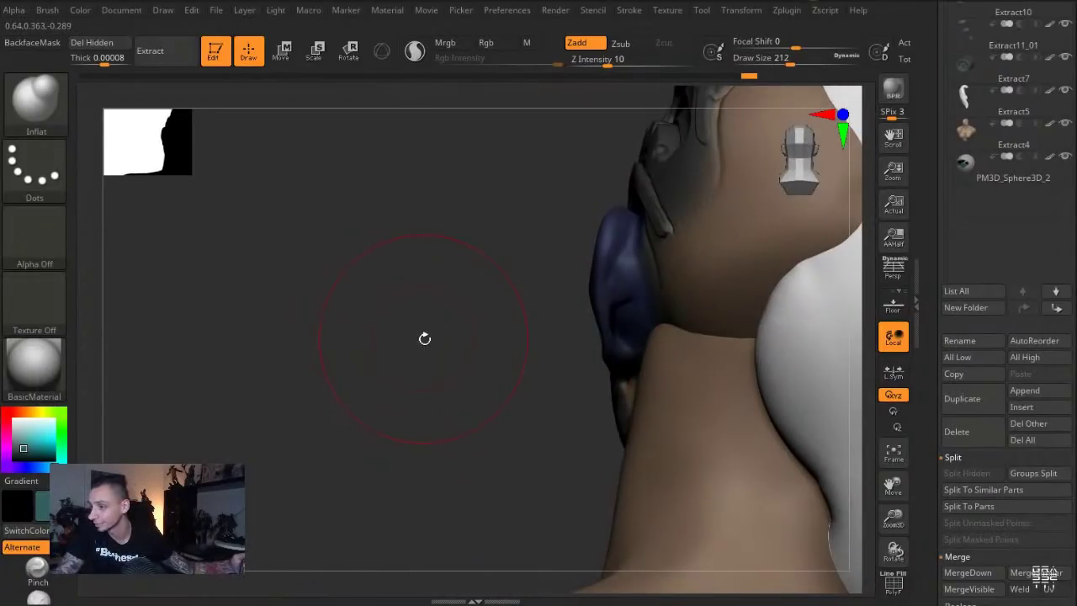
pyautogui.press('s')
pyautogui.moveTo(616, 322); pyautogui.dragTo(554, 344)
pyautogui.press('s')
pyautogui.moveTo(607, 321); pyautogui.dragTo(601, 321)
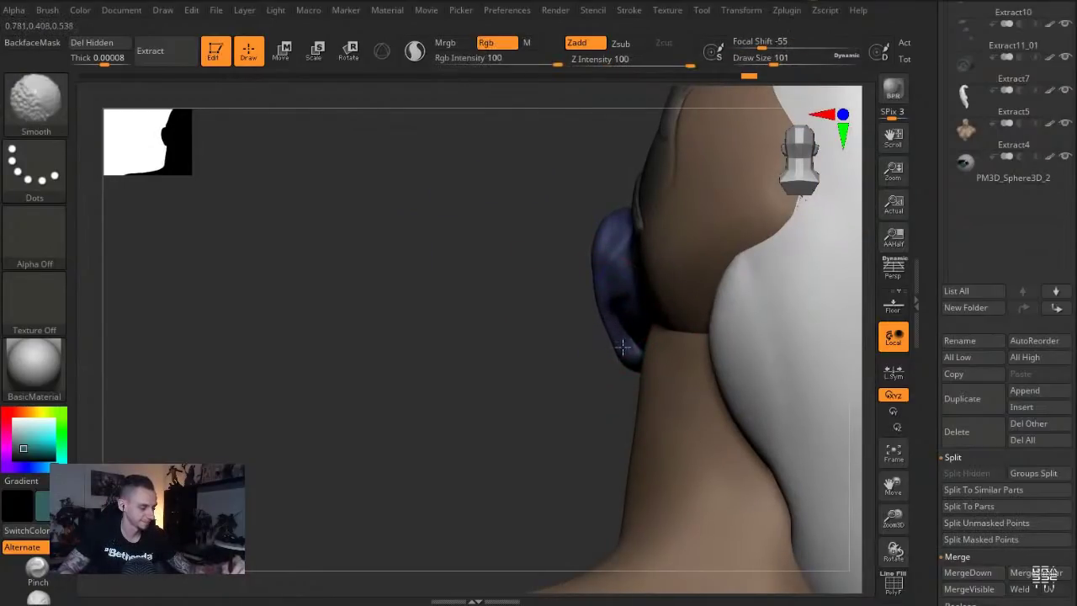
# Build up and smooth the hollow behind the ear pad with the Clay brush and BackfaceMask on, and set Z Intensity to 33
pyautogui.press('b')
pyautogui.press('c')
pyautogui.press('l')
pyautogui.moveTo(542, 133); pyautogui.dragTo(527, 261)
pyautogui.press('s')
pyautogui.moveTo(607, 303); pyautogui.dragTo(598, 304)
pyautogui.moveTo(521, 237); pyautogui.dragTo(536, 275)
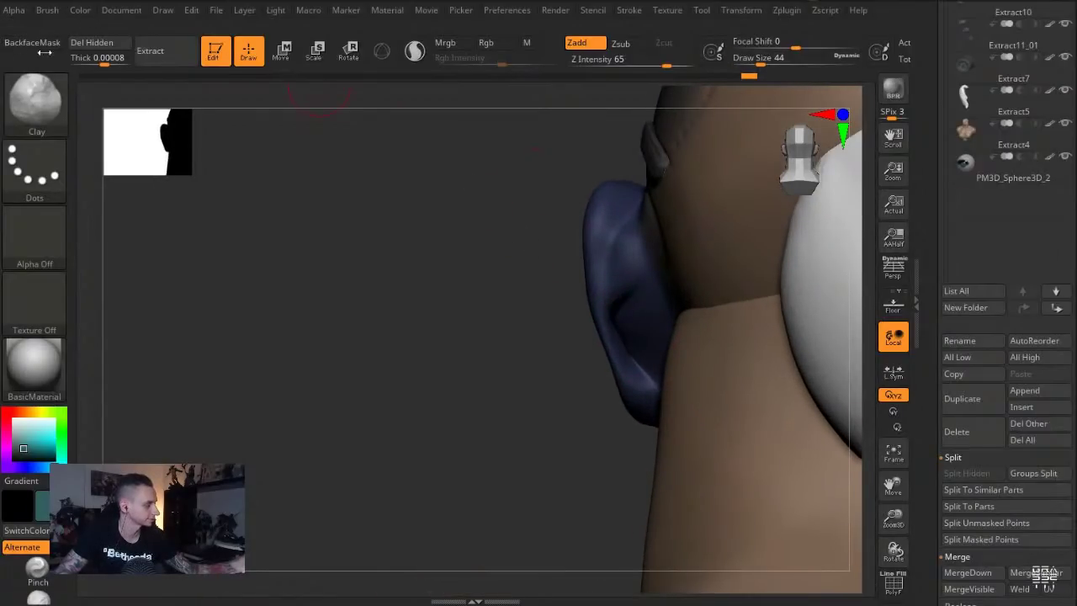
pyautogui.moveTo(629, 350)
pyautogui.mouseDown()
pyautogui.moveTo(617, 282)
pyautogui.moveTo(629, 341)
pyautogui.mouseUp()
pyautogui.keyDown('shift'); pyautogui.moveTo(626, 324); pyautogui.dragTo(620, 332); pyautogui.keyUp('shift')
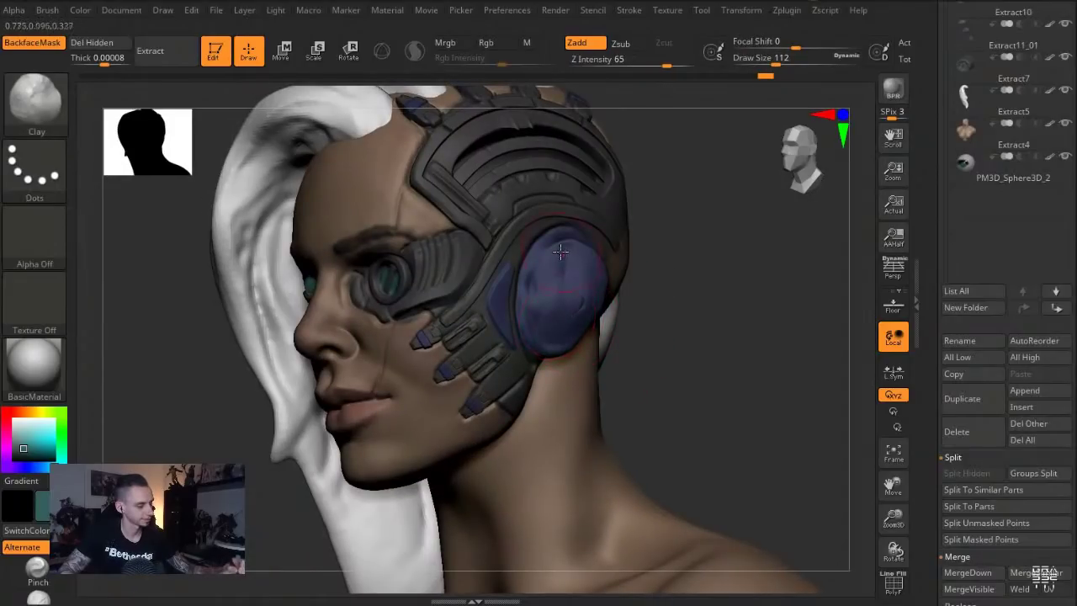
pyautogui.click(632, 62)
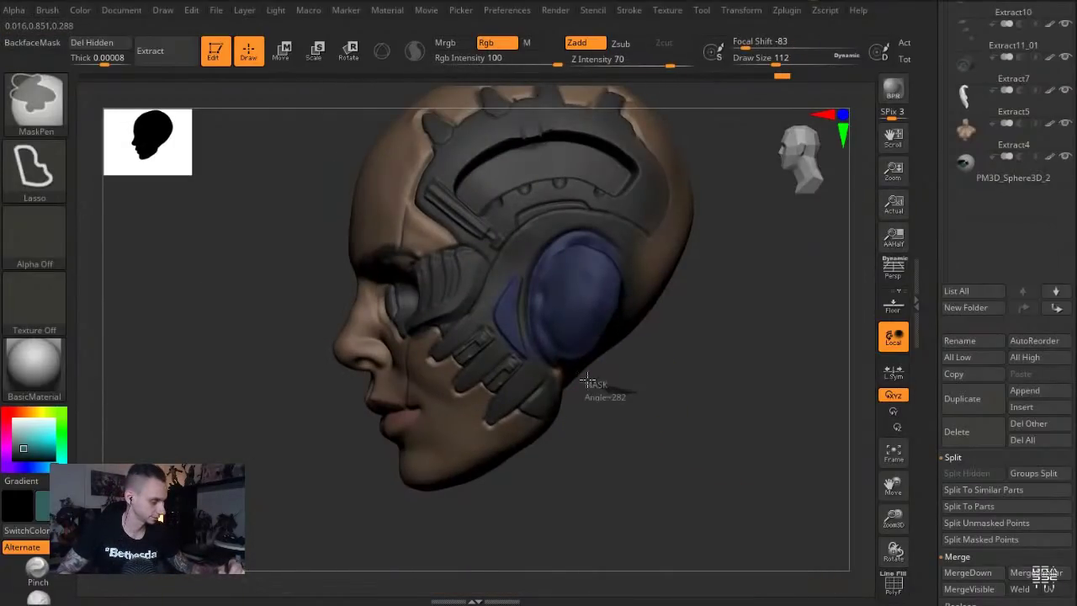
# Lasso-mask the ear on the isolated head, invert the mask, and push the ear in against the head with Transpose
pyautogui.moveTo(589, 384)
pyautogui.keyDown('ctrl'); pyautogui.mouseDown()
pyautogui.moveTo(545, 347)
pyautogui.moveTo(538, 240)
pyautogui.moveTo(627, 278)
pyautogui.mouseUp(); pyautogui.keyUp('ctrl')
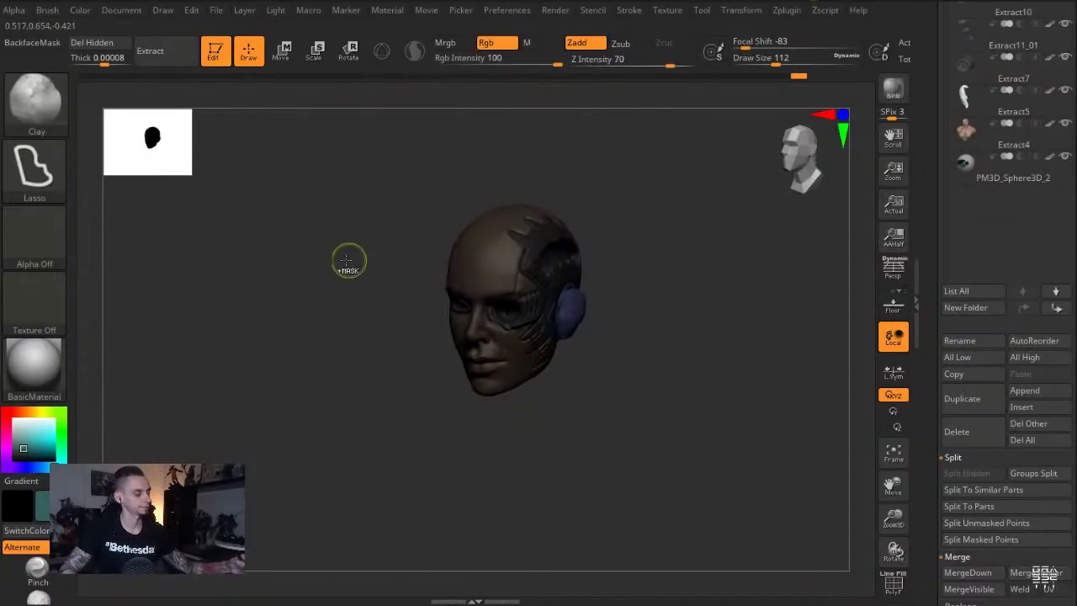
pyautogui.moveTo(348, 259)
pyautogui.keyDown('ctrl'); pyautogui.keyDown('shift'); pyautogui.mouseDown()
pyautogui.moveTo(349, 211)
pyautogui.moveTo(385, 216)
pyautogui.mouseUp(); pyautogui.keyUp('shift'); pyautogui.keyUp('ctrl')
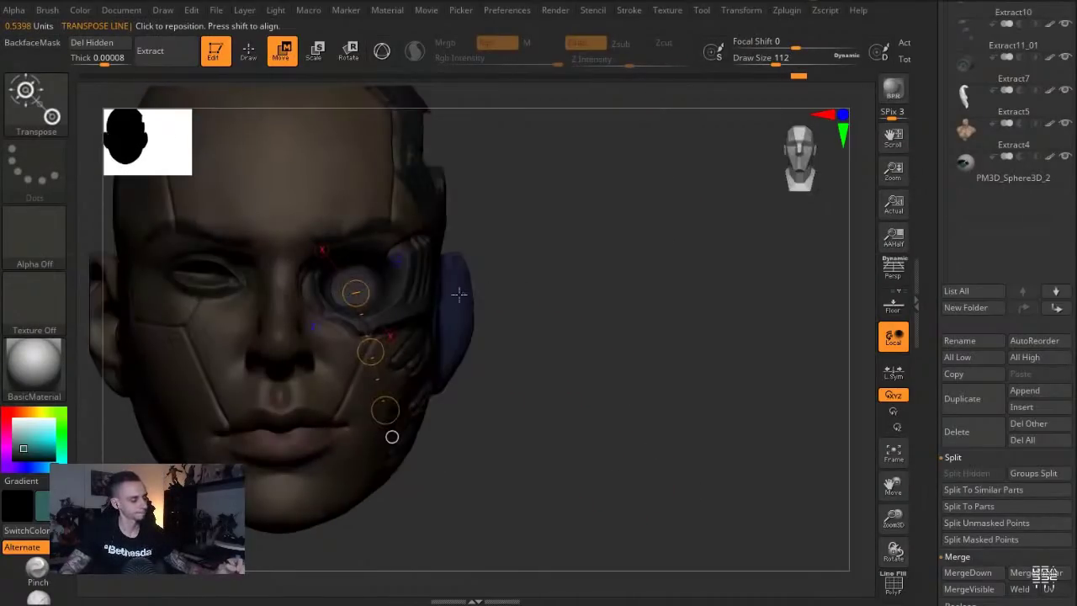
pyautogui.moveTo(446, 320)
pyautogui.mouseDown()
pyautogui.moveTo(512, 329)
pyautogui.moveTo(485, 329)
pyautogui.mouseUp()
pyautogui.press('e')
pyautogui.press('w')
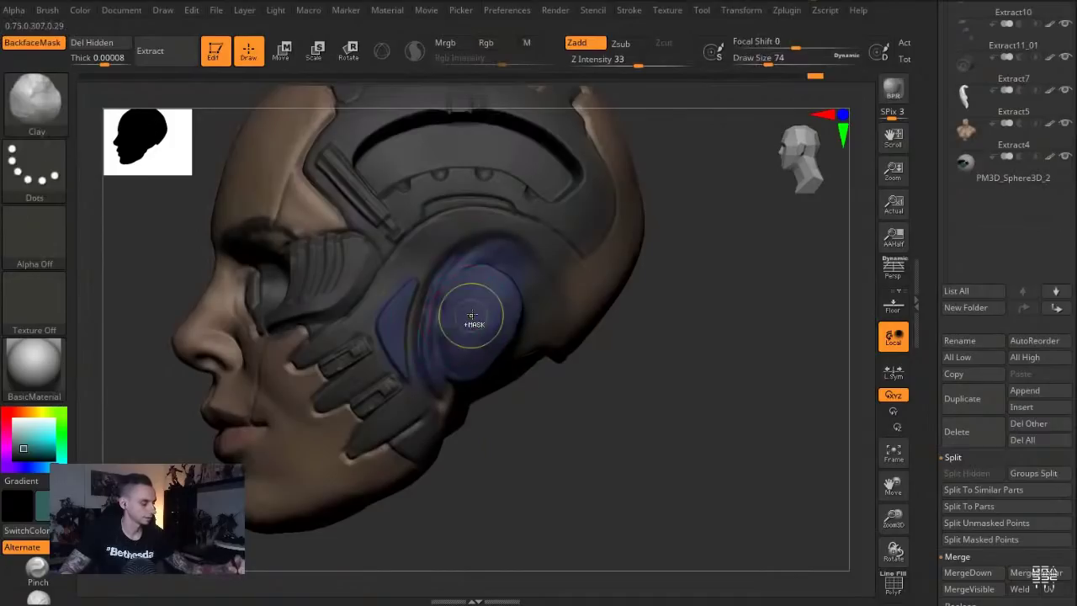
# Mask a round spot at the centre of the ear with a FreeHand mask stroke at draw size 62 and extract it as a new subtool
pyautogui.keyDown('ctrl'); pyautogui.moveTo(475, 312); pyautogui.dragTo(476, 330); pyautogui.keyUp('ctrl')
pyautogui.keyDown('ctrl'); pyautogui.click(62, 170); pyautogui.keyUp('ctrl')
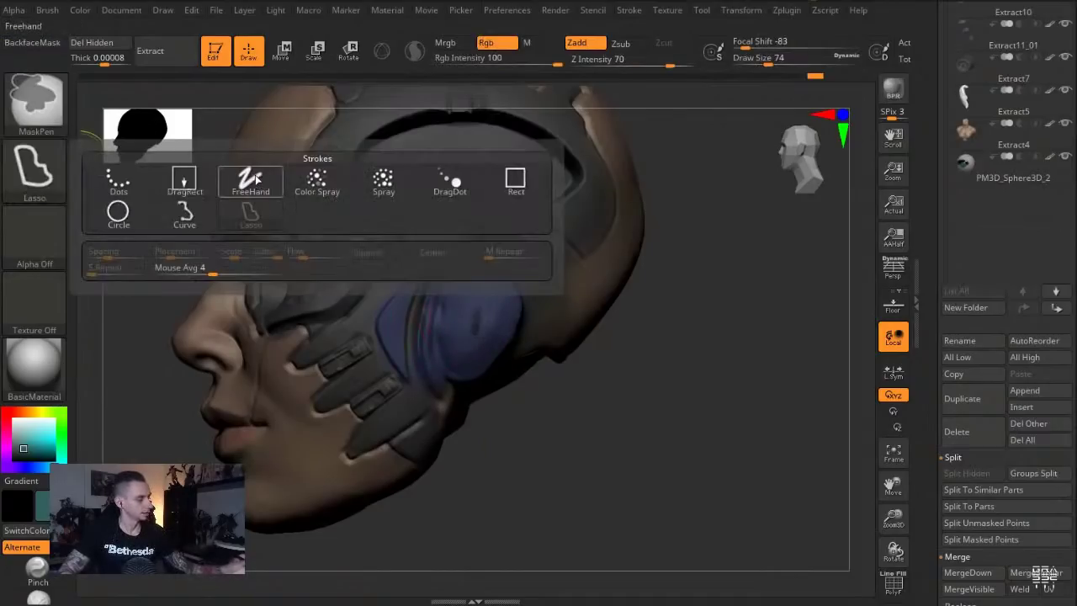
pyautogui.click(250, 181)
pyautogui.hotkey('ctrl', 'z')
pyautogui.press('s')
pyautogui.moveTo(481, 311); pyautogui.dragTo(478, 311)
pyautogui.keyDown('ctrl'); pyautogui.click(477, 303); pyautogui.keyUp('ctrl')
pyautogui.moveTo(925, 487); pyautogui.dragTo(925, 352)
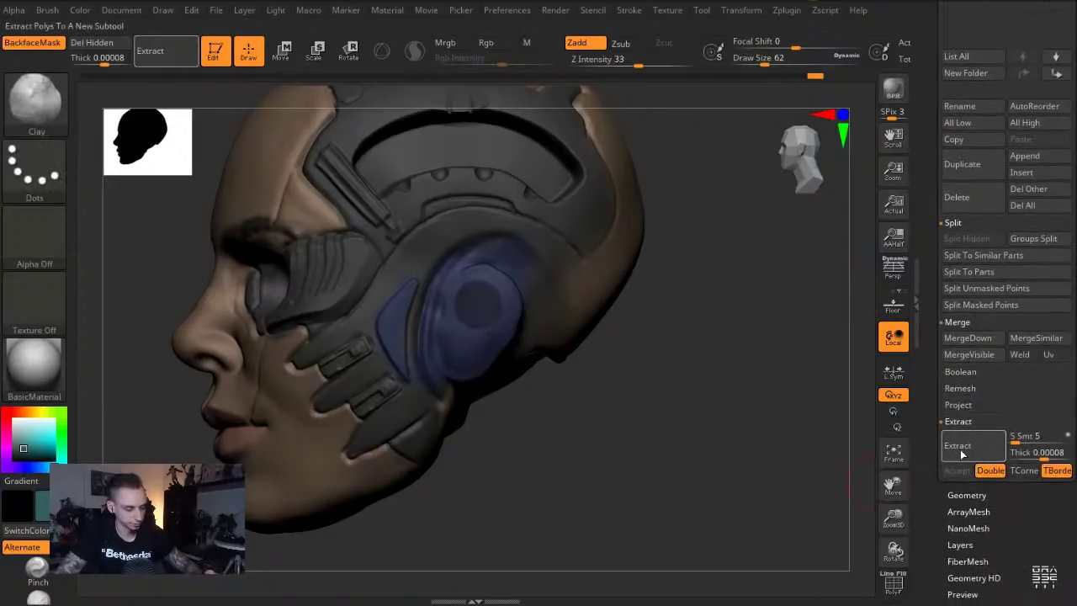
pyautogui.click(962, 451)
pyautogui.click(957, 474)
pyautogui.keyDown('ctrl'); pyautogui.moveTo(705, 503); pyautogui.dragTo(728, 527); pyautogui.keyUp('ctrl')
# Scale the extracted teal disc up with Transpose until it covers the ear, and move it into place
pyautogui.press('e')
pyautogui.click(476, 305)
pyautogui.moveTo(475, 306); pyautogui.dragTo(476, 390)
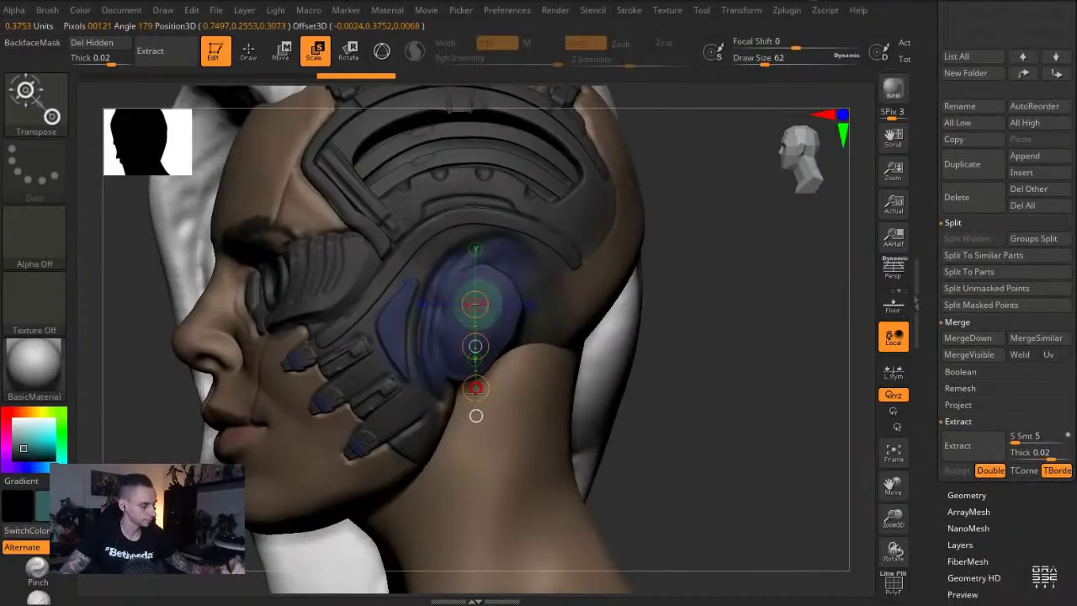
pyautogui.moveTo(471, 447); pyautogui.dragTo(468, 579)
pyautogui.click(499, 333)
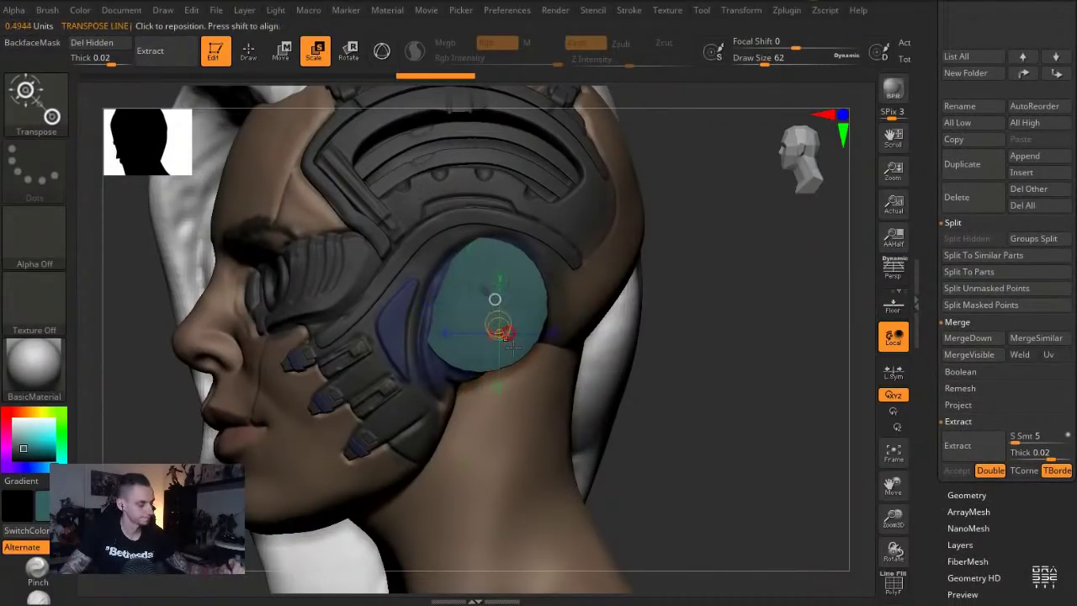
pyautogui.press('w')
pyautogui.keyDown('shift'); pyautogui.moveTo(659, 474); pyautogui.dragTo(741, 471); pyautogui.keyUp('shift')
pyautogui.moveTo(536, 307); pyautogui.dragTo(553, 309)
pyautogui.moveTo(590, 424)
pyautogui.mouseDown()
pyautogui.moveTo(561, 443)
pyautogui.moveTo(504, 444)
pyautogui.mouseUp()
# Set the draw size to 400 and rotate the teal disc with Transpose to align it with the side of the head
pyautogui.press('q')
pyautogui.press('s')
pyautogui.moveTo(508, 321); pyautogui.dragTo(522, 321)
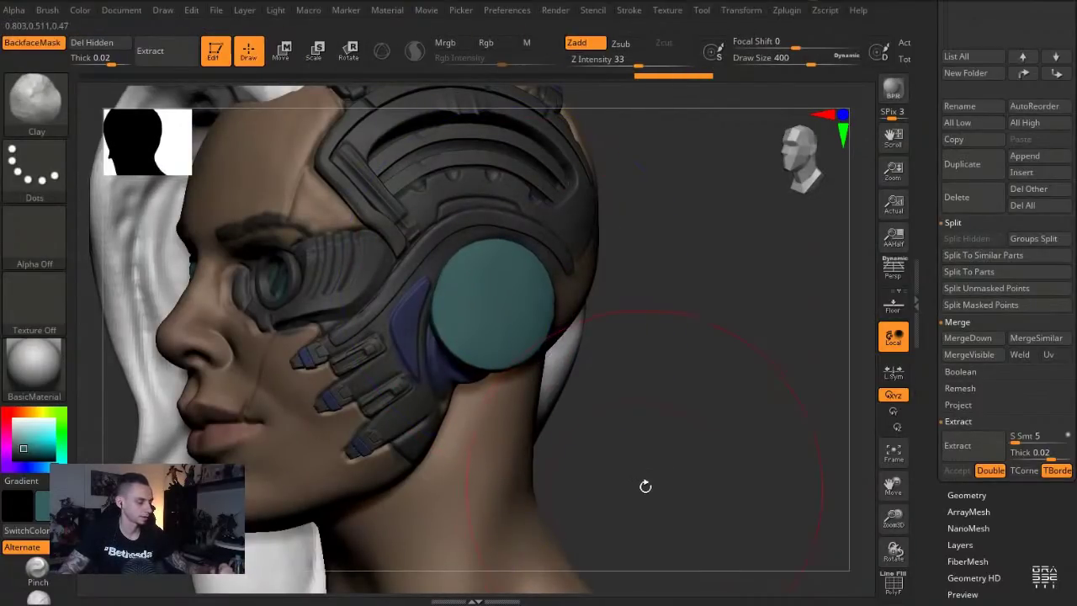
pyautogui.moveTo(637, 488); pyautogui.dragTo(555, 429)
pyautogui.press('r')
pyautogui.moveTo(495, 273); pyautogui.dragTo(479, 341)
pyautogui.moveTo(491, 305); pyautogui.dragTo(509, 306)
pyautogui.moveTo(227, 244); pyautogui.dragTo(377, 200)
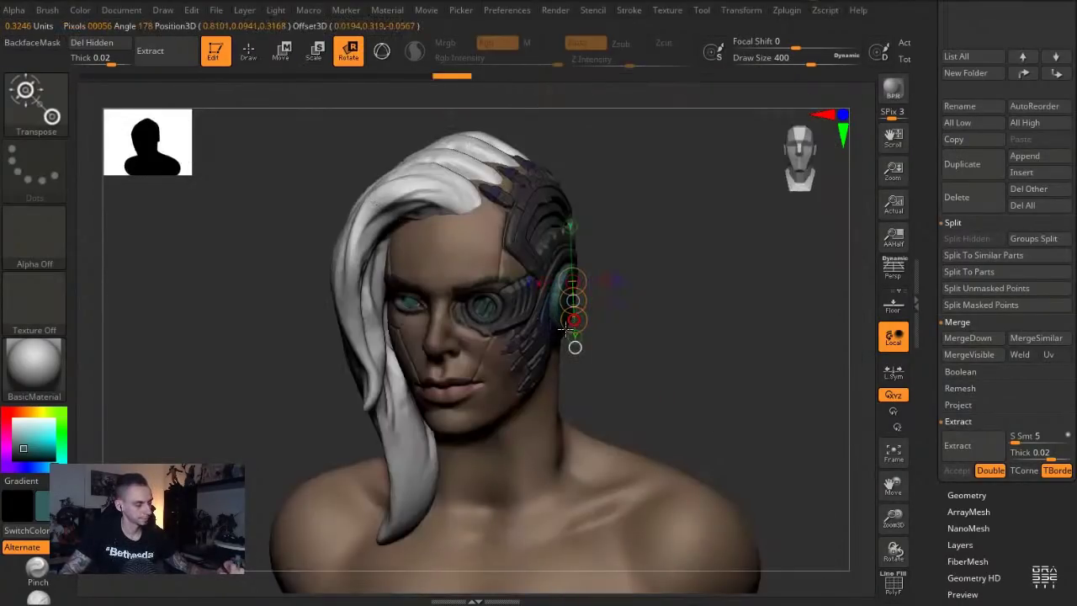
# Adjust the teal disc's scale and position over the ear with Transpose
pyautogui.press('q')
pyautogui.moveTo(639, 401); pyautogui.dragTo(543, 406)
pyautogui.press('e')
pyautogui.moveTo(567, 344)
pyautogui.mouseDown()
pyautogui.moveTo(656, 406)
pyautogui.moveTo(387, 363)
pyautogui.moveTo(399, 381)
pyautogui.moveTo(381, 404)
pyautogui.mouseUp()
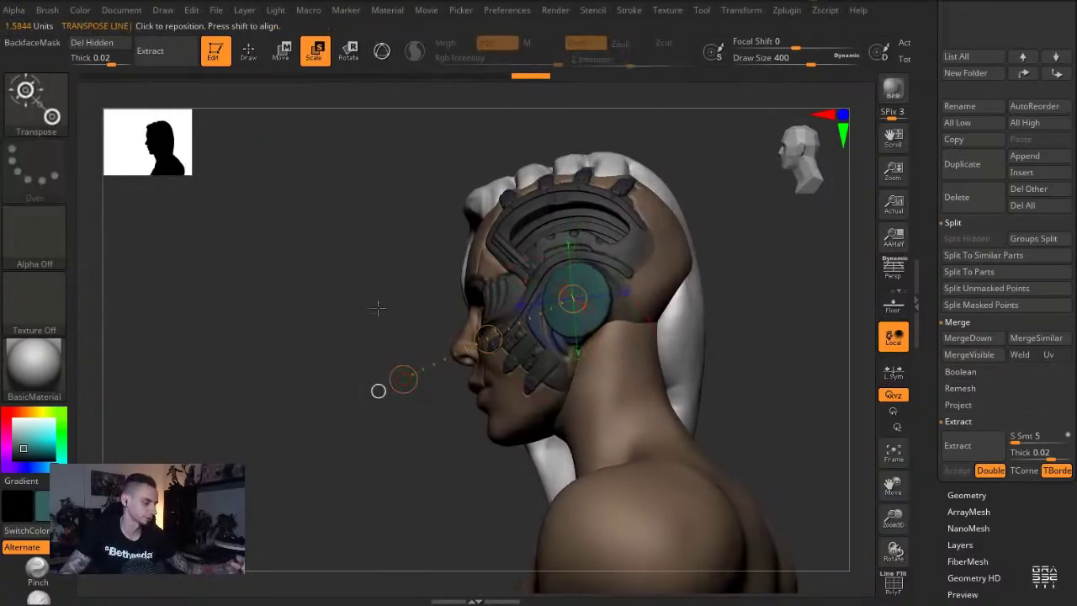
pyautogui.moveTo(378, 306); pyautogui.dragTo(448, 313)
pyautogui.press('w')
pyautogui.moveTo(494, 343); pyautogui.dragTo(499, 357)
pyautogui.press('q')
pyautogui.moveTo(220, 218); pyautogui.dragTo(316, 219)
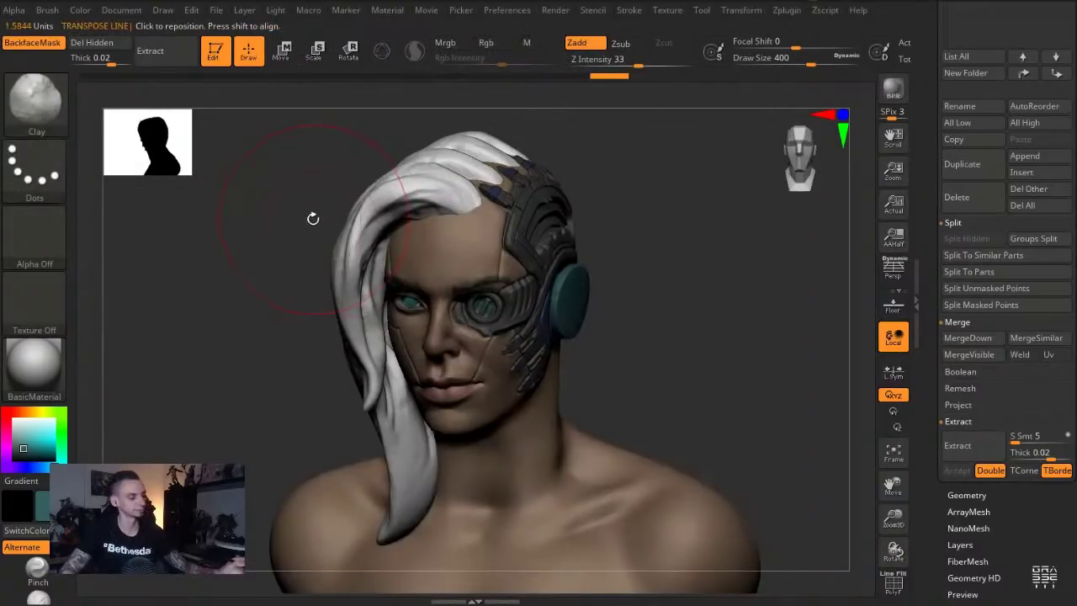
# Shape the teal disc from the front with the Move brush at draw size 453
pyautogui.keyDown('alt'); pyautogui.moveTo(255, 249); pyautogui.dragTo(257, 286); pyautogui.keyUp('alt')
pyautogui.press('b')
pyautogui.press('m')
pyautogui.press('v')
pyautogui.moveTo(578, 295); pyautogui.dragTo(568, 301)
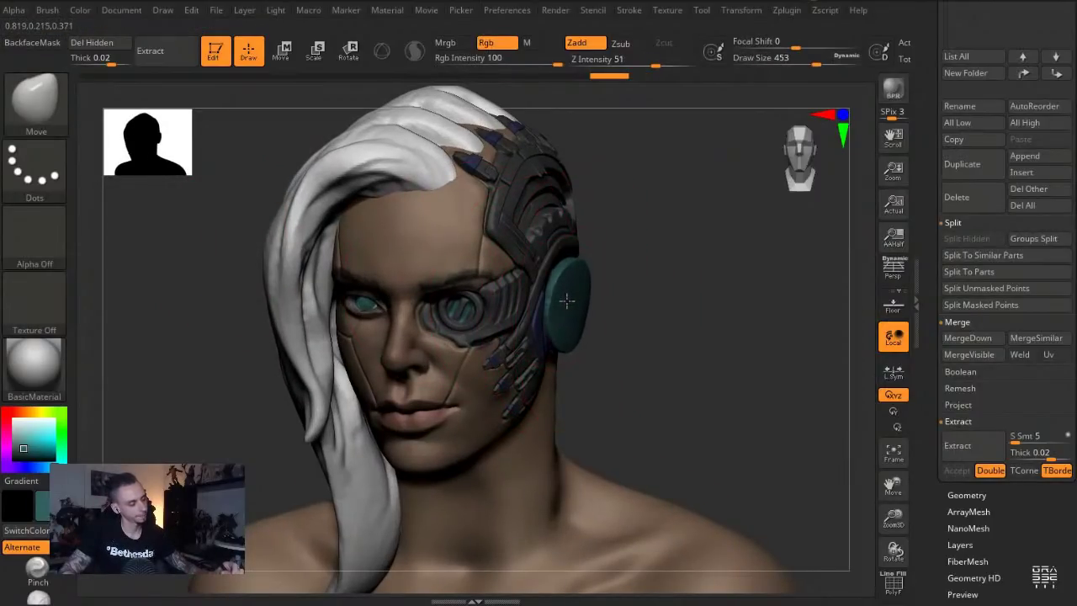
pyautogui.moveTo(634, 366); pyautogui.dragTo(587, 313)
# Apply DynaMesh at resolution 128 to the disc and thicken it slightly with the Inflate deformation
pyautogui.moveTo(936, 505); pyautogui.dragTo(935, 409)
pyautogui.click(953, 255)
pyautogui.moveTo(933, 467); pyautogui.dragTo(934, 383)
pyautogui.click(958, 430)
pyautogui.moveTo(934, 462); pyautogui.dragTo(930, 272)
pyautogui.keyDown('shift'); pyautogui.click(954, 246); pyautogui.keyUp('shift')
pyautogui.moveTo(933, 574); pyautogui.dragTo(933, 351)
pyautogui.moveTo(1007, 468); pyautogui.dragTo(1018, 466)
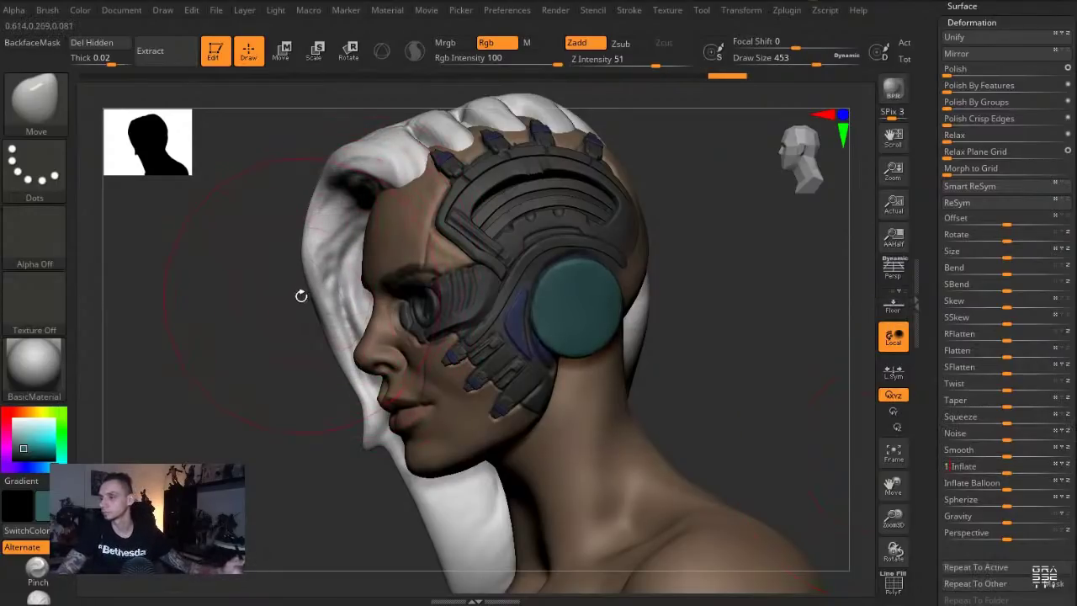
# Shift the thickened teal disc slightly with Transpose Move to refit it against the ear
pyautogui.moveTo(292, 312); pyautogui.dragTo(277, 308)
pyautogui.press('w')
pyautogui.moveTo(564, 321); pyautogui.dragTo(503, 448)
pyautogui.moveTo(540, 372); pyautogui.dragTo(545, 372)
pyautogui.press('q')
pyautogui.moveTo(224, 202); pyautogui.dragTo(310, 198)
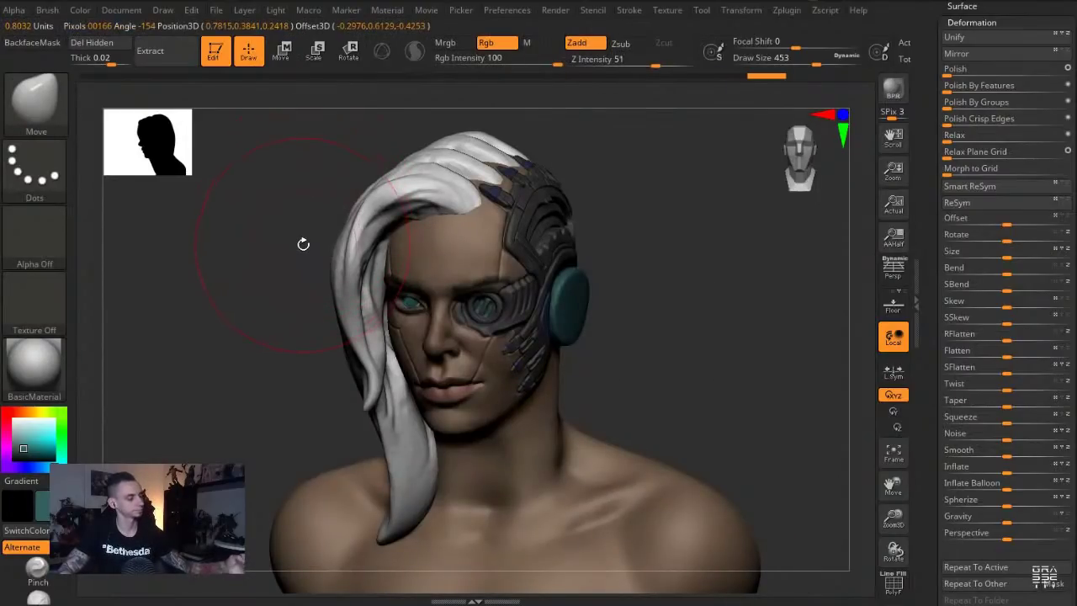
# Recolour the ear disc dark grey to match the surrounding mechanical plates
pyautogui.moveTo(34, 435); pyautogui.dragTo(545, 328)
pyautogui.moveTo(287, 237); pyautogui.dragTo(281, 277)
pyautogui.keyDown('alt'); pyautogui.click(539, 337); pyautogui.keyUp('alt')
pyautogui.click(14, 419)
pyautogui.moveTo(63, 414); pyautogui.dragTo(500, 225)
pyautogui.keyDown('alt'); pyautogui.click(561, 282); pyautogui.keyUp('alt')
pyautogui.moveTo(637, 384); pyautogui.dragTo(581, 382)
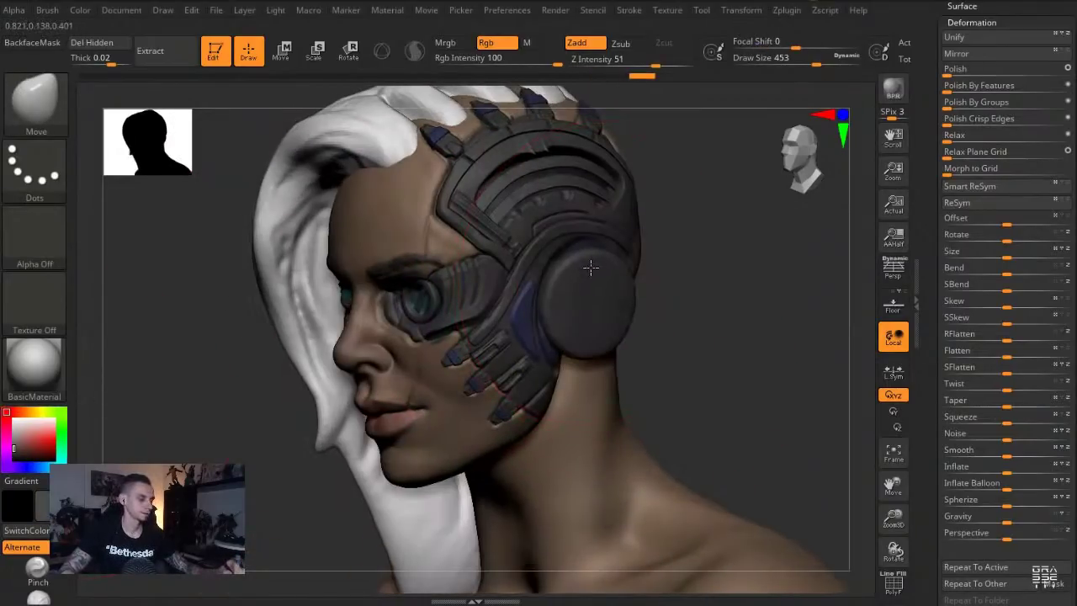
# Refine the grey disc's outline with the Move brush at draw size 393
pyautogui.moveTo(592, 269); pyautogui.dragTo(589, 261)
pyautogui.press('s')
pyautogui.moveTo(624, 328); pyautogui.dragTo(618, 328)
pyautogui.moveTo(601, 308)
pyautogui.mouseDown()
pyautogui.moveTo(563, 314)
pyautogui.moveTo(575, 278)
pyautogui.moveTo(630, 315)
pyautogui.mouseUp()
pyautogui.moveTo(586, 277); pyautogui.dragTo(585, 272)
# Remesh the disc with ZRemesher at a target polygon count of 5 and check its wireframe
pyautogui.moveTo(928, 378); pyautogui.dragTo(929, 484)
pyautogui.scroll(8, 930, 484)
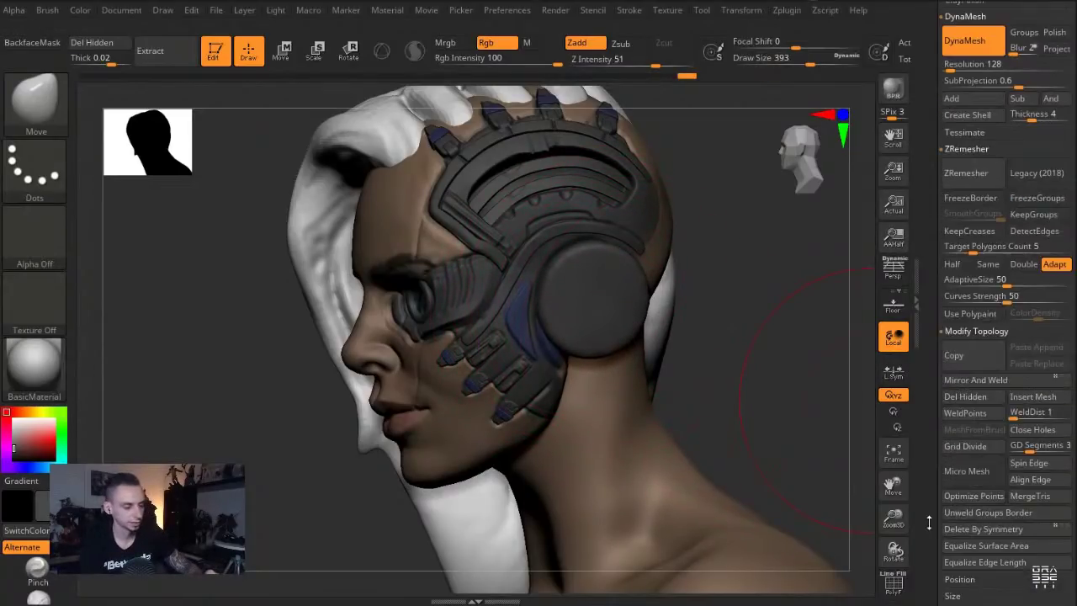
pyautogui.click(954, 217)
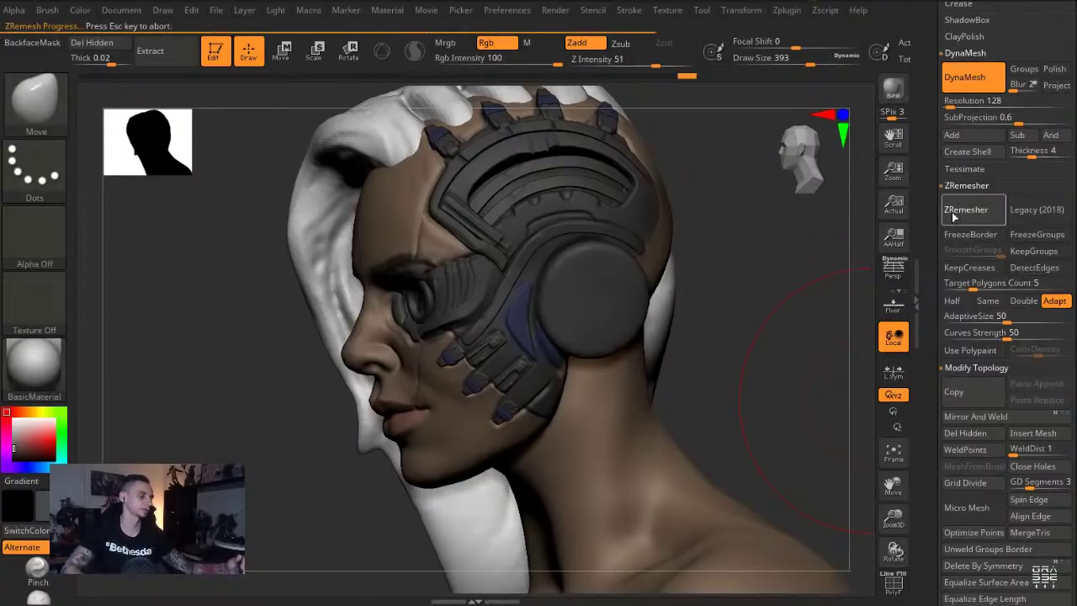
pyautogui.hotkey('shift', 'f')
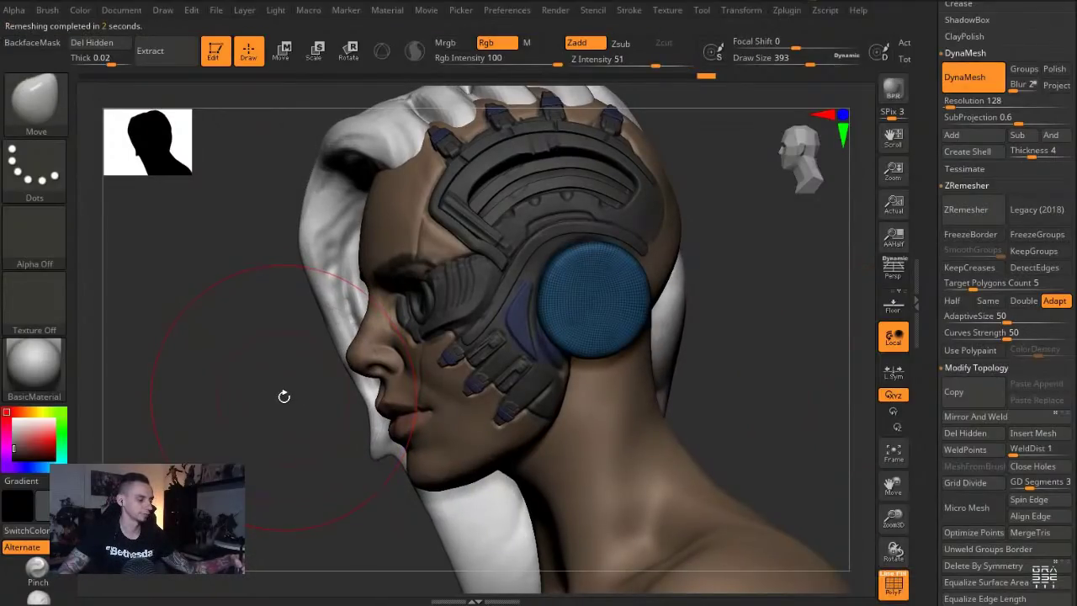
pyautogui.keyDown('alt'); pyautogui.moveTo(284, 397); pyautogui.dragTo(324, 399); pyautogui.keyUp('alt')
pyautogui.hotkey('shift', 'f')
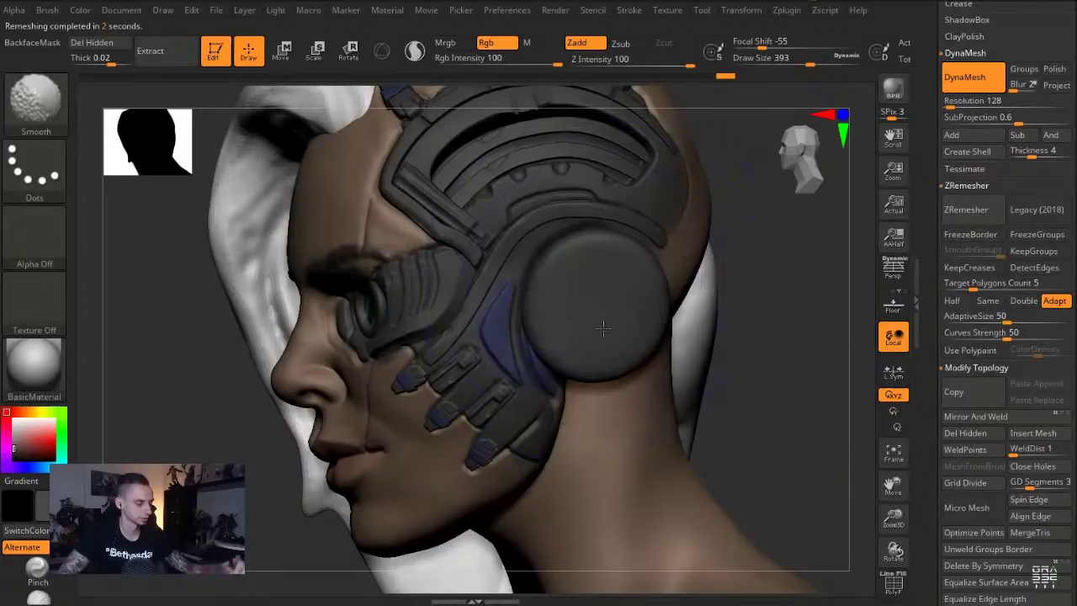
pyautogui.moveTo(211, 457)
pyautogui.mouseDown()
pyautogui.moveTo(324, 453)
pyautogui.moveTo(202, 450)
pyautogui.mouseUp()
# Select the head subtool, rework the blue area in front of the ear disc with the Clay brush at draw size 65, and smooth it
pyautogui.keyDown('alt'); pyautogui.click(543, 385); pyautogui.keyUp('alt')
pyautogui.press('b')
pyautogui.press('c')
pyautogui.press('l')
pyautogui.press('s')
pyautogui.moveTo(548, 381); pyautogui.dragTo(515, 380)
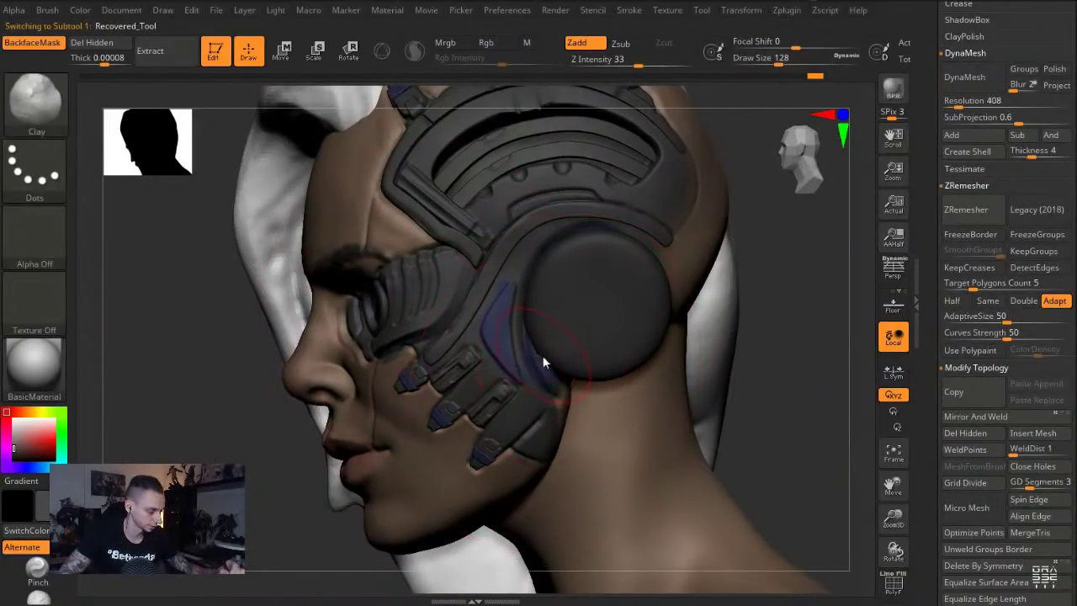
pyautogui.press('[')
pyautogui.hotkey('alt', 's')
pyautogui.moveTo(543, 328)
pyautogui.keyDown('shift'); pyautogui.mouseDown()
pyautogui.moveTo(548, 319)
pyautogui.moveTo(538, 341)
pyautogui.mouseUp(); pyautogui.keyUp('shift')
pyautogui.press('s')
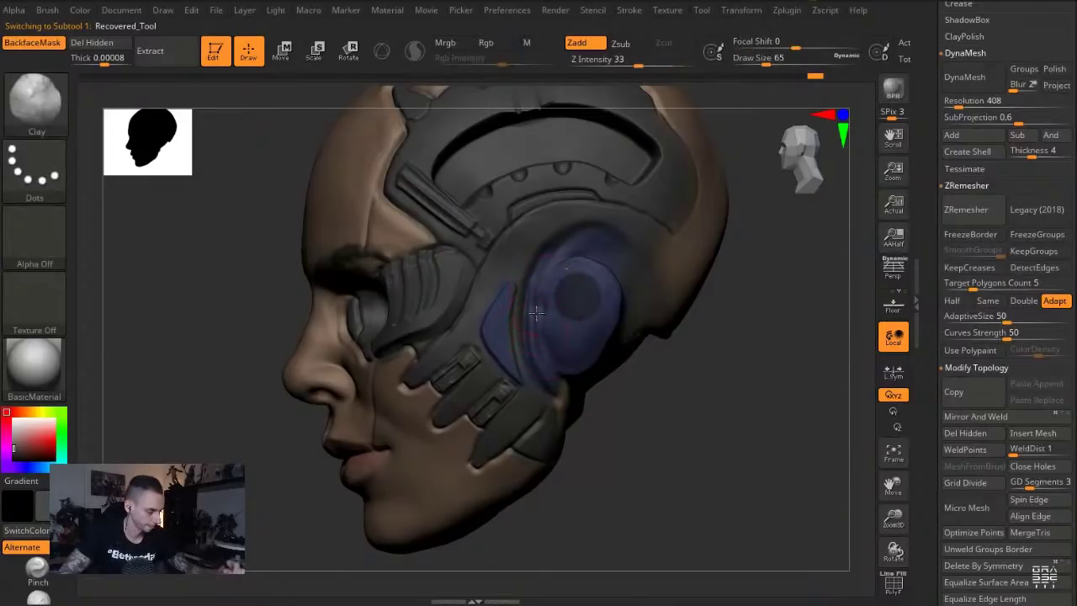
pyautogui.hotkey('alt', 's')
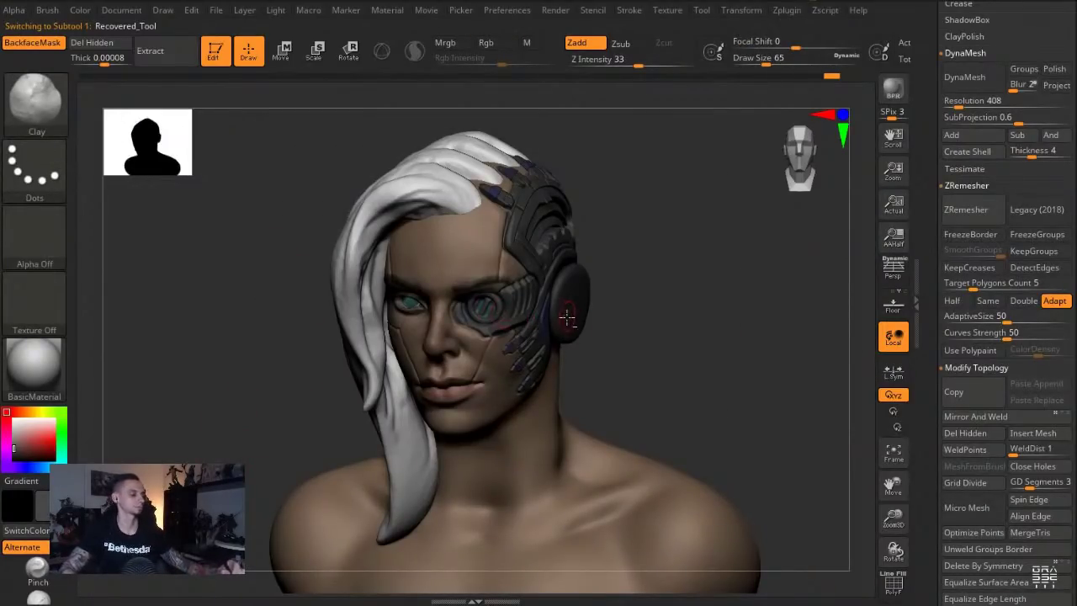
# Select the ear disc and adjust its shape from the front with the Move brush at draw size 372
pyautogui.press('b')
pyautogui.press('m')
pyautogui.press('v')
pyautogui.press('s')
pyautogui.moveTo(547, 334)
pyautogui.mouseDown()
pyautogui.moveTo(570, 335)
pyautogui.moveTo(581, 313)
pyautogui.mouseUp()
pyautogui.keyDown('alt'); pyautogui.click(566, 315); pyautogui.keyUp('alt')
pyautogui.press('s')
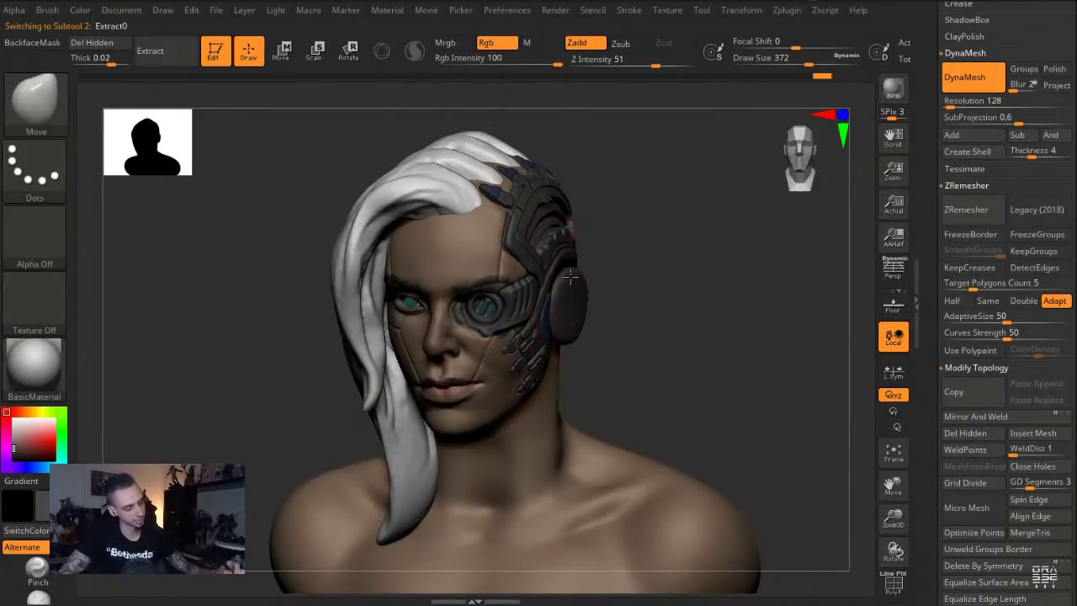
pyautogui.moveTo(573, 335); pyautogui.dragTo(574, 339)
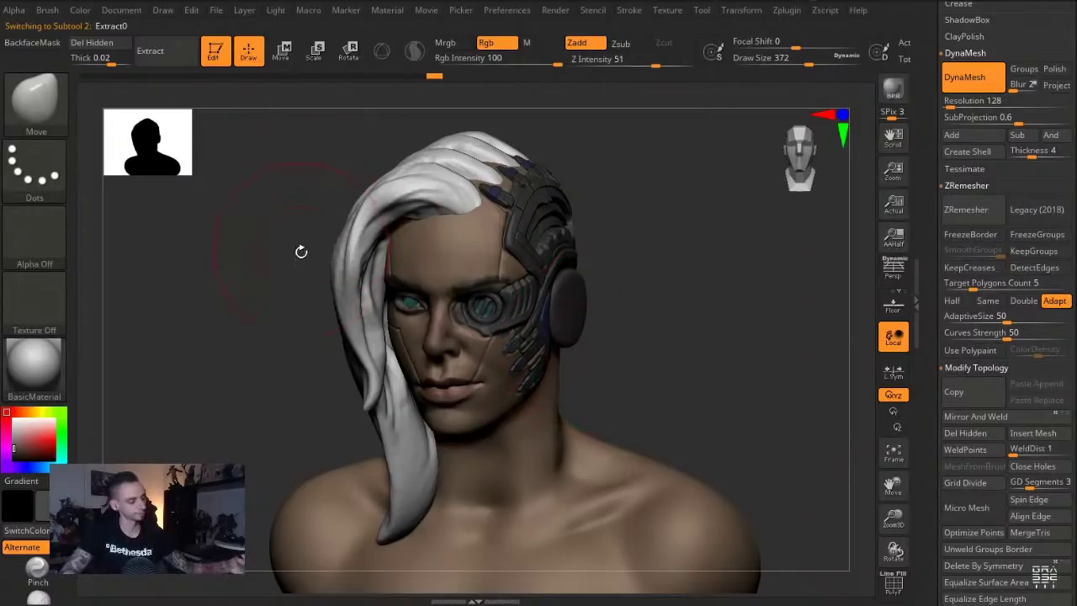
# Select the head subtool and set the Clay brush to draw size 187
pyautogui.moveTo(690, 377); pyautogui.dragTo(551, 313)
pyautogui.keyDown('alt'); pyautogui.click(511, 307); pyautogui.keyUp('alt')
pyautogui.press('b')
pyautogui.press('c')
pyautogui.press('l')
pyautogui.press('s')
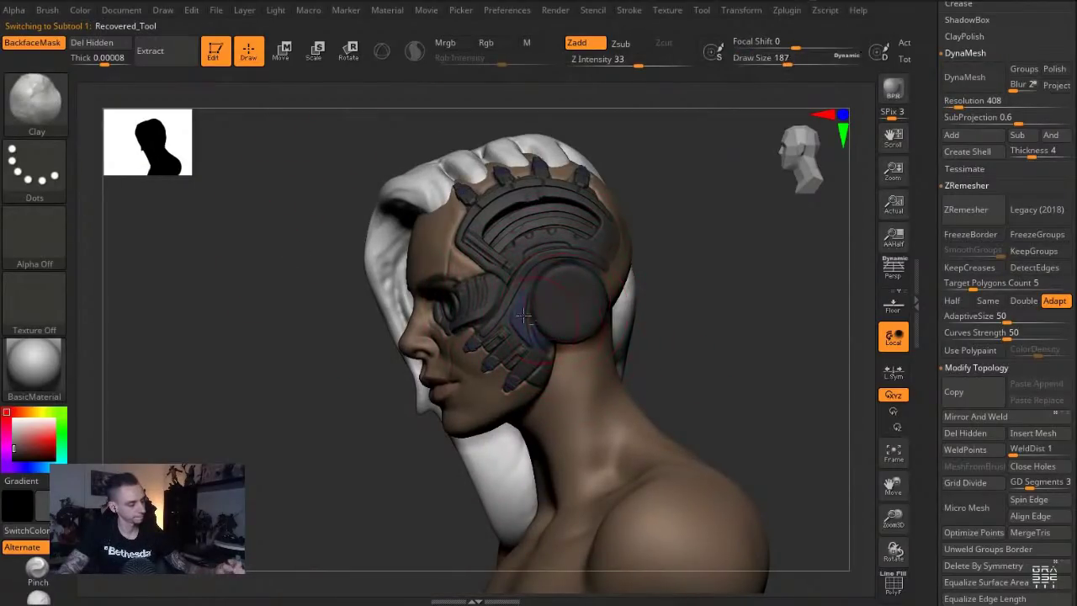
pyautogui.moveTo(248, 271); pyautogui.dragTo(302, 265)
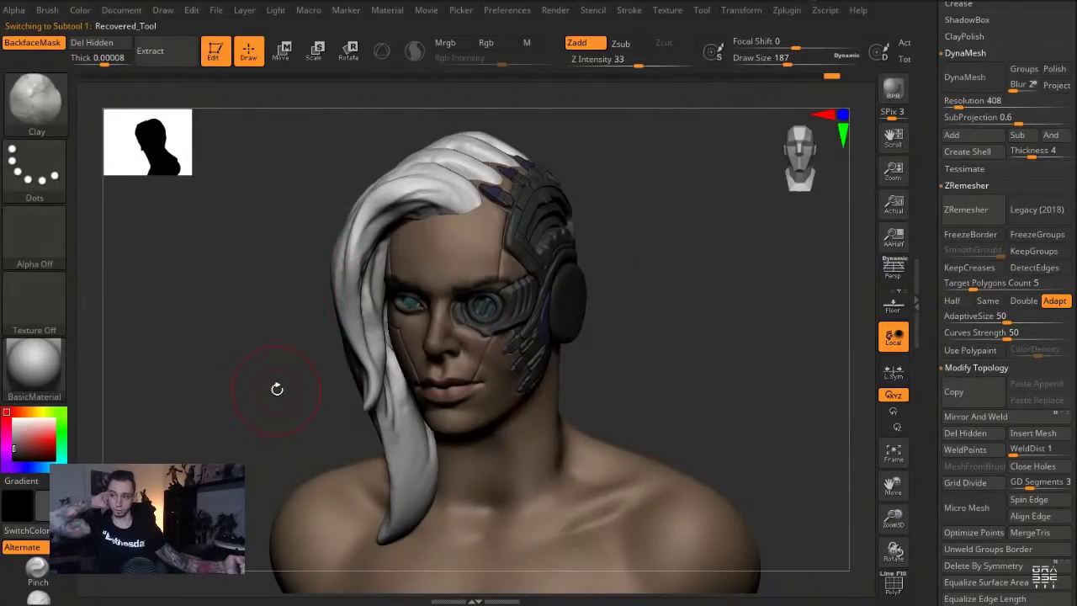
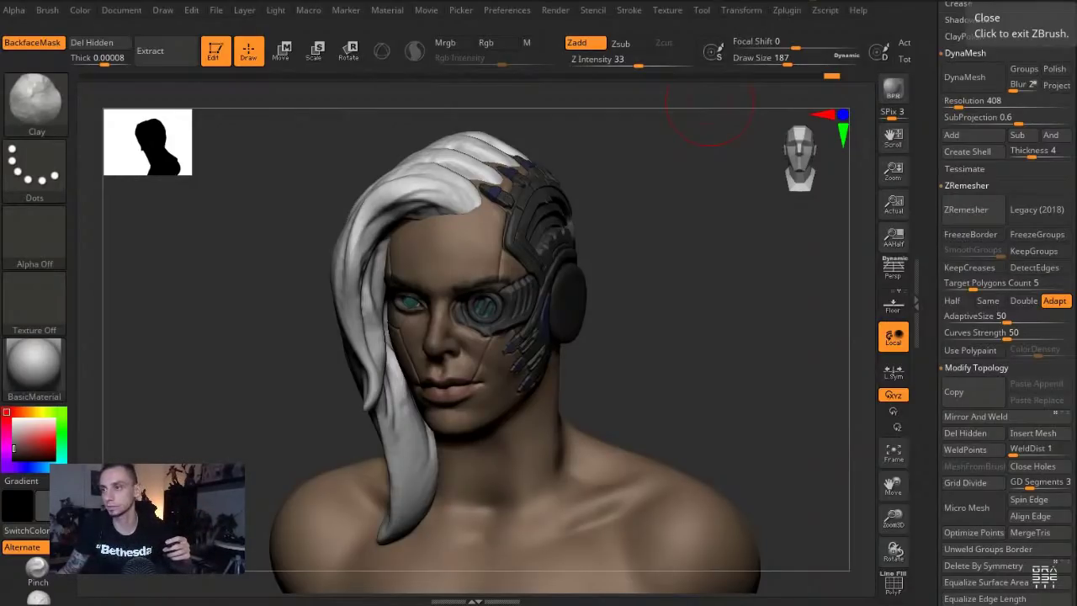
# Rework the shape of the mechanical ear piece from several angles with the Move brush at draw size 286
pyautogui.moveTo(202, 312); pyautogui.dragTo(260, 261)
pyautogui.keyDown('alt'); pyautogui.click(556, 244); pyautogui.keyUp('alt')
pyautogui.moveTo(267, 360)
pyautogui.mouseDown()
pyautogui.moveTo(304, 367)
pyautogui.moveTo(312, 338)
pyautogui.mouseUp()
pyautogui.press('b')
pyautogui.press('m')
pyautogui.press('v')
pyautogui.press('s')
pyautogui.moveTo(481, 418); pyautogui.dragTo(495, 417)
pyautogui.moveTo(583, 420); pyautogui.dragTo(580, 370)
pyautogui.moveTo(336, 320); pyautogui.dragTo(304, 319)
pyautogui.moveTo(574, 391); pyautogui.dragTo(582, 341)
pyautogui.moveTo(629, 339); pyautogui.dragTo(596, 330)
pyautogui.moveTo(599, 360)
pyautogui.mouseDown()
pyautogui.moveTo(605, 343)
pyautogui.moveTo(589, 354)
pyautogui.moveTo(604, 320)
pyautogui.mouseUp()
pyautogui.moveTo(313, 290); pyautogui.dragTo(381, 306)
# Give the hair a dark brown colour and match the ear disc to the dark grey of the mechanical plates
pyautogui.keyDown('alt'); pyautogui.click(450, 364); pyautogui.keyUp('alt')
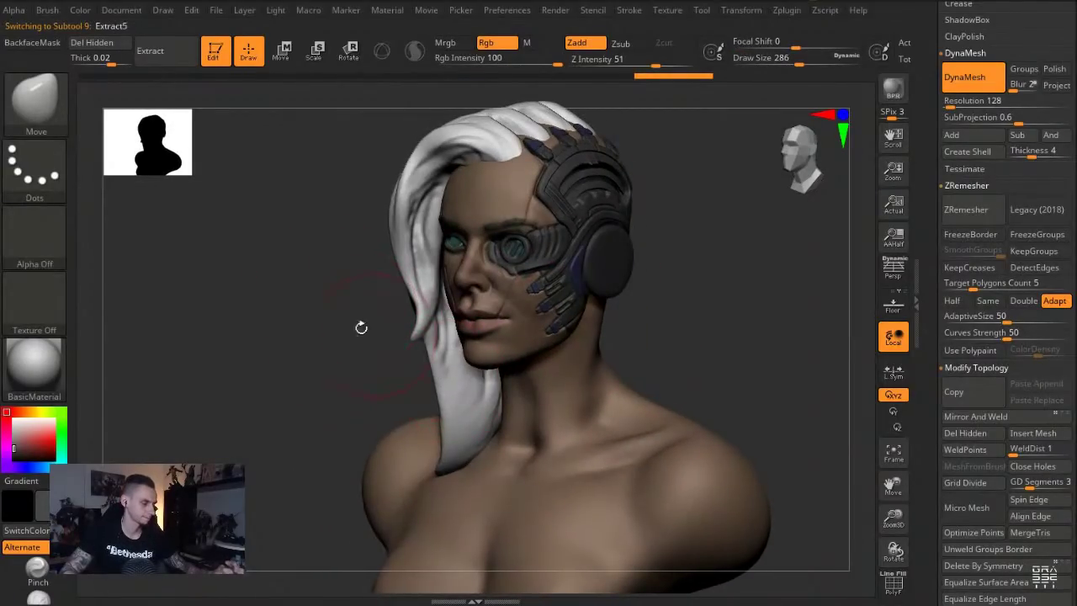
pyautogui.moveTo(249, 296); pyautogui.dragTo(268, 297)
pyautogui.hotkey('ctrl', 'shift', 'z')
pyautogui.click(29, 453)
pyautogui.click(20, 412)
pyautogui.moveTo(208, 342); pyautogui.dragTo(178, 357)
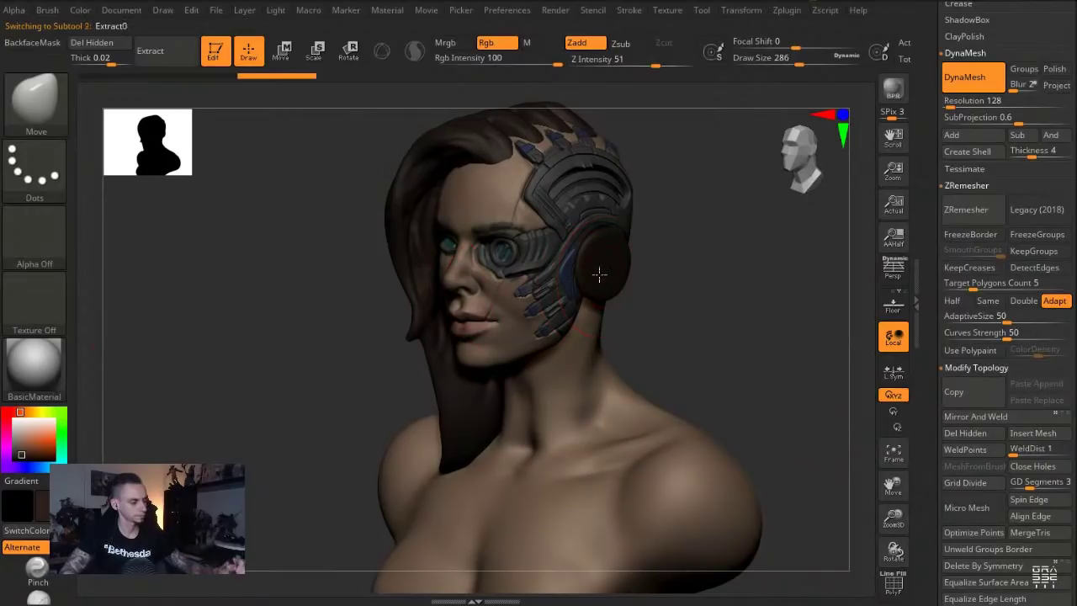
pyautogui.moveTo(30, 453); pyautogui.dragTo(540, 175)
pyautogui.moveTo(276, 223); pyautogui.dragTo(328, 421)
# Isolate the head subtool and paint the recess between the curved plates with the sampled dark blue, using the colour-only Inflat brush at draw size 68
pyautogui.keyDown('alt'); pyautogui.click(500, 318); pyautogui.keyUp('alt')
pyautogui.moveTo(364, 233); pyautogui.dragTo(320, 210)
pyautogui.click(37, 599)
pyautogui.moveTo(34, 445); pyautogui.dragTo(492, 437)
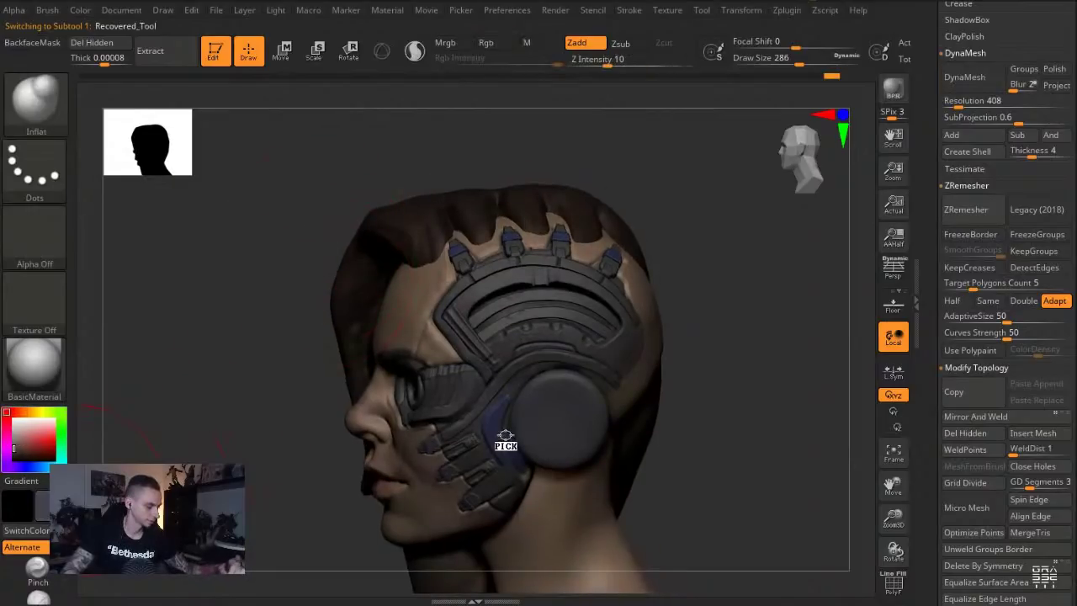
pyautogui.hotkey('alt', 's')
pyautogui.keyDown('alt'); pyautogui.moveTo(328, 234); pyautogui.dragTo(329, 261); pyautogui.keyUp('alt')
pyautogui.press('s')
pyautogui.moveTo(510, 295); pyautogui.dragTo(465, 304)
pyautogui.press('r')
pyautogui.press('s')
pyautogui.moveTo(470, 311); pyautogui.dragTo(587, 289)
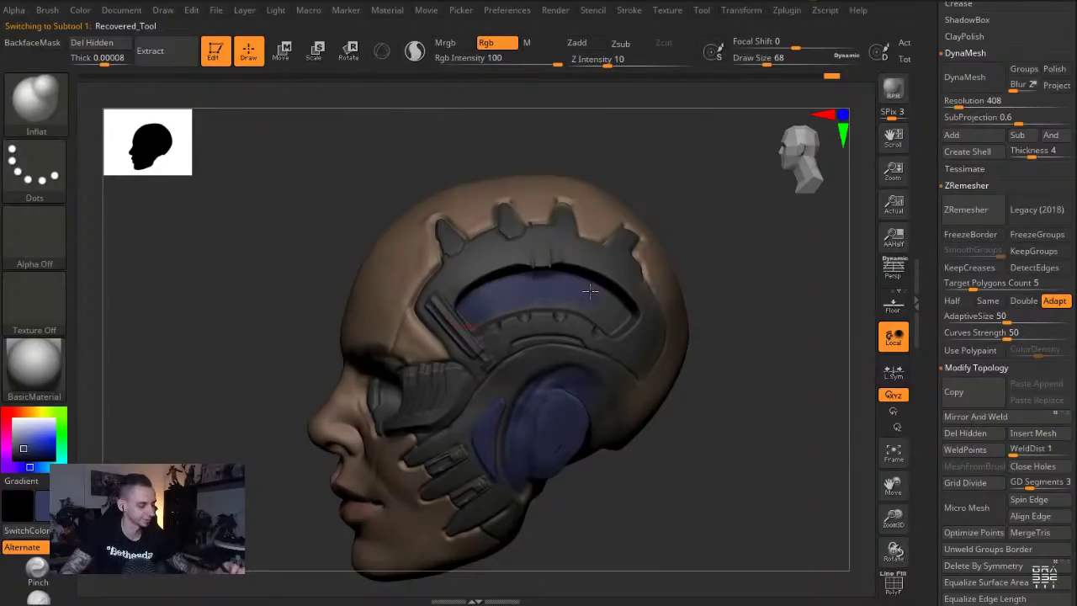
pyautogui.hotkey('alt', 's')
pyautogui.moveTo(199, 253)
pyautogui.mouseDown()
pyautogui.moveTo(283, 241)
pyautogui.moveTo(233, 259)
pyautogui.moveTo(250, 337)
pyautogui.mouseUp()
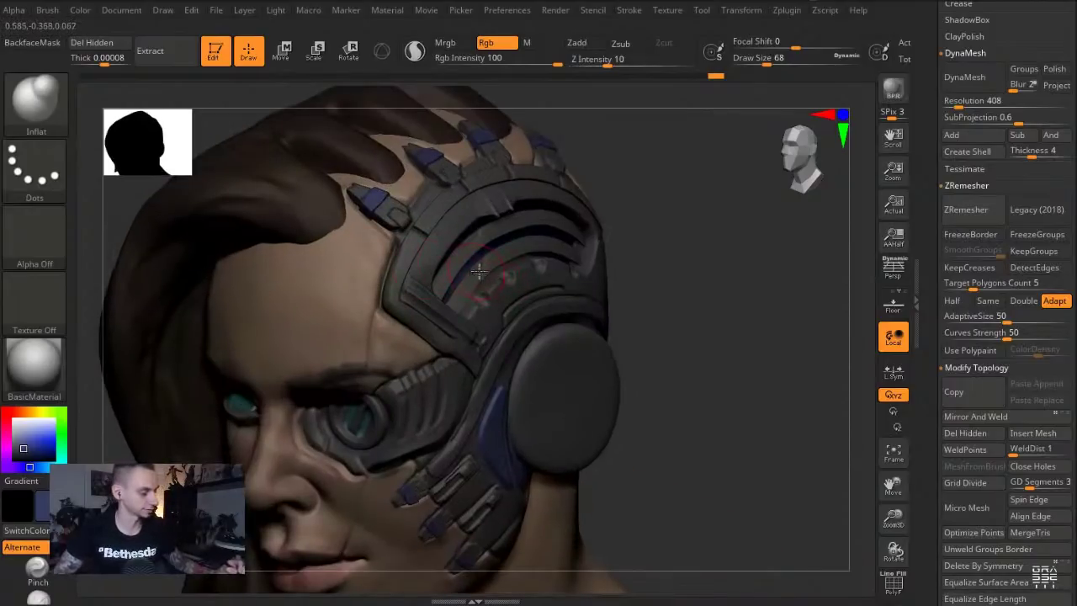
# Try to reshape the curved mechanical plate on the side of the head with the Move brush at draw size 182
pyautogui.moveTo(675, 418); pyautogui.dragTo(653, 417)
pyautogui.keyDown('alt'); pyautogui.click(527, 249); pyautogui.keyUp('alt')
pyautogui.press('b')
pyautogui.press('m')
pyautogui.press('v')
pyautogui.press('s')
pyautogui.moveTo(527, 247)
pyautogui.mouseDown()
pyautogui.moveTo(544, 246)
pyautogui.moveTo(534, 230)
pyautogui.mouseUp()
pyautogui.keyDown('alt'); pyautogui.moveTo(673, 269); pyautogui.dragTo(664, 211); pyautogui.keyUp('alt')
pyautogui.moveTo(303, 215); pyautogui.dragTo(365, 216)
pyautogui.hotkey('ctrl', 'z')
pyautogui.hotkey('ctrl', 'z')
pyautogui.hotkey('ctrl', 'z')
pyautogui.hotkey('ctrl', 'z')
pyautogui.hotkey('ctrl', 'z')
pyautogui.hotkey('ctrl', 'z')
pyautogui.hotkey('ctrl', 'z')
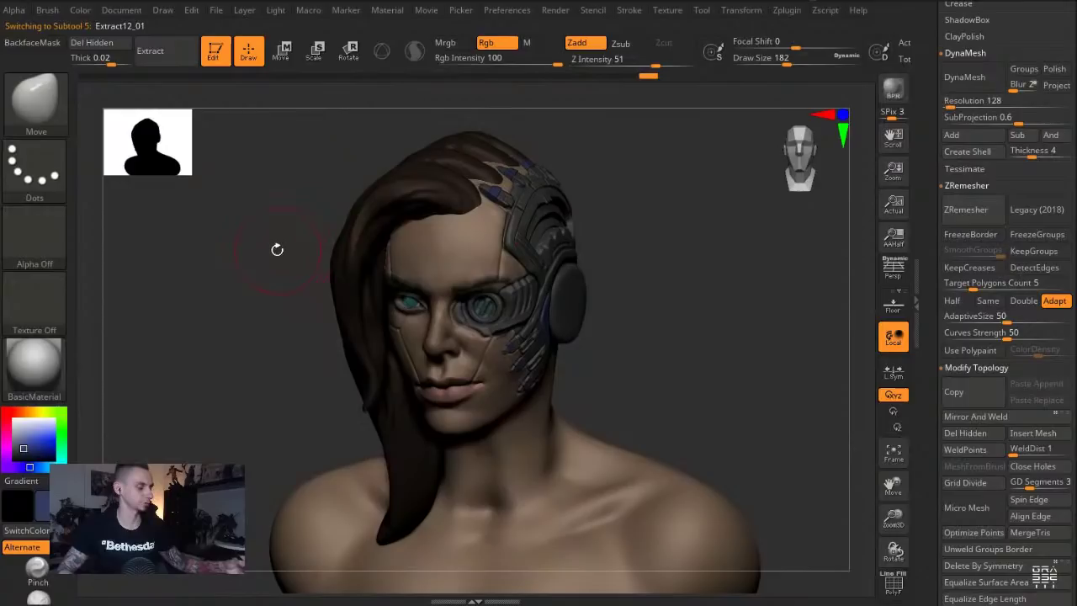
# Adjust the mechanical plate on the side of the head with the Move brush at draw size 286 and save the file
pyautogui.press('s')
pyautogui.click(529, 221)
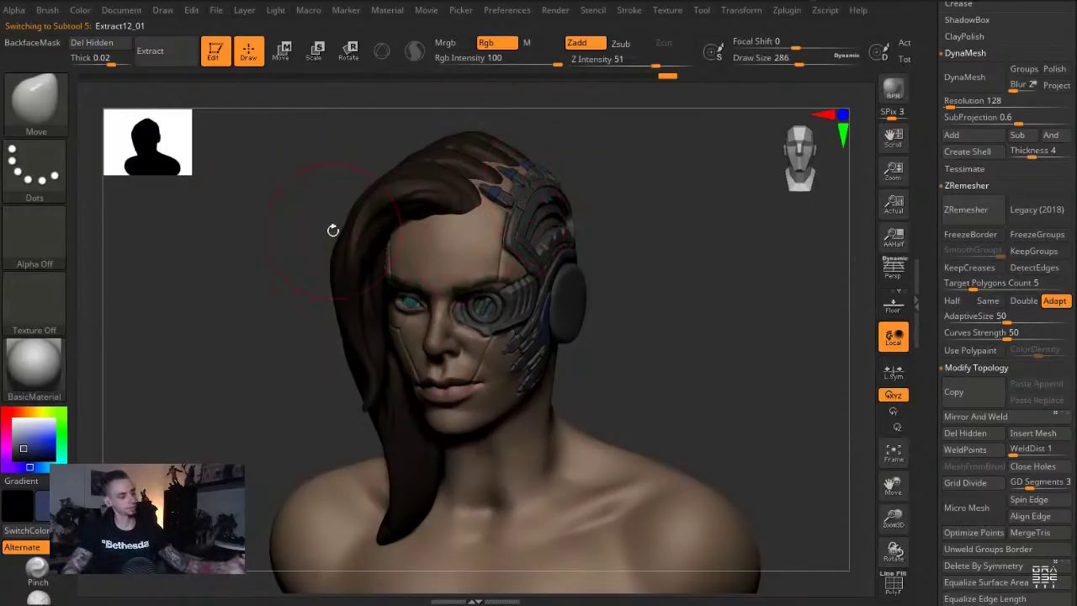
pyautogui.moveTo(263, 285)
pyautogui.mouseDown()
pyautogui.moveTo(252, 301)
pyautogui.moveTo(253, 282)
pyautogui.mouseUp()
pyautogui.hotkey('ctrl', 'shift')
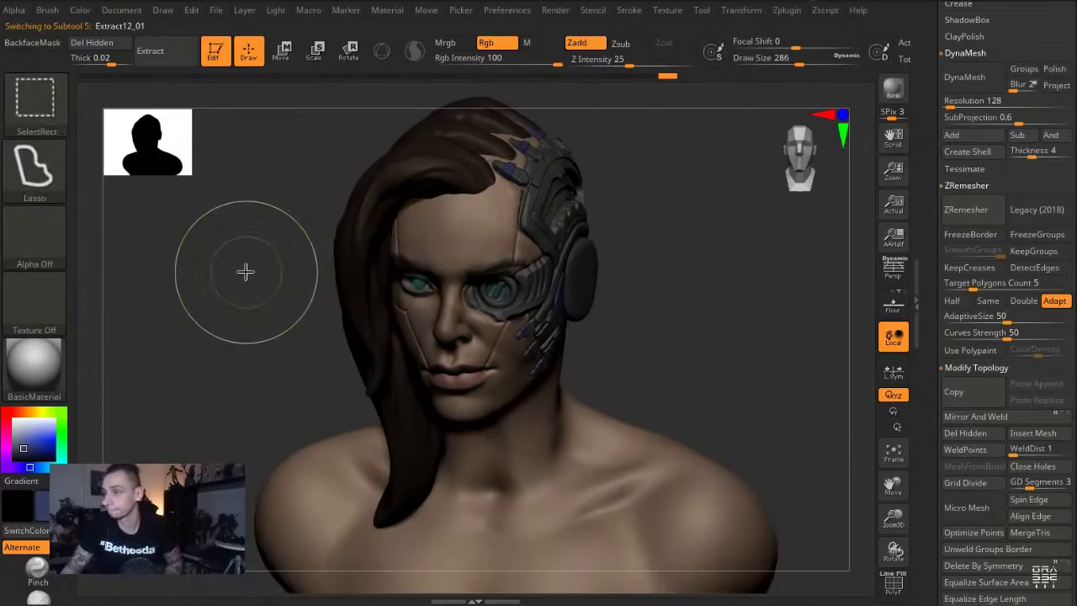
pyautogui.hotkey('ctrl', 's')
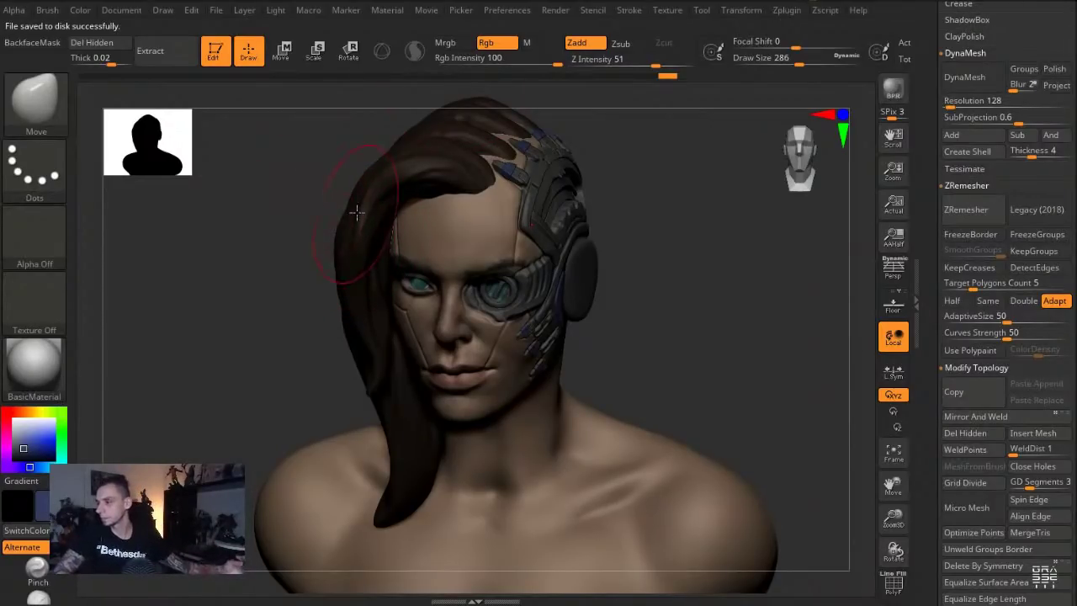
# Select the hair and adjust its front lock above the forehead with the Move brush at draw size 163
pyautogui.moveTo(284, 292); pyautogui.dragTo(308, 300)
pyautogui.keyDown('alt'); pyautogui.click(329, 315); pyautogui.keyUp('alt')
pyautogui.moveTo(267, 261); pyautogui.dragTo(494, 261)
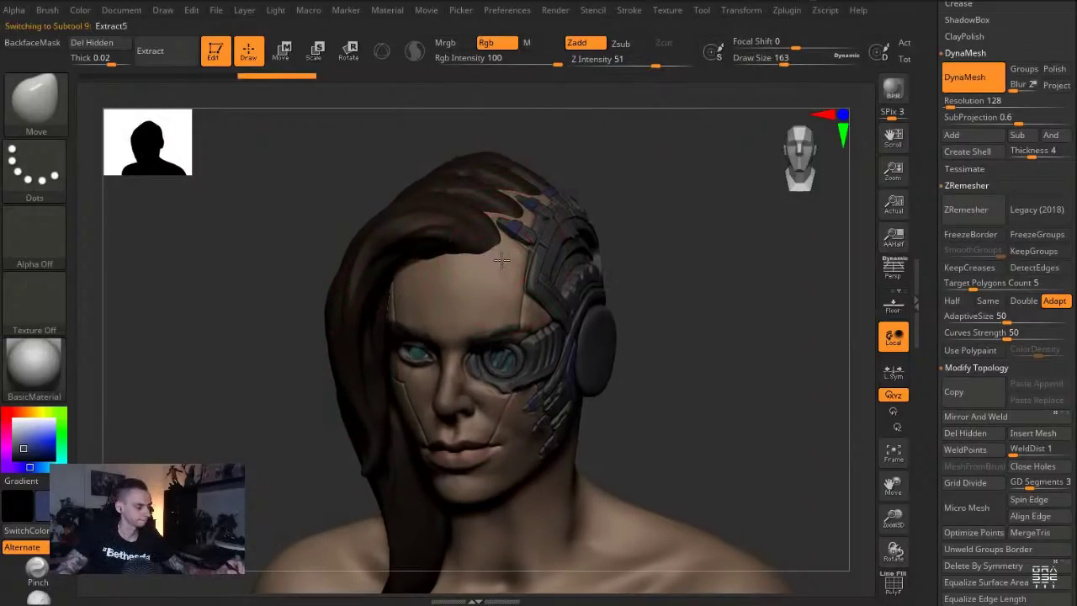
pyautogui.moveTo(255, 264)
pyautogui.mouseDown()
pyautogui.moveTo(233, 239)
pyautogui.moveTo(240, 263)
pyautogui.mouseUp()
# Select the neck and torso subtool, duplicate it, and isolate the copy
pyautogui.keyDown('alt'); pyautogui.click(541, 503); pyautogui.keyUp('alt')
pyautogui.moveTo(263, 440); pyautogui.dragTo(259, 385)
pyautogui.click(259, 385)
pyautogui.keyDown('alt'); pyautogui.moveTo(366, 327); pyautogui.dragTo(375, 263); pyautogui.keyUp('alt')
pyautogui.moveTo(300, 353); pyautogui.dragTo(308, 367)
pyautogui.moveTo(927, 329); pyautogui.dragTo(931, 417)
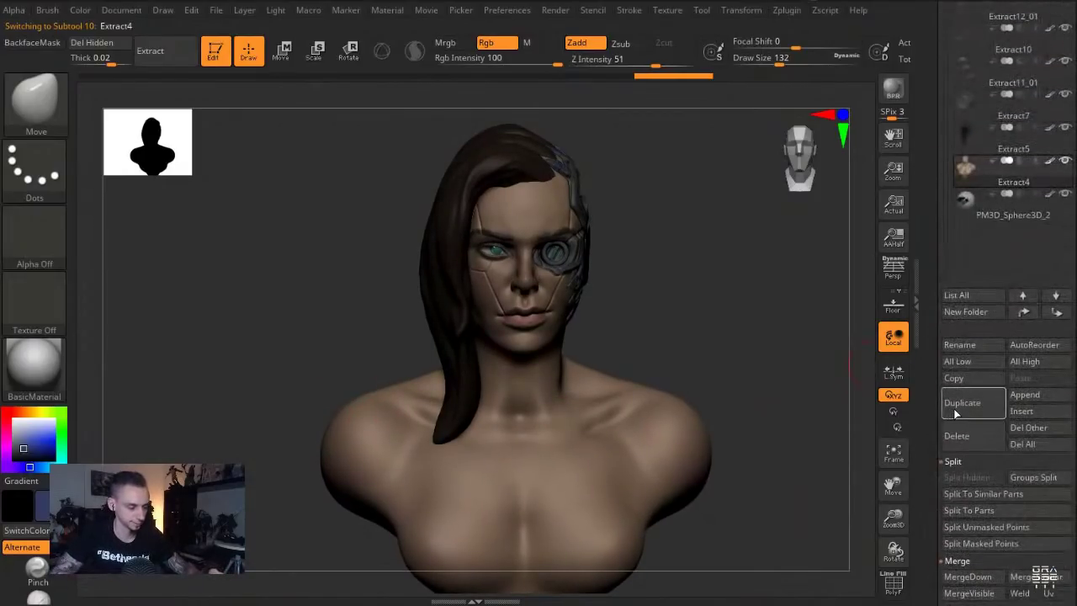
pyautogui.click(953, 413)
pyautogui.keyDown('shift'); pyautogui.moveTo(332, 301); pyautogui.dragTo(325, 308); pyautogui.keyUp('shift')
pyautogui.click(325, 308)
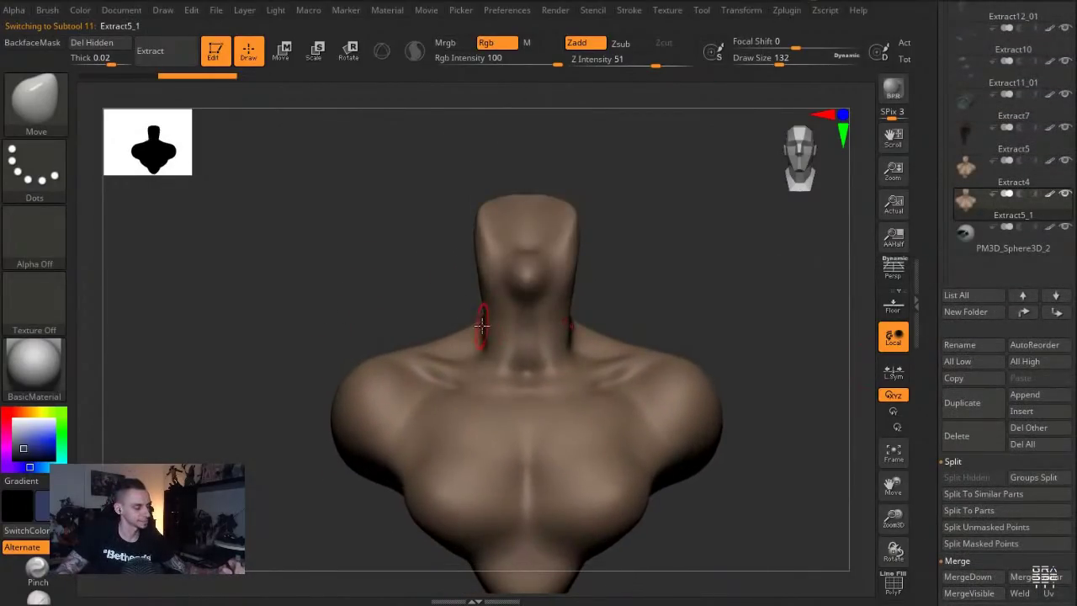
# Widen the neck of the duplicated torso with the Move brush at draw size 517
pyautogui.moveTo(417, 248); pyautogui.dragTo(425, 286)
pyautogui.press('s')
pyautogui.moveTo(442, 329)
pyautogui.mouseDown()
pyautogui.moveTo(483, 329)
pyautogui.moveTo(445, 318)
pyautogui.moveTo(448, 301)
pyautogui.mouseUp()
pyautogui.moveTo(419, 261); pyautogui.dragTo(425, 228)
# Hide and delete the upper neck of the duplicated torso, and rebuild the mesh with DynaMesh at resolution 128
pyautogui.moveTo(488, 169)
pyautogui.keyDown('ctrl'); pyautogui.keyDown('shift'); pyautogui.mouseDown()
pyautogui.moveTo(440, 227)
pyautogui.moveTo(556, 306)
pyautogui.moveTo(607, 227)
pyautogui.mouseUp(); pyautogui.keyUp('shift'); pyautogui.keyUp('ctrl')
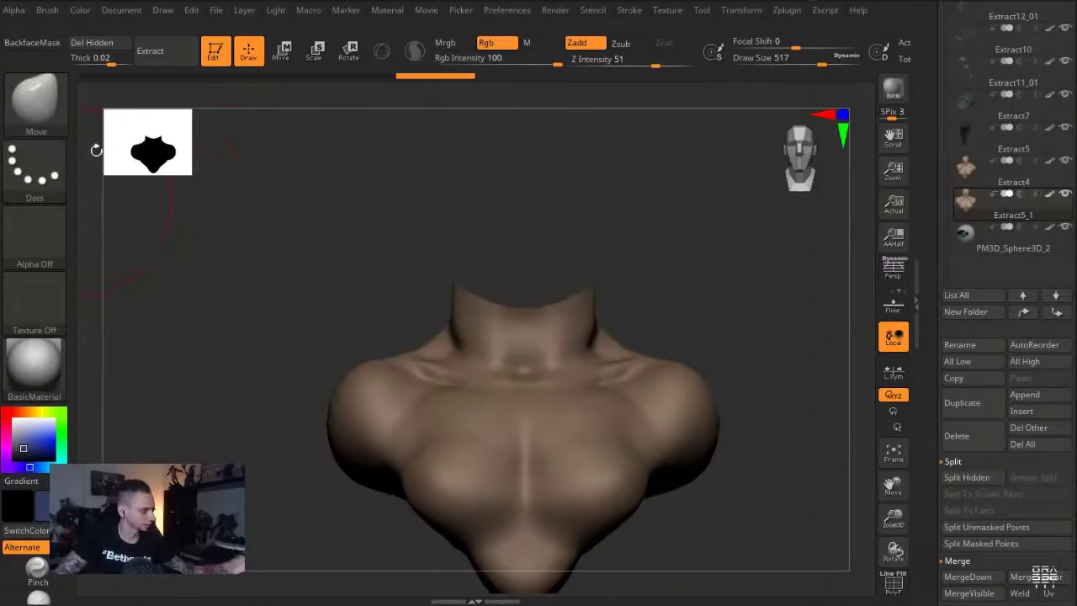
pyautogui.click(97, 43)
pyautogui.moveTo(925, 435); pyautogui.dragTo(923, 272)
pyautogui.keyDown('ctrl'); pyautogui.moveTo(404, 231); pyautogui.dragTo(376, 272); pyautogui.keyUp('ctrl')
pyautogui.moveTo(440, 238); pyautogui.dragTo(465, 338)
# Lasso-mask a tapering strip from the front of the collar down the chest and invert the mask
pyautogui.keyDown('ctrl'); pyautogui.click(49, 173); pyautogui.keyUp('ctrl')
pyautogui.keyDown('ctrl'); pyautogui.click(251, 215); pyautogui.keyUp('ctrl')
pyautogui.moveTo(508, 389)
pyautogui.keyDown('ctrl'); pyautogui.mouseDown()
pyautogui.moveTo(483, 265)
pyautogui.moveTo(552, 291)
pyautogui.moveTo(520, 421)
pyautogui.mouseUp(); pyautogui.keyUp('ctrl')
pyautogui.keyDown('ctrl'); pyautogui.click(325, 211); pyautogui.keyUp('ctrl')
# Try sculpting the unmasked strip at the front of the collar, and undo the attempt
pyautogui.moveTo(506, 370); pyautogui.dragTo(505, 293, button='right')
pyautogui.moveTo(515, 330)
pyautogui.mouseDown()
pyautogui.moveTo(507, 286)
pyautogui.moveTo(515, 324)
pyautogui.mouseUp()
pyautogui.click(34, 43)
pyautogui.hotkey('ctrl', 'z')
pyautogui.hotkey('ctrl', 'z')
pyautogui.hotkey('ctrl', 'z')
pyautogui.hotkey('ctrl', 'z')
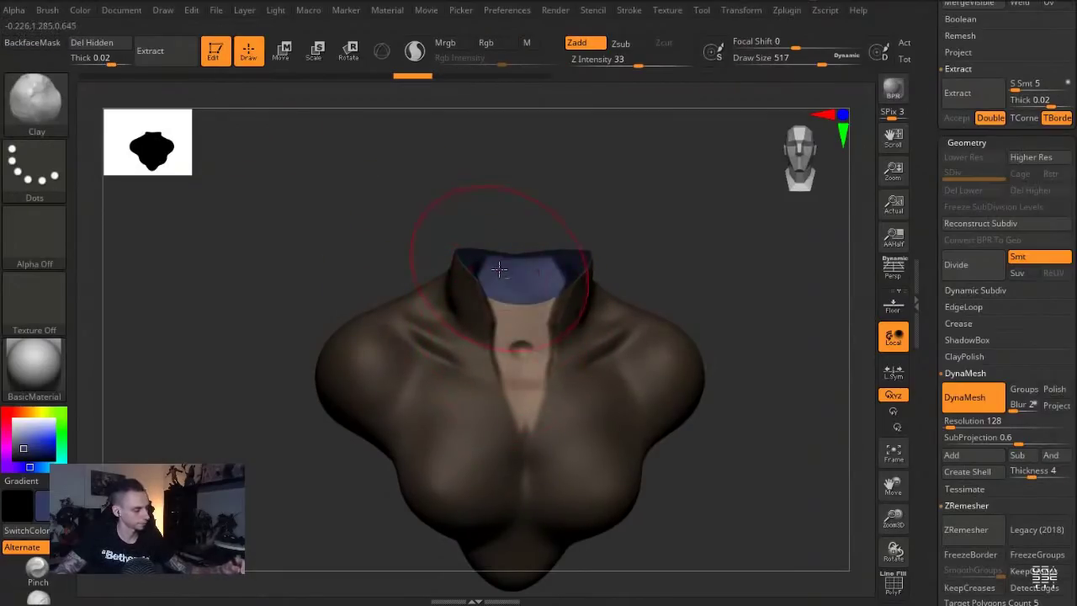
# Carve the unmasked strip inwards with the Clay brush at draw size 517 to open the collar, and clear the mask
pyautogui.keyDown('alt'); pyautogui.moveTo(502, 274); pyautogui.dragTo(517, 336); pyautogui.keyUp('alt')
pyautogui.moveTo(430, 209); pyautogui.dragTo(442, 261)
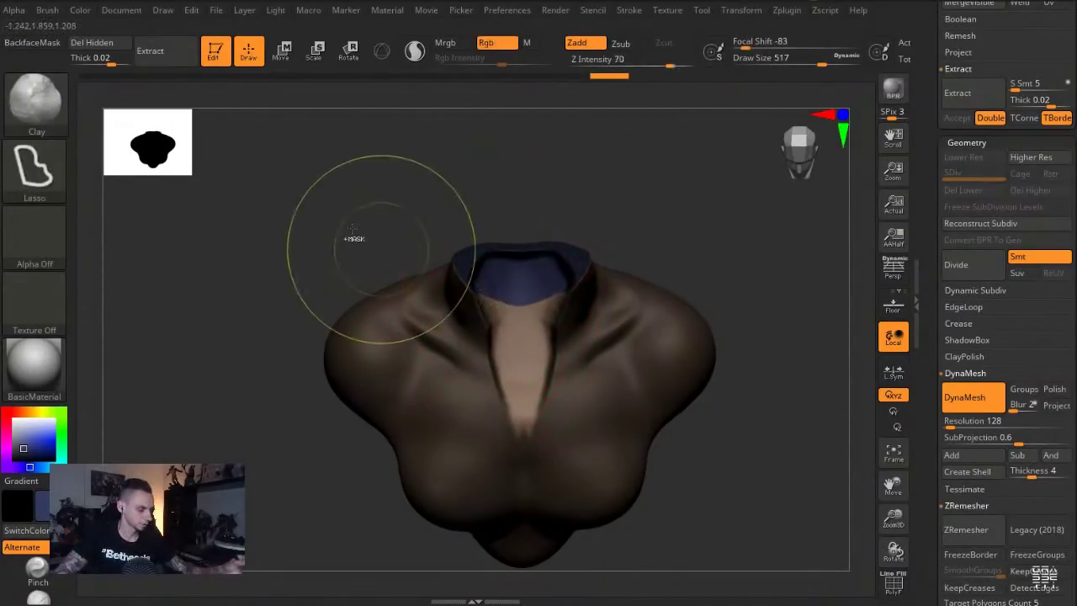
pyautogui.moveTo(372, 241); pyautogui.dragTo(211, 278)
# Fill the whole garment with a greyish brown colour at RGB intensity 100
pyautogui.click(21, 413)
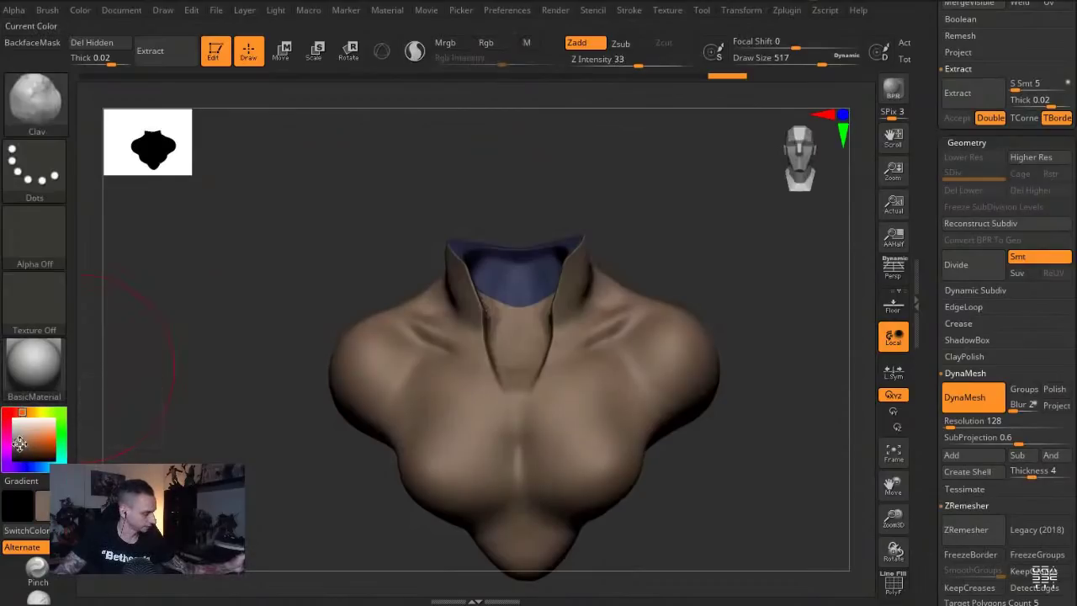
pyautogui.click(19, 443)
pyautogui.click(488, 43)
pyautogui.click(552, 61)
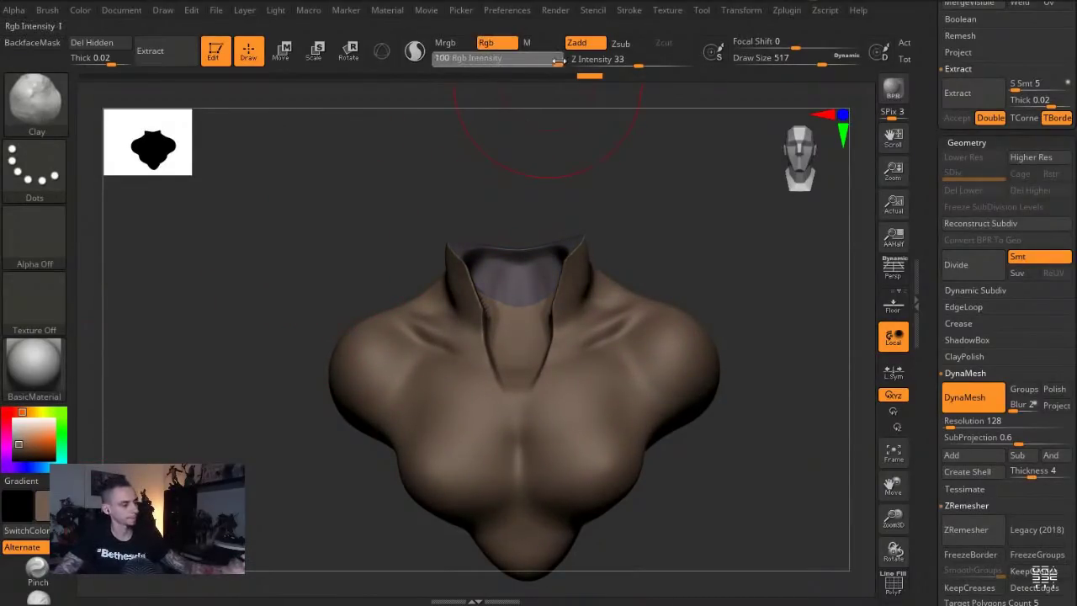
pyautogui.hotkey('ctrl', 'f')
# Smooth the collar opening and thicken its edges using the Inflat brush with Zadd at draw size 351
pyautogui.moveTo(345, 217); pyautogui.dragTo(351, 243)
pyautogui.moveTo(492, 318)
pyautogui.keyDown('shift'); pyautogui.mouseDown()
pyautogui.moveTo(471, 268)
pyautogui.moveTo(476, 294)
pyautogui.moveTo(460, 331)
pyautogui.mouseUp(); pyautogui.keyUp('shift')
pyautogui.press('b')
pyautogui.press('i')
pyautogui.press('n')
pyautogui.press('s')
pyautogui.doubleClick(530, 42)
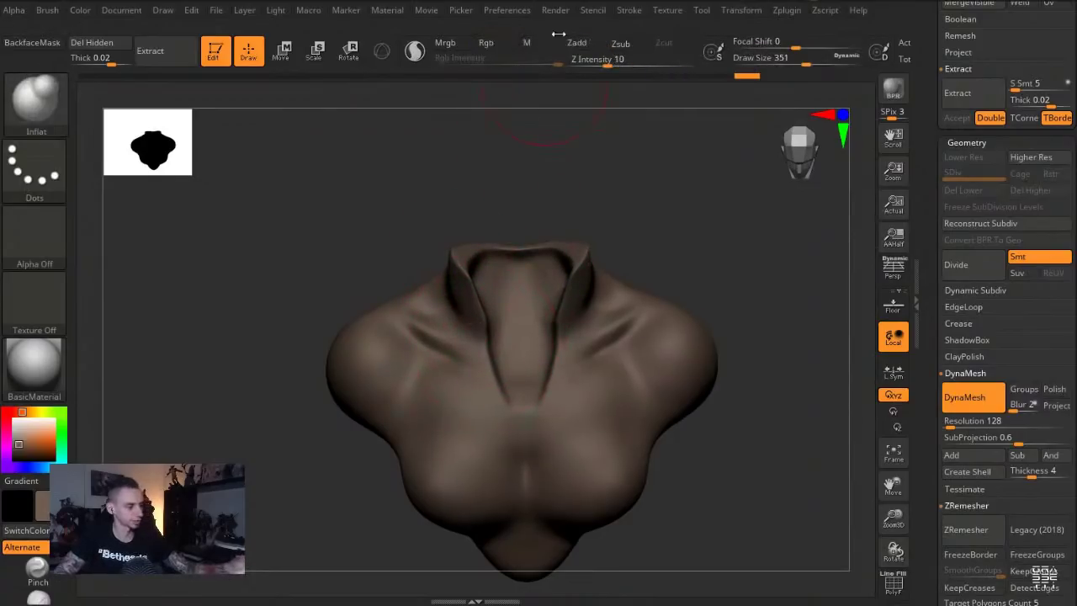
pyautogui.click(590, 43)
pyautogui.moveTo(487, 387)
pyautogui.mouseDown()
pyautogui.moveTo(493, 246)
pyautogui.moveTo(453, 244)
pyautogui.moveTo(474, 257)
pyautogui.mouseUp()
# Widen and shape the collar and its front opening with the Move brush at draw size 460
pyautogui.press('b')
pyautogui.press('m')
pyautogui.press('v')
pyautogui.press('s')
pyautogui.moveTo(480, 256); pyautogui.dragTo(471, 235)
pyautogui.moveTo(413, 210); pyautogui.dragTo(438, 251)
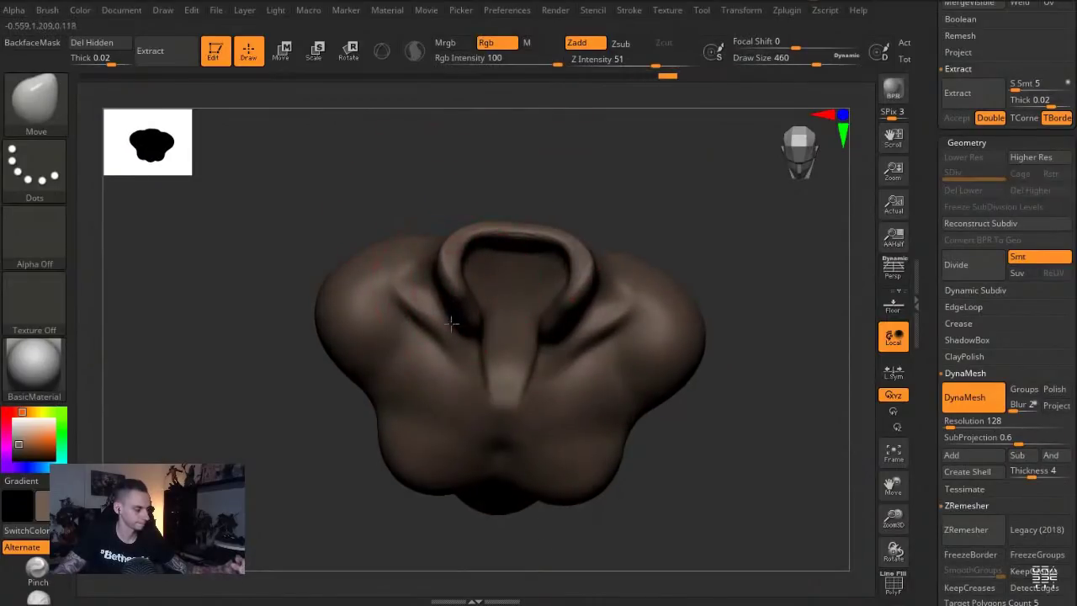
pyautogui.moveTo(447, 321); pyautogui.dragTo(441, 331)
pyautogui.moveTo(467, 259); pyautogui.dragTo(450, 249)
pyautogui.moveTo(406, 211); pyautogui.dragTo(404, 155)
# Set up the Standard brush with the FreeHand stroke and no alpha, testing it inside the collar
pyautogui.press('b')
pyautogui.press('s')
pyautogui.press('t')
pyautogui.moveTo(495, 281)
pyautogui.mouseDown()
pyautogui.moveTo(483, 334)
pyautogui.moveTo(506, 330)
pyautogui.moveTo(493, 294)
pyautogui.mouseUp()
pyautogui.click(35, 239)
pyautogui.click(119, 246)
pyautogui.click(34, 175)
pyautogui.click(63, 165)
pyautogui.click(251, 181)
pyautogui.hotkey('ctrl', 'z')
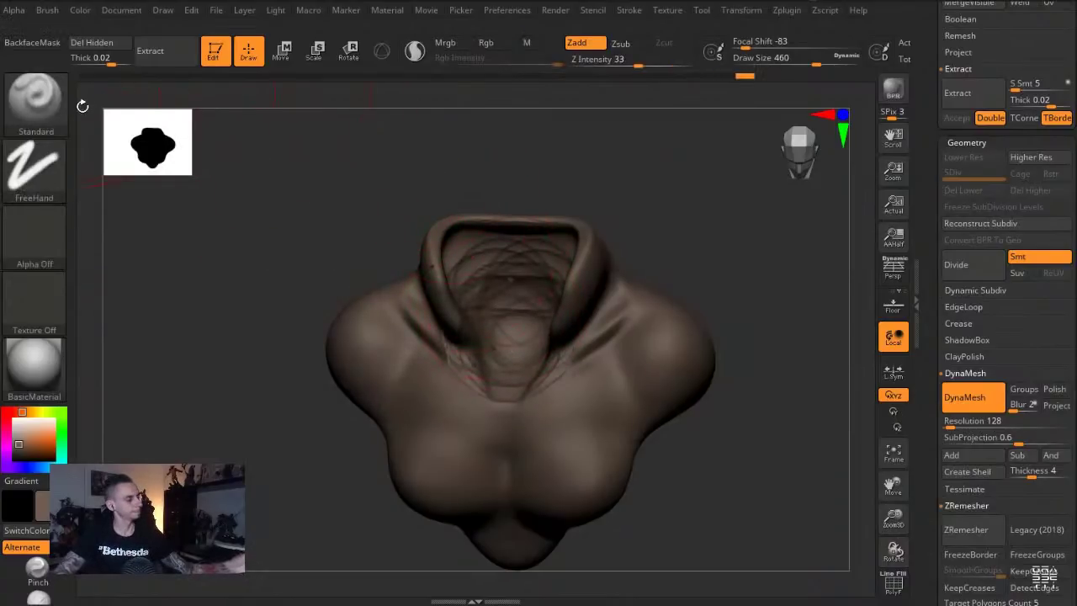
# Undo the rough strokes and hollow the inside of the collar with the Standard brush at focal shift 15 and draw size 318
pyautogui.moveTo(741, 43); pyautogui.dragTo(793, 43)
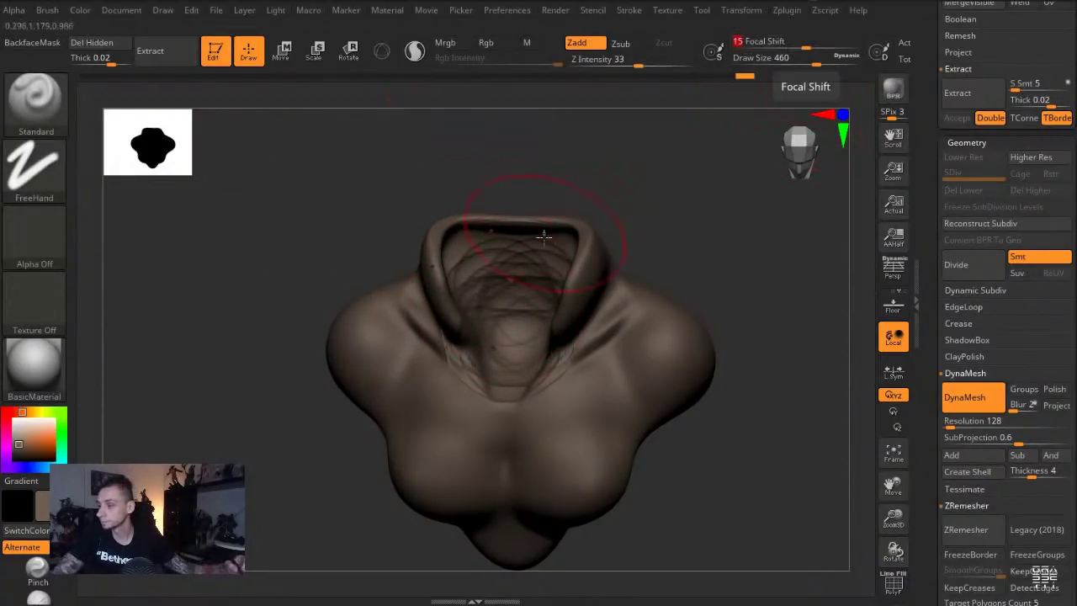
pyautogui.hotkey('ctrl', 'z')
pyautogui.press('[')
pyautogui.press('[')
pyautogui.moveTo(508, 291); pyautogui.dragTo(505, 341)
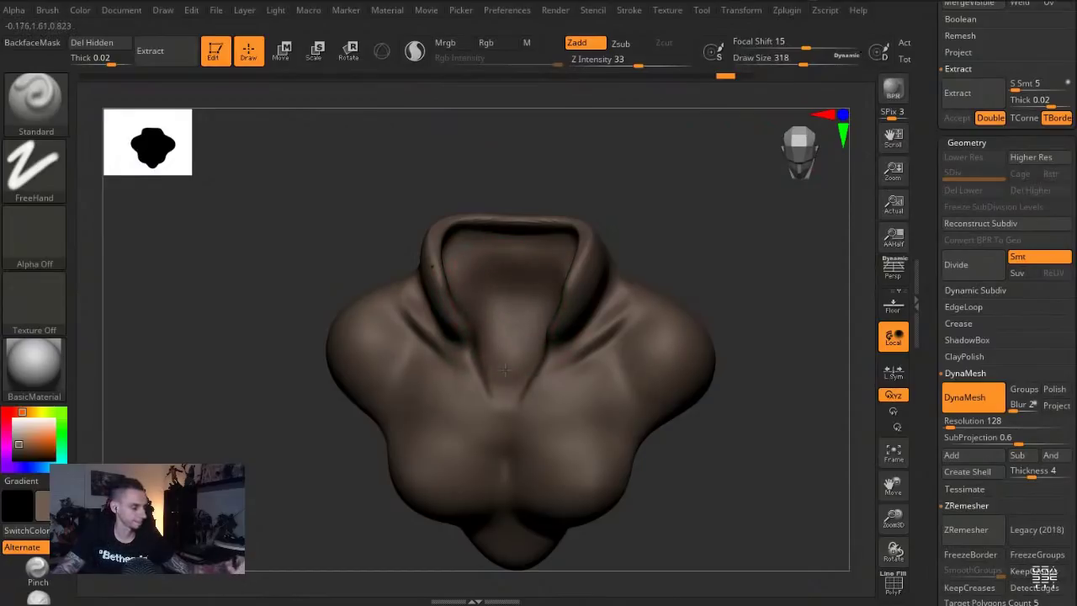
pyautogui.moveTo(457, 211)
pyautogui.mouseDown()
pyautogui.moveTo(337, 213)
pyautogui.moveTo(399, 257)
pyautogui.mouseUp()
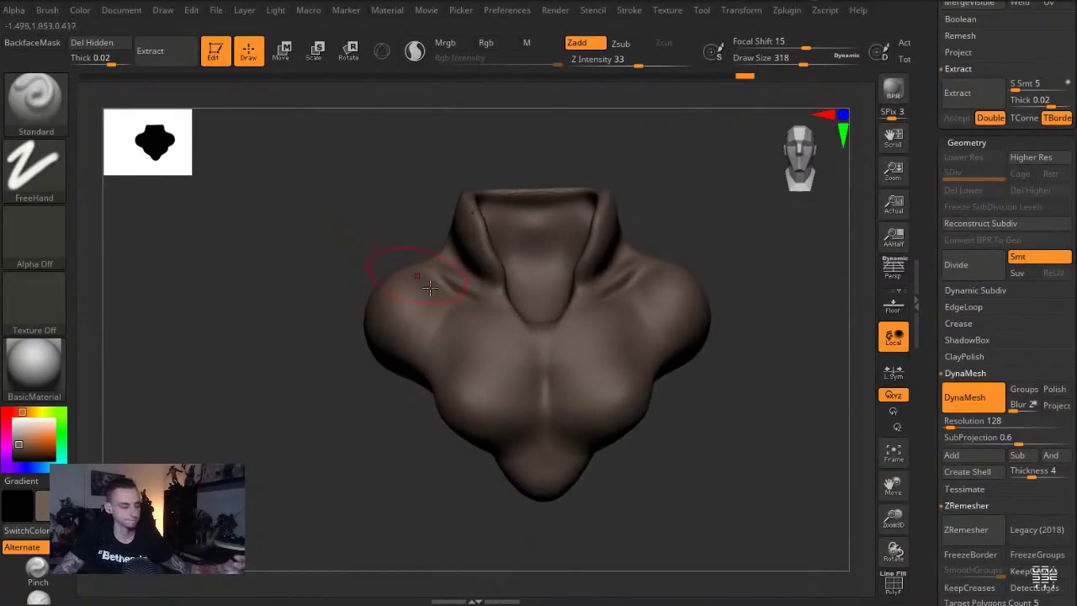
# Mask everything except the front opening strip of the garment and set the Move brush to draw size 593
pyautogui.moveTo(514, 290)
pyautogui.keyDown('ctrl'); pyautogui.mouseDown()
pyautogui.moveTo(526, 515)
pyautogui.moveTo(554, 282)
pyautogui.mouseUp(); pyautogui.keyUp('ctrl')
pyautogui.keyDown('ctrl'); pyautogui.click(427, 202); pyautogui.keyUp('ctrl')
pyautogui.moveTo(353, 204); pyautogui.dragTo(419, 215)
pyautogui.press('b')
pyautogui.press('m')
pyautogui.press('v')
pyautogui.press('s')
pyautogui.moveTo(568, 412)
pyautogui.mouseDown()
pyautogui.moveTo(589, 412)
pyautogui.moveTo(616, 437)
pyautogui.mouseUp()
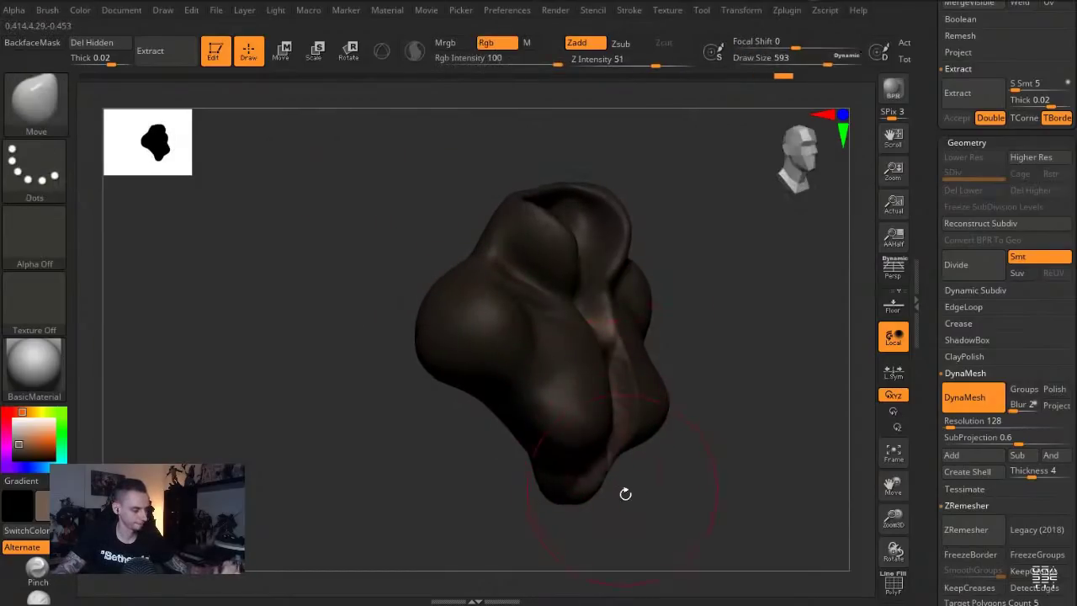
# Reshape the isolated jacket's front panels and opening with the Move brush at draw size 593
pyautogui.moveTo(618, 479); pyautogui.dragTo(633, 459)
pyautogui.moveTo(604, 396); pyautogui.dragTo(624, 392)
pyautogui.moveTo(661, 531); pyautogui.dragTo(587, 530)
pyautogui.moveTo(581, 379); pyautogui.dragTo(595, 345)
pyautogui.moveTo(567, 395); pyautogui.dragTo(575, 381)
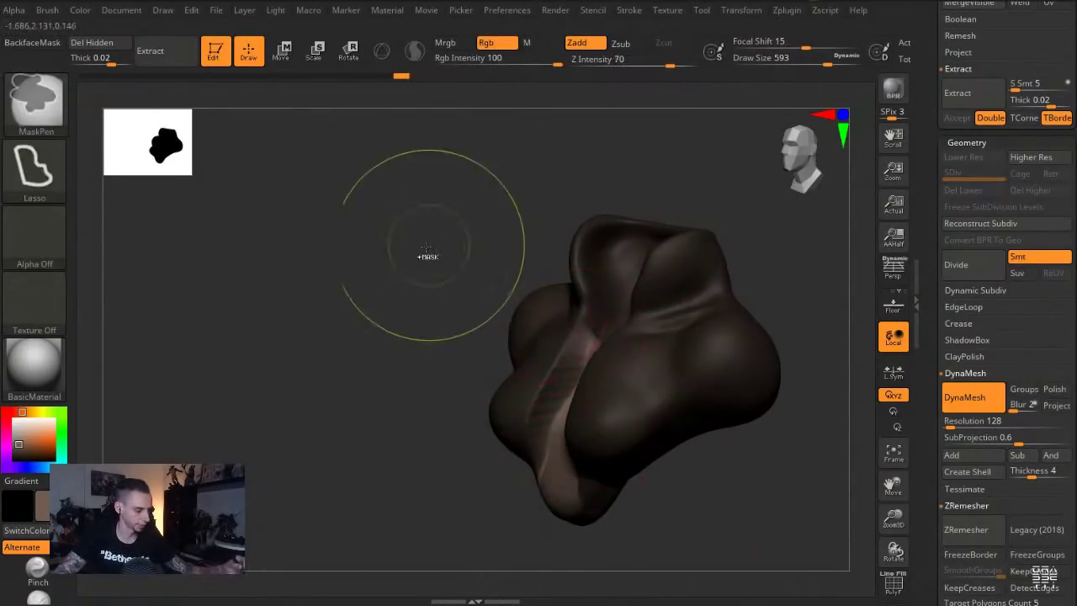
# Remesh the jacket with DynaMesh at resolution 128 and check its wireframe from the front
pyautogui.keyDown('ctrl'); pyautogui.moveTo(445, 257); pyautogui.dragTo(429, 274); pyautogui.keyUp('ctrl')
pyautogui.moveTo(377, 269); pyautogui.dragTo(421, 272)
pyautogui.moveTo(485, 213); pyautogui.dragTo(494, 242)
pyautogui.hotkey('shift', 'f')
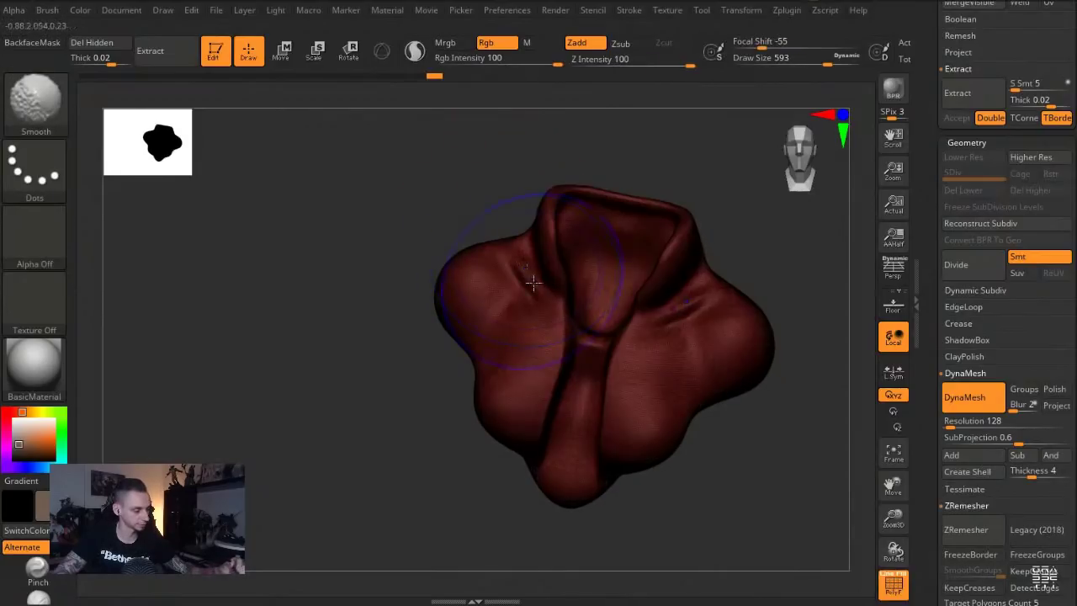
pyautogui.hotkey('shift', 'f')
# Turn off Rgb colouring for the Clay brush and undo the clay stroke along the jacket's front opening
pyautogui.press('b')
pyautogui.press('c')
pyautogui.press('l')
pyautogui.press('s')
pyautogui.moveTo(564, 346)
pyautogui.mouseDown()
pyautogui.moveTo(588, 362)
pyautogui.moveTo(590, 293)
pyautogui.moveTo(571, 495)
pyautogui.mouseUp()
pyautogui.click(498, 43)
pyautogui.hotkey('ctrl', 'z')
pyautogui.press('s')
pyautogui.moveTo(574, 544); pyautogui.dragTo(541, 545)
# Sculpt along the edge of the jacket's front opening with the Standard brush
pyautogui.press('b')
pyautogui.press('s')
pyautogui.press('t')
pyautogui.moveTo(554, 324)
pyautogui.mouseDown()
pyautogui.moveTo(526, 433)
pyautogui.moveTo(552, 290)
pyautogui.moveTo(533, 421)
pyautogui.mouseUp()
pyautogui.moveTo(497, 507); pyautogui.dragTo(529, 507)
# Pull the jacket's lapels into shape and open up the front with the Move brush
pyautogui.press('b')
pyautogui.press('m')
pyautogui.press('v')
pyautogui.press('s')
pyautogui.moveTo(528, 409); pyautogui.dragTo(554, 409)
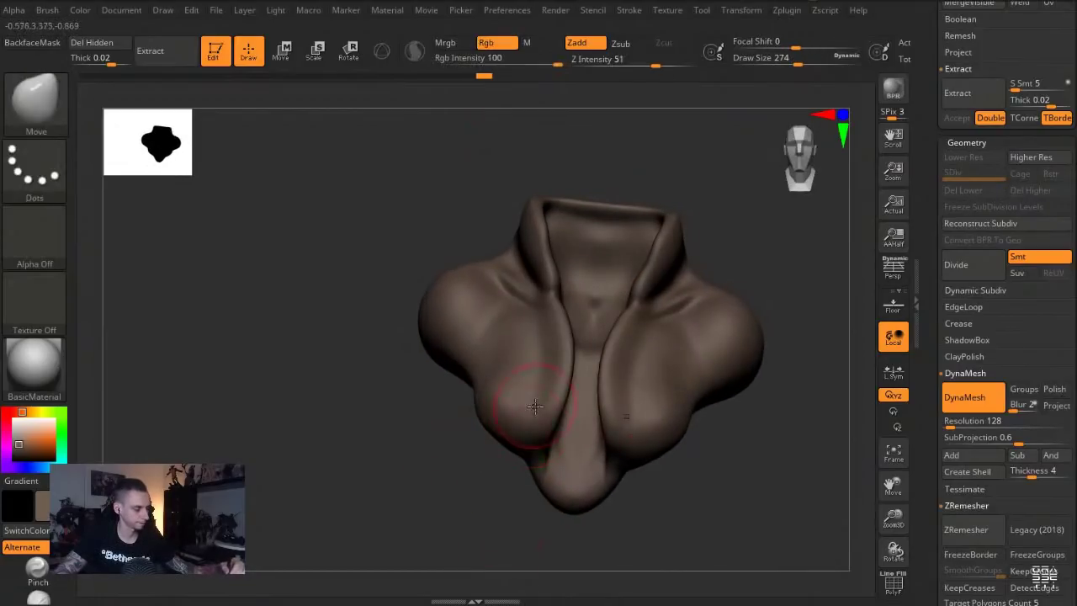
pyautogui.moveTo(555, 371); pyautogui.dragTo(544, 373)
pyautogui.moveTo(528, 430); pyautogui.dragTo(537, 284)
pyautogui.moveTo(454, 189); pyautogui.dragTo(500, 197)
# Adjust the shoulders of the jacket and the underlying body with a large Move brush so the jacket covers them
pyautogui.press('s')
pyautogui.moveTo(540, 265); pyautogui.dragTo(528, 265)
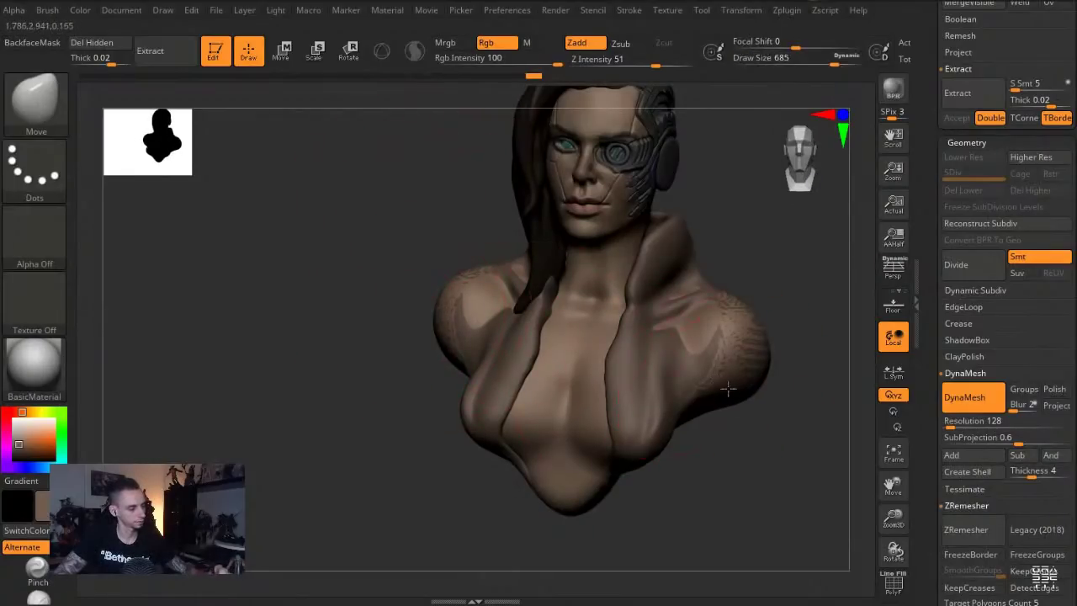
pyautogui.moveTo(729, 389); pyautogui.dragTo(735, 399)
pyautogui.keyDown('alt'); pyautogui.click(633, 337); pyautogui.keyUp('alt')
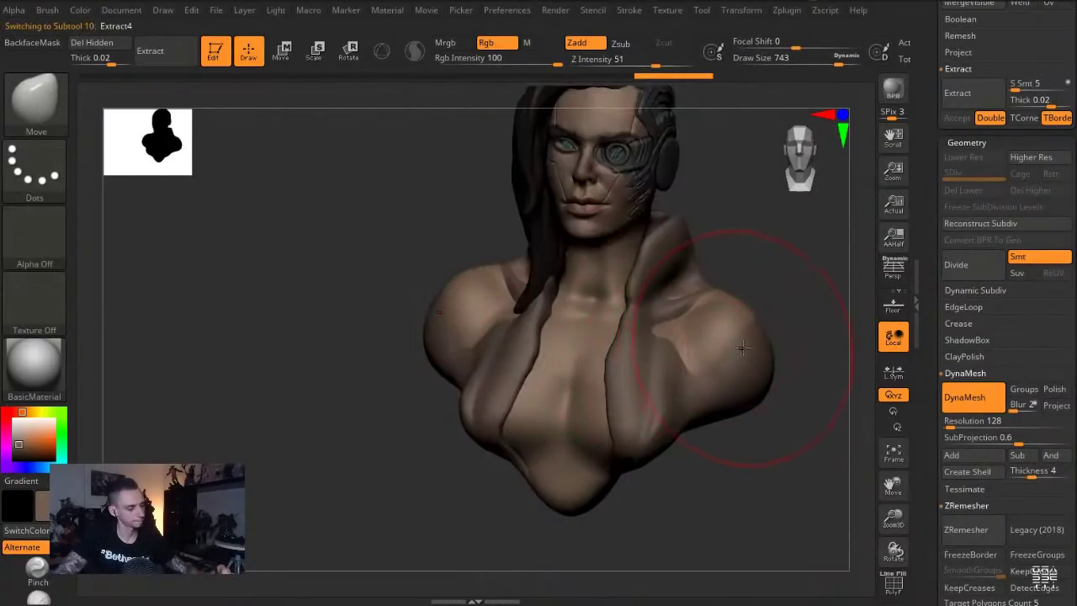
pyautogui.moveTo(740, 348); pyautogui.dragTo(733, 392)
pyautogui.moveTo(764, 441); pyautogui.dragTo(711, 433)
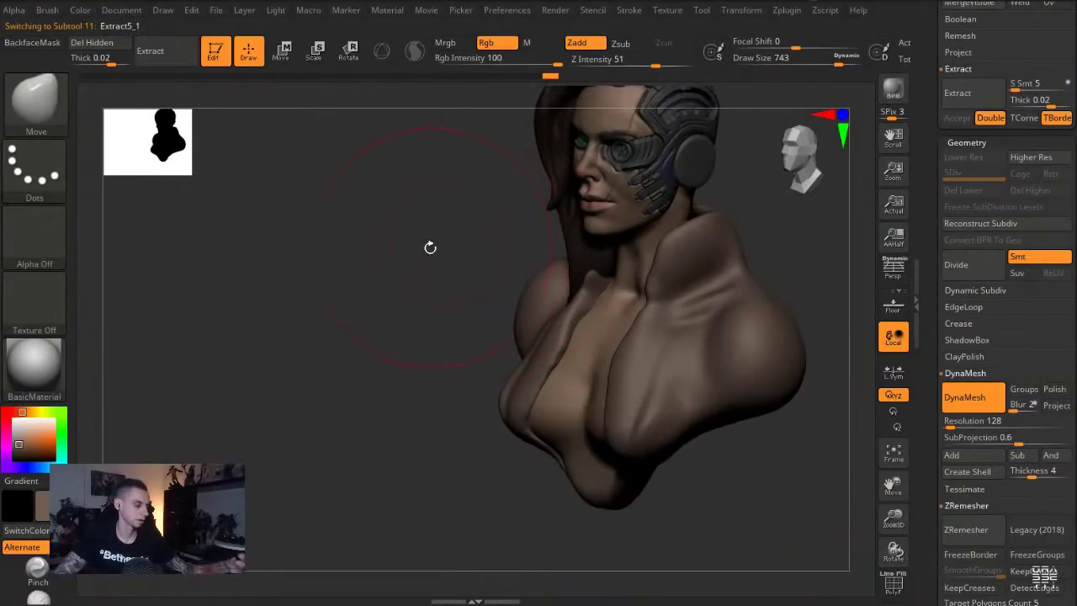
# Shape the jacket's lower front edge and sleeve from an angled view with the Move brush
pyautogui.keyDown('alt'); pyautogui.moveTo(430, 247); pyautogui.dragTo(320, 252); pyautogui.keyUp('alt')
pyautogui.press('s')
pyautogui.moveTo(457, 451)
pyautogui.mouseDown()
pyautogui.moveTo(481, 481)
pyautogui.moveTo(473, 494)
pyautogui.moveTo(441, 498)
pyautogui.moveTo(526, 515)
pyautogui.moveTo(566, 495)
pyautogui.mouseUp()
pyautogui.press('s')
pyautogui.click(551, 518)
pyautogui.keyDown('shift'); pyautogui.moveTo(563, 553); pyautogui.dragTo(498, 547); pyautogui.keyUp('shift')
pyautogui.moveTo(438, 476); pyautogui.dragTo(419, 447)
pyautogui.moveTo(318, 469)
pyautogui.mouseDown()
pyautogui.moveTo(372, 446)
pyautogui.moveTo(346, 419)
pyautogui.moveTo(303, 404)
pyautogui.mouseUp()
pyautogui.press('s')
pyautogui.click(340, 395)
# Fit the body's and the jacket's shoulder on the long-hair side to each other with the Move brush
pyautogui.moveTo(278, 252); pyautogui.dragTo(346, 271)
pyautogui.press('s')
pyautogui.click(397, 348)
pyautogui.moveTo(377, 349); pyautogui.dragTo(398, 356)
pyautogui.moveTo(375, 295); pyautogui.dragTo(339, 303)
pyautogui.keyDown('alt'); pyautogui.click(392, 368); pyautogui.keyUp('alt')
pyautogui.moveTo(338, 365); pyautogui.dragTo(360, 384)
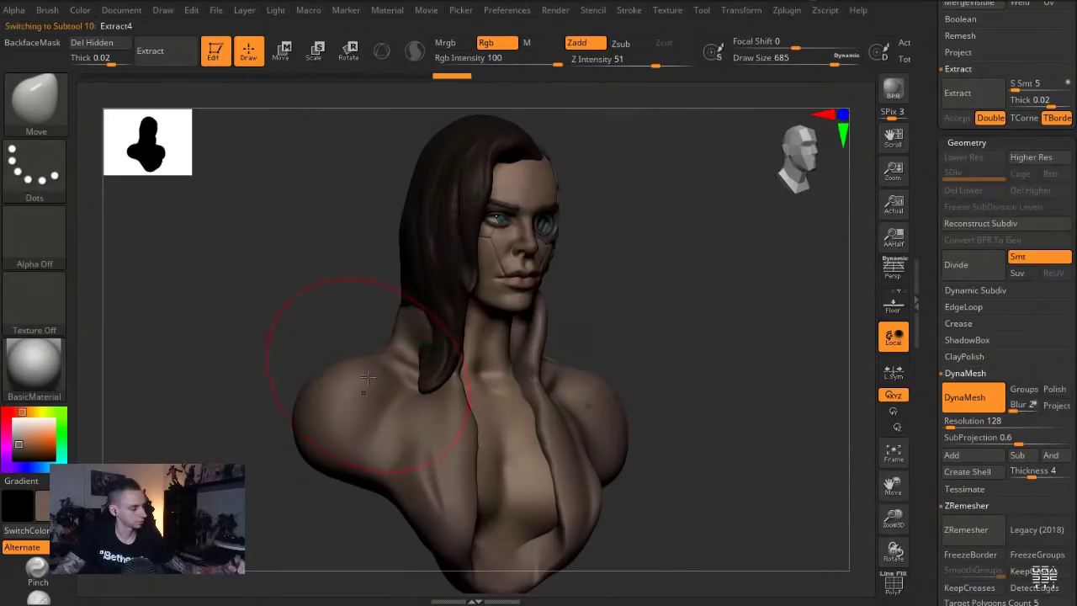
pyautogui.keyDown('alt'); pyautogui.click(368, 370); pyautogui.keyUp('alt')
pyautogui.moveTo(337, 325); pyautogui.dragTo(375, 355)
# Reshape the jacket's upper edge and collar behind the neck from the side with a smaller Move brush
pyautogui.moveTo(387, 347); pyautogui.dragTo(303, 343, button='right')
pyautogui.press('[')
pyautogui.press('[')
pyautogui.moveTo(457, 318); pyautogui.dragTo(444, 325)
pyautogui.moveTo(445, 325); pyautogui.dragTo(423, 310, button='right')
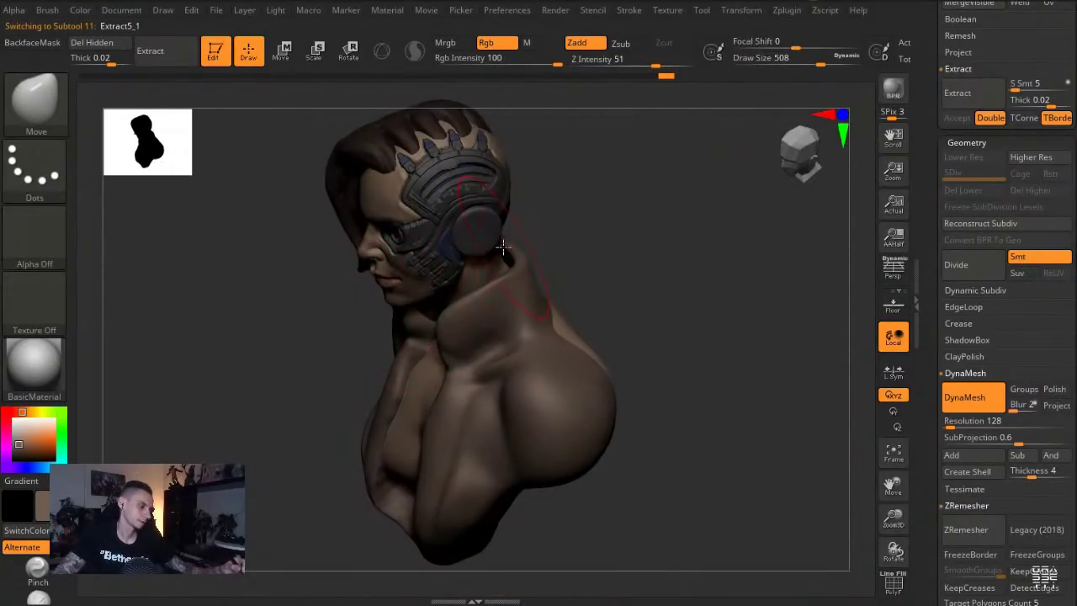
pyautogui.moveTo(518, 245); pyautogui.dragTo(513, 232)
pyautogui.press('s')
pyautogui.moveTo(561, 354); pyautogui.dragTo(576, 355)
# Refine the jacket's collar and lapel edges from the front, reducing the Move brush to draw size 324
pyautogui.moveTo(283, 257)
pyautogui.mouseDown(button='right')
pyautogui.moveTo(235, 221)
pyautogui.moveTo(308, 255)
pyautogui.moveTo(281, 245)
pyautogui.moveTo(319, 304)
pyautogui.mouseUp(button='right')
pyautogui.press('[')
pyautogui.press('[')
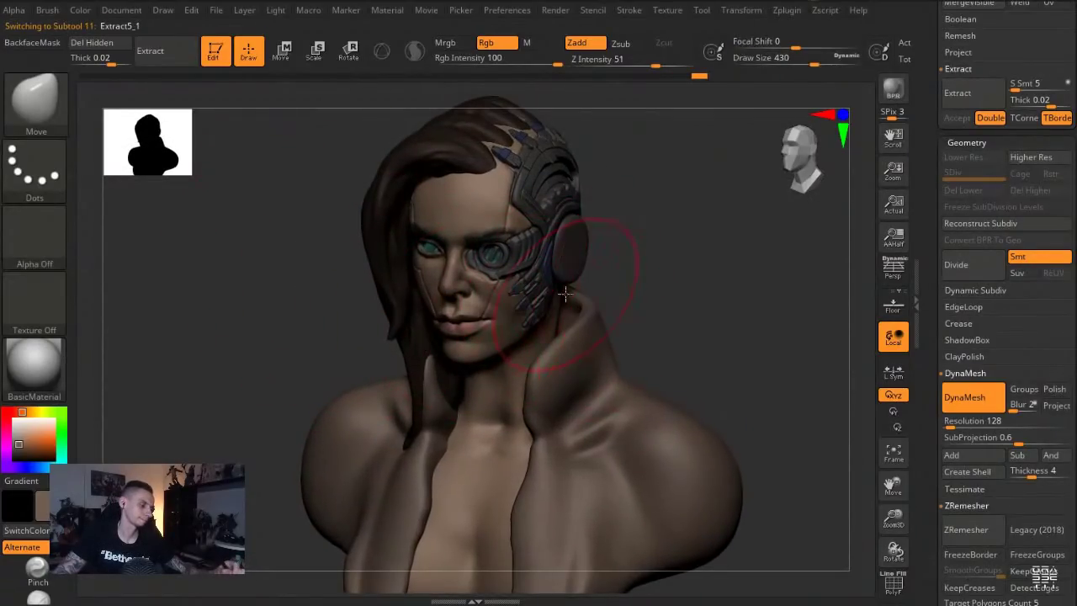
pyautogui.press('[')
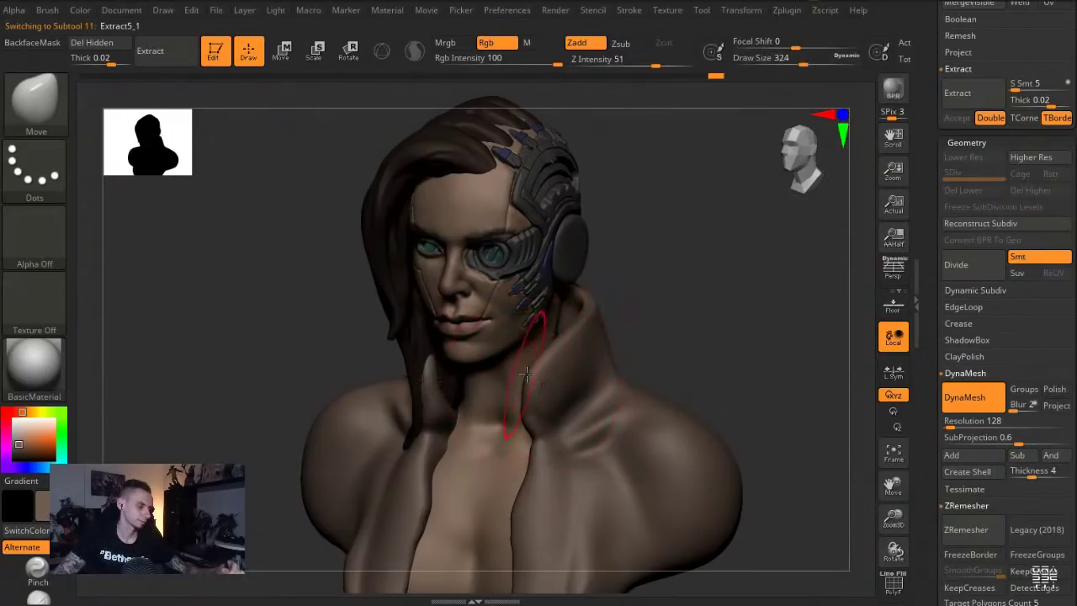
pyautogui.moveTo(422, 404)
pyautogui.mouseDown()
pyautogui.moveTo(445, 501)
pyautogui.moveTo(426, 572)
pyautogui.mouseUp()
# Switch to the Standard brush and update the jacket's DynaMesh
pyautogui.hotkey('alt', 's')
pyautogui.press('b')
pyautogui.press('s')
pyautogui.press('t')
pyautogui.keyDown('alt'); pyautogui.moveTo(322, 328); pyautogui.dragTo(315, 271, button='right'); pyautogui.keyUp('alt')
pyautogui.keyDown('ctrl'); pyautogui.moveTo(315, 282); pyautogui.dragTo(312, 290); pyautogui.keyUp('ctrl')
pyautogui.hotkey('alt', 's')
pyautogui.keyDown('alt'); pyautogui.moveTo(346, 281); pyautogui.dragTo(351, 252, button='right'); pyautogui.keyUp('alt')
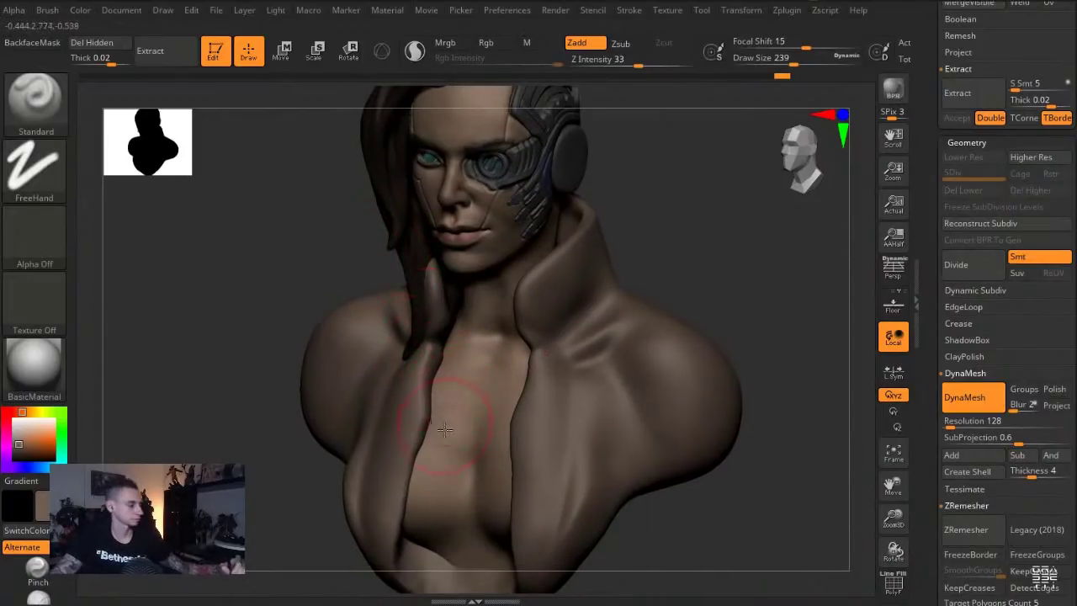
# Paint a red top on the body's chest using the Inflat brush with Rgb on and Zadd off
pyautogui.keyDown('alt'); pyautogui.click(437, 439); pyautogui.keyUp('alt')
pyautogui.press('b')
pyautogui.press('i')
pyautogui.press('n')
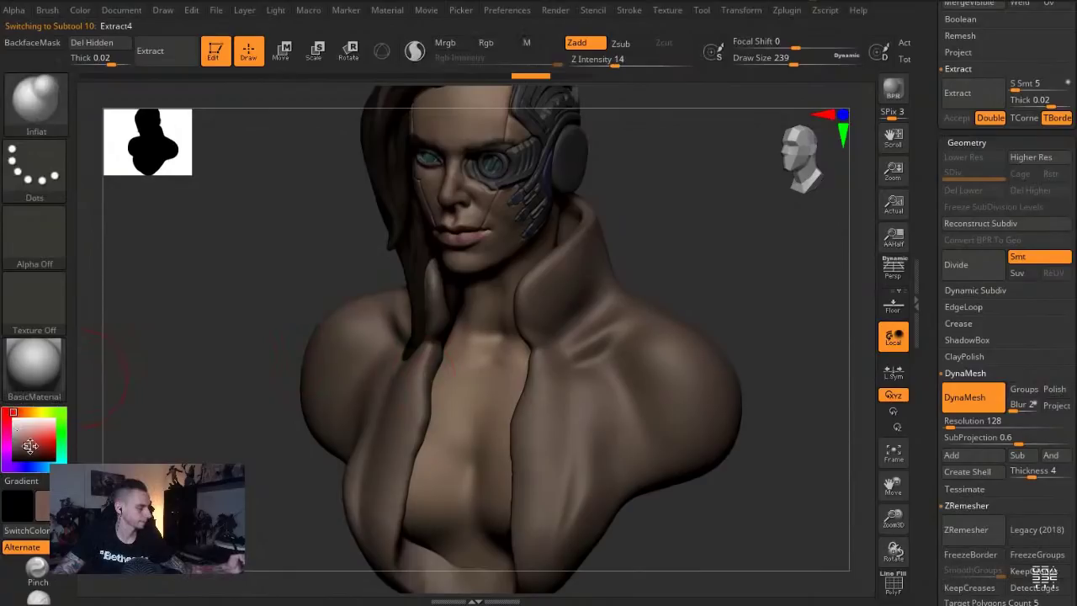
pyautogui.moveTo(428, 383); pyautogui.dragTo(455, 543)
pyautogui.press('s')
pyautogui.moveTo(393, 496); pyautogui.dragTo(414, 495)
pyautogui.press('s')
pyautogui.moveTo(436, 396)
pyautogui.mouseDown()
pyautogui.moveTo(419, 396)
pyautogui.moveTo(498, 424)
pyautogui.mouseUp()
# Isolate the body to extend the red paint under the jacket, and show all subtools again
pyautogui.hotkey('alt', 'shift', 's')
pyautogui.moveTo(426, 364); pyautogui.dragTo(436, 400)
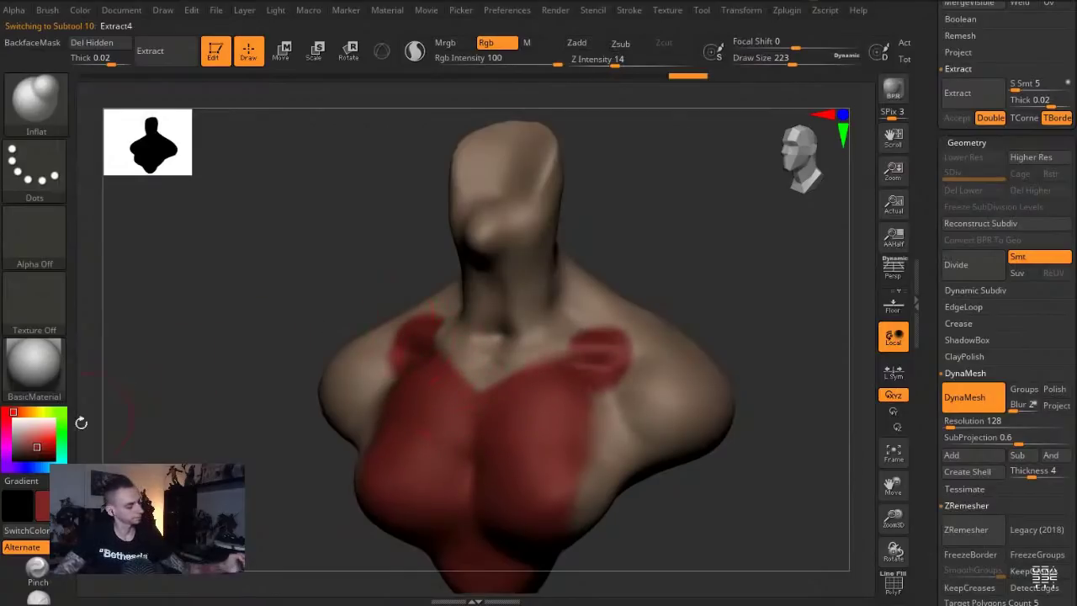
pyautogui.keyDown('ctrl'); pyautogui.keyDown('shift'); pyautogui.click(394, 259); pyautogui.keyUp('shift'); pyautogui.keyUp('ctrl')
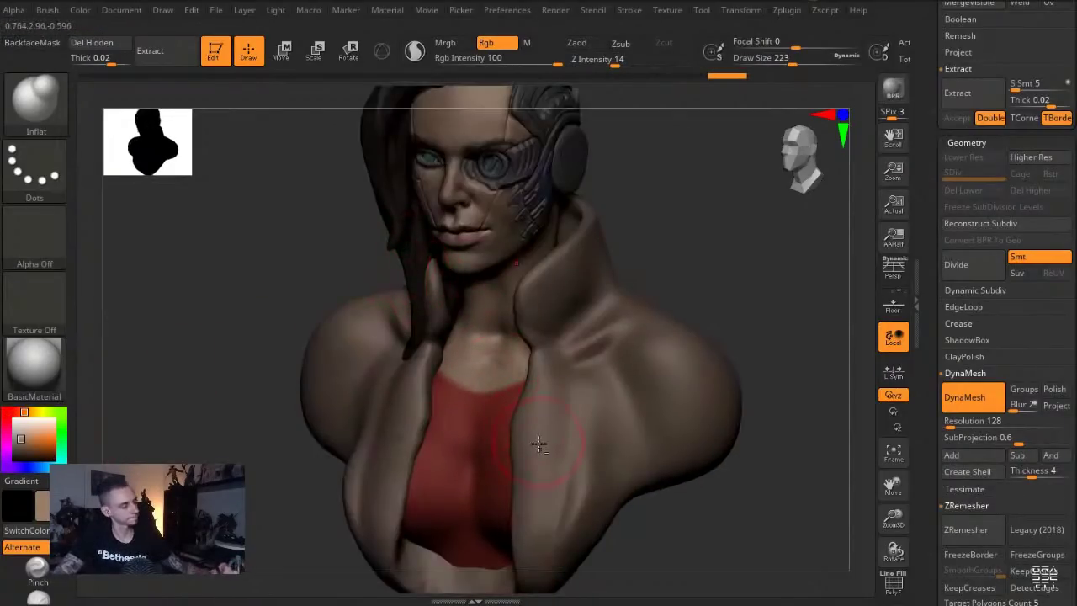
# Select the jacket and colour it dark blue
pyautogui.moveTo(259, 267); pyautogui.dragTo(175, 322)
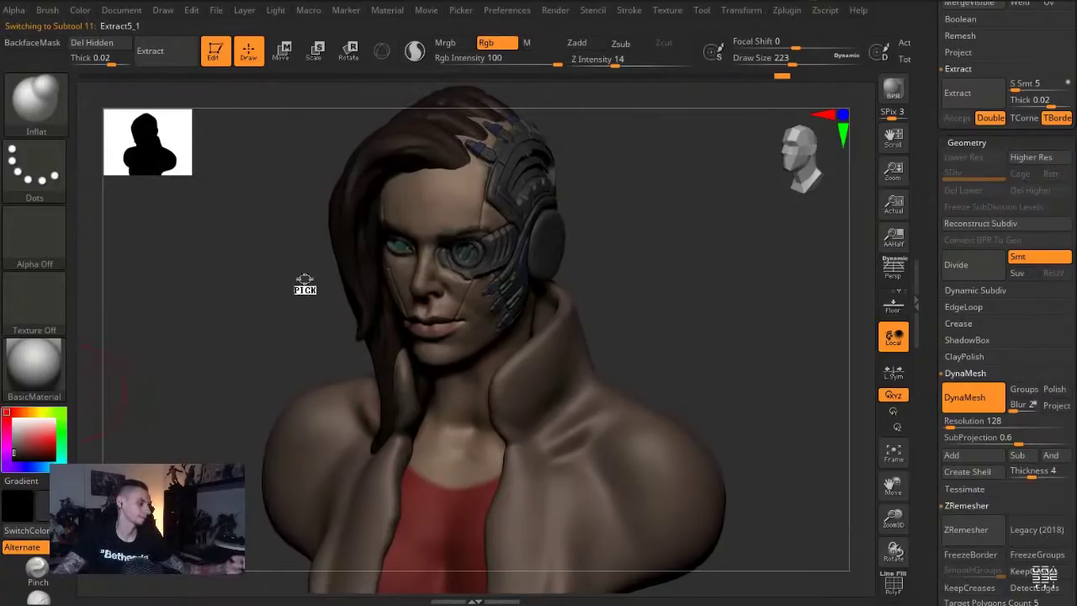
pyautogui.moveTo(320, 225); pyautogui.dragTo(253, 313)
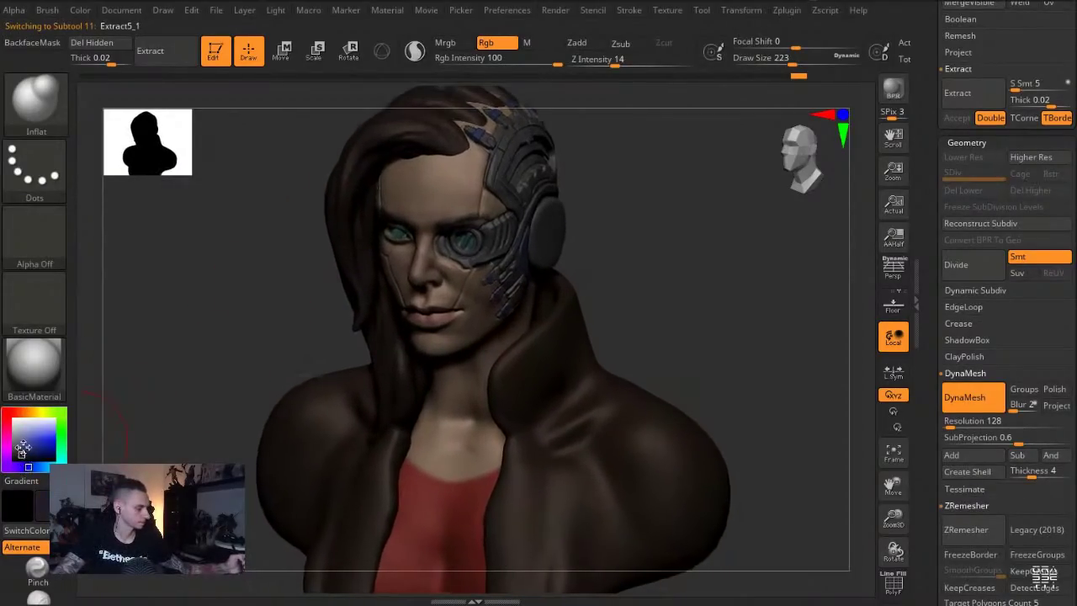
pyautogui.click(26, 441)
pyautogui.click(23, 452)
pyautogui.click(24, 447)
pyautogui.click(22, 452)
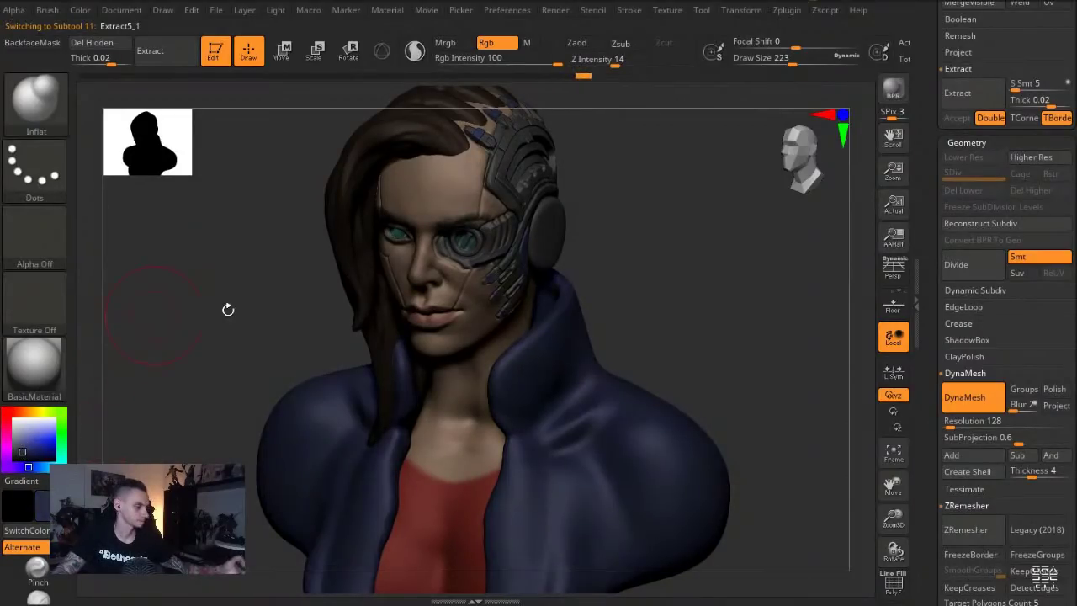
# Widen the jacket's collar around the hair and neck with the Move brush
pyautogui.press('b')
pyautogui.press('m')
pyautogui.press('v')
pyautogui.press('s')
pyautogui.moveTo(383, 380)
pyautogui.mouseDown()
pyautogui.moveTo(417, 374)
pyautogui.moveTo(350, 376)
pyautogui.mouseUp()
pyautogui.press('s')
pyautogui.moveTo(542, 340); pyautogui.dragTo(567, 307)
# Reshape the collar below the cybernetic ear piece with the Move brush at draw size 476
pyautogui.press('s')
pyautogui.moveTo(299, 247); pyautogui.dragTo(366, 271)
pyautogui.press('b')
pyautogui.press('s')
pyautogui.press('t')
pyautogui.moveTo(518, 345)
pyautogui.mouseDown()
pyautogui.moveTo(481, 329)
pyautogui.moveTo(480, 409)
pyautogui.moveTo(278, 267)
pyautogui.mouseUp()
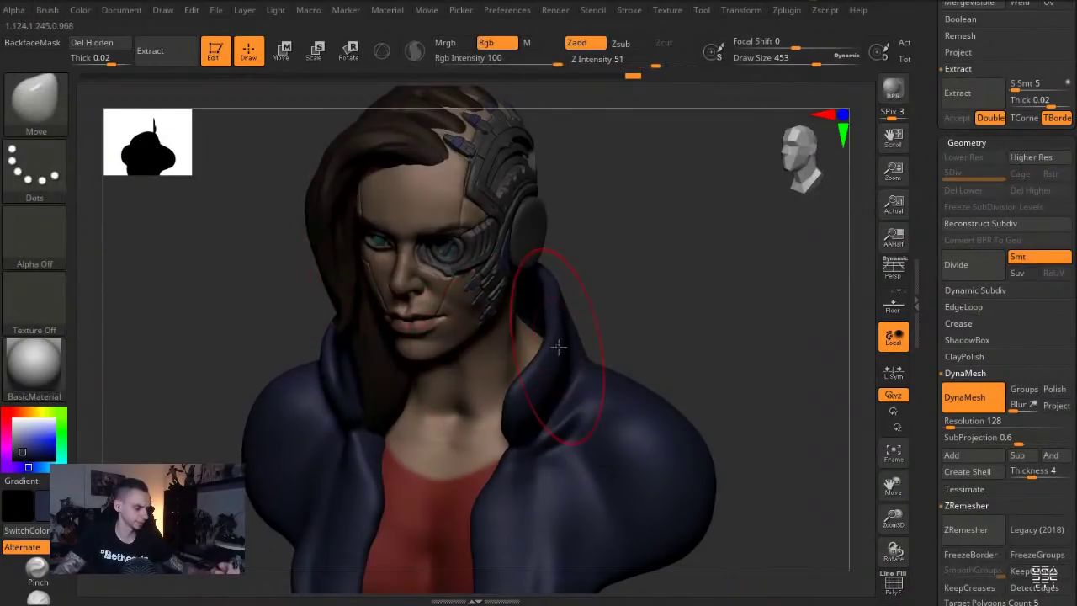
pyautogui.press('s')
pyautogui.moveTo(559, 347); pyautogui.dragTo(565, 346)
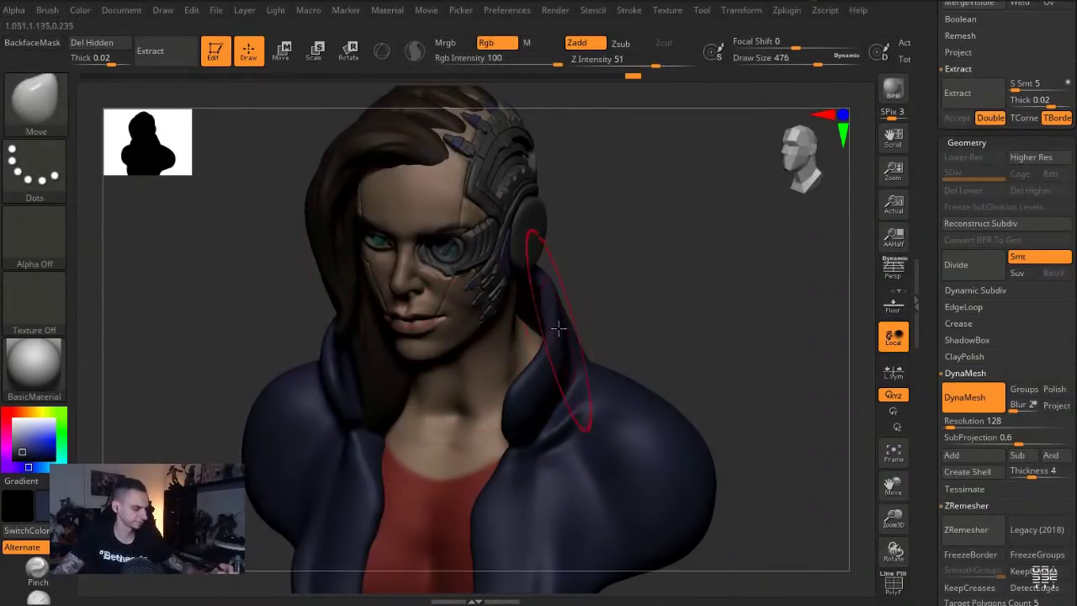
pyautogui.moveTo(252, 279); pyautogui.dragTo(250, 256)
# Adjust the jacket's lapel and shoulder on the long-hair side, enlarging the Move brush to draw size 559
pyautogui.press('s')
pyautogui.moveTo(320, 375); pyautogui.dragTo(330, 376)
pyautogui.press('s')
pyautogui.moveTo(363, 464); pyautogui.dragTo(366, 463)
pyautogui.keyDown('alt'); pyautogui.moveTo(242, 406); pyautogui.dragTo(254, 352); pyautogui.keyUp('alt')
pyautogui.press('s')
pyautogui.moveTo(374, 450); pyautogui.dragTo(349, 451)
pyautogui.moveTo(398, 482); pyautogui.dragTo(376, 477)
pyautogui.press('s')
pyautogui.moveTo(290, 408); pyautogui.dragTo(283, 395)
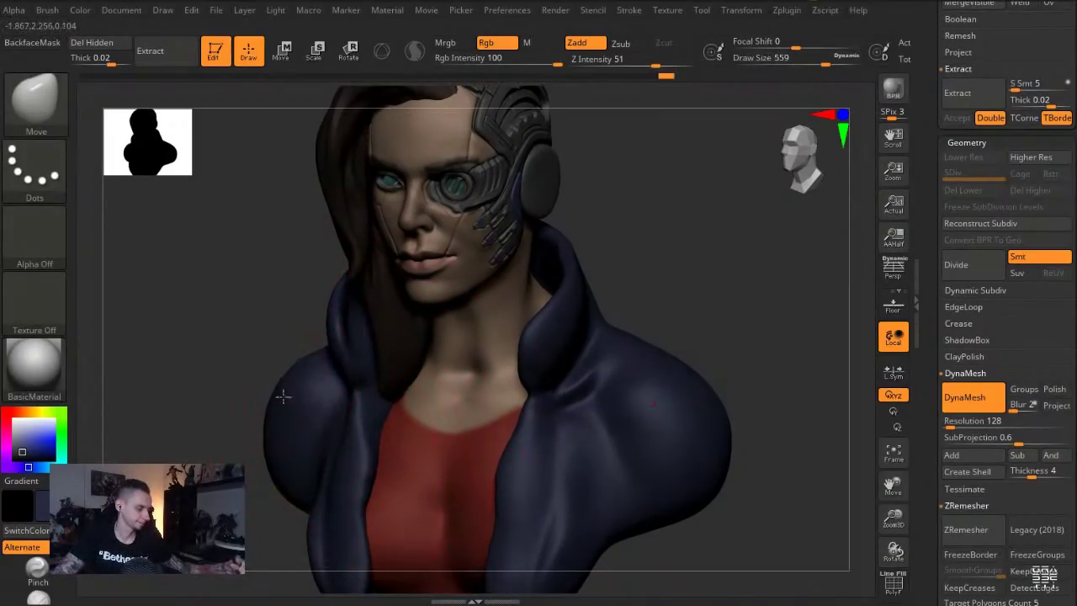
# Fill in the crease between the collar and shoulder with the Clay brush at Z Intensity 19
pyautogui.press('b')
pyautogui.press('c')
pyautogui.press('l')
pyautogui.press('s')
pyautogui.moveTo(570, 406); pyautogui.dragTo(549, 405)
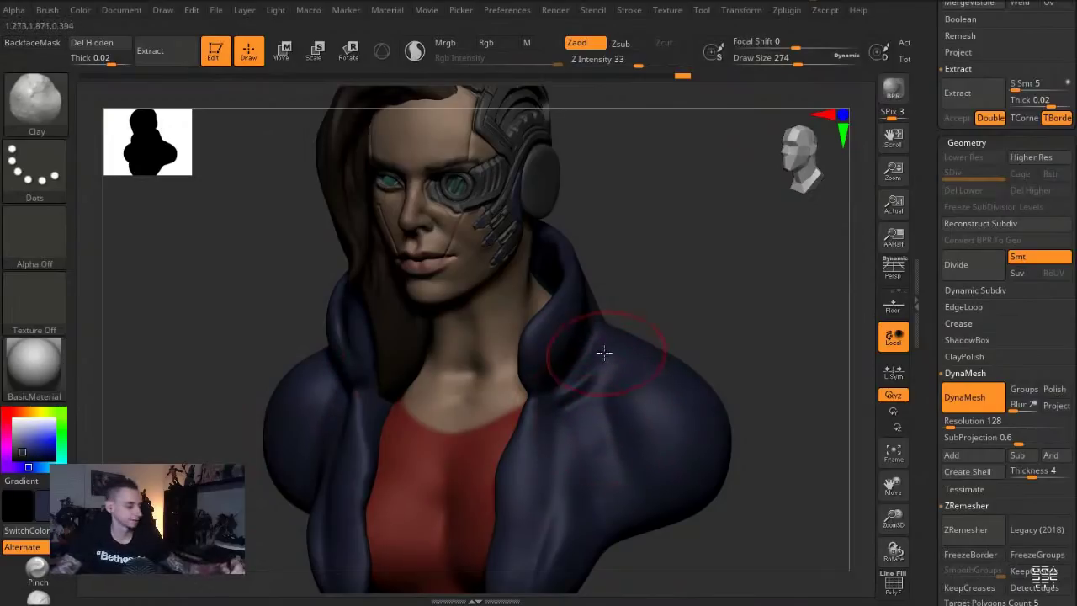
pyautogui.moveTo(569, 422); pyautogui.dragTo(609, 382)
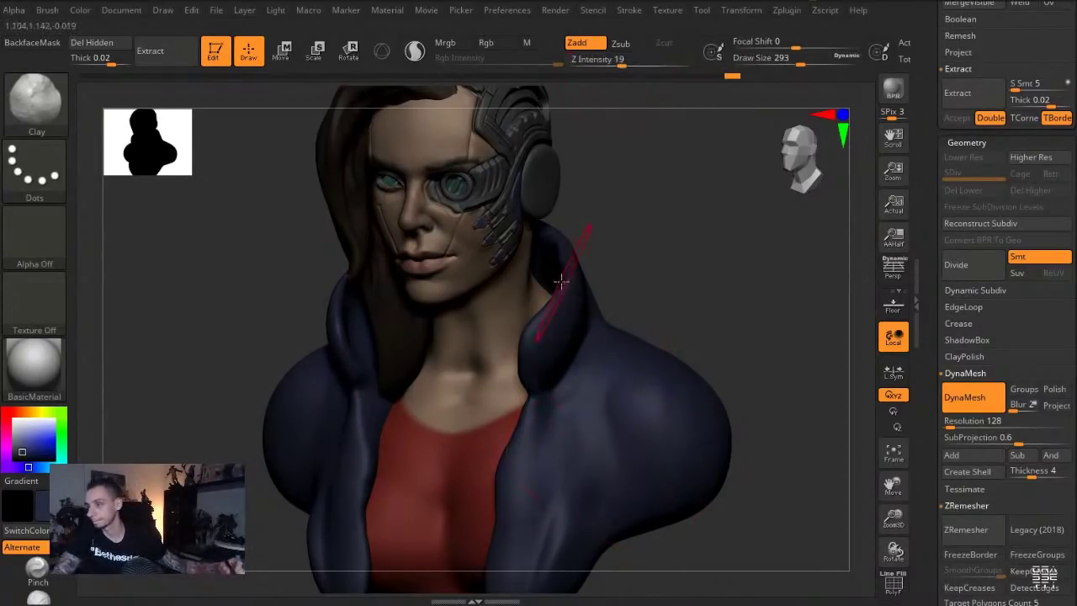
# Change the document's background colour to a light blue-grey
pyautogui.moveTo(258, 259)
pyautogui.mouseDown()
pyautogui.moveTo(238, 278)
pyautogui.moveTo(250, 320)
pyautogui.moveTo(300, 326)
pyautogui.mouseUp()
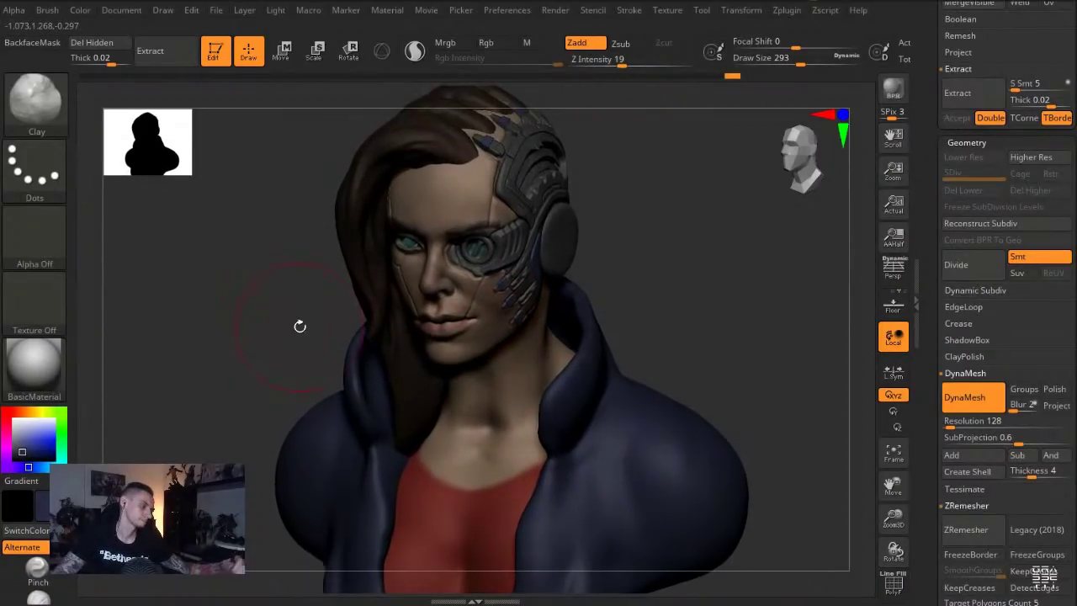
pyautogui.moveTo(299, 260); pyautogui.dragTo(275, 262)
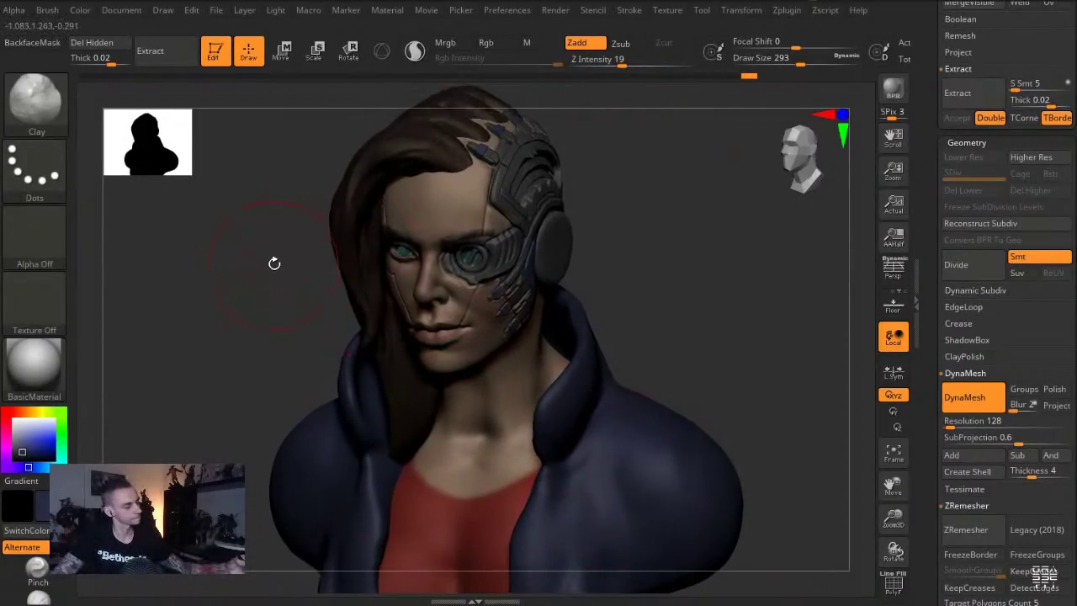
pyautogui.moveTo(122, 11)
pyautogui.moveTo(171, 278); pyautogui.dragTo(18, 440)
pyautogui.moveTo(201, 250); pyautogui.dragTo(204, 255)
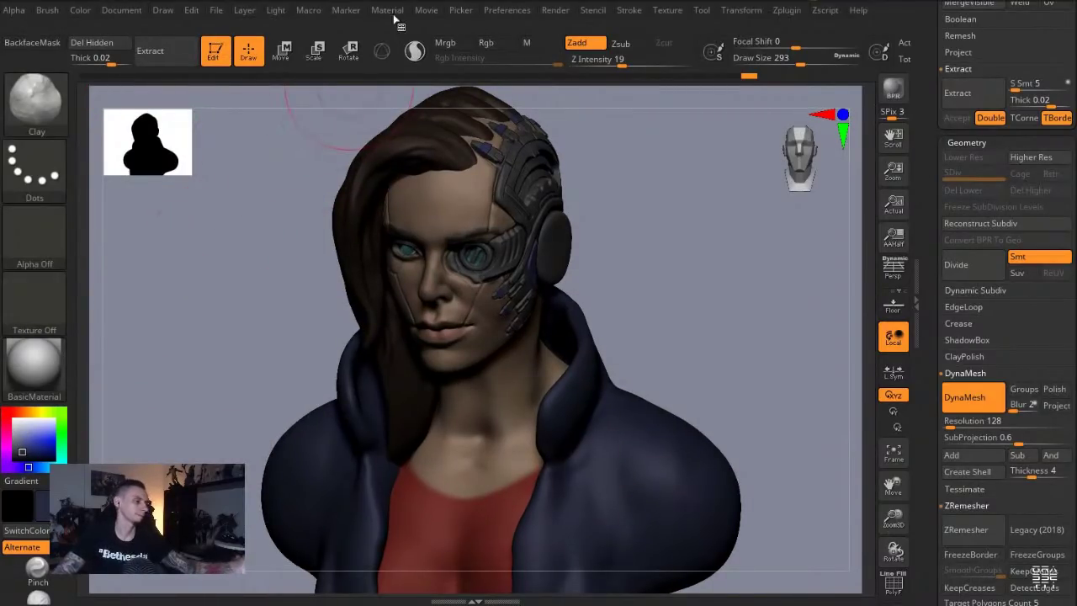
# Increase the BasicMaterial's specular highlights and adjust its specular curve in the material modifiers
pyautogui.click(390, 10)
pyautogui.click(417, 306)
pyautogui.moveTo(450, 407); pyautogui.dragTo(453, 408)
pyautogui.click(458, 421)
pyautogui.moveTo(496, 472); pyautogui.dragTo(505, 487)
pyautogui.moveTo(304, 221)
pyautogui.mouseDown()
pyautogui.moveTo(265, 218)
pyautogui.moveTo(305, 216)
pyautogui.mouseUp()
# Set the BasicMaterial's Specular to 15
pyautogui.click(388, 11)
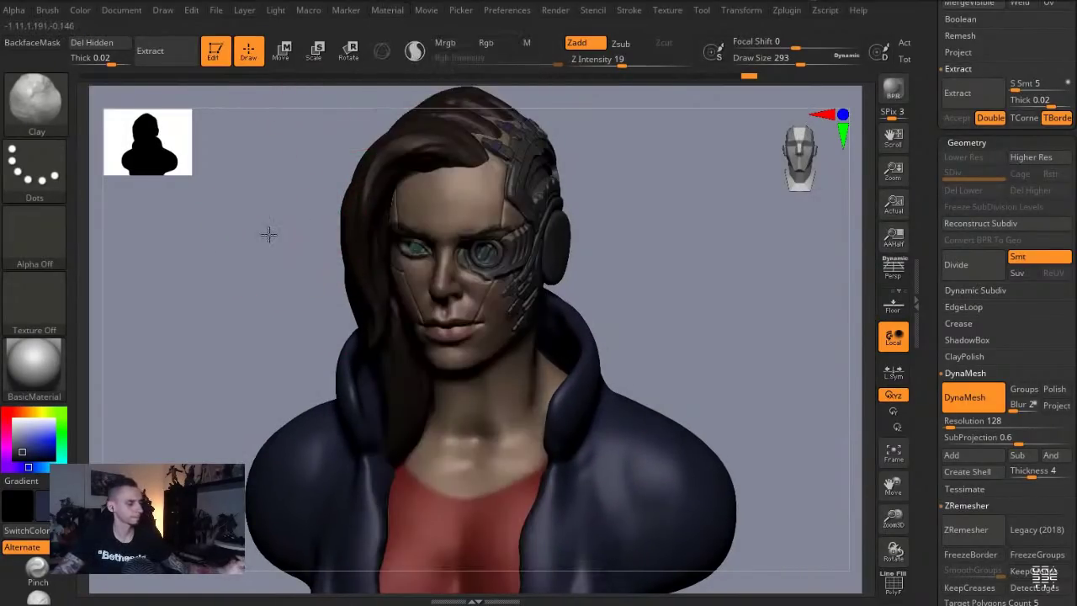
pyautogui.keyDown('alt'); pyautogui.moveTo(260, 233); pyautogui.dragTo(236, 225); pyautogui.keyUp('alt')
pyautogui.click(385, 12)
pyautogui.moveTo(448, 404); pyautogui.dragTo(441, 404)
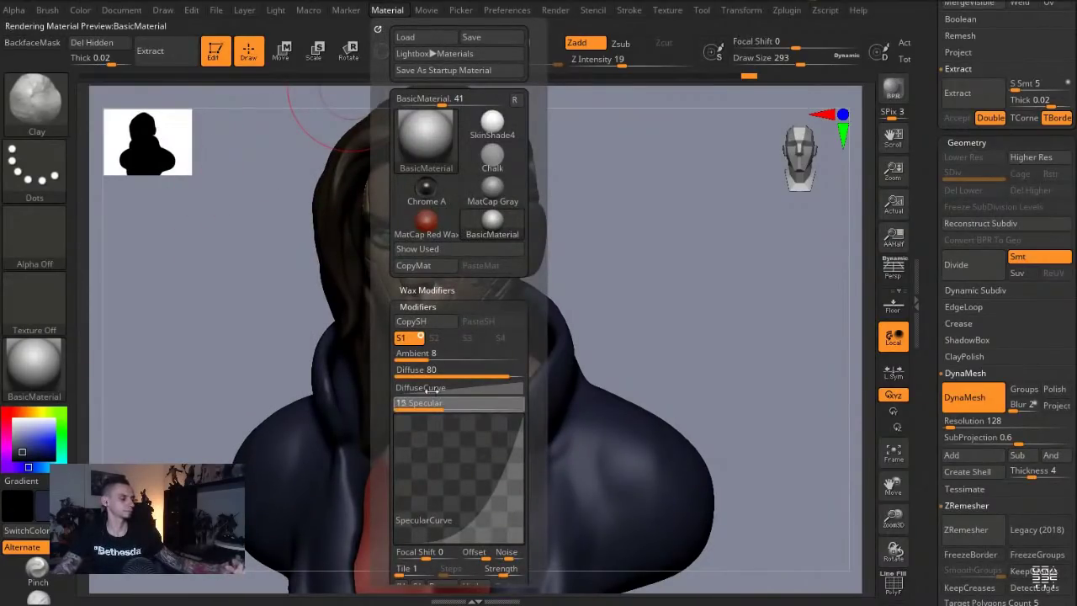
pyautogui.moveTo(220, 245); pyautogui.dragTo(214, 245)
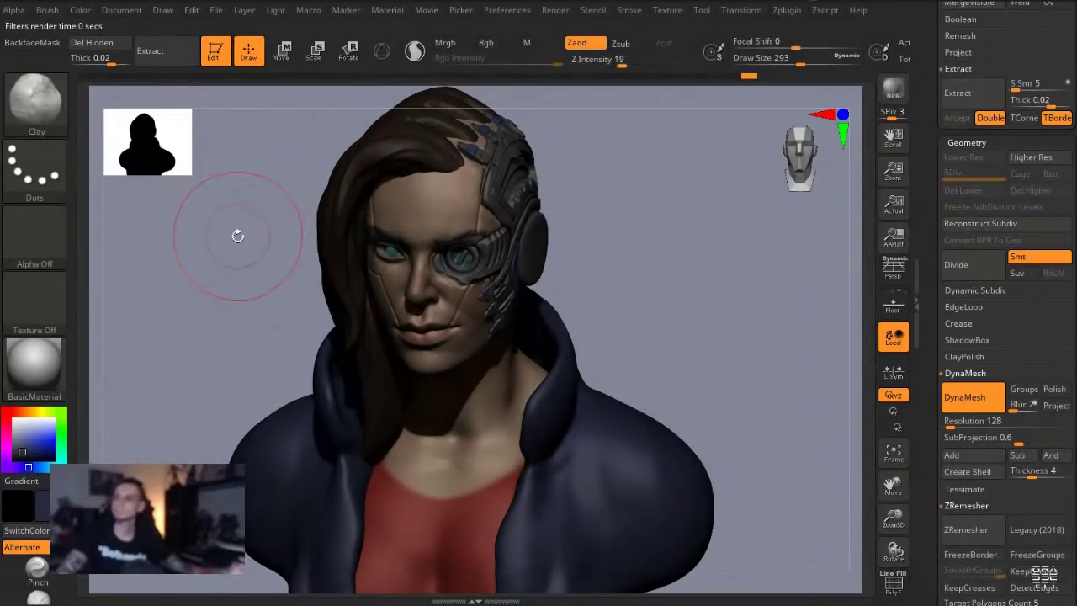
# Reshape the blue jacket's collar around the neck from the front and side with the Move brush at draw size 400
pyautogui.moveTo(234, 255); pyautogui.dragTo(232, 250)
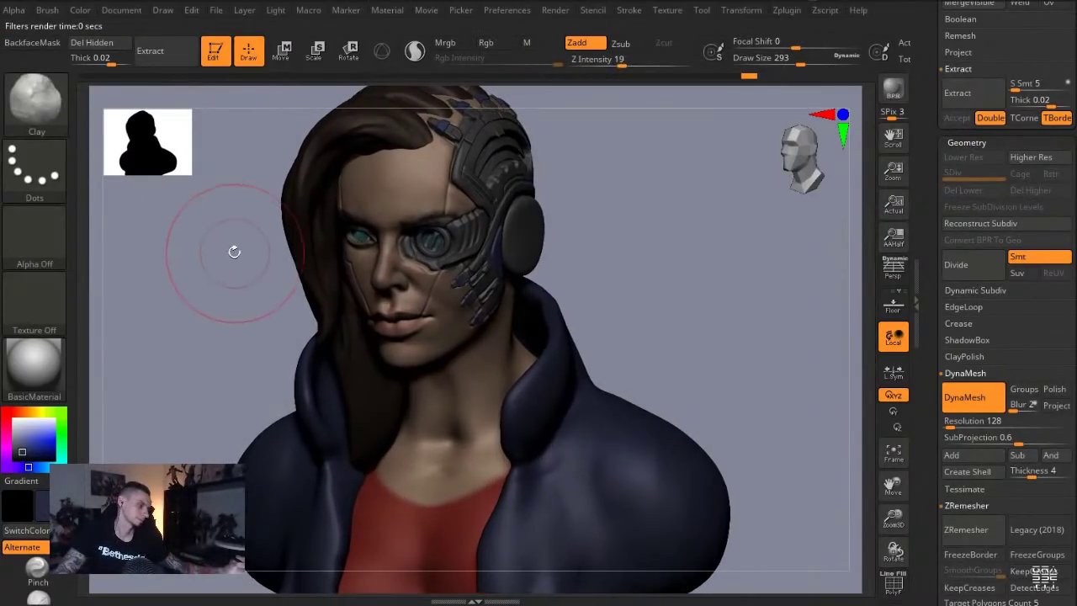
pyautogui.press('b')
pyautogui.press('m')
pyautogui.press('v')
pyautogui.press('s')
pyautogui.moveTo(532, 382); pyautogui.dragTo(549, 377)
pyautogui.moveTo(267, 304); pyautogui.dragTo(187, 308)
pyautogui.press('s')
pyautogui.moveTo(574, 367); pyautogui.dragTo(597, 365)
pyautogui.moveTo(624, 290); pyautogui.dragTo(670, 287, button='right')
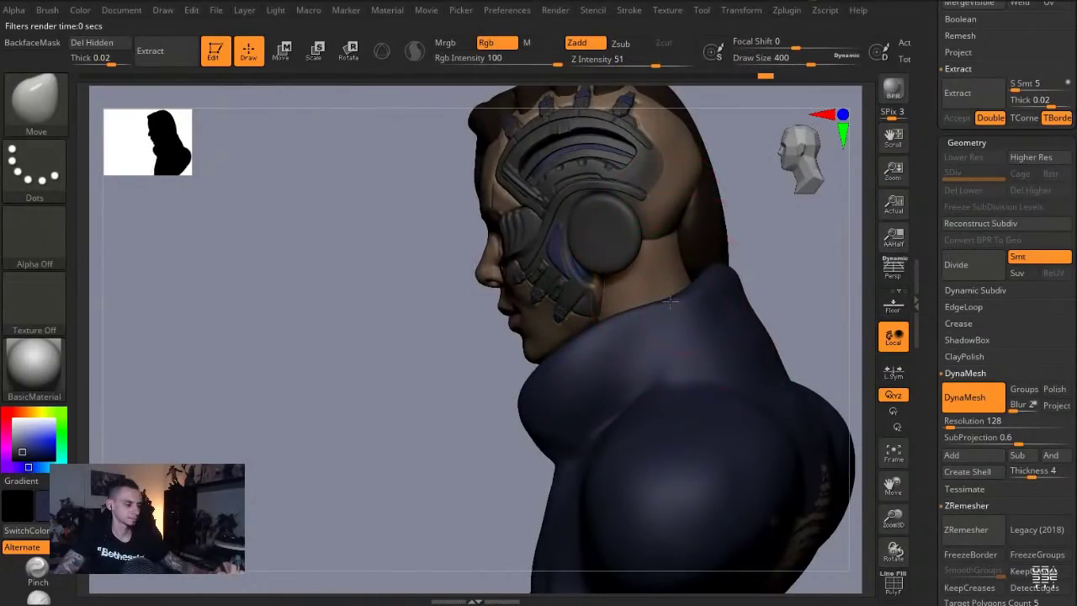
pyautogui.moveTo(678, 307); pyautogui.dragTo(672, 289)
# Select the hair and reshape its back around the head with the Move brush at draw size 550
pyautogui.moveTo(418, 237); pyautogui.dragTo(438, 219)
pyautogui.keyDown('alt'); pyautogui.moveTo(414, 160); pyautogui.dragTo(421, 236); pyautogui.keyUp('alt')
pyautogui.keyDown('alt'); pyautogui.click(432, 229); pyautogui.keyUp('alt')
pyautogui.moveTo(392, 197)
pyautogui.mouseDown()
pyautogui.moveTo(314, 238)
pyautogui.moveTo(278, 243)
pyautogui.mouseUp()
pyautogui.moveTo(480, 284); pyautogui.dragTo(428, 260)
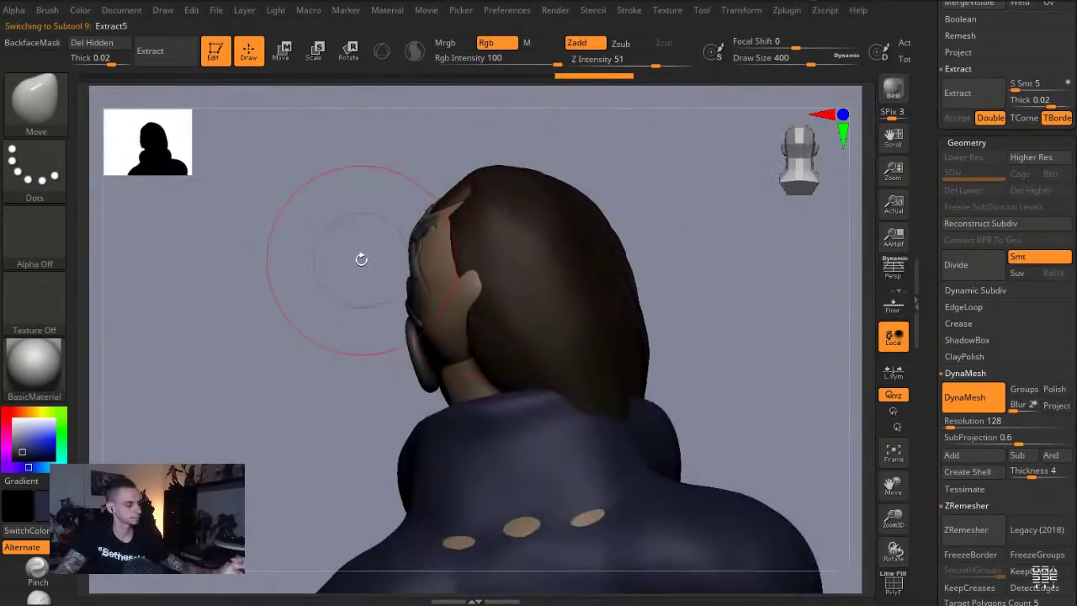
pyautogui.moveTo(362, 259); pyautogui.dragTo(315, 263)
pyautogui.press(']')
pyautogui.press(']')
pyautogui.press(']')
pyautogui.moveTo(473, 303)
pyautogui.mouseDown()
pyautogui.moveTo(425, 295)
pyautogui.moveTo(409, 276)
pyautogui.mouseUp()
pyautogui.moveTo(454, 277); pyautogui.dragTo(419, 265)
pyautogui.moveTo(318, 256); pyautogui.dragTo(370, 267)
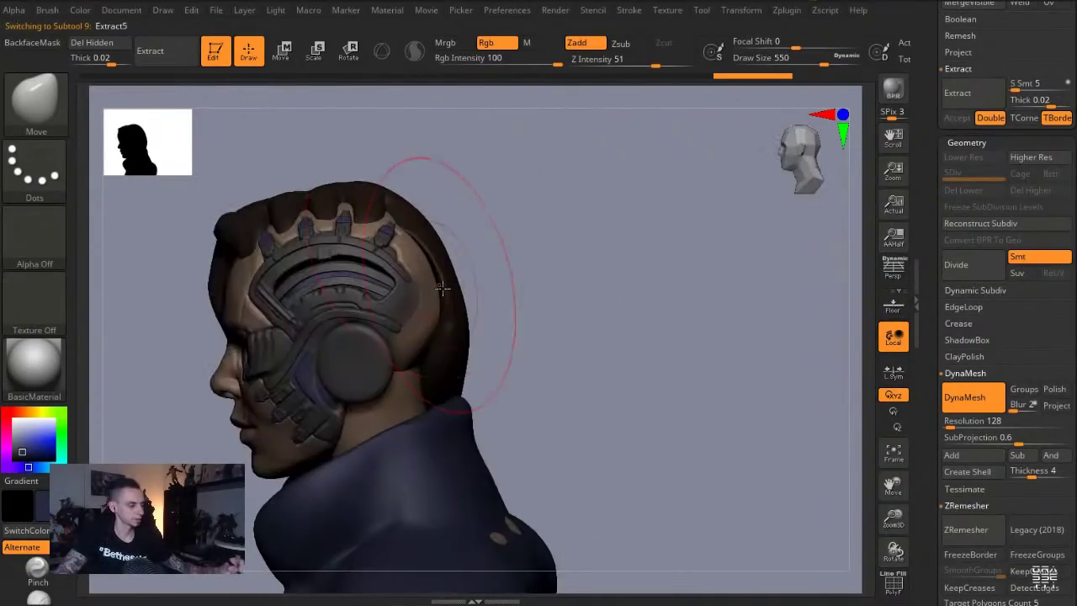
# Thicken the back of the hair with the Inflat brush at draw size 415, using Zadd with Rgb off
pyautogui.press('[')
pyautogui.press('[')
pyautogui.press('[')
pyautogui.press('b')
pyautogui.press('i')
pyautogui.press('n')
pyautogui.hotkey('ctrl', 'z')
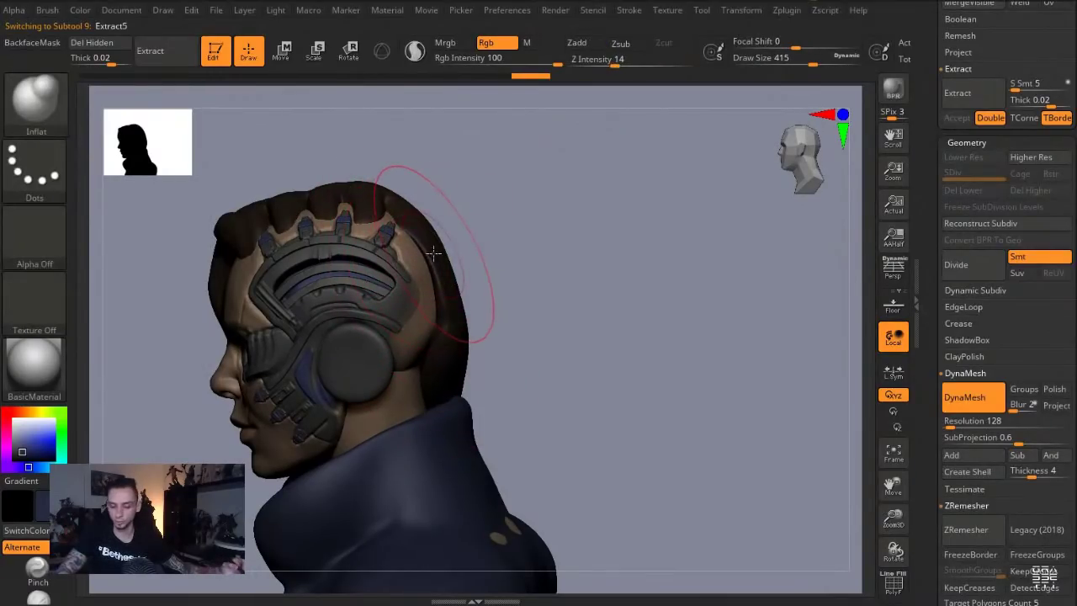
pyautogui.click(497, 42)
pyautogui.click(585, 43)
pyautogui.moveTo(432, 248); pyautogui.dragTo(401, 227, button='right')
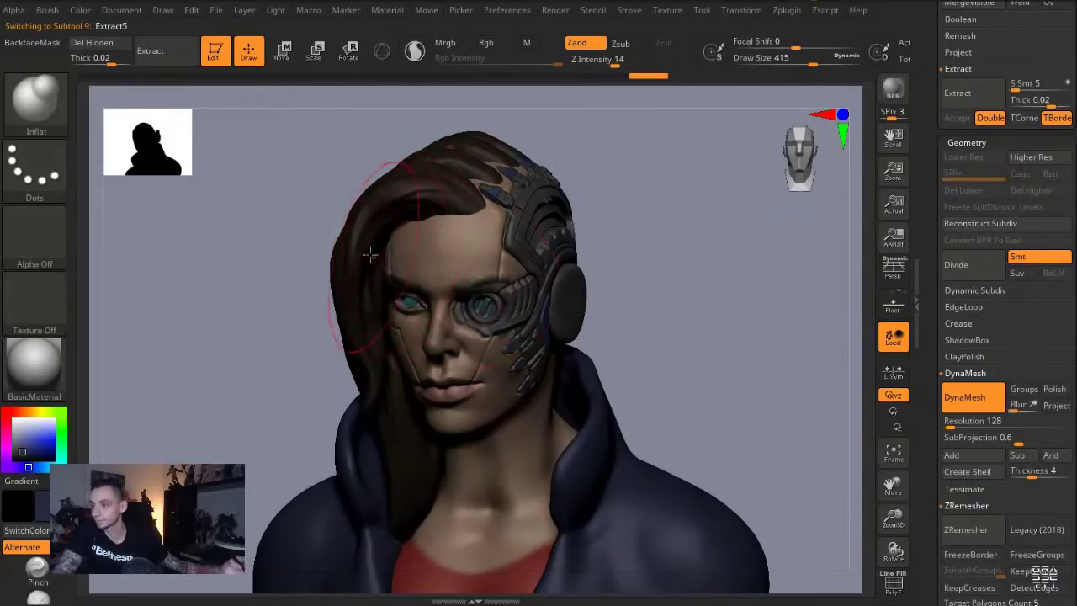
# Select the blue jacket and reshape its shoulder with the Move brush at draw size 666
pyautogui.moveTo(277, 259); pyautogui.dragTo(254, 234, button='right')
pyautogui.keyDown('alt'); pyautogui.click(564, 375); pyautogui.keyUp('alt')
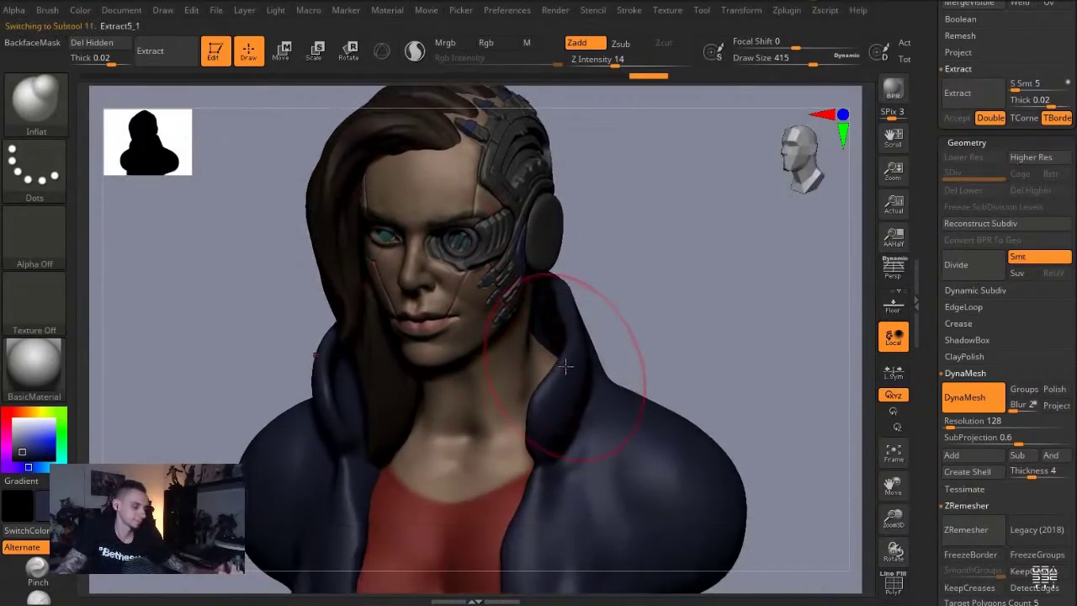
pyautogui.press('b')
pyautogui.press('m')
pyautogui.press('v')
pyautogui.press('shift')
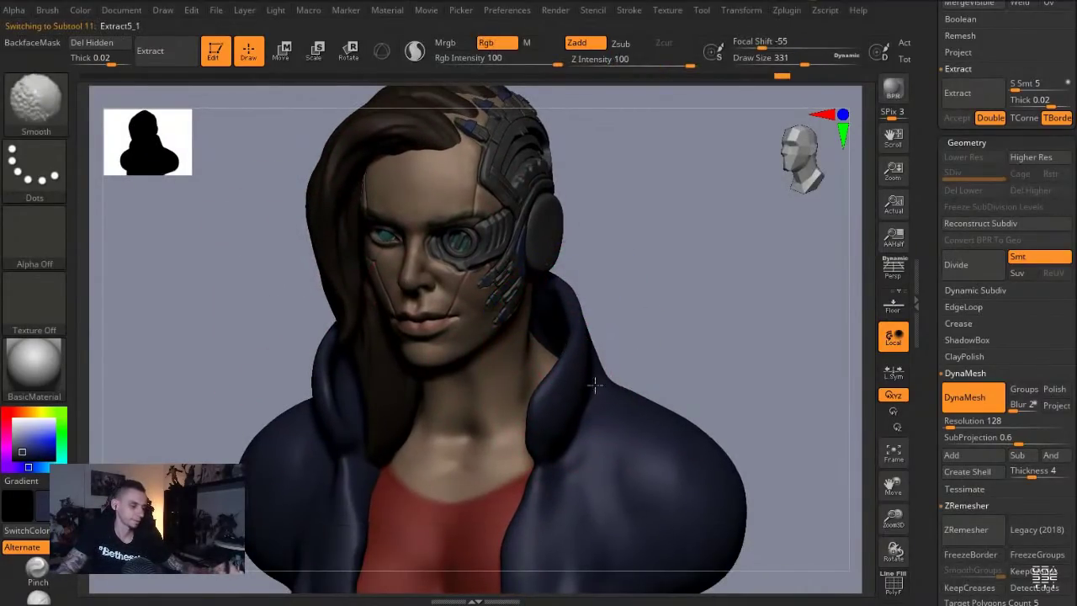
pyautogui.keyDown('alt'); pyautogui.moveTo(630, 367); pyautogui.dragTo(633, 242); pyautogui.keyUp('alt')
pyautogui.press('s')
pyautogui.moveTo(686, 459)
pyautogui.mouseDown()
pyautogui.moveTo(705, 461)
pyautogui.moveTo(700, 488)
pyautogui.mouseUp()
pyautogui.press('s')
pyautogui.moveTo(682, 396); pyautogui.dragTo(691, 395)
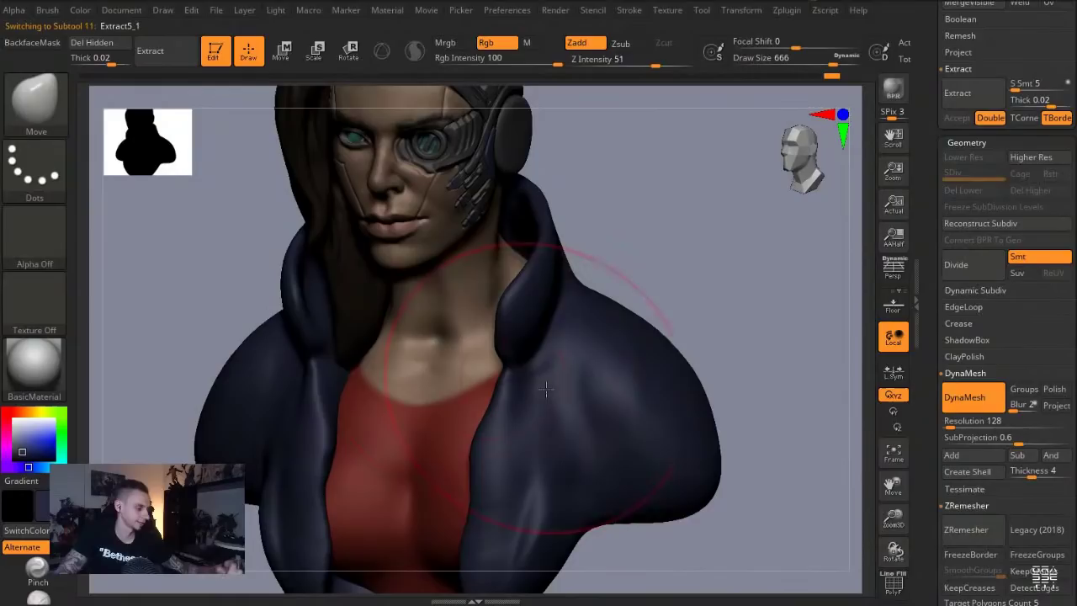
# Build up volume on the jacket's shoulder with the Clay brush at draw size 386
pyautogui.press('b')
pyautogui.press('c')
pyautogui.press('l')
pyautogui.press('s')
pyautogui.click(632, 368)
pyautogui.moveTo(652, 332); pyautogui.dragTo(687, 437)
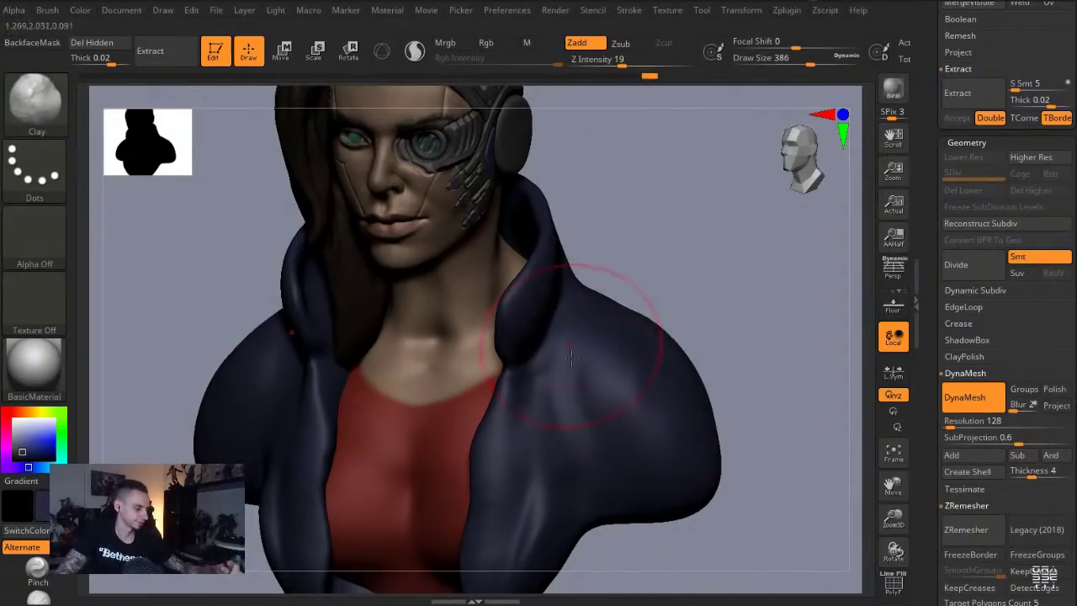
pyautogui.keyDown('alt'); pyautogui.moveTo(164, 339); pyautogui.dragTo(187, 253); pyautogui.keyUp('alt')
# Reshape the jacket's lower shoulder and front with the Move brush
pyautogui.press('b')
pyautogui.press('m')
pyautogui.press('v')
pyautogui.press('s')
pyautogui.moveTo(608, 460)
pyautogui.mouseDown()
pyautogui.moveTo(634, 483)
pyautogui.moveTo(615, 436)
pyautogui.mouseUp()
pyautogui.moveTo(656, 529); pyautogui.dragTo(479, 497)
# Add more volume to the jacket below the collar with the Clay brush
pyautogui.press('b')
pyautogui.press('c')
pyautogui.press('l')
pyautogui.moveTo(615, 442)
pyautogui.mouseDown()
pyautogui.moveTo(666, 375)
pyautogui.moveTo(668, 488)
pyautogui.moveTo(608, 281)
pyautogui.mouseUp()
pyautogui.moveTo(186, 252)
pyautogui.mouseDown()
pyautogui.moveTo(300, 194)
pyautogui.moveTo(236, 254)
pyautogui.moveTo(233, 305)
pyautogui.moveTo(232, 234)
pyautogui.mouseUp()
# Adjust the outer contour of the jacket's shoulder with the Move brush at draw size 620
pyautogui.press('b')
pyautogui.press('m')
pyautogui.press('v')
pyautogui.press('[')
pyautogui.moveTo(707, 462); pyautogui.dragTo(757, 467)
pyautogui.moveTo(737, 494); pyautogui.dragTo(751, 482)
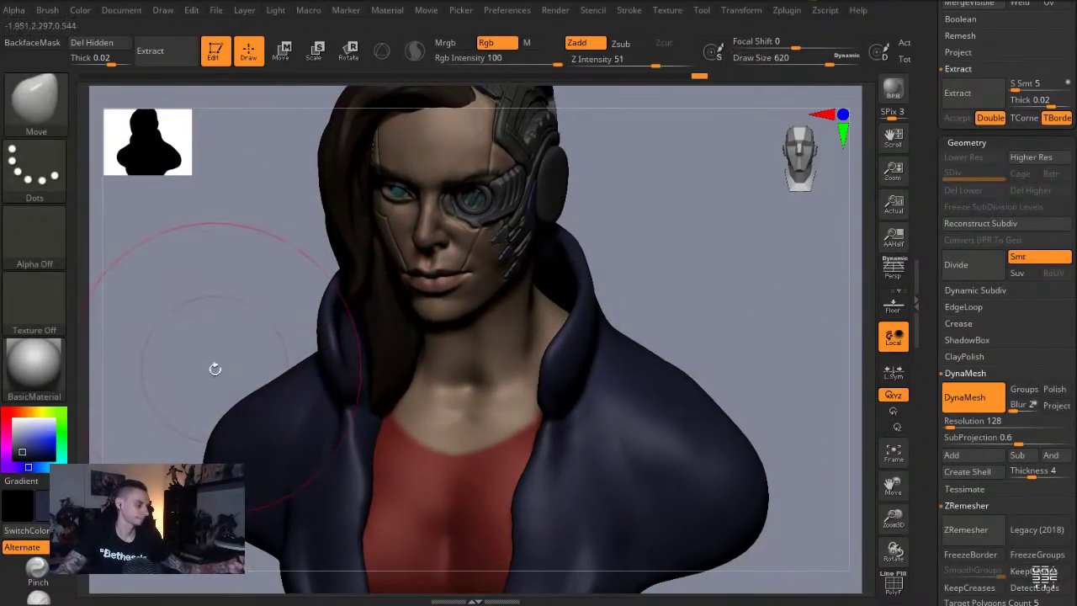
# Refine the jacket's rounded shoulder from the side with the Move brush at draw size 704
pyautogui.moveTo(216, 367); pyautogui.dragTo(234, 447)
pyautogui.moveTo(193, 409); pyautogui.dragTo(421, 459)
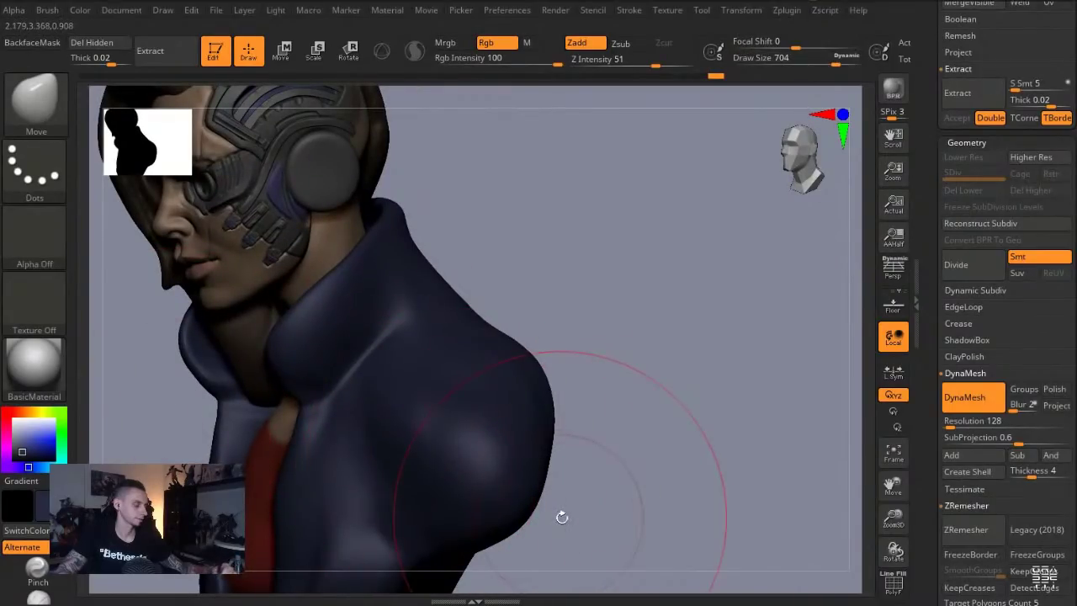
pyautogui.moveTo(562, 517); pyautogui.dragTo(644, 519)
pyautogui.moveTo(229, 450); pyautogui.dragTo(247, 438)
pyautogui.moveTo(446, 353); pyautogui.dragTo(207, 323)
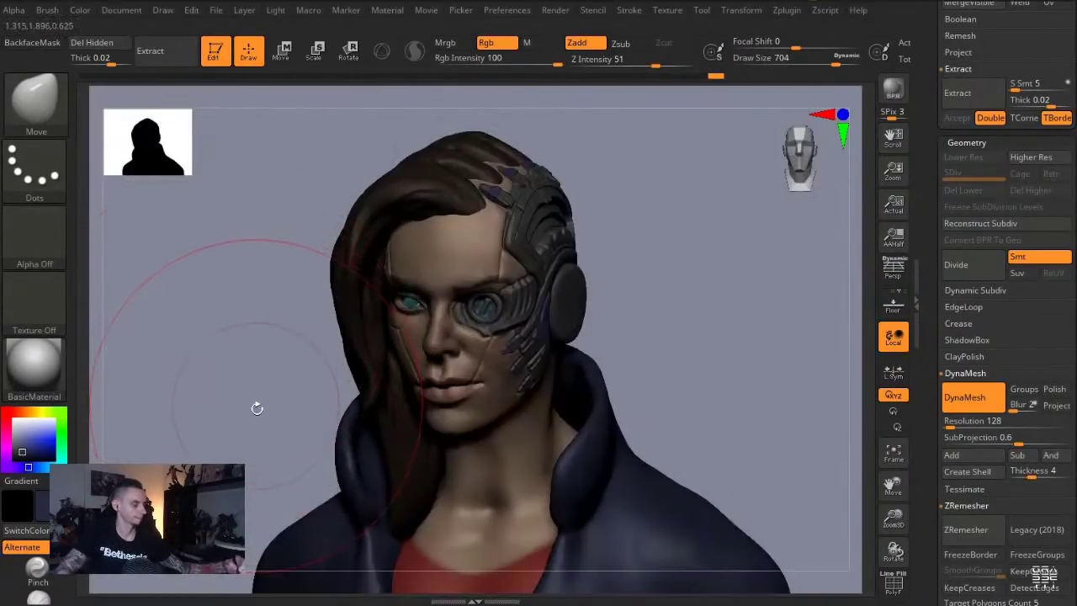
# Refine the jacket's shoulder line from the front with the Move brush at draw size 533
pyautogui.keyDown('alt'); pyautogui.moveTo(257, 408); pyautogui.dragTo(268, 274); pyautogui.keyUp('alt')
pyautogui.moveTo(248, 347); pyautogui.dragTo(313, 370)
pyautogui.press('s')
pyautogui.moveTo(308, 390); pyautogui.dragTo(291, 390)
pyautogui.moveTo(186, 403); pyautogui.dragTo(303, 406)
pyautogui.press('f')
pyautogui.moveTo(446, 337)
pyautogui.mouseDown()
pyautogui.moveTo(266, 277)
pyautogui.moveTo(282, 282)
pyautogui.mouseUp()
pyautogui.moveTo(650, 503)
pyautogui.mouseDown()
pyautogui.moveTo(665, 510)
pyautogui.moveTo(649, 489)
pyautogui.mouseUp()
pyautogui.press('s')
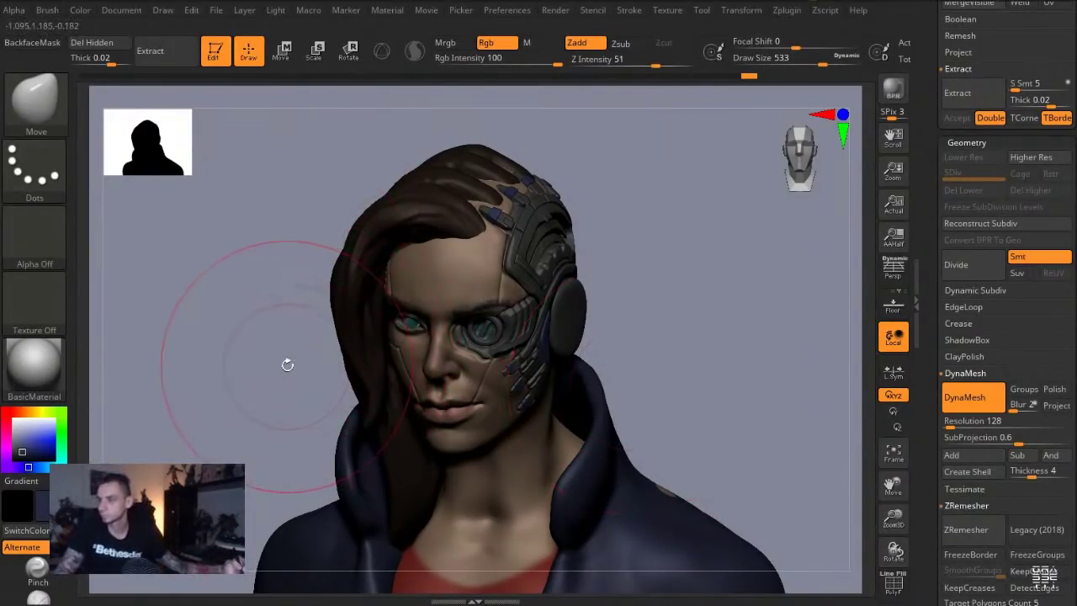
# Reshape the slope between the jacket's collar and shoulder with the Move brush at draw size 639
pyautogui.keyDown('alt'); pyautogui.moveTo(288, 365); pyautogui.dragTo(284, 306); pyautogui.keyUp('alt')
pyautogui.moveTo(609, 396); pyautogui.dragTo(638, 421)
pyautogui.press('s')
pyautogui.moveTo(635, 420); pyautogui.dragTo(641, 420)
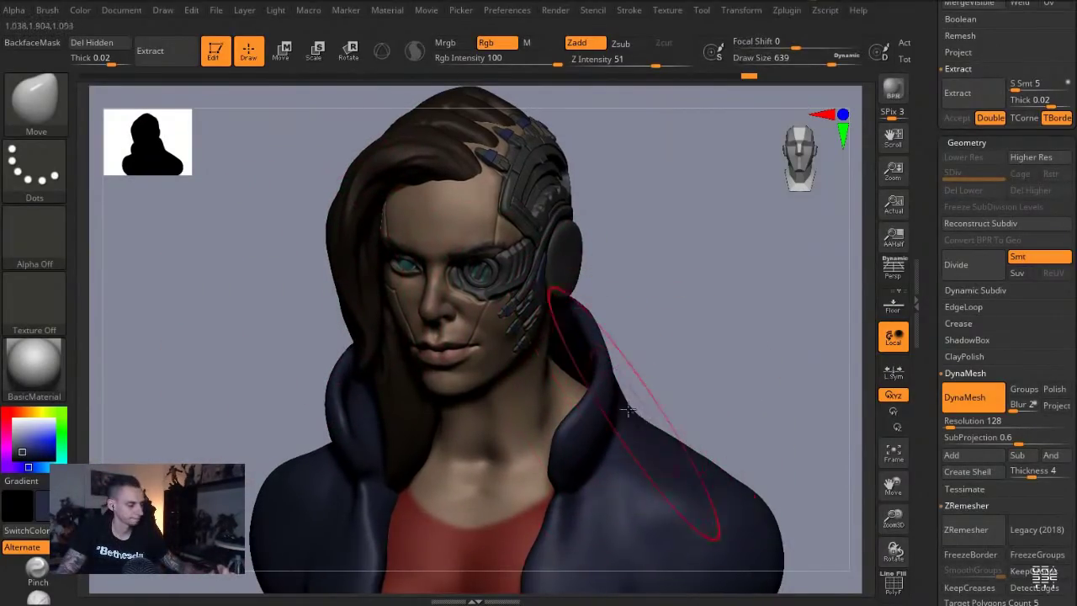
# Widen the jacket's collar around the neck with the Move brush at draw size 453
pyautogui.moveTo(277, 267); pyautogui.dragTo(281, 244)
pyautogui.press('s')
pyautogui.moveTo(356, 356); pyautogui.dragTo(351, 356)
pyautogui.press('s')
pyautogui.moveTo(571, 326); pyautogui.dragTo(564, 326)
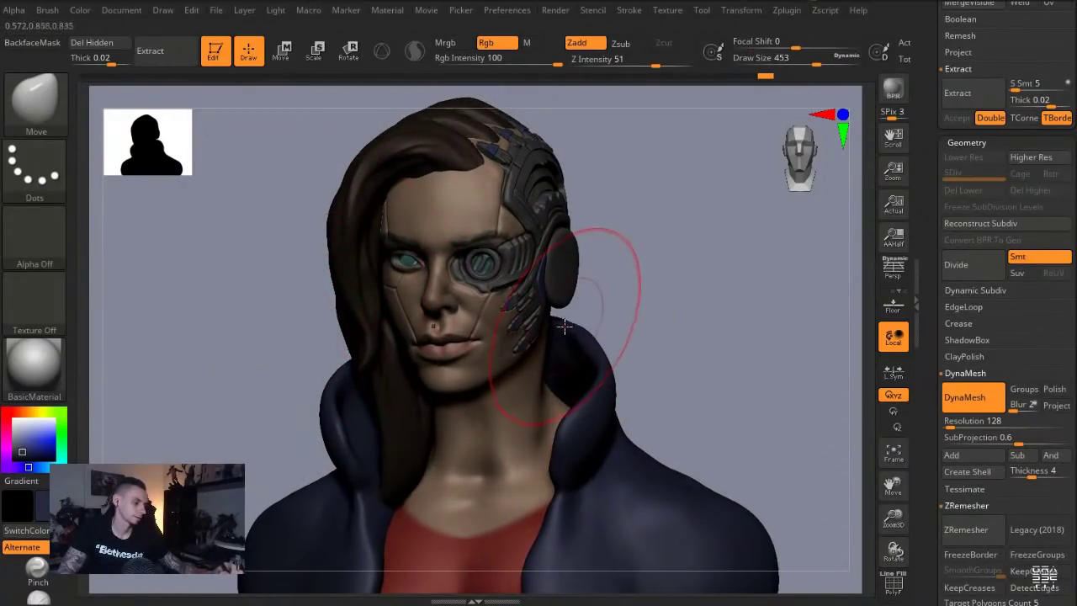
pyautogui.press('shift')
# Select the head and adjust the shape of the lips with the Move brush at draw size 77
pyautogui.moveTo(257, 272)
pyautogui.mouseDown()
pyautogui.moveTo(255, 282)
pyautogui.moveTo(330, 294)
pyautogui.mouseUp()
pyautogui.keyDown('alt'); pyautogui.click(415, 366); pyautogui.keyUp('alt')
pyautogui.press('s')
pyautogui.moveTo(493, 332); pyautogui.dragTo(475, 331)
pyautogui.press('s')
pyautogui.moveTo(567, 324); pyautogui.dragTo(555, 326)
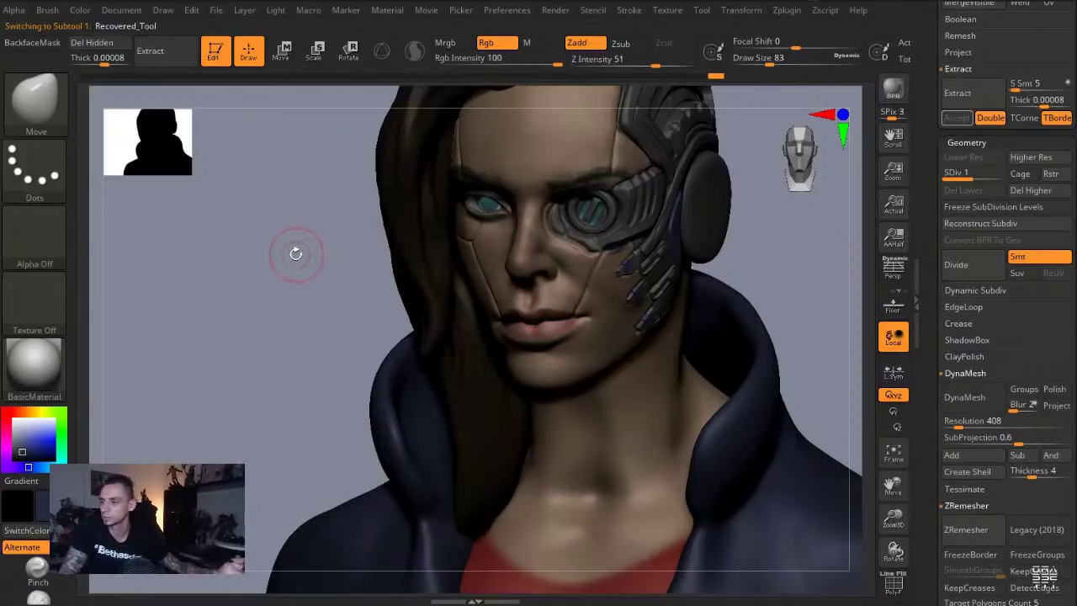
pyautogui.moveTo(298, 253); pyautogui.dragTo(291, 255)
pyautogui.press('s')
pyautogui.moveTo(538, 331); pyautogui.dragTo(535, 331)
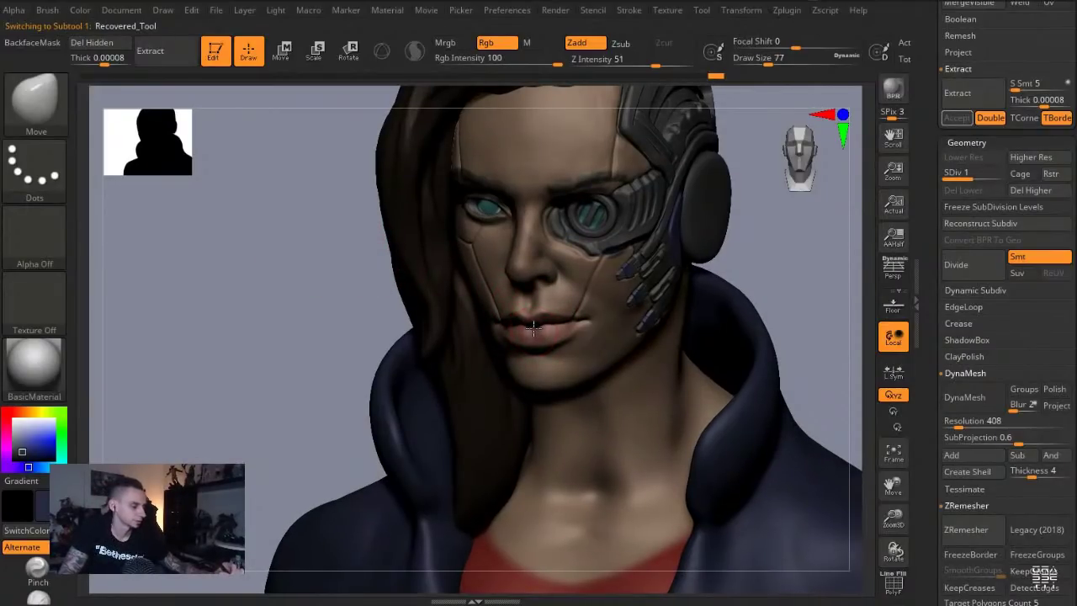
pyautogui.moveTo(303, 250)
pyautogui.mouseDown()
pyautogui.moveTo(252, 252)
pyautogui.moveTo(466, 328)
pyautogui.mouseUp()
pyautogui.press('b')
pyautogui.press('d')
pyautogui.press('s')
pyautogui.moveTo(253, 278)
pyautogui.keyDown('alt'); pyautogui.mouseDown()
pyautogui.moveTo(233, 221)
pyautogui.moveTo(226, 266)
pyautogui.moveTo(245, 216)
pyautogui.moveTo(253, 282)
pyautogui.moveTo(224, 199)
pyautogui.mouseUp(); pyautogui.keyUp('alt')
pyautogui.moveTo(302, 219)
pyautogui.mouseDown()
pyautogui.moveTo(252, 279)
pyautogui.moveTo(253, 212)
pyautogui.mouseUp()
# Set the Move brush to draw size 251 and lasso-mask around the far side of the jacket's collar
pyautogui.press('b')
pyautogui.press('m')
pyautogui.press('v')
pyautogui.press('s')
pyautogui.moveTo(631, 403); pyautogui.dragTo(645, 402)
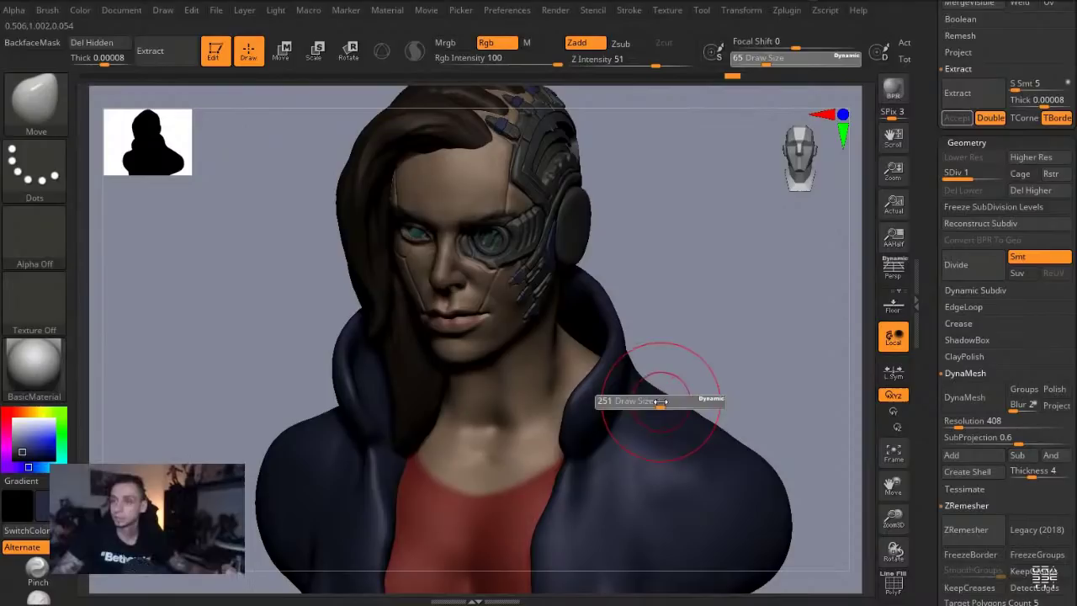
pyautogui.moveTo(268, 338)
pyautogui.keyDown('alt'); pyautogui.mouseDown()
pyautogui.moveTo(277, 284)
pyautogui.moveTo(221, 273)
pyautogui.mouseUp(); pyautogui.keyUp('alt')
pyautogui.keyDown('ctrl'); pyautogui.moveTo(431, 355); pyautogui.dragTo(467, 416); pyautogui.keyUp('ctrl')
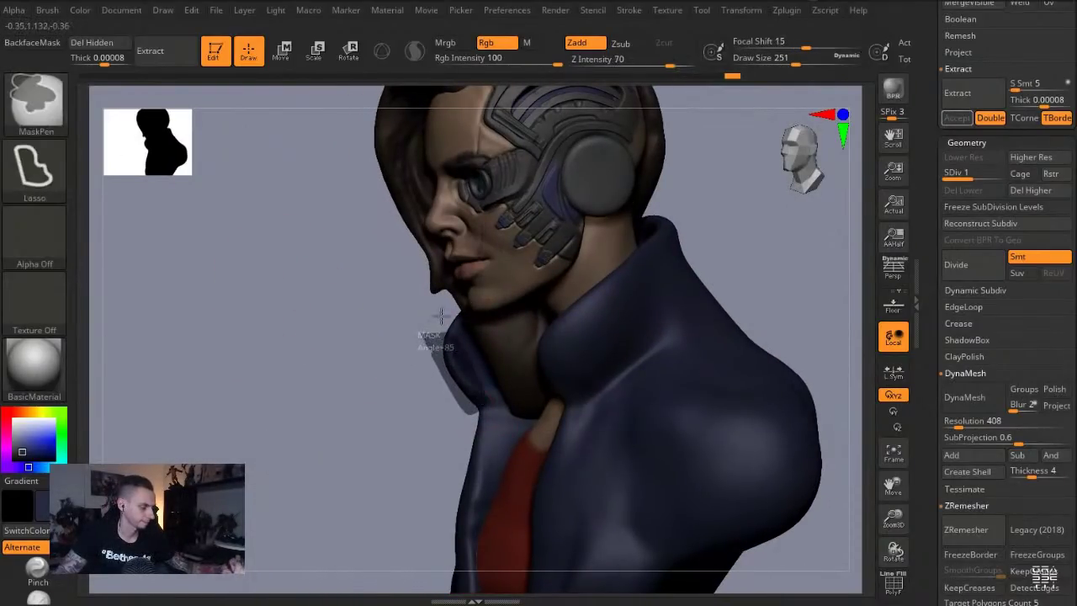
pyautogui.keyDown('ctrl'); pyautogui.moveTo(461, 341); pyautogui.dragTo(436, 378); pyautogui.keyUp('ctrl')
pyautogui.keyDown('alt'); pyautogui.click(451, 368); pyautogui.keyUp('alt')
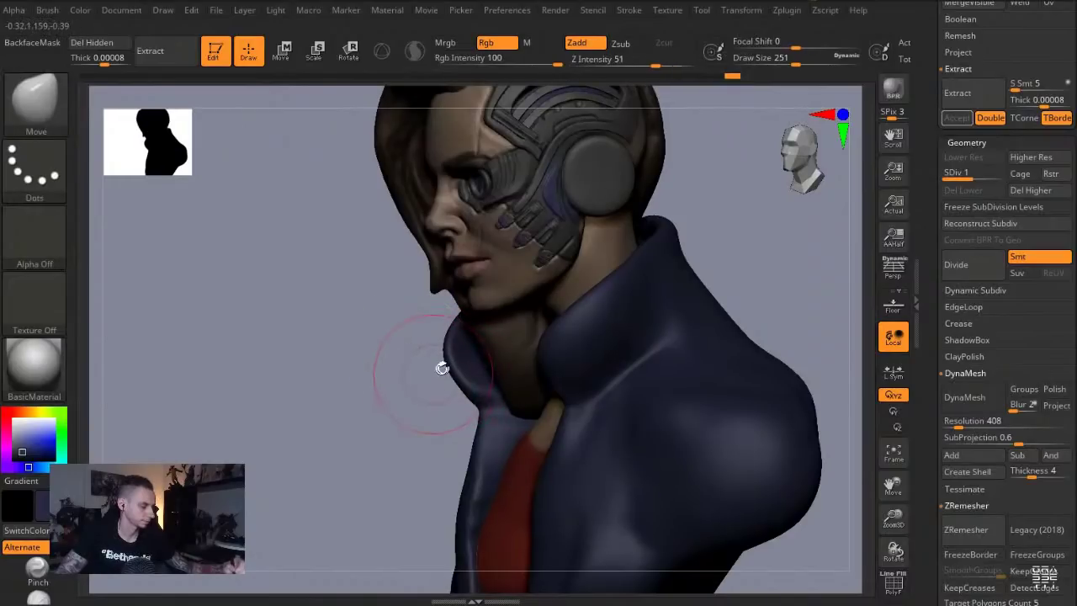
pyautogui.keyDown('ctrl'); pyautogui.moveTo(484, 403); pyautogui.dragTo(412, 311); pyautogui.keyUp('ctrl')
pyautogui.keyDown('ctrl'); pyautogui.click(411, 311); pyautogui.keyUp('ctrl')
# Push the jacket collar's folded edge outward with the Move brush, working up to draw size 602
pyautogui.press('s')
pyautogui.moveTo(439, 367); pyautogui.dragTo(455, 368)
pyautogui.moveTo(458, 392); pyautogui.dragTo(444, 401)
pyautogui.moveTo(392, 373)
pyautogui.mouseDown()
pyautogui.moveTo(433, 368)
pyautogui.moveTo(414, 324)
pyautogui.mouseUp()
pyautogui.moveTo(429, 371)
pyautogui.mouseDown()
pyautogui.moveTo(412, 370)
pyautogui.moveTo(451, 308)
pyautogui.mouseUp()
pyautogui.press('s')
pyautogui.press('s')
pyautogui.moveTo(390, 340); pyautogui.dragTo(401, 340)
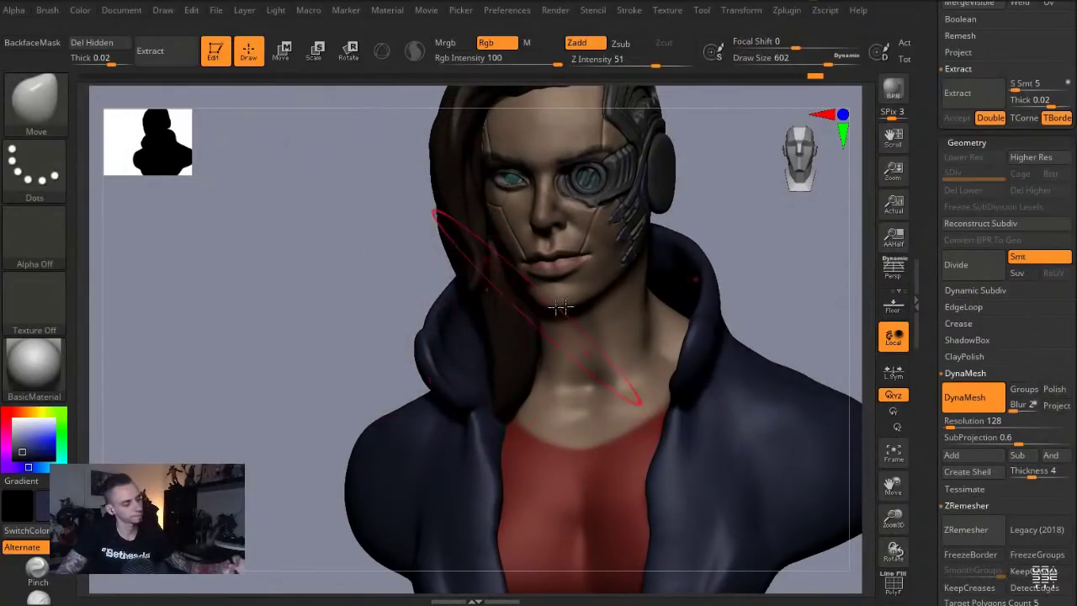
# Trim off the lower part of the blue jacket by hiding and deleting it, and remesh the jacket with DynaMesh
pyautogui.moveTo(306, 306)
pyautogui.keyDown('alt'); pyautogui.mouseDown()
pyautogui.moveTo(292, 296)
pyautogui.moveTo(286, 313)
pyautogui.moveTo(261, 286)
pyautogui.moveTo(257, 315)
pyautogui.moveTo(273, 262)
pyautogui.mouseUp(); pyautogui.keyUp('alt')
pyautogui.moveTo(260, 291)
pyautogui.keyDown('ctrl'); pyautogui.mouseDown()
pyautogui.moveTo(265, 365)
pyautogui.moveTo(401, 519)
pyautogui.moveTo(577, 560)
pyautogui.moveTo(160, 337)
pyautogui.mouseUp(); pyautogui.keyUp('ctrl')
pyautogui.click(94, 43)
pyautogui.keyDown('ctrl'); pyautogui.moveTo(257, 244); pyautogui.dragTo(277, 312); pyautogui.keyUp('ctrl')
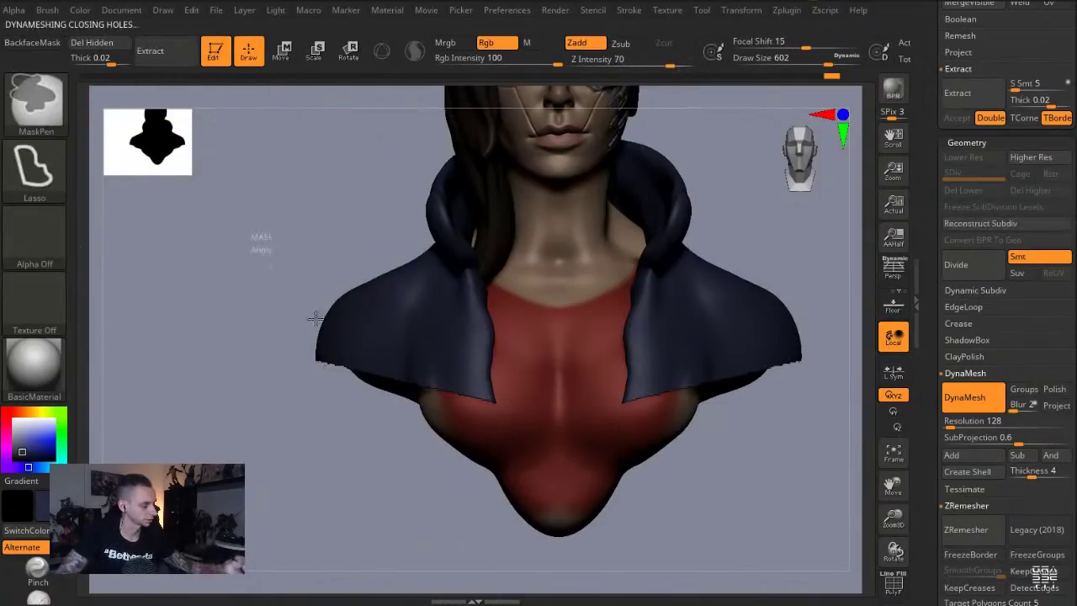
# Select the red top and trim off its lower end by hiding and deleting that part
pyautogui.keyDown('alt'); pyautogui.click(495, 450); pyautogui.keyUp('alt')
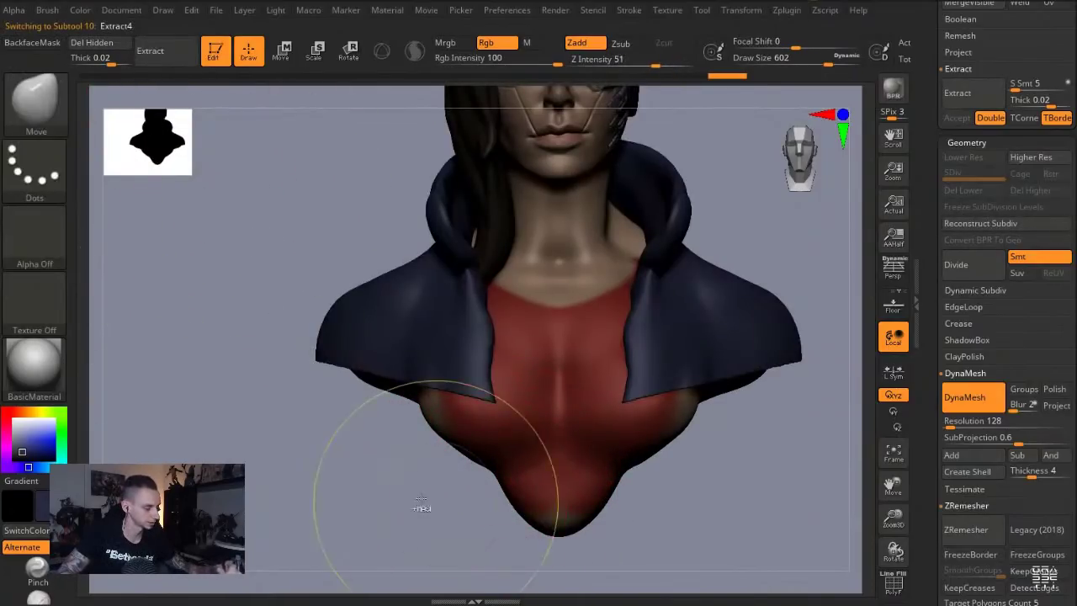
pyautogui.keyDown('ctrl'); pyautogui.keyDown('shift'); pyautogui.moveTo(413, 508); pyautogui.dragTo(455, 541); pyautogui.keyUp('shift'); pyautogui.keyUp('ctrl')
pyautogui.moveTo(564, 568)
pyautogui.keyDown('ctrl'); pyautogui.keyDown('shift'); pyautogui.mouseDown()
pyautogui.moveTo(584, 470)
pyautogui.moveTo(513, 426)
pyautogui.moveTo(240, 370)
pyautogui.mouseUp(); pyautogui.keyUp('shift'); pyautogui.keyUp('ctrl')
pyautogui.moveTo(255, 313); pyautogui.dragTo(226, 328)
pyautogui.keyDown('alt'); pyautogui.moveTo(226, 328); pyautogui.dragTo(240, 423); pyautogui.keyUp('alt')
pyautogui.keyDown('alt'); pyautogui.moveTo(187, 315); pyautogui.dragTo(148, 379); pyautogui.keyUp('alt')
pyautogui.click(90, 43)
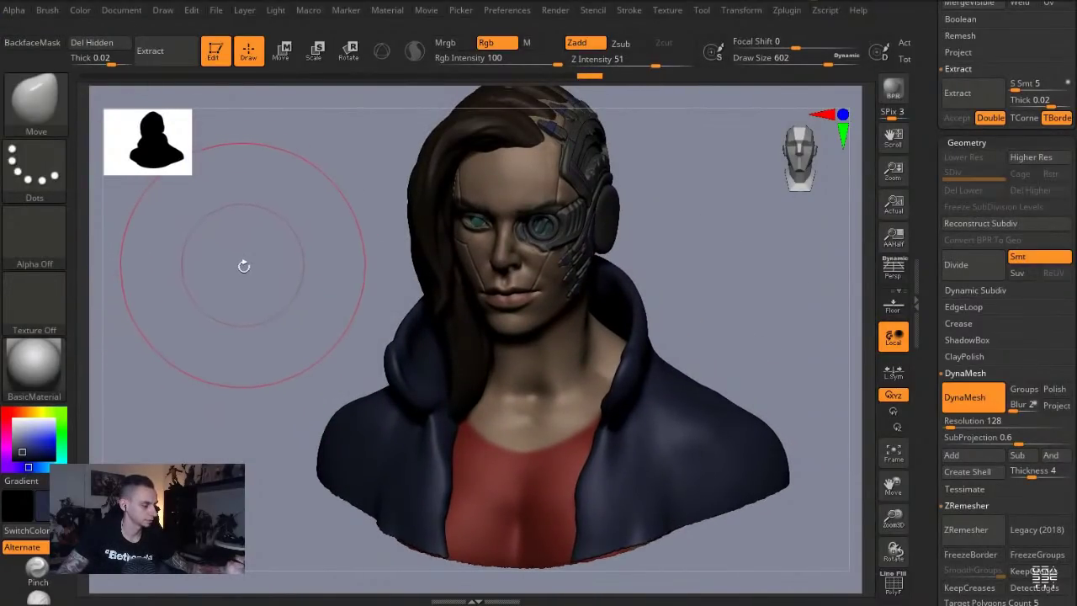
pyautogui.moveTo(246, 329)
pyautogui.mouseDown()
pyautogui.moveTo(226, 351)
pyautogui.moveTo(219, 247)
pyautogui.moveTo(211, 262)
pyautogui.moveTo(227, 295)
pyautogui.moveTo(231, 277)
pyautogui.moveTo(221, 287)
pyautogui.moveTo(214, 278)
pyautogui.mouseUp()
# Turn on perspective for the bust and set the camera's focal length to 85 mm
pyautogui.press('f')
pyautogui.press('p')
pyautogui.click(126, 12)
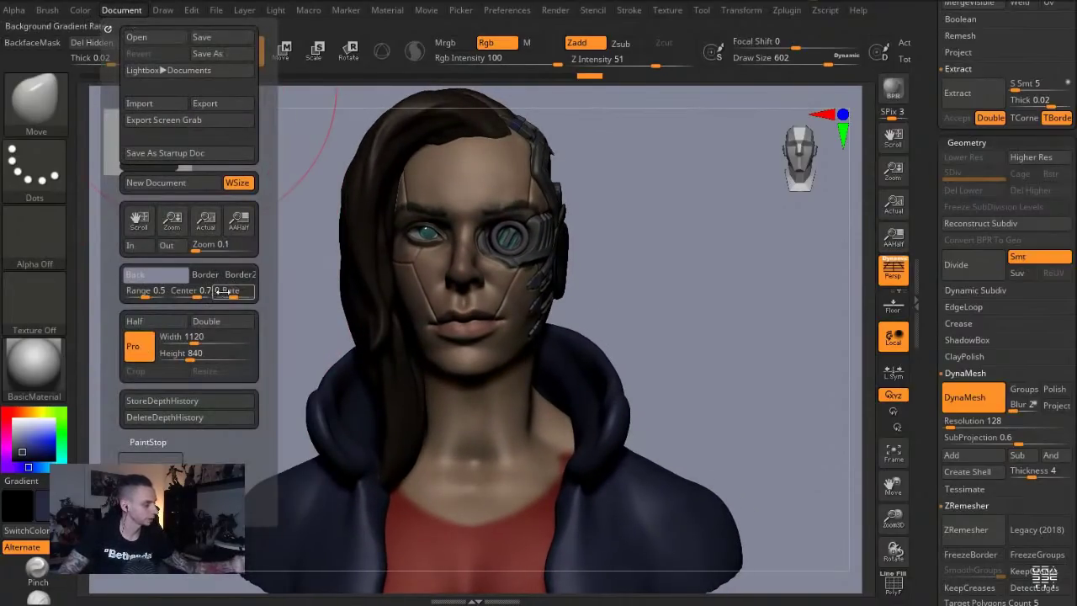
pyautogui.click(163, 11)
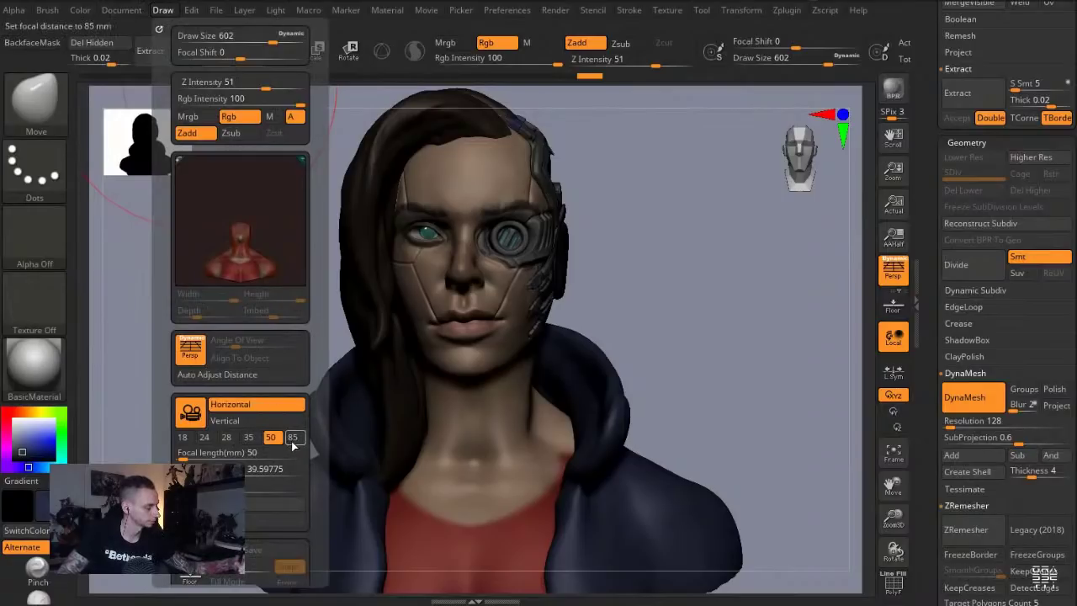
pyautogui.click(292, 439)
pyautogui.moveTo(284, 185)
pyautogui.mouseDown()
pyautogui.moveTo(248, 226)
pyautogui.moveTo(238, 210)
pyautogui.mouseUp()
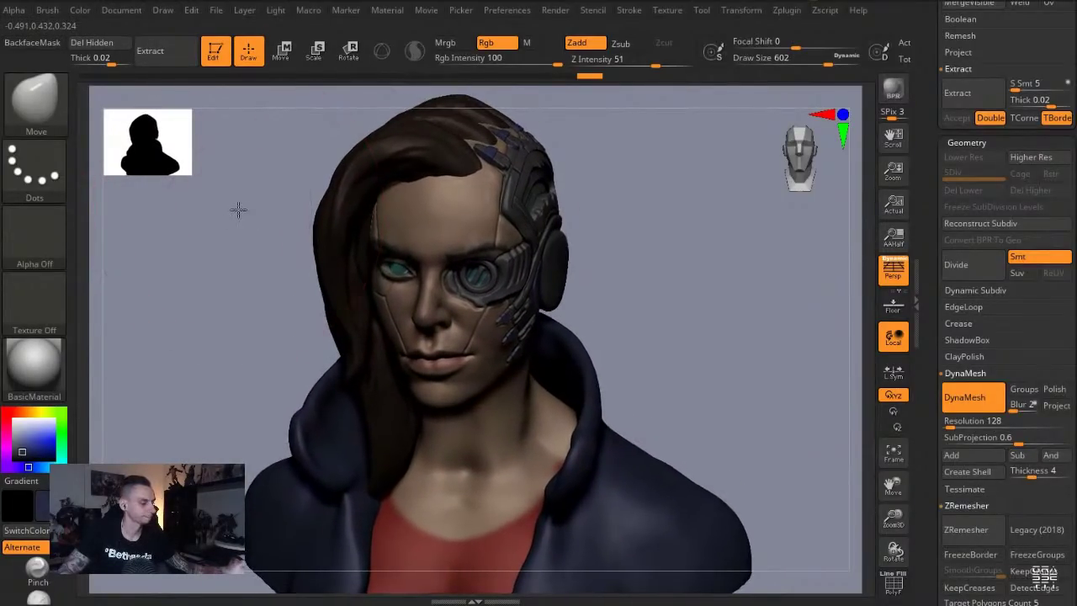
# Increase the main light's intensity to brighten the bust
pyautogui.click(275, 10)
pyautogui.click(378, 152)
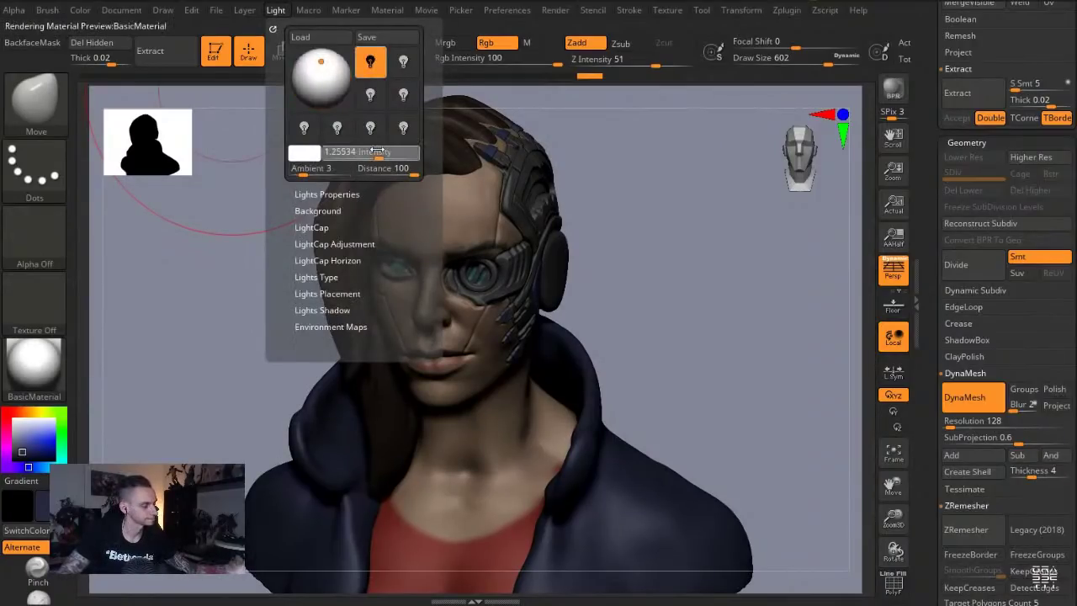
pyautogui.click(373, 152)
# Select the blue jacket and adjust its near-side shoulder outline with the Move brush
pyautogui.keyDown('alt'); pyautogui.click(263, 510); pyautogui.keyUp('alt')
pyautogui.press('s')
pyautogui.moveTo(255, 513); pyautogui.dragTo(250, 515)
pyautogui.moveTo(248, 515)
pyautogui.mouseDown()
pyautogui.moveTo(227, 519)
pyautogui.moveTo(230, 506)
pyautogui.mouseUp()
# Build up the jacket's shoulder surface with the Clay brush at draw size 437
pyautogui.press('b')
pyautogui.press('c')
pyautogui.press('l')
pyautogui.press('s')
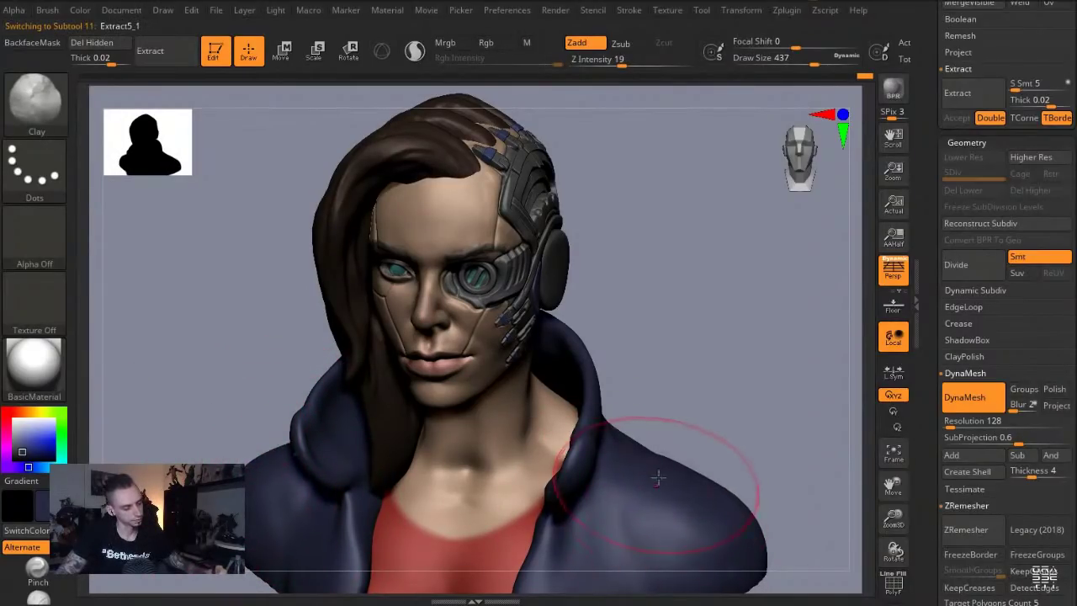
pyautogui.moveTo(716, 421)
pyautogui.mouseDown()
pyautogui.moveTo(678, 415)
pyautogui.moveTo(717, 532)
pyautogui.mouseUp()
pyautogui.moveTo(190, 296); pyautogui.dragTo(203, 248)
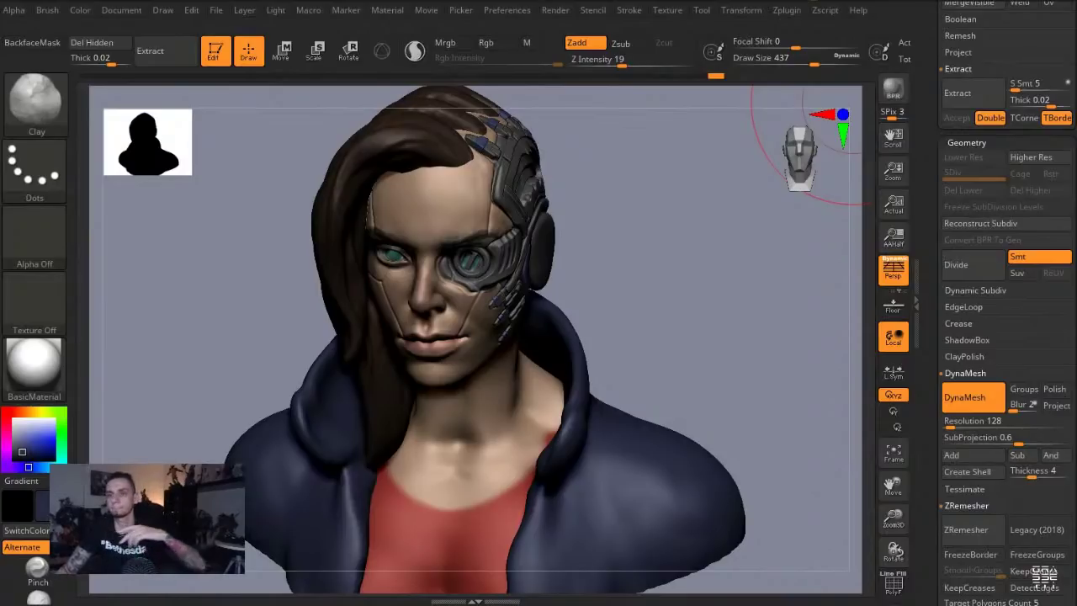
# Select the head and adjust the cheek and jaw on the human side with the Move brush
pyautogui.keyDown('alt'); pyautogui.moveTo(279, 202); pyautogui.dragTo(301, 204); pyautogui.keyUp('alt')
pyautogui.keyDown('alt'); pyautogui.click(324, 188); pyautogui.keyUp('alt')
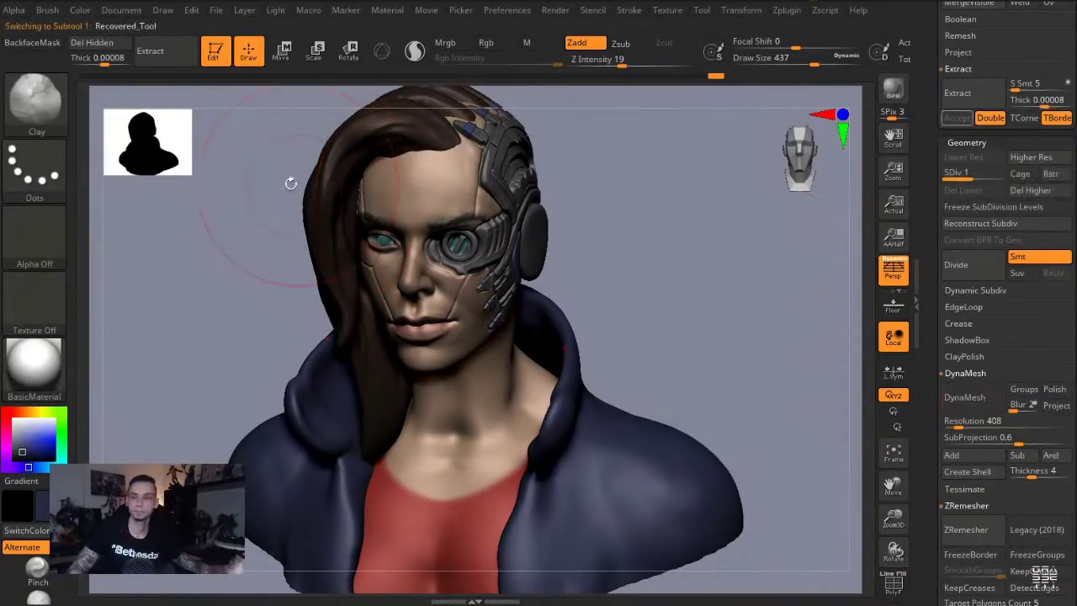
pyautogui.keyDown('alt'); pyautogui.moveTo(230, 196); pyautogui.dragTo(309, 249); pyautogui.keyUp('alt')
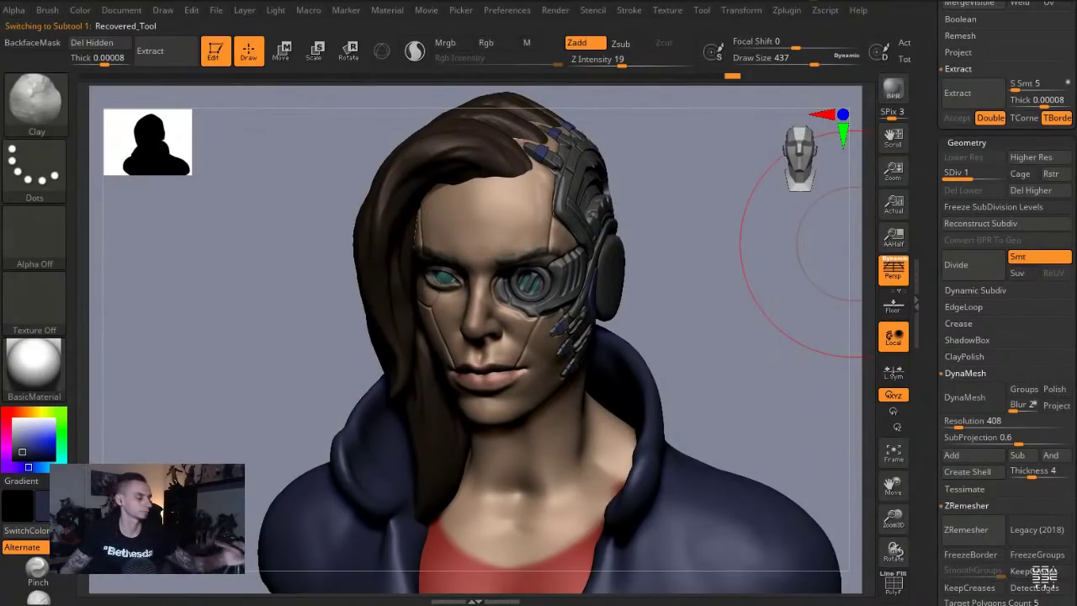
pyautogui.press('b')
pyautogui.press('m')
pyautogui.press('v')
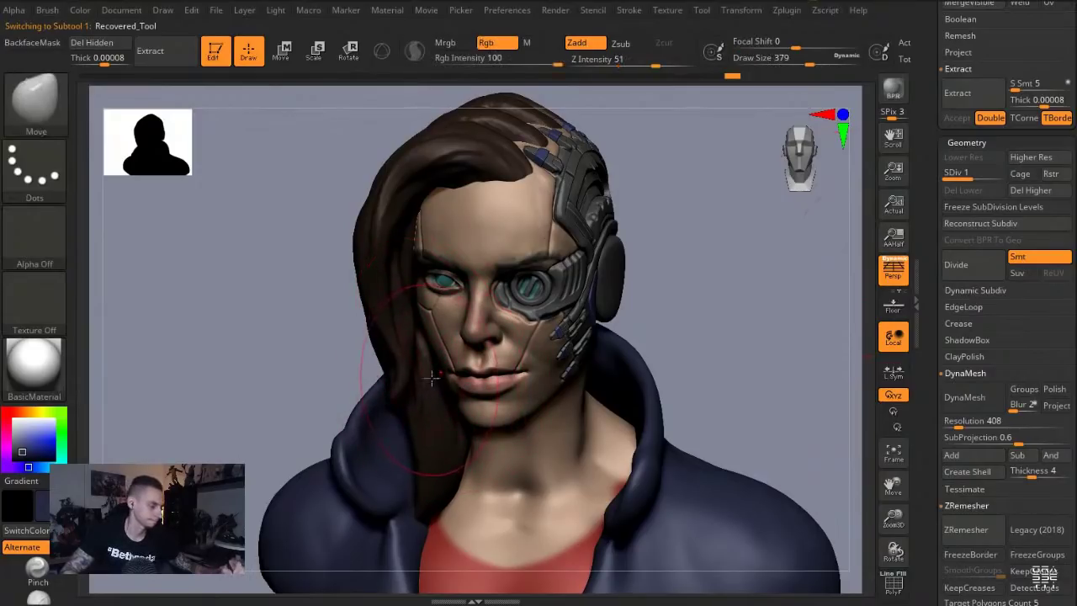
pyautogui.moveTo(336, 336)
pyautogui.mouseDown()
pyautogui.moveTo(391, 341)
pyautogui.moveTo(419, 368)
pyautogui.mouseUp()
pyautogui.press('s')
pyautogui.moveTo(303, 317); pyautogui.dragTo(257, 298)
pyautogui.press('s')
pyautogui.moveTo(450, 392); pyautogui.dragTo(462, 399)
# Mask the face with the freehand MaskPen and scale the unmasked part of the head with the transpose line
pyautogui.press('s')
pyautogui.press('s')
pyautogui.keyDown('ctrl'); pyautogui.click(36, 171); pyautogui.keyUp('ctrl')
pyautogui.click(250, 179)
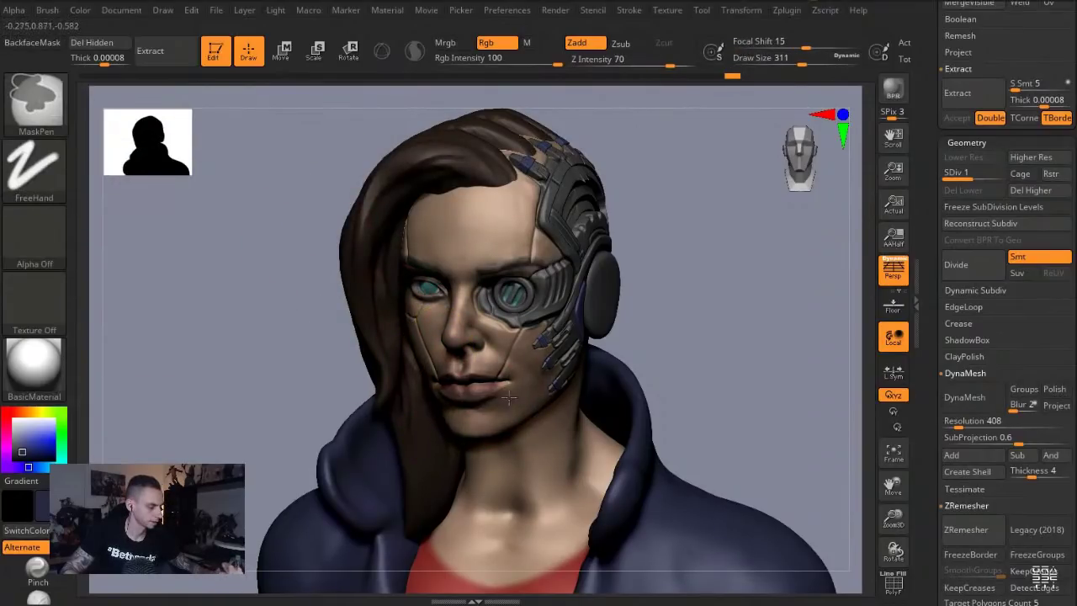
pyautogui.keyDown('ctrl'); pyautogui.click(257, 277); pyautogui.keyUp('ctrl')
pyautogui.moveTo(251, 292); pyautogui.dragTo(299, 295)
pyautogui.press('e')
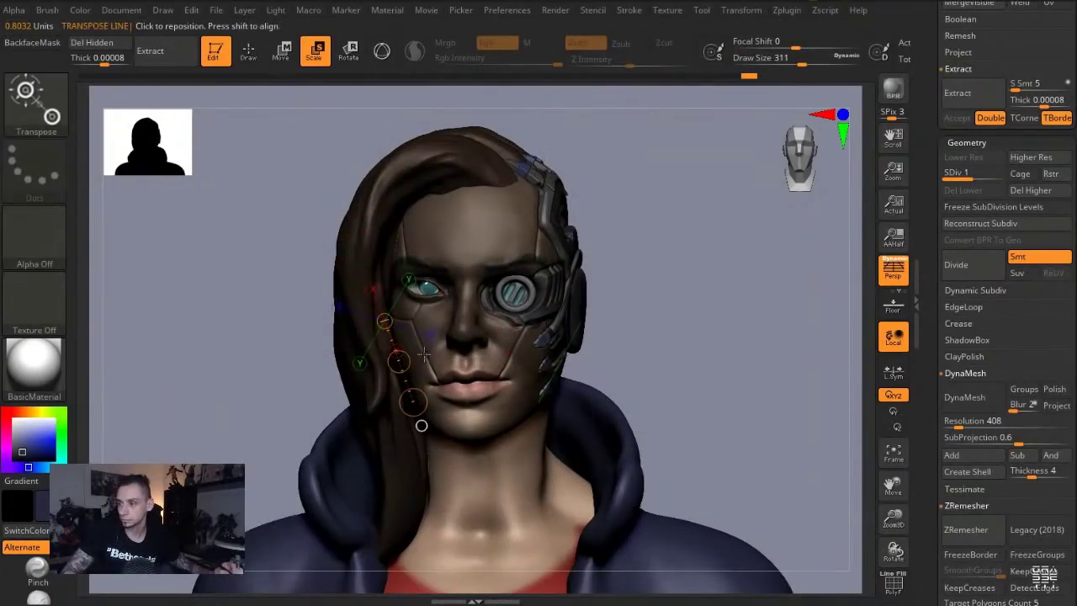
pyautogui.moveTo(462, 385)
pyautogui.mouseDown()
pyautogui.moveTo(232, 337)
pyautogui.moveTo(244, 298)
pyautogui.moveTo(230, 291)
pyautogui.mouseUp()
pyautogui.press('q')
# Nudge the mouth on the human side with the Move brush at draw size 192
pyautogui.press('s')
pyautogui.moveTo(430, 348); pyautogui.dragTo(418, 342)
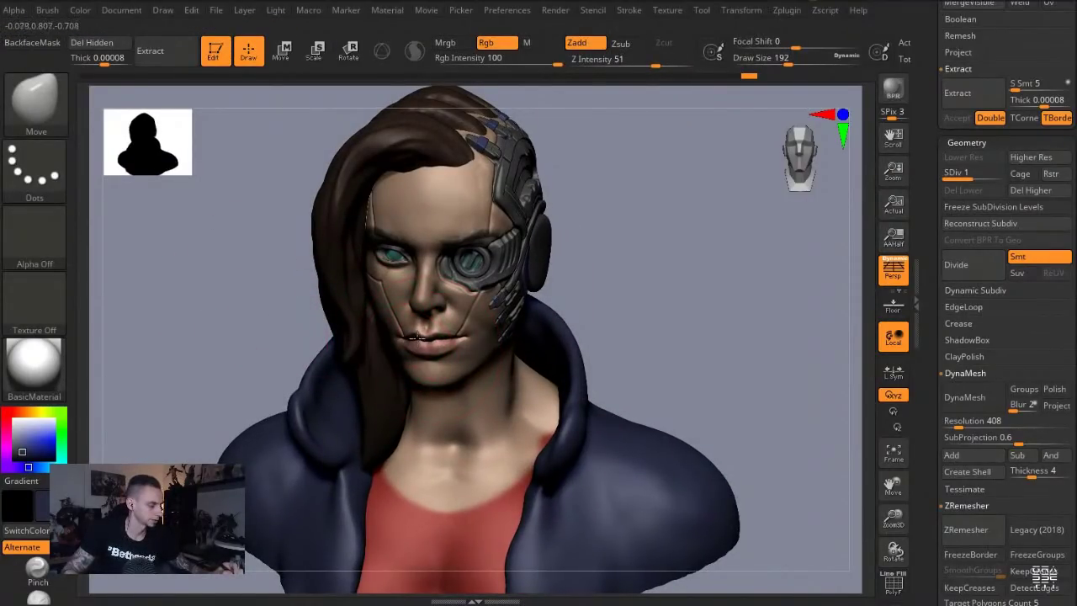
pyautogui.moveTo(249, 282); pyautogui.dragTo(294, 333)
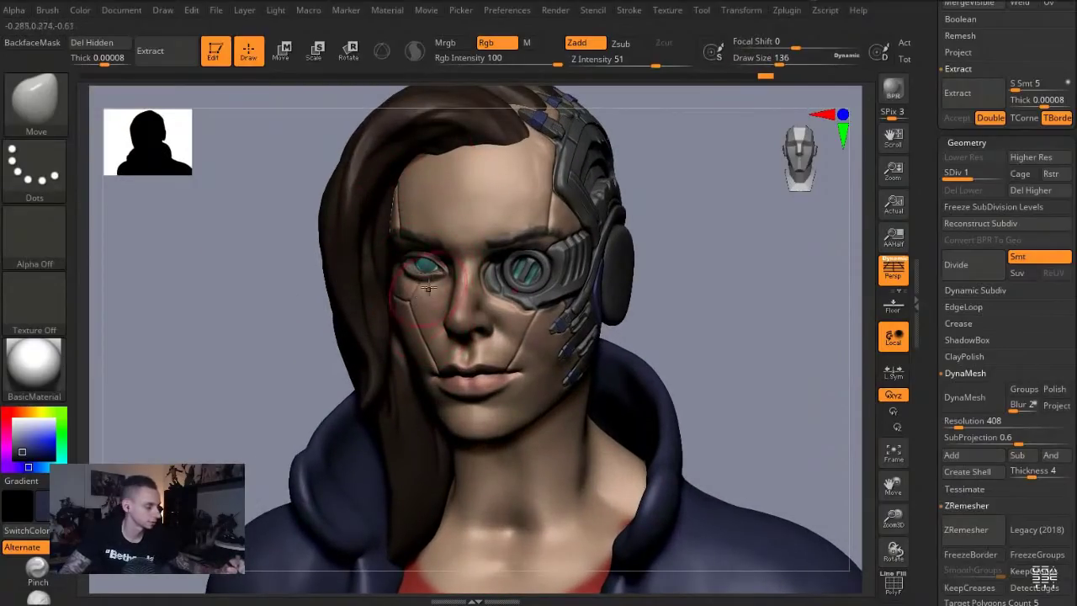
# Refine the cheek and temple around the human eye with the Move brush, undoing the unwanted under-eye stroke
pyautogui.moveTo(268, 225); pyautogui.dragTo(375, 266)
pyautogui.press('s')
pyautogui.moveTo(424, 286); pyautogui.dragTo(447, 303)
pyautogui.hotkey('ctrl', 'z')
pyautogui.press('s')
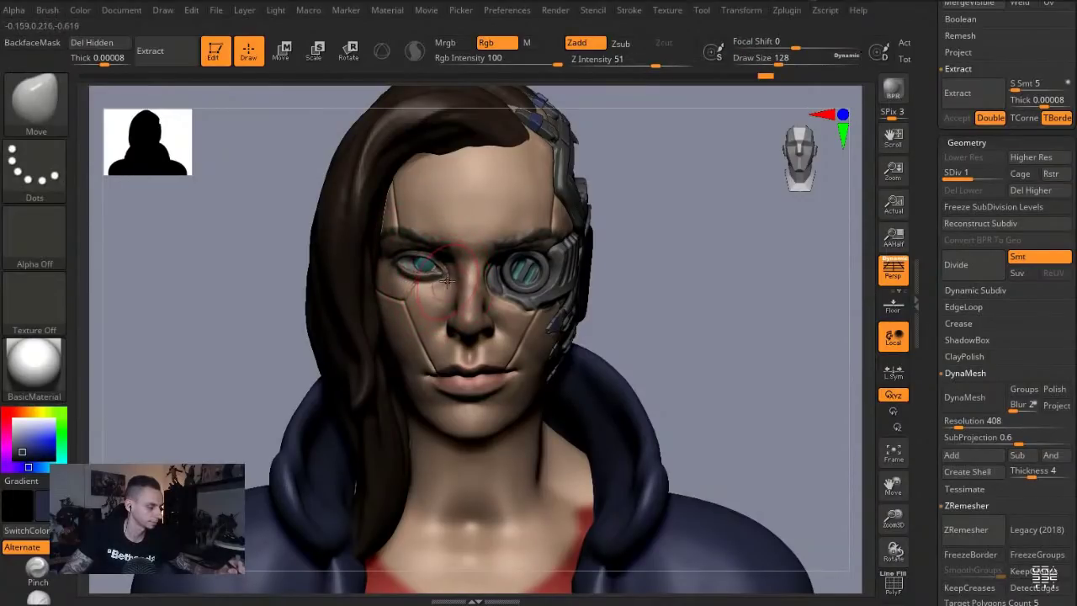
pyautogui.moveTo(183, 216); pyautogui.dragTo(256, 232)
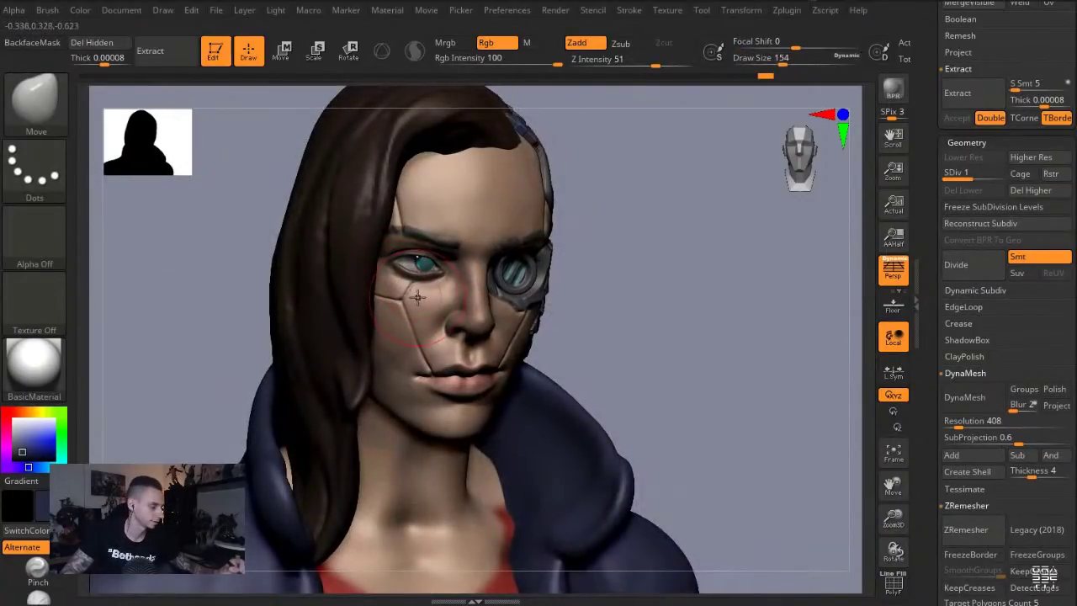
pyautogui.moveTo(217, 228); pyautogui.dragTo(409, 287, button='right')
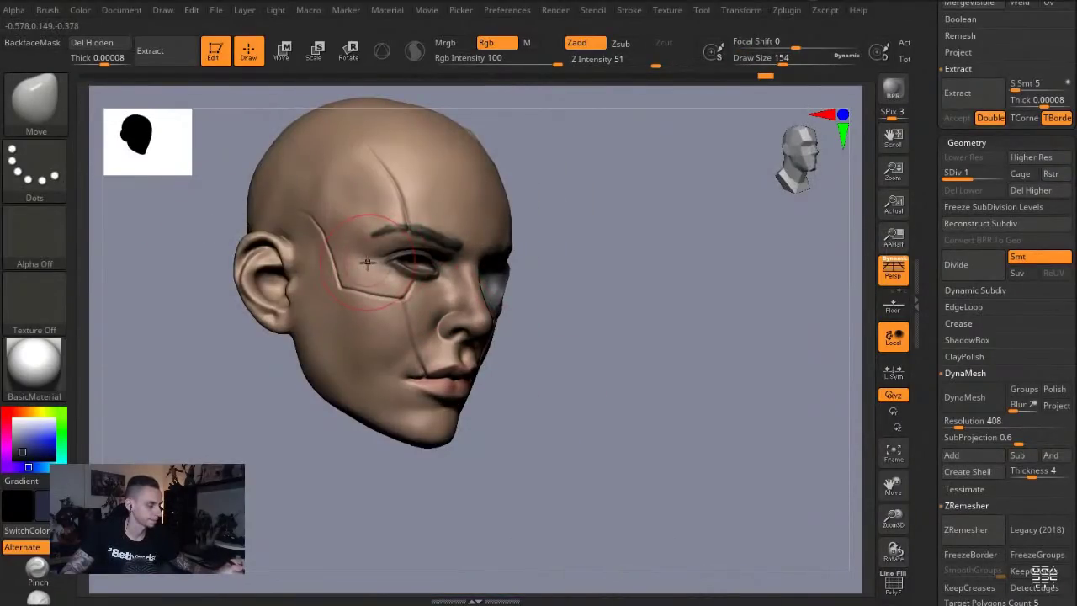
pyautogui.moveTo(194, 203); pyautogui.dragTo(379, 260, button='right')
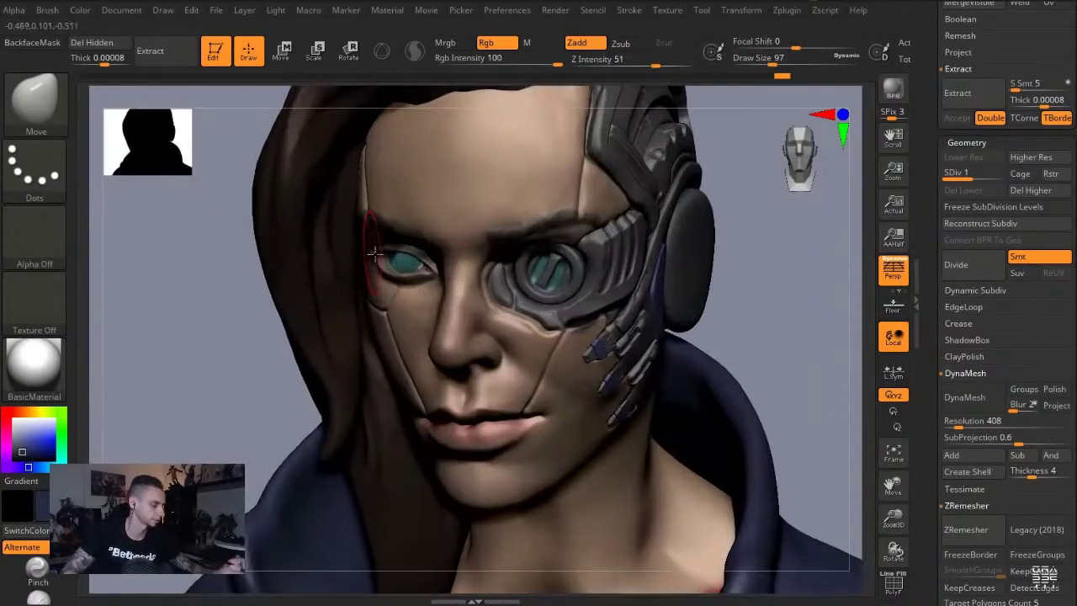
# Select the human eyeball and lighten its white with the Inflat brush in colour-only mode at RGB intensity 19
pyautogui.keyDown('alt'); pyautogui.click(281, 244); pyautogui.keyUp('alt')
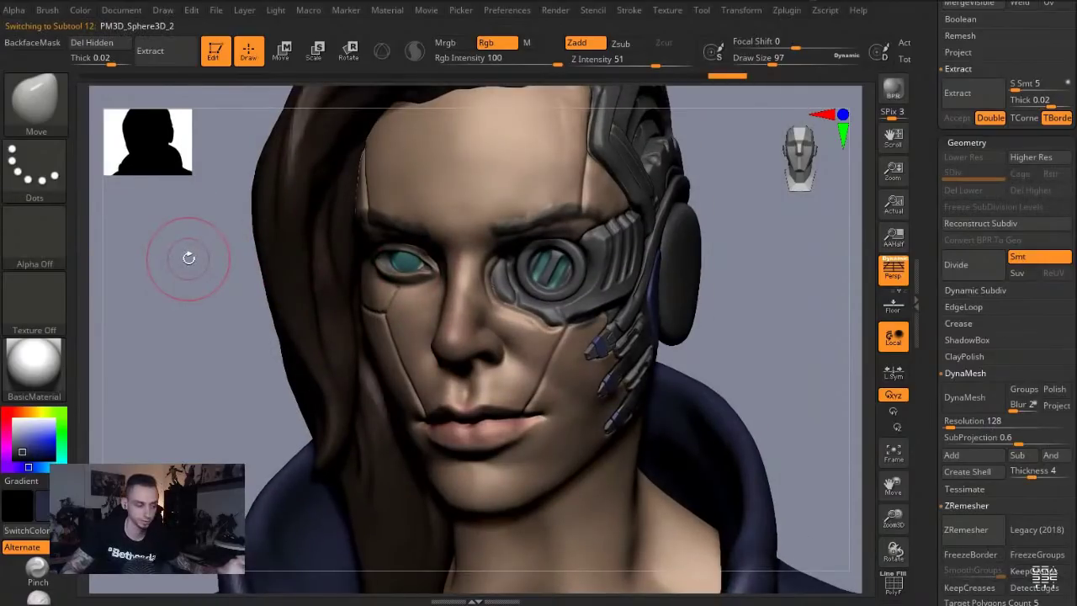
pyautogui.keyDown('ctrl'); pyautogui.moveTo(189, 258); pyautogui.dragTo(143, 328, button='right'); pyautogui.keyUp('ctrl')
pyautogui.press('b')
pyautogui.press('i')
pyautogui.press('n')
pyautogui.moveTo(34, 438)
pyautogui.mouseDown()
pyautogui.moveTo(274, 313)
pyautogui.moveTo(425, 275)
pyautogui.mouseUp()
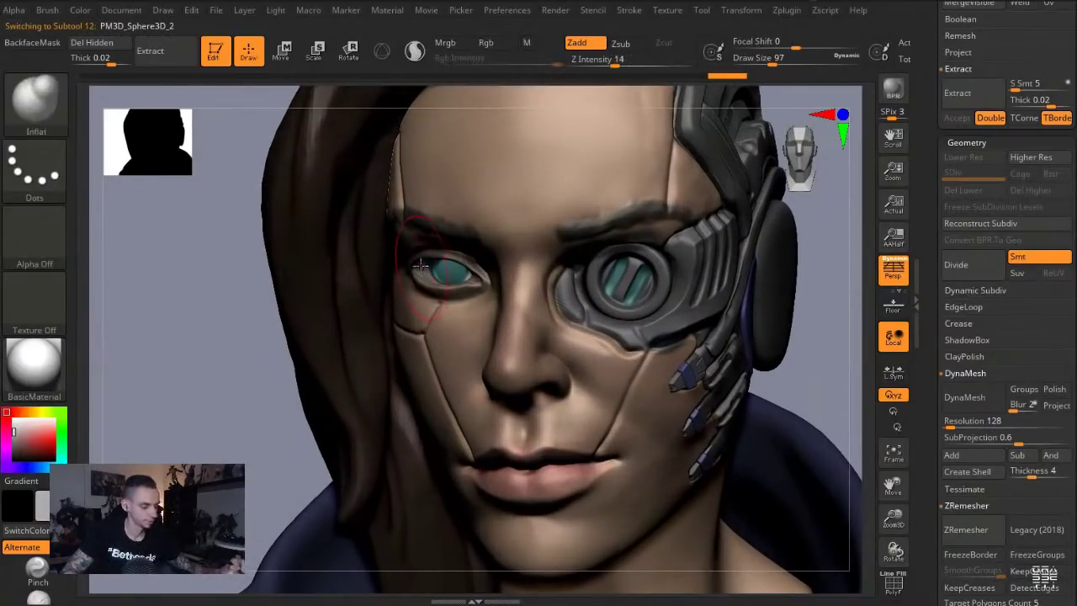
pyautogui.press('r')
pyautogui.press('[')
pyautogui.click(491, 60)
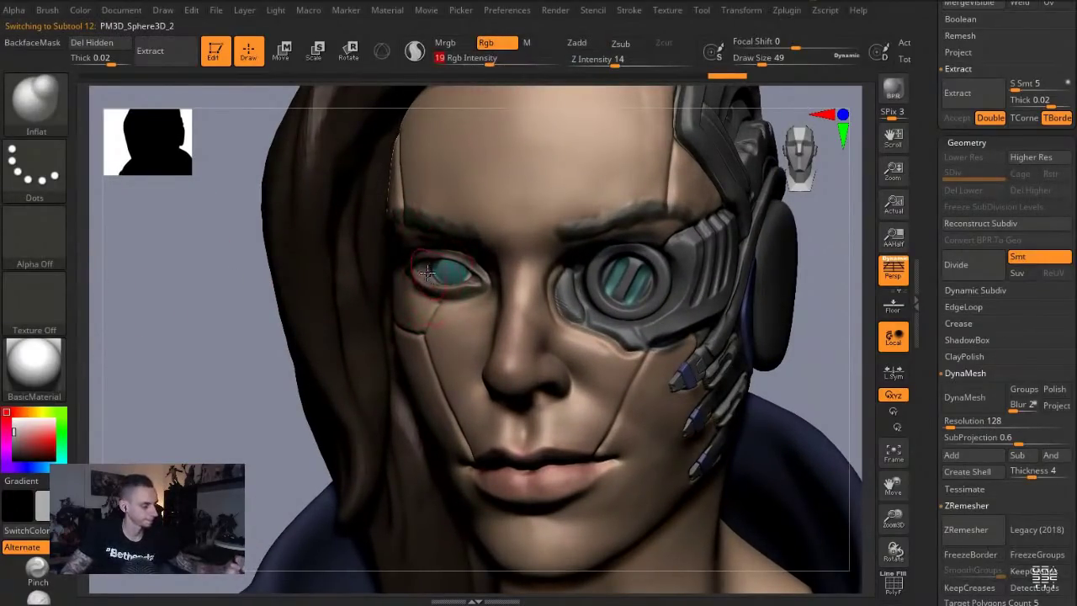
pyautogui.moveTo(423, 260); pyautogui.dragTo(434, 264)
pyautogui.press(']')
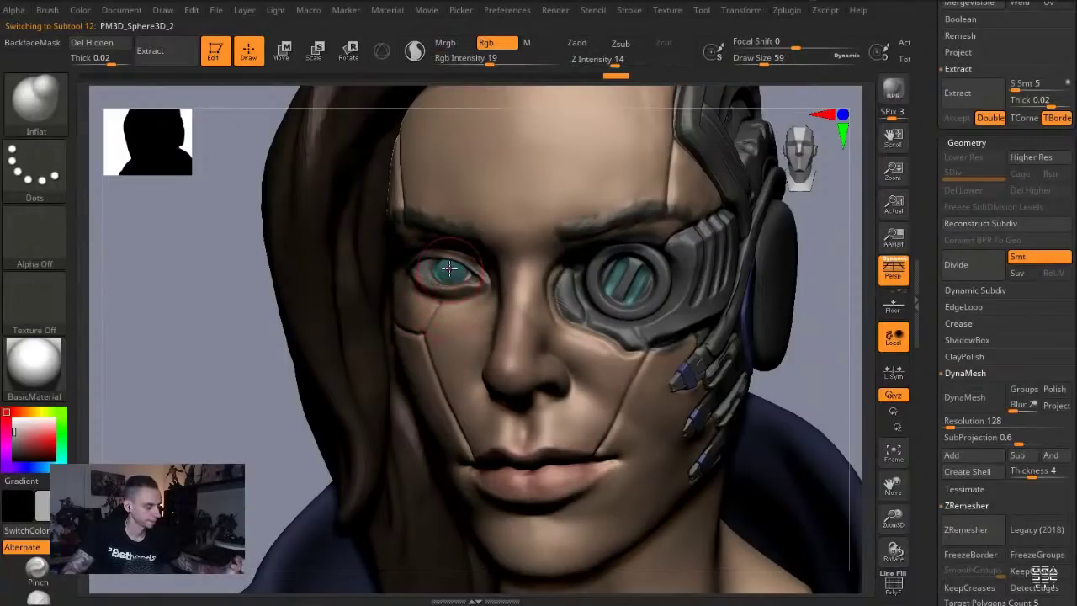
# Set the BPR shadow angle to about 23.67 with more rays and blur 0, and render the bust
pyautogui.moveTo(237, 390)
pyautogui.keyDown('alt'); pyautogui.mouseDown()
pyautogui.moveTo(265, 271)
pyautogui.moveTo(233, 276)
pyautogui.mouseUp(); pyautogui.keyUp('alt')
pyautogui.hotkey('shift', 'r')
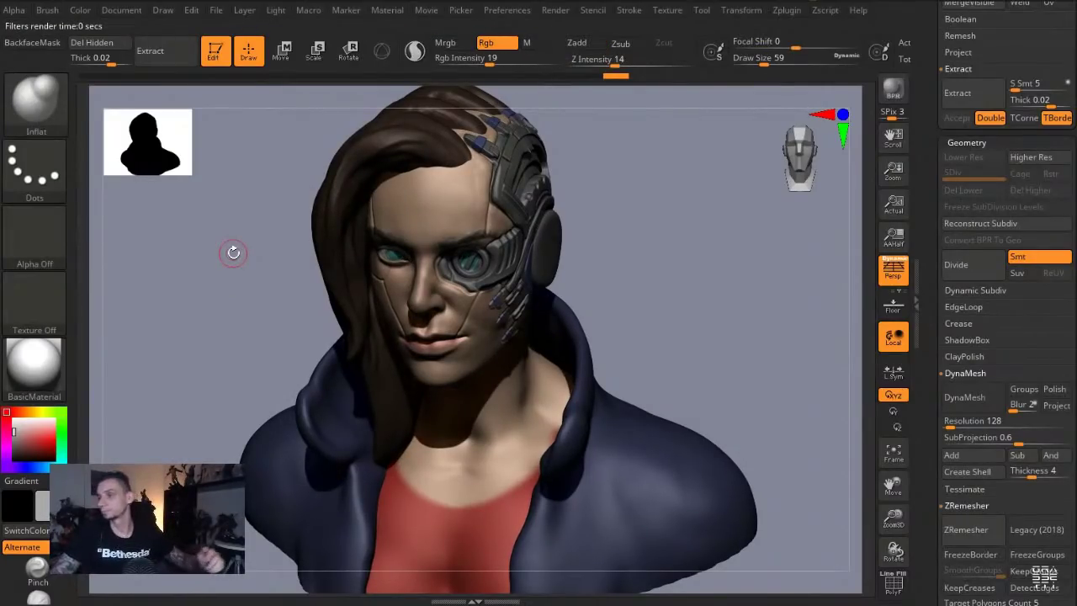
pyautogui.keyDown('alt'); pyautogui.moveTo(230, 245); pyautogui.dragTo(267, 271); pyautogui.keyUp('alt')
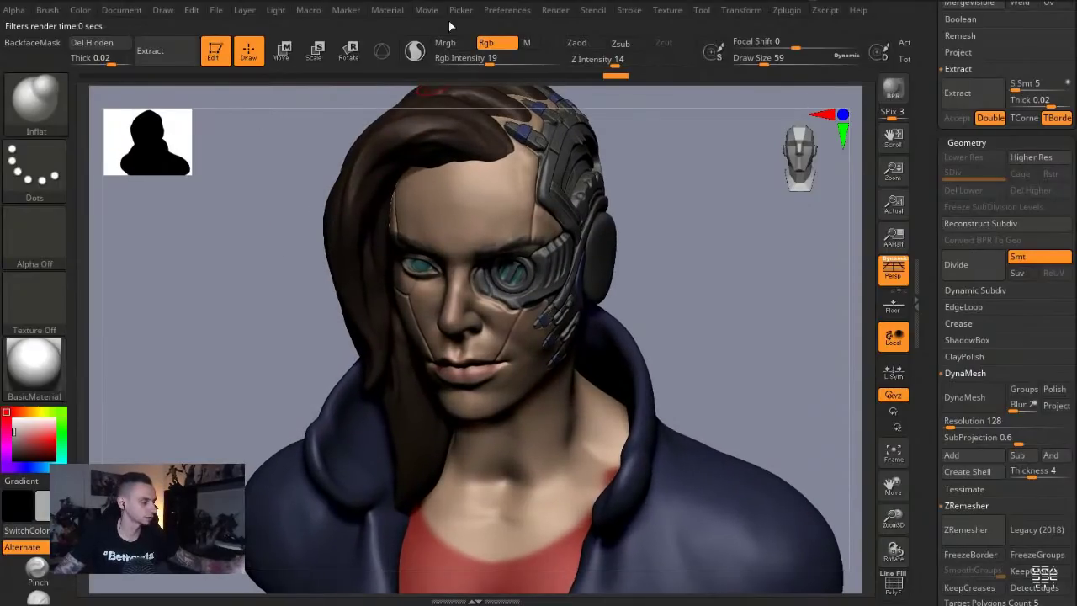
pyautogui.click(556, 10)
pyautogui.click(618, 273)
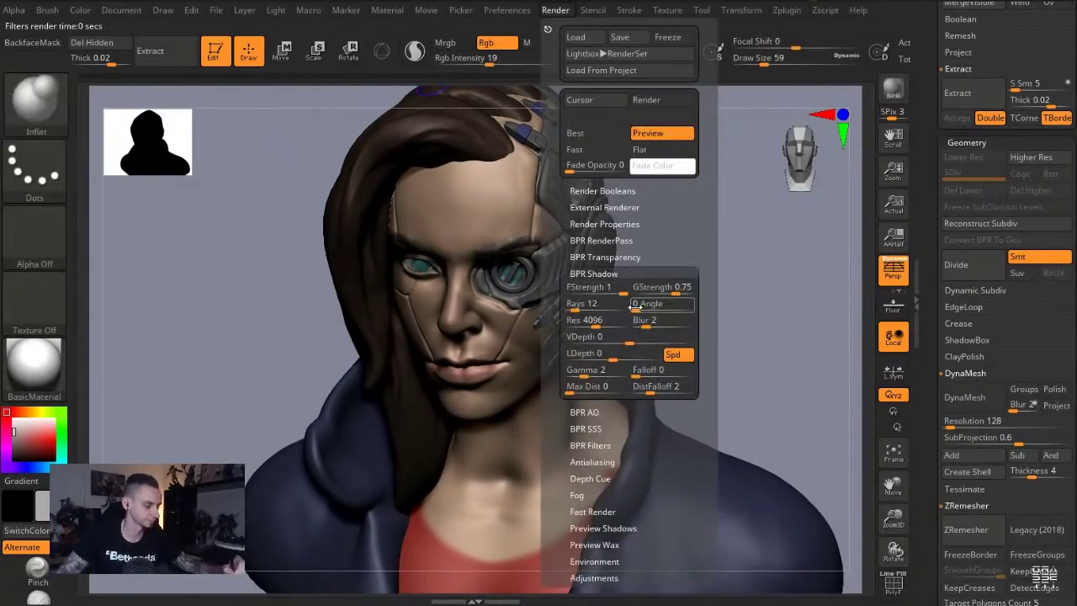
pyautogui.moveTo(636, 308); pyautogui.dragTo(638, 307)
pyautogui.click(579, 308)
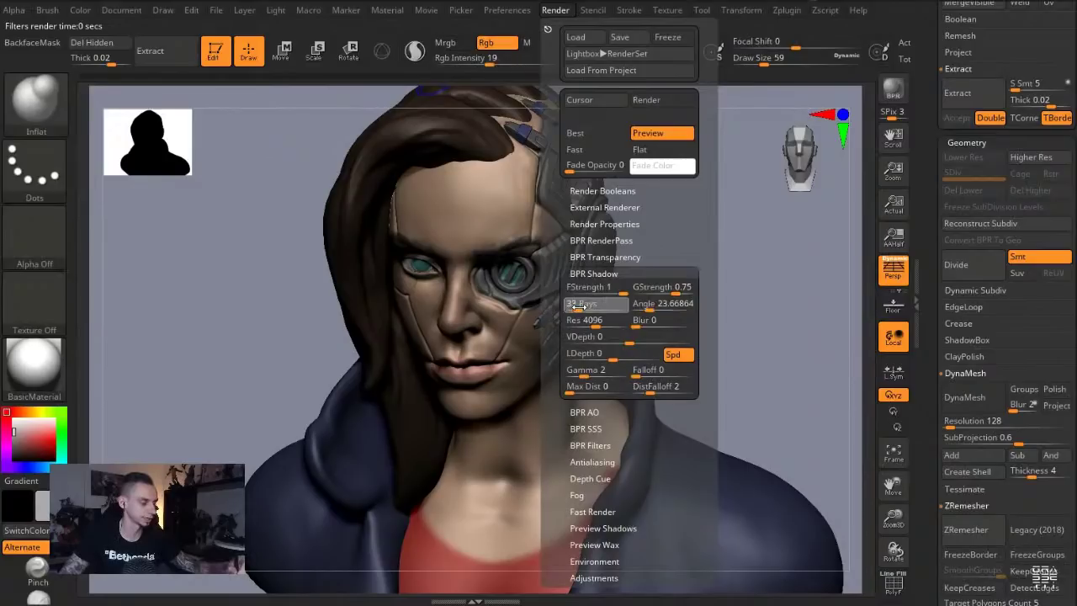
pyautogui.keyDown('alt'); pyautogui.moveTo(247, 272); pyautogui.dragTo(245, 265); pyautogui.keyUp('alt')
pyautogui.hotkey('shift', 'r')
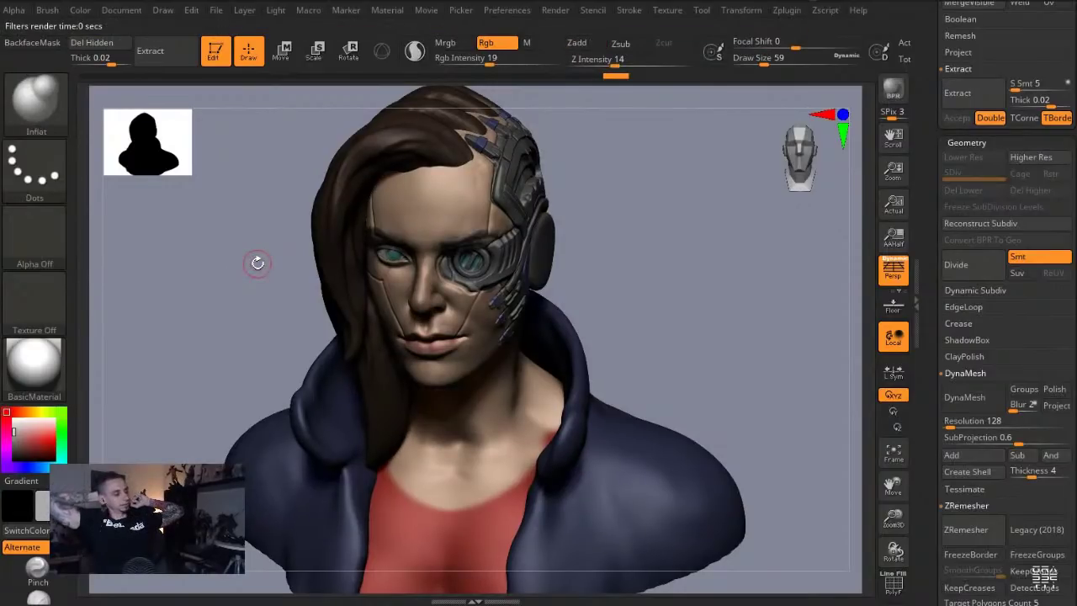
# Select the jacket and adjust the cyborg-side shoulder with the Move brush at draw size 567
pyautogui.keyDown('alt'); pyautogui.moveTo(253, 226); pyautogui.dragTo(267, 230); pyautogui.keyUp('alt')
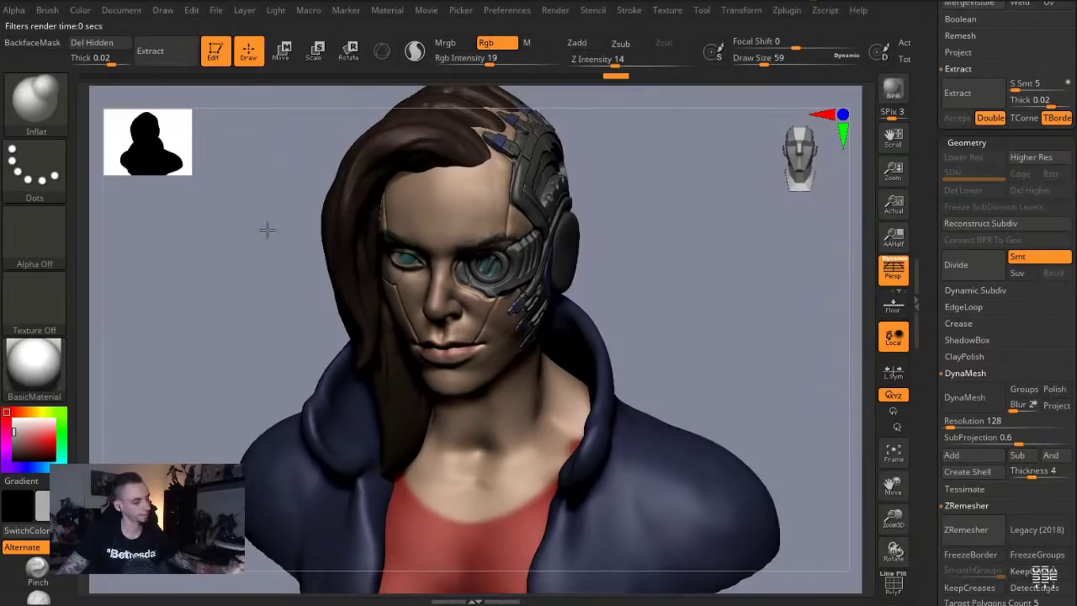
pyautogui.keyDown('alt'); pyautogui.click(619, 455); pyautogui.keyUp('alt')
pyautogui.press('b')
pyautogui.press('m')
pyautogui.press('v')
pyautogui.press('s')
pyautogui.moveTo(662, 483); pyautogui.dragTo(733, 488)
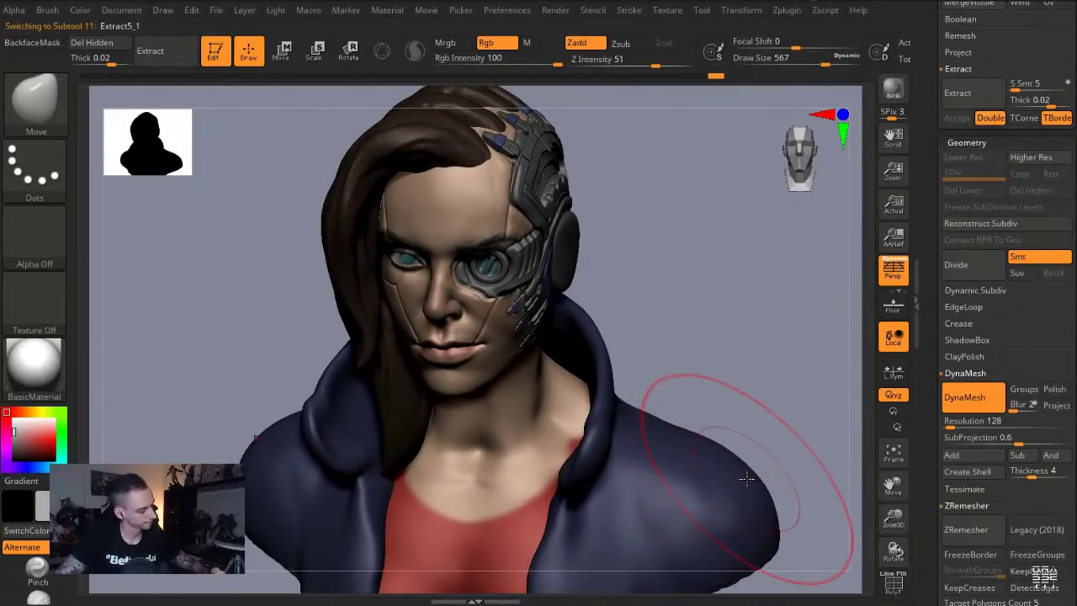
pyautogui.moveTo(318, 379)
pyautogui.mouseDown()
pyautogui.moveTo(305, 387)
pyautogui.moveTo(314, 374)
pyautogui.mouseUp()
pyautogui.moveTo(260, 277)
pyautogui.mouseDown()
pyautogui.moveTo(252, 269)
pyautogui.moveTo(274, 269)
pyautogui.mouseUp()
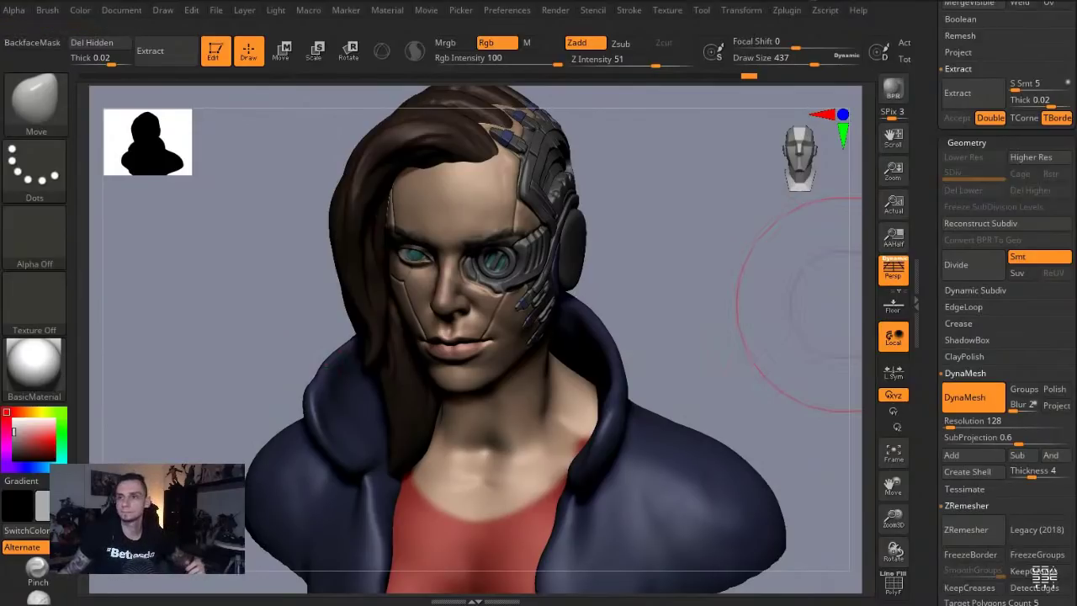
# Isolate the jacket and sculpt its open collar with the Clay brush at draw size 344 with backface masking on
pyautogui.hotkey('alt', 's')
pyautogui.press('s')
pyautogui.moveTo(348, 410); pyautogui.dragTo(339, 410)
pyautogui.press('b')
pyautogui.press('c')
pyautogui.press('l')
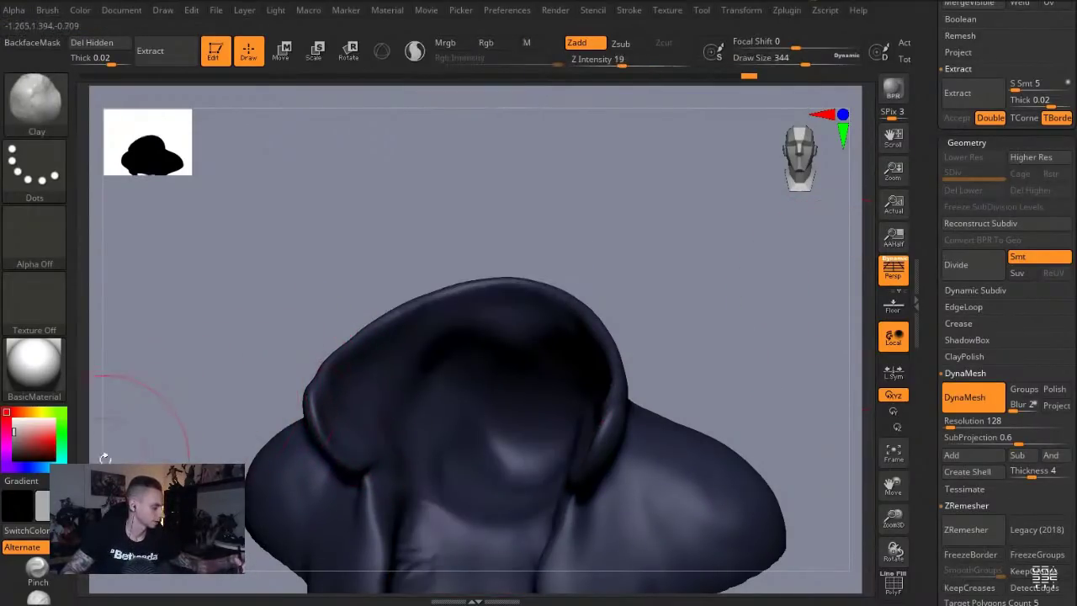
pyautogui.click(32, 43)
pyautogui.hotkey('alt', 's')
pyautogui.hotkey('alt', 's')
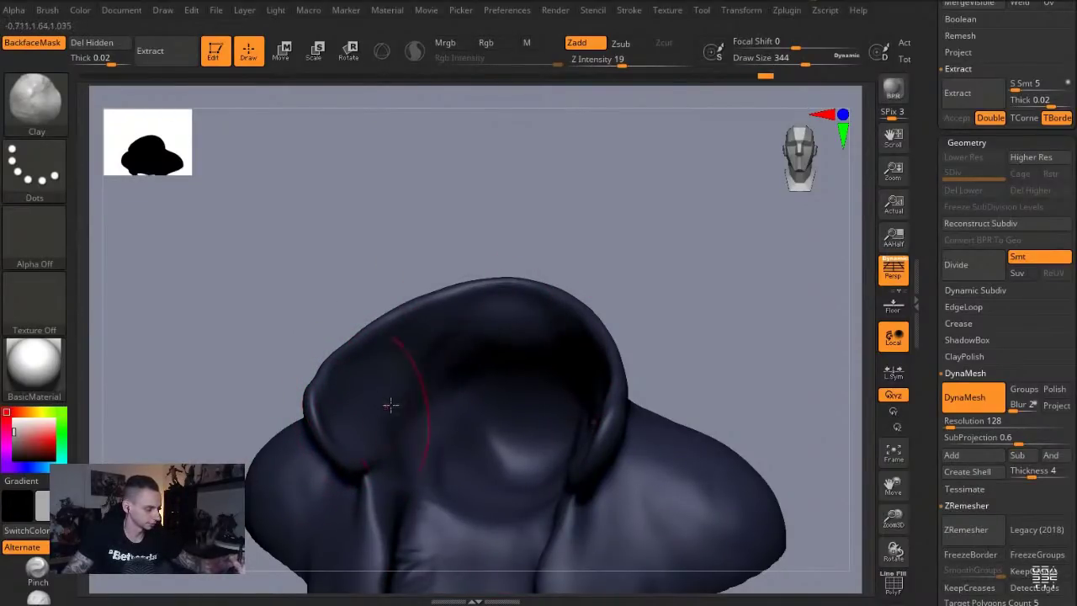
pyautogui.hotkey('alt', 's')
# Reshape the outer edge and lower corner of the human-side collar with the Move brush
pyautogui.press('b')
pyautogui.press('m')
pyautogui.press('v')
pyautogui.press('s')
pyautogui.moveTo(317, 384)
pyautogui.mouseDown()
pyautogui.moveTo(309, 391)
pyautogui.moveTo(328, 360)
pyautogui.moveTo(304, 393)
pyautogui.mouseUp()
pyautogui.press('s')
pyautogui.press('s')
pyautogui.moveTo(307, 411); pyautogui.dragTo(327, 426)
pyautogui.moveTo(351, 471); pyautogui.dragTo(345, 464)
# Select the hair and push the long hanging side strand upward with the Move brush
pyautogui.moveTo(265, 287)
pyautogui.mouseDown()
pyautogui.moveTo(244, 269)
pyautogui.moveTo(235, 274)
pyautogui.moveTo(258, 287)
pyautogui.moveTo(269, 250)
pyautogui.mouseUp()
pyautogui.keyDown('alt'); pyautogui.click(368, 279); pyautogui.keyUp('alt')
pyautogui.hotkey('alt', 's')
pyautogui.hotkey('alt', 's')
pyautogui.press('s')
pyautogui.moveTo(377, 396); pyautogui.dragTo(407, 396)
pyautogui.moveTo(249, 296); pyautogui.dragTo(370, 313)
pyautogui.press('s')
pyautogui.moveTo(355, 392)
pyautogui.mouseDown()
pyautogui.moveTo(378, 393)
pyautogui.moveTo(404, 338)
pyautogui.mouseUp()
pyautogui.keyDown('shift'); pyautogui.moveTo(211, 258); pyautogui.dragTo(233, 259); pyautogui.keyUp('shift')
# Shorten the side hair further by pulling its lower ends up to cheek height
pyautogui.press('s')
pyautogui.click(297, 380)
pyautogui.moveTo(291, 333)
pyautogui.mouseDown()
pyautogui.moveTo(284, 281)
pyautogui.moveTo(300, 283)
pyautogui.mouseUp()
pyautogui.moveTo(233, 283)
pyautogui.keyDown('shift'); pyautogui.mouseDown()
pyautogui.moveTo(173, 268)
pyautogui.moveTo(204, 264)
pyautogui.mouseUp(); pyautogui.keyUp('shift')
pyautogui.moveTo(369, 381); pyautogui.dragTo(387, 319)
pyautogui.moveTo(226, 269); pyautogui.dragTo(199, 270)
pyautogui.press('s')
# Refine the outline and pointed tip of the shortened side hair with the Move brush
pyautogui.moveTo(333, 261); pyautogui.dragTo(309, 262)
pyautogui.moveTo(321, 279); pyautogui.dragTo(339, 284)
pyautogui.moveTo(305, 235)
pyautogui.mouseDown()
pyautogui.moveTo(320, 233)
pyautogui.moveTo(257, 224)
pyautogui.moveTo(340, 233)
pyautogui.mouseUp()
pyautogui.moveTo(273, 232); pyautogui.dragTo(345, 235)
pyautogui.moveTo(285, 310)
pyautogui.mouseDown()
pyautogui.moveTo(271, 295)
pyautogui.moveTo(263, 303)
pyautogui.mouseUp()
pyautogui.moveTo(180, 241); pyautogui.dragTo(134, 246)
pyautogui.moveTo(350, 288); pyautogui.dragTo(330, 294)
pyautogui.press('s')
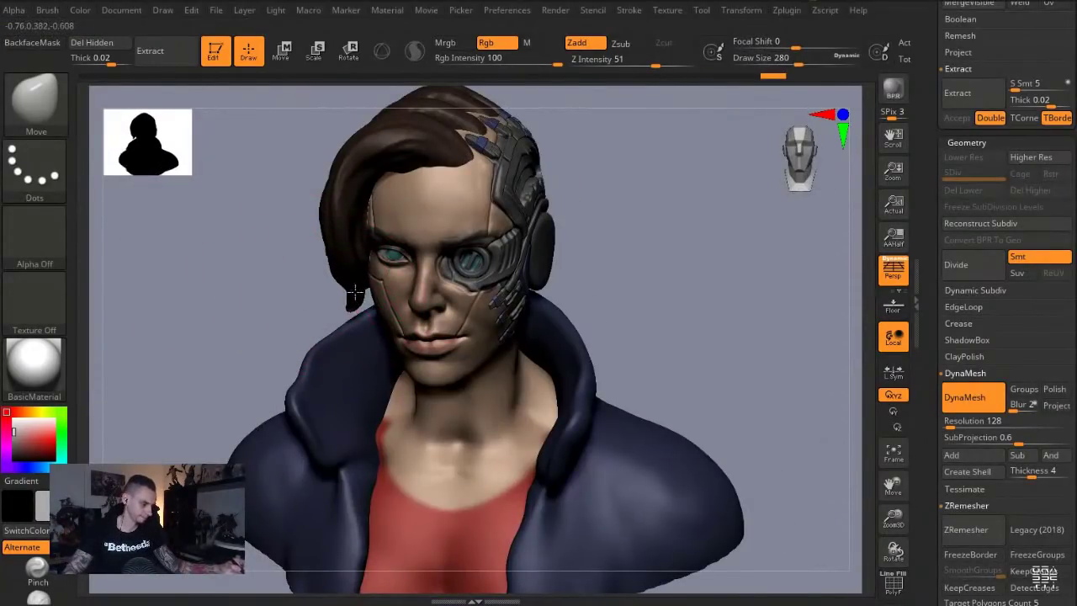
# Reposition the main light to shine on the bust from slightly above the front
pyautogui.moveTo(270, 279); pyautogui.dragTo(250, 260)
pyautogui.click(275, 11)
pyautogui.click(321, 68)
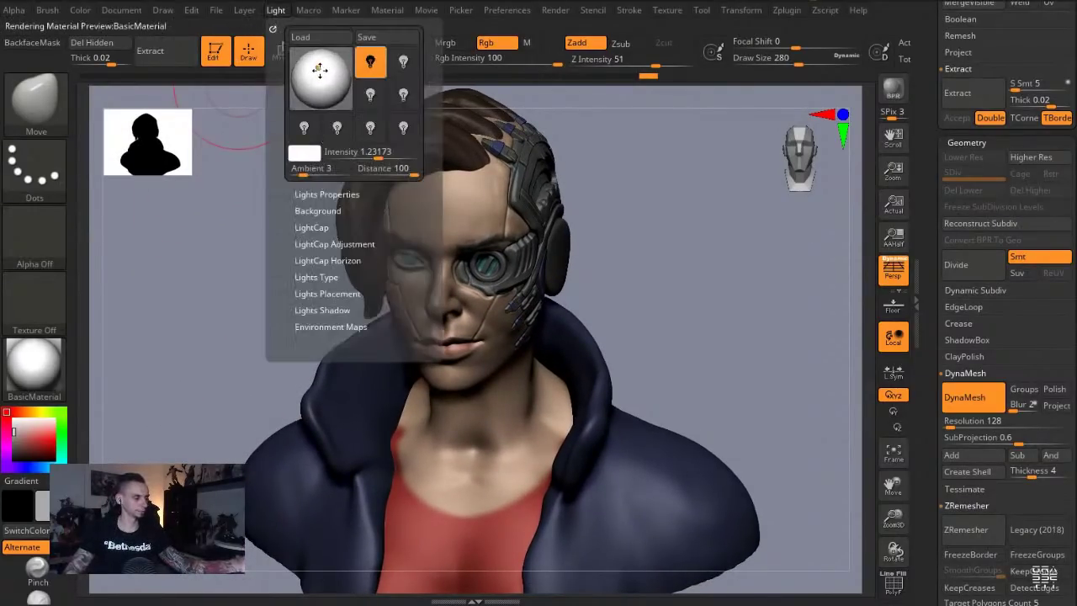
pyautogui.moveTo(232, 200)
pyautogui.mouseDown()
pyautogui.moveTo(224, 233)
pyautogui.moveTo(228, 218)
pyautogui.mouseUp()
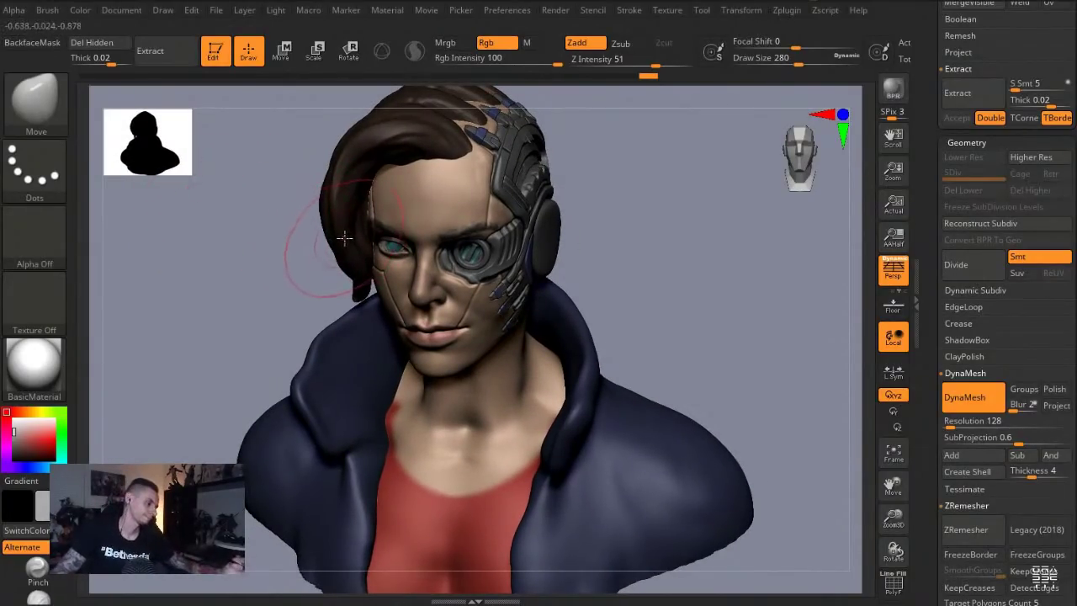
pyautogui.moveTo(261, 202); pyautogui.dragTo(254, 207)
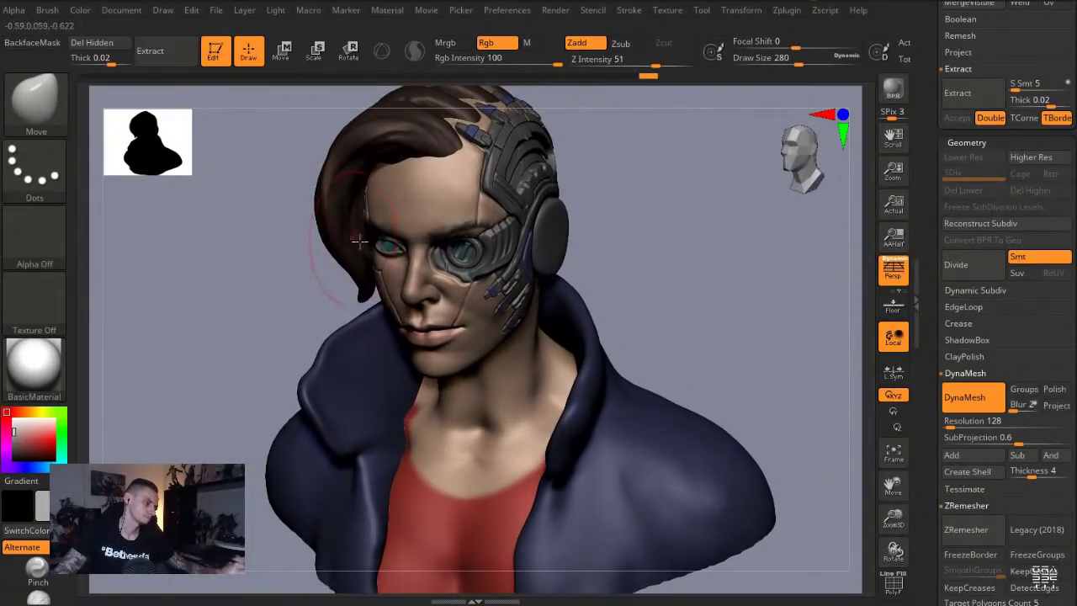
# Select the jacket and recolour it dark brown
pyautogui.keyDown('alt'); pyautogui.click(387, 245); pyautogui.keyUp('alt')
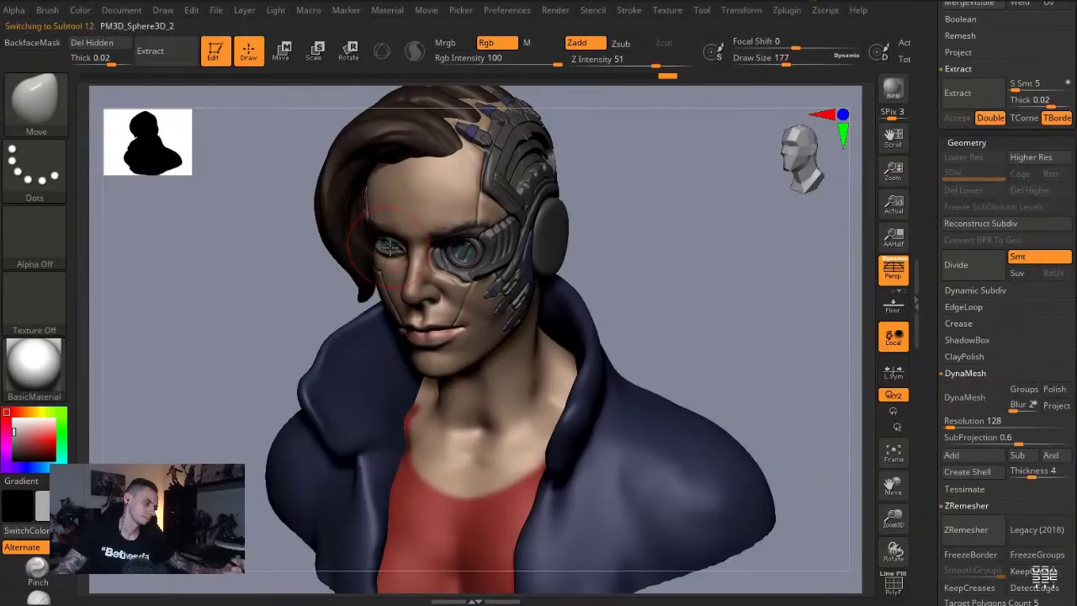
pyautogui.keyDown('alt'); pyautogui.click(360, 352); pyautogui.keyUp('alt')
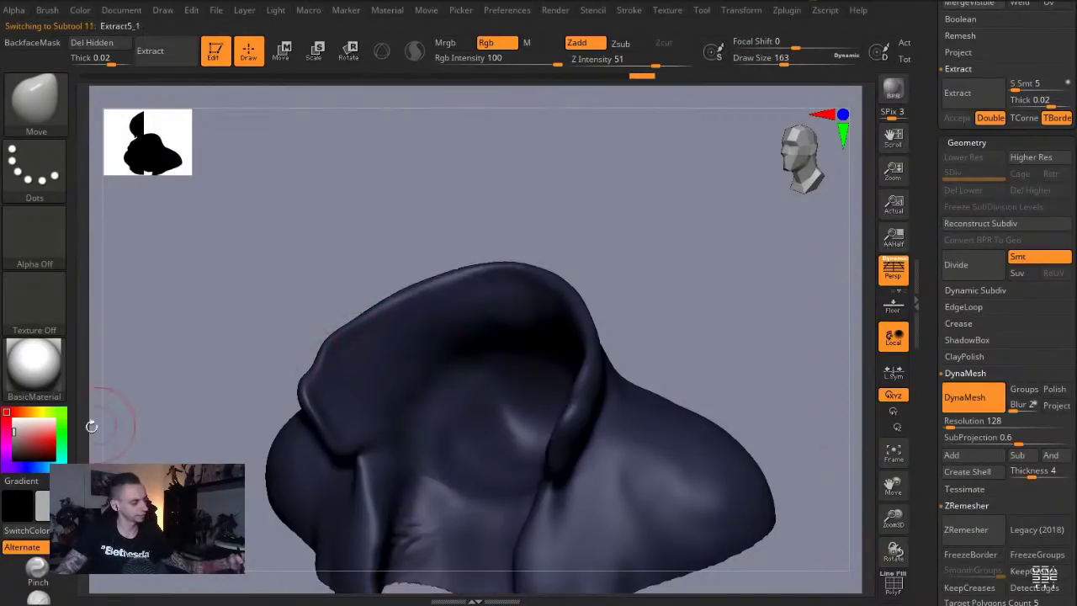
pyautogui.click(25, 412)
pyautogui.click(28, 448)
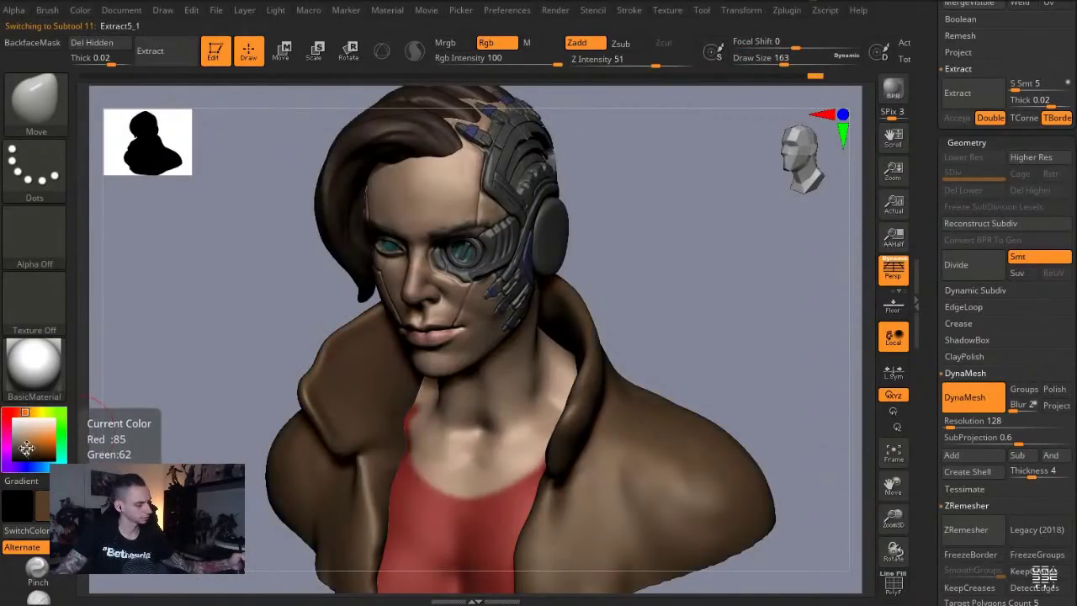
pyautogui.click(26, 454)
# Paint a light-blue stripe along the inside of the jacket's raised collar with the Inflat brush
pyautogui.press('s')
pyautogui.moveTo(359, 371); pyautogui.dragTo(339, 377)
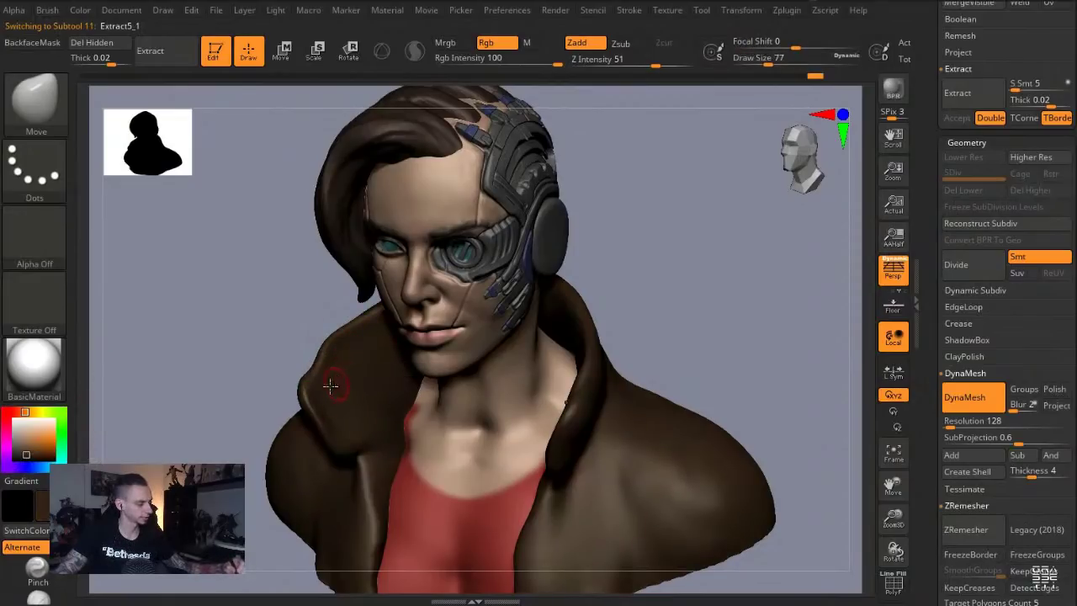
pyautogui.press('b')
pyautogui.press('i')
pyautogui.press('n')
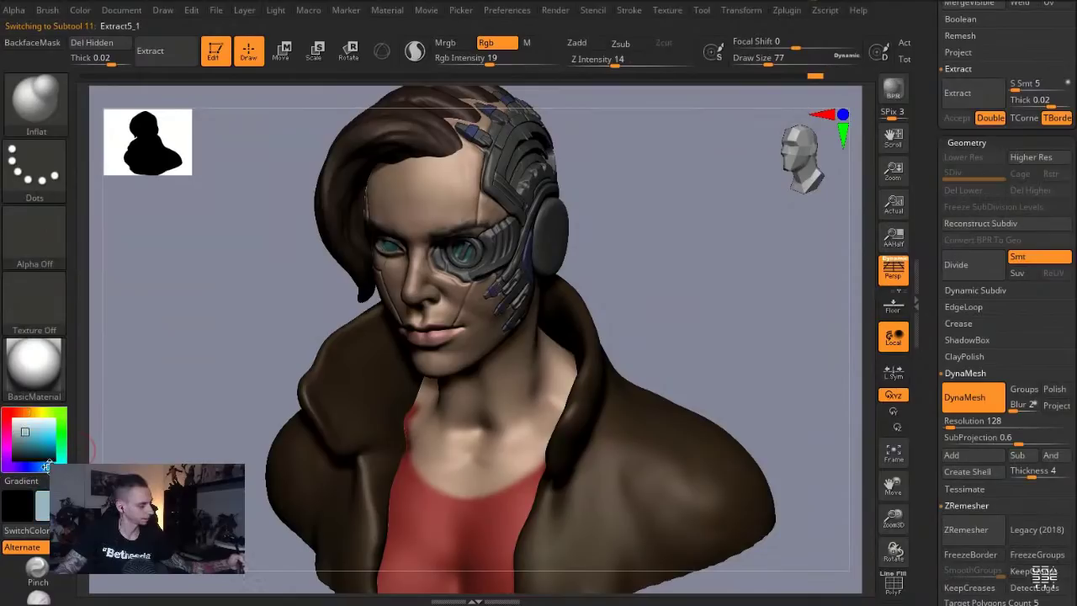
pyautogui.click(348, 368)
pyautogui.hotkey('ctrl', 'z')
pyautogui.press('s')
pyautogui.moveTo(348, 377); pyautogui.dragTo(329, 382)
pyautogui.moveTo(446, 303)
pyautogui.mouseDown()
pyautogui.moveTo(524, 301)
pyautogui.moveTo(579, 336)
pyautogui.mouseUp()
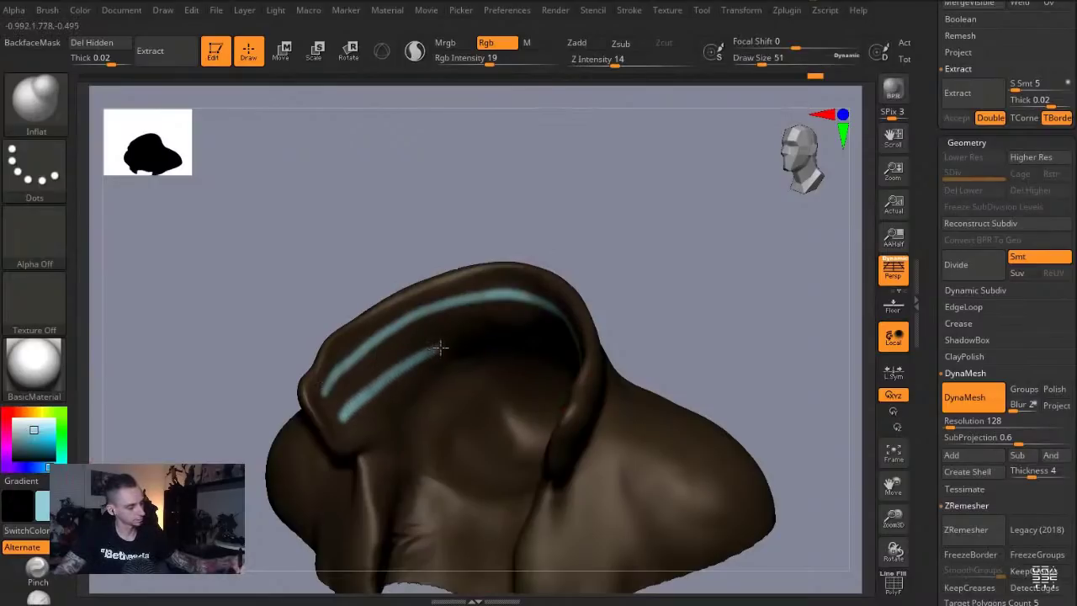
# Redo the lower collar stripes as evenly spaced light-blue lines running parallel to the first one
pyautogui.hotkey('ctrl', 'z')
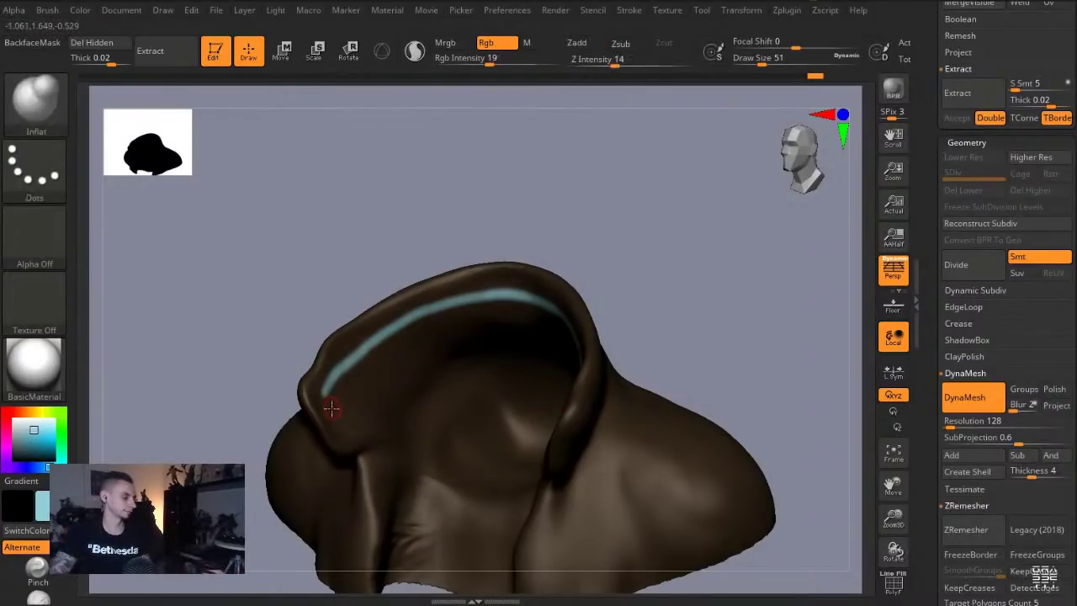
pyautogui.hotkey('ctrl', 'z')
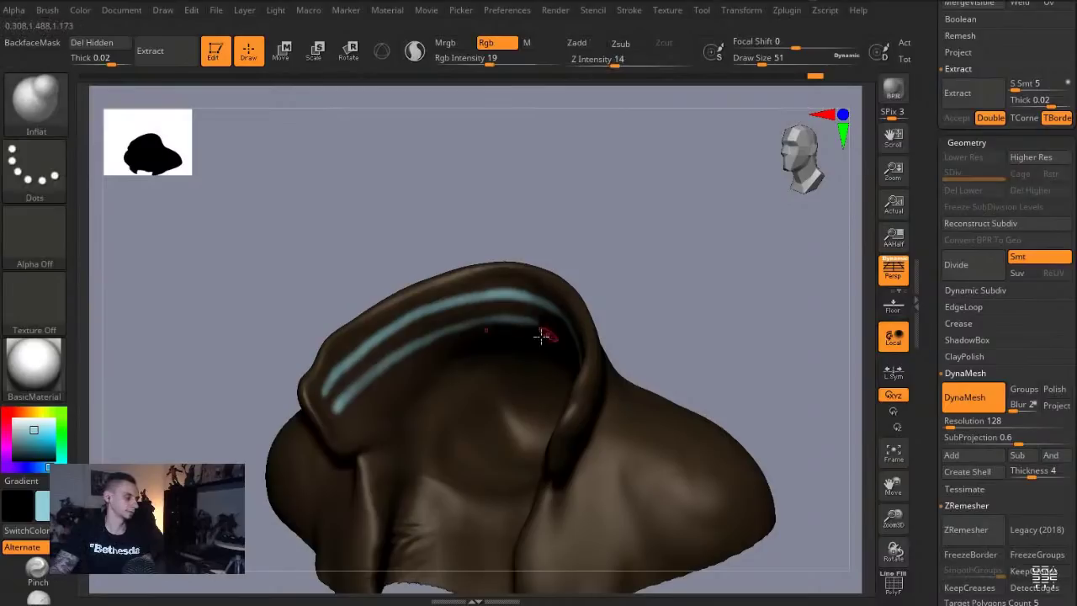
pyautogui.moveTo(403, 374); pyautogui.dragTo(547, 337)
pyautogui.hotkey('ctrl', 'shift', 's')
pyautogui.moveTo(243, 312)
pyautogui.mouseDown()
pyautogui.moveTo(233, 306)
pyautogui.moveTo(231, 321)
pyautogui.moveTo(219, 312)
pyautogui.moveTo(238, 305)
pyautogui.mouseUp()
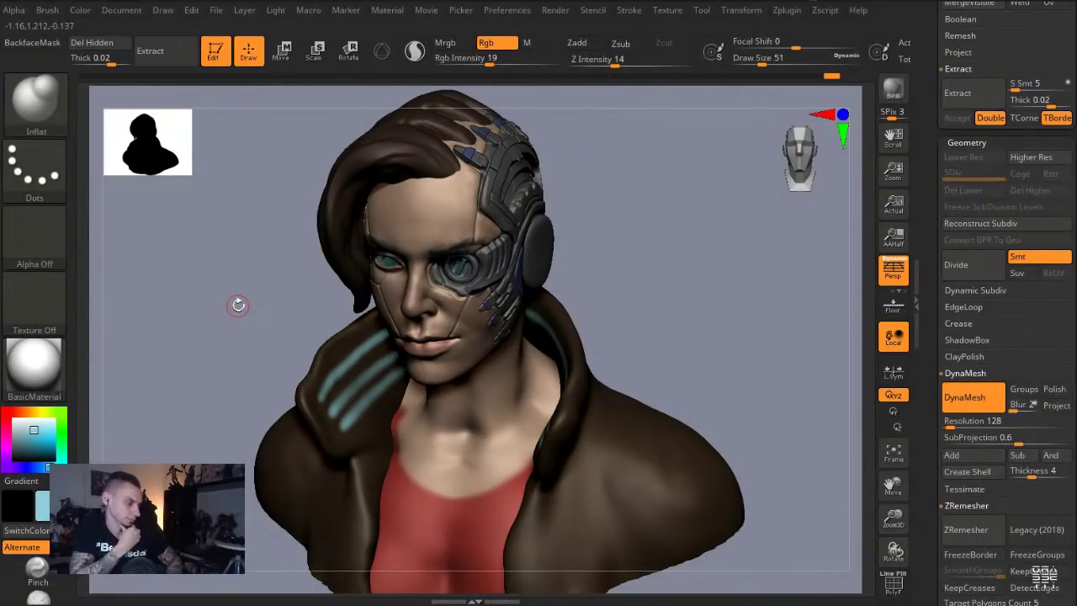
# Select and isolate the torso, and adjust the base of its neck and shoulders with the Move brush
pyautogui.keyDown('alt'); pyautogui.click(415, 501); pyautogui.keyUp('alt')
pyautogui.press('b')
pyautogui.press('m')
pyautogui.press('v')
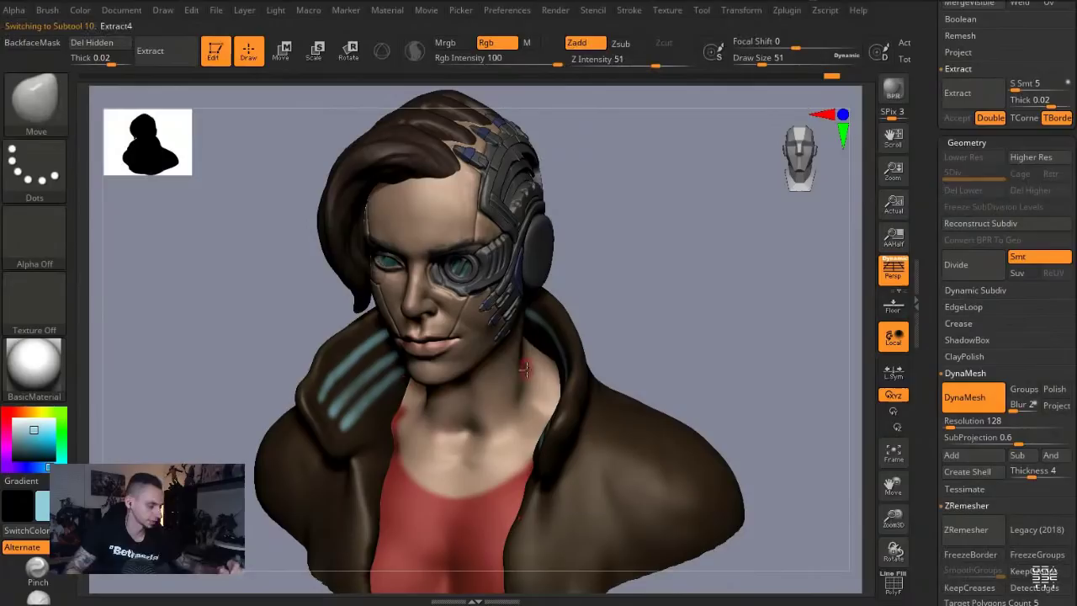
pyautogui.press('s')
pyautogui.click(559, 373)
pyautogui.moveTo(535, 352); pyautogui.dragTo(540, 360)
pyautogui.press('s')
pyautogui.moveTo(373, 416); pyautogui.dragTo(377, 416)
pyautogui.hotkey('shift', 's')
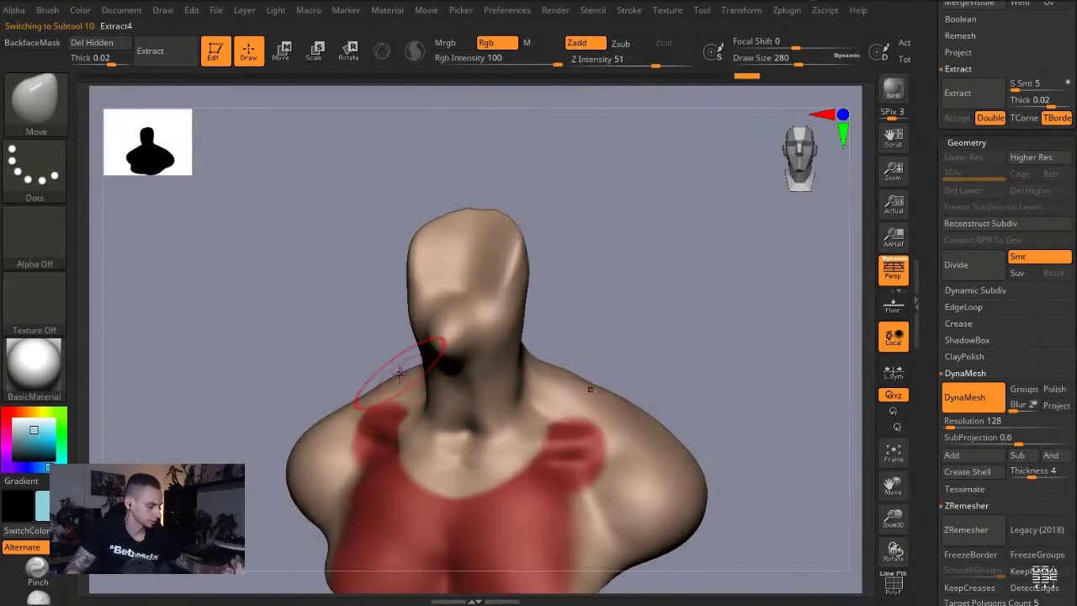
# Show all parts again and reshape the jacket's inner collar edge beside the neck to expose more of the red top
pyautogui.hotkey('shift', 's')
pyautogui.keyDown('alt'); pyautogui.click(371, 388); pyautogui.keyUp('alt')
pyautogui.hotkey('shift', 's')
pyautogui.press('b')
pyautogui.press('s')
pyautogui.press('t')
pyautogui.press('s')
pyautogui.moveTo(412, 397); pyautogui.dragTo(406, 397)
pyautogui.moveTo(395, 436); pyautogui.dragTo(392, 504)
pyautogui.moveTo(419, 407); pyautogui.dragTo(393, 501)
pyautogui.moveTo(459, 386); pyautogui.dragTo(406, 431)
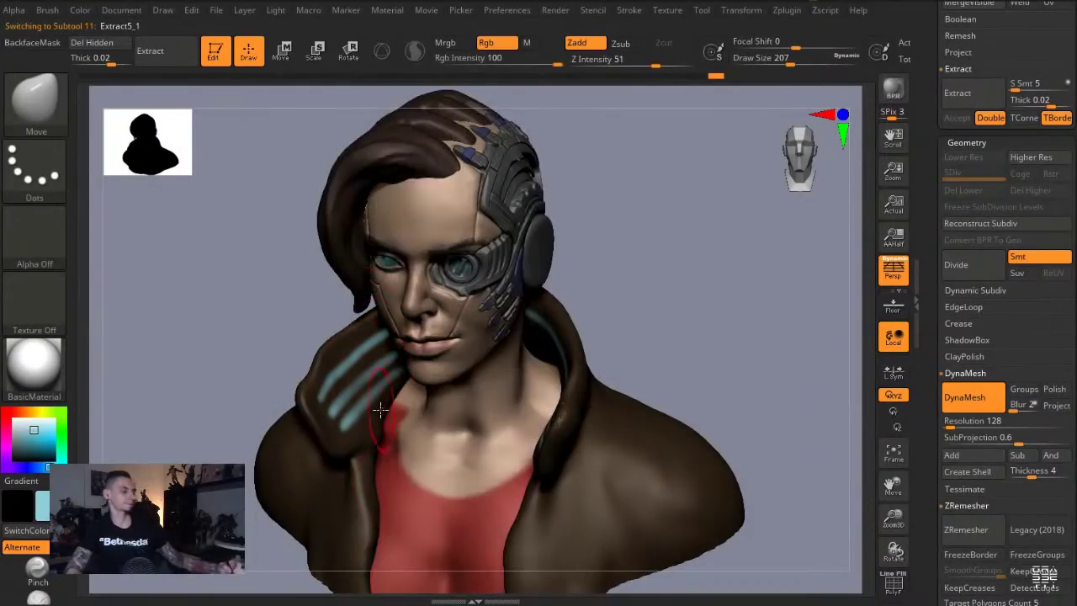
pyautogui.moveTo(211, 326); pyautogui.dragTo(236, 337)
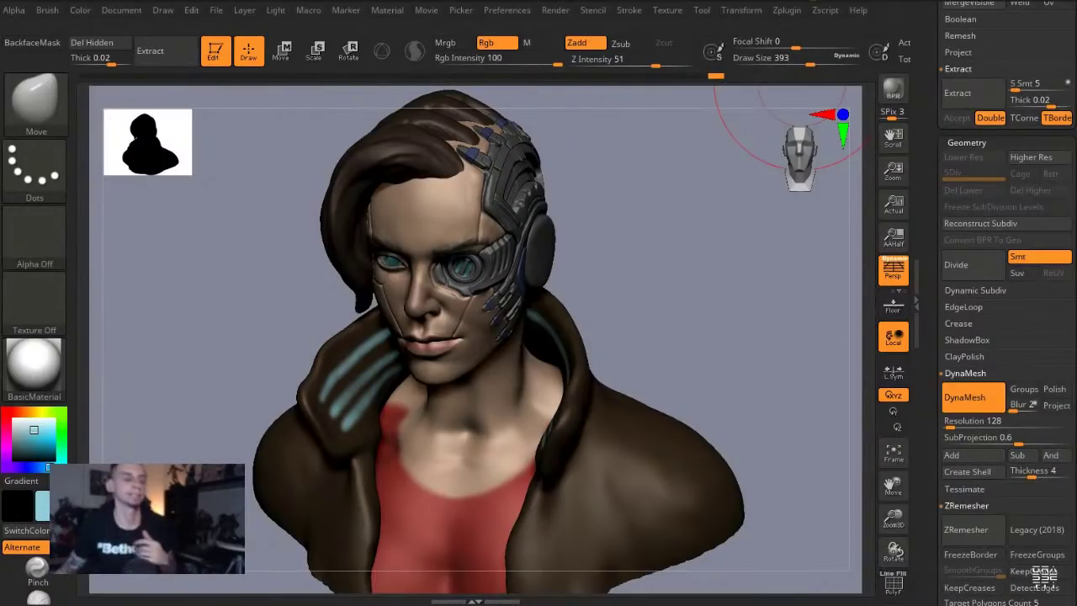
# Select the hair and pull the lower tip of its side lock outward, away from the cheek, with the Move brush
pyautogui.keyDown('alt'); pyautogui.click(349, 270); pyautogui.keyUp('alt')
pyautogui.press('s')
pyautogui.moveTo(356, 271)
pyautogui.mouseDown()
pyautogui.moveTo(367, 269)
pyautogui.moveTo(359, 272)
pyautogui.mouseUp()
pyautogui.press('s')
pyautogui.moveTo(372, 296)
pyautogui.mouseDown()
pyautogui.moveTo(349, 315)
pyautogui.moveTo(339, 220)
pyautogui.moveTo(329, 245)
pyautogui.mouseUp()
pyautogui.keyDown('alt'); pyautogui.click(390, 286); pyautogui.keyUp('alt')
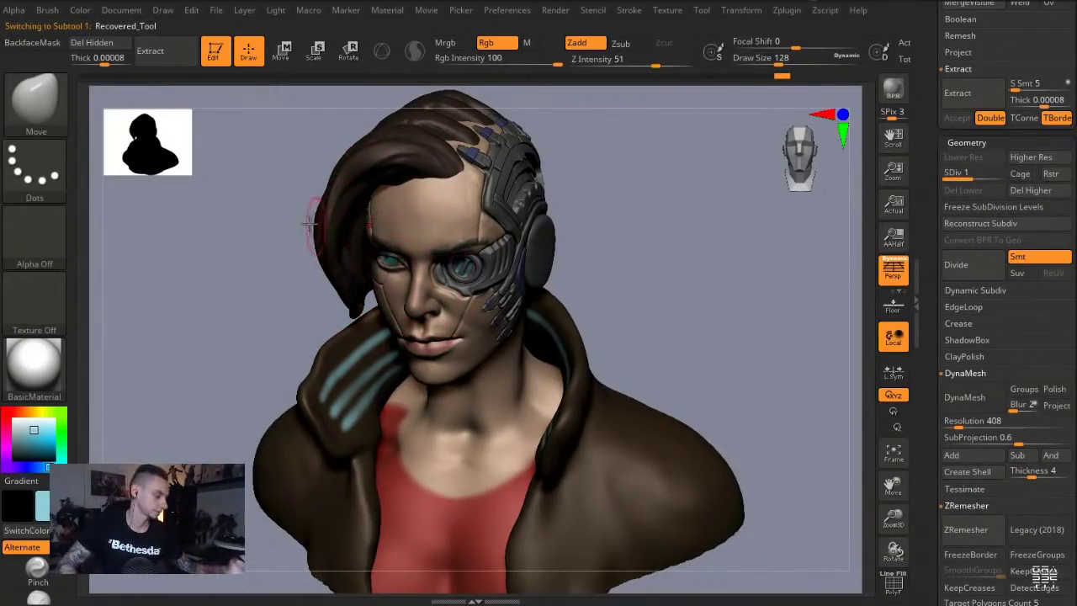
pyautogui.moveTo(278, 217); pyautogui.dragTo(276, 211)
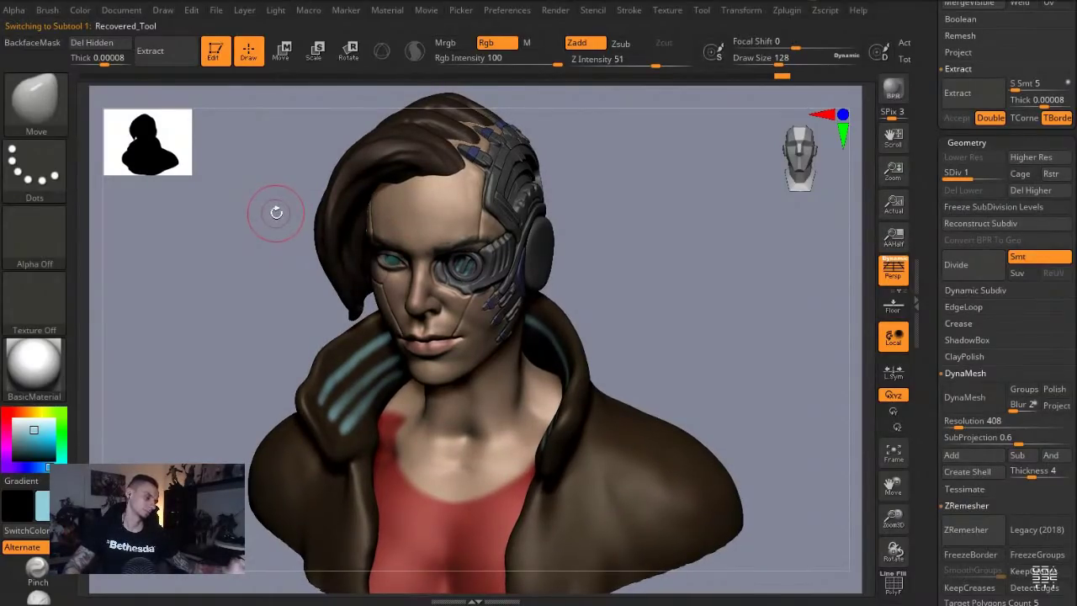
# Mirror the mechanical eye's lens piece across the X axis, merging the result into one SubTool
pyautogui.keyDown('alt'); pyautogui.click(459, 271); pyautogui.keyUp('alt')
pyautogui.hotkey('shift', 's')
pyautogui.hotkey('shift', 's')
pyautogui.moveTo(289, 215)
pyautogui.mouseDown()
pyautogui.moveTo(264, 217)
pyautogui.moveTo(298, 224)
pyautogui.mouseUp()
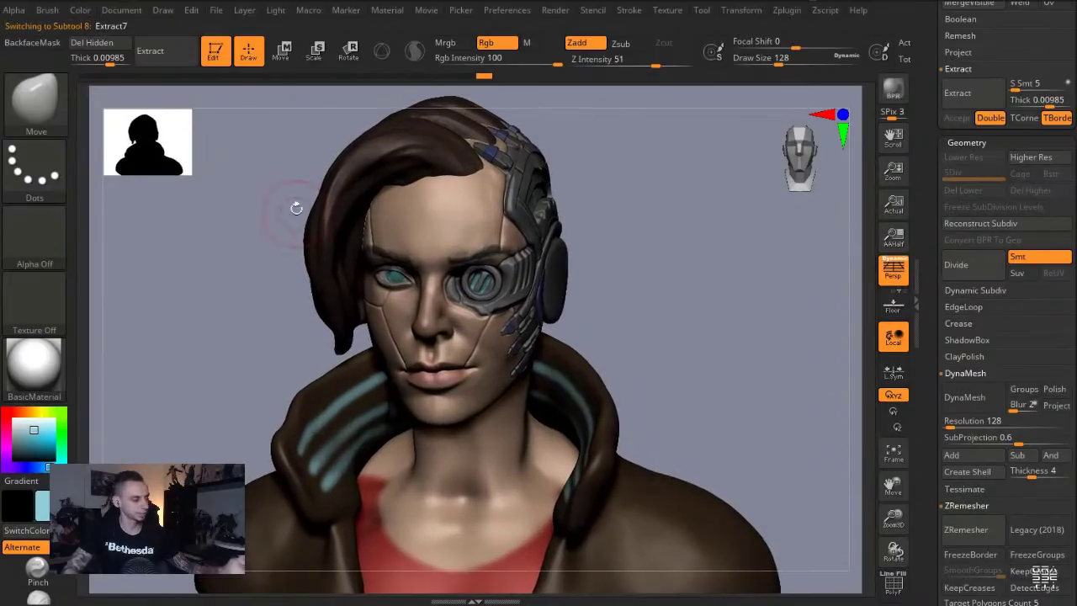
pyautogui.click(789, 15)
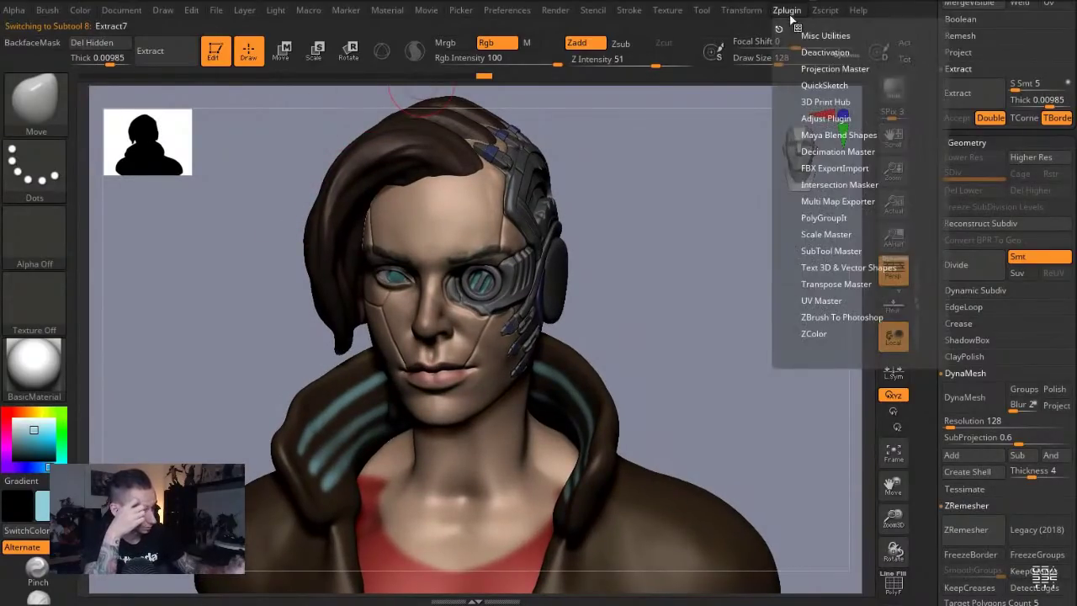
pyautogui.click(814, 300)
pyautogui.click(811, 251)
pyautogui.click(871, 317)
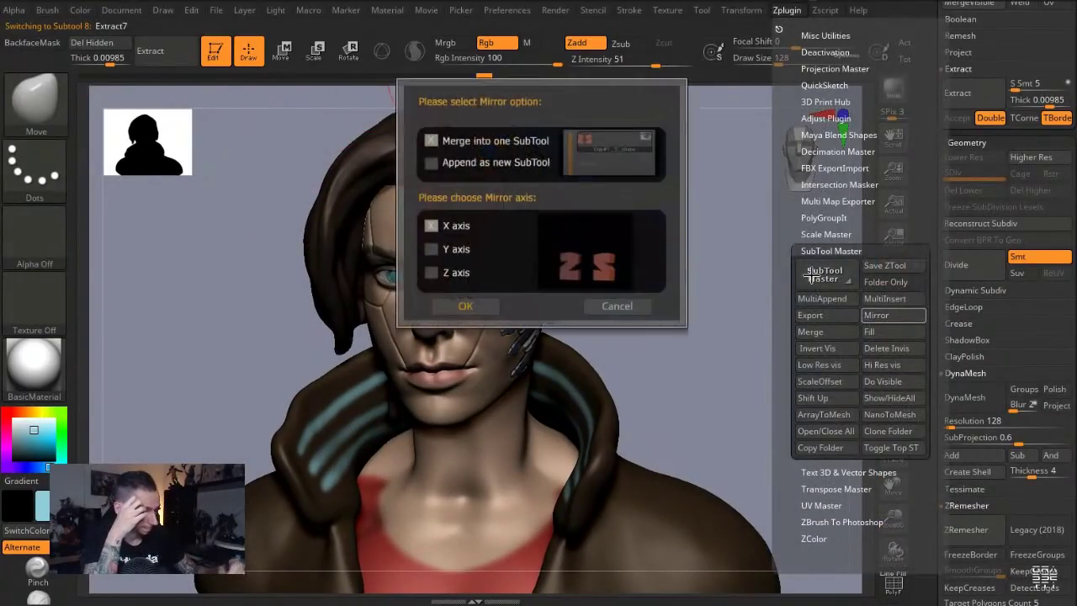
pyautogui.click(485, 304)
# Duplicate the head and mirror the copy so its mechanical half falls on the opposite side
pyautogui.keyDown('alt'); pyautogui.click(439, 296); pyautogui.keyUp('alt')
pyautogui.moveTo(287, 211); pyautogui.dragTo(260, 217)
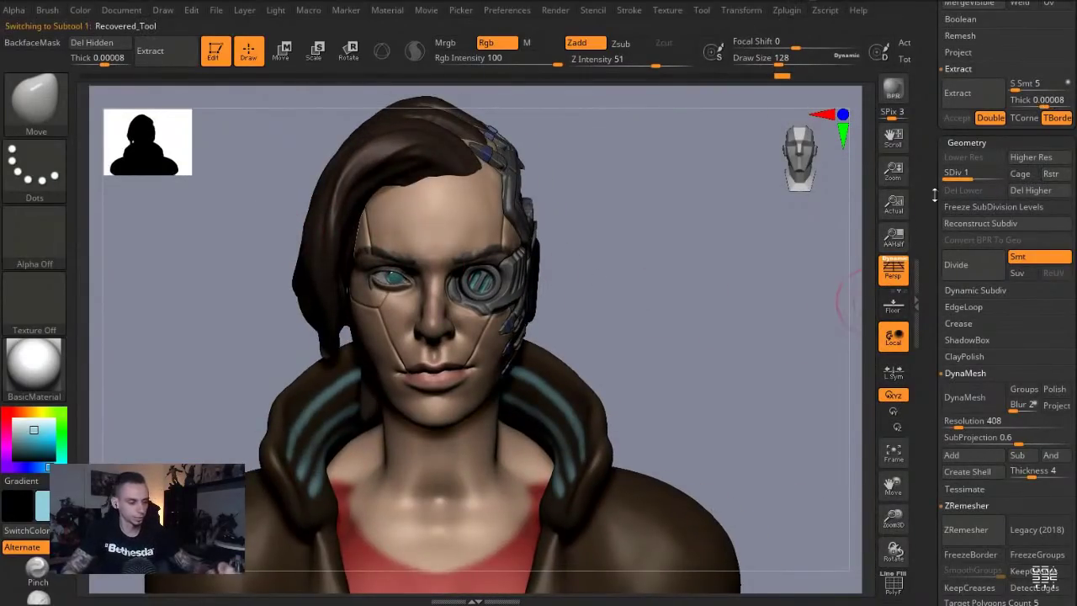
pyautogui.moveTo(957, 173); pyautogui.dragTo(939, 311)
pyautogui.click(962, 229)
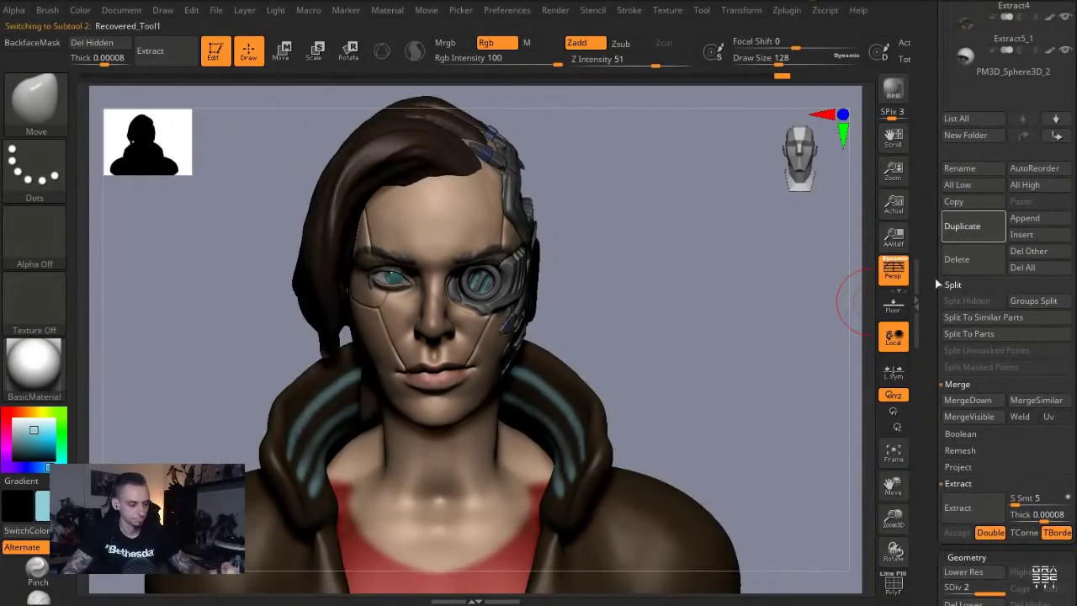
pyautogui.scroll(-10, 943, 261)
pyautogui.scroll(-5, 934, 237)
pyautogui.click(969, 423)
# Isolate the mirrored head copy, hide everything except the mechanical eye region, and delete the hidden geometry
pyautogui.hotkey('alt', 'shift', 's')
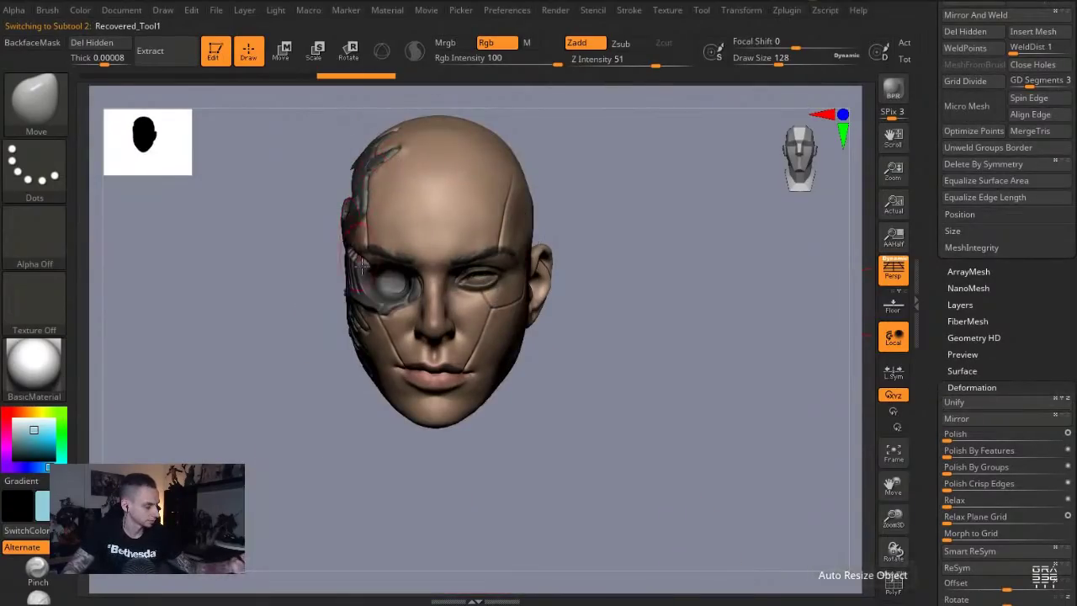
pyautogui.moveTo(536, 458)
pyautogui.keyDown('ctrl'); pyautogui.keyDown('alt'); pyautogui.keyDown('shift'); pyautogui.mouseDown()
pyautogui.moveTo(544, 126)
pyautogui.moveTo(437, 165)
pyautogui.moveTo(408, 242)
pyautogui.moveTo(427, 298)
pyautogui.moveTo(385, 332)
pyautogui.moveTo(558, 438)
pyautogui.moveTo(562, 427)
pyautogui.mouseUp(); pyautogui.keyUp('shift'); pyautogui.keyUp('alt'); pyautogui.keyUp('ctrl')
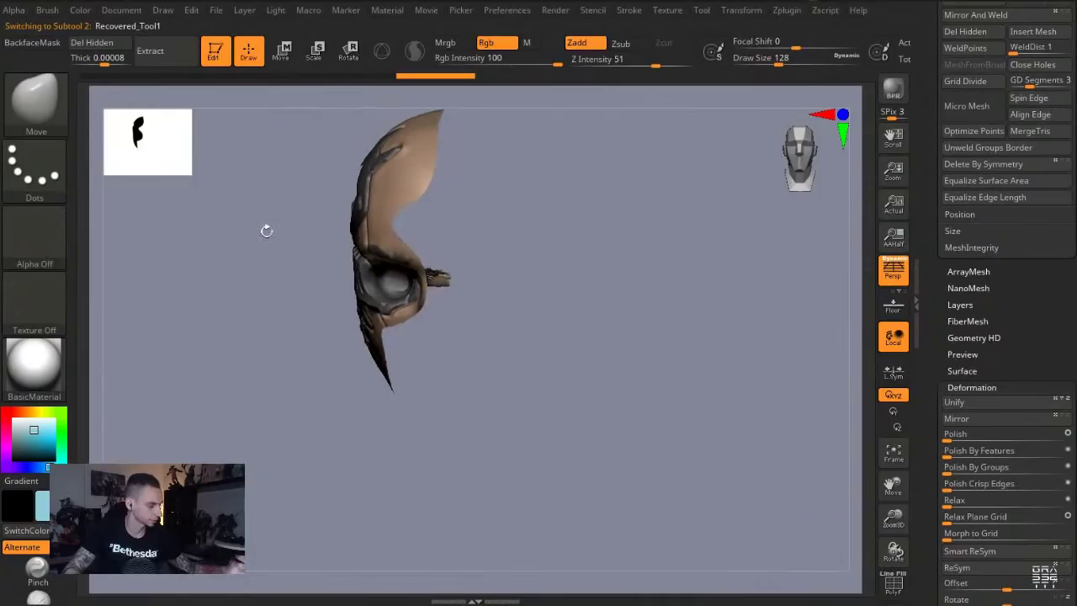
pyautogui.hotkey('alt', 'shift', 's')
pyautogui.moveTo(267, 228); pyautogui.dragTo(189, 112)
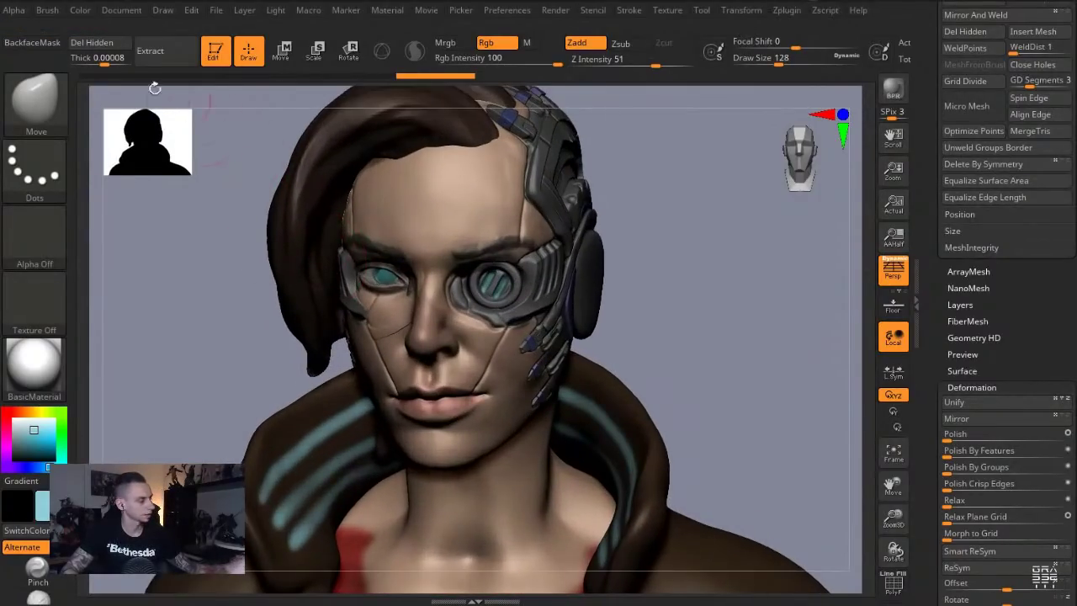
pyautogui.click(98, 46)
# Hide the natural eyeball and carve the original eye area inward with the Standard brush to expose the mirrored eye piece
pyautogui.keyDown('alt'); pyautogui.click(407, 216); pyautogui.keyUp('alt')
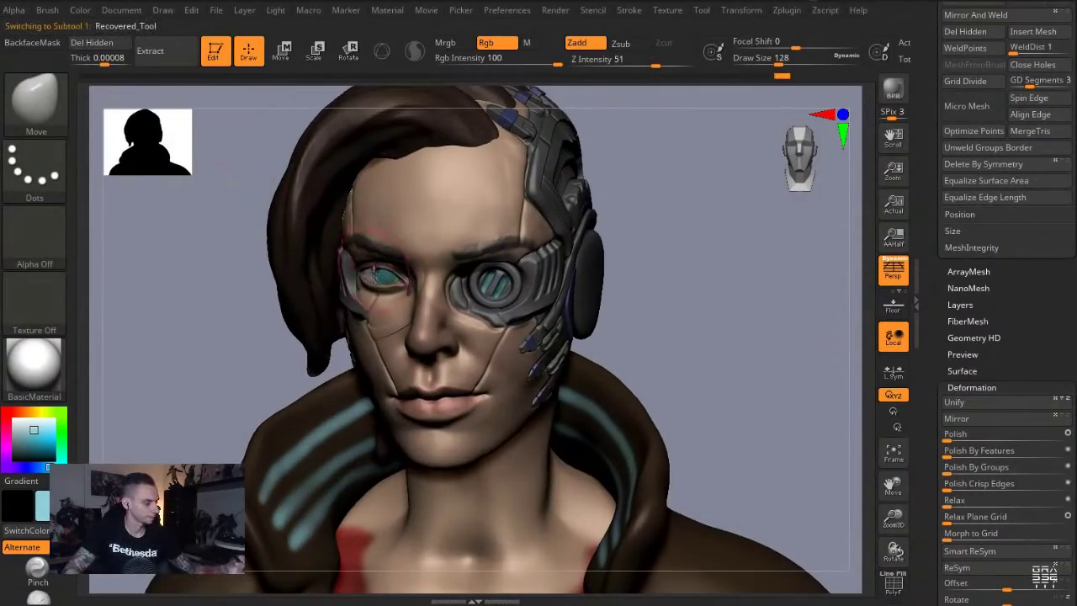
pyautogui.press('b')
pyautogui.press('s')
pyautogui.press('t')
pyautogui.press('s')
pyautogui.moveTo(378, 283); pyautogui.dragTo(371, 280)
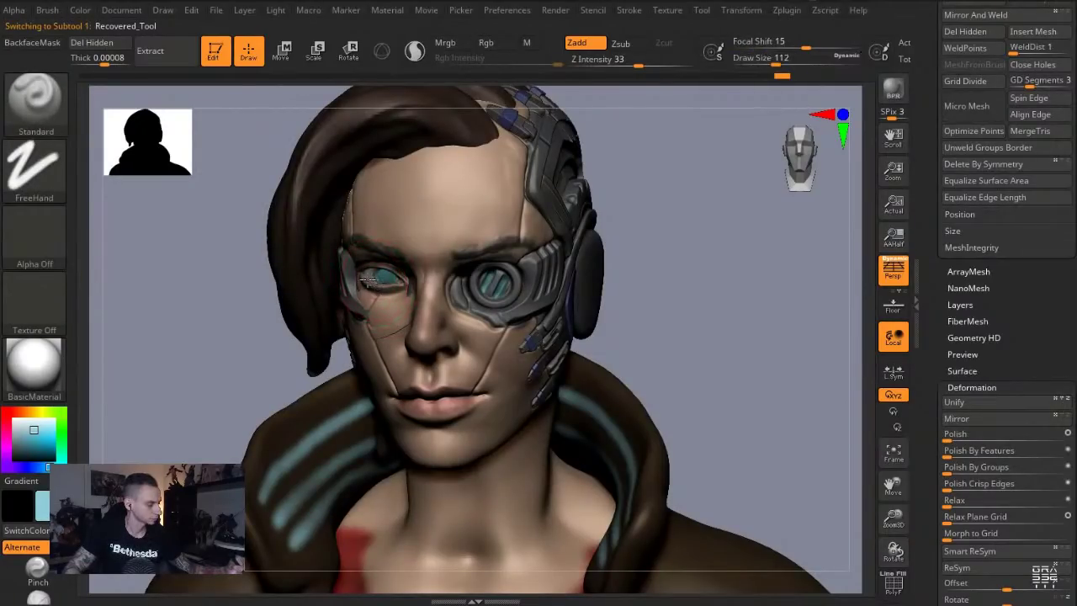
pyautogui.keyDown('alt'); pyautogui.click(381, 281); pyautogui.keyUp('alt')
pyautogui.moveTo(945, 298); pyautogui.dragTo(948, 388)
pyautogui.moveTo(932, 521); pyautogui.dragTo(936, 392)
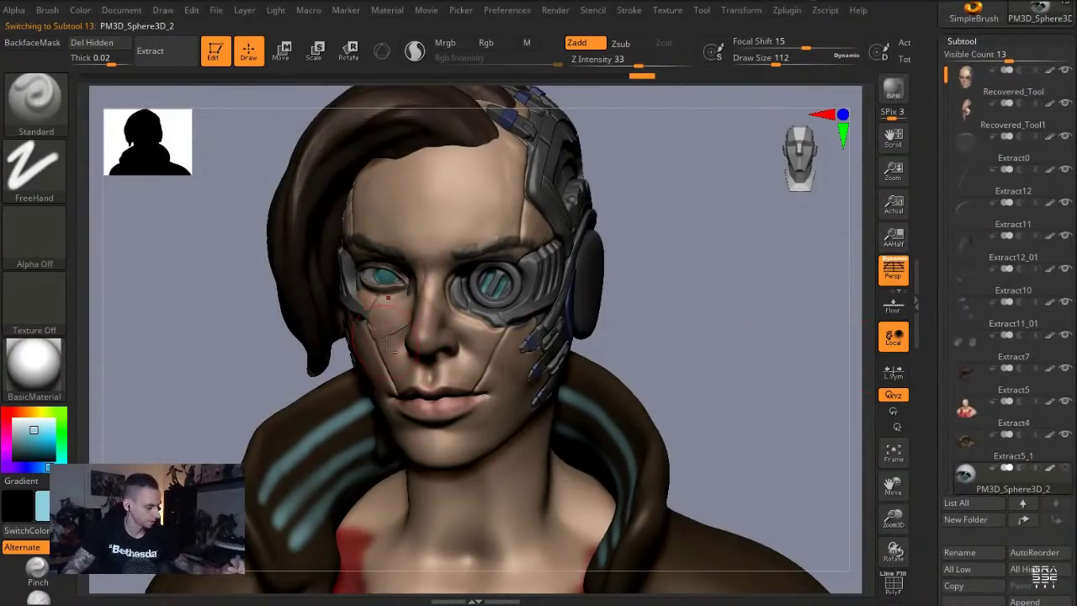
pyautogui.keyDown('alt'); pyautogui.click(378, 314); pyautogui.keyUp('alt')
pyautogui.moveTo(377, 283)
pyautogui.keyDown('alt'); pyautogui.mouseDown()
pyautogui.moveTo(386, 295)
pyautogui.moveTo(371, 294)
pyautogui.mouseUp(); pyautogui.keyUp('alt')
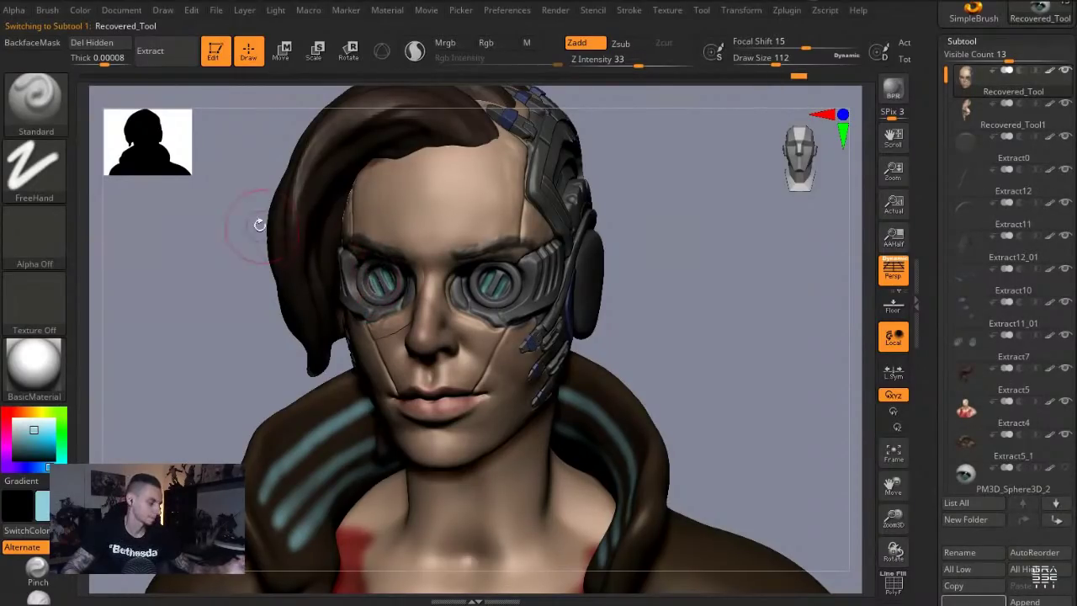
# Select the hair and undo its recent shortening edits to bring back the long side hair
pyautogui.press('f')
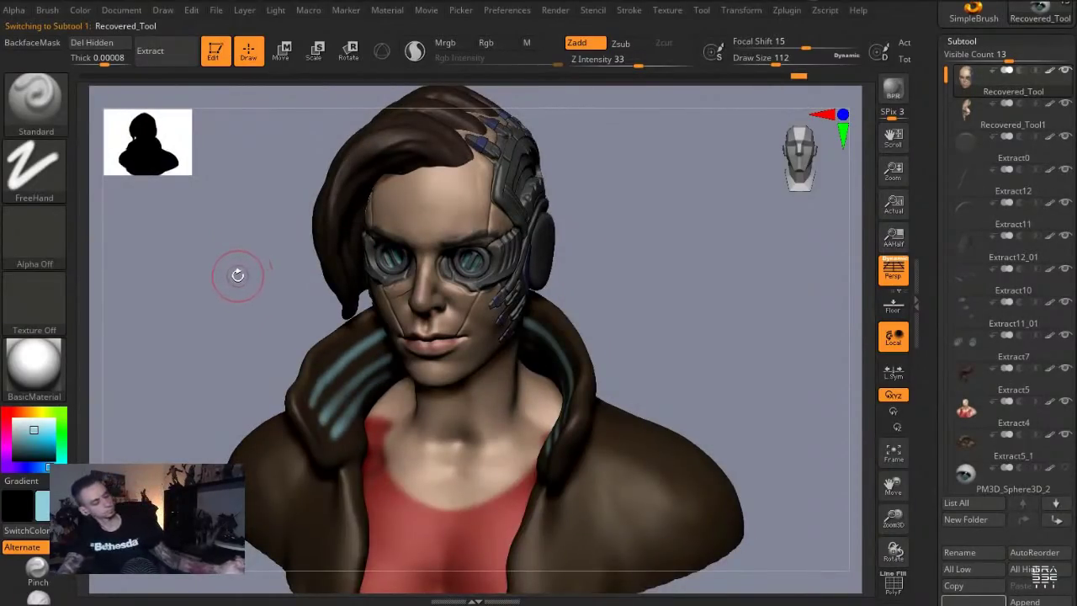
pyautogui.moveTo(233, 274)
pyautogui.mouseDown()
pyautogui.moveTo(234, 265)
pyautogui.moveTo(226, 294)
pyautogui.moveTo(244, 284)
pyautogui.moveTo(240, 299)
pyautogui.moveTo(276, 291)
pyautogui.mouseUp()
pyautogui.press('f')
pyautogui.keyDown('alt'); pyautogui.click(348, 261); pyautogui.keyUp('alt')
pyautogui.hotkey('ctrl', 'z')
pyautogui.hotkey('ctrl', 'z')
pyautogui.hotkey('ctrl', 'z')
pyautogui.hotkey('ctrl', 'z')
pyautogui.hotkey('ctrl', 'z')
pyautogui.hotkey('ctrl', 'z')
pyautogui.hotkey('ctrl', 'z')
pyautogui.hotkey('ctrl', 'z')
pyautogui.hotkey('ctrl', 'z')
pyautogui.hotkey('ctrl', 'z')
pyautogui.hotkey('ctrl', 'z')
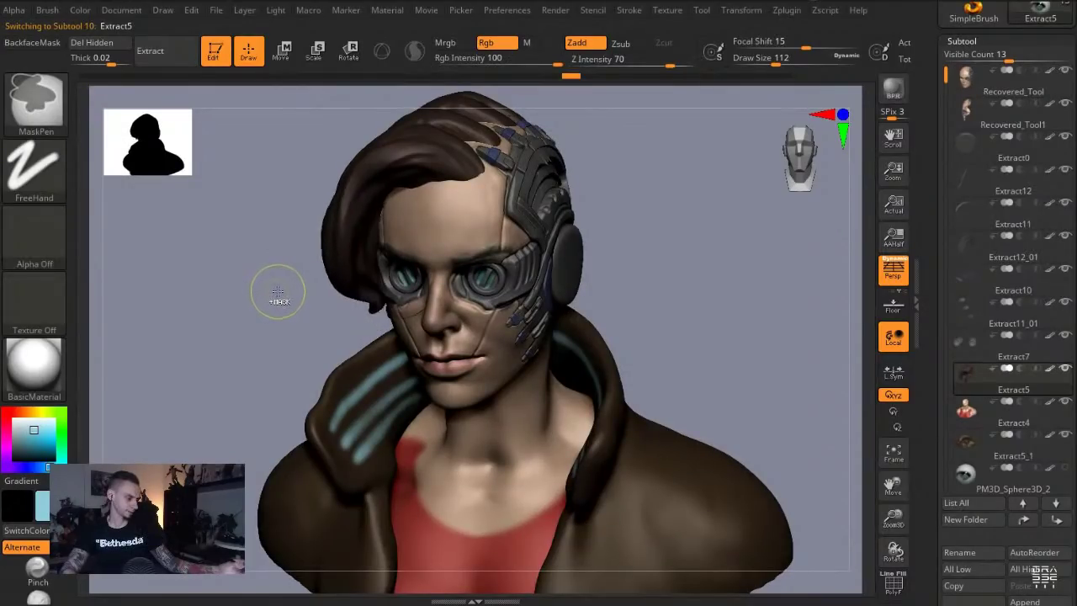
pyautogui.moveTo(276, 302)
pyautogui.mouseDown()
pyautogui.moveTo(289, 306)
pyautogui.moveTo(308, 280)
pyautogui.mouseUp()
# Select the head and adjust the brow area around the mirrored mechanical eye with the Move brush
pyautogui.keyDown('alt'); pyautogui.click(425, 269); pyautogui.keyUp('alt')
pyautogui.press('b')
pyautogui.press('m')
pyautogui.press('v')
pyautogui.press('s')
pyautogui.moveTo(431, 264); pyautogui.dragTo(419, 264)
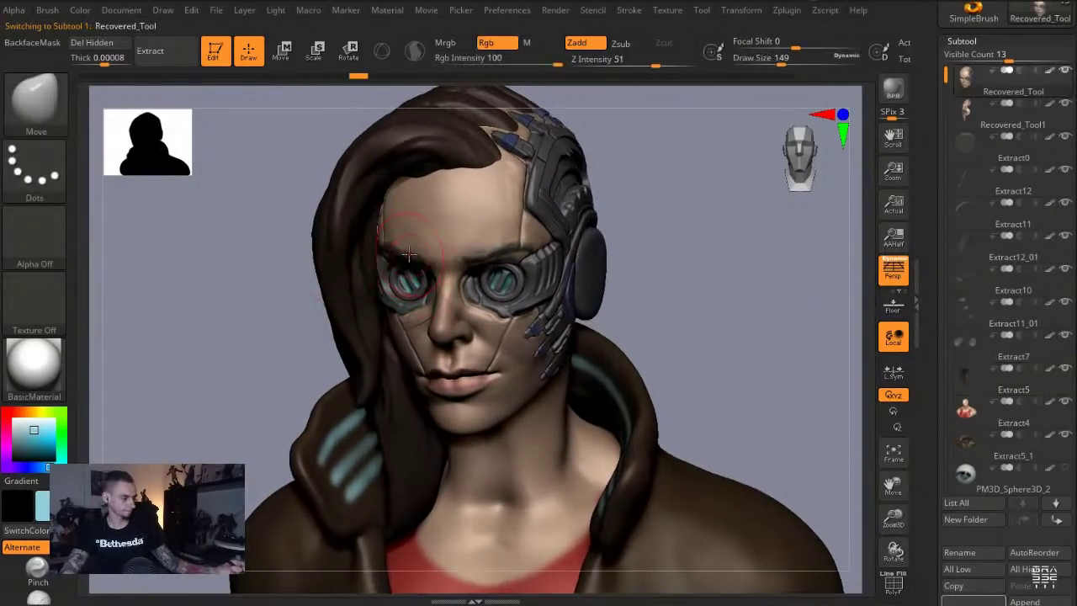
pyautogui.moveTo(298, 241)
pyautogui.keyDown('shift'); pyautogui.mouseDown()
pyautogui.moveTo(204, 253)
pyautogui.moveTo(233, 262)
pyautogui.mouseUp(); pyautogui.keyUp('shift')
# Select the torso and sculpt the throat and the pit of the neck with the Clay brush
pyautogui.keyDown('alt'); pyautogui.click(428, 440); pyautogui.keyUp('alt')
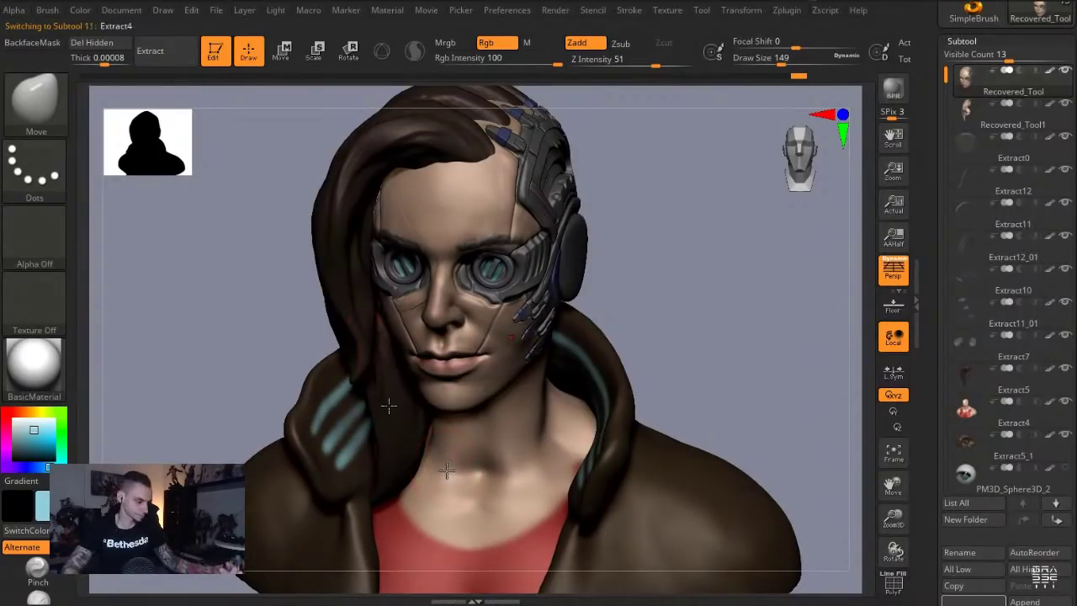
pyautogui.keyDown('alt'); pyautogui.moveTo(261, 301); pyautogui.dragTo(262, 235); pyautogui.keyUp('alt')
pyautogui.press('b')
pyautogui.press('c')
pyautogui.press('l')
pyautogui.moveTo(500, 391)
pyautogui.mouseDown()
pyautogui.moveTo(505, 340)
pyautogui.moveTo(499, 389)
pyautogui.mouseUp()
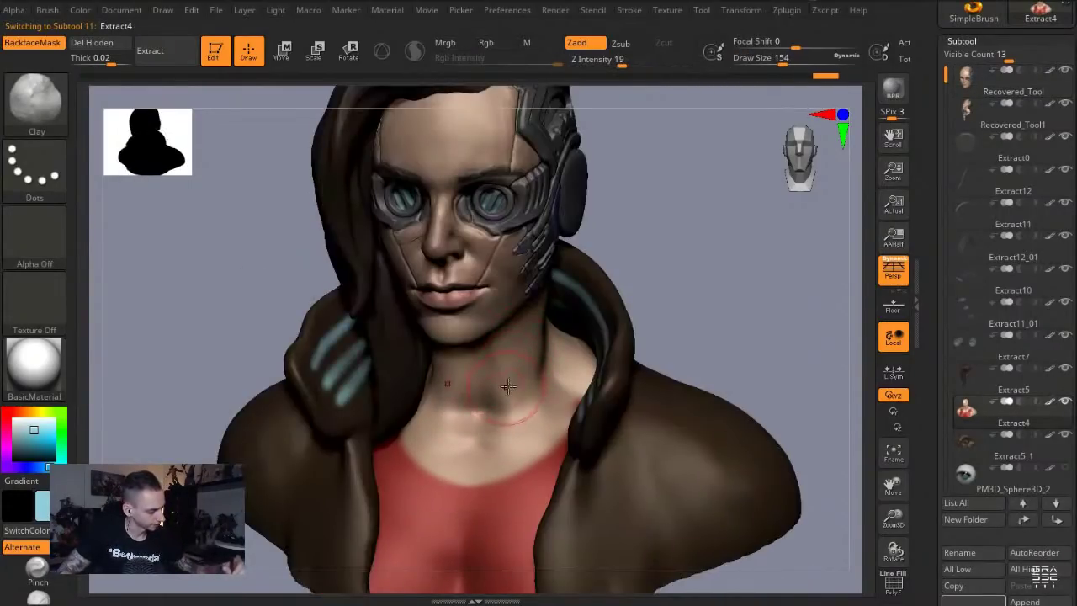
pyautogui.moveTo(489, 447)
pyautogui.mouseDown()
pyautogui.moveTo(510, 387)
pyautogui.moveTo(504, 406)
pyautogui.moveTo(473, 395)
pyautogui.mouseUp()
pyautogui.moveTo(271, 283); pyautogui.dragTo(274, 234)
pyautogui.moveTo(471, 373)
pyautogui.mouseDown()
pyautogui.moveTo(488, 321)
pyautogui.moveTo(481, 335)
pyautogui.moveTo(477, 325)
pyautogui.mouseUp()
pyautogui.moveTo(292, 238); pyautogui.dragTo(284, 246)
pyautogui.moveTo(496, 368); pyautogui.dragTo(482, 414)
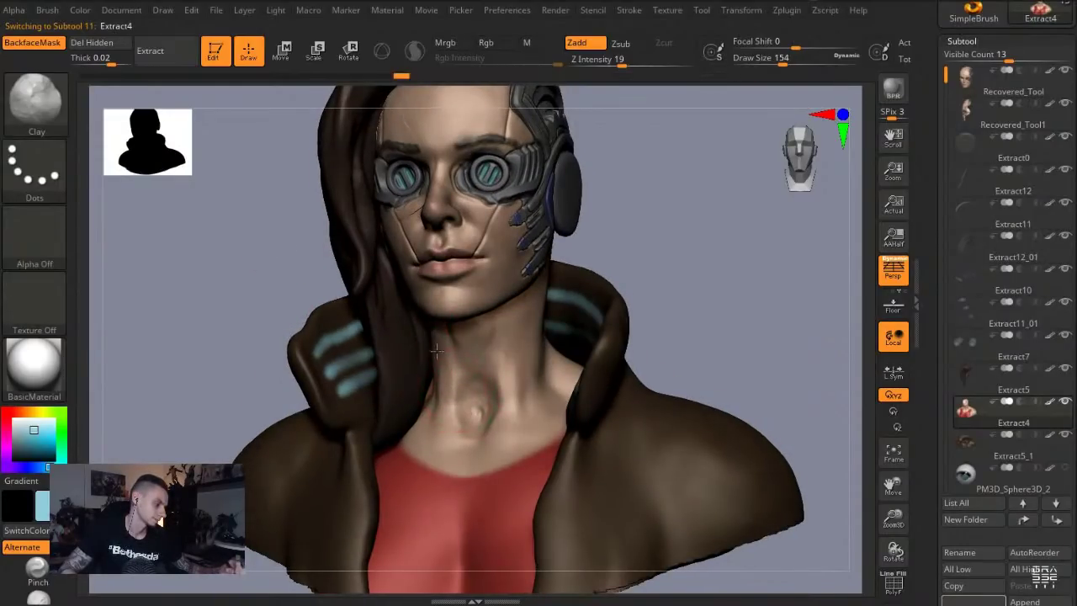
# Define the neck muscles running down to the collarbones with further Clay strokes
pyautogui.press('s')
pyautogui.click(495, 356)
pyautogui.moveTo(288, 249)
pyautogui.mouseDown()
pyautogui.moveTo(217, 250)
pyautogui.moveTo(313, 240)
pyautogui.mouseUp()
pyautogui.moveTo(503, 435); pyautogui.dragTo(498, 379)
pyautogui.moveTo(493, 457); pyautogui.dragTo(490, 412)
pyautogui.moveTo(255, 265); pyautogui.dragTo(274, 273)
pyautogui.press('s')
pyautogui.moveTo(472, 383)
pyautogui.mouseDown()
pyautogui.moveTo(443, 373)
pyautogui.moveTo(485, 376)
pyautogui.mouseUp()
pyautogui.press('s')
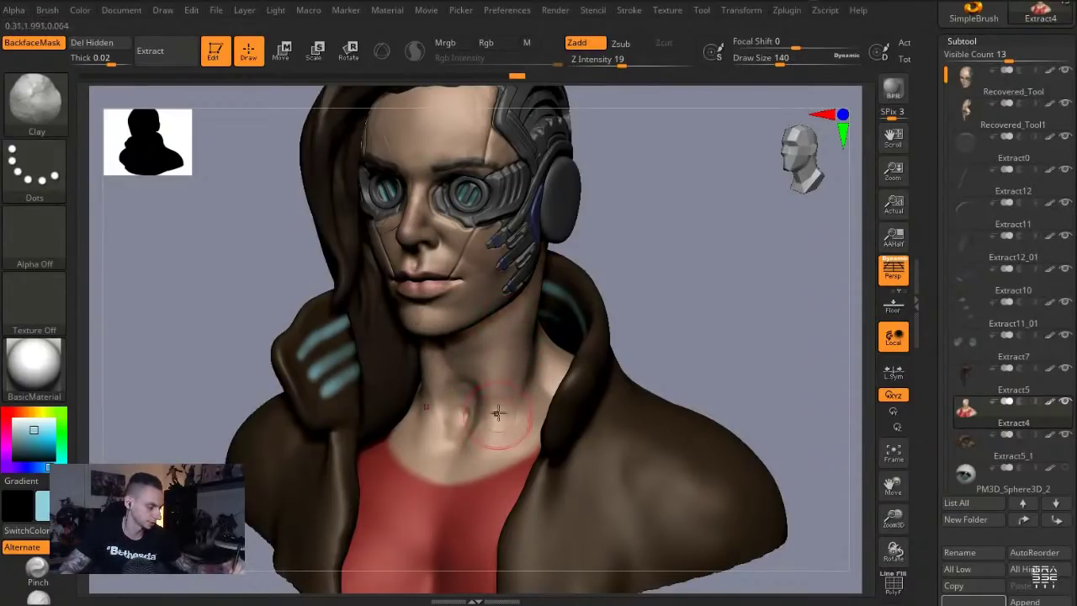
# Carve creases along the collarbones with the DamStandard brush and smooth the surrounding neck surface
pyautogui.press('b')
pyautogui.press('m')
pyautogui.press('v')
pyautogui.press('b')
pyautogui.press('d')
pyautogui.press('s')
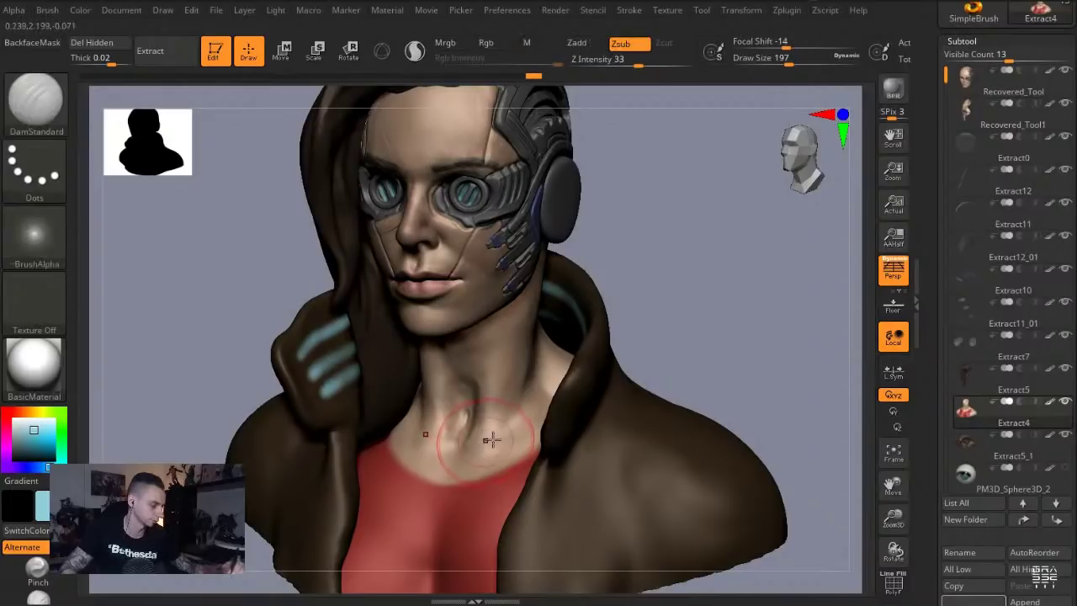
pyautogui.moveTo(478, 444)
pyautogui.mouseDown()
pyautogui.moveTo(518, 395)
pyautogui.moveTo(528, 433)
pyautogui.mouseUp()
pyautogui.moveTo(251, 324); pyautogui.dragTo(259, 356)
pyautogui.moveTo(425, 445)
pyautogui.keyDown('shift'); pyautogui.mouseDown()
pyautogui.moveTo(413, 449)
pyautogui.moveTo(421, 466)
pyautogui.moveTo(423, 447)
pyautogui.moveTo(471, 395)
pyautogui.moveTo(518, 399)
pyautogui.mouseUp(); pyautogui.keyUp('shift')
# Adjust the overall shape of the neck with an enlarged Move brush
pyautogui.moveTo(241, 230); pyautogui.dragTo(244, 200)
pyautogui.press('b')
pyautogui.press('m')
pyautogui.press('v')
pyautogui.press('s')
pyautogui.click(516, 369)
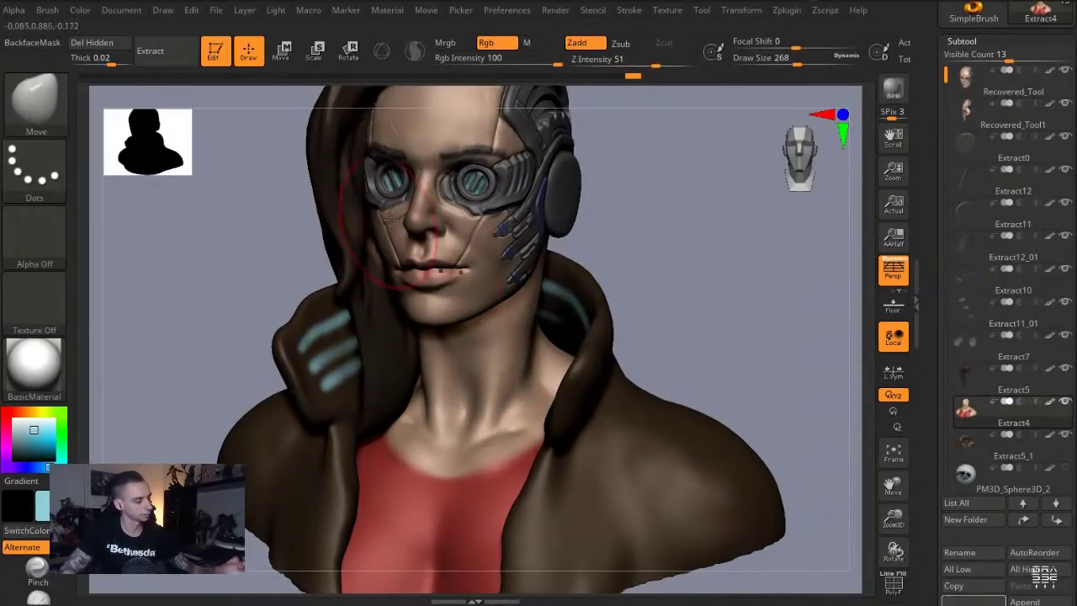
# Adjust the mirrored eye plate and the lower cheek contour of the head with the Move brush
pyautogui.moveTo(223, 271)
pyautogui.keyDown('alt'); pyautogui.mouseDown()
pyautogui.moveTo(221, 344)
pyautogui.moveTo(219, 327)
pyautogui.moveTo(281, 337)
pyautogui.moveTo(304, 277)
pyautogui.moveTo(252, 272)
pyautogui.moveTo(240, 284)
pyautogui.moveTo(255, 251)
pyautogui.moveTo(239, 200)
pyautogui.moveTo(203, 300)
pyautogui.moveTo(216, 298)
pyautogui.moveTo(220, 330)
pyautogui.mouseUp(); pyautogui.keyUp('alt')
pyautogui.keyDown('alt'); pyautogui.click(383, 235); pyautogui.keyUp('alt')
pyautogui.press('[')
pyautogui.press('[')
pyautogui.keyDown('alt'); pyautogui.click(492, 360); pyautogui.keyUp('alt')
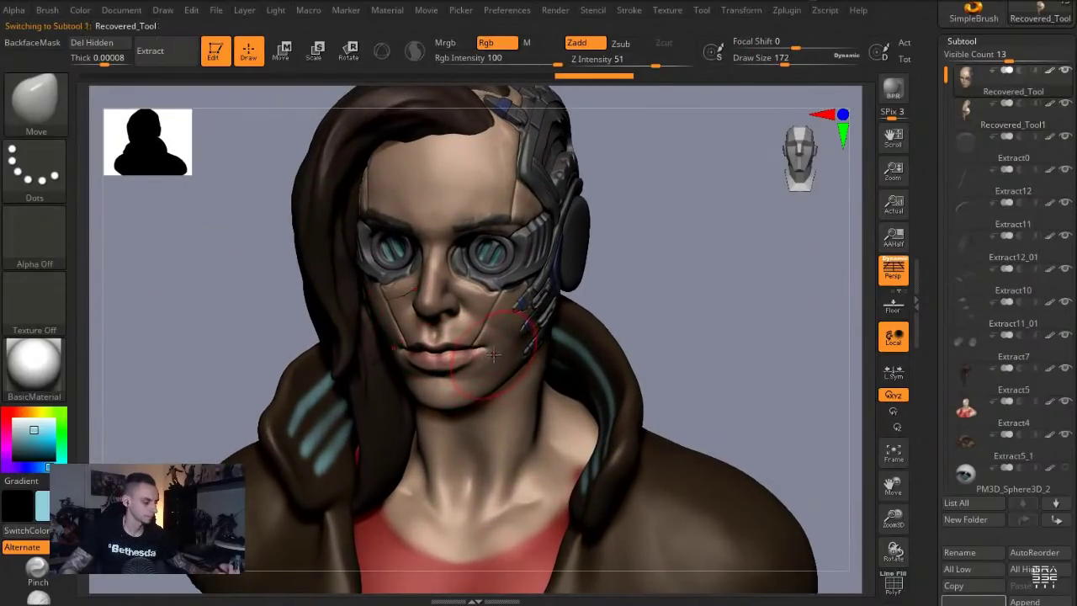
pyautogui.press('s')
pyautogui.moveTo(494, 359); pyautogui.dragTo(491, 359)
pyautogui.moveTo(219, 291); pyautogui.dragTo(192, 293)
# Build up the cheek beside the corner of the mouth with Clay strokes
pyautogui.press('b')
pyautogui.press('c')
pyautogui.press('l')
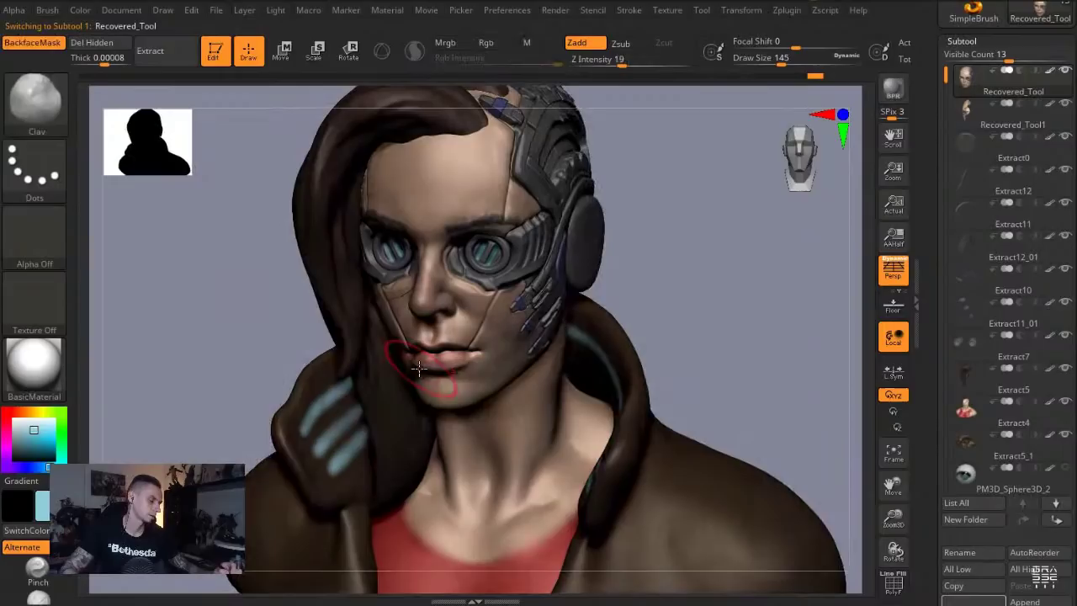
pyautogui.moveTo(255, 317); pyautogui.dragTo(305, 323)
pyautogui.press('s')
pyautogui.moveTo(407, 357); pyautogui.dragTo(409, 357)
# Adjust the mirrored cheek contour of the face with the Move brush
pyautogui.press('b')
pyautogui.press('m')
pyautogui.press('v')
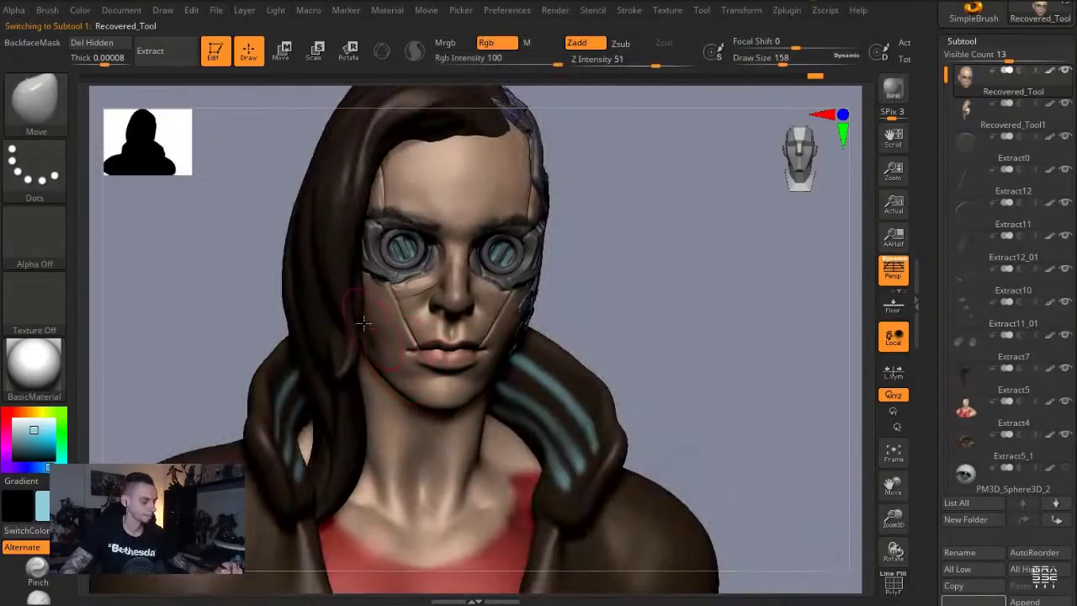
pyautogui.moveTo(202, 272); pyautogui.dragTo(462, 371)
# Refine the skin around both mouth corners and the lower cheeks with Clay strokes at a smaller brush size
pyautogui.press('b')
pyautogui.press('c')
pyautogui.press('l')
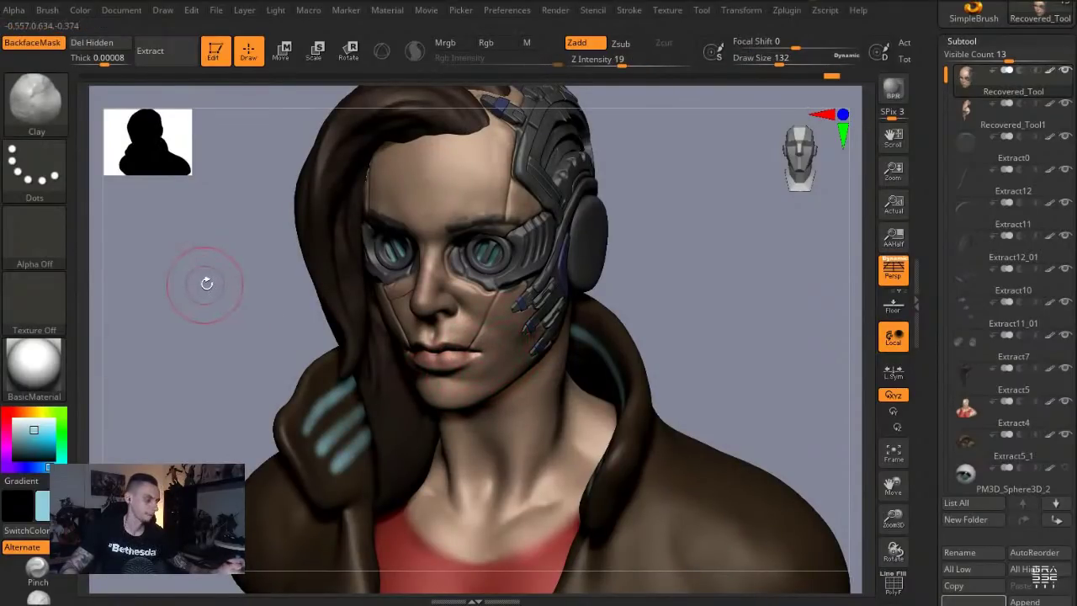
pyautogui.moveTo(207, 282); pyautogui.dragTo(393, 340)
pyautogui.moveTo(199, 272); pyautogui.dragTo(201, 274)
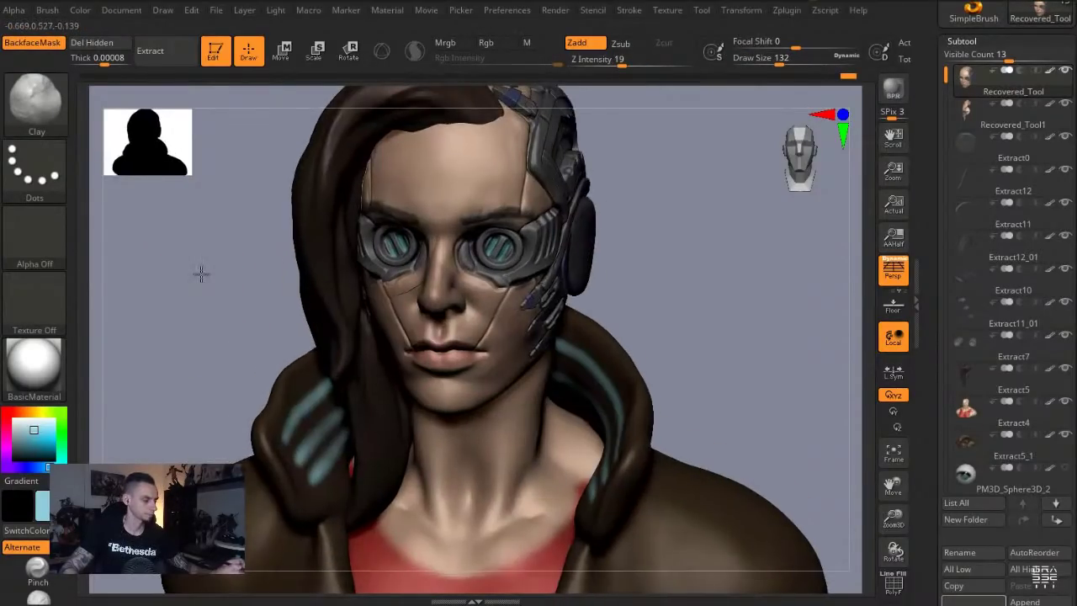
pyautogui.keyDown('ctrl'); pyautogui.moveTo(202, 274); pyautogui.dragTo(311, 311, button='right'); pyautogui.keyUp('ctrl')
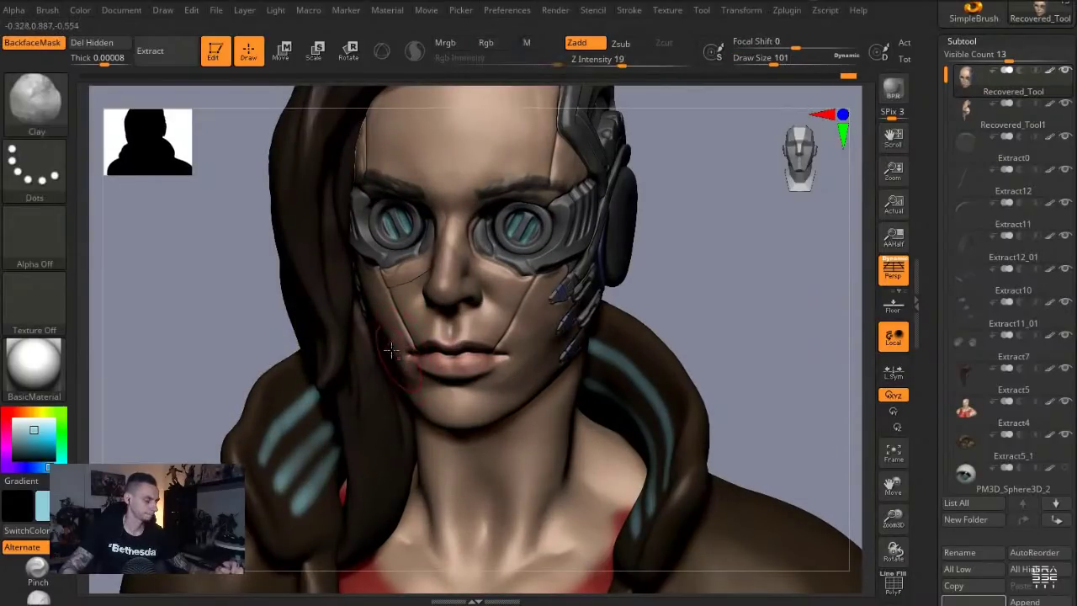
pyautogui.keyDown('ctrl'); pyautogui.moveTo(405, 368); pyautogui.dragTo(216, 284, button='right'); pyautogui.keyUp('ctrl')
pyautogui.moveTo(216, 283); pyautogui.dragTo(217, 285)
pyautogui.keyDown('ctrl'); pyautogui.moveTo(217, 286); pyautogui.dragTo(516, 323, button='right'); pyautogui.keyUp('ctrl')
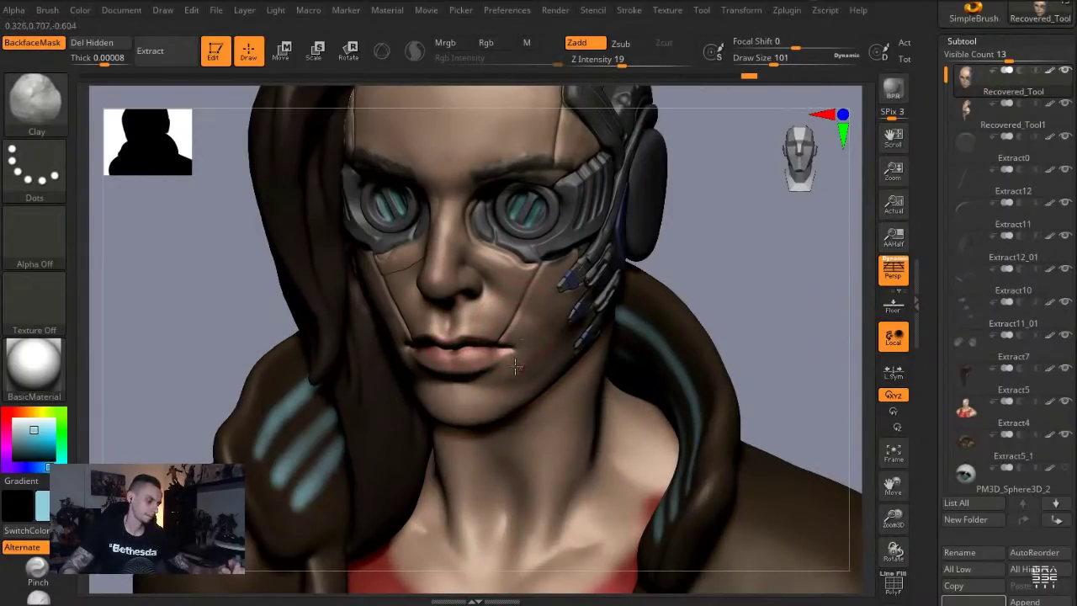
pyautogui.moveTo(195, 259); pyautogui.dragTo(198, 260)
pyautogui.keyDown('ctrl'); pyautogui.moveTo(199, 260); pyautogui.dragTo(253, 337, button='right'); pyautogui.keyUp('ctrl')
# Carve fine vertical creases into the lower lip with the DamStandard brush, undoing an unwanted stroke
pyautogui.press('b')
pyautogui.press('d')
pyautogui.press('s')
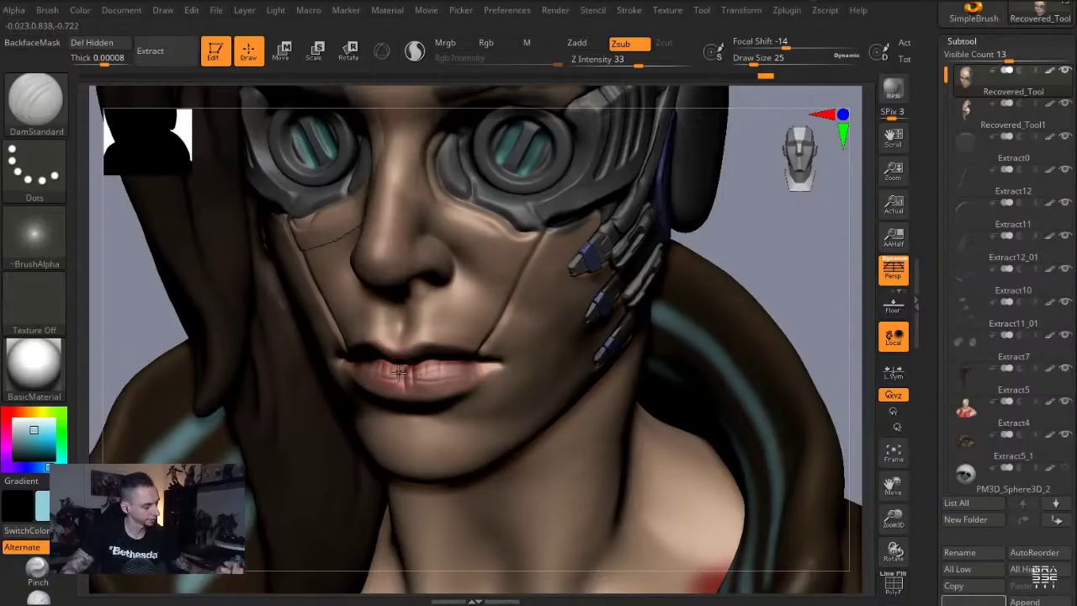
pyautogui.hotkey('ctrl', 'z')
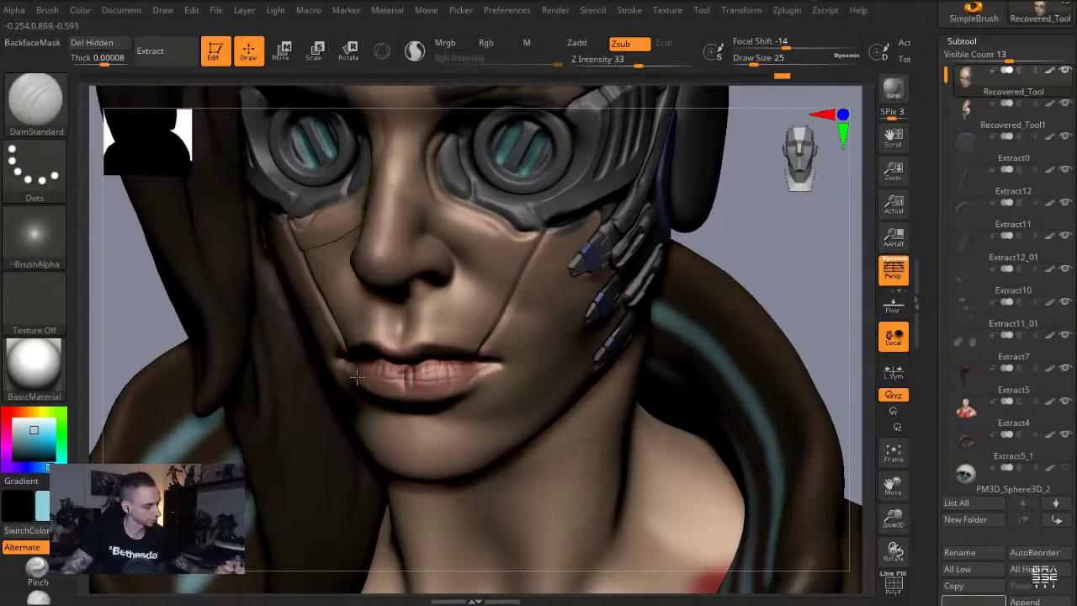
pyautogui.press('s')
pyautogui.click(379, 388)
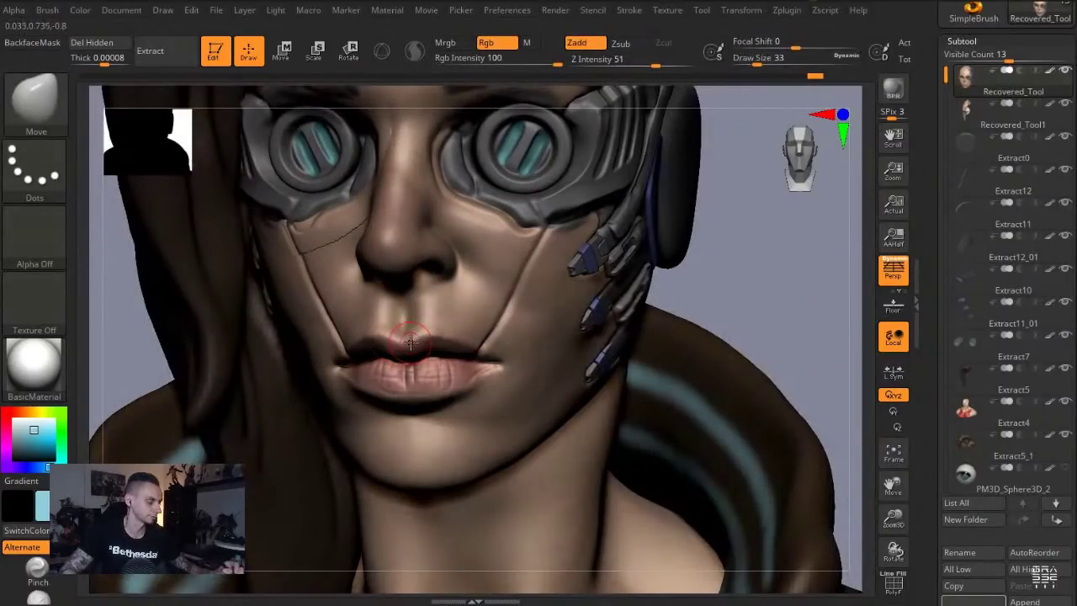
# Nudge the centre of the upper lip with the Move brush and smooth the lower-lip creases with Rgb off for smoothing
pyautogui.moveTo(411, 342); pyautogui.dragTo(407, 338)
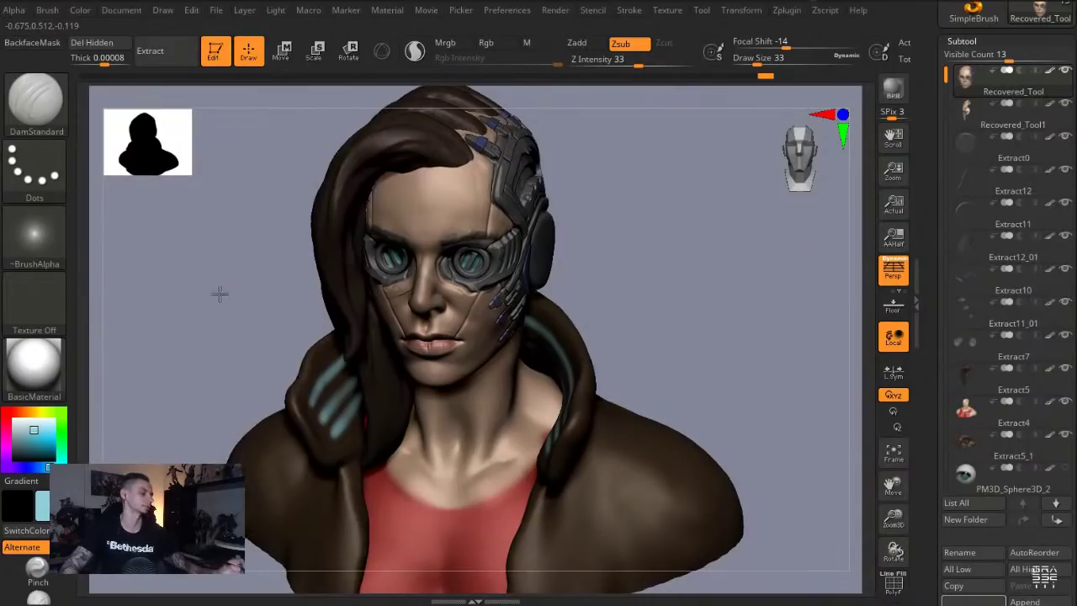
pyautogui.keyDown('alt'); pyautogui.moveTo(219, 294); pyautogui.dragTo(275, 308); pyautogui.keyUp('alt')
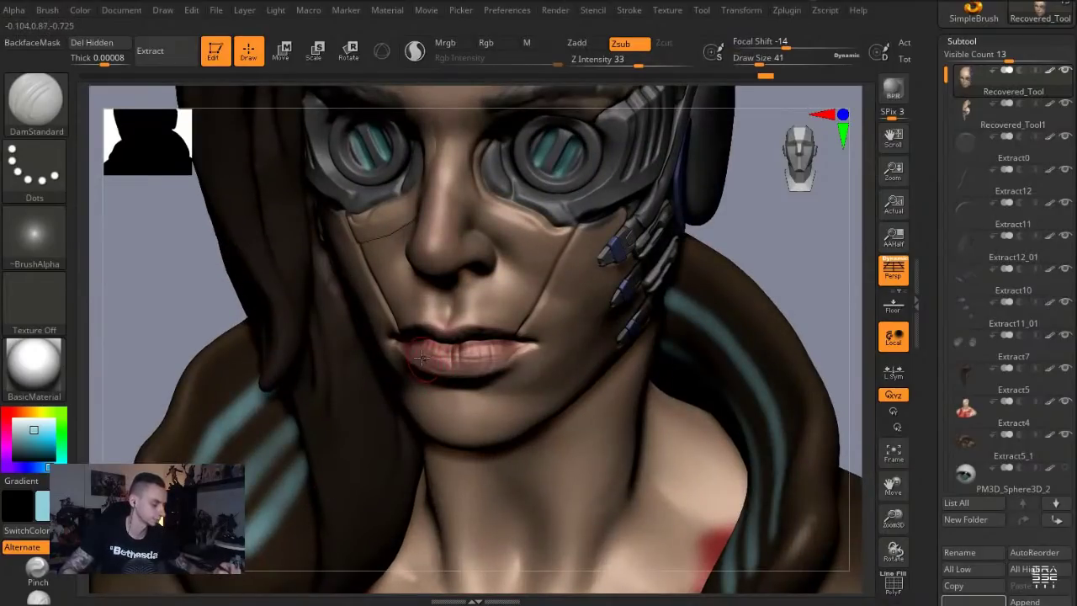
pyautogui.moveTo(423, 358)
pyautogui.keyDown('shift'); pyautogui.mouseDown()
pyautogui.moveTo(495, 363)
pyautogui.moveTo(462, 383)
pyautogui.mouseUp(); pyautogui.keyUp('shift')
pyautogui.keyDown('shift'); pyautogui.click(487, 43); pyautogui.keyUp('shift')
# Adjust the shape of the lower lip with a larger Move brush
pyautogui.press('b')
pyautogui.press('m')
pyautogui.press('v')
pyautogui.press('s')
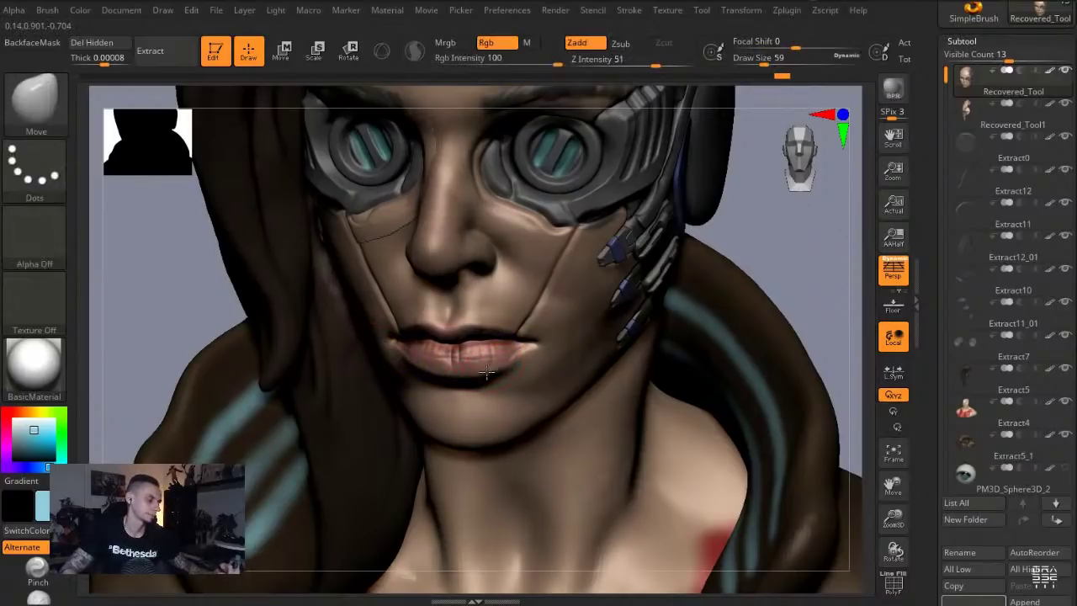
# Plump the lips with the Inflat brush, using Zadd without Rgb and a Z Intensity of 10
pyautogui.press('b')
pyautogui.press('i')
pyautogui.press('n')
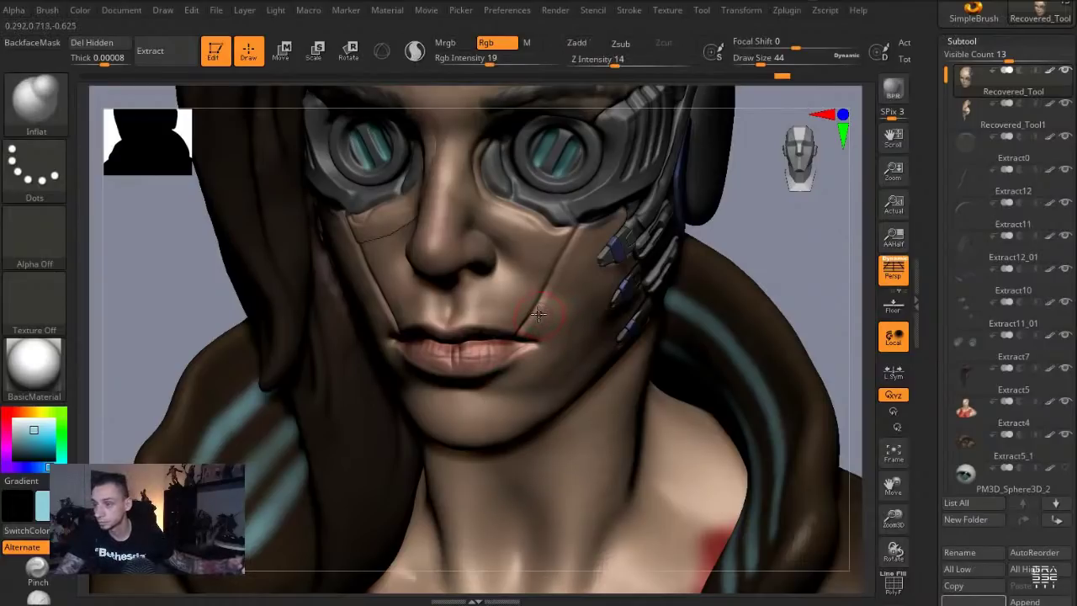
pyautogui.click(502, 45)
pyautogui.click(587, 44)
pyautogui.click(609, 63)
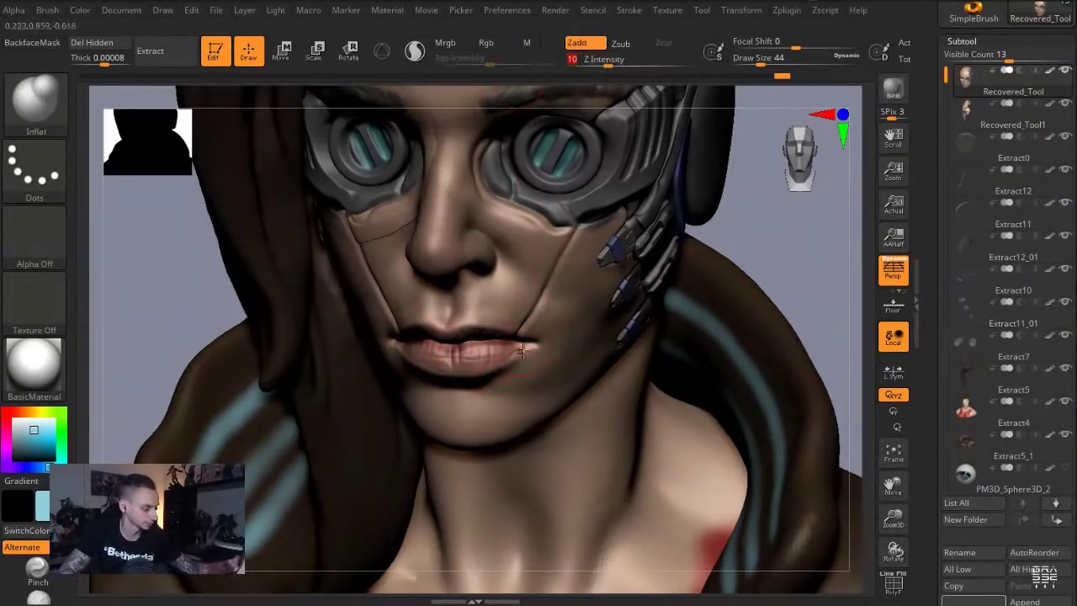
pyautogui.moveTo(134, 329); pyautogui.dragTo(227, 324)
pyautogui.moveTo(409, 362); pyautogui.dragTo(500, 371)
pyautogui.keyDown('alt'); pyautogui.moveTo(122, 328); pyautogui.dragTo(241, 240); pyautogui.keyUp('alt')
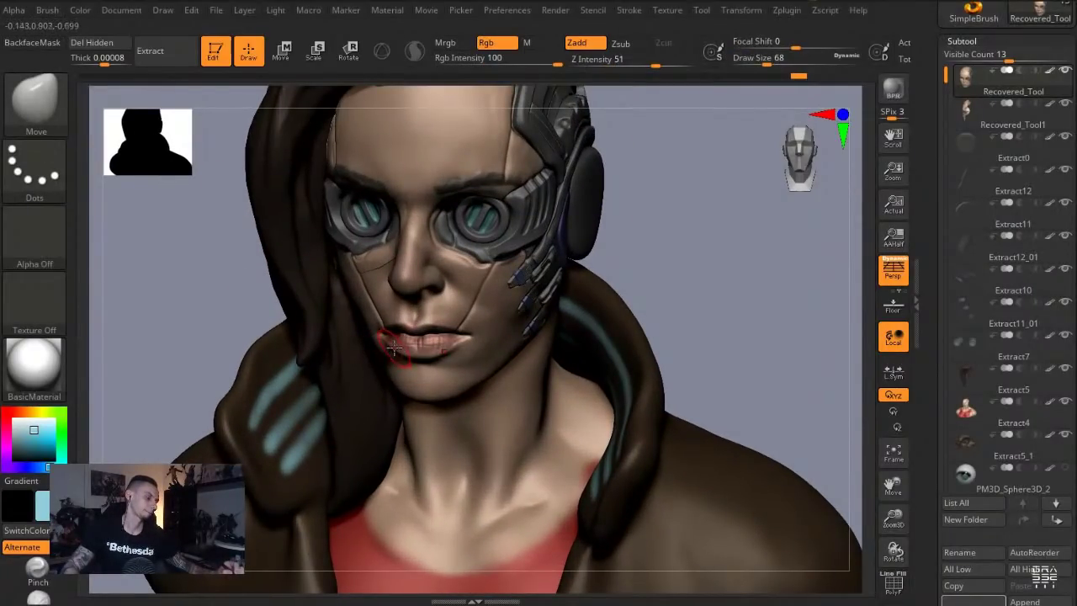
# Adjust the mouth corners, cheek and mechanical eye plate with the Move brush, resizing it for each part
pyautogui.keyDown('alt'); pyautogui.moveTo(195, 261); pyautogui.dragTo(217, 296); pyautogui.keyUp('alt')
pyautogui.keyDown('alt'); pyautogui.click(368, 313); pyautogui.keyUp('alt')
pyautogui.press('s')
pyautogui.moveTo(398, 315)
pyautogui.mouseDown()
pyautogui.moveTo(416, 320)
pyautogui.moveTo(389, 345)
pyautogui.mouseUp()
pyautogui.press('s')
pyautogui.keyDown('alt'); pyautogui.click(366, 284); pyautogui.keyUp('alt')
pyautogui.press('[')
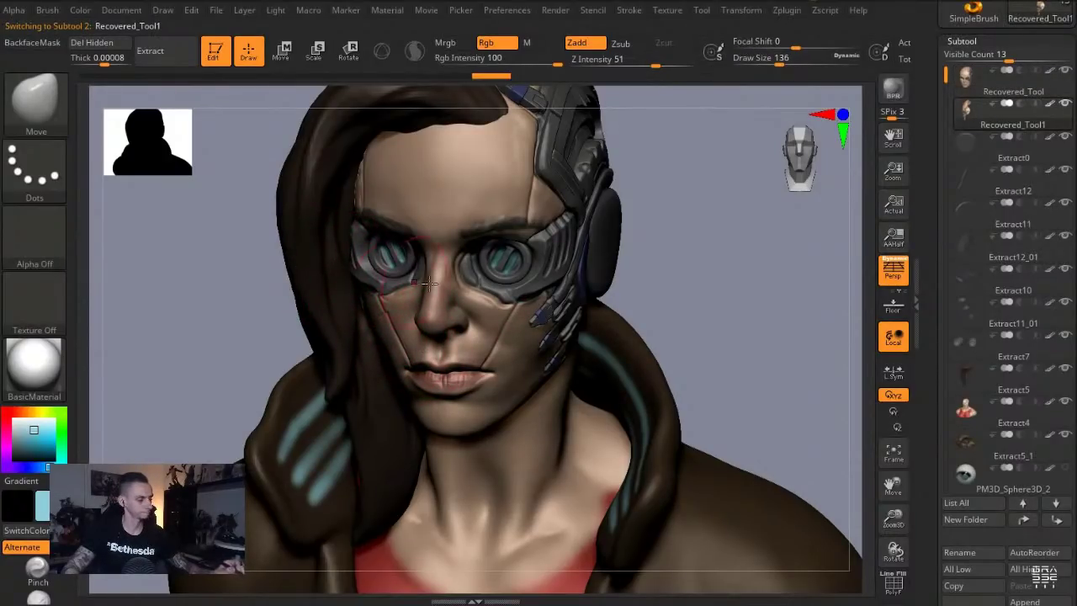
# Adjust the head surface around the mechanical eye plates with the Move brush
pyautogui.keyDown('alt'); pyautogui.click(533, 292); pyautogui.keyUp('alt')
pyautogui.moveTo(680, 337); pyautogui.dragTo(547, 304)
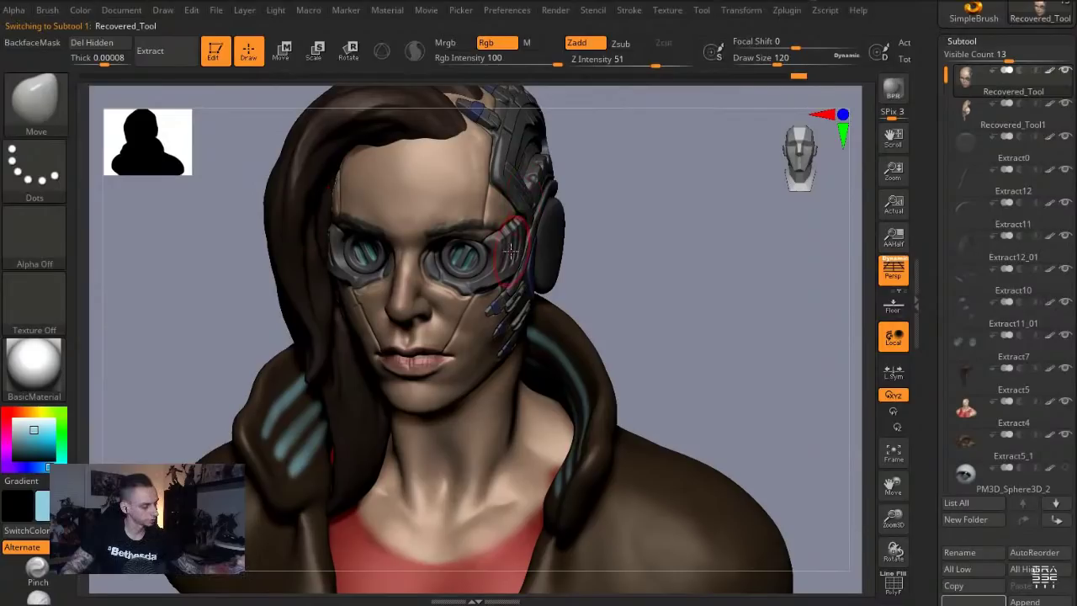
pyautogui.moveTo(931, 384); pyautogui.dragTo(929, 343)
pyautogui.click(946, 358)
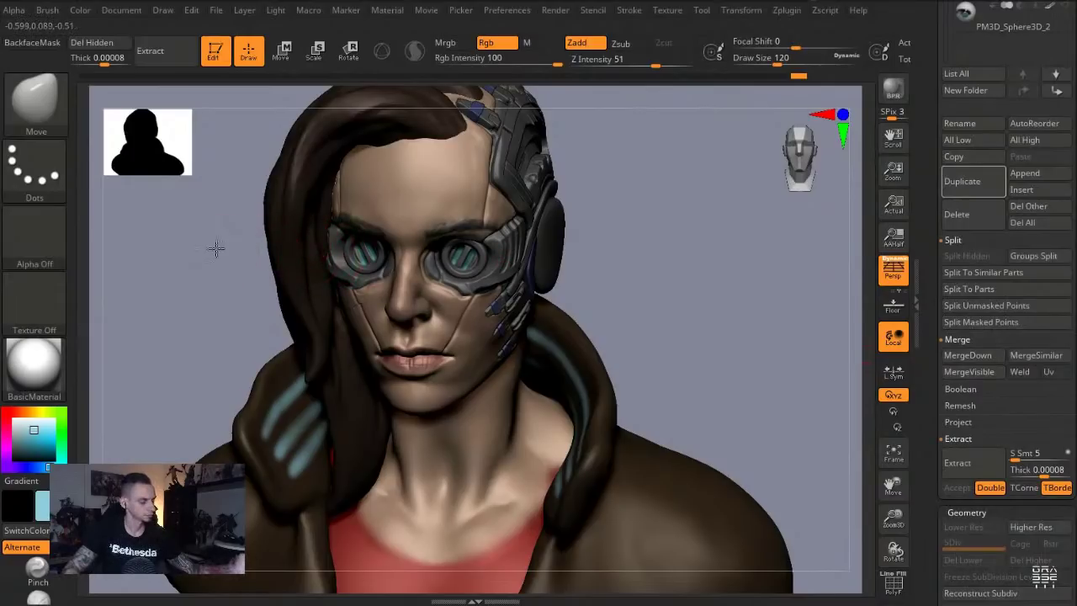
pyautogui.moveTo(216, 249); pyautogui.dragTo(263, 251)
pyautogui.press('s')
pyautogui.moveTo(516, 272); pyautogui.dragTo(522, 272)
pyautogui.moveTo(276, 159); pyautogui.dragTo(235, 155)
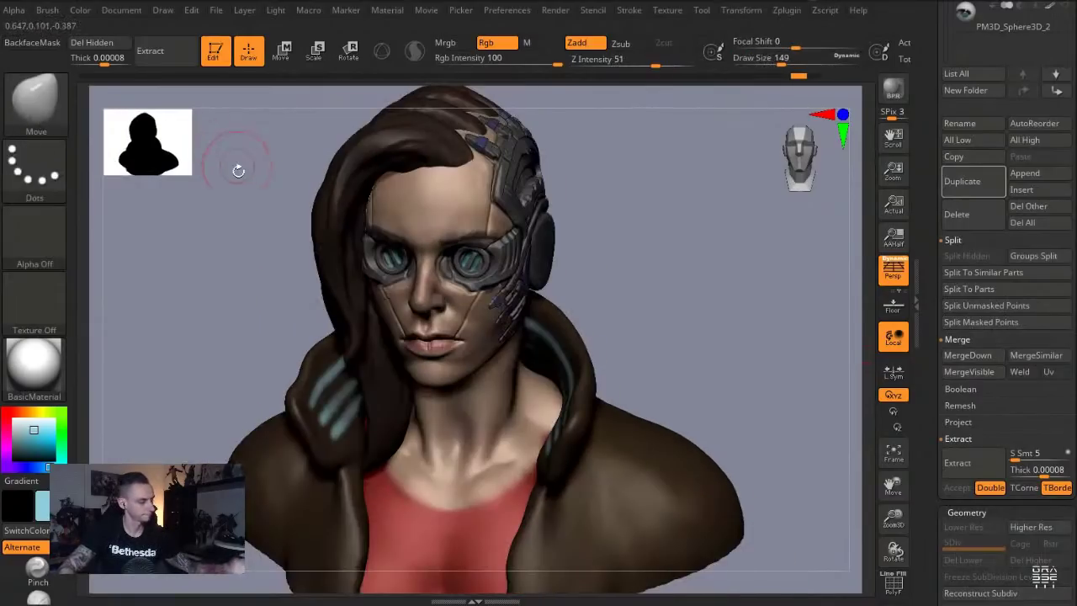
# Tweak the side contour of the face near the hair-side eye with a resized Move brush
pyautogui.moveTo(237, 225); pyautogui.dragTo(244, 245)
pyautogui.press('s')
pyautogui.moveTo(348, 228); pyautogui.dragTo(362, 226)
pyautogui.press('s')
pyautogui.moveTo(229, 233)
pyautogui.keyDown('alt'); pyautogui.mouseDown()
pyautogui.moveTo(242, 199)
pyautogui.moveTo(240, 225)
pyautogui.mouseUp(); pyautogui.keyUp('alt')
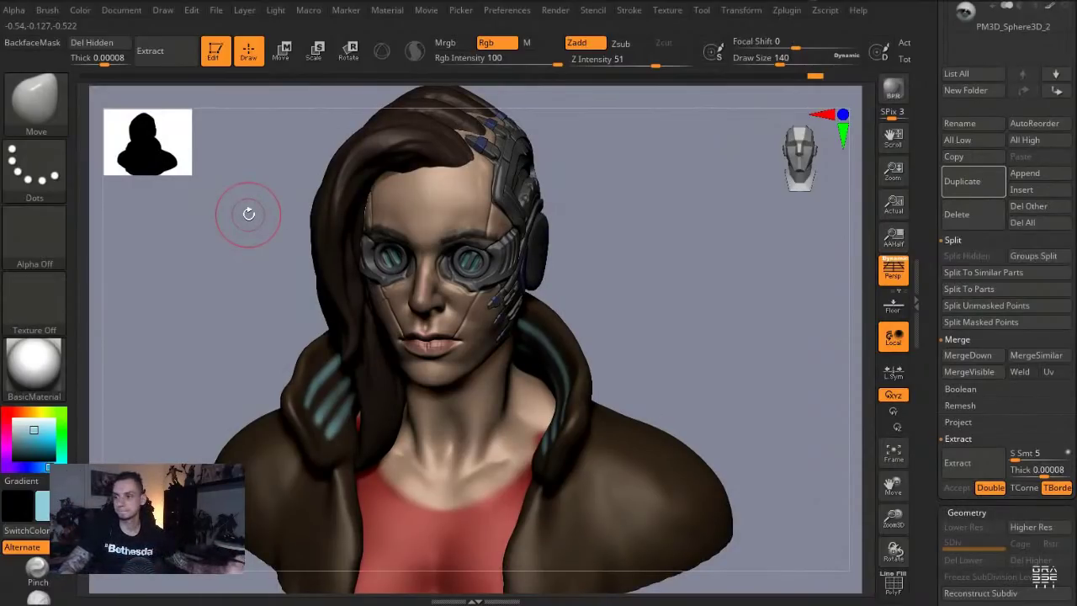
# Adjust the long hair strand hanging beside the face with the Move brush
pyautogui.moveTo(236, 262); pyautogui.dragTo(228, 269)
pyautogui.keyDown('alt'); pyautogui.click(344, 298); pyautogui.keyUp('alt')
pyautogui.press('s')
pyautogui.moveTo(328, 312); pyautogui.dragTo(346, 314)
# Reshape the mirrored corners of the mouth on the head with a small Move brush
pyautogui.keyDown('alt'); pyautogui.click(392, 325); pyautogui.keyUp('alt')
pyautogui.moveTo(260, 295)
pyautogui.keyDown('alt'); pyautogui.mouseDown()
pyautogui.moveTo(294, 284)
pyautogui.moveTo(341, 370)
pyautogui.mouseUp(); pyautogui.keyUp('alt')
pyautogui.press('s')
pyautogui.moveTo(497, 386)
pyautogui.mouseDown()
pyautogui.moveTo(480, 388)
pyautogui.moveTo(483, 346)
pyautogui.mouseUp()
pyautogui.press('s')
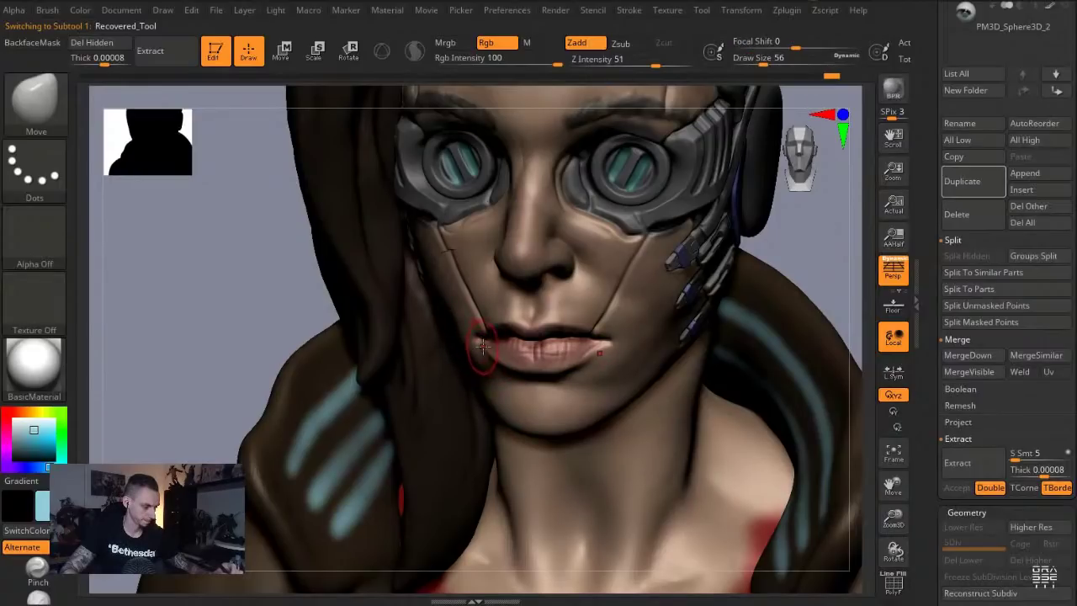
pyautogui.press(']')
pyautogui.moveTo(247, 267); pyautogui.dragTo(202, 270)
pyautogui.press('s')
pyautogui.moveTo(585, 337); pyautogui.dragTo(593, 336)
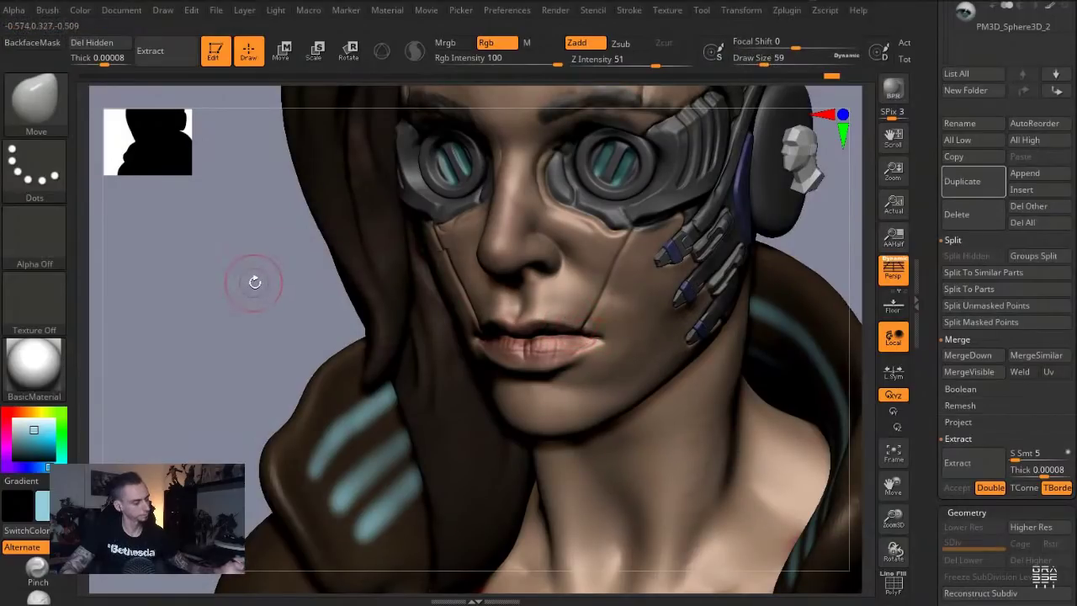
# Refine the philtrum above the upper lip with a smaller Move brush and light Clay strokes
pyautogui.moveTo(221, 277); pyautogui.dragTo(291, 274)
pyautogui.press('[')
pyautogui.press('[')
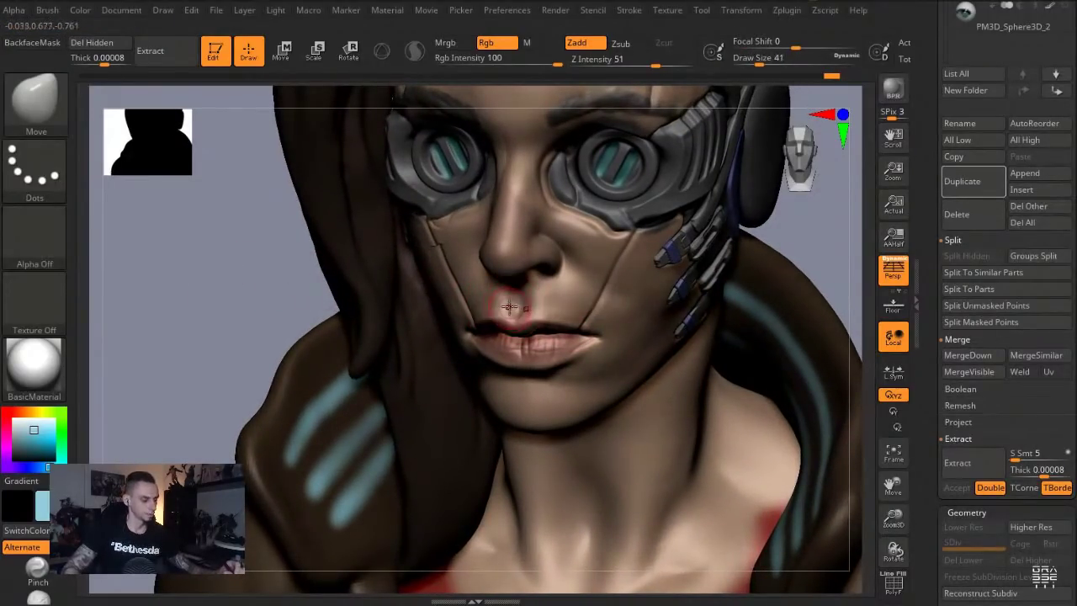
pyautogui.press('b')
pyautogui.press('c')
pyautogui.press('l')
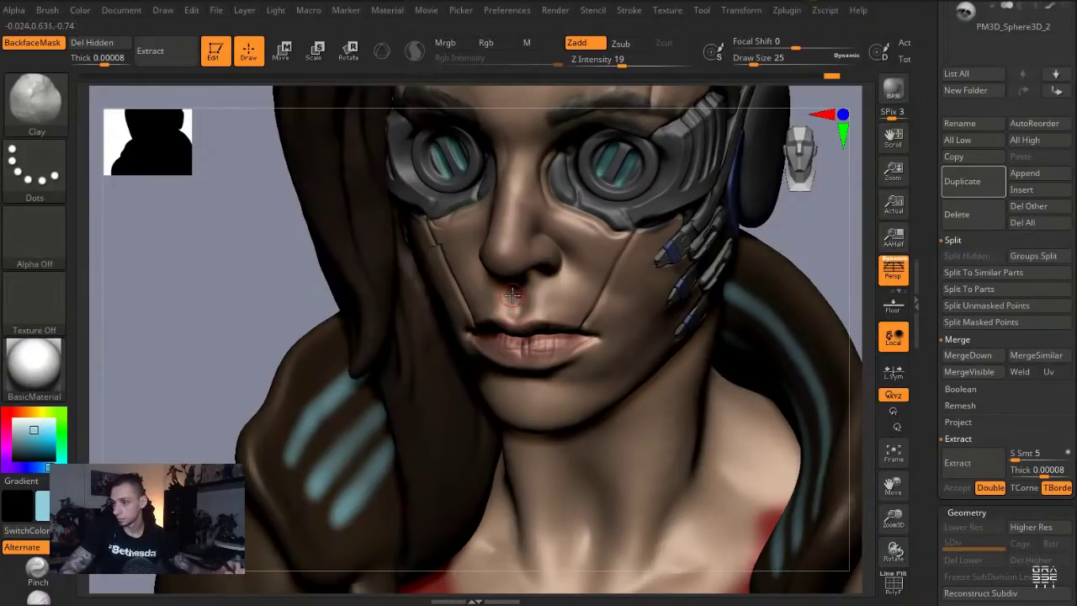
# Reposition the mirrored mechanical eyes in their sockets from the side view with a Transpose Move line
pyautogui.moveTo(201, 278); pyautogui.dragTo(187, 313)
pyautogui.keyDown('alt'); pyautogui.click(458, 306); pyautogui.keyUp('alt')
pyautogui.press('w')
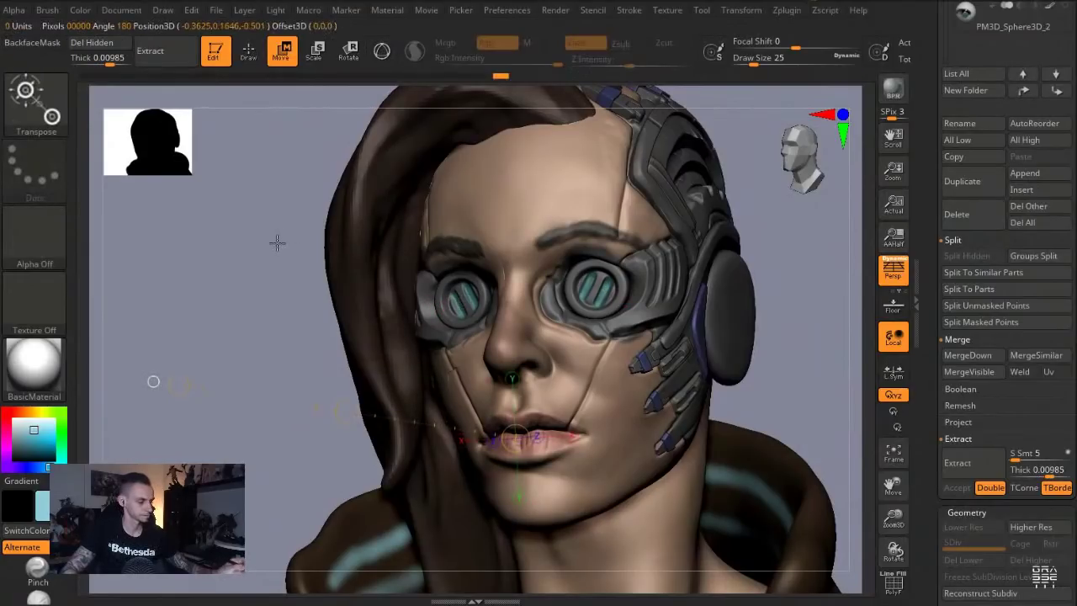
pyautogui.moveTo(278, 242); pyautogui.dragTo(238, 245)
pyautogui.keyDown('ctrl'); pyautogui.click(475, 299); pyautogui.keyUp('ctrl')
pyautogui.click(592, 307)
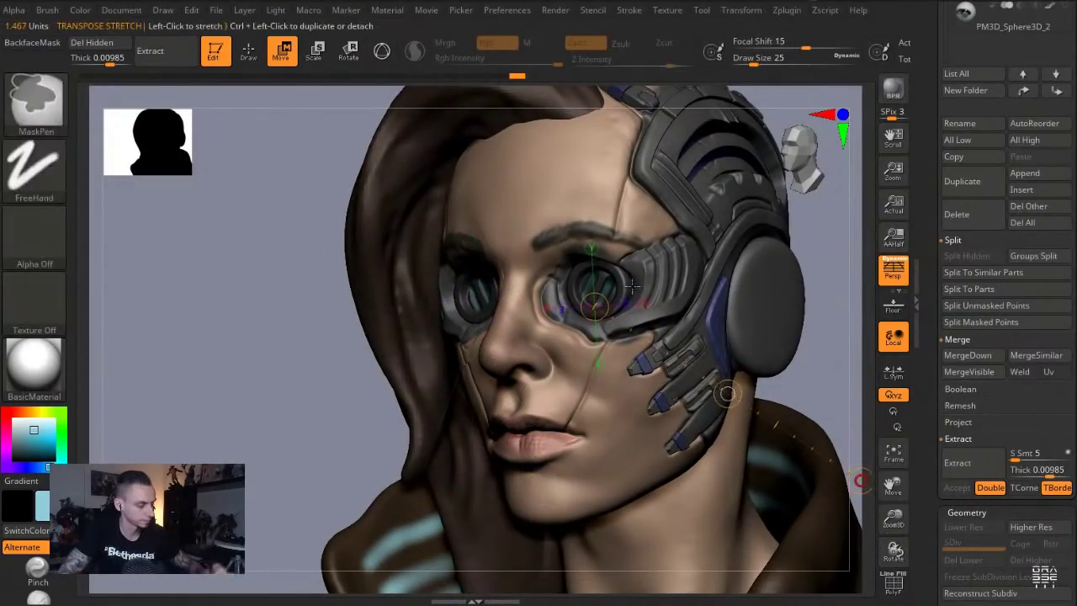
pyautogui.moveTo(474, 298); pyautogui.dragTo(469, 168)
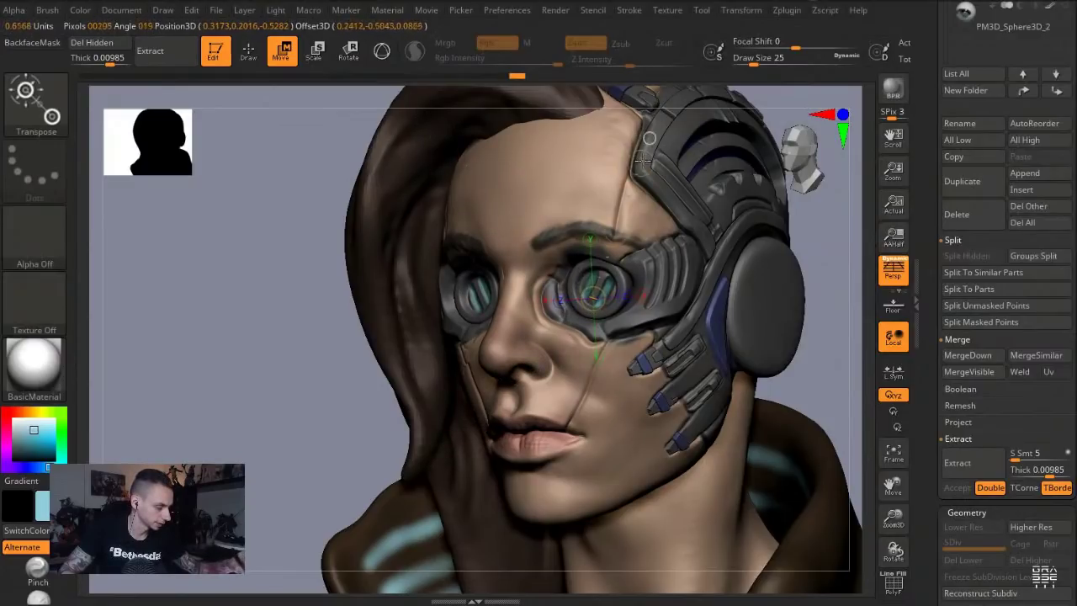
pyautogui.moveTo(257, 250); pyautogui.dragTo(380, 264)
pyautogui.hotkey('alt', 's')
pyautogui.hotkey('alt', 's')
pyautogui.moveTo(505, 285); pyautogui.dragTo(360, 294)
pyautogui.moveTo(430, 292); pyautogui.dragTo(424, 292)
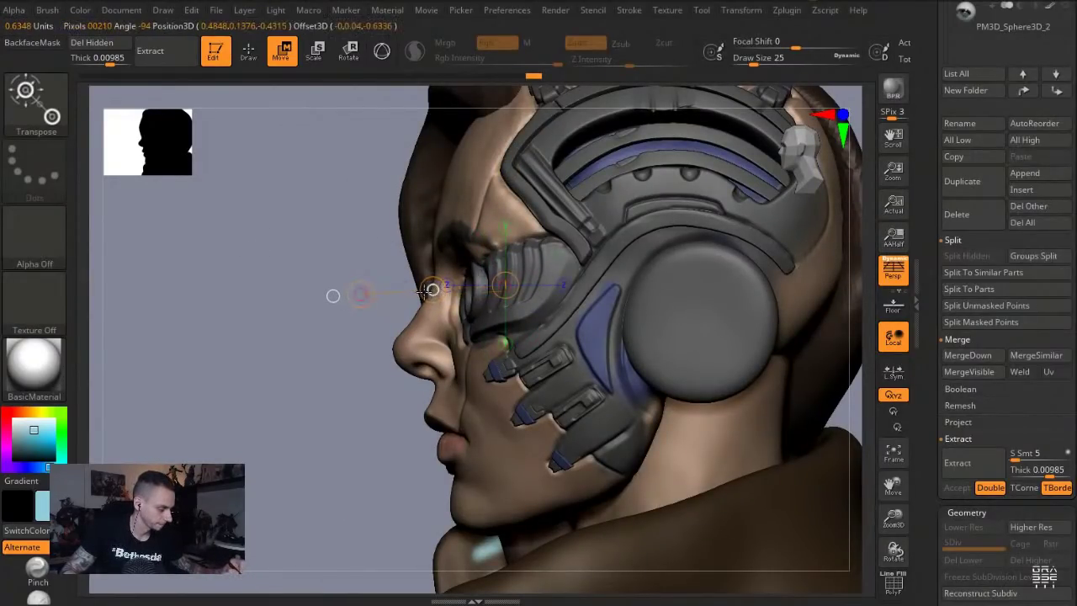
# Fine-tune the placement of the mechanical eyes with an enlarged Move brush, undoing an unwanted stroke
pyautogui.press('q')
pyautogui.moveTo(317, 258)
pyautogui.mouseDown()
pyautogui.moveTo(262, 278)
pyautogui.moveTo(328, 291)
pyautogui.mouseUp()
pyautogui.hotkey('ctrl', 'z')
pyautogui.press('w')
pyautogui.moveTo(206, 271); pyautogui.dragTo(246, 250)
pyautogui.press('q')
pyautogui.press('s')
pyautogui.moveTo(360, 287)
pyautogui.mouseDown()
pyautogui.moveTo(392, 288)
pyautogui.moveTo(376, 266)
pyautogui.mouseUp()
pyautogui.keyDown('alt'); pyautogui.moveTo(227, 261); pyautogui.dragTo(232, 232); pyautogui.keyUp('alt')
pyautogui.moveTo(232, 232)
pyautogui.mouseDown()
pyautogui.moveTo(223, 254)
pyautogui.moveTo(234, 284)
pyautogui.mouseUp()
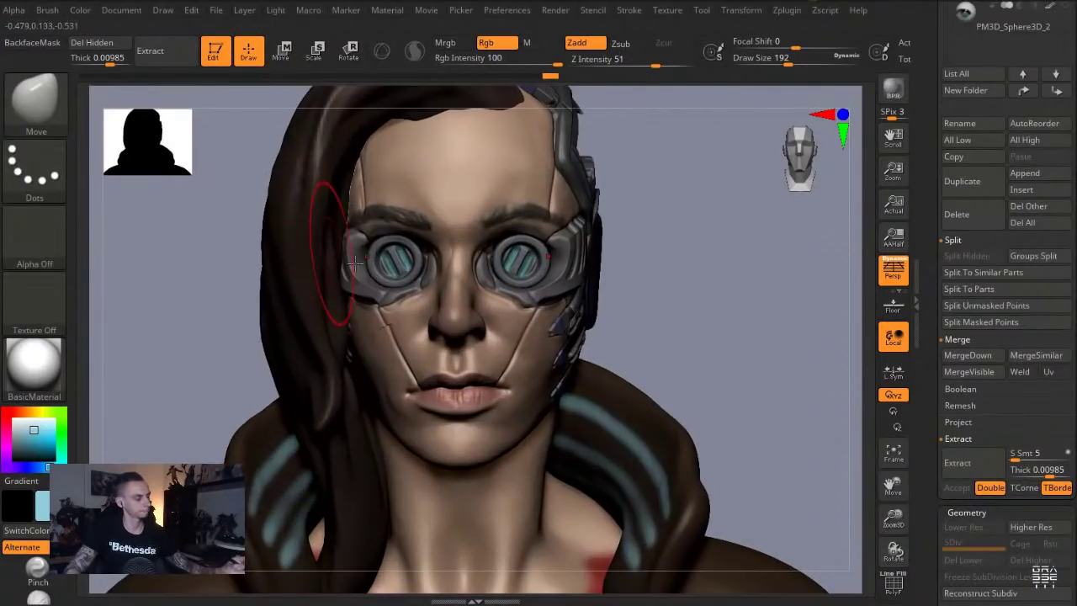
# Rotate the mirrored mechanical eyes with a Transpose Rotate line to tilt their glowing slits diagonally
pyautogui.press('r')
pyautogui.moveTo(391, 261); pyautogui.dragTo(385, 379)
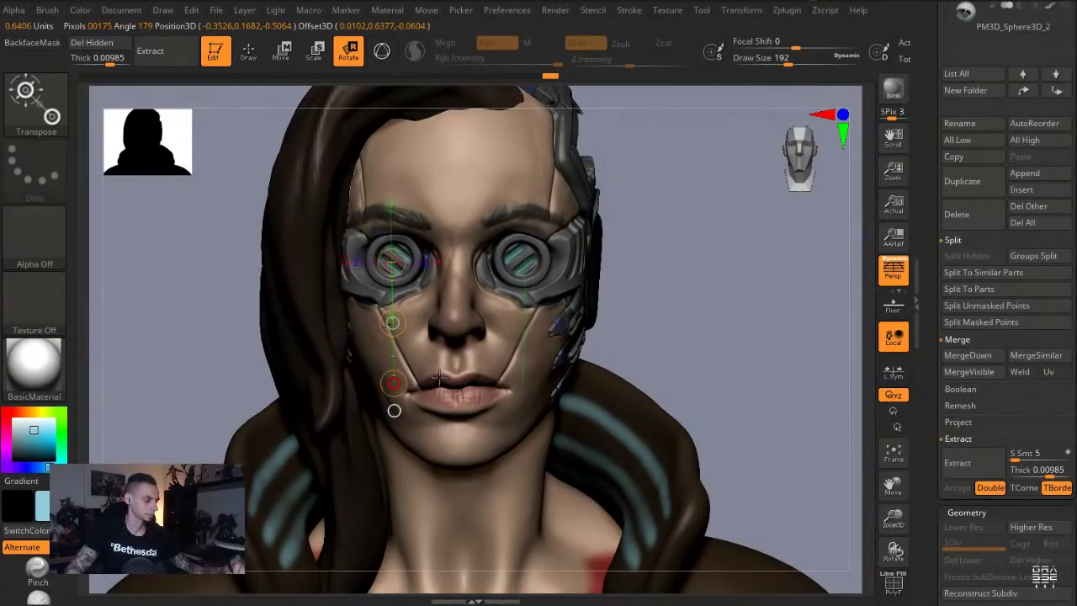
pyautogui.press('q')
# Adjust the rotated mechanical eyes with the Move brush at a draw size of 274
pyautogui.keyDown('alt'); pyautogui.moveTo(228, 252); pyautogui.dragTo(233, 220); pyautogui.keyUp('alt')
pyautogui.moveTo(232, 220)
pyautogui.mouseDown()
pyautogui.moveTo(238, 209)
pyautogui.moveTo(252, 238)
pyautogui.mouseUp()
pyautogui.press('s')
pyautogui.moveTo(383, 260); pyautogui.dragTo(393, 260)
pyautogui.moveTo(291, 206); pyautogui.dragTo(272, 221)
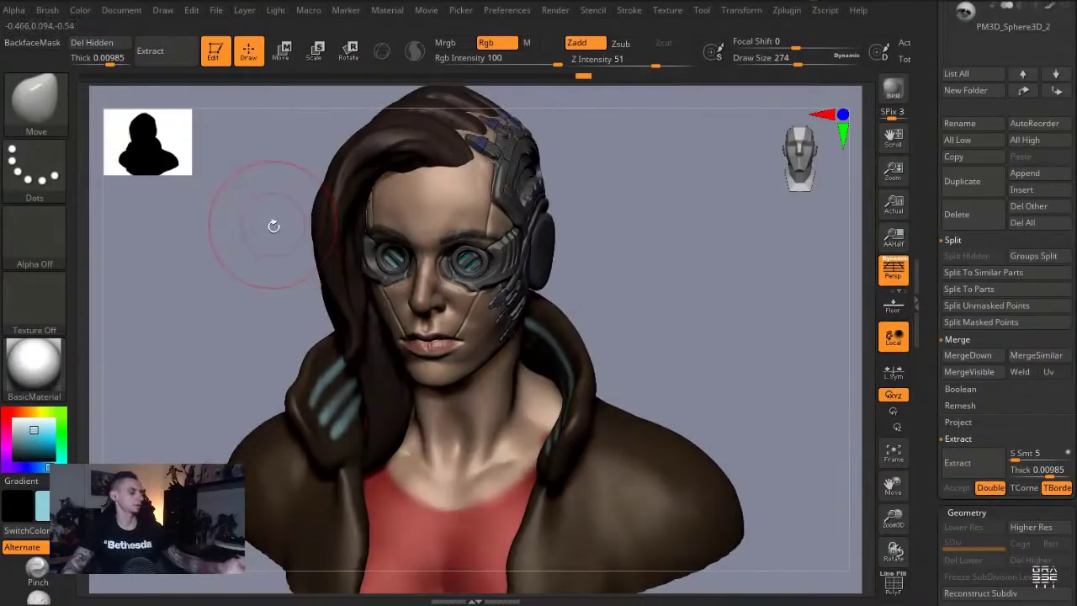
pyautogui.keyDown('alt'); pyautogui.moveTo(224, 300); pyautogui.dragTo(239, 304); pyautogui.keyUp('alt')
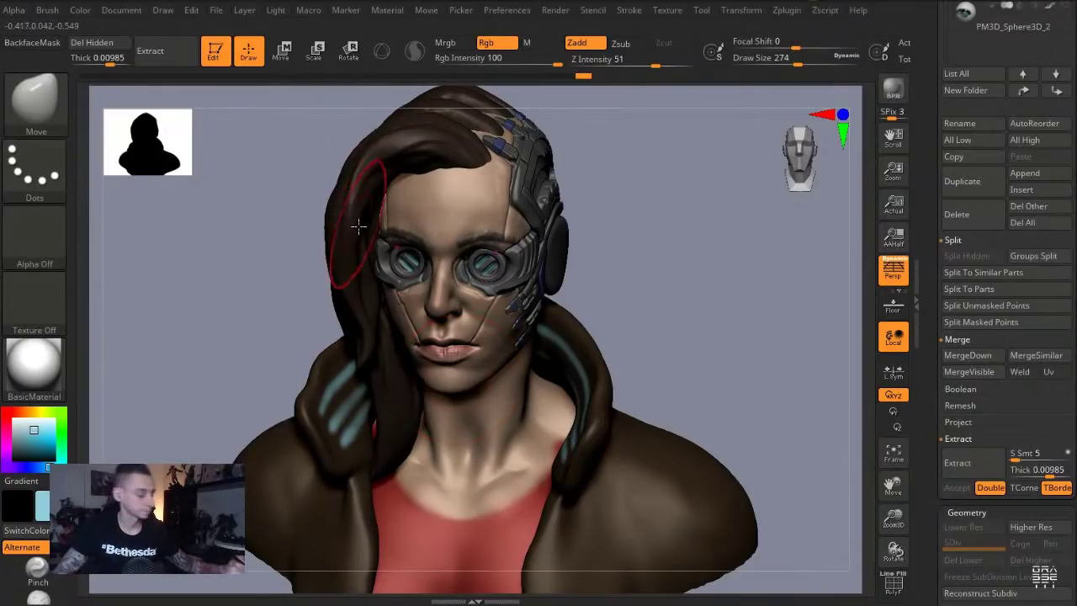
# Build up the forehead below the hairline with a larger Clay brush at a Z Intensity of 10
pyautogui.keyDown('alt'); pyautogui.click(408, 217); pyautogui.keyUp('alt')
pyautogui.press('b')
pyautogui.press('c')
pyautogui.press('l')
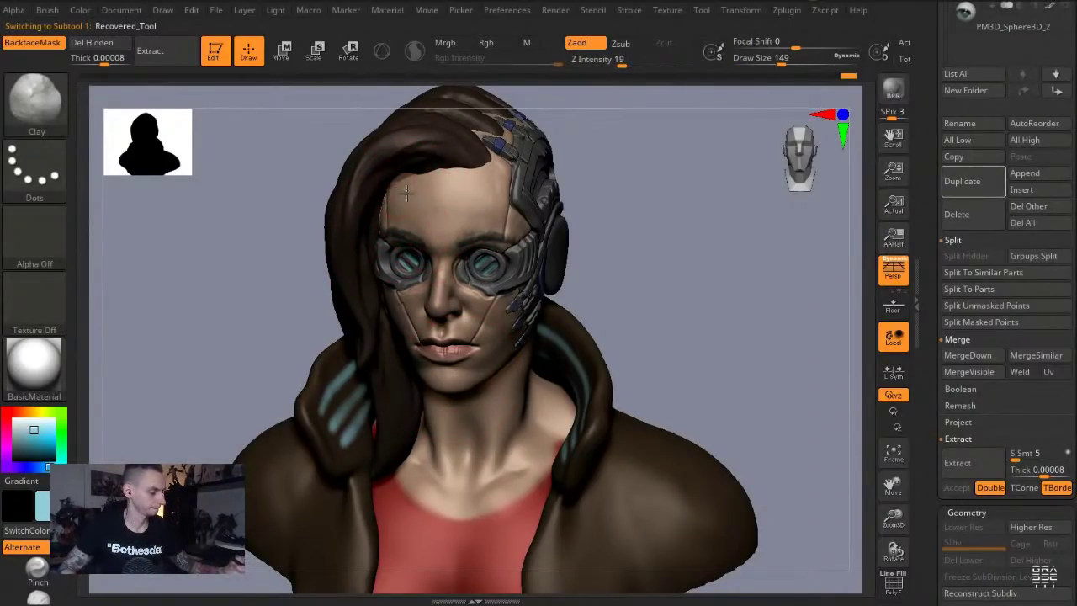
pyautogui.press(']')
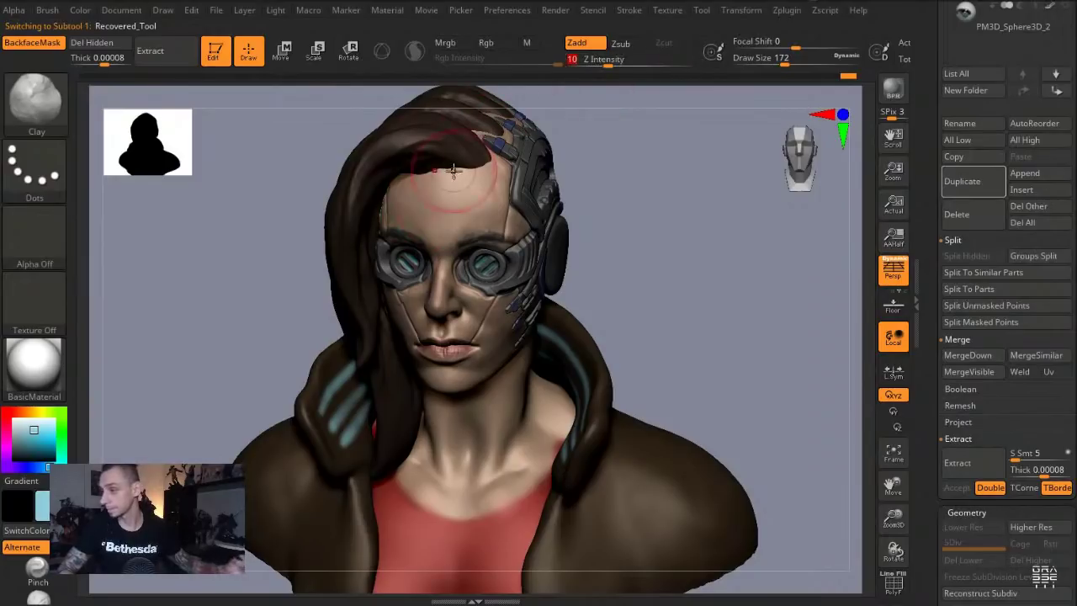
# Adjust the brow and forehead with the Move brush at a draw size of 104, then switch back to the Clay brush
pyautogui.press('b')
pyautogui.press('m')
pyautogui.press('v')
pyautogui.moveTo(281, 197); pyautogui.dragTo(296, 244)
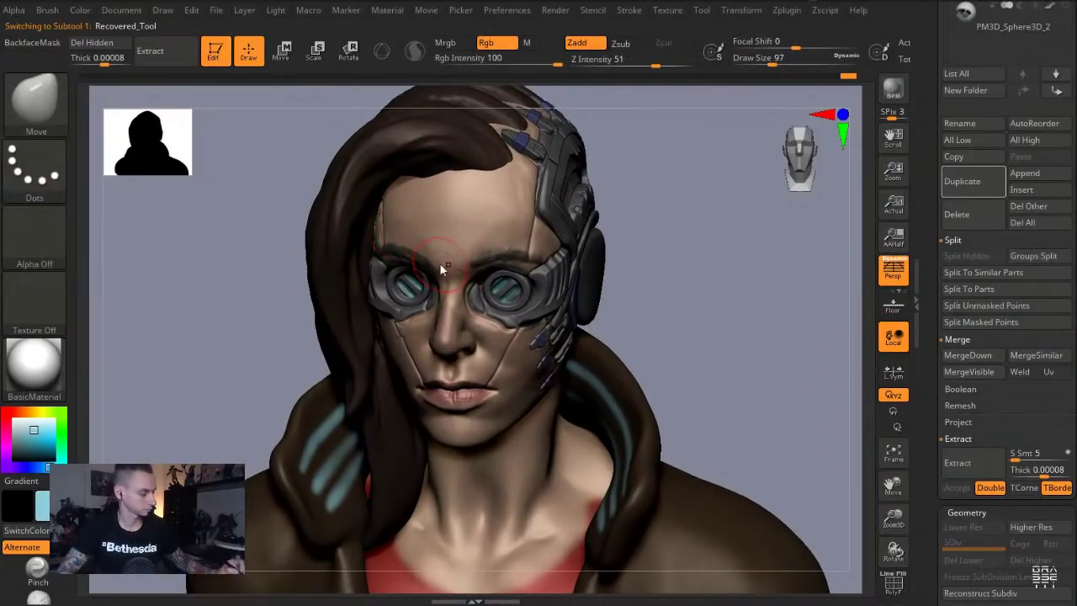
pyautogui.press('s')
pyautogui.moveTo(433, 255); pyautogui.dragTo(440, 256)
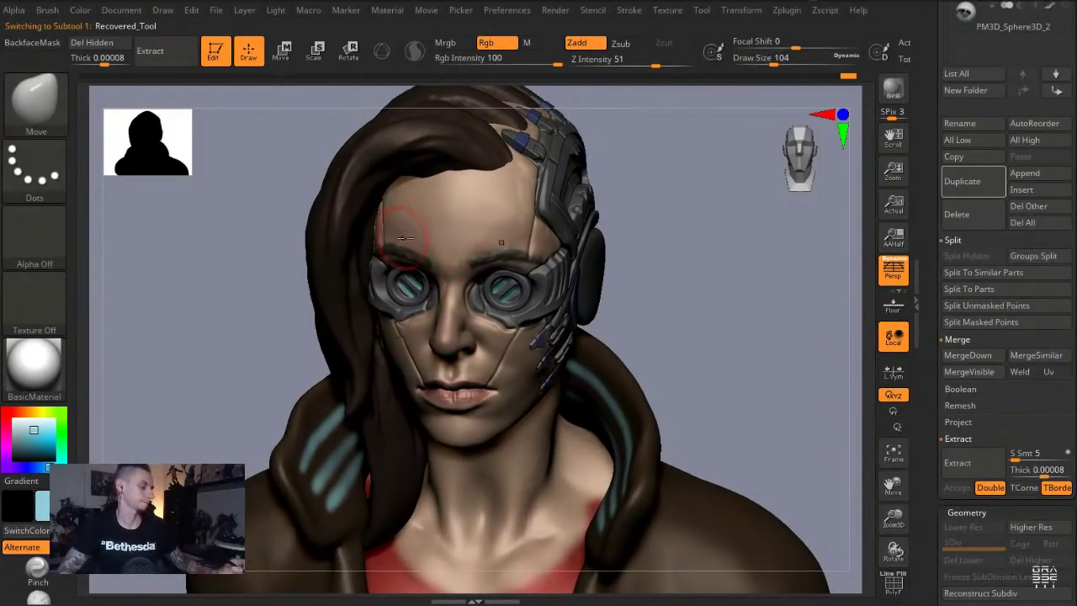
pyautogui.press('b')
pyautogui.press('c')
pyautogui.press('l')
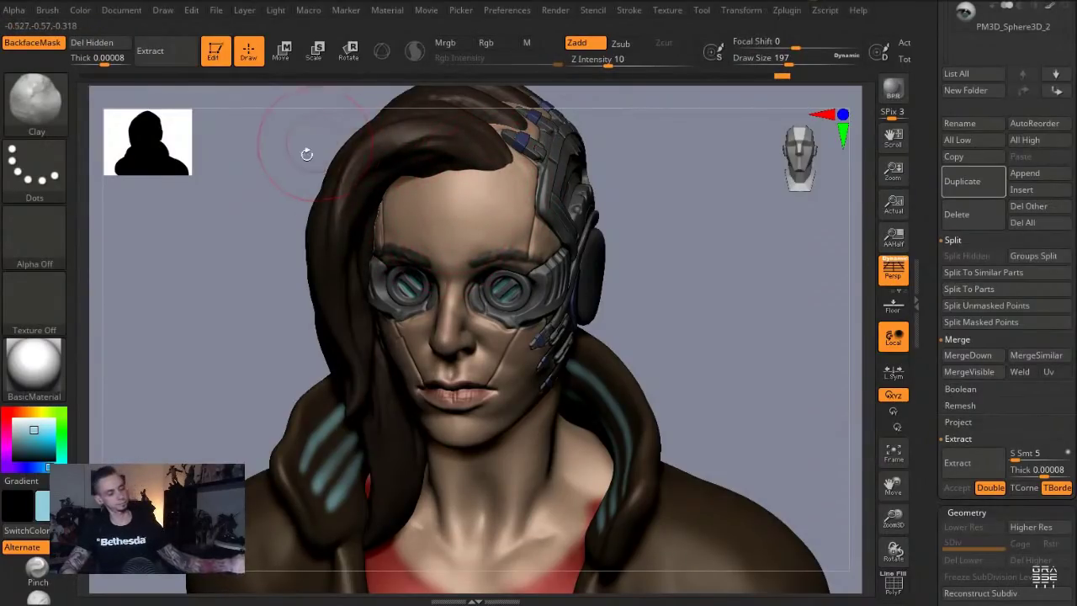
pyautogui.moveTo(243, 250); pyautogui.dragTo(284, 266)
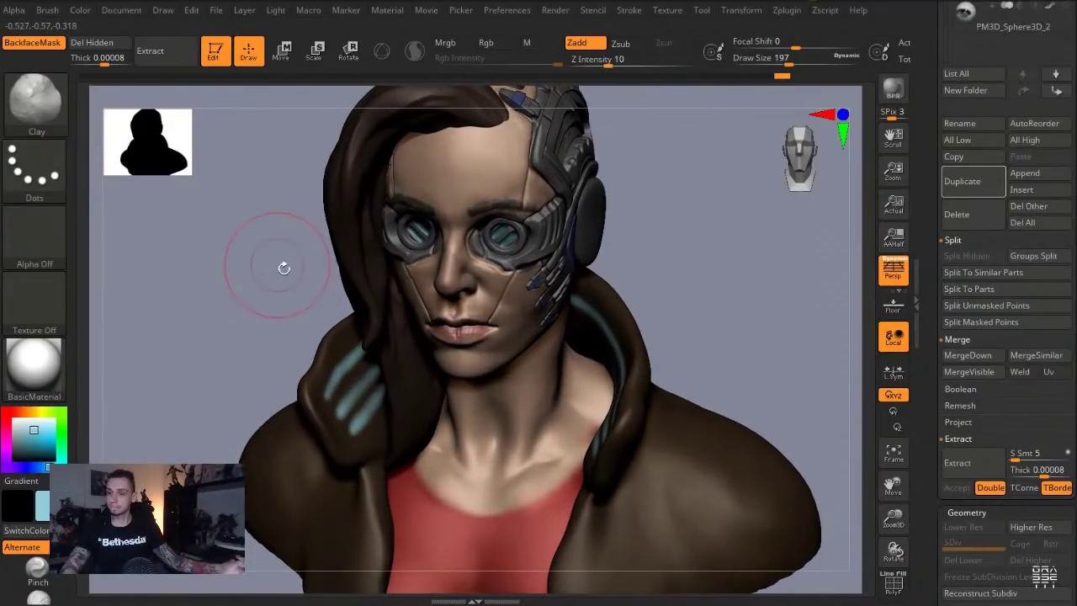
# Make the jacket the active subtool and reshape its hair-side collar with a resized Move brush
pyautogui.keyDown('alt'); pyautogui.click(354, 472); pyautogui.keyUp('alt')
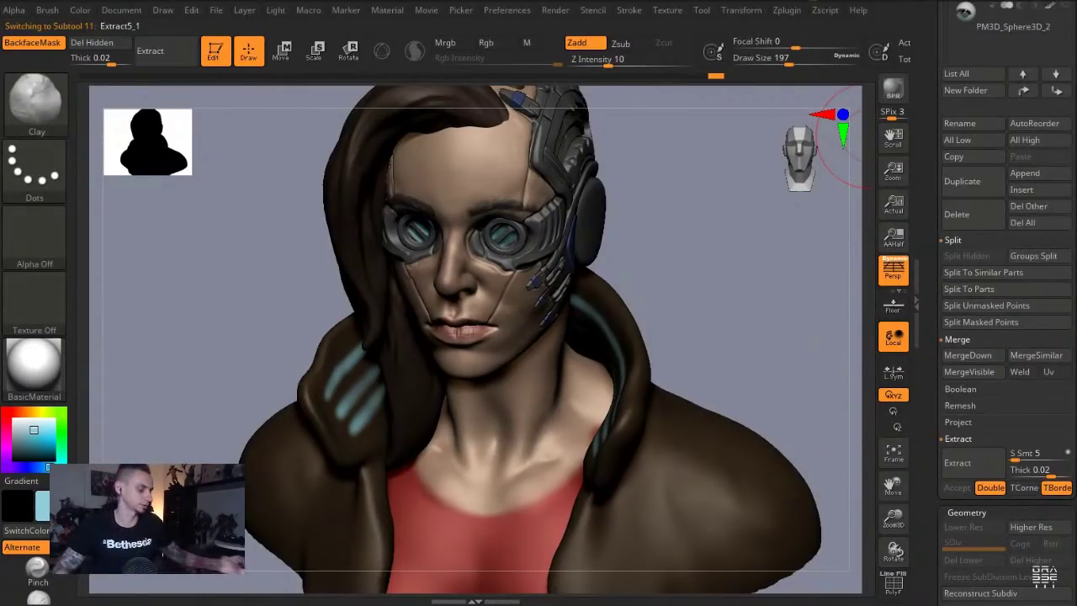
pyautogui.press('b')
pyautogui.press('m')
pyautogui.press('v')
pyautogui.press('s')
pyautogui.moveTo(319, 373); pyautogui.dragTo(314, 372)
pyautogui.hotkey('alt', 'shift', 's')
pyautogui.hotkey('ctrl', 'shift', 's')
# Work on the outside of the jacket collar with the Clay brush at a Z Intensity of 16 and a draw size of 207
pyautogui.press('b')
pyautogui.press('c')
pyautogui.press('l')
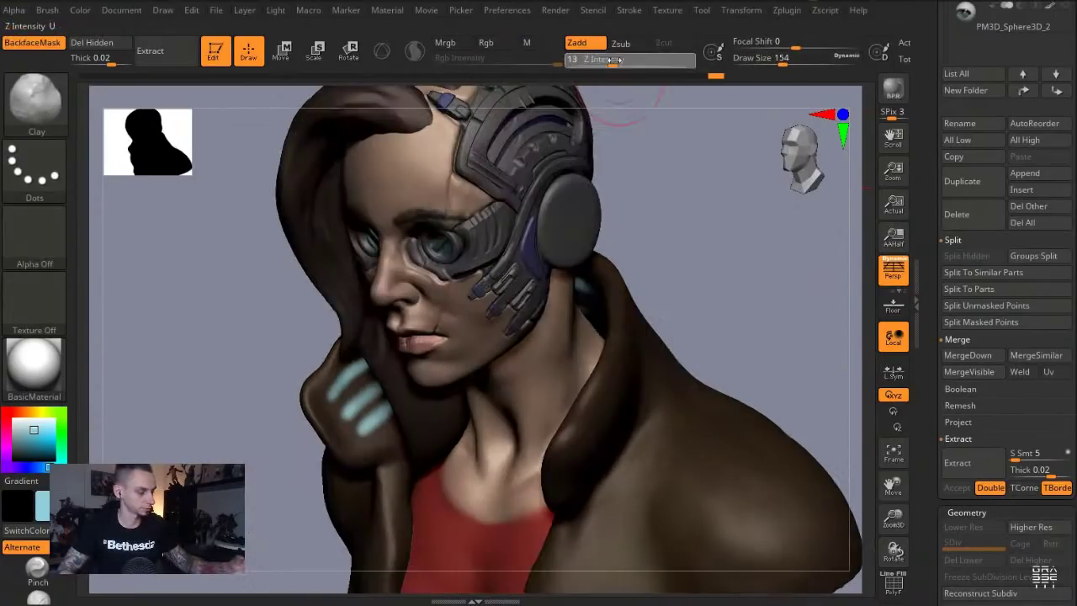
pyautogui.moveTo(614, 61); pyautogui.dragTo(619, 61)
pyautogui.press('s')
pyautogui.moveTo(633, 327); pyautogui.dragTo(636, 327)
pyautogui.moveTo(637, 243); pyautogui.dragTo(642, 408)
pyautogui.press('b')
pyautogui.press('d')
pyautogui.press('s')
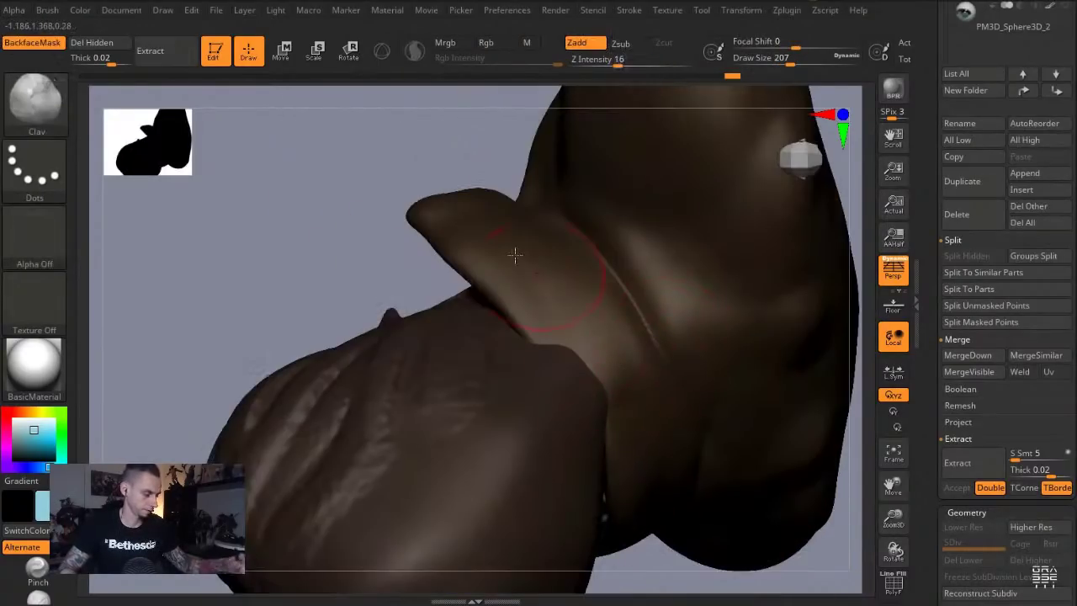
# Build up the back of the collar where it meets the shoulders with repeated Clay strokes
pyautogui.moveTo(334, 238); pyautogui.dragTo(336, 370)
pyautogui.moveTo(581, 214); pyautogui.dragTo(596, 341)
pyautogui.moveTo(593, 232); pyautogui.dragTo(610, 307)
pyautogui.moveTo(572, 239); pyautogui.dragTo(582, 314)
pyautogui.moveTo(539, 526); pyautogui.dragTo(399, 250)
pyautogui.moveTo(232, 277); pyautogui.dragTo(475, 414)
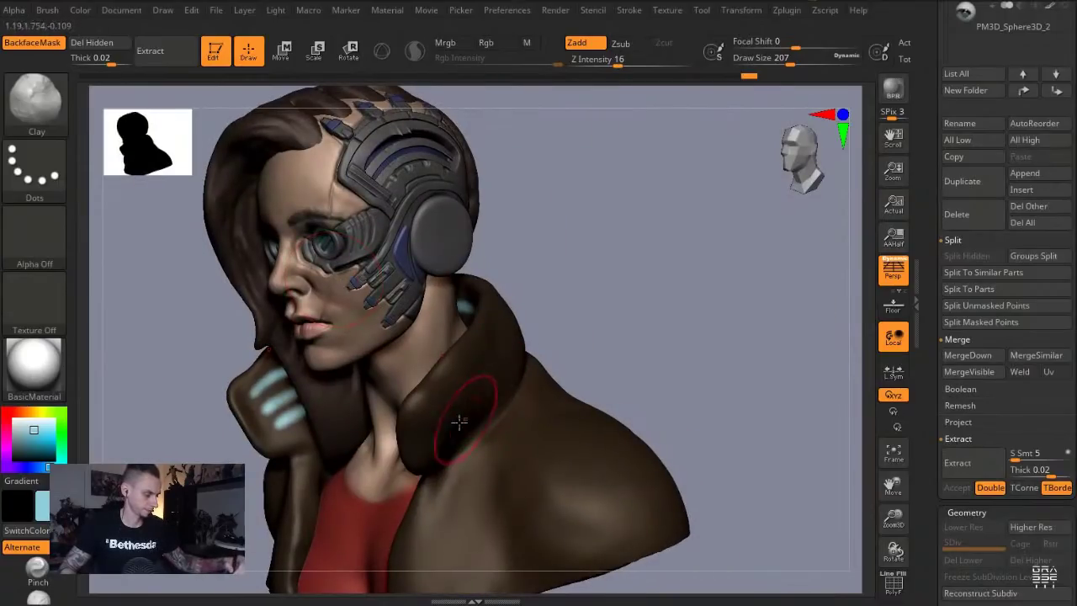
# Fill and smooth the side of the collar below the ear disc with the Clay brush at a draw size of 234
pyautogui.press('s')
pyautogui.click(462, 393)
pyautogui.moveTo(530, 266); pyautogui.dragTo(457, 404)
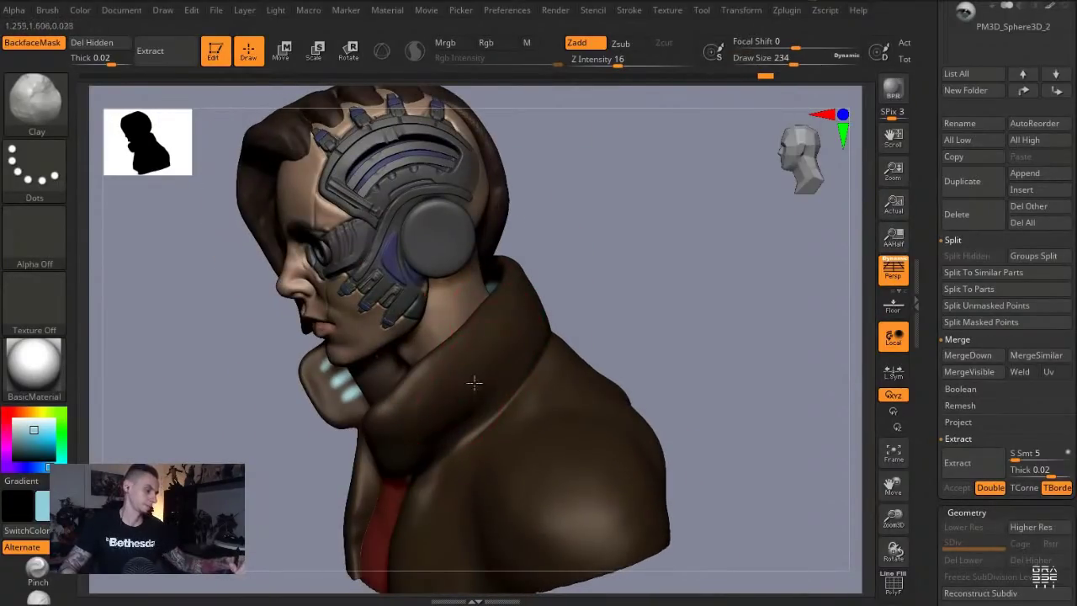
pyautogui.keyDown('shift'); pyautogui.moveTo(177, 351); pyautogui.dragTo(544, 396); pyautogui.keyUp('shift')
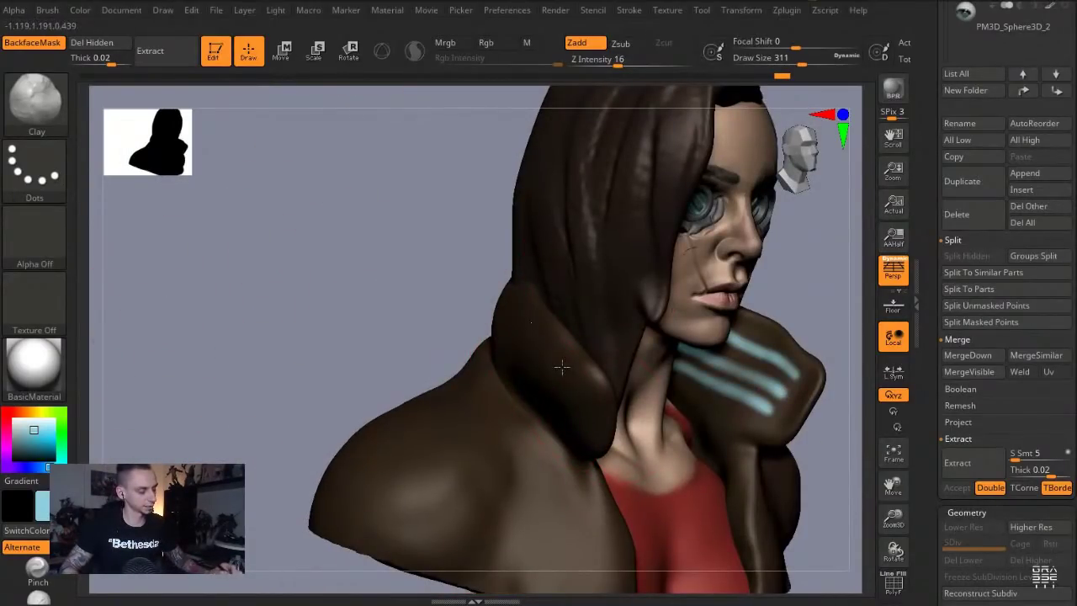
# Subdivide the jacket and refine the collar edge beside the long hair with the Clay brush at a draw size of 83
pyautogui.moveTo(404, 291)
pyautogui.mouseDown()
pyautogui.moveTo(385, 294)
pyautogui.moveTo(429, 332)
pyautogui.mouseUp()
pyautogui.press('s')
pyautogui.press('s')
pyautogui.moveTo(573, 290); pyautogui.dragTo(543, 287)
pyautogui.hotkey('ctrl', 'd')
pyautogui.press('s')
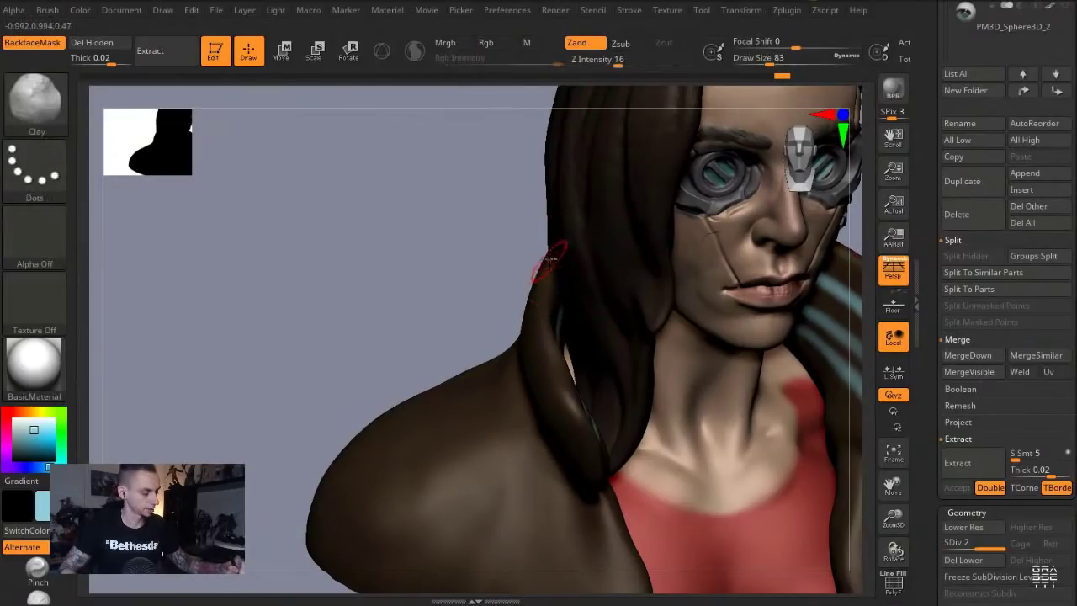
pyautogui.hotkey('shift', 'd')
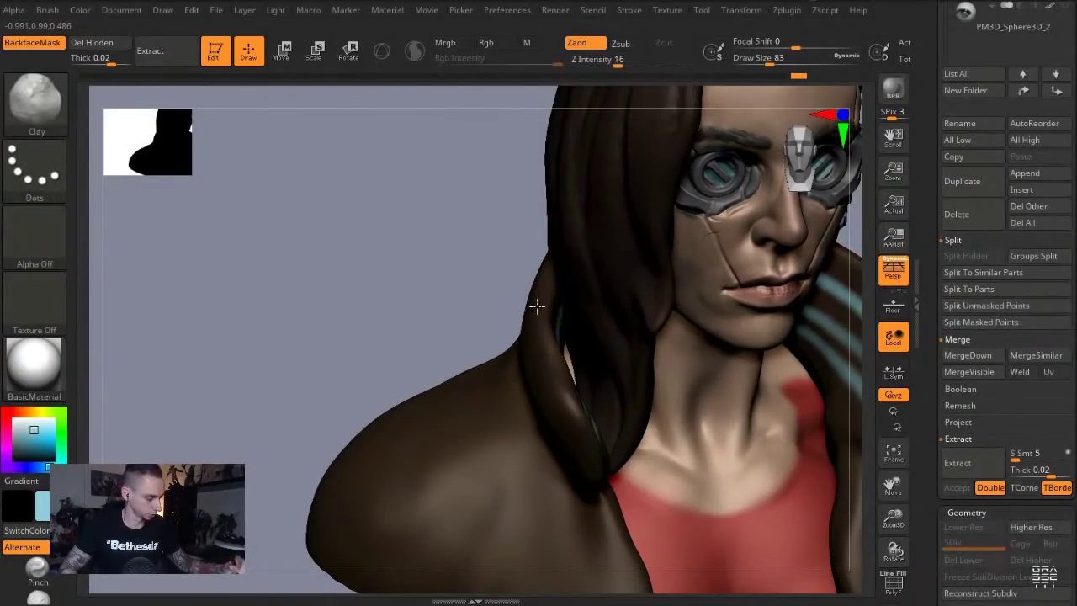
pyautogui.moveTo(455, 297); pyautogui.dragTo(404, 260)
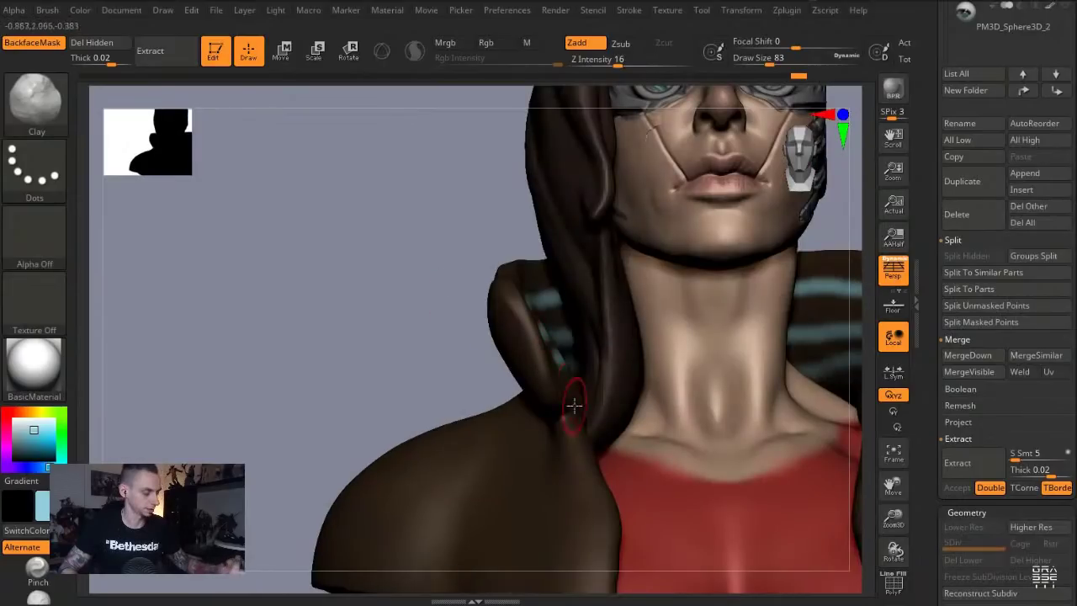
# Undo the last change and thicken the front rim of the striped hair-side collar with Clay strokes
pyautogui.hotkey('ctrl', 'z')
pyautogui.moveTo(507, 287); pyautogui.dragTo(548, 378)
pyautogui.moveTo(432, 287); pyautogui.dragTo(476, 294)
pyautogui.moveTo(538, 381); pyautogui.dragTo(545, 401)
pyautogui.moveTo(465, 282); pyautogui.dragTo(462, 289)
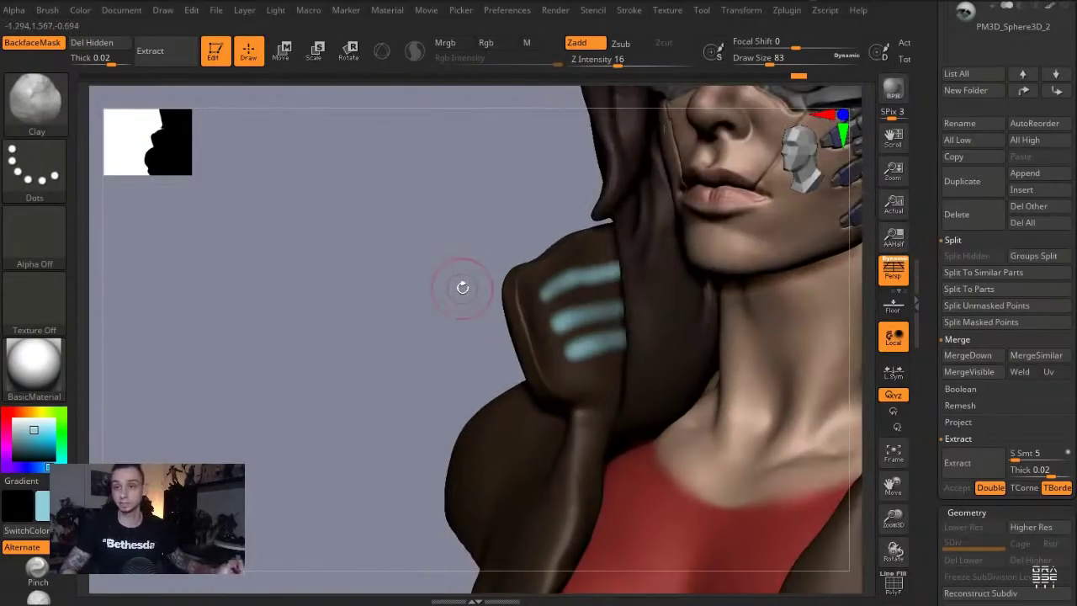
pyautogui.press('s')
pyautogui.moveTo(528, 337); pyautogui.dragTo(536, 336)
pyautogui.moveTo(419, 245); pyautogui.dragTo(348, 271)
pyautogui.moveTo(347, 271); pyautogui.dragTo(444, 375, button='right')
pyautogui.moveTo(376, 282); pyautogui.dragTo(313, 290)
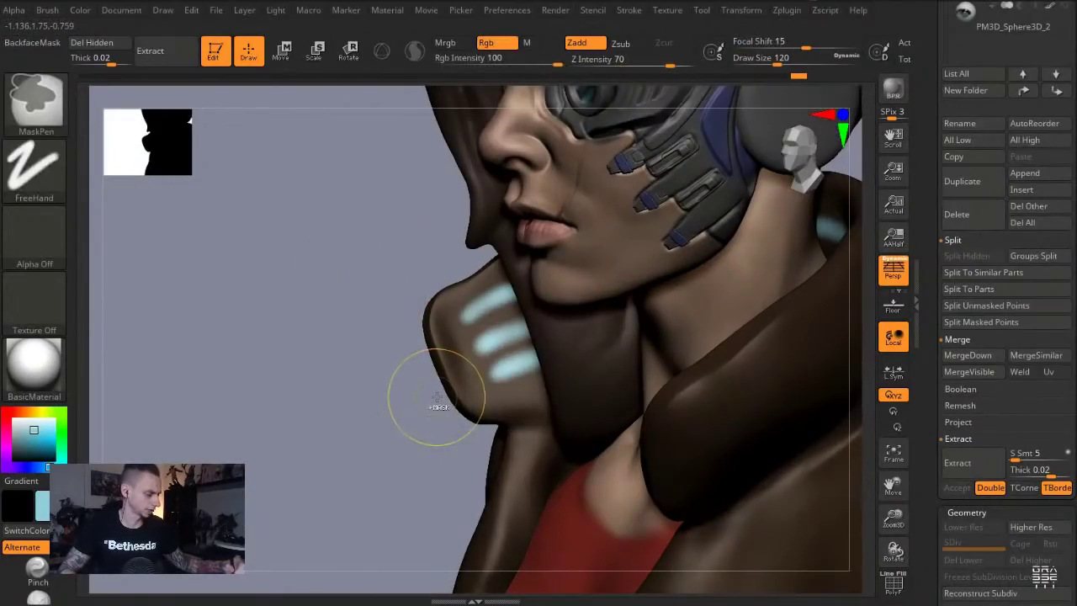
# Mask bands on the collar's front corner with a Lasso MaskPen and form notched ridges there using a resized Move brush
pyautogui.keyDown('ctrl'); pyautogui.click(47, 167); pyautogui.keyUp('ctrl')
pyautogui.keyDown('ctrl'); pyautogui.click(249, 216); pyautogui.keyUp('ctrl')
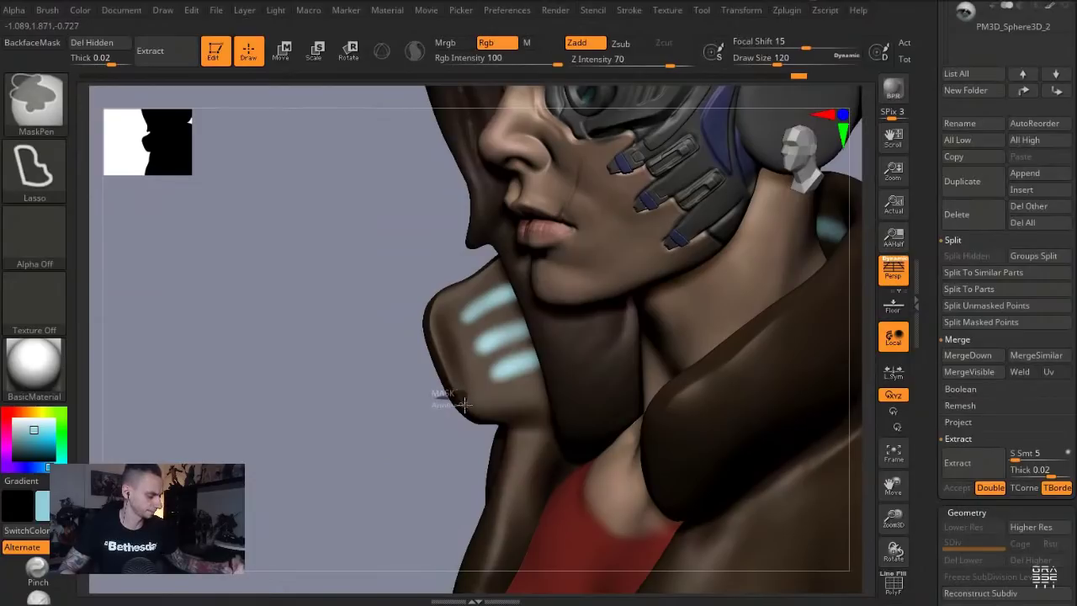
pyautogui.keyDown('ctrl'); pyautogui.click(409, 384); pyautogui.keyUp('ctrl')
pyautogui.moveTo(426, 352)
pyautogui.keyDown('ctrl'); pyautogui.mouseDown()
pyautogui.moveTo(418, 370)
pyautogui.moveTo(383, 381)
pyautogui.moveTo(450, 364)
pyautogui.mouseUp(); pyautogui.keyUp('ctrl')
pyautogui.press('s')
pyautogui.keyDown('ctrl'); pyautogui.moveTo(404, 297); pyautogui.dragTo(414, 307); pyautogui.keyUp('ctrl')
pyautogui.press('s')
pyautogui.moveTo(429, 313)
pyautogui.mouseDown()
pyautogui.moveTo(414, 313)
pyautogui.moveTo(426, 309)
pyautogui.moveTo(420, 297)
pyautogui.mouseUp()
pyautogui.press('s')
pyautogui.moveTo(421, 302); pyautogui.dragTo(419, 291)
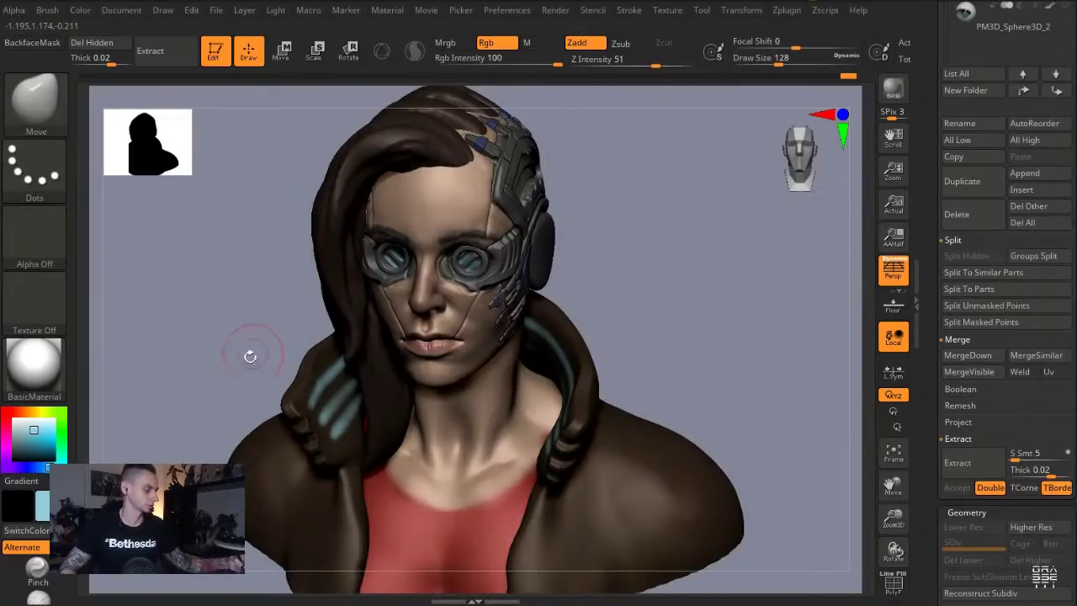
# Refine the notched front corners of the collar with the Clay brush at a draw size of 207 and the Move brush at 182
pyautogui.moveTo(223, 357)
pyautogui.keyDown('alt'); pyautogui.mouseDown()
pyautogui.moveTo(243, 259)
pyautogui.moveTo(291, 324)
pyautogui.mouseUp(); pyautogui.keyUp('alt')
pyautogui.press('s')
pyautogui.moveTo(779, 407); pyautogui.dragTo(795, 399)
pyautogui.press('s')
pyautogui.moveTo(813, 349); pyautogui.dragTo(805, 347)
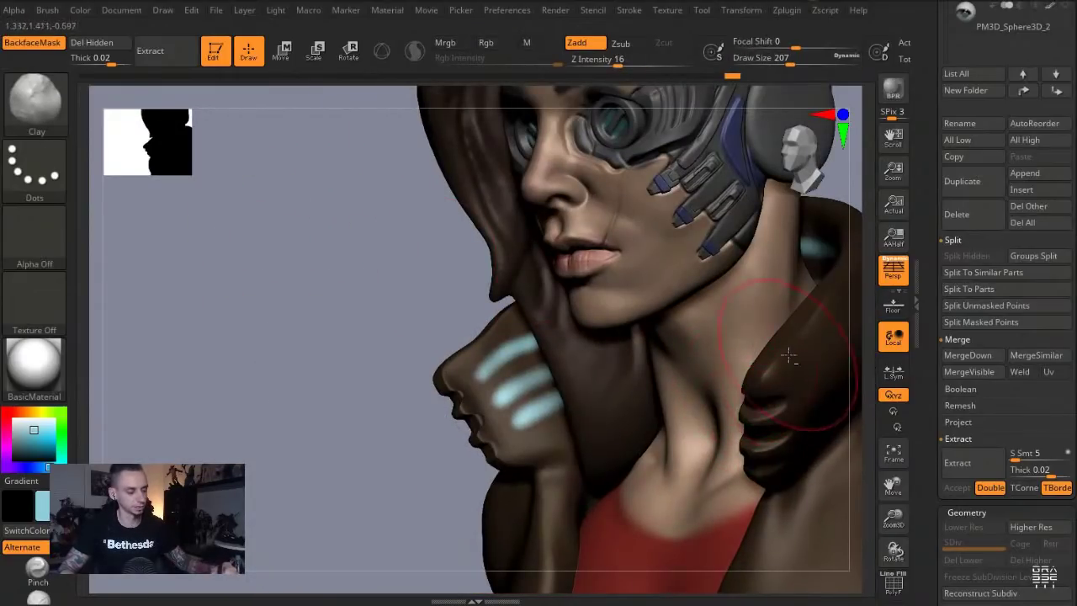
pyautogui.moveTo(407, 233); pyautogui.dragTo(352, 253)
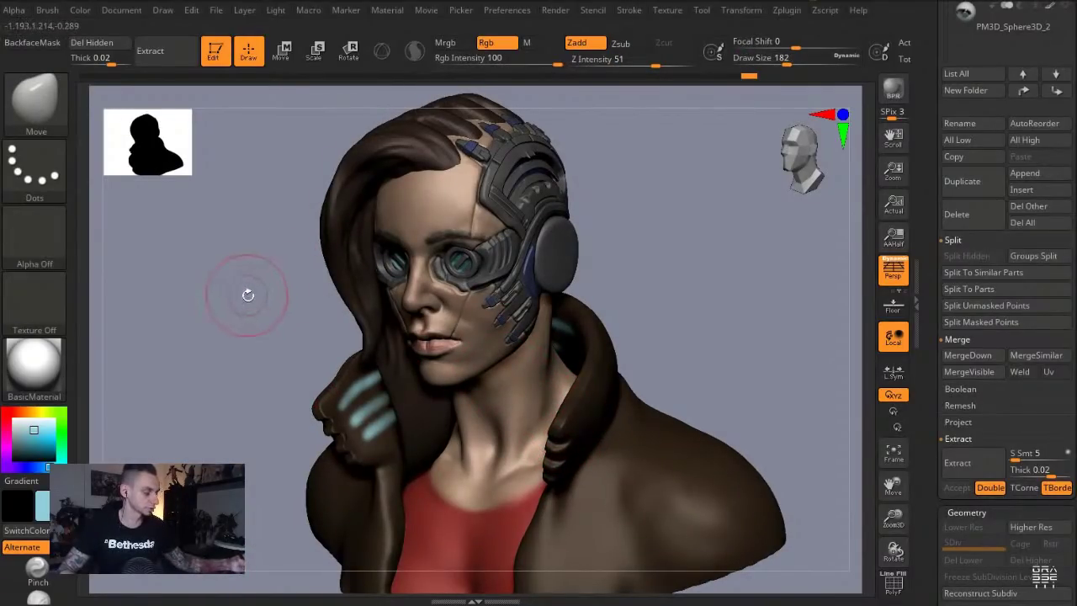
pyautogui.moveTo(248, 295)
pyautogui.mouseDown()
pyautogui.moveTo(239, 288)
pyautogui.moveTo(260, 301)
pyautogui.mouseUp()
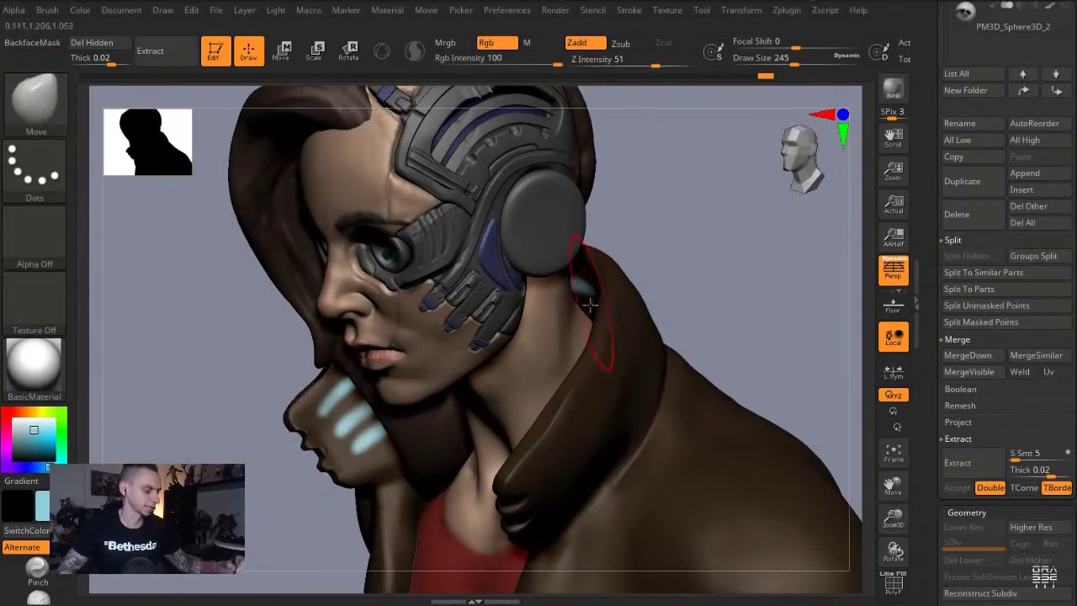
# Reshape the collar's upper rim below the ear disc with the Move brush at draw sizes of 245 and 207
pyautogui.moveTo(609, 306); pyautogui.dragTo(615, 296)
pyautogui.press('[')
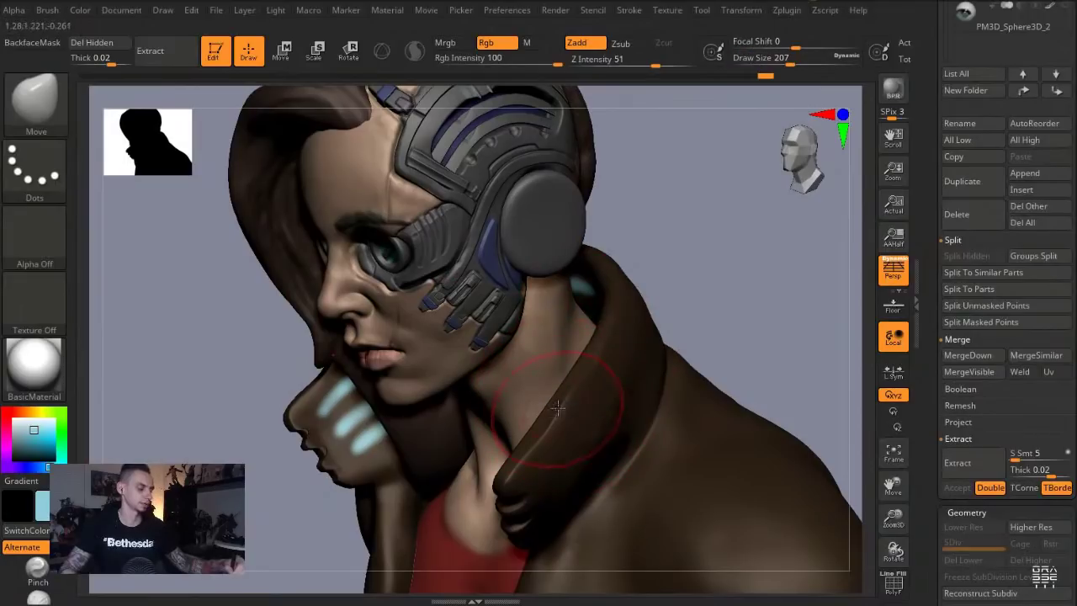
pyautogui.moveTo(172, 372); pyautogui.dragTo(239, 374)
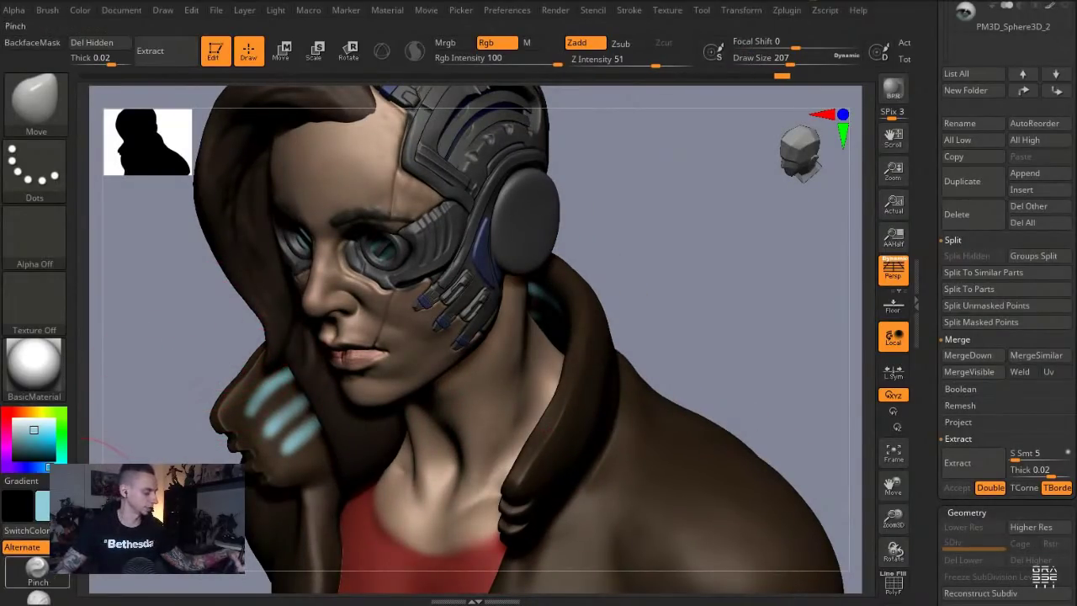
# Flatten the outer side of the collar with the hPolish brush at a draw size of 305, then reduce the brush size
pyautogui.click(36, 101)
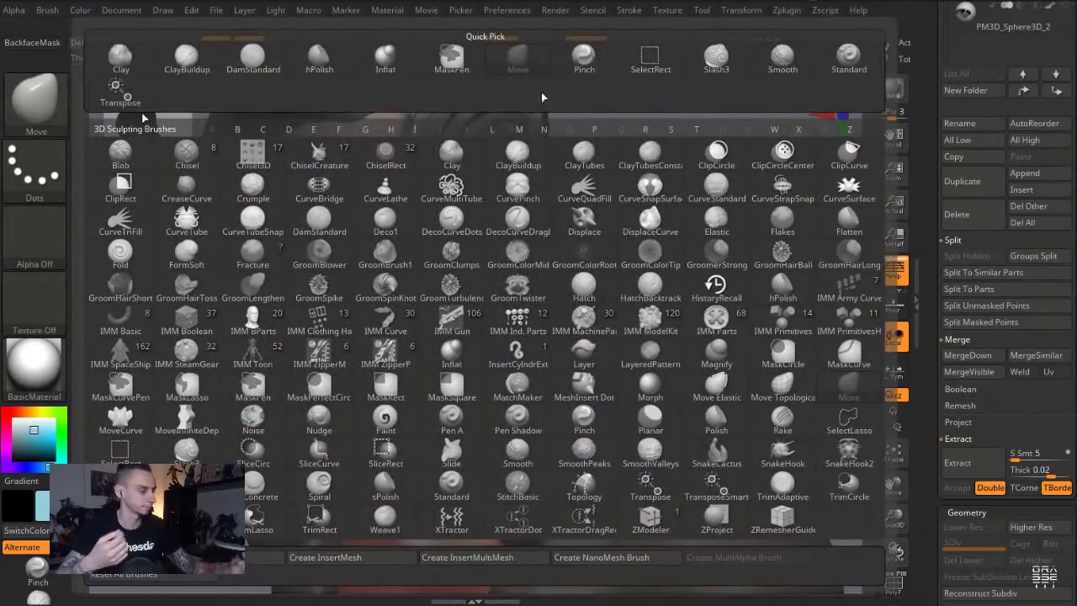
pyautogui.click(330, 61)
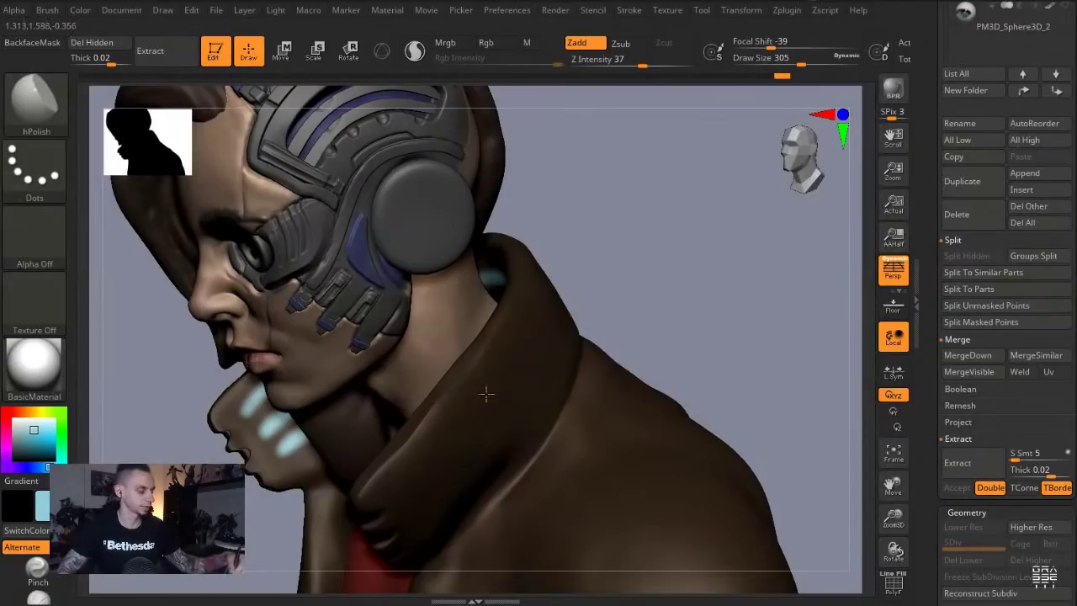
pyautogui.moveTo(144, 459); pyautogui.dragTo(230, 436)
pyautogui.moveTo(515, 282)
pyautogui.mouseDown()
pyautogui.moveTo(444, 369)
pyautogui.moveTo(444, 396)
pyautogui.mouseUp()
pyautogui.moveTo(491, 286); pyautogui.dragTo(463, 291)
pyautogui.moveTo(449, 341); pyautogui.dragTo(348, 267)
pyautogui.moveTo(471, 244)
pyautogui.mouseDown()
pyautogui.moveTo(389, 228)
pyautogui.moveTo(416, 358)
pyautogui.mouseUp()
pyautogui.press('[')
pyautogui.moveTo(538, 253); pyautogui.dragTo(346, 258)
# Reposition both notched front ends of the collar with the Move brush, enlarging the draw size to 338
pyautogui.press('b')
pyautogui.press('m')
pyautogui.press('v')
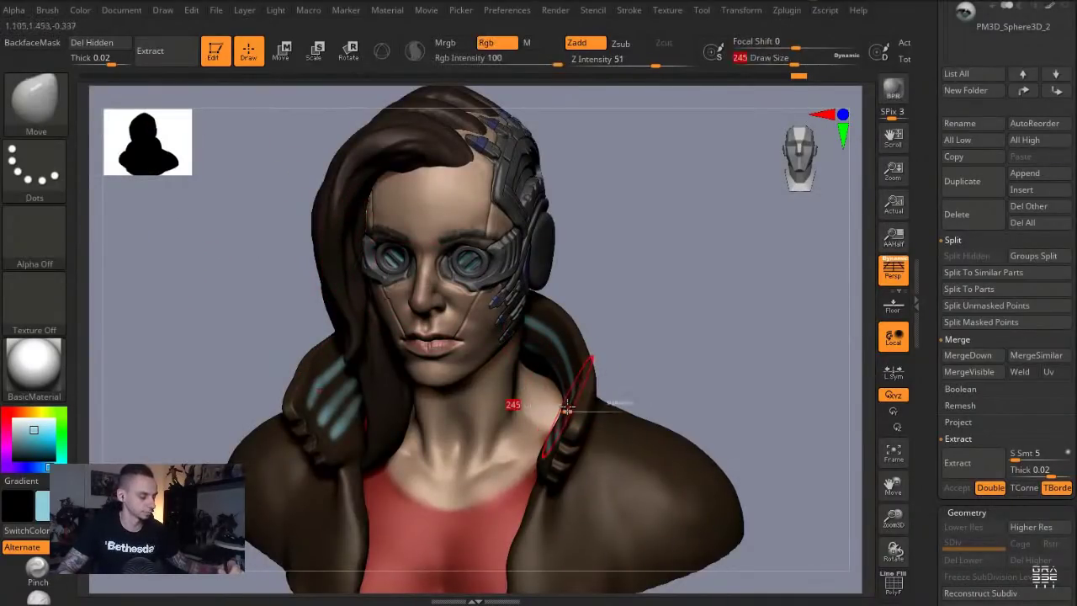
pyautogui.moveTo(577, 404); pyautogui.dragTo(584, 404)
pyautogui.press('s')
pyautogui.click(545, 455)
pyautogui.moveTo(543, 454); pyautogui.dragTo(552, 451)
pyautogui.moveTo(261, 311); pyautogui.dragTo(290, 316)
pyautogui.moveTo(348, 440); pyautogui.dragTo(341, 446)
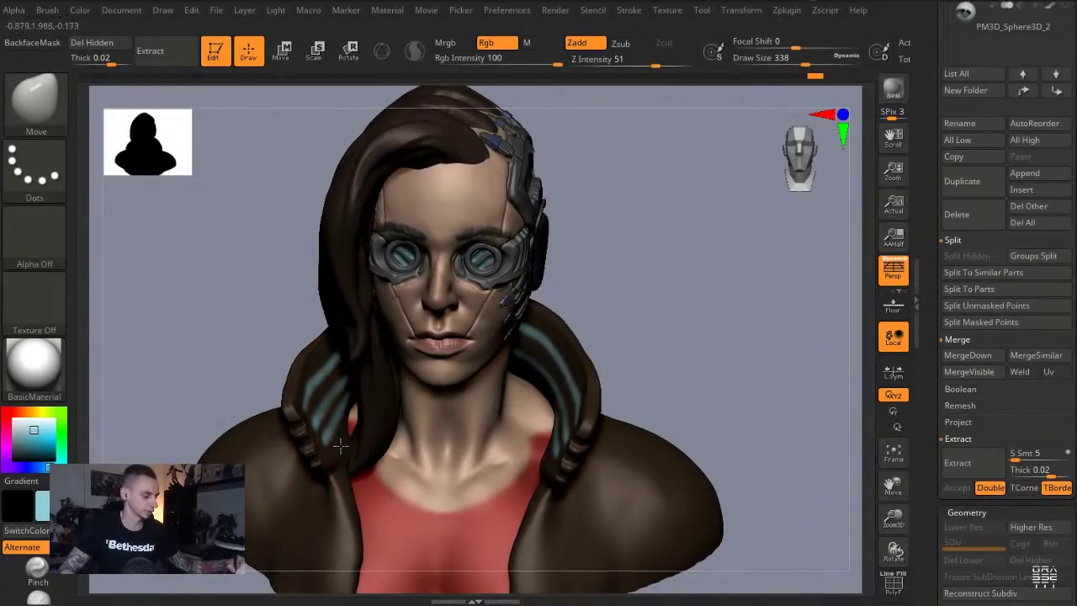
# Fine-tune the curve of both collar sides with the Move brush, reducing the draw size from 262 to 177
pyautogui.moveTo(605, 305); pyautogui.dragTo(641, 309)
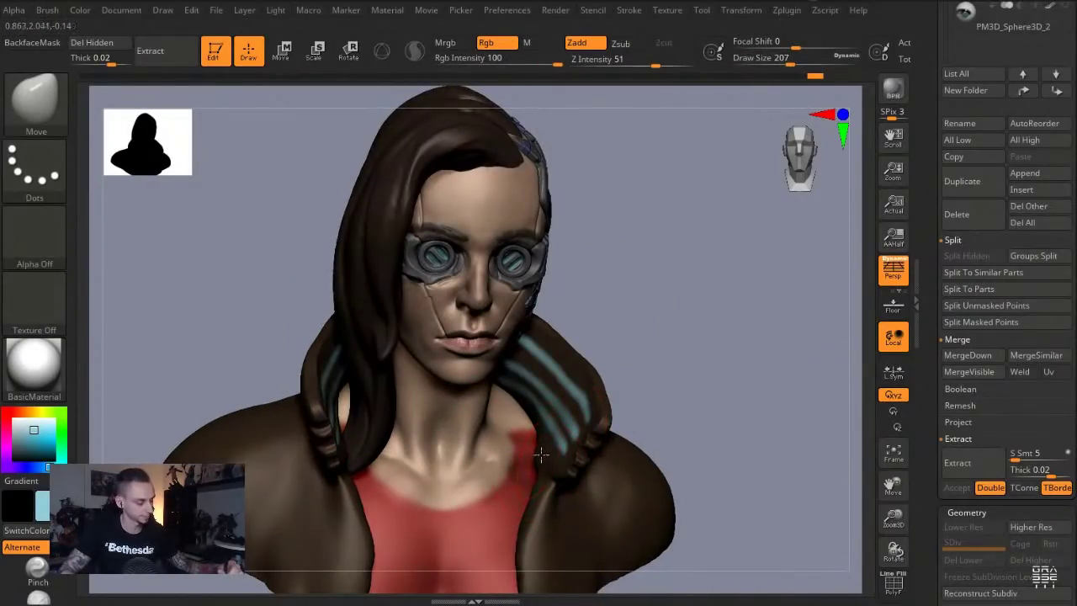
pyautogui.moveTo(610, 267); pyautogui.dragTo(572, 266)
pyautogui.moveTo(291, 241); pyautogui.dragTo(322, 242)
pyautogui.press('s')
pyautogui.click(551, 392)
pyautogui.moveTo(552, 392); pyautogui.dragTo(550, 389)
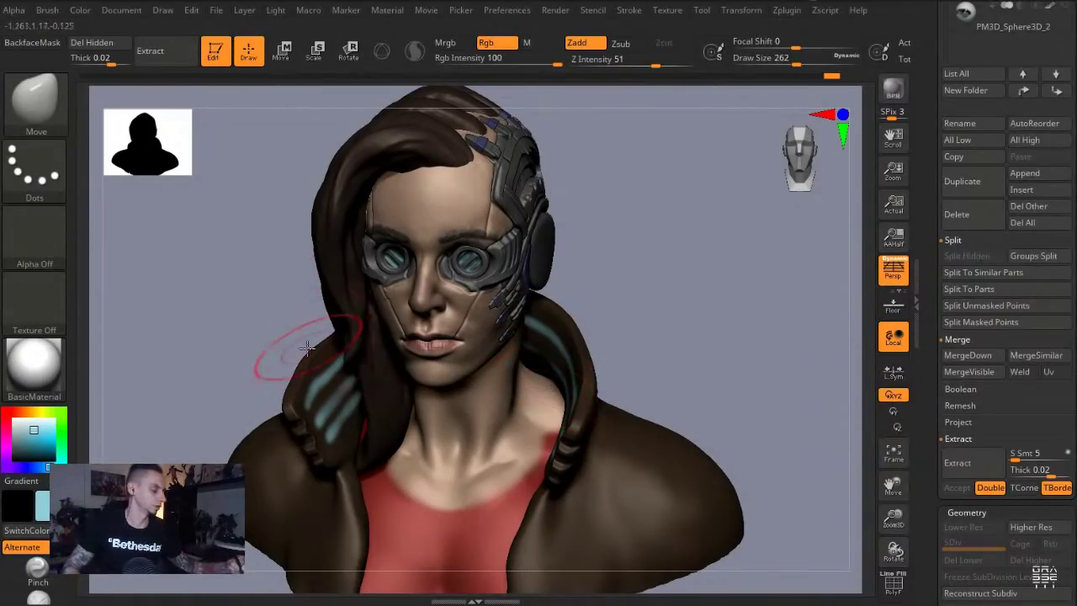
pyautogui.moveTo(305, 356); pyautogui.dragTo(310, 360)
pyautogui.press('[')
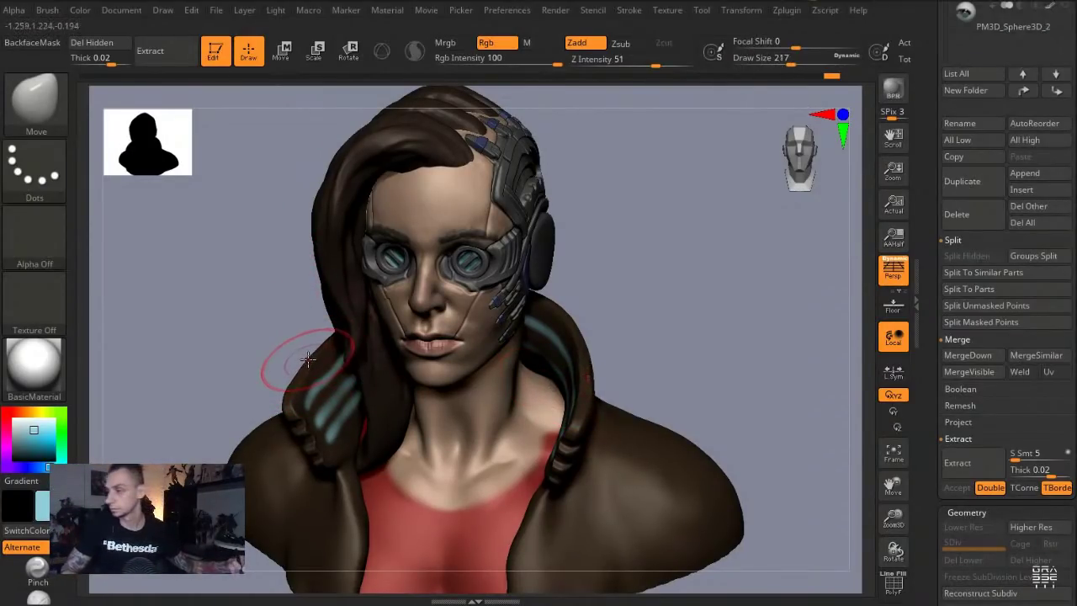
pyautogui.press('[')
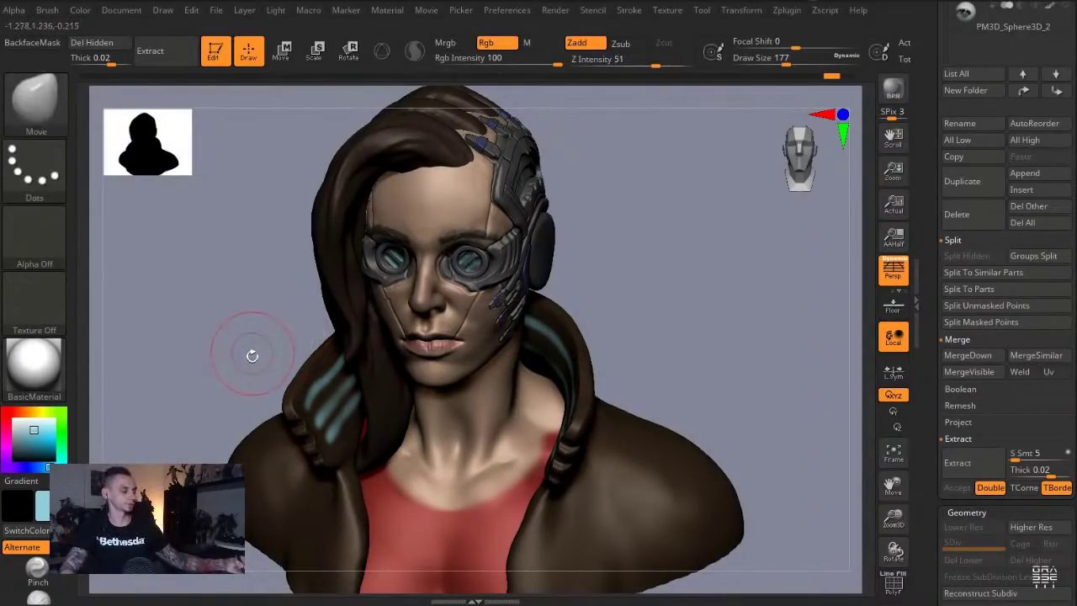
# Sharpen the outer rims of both collar sides with the Pinch brush at draw sizes of 202 and 239
pyautogui.moveTo(192, 429); pyautogui.dragTo(166, 446)
pyautogui.click(37, 573)
pyautogui.moveTo(314, 351); pyautogui.dragTo(302, 379)
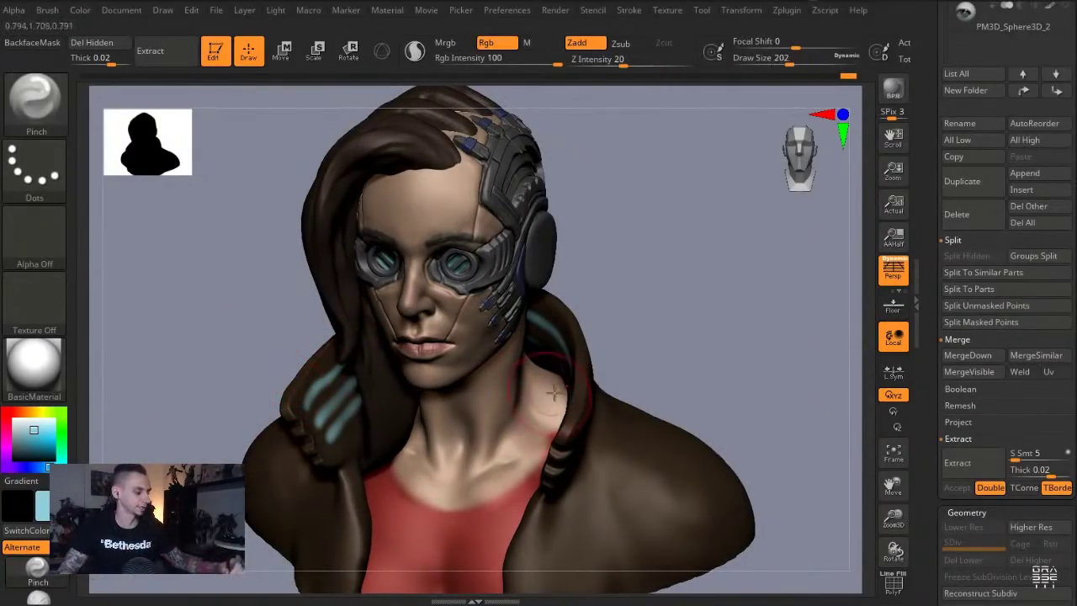
pyautogui.moveTo(609, 308); pyautogui.dragTo(306, 363)
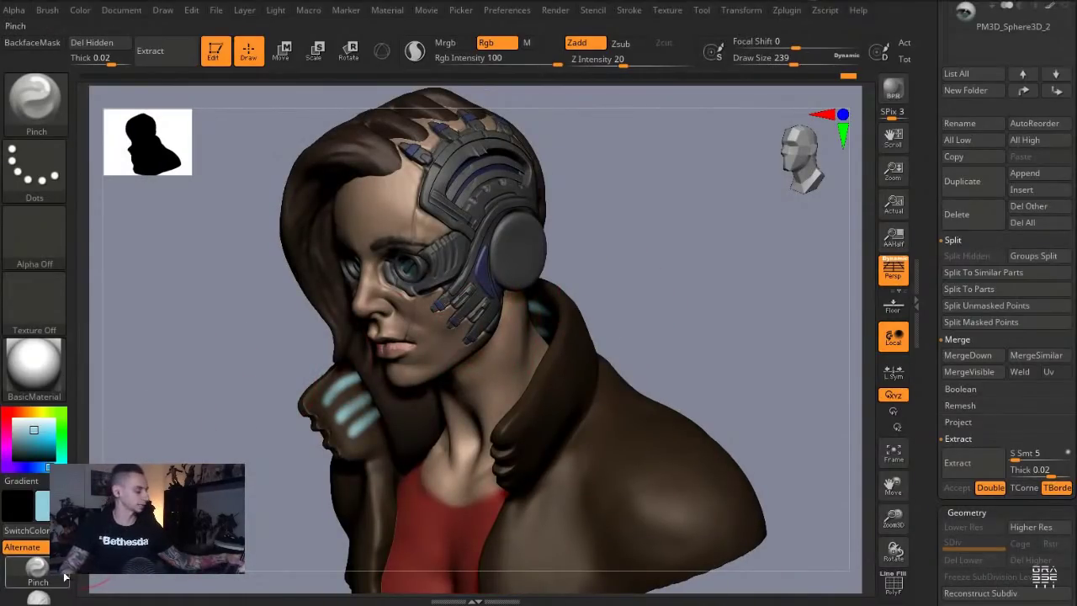
# Polish the outer surface and rim of the collar with the hPolish brush at a draw size of 299
pyautogui.press('b')
pyautogui.press('h')
pyautogui.press('p')
pyautogui.press(']')
pyautogui.moveTo(583, 297); pyautogui.dragTo(521, 389)
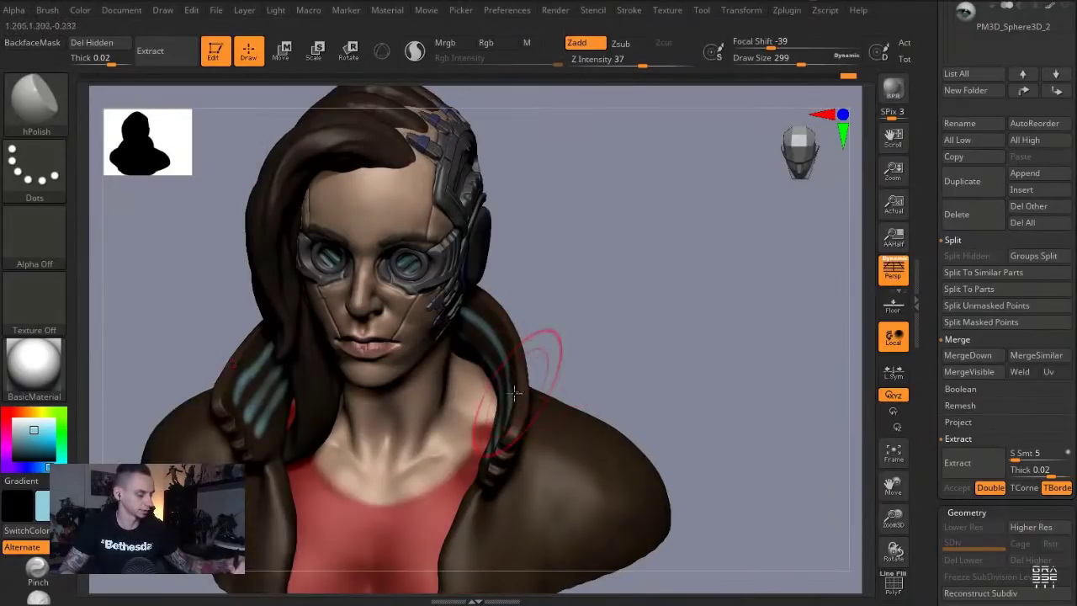
pyautogui.moveTo(556, 311); pyautogui.dragTo(554, 301)
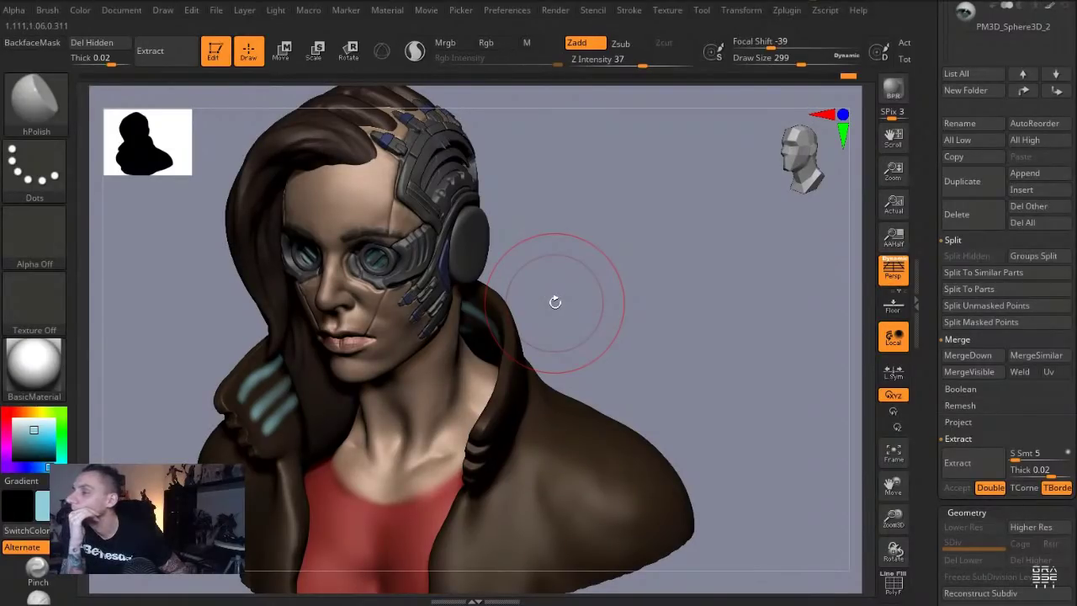
pyautogui.moveTo(188, 291); pyautogui.dragTo(179, 200)
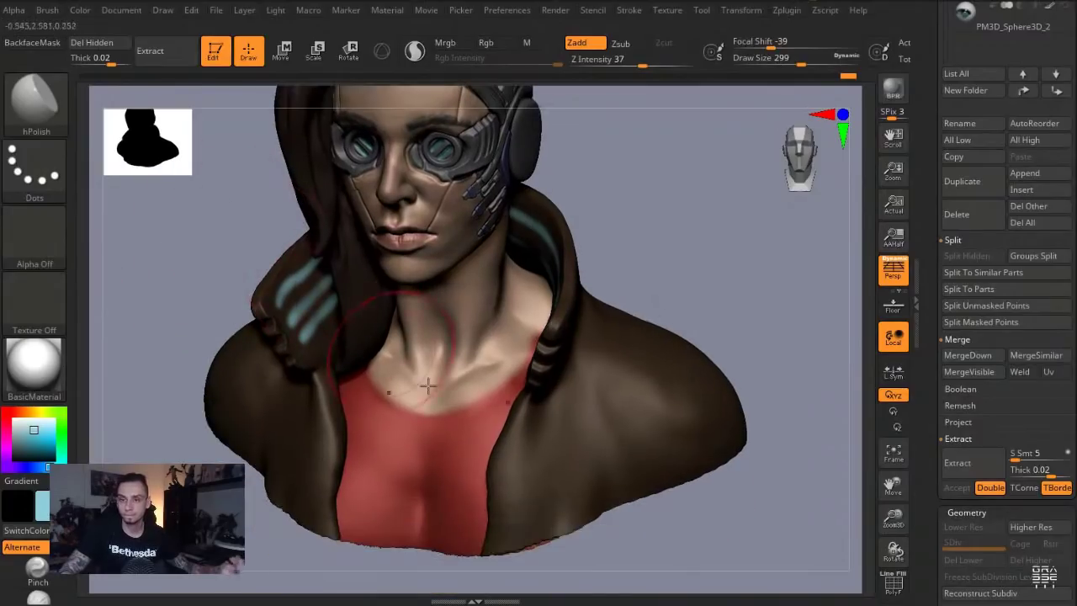
# Adjust the jacket's front edge just below the collar's notched end with the Move brush
pyautogui.press('s')
pyautogui.moveTo(515, 423); pyautogui.dragTo(503, 423)
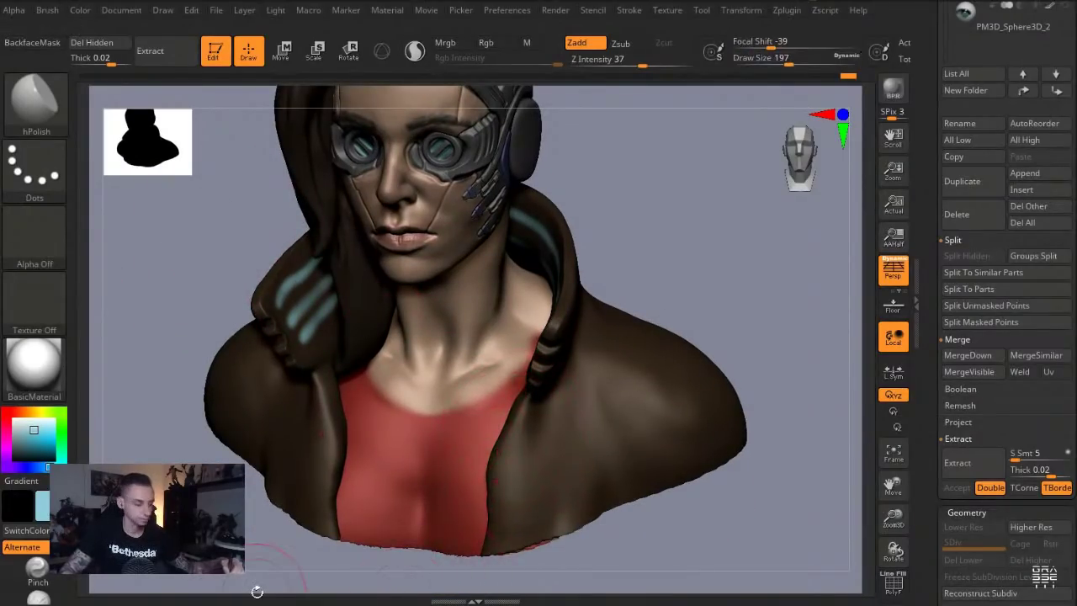
pyautogui.moveTo(257, 592); pyautogui.dragTo(286, 539)
pyautogui.press('b')
pyautogui.press('m')
pyautogui.press('v')
pyautogui.moveTo(339, 365); pyautogui.dragTo(346, 371)
pyautogui.press('s')
pyautogui.moveTo(341, 381); pyautogui.dragTo(355, 384)
pyautogui.moveTo(330, 433)
pyautogui.mouseDown()
pyautogui.moveTo(346, 435)
pyautogui.moveTo(356, 472)
pyautogui.mouseUp()
# Reshape the outer contour of the collar's notched front end with the Move brush
pyautogui.press('s')
pyautogui.moveTo(300, 344); pyautogui.dragTo(308, 343)
pyautogui.moveTo(310, 306); pyautogui.dragTo(317, 319)
# Sample the jacket's dark brown and fill the whole jacket with it, covering the collar's blue stripes
pyautogui.moveTo(204, 218)
pyautogui.keyDown('alt'); pyautogui.mouseDown()
pyautogui.moveTo(277, 344)
pyautogui.moveTo(371, 357)
pyautogui.mouseUp(); pyautogui.keyUp('alt')
pyautogui.press('s')
pyautogui.keyDown('alt'); pyautogui.moveTo(260, 300); pyautogui.dragTo(236, 378); pyautogui.keyUp('alt')
pyautogui.moveTo(43, 502); pyautogui.dragTo(383, 525)
pyautogui.hotkey('ctrl', 'f')
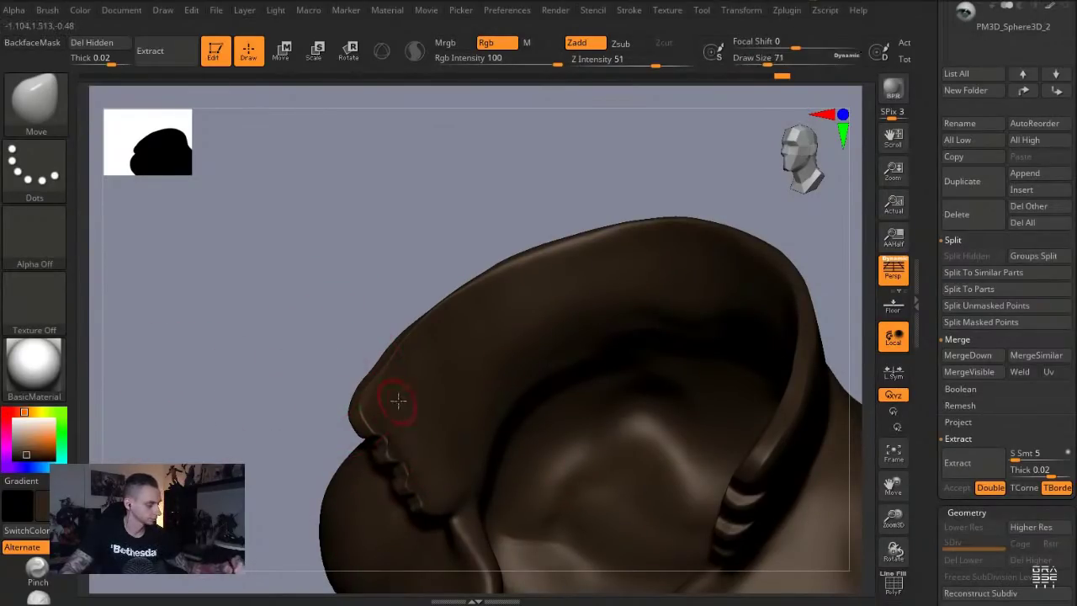
# Sculpt long raised bands along the inside of the collar with the ClayBuildup brush at draw size 49, and smooth their ends
pyautogui.click(35, 101)
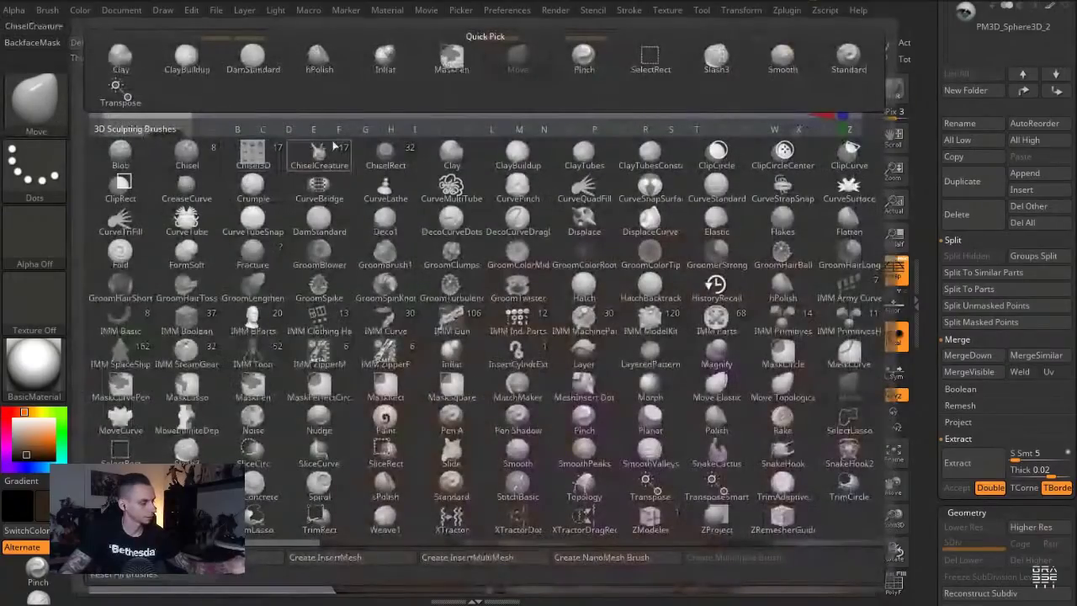
pyautogui.click(46, 597)
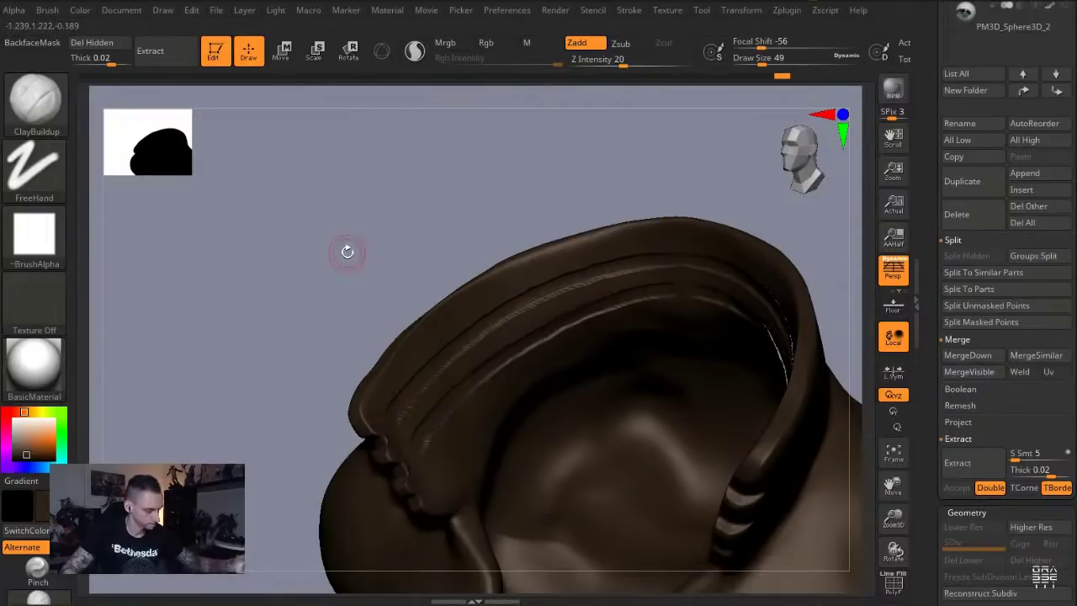
pyautogui.moveTo(349, 252); pyautogui.dragTo(653, 317)
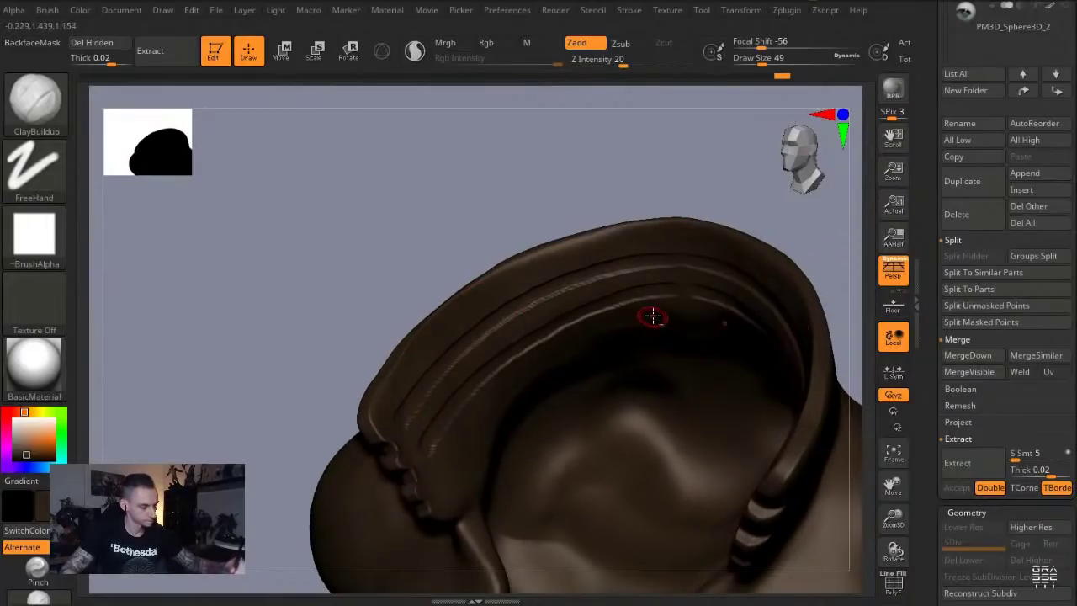
pyautogui.press('s')
pyautogui.click(464, 442)
pyautogui.moveTo(468, 430)
pyautogui.keyDown('shift'); pyautogui.mouseDown()
pyautogui.moveTo(679, 260)
pyautogui.moveTo(534, 337)
pyautogui.moveTo(416, 469)
pyautogui.mouseUp(); pyautogui.keyUp('shift')
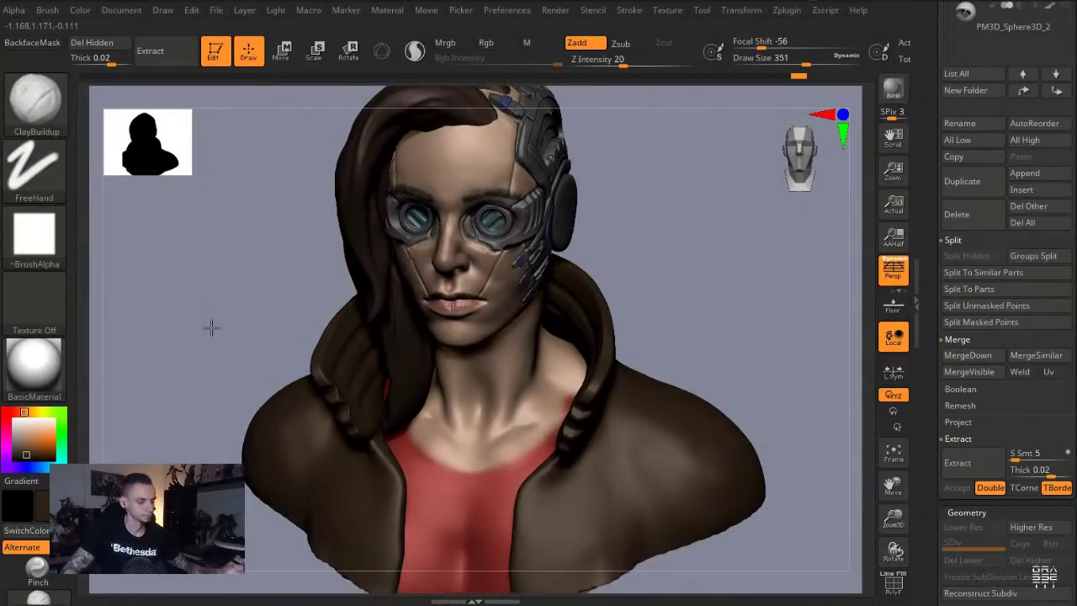
# Reshape the jacket's front opening and collar base with the Move brush, enlarging the draw size to 400
pyautogui.keyDown('alt'); pyautogui.moveTo(247, 282); pyautogui.dragTo(264, 292); pyautogui.keyUp('alt')
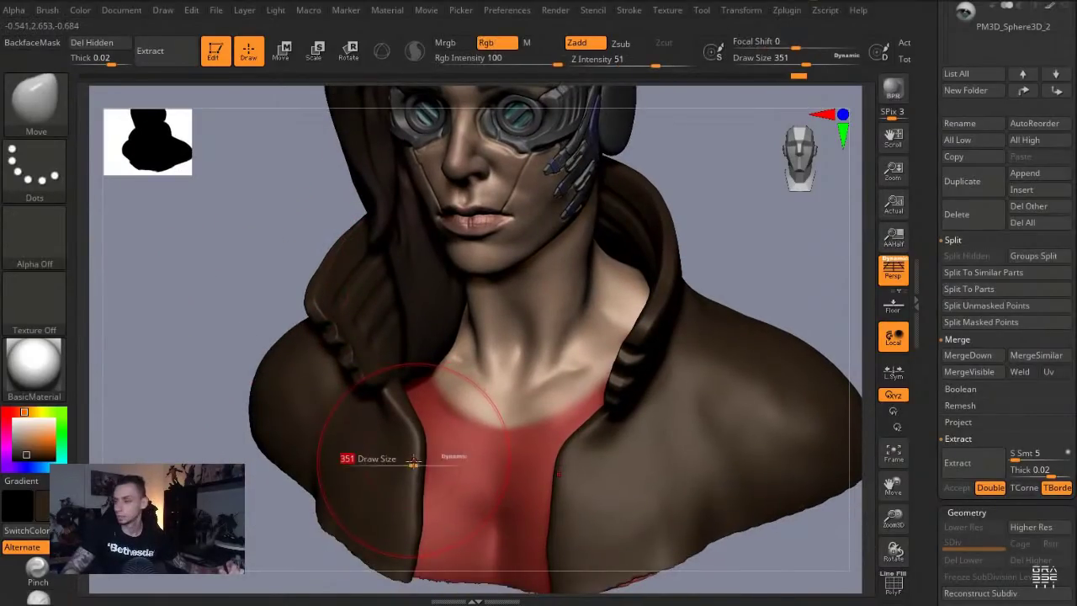
pyautogui.moveTo(413, 461); pyautogui.dragTo(418, 461)
pyautogui.keyDown('alt'); pyautogui.moveTo(250, 541); pyautogui.dragTo(259, 471); pyautogui.keyUp('alt')
pyautogui.press('s')
pyautogui.moveTo(429, 411); pyautogui.dragTo(424, 374)
pyautogui.press('s')
pyautogui.moveTo(425, 333); pyautogui.dragTo(395, 334)
pyautogui.press('s')
pyautogui.moveTo(394, 333)
pyautogui.mouseDown()
pyautogui.moveTo(404, 333)
pyautogui.moveTo(403, 320)
pyautogui.mouseUp()
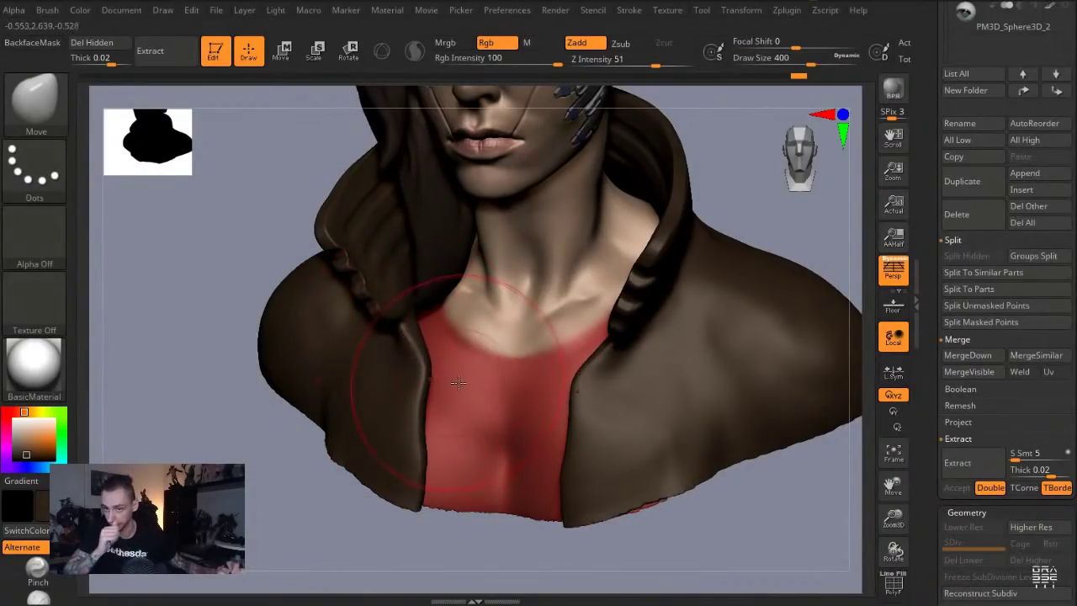
# Duplicate the body subtool and mask its skin, leaving only the red shirt area unmasked
pyautogui.keyDown('alt'); pyautogui.click(499, 428); pyautogui.keyUp('alt')
pyautogui.hotkey('ctrl', 'shift', 'd')
pyautogui.moveTo(474, 549)
pyautogui.mouseDown()
pyautogui.moveTo(466, 556)
pyautogui.moveTo(259, 234)
pyautogui.moveTo(429, 209)
pyautogui.mouseUp()
pyautogui.moveTo(438, 300)
pyautogui.keyDown('ctrl'); pyautogui.mouseDown()
pyautogui.moveTo(487, 342)
pyautogui.moveTo(534, 352)
pyautogui.moveTo(516, 573)
pyautogui.mouseUp(); pyautogui.keyUp('ctrl')
pyautogui.keyDown('ctrl'); pyautogui.click(247, 238); pyautogui.keyUp('ctrl')
# Raise the unmasked red shirt from the skin with the Inflat brush
pyautogui.press('b')
pyautogui.press('i')
pyautogui.press('n')
pyautogui.press('s')
pyautogui.moveTo(420, 379)
pyautogui.mouseDown()
pyautogui.moveTo(434, 378)
pyautogui.moveTo(504, 446)
pyautogui.mouseUp()
pyautogui.moveTo(456, 505)
pyautogui.mouseDown()
pyautogui.moveTo(484, 493)
pyautogui.moveTo(446, 475)
pyautogui.mouseUp()
# Clear the mask and smooth the shirt's surface and jagged neckline
pyautogui.press('b')
pyautogui.press('c')
pyautogui.press('l')
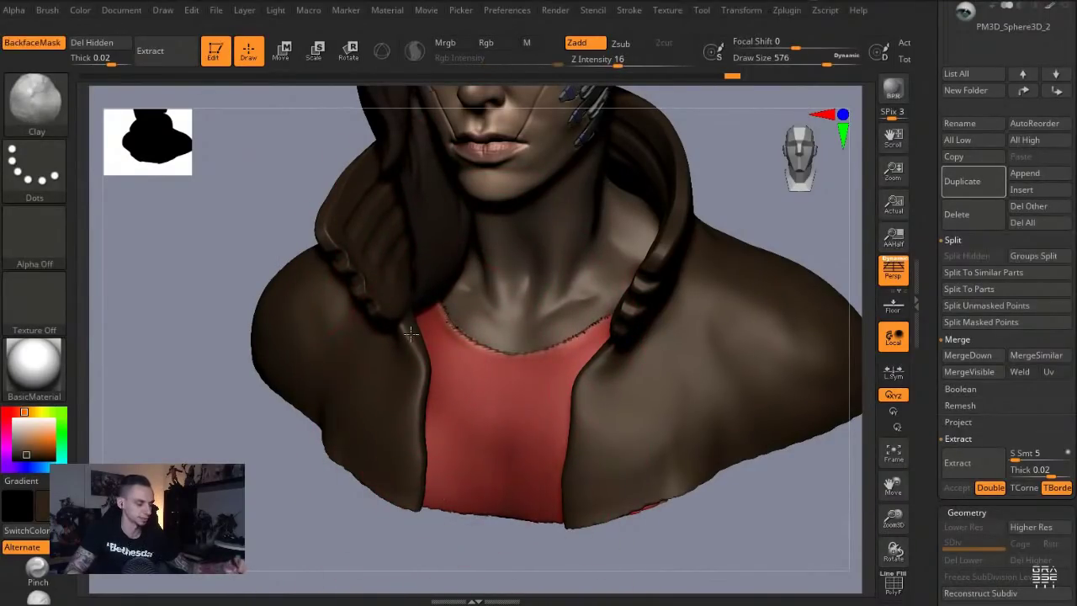
pyautogui.moveTo(230, 221); pyautogui.dragTo(195, 224)
pyautogui.keyDown('ctrl'); pyautogui.moveTo(187, 227); pyautogui.dragTo(211, 252); pyautogui.keyUp('ctrl')
pyautogui.keyDown('shift'); pyautogui.moveTo(446, 335); pyautogui.dragTo(522, 484); pyautogui.keyUp('shift')
# Sample the skin colour, and refine the shirt's neckline with the Pinch brush at draw size 158 and the Move brush
pyautogui.moveTo(37, 439)
pyautogui.mouseDown()
pyautogui.moveTo(223, 374)
pyautogui.moveTo(466, 316)
pyautogui.mouseUp()
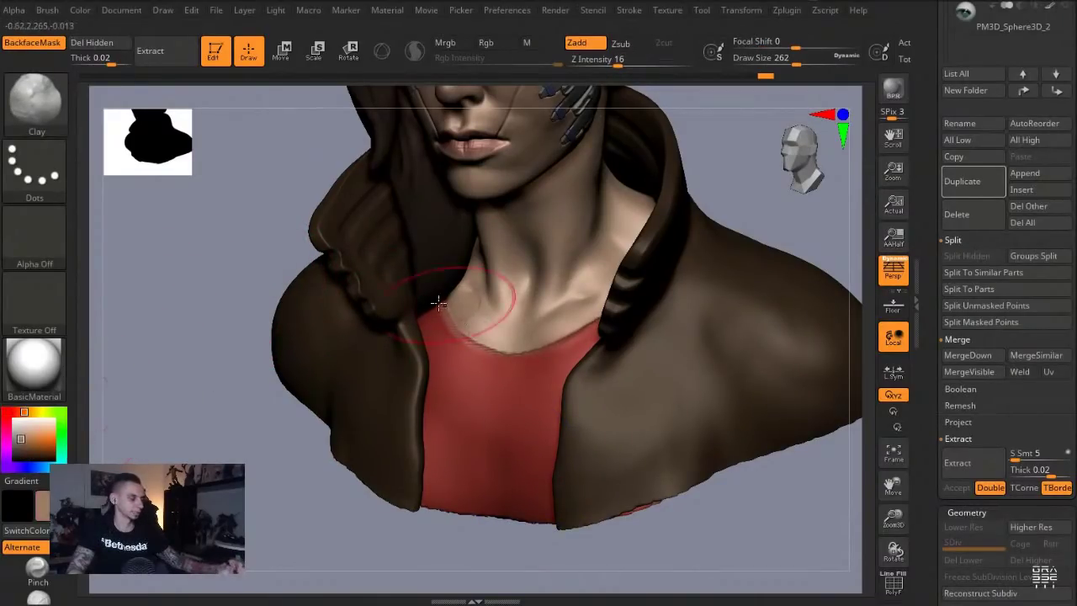
pyautogui.click(37, 570)
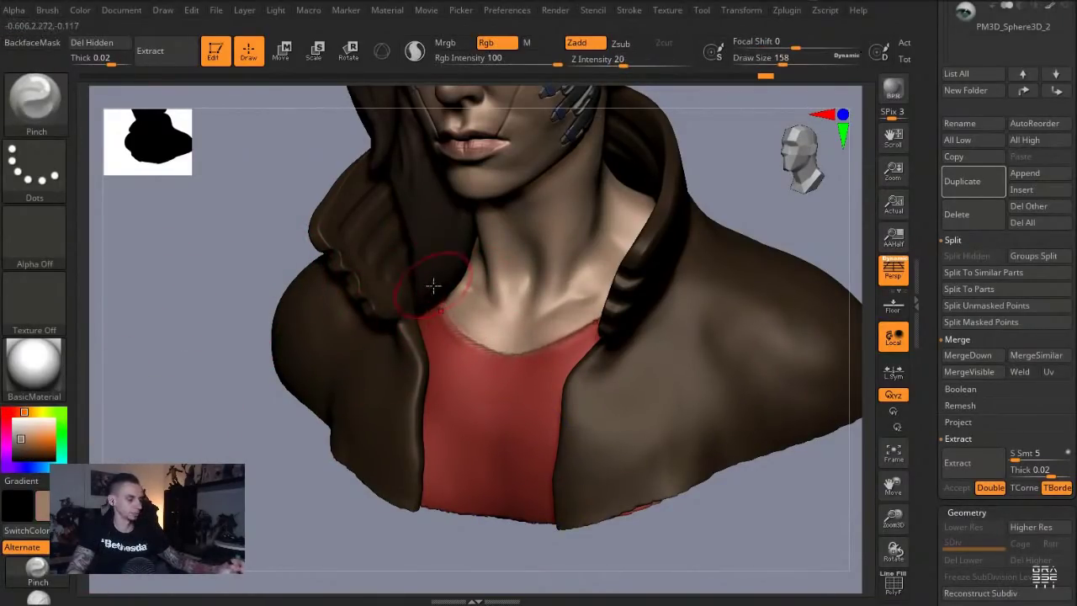
pyautogui.press('b')
pyautogui.press('m')
pyautogui.press('v')
pyautogui.moveTo(478, 354); pyautogui.dragTo(454, 333)
pyautogui.keyDown('alt'); pyautogui.moveTo(252, 307); pyautogui.dragTo(241, 380); pyautogui.keyUp('alt')
# Refine the skin between neck and collar with the Standard brush and the Move brush at draw size 372
pyautogui.press('b')
pyautogui.press('s')
pyautogui.press('t')
pyautogui.press('s')
pyautogui.moveTo(591, 332); pyautogui.dragTo(573, 357)
pyautogui.click(623, 63)
pyautogui.press('s')
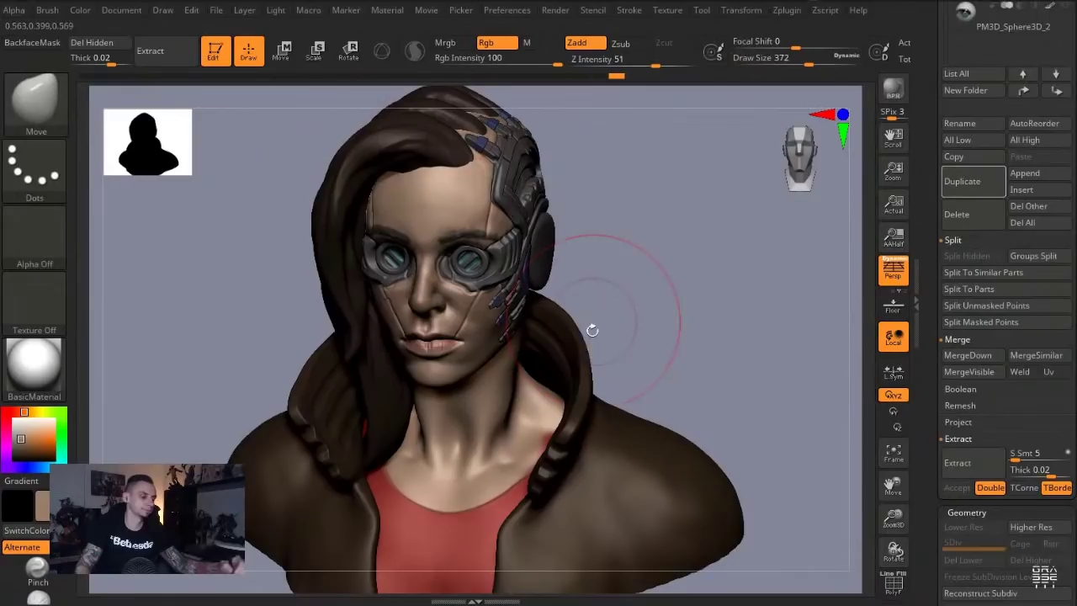
pyautogui.press('s')
pyautogui.moveTo(557, 398)
pyautogui.mouseDown()
pyautogui.moveTo(548, 398)
pyautogui.moveTo(549, 372)
pyautogui.mouseUp()
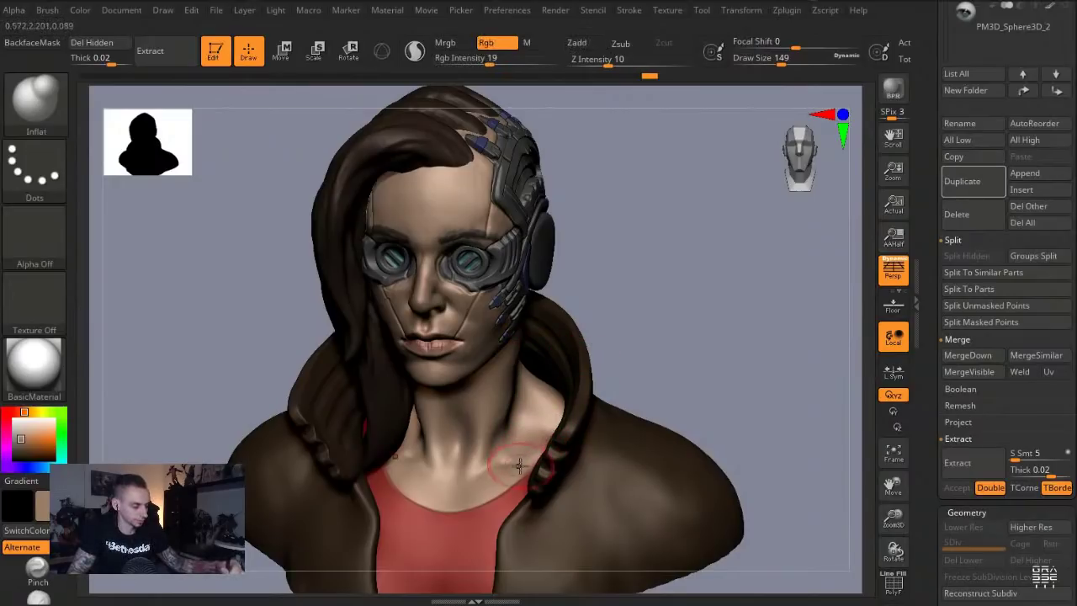
# Try building up the base of the neck with the Clay brush at draw size 97
pyautogui.press('[')
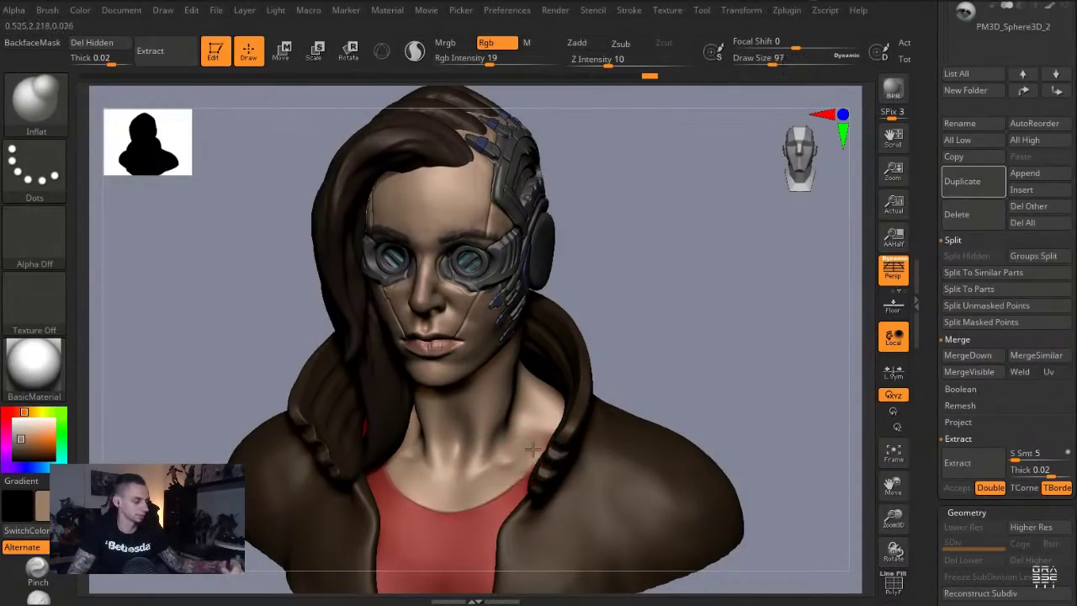
pyautogui.press('s')
pyautogui.press('s')
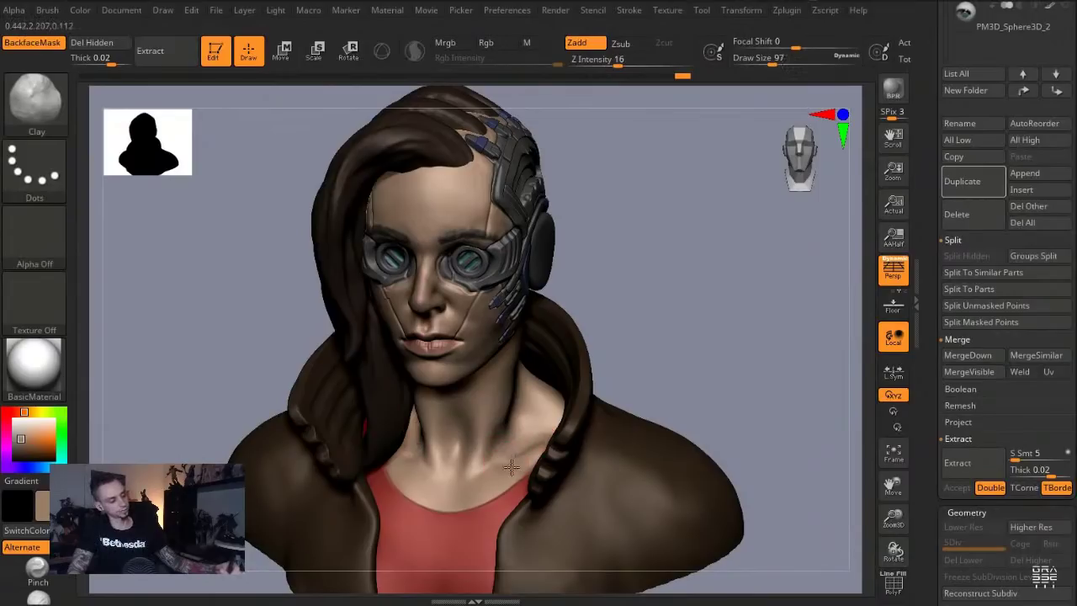
pyautogui.moveTo(490, 467)
pyautogui.mouseDown()
pyautogui.moveTo(517, 456)
pyautogui.moveTo(498, 425)
pyautogui.mouseUp()
pyautogui.hotkey('ctrl', 'z')
# Adjust the hollow of the throat with the Move brush at draw size 234
pyautogui.press('b')
pyautogui.press('m')
pyautogui.press('v')
pyautogui.press('s')
pyautogui.press('b')
pyautogui.press('c')
pyautogui.press('l')
pyautogui.moveTo(239, 265); pyautogui.dragTo(225, 267)
pyautogui.press('b')
pyautogui.press('m')
pyautogui.press('v')
pyautogui.press('s')
pyautogui.moveTo(444, 453); pyautogui.dragTo(450, 453)
pyautogui.moveTo(450, 454); pyautogui.dragTo(457, 449)
# Build up the side of the neck above the collarbone with the Clay brush at draw size 234
pyautogui.press('b')
pyautogui.press('c')
pyautogui.press('l')
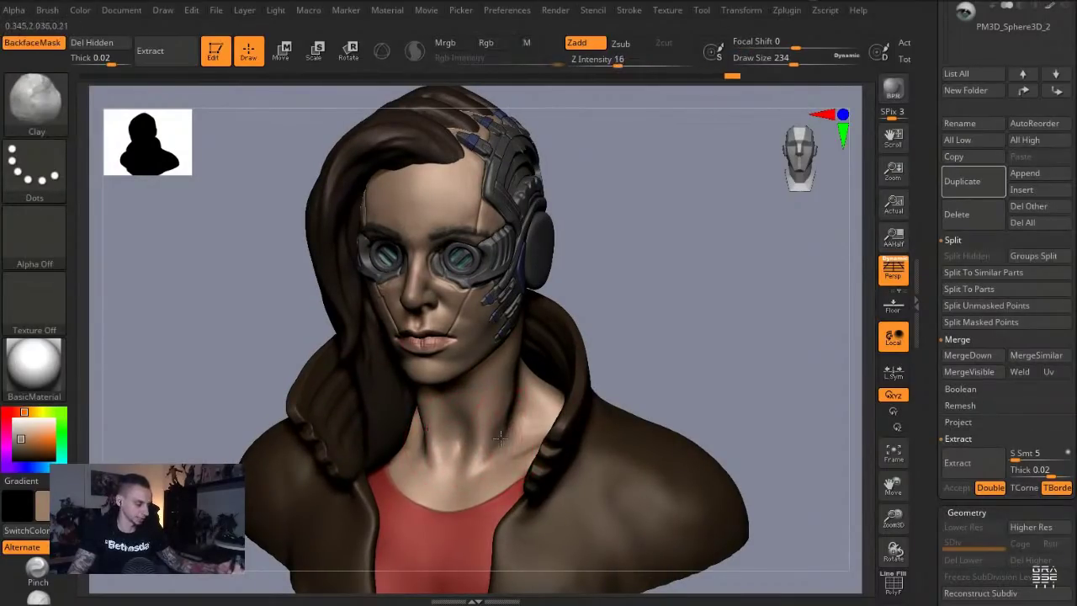
pyautogui.moveTo(571, 252); pyautogui.dragTo(548, 253)
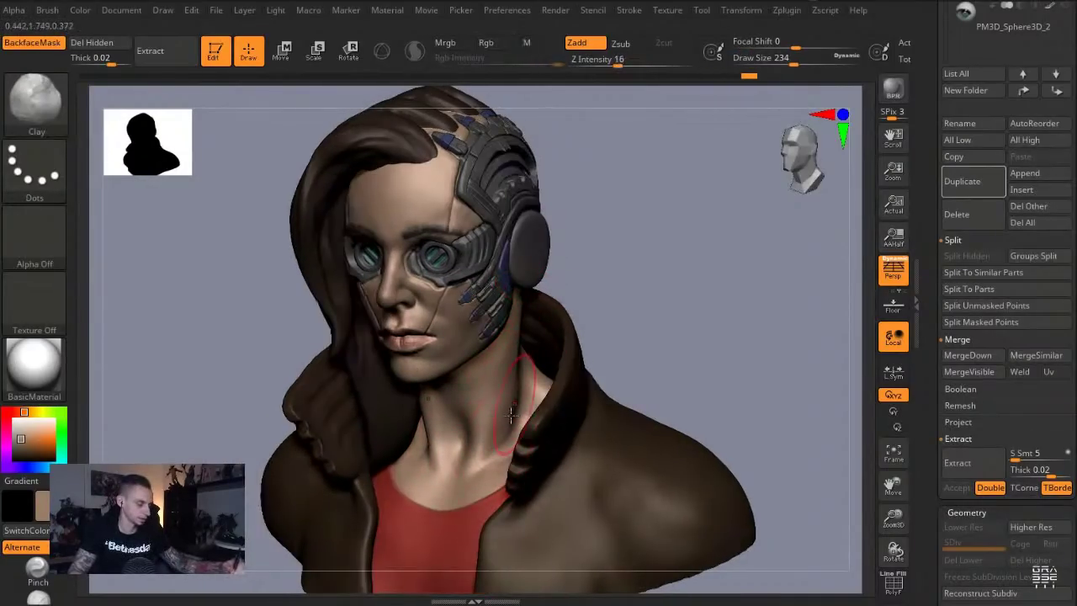
pyautogui.moveTo(503, 430)
pyautogui.mouseDown()
pyautogui.moveTo(493, 455)
pyautogui.moveTo(503, 434)
pyautogui.mouseUp()
pyautogui.moveTo(275, 192); pyautogui.dragTo(308, 191)
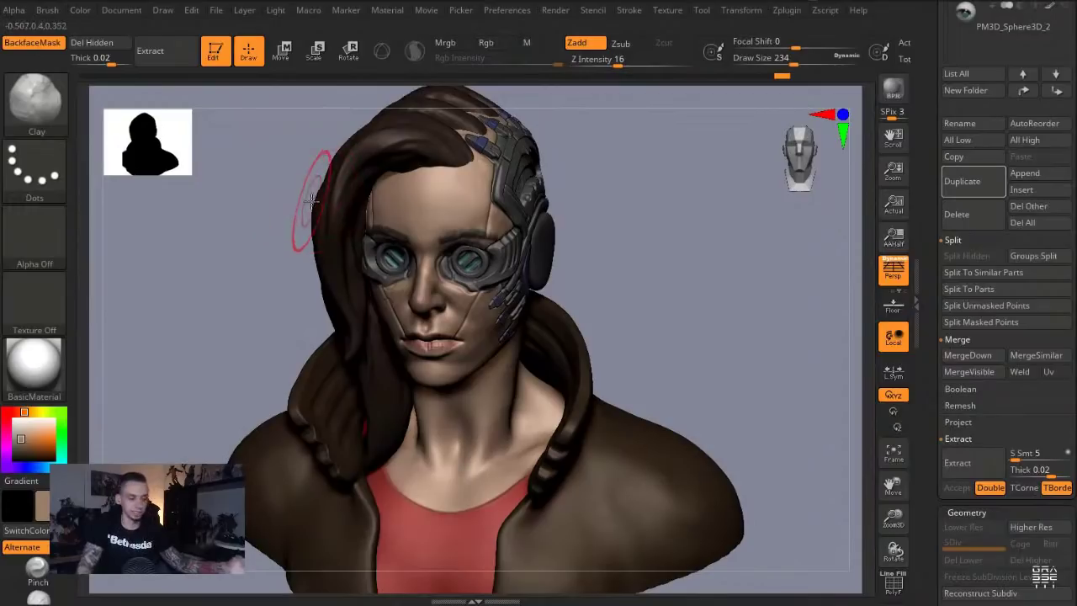
# Adjust the neck's outline beside the long hair with the Move brush at draw size 331
pyautogui.moveTo(250, 288); pyautogui.dragTo(288, 279)
pyautogui.press('b')
pyautogui.press('m')
pyautogui.press('v')
pyautogui.press('s')
pyautogui.moveTo(394, 437); pyautogui.dragTo(402, 422)
pyautogui.moveTo(291, 328)
pyautogui.mouseDown()
pyautogui.moveTo(258, 334)
pyautogui.moveTo(284, 326)
pyautogui.mouseUp()
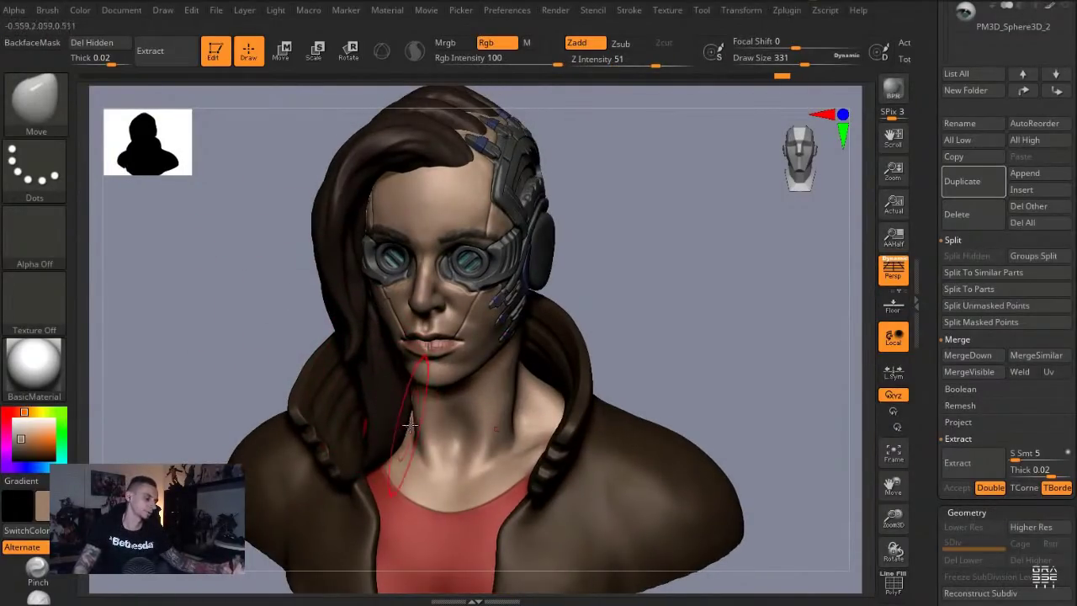
# Refine the neck's contour below the ear with the Move brush at draw sizes of 163 and 192
pyautogui.press('s')
pyautogui.click(524, 391)
pyautogui.press('s')
pyautogui.moveTo(534, 362); pyautogui.dragTo(515, 362)
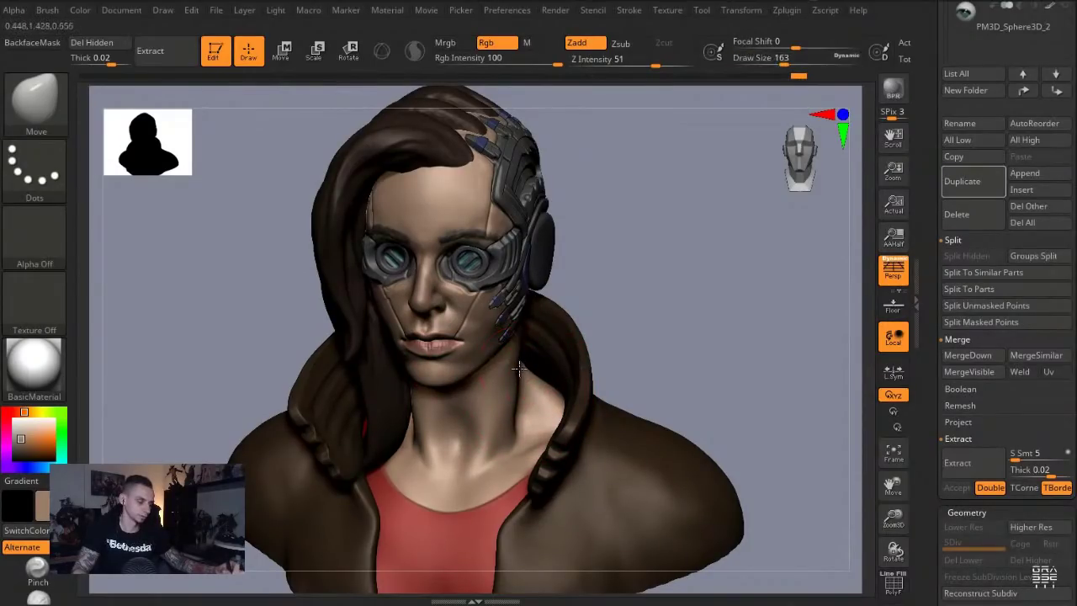
pyautogui.moveTo(263, 265); pyautogui.dragTo(232, 250)
pyautogui.press('s')
pyautogui.moveTo(515, 371); pyautogui.dragTo(520, 371)
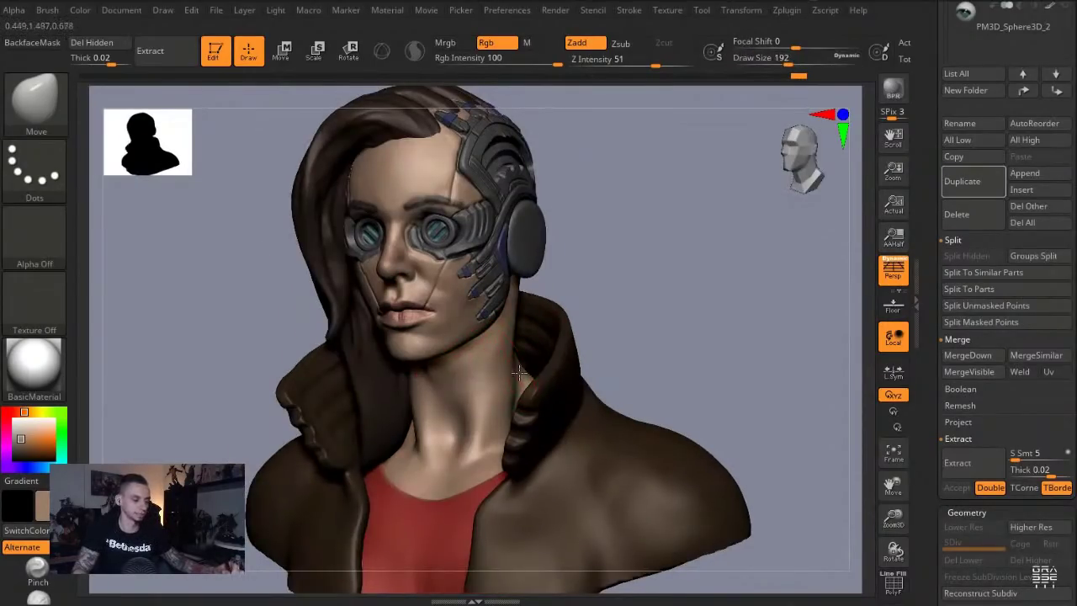
pyautogui.moveTo(227, 242); pyautogui.dragTo(272, 255)
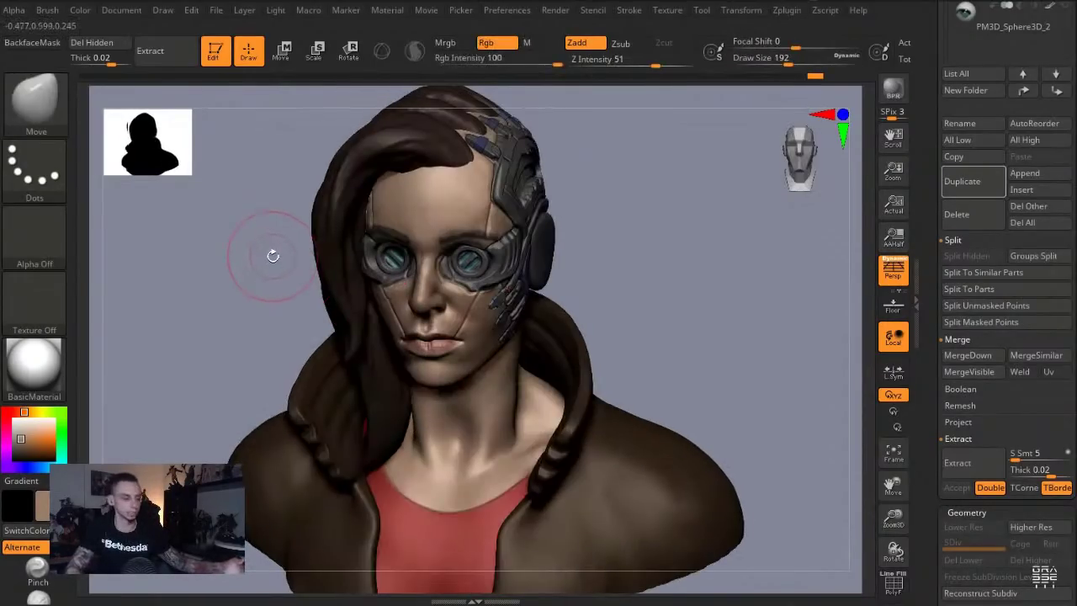
# Build up the transition from neck to shoulder with the Clay brush at draw size 207, checking it on the isolated body
pyautogui.press('s')
pyautogui.click(521, 410)
pyautogui.press('b')
pyautogui.press('c')
pyautogui.press('l')
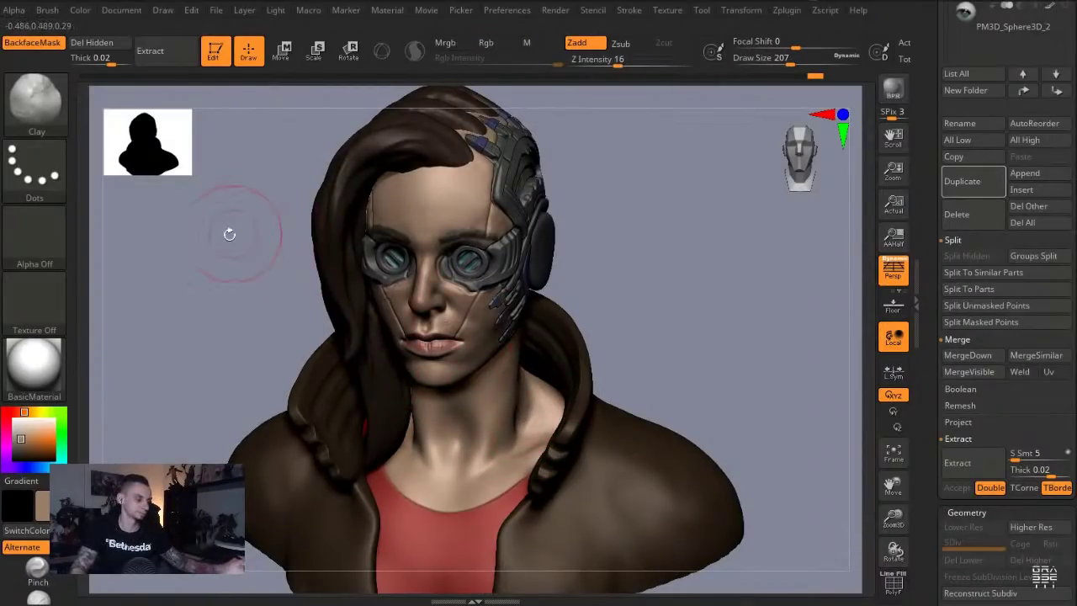
pyautogui.moveTo(229, 234); pyautogui.dragTo(190, 237)
pyautogui.moveTo(517, 406); pyautogui.dragTo(526, 365)
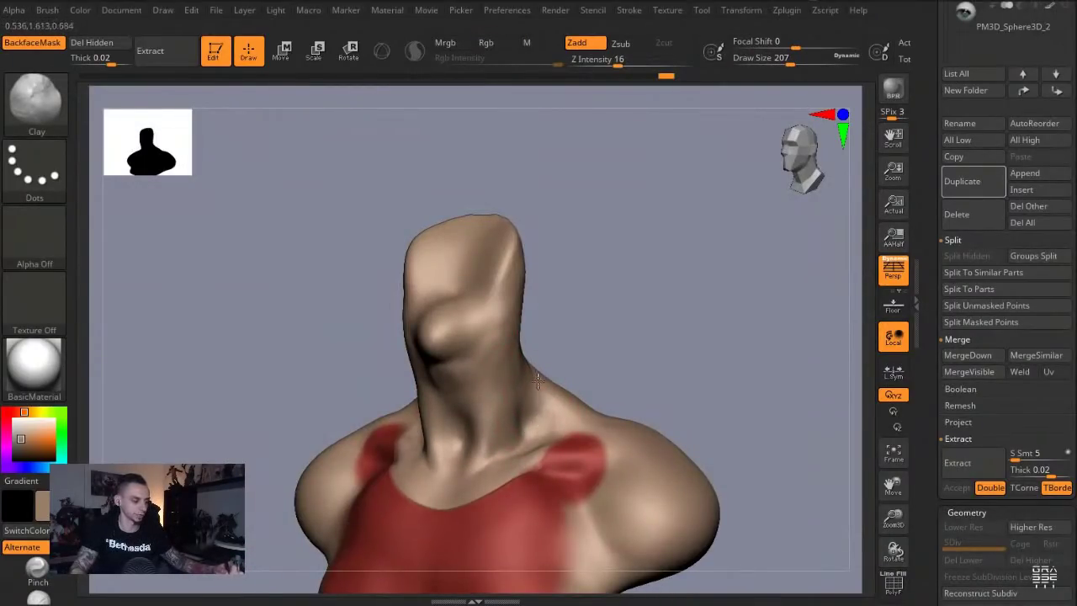
pyautogui.keyDown('ctrl'); pyautogui.keyDown('shift'); pyautogui.click(522, 391); pyautogui.keyUp('shift'); pyautogui.keyUp('ctrl')
# Select the head and adjust the lower lip and chin with the Move brush, reducing the draw size to 97
pyautogui.press('b')
pyautogui.press('m')
pyautogui.press('v')
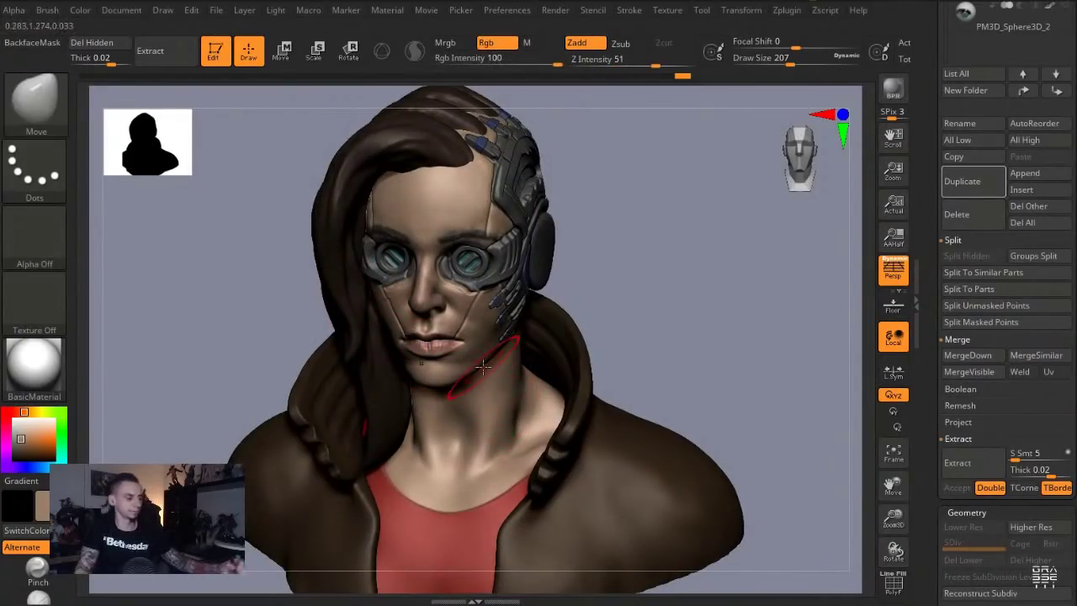
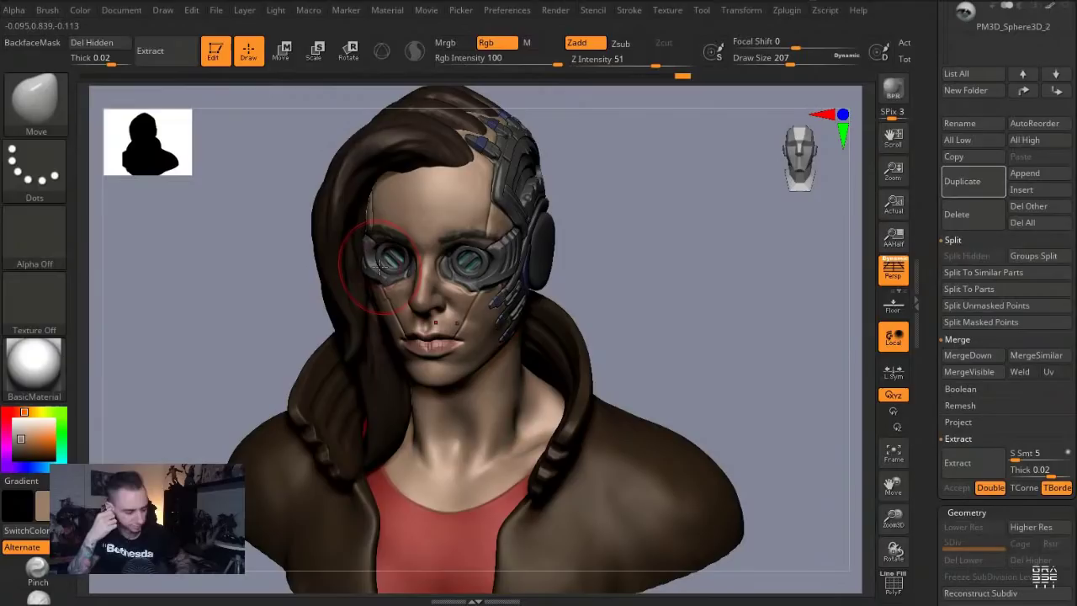
pyautogui.keyDown('alt'); pyautogui.click(407, 357); pyautogui.keyUp('alt')
pyautogui.moveTo(246, 268)
pyautogui.keyDown('alt'); pyautogui.mouseDown()
pyautogui.moveTo(329, 296)
pyautogui.moveTo(344, 318)
pyautogui.mouseUp(); pyautogui.keyUp('alt')
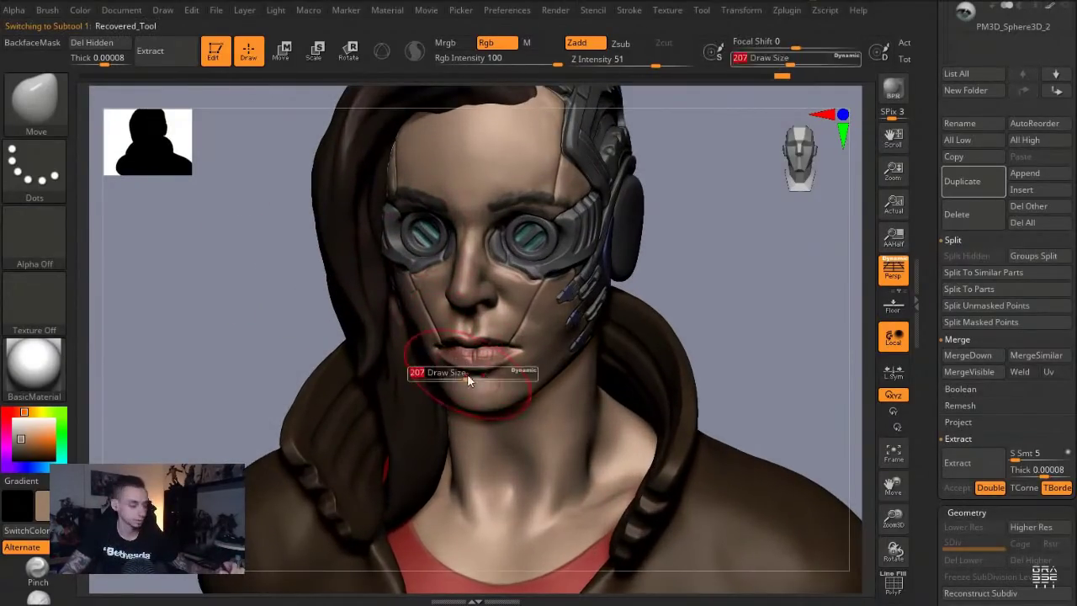
pyautogui.press('s')
pyautogui.click(461, 363)
pyautogui.press('s')
pyautogui.click(457, 371)
pyautogui.moveTo(266, 268)
pyautogui.mouseDown()
pyautogui.moveTo(230, 250)
pyautogui.moveTo(241, 257)
pyautogui.moveTo(213, 262)
pyautogui.mouseUp()
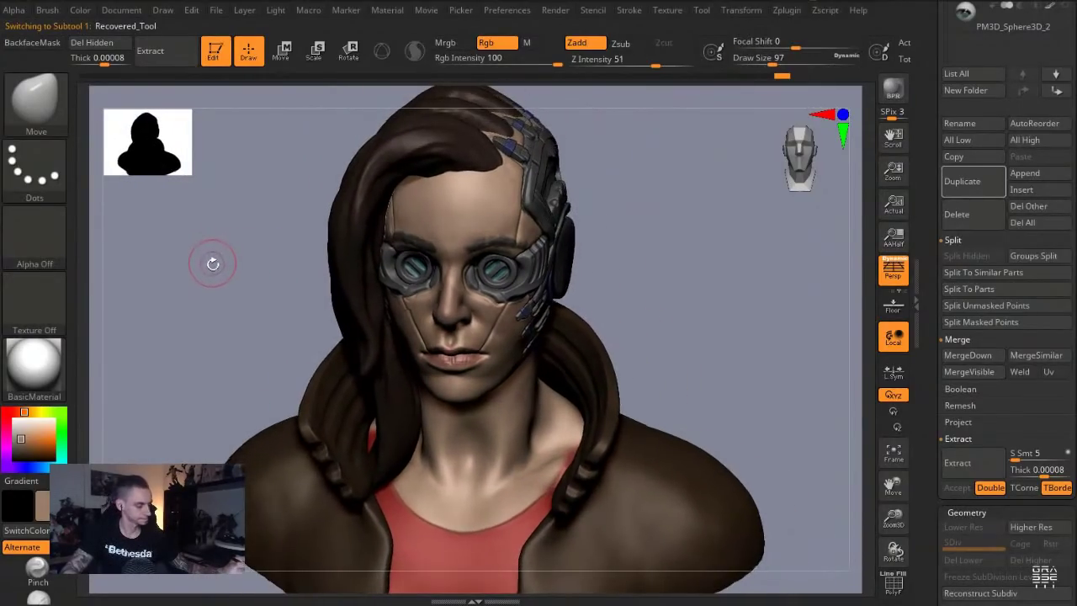
# Select the jacket and mask it with a lasso so that only the shoulder patch beside the collar stays unmasked
pyautogui.keyDown('alt'); pyautogui.click(539, 508); pyautogui.keyUp('alt')
pyautogui.moveTo(234, 376)
pyautogui.keyDown('alt'); pyautogui.mouseDown()
pyautogui.moveTo(247, 303)
pyautogui.moveTo(253, 312)
pyautogui.mouseUp(); pyautogui.keyUp('alt')
pyautogui.press('b')
pyautogui.press('d')
pyautogui.press('s')
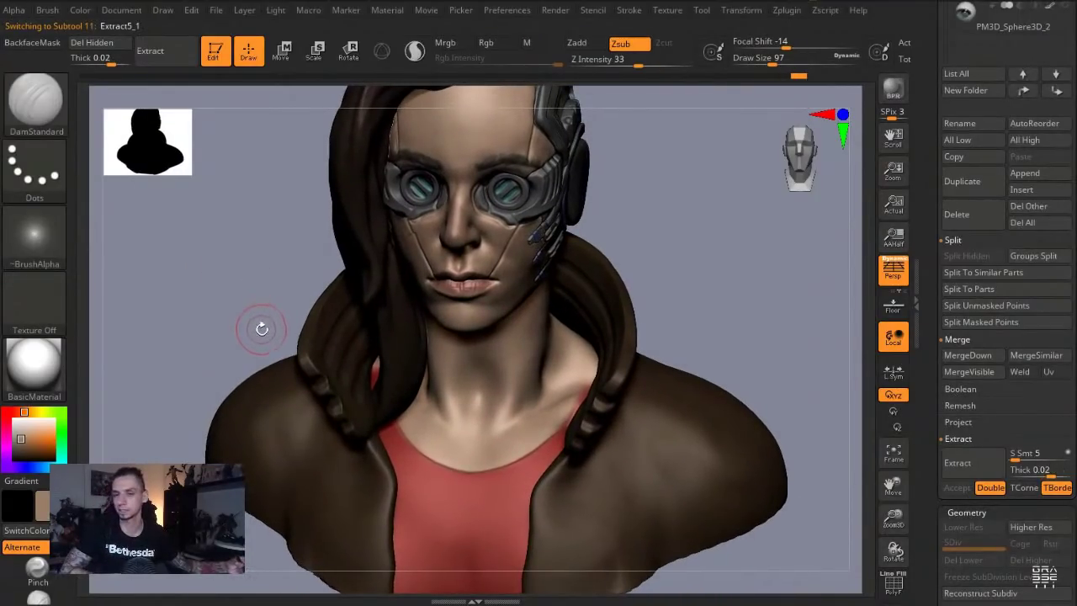
pyautogui.moveTo(253, 331)
pyautogui.mouseDown()
pyautogui.moveTo(233, 337)
pyautogui.moveTo(236, 286)
pyautogui.moveTo(247, 269)
pyautogui.moveTo(277, 285)
pyautogui.mouseUp()
pyautogui.moveTo(672, 204)
pyautogui.keyDown('ctrl'); pyautogui.mouseDown()
pyautogui.moveTo(553, 362)
pyautogui.moveTo(581, 425)
pyautogui.mouseUp(); pyautogui.keyUp('ctrl')
pyautogui.moveTo(622, 398)
pyautogui.keyDown('ctrl'); pyautogui.mouseDown()
pyautogui.moveTo(676, 337)
pyautogui.moveTo(685, 261)
pyautogui.mouseUp(); pyautogui.keyUp('ctrl')
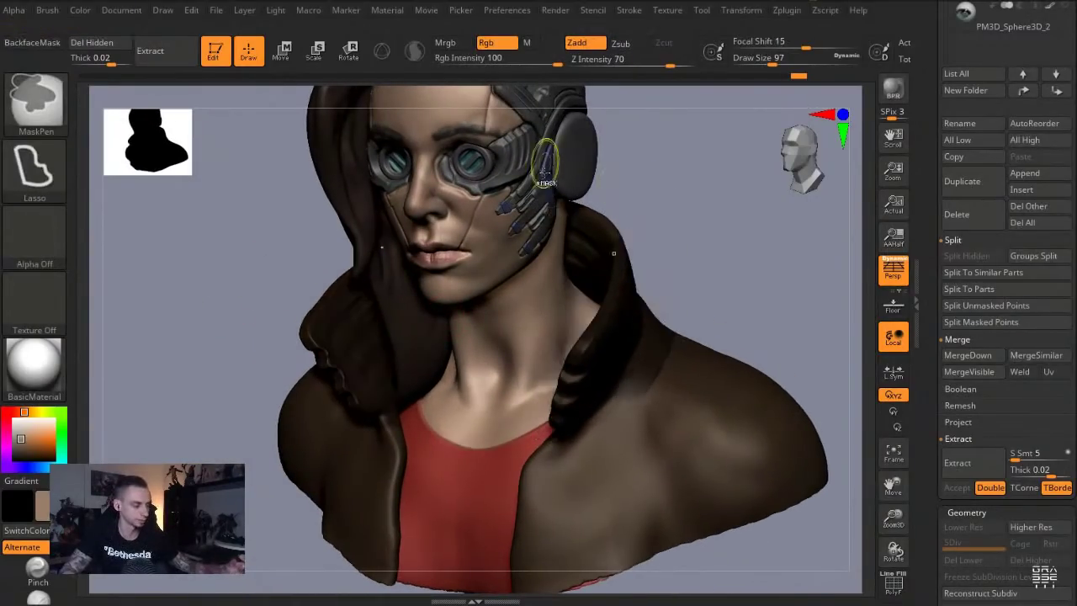
pyautogui.keyDown('ctrl'); pyautogui.click(281, 235); pyautogui.keyUp('ctrl')
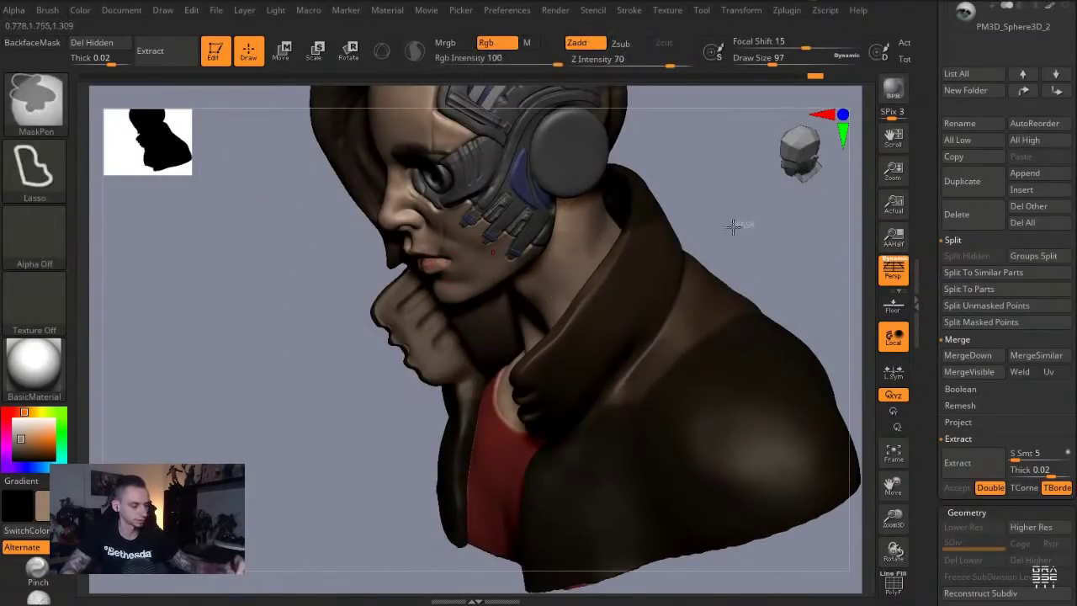
pyautogui.moveTo(740, 225)
pyautogui.keyDown('ctrl'); pyautogui.mouseDown()
pyautogui.moveTo(698, 409)
pyautogui.moveTo(784, 282)
pyautogui.mouseUp(); pyautogui.keyUp('ctrl')
# Try inflating the unmasked shoulder patch with the Inflat brush, enlarging the draw size to 228
pyautogui.press('b')
pyautogui.press('i')
pyautogui.press('n')
pyautogui.press('s')
pyautogui.moveTo(695, 330)
pyautogui.mouseDown()
pyautogui.moveTo(706, 330)
pyautogui.moveTo(662, 385)
pyautogui.moveTo(633, 397)
pyautogui.moveTo(703, 295)
pyautogui.mouseUp()
pyautogui.hotkey('ctrl', 'z')
pyautogui.press(']')
pyautogui.hotkey('ctrl', 'z')
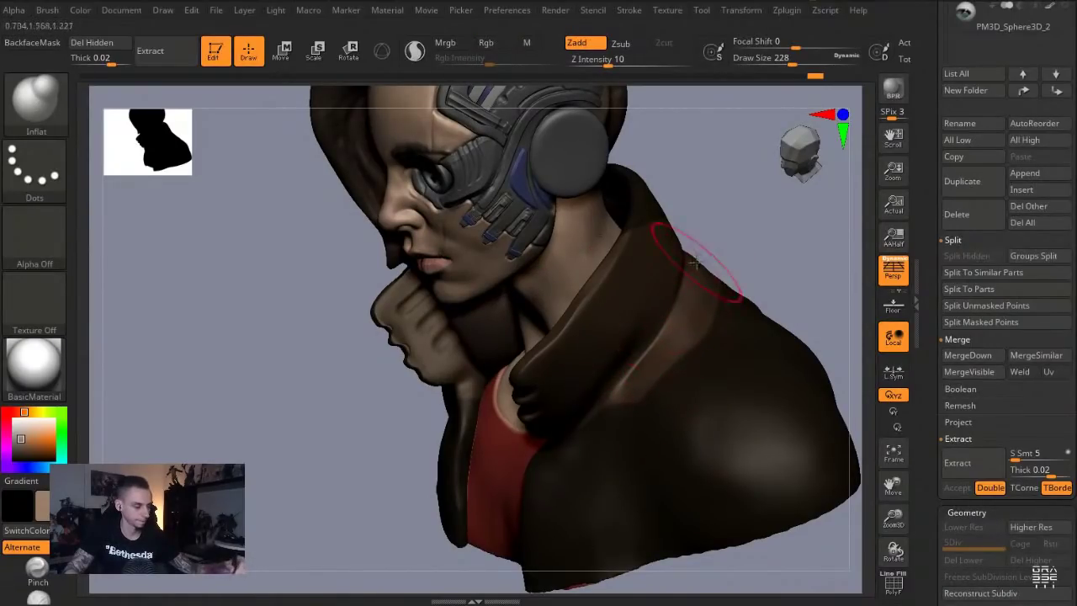
# Raise the unmasked shoulder patch around the collar base with the Inflat brush at draw size 318
pyautogui.moveTo(709, 230); pyautogui.dragTo(757, 248)
pyautogui.press('s')
pyautogui.moveTo(704, 329); pyautogui.dragTo(715, 329)
pyautogui.moveTo(774, 227); pyautogui.dragTo(690, 361)
pyautogui.moveTo(566, 475)
pyautogui.mouseDown()
pyautogui.moveTo(673, 370)
pyautogui.moveTo(676, 347)
pyautogui.moveTo(629, 360)
pyautogui.mouseUp()
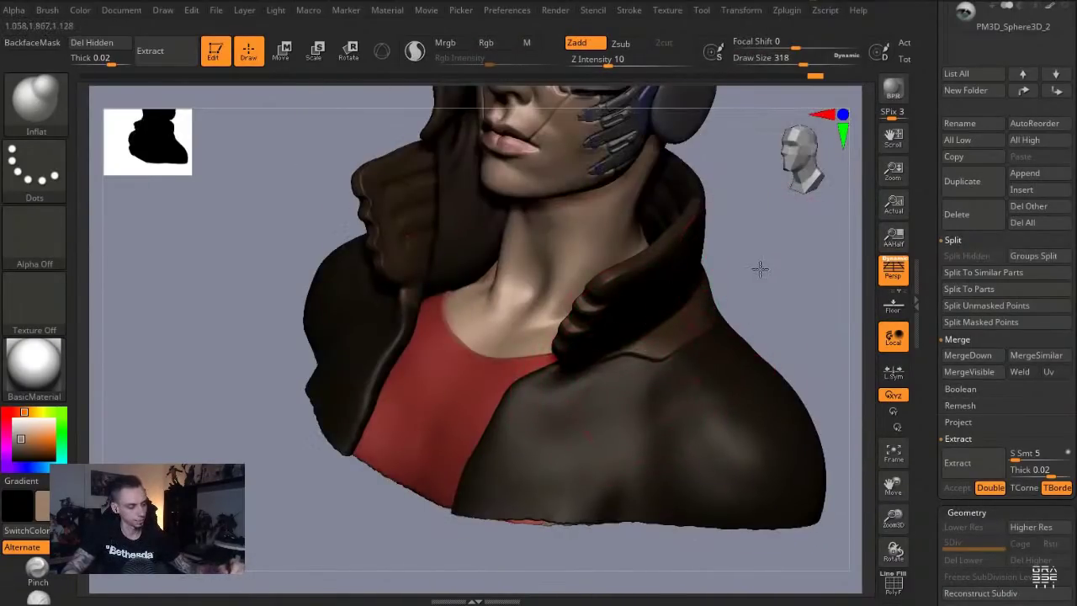
pyautogui.moveTo(760, 268); pyautogui.dragTo(640, 299)
pyautogui.keyDown('alt'); pyautogui.moveTo(423, 390); pyautogui.dragTo(320, 452); pyautogui.keyUp('alt')
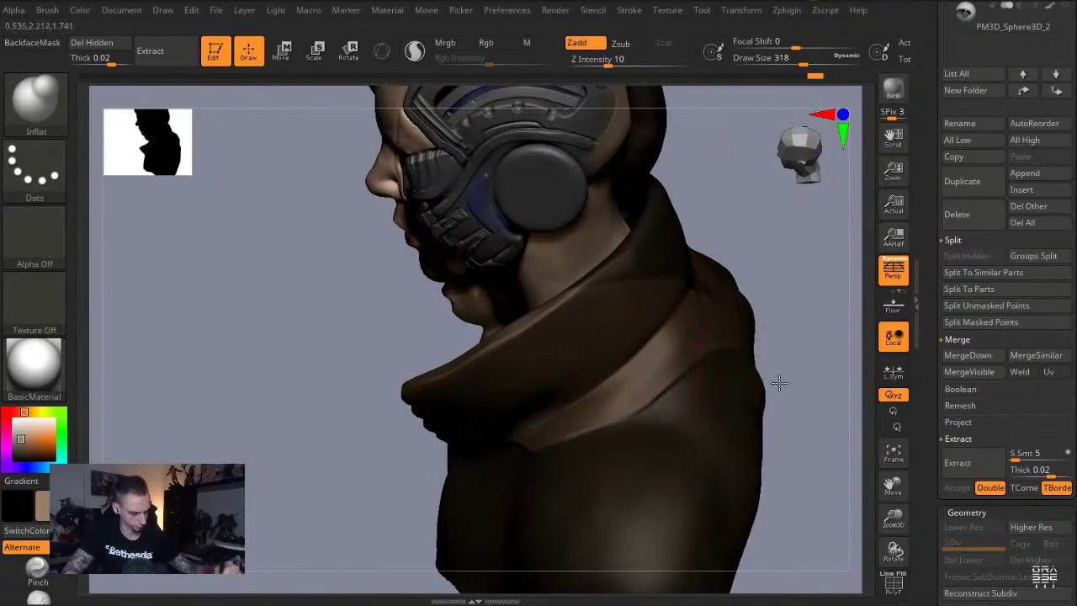
pyautogui.moveTo(789, 371); pyautogui.dragTo(732, 391)
pyautogui.moveTo(388, 340); pyautogui.dragTo(514, 337)
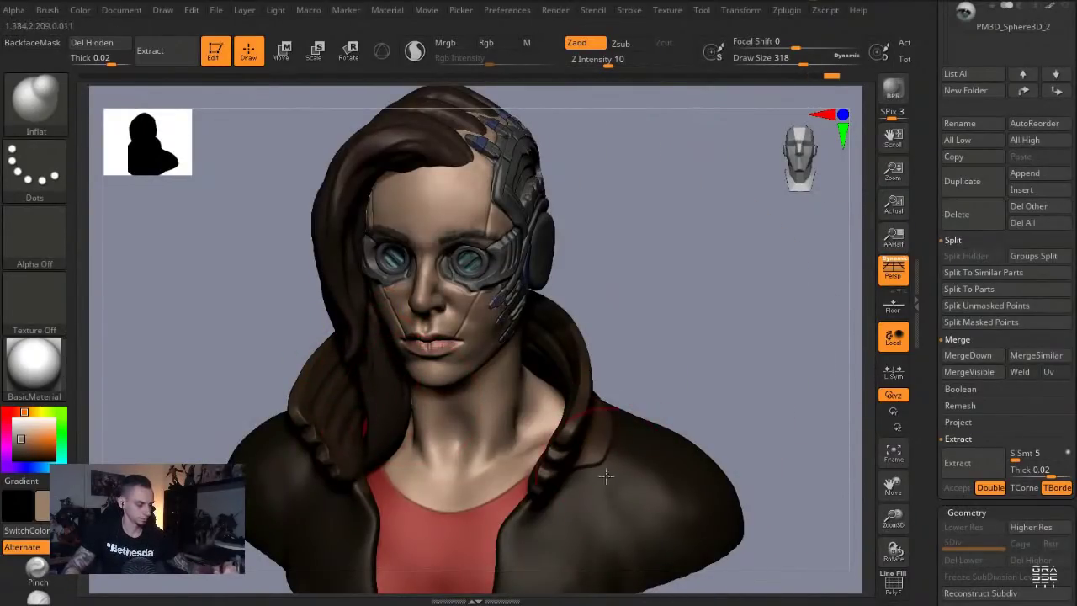
# Clear the jacket's mask and adjust the lower collar edge near the shoulder with the Move brush at draw size 182
pyautogui.keyDown('ctrl'); pyautogui.moveTo(624, 348); pyautogui.dragTo(607, 378); pyautogui.keyUp('ctrl')
pyautogui.moveTo(229, 328)
pyautogui.mouseDown()
pyautogui.moveTo(232, 273)
pyautogui.moveTo(236, 297)
pyautogui.mouseUp()
pyautogui.press('b')
pyautogui.press('m')
pyautogui.press('v')
pyautogui.press('[')
pyautogui.press('[')
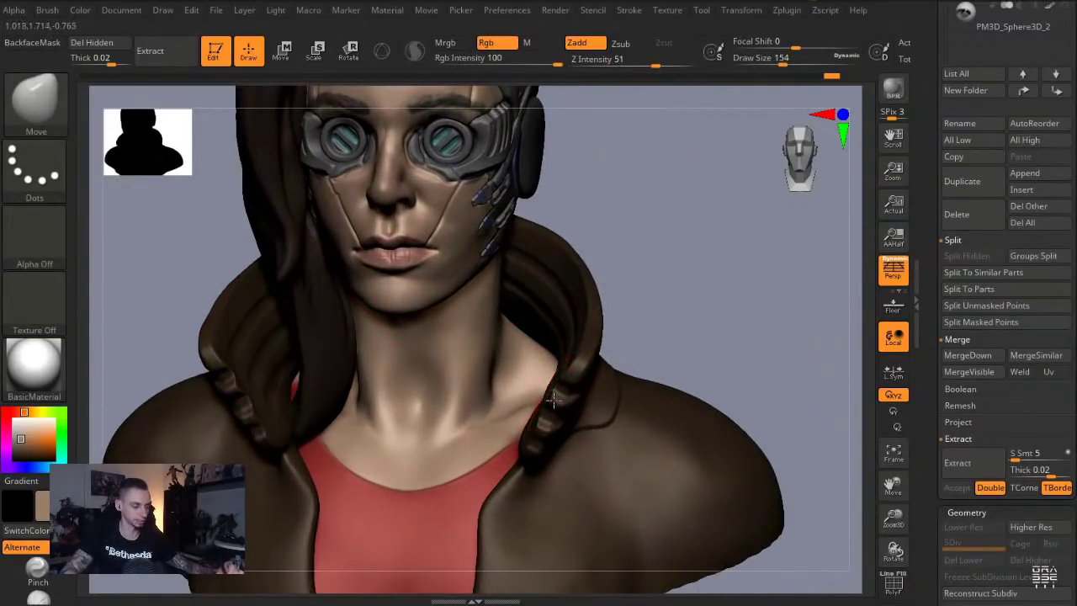
pyautogui.press('s')
pyautogui.moveTo(242, 389)
pyautogui.mouseDown()
pyautogui.moveTo(199, 339)
pyautogui.moveTo(253, 443)
pyautogui.mouseUp()
pyautogui.moveTo(251, 444); pyautogui.dragTo(130, 458, button='right')
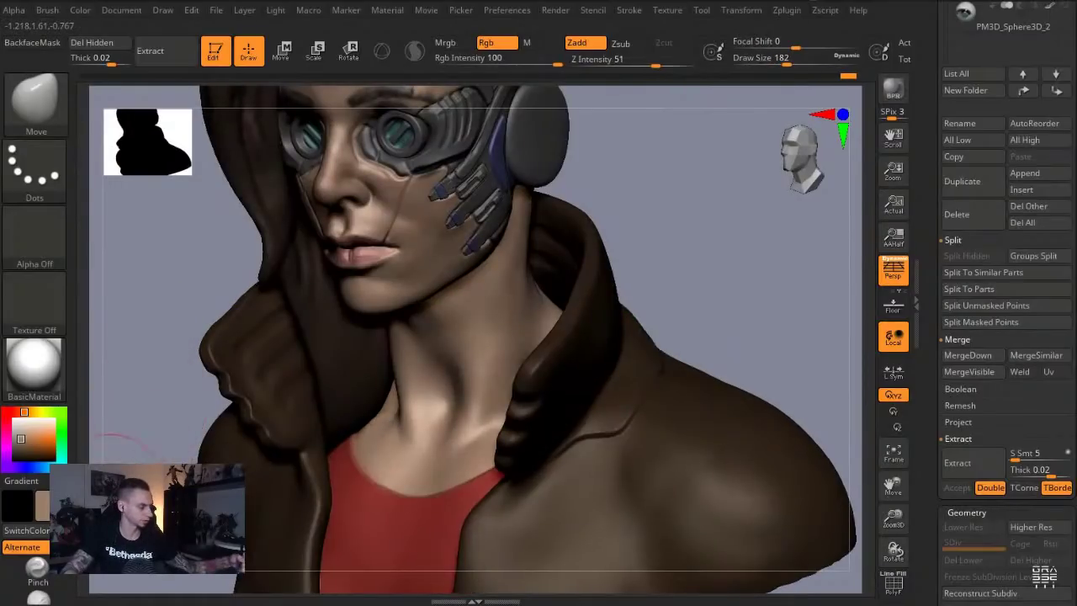
# Build up a cluster of round raised studs on the jacket's shoulders with the Clay brush at draw size 120
pyautogui.click(38, 102)
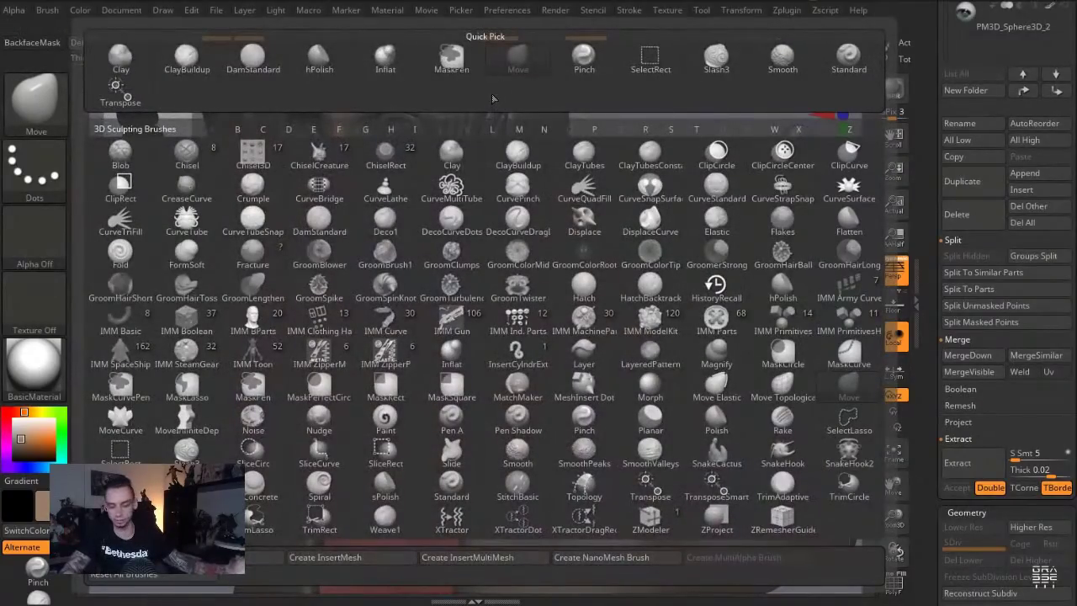
pyautogui.press('h')
pyautogui.click(321, 61)
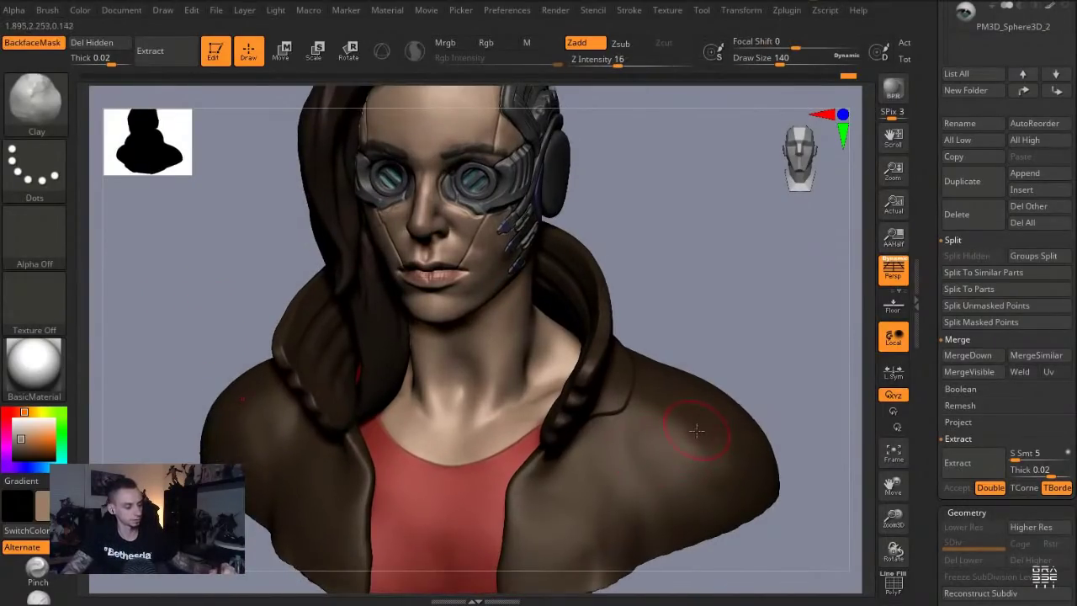
pyautogui.press('s')
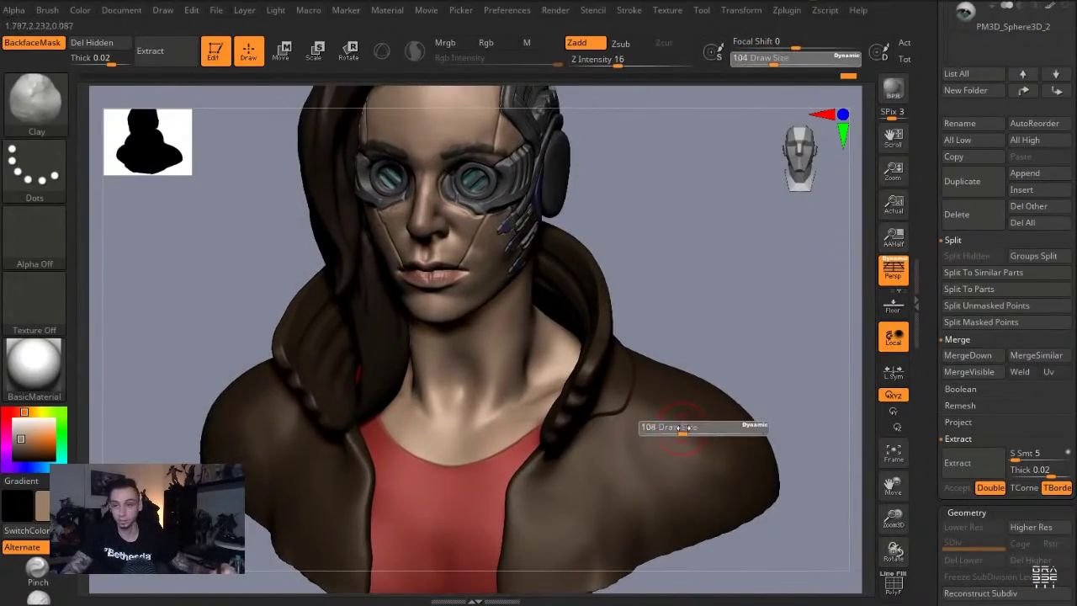
pyautogui.moveTo(684, 425); pyautogui.dragTo(719, 396)
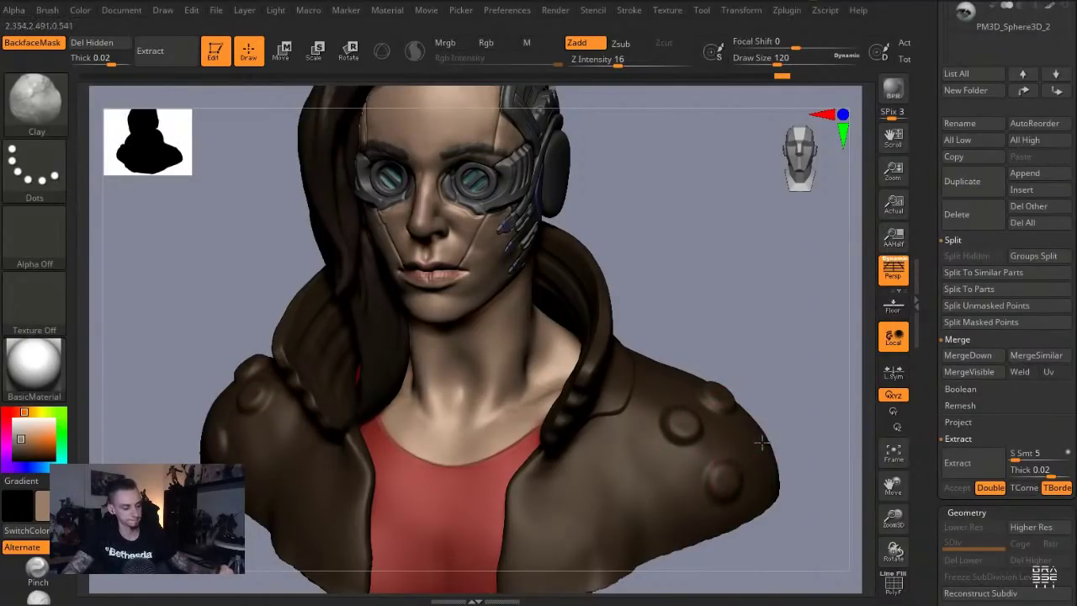
pyautogui.moveTo(767, 446); pyautogui.dragTo(765, 441)
pyautogui.moveTo(255, 160)
pyautogui.keyDown('alt'); pyautogui.mouseDown()
pyautogui.moveTo(254, 233)
pyautogui.moveTo(226, 264)
pyautogui.moveTo(233, 211)
pyautogui.moveTo(248, 209)
pyautogui.mouseUp(); pyautogui.keyUp('alt')
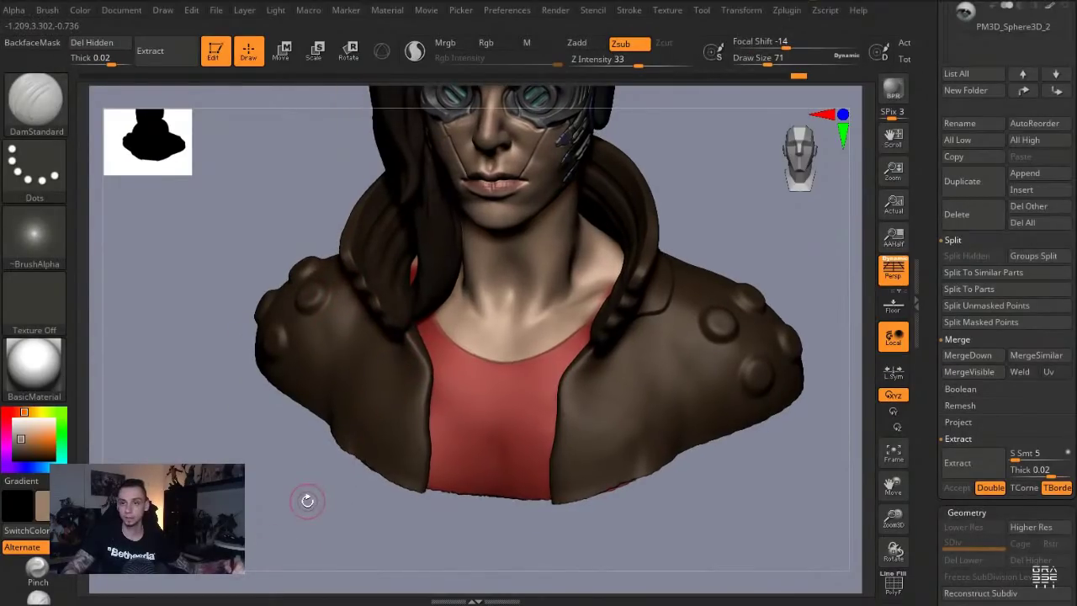
# Carve a seam from the collar's lower end down the jacket front with the DamStandard brush at draw size 65
pyautogui.moveTo(307, 500); pyautogui.dragTo(288, 503)
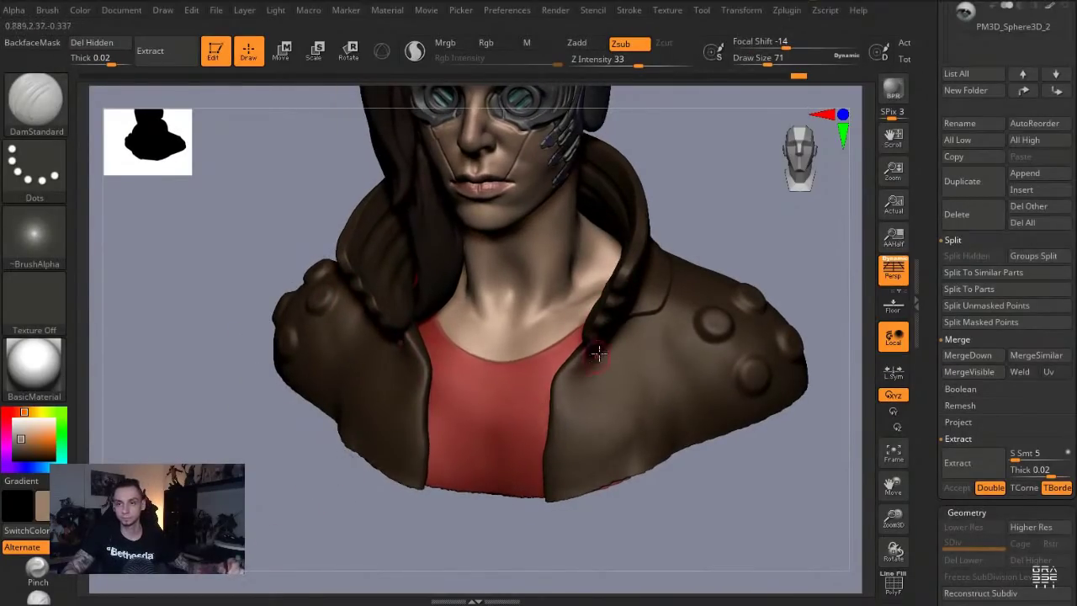
pyautogui.press('s')
pyautogui.click(605, 341)
pyautogui.press('s')
pyautogui.click(629, 329)
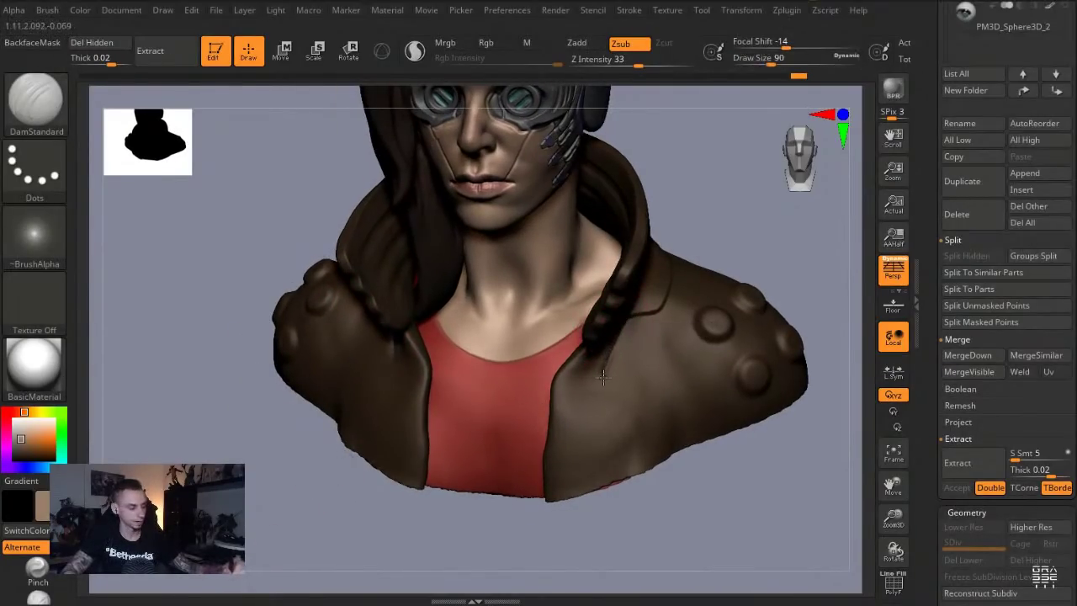
pyautogui.click(630, 10)
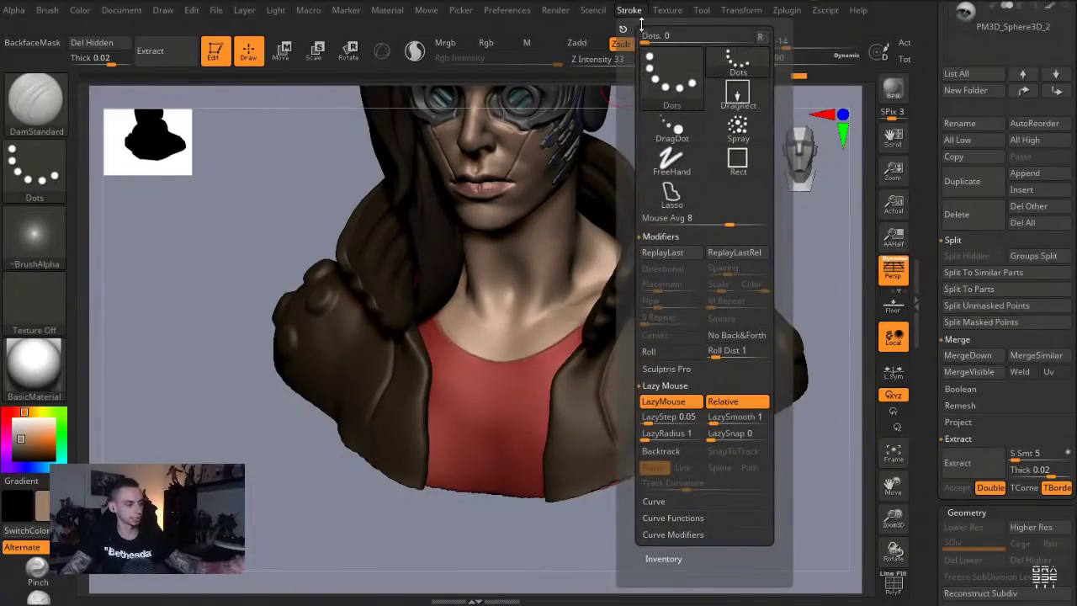
pyautogui.press('s')
pyautogui.click(625, 352)
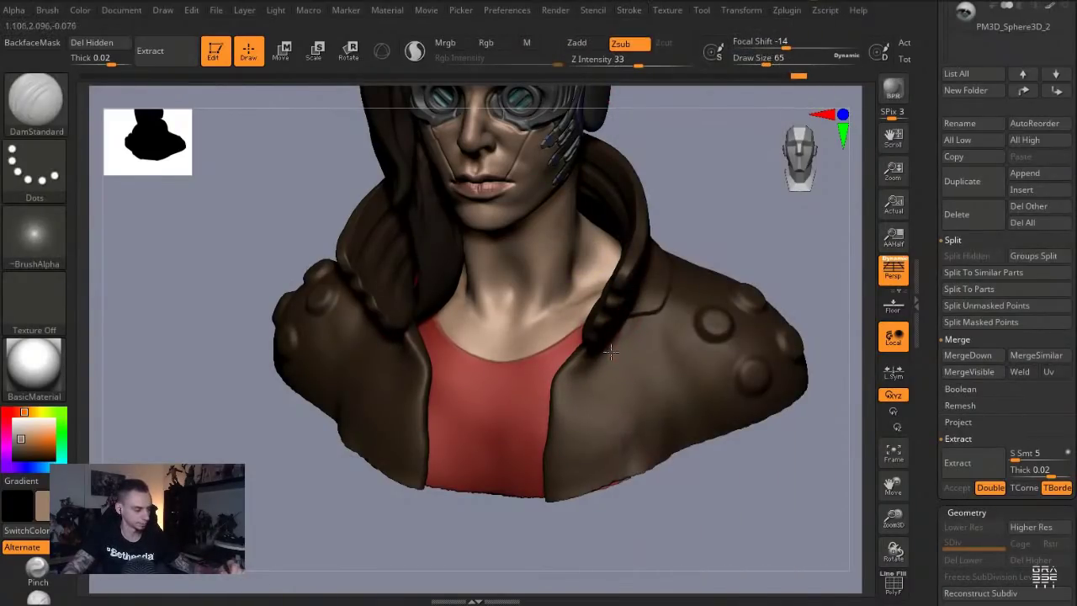
pyautogui.moveTo(605, 382); pyautogui.dragTo(626, 441)
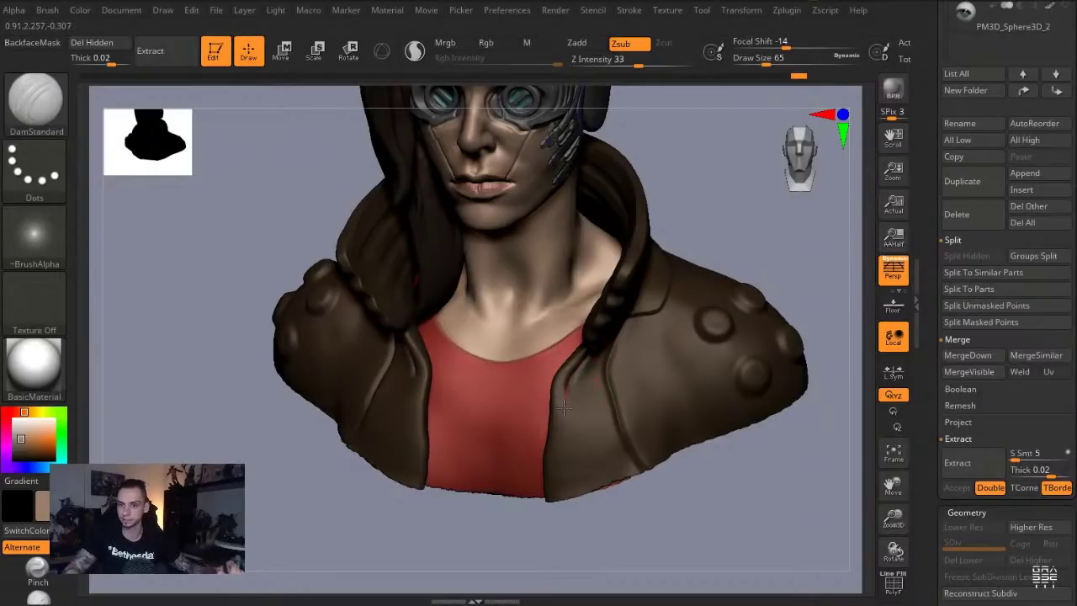
# Carve a groove alongside the jacket's front opening with the DamStandard brush, undoing the first stroke
pyautogui.moveTo(565, 402); pyautogui.dragTo(565, 531)
pyautogui.hotkey('ctrl', 'z')
pyautogui.moveTo(595, 346); pyautogui.dragTo(578, 368)
pyautogui.moveTo(556, 412); pyautogui.dragTo(564, 583)
# Adjust the jacket's front opening edge with the Move brush and sharpen it with the Pinch brush at draw size 158
pyautogui.press('b')
pyautogui.press('m')
pyautogui.press('v')
pyautogui.press('s')
pyautogui.moveTo(398, 422); pyautogui.dragTo(425, 412)
pyautogui.click(37, 572)
pyautogui.moveTo(416, 343)
pyautogui.mouseDown()
pyautogui.moveTo(434, 383)
pyautogui.moveTo(421, 482)
pyautogui.mouseUp()
pyautogui.moveTo(285, 471); pyautogui.dragTo(297, 510)
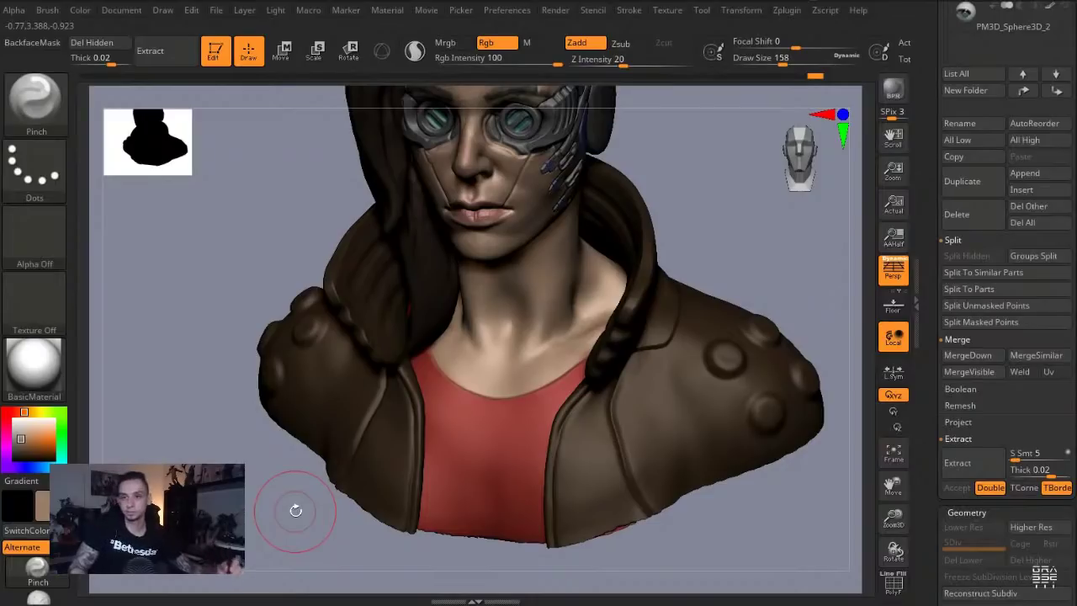
# Carve a curved seam from the shoulder patch down past the studs with the DamStandard brush at draw size 77
pyautogui.press('1')
pyautogui.press('s')
pyautogui.moveTo(723, 360); pyautogui.dragTo(691, 352)
pyautogui.press('2')
pyautogui.press('s')
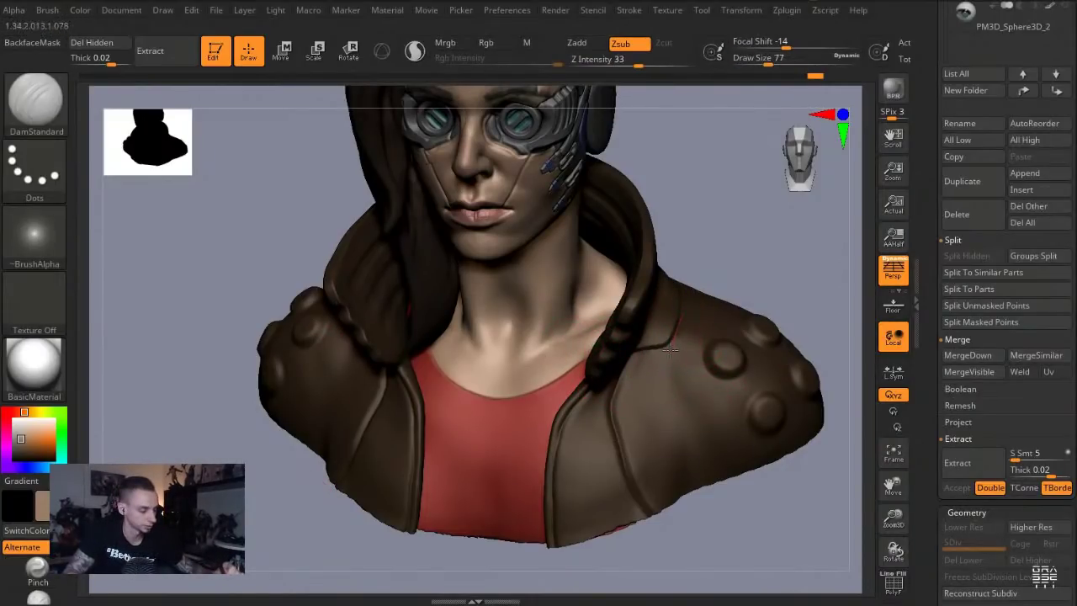
pyautogui.moveTo(669, 393); pyautogui.dragTo(722, 474)
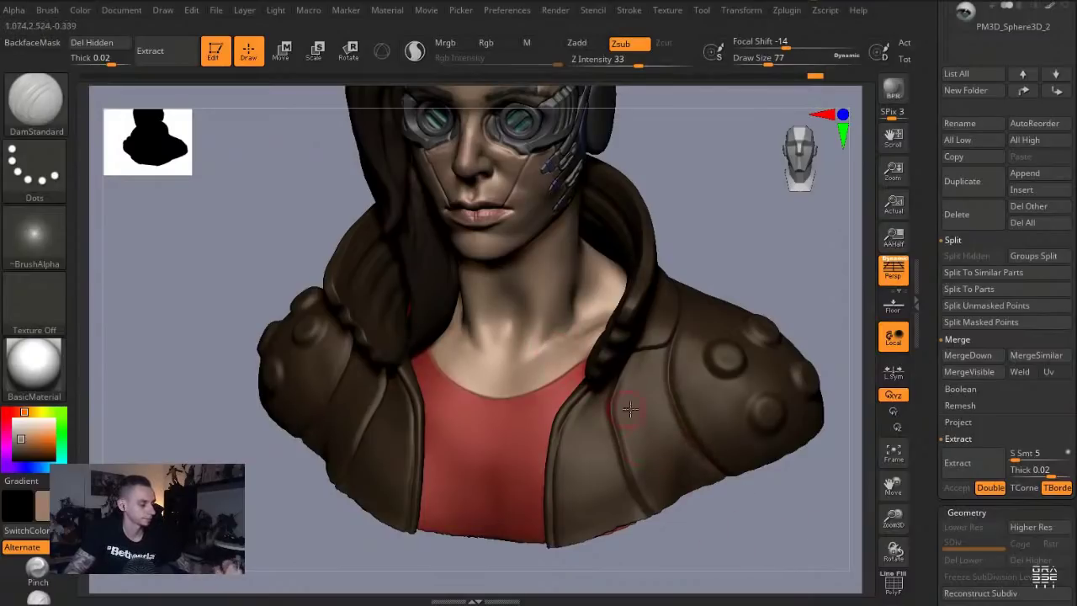
# Build cloth folds between the two seams with the Clay brush, and carve a parallel line along the chest seam with DamStandard at draw size 51
pyautogui.press('b')
pyautogui.press('c')
pyautogui.press('l')
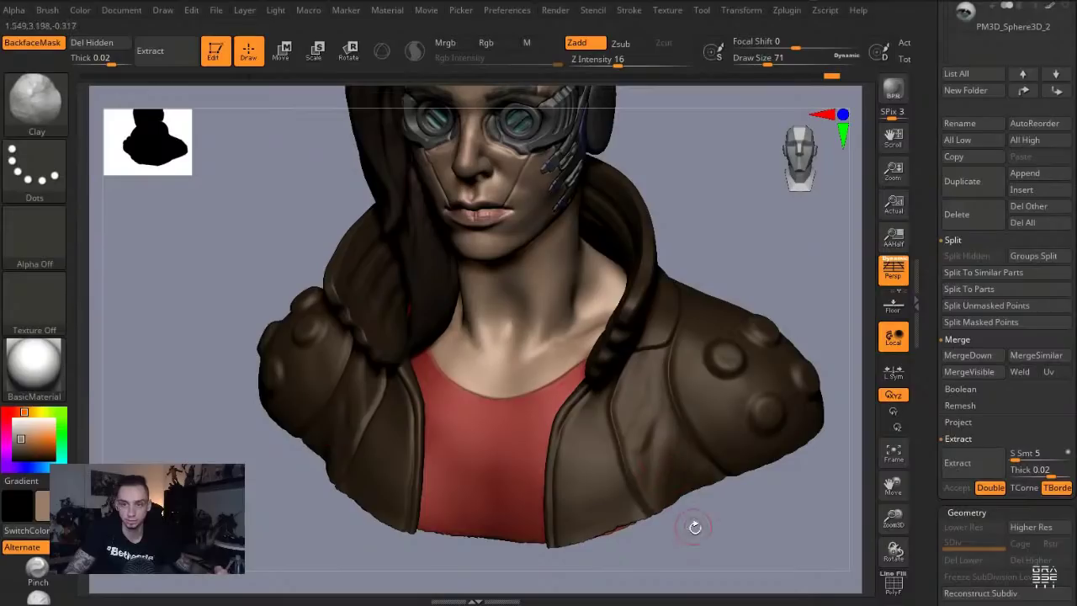
pyautogui.press('b')
pyautogui.press('d')
pyautogui.press('s')
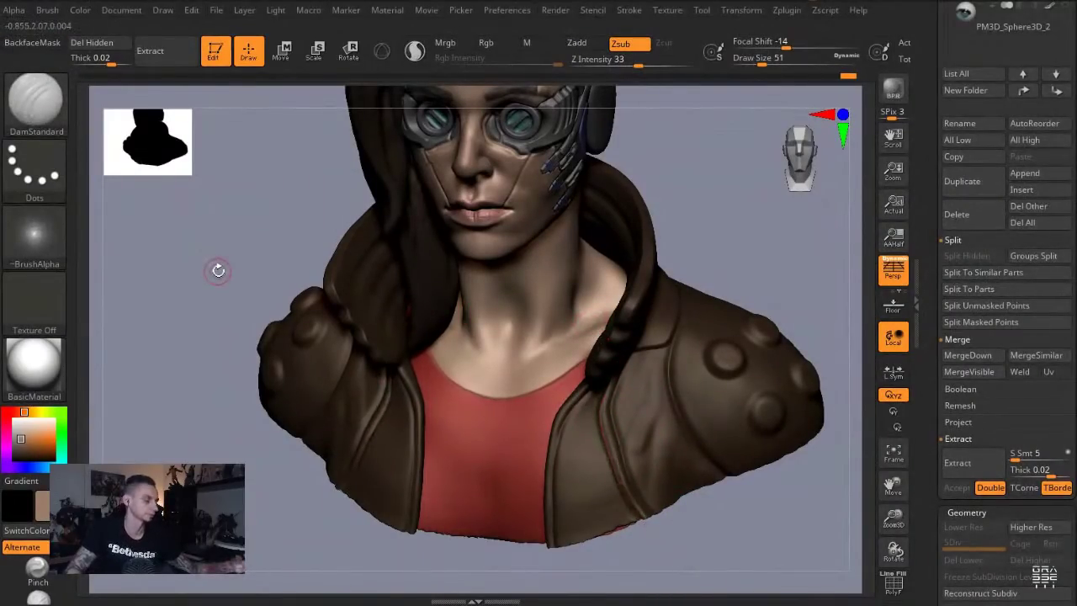
pyautogui.moveTo(218, 270); pyautogui.dragTo(222, 284)
# Pull the jacket's outer side inward below the shoulder with the Move brush at draw size 286
pyautogui.press('b')
pyautogui.press('m')
pyautogui.press('v')
pyautogui.press('s')
pyautogui.moveTo(351, 437)
pyautogui.mouseDown()
pyautogui.moveTo(388, 435)
pyautogui.moveTo(376, 436)
pyautogui.mouseUp()
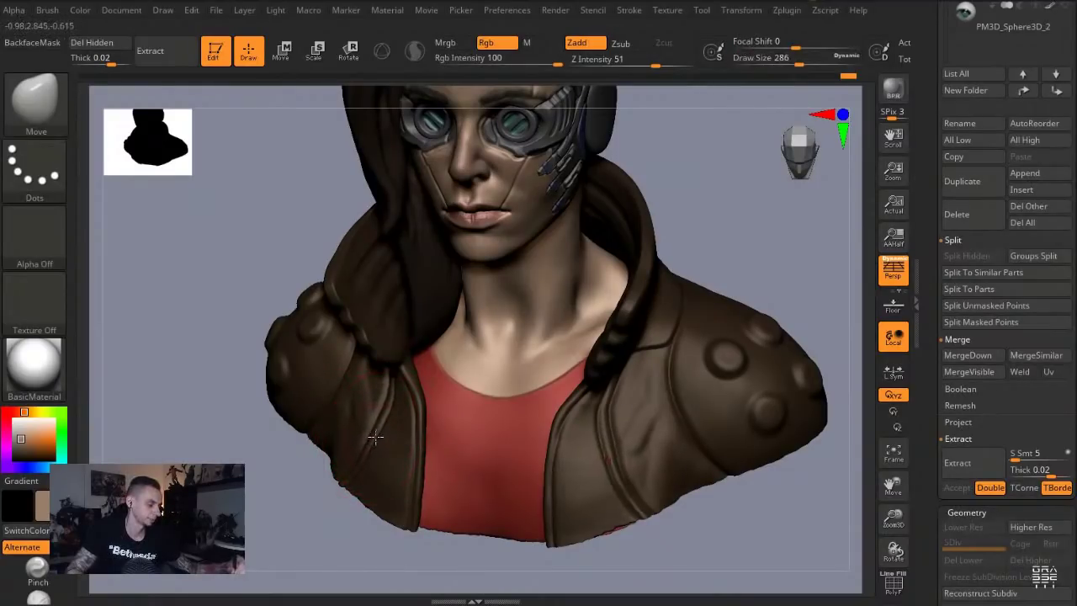
pyautogui.moveTo(305, 239)
pyautogui.mouseDown()
pyautogui.moveTo(272, 240)
pyautogui.moveTo(250, 272)
pyautogui.moveTo(250, 228)
pyautogui.moveTo(286, 235)
pyautogui.mouseUp()
# Shape the centres of the shoulder studs with the Clay brush at draw size 68 and Z intensity 49
pyautogui.press('b')
pyautogui.press('d')
pyautogui.press('s')
pyautogui.press('s')
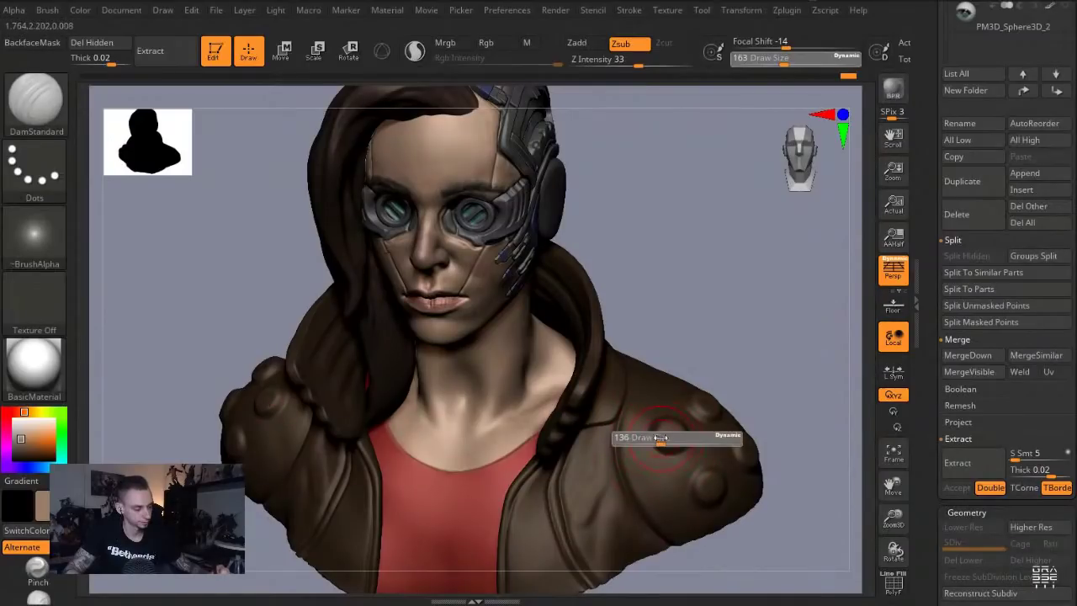
pyautogui.click(657, 439)
pyautogui.press('b')
pyautogui.press('c')
pyautogui.press('l')
pyautogui.click(654, 63)
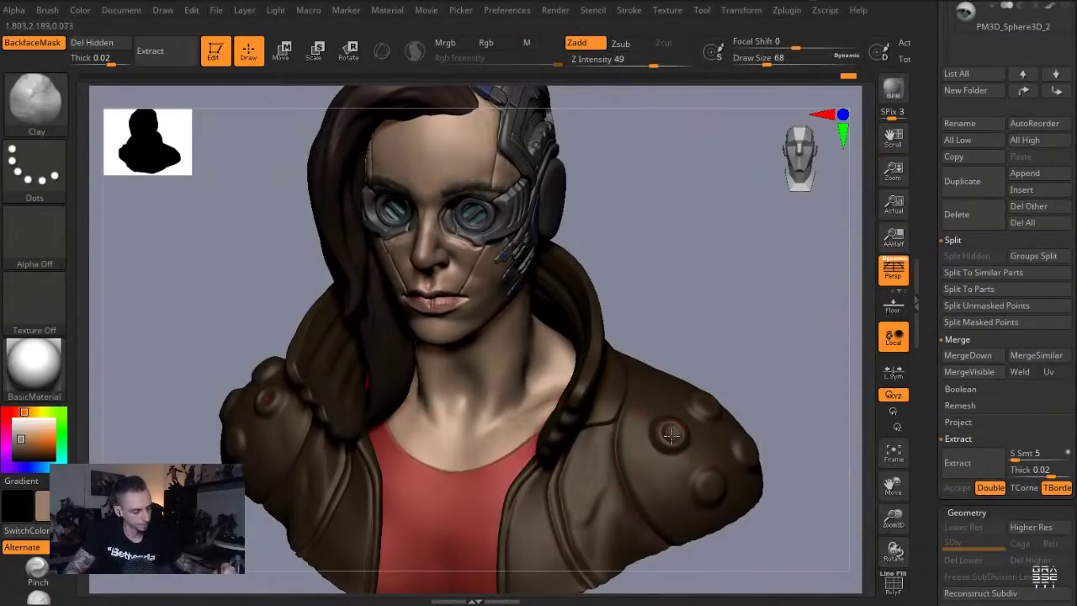
pyautogui.moveTo(717, 358); pyautogui.dragTo(721, 397)
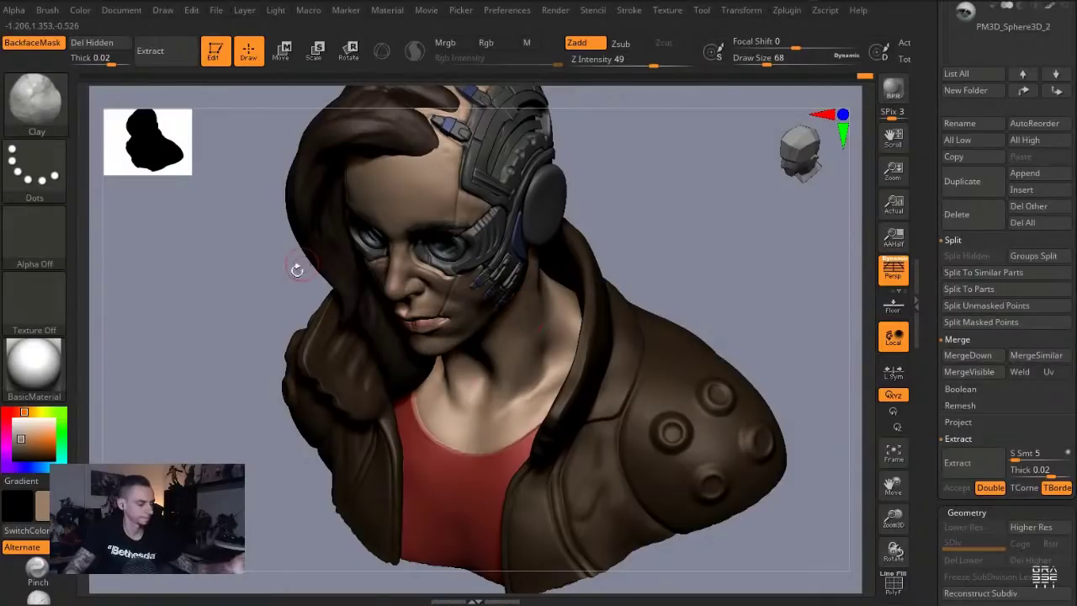
# Carve a second groove parallel to the shoulder seam beside the studs with the DamStandard brush at draw size 54
pyautogui.keyDown('shift'); pyautogui.moveTo(301, 264); pyautogui.dragTo(291, 277); pyautogui.keyUp('shift')
pyautogui.moveTo(269, 323)
pyautogui.keyDown('alt'); pyautogui.mouseDown()
pyautogui.moveTo(223, 245)
pyautogui.moveTo(305, 267)
pyautogui.mouseUp(); pyautogui.keyUp('alt')
pyautogui.press('b')
pyautogui.press('d')
pyautogui.press('s')
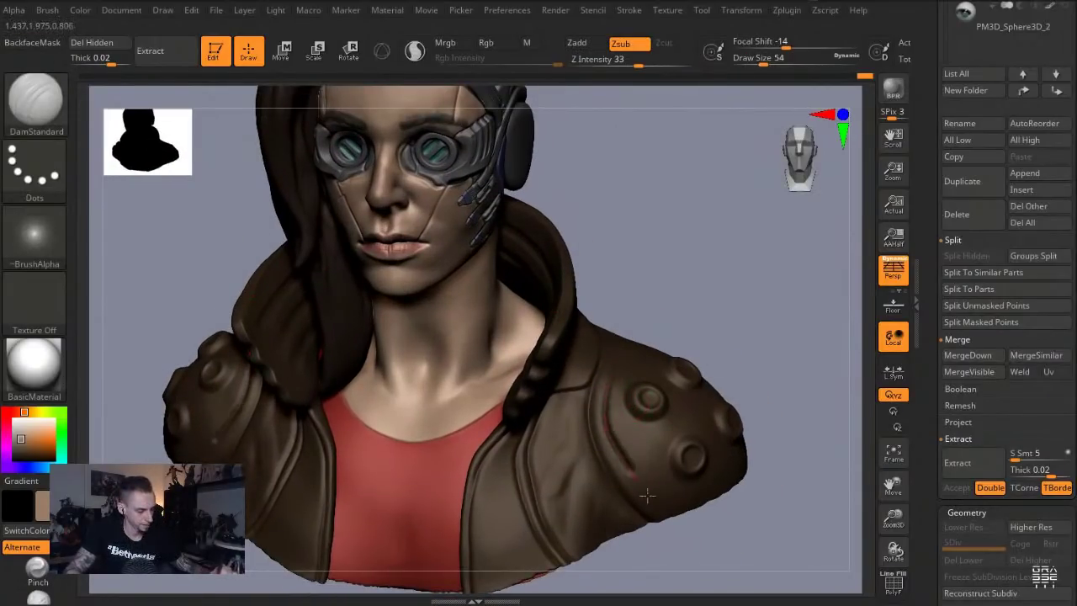
pyautogui.moveTo(637, 276); pyautogui.dragTo(624, 398)
pyautogui.hotkey('ctrl', 'z')
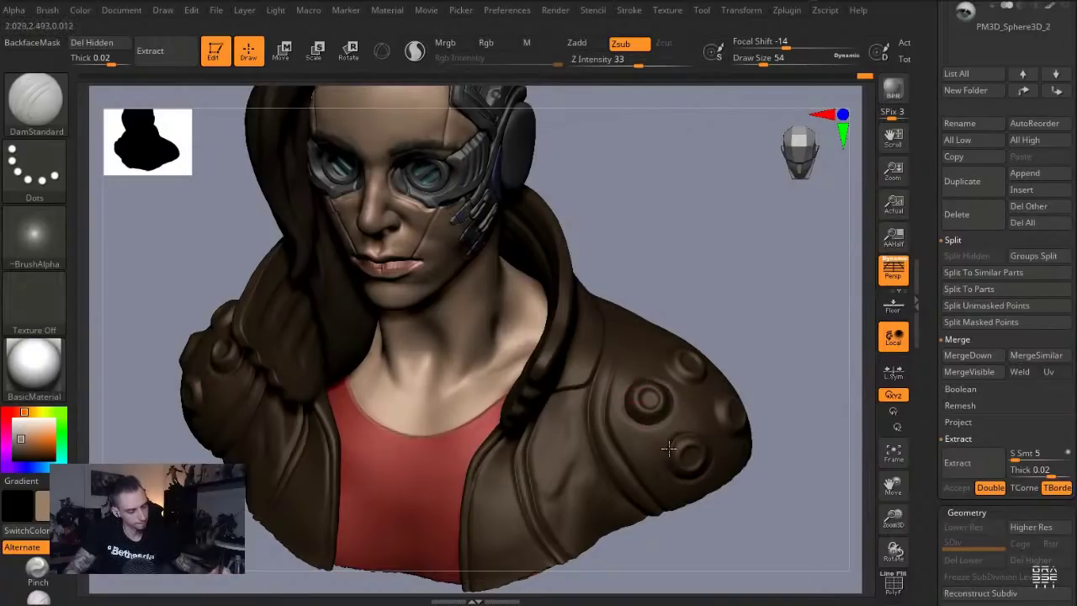
# Refine the surface around the shoulder studs and soften it with the Smooth brush at draw size 437
pyautogui.moveTo(681, 271); pyautogui.dragTo(675, 355)
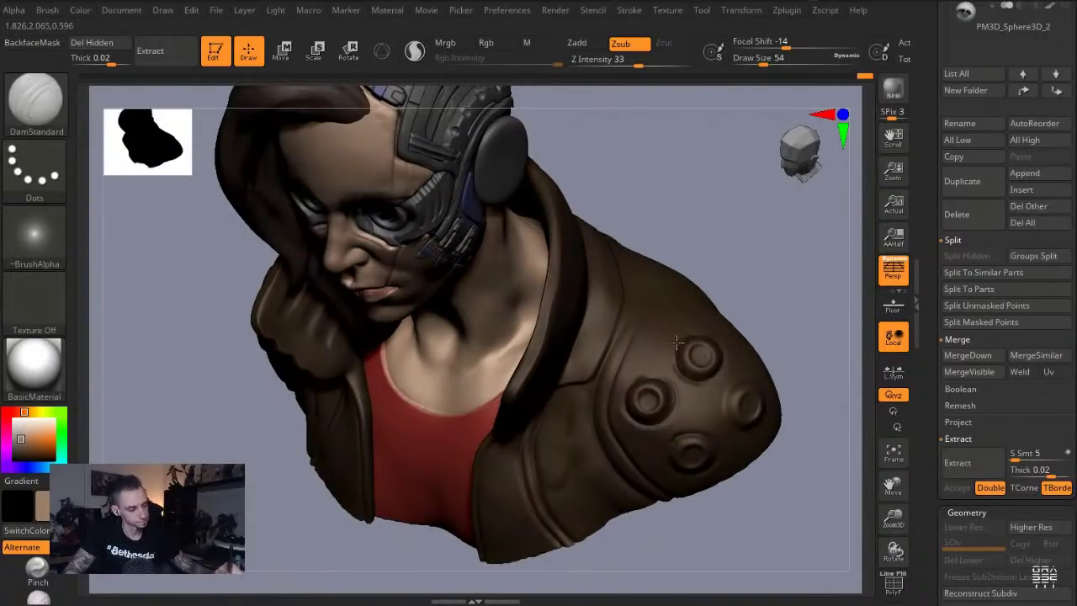
pyautogui.moveTo(723, 390); pyautogui.dragTo(721, 413)
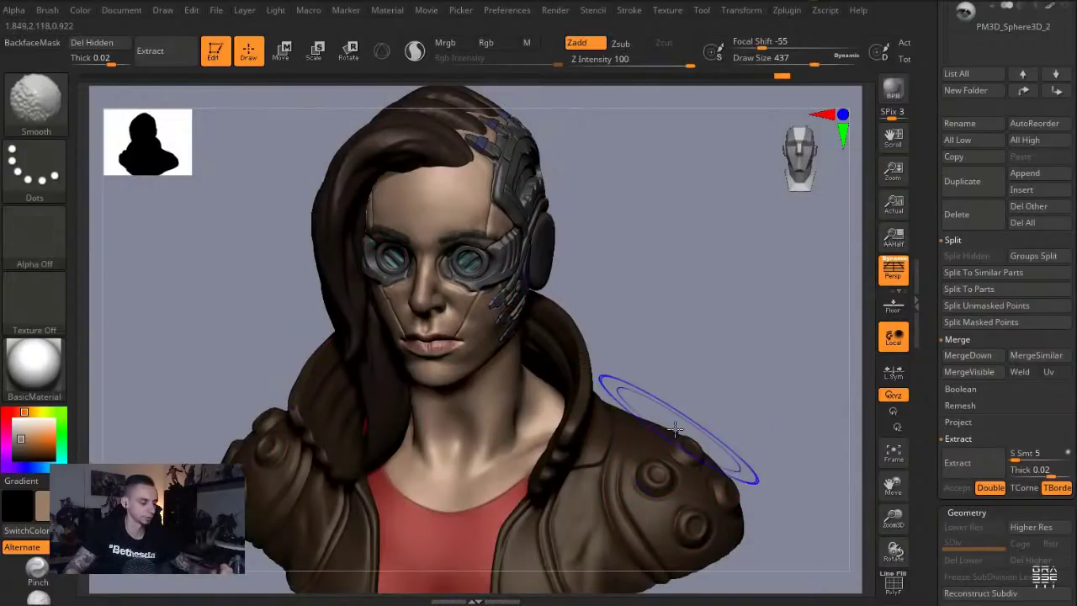
pyautogui.keyDown('shift'); pyautogui.moveTo(666, 488); pyautogui.dragTo(661, 510); pyautogui.keyUp('shift')
pyautogui.moveTo(199, 370)
pyautogui.keyDown('alt'); pyautogui.mouseDown()
pyautogui.moveTo(202, 305)
pyautogui.moveTo(187, 332)
pyautogui.moveTo(221, 308)
pyautogui.mouseUp(); pyautogui.keyUp('alt')
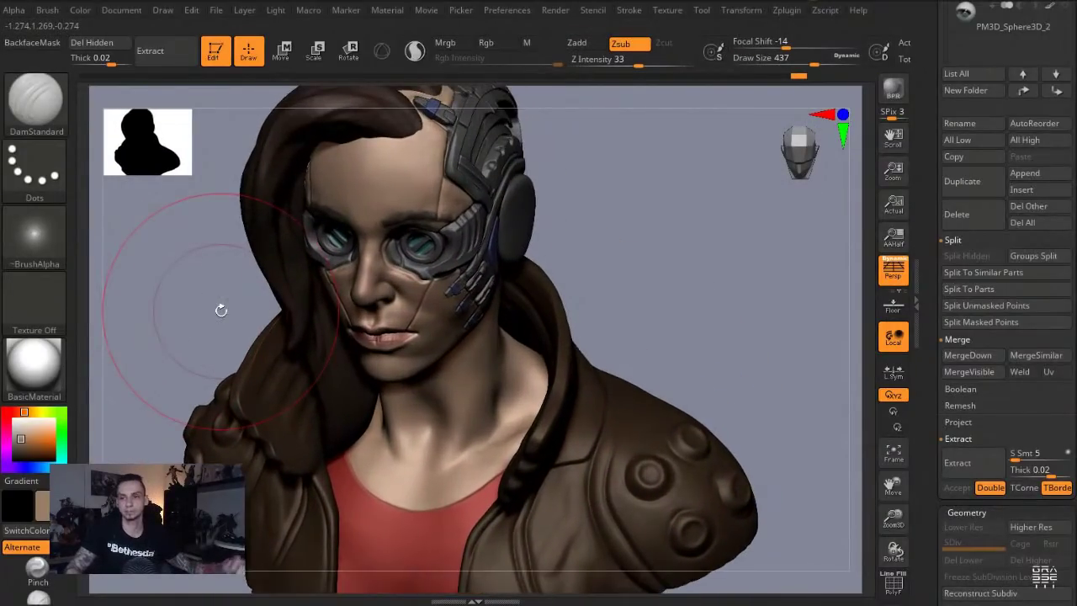
# Lasso-mask a strap shape on top of the shoulder, invert the mask, raise the strap with the Inflat brush, and clear the mask
pyautogui.moveTo(627, 328); pyautogui.dragTo(599, 360)
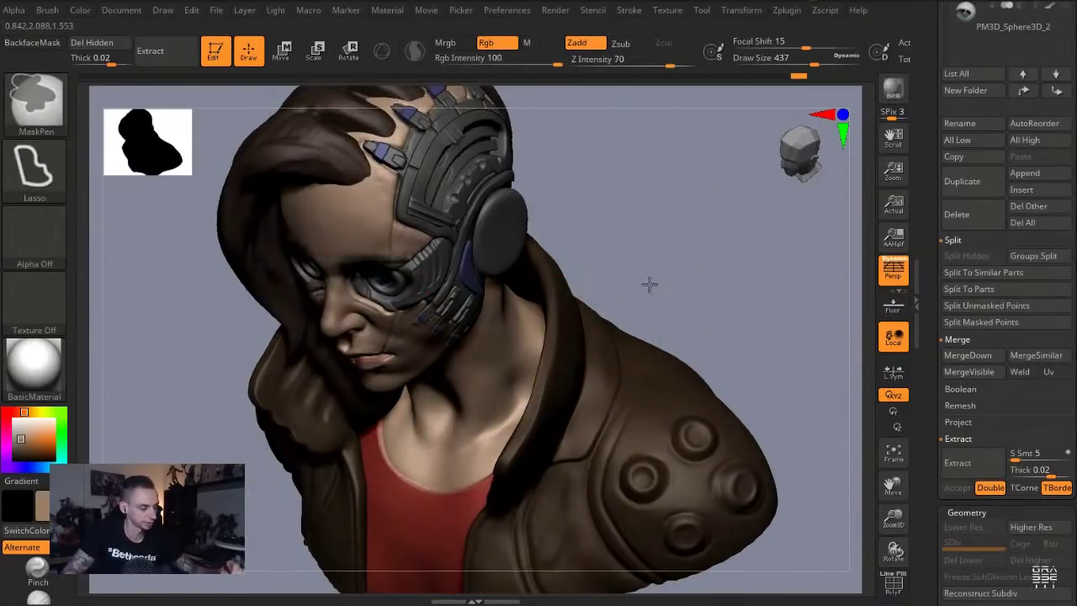
pyautogui.keyDown('ctrl'); pyautogui.moveTo(649, 283); pyautogui.dragTo(627, 349); pyautogui.keyUp('ctrl')
pyautogui.moveTo(614, 420)
pyautogui.keyDown('ctrl'); pyautogui.mouseDown()
pyautogui.moveTo(631, 431)
pyautogui.moveTo(664, 281)
pyautogui.mouseUp(); pyautogui.keyUp('ctrl')
pyautogui.keyDown('ctrl'); pyautogui.click(665, 283); pyautogui.keyUp('ctrl')
pyautogui.press('b')
pyautogui.press('i')
pyautogui.press('n')
pyautogui.moveTo(630, 413)
pyautogui.mouseDown()
pyautogui.moveTo(607, 428)
pyautogui.moveTo(637, 367)
pyautogui.mouseUp()
pyautogui.moveTo(637, 368)
pyautogui.mouseDown(button='right')
pyautogui.moveTo(640, 351)
pyautogui.moveTo(474, 308)
pyautogui.mouseUp(button='right')
pyautogui.moveTo(226, 347)
pyautogui.keyDown('ctrl'); pyautogui.mouseDown()
pyautogui.moveTo(241, 366)
pyautogui.moveTo(199, 289)
pyautogui.moveTo(216, 292)
pyautogui.mouseUp(); pyautogui.keyUp('ctrl')
pyautogui.keyDown('alt'); pyautogui.moveTo(298, 335); pyautogui.dragTo(303, 269); pyautogui.keyUp('alt')
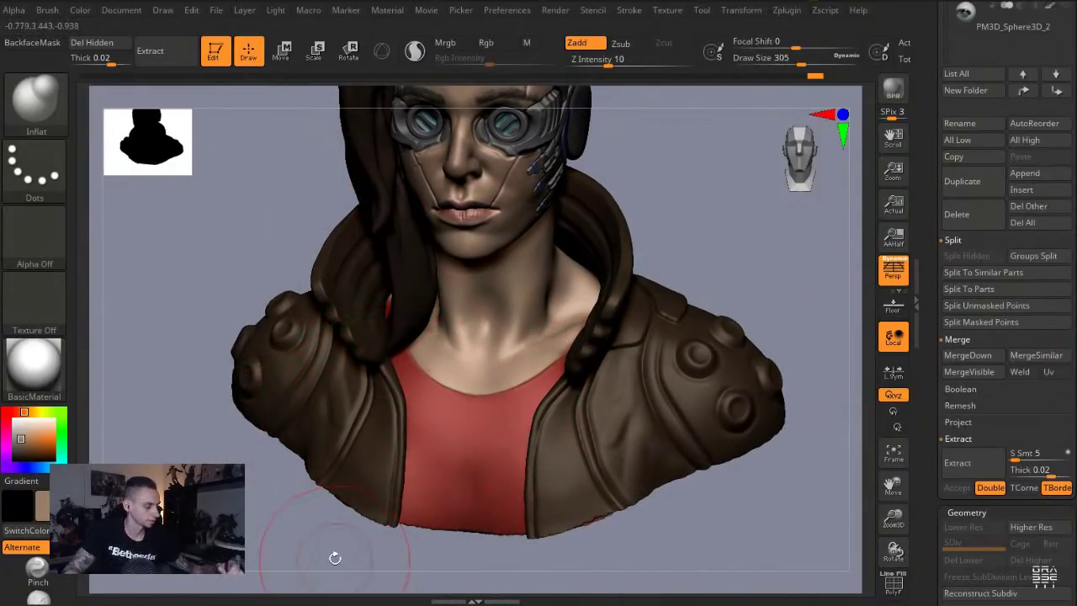
pyautogui.moveTo(334, 558); pyautogui.dragTo(349, 543)
# Duplicate the jacket subtool
pyautogui.press('[')
pyautogui.press('s')
pyautogui.moveTo(394, 453); pyautogui.dragTo(383, 448)
pyautogui.click(959, 188)
pyautogui.moveTo(357, 535)
pyautogui.mouseDown()
pyautogui.moveTo(366, 549)
pyautogui.moveTo(335, 530)
pyautogui.moveTo(419, 517)
pyautogui.moveTo(359, 463)
pyautogui.moveTo(436, 440)
pyautogui.moveTo(436, 457)
pyautogui.mouseUp()
pyautogui.moveTo(281, 488); pyautogui.dragTo(294, 402)
# Isolate a strip along the front opening of the jacket copy and delete the hidden remainder
pyautogui.moveTo(289, 459)
pyautogui.keyDown('ctrl'); pyautogui.keyDown('shift'); pyautogui.mouseDown()
pyautogui.moveTo(291, 493)
pyautogui.moveTo(414, 494)
pyautogui.moveTo(383, 393)
pyautogui.moveTo(412, 510)
pyautogui.mouseUp(); pyautogui.keyUp('shift'); pyautogui.keyUp('ctrl')
pyautogui.moveTo(412, 505)
pyautogui.keyDown('ctrl'); pyautogui.keyDown('shift'); pyautogui.mouseDown()
pyautogui.moveTo(416, 523)
pyautogui.moveTo(404, 404)
pyautogui.mouseUp(); pyautogui.keyUp('shift'); pyautogui.keyUp('ctrl')
pyautogui.moveTo(372, 319)
pyautogui.keyDown('ctrl'); pyautogui.keyDown('alt'); pyautogui.keyDown('shift'); pyautogui.mouseDown()
pyautogui.moveTo(438, 445)
pyautogui.moveTo(404, 297)
pyautogui.mouseUp(); pyautogui.keyUp('shift'); pyautogui.keyUp('alt'); pyautogui.keyUp('ctrl')
pyautogui.moveTo(360, 278)
pyautogui.mouseDown()
pyautogui.moveTo(343, 287)
pyautogui.moveTo(371, 316)
pyautogui.moveTo(414, 301)
pyautogui.mouseUp()
pyautogui.moveTo(397, 309)
pyautogui.keyDown('ctrl'); pyautogui.keyDown('alt'); pyautogui.keyDown('shift'); pyautogui.mouseDown()
pyautogui.moveTo(361, 339)
pyautogui.moveTo(472, 337)
pyautogui.mouseUp(); pyautogui.keyUp('shift'); pyautogui.keyUp('alt'); pyautogui.keyUp('ctrl')
pyautogui.moveTo(482, 337)
pyautogui.mouseDown()
pyautogui.moveTo(507, 379)
pyautogui.moveTo(618, 416)
pyautogui.moveTo(612, 409)
pyautogui.mouseUp()
pyautogui.moveTo(316, 240)
pyautogui.mouseDown()
pyautogui.moveTo(261, 216)
pyautogui.moveTo(290, 274)
pyautogui.moveTo(274, 407)
pyautogui.mouseUp()
pyautogui.click(74, 46)
# Show the whole bust again and shift the front strip into place beside the jacket's opening
pyautogui.hotkey('alt', 's')
pyautogui.press('w')
pyautogui.moveTo(189, 383); pyautogui.dragTo(209, 280)
pyautogui.click(419, 257)
pyautogui.moveTo(356, 478)
pyautogui.mouseDown()
pyautogui.moveTo(388, 481)
pyautogui.moveTo(330, 488)
pyautogui.mouseUp()
pyautogui.press('q')
pyautogui.press('w')
pyautogui.moveTo(357, 493); pyautogui.dragTo(334, 486)
pyautogui.press('q')
# Reshape the front strip along the jacket's opening with the Move brush, varying the draw size
pyautogui.press('b')
pyautogui.press('m')
pyautogui.press('v')
pyautogui.press('s')
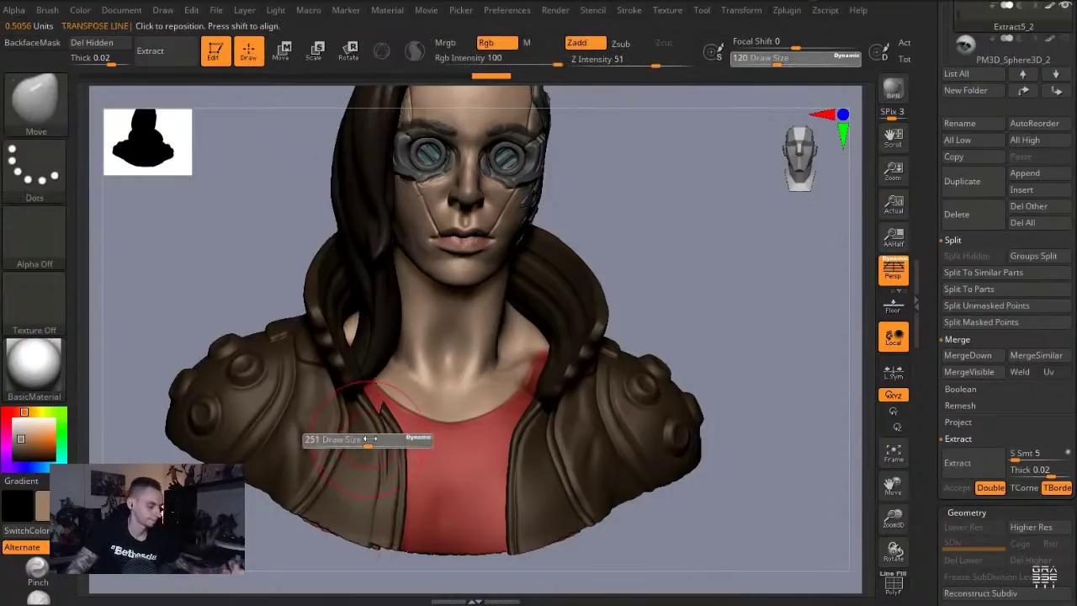
pyautogui.moveTo(368, 444); pyautogui.dragTo(382, 443)
pyautogui.moveTo(385, 428); pyautogui.dragTo(392, 426)
pyautogui.press('s')
pyautogui.moveTo(353, 509)
pyautogui.mouseDown()
pyautogui.moveTo(371, 509)
pyautogui.moveTo(378, 537)
pyautogui.moveTo(267, 567)
pyautogui.mouseUp()
pyautogui.moveTo(369, 532); pyautogui.dragTo(385, 520)
pyautogui.press('s')
pyautogui.moveTo(384, 425); pyautogui.dragTo(376, 425)
# Select and solo the front strip, work its surface with the Clay brush at draw size 365, and show all parts again
pyautogui.keyDown('alt'); pyautogui.click(391, 401); pyautogui.keyUp('alt')
pyautogui.hotkey('alt', 's')
pyautogui.moveTo(279, 491); pyautogui.dragTo(332, 488)
pyautogui.press('b')
pyautogui.press('c')
pyautogui.press('l')
pyautogui.keyDown('alt'); pyautogui.moveTo(404, 524); pyautogui.dragTo(416, 567); pyautogui.keyUp('alt')
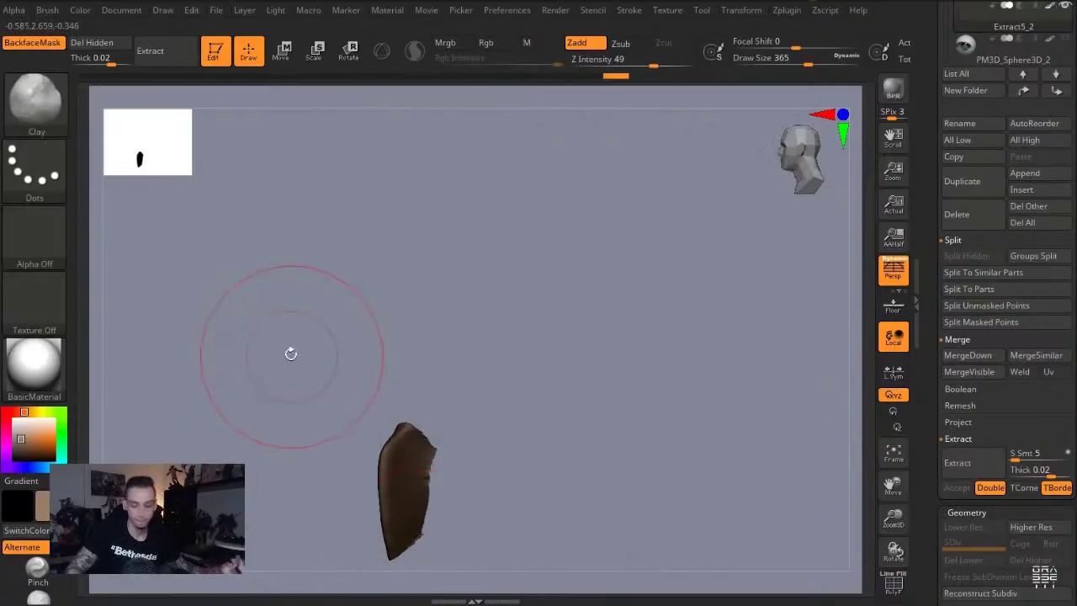
pyautogui.hotkey('alt', 's')
pyautogui.keyDown('shift'); pyautogui.moveTo(295, 358); pyautogui.dragTo(296, 363); pyautogui.keyUp('shift')
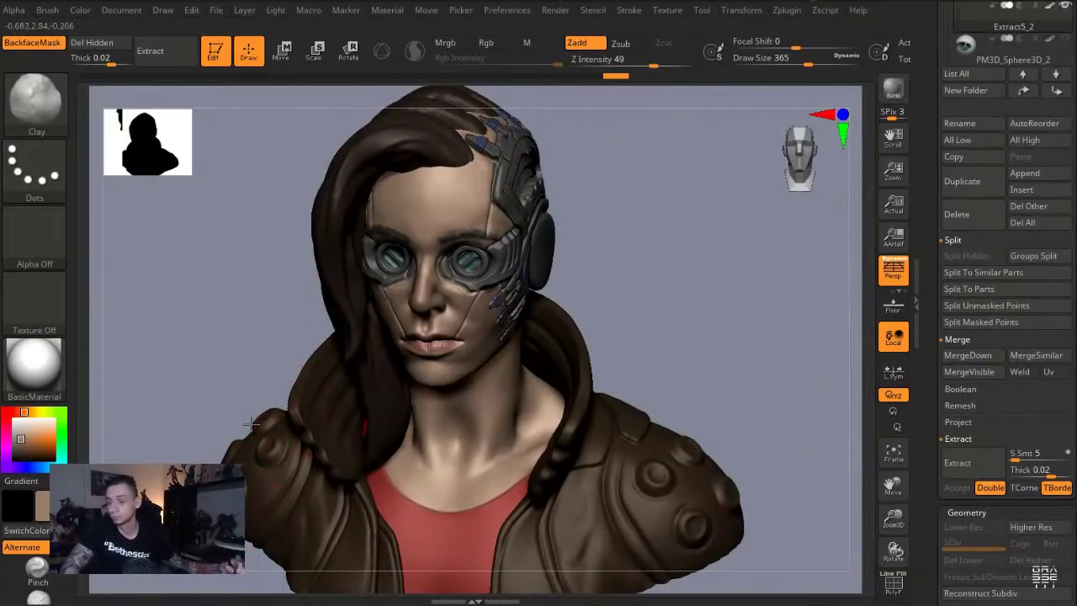
# Fit the front strip between the jacket and the shirt with the Move brush, enlarging the draw size to 351
pyautogui.keyDown('alt'); pyautogui.moveTo(182, 399); pyautogui.dragTo(222, 249); pyautogui.keyUp('alt')
pyautogui.press('b')
pyautogui.press('m')
pyautogui.press('v')
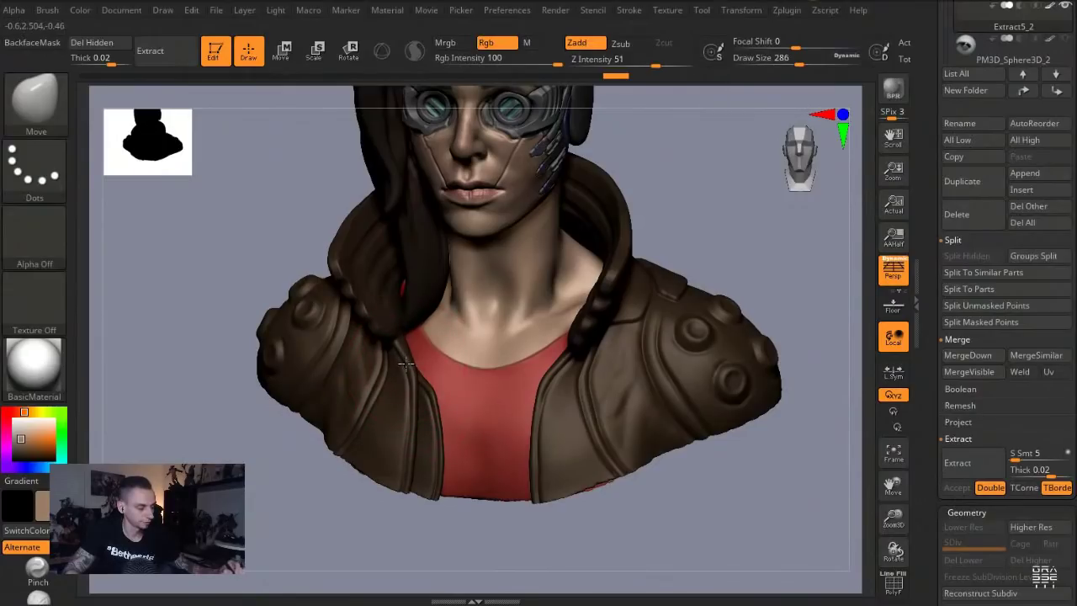
pyautogui.press('s')
pyautogui.moveTo(413, 394); pyautogui.dragTo(410, 394)
pyautogui.press('s')
pyautogui.moveTo(425, 447); pyautogui.dragTo(437, 447)
pyautogui.moveTo(413, 548)
pyautogui.mouseDown()
pyautogui.moveTo(437, 514)
pyautogui.moveTo(435, 460)
pyautogui.mouseUp()
pyautogui.press('s')
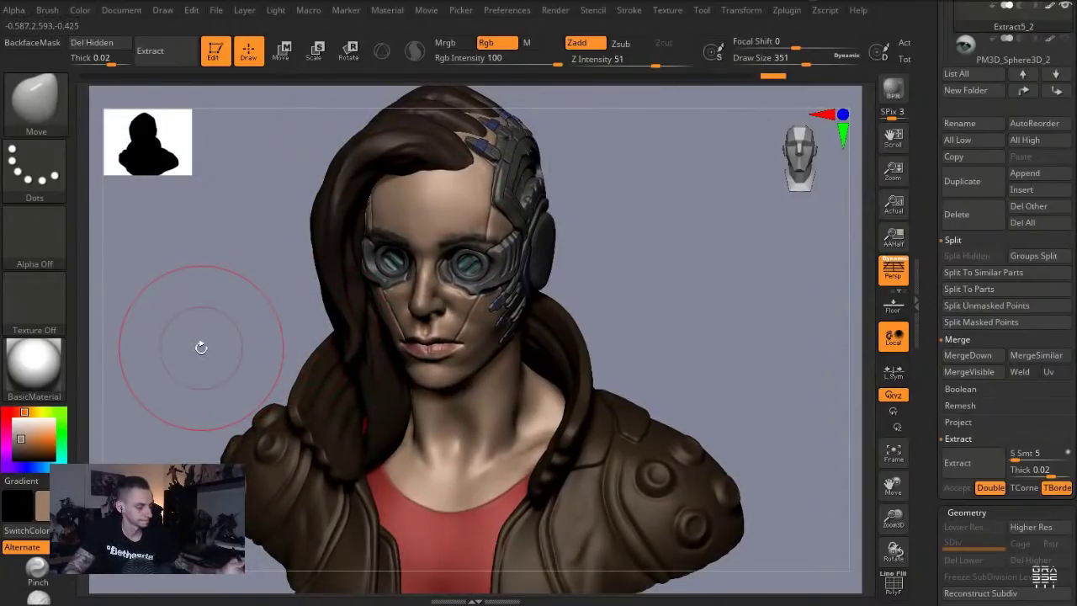
# Select the shirt, adjust its neckline beside the hair with the Move brush at draw size 293, and duplicate the shirt
pyautogui.keyDown('alt'); pyautogui.moveTo(199, 346); pyautogui.dragTo(207, 294); pyautogui.keyUp('alt')
pyautogui.keyDown('alt'); pyautogui.click(421, 431); pyautogui.keyUp('alt')
pyautogui.press('s')
pyautogui.moveTo(427, 379); pyautogui.dragTo(422, 380)
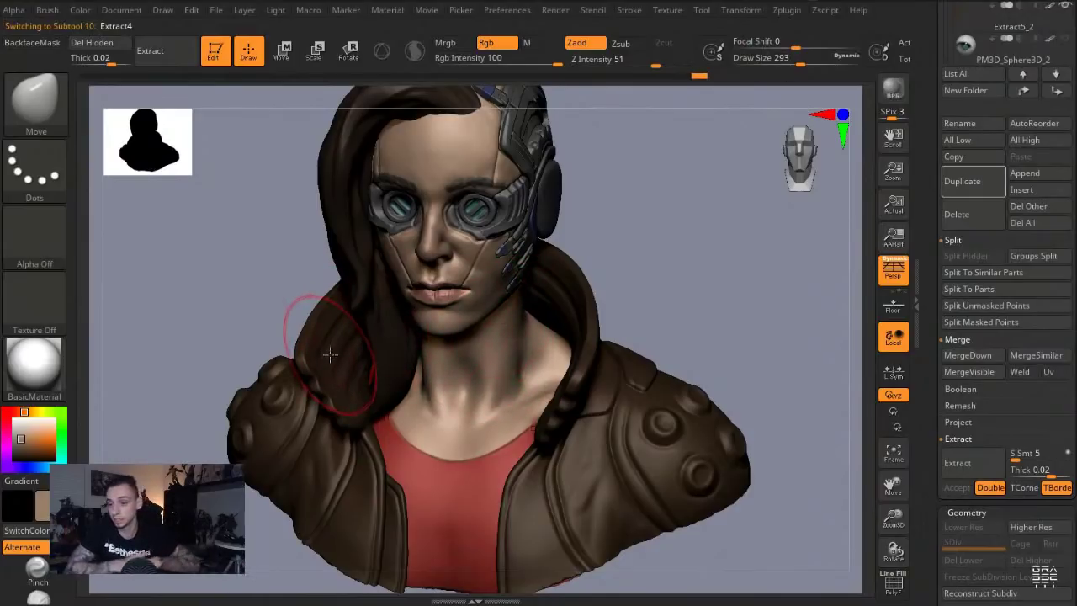
pyautogui.hotkey('ctrl', 'd')
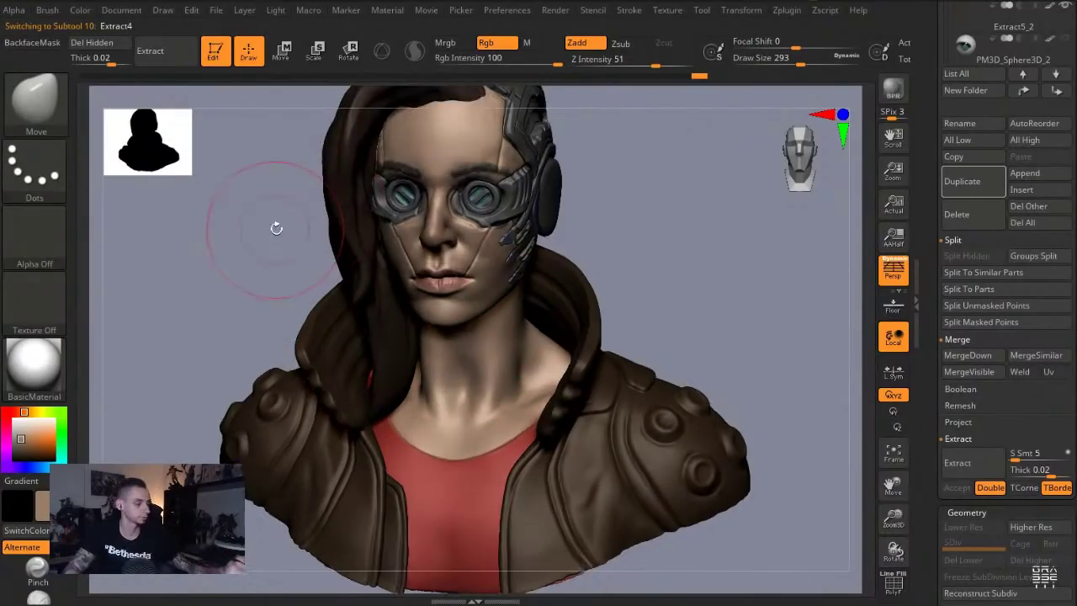
# Set up the DamStandard brush at draw size 25 and try seam lines down both sides of the neck
pyautogui.hotkey('alt', 's')
pyautogui.hotkey('alt', 's')
pyautogui.press('s')
pyautogui.moveTo(439, 352); pyautogui.dragTo(438, 352)
pyautogui.press('b')
pyautogui.press('d')
pyautogui.press('s')
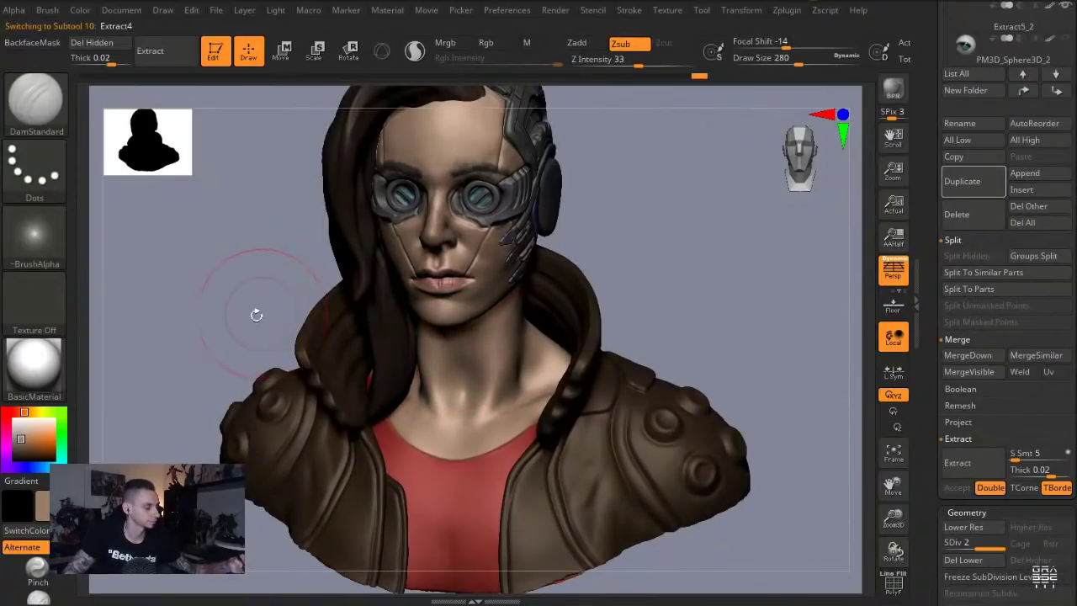
pyautogui.moveTo(238, 326)
pyautogui.mouseDown()
pyautogui.moveTo(235, 303)
pyautogui.moveTo(236, 341)
pyautogui.mouseUp()
pyautogui.press('[')
pyautogui.press('[')
pyautogui.press('[')
pyautogui.press('[')
pyautogui.press('[')
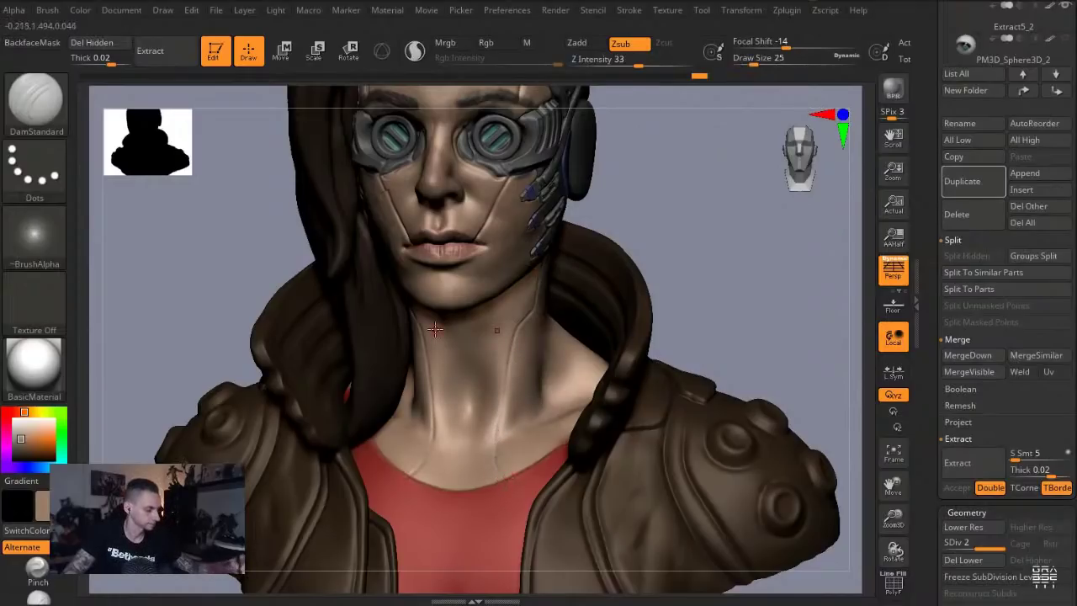
pyautogui.moveTo(207, 250); pyautogui.dragTo(209, 259)
pyautogui.hotkey('ctrl', 'z')
# Carve angular seam lines from the jaw down the neck to the collarbones with DamStandard at Z Intensity 58
pyautogui.moveTo(639, 61); pyautogui.dragTo(661, 61)
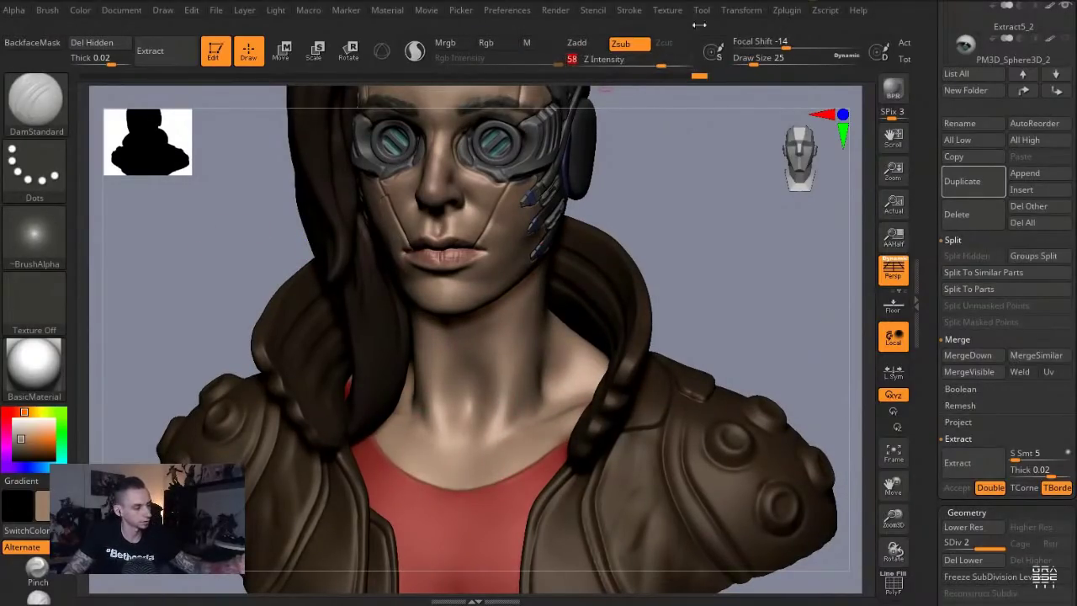
pyautogui.moveTo(937, 585); pyautogui.dragTo(937, 13)
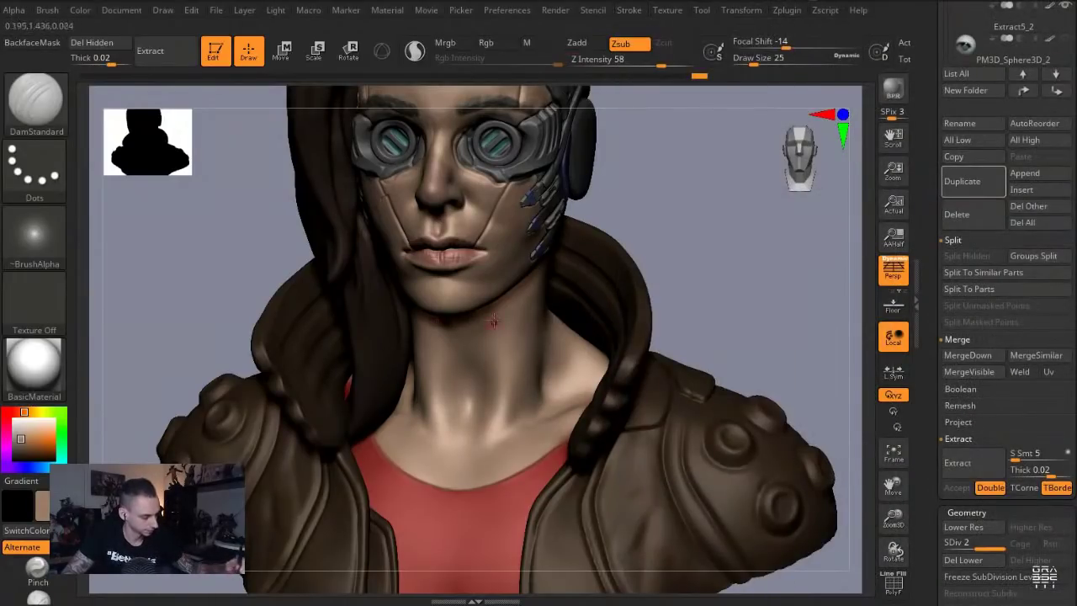
pyautogui.moveTo(604, 174); pyautogui.dragTo(549, 228)
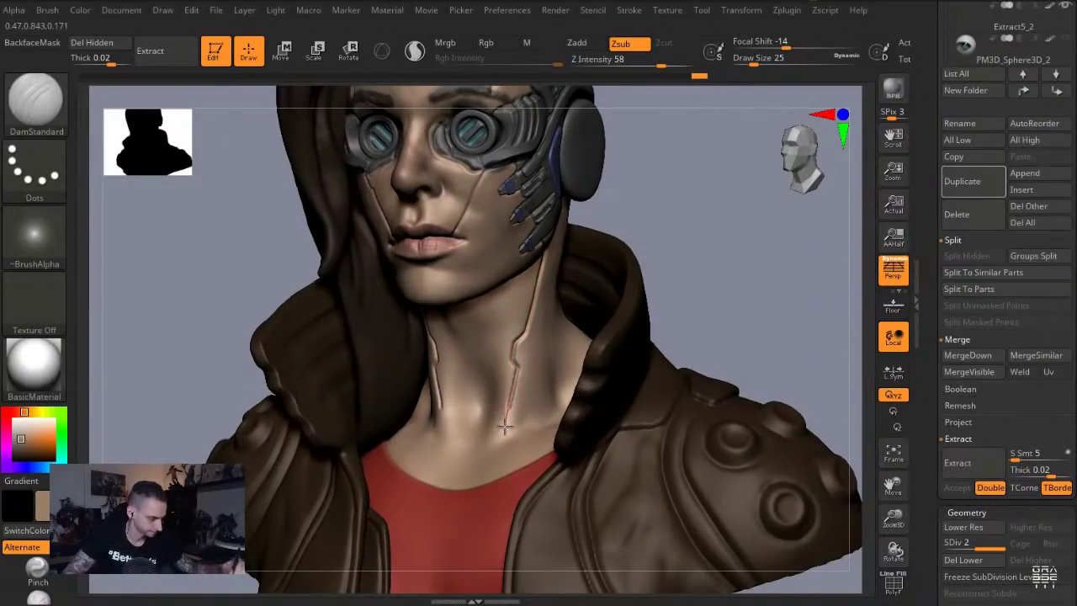
pyautogui.moveTo(226, 308); pyautogui.dragTo(535, 407)
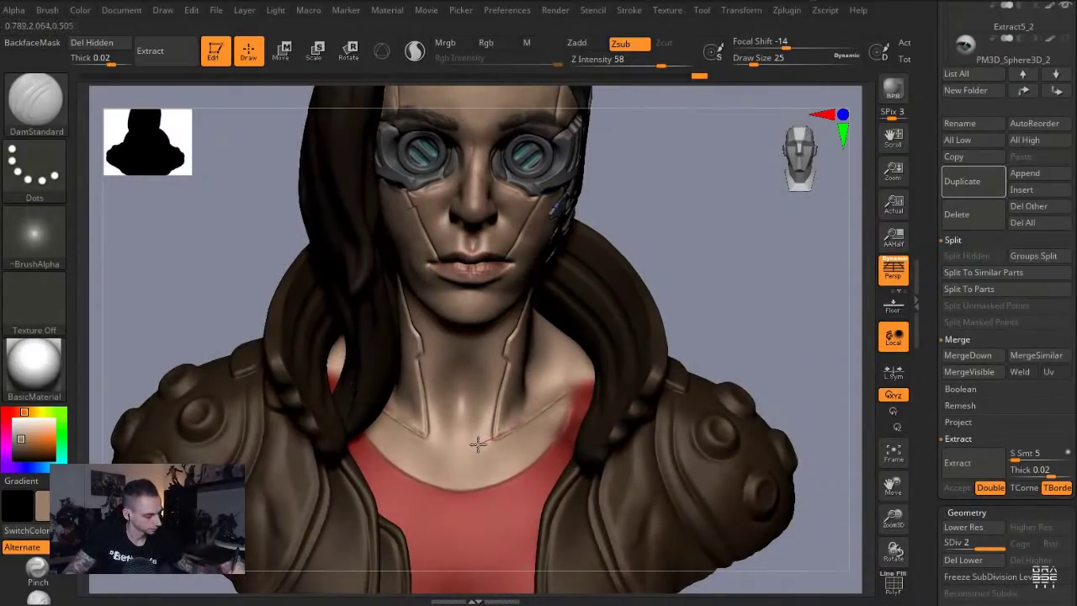
pyautogui.moveTo(454, 446); pyautogui.dragTo(443, 437)
pyautogui.moveTo(242, 294); pyautogui.dragTo(200, 304)
pyautogui.hotkey('ctrl', 'z')
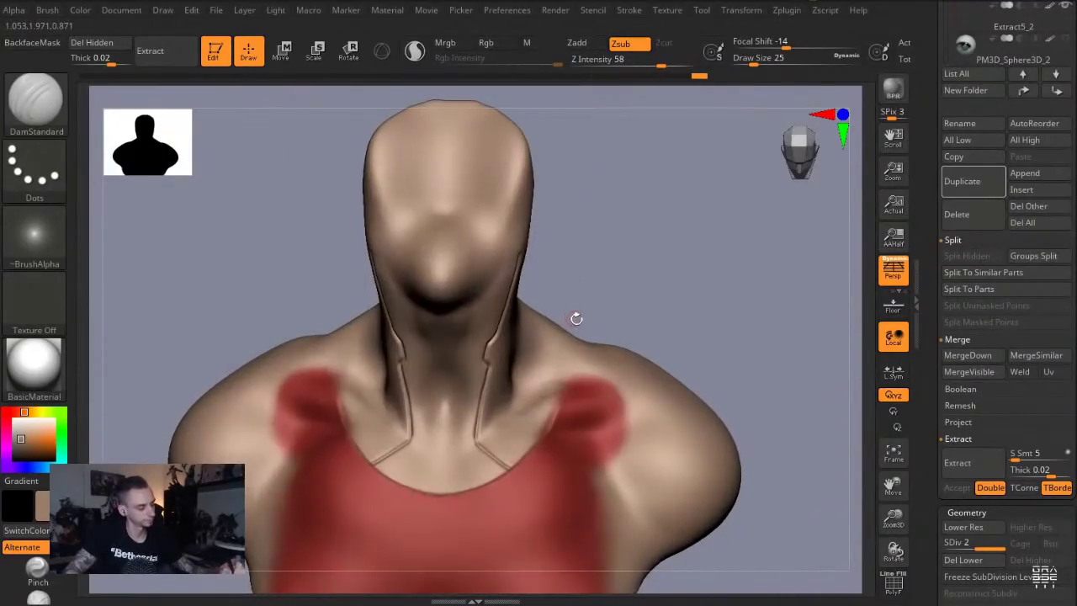
# Mask out everything but the shoulders and chest around the neckline on the soloed body and fill that area with red
pyautogui.moveTo(559, 318)
pyautogui.mouseDown()
pyautogui.moveTo(552, 395)
pyautogui.moveTo(522, 455)
pyautogui.moveTo(432, 509)
pyautogui.moveTo(678, 322)
pyautogui.moveTo(656, 305)
pyautogui.mouseUp()
pyautogui.moveTo(575, 246)
pyautogui.keyDown('ctrl'); pyautogui.keyDown('alt'); pyautogui.mouseDown()
pyautogui.moveTo(431, 493)
pyautogui.moveTo(465, 494)
pyautogui.moveTo(588, 314)
pyautogui.mouseUp(); pyautogui.keyUp('alt'); pyautogui.keyUp('ctrl')
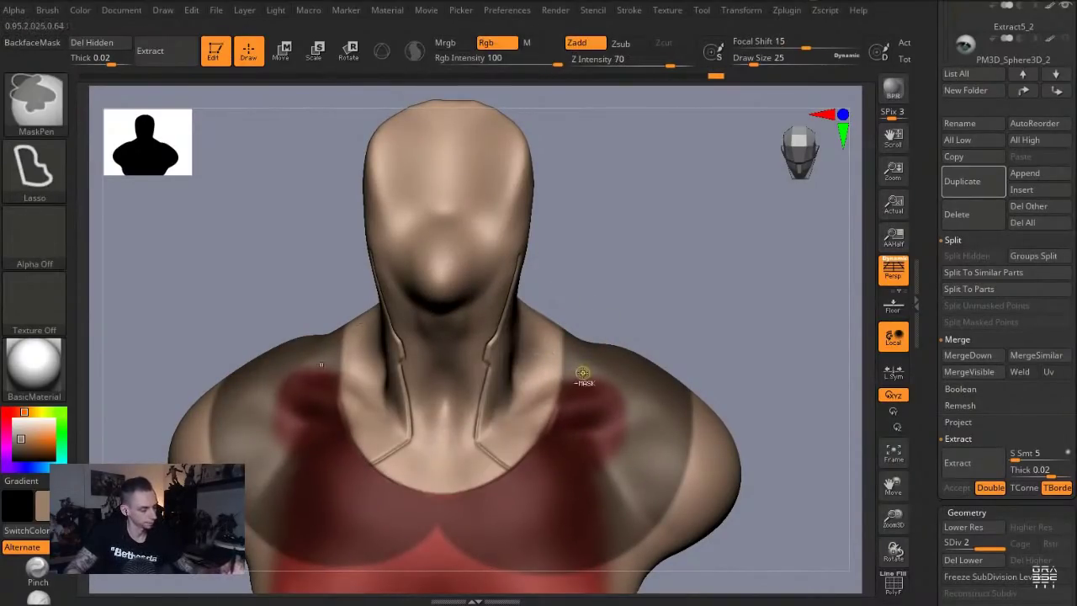
pyautogui.press('s')
pyautogui.moveTo(552, 399); pyautogui.dragTo(577, 399)
pyautogui.keyDown('ctrl'); pyautogui.click(591, 298); pyautogui.keyUp('ctrl')
pyautogui.moveTo(31, 445); pyautogui.dragTo(299, 478)
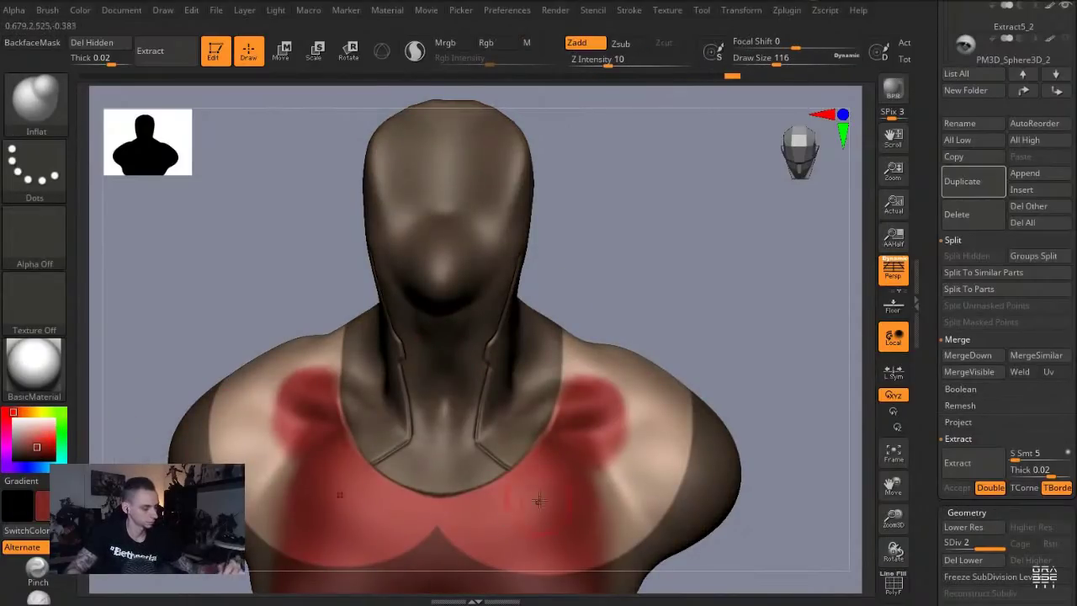
pyautogui.hotkey('ctrl', 'f')
# Puff up the red shirt area with the Inflat brush at draw size 280, show all parts, and clear the mask
pyautogui.press('s')
pyautogui.moveTo(558, 410); pyautogui.dragTo(576, 412)
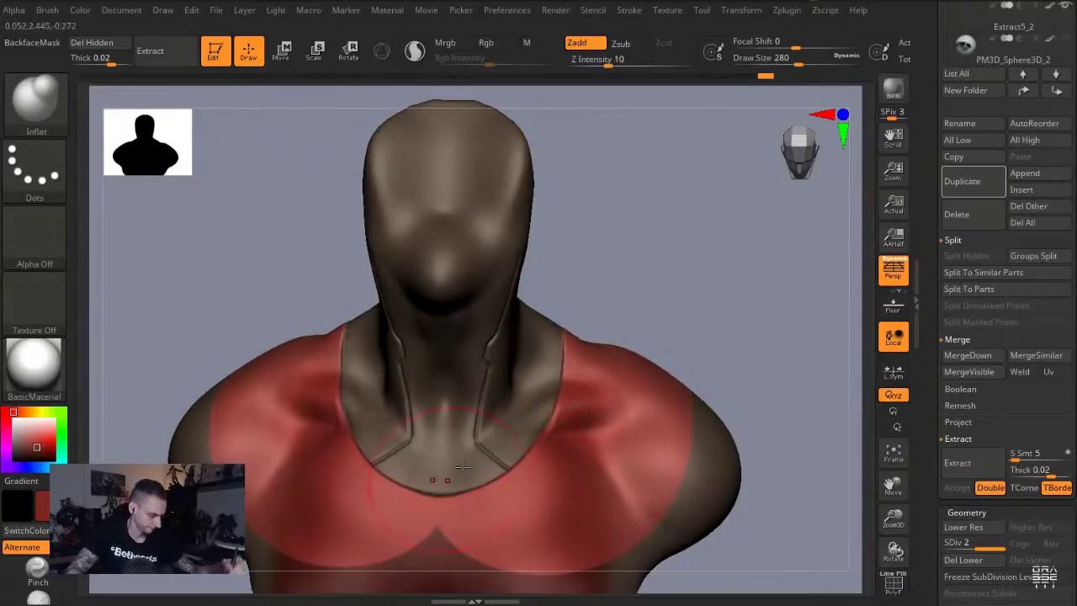
pyautogui.hotkey('alt', 's')
pyautogui.moveTo(279, 234)
pyautogui.keyDown('ctrl'); pyautogui.mouseDown()
pyautogui.moveTo(271, 248)
pyautogui.moveTo(261, 223)
pyautogui.mouseUp(); pyautogui.keyUp('ctrl')
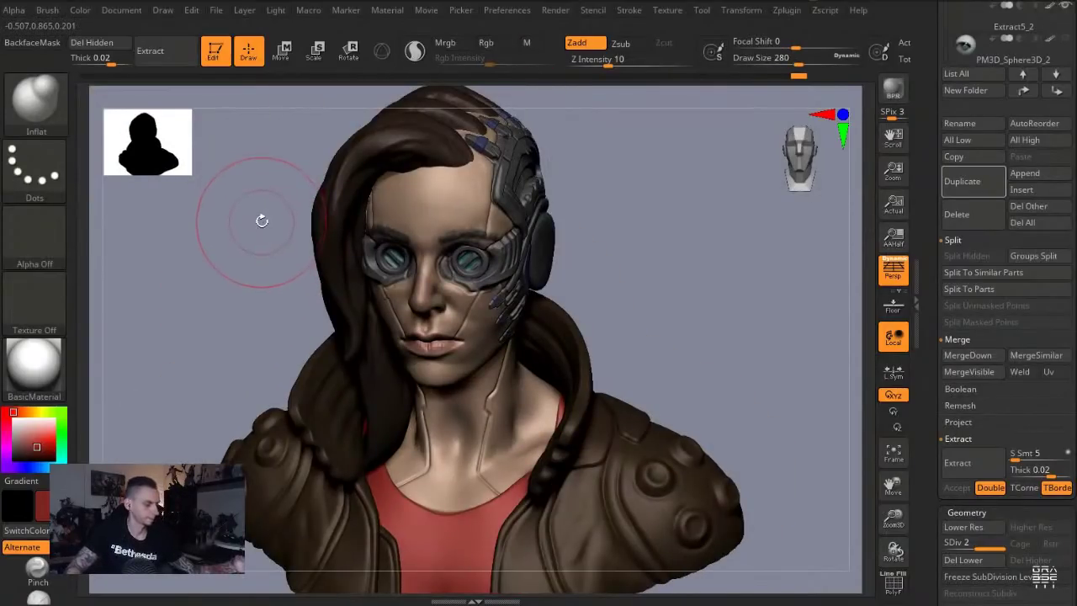
# Adjust the shirt's edges beneath the collar and hair with the Move brush at draw sizes 202 and 639
pyautogui.press('b')
pyautogui.press('m')
pyautogui.press('v')
pyautogui.press('s')
pyautogui.moveTo(557, 404)
pyautogui.mouseDown()
pyautogui.moveTo(547, 403)
pyautogui.moveTo(586, 408)
pyautogui.mouseUp()
pyautogui.moveTo(540, 371); pyautogui.dragTo(554, 377)
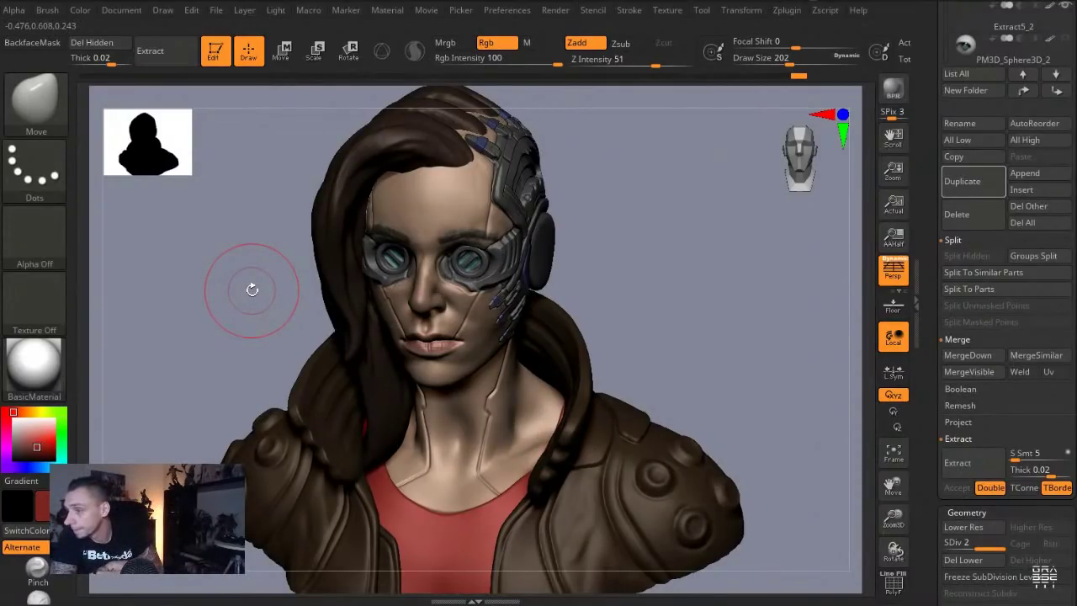
pyautogui.press('s')
pyautogui.moveTo(331, 465)
pyautogui.mouseDown()
pyautogui.moveTo(372, 464)
pyautogui.moveTo(357, 439)
pyautogui.mouseUp()
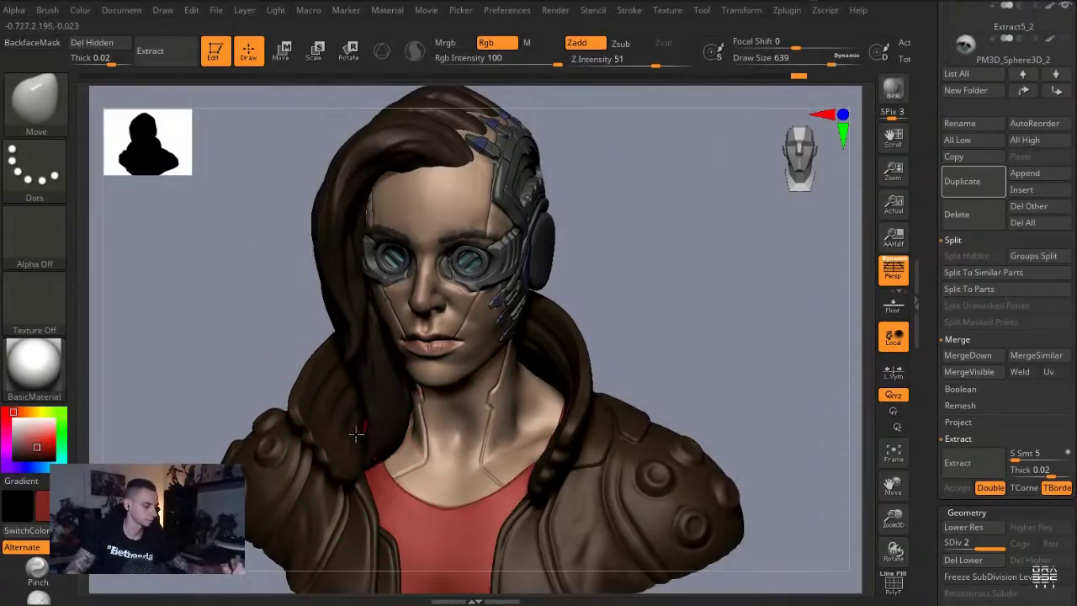
# Select the jacket and pull its collar closer to the neck with the Move brush at draw sizes 743 and 593
pyautogui.keyDown('alt'); pyautogui.click(576, 397); pyautogui.keyUp('alt')
pyautogui.press('s')
pyautogui.moveTo(577, 395); pyautogui.dragTo(547, 361)
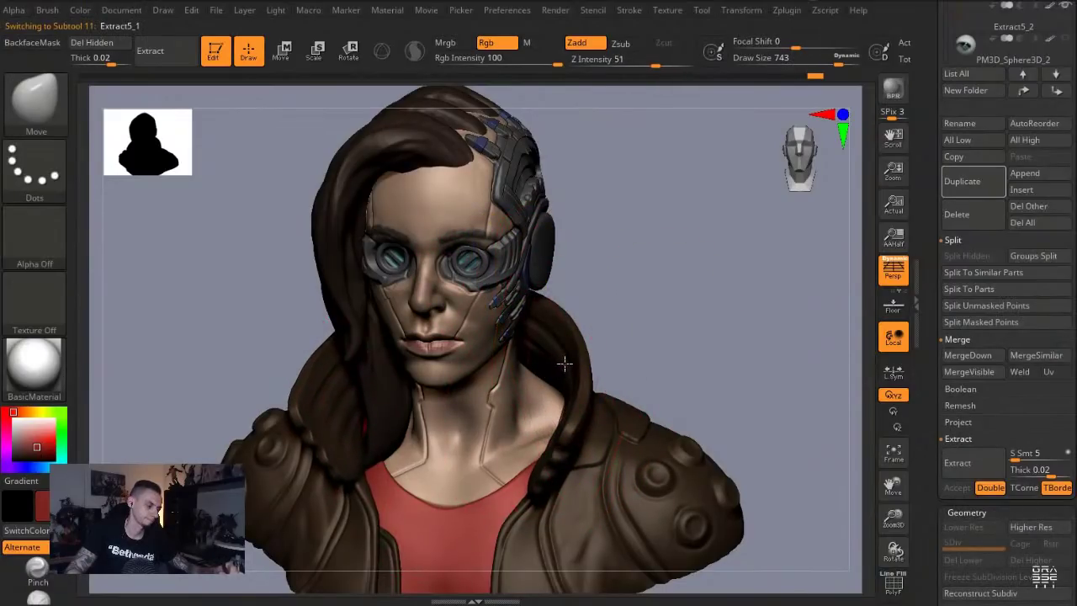
pyautogui.moveTo(540, 320); pyautogui.dragTo(526, 315)
pyautogui.moveTo(547, 360); pyautogui.dragTo(529, 359)
pyautogui.press('[')
pyautogui.press('[')
pyautogui.press('[')
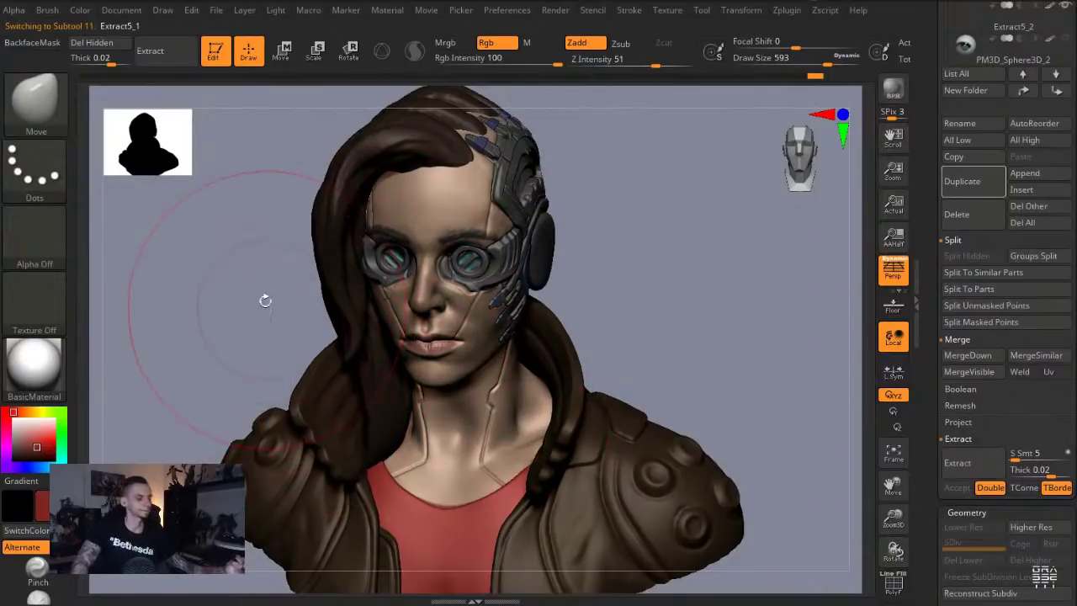
# Select the shirt and reshape its neckline with the Move brush at draw size 393
pyautogui.moveTo(247, 284); pyautogui.dragTo(253, 276)
pyautogui.keyDown('alt'); pyautogui.click(403, 450); pyautogui.keyUp('alt')
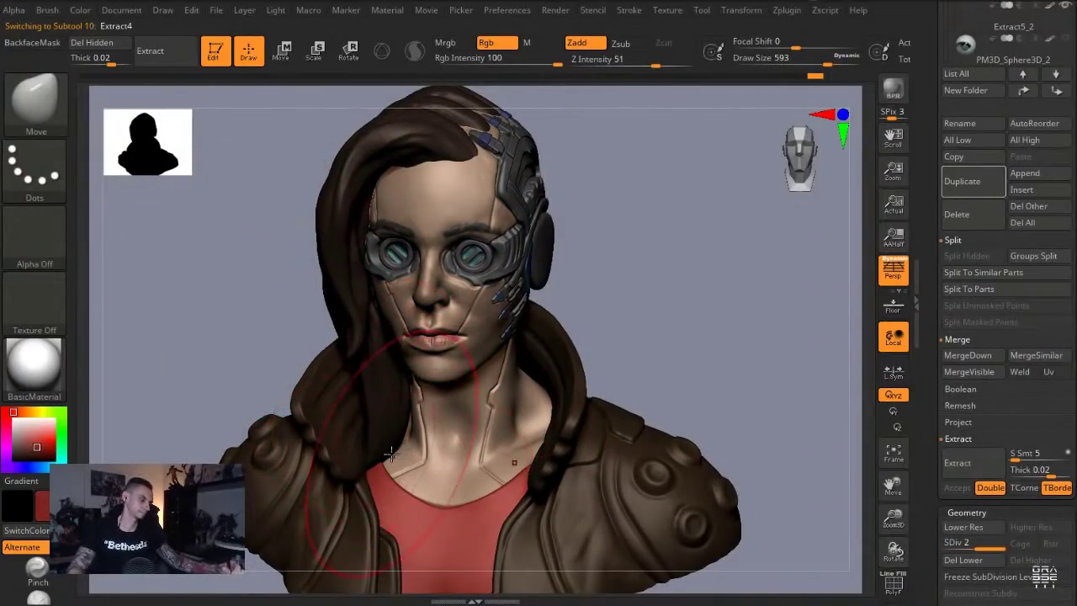
pyautogui.press('[')
pyautogui.press('[')
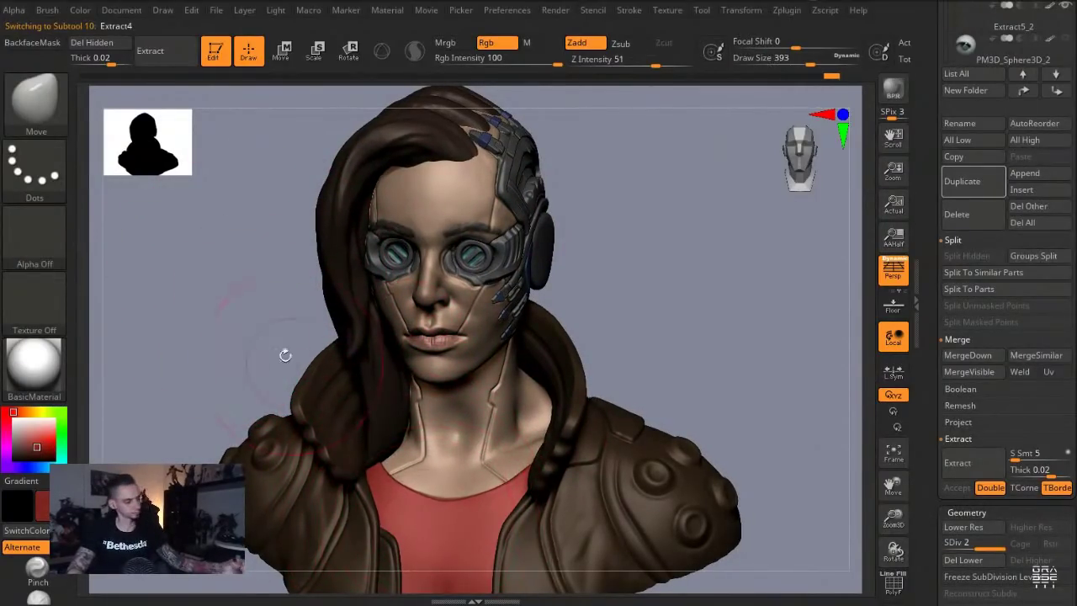
pyautogui.moveTo(207, 321)
pyautogui.mouseDown()
pyautogui.moveTo(190, 290)
pyautogui.moveTo(216, 293)
pyautogui.mouseUp()
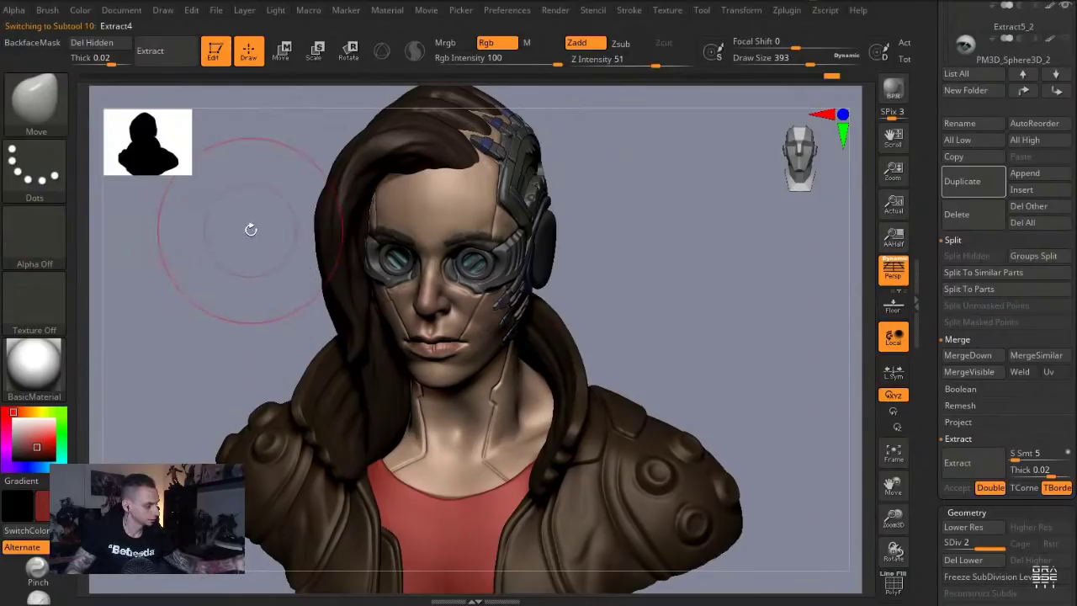
# Set the document background to a near-black grey and save the file
pyautogui.click(123, 11)
pyautogui.moveTo(154, 280); pyautogui.dragTo(14, 460)
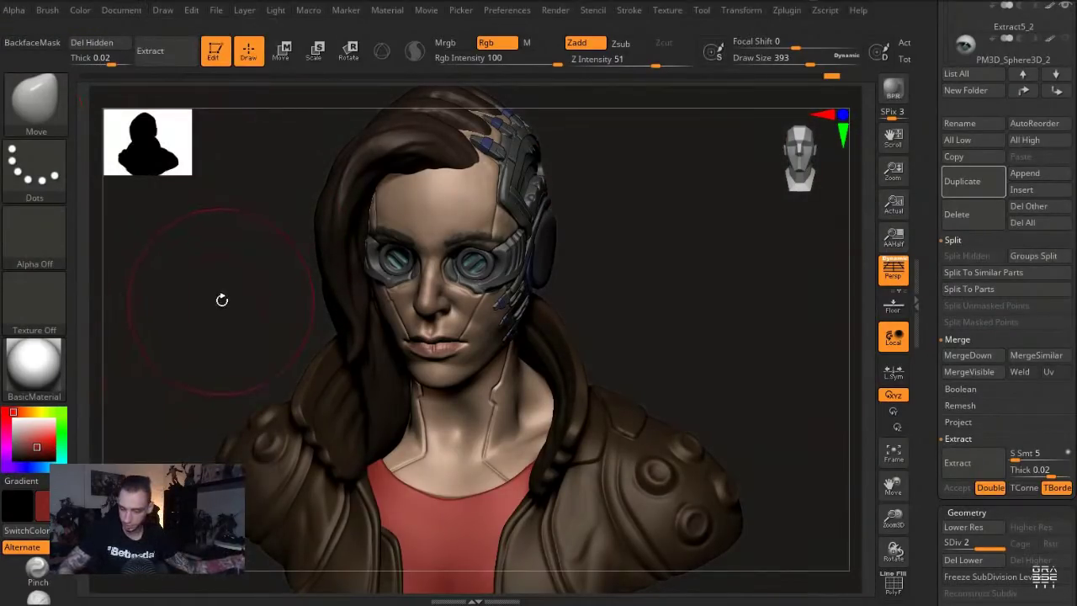
pyautogui.hotkey('ctrl', 'shift')
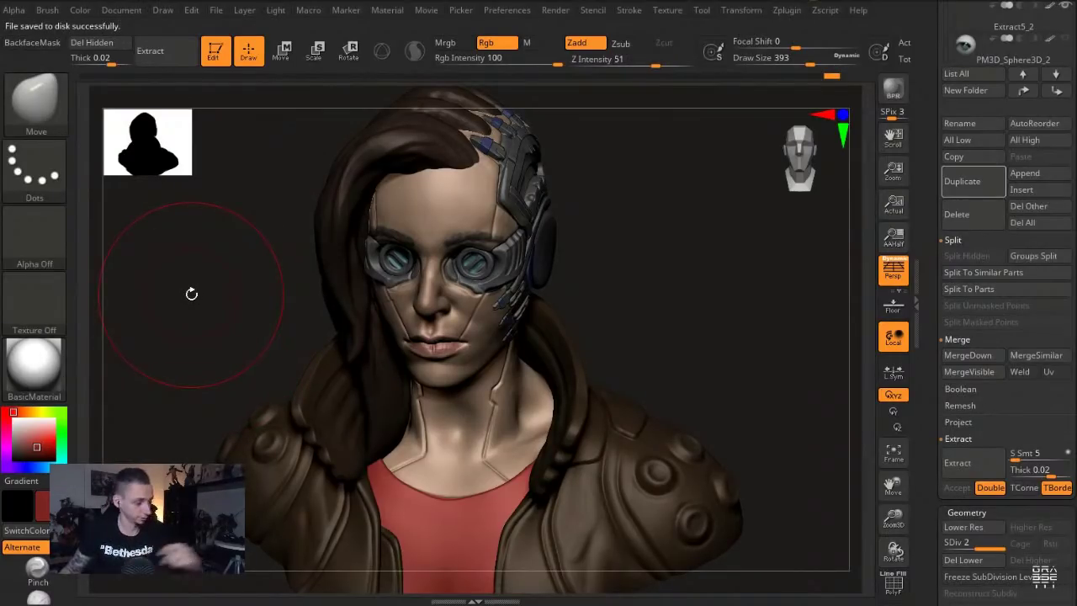
# Select the head, zoom in on the face, and reduce the draw size to 8
pyautogui.moveTo(228, 269)
pyautogui.mouseDown()
pyautogui.moveTo(204, 268)
pyautogui.moveTo(243, 351)
pyautogui.moveTo(246, 404)
pyautogui.mouseUp()
pyautogui.keyDown('alt'); pyautogui.click(433, 249); pyautogui.keyUp('alt')
pyautogui.press('s')
pyautogui.moveTo(488, 269); pyautogui.dragTo(460, 270)
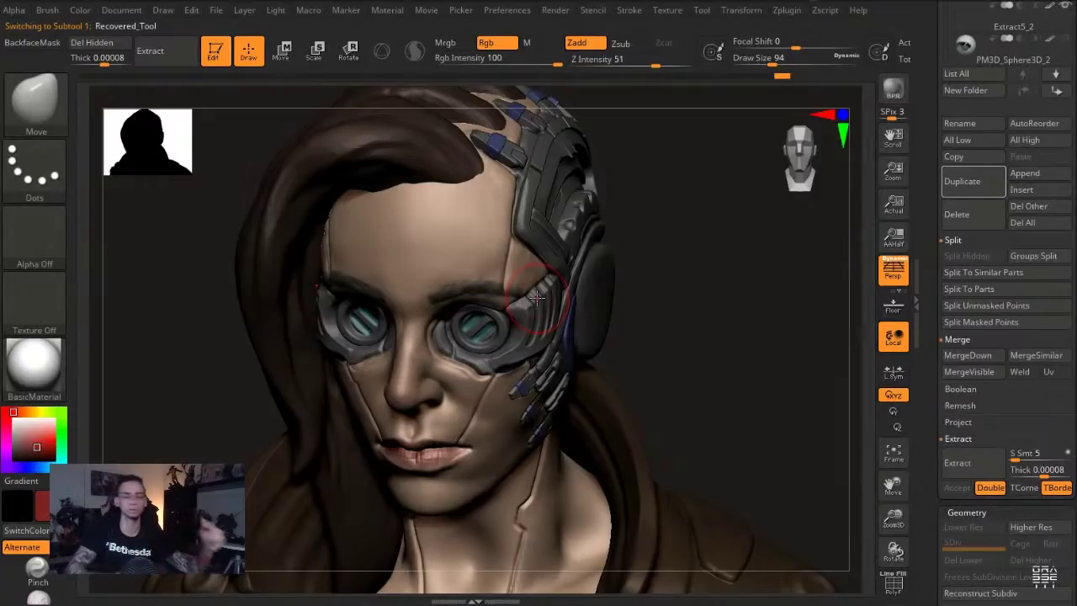
pyautogui.press('s')
pyautogui.moveTo(484, 250); pyautogui.dragTo(465, 249)
pyautogui.moveTo(191, 323)
pyautogui.mouseDown()
pyautogui.moveTo(184, 298)
pyautogui.moveTo(191, 325)
pyautogui.mouseUp()
pyautogui.press('s')
pyautogui.moveTo(515, 242); pyautogui.dragTo(507, 241)
# Set the MaskPen stroke to FreeHand and turn on LazyMouse for masking the forehead beside the implant
pyautogui.keyDown('ctrl'); pyautogui.click(34, 170); pyautogui.keyUp('ctrl')
pyautogui.keyDown('ctrl'); pyautogui.click(249, 178); pyautogui.keyUp('ctrl')
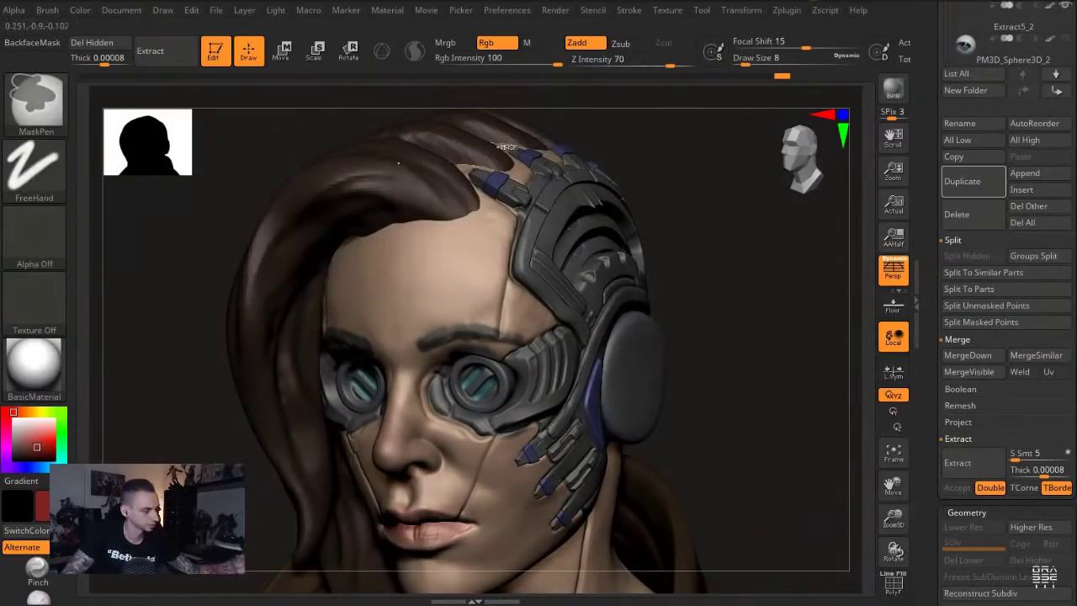
pyautogui.keyDown('ctrl'); pyautogui.click(649, 11); pyautogui.keyUp('ctrl')
pyautogui.moveTo(637, 12)
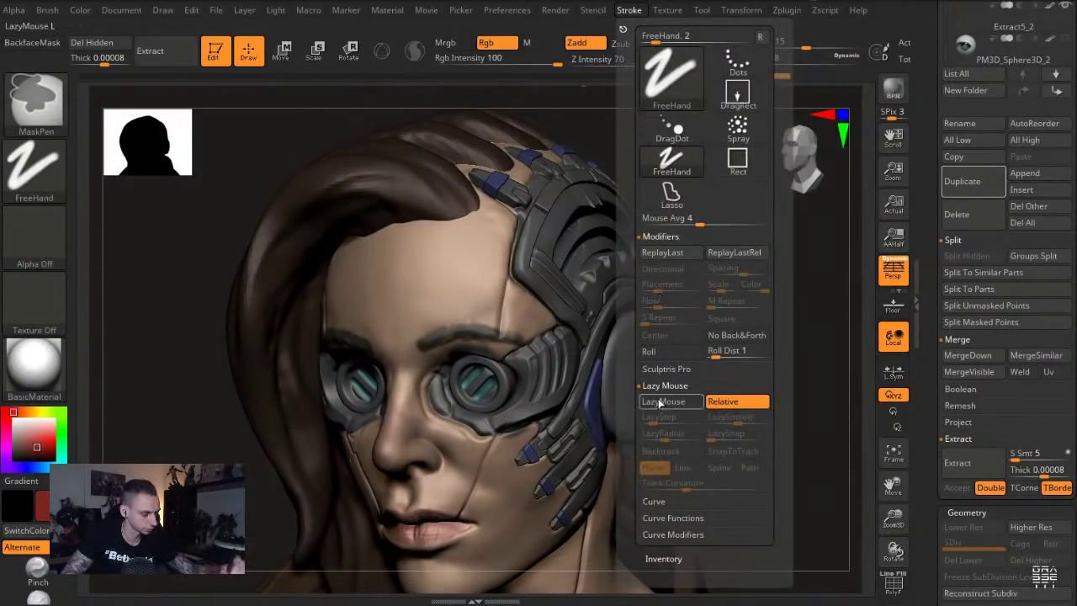
pyautogui.keyDown('ctrl'); pyautogui.click(661, 402); pyautogui.keyUp('ctrl')
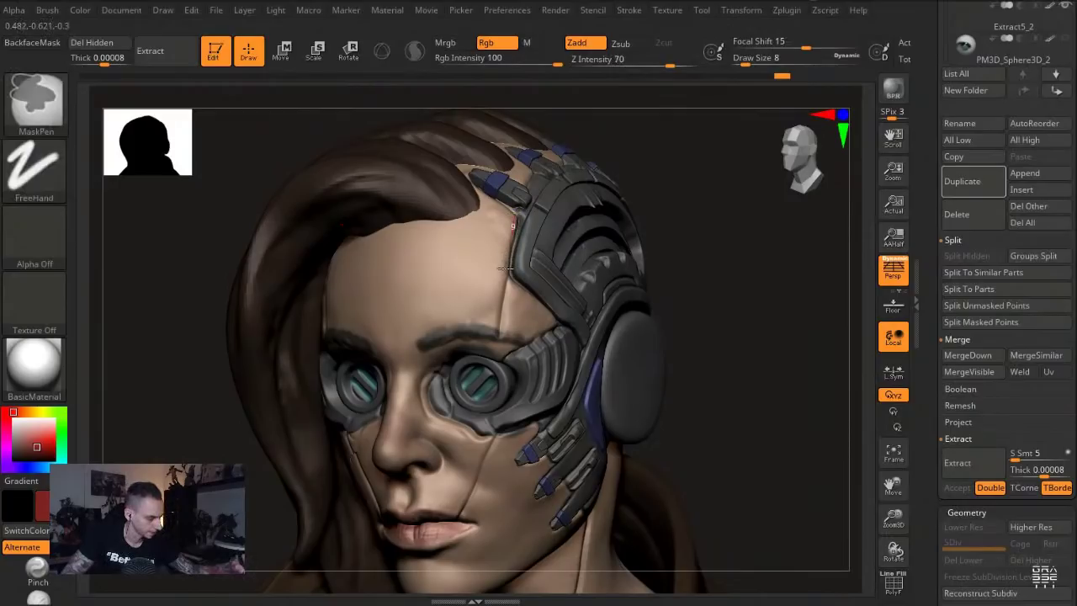
# Acknowledge the abnormal termination notice
pyautogui.click(649, 350)
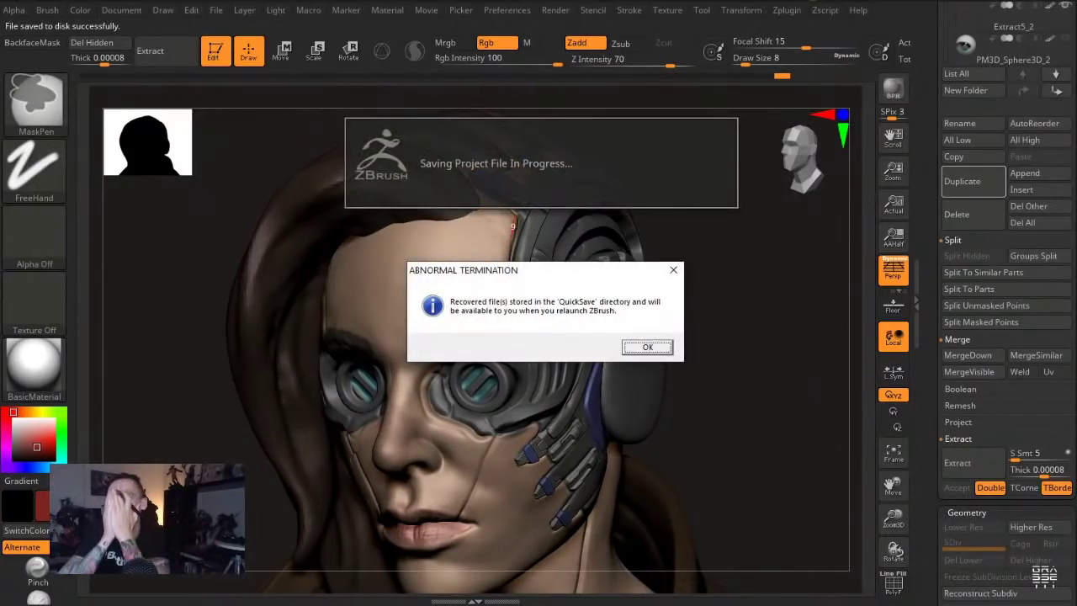
pyautogui.click(648, 349)
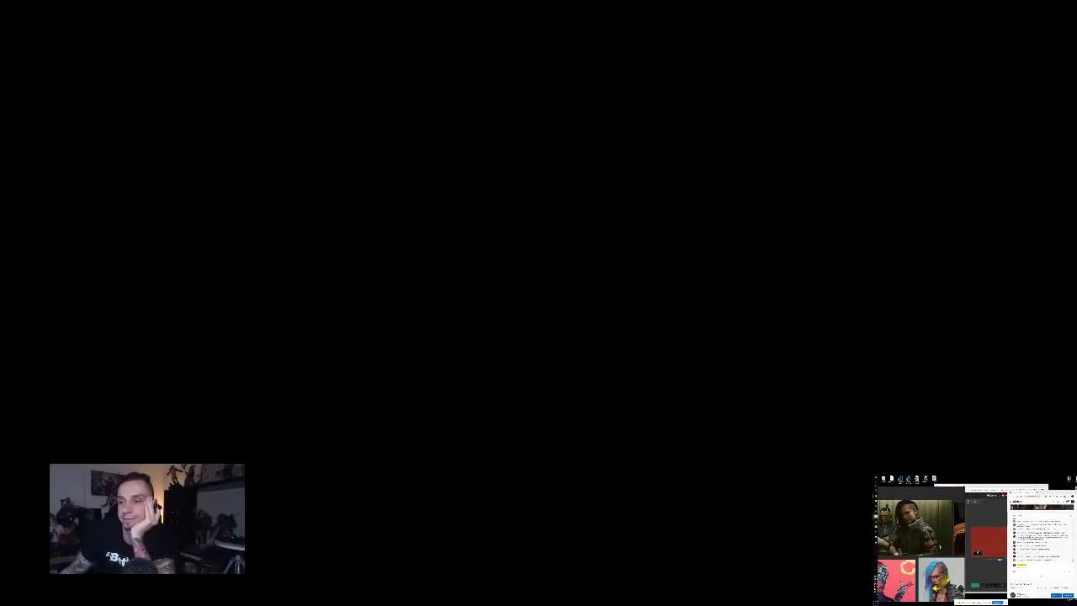
pyautogui.click(980, 486)
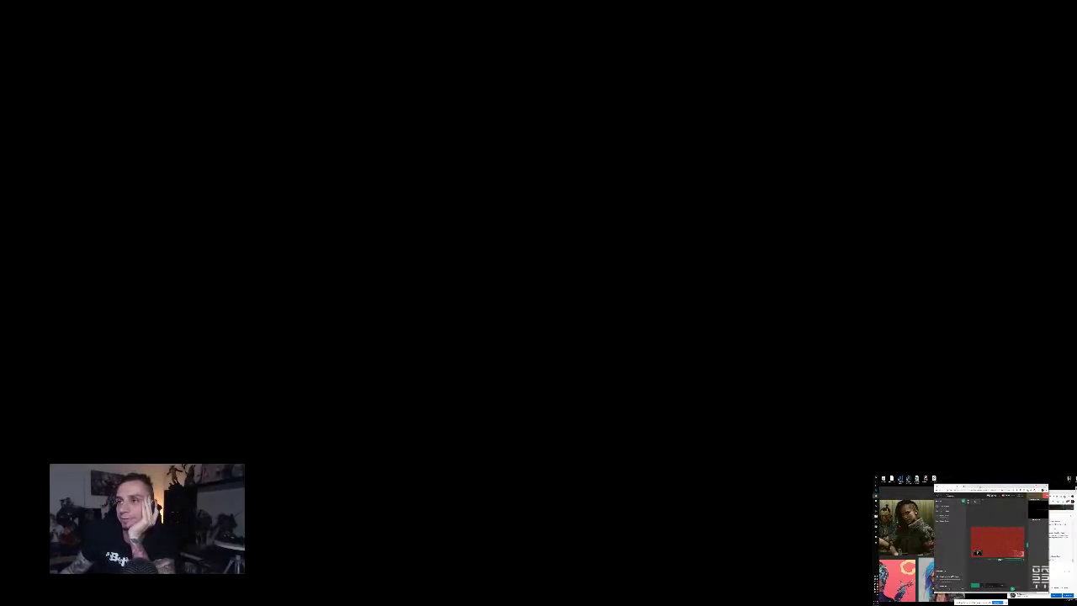
pyautogui.click(1049, 496)
pyautogui.moveTo(1005, 486); pyautogui.dragTo(972, 486)
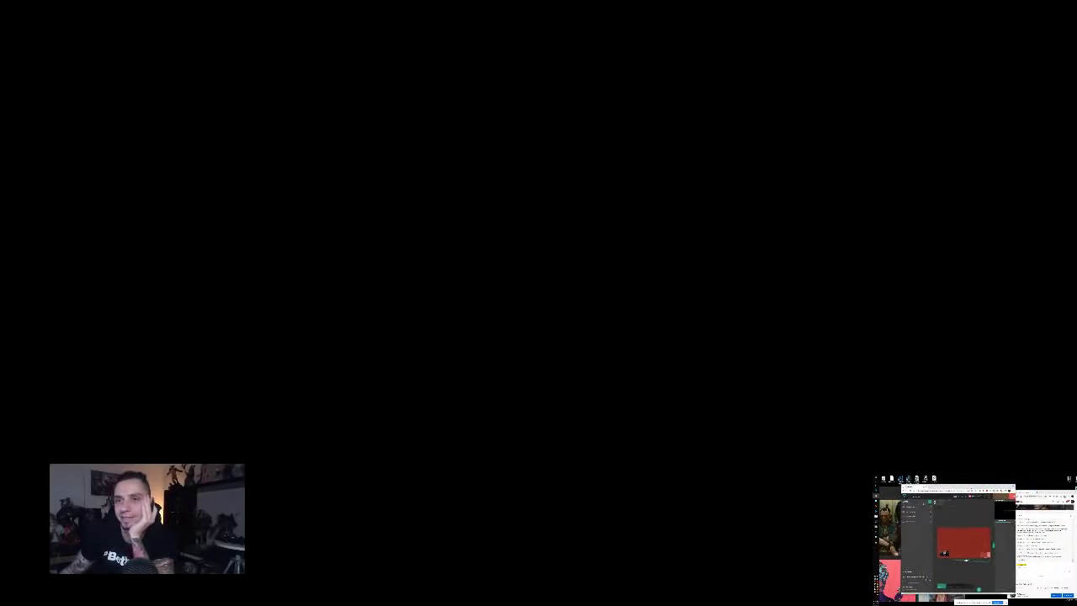
pyautogui.click(965, 558)
pyautogui.click(961, 503)
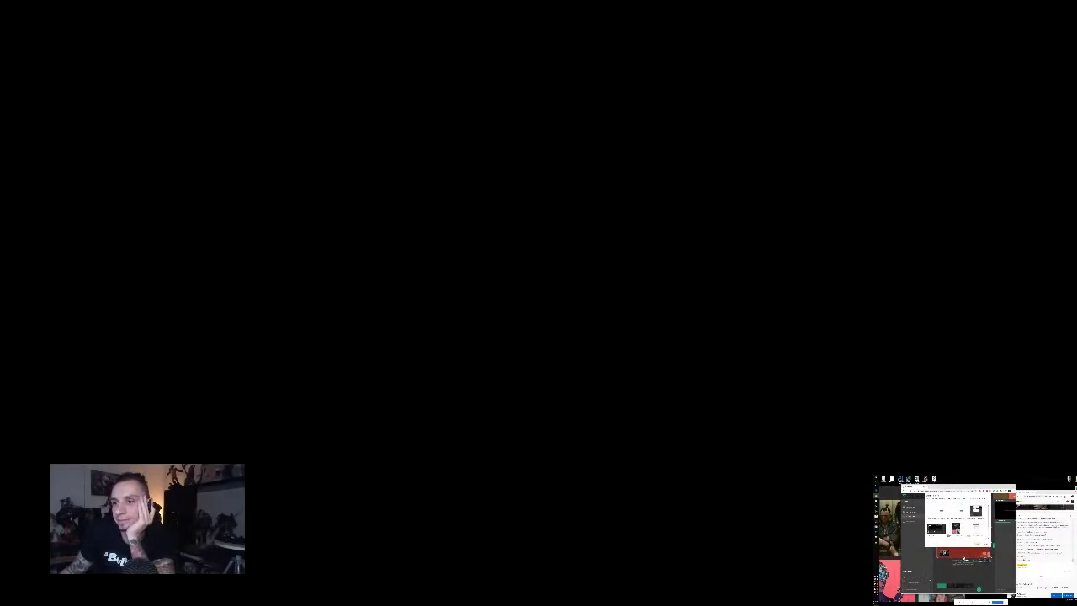
pyautogui.click(977, 544)
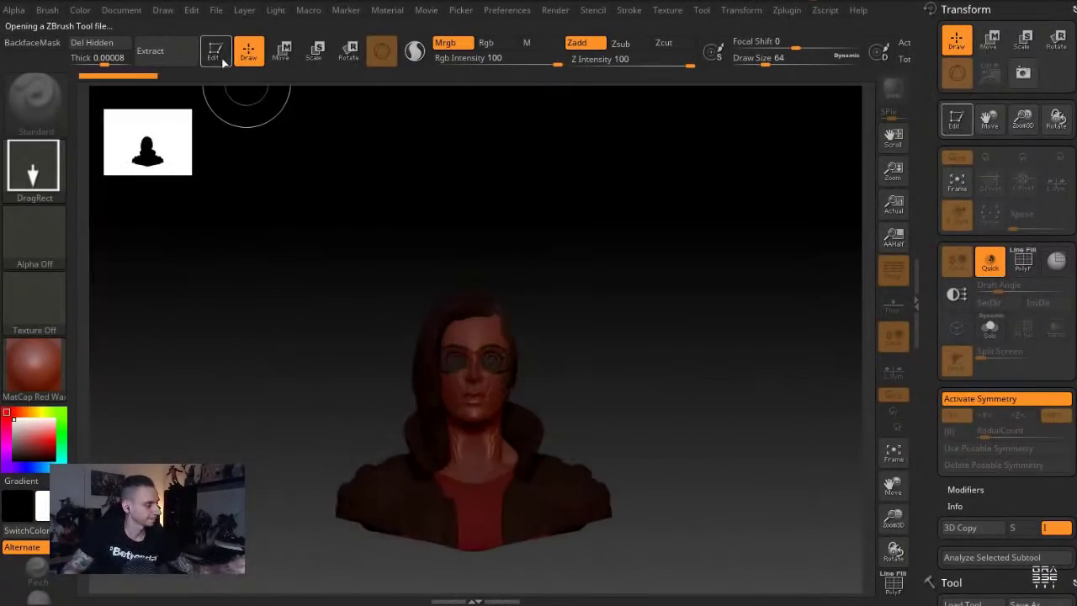
# Apply BasicMaterial to the reloaded bust and set the document background's gradient range to 0
pyautogui.click(55, 364)
pyautogui.click(185, 402)
pyautogui.moveTo(244, 322); pyautogui.dragTo(286, 289)
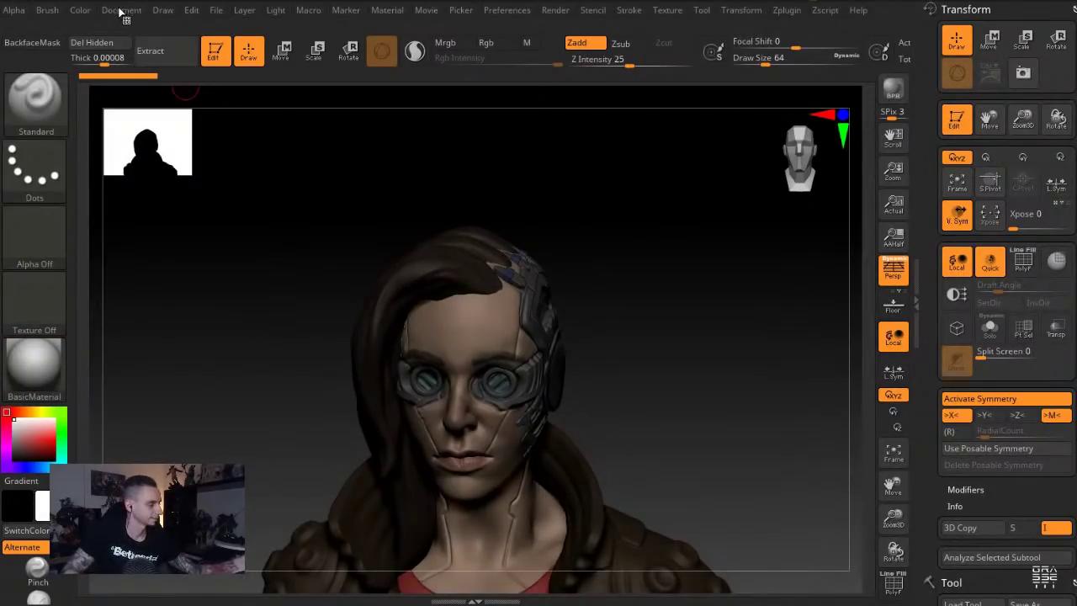
pyautogui.click(121, 11)
pyautogui.click(232, 292)
pyautogui.write('0')
pyautogui.press('Return')
# Set the camera focal length to 85 mm and compare the bust with perspective on and off
pyautogui.moveTo(162, 11)
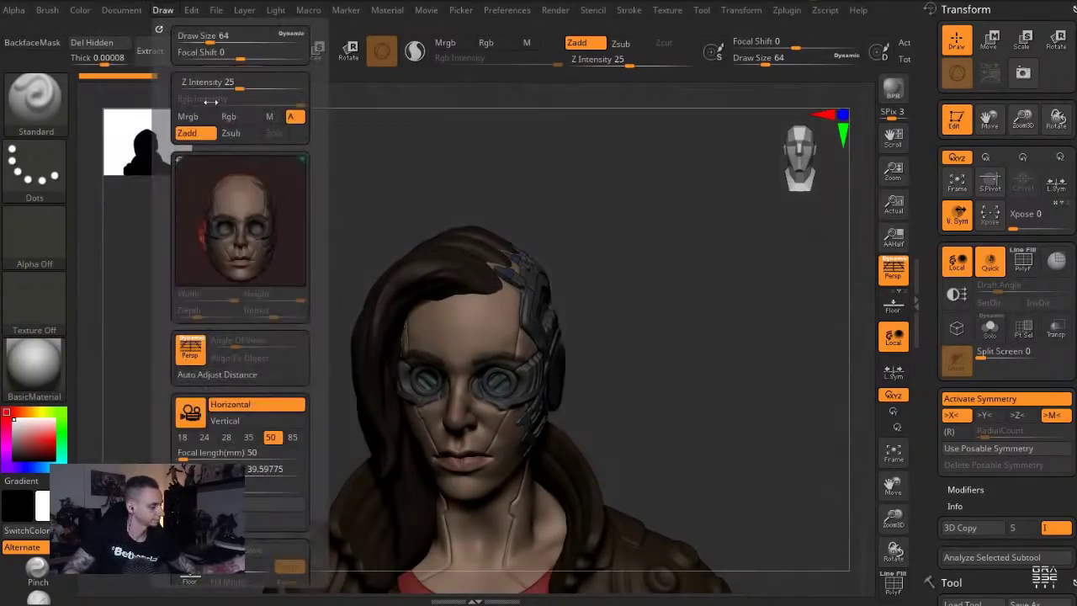
pyautogui.click(293, 438)
pyautogui.keyDown('alt'); pyautogui.moveTo(257, 392); pyautogui.dragTo(288, 227); pyautogui.keyUp('alt')
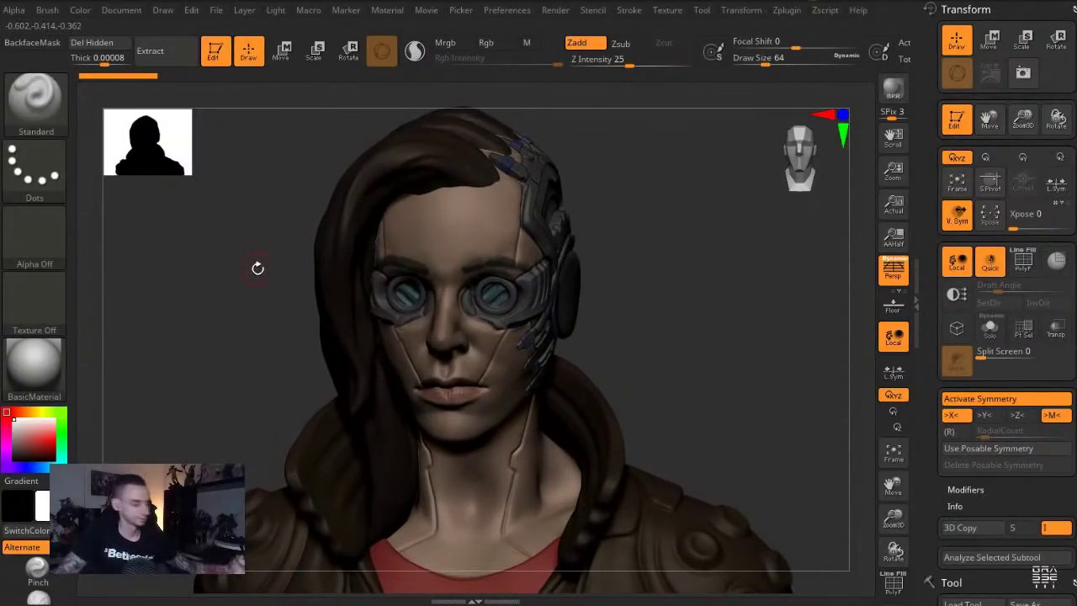
pyautogui.moveTo(258, 267); pyautogui.dragTo(251, 275)
pyautogui.press('p')
pyautogui.press('p')
pyautogui.press('p')
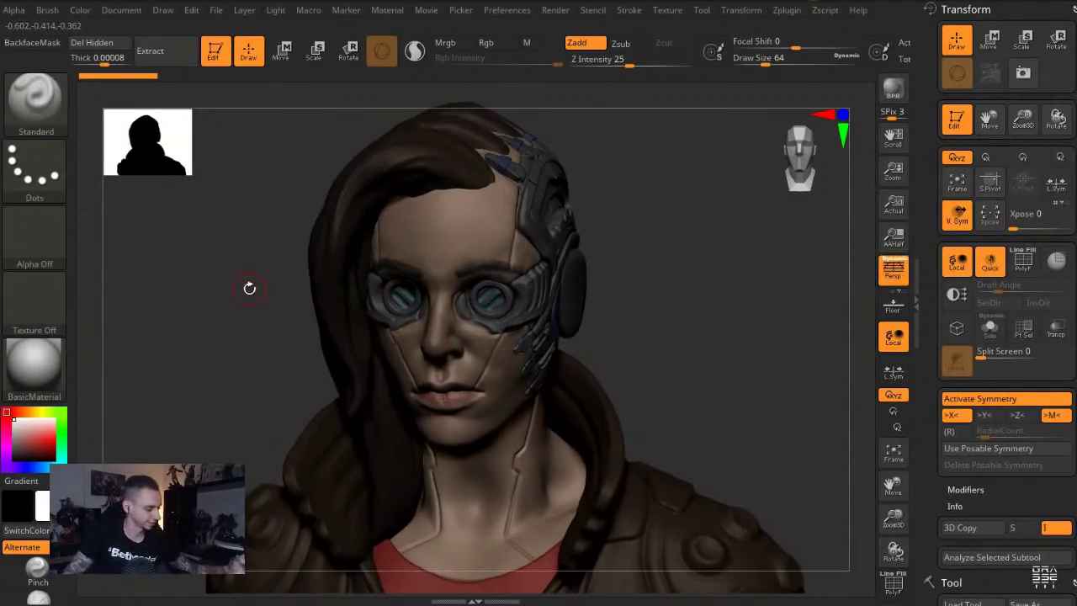
pyautogui.press('p')
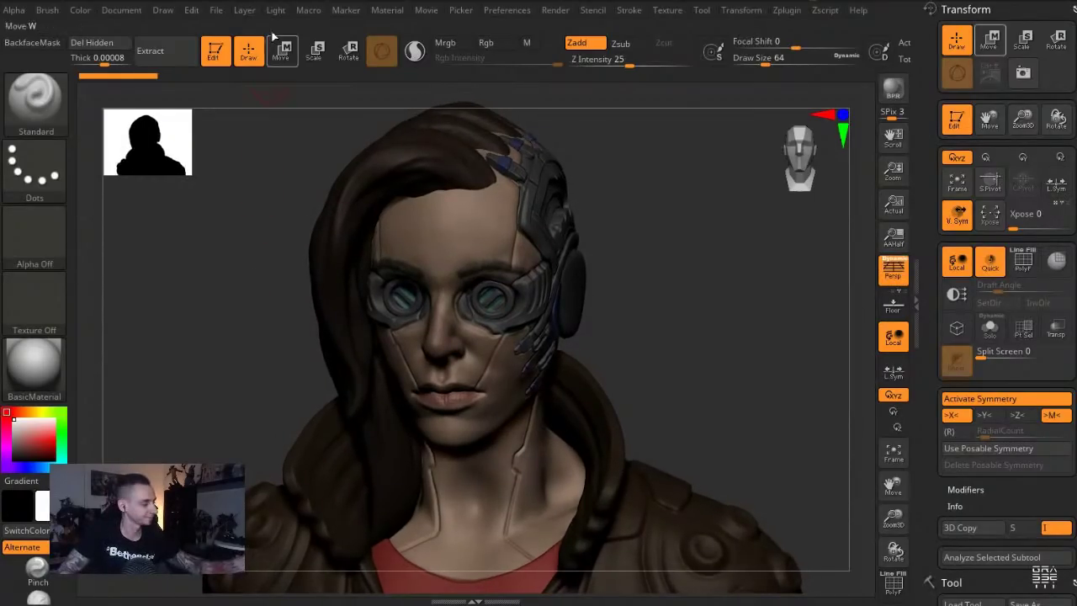
# Raise the scene light's intensity to 1.1267 to brighten the bust
pyautogui.click(278, 11)
pyautogui.moveTo(368, 151); pyautogui.dragTo(377, 154)
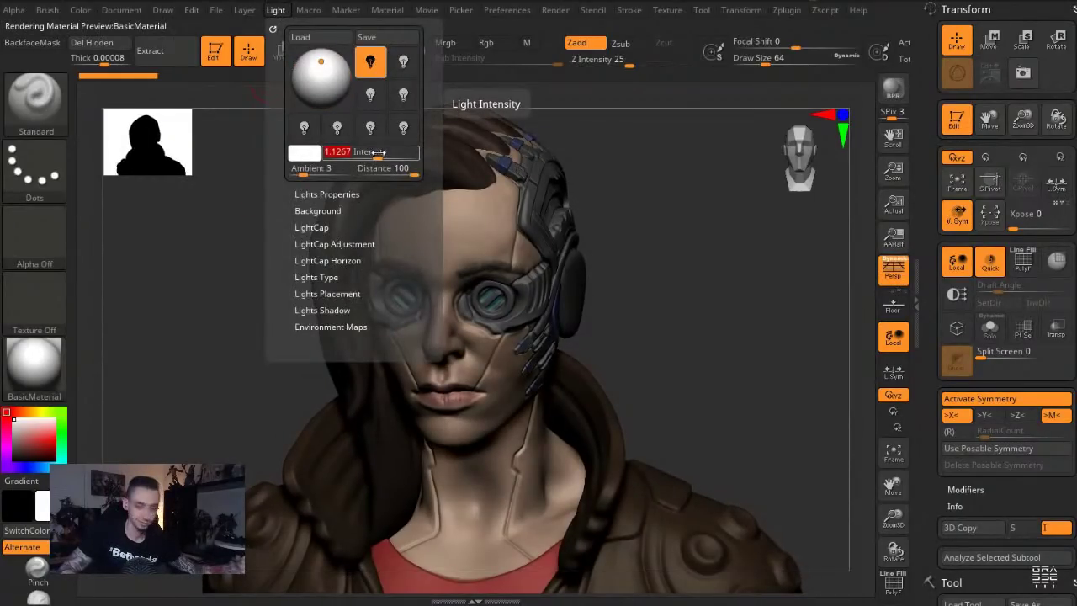
pyautogui.moveTo(204, 332); pyautogui.dragTo(209, 278)
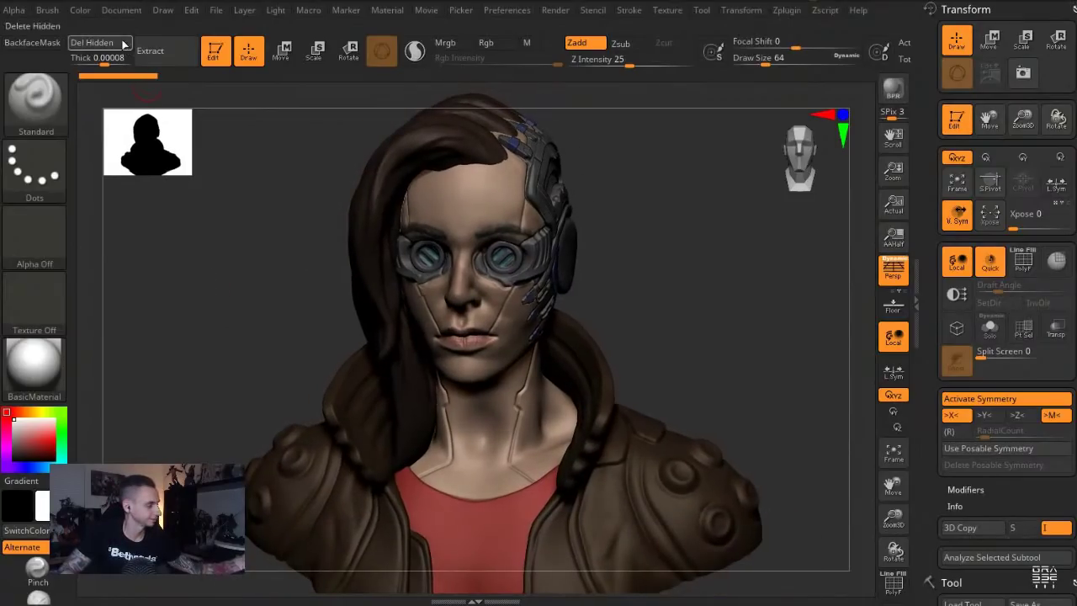
# Change the document's background colour to near black
pyautogui.click(122, 10)
pyautogui.moveTo(142, 276); pyautogui.dragTo(14, 459)
pyautogui.moveTo(253, 244)
pyautogui.mouseDown()
pyautogui.moveTo(290, 250)
pyautogui.moveTo(293, 324)
pyautogui.mouseUp()
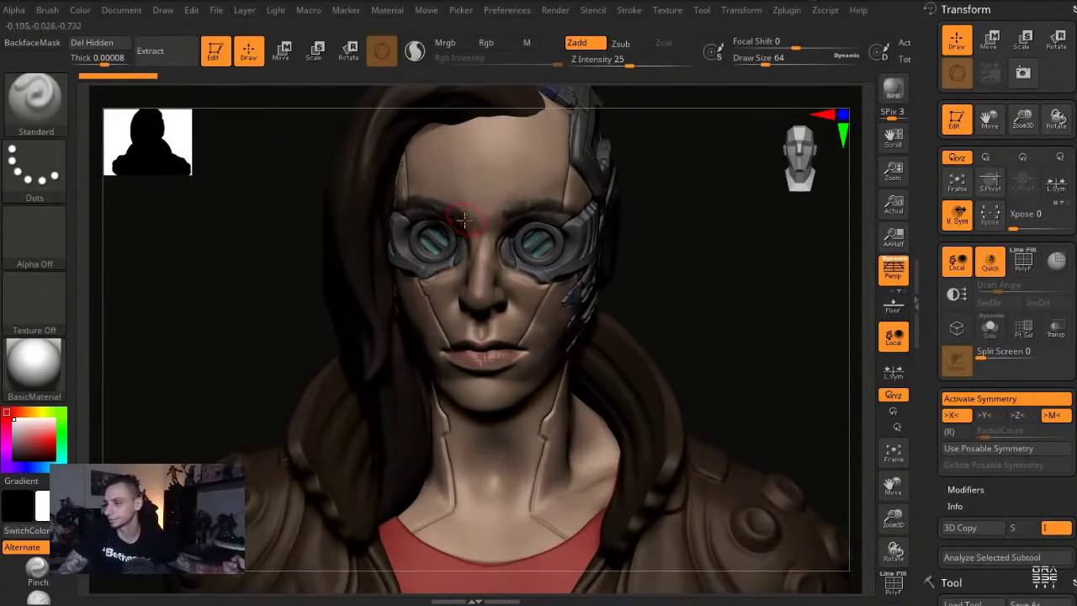
# Choose the Clay brush with Z Intensity 4, with colour painting and symmetry turned off
pyautogui.press('b')
pyautogui.press('c')
pyautogui.press('l')
pyautogui.press('s')
pyautogui.moveTo(417, 308); pyautogui.dragTo(424, 319)
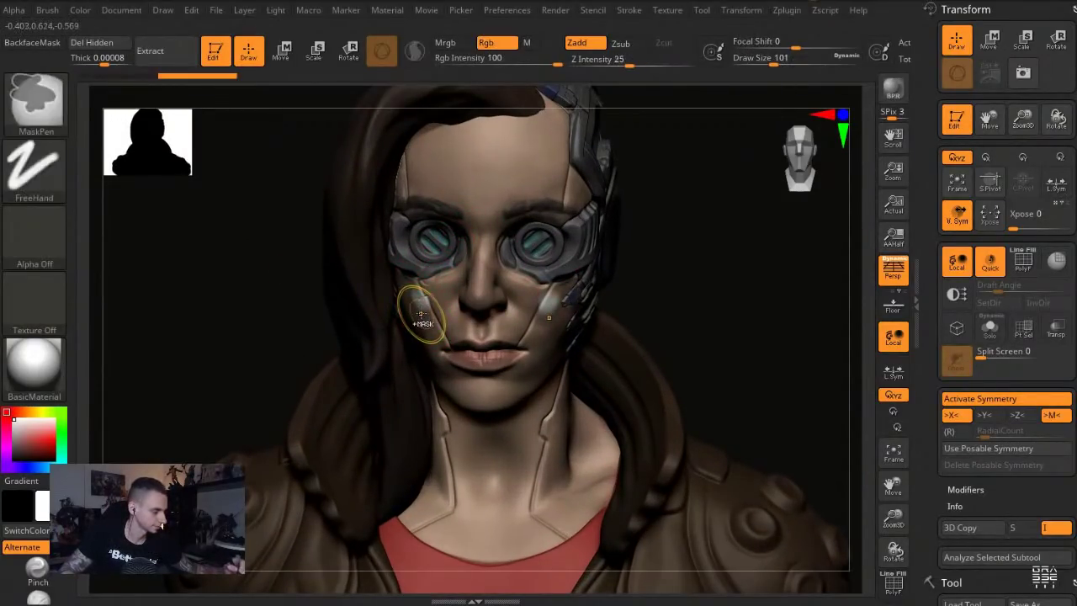
pyautogui.press('x')
pyautogui.click(509, 45)
pyautogui.click(593, 63)
pyautogui.press('Return')
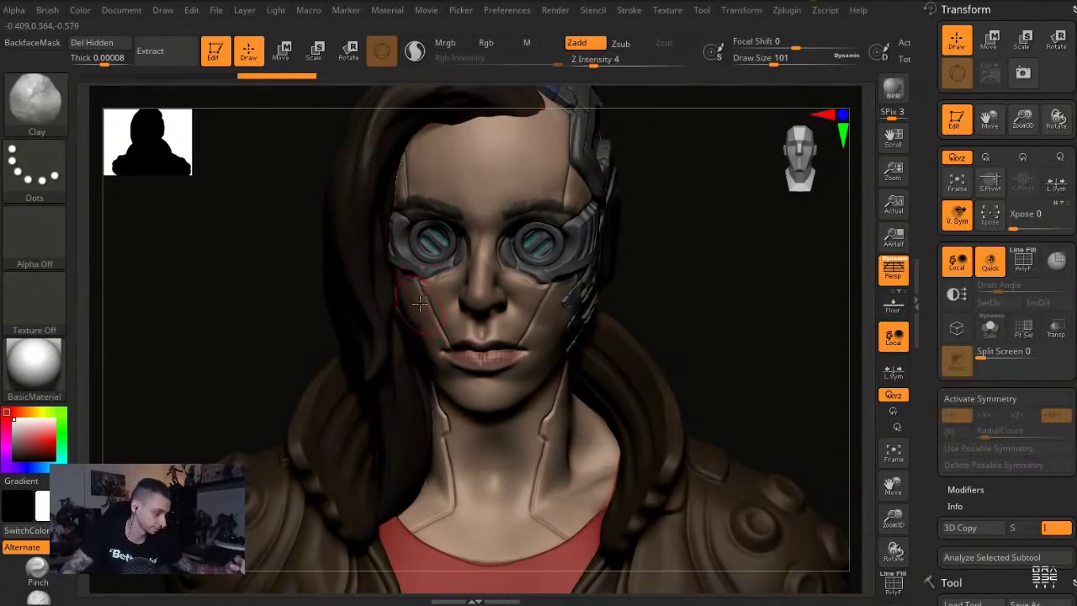
# With a draw size of 12, mask the forehead seam and the cheek seam down to the mouth corner on the implant side
pyautogui.moveTo(311, 262); pyautogui.dragTo(415, 287)
pyautogui.click(291, 255)
pyautogui.keyDown('alt'); pyautogui.moveTo(291, 255); pyautogui.dragTo(303, 362); pyautogui.keyUp('alt')
pyautogui.click(315, 298)
pyautogui.press('s')
pyautogui.moveTo(591, 232)
pyautogui.mouseDown()
pyautogui.moveTo(573, 231)
pyautogui.moveTo(591, 207)
pyautogui.mouseUp()
pyautogui.press('s')
pyautogui.moveTo(750, 339); pyautogui.dragTo(709, 334)
pyautogui.click(630, 10)
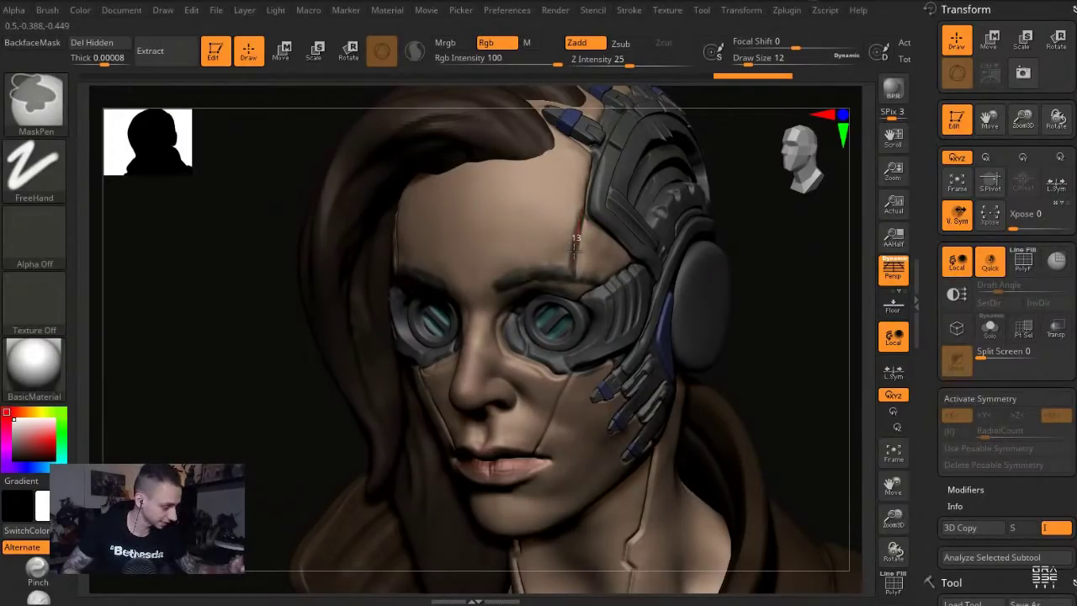
pyautogui.keyDown('ctrl'); pyautogui.moveTo(574, 246); pyautogui.dragTo(573, 281); pyautogui.keyUp('ctrl')
pyautogui.moveTo(305, 178); pyautogui.dragTo(271, 165)
pyautogui.hotkey('ctrl', 'z')
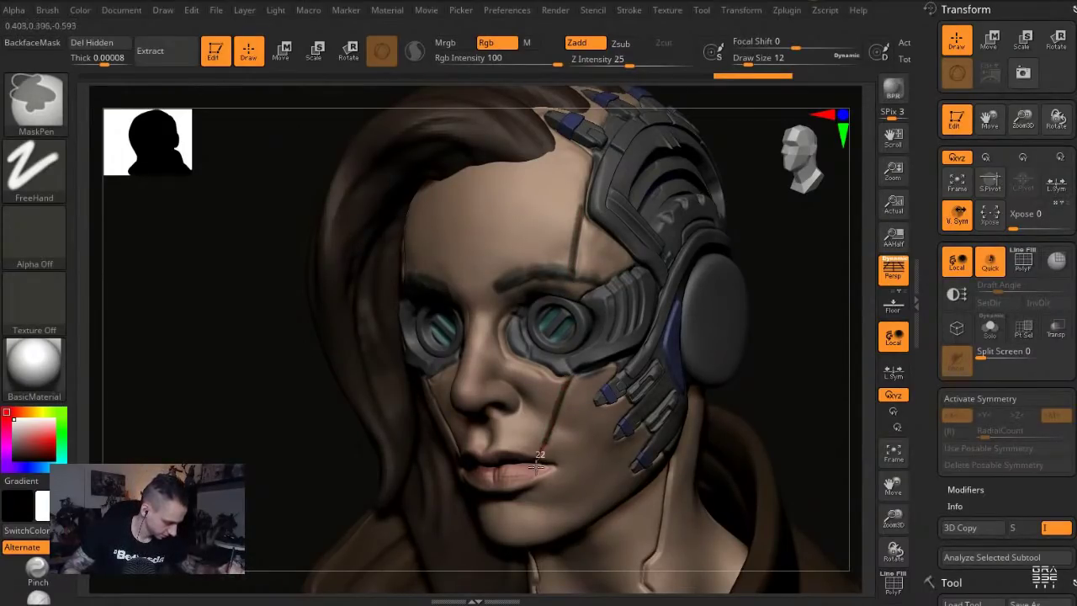
pyautogui.keyDown('ctrl'); pyautogui.moveTo(538, 465); pyautogui.dragTo(532, 481); pyautogui.keyUp('ctrl')
# Extract the masked seams as a separate subtool with a thickness of 0.02
pyautogui.keyDown('alt'); pyautogui.moveTo(254, 368); pyautogui.dragTo(260, 260); pyautogui.keyUp('alt')
pyautogui.moveTo(933, 491); pyautogui.dragTo(933, 324)
pyautogui.click(950, 312)
pyautogui.moveTo(931, 482); pyautogui.dragTo(929, 260)
pyautogui.moveTo(932, 446); pyautogui.dragTo(931, 104)
pyautogui.moveTo(932, 564); pyautogui.dragTo(932, 445)
pyautogui.click(958, 474)
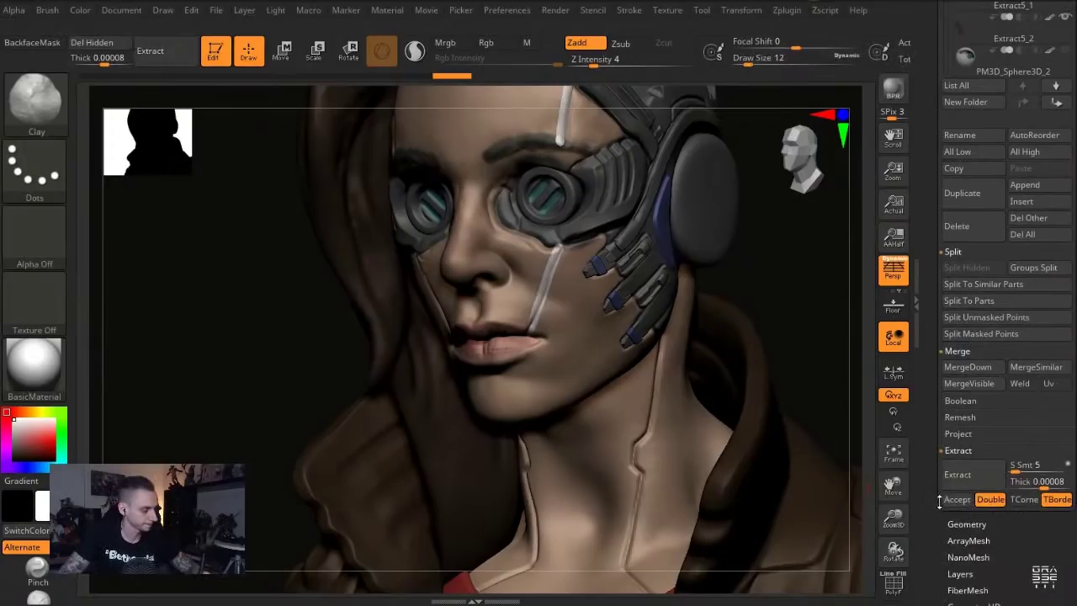
pyautogui.click(957, 500)
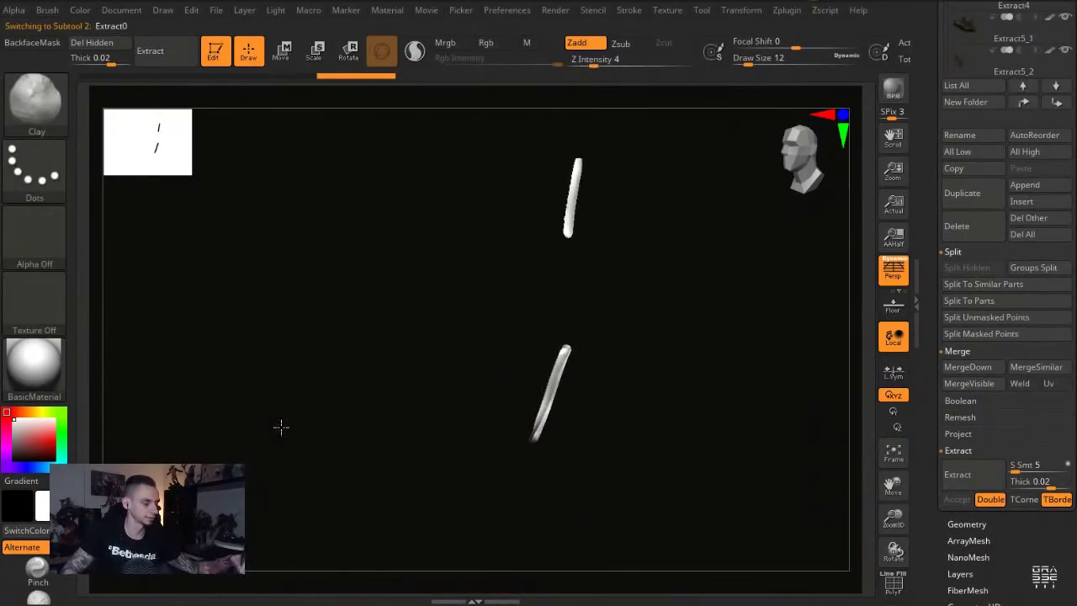
# Smooth the two extracted strips, inflate them slightly with the Inflate deformation, and show the whole bust again
pyautogui.moveTo(543, 404)
pyautogui.keyDown('shift'); pyautogui.mouseDown()
pyautogui.moveTo(559, 379)
pyautogui.moveTo(591, 213)
pyautogui.mouseUp(); pyautogui.keyUp('shift')
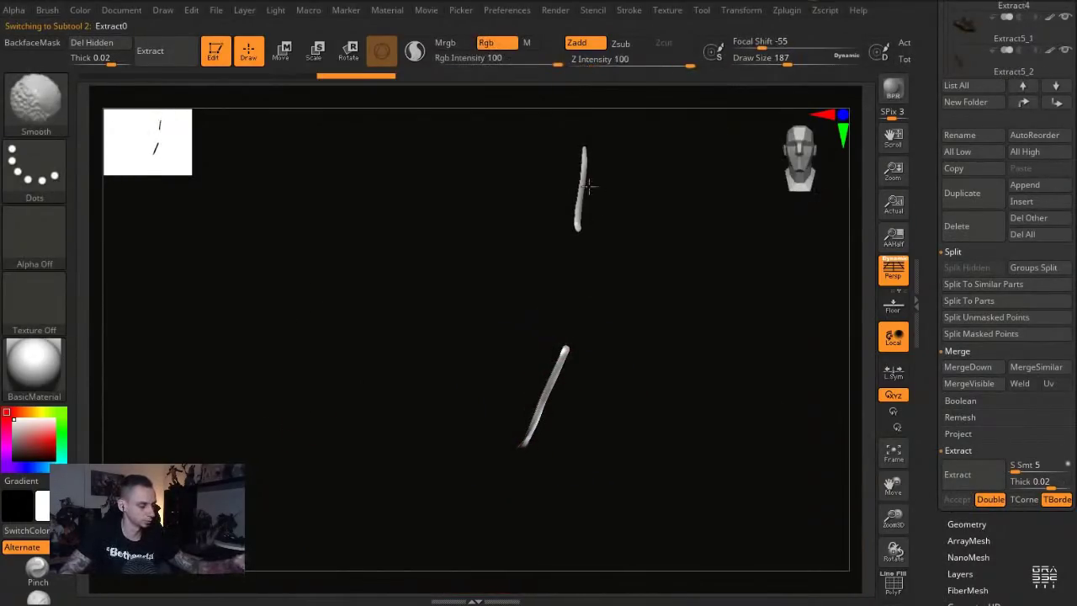
pyautogui.keyDown('shift'); pyautogui.moveTo(522, 436); pyautogui.dragTo(529, 431); pyautogui.keyUp('shift')
pyautogui.moveTo(941, 518); pyautogui.dragTo(941, 375)
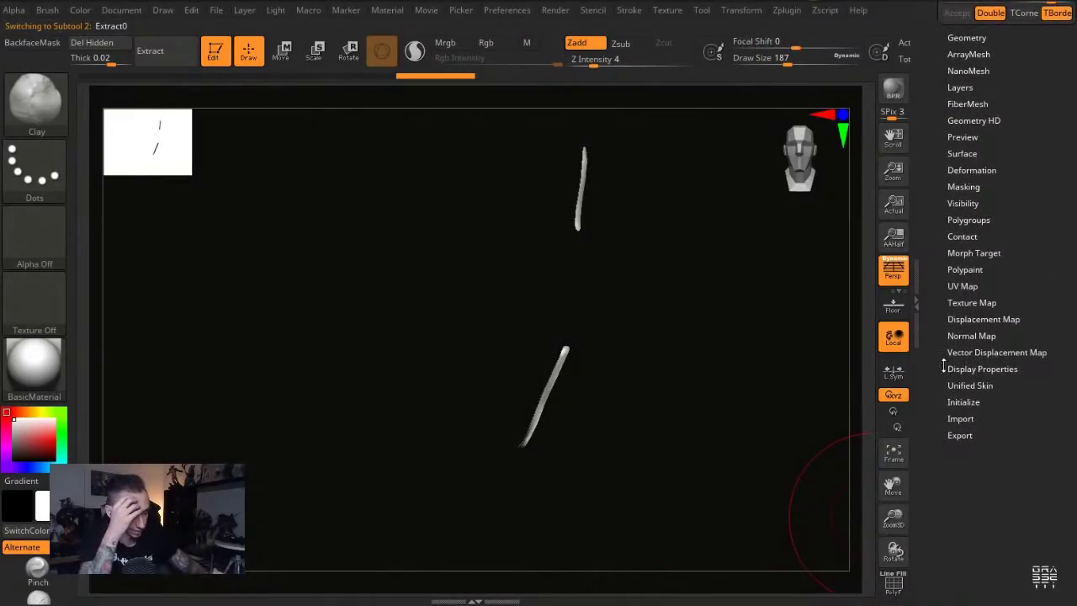
pyautogui.click(959, 170)
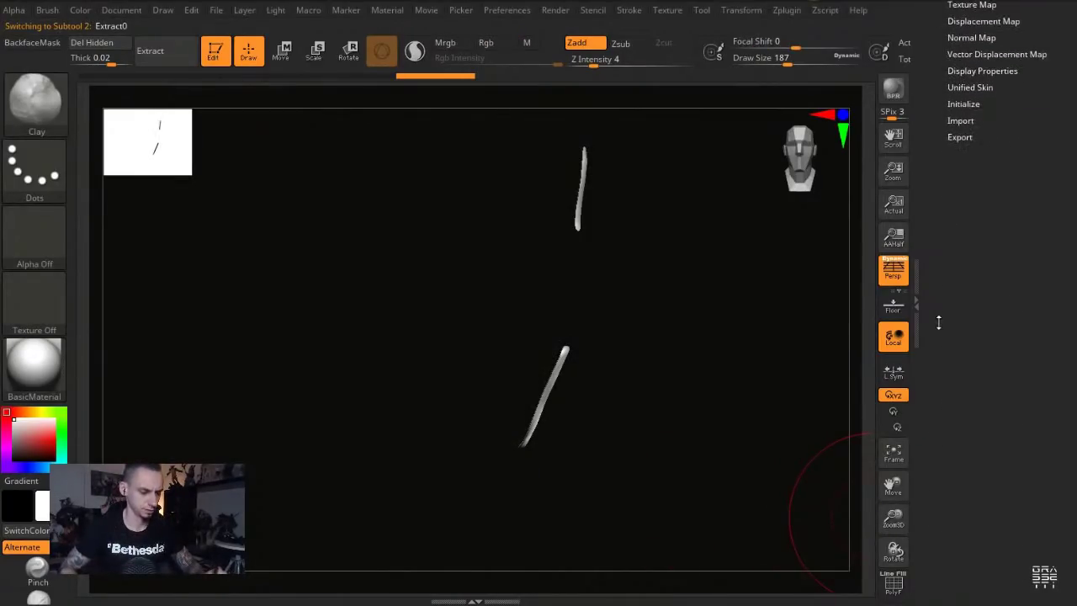
pyautogui.moveTo(1006, 397); pyautogui.dragTo(1016, 397)
pyautogui.hotkey('alt', 's')
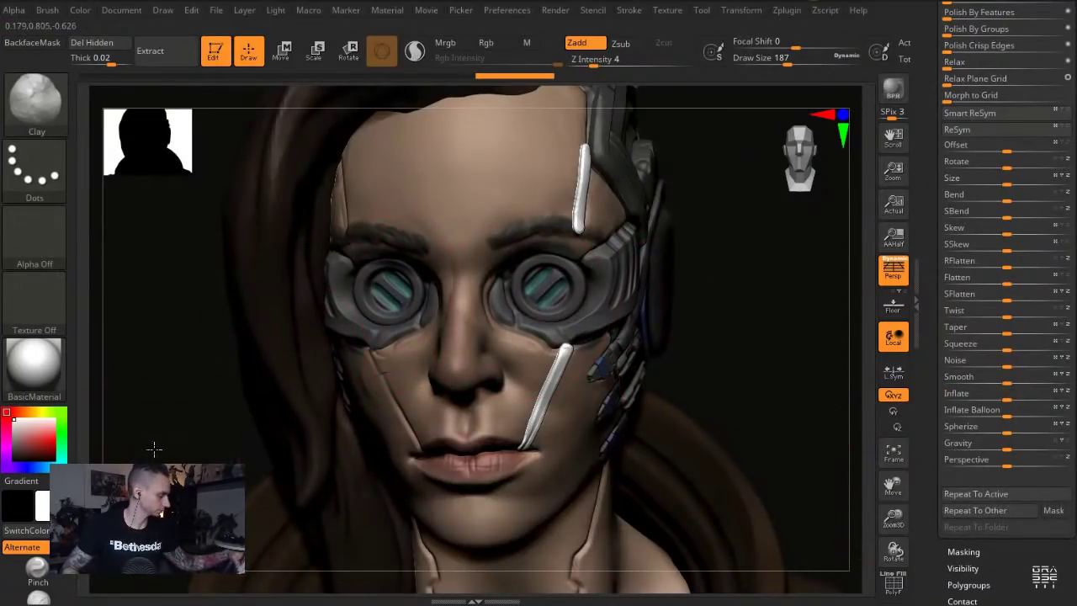
# Sharpen the cheek and forehead strips into thin lines with the Pinch brush, then smooth them
pyautogui.moveTo(156, 449); pyautogui.dragTo(77, 454)
pyautogui.click(38, 571)
pyautogui.moveTo(555, 359)
pyautogui.mouseDown()
pyautogui.moveTo(543, 400)
pyautogui.moveTo(556, 343)
pyautogui.moveTo(529, 443)
pyautogui.mouseUp()
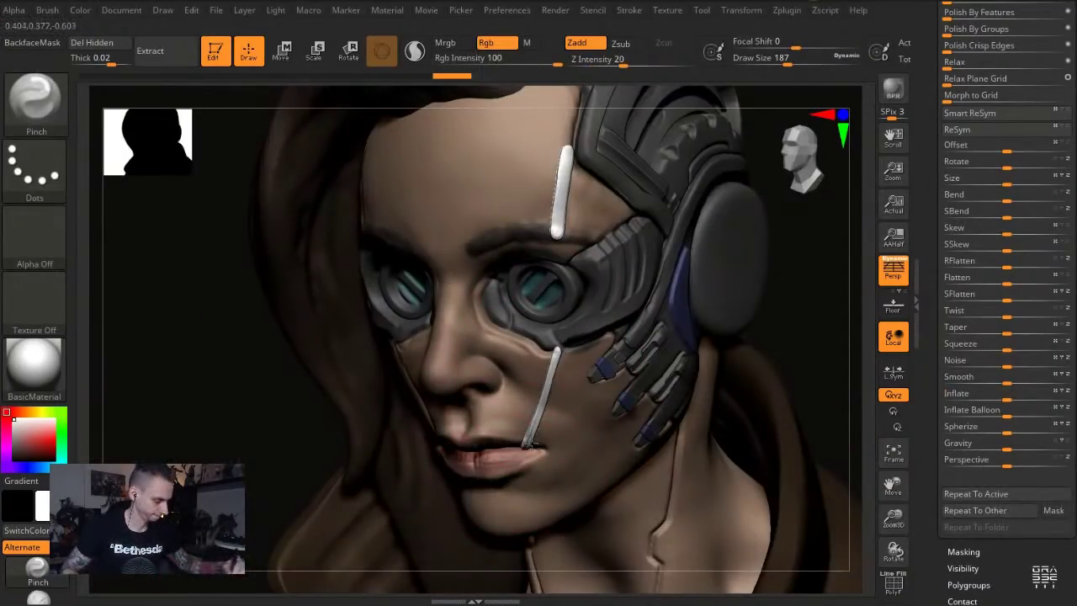
pyautogui.moveTo(558, 239)
pyautogui.mouseDown()
pyautogui.moveTo(563, 133)
pyautogui.moveTo(558, 223)
pyautogui.mouseUp()
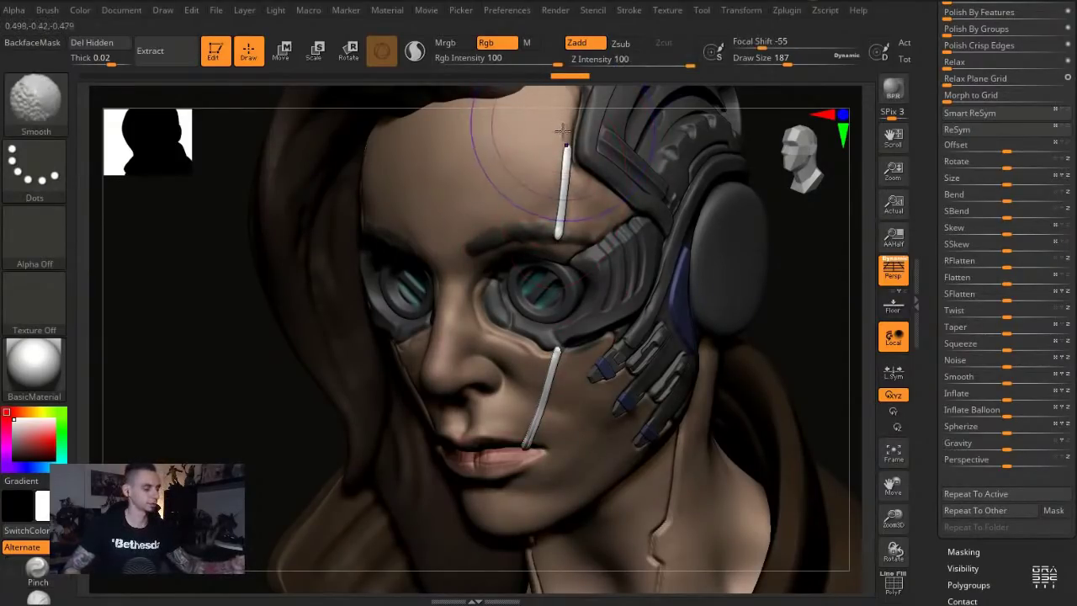
pyautogui.keyDown('shift'); pyautogui.moveTo(563, 122); pyautogui.dragTo(558, 239); pyautogui.keyUp('shift')
pyautogui.keyDown('shift'); pyautogui.moveTo(554, 344); pyautogui.dragTo(527, 446); pyautogui.keyUp('shift')
# Fit the lower part of the cheek strip to the skin near the mouth corner using the Move brush at size 120
pyautogui.moveTo(221, 426); pyautogui.dragTo(234, 354)
pyautogui.press('b')
pyautogui.press('m')
pyautogui.press('v')
pyautogui.press('[')
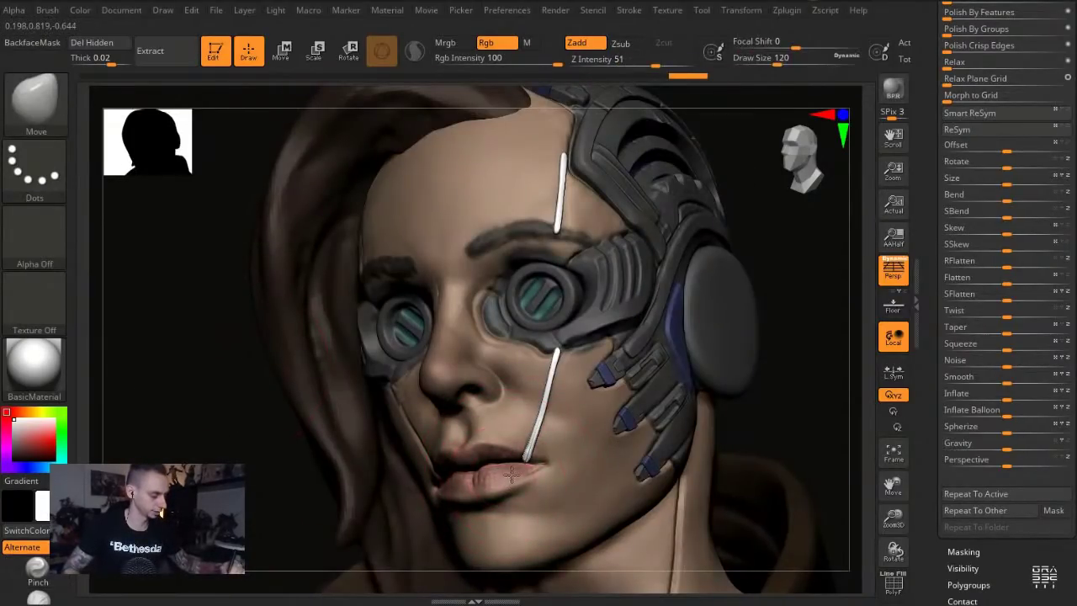
pyautogui.moveTo(513, 472); pyautogui.dragTo(522, 467)
pyautogui.moveTo(181, 421); pyautogui.dragTo(290, 425)
pyautogui.moveTo(537, 446); pyautogui.dragTo(547, 433)
pyautogui.moveTo(608, 448); pyautogui.dragTo(584, 442)
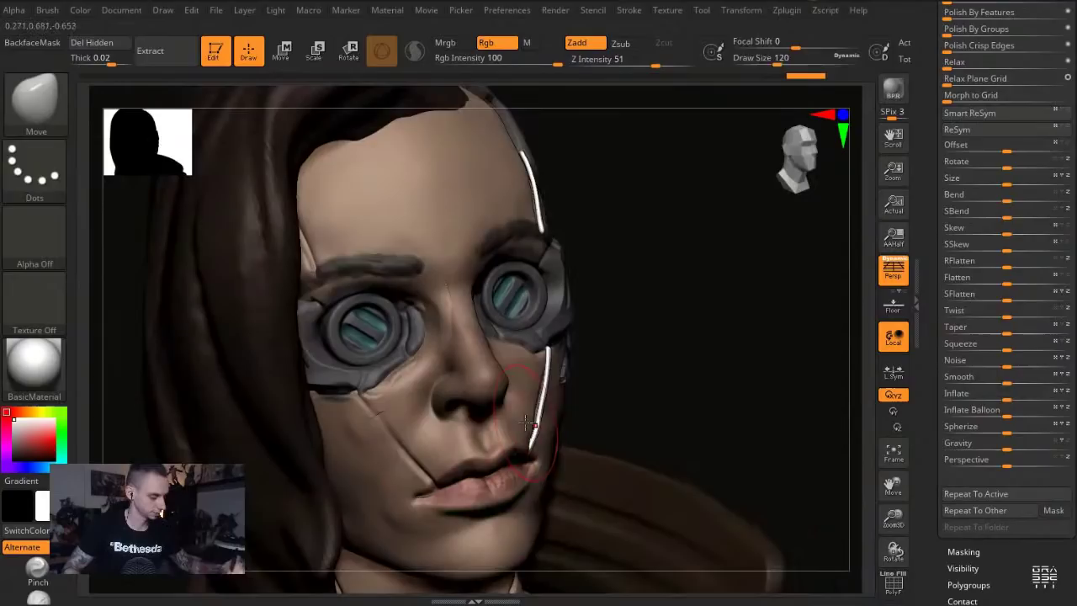
pyautogui.moveTo(528, 397); pyautogui.dragTo(524, 397)
pyautogui.moveTo(601, 420); pyautogui.dragTo(481, 416)
# Nudge the upper end of the cheek strip into the seam just below the mechanical eye
pyautogui.moveTo(549, 340); pyautogui.dragTo(557, 326)
pyautogui.moveTo(269, 500); pyautogui.dragTo(187, 496)
pyautogui.moveTo(546, 408); pyautogui.dragTo(543, 403)
pyautogui.press('s')
pyautogui.moveTo(556, 341); pyautogui.dragTo(550, 341)
pyautogui.moveTo(305, 342); pyautogui.dragTo(446, 343)
pyautogui.moveTo(547, 335); pyautogui.dragTo(544, 331)
pyautogui.moveTo(718, 426); pyautogui.dragTo(761, 427)
# Shape the forehead strip with the Move brush so it follows the seam between the eyebrow and the implant
pyautogui.press('s')
pyautogui.moveTo(557, 251)
pyautogui.mouseDown()
pyautogui.moveTo(546, 234)
pyautogui.moveTo(554, 208)
pyautogui.mouseUp()
pyautogui.press('s')
pyautogui.moveTo(544, 189); pyautogui.dragTo(542, 188)
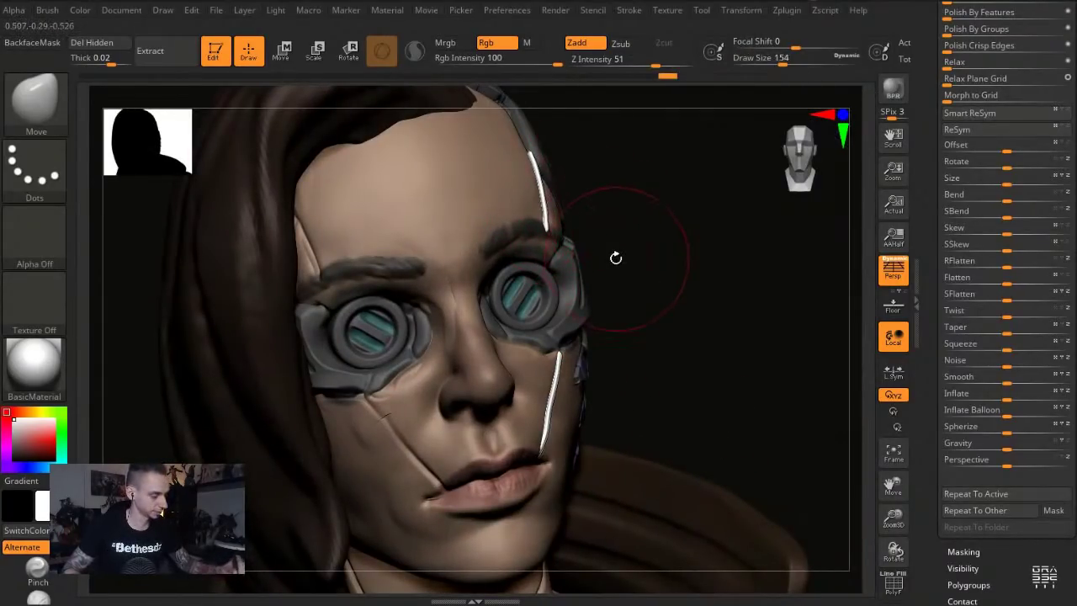
pyautogui.moveTo(616, 256); pyautogui.dragTo(437, 256)
pyautogui.moveTo(548, 179); pyautogui.dragTo(548, 150)
pyautogui.press('s')
pyautogui.moveTo(523, 254); pyautogui.dragTo(527, 254)
pyautogui.press('s')
pyautogui.moveTo(525, 255); pyautogui.dragTo(519, 255)
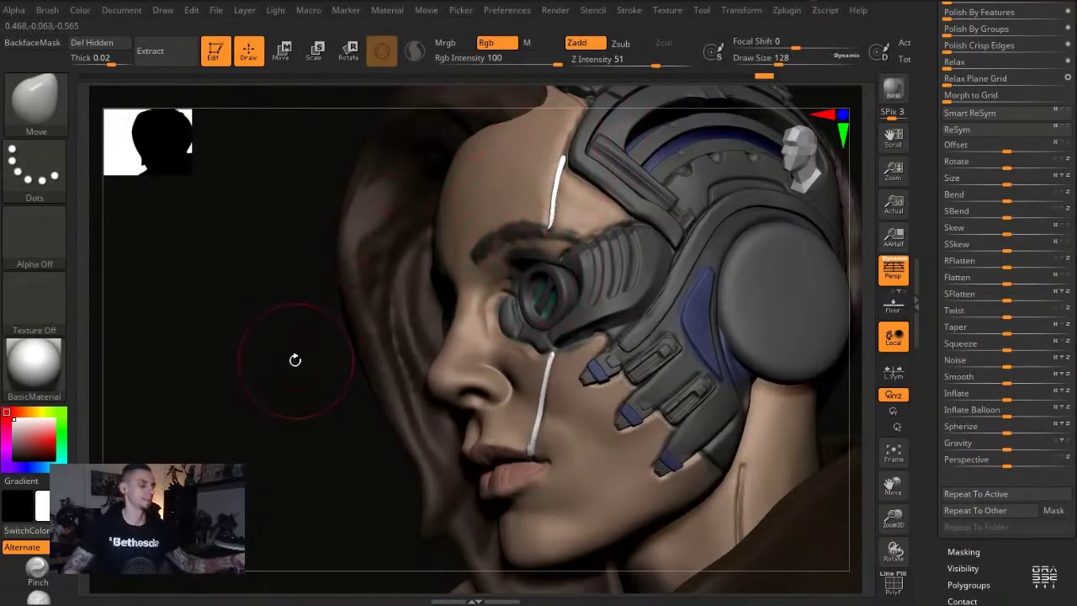
# Colour the facial seam strips dark grey and frame the bust from the front
pyautogui.moveTo(295, 360); pyautogui.dragTo(99, 397)
pyautogui.moveTo(17, 447); pyautogui.dragTo(12, 448)
pyautogui.moveTo(176, 320)
pyautogui.mouseDown()
pyautogui.moveTo(180, 361)
pyautogui.moveTo(154, 361)
pyautogui.moveTo(172, 363)
pyautogui.mouseUp()
pyautogui.press('f')
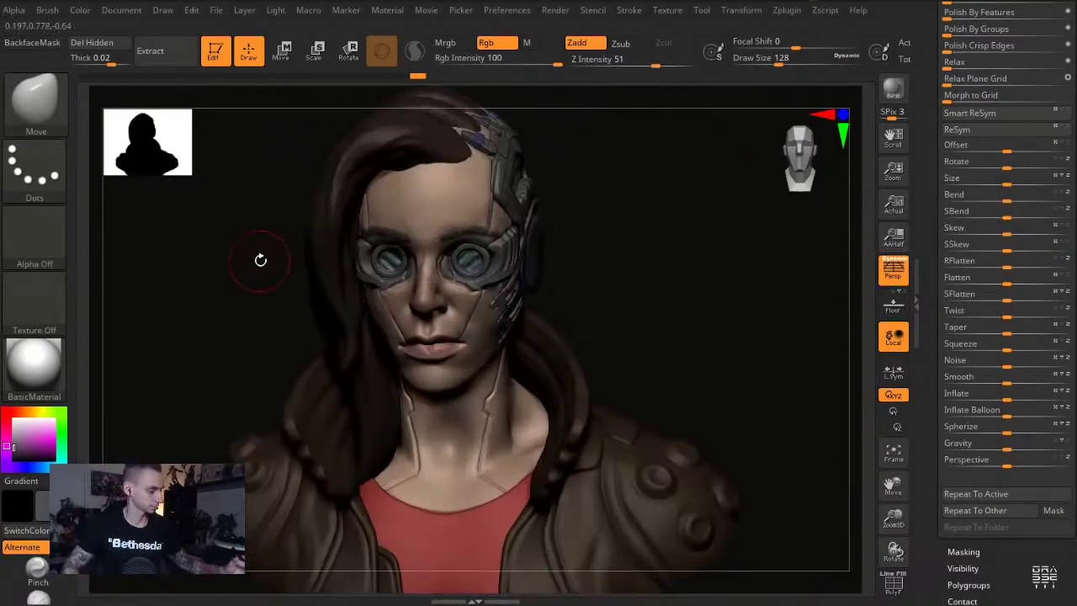
# Mirror the seam strips to the other side of the face with SubTool Master
pyautogui.click(787, 11)
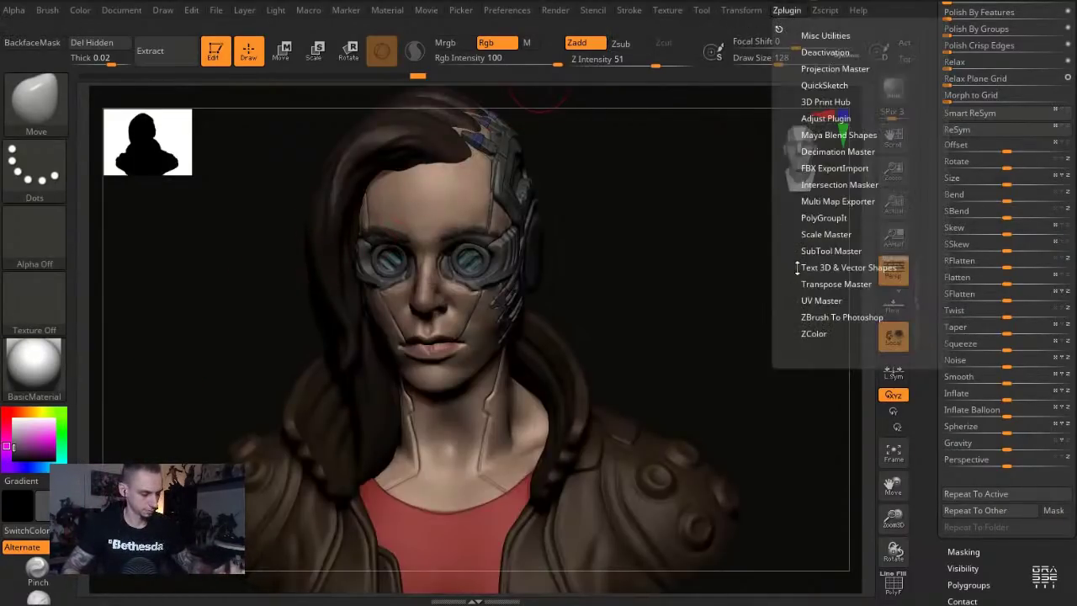
pyautogui.click(831, 251)
pyautogui.click(876, 314)
pyautogui.click(463, 303)
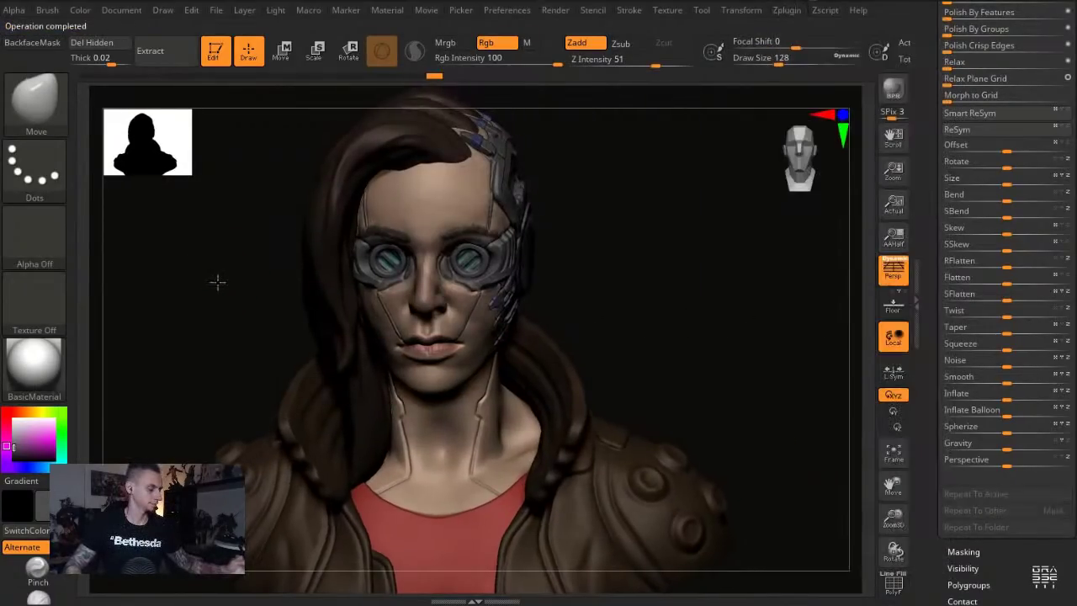
# Inspect the mirrored strips in isolation and adjust the mirrored forehead strip with the Move brush at size 128
pyautogui.keyDown('alt'); pyautogui.moveTo(217, 282); pyautogui.dragTo(352, 403); pyautogui.keyUp('alt')
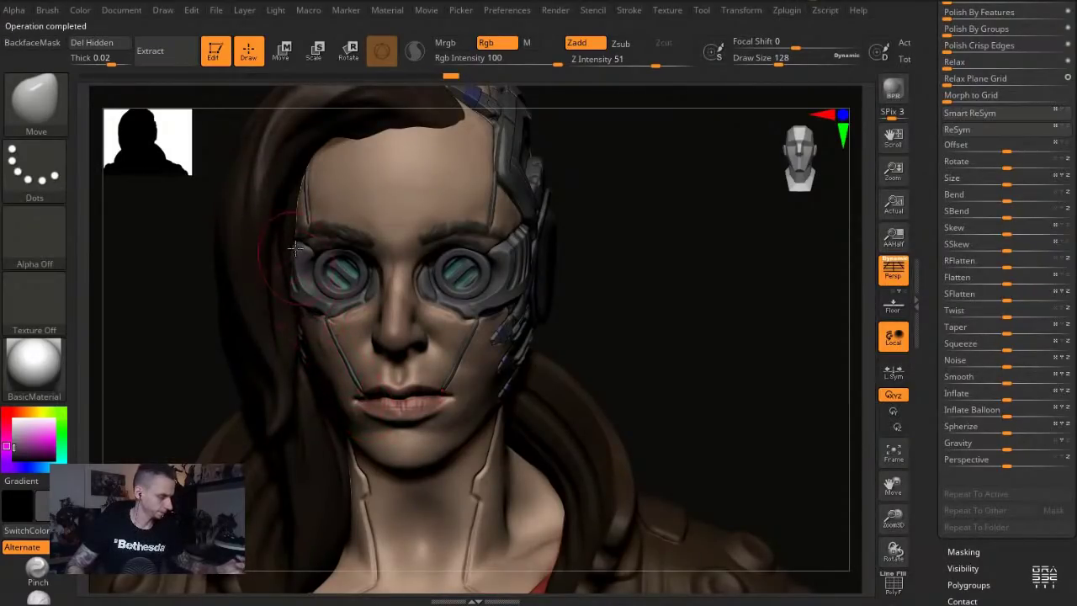
pyautogui.moveTo(183, 226); pyautogui.dragTo(308, 243)
pyautogui.moveTo(242, 227)
pyautogui.mouseDown()
pyautogui.moveTo(301, 240)
pyautogui.moveTo(462, 344)
pyautogui.mouseUp()
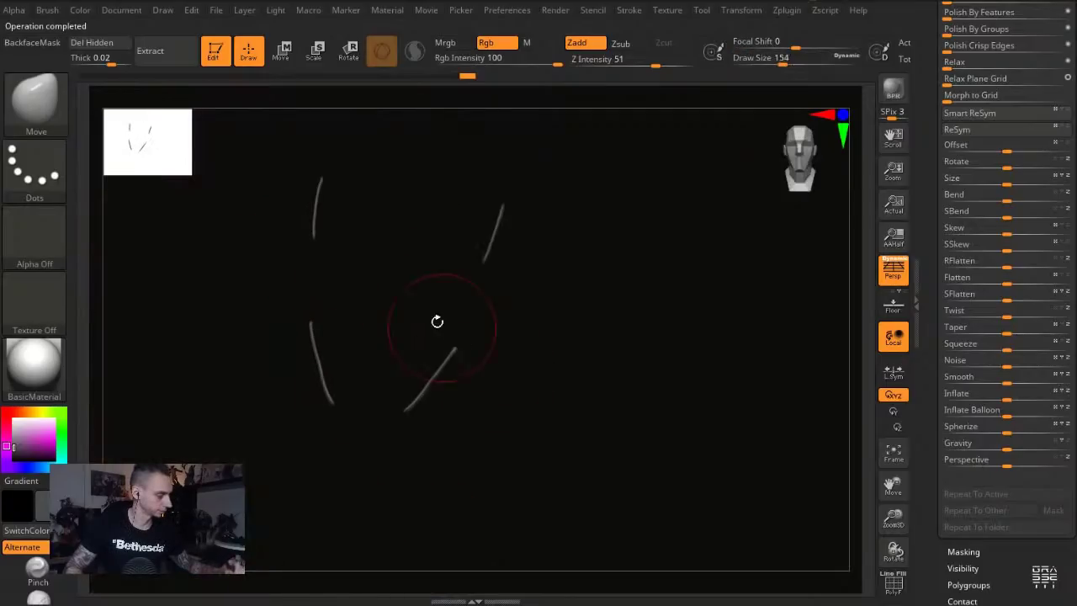
pyautogui.press('s')
pyautogui.moveTo(309, 243); pyautogui.dragTo(305, 243)
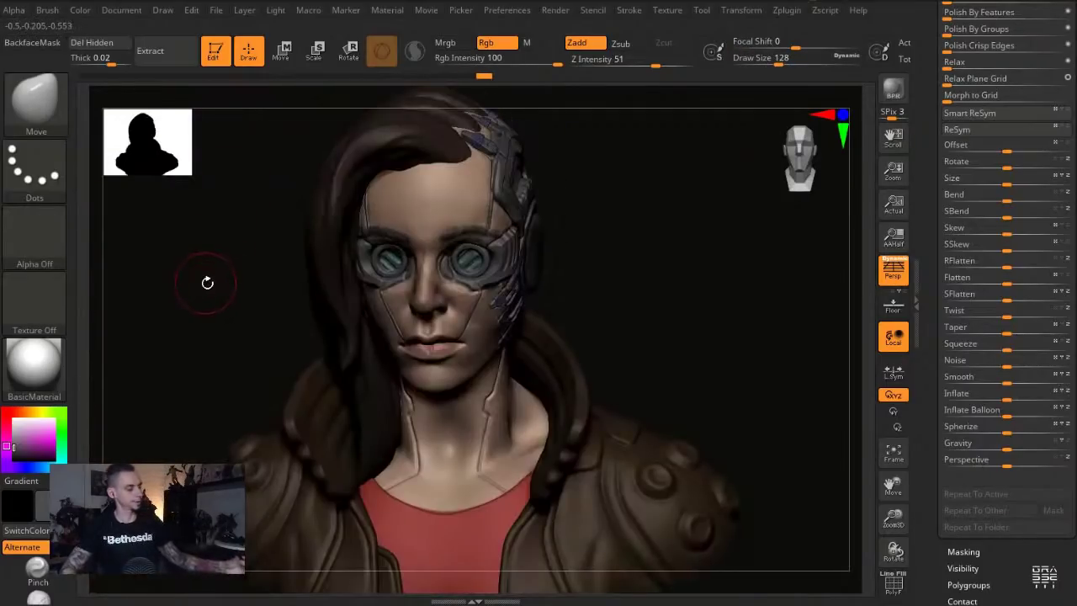
# Select the neck mesh, carve the outline of the seam's small notch with DamStandard, and subdivide the mesh
pyautogui.moveTo(207, 282)
pyautogui.mouseDown()
pyautogui.moveTo(194, 303)
pyautogui.moveTo(197, 312)
pyautogui.moveTo(197, 274)
pyautogui.moveTo(210, 304)
pyautogui.mouseUp()
pyautogui.keyDown('alt'); pyautogui.click(487, 404); pyautogui.keyUp('alt')
pyautogui.press('b')
pyautogui.press('d')
pyautogui.press('s')
pyautogui.moveTo(541, 445)
pyautogui.mouseDown()
pyautogui.moveTo(554, 420)
pyautogui.moveTo(552, 432)
pyautogui.mouseUp()
pyautogui.hotkey('ctrl', 'd')
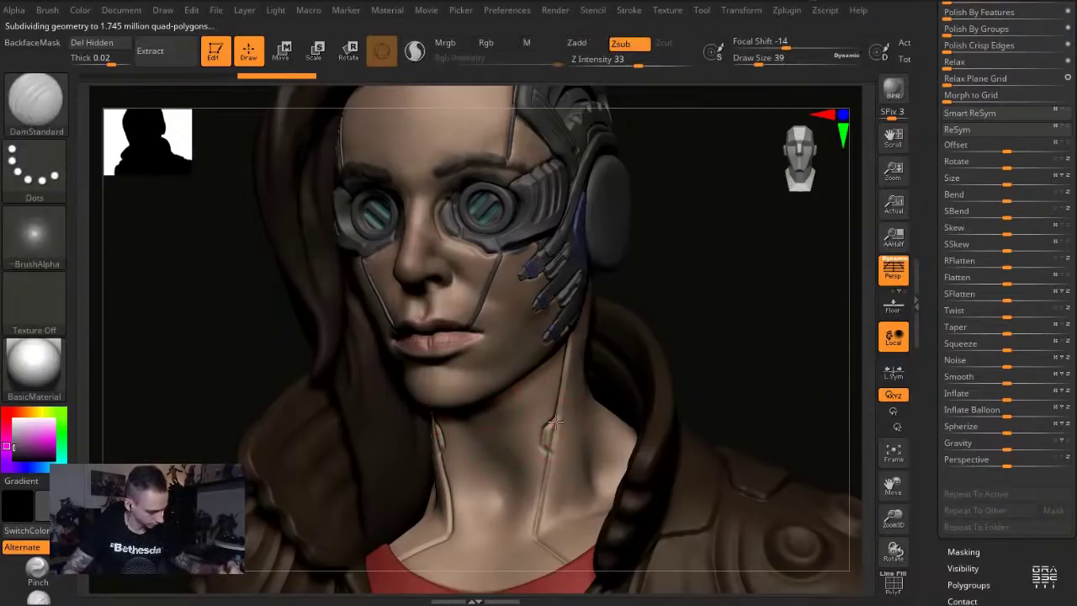
# Switch to the Inflat brush in colour-only mode at draw size 27 and paint the small neck notches dark
pyautogui.press('b')
pyautogui.press('c')
pyautogui.press('l')
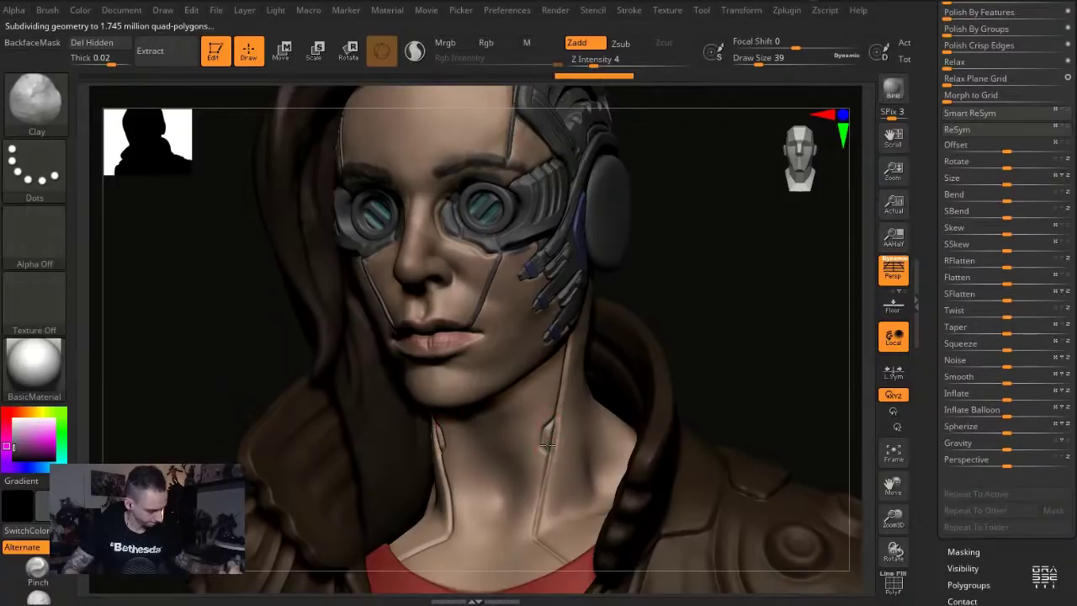
pyautogui.press('b')
pyautogui.press('i')
pyautogui.press('n')
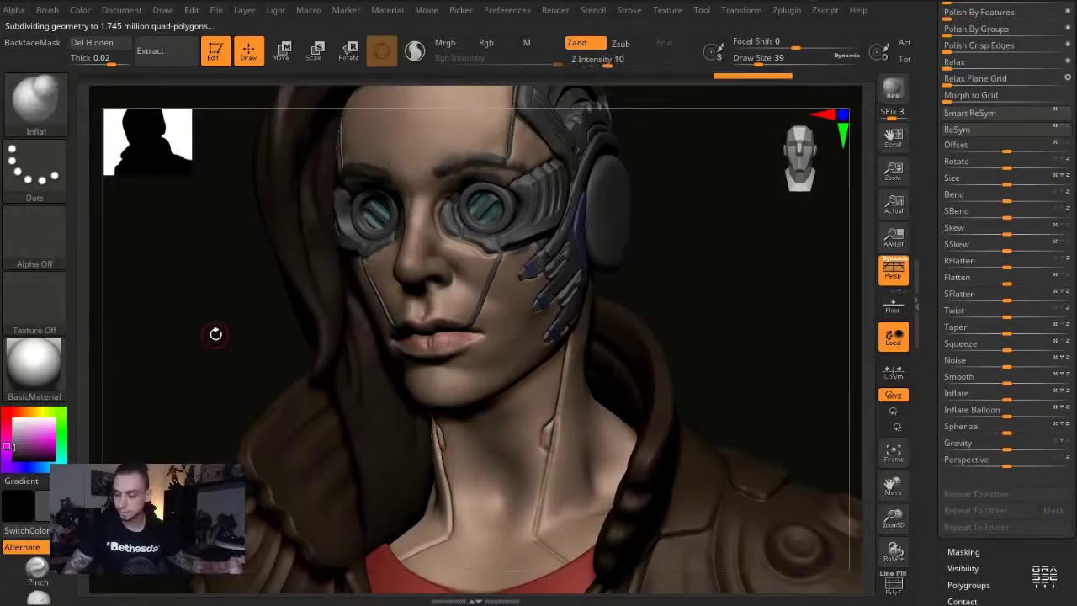
pyautogui.press('r')
pyautogui.press('z')
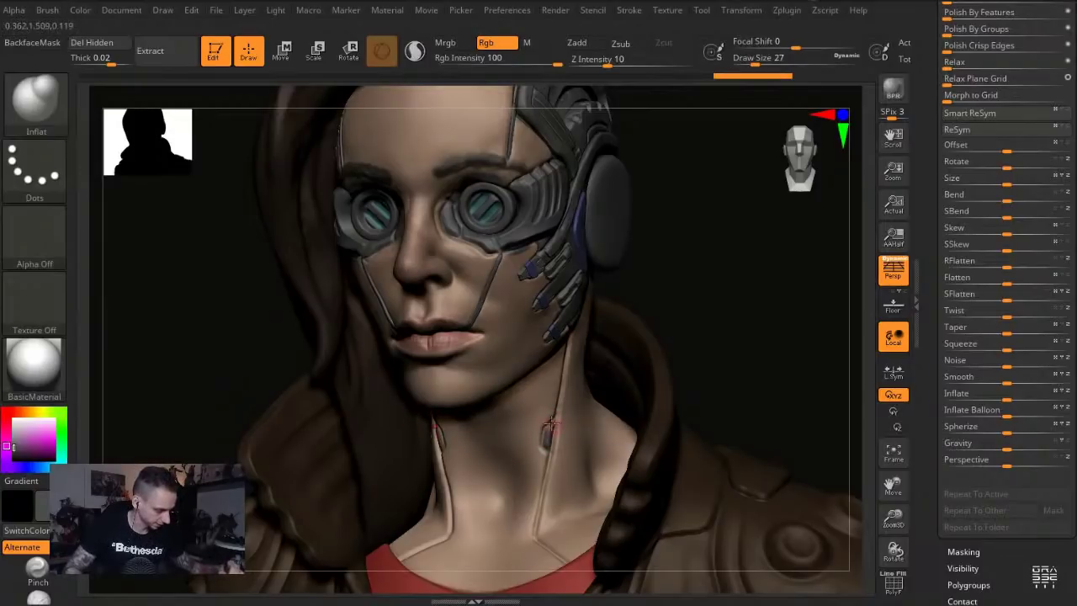
pyautogui.press('f')
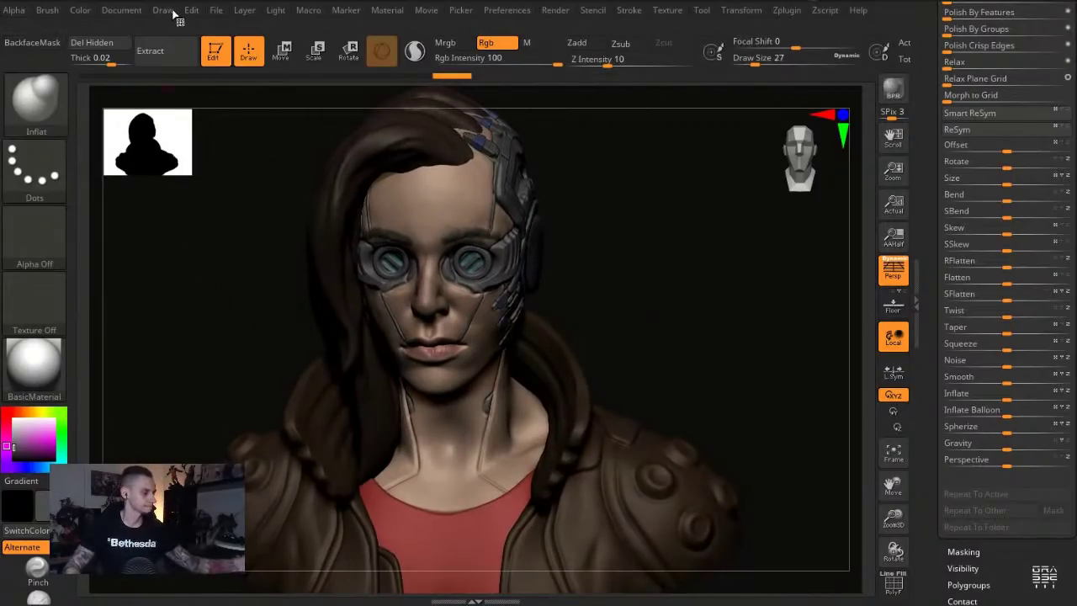
# Adjust the main light's direction and preview the bust with BPR renders from two slightly different angles
pyautogui.click(276, 10)
pyautogui.click(322, 60)
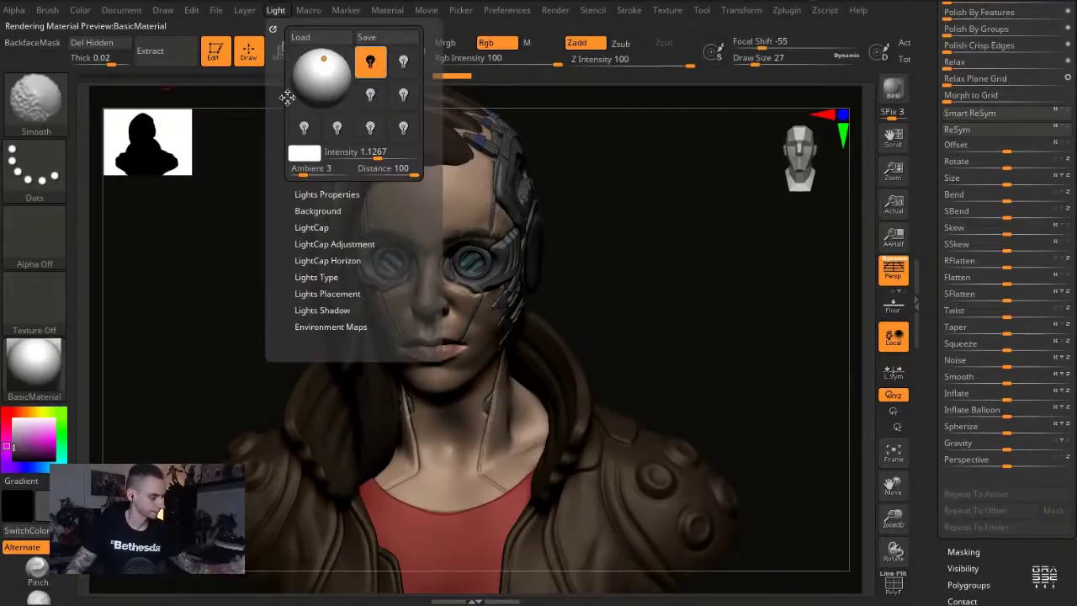
pyautogui.hotkey('shift', 'r')
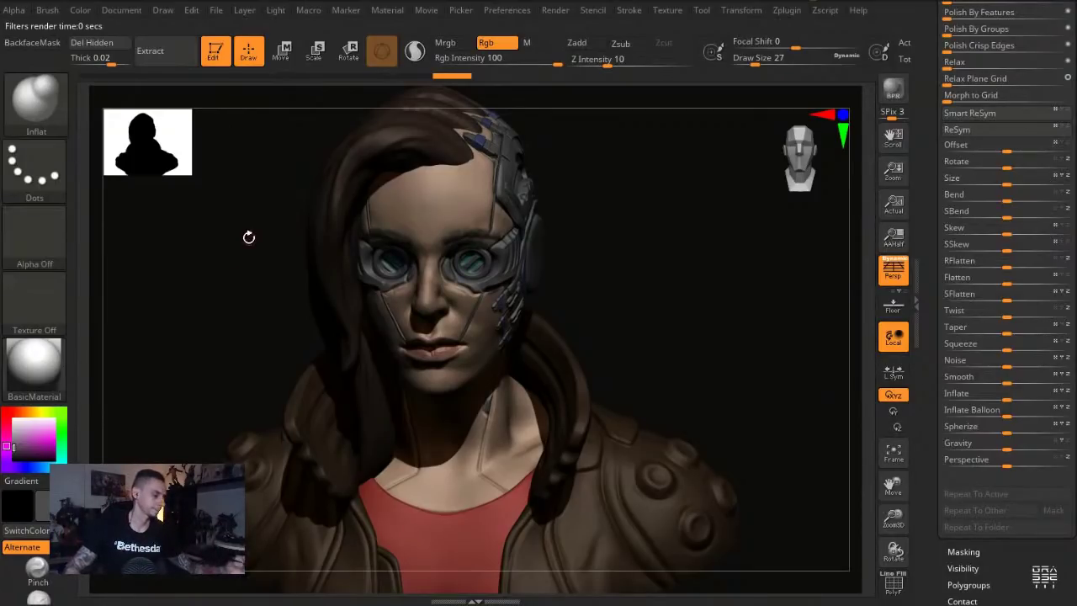
pyautogui.moveTo(218, 264); pyautogui.dragTo(207, 254)
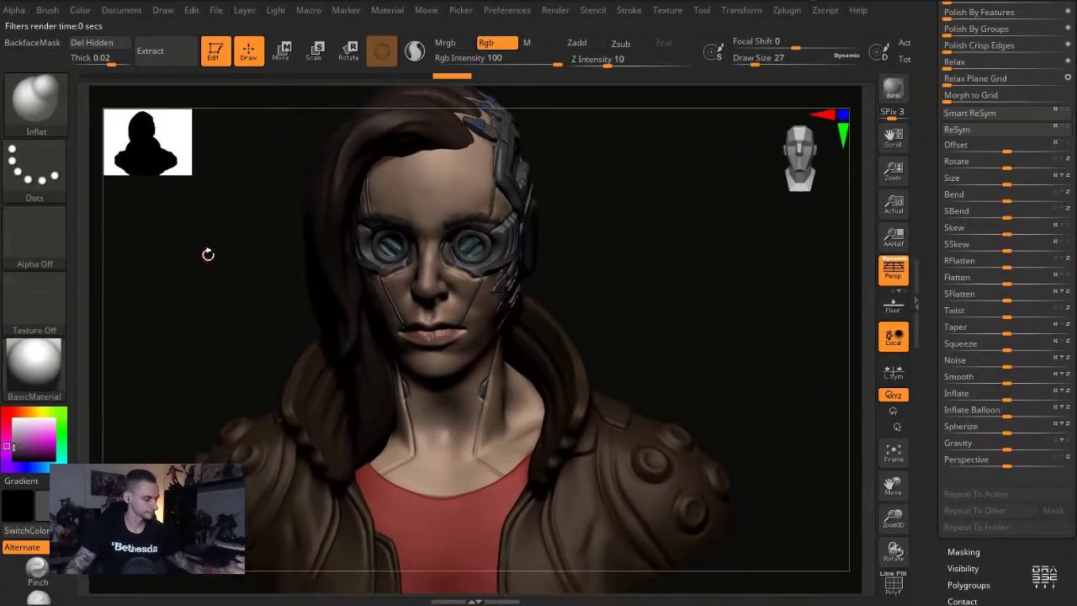
pyautogui.hotkey('shift', 'r')
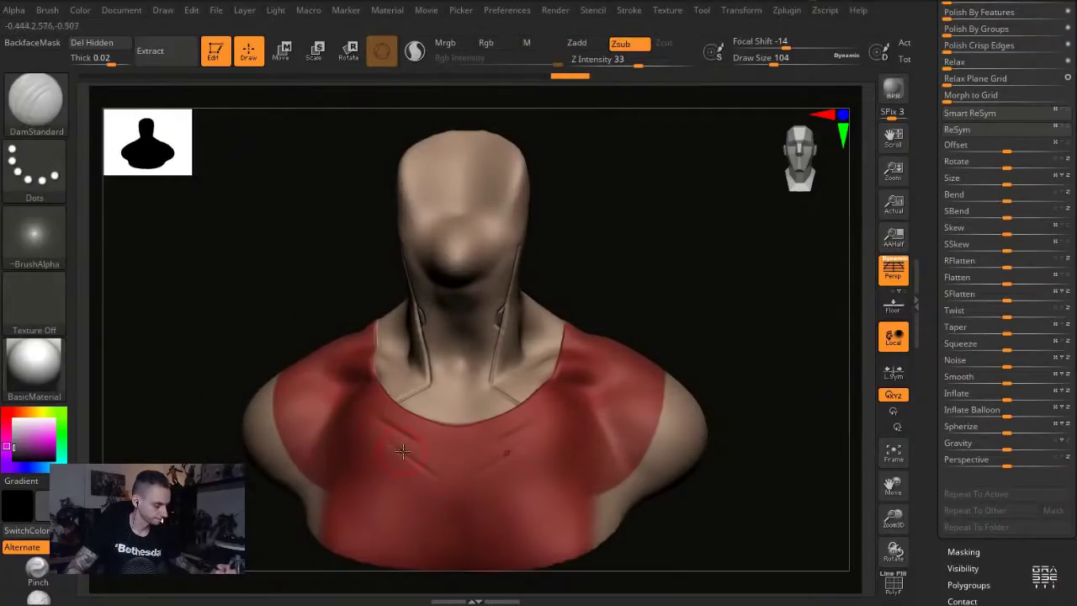
# Carve fabric folds across the chest of the red shirt with DamStandard and soften them with the Smooth brush
pyautogui.moveTo(372, 424)
pyautogui.mouseDown()
pyautogui.moveTo(458, 471)
pyautogui.moveTo(419, 462)
pyautogui.moveTo(481, 468)
pyautogui.mouseUp()
pyautogui.hotkey('ctrl', 'z')
pyautogui.press('s')
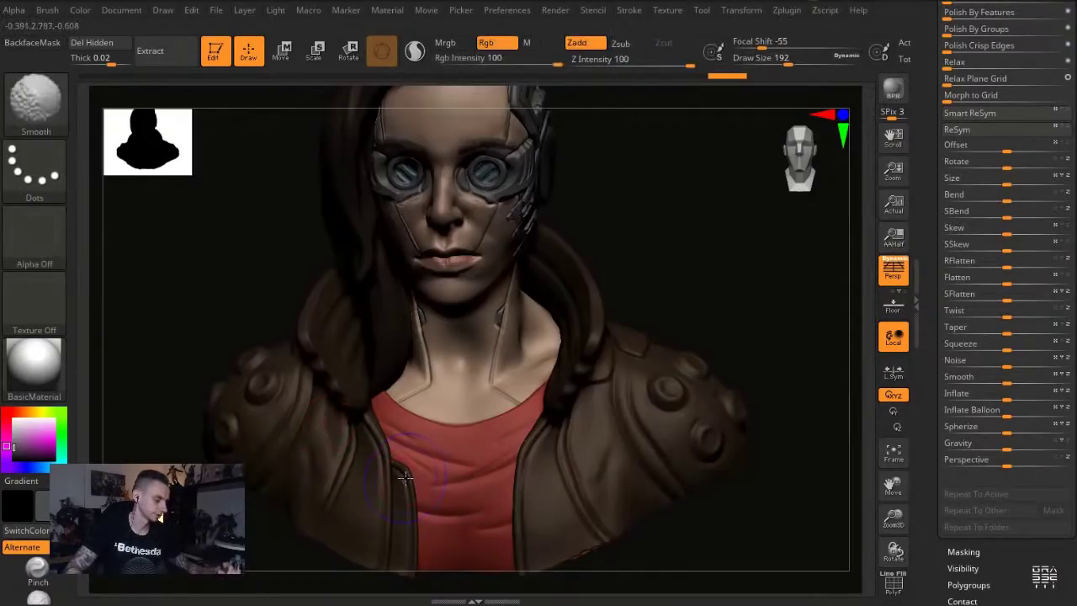
pyautogui.moveTo(438, 489)
pyautogui.keyDown('shift'); pyautogui.mouseDown()
pyautogui.moveTo(523, 467)
pyautogui.moveTo(511, 441)
pyautogui.mouseUp(); pyautogui.keyUp('shift')
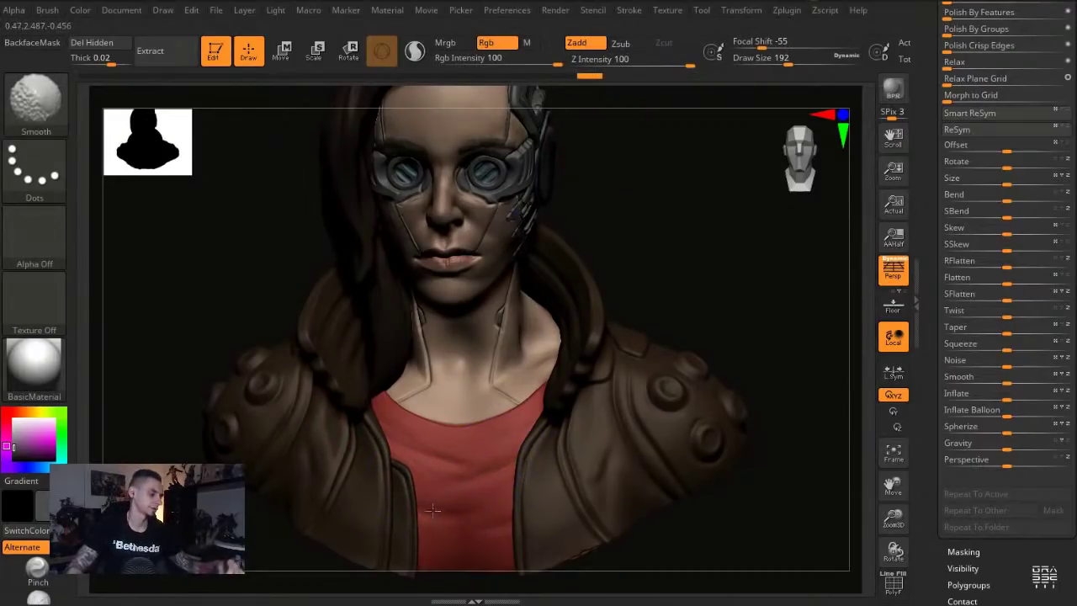
pyautogui.moveTo(218, 298); pyautogui.dragTo(205, 273)
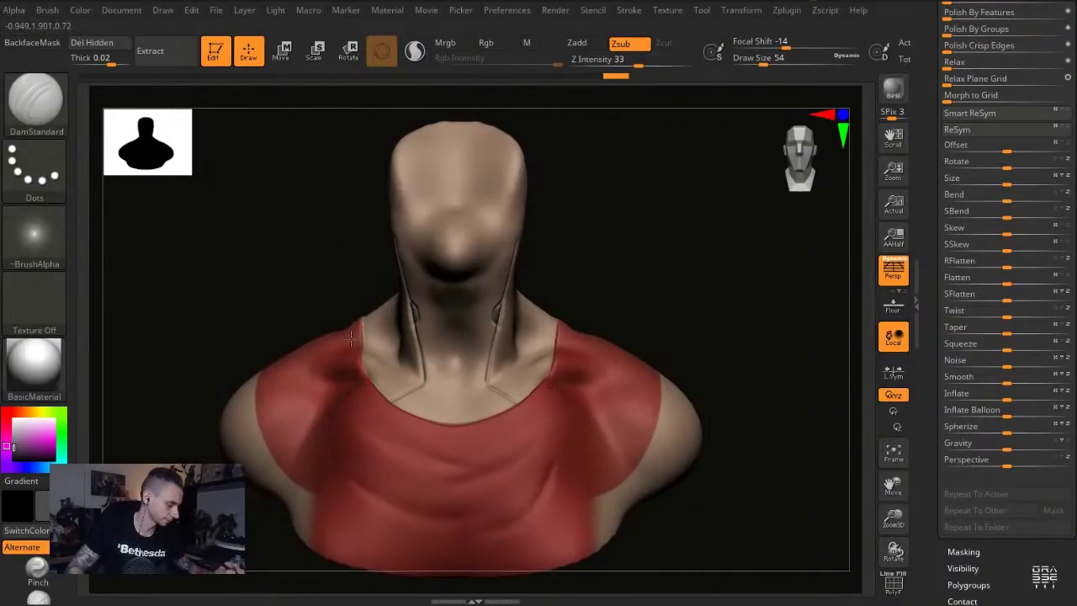
# Carve a seam along the shirt's neckline with DamStandard at draw size 54 and tighten it with the Pinch brush
pyautogui.hotkey('ctrl', 'z')
pyautogui.moveTo(312, 320); pyautogui.dragTo(299, 330)
pyautogui.click(630, 10)
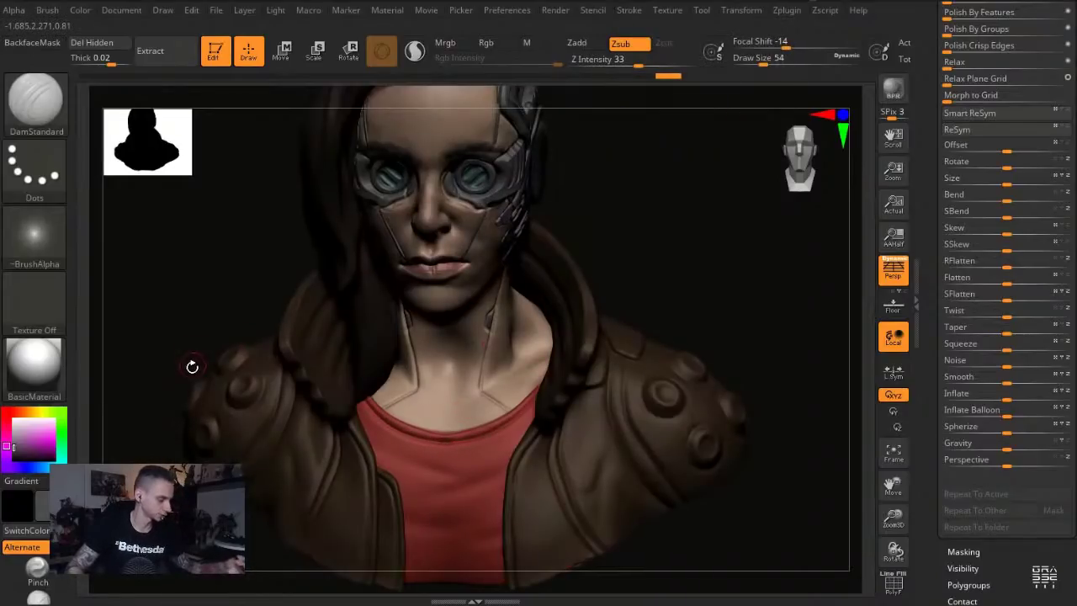
pyautogui.click(37, 571)
pyautogui.moveTo(362, 390)
pyautogui.mouseDown()
pyautogui.moveTo(401, 424)
pyautogui.moveTo(446, 438)
pyautogui.moveTo(366, 388)
pyautogui.mouseUp()
pyautogui.moveTo(229, 304)
pyautogui.keyDown('alt'); pyautogui.mouseDown()
pyautogui.moveTo(166, 306)
pyautogui.moveTo(163, 294)
pyautogui.moveTo(173, 296)
pyautogui.mouseUp(); pyautogui.keyUp('alt')
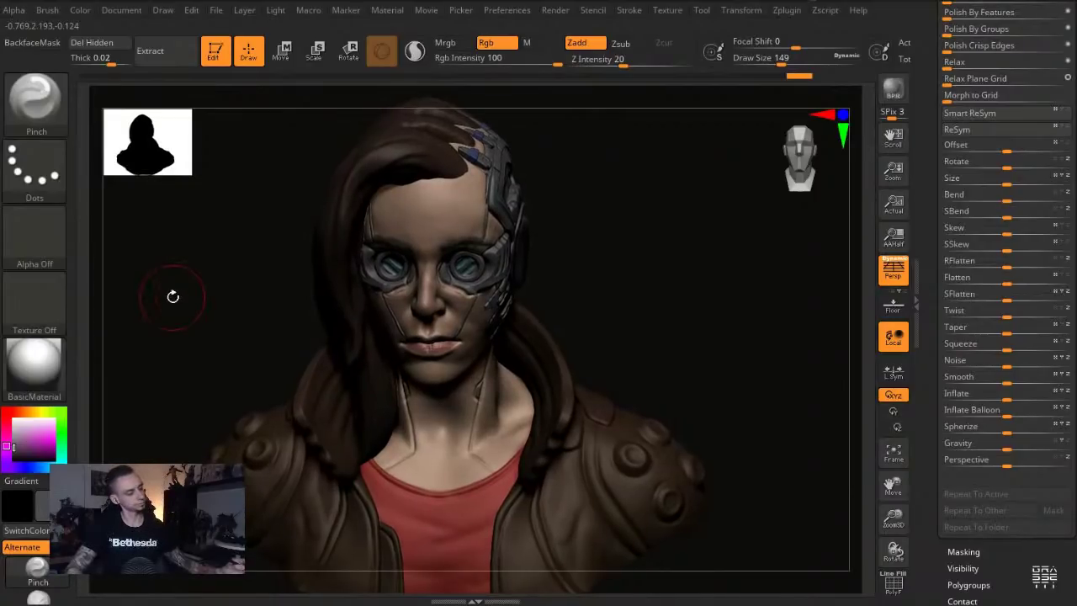
pyautogui.press('Escape')
pyautogui.press('Escape')
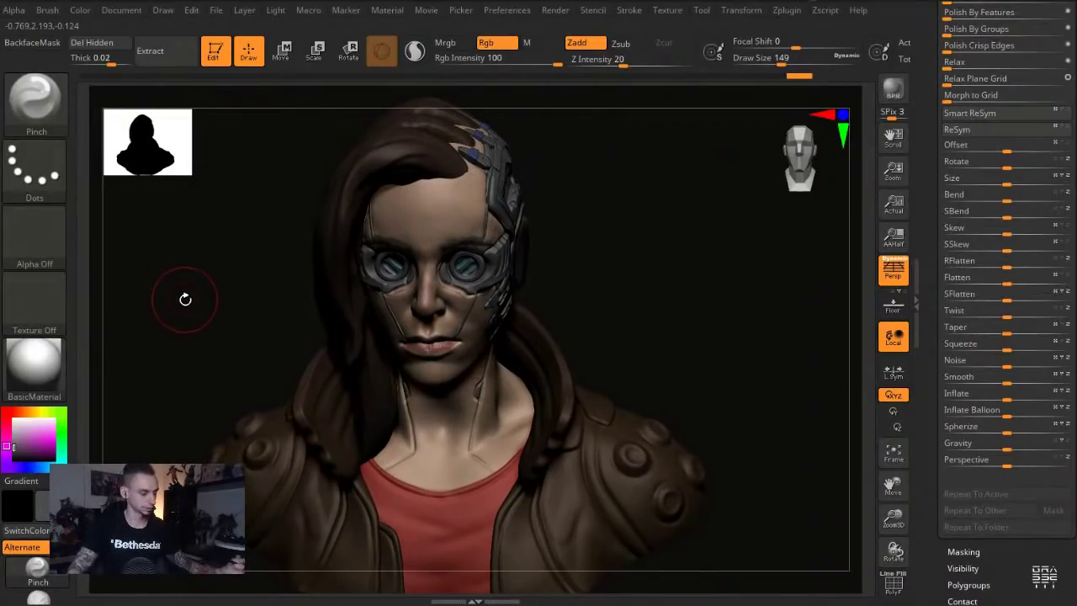
# Preview the bust with a BPR render, change the BPR shadow angle, and render it again from the same view
pyautogui.moveTo(197, 268)
pyautogui.mouseDown()
pyautogui.moveTo(185, 270)
pyautogui.moveTo(201, 260)
pyautogui.moveTo(200, 272)
pyautogui.mouseUp()
pyautogui.hotkey('shift', 'r')
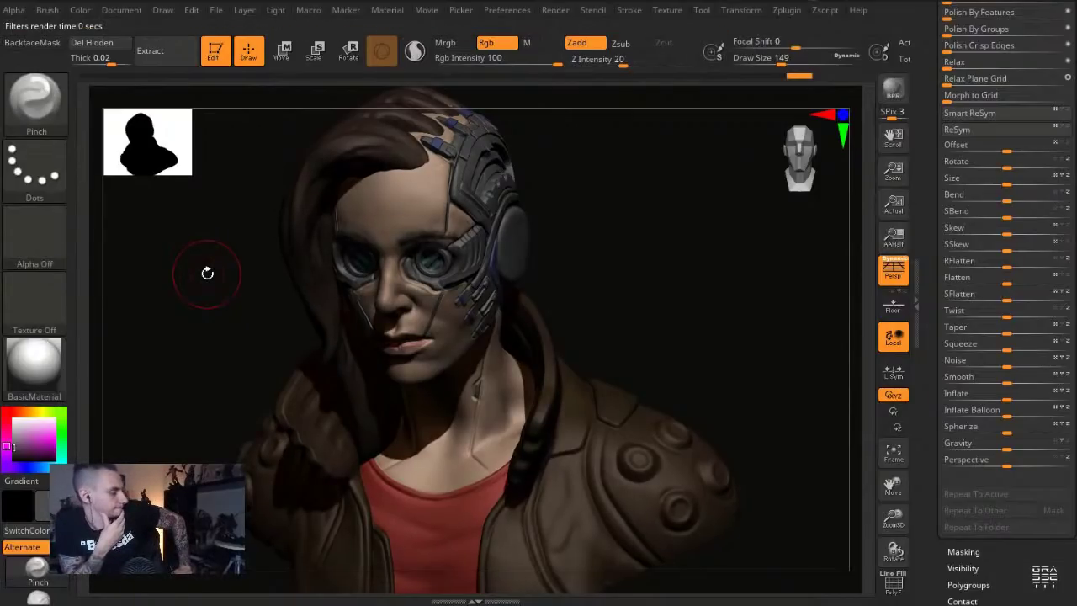
pyautogui.click(555, 10)
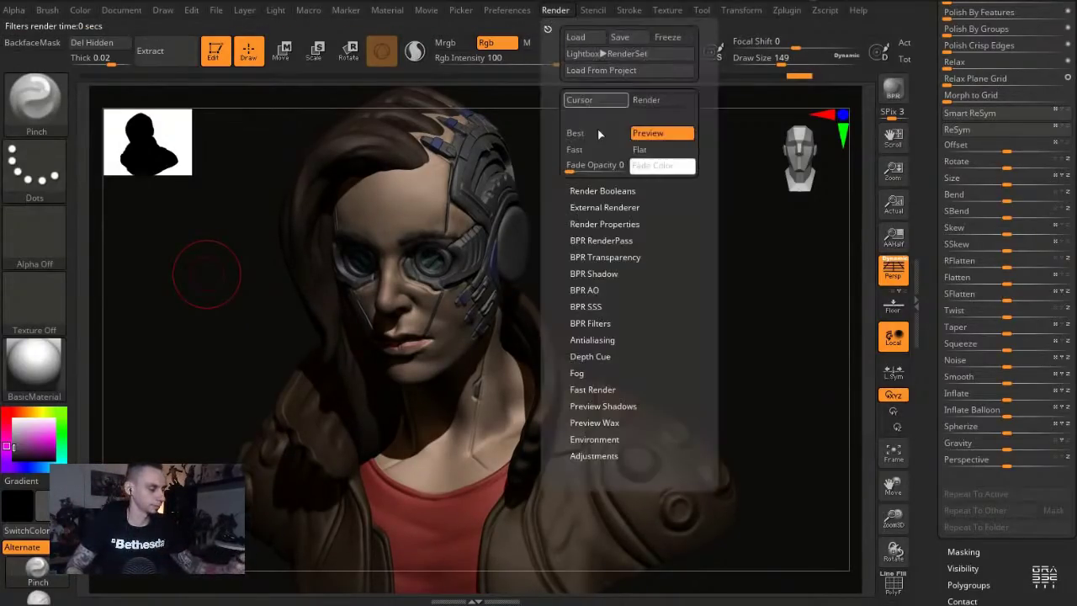
pyautogui.press('shift')
pyautogui.click(591, 274)
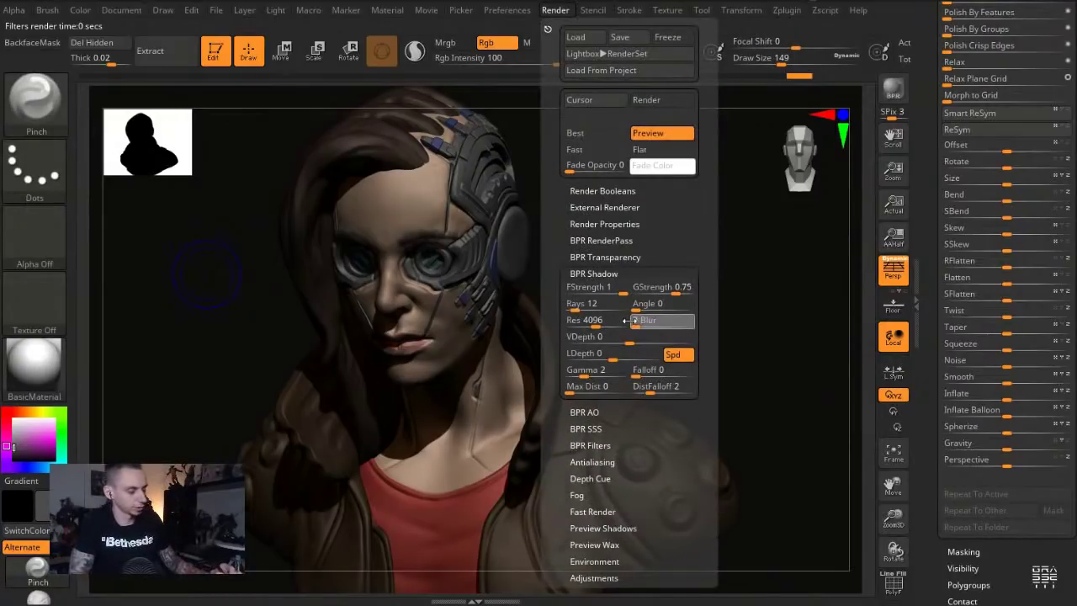
pyautogui.click(649, 305)
pyautogui.hotkey('shift', 'r')
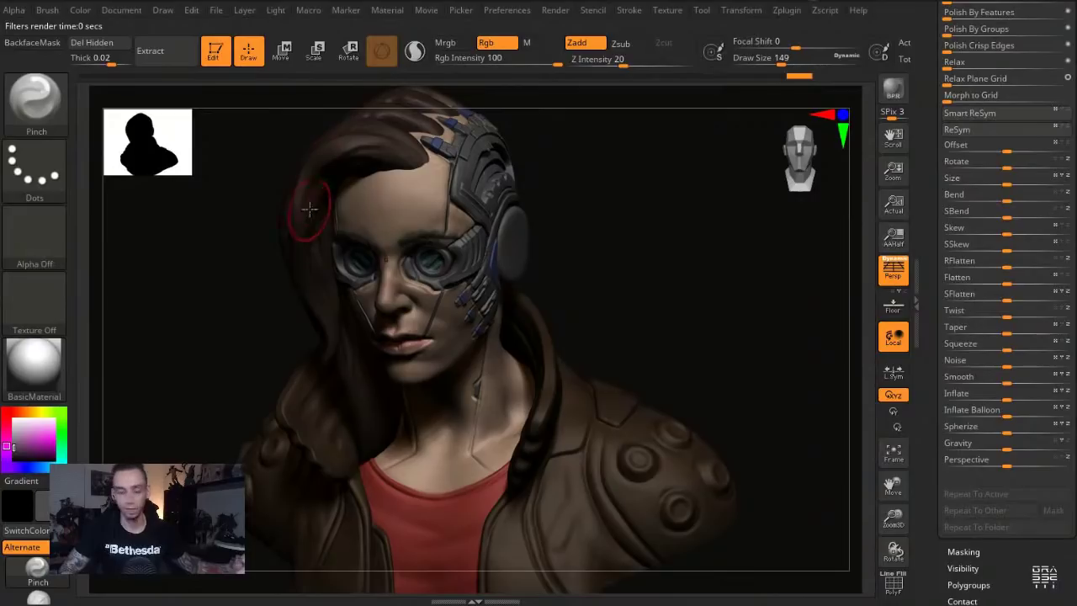
# Select the mechanical eye cylinders, isolate them from the rest of the bust, and set the draw size to 128
pyautogui.moveTo(221, 226); pyautogui.dragTo(247, 249)
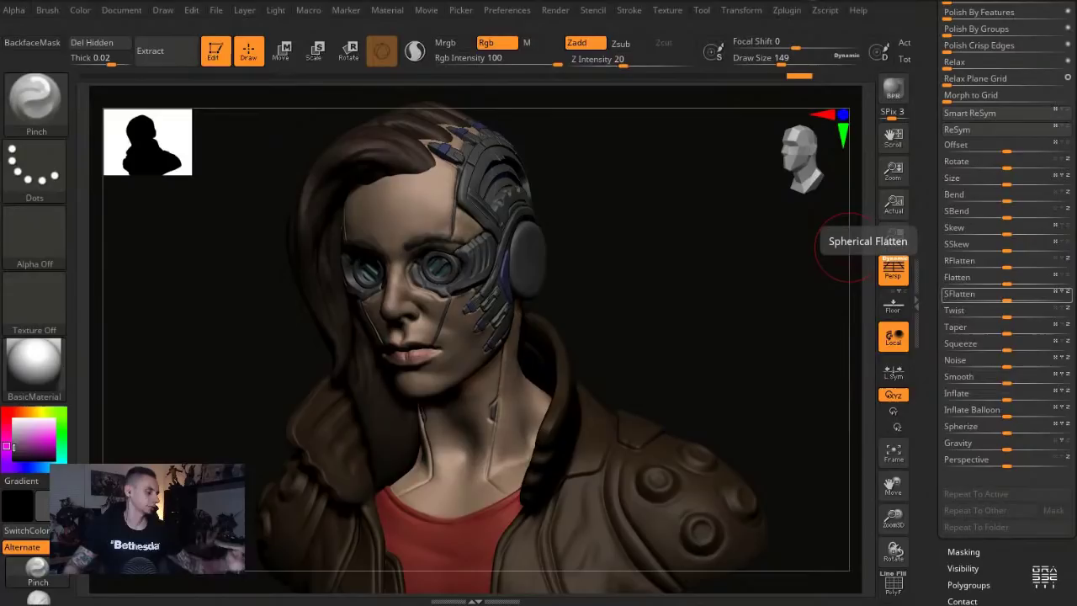
pyautogui.keyDown('alt'); pyautogui.click(371, 271); pyautogui.keyUp('alt')
pyautogui.hotkey('alt', 's')
pyautogui.moveTo(260, 311)
pyautogui.mouseDown()
pyautogui.moveTo(258, 350)
pyautogui.moveTo(340, 386)
pyautogui.moveTo(338, 362)
pyautogui.mouseUp()
pyautogui.keyDown('alt'); pyautogui.moveTo(298, 228); pyautogui.dragTo(308, 336); pyautogui.keyUp('alt')
pyautogui.press('[')
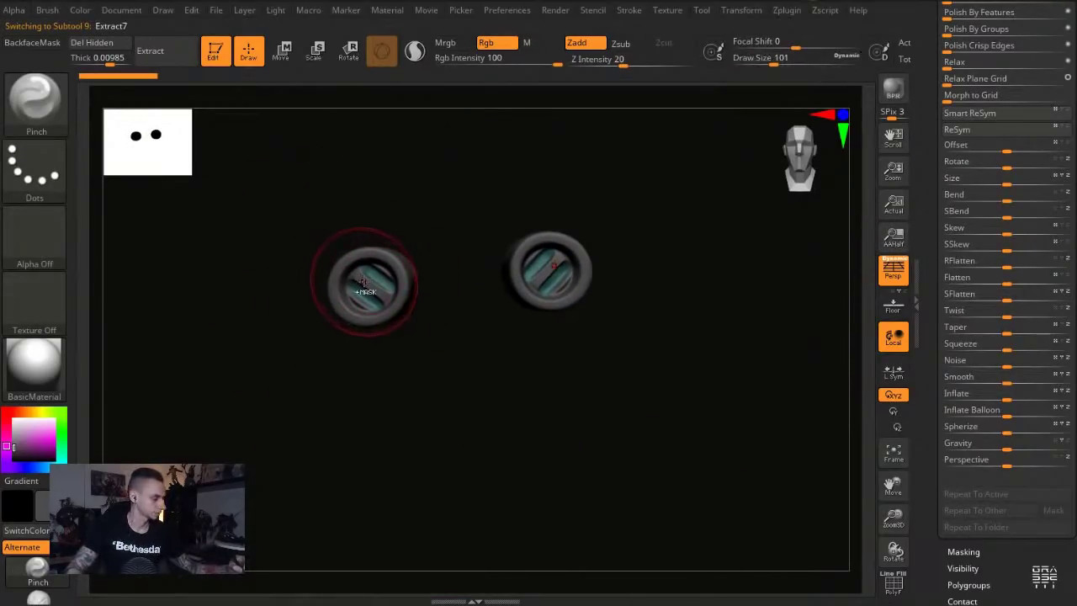
pyautogui.press('s')
pyautogui.moveTo(385, 285); pyautogui.dragTo(392, 285)
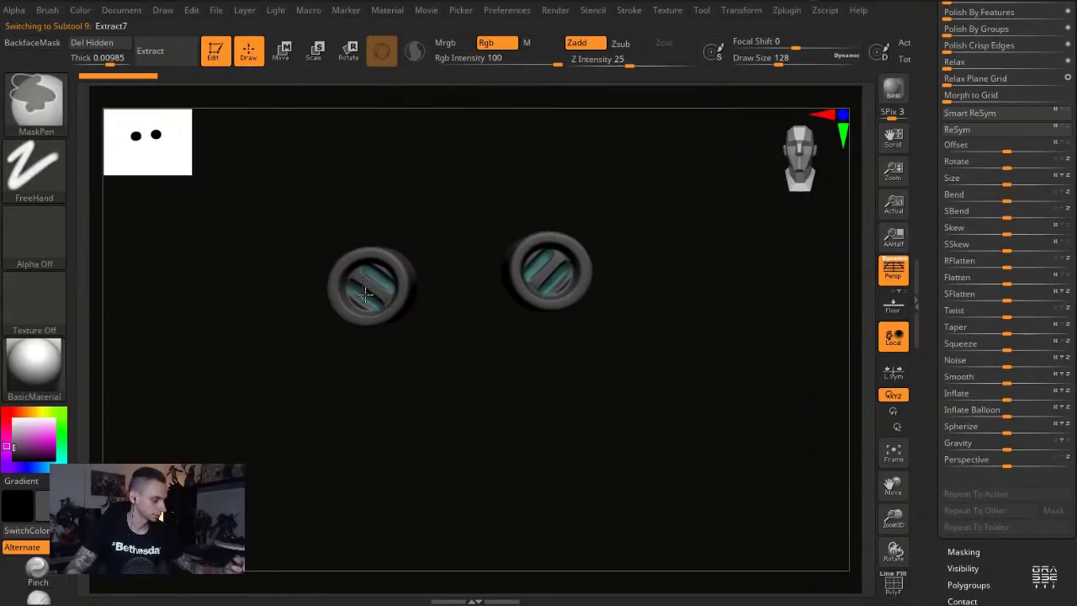
# Try masking and transforming the centre of one eye, undo it, and turn on local symmetry for the eyes
pyautogui.click(635, 12)
pyautogui.click(651, 369)
pyautogui.moveTo(365, 283)
pyautogui.keyDown('ctrl'); pyautogui.mouseDown()
pyautogui.moveTo(361, 275)
pyautogui.moveTo(349, 391)
pyautogui.moveTo(359, 324)
pyautogui.mouseUp(); pyautogui.keyUp('ctrl')
pyautogui.press('e')
pyautogui.press('y')
pyautogui.click(897, 378)
pyautogui.hotkey('ctrl', 'z')
pyautogui.press('q')
pyautogui.moveTo(260, 258); pyautogui.dragTo(242, 274)
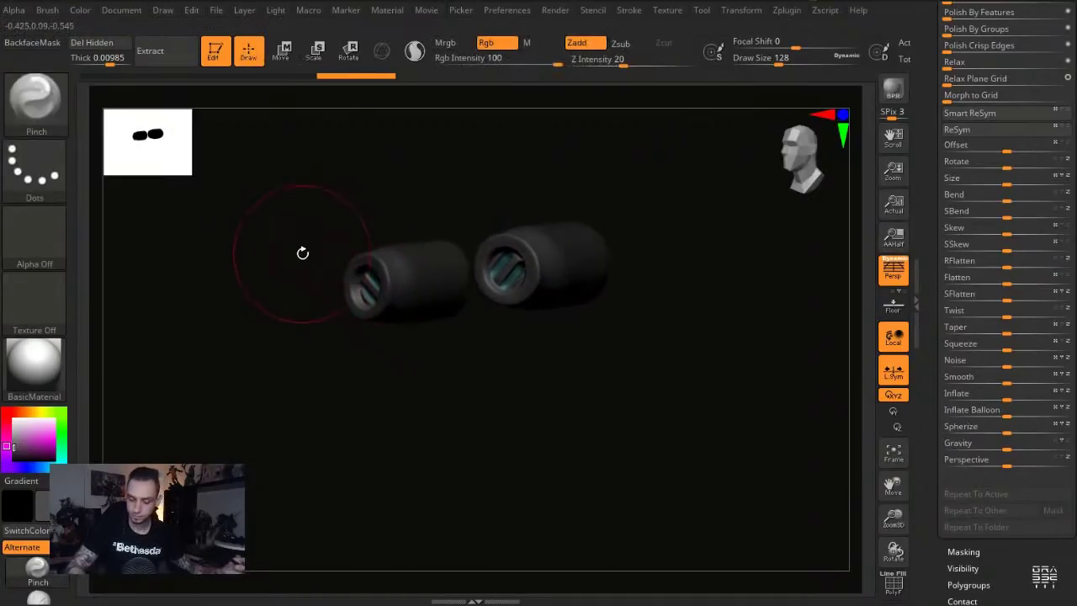
# Adjust the front of both eye cylinders with the Move brush at draw size 80 and check them on the whole bust
pyautogui.moveTo(303, 251); pyautogui.dragTo(282, 253)
pyautogui.press('b')
pyautogui.press('m')
pyautogui.press('v')
pyautogui.press('s')
pyautogui.moveTo(357, 290)
pyautogui.mouseDown()
pyautogui.moveTo(347, 291)
pyautogui.moveTo(357, 286)
pyautogui.mouseUp()
pyautogui.moveTo(327, 278); pyautogui.dragTo(306, 259)
pyautogui.press(']')
pyautogui.moveTo(365, 289); pyautogui.dragTo(359, 287)
pyautogui.moveTo(271, 255); pyautogui.dragTo(291, 250)
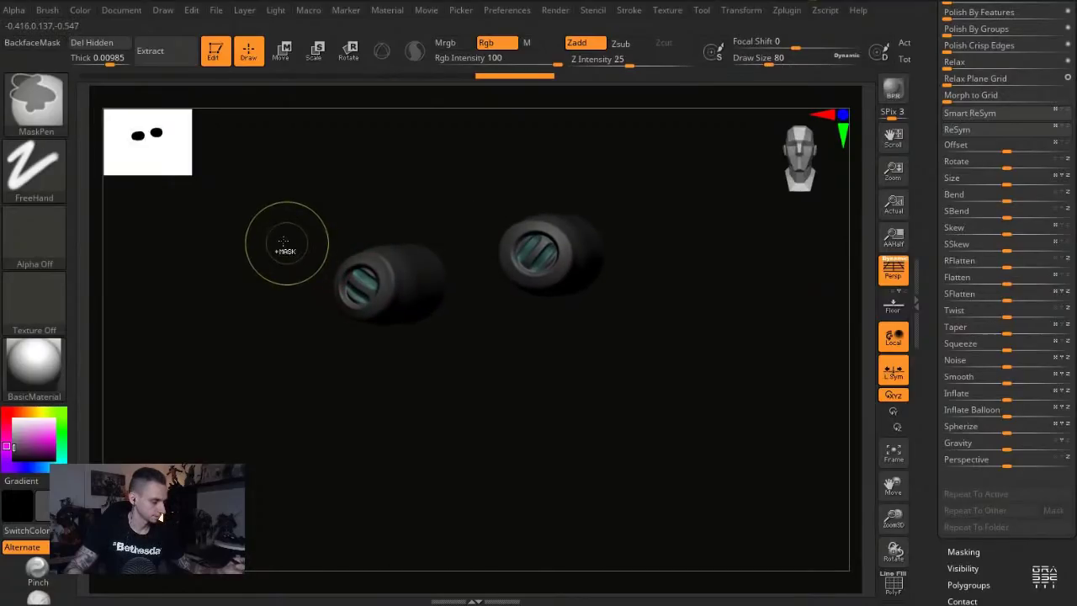
pyautogui.hotkey('ctrl', 'shift', 's')
pyautogui.keyDown('ctrl'); pyautogui.moveTo(277, 241); pyautogui.dragTo(232, 240, button='right'); pyautogui.keyUp('ctrl')
pyautogui.moveTo(232, 241)
pyautogui.mouseDown()
pyautogui.moveTo(242, 242)
pyautogui.moveTo(233, 245)
pyautogui.mouseUp()
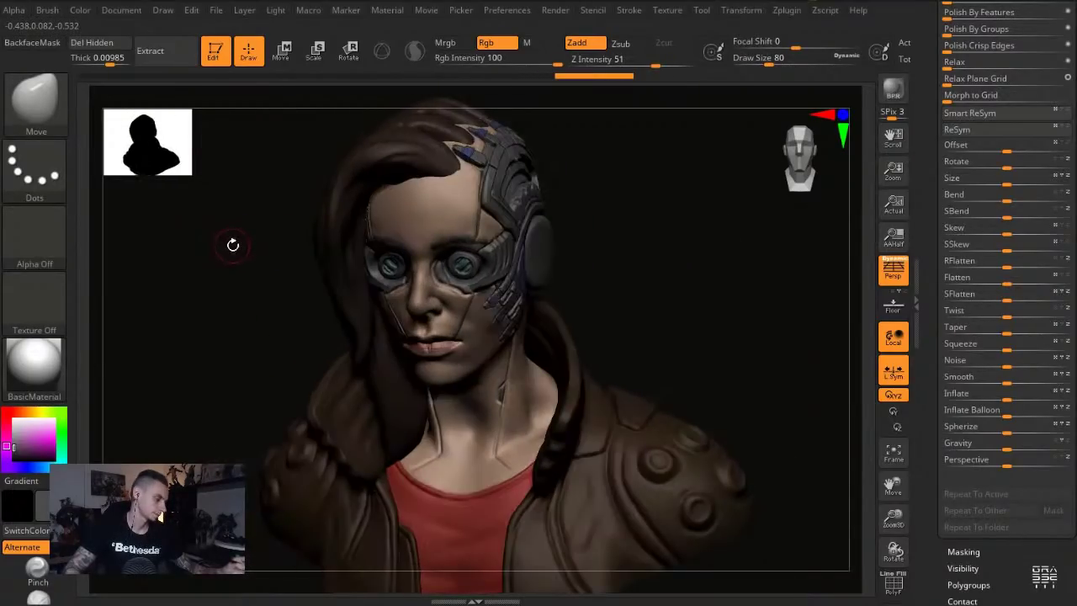
pyautogui.keyDown('ctrl'); pyautogui.moveTo(232, 244); pyautogui.dragTo(282, 249, button='right'); pyautogui.keyUp('ctrl')
# Mask one eye cylinder, place a Rotate transpose line on the other, and reposition that eye with the Move brush
pyautogui.hotkey('ctrl', 'shift', 's')
pyautogui.moveTo(506, 331)
pyautogui.keyDown('ctrl'); pyautogui.mouseDown()
pyautogui.moveTo(544, 171)
pyautogui.moveTo(535, 175)
pyautogui.mouseUp(); pyautogui.keyUp('ctrl')
pyautogui.keyDown('ctrl'); pyautogui.moveTo(611, 353); pyautogui.dragTo(471, 181); pyautogui.keyUp('ctrl')
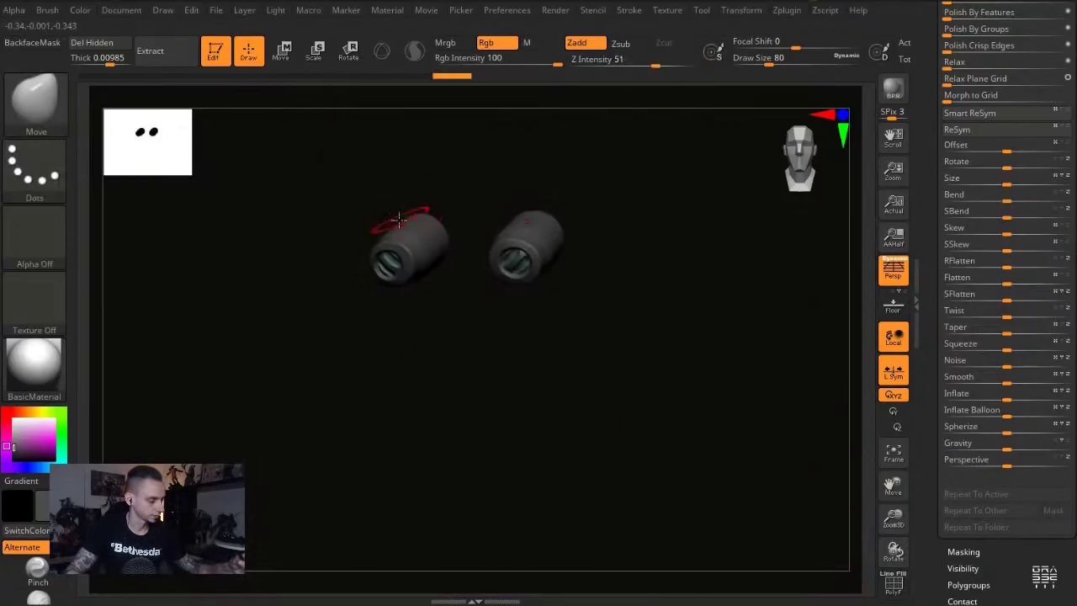
pyautogui.keyDown('ctrl'); pyautogui.moveTo(338, 166); pyautogui.dragTo(468, 363); pyautogui.keyUp('ctrl')
pyautogui.keyDown('ctrl'); pyautogui.click(476, 326); pyautogui.keyUp('ctrl')
pyautogui.keyDown('ctrl'); pyautogui.click(519, 331); pyautogui.keyUp('ctrl')
pyautogui.press('r')
pyautogui.moveTo(510, 227); pyautogui.dragTo(510, 361)
pyautogui.hotkey('ctrl', 'shift', 's')
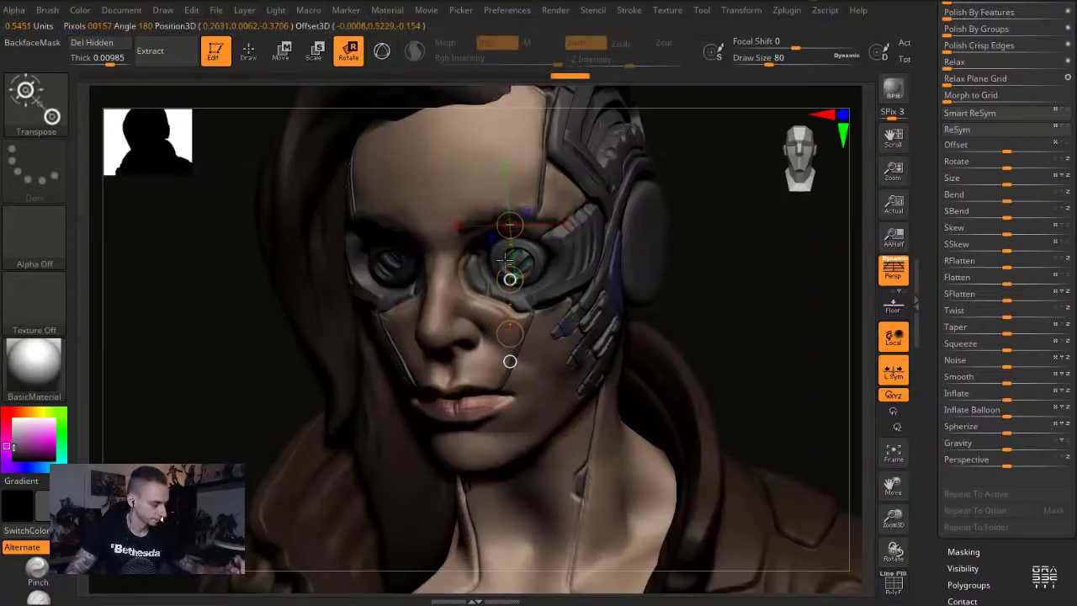
pyautogui.press('q')
pyautogui.press(']')
pyautogui.moveTo(515, 237); pyautogui.dragTo(525, 217)
pyautogui.press(']')
# Invert the mask, rotate the opposite eye slightly, enlarge the Move brush to size 154, and clear the mask
pyautogui.keyDown('ctrl'); pyautogui.click(313, 249); pyautogui.keyUp('ctrl')
pyautogui.press('r')
pyautogui.moveTo(384, 224); pyautogui.dragTo(392, 349)
pyautogui.moveTo(386, 268)
pyautogui.mouseDown()
pyautogui.moveTo(376, 246)
pyautogui.moveTo(400, 275)
pyautogui.mouseUp()
pyautogui.press('w')
pyautogui.press('q')
pyautogui.press(']')
pyautogui.press(']')
pyautogui.press(']')
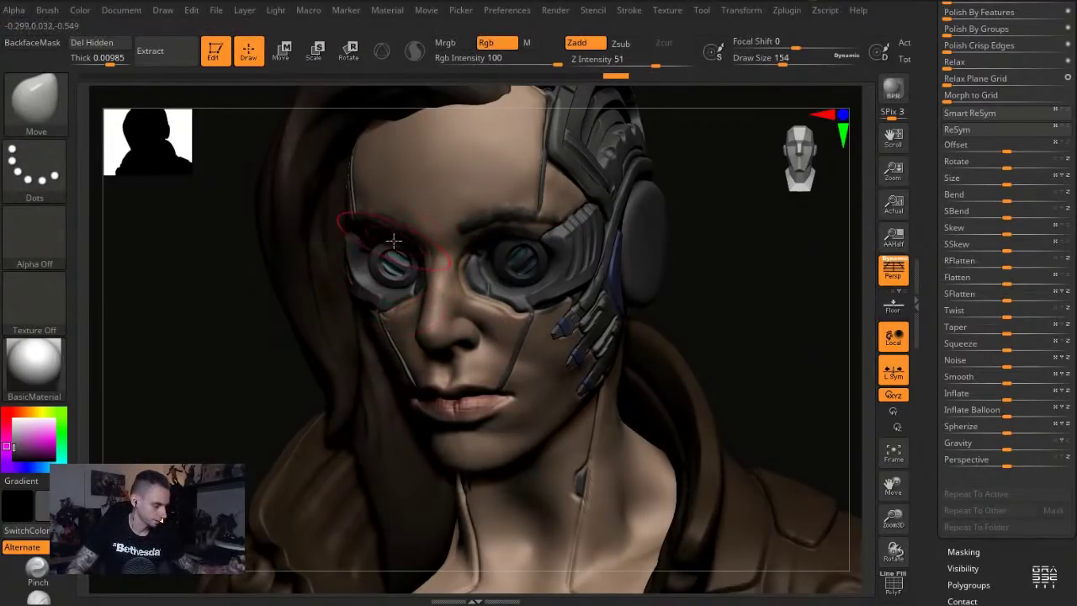
pyautogui.keyDown('ctrl'); pyautogui.moveTo(220, 307); pyautogui.dragTo(209, 325); pyautogui.keyUp('ctrl')
# Correct the placement of both eyes in their sockets with the Move brush at draw sizes 116 and 132
pyautogui.moveTo(263, 293)
pyautogui.mouseDown()
pyautogui.moveTo(233, 300)
pyautogui.moveTo(243, 289)
pyautogui.mouseUp()
pyautogui.moveTo(503, 259); pyautogui.dragTo(503, 238)
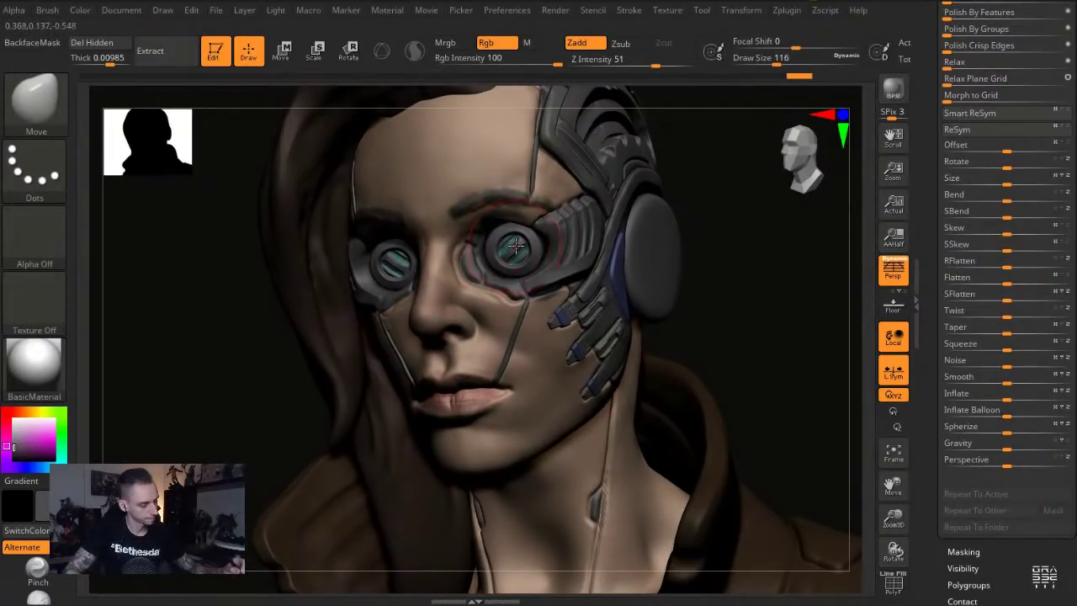
pyautogui.keyDown('alt'); pyautogui.click(523, 244); pyautogui.keyUp('alt')
pyautogui.moveTo(266, 298); pyautogui.dragTo(259, 311)
pyautogui.keyDown('alt'); pyautogui.click(385, 255); pyautogui.keyUp('alt')
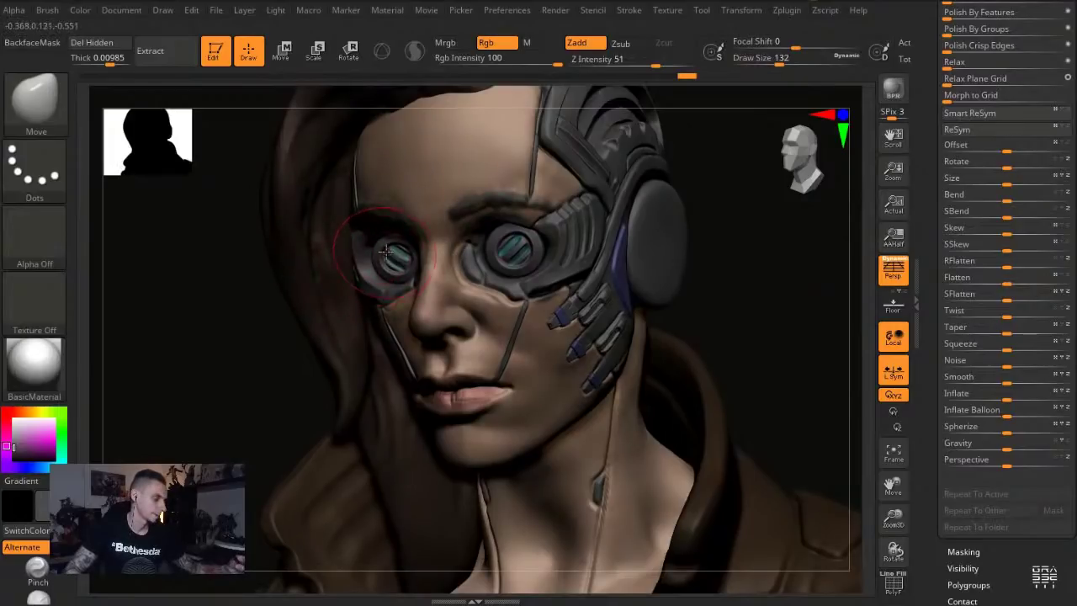
pyautogui.moveTo(383, 247); pyautogui.dragTo(386, 250)
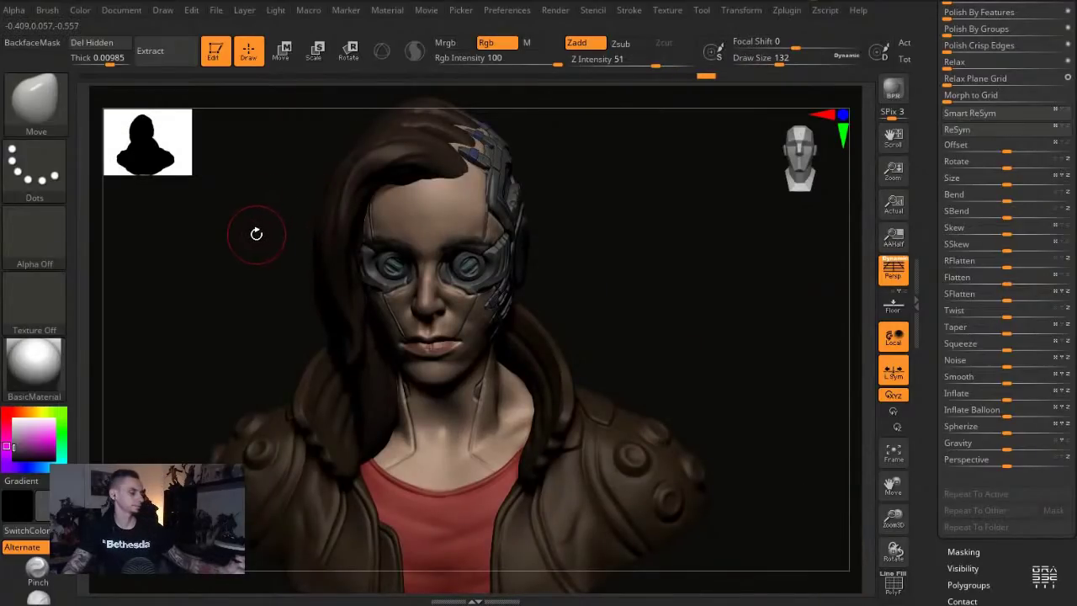
# Fine-tune both eyes' alignment from the front and three-quarter views with the Move brush, reducing the draw size to 97
pyautogui.moveTo(257, 234)
pyautogui.mouseDown()
pyautogui.moveTo(247, 242)
pyautogui.moveTo(252, 267)
pyautogui.mouseUp()
pyautogui.press('s')
pyautogui.moveTo(488, 254); pyautogui.dragTo(491, 255)
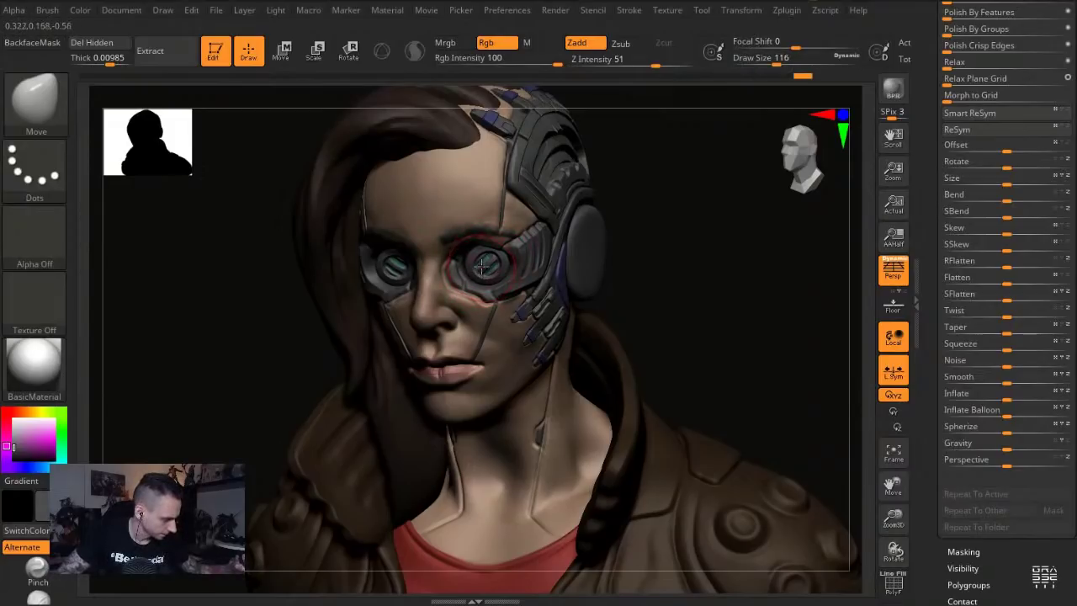
pyautogui.keyDown('alt'); pyautogui.click(486, 266); pyautogui.keyUp('alt')
pyautogui.press('s')
pyautogui.moveTo(484, 262); pyautogui.dragTo(479, 261)
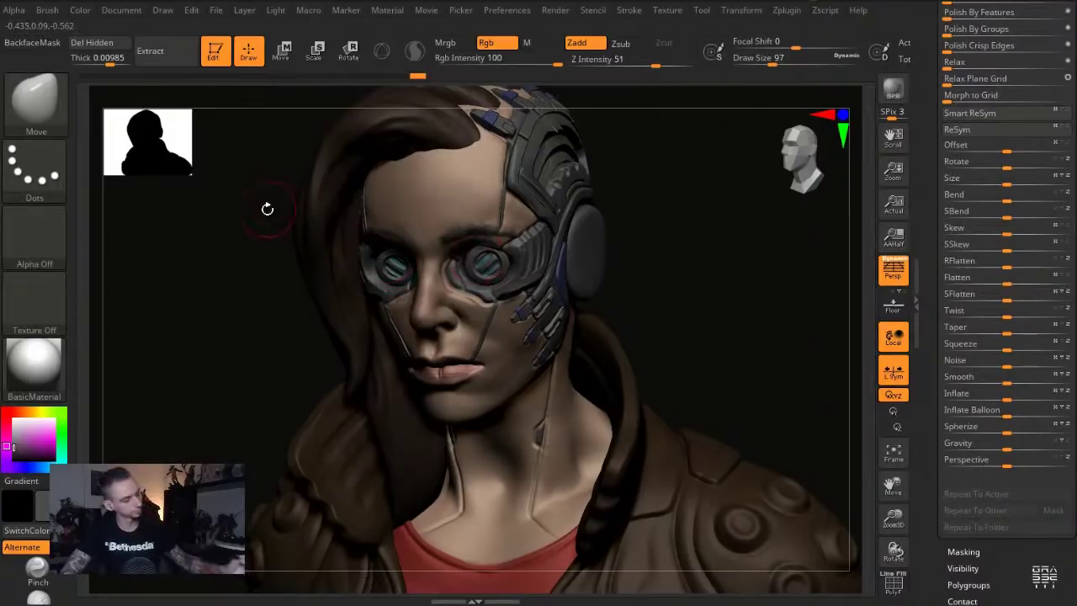
pyautogui.keyDown('alt'); pyautogui.moveTo(238, 241); pyautogui.dragTo(242, 290); pyautogui.keyUp('alt')
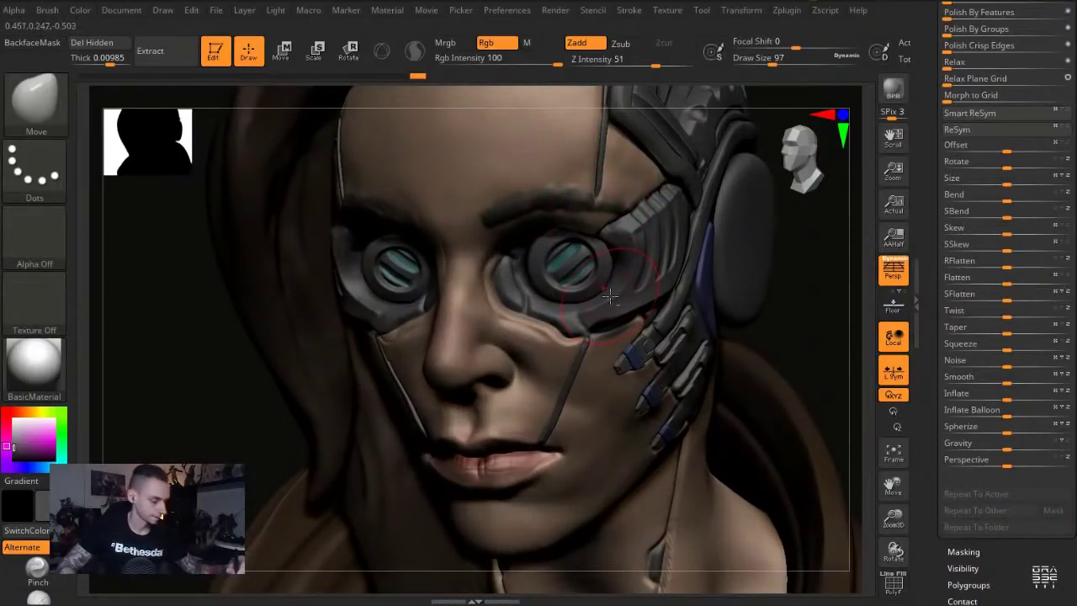
# Select the head mesh, hide the eye cylinders and other parts around it, and reduce the draw size to 12
pyautogui.keyDown('alt'); pyautogui.click(610, 297); pyautogui.keyUp('alt')
pyautogui.hotkey('shift', 's')
pyautogui.moveTo(296, 398)
pyautogui.mouseDown()
pyautogui.moveTo(266, 455)
pyautogui.moveTo(315, 451)
pyautogui.mouseUp()
pyautogui.press('s')
pyautogui.moveTo(587, 351); pyautogui.dragTo(523, 351)
pyautogui.hotkey('shift', 's')
pyautogui.press('s')
pyautogui.hotkey('shift', 's')
pyautogui.moveTo(746, 509); pyautogui.dragTo(688, 482)
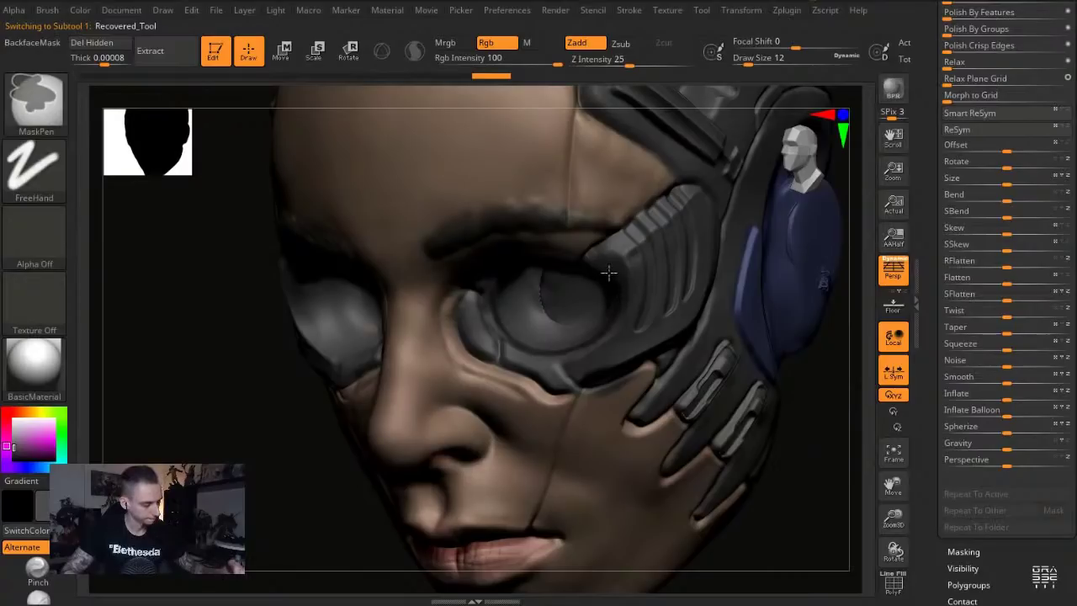
# Inspect the empty eye sockets and bring up the merge options for the head's subtools
pyautogui.moveTo(750, 533); pyautogui.dragTo(804, 505)
pyautogui.moveTo(928, 384); pyautogui.dragTo(924, 580)
pyautogui.moveTo(924, 356); pyautogui.dragTo(924, 368)
pyautogui.click(952, 338)
pyautogui.moveTo(933, 411); pyautogui.dragTo(933, 253)
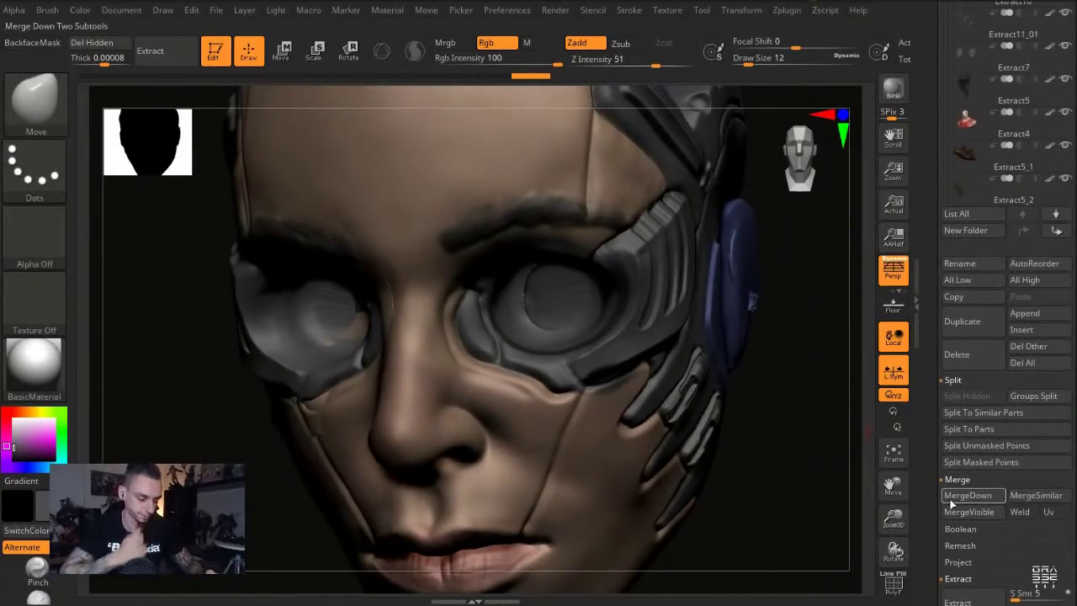
# Extract the masked area of the eye socket into a new subtool and accept it
pyautogui.scroll(-3, 951, 497)
pyautogui.click(958, 457)
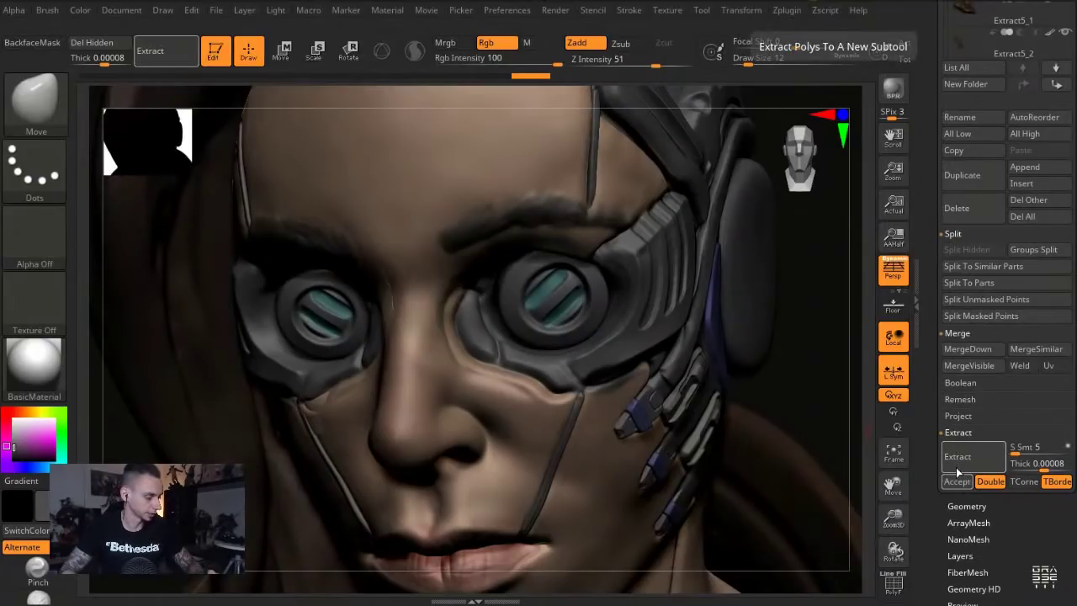
pyautogui.click(957, 482)
# Scale and reposition the extracted curved piece so it sits beneath the character's left eye lens
pyautogui.press('w')
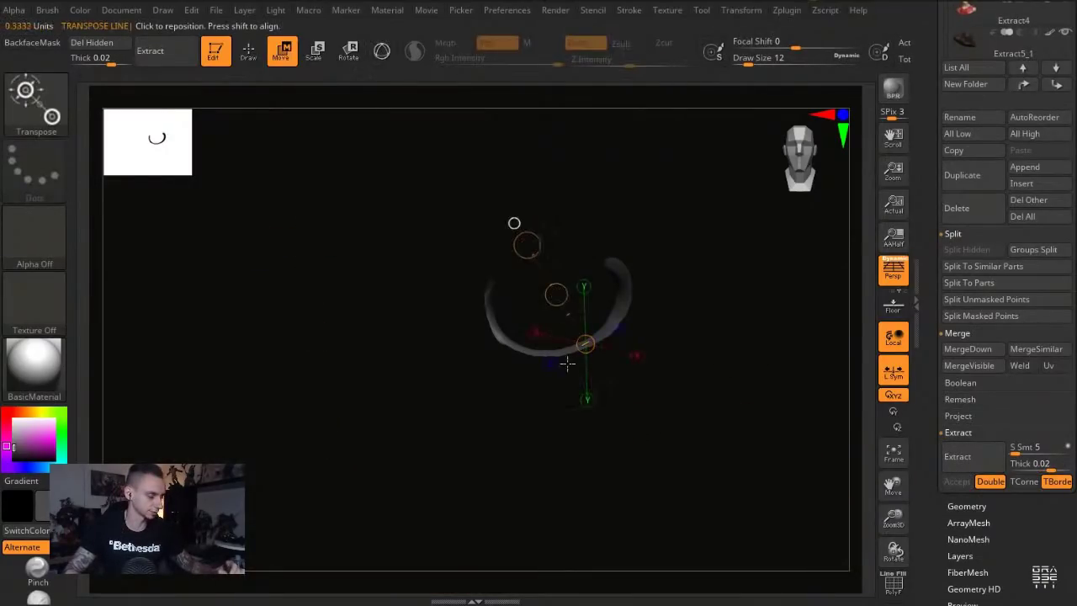
pyautogui.press('e')
pyautogui.moveTo(527, 245); pyautogui.dragTo(549, 286)
pyautogui.press('w')
pyautogui.moveTo(457, 234); pyautogui.dragTo(427, 257)
pyautogui.moveTo(558, 299); pyautogui.dragTo(556, 297)
pyautogui.moveTo(415, 263)
pyautogui.mouseDown()
pyautogui.moveTo(450, 266)
pyautogui.moveTo(362, 252)
pyautogui.mouseUp()
pyautogui.press('q')
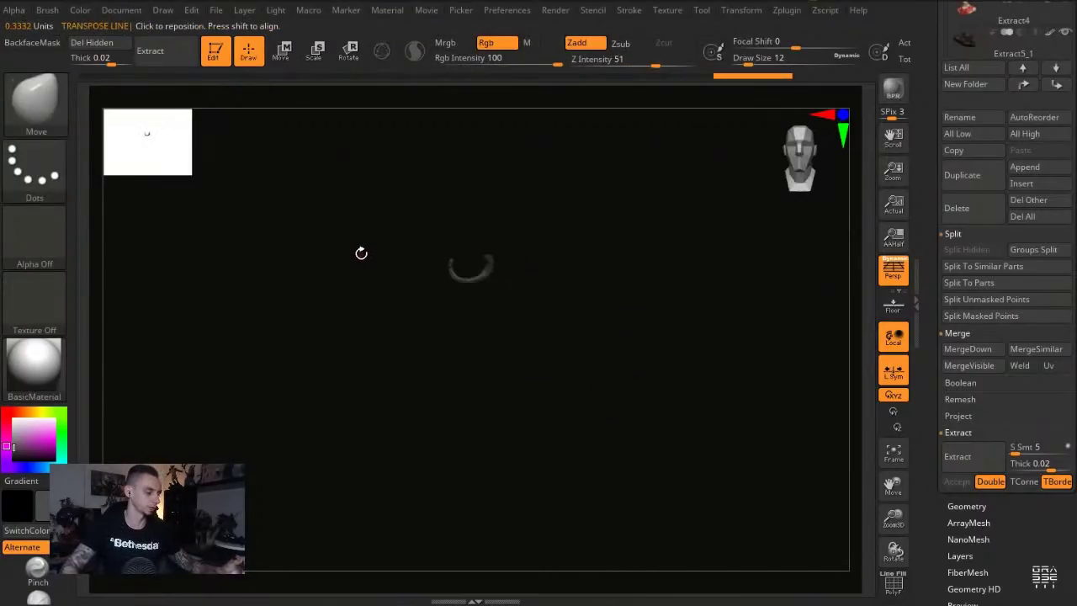
# Convert the extracted eye piece to a DynaMesh at resolution 312
pyautogui.moveTo(924, 487); pyautogui.dragTo(931, 427)
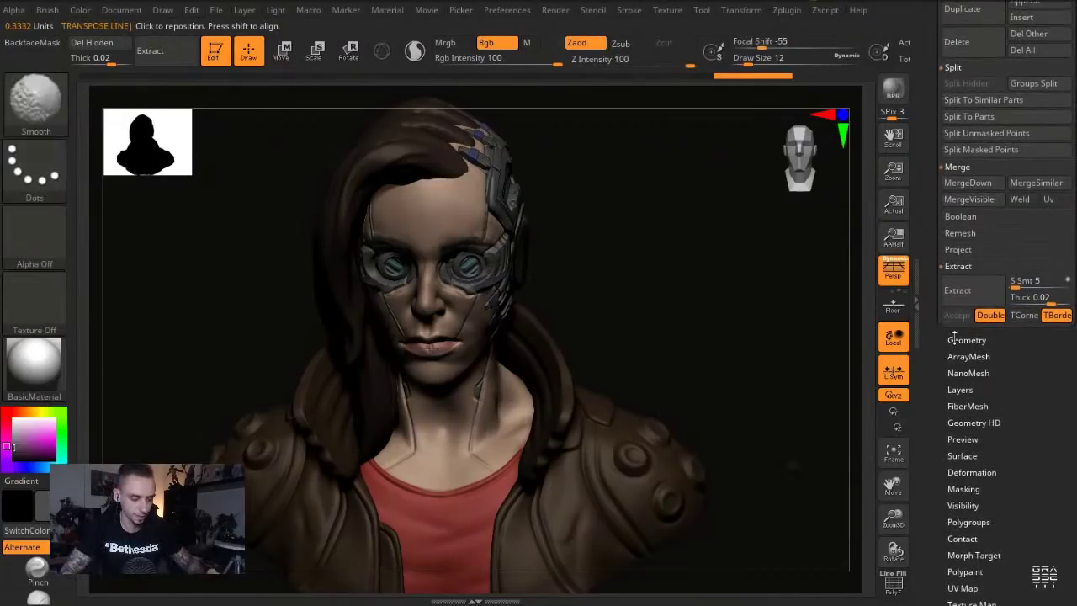
pyautogui.click(954, 339)
pyautogui.moveTo(931, 478); pyautogui.dragTo(931, 310)
pyautogui.moveTo(948, 451); pyautogui.dragTo(955, 451)
pyautogui.click(957, 434)
# Isolate the curved eye piece, smooth its surface, and show the whole bust again
pyautogui.hotkey('alt', 's')
pyautogui.keyDown('alt'); pyautogui.moveTo(620, 334); pyautogui.dragTo(493, 291); pyautogui.keyUp('alt')
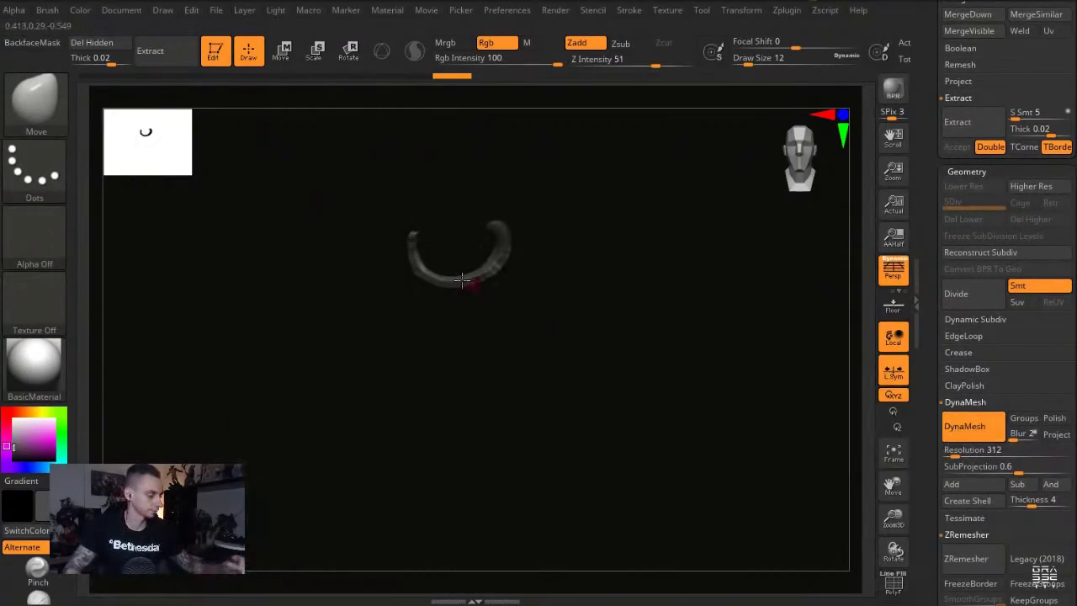
pyautogui.moveTo(499, 230)
pyautogui.keyDown('shift'); pyautogui.mouseDown()
pyautogui.moveTo(495, 261)
pyautogui.moveTo(470, 251)
pyautogui.moveTo(462, 279)
pyautogui.mouseUp(); pyautogui.keyUp('shift')
pyautogui.hotkey('alt', 's')
# Fit the curved piece around the character's left eye socket with the Move brush, varying the draw size between 71 and 101
pyautogui.press('s')
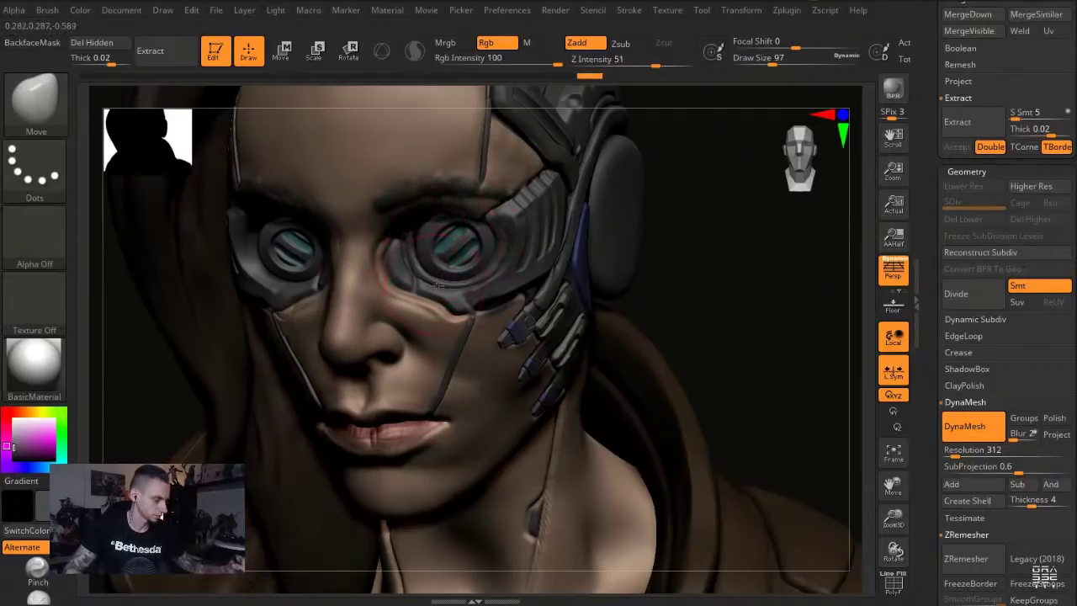
pyautogui.moveTo(706, 319); pyautogui.dragTo(618, 317)
pyautogui.press('s')
pyautogui.moveTo(419, 288); pyautogui.dragTo(425, 276)
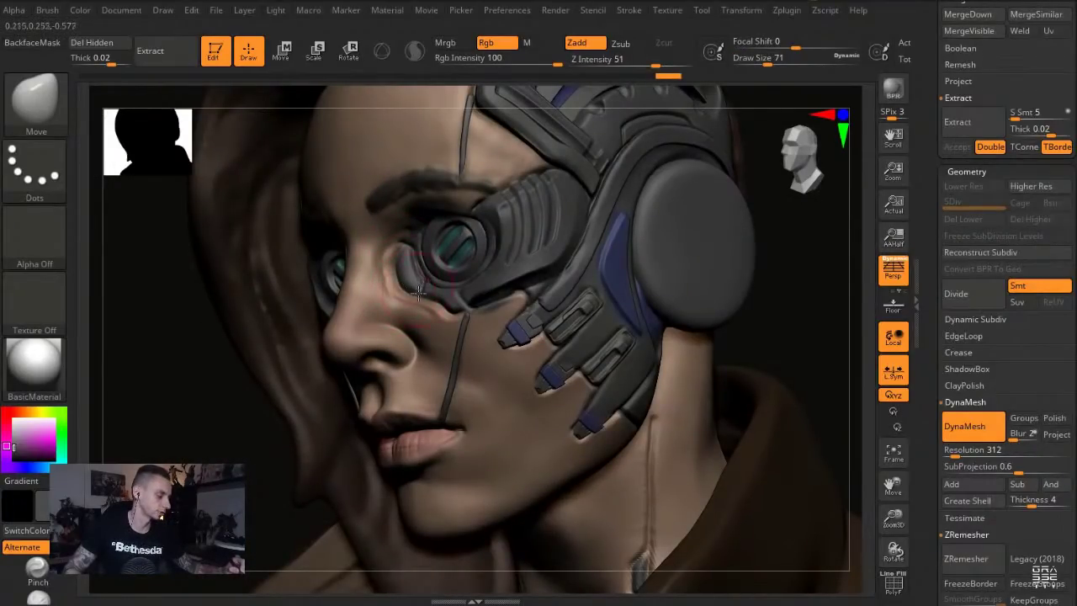
pyautogui.moveTo(177, 286); pyautogui.dragTo(439, 290)
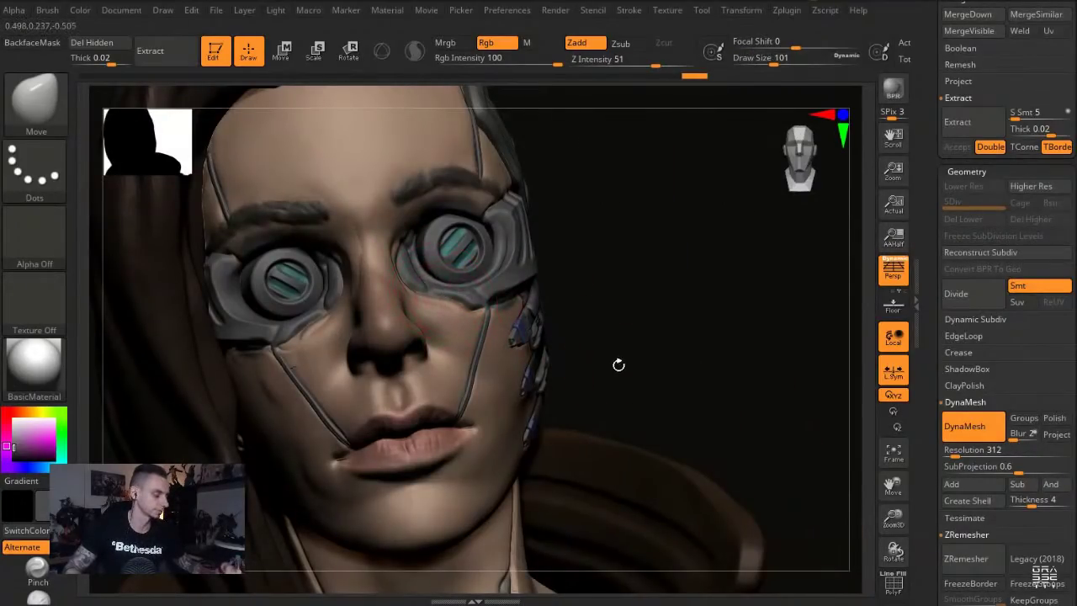
pyautogui.moveTo(617, 363); pyautogui.dragTo(429, 298)
# Refine the eye piece's profile from side and three-quarter views with the Move brush at draw sizes 145 and 132
pyautogui.moveTo(224, 277); pyautogui.dragTo(527, 278)
pyautogui.moveTo(740, 315); pyautogui.dragTo(510, 259)
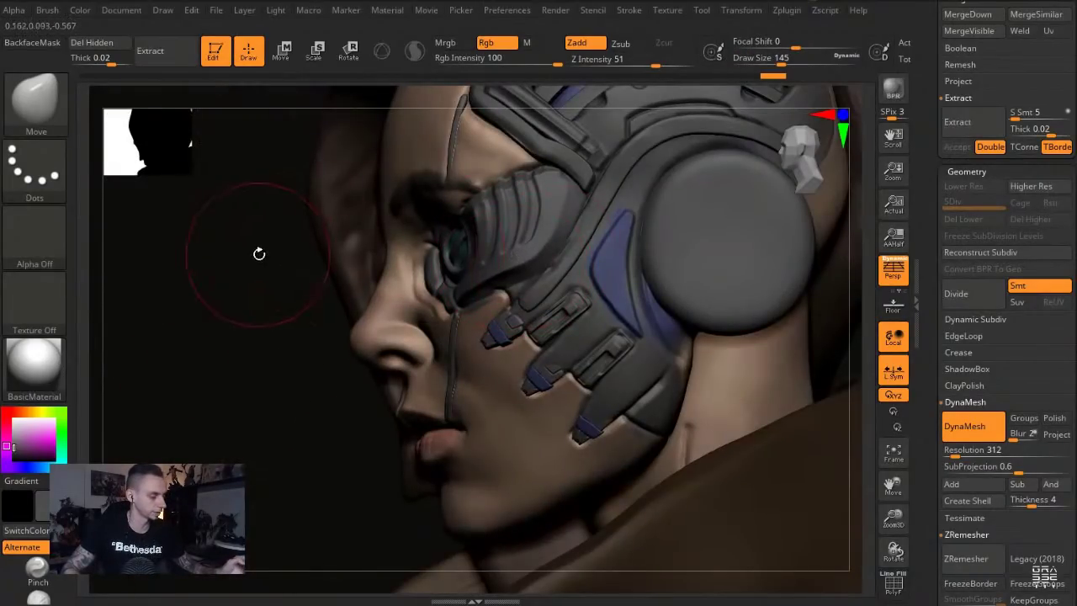
pyautogui.moveTo(257, 247); pyautogui.dragTo(530, 257)
pyautogui.moveTo(630, 327); pyautogui.dragTo(716, 324)
pyautogui.press('s')
pyautogui.click(485, 251)
pyautogui.moveTo(550, 296); pyautogui.dragTo(421, 282)
pyautogui.press('s')
pyautogui.click(471, 220)
pyautogui.moveTo(233, 425); pyautogui.dragTo(169, 421)
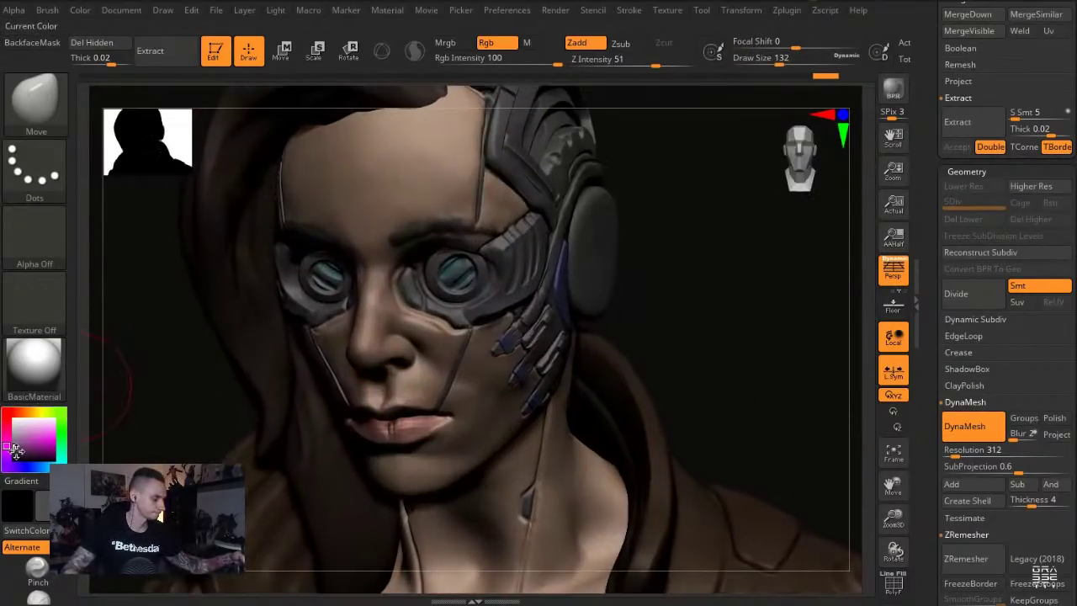
# Darken the current colour slightly and fine-tune the piece around the left eye with the Move brush
pyautogui.click(14, 452)
pyautogui.keyDown('alt'); pyautogui.click(170, 375); pyautogui.keyUp('alt')
pyautogui.keyDown('alt'); pyautogui.moveTo(163, 378); pyautogui.dragTo(160, 425); pyautogui.keyUp('alt')
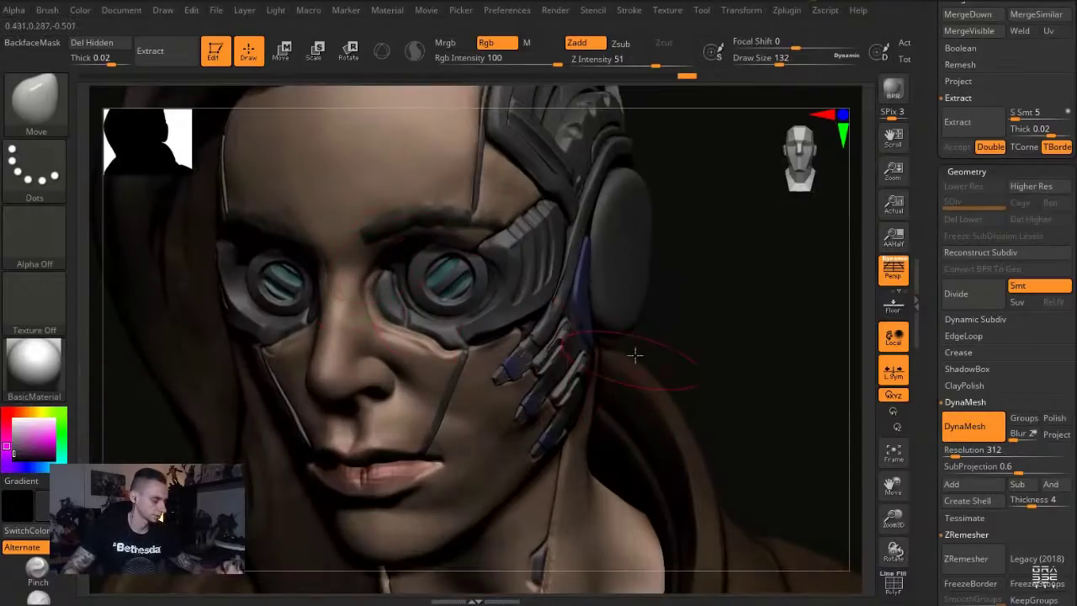
pyautogui.moveTo(635, 356); pyautogui.dragTo(401, 249)
pyautogui.keyDown('alt'); pyautogui.click(398, 249); pyautogui.keyUp('alt')
pyautogui.moveTo(214, 488); pyautogui.dragTo(435, 351)
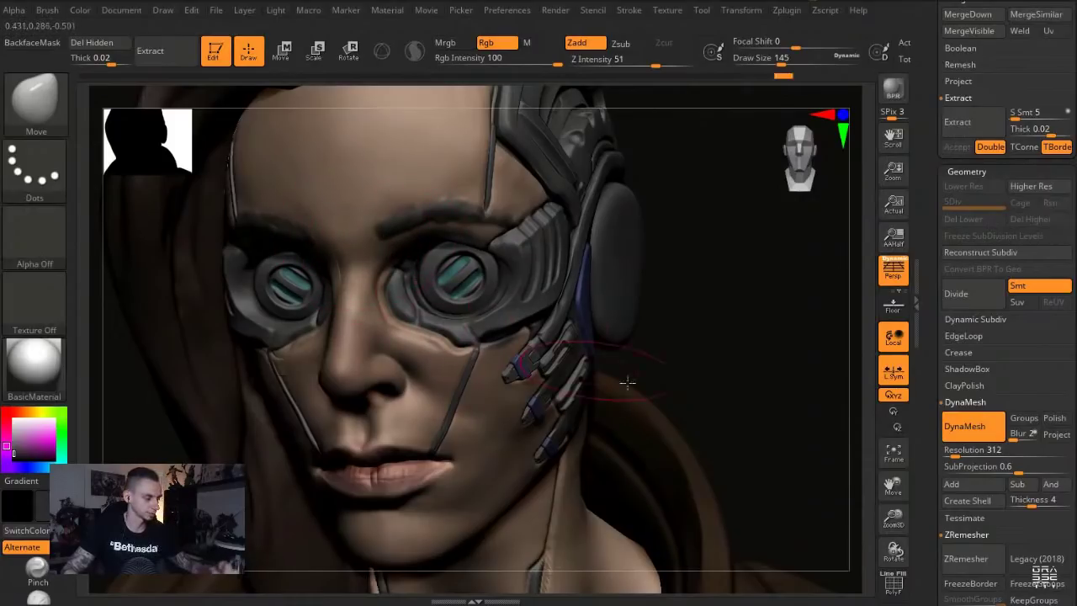
# Mirror the eye piece to the other side of the face with the plugin's mirror function
pyautogui.click(785, 10)
pyautogui.click(875, 317)
pyautogui.click(480, 305)
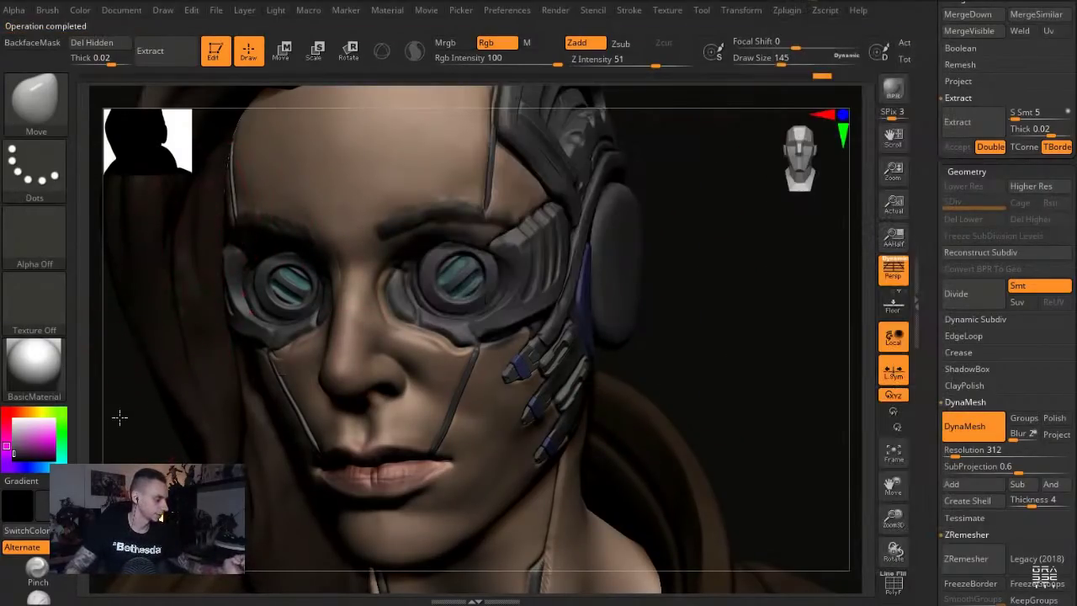
# Adjust the outer edge of the character's right eye piece with the Move brush at draw size 83
pyautogui.moveTo(119, 417); pyautogui.dragTo(114, 427)
pyautogui.press('s')
pyautogui.moveTo(255, 317); pyautogui.dragTo(248, 317)
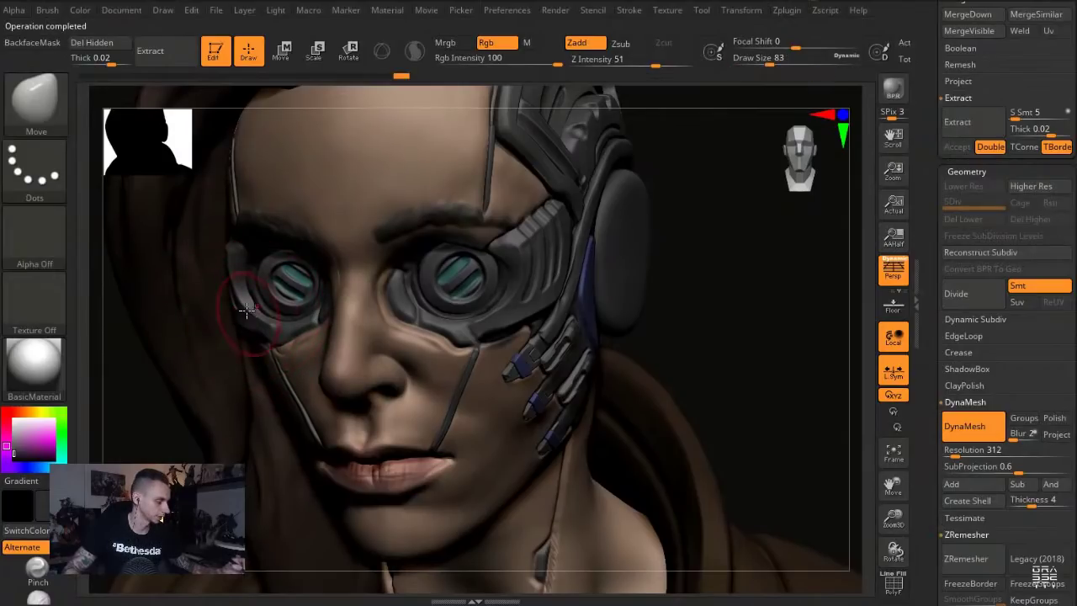
# Select the Recovered_Tool head subtool and switch to the Slash3 brush
pyautogui.press('f')
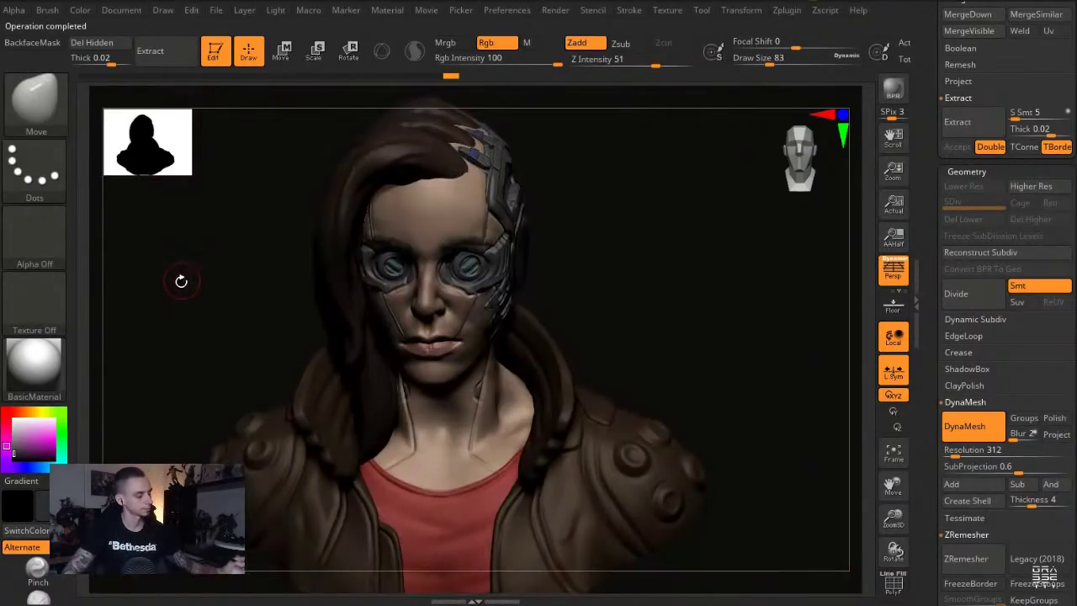
pyautogui.moveTo(178, 297); pyautogui.dragTo(195, 324)
pyautogui.keyDown('alt'); pyautogui.click(531, 312); pyautogui.keyUp('alt')
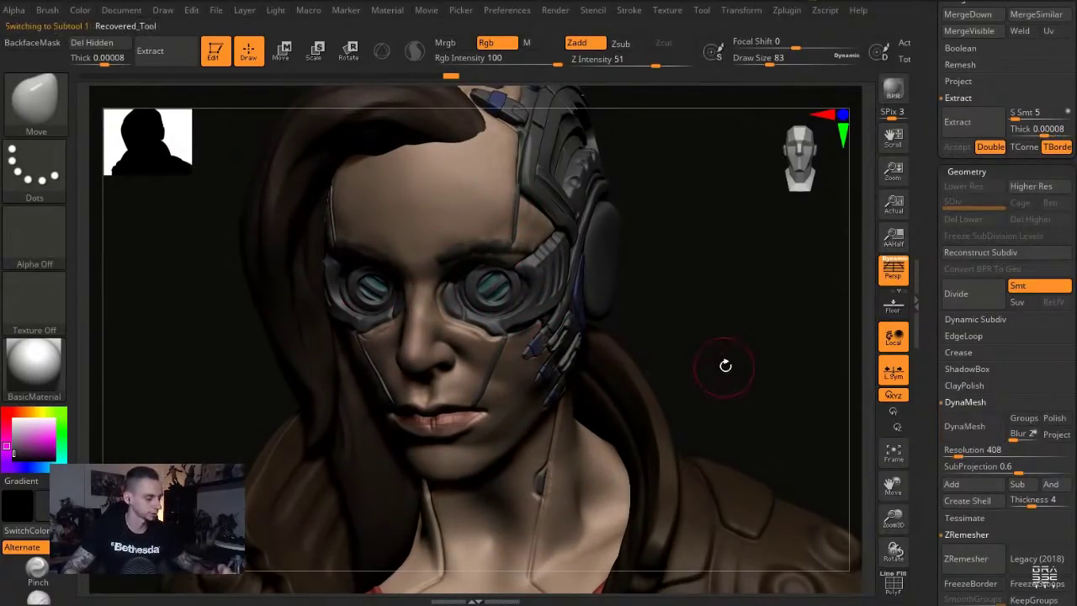
pyautogui.keyDown('alt'); pyautogui.moveTo(726, 365); pyautogui.dragTo(722, 425); pyautogui.keyUp('alt')
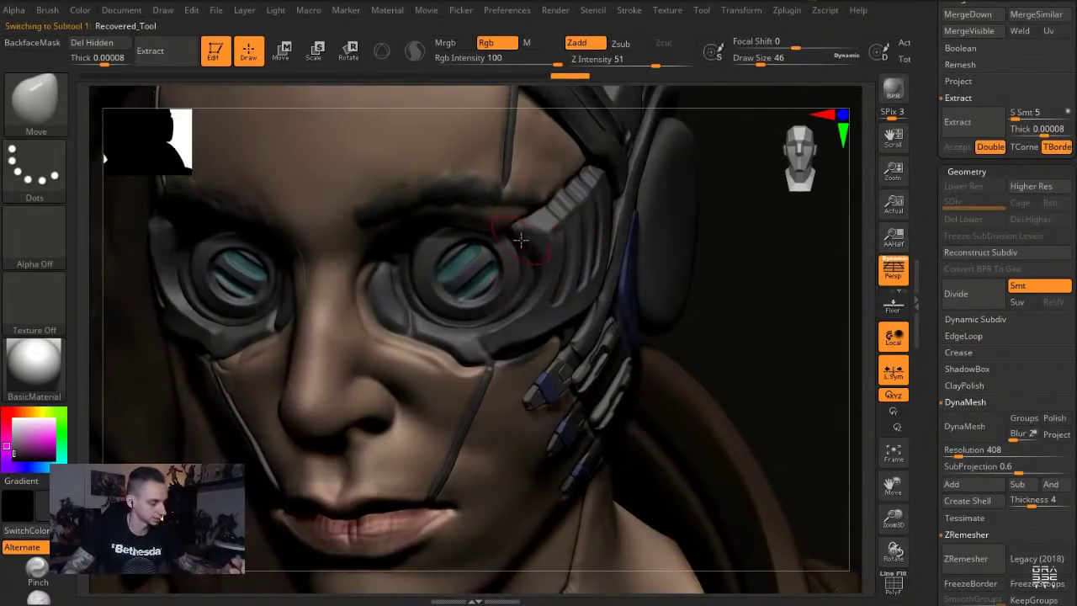
pyautogui.moveTo(756, 348); pyautogui.dragTo(715, 345)
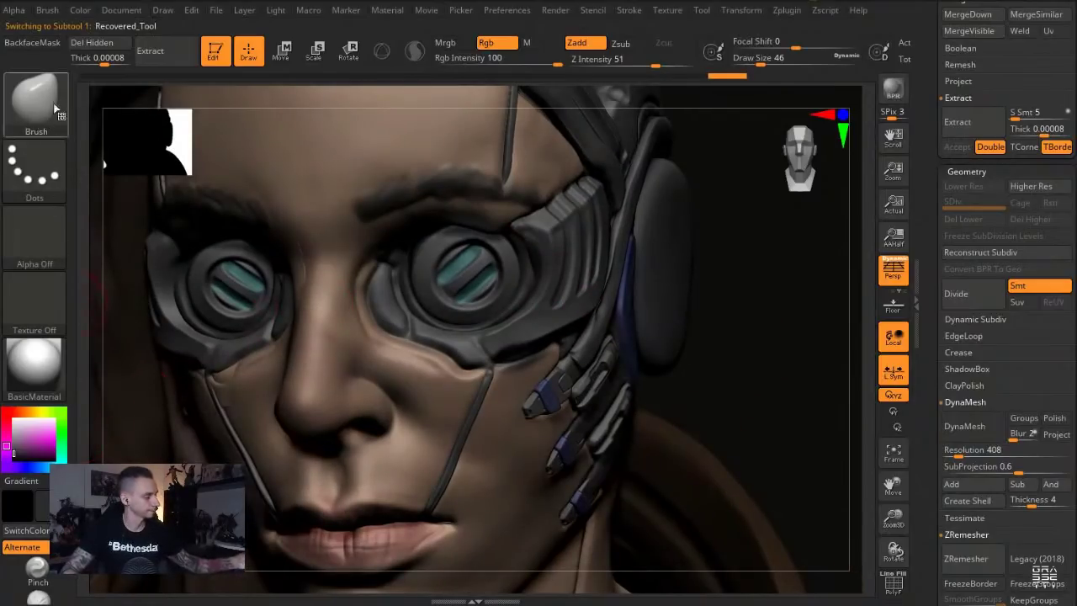
pyautogui.click(36, 104)
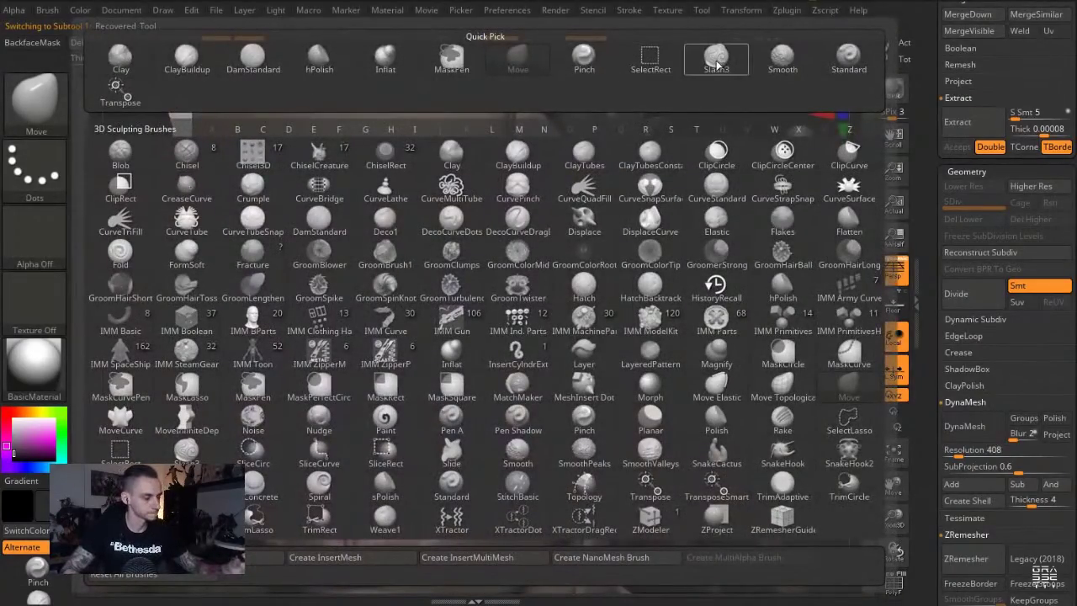
pyautogui.click(716, 58)
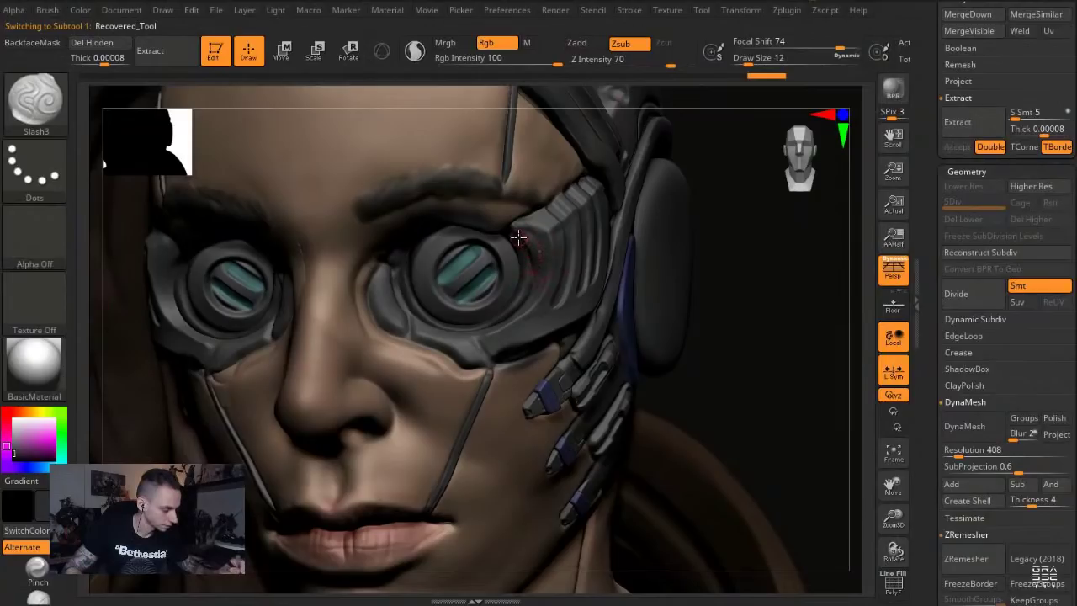
# Carve small panel details into the socket plates beside the outer edges of the eyes at draw size 9
pyautogui.press('s')
pyautogui.moveTo(537, 254)
pyautogui.keyDown('shift'); pyautogui.mouseDown()
pyautogui.moveTo(526, 239)
pyautogui.moveTo(535, 240)
pyautogui.mouseUp(); pyautogui.keyUp('shift')
pyautogui.click(533, 250)
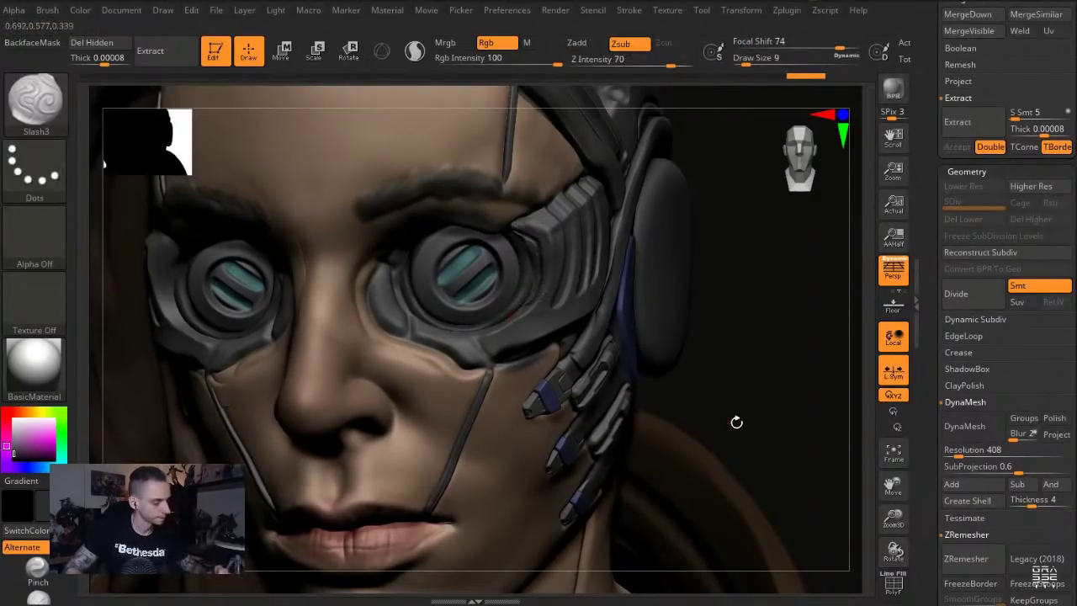
pyautogui.moveTo(736, 423); pyautogui.dragTo(776, 434)
pyautogui.moveTo(513, 231); pyautogui.dragTo(536, 237)
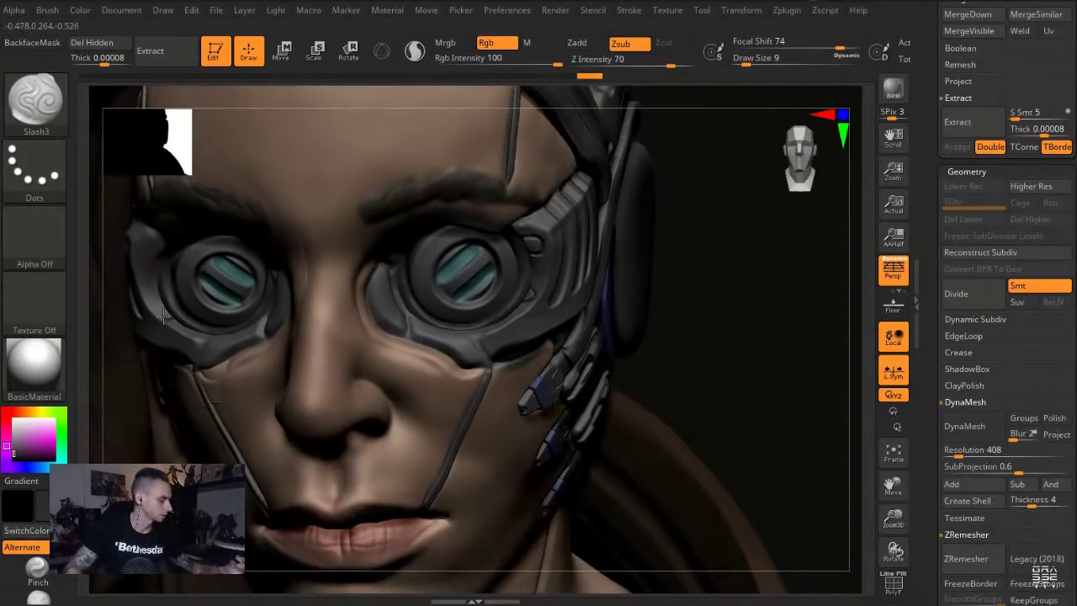
pyautogui.moveTo(150, 252); pyautogui.dragTo(141, 263)
# Turn off local symmetry and reshape the left corner of the mouth with the Move brush, raising the draw size to 116
pyautogui.press('f')
pyautogui.moveTo(202, 313)
pyautogui.mouseDown()
pyautogui.moveTo(166, 291)
pyautogui.moveTo(199, 283)
pyautogui.mouseUp()
pyautogui.press('b')
pyautogui.press('m')
pyautogui.press('v')
pyautogui.press('s')
pyautogui.moveTo(445, 354); pyautogui.dragTo(466, 352)
pyautogui.click(895, 365)
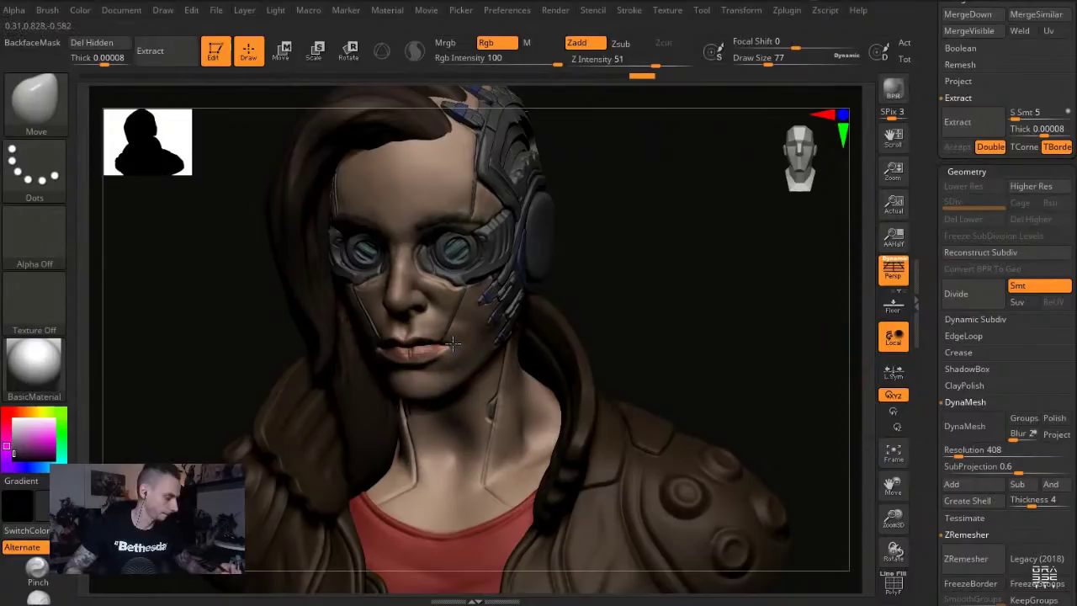
pyautogui.moveTo(453, 344); pyautogui.dragTo(458, 347)
pyautogui.press(']')
pyautogui.press(']')
pyautogui.press(']')
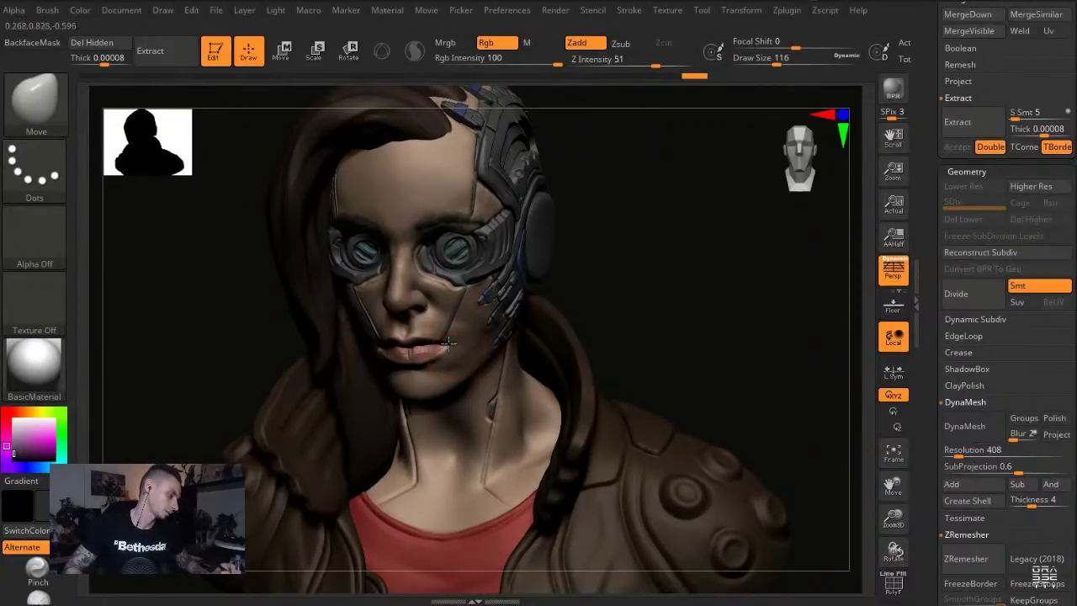
# Render a preview of the bust from a three-quarter view
pyautogui.moveTo(157, 273)
pyautogui.mouseDown()
pyautogui.moveTo(152, 303)
pyautogui.moveTo(161, 283)
pyautogui.mouseUp()
pyautogui.hotkey('shift', 'r')
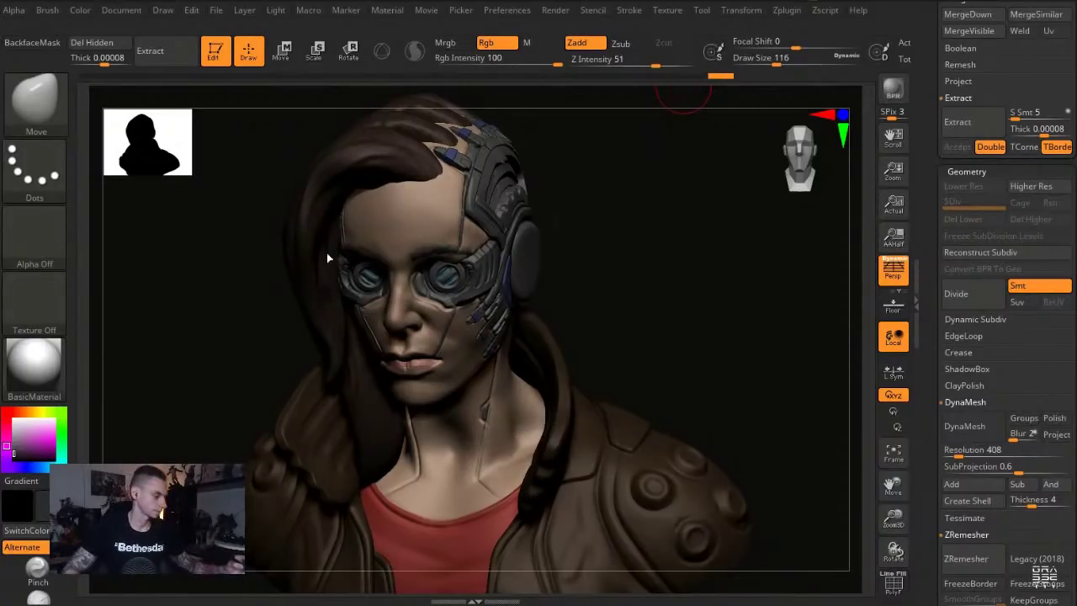
# Lower the character's right eyebrow with Move brush strokes, checking the face from several angles
pyautogui.moveTo(251, 239)
pyautogui.mouseDown()
pyautogui.moveTo(228, 238)
pyautogui.moveTo(286, 239)
pyautogui.mouseUp()
pyautogui.moveTo(372, 243); pyautogui.dragTo(373, 254)
pyautogui.moveTo(193, 250); pyautogui.dragTo(244, 251)
pyautogui.moveTo(390, 245); pyautogui.dragTo(391, 255)
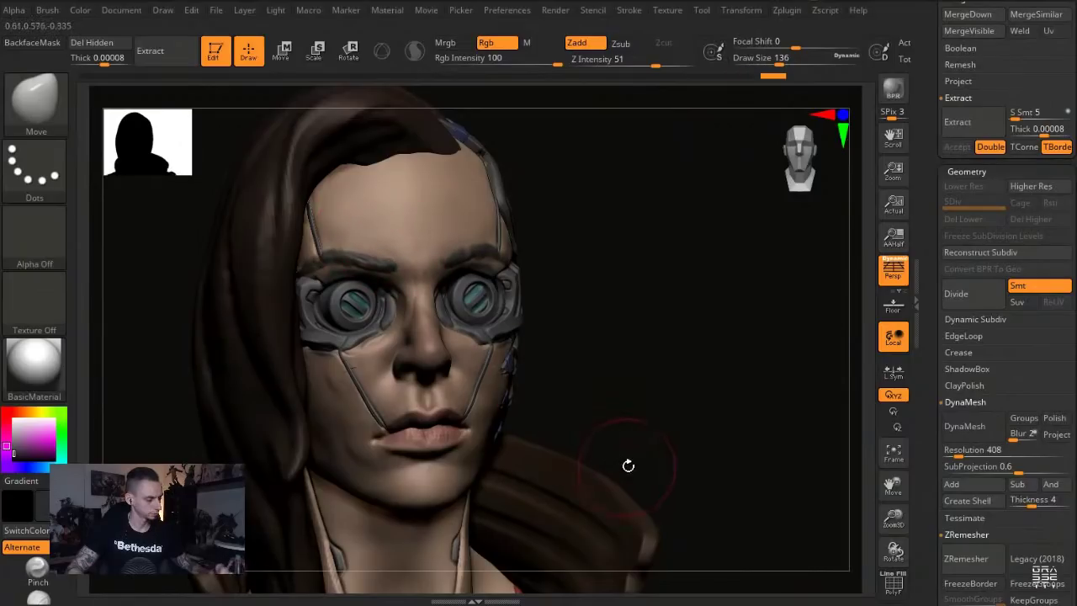
pyautogui.moveTo(636, 460); pyautogui.dragTo(683, 462)
pyautogui.moveTo(361, 233); pyautogui.dragTo(362, 242)
pyautogui.moveTo(615, 436); pyautogui.dragTo(505, 433)
# Nudge the character's right eye area with the Move brush, mask the face around it, and clear the mask
pyautogui.press('w')
pyautogui.press('q')
pyautogui.moveTo(365, 303); pyautogui.dragTo(371, 301)
pyautogui.press('w')
pyautogui.keyDown('ctrl'); pyautogui.moveTo(504, 306); pyautogui.dragTo(387, 301); pyautogui.keyUp('ctrl')
pyautogui.press('q')
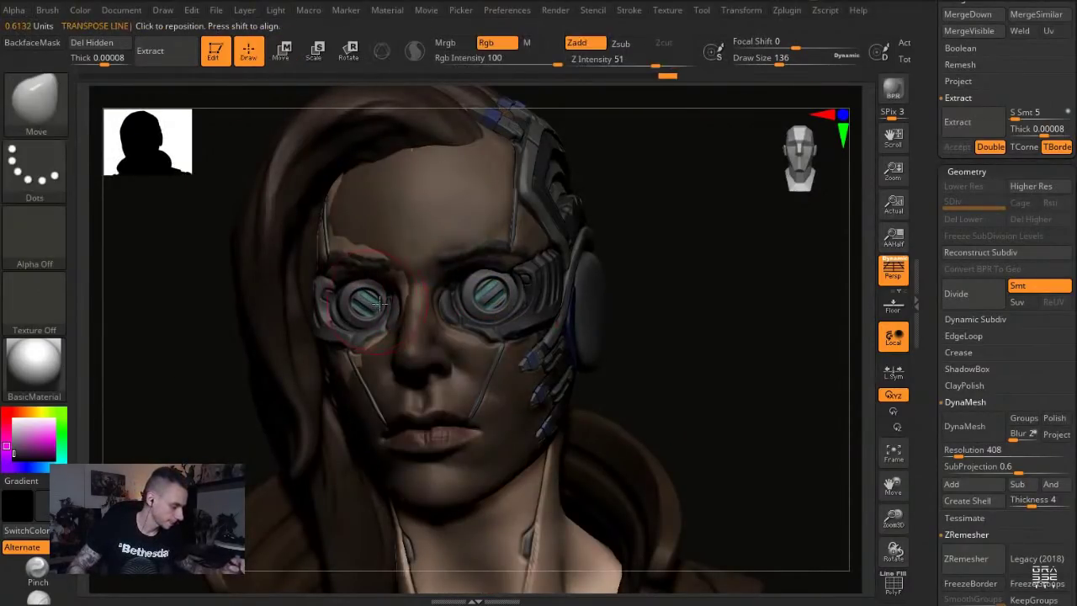
pyautogui.moveTo(210, 213)
pyautogui.keyDown('ctrl'); pyautogui.mouseDown()
pyautogui.moveTo(169, 286)
pyautogui.moveTo(446, 261)
pyautogui.mouseUp(); pyautogui.keyUp('ctrl')
# Select the round ear disc, isolate it, and subdivide it to level 3
pyautogui.moveTo(179, 274)
pyautogui.mouseDown()
pyautogui.moveTo(216, 279)
pyautogui.moveTo(171, 277)
pyautogui.moveTo(181, 275)
pyautogui.mouseUp()
pyautogui.keyDown('alt'); pyautogui.click(510, 267); pyautogui.keyUp('alt')
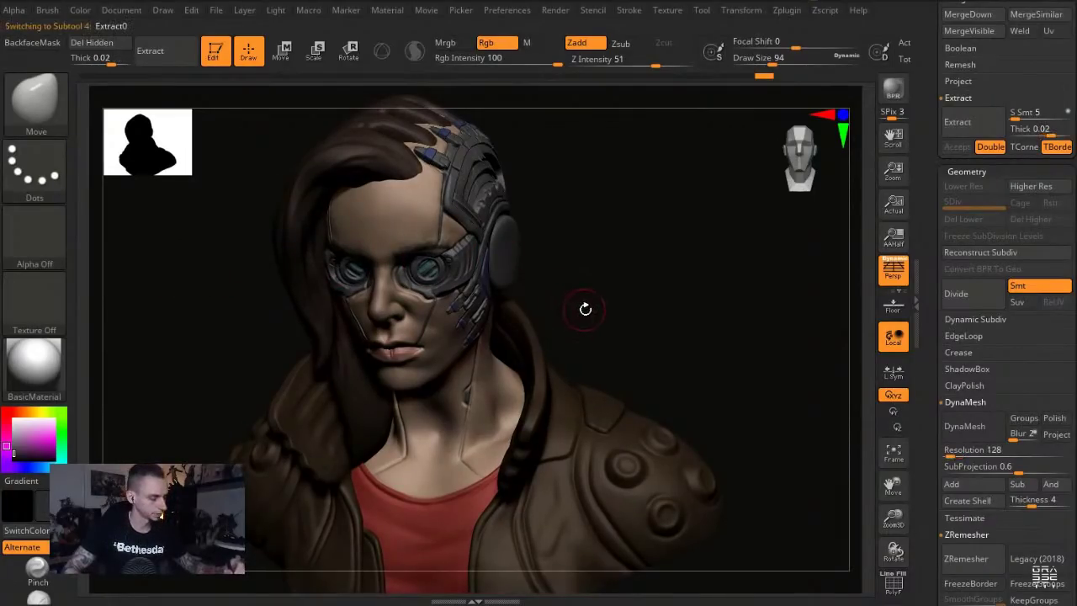
pyautogui.keyDown('alt'); pyautogui.moveTo(584, 308); pyautogui.dragTo(642, 322); pyautogui.keyUp('alt')
pyautogui.hotkey('alt', 's')
pyautogui.moveTo(547, 311); pyautogui.dragTo(427, 273)
pyautogui.hotkey('ctrl', 'd')
pyautogui.hotkey('ctrl', 'd')
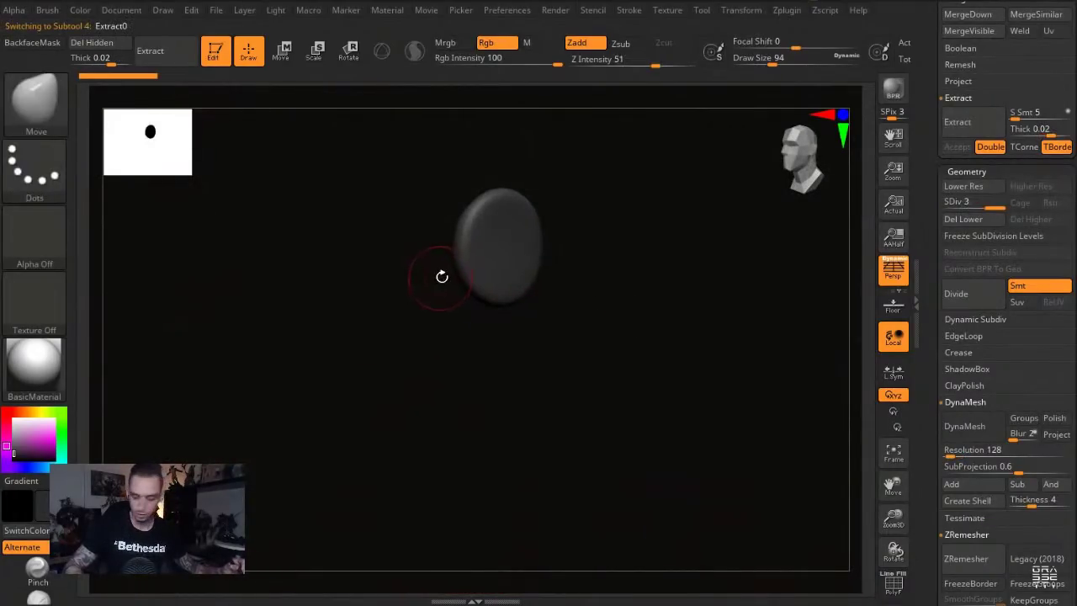
# Switch to the Standard brush with the DragRect stroke
pyautogui.press('b')
pyautogui.press('s')
pyautogui.press('t')
pyautogui.click(34, 172)
pyautogui.click(180, 178)
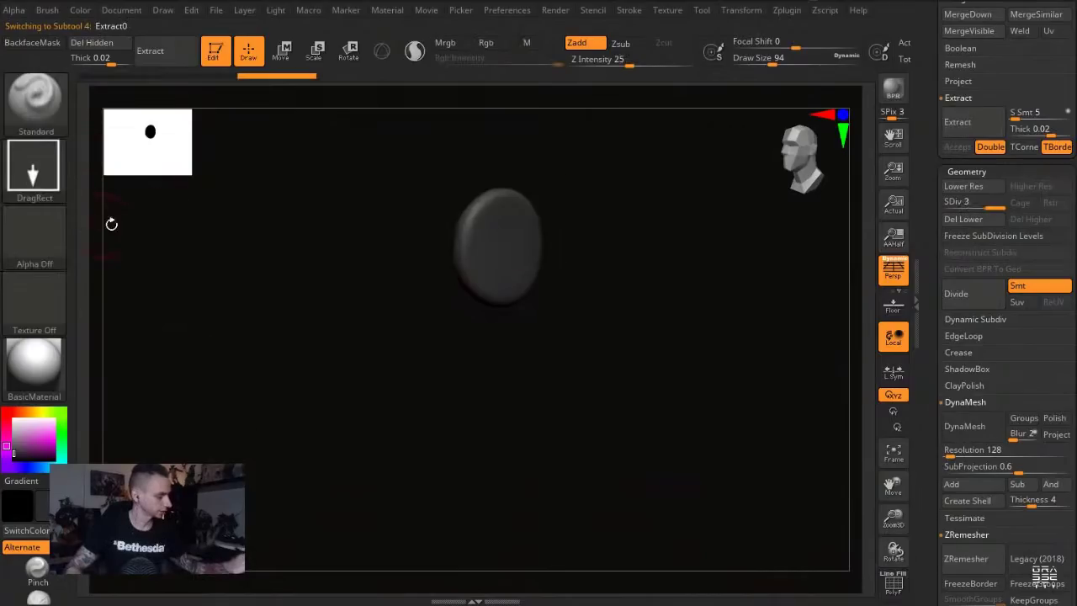
# Load the Detail_34 alpha from the Details folder of the JR Hardsurface Alpha Pack
pyautogui.press(',')
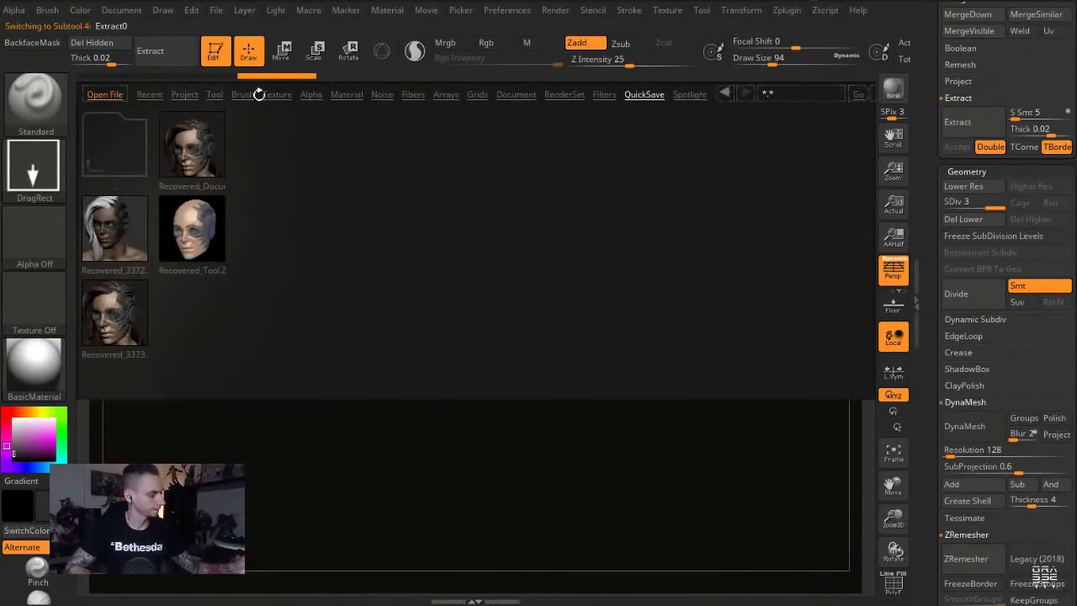
pyautogui.click(244, 95)
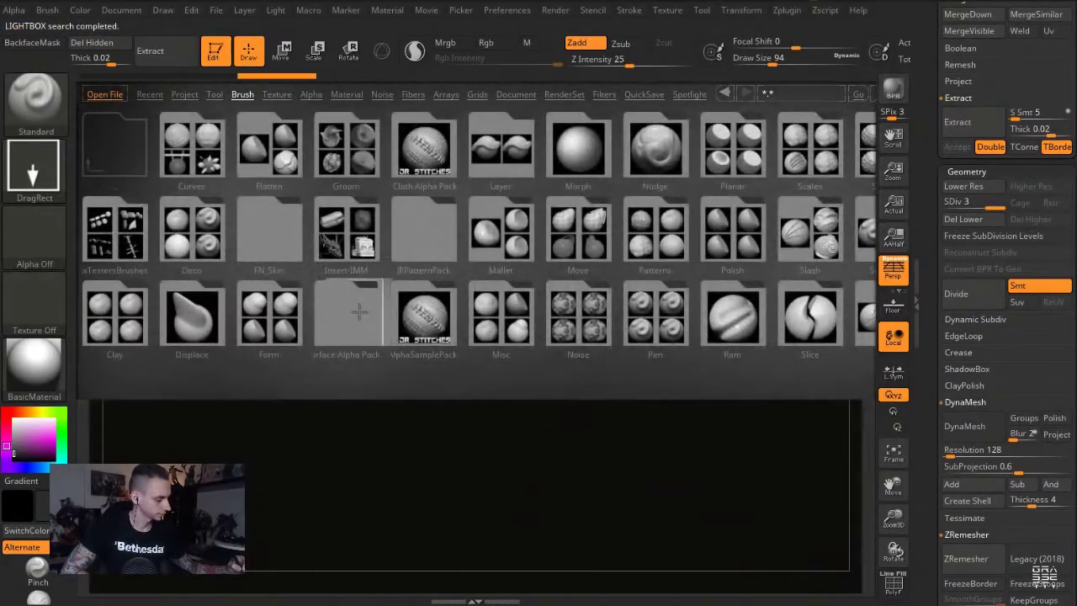
pyautogui.doubleClick(360, 311)
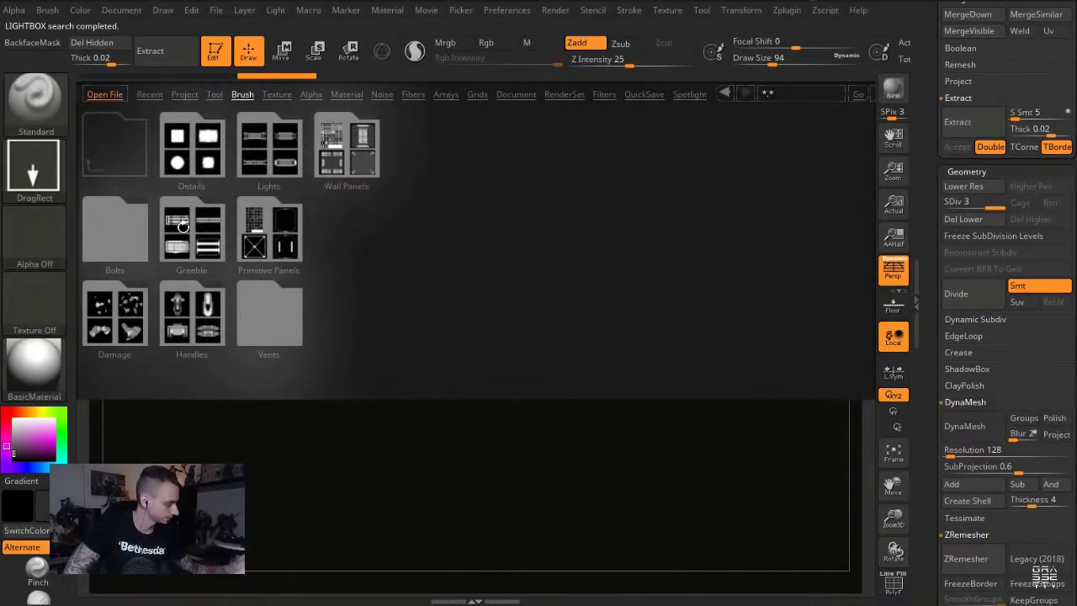
pyautogui.doubleClick(176, 157)
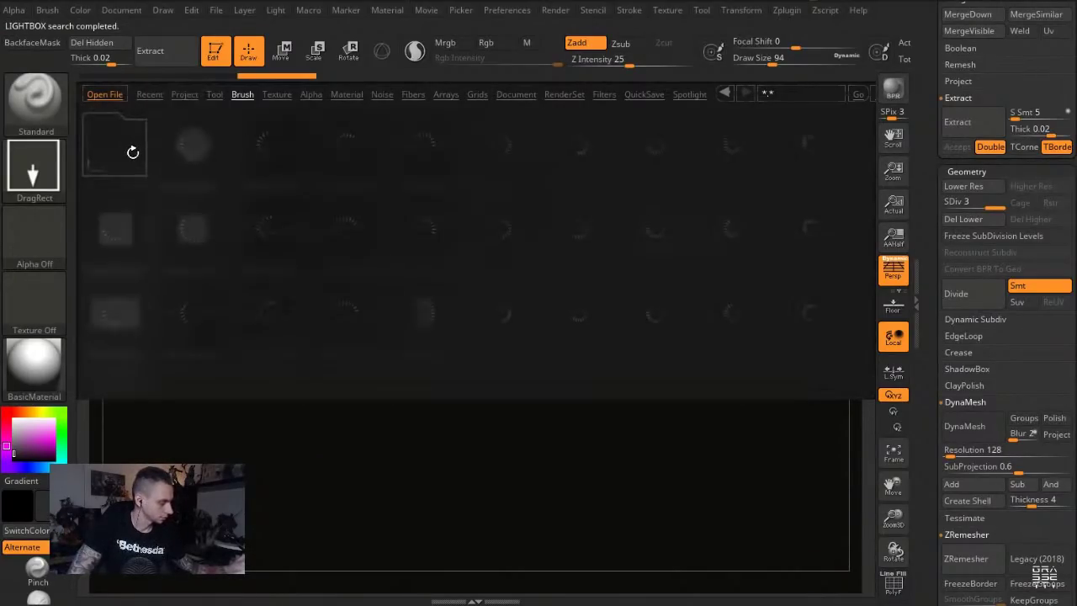
pyautogui.moveTo(289, 283); pyautogui.dragTo(159, 258)
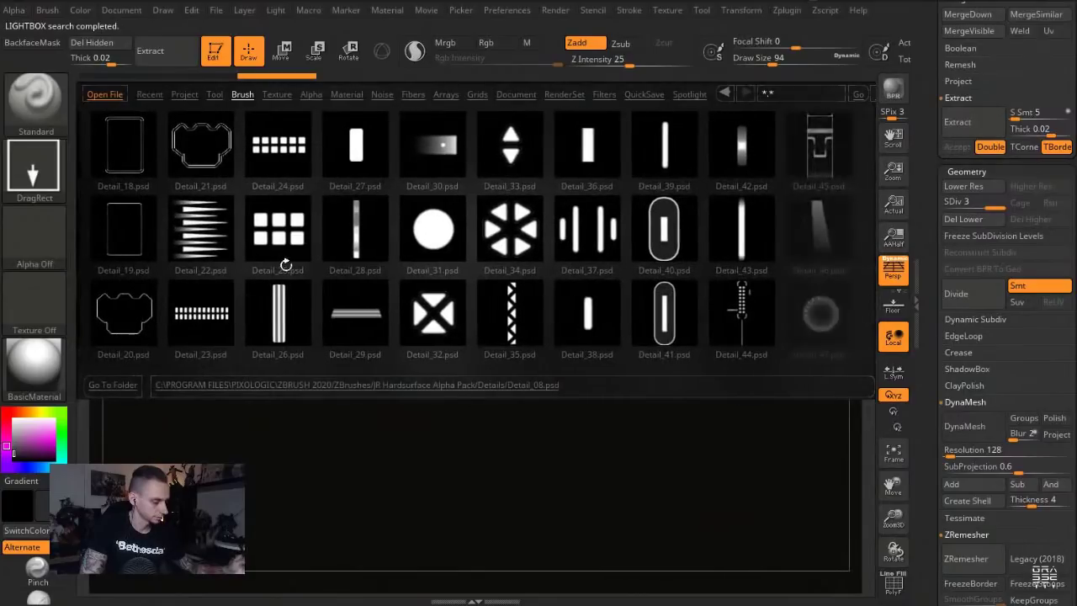
pyautogui.click(496, 246)
pyautogui.moveTo(511, 293); pyautogui.dragTo(266, 291)
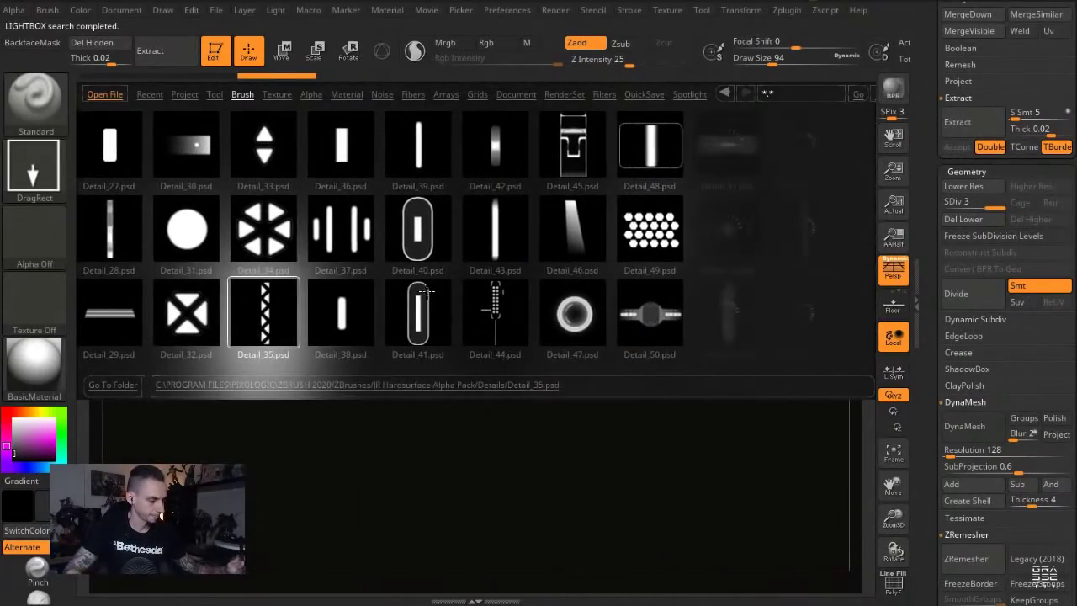
pyautogui.doubleClick(271, 241)
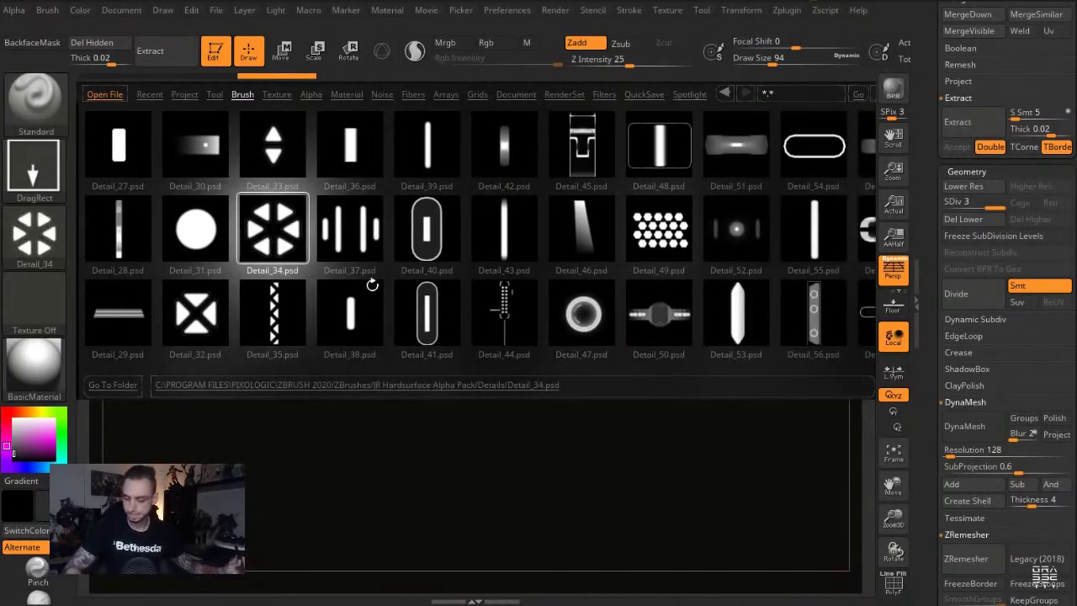
pyautogui.press(',')
# Stamp the Detail_34 pattern into the ear disc with Focal Shift -70 and subdivide the disc to level 4
pyautogui.moveTo(534, 502); pyautogui.dragTo(505, 438)
pyautogui.moveTo(504, 240); pyautogui.dragTo(455, 166)
pyautogui.moveTo(795, 44); pyautogui.dragTo(753, 44)
pyautogui.hotkey('ctrl', 'z')
pyautogui.moveTo(507, 244)
pyautogui.mouseDown()
pyautogui.moveTo(446, 174)
pyautogui.moveTo(457, 176)
pyautogui.moveTo(409, 168)
pyautogui.mouseUp()
pyautogui.hotkey('ctrl', 'z')
pyautogui.hotkey('ctrl', 'd')
pyautogui.hotkey('ctrl', 'z')
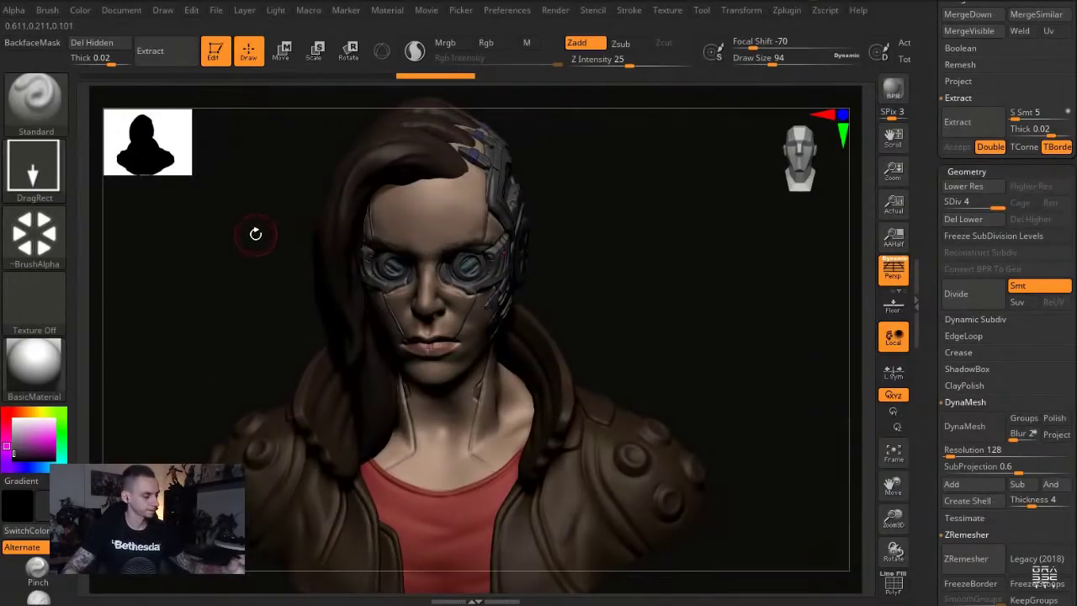
# Switch to the hPolish brush with Draw Size 74 for the ear disc
pyautogui.moveTo(255, 234)
pyautogui.mouseDown()
pyautogui.moveTo(234, 233)
pyautogui.moveTo(241, 250)
pyautogui.moveTo(305, 290)
pyautogui.mouseUp()
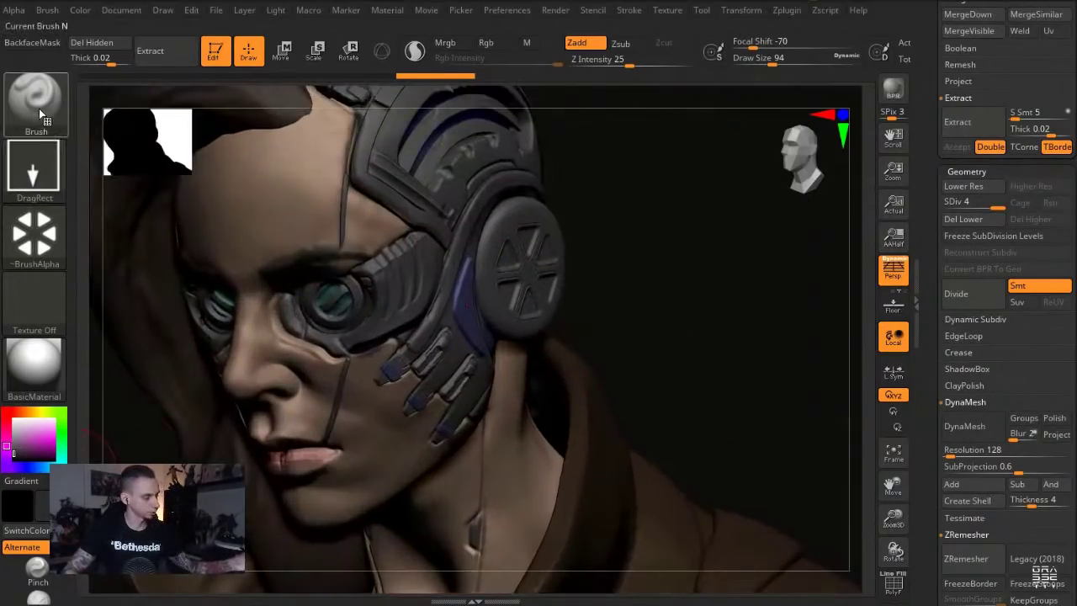
pyautogui.click(40, 114)
pyautogui.press('h')
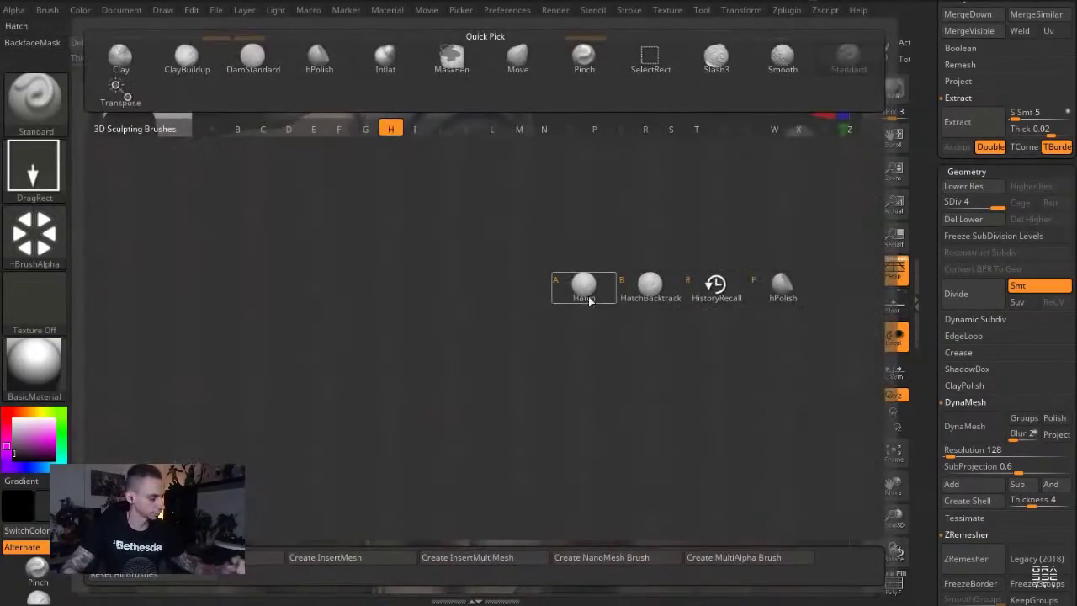
pyautogui.click(781, 291)
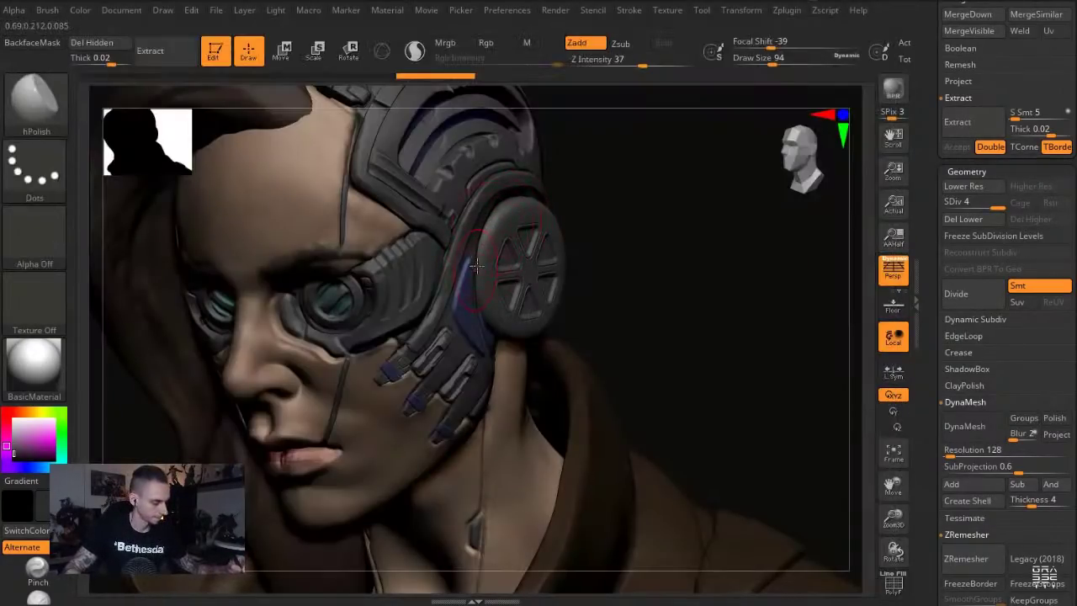
pyautogui.hotkey('alt', 's')
pyautogui.press('s')
pyautogui.moveTo(480, 241); pyautogui.dragTo(474, 241)
# Polish the isolated ear disc's rim all the way around with hPolish strokes
pyautogui.moveTo(488, 370)
pyautogui.mouseDown()
pyautogui.moveTo(485, 301)
pyautogui.moveTo(531, 341)
pyautogui.mouseUp()
pyautogui.moveTo(580, 398); pyautogui.dragTo(551, 354)
pyautogui.moveTo(548, 316); pyautogui.dragTo(584, 338)
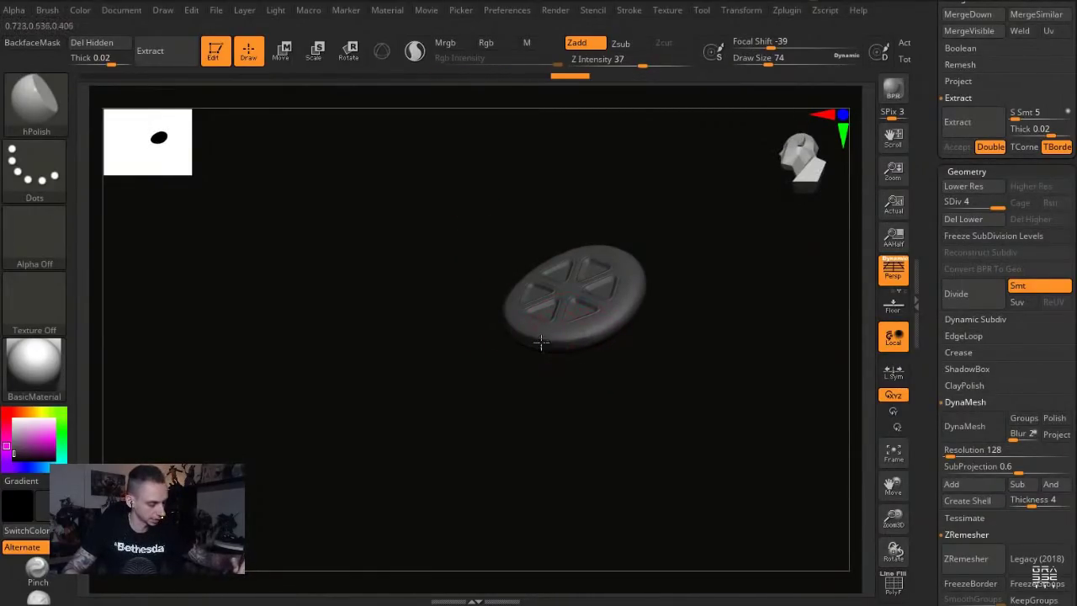
pyautogui.moveTo(637, 300); pyautogui.dragTo(665, 240)
pyautogui.moveTo(675, 295); pyautogui.dragTo(657, 282)
pyautogui.moveTo(643, 275); pyautogui.dragTo(661, 202)
pyautogui.keyDown('alt'); pyautogui.moveTo(543, 181); pyautogui.dragTo(481, 279); pyautogui.keyUp('alt')
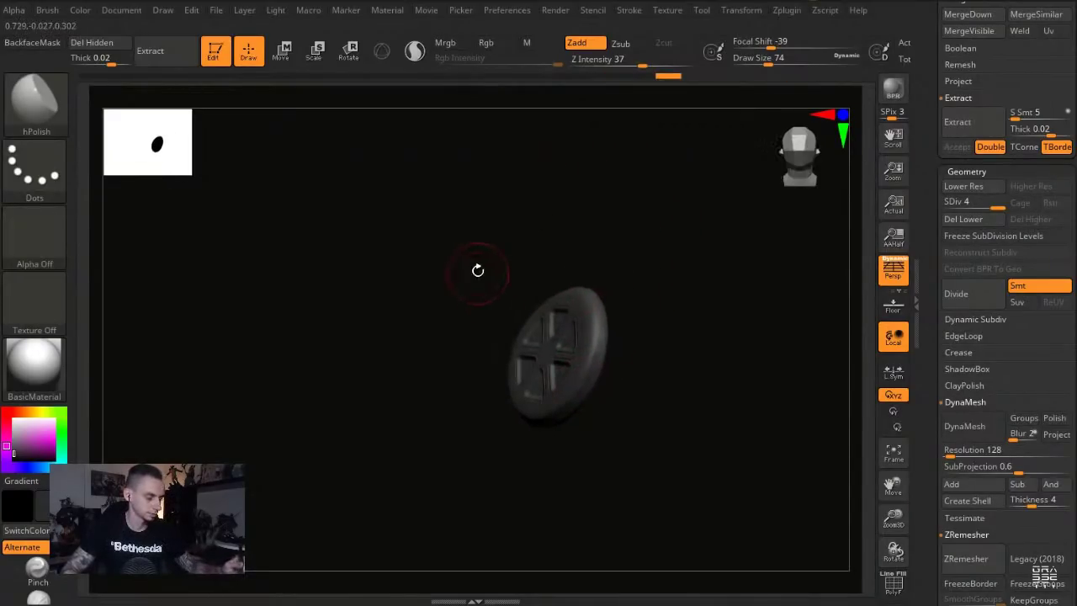
pyautogui.moveTo(481, 279); pyautogui.dragTo(550, 293, button='right')
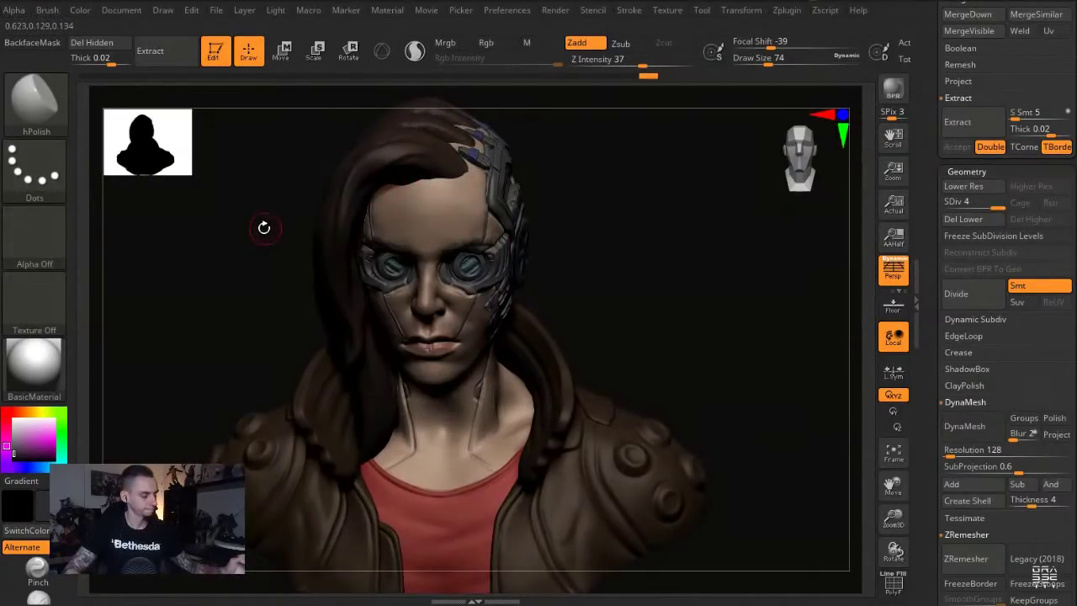
# Lay a vertical rotation Transpose line beside the ear disc and nudge the disc with the Move brush at Draw Size 305
pyautogui.moveTo(264, 228); pyautogui.dragTo(225, 244)
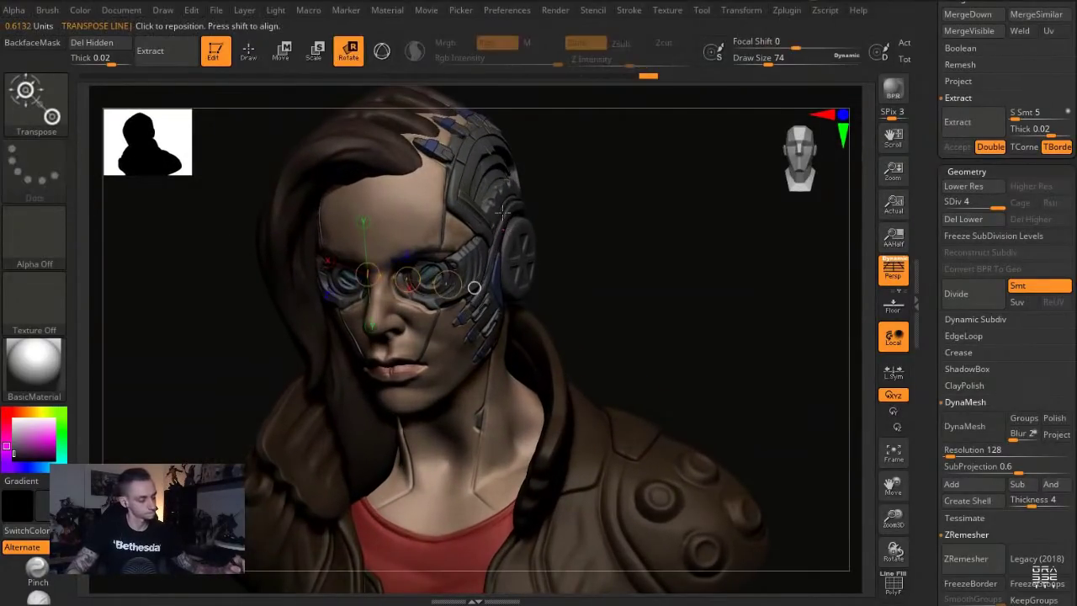
pyautogui.moveTo(503, 229); pyautogui.dragTo(504, 386)
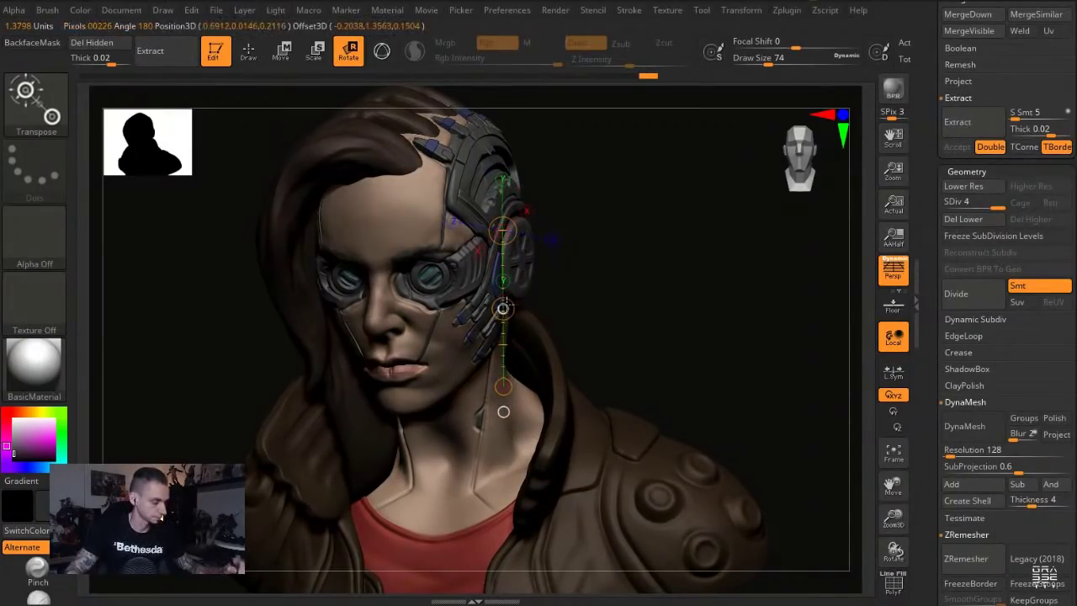
pyautogui.press('q')
pyautogui.press('s')
pyautogui.moveTo(504, 263); pyautogui.dragTo(533, 259)
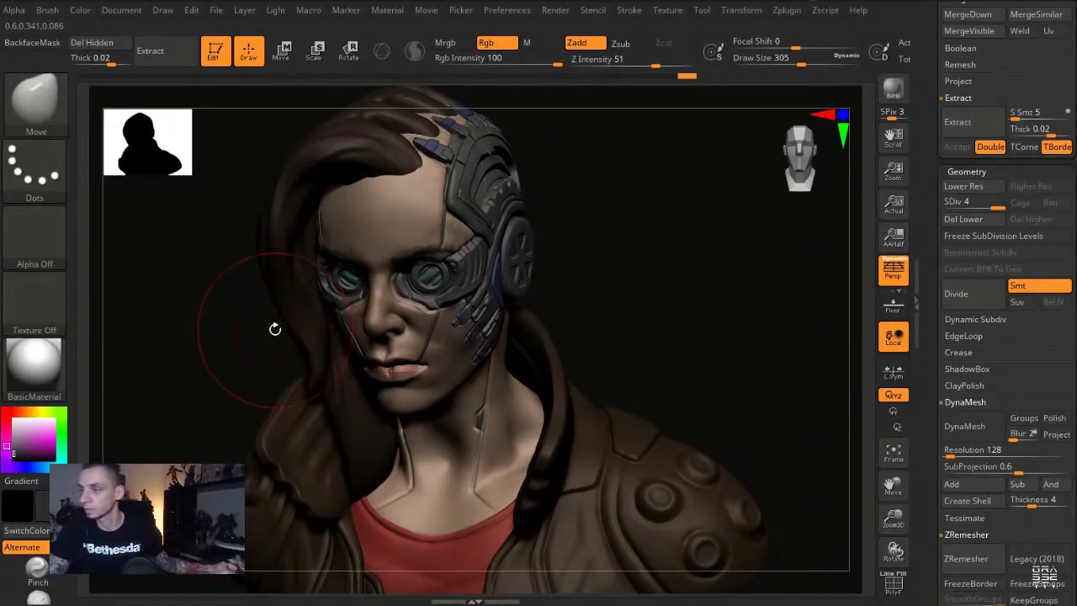
pyautogui.keyDown('alt'); pyautogui.moveTo(196, 315); pyautogui.dragTo(220, 318); pyautogui.keyUp('alt')
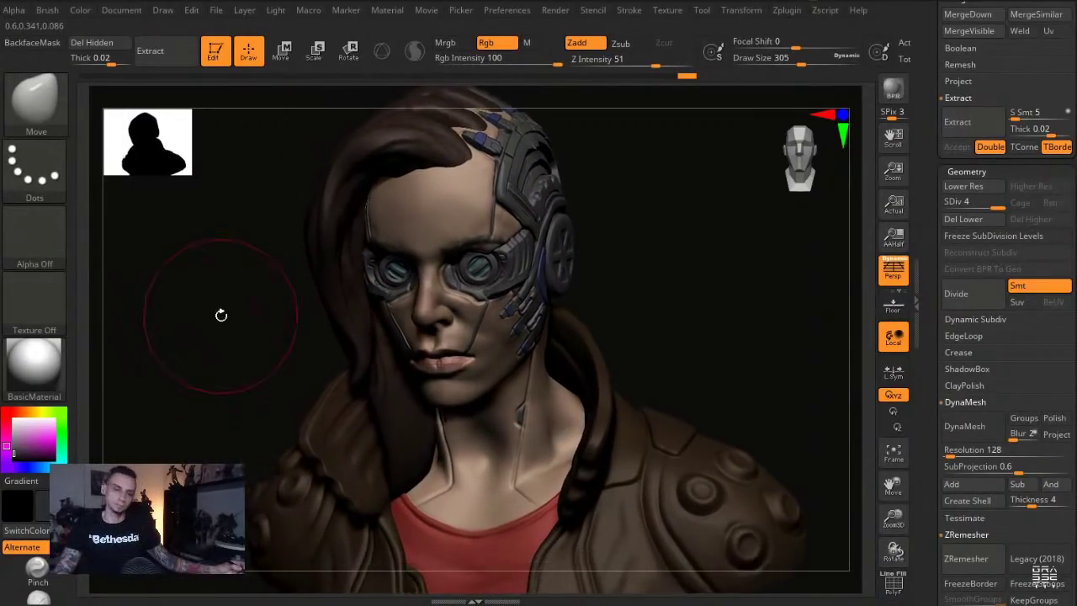
# Select the head and switch to the DamStandard brush with Draw Size 46
pyautogui.keyDown('alt'); pyautogui.click(444, 231); pyautogui.keyUp('alt')
pyautogui.press('s')
pyautogui.moveTo(445, 237); pyautogui.dragTo(419, 236)
pyautogui.press('b')
pyautogui.press('d')
pyautogui.press('s')
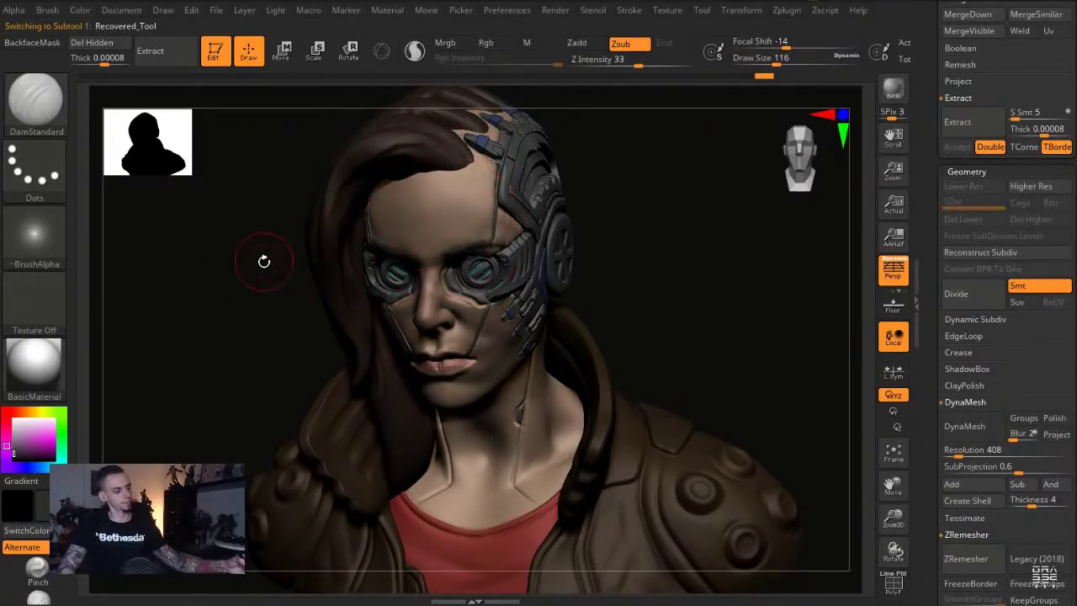
pyautogui.moveTo(266, 257); pyautogui.dragTo(244, 259)
pyautogui.press('s')
pyautogui.moveTo(451, 211); pyautogui.dragTo(445, 211)
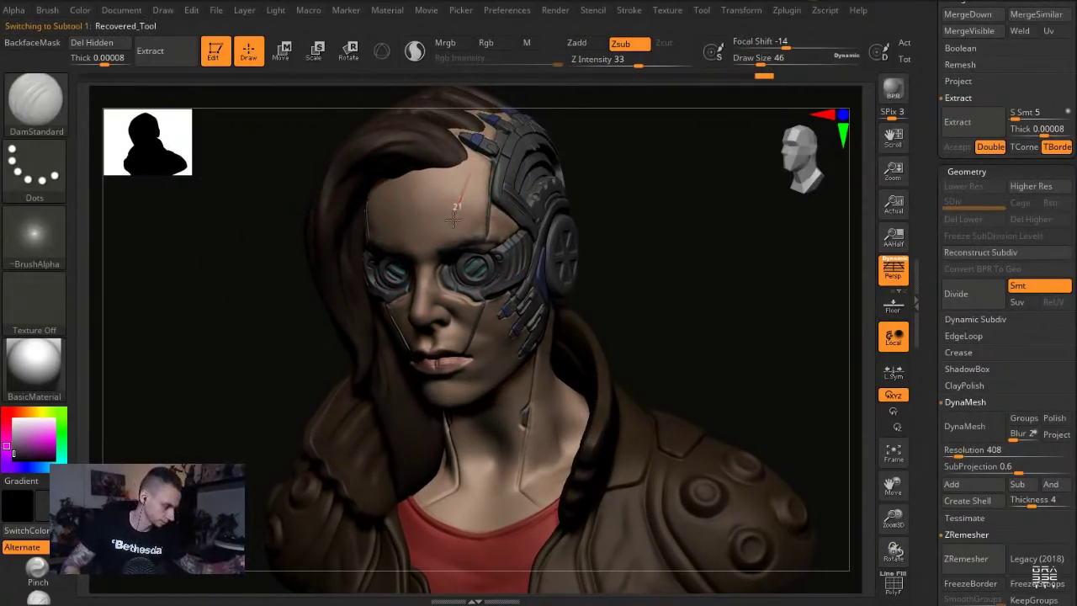
# Carve a shallow diagonal scar on the forehead with DamStandard at Z Intensity 13 and Draw Size 51
pyautogui.click(598, 66)
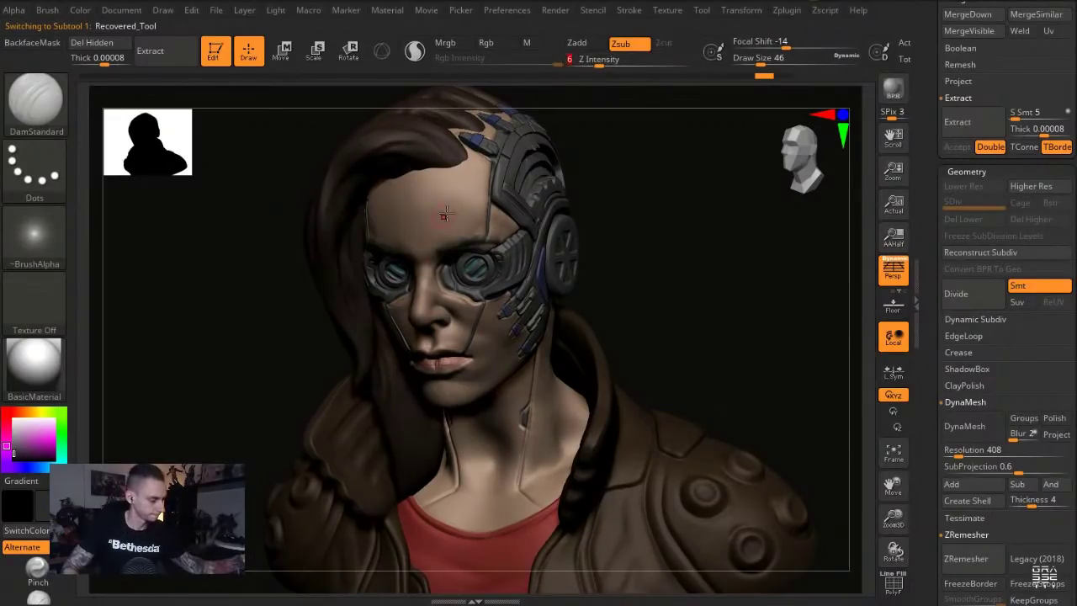
pyautogui.click(612, 66)
pyautogui.press('s')
pyautogui.click(433, 249)
pyautogui.hotkey('ctrl', 'z')
pyautogui.moveTo(254, 289)
pyautogui.mouseDown()
pyautogui.moveTo(214, 301)
pyautogui.moveTo(193, 295)
pyautogui.moveTo(198, 283)
pyautogui.mouseUp()
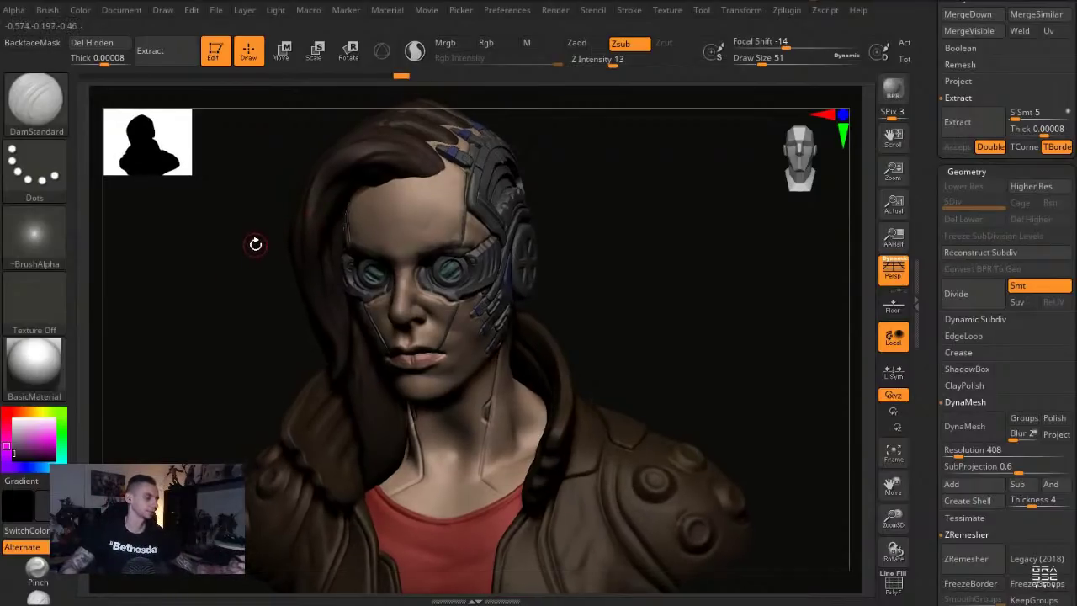
# Carve faint creases into the cheeks beside the nose and mouth with DamStandard at Draw Size 59
pyautogui.keyDown('ctrl'); pyautogui.moveTo(429, 324); pyautogui.dragTo(445, 377, button='right'); pyautogui.keyUp('ctrl')
pyautogui.press('s')
pyautogui.click(425, 373)
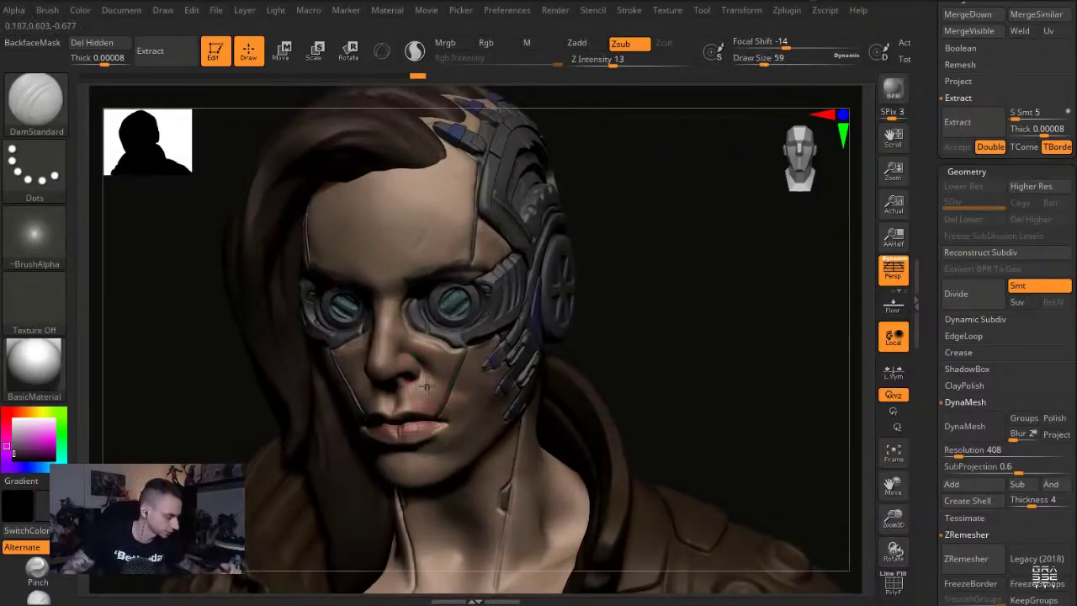
pyautogui.moveTo(462, 396); pyautogui.dragTo(480, 408)
pyautogui.moveTo(182, 318); pyautogui.dragTo(194, 321)
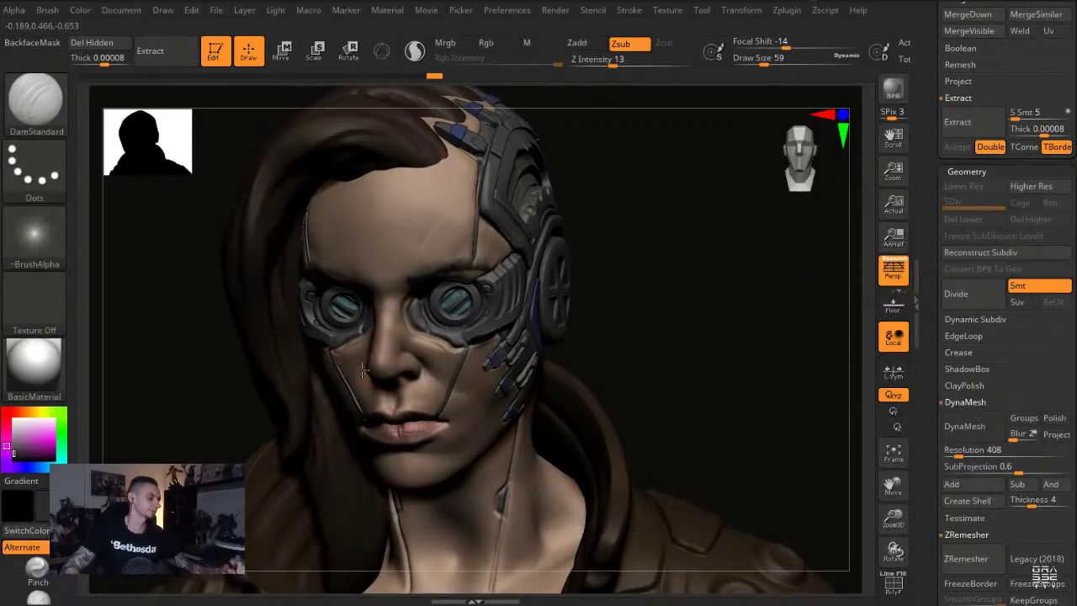
pyautogui.moveTo(358, 398); pyautogui.dragTo(362, 408)
pyautogui.moveTo(175, 300); pyautogui.dragTo(171, 303)
# Select the neck piece and switch to the Clay brush
pyautogui.keyDown('ctrl'); pyautogui.moveTo(171, 303); pyautogui.dragTo(166, 298, button='right'); pyautogui.keyUp('ctrl')
pyautogui.moveTo(166, 298)
pyautogui.mouseDown()
pyautogui.moveTo(169, 313)
pyautogui.moveTo(195, 258)
pyautogui.mouseUp()
pyautogui.press('s')
pyautogui.click(433, 487)
pyautogui.keyDown('alt'); pyautogui.click(444, 500); pyautogui.keyUp('alt')
pyautogui.press('b')
pyautogui.press('c')
pyautogui.press('l')
# Refine the front of the neck with Clay and smoothing strokes, and render a BPR preview of the bust
pyautogui.keyDown('shift'); pyautogui.moveTo(444, 489); pyautogui.dragTo(440, 474); pyautogui.keyUp('shift')
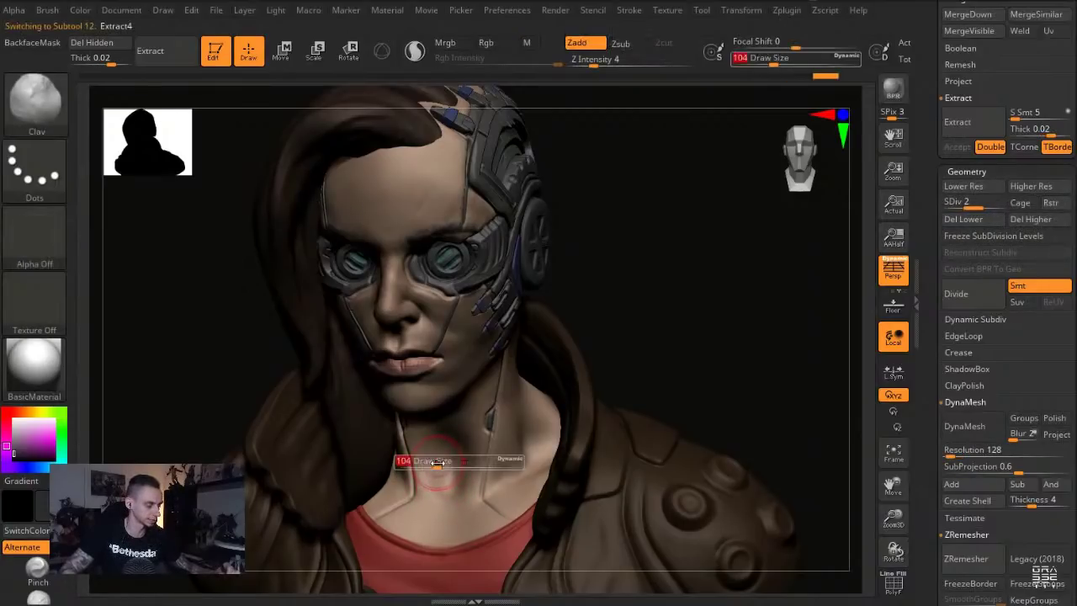
pyautogui.press('s')
pyautogui.click(446, 478)
pyautogui.moveTo(228, 343); pyautogui.dragTo(234, 308)
pyautogui.moveTo(425, 390)
pyautogui.mouseDown()
pyautogui.moveTo(416, 384)
pyautogui.moveTo(441, 422)
pyautogui.mouseUp()
pyautogui.moveTo(206, 291)
pyautogui.keyDown('alt'); pyautogui.mouseDown()
pyautogui.moveTo(205, 322)
pyautogui.moveTo(193, 294)
pyautogui.moveTo(159, 322)
pyautogui.mouseUp(); pyautogui.keyUp('alt')
pyautogui.hotkey('shift', 'r')
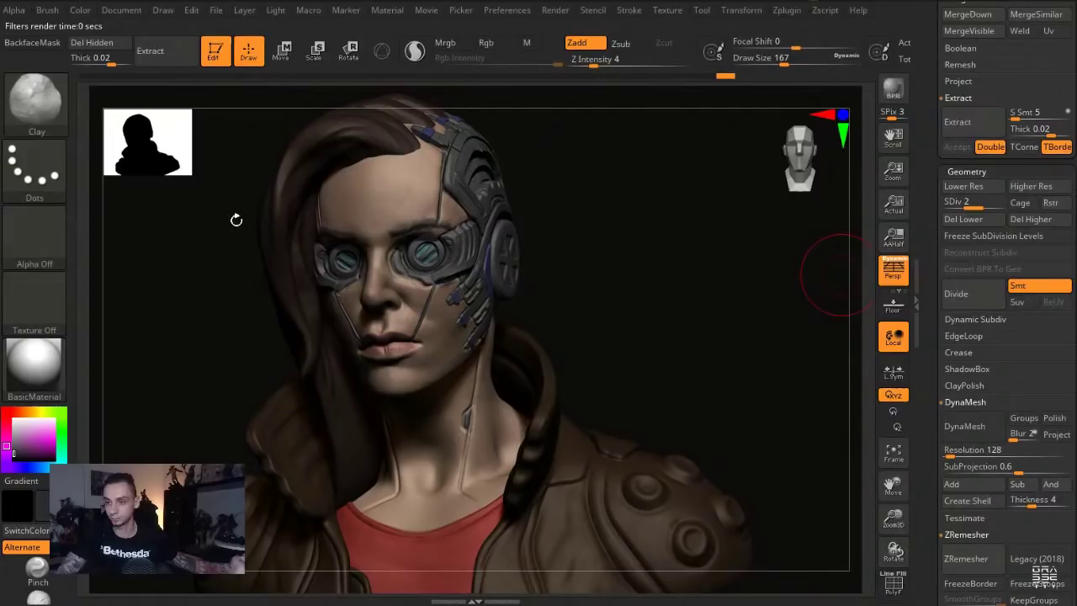
# Reshape the side of the neck above the collar with the Move brush at Draw Size 228
pyautogui.press('b')
pyautogui.press('m')
pyautogui.press('v')
pyautogui.press('s')
pyautogui.moveTo(491, 404)
pyautogui.mouseDown()
pyautogui.moveTo(499, 404)
pyautogui.moveTo(498, 384)
pyautogui.mouseUp()
pyautogui.press('[')
pyautogui.moveTo(534, 303); pyautogui.dragTo(496, 306)
pyautogui.press('s')
pyautogui.moveTo(494, 387); pyautogui.dragTo(498, 387)
pyautogui.moveTo(496, 387); pyautogui.dragTo(503, 388)
# Render another BPR preview of the bust from a three-quarter view
pyautogui.moveTo(175, 288)
pyautogui.mouseDown()
pyautogui.moveTo(216, 283)
pyautogui.moveTo(197, 279)
pyautogui.moveTo(200, 300)
pyautogui.mouseUp()
pyautogui.hotkey('ctrl', 'n')
pyautogui.press('Escape')
pyautogui.hotkey('shift', 'r')
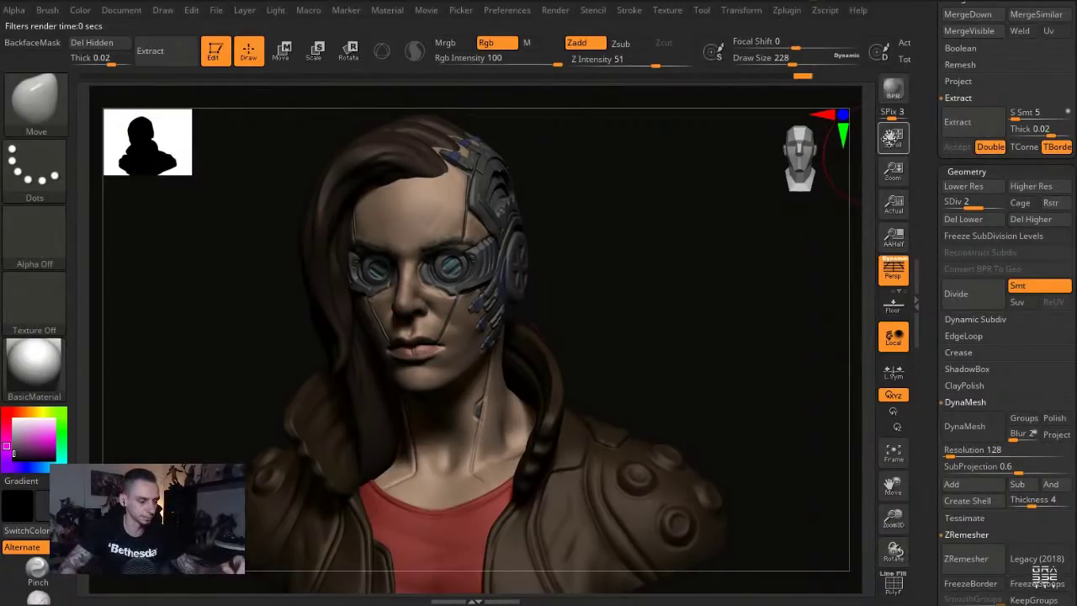
# Double the document size and redraw the bust in Edit mode, displayed at antialiased half size
pyautogui.click(894, 237)
pyautogui.click(137, 10)
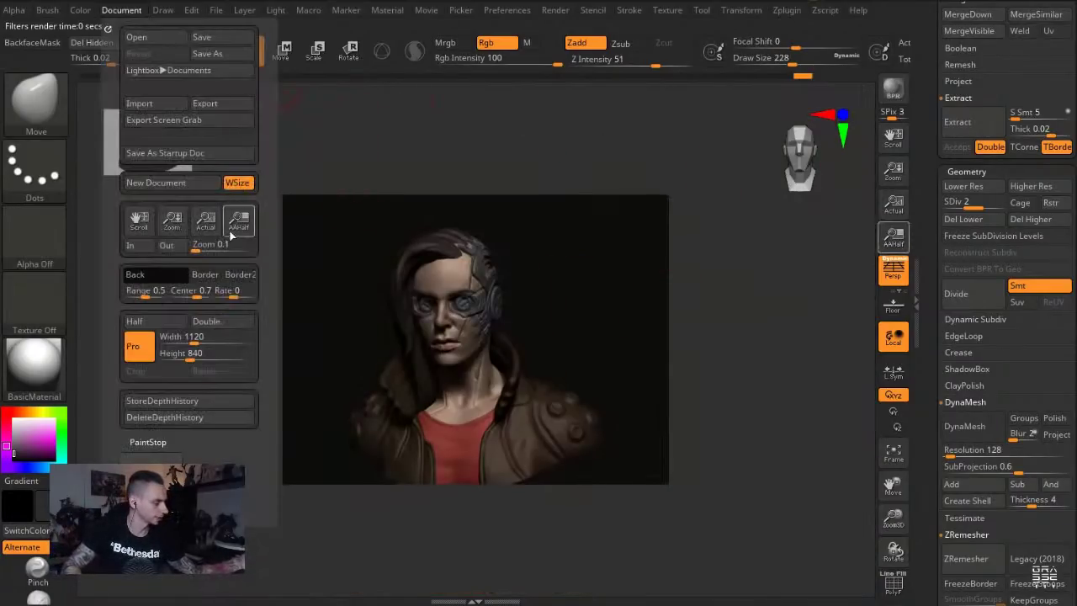
pyautogui.click(218, 322)
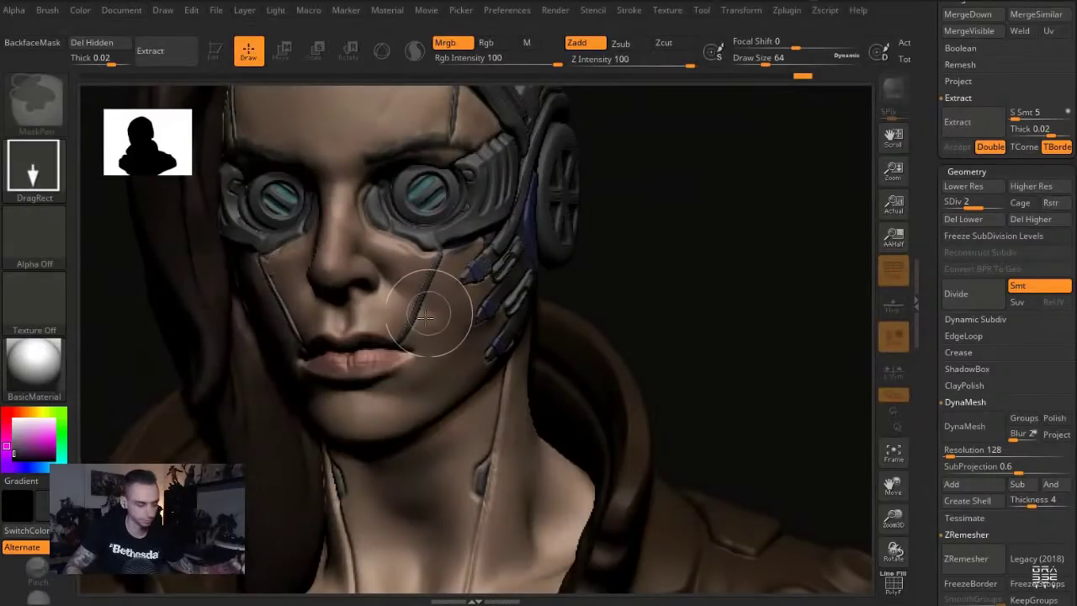
pyautogui.hotkey('ctrl', 'n')
pyautogui.moveTo(416, 348); pyautogui.dragTo(418, 393)
pyautogui.click(216, 51)
pyautogui.press('f')
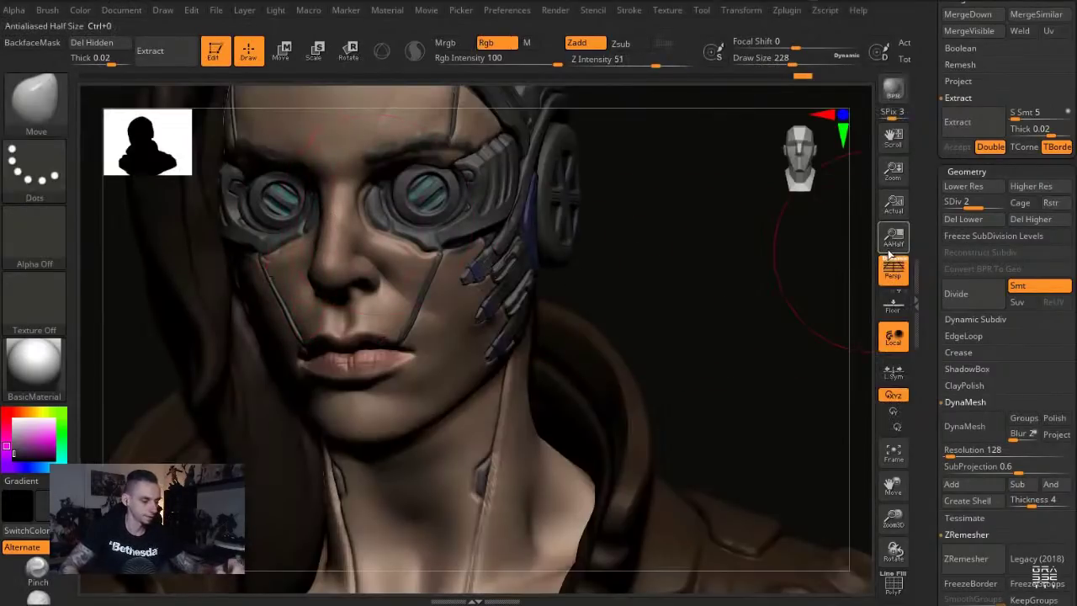
pyautogui.click(892, 245)
pyautogui.moveTo(212, 270); pyautogui.dragTo(204, 267)
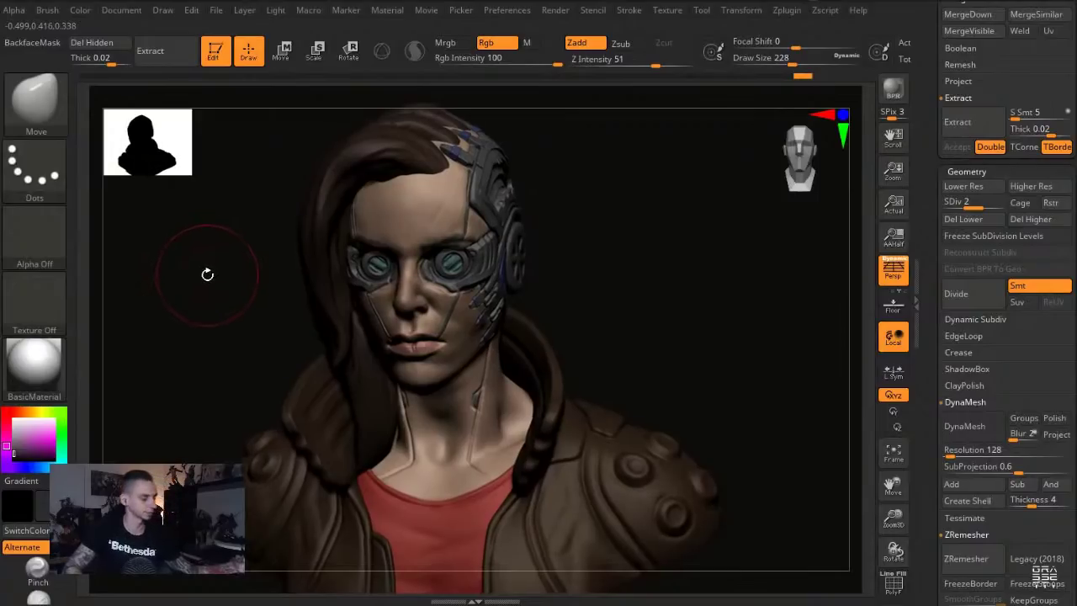
# Select the jacket collar and deepen the grooves along its folds with the DamStandard brush at Draw Size 44
pyautogui.keyDown('alt'); pyautogui.click(308, 416); pyautogui.keyUp('alt')
pyautogui.moveTo(245, 337)
pyautogui.mouseDown()
pyautogui.moveTo(233, 368)
pyautogui.moveTo(310, 305)
pyautogui.moveTo(324, 362)
pyautogui.mouseUp()
pyautogui.press('b')
pyautogui.press('d')
pyautogui.press('s')
pyautogui.press('[')
pyautogui.moveTo(284, 173); pyautogui.dragTo(286, 212)
pyautogui.press('[')
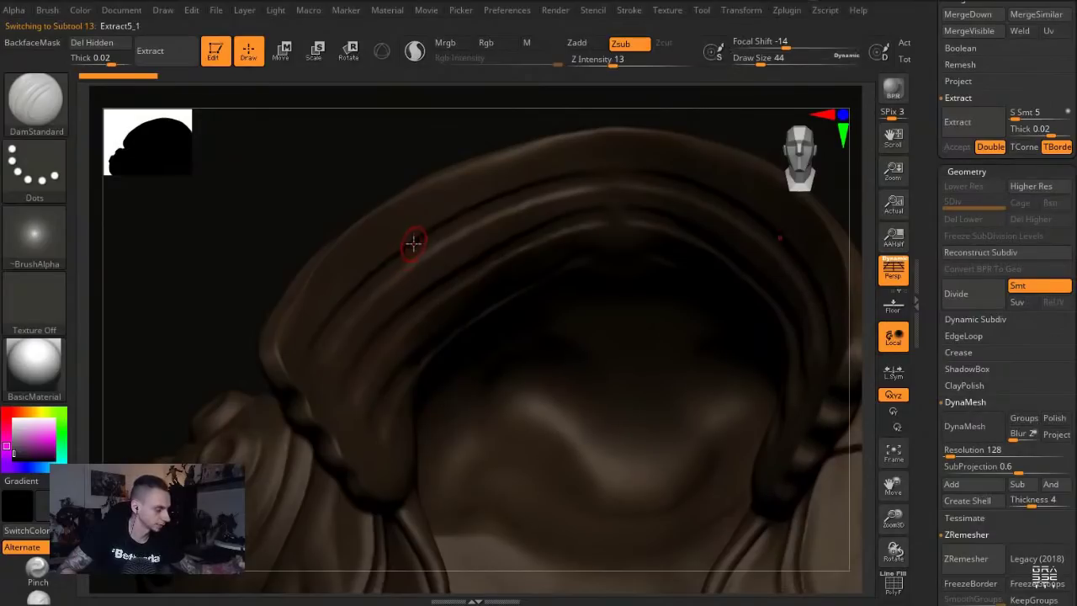
pyautogui.moveTo(408, 266); pyautogui.dragTo(418, 244)
pyautogui.moveTo(625, 65); pyautogui.dragTo(652, 66)
# Cut two sharp parallel grooves along the upper fold inside the collar with the Slash3 brush at Draw Size 37 and Z Intensity 70
pyautogui.click(66, 115)
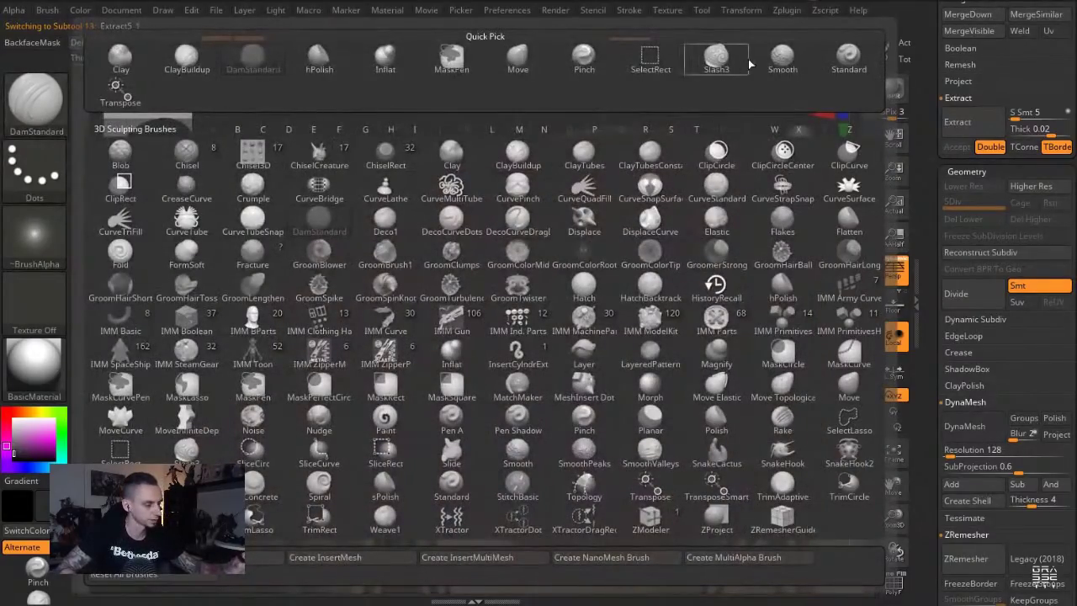
pyautogui.click(712, 63)
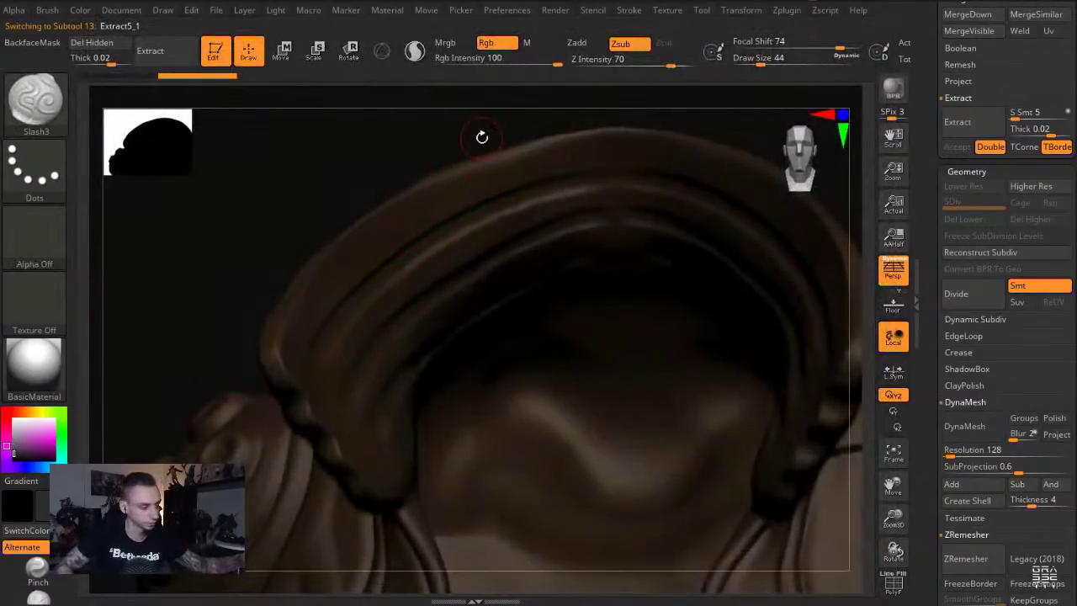
pyautogui.click(633, 12)
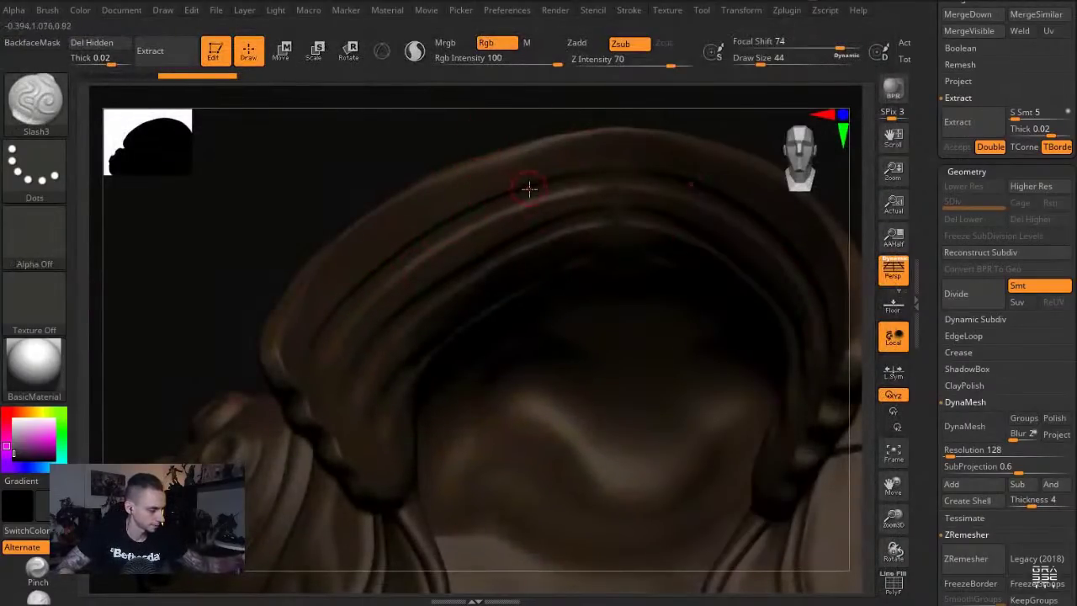
pyautogui.moveTo(484, 203); pyautogui.dragTo(469, 212)
pyautogui.click(496, 43)
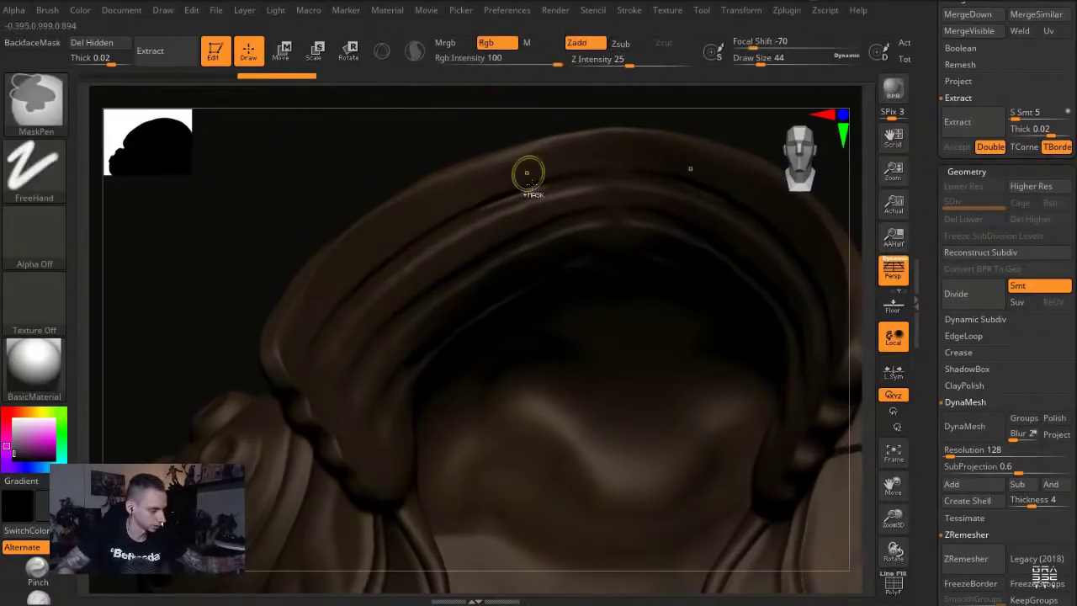
pyautogui.hotkey('ctrl', 'z')
pyautogui.press('[')
pyautogui.moveTo(610, 171)
pyautogui.mouseDown()
pyautogui.moveTo(527, 180)
pyautogui.moveTo(414, 239)
pyautogui.mouseUp()
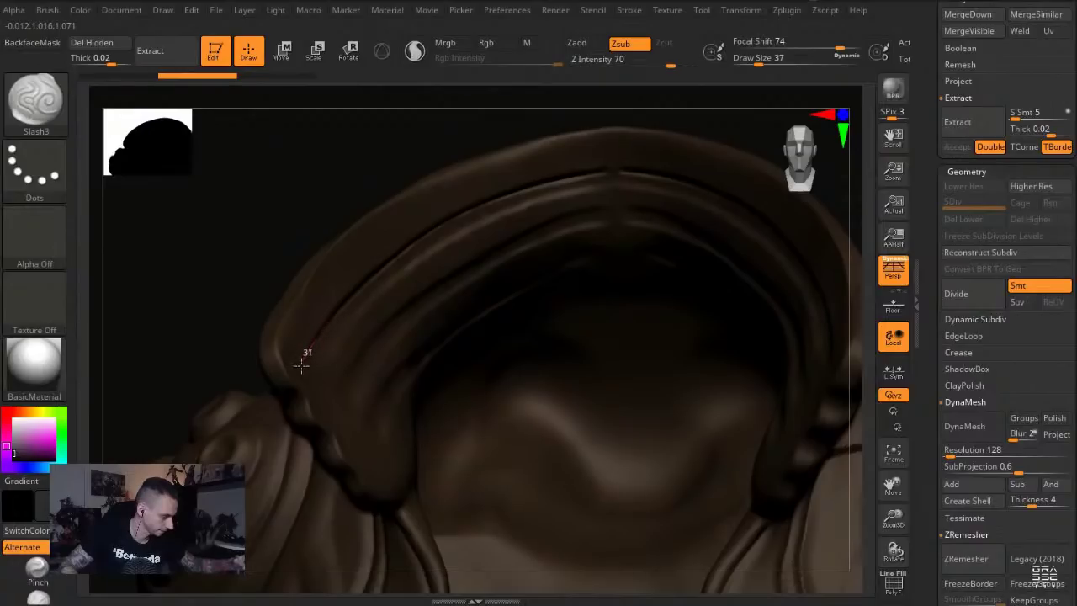
pyautogui.moveTo(614, 175)
pyautogui.mouseDown()
pyautogui.moveTo(493, 214)
pyautogui.moveTo(375, 291)
pyautogui.moveTo(324, 350)
pyautogui.mouseUp()
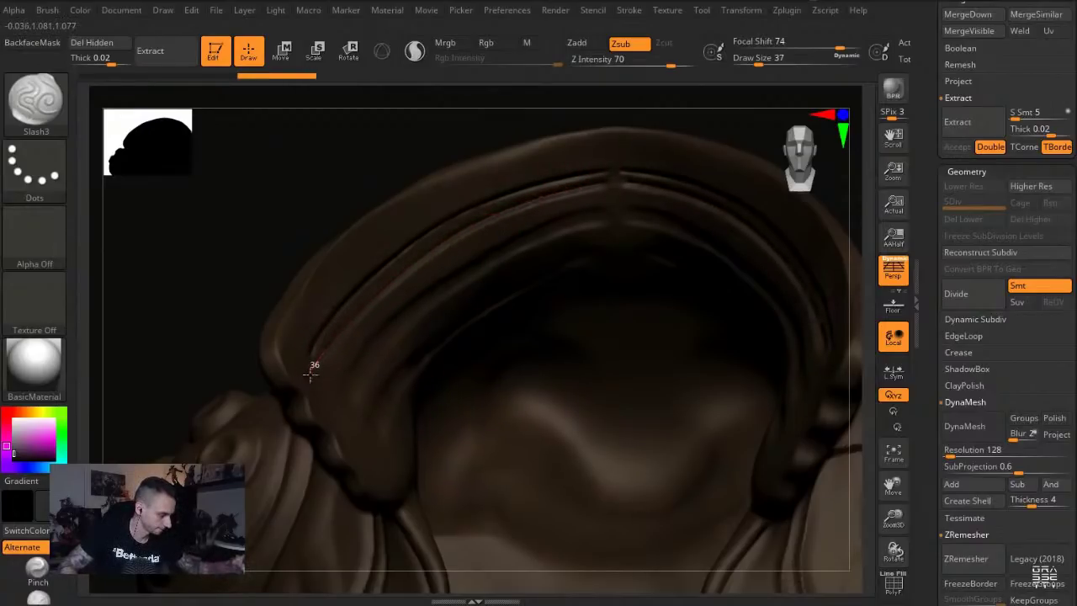
# Lower Slash3's Z Intensity to 22, cut short crossbars between the upper collar grooves, and subdivide the collar to level 2
pyautogui.moveTo(272, 294); pyautogui.dragTo(299, 364)
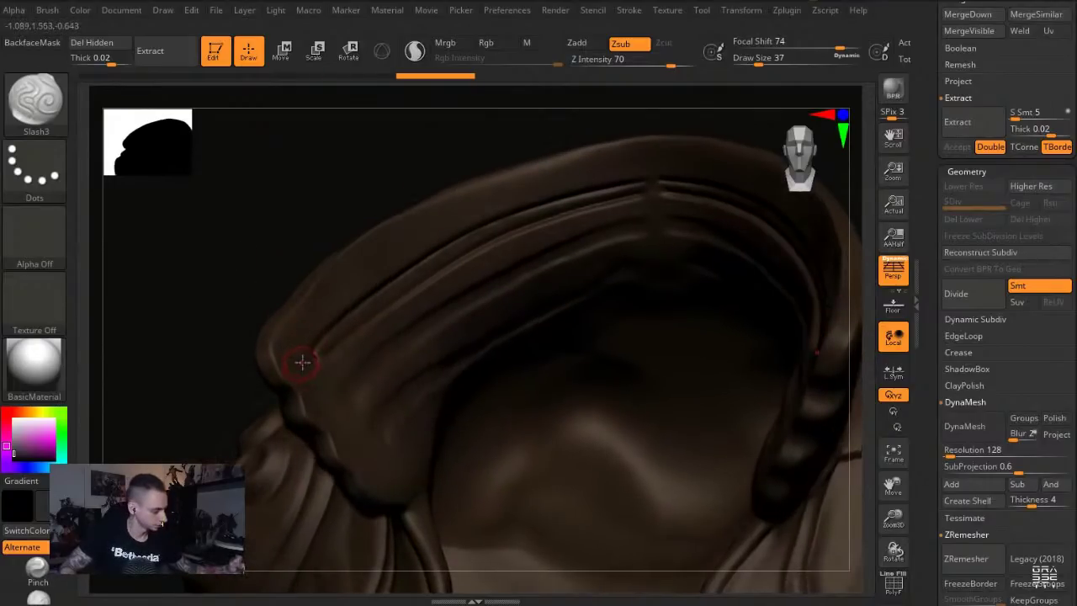
pyautogui.moveTo(352, 323); pyautogui.dragTo(339, 333)
pyautogui.hotkey('ctrl', 'z')
pyautogui.click(488, 43)
pyautogui.click(488, 43)
pyautogui.moveTo(625, 65); pyautogui.dragTo(616, 74)
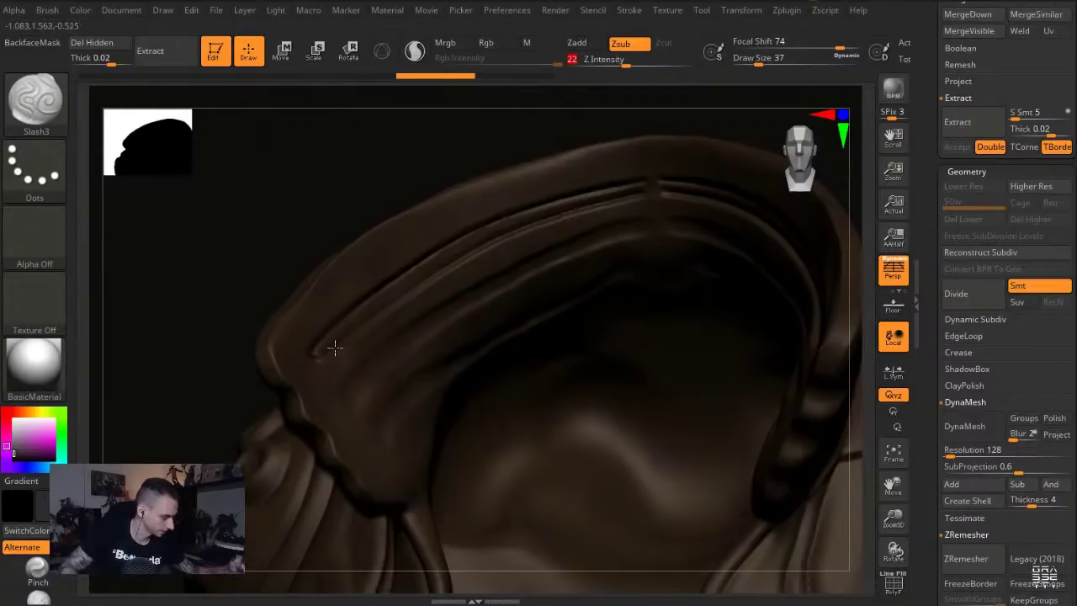
pyautogui.hotkey('ctrl', 'd')
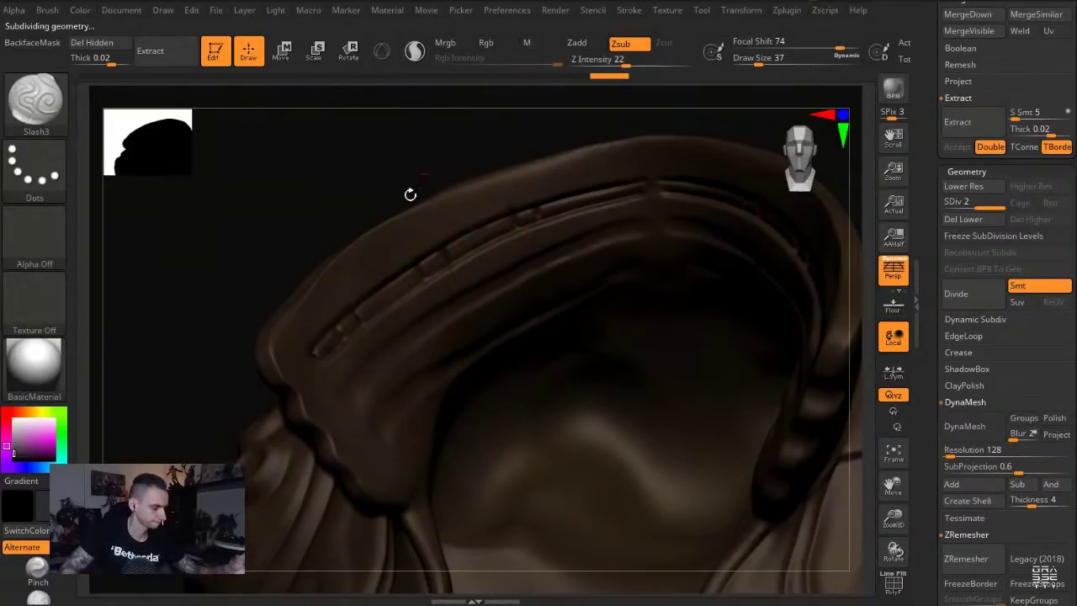
# Carve a second pair of parallel grooves below the first along the collar with Slash3 at Z Intensity 76
pyautogui.moveTo(277, 217); pyautogui.dragTo(362, 215)
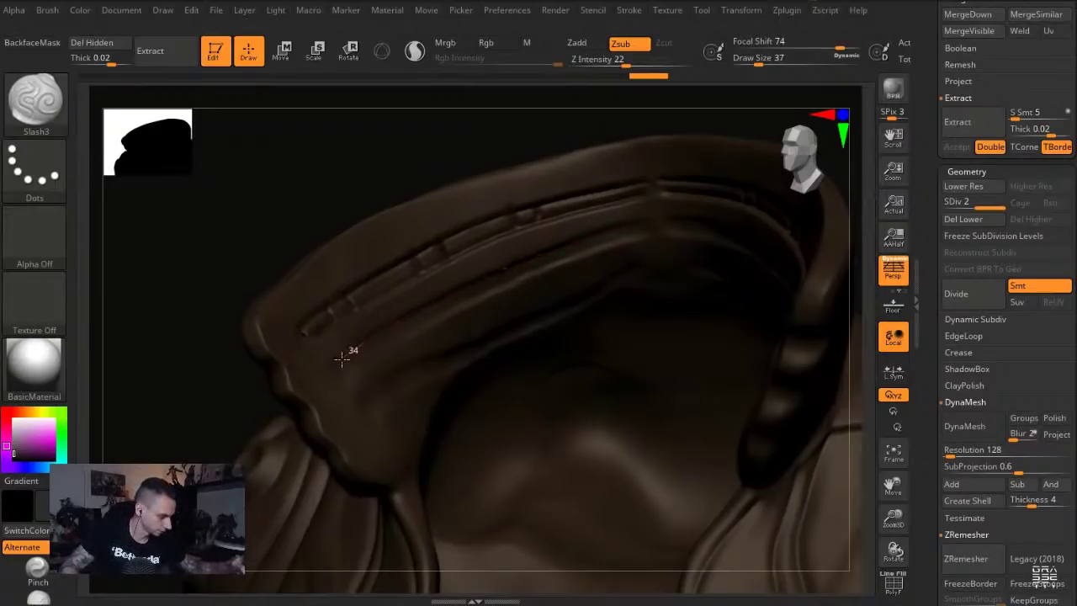
pyautogui.moveTo(314, 381); pyautogui.dragTo(307, 386)
pyautogui.moveTo(633, 63); pyautogui.dragTo(674, 64)
pyautogui.moveTo(509, 267); pyautogui.dragTo(422, 309)
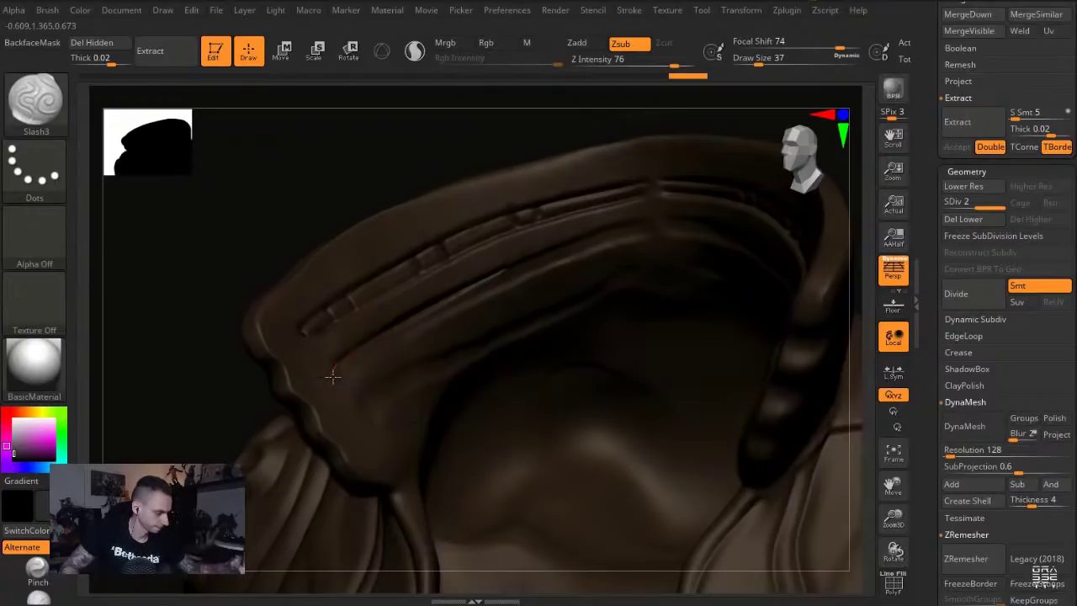
pyautogui.moveTo(388, 345); pyautogui.dragTo(409, 334)
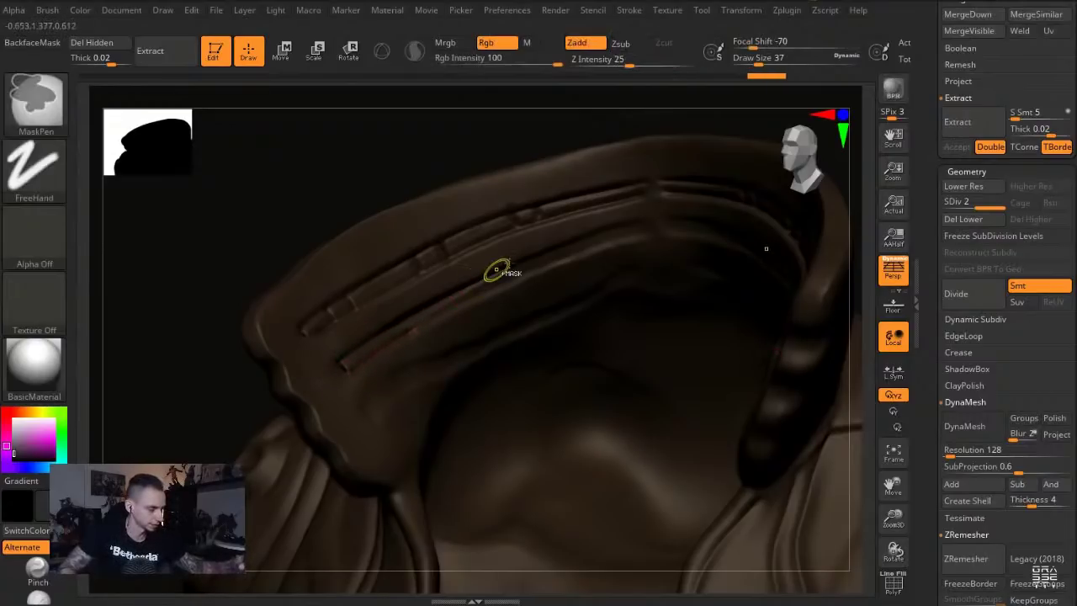
pyautogui.moveTo(628, 237)
pyautogui.mouseDown()
pyautogui.moveTo(464, 303)
pyautogui.moveTo(390, 352)
pyautogui.mouseUp()
pyautogui.moveTo(342, 382); pyautogui.dragTo(338, 386)
# Divide the second pair of collar grooves into small segments with short Slash3 cuts at Z Intensity 27
pyautogui.moveTo(381, 358)
pyautogui.mouseDown()
pyautogui.moveTo(408, 340)
pyautogui.moveTo(369, 338)
pyautogui.mouseUp()
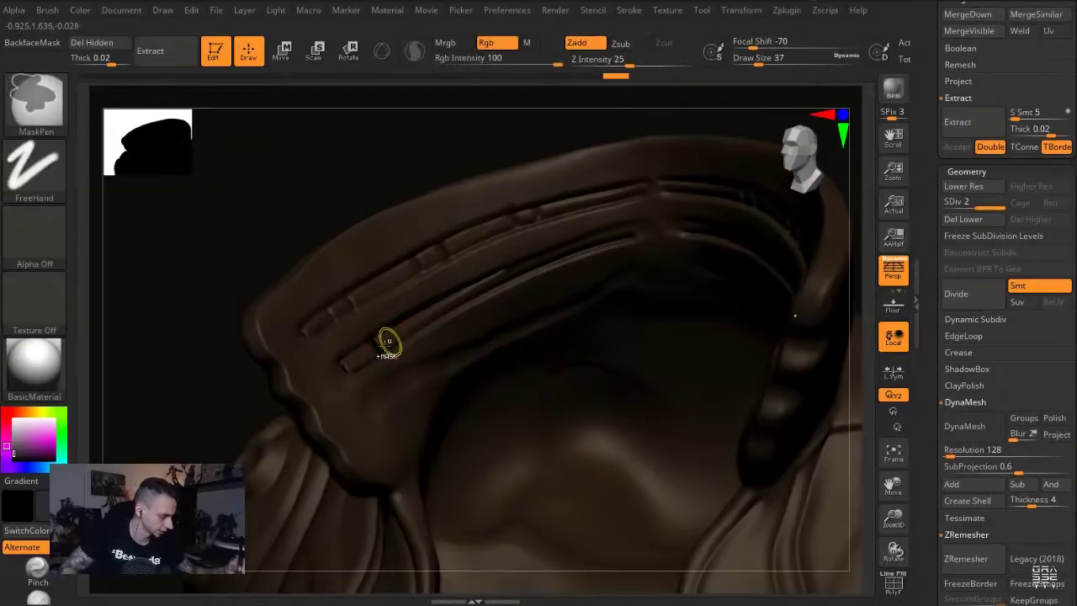
pyautogui.hotkey('ctrl', 'z')
pyautogui.click(631, 63)
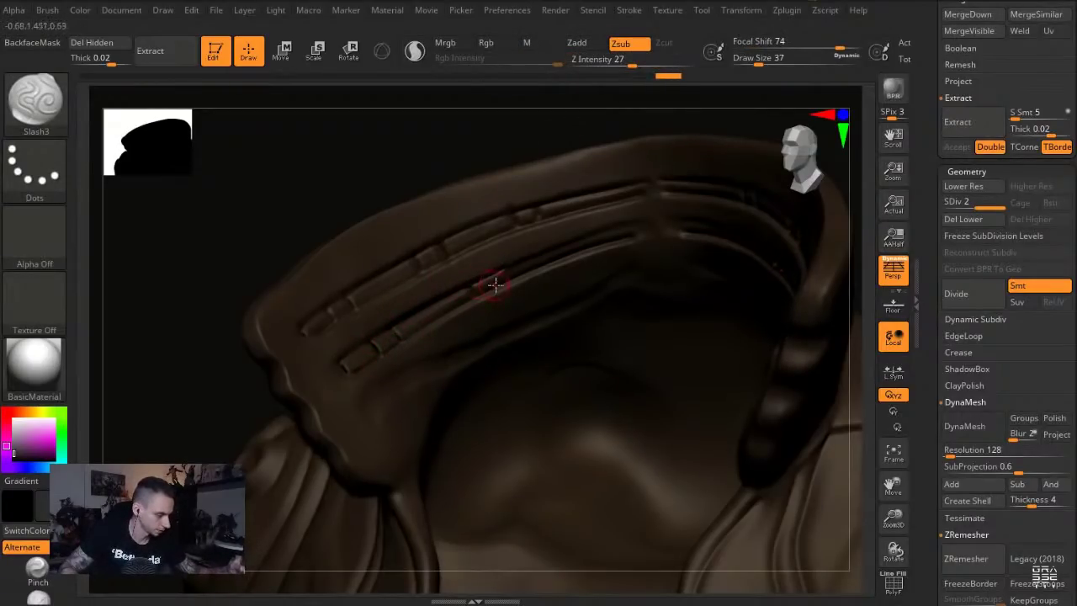
pyautogui.moveTo(295, 231); pyautogui.dragTo(274, 226)
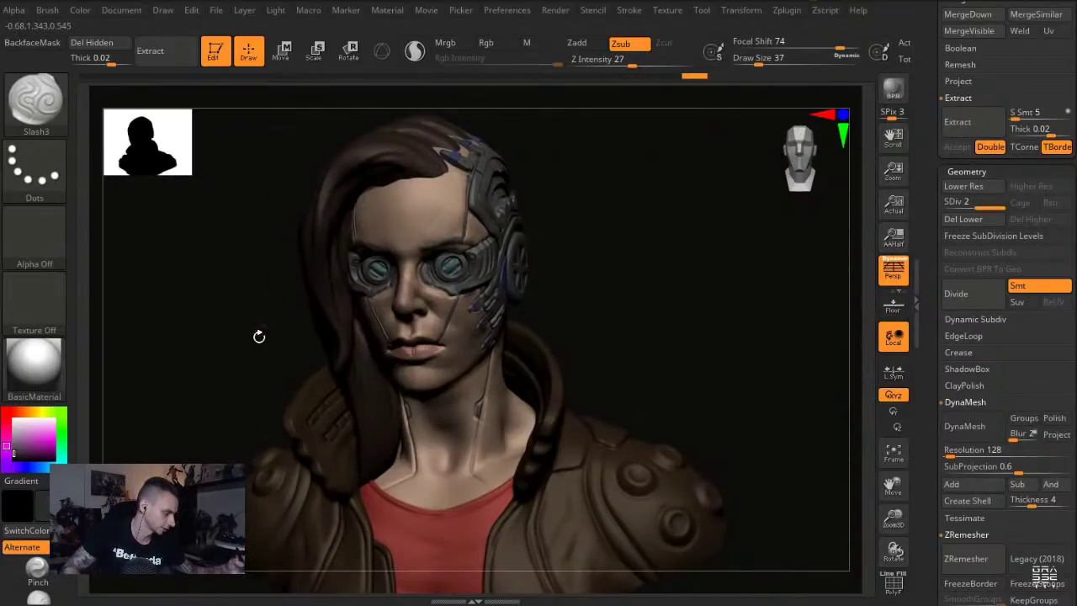
# Incise the lowest fold of the collar, including its outer end, with Slash3 at Z Intensity 64
pyautogui.hotkey('alt', 's')
pyautogui.moveTo(194, 452); pyautogui.dragTo(371, 371)
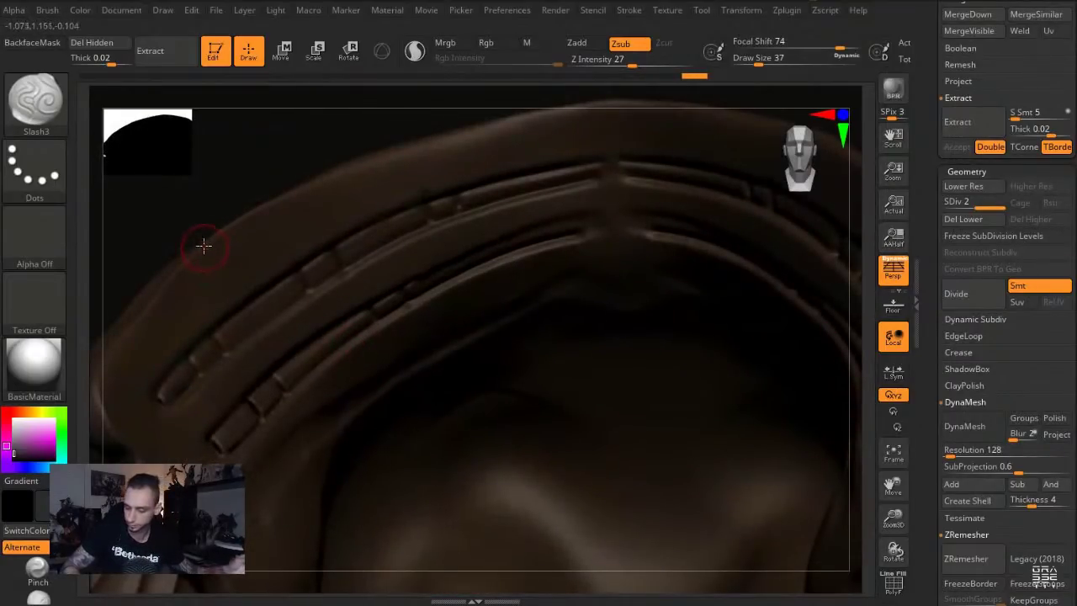
pyautogui.moveTo(184, 219); pyautogui.dragTo(169, 211)
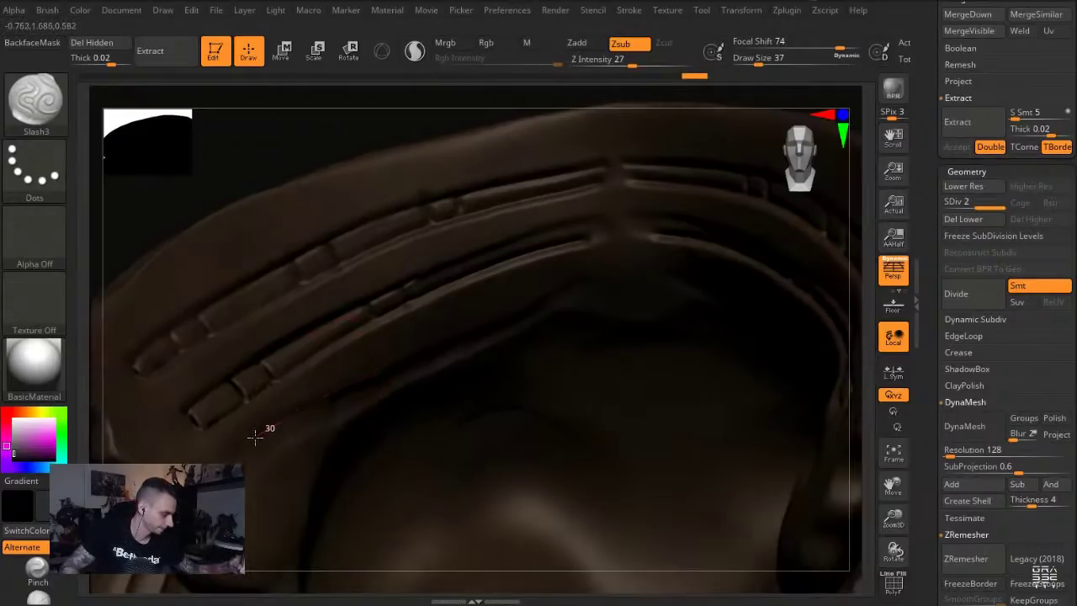
pyautogui.moveTo(633, 64); pyautogui.dragTo(666, 64)
pyautogui.moveTo(329, 393); pyautogui.dragTo(245, 444)
pyautogui.moveTo(258, 497); pyautogui.dragTo(259, 495)
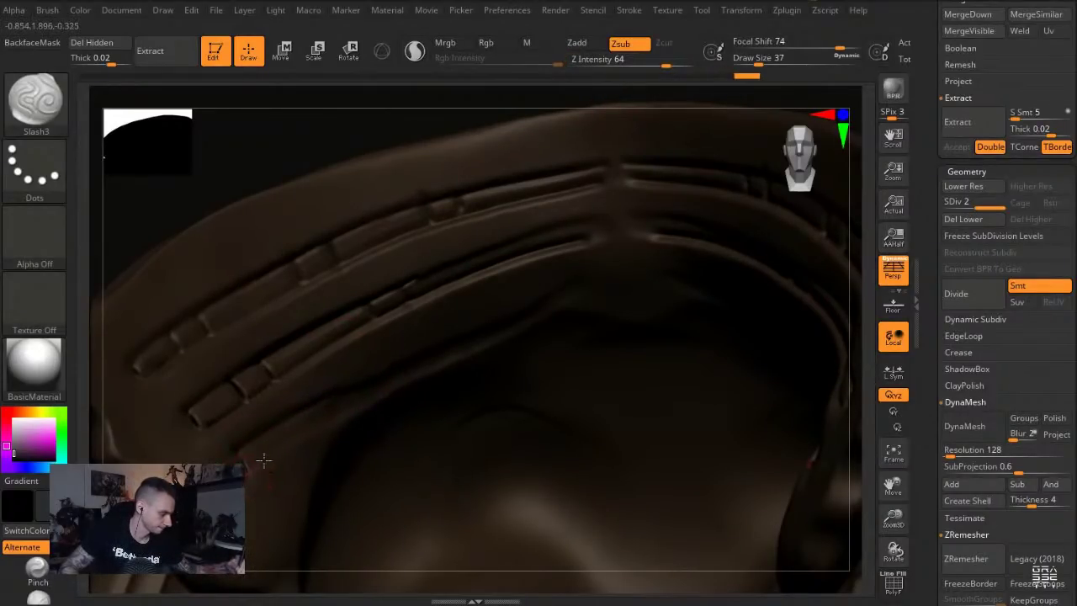
pyautogui.moveTo(283, 414); pyautogui.dragTo(290, 441)
# Sample the teal of the eye lens and paint small segments of the collar with the Inflat brush in Rgb-only mode at Draw Size 27
pyautogui.hotkey('shift', 's')
pyautogui.press('f')
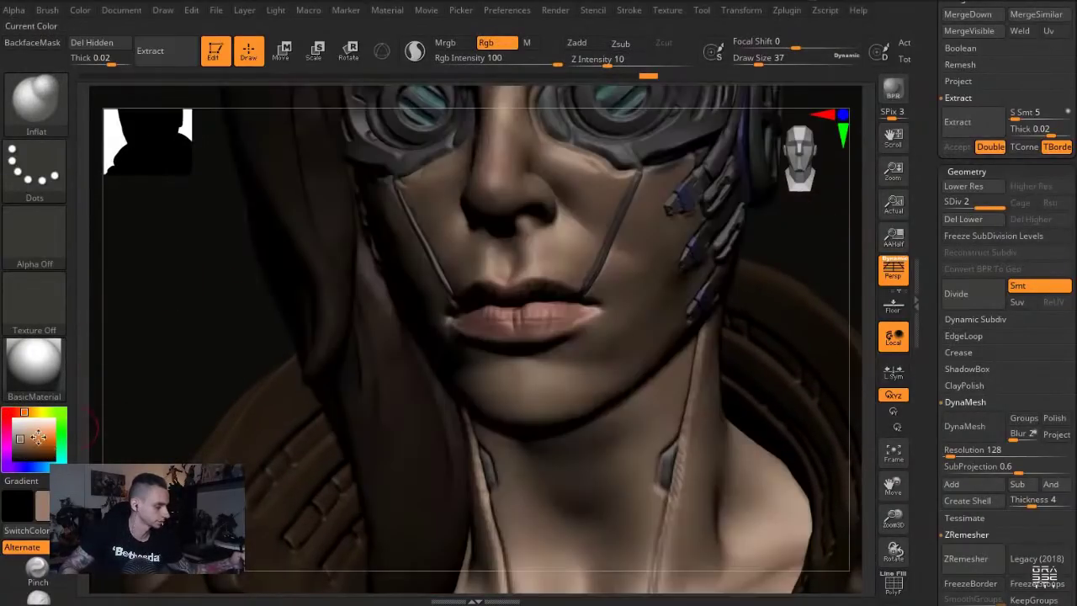
pyautogui.moveTo(34, 437); pyautogui.dragTo(429, 100)
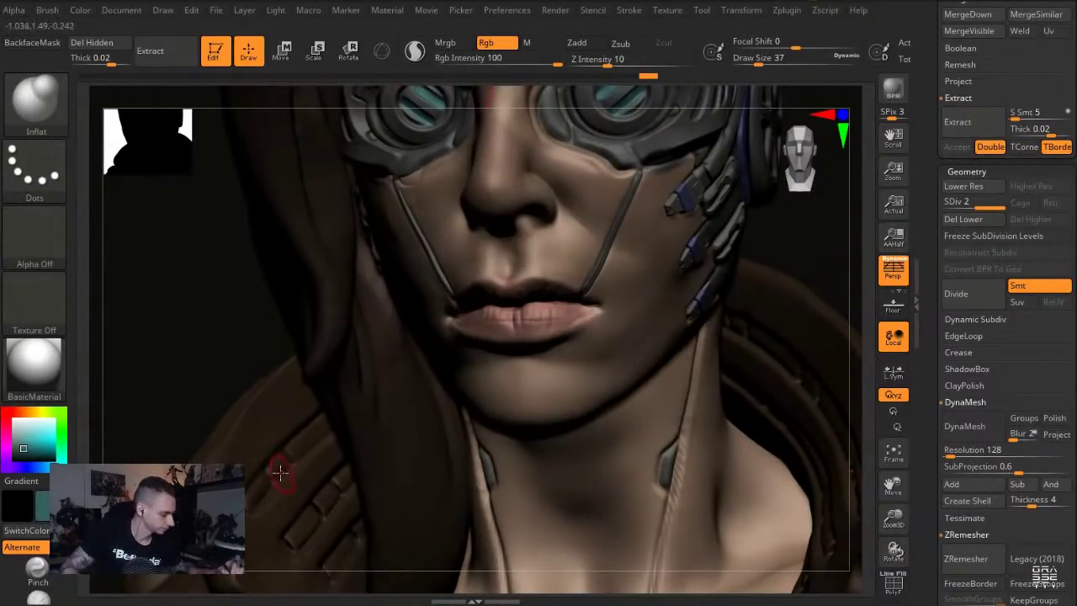
pyautogui.moveTo(319, 502); pyautogui.dragTo(324, 504)
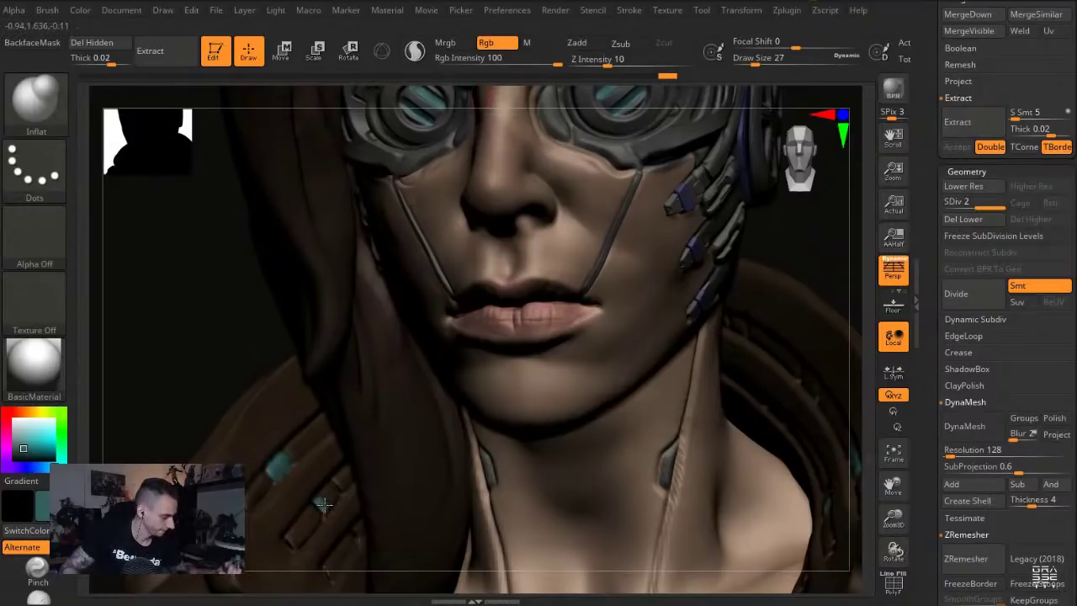
pyautogui.moveTo(358, 537); pyautogui.dragTo(363, 524)
pyautogui.press('f')
pyautogui.moveTo(256, 386); pyautogui.dragTo(324, 408)
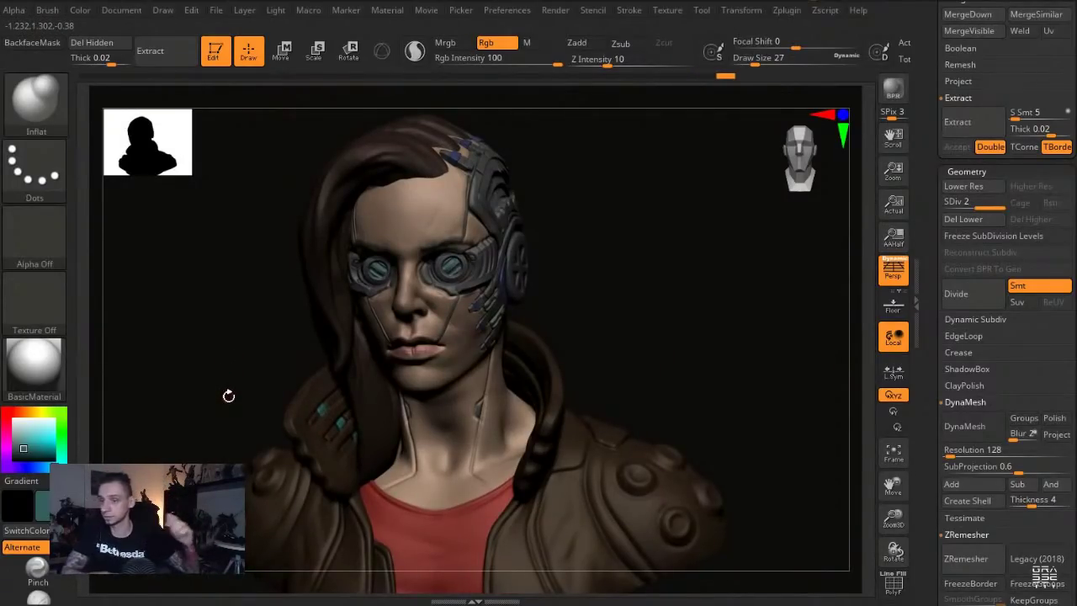
# Select the hair, build up strands in the long lock with ClayBuildup at Draw Size 80, and subdivide the hair to level 2
pyautogui.moveTo(216, 258)
pyautogui.keyDown('alt'); pyautogui.mouseDown()
pyautogui.moveTo(240, 235)
pyautogui.moveTo(219, 250)
pyautogui.moveTo(232, 265)
pyautogui.mouseUp(); pyautogui.keyUp('alt')
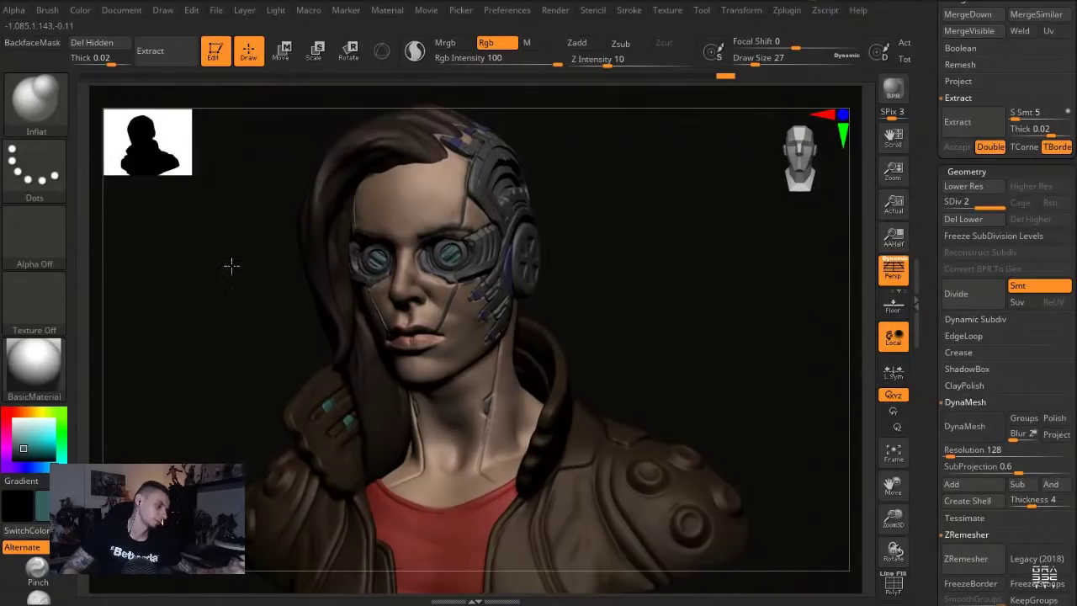
pyautogui.press('Escape')
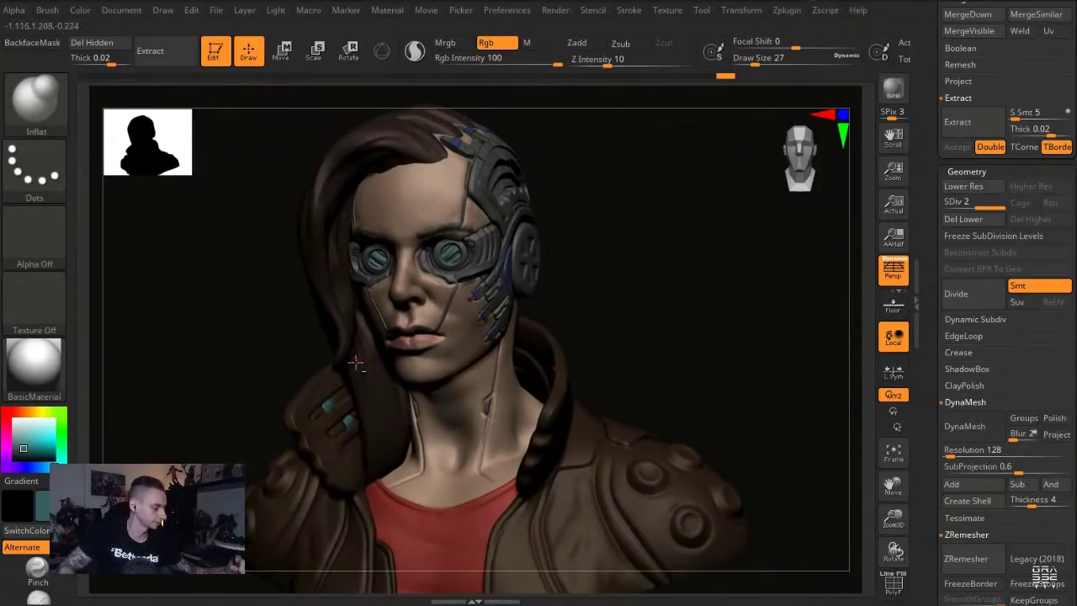
pyautogui.keyDown('alt'); pyautogui.click(354, 358); pyautogui.keyUp('alt')
pyautogui.press('s')
pyautogui.moveTo(358, 396); pyautogui.dragTo(369, 396)
pyautogui.click(42, 597)
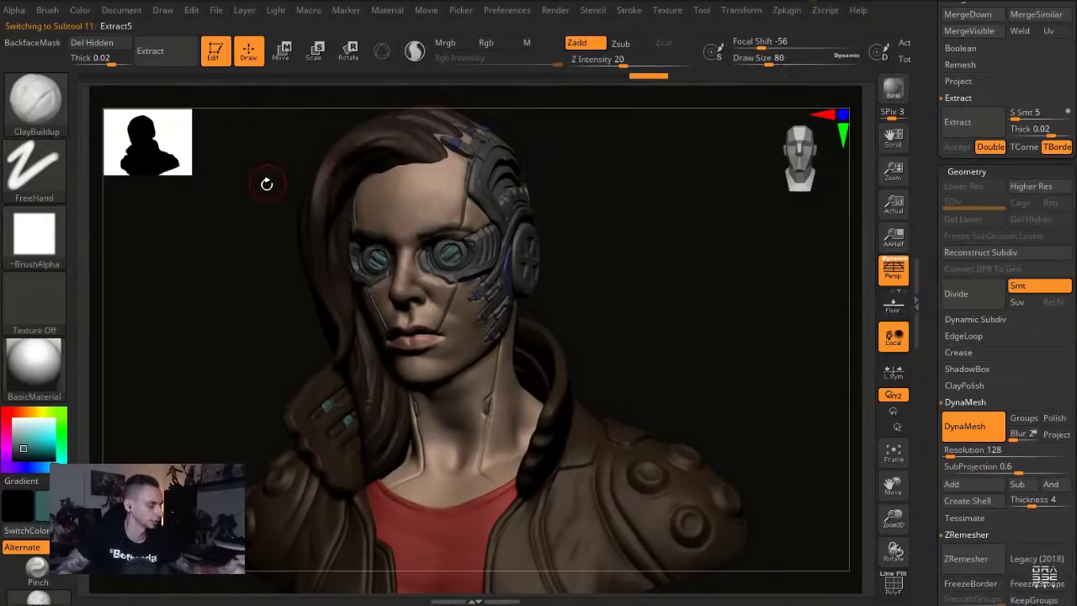
pyautogui.keyDown('alt'); pyautogui.moveTo(267, 183); pyautogui.dragTo(250, 242); pyautogui.keyUp('alt')
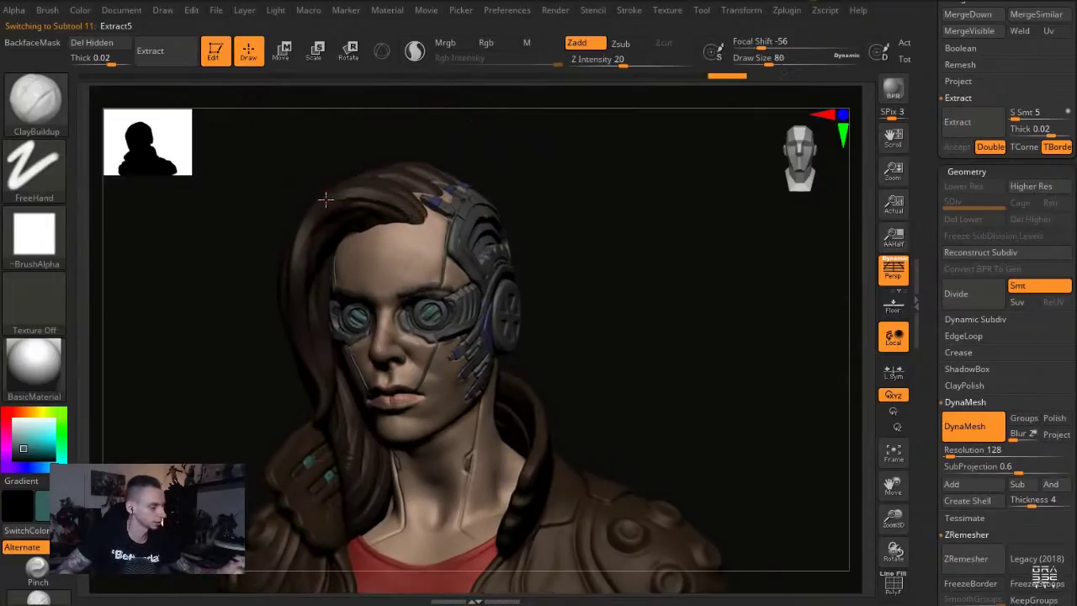
pyautogui.hotkey('ctrl', 'd')
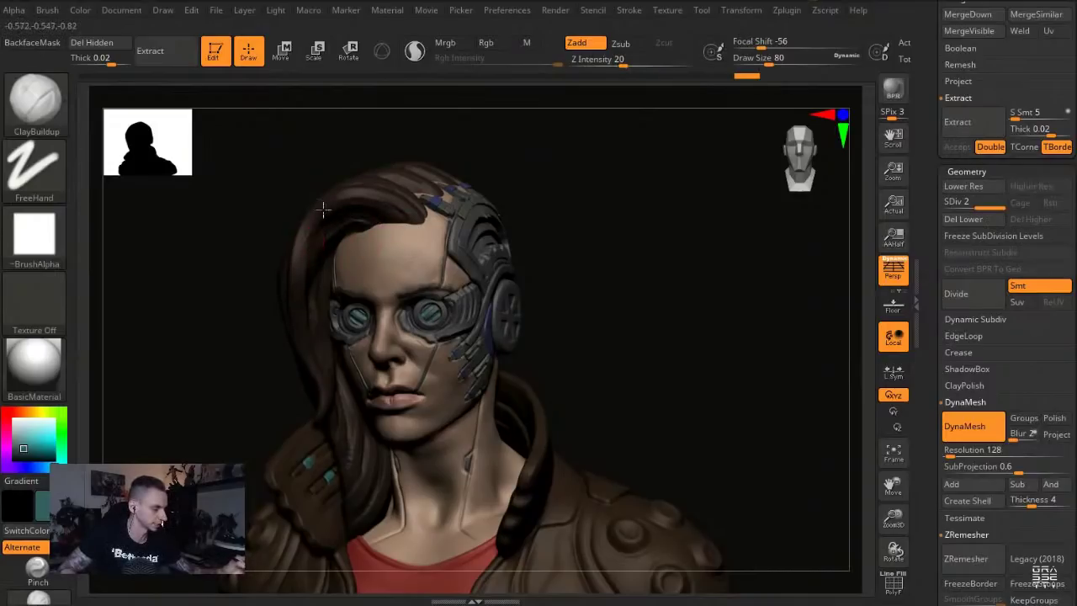
# Adjust the area where the collar meets the long hair lock with the Move brush at Draw Size 65
pyautogui.keyDown('alt'); pyautogui.click(296, 435); pyautogui.keyUp('alt')
pyautogui.press('b')
pyautogui.press('m')
pyautogui.press('v')
pyautogui.moveTo(314, 426); pyautogui.dragTo(313, 449)
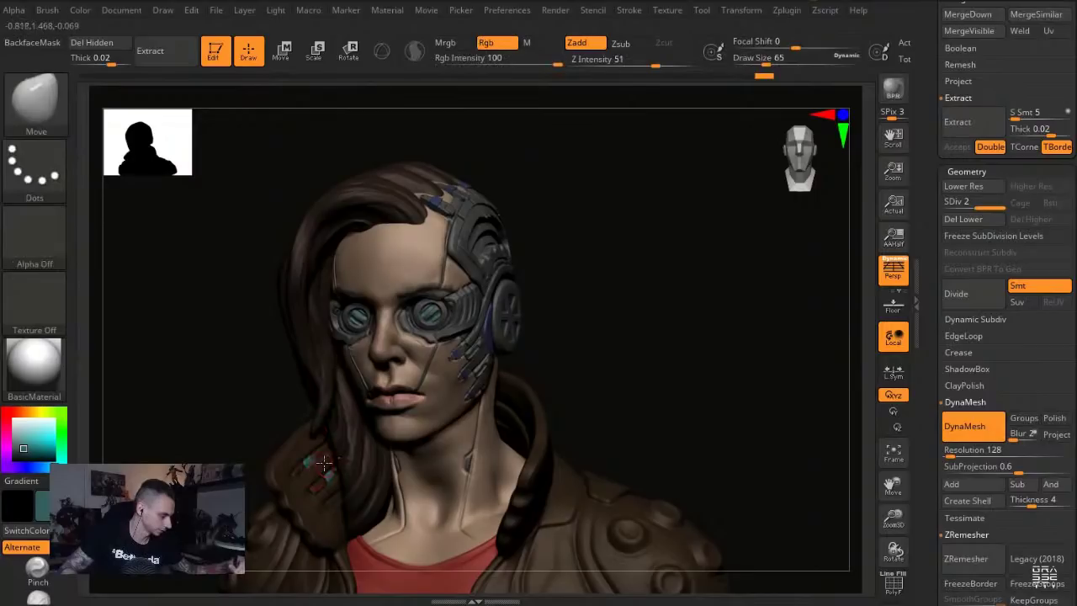
# Select the hair and add volume to the strands of the long lock with ClayBuildup at Draw Size 116
pyautogui.keyDown('alt'); pyautogui.click(332, 463); pyautogui.keyUp('alt')
pyautogui.keyDown('alt'); pyautogui.click(346, 497); pyautogui.keyUp('alt')
pyautogui.press(']')
pyautogui.press(']')
pyautogui.click(37, 598)
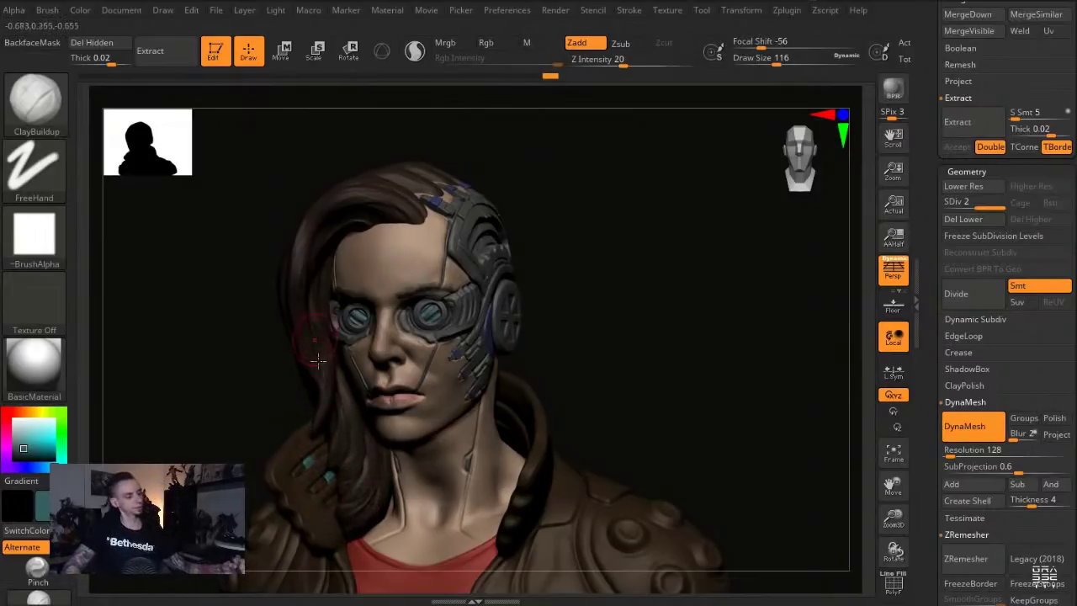
# Reshape the silhouette of the hair with the Move brush at Draw Size 207
pyautogui.press('b')
pyautogui.press('m')
pyautogui.press('v')
pyautogui.moveTo(207, 373)
pyautogui.keyDown('alt'); pyautogui.mouseDown()
pyautogui.moveTo(221, 320)
pyautogui.moveTo(216, 353)
pyautogui.mouseUp(); pyautogui.keyUp('alt')
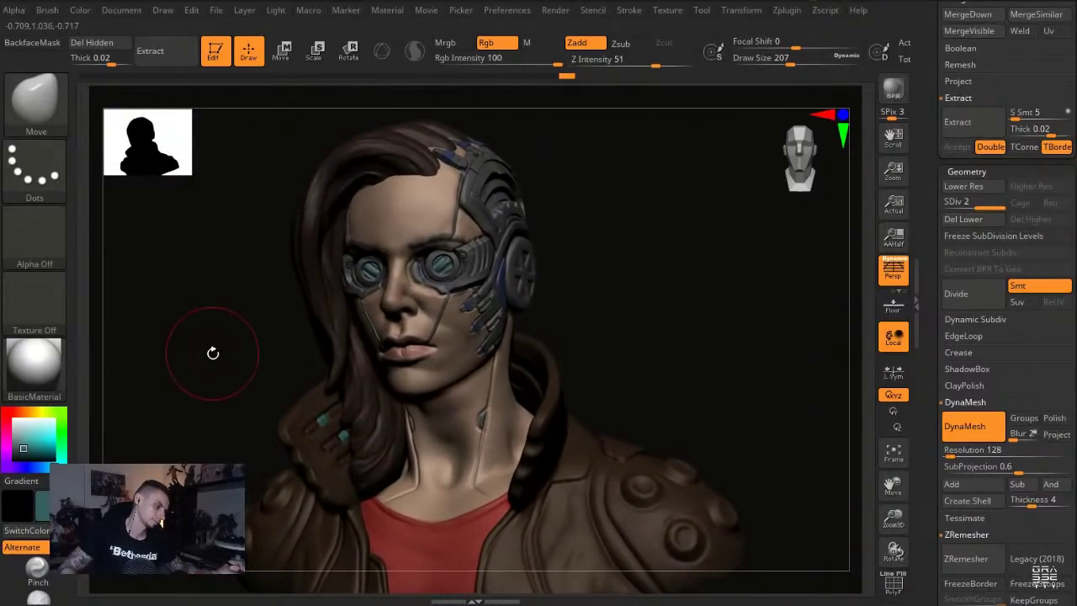
# Select the jacket and shift the shoulder fabric beside the collar with the Move brush at Draw Size 90
pyautogui.keyDown('alt'); pyautogui.click(539, 498); pyautogui.keyUp('alt')
pyautogui.press('s')
pyautogui.press('s')
pyautogui.moveTo(575, 468); pyautogui.dragTo(567, 457)
# Switch the MaskPen stroke to Lasso and mask the jacket's shoulder fabric next to the collar
pyautogui.keyDown('ctrl'); pyautogui.moveTo(576, 393); pyautogui.dragTo(563, 481); pyautogui.keyUp('ctrl')
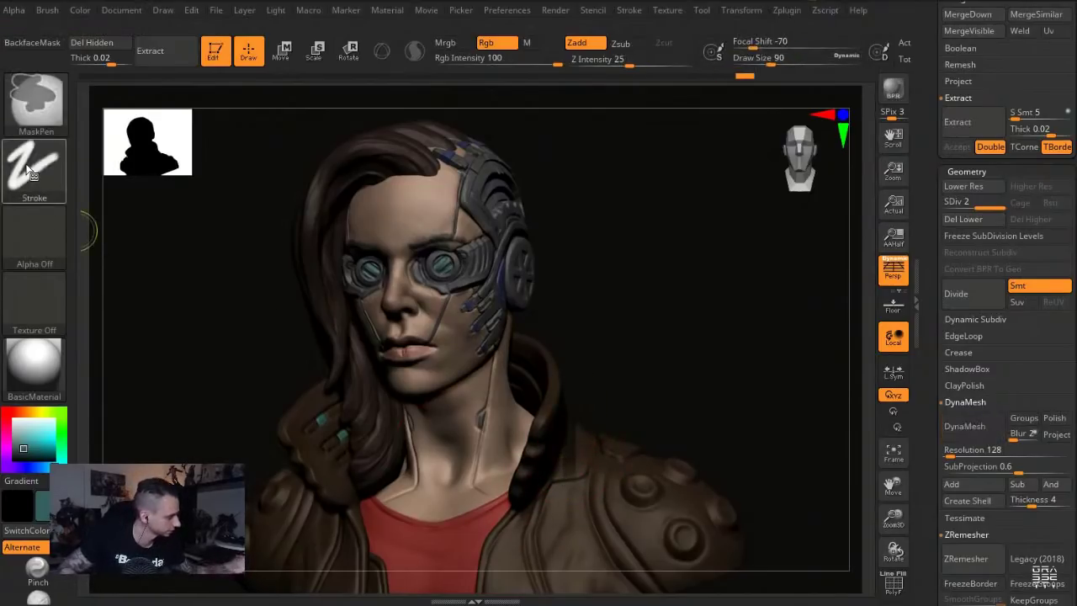
pyautogui.keyDown('ctrl'); pyautogui.click(36, 173); pyautogui.keyUp('ctrl')
pyautogui.keyDown('ctrl'); pyautogui.click(243, 216); pyautogui.keyUp('ctrl')
pyautogui.press('ctrl')
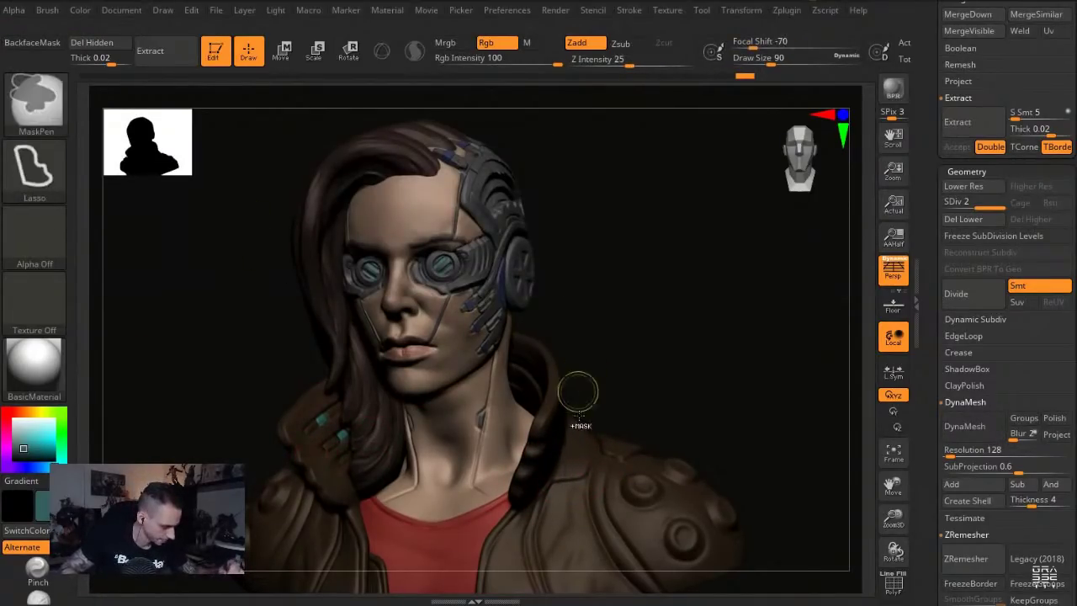
pyautogui.keyDown('ctrl'); pyautogui.moveTo(582, 426); pyautogui.dragTo(590, 416); pyautogui.keyUp('ctrl')
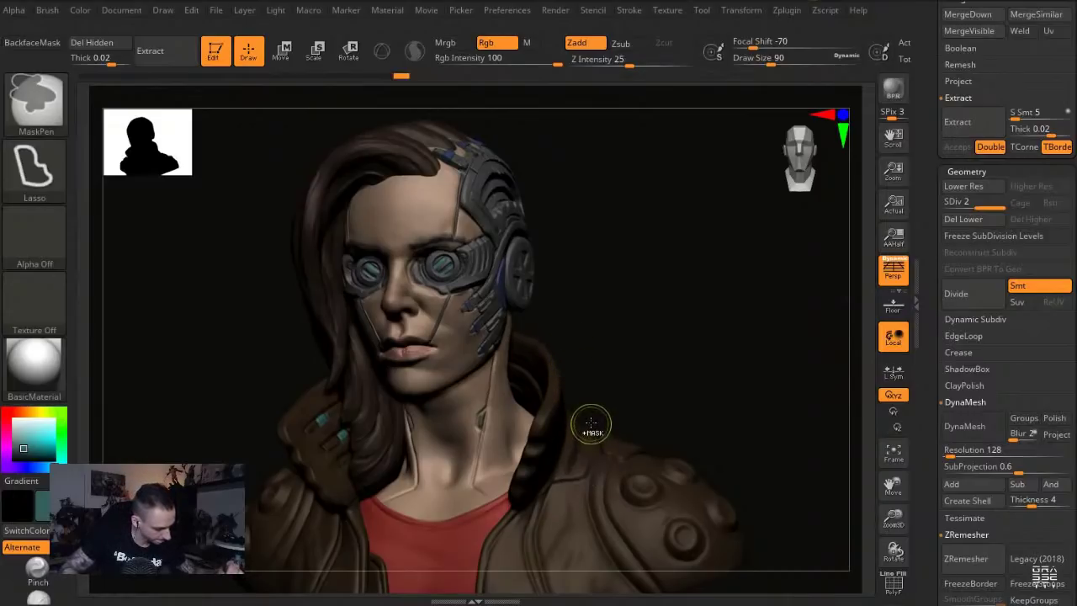
pyautogui.keyDown('ctrl'); pyautogui.moveTo(582, 473); pyautogui.dragTo(599, 411); pyautogui.keyUp('ctrl')
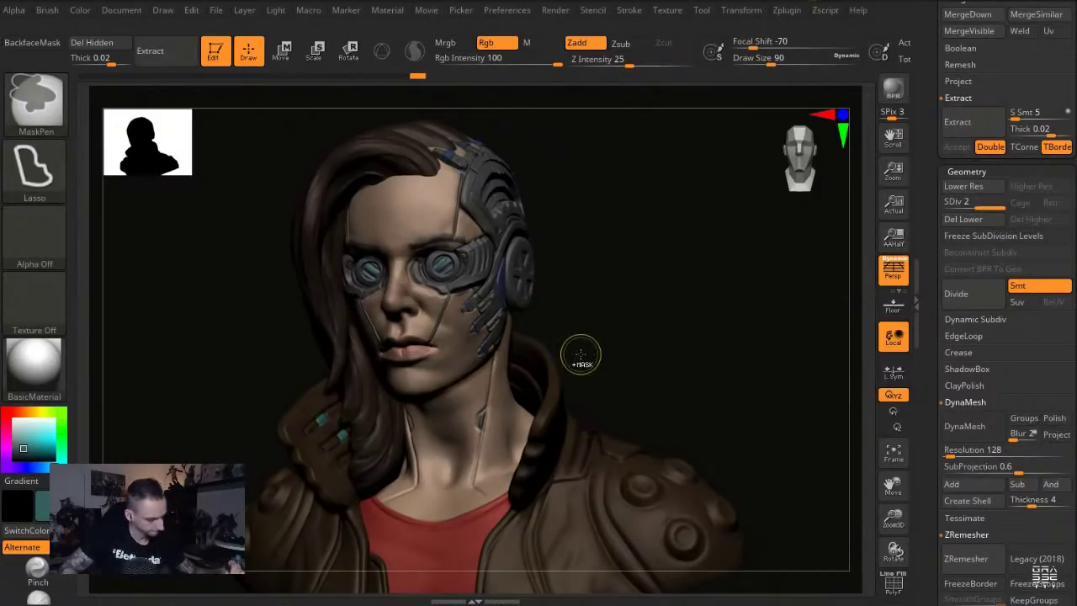
pyautogui.keyDown('ctrl'); pyautogui.click(586, 353); pyautogui.keyUp('ctrl')
# Shape raised folds in the jacket fabric at the collar's base with the Move brush, isolating areas with lasso masks
pyautogui.press('s')
pyautogui.moveTo(562, 467)
pyautogui.mouseDown()
pyautogui.moveTo(601, 465)
pyautogui.moveTo(574, 437)
pyautogui.mouseUp()
pyautogui.moveTo(602, 341)
pyautogui.keyDown('ctrl'); pyautogui.mouseDown()
pyautogui.moveTo(588, 544)
pyautogui.moveTo(563, 472)
pyautogui.moveTo(575, 435)
pyautogui.mouseUp(); pyautogui.keyUp('ctrl')
pyautogui.press('s')
pyautogui.moveTo(581, 443); pyautogui.dragTo(576, 444)
pyautogui.keyDown('ctrl'); pyautogui.moveTo(592, 378); pyautogui.dragTo(614, 398); pyautogui.keyUp('ctrl')
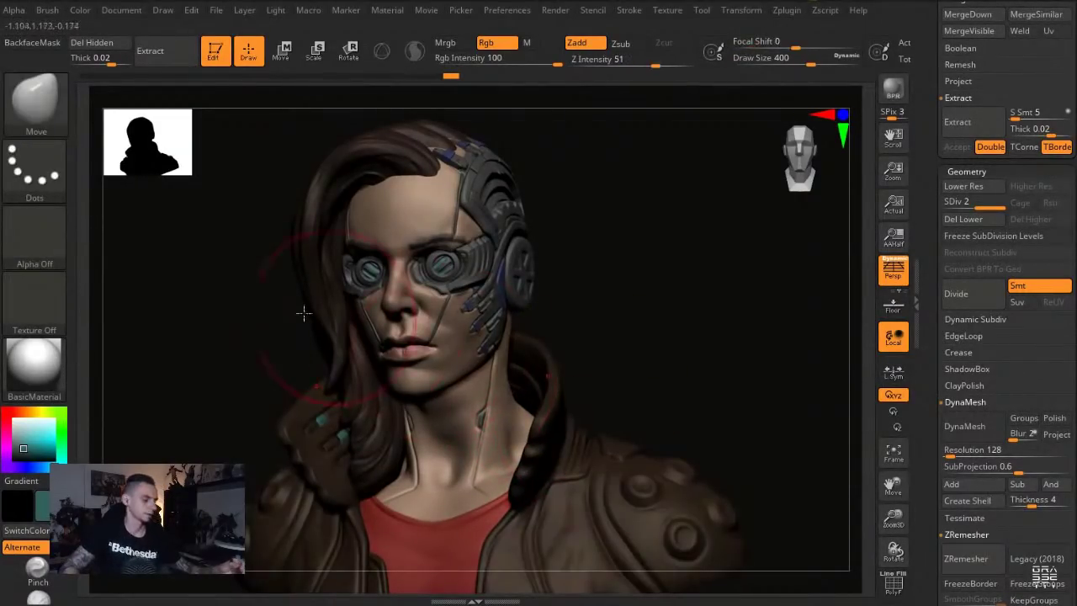
# Swell the jacket's shoulder seam beside the collar with the Inflat brush at Draw Size 35, raising Z Intensity to 44
pyautogui.keyDown('alt'); pyautogui.moveTo(216, 355); pyautogui.dragTo(221, 404); pyautogui.keyUp('alt')
pyautogui.press('b')
pyautogui.press('i')
pyautogui.press('n')
pyautogui.press('s')
pyautogui.moveTo(581, 495); pyautogui.dragTo(537, 494)
pyautogui.press('s')
pyautogui.press('z')
pyautogui.press('s')
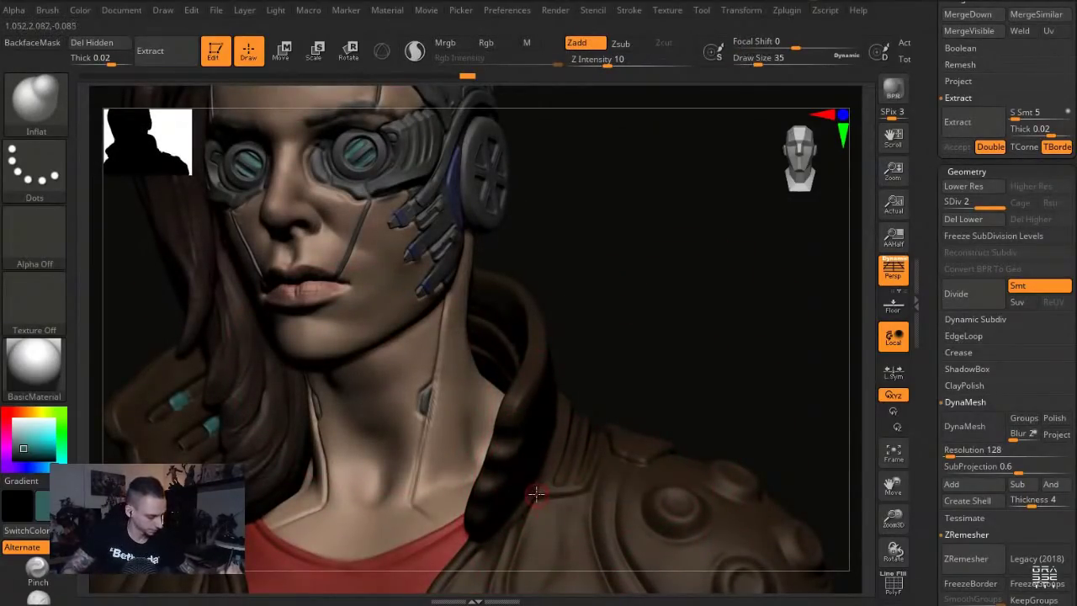
pyautogui.moveTo(609, 63); pyautogui.dragTo(649, 64)
pyautogui.press('d')
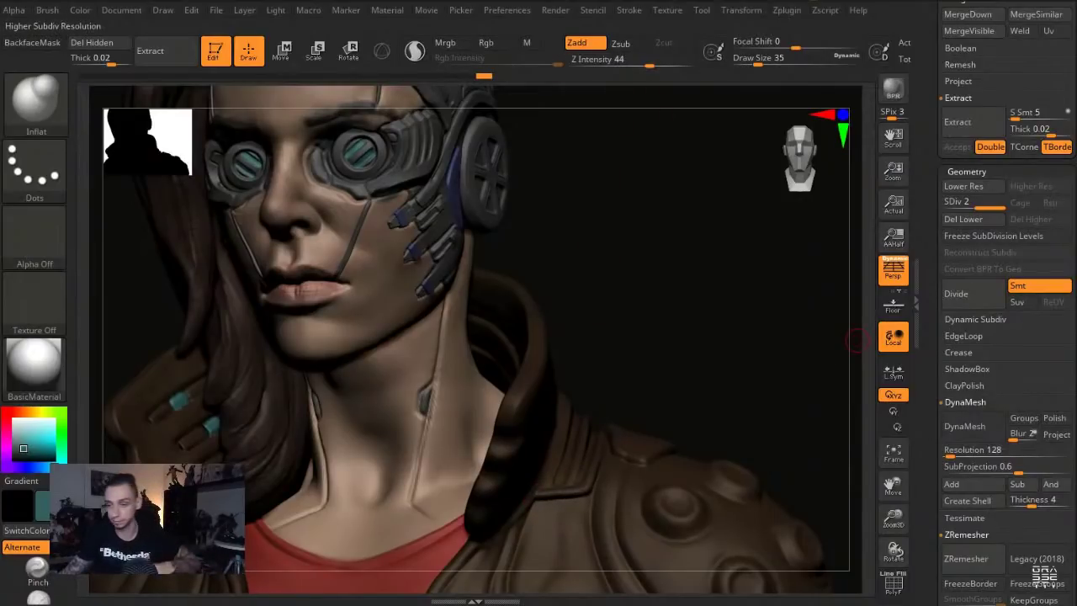
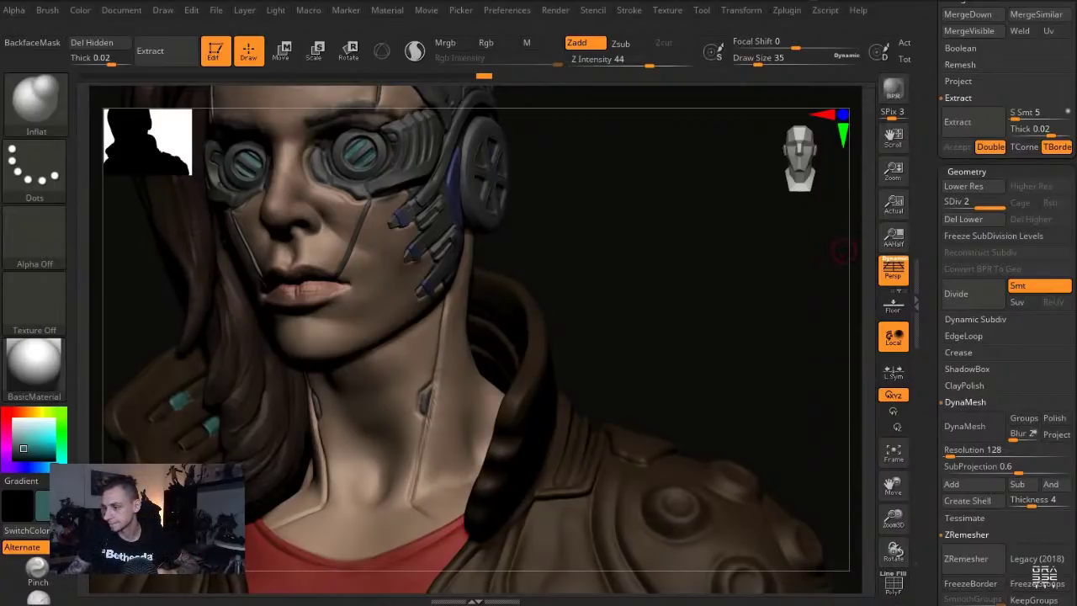
# Sharpen the jacket creases beside the collar with the DamStandard brush at Draw Size 35
pyautogui.press('b')
pyautogui.press('d')
pyautogui.press('s')
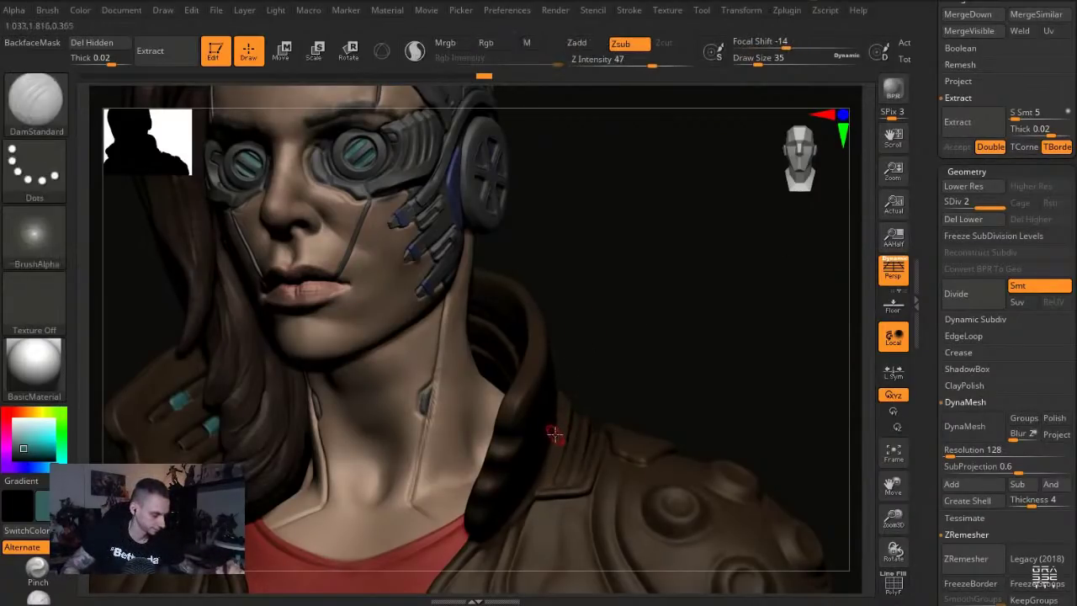
pyautogui.press('f')
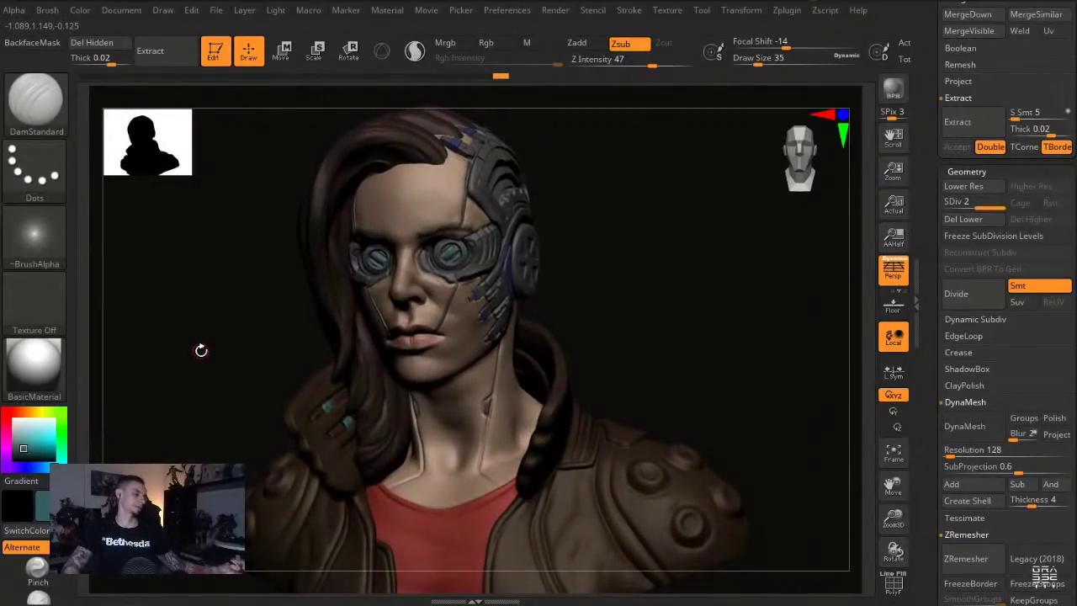
pyautogui.hotkey('ctrl', 'shift')
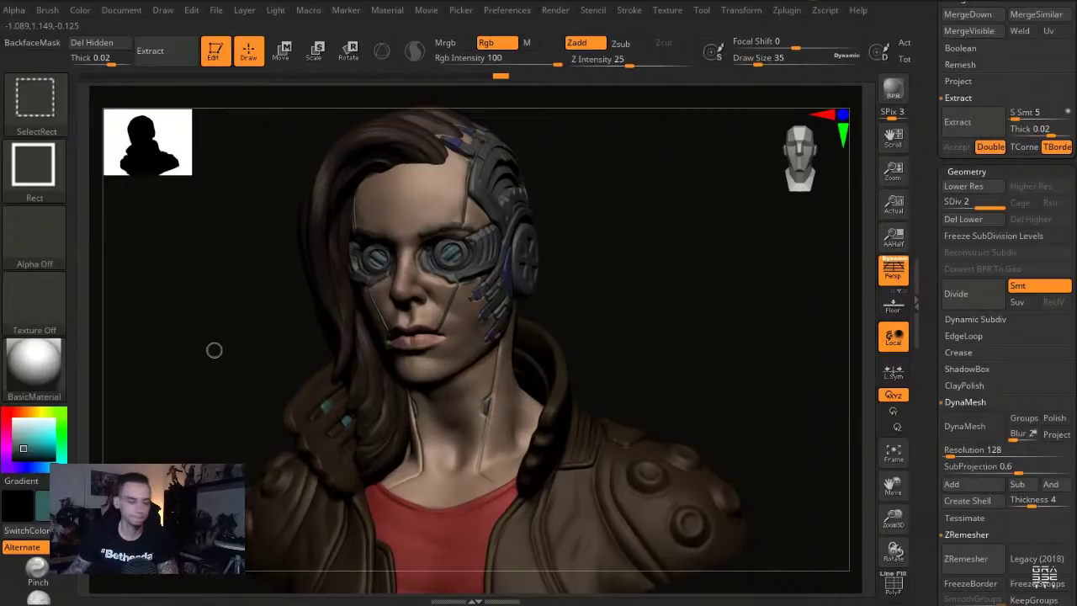
pyautogui.moveTo(674, 275); pyautogui.dragTo(678, 276)
pyautogui.moveTo(248, 285)
pyautogui.mouseDown()
pyautogui.moveTo(239, 267)
pyautogui.moveTo(247, 297)
pyautogui.mouseUp()
pyautogui.press('b')
pyautogui.press('s')
pyautogui.press('t')
pyautogui.press('s')
pyautogui.moveTo(317, 423); pyautogui.dragTo(350, 424)
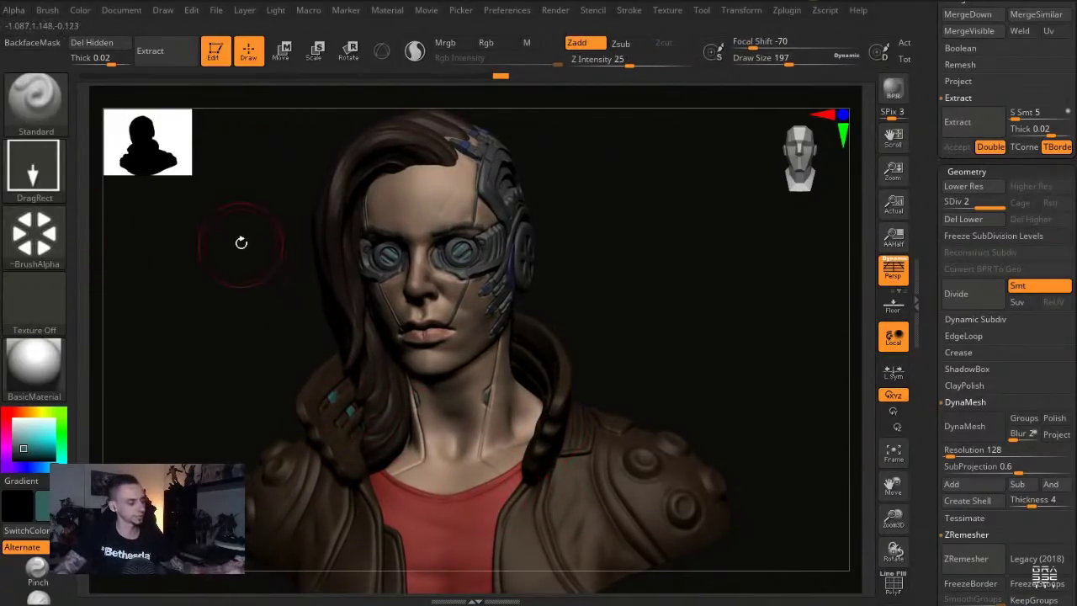
pyautogui.press('b')
pyautogui.press('m')
pyautogui.press('v')
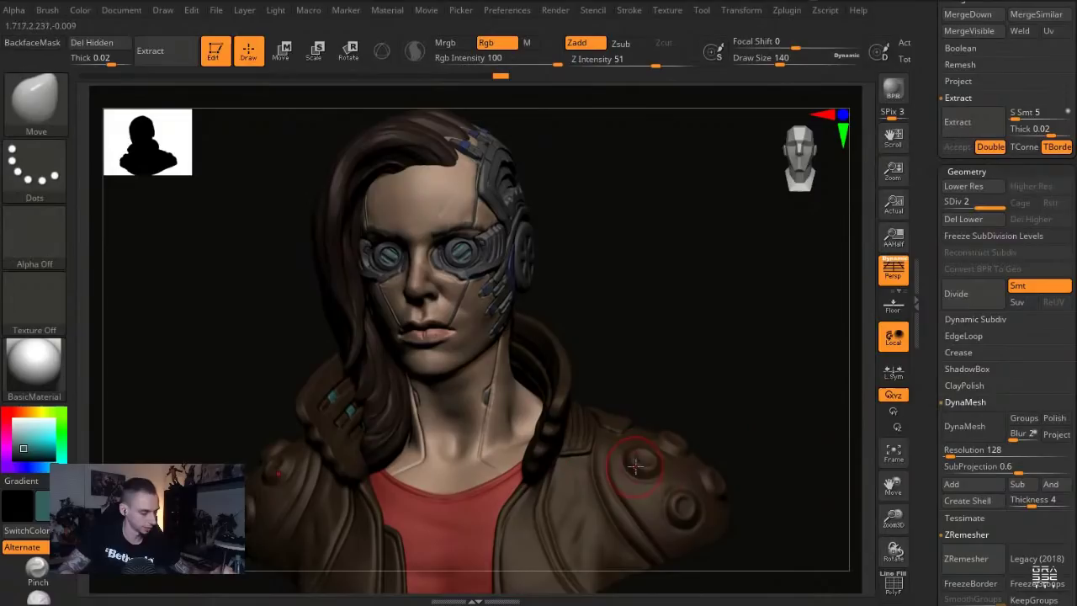
# Mask the jacket by cavity, with the cavity profile opened and the mask display turned on
pyautogui.moveTo(934, 463); pyautogui.dragTo(935, 238)
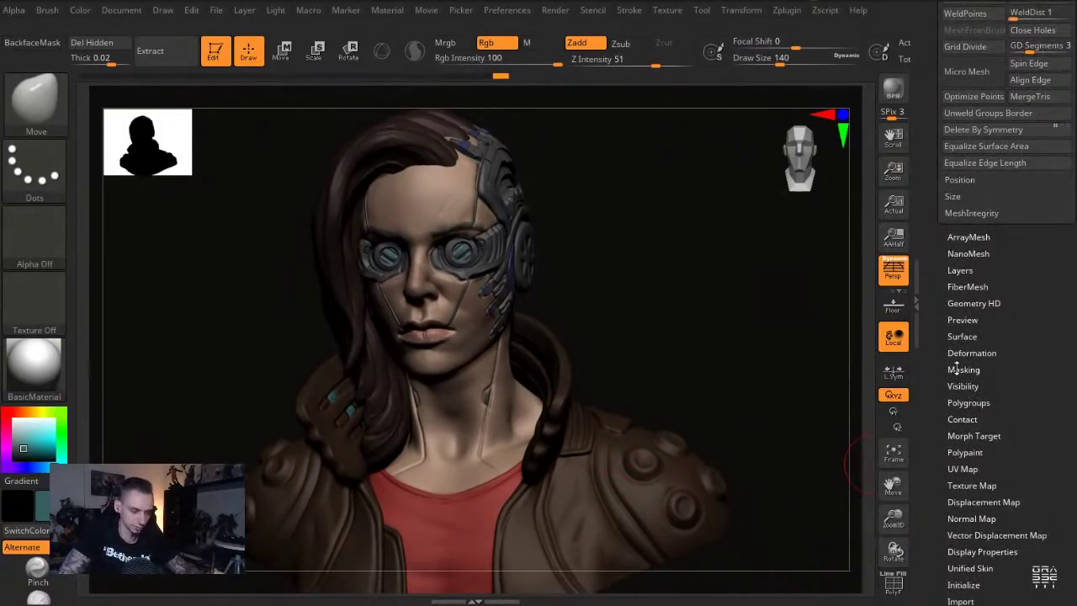
pyautogui.click(957, 369)
pyautogui.scroll(10, 945, 350)
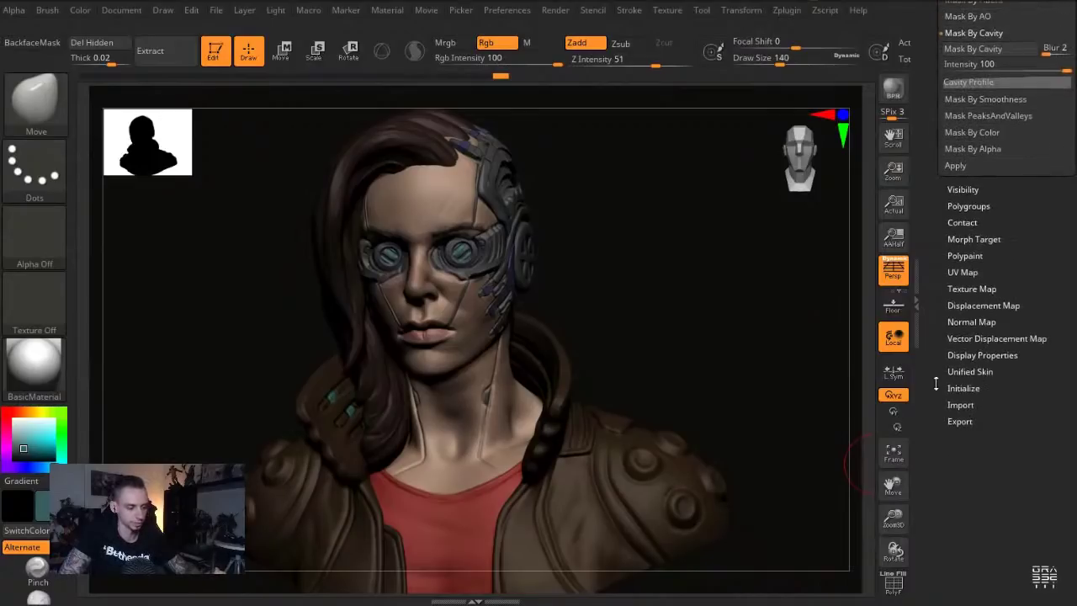
pyautogui.moveTo(943, 448); pyautogui.dragTo(944, 457)
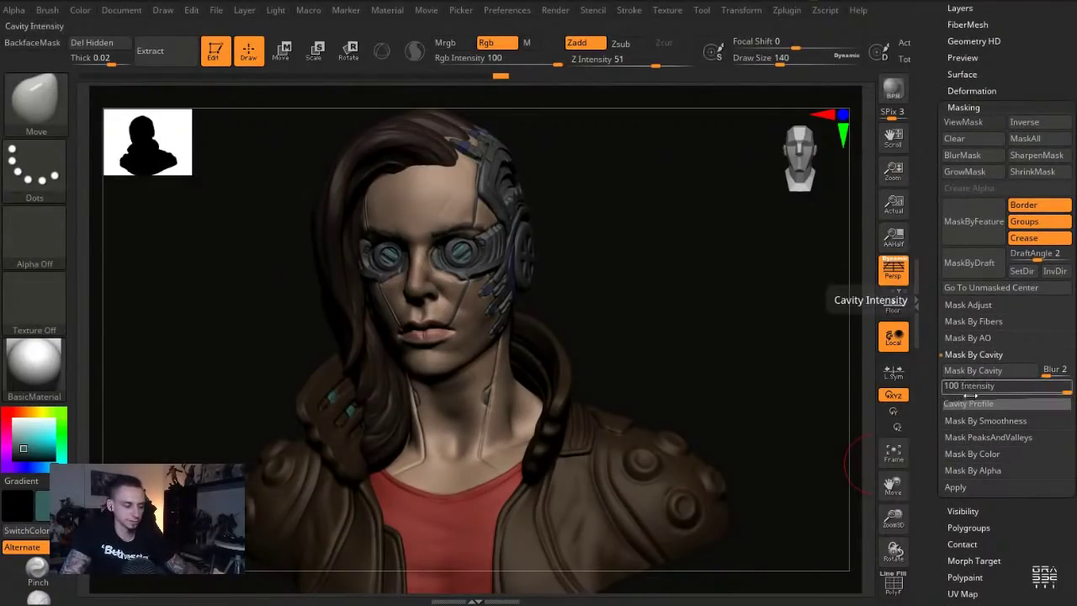
pyautogui.click(971, 404)
pyautogui.click(963, 122)
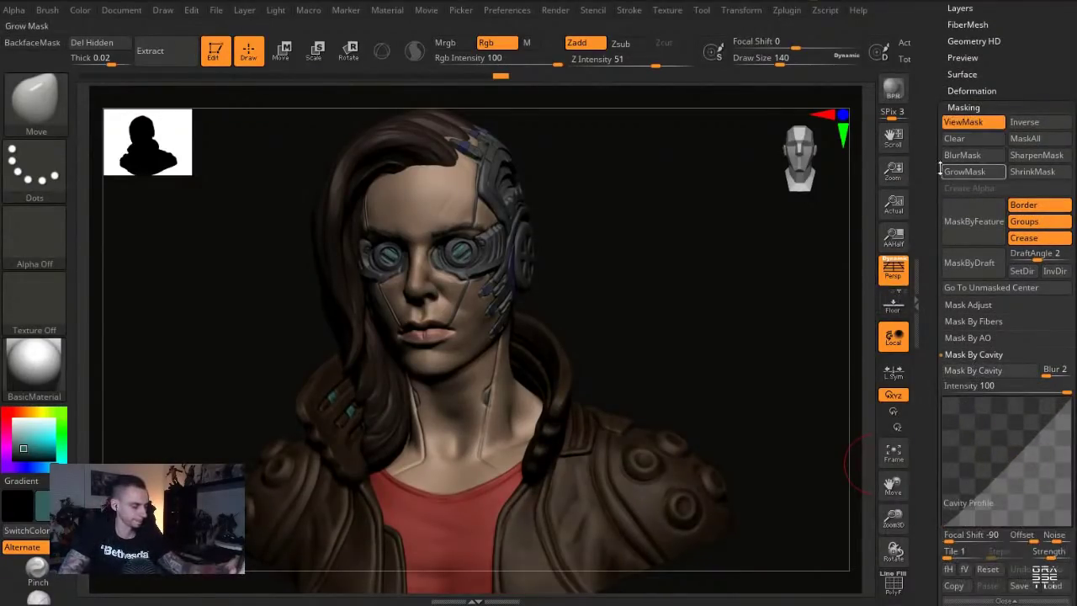
# Apply a slight negative Inflate deformation to the jacket's unmasked areas
pyautogui.click(960, 90)
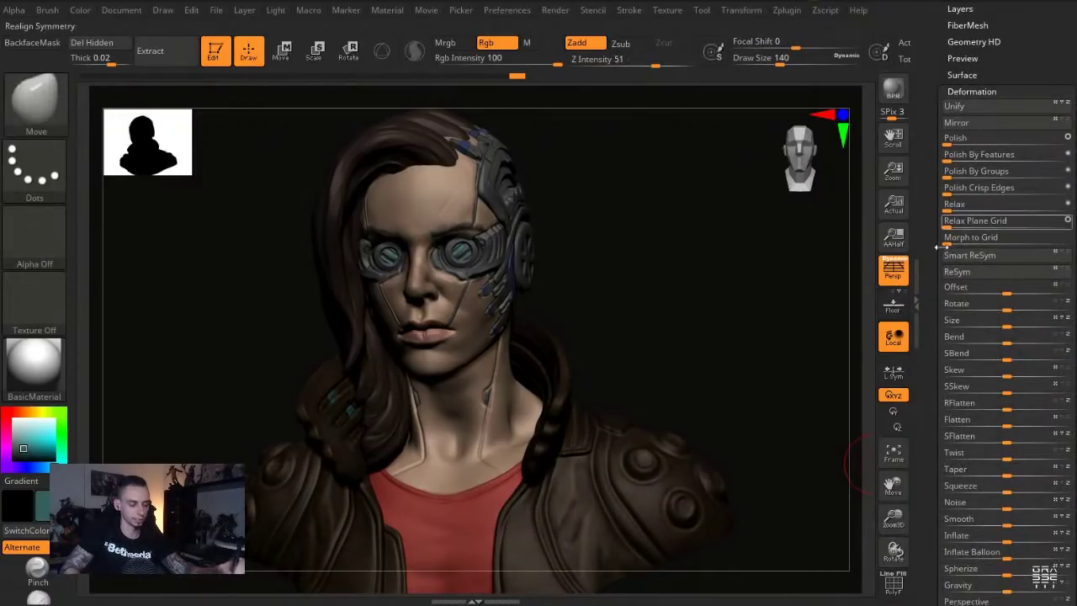
pyautogui.scroll(-1, 993, 521)
pyautogui.moveTo(1006, 518); pyautogui.dragTo(998, 517)
pyautogui.hotkey('ctrl', 'h')
pyautogui.hotkey('ctrl', 'h')
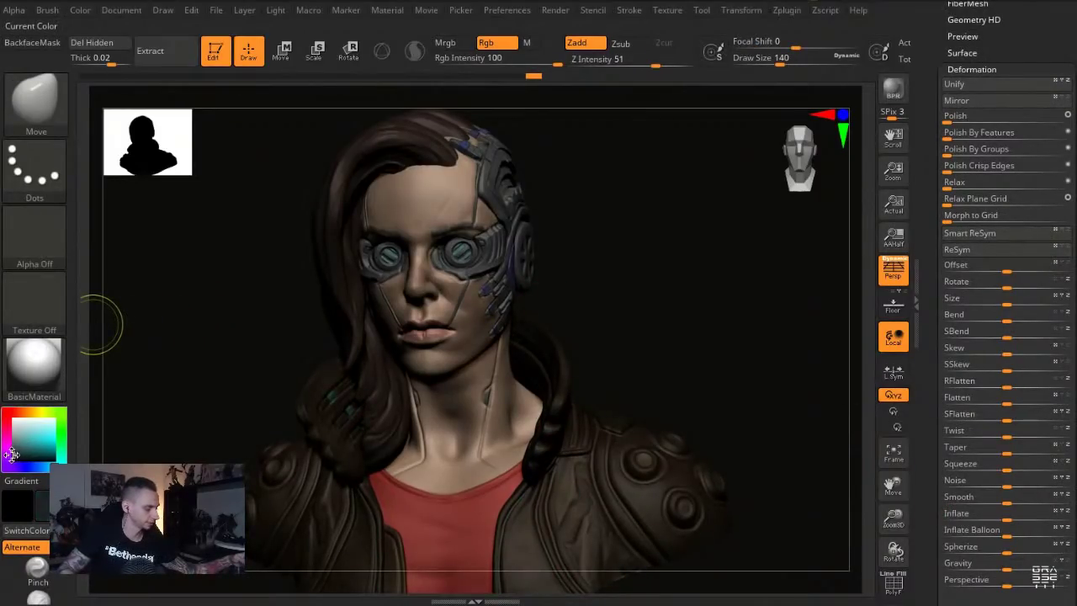
# Darken the unmasked parts of the jacket with black at Rgb Intensity 24 and clear the mask
pyautogui.moveTo(556, 63); pyautogui.dragTo(492, 64)
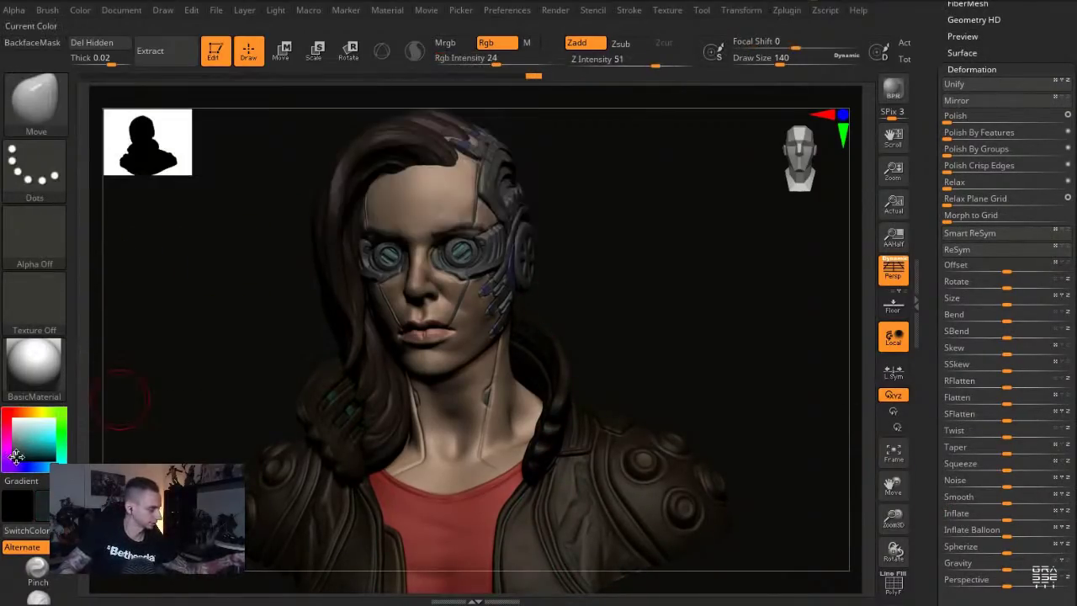
pyautogui.click(14, 459)
pyautogui.moveTo(205, 350)
pyautogui.keyDown('ctrl'); pyautogui.mouseDown()
pyautogui.moveTo(204, 360)
pyautogui.moveTo(212, 276)
pyautogui.moveTo(198, 196)
pyautogui.moveTo(202, 336)
pyautogui.mouseUp(); pyautogui.keyUp('ctrl')
# Isolate the jacket and give the Standard brush at Draw Size 74 an inverted TexturesCom plaster alpha with faded edges
pyautogui.hotkey('alt', 's')
pyautogui.keyDown('alt'); pyautogui.moveTo(759, 572); pyautogui.dragTo(740, 488); pyautogui.keyUp('alt')
pyautogui.press('b')
pyautogui.press('s')
pyautogui.press('t')
pyautogui.press('s')
pyautogui.moveTo(573, 336); pyautogui.dragTo(561, 337)
pyautogui.click(61, 246)
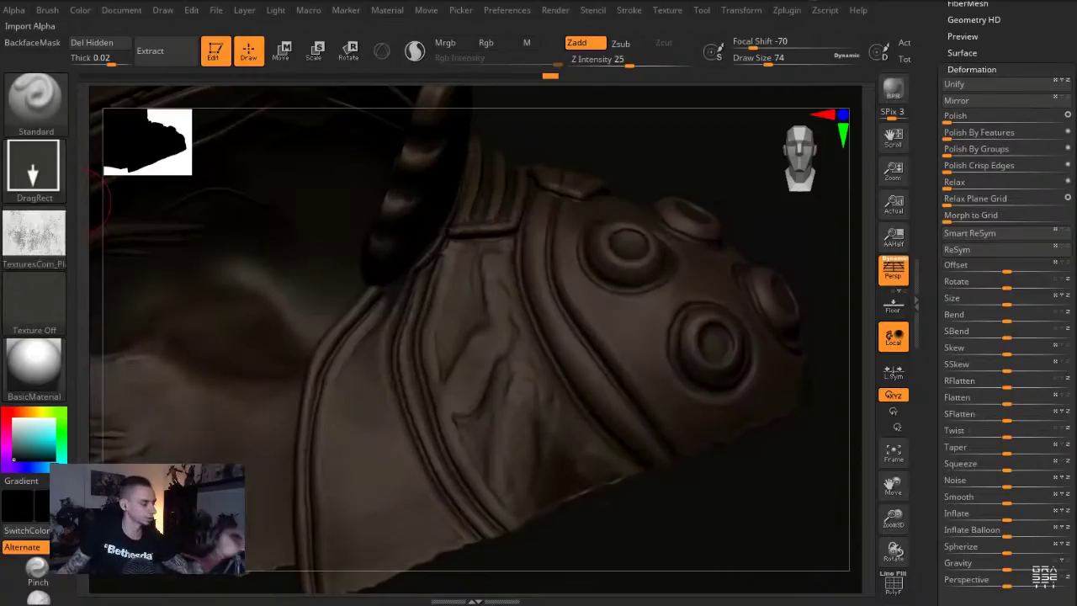
pyautogui.click(14, 10)
pyautogui.click(136, 265)
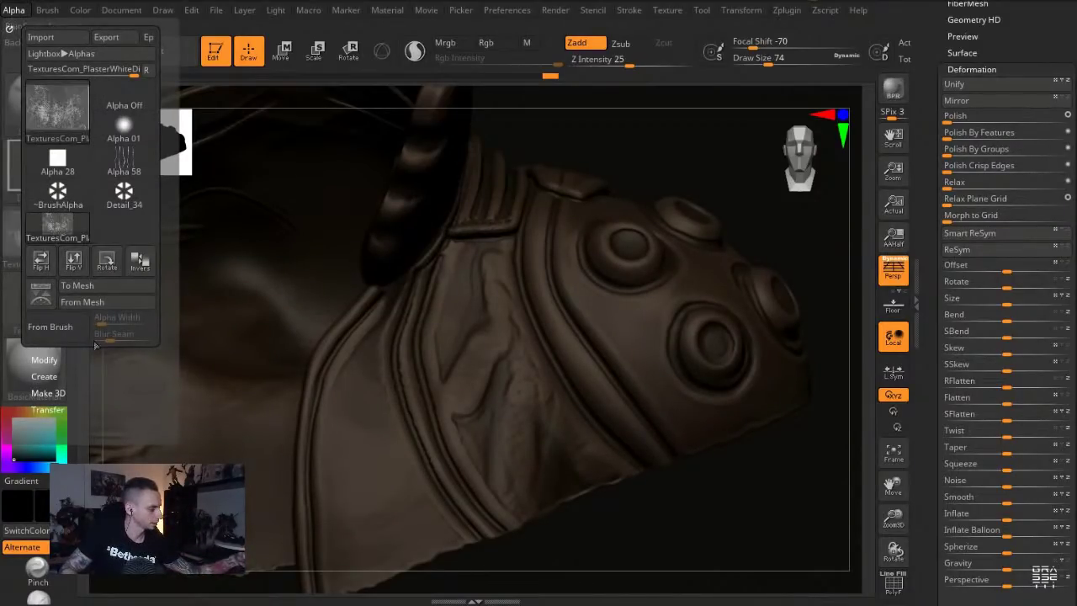
pyautogui.click(51, 360)
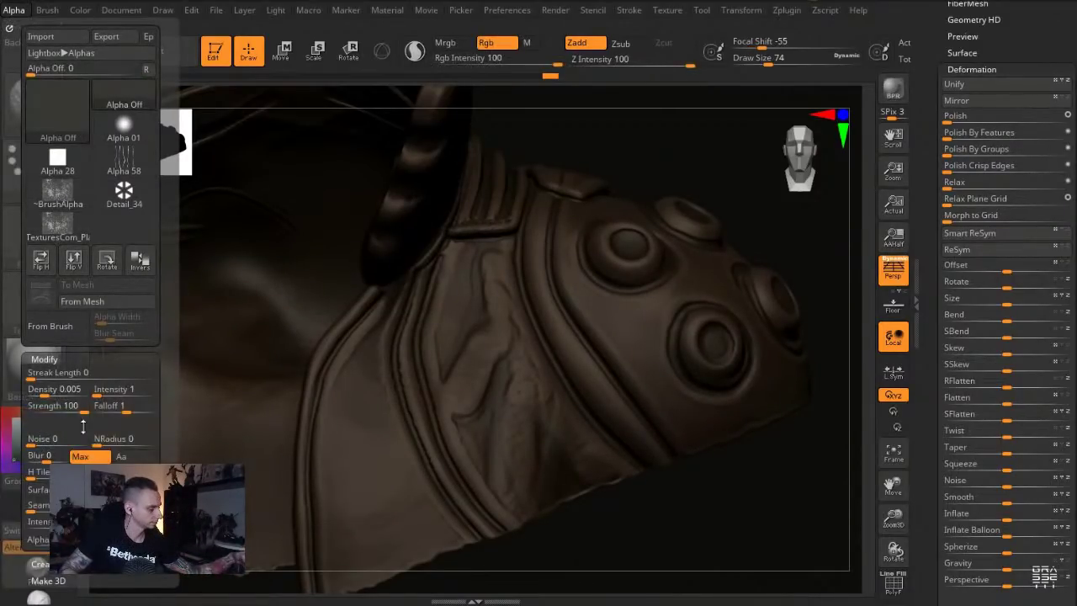
pyautogui.moveTo(99, 508); pyautogui.dragTo(116, 508)
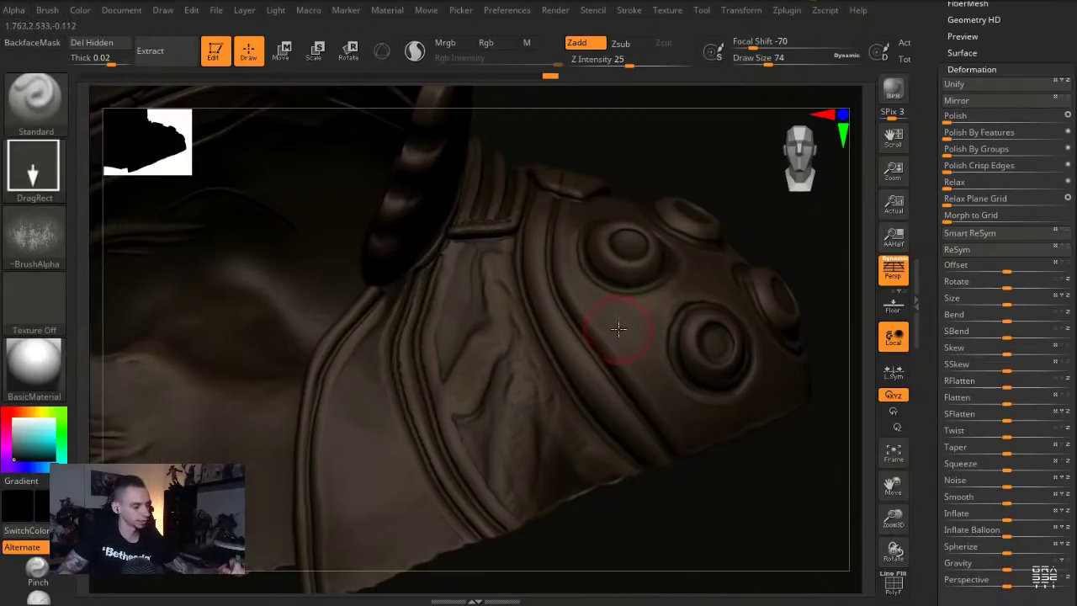
# Turn on Rgb and try a plaster stamp on the jacket shoulder at Z Intensity 13 and Rgb Intensity 59
pyautogui.click(612, 64)
pyautogui.click(496, 49)
pyautogui.click(529, 64)
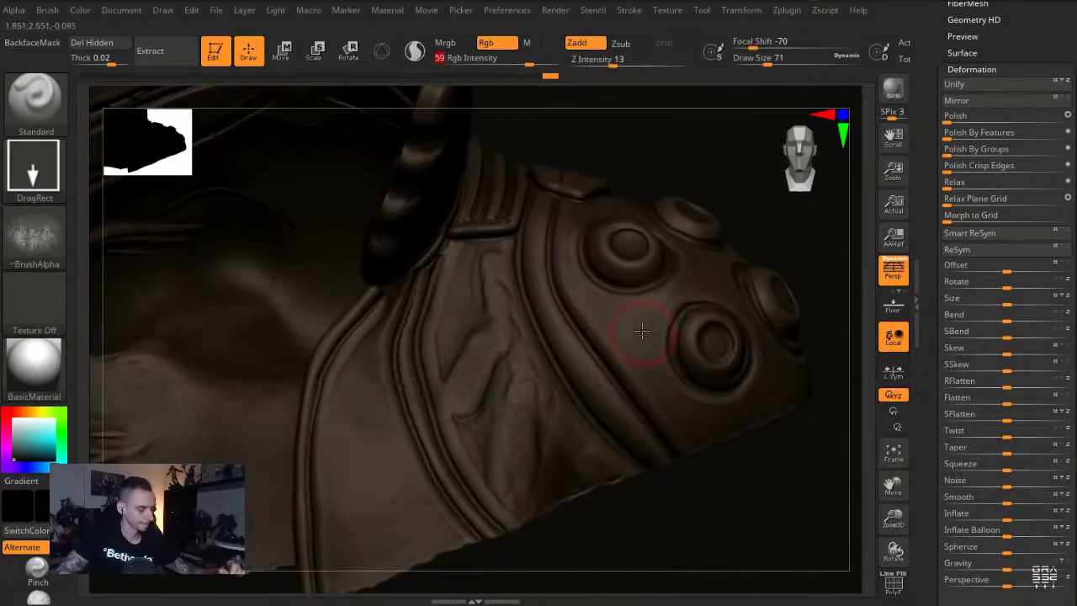
pyautogui.moveTo(535, 209); pyautogui.dragTo(504, 187)
pyautogui.hotkey('ctrl', 'z')
# Stamp the plaster texture over the jacket at Z Intensity 6 and Rgb Intensity 33
pyautogui.click(599, 64)
pyautogui.moveTo(642, 310); pyautogui.dragTo(582, 267)
pyautogui.click(506, 64)
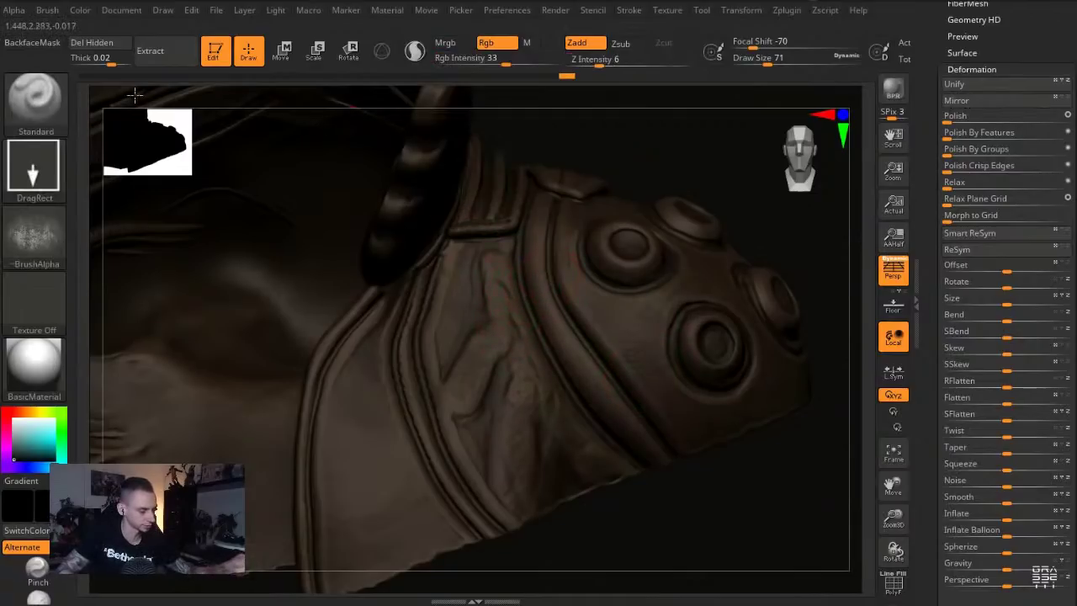
pyautogui.moveTo(219, 264); pyautogui.dragTo(217, 284)
pyautogui.moveTo(720, 518)
pyautogui.mouseDown()
pyautogui.moveTo(719, 421)
pyautogui.moveTo(783, 263)
pyautogui.mouseUp()
pyautogui.moveTo(243, 228); pyautogui.dragTo(244, 308, button='right')
pyautogui.moveTo(322, 329); pyautogui.dragTo(200, 186)
# Turn off Zadd and stain the red shirt with the plaster alpha in colour only at Rgb Intensity 33
pyautogui.keyDown('alt'); pyautogui.click(306, 290); pyautogui.keyUp('alt')
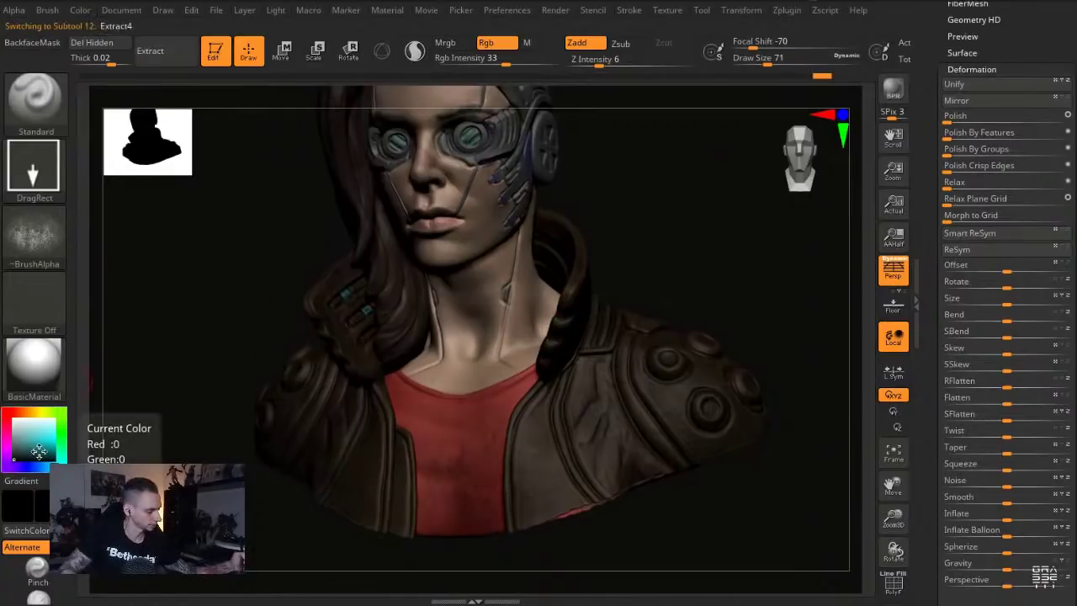
pyautogui.click(576, 43)
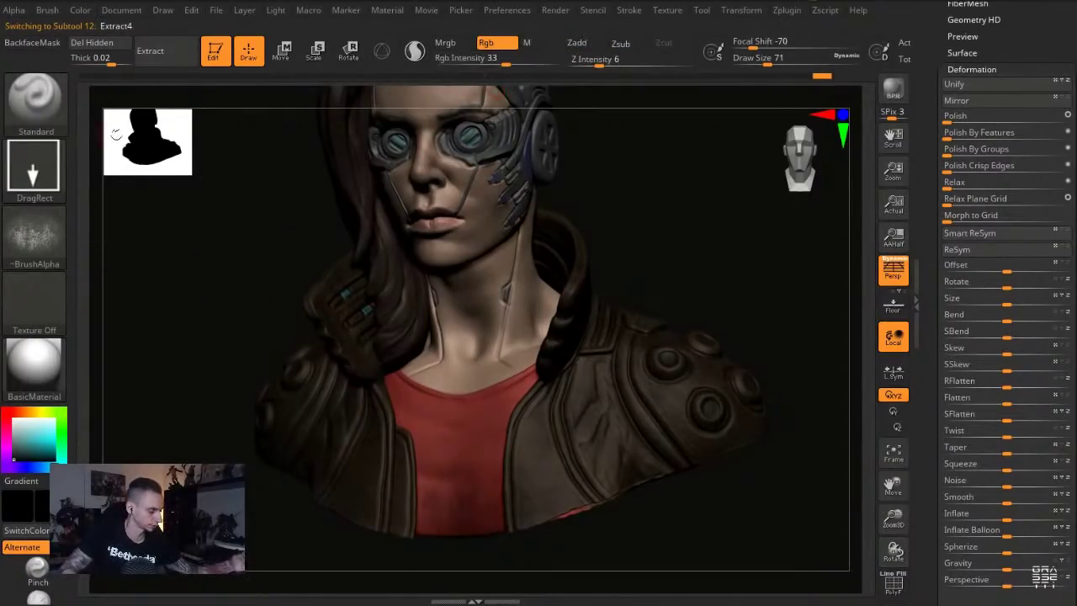
pyautogui.moveTo(384, 408); pyautogui.dragTo(409, 543)
pyautogui.hotkey('ctrl', 'z')
pyautogui.hotkey('alt', 's')
pyautogui.moveTo(391, 433); pyautogui.dragTo(230, 202)
pyautogui.moveTo(281, 236)
pyautogui.keyDown('alt'); pyautogui.mouseDown()
pyautogui.moveTo(276, 278)
pyautogui.moveTo(299, 225)
pyautogui.moveTo(302, 253)
pyautogui.mouseUp(); pyautogui.keyUp('alt')
# Nudge the red shirt's neckline slightly downward with the Move brush
pyautogui.press('b')
pyautogui.press('m')
pyautogui.press('v')
pyautogui.press('s')
pyautogui.moveTo(460, 399); pyautogui.dragTo(447, 393)
pyautogui.press('s')
pyautogui.moveTo(445, 381); pyautogui.dragTo(449, 388)
pyautogui.press('b')
pyautogui.press('s')
pyautogui.press('t')
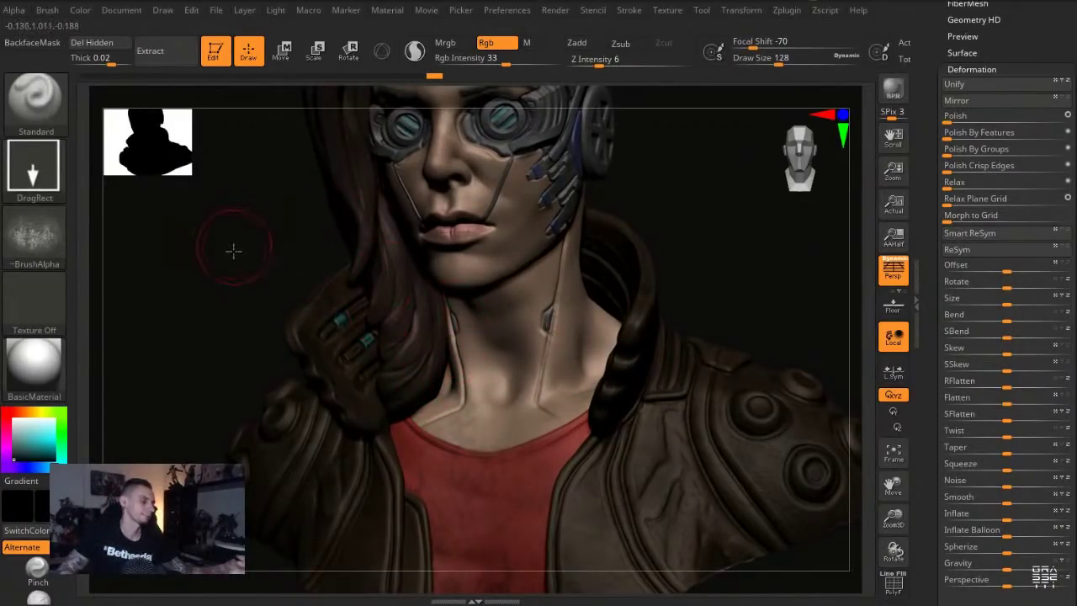
pyautogui.keyDown('alt'); pyautogui.moveTo(286, 232); pyautogui.dragTo(283, 285); pyautogui.keyUp('alt')
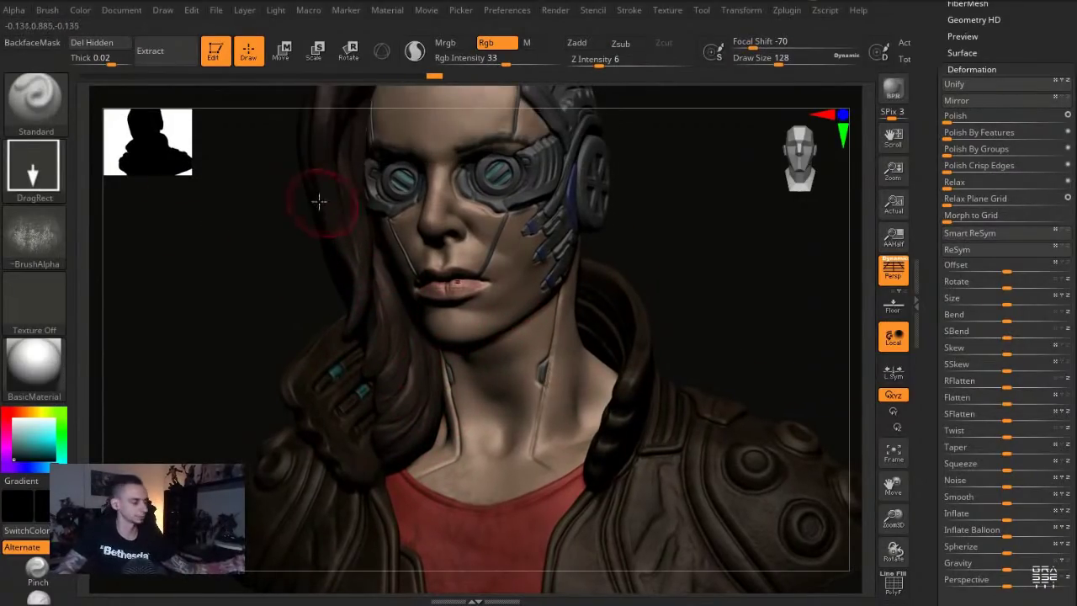
pyautogui.moveTo(295, 191)
pyautogui.mouseDown()
pyautogui.moveTo(279, 214)
pyautogui.moveTo(427, 239)
pyautogui.mouseUp()
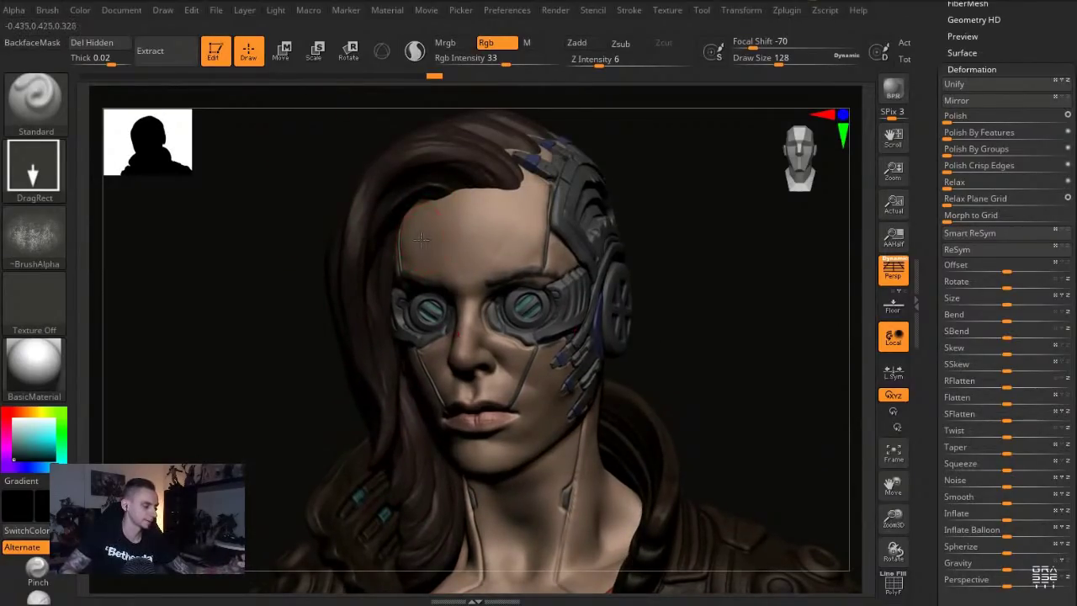
# Select the head, inspect it in isolation, and set up the Clay brush at Z Intensity 4
pyautogui.keyDown('alt'); pyautogui.click(421, 241); pyautogui.keyUp('alt')
pyautogui.keyDown('ctrl'); pyautogui.moveTo(471, 227); pyautogui.dragTo(505, 197, button='right'); pyautogui.keyUp('ctrl')
pyautogui.press('b')
pyautogui.press('c')
pyautogui.press('l')
pyautogui.press('s')
pyautogui.click(478, 286)
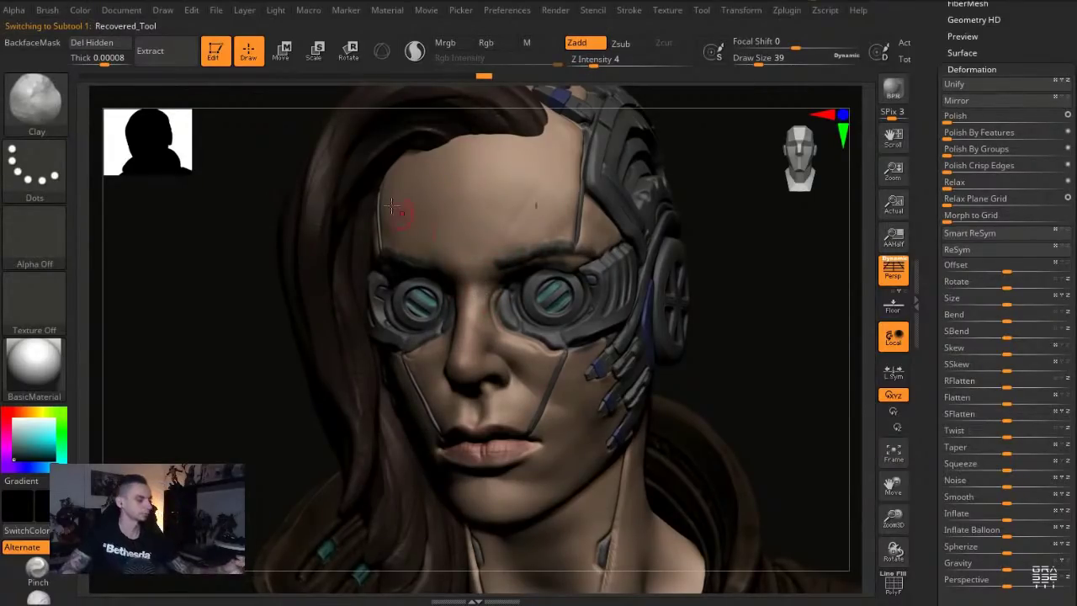
pyautogui.hotkey('alt', 's')
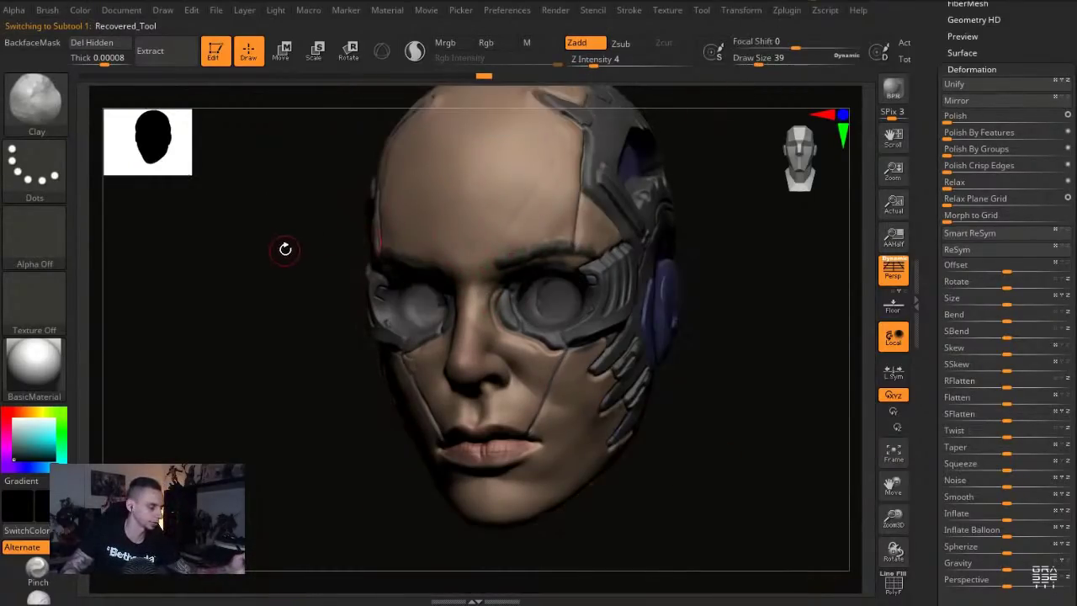
pyautogui.hotkey('alt', 's')
pyautogui.press('s')
pyautogui.click(504, 352)
pyautogui.press('s')
pyautogui.click(505, 352)
# Carve faint creases into the face with the DamStandard brush, lowering Z Intensity to 10 and Draw Size to 62
pyautogui.press('b')
pyautogui.press('d')
pyautogui.press('s')
pyautogui.press('s')
pyautogui.click(563, 404)
pyautogui.click(632, 62)
pyautogui.moveTo(563, 404); pyautogui.dragTo(578, 433)
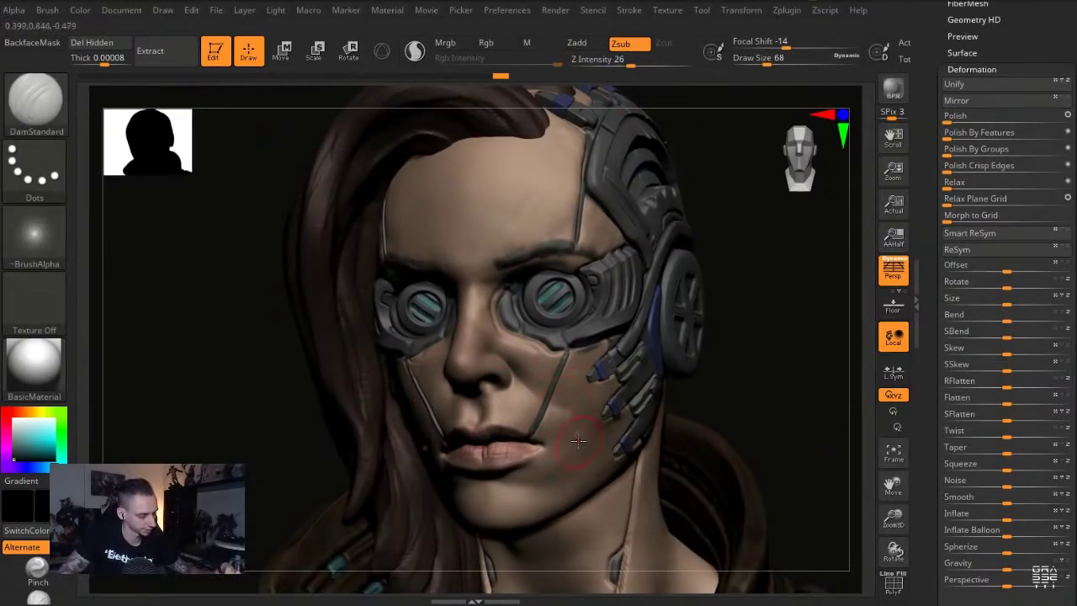
pyautogui.click(609, 64)
pyautogui.hotkey('ctrl', 'z')
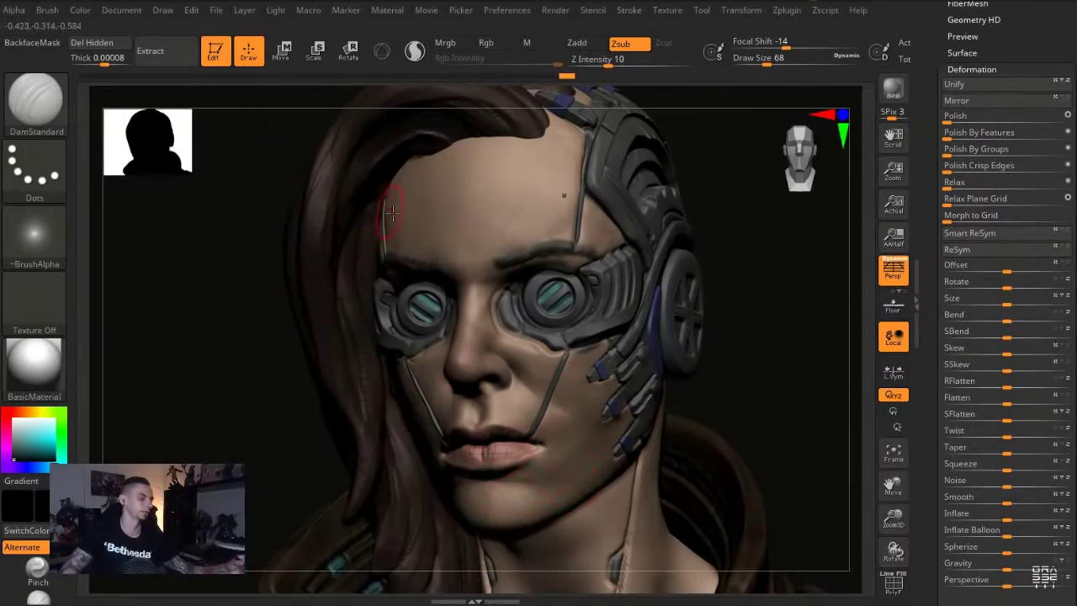
pyautogui.press('s')
pyautogui.click(466, 255)
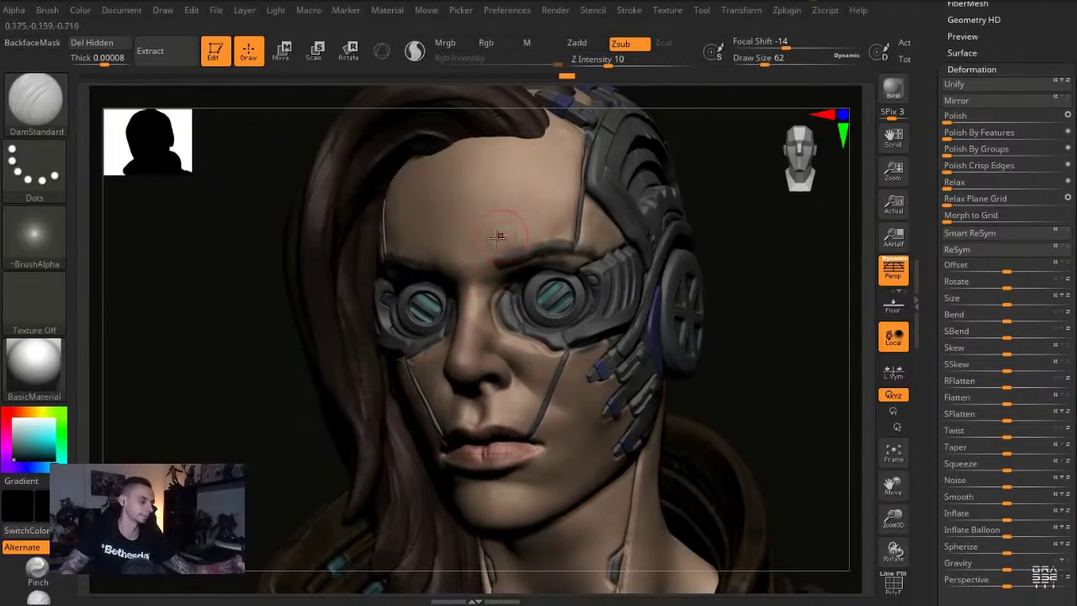
# Reshape the eyebrows and brow area with the Move brush, enlarging Draw Size to 140 and 163
pyautogui.press('b')
pyautogui.press('m')
pyautogui.press('v')
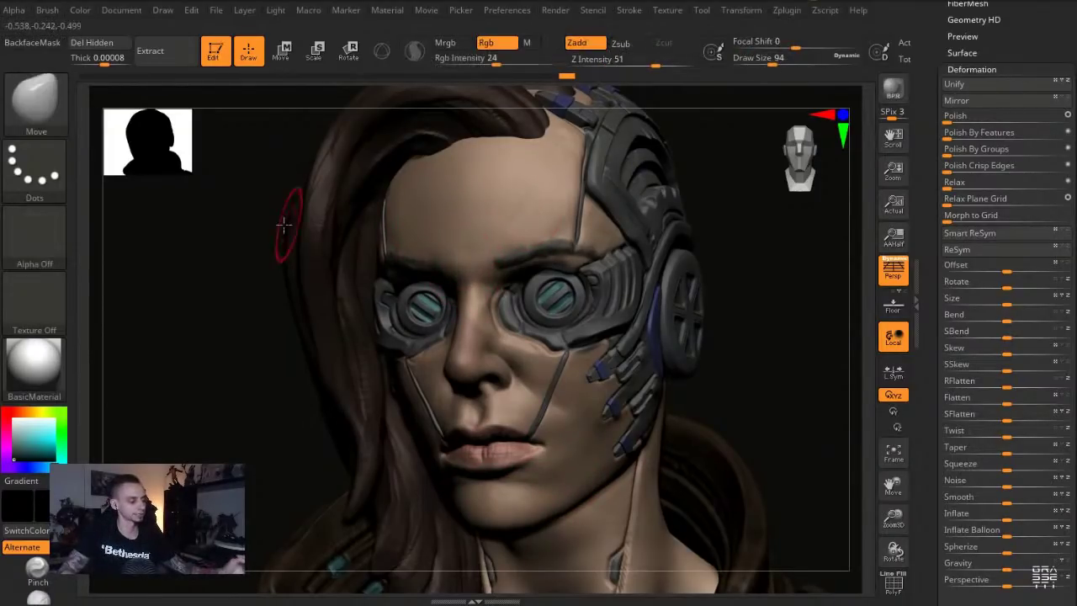
pyautogui.moveTo(438, 272); pyautogui.dragTo(438, 275)
pyautogui.press('s')
pyautogui.click(442, 271)
pyautogui.press('s')
pyautogui.click(441, 269)
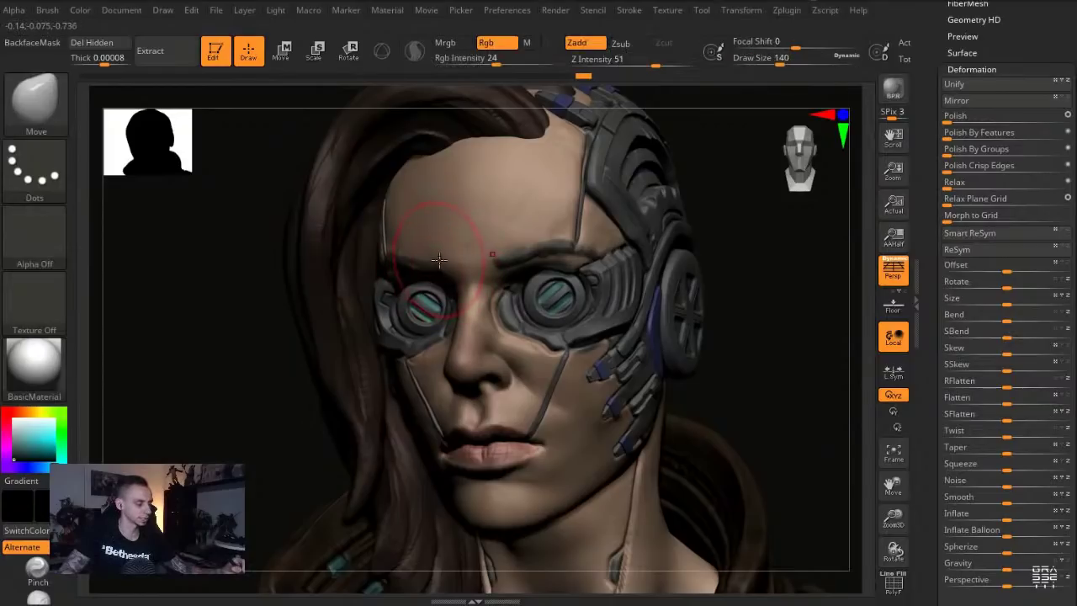
pyautogui.moveTo(507, 263); pyautogui.dragTo(505, 269)
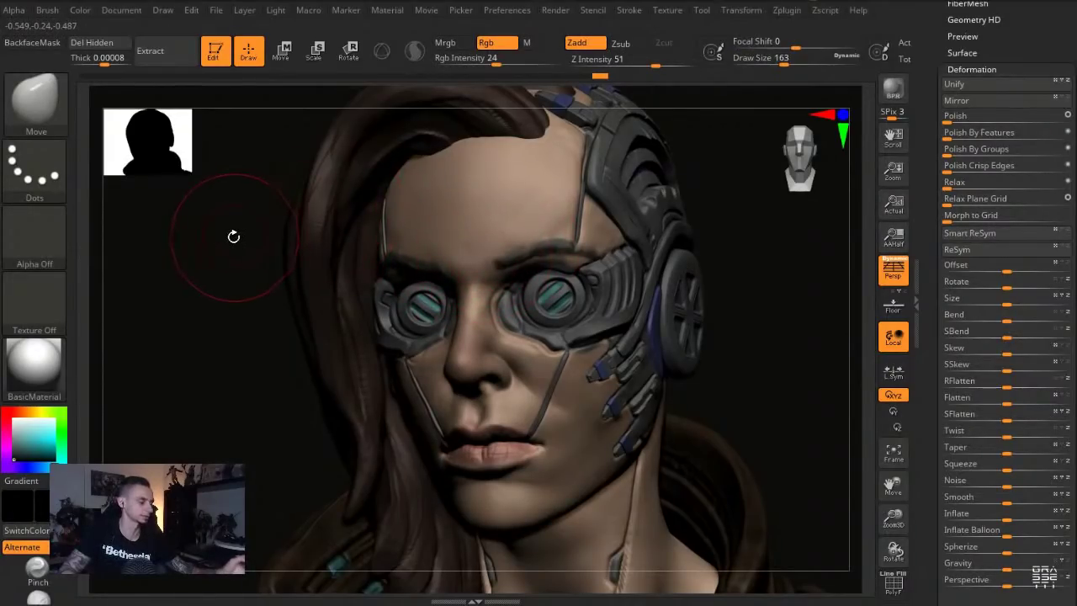
pyautogui.moveTo(233, 237); pyautogui.dragTo(185, 239)
pyautogui.moveTo(455, 264); pyautogui.dragTo(457, 269)
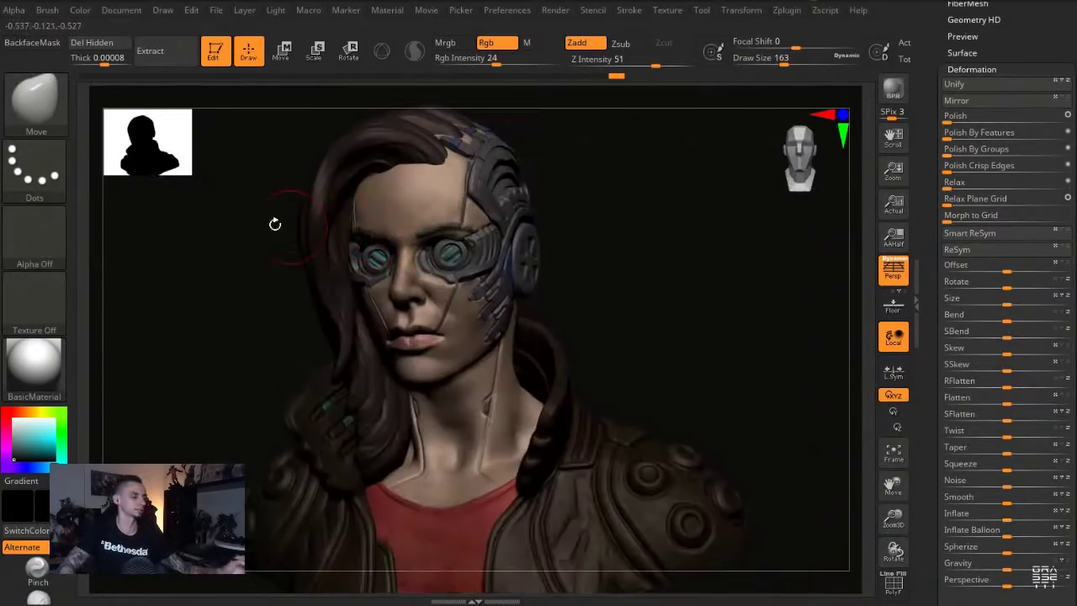
# Adjust the brow and temple beside the eye implant with the Move brush, setting Draw Size to 187 and 177
pyautogui.press('s')
pyautogui.moveTo(308, 233); pyautogui.dragTo(356, 229)
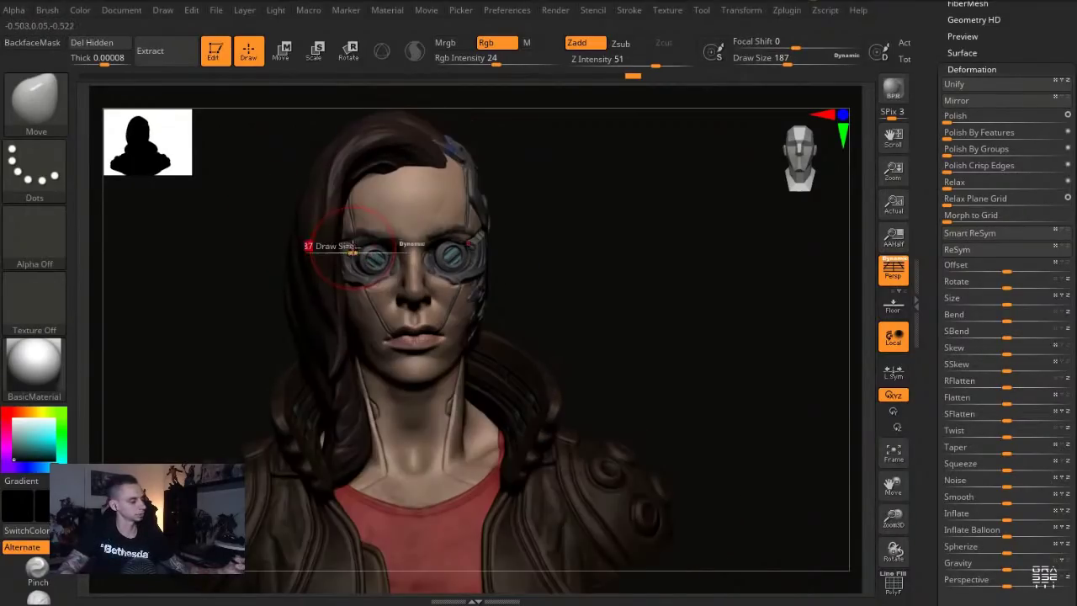
pyautogui.moveTo(349, 246); pyautogui.dragTo(346, 247)
pyautogui.moveTo(252, 236); pyautogui.dragTo(198, 237)
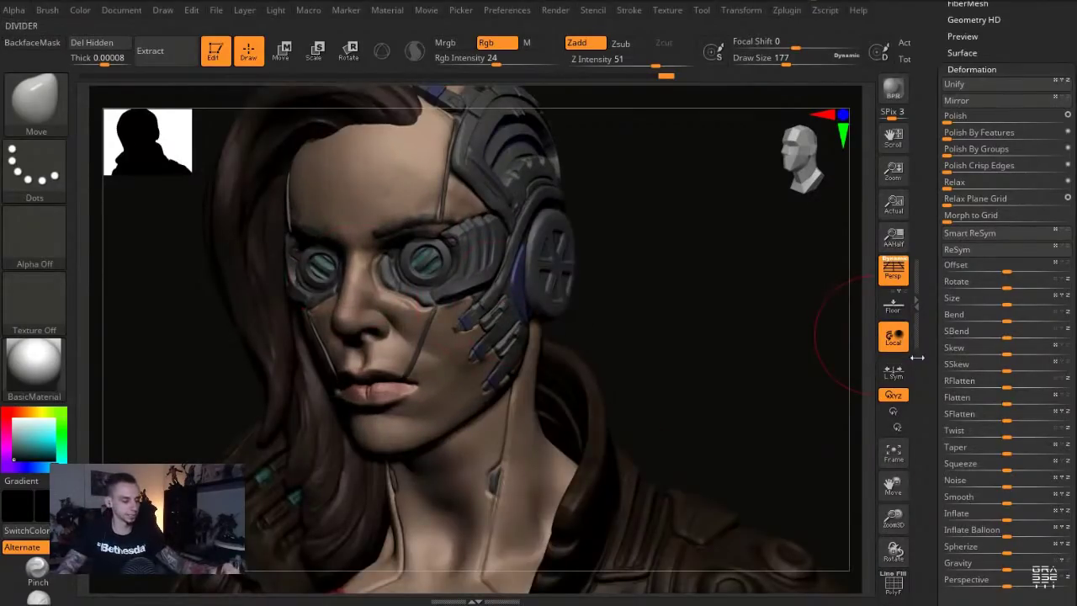
# Mask the head by cavity using the cavity profile, hide the mask display and set Rgb Intensity to 4
pyautogui.scroll(-2, 936, 322)
pyautogui.moveTo(936, 323); pyautogui.dragTo(938, 228)
pyautogui.click(997, 543)
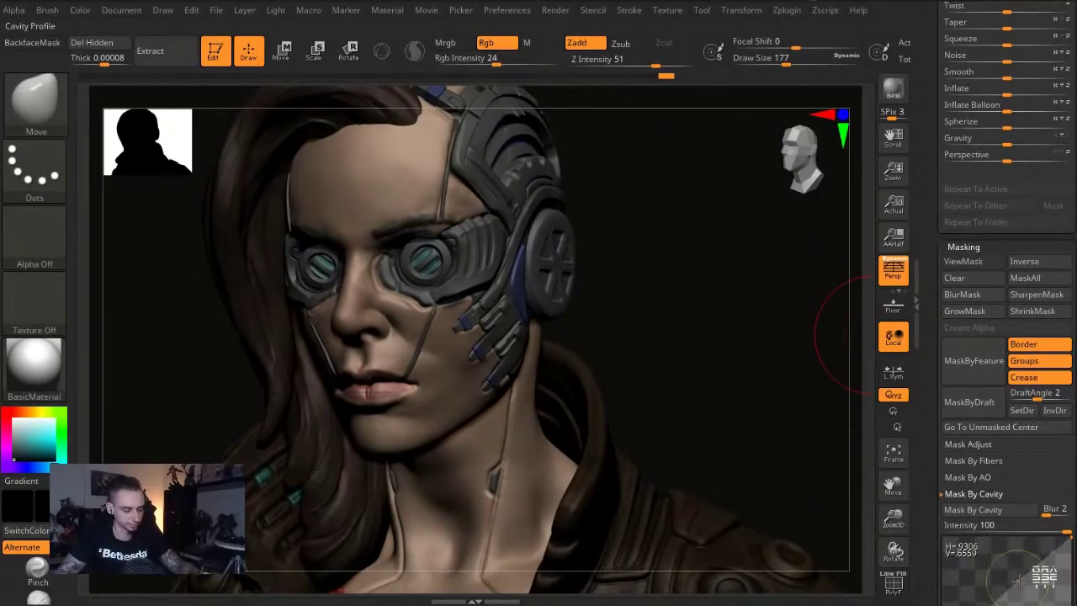
pyautogui.click(977, 262)
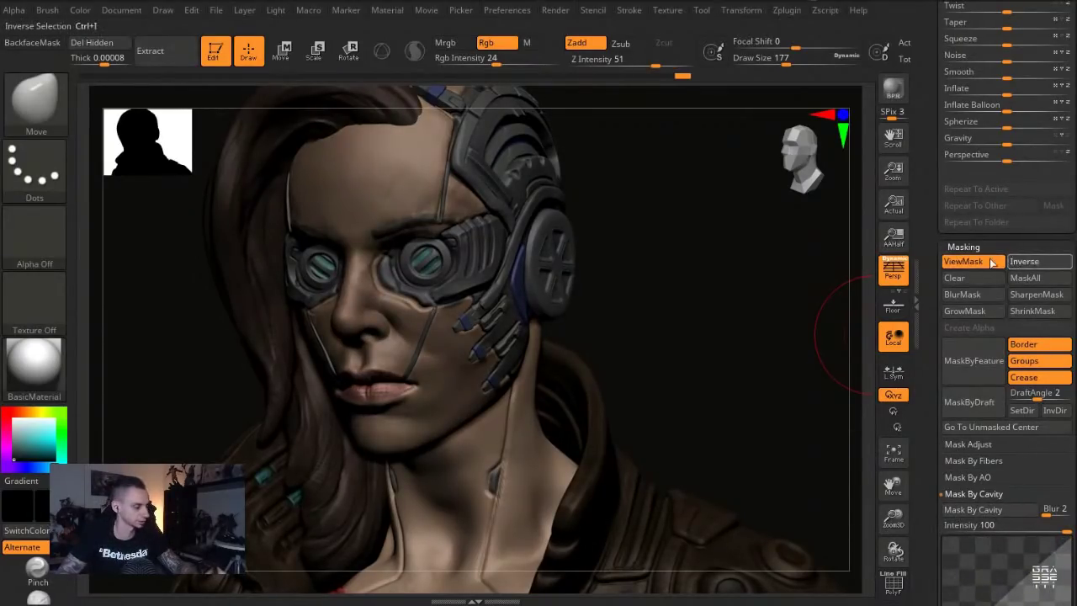
pyautogui.click(989, 262)
pyautogui.keyDown('ctrl'); pyautogui.click(87, 425); pyautogui.keyUp('ctrl')
pyautogui.click(460, 64)
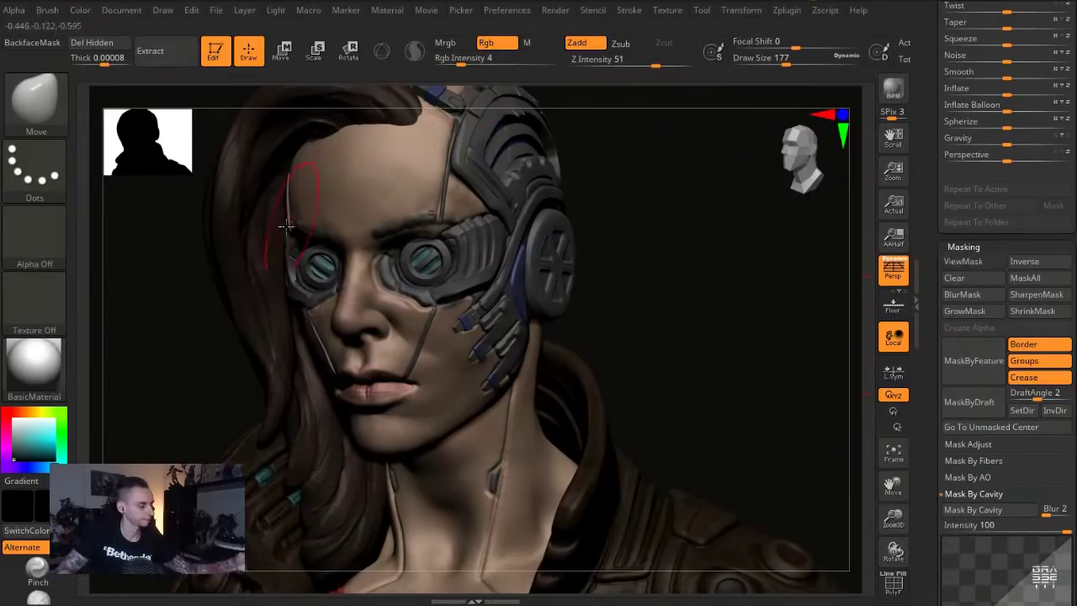
# Paint over the head implant with the Inflat brush at Rgb Intensity 18 and Draw Size 239, undoing the last stroke
pyautogui.moveTo(177, 338); pyautogui.dragTo(192, 430)
pyautogui.press('b')
pyautogui.press('i')
pyautogui.press('n')
pyautogui.press('p')
pyautogui.press('s')
pyautogui.click(527, 224)
pyautogui.moveTo(527, 240)
pyautogui.mouseDown()
pyautogui.moveTo(535, 269)
pyautogui.moveTo(540, 238)
pyautogui.mouseUp()
pyautogui.click(488, 64)
pyautogui.hotkey('ctrl', 'z')
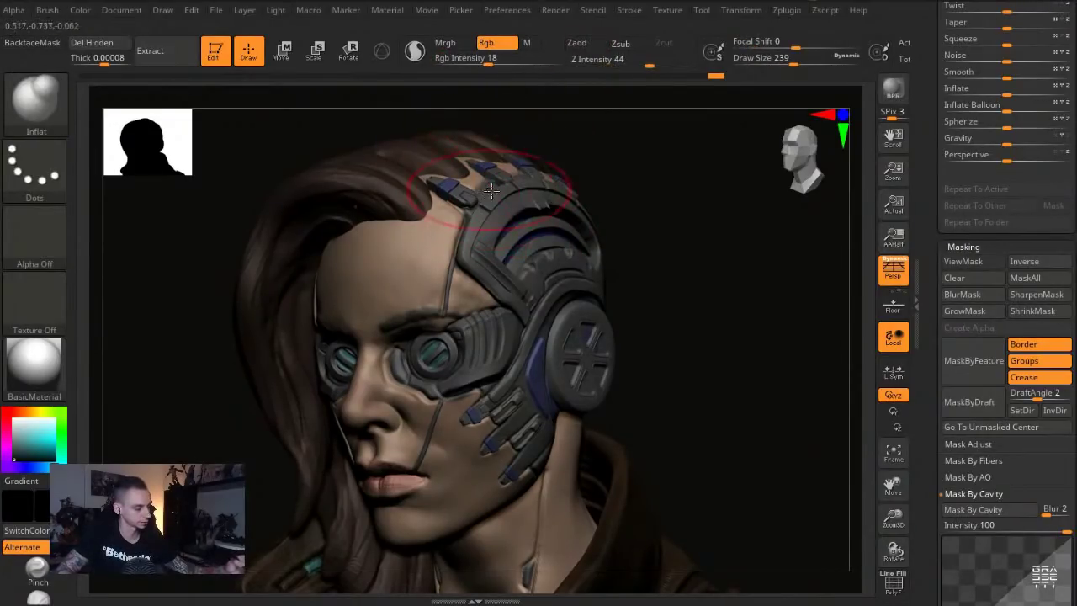
# Apply a new cavity mask to the head and turn its display off
pyautogui.click(964, 265)
pyautogui.click(963, 263)
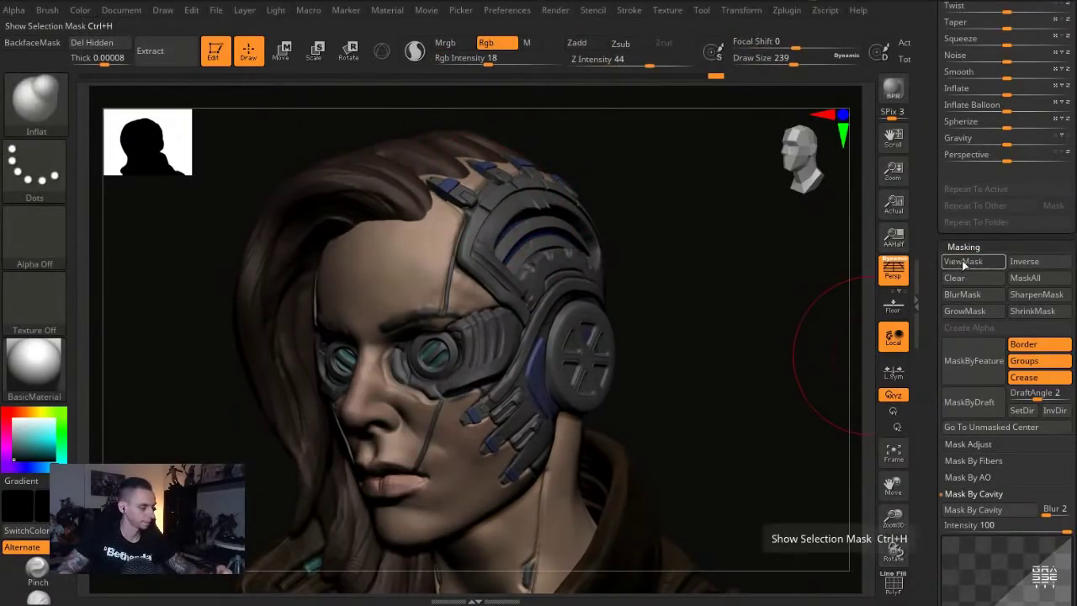
pyautogui.click(959, 510)
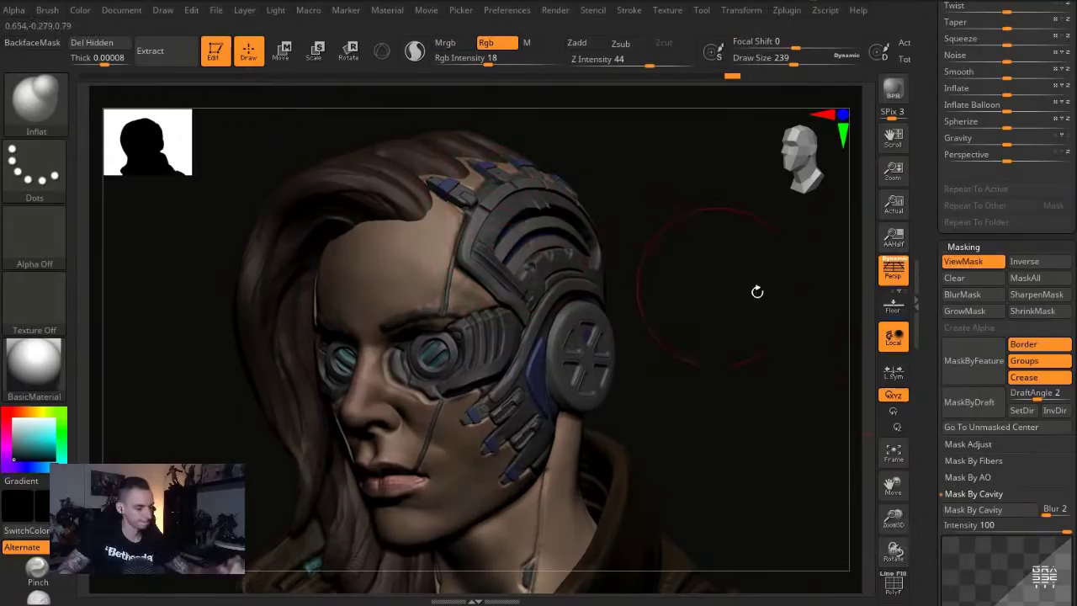
pyautogui.click(995, 266)
# Brush colour over the upper plates of the head implant, setting Draw Size to 234
pyautogui.press('s')
pyautogui.moveTo(512, 256)
pyautogui.mouseDown()
pyautogui.moveTo(527, 256)
pyautogui.moveTo(520, 183)
pyautogui.mouseUp()
pyautogui.press('s')
pyautogui.moveTo(546, 286); pyautogui.dragTo(560, 286)
pyautogui.moveTo(508, 224); pyautogui.dragTo(537, 263)
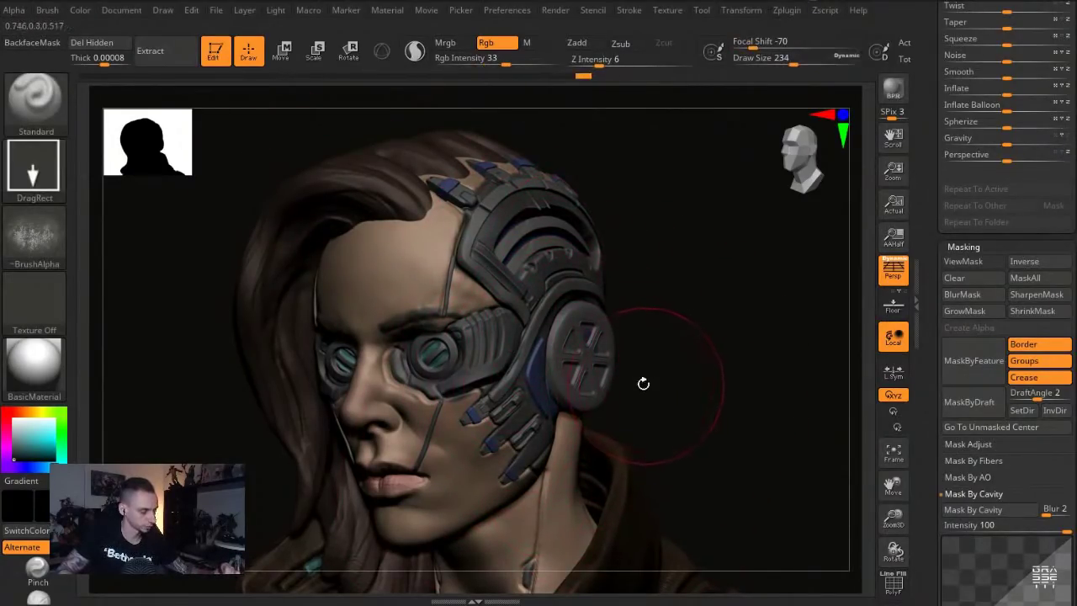
# Select the round ear disc and set the Move brush to Draw Size 158 and Rgb Intensity 45
pyautogui.hotkey('ctrl', 'shift', 's')
pyautogui.hotkey('ctrl', 'shift', 's')
pyautogui.press('s')
pyautogui.moveTo(594, 351); pyautogui.dragTo(581, 347)
pyautogui.keyDown('alt'); pyautogui.click(587, 362); pyautogui.keyUp('alt')
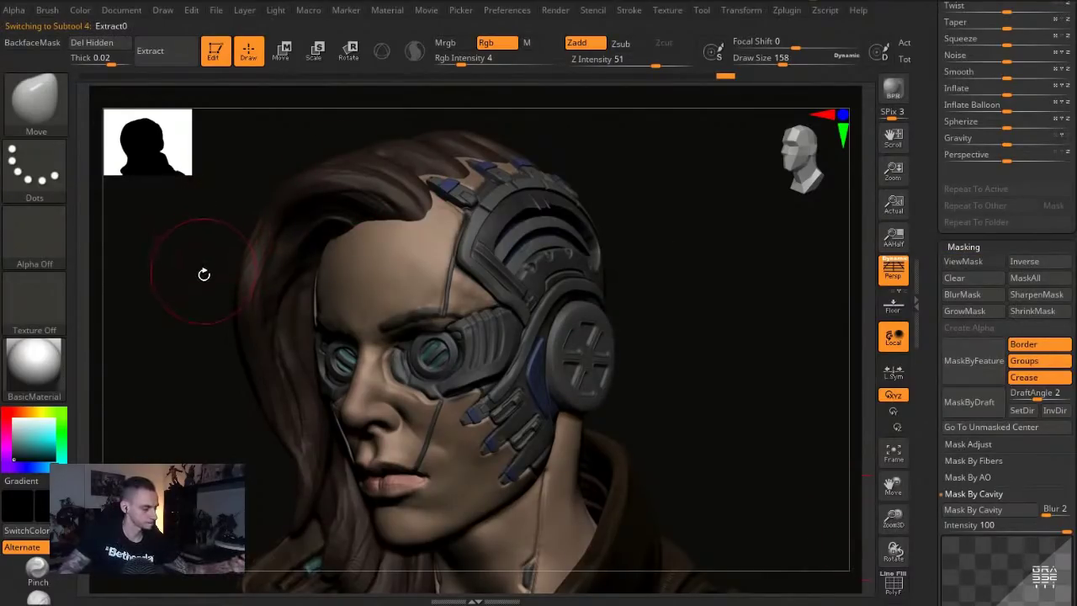
pyautogui.click(513, 58)
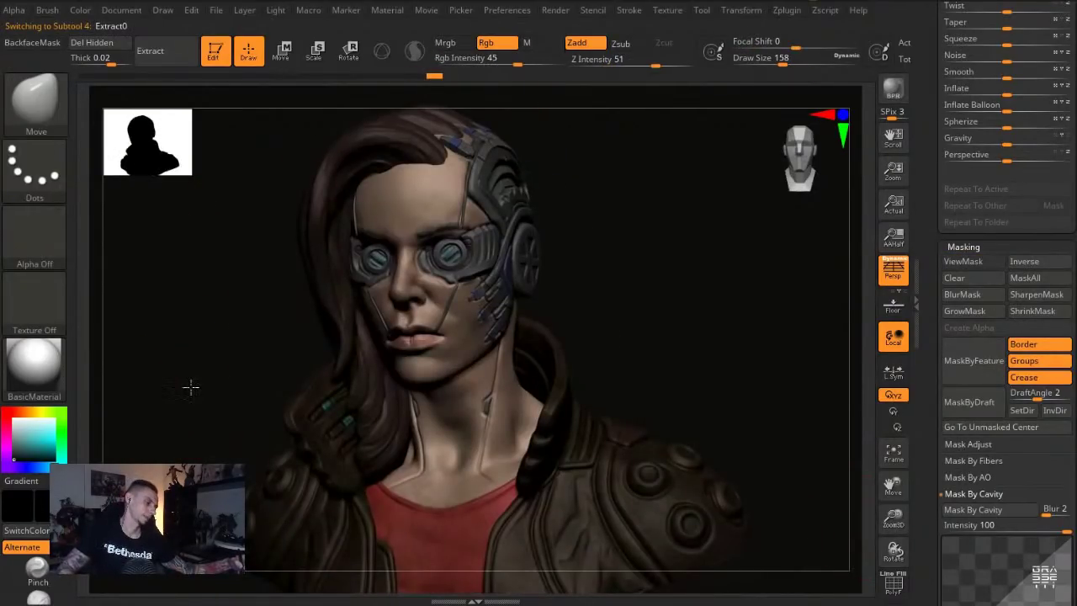
pyautogui.moveTo(192, 386); pyautogui.dragTo(203, 383)
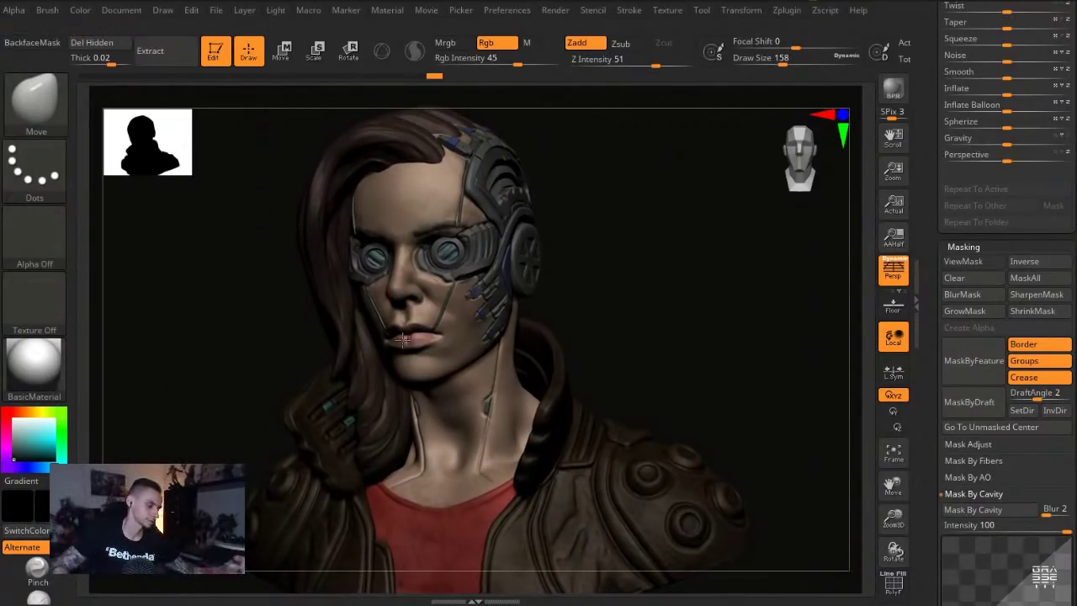
# Select the jacket, pick a muted tan colour for the Standard brush and set Rgb Intensity to 20
pyautogui.keyDown('alt'); pyautogui.click(637, 517); pyautogui.keyUp('alt')
pyautogui.moveTo(219, 390); pyautogui.dragTo(224, 392)
pyautogui.press('b')
pyautogui.press('s')
pyautogui.press('t')
pyautogui.moveTo(46, 441); pyautogui.dragTo(629, 510)
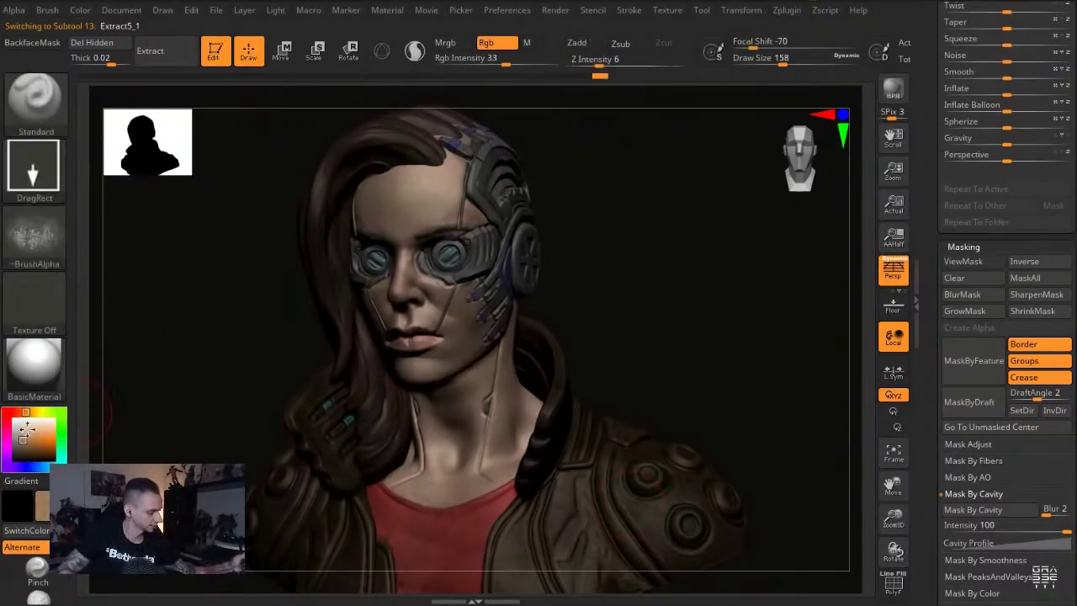
pyautogui.moveTo(506, 63); pyautogui.dragTo(491, 74)
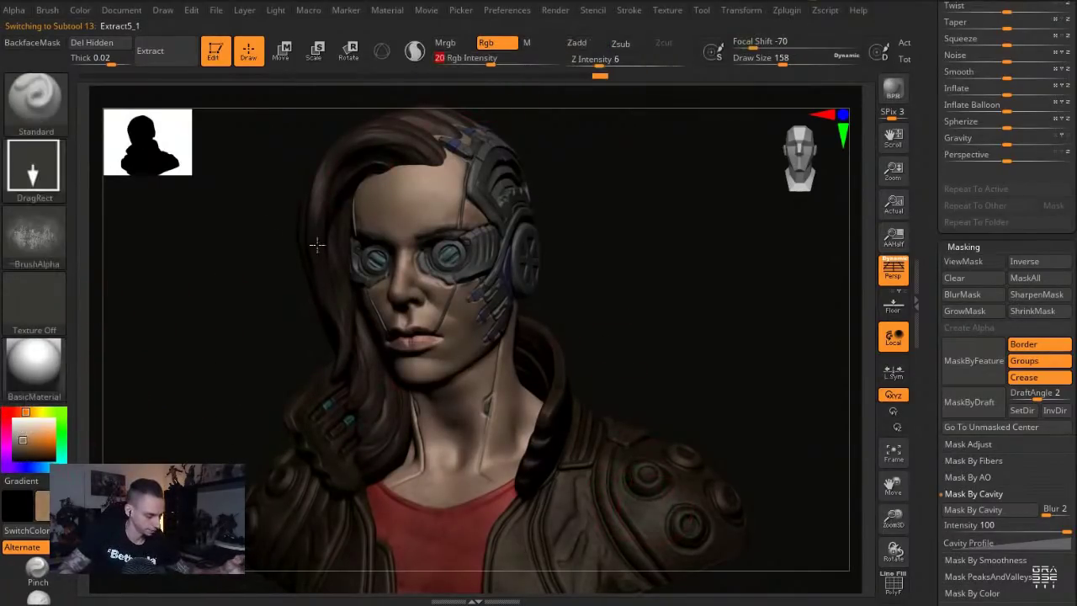
pyautogui.moveTo(230, 303); pyautogui.dragTo(243, 292)
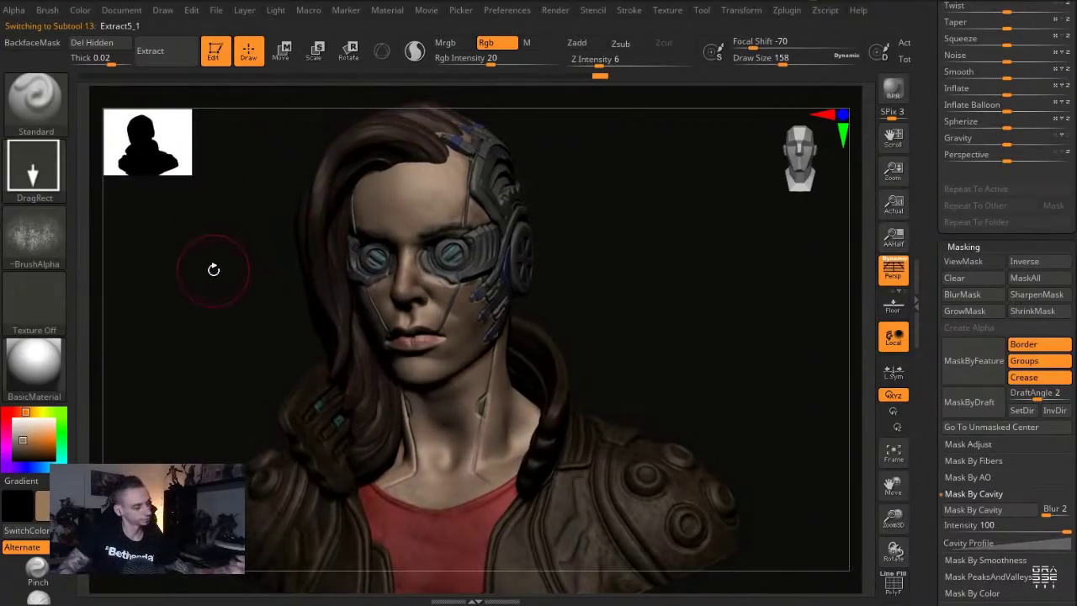
# Mask the hair by cavity with an adjusted profile, apply a slight Inflate deformation and clear the mask
pyautogui.keyDown('alt'); pyautogui.click(359, 349); pyautogui.keyUp('alt')
pyautogui.click(981, 545)
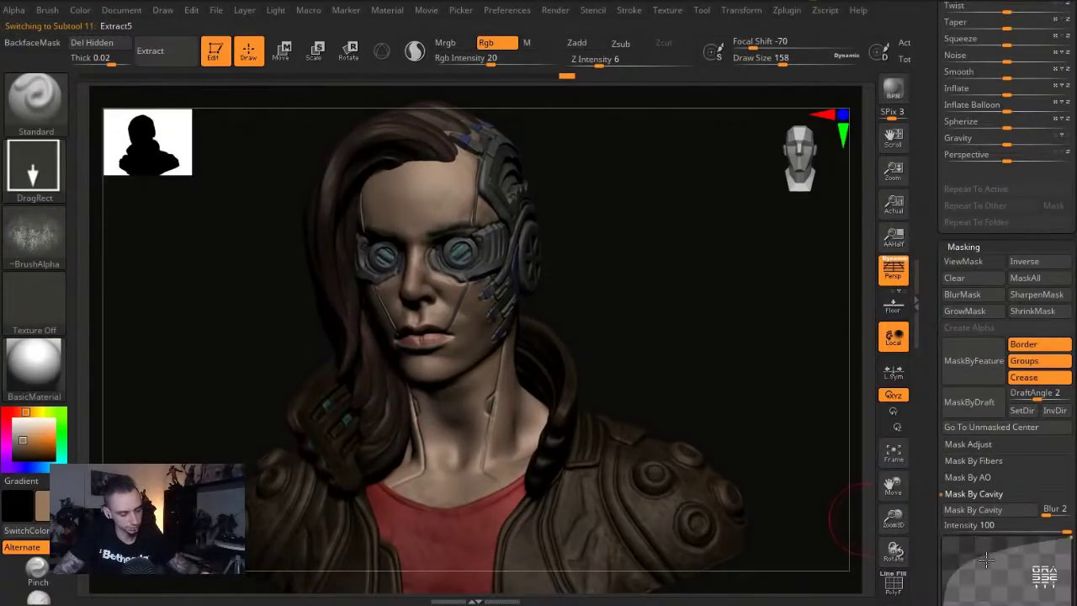
pyautogui.click(985, 511)
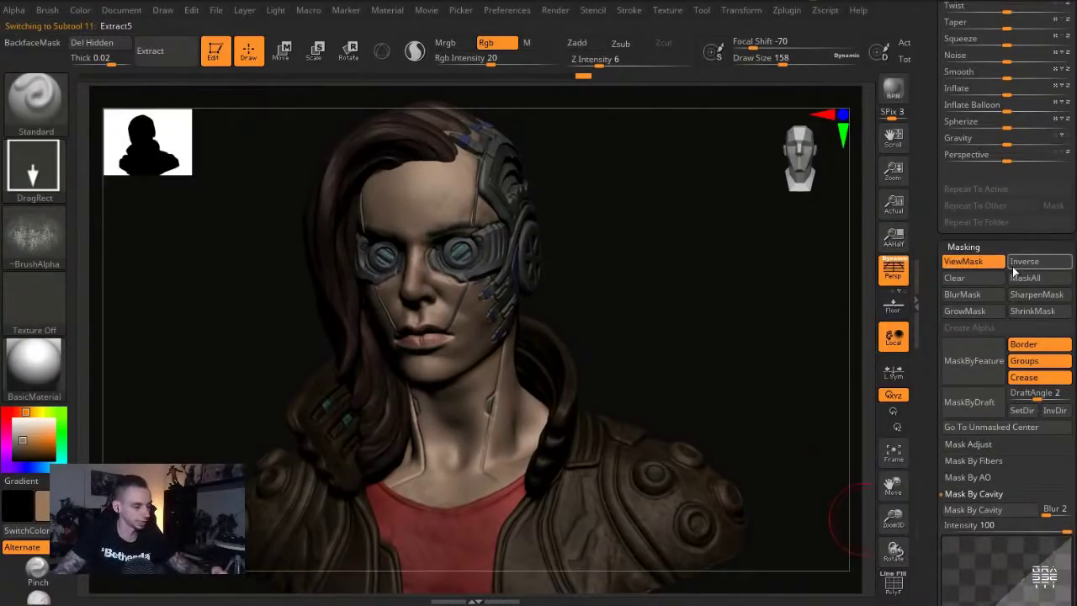
pyautogui.click(977, 263)
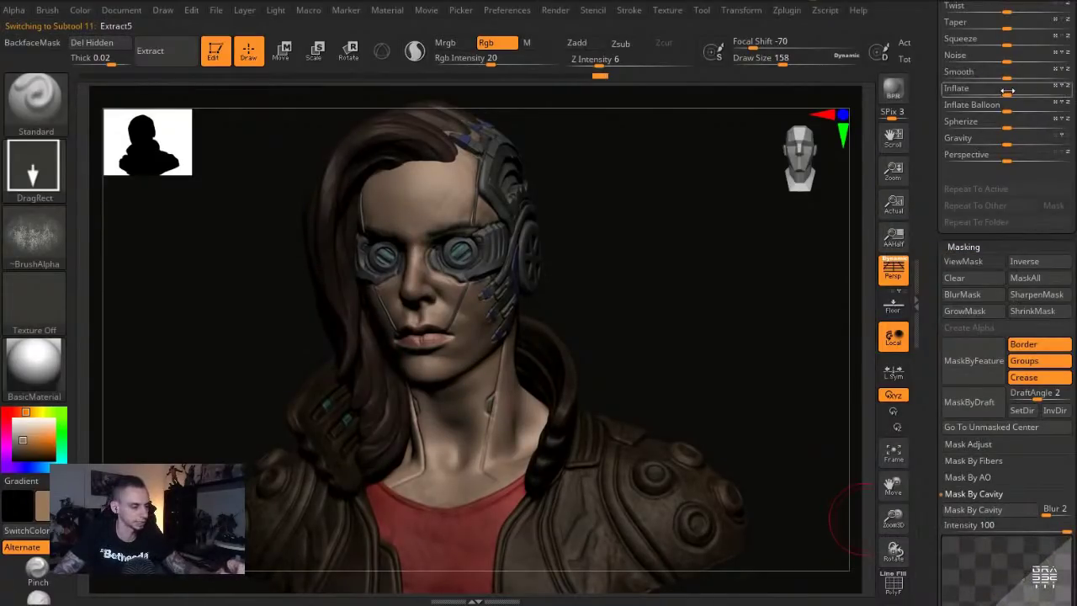
pyautogui.moveTo(1001, 90); pyautogui.dragTo(1000, 90)
pyautogui.keyDown('ctrl'); pyautogui.moveTo(712, 313); pyautogui.dragTo(686, 347); pyautogui.keyUp('ctrl')
# Smooth the hair strands at Draw Size 657, undoing the first strokes and smoothing the full length again
pyautogui.press('s')
pyautogui.moveTo(356, 264); pyautogui.dragTo(371, 266)
pyautogui.keyDown('alt'); pyautogui.moveTo(273, 268); pyautogui.dragTo(305, 363); pyautogui.keyUp('alt')
pyautogui.press('s')
pyautogui.moveTo(329, 367)
pyautogui.mouseDown()
pyautogui.moveTo(347, 368)
pyautogui.moveTo(449, 204)
pyautogui.mouseUp()
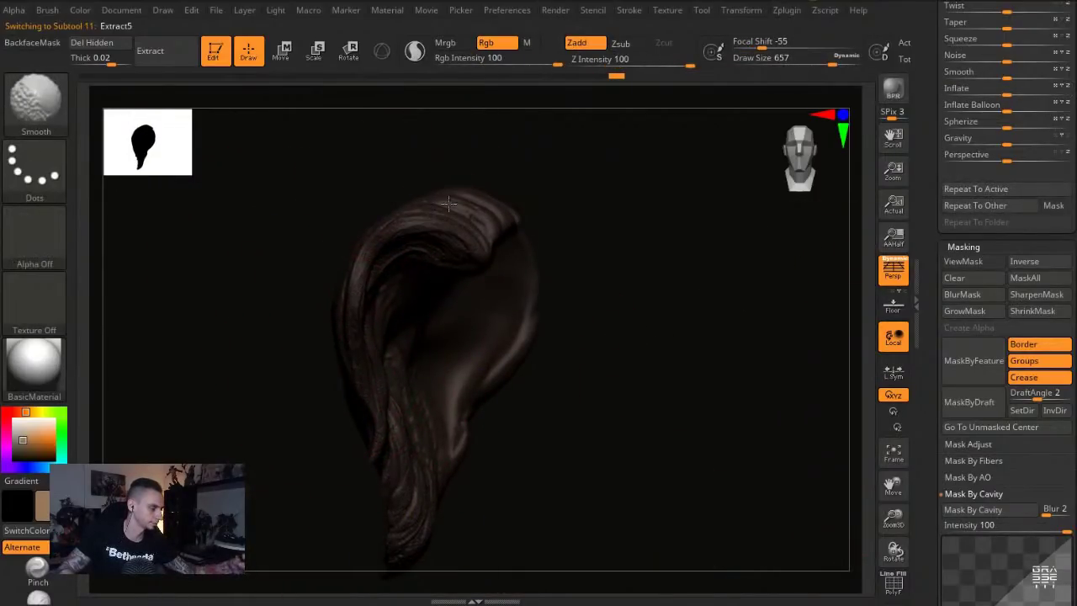
pyautogui.keyDown('shift'); pyautogui.moveTo(393, 281); pyautogui.dragTo(378, 330); pyautogui.keyUp('shift')
pyautogui.hotkey('ctrl', 'z')
pyautogui.hotkey('ctrl', 'z')
pyautogui.moveTo(443, 239)
pyautogui.keyDown('shift'); pyautogui.mouseDown()
pyautogui.moveTo(391, 411)
pyautogui.moveTo(390, 567)
pyautogui.mouseUp(); pyautogui.keyUp('shift')
pyautogui.click(289, 296)
pyautogui.press('f')
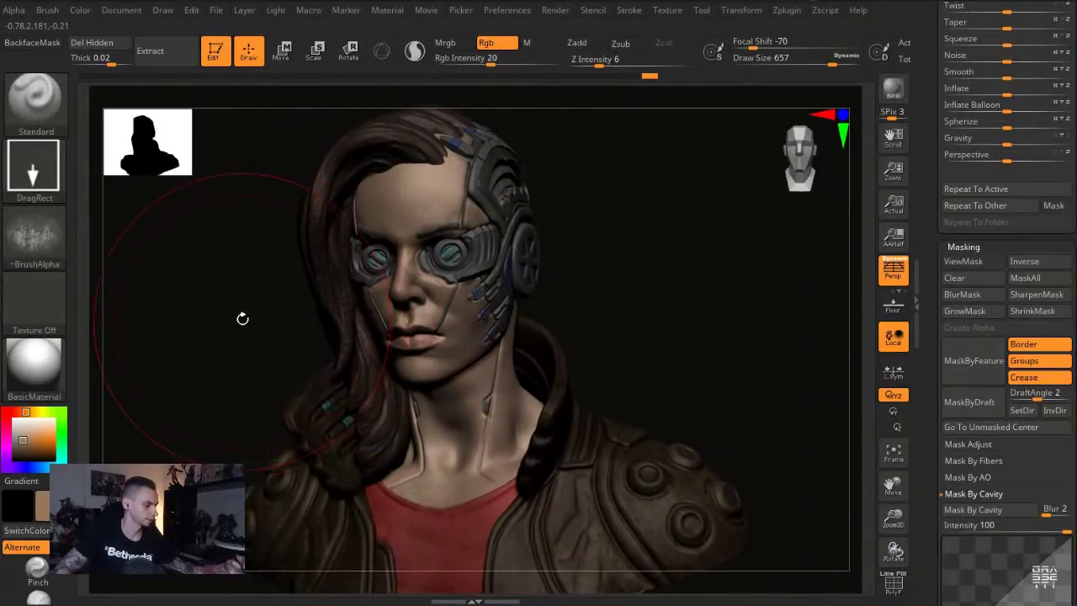
# Pull the front hair lock forward over the forehead with the Move brush, reducing Draw Size from 593 to 408
pyautogui.keyDown('alt'); pyautogui.click(339, 315); pyautogui.keyUp('alt')
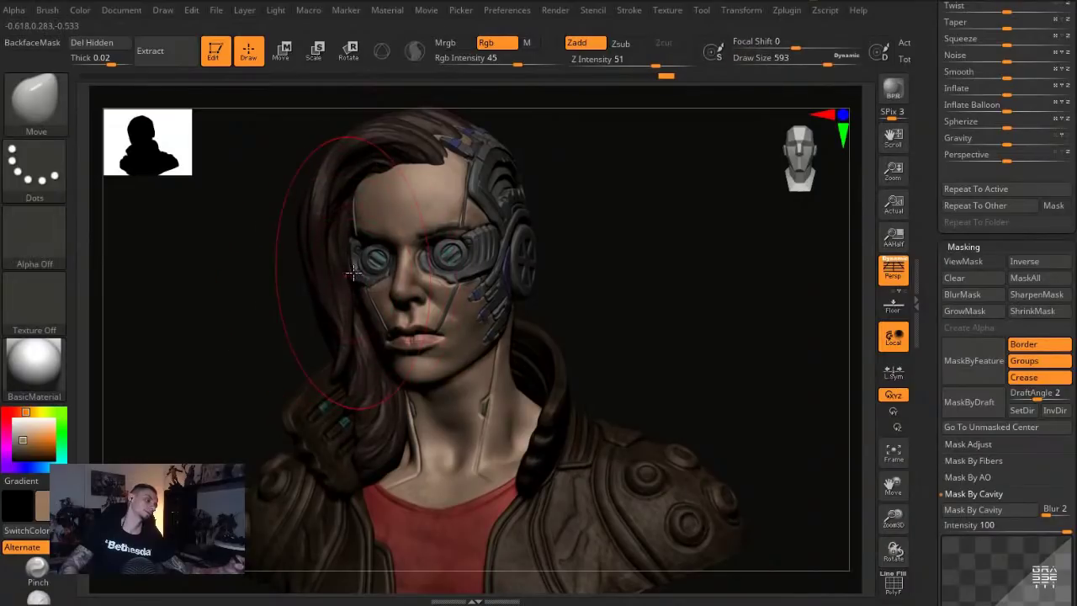
pyautogui.moveTo(350, 275); pyautogui.dragTo(328, 274)
pyautogui.press('s')
pyautogui.press('s')
pyautogui.moveTo(263, 244); pyautogui.dragTo(295, 266)
pyautogui.press('s')
pyautogui.moveTo(365, 255); pyautogui.dragTo(395, 297)
pyautogui.moveTo(309, 243); pyautogui.dragTo(360, 250)
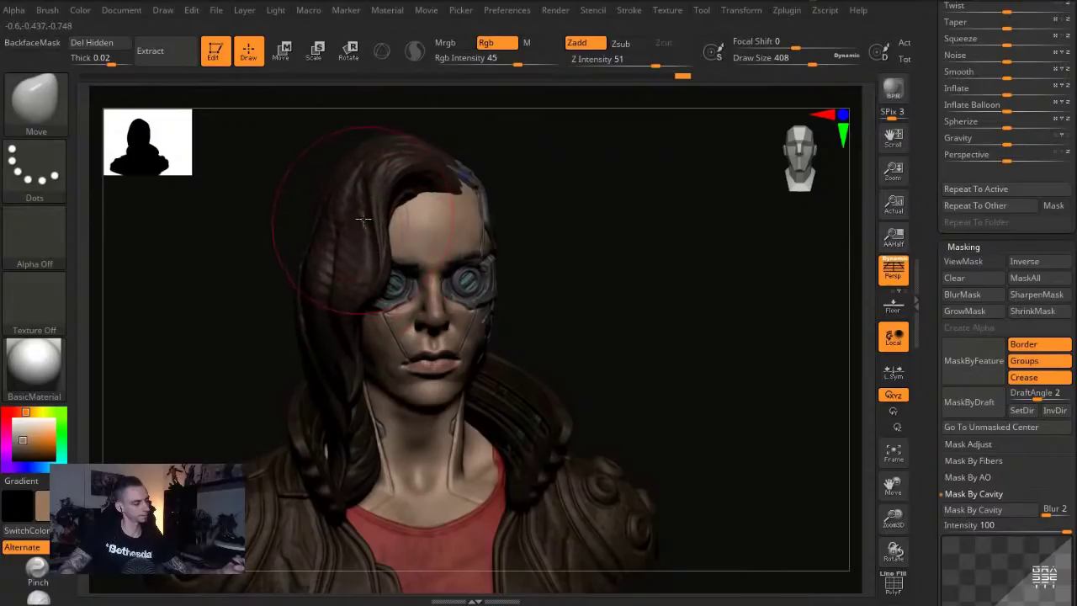
# Push the hair volume outward beside the face and refine where the front lock meets the forehead
pyautogui.moveTo(320, 210); pyautogui.dragTo(276, 220)
pyautogui.press('s')
pyautogui.moveTo(356, 270); pyautogui.dragTo(347, 271)
pyautogui.moveTo(363, 245); pyautogui.dragTo(321, 269)
pyautogui.press('s')
pyautogui.moveTo(269, 232)
pyautogui.keyDown('alt'); pyautogui.mouseDown()
pyautogui.moveTo(286, 249)
pyautogui.moveTo(311, 241)
pyautogui.mouseUp(); pyautogui.keyUp('alt')
pyautogui.press('s')
pyautogui.moveTo(404, 202)
pyautogui.mouseDown()
pyautogui.moveTo(394, 202)
pyautogui.moveTo(419, 198)
pyautogui.mouseUp()
pyautogui.moveTo(277, 228); pyautogui.dragTo(282, 233)
# Shape the hair sweep beside the eye with the Move brush, setting Draw Size to 331
pyautogui.press('s')
pyautogui.moveTo(284, 290)
pyautogui.mouseDown()
pyautogui.moveTo(343, 281)
pyautogui.moveTo(274, 276)
pyautogui.mouseUp()
pyautogui.press('s')
pyautogui.moveTo(371, 274)
pyautogui.mouseDown()
pyautogui.moveTo(329, 271)
pyautogui.moveTo(340, 244)
pyautogui.mouseUp()
pyautogui.press('s')
pyautogui.moveTo(279, 224)
pyautogui.mouseDown()
pyautogui.moveTo(284, 236)
pyautogui.moveTo(242, 222)
pyautogui.moveTo(224, 236)
pyautogui.moveTo(234, 250)
pyautogui.mouseUp()
# Select the shirt, return to the hair and nudge the lock beside the eye, setting Draw Size to 344
pyautogui.keyDown('alt'); pyautogui.click(439, 505); pyautogui.keyUp('alt')
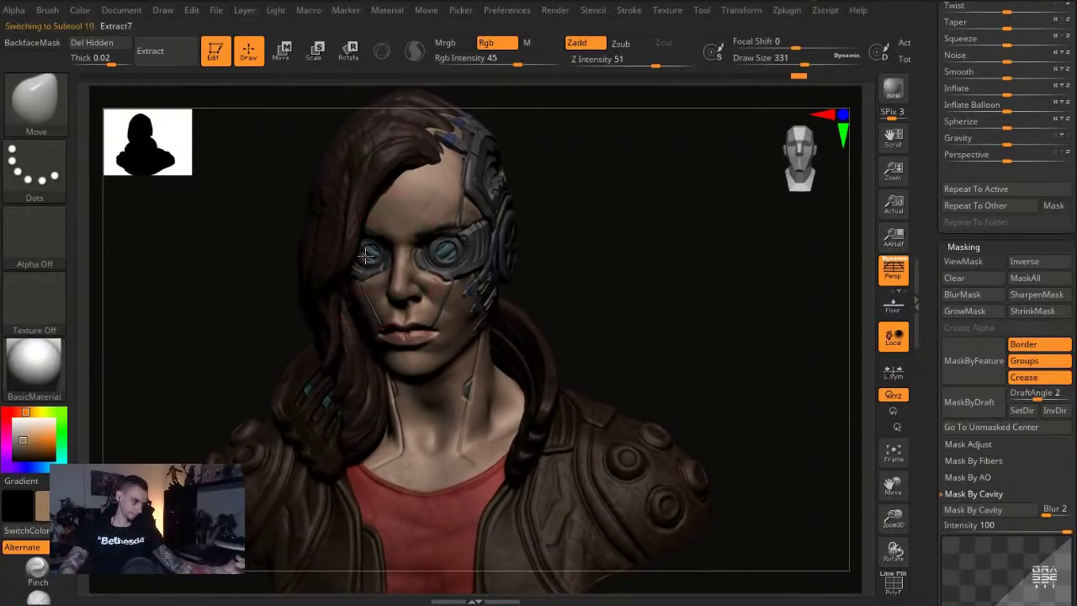
pyautogui.moveTo(277, 222); pyautogui.dragTo(263, 220)
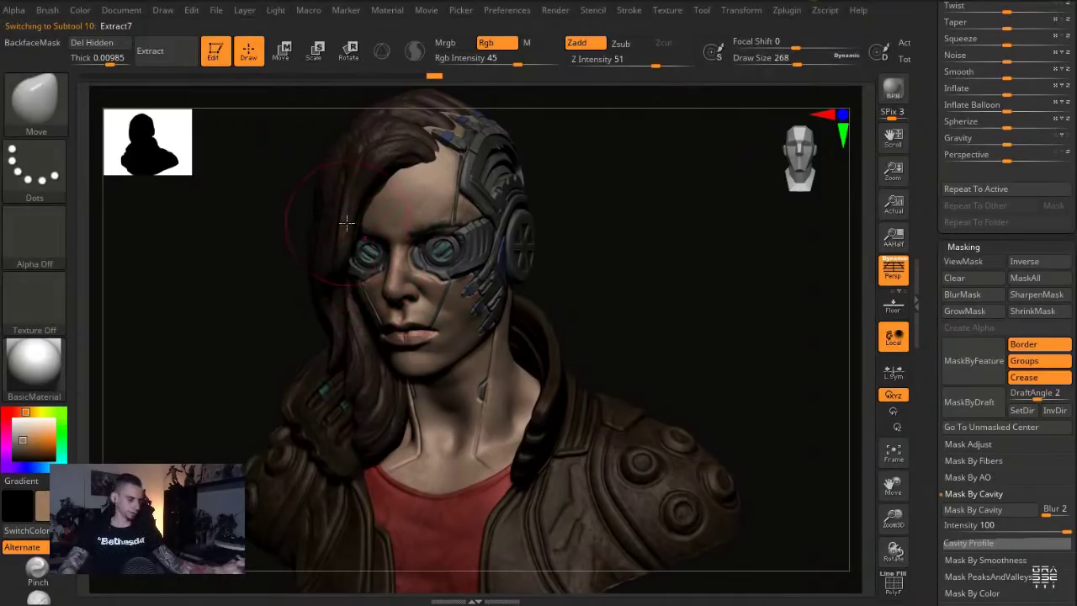
pyautogui.press('s')
pyautogui.moveTo(337, 222); pyautogui.dragTo(360, 211)
pyautogui.press('s')
pyautogui.moveTo(355, 202)
pyautogui.mouseDown()
pyautogui.moveTo(345, 198)
pyautogui.moveTo(348, 218)
pyautogui.mouseUp()
pyautogui.press('s')
pyautogui.moveTo(267, 213); pyautogui.dragTo(278, 209)
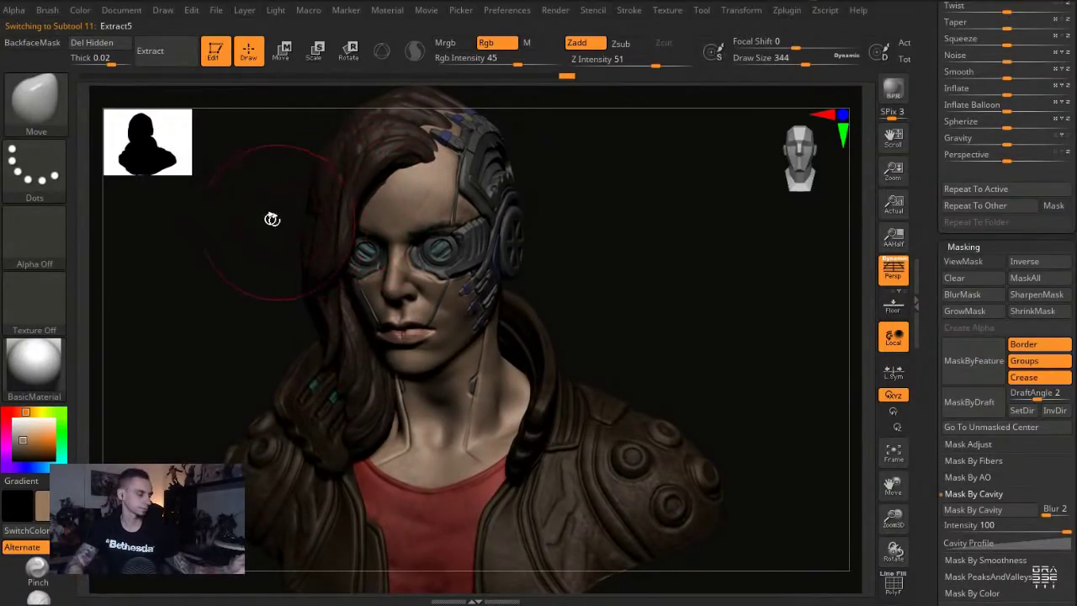
# Pull the side hair backward in profile with the Move brush at Draw Size 620
pyautogui.moveTo(239, 237)
pyautogui.keyDown('alt'); pyautogui.mouseDown()
pyautogui.moveTo(272, 253)
pyautogui.moveTo(421, 252)
pyautogui.moveTo(267, 245)
pyautogui.mouseUp(); pyautogui.keyUp('alt')
pyautogui.press('s')
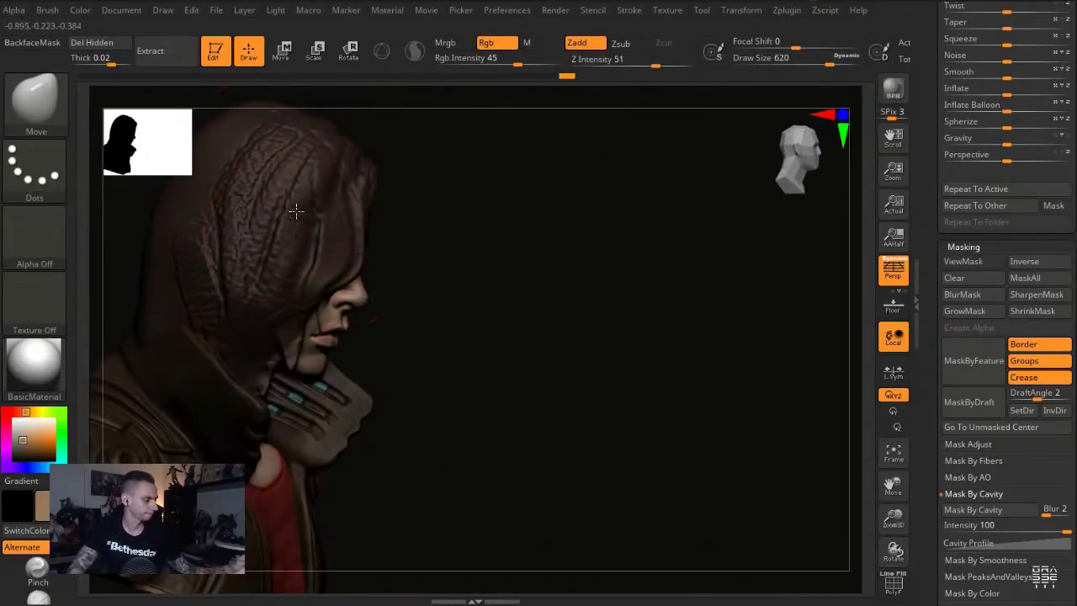
pyautogui.moveTo(291, 210); pyautogui.dragTo(256, 196)
pyautogui.moveTo(412, 240)
pyautogui.mouseDown()
pyautogui.moveTo(251, 240)
pyautogui.moveTo(297, 231)
pyautogui.moveTo(227, 221)
pyautogui.moveTo(204, 255)
pyautogui.mouseUp()
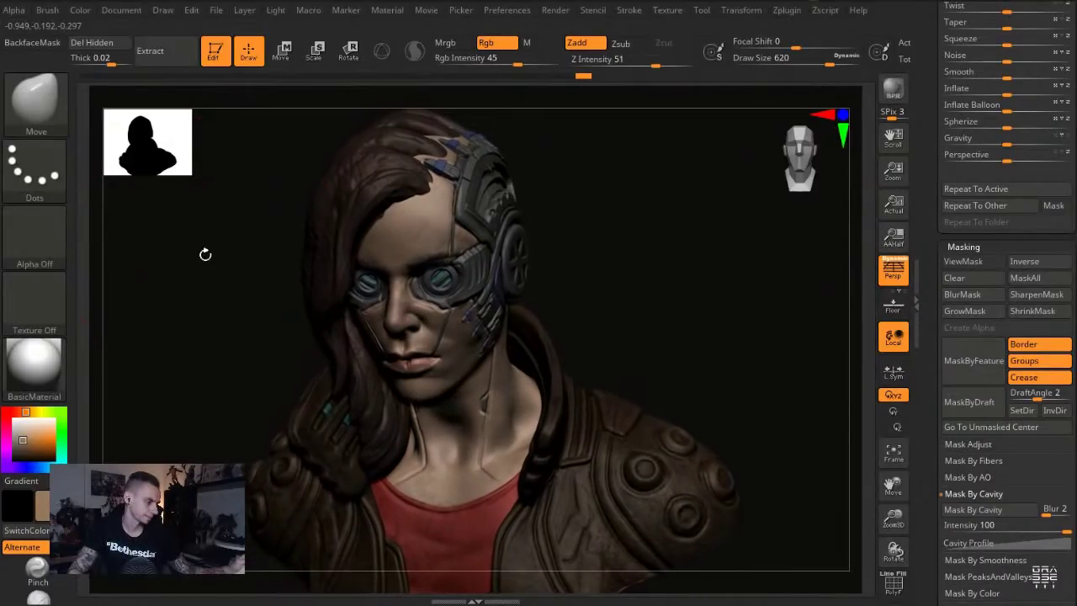
# Select the implant pieces and the head in turn, reduce Draw Size to 217 and isolate the head
pyautogui.keyDown('alt'); pyautogui.click(479, 195); pyautogui.keyUp('alt')
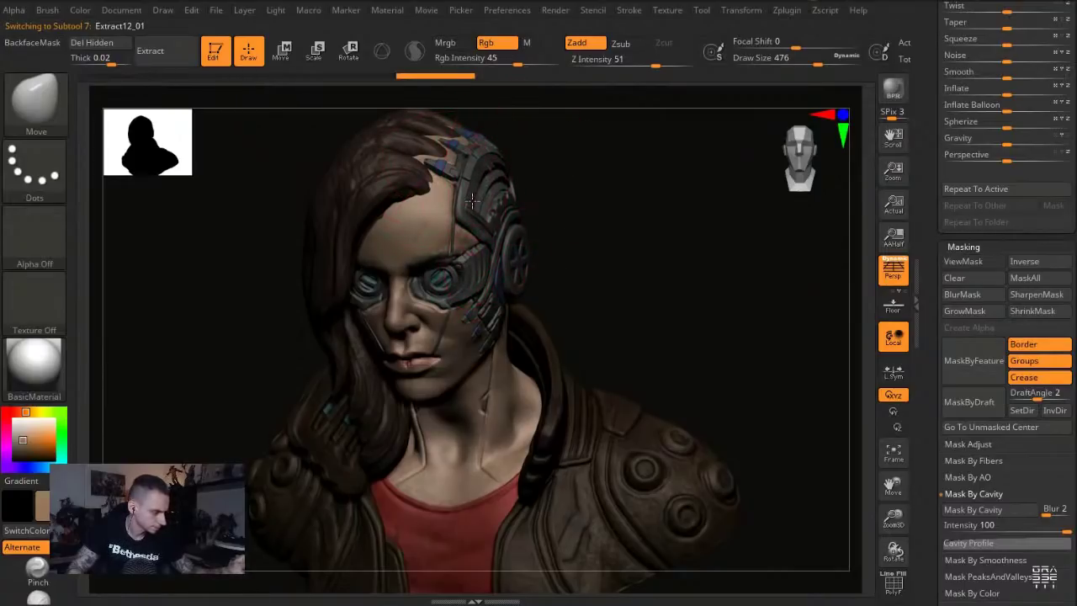
pyautogui.hotkey('ctrl', 'shift', 'z')
pyautogui.press('[')
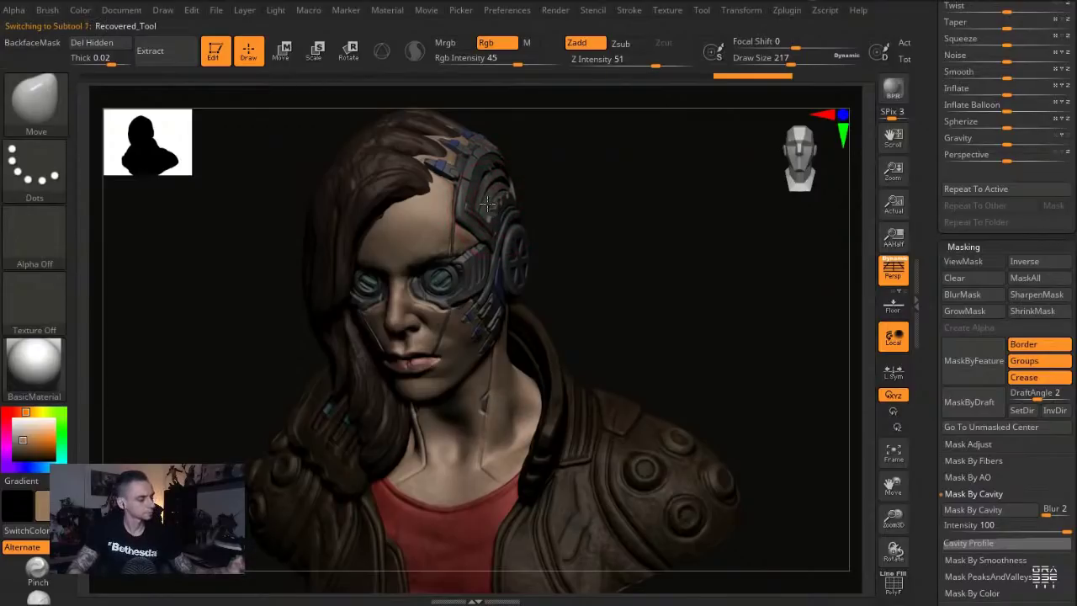
pyautogui.keyDown('alt'); pyautogui.click(420, 219); pyautogui.keyUp('alt')
pyautogui.hotkey('shift', 's')
pyautogui.moveTo(263, 235)
pyautogui.keyDown('alt'); pyautogui.mouseDown()
pyautogui.moveTo(300, 375)
pyautogui.moveTo(309, 471)
pyautogui.mouseUp(); pyautogui.keyUp('alt')
# Reset the head's mask and reshape the implant's recessed upper area with the Move brush, setting Draw Size to 207
pyautogui.moveTo(623, 264)
pyautogui.keyDown('ctrl'); pyautogui.mouseDown()
pyautogui.moveTo(506, 337)
pyautogui.moveTo(515, 368)
pyautogui.moveTo(538, 316)
pyautogui.moveTo(579, 285)
pyautogui.moveTo(597, 274)
pyautogui.moveTo(631, 286)
pyautogui.mouseUp(); pyautogui.keyUp('ctrl')
pyautogui.moveTo(658, 231)
pyautogui.keyDown('ctrl'); pyautogui.mouseDown()
pyautogui.moveTo(567, 233)
pyautogui.moveTo(501, 352)
pyautogui.moveTo(521, 376)
pyautogui.moveTo(554, 298)
pyautogui.moveTo(657, 244)
pyautogui.mouseUp(); pyautogui.keyUp('ctrl')
pyautogui.keyDown('ctrl'); pyautogui.click(664, 273); pyautogui.keyUp('ctrl')
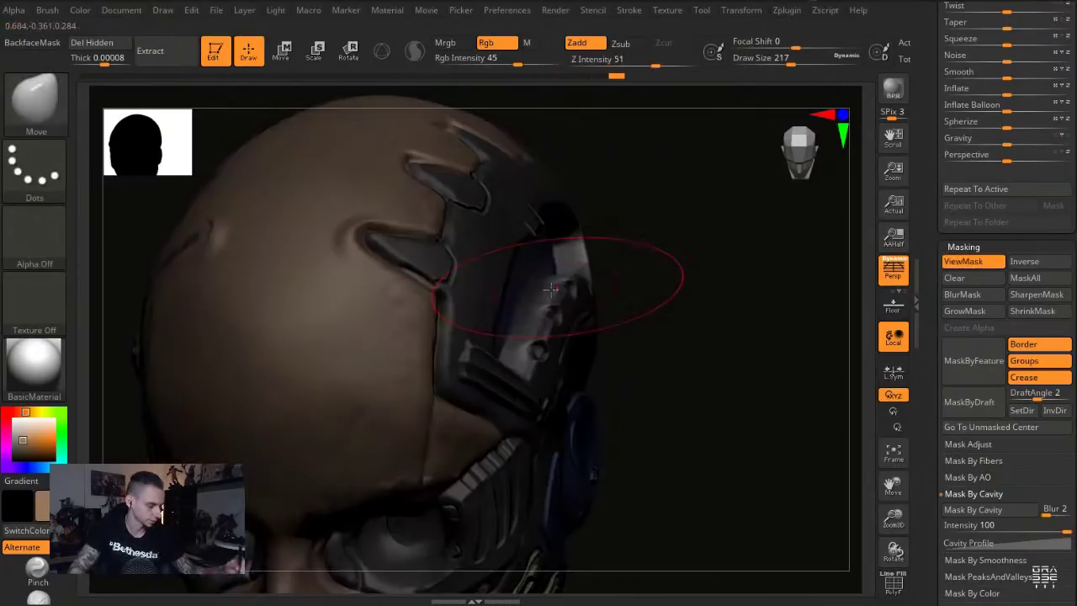
pyautogui.press('s')
pyautogui.moveTo(637, 368); pyautogui.dragTo(532, 314)
pyautogui.moveTo(745, 312)
pyautogui.keyDown('ctrl'); pyautogui.mouseDown()
pyautogui.moveTo(719, 223)
pyautogui.moveTo(661, 288)
pyautogui.mouseUp(); pyautogui.keyUp('ctrl')
pyautogui.press('s')
pyautogui.moveTo(544, 319); pyautogui.dragTo(551, 328)
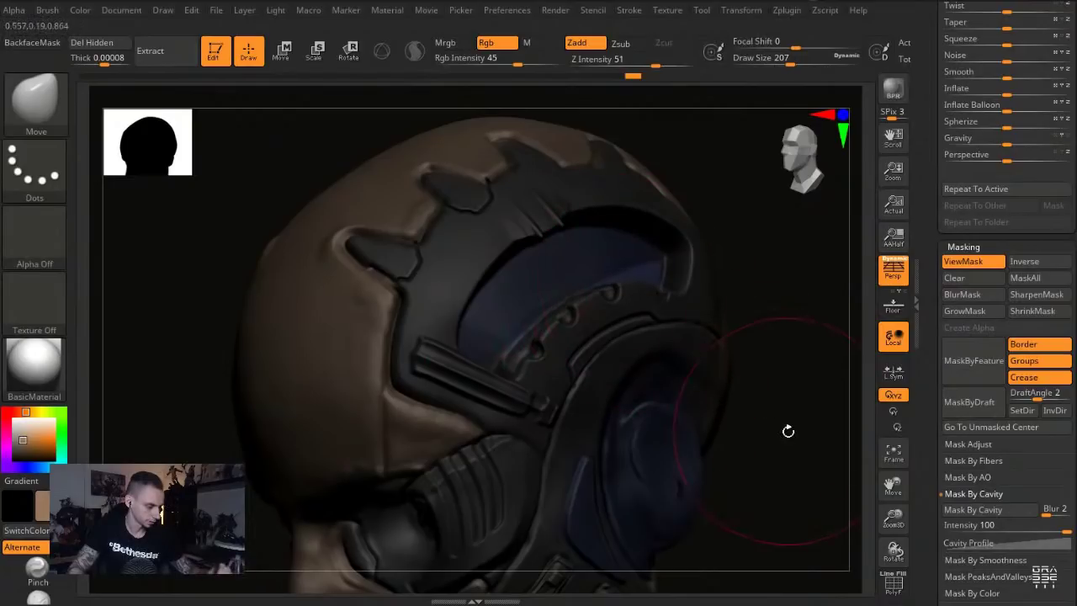
pyautogui.moveTo(784, 424); pyautogui.dragTo(661, 412)
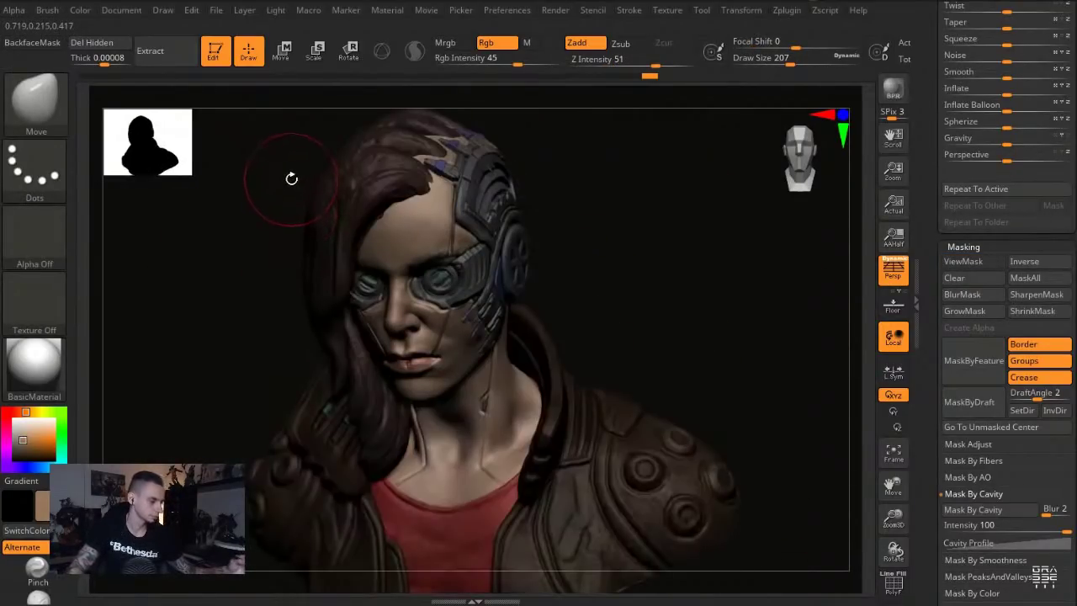
pyautogui.click(122, 10)
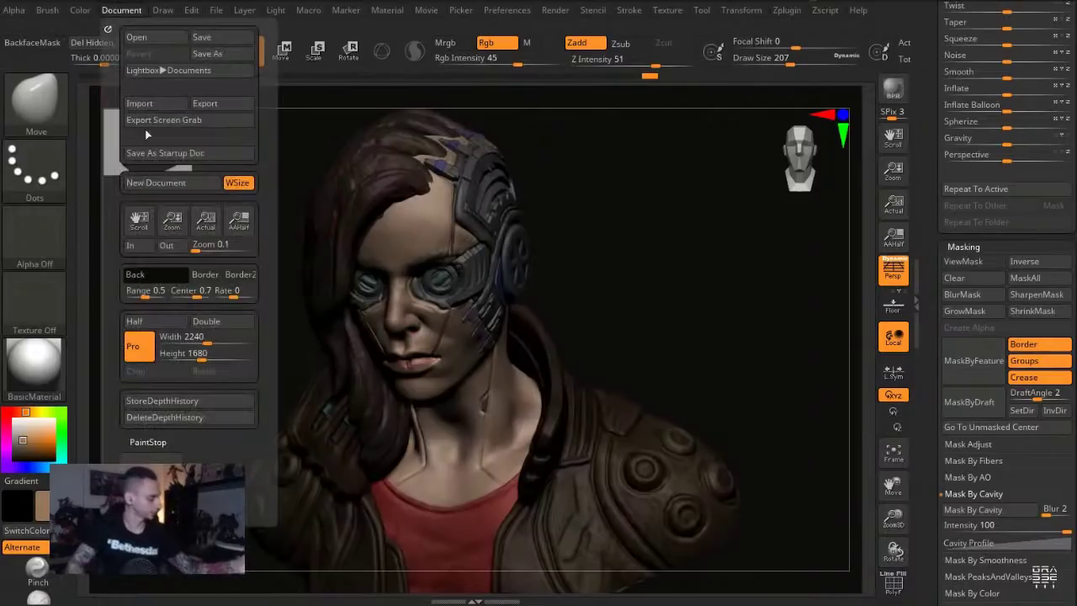
pyautogui.click(165, 507)
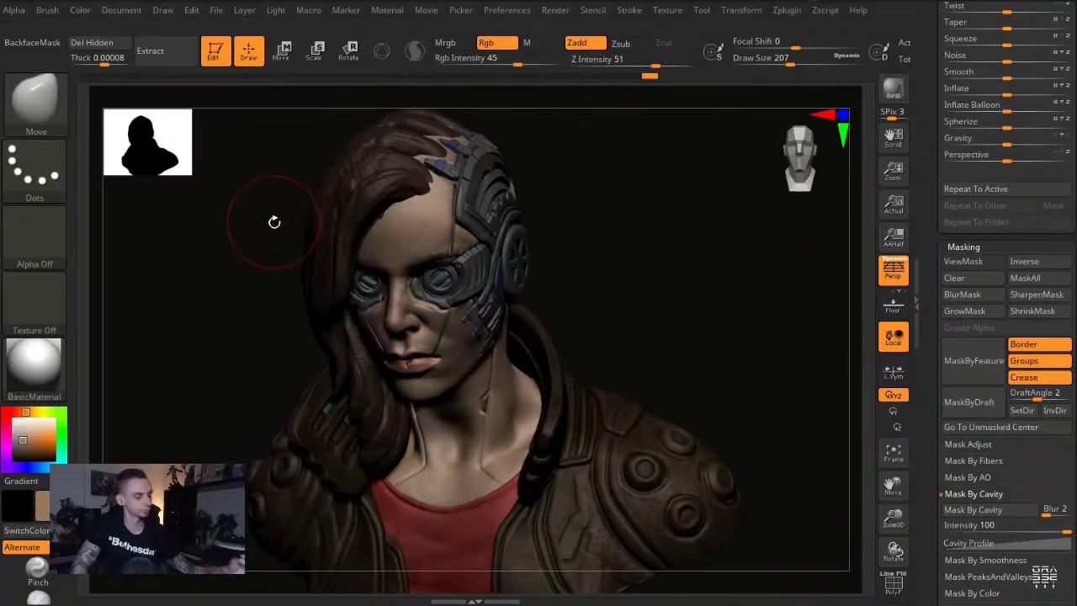
pyautogui.moveTo(222, 271); pyautogui.dragTo(232, 272)
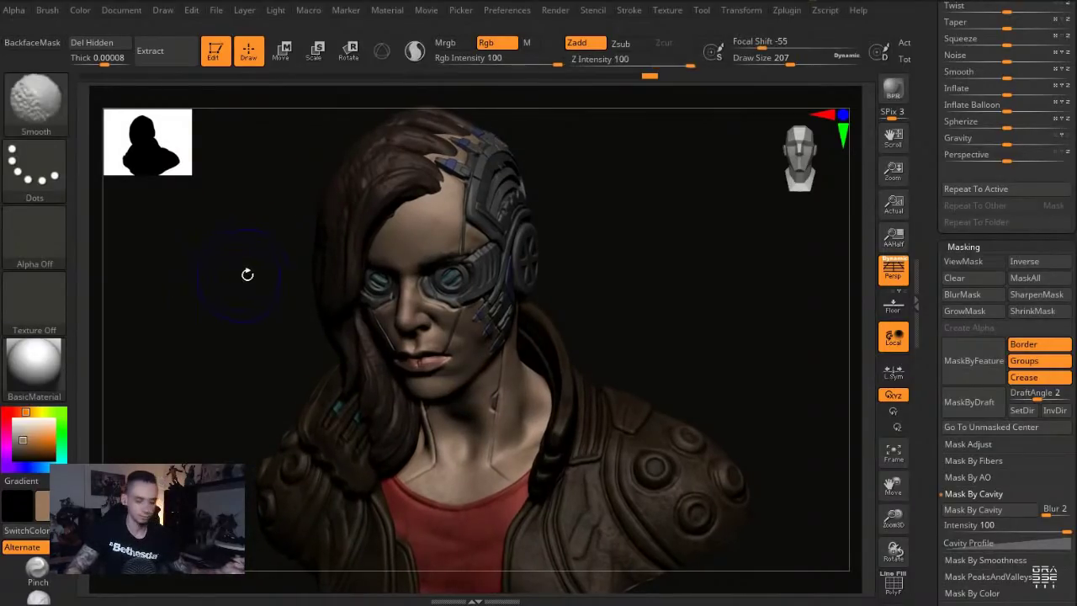
# Render the bust with BPR and export the composite render pass
pyautogui.hotkey('ctrl', 'shift')
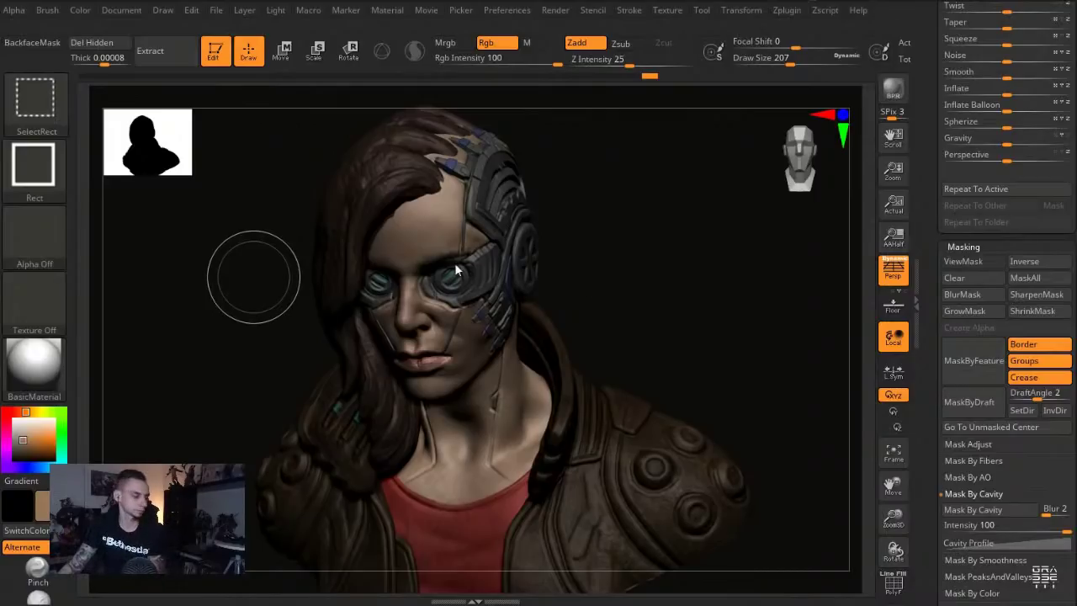
pyautogui.moveTo(929, 258); pyautogui.dragTo(929, 234)
pyautogui.hotkey('shift', 'r')
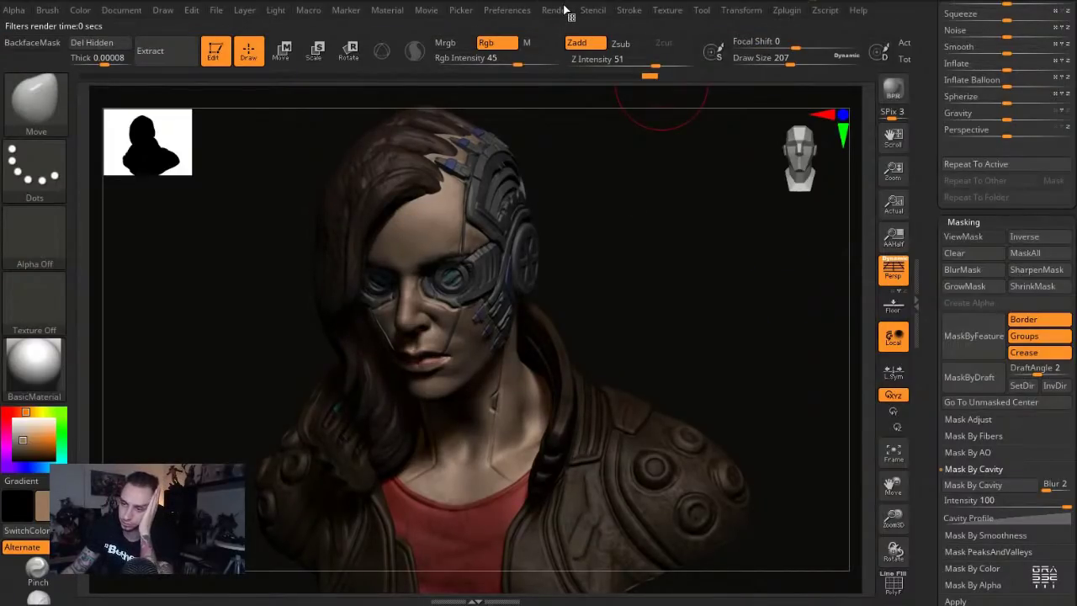
pyautogui.click(557, 11)
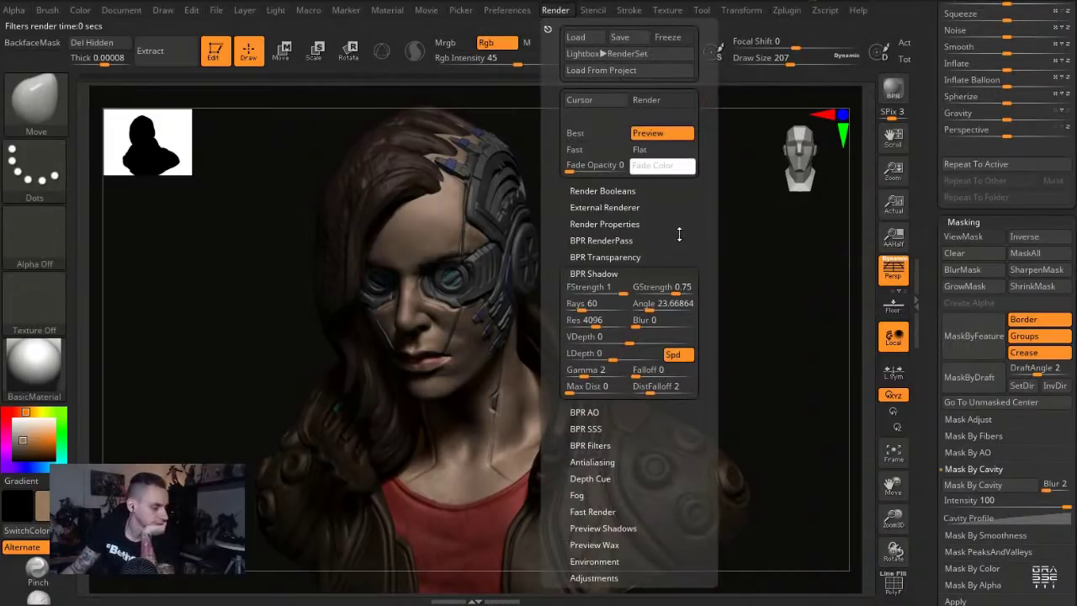
pyautogui.moveTo(679, 236); pyautogui.dragTo(677, 147)
pyautogui.click(600, 152)
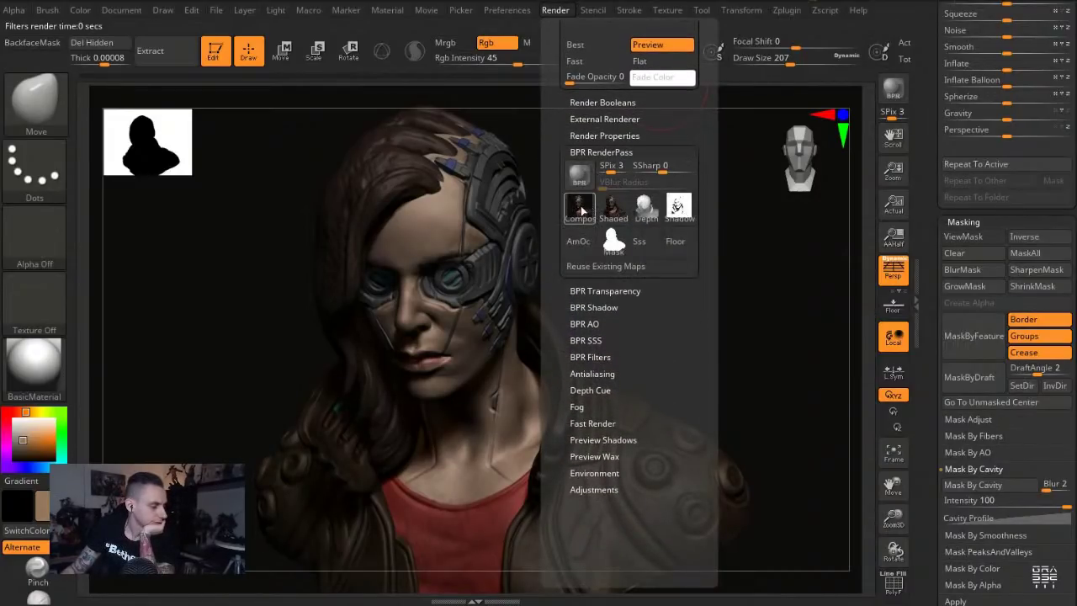
pyautogui.moveTo(611, 211)
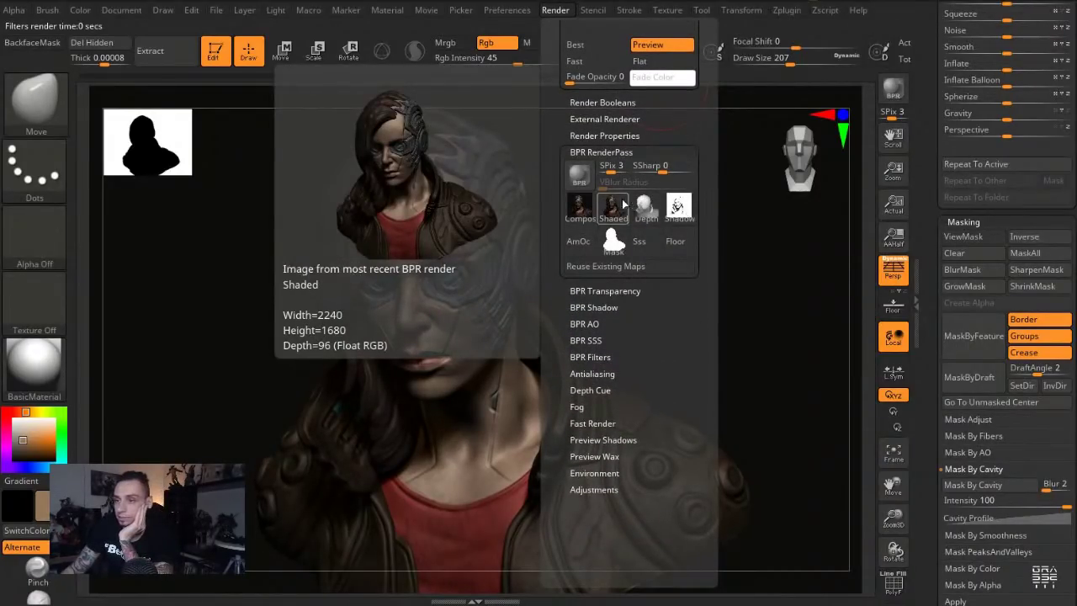
pyautogui.click(586, 220)
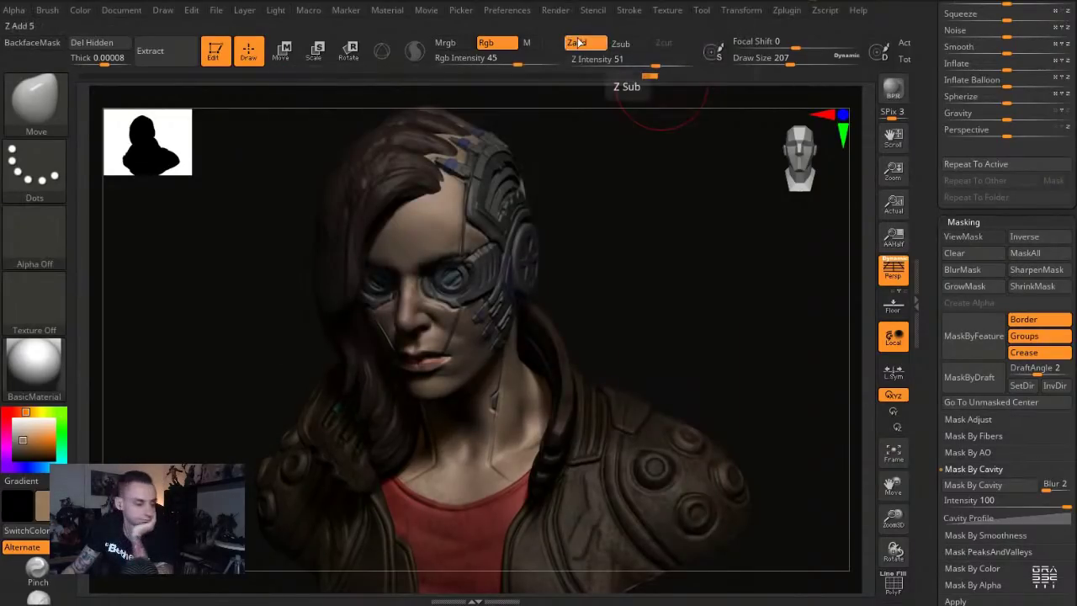
# Keep the Render palette docked and export the Shaded, Depth, Shadow and Mask passes of the BPR render
pyautogui.click(569, 14)
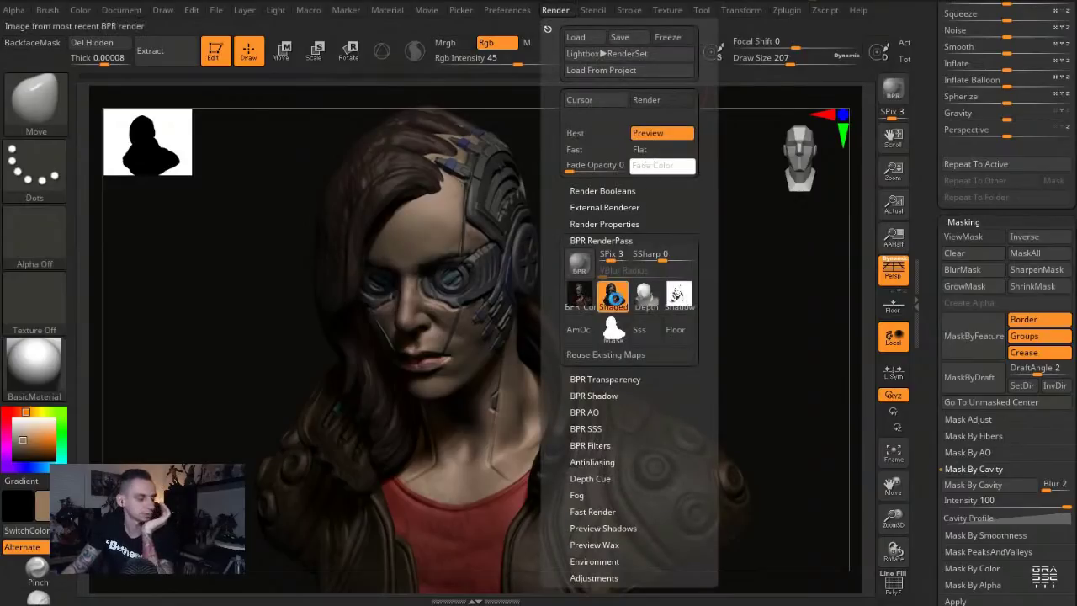
pyautogui.click(554, 12)
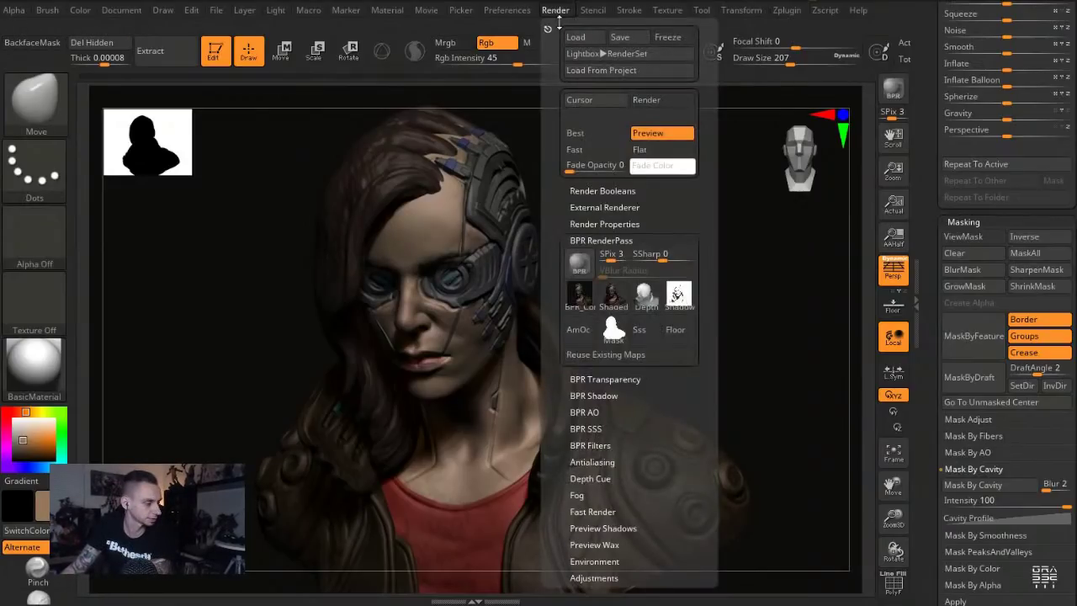
pyautogui.click(547, 26)
pyautogui.click(83, 292)
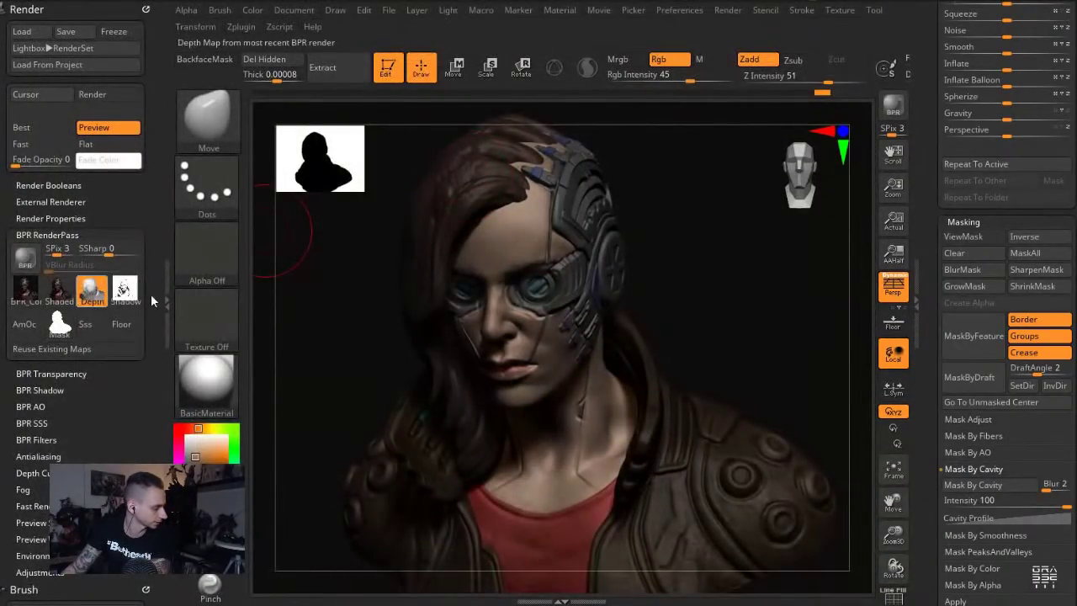
pyautogui.click(125, 290)
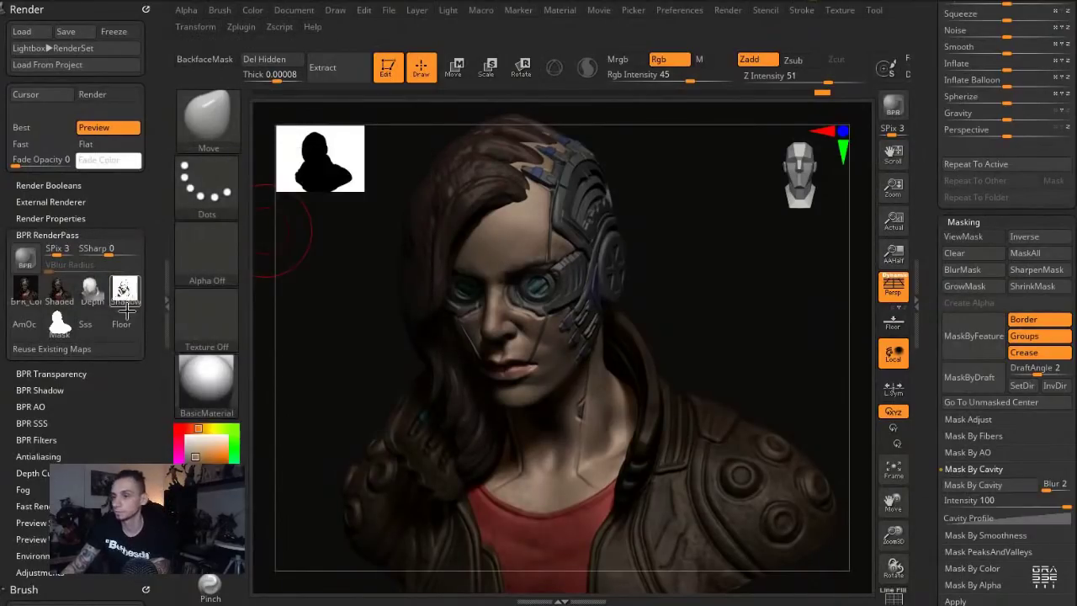
pyautogui.click(66, 324)
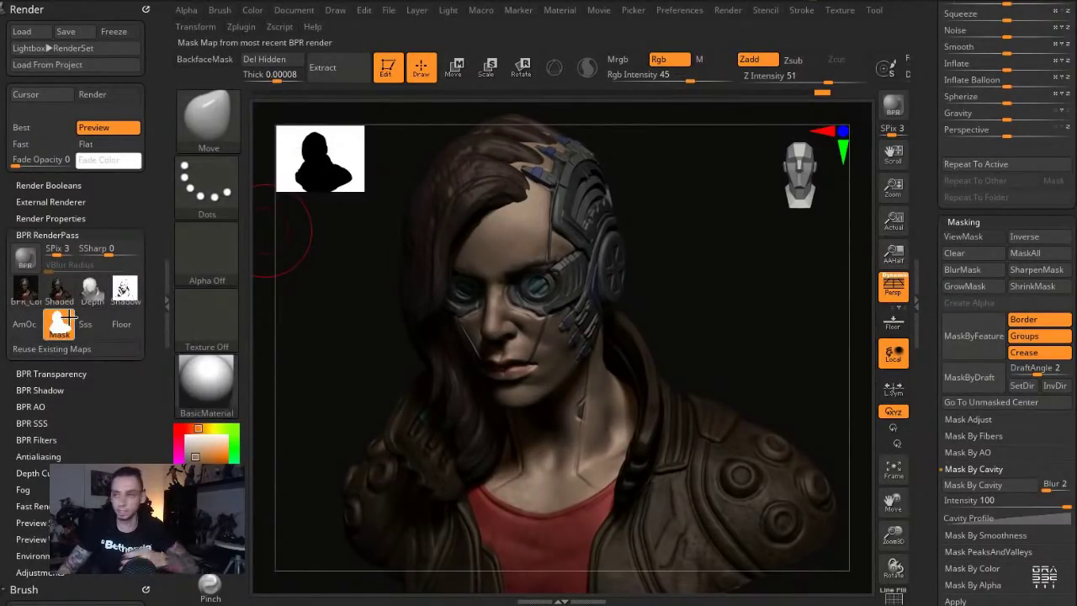
# Set the BPR shadow's GStrength to 1, then render the bust lit from below and export the composite as 2
pyautogui.click(39, 389)
pyautogui.moveTo(122, 409); pyautogui.dragTo(141, 409)
pyautogui.click(449, 12)
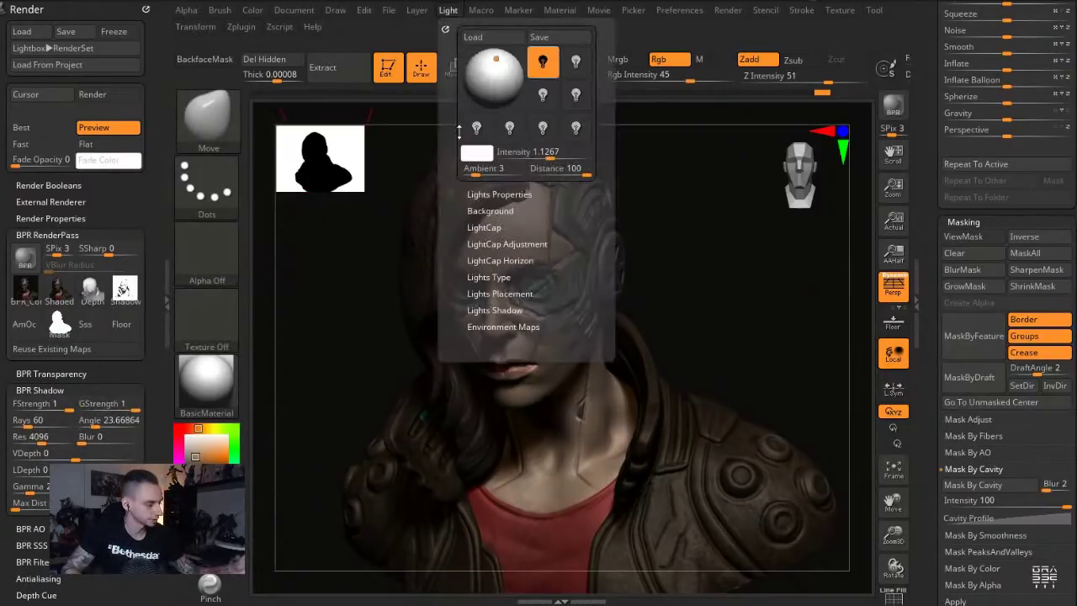
pyautogui.moveTo(498, 67); pyautogui.dragTo(491, 102)
pyautogui.press('shift')
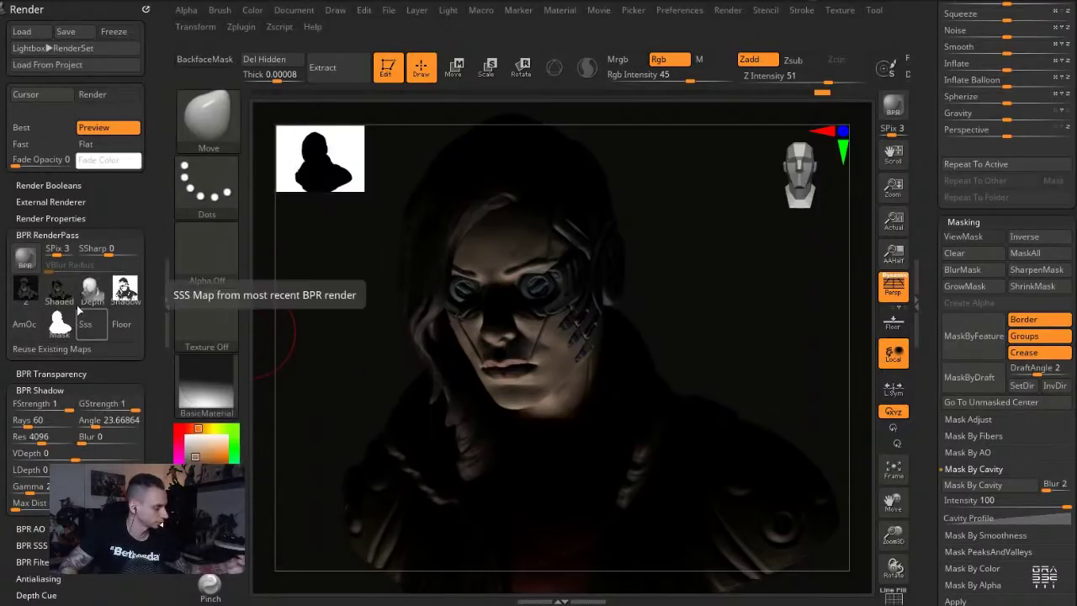
# Place the light behind the bust at intensity 1.70788, then render the rim lighting and export the composite as 3
pyautogui.moveTo(491, 107); pyautogui.dragTo(510, 72)
pyautogui.click(507, 68)
pyautogui.click(554, 153)
pyautogui.hotkey('shift', 'r')
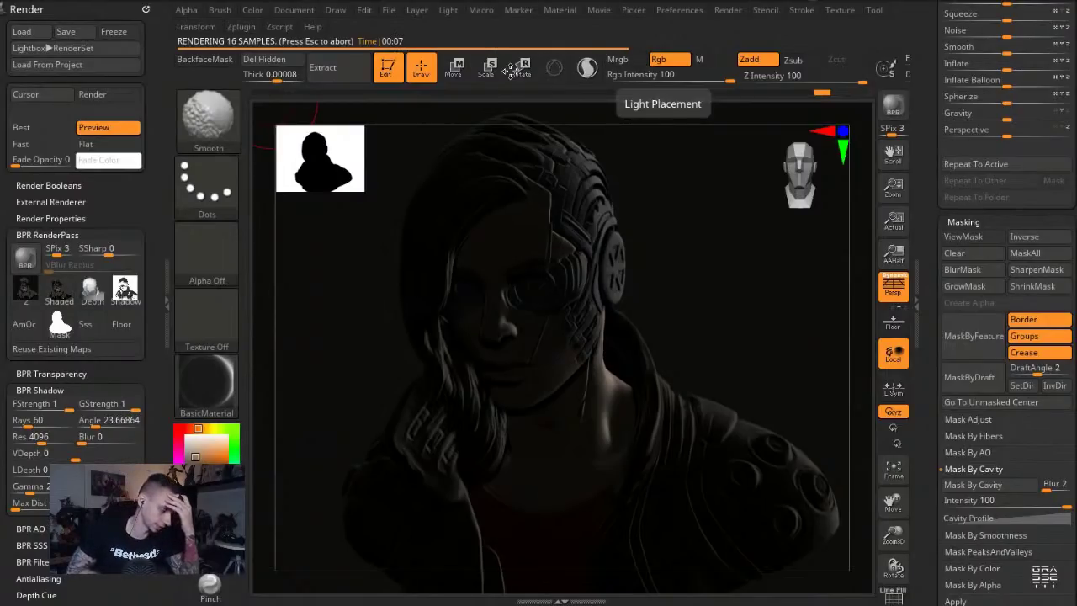
pyautogui.moveTo(30, 298)
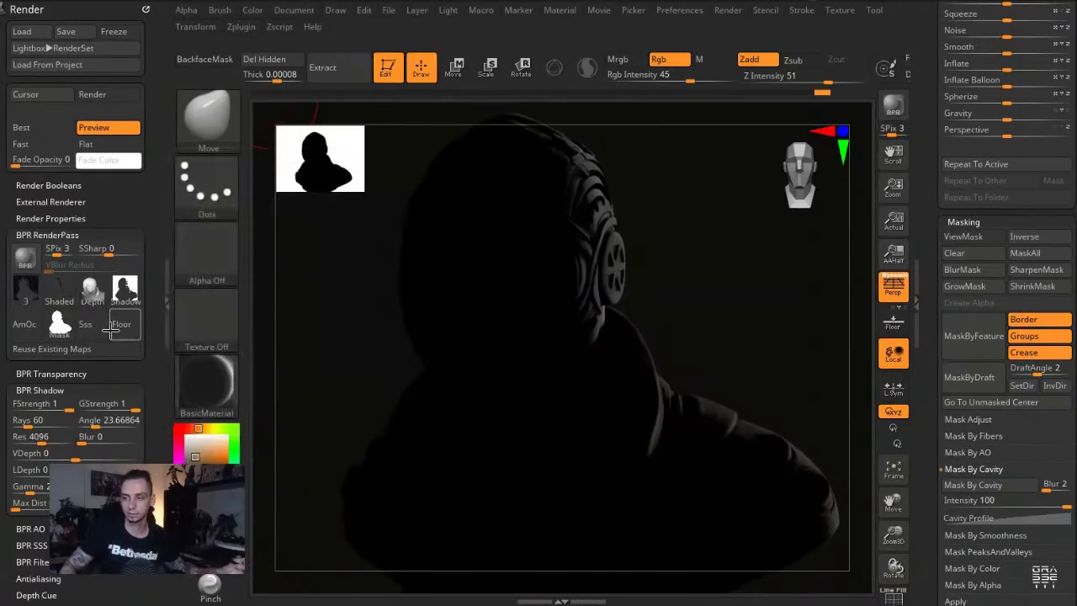
# Apply the ReflectedMap material, bring the light back to the front and render the reflection pass for export
pyautogui.click(206, 383)
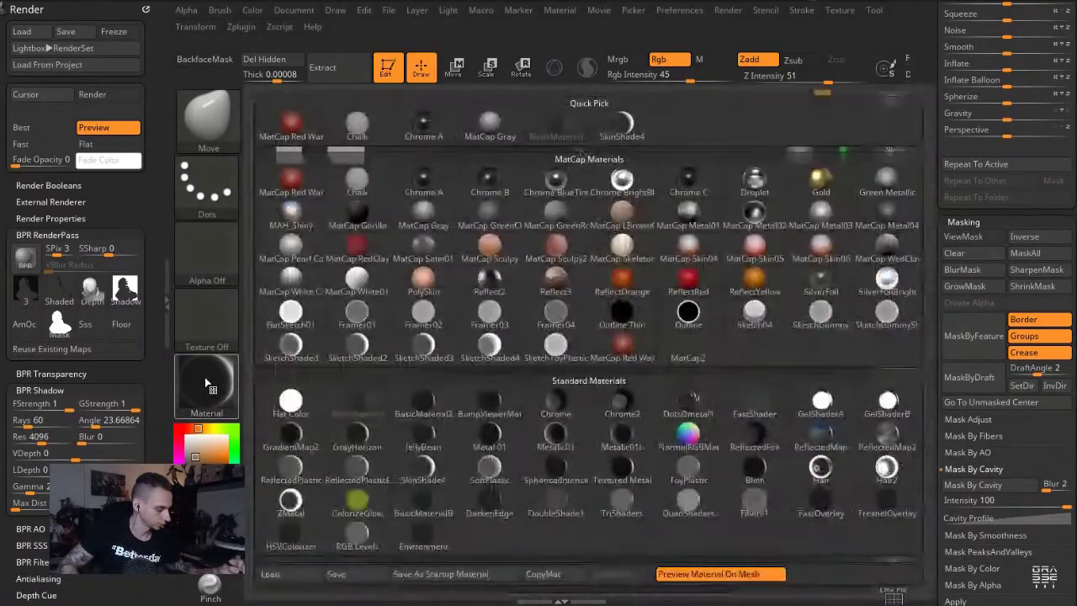
pyautogui.press('Escape')
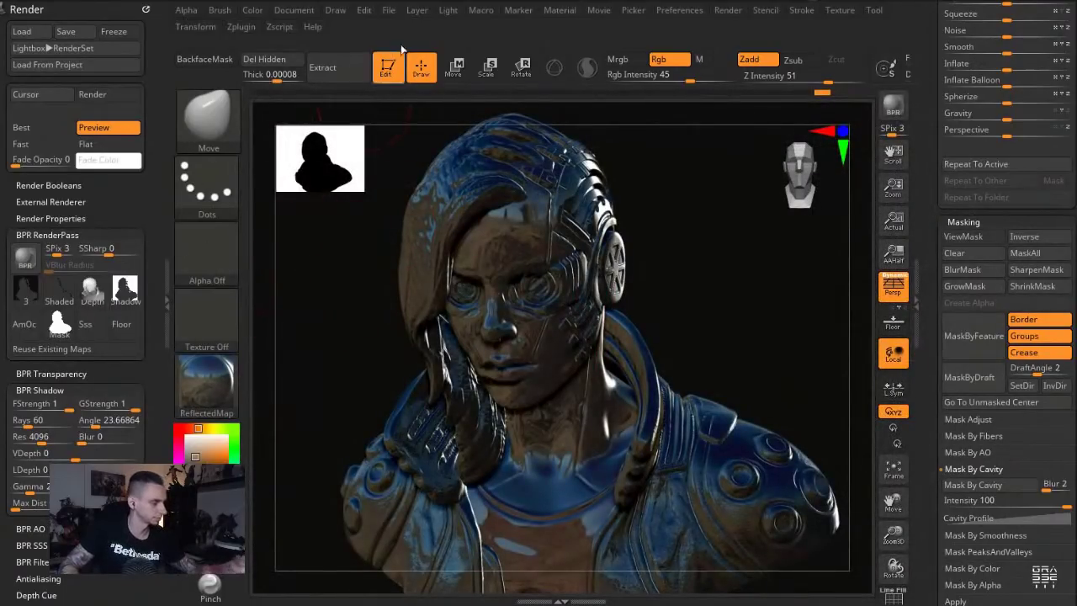
pyautogui.click(449, 13)
pyautogui.click(496, 77)
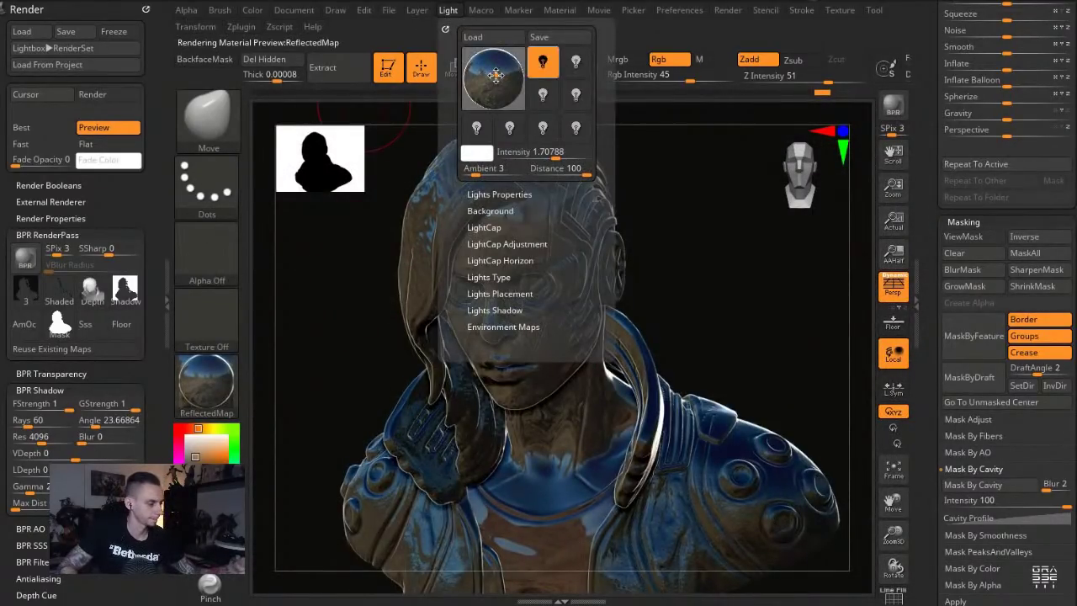
pyautogui.click(496, 77)
pyautogui.click(494, 78)
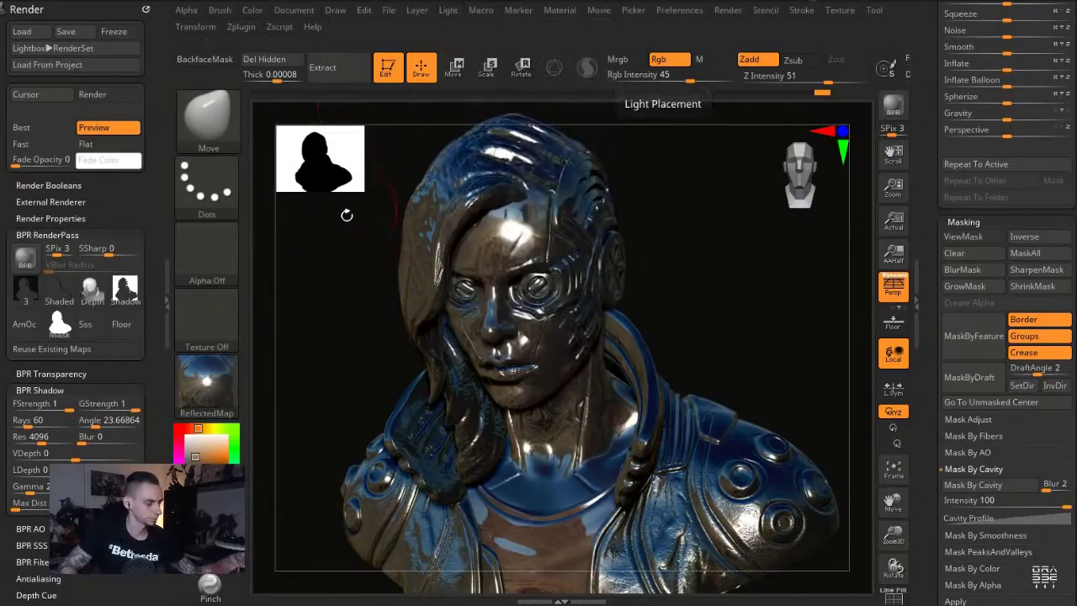
pyautogui.press('shift')
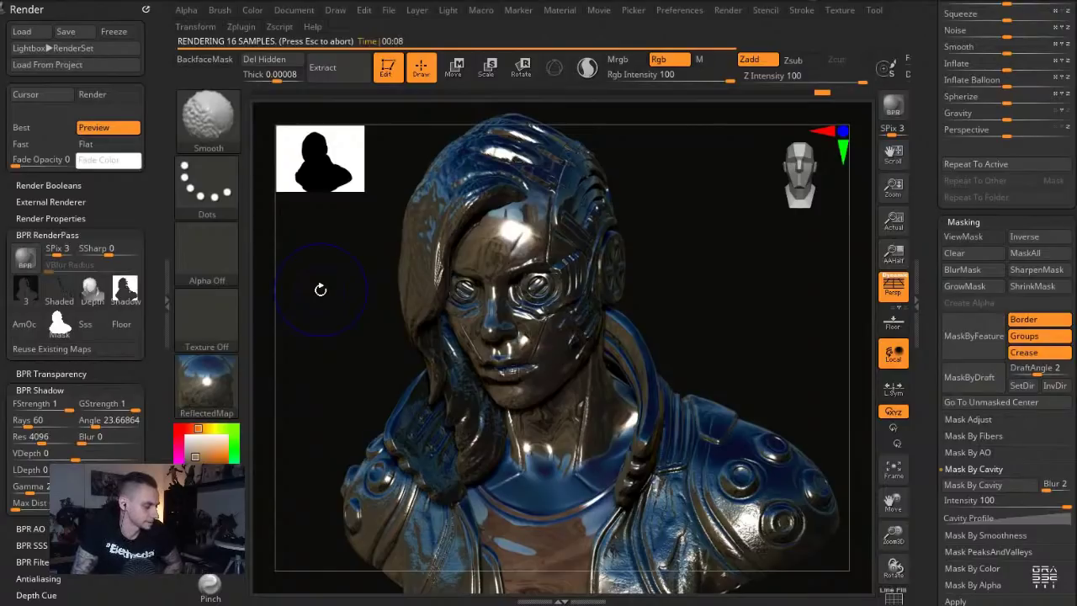
pyautogui.moveTo(24, 297)
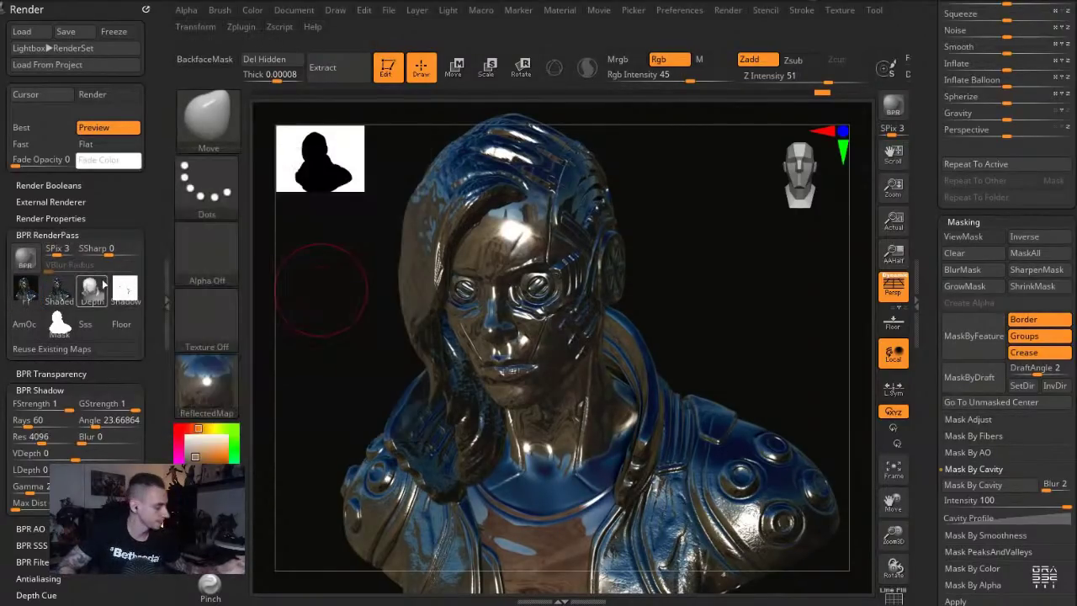
# Apply the Textured Metal material, aim the light at the upper front, then render and export the composite pass
pyautogui.click(238, 385)
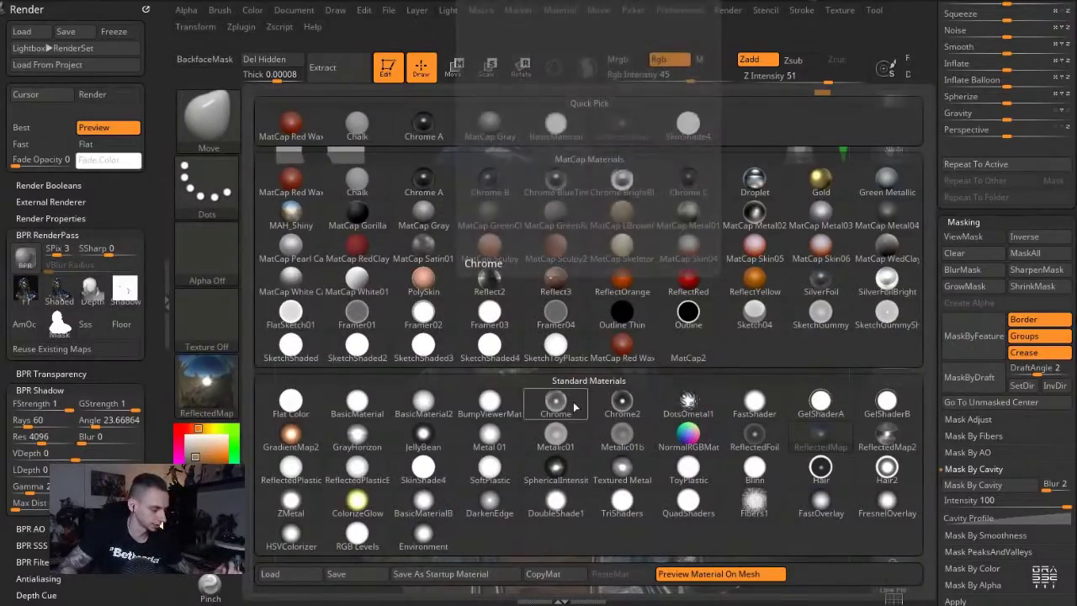
pyautogui.click(617, 472)
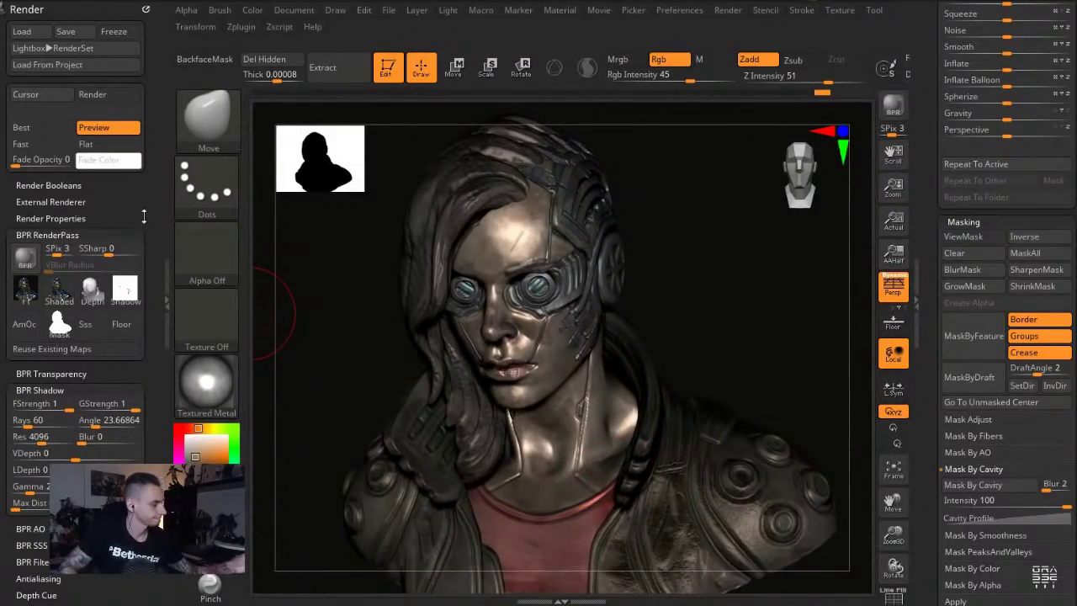
pyautogui.click(447, 10)
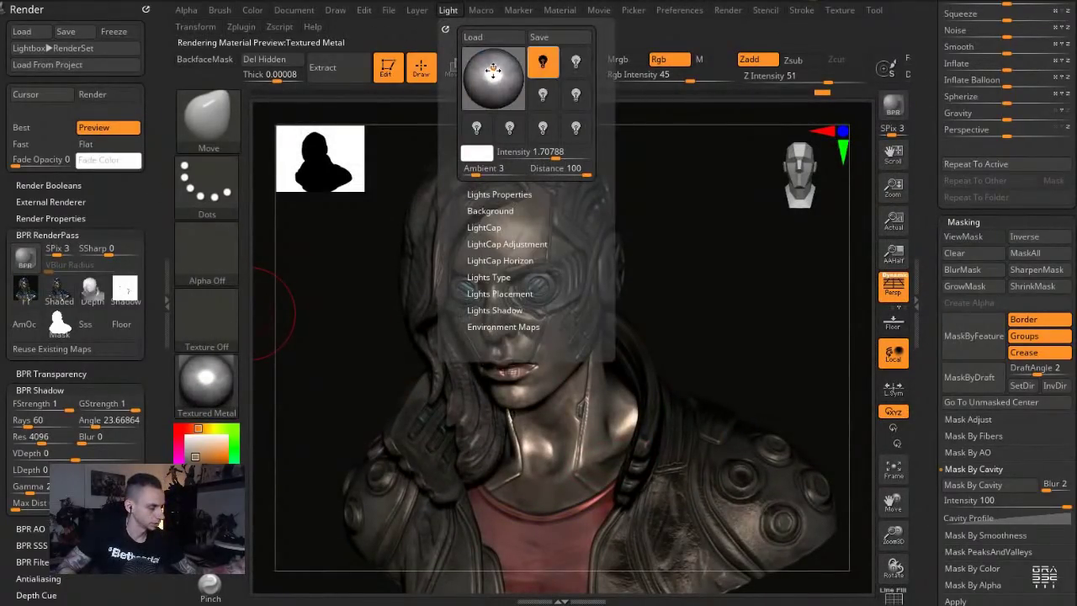
pyautogui.click(493, 71)
pyautogui.moveTo(494, 73); pyautogui.dragTo(498, 69)
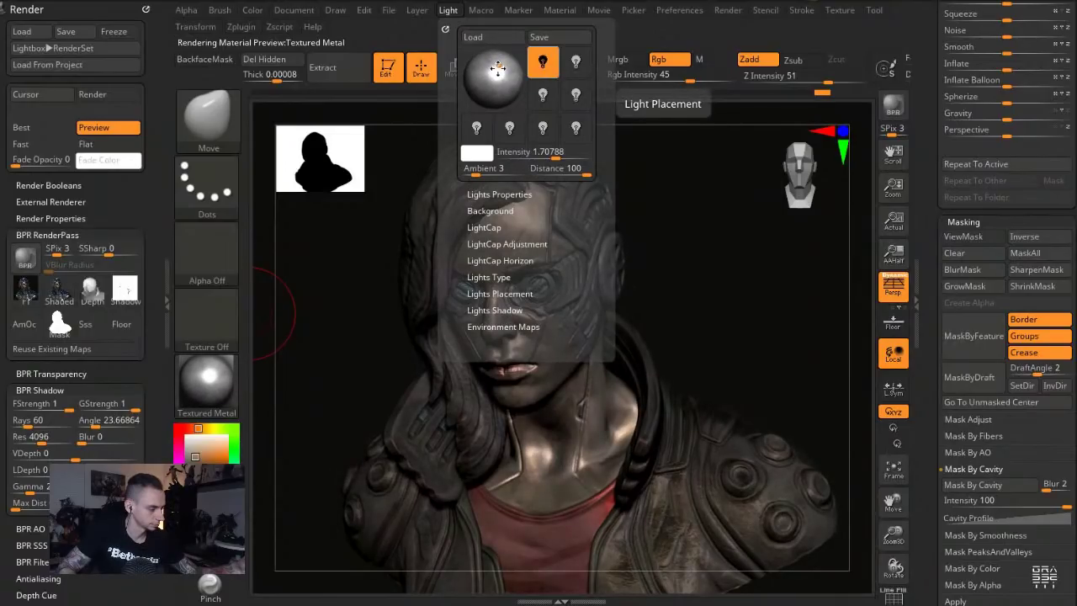
pyautogui.hotkey('shift', 'r')
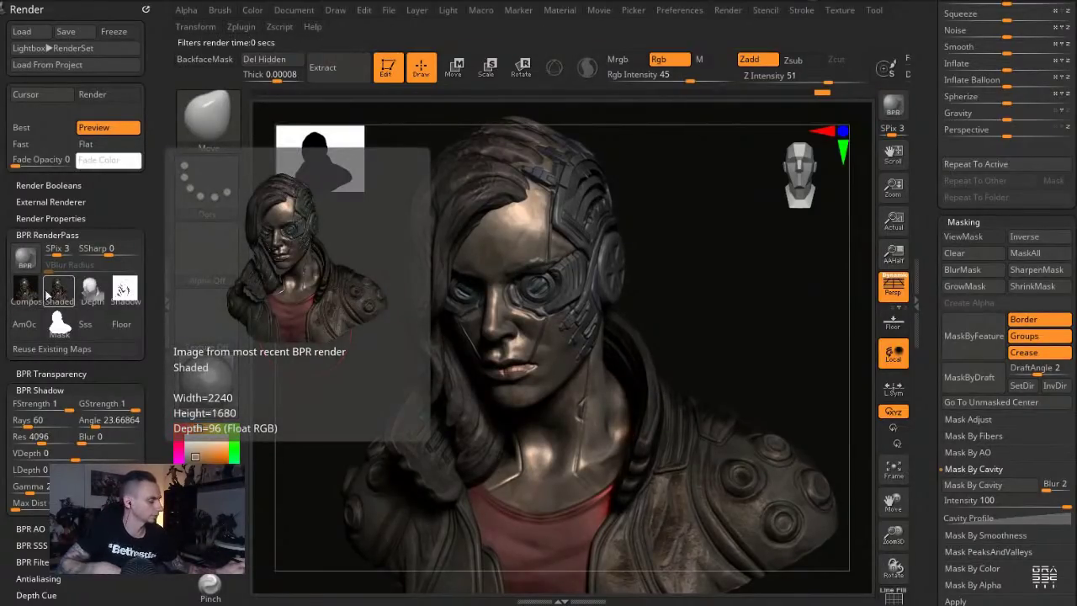
pyautogui.click(35, 294)
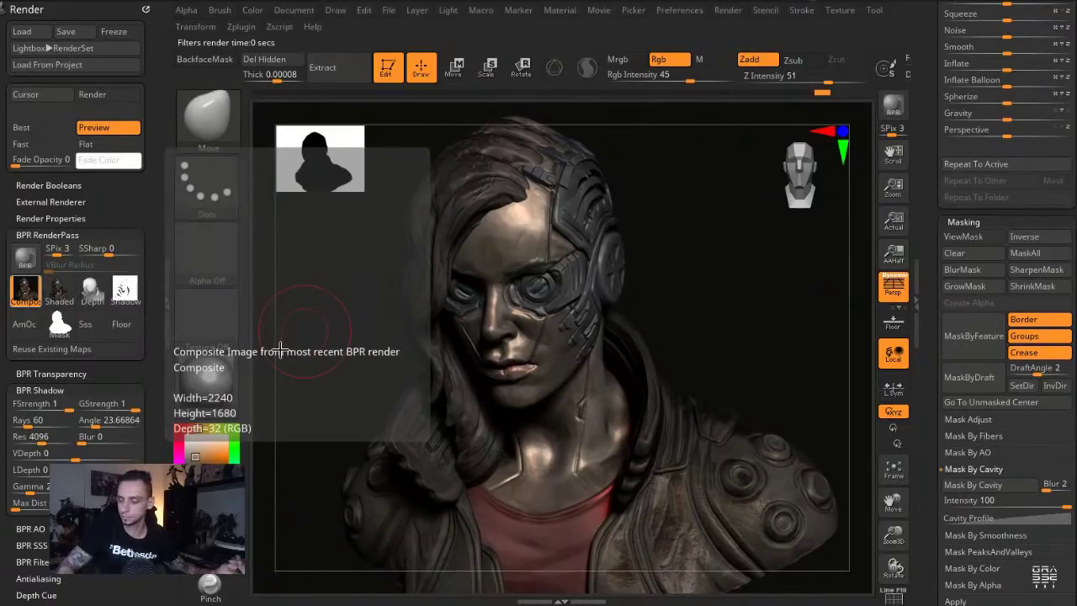
pyautogui.press('Return')
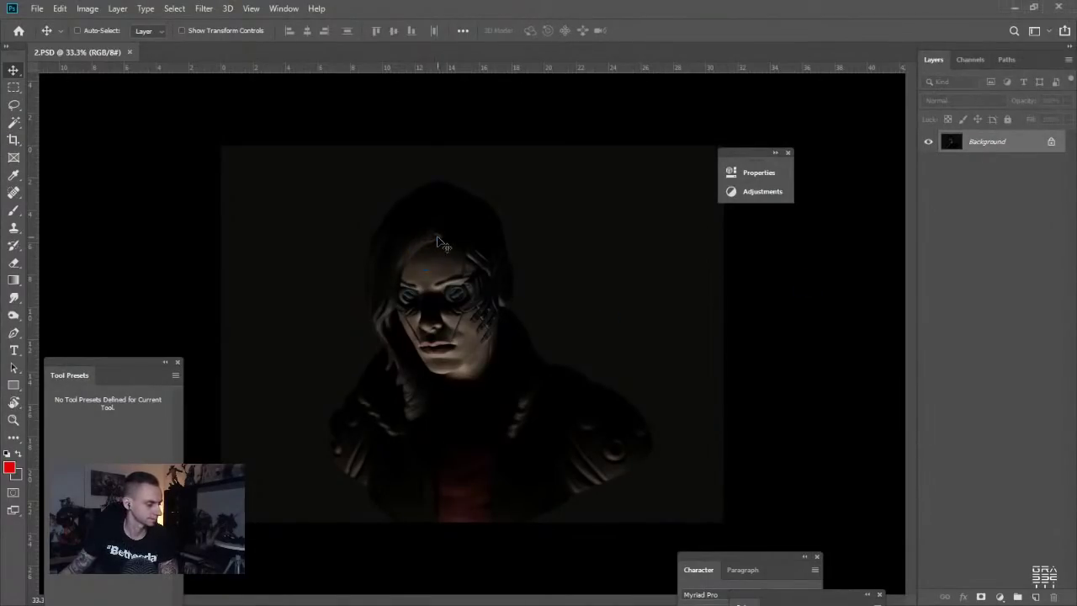
# In Photoshop, paste the rim-light, colour composite, depth, mask, shaded, shadow and Textured Metal renders into 2.PSD as separate layers
pyautogui.hotkey('ctrl', 'v')
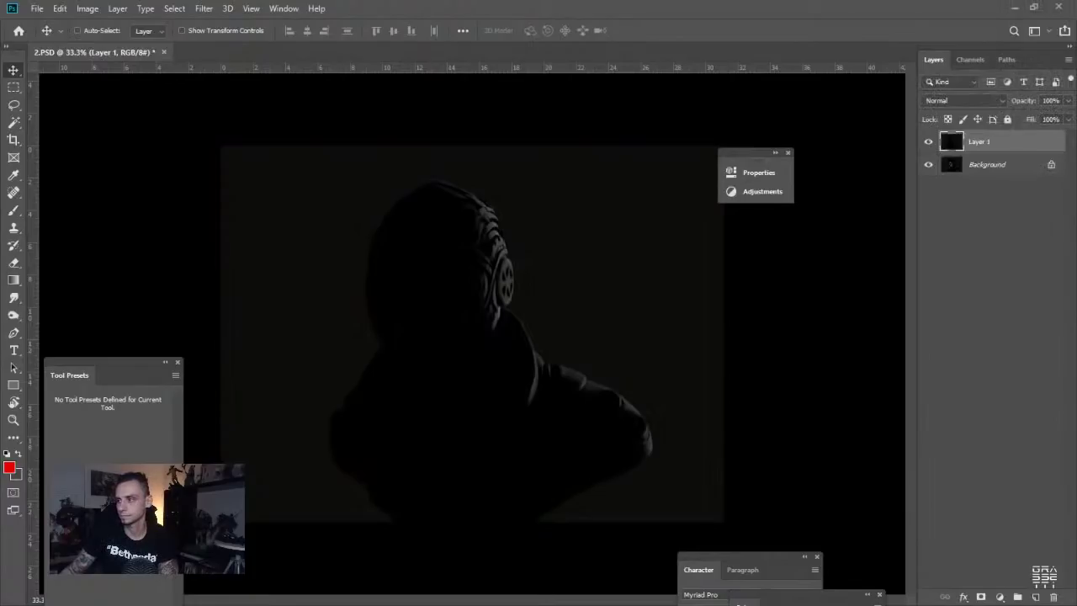
pyautogui.hotkey('ctrl', 'v')
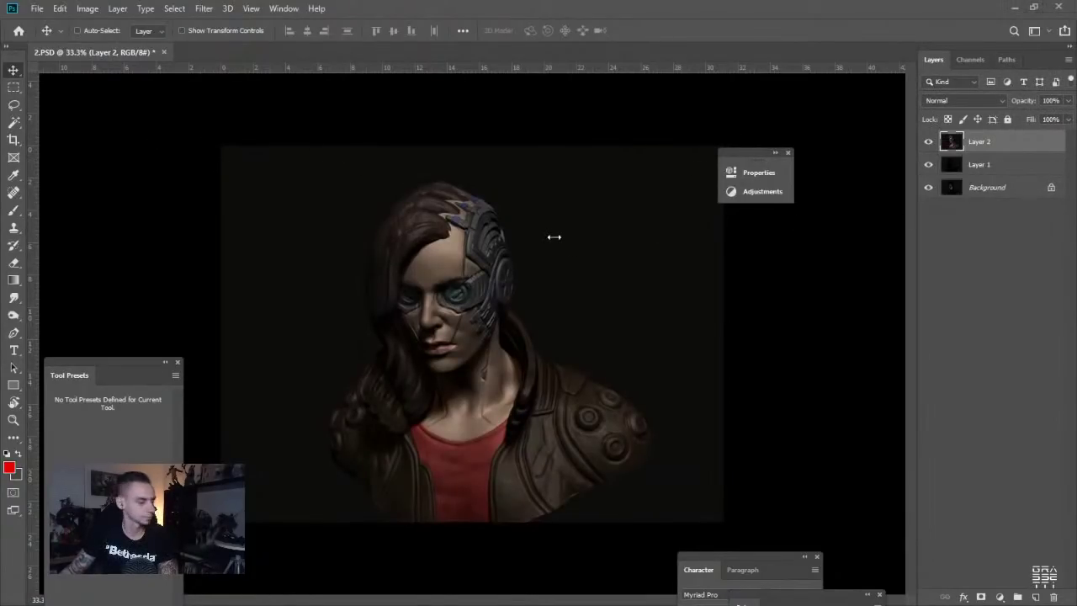
pyautogui.hotkey('ctrl', 'v')
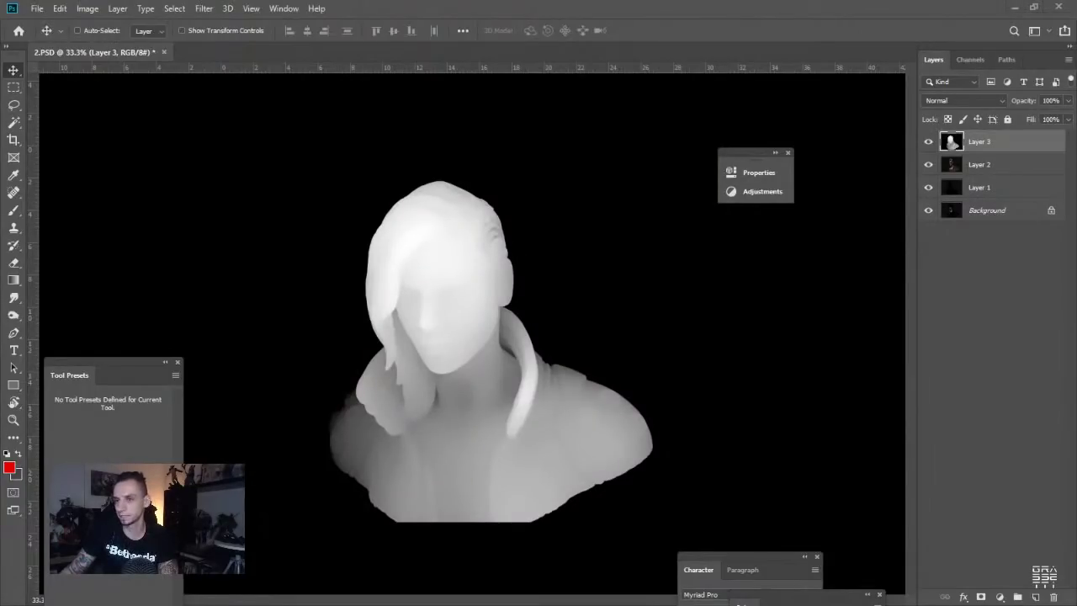
pyautogui.hotkey('ctrl', 'v')
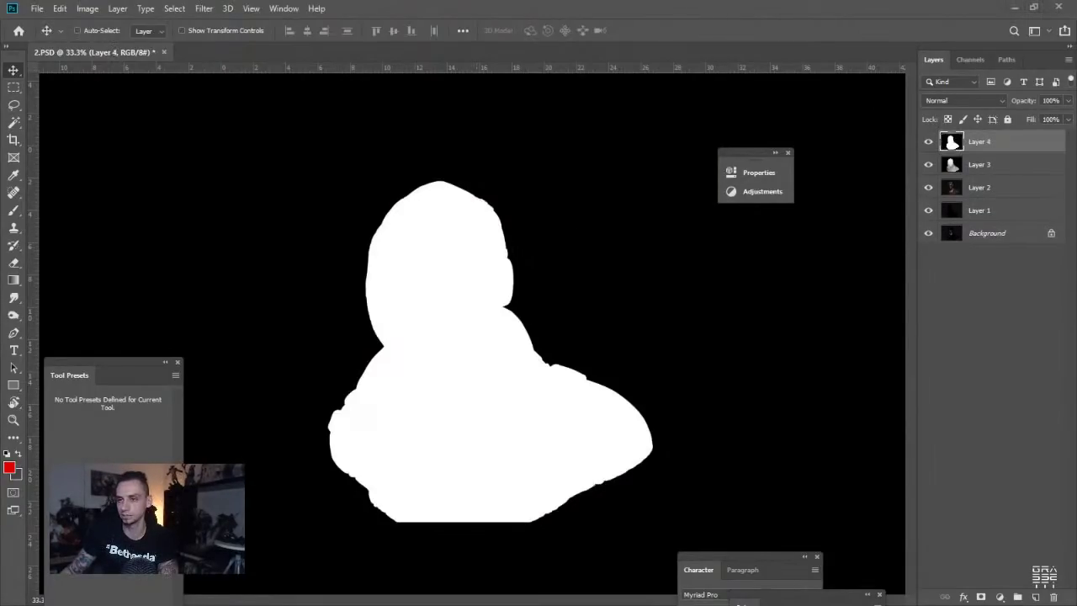
pyautogui.hotkey('ctrl', 'v')
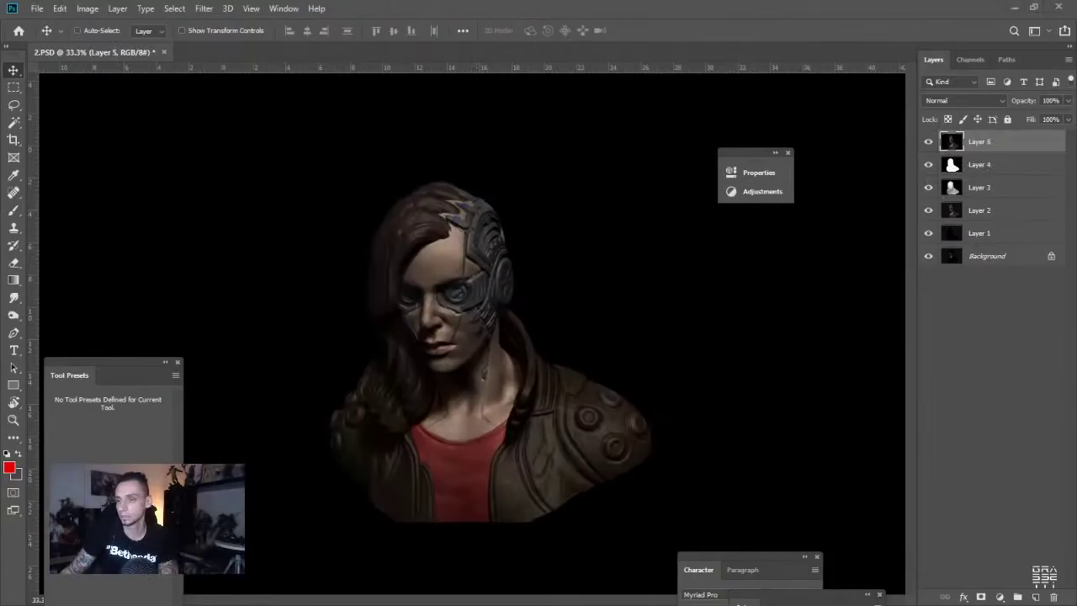
pyautogui.hotkey('ctrl', 'v')
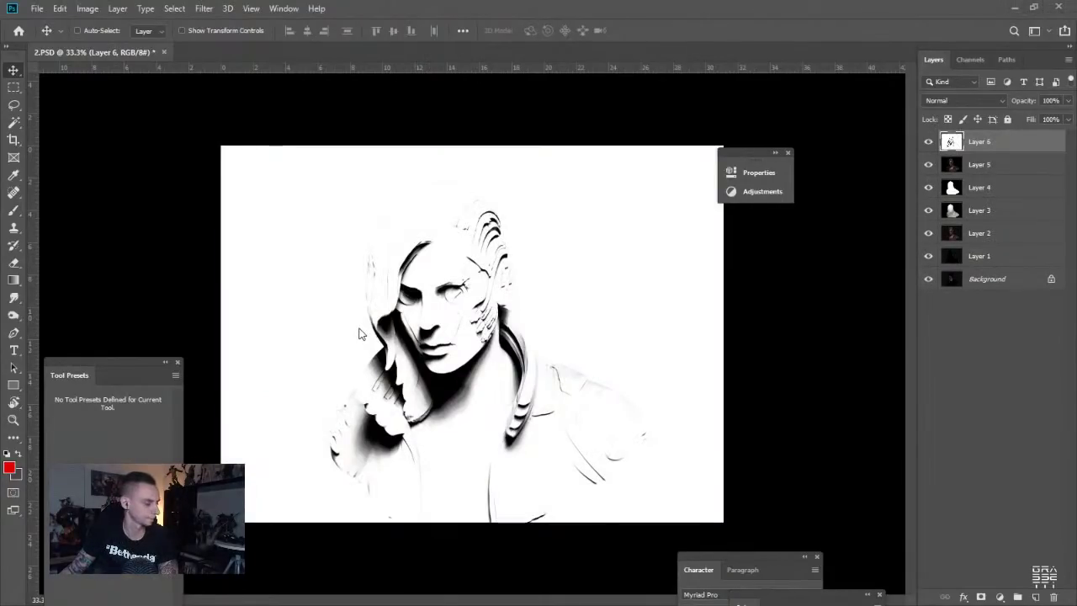
pyautogui.hotkey('ctrl', 'v')
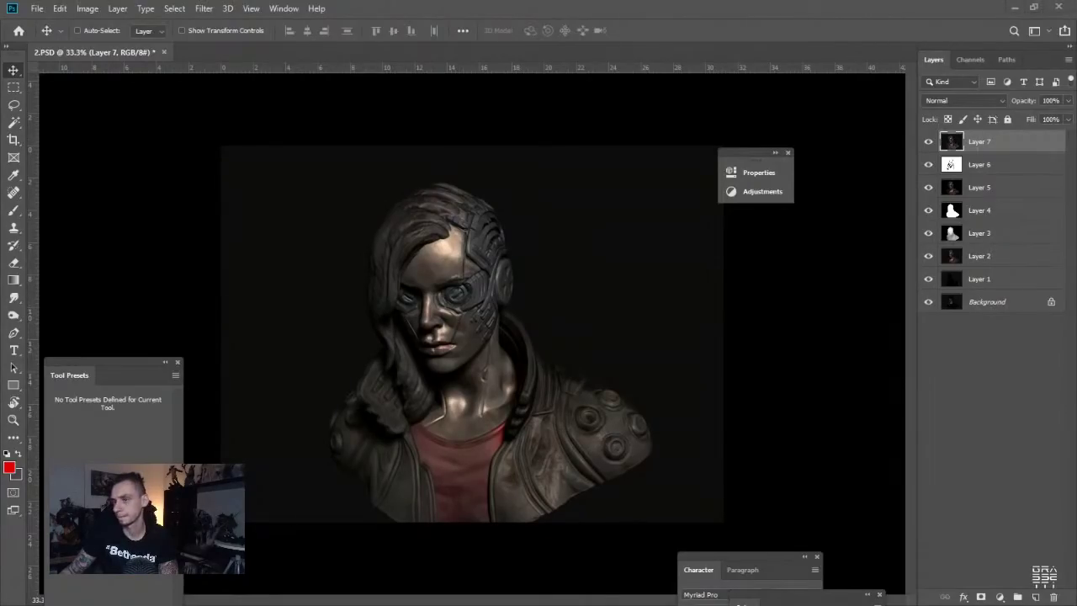
# Paste the reflection, under-lit and rim-light renders into 2.PSD as three separate layers above the existing ones
pyautogui.hotkey('ctrl', 'v')
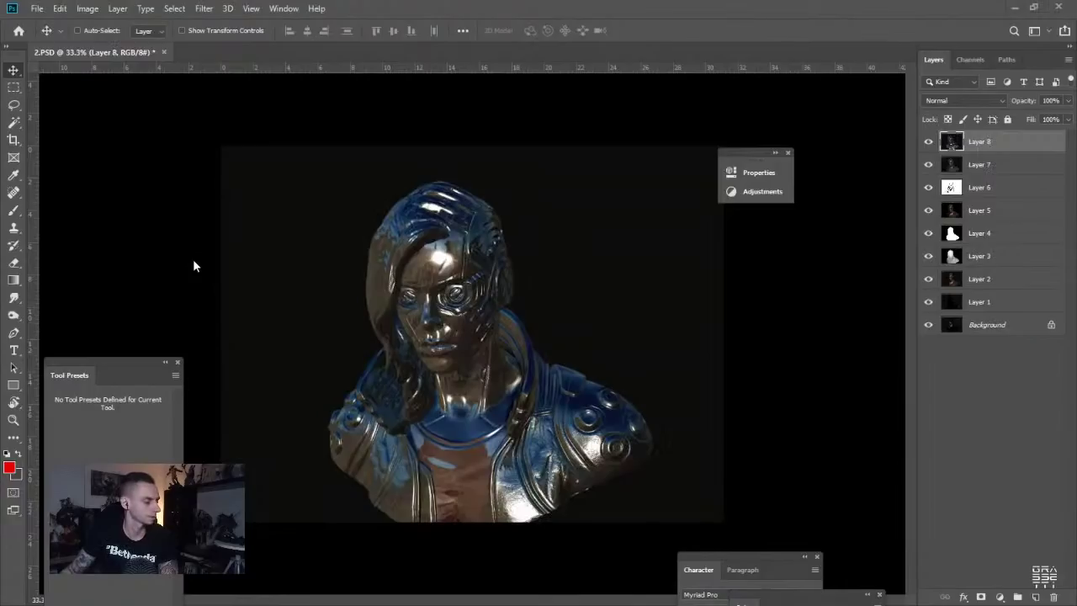
pyautogui.hotkey('ctrl', 'shift', 'alt', 'n')
pyautogui.hotkey('ctrl', 'v')
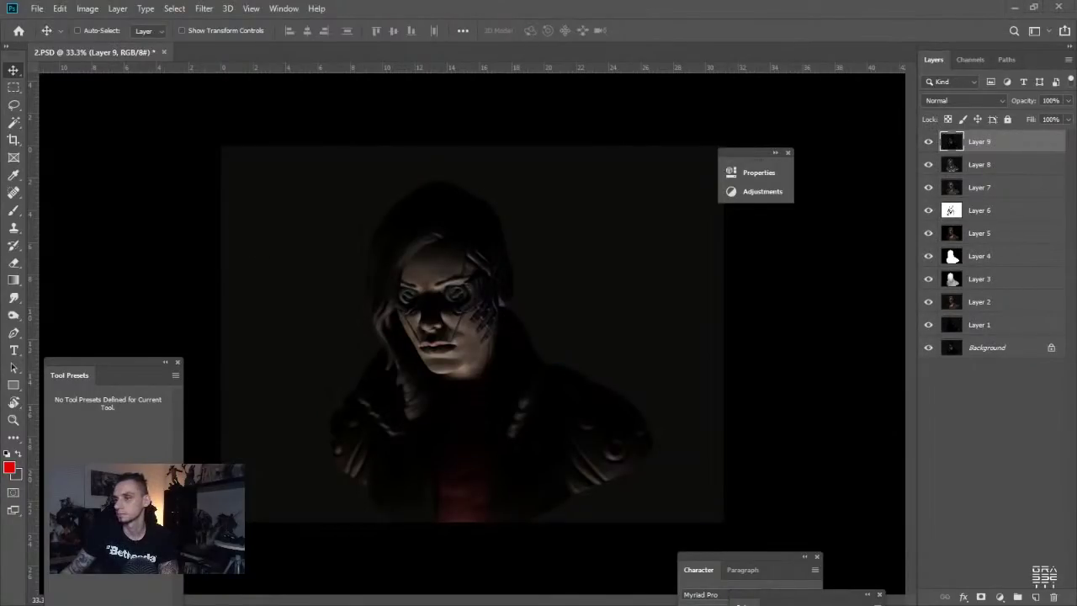
pyautogui.hotkey('ctrl', 'shift', 'alt', 'n')
pyautogui.hotkey('ctrl', 'v')
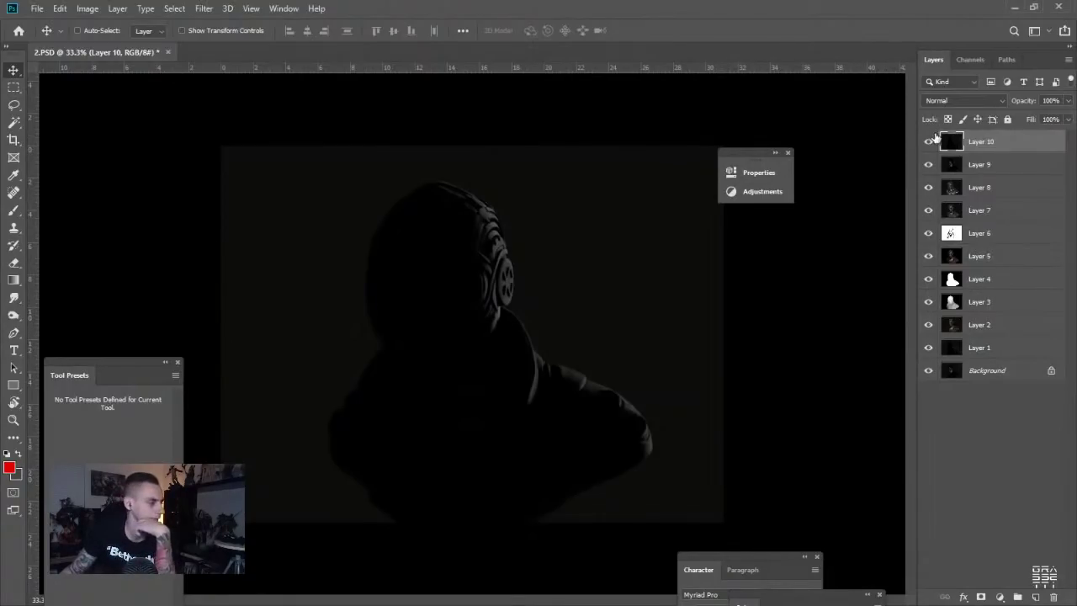
# Hide every render layer from Layer 10 down to Layer 1, leaving only the Background visible
pyautogui.click(928, 142)
pyautogui.click(928, 165)
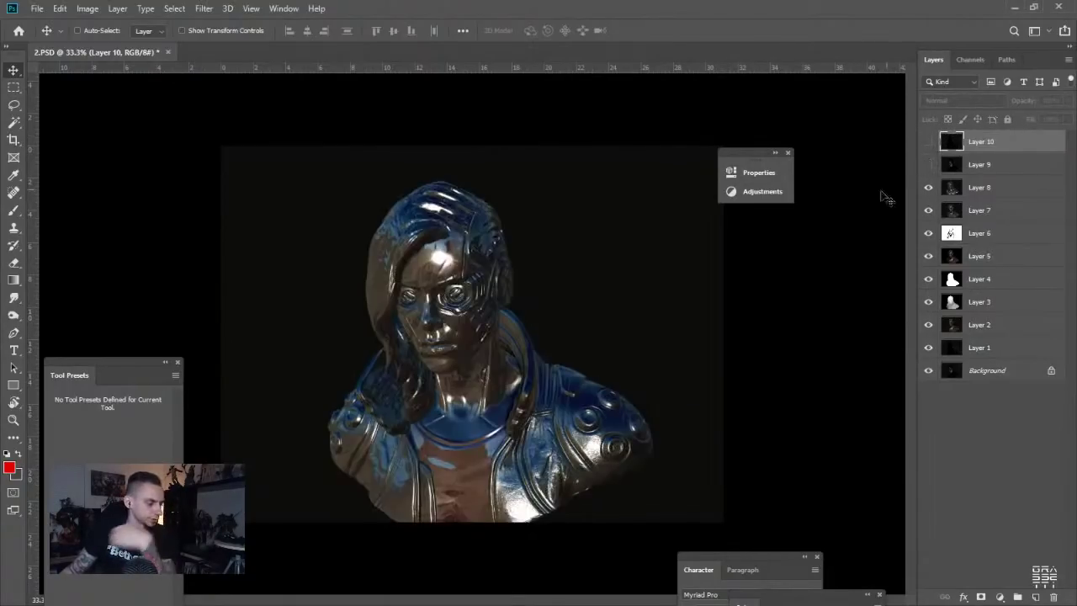
pyautogui.press('z')
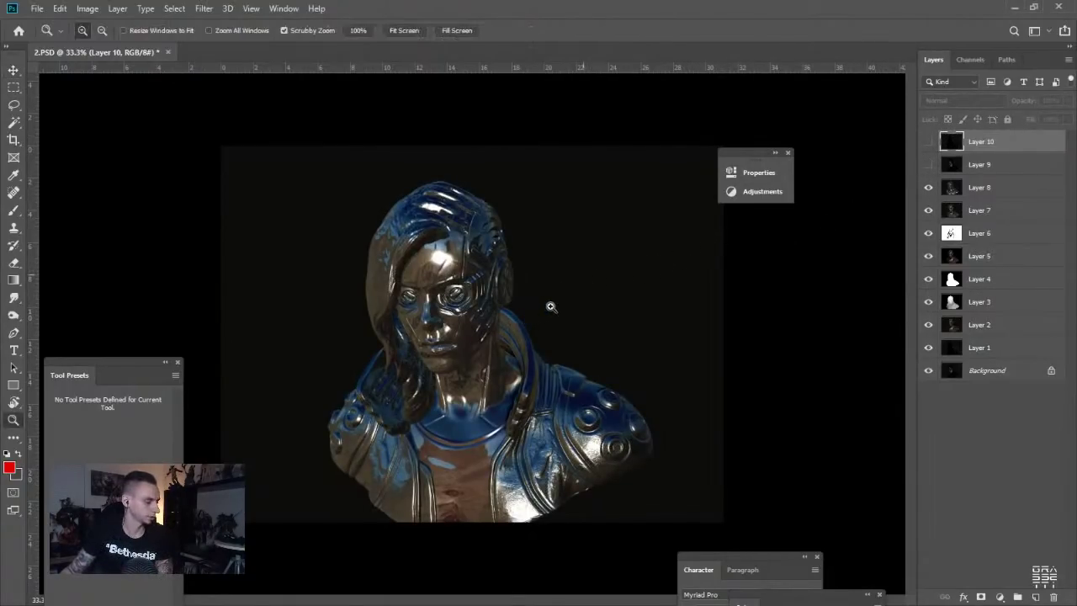
pyautogui.click(552, 307)
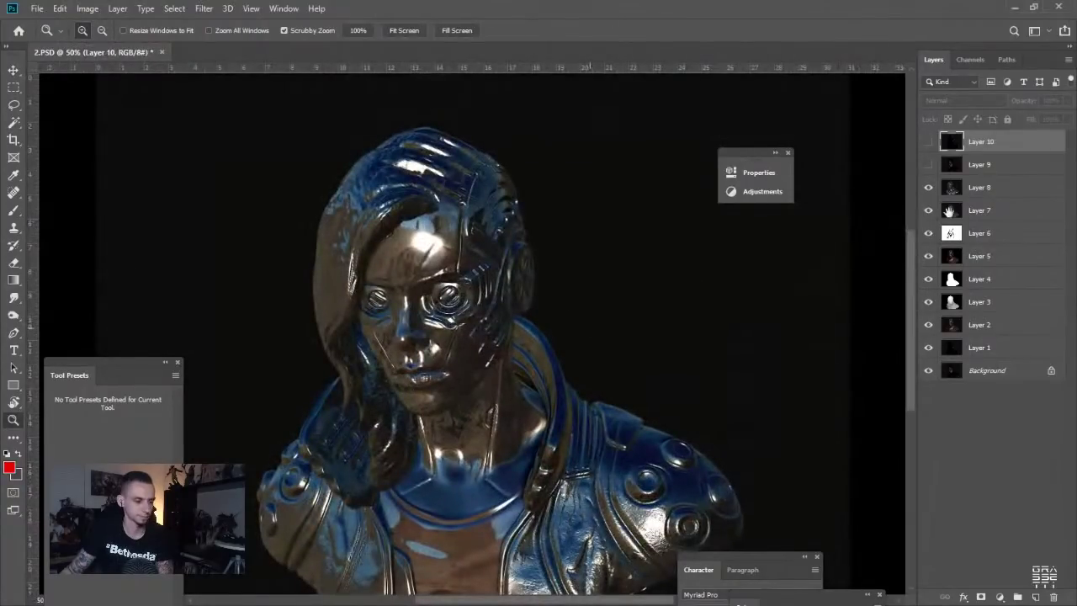
pyautogui.click(929, 188)
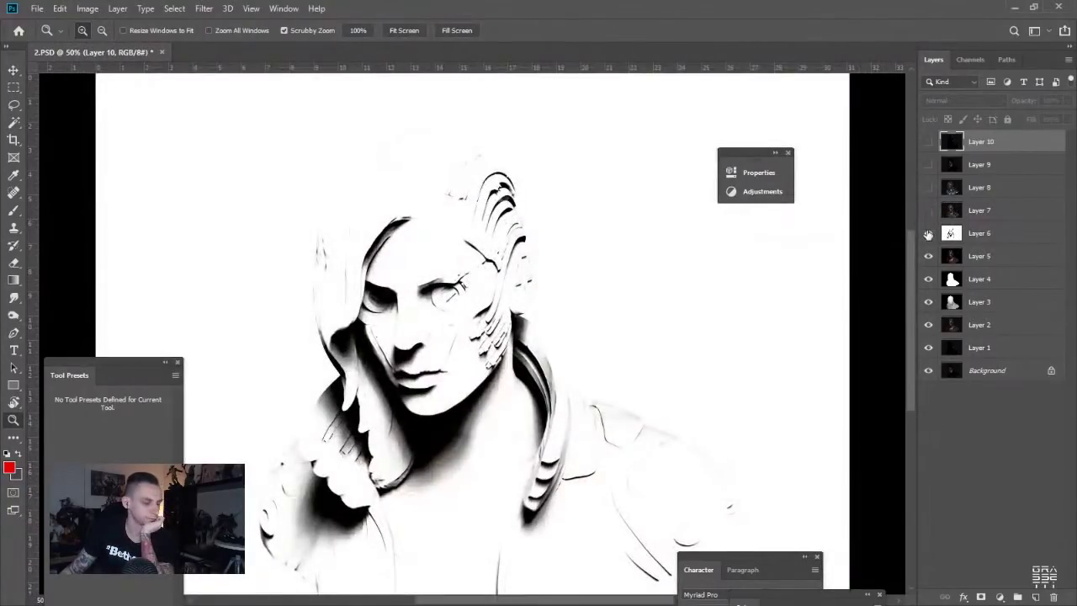
pyautogui.click(928, 235)
pyautogui.click(926, 259)
pyautogui.click(929, 282)
pyautogui.click(929, 278)
pyautogui.click(929, 302)
pyautogui.click(929, 325)
pyautogui.click(929, 347)
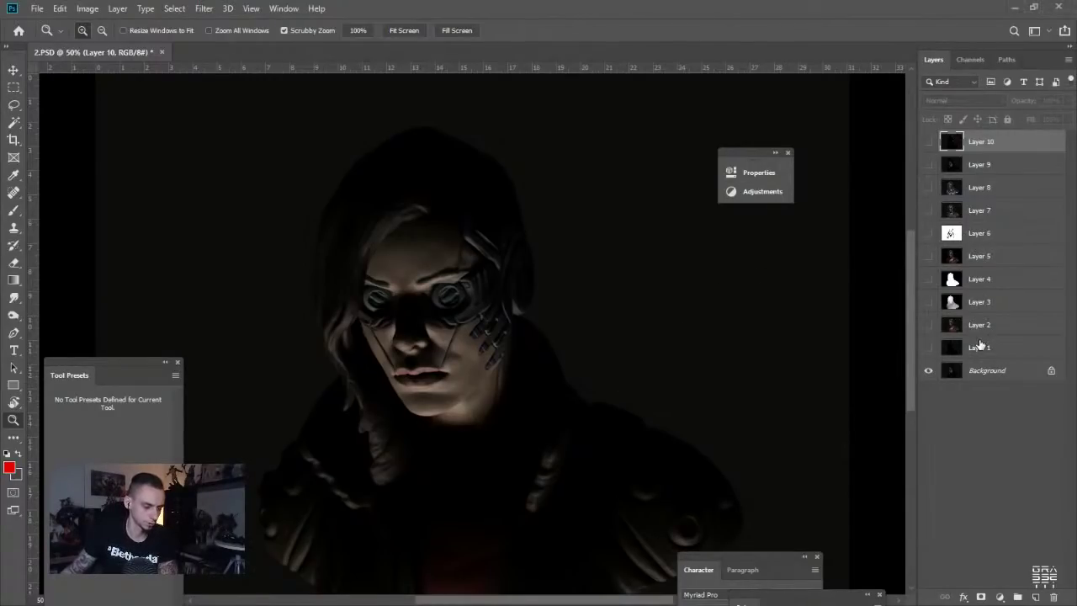
# Show Layer 1, unlock the Background layer, move it to the top of the stack and hide it
pyautogui.click(981, 350)
pyautogui.click(984, 370)
pyautogui.click(929, 347)
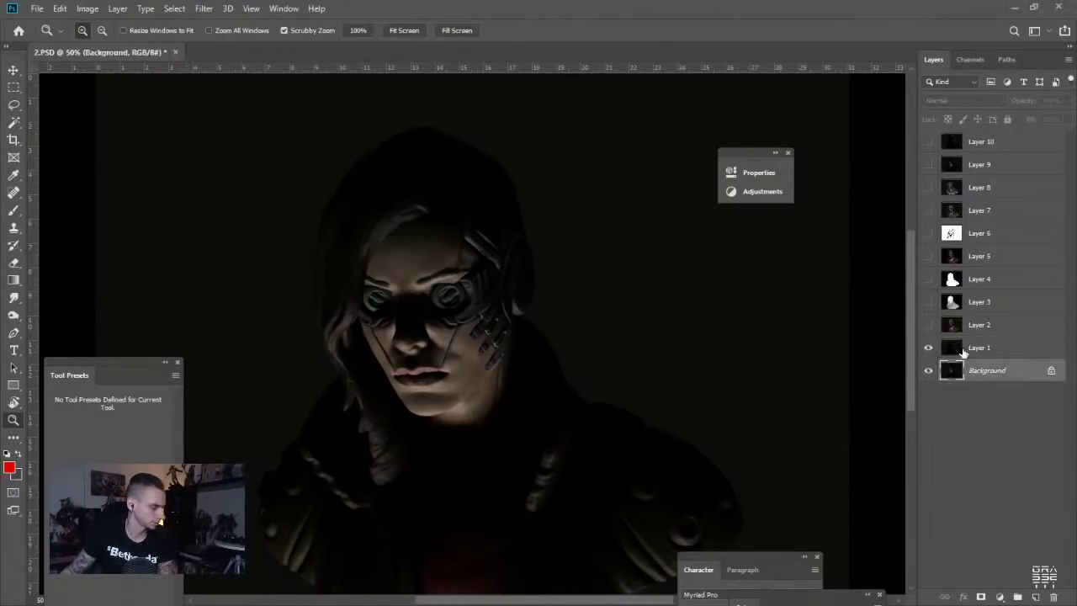
pyautogui.click(982, 347)
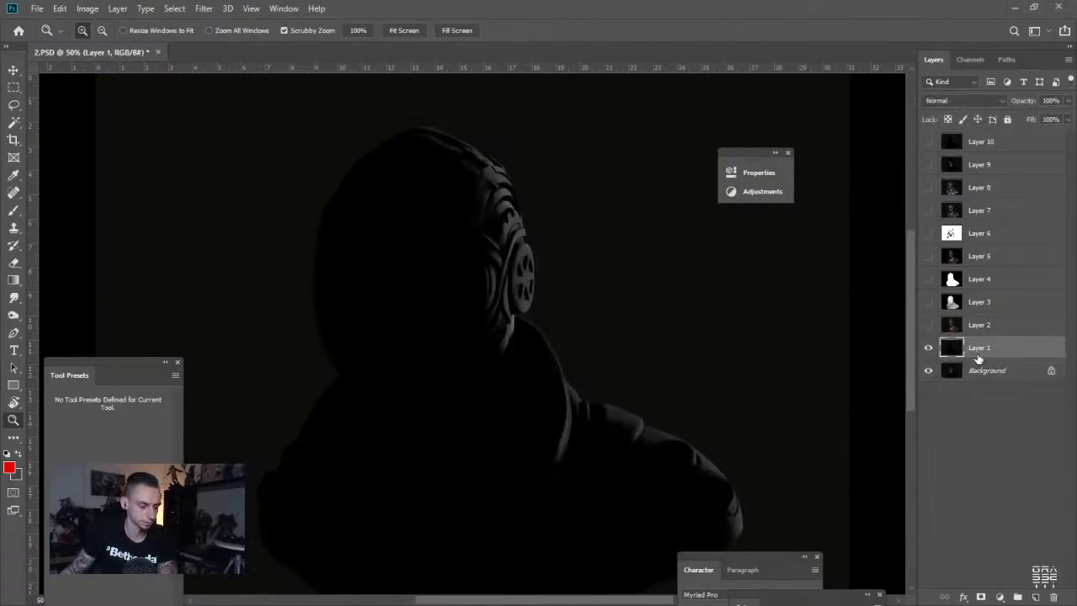
pyautogui.click(977, 372)
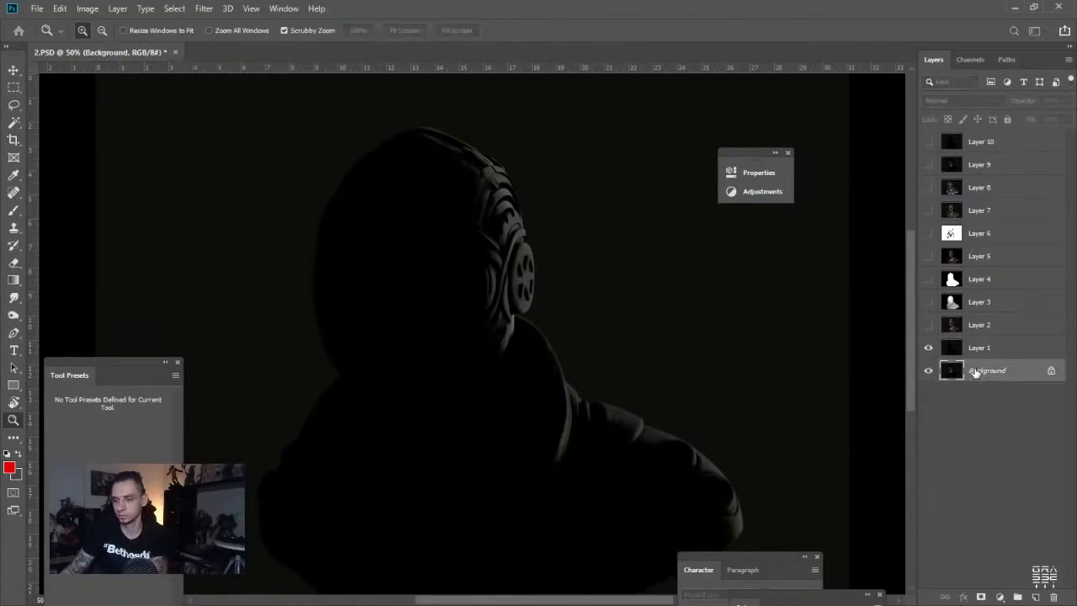
pyautogui.click(1051, 371)
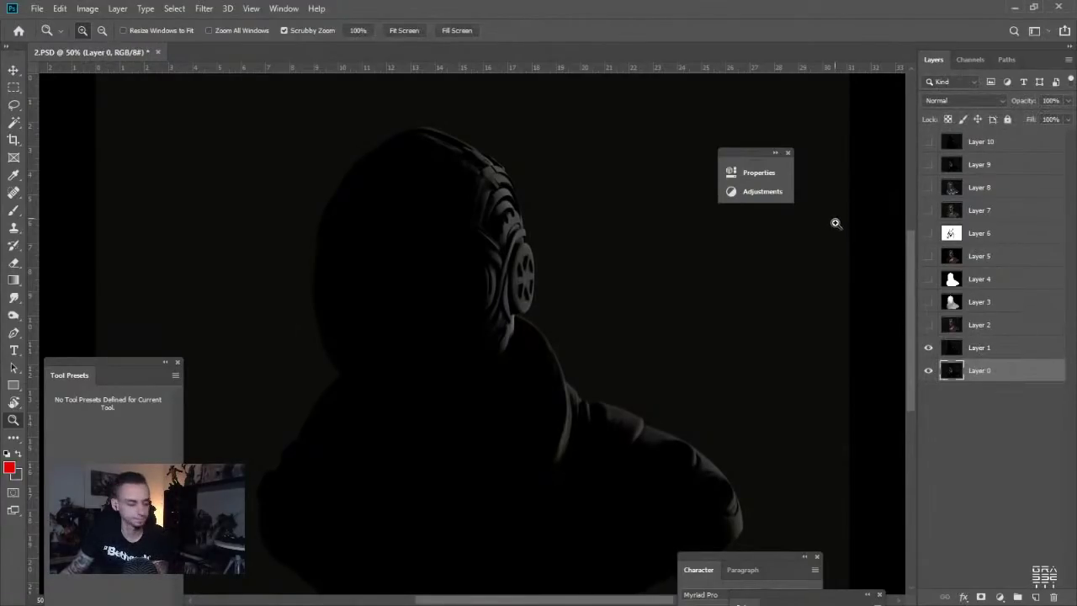
pyautogui.moveTo(957, 374); pyautogui.dragTo(959, 143)
pyautogui.click(928, 141)
# Show the colour composite on Layer 2 and move the rim-light Layer 1 directly above it
pyautogui.click(929, 348)
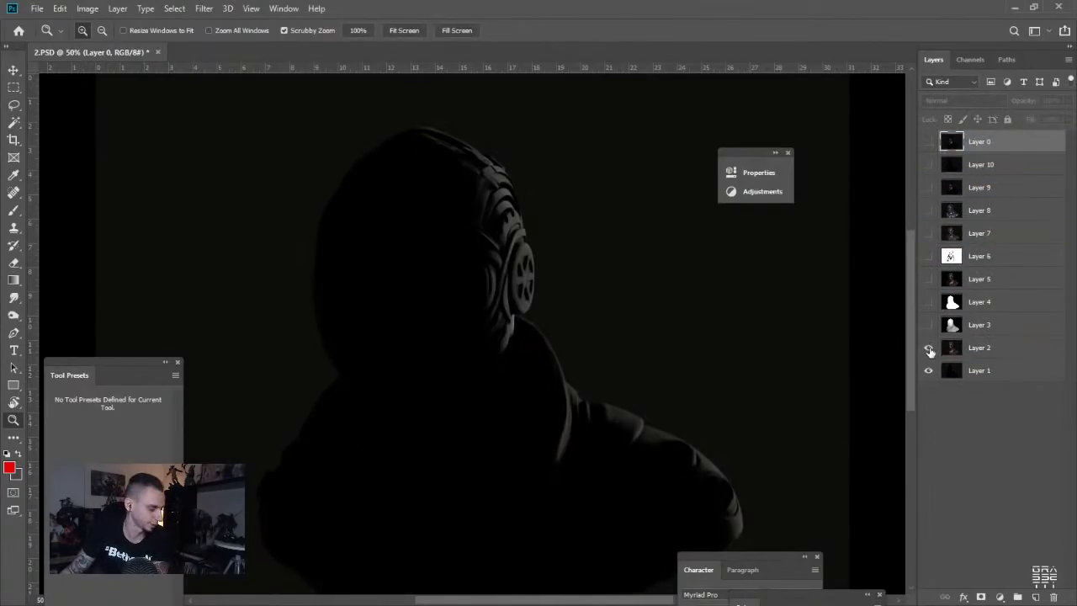
pyautogui.click(975, 350)
pyautogui.moveTo(977, 369); pyautogui.dragTo(975, 341)
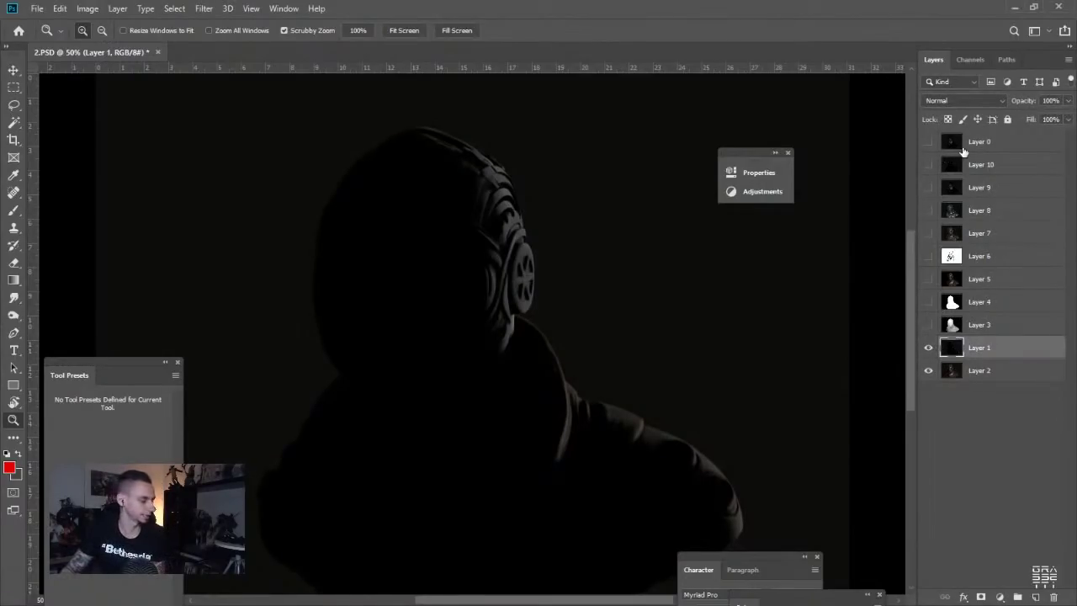
# Apply Auto Tone to the rim-light Layer 1, set its blend mode to Screen and compare it on and off
pyautogui.hotkey('ctrl', 'shift', 'l')
pyautogui.click(960, 100)
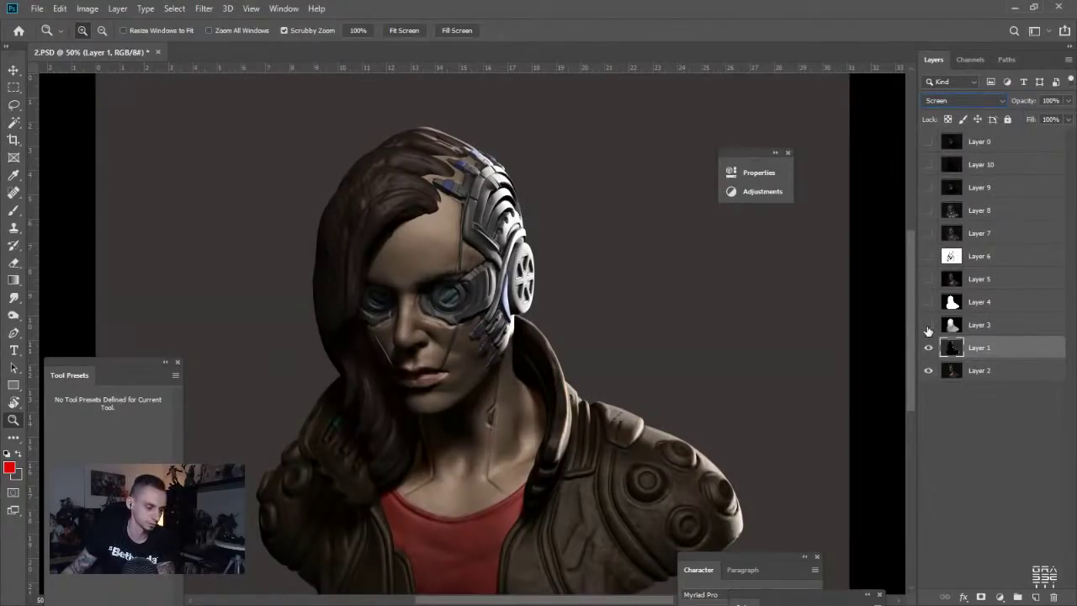
pyautogui.click(928, 348)
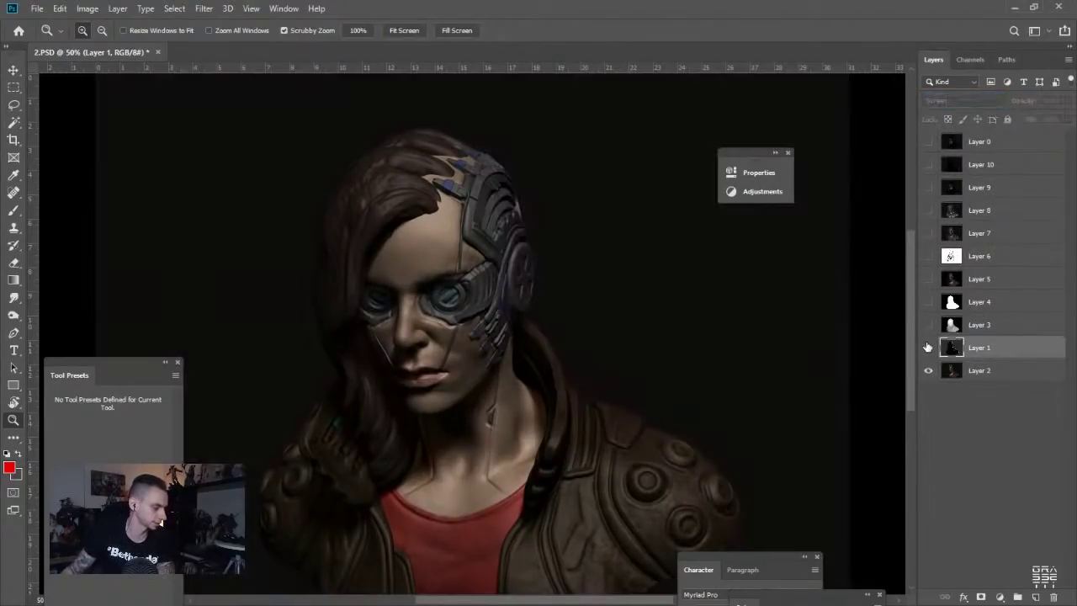
# Examine the blended rim light up close on the head, shoulder and jacket, ending with most of the bust in view
pyautogui.click(562, 354)
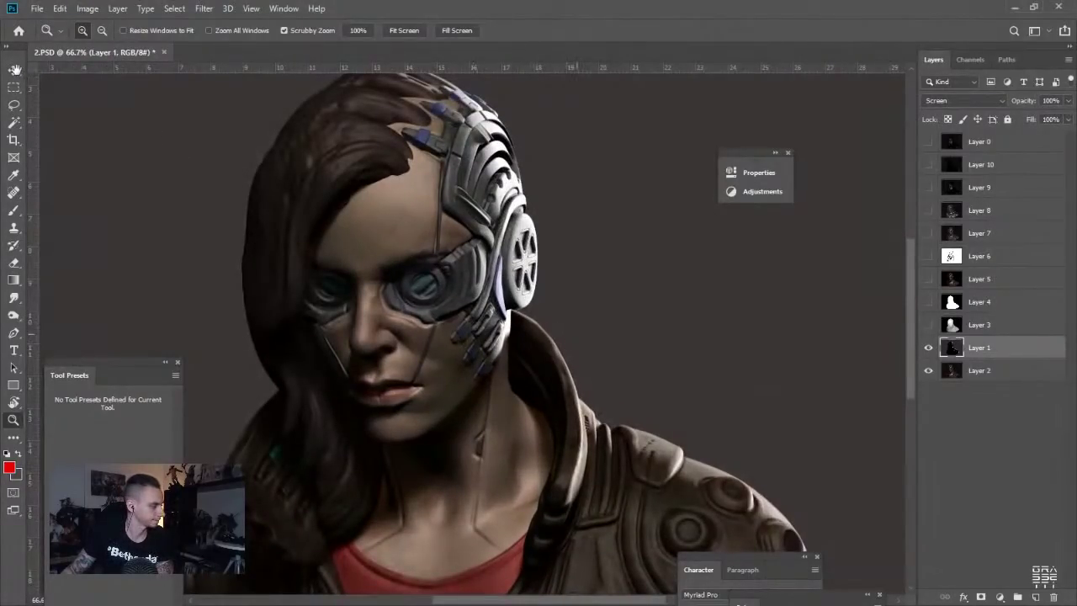
pyautogui.moveTo(577, 334); pyautogui.dragTo(14, 71)
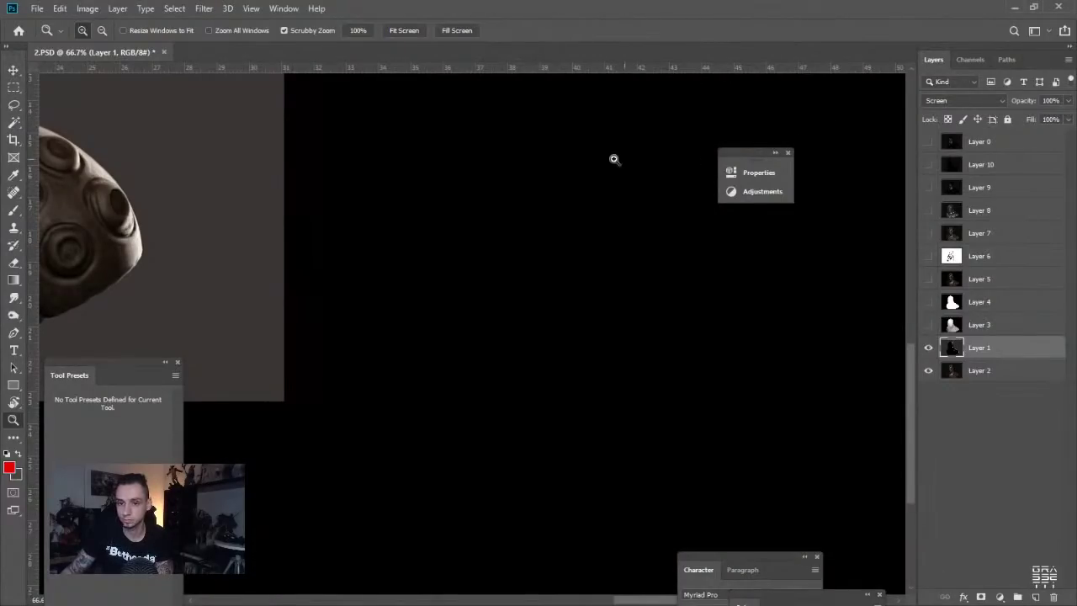
pyautogui.click(416, 205)
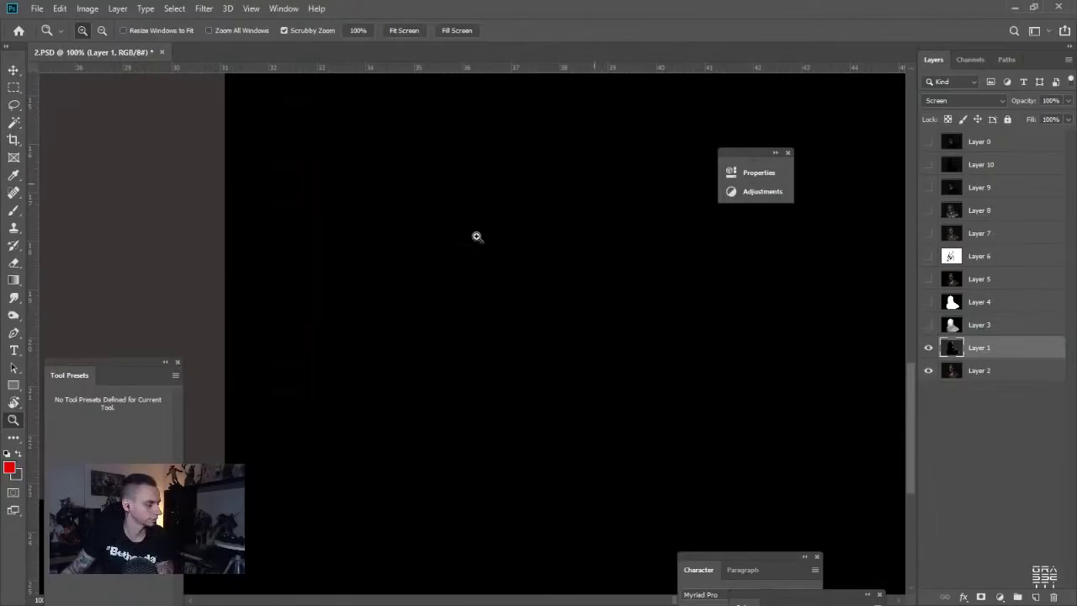
pyautogui.click(582, 250)
pyautogui.click(15, 72)
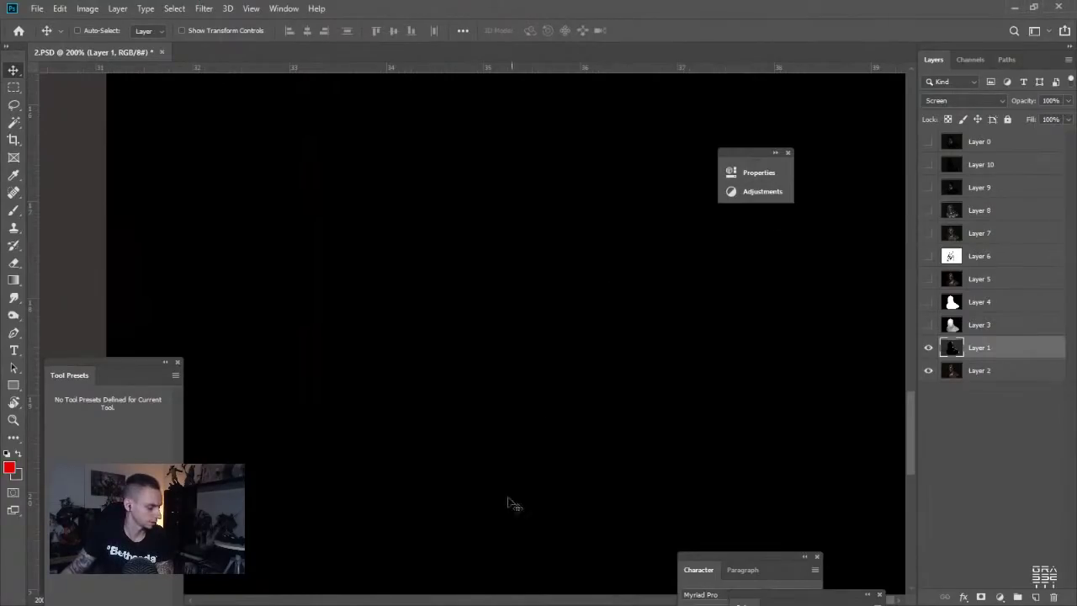
pyautogui.click(656, 600)
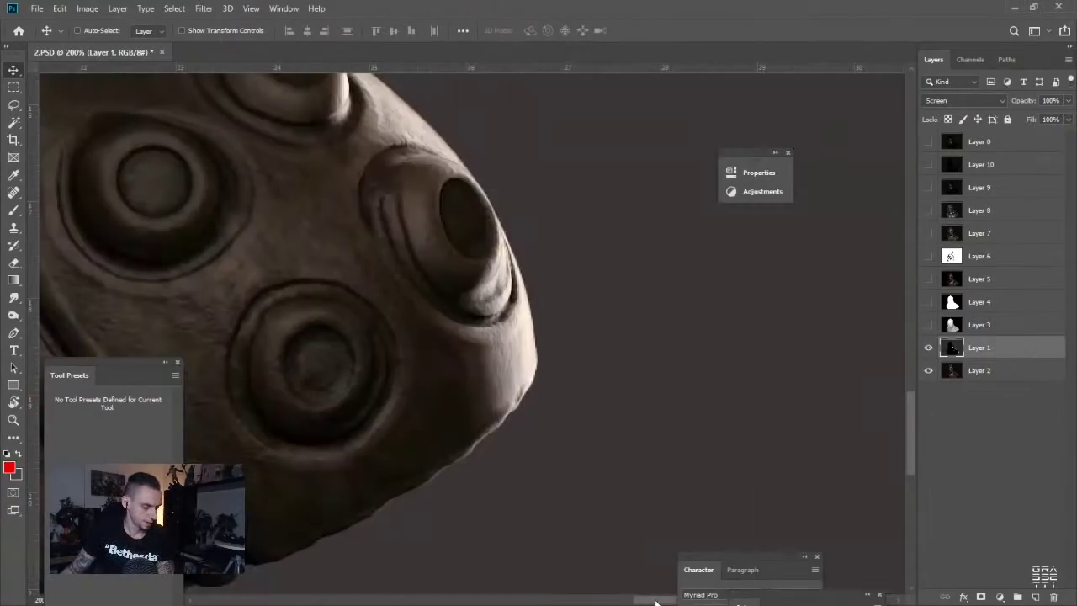
pyautogui.moveTo(642, 601); pyautogui.dragTo(549, 600)
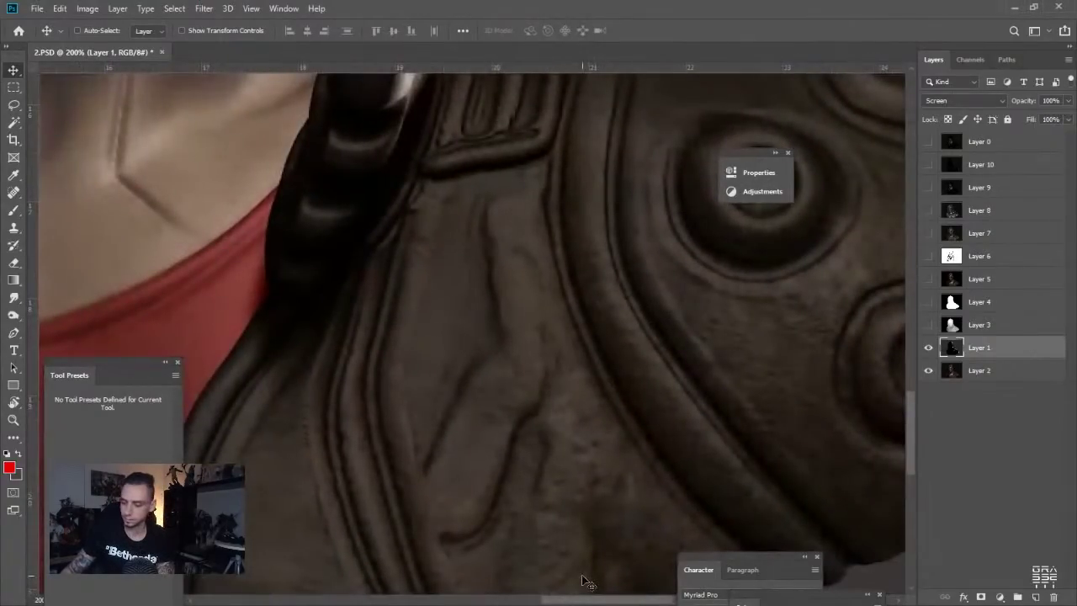
pyautogui.hotkey('ctrl', '+')
pyautogui.hotkey('ctrl', '-')
pyautogui.hotkey('ctrl', '-')
pyautogui.hotkey('ctrl', '-')
pyautogui.hotkey('ctrl', '-')
pyautogui.hotkey('ctrl', '-')
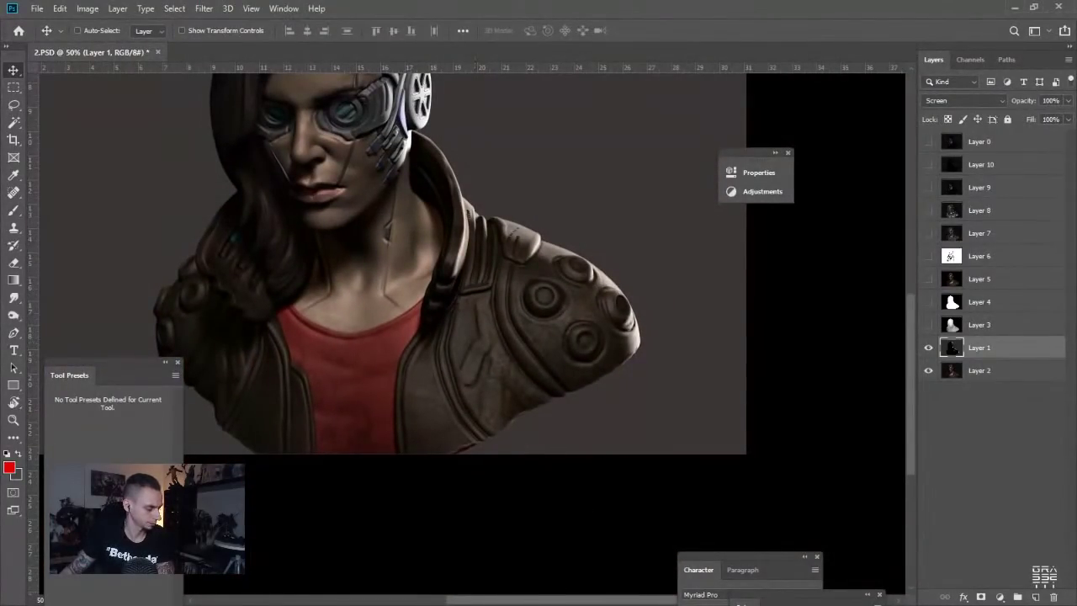
pyautogui.moveTo(537, 601); pyautogui.dragTo(497, 601)
pyautogui.scroll(3, 708, 423)
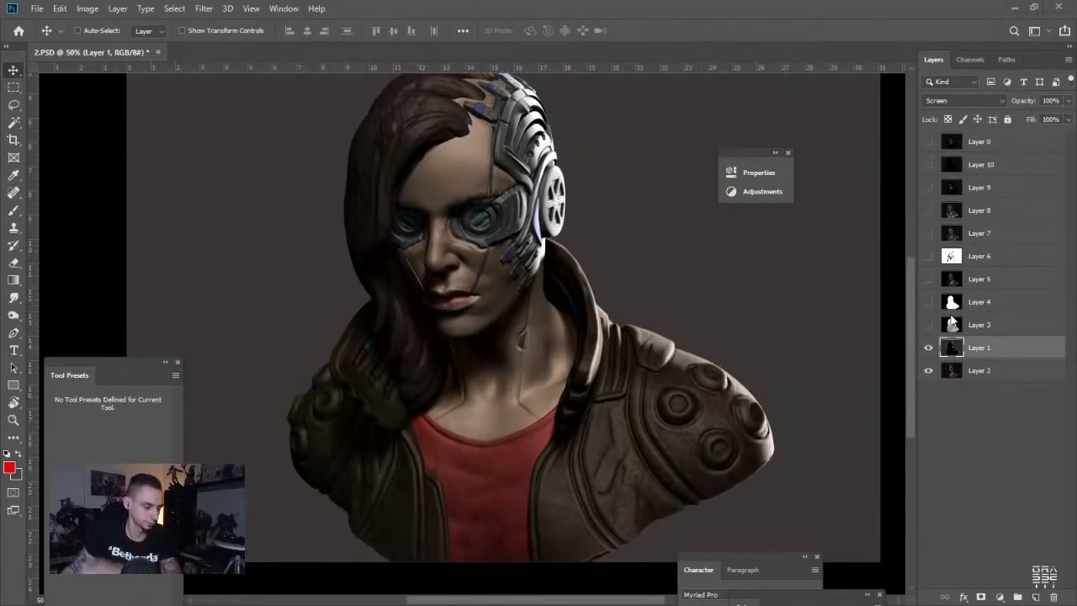
# Show the white silhouette mask on Layer 4, set its blend mode to Multiply and move it to the top of the stack
pyautogui.click(972, 283)
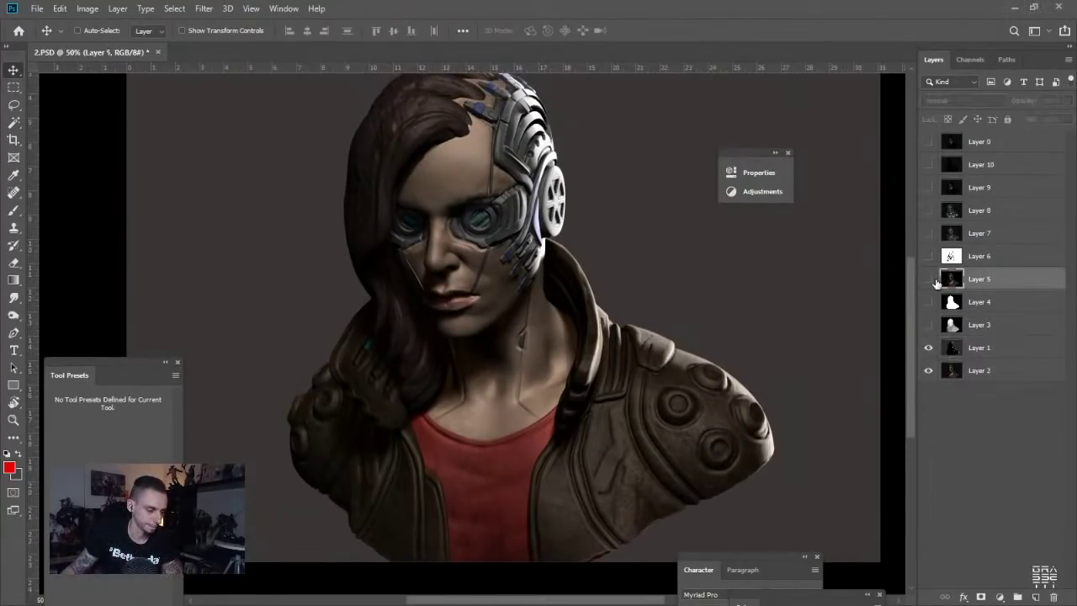
pyautogui.click(929, 280)
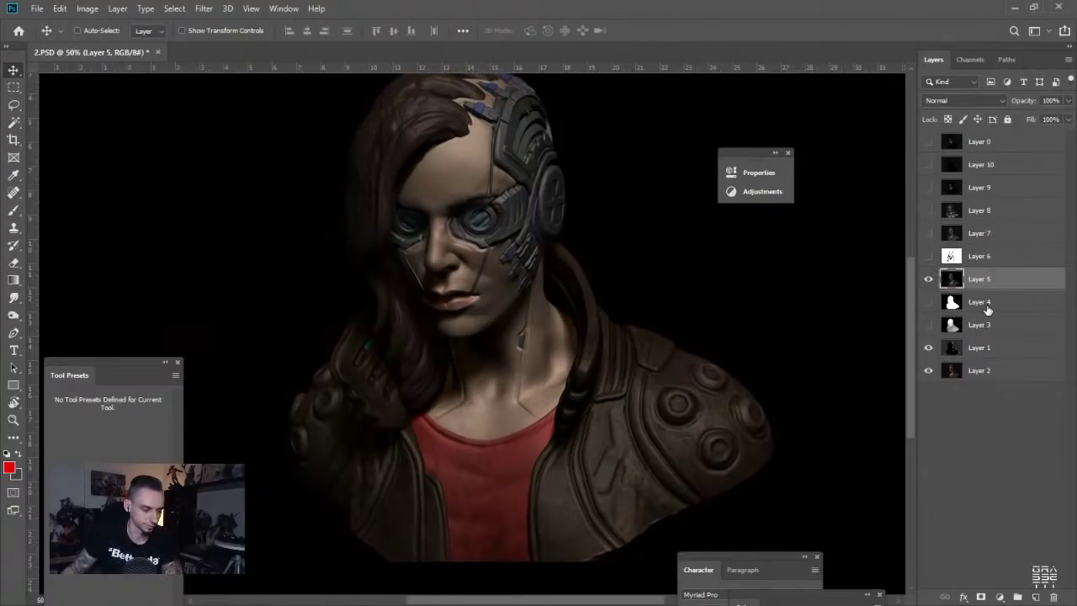
pyautogui.click(986, 308)
pyautogui.click(929, 304)
pyautogui.click(959, 100)
pyautogui.click(947, 152)
pyautogui.moveTo(976, 296); pyautogui.dragTo(981, 141)
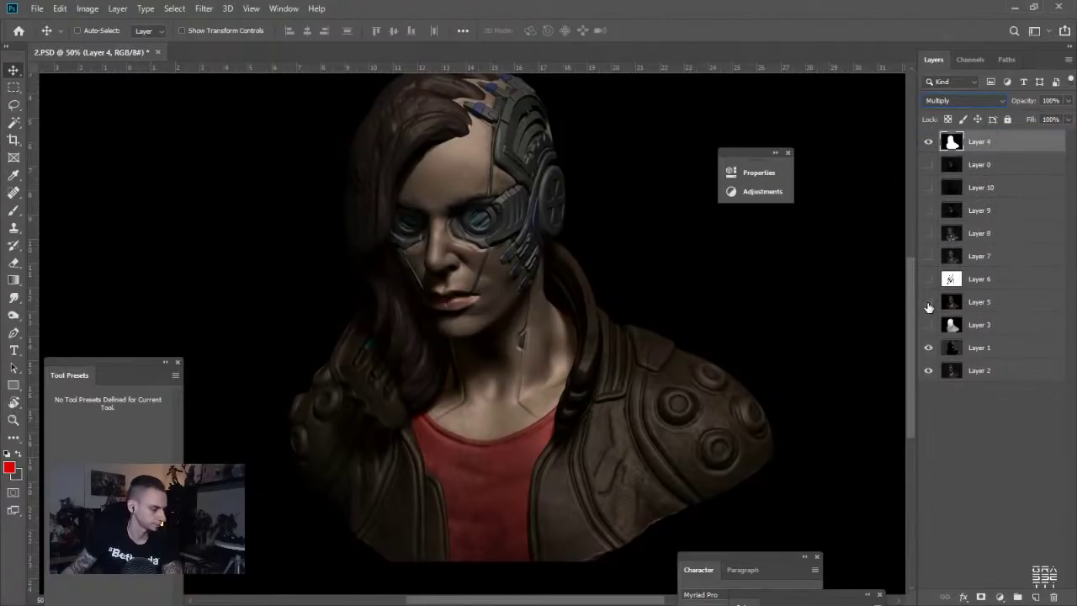
# Compare the bust with and without Layer 5, leaving that layer hidden
pyautogui.click(929, 303)
pyautogui.click(930, 305)
pyautogui.click(931, 306)
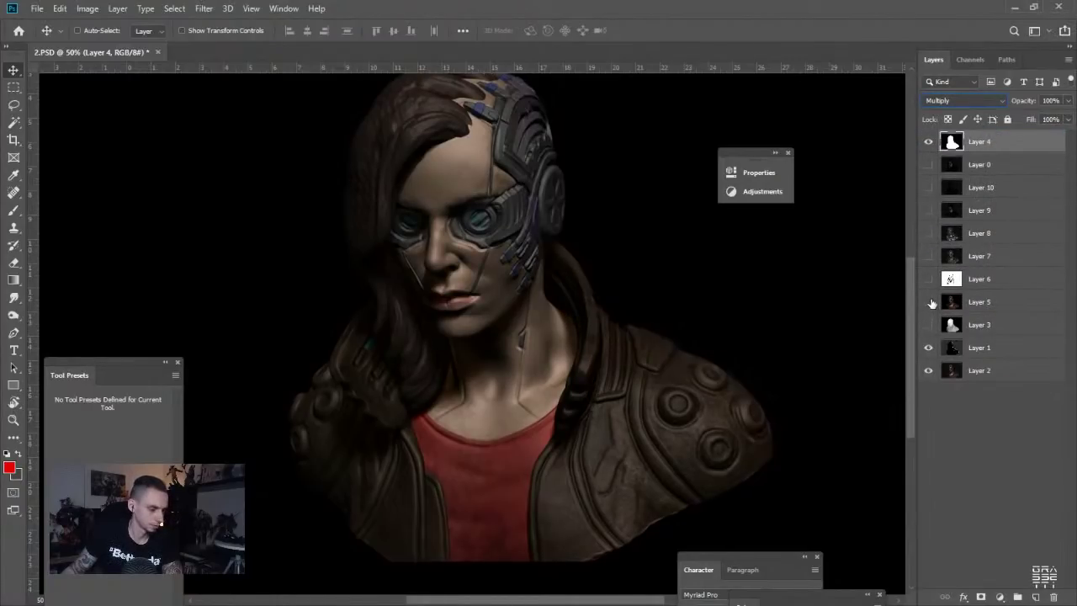
# Show the Textured Metal render on Layer 7, move it below Layer 1 and give it a black layer mask
pyautogui.click(929, 256)
pyautogui.click(978, 257)
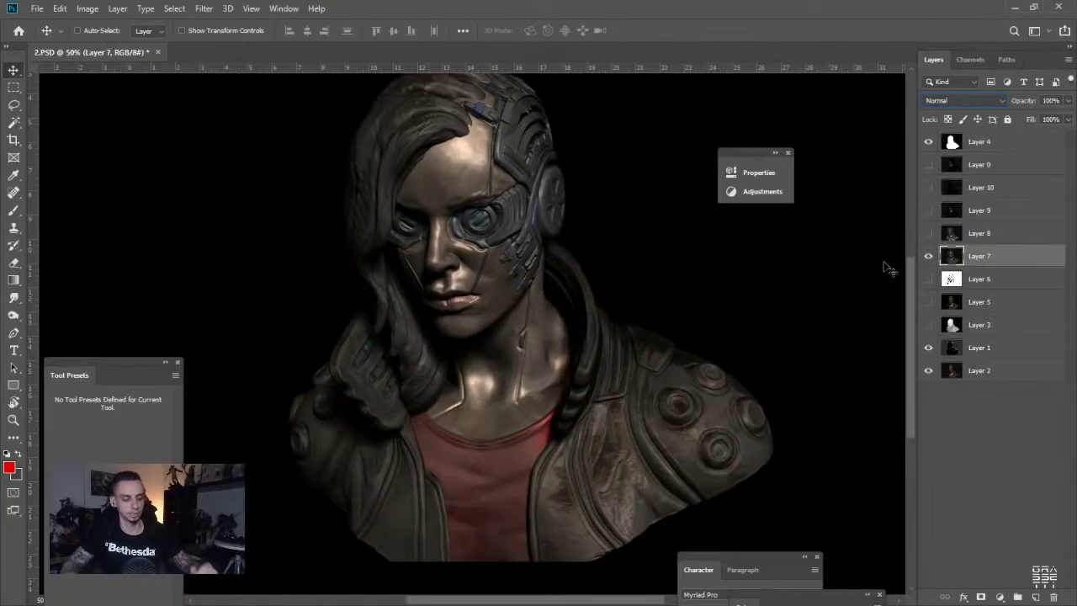
pyautogui.moveTo(968, 263); pyautogui.dragTo(968, 360)
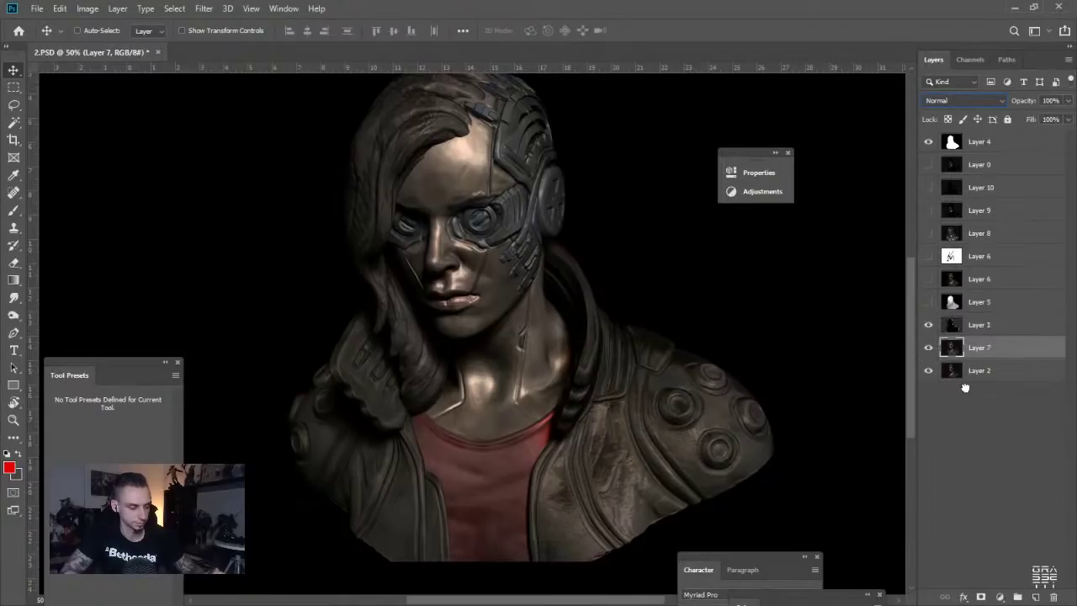
pyautogui.click(981, 596)
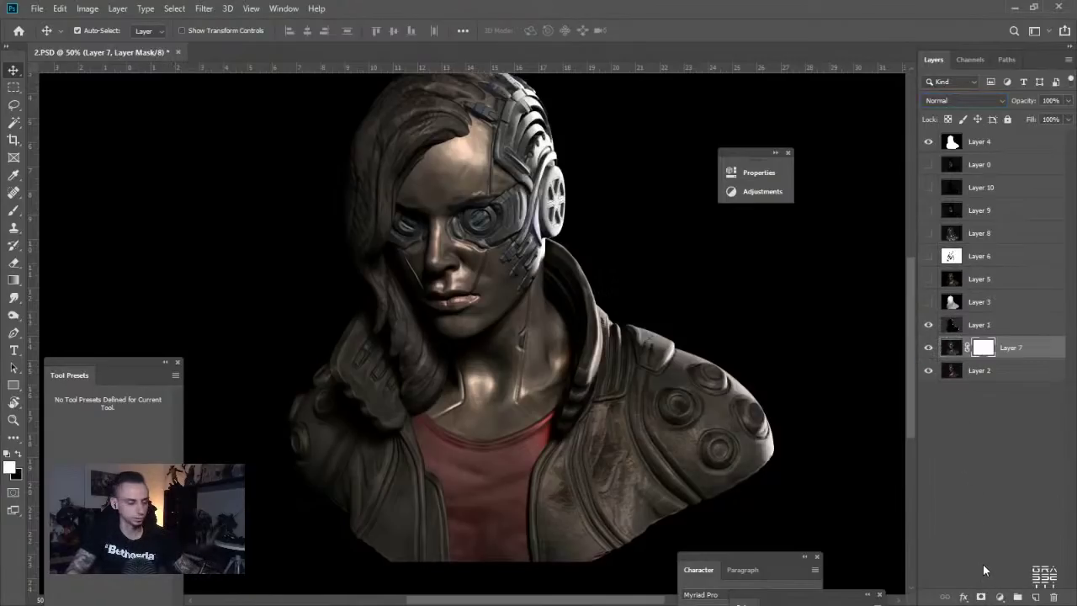
pyautogui.hotkey('ctrl', 'i')
# Paint white with a reduced airbrush on Layer 7's mask to reveal the metal on the side head and face implants
pyautogui.press('b')
pyautogui.click(100, 432)
pyautogui.press('[')
pyautogui.press('[')
pyautogui.press('[')
pyautogui.press('[')
pyautogui.press('[')
pyautogui.press('[')
pyautogui.press('[')
pyautogui.press('[')
pyautogui.press('[')
pyautogui.moveTo(505, 149)
pyautogui.mouseDown()
pyautogui.moveTo(523, 111)
pyautogui.moveTo(534, 153)
pyautogui.moveTo(517, 147)
pyautogui.moveTo(529, 233)
pyautogui.moveTo(519, 213)
pyautogui.moveTo(482, 229)
pyautogui.moveTo(477, 215)
pyautogui.mouseUp()
# Paint with a smaller brush on Layer 7's mask to reveal the metal at the upper scalp implants and the shadowed eye
pyautogui.press('[')
pyautogui.press('[')
pyautogui.press('[')
pyautogui.press('[')
pyautogui.press('[')
pyautogui.press('[')
pyautogui.moveTo(487, 113); pyautogui.dragTo(500, 81)
pyautogui.moveTo(398, 229); pyautogui.dragTo(412, 224)
pyautogui.press(']')
pyautogui.press(']')
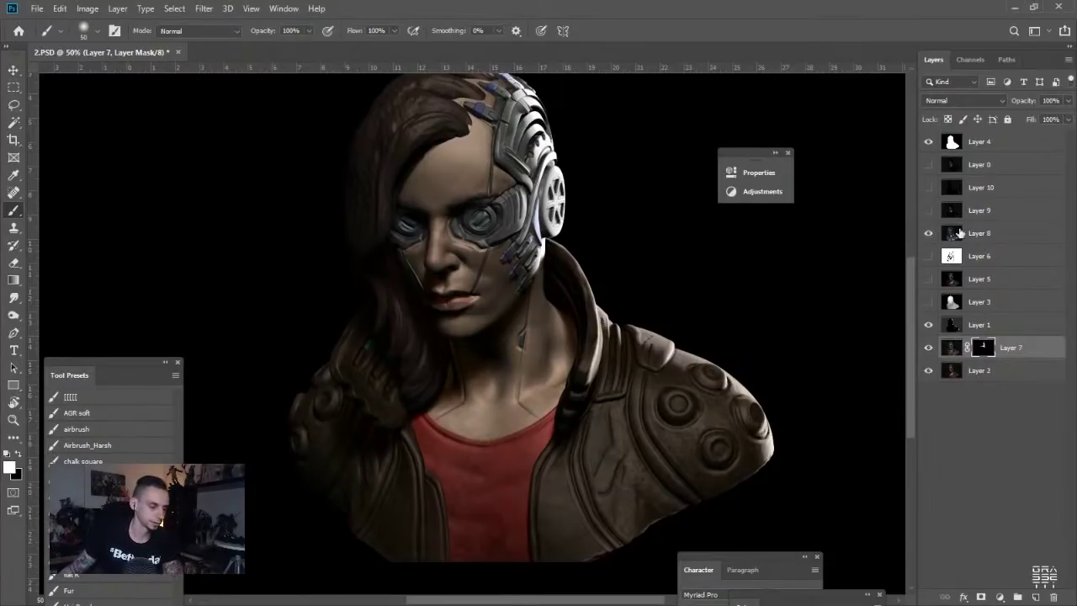
# Set the blend mode of the blue and gold reflection render on Layer 8 to Screen
pyautogui.click(981, 221)
pyautogui.click(988, 236)
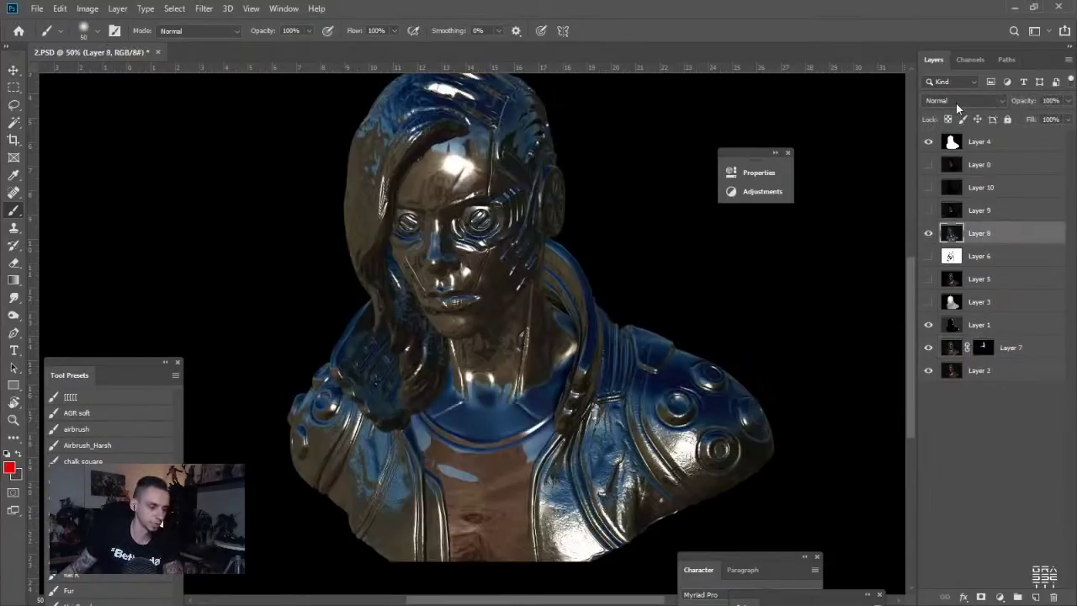
pyautogui.click(955, 97)
pyautogui.click(929, 213)
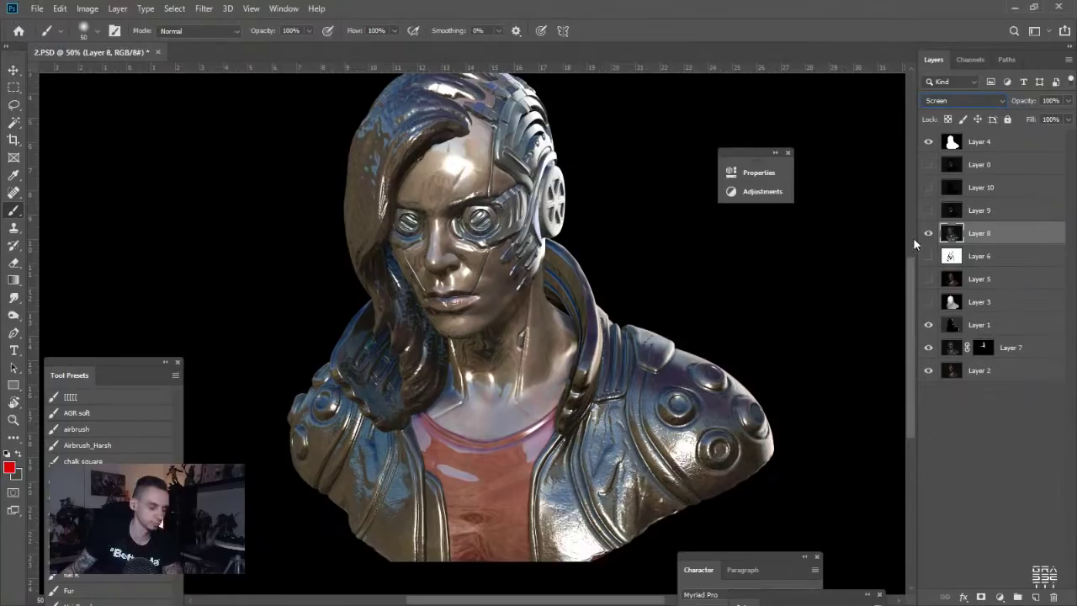
# Darken Layer 8's midtones to 0.58 with Levels and lower the layer's opacity to 16%
pyautogui.hotkey('ctrl', 'l')
pyautogui.moveTo(816, 403); pyautogui.dragTo(845, 402)
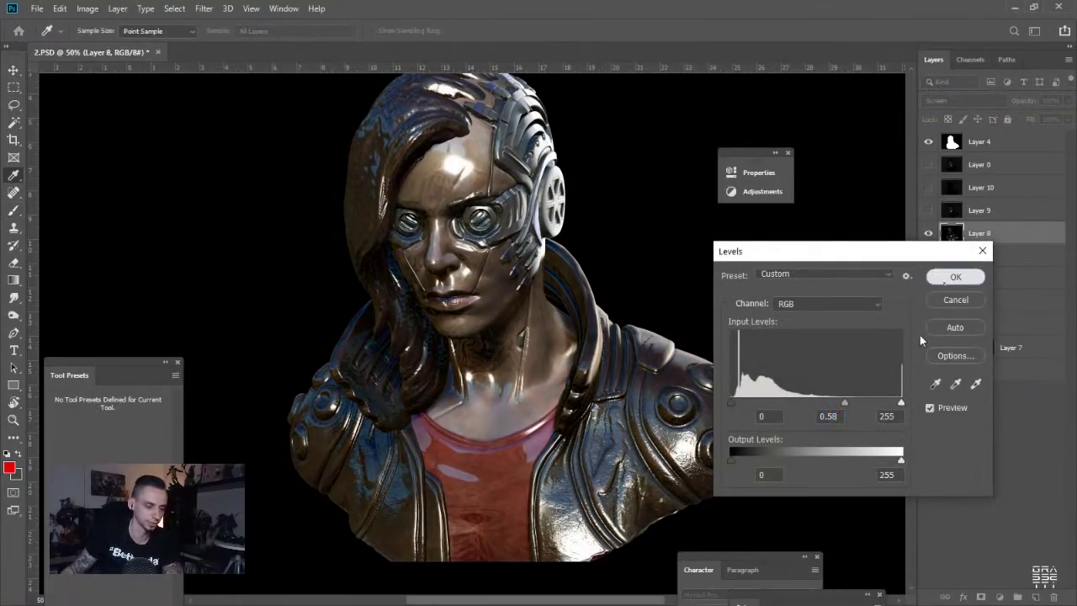
pyautogui.click(956, 277)
pyautogui.click(1068, 100)
pyautogui.moveTo(1067, 117); pyautogui.dragTo(1012, 116)
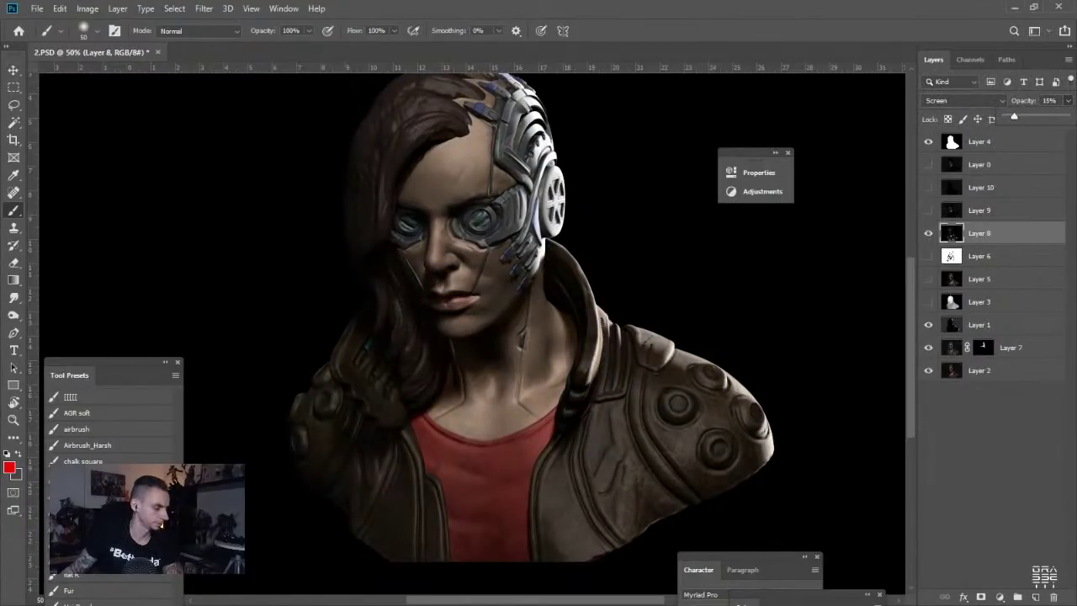
# Show the face light render on Layer 9 and darken its midtones with Levels
pyautogui.click(929, 212)
pyautogui.click(973, 213)
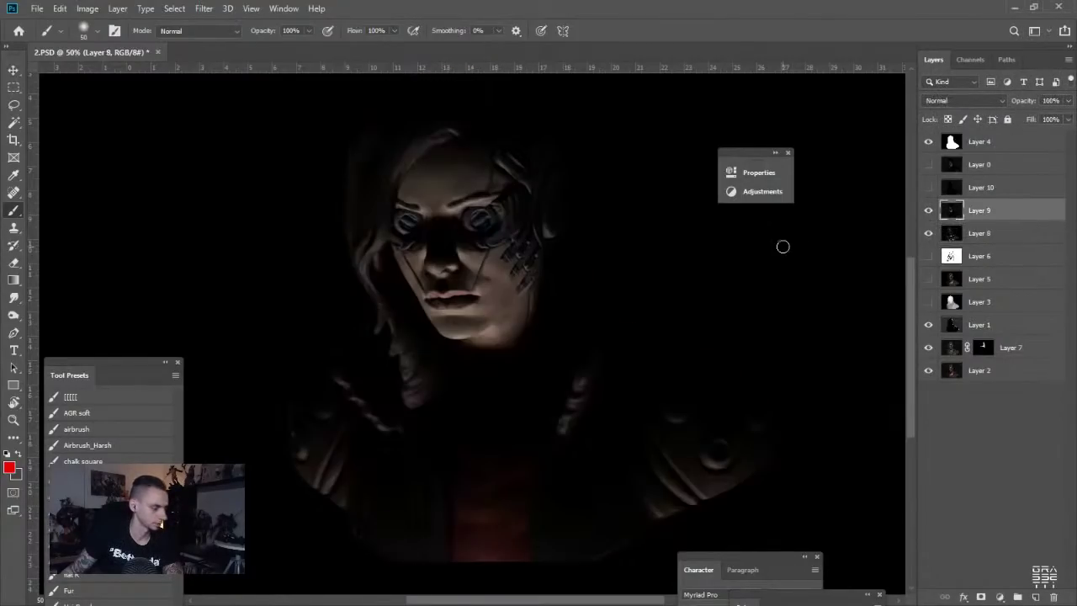
pyautogui.hotkey('ctrl', 'l')
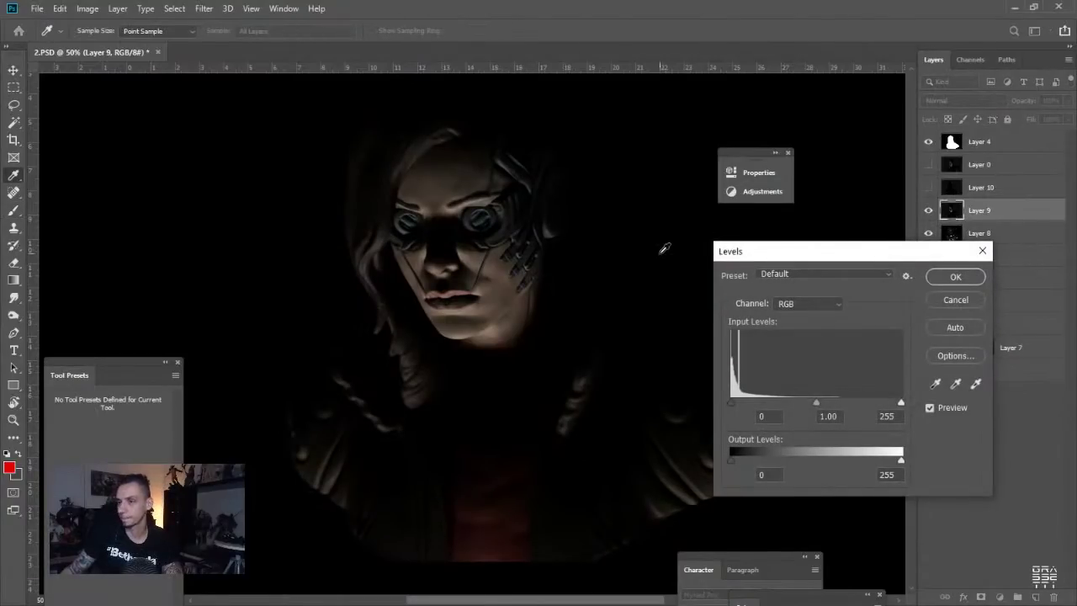
pyautogui.moveTo(817, 403); pyautogui.dragTo(838, 403)
pyautogui.click(956, 277)
pyautogui.click(951, 277)
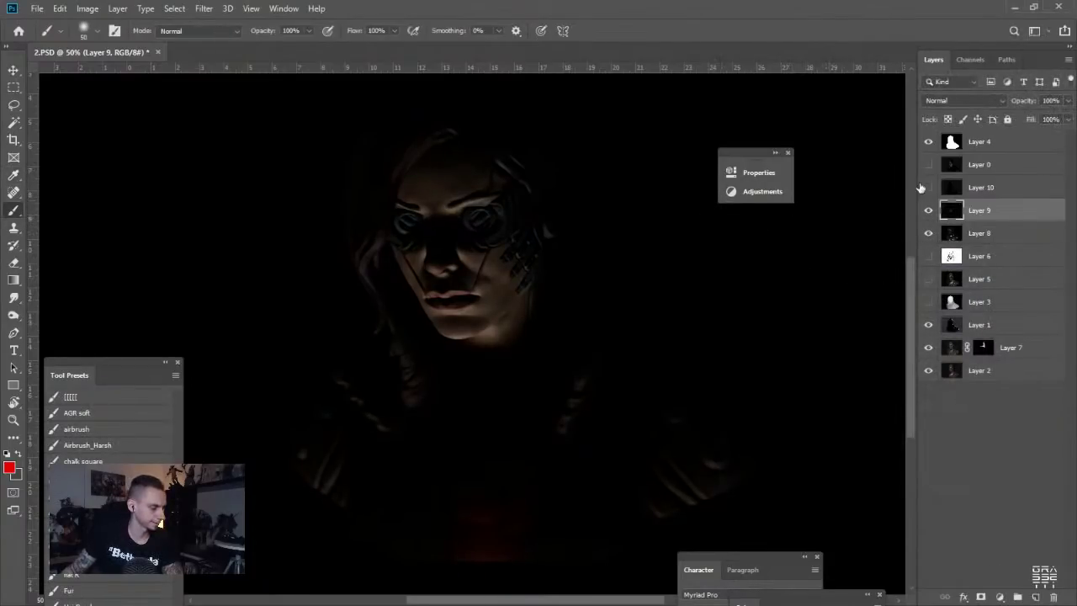
# Colorize Layer 9 red using Hue/Saturation with hue 0 and saturation 61
pyautogui.hotkey('ctrl', 'u')
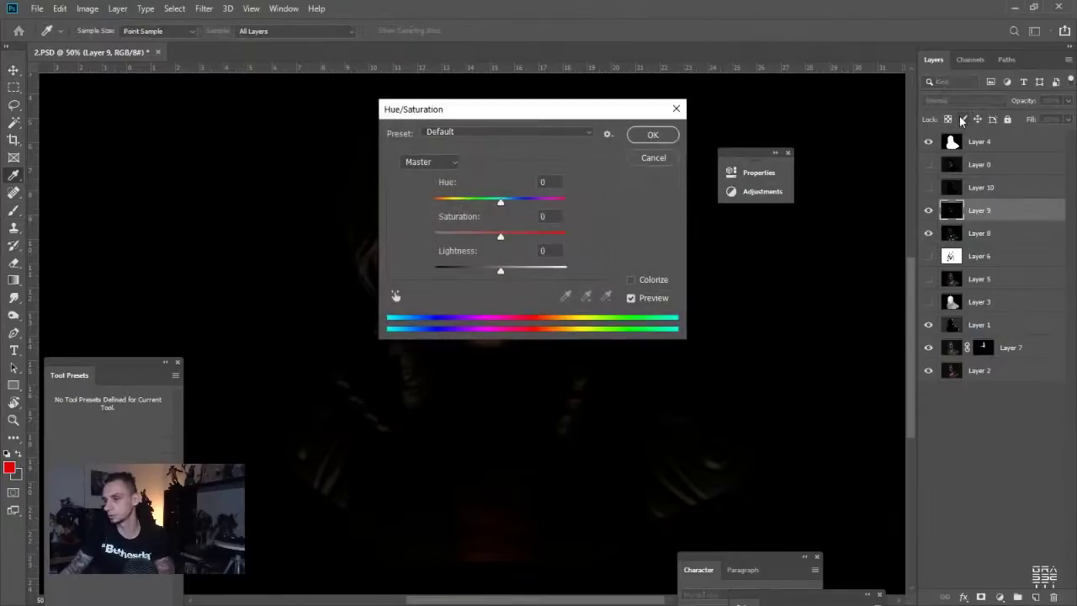
pyautogui.click(632, 281)
pyautogui.moveTo(530, 109); pyautogui.dragTo(757, 229)
pyautogui.moveTo(696, 357); pyautogui.dragTo(718, 357)
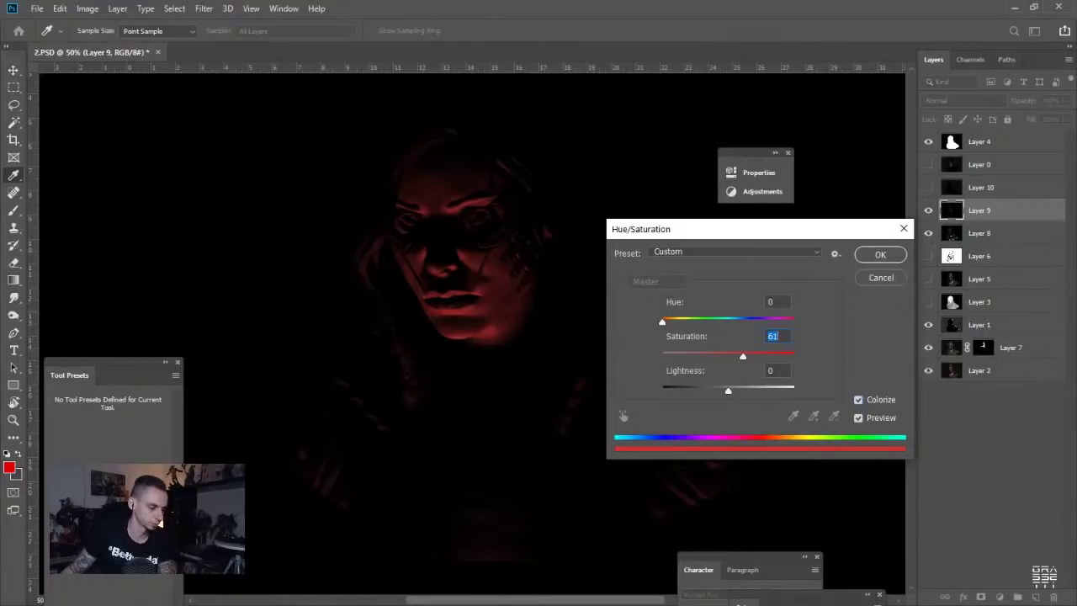
pyautogui.click(880, 254)
# Set Layer 9's blend mode to Screen and its opacity to 32%
pyautogui.click(950, 101)
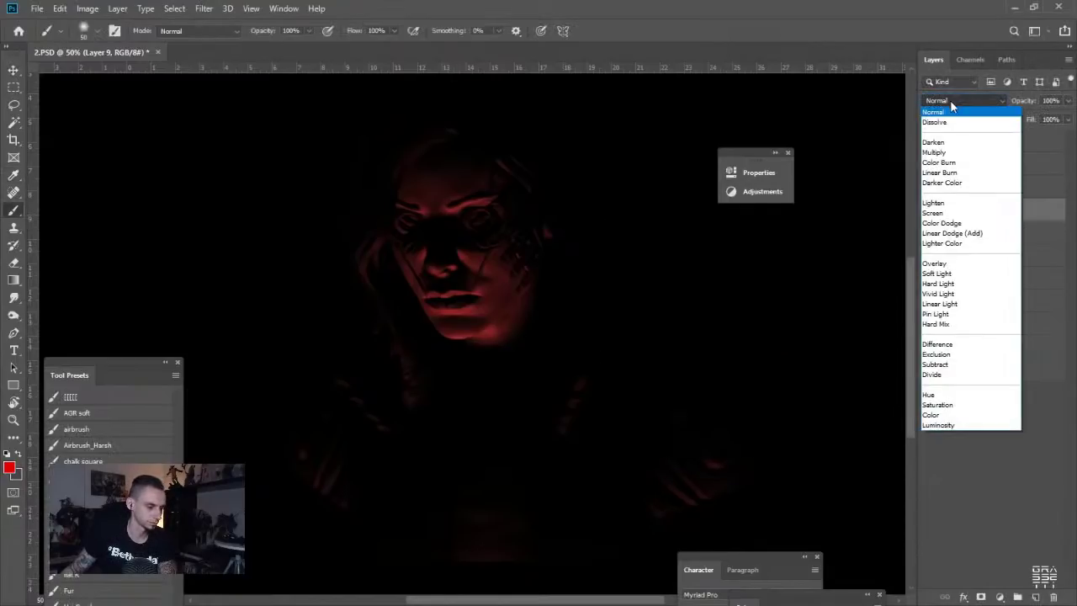
pyautogui.click(949, 213)
pyautogui.click(1069, 101)
pyautogui.moveTo(1067, 116); pyautogui.dragTo(1021, 117)
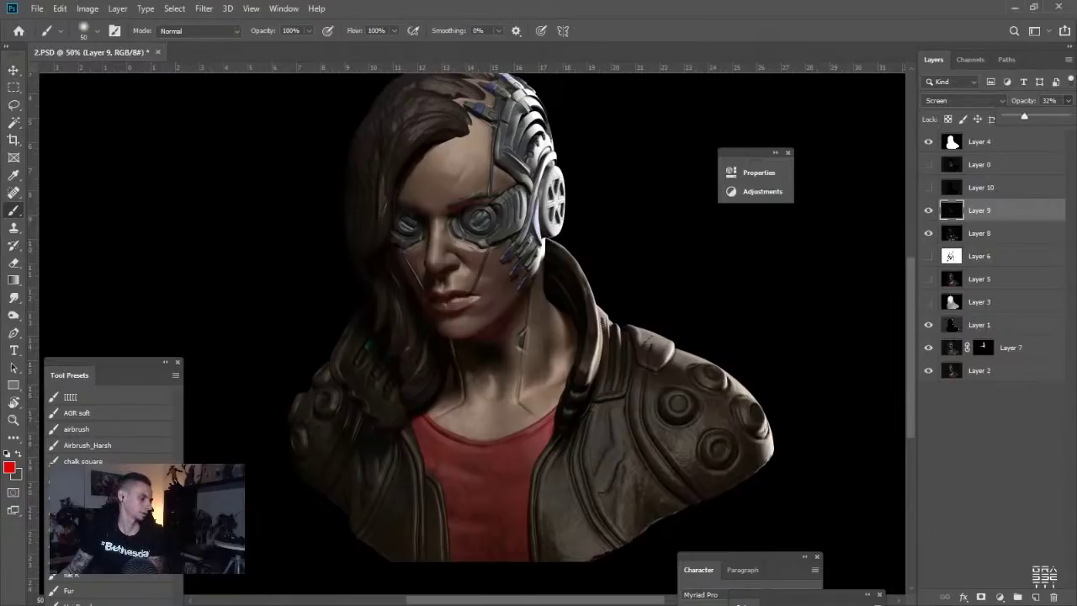
# Add a mask to Layer 8 and paint black with a 500-pixel airbrush over the face and neck to hide the reflections
pyautogui.click(976, 326)
pyautogui.click(976, 326)
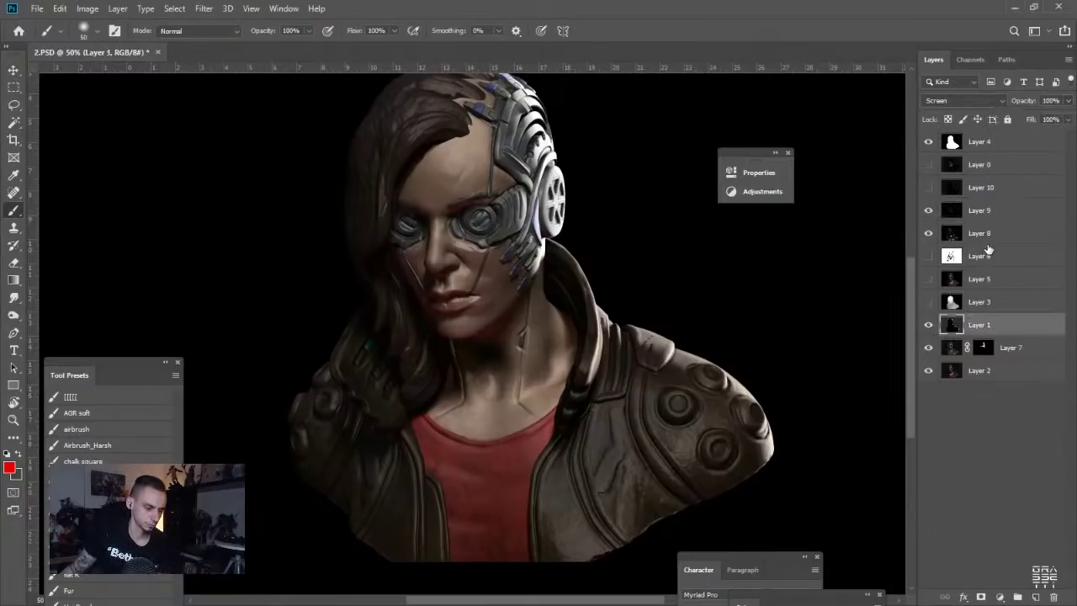
pyautogui.click(989, 241)
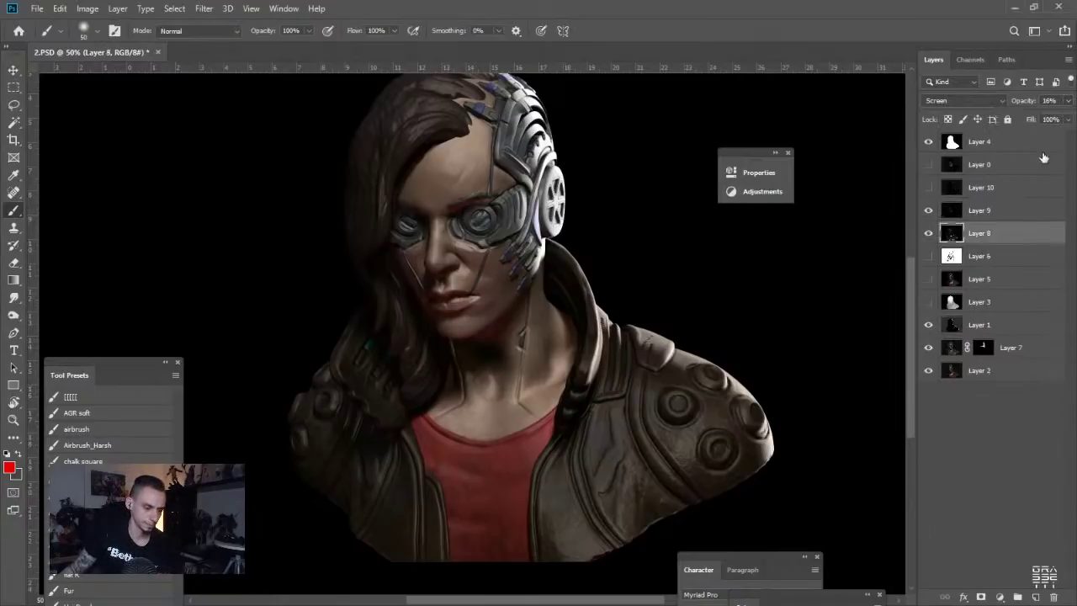
pyautogui.click(981, 596)
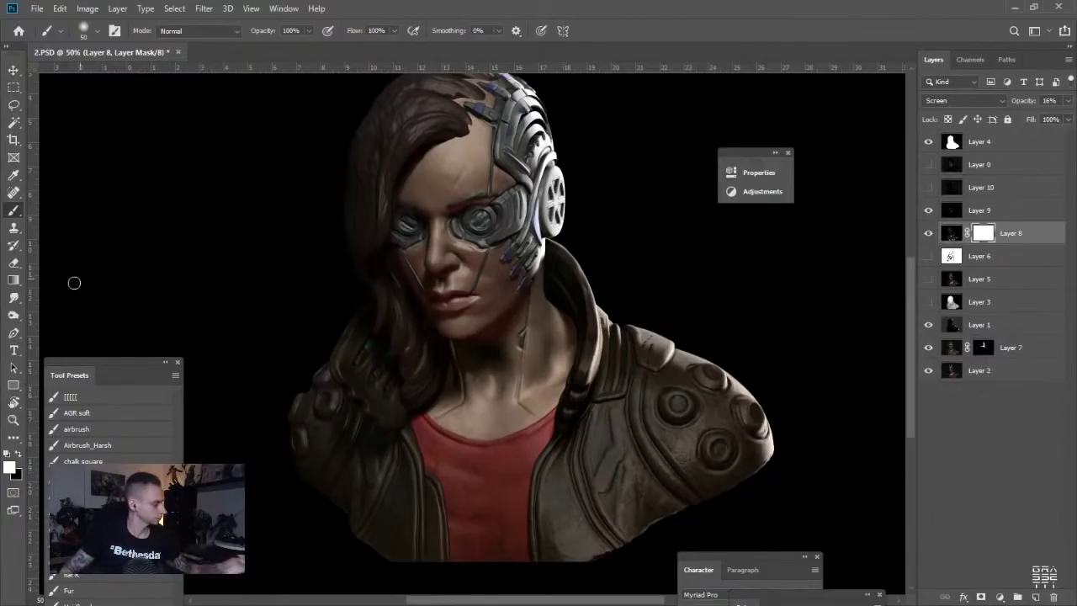
pyautogui.click(80, 429)
pyautogui.press('x')
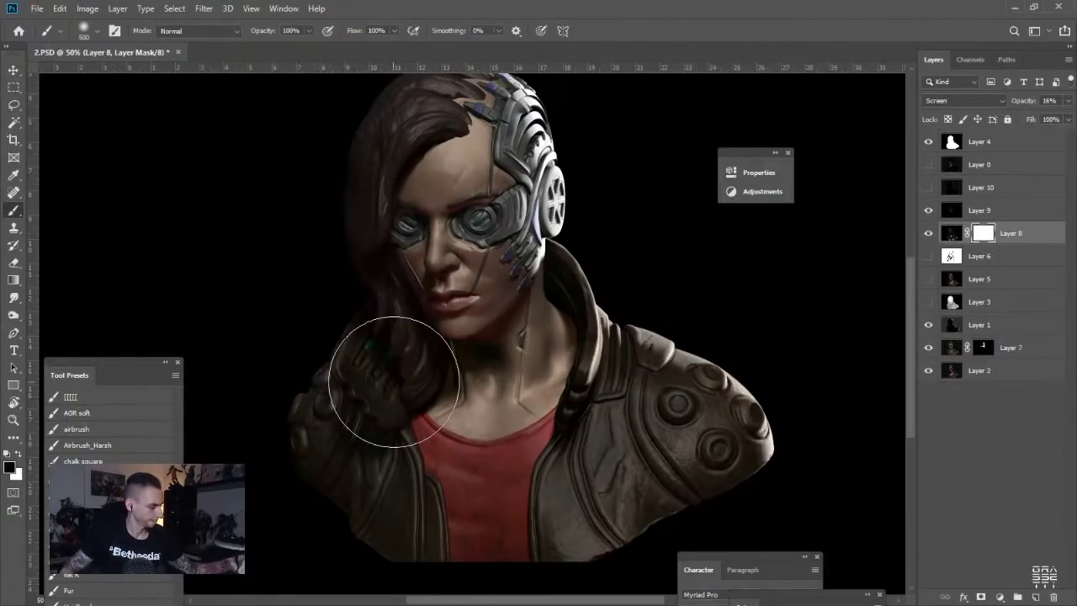
pyautogui.moveTo(418, 267)
pyautogui.mouseDown()
pyautogui.moveTo(465, 196)
pyautogui.moveTo(478, 320)
pyautogui.mouseUp()
pyautogui.moveTo(466, 374)
pyautogui.mouseDown()
pyautogui.moveTo(470, 147)
pyautogui.moveTo(477, 360)
pyautogui.moveTo(524, 505)
pyautogui.moveTo(439, 196)
pyautogui.mouseUp()
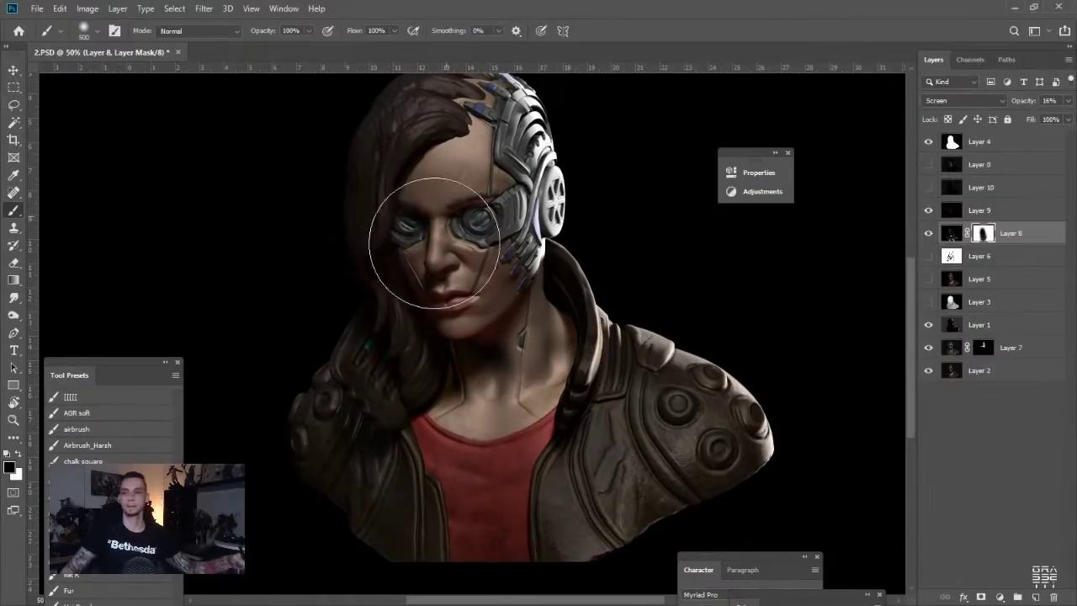
pyautogui.moveTo(298, 209); pyautogui.dragTo(300, 245)
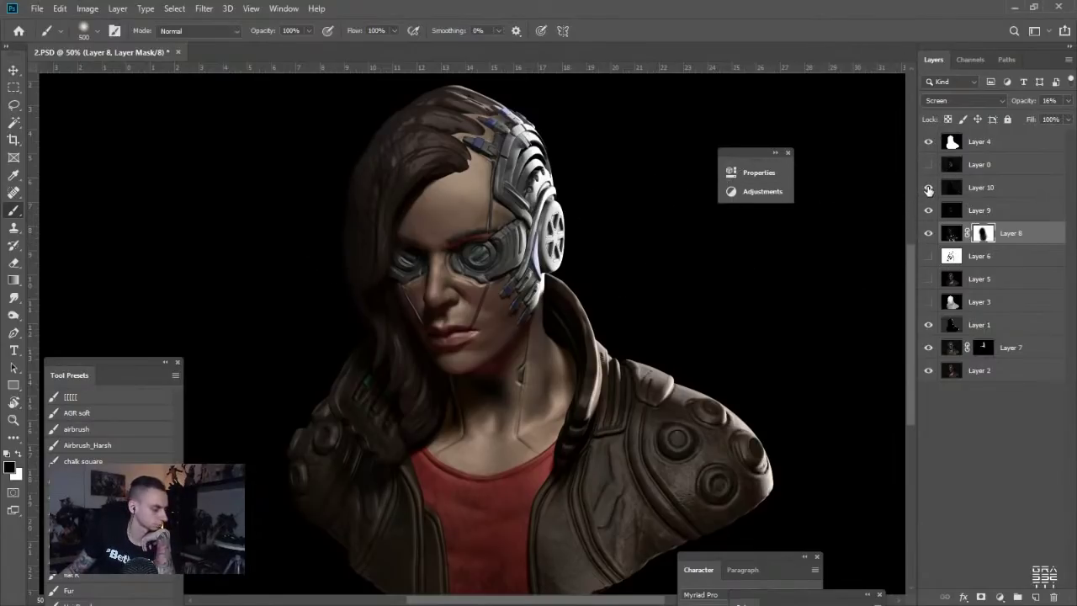
# Preview Layer 10 and Layer 0 one after the other, leaving both hidden
pyautogui.click(928, 187)
pyautogui.click(928, 188)
pyautogui.click(929, 165)
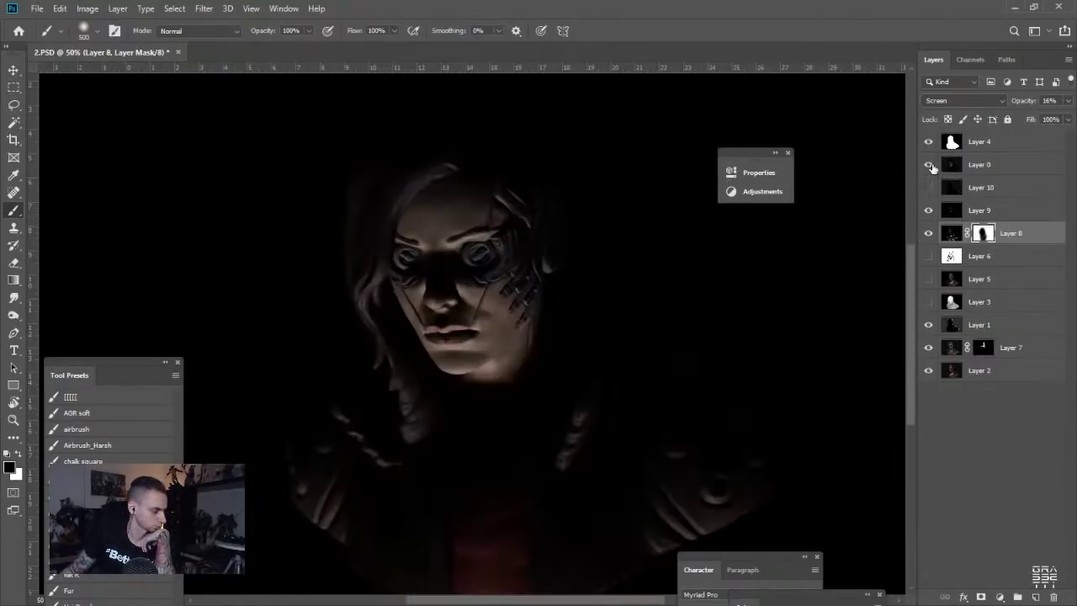
pyautogui.click(929, 164)
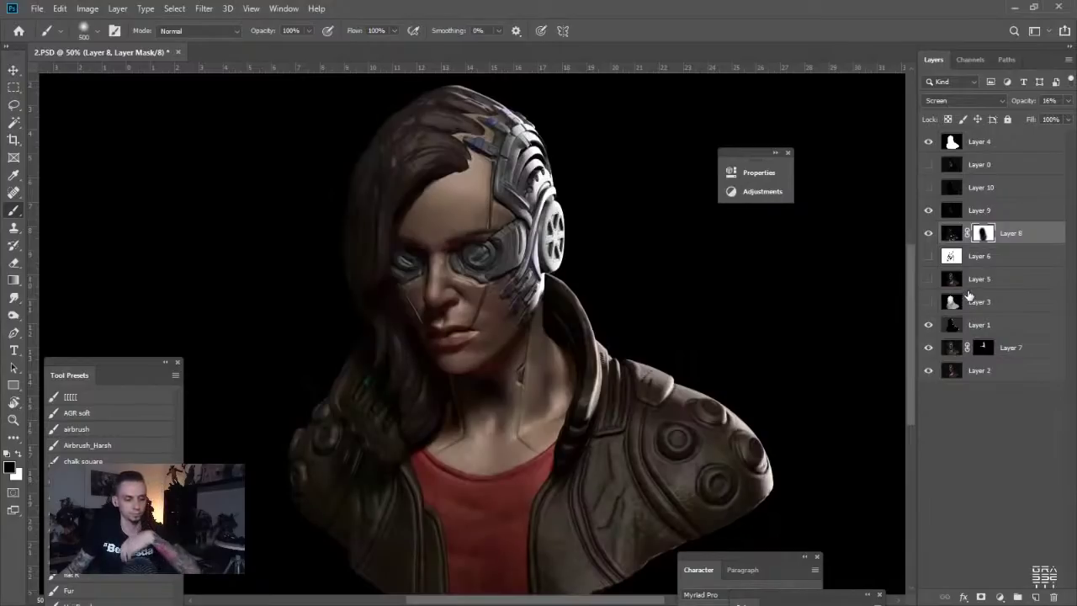
# Create a new layer above Layer 9 and choose a teal paint colour with hue 180, saturation 77 and brightness 76
pyautogui.click(1012, 217)
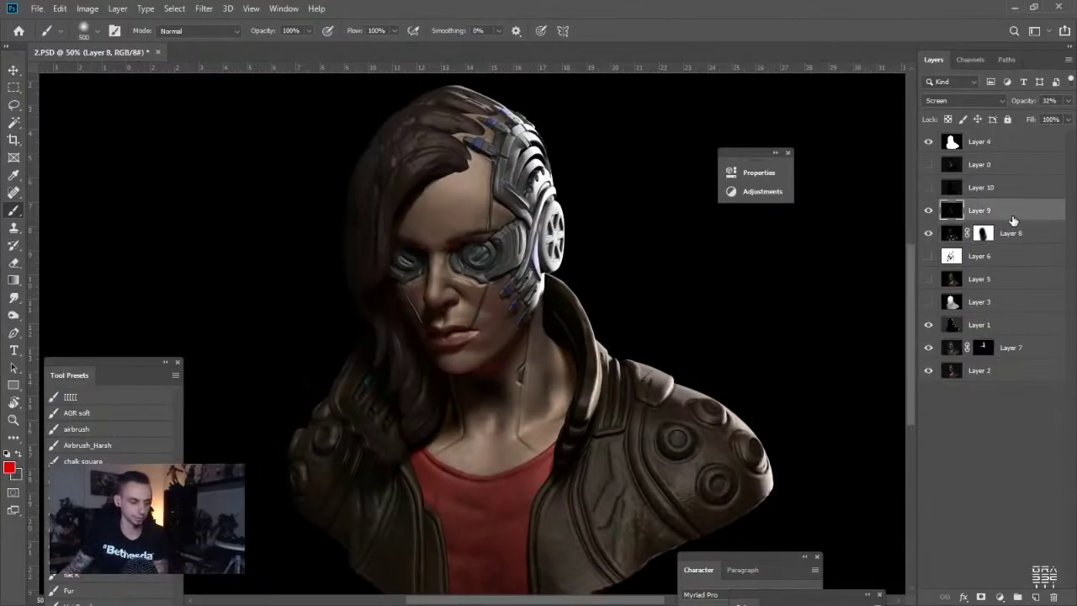
pyautogui.hotkey('ctrl', 'u')
pyautogui.press('Return')
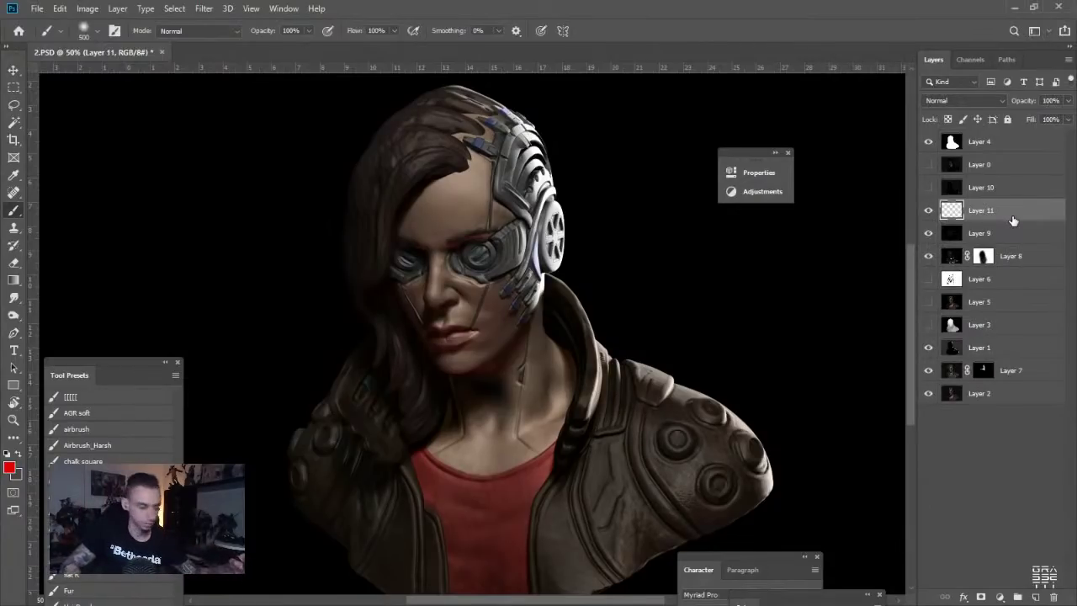
pyautogui.keyDown('alt'); pyautogui.click(475, 250); pyautogui.keyUp('alt')
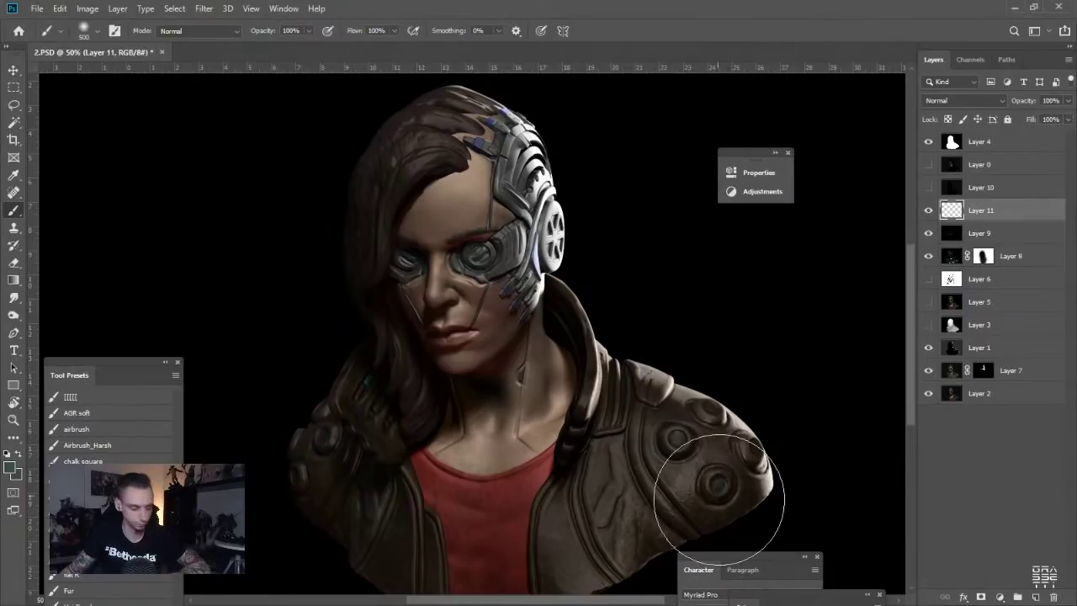
pyautogui.moveTo(778, 595); pyautogui.dragTo(859, 439)
pyautogui.moveTo(864, 497); pyautogui.dragTo(881, 497)
pyautogui.click(895, 509)
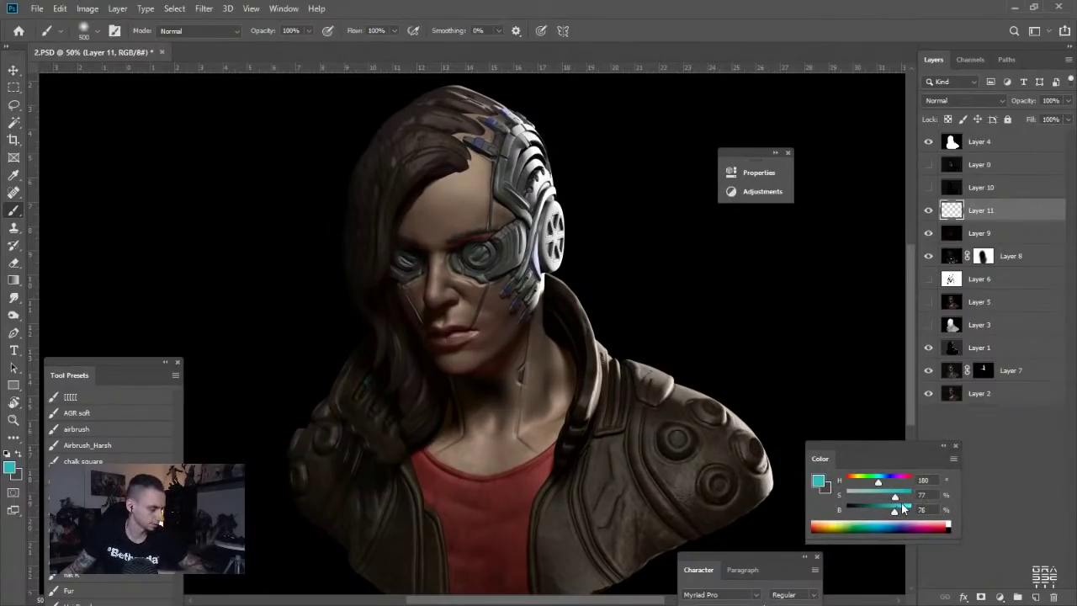
# Paint teal light bars in both eyes and small teal lights on the jacket beside the hair with a small brush
pyautogui.press('[')
pyautogui.press('[')
pyautogui.press('[')
pyautogui.press('[')
pyautogui.press('[')
pyautogui.press('[')
pyautogui.press('[')
pyautogui.press('[')
pyautogui.press('[')
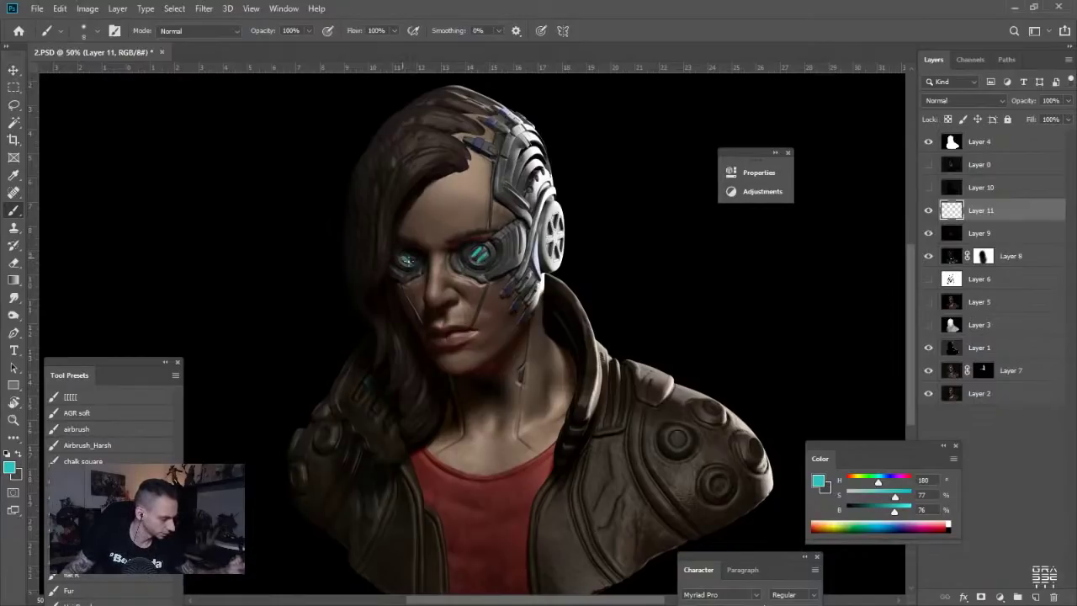
pyautogui.keyDown('ctrl'); pyautogui.click(391, 253); pyautogui.keyUp('ctrl')
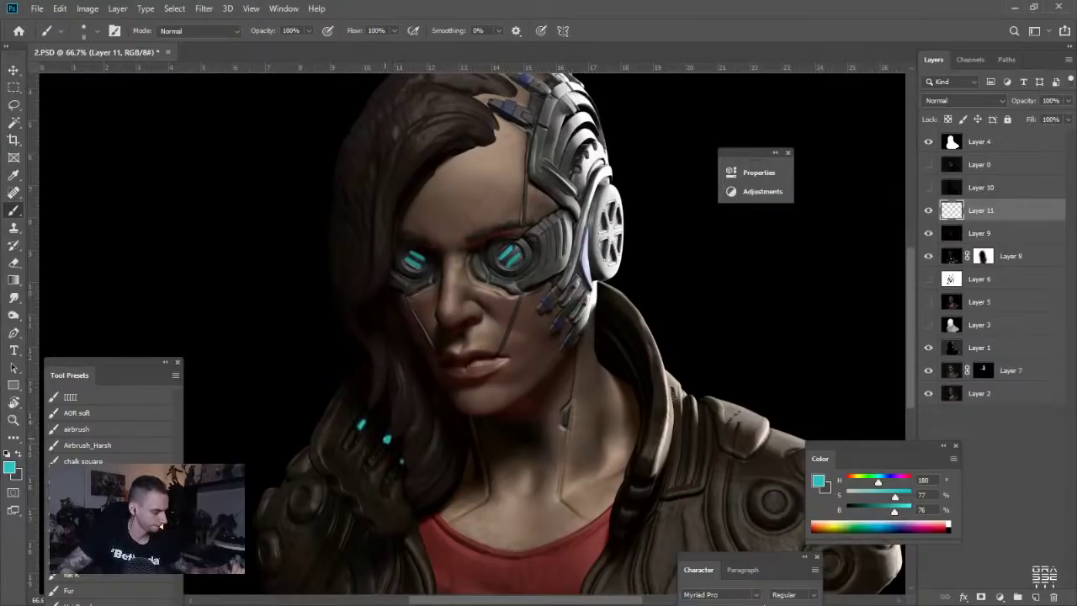
# Duplicate the teal lights on Layer 11 and apply a small-radius Gaussian Blur to the copy for a glow
pyautogui.hotkey('ctrl', 'j')
pyautogui.click(203, 8)
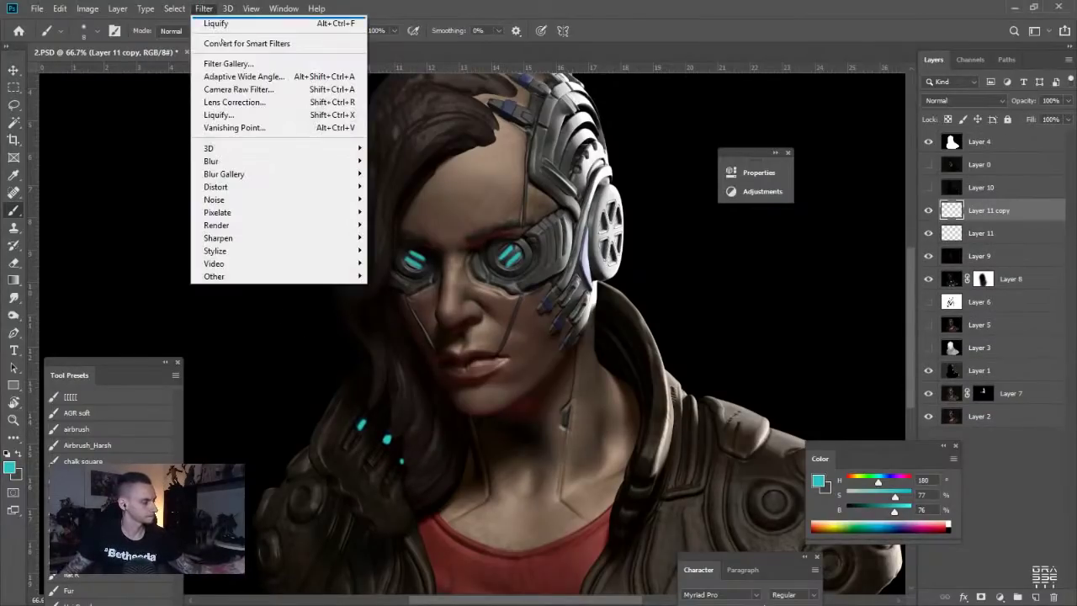
pyautogui.moveTo(253, 161)
pyautogui.click(404, 211)
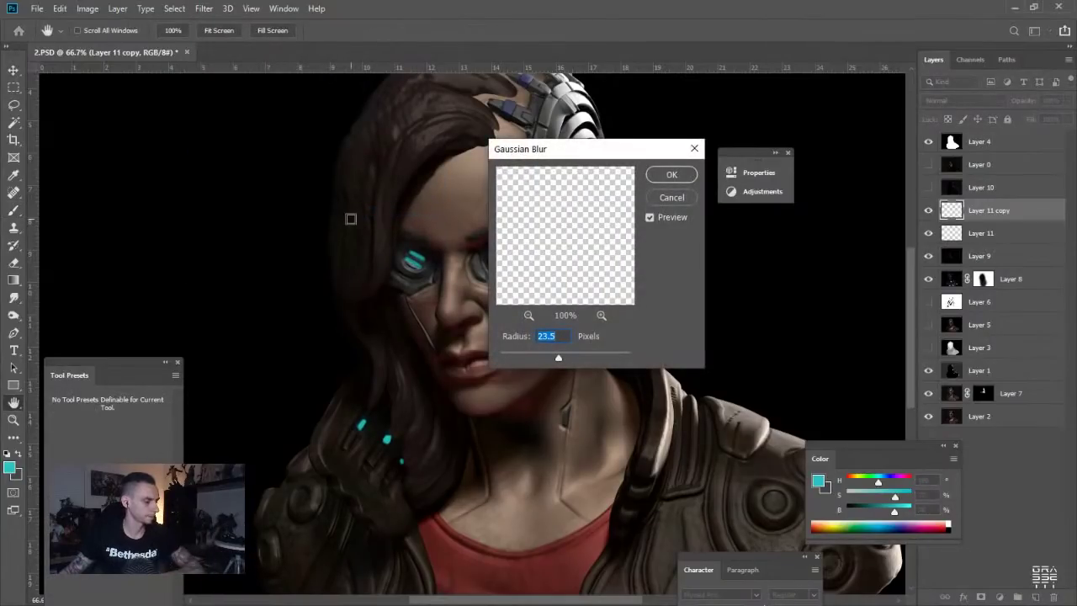
pyautogui.moveTo(558, 358); pyautogui.dragTo(550, 357)
pyautogui.click(671, 175)
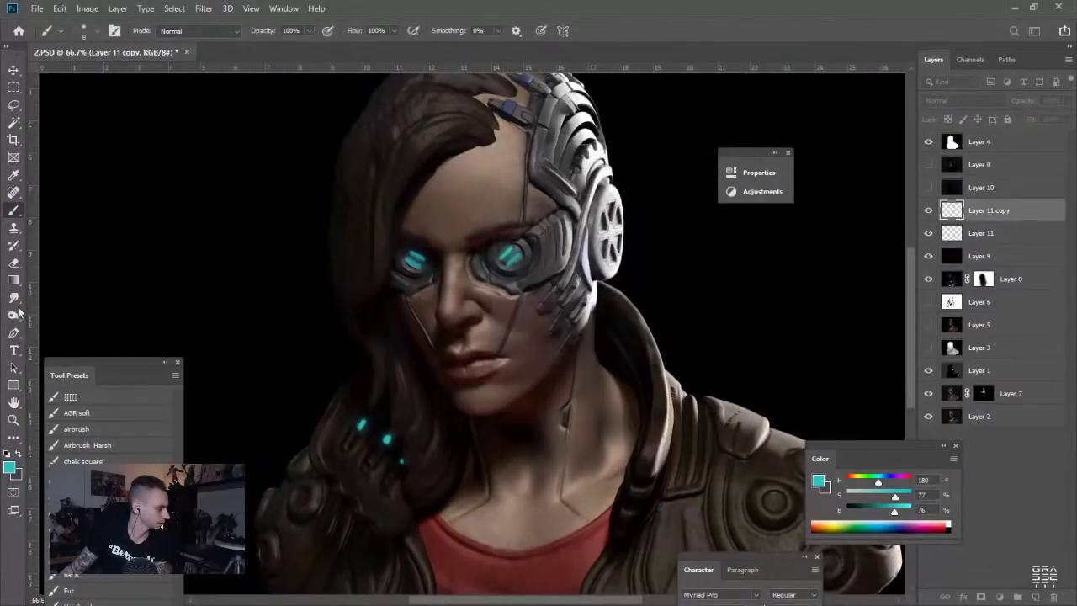
# Brighten the blurred glow in both eyes using the Dodge tool at size 60 and 100% exposure on the highlights
pyautogui.click(14, 315)
pyautogui.click(58, 315)
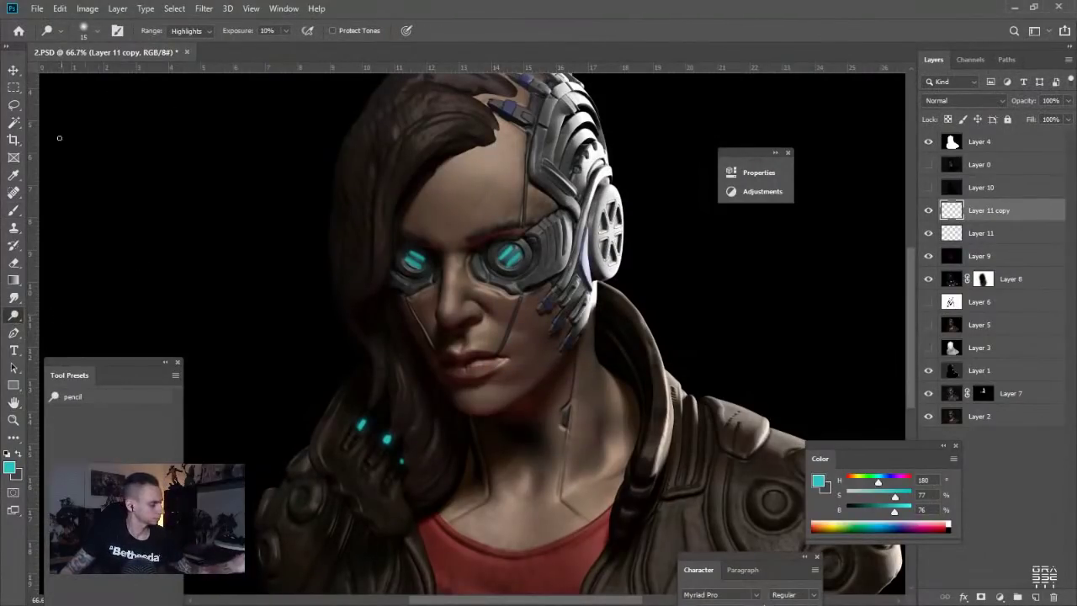
pyautogui.press(']')
pyautogui.press(']')
pyautogui.press(']')
pyautogui.press(']')
pyautogui.press(']')
pyautogui.press(']')
pyautogui.press('0')
pyautogui.press(']')
pyautogui.press(']')
pyautogui.click(415, 256)
pyautogui.click(508, 257)
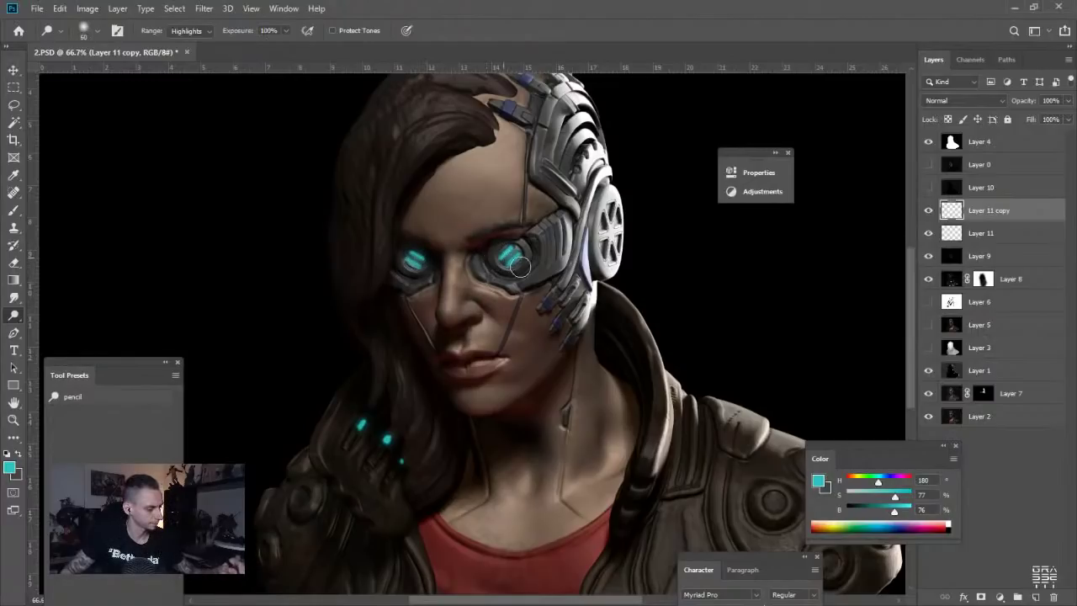
# Dodge the sharp teal lights on Layer 11, using size 30 on the eye and size 20 on the jacket lights
pyautogui.click(965, 235)
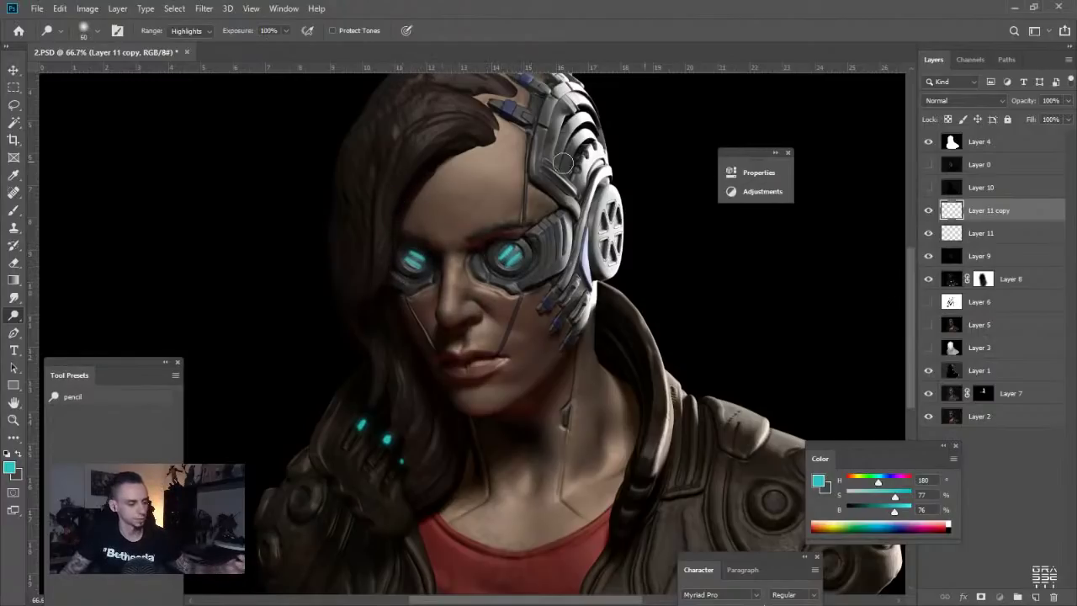
pyautogui.press('[')
pyautogui.press('[')
pyautogui.press('[')
pyautogui.press('[')
pyautogui.press('[')
pyautogui.click(510, 255)
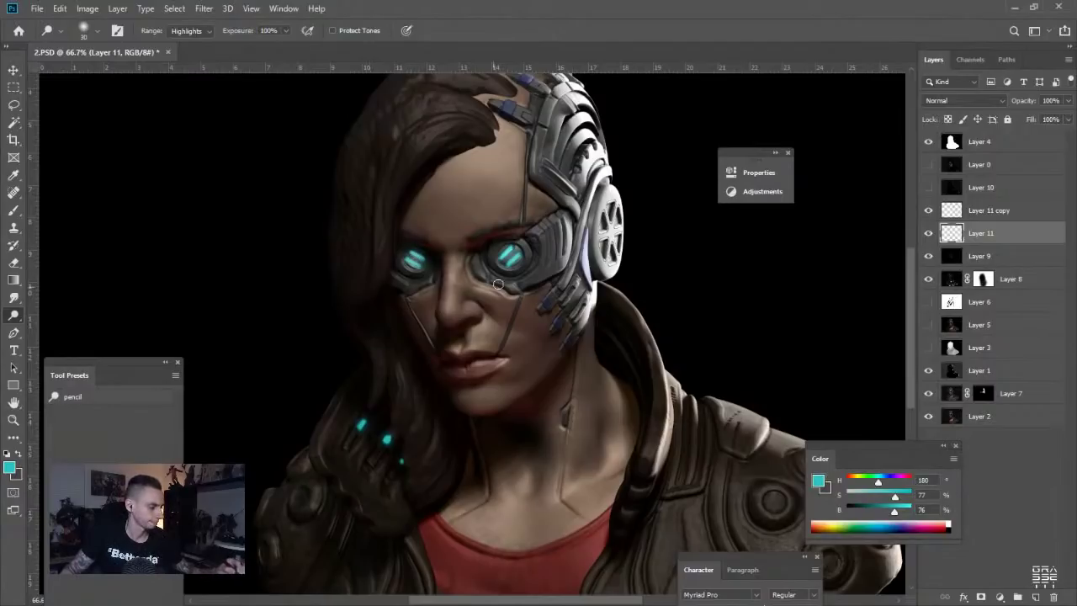
pyautogui.press('[')
pyautogui.press('[')
pyautogui.click(362, 425)
pyautogui.click(388, 442)
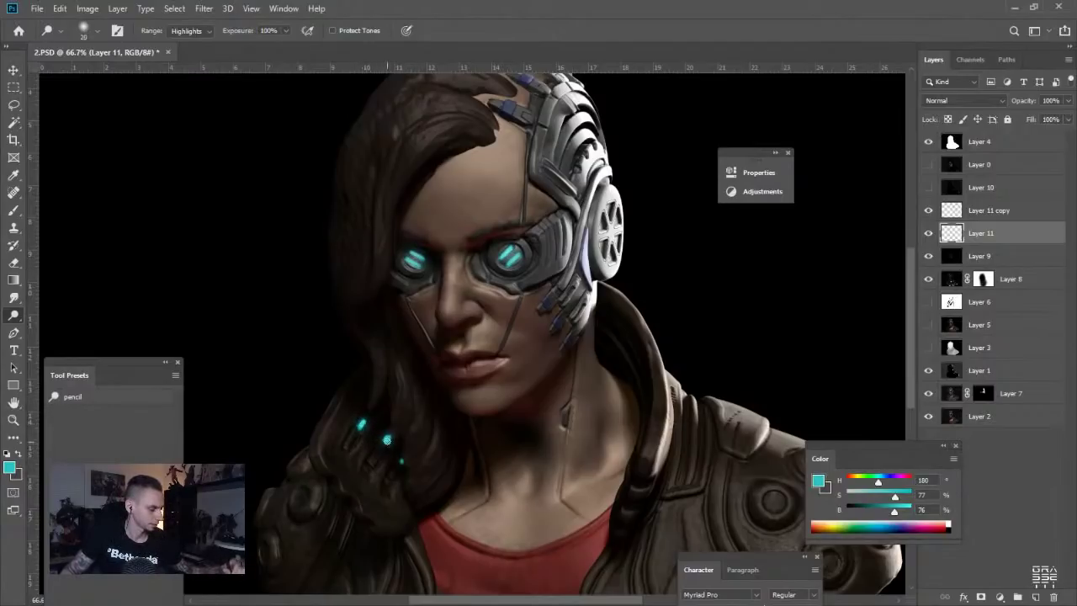
# Duplicate the Layer 11 copy glow and apply a 47-pixel Gaussian Blur to the duplicate for a wider teal halo
pyautogui.click(977, 214)
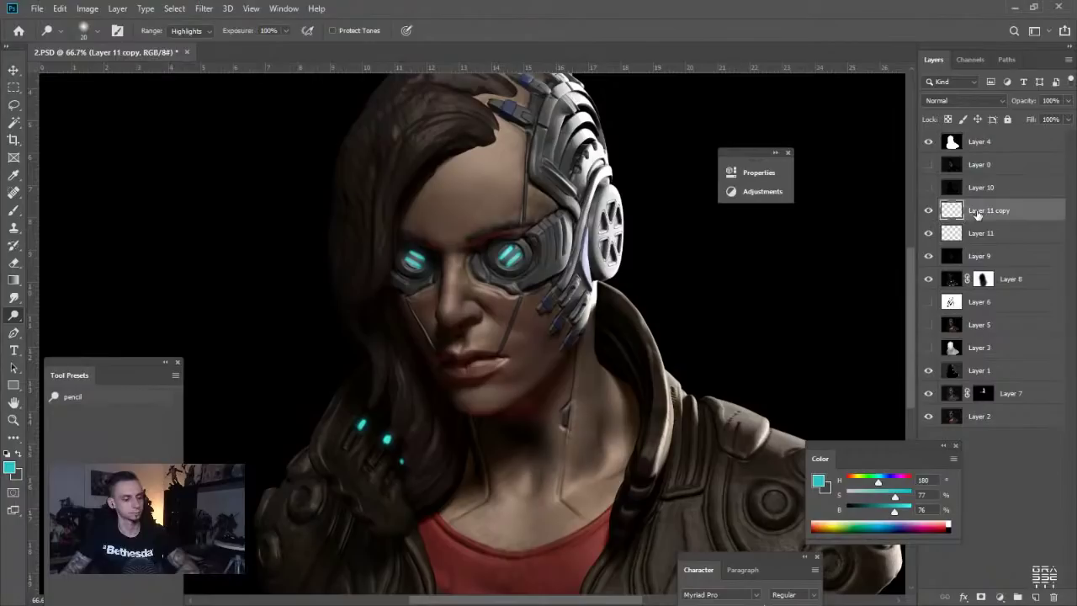
pyautogui.hotkey('ctrl', 'j')
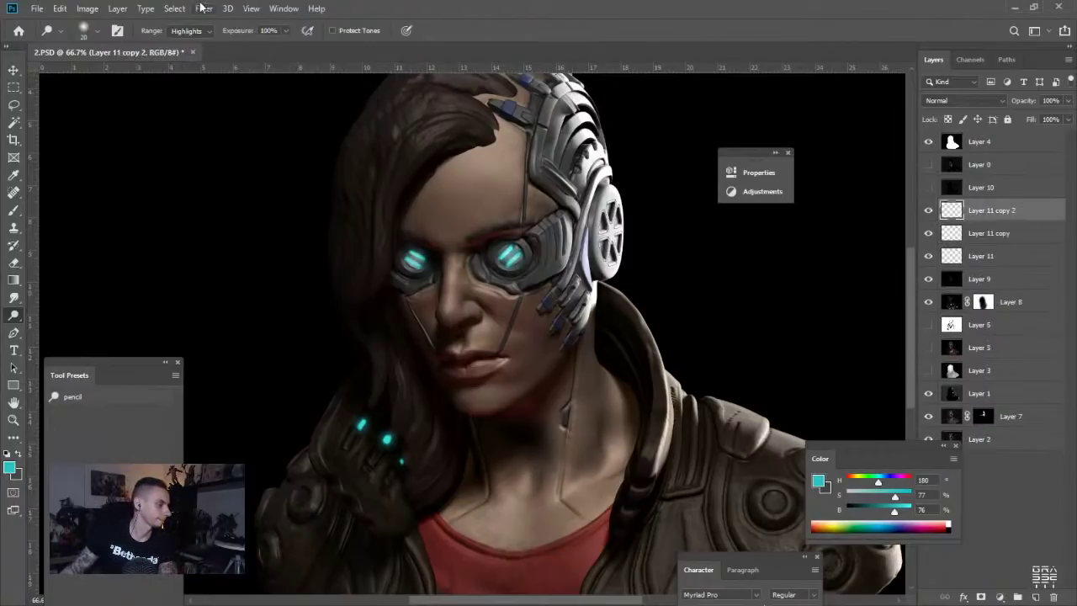
pyautogui.click(227, 8)
pyautogui.moveTo(204, 8)
pyautogui.moveTo(212, 161)
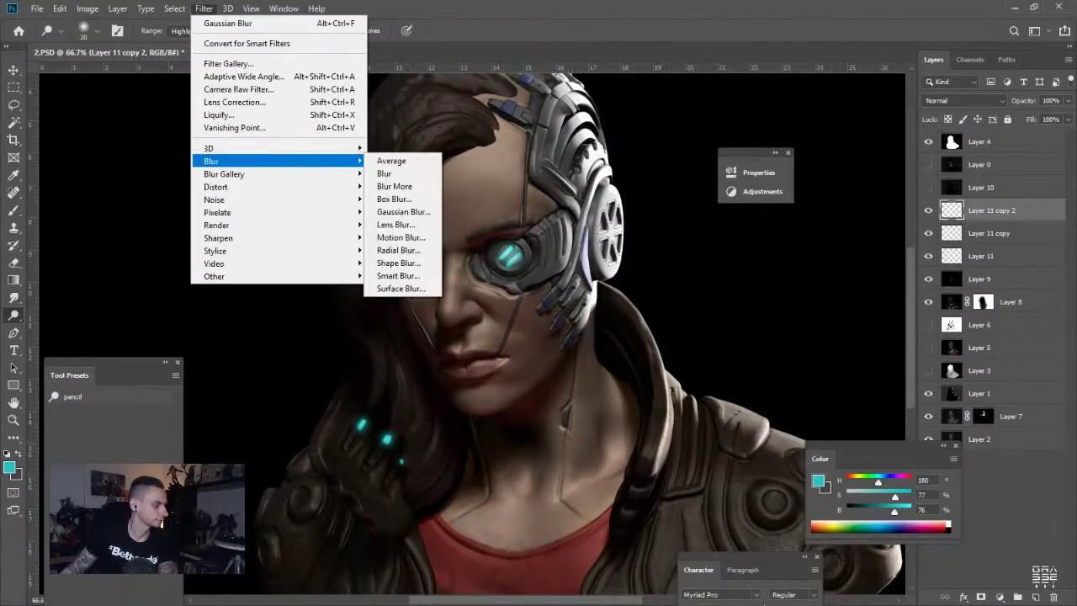
pyautogui.click(404, 212)
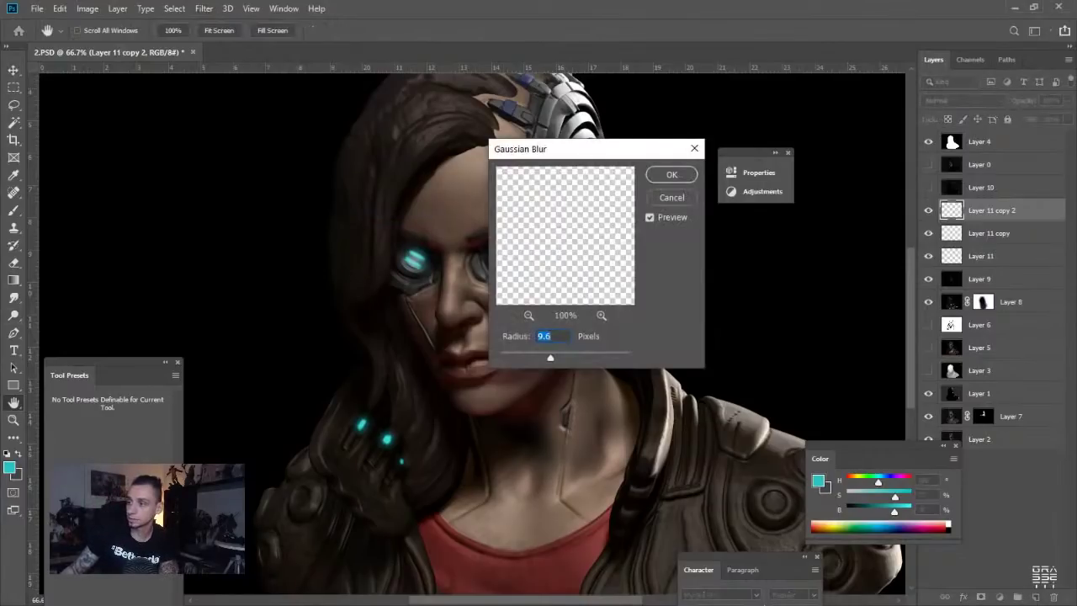
pyautogui.moveTo(559, 358); pyautogui.dragTo(561, 358)
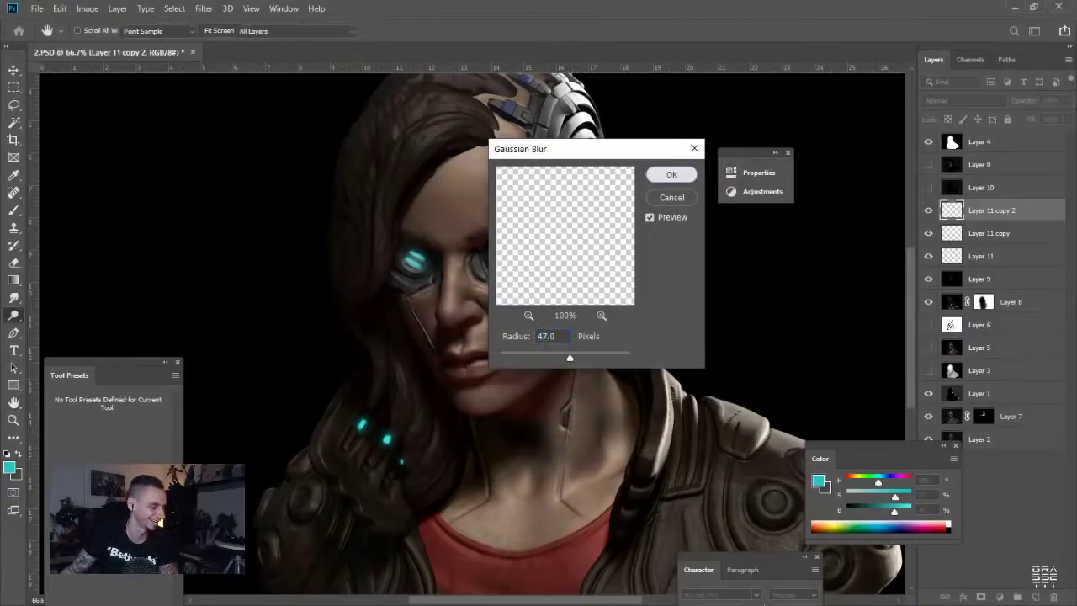
pyautogui.click(682, 177)
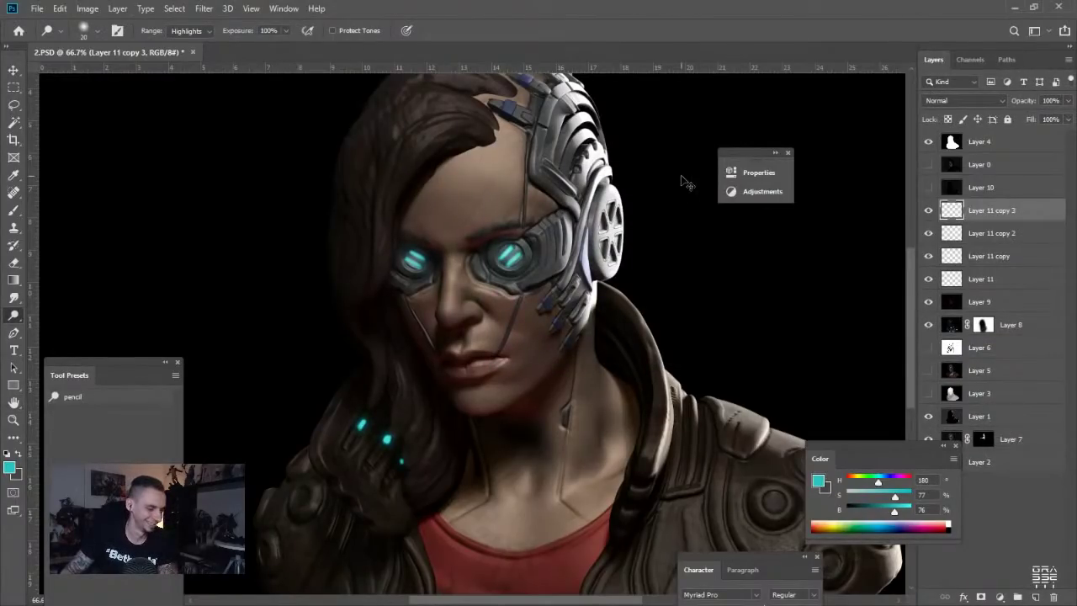
# Try another duplicate of the wide glow layer and toggle the glow copies' visibility to compare their effect
pyautogui.hotkey('ctrl', 'j')
pyautogui.hotkey('ctrl', 'z')
pyautogui.hotkey('ctrl', 'z')
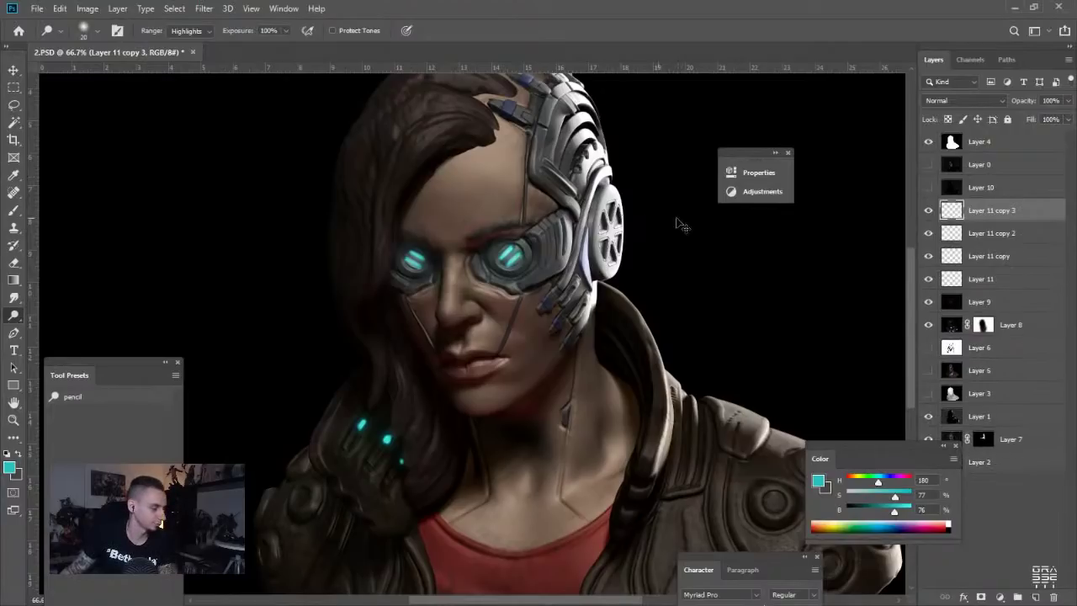
pyautogui.click(930, 212)
pyautogui.click(930, 212)
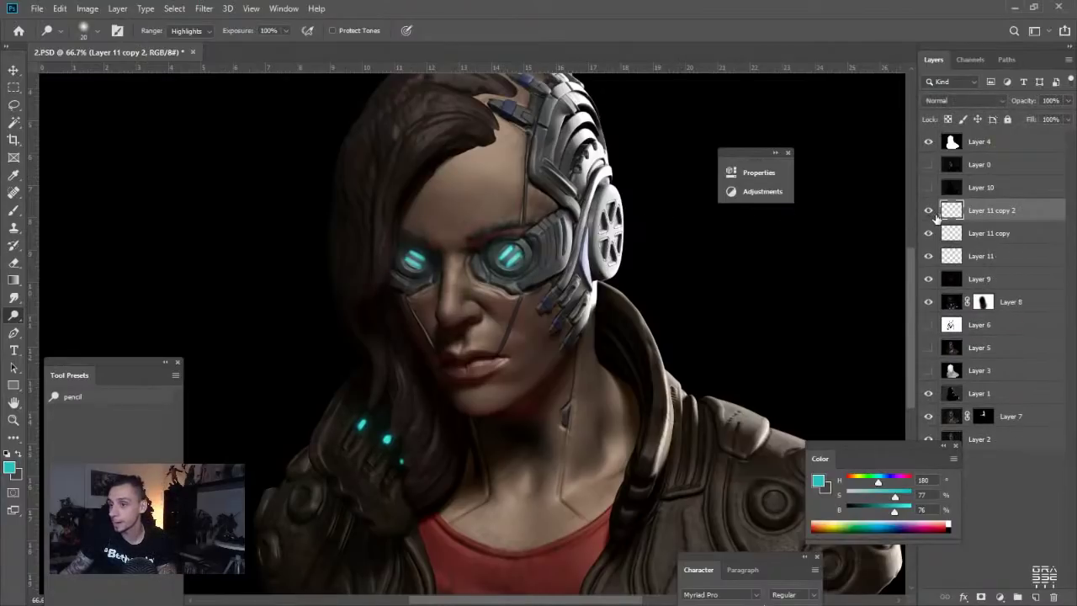
pyautogui.click(929, 233)
pyautogui.click(929, 234)
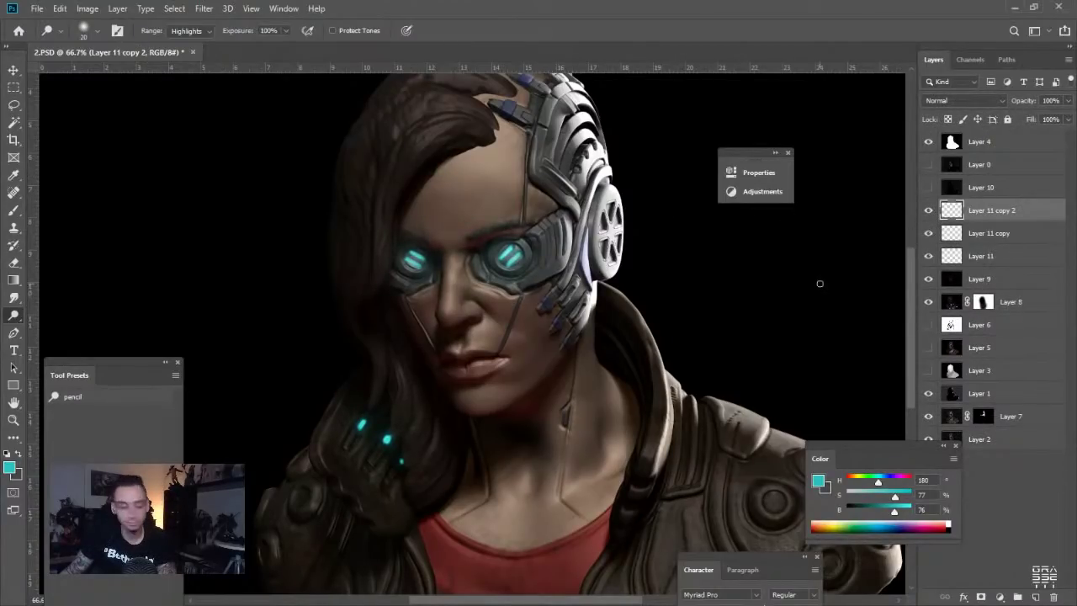
# Create a new layer above Layer 4, set Layer 4's blend mode to Normal, copy its silhouette and hide it
pyautogui.moveTo(706, 319); pyautogui.dragTo(673, 315)
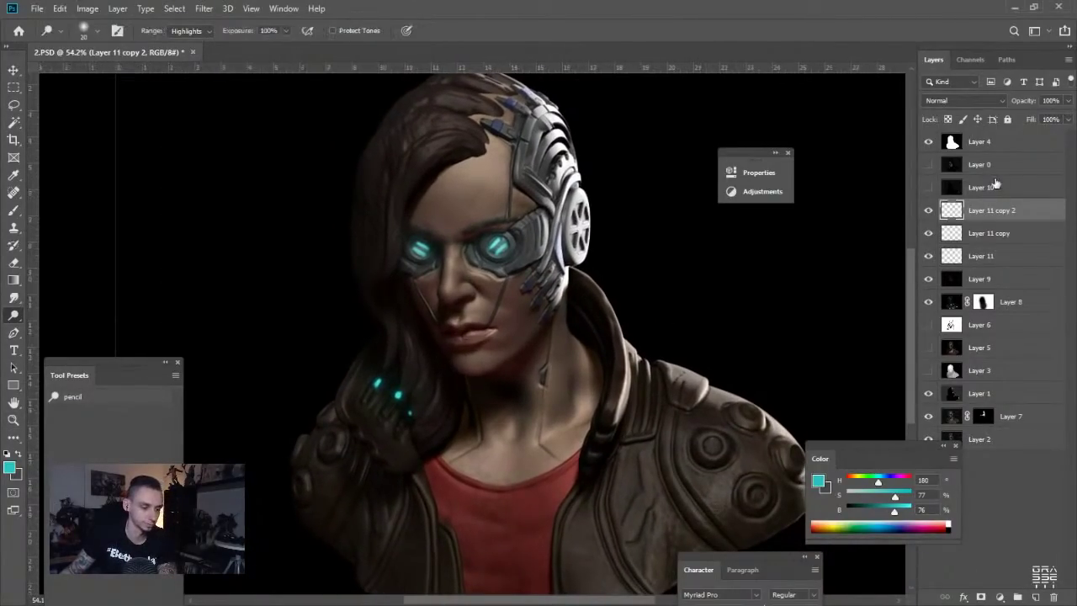
pyautogui.click(1008, 143)
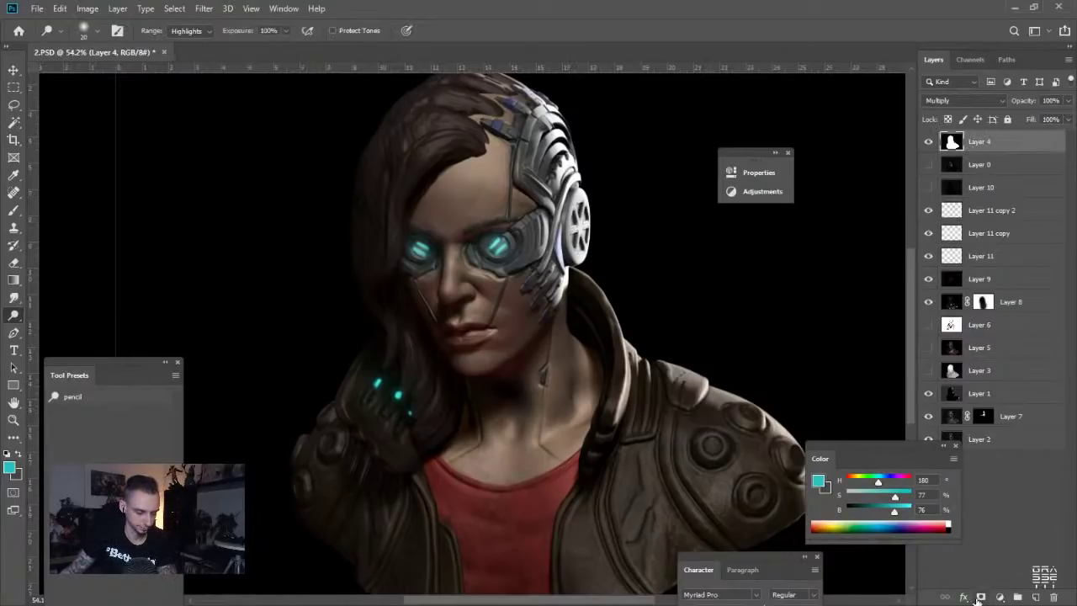
pyautogui.click(1036, 596)
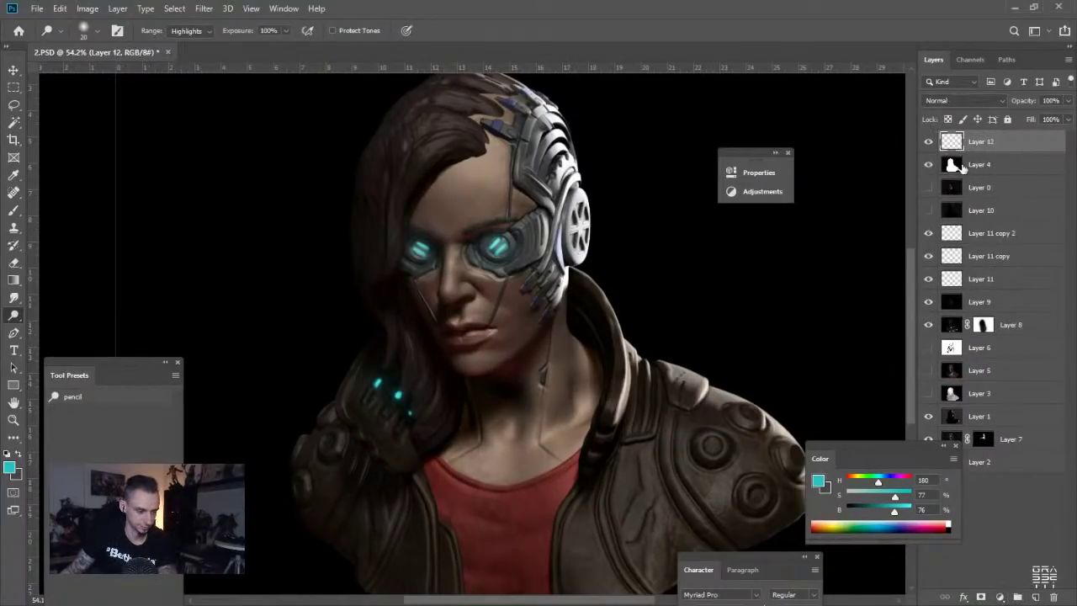
pyautogui.click(957, 168)
pyautogui.click(959, 100)
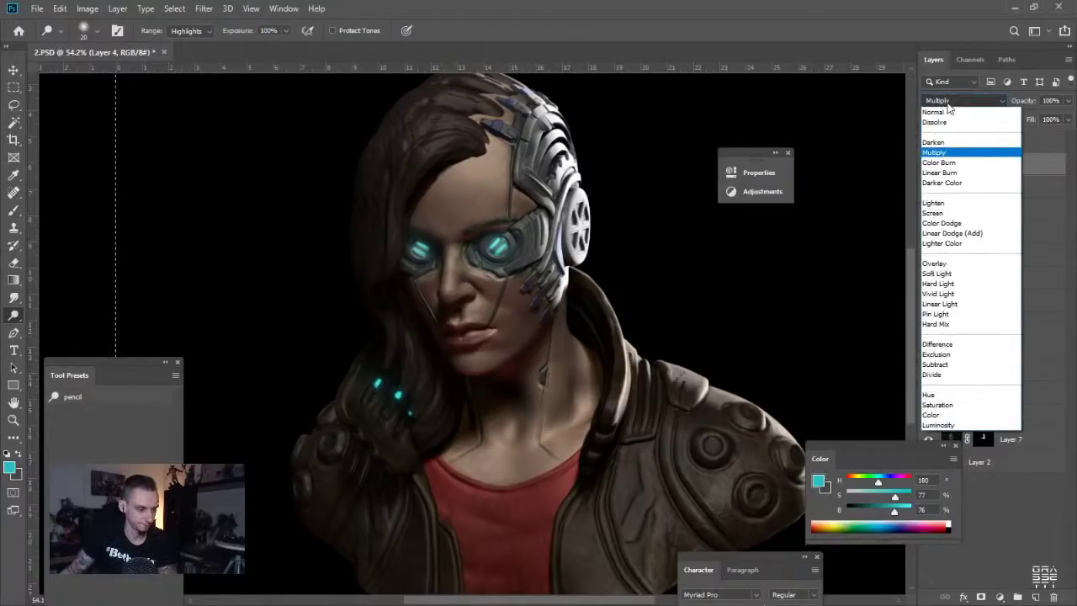
pyautogui.click(938, 74)
pyautogui.click(930, 166)
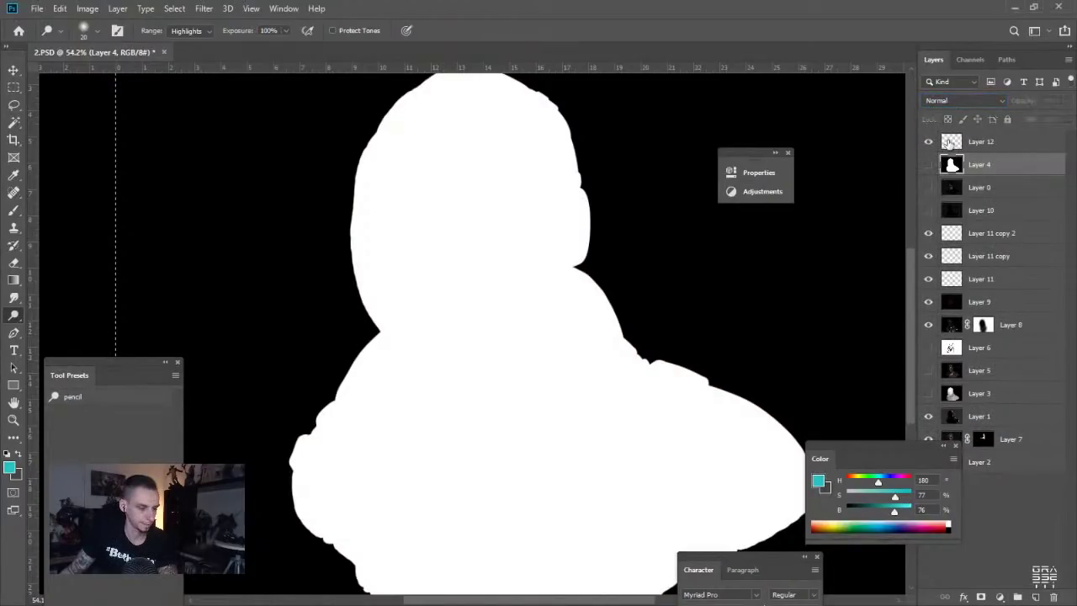
# Add a layer mask to Layer 12 and paste the copied bust silhouette into it
pyautogui.click(957, 144)
pyautogui.click(981, 596)
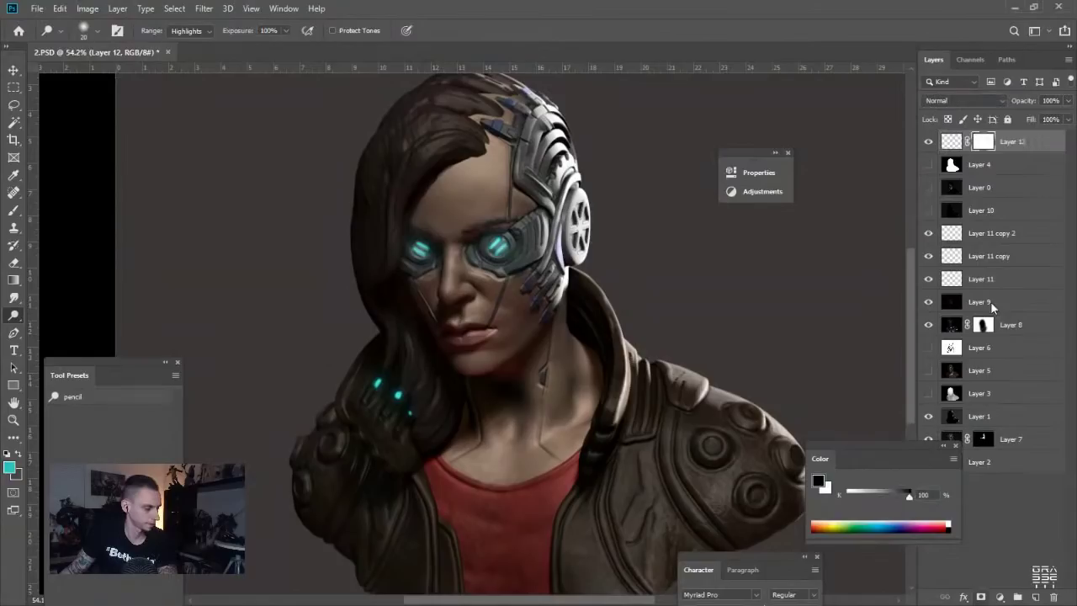
pyautogui.keyDown('alt'); pyautogui.click(986, 144); pyautogui.keyUp('alt')
pyautogui.hotkey('ctrl', 'v')
pyautogui.keyDown('alt'); pyautogui.click(986, 142); pyautogui.keyUp('alt')
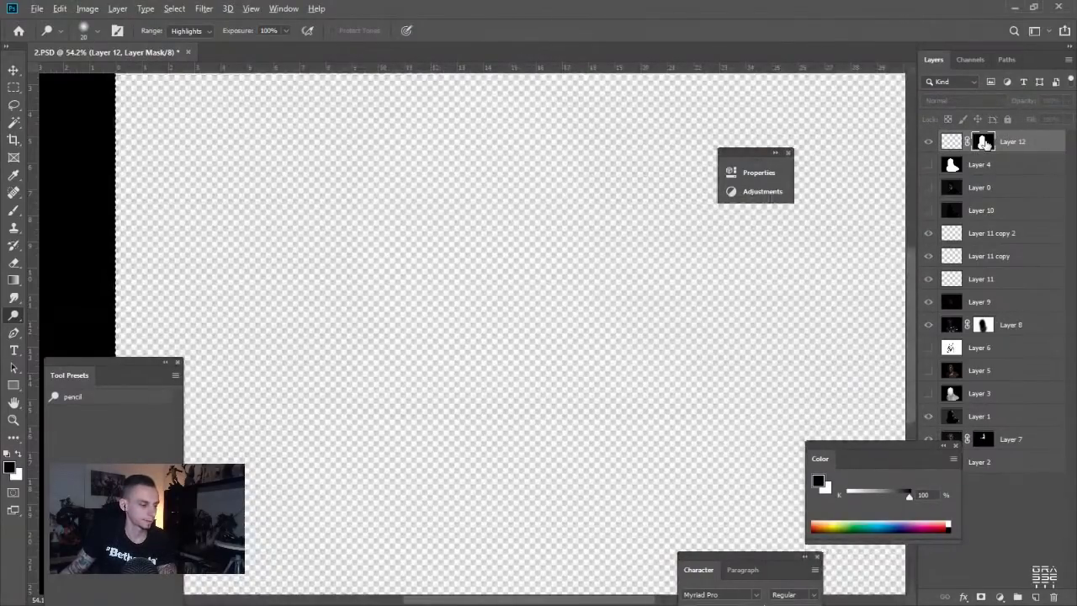
pyautogui.click(957, 141)
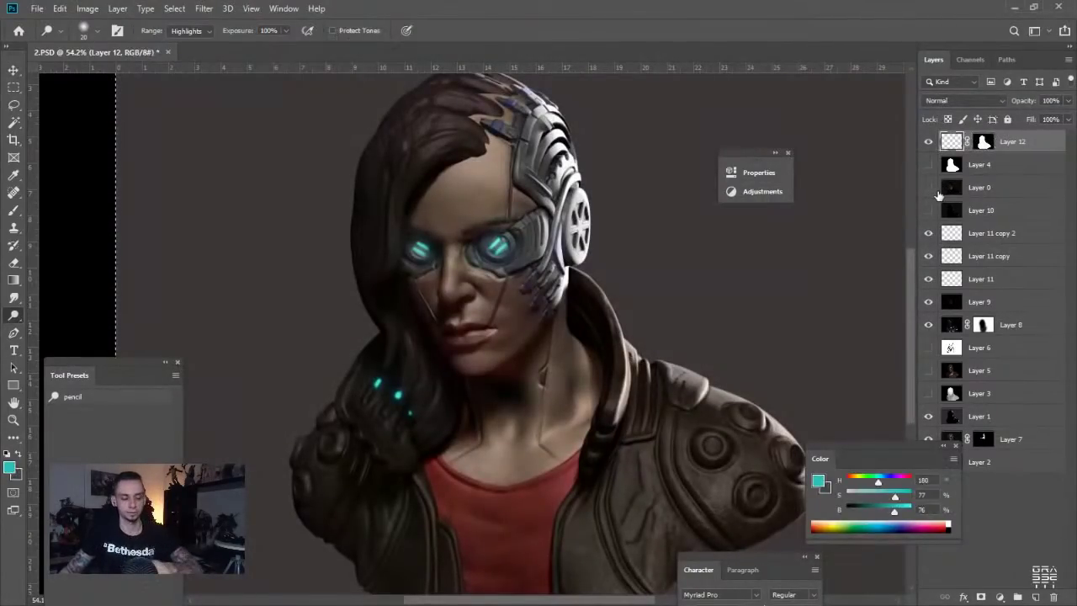
# Invert Layer 12's mask, fill the layer with grey as a background, and darken it with Hue/Saturation
pyautogui.click(984, 143)
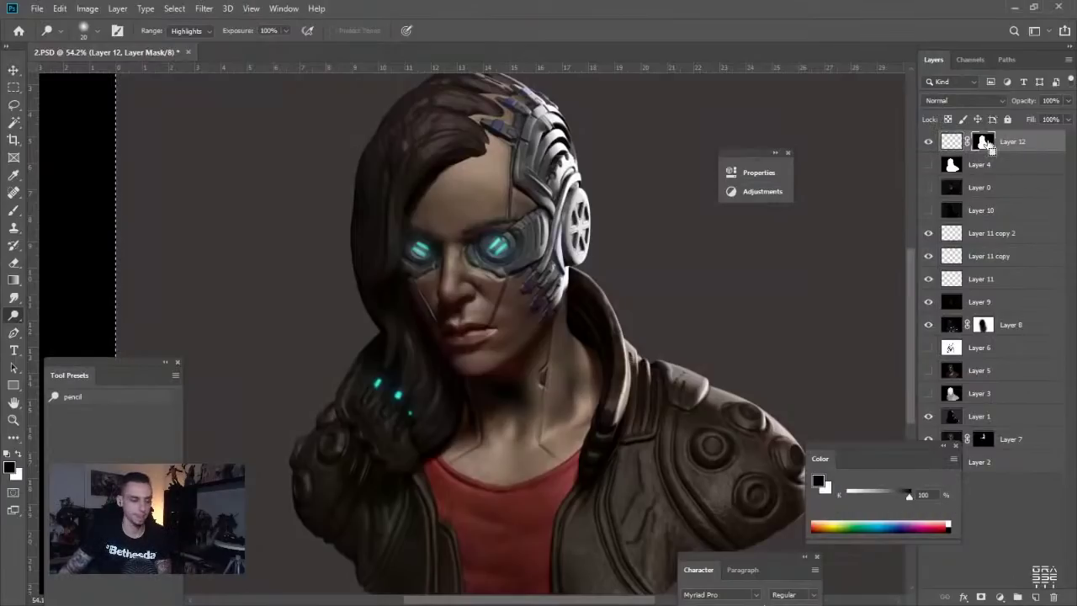
pyautogui.click(953, 142)
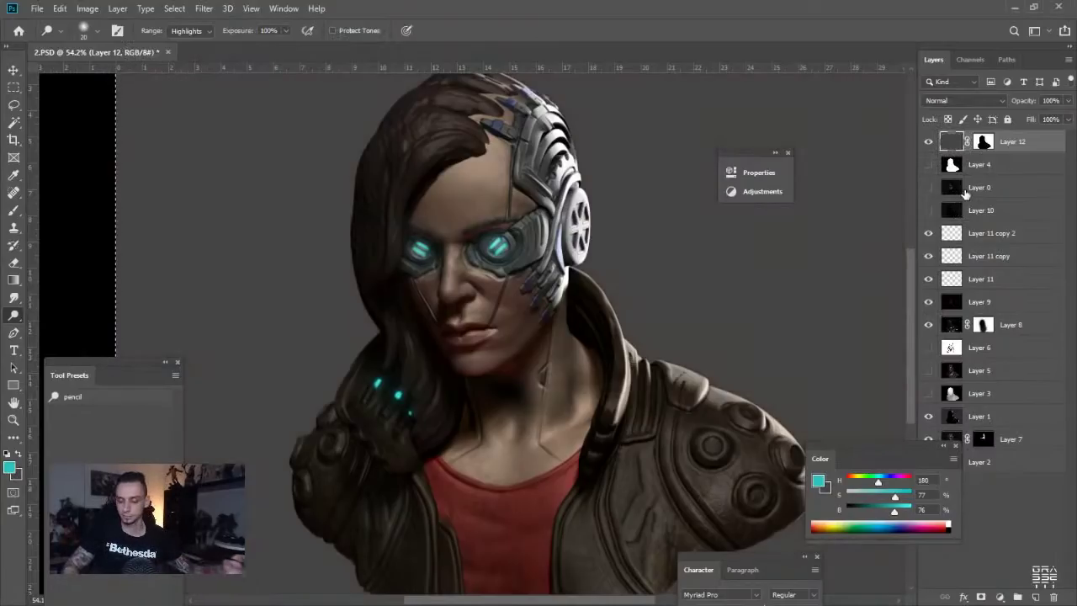
pyautogui.press('i')
pyautogui.hotkey('ctrl', 'u')
pyautogui.moveTo(728, 391); pyautogui.dragTo(683, 391)
pyautogui.press('Return')
# Paint a soft teal haze on the background around the bust with the airbrush preset at size 900 and 10% opacity
pyautogui.press('v')
pyautogui.press('b')
pyautogui.click(76, 428)
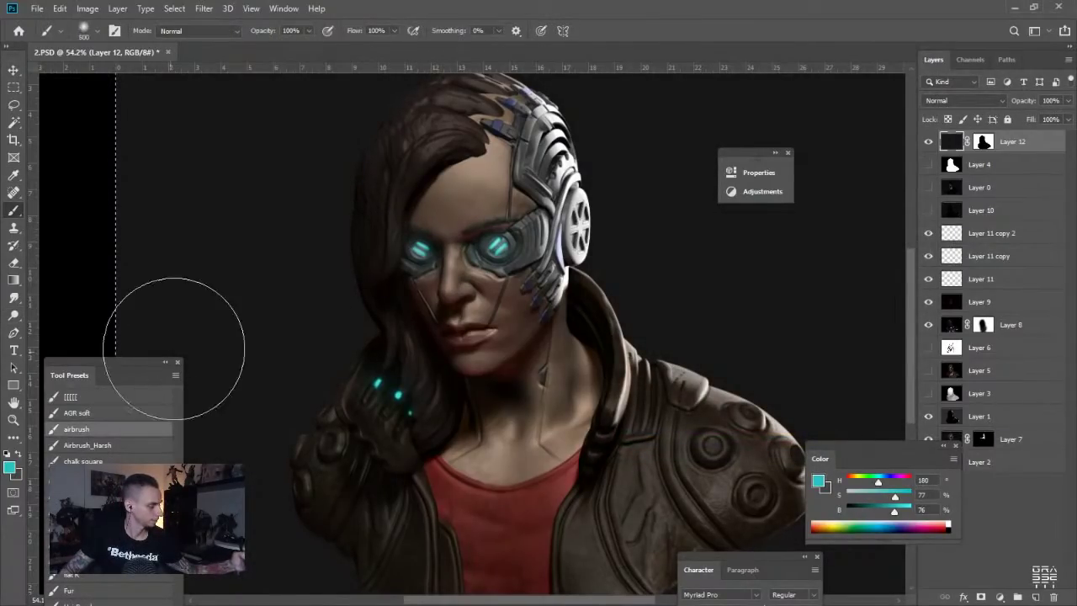
pyautogui.press(']')
pyautogui.press(']')
pyautogui.press('1')
pyautogui.moveTo(418, 167)
pyautogui.mouseDown()
pyautogui.moveTo(351, 469)
pyautogui.moveTo(408, 281)
pyautogui.mouseUp()
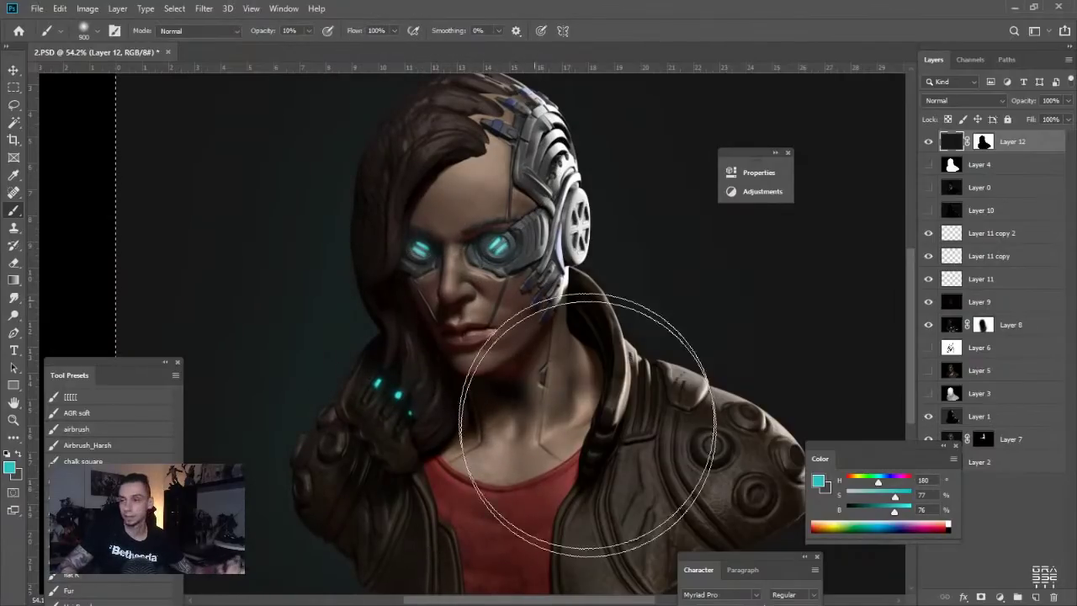
pyautogui.moveTo(340, 217); pyautogui.dragTo(401, 518)
pyautogui.moveTo(265, 281)
pyautogui.mouseDown()
pyautogui.moveTo(229, 233)
pyautogui.moveTo(232, 273)
pyautogui.moveTo(253, 307)
pyautogui.mouseUp()
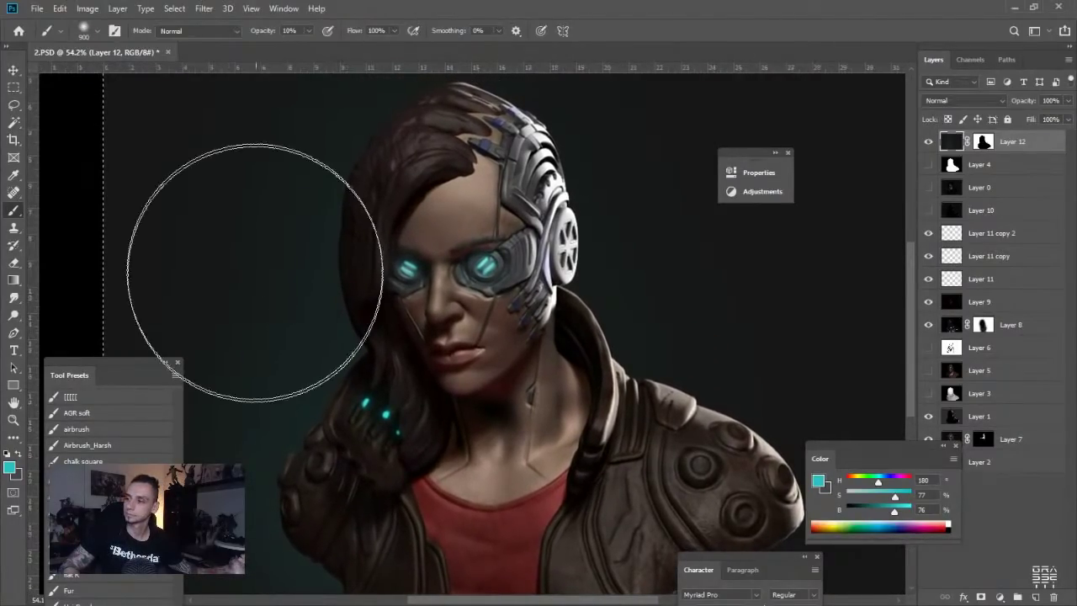
pyautogui.moveTo(250, 239); pyautogui.dragTo(239, 228)
# Crop the canvas narrower on both sides to frame the bust more tightly
pyautogui.click(14, 141)
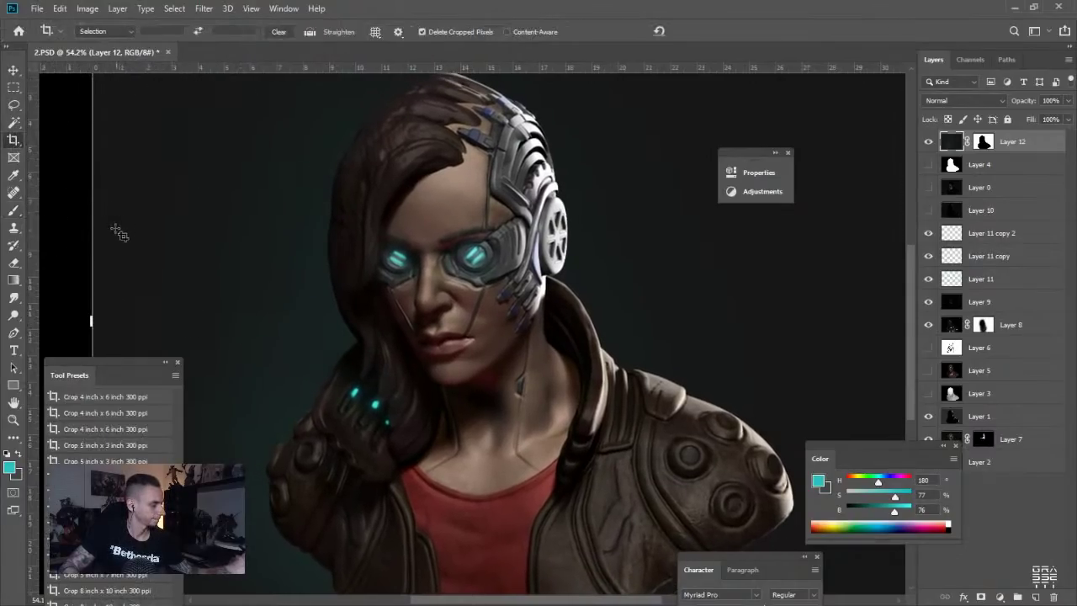
pyautogui.keyDown('alt'); pyautogui.moveTo(91, 322); pyautogui.dragTo(208, 329); pyautogui.keyUp('alt')
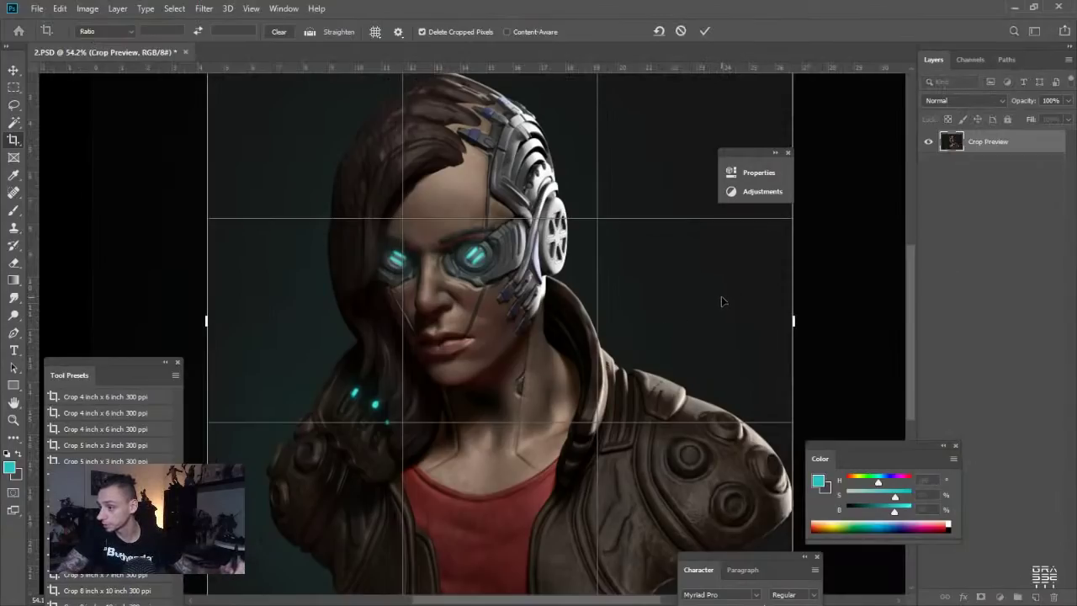
pyautogui.moveTo(794, 320); pyautogui.dragTo(806, 321)
pyautogui.press('Return')
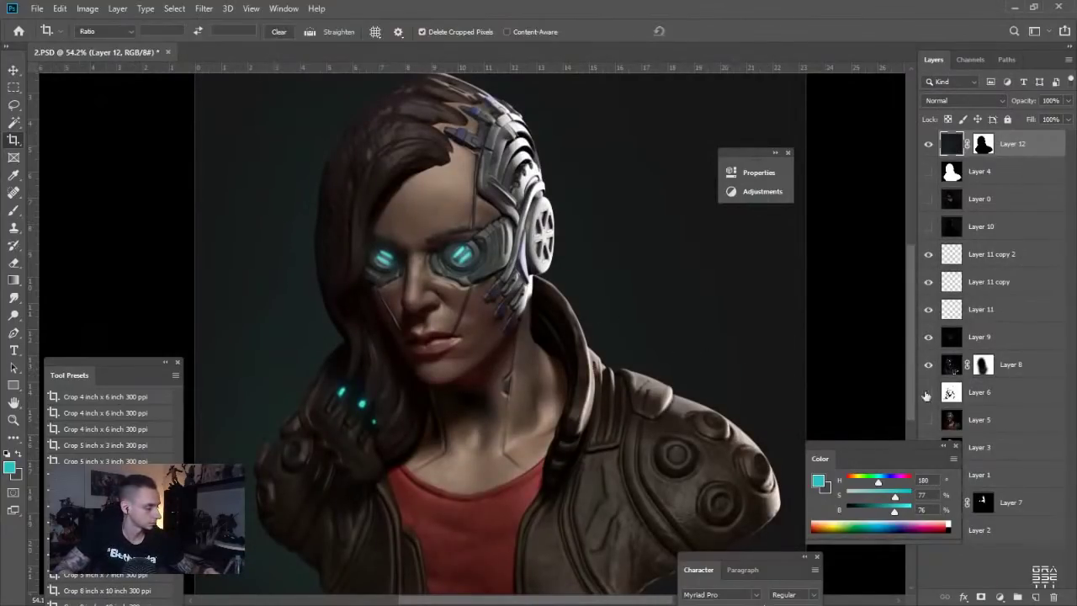
# Create a new layer above Layer 11 copy 2 and set its blend mode to Hard Light
pyautogui.click(929, 340)
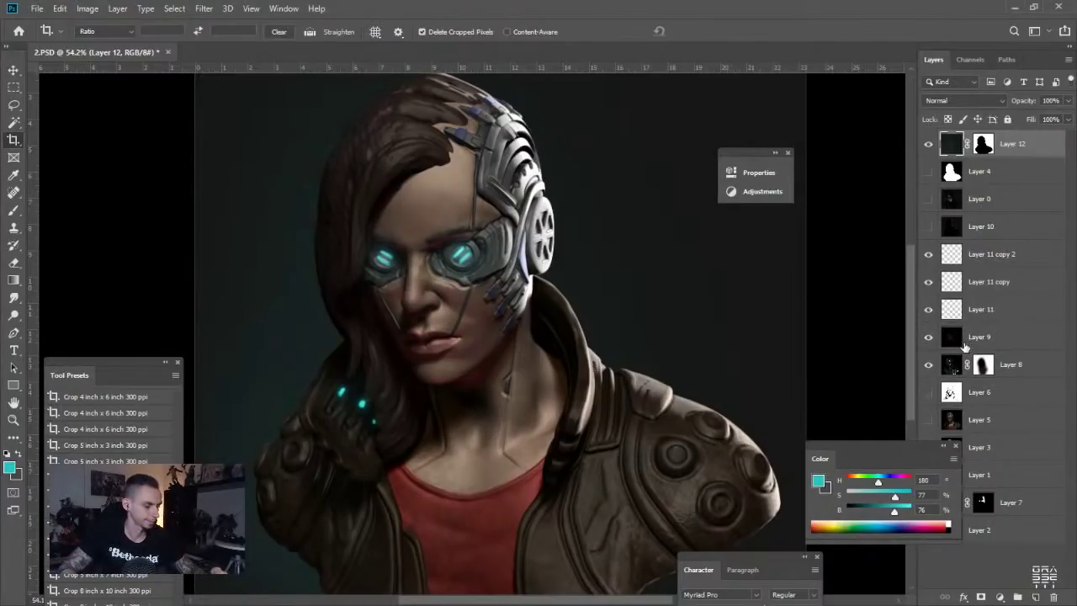
pyautogui.click(967, 338)
pyautogui.press('b')
pyautogui.click(966, 255)
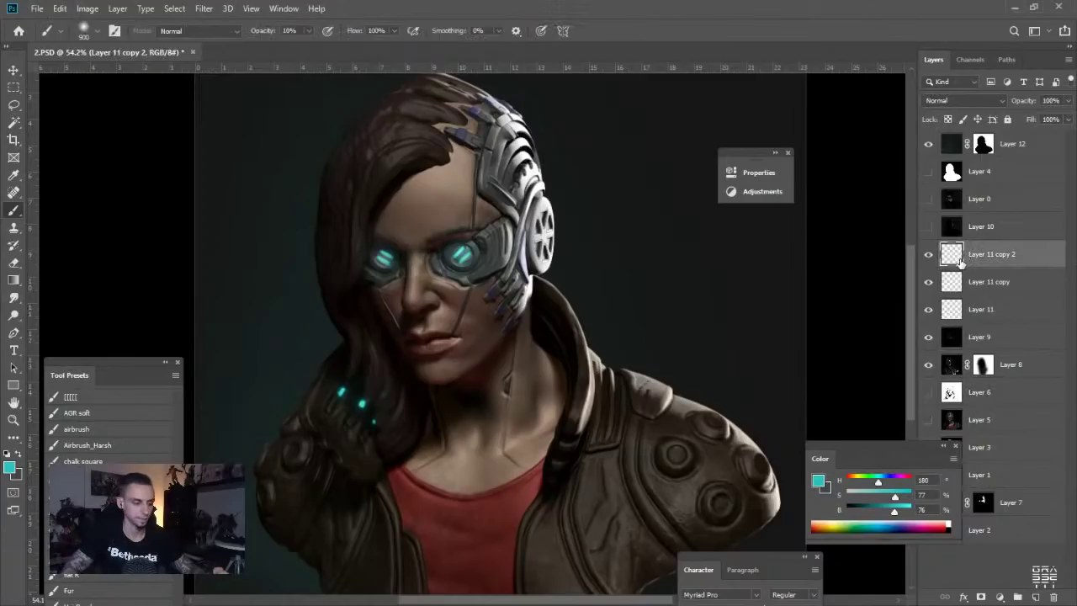
pyautogui.hotkey('ctrl', 'alt', 'shift', 'n')
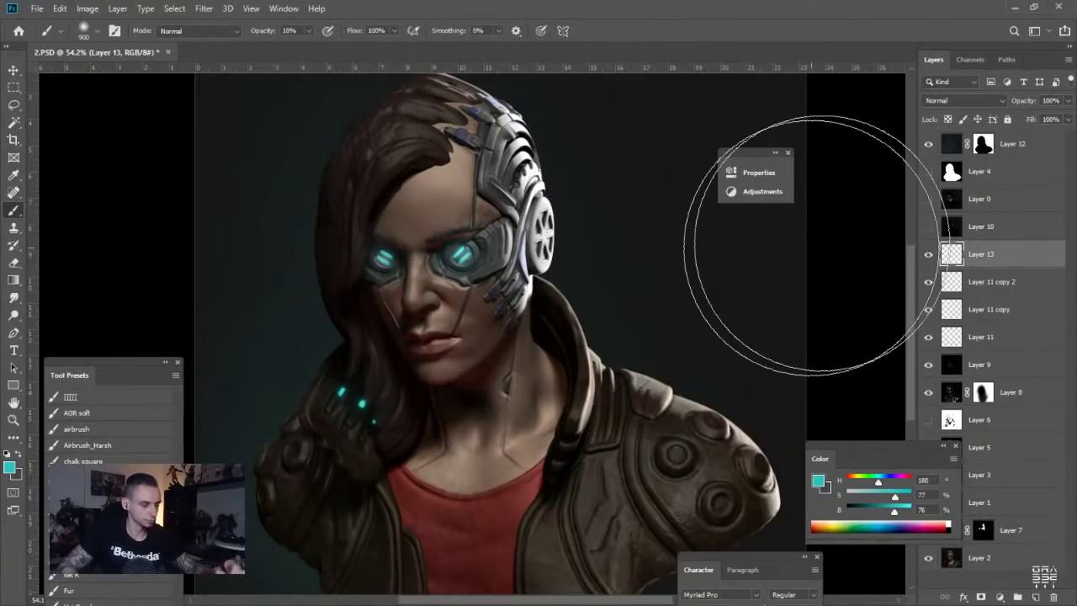
pyautogui.click(964, 100)
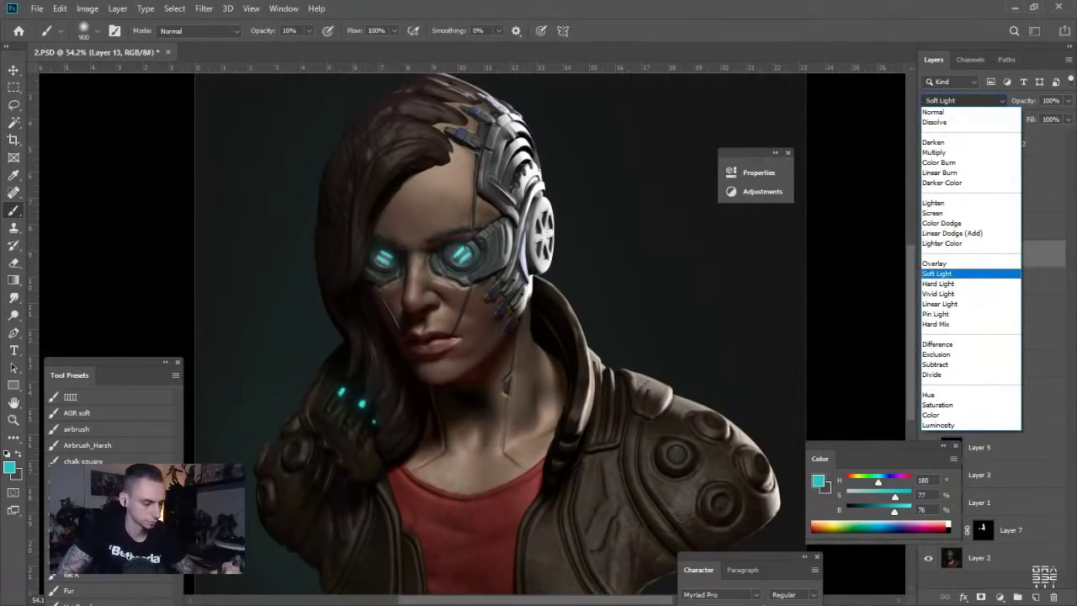
pyautogui.click(928, 283)
# Paint soft teal light on the hair and jacket around the small lights with the airbrush at about size 600 and 10% opacity
pyautogui.moveTo(412, 416)
pyautogui.mouseDown()
pyautogui.moveTo(388, 366)
pyautogui.moveTo(396, 431)
pyautogui.mouseUp()
pyautogui.press('[')
pyautogui.press('[')
pyautogui.press('[')
pyautogui.press('[')
pyautogui.press('[')
pyautogui.moveTo(379, 351); pyautogui.dragTo(426, 516)
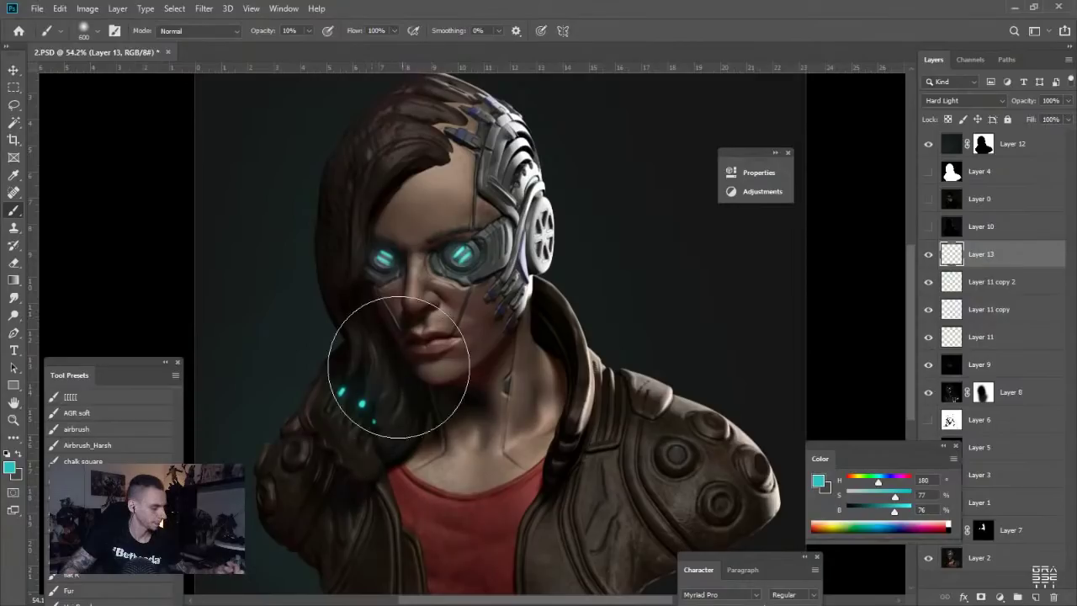
pyautogui.press('[')
# Sample the skin colour from the forehead and adjust it to a pale warm tone of H 25, S 13, B 100
pyautogui.moveTo(910, 444); pyautogui.dragTo(840, 451)
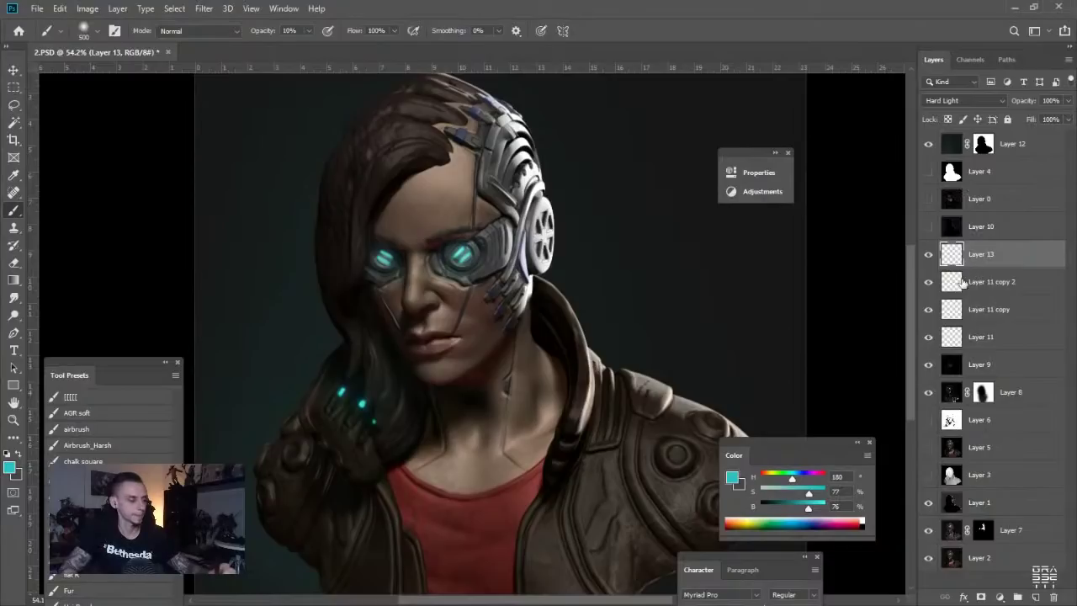
pyautogui.keyDown('alt'); pyautogui.click(453, 176); pyautogui.keyUp('alt')
pyautogui.moveTo(778, 494)
pyautogui.mouseDown()
pyautogui.moveTo(769, 494)
pyautogui.moveTo(815, 508)
pyautogui.mouseUp()
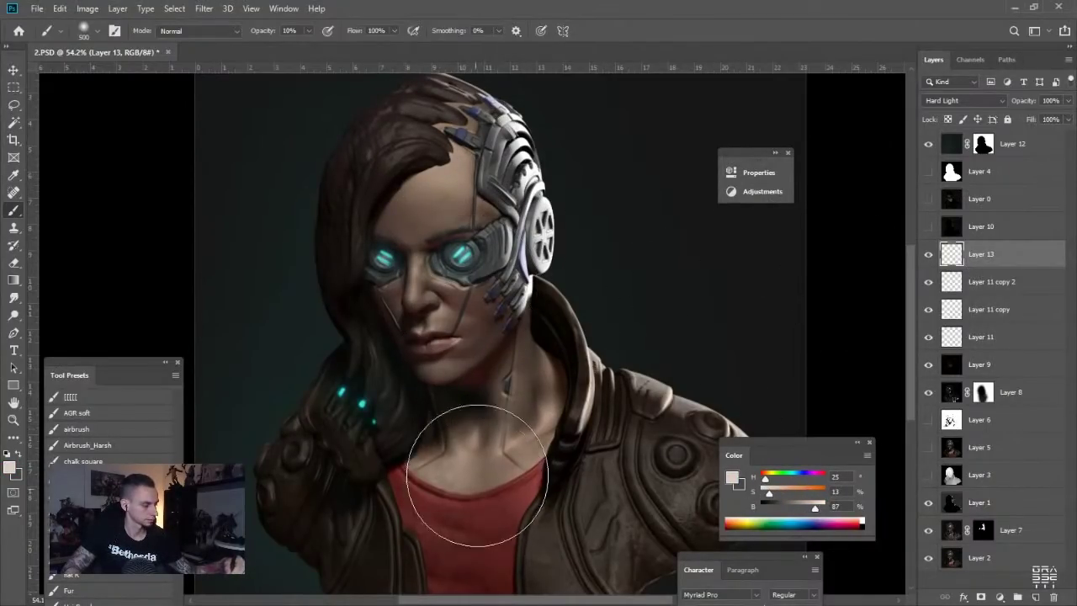
pyautogui.moveTo(816, 509); pyautogui.dragTo(825, 508)
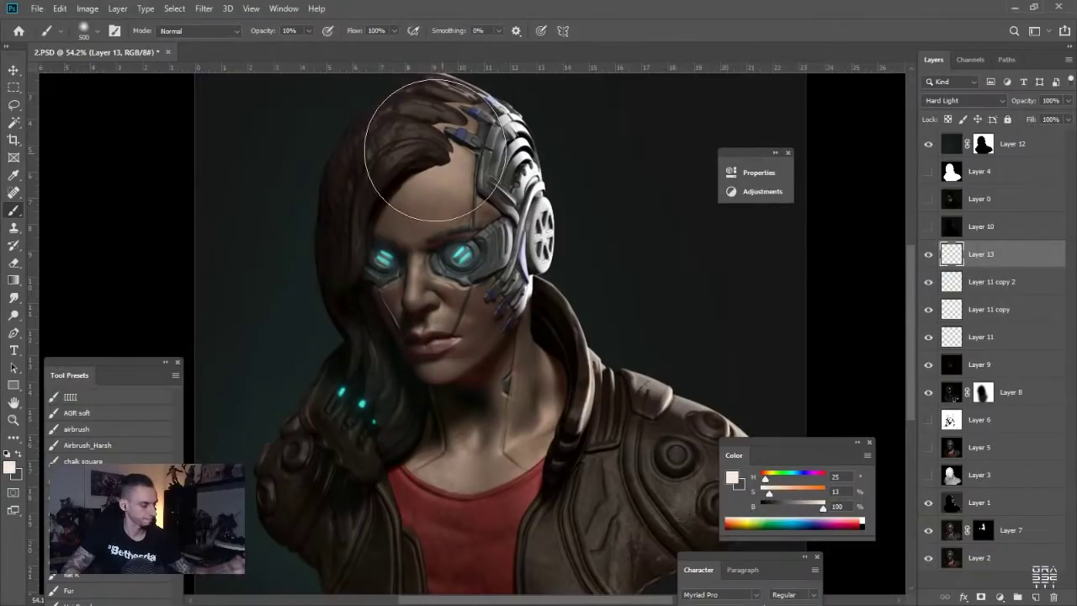
# Try a pale stroke from the hair down to the chest, undo it, and set Layer 13's blend mode to Overlay
pyautogui.moveTo(435, 151); pyautogui.dragTo(497, 457)
pyautogui.hotkey('ctrl', 'z')
pyautogui.click(936, 105)
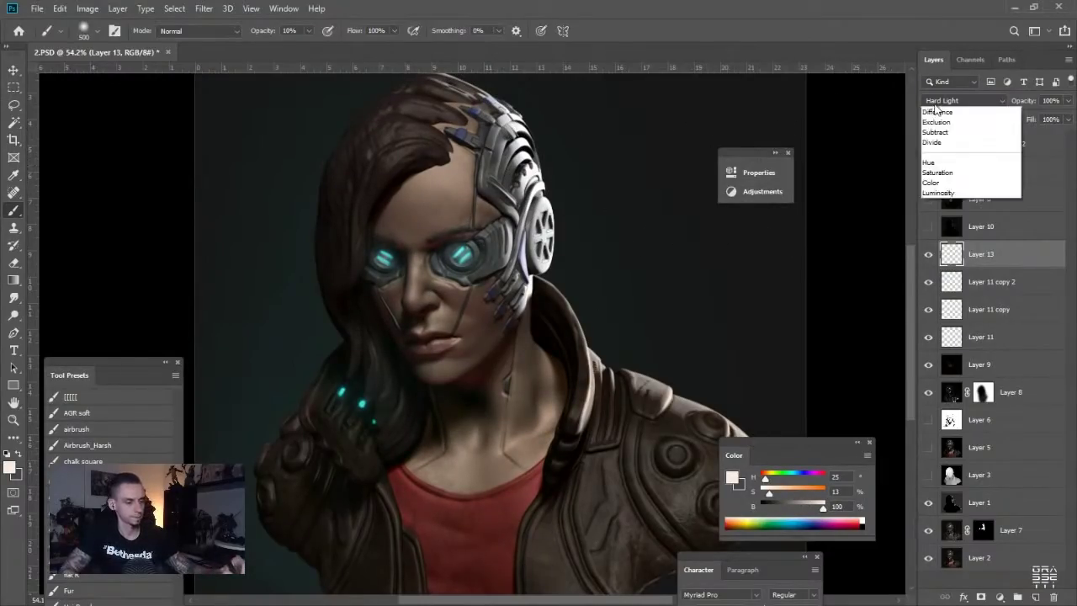
pyautogui.click(939, 267)
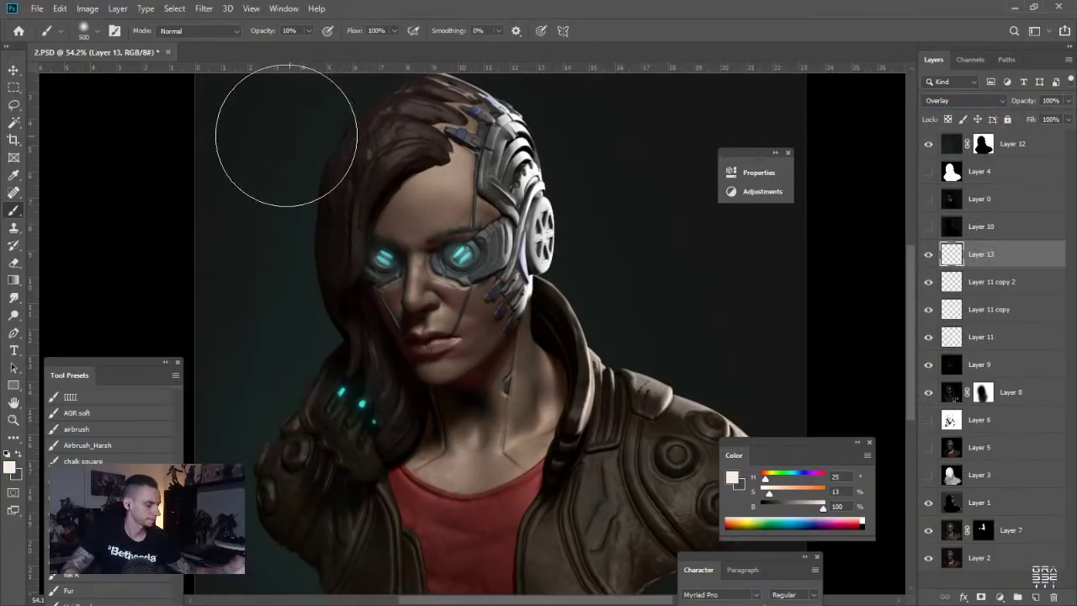
# Save the document and create a new layer above Layer 13
pyautogui.press('z')
pyautogui.click(284, 181)
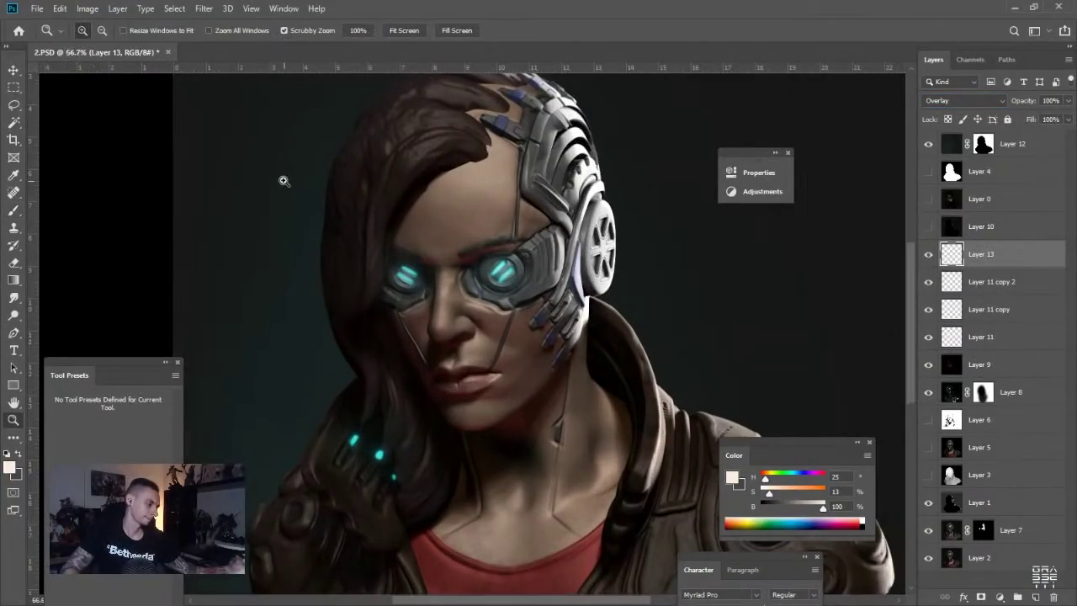
pyautogui.press('b')
pyautogui.moveTo(272, 181)
pyautogui.mouseDown()
pyautogui.moveTo(250, 158)
pyautogui.moveTo(253, 178)
pyautogui.moveTo(249, 158)
pyautogui.moveTo(259, 172)
pyautogui.mouseUp()
pyautogui.hotkey('ctrl', 'space')
pyautogui.press('space')
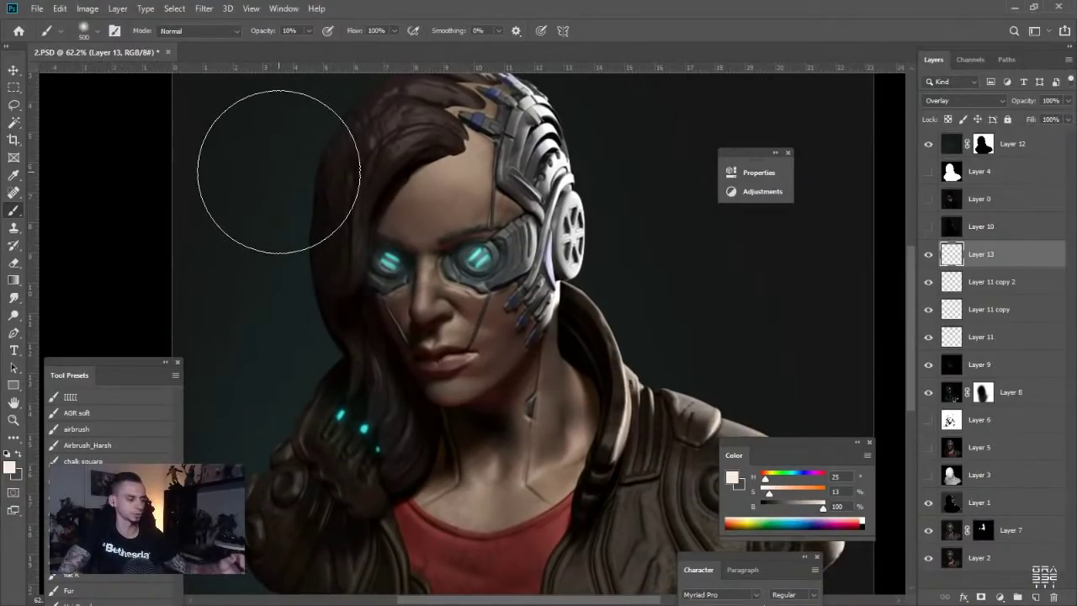
pyautogui.hotkey('ctrl', 's')
pyautogui.hotkey('ctrl', 'shift', 'alt', 'n')
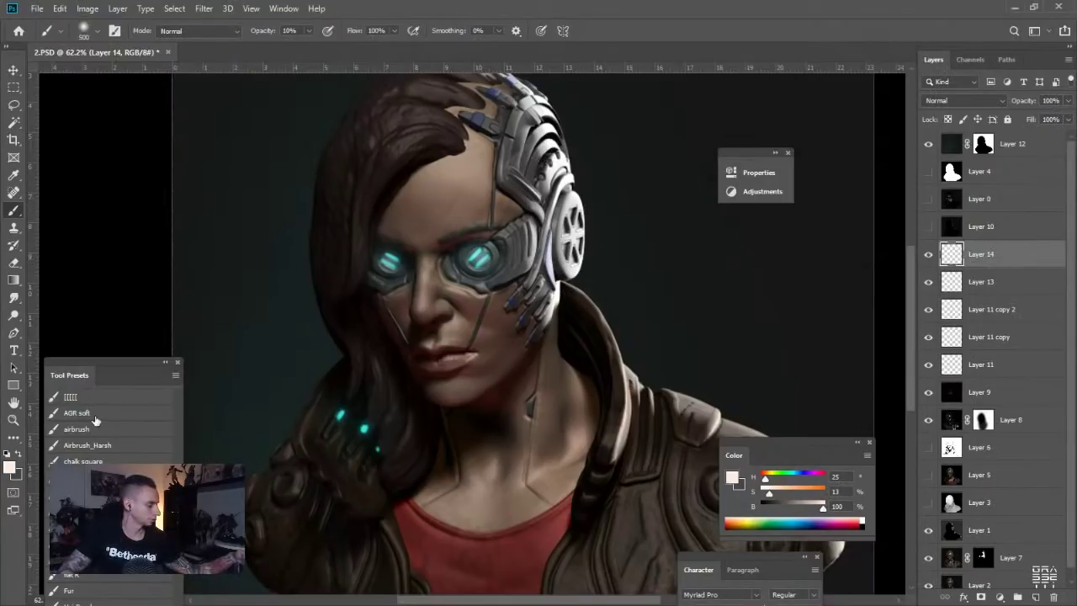
# Sample near-black and paint the gaps between the metal head plates with a small hard brush at 100% opacity
pyautogui.click(110, 397)
pyautogui.keyDown('alt'); pyautogui.click(550, 122); pyautogui.keyUp('alt')
pyautogui.keyDown('ctrl'); pyautogui.moveTo(541, 136); pyautogui.dragTo(569, 140); pyautogui.keyUp('ctrl')
pyautogui.press(']')
pyautogui.press(']')
pyautogui.press('[')
pyautogui.press('[')
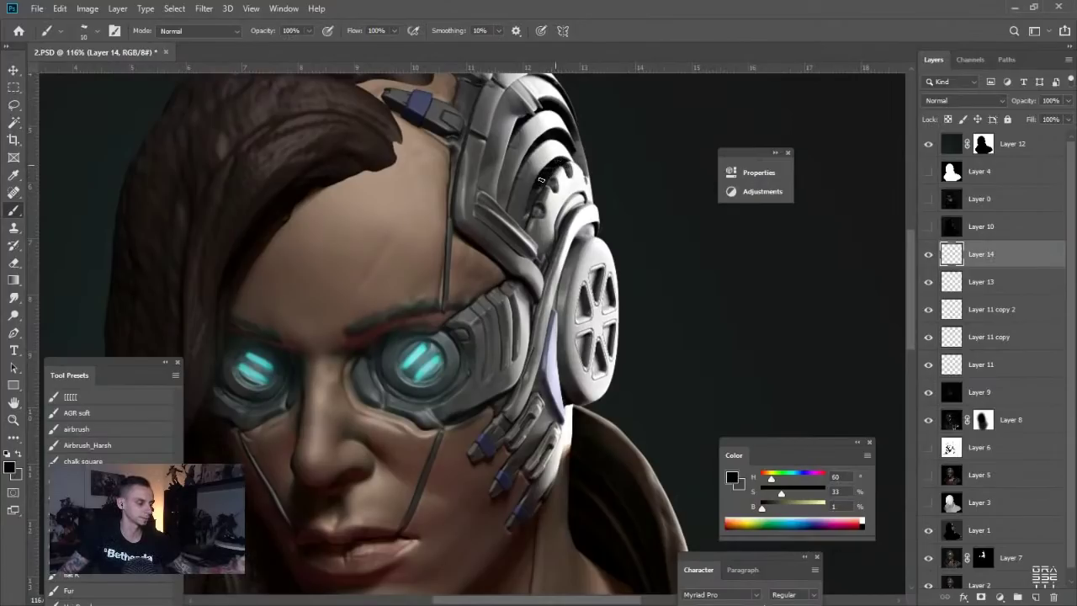
pyautogui.moveTo(541, 179); pyautogui.dragTo(523, 227)
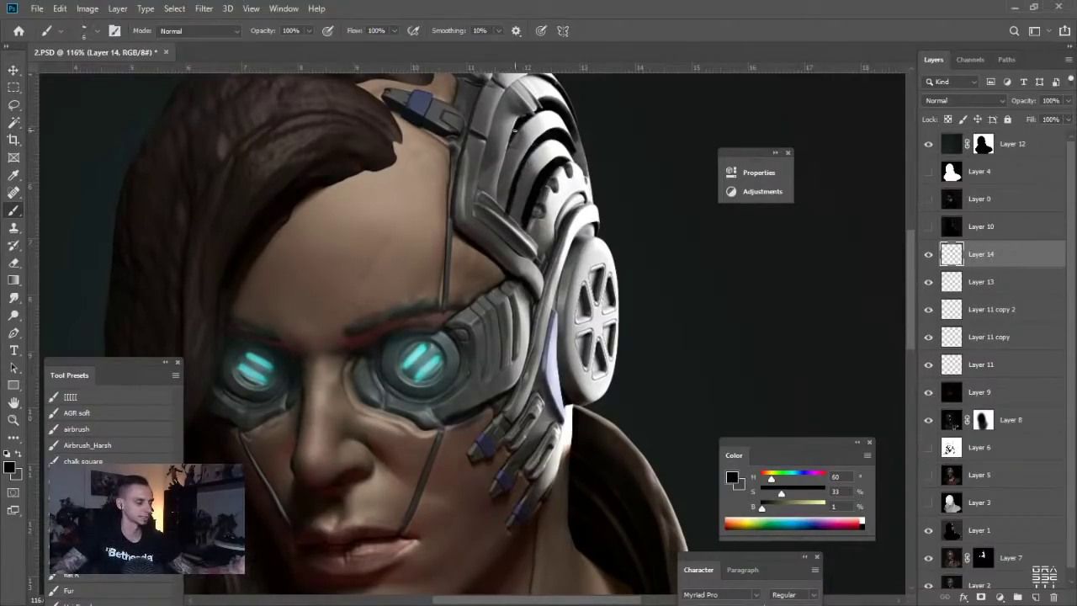
# Redo the eyebrow strokes with a dark tone of H 45, S 8, B 11 sampled from the eyebrow
pyautogui.moveTo(423, 288)
pyautogui.keyDown('ctrl'); pyautogui.mouseDown()
pyautogui.moveTo(414, 271)
pyautogui.moveTo(428, 277)
pyautogui.mouseUp(); pyautogui.keyUp('ctrl')
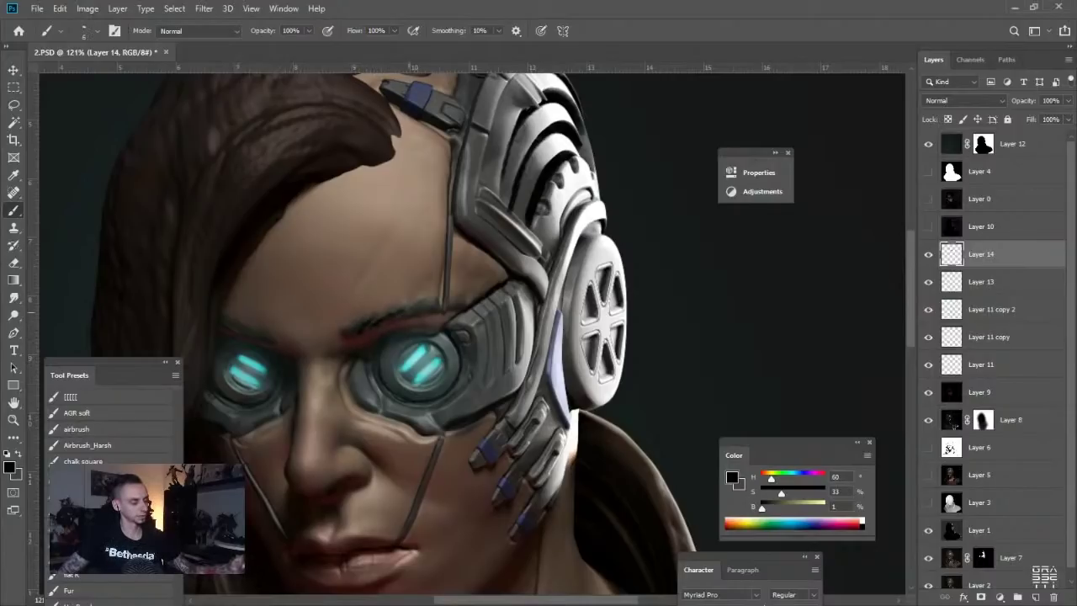
pyautogui.hotkey('ctrl', 'z')
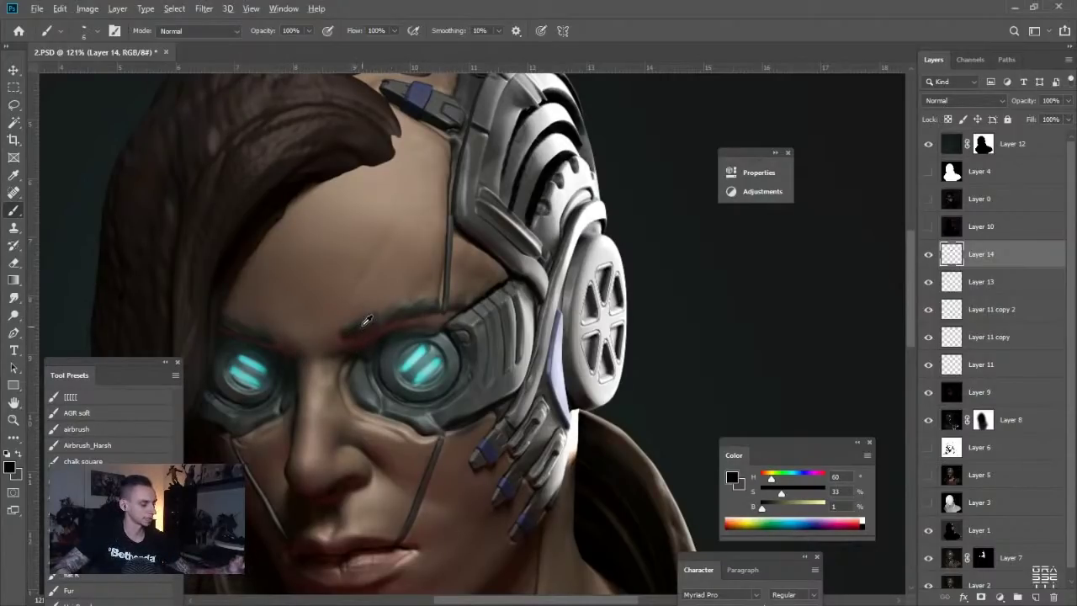
pyautogui.keyDown('alt'); pyautogui.click(367, 323); pyautogui.keyUp('alt')
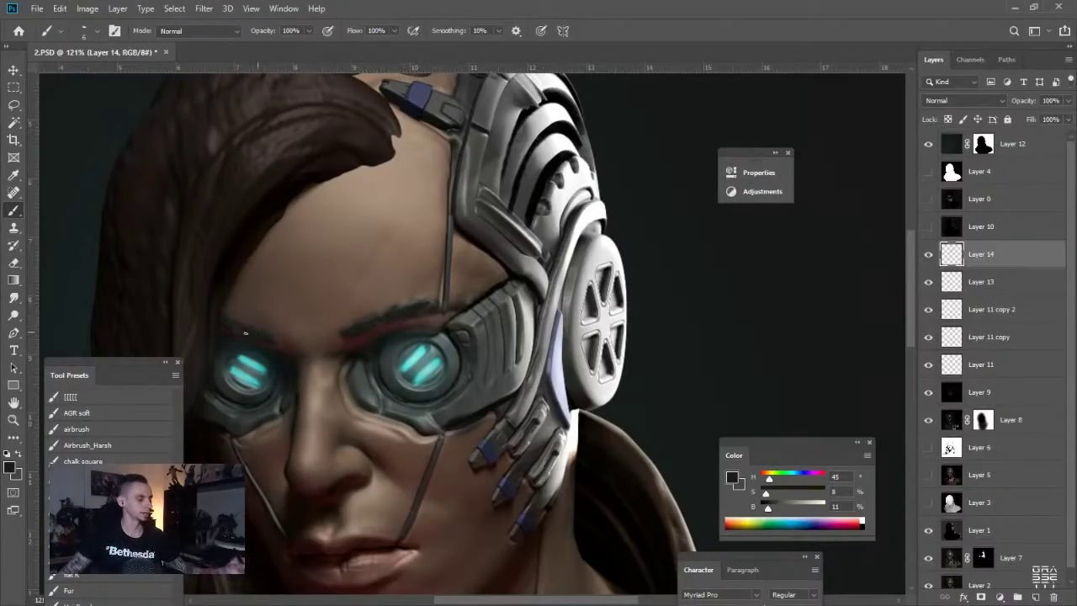
pyautogui.keyDown('ctrl'); pyautogui.moveTo(206, 301); pyautogui.dragTo(158, 286); pyautogui.keyUp('ctrl')
pyautogui.moveTo(116, 342); pyautogui.dragTo(190, 235)
pyautogui.keyDown('ctrl'); pyautogui.moveTo(190, 235); pyautogui.dragTo(158, 238); pyautogui.keyUp('ctrl')
pyautogui.keyDown('ctrl'); pyautogui.moveTo(205, 279); pyautogui.dragTo(181, 262); pyautogui.keyUp('ctrl')
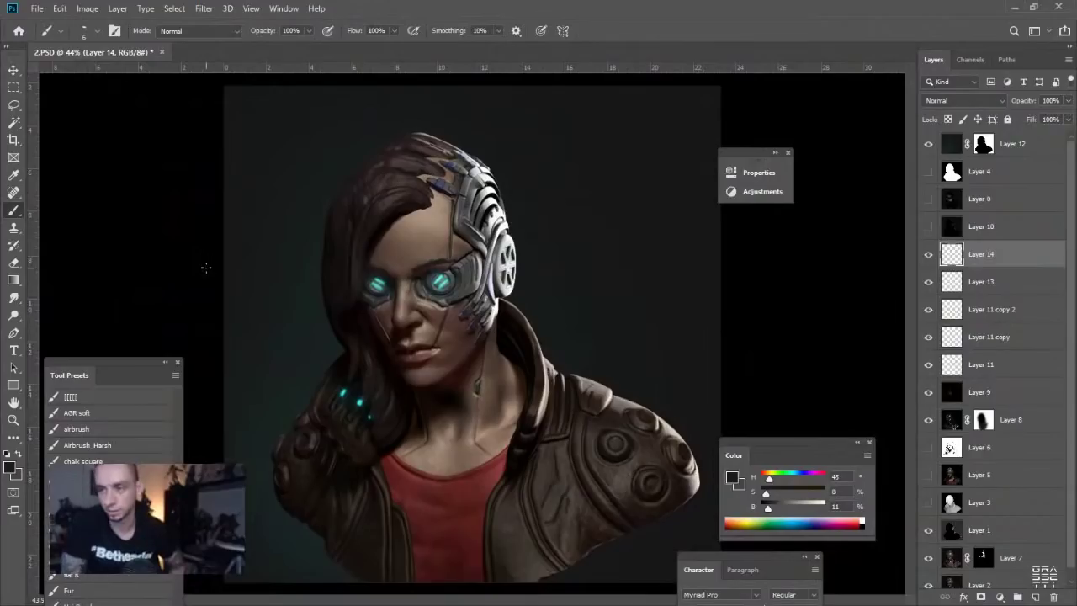
pyautogui.keyDown('ctrl'); pyautogui.moveTo(298, 285); pyautogui.dragTo(296, 313); pyautogui.keyUp('ctrl')
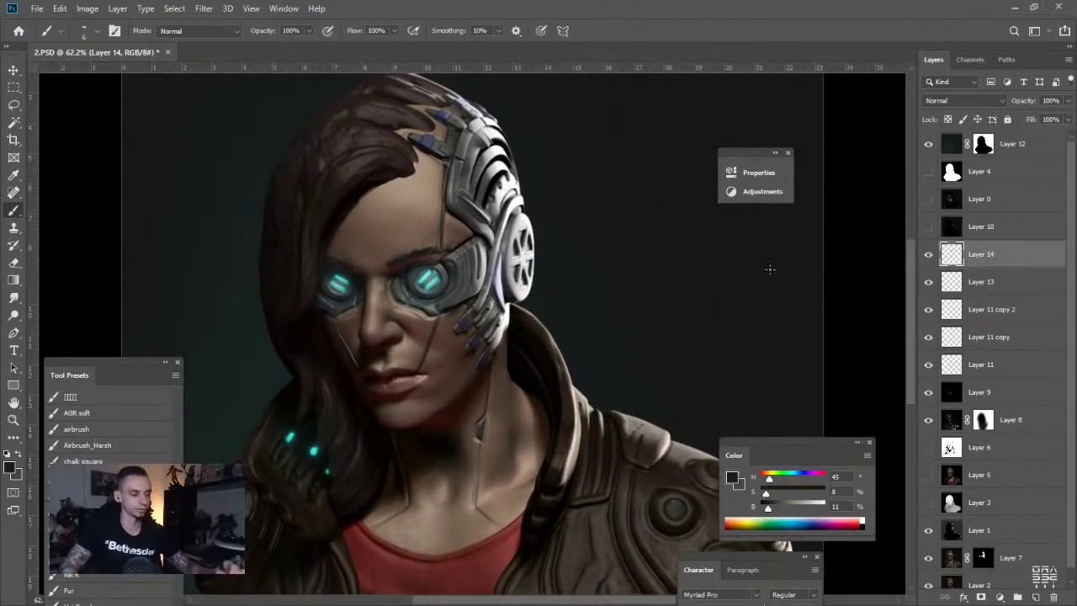
# Stamp all visible layers into a new layer above Layer 12 and duplicate the merged layer
pyautogui.click(1005, 147)
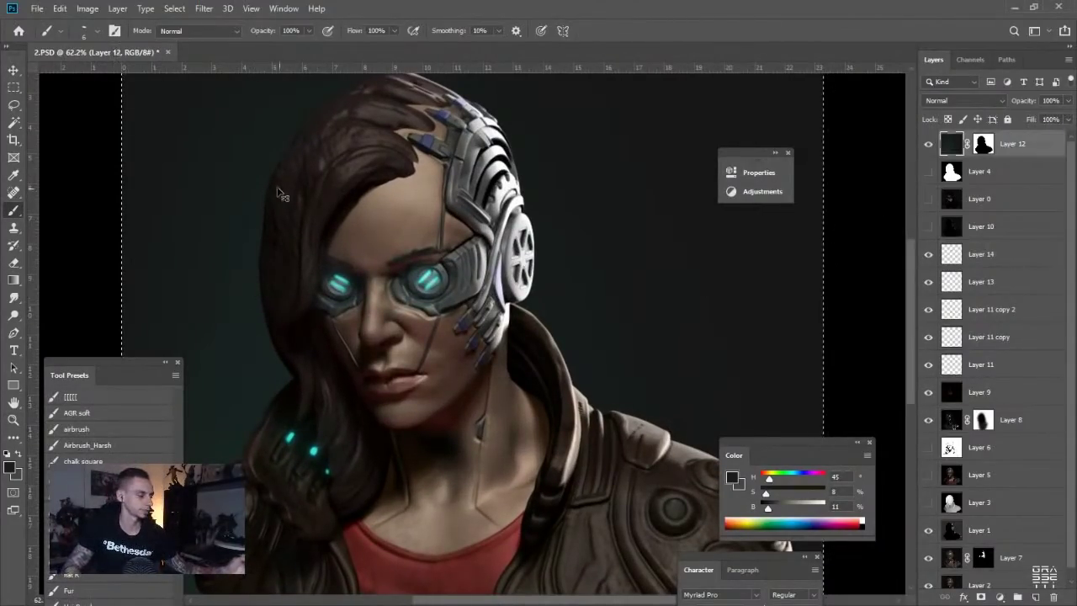
pyautogui.hotkey('ctrl', 'shift', 'alt', 'n')
pyautogui.hotkey('ctrl', 'shift', 'alt', 'e')
pyautogui.hotkey('ctrl', 'j')
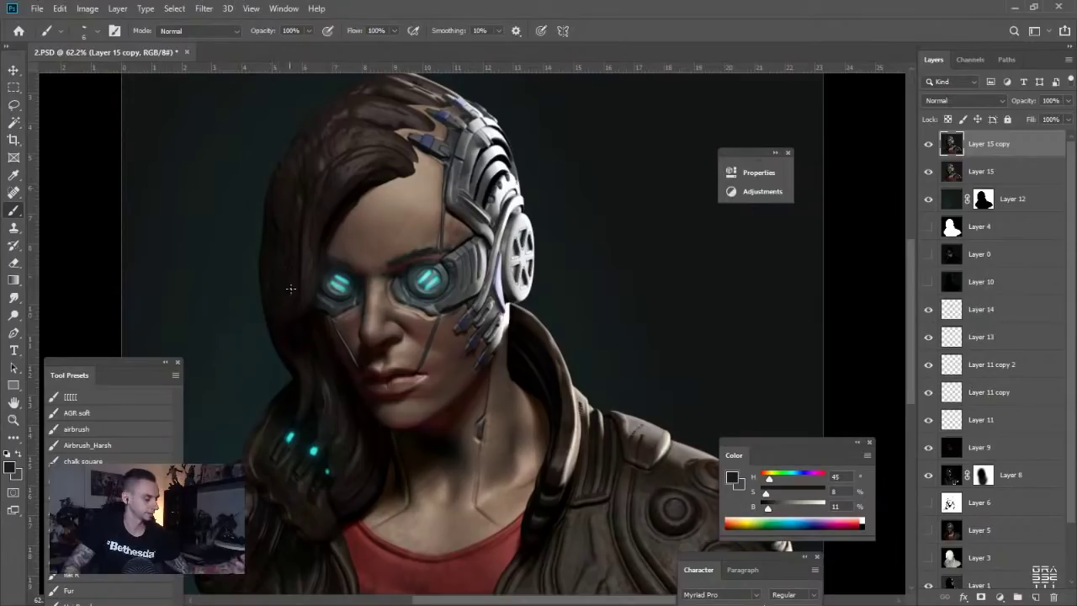
# Sample the skin above the lips and add subtle texture to the face with a textured brush at 20% and 10% opacity
pyautogui.keyDown('ctrl'); pyautogui.moveTo(379, 370); pyautogui.dragTo(414, 370); pyautogui.keyUp('ctrl')
pyautogui.keyDown('alt'); pyautogui.click(400, 361); pyautogui.keyUp('alt')
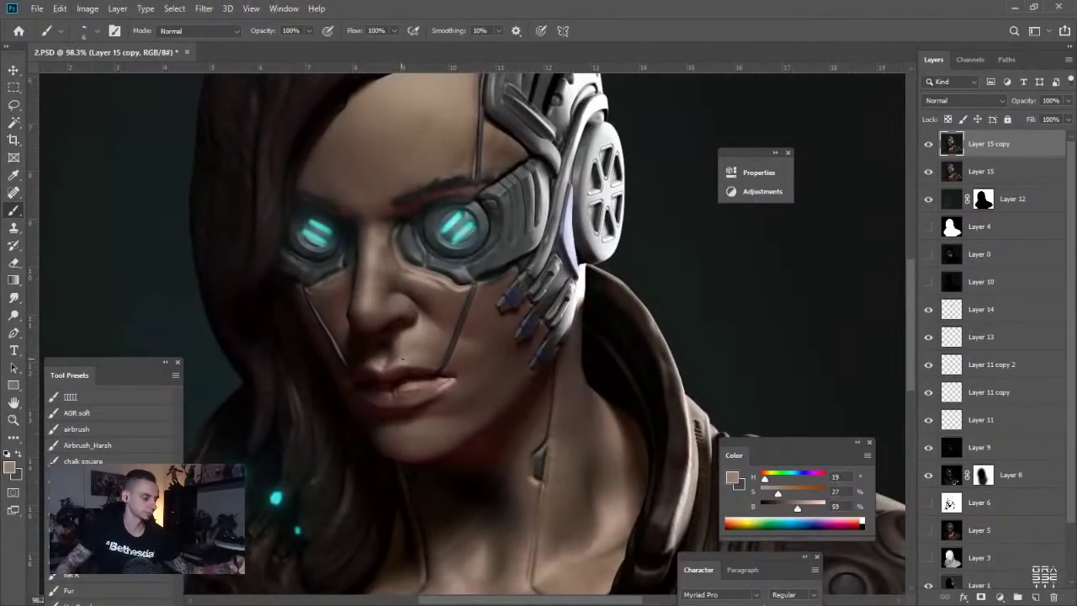
pyautogui.press('2')
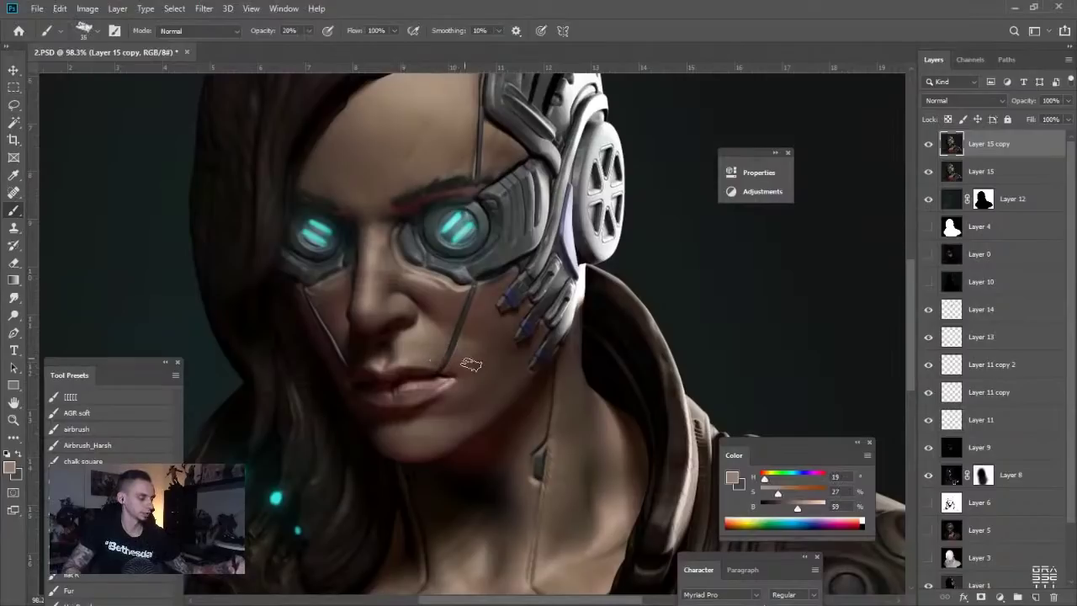
pyautogui.press('1')
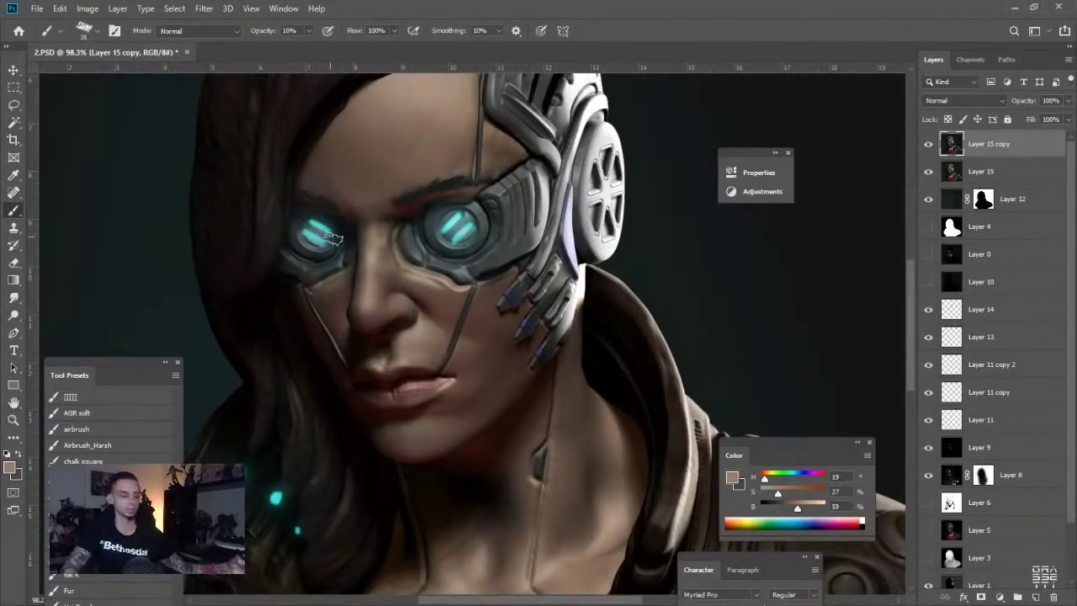
pyautogui.keyDown('ctrl'); pyautogui.moveTo(302, 175); pyautogui.dragTo(243, 165); pyautogui.keyUp('ctrl')
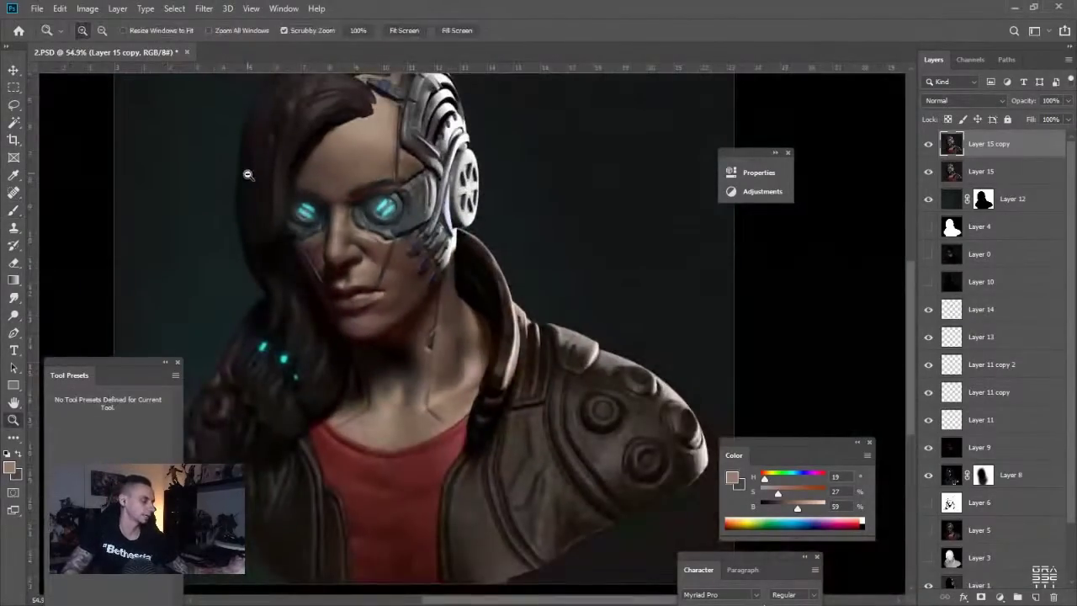
pyautogui.keyDown('ctrl'); pyautogui.moveTo(277, 216); pyautogui.dragTo(300, 225); pyautogui.keyUp('ctrl')
pyautogui.keyDown('alt'); pyautogui.scroll(1, 300, 224); pyautogui.keyUp('alt')
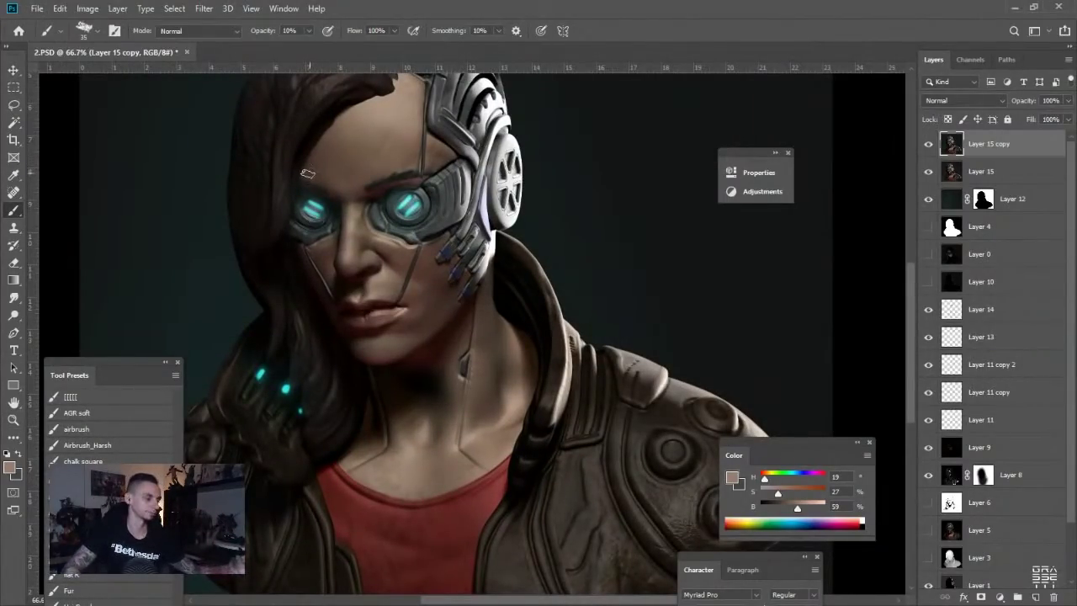
pyautogui.moveTo(269, 172); pyautogui.dragTo(285, 208)
# Sample a dark blue-grey and texture the white ear disc and nearby metal plates with the size 45 brush at 30% opacity
pyautogui.keyDown('ctrl'); pyautogui.moveTo(521, 257); pyautogui.dragTo(548, 305); pyautogui.keyUp('ctrl')
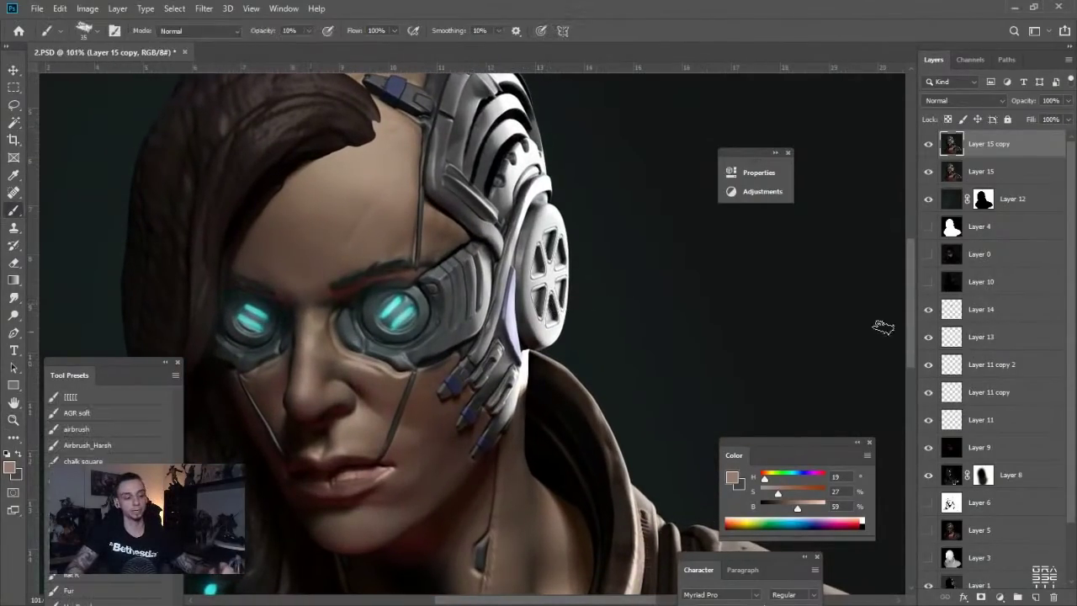
pyautogui.keyDown('alt'); pyautogui.click(530, 208); pyautogui.keyUp('alt')
pyautogui.moveTo(544, 221)
pyautogui.mouseDown()
pyautogui.moveTo(549, 338)
pyautogui.moveTo(527, 322)
pyautogui.moveTo(540, 215)
pyautogui.mouseUp()
pyautogui.press(']')
pyautogui.press(']')
pyautogui.press('3')
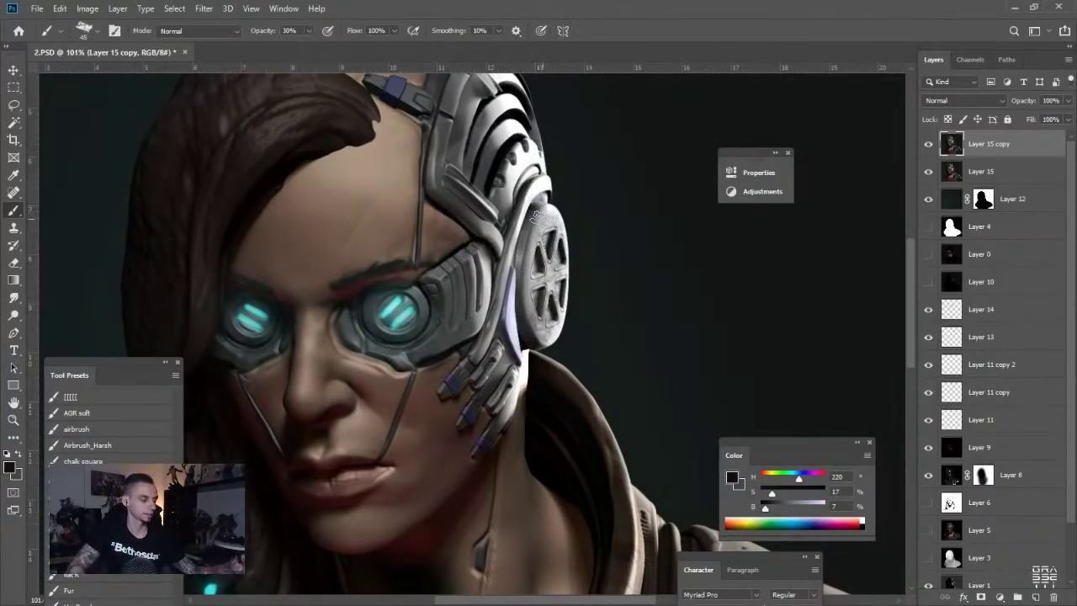
pyautogui.moveTo(556, 261); pyautogui.dragTo(534, 326)
pyautogui.moveTo(526, 227)
pyautogui.mouseDown()
pyautogui.moveTo(534, 327)
pyautogui.moveTo(507, 179)
pyautogui.mouseUp()
pyautogui.moveTo(506, 179)
pyautogui.mouseDown()
pyautogui.moveTo(512, 282)
pyautogui.moveTo(494, 217)
pyautogui.mouseUp()
# Paint tiny highlights on the nose tip and lips in near-white H 19, S 1, B 100 with a size 2 brush
pyautogui.moveTo(426, 428); pyautogui.dragTo(415, 225)
pyautogui.moveTo(512, 276); pyautogui.dragTo(512, 214)
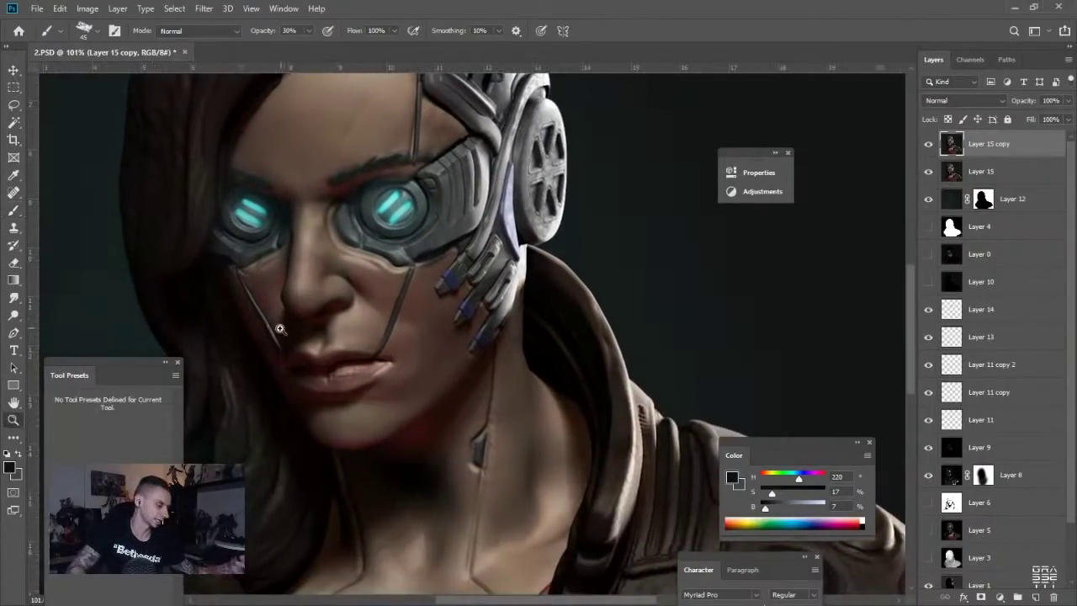
pyautogui.keyDown('ctrl'); pyautogui.click(281, 327); pyautogui.keyUp('ctrl')
pyautogui.keyDown('alt'); pyautogui.click(321, 252); pyautogui.keyUp('alt')
pyautogui.moveTo(775, 494); pyautogui.dragTo(761, 493)
pyautogui.moveTo(796, 509); pyautogui.dragTo(827, 509)
pyautogui.press('[')
pyautogui.press('[')
pyautogui.press('[')
pyautogui.press('[')
pyautogui.press('[')
pyautogui.press('[')
pyautogui.press('[')
pyautogui.press('[')
pyautogui.press('[')
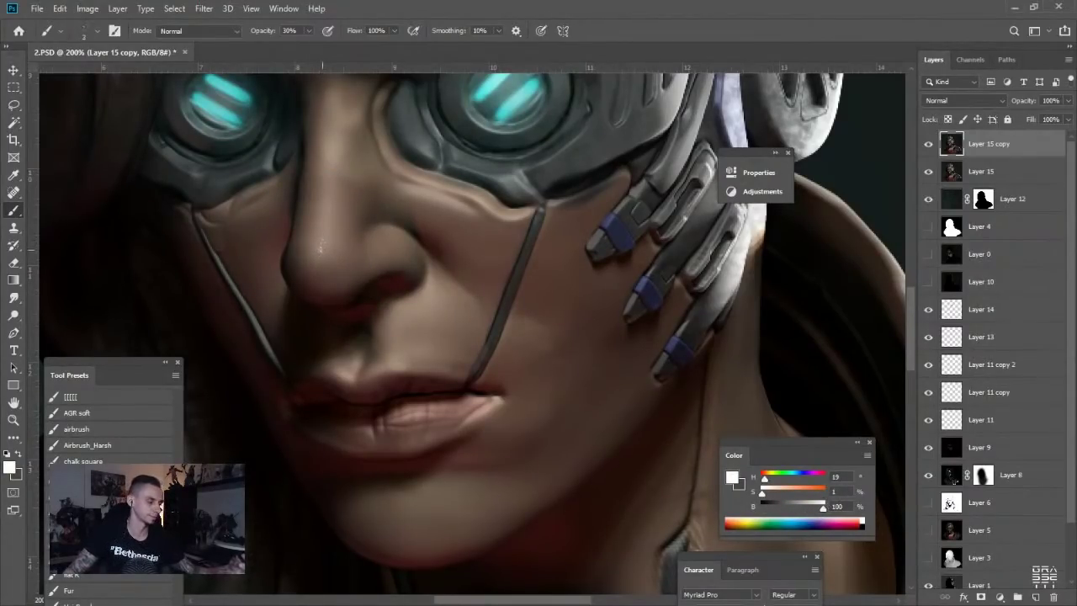
pyautogui.moveTo(322, 254); pyautogui.dragTo(319, 259)
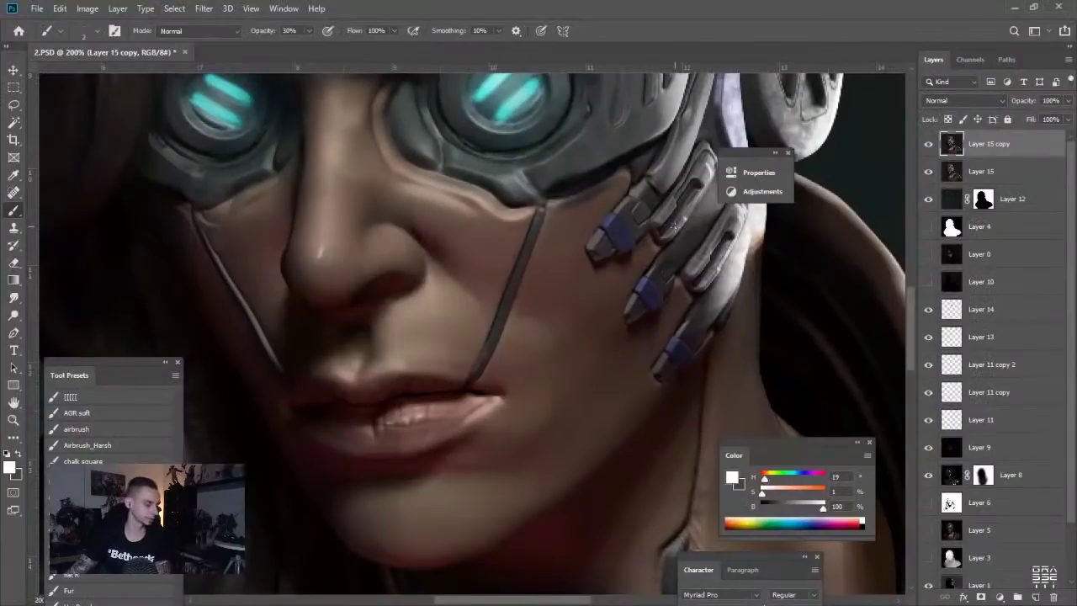
pyautogui.moveTo(477, 380); pyautogui.dragTo(484, 328)
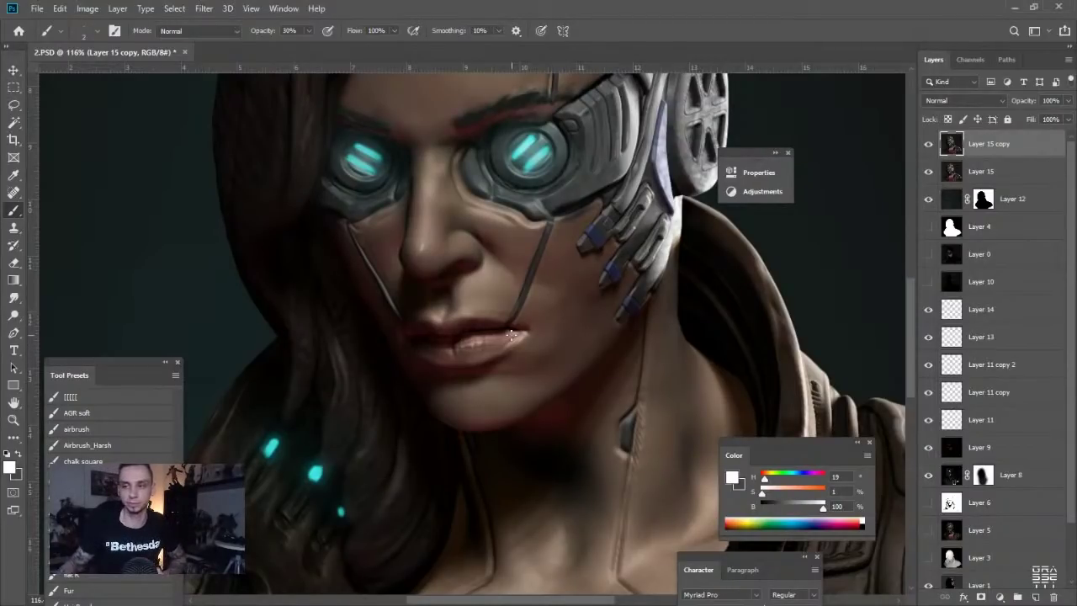
# Sample skin tones and paint texture over the cheek and nose with the textured brush at size 35 and 30% opacity
pyautogui.hotkey('ctrl', 'space')
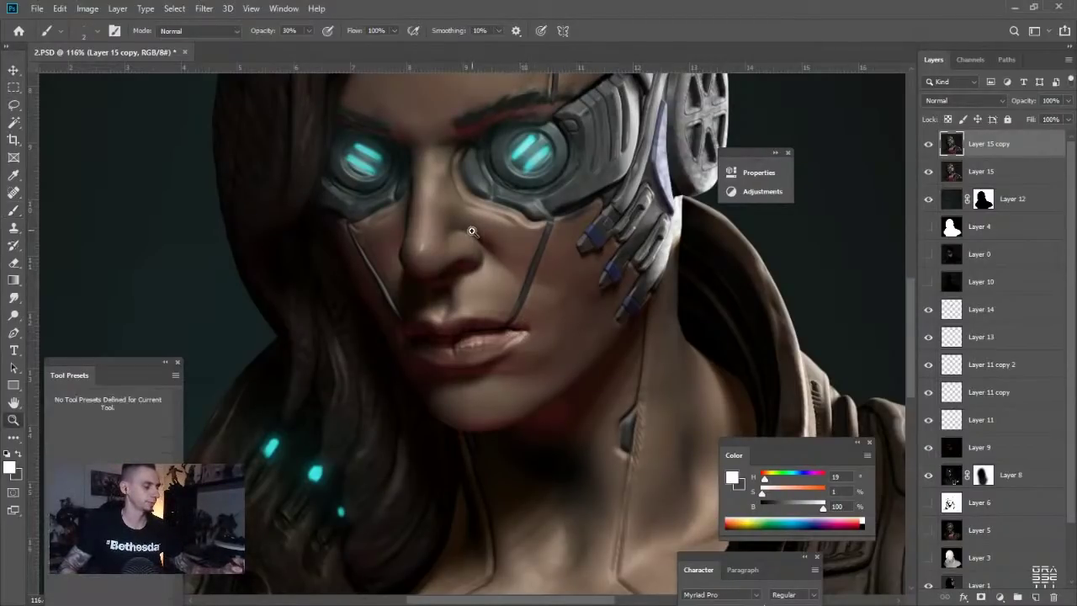
pyautogui.keyDown('ctrl'); pyautogui.click(472, 230); pyautogui.keyUp('ctrl')
pyautogui.keyDown('alt'); pyautogui.click(546, 226); pyautogui.keyUp('alt')
pyautogui.press(']')
pyautogui.press(']')
pyautogui.press(']')
pyautogui.press(']')
pyautogui.press(']')
pyautogui.press(']')
pyautogui.press(']')
pyautogui.press(']')
pyautogui.press(']')
pyautogui.press(']')
pyautogui.press(']')
pyautogui.press(']')
pyautogui.moveTo(546, 212); pyautogui.dragTo(483, 192)
pyautogui.keyDown('alt'); pyautogui.click(547, 234); pyautogui.keyUp('alt')
pyautogui.moveTo(581, 223); pyautogui.dragTo(549, 216)
pyautogui.moveTo(431, 114); pyautogui.dragTo(483, 272)
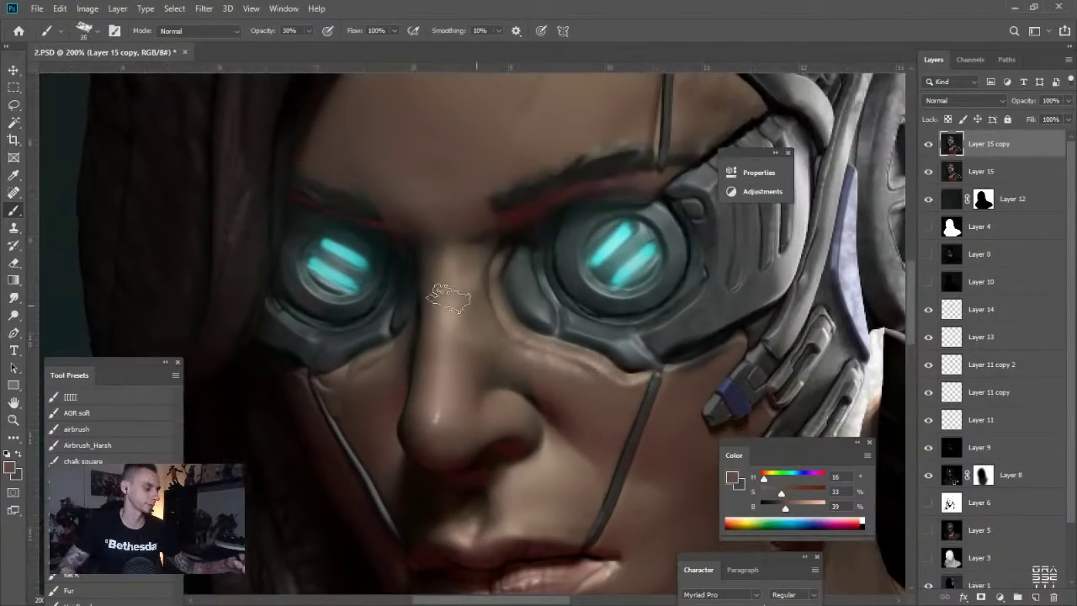
# Sample the lower lip, raise the brightness to 95%, and dot small highlights onto the chin with a fine brush
pyautogui.moveTo(468, 391); pyautogui.dragTo(422, 126)
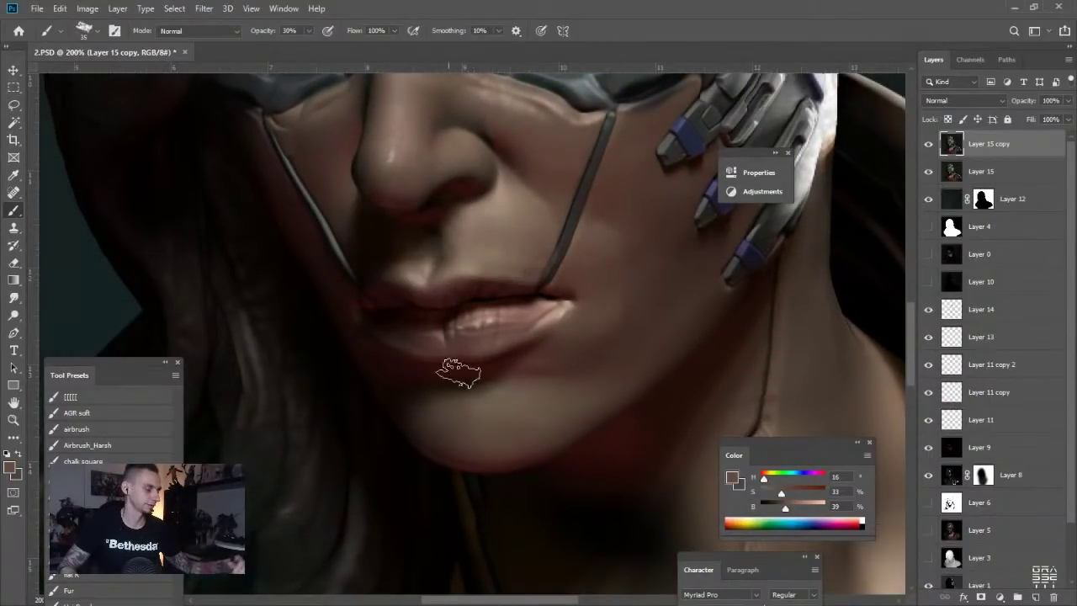
pyautogui.keyDown('alt'); pyautogui.click(502, 323); pyautogui.keyUp('alt')
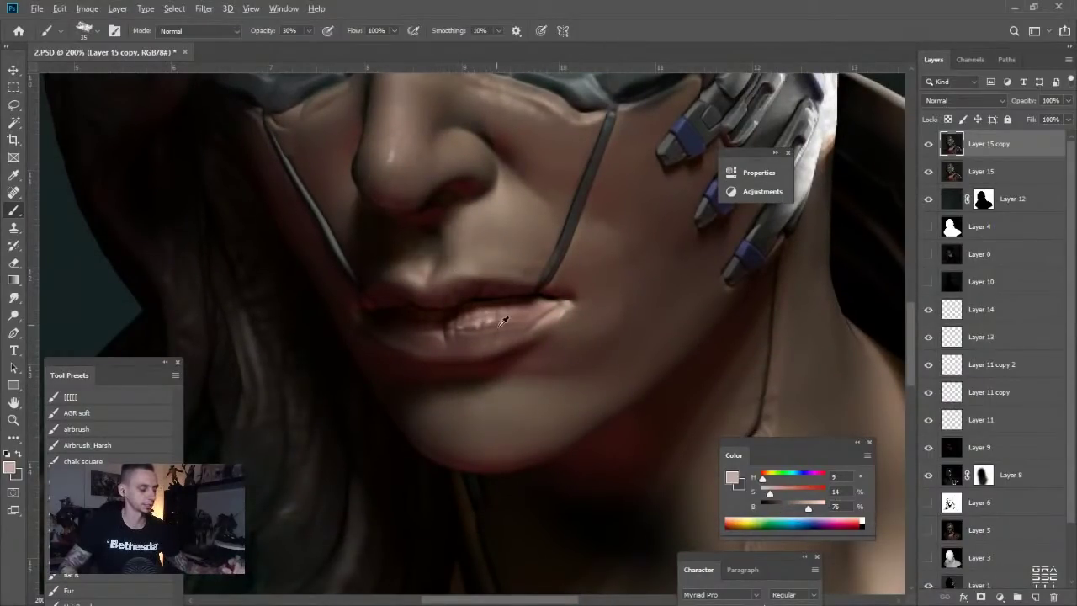
pyautogui.moveTo(808, 508); pyautogui.dragTo(820, 509)
pyautogui.press('[')
pyautogui.press('[')
pyautogui.press('[')
pyautogui.press('[')
pyautogui.press('[')
pyautogui.press('[')
pyautogui.press('[')
pyautogui.press('[')
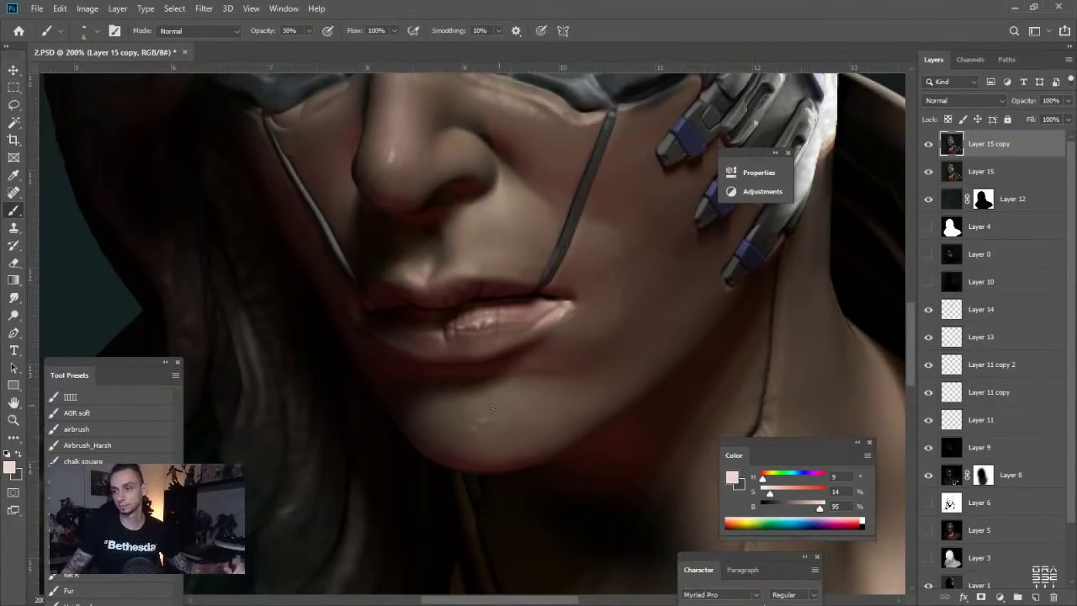
# Review the retouched face and bust with the panels hidden
pyautogui.keyDown('ctrl'); pyautogui.moveTo(425, 298); pyautogui.dragTo(361, 255); pyautogui.keyUp('ctrl')
pyautogui.keyDown('ctrl'); pyautogui.click(379, 256); pyautogui.keyUp('ctrl')
pyautogui.moveTo(384, 167); pyautogui.dragTo(348, 246)
pyautogui.moveTo(349, 294); pyautogui.dragTo(350, 240)
pyautogui.moveTo(232, 224); pyautogui.dragTo(268, 286)
pyautogui.press('Tab')
pyautogui.keyDown('alt'); pyautogui.scroll(1, 311, 285); pyautogui.keyUp('alt')
pyautogui.press('Tab')
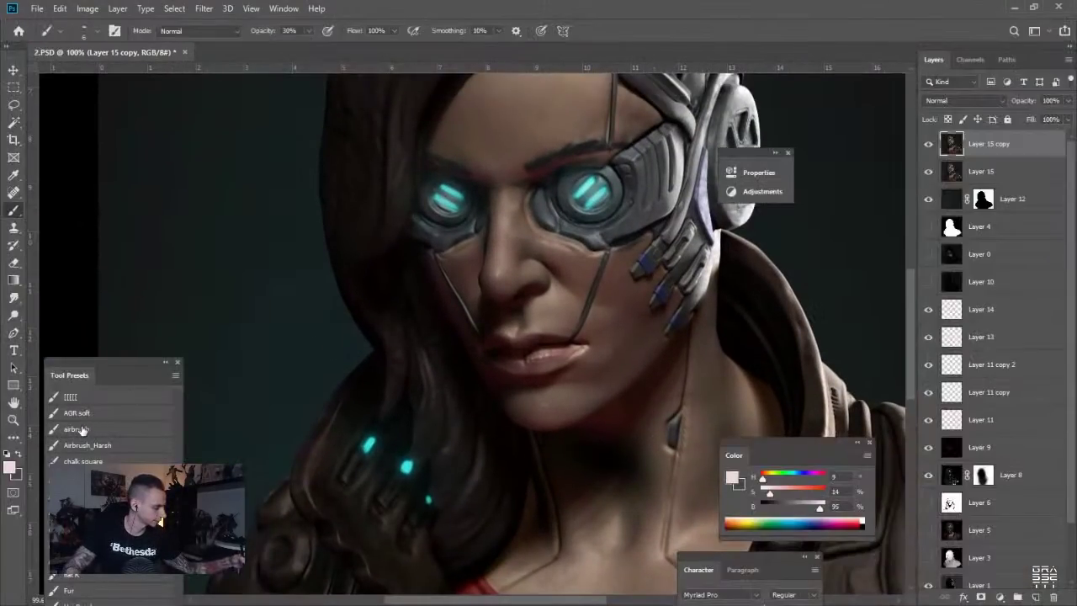
# Trace the seam lines on both sides of the neck in black with the airbrush at size 5 and 100% opacity
pyautogui.click(82, 430)
pyautogui.click(759, 507)
pyautogui.press('[')
pyautogui.press('[')
pyautogui.press('[')
pyautogui.press('[')
pyautogui.press('[')
pyautogui.press('[')
pyautogui.press('[')
pyautogui.press('[')
pyautogui.press('[')
pyautogui.press('[')
pyautogui.press('[')
pyautogui.press('[')
pyautogui.press('[')
pyautogui.press('[')
pyautogui.press('[')
pyautogui.press('[')
pyautogui.press('[')
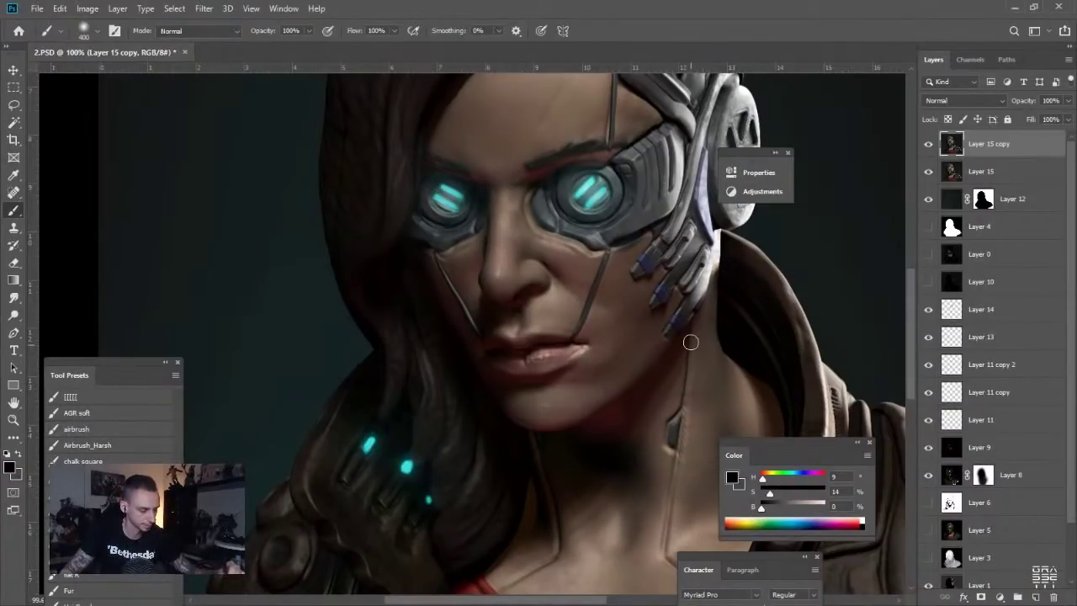
pyautogui.moveTo(654, 365); pyautogui.dragTo(608, 258)
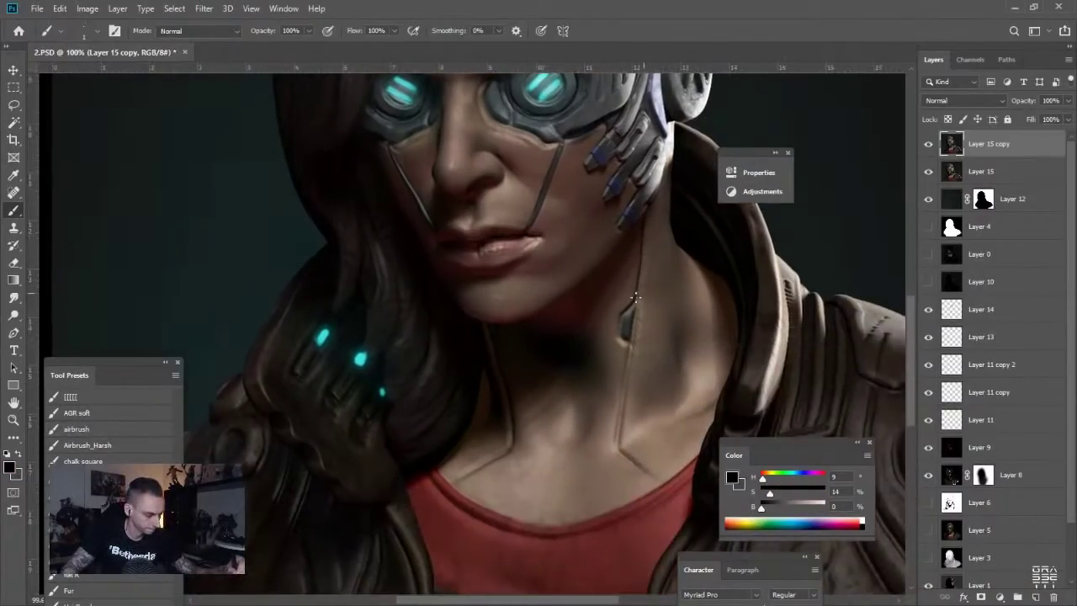
pyautogui.press(']')
pyautogui.moveTo(635, 312); pyautogui.dragTo(622, 422)
pyautogui.moveTo(626, 379)
pyautogui.mouseDown()
pyautogui.moveTo(619, 446)
pyautogui.moveTo(661, 486)
pyautogui.moveTo(653, 478)
pyautogui.mouseUp()
pyautogui.moveTo(617, 442); pyautogui.dragTo(622, 453)
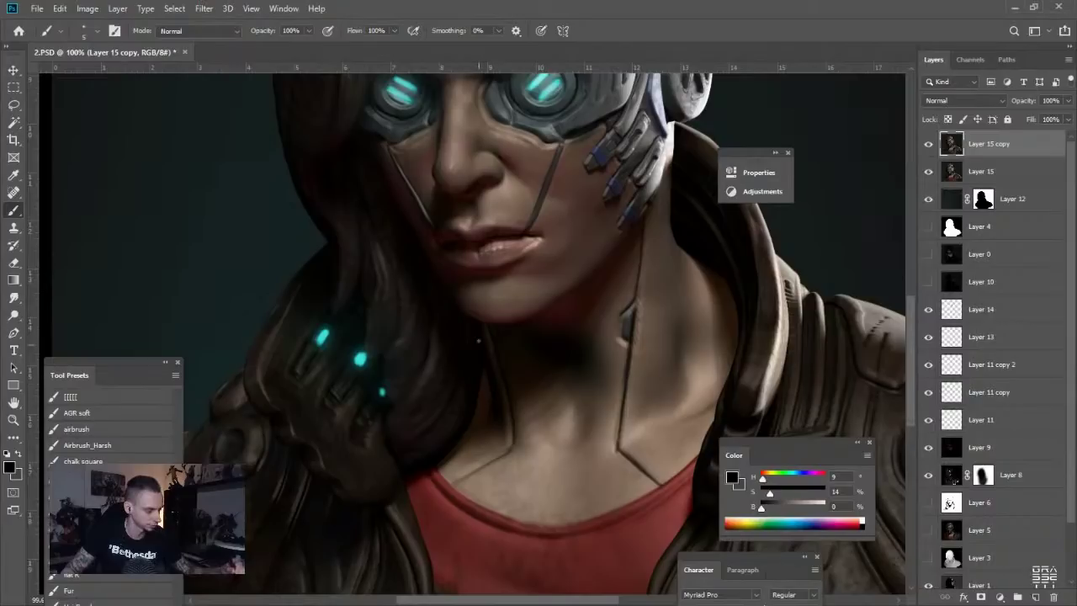
pyautogui.moveTo(509, 440); pyautogui.dragTo(463, 478)
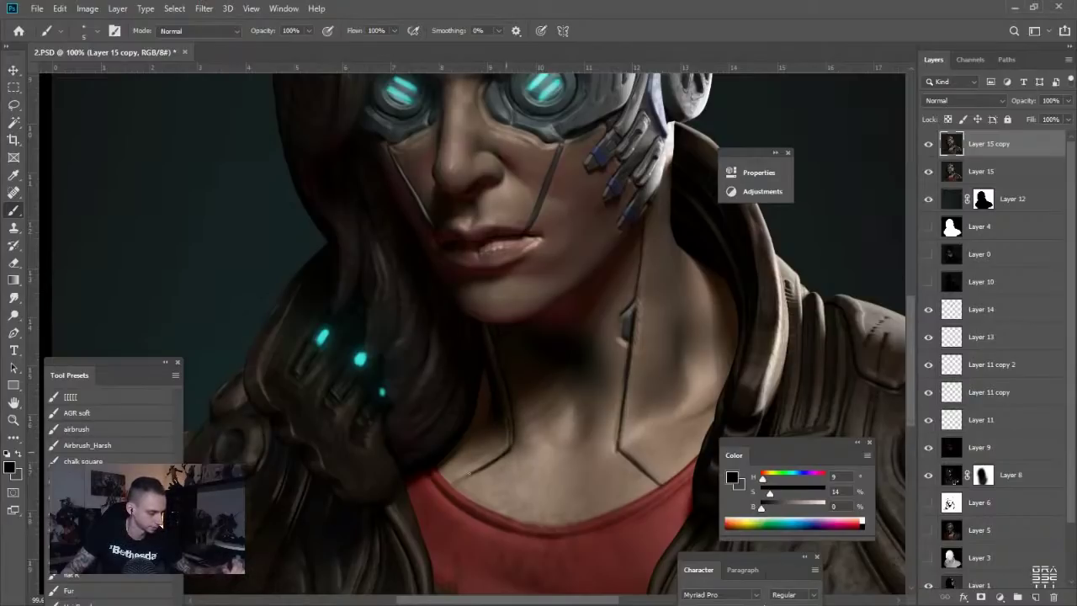
# Darken the vertical seam on the forehead above the eye implant with the same black airbrush
pyautogui.moveTo(417, 354); pyautogui.dragTo(425, 462)
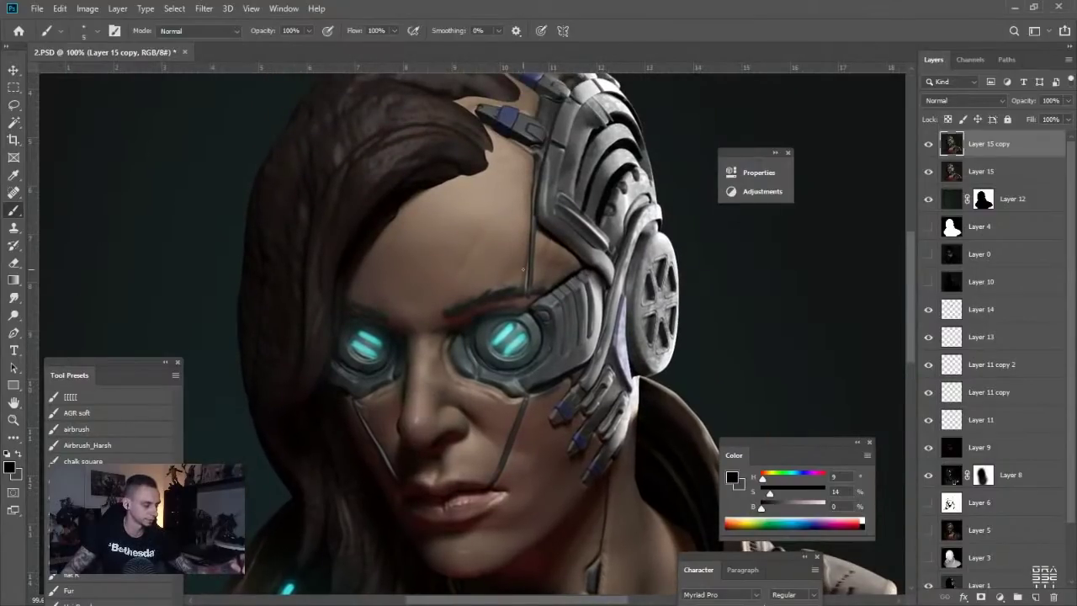
pyautogui.moveTo(528, 250); pyautogui.dragTo(527, 288)
pyautogui.moveTo(535, 209); pyautogui.dragTo(528, 293)
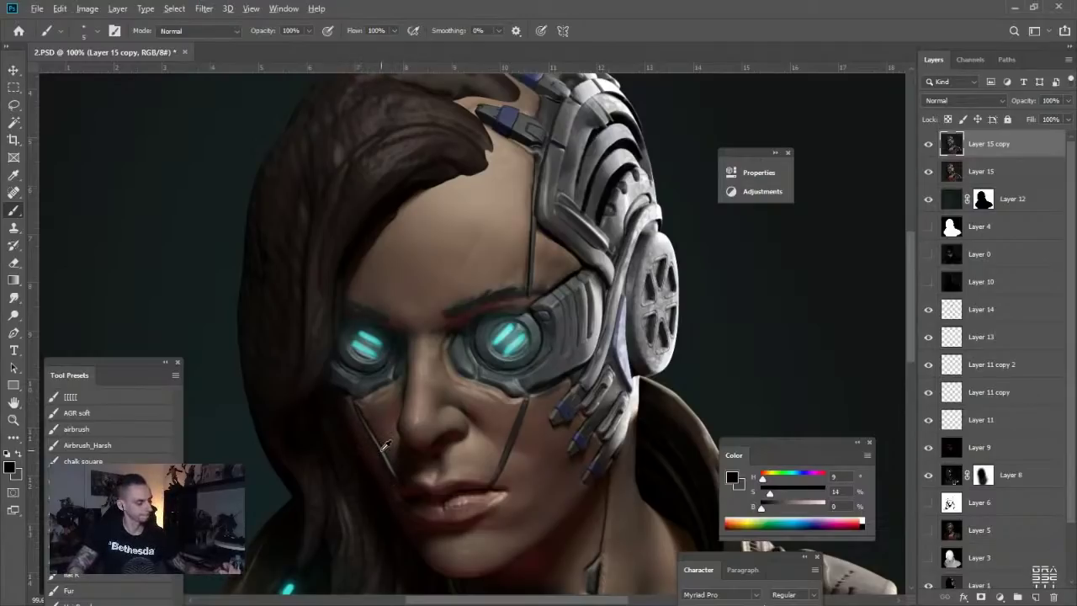
# Trace a thin pale highlight along the shadowed cheek's seam at brush size 3, and sample dark tones from the eye implant for touch-ups
pyautogui.press('x')
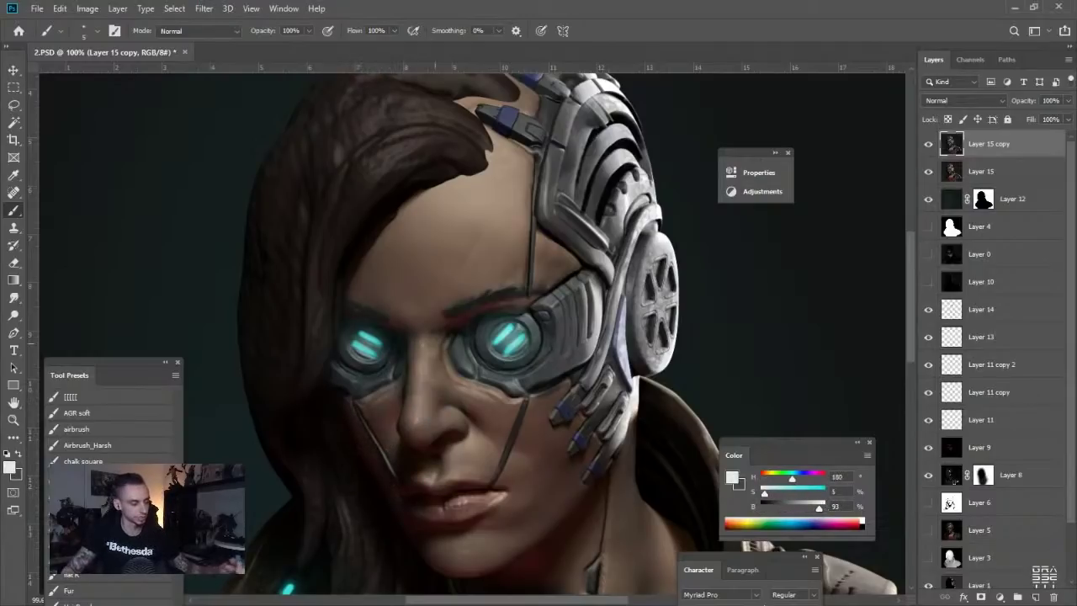
pyautogui.press('[')
pyautogui.moveTo(363, 420); pyautogui.dragTo(395, 477)
pyautogui.hotkey('ctrl', 'z')
pyautogui.hotkey('ctrl', 'z')
pyautogui.press('[')
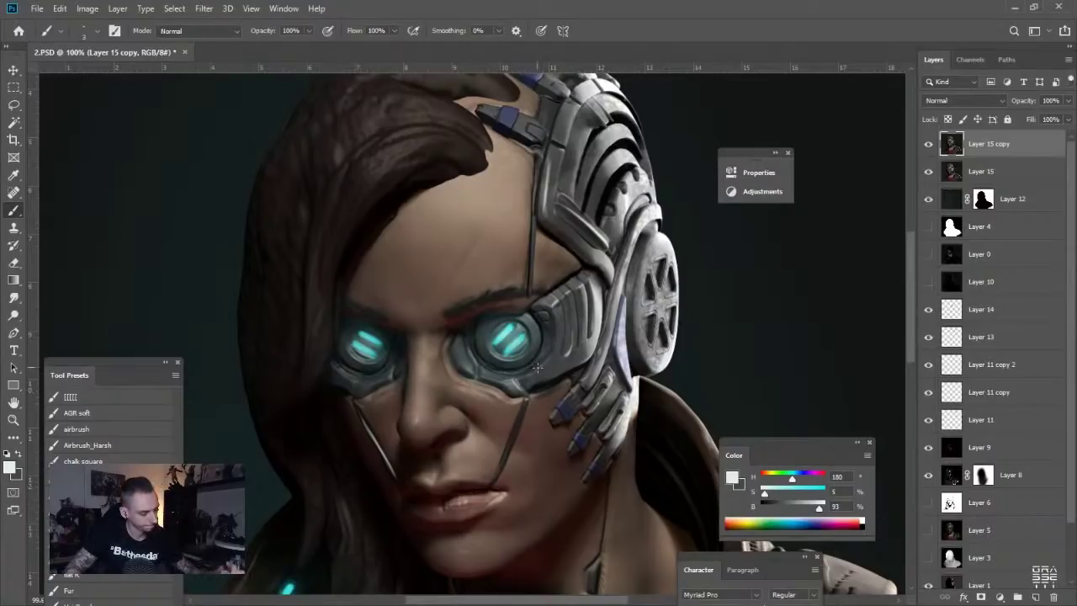
pyautogui.keyDown('alt'); pyautogui.click(570, 373); pyautogui.keyUp('alt')
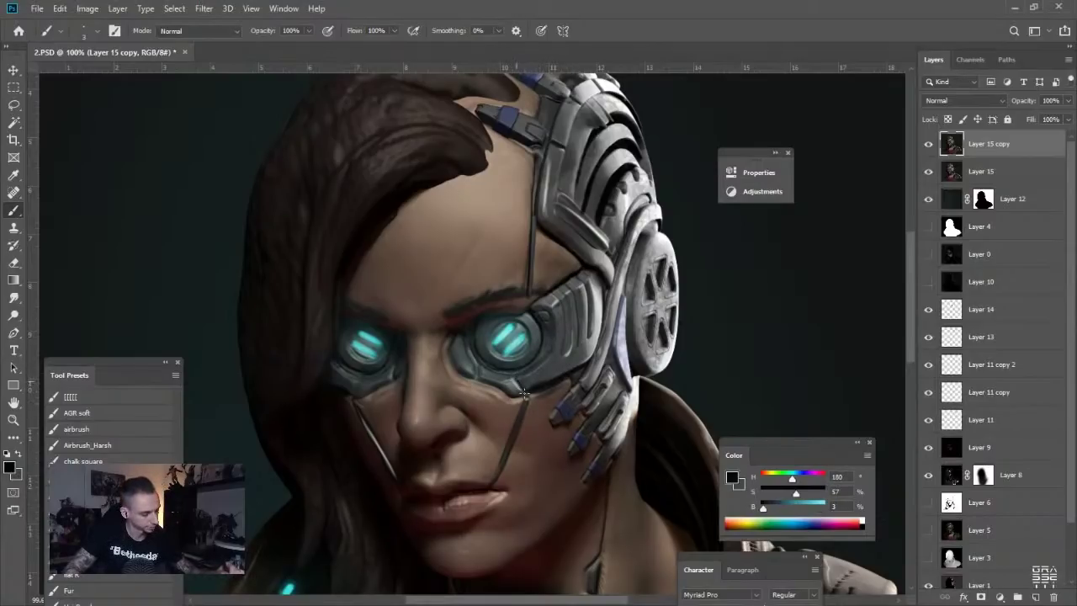
pyautogui.keyDown('alt'); pyautogui.click(502, 314); pyautogui.keyUp('alt')
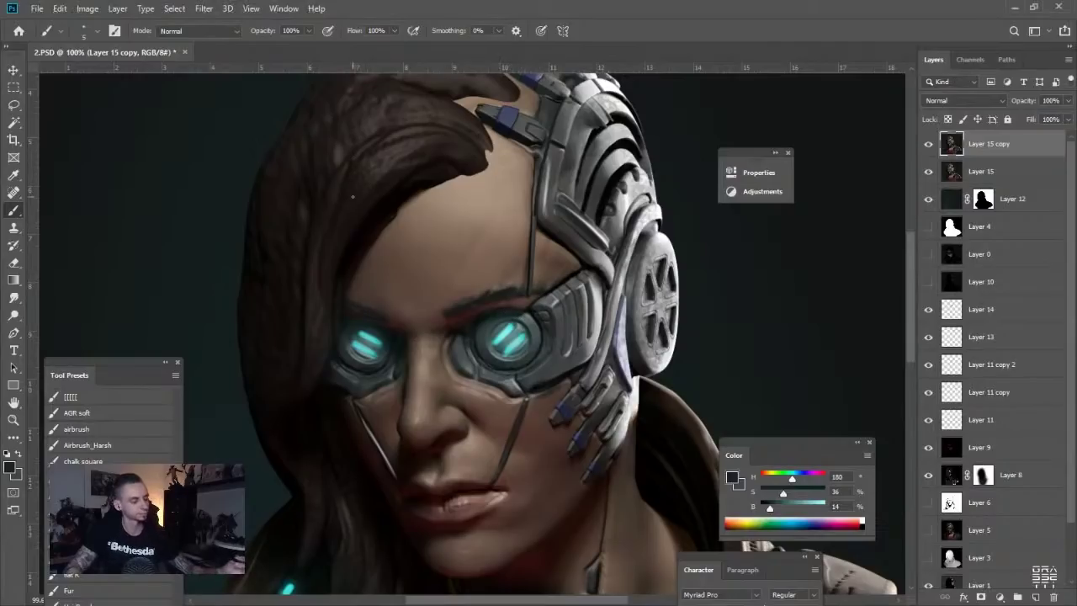
# Try to lighten the background on the hair side of the bust with the Dodge tool on Highlights at brush size 1300
pyautogui.keyDown('ctrl'); pyautogui.moveTo(323, 310); pyautogui.dragTo(287, 291); pyautogui.keyUp('ctrl')
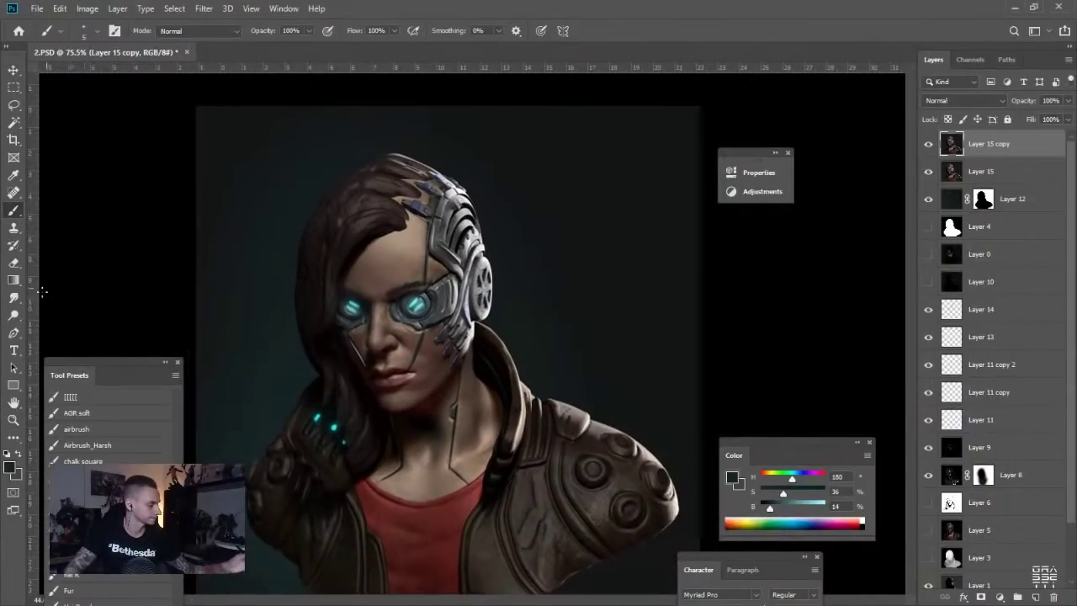
pyautogui.click(14, 316)
pyautogui.press(']')
pyautogui.press(']')
pyautogui.press(']')
pyautogui.press(']')
pyautogui.press(']')
pyautogui.press(']')
pyautogui.press(']')
pyautogui.press(']')
pyautogui.press(']')
pyautogui.press(']')
pyautogui.press(']')
pyautogui.press(']')
pyautogui.press(']')
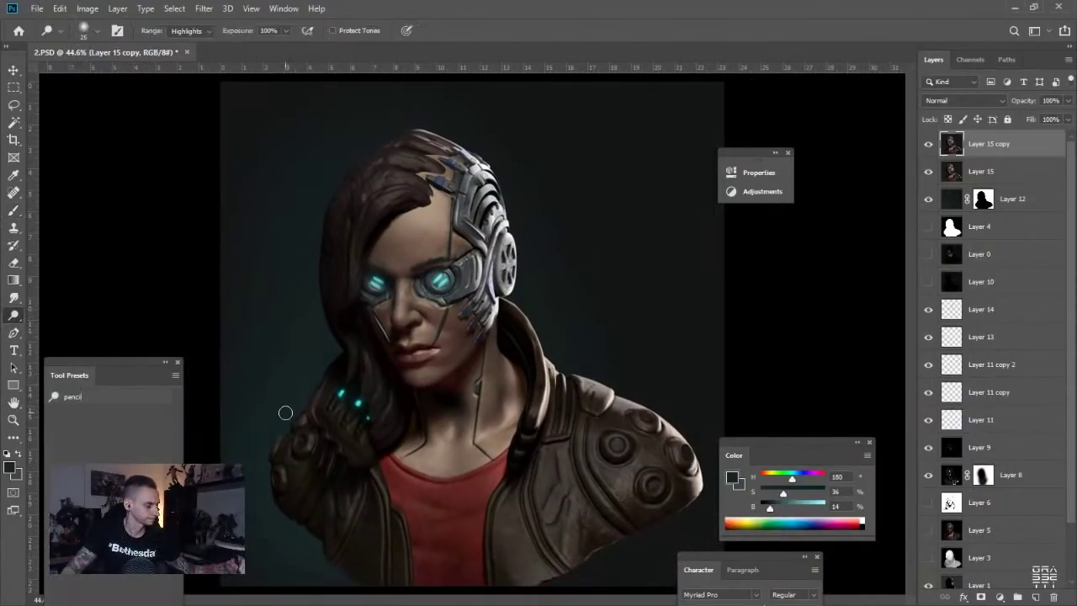
pyautogui.press(']')
pyautogui.press(']')
pyautogui.press(']')
pyautogui.press(']')
pyautogui.press(']')
pyautogui.press(']')
pyautogui.press(']')
pyautogui.press(']')
pyautogui.press(']')
pyautogui.press(']')
pyautogui.press(']')
pyautogui.press(']')
pyautogui.moveTo(281, 515); pyautogui.dragTo(264, 132)
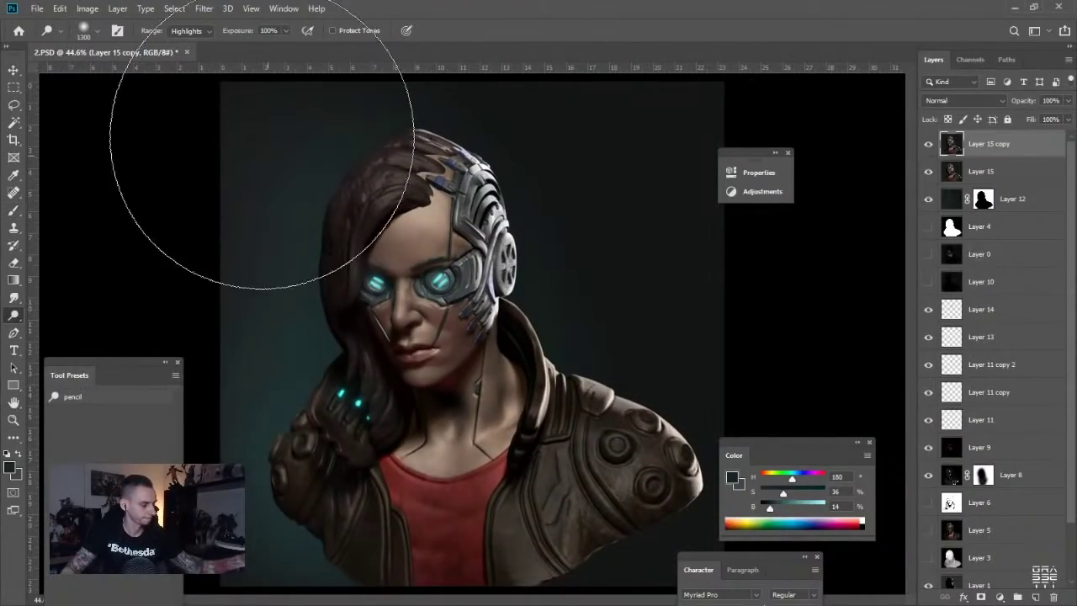
pyautogui.hotkey('ctrl', 'z')
# Darken the background and long hair on the bust's shadowed side using Burn on Midtones at 20% exposure, with brush sizes 1300 and 900
pyautogui.moveTo(15, 316); pyautogui.dragTo(61, 328)
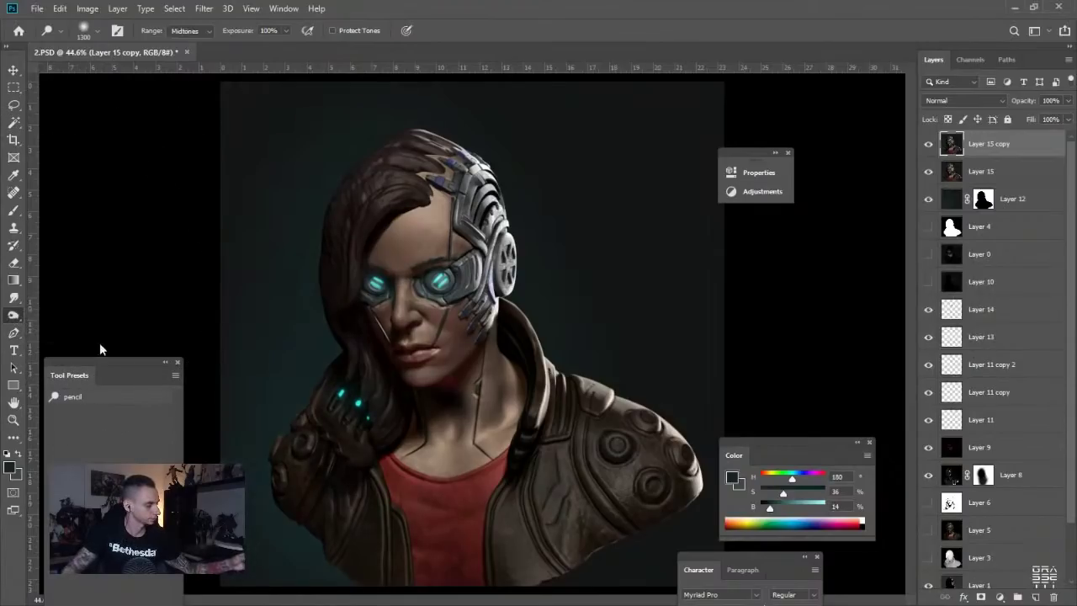
pyautogui.press(']')
pyautogui.press(']')
pyautogui.press(']')
pyautogui.press(']')
pyautogui.press(']')
pyautogui.press(']')
pyautogui.press(']')
pyautogui.press(']')
pyautogui.press(']')
pyautogui.press(']')
pyautogui.press(']')
pyautogui.press(']')
pyautogui.press(']')
pyautogui.press(']')
pyautogui.press(']')
pyautogui.press(']')
pyautogui.moveTo(261, 524); pyautogui.dragTo(276, 123)
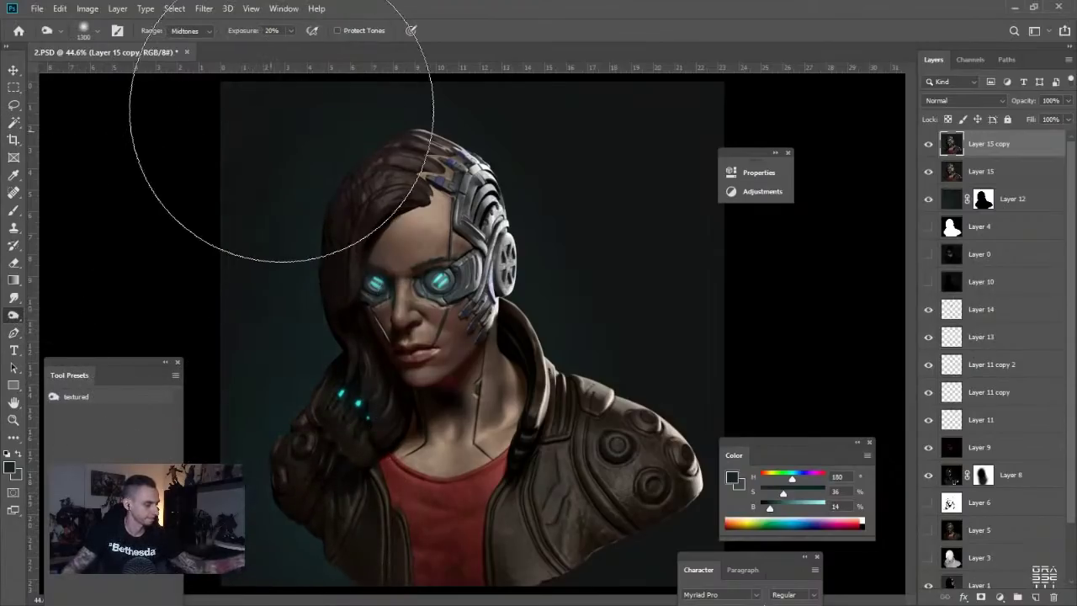
pyautogui.moveTo(241, 204)
pyautogui.mouseDown()
pyautogui.moveTo(281, 130)
pyautogui.moveTo(279, 149)
pyautogui.mouseUp()
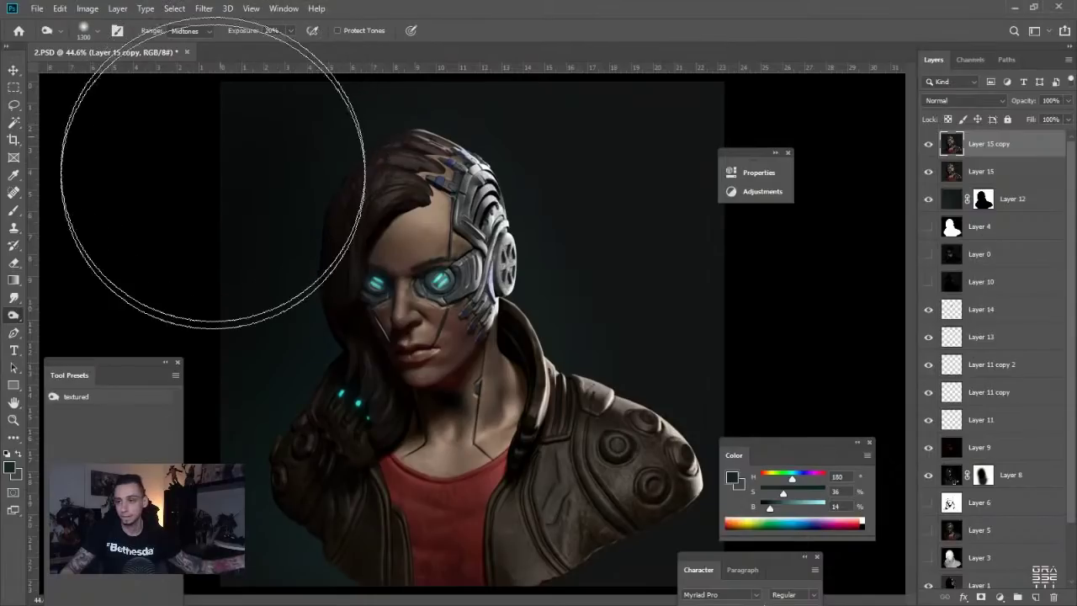
pyautogui.press('[')
pyautogui.press('[')
pyautogui.press('[')
pyautogui.press('[')
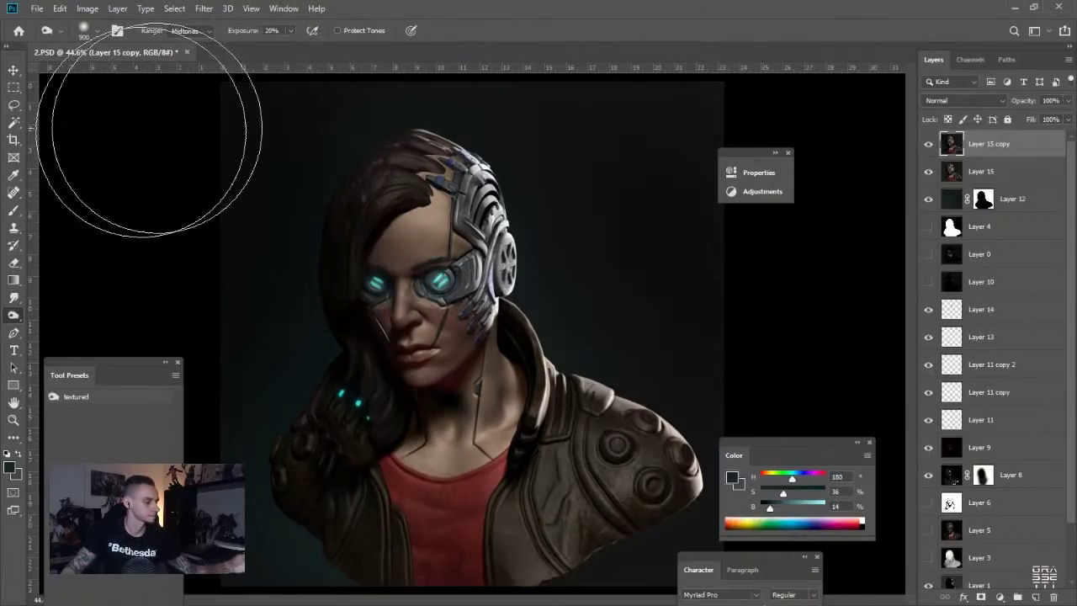
# Crop the canvas slightly tighter above the head and below the chest
pyautogui.click(14, 160)
pyautogui.click(14, 141)
pyautogui.moveTo(473, 81); pyautogui.dragTo(466, 104)
pyautogui.moveTo(473, 566); pyautogui.dragTo(472, 543)
pyautogui.press('Return')
# Examine the cropped bust and its darkened background with the panels hidden
pyautogui.keyDown('ctrl'); pyautogui.click(301, 281); pyautogui.keyUp('ctrl')
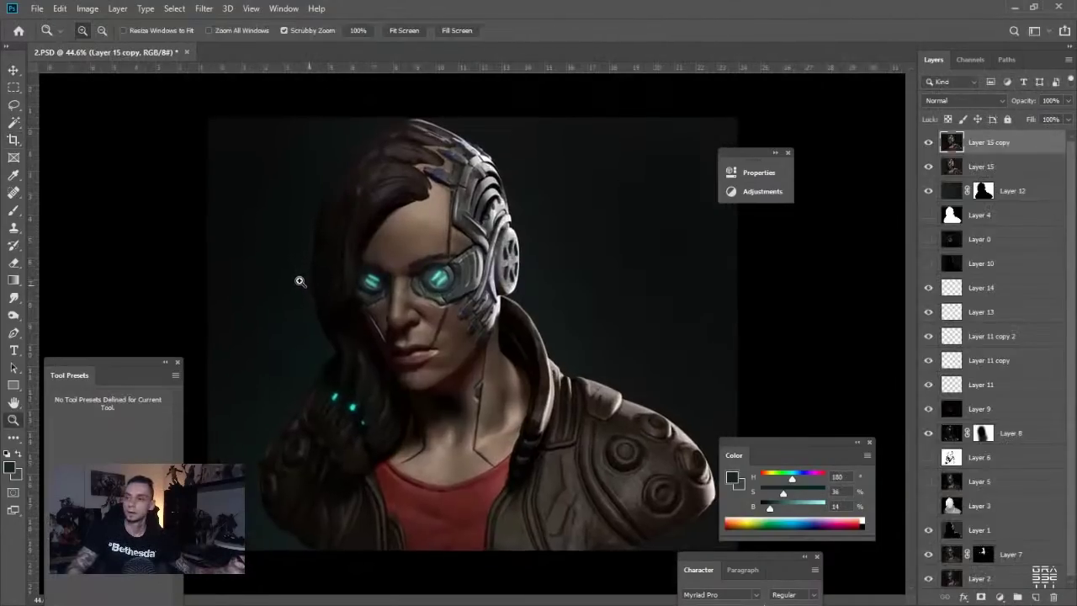
pyautogui.keyDown('ctrl'); pyautogui.click(285, 272); pyautogui.keyUp('ctrl')
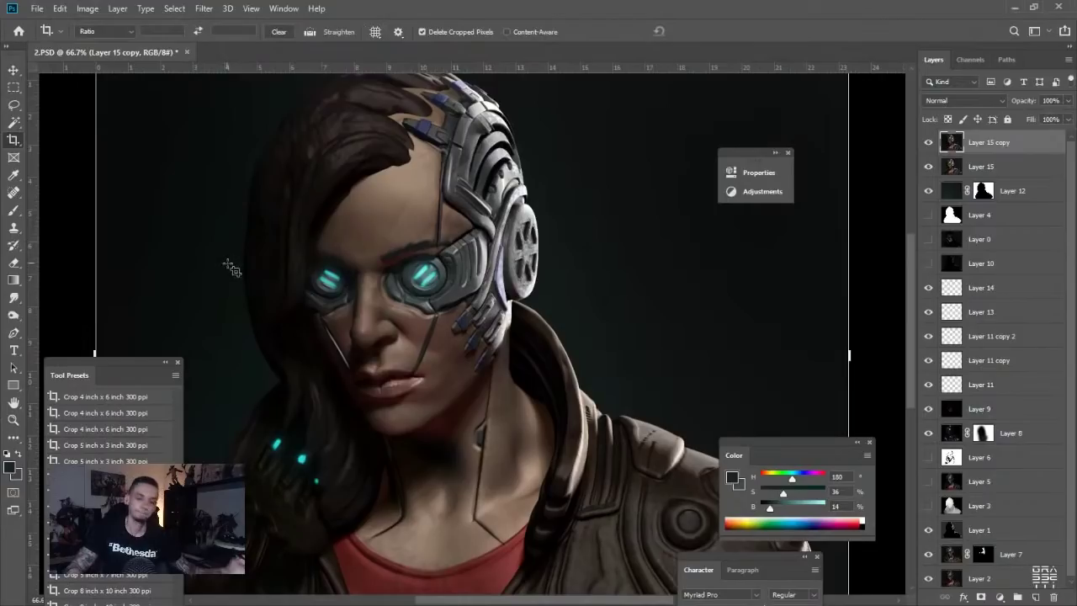
pyautogui.moveTo(238, 264)
pyautogui.keyDown('ctrl'); pyautogui.mouseDown()
pyautogui.moveTo(223, 254)
pyautogui.moveTo(241, 258)
pyautogui.mouseUp(); pyautogui.keyUp('ctrl')
pyautogui.press('Tab')
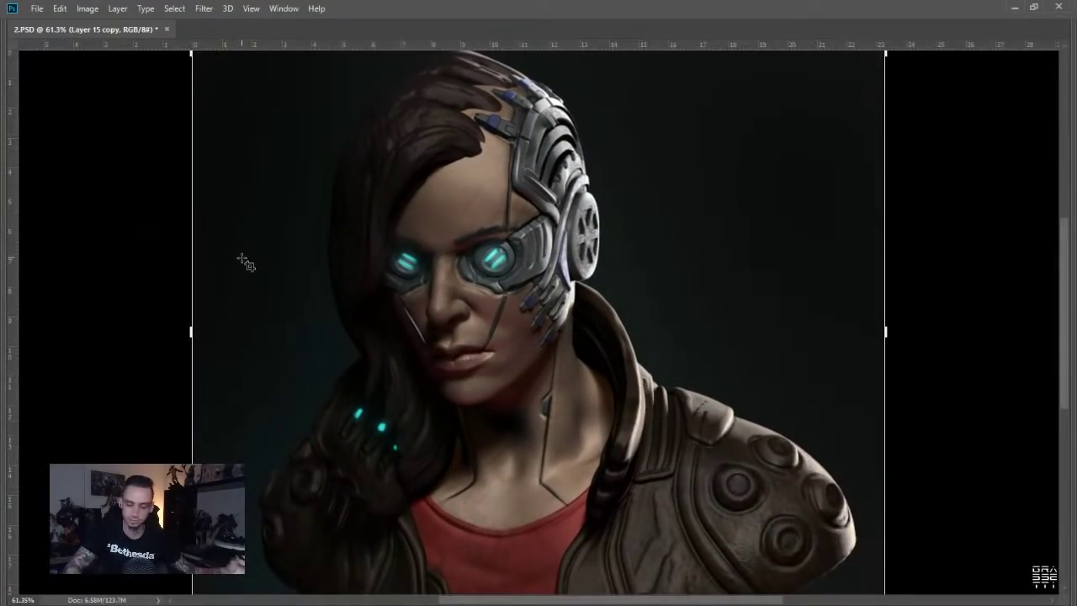
pyautogui.press('w')
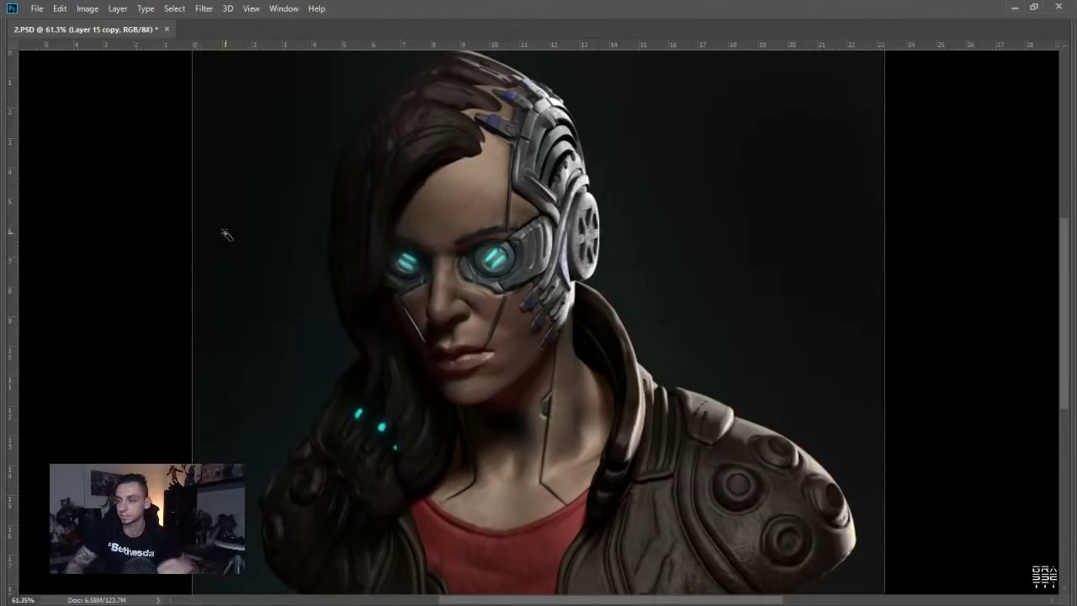
pyautogui.scroll(2, 207, 224)
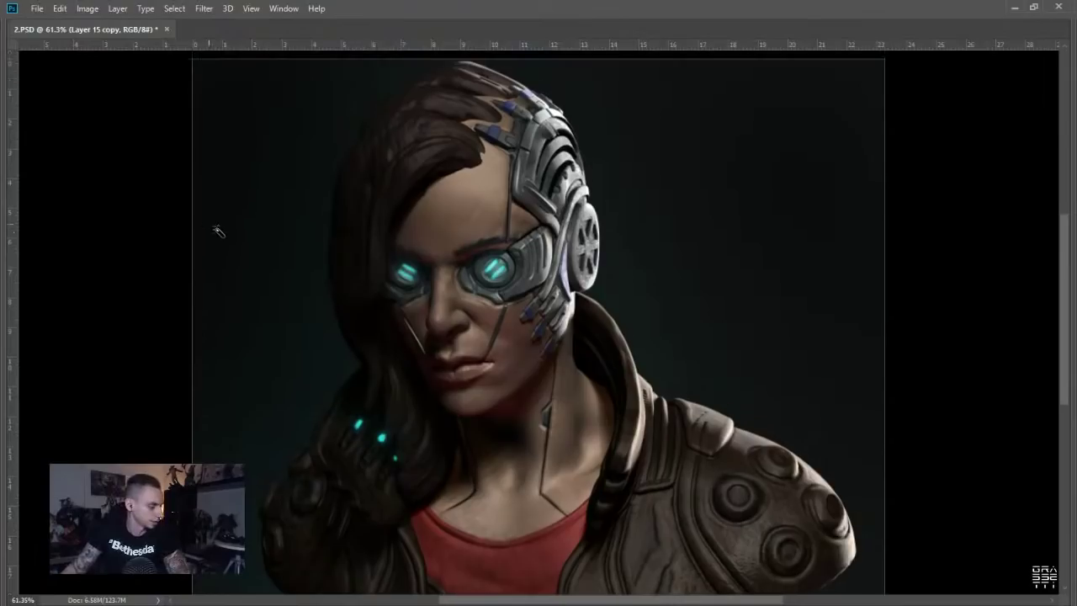
pyautogui.scroll(-1, 241, 245)
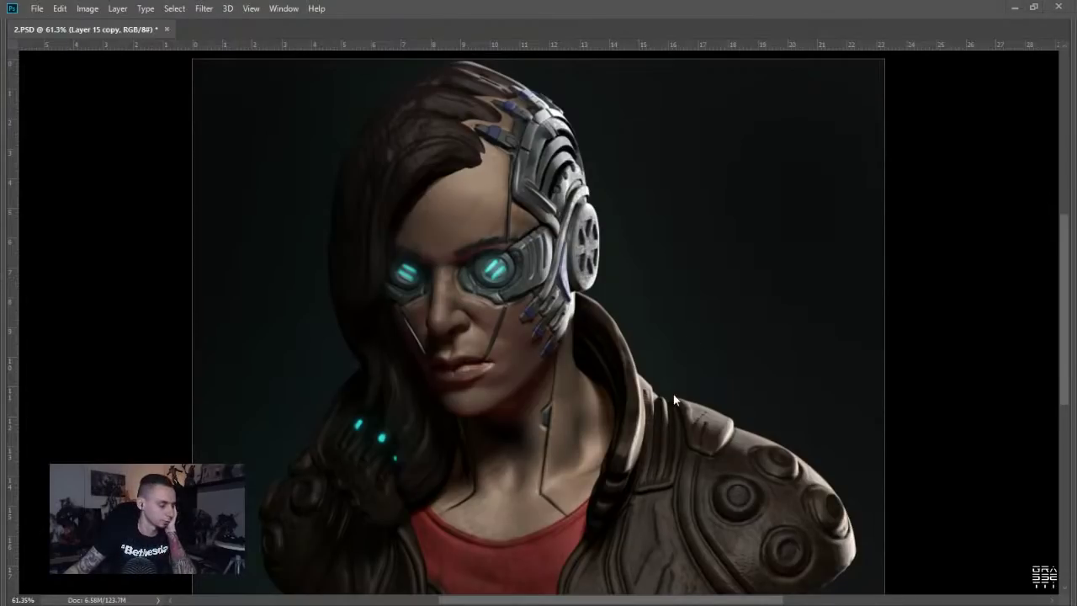
pyautogui.scroll(1, 601, 211)
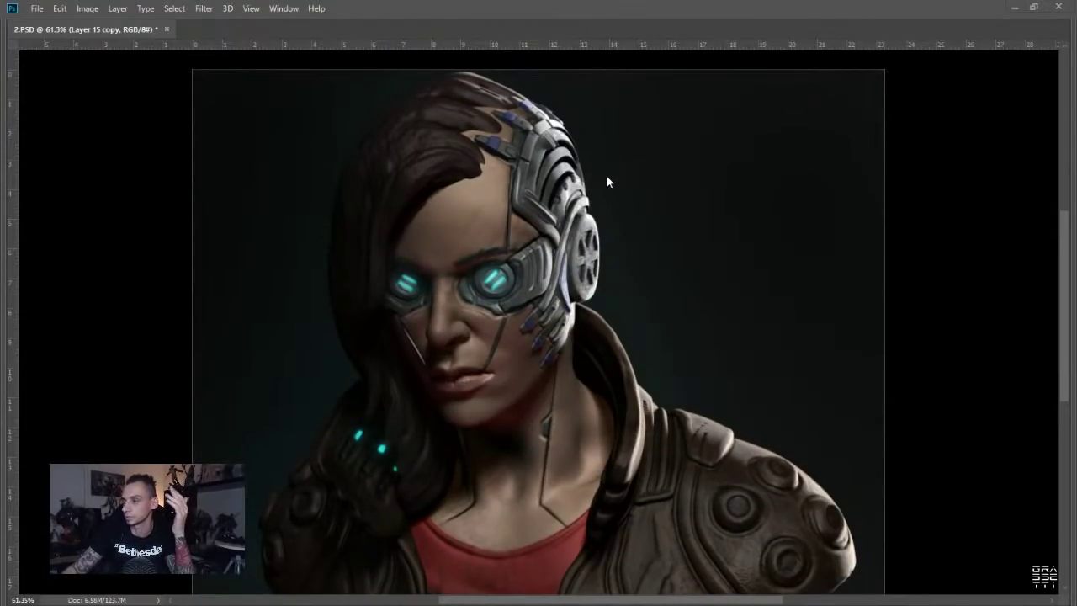
pyautogui.scroll(-2, 850, 226)
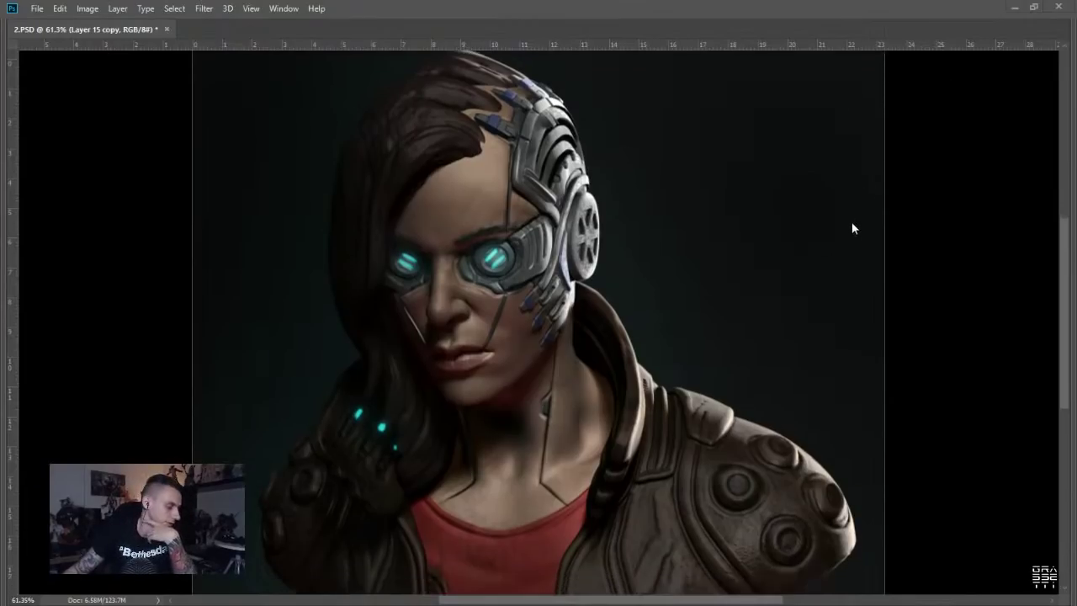
pyautogui.scroll(-1, 874, 185)
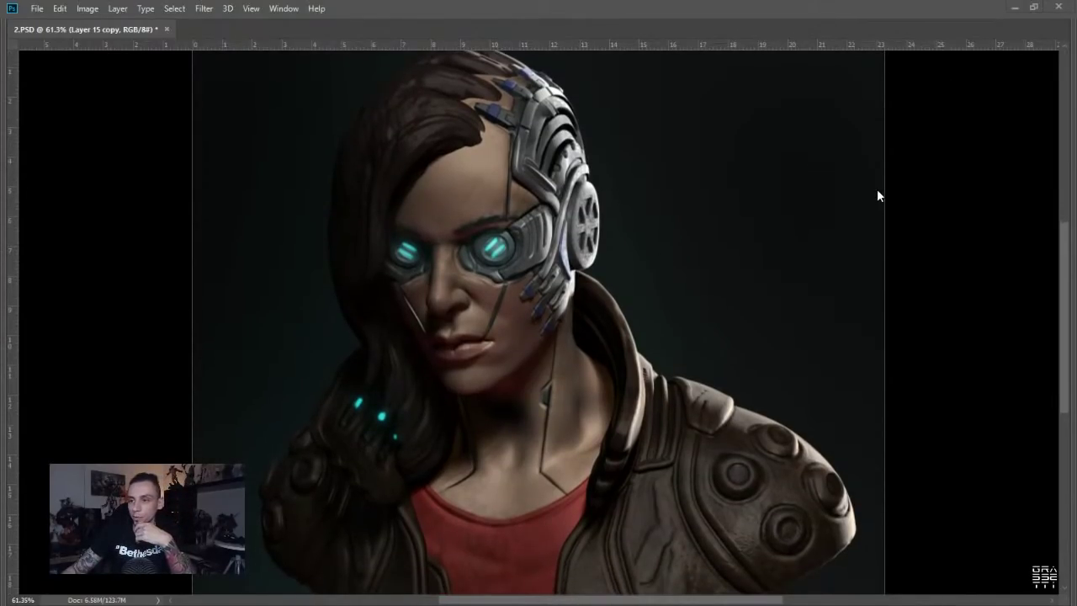
pyautogui.scroll(1, 881, 181)
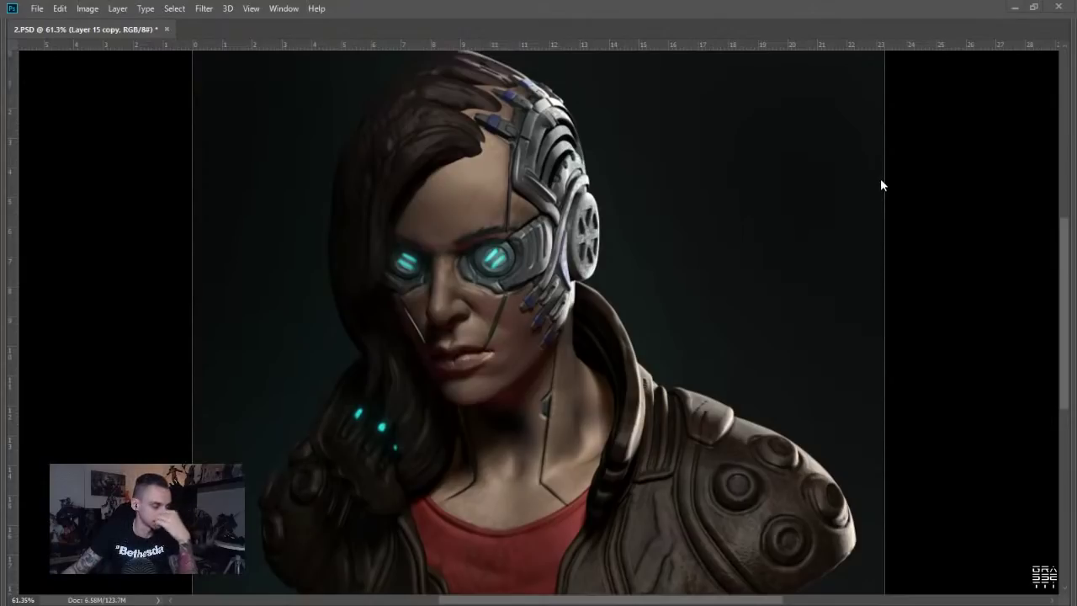
# Sample a colour at the forehead hairline and break up the fringe's blunt edge into finer strands
pyautogui.keyDown('alt'); pyautogui.click(487, 153); pyautogui.keyUp('alt')
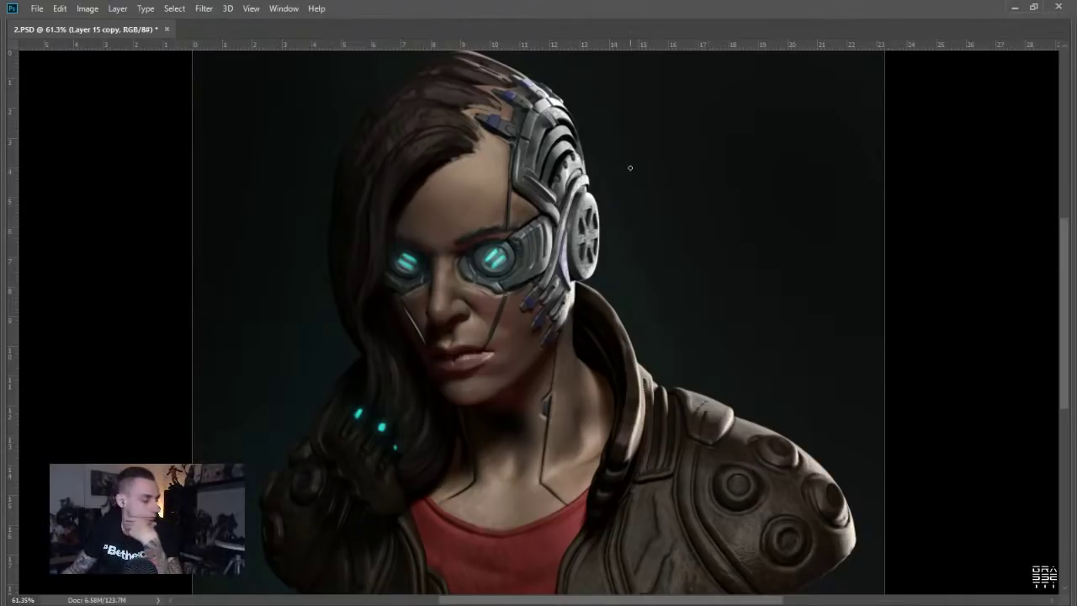
pyautogui.scroll(2, 618, 290)
pyautogui.scroll(-1, 638, 296)
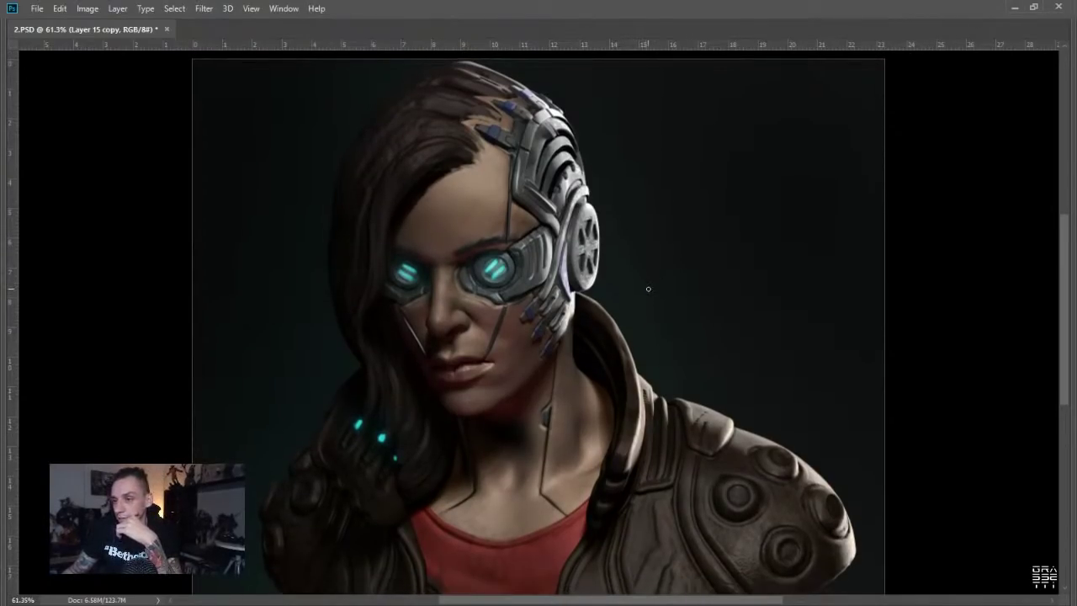